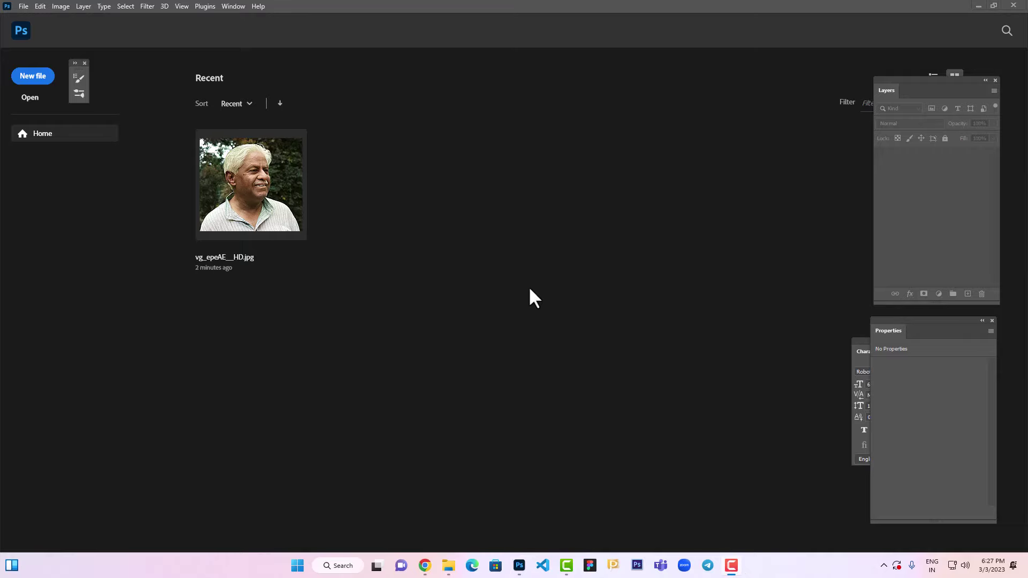
# Open the recent photo vg_epeAE__HD.jpg and create a new 9 x 6 inch document at 600 ppi
pyautogui.click(255, 181)
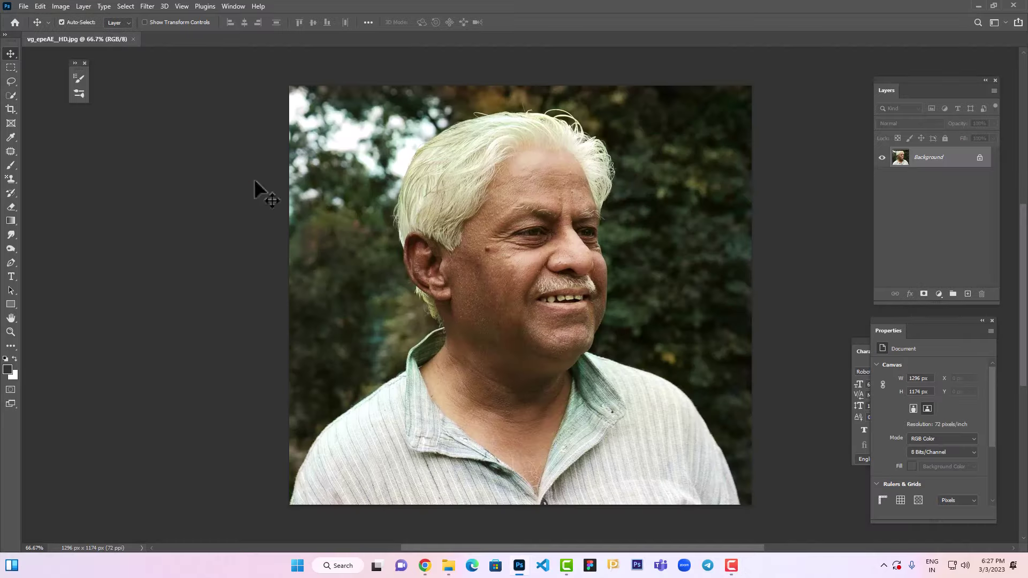
pyautogui.moveTo(109, 40); pyautogui.dragTo(223, 88)
pyautogui.hotkey('ctrl', 'n')
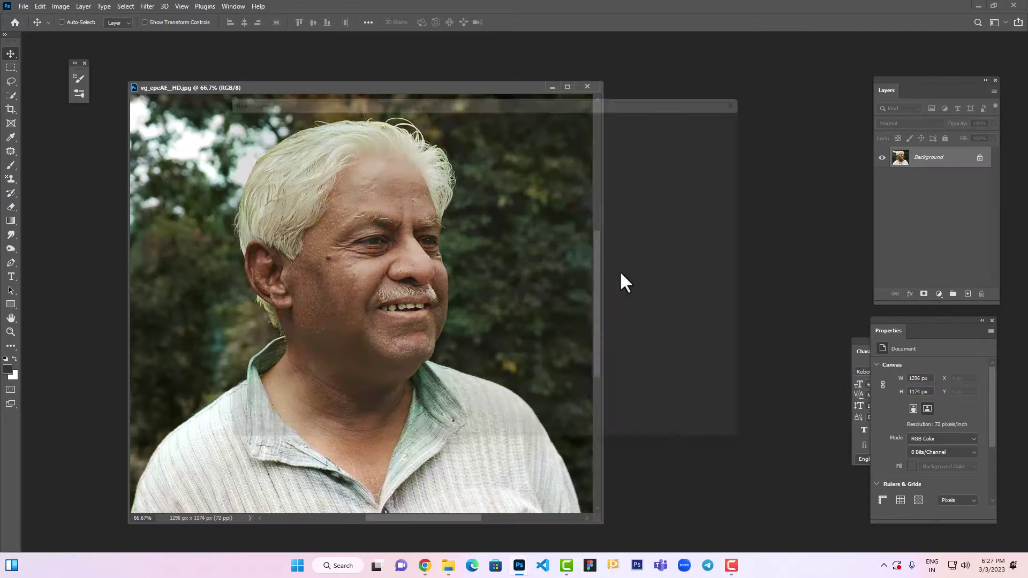
pyautogui.click(370, 205)
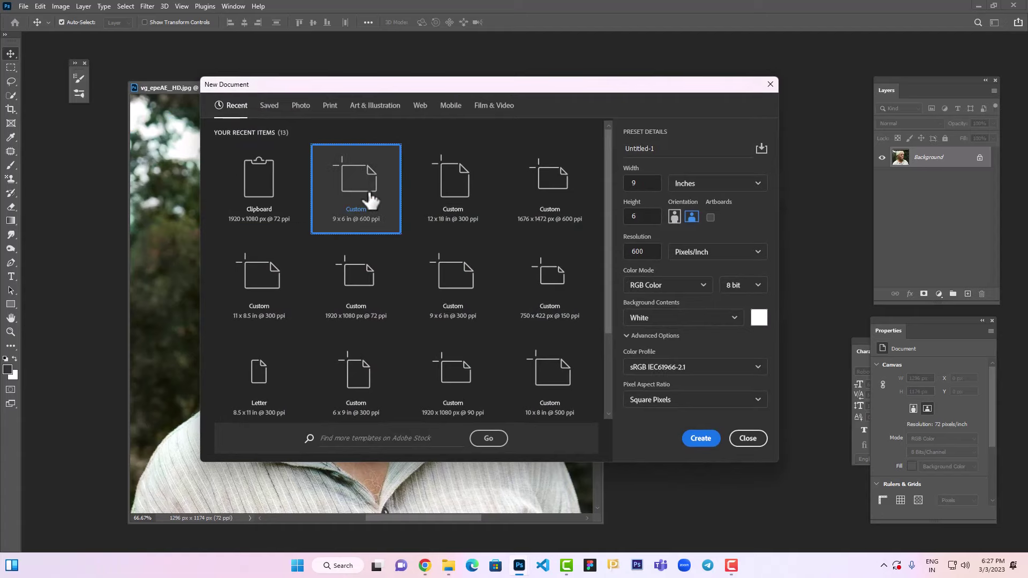
pyautogui.click(701, 439)
# Copy the portrait photo into the new blank document as a layer and close the original photo file
pyautogui.moveTo(291, 57); pyautogui.dragTo(257, 87)
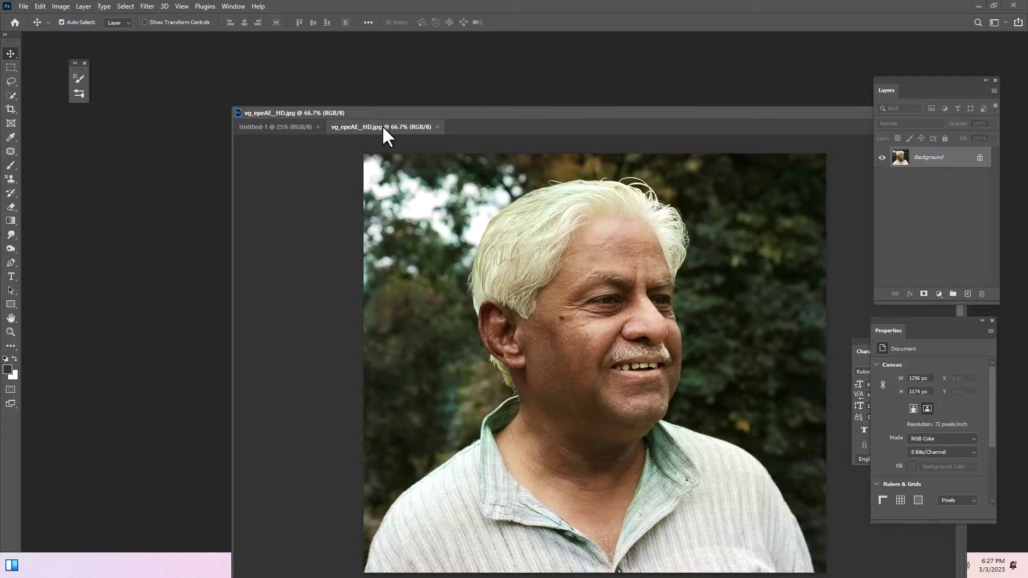
pyautogui.moveTo(381, 125); pyautogui.dragTo(126, 147)
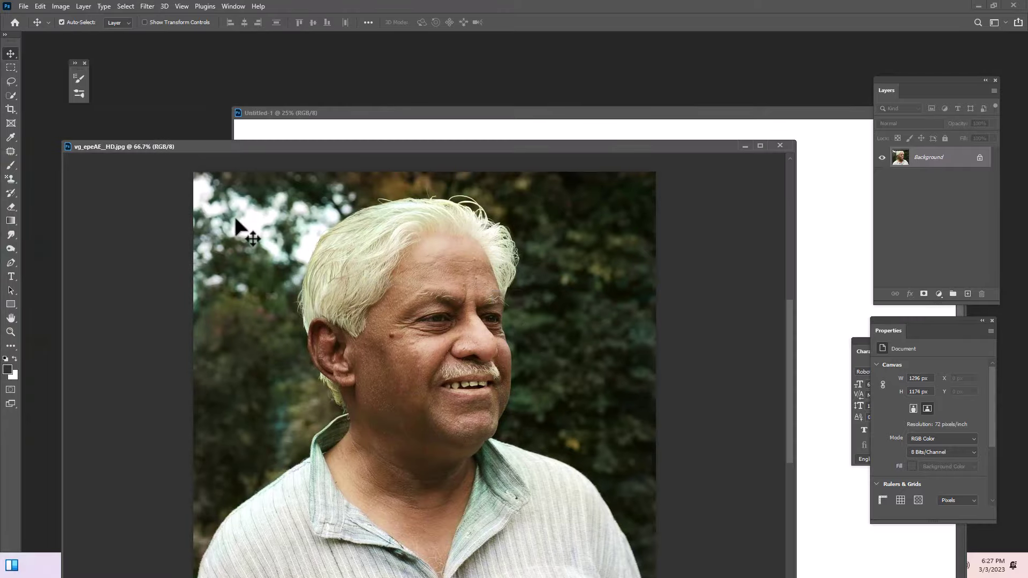
pyautogui.moveTo(278, 230); pyautogui.dragTo(790, 260)
pyautogui.click(227, 184)
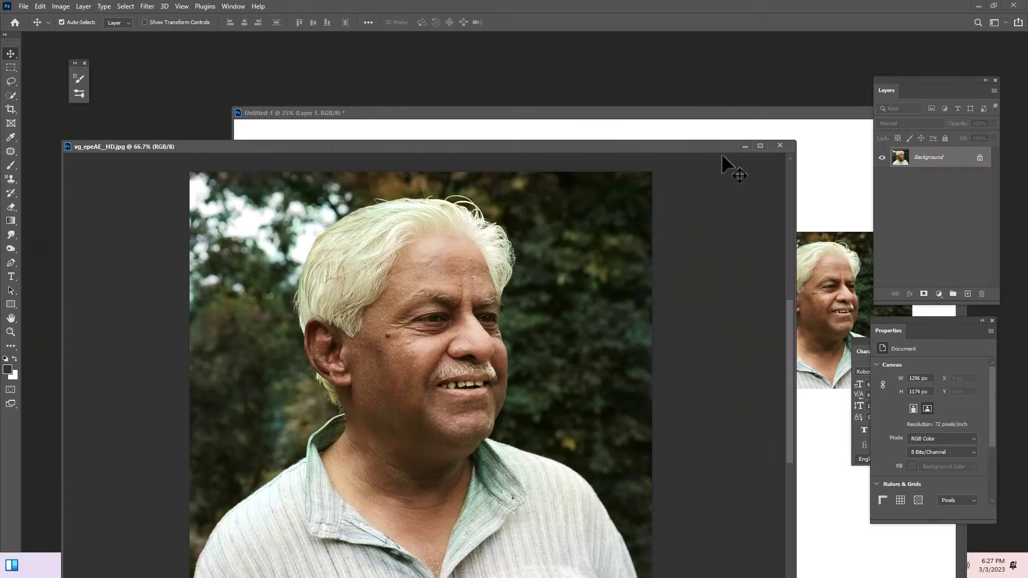
pyautogui.click(780, 144)
pyautogui.moveTo(535, 112); pyautogui.dragTo(544, 39)
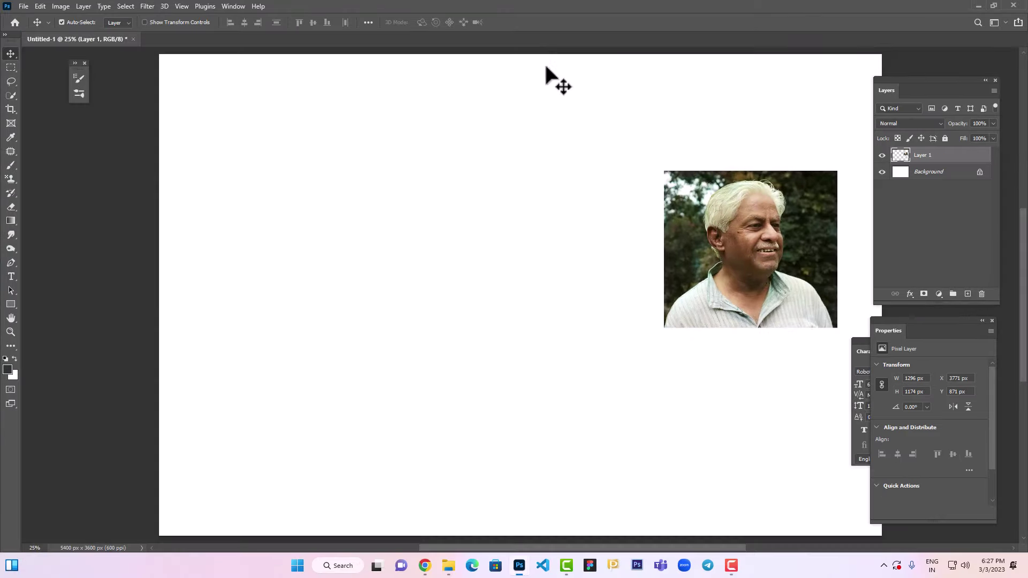
# Move the photo towards the canvas centre and enlarge it proportionally to about 3827 x 3467 px, reaching the bottom edge
pyautogui.moveTo(758, 252); pyautogui.dragTo(551, 308)
pyautogui.hotkey('ctrl', 't')
pyautogui.moveTo(630, 225); pyautogui.dragTo(799, 75)
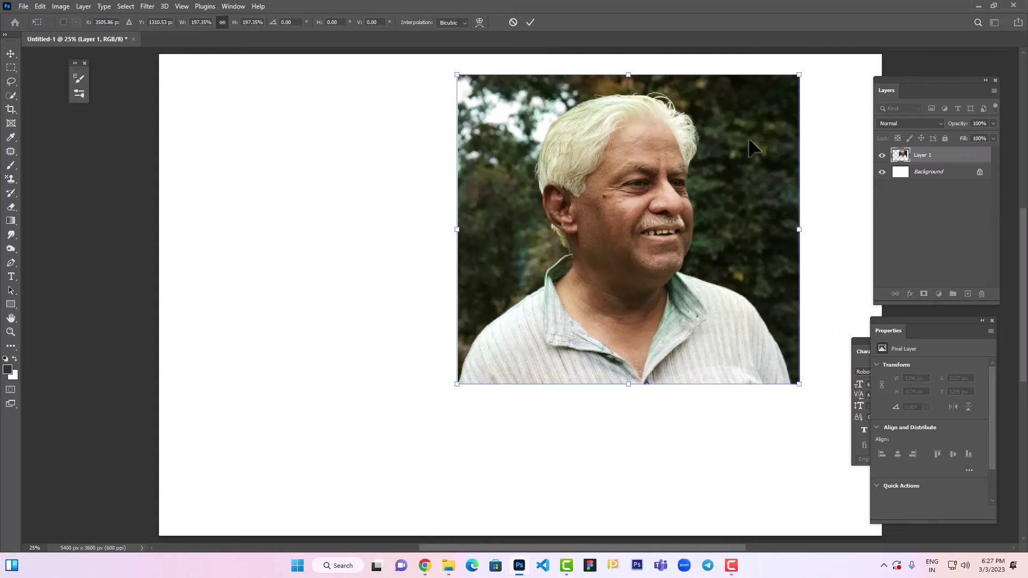
pyautogui.moveTo(671, 225); pyautogui.dragTo(494, 374)
pyautogui.moveTo(622, 224); pyautogui.dragTo(796, 70)
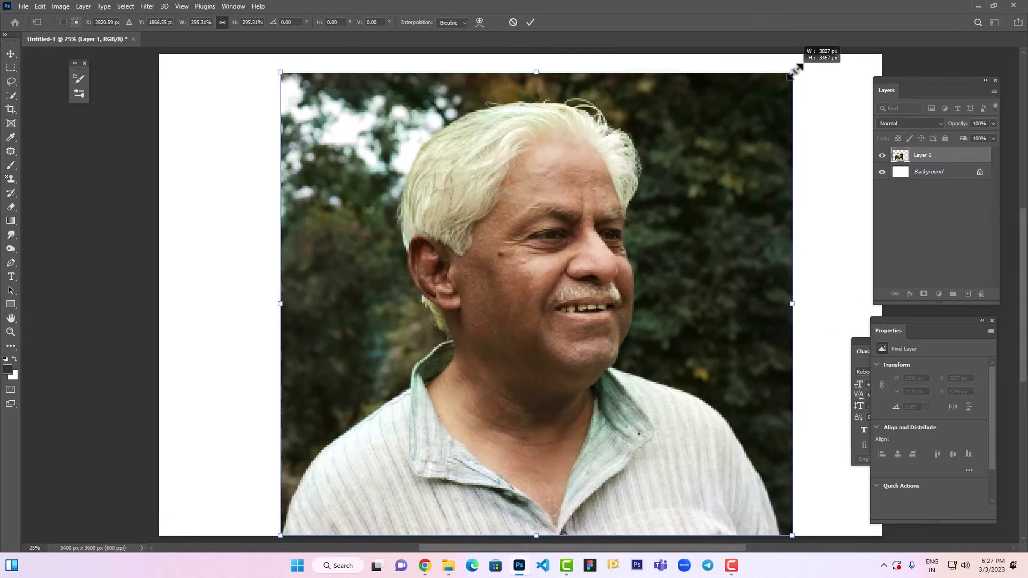
pyautogui.press('Return')
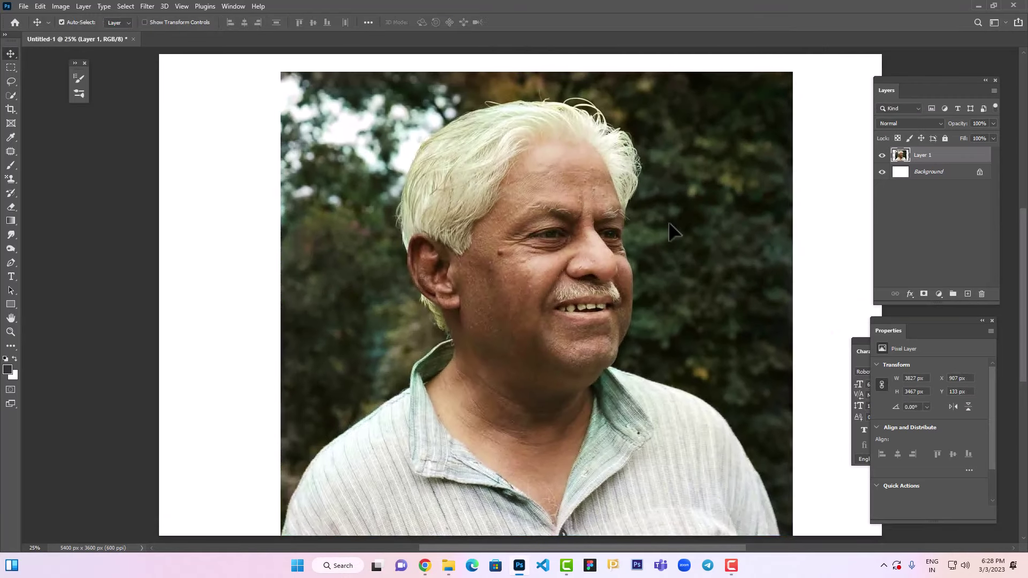
# Remove the photo's background and fill the Background layer with the dark grey foreground colour
pyautogui.click(916, 489)
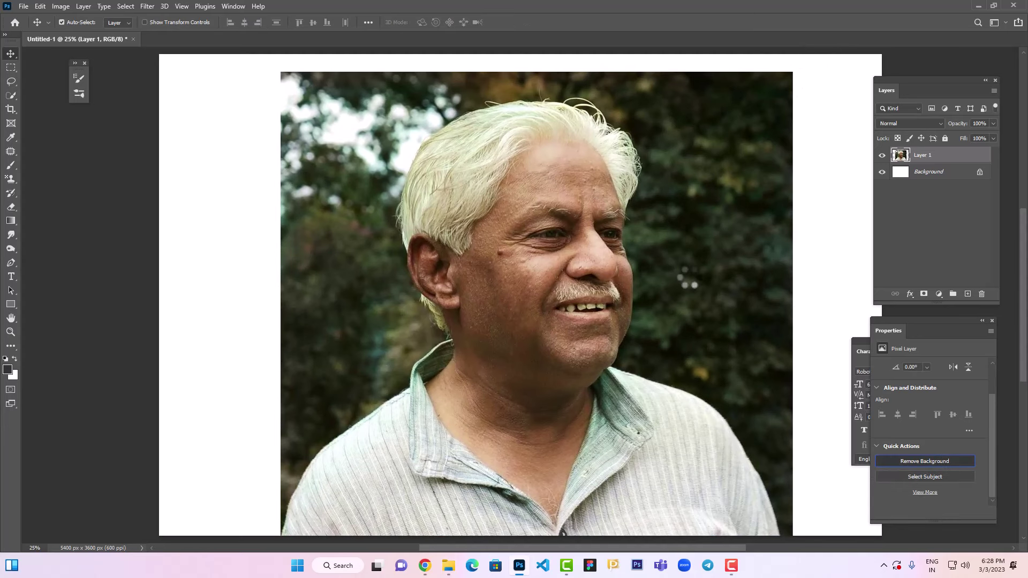
pyautogui.click(941, 179)
pyautogui.hotkey('alt', 'BackSpace')
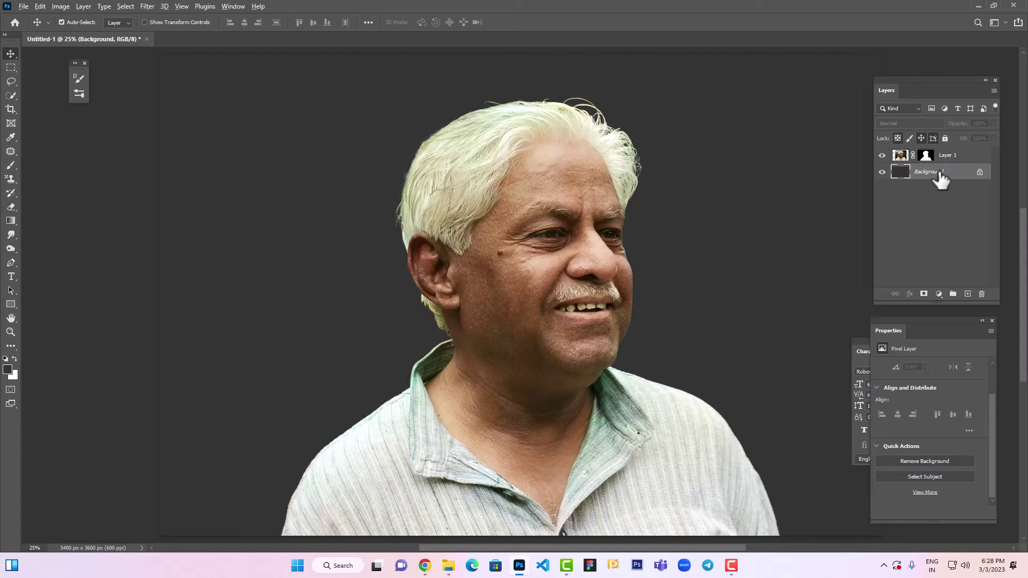
# Move the cut-out portrait left to near the canvas's horizontal centre, with its lower edge on the canvas bottom
pyautogui.scroll(-4, 575, 263)
pyautogui.scroll(4, 583, 283)
pyautogui.scroll(-1, 598, 298)
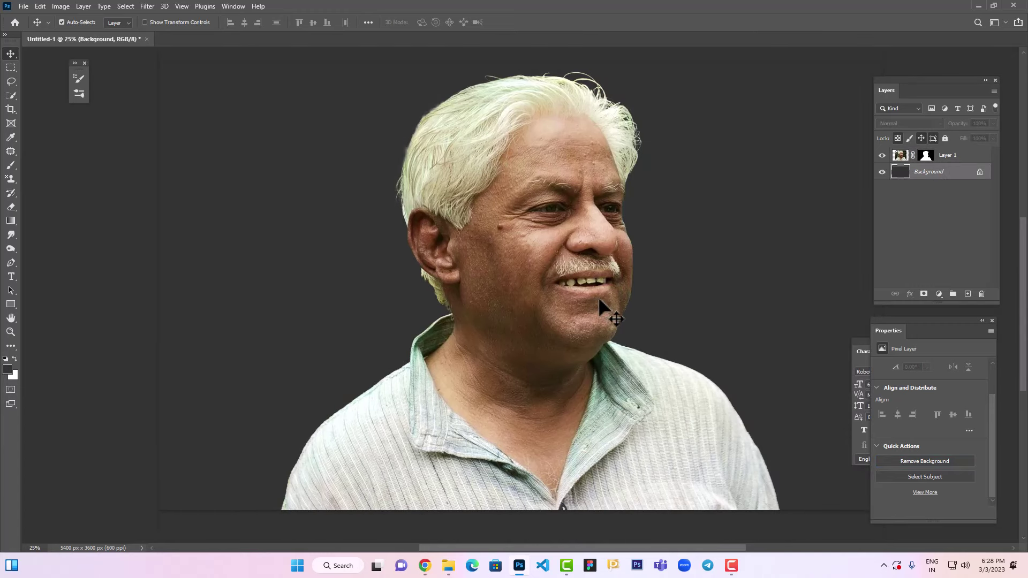
pyautogui.moveTo(597, 301); pyautogui.dragTo(506, 281)
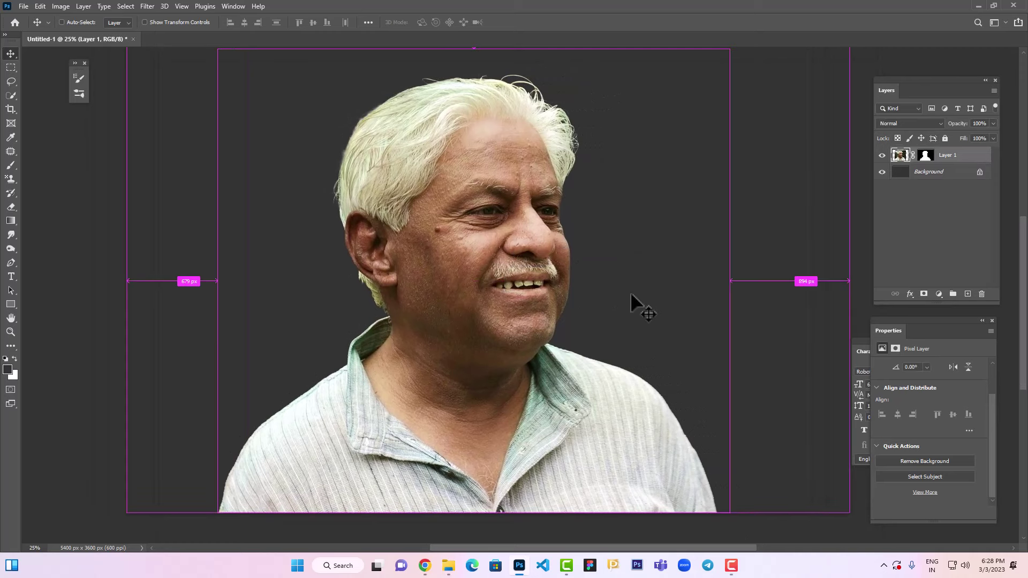
# Duplicate the masked portrait layer and merge the copy with the original into a single layer
pyautogui.rightClick(955, 160)
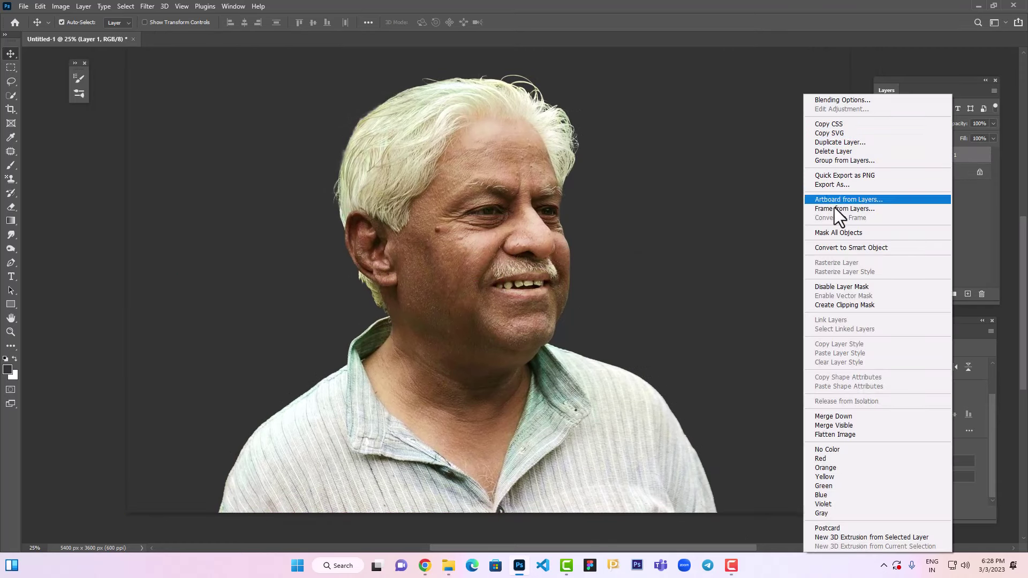
pyautogui.click(847, 142)
pyautogui.press('Return')
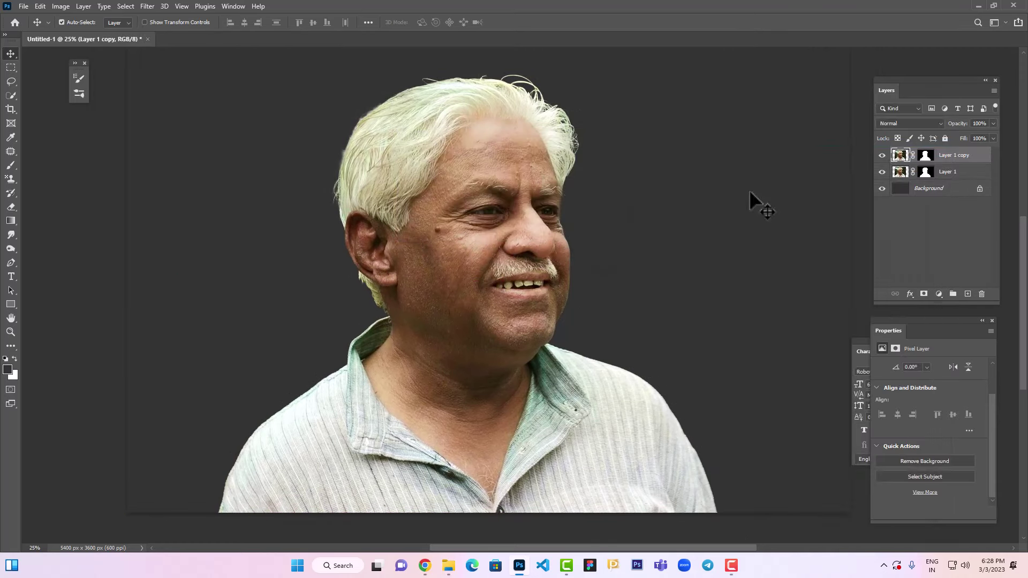
pyautogui.keyDown('shift'); pyautogui.click(962, 172); pyautogui.keyUp('shift')
pyautogui.hotkey('ctrl', 'e')
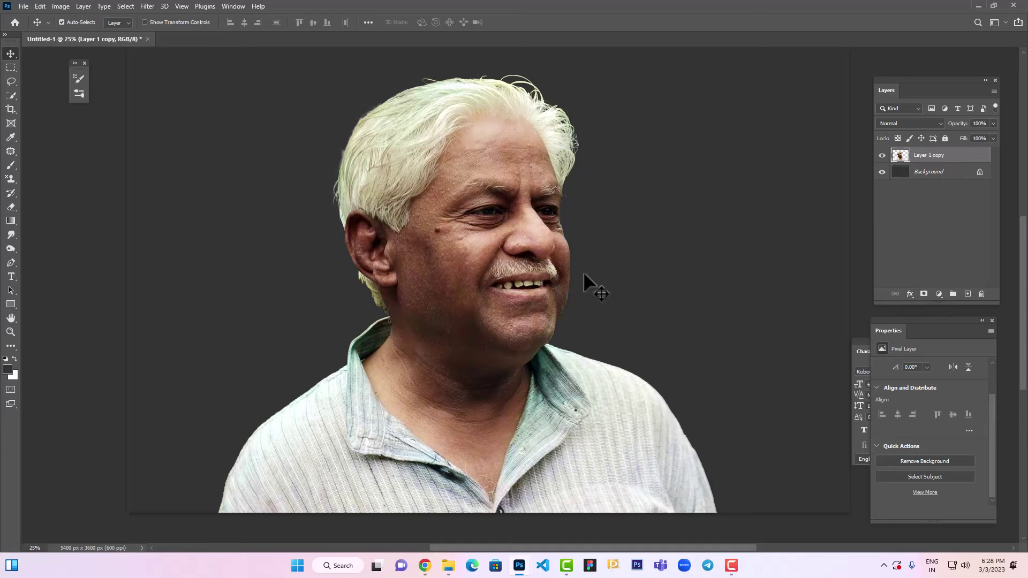
# Apply Auto Color correction to the merged portrait layer
pyautogui.moveTo(583, 272); pyautogui.dragTo(591, 287)
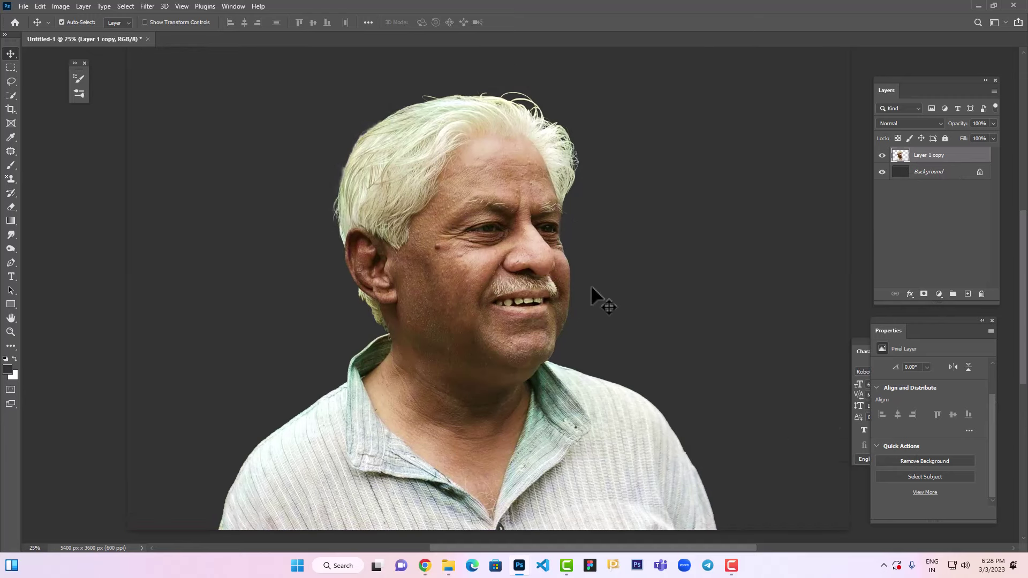
pyautogui.hotkey('ctrl', 'shift', 'b')
pyautogui.scroll(-3, 589, 289)
pyautogui.scroll(2, 557, 295)
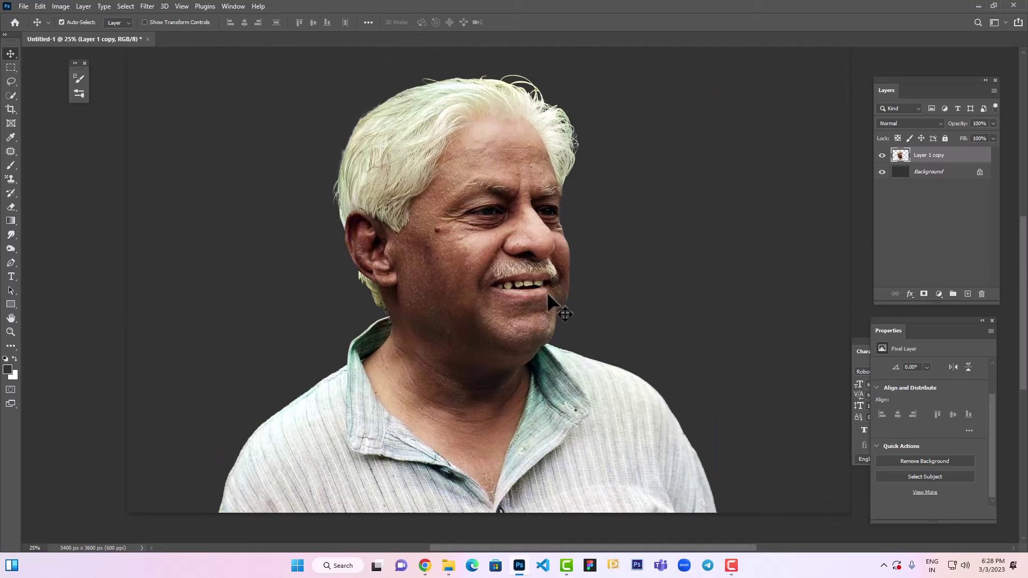
pyautogui.press('ctrl')
pyautogui.scroll(1, 545, 274)
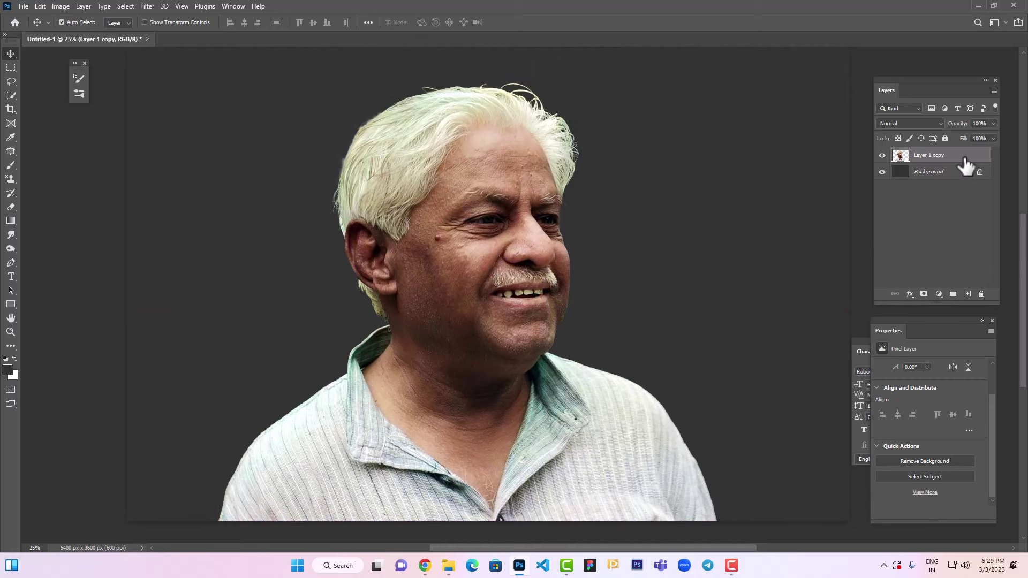
pyautogui.click(913, 121)
pyautogui.click(914, 121)
pyautogui.hotkey('ctrl', 'shift', 'n')
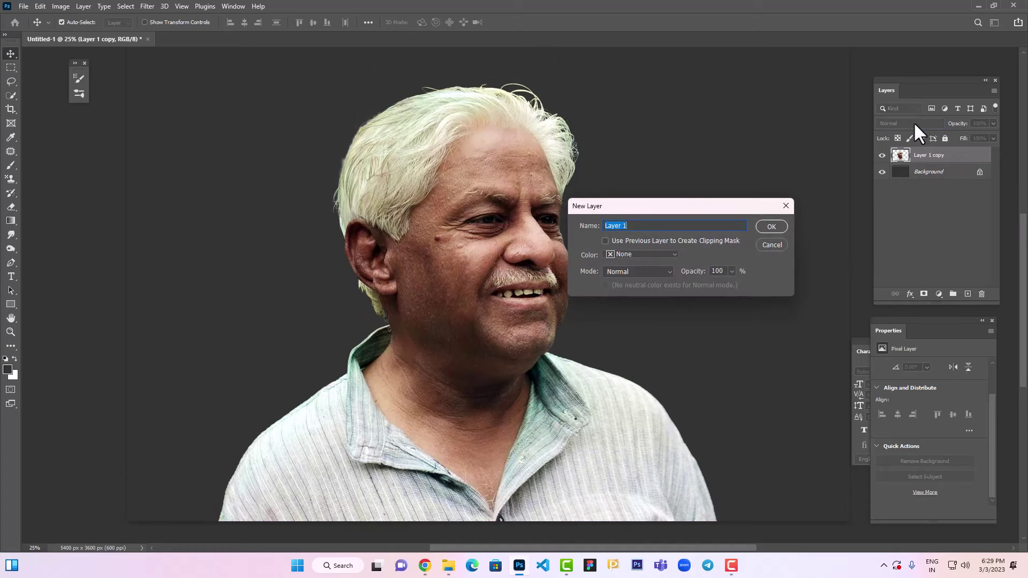
pyautogui.press('Escape')
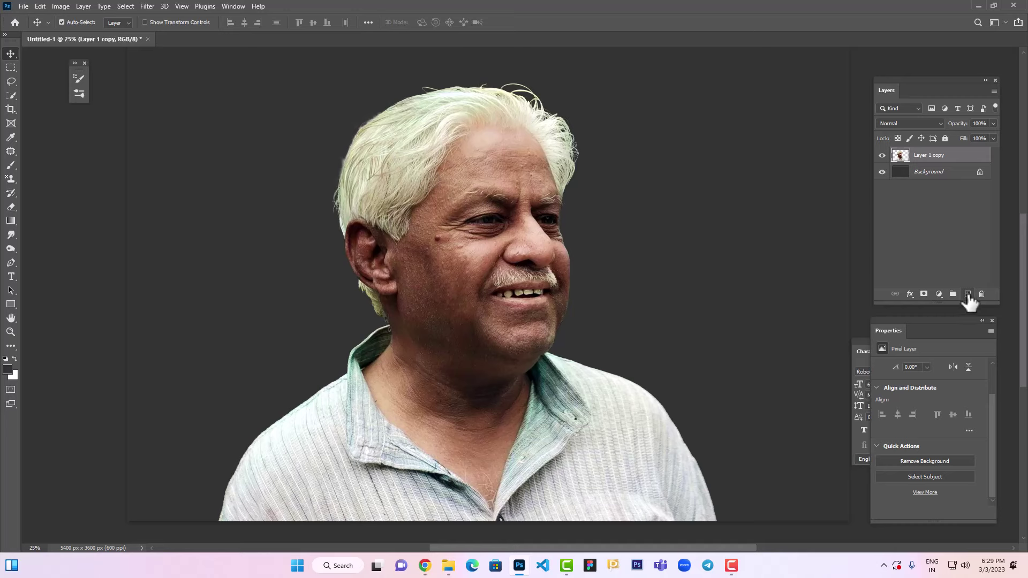
# Add a new empty layer above the portrait and set its blend mode to Overlay
pyautogui.click(967, 294)
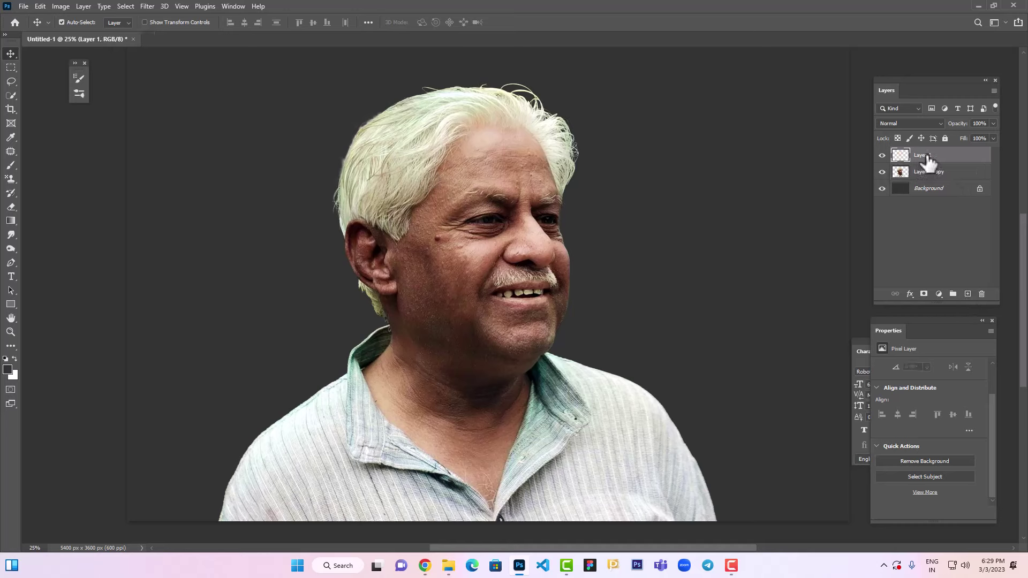
pyautogui.click(913, 123)
pyautogui.click(899, 261)
pyautogui.click(538, 217)
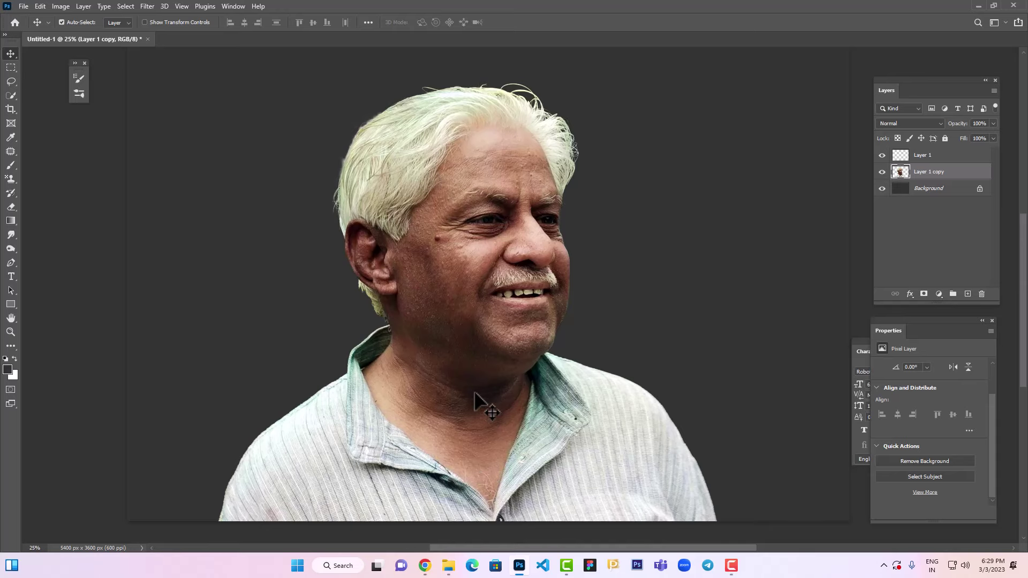
pyautogui.click(922, 157)
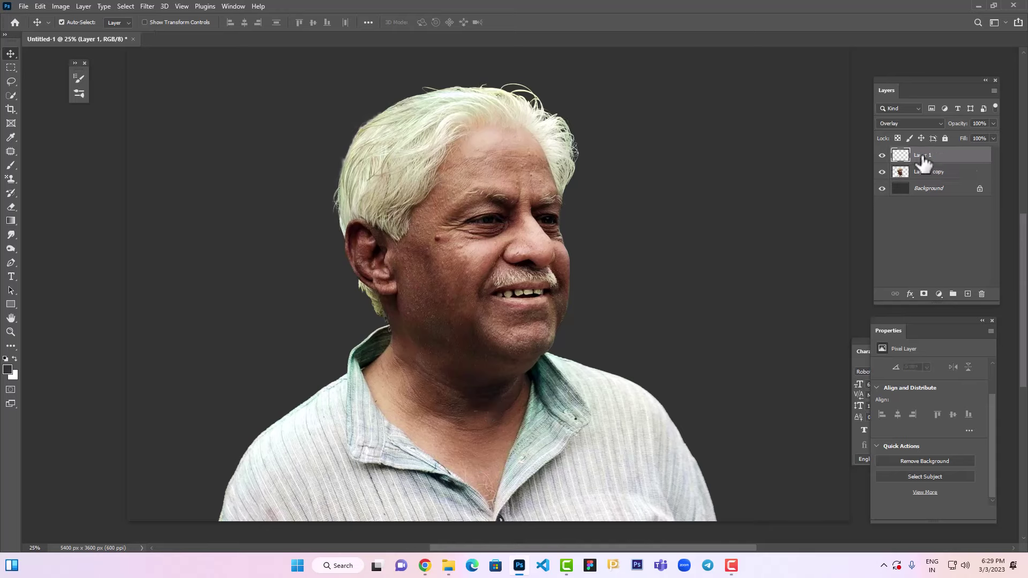
pyautogui.click(465, 243)
pyautogui.moveTo(922, 155); pyautogui.dragTo(886, 174)
# Set up the Brush tool with a soft round tip at 0% hardness, 600 px size and 10% opacity
pyautogui.click(9, 167)
pyautogui.click(71, 24)
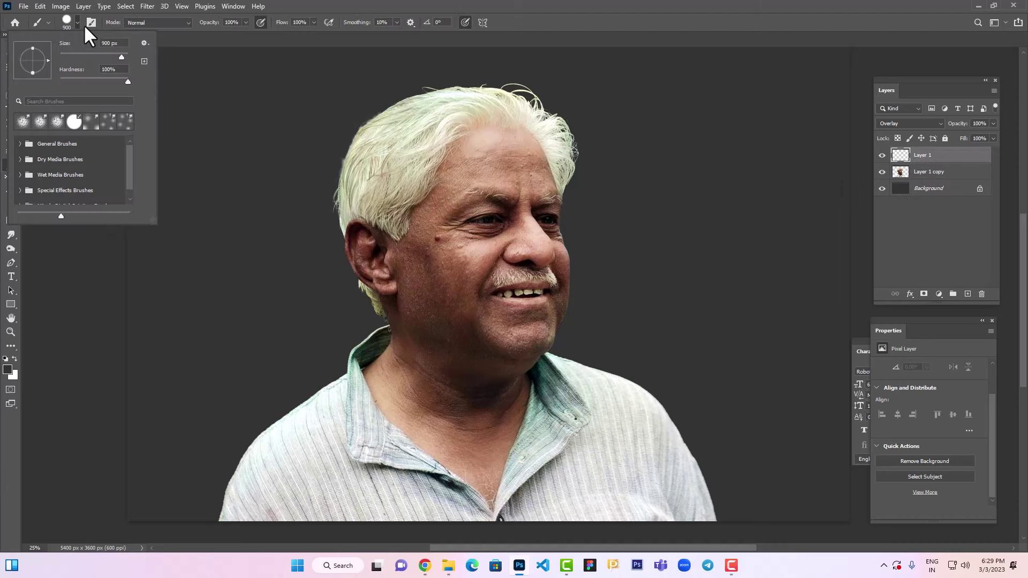
pyautogui.click(91, 22)
pyautogui.click(177, 81)
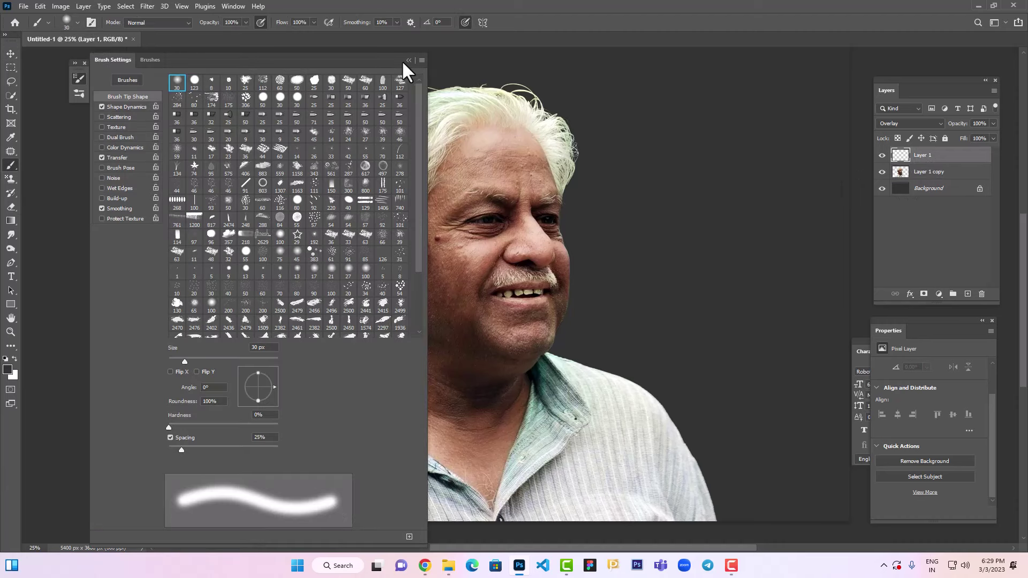
pyautogui.click(408, 60)
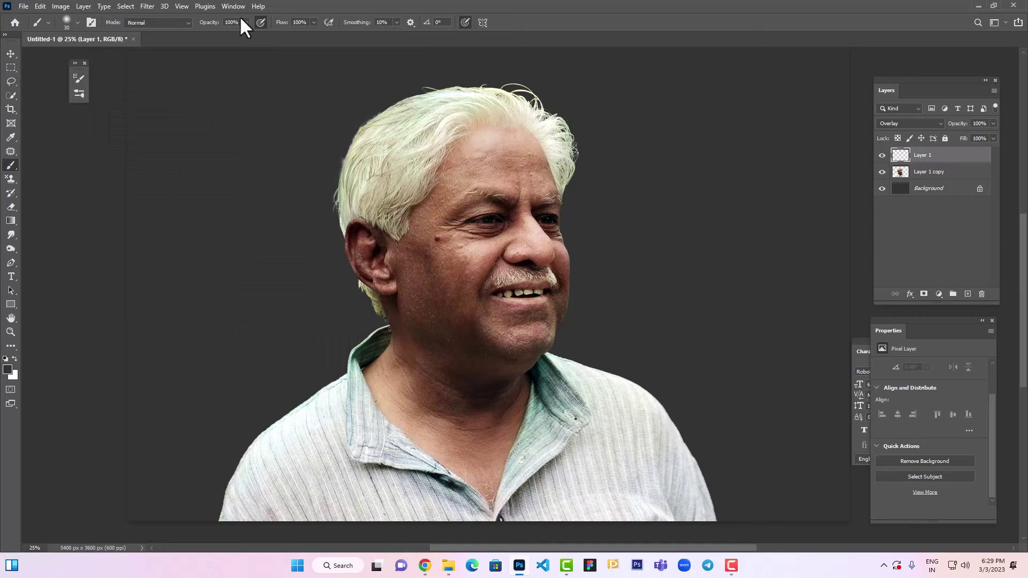
pyautogui.write('10')
pyautogui.press(']')
pyautogui.hotkey('ctrl', '+')
pyautogui.moveTo(530, 163); pyautogui.dragTo(538, 232)
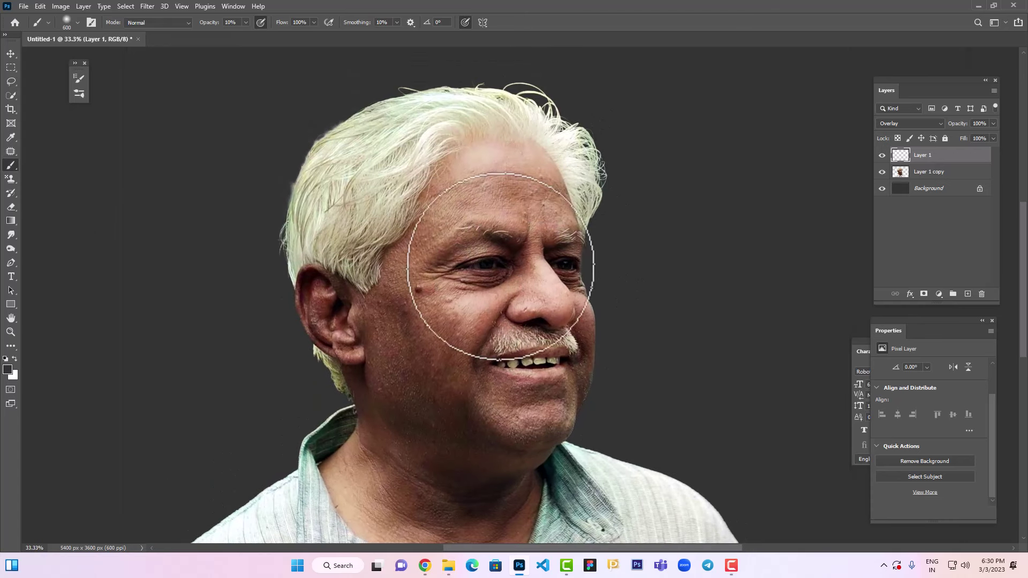
# Set the foreground colour to a bright orange
pyautogui.click(7, 370)
pyautogui.click(792, 205)
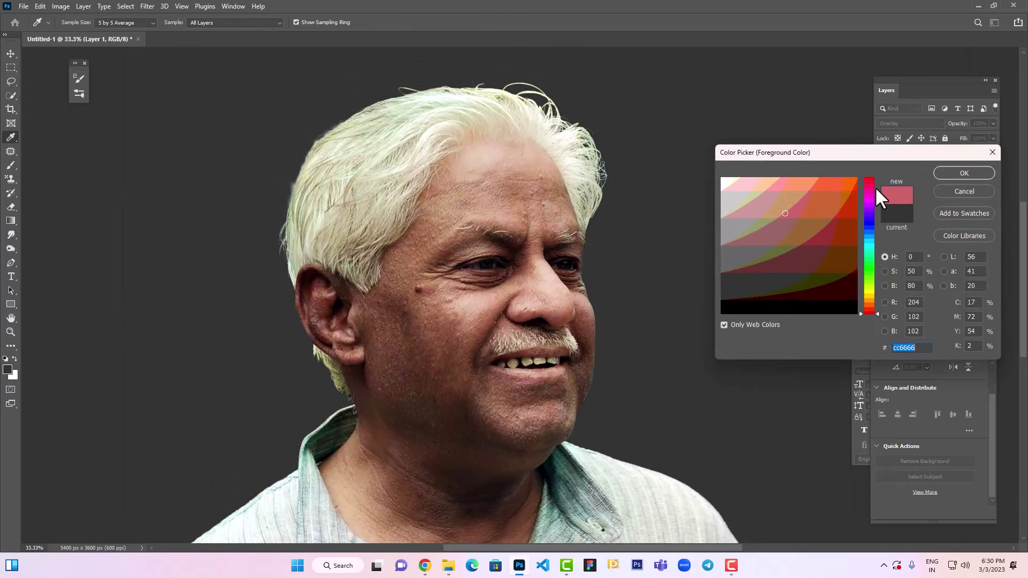
pyautogui.moveTo(819, 183); pyautogui.dragTo(803, 183)
pyautogui.click(869, 295)
pyautogui.click(834, 186)
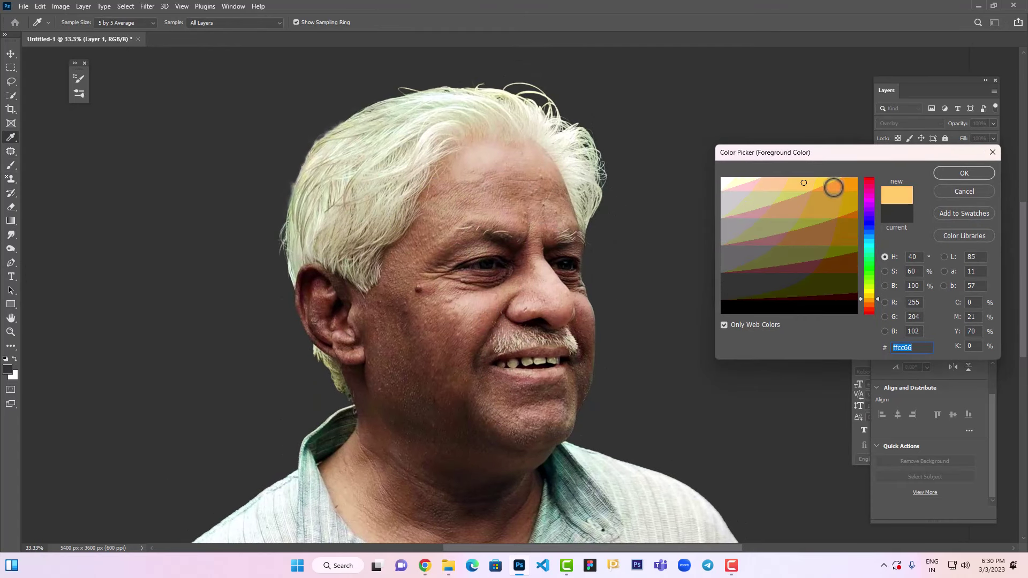
pyautogui.click(964, 173)
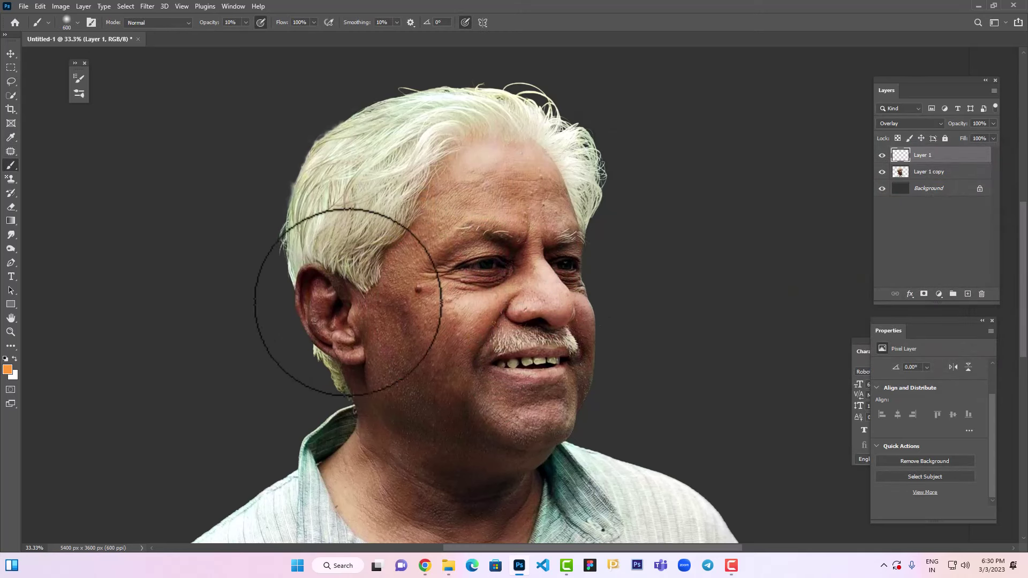
# Brush orange over the man's face, neck and chest on the Overlay layer to warm the skin tone
pyautogui.moveTo(396, 416)
pyautogui.mouseDown()
pyautogui.moveTo(552, 424)
pyautogui.moveTo(588, 351)
pyautogui.moveTo(561, 202)
pyautogui.moveTo(538, 427)
pyautogui.moveTo(548, 285)
pyautogui.moveTo(517, 281)
pyautogui.moveTo(499, 458)
pyautogui.moveTo(363, 486)
pyautogui.moveTo(430, 454)
pyautogui.moveTo(495, 520)
pyautogui.moveTo(416, 360)
pyautogui.moveTo(384, 351)
pyautogui.moveTo(463, 204)
pyautogui.mouseUp()
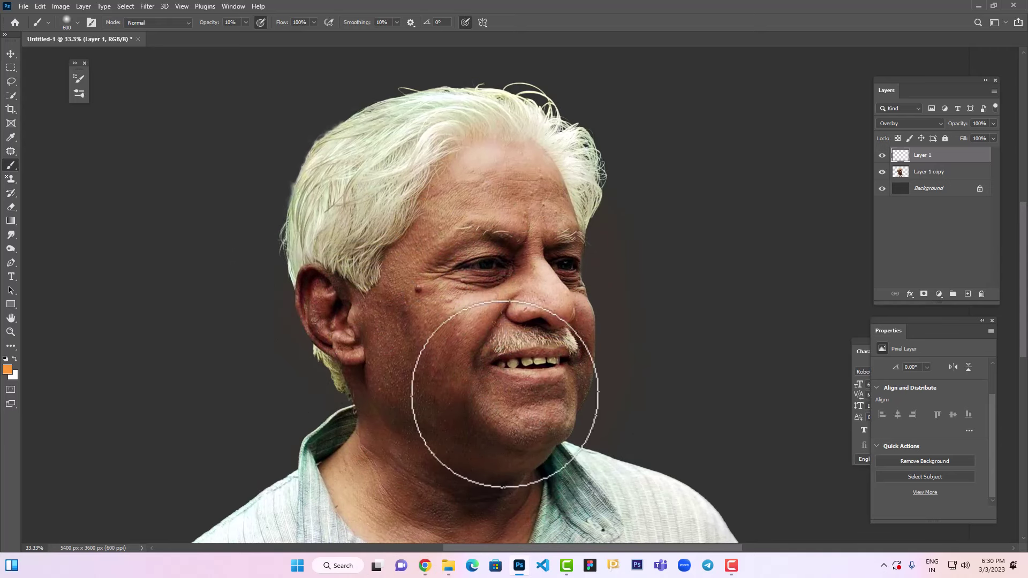
pyautogui.moveTo(471, 490); pyautogui.dragTo(511, 300)
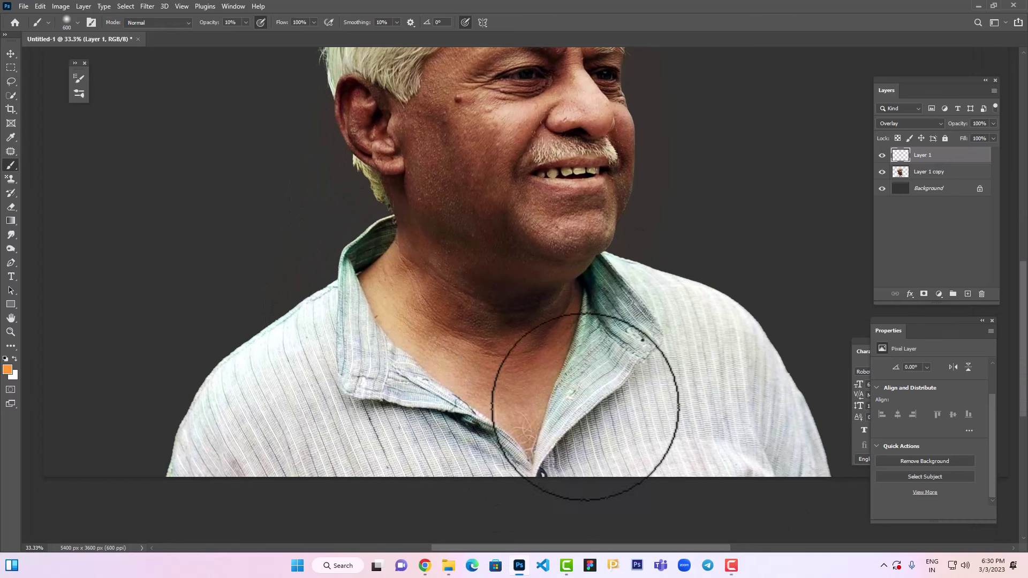
pyautogui.scroll(2, 585, 399)
pyautogui.scroll(3, 567, 398)
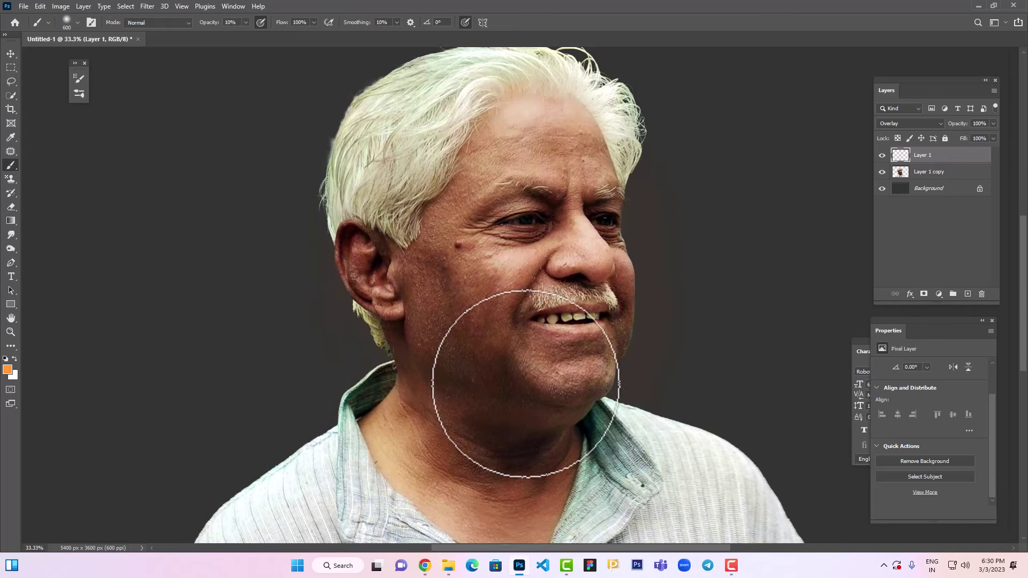
# Set the foreground colour to the more saturated orange ff6600
pyautogui.scroll(-1, 525, 379)
pyautogui.scroll(1, 527, 384)
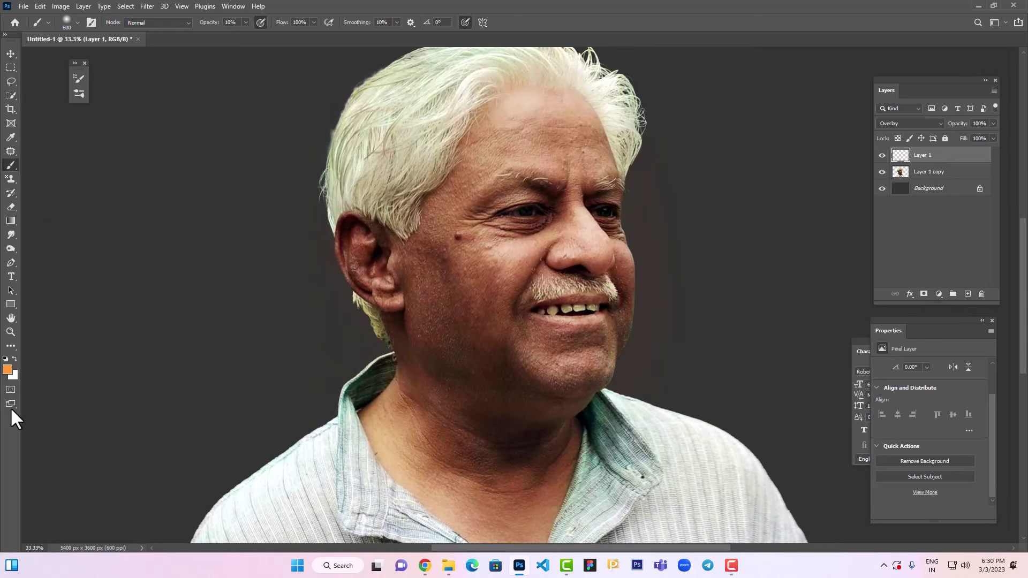
pyautogui.click(7, 369)
pyautogui.click(856, 187)
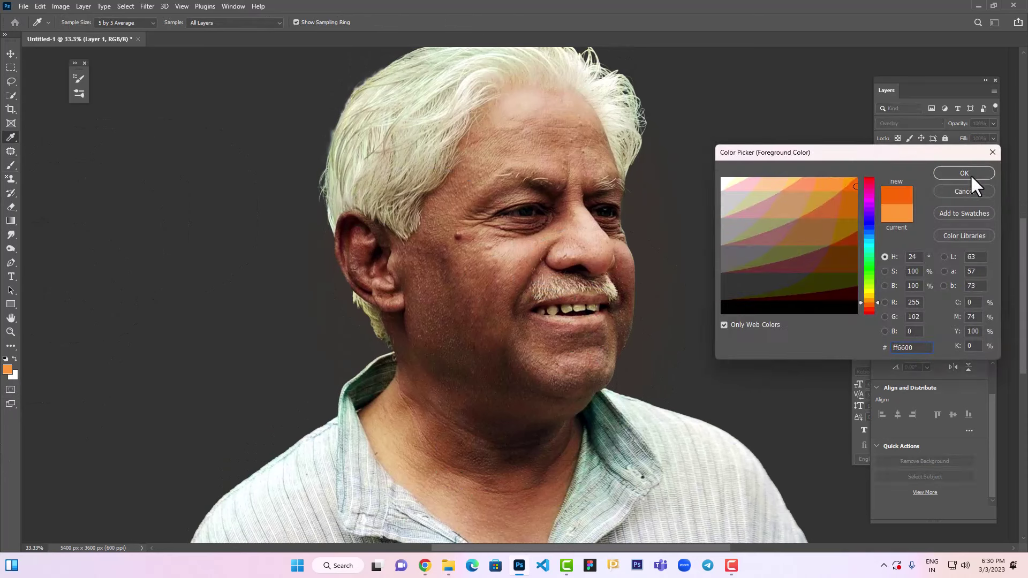
pyautogui.click(964, 173)
# Brush the deeper orange over the man's nose and cheek on the Overlay layer with a 300 px brush
pyautogui.press('b')
pyautogui.moveTo(576, 241)
pyautogui.mouseDown()
pyautogui.moveTo(578, 220)
pyautogui.moveTo(619, 319)
pyautogui.moveTo(599, 261)
pyautogui.mouseUp()
pyautogui.moveTo(484, 277)
pyautogui.mouseDown()
pyautogui.moveTo(553, 235)
pyautogui.moveTo(462, 244)
pyautogui.moveTo(469, 278)
pyautogui.moveTo(506, 289)
pyautogui.mouseUp()
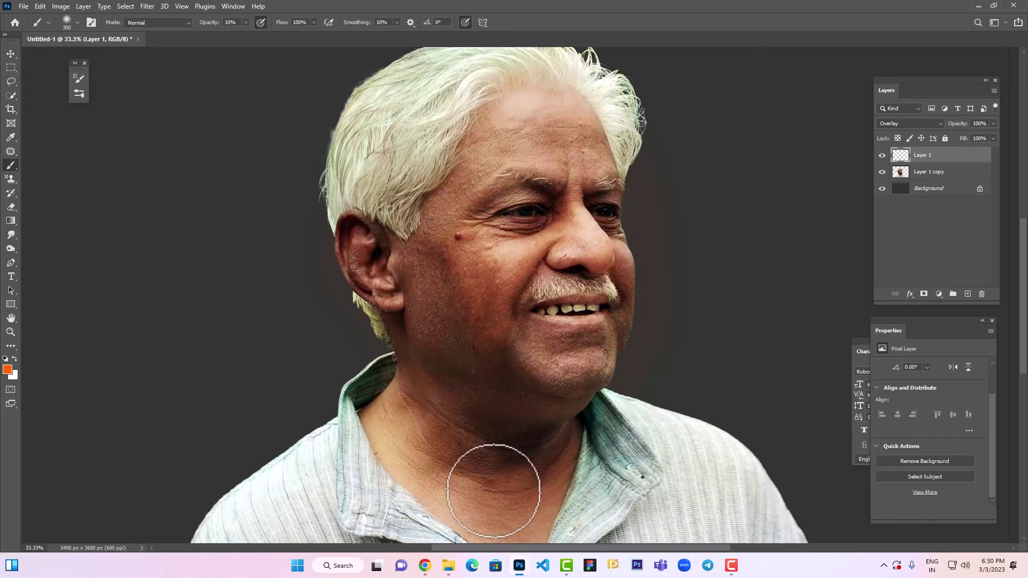
# Brush orange from the neck up across the face with the brush size set to 600 px
pyautogui.press(']')
pyautogui.press(']')
pyautogui.press(']')
pyautogui.scroll(-1, 549, 461)
pyautogui.scroll(-1, 546, 462)
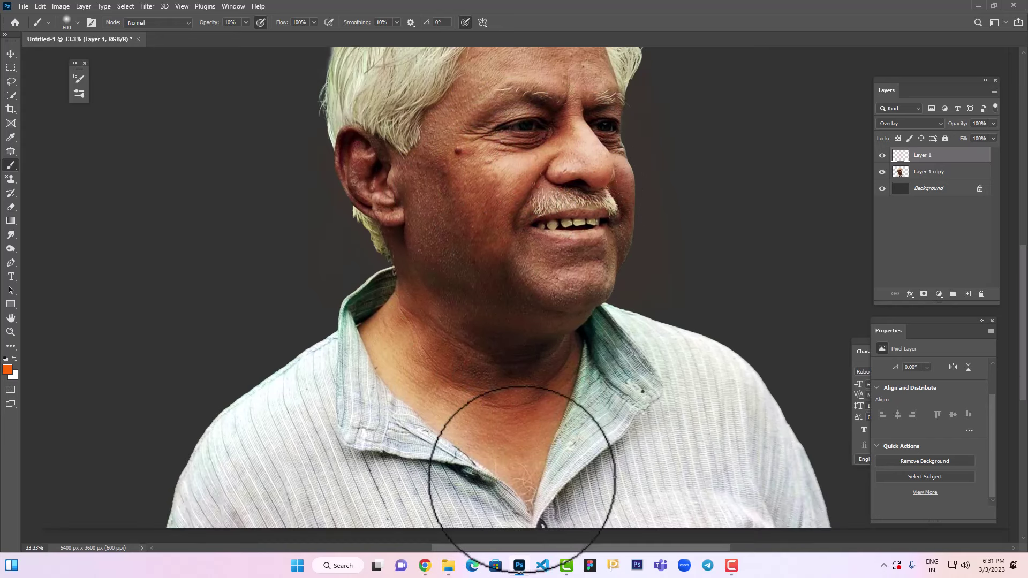
pyautogui.moveTo(562, 345)
pyautogui.mouseDown()
pyautogui.moveTo(473, 354)
pyautogui.moveTo(409, 261)
pyautogui.moveTo(424, 279)
pyautogui.moveTo(436, 134)
pyautogui.mouseUp()
pyautogui.scroll(4, 489, 359)
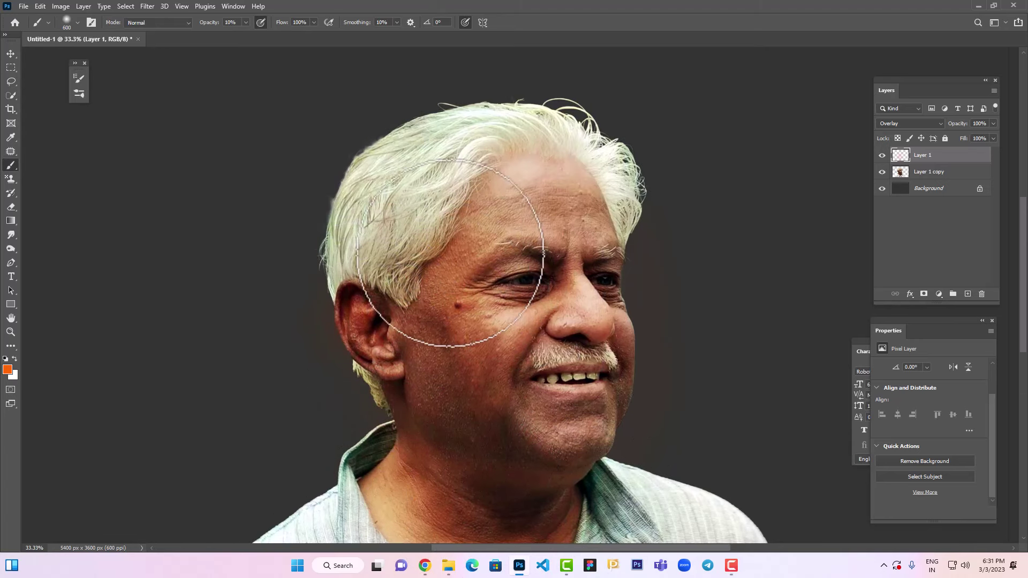
# Reduce the brush to 150 px and paint orange along the far cheek beside the nose
pyautogui.scroll(-1, 564, 366)
pyautogui.scroll(-1, 564, 367)
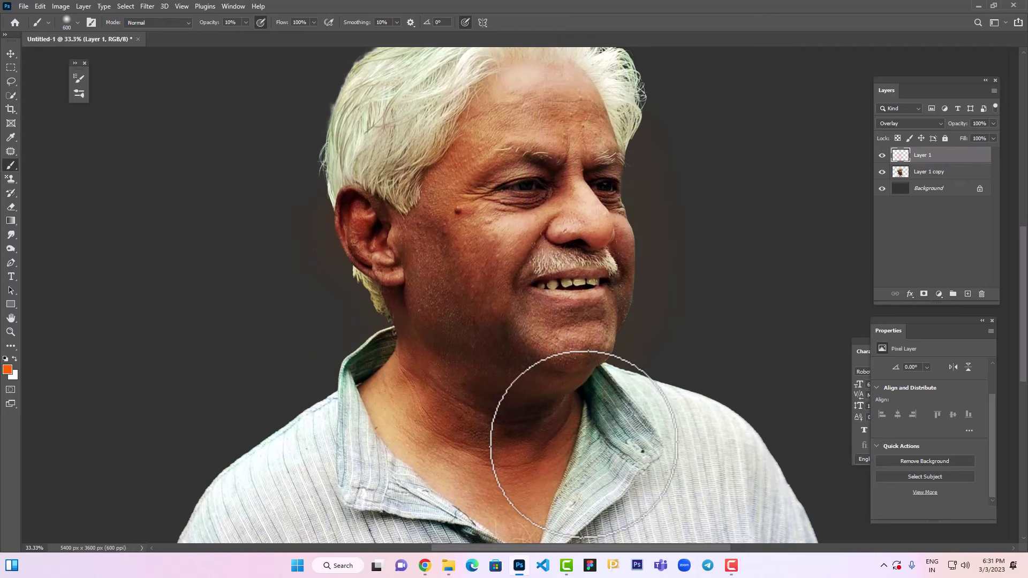
pyautogui.press('[')
pyautogui.press('[')
pyautogui.press('[')
pyautogui.press('[')
pyautogui.press('[')
pyautogui.press('[')
pyautogui.press('[')
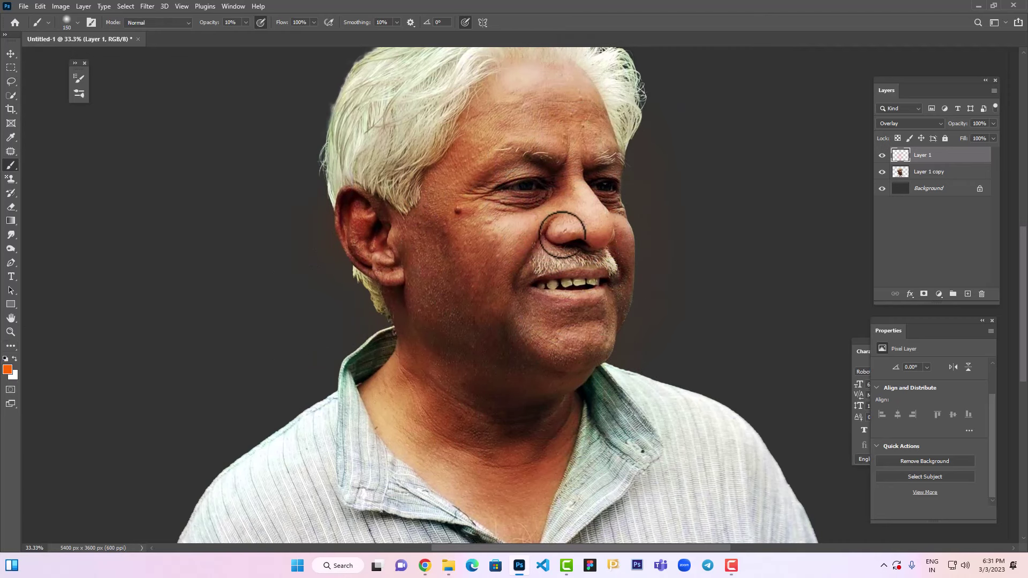
pyautogui.moveTo(627, 257)
pyautogui.mouseDown()
pyautogui.moveTo(619, 238)
pyautogui.moveTo(622, 288)
pyautogui.moveTo(619, 213)
pyautogui.mouseUp()
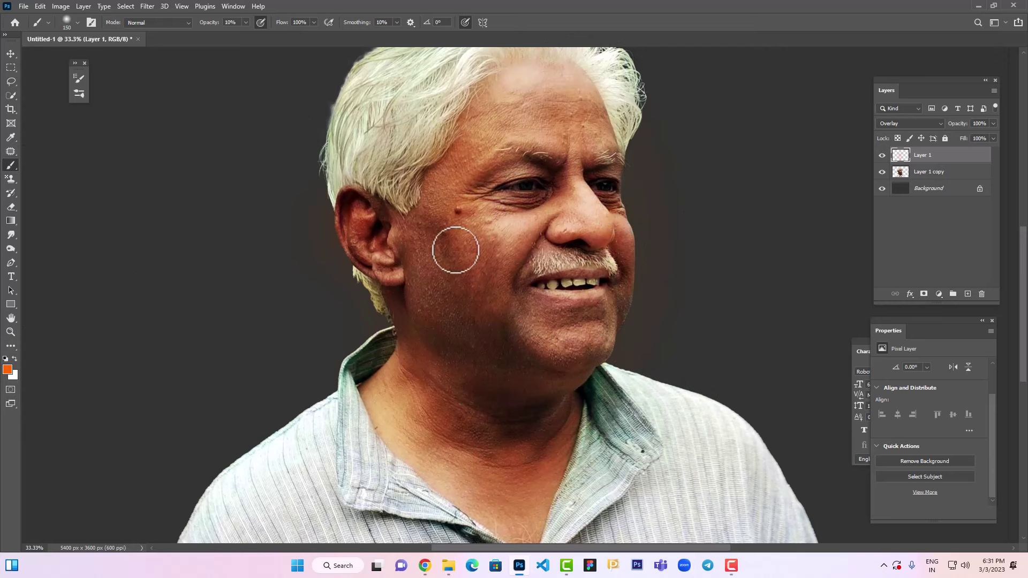
# Set the foreground colour to the medium green 339966
pyautogui.click(7, 370)
pyautogui.click(794, 259)
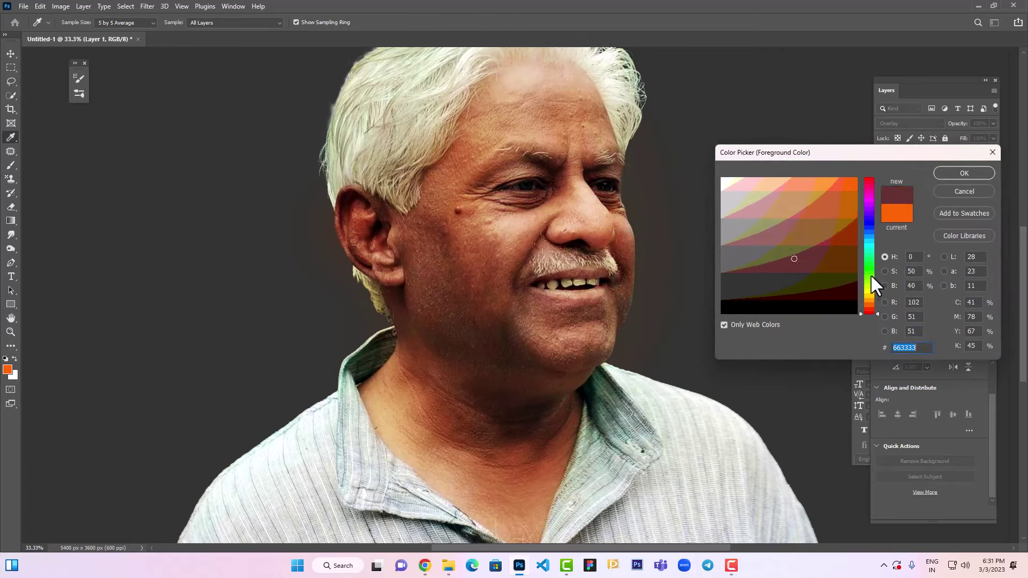
pyautogui.click(870, 274)
pyautogui.click(822, 231)
pyautogui.press('Return')
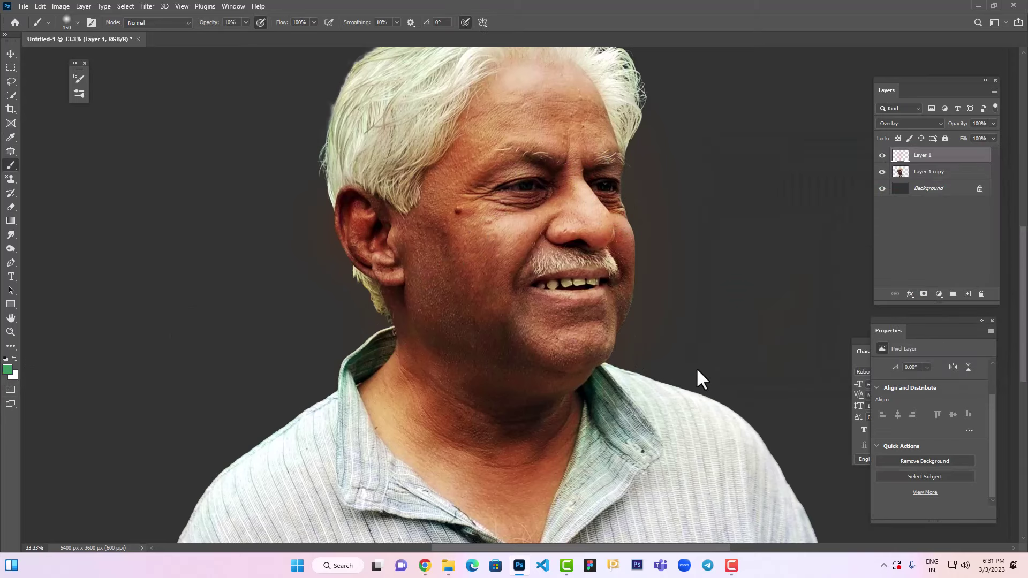
# Brush green over the jaw, chin and moustache area on the Overlay layer, varying the brush size up to 400 px
pyautogui.moveTo(606, 357)
pyautogui.mouseDown()
pyautogui.moveTo(518, 368)
pyautogui.moveTo(535, 359)
pyautogui.moveTo(511, 317)
pyautogui.moveTo(581, 357)
pyautogui.moveTo(467, 339)
pyautogui.moveTo(418, 229)
pyautogui.moveTo(444, 349)
pyautogui.moveTo(556, 372)
pyautogui.moveTo(485, 361)
pyautogui.moveTo(543, 407)
pyautogui.moveTo(482, 388)
pyautogui.moveTo(430, 341)
pyautogui.moveTo(469, 397)
pyautogui.moveTo(565, 392)
pyautogui.moveTo(462, 403)
pyautogui.moveTo(539, 414)
pyautogui.moveTo(534, 440)
pyautogui.moveTo(535, 430)
pyautogui.moveTo(494, 431)
pyautogui.moveTo(592, 358)
pyautogui.moveTo(587, 319)
pyautogui.moveTo(538, 404)
pyautogui.mouseUp()
pyautogui.press(']')
pyautogui.press(']')
pyautogui.press(']')
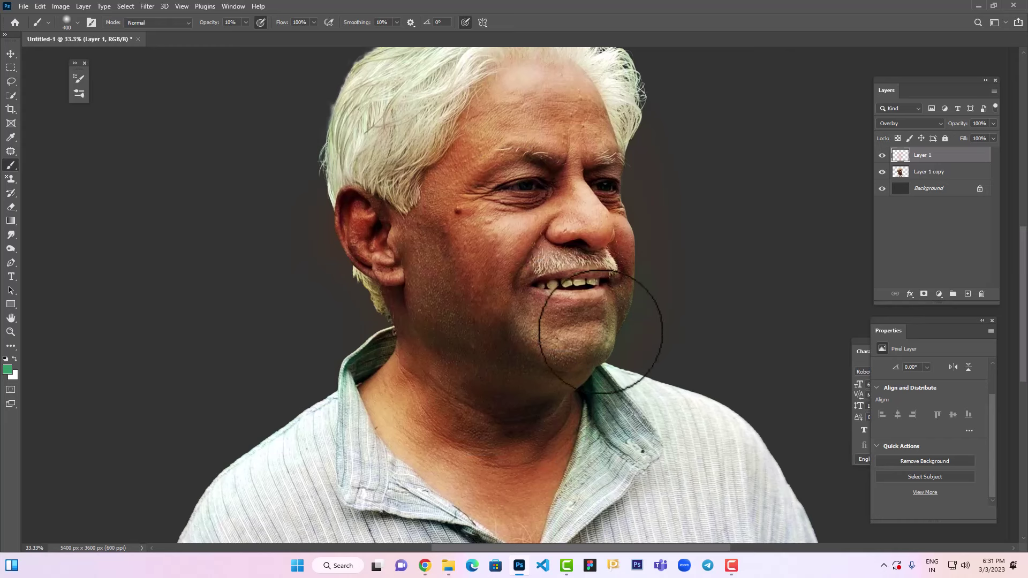
pyautogui.press('[')
pyautogui.press('[')
pyautogui.press('[')
pyautogui.press('[')
pyautogui.moveTo(527, 276)
pyautogui.mouseDown()
pyautogui.moveTo(559, 255)
pyautogui.moveTo(598, 258)
pyautogui.moveTo(619, 276)
pyautogui.mouseUp()
pyautogui.scroll(3, 682, 360)
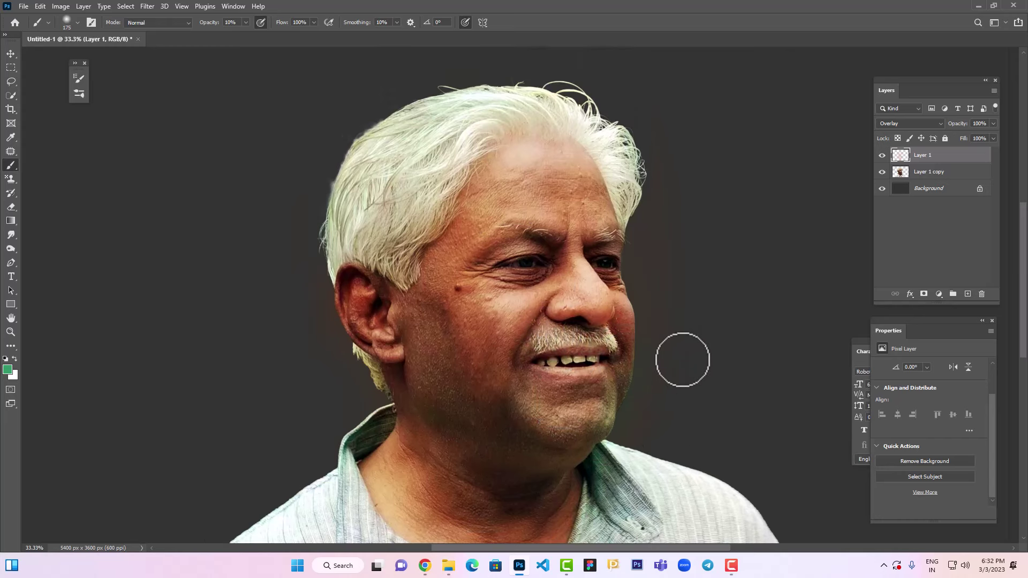
# Keep the green foreground colour and brush it along the back and top of the hair at 600 px
pyautogui.click(8, 370)
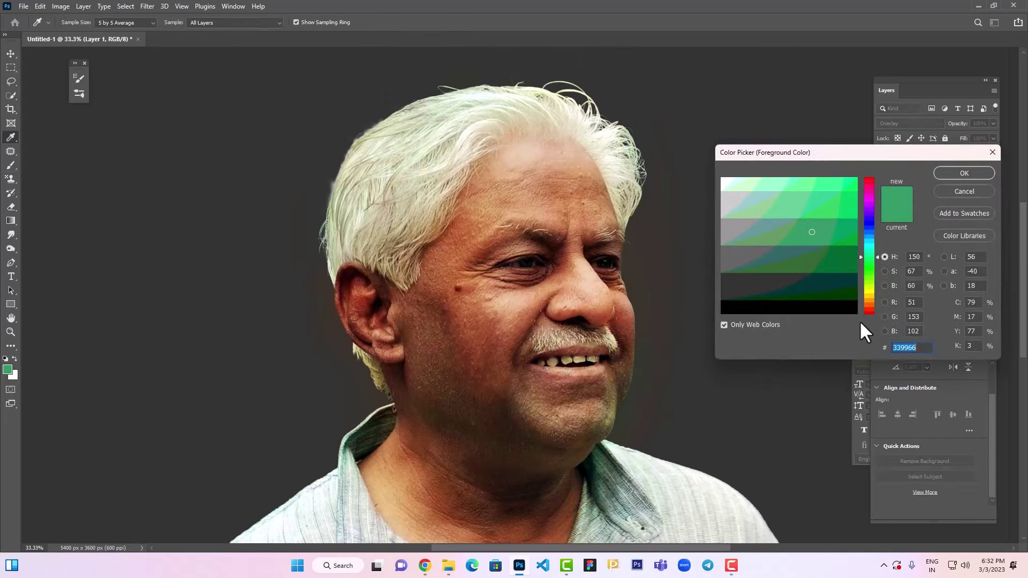
pyautogui.press('Return')
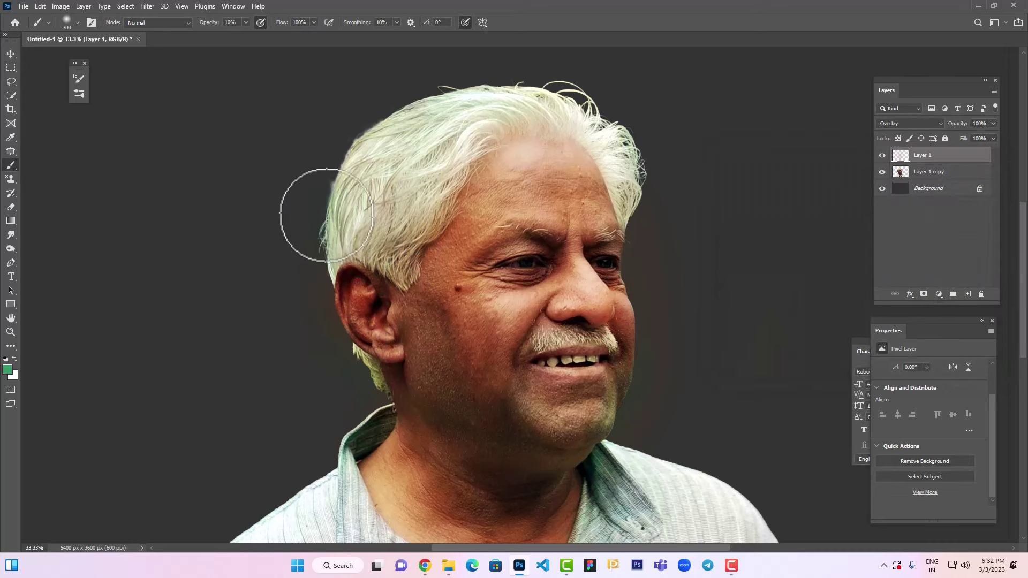
pyautogui.press(']')
pyautogui.press(']')
pyautogui.press(']')
pyautogui.press(']')
pyautogui.press(']')
pyautogui.moveTo(333, 236)
pyautogui.mouseDown()
pyautogui.moveTo(348, 167)
pyautogui.moveTo(373, 148)
pyautogui.moveTo(338, 190)
pyautogui.moveTo(424, 113)
pyautogui.moveTo(360, 210)
pyautogui.moveTo(524, 90)
pyautogui.moveTo(444, 93)
pyautogui.mouseUp()
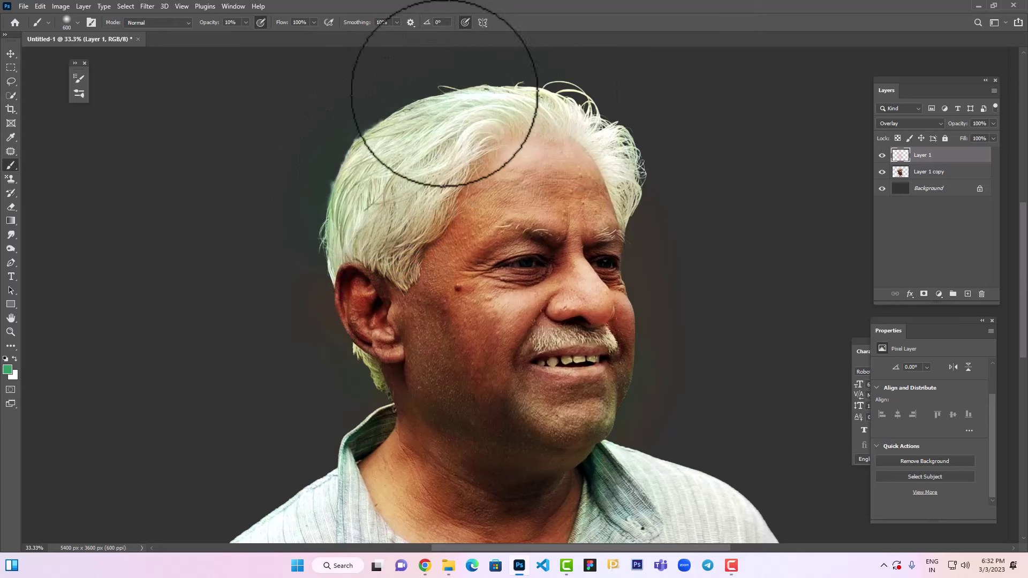
# Set the foreground colour to the deep blue 3333cc
pyautogui.click(8, 369)
pyautogui.click(871, 233)
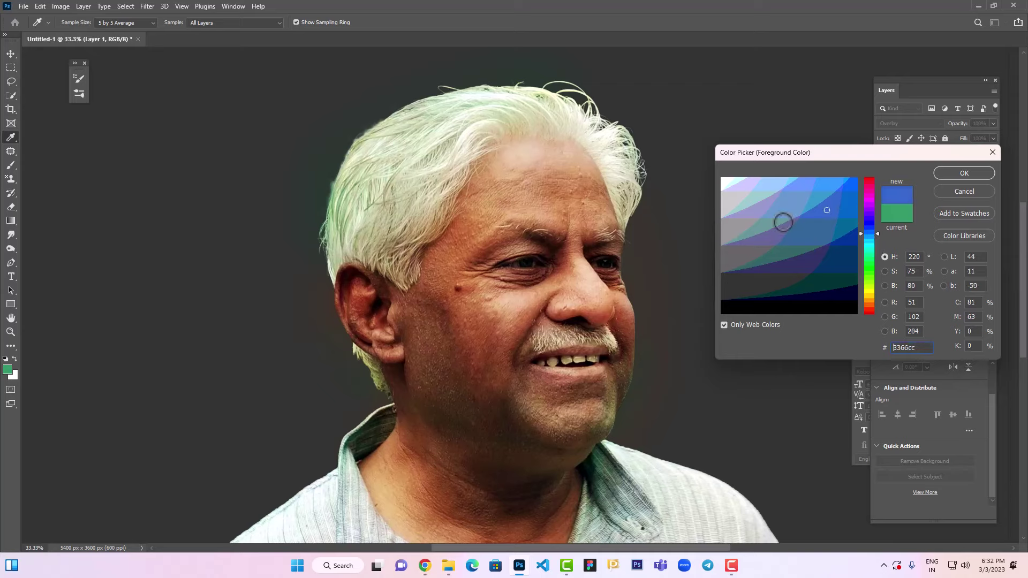
pyautogui.click(870, 225)
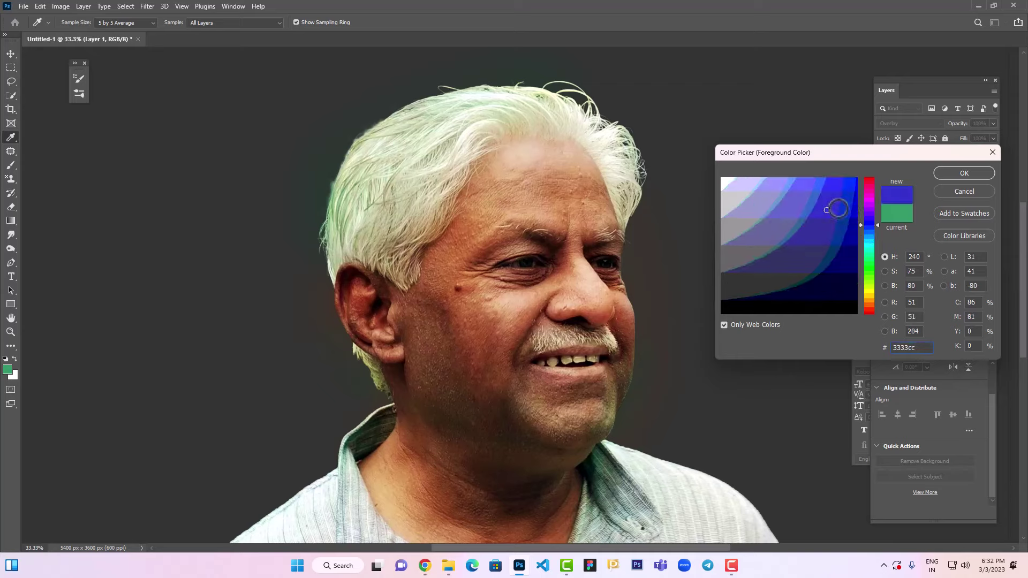
pyautogui.click(947, 175)
pyautogui.press('b')
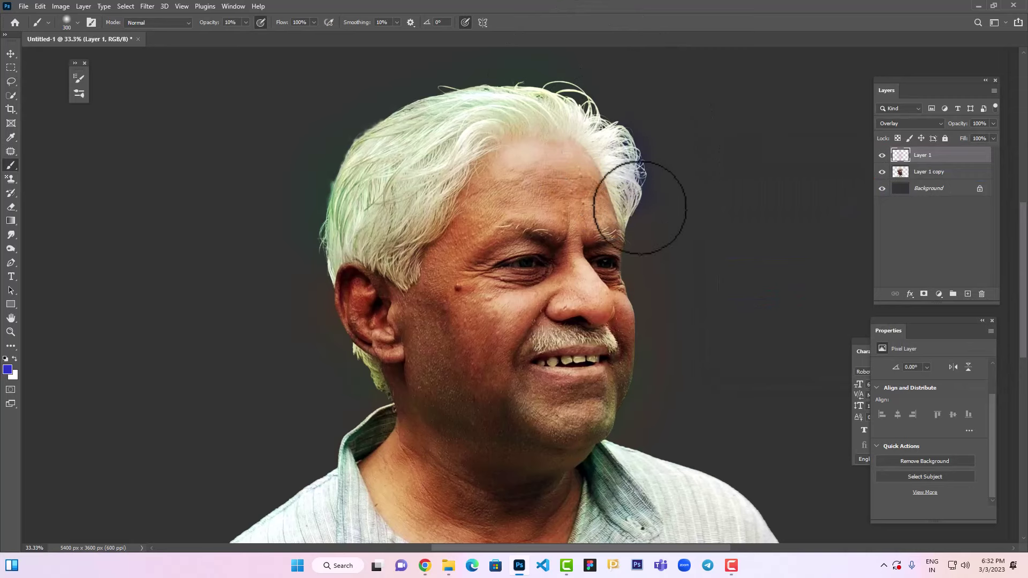
# Brush blue over the hair at the far side of the forehead, raising the brush opacity to 30%
pyautogui.moveTo(640, 208)
pyautogui.mouseDown()
pyautogui.moveTo(644, 152)
pyautogui.moveTo(629, 146)
pyautogui.mouseUp()
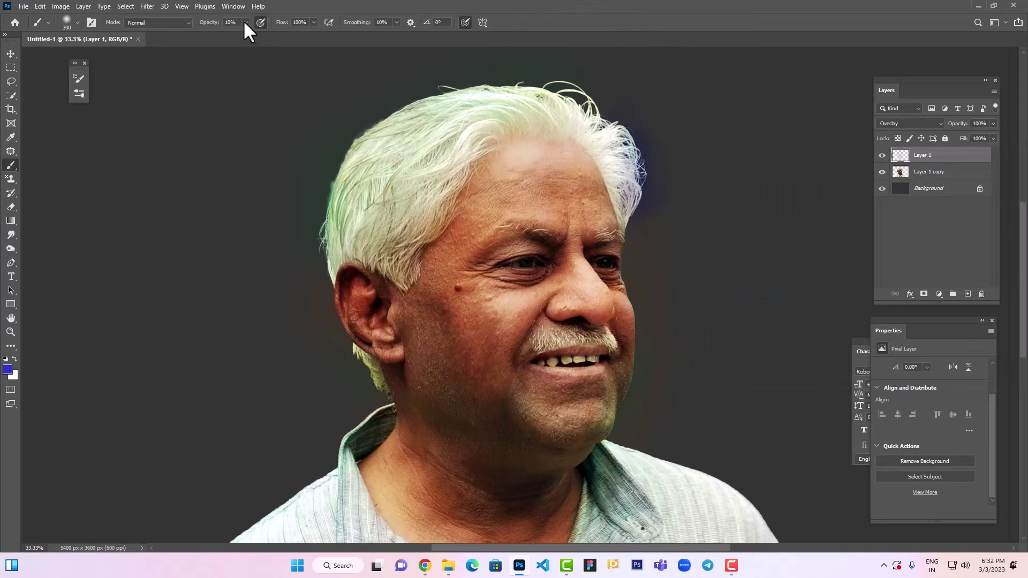
pyautogui.moveTo(245, 23); pyautogui.dragTo(252, 31)
pyautogui.moveTo(619, 161)
pyautogui.mouseDown()
pyautogui.moveTo(533, 104)
pyautogui.moveTo(613, 143)
pyautogui.mouseUp()
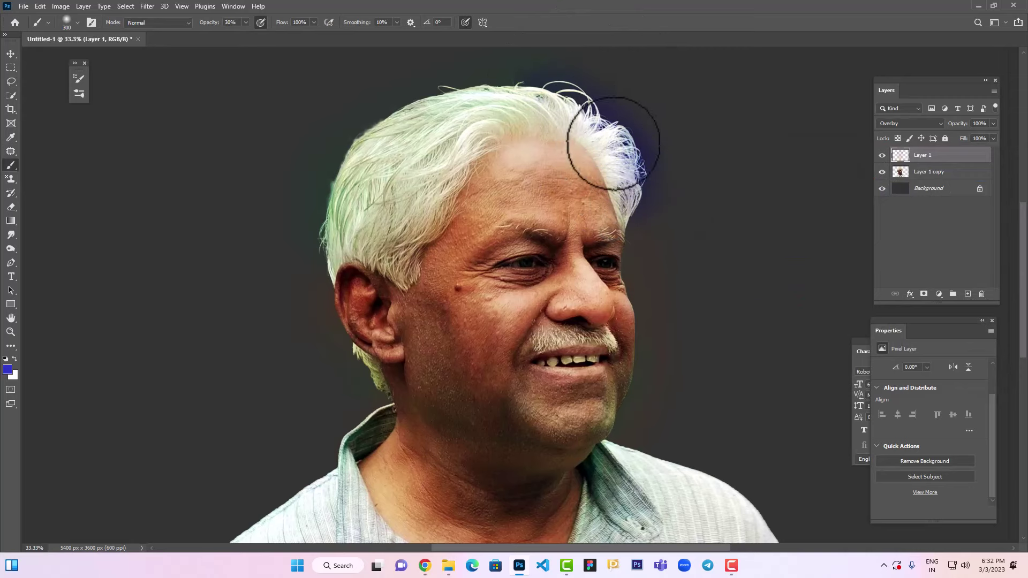
# Enlarge the brush to 600 px and tint the side hair above the ear blue
pyautogui.press(']')
pyautogui.press(']')
pyautogui.press(']')
pyautogui.moveTo(412, 175); pyautogui.dragTo(398, 209)
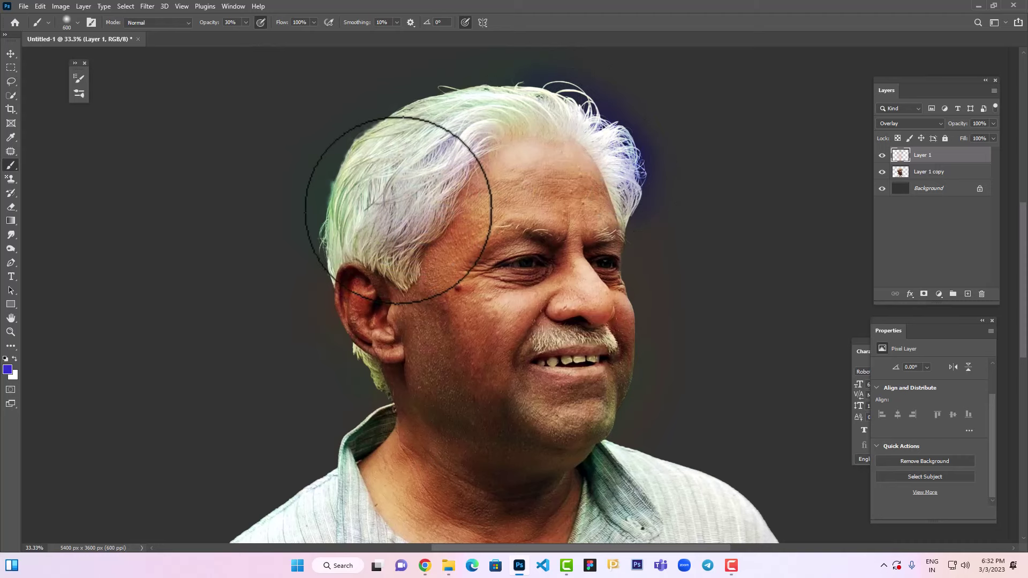
# Tint the hair from the sideburn up to the front hairline with a 300 px brush, lowering its opacity to 13%
pyautogui.press('[')
pyautogui.press('[')
pyautogui.press('[')
pyautogui.click(403, 268)
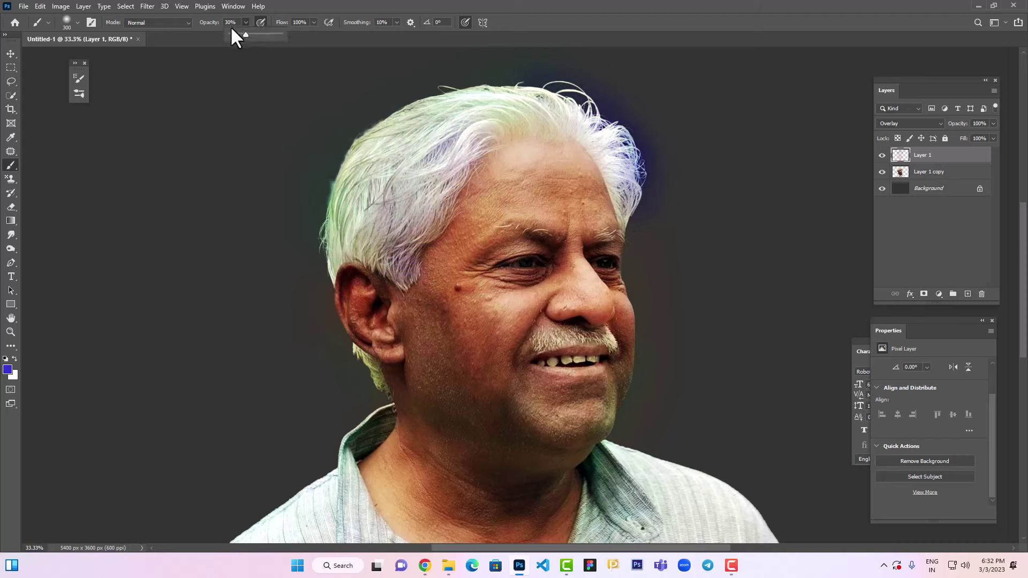
pyautogui.moveTo(401, 259)
pyautogui.mouseDown()
pyautogui.moveTo(414, 223)
pyautogui.moveTo(460, 147)
pyautogui.moveTo(502, 118)
pyautogui.moveTo(547, 119)
pyautogui.mouseUp()
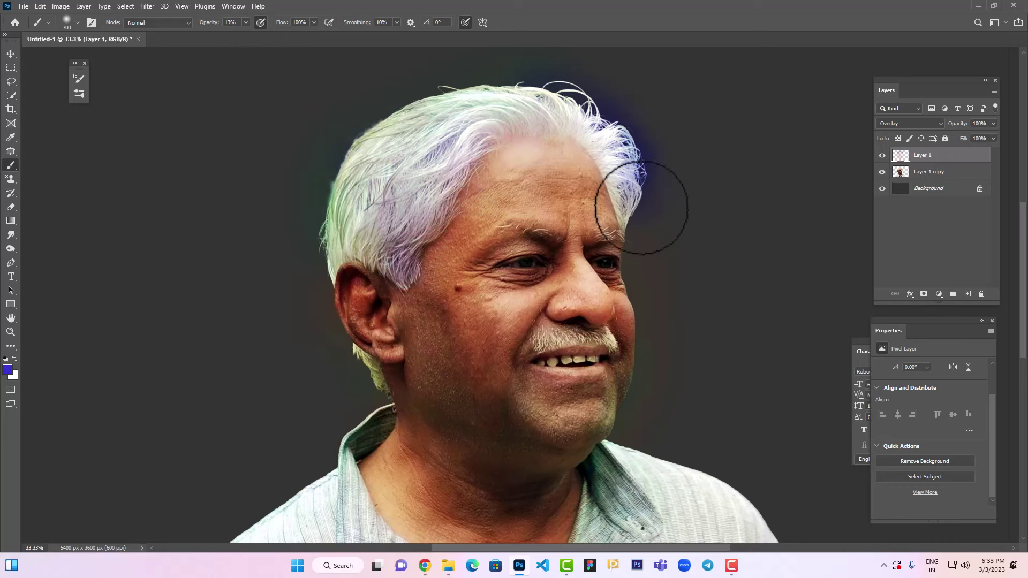
# Tint the moustache with the blue paint using a small brush of about 80 px
pyautogui.press('[')
pyautogui.press('[')
pyautogui.press('[')
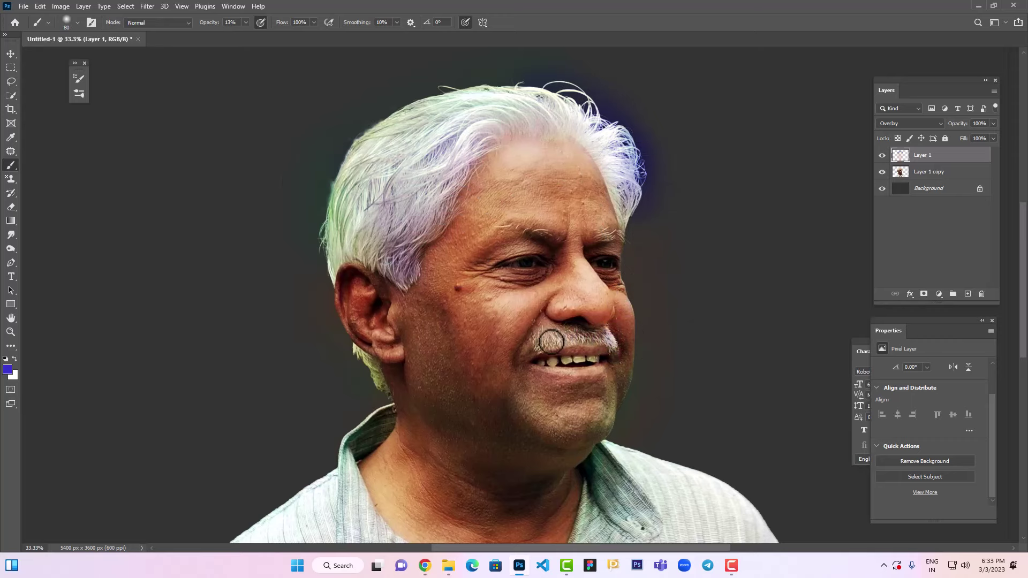
pyautogui.scroll(-3, 635, 381)
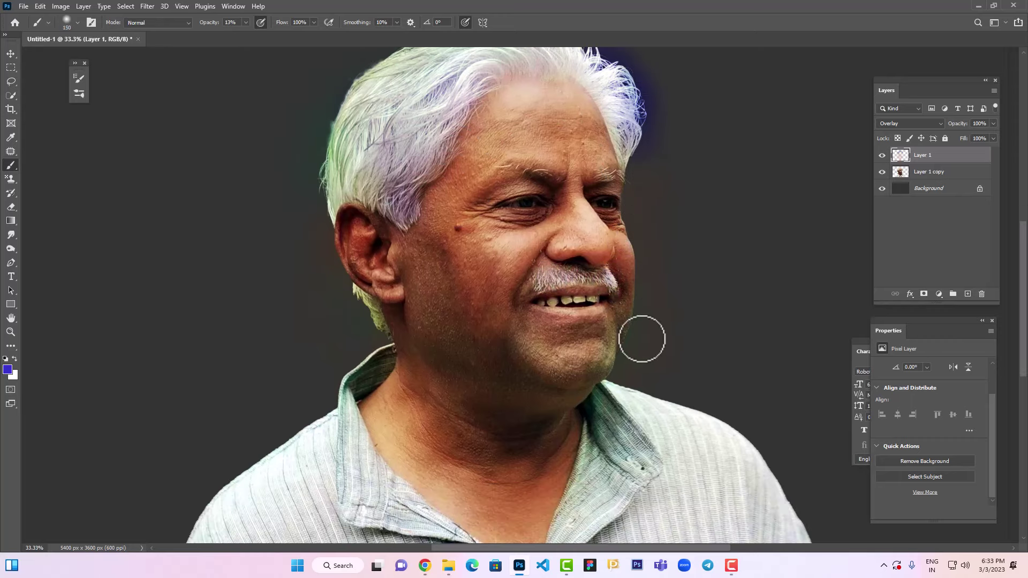
pyautogui.scroll(-7, 661, 448)
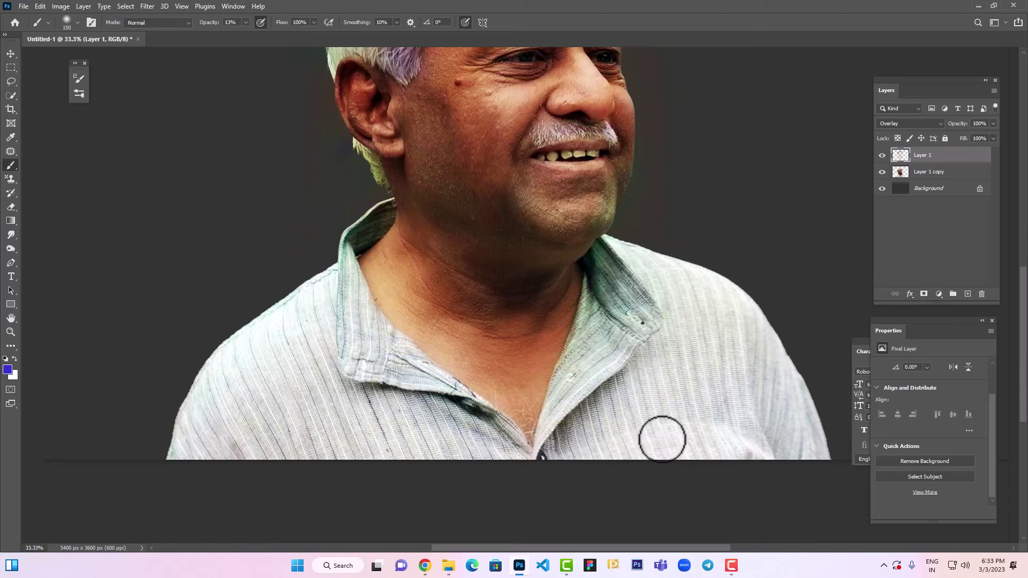
pyautogui.scroll(8, 663, 436)
pyautogui.moveTo(686, 349); pyautogui.dragTo(621, 275)
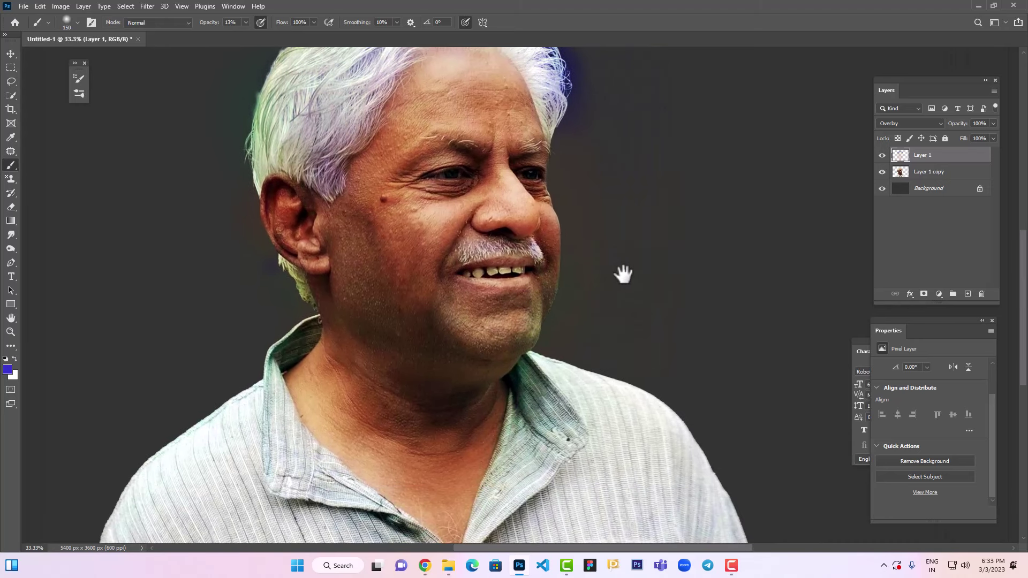
# Start saving the document and go to the YouTube-Video-Editing > Digital-Painting folder on drive D
pyautogui.hotkey('ctrl', 's')
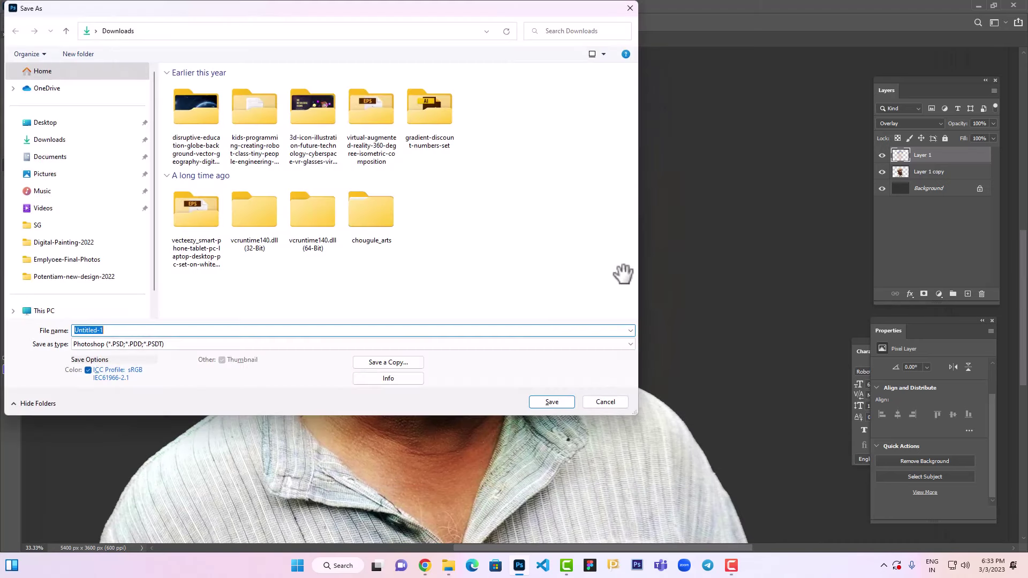
pyautogui.click(73, 242)
pyautogui.click(49, 311)
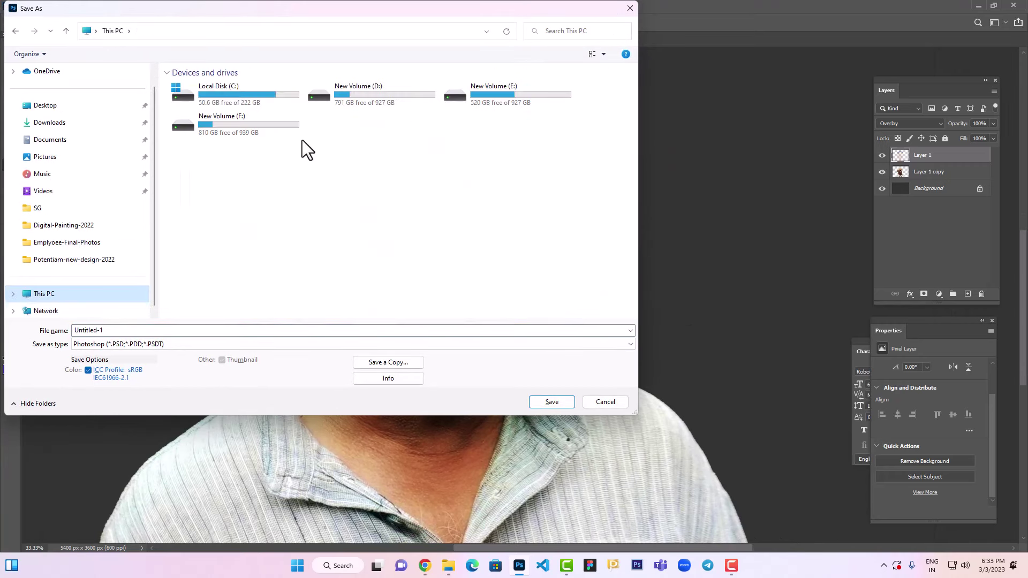
pyautogui.doubleClick(349, 95)
pyautogui.click(218, 254)
pyautogui.doubleClick(218, 254)
pyautogui.doubleClick(216, 88)
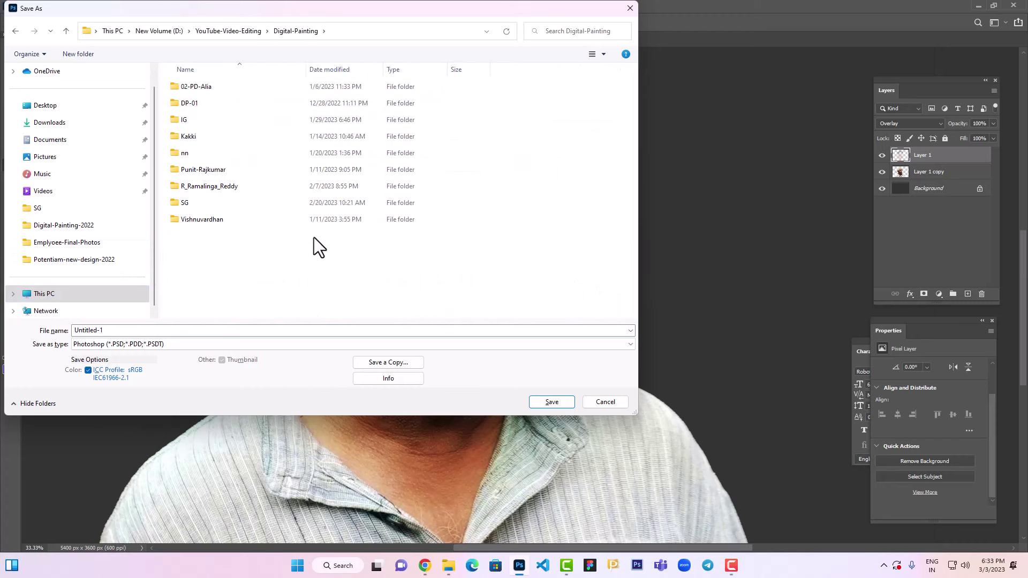
# Create a new folder named after the portrait's subject in Digital-Painting and copy its name
pyautogui.rightClick(513, 255)
pyautogui.moveTo(544, 362)
pyautogui.click(662, 364)
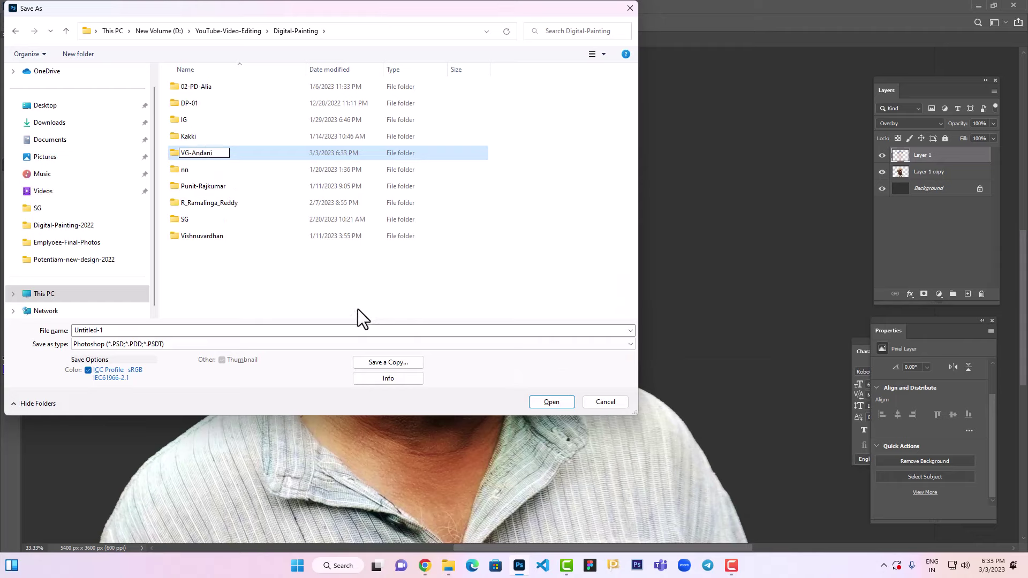
pyautogui.doubleClick(226, 151)
pyautogui.hotkey('ctrl', 'c')
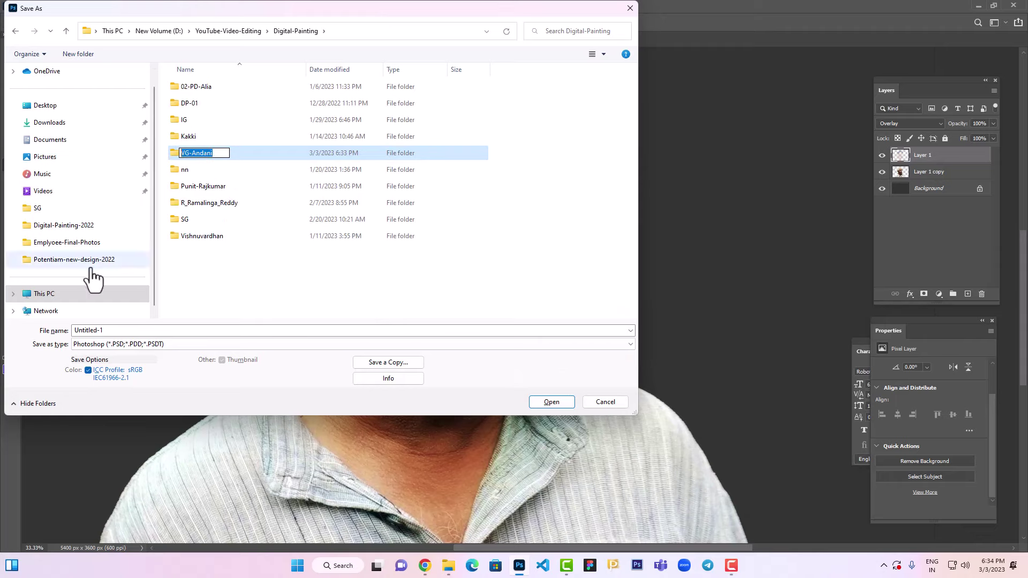
# Save the document as a Photoshop PSD inside the new folder, using the copied folder name as file name
pyautogui.press('Return')
pyautogui.press('Return')
pyautogui.click(136, 331)
pyautogui.hotkey('ctrl', 'v')
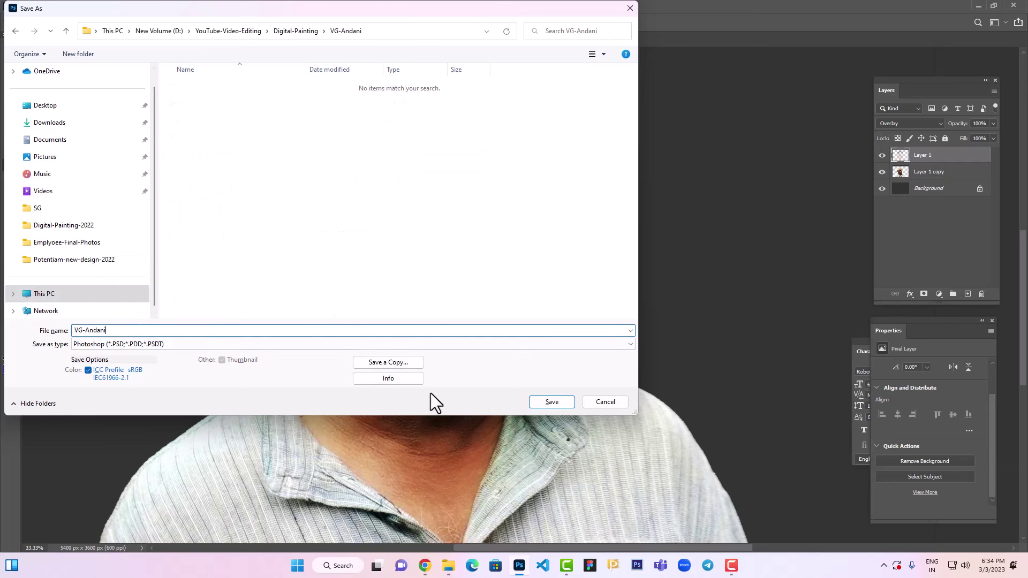
pyautogui.click(550, 405)
pyautogui.click(624, 159)
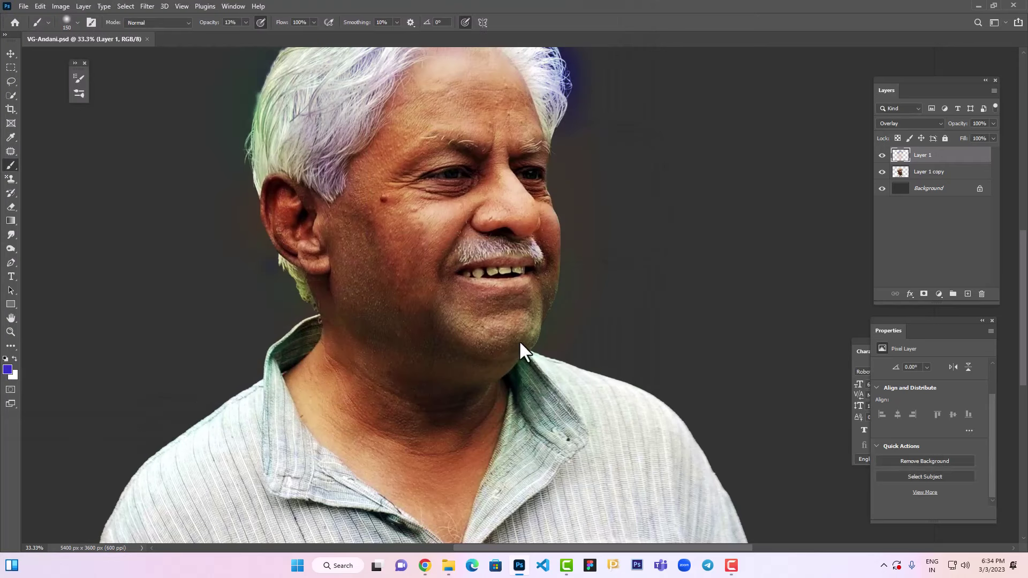
pyautogui.scroll(-1, 582, 384)
pyautogui.scroll(2, 251, 476)
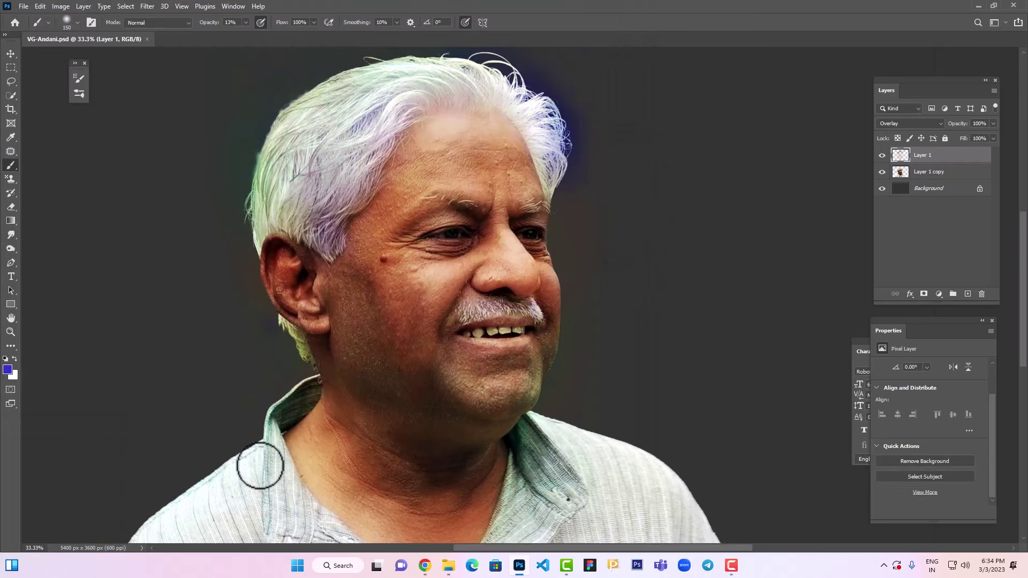
# Tint the far eyebrow with the blue paint using a brush of about 80 px
pyautogui.scroll(1, 172, 344)
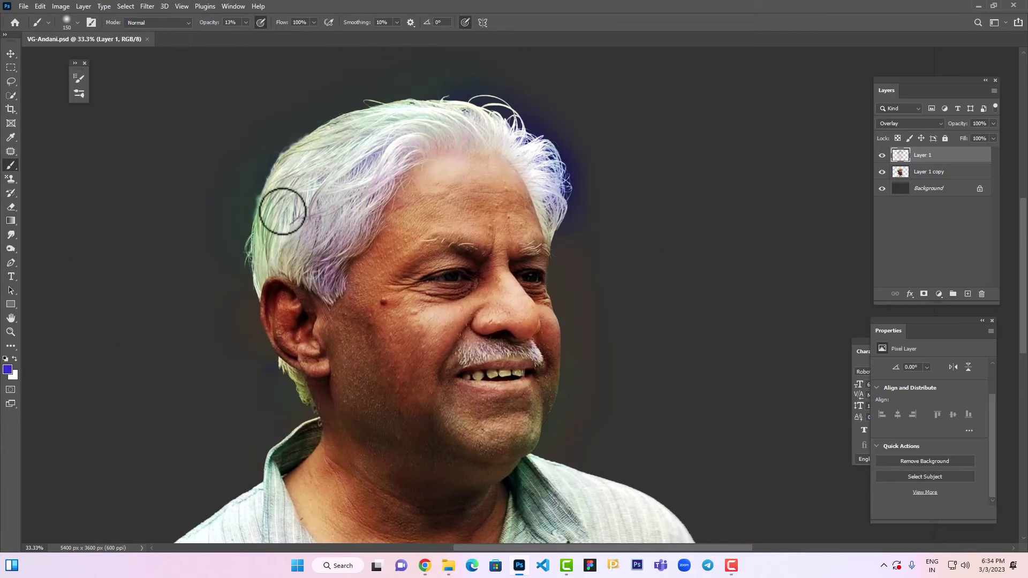
pyautogui.scroll(-1, 292, 241)
pyautogui.scroll(-1, 292, 241)
pyautogui.click(536, 146)
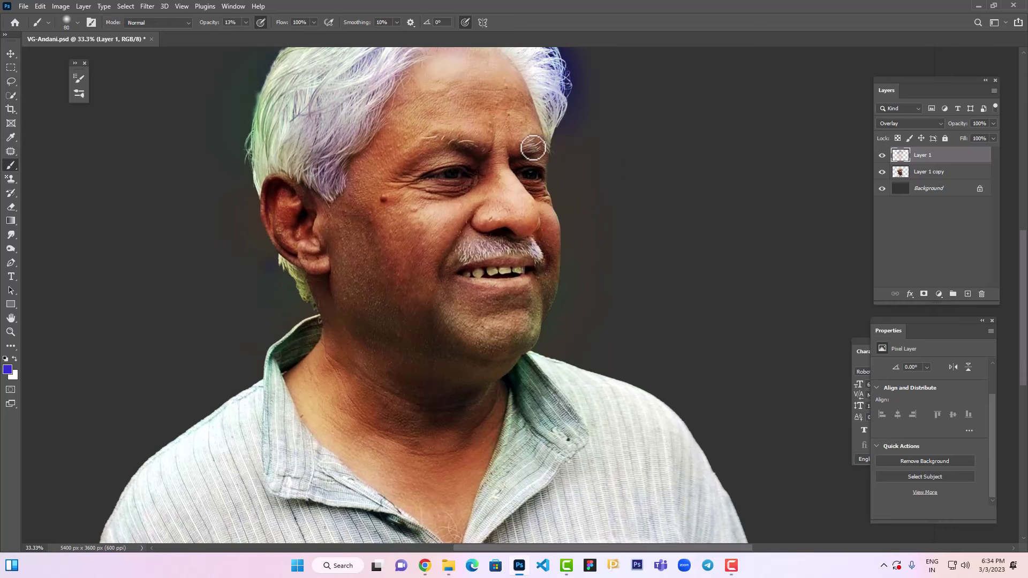
pyautogui.scroll(-1, 624, 241)
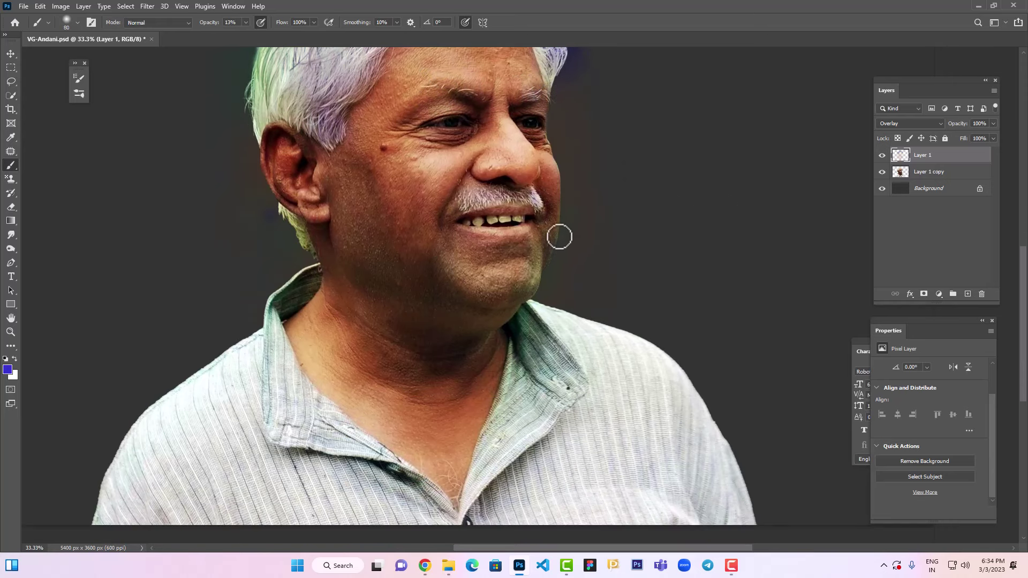
pyautogui.moveTo(584, 310); pyautogui.dragTo(605, 256)
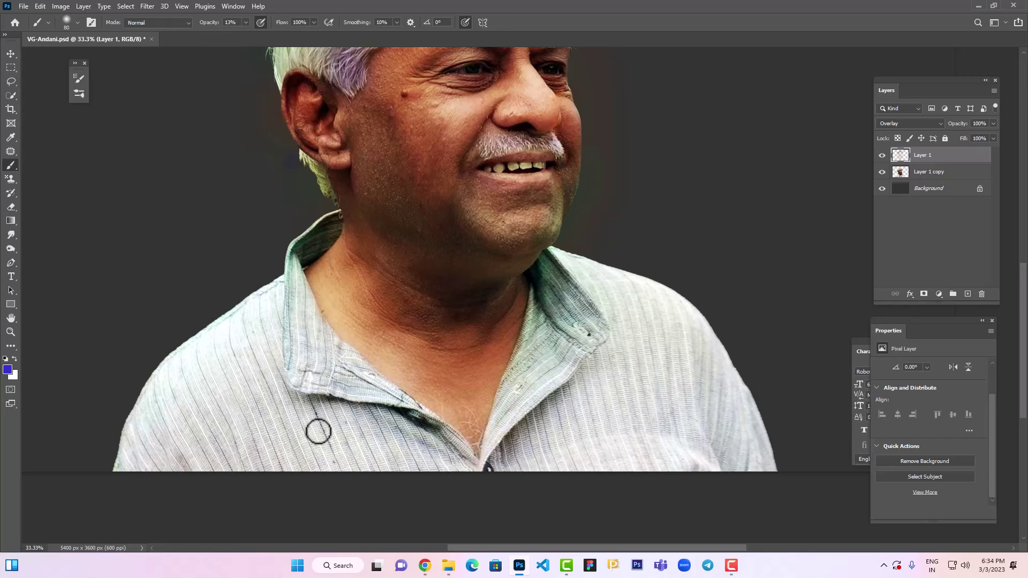
pyautogui.scroll(2, 528, 281)
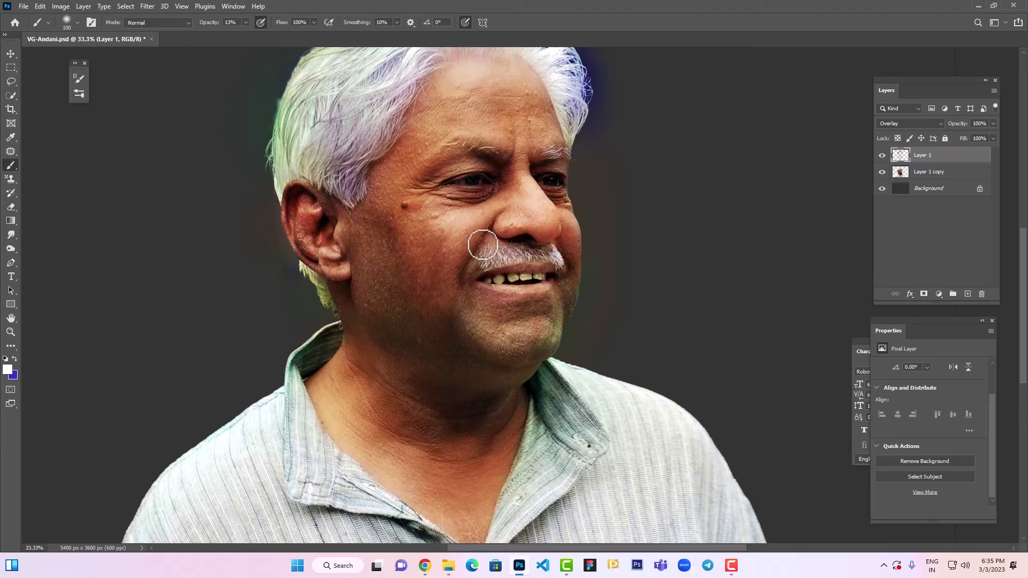
# Set the foreground colour to red cc3333 and paint both lips with a small brush of about 45 px
pyautogui.scroll(-5, 523, 294)
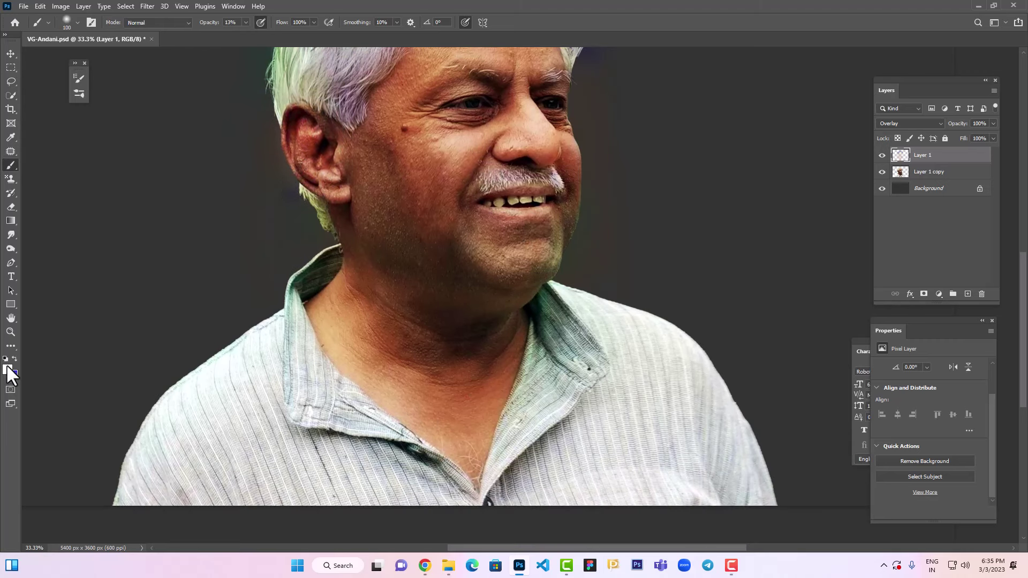
pyautogui.click(8, 369)
pyautogui.click(776, 180)
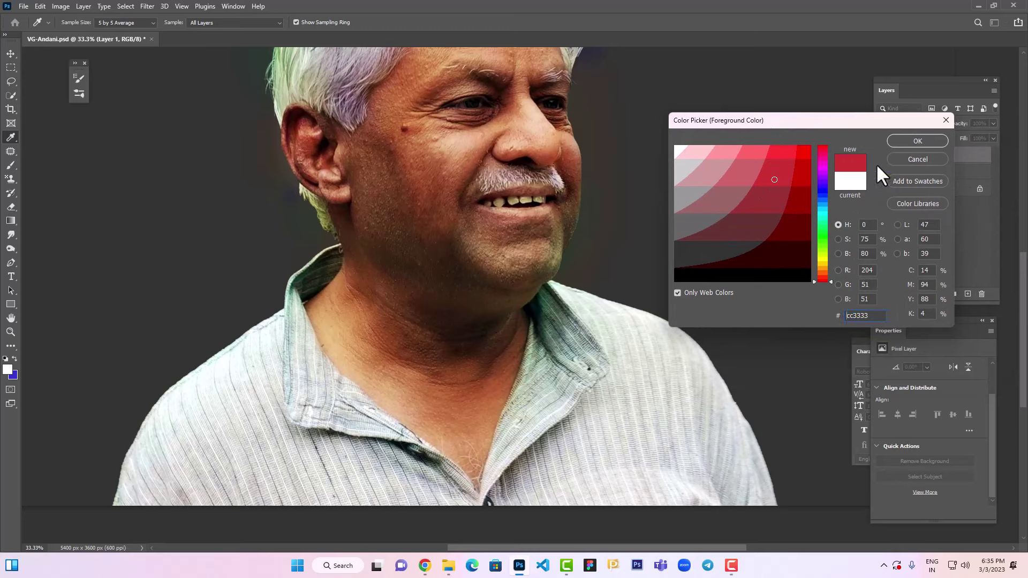
pyautogui.click(937, 140)
pyautogui.scroll(5, 538, 217)
pyautogui.press('[')
pyautogui.press('[')
pyautogui.press('[')
pyautogui.press('[')
pyautogui.press('[')
pyautogui.press('[')
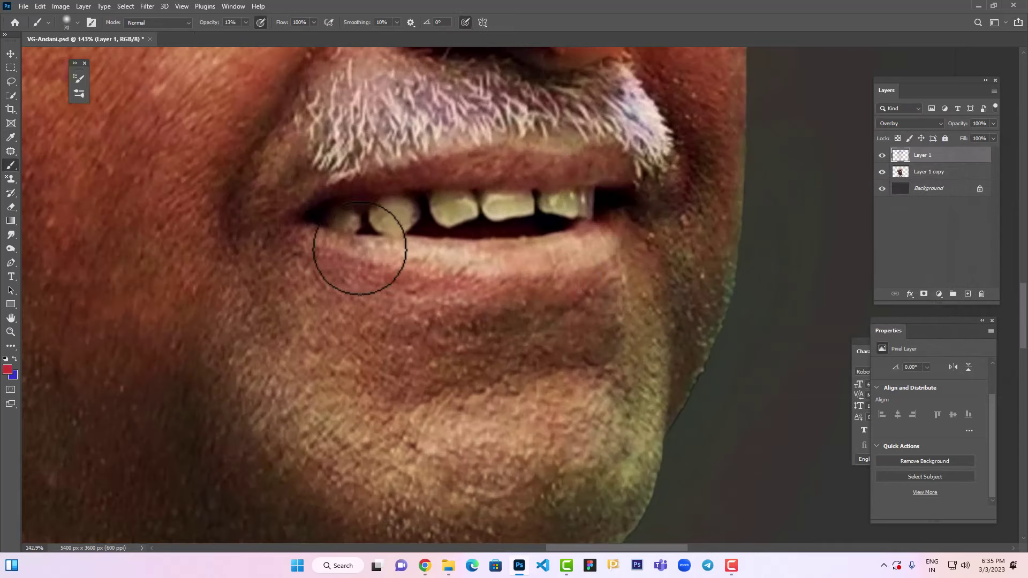
pyautogui.moveTo(560, 246)
pyautogui.mouseDown()
pyautogui.moveTo(616, 216)
pyautogui.moveTo(591, 254)
pyautogui.moveTo(620, 229)
pyautogui.moveTo(587, 253)
pyautogui.moveTo(578, 244)
pyautogui.moveTo(587, 236)
pyautogui.moveTo(473, 254)
pyautogui.moveTo(308, 232)
pyautogui.moveTo(469, 266)
pyautogui.moveTo(612, 242)
pyautogui.moveTo(478, 266)
pyautogui.mouseUp()
pyautogui.moveTo(635, 189)
pyautogui.mouseDown()
pyautogui.moveTo(577, 179)
pyautogui.moveTo(624, 162)
pyautogui.moveTo(488, 161)
pyautogui.moveTo(316, 203)
pyautogui.moveTo(417, 181)
pyautogui.moveTo(539, 177)
pyautogui.moveTo(629, 154)
pyautogui.moveTo(564, 166)
pyautogui.moveTo(508, 162)
pyautogui.moveTo(589, 156)
pyautogui.moveTo(563, 170)
pyautogui.moveTo(378, 193)
pyautogui.moveTo(565, 182)
pyautogui.moveTo(586, 239)
pyautogui.mouseUp()
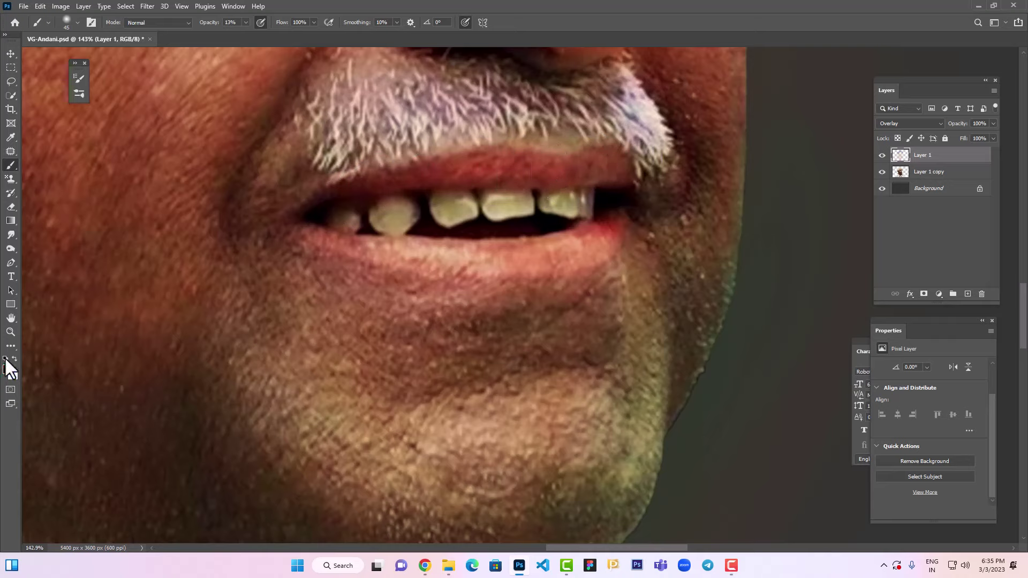
# Restore the default colours with white as foreground and brighten the teeth with the 45 px brush
pyautogui.click(464, 207)
pyautogui.click(471, 203)
pyautogui.click(465, 204)
pyautogui.click(445, 203)
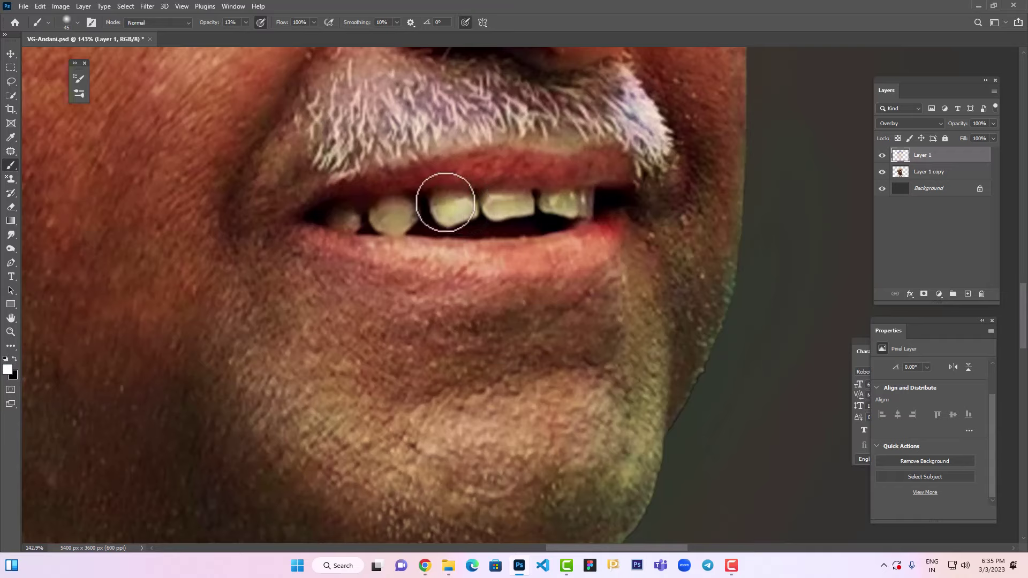
pyautogui.click(447, 205)
pyautogui.click(448, 209)
pyautogui.moveTo(464, 206)
pyautogui.mouseDown()
pyautogui.moveTo(522, 196)
pyautogui.moveTo(492, 204)
pyautogui.moveTo(584, 208)
pyautogui.moveTo(574, 196)
pyautogui.moveTo(550, 204)
pyautogui.moveTo(581, 204)
pyautogui.moveTo(456, 201)
pyautogui.moveTo(390, 220)
pyautogui.moveTo(400, 217)
pyautogui.moveTo(341, 211)
pyautogui.moveTo(349, 222)
pyautogui.moveTo(397, 216)
pyautogui.mouseUp()
# Brighten the white of the near eye on both sides of the iris with a 30 px white brush
pyautogui.hotkey('ctrl', '-')
pyautogui.hotkey('ctrl', '-')
pyautogui.hotkey('ctrl', '-')
pyautogui.hotkey('ctrl', '-')
pyautogui.hotkey('ctrl', '-')
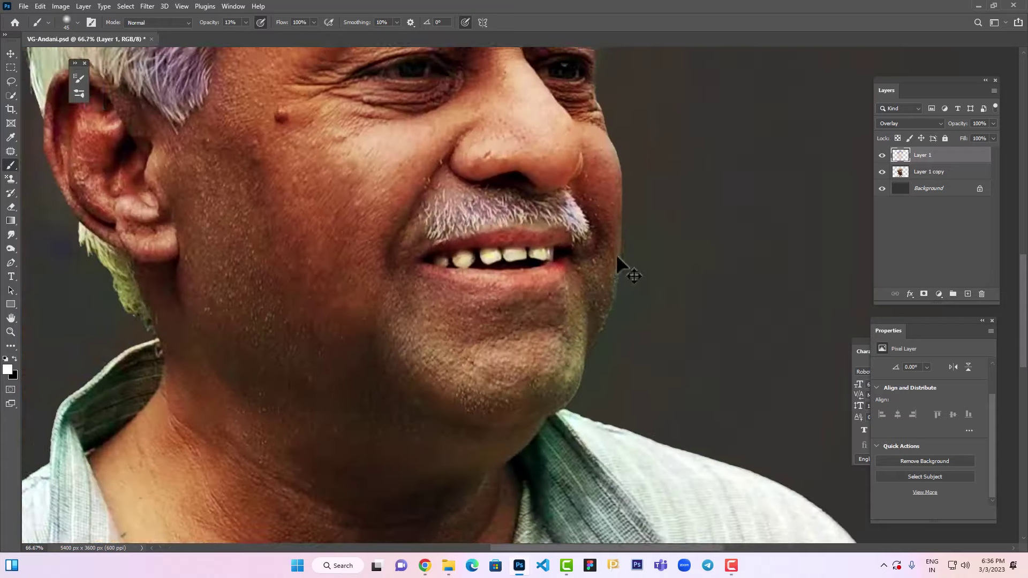
pyautogui.moveTo(561, 241); pyautogui.dragTo(615, 276)
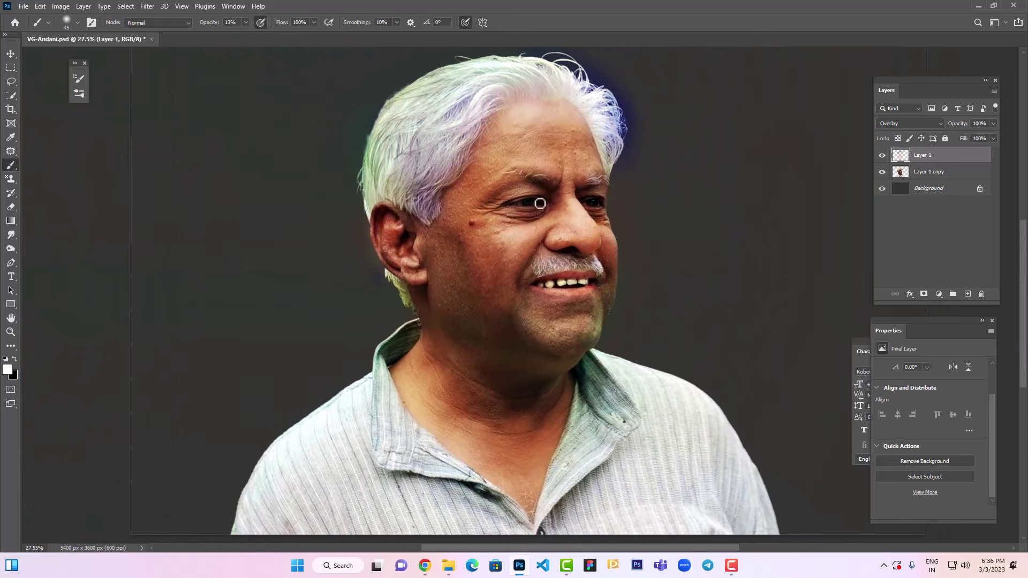
pyautogui.scroll(10, 540, 204)
pyautogui.press('[')
pyautogui.press('[')
pyautogui.press('[')
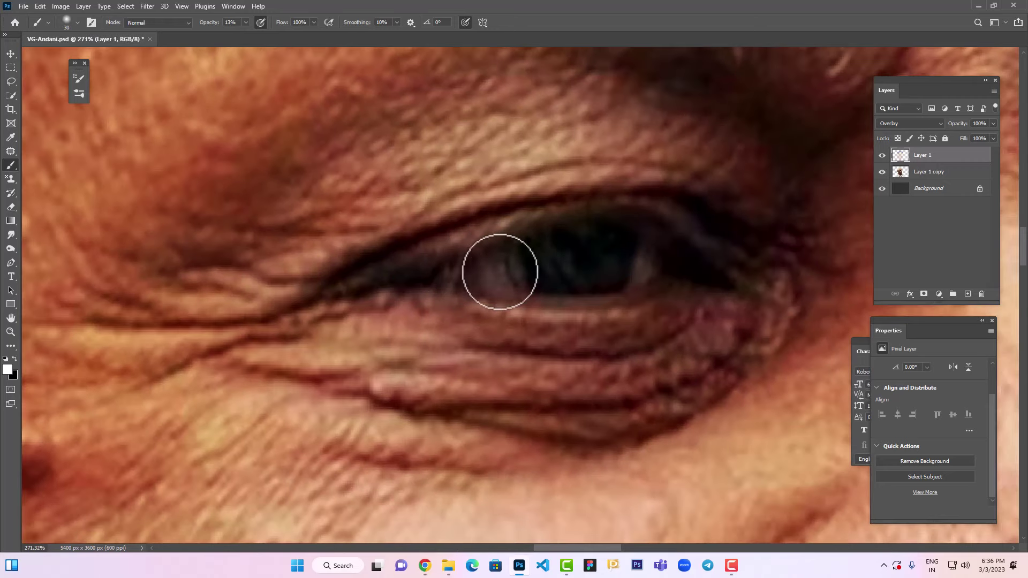
pyautogui.moveTo(500, 272)
pyautogui.mouseDown()
pyautogui.moveTo(498, 259)
pyautogui.moveTo(509, 275)
pyautogui.moveTo(477, 268)
pyautogui.moveTo(474, 277)
pyautogui.moveTo(519, 275)
pyautogui.moveTo(467, 272)
pyautogui.mouseUp()
pyautogui.moveTo(647, 263)
pyautogui.mouseDown()
pyautogui.moveTo(661, 264)
pyautogui.moveTo(651, 266)
pyautogui.mouseUp()
# Paint a white highlight on the face edge just below the far eye with a 15 px brush
pyautogui.moveTo(829, 263)
pyautogui.mouseDown()
pyautogui.moveTo(254, 269)
pyautogui.moveTo(277, 284)
pyautogui.moveTo(263, 275)
pyautogui.mouseUp()
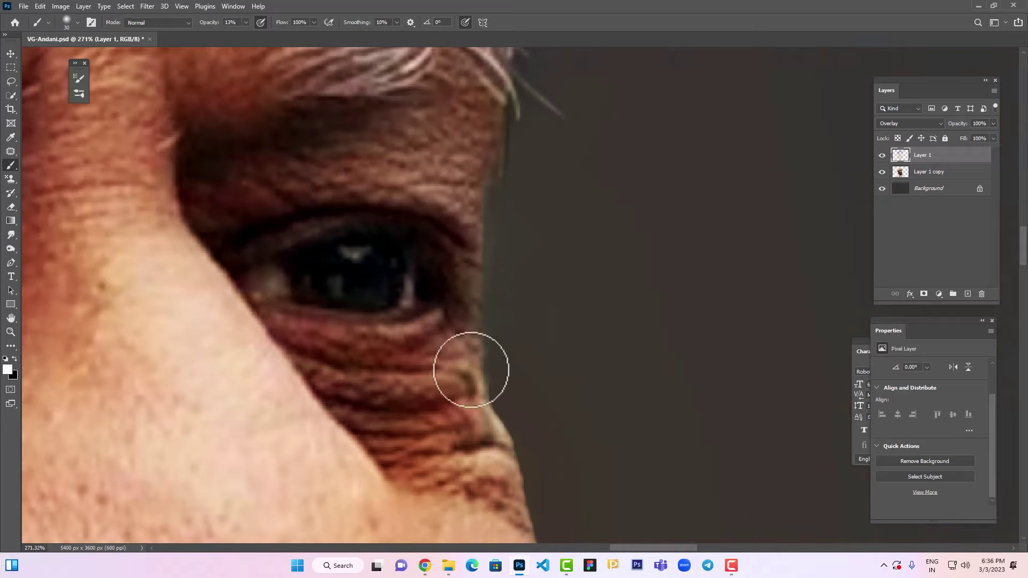
pyautogui.press('[')
pyautogui.press('[')
pyautogui.press('[')
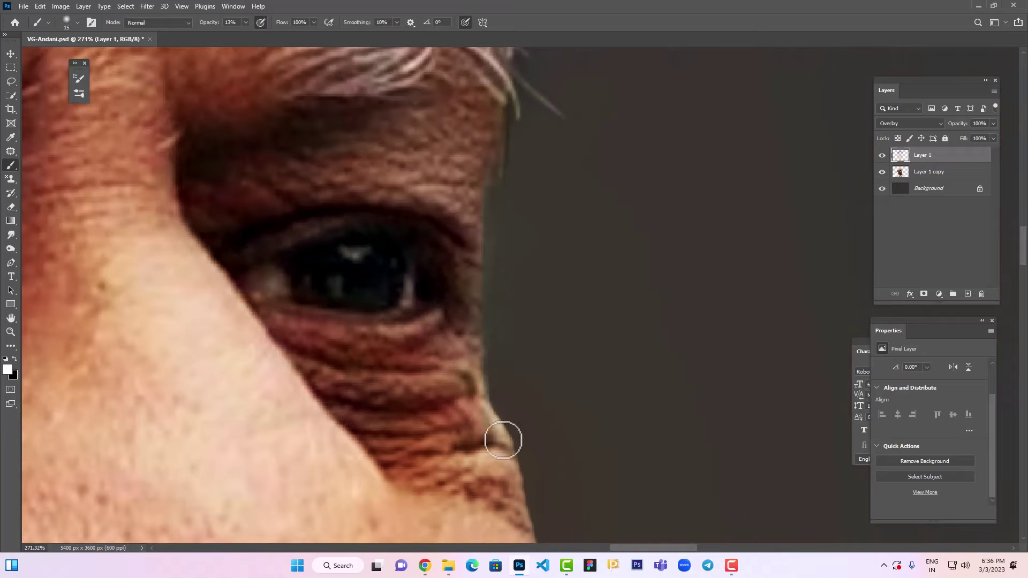
pyautogui.moveTo(503, 440)
pyautogui.mouseDown()
pyautogui.moveTo(490, 407)
pyautogui.moveTo(511, 442)
pyautogui.mouseUp()
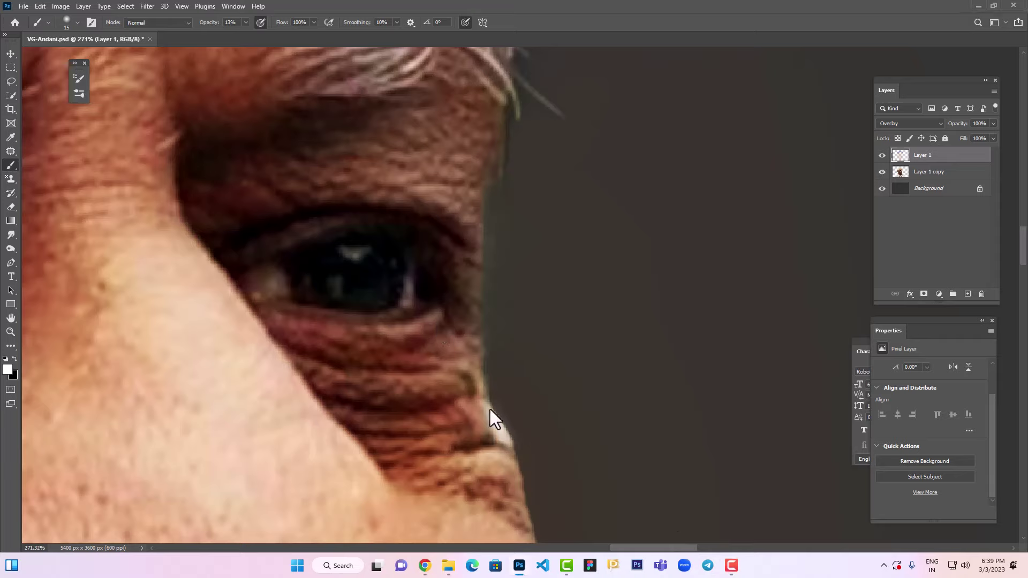
# Paint a thin white highlight along the far nostril's outer edge with a 9 px brush
pyautogui.moveTo(501, 438); pyautogui.dragTo(537, 304)
pyautogui.moveTo(583, 451); pyautogui.dragTo(615, 263)
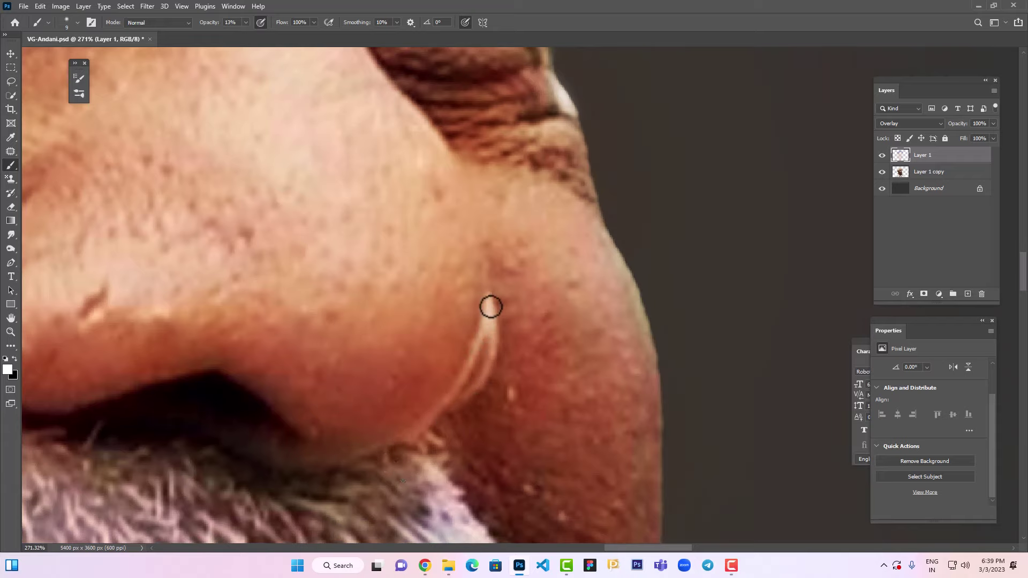
pyautogui.moveTo(519, 350); pyautogui.dragTo(657, 277)
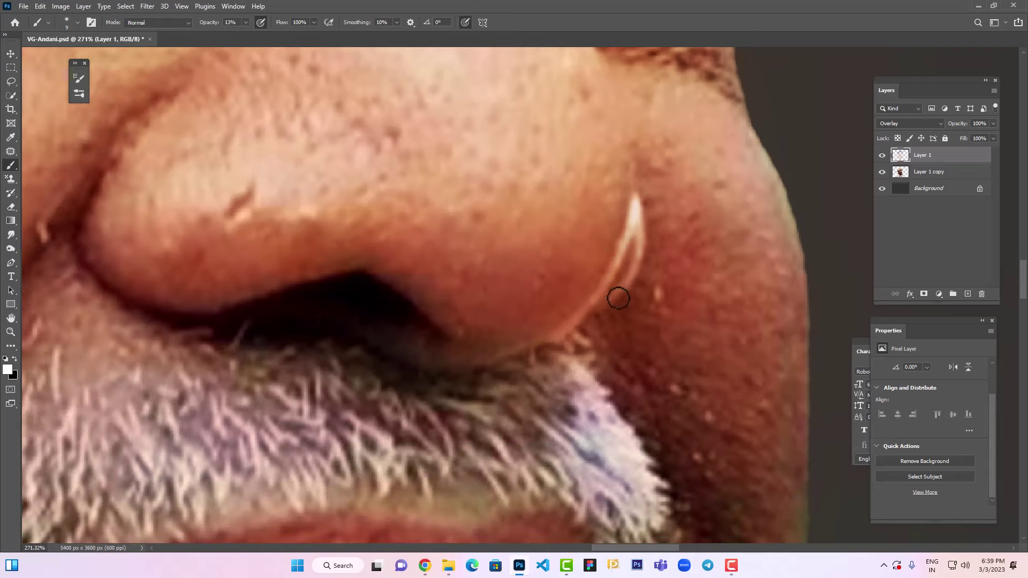
# Enlarge the brush to 30 px and dab white highlights on the side of the nose above the near nostril
pyautogui.moveTo(420, 284); pyautogui.dragTo(257, 326)
pyautogui.moveTo(135, 194); pyautogui.dragTo(252, 364)
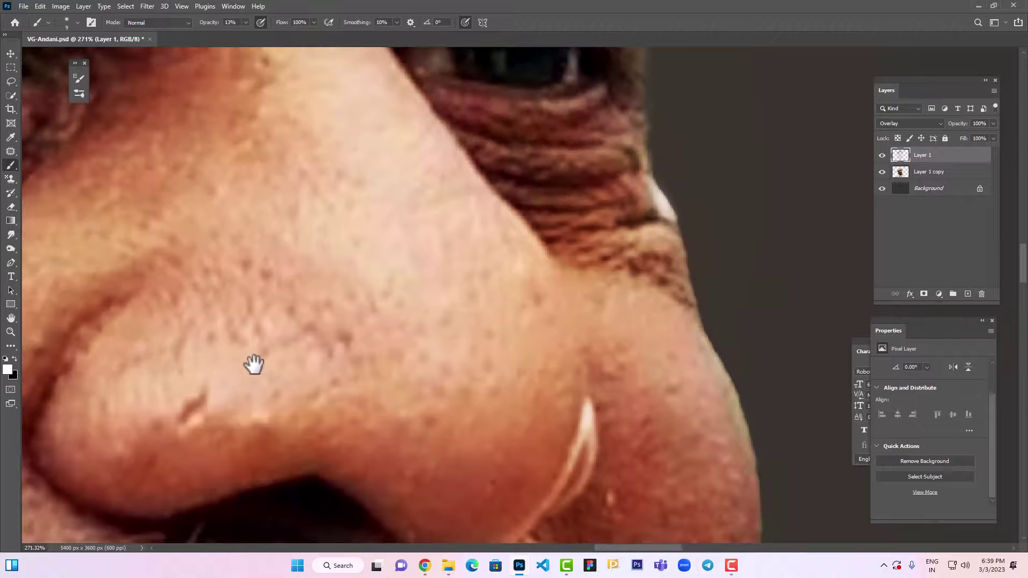
pyautogui.moveTo(175, 403); pyautogui.dragTo(360, 350)
pyautogui.press(']')
pyautogui.press(']')
pyautogui.press(']')
pyautogui.click(348, 343)
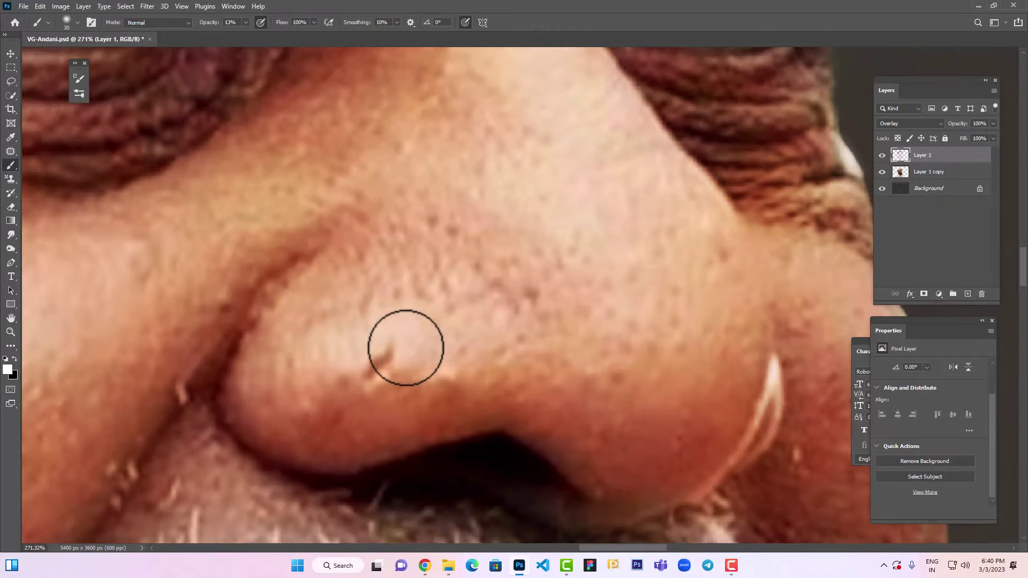
pyautogui.click(418, 344)
# Set the foreground colour to a yellow-green and tint the outer edge of the far cheek with a 10 px brush
pyautogui.moveTo(431, 493); pyautogui.dragTo(402, 392)
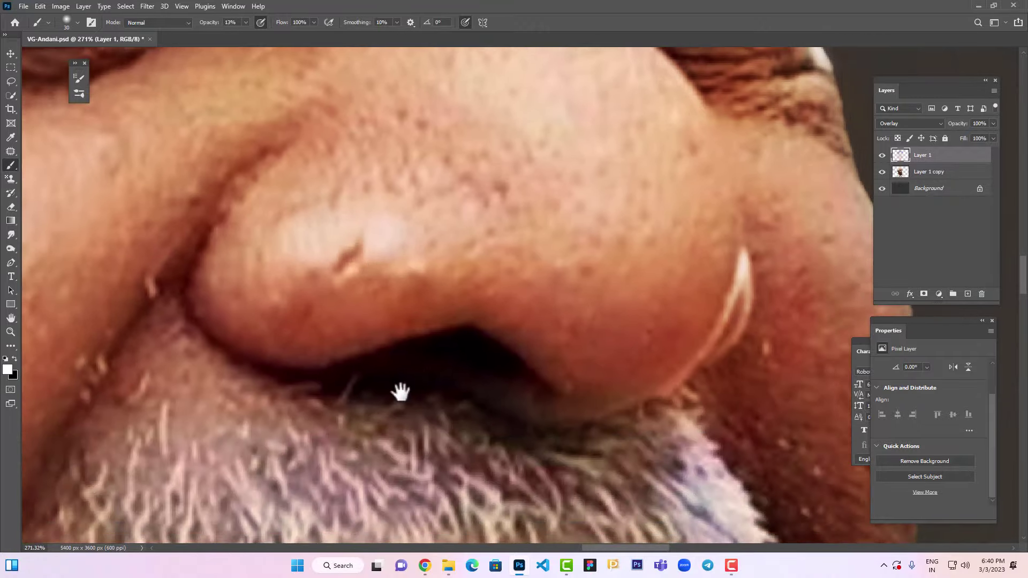
pyautogui.click(8, 370)
pyautogui.moveTo(537, 242); pyautogui.dragTo(233, 258)
pyautogui.click(594, 281)
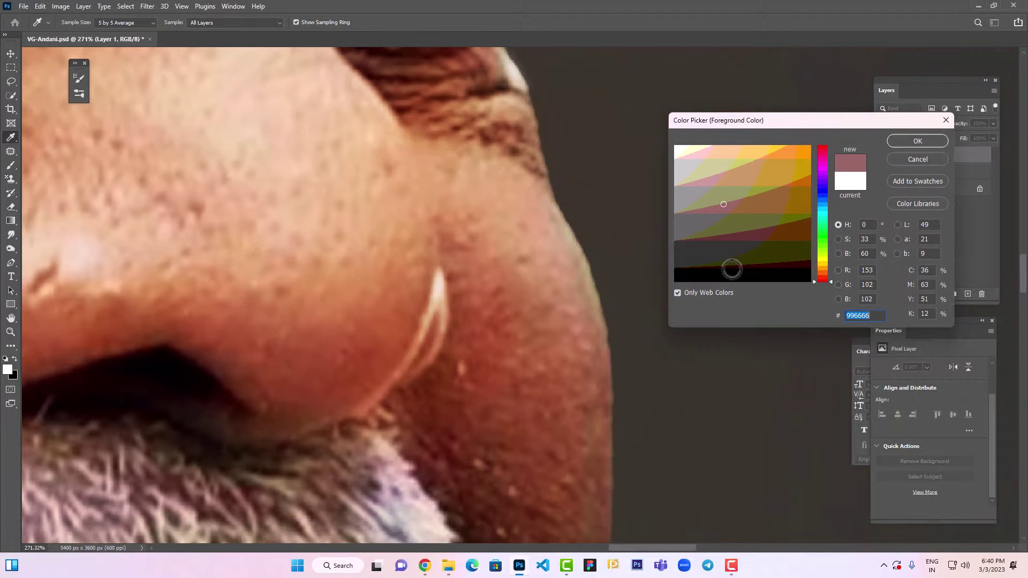
pyautogui.click(760, 191)
pyautogui.click(918, 141)
pyautogui.press('b')
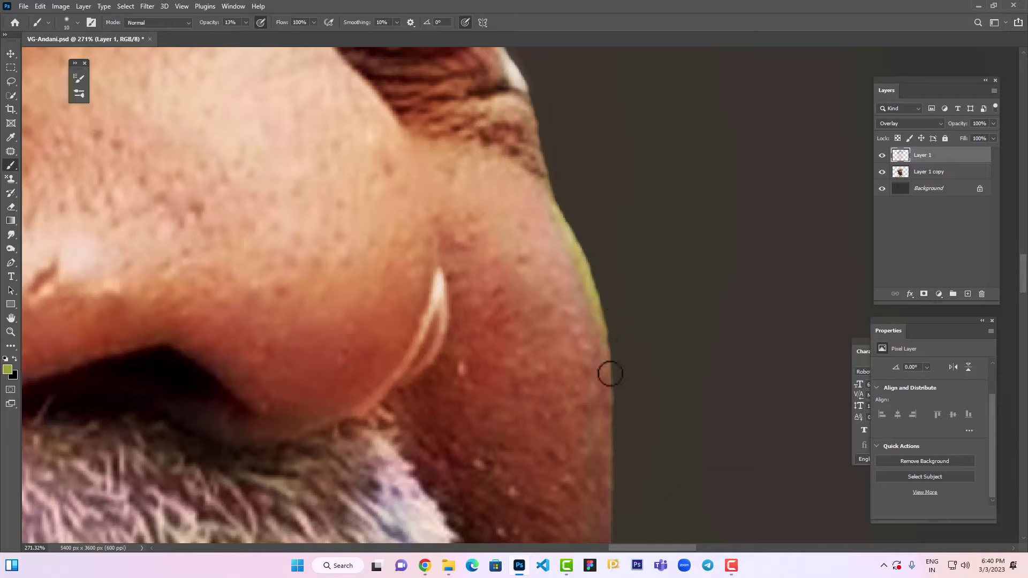
# Set the foreground colour to green 669966 and tint the outer edge of the jaw and chin with a 25 px brush
pyautogui.hotkey('ctrl', '-')
pyautogui.hotkey('ctrl', '-')
pyautogui.hotkey('ctrl', '-')
pyautogui.moveTo(526, 353); pyautogui.dragTo(613, 326)
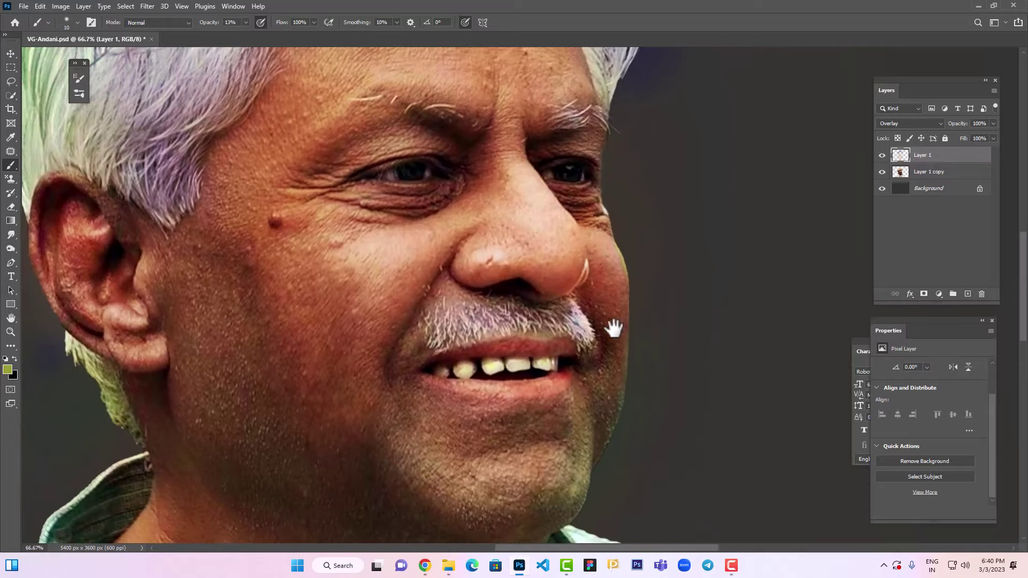
pyautogui.moveTo(616, 460); pyautogui.dragTo(661, 350)
pyautogui.moveTo(660, 166); pyautogui.dragTo(686, 330)
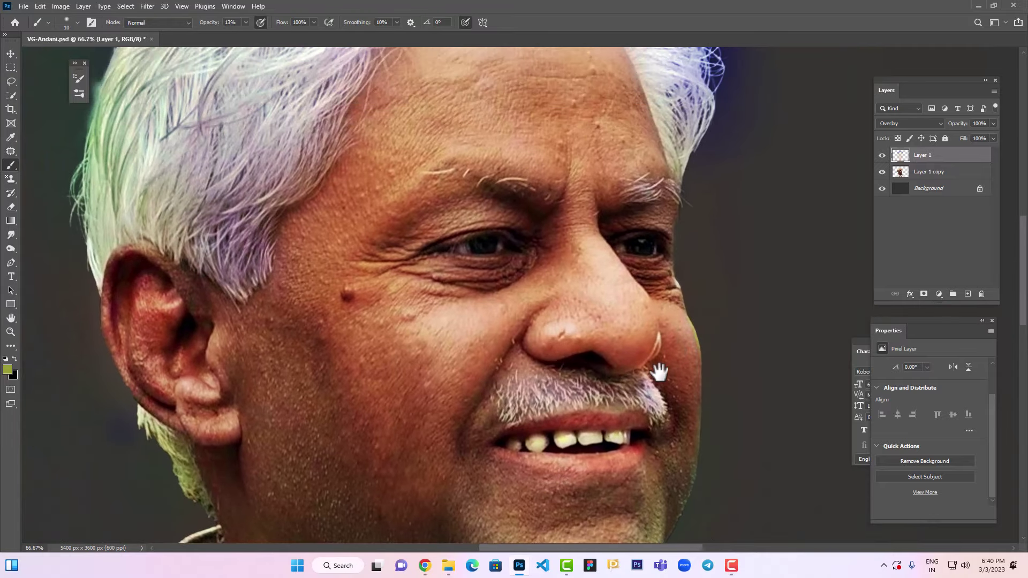
pyautogui.moveTo(659, 371); pyautogui.dragTo(642, 266)
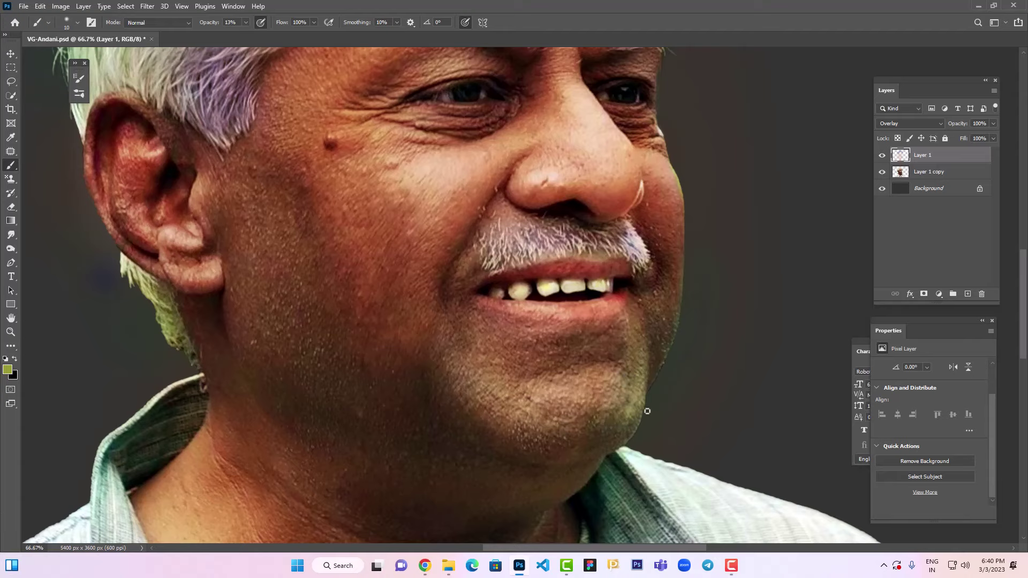
pyautogui.moveTo(682, 348); pyautogui.dragTo(709, 418)
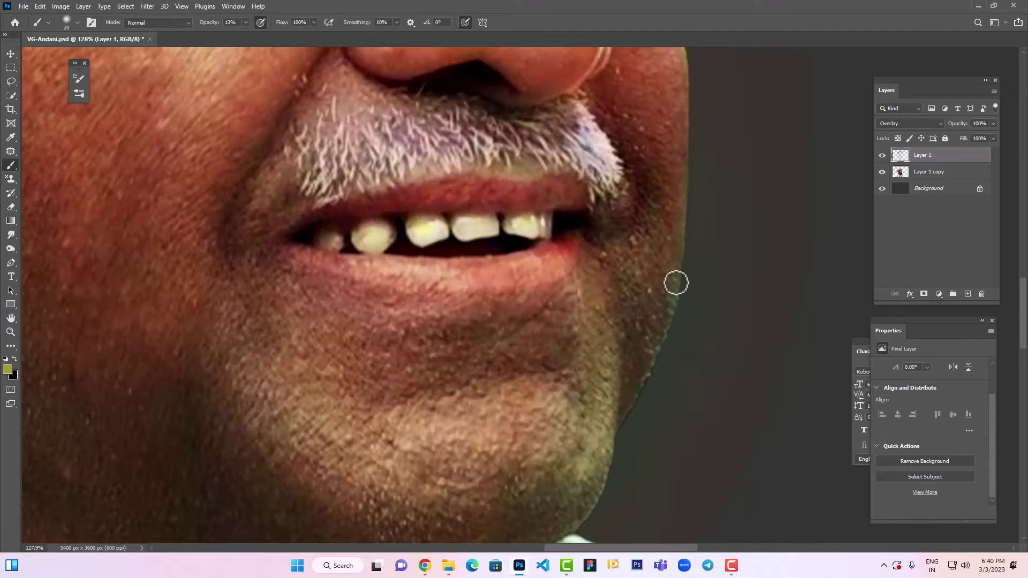
pyautogui.click(6, 371)
pyautogui.click(725, 206)
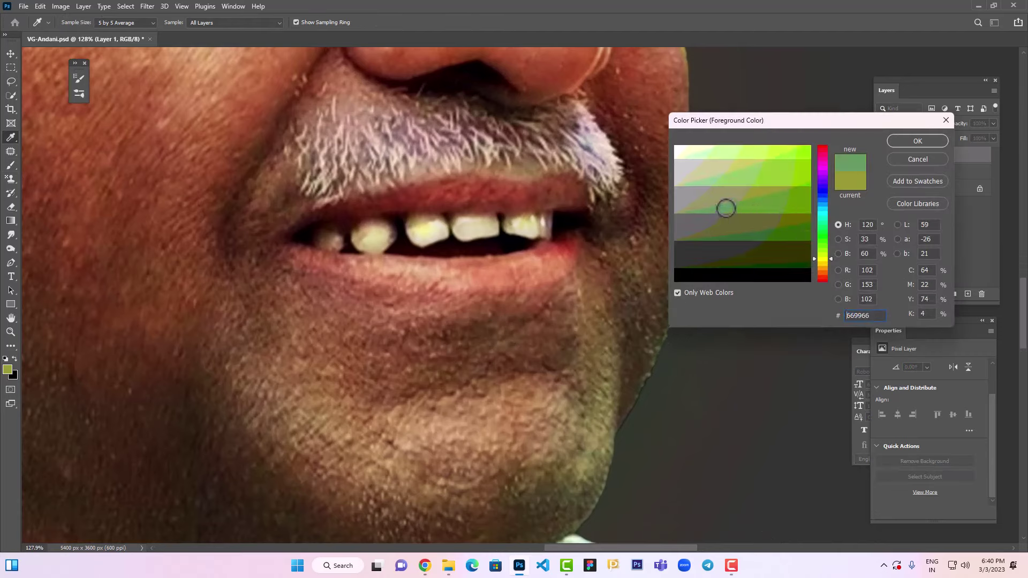
pyautogui.click(916, 141)
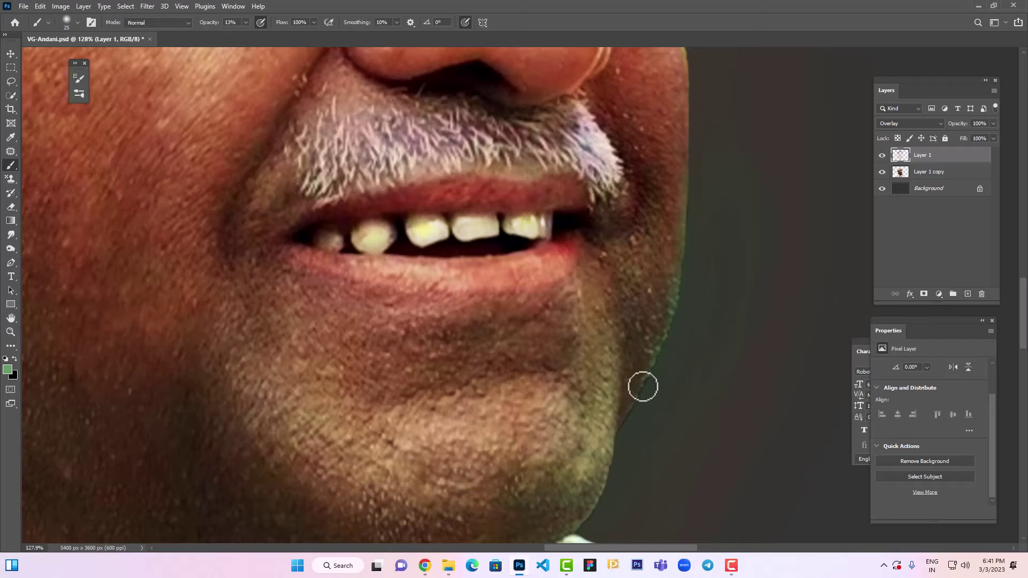
pyautogui.moveTo(654, 425); pyautogui.dragTo(729, 296)
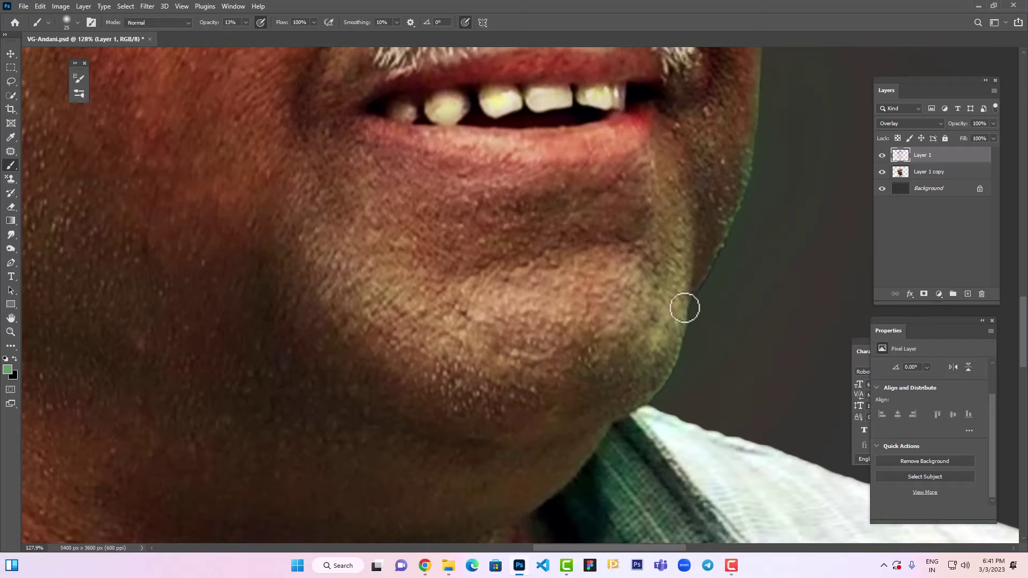
pyautogui.moveTo(643, 333); pyautogui.dragTo(600, 383)
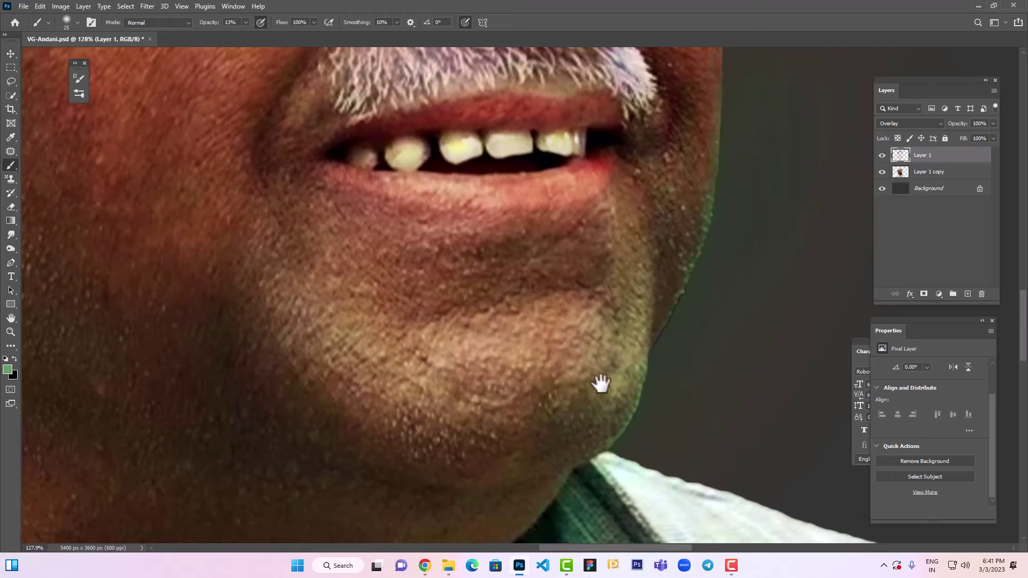
# Set the foreground colour to a yellow-green and enlarge the brush to about 45 px
pyautogui.click(7, 369)
pyautogui.click(757, 193)
pyautogui.click(918, 140)
pyautogui.press(']')
# Examine the painted details up close from the mouth and near eye down to the neck and collar
pyautogui.moveTo(633, 233)
pyautogui.mouseDown()
pyautogui.moveTo(641, 268)
pyautogui.moveTo(627, 376)
pyautogui.moveTo(623, 219)
pyautogui.moveTo(630, 361)
pyautogui.mouseUp()
pyautogui.moveTo(643, 225); pyautogui.dragTo(613, 455)
pyautogui.moveTo(562, 209); pyautogui.dragTo(656, 425)
pyautogui.moveTo(426, 227); pyautogui.dragTo(532, 346)
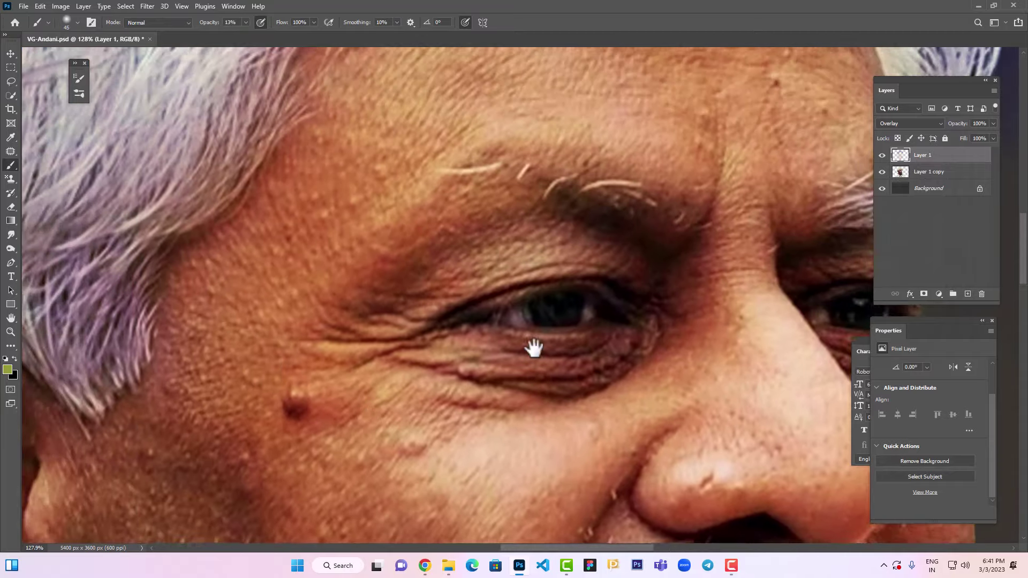
pyautogui.moveTo(471, 471); pyautogui.dragTo(546, 108)
pyautogui.moveTo(225, 514); pyautogui.dragTo(347, 343)
pyautogui.moveTo(378, 527); pyautogui.dragTo(367, 300)
pyautogui.moveTo(776, 516); pyautogui.dragTo(576, 436)
# Review the whole portrait in full-screen mode without the interface, and return to full screen with the panels shown
pyautogui.press('f')
pyautogui.press('f')
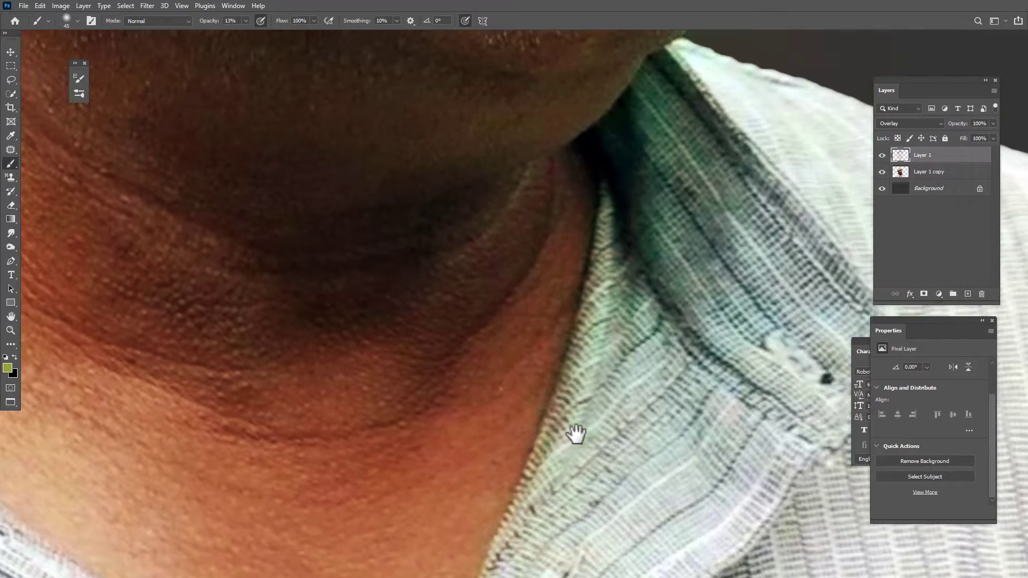
pyautogui.moveTo(586, 218); pyautogui.dragTo(614, 371)
pyautogui.hotkey('ctrl', '0')
pyautogui.hotkey('ctrl', '+')
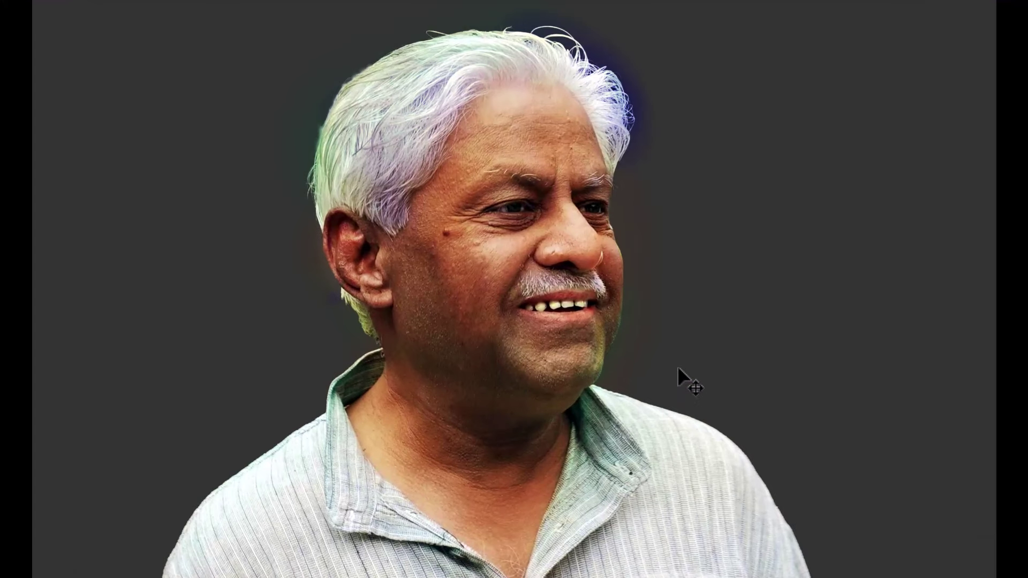
pyautogui.moveTo(620, 304); pyautogui.dragTo(656, 323)
pyautogui.press('f')
pyautogui.press('f')
pyautogui.moveTo(571, 342); pyautogui.dragTo(610, 317)
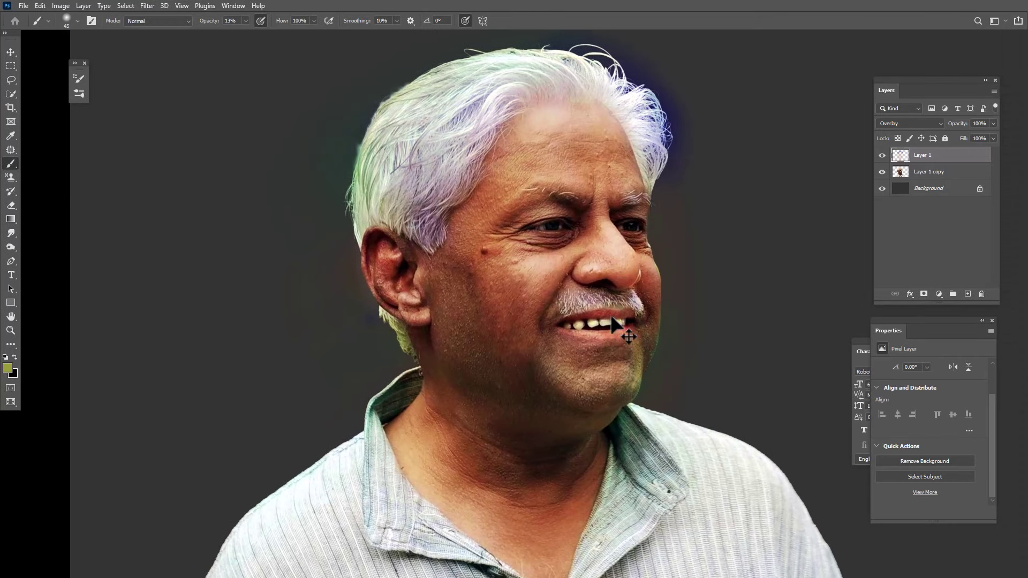
# Set the foreground colour to a dark red and tint the lips with the 45 px brush
pyautogui.click(8, 367)
pyautogui.click(579, 322)
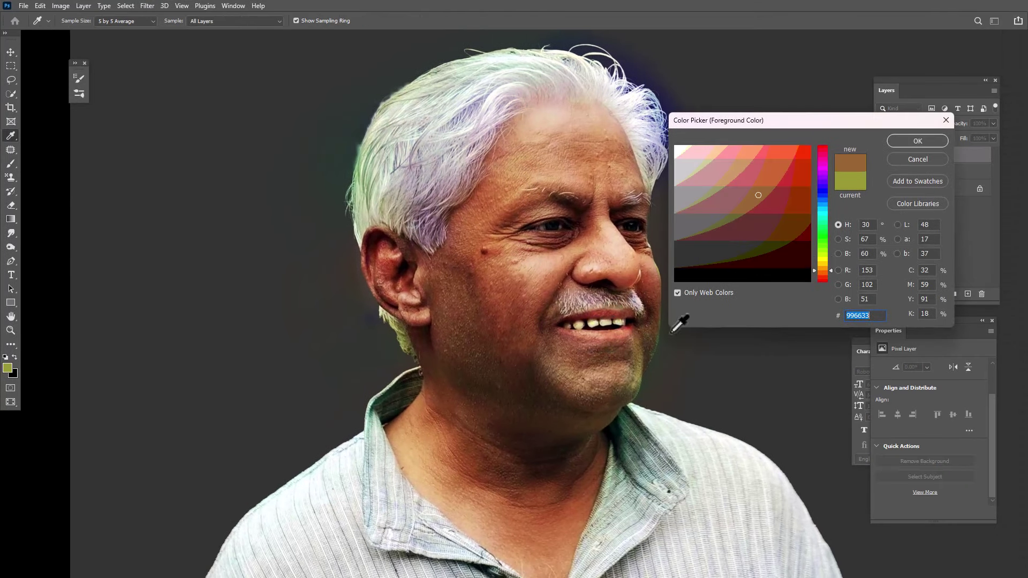
pyautogui.click(775, 208)
pyautogui.click(918, 140)
pyautogui.moveTo(551, 357); pyautogui.dragTo(627, 321)
pyautogui.moveTo(634, 233)
pyautogui.mouseDown()
pyautogui.moveTo(631, 378)
pyautogui.moveTo(628, 368)
pyautogui.moveTo(596, 375)
pyautogui.moveTo(663, 374)
pyautogui.moveTo(716, 329)
pyautogui.moveTo(730, 288)
pyautogui.moveTo(691, 271)
pyautogui.moveTo(713, 281)
pyautogui.moveTo(697, 286)
pyautogui.moveTo(703, 273)
pyautogui.moveTo(495, 277)
pyautogui.moveTo(398, 306)
pyautogui.moveTo(387, 322)
pyautogui.moveTo(444, 285)
pyautogui.moveTo(709, 281)
pyautogui.moveTo(688, 344)
pyautogui.moveTo(663, 349)
pyautogui.moveTo(658, 370)
pyautogui.moveTo(619, 380)
pyautogui.moveTo(424, 362)
pyautogui.moveTo(619, 372)
pyautogui.mouseUp()
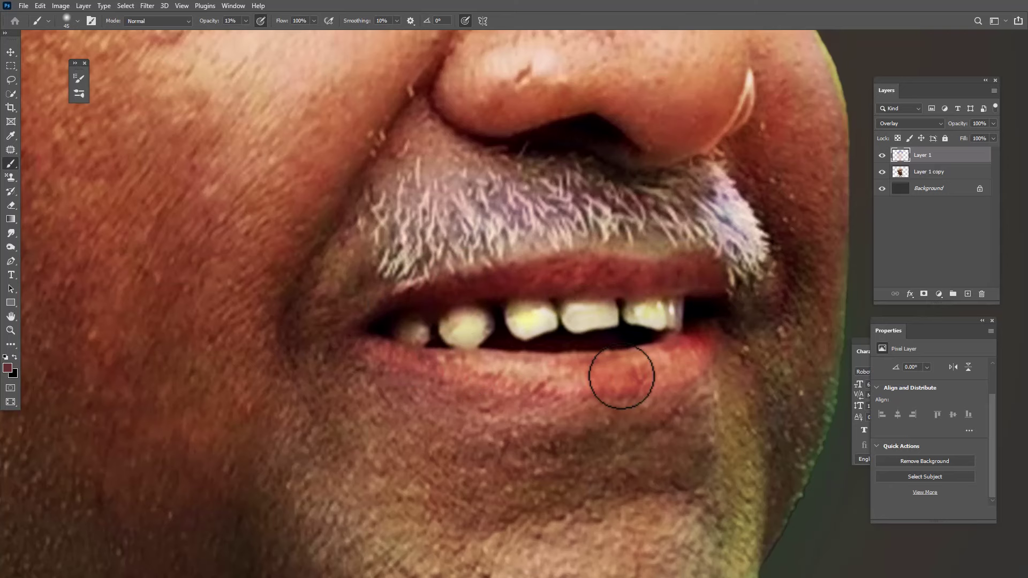
# Sample the forehead skin tone and set the foreground colour to a brighter salmon orange
pyautogui.scroll(-5, 619, 372)
pyautogui.moveTo(665, 237); pyautogui.dragTo(700, 293)
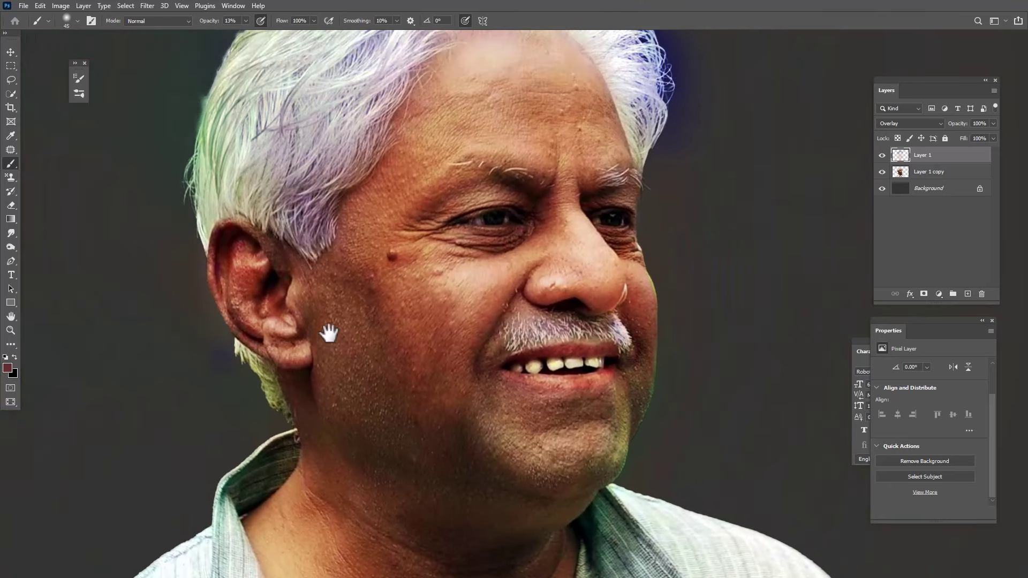
pyautogui.click(7, 368)
pyautogui.click(547, 148)
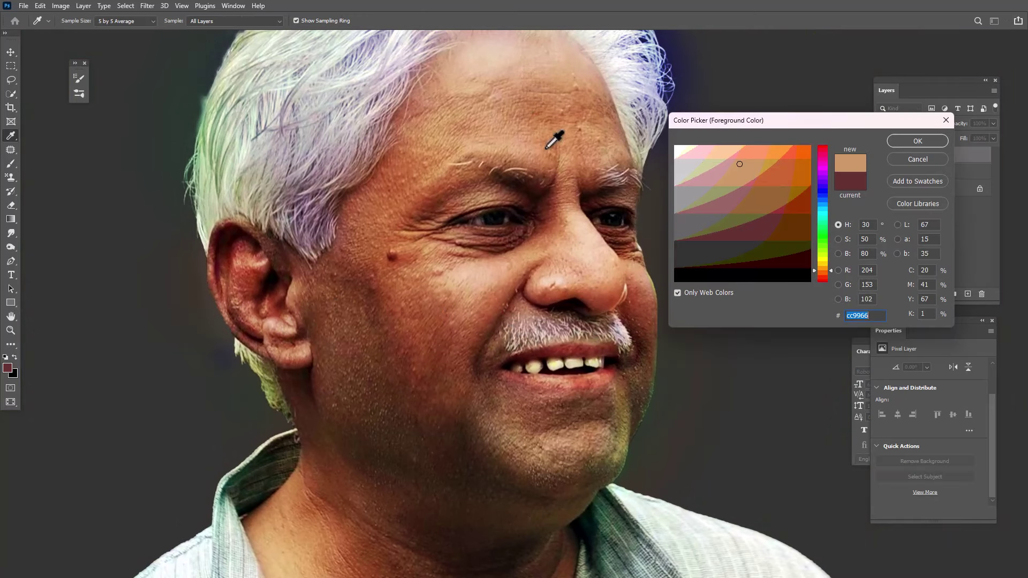
pyautogui.click(776, 156)
pyautogui.click(917, 141)
pyautogui.moveTo(544, 111); pyautogui.dragTo(559, 204)
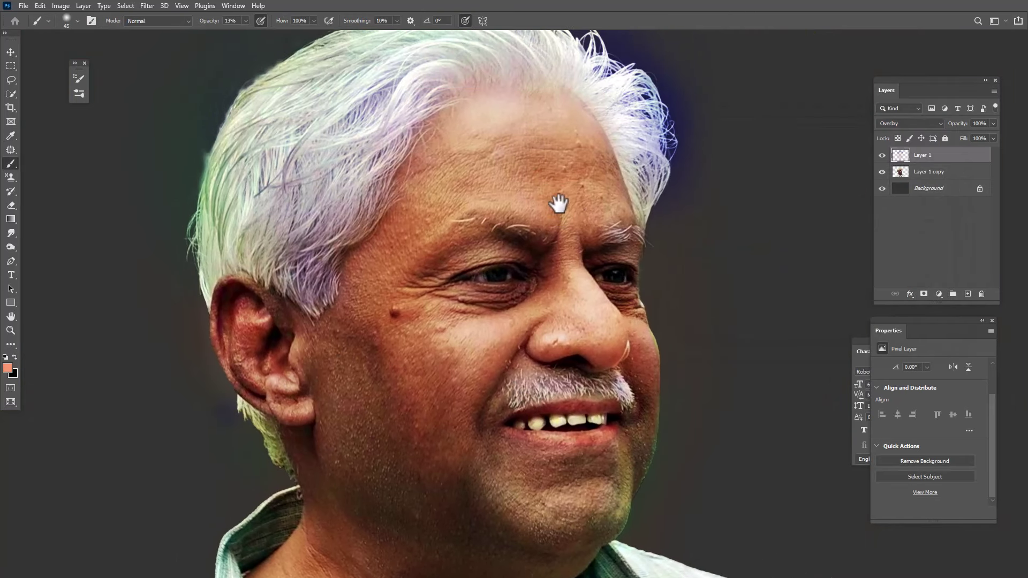
# Enlarge the brush to 175 px and warm the nose with the salmon paint
pyautogui.press(']')
pyautogui.press(']')
pyautogui.press(']')
pyautogui.press(']')
pyautogui.press(']')
pyautogui.press(']')
pyautogui.press(']')
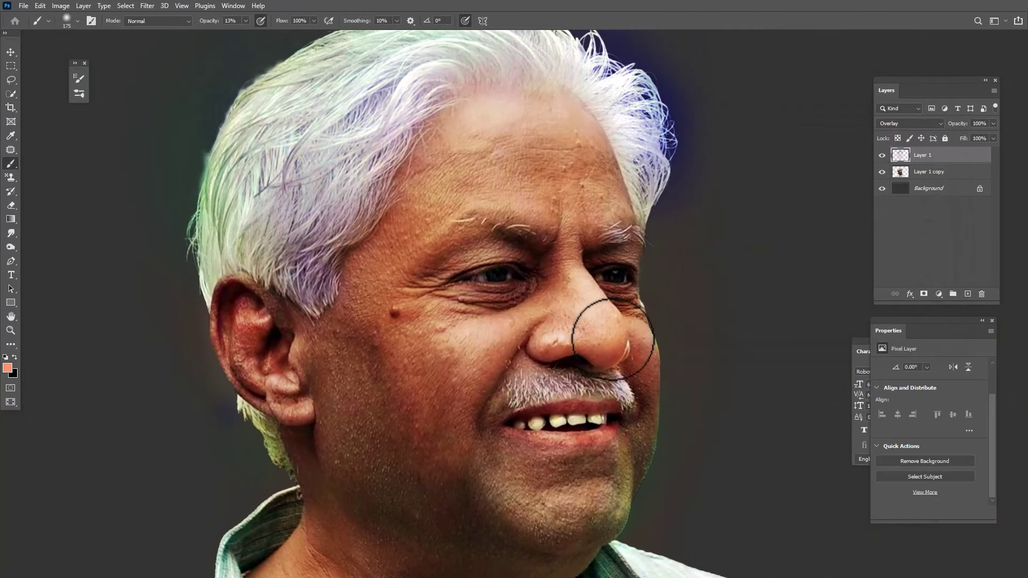
pyautogui.moveTo(603, 344)
pyautogui.mouseDown()
pyautogui.moveTo(571, 337)
pyautogui.moveTo(546, 346)
pyautogui.moveTo(560, 334)
pyautogui.moveTo(559, 277)
pyautogui.mouseUp()
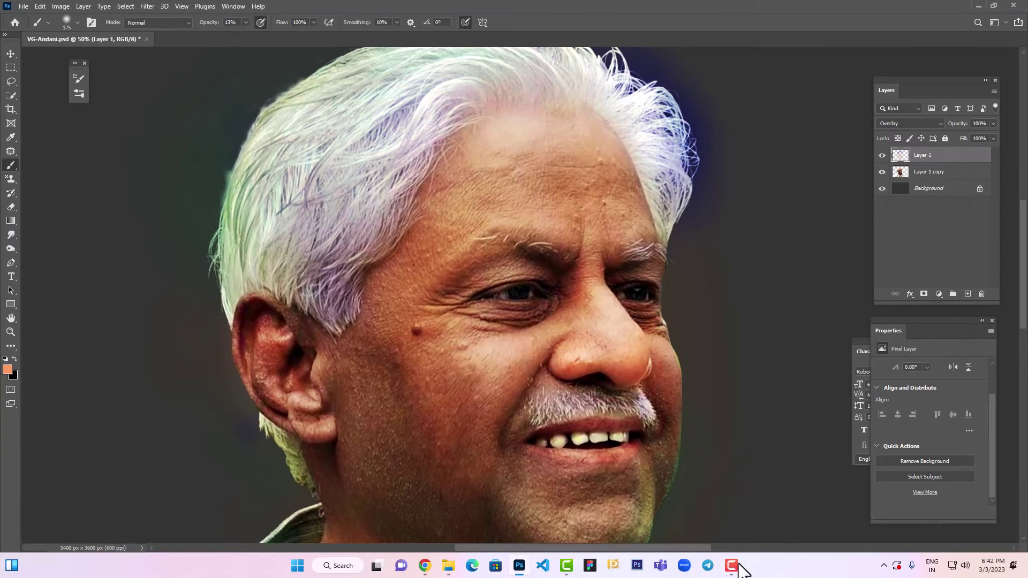
# Display the portrait full screen without the interface and warm the inner eye corner, nose bridge, forehead and ear with salmon
pyautogui.press('f')
pyautogui.press('f')
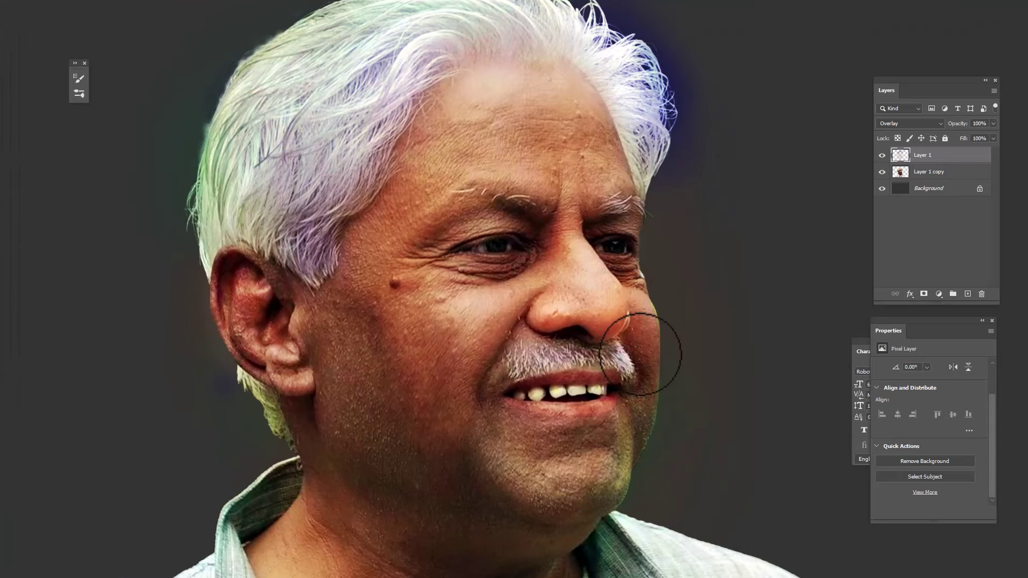
pyautogui.hotkey('ctrl', '+')
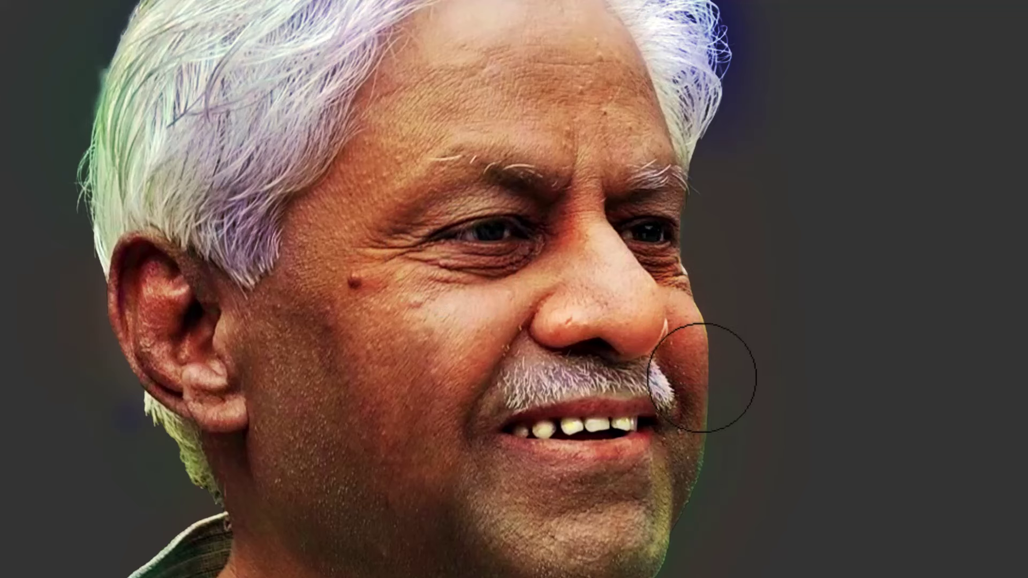
pyautogui.moveTo(662, 368); pyautogui.dragTo(732, 323)
pyautogui.moveTo(645, 195); pyautogui.dragTo(641, 338)
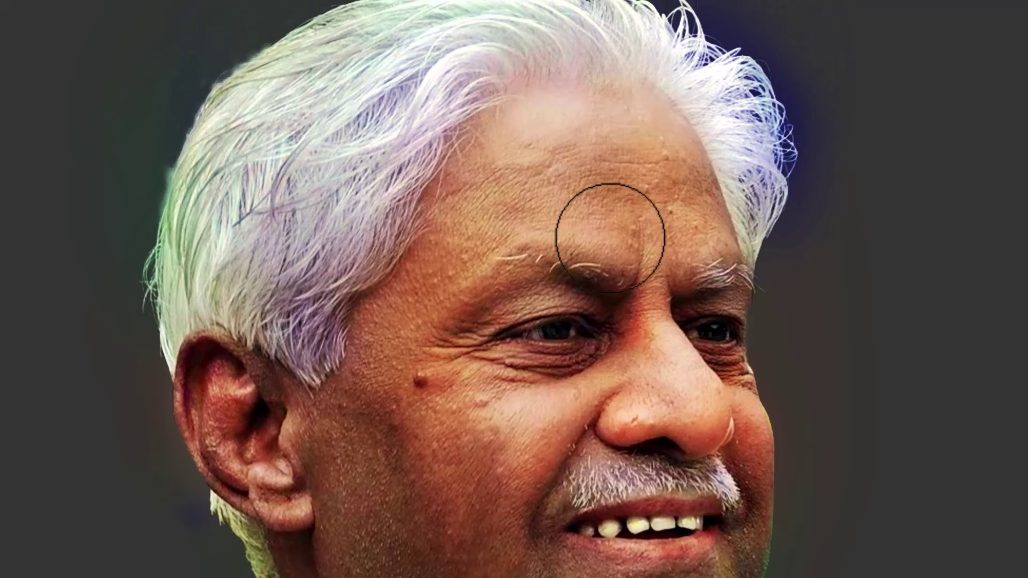
pyautogui.moveTo(560, 183); pyautogui.dragTo(590, 91)
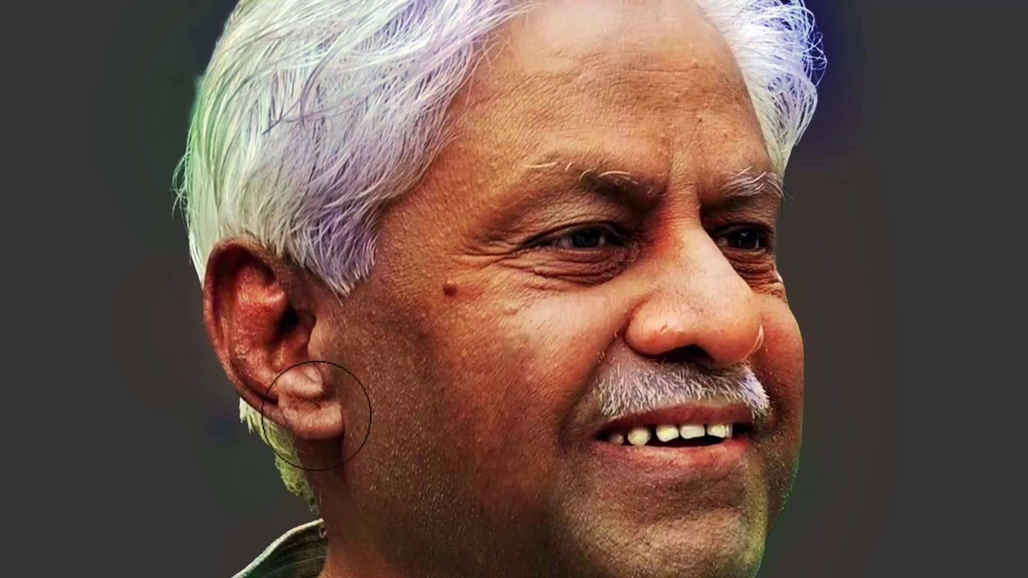
pyautogui.moveTo(555, 371); pyautogui.dragTo(615, 309)
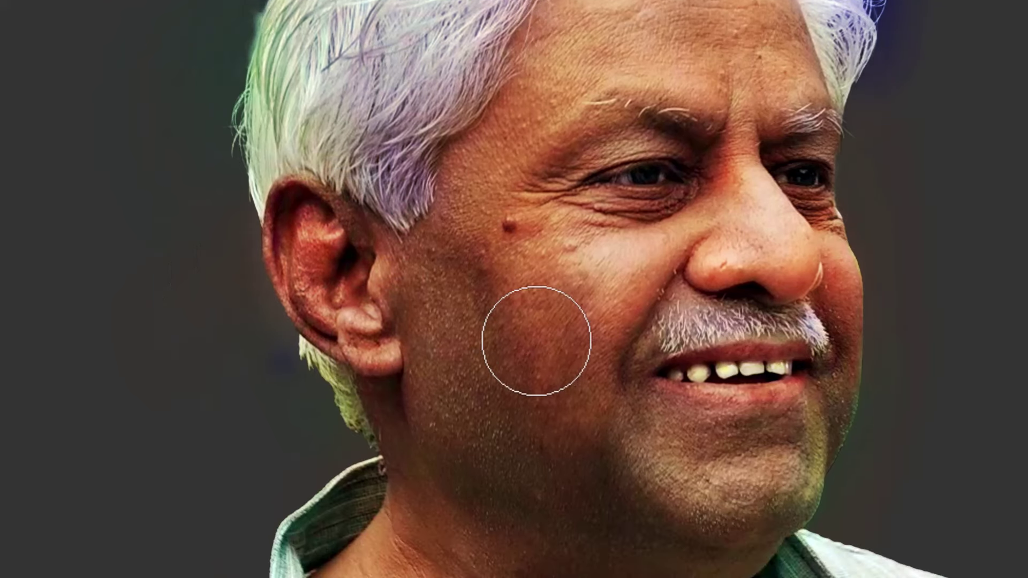
# Enlarge the brush to about 300 px and warm the cheek and side of the face with salmon
pyautogui.press(']')
pyautogui.press(']')
pyautogui.press(']')
pyautogui.press(']')
pyautogui.press(']')
pyautogui.press(']')
pyautogui.press(']')
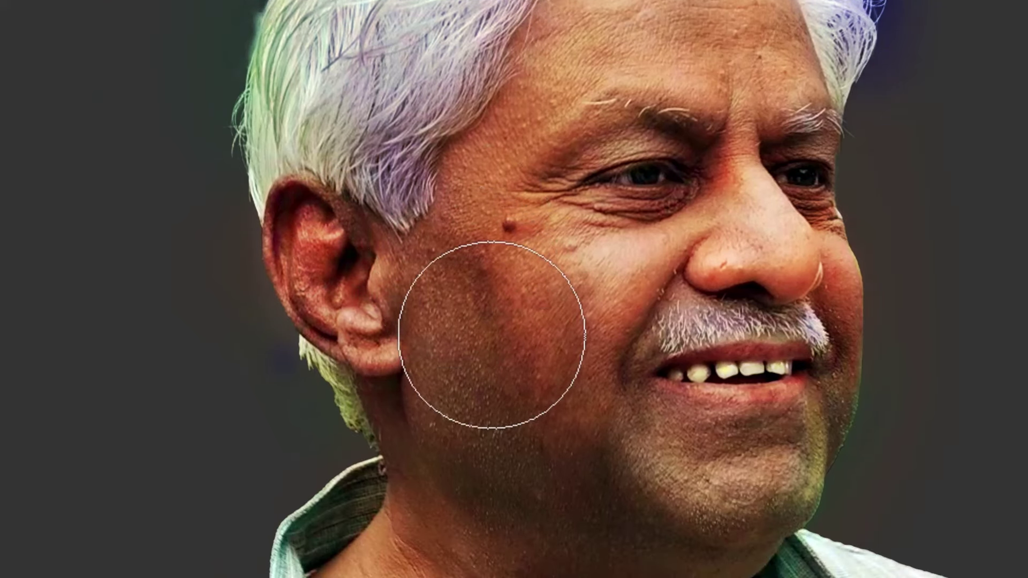
pyautogui.moveTo(693, 471); pyautogui.dragTo(672, 412)
# Shrink the brush to roughly the height of the mouth and add salmon warmth around the lips
pyautogui.press('[')
pyautogui.press('[')
pyautogui.press('[')
pyautogui.press('[')
pyautogui.press('[')
pyautogui.press('[')
pyautogui.press('[')
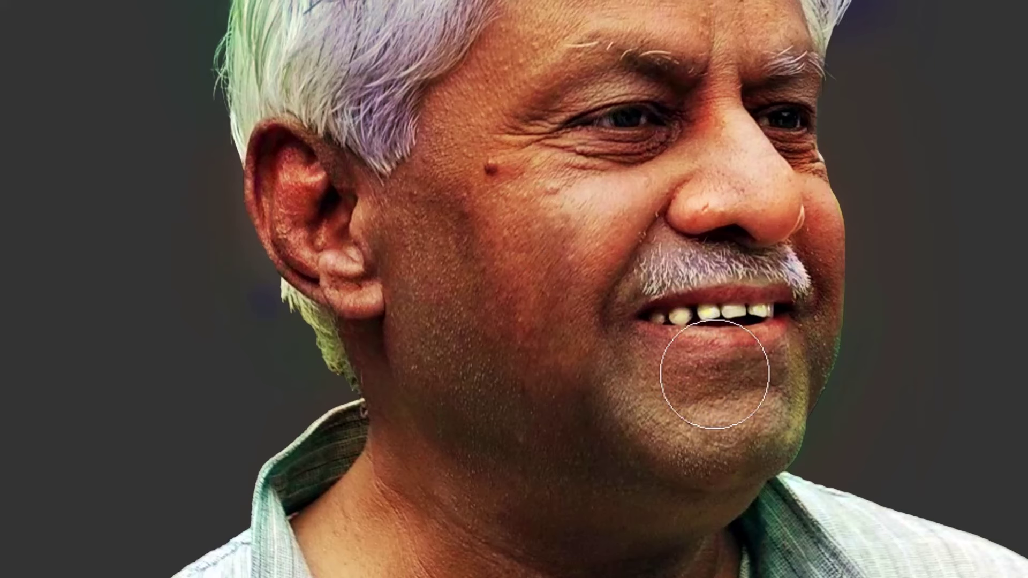
pyautogui.press('[')
pyautogui.press('[')
pyautogui.press('[')
pyautogui.press('[')
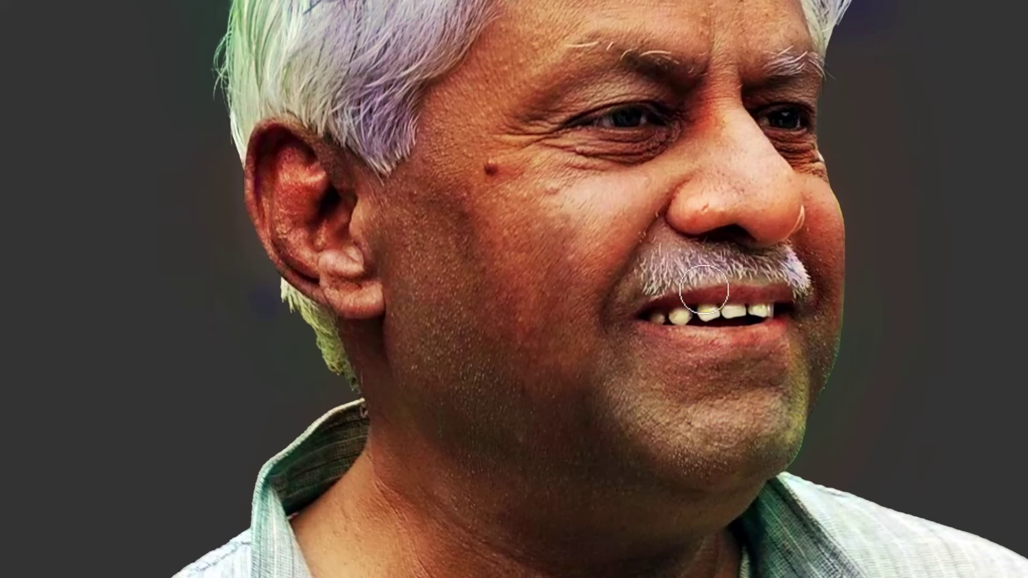
# Enlarge the brush to about 200 px and warm the chin and jaw with salmon
pyautogui.scroll(-3, 658, 427)
pyautogui.press(']')
pyautogui.press(']')
pyautogui.press(']')
pyautogui.press(']')
pyautogui.press(']')
pyautogui.press(']')
pyautogui.press(']')
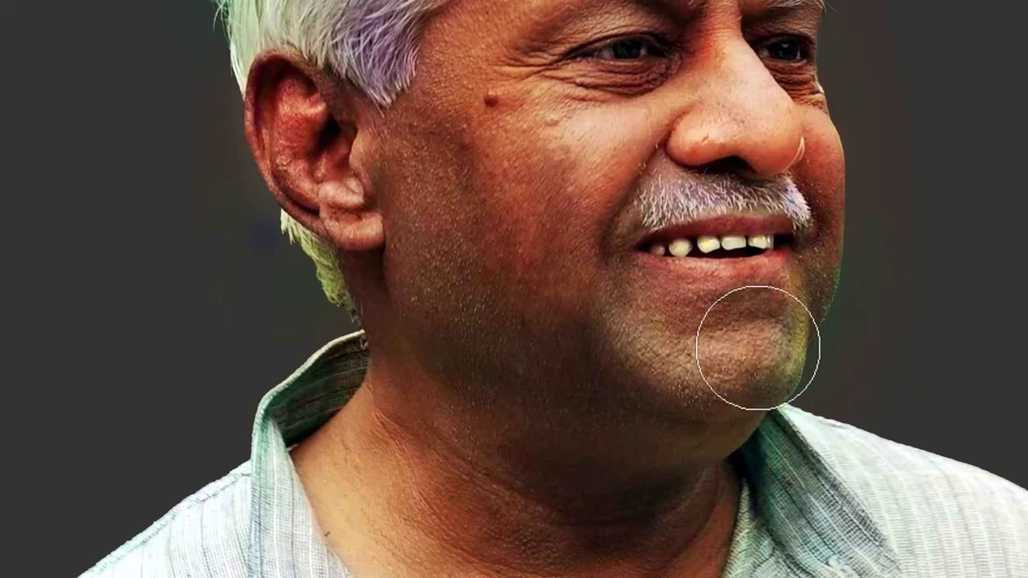
pyautogui.moveTo(507, 405); pyautogui.dragTo(518, 337)
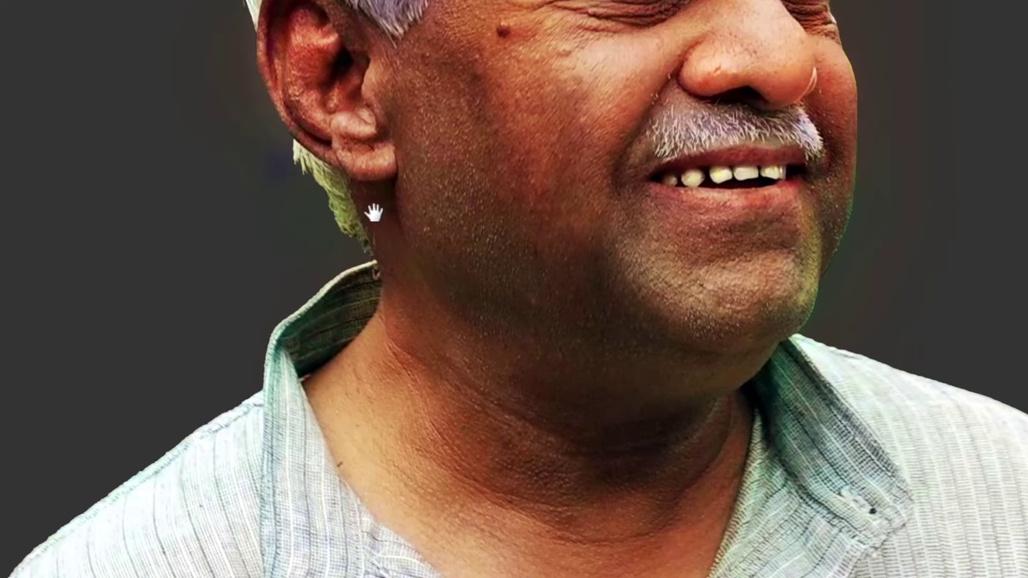
# Enlarge the brush to 400 px and warm the neck and open-collar skin with salmon
pyautogui.scroll(-2, 616, 348)
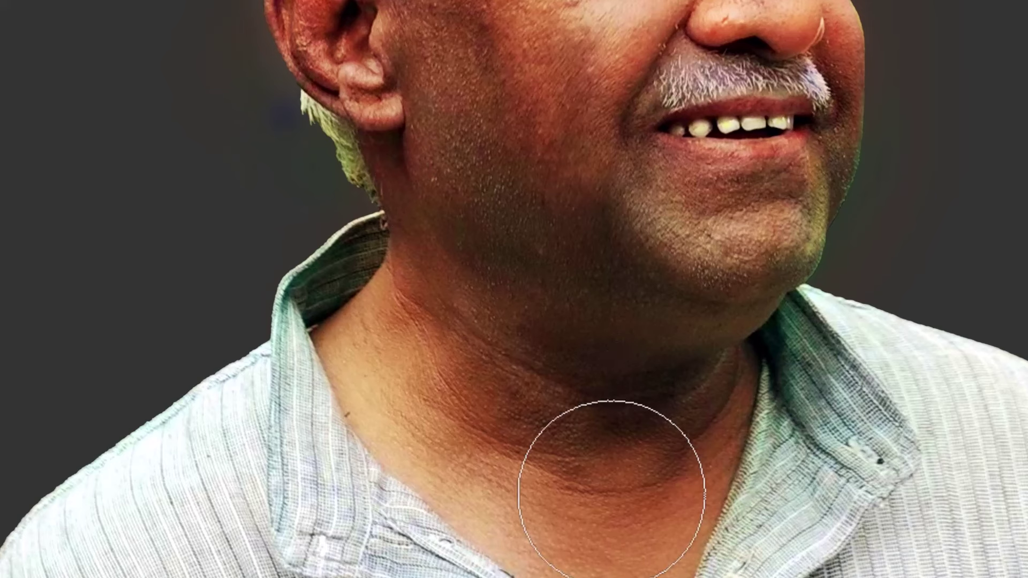
pyautogui.press(']')
pyautogui.press(']')
pyautogui.moveTo(723, 464); pyautogui.dragTo(752, 345)
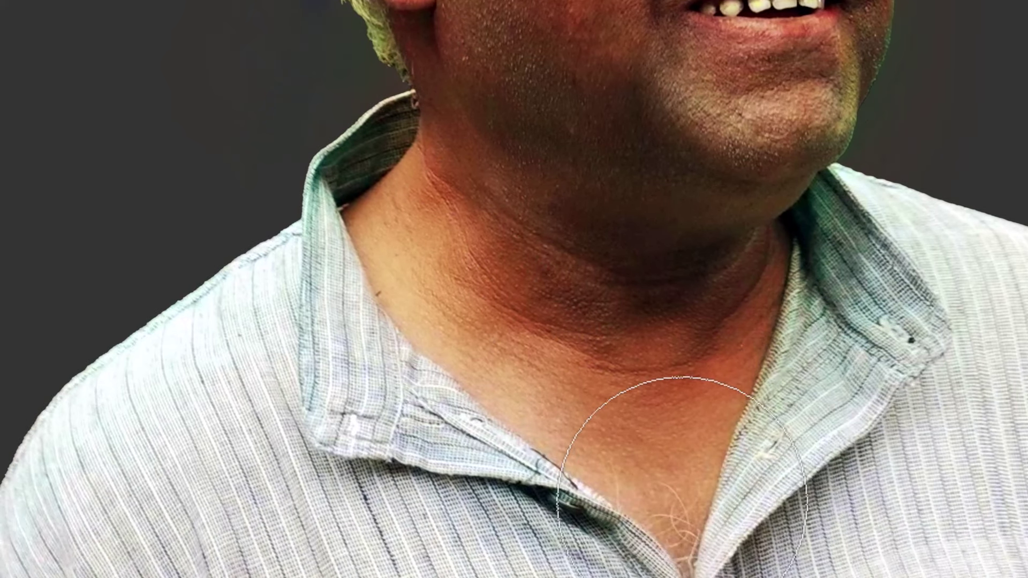
pyautogui.moveTo(728, 155); pyautogui.dragTo(618, 397)
# Review the warmed face in full-screen mode, and return to full screen with the panels shown
pyautogui.scroll(4, 617, 397)
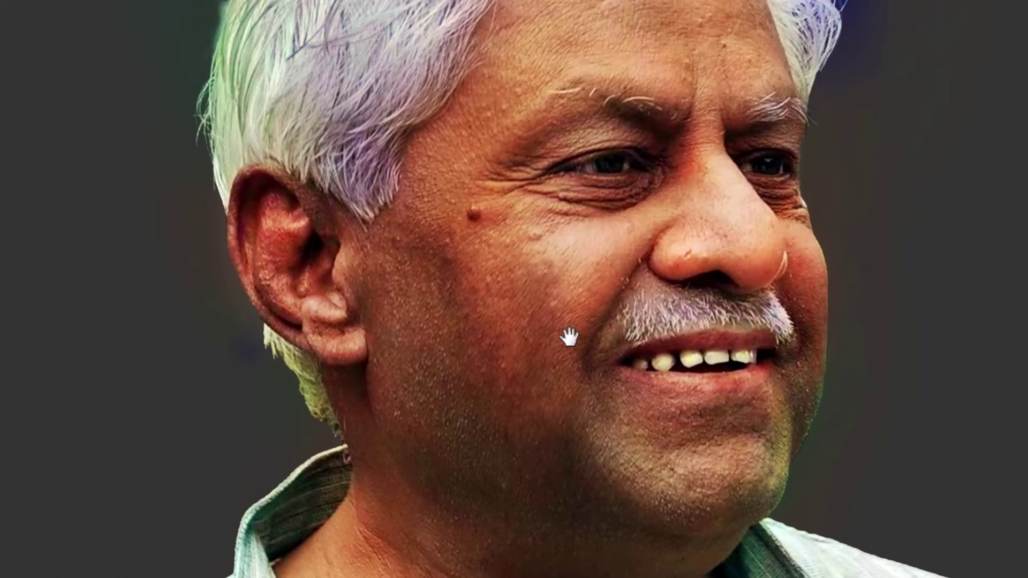
pyautogui.moveTo(703, 231); pyautogui.dragTo(580, 280)
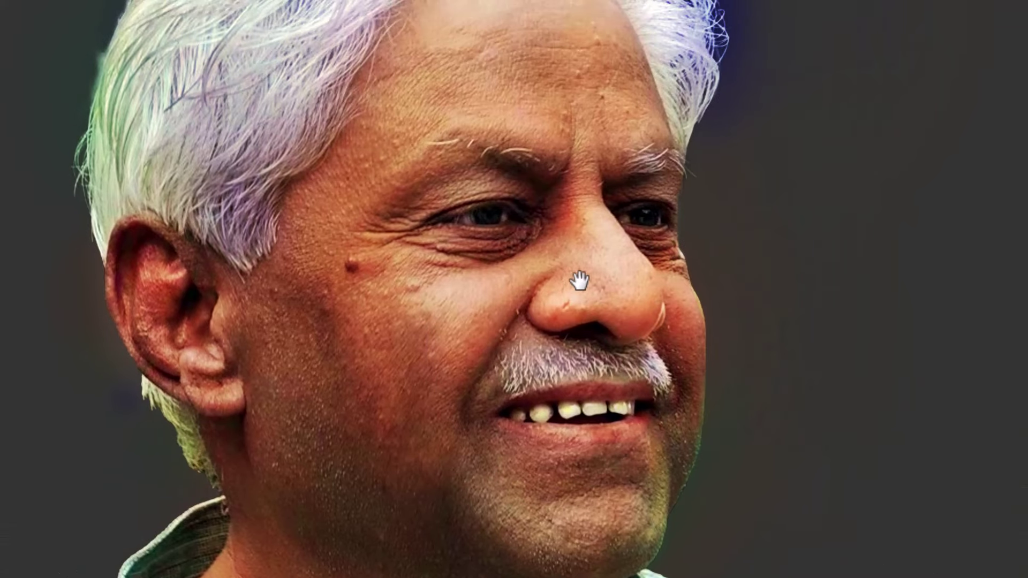
pyautogui.moveTo(534, 257); pyautogui.dragTo(603, 257)
pyautogui.press('f')
pyautogui.press('f')
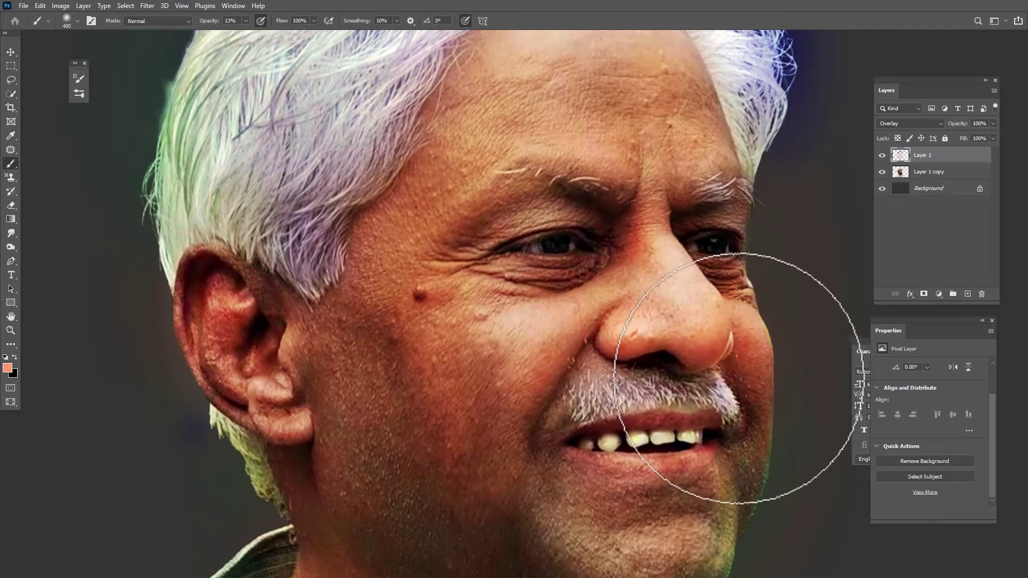
# Set the foreground colour to red cc3333 and redden the nose with a 100 px brush
pyautogui.click(8, 368)
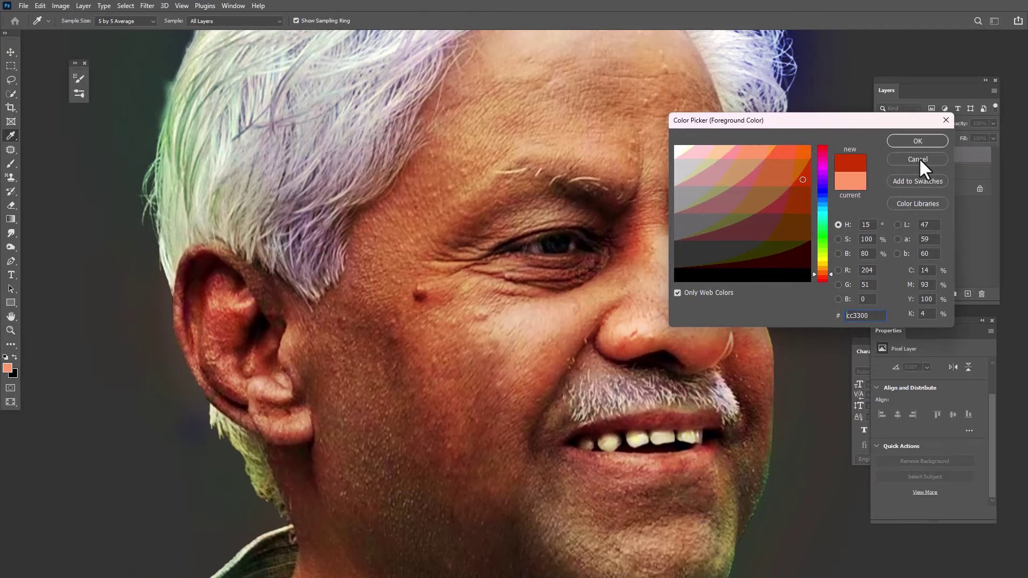
pyautogui.click(824, 275)
pyautogui.click(917, 141)
pyautogui.press('b')
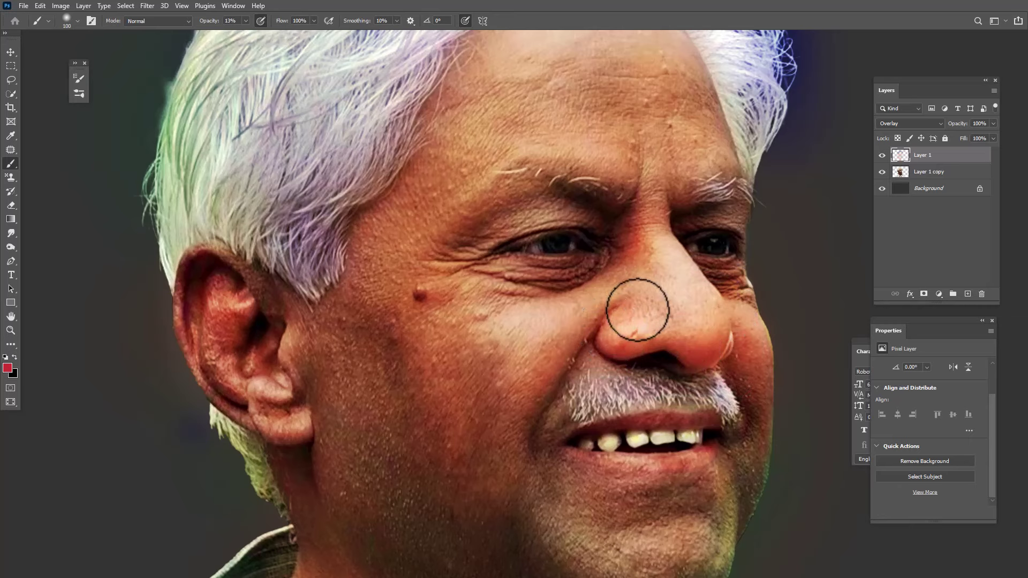
pyautogui.moveTo(638, 310)
pyautogui.mouseDown()
pyautogui.moveTo(657, 312)
pyautogui.moveTo(611, 331)
pyautogui.mouseUp()
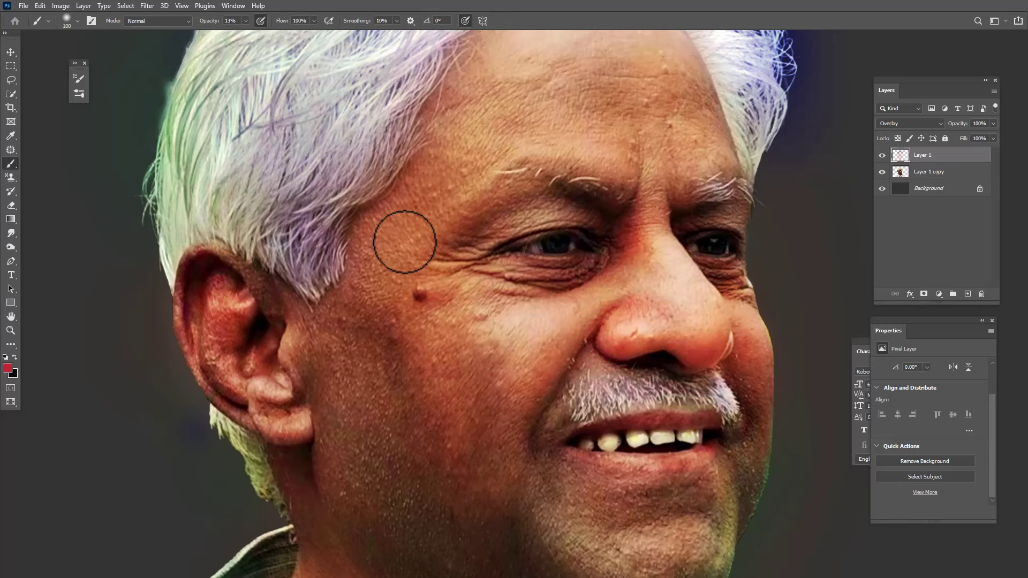
# Enlarge the brush to 200 px and redden the cheek on the far side of the nose
pyautogui.press(']')
pyautogui.press(']')
pyautogui.press(']')
pyautogui.press(']')
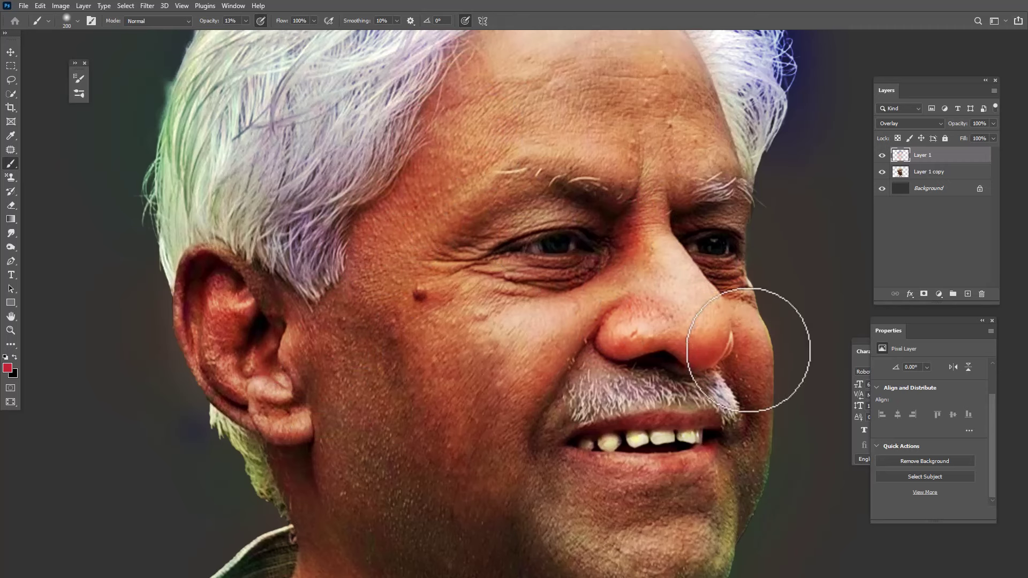
pyautogui.moveTo(757, 371); pyautogui.dragTo(760, 231)
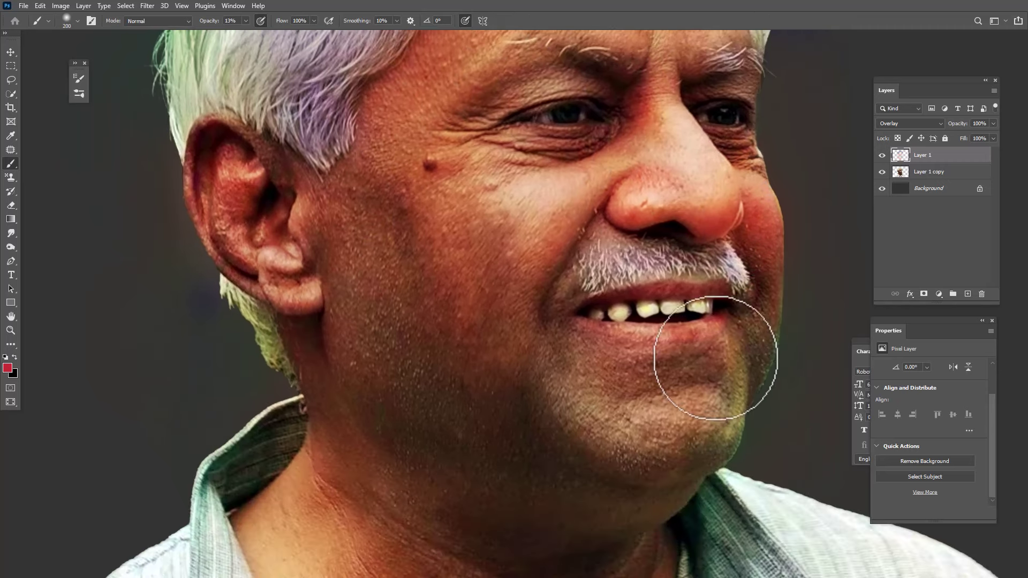
# Shrink the brush to 90 px and redden the upper and lower lips
pyautogui.press('[')
pyautogui.press('[')
pyautogui.press('[')
pyautogui.press('[')
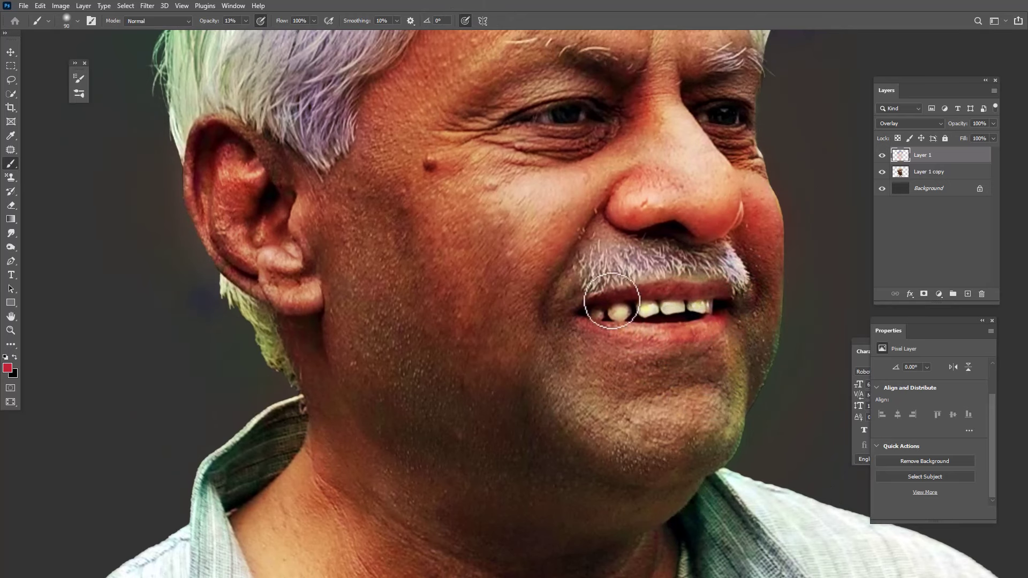
pyautogui.scroll(3, 712, 349)
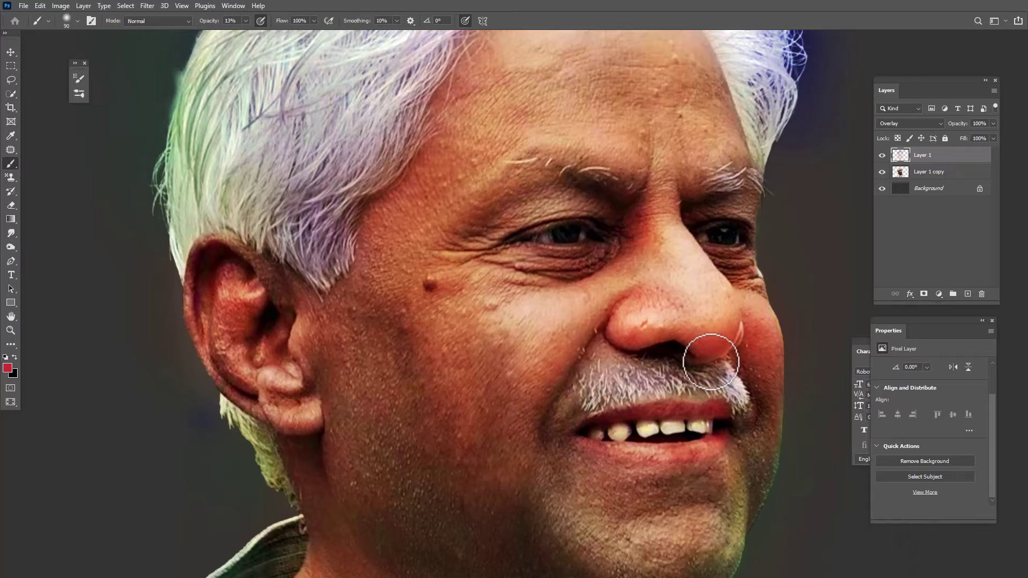
# Enlarge the brush to 300 px and add red to the near cheek, neck and open-collar skin
pyautogui.press(']')
pyautogui.press(']')
pyautogui.press(']')
pyautogui.press(']')
pyautogui.press(']')
pyautogui.press(']')
pyautogui.press(']')
pyautogui.press('space')
pyautogui.moveTo(566, 142)
pyautogui.mouseDown()
pyautogui.moveTo(523, 265)
pyautogui.moveTo(602, 46)
pyautogui.mouseUp()
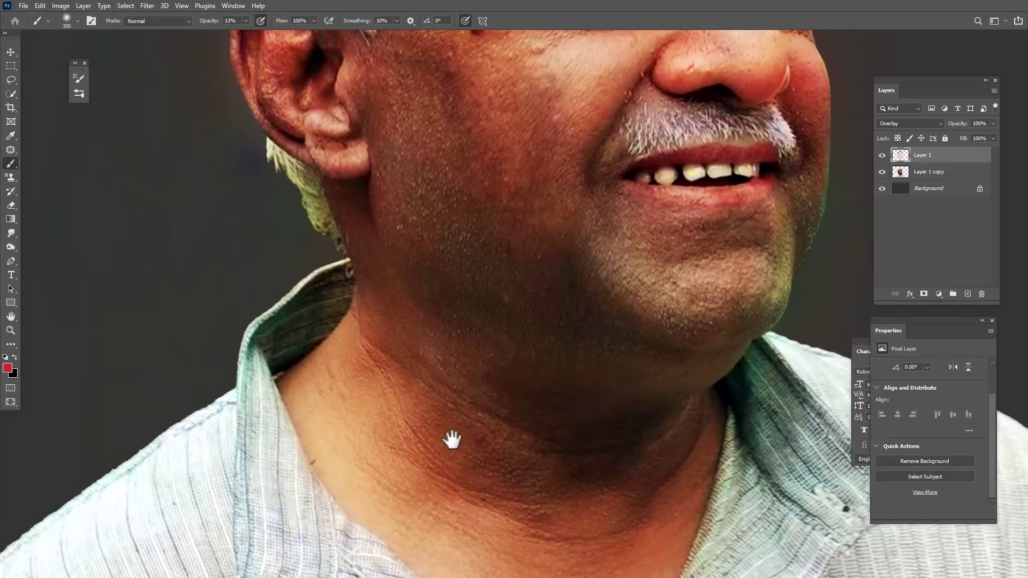
pyautogui.moveTo(452, 438); pyautogui.dragTo(459, 287)
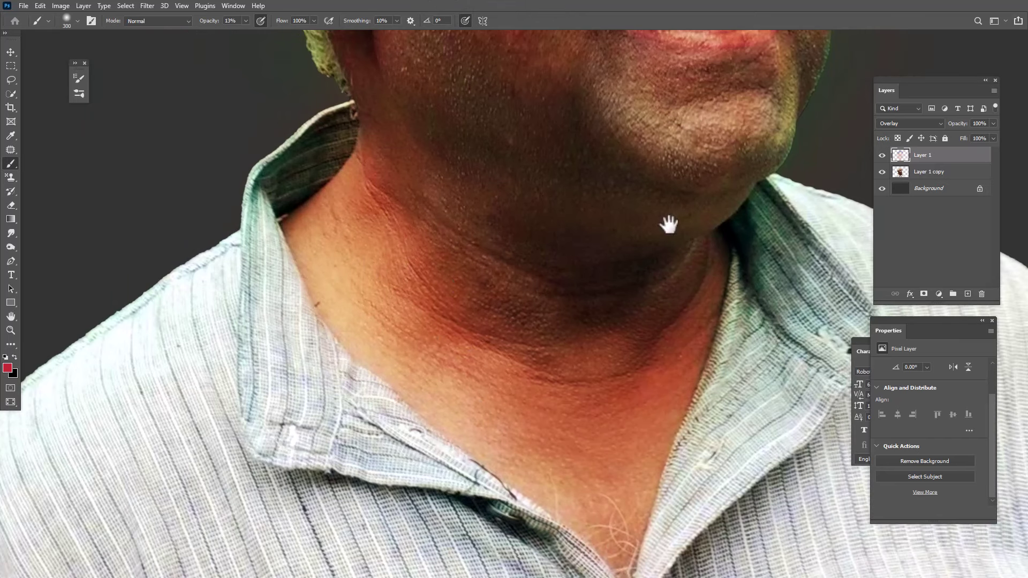
pyautogui.moveTo(669, 223); pyautogui.dragTo(594, 401)
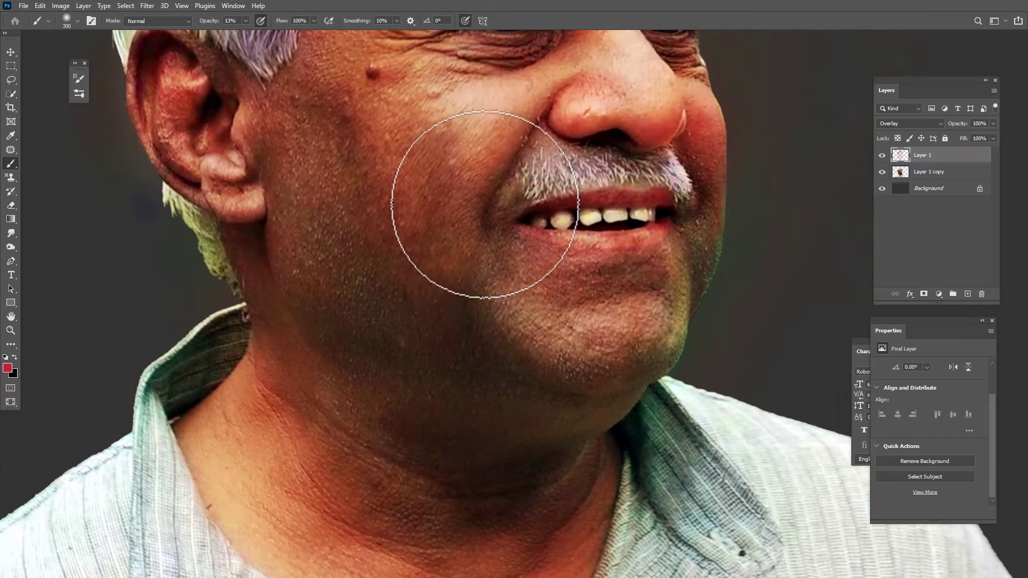
# Set the foreground colour to violet 9966ff and return to the Brush tool
pyautogui.press('space')
pyautogui.moveTo(450, 171)
pyautogui.mouseDown()
pyautogui.moveTo(473, 374)
pyautogui.moveTo(420, 420)
pyautogui.mouseUp()
pyautogui.click(7, 366)
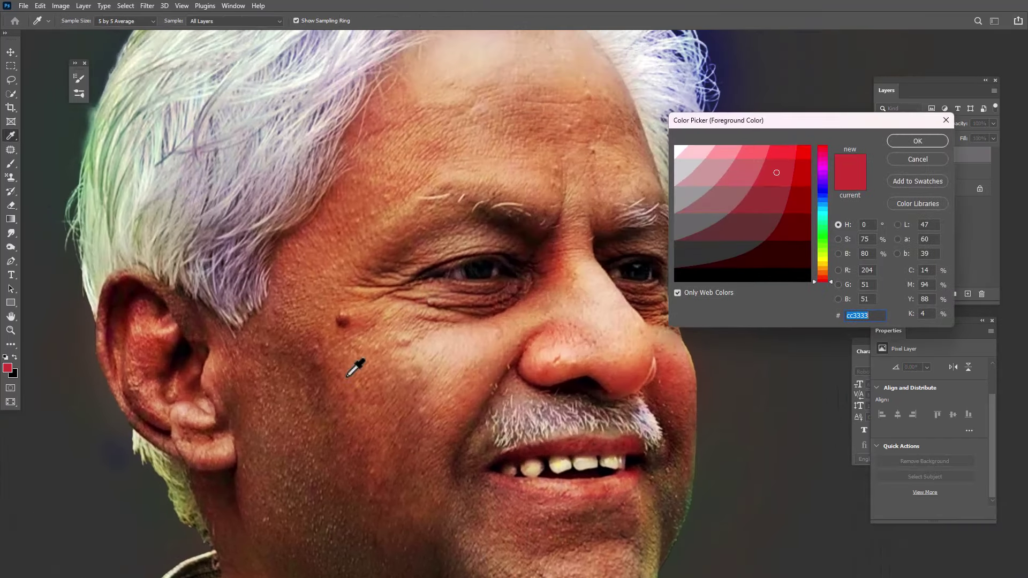
pyautogui.click(822, 183)
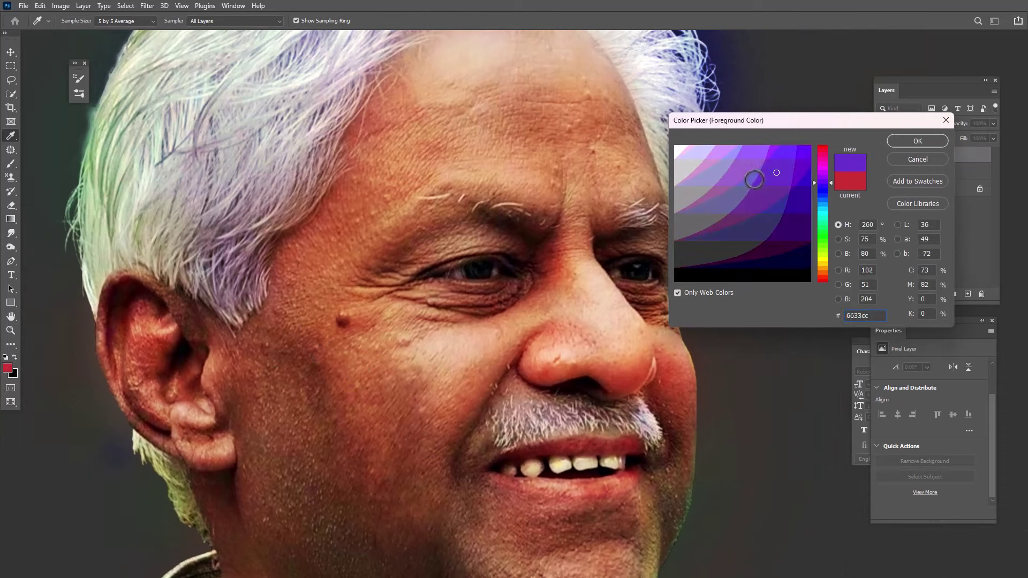
pyautogui.click(825, 188)
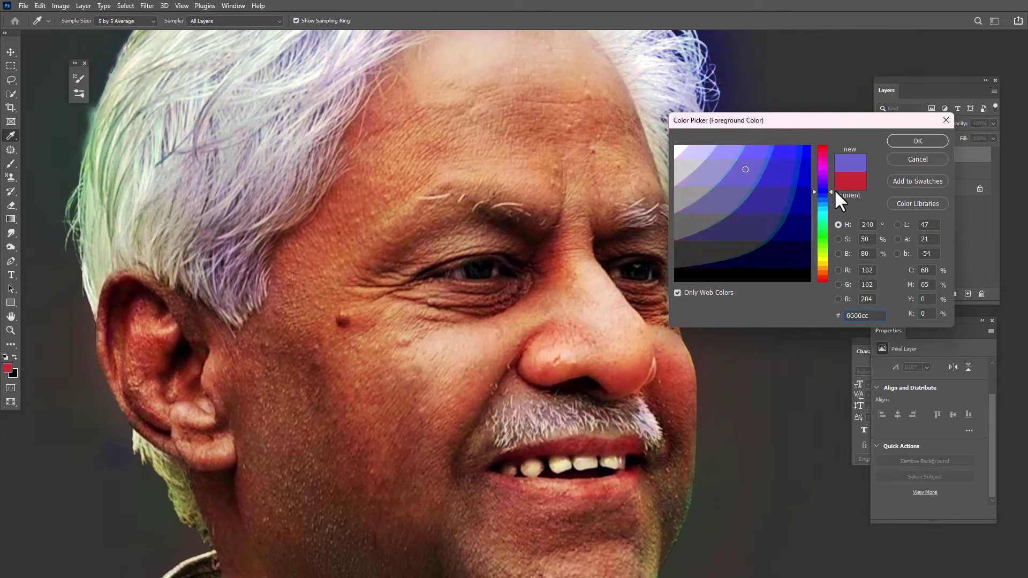
pyautogui.click(819, 185)
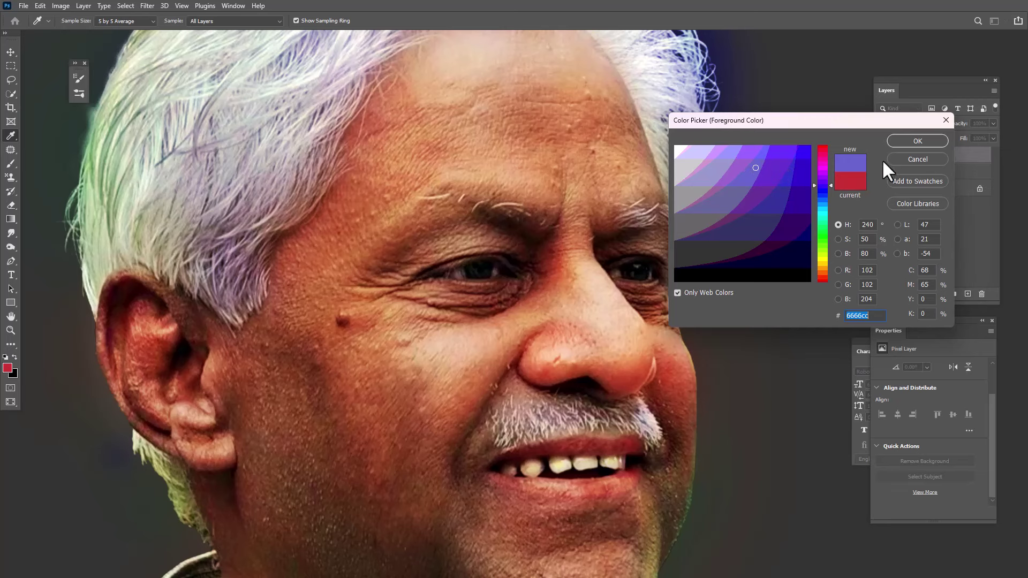
pyautogui.press('Return')
pyautogui.press('b')
# Enlarge the brush to 150 px and try tinting the nose and the far side of the forehead violet
pyautogui.scroll(3, 586, 448)
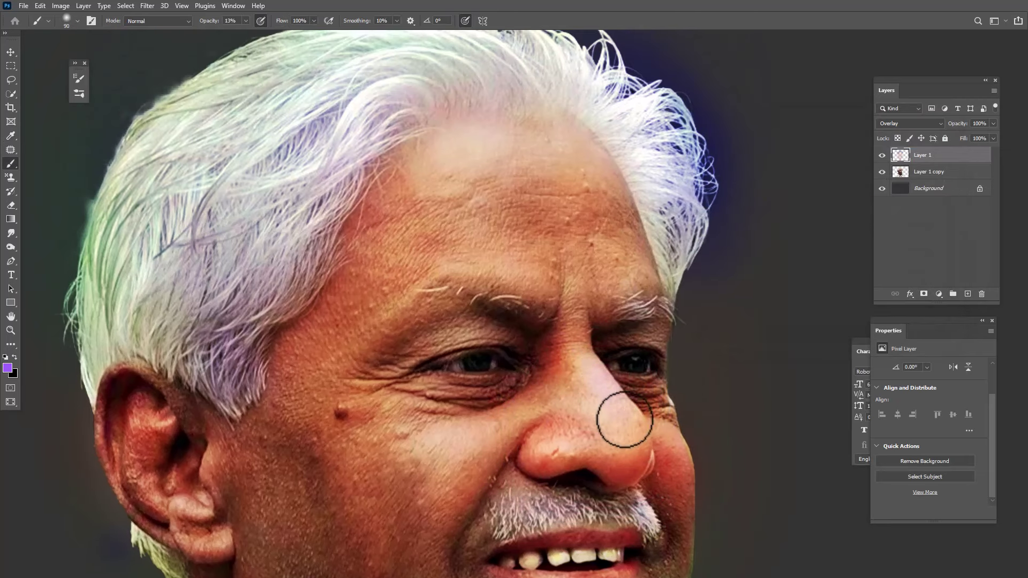
pyautogui.press(']')
pyautogui.moveTo(620, 449); pyautogui.dragTo(624, 435)
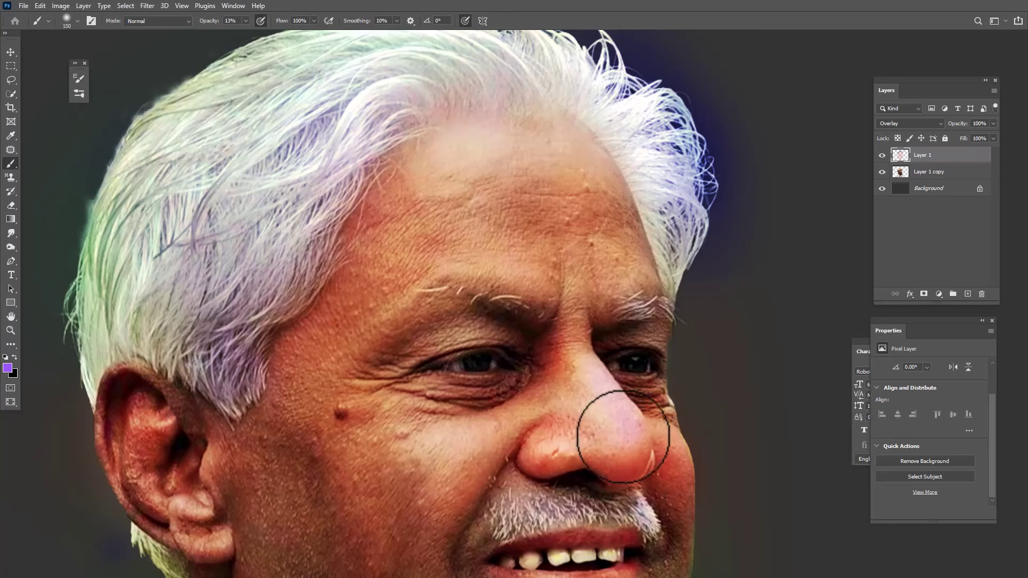
pyautogui.moveTo(636, 278); pyautogui.dragTo(636, 263)
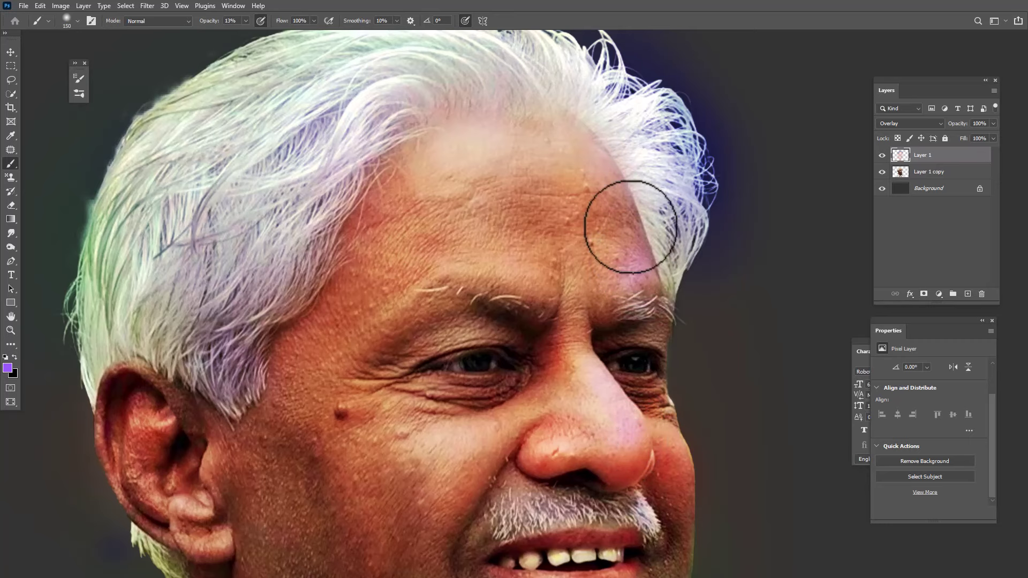
pyautogui.hotkey('ctrl', 'z')
pyautogui.moveTo(507, 263)
pyautogui.mouseDown()
pyautogui.moveTo(474, 253)
pyautogui.moveTo(513, 258)
pyautogui.moveTo(462, 257)
pyautogui.moveTo(503, 214)
pyautogui.mouseUp()
pyautogui.hotkey('ctrl', 'z')
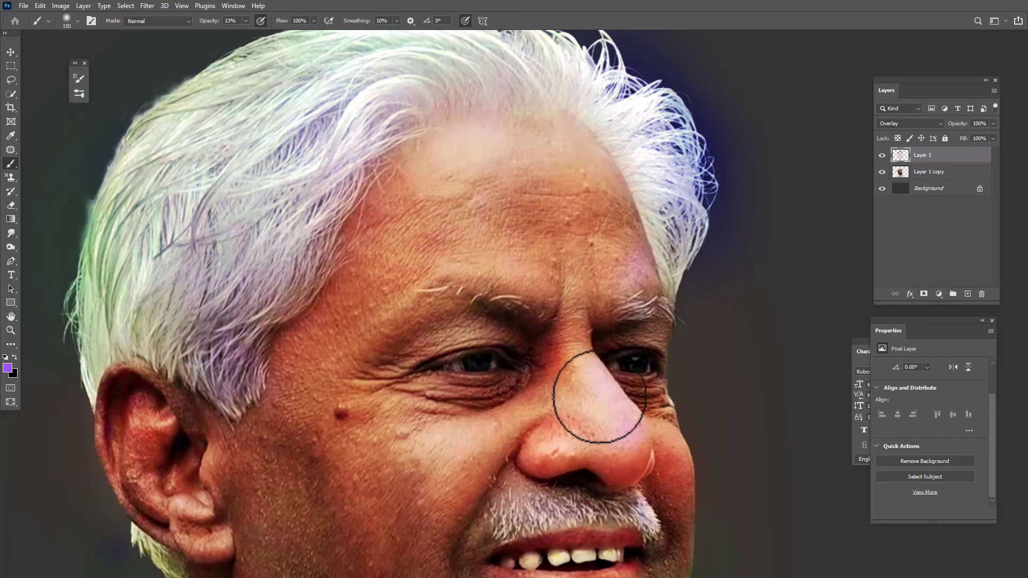
# Enlarge the brush to 250 px and try adding violet to the near cheek, chin and ear
pyautogui.press(']')
pyautogui.press(']')
pyautogui.press(']')
pyautogui.moveTo(449, 452); pyautogui.dragTo(545, 281)
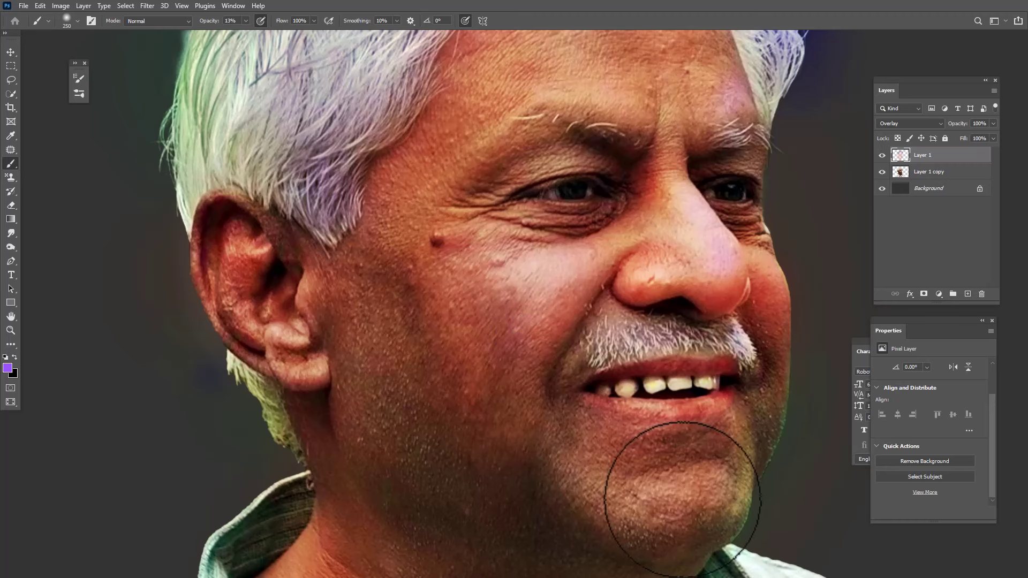
pyautogui.moveTo(302, 358)
pyautogui.mouseDown()
pyautogui.moveTo(274, 324)
pyautogui.moveTo(240, 246)
pyautogui.moveTo(241, 325)
pyautogui.moveTo(271, 271)
pyautogui.mouseUp()
# Try brushing violet over the forehead and again over the near cheek
pyautogui.moveTo(517, 223); pyautogui.dragTo(425, 348)
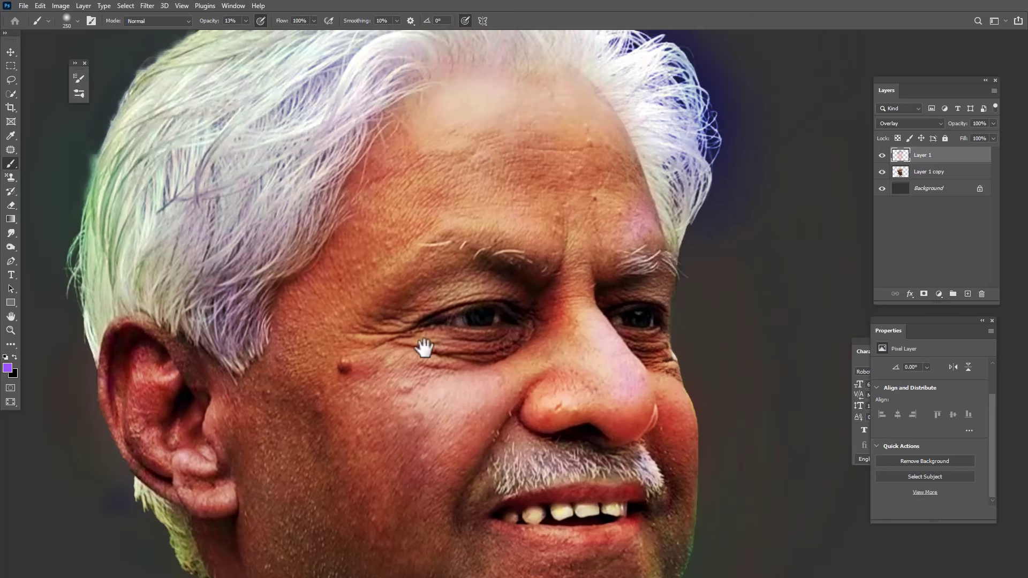
pyautogui.moveTo(422, 198)
pyautogui.mouseDown()
pyautogui.moveTo(473, 99)
pyautogui.moveTo(438, 212)
pyautogui.moveTo(473, 91)
pyautogui.moveTo(555, 113)
pyautogui.moveTo(488, 200)
pyautogui.moveTo(590, 215)
pyautogui.moveTo(470, 197)
pyautogui.mouseUp()
pyautogui.moveTo(488, 290); pyautogui.dragTo(498, 75)
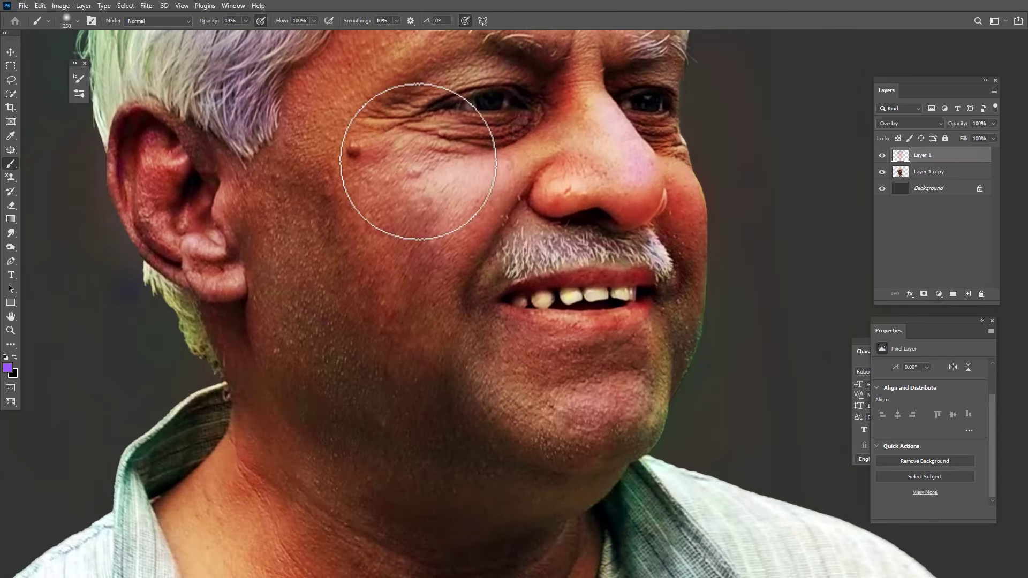
pyautogui.moveTo(417, 161); pyautogui.dragTo(470, 69)
# Try tinting the neck and open-collar skin violet with a 250 px brush, undoing the stroke beneath the chin
pyautogui.press('[')
pyautogui.press('[')
pyautogui.press('[')
pyautogui.press('[')
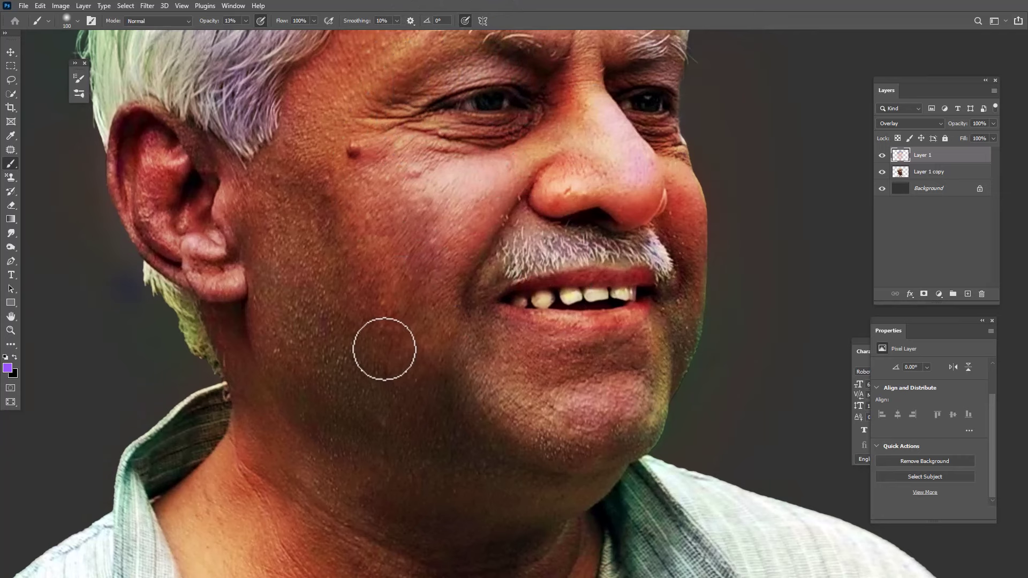
pyautogui.scroll(-5, 384, 349)
pyautogui.press(']')
pyautogui.press(']')
pyautogui.press(']')
pyautogui.press(']')
pyautogui.press(']')
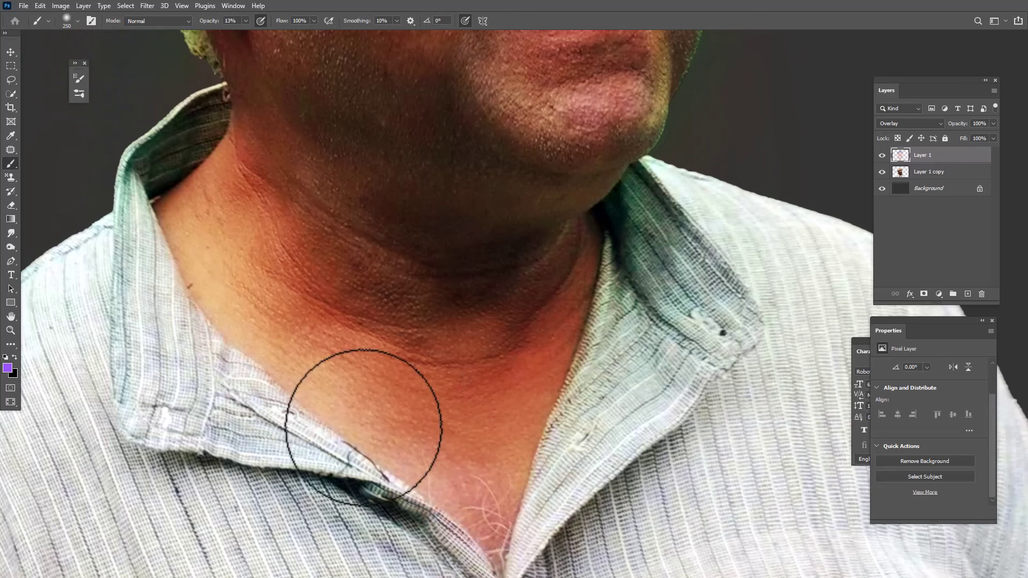
pyautogui.moveTo(209, 270); pyautogui.dragTo(384, 436)
pyautogui.moveTo(659, 169); pyautogui.dragTo(665, 208)
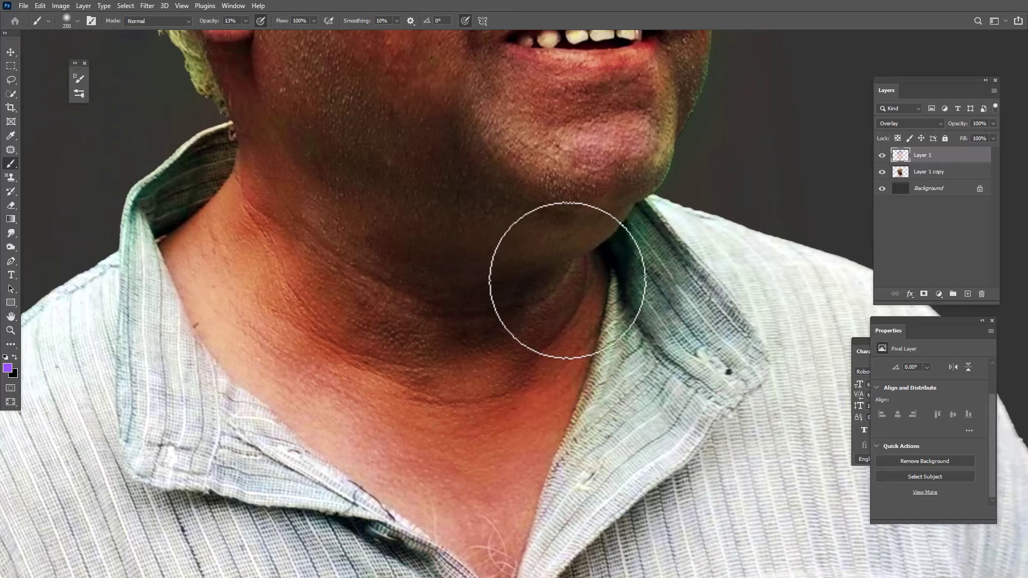
pyautogui.moveTo(568, 280); pyautogui.dragTo(567, 291)
pyautogui.hotkey('ctrl', 'z')
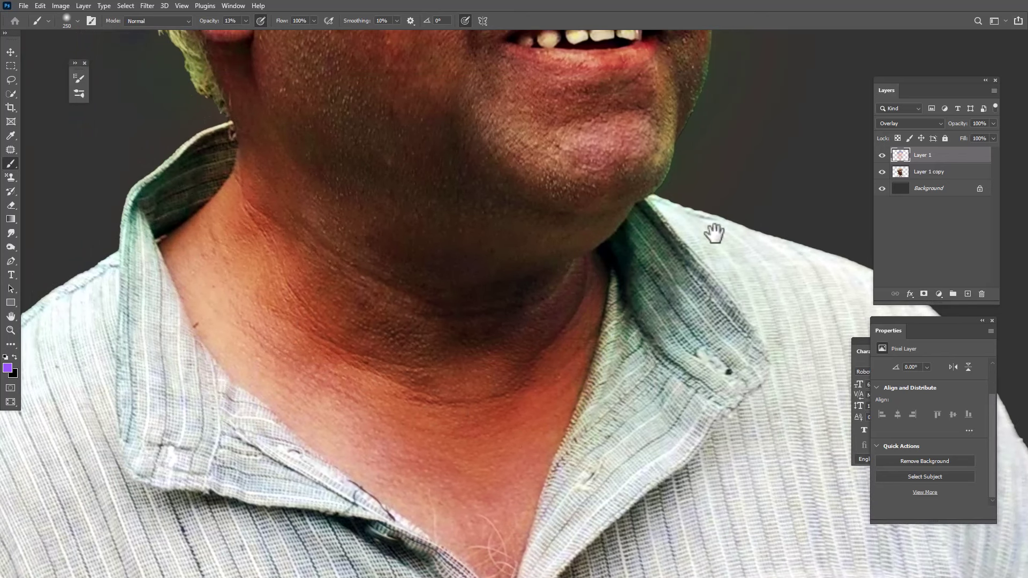
# Try sweeping the 250 px violet brush across the near temple and the face
pyautogui.scroll(-10, 715, 233)
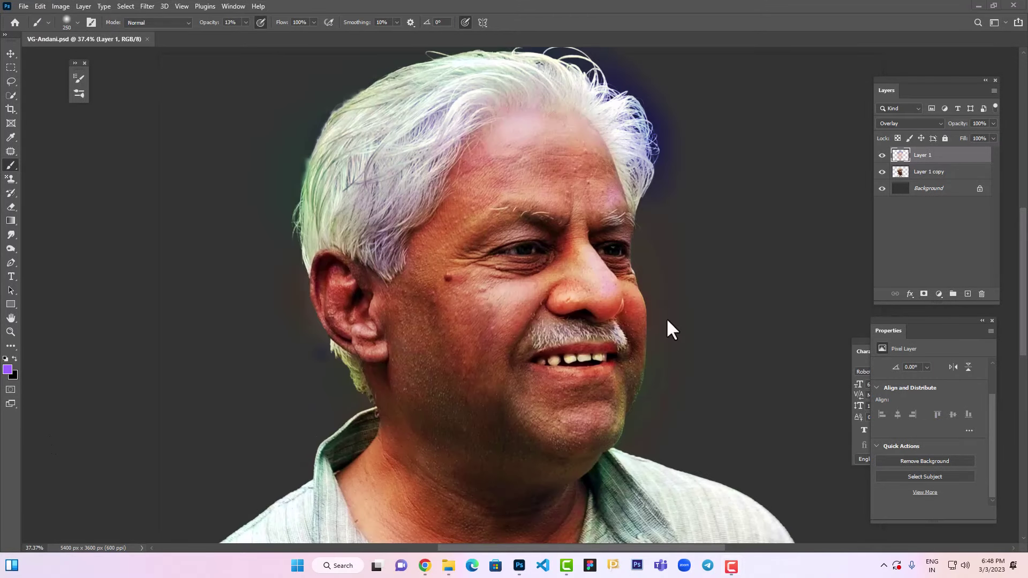
pyautogui.click(417, 256)
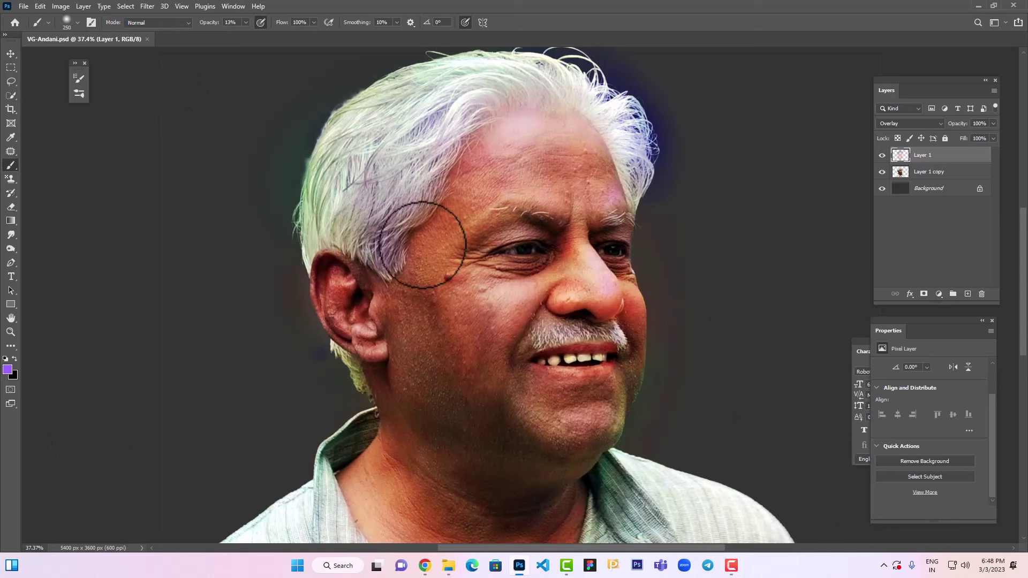
pyautogui.moveTo(441, 238)
pyautogui.mouseDown()
pyautogui.moveTo(488, 178)
pyautogui.moveTo(546, 170)
pyautogui.moveTo(630, 294)
pyautogui.mouseUp()
pyautogui.moveTo(566, 340); pyautogui.dragTo(568, 212)
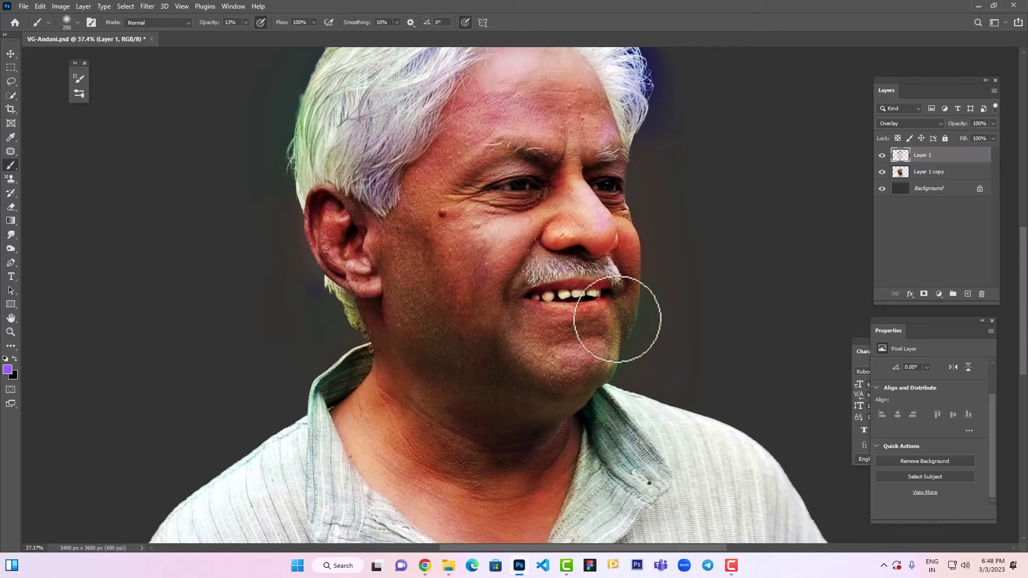
# Set the foreground colour to pink ff3366
pyautogui.click(11, 368)
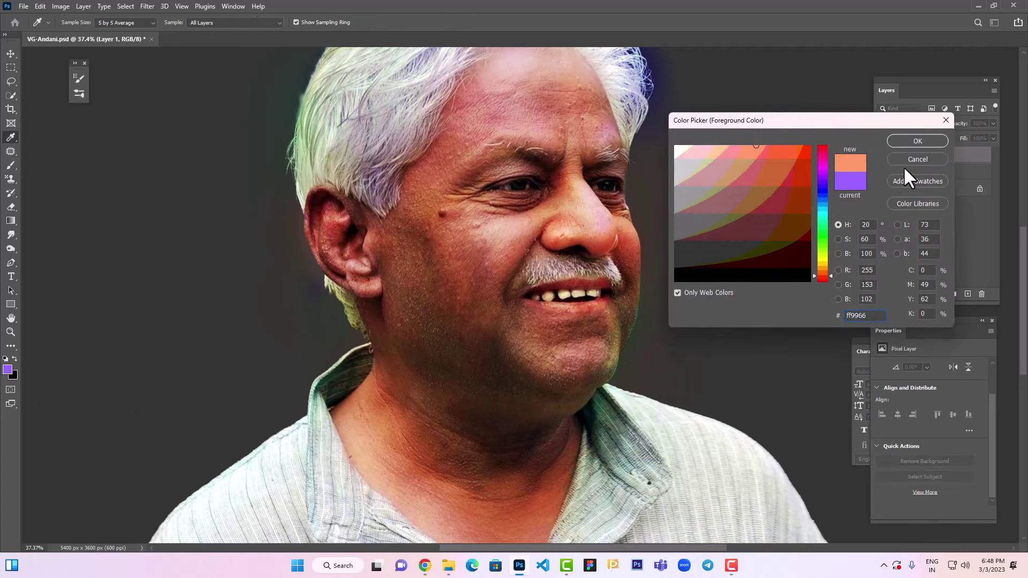
pyautogui.click(918, 160)
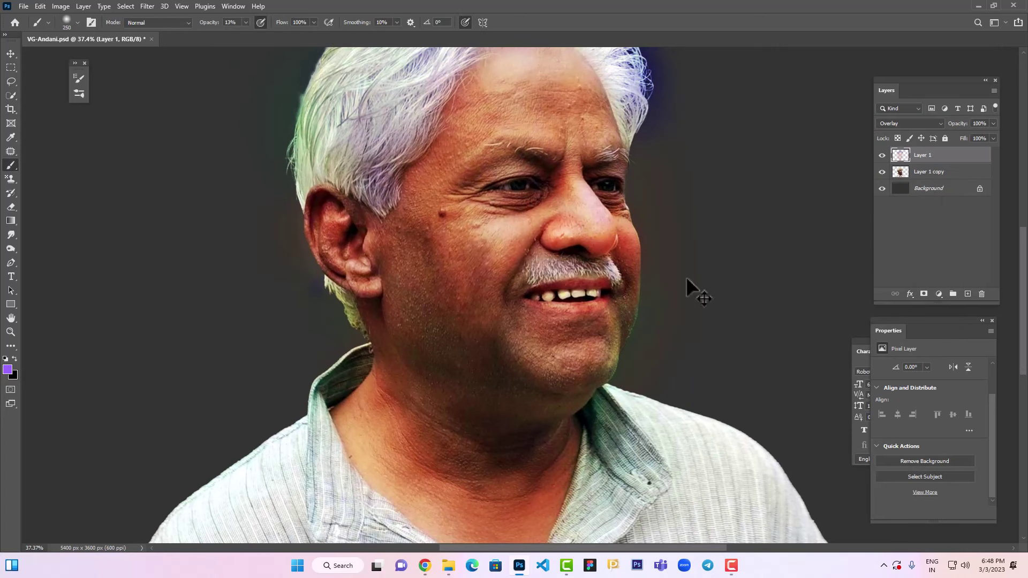
pyautogui.click(7, 370)
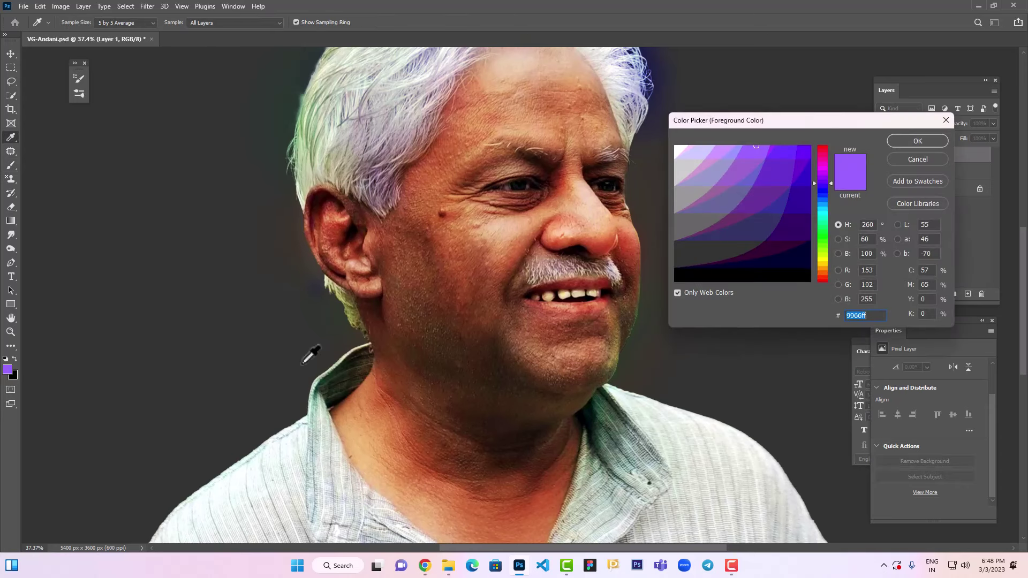
pyautogui.click(821, 172)
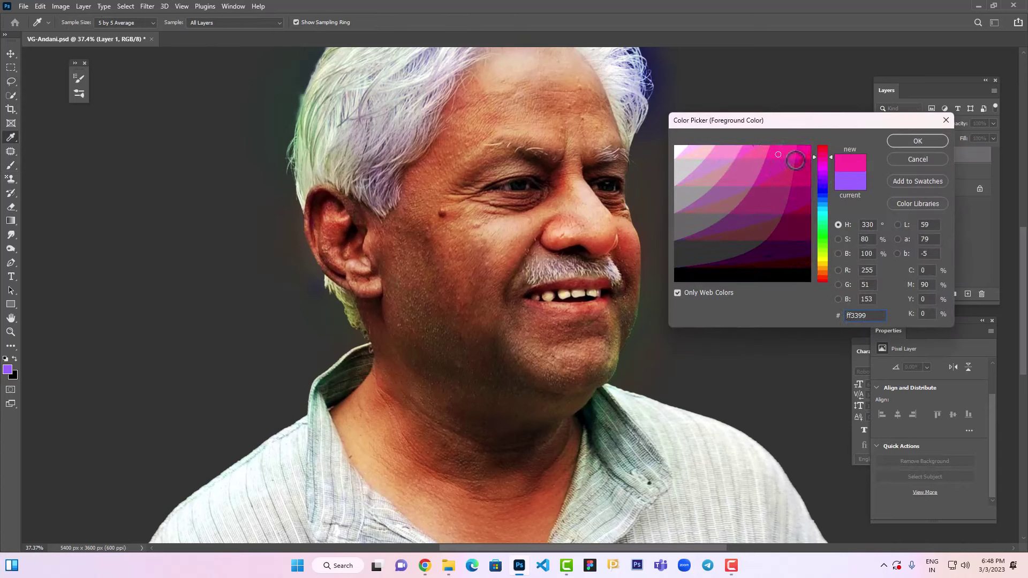
pyautogui.click(905, 141)
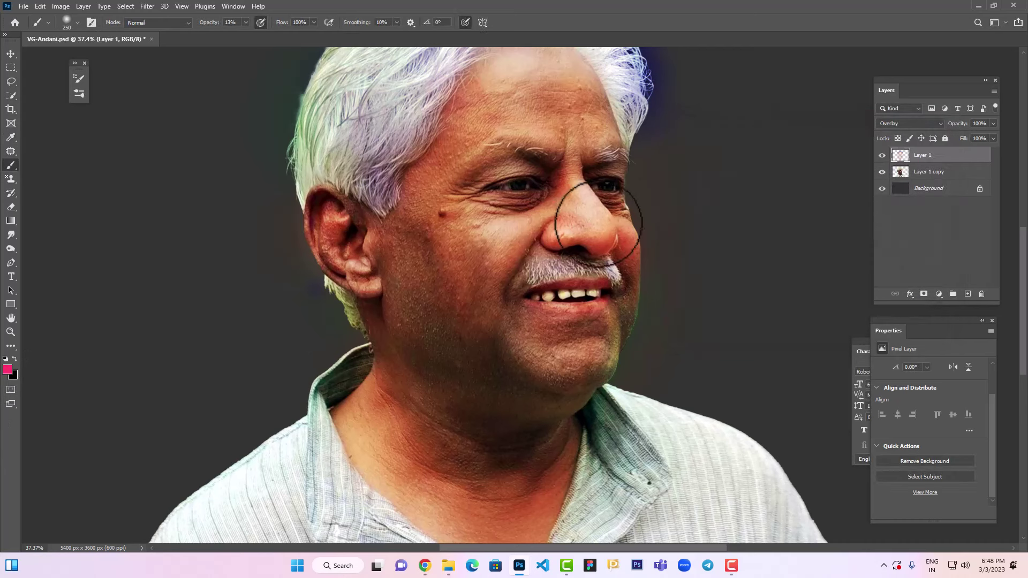
# Set the brush size to 200 px and add pink to the near cheek beside the nose
pyautogui.press(']')
pyautogui.press(']')
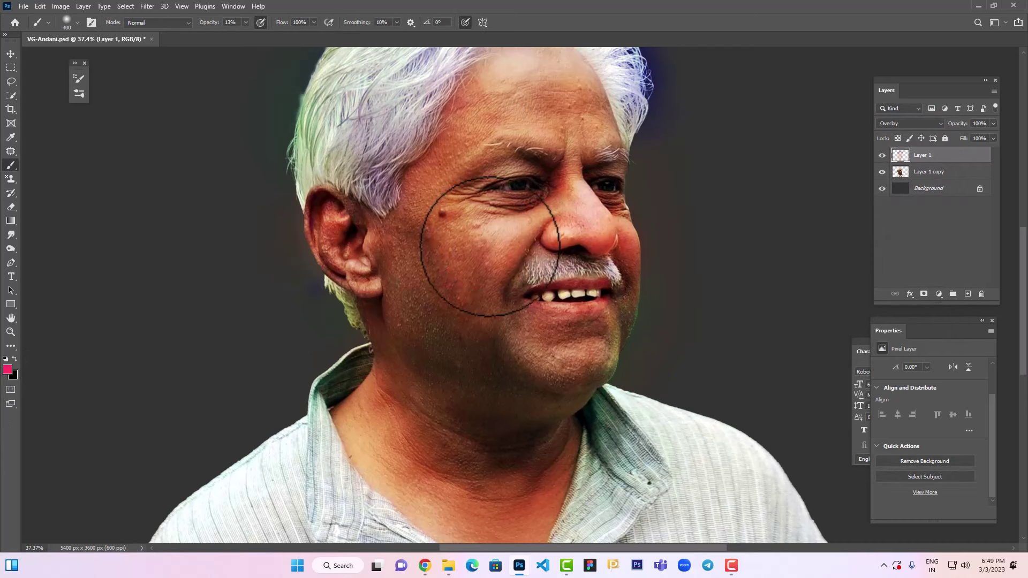
pyautogui.press('[')
pyautogui.press('[')
pyautogui.press('[')
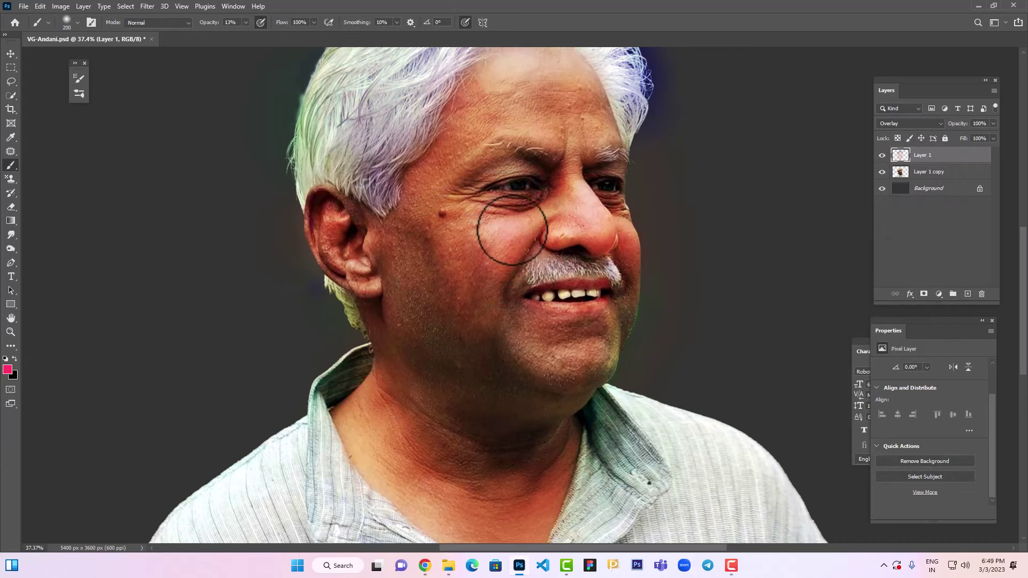
# Set the foreground colour to pink ff66cc and brush it over the near cheek at 200 px
pyautogui.click(8, 370)
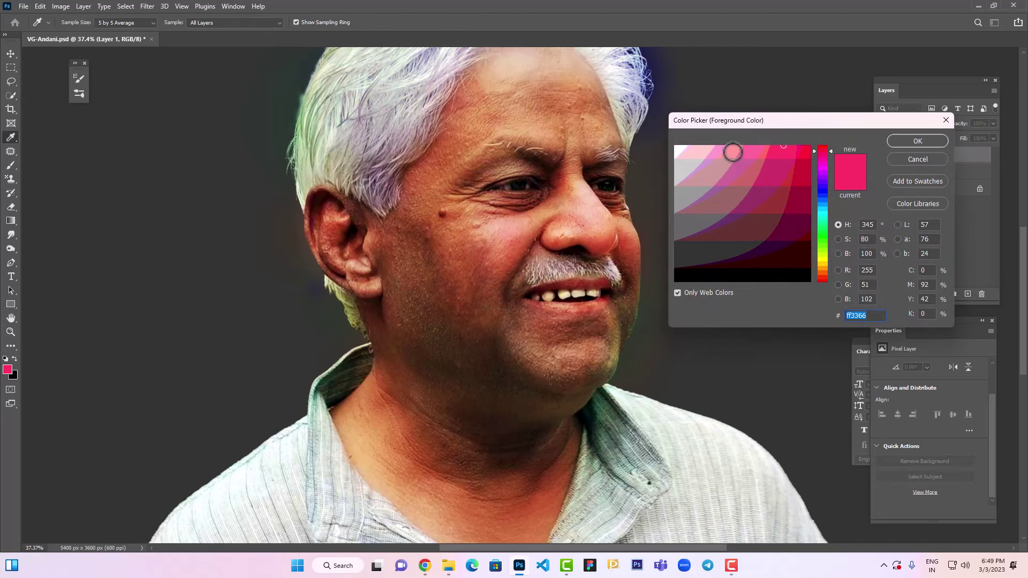
pyautogui.click(821, 162)
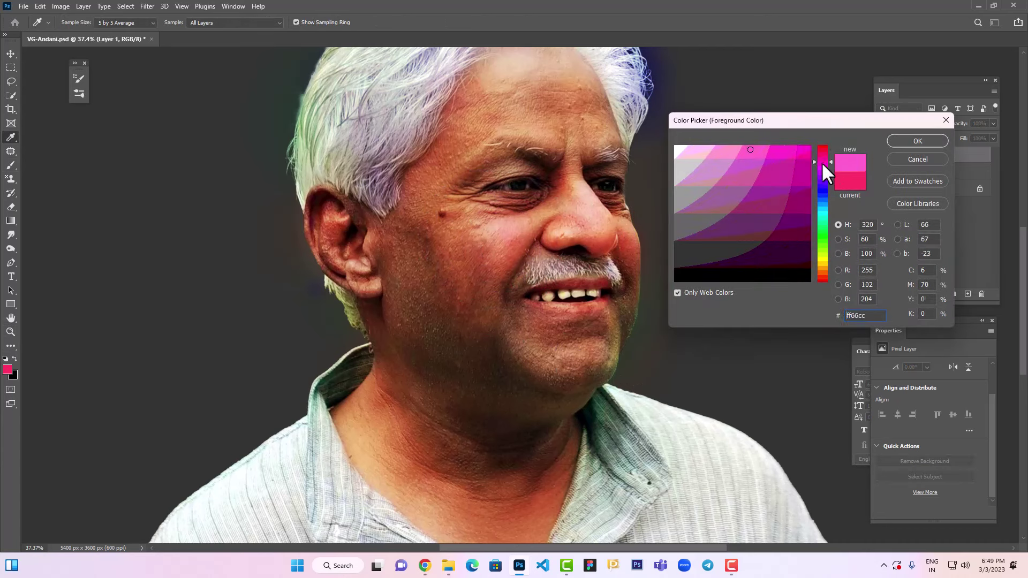
pyautogui.click(918, 141)
pyautogui.moveTo(506, 233); pyautogui.dragTo(466, 243)
# Shrink the brush to 125 px and tint the tip and bridge of the nose pink
pyautogui.scroll(2, 613, 217)
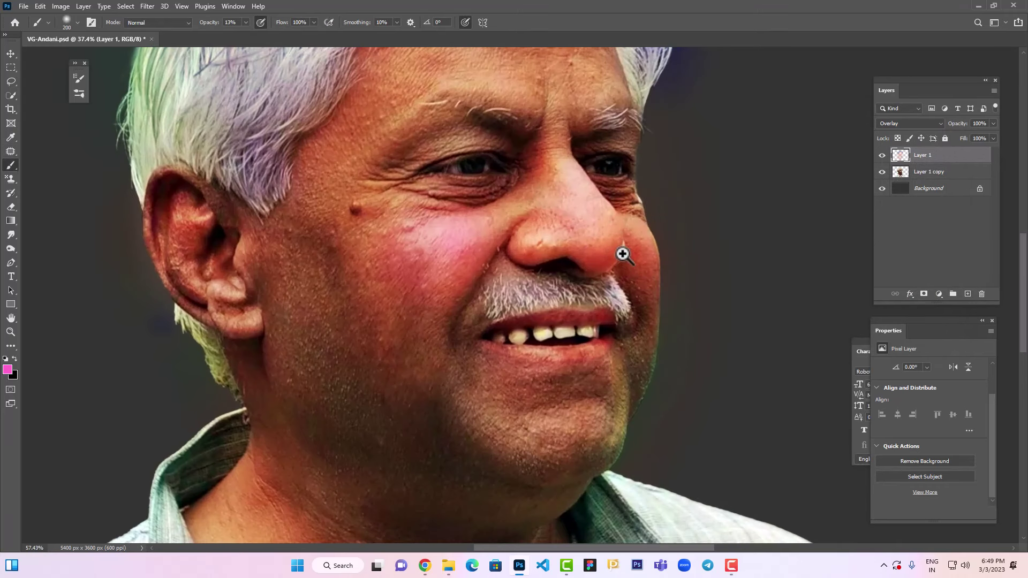
pyautogui.press('[')
pyautogui.press('[')
pyautogui.press('[')
pyautogui.moveTo(599, 219); pyautogui.dragTo(610, 234)
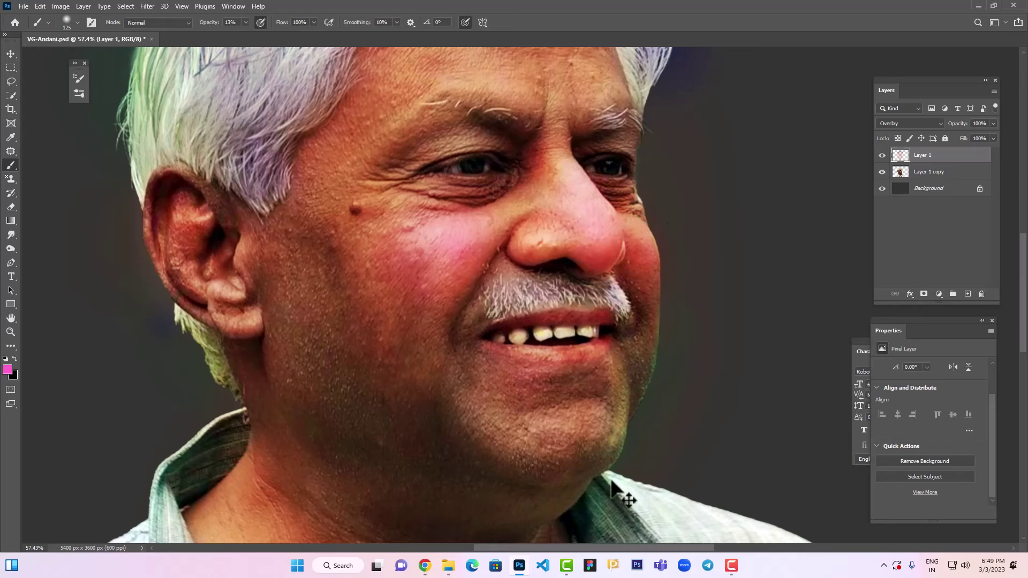
# Enlarge the brush to 175 px and add pink to the forehead, from above the far eyebrow to the hairline
pyautogui.scroll(3, 613, 484)
pyautogui.press(']')
pyautogui.press(']')
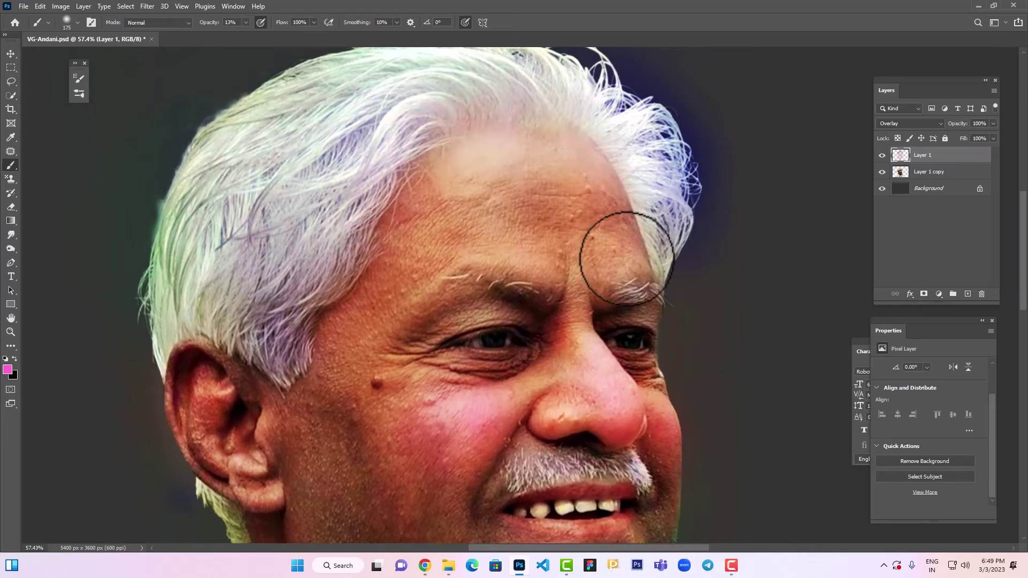
pyautogui.moveTo(627, 258)
pyautogui.mouseDown()
pyautogui.moveTo(544, 267)
pyautogui.moveTo(487, 237)
pyautogui.moveTo(501, 163)
pyautogui.moveTo(478, 150)
pyautogui.moveTo(499, 163)
pyautogui.mouseUp()
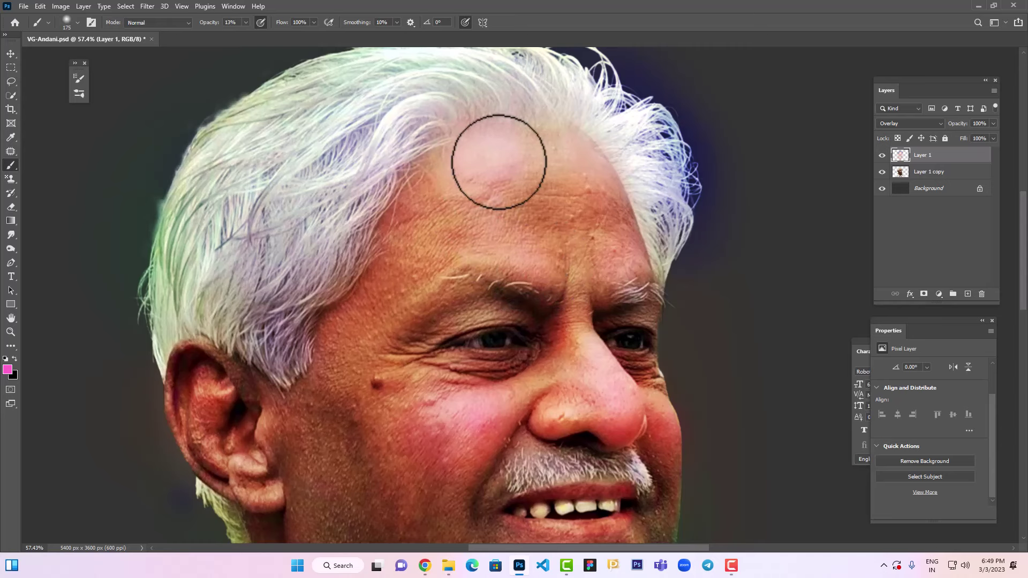
# Brush pink over the upper part of the near ear
pyautogui.moveTo(523, 332); pyautogui.dragTo(556, 237)
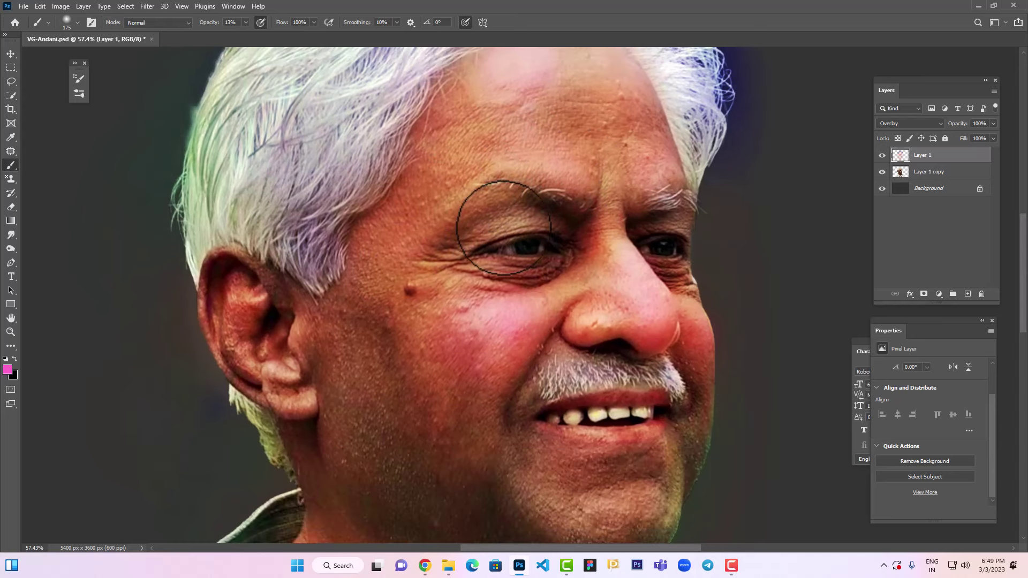
pyautogui.moveTo(405, 460); pyautogui.dragTo(412, 420)
pyautogui.moveTo(378, 334); pyautogui.dragTo(390, 294)
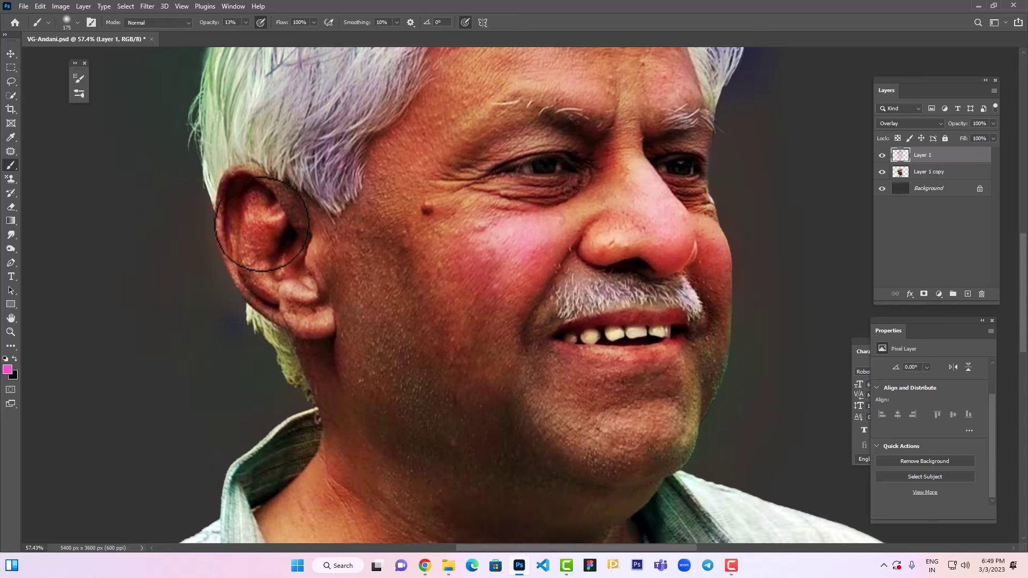
pyautogui.moveTo(262, 224)
pyautogui.mouseDown()
pyautogui.moveTo(295, 336)
pyautogui.moveTo(316, 325)
pyautogui.moveTo(255, 283)
pyautogui.moveTo(226, 201)
pyautogui.mouseUp()
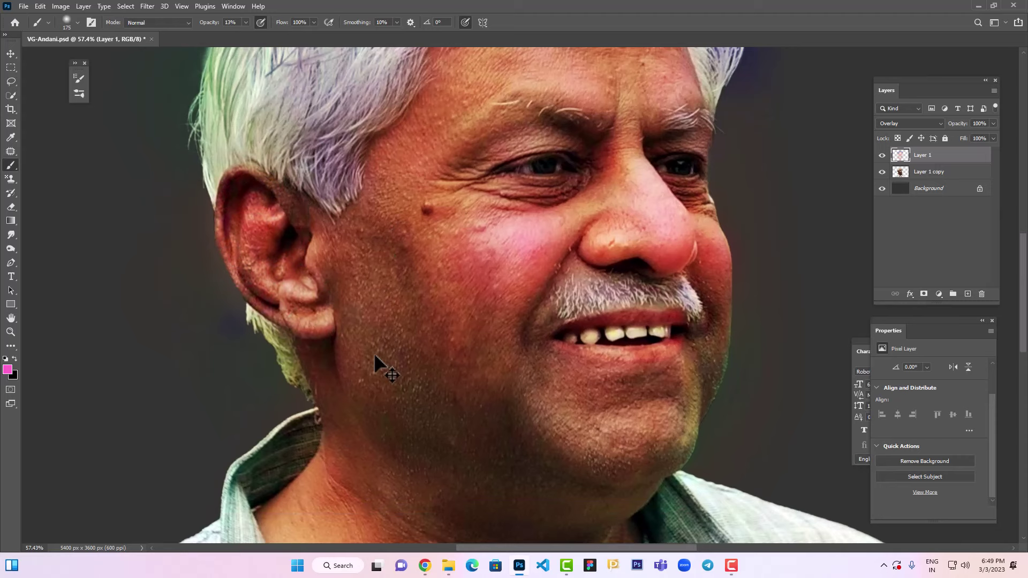
pyautogui.moveTo(580, 387); pyautogui.dragTo(603, 205)
pyautogui.moveTo(691, 294); pyautogui.dragTo(643, 379)
pyautogui.moveTo(616, 257); pyautogui.dragTo(591, 369)
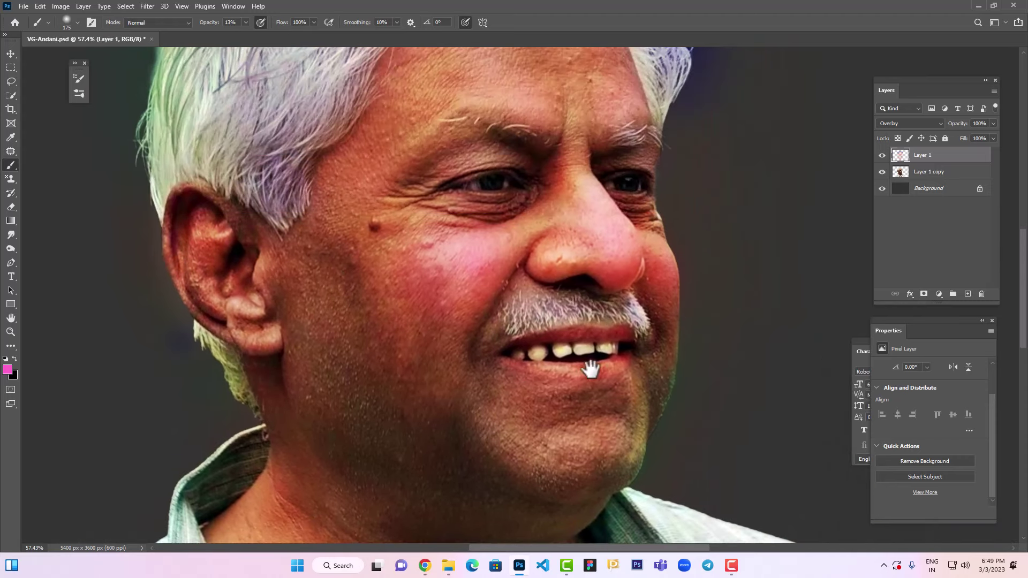
# Change the foreground colour to a paler pink and touch up the nose and forehead at 100 px and the chin at 175 px
pyautogui.click(7, 370)
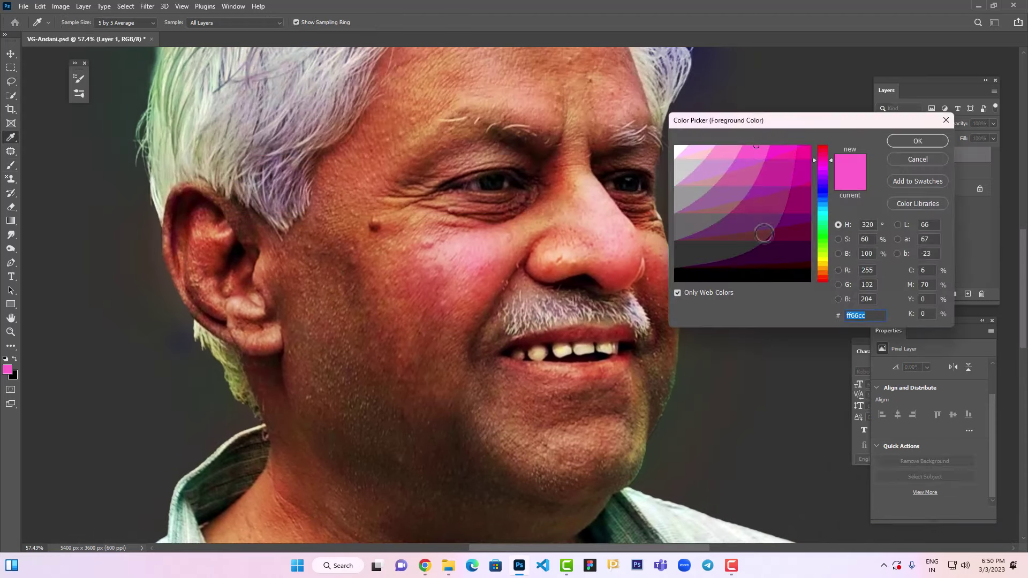
pyautogui.click(927, 140)
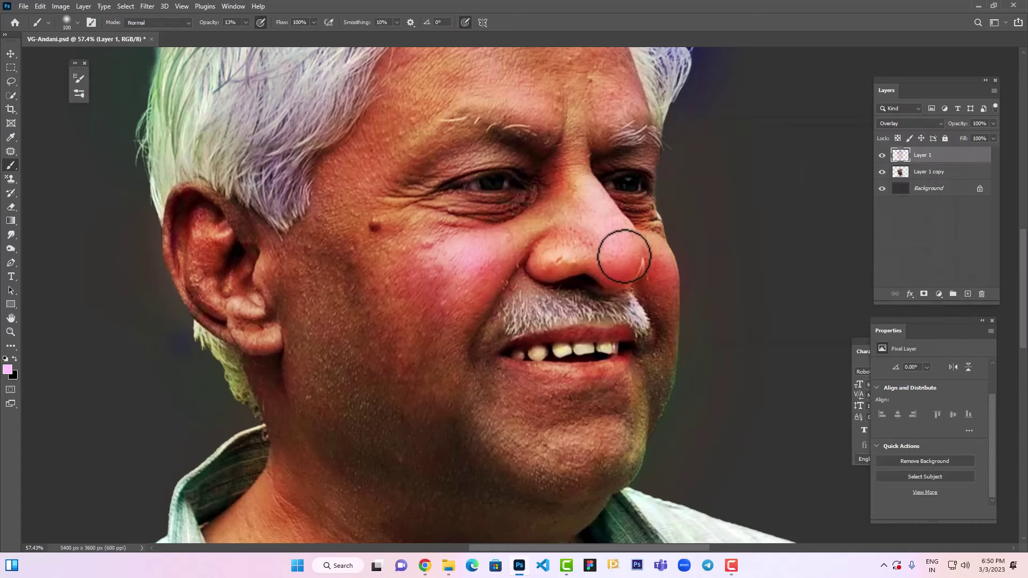
pyautogui.scroll(2, 678, 334)
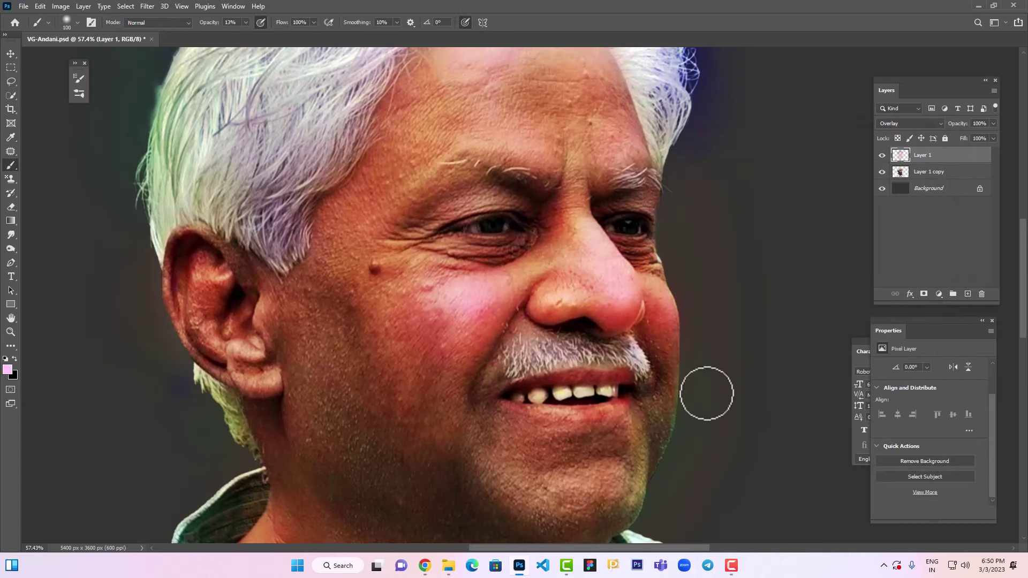
pyautogui.moveTo(571, 50); pyautogui.dragTo(581, 143)
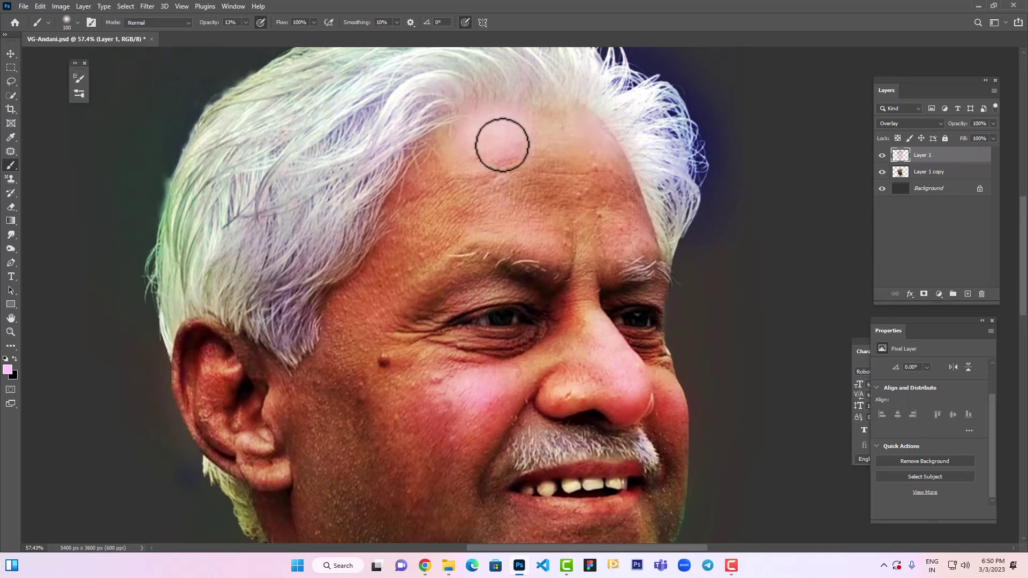
pyautogui.scroll(-8, 683, 298)
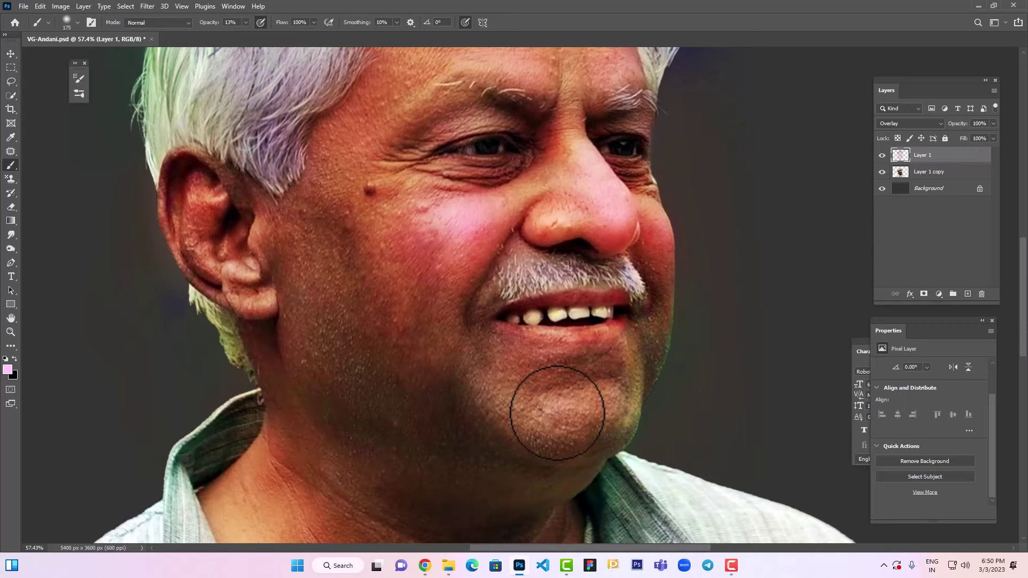
pyautogui.press(']')
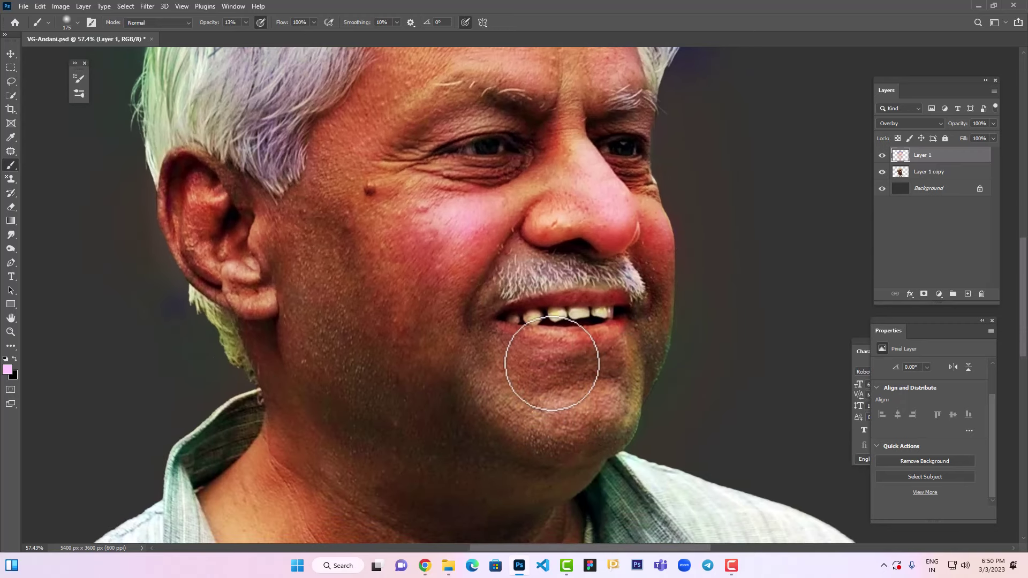
# Switch to the Move tool and save the retouched portrait document
pyautogui.hotkey('ctrl', '-')
pyautogui.hotkey('ctrl', '-')
pyautogui.hotkey('ctrl', '-')
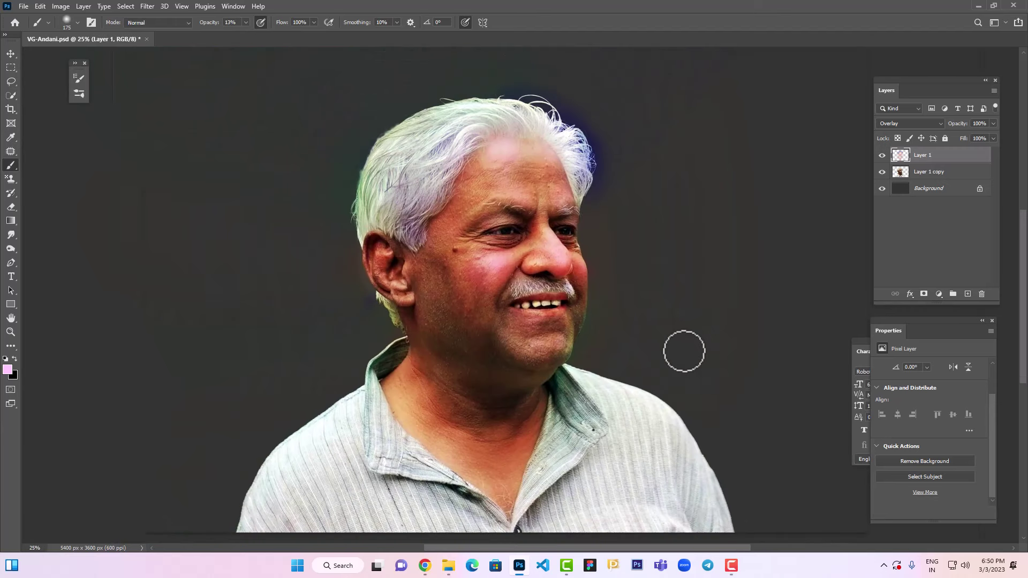
pyautogui.click(12, 55)
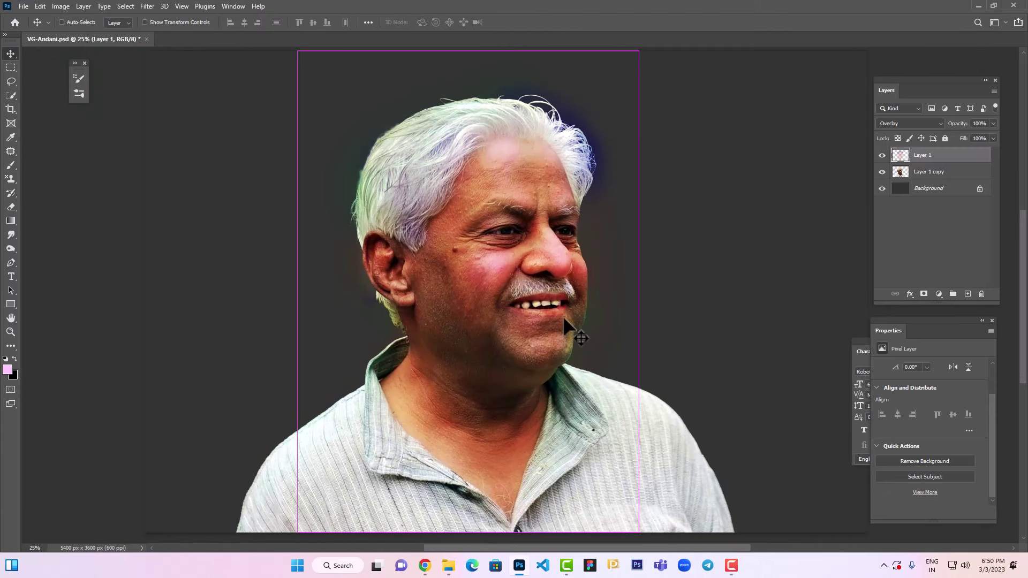
pyautogui.hotkey('ctrl', 's')
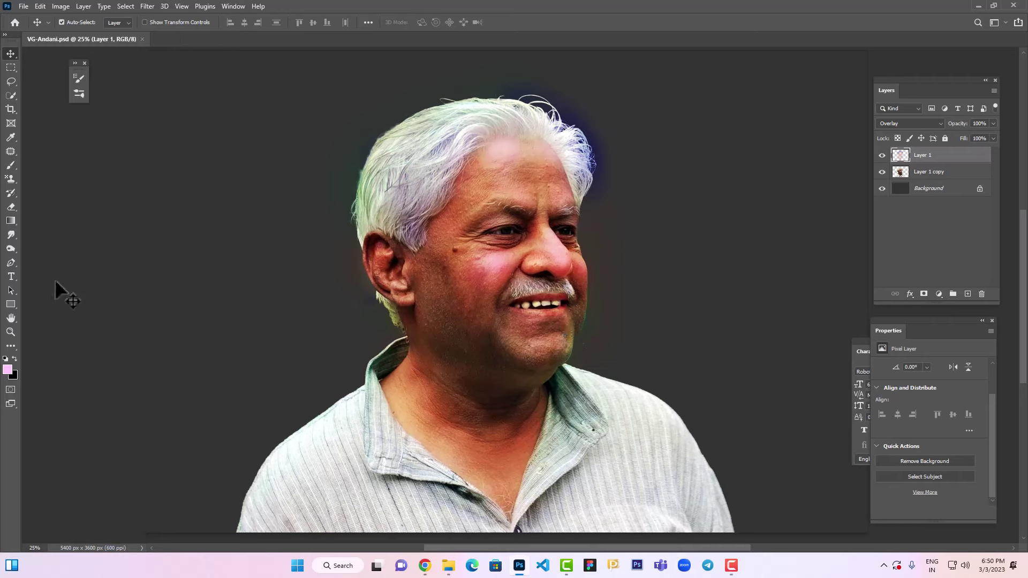
# Enlarge the brush to 500 px, sweep the pale pink softly over the face and shirt, and save the document
pyautogui.click(11, 165)
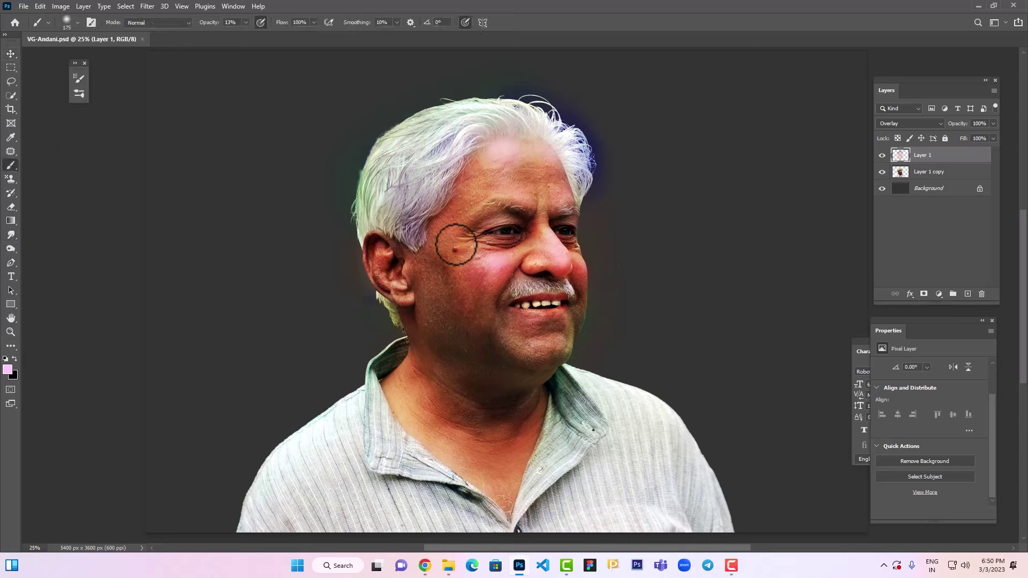
pyautogui.press(']')
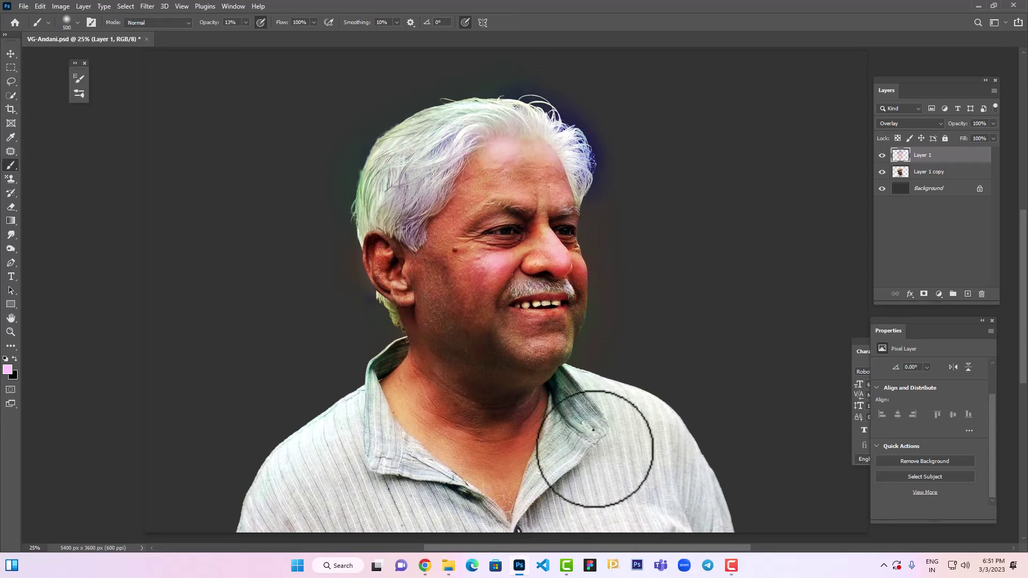
pyautogui.moveTo(560, 433); pyautogui.dragTo(515, 347)
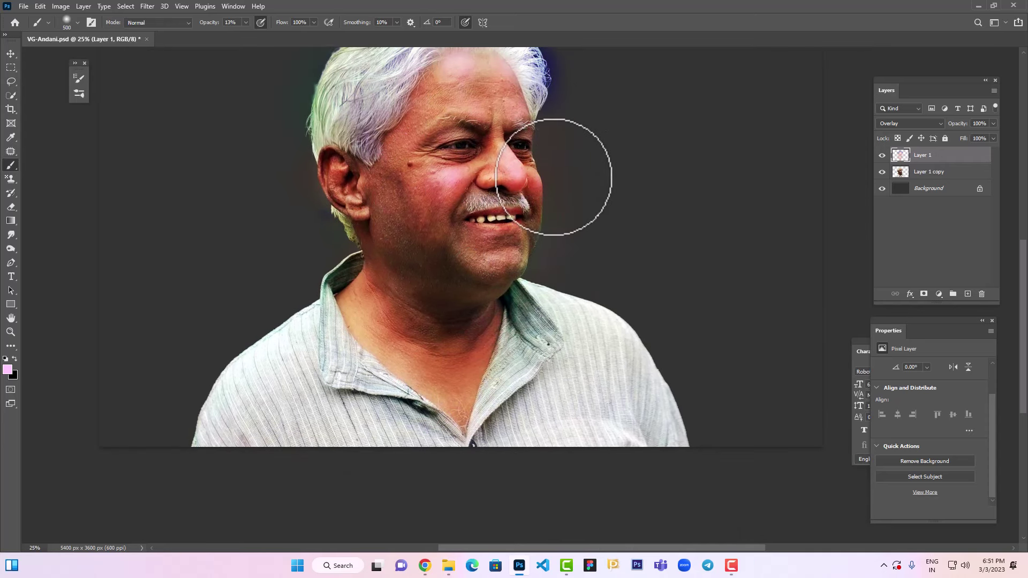
pyautogui.moveTo(624, 248); pyautogui.dragTo(658, 311)
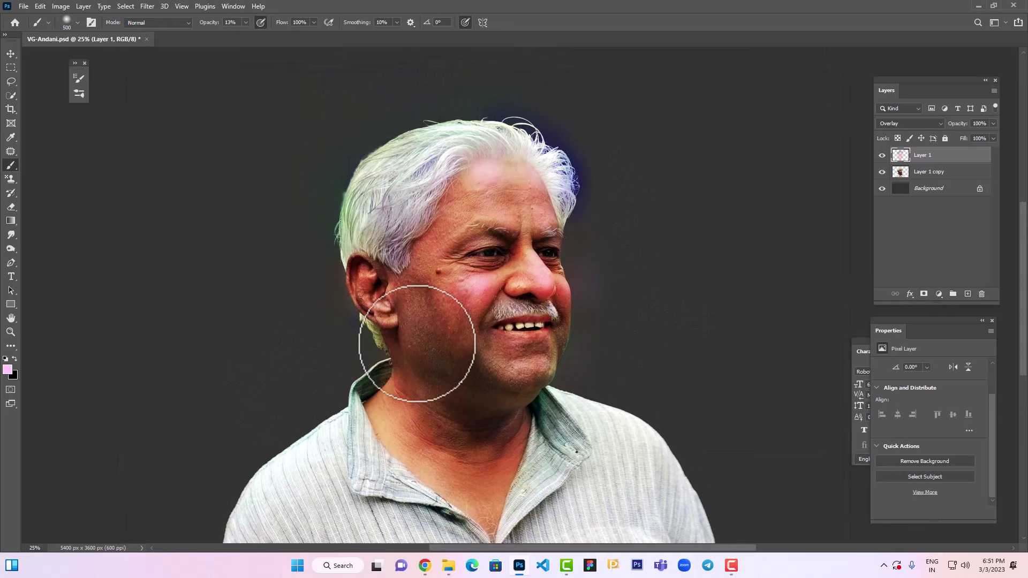
pyautogui.scroll(-2, 635, 435)
pyautogui.hotkey('ctrl', 's')
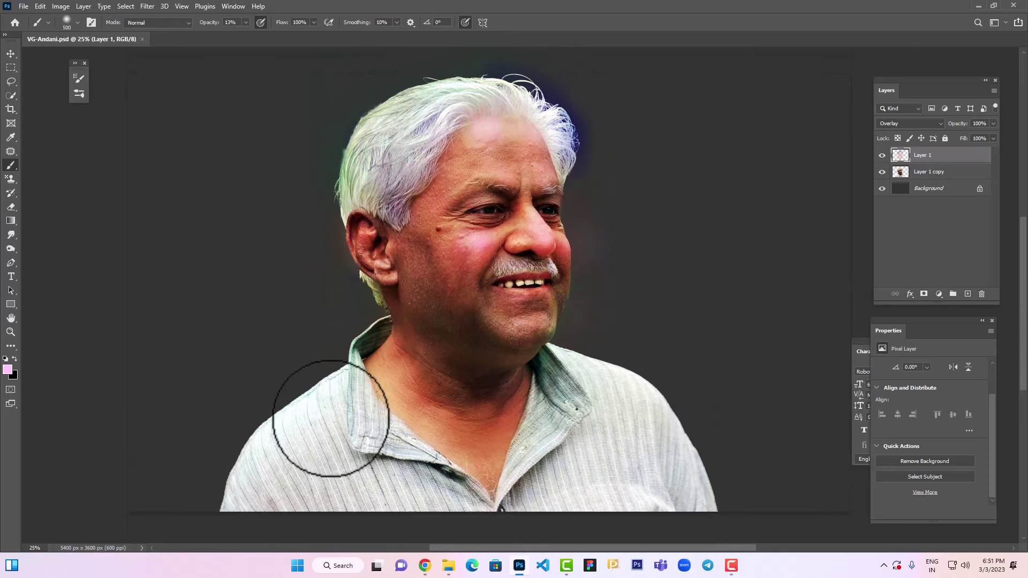
# Start a Pen path at the collar's back tip and trace the collar's inner edge along the neck to a corner point at the front fold
pyautogui.click(11, 264)
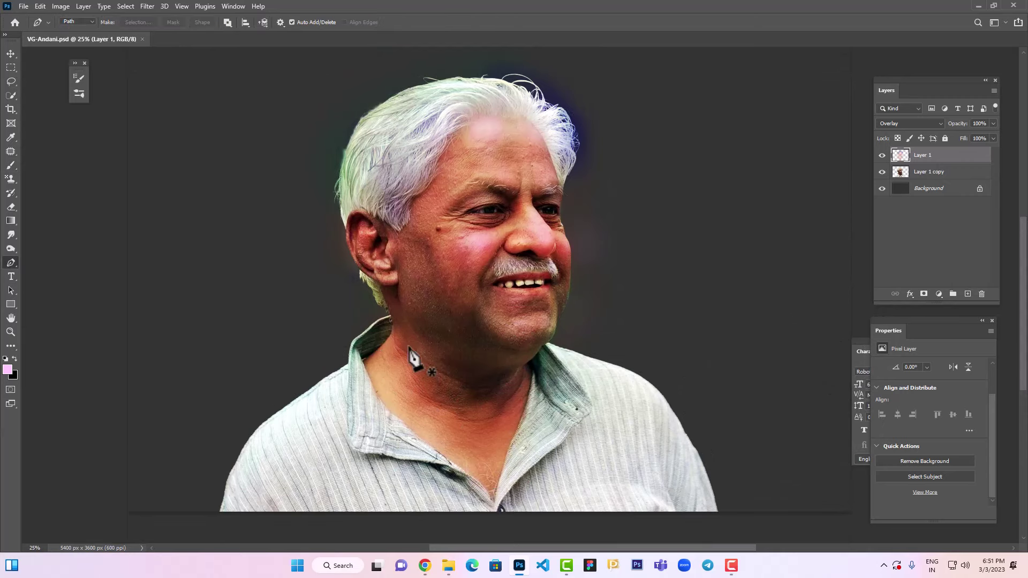
pyautogui.moveTo(390, 315); pyautogui.dragTo(465, 364)
pyautogui.moveTo(425, 284); pyautogui.dragTo(471, 207)
pyautogui.click(428, 239)
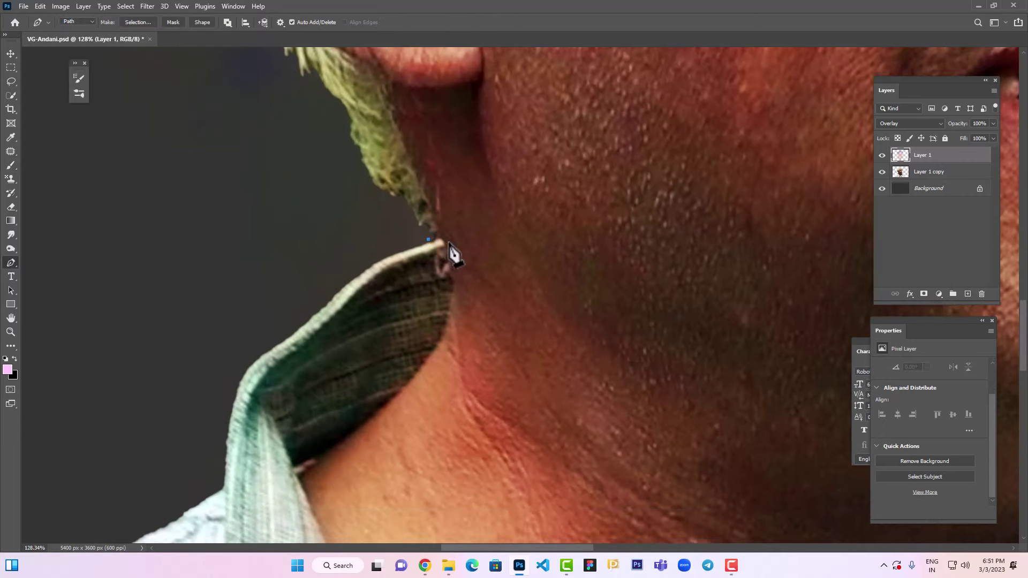
pyautogui.moveTo(448, 247); pyautogui.dragTo(449, 248)
pyautogui.moveTo(452, 290); pyautogui.dragTo(451, 306)
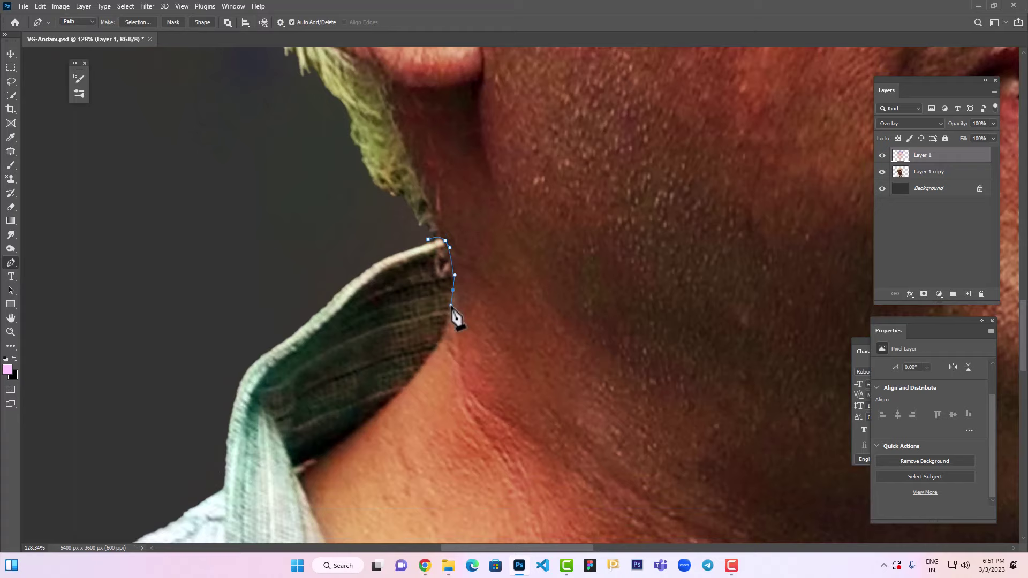
pyautogui.moveTo(410, 382); pyautogui.dragTo(365, 439)
pyautogui.keyDown('alt'); pyautogui.click(410, 382); pyautogui.keyUp('alt')
pyautogui.moveTo(298, 477); pyautogui.dragTo(248, 514)
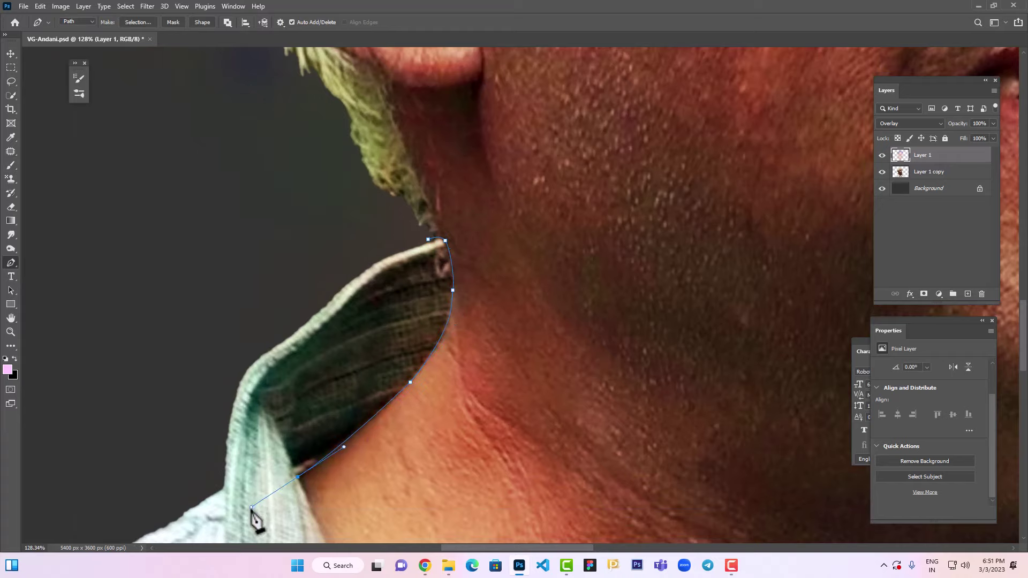
pyautogui.scroll(-5, 343, 477)
pyautogui.press('super')
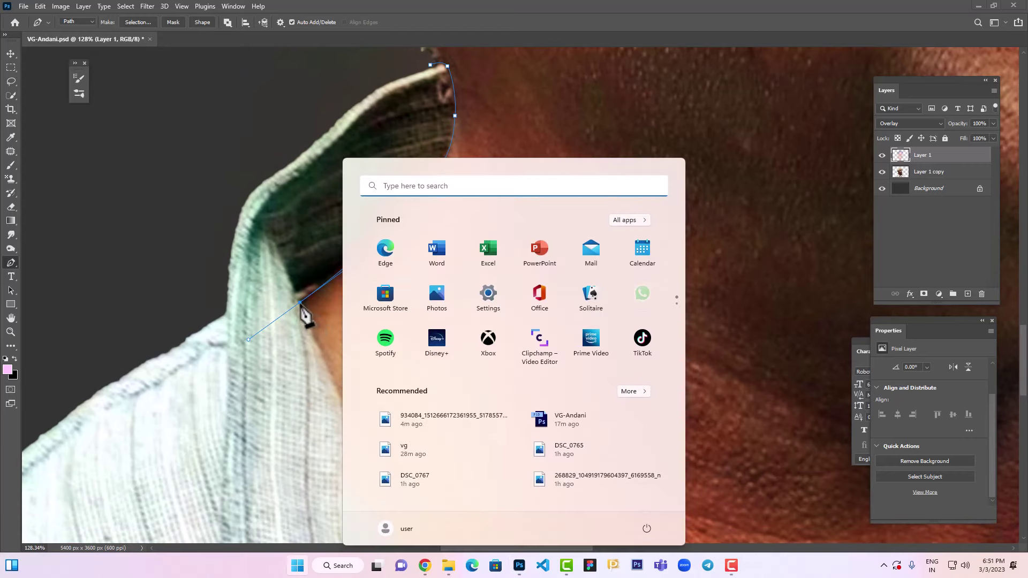
pyautogui.press('super')
pyautogui.keyDown('alt'); pyautogui.click(300, 303); pyautogui.keyUp('alt')
pyautogui.moveTo(359, 383); pyautogui.dragTo(287, 213)
pyautogui.click(275, 211)
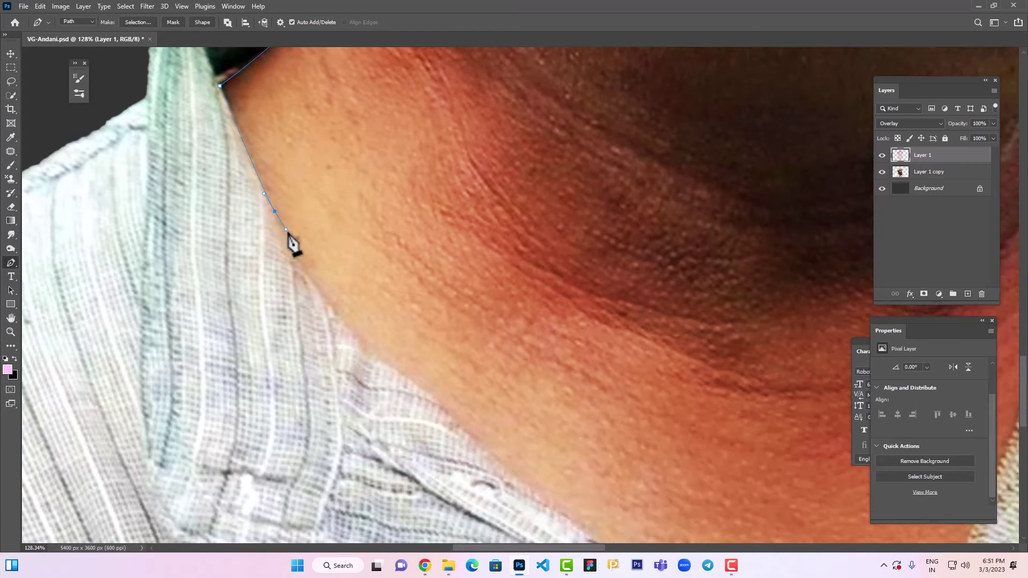
pyautogui.click(290, 245)
pyautogui.click(294, 264)
pyautogui.click(315, 289)
pyautogui.click(336, 316)
pyautogui.hotkey('ctrl', 'z')
pyautogui.hotkey('ctrl', 'z')
# Continue the path along the skin edge of the near collar and placket down to the bottom of the V-neck opening
pyautogui.moveTo(264, 184); pyautogui.dragTo(272, 206)
pyautogui.moveTo(314, 282); pyautogui.dragTo(349, 326)
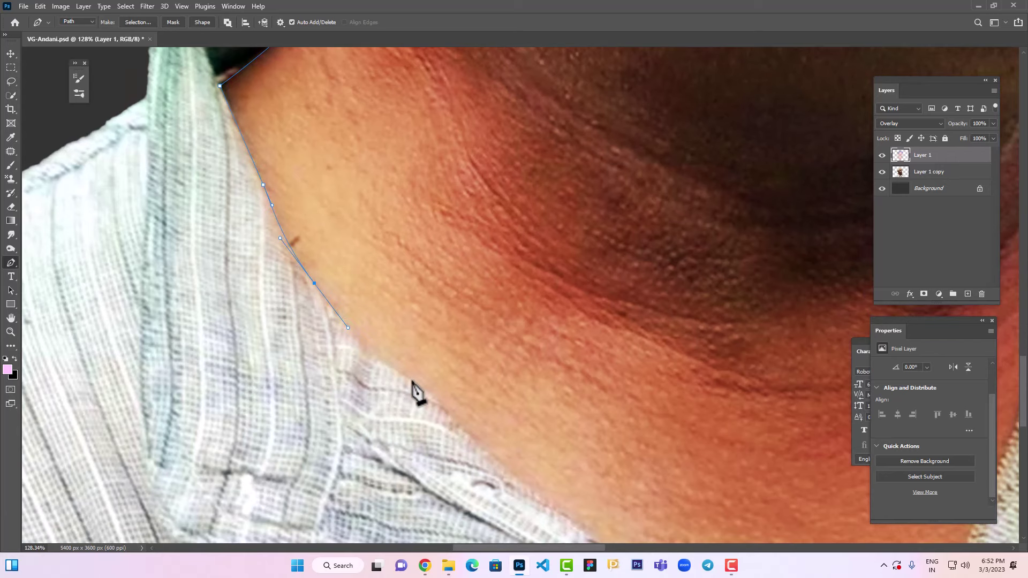
pyautogui.moveTo(419, 386); pyautogui.dragTo(409, 202)
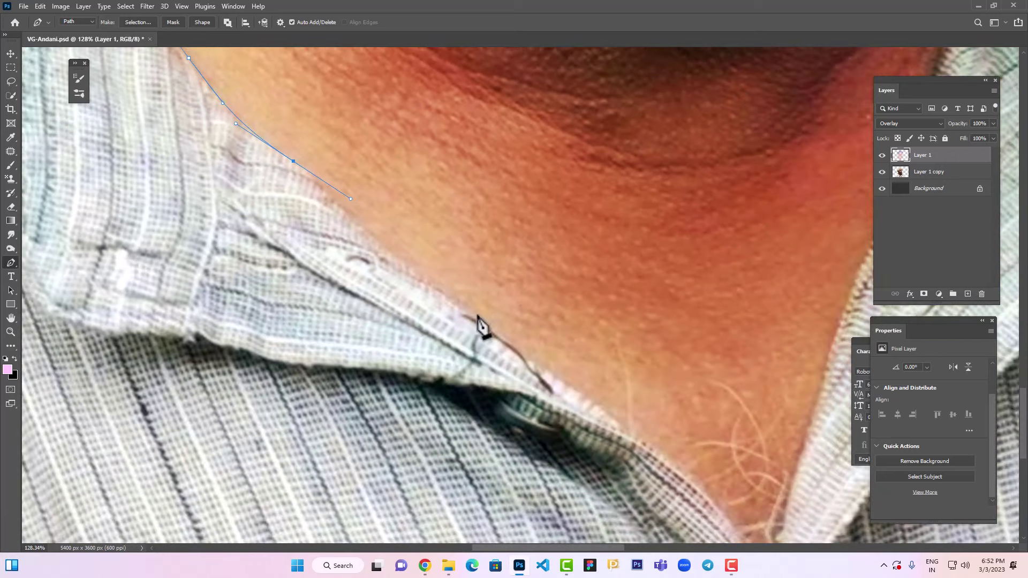
pyautogui.moveTo(477, 315); pyautogui.dragTo(609, 400)
pyautogui.moveTo(667, 383); pyautogui.dragTo(567, 252)
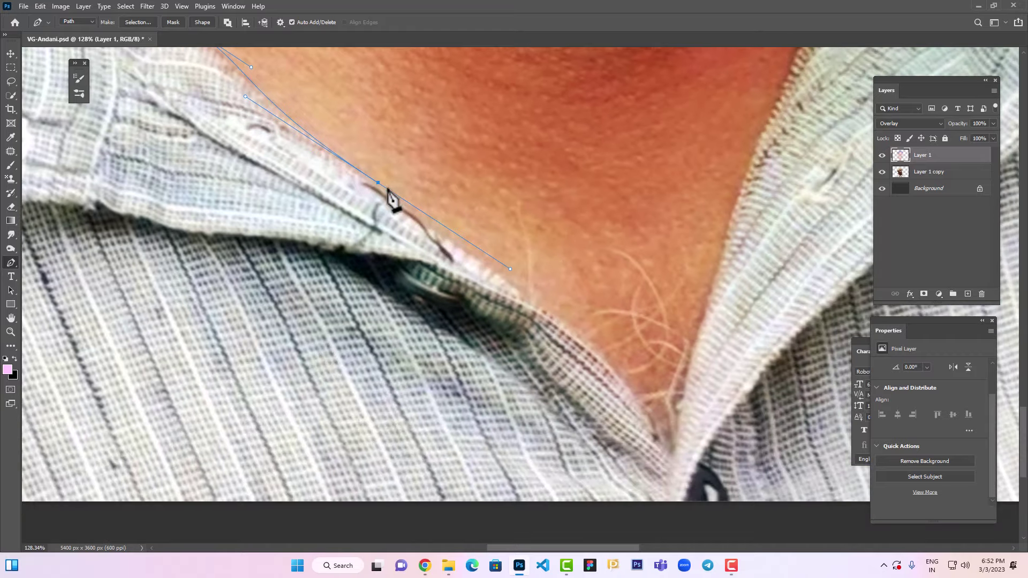
pyautogui.moveTo(522, 291); pyautogui.dragTo(543, 307)
pyautogui.moveTo(633, 391); pyautogui.dragTo(645, 410)
pyautogui.moveTo(669, 447); pyautogui.dragTo(723, 250)
# Trace the far side of the neckline from the bottom of the V up to the collar's inner tip below the chin
pyautogui.moveTo(752, 196); pyautogui.dragTo(546, 360)
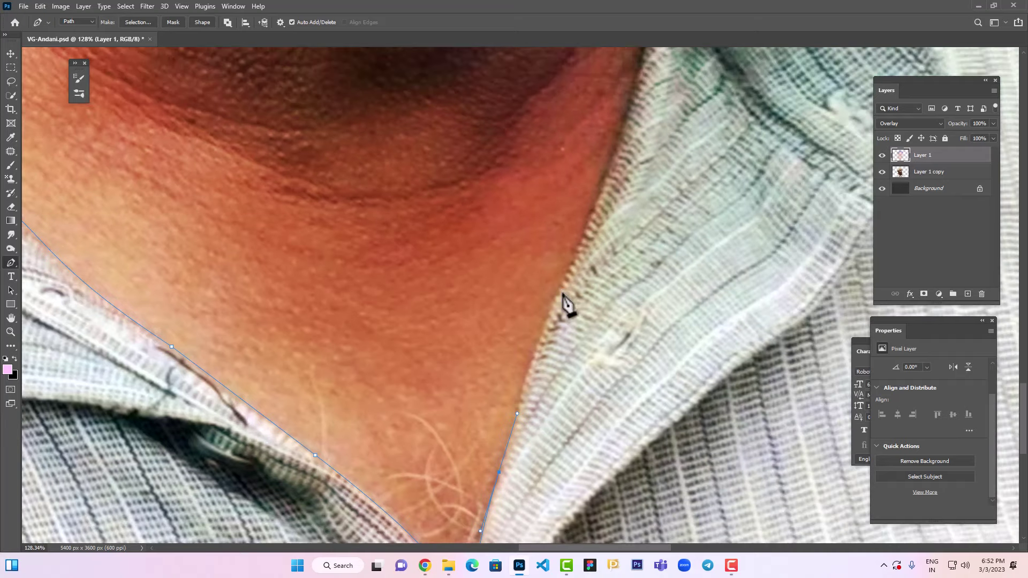
pyautogui.moveTo(566, 276); pyautogui.dragTo(651, 60)
pyautogui.scroll(1, 652, 59)
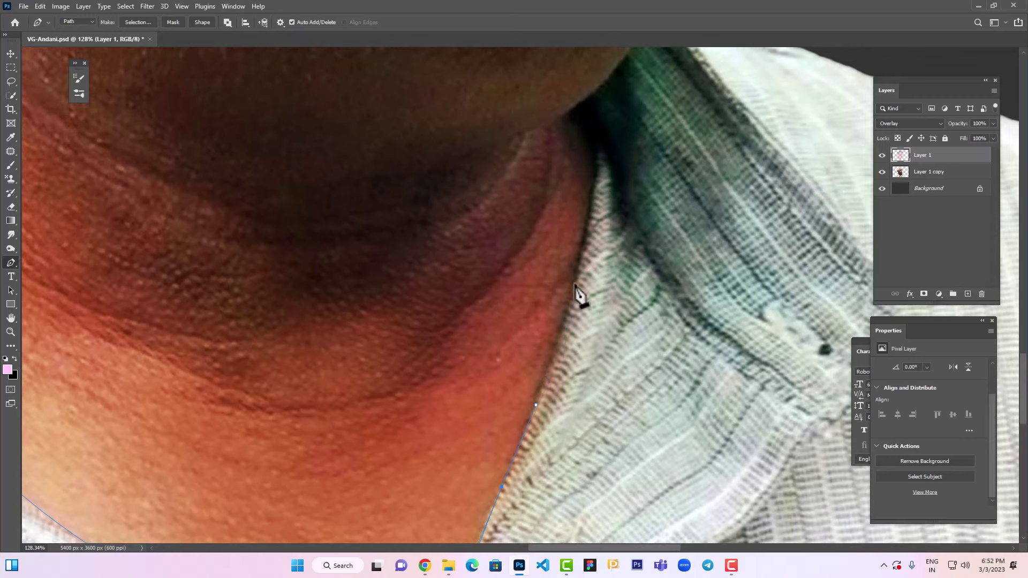
pyautogui.moveTo(575, 282); pyautogui.dragTo(587, 232)
pyautogui.moveTo(596, 158); pyautogui.dragTo(594, 137)
pyautogui.moveTo(593, 176); pyautogui.dragTo(537, 439)
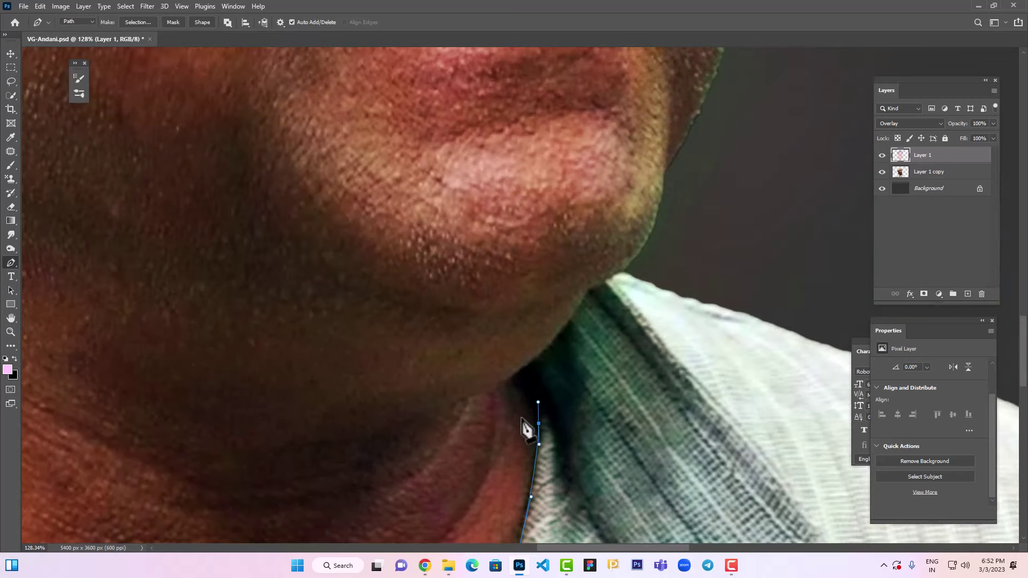
# Redo the anchors below the chin so the path follows the jaw's underside past the far collar tip and out beyond the face
pyautogui.moveTo(549, 344); pyautogui.dragTo(667, 247)
pyautogui.hotkey('ctrl', 'z')
pyautogui.hotkey('ctrl', 'z')
pyautogui.click(516, 374)
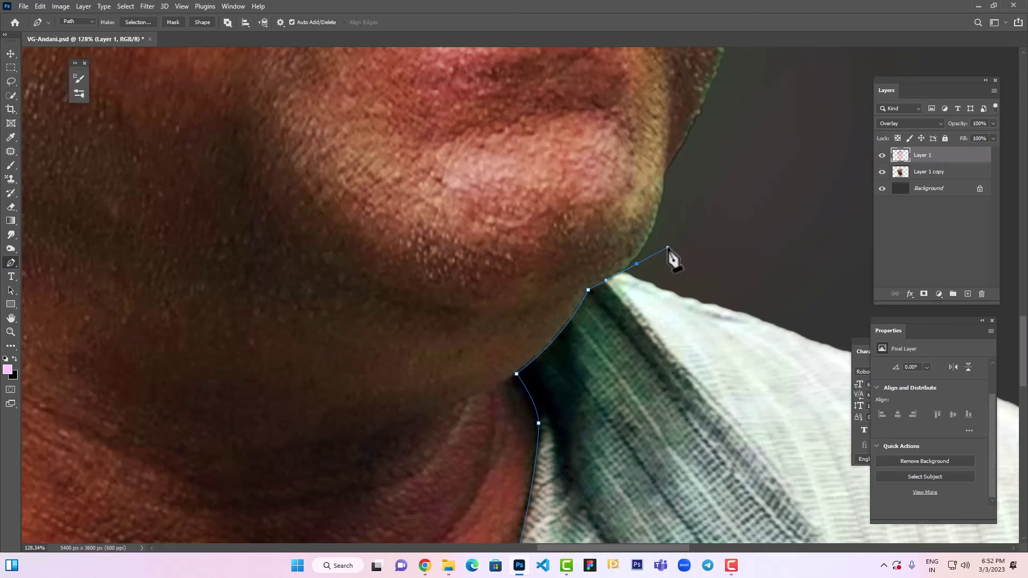
# Carry the path in a wide loop around the head and close it at the starting point behind the neck
pyautogui.hotkey('ctrl', '0')
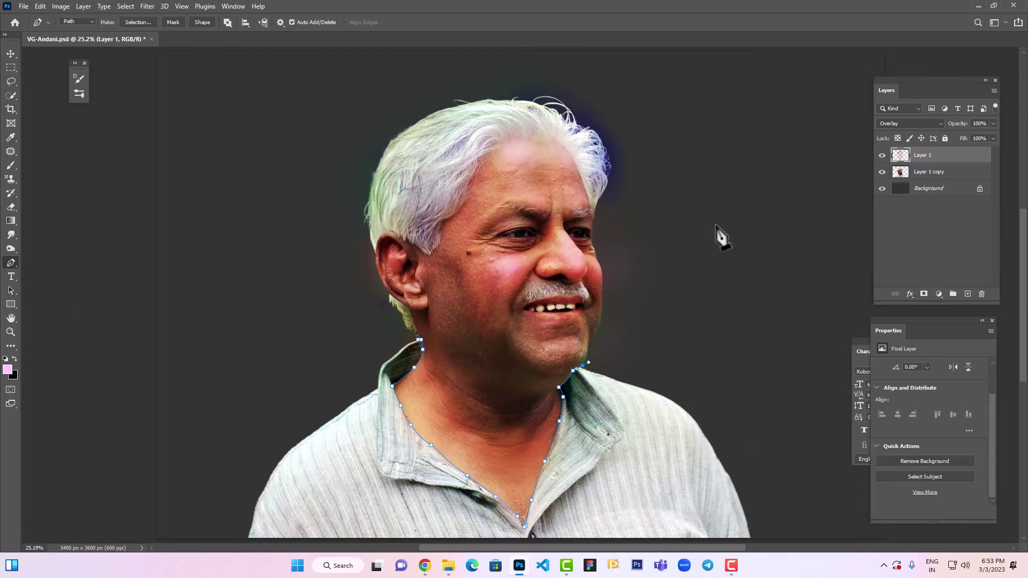
pyautogui.moveTo(712, 224); pyautogui.dragTo(706, 192)
pyautogui.moveTo(633, 106); pyautogui.dragTo(592, 83)
pyautogui.moveTo(489, 74); pyautogui.dragTo(464, 82)
pyautogui.moveTo(353, 123); pyautogui.dragTo(305, 196)
pyautogui.moveTo(286, 285); pyautogui.dragTo(291, 324)
pyautogui.click(420, 340)
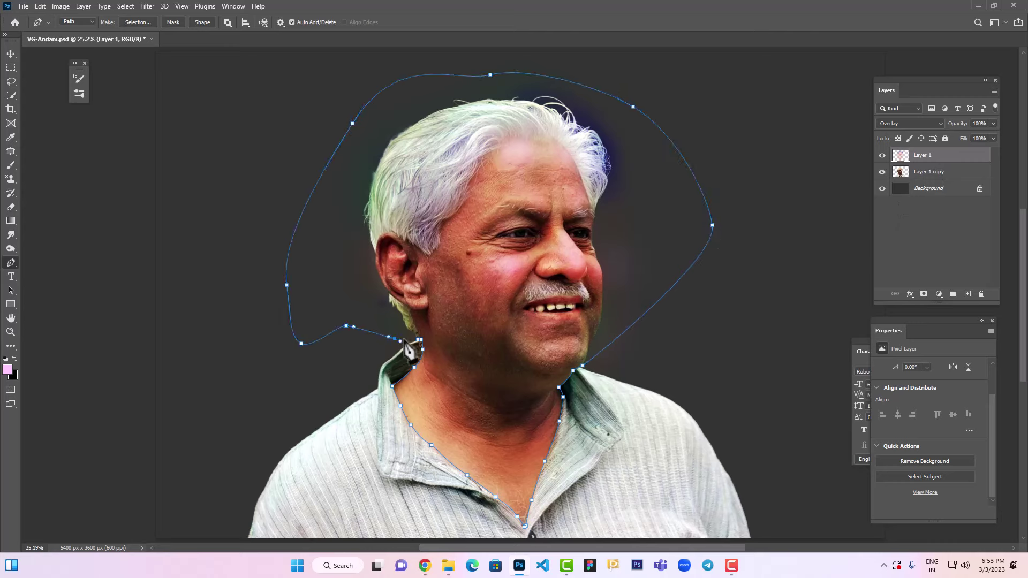
# Convert the path to a selection, cut the head and neck out of Layer 1 copy and paste them in place on a new layer
pyautogui.hotkey('ctrl', 'Return')
pyautogui.click(949, 174)
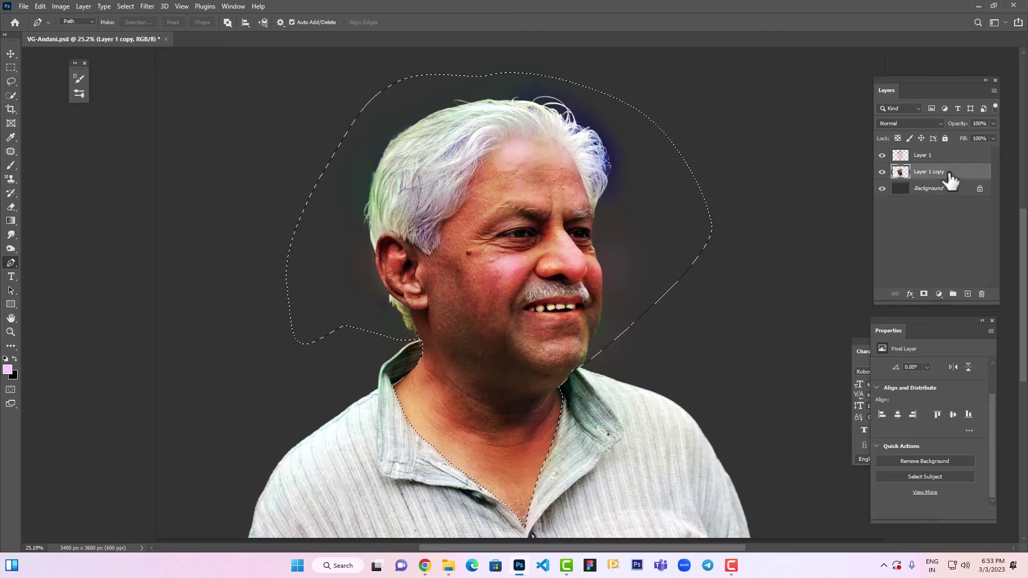
pyautogui.hotkey('shift', 'ctrl', 'x')
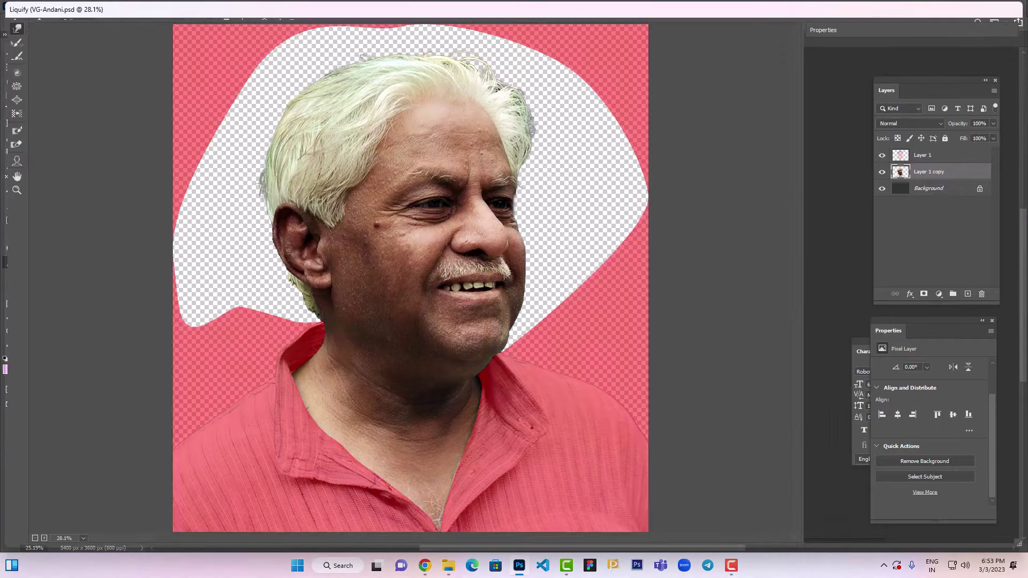
pyautogui.click(897, 530)
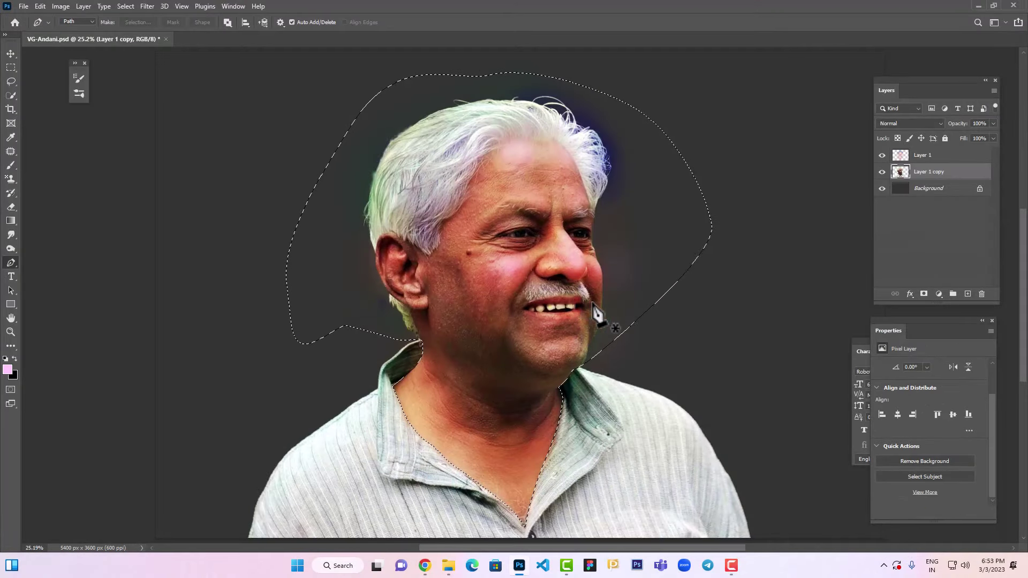
pyautogui.hotkey('ctrl', 'shift', 'v')
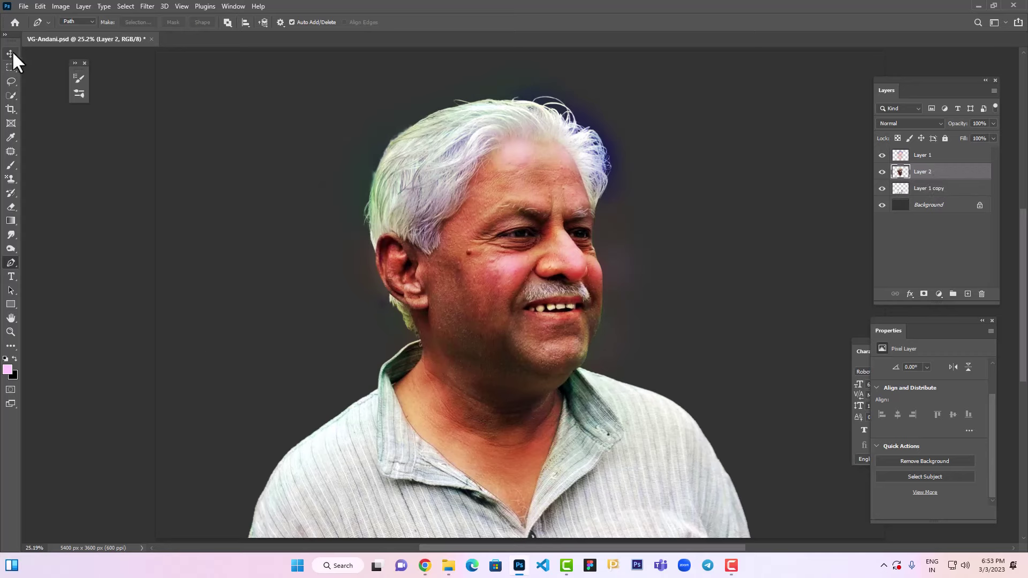
# Duplicate Layer 2 and Layer 1 copy together within the same document and hide the two originals
pyautogui.click(11, 54)
pyautogui.click(924, 156)
pyautogui.click(929, 172)
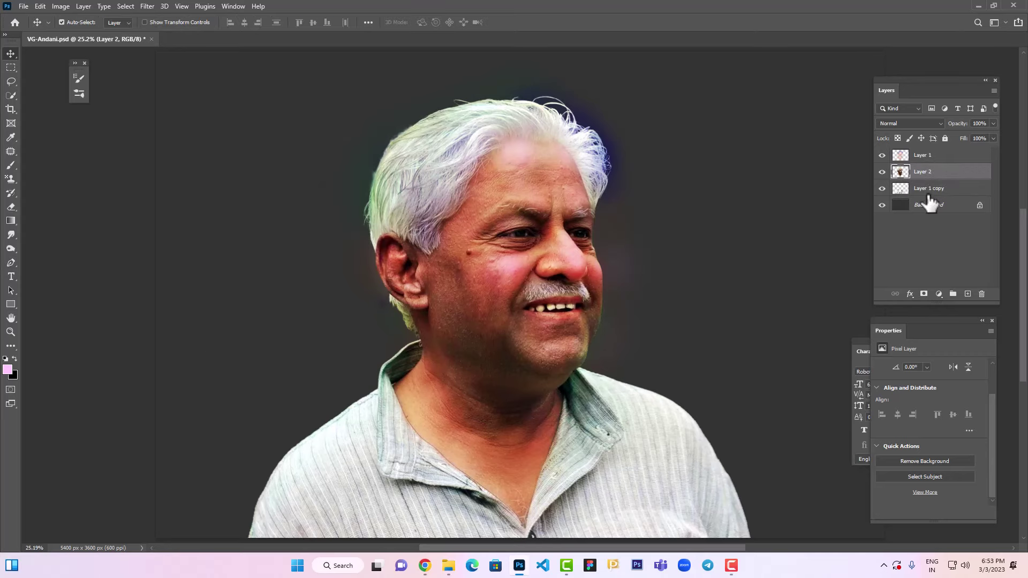
pyautogui.keyDown('shift'); pyautogui.click(931, 194); pyautogui.keyUp('shift')
pyautogui.rightClick(931, 194)
pyautogui.click(791, 155)
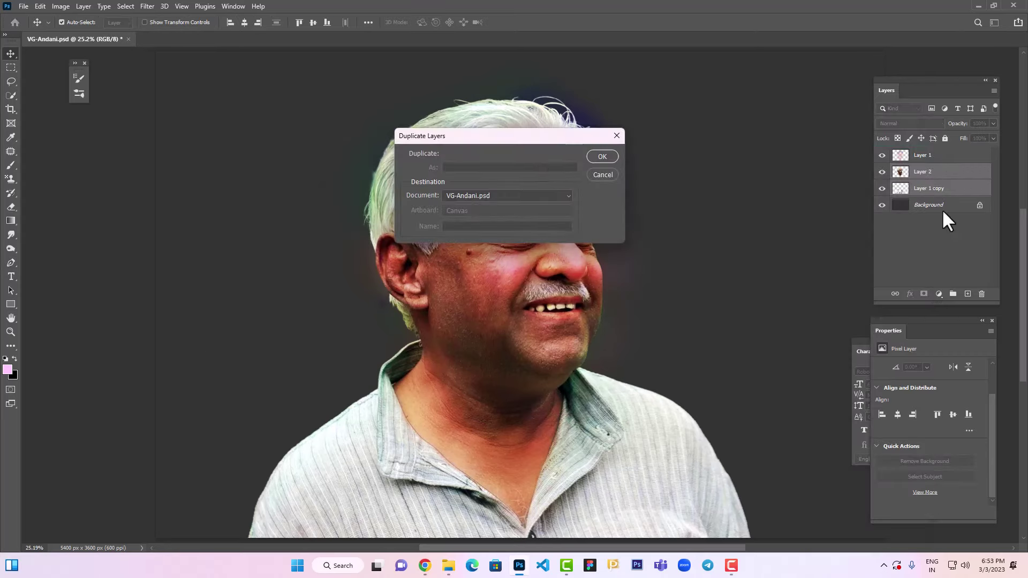
pyautogui.click(596, 157)
pyautogui.moveTo(883, 222); pyautogui.dragTo(882, 205)
# Load the outline of Layer 2 copy as a selection and clear Layer 1's Overlay paint outside the head, leaving nothing selected
pyautogui.click(942, 173)
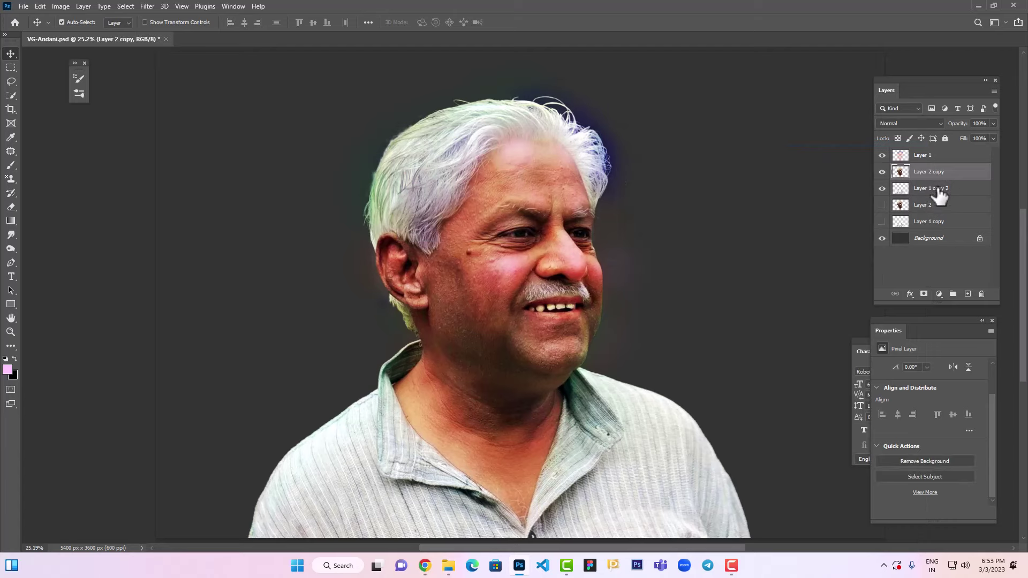
pyautogui.keyDown('ctrl'); pyautogui.click(900, 172); pyautogui.keyUp('ctrl')
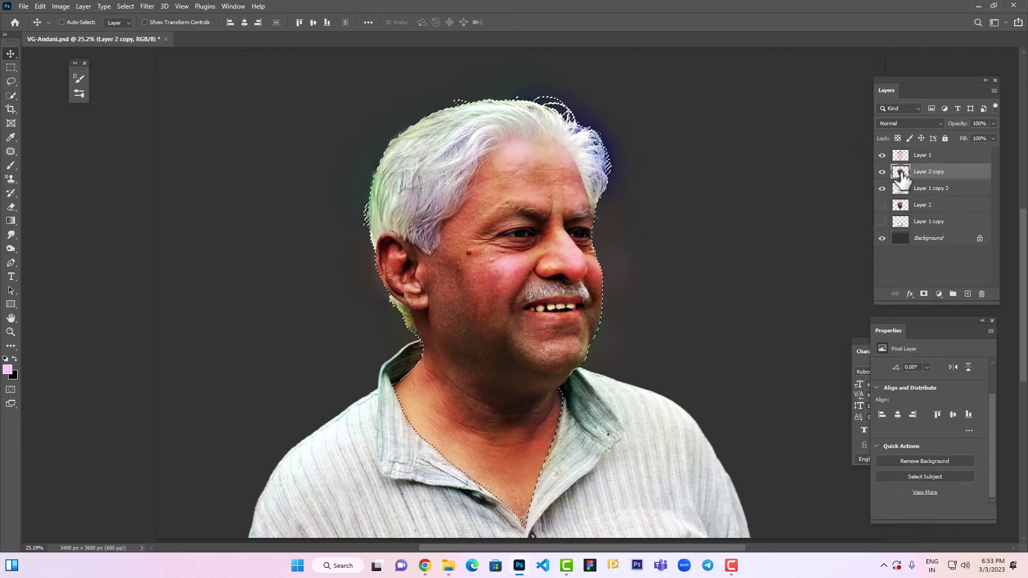
pyautogui.click(941, 160)
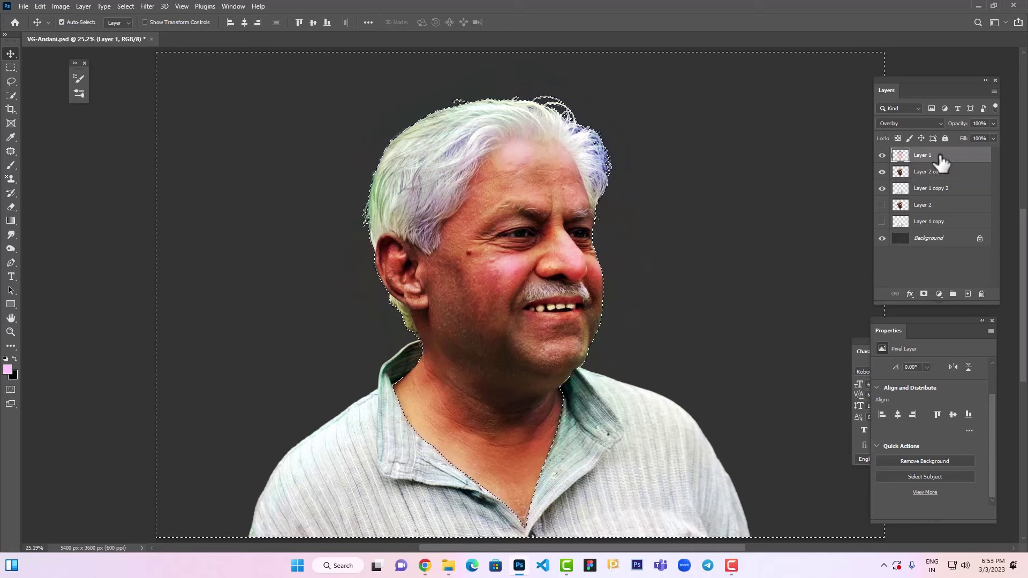
pyautogui.hotkey('ctrl', 'd')
# Duplicate the Overlay paint in Layer 1, move the original beneath Layer 1 copy 2 and hide it
pyautogui.keyDown('ctrl'); pyautogui.click(925, 172); pyautogui.keyUp('ctrl')
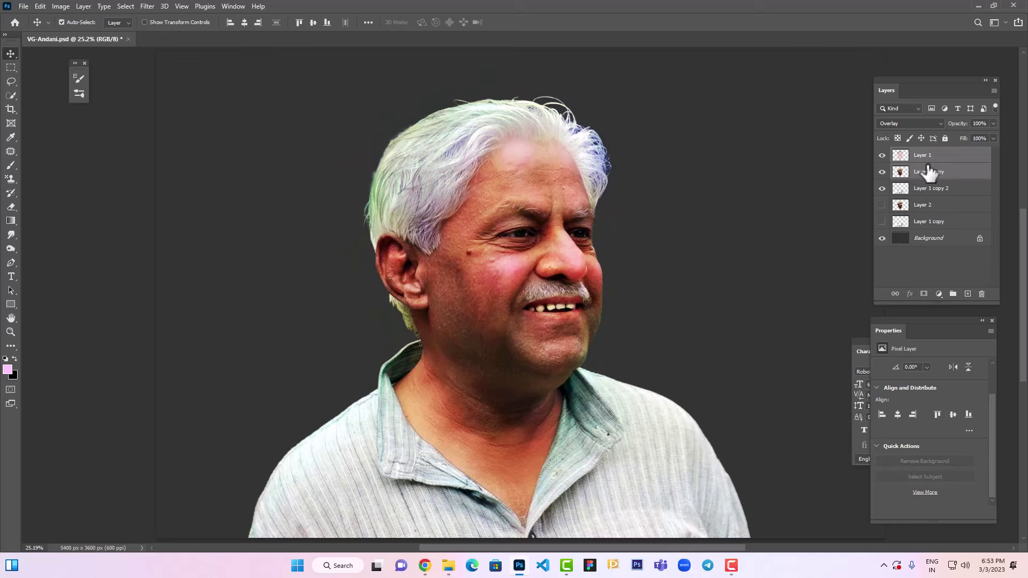
pyautogui.click(929, 161)
pyautogui.hotkey('ctrl', 'j')
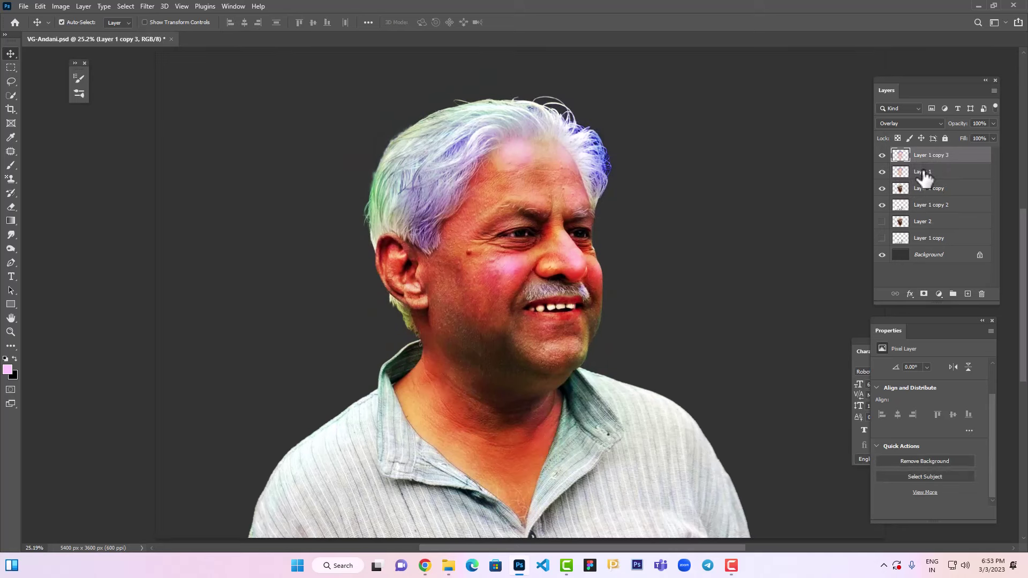
pyautogui.moveTo(925, 177); pyautogui.dragTo(926, 214)
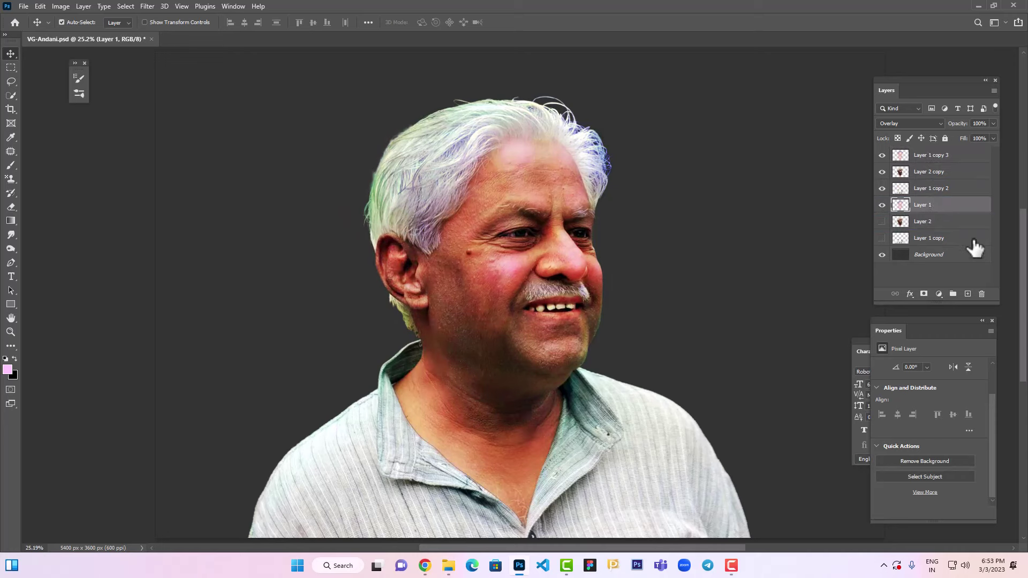
pyautogui.click(883, 206)
pyautogui.click(881, 189)
pyautogui.click(882, 189)
# Merge the duplicated Overlay paint layer with Layer 2 copy into a single head layer
pyautogui.click(927, 174)
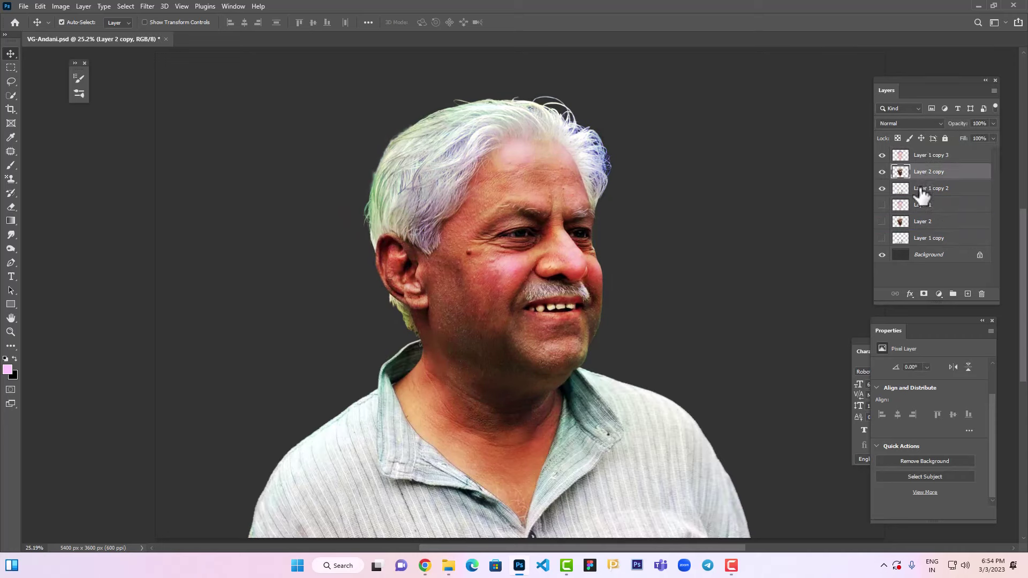
pyautogui.keyDown('ctrl'); pyautogui.click(929, 156); pyautogui.keyUp('ctrl')
pyautogui.hotkey('ctrl', 'e')
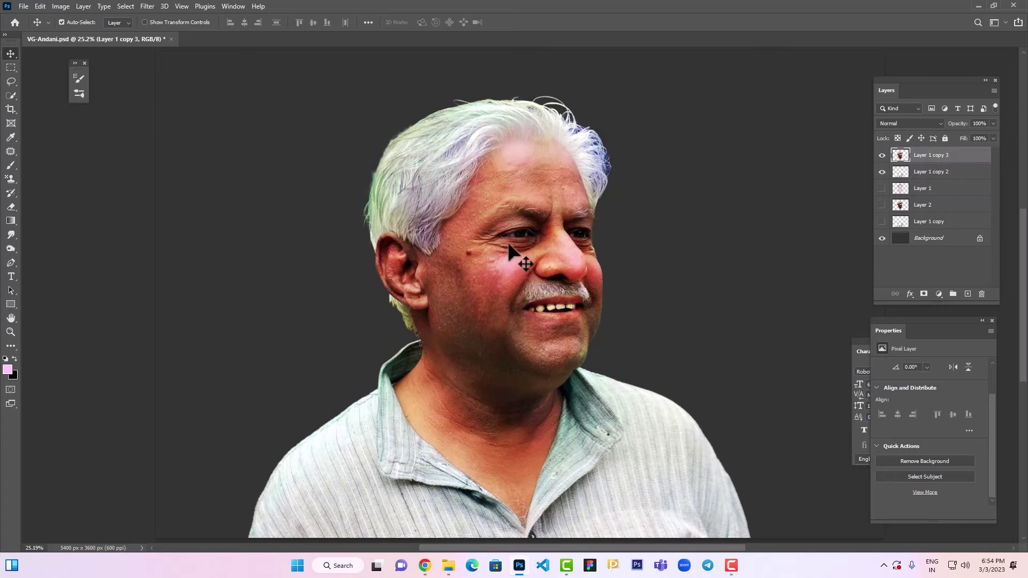
pyautogui.hotkey('ctrl', 'l')
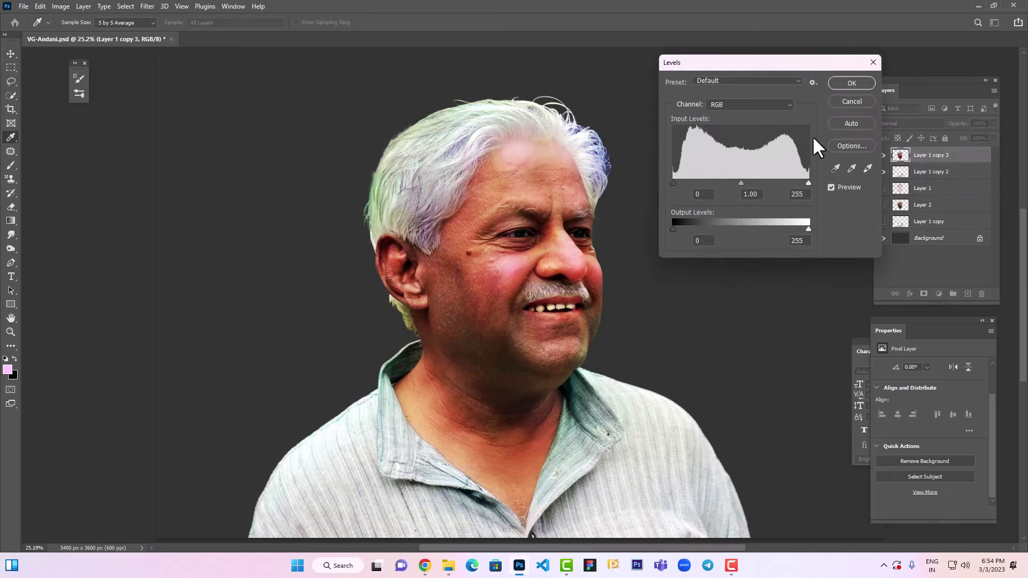
pyautogui.click(843, 101)
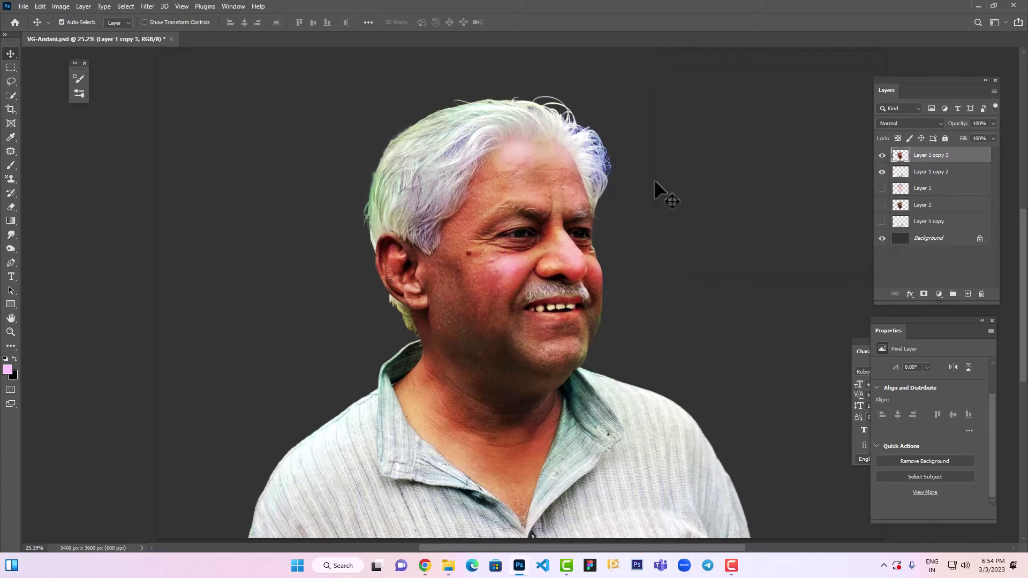
pyautogui.hotkey('ctrl', '+')
pyautogui.moveTo(604, 247); pyautogui.dragTo(502, 269)
pyautogui.hotkey('ctrl', 'l')
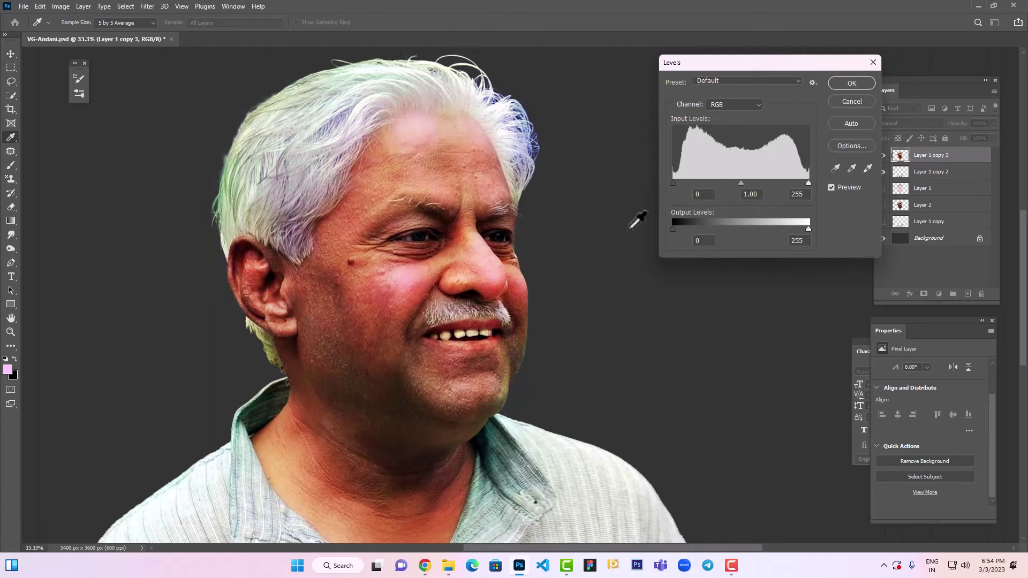
pyautogui.moveTo(741, 184); pyautogui.dragTo(735, 184)
pyautogui.press('Escape')
# Apply Color Balance to the head layer with midtones at -18, +9, +10 and slight shifts in the shadows and highlights
pyautogui.hotkey('ctrl', 'b')
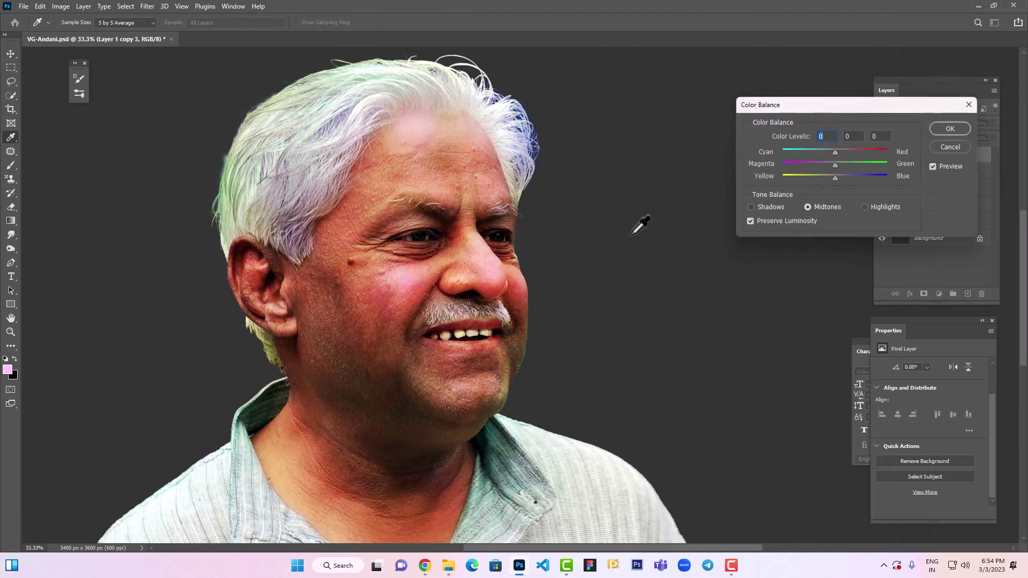
pyautogui.moveTo(836, 179); pyautogui.dragTo(825, 153)
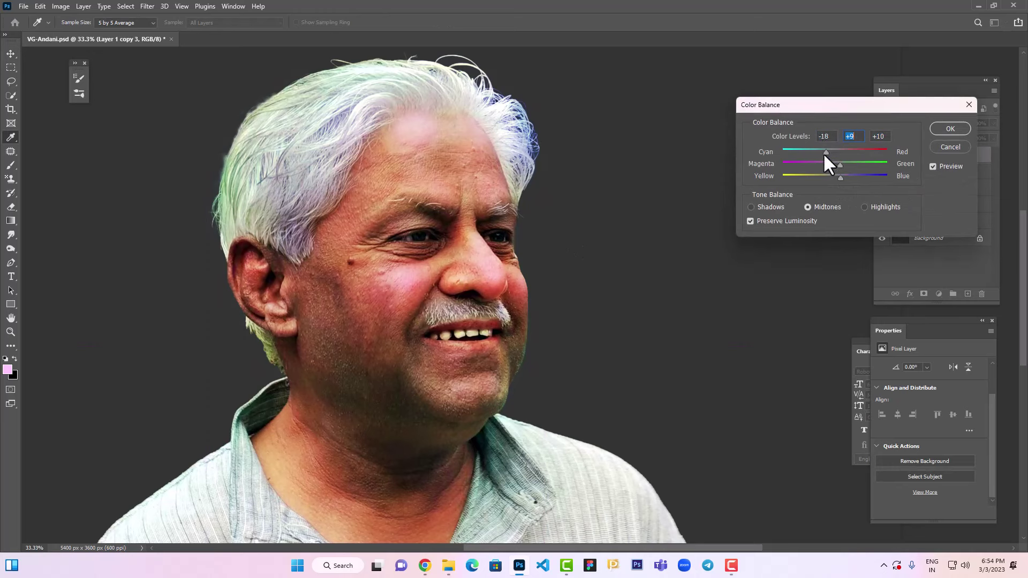
pyautogui.click(771, 209)
pyautogui.click(837, 178)
pyautogui.moveTo(835, 163); pyautogui.dragTo(837, 164)
pyautogui.click(876, 206)
pyautogui.moveTo(835, 178)
pyautogui.mouseDown()
pyautogui.moveTo(840, 184)
pyautogui.moveTo(836, 166)
pyautogui.mouseUp()
pyautogui.click(943, 128)
# Tint the shirt layer green with Color Balance, using shadows +11, -4, +23 and highlights -5, +4, +2 plus a midtone shift
pyautogui.press('v')
pyautogui.hotkey('ctrl', '-')
pyautogui.hotkey('ctrl', '-')
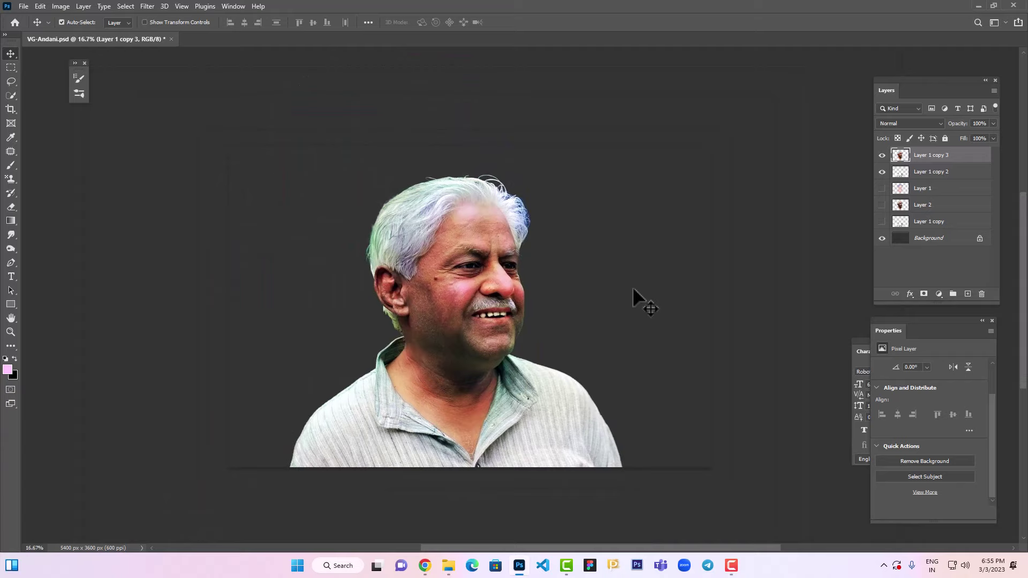
pyautogui.click(549, 434)
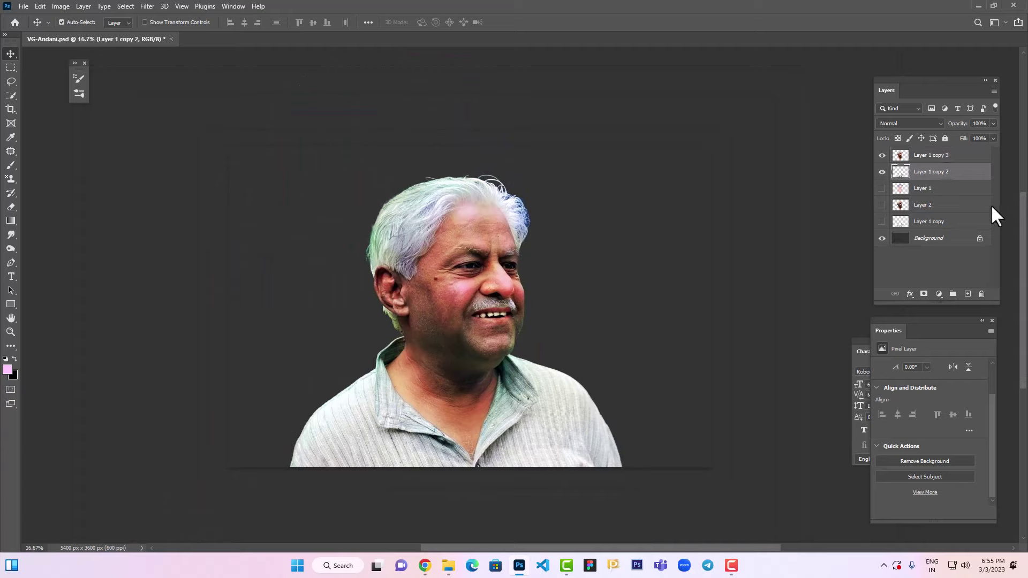
pyautogui.hotkey('ctrl', 'b')
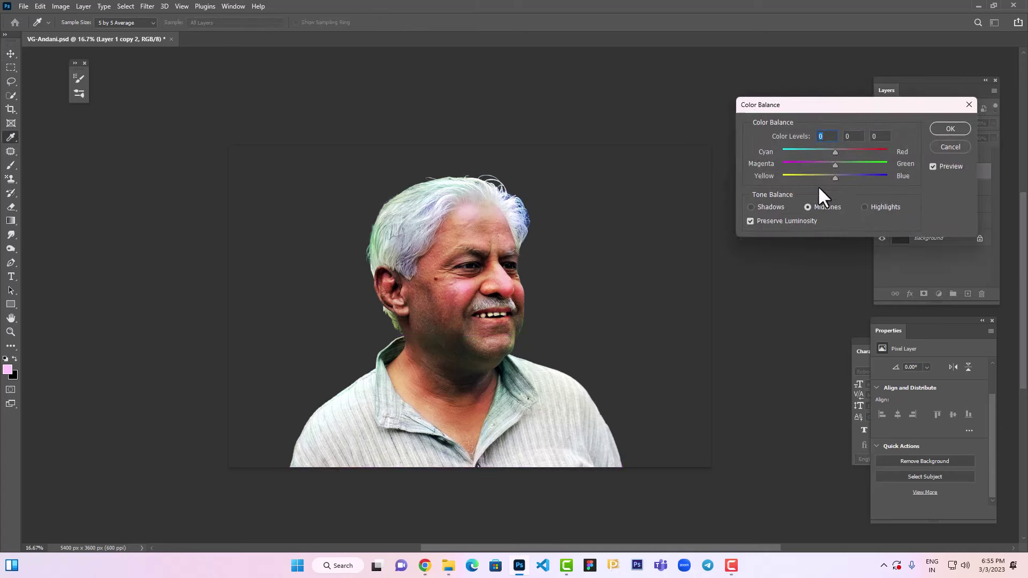
pyautogui.moveTo(850, 177)
pyautogui.mouseDown()
pyautogui.moveTo(808, 182)
pyautogui.moveTo(816, 152)
pyautogui.moveTo(855, 180)
pyautogui.mouseUp()
pyautogui.click(771, 207)
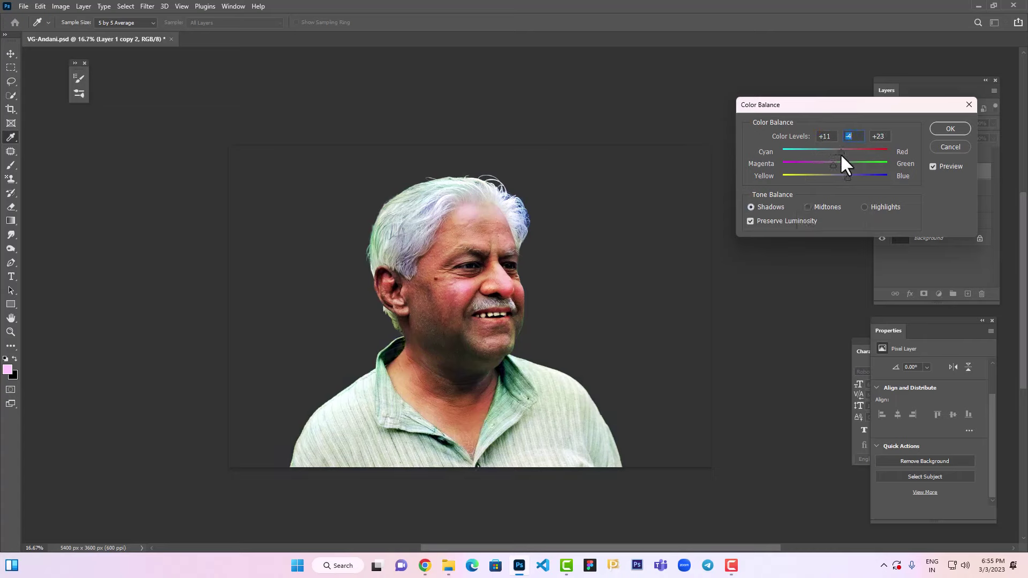
pyautogui.click(864, 207)
pyautogui.moveTo(849, 179); pyautogui.dragTo(826, 152)
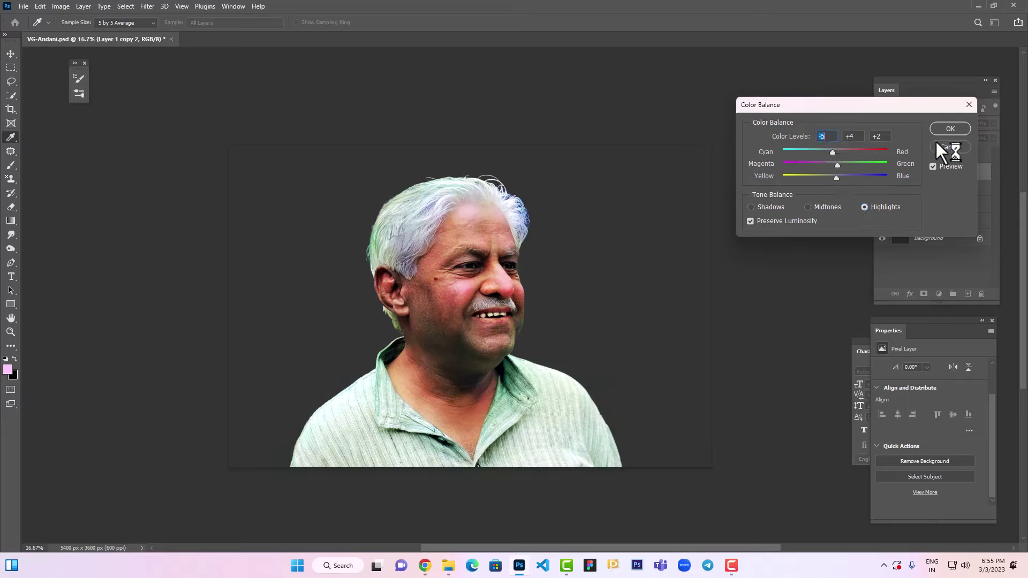
pyautogui.click(943, 128)
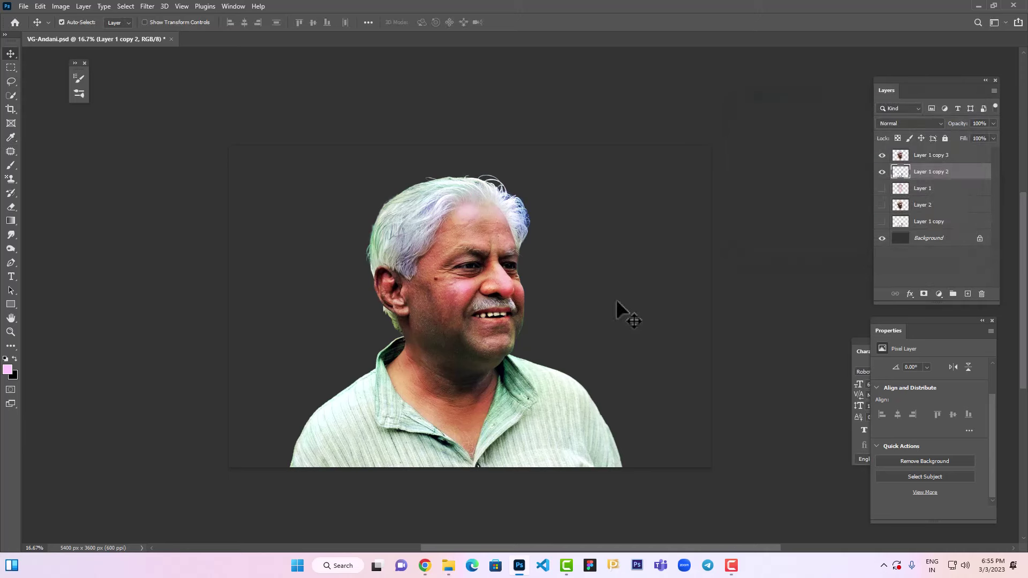
# Select the head layer and save the document
pyautogui.scroll(-2, 617, 299)
pyautogui.scroll(3, 620, 298)
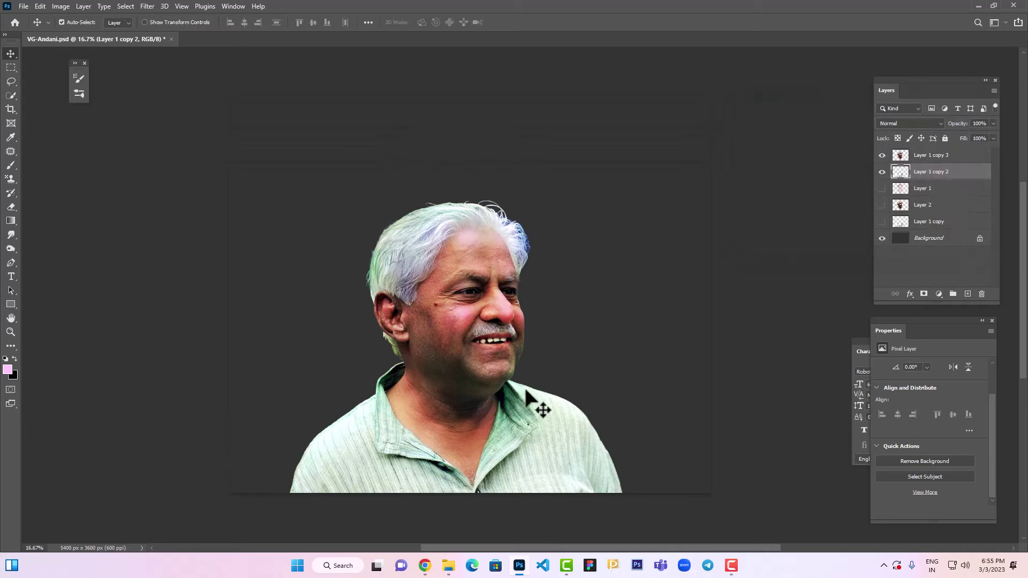
pyautogui.click(492, 360)
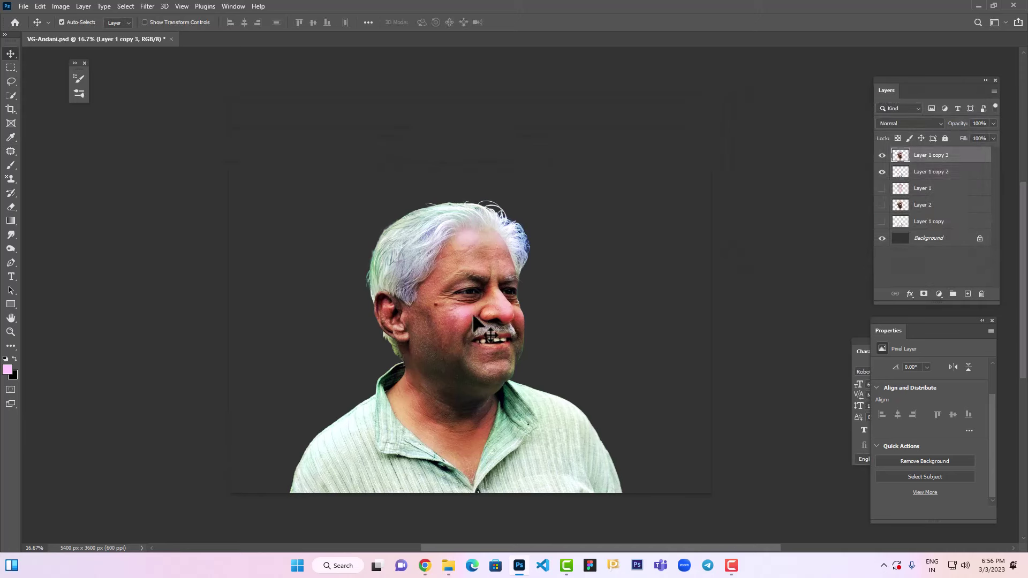
pyautogui.hotkey('ctrl', '+')
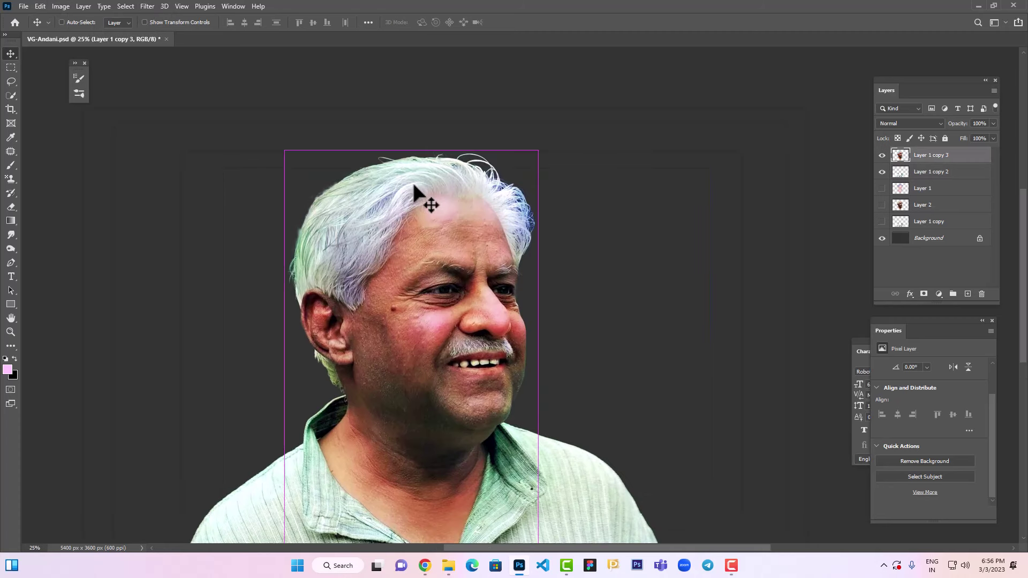
pyautogui.moveTo(532, 291); pyautogui.dragTo(647, 208)
pyautogui.hotkey('ctrl', 's')
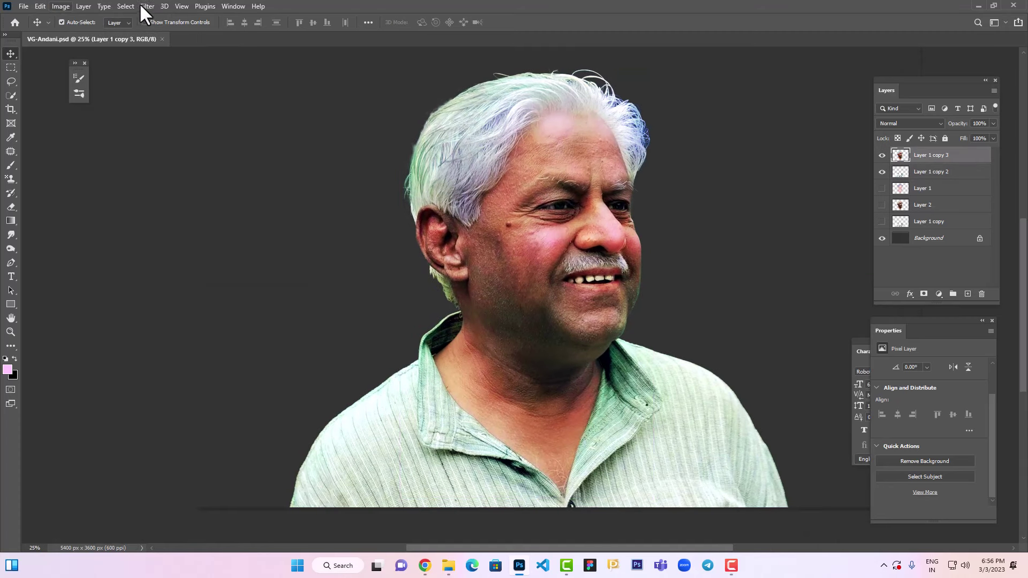
# Apply the Smart Sharpen filter to the head layer
pyautogui.click(142, 5)
pyautogui.moveTo(200, 205)
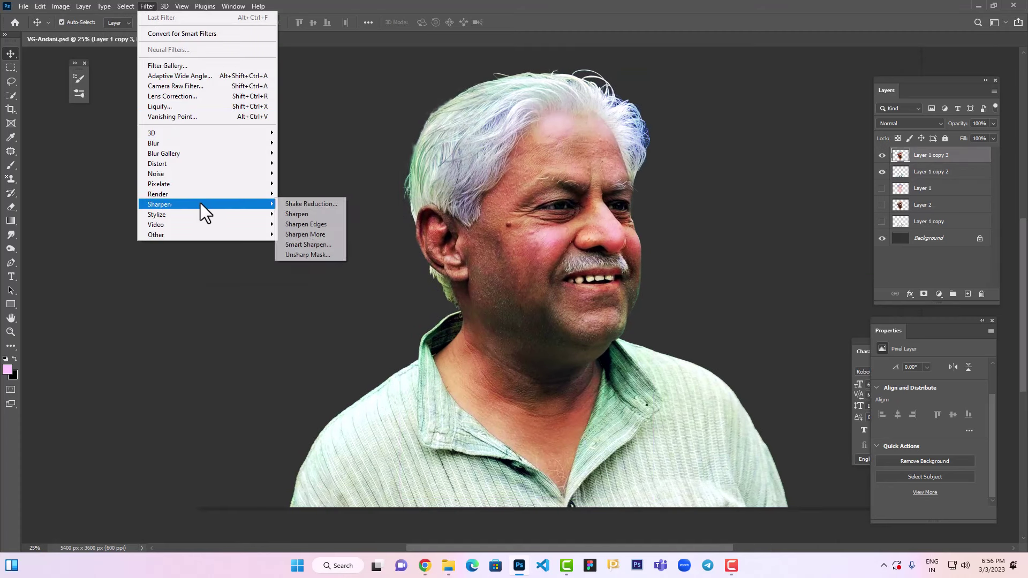
pyautogui.click(308, 244)
pyautogui.moveTo(595, 88); pyautogui.dragTo(621, 105)
pyautogui.click(853, 110)
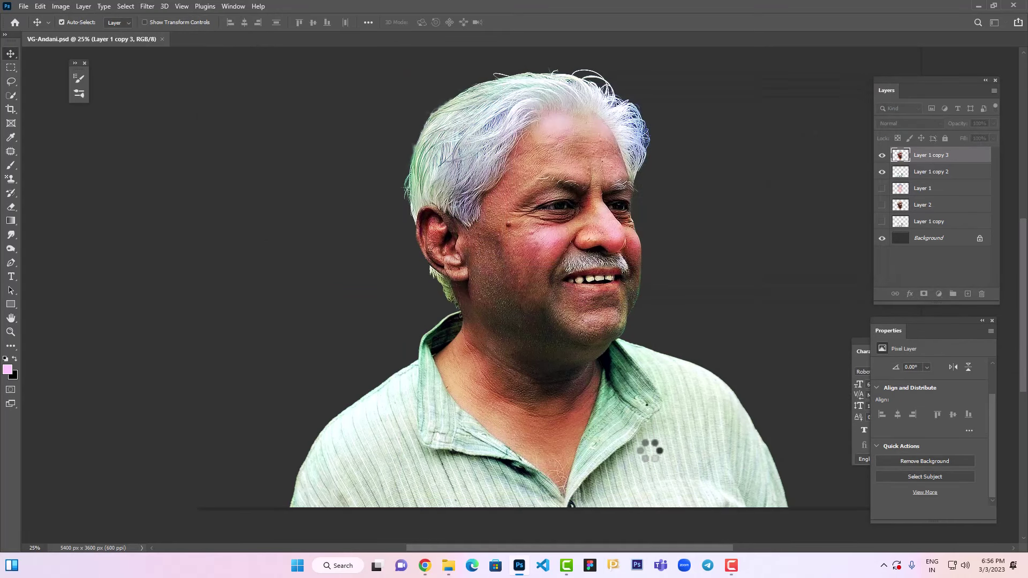
# Apply the Smart Sharpen filter to the shirt layer and save the document
pyautogui.click(643, 414)
pyautogui.hotkey('ctrl', 'f')
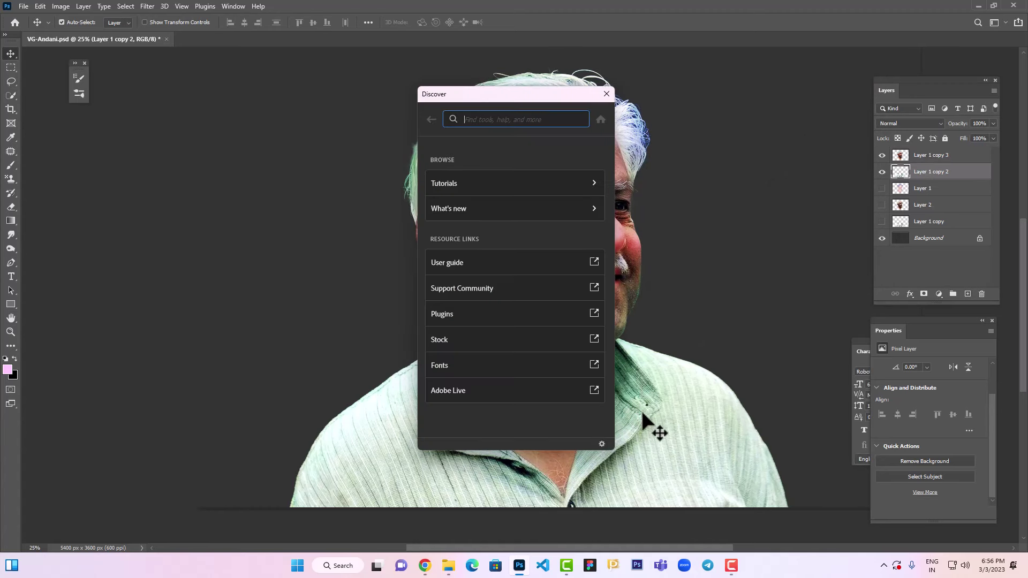
pyautogui.click(606, 94)
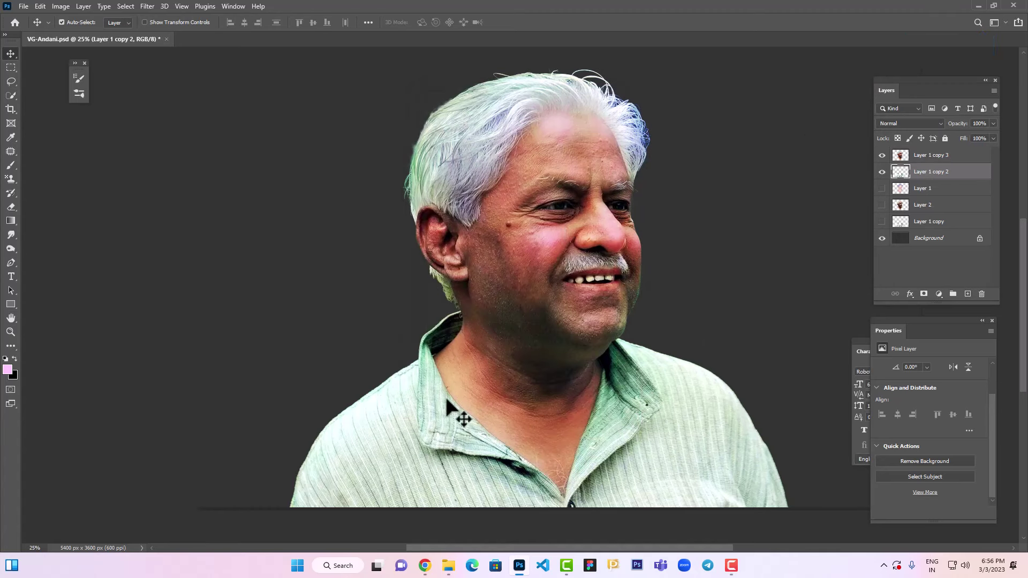
pyautogui.click(147, 6)
pyautogui.moveTo(171, 202)
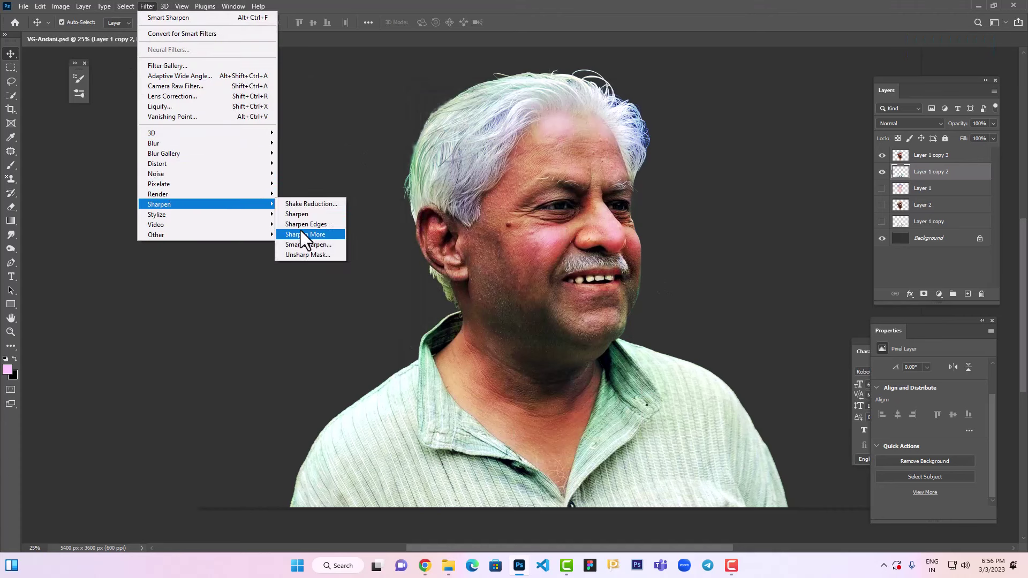
pyautogui.click(305, 247)
pyautogui.click(853, 112)
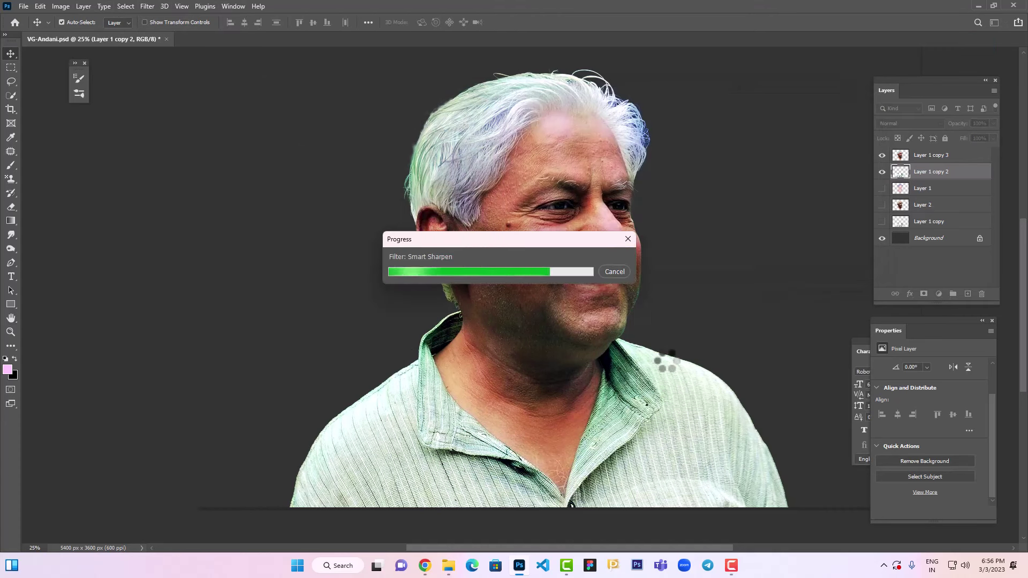
pyautogui.hotkey('ctrl', 'f')
pyautogui.press('Escape')
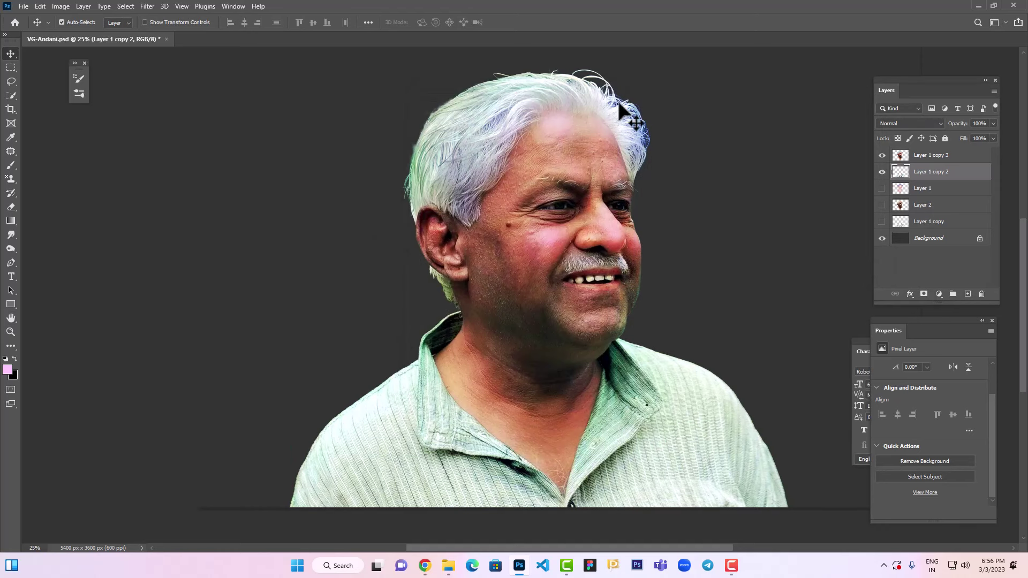
pyautogui.hotkey('ctrl', 's')
# Duplicate the sharpened head and shirt layers together and hide their originals
pyautogui.click(529, 272)
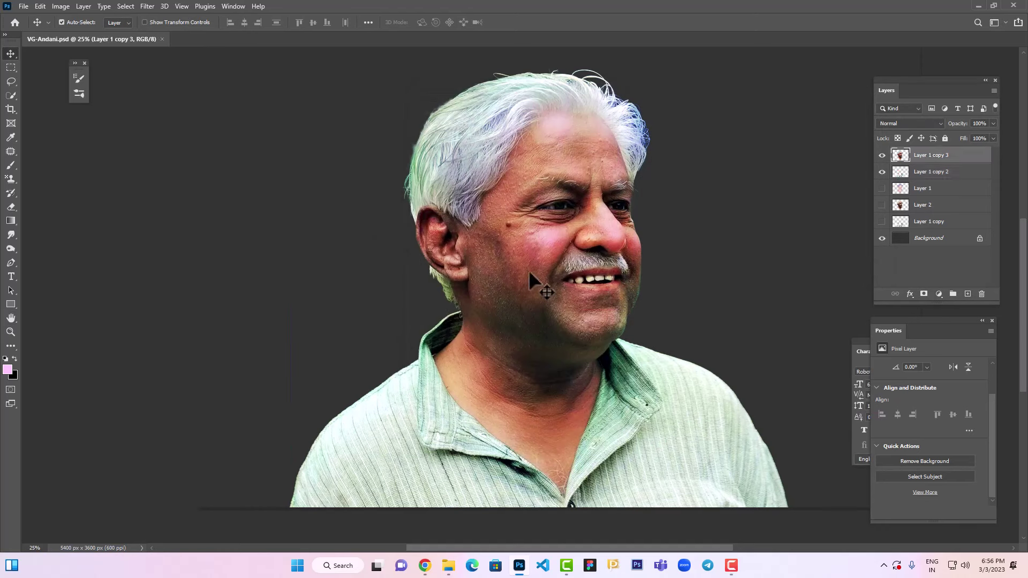
pyautogui.keyDown('ctrl'); pyautogui.click(929, 172); pyautogui.keyUp('ctrl')
pyautogui.rightClick(930, 172)
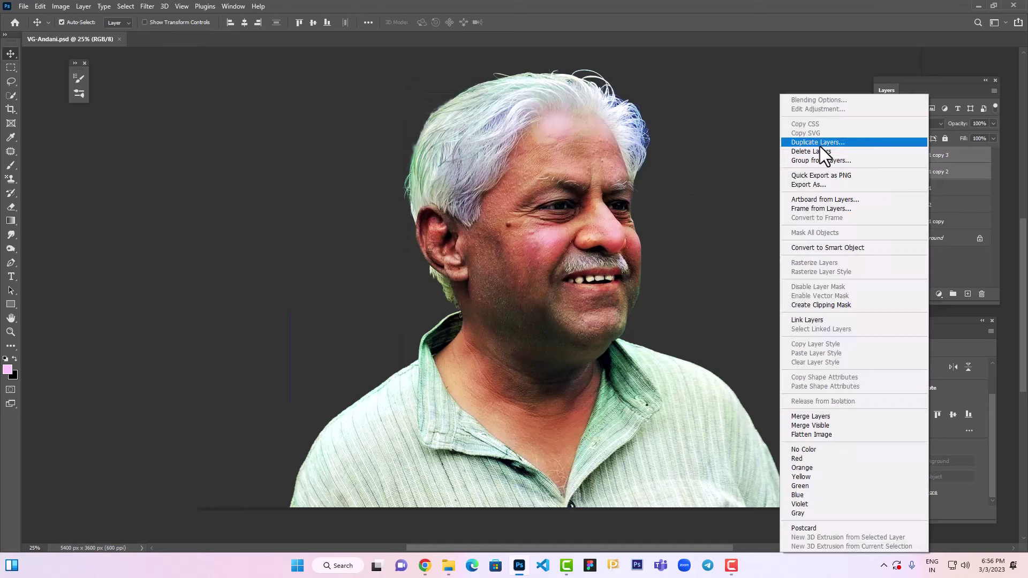
pyautogui.click(820, 146)
pyautogui.press('Return')
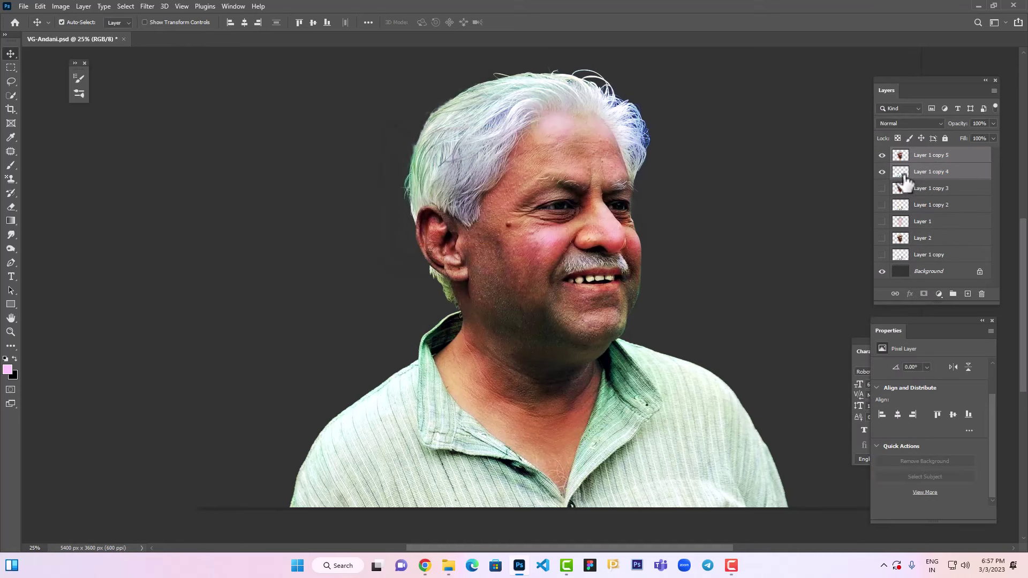
# Select the duplicated head layer, Layer 1 copy 5, and save the document
pyautogui.click(935, 158)
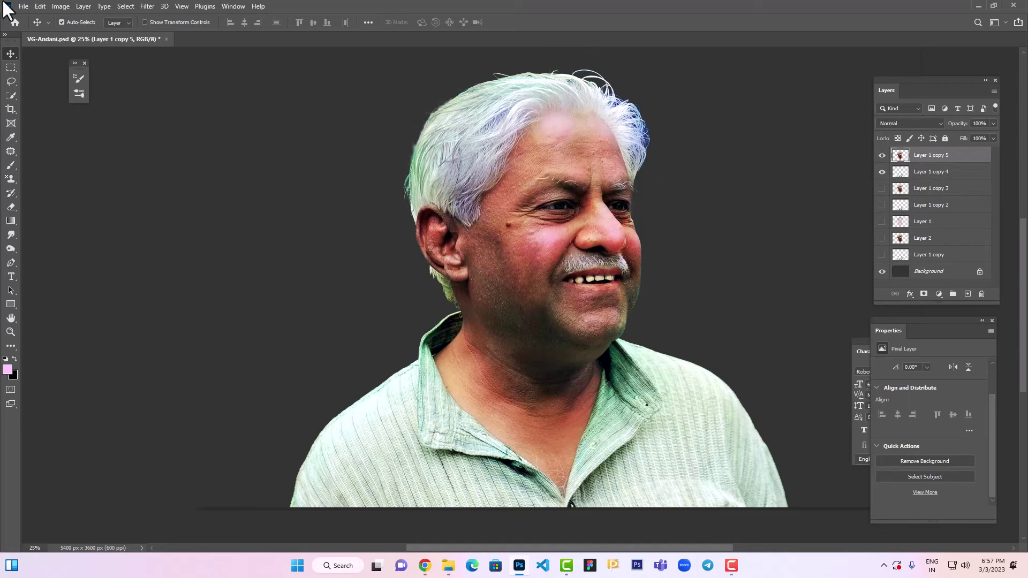
pyautogui.hotkey('ctrl', 's')
# Set up the Smudge tool with the 65 px textured round brush tip and 50% strength for work on the ear
pyautogui.moveTo(621, 257); pyautogui.dragTo(699, 345)
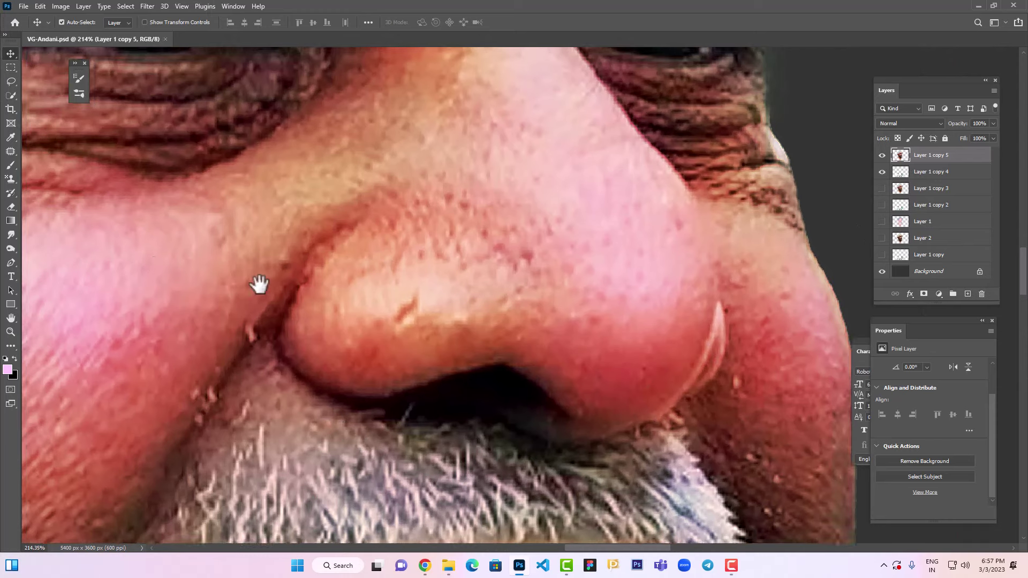
pyautogui.moveTo(259, 285); pyautogui.dragTo(576, 349)
pyautogui.moveTo(374, 348); pyautogui.dragTo(459, 261)
pyautogui.hotkey('ctrl', '-')
pyautogui.hotkey('ctrl', '-')
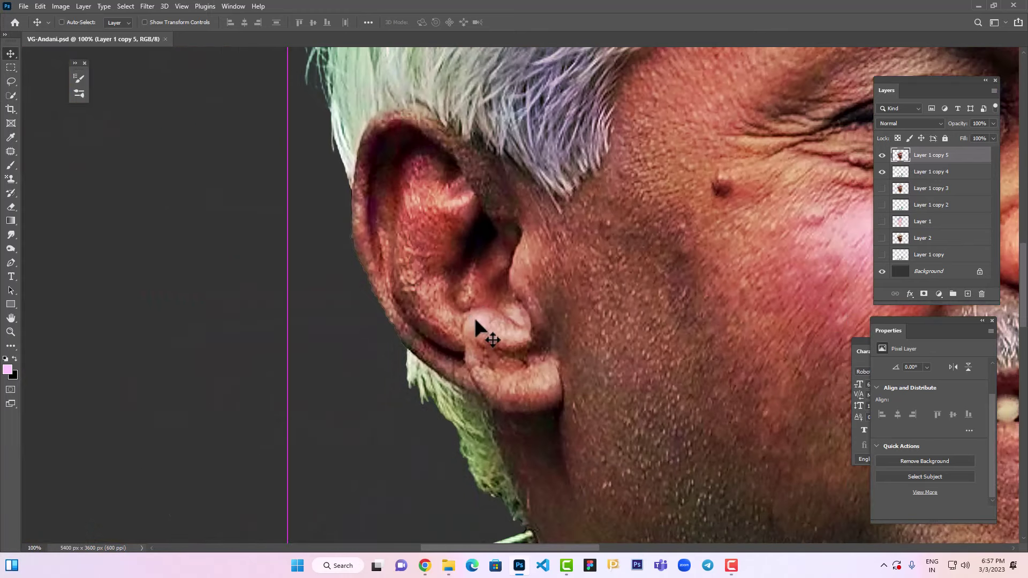
pyautogui.moveTo(529, 279); pyautogui.dragTo(576, 303)
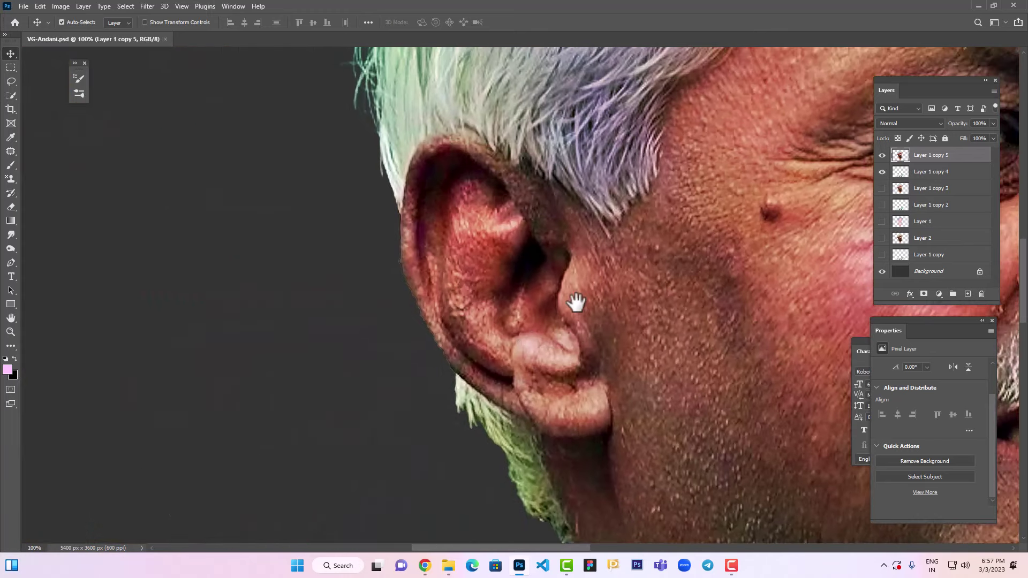
pyautogui.click(11, 235)
pyautogui.click(68, 22)
pyautogui.click(94, 22)
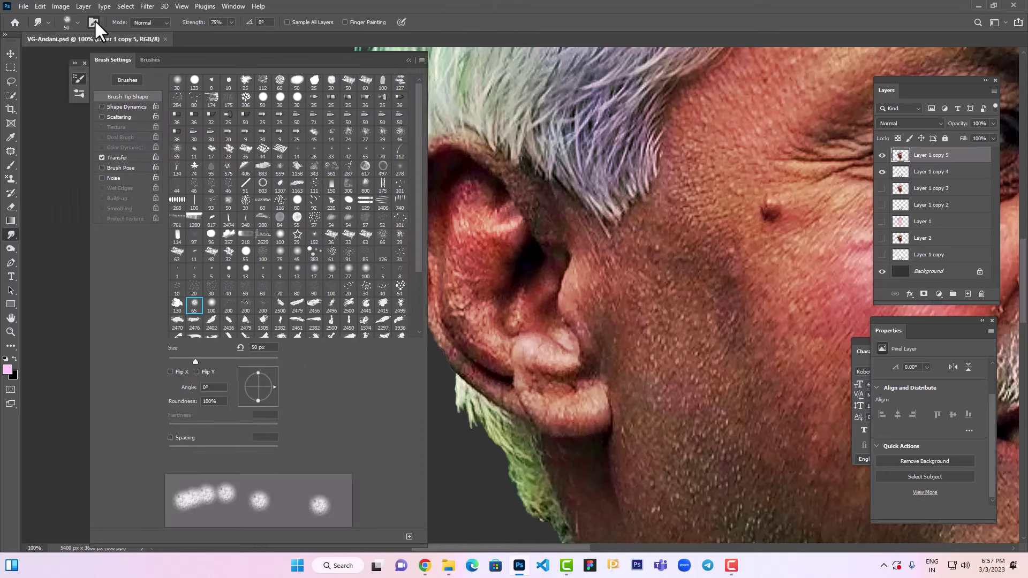
pyautogui.click(194, 307)
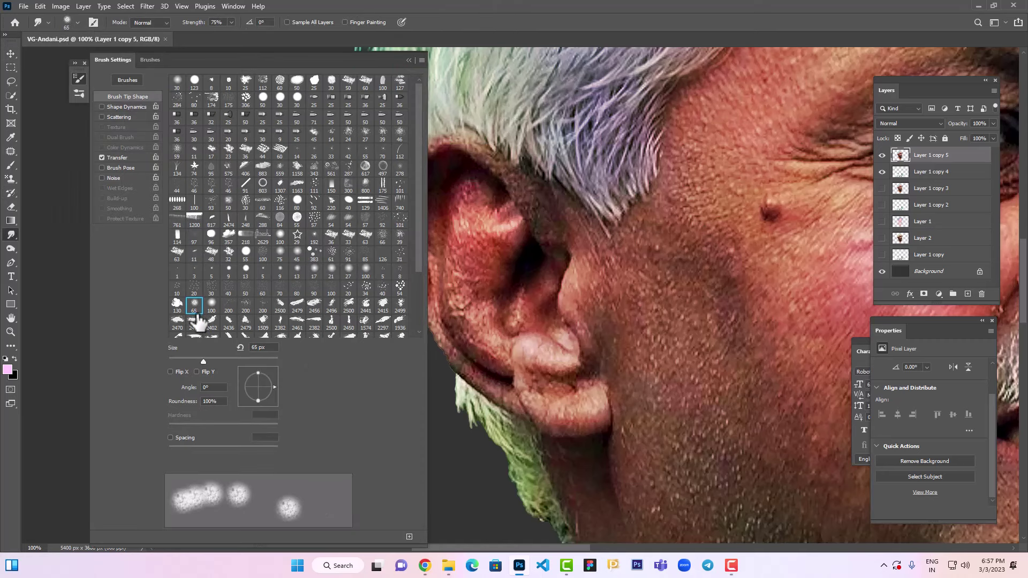
pyautogui.click(66, 22)
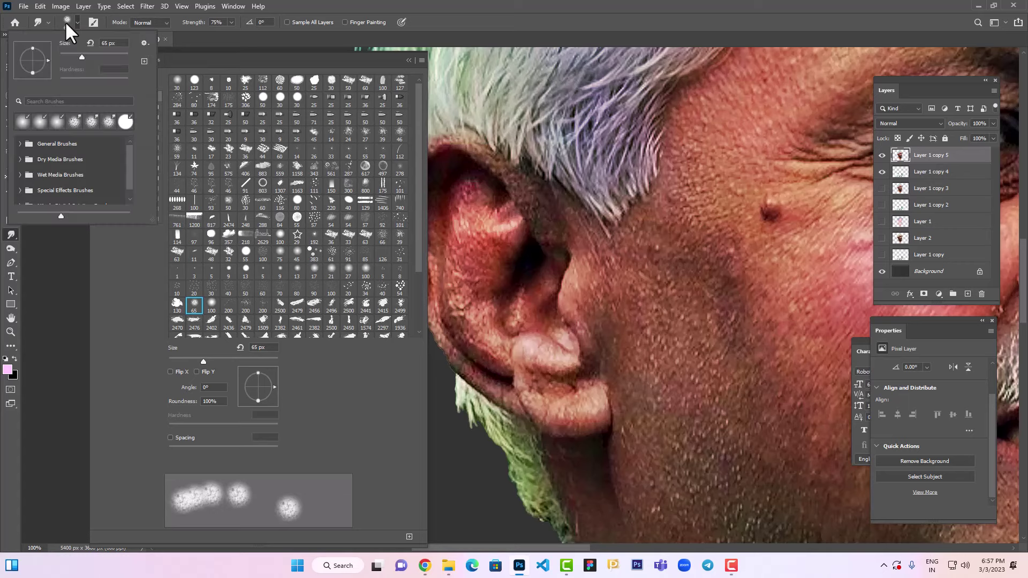
pyautogui.click(66, 22)
pyautogui.click(408, 61)
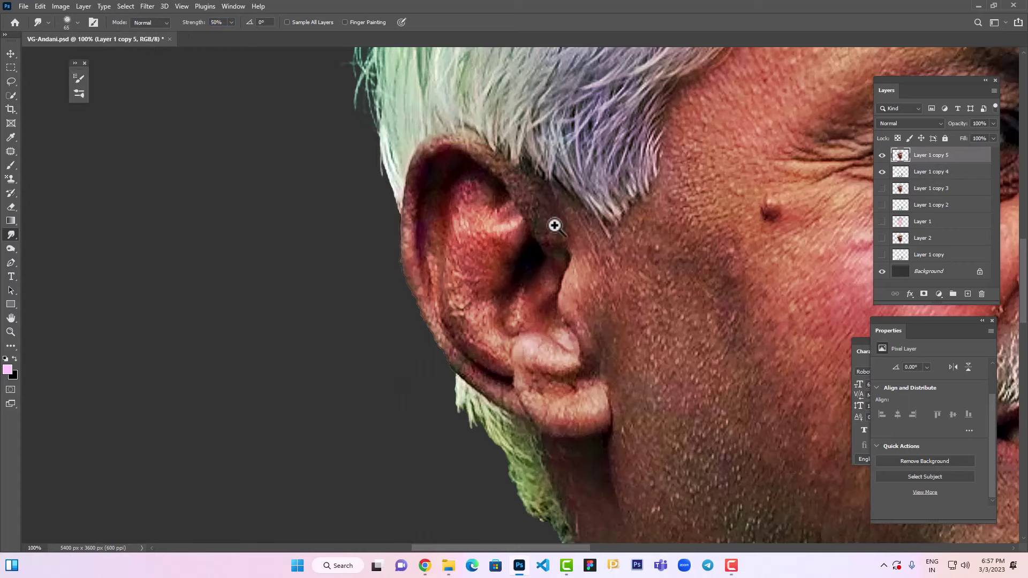
# Switch to a full-screen view of the ear and smudge the tragus skin smooth with a slightly smaller brush
pyautogui.moveTo(555, 225); pyautogui.dragTo(575, 272)
pyautogui.press('f')
pyautogui.press('f')
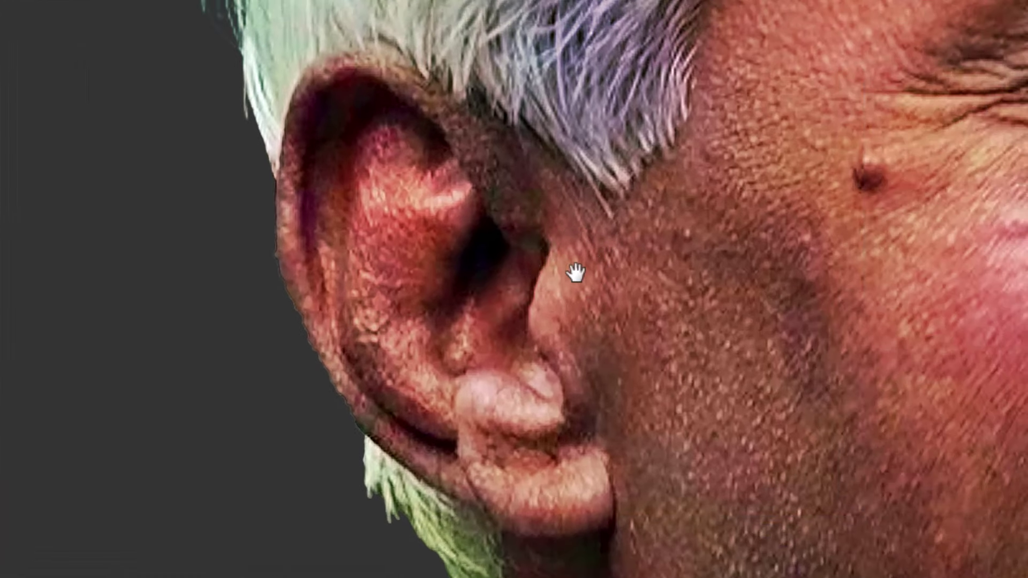
pyautogui.moveTo(558, 327); pyautogui.dragTo(572, 338)
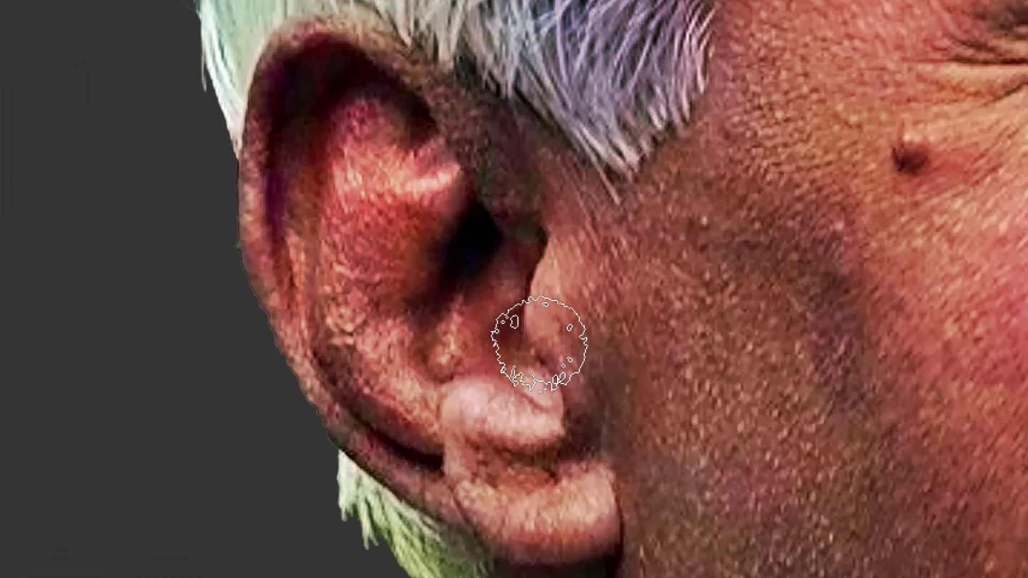
pyautogui.press('[')
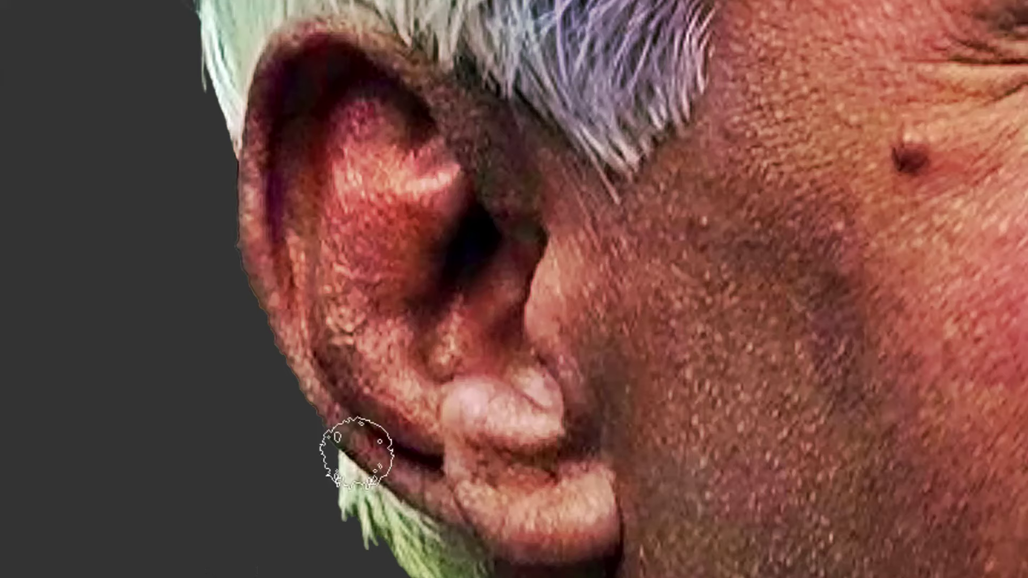
pyautogui.moveTo(544, 310)
pyautogui.mouseDown()
pyautogui.moveTo(560, 264)
pyautogui.moveTo(558, 344)
pyautogui.moveTo(548, 328)
pyautogui.moveTo(582, 383)
pyautogui.moveTo(587, 431)
pyautogui.moveTo(552, 329)
pyautogui.moveTo(565, 345)
pyautogui.mouseUp()
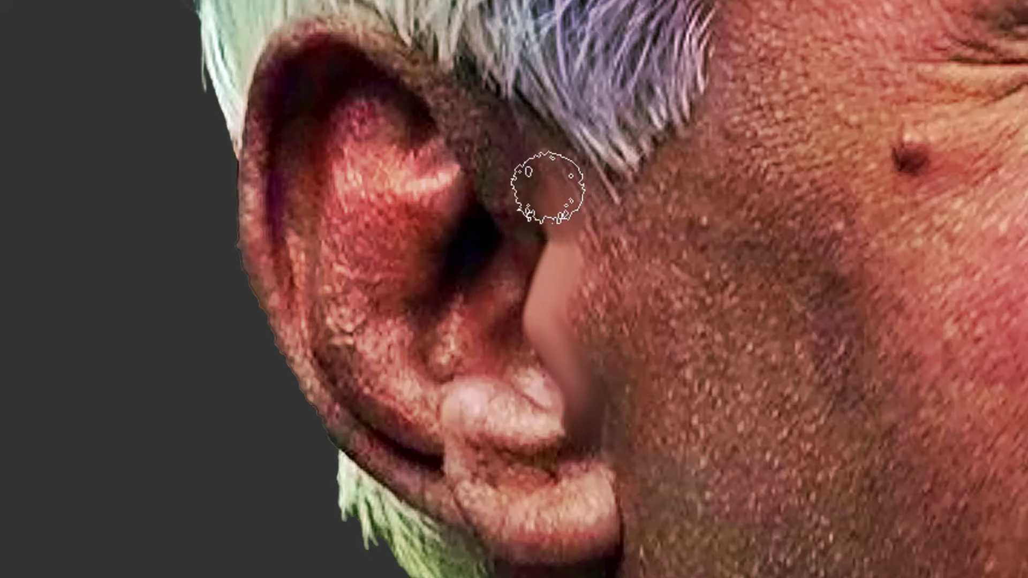
# Smudge the skin between the ear and the hairline and the wall beside the ear canal into smooth tones
pyautogui.moveTo(547, 187)
pyautogui.mouseDown()
pyautogui.moveTo(517, 131)
pyautogui.moveTo(525, 139)
pyautogui.mouseUp()
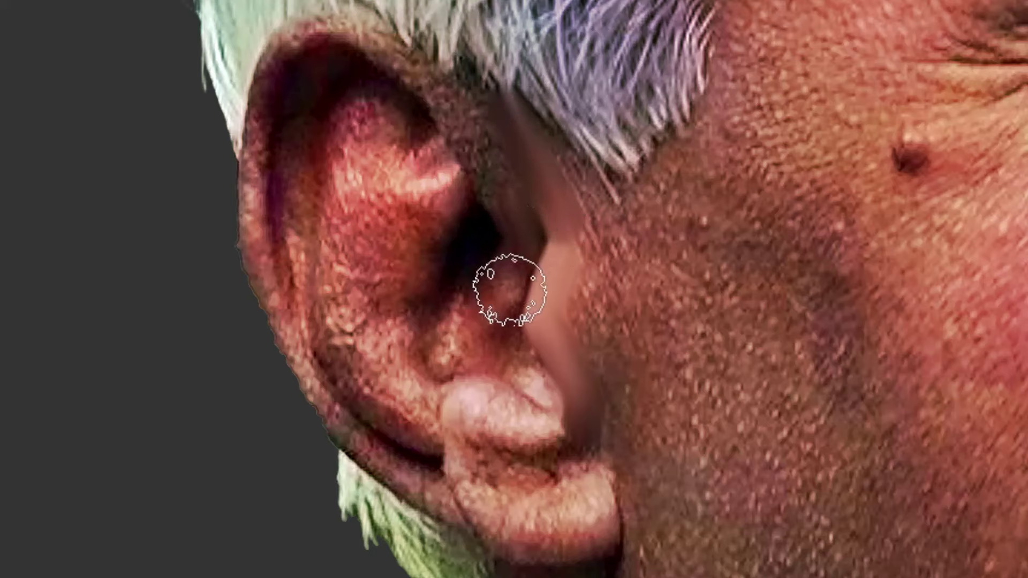
pyautogui.moveTo(508, 295); pyautogui.dragTo(520, 221)
pyautogui.moveTo(566, 298)
pyautogui.mouseDown()
pyautogui.moveTo(583, 310)
pyautogui.moveTo(609, 367)
pyautogui.mouseUp()
pyautogui.moveTo(550, 283); pyautogui.dragTo(539, 246)
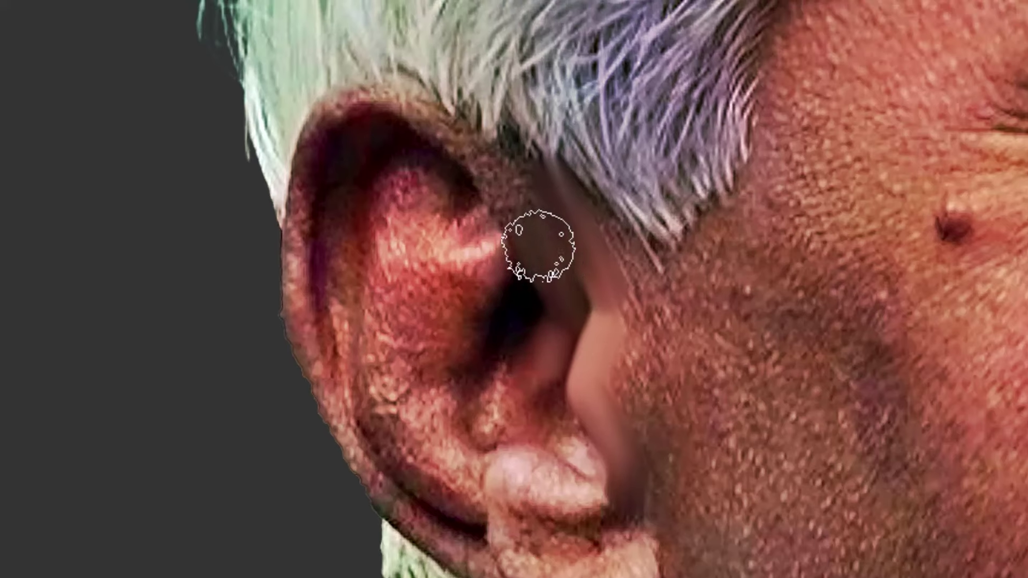
pyautogui.moveTo(491, 190); pyautogui.dragTo(550, 276)
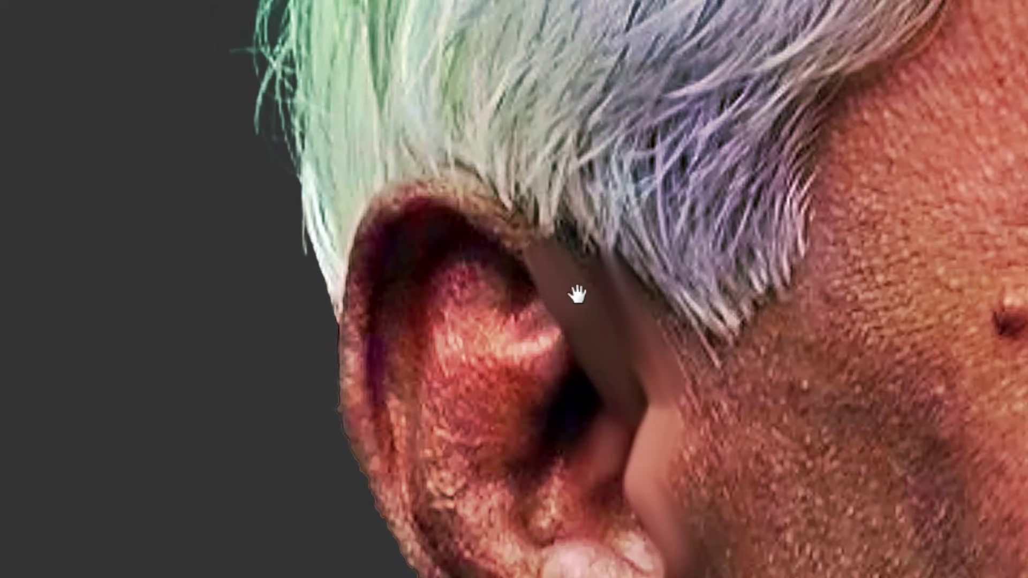
# Smudge along the ear's upper and outer rim to blend the grainy skin into a clean, soft edge
pyautogui.moveTo(632, 301); pyautogui.dragTo(688, 348)
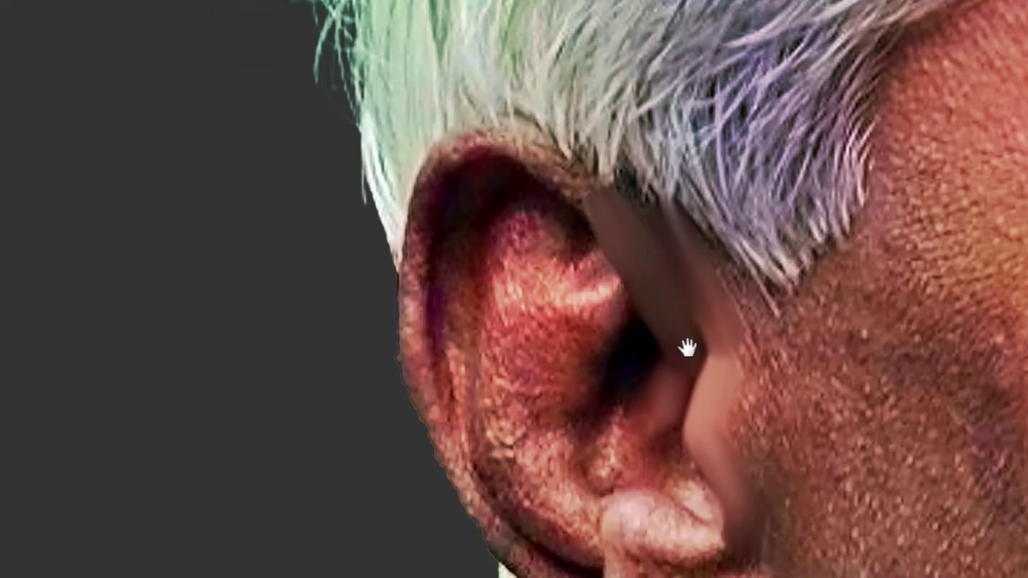
pyautogui.moveTo(717, 403); pyautogui.dragTo(724, 322)
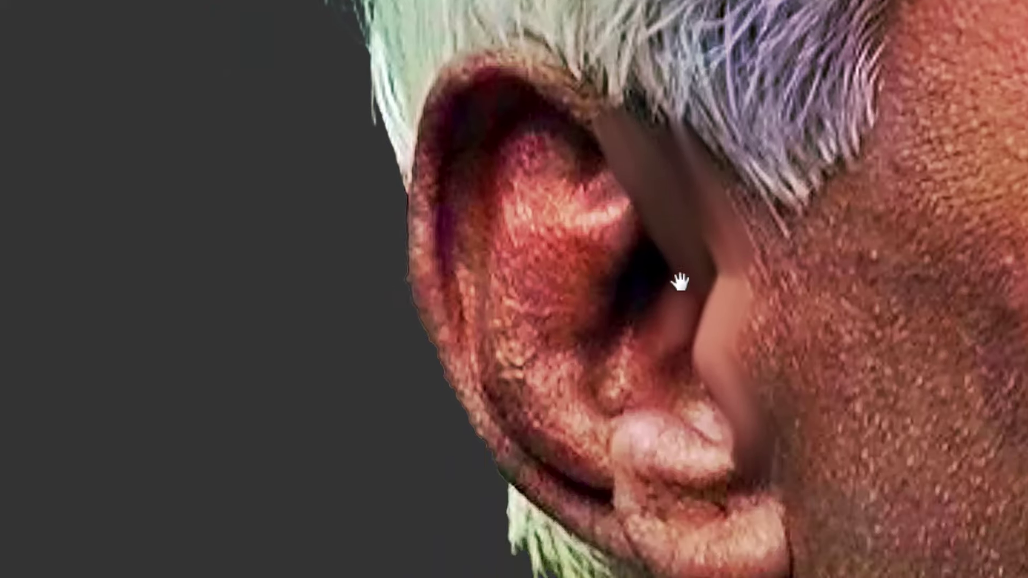
pyautogui.moveTo(676, 276); pyautogui.dragTo(688, 388)
pyautogui.moveTo(651, 290)
pyautogui.mouseDown()
pyautogui.moveTo(612, 235)
pyautogui.moveTo(565, 196)
pyautogui.moveTo(511, 174)
pyautogui.moveTo(466, 190)
pyautogui.moveTo(534, 178)
pyautogui.moveTo(463, 198)
pyautogui.moveTo(604, 231)
pyautogui.mouseUp()
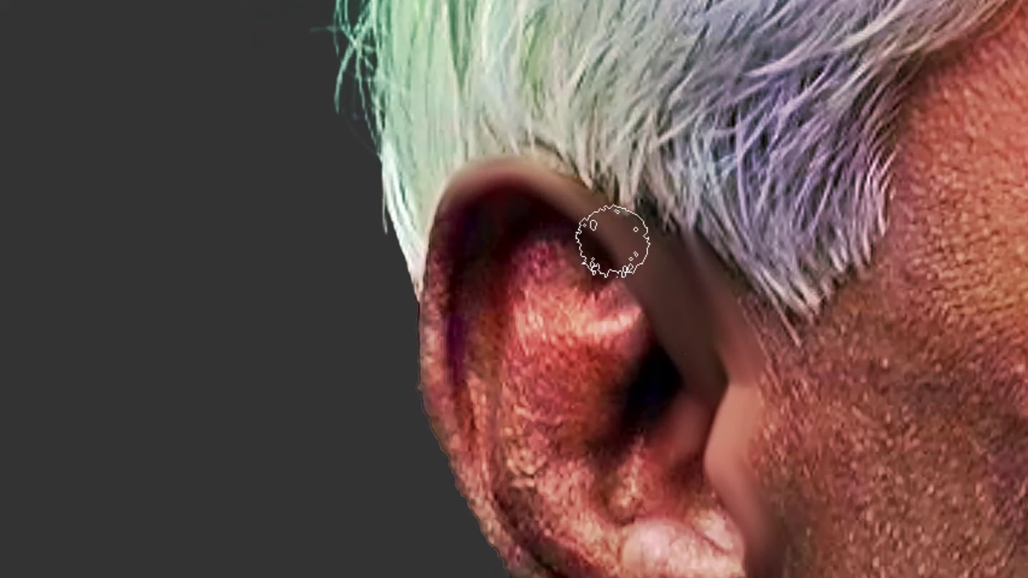
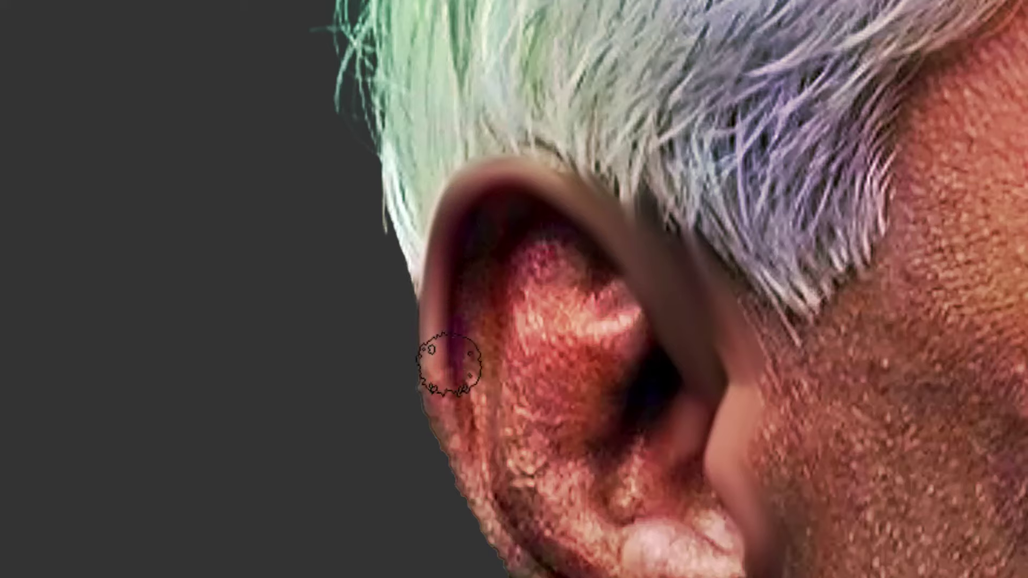
pyautogui.moveTo(450, 419)
pyautogui.mouseDown()
pyautogui.moveTo(430, 278)
pyautogui.moveTo(444, 347)
pyautogui.mouseUp()
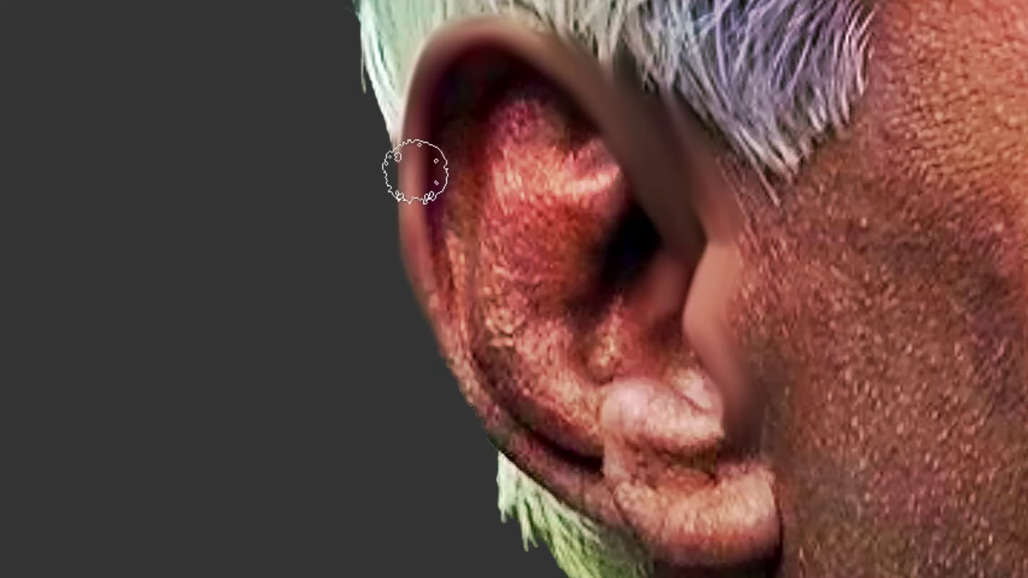
pyautogui.moveTo(417, 279); pyautogui.dragTo(475, 392)
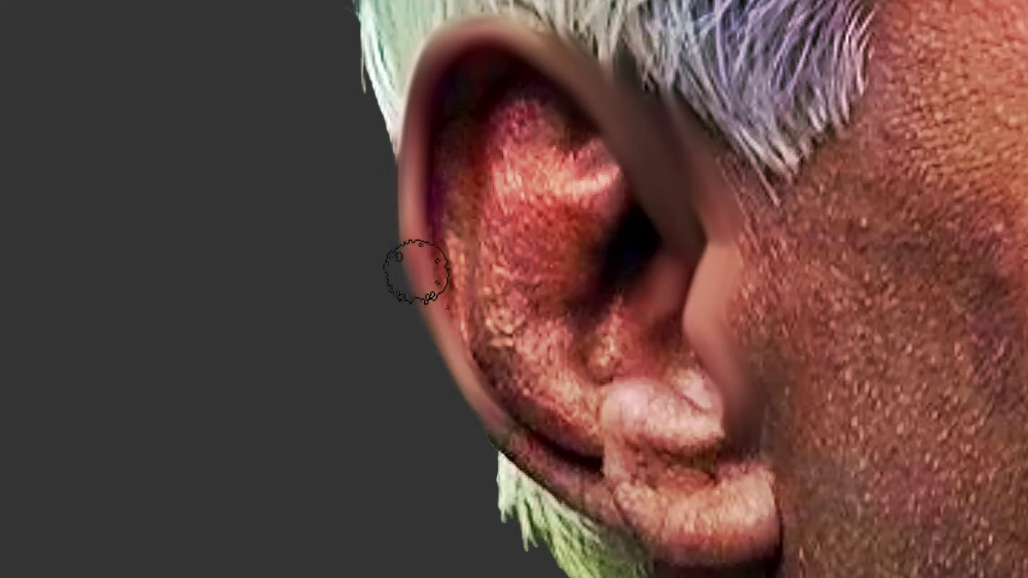
pyautogui.moveTo(415, 271); pyautogui.dragTo(503, 433)
# Smooth the earlobe from its lower edge inward with the Smudge tool, enlarging the brush to 70 px for its centre
pyautogui.moveTo(562, 469); pyautogui.dragTo(499, 354)
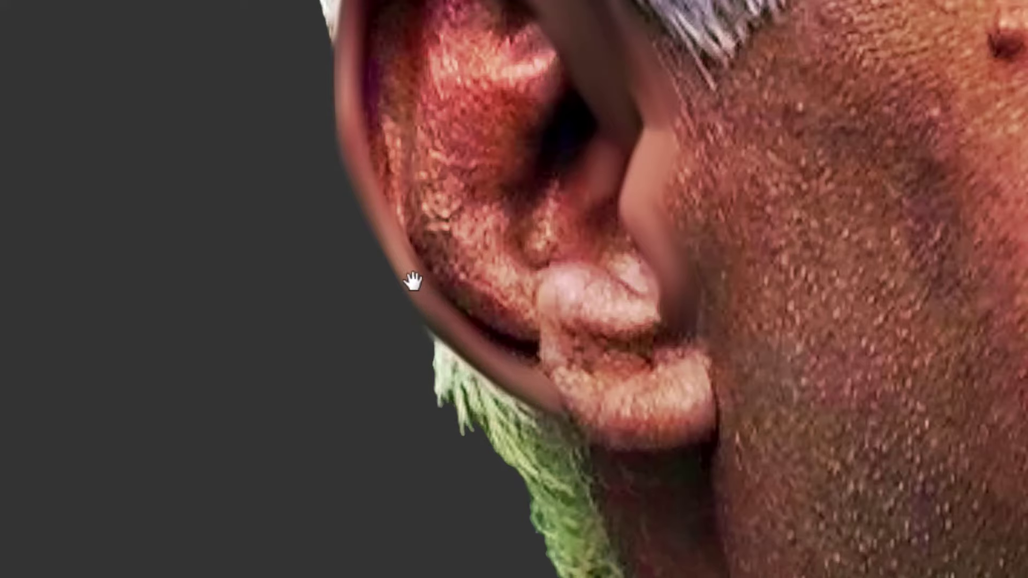
pyautogui.moveTo(412, 280); pyautogui.dragTo(508, 424)
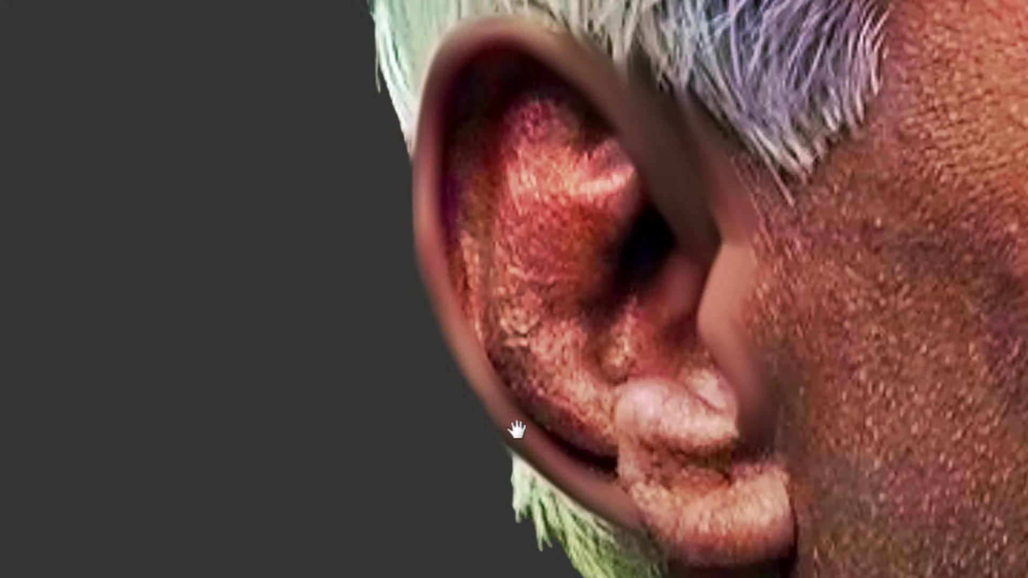
pyautogui.moveTo(574, 469); pyautogui.dragTo(463, 385)
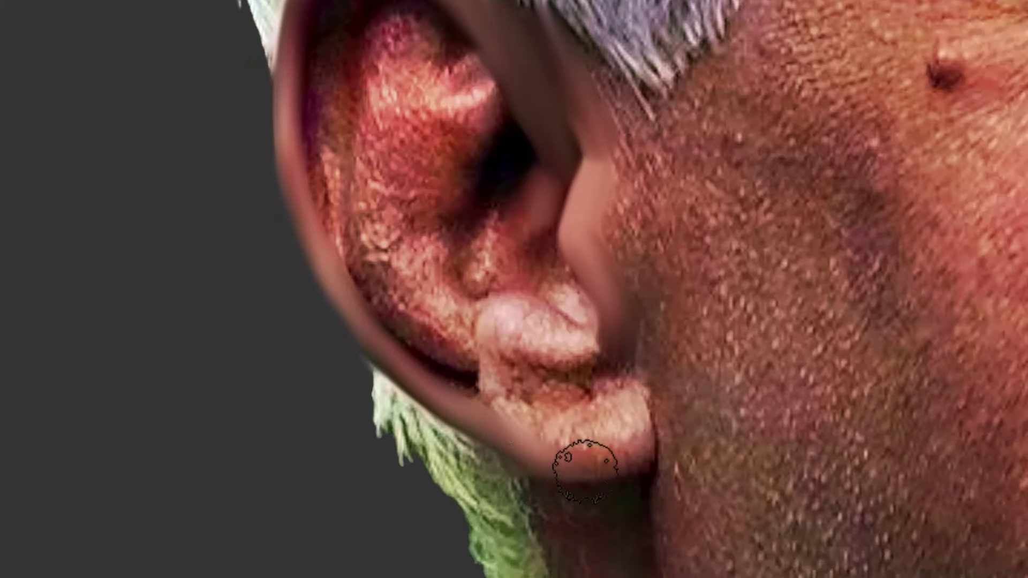
pyautogui.moveTo(636, 458)
pyautogui.mouseDown()
pyautogui.moveTo(632, 396)
pyautogui.moveTo(645, 451)
pyautogui.moveTo(594, 465)
pyautogui.mouseUp()
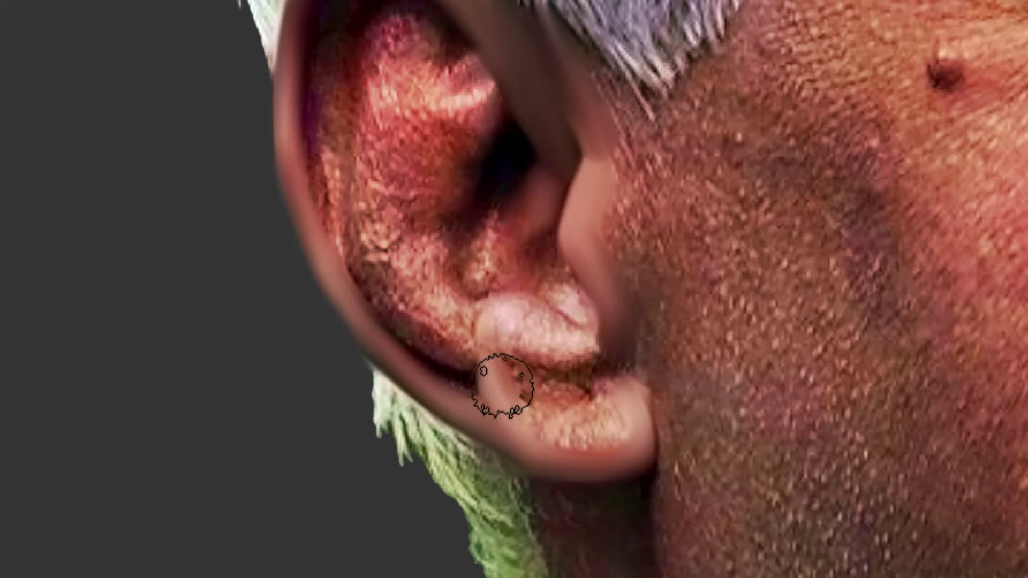
pyautogui.press(']')
pyautogui.press(']')
pyautogui.press(']')
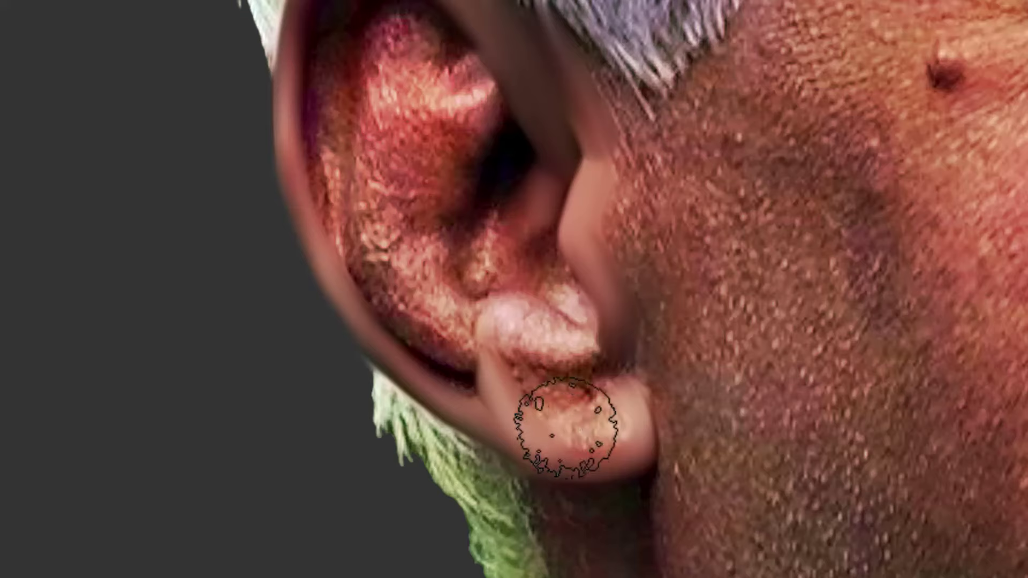
pyautogui.moveTo(567, 430)
pyautogui.mouseDown()
pyautogui.moveTo(617, 416)
pyautogui.moveTo(597, 438)
pyautogui.moveTo(587, 435)
pyautogui.moveTo(603, 428)
pyautogui.moveTo(565, 435)
pyautogui.moveTo(602, 429)
pyautogui.moveTo(583, 439)
pyautogui.moveTo(621, 445)
pyautogui.moveTo(533, 437)
pyautogui.moveTo(626, 448)
pyautogui.moveTo(527, 434)
pyautogui.moveTo(607, 451)
pyautogui.moveTo(527, 436)
pyautogui.moveTo(596, 451)
pyautogui.mouseUp()
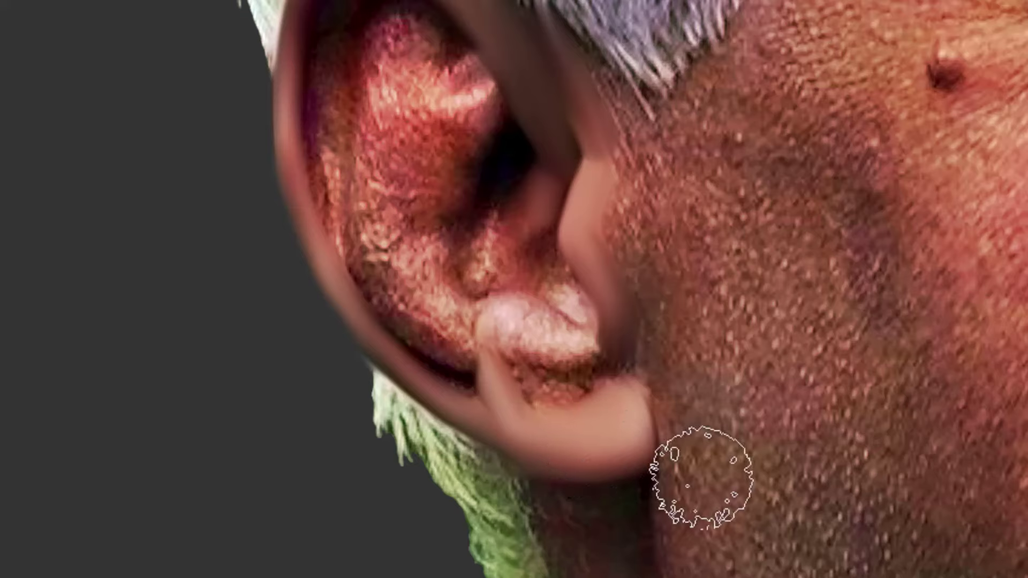
# Smudge the inner ear's curved fold and the reddish central hollow beside the ear canal into smooth gradients
pyautogui.moveTo(448, 344)
pyautogui.mouseDown()
pyautogui.moveTo(402, 304)
pyautogui.moveTo(359, 232)
pyautogui.moveTo(401, 309)
pyautogui.moveTo(413, 317)
pyautogui.moveTo(364, 225)
pyautogui.moveTo(402, 310)
pyautogui.moveTo(450, 345)
pyautogui.moveTo(363, 234)
pyautogui.moveTo(424, 327)
pyautogui.mouseUp()
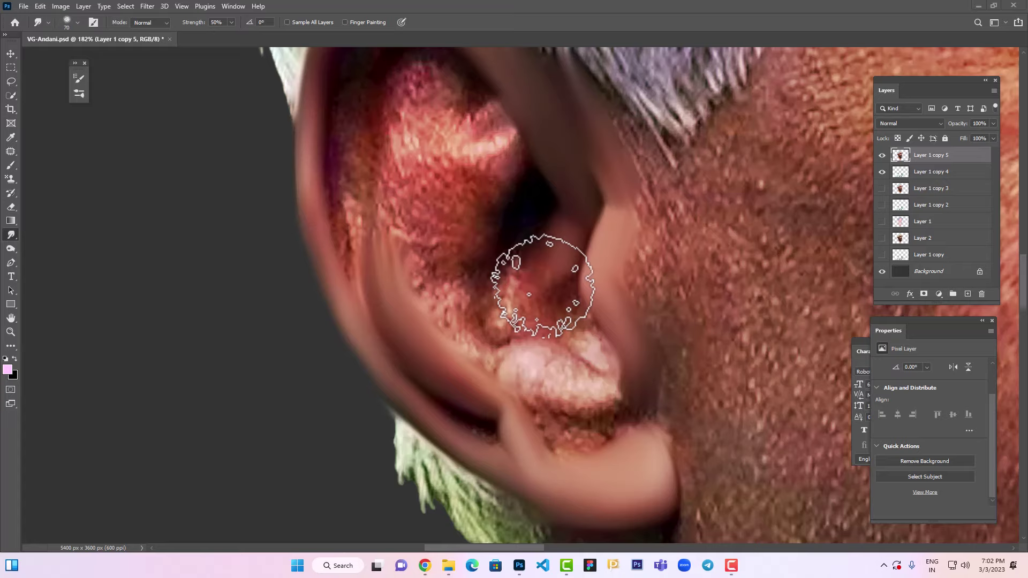
pyautogui.moveTo(542, 285)
pyautogui.mouseDown()
pyautogui.moveTo(510, 171)
pyautogui.moveTo(469, 268)
pyautogui.mouseUp()
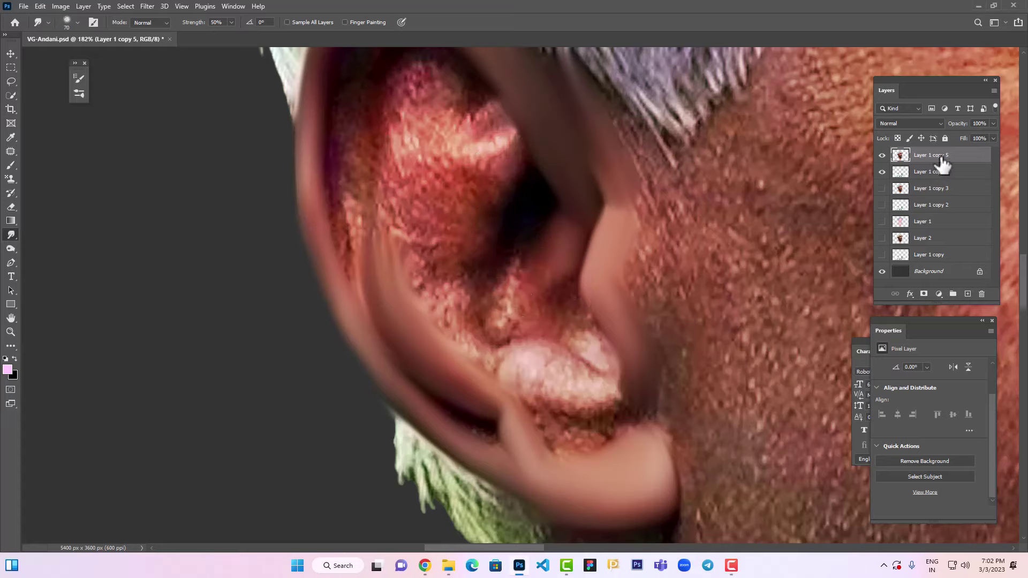
pyautogui.moveTo(473, 202)
pyautogui.mouseDown()
pyautogui.moveTo(503, 181)
pyautogui.moveTo(485, 220)
pyautogui.moveTo(512, 164)
pyautogui.moveTo(460, 292)
pyautogui.moveTo(473, 344)
pyautogui.moveTo(490, 359)
pyautogui.moveTo(462, 332)
pyautogui.moveTo(450, 287)
pyautogui.mouseUp()
pyautogui.moveTo(469, 174)
pyautogui.mouseDown()
pyautogui.moveTo(496, 145)
pyautogui.moveTo(469, 168)
pyautogui.moveTo(457, 196)
pyautogui.moveTo(483, 161)
pyautogui.moveTo(434, 238)
pyautogui.moveTo(447, 354)
pyautogui.moveTo(416, 295)
pyautogui.moveTo(428, 333)
pyautogui.moveTo(427, 312)
pyautogui.moveTo(459, 360)
pyautogui.moveTo(483, 373)
pyautogui.moveTo(460, 368)
pyautogui.moveTo(477, 390)
pyautogui.moveTo(386, 277)
pyautogui.moveTo(387, 200)
pyautogui.moveTo(381, 262)
pyautogui.moveTo(418, 200)
pyautogui.moveTo(421, 264)
pyautogui.moveTo(395, 279)
pyautogui.moveTo(392, 222)
pyautogui.moveTo(387, 243)
pyautogui.moveTo(446, 336)
pyautogui.moveTo(419, 316)
pyautogui.moveTo(414, 269)
pyautogui.moveTo(438, 342)
pyautogui.moveTo(459, 347)
pyautogui.mouseUp()
pyautogui.moveTo(494, 259)
pyautogui.mouseDown()
pyautogui.moveTo(498, 316)
pyautogui.moveTo(549, 373)
pyautogui.mouseUp()
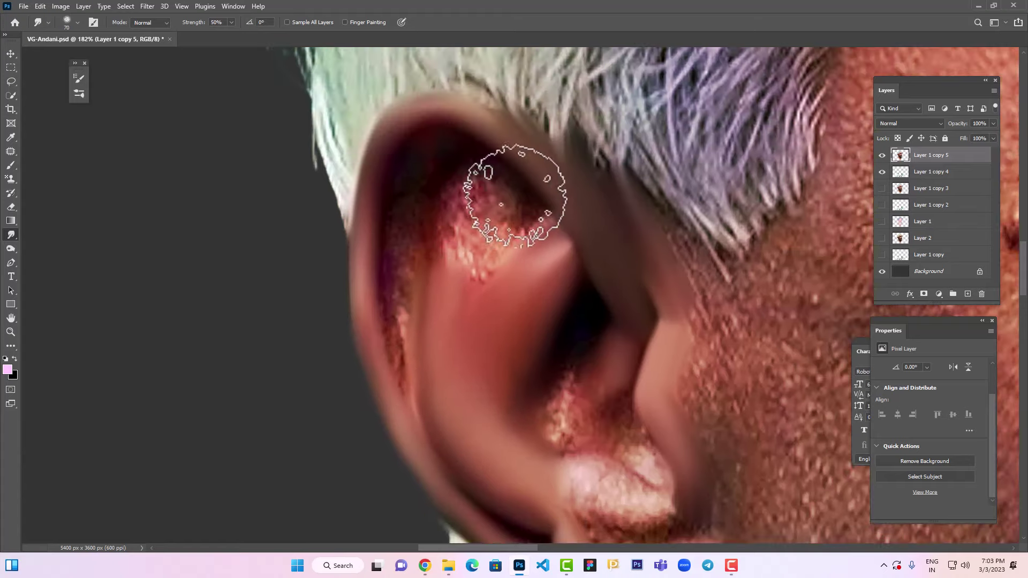
# Blend the ear's upper hollow, then reduce the brush to 40 px and smooth the narrow groove inside the outer rim
pyautogui.moveTo(515, 195)
pyautogui.mouseDown()
pyautogui.moveTo(502, 221)
pyautogui.moveTo(496, 205)
pyautogui.moveTo(506, 198)
pyautogui.moveTo(472, 169)
pyautogui.moveTo(447, 236)
pyautogui.moveTo(431, 380)
pyautogui.moveTo(476, 287)
pyautogui.moveTo(475, 253)
pyautogui.moveTo(472, 327)
pyautogui.moveTo(530, 226)
pyautogui.moveTo(508, 281)
pyautogui.moveTo(516, 267)
pyautogui.moveTo(547, 273)
pyautogui.moveTo(527, 294)
pyautogui.moveTo(573, 182)
pyautogui.moveTo(588, 217)
pyautogui.moveTo(559, 166)
pyautogui.moveTo(586, 213)
pyautogui.moveTo(659, 285)
pyautogui.moveTo(567, 183)
pyautogui.moveTo(602, 244)
pyautogui.moveTo(494, 229)
pyautogui.moveTo(498, 194)
pyautogui.moveTo(429, 171)
pyautogui.moveTo(449, 149)
pyautogui.moveTo(433, 155)
pyautogui.moveTo(434, 141)
pyautogui.moveTo(445, 147)
pyautogui.moveTo(414, 171)
pyautogui.moveTo(399, 271)
pyautogui.moveTo(423, 155)
pyautogui.moveTo(399, 203)
pyautogui.moveTo(402, 252)
pyautogui.moveTo(442, 155)
pyautogui.moveTo(401, 239)
pyautogui.moveTo(402, 298)
pyautogui.mouseUp()
pyautogui.press('[')
pyautogui.press('[')
pyautogui.moveTo(434, 302); pyautogui.dragTo(476, 199)
pyautogui.moveTo(451, 224)
pyautogui.mouseDown()
pyautogui.moveTo(443, 204)
pyautogui.moveTo(442, 269)
pyautogui.moveTo(471, 335)
pyautogui.moveTo(548, 399)
pyautogui.mouseUp()
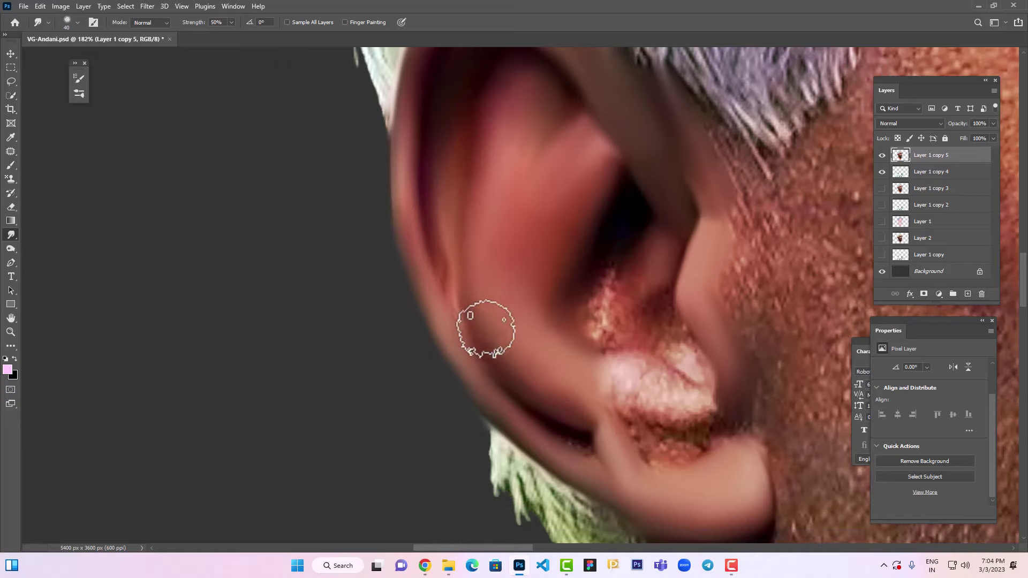
# Return to the full-screen view and smudge the dark lower groove between the outer rim and the inner fold
pyautogui.moveTo(480, 326); pyautogui.dragTo(492, 344)
pyautogui.press('f')
pyautogui.press('f')
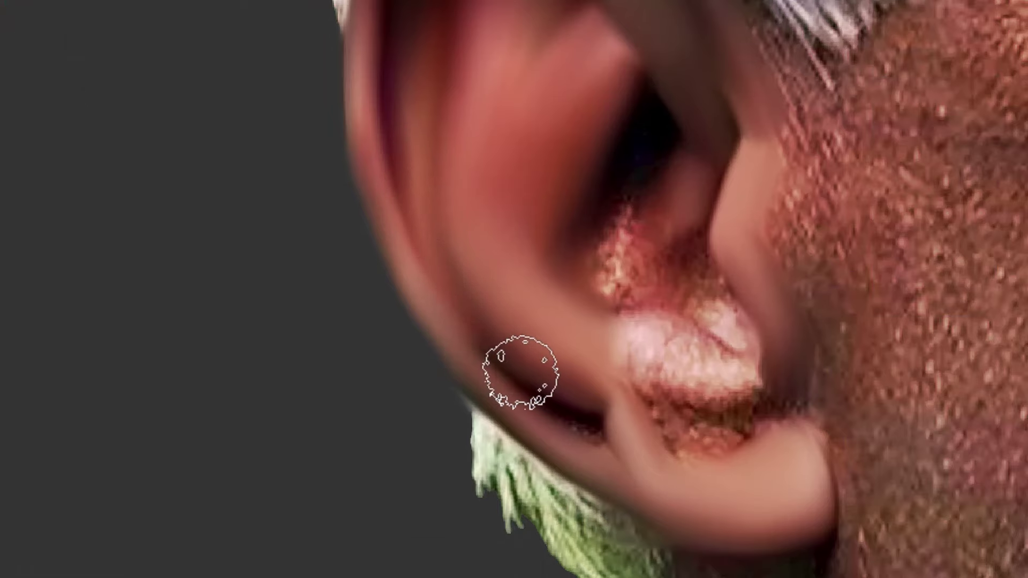
pyautogui.hotkey('ctrl', '-')
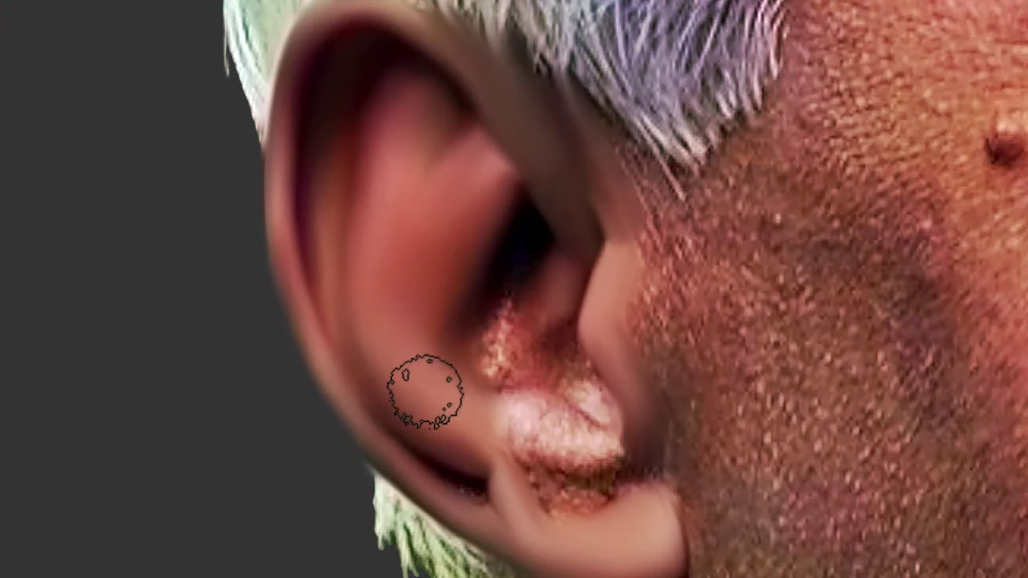
pyautogui.press('space')
pyautogui.moveTo(512, 305); pyautogui.dragTo(640, 85)
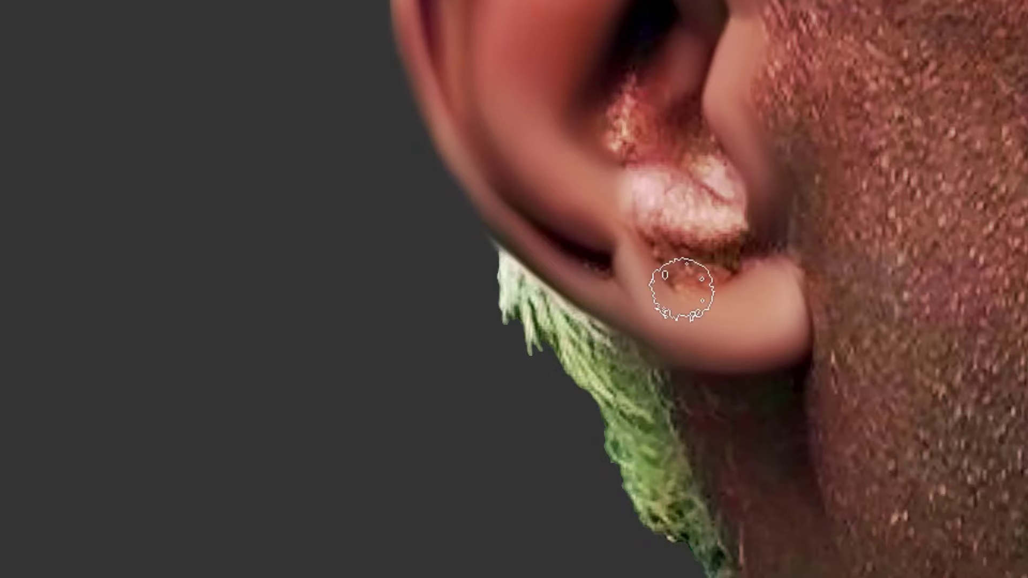
pyautogui.moveTo(624, 285); pyautogui.dragTo(528, 320)
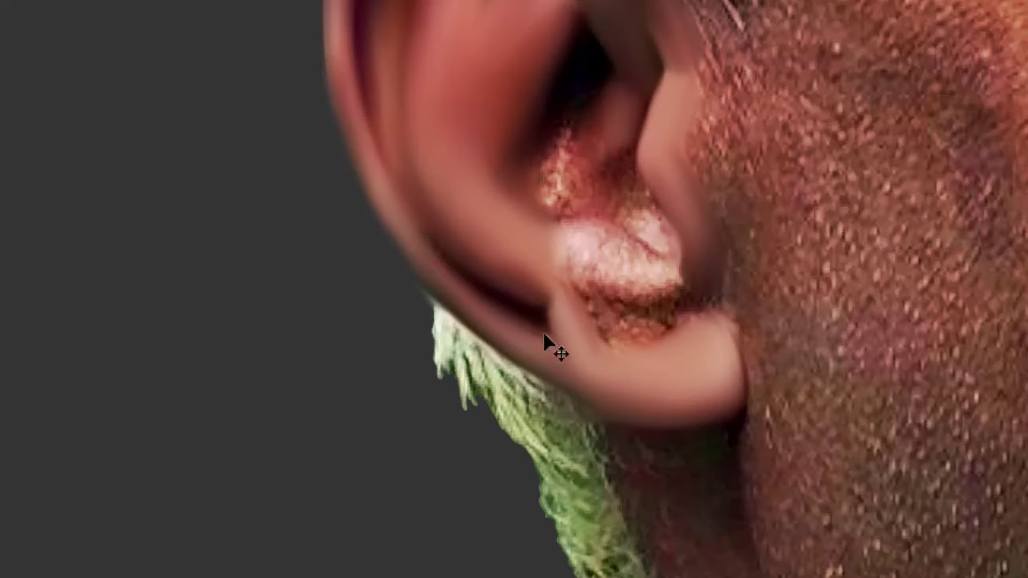
# Smudge the pale fold above the earlobe and the reddish hollow beneath the ear canal into smooth gradients, enlarging the brush
pyautogui.moveTo(591, 306); pyautogui.dragTo(632, 325)
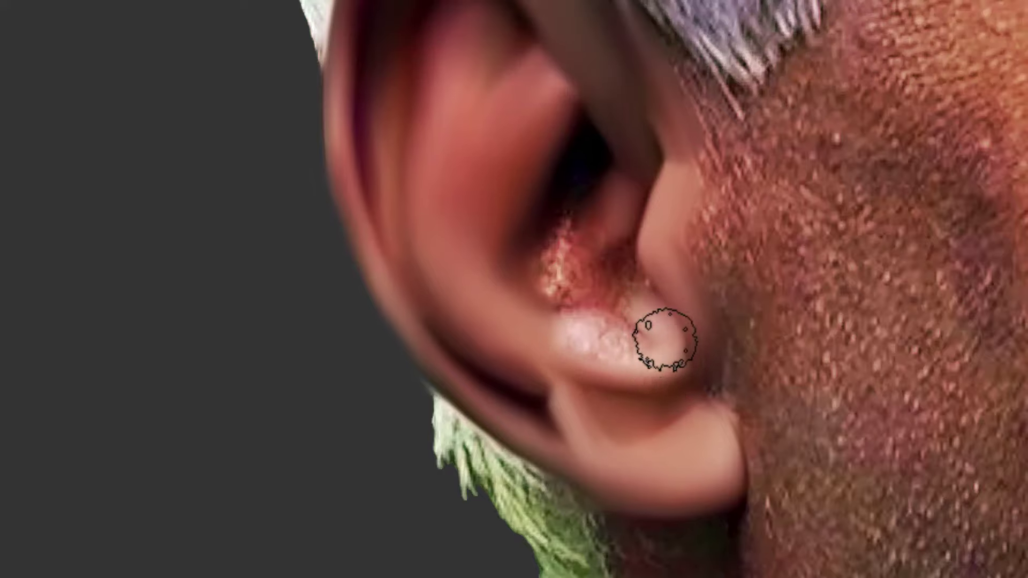
pyautogui.press(']')
pyautogui.press(']')
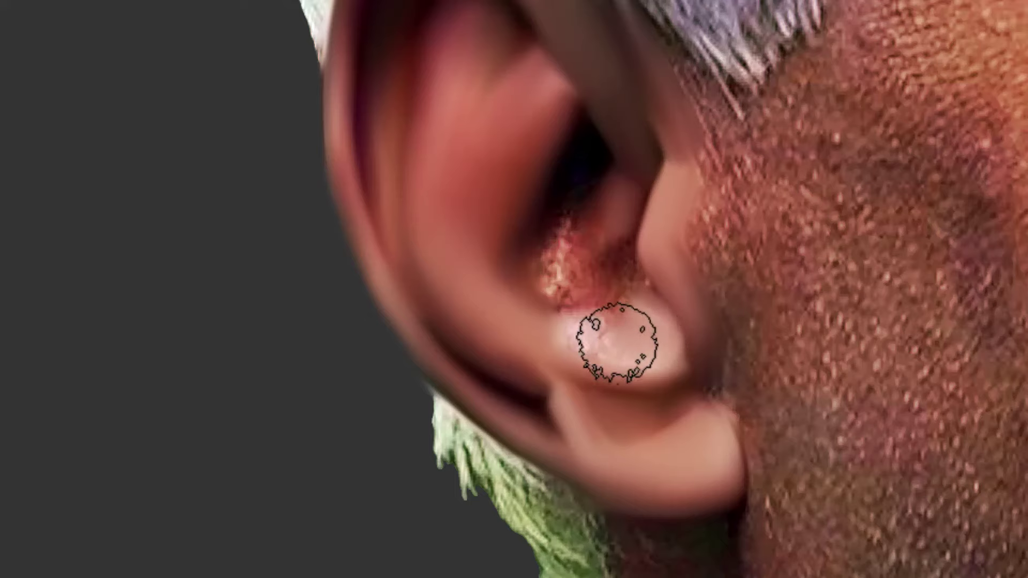
pyautogui.moveTo(617, 342)
pyautogui.mouseDown()
pyautogui.moveTo(570, 341)
pyautogui.moveTo(643, 358)
pyautogui.mouseUp()
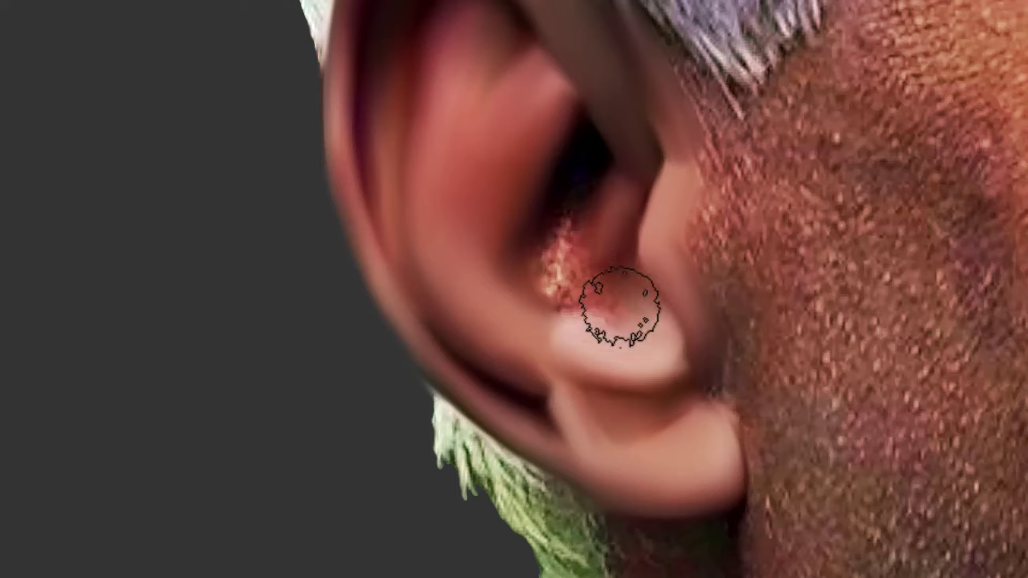
pyautogui.moveTo(548, 287)
pyautogui.mouseDown()
pyautogui.moveTo(563, 247)
pyautogui.moveTo(584, 187)
pyautogui.moveTo(546, 262)
pyautogui.moveTo(587, 133)
pyautogui.moveTo(572, 191)
pyautogui.moveTo(537, 247)
pyautogui.moveTo(628, 264)
pyautogui.moveTo(542, 275)
pyautogui.moveTo(603, 333)
pyautogui.moveTo(611, 321)
pyautogui.moveTo(647, 349)
pyautogui.moveTo(653, 319)
pyautogui.moveTo(667, 337)
pyautogui.moveTo(650, 321)
pyautogui.mouseUp()
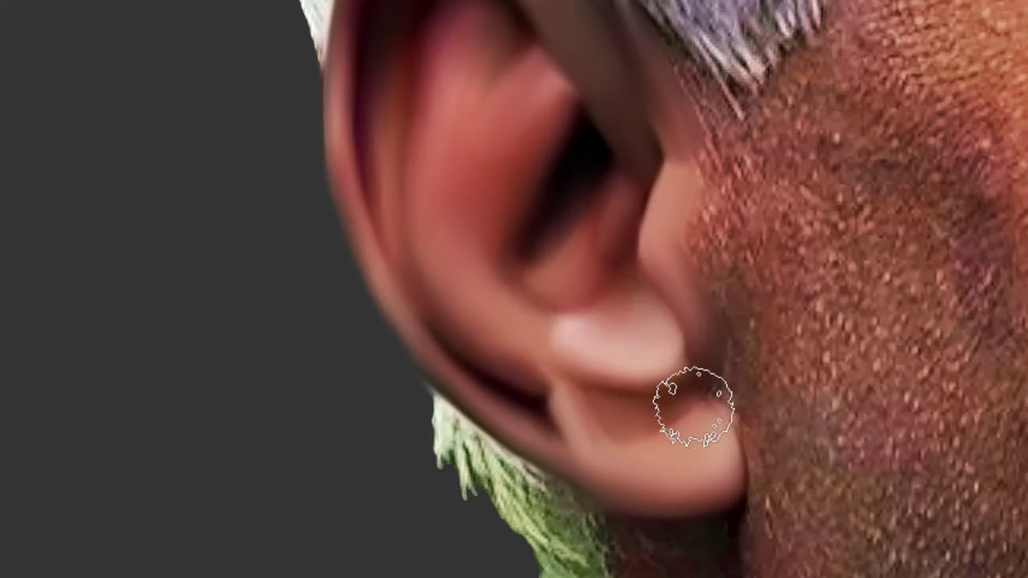
# Soften the end of the dark lower groove and blend the cheek skin along the earlobe and in front of the tragus
pyautogui.moveTo(792, 493)
pyautogui.mouseDown()
pyautogui.moveTo(555, 270)
pyautogui.moveTo(576, 331)
pyautogui.mouseUp()
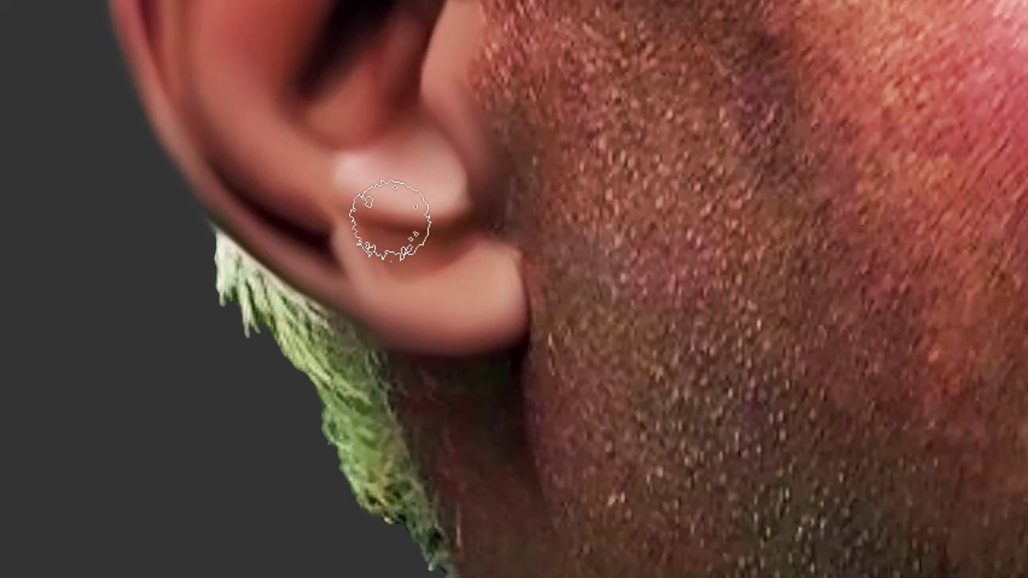
pyautogui.moveTo(324, 218); pyautogui.dragTo(364, 261)
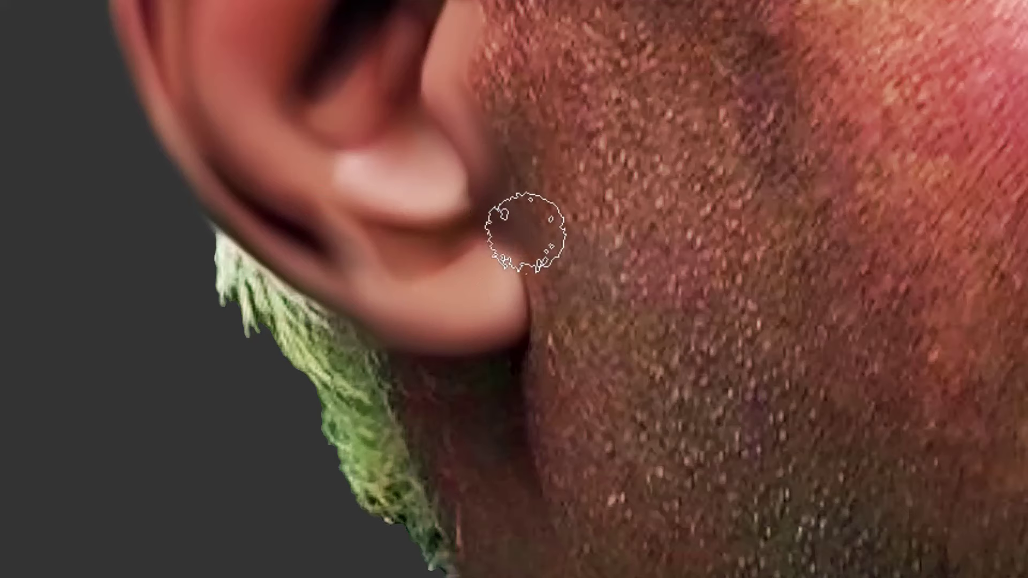
pyautogui.moveTo(525, 231); pyautogui.dragTo(548, 310)
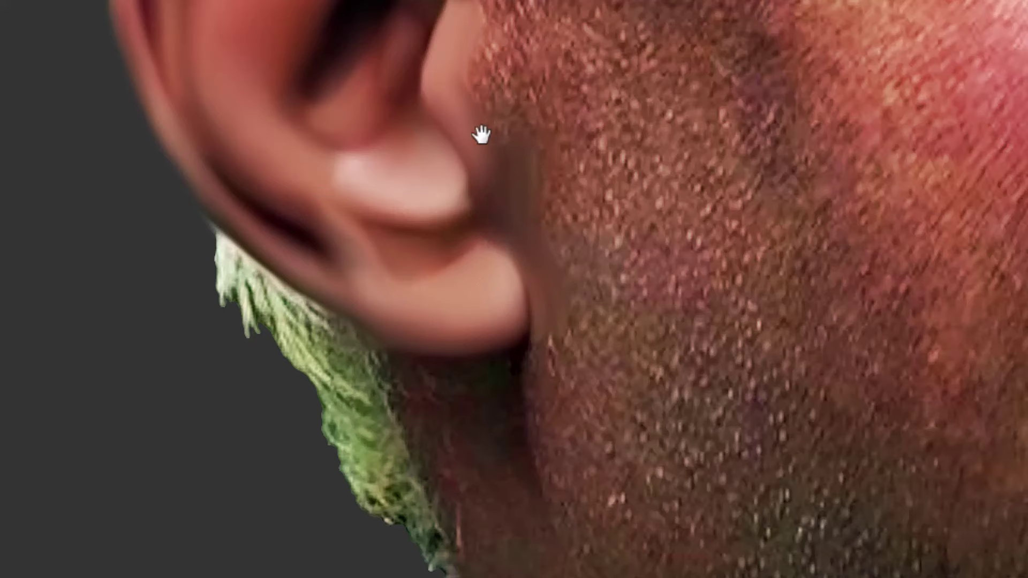
pyautogui.moveTo(481, 133); pyautogui.dragTo(561, 324)
pyautogui.moveTo(594, 389)
pyautogui.mouseDown()
pyautogui.moveTo(587, 248)
pyautogui.moveTo(601, 234)
pyautogui.moveTo(594, 426)
pyautogui.moveTo(581, 450)
pyautogui.mouseUp()
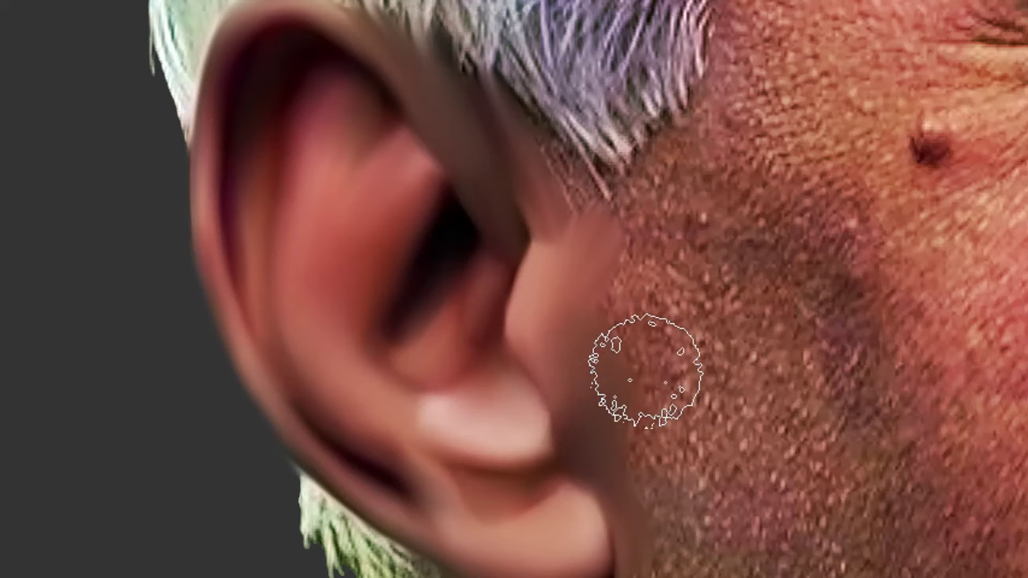
# Bring back the interface panels, set the Smudge strength to 75%, and reduce the brush to 25 px
pyautogui.hotkey('ctrl', '-')
pyautogui.hotkey('ctrl', '-')
pyautogui.press('b')
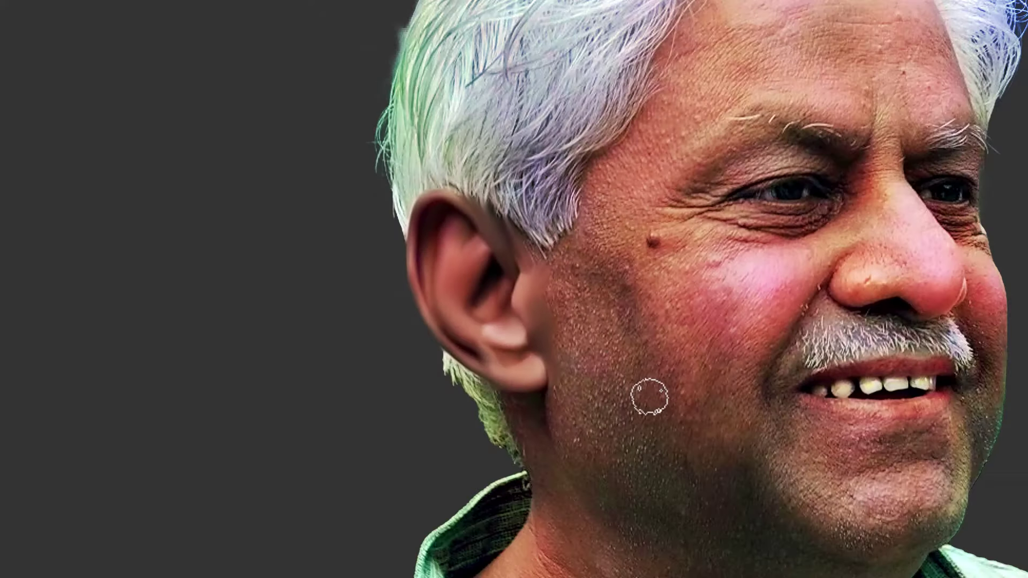
pyautogui.scroll(5, 464, 328)
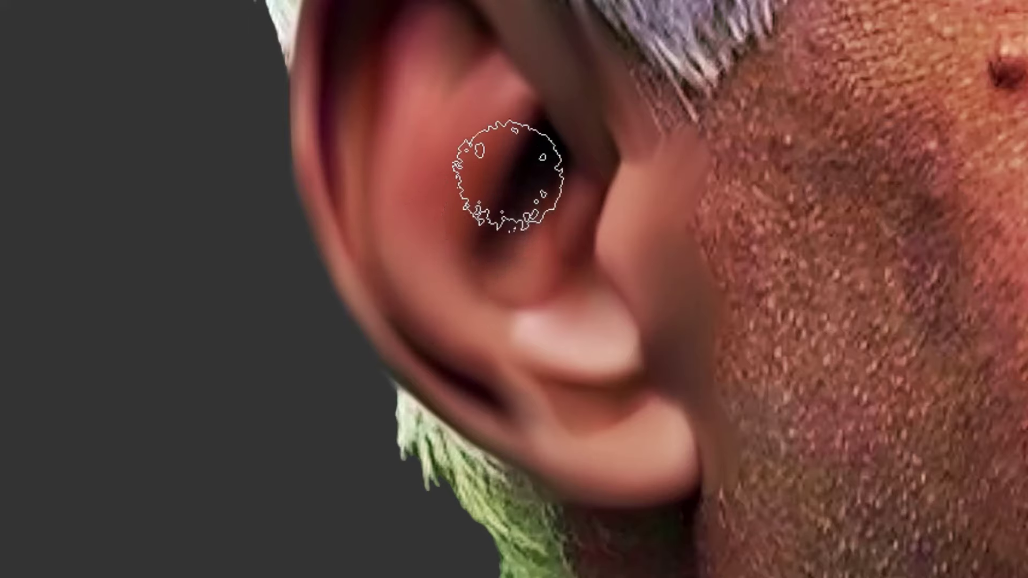
pyautogui.moveTo(598, 164); pyautogui.dragTo(606, 293)
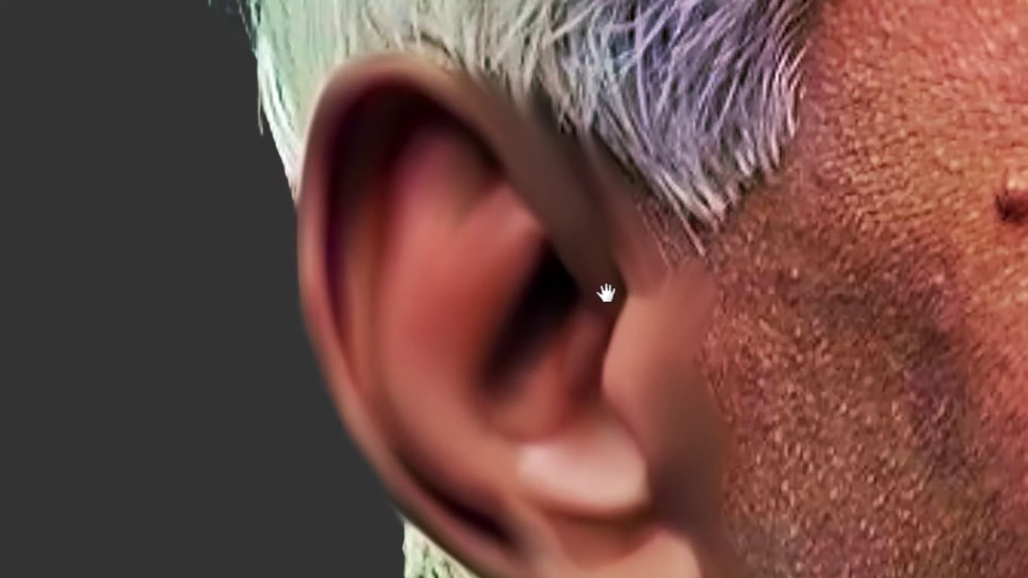
pyautogui.press('f')
pyautogui.press('f')
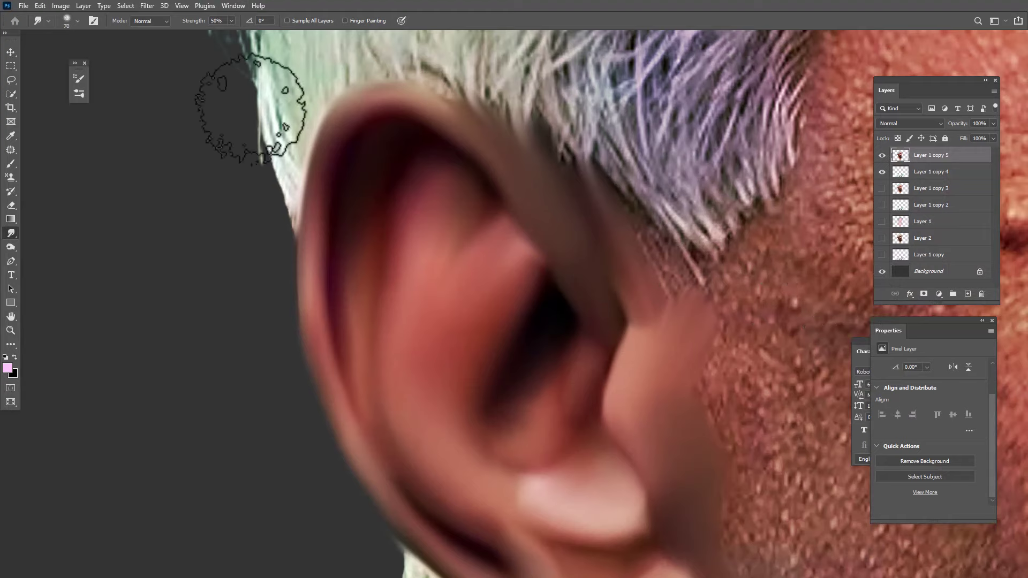
pyautogui.click(217, 22)
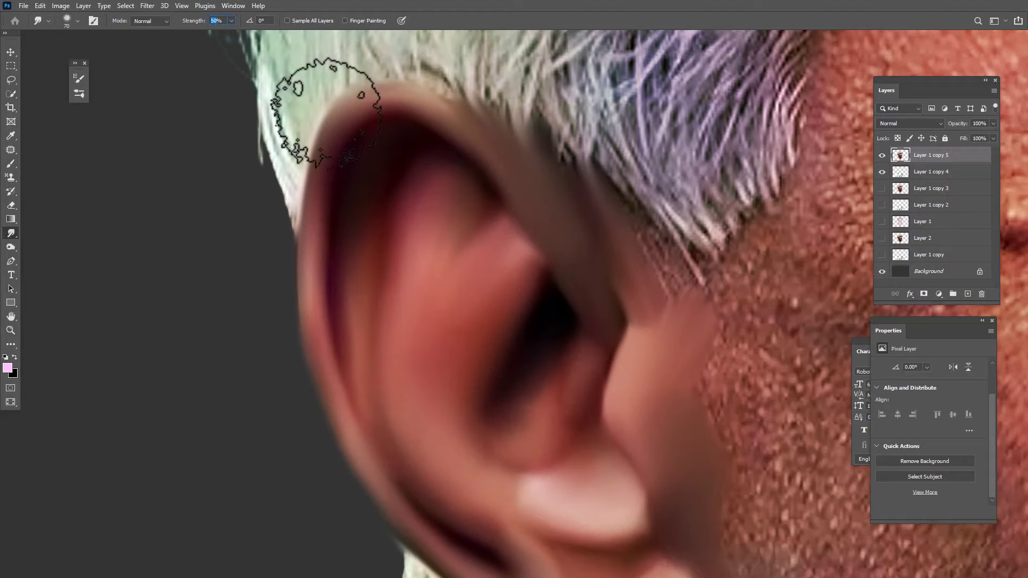
pyautogui.write('75')
pyautogui.press('Return')
pyautogui.press('[')
pyautogui.press('[')
pyautogui.press('[')
pyautogui.press('[')
pyautogui.press('[')
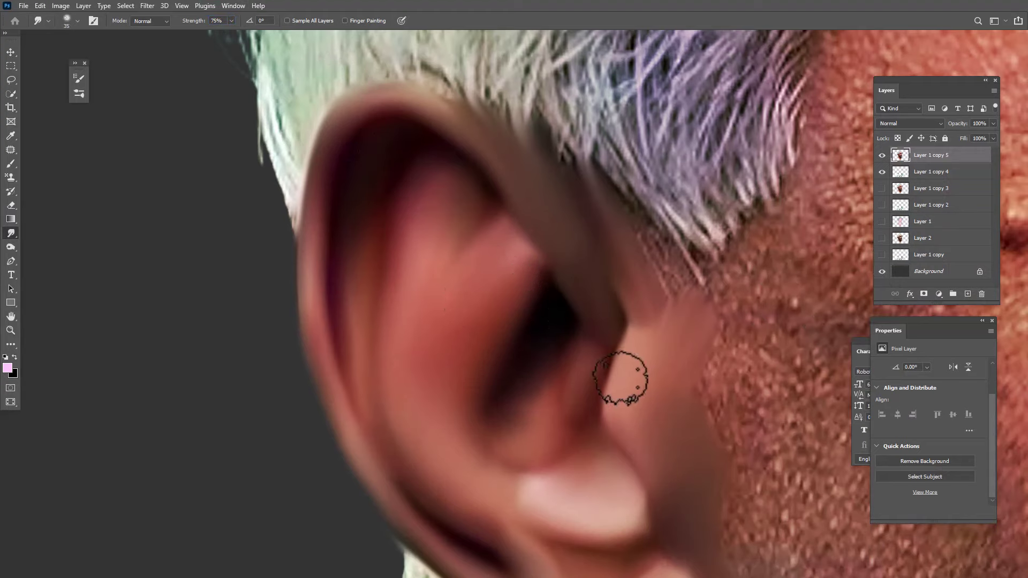
pyautogui.press('[')
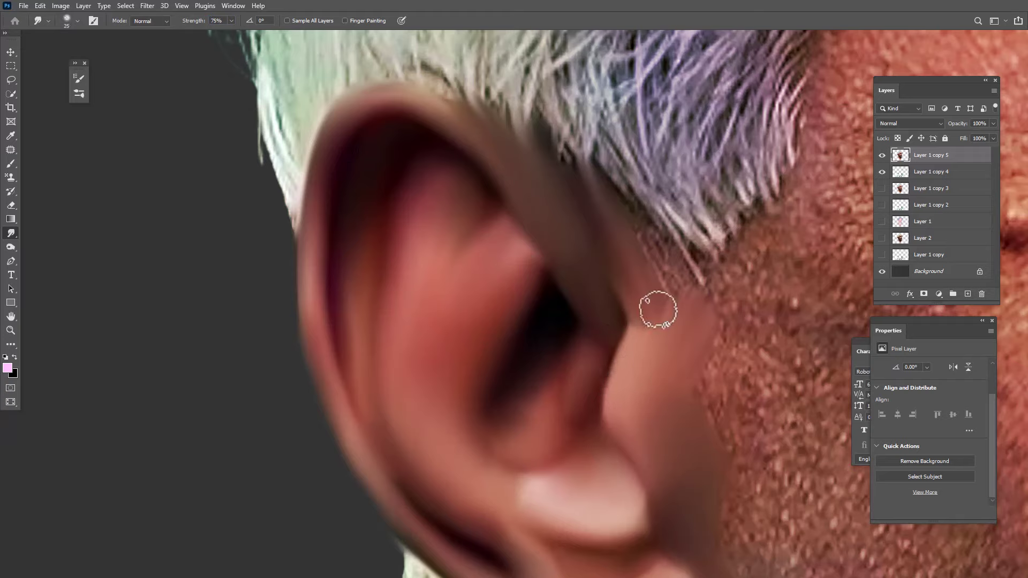
# Refine the tragus's upper tip and inner edge beside the ear canal into a crisp contour with 10 to 15 px smudge strokes
pyautogui.moveTo(638, 308); pyautogui.dragTo(640, 320)
pyautogui.moveTo(626, 367)
pyautogui.mouseDown()
pyautogui.moveTo(662, 351)
pyautogui.moveTo(662, 382)
pyautogui.mouseUp()
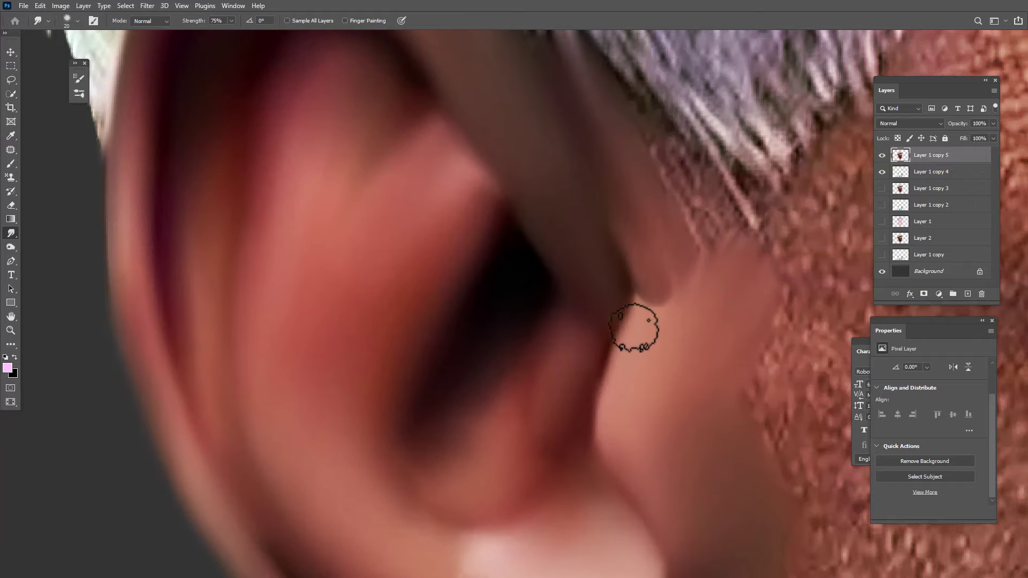
pyautogui.press('[')
pyautogui.press('[')
pyautogui.press('[')
pyautogui.moveTo(632, 340)
pyautogui.mouseDown()
pyautogui.moveTo(636, 305)
pyautogui.moveTo(635, 319)
pyautogui.mouseUp()
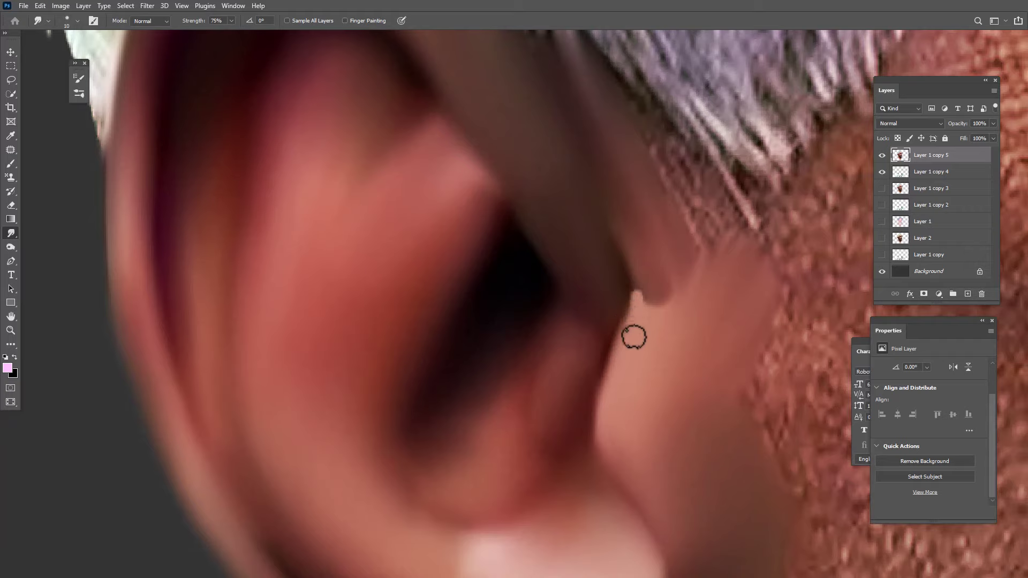
pyautogui.press('[')
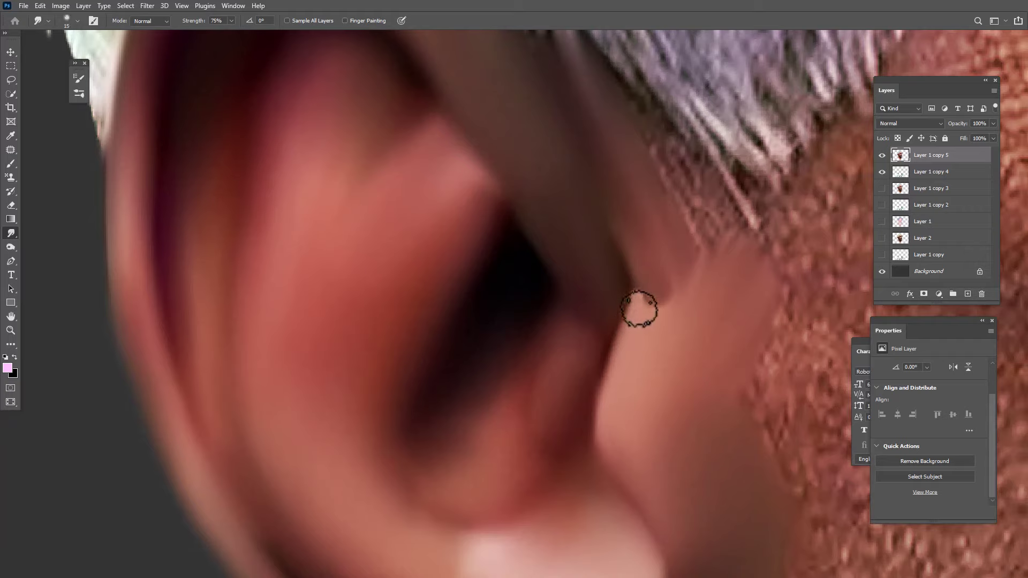
pyautogui.moveTo(637, 412); pyautogui.dragTo(658, 374)
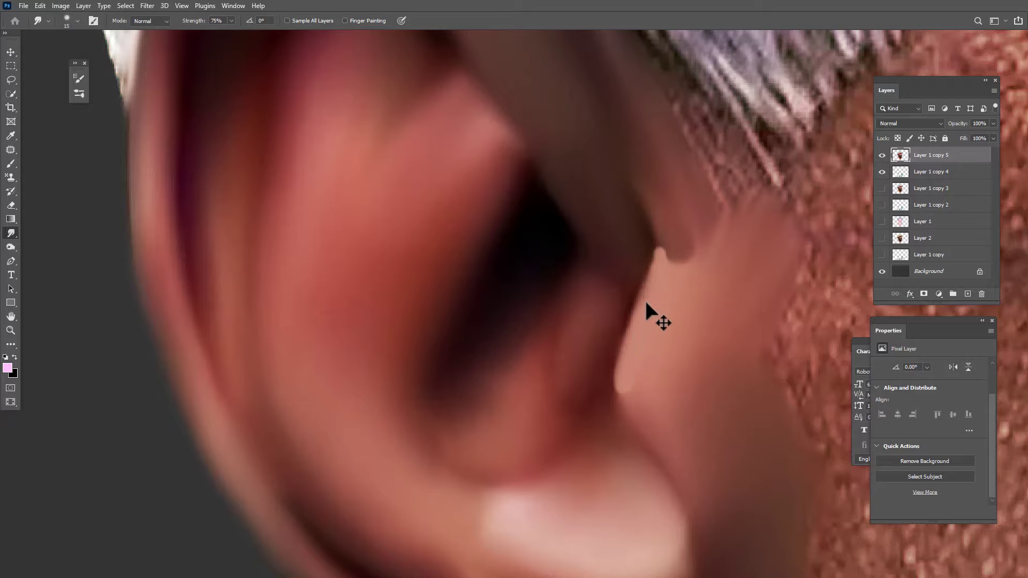
# Smudge the skin beneath the sideburn down onto the top of the tragus with a 15 px brush
pyautogui.hotkey('ctrl', '0')
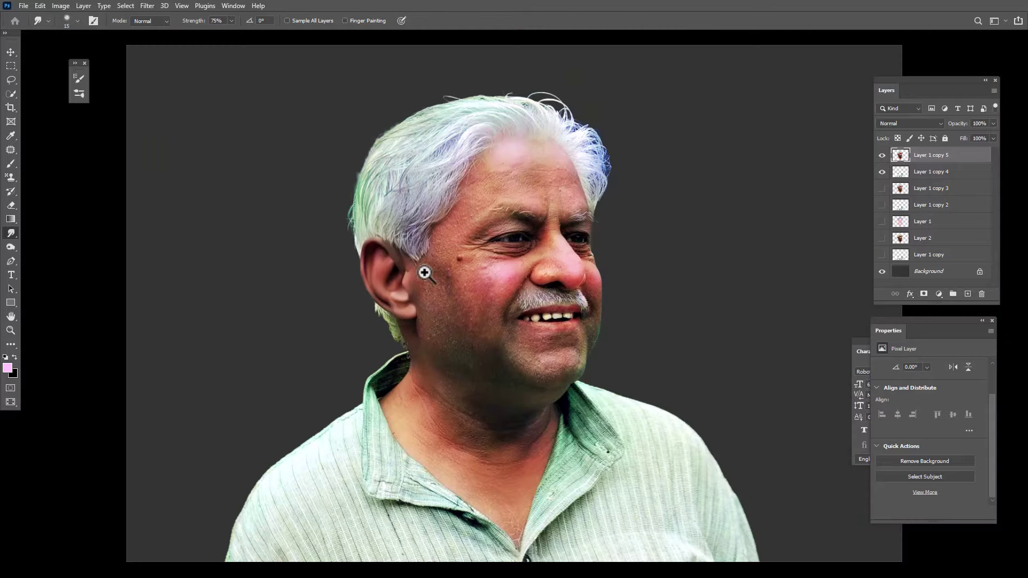
pyautogui.moveTo(397, 291); pyautogui.dragTo(483, 402)
pyautogui.moveTo(474, 281)
pyautogui.mouseDown()
pyautogui.moveTo(521, 283)
pyautogui.moveTo(553, 406)
pyautogui.mouseUp()
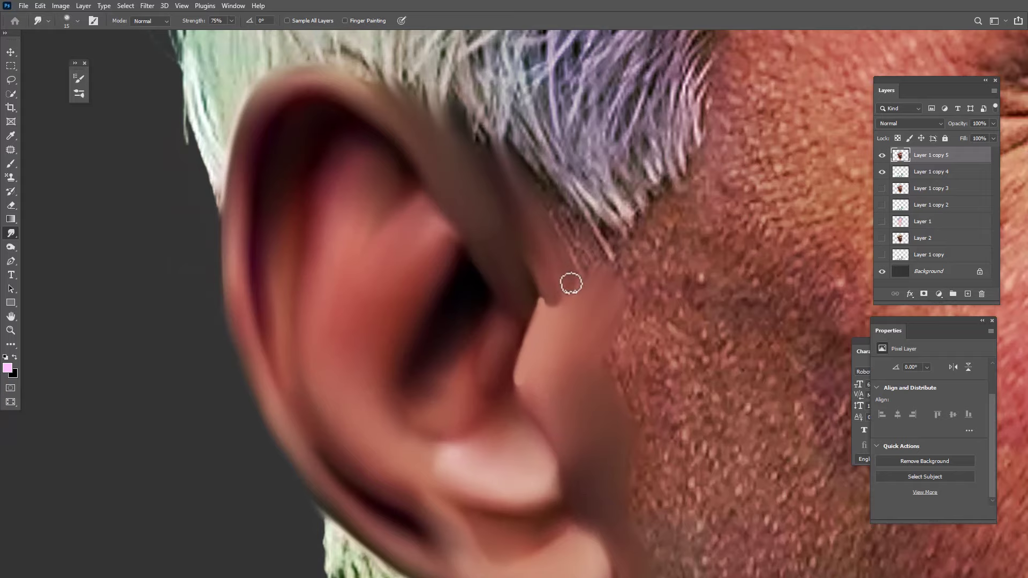
pyautogui.moveTo(551, 379); pyautogui.dragTo(596, 361)
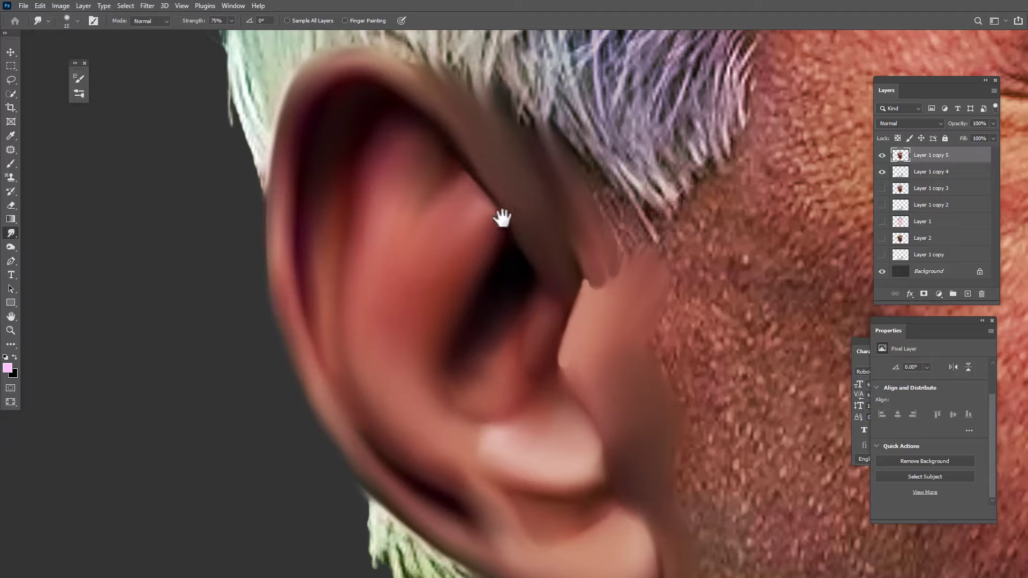
# Sharpen the dark edge between the upper rim and the pink inner fold down to the ear canal with a 10 px brush
pyautogui.keyDown('ctrl'); pyautogui.click(538, 271); pyautogui.keyUp('ctrl')
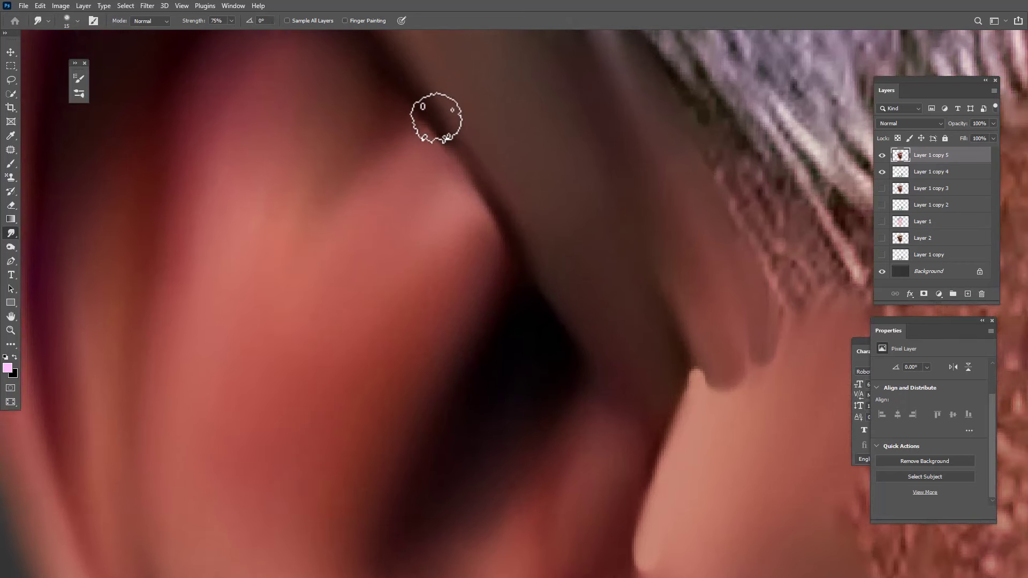
pyautogui.scroll(-4, 554, 311)
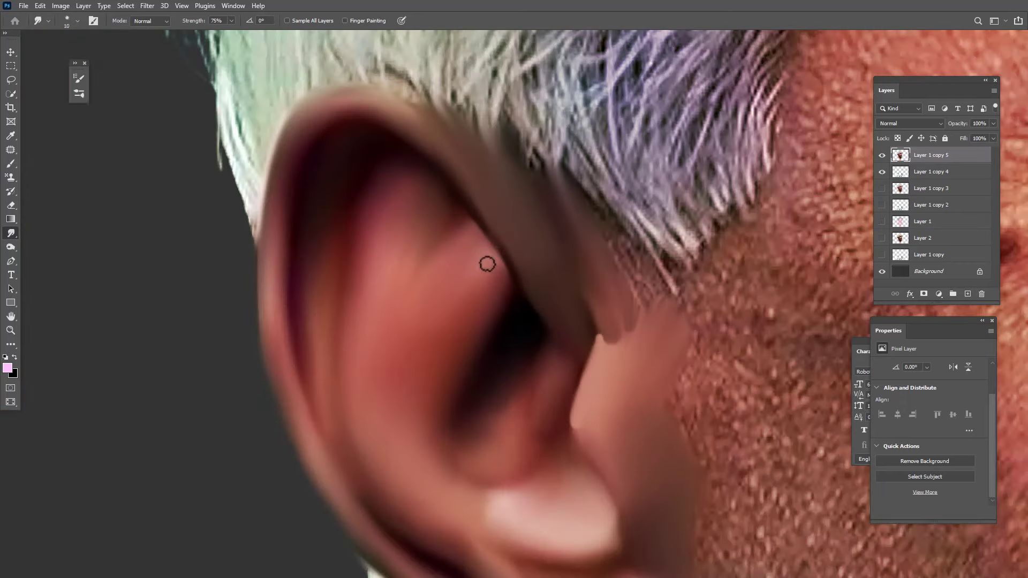
pyautogui.moveTo(525, 260); pyautogui.dragTo(553, 289)
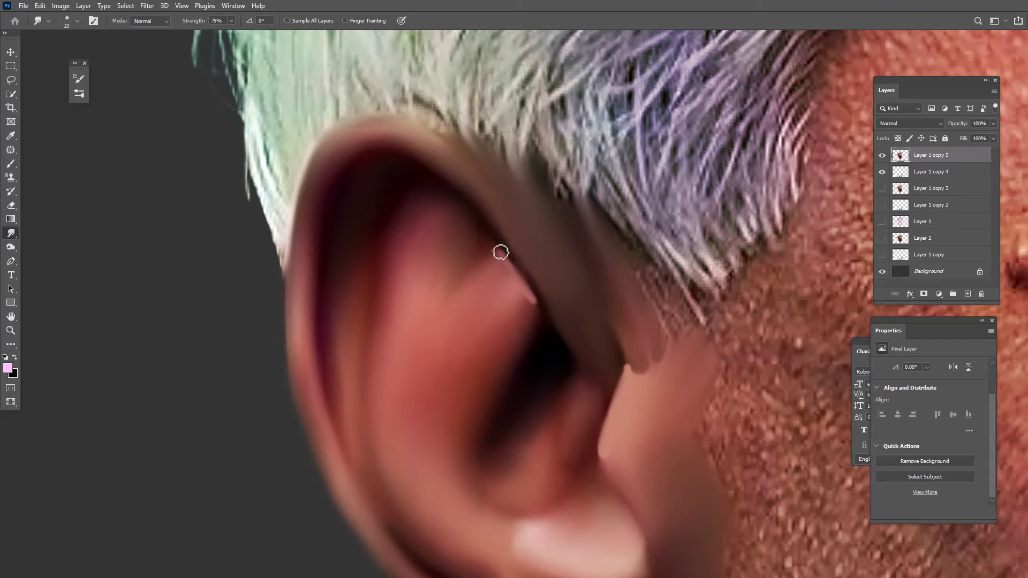
pyautogui.moveTo(503, 313)
pyautogui.mouseDown()
pyautogui.moveTo(583, 266)
pyautogui.moveTo(609, 331)
pyautogui.mouseUp()
pyautogui.press(']')
pyautogui.press(']')
pyautogui.press('[')
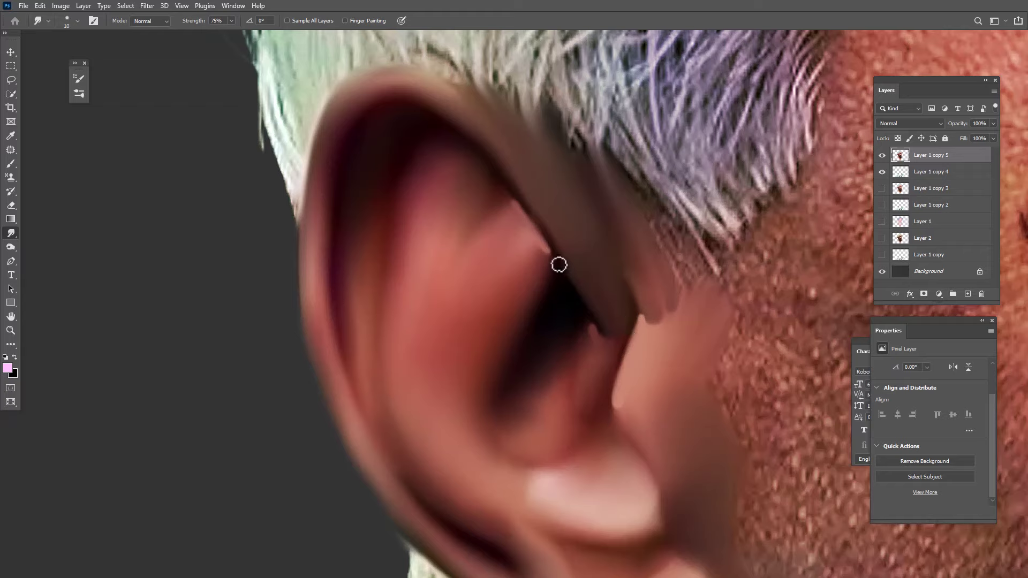
# Pull highlights along the upper outer rim and smooth its front edge down to the tragus with a 15 px brush
pyautogui.moveTo(492, 158); pyautogui.dragTo(519, 199)
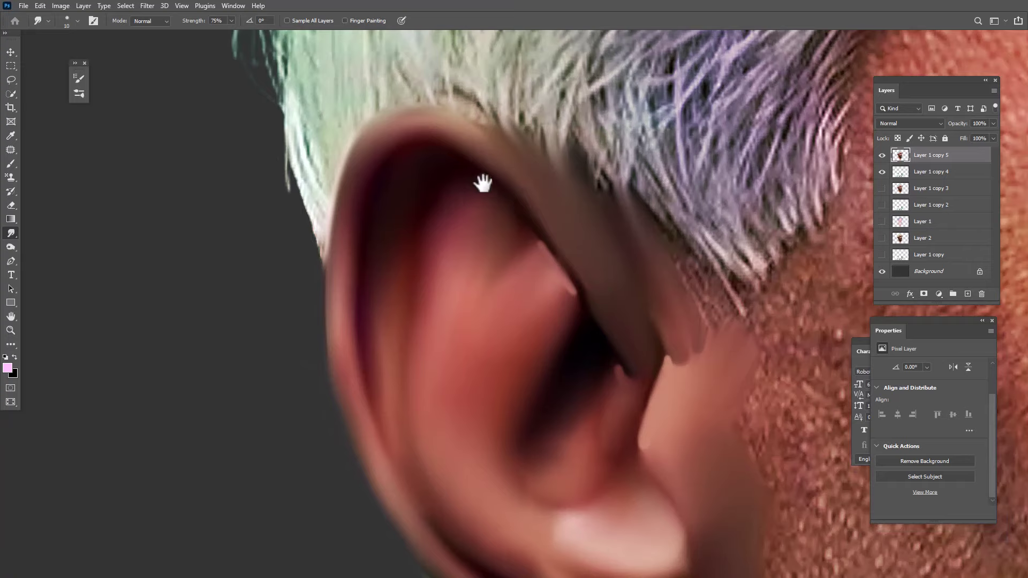
pyautogui.press(']')
pyautogui.moveTo(458, 125); pyautogui.dragTo(479, 133)
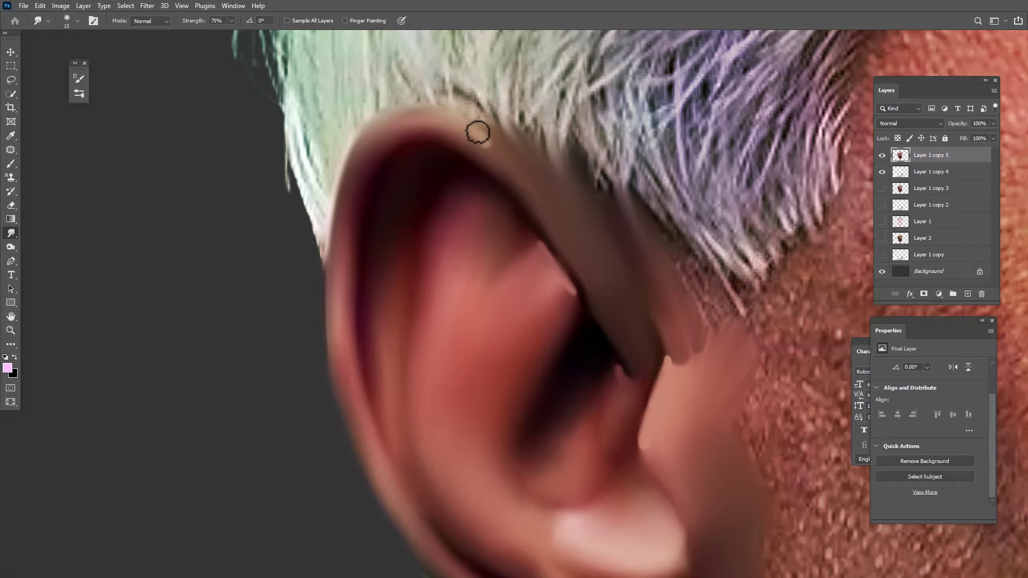
pyautogui.moveTo(564, 227); pyautogui.dragTo(585, 234)
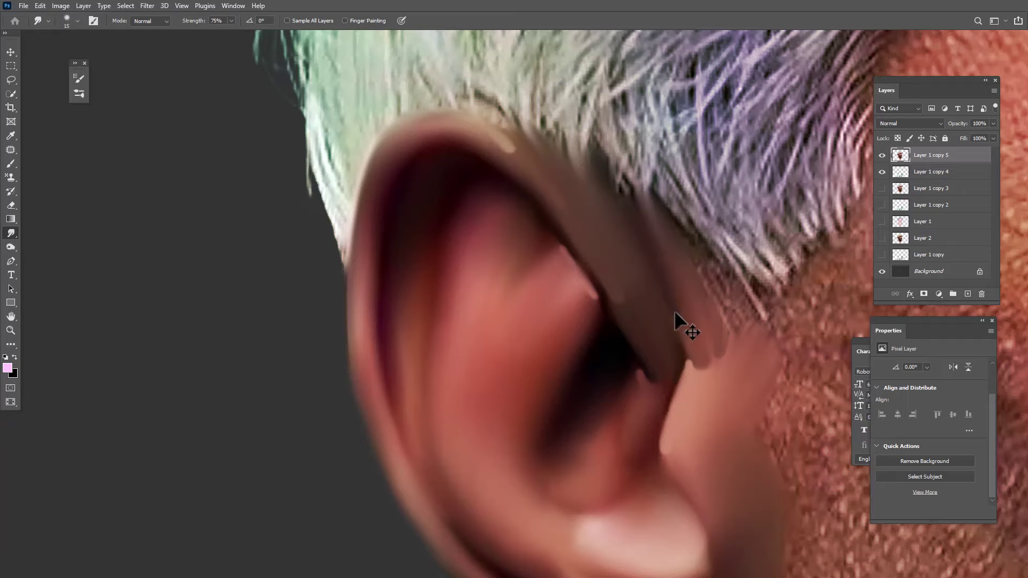
pyautogui.moveTo(706, 374); pyautogui.dragTo(680, 339)
pyautogui.moveTo(669, 410); pyautogui.dragTo(688, 326)
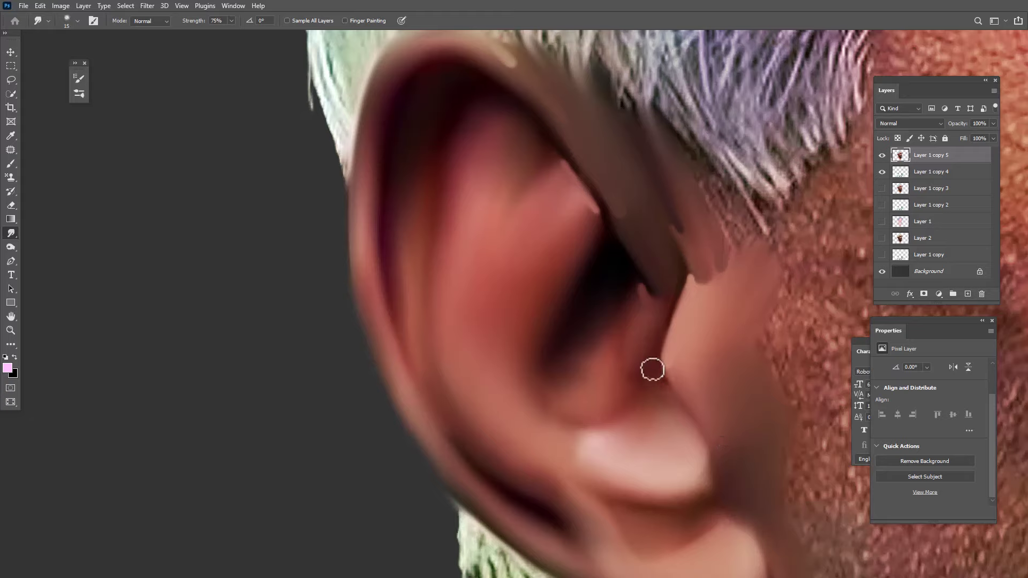
# Define the dark crease between the tragus and the pale fold, and the fold's upper edge, with a 10 px brush
pyautogui.press(']')
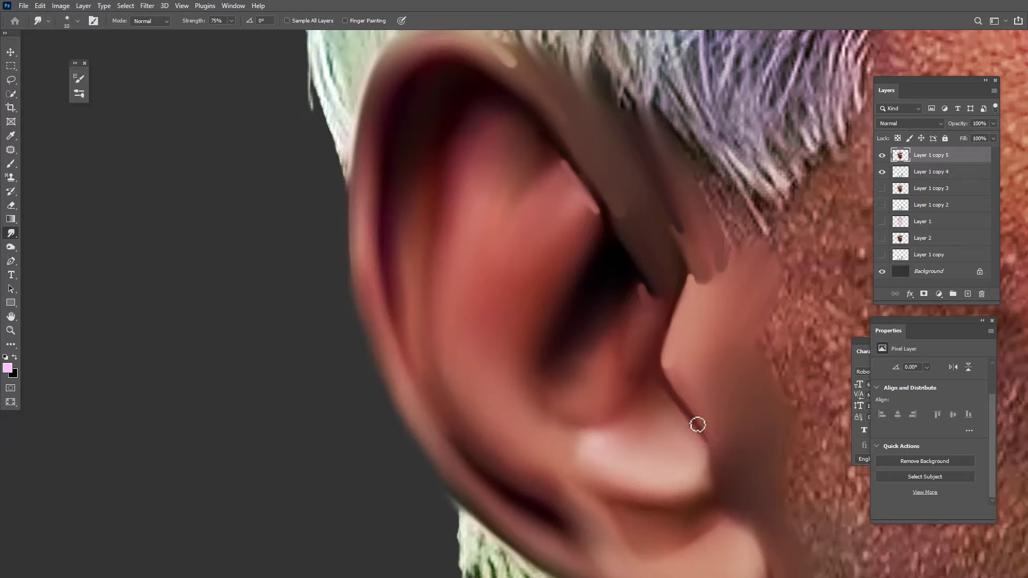
pyautogui.moveTo(728, 479); pyautogui.dragTo(723, 342)
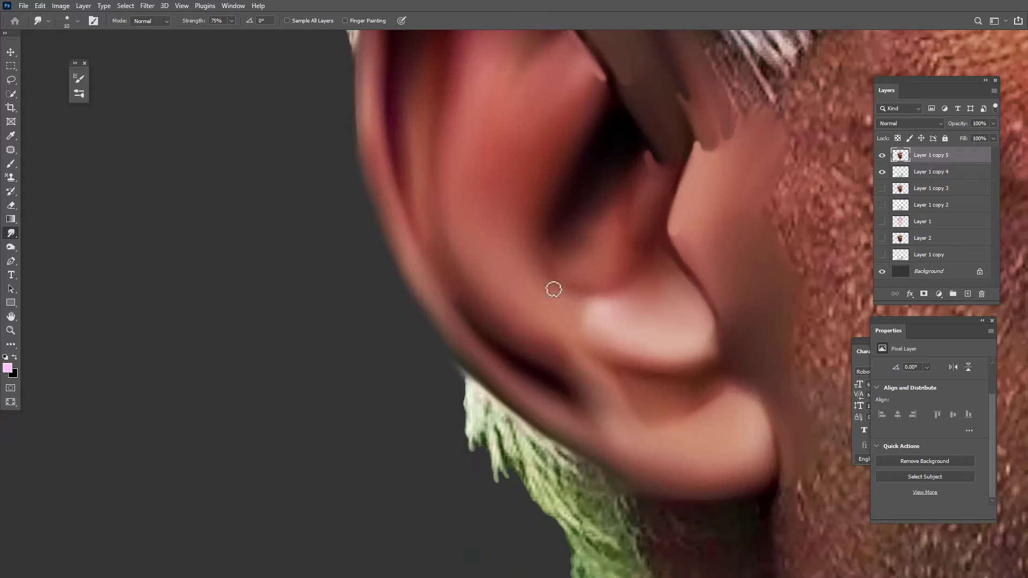
pyautogui.press(']')
pyautogui.press(']')
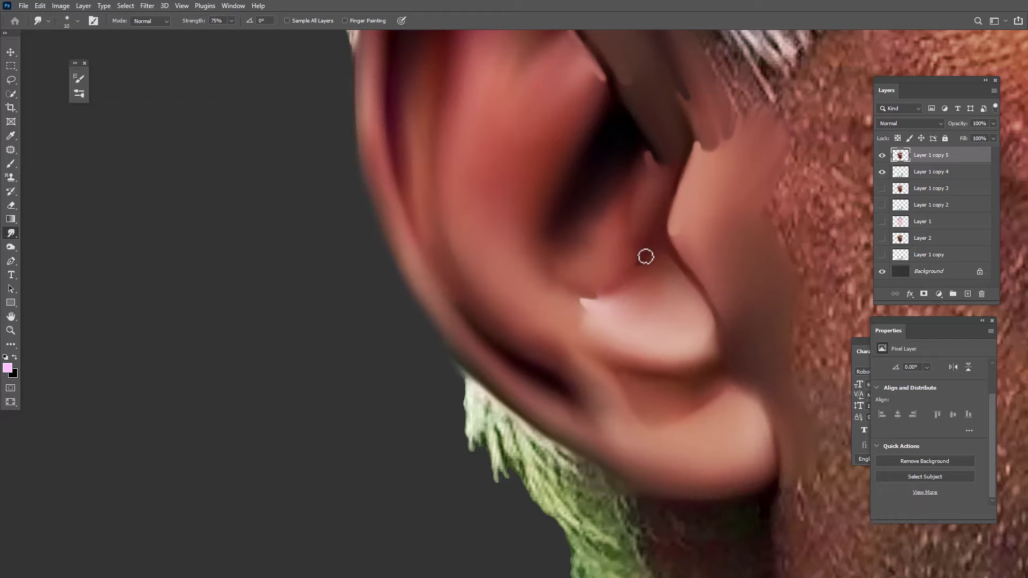
pyautogui.moveTo(643, 222); pyautogui.dragTo(583, 219)
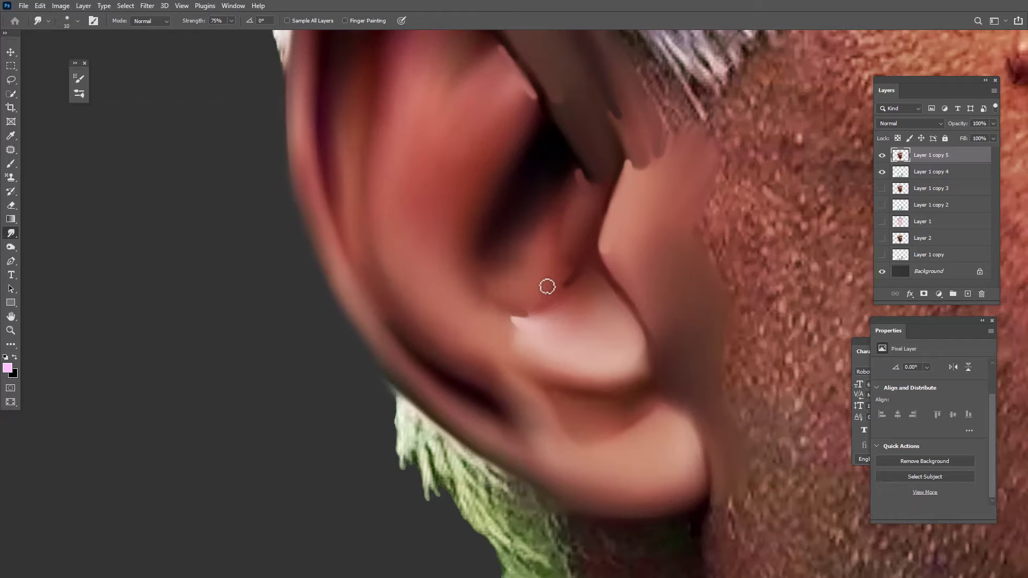
pyautogui.moveTo(540, 276); pyautogui.dragTo(551, 225)
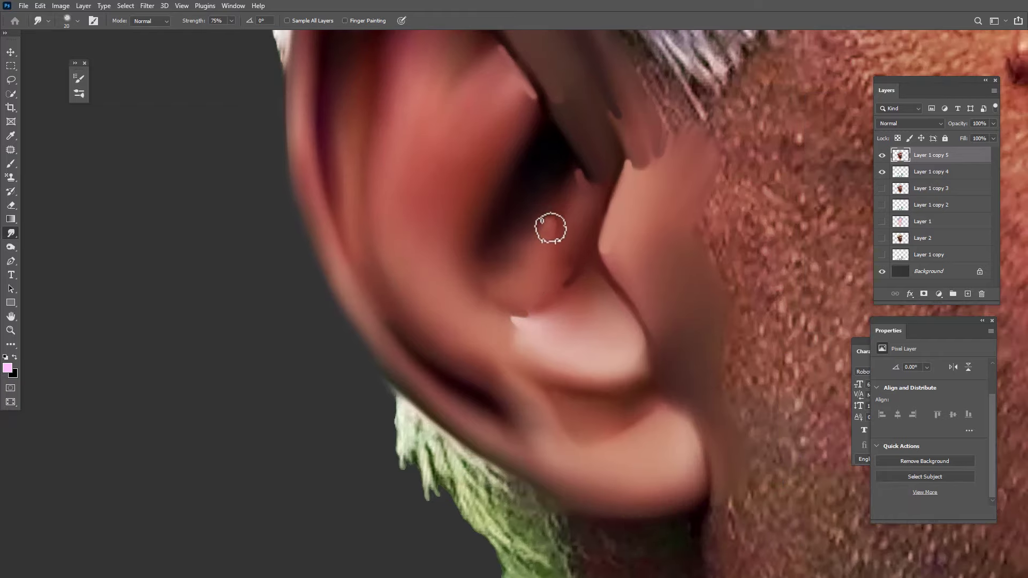
# Smudge the skin below the ear canal upward and refine the pale fold's inner tip and front edge with a 20 px brush
pyautogui.moveTo(553, 275); pyautogui.dragTo(568, 262)
pyautogui.moveTo(581, 342); pyautogui.dragTo(595, 315)
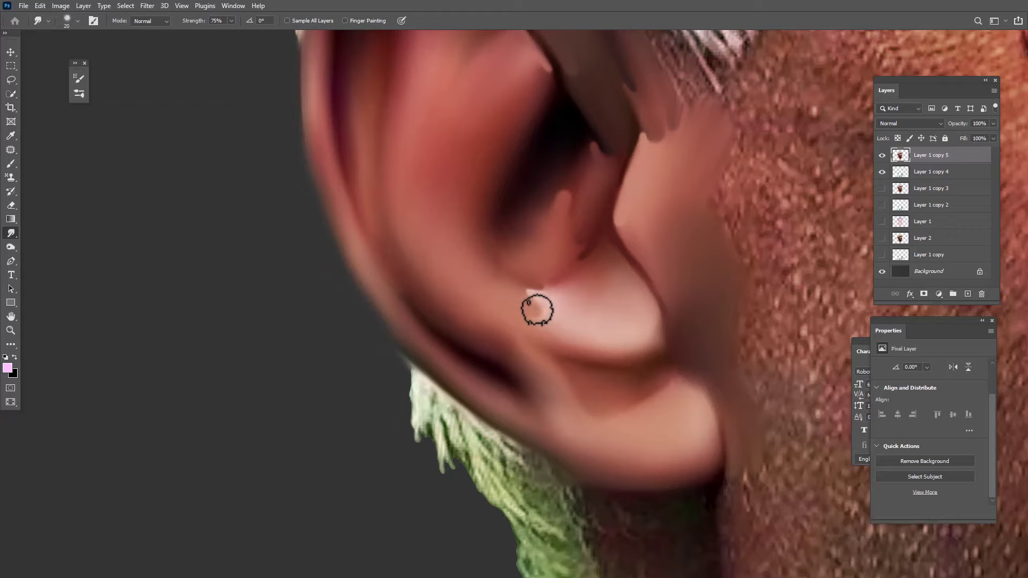
pyautogui.moveTo(597, 280); pyautogui.dragTo(613, 284)
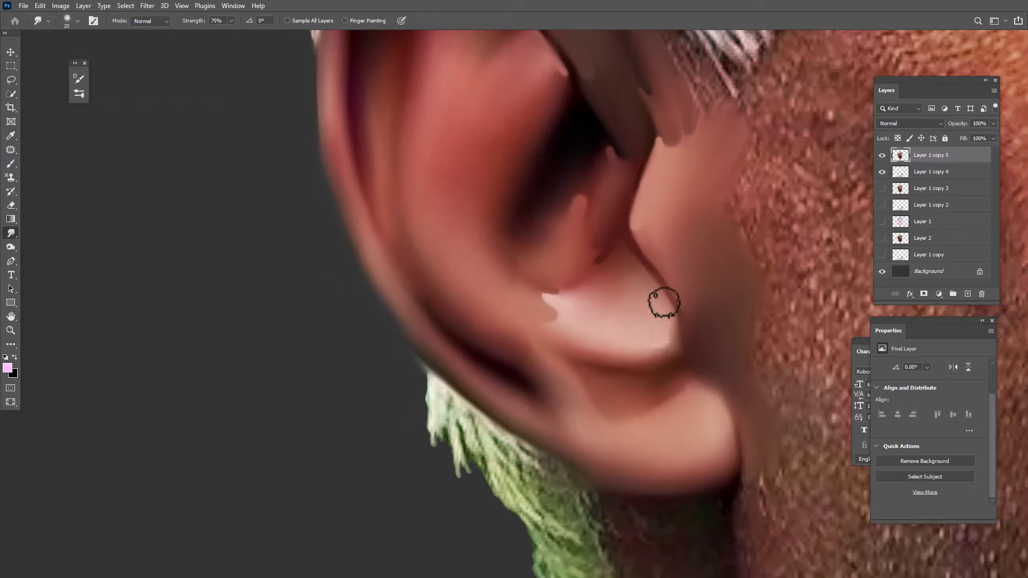
pyautogui.moveTo(651, 321); pyautogui.dragTo(677, 352)
# Smudge the dark crease where the earlobe meets the cheek, defining the lobe's upper front corner and the shadow beside the pale fold
pyautogui.press('f')
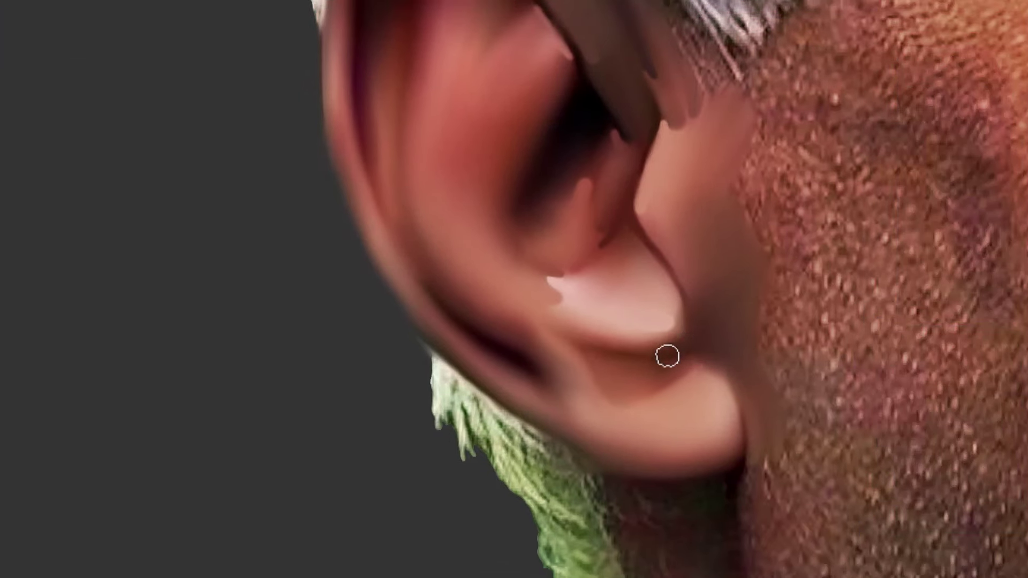
pyautogui.press('v')
pyautogui.press('5')
pyautogui.moveTo(575, 359)
pyautogui.mouseDown()
pyautogui.moveTo(574, 333)
pyautogui.moveTo(534, 301)
pyautogui.moveTo(537, 326)
pyautogui.mouseUp()
pyautogui.press('b')
pyautogui.press(']')
pyautogui.press(']')
pyautogui.moveTo(640, 327); pyautogui.dragTo(547, 281)
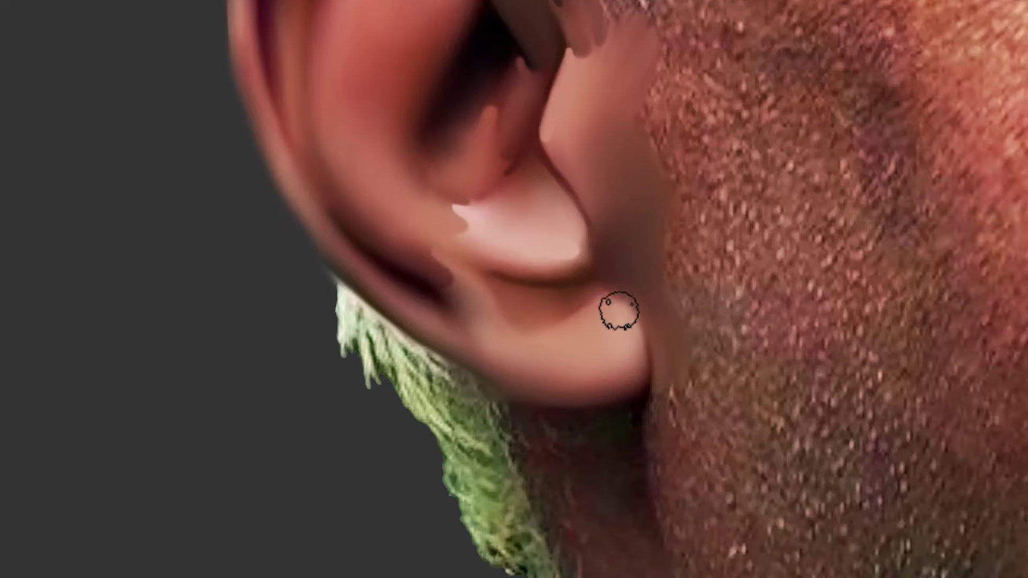
pyautogui.press('[')
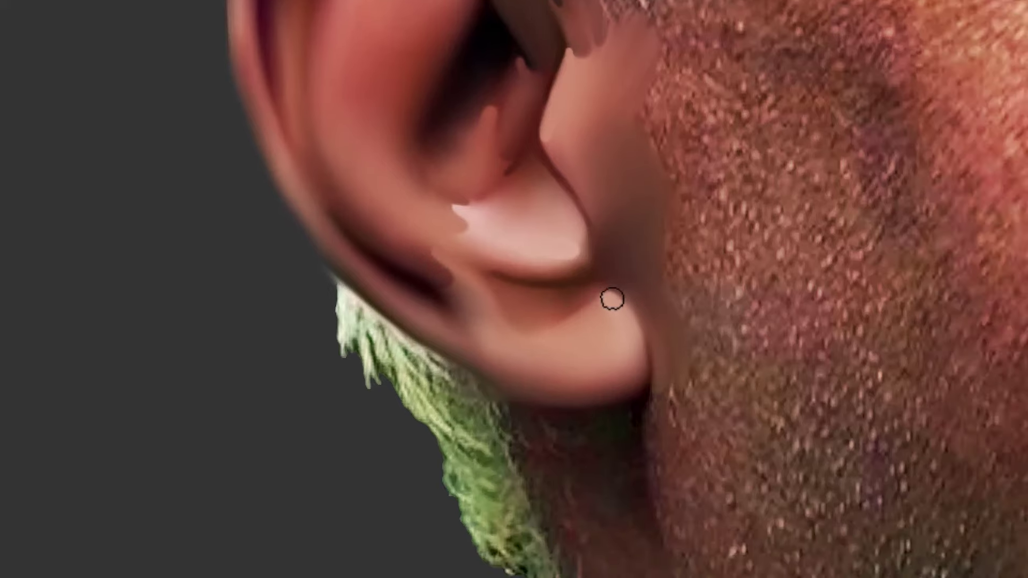
pyautogui.moveTo(606, 272); pyautogui.dragTo(630, 301)
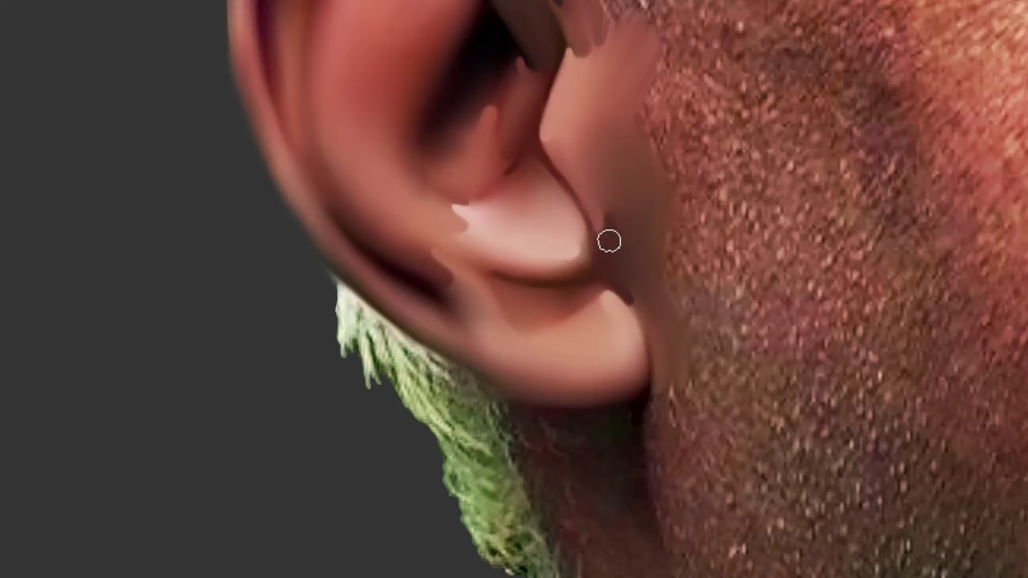
pyautogui.moveTo(524, 223); pyautogui.dragTo(596, 287)
# Extend and sharpen the lower end of the dark groove inside the ear's rear rim
pyautogui.moveTo(576, 217); pyautogui.dragTo(596, 291)
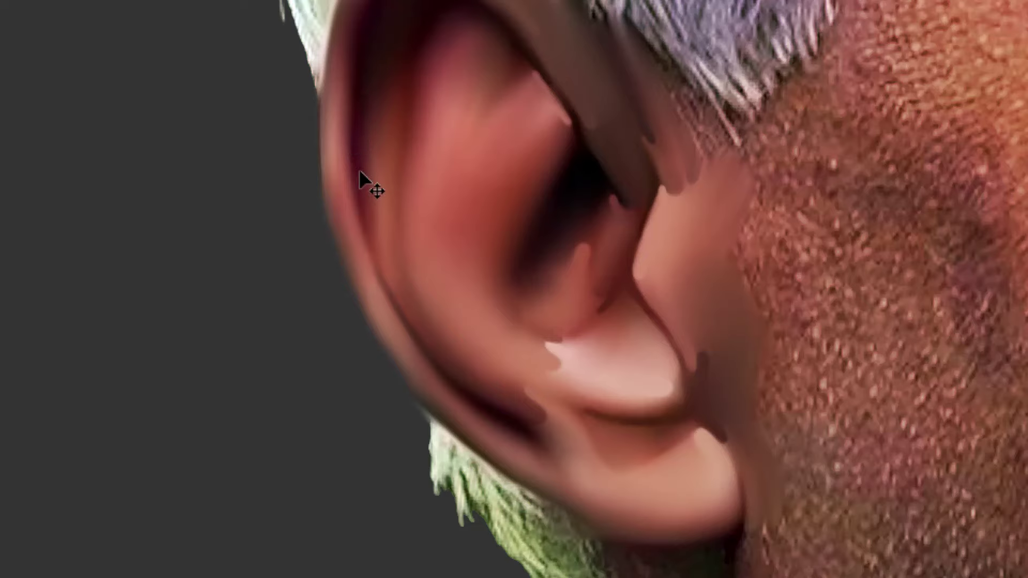
pyautogui.moveTo(396, 211); pyautogui.dragTo(430, 188)
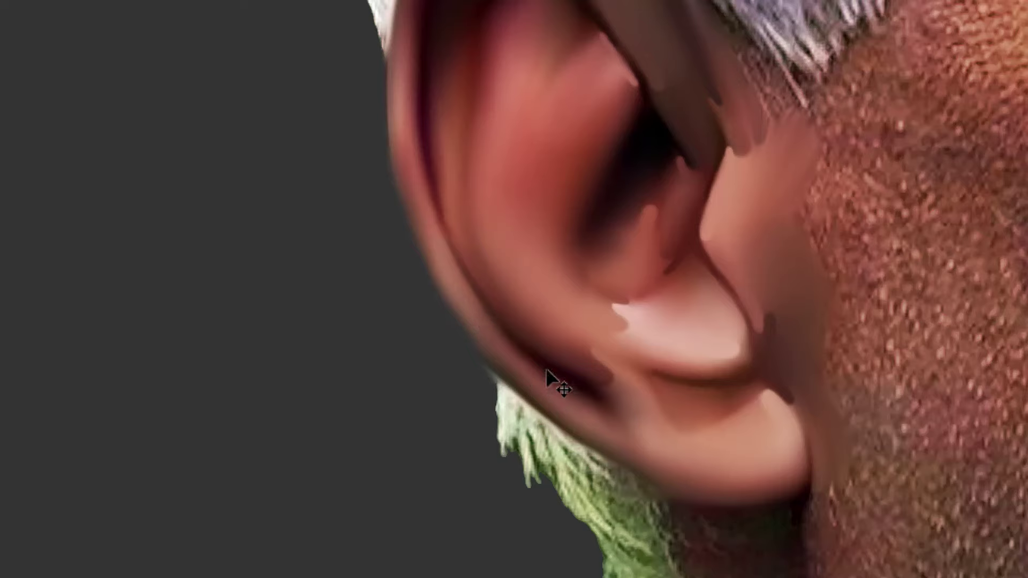
pyautogui.moveTo(625, 417); pyautogui.dragTo(535, 328)
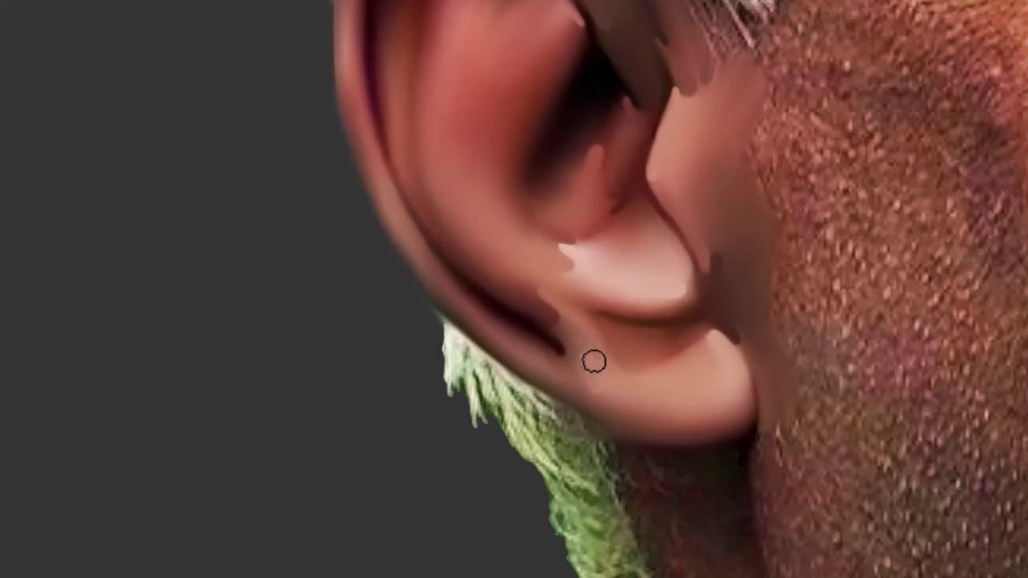
# Smudge highlights across the earlobe with a larger brush, and pull the shadow under the pale fold into it
pyautogui.press(']')
pyautogui.press(']')
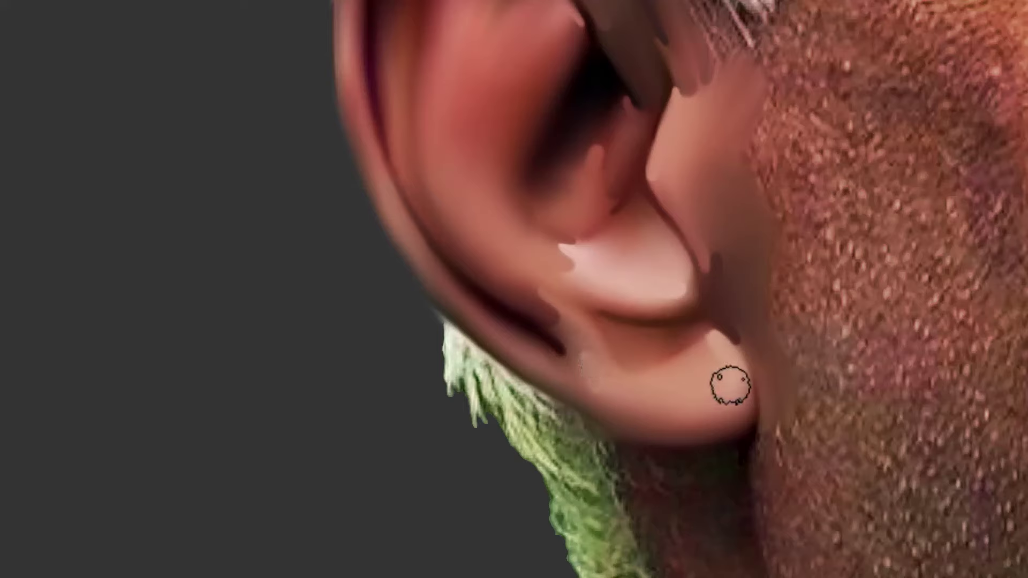
pyautogui.moveTo(731, 399)
pyautogui.mouseDown()
pyautogui.moveTo(732, 387)
pyautogui.moveTo(729, 403)
pyautogui.mouseUp()
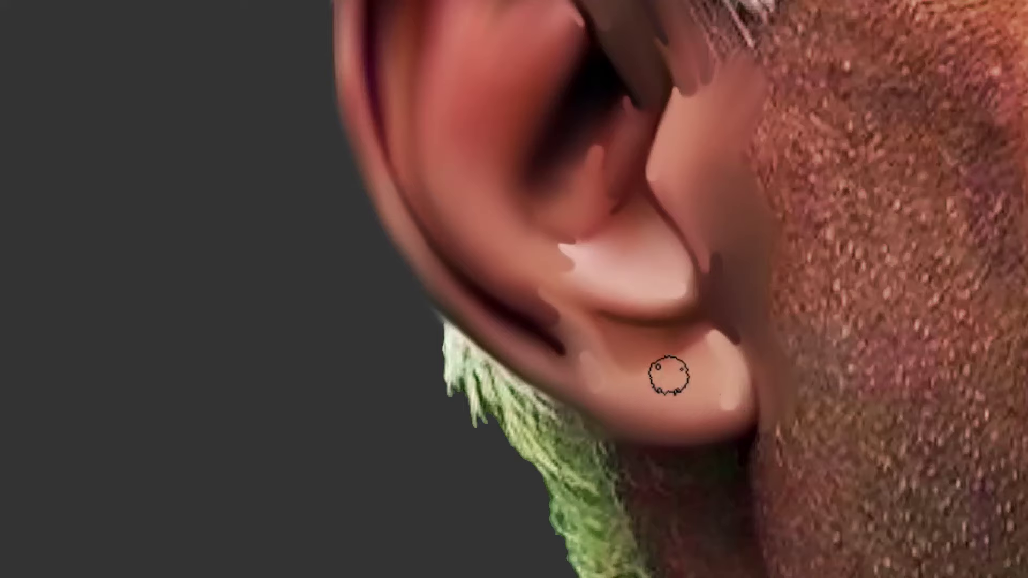
pyautogui.moveTo(668, 374); pyautogui.dragTo(691, 360)
pyautogui.press('[')
pyautogui.press('[')
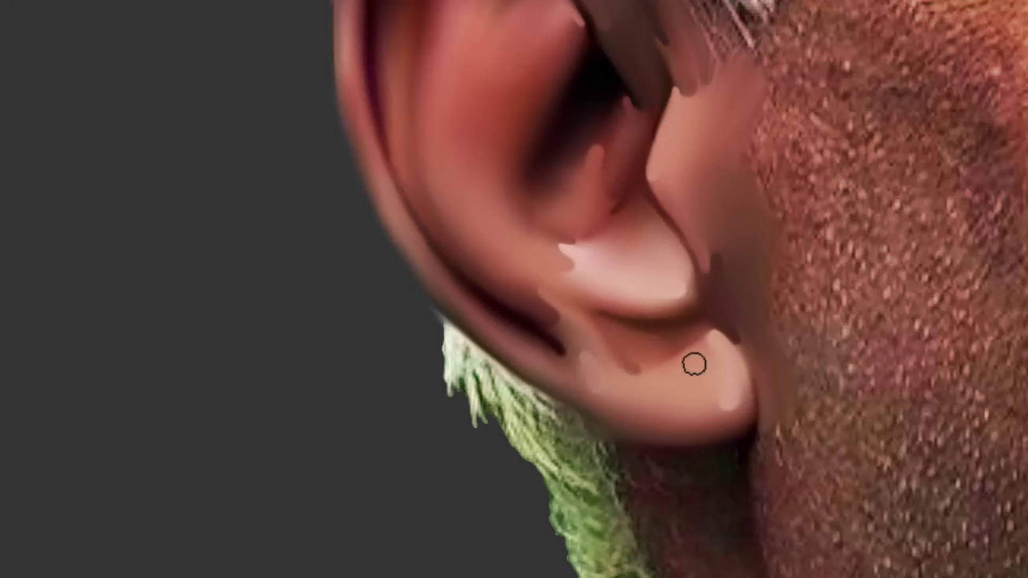
pyautogui.moveTo(640, 230); pyautogui.dragTo(682, 328)
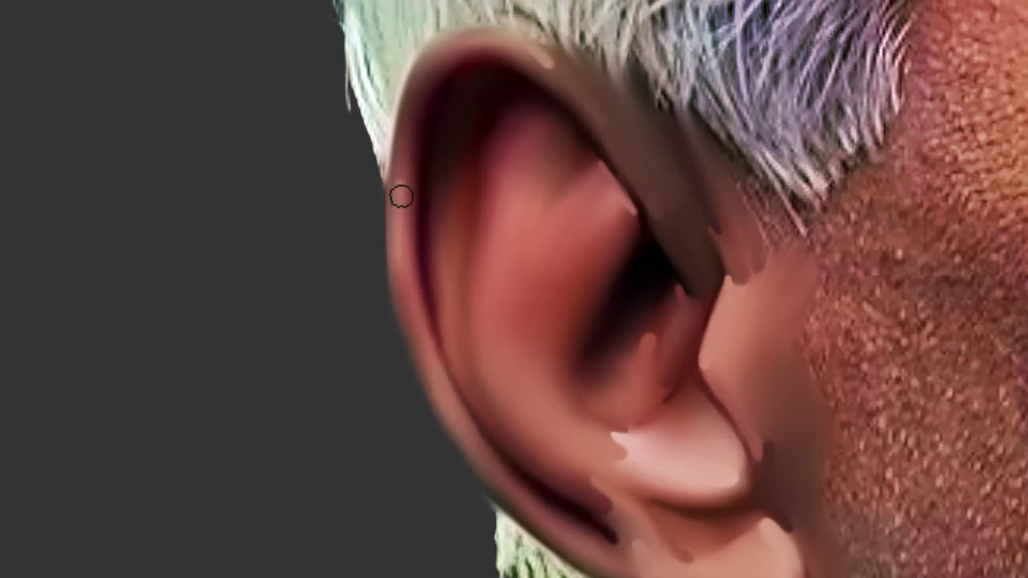
# Smudge highlight strokes along the rear outer rim and the upper pink inner fold, undoing the dark stroke between its ridges
pyautogui.moveTo(401, 196); pyautogui.dragTo(402, 269)
pyautogui.moveTo(538, 230); pyautogui.dragTo(507, 360)
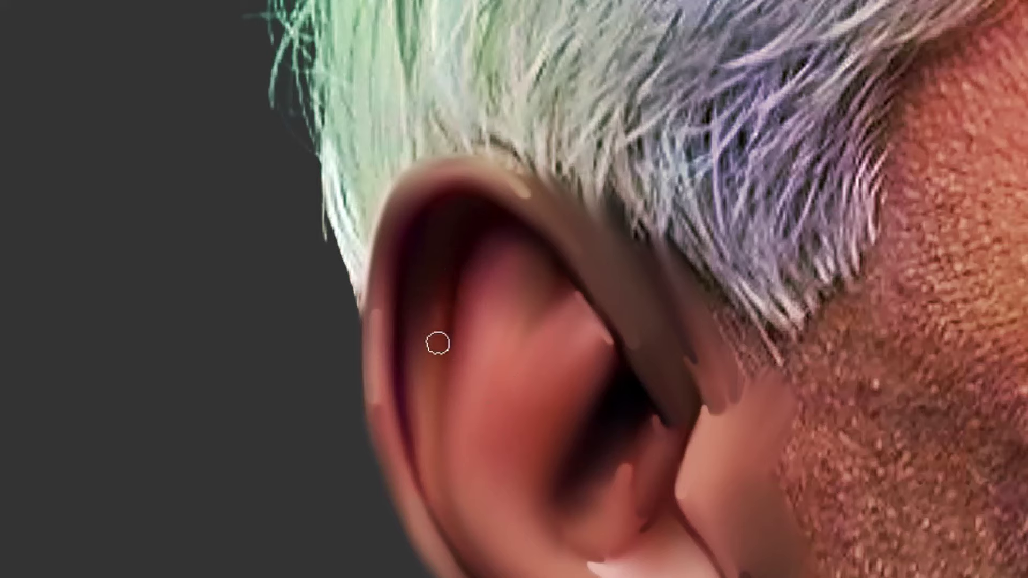
pyautogui.moveTo(450, 380); pyautogui.dragTo(460, 308)
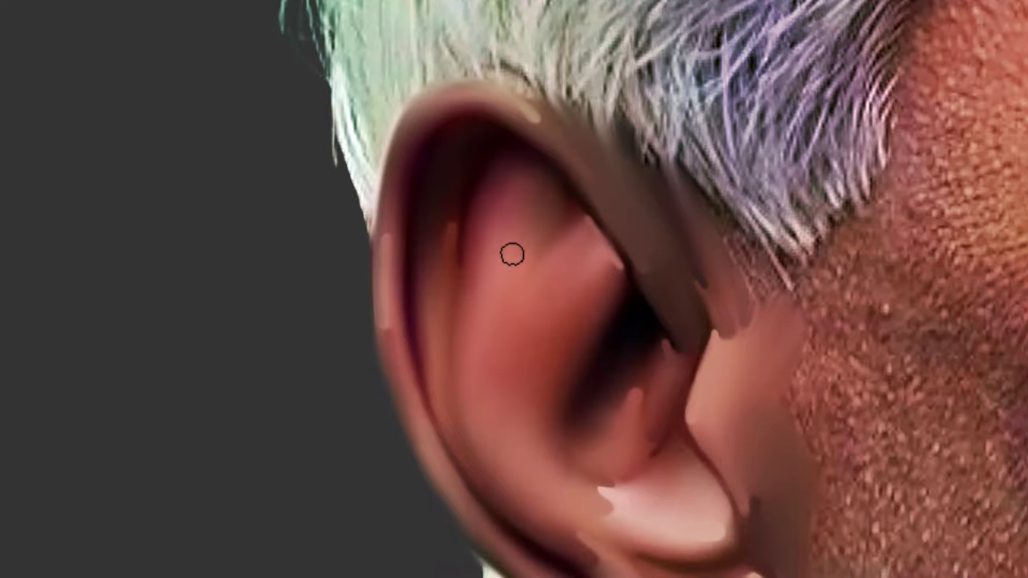
pyautogui.moveTo(505, 257); pyautogui.dragTo(518, 190)
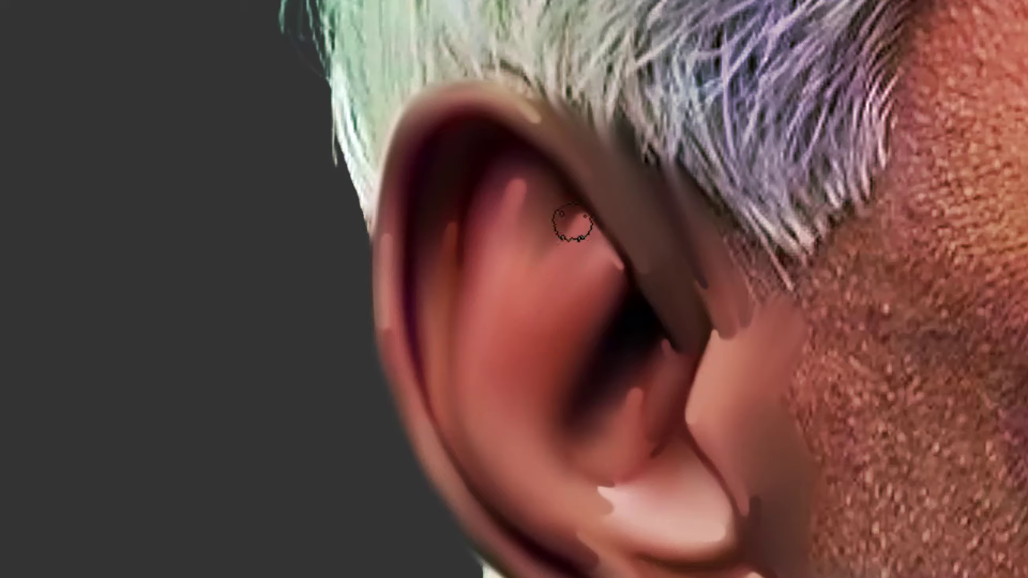
pyautogui.moveTo(564, 204); pyautogui.dragTo(546, 237)
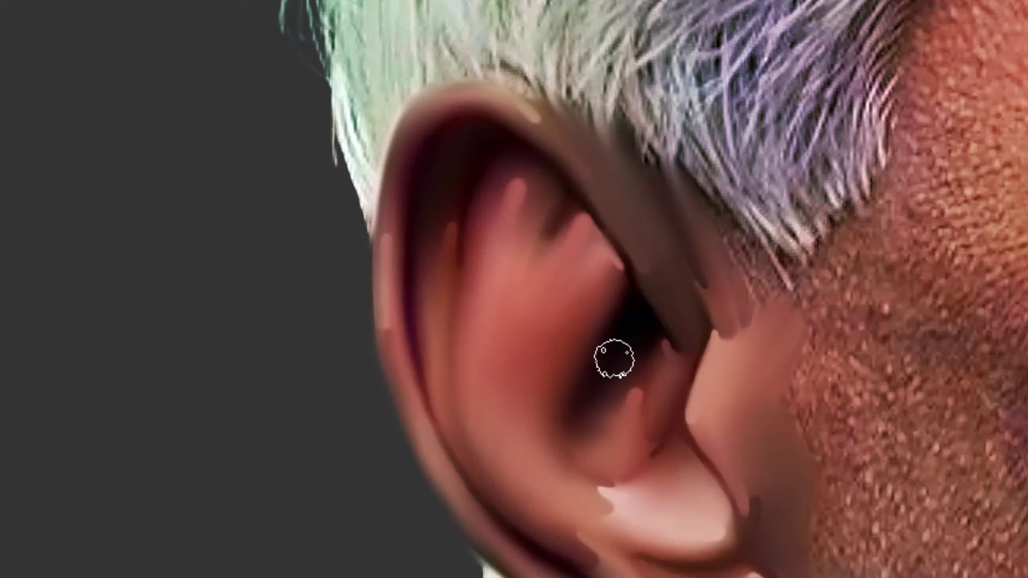
pyautogui.hotkey('ctrl', 'z')
pyautogui.moveTo(515, 412); pyautogui.dragTo(503, 356)
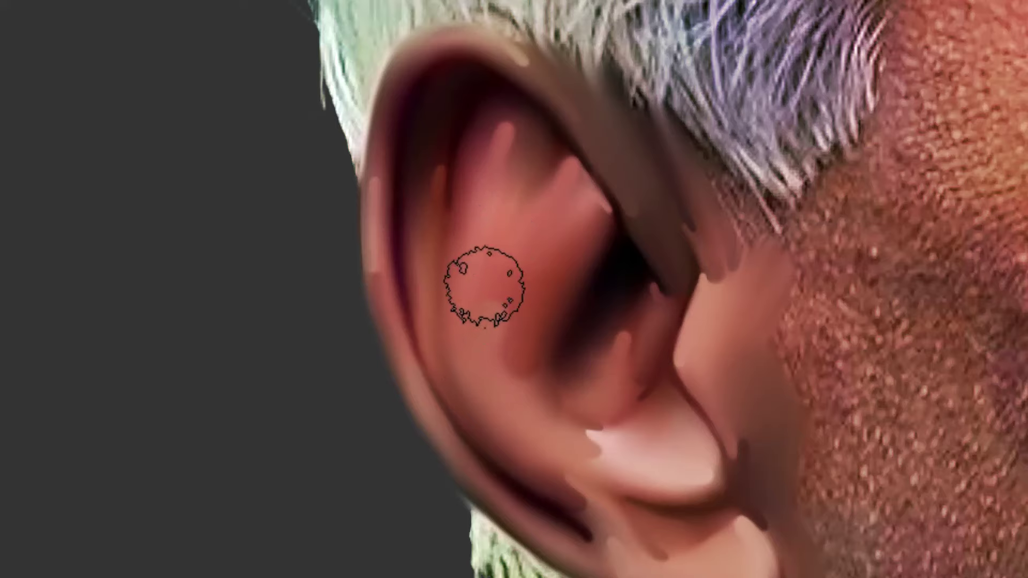
# Blend the upper and lower areas of the pink inner fold with a smaller brush, and touch up the upper outer rim
pyautogui.hotkey('ctrl', '-')
pyautogui.hotkey('ctrl', '-')
pyautogui.moveTo(600, 306); pyautogui.dragTo(576, 334)
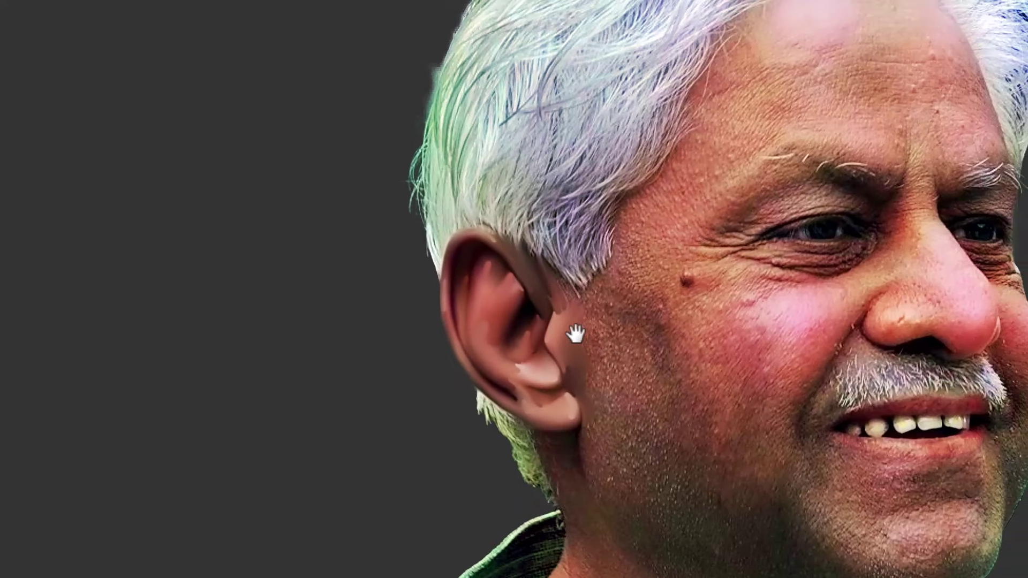
pyautogui.moveTo(487, 321); pyautogui.dragTo(537, 386)
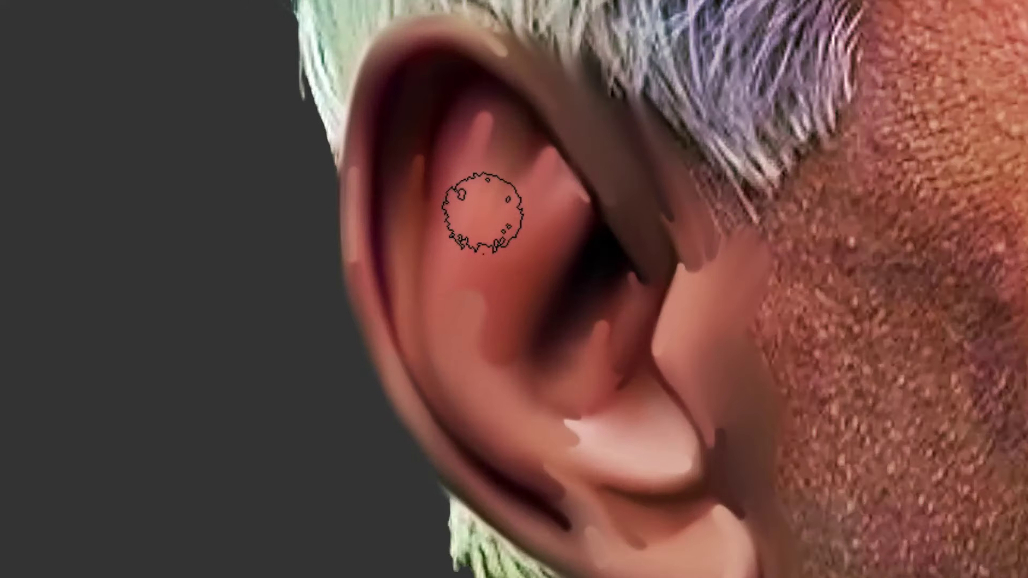
pyautogui.press('[')
pyautogui.press('[')
pyautogui.press('[')
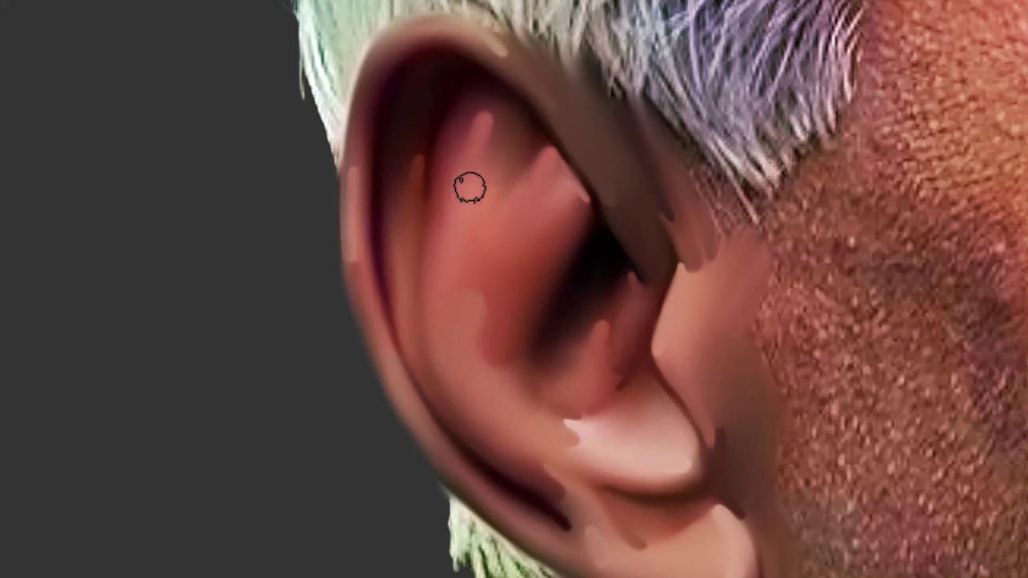
pyautogui.moveTo(494, 163); pyautogui.dragTo(481, 204)
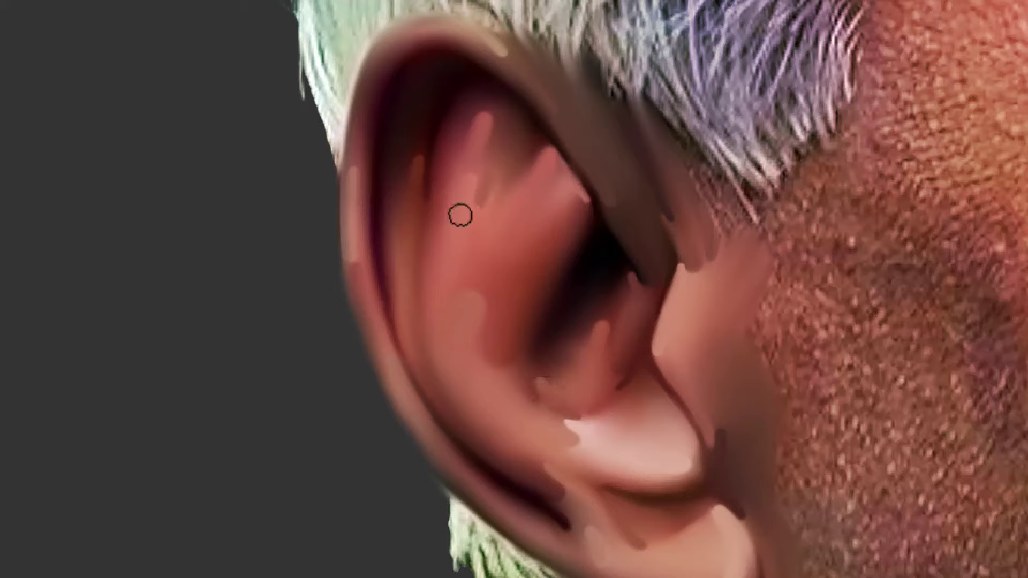
pyautogui.moveTo(508, 96); pyautogui.dragTo(518, 164)
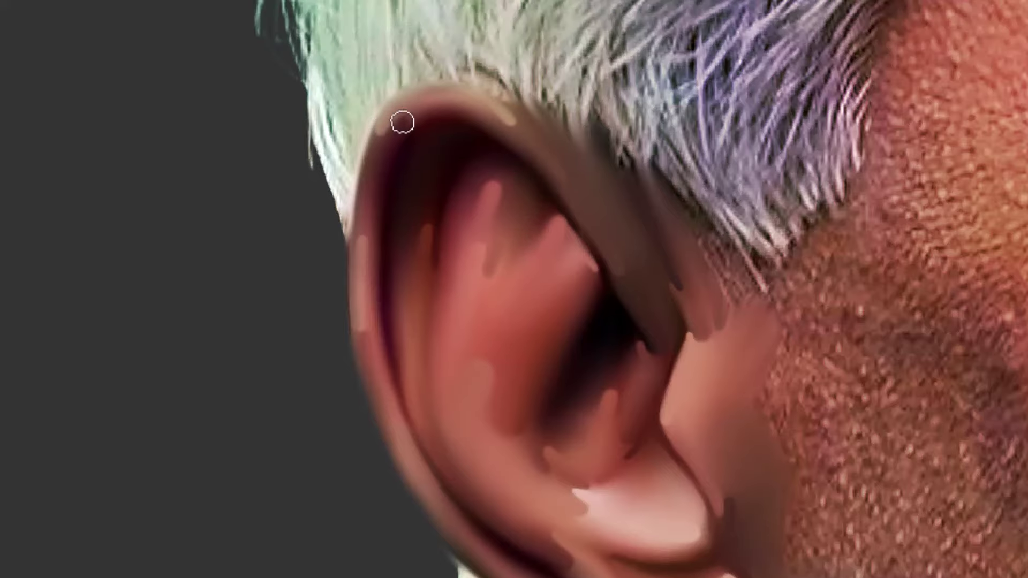
# Examine the smudged ear up close and against the whole portrait
pyautogui.moveTo(714, 272); pyautogui.dragTo(600, 202)
pyautogui.moveTo(679, 383); pyautogui.dragTo(597, 244)
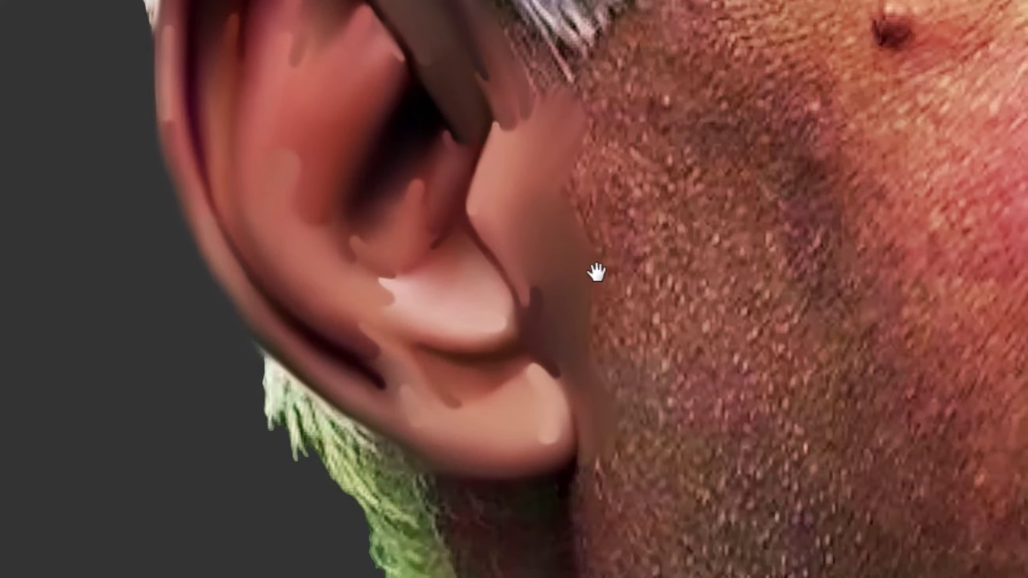
pyautogui.hotkey('ctrl', '-')
pyautogui.hotkey('ctrl', '-')
pyautogui.hotkey('ctrl', '-')
pyautogui.moveTo(613, 307); pyautogui.dragTo(527, 346)
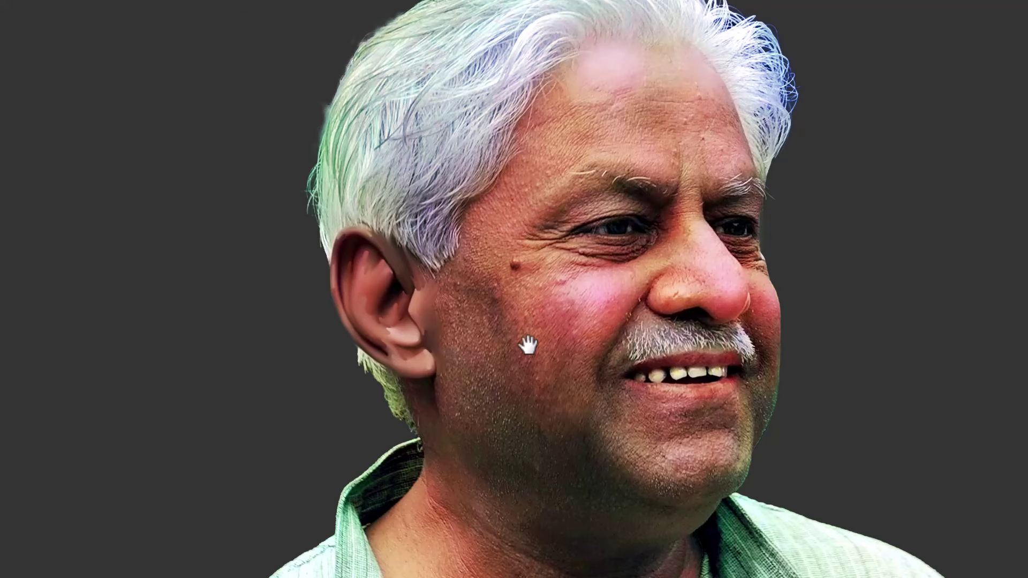
pyautogui.scroll(5, 371, 263)
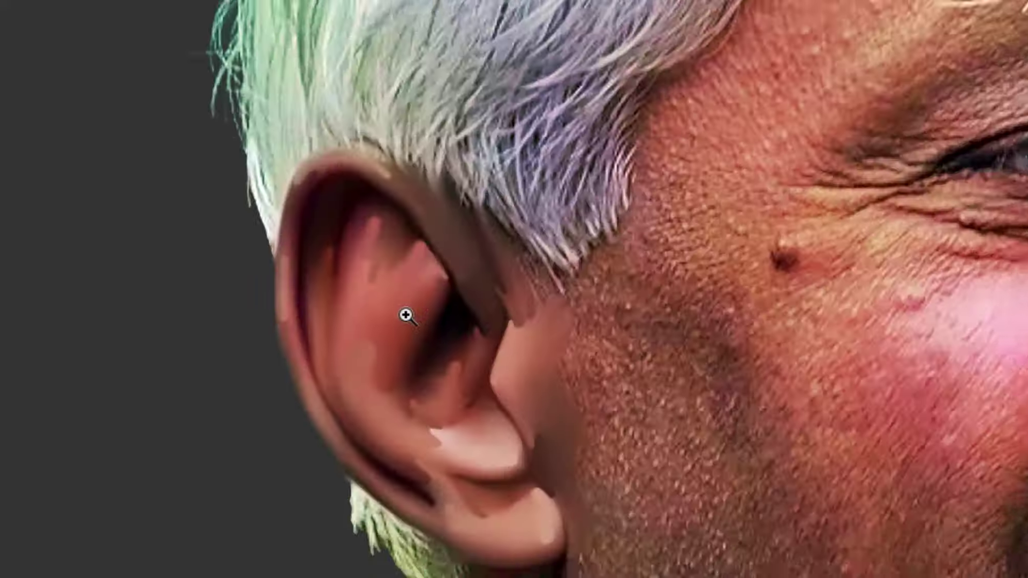
pyautogui.moveTo(559, 349); pyautogui.dragTo(700, 241)
pyautogui.scroll(-10, 697, 244)
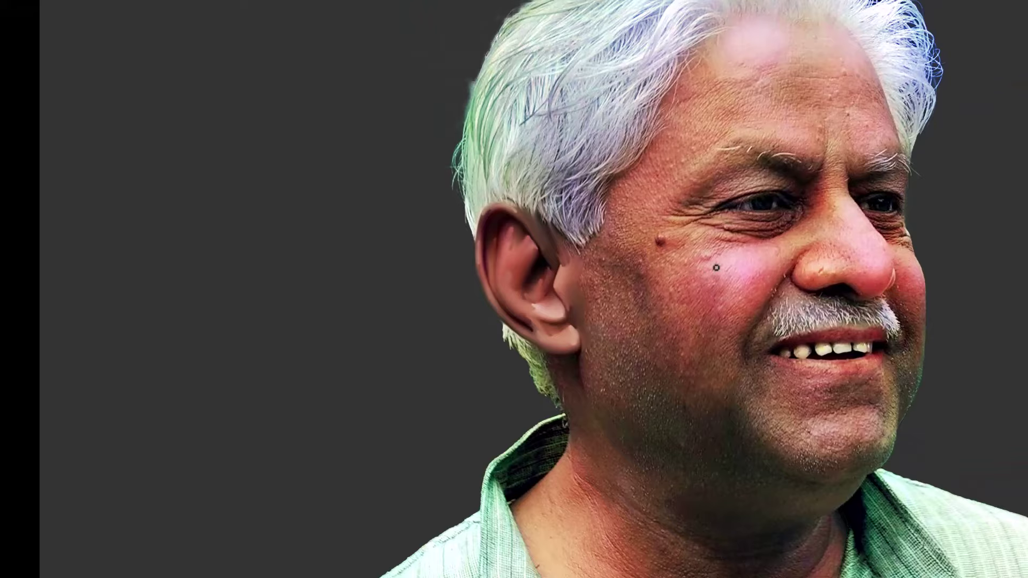
pyautogui.moveTo(697, 244); pyautogui.dragTo(486, 326)
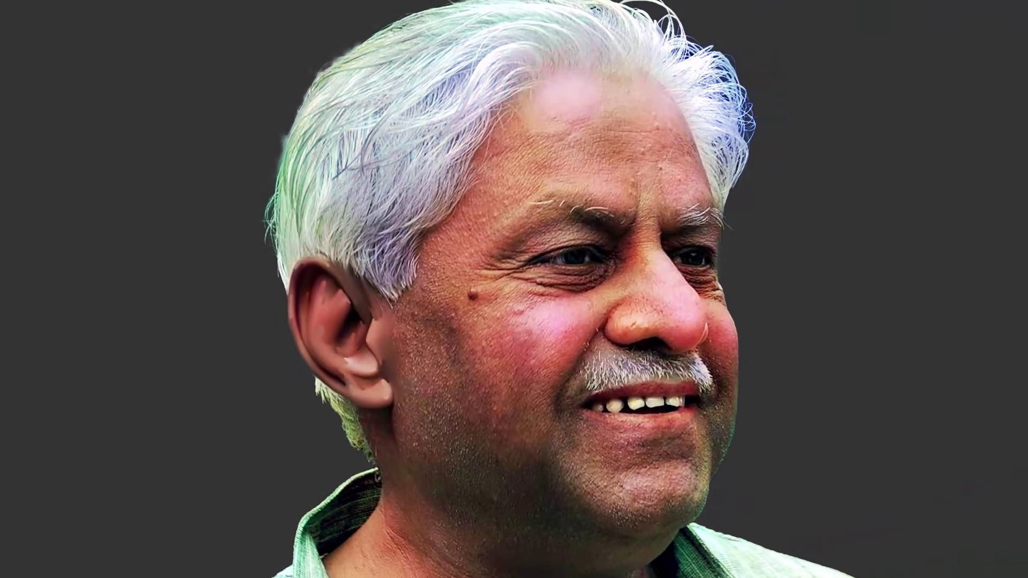
# Smudge the lower front edge and underside of the nose tip smooth with a 40 px brush
pyautogui.scroll(8, 712, 361)
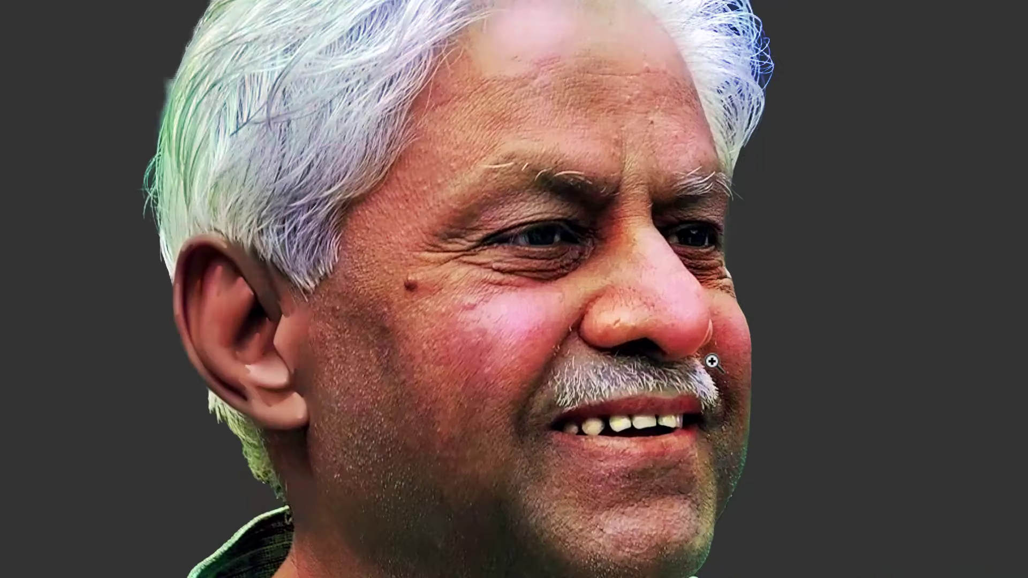
pyautogui.press(']')
pyautogui.press(']')
pyautogui.press(']')
pyautogui.press(']')
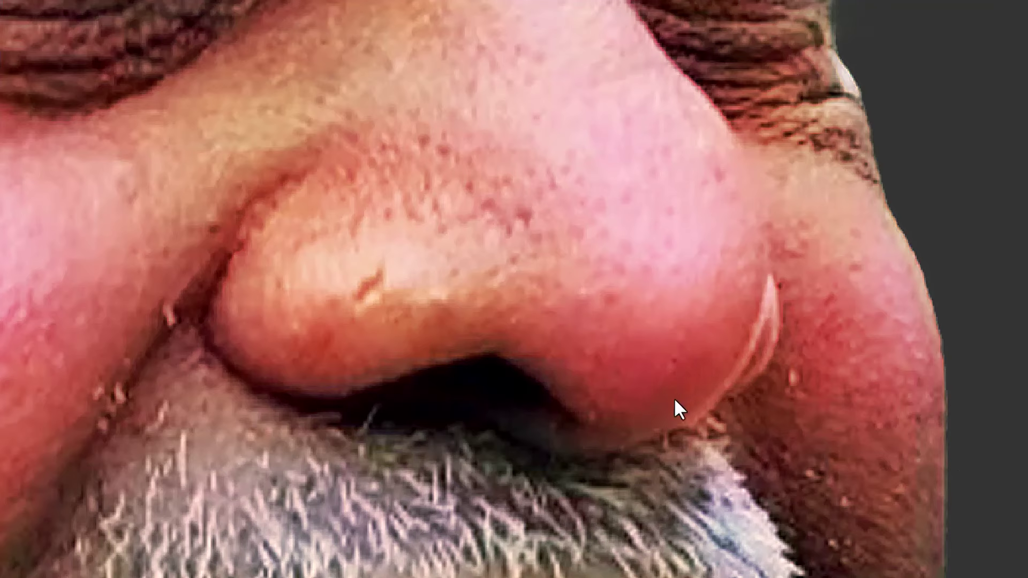
pyautogui.moveTo(734, 303)
pyautogui.mouseDown()
pyautogui.moveTo(720, 350)
pyautogui.moveTo(738, 309)
pyautogui.moveTo(693, 391)
pyautogui.moveTo(668, 412)
pyautogui.moveTo(711, 374)
pyautogui.moveTo(659, 418)
pyautogui.moveTo(606, 432)
pyautogui.moveTo(631, 400)
pyautogui.mouseUp()
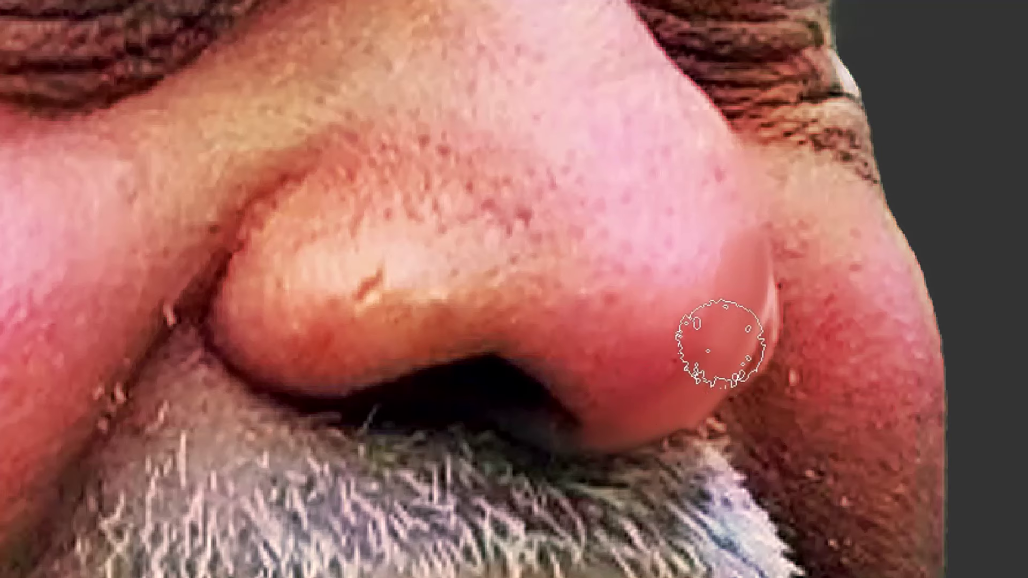
pyautogui.moveTo(722, 344)
pyautogui.mouseDown()
pyautogui.moveTo(742, 307)
pyautogui.moveTo(731, 351)
pyautogui.moveTo(649, 413)
pyautogui.mouseUp()
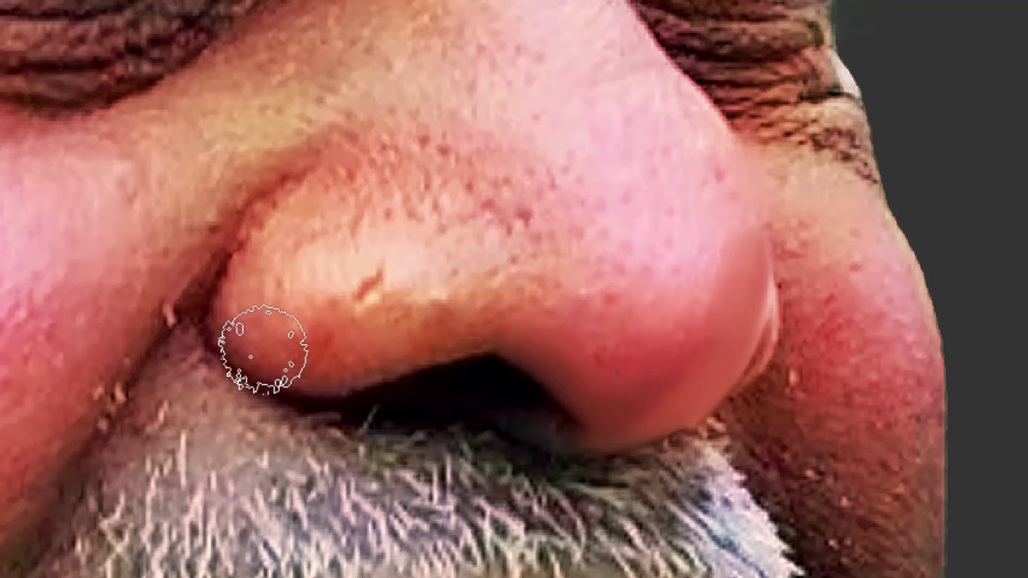
# Smooth the nostril wing's lower and outer edges and the skin above the nostril opening with the 40 px brush
pyautogui.moveTo(232, 335); pyautogui.dragTo(281, 376)
pyautogui.press('f')
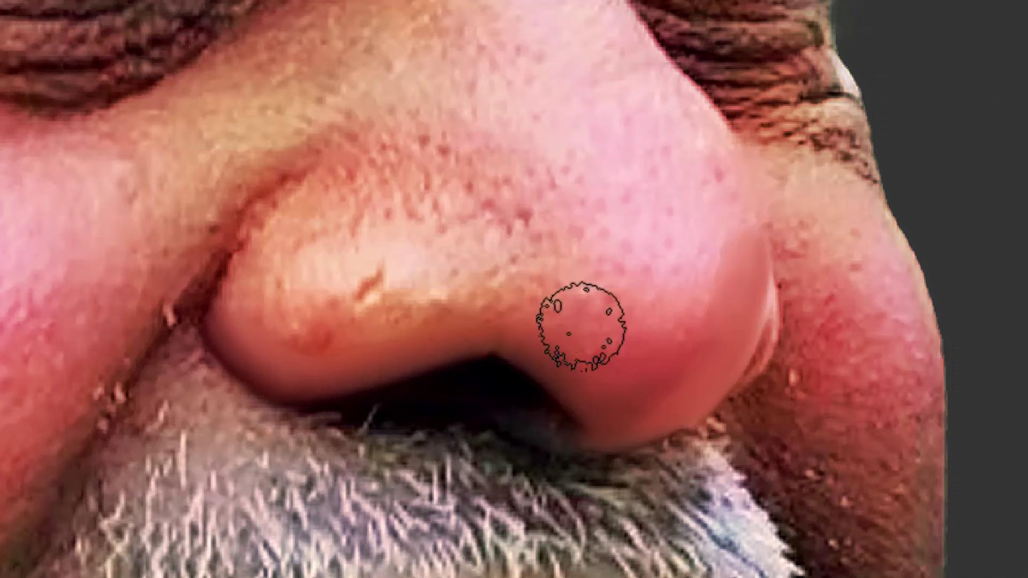
pyautogui.moveTo(482, 333); pyautogui.dragTo(528, 351)
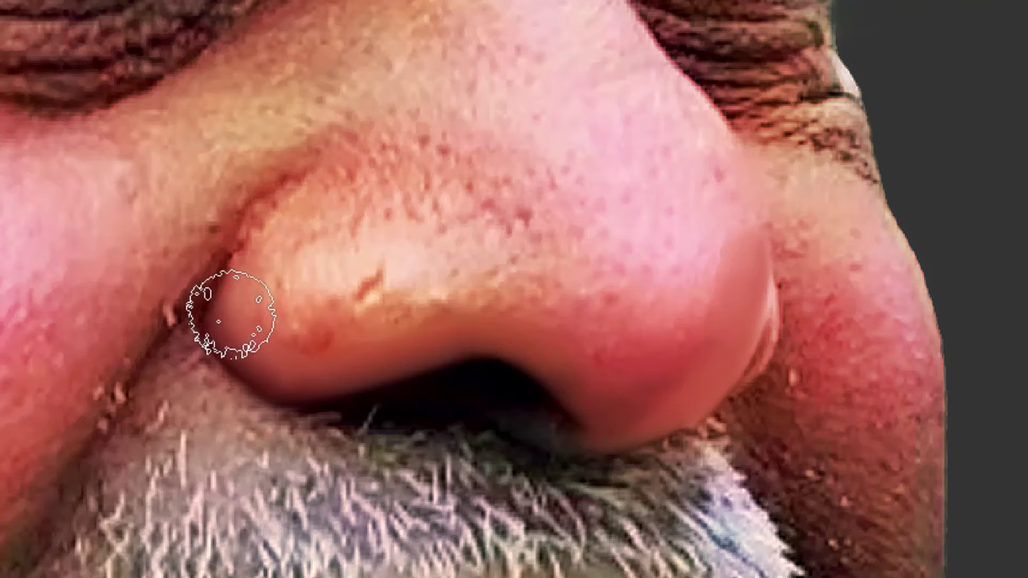
pyautogui.moveTo(275, 232)
pyautogui.mouseDown()
pyautogui.moveTo(253, 244)
pyautogui.moveTo(311, 193)
pyautogui.moveTo(259, 249)
pyautogui.mouseUp()
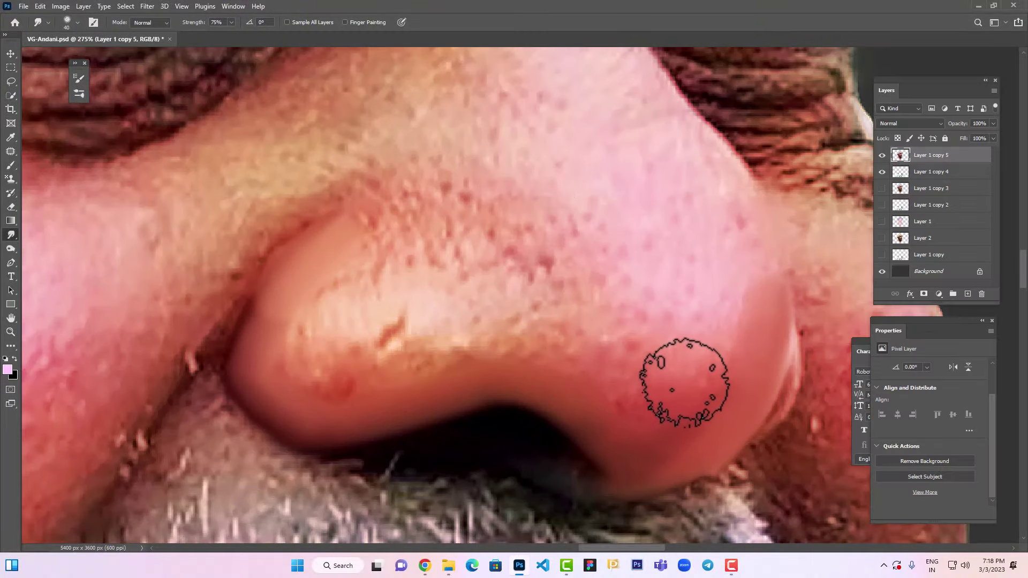
# Undo the recent smudge strokes on the nostril wing and nose tip, and set the Smudge strength to 50%
pyautogui.hotkey('ctrl', 'z')
pyautogui.hotkey('ctrl', 'z')
pyautogui.hotkey('ctrl', 'z')
pyautogui.hotkey('ctrl', 'z')
pyautogui.hotkey('ctrl', 'z')
pyautogui.hotkey('ctrl', 'z')
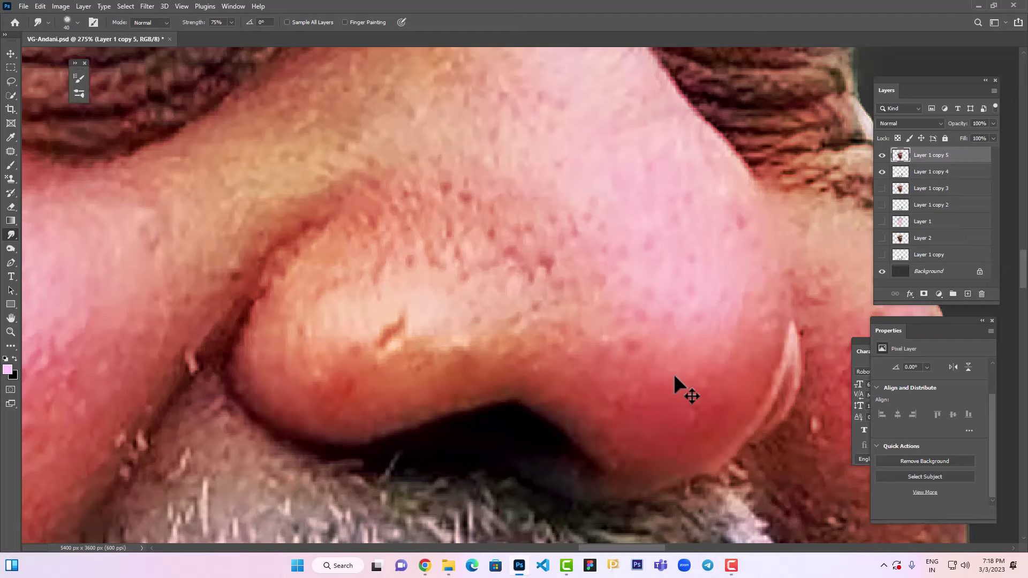
pyautogui.write('50')
pyautogui.press('Return')
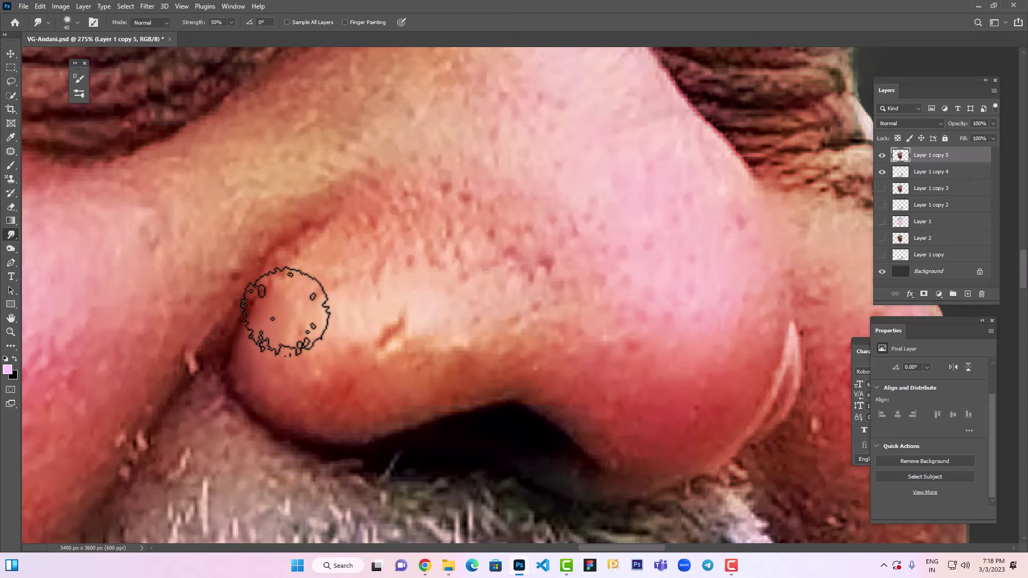
# Smudge the skin around the nostril wing and across the lower nose tip smooth, enlarging the brush for the tip
pyautogui.press('f')
pyautogui.press('f')
pyautogui.moveTo(309, 206)
pyautogui.mouseDown()
pyautogui.moveTo(245, 294)
pyautogui.moveTo(238, 341)
pyautogui.moveTo(230, 326)
pyautogui.moveTo(255, 359)
pyautogui.moveTo(357, 386)
pyautogui.moveTo(278, 371)
pyautogui.moveTo(310, 382)
pyautogui.moveTo(292, 381)
pyautogui.moveTo(366, 372)
pyautogui.moveTo(484, 330)
pyautogui.moveTo(342, 372)
pyautogui.moveTo(262, 316)
pyautogui.moveTo(304, 345)
pyautogui.moveTo(290, 338)
pyautogui.moveTo(467, 313)
pyautogui.moveTo(382, 314)
pyautogui.moveTo(335, 329)
pyautogui.moveTo(256, 263)
pyautogui.moveTo(325, 221)
pyautogui.moveTo(369, 168)
pyautogui.moveTo(464, 174)
pyautogui.moveTo(501, 207)
pyautogui.moveTo(388, 168)
pyautogui.moveTo(326, 195)
pyautogui.moveTo(366, 174)
pyautogui.moveTo(443, 170)
pyautogui.moveTo(493, 191)
pyautogui.moveTo(527, 231)
pyautogui.moveTo(518, 209)
pyautogui.moveTo(496, 205)
pyautogui.moveTo(532, 252)
pyautogui.moveTo(529, 286)
pyautogui.moveTo(537, 263)
pyautogui.moveTo(542, 340)
pyautogui.moveTo(559, 357)
pyautogui.moveTo(516, 328)
pyautogui.moveTo(593, 388)
pyautogui.moveTo(642, 402)
pyautogui.moveTo(630, 407)
pyautogui.moveTo(669, 401)
pyautogui.moveTo(646, 408)
pyautogui.moveTo(715, 357)
pyautogui.moveTo(741, 273)
pyautogui.moveTo(723, 363)
pyautogui.moveTo(666, 406)
pyautogui.moveTo(685, 383)
pyautogui.moveTo(606, 394)
pyautogui.moveTo(578, 367)
pyautogui.mouseUp()
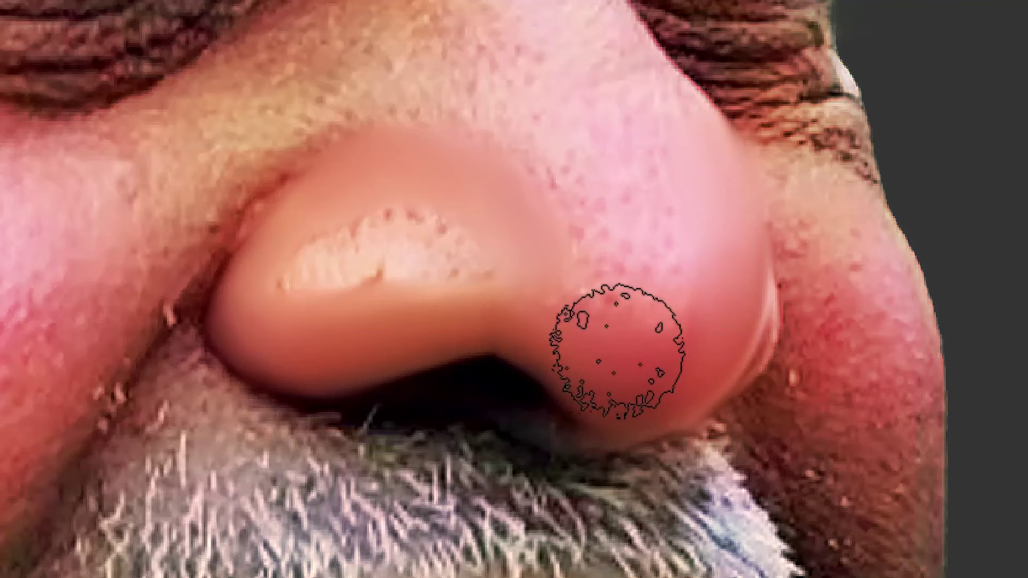
pyautogui.moveTo(545, 258)
pyautogui.mouseDown()
pyautogui.moveTo(537, 288)
pyautogui.moveTo(583, 303)
pyautogui.mouseUp()
pyautogui.press(']')
pyautogui.press(']')
pyautogui.moveTo(638, 374); pyautogui.dragTo(576, 255)
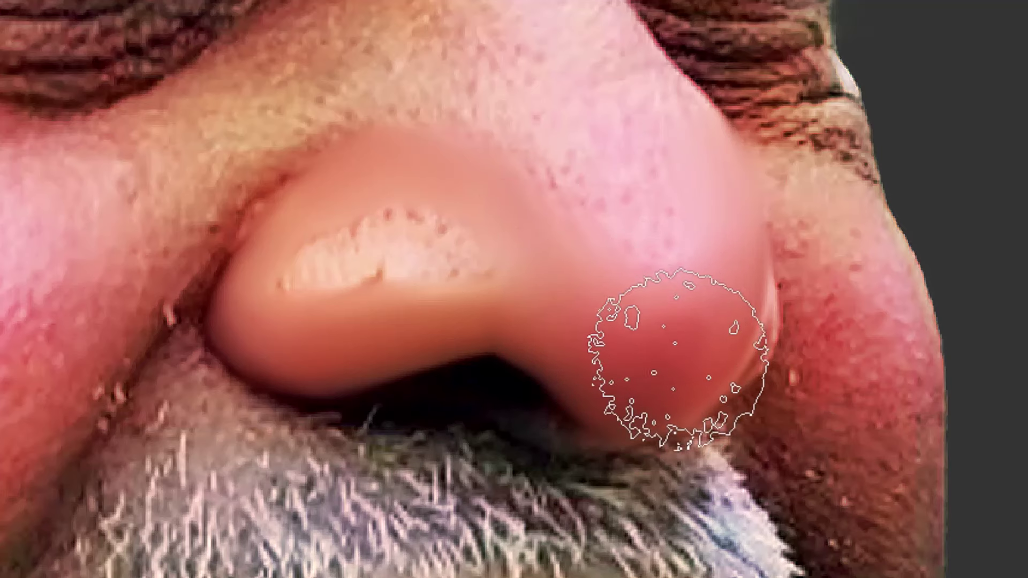
# Smooth the pink highlight from the nose tip up the bridge to eye level, and check it against the whole face
pyautogui.press('space')
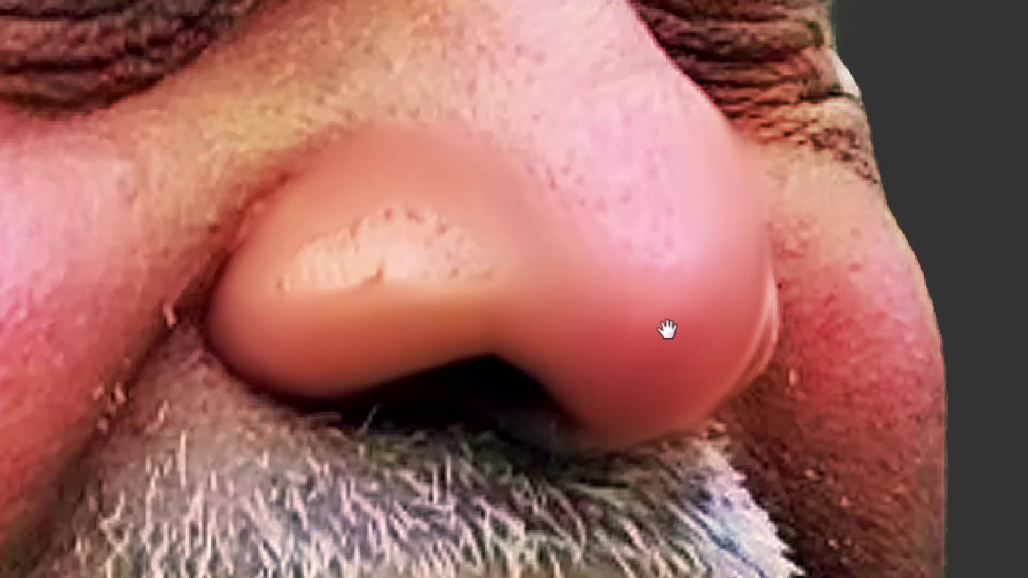
pyautogui.scroll(5, 516, 243)
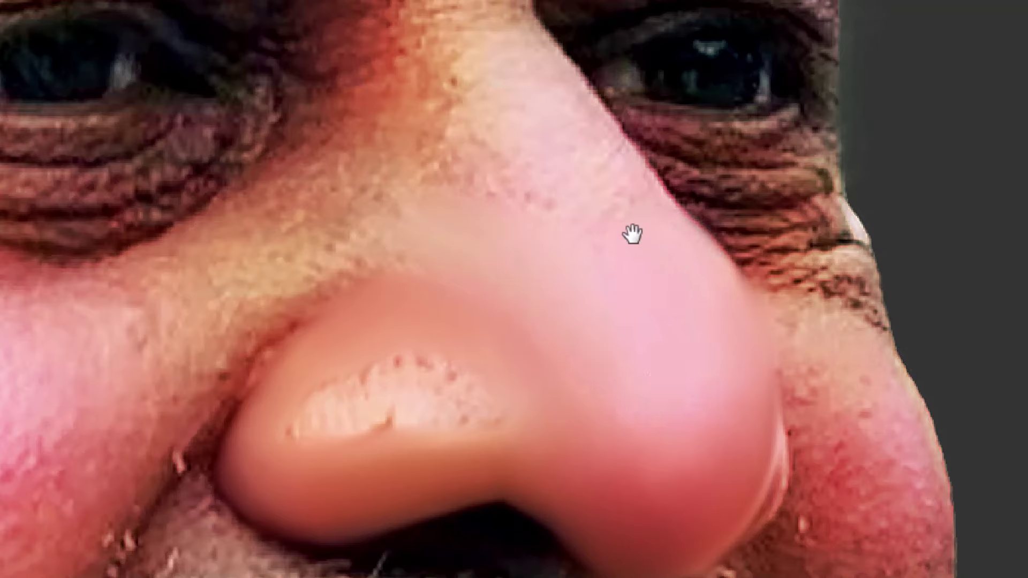
pyautogui.moveTo(562, 159); pyautogui.dragTo(587, 289)
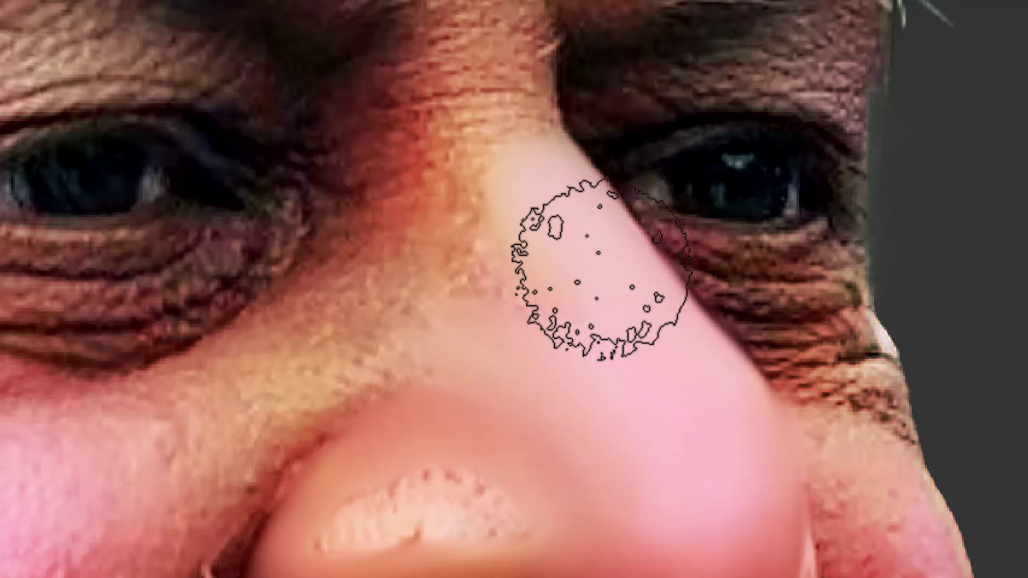
pyautogui.moveTo(590, 293); pyautogui.dragTo(566, 196)
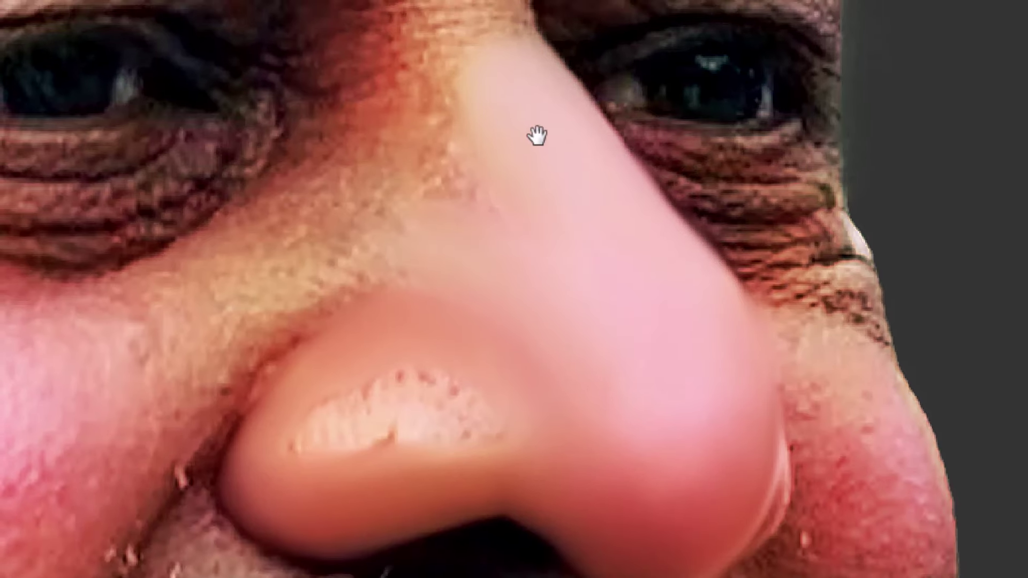
pyautogui.hotkey('ctrl', '-')
pyautogui.hotkey('ctrl', '-')
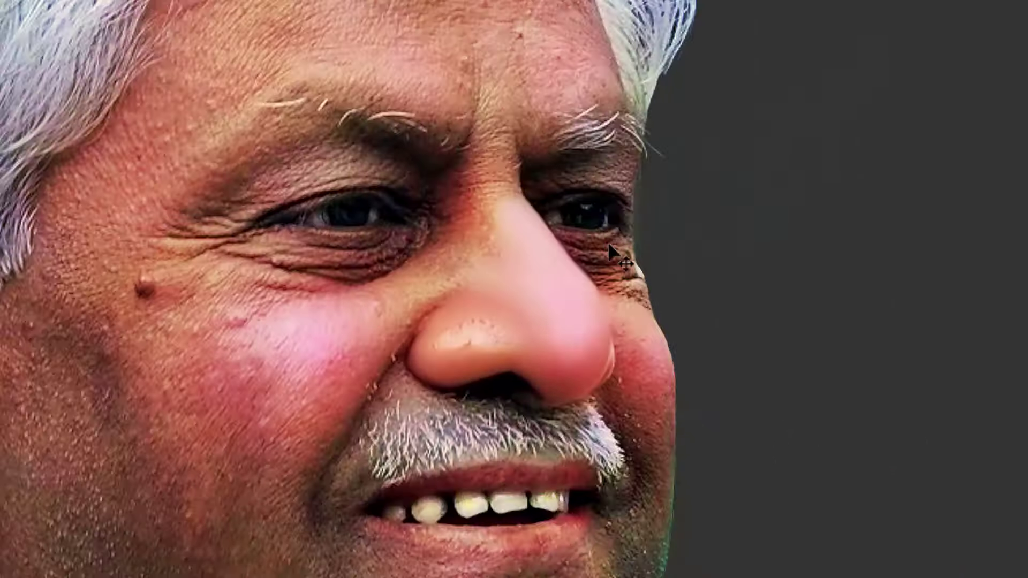
# Blend the light, pored highlight on the nostril wing into the surrounding skin, undoing the first stroke
pyautogui.click(485, 377)
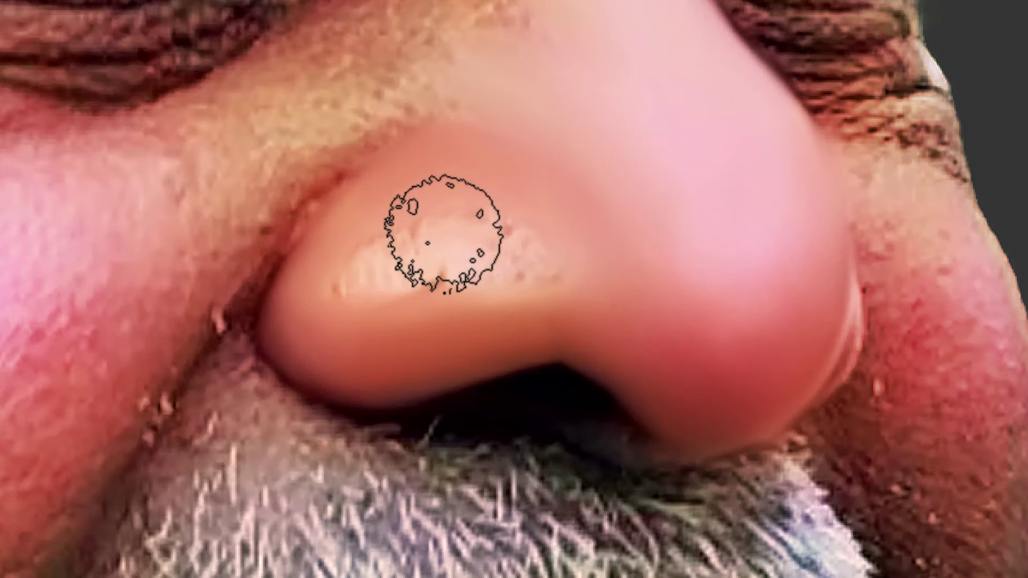
pyautogui.moveTo(444, 234); pyautogui.dragTo(460, 225)
pyautogui.hotkey('ctrl', 'z')
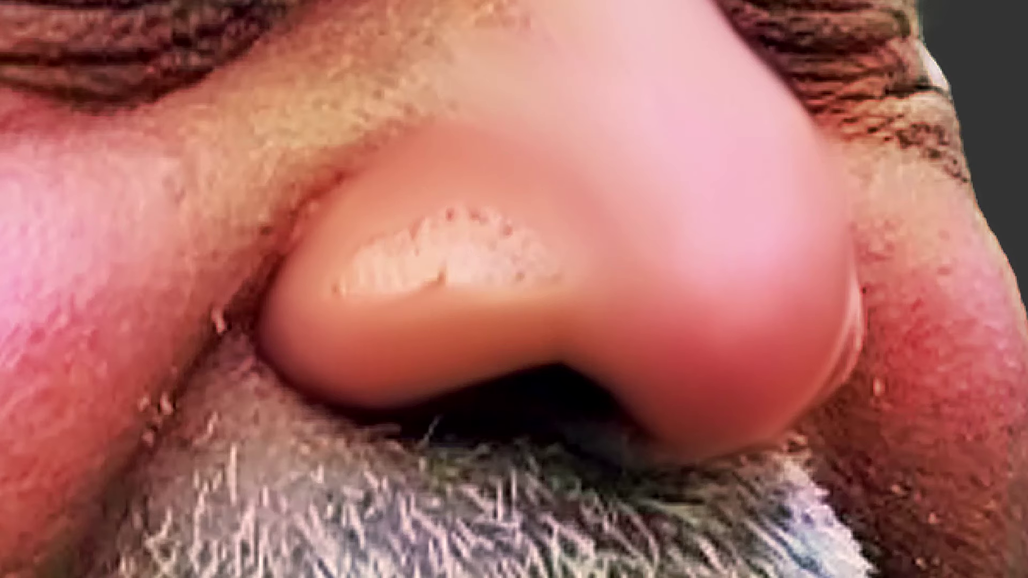
pyautogui.moveTo(439, 246)
pyautogui.mouseDown()
pyautogui.moveTo(413, 252)
pyautogui.moveTo(361, 295)
pyautogui.moveTo(468, 250)
pyautogui.moveTo(530, 269)
pyautogui.moveTo(508, 238)
pyautogui.moveTo(371, 255)
pyautogui.moveTo(355, 287)
pyautogui.moveTo(433, 278)
pyautogui.moveTo(387, 294)
pyautogui.moveTo(464, 262)
pyautogui.moveTo(525, 259)
pyautogui.moveTo(734, 317)
pyautogui.moveTo(450, 282)
pyautogui.moveTo(530, 260)
pyautogui.moveTo(493, 229)
pyautogui.moveTo(461, 223)
pyautogui.moveTo(356, 287)
pyautogui.moveTo(494, 227)
pyautogui.moveTo(533, 270)
pyautogui.mouseUp()
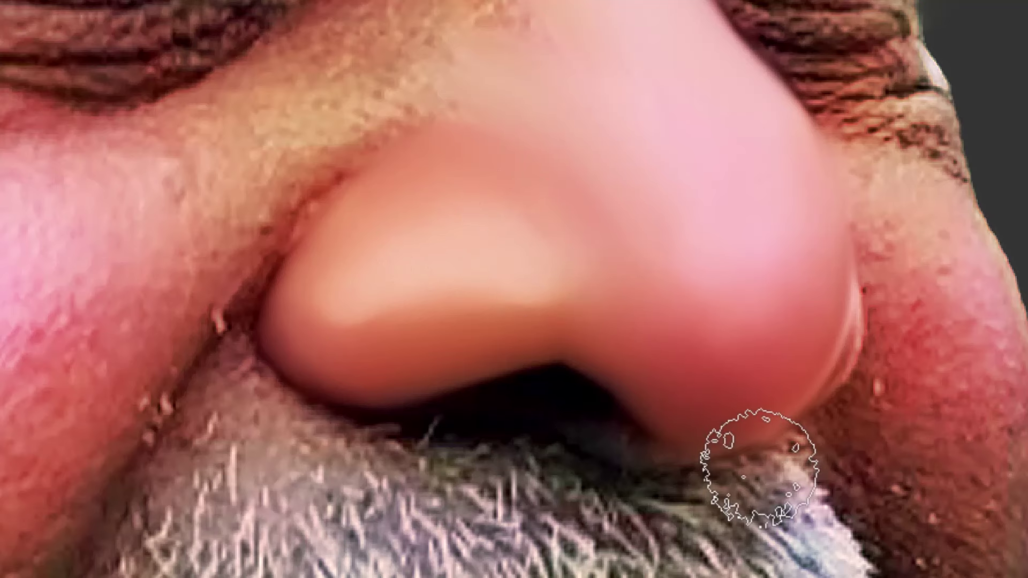
# Smooth the underside of the nose tip and the lower edge of the nostril wing with a 25 px brush
pyautogui.moveTo(759, 466); pyautogui.dragTo(655, 469)
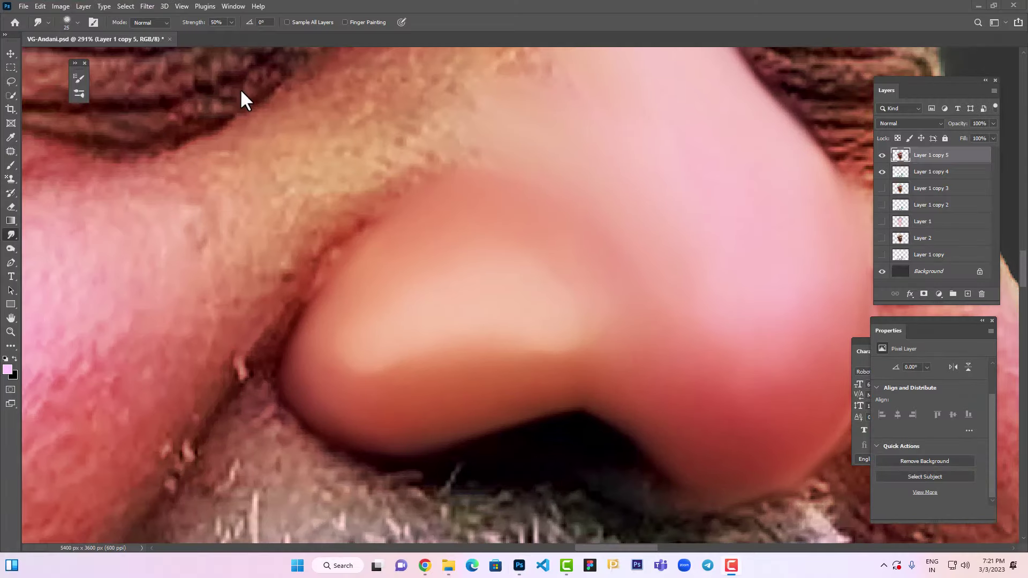
pyautogui.click(622, 325)
pyautogui.press('f')
pyautogui.press('f')
pyautogui.moveTo(625, 320); pyautogui.dragTo(522, 318)
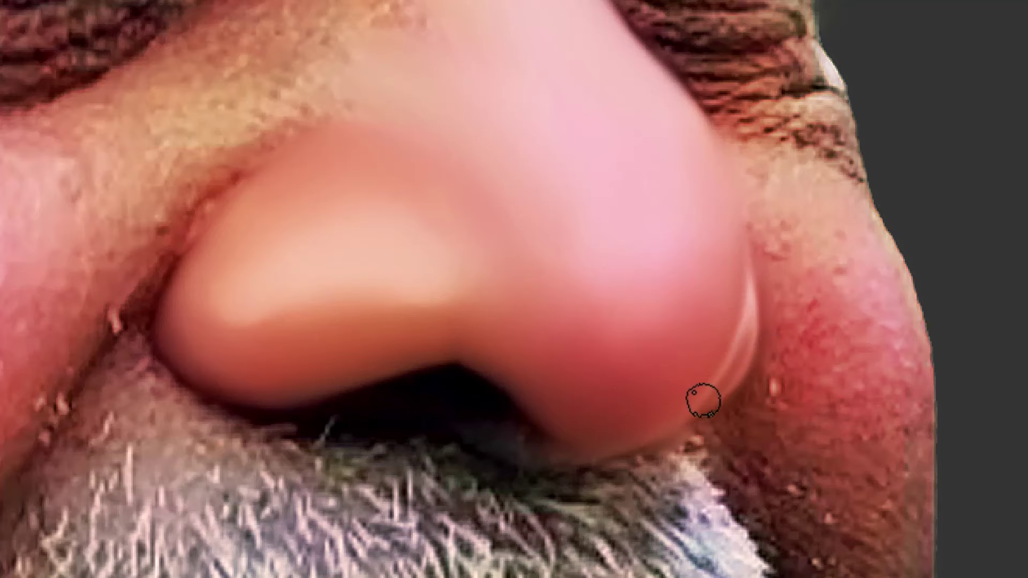
pyautogui.moveTo(567, 468); pyautogui.dragTo(632, 470)
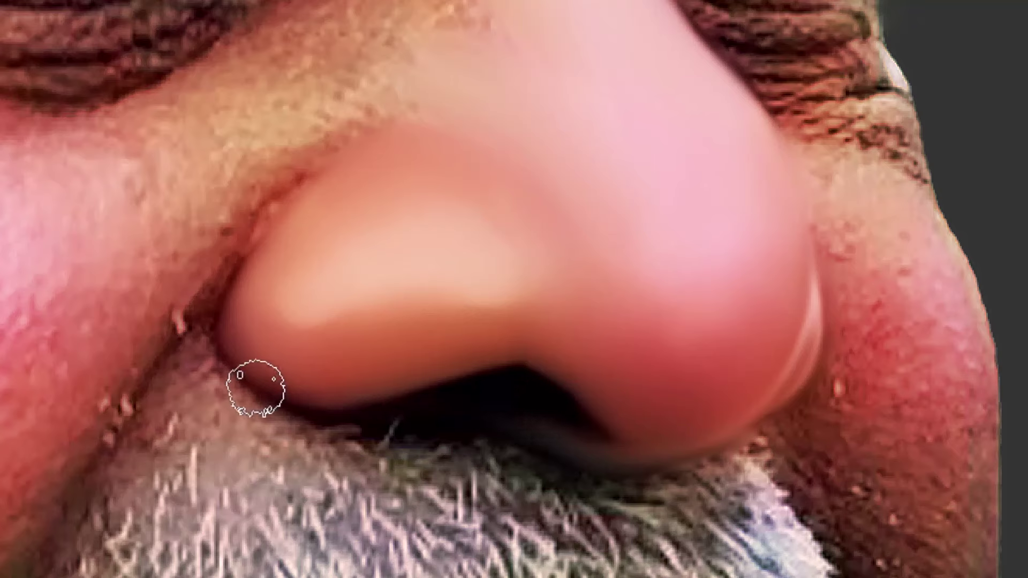
pyautogui.moveTo(390, 424); pyautogui.dragTo(364, 428)
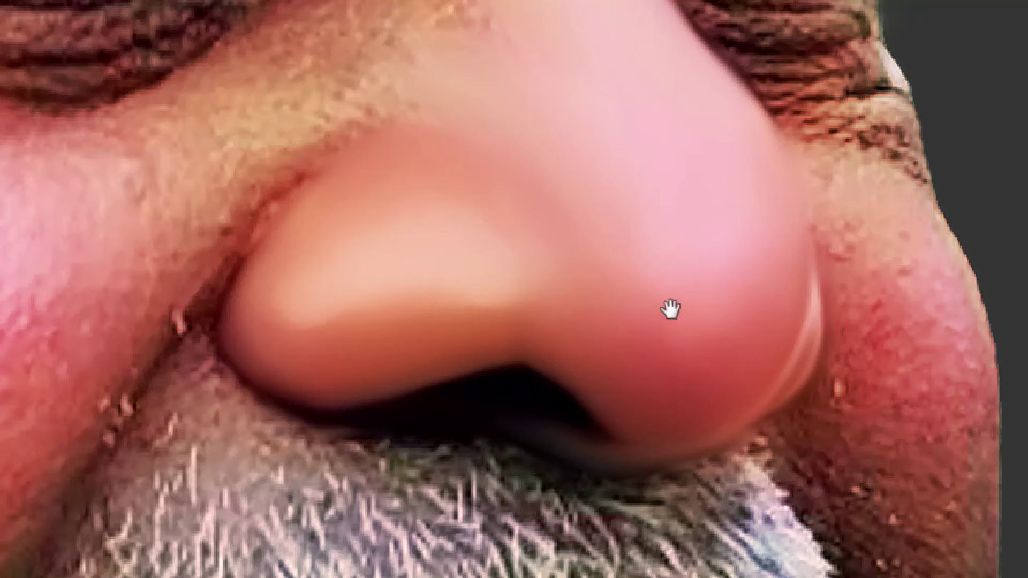
pyautogui.press('f')
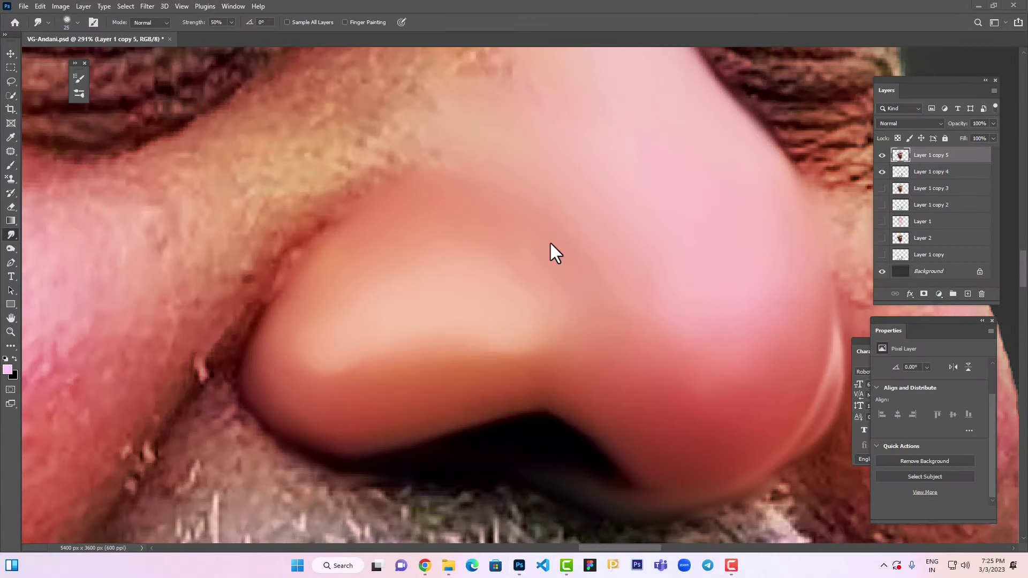
pyautogui.press('f')
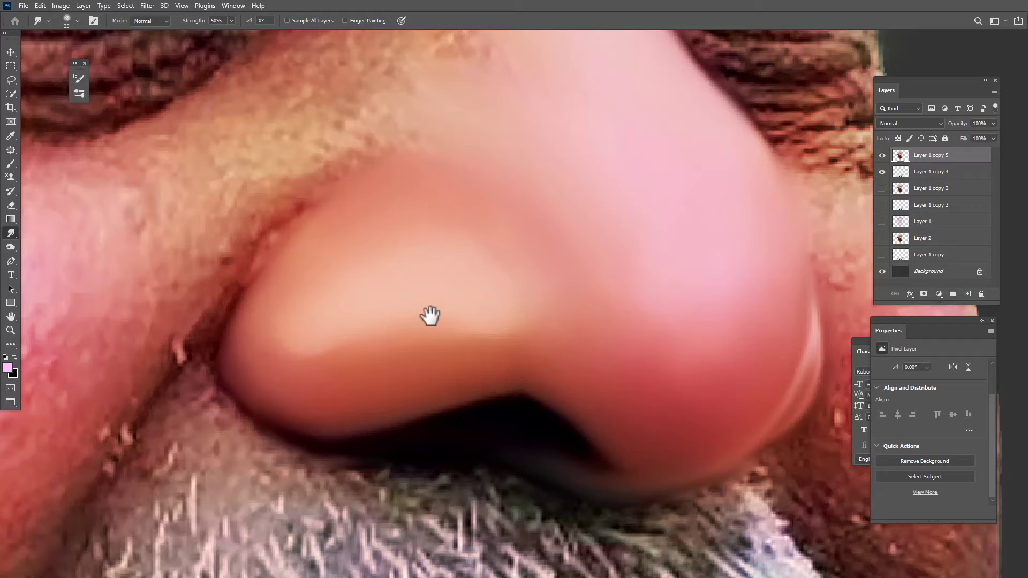
pyautogui.moveTo(602, 297); pyautogui.dragTo(532, 313)
pyautogui.press('f')
pyautogui.press('f')
pyautogui.press('f')
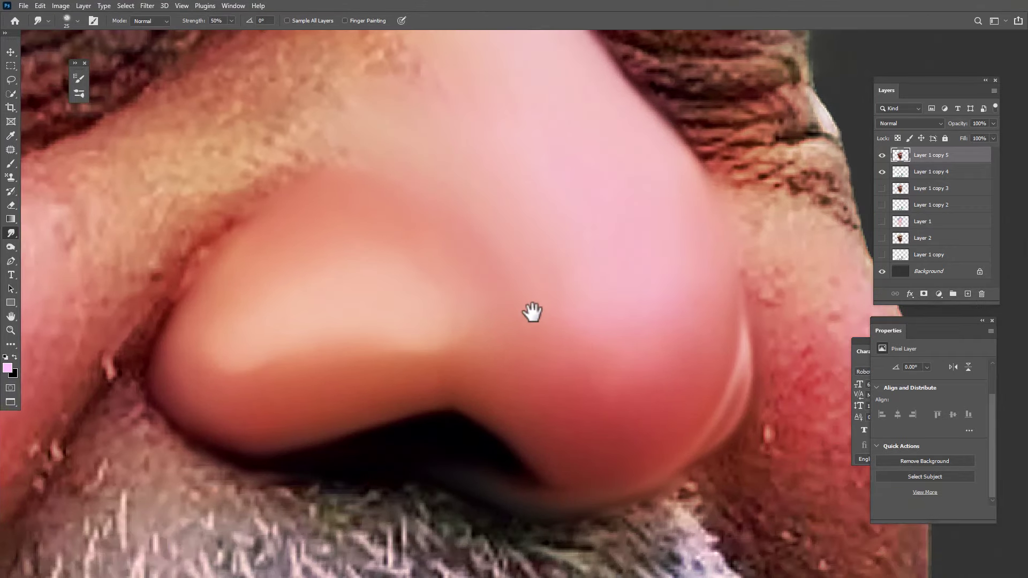
pyautogui.press('f')
# Smudge the cheek fold beside the nostril wing and the crease around the wing smooth with a larger brush
pyautogui.moveTo(381, 227); pyautogui.dragTo(489, 234)
pyautogui.moveTo(275, 287); pyautogui.dragTo(489, 268)
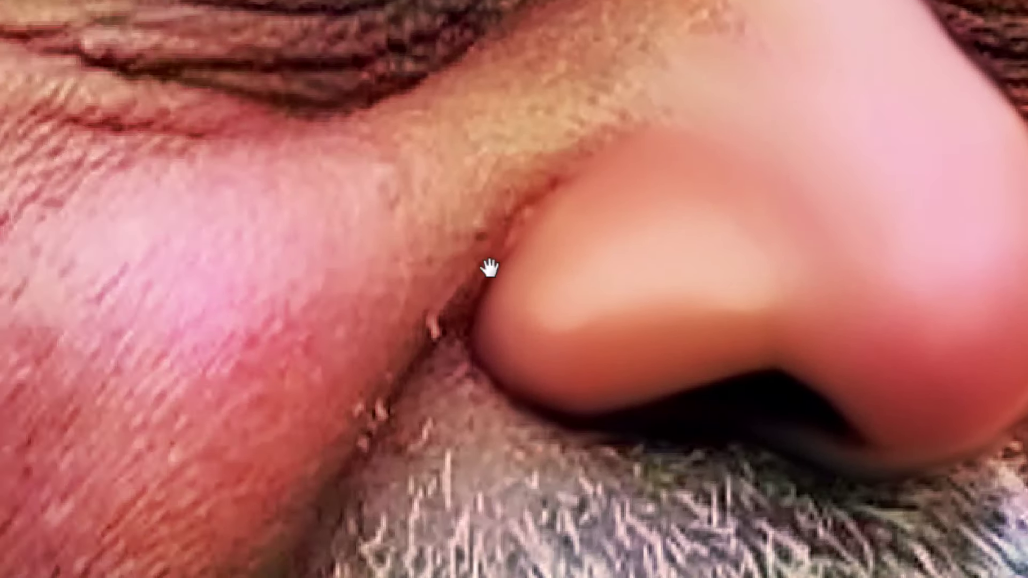
pyautogui.press(']')
pyautogui.press(']')
pyautogui.press(']')
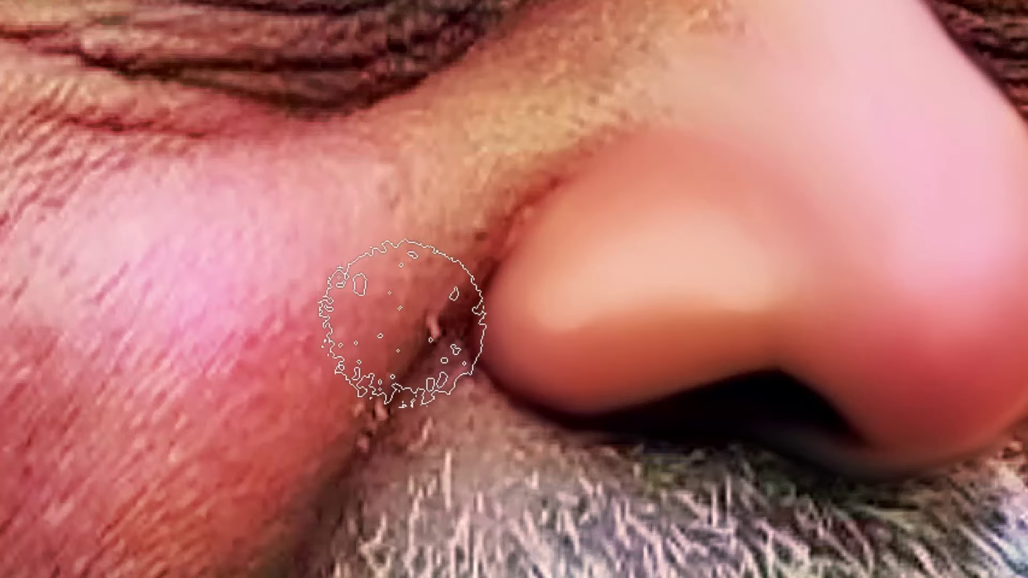
pyautogui.moveTo(401, 316); pyautogui.dragTo(424, 281)
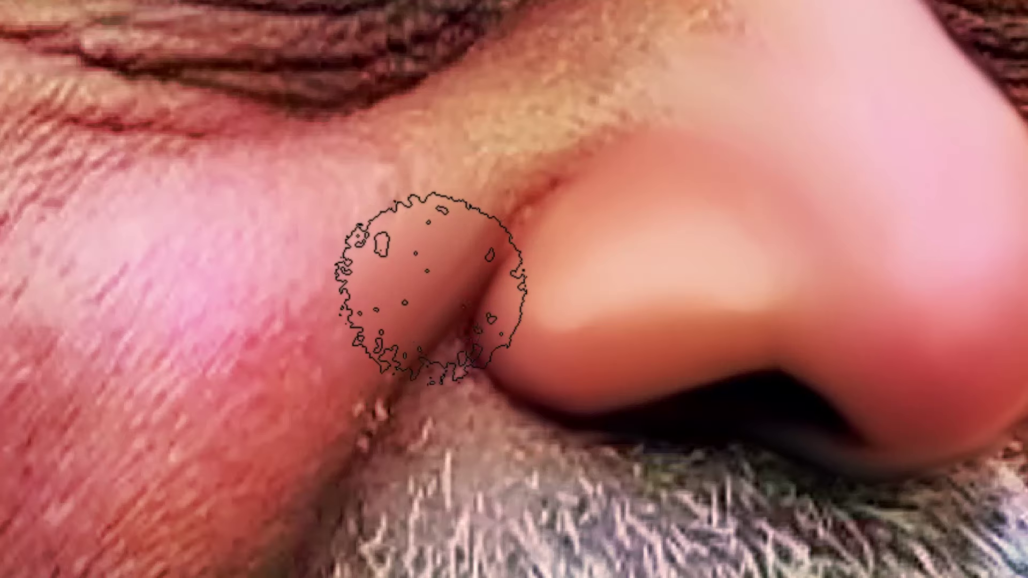
pyautogui.moveTo(368, 363); pyautogui.dragTo(248, 515)
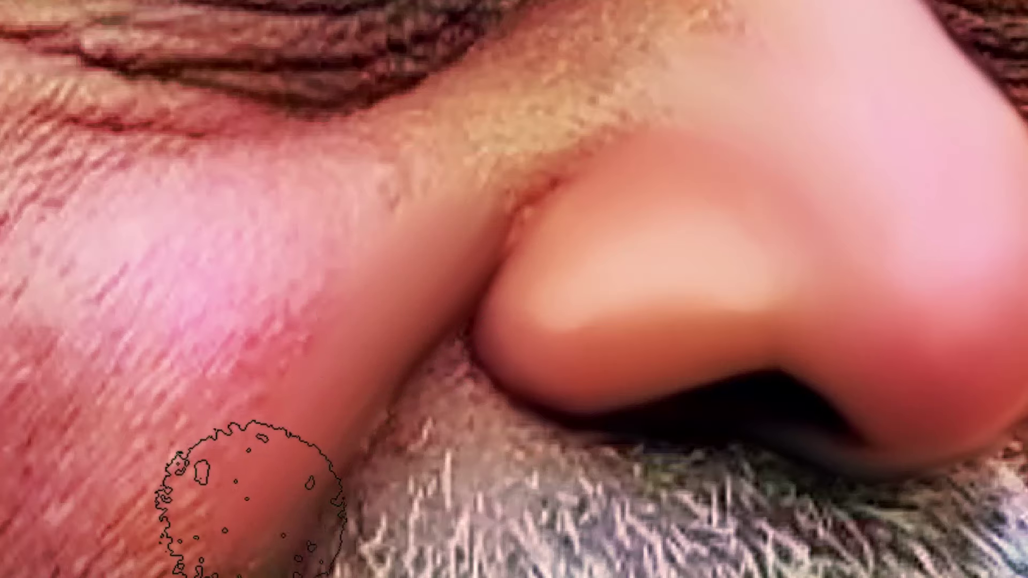
pyautogui.moveTo(340, 387); pyautogui.dragTo(308, 426)
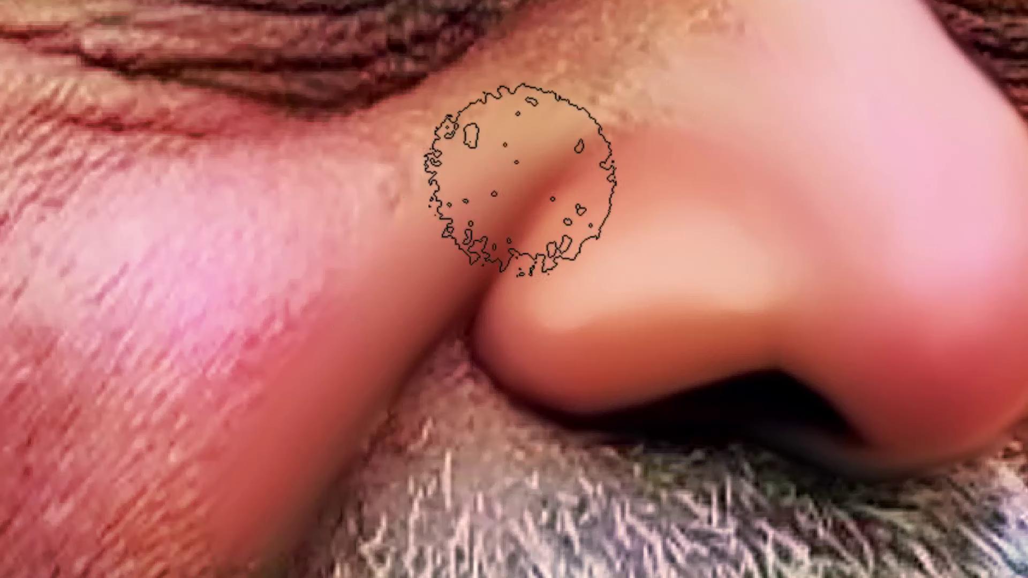
pyautogui.moveTo(692, 153); pyautogui.dragTo(572, 245)
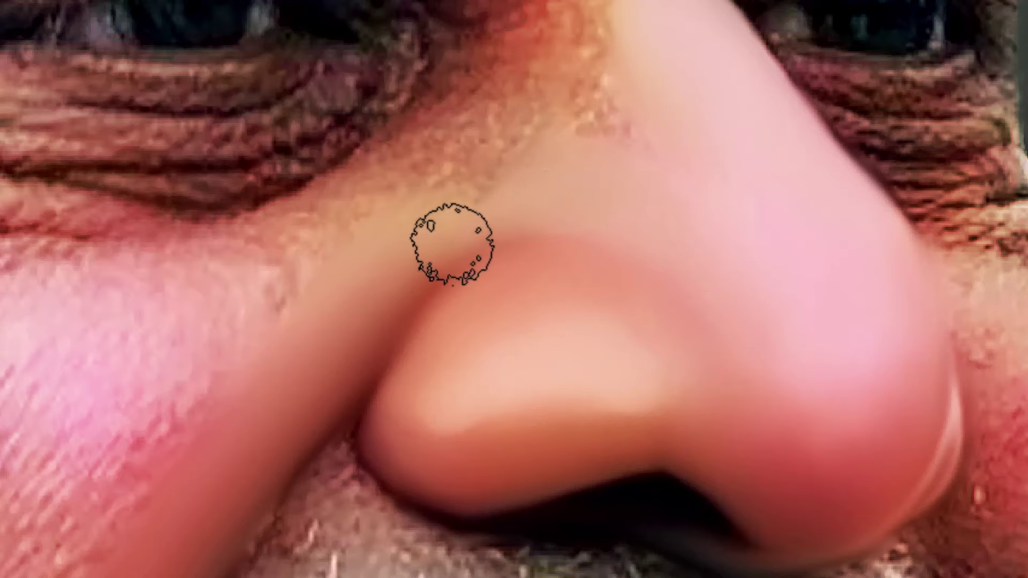
# Blend the textured skin on the side of the nose, between the under-eye folds and the bridge, with a larger brush
pyautogui.scroll(4, 624, 195)
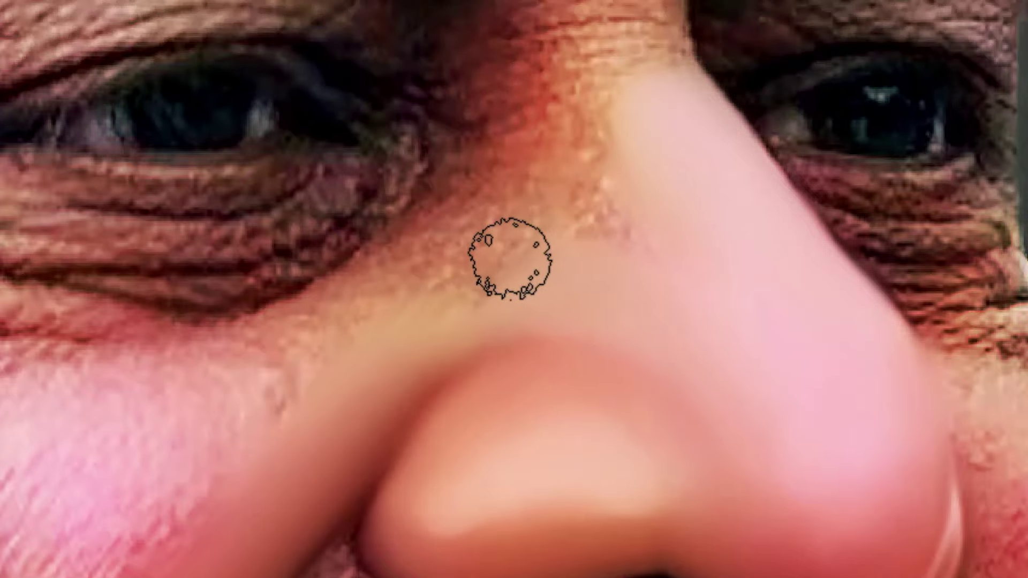
pyautogui.press(']')
pyautogui.press(']')
pyautogui.moveTo(367, 291)
pyautogui.mouseDown()
pyautogui.moveTo(409, 264)
pyautogui.moveTo(434, 229)
pyautogui.moveTo(290, 339)
pyautogui.moveTo(327, 319)
pyautogui.moveTo(346, 340)
pyautogui.moveTo(288, 399)
pyautogui.moveTo(349, 368)
pyautogui.moveTo(496, 232)
pyautogui.moveTo(497, 262)
pyautogui.moveTo(486, 260)
pyautogui.moveTo(475, 287)
pyautogui.moveTo(512, 208)
pyautogui.moveTo(523, 229)
pyautogui.moveTo(498, 246)
pyautogui.moveTo(486, 224)
pyautogui.moveTo(437, 223)
pyautogui.moveTo(450, 212)
pyautogui.moveTo(585, 157)
pyautogui.moveTo(606, 192)
pyautogui.moveTo(555, 230)
pyautogui.moveTo(630, 232)
pyautogui.moveTo(625, 196)
pyautogui.moveTo(688, 340)
pyautogui.moveTo(698, 233)
pyautogui.moveTo(677, 233)
pyautogui.moveTo(645, 209)
pyautogui.moveTo(623, 149)
pyautogui.moveTo(664, 237)
pyautogui.mouseUp()
pyautogui.press('v')
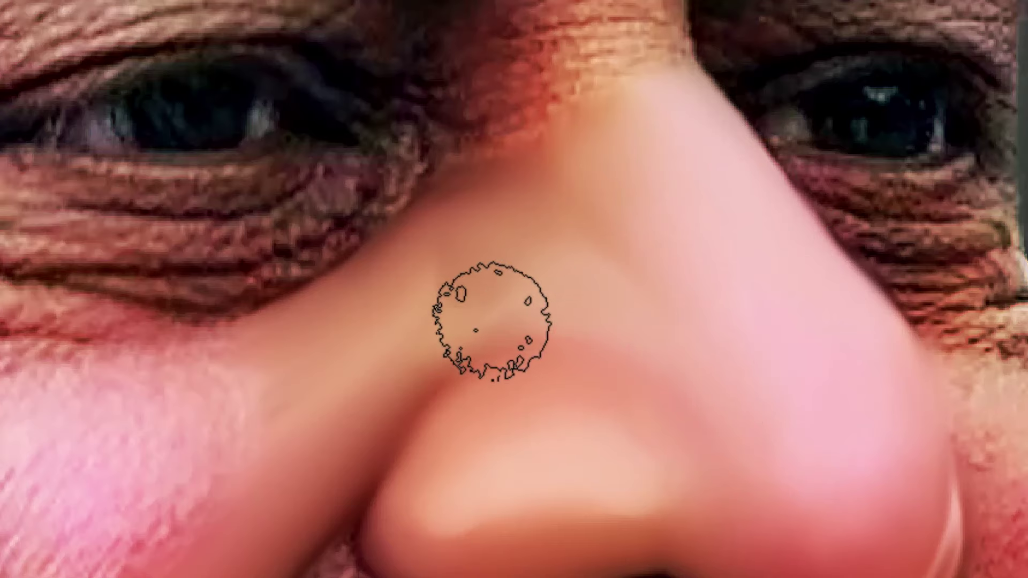
pyautogui.press('v')
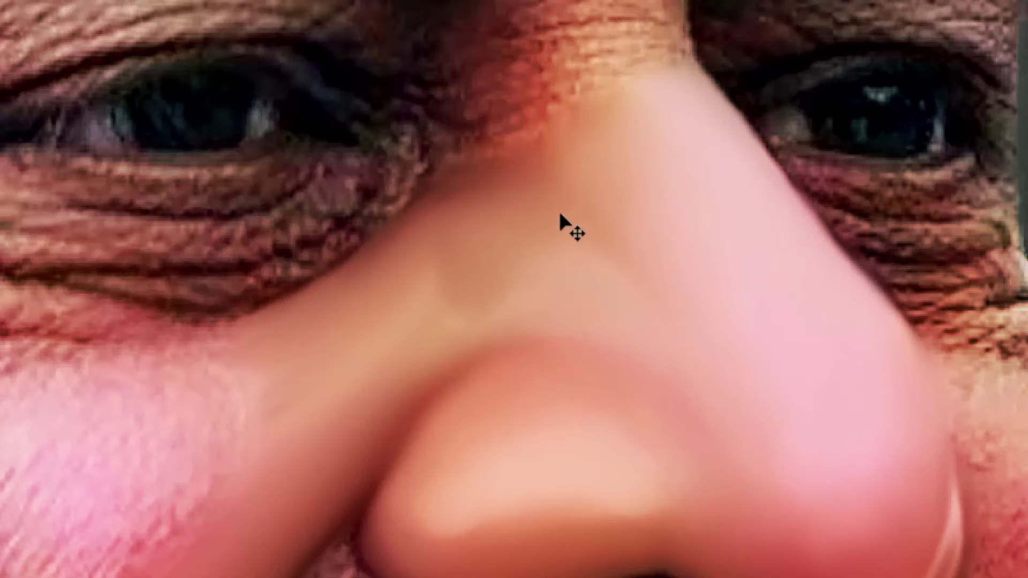
# Smudge the wrinkled skin at the root of the nose and the dark hollow beside the inner eye corner smooth
pyautogui.moveTo(560, 213); pyautogui.dragTo(557, 349)
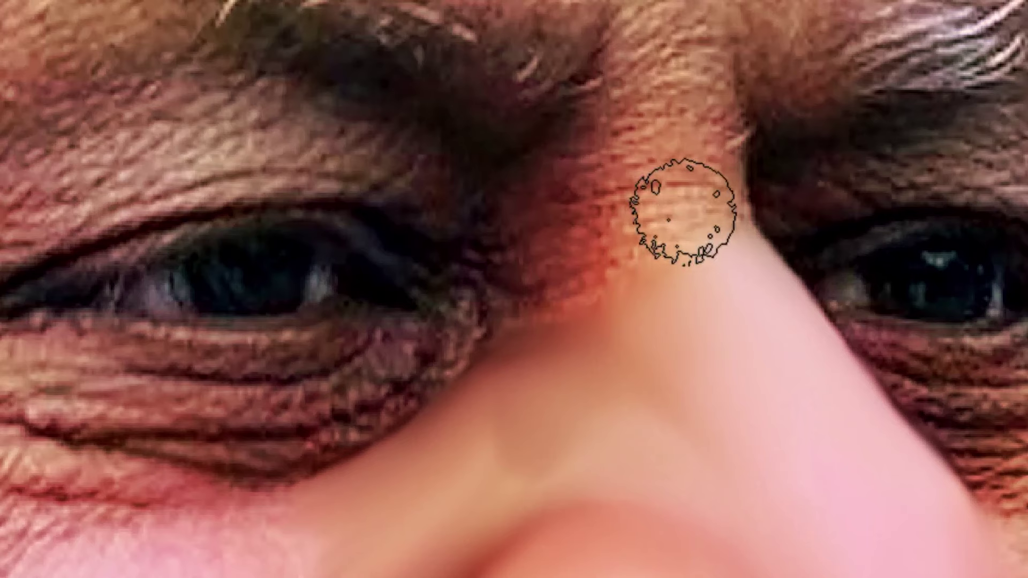
pyautogui.moveTo(686, 212)
pyautogui.mouseDown()
pyautogui.moveTo(741, 208)
pyautogui.moveTo(505, 234)
pyautogui.moveTo(562, 220)
pyautogui.moveTo(520, 264)
pyautogui.moveTo(489, 255)
pyautogui.moveTo(528, 273)
pyautogui.moveTo(608, 256)
pyautogui.moveTo(528, 248)
pyautogui.moveTo(668, 231)
pyautogui.moveTo(636, 238)
pyautogui.moveTo(650, 243)
pyautogui.moveTo(636, 248)
pyautogui.moveTo(668, 327)
pyautogui.moveTo(539, 314)
pyautogui.moveTo(689, 259)
pyautogui.moveTo(618, 283)
pyautogui.mouseUp()
pyautogui.moveTo(606, 295)
pyautogui.mouseDown()
pyautogui.moveTo(489, 359)
pyautogui.moveTo(507, 193)
pyautogui.moveTo(544, 158)
pyautogui.moveTo(502, 193)
pyautogui.mouseUp()
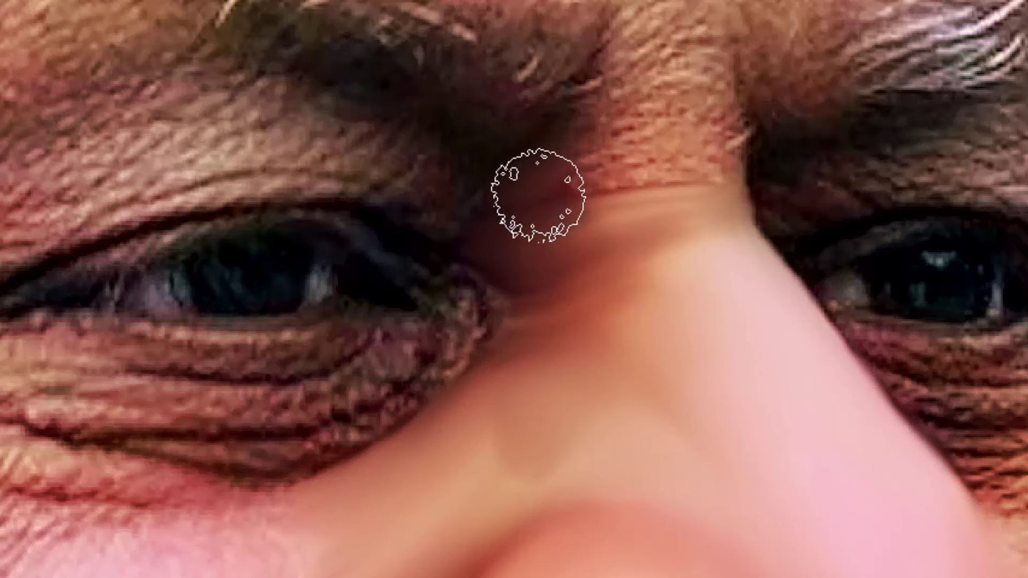
pyautogui.moveTo(577, 185)
pyautogui.mouseDown()
pyautogui.moveTo(690, 171)
pyautogui.moveTo(543, 192)
pyautogui.moveTo(645, 172)
pyautogui.moveTo(563, 227)
pyautogui.moveTo(549, 224)
pyautogui.moveTo(573, 216)
pyautogui.moveTo(557, 220)
pyautogui.moveTo(590, 218)
pyautogui.moveTo(532, 255)
pyautogui.moveTo(505, 232)
pyautogui.moveTo(512, 245)
pyautogui.moveTo(528, 240)
pyautogui.moveTo(554, 255)
pyautogui.moveTo(606, 222)
pyautogui.moveTo(663, 229)
pyautogui.moveTo(676, 265)
pyautogui.moveTo(555, 250)
pyautogui.moveTo(592, 238)
pyautogui.mouseUp()
pyautogui.moveTo(635, 329)
pyautogui.mouseDown()
pyautogui.moveTo(551, 332)
pyautogui.moveTo(596, 346)
pyautogui.mouseUp()
pyautogui.moveTo(699, 185)
pyautogui.mouseDown()
pyautogui.moveTo(648, 301)
pyautogui.moveTo(655, 268)
pyautogui.moveTo(620, 245)
pyautogui.moveTo(562, 250)
pyautogui.moveTo(570, 253)
pyautogui.moveTo(502, 293)
pyautogui.moveTo(472, 295)
pyautogui.moveTo(523, 278)
pyautogui.moveTo(540, 202)
pyautogui.moveTo(582, 126)
pyautogui.moveTo(559, 187)
pyautogui.moveTo(504, 258)
pyautogui.moveTo(554, 265)
pyautogui.moveTo(524, 283)
pyautogui.moveTo(571, 280)
pyautogui.moveTo(551, 305)
pyautogui.moveTo(445, 330)
pyautogui.moveTo(504, 294)
pyautogui.mouseUp()
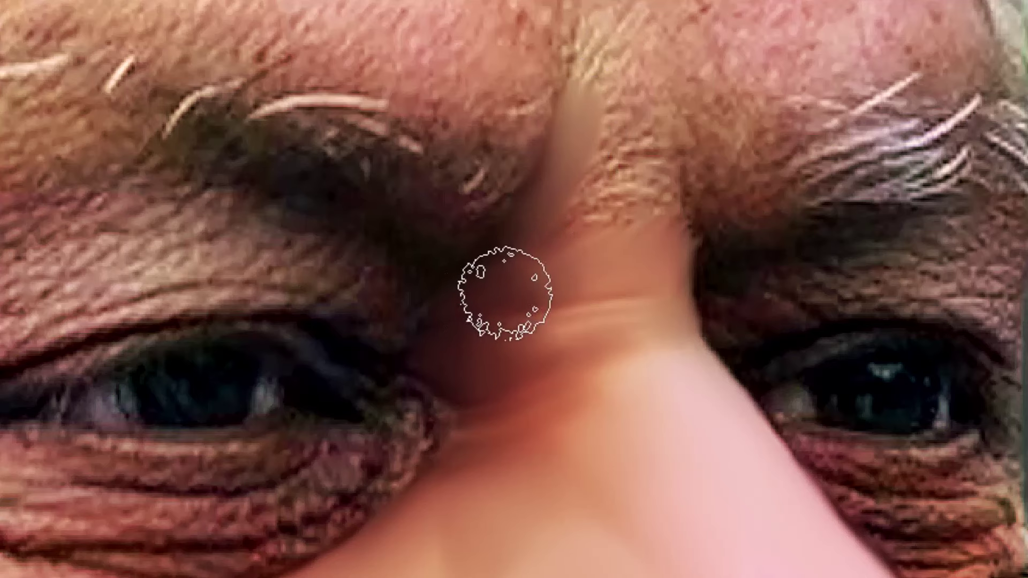
pyautogui.moveTo(659, 197)
pyautogui.mouseDown()
pyautogui.moveTo(672, 219)
pyautogui.moveTo(665, 172)
pyautogui.moveTo(650, 166)
pyautogui.moveTo(611, 186)
pyautogui.moveTo(637, 220)
pyautogui.moveTo(650, 215)
pyautogui.moveTo(560, 231)
pyautogui.moveTo(611, 226)
pyautogui.moveTo(620, 266)
pyautogui.mouseUp()
# Smooth the skin between the eyebrows up into the lower forehead crease with a larger brush
pyautogui.press(']')
pyautogui.press(']')
pyautogui.press(']')
pyautogui.moveTo(534, 280)
pyautogui.mouseDown()
pyautogui.moveTo(586, 189)
pyautogui.moveTo(556, 216)
pyautogui.moveTo(623, 228)
pyautogui.moveTo(602, 265)
pyautogui.moveTo(580, 269)
pyautogui.moveTo(649, 243)
pyautogui.moveTo(551, 366)
pyautogui.moveTo(573, 348)
pyautogui.moveTo(481, 357)
pyautogui.moveTo(587, 347)
pyautogui.moveTo(582, 337)
pyautogui.moveTo(531, 357)
pyautogui.moveTo(647, 327)
pyautogui.moveTo(615, 334)
pyautogui.moveTo(650, 371)
pyautogui.moveTo(695, 383)
pyautogui.moveTo(685, 360)
pyautogui.moveTo(702, 393)
pyautogui.moveTo(686, 356)
pyautogui.moveTo(704, 385)
pyautogui.moveTo(675, 365)
pyautogui.moveTo(702, 378)
pyautogui.moveTo(676, 359)
pyautogui.mouseUp()
pyautogui.press('[')
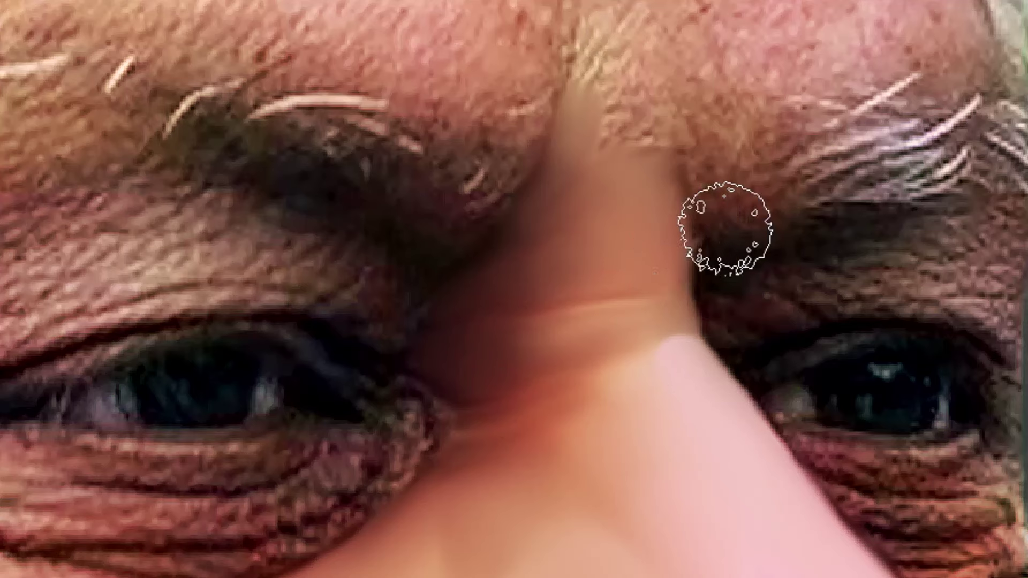
pyautogui.press(']')
pyautogui.press(']')
pyautogui.press(']')
pyautogui.moveTo(650, 138)
pyautogui.mouseDown()
pyautogui.moveTo(640, 114)
pyautogui.moveTo(657, 146)
pyautogui.moveTo(650, 116)
pyautogui.moveTo(601, 86)
pyautogui.moveTo(604, 51)
pyautogui.mouseUp()
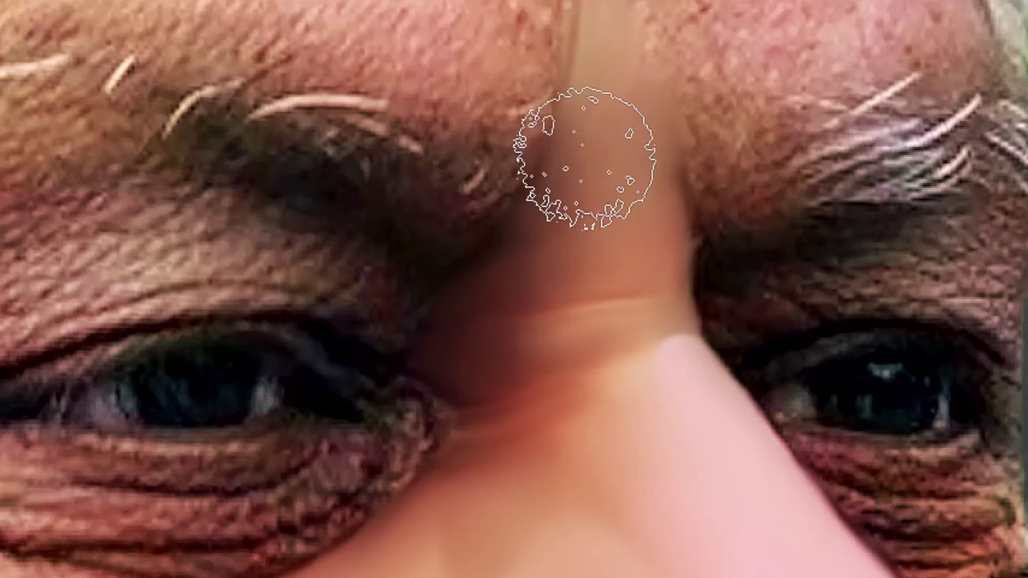
pyautogui.moveTo(680, 431); pyautogui.dragTo(572, 279)
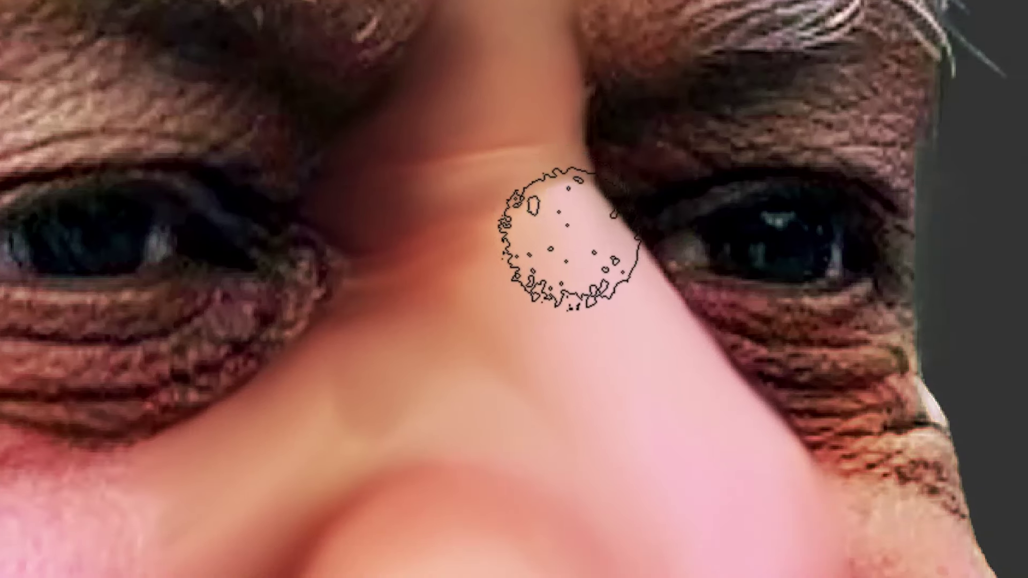
pyautogui.moveTo(634, 394); pyautogui.dragTo(619, 195)
# Smudge the upper folds beneath the eye on the near side of the face into smooth bands following the creases
pyautogui.moveTo(340, 327); pyautogui.dragTo(483, 449)
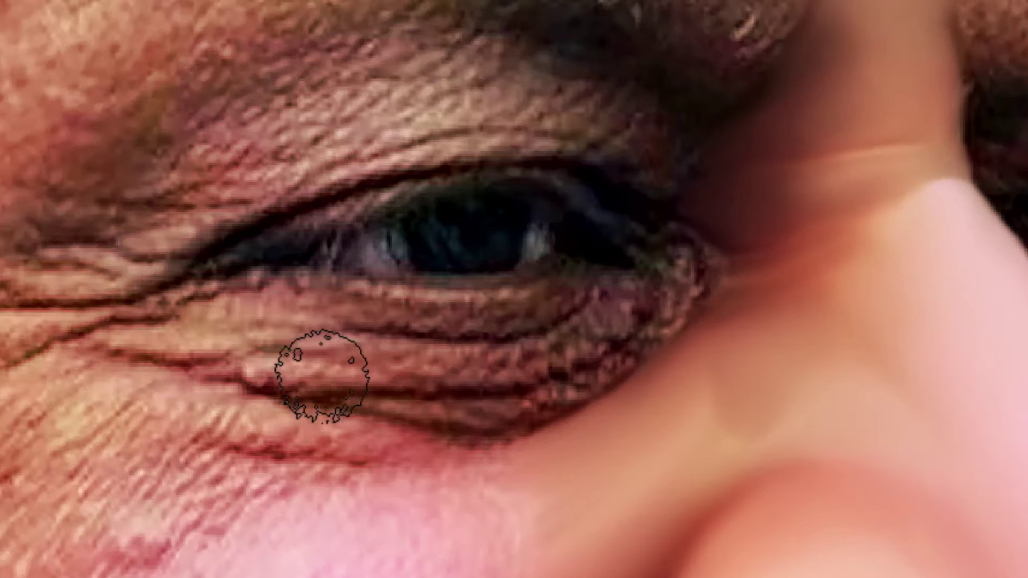
pyautogui.moveTo(321, 376)
pyautogui.mouseDown()
pyautogui.moveTo(260, 371)
pyautogui.moveTo(435, 382)
pyautogui.moveTo(539, 365)
pyautogui.moveTo(615, 324)
pyautogui.mouseUp()
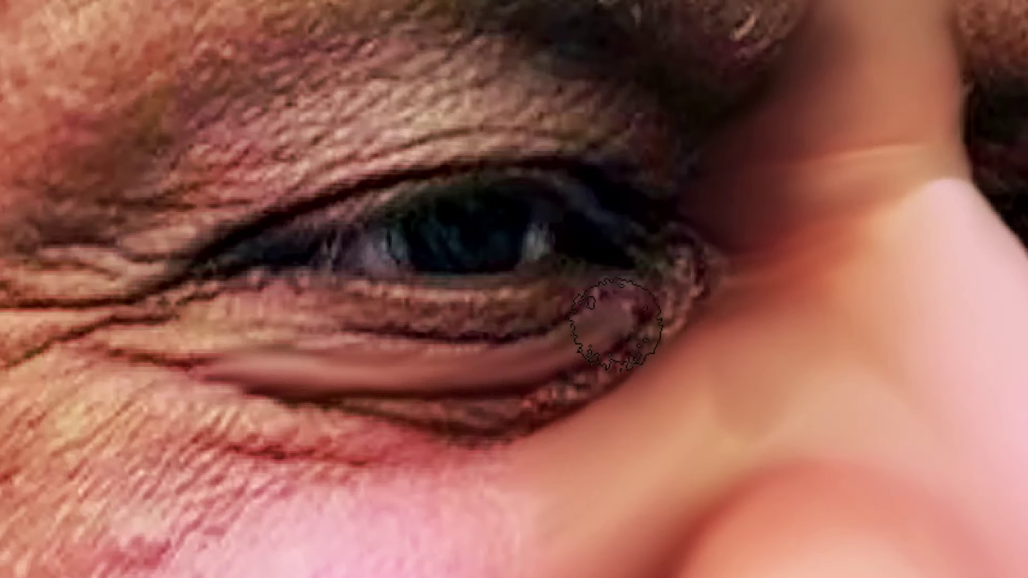
pyautogui.moveTo(450, 358)
pyautogui.mouseDown()
pyautogui.moveTo(291, 348)
pyautogui.moveTo(508, 366)
pyautogui.moveTo(598, 338)
pyautogui.moveTo(631, 292)
pyautogui.moveTo(269, 300)
pyautogui.moveTo(412, 305)
pyautogui.mouseUp()
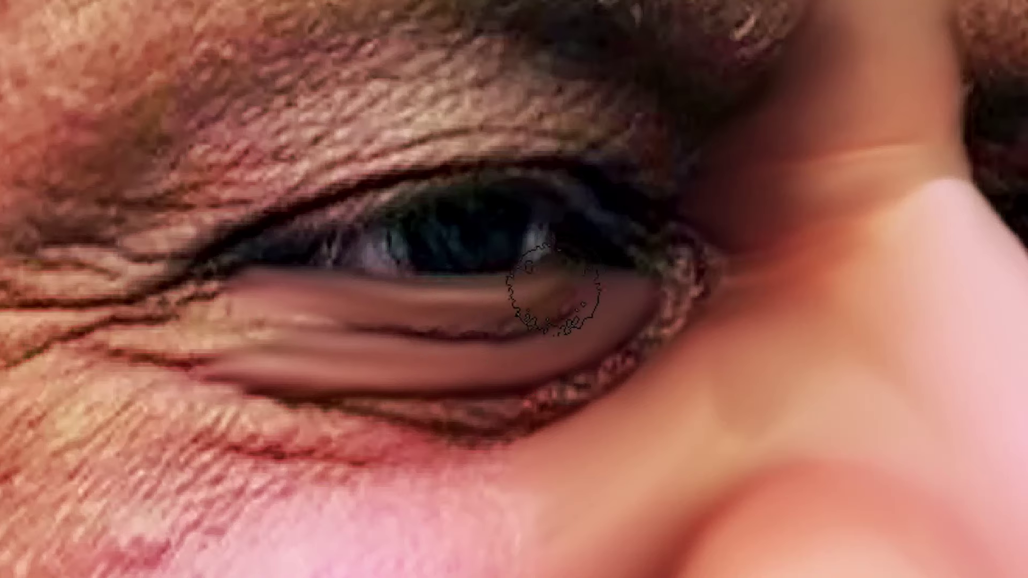
pyautogui.moveTo(337, 319)
pyautogui.mouseDown()
pyautogui.moveTo(585, 323)
pyautogui.moveTo(402, 358)
pyautogui.moveTo(564, 335)
pyautogui.moveTo(588, 319)
pyautogui.mouseUp()
# Blend the outer-corner folds, the inner-corner rim and the lowest under-eye crease with a smaller brush
pyautogui.moveTo(262, 307)
pyautogui.mouseDown()
pyautogui.moveTo(255, 316)
pyautogui.moveTo(357, 299)
pyautogui.moveTo(344, 316)
pyautogui.moveTo(382, 354)
pyautogui.mouseUp()
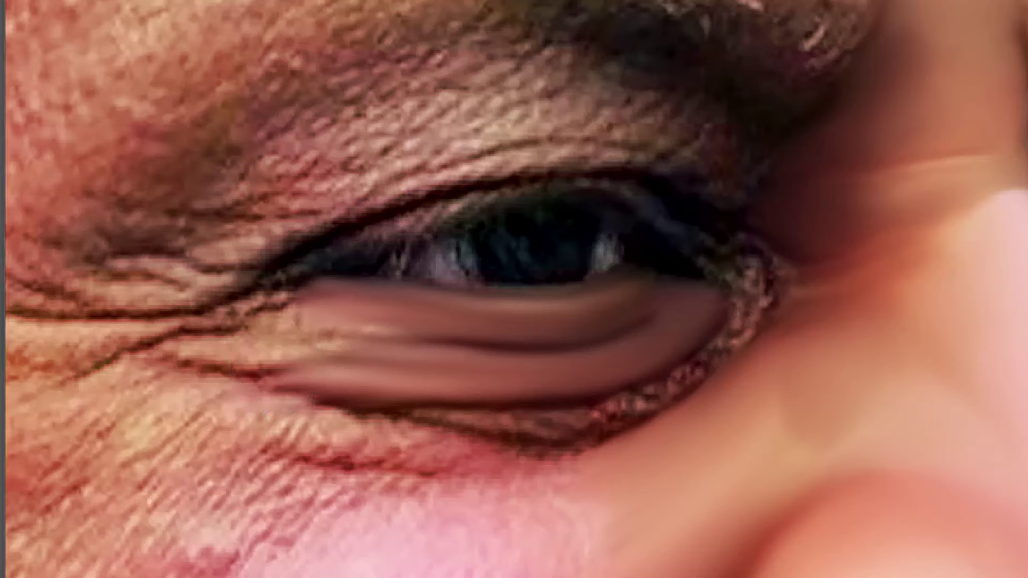
pyautogui.press('[')
pyautogui.moveTo(280, 325); pyautogui.dragTo(304, 317)
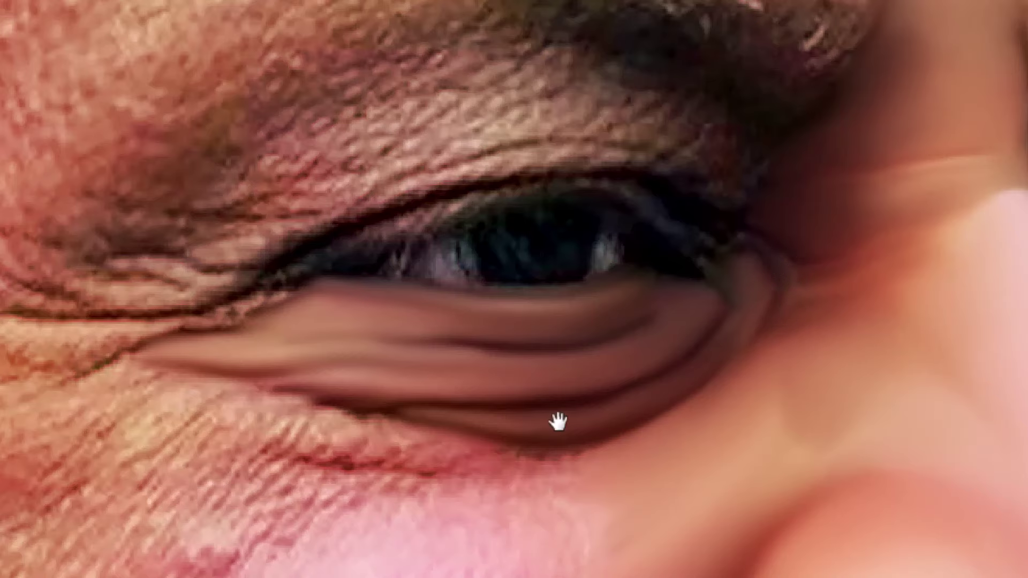
# Smudge the skin directly below the lower eyelid wrinkles, extending the smooth area outward toward the mole
pyautogui.moveTo(557, 421); pyautogui.dragTo(684, 395)
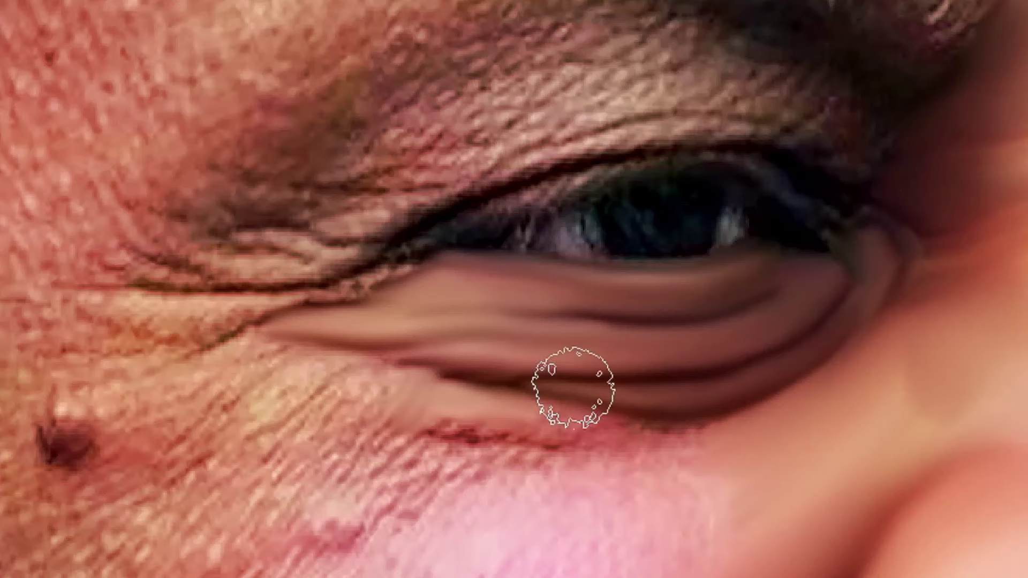
pyautogui.moveTo(573, 387)
pyautogui.mouseDown()
pyautogui.moveTo(489, 430)
pyautogui.moveTo(506, 431)
pyautogui.moveTo(414, 421)
pyautogui.moveTo(672, 443)
pyautogui.moveTo(756, 424)
pyautogui.mouseUp()
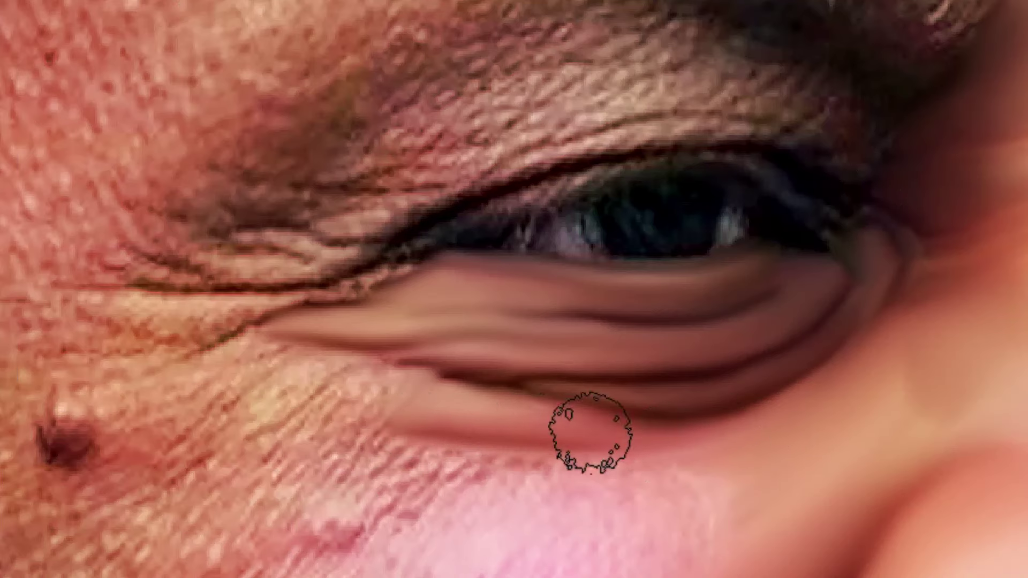
pyautogui.moveTo(467, 419); pyautogui.dragTo(667, 345)
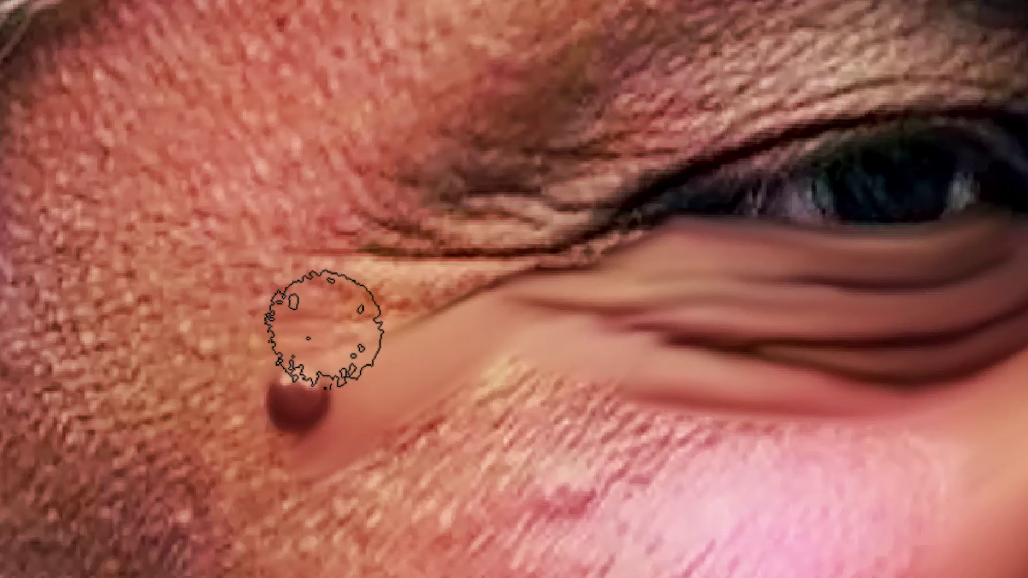
# Smudge the textured skin around the mole and below the eye's outer corner, using a larger brush beneath the mole
pyautogui.moveTo(325, 328)
pyautogui.mouseDown()
pyautogui.moveTo(281, 335)
pyautogui.moveTo(260, 354)
pyautogui.moveTo(313, 331)
pyautogui.moveTo(343, 336)
pyautogui.moveTo(416, 317)
pyautogui.moveTo(378, 329)
pyautogui.moveTo(457, 290)
pyautogui.moveTo(394, 294)
pyautogui.moveTo(325, 274)
pyautogui.moveTo(418, 292)
pyautogui.moveTo(406, 298)
pyautogui.moveTo(594, 253)
pyautogui.mouseUp()
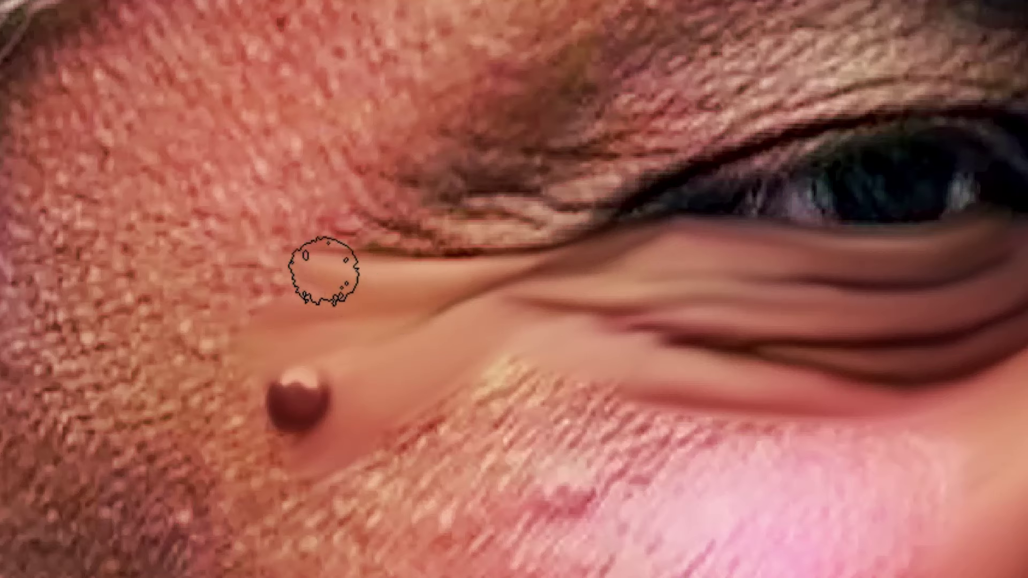
pyautogui.scroll(-2, 314, 390)
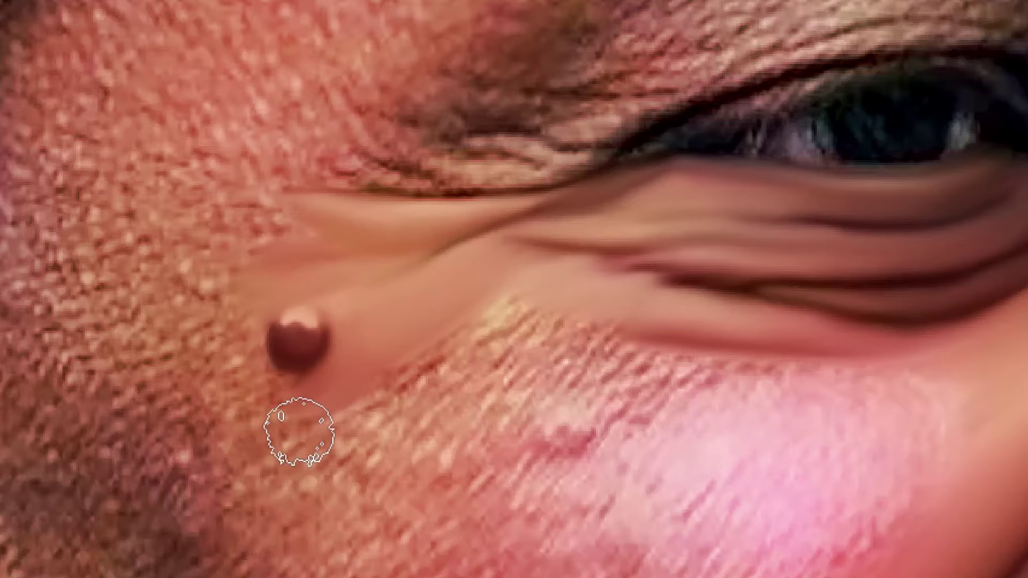
pyautogui.press(']')
pyautogui.press(']')
pyautogui.moveTo(309, 411)
pyautogui.mouseDown()
pyautogui.moveTo(341, 395)
pyautogui.moveTo(258, 400)
pyautogui.moveTo(231, 359)
pyautogui.moveTo(248, 289)
pyautogui.moveTo(230, 312)
pyautogui.moveTo(223, 358)
pyautogui.moveTo(316, 417)
pyautogui.moveTo(257, 443)
pyautogui.moveTo(248, 401)
pyautogui.moveTo(351, 396)
pyautogui.moveTo(424, 367)
pyautogui.mouseUp()
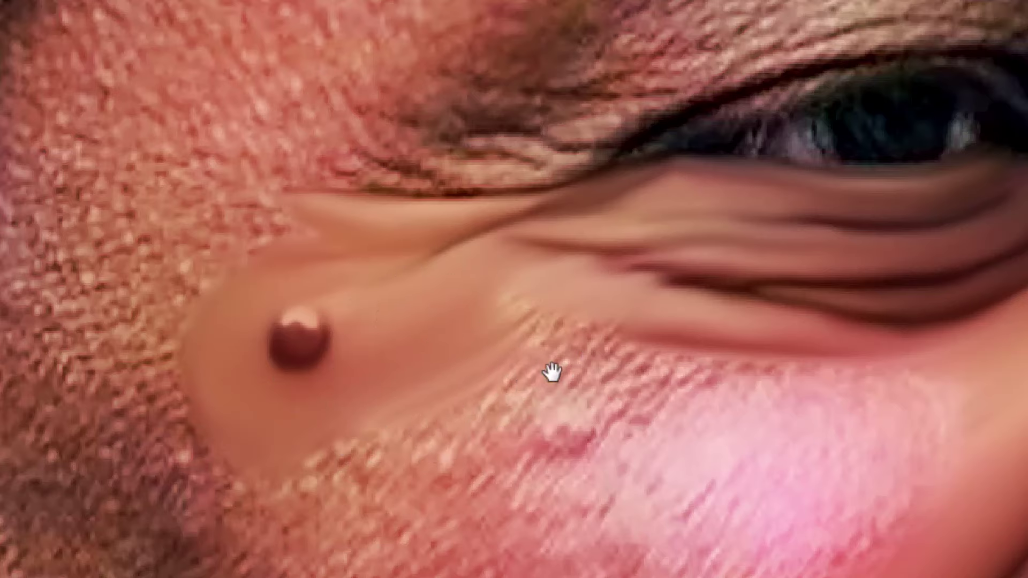
# Smudge the upper cheek between the mole and the nose under the eye bag, enlarging the brush to blend the reddish crease
pyautogui.moveTo(550, 372); pyautogui.dragTo(455, 235)
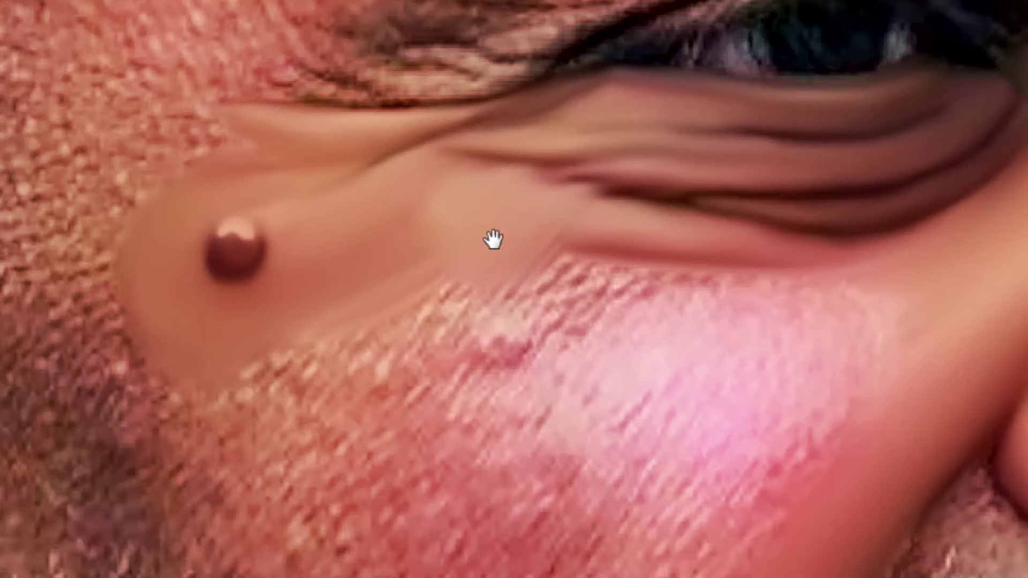
pyautogui.moveTo(577, 295); pyautogui.dragTo(720, 302)
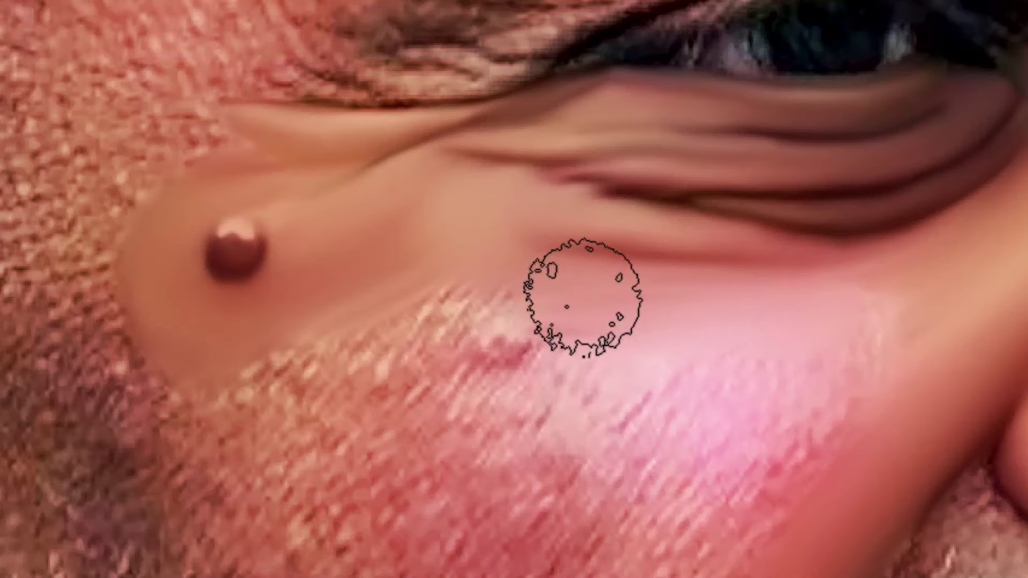
pyautogui.press(']')
pyautogui.press(']')
pyautogui.press(']')
pyautogui.press(']')
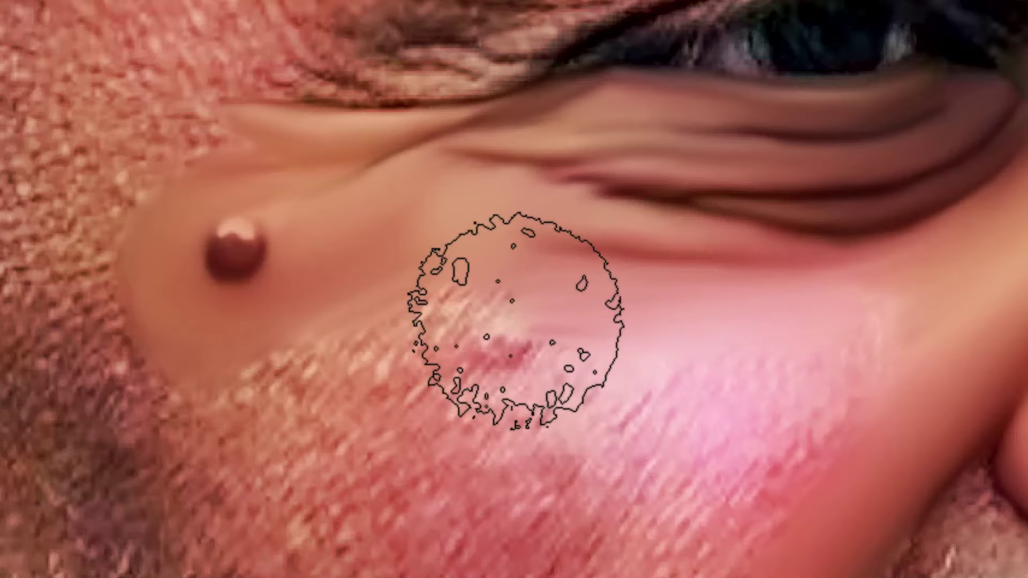
pyautogui.moveTo(517, 315)
pyautogui.mouseDown()
pyautogui.moveTo(453, 319)
pyautogui.moveTo(348, 358)
pyautogui.moveTo(361, 361)
pyautogui.moveTo(386, 317)
pyautogui.moveTo(419, 333)
pyautogui.moveTo(432, 315)
pyautogui.moveTo(246, 406)
pyautogui.moveTo(292, 383)
pyautogui.moveTo(363, 310)
pyautogui.moveTo(630, 470)
pyautogui.mouseUp()
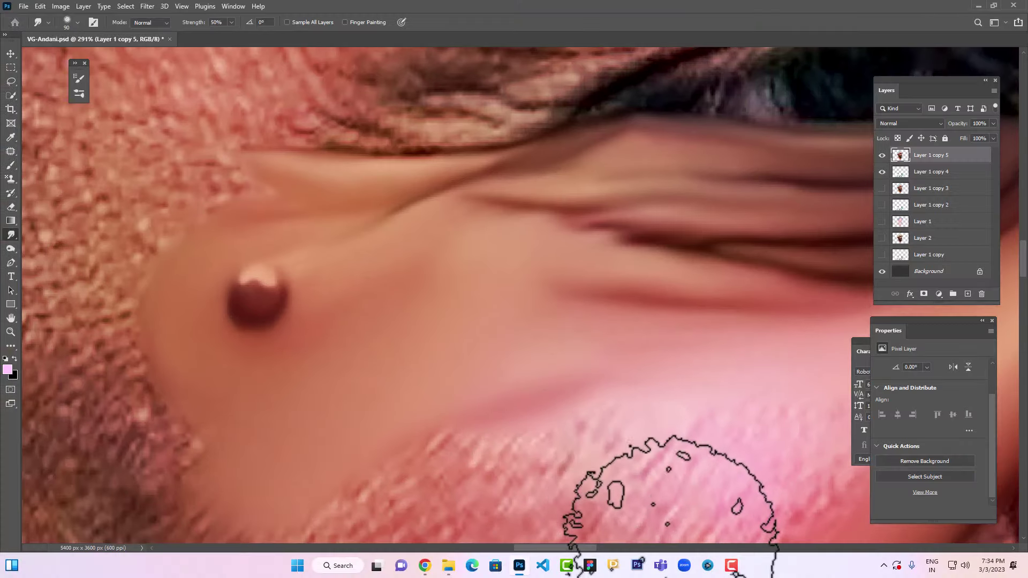
# Examine the smoothed eye and cheek area in the context of the whole portrait
pyautogui.click(533, 338)
pyautogui.press('f')
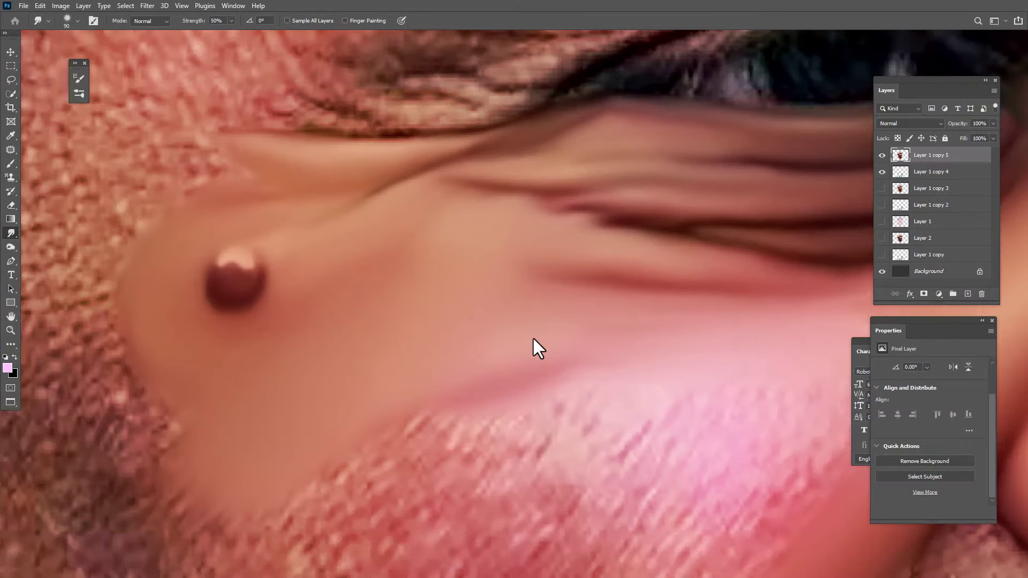
pyautogui.hotkey('ctrl', '-')
pyautogui.hotkey('ctrl', '-')
pyautogui.hotkey('ctrl', '-')
pyautogui.moveTo(540, 373); pyautogui.dragTo(527, 410)
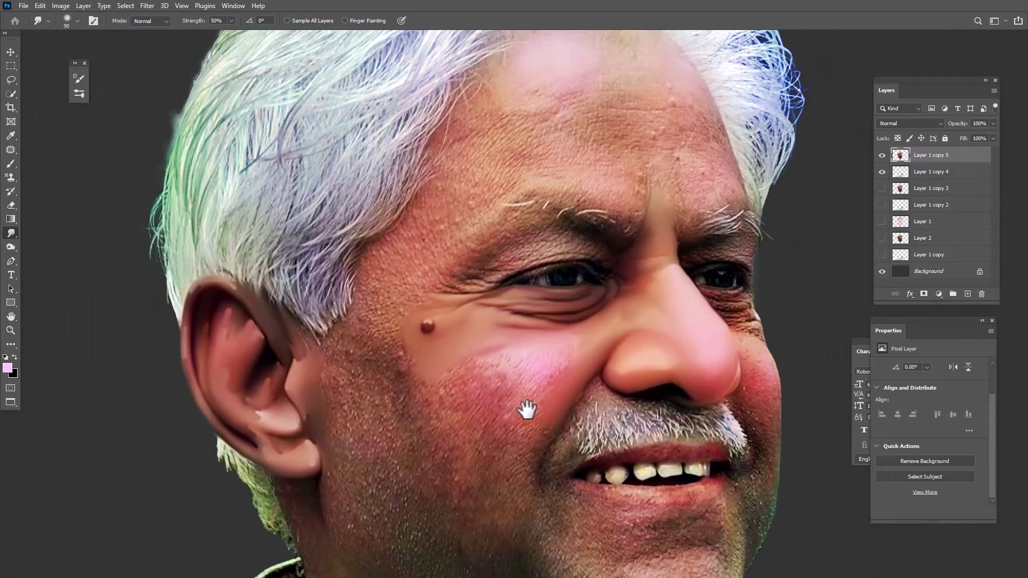
pyautogui.moveTo(713, 343); pyautogui.dragTo(769, 423)
pyautogui.moveTo(480, 256); pyautogui.dragTo(523, 167)
pyautogui.moveTo(369, 364); pyautogui.dragTo(424, 307)
# Smudge the skin between the nostril and the moustache's upper edge using a smaller brush
pyautogui.press('f')
pyautogui.press('f')
pyautogui.press('f')
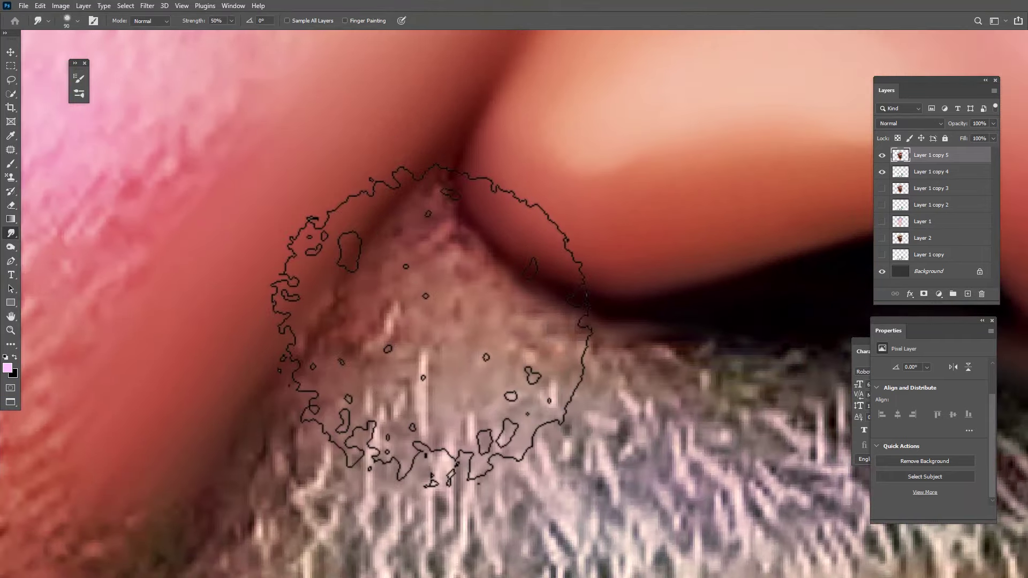
pyautogui.press('f')
pyautogui.press('[')
pyautogui.press('[')
pyautogui.press('[')
pyautogui.press('[')
pyautogui.press('[')
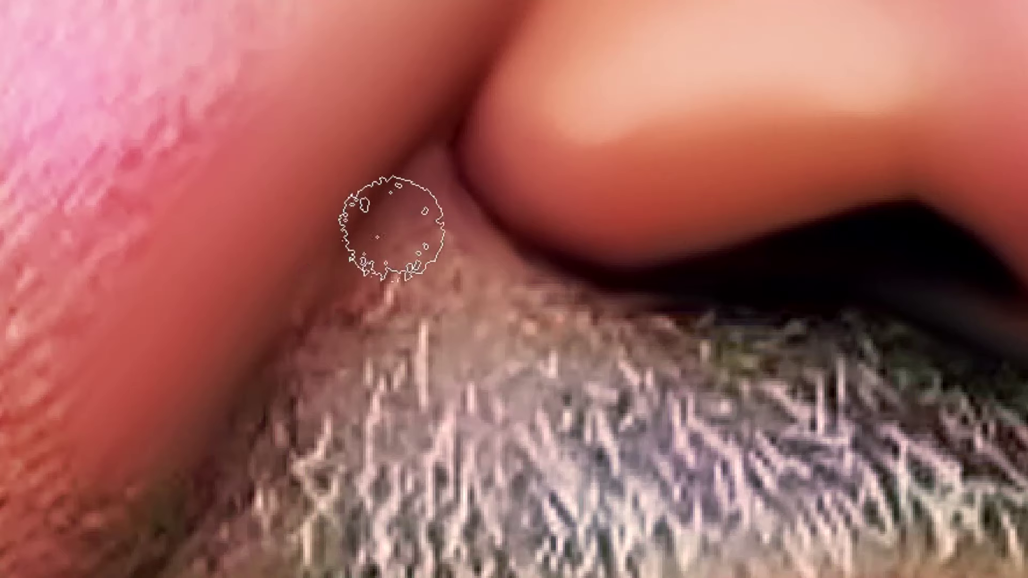
pyautogui.moveTo(441, 228)
pyautogui.mouseDown()
pyautogui.moveTo(569, 312)
pyautogui.moveTo(649, 321)
pyautogui.mouseUp()
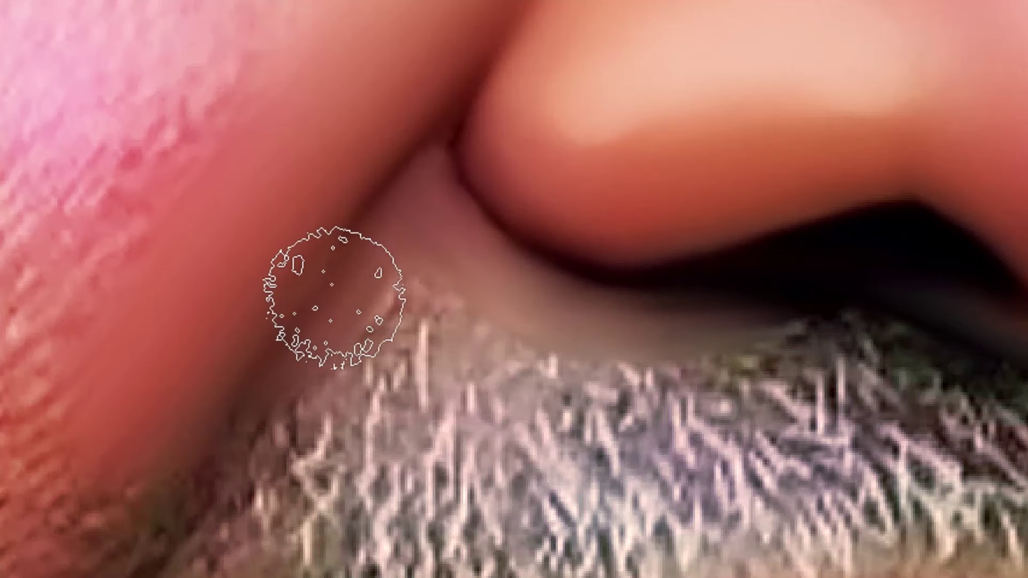
# Smudge the shadowed smile line and the skin beside the moustache, down toward the corner of the mouth
pyautogui.moveTo(463, 392); pyautogui.dragTo(478, 291)
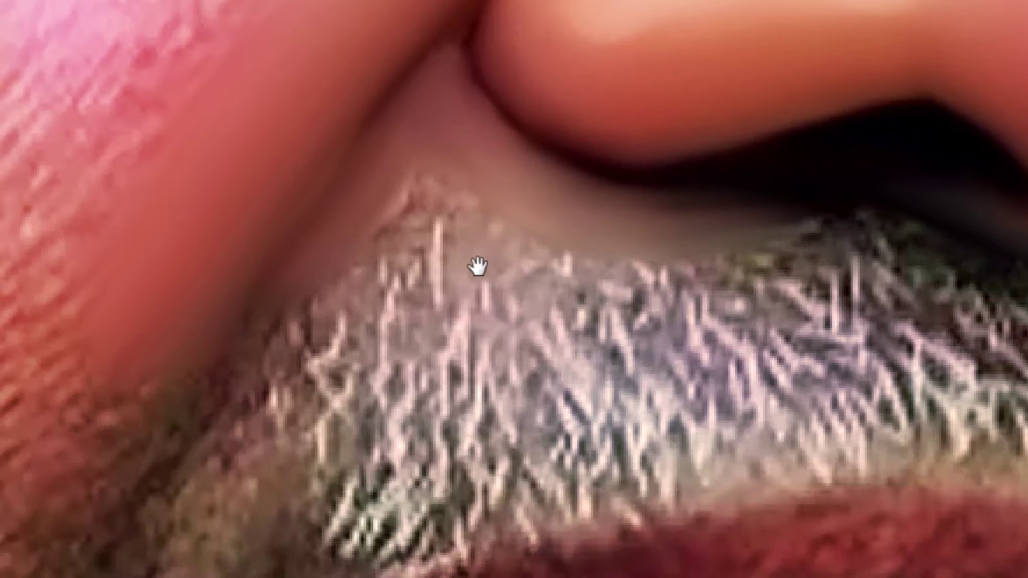
pyautogui.scroll(-2, 477, 266)
pyautogui.press(']')
pyautogui.moveTo(475, 203)
pyautogui.mouseDown()
pyautogui.moveTo(447, 223)
pyautogui.moveTo(462, 219)
pyautogui.moveTo(457, 227)
pyautogui.moveTo(436, 224)
pyautogui.moveTo(420, 240)
pyautogui.moveTo(393, 312)
pyautogui.moveTo(349, 342)
pyautogui.moveTo(357, 319)
pyautogui.moveTo(272, 450)
pyautogui.moveTo(344, 327)
pyautogui.moveTo(329, 360)
pyautogui.mouseUp()
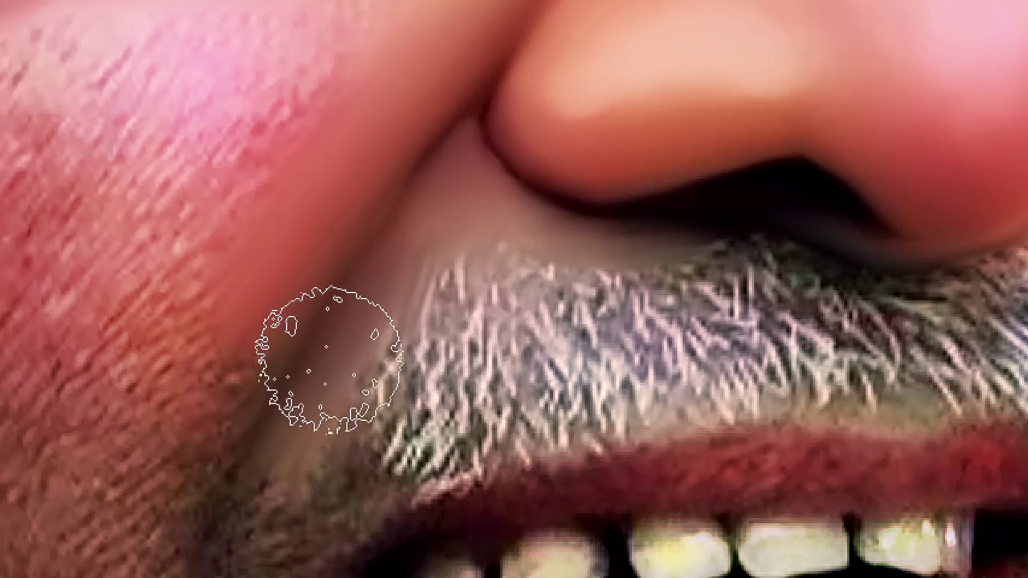
pyautogui.moveTo(414, 231); pyautogui.dragTo(437, 184)
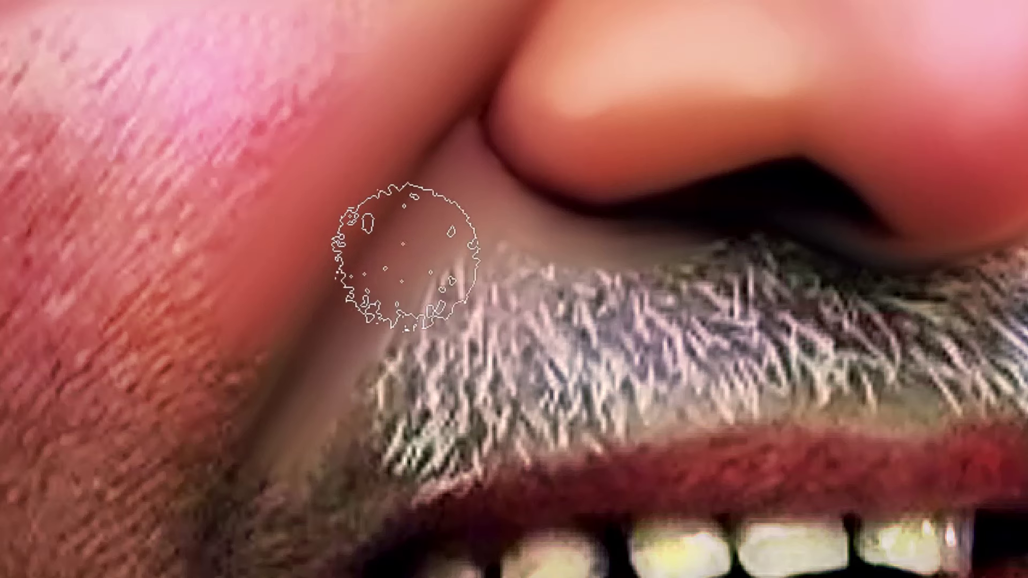
# Smudge the cheek beside the smile line from its lower end up to the pink highlight
pyautogui.moveTo(248, 416); pyautogui.dragTo(360, 274)
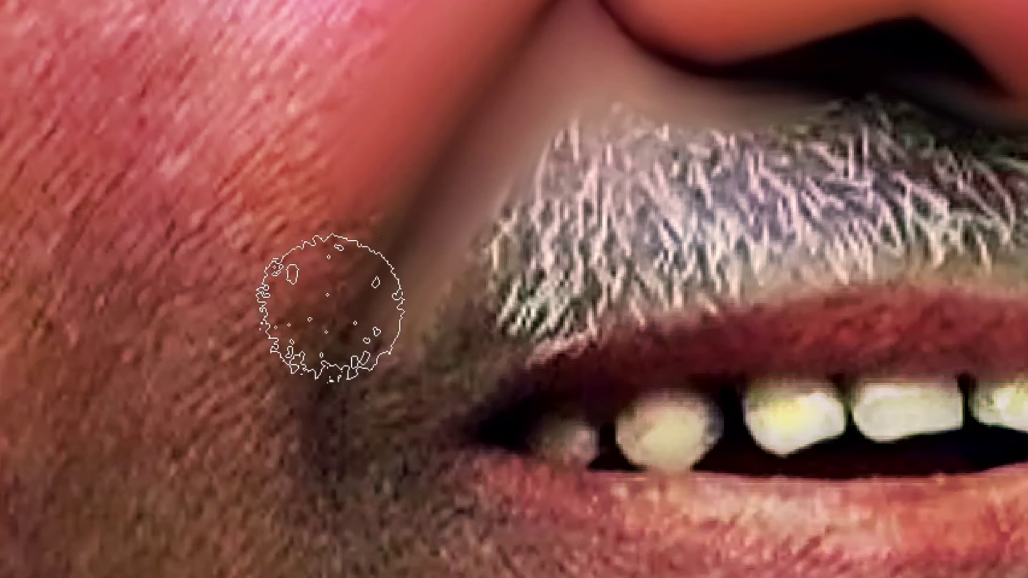
pyautogui.press(']')
pyautogui.press(']')
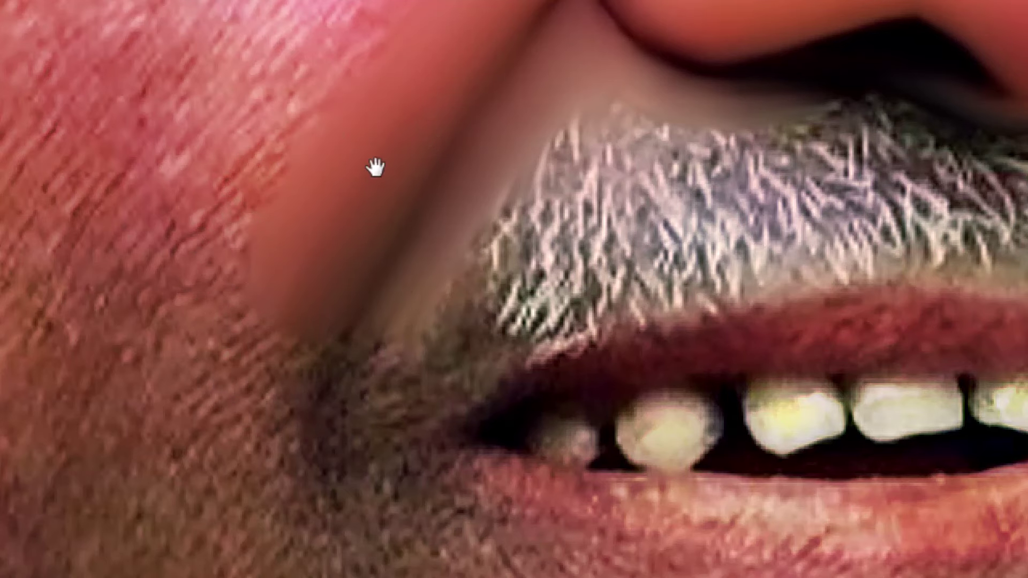
pyautogui.moveTo(377, 165); pyautogui.dragTo(337, 340)
pyautogui.hotkey('ctrl', '-')
pyautogui.press('[')
pyautogui.press('[')
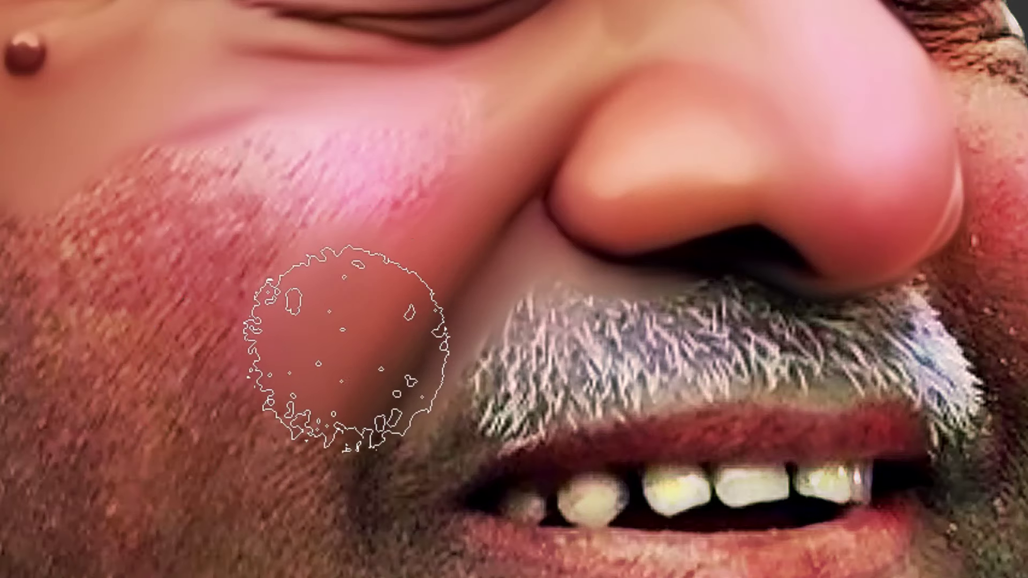
pyautogui.moveTo(347, 349)
pyautogui.mouseDown()
pyautogui.moveTo(390, 217)
pyautogui.moveTo(393, 231)
pyautogui.moveTo(438, 165)
pyautogui.mouseUp()
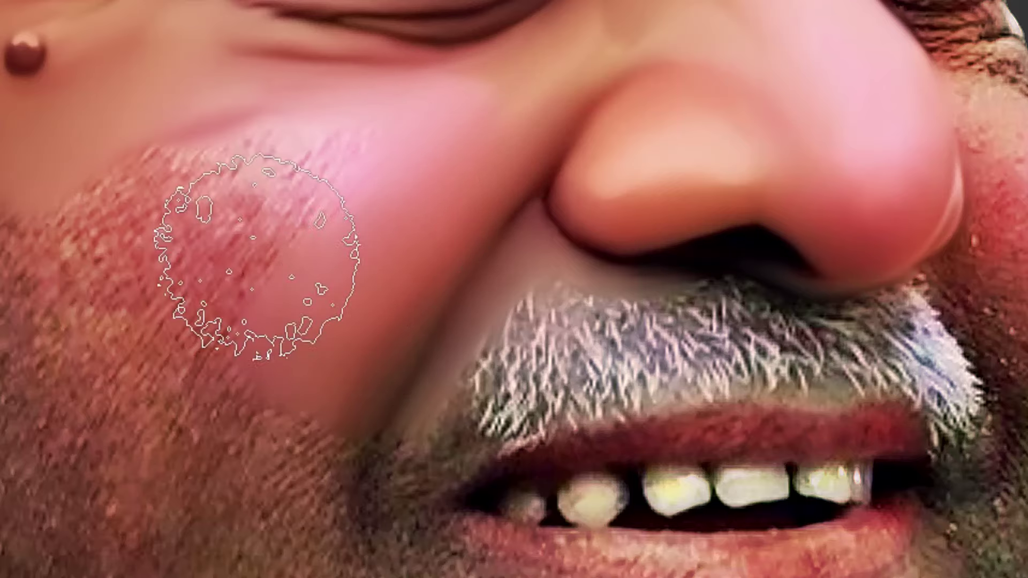
# Smudge the remaining textured skin across the middle of the cheek with a large brush, blending it into the pink highlight
pyautogui.moveTo(97, 229)
pyautogui.mouseDown()
pyautogui.moveTo(142, 179)
pyautogui.moveTo(94, 227)
pyautogui.mouseUp()
pyautogui.press(']')
pyautogui.press(']')
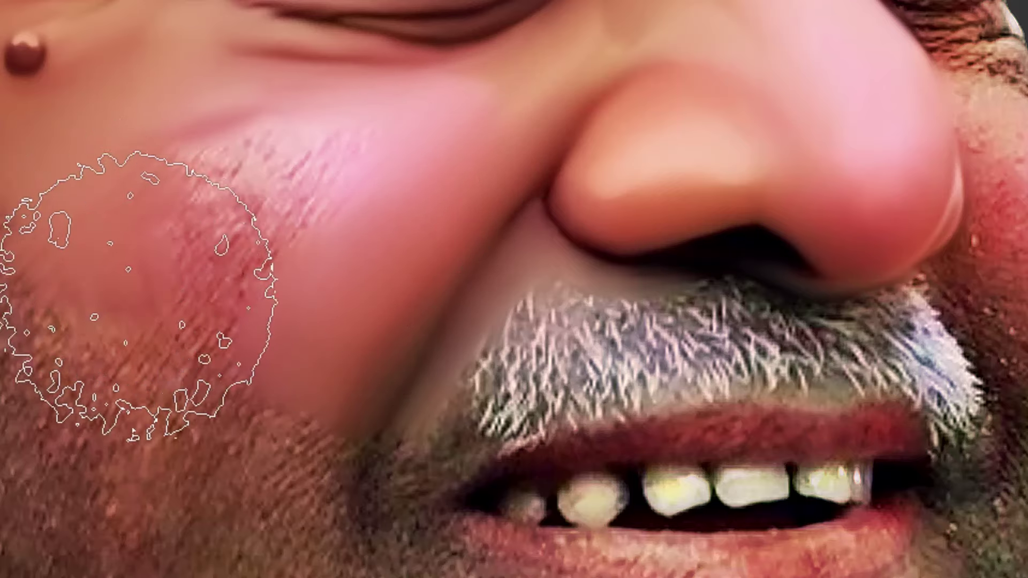
pyautogui.moveTo(140, 297)
pyautogui.mouseDown()
pyautogui.moveTo(143, 270)
pyautogui.moveTo(172, 339)
pyautogui.moveTo(267, 365)
pyautogui.moveTo(248, 394)
pyautogui.moveTo(303, 411)
pyautogui.moveTo(296, 422)
pyautogui.moveTo(283, 427)
pyautogui.moveTo(210, 335)
pyautogui.moveTo(215, 298)
pyautogui.moveTo(233, 285)
pyautogui.moveTo(264, 229)
pyautogui.moveTo(287, 222)
pyautogui.moveTo(261, 249)
pyautogui.moveTo(326, 207)
pyautogui.moveTo(336, 211)
pyautogui.moveTo(328, 279)
pyautogui.moveTo(282, 319)
pyautogui.moveTo(302, 266)
pyautogui.moveTo(317, 263)
pyautogui.moveTo(208, 204)
pyautogui.moveTo(187, 222)
pyautogui.moveTo(207, 264)
pyautogui.moveTo(189, 163)
pyautogui.moveTo(216, 130)
pyautogui.moveTo(192, 186)
pyautogui.moveTo(202, 213)
pyautogui.moveTo(278, 159)
pyautogui.moveTo(290, 185)
pyautogui.moveTo(359, 166)
pyautogui.moveTo(373, 150)
pyautogui.moveTo(355, 162)
pyautogui.moveTo(389, 167)
pyautogui.moveTo(327, 245)
pyautogui.moveTo(327, 180)
pyautogui.moveTo(253, 172)
pyautogui.moveTo(239, 187)
pyautogui.moveTo(240, 179)
pyautogui.moveTo(284, 299)
pyautogui.mouseUp()
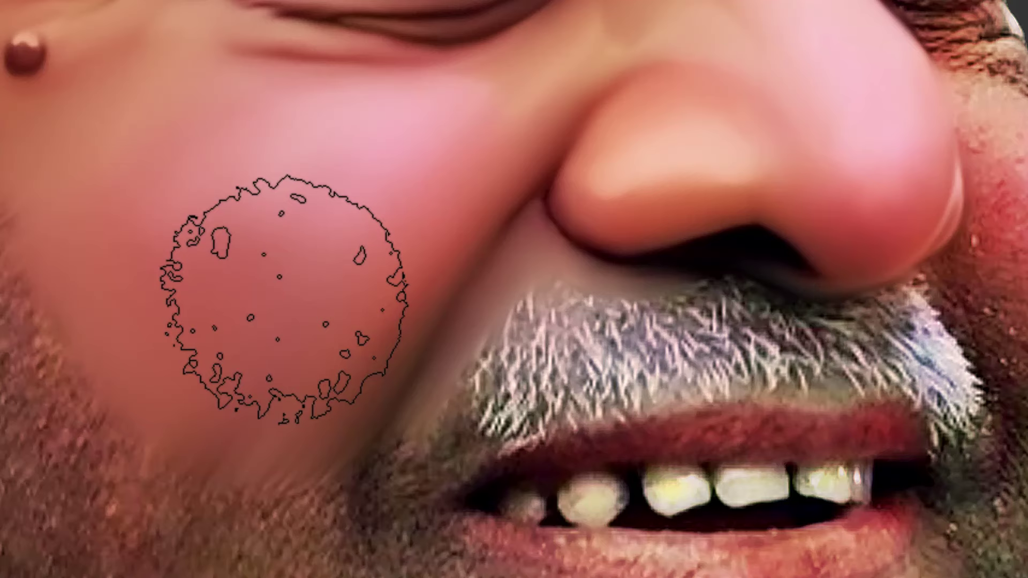
pyautogui.moveTo(284, 300)
pyautogui.mouseDown()
pyautogui.moveTo(185, 262)
pyautogui.moveTo(170, 244)
pyautogui.moveTo(175, 253)
pyautogui.moveTo(233, 234)
pyautogui.moveTo(302, 275)
pyautogui.moveTo(220, 237)
pyautogui.mouseUp()
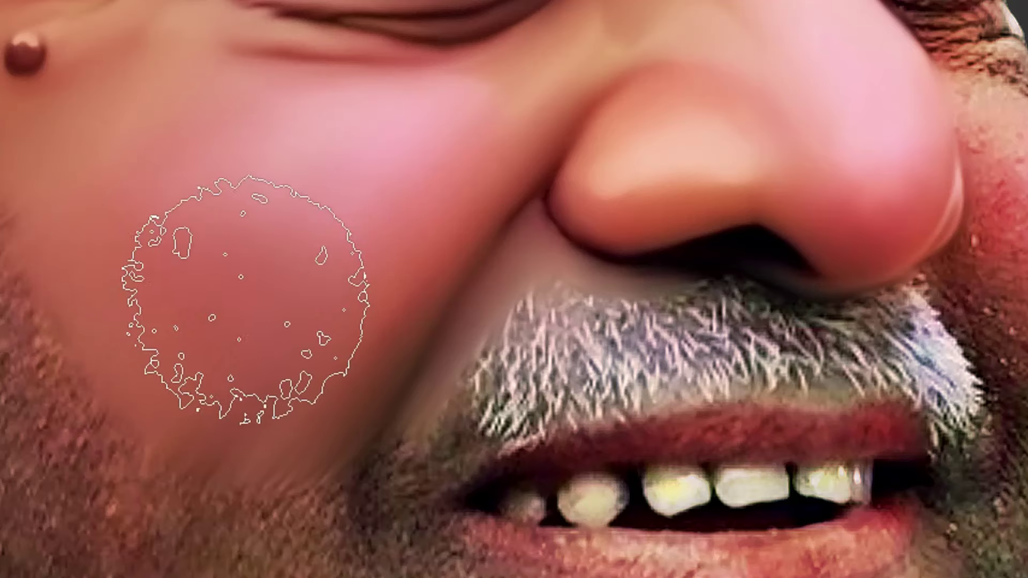
pyautogui.press('space')
pyautogui.moveTo(691, 138); pyautogui.dragTo(615, 243)
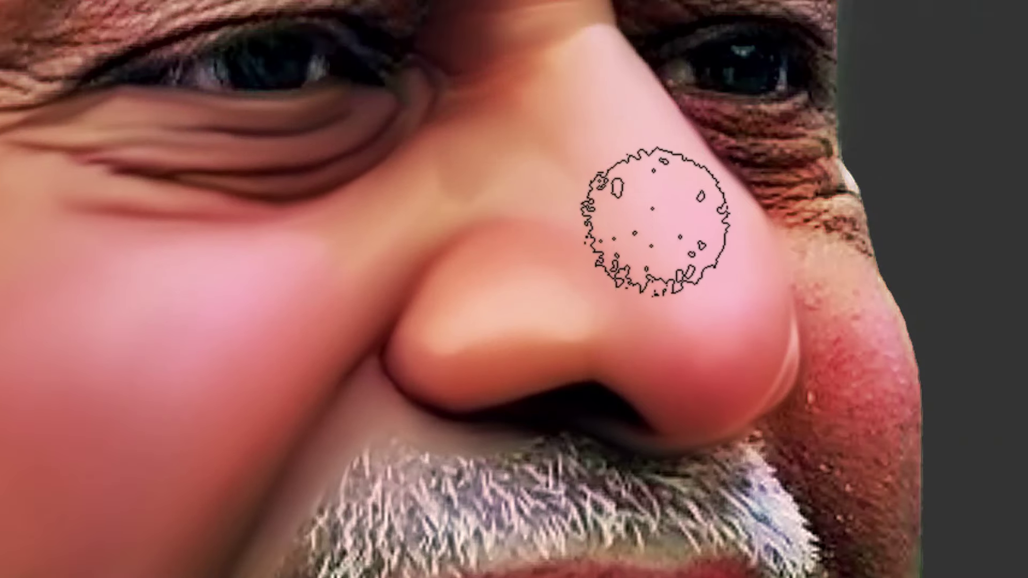
pyautogui.press('space')
pyautogui.moveTo(610, 347)
pyautogui.mouseDown()
pyautogui.moveTo(757, 234)
pyautogui.moveTo(695, 259)
pyautogui.moveTo(693, 283)
pyautogui.mouseUp()
pyautogui.moveTo(393, 420)
pyautogui.mouseDown()
pyautogui.moveTo(451, 374)
pyautogui.moveTo(448, 358)
pyautogui.moveTo(468, 371)
pyautogui.mouseUp()
pyautogui.hotkey('ctrl', 'z')
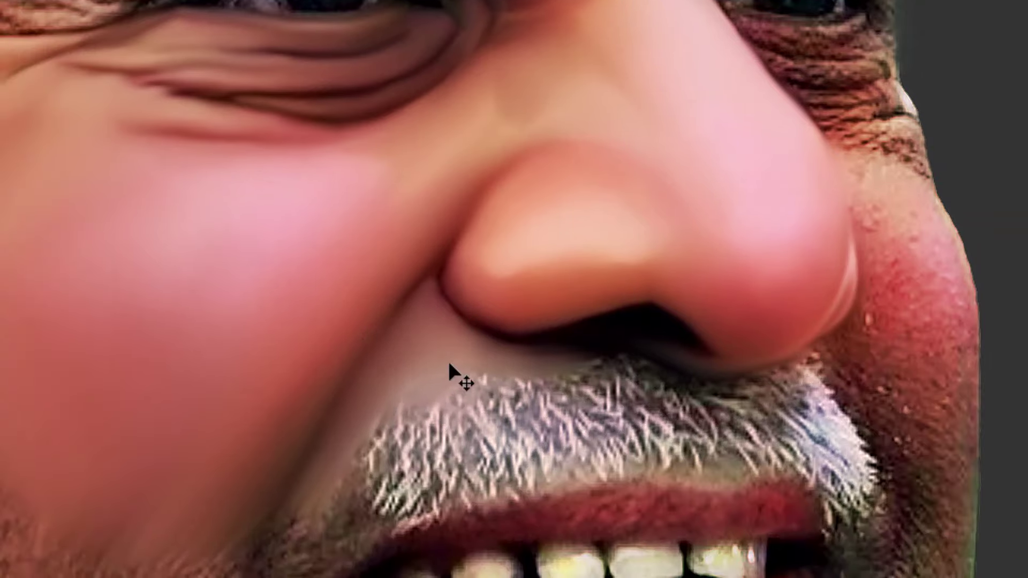
pyautogui.moveTo(396, 422); pyautogui.dragTo(367, 456)
pyautogui.moveTo(458, 388); pyautogui.dragTo(483, 387)
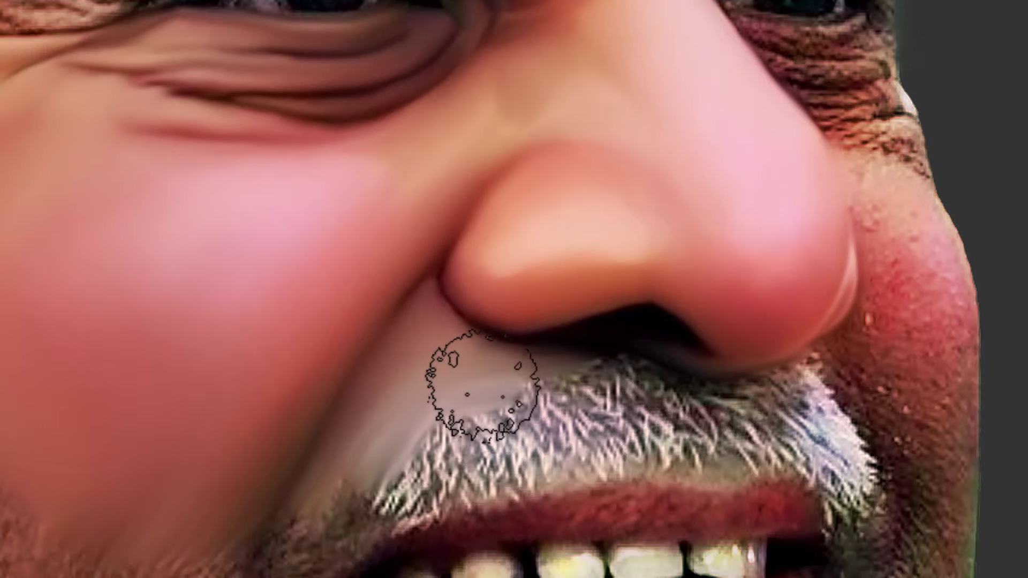
pyautogui.hotkey('ctrl', 'z')
pyautogui.hotkey('ctrl', 'z')
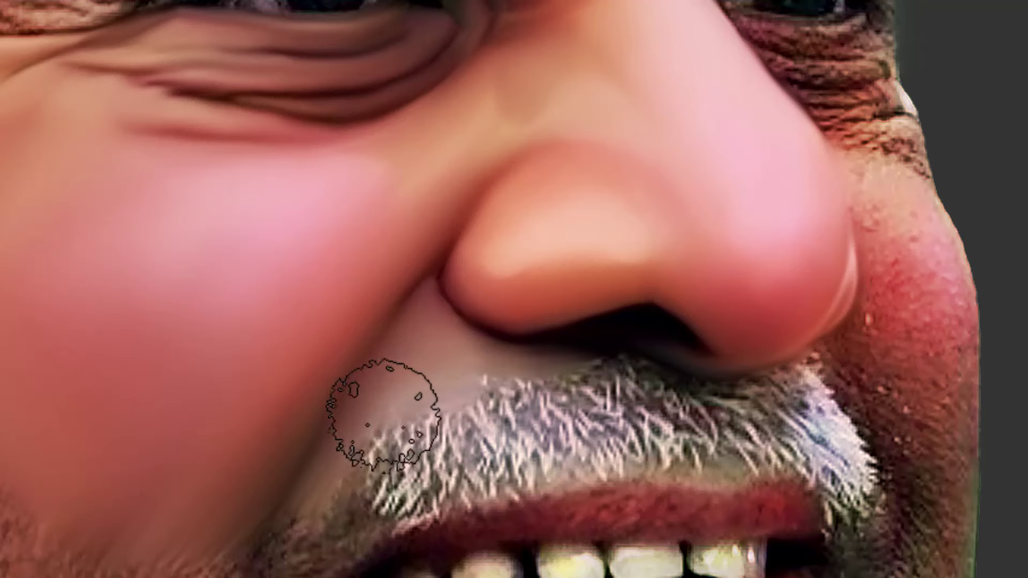
# Soften the moustache's upper edge below the nostril and smudge the far cheek alongside the nose tip
pyautogui.moveTo(495, 381)
pyautogui.mouseDown()
pyautogui.moveTo(475, 384)
pyautogui.moveTo(435, 340)
pyautogui.moveTo(441, 359)
pyautogui.moveTo(358, 431)
pyautogui.moveTo(415, 346)
pyautogui.moveTo(436, 360)
pyautogui.mouseUp()
pyautogui.moveTo(851, 376)
pyautogui.mouseDown()
pyautogui.moveTo(734, 374)
pyautogui.moveTo(750, 410)
pyautogui.mouseUp()
pyautogui.moveTo(784, 299); pyautogui.dragTo(721, 318)
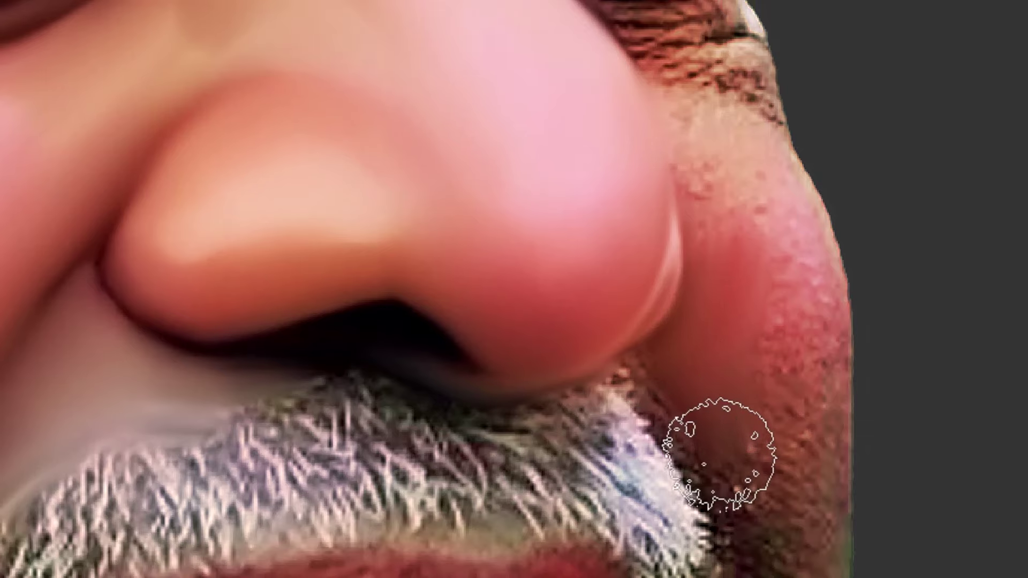
# Smudge the upper part of the far cheek below the eye wrinkles, out to the face's outer edge
pyautogui.moveTo(710, 329); pyautogui.dragTo(683, 451)
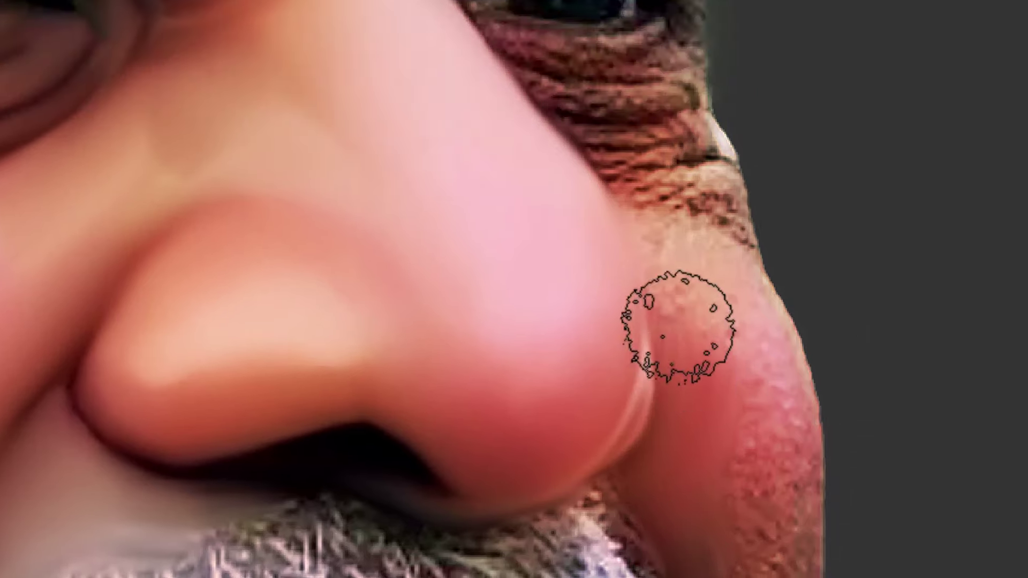
pyautogui.moveTo(680, 329)
pyautogui.mouseDown()
pyautogui.moveTo(683, 319)
pyautogui.moveTo(689, 419)
pyautogui.moveTo(689, 370)
pyautogui.mouseUp()
pyautogui.moveTo(682, 461); pyautogui.dragTo(693, 431)
pyautogui.scroll(3, 692, 431)
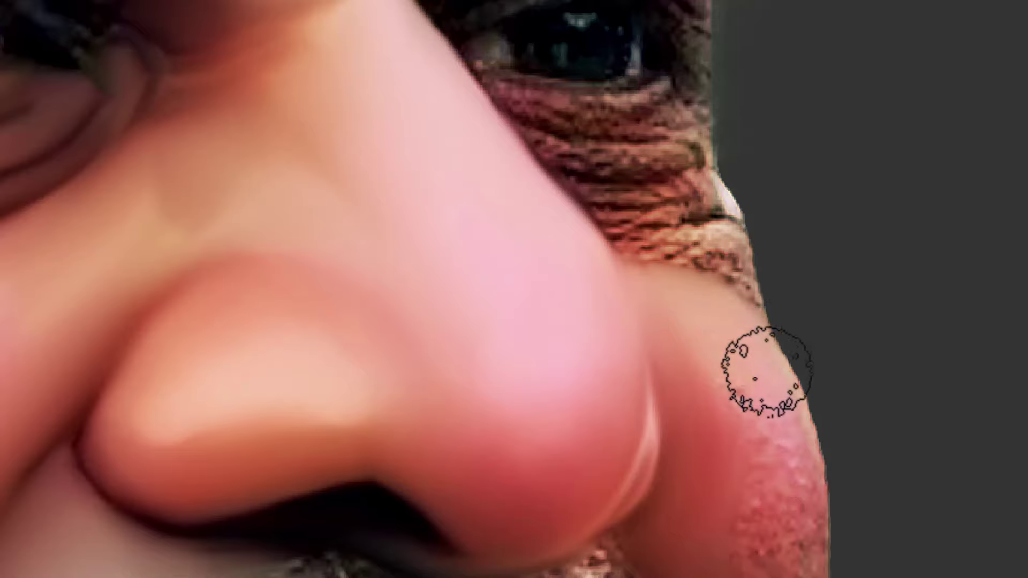
pyautogui.moveTo(664, 282)
pyautogui.mouseDown()
pyautogui.moveTo(714, 338)
pyautogui.moveTo(693, 387)
pyautogui.moveTo(696, 357)
pyautogui.moveTo(675, 305)
pyautogui.moveTo(704, 340)
pyautogui.mouseUp()
# Smudge the lower far cheek with a larger brush, from the reddish area down to the stubble beside the moustache
pyautogui.press(']')
pyautogui.press(']')
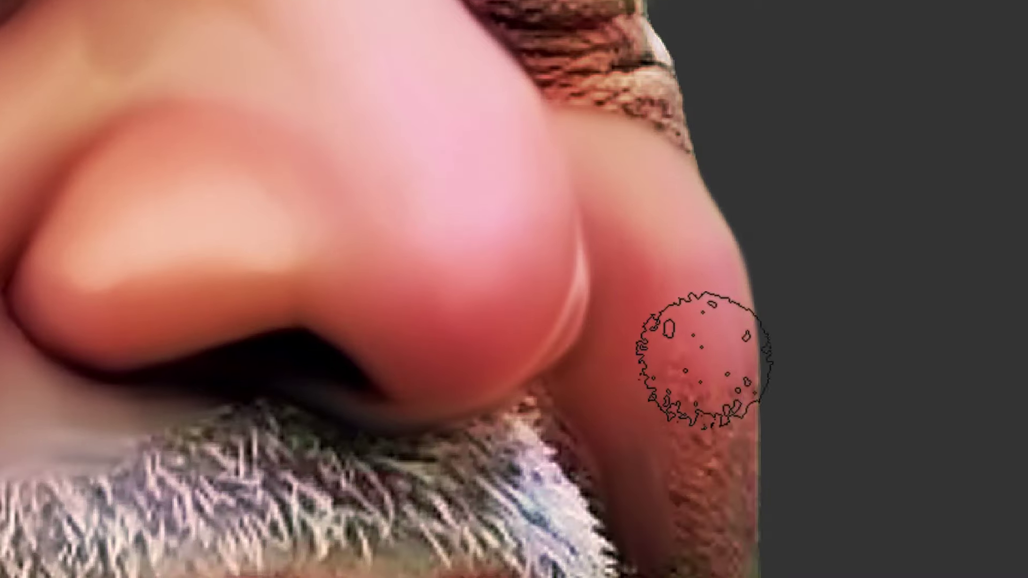
pyautogui.moveTo(727, 369)
pyautogui.mouseDown()
pyautogui.moveTo(727, 399)
pyautogui.moveTo(727, 343)
pyautogui.moveTo(728, 381)
pyautogui.mouseUp()
pyautogui.moveTo(718, 480); pyautogui.dragTo(731, 375)
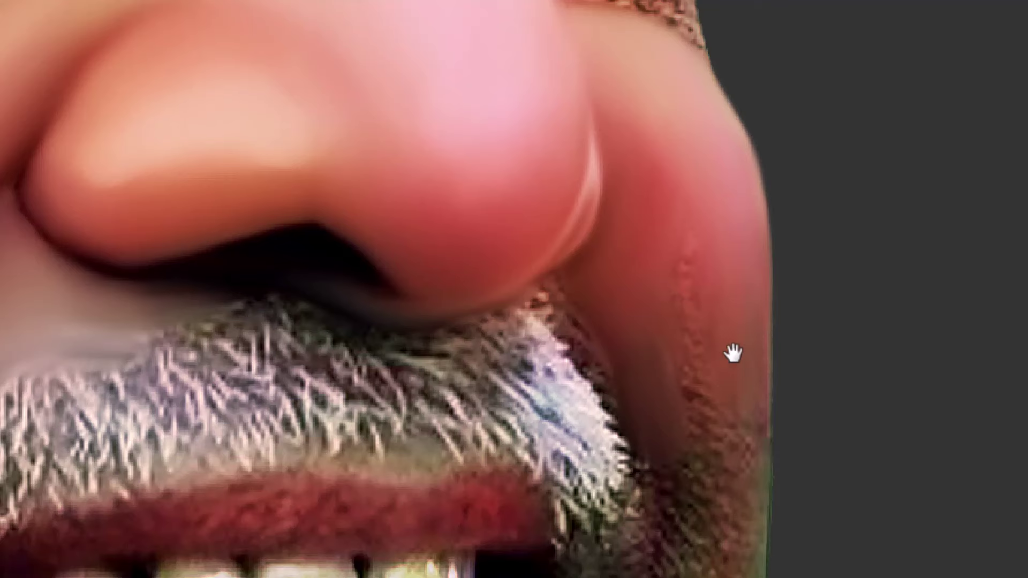
pyautogui.moveTo(714, 492); pyautogui.dragTo(692, 354)
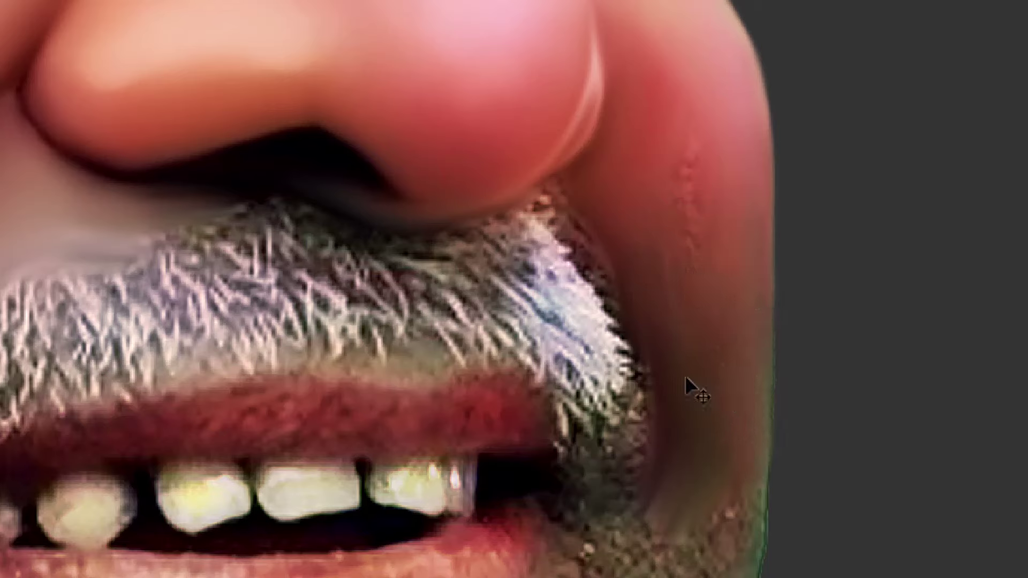
# Smudge out the remaining textured streak on the far cheek beside the nose tip, blending it down toward the moustache
pyautogui.moveTo(708, 259); pyautogui.dragTo(717, 407)
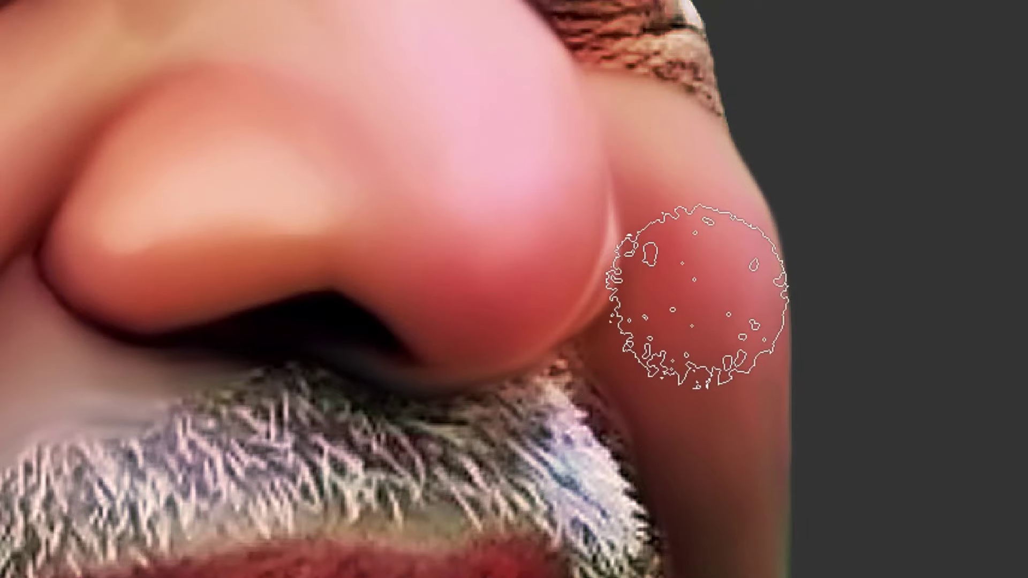
pyautogui.scroll(-3, 720, 342)
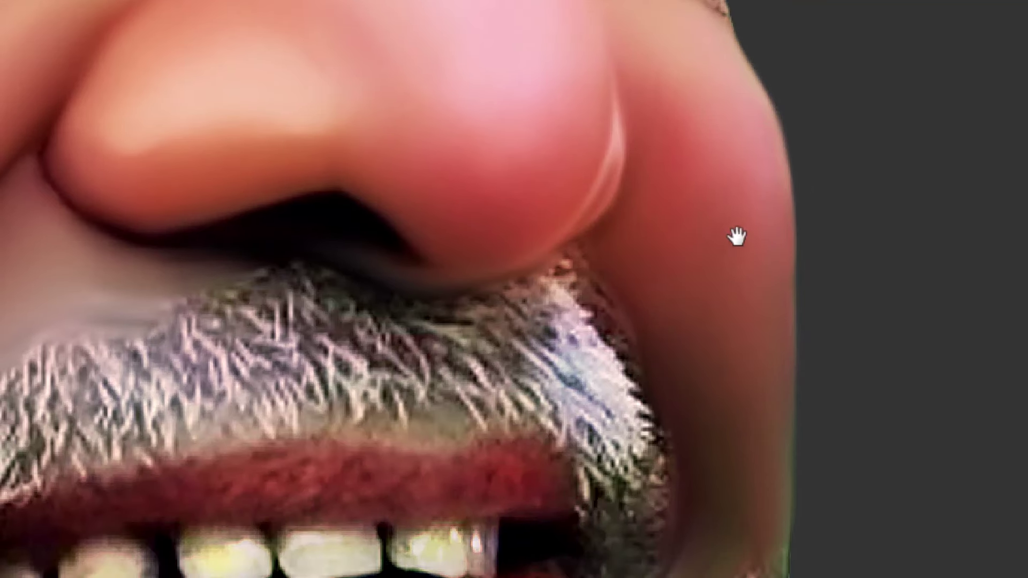
pyautogui.moveTo(713, 251); pyautogui.dragTo(717, 326)
pyautogui.moveTo(608, 292); pyautogui.dragTo(757, 326)
pyautogui.moveTo(455, 270); pyautogui.dragTo(558, 367)
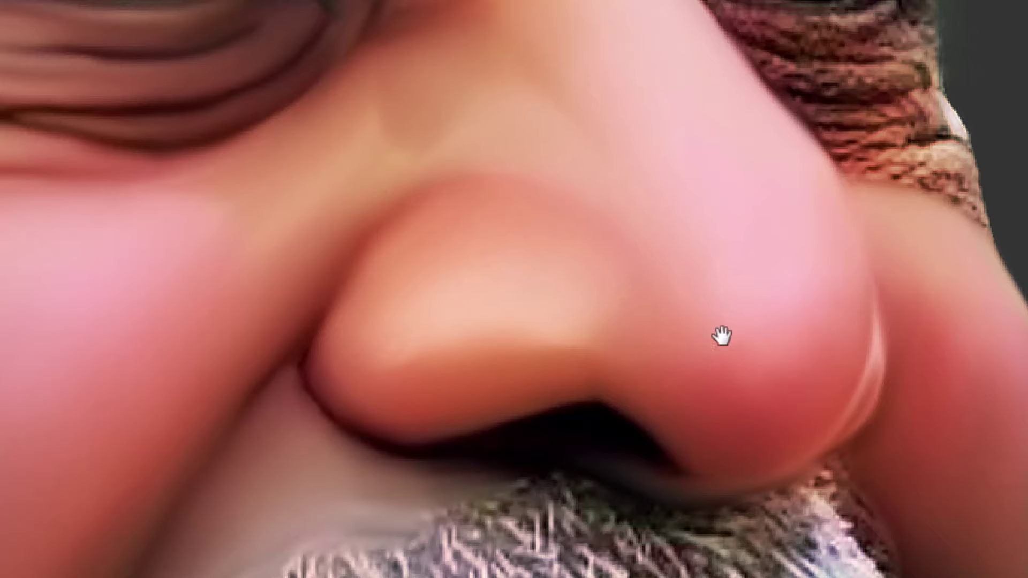
# With 75% smudge strength and a smaller brush, deepen the dark crease under the nostril wing and along the nostril opening
pyautogui.scroll(5, 632, 289)
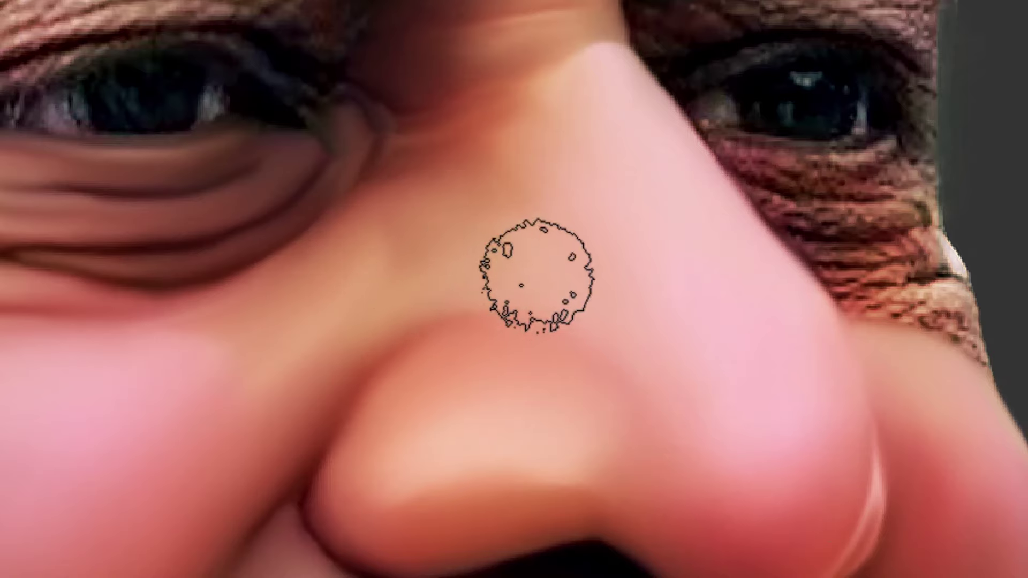
pyautogui.moveTo(578, 241); pyautogui.dragTo(518, 314)
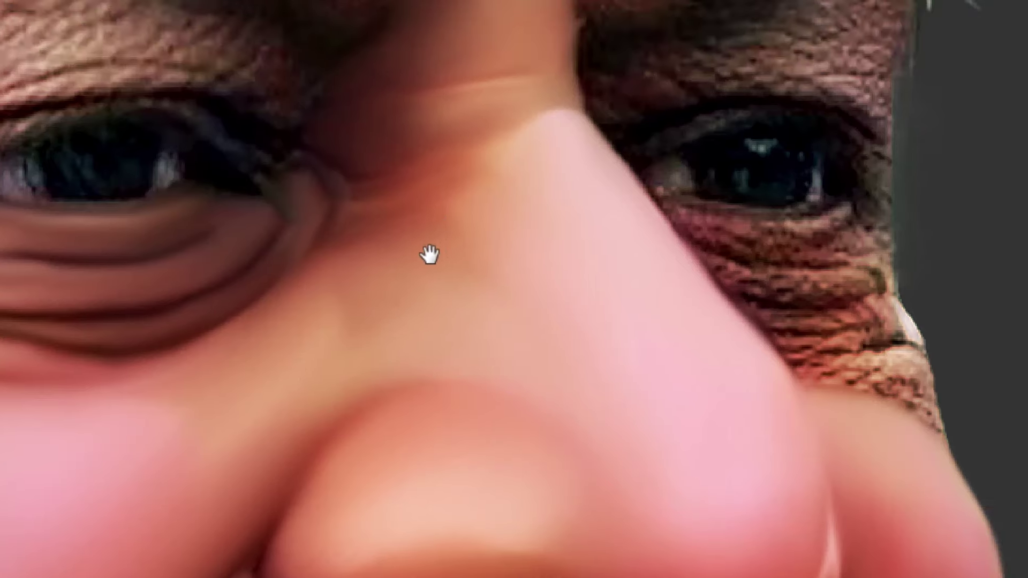
pyautogui.moveTo(542, 201)
pyautogui.mouseDown()
pyautogui.moveTo(565, 282)
pyautogui.moveTo(546, 323)
pyautogui.mouseUp()
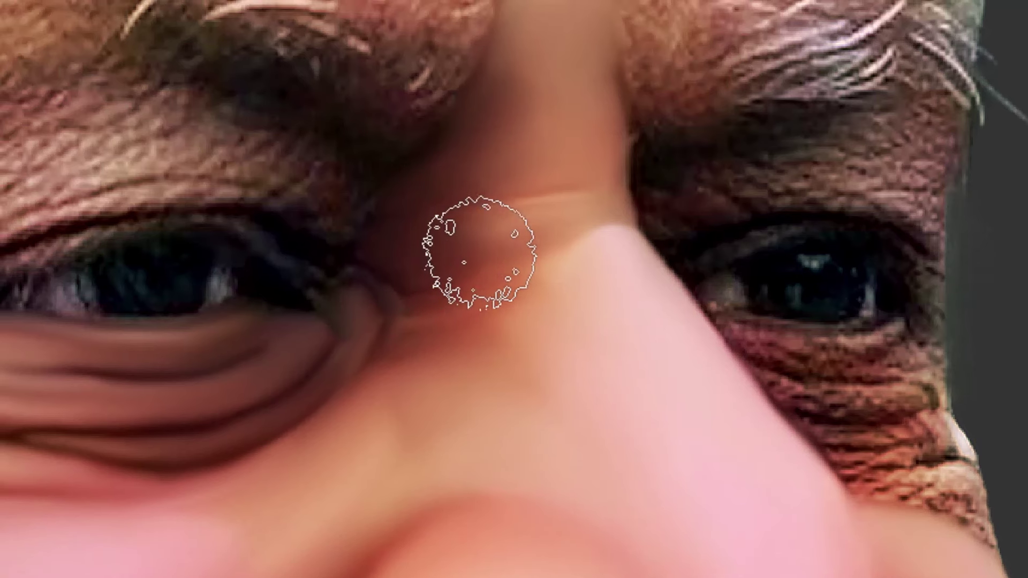
pyautogui.moveTo(573, 360); pyautogui.dragTo(542, 181)
pyautogui.moveTo(509, 437); pyautogui.dragTo(525, 333)
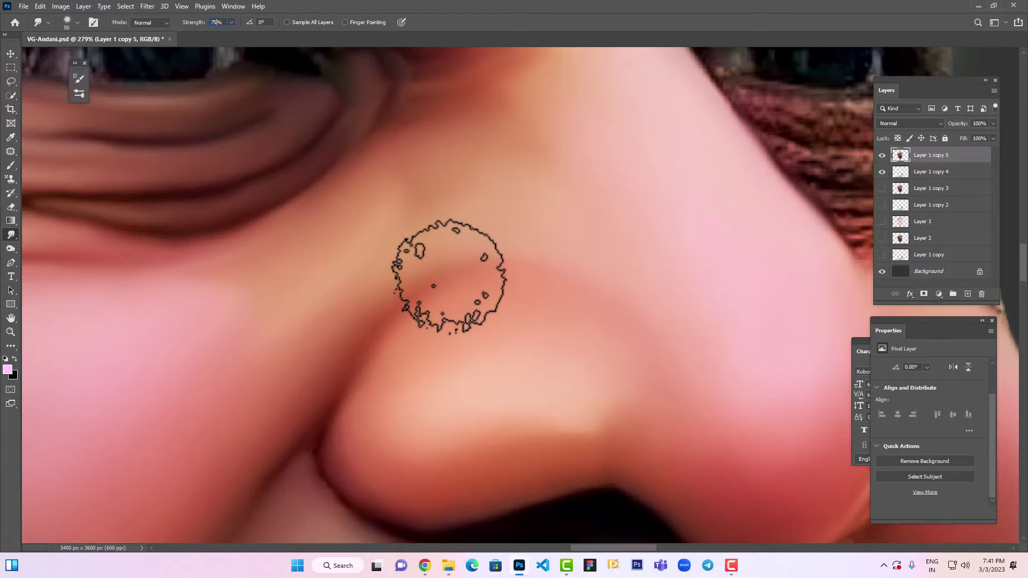
pyautogui.press('f')
pyautogui.press('f')
pyautogui.moveTo(526, 367); pyautogui.dragTo(547, 250)
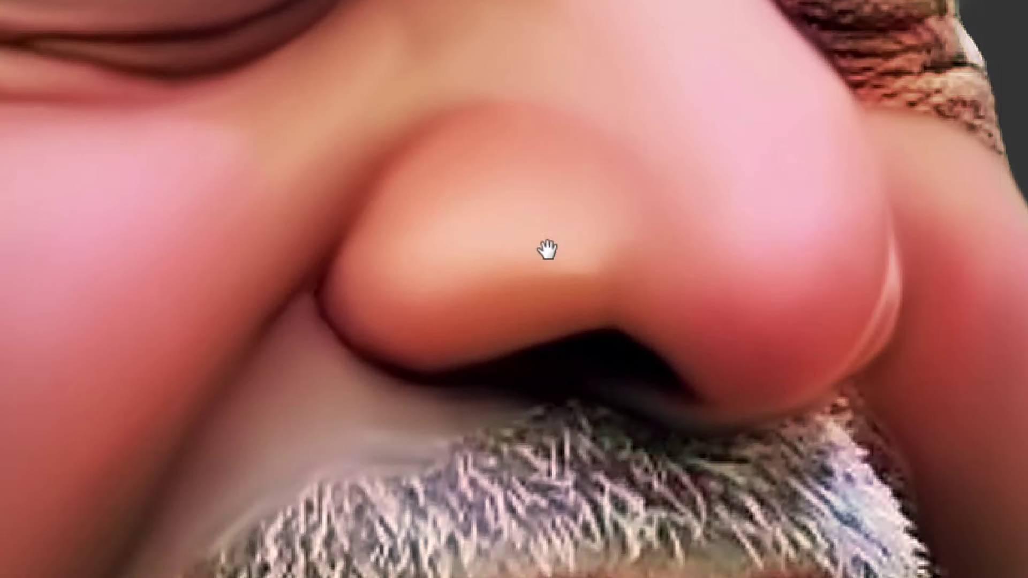
pyautogui.press('[')
pyautogui.press('[')
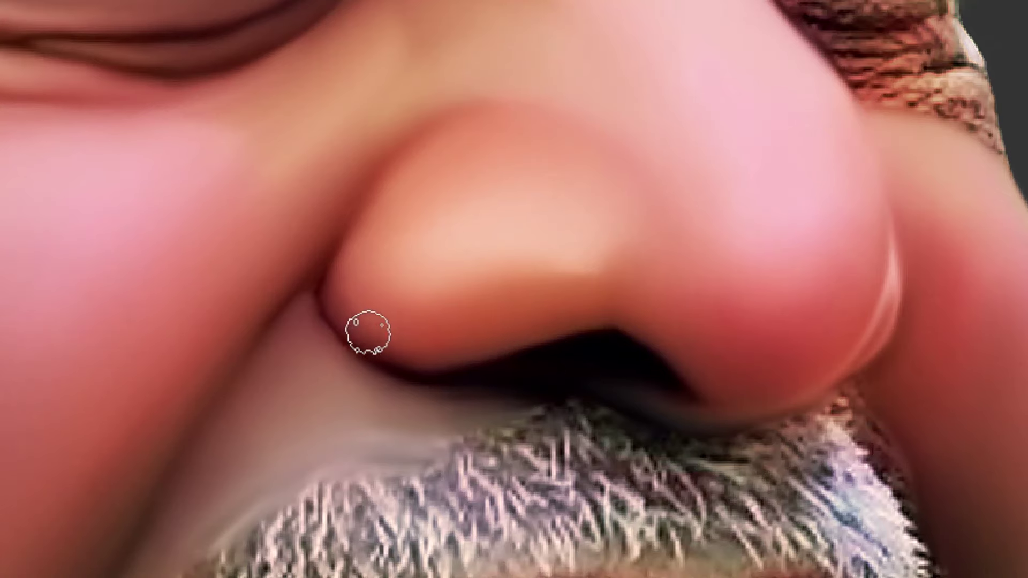
pyautogui.moveTo(440, 380); pyautogui.dragTo(534, 406)
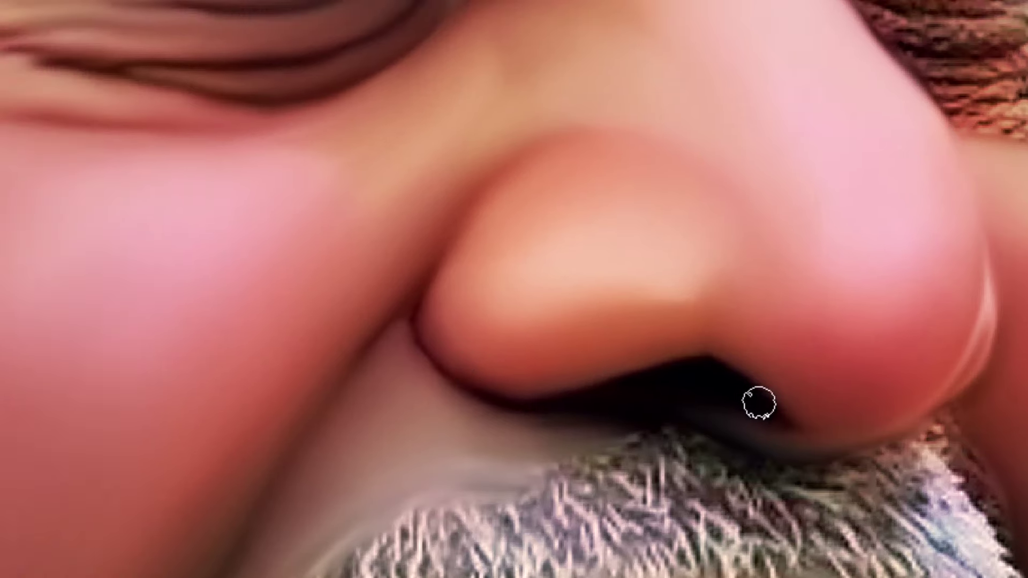
pyautogui.moveTo(782, 423); pyautogui.dragTo(857, 393)
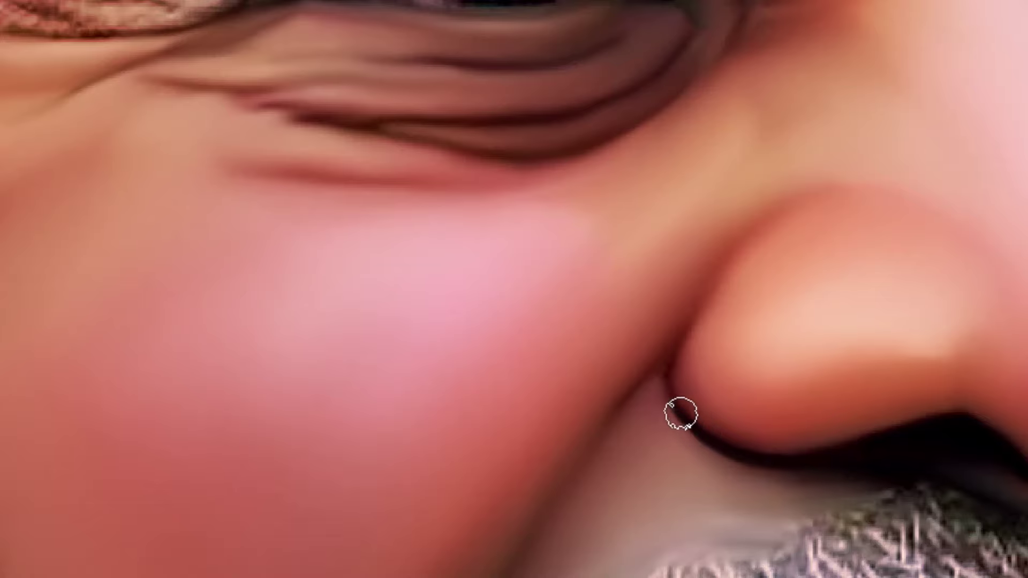
# Extend the dark crease up the nostril wing's outer edge and smudge two small rounded highlights onto the wing
pyautogui.moveTo(673, 395)
pyautogui.mouseDown()
pyautogui.moveTo(668, 374)
pyautogui.moveTo(688, 320)
pyautogui.moveTo(523, 402)
pyautogui.moveTo(544, 324)
pyautogui.moveTo(527, 359)
pyautogui.mouseUp()
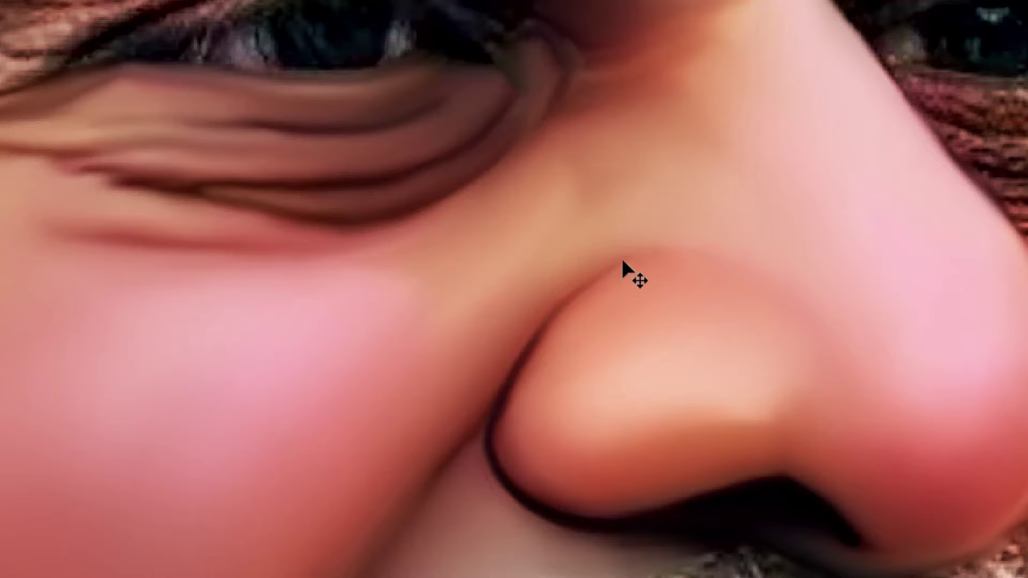
pyautogui.moveTo(758, 323); pyautogui.dragTo(701, 271)
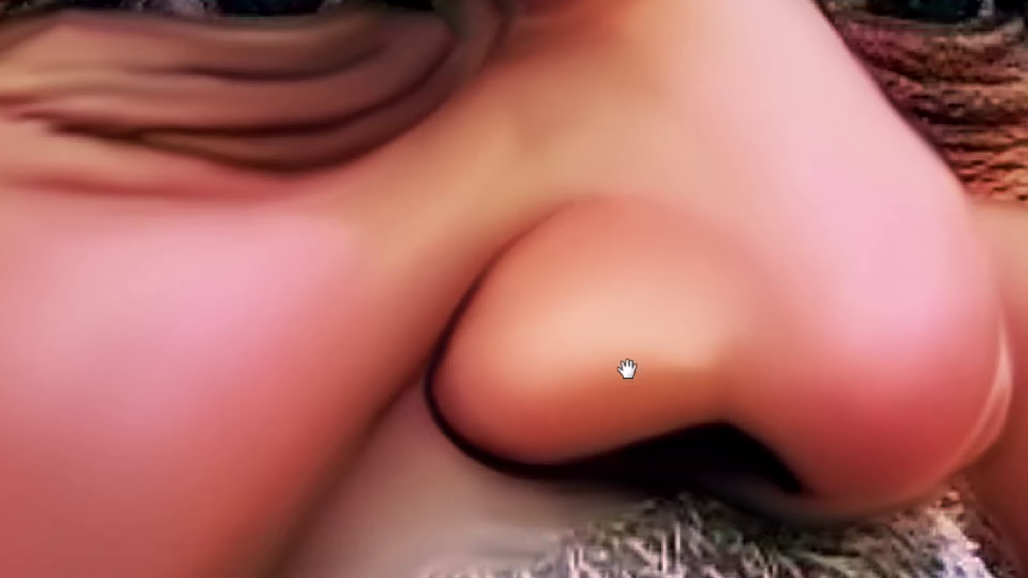
pyautogui.moveTo(516, 361)
pyautogui.mouseDown()
pyautogui.moveTo(533, 342)
pyautogui.moveTo(514, 364)
pyautogui.mouseUp()
pyautogui.moveTo(730, 342)
pyautogui.mouseDown()
pyautogui.moveTo(583, 337)
pyautogui.moveTo(594, 347)
pyautogui.mouseUp()
# Refine the crease where the cheek fold meets the nostril wing, and give the wing and nose tip highlights rounded ends
pyautogui.press('[')
pyautogui.press('[')
pyautogui.press('[')
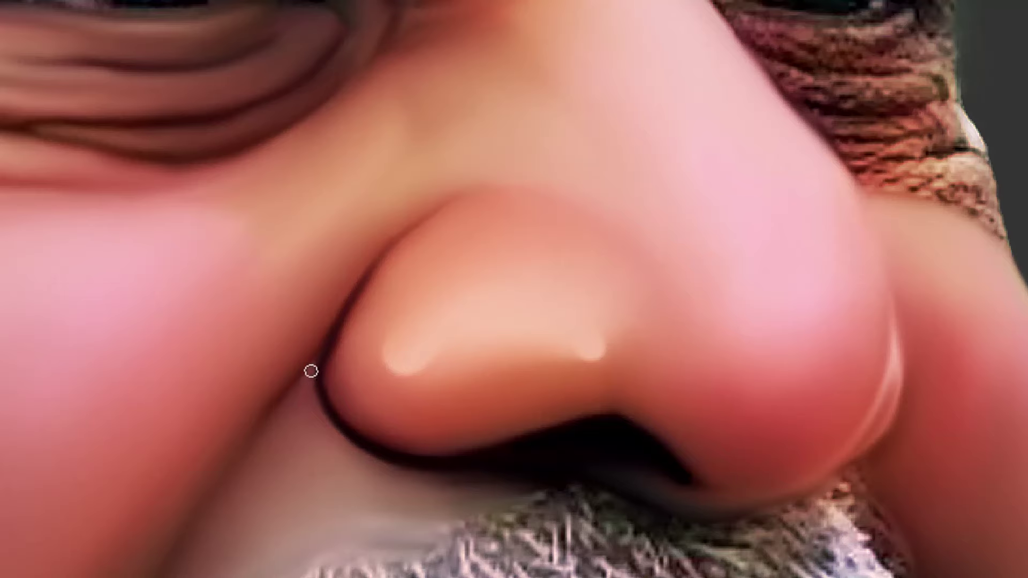
pyautogui.moveTo(362, 375); pyautogui.dragTo(417, 302)
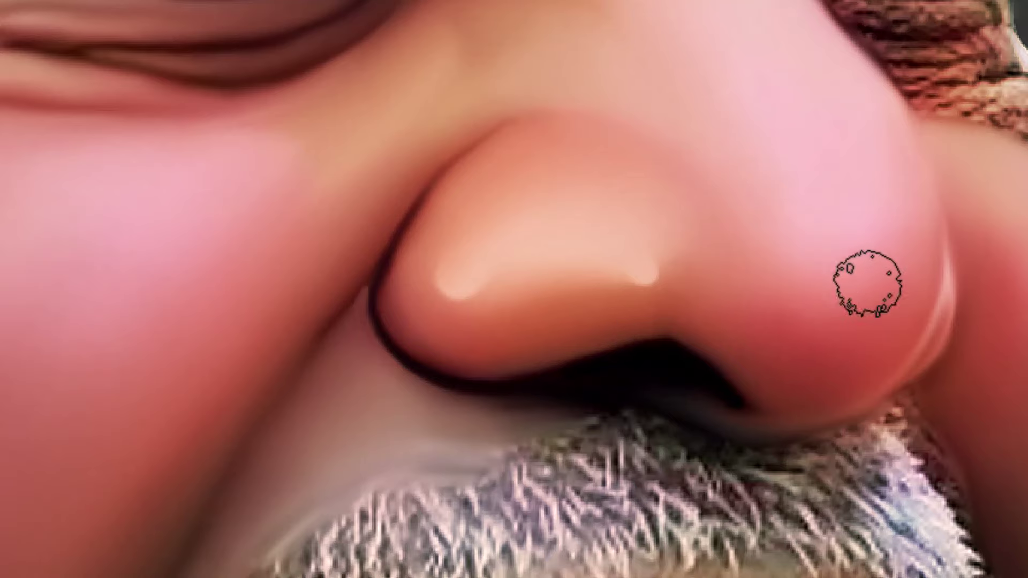
pyautogui.moveTo(642, 324); pyautogui.dragTo(590, 397)
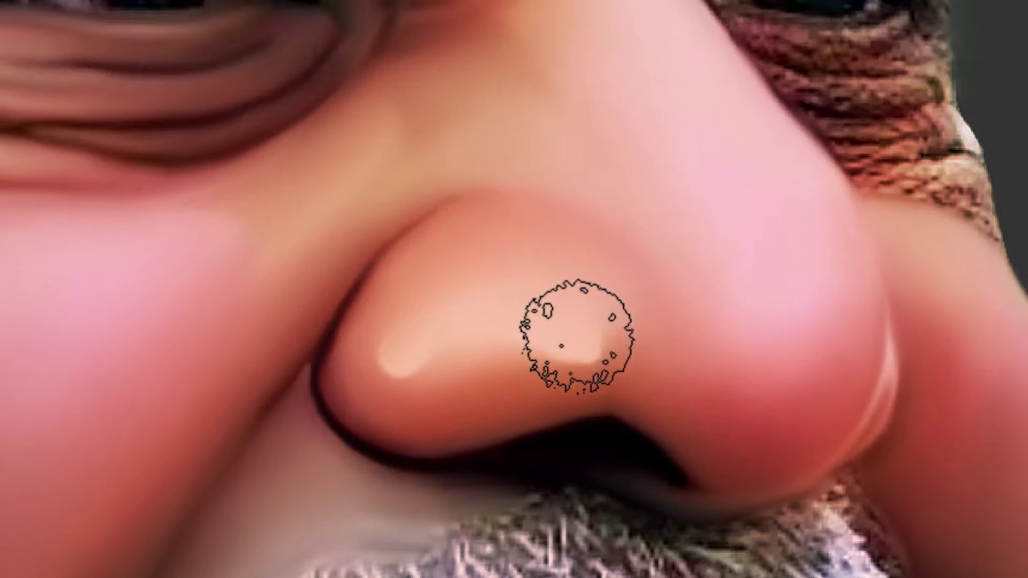
pyautogui.moveTo(730, 379); pyautogui.dragTo(626, 371)
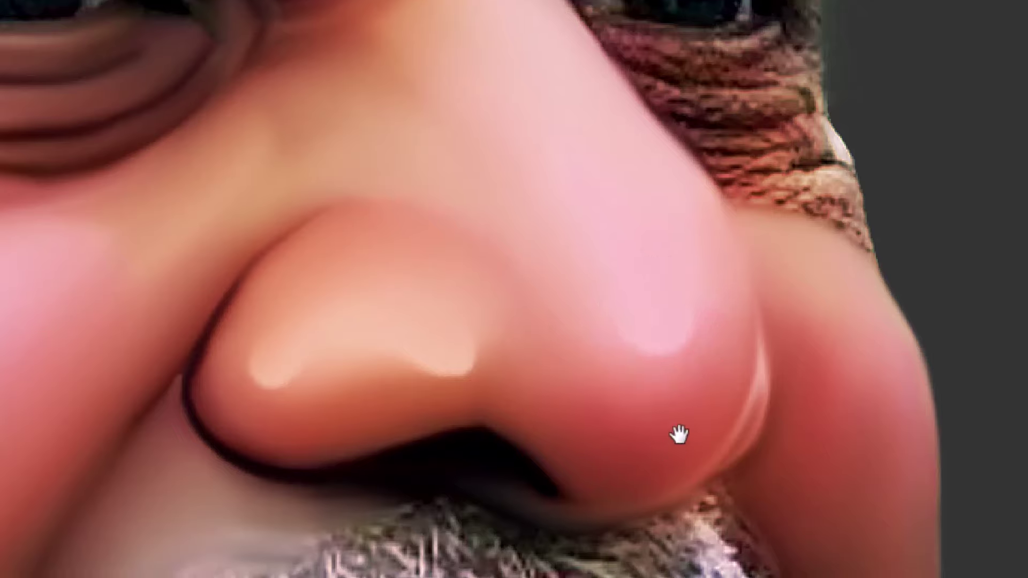
# Sharpen the nostril's dark inner corner and smudge a dark shadow line along the underside of the nose tip
pyautogui.moveTo(679, 435); pyautogui.dragTo(667, 394)
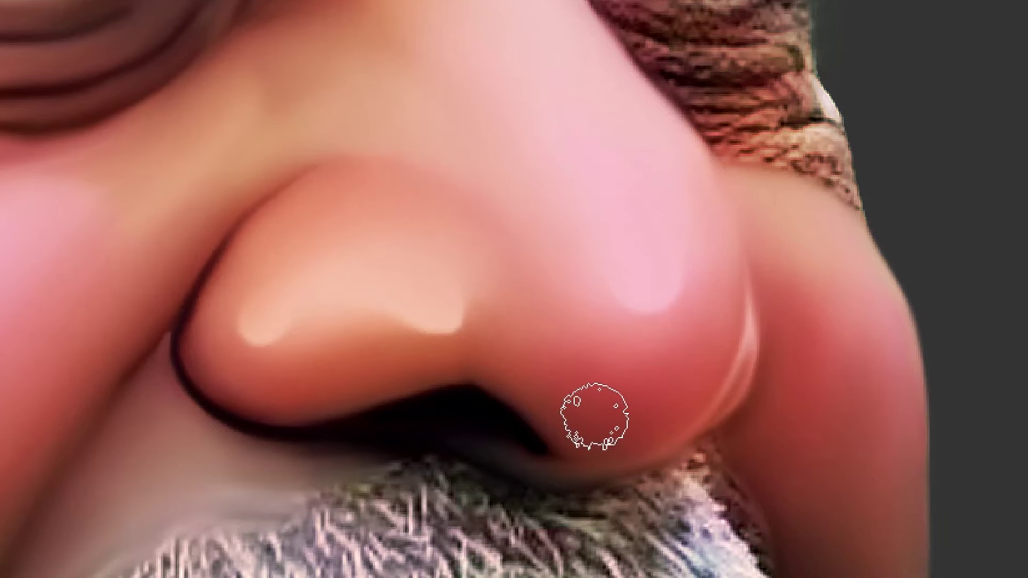
pyautogui.moveTo(594, 417); pyautogui.dragTo(580, 383)
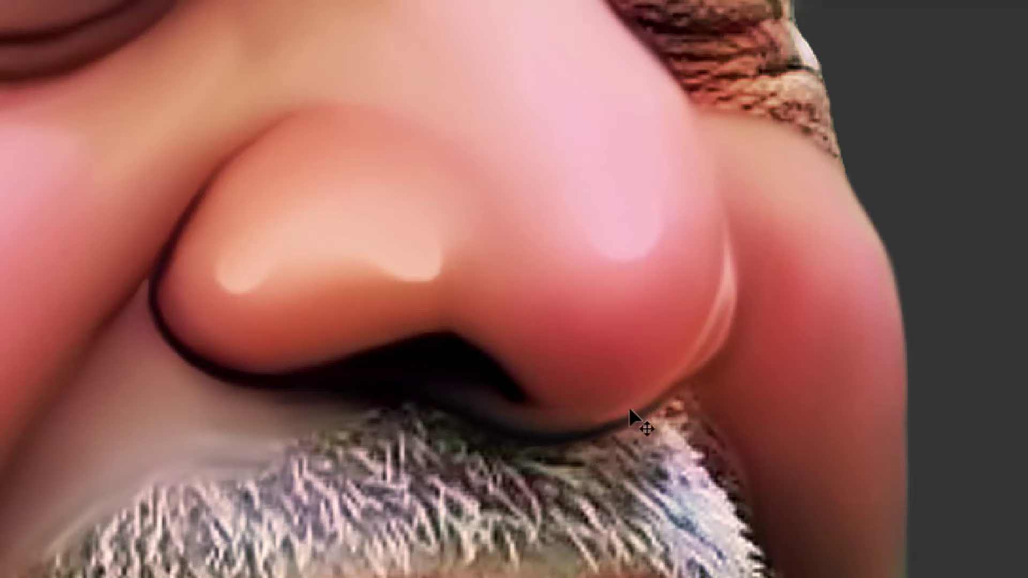
pyautogui.click(730, 345)
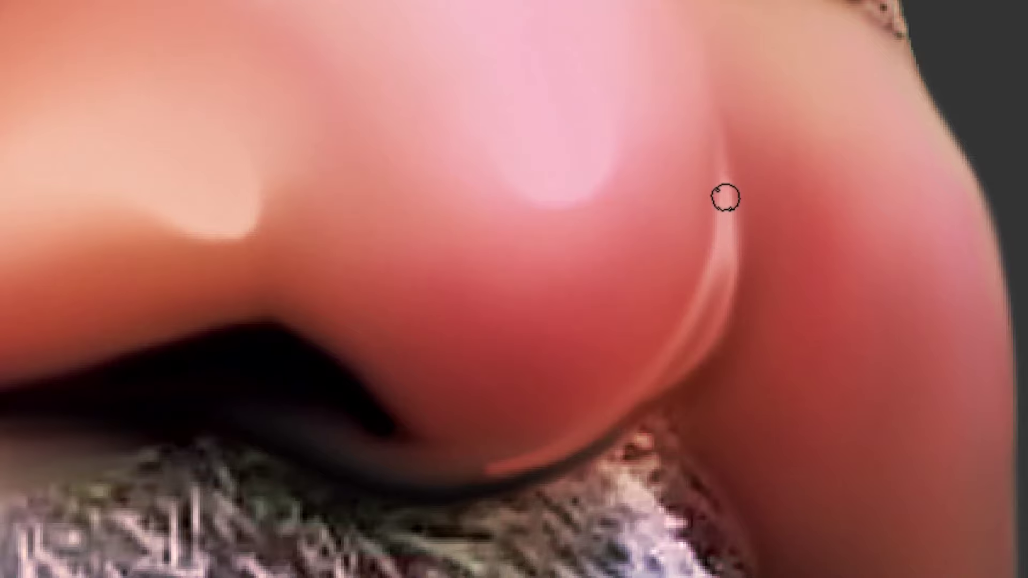
# Smudge the light rim around the nose tip's outer edge into crisp twin streaks and refine the thin reflection along its underside
pyautogui.moveTo(729, 243); pyautogui.dragTo(791, 203)
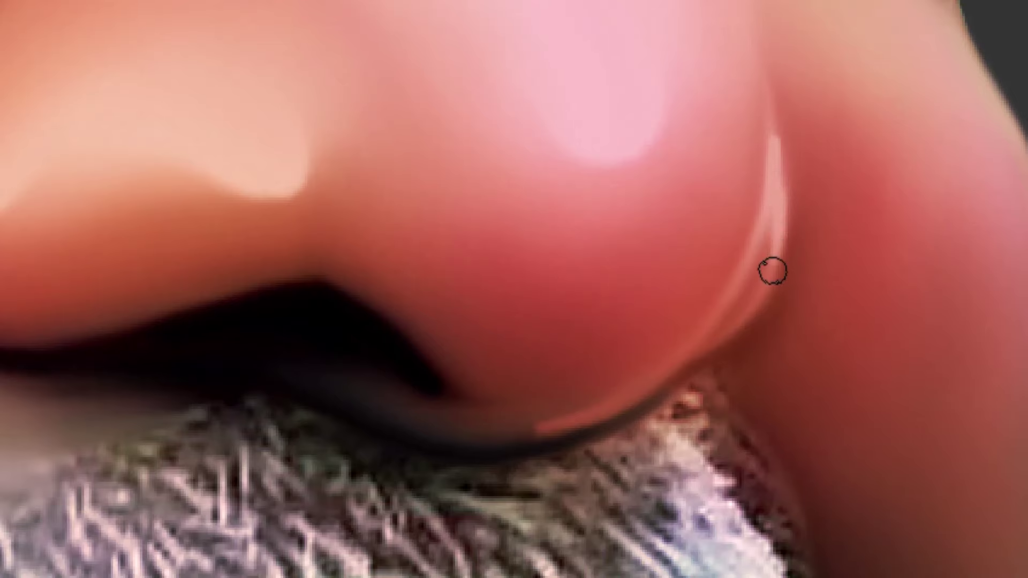
pyautogui.moveTo(757, 302); pyautogui.dragTo(776, 289)
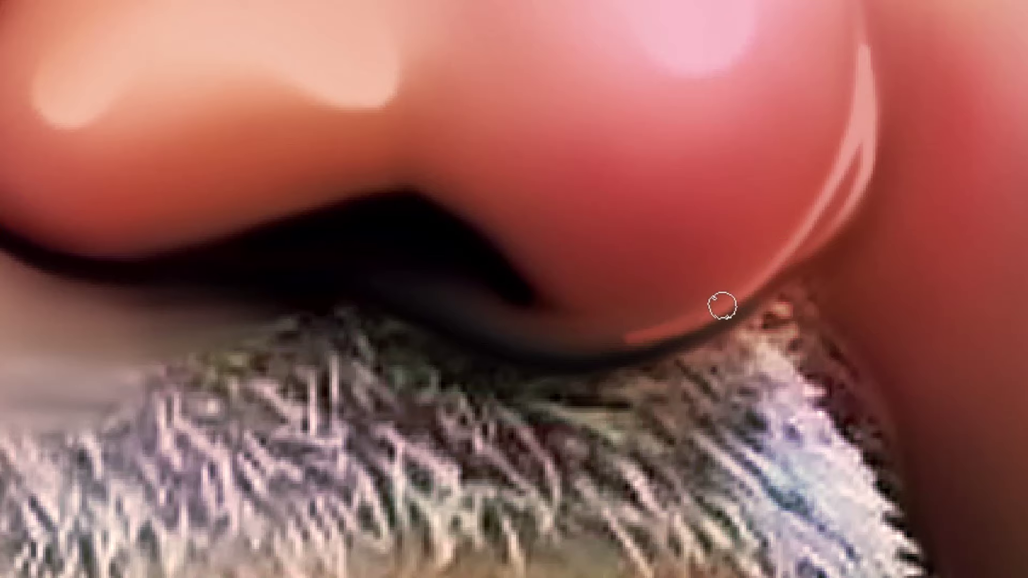
pyautogui.moveTo(644, 341); pyautogui.dragTo(592, 348)
pyautogui.moveTo(841, 161); pyautogui.dragTo(760, 249)
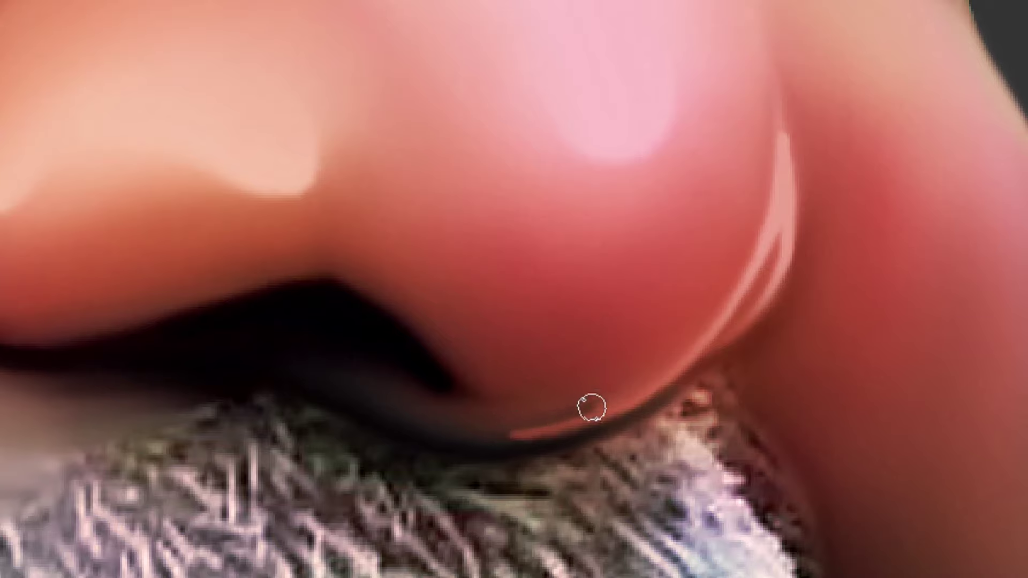
pyautogui.moveTo(784, 94); pyautogui.dragTo(698, 270)
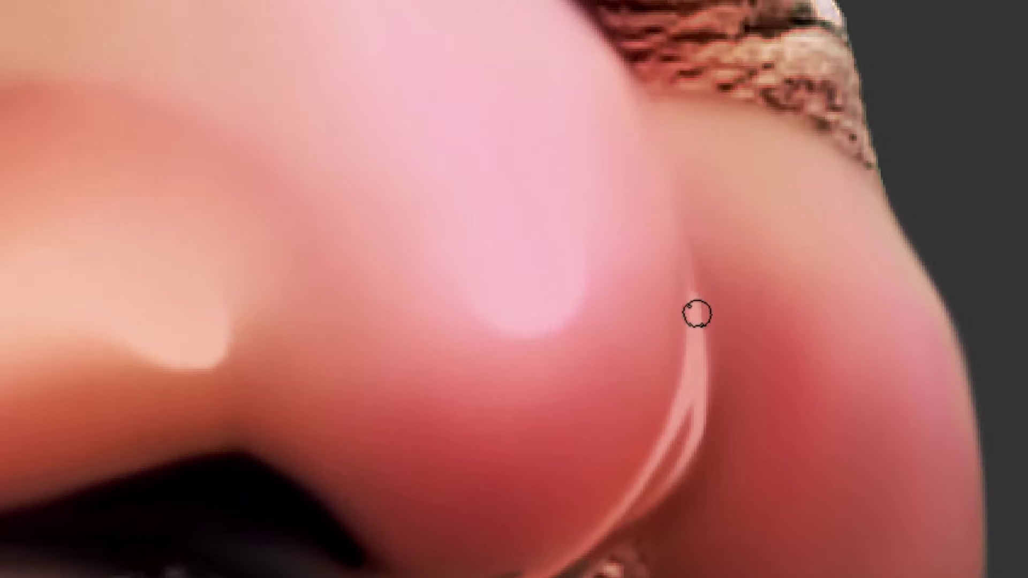
pyautogui.moveTo(646, 267); pyautogui.dragTo(734, 165)
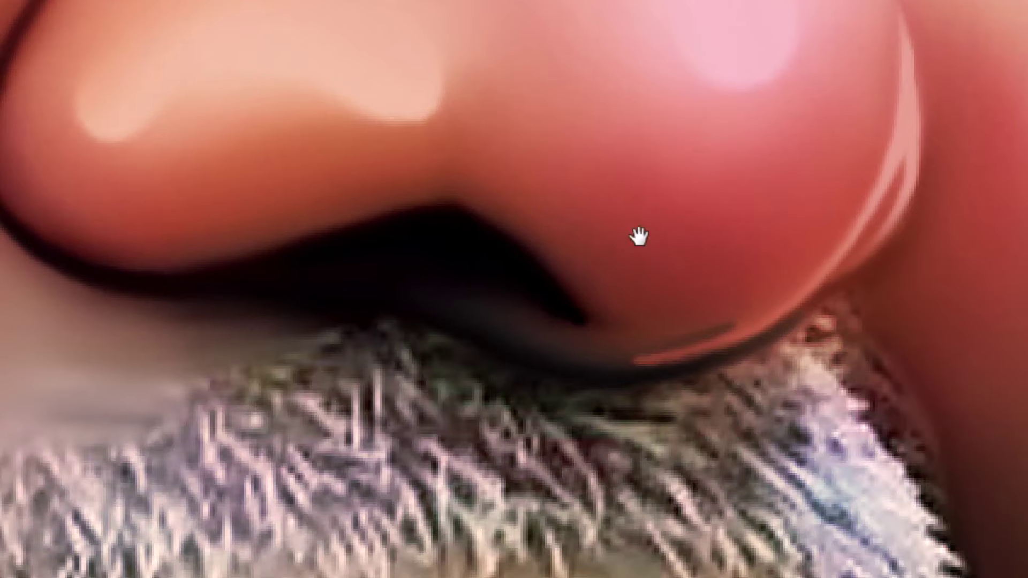
# Check the smudged nose against the whole face, then examine the side of the nose up close
pyautogui.hotkey('ctrl', '-')
pyautogui.hotkey('ctrl', '-')
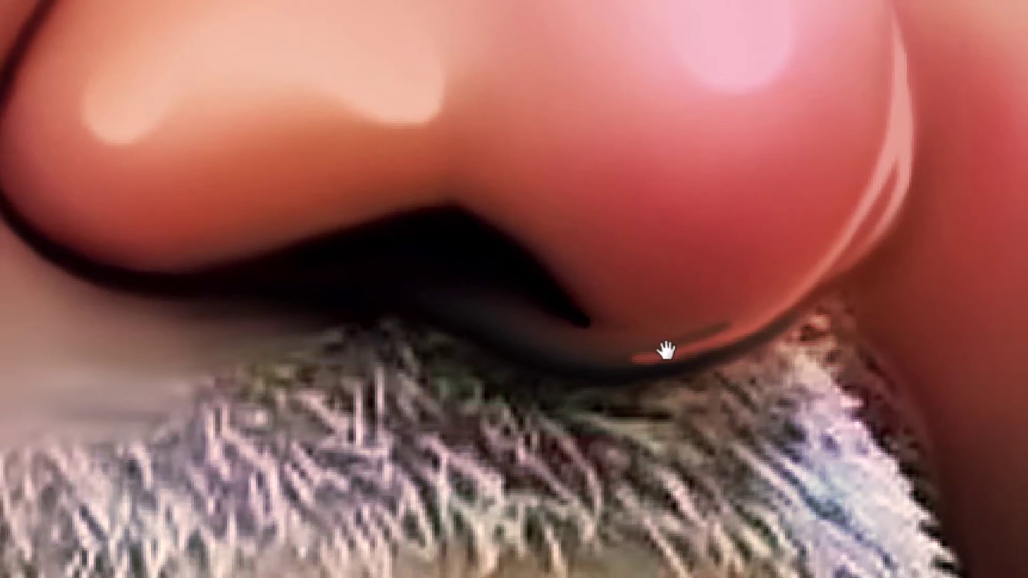
pyautogui.hotkey('ctrl', '-')
pyautogui.hotkey('ctrl', '-')
pyautogui.hotkey('ctrl', '-')
pyautogui.moveTo(593, 325); pyautogui.dragTo(632, 384)
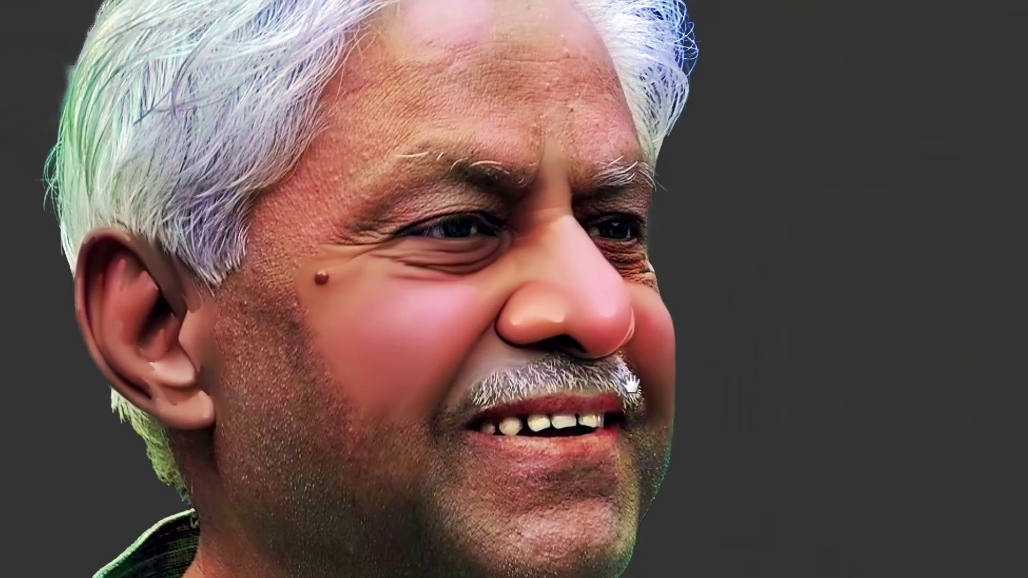
pyautogui.moveTo(521, 288); pyautogui.dragTo(601, 349)
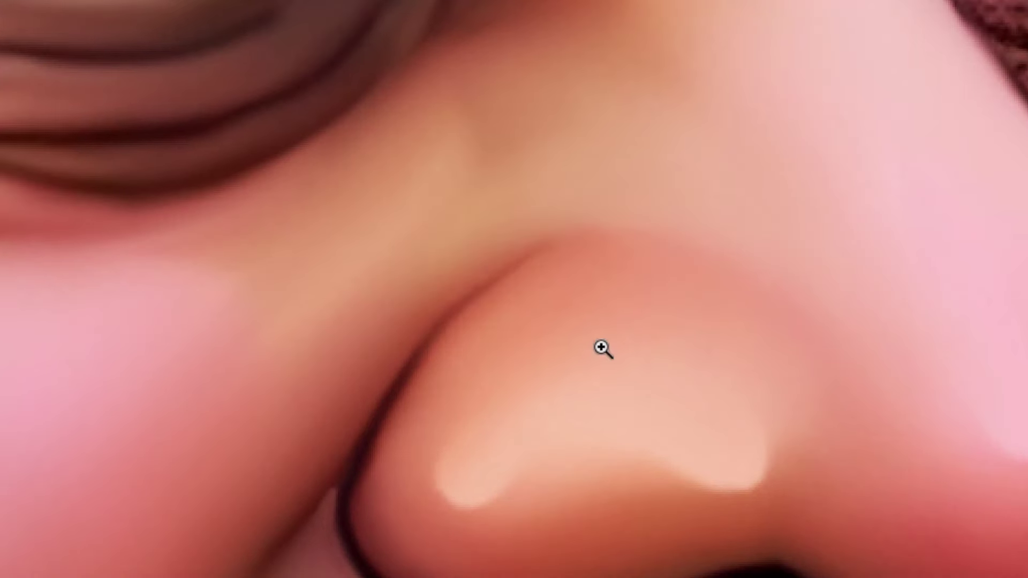
pyautogui.moveTo(657, 289)
pyautogui.mouseDown()
pyautogui.moveTo(637, 240)
pyautogui.moveTo(672, 231)
pyautogui.moveTo(658, 230)
pyautogui.moveTo(699, 236)
pyautogui.mouseUp()
# Smudge a small highlight above the nostril wing and short light and dark accents on the side of the nose
pyautogui.press('r')
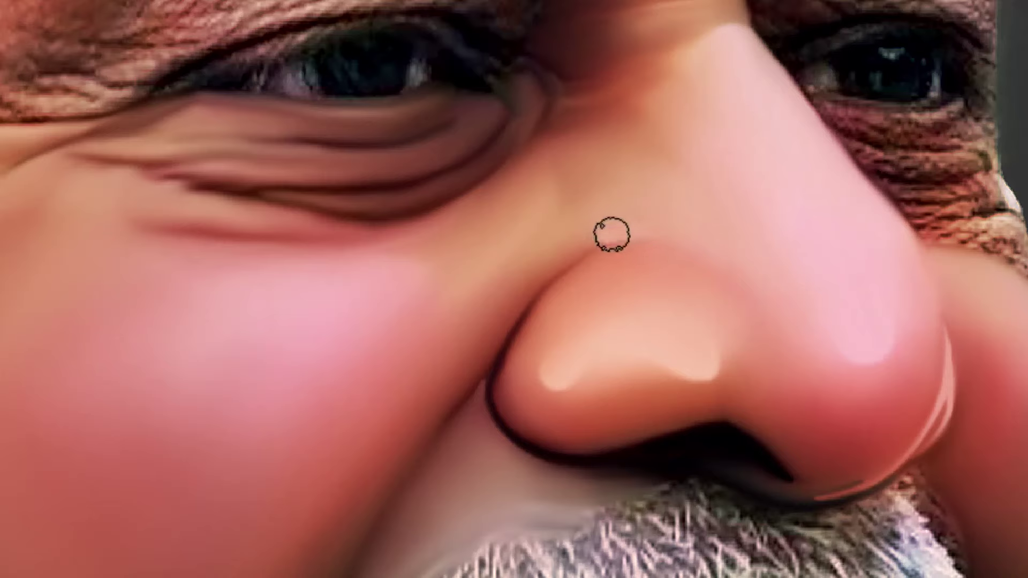
pyautogui.moveTo(620, 251)
pyautogui.mouseDown()
pyautogui.moveTo(647, 243)
pyautogui.moveTo(670, 252)
pyautogui.mouseUp()
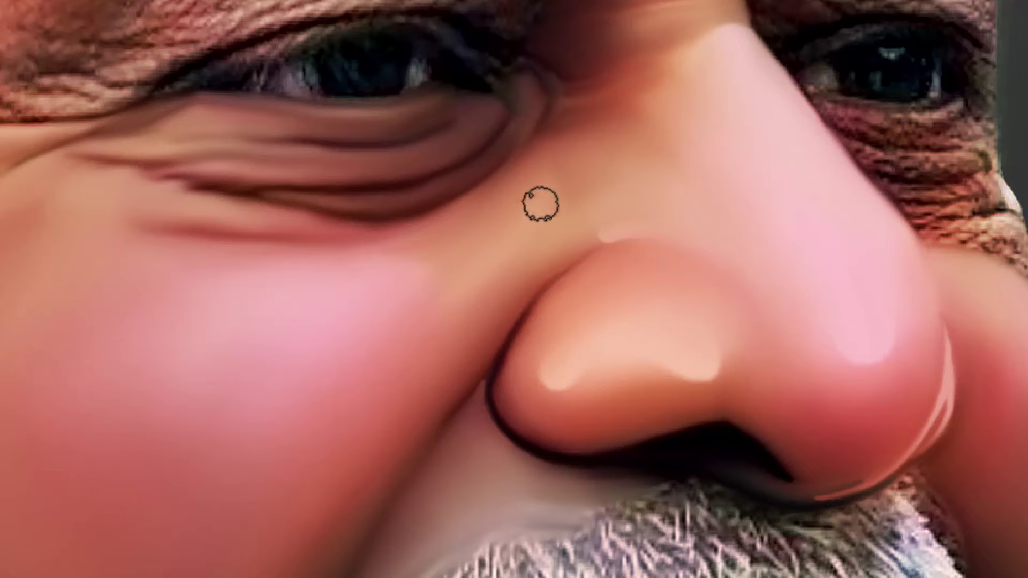
pyautogui.press('[')
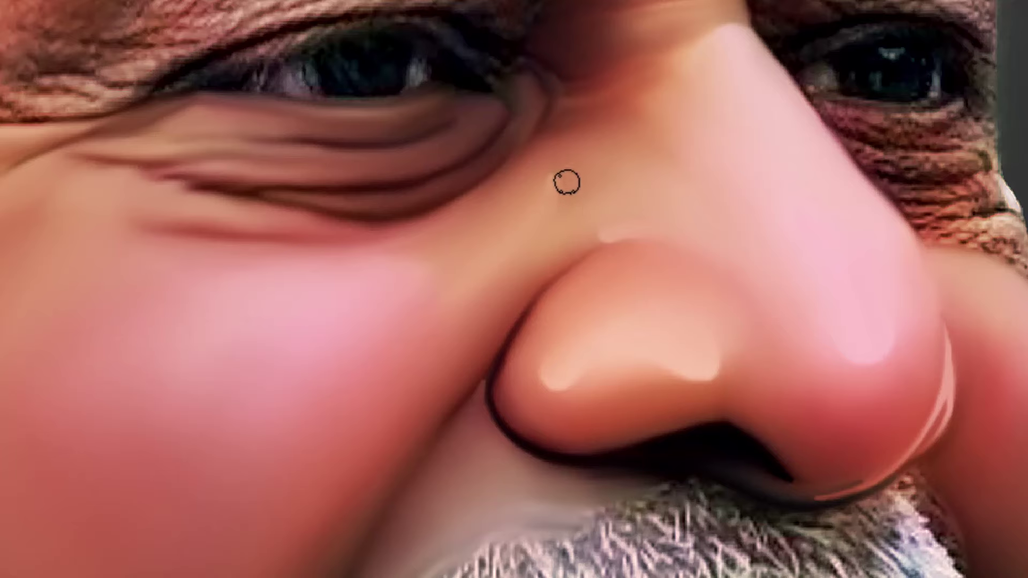
pyautogui.moveTo(567, 182)
pyautogui.mouseDown()
pyautogui.moveTo(634, 203)
pyautogui.moveTo(677, 194)
pyautogui.moveTo(562, 296)
pyautogui.mouseUp()
pyautogui.moveTo(435, 377); pyautogui.dragTo(502, 336)
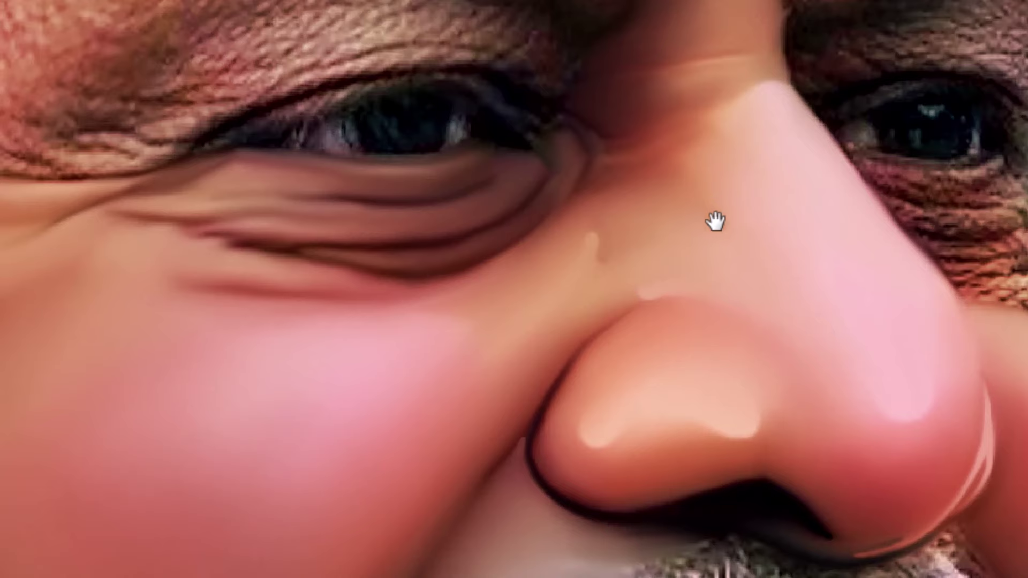
pyautogui.moveTo(760, 257); pyautogui.dragTo(693, 312)
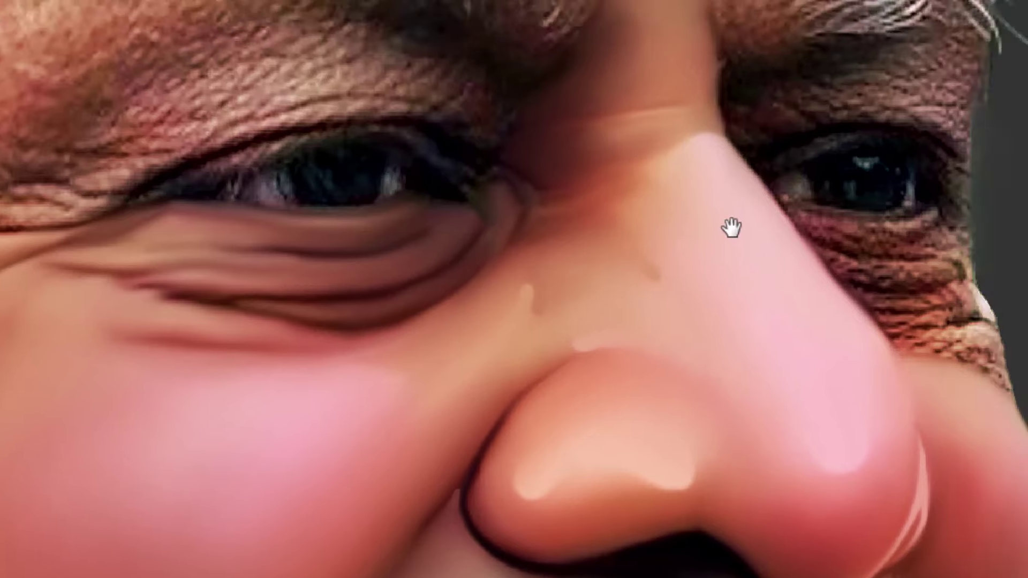
# Smudge a rounded pink highlight end at the cheek's upper corner beside the nose and a small tan accent next to it
pyautogui.press(']')
pyautogui.press(']')
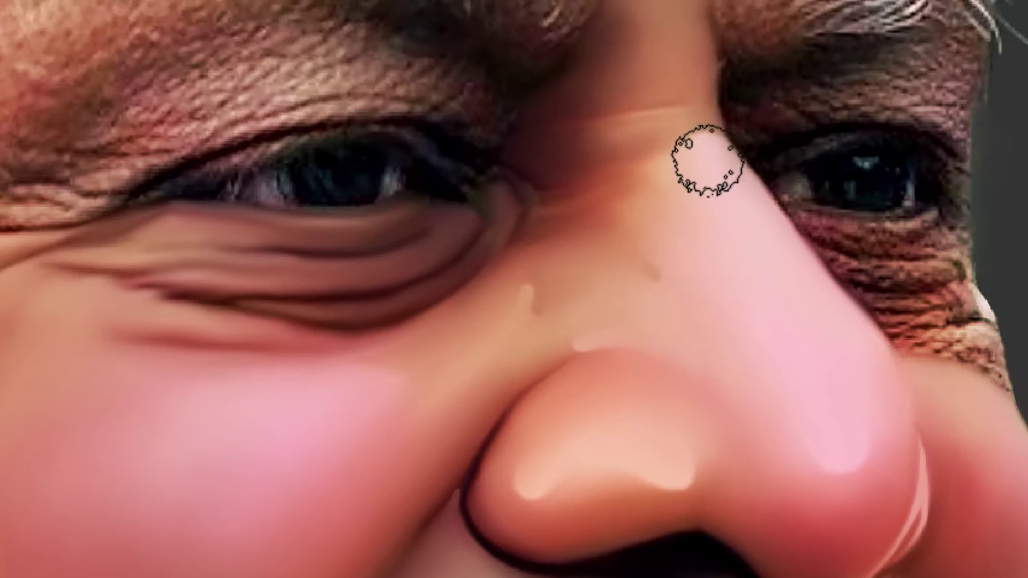
pyautogui.scroll(-1, 707, 160)
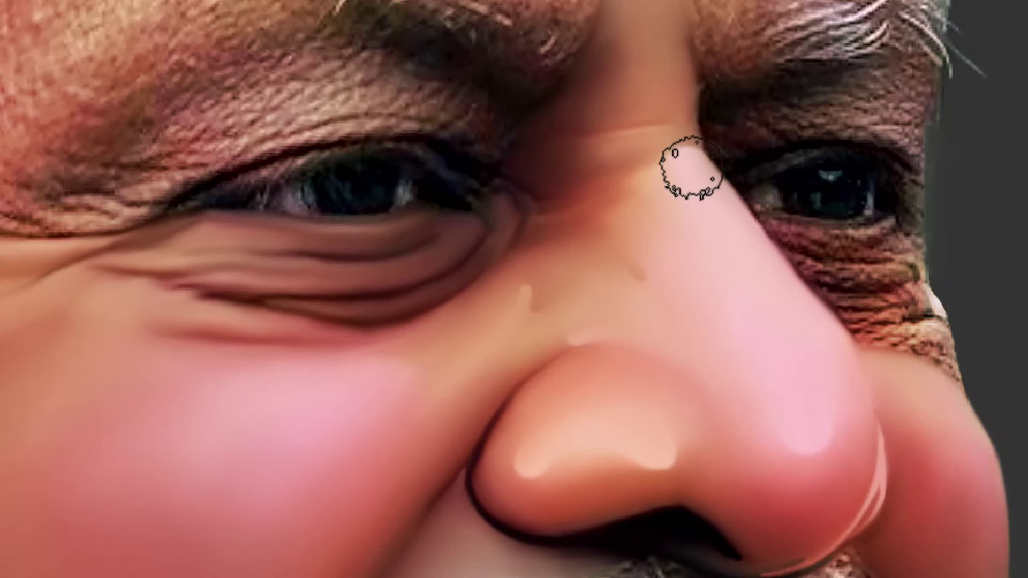
pyautogui.moveTo(858, 382); pyautogui.dragTo(853, 393)
pyautogui.moveTo(561, 257)
pyautogui.mouseDown()
pyautogui.moveTo(621, 285)
pyautogui.moveTo(650, 264)
pyautogui.mouseUp()
pyautogui.moveTo(581, 397); pyautogui.dragTo(605, 368)
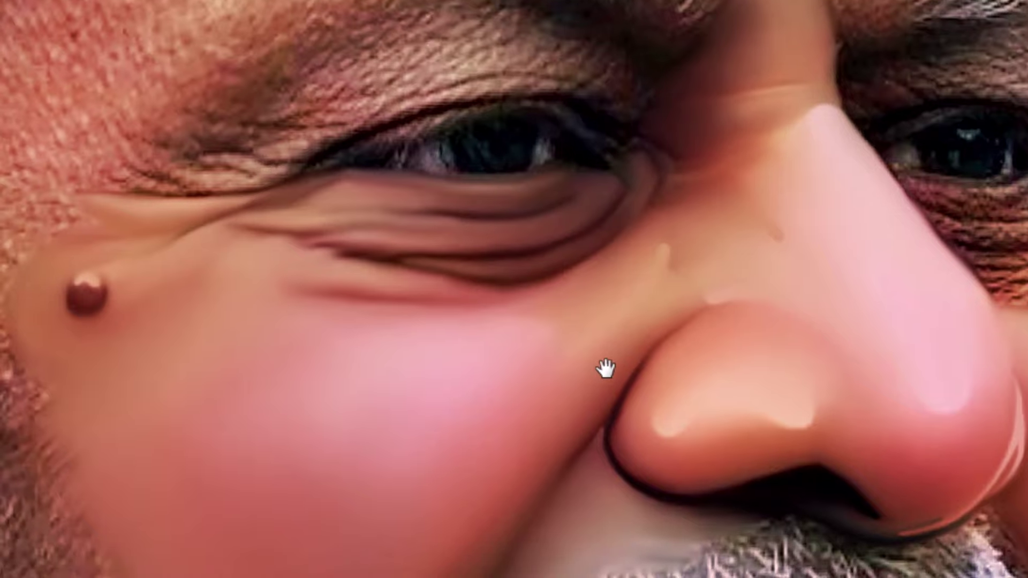
pyautogui.click(537, 324)
pyautogui.press('[')
pyautogui.press('[')
pyautogui.press('[')
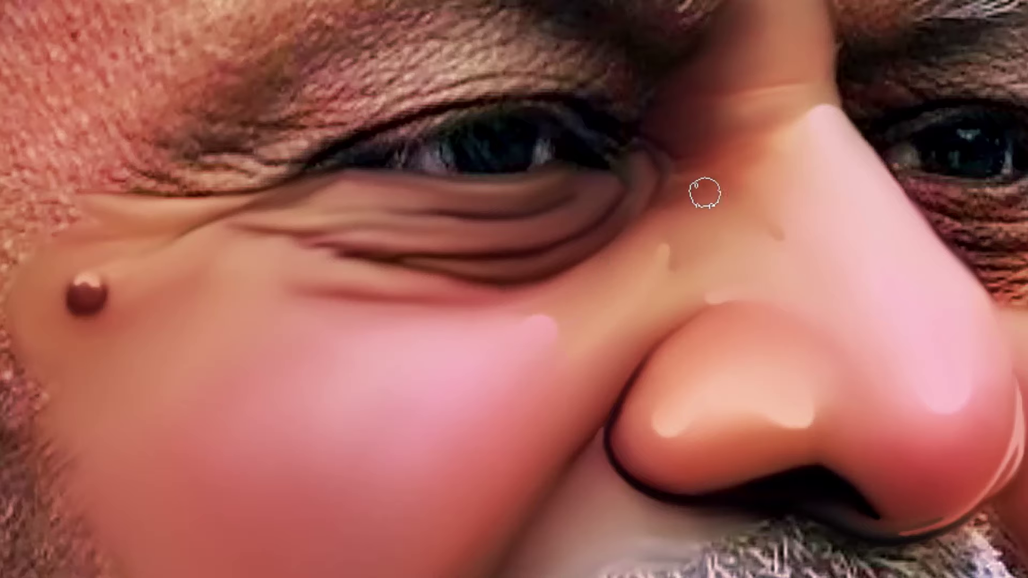
pyautogui.moveTo(515, 341); pyautogui.dragTo(531, 357)
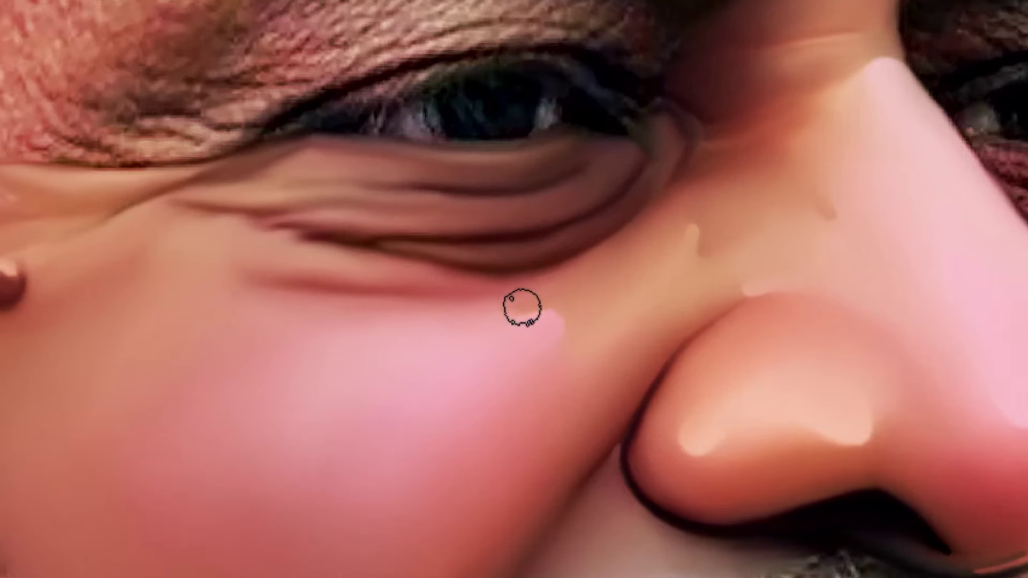
pyautogui.moveTo(539, 301); pyautogui.dragTo(523, 307)
# Smudge crisp dark fold lines and small light accents around the inner eye corner and along the lower eyelid
pyautogui.moveTo(586, 290); pyautogui.dragTo(613, 345)
pyautogui.moveTo(461, 285); pyautogui.dragTo(475, 315)
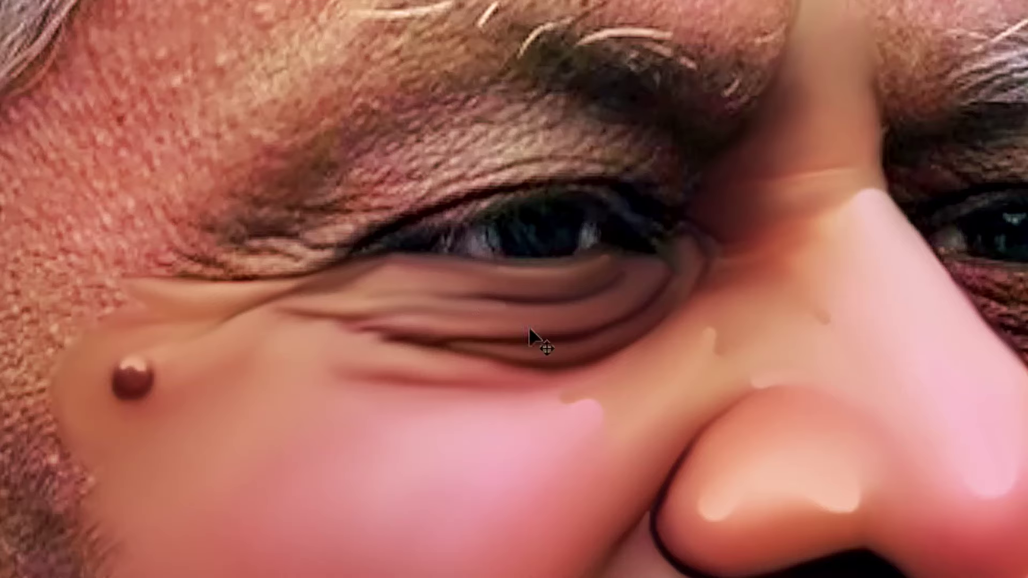
pyautogui.moveTo(731, 330); pyautogui.dragTo(652, 346)
pyautogui.moveTo(656, 343); pyautogui.dragTo(691, 321)
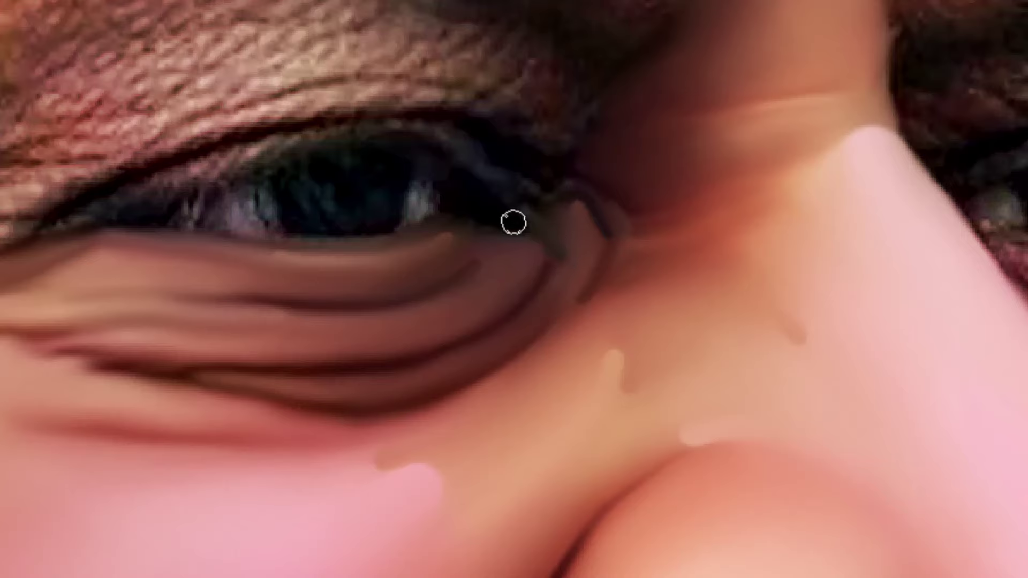
pyautogui.moveTo(625, 252)
pyautogui.mouseDown()
pyautogui.moveTo(636, 235)
pyautogui.moveTo(571, 293)
pyautogui.mouseUp()
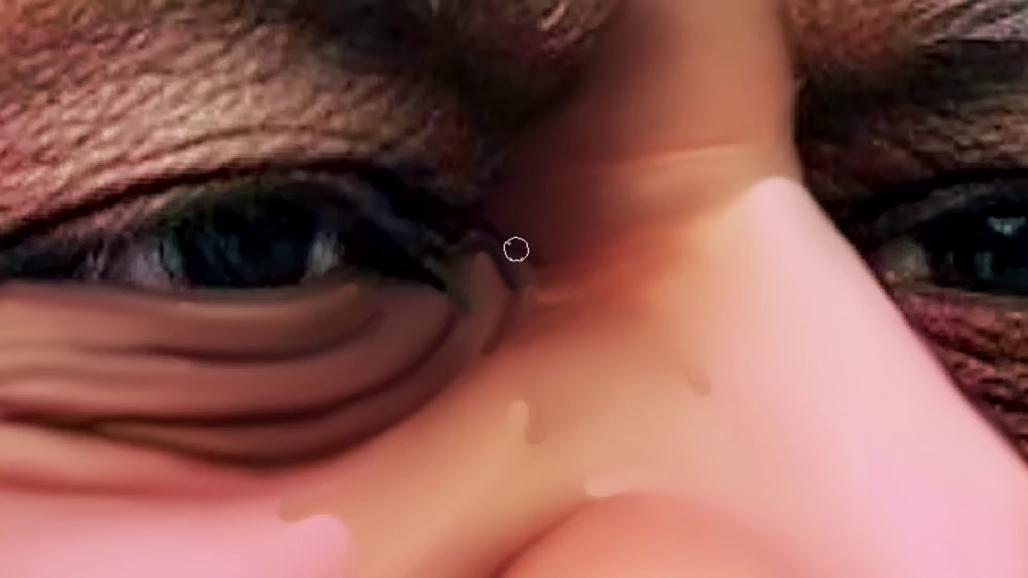
pyautogui.moveTo(516, 250); pyautogui.dragTo(535, 262)
# Smudge a dark crease from the inner eye corner across the nose bridge and short light streaks above it
pyautogui.moveTo(599, 279); pyautogui.dragTo(507, 351)
pyautogui.moveTo(446, 333); pyautogui.dragTo(528, 309)
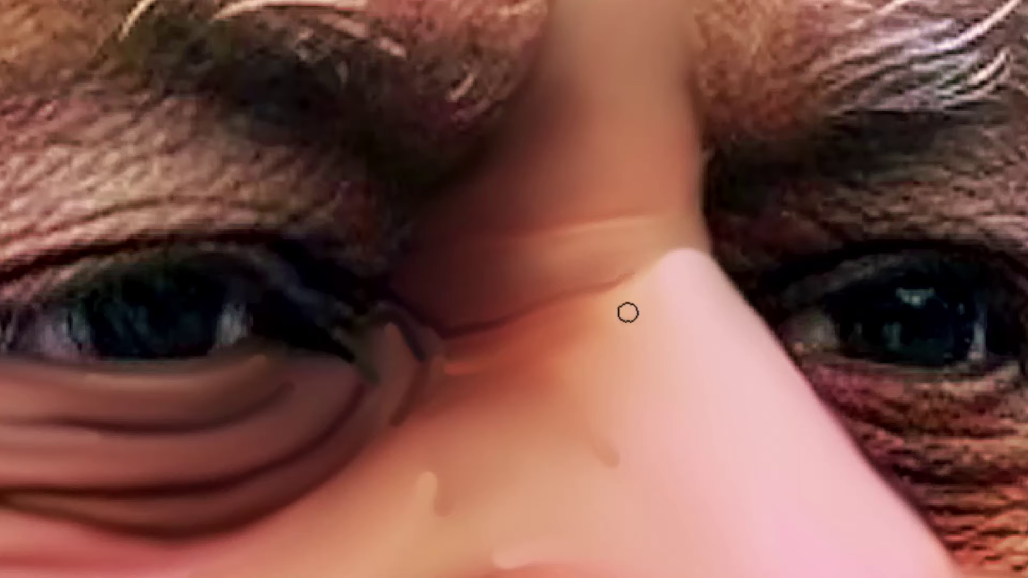
pyautogui.moveTo(578, 229); pyautogui.dragTo(558, 232)
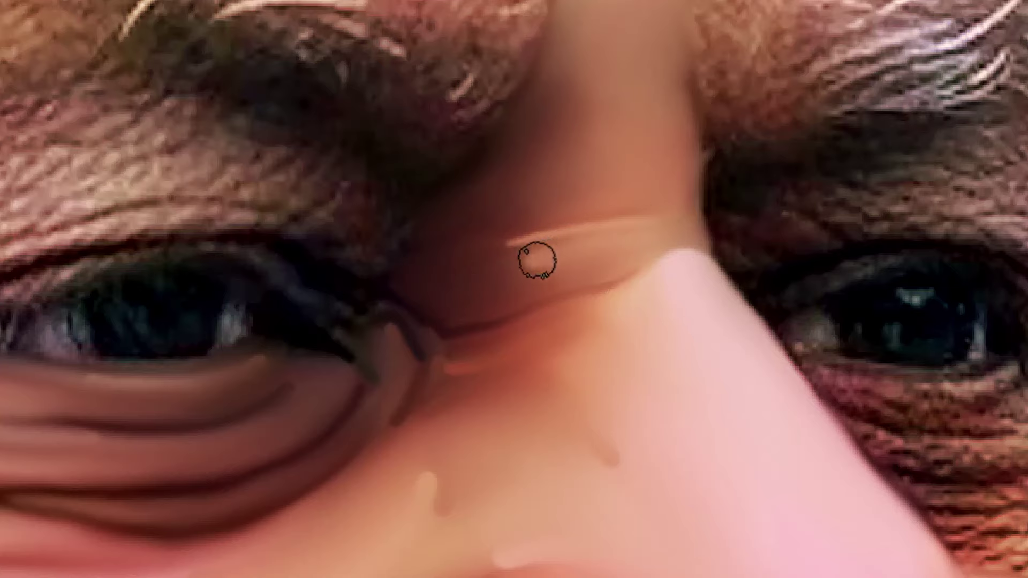
pyautogui.moveTo(538, 260); pyautogui.dragTo(530, 260)
pyautogui.press('[')
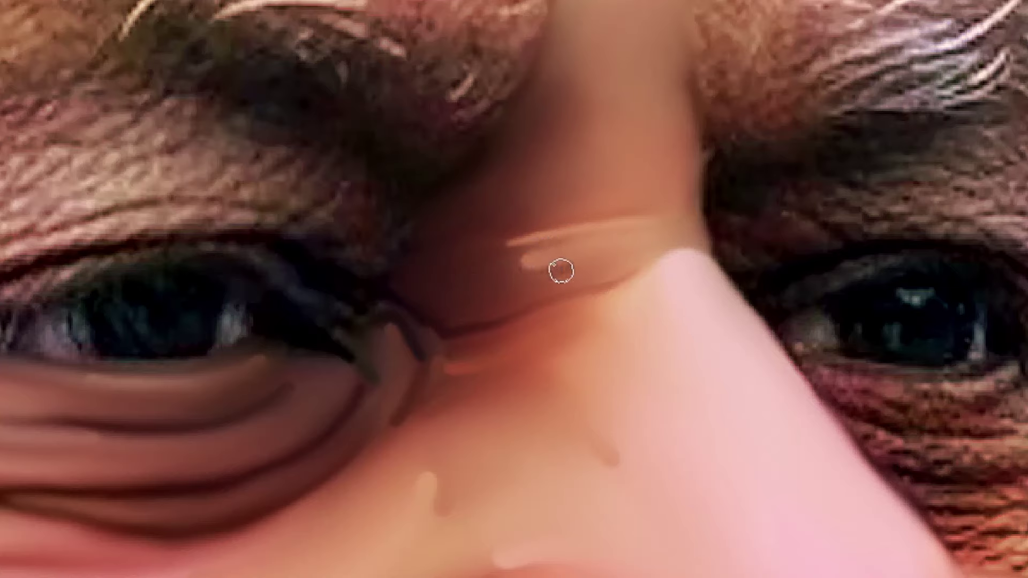
pyautogui.moveTo(657, 255); pyautogui.dragTo(595, 280)
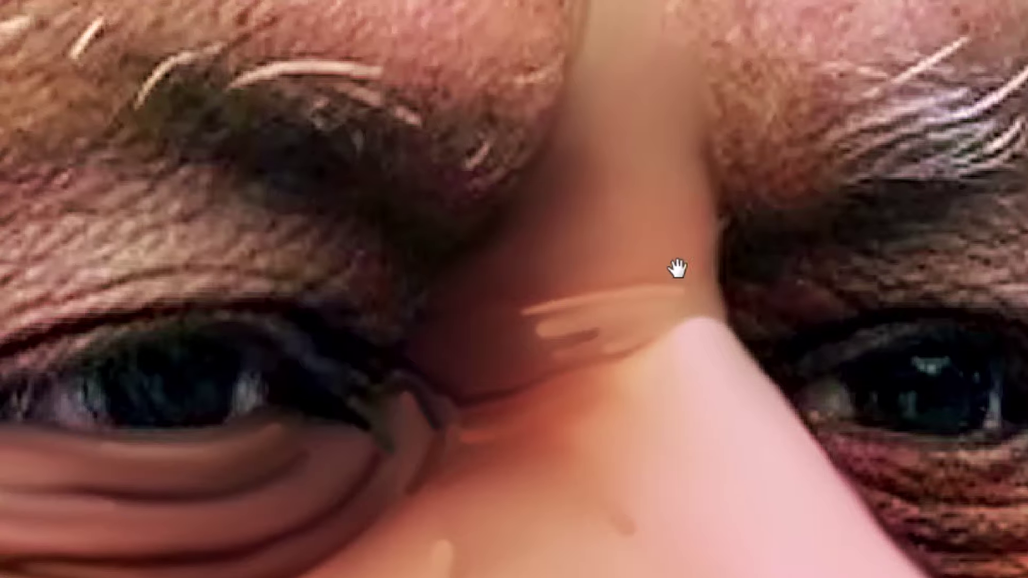
# Smudge a second dark crease and thin light streaks across the top of the nose bridge, undoing the stray stroke
pyautogui.moveTo(580, 279)
pyautogui.mouseDown()
pyautogui.moveTo(658, 264)
pyautogui.moveTo(692, 269)
pyautogui.mouseUp()
pyautogui.moveTo(431, 314)
pyautogui.mouseDown()
pyautogui.moveTo(617, 287)
pyautogui.moveTo(738, 254)
pyautogui.mouseUp()
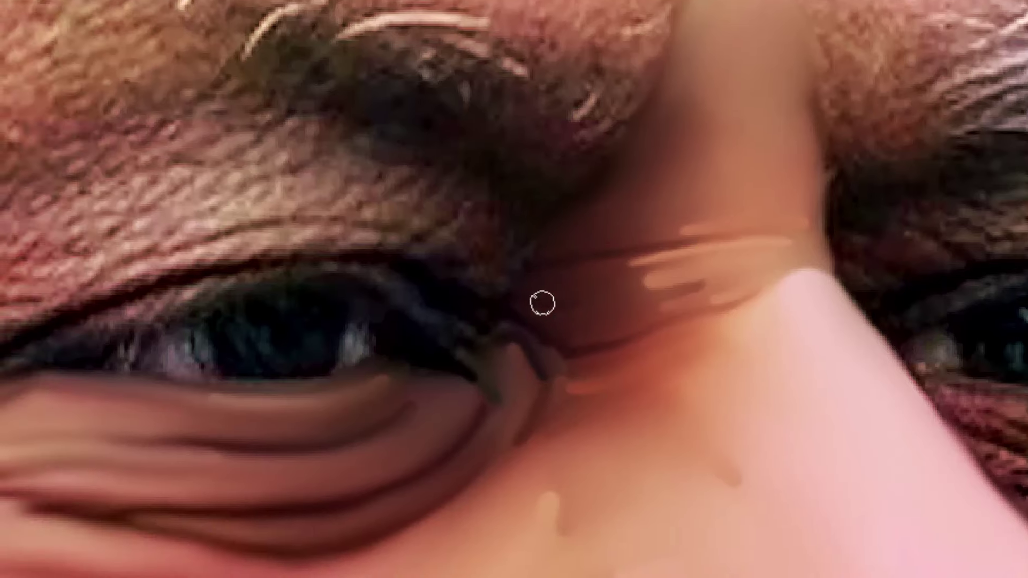
pyautogui.moveTo(542, 303)
pyautogui.mouseDown()
pyautogui.moveTo(589, 305)
pyautogui.moveTo(660, 277)
pyautogui.mouseUp()
pyautogui.hotkey('ctrl', 'z')
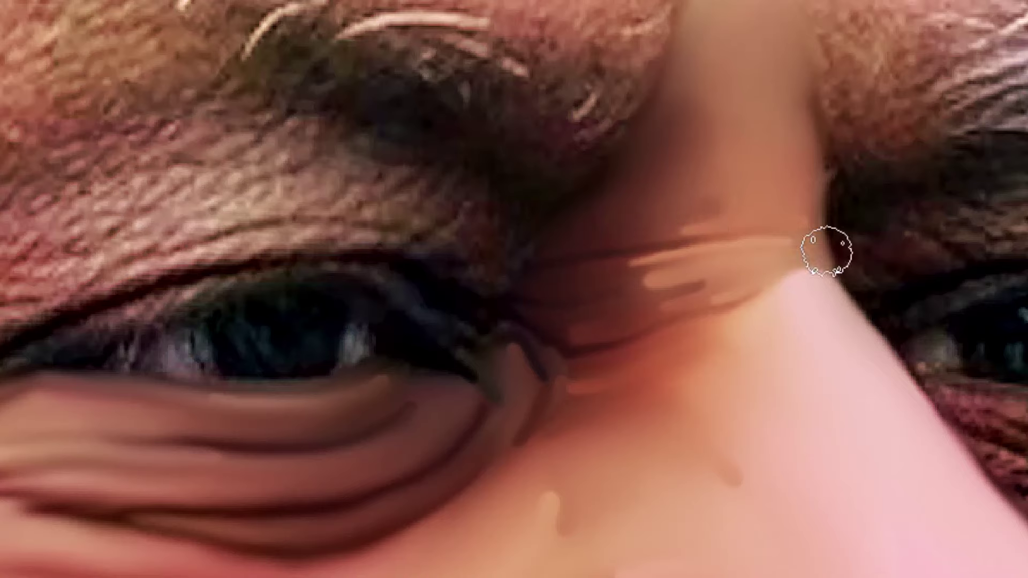
# Smudge a light streak down the frown line between the eyebrows and broader soft dark and light accents below it
pyautogui.moveTo(659, 140); pyautogui.dragTo(633, 227)
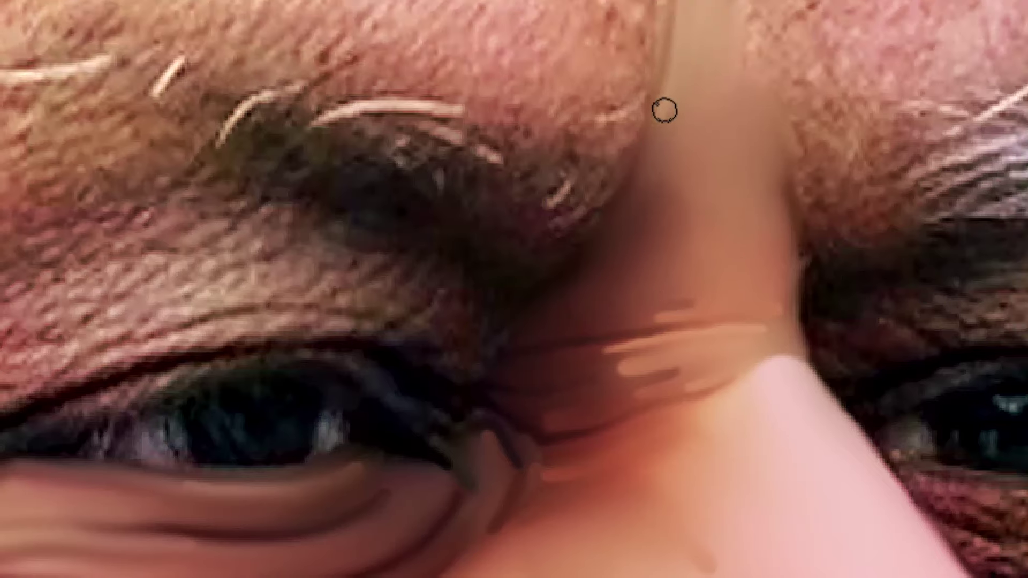
pyautogui.moveTo(665, 106)
pyautogui.mouseDown()
pyautogui.moveTo(589, 248)
pyautogui.moveTo(584, 326)
pyautogui.mouseUp()
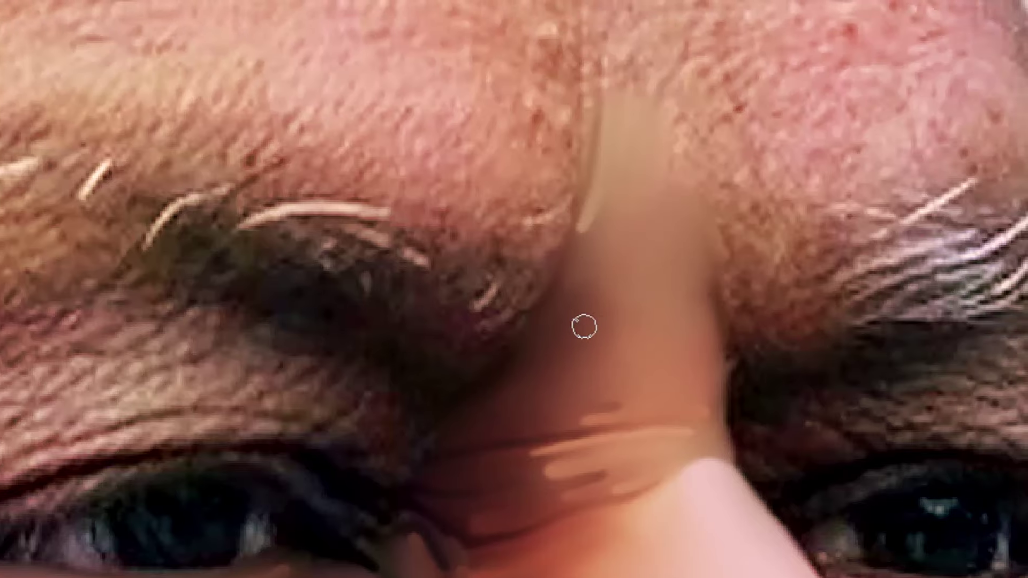
pyautogui.press(']')
pyautogui.press(']')
pyautogui.press(']')
pyautogui.press(']')
pyautogui.press(']')
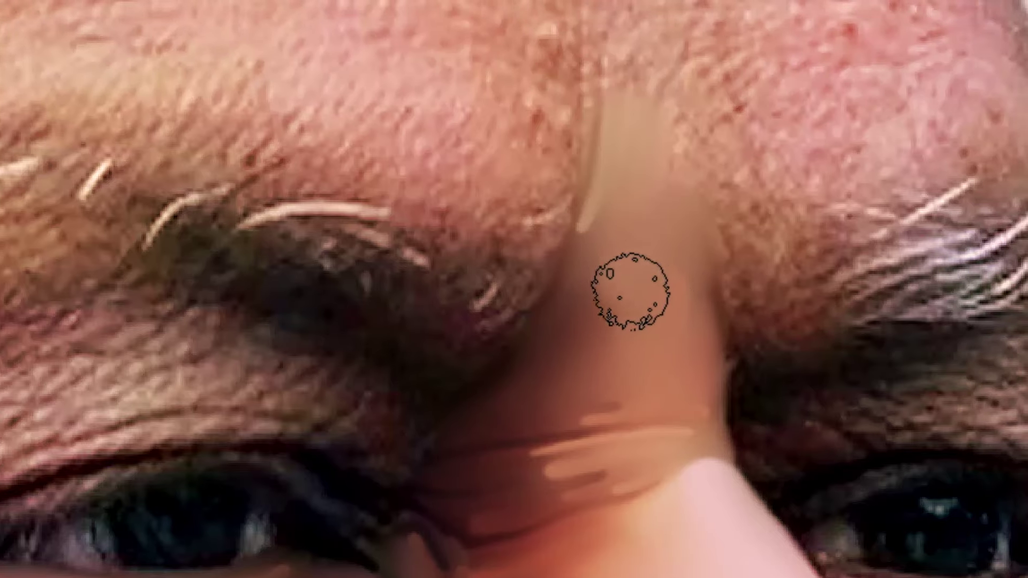
pyautogui.click(582, 294)
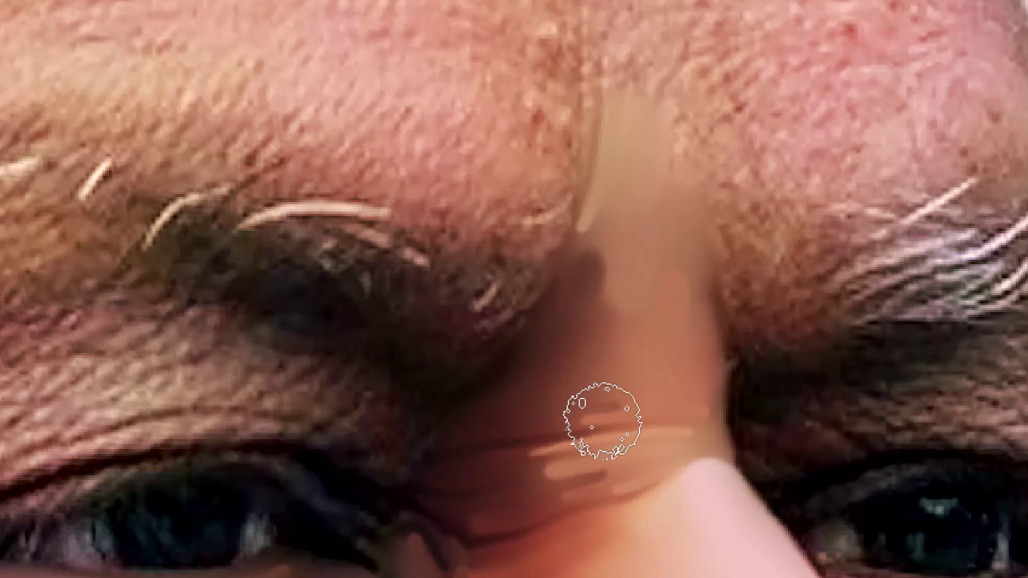
# Smudge a tan accent down the fold between the cheek highlight and the nostril wing
pyautogui.hotkey('ctrl', '-')
pyautogui.hotkey('ctrl', '-')
pyautogui.hotkey('ctrl', '-')
pyautogui.hotkey('ctrl', '-')
pyautogui.moveTo(618, 360); pyautogui.dragTo(669, 323)
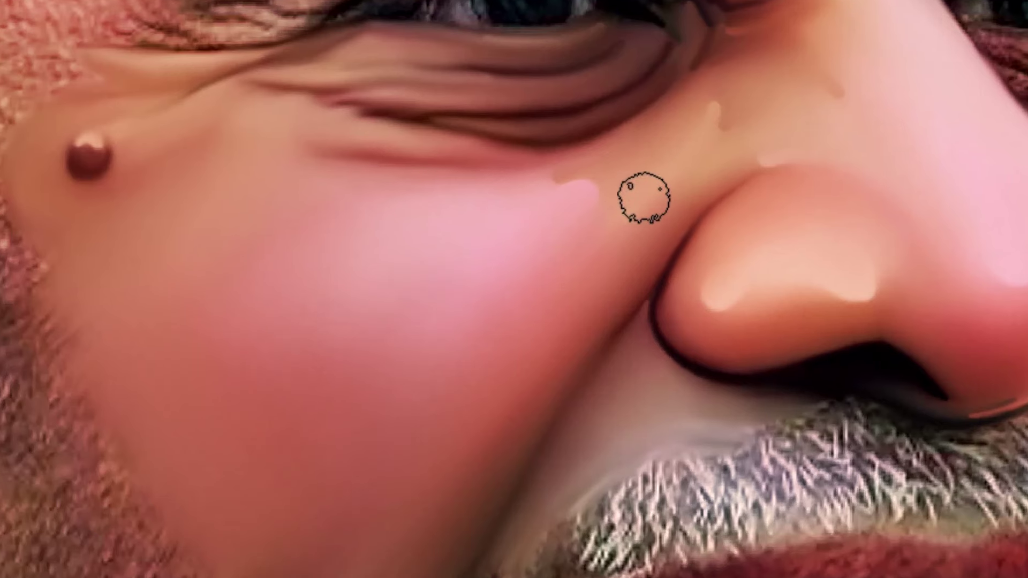
pyautogui.moveTo(643, 197); pyautogui.dragTo(617, 232)
pyautogui.moveTo(706, 193); pyautogui.dragTo(664, 241)
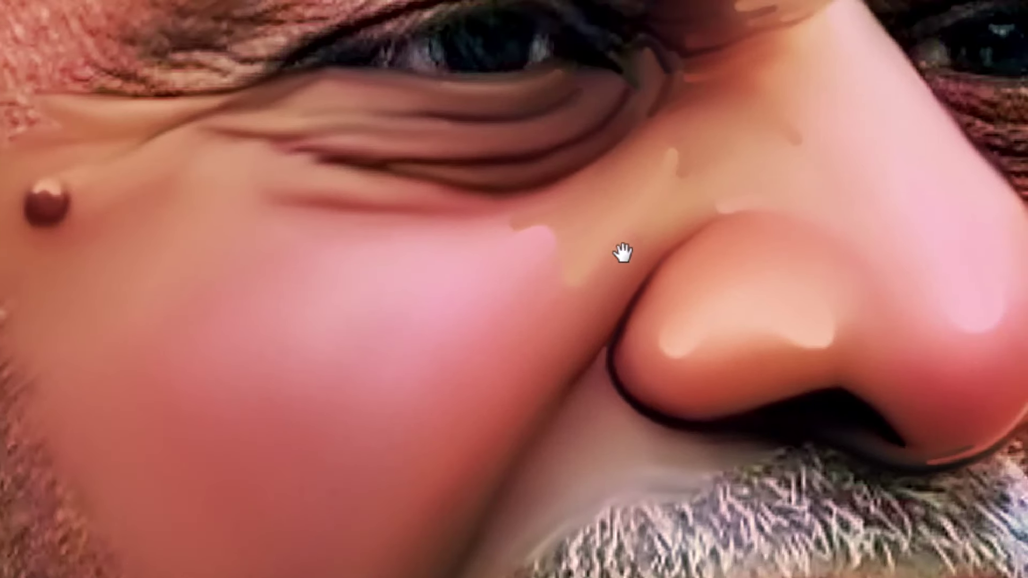
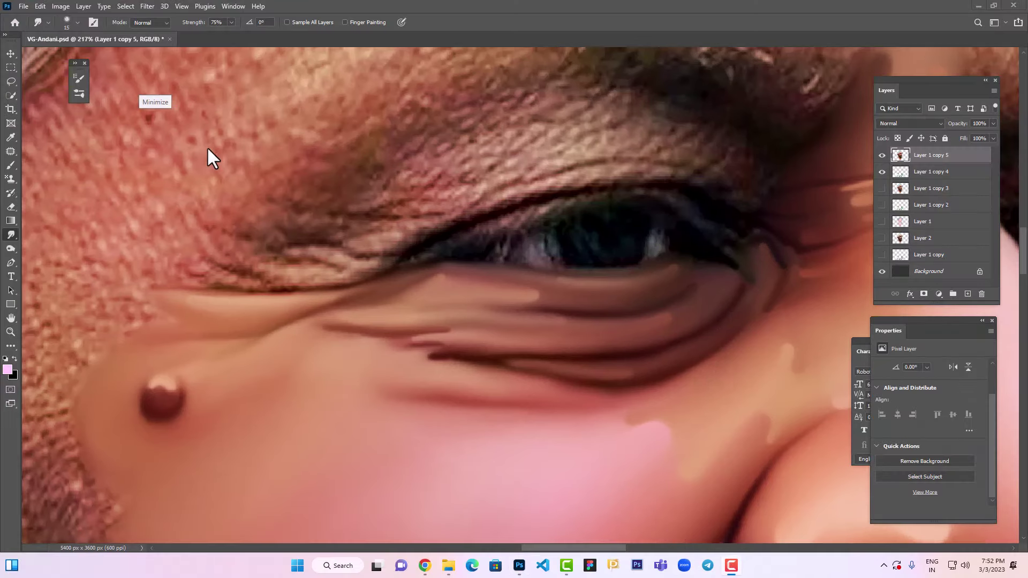
# Return to the full-screen canvas and smudge short light accents below the eye folds and on the cheek near the mole
pyautogui.click(531, 304)
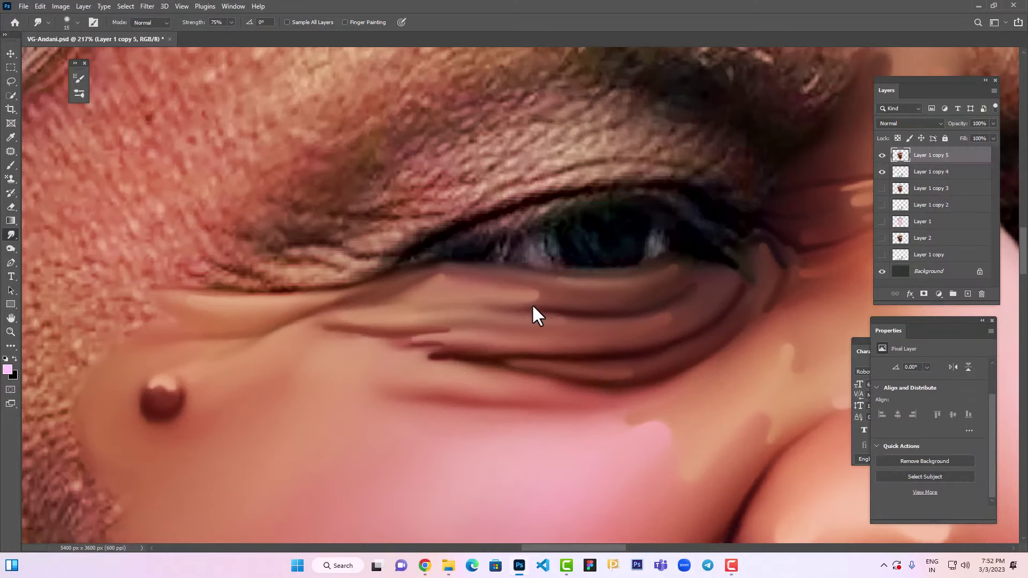
pyautogui.press('f')
pyautogui.press('f')
pyautogui.moveTo(508, 358); pyautogui.dragTo(518, 274)
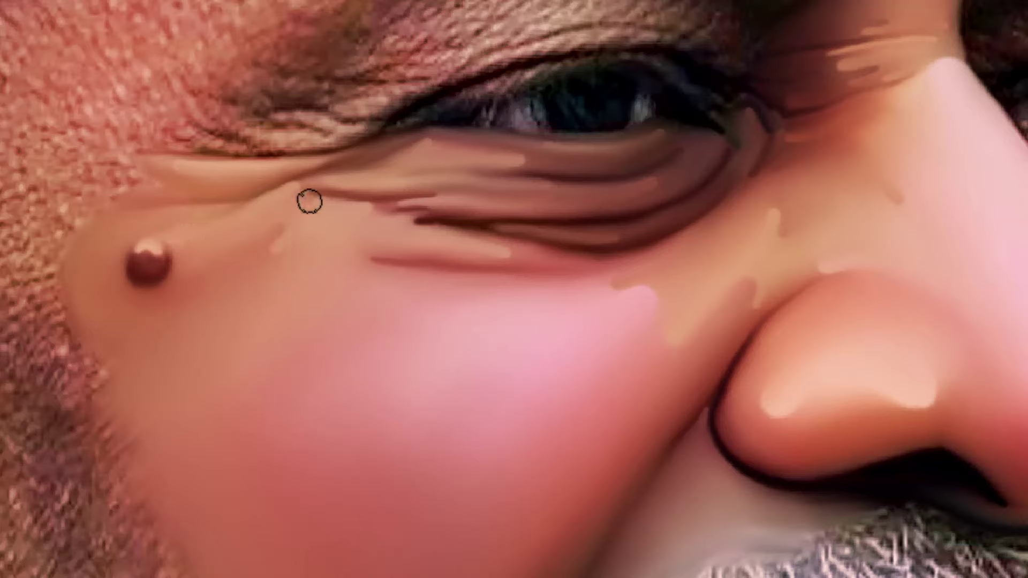
# Examine the smudged cheek and the stubbled jaw up close, and check the result against the whole face
pyautogui.press('space')
pyautogui.moveTo(521, 314); pyautogui.dragTo(502, 243)
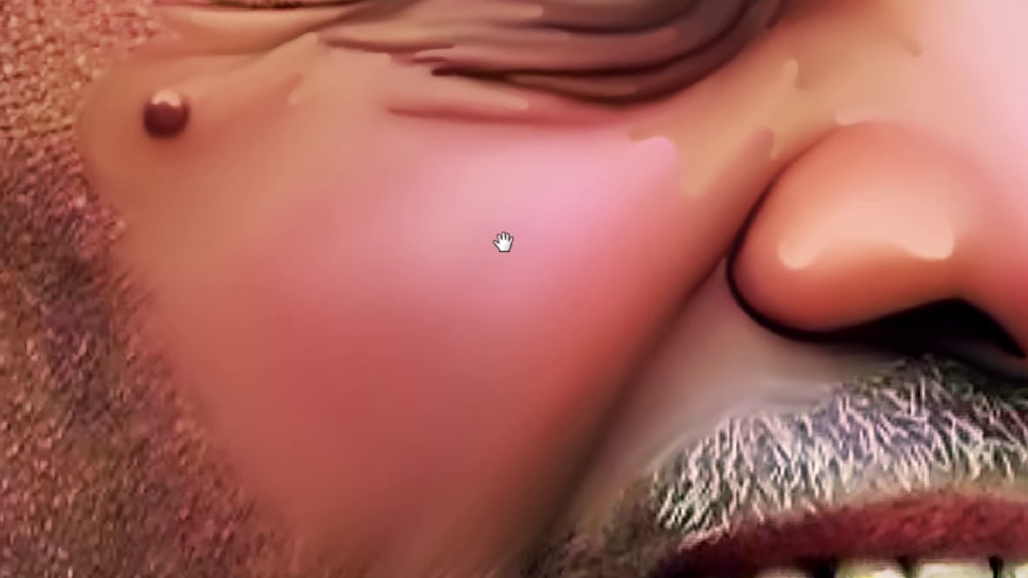
pyautogui.moveTo(441, 419); pyautogui.dragTo(381, 332)
pyautogui.moveTo(388, 389); pyautogui.dragTo(424, 300)
pyautogui.moveTo(417, 417); pyautogui.dragTo(428, 342)
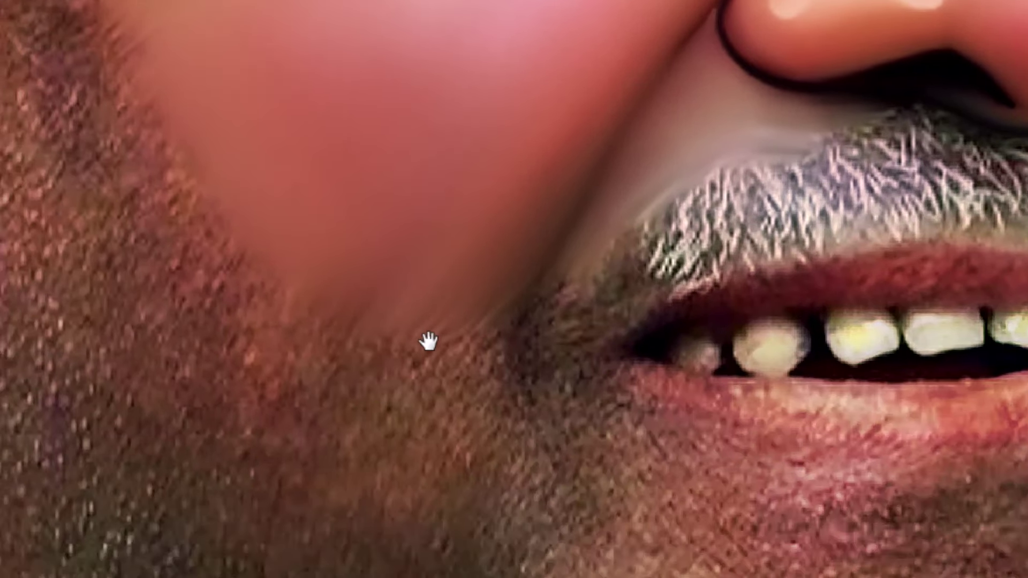
pyautogui.moveTo(621, 38); pyautogui.dragTo(496, 292)
pyautogui.hotkey('ctrl', '-')
pyautogui.hotkey('ctrl', '-')
pyautogui.hotkey('ctrl', '-')
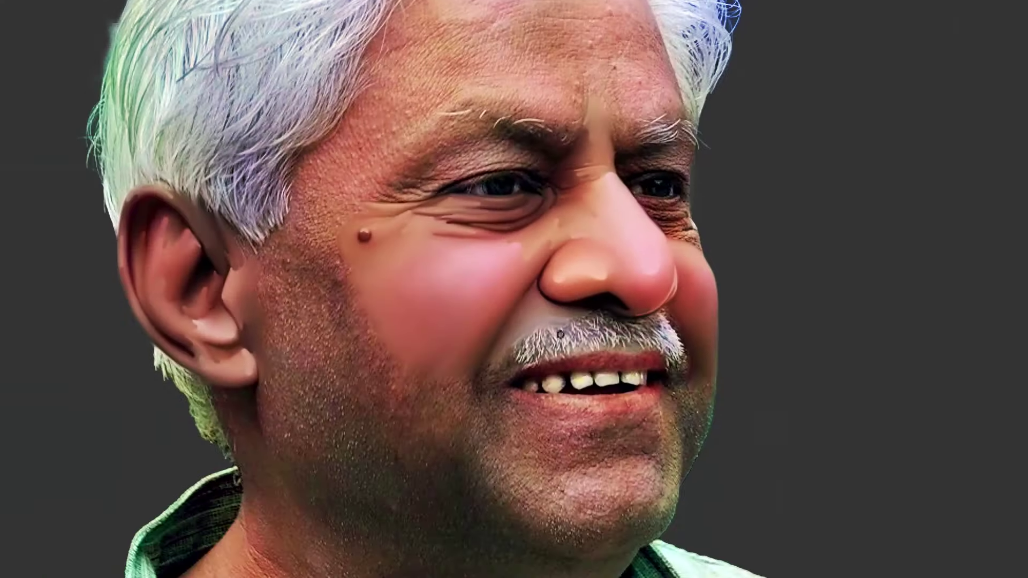
pyautogui.moveTo(620, 326); pyautogui.dragTo(620, 381)
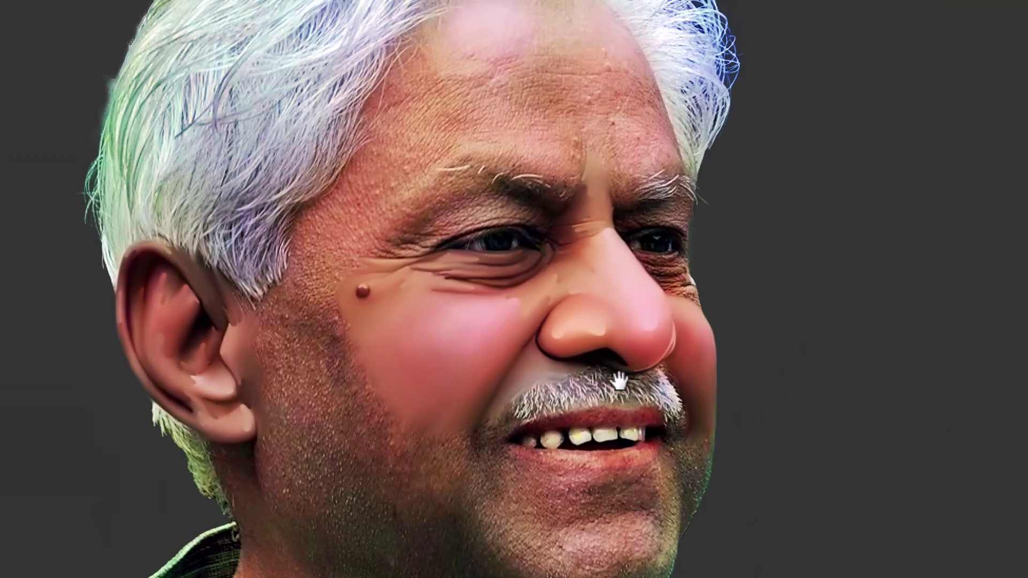
# Try to smudge a large rounded highlight into the centre of the cheek with a bigger brush
pyautogui.press(']')
pyautogui.press(']')
pyautogui.press(']')
pyautogui.press(']')
pyautogui.press(']')
pyautogui.press(']')
pyautogui.press('[')
pyautogui.press('[')
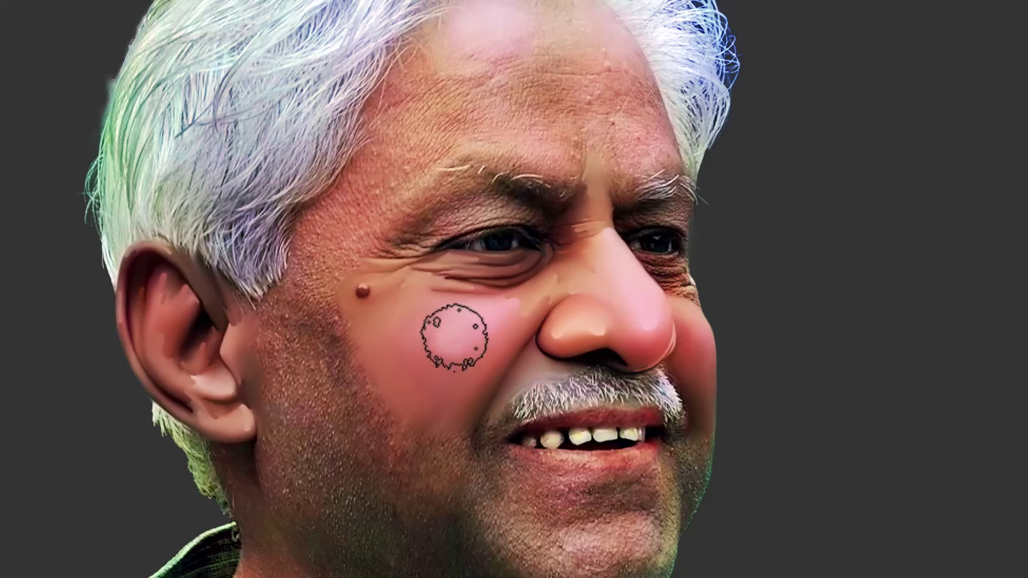
pyautogui.moveTo(454, 336); pyautogui.dragTo(450, 344)
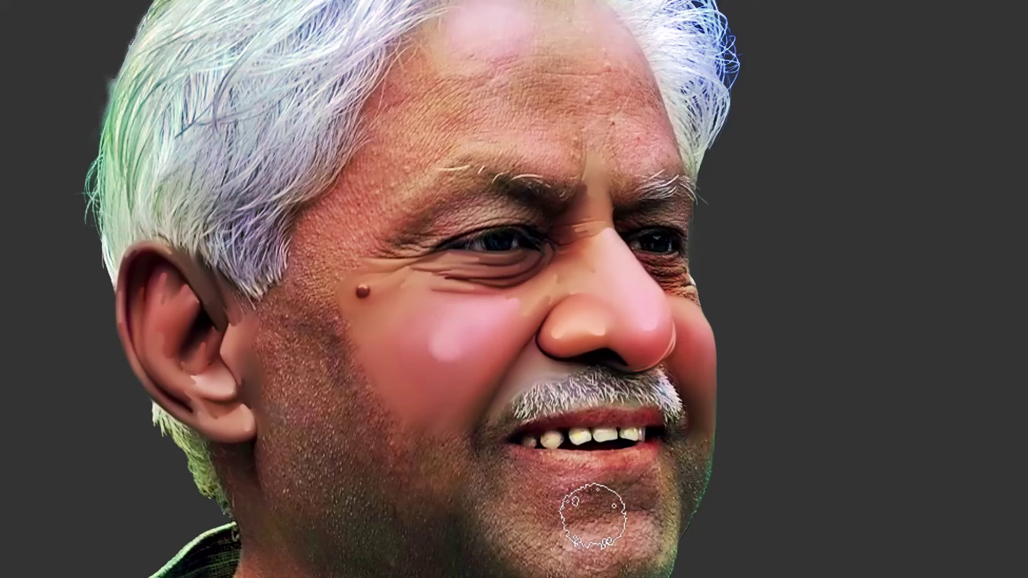
pyautogui.press('v')
pyautogui.press('b')
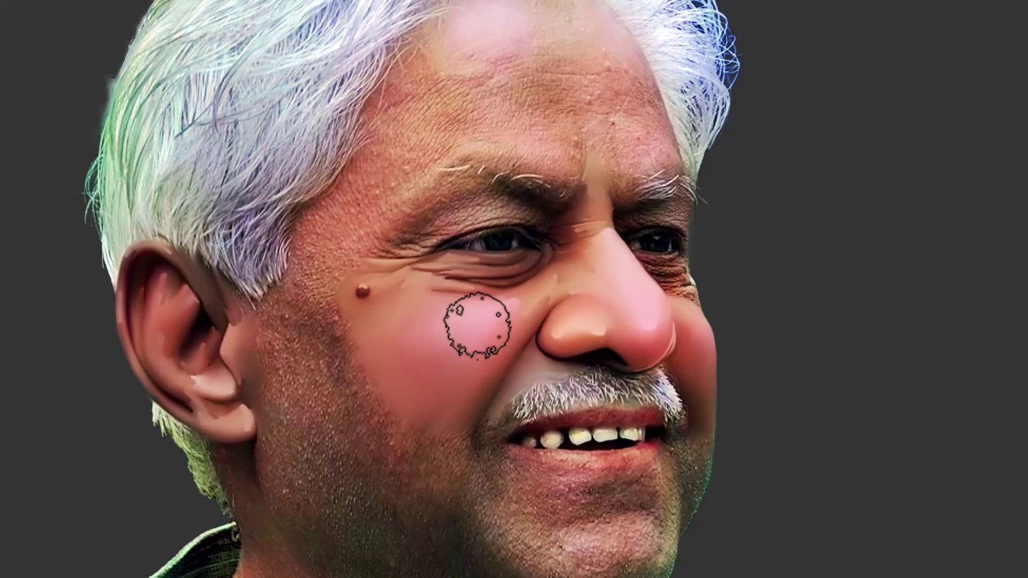
# Smudge a rounded pink highlight end into the lower edge of the cheek's bright area with a slightly smaller brush
pyautogui.scroll(2, 461, 429)
pyautogui.press('[')
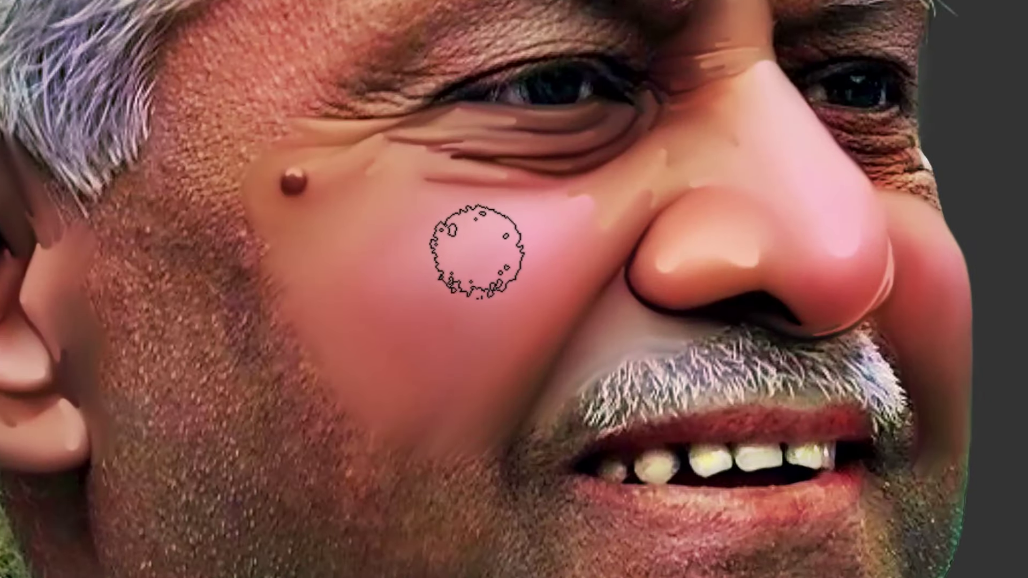
pyautogui.moveTo(477, 252)
pyautogui.mouseDown()
pyautogui.moveTo(454, 270)
pyautogui.moveTo(476, 256)
pyautogui.mouseUp()
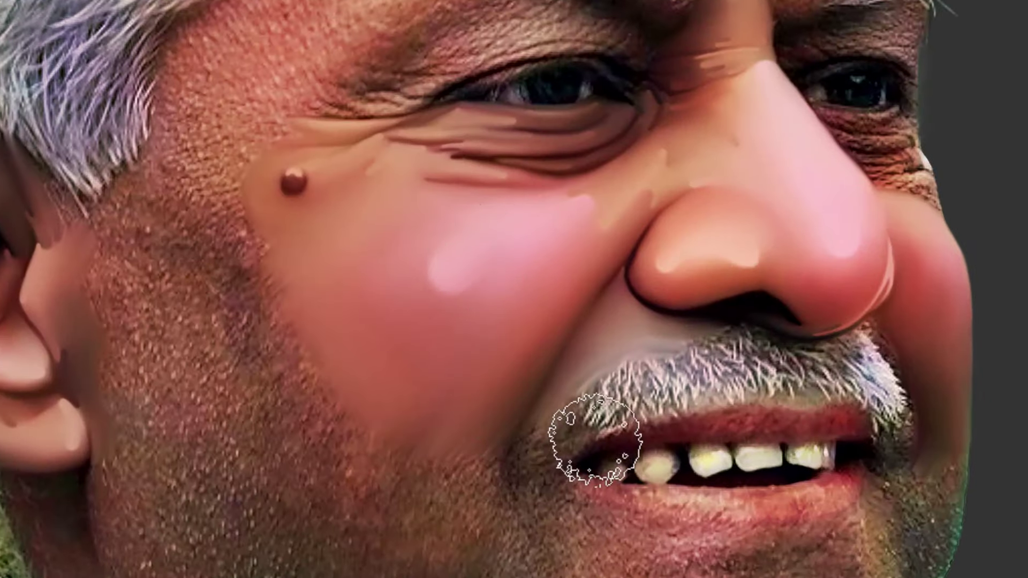
# Smudge a thin dark contour along the far side of the nose with a much smaller brush
pyautogui.press('space')
pyautogui.moveTo(523, 328)
pyautogui.mouseDown()
pyautogui.moveTo(602, 310)
pyautogui.moveTo(389, 572)
pyautogui.mouseUp()
pyautogui.moveTo(395, 264); pyautogui.dragTo(405, 450)
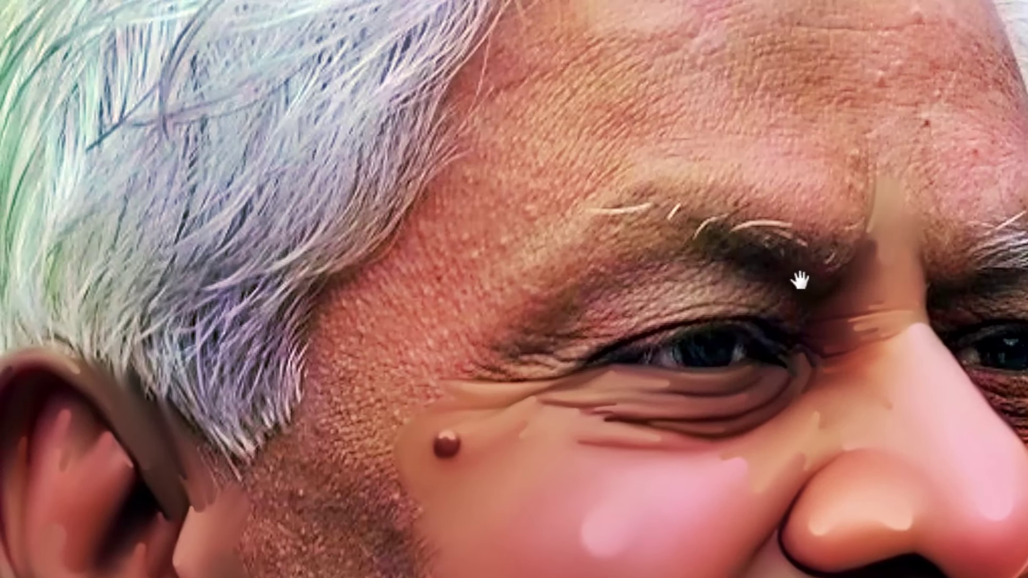
pyautogui.moveTo(760, 358); pyautogui.dragTo(665, 331)
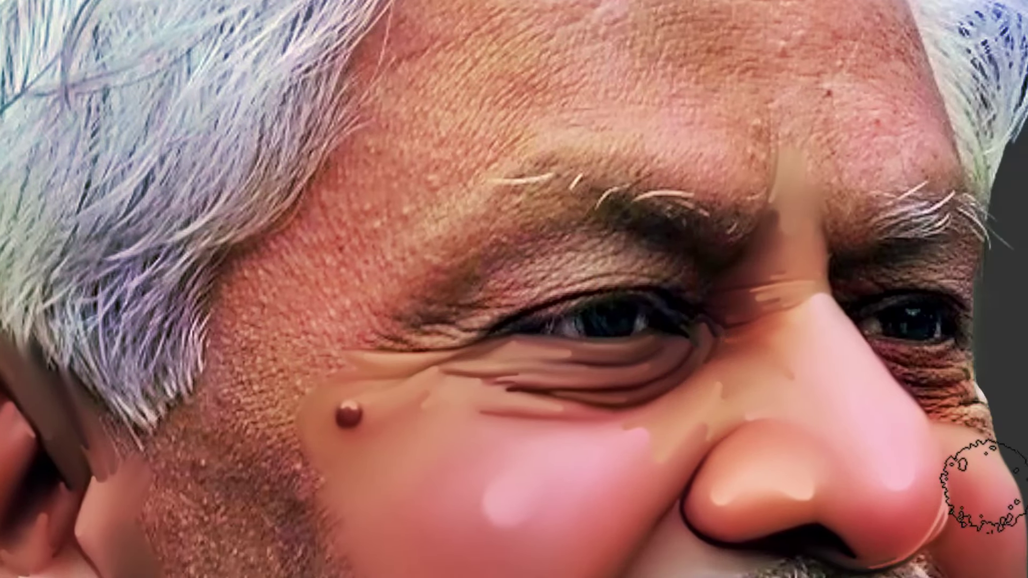
pyautogui.press('space')
pyautogui.moveTo(915, 462); pyautogui.dragTo(755, 422)
pyautogui.hotkey('ctrl', 'space')
pyautogui.moveTo(818, 435); pyautogui.dragTo(847, 464)
pyautogui.press('[')
pyautogui.press('[')
pyautogui.press('[')
pyautogui.press('[')
pyautogui.press('[')
pyautogui.press('[')
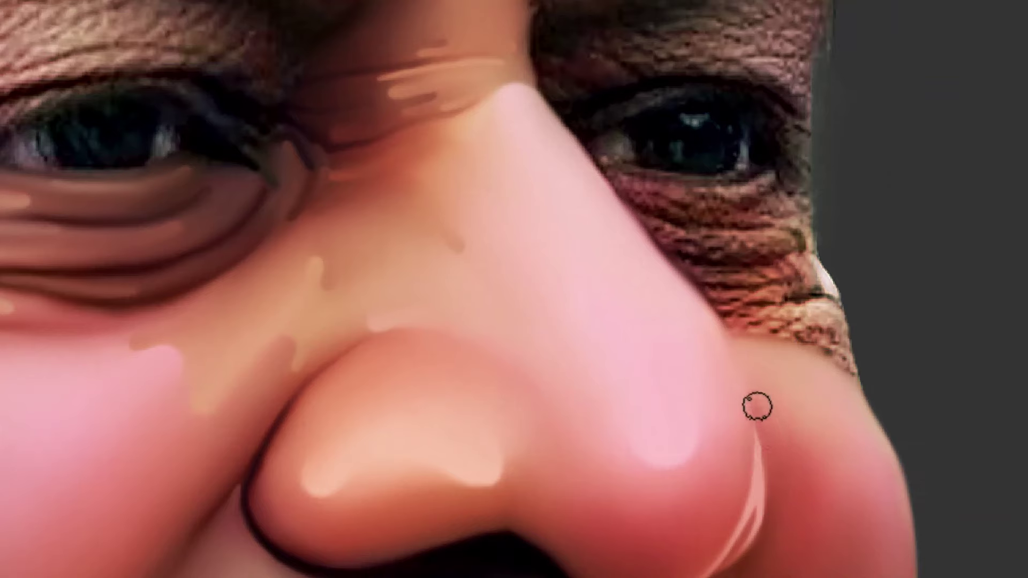
pyautogui.moveTo(756, 408); pyautogui.dragTo(742, 364)
pyautogui.moveTo(712, 348); pyautogui.dragTo(630, 377)
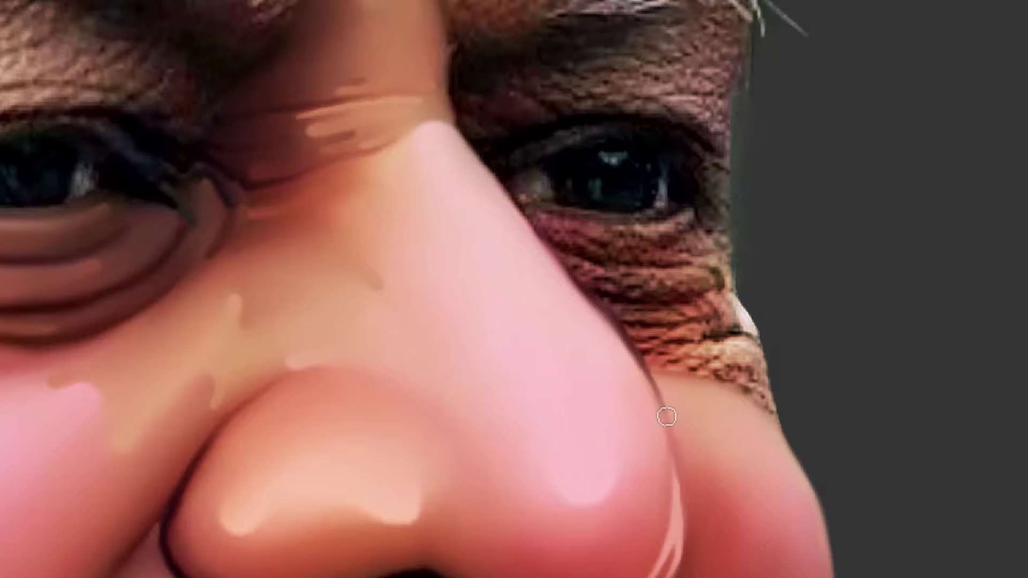
# Smudge a short dark accent along the far edge of the nose bridge and a small light accent between the eyebrows
pyautogui.hotkey('ctrl', '-')
pyautogui.hotkey('ctrl', '-')
pyautogui.hotkey('ctrl', '-')
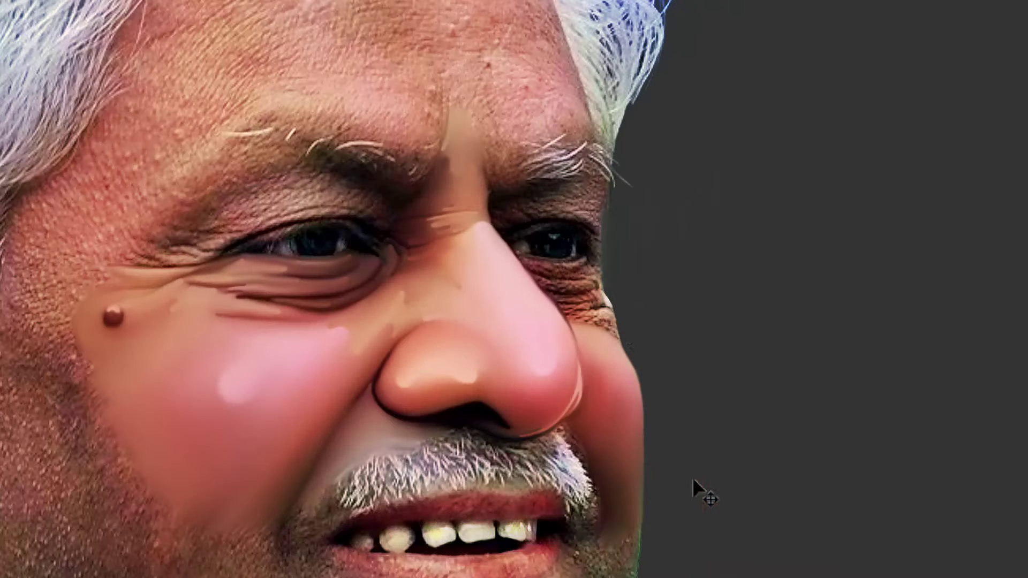
pyautogui.click(589, 348)
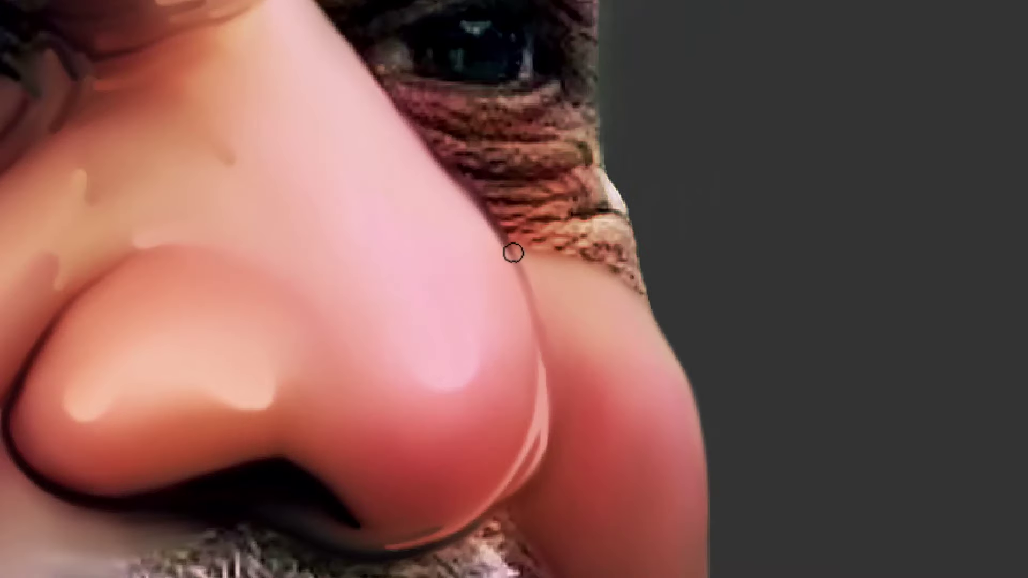
pyautogui.moveTo(583, 314); pyautogui.dragTo(638, 389)
pyautogui.moveTo(458, 247); pyautogui.dragTo(511, 383)
pyautogui.moveTo(400, 192); pyautogui.dragTo(563, 373)
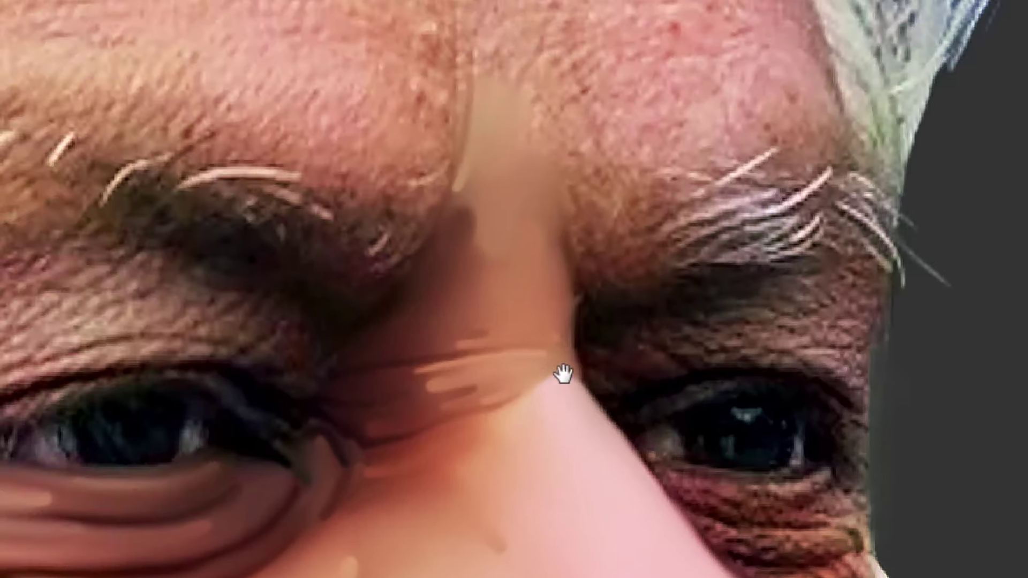
pyautogui.scroll(3, 562, 374)
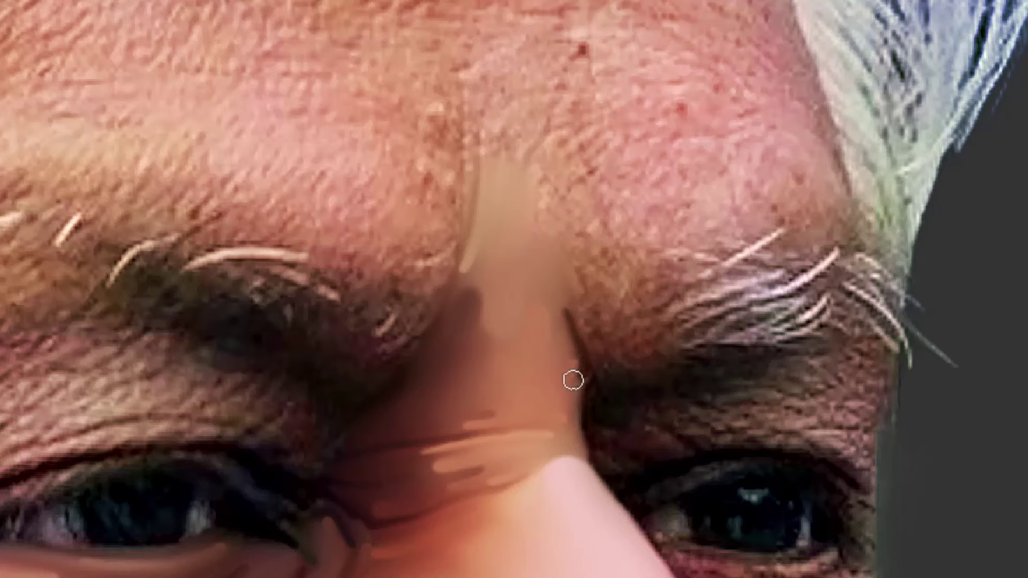
pyautogui.moveTo(560, 416); pyautogui.dragTo(593, 392)
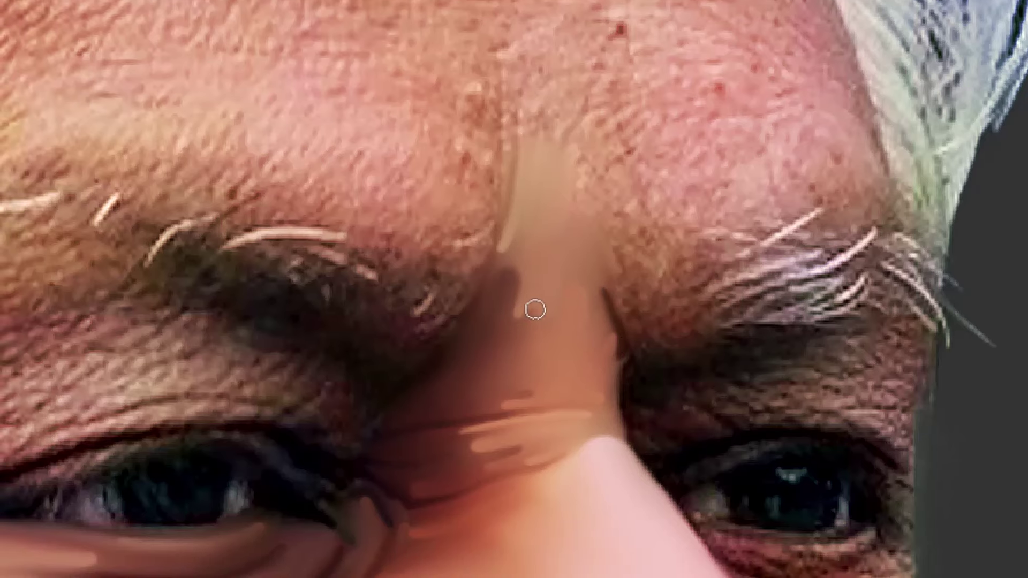
pyautogui.moveTo(508, 280); pyautogui.dragTo(560, 311)
pyautogui.moveTo(620, 382); pyautogui.dragTo(675, 155)
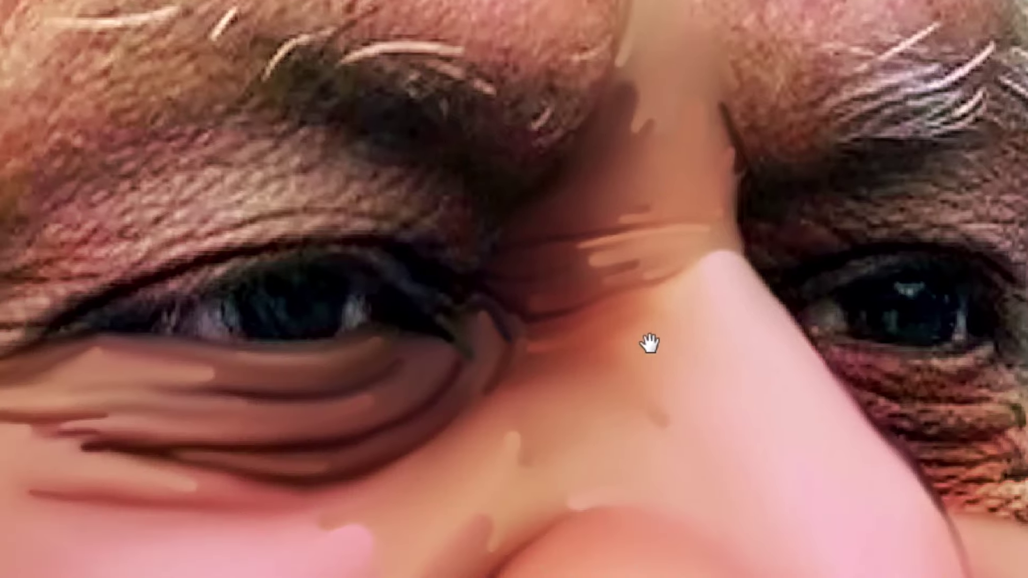
pyautogui.moveTo(619, 465); pyautogui.dragTo(673, 356)
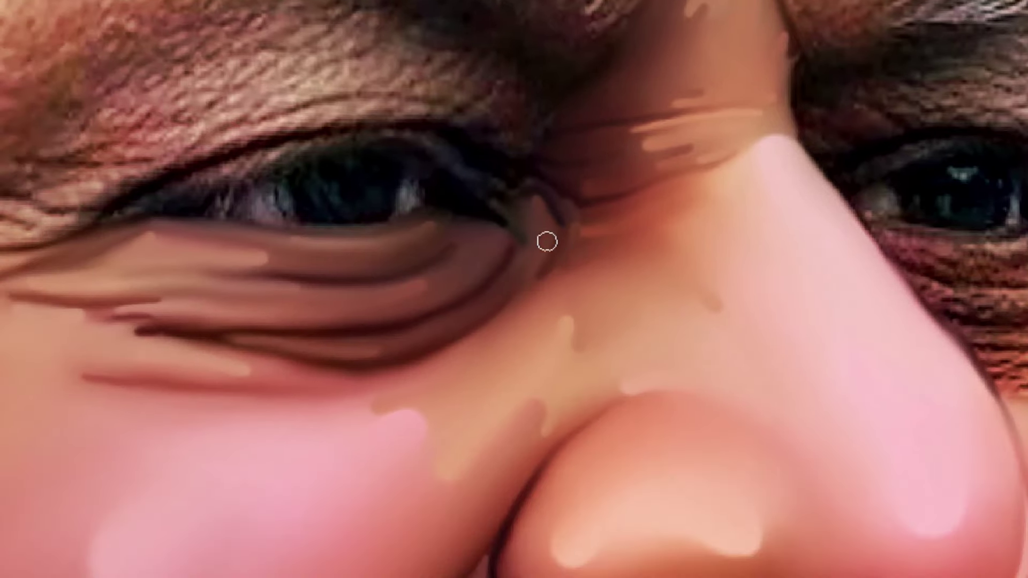
# Smudge the narrow skin fold just above the near eye's upper lid line smooth, from the inner part to the outer corner
pyautogui.scroll(-10, 530, 310)
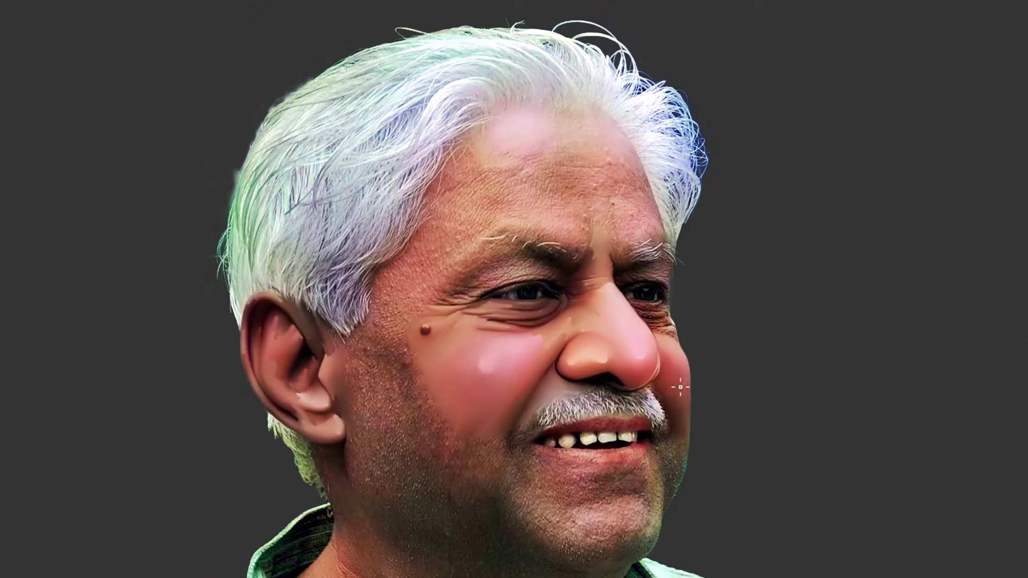
pyautogui.moveTo(619, 432); pyautogui.dragTo(653, 430)
pyautogui.scroll(5, 532, 351)
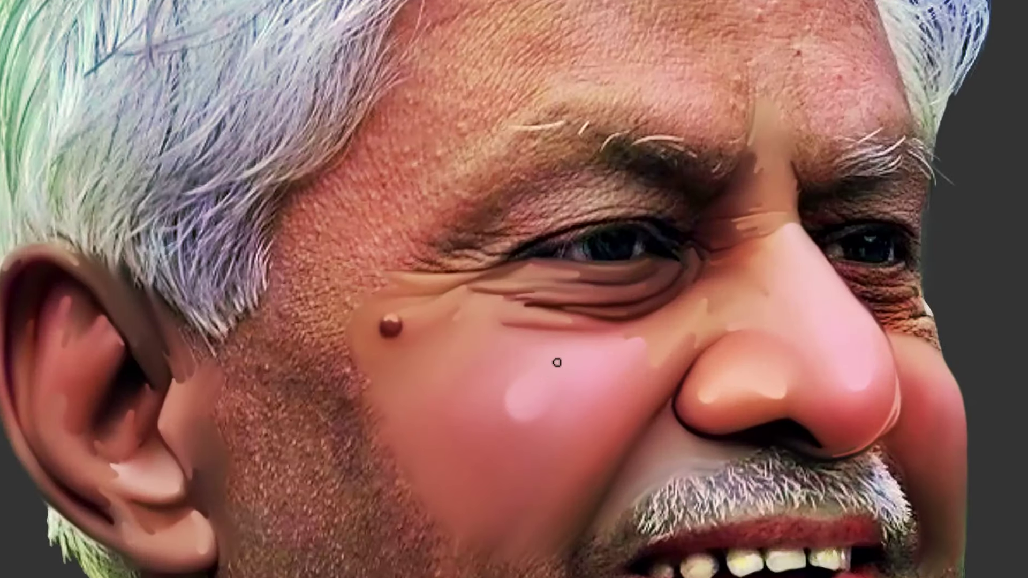
pyautogui.moveTo(660, 213); pyautogui.dragTo(601, 380)
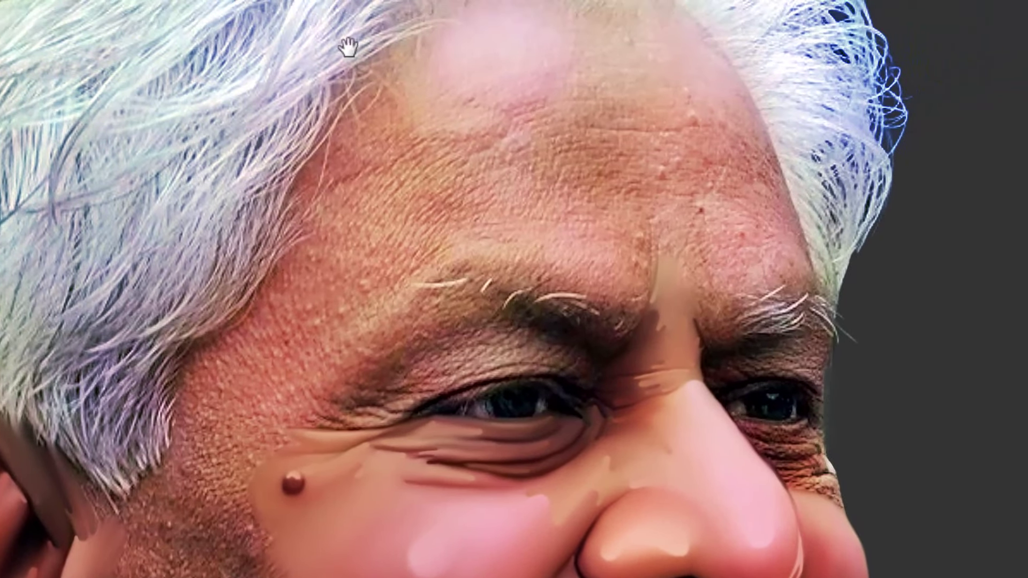
pyautogui.press('f')
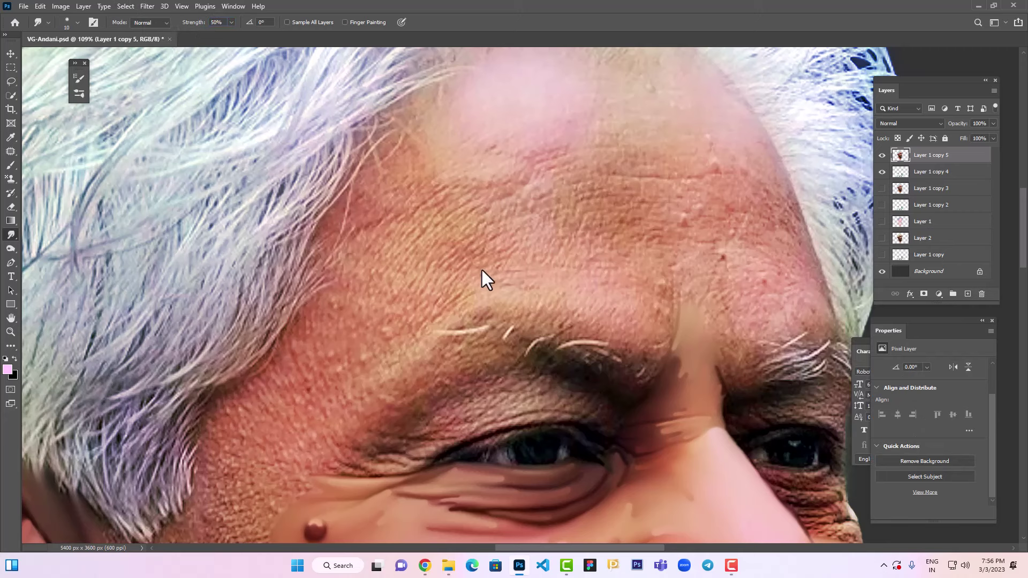
pyautogui.moveTo(573, 422)
pyautogui.mouseDown()
pyautogui.moveTo(589, 448)
pyautogui.moveTo(625, 292)
pyautogui.mouseUp()
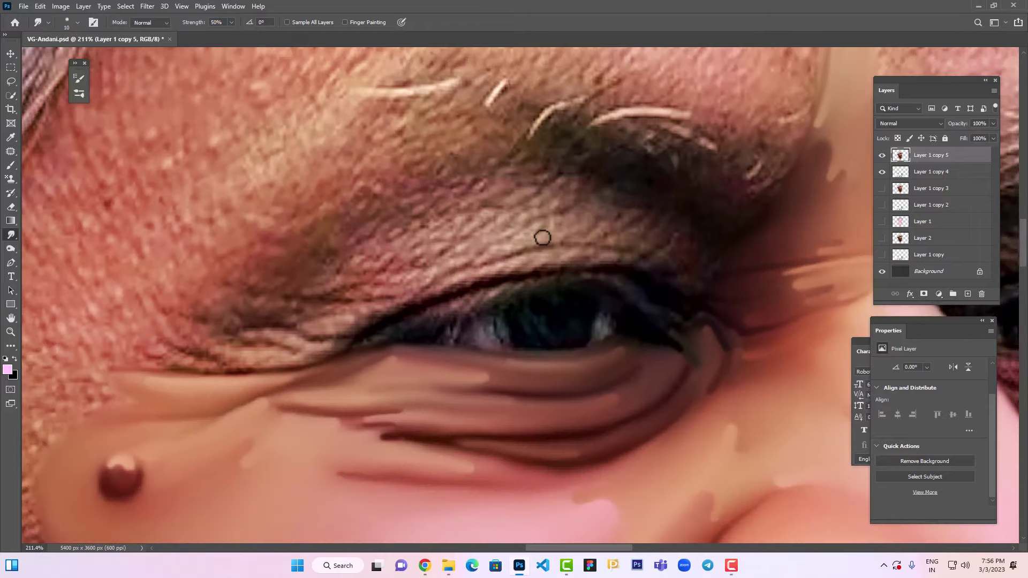
pyautogui.press('f')
pyautogui.press('f')
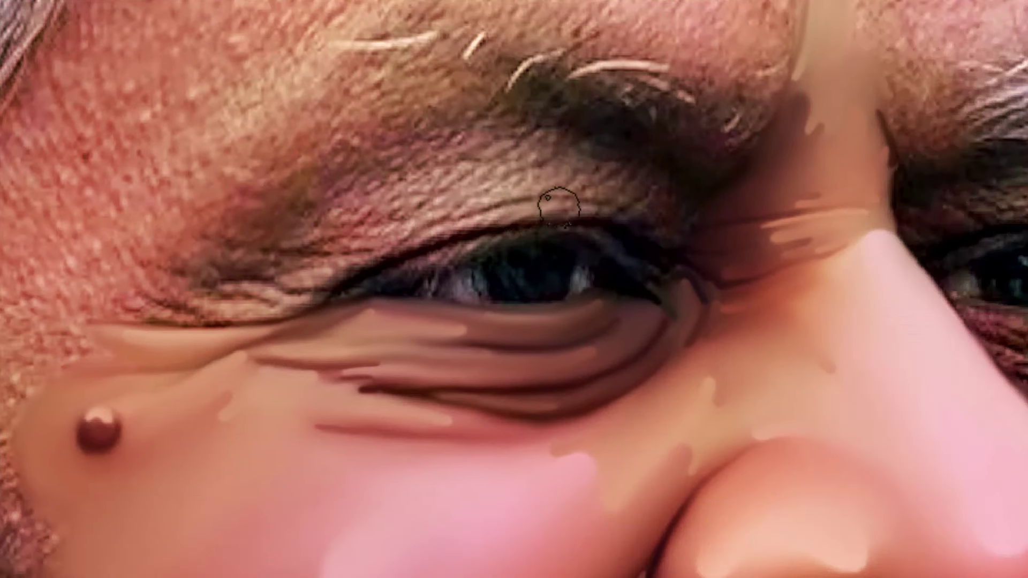
pyautogui.moveTo(537, 209); pyautogui.dragTo(632, 224)
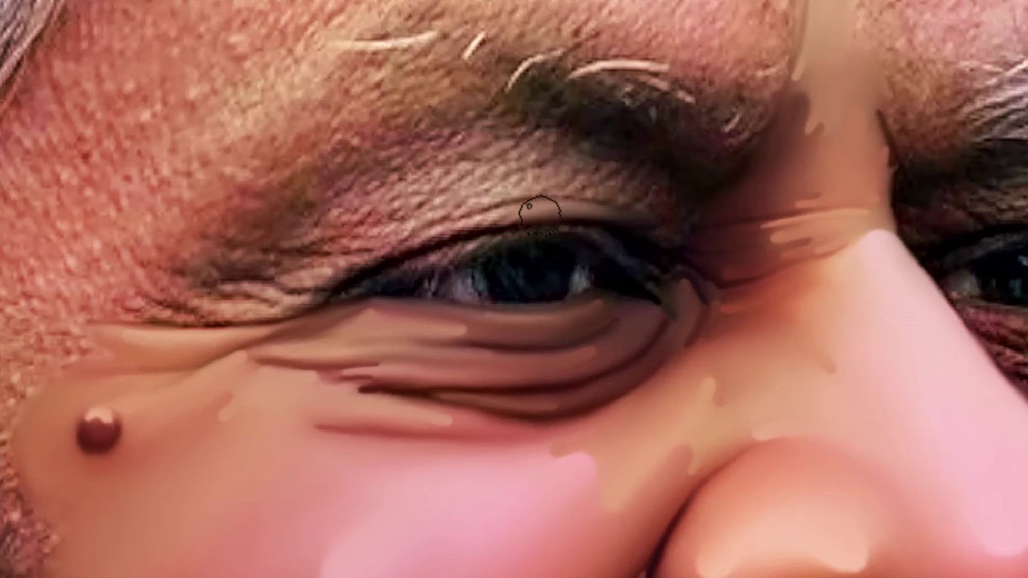
pyautogui.moveTo(539, 216)
pyautogui.mouseDown()
pyautogui.moveTo(401, 236)
pyautogui.moveTo(477, 230)
pyautogui.moveTo(412, 247)
pyautogui.mouseUp()
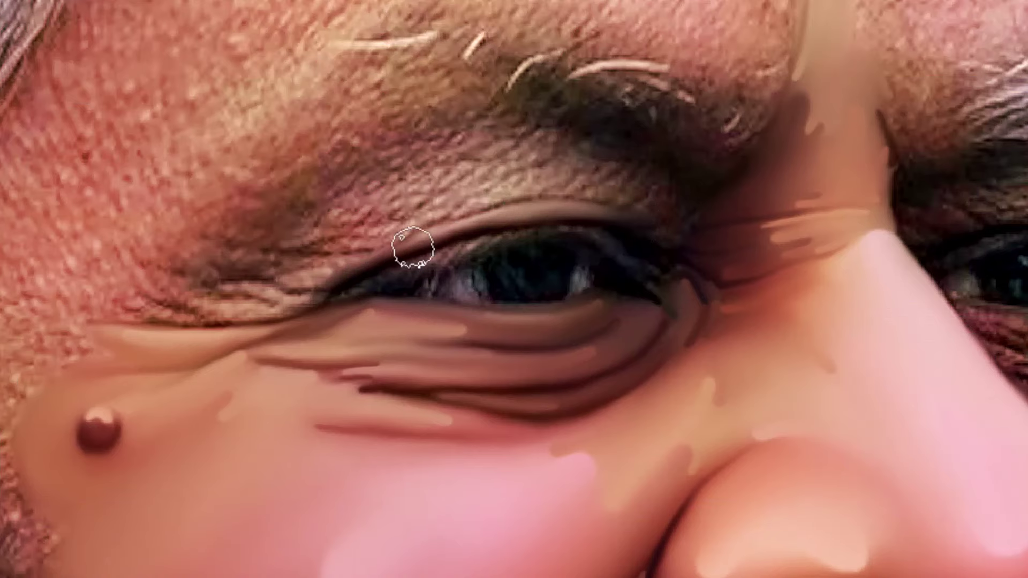
# Smudge the wrinkled skin at the near eye's outer corner into soft crow's-feet folds
pyautogui.scroll(-1, 516, 249)
pyautogui.moveTo(336, 282)
pyautogui.mouseDown()
pyautogui.moveTo(288, 276)
pyautogui.moveTo(361, 263)
pyautogui.moveTo(302, 267)
pyautogui.moveTo(293, 278)
pyautogui.moveTo(294, 260)
pyautogui.moveTo(224, 251)
pyautogui.moveTo(248, 272)
pyautogui.moveTo(274, 271)
pyautogui.moveTo(222, 280)
pyautogui.moveTo(159, 254)
pyautogui.moveTo(226, 268)
pyautogui.moveTo(209, 246)
pyautogui.moveTo(246, 262)
pyautogui.mouseUp()
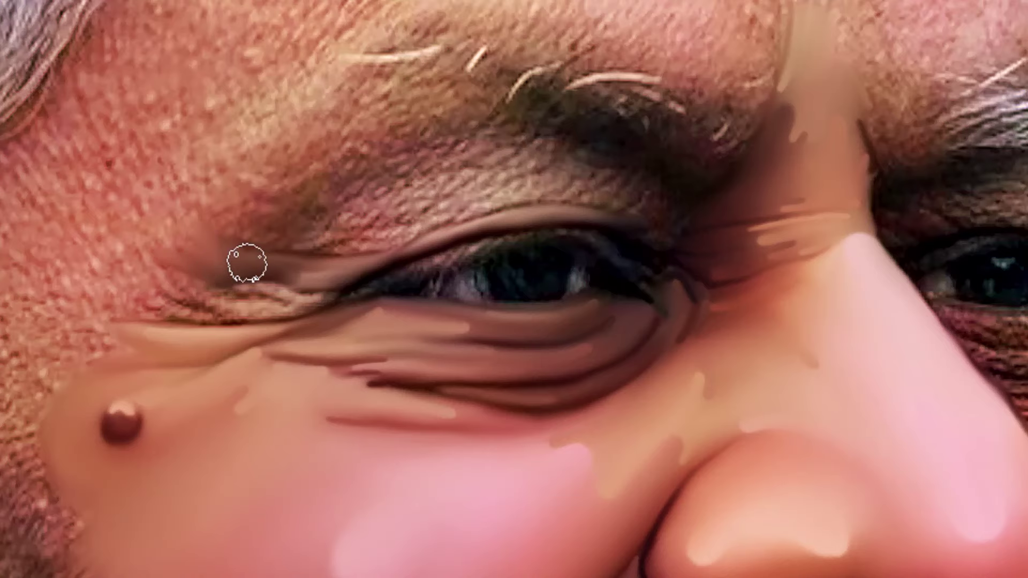
pyautogui.moveTo(404, 316); pyautogui.dragTo(488, 291)
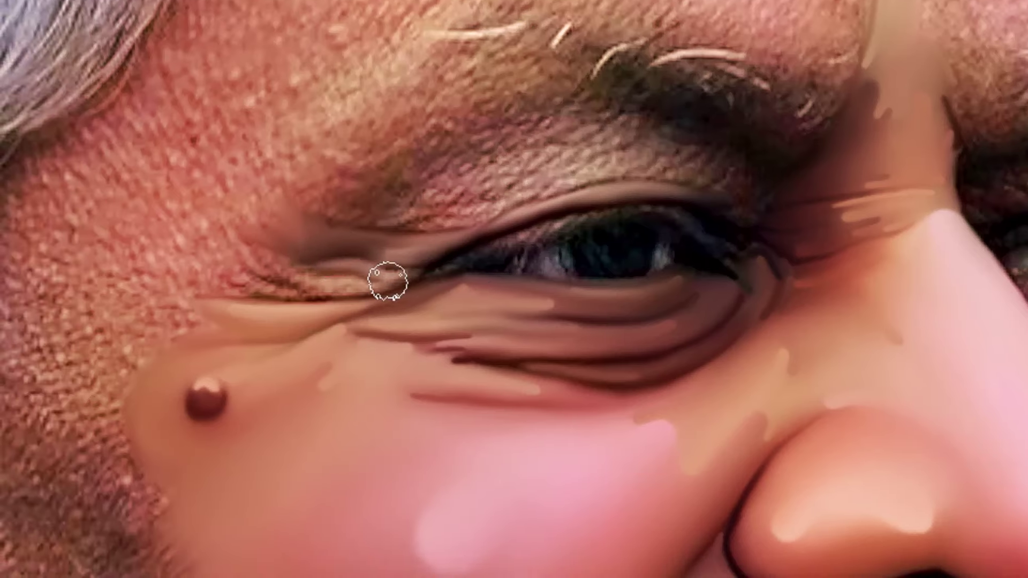
pyautogui.moveTo(387, 280)
pyautogui.mouseDown()
pyautogui.moveTo(419, 269)
pyautogui.moveTo(379, 287)
pyautogui.moveTo(320, 293)
pyautogui.moveTo(242, 258)
pyautogui.moveTo(228, 226)
pyautogui.moveTo(290, 268)
pyautogui.moveTo(351, 283)
pyautogui.moveTo(325, 283)
pyautogui.moveTo(366, 283)
pyautogui.moveTo(294, 294)
pyautogui.moveTo(303, 297)
pyautogui.moveTo(347, 292)
pyautogui.moveTo(238, 277)
pyautogui.moveTo(245, 288)
pyautogui.moveTo(204, 287)
pyautogui.moveTo(267, 289)
pyautogui.moveTo(238, 288)
pyautogui.mouseUp()
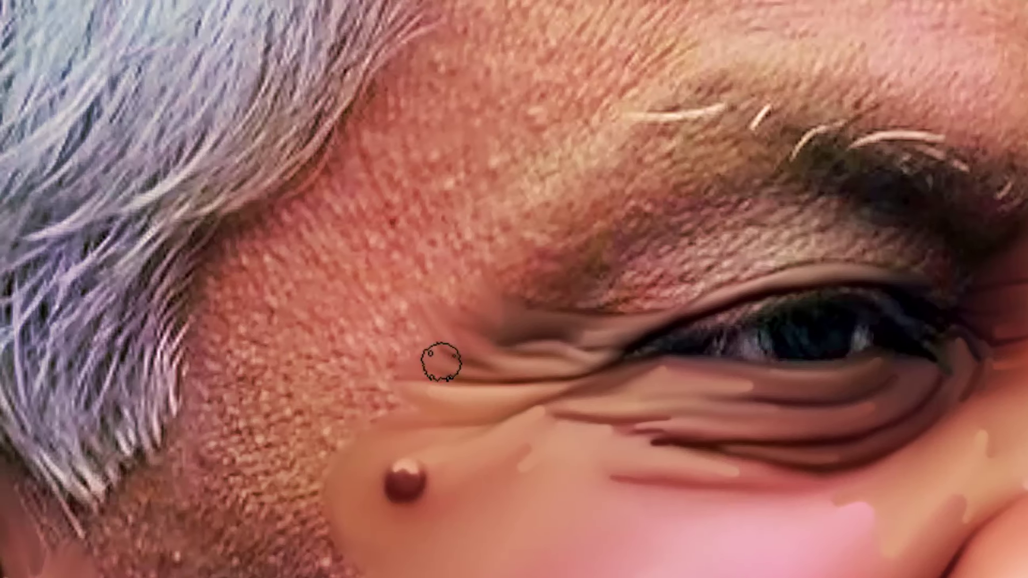
# Smooth the ends of the crow's-feet and the outer half of the upper eyelid with a larger smudge brush
pyautogui.press(']')
pyautogui.press(']')
pyautogui.moveTo(459, 352)
pyautogui.mouseDown()
pyautogui.moveTo(437, 321)
pyautogui.moveTo(449, 371)
pyautogui.mouseUp()
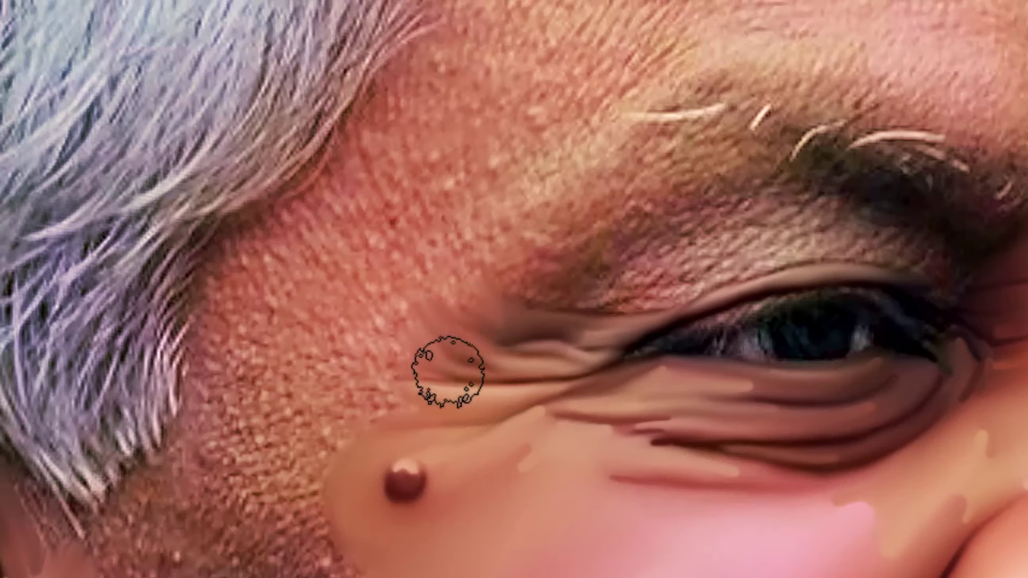
pyautogui.moveTo(576, 296); pyautogui.dragTo(337, 323)
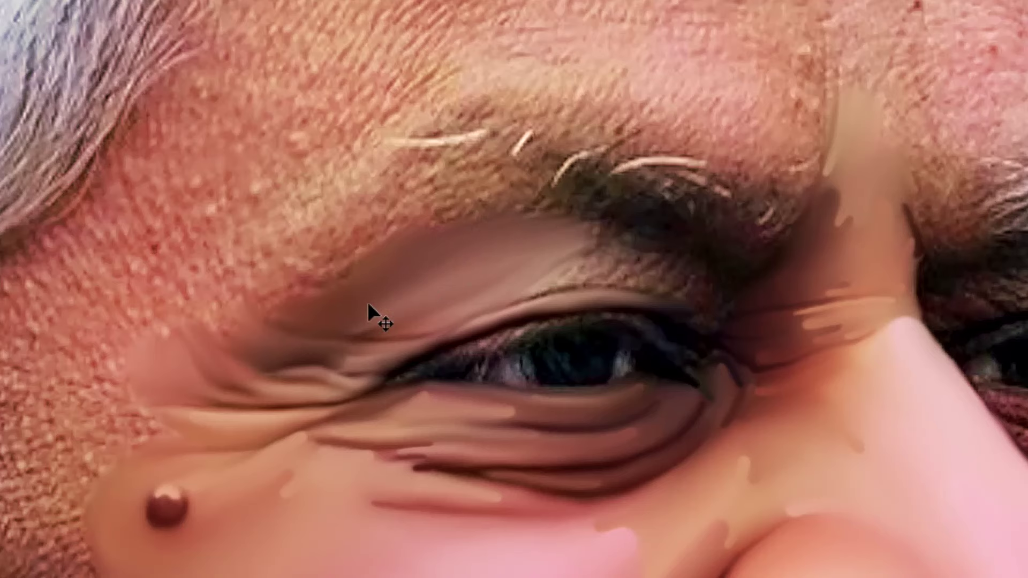
# Smudge the rest of the near eye's upper eyelid smooth, into the inner corner and up to the underside of the eyebrow
pyautogui.moveTo(453, 275); pyautogui.dragTo(401, 282)
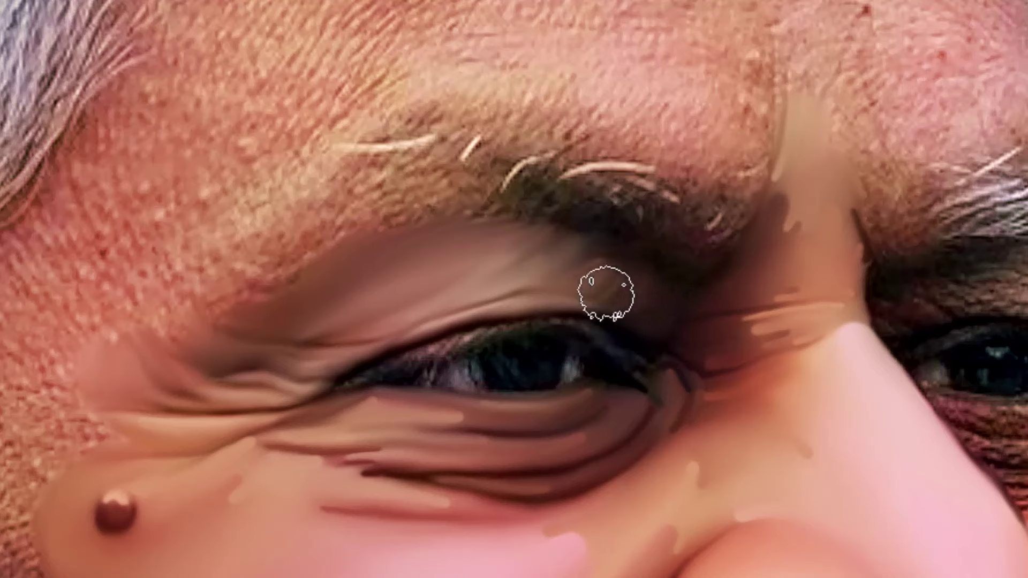
pyautogui.moveTo(623, 287); pyautogui.dragTo(617, 283)
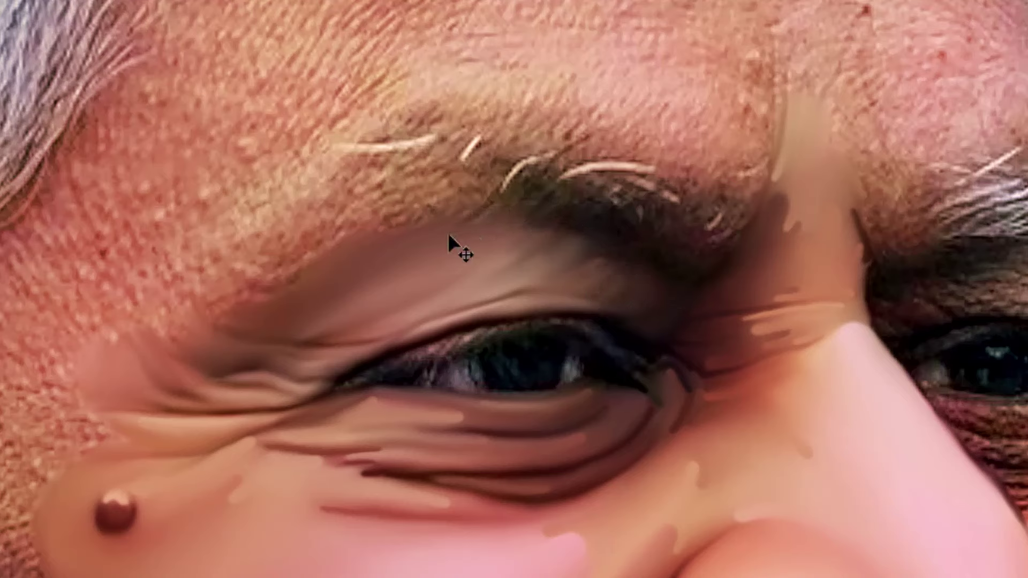
pyautogui.press('b')
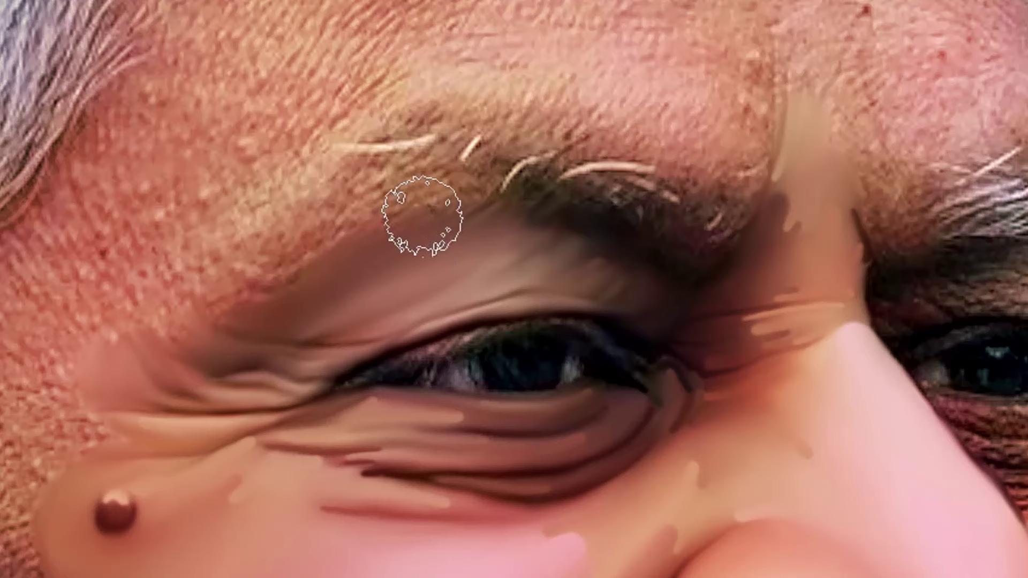
pyautogui.moveTo(423, 214)
pyautogui.mouseDown()
pyautogui.moveTo(464, 187)
pyautogui.moveTo(374, 255)
pyautogui.moveTo(463, 263)
pyautogui.moveTo(417, 286)
pyautogui.moveTo(531, 276)
pyautogui.moveTo(492, 270)
pyautogui.moveTo(522, 254)
pyautogui.mouseUp()
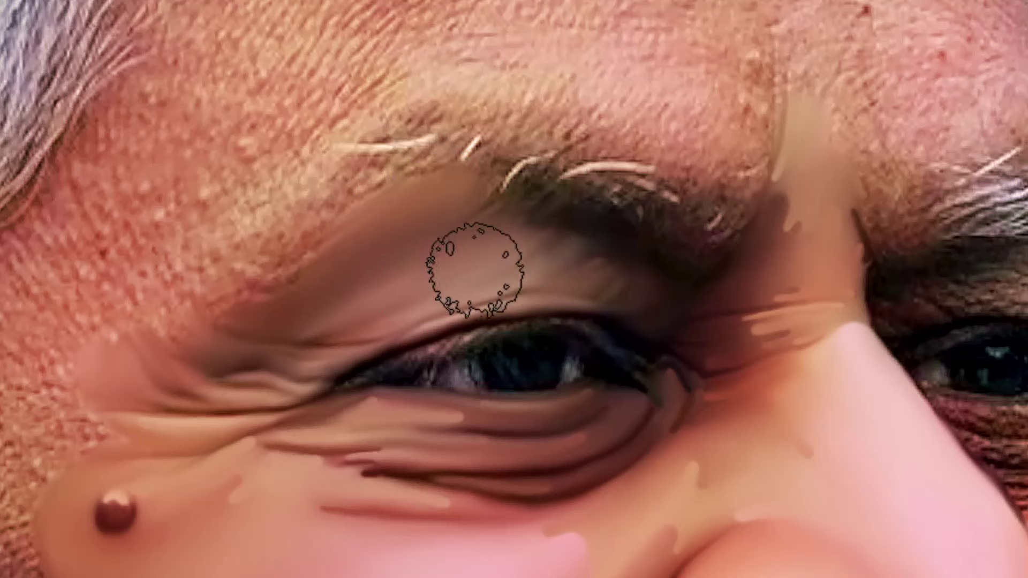
# Smudge the near eye's lid rims, lashes and white of the eye smooth with a smaller brush
pyautogui.press('[')
pyautogui.press('[')
pyautogui.press('[')
pyautogui.press('[')
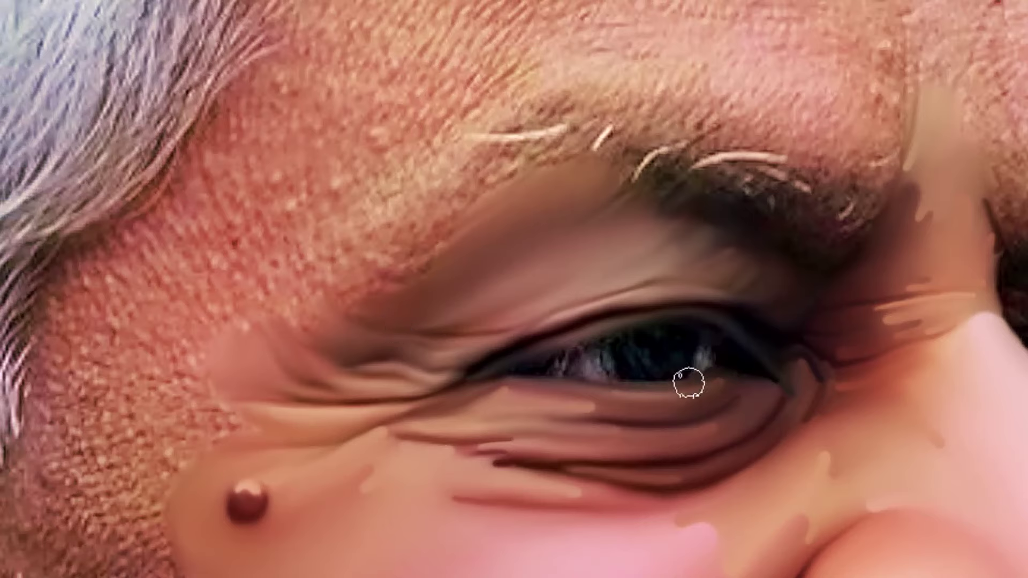
pyautogui.click(636, 363)
pyautogui.moveTo(580, 378)
pyautogui.mouseDown()
pyautogui.moveTo(564, 369)
pyautogui.moveTo(585, 390)
pyautogui.moveTo(578, 356)
pyautogui.mouseUp()
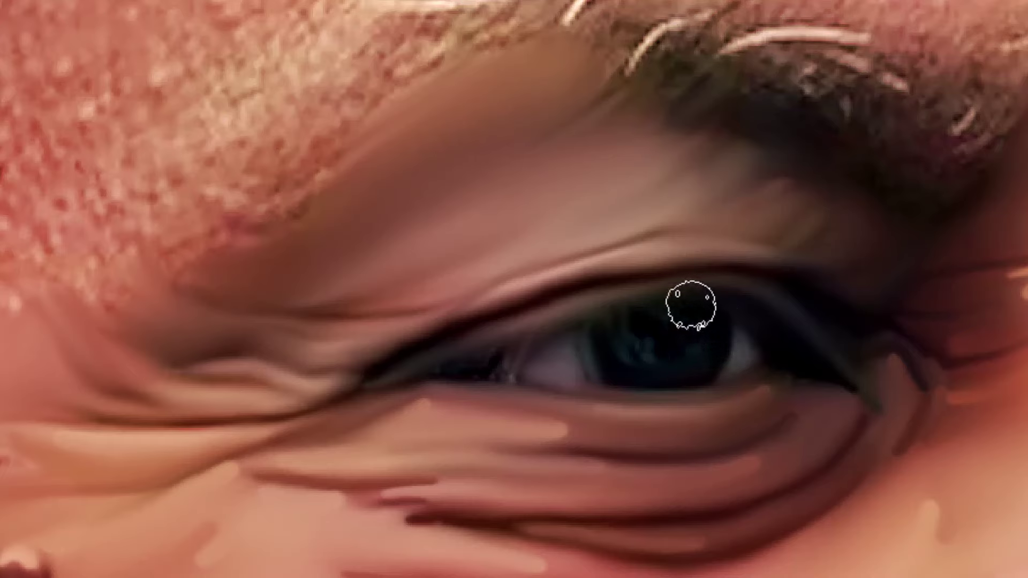
# Blend the near eye's iris into an even dark blue and soften the detail at the outer end of the eye white
pyautogui.moveTo(616, 320)
pyautogui.mouseDown()
pyautogui.moveTo(658, 321)
pyautogui.moveTo(656, 349)
pyautogui.moveTo(705, 353)
pyautogui.mouseUp()
pyautogui.press(']')
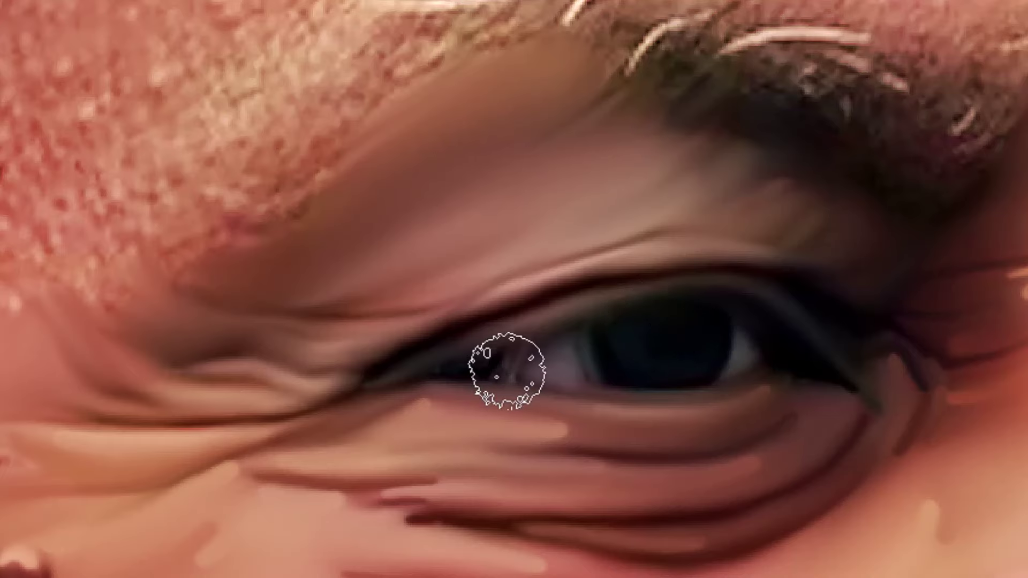
pyautogui.press('[')
pyautogui.press('[')
pyautogui.press('[')
pyautogui.press('[')
pyautogui.press('[')
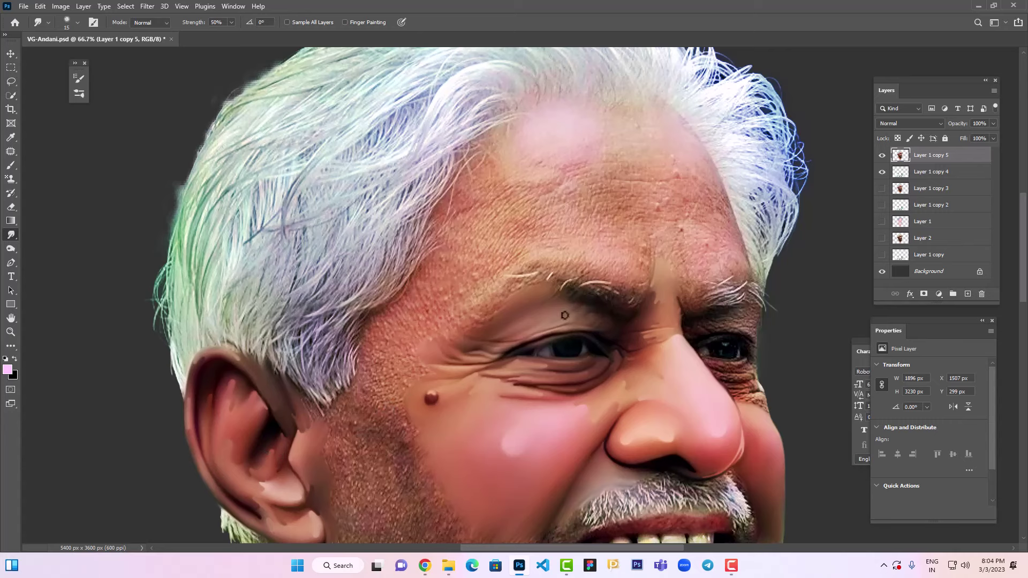
# Smudge the crow's-feet at the near eye's outer corner into crisp dark creases and light highlights with a small brush
pyautogui.keyDown('ctrl'); pyautogui.click(597, 382); pyautogui.keyUp('ctrl')
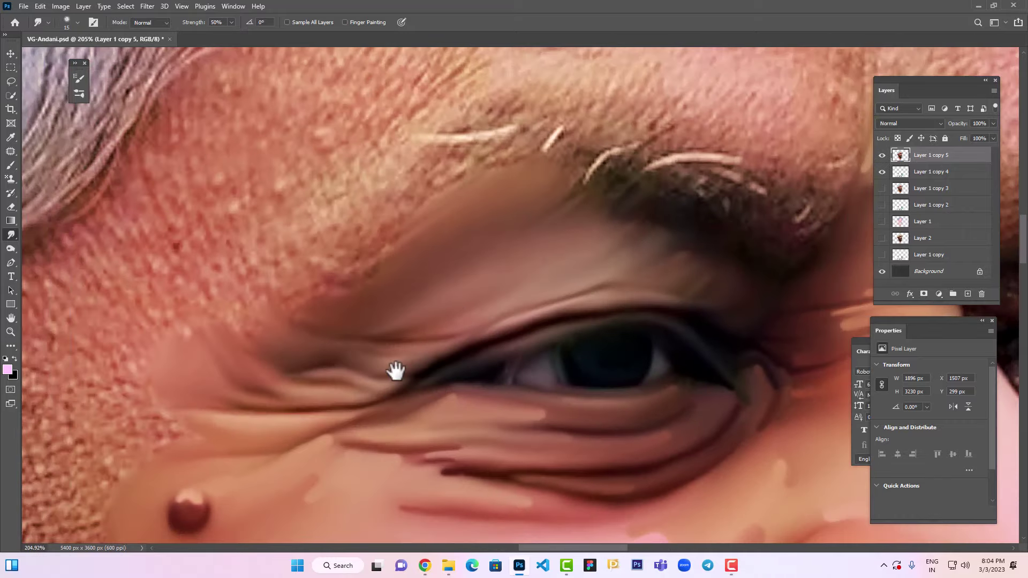
pyautogui.moveTo(395, 371); pyautogui.dragTo(468, 354)
pyautogui.keyDown('ctrl'); pyautogui.click(454, 393); pyautogui.keyUp('ctrl')
pyautogui.scroll(1, 455, 393)
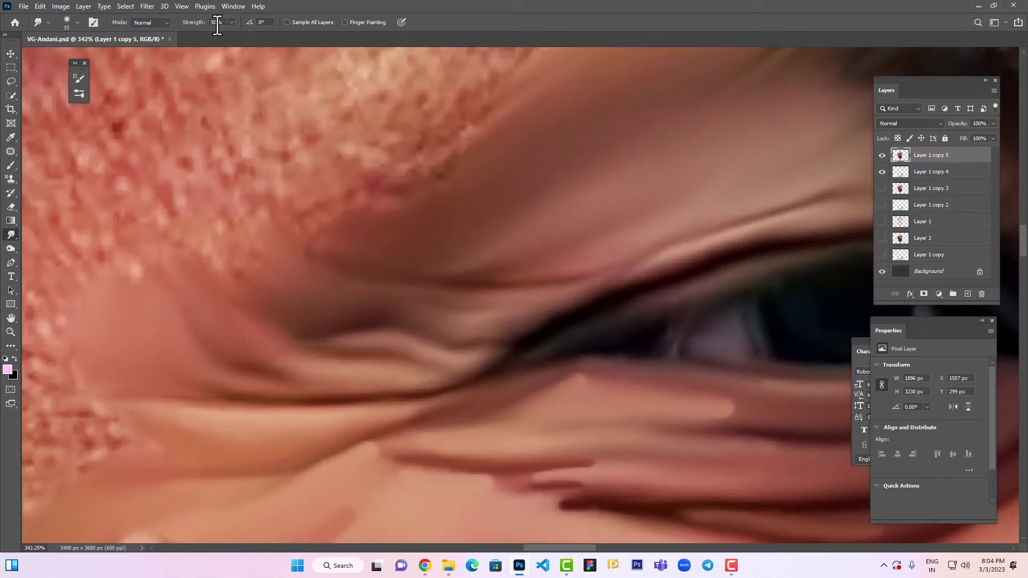
pyautogui.press('BackSpace')
pyautogui.press('f')
pyautogui.press('f')
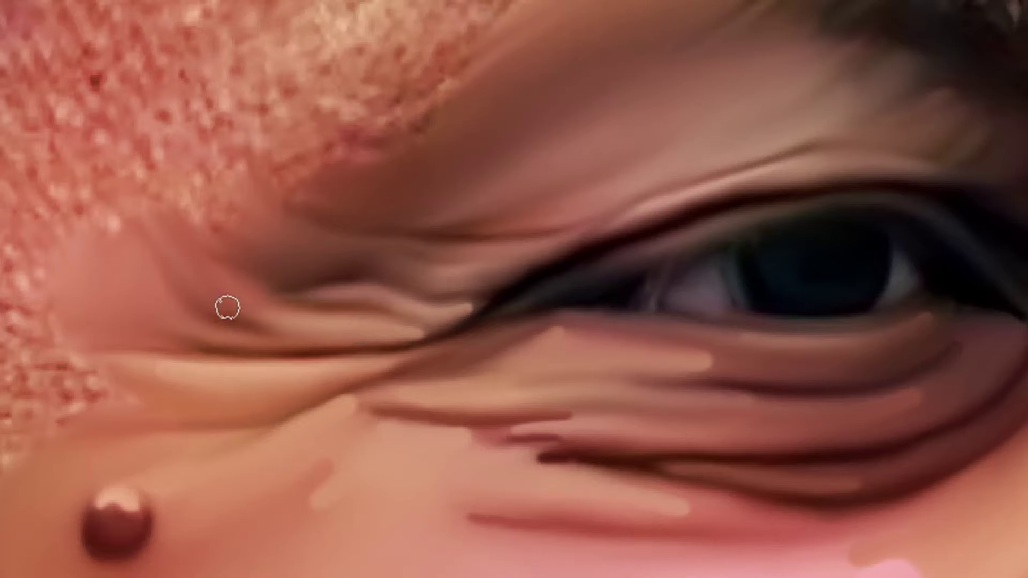
pyautogui.moveTo(231, 323); pyautogui.dragTo(271, 333)
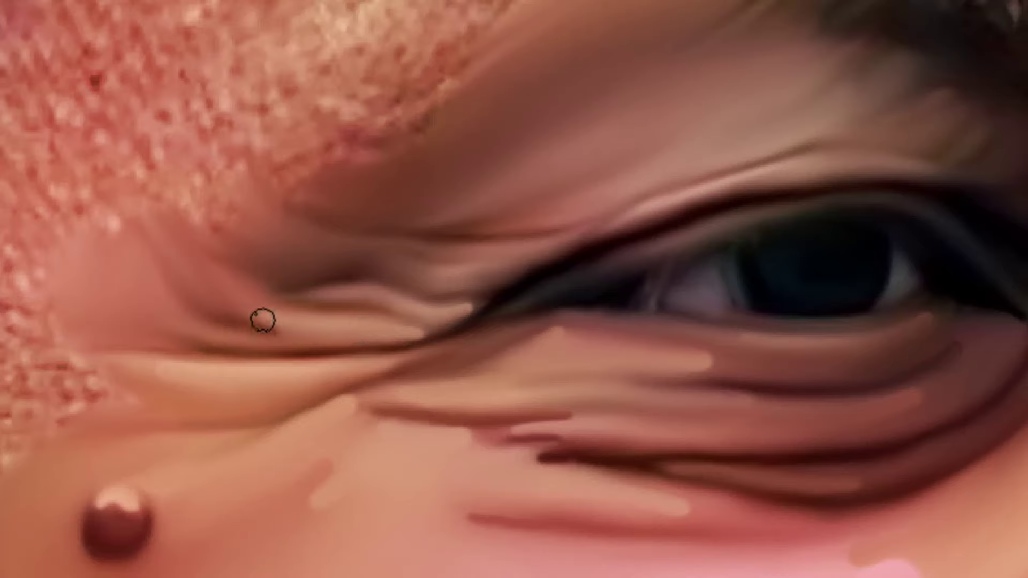
pyautogui.moveTo(252, 328); pyautogui.dragTo(333, 322)
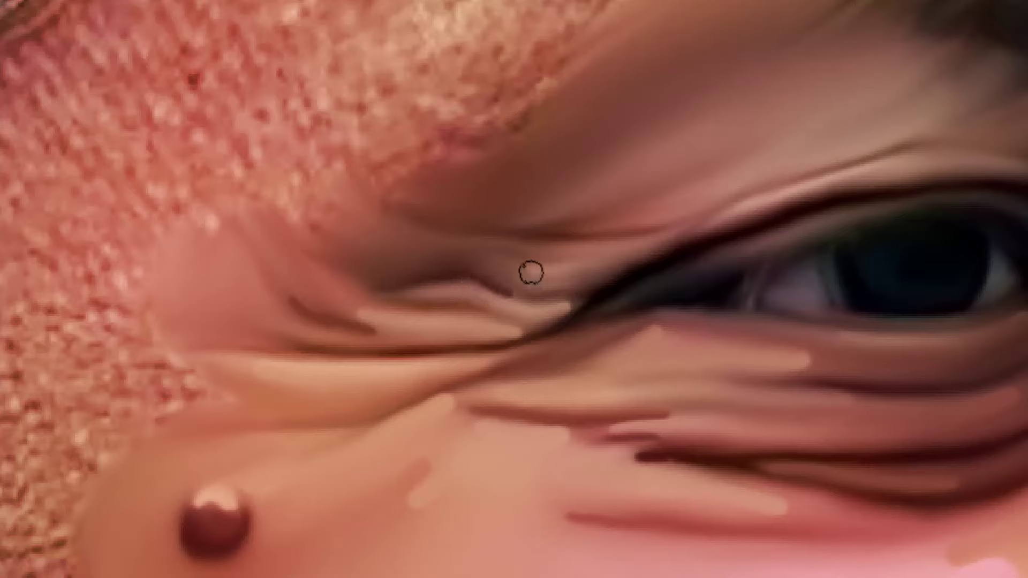
# Define the skin folds just above the near eye's outer corner with short light and dark smudge strokes
pyautogui.moveTo(555, 278); pyautogui.dragTo(519, 269)
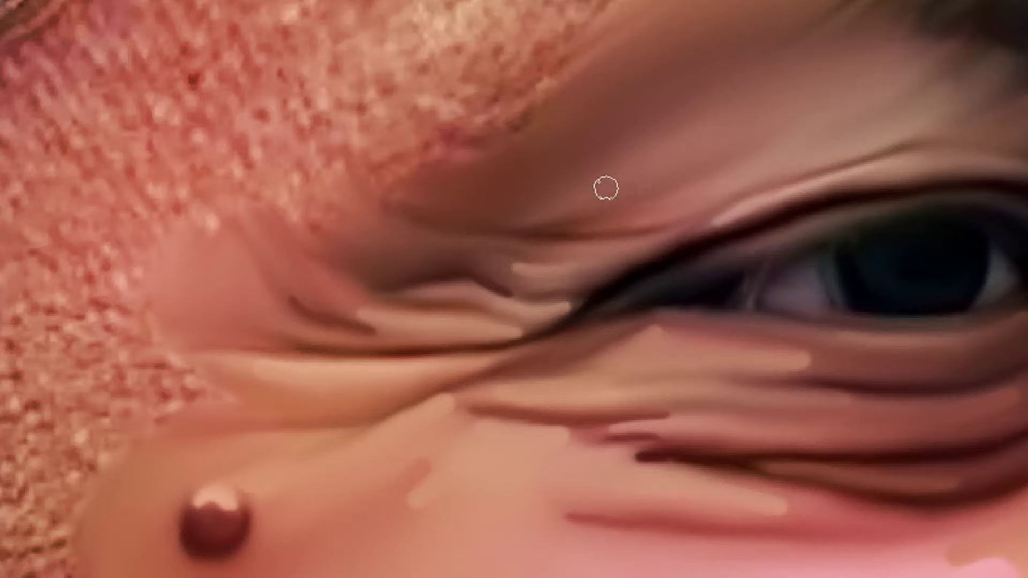
pyautogui.rightClick(471, 198)
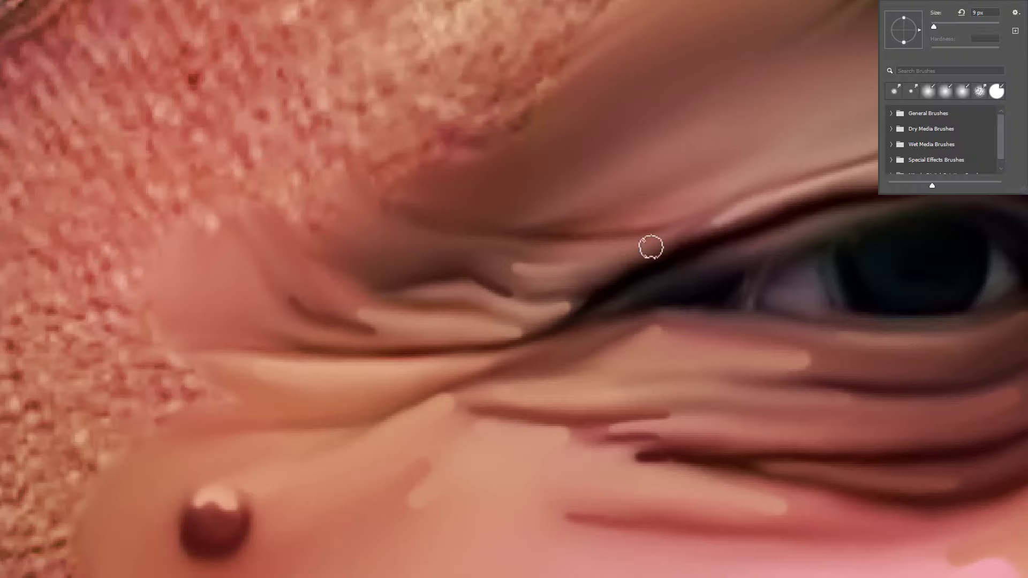
pyautogui.click(735, 137)
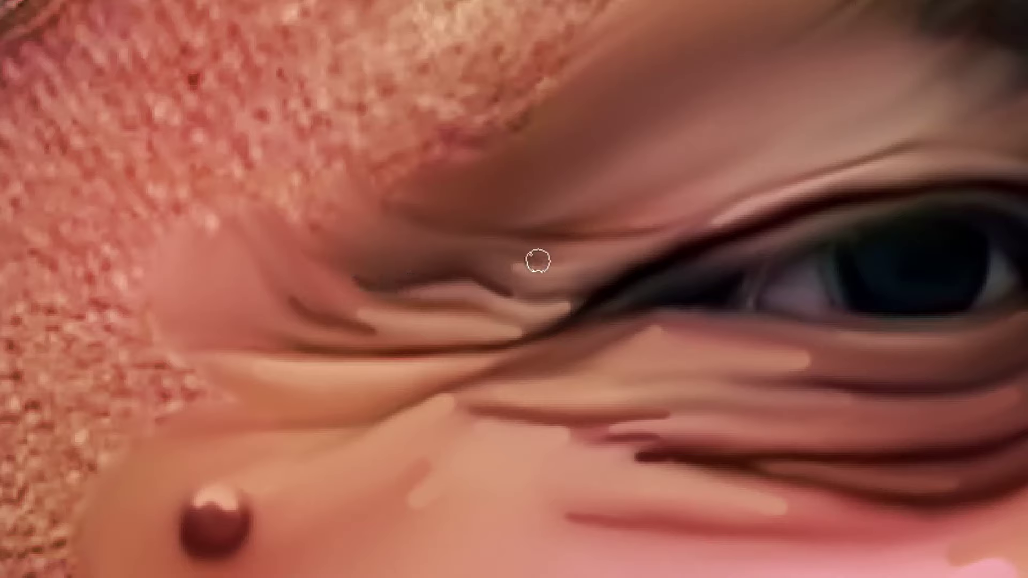
pyautogui.moveTo(1, 375)
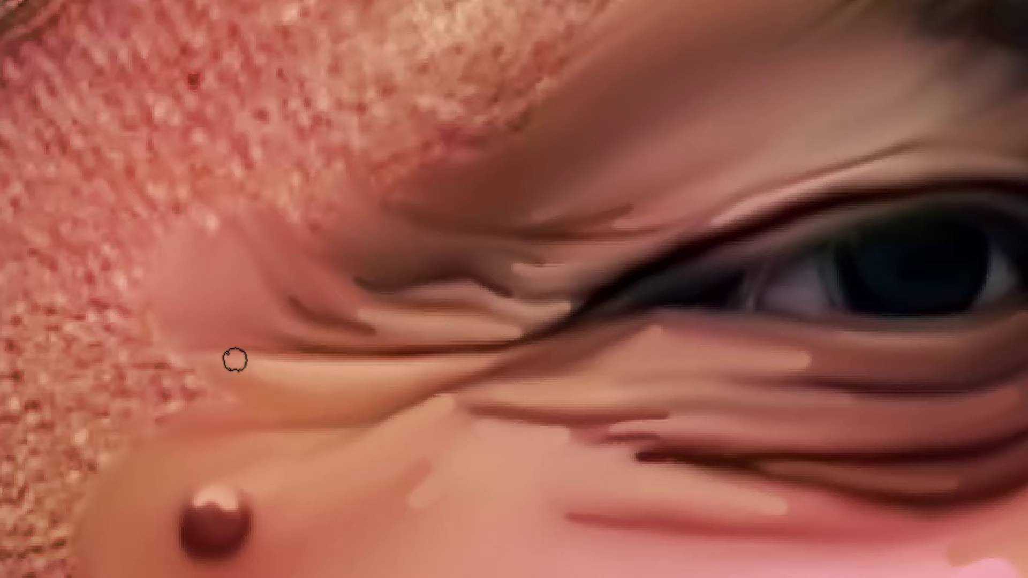
pyautogui.moveTo(408, 214); pyautogui.dragTo(380, 318)
# Sharpen the highlight along the near eye's upper eyelid crease and pull light strokes into the shadow at its inner end
pyautogui.moveTo(789, 247); pyautogui.dragTo(591, 248)
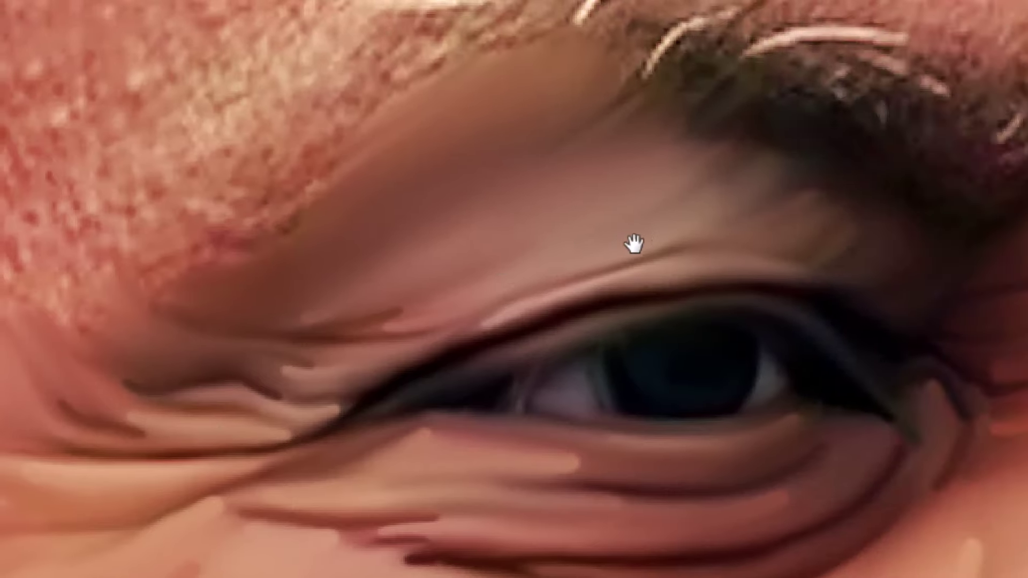
pyautogui.moveTo(657, 266); pyautogui.dragTo(690, 261)
pyautogui.moveTo(719, 270); pyautogui.dragTo(595, 266)
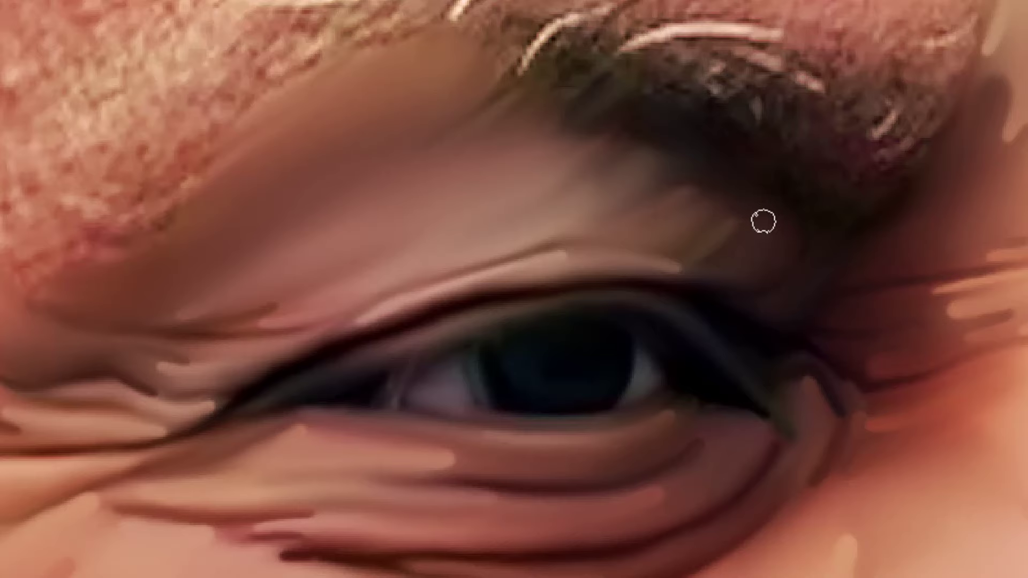
pyautogui.moveTo(660, 207); pyautogui.dragTo(693, 191)
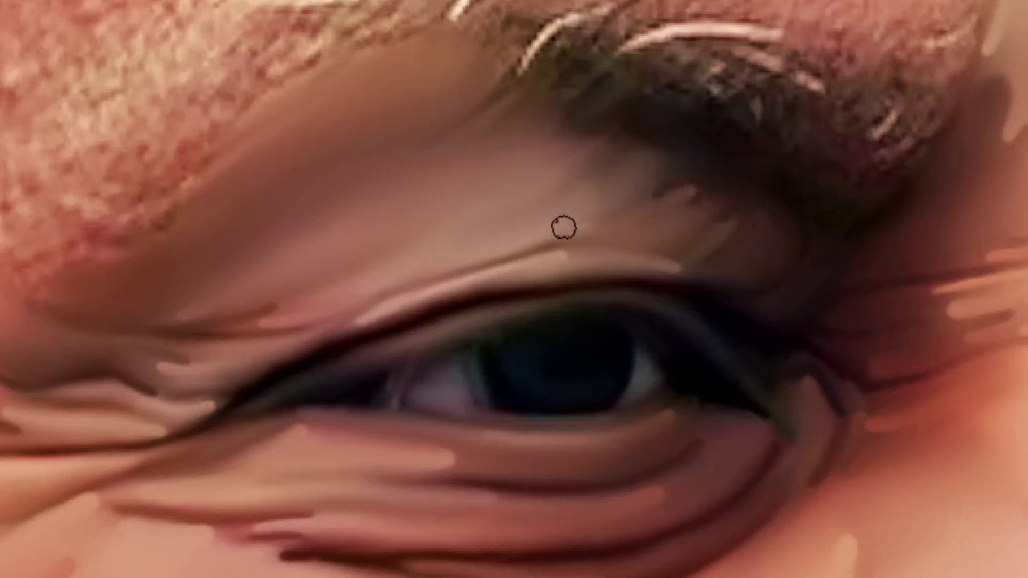
pyautogui.press('v')
pyautogui.press('space')
pyautogui.moveTo(507, 206); pyautogui.dragTo(559, 258)
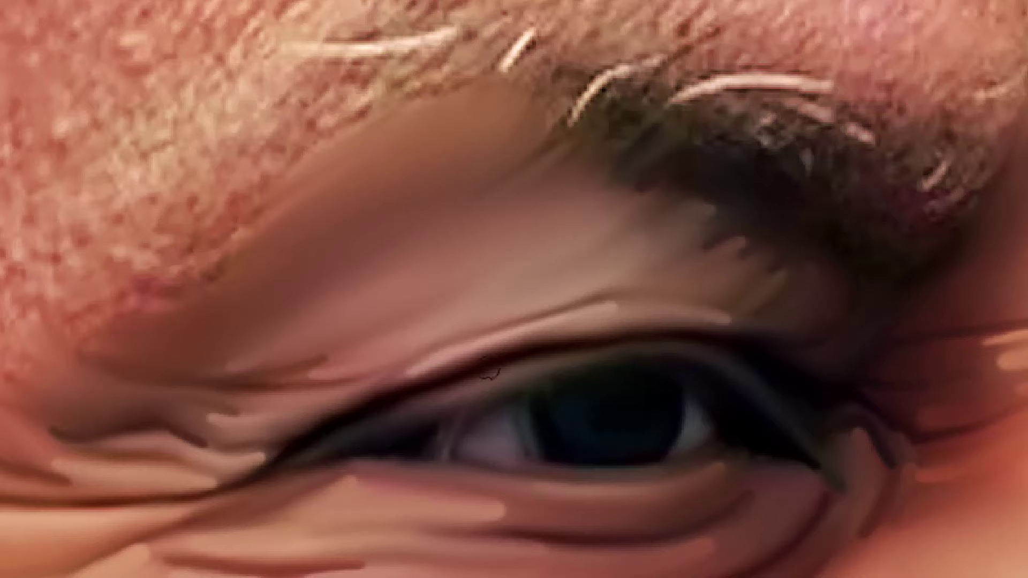
# Smudge short light and dark strokes into the eyelid shading above the crease and along the underside of the eyebrow
pyautogui.press(']')
pyautogui.press(']')
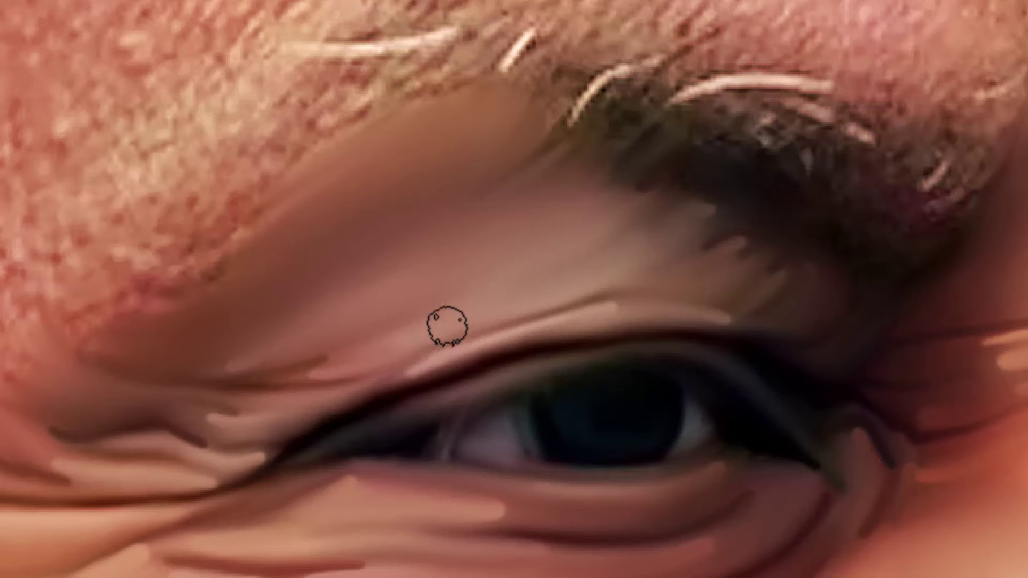
pyautogui.press('[')
pyautogui.press('[')
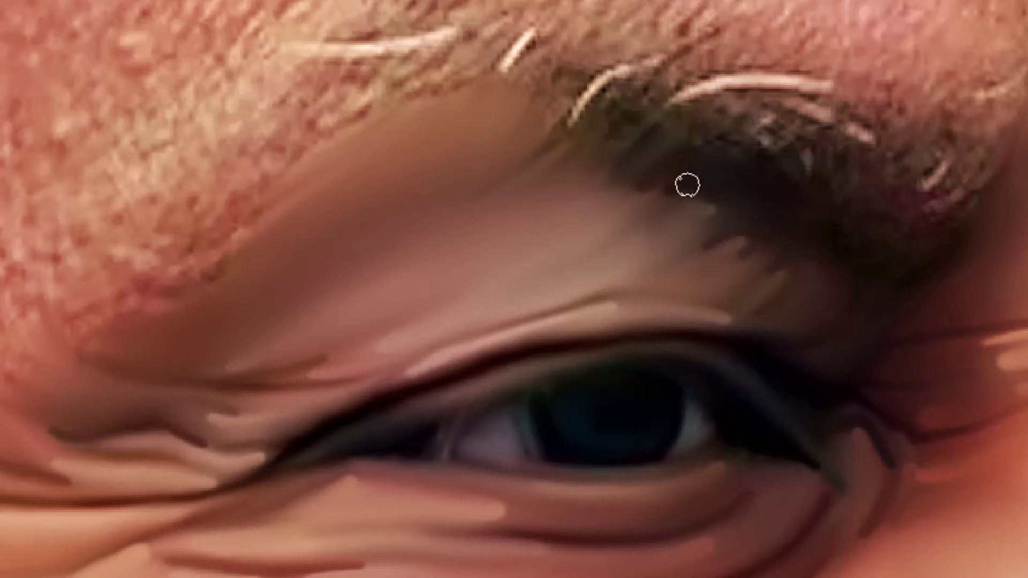
pyautogui.moveTo(533, 228); pyautogui.dragTo(557, 278)
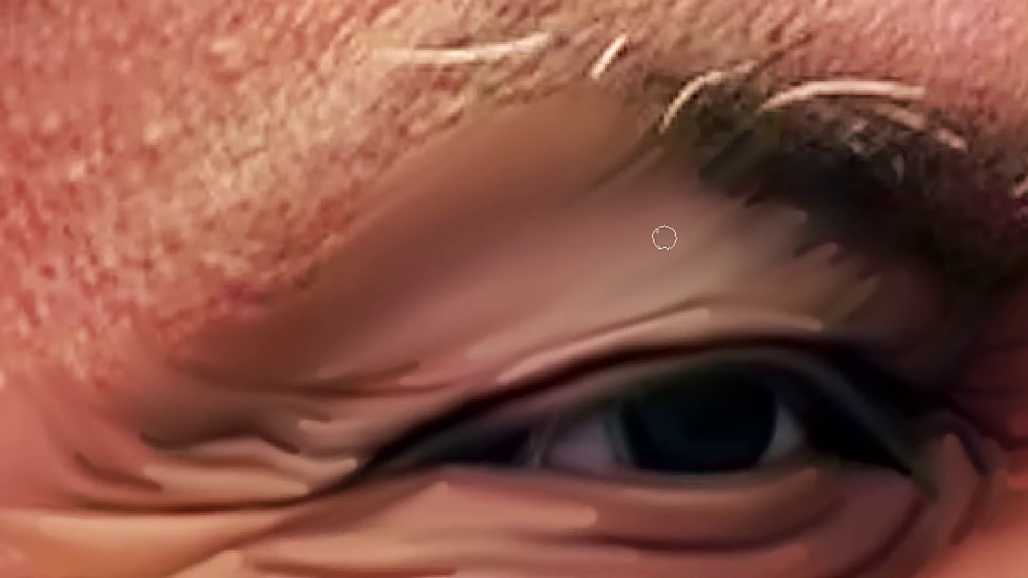
# Pull broader light strokes from the near eye's upper eyelid up toward the dark underside of the eyebrow with a larger brush
pyautogui.press(']')
pyautogui.press(']')
pyautogui.moveTo(732, 175); pyautogui.dragTo(705, 193)
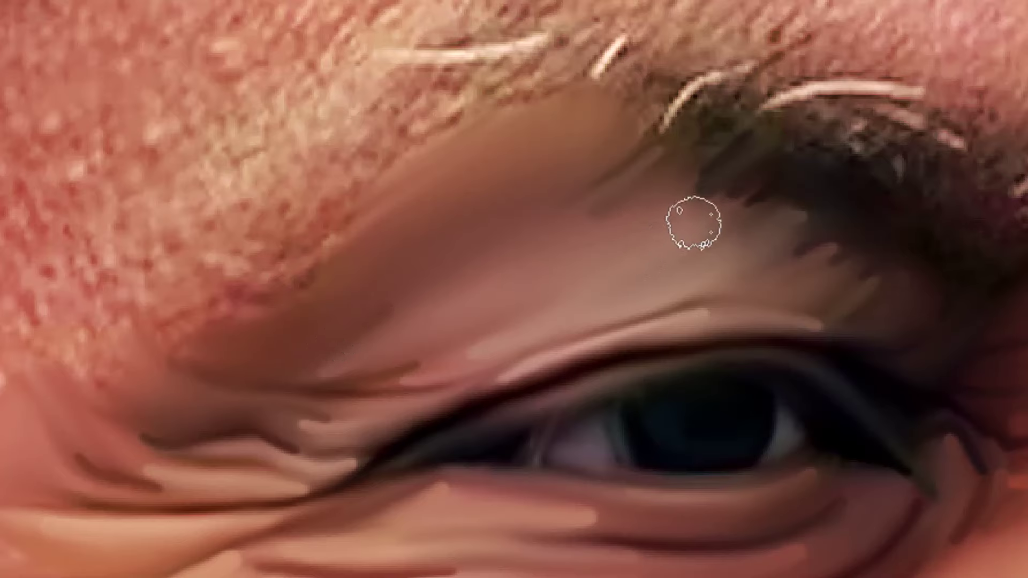
pyautogui.moveTo(675, 241); pyautogui.dragTo(698, 223)
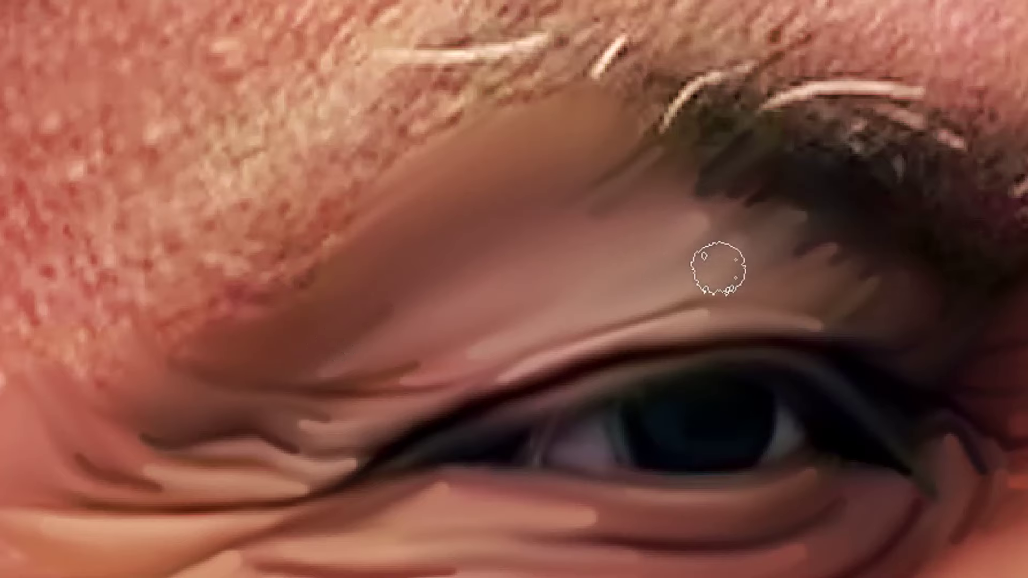
pyautogui.moveTo(718, 268); pyautogui.dragTo(740, 244)
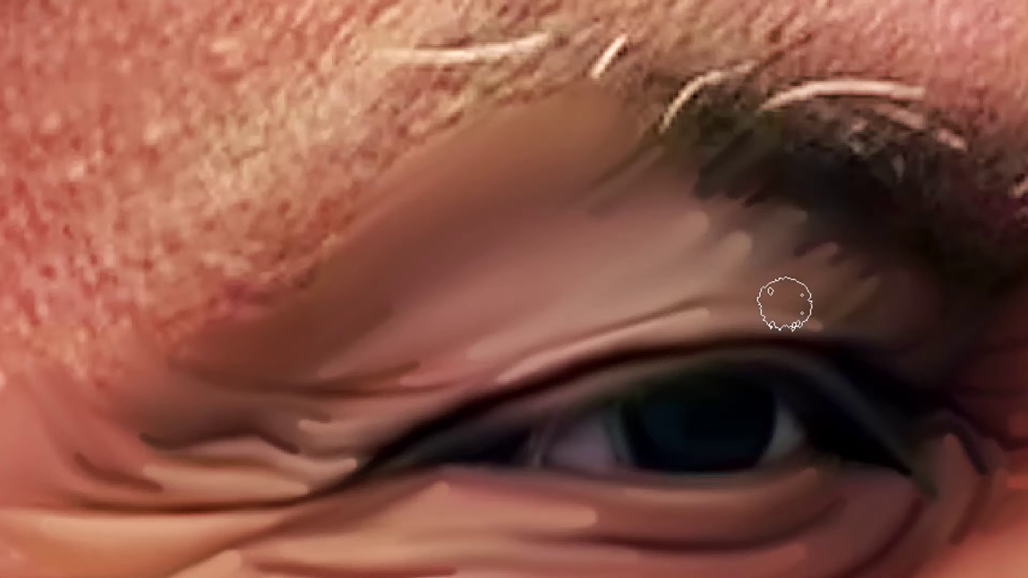
# Adjust the smudge brush size and blend broad strokes into the brown shading below the eyebrow's outer end
pyautogui.press('[')
pyautogui.press('[')
pyautogui.press(']')
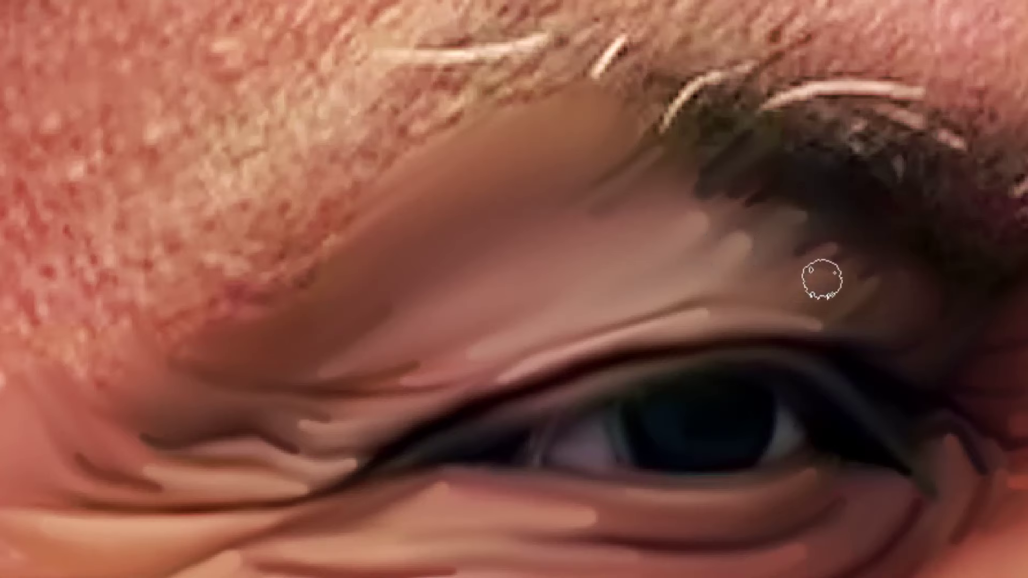
pyautogui.press(']')
pyautogui.press(']')
pyautogui.moveTo(582, 138); pyautogui.dragTo(607, 105)
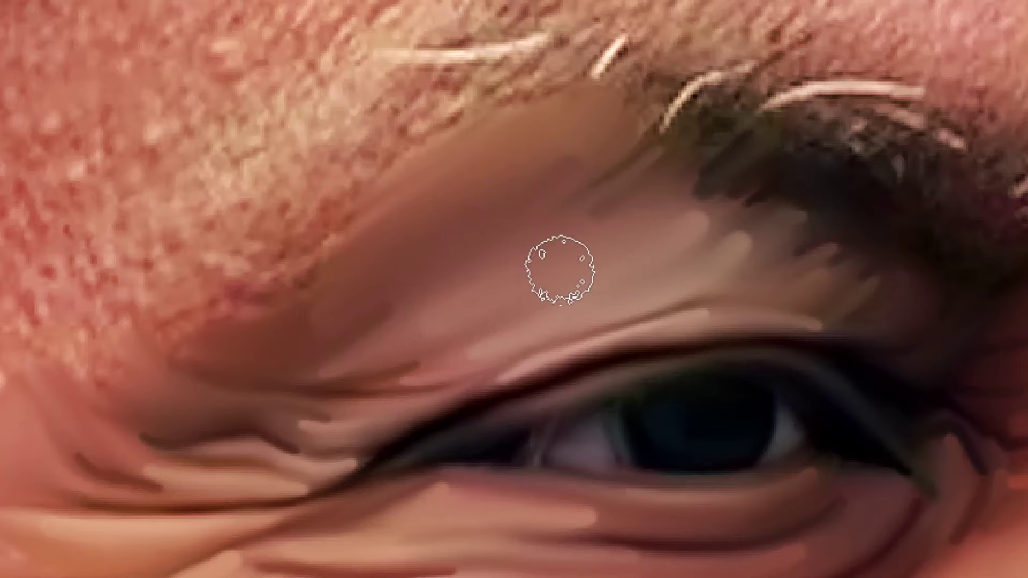
# Enlarge the smudge brush to 150 px and smooth the skin of the temple between the hairline and the eyebrow
pyautogui.moveTo(775, 285)
pyautogui.mouseDown()
pyautogui.moveTo(672, 302)
pyautogui.moveTo(648, 344)
pyautogui.mouseUp()
pyautogui.scroll(-8, 647, 344)
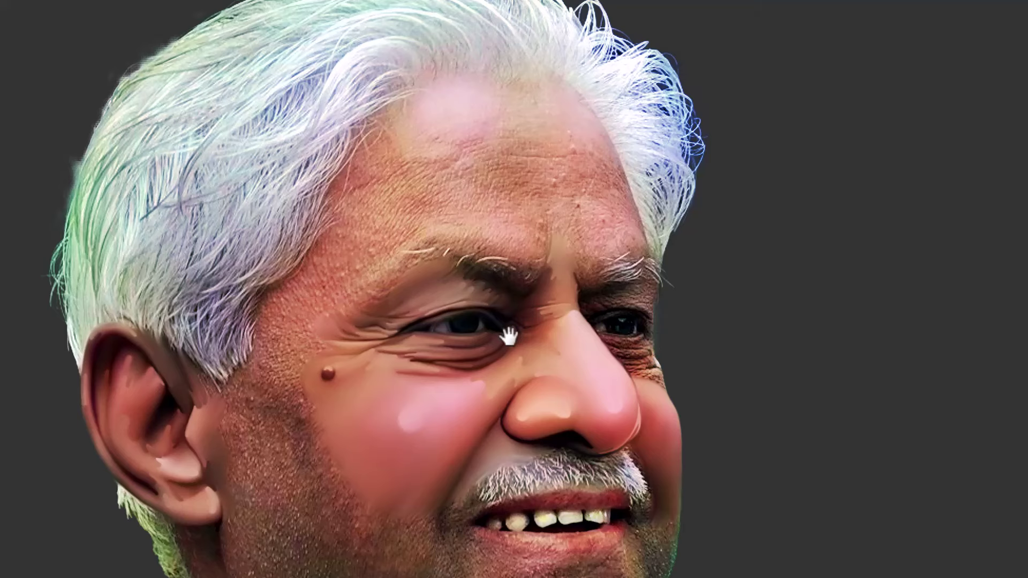
pyautogui.moveTo(376, 328); pyautogui.dragTo(423, 358)
pyautogui.moveTo(358, 251); pyautogui.dragTo(458, 302)
pyautogui.press('Tab')
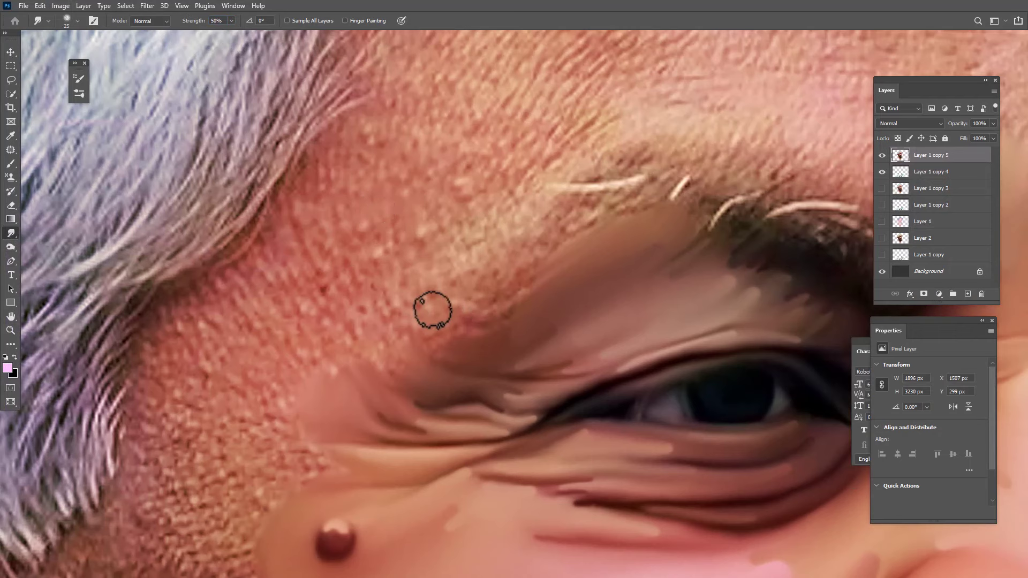
pyautogui.hotkey('ctrl', '-')
pyautogui.hotkey('ctrl', '-')
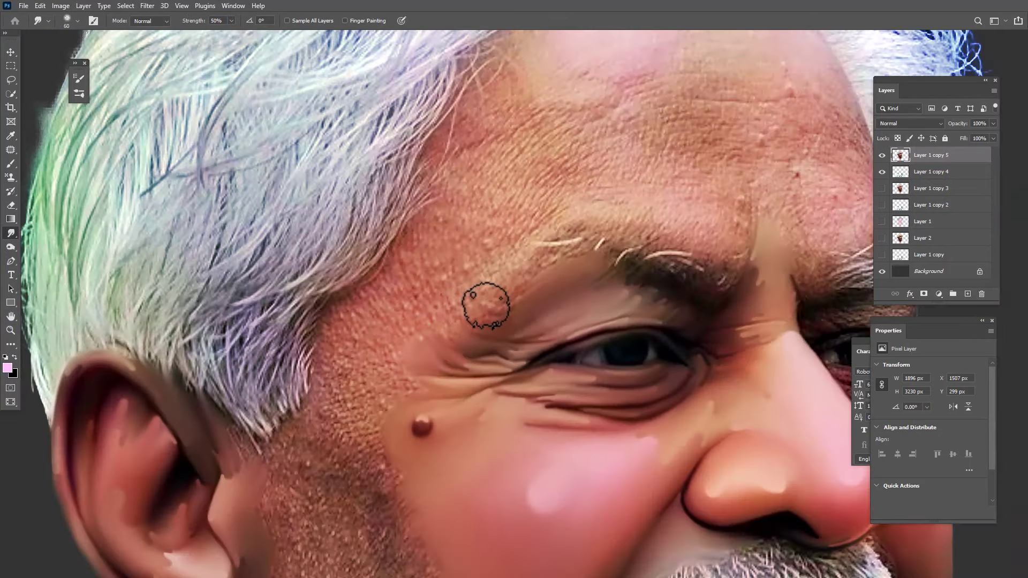
pyautogui.press(']')
pyautogui.press(']')
pyautogui.press(']')
pyautogui.press(']')
pyautogui.press(']')
pyautogui.press(']')
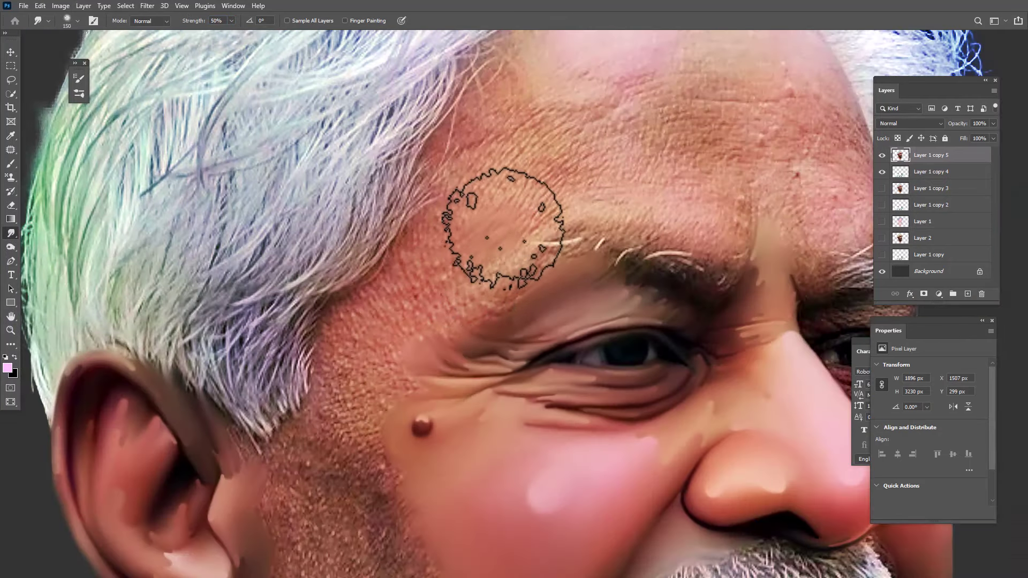
pyautogui.moveTo(477, 249)
pyautogui.mouseDown()
pyautogui.moveTo(460, 267)
pyautogui.moveTo(427, 258)
pyautogui.moveTo(421, 267)
pyautogui.moveTo(423, 254)
pyautogui.moveTo(404, 289)
pyautogui.moveTo(346, 333)
pyautogui.moveTo(483, 185)
pyautogui.moveTo(504, 172)
pyautogui.moveTo(521, 181)
pyautogui.moveTo(485, 135)
pyautogui.mouseUp()
# Smudge the lower temple smooth between the sideburn hair, the mole and the crow's-feet with a smaller brush
pyautogui.press('space')
pyautogui.moveTo(423, 321)
pyautogui.mouseDown()
pyautogui.moveTo(490, 258)
pyautogui.moveTo(416, 325)
pyautogui.moveTo(432, 316)
pyautogui.moveTo(428, 344)
pyautogui.moveTo(445, 348)
pyautogui.moveTo(448, 338)
pyautogui.mouseUp()
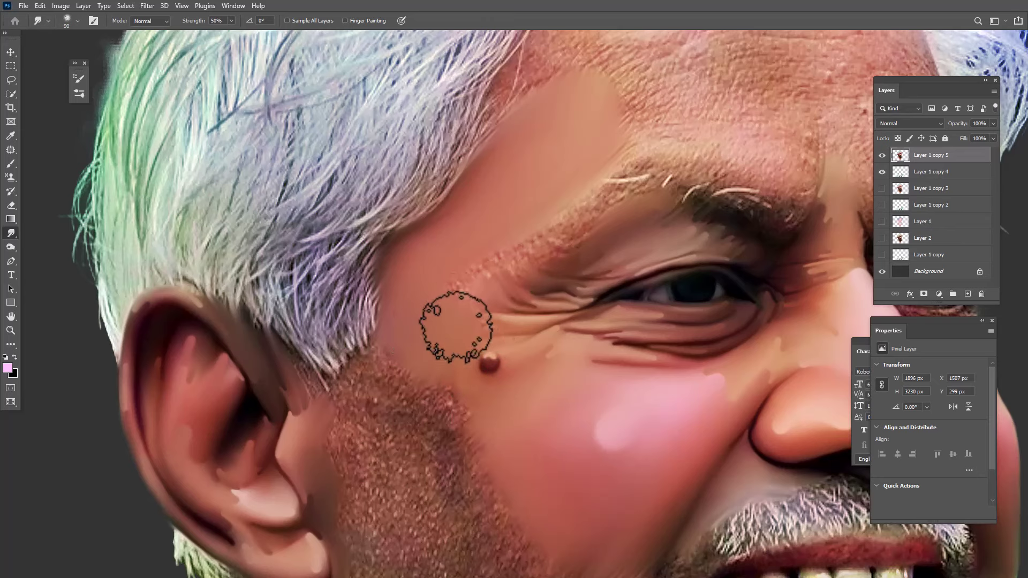
pyautogui.moveTo(484, 302); pyautogui.dragTo(515, 340)
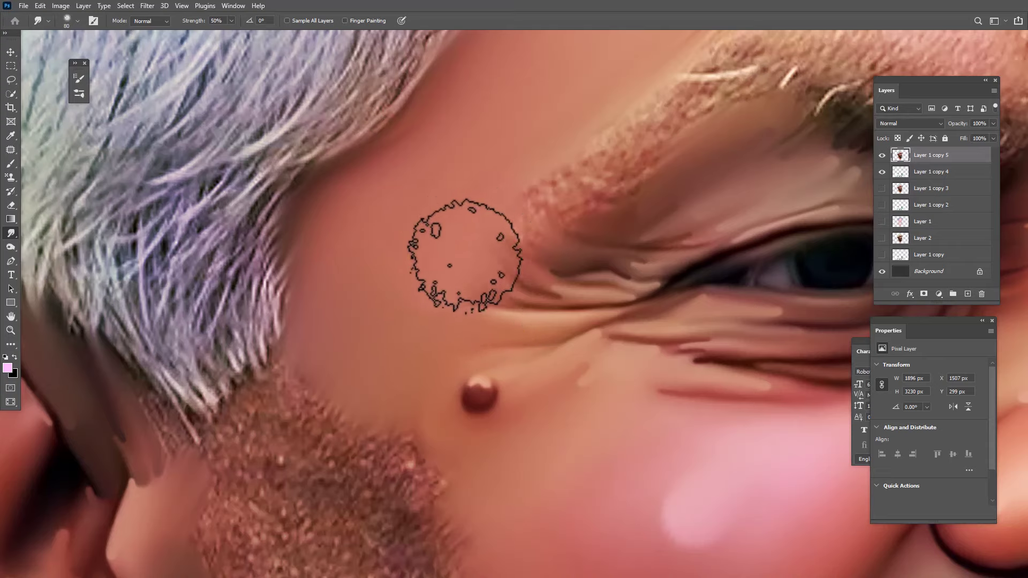
# Blend the textured skin around the eyebrow's outer end into the temple and eyelid with an 80 px smudge brush
pyautogui.moveTo(525, 209)
pyautogui.mouseDown()
pyautogui.moveTo(607, 128)
pyautogui.moveTo(527, 202)
pyautogui.moveTo(501, 211)
pyautogui.moveTo(524, 174)
pyautogui.moveTo(505, 144)
pyautogui.moveTo(460, 178)
pyautogui.moveTo(483, 136)
pyautogui.moveTo(383, 184)
pyautogui.moveTo(389, 167)
pyautogui.moveTo(414, 304)
pyautogui.mouseUp()
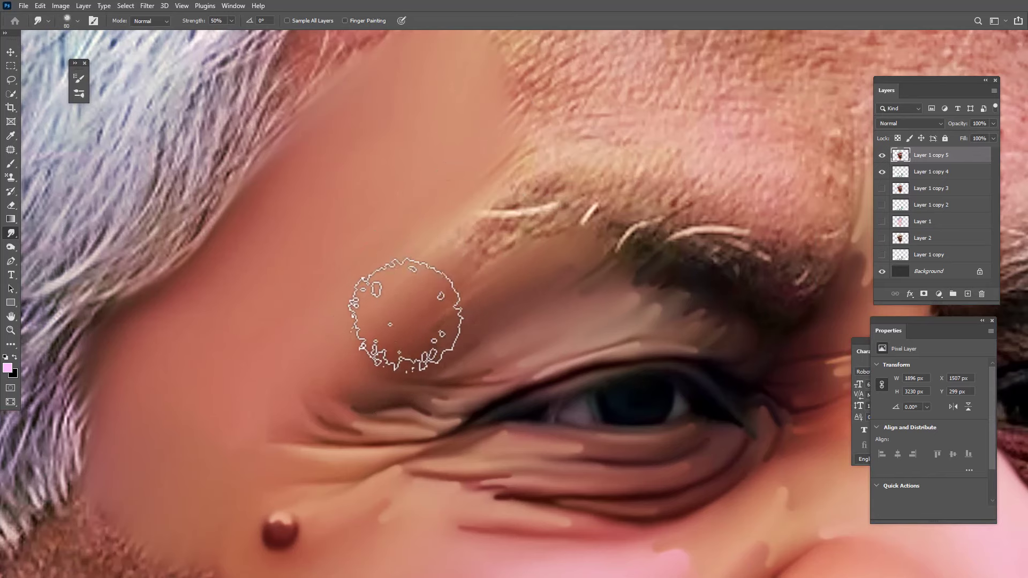
pyautogui.moveTo(412, 328)
pyautogui.mouseDown()
pyautogui.moveTo(487, 253)
pyautogui.moveTo(514, 248)
pyautogui.moveTo(491, 263)
pyautogui.moveTo(553, 247)
pyautogui.moveTo(511, 254)
pyautogui.moveTo(459, 310)
pyautogui.mouseUp()
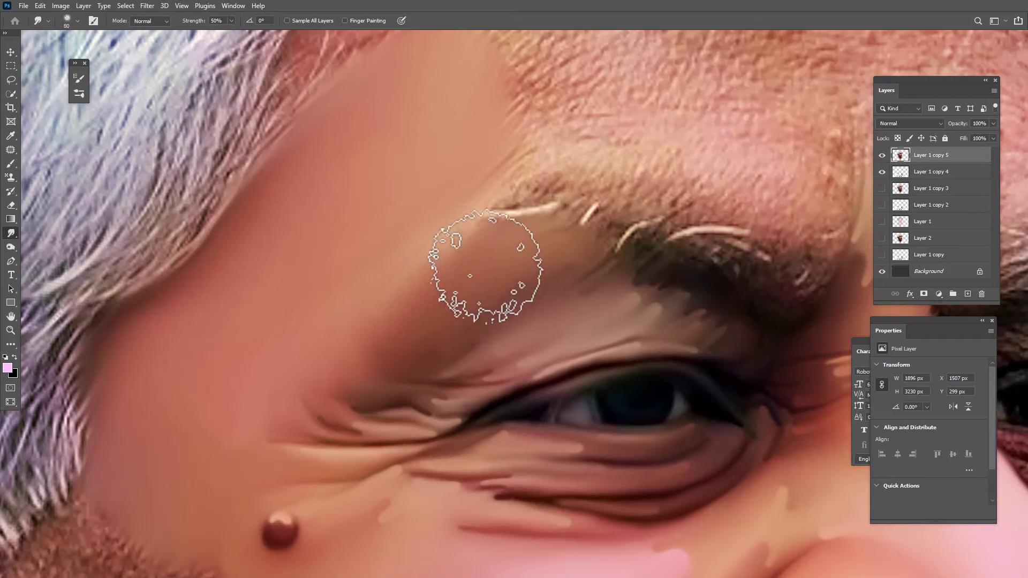
pyautogui.moveTo(485, 266)
pyautogui.mouseDown()
pyautogui.moveTo(417, 312)
pyautogui.moveTo(505, 156)
pyautogui.moveTo(530, 160)
pyautogui.moveTo(414, 261)
pyautogui.mouseUp()
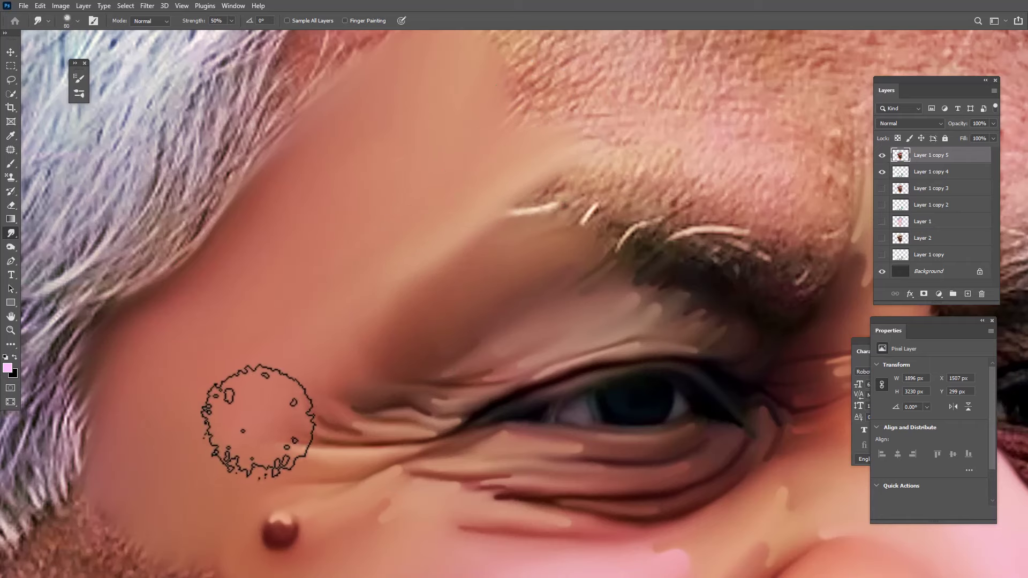
# Smooth the brow ridge directly above the near eyebrow, from its outer end to the bridge of the nose
pyautogui.moveTo(539, 223)
pyautogui.mouseDown()
pyautogui.moveTo(720, 148)
pyautogui.moveTo(520, 287)
pyautogui.moveTo(343, 331)
pyautogui.moveTo(356, 291)
pyautogui.moveTo(477, 305)
pyautogui.moveTo(466, 335)
pyautogui.moveTo(535, 321)
pyautogui.moveTo(552, 362)
pyautogui.mouseUp()
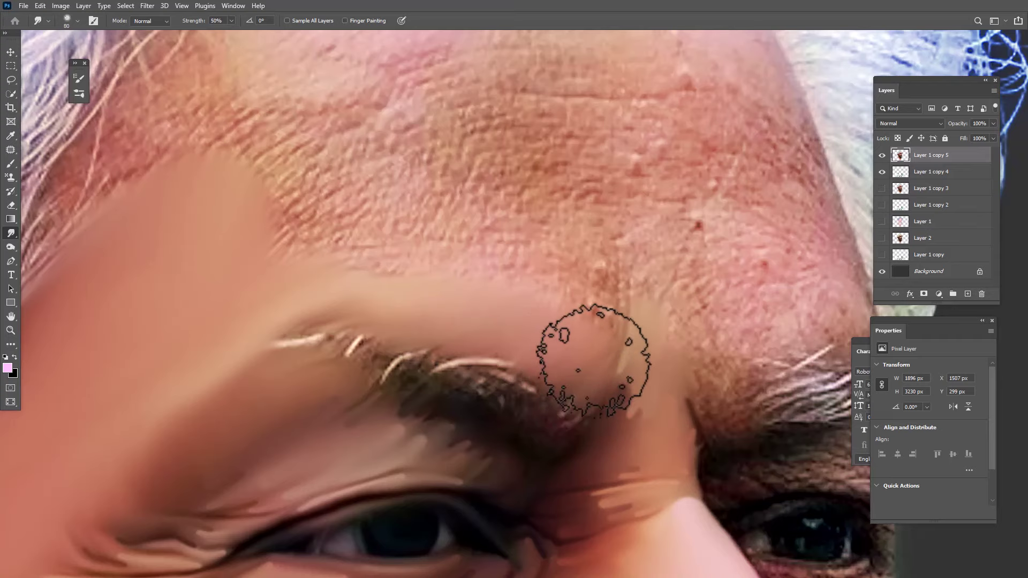
pyautogui.moveTo(589, 362)
pyautogui.mouseDown()
pyautogui.moveTo(564, 336)
pyautogui.moveTo(568, 392)
pyautogui.moveTo(549, 317)
pyautogui.moveTo(571, 332)
pyautogui.moveTo(537, 316)
pyautogui.moveTo(574, 336)
pyautogui.moveTo(532, 313)
pyautogui.moveTo(456, 309)
pyautogui.moveTo(477, 295)
pyautogui.mouseUp()
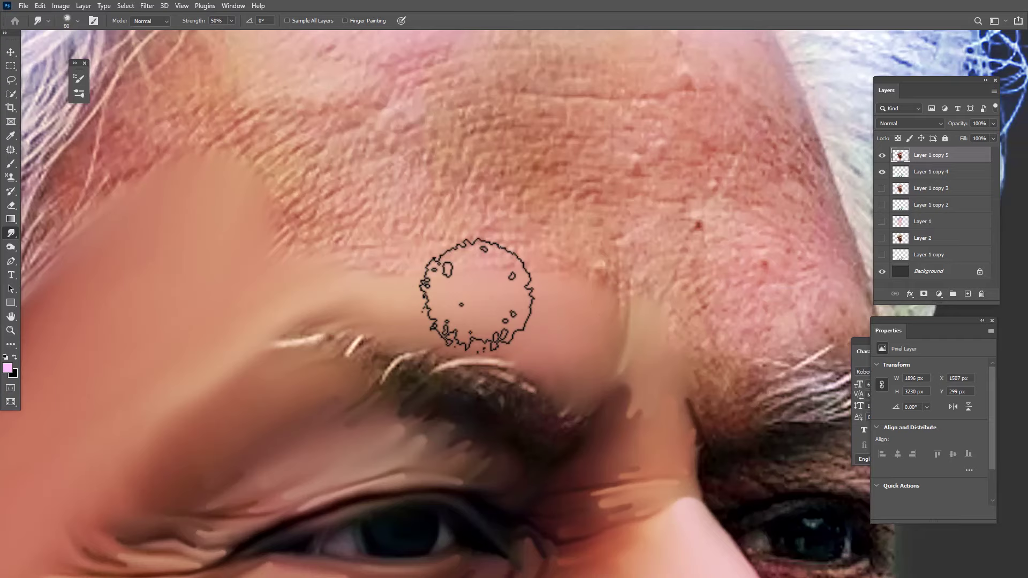
pyautogui.moveTo(476, 295)
pyautogui.mouseDown()
pyautogui.moveTo(492, 318)
pyautogui.moveTo(614, 318)
pyautogui.moveTo(627, 344)
pyautogui.moveTo(585, 293)
pyautogui.moveTo(577, 301)
pyautogui.moveTo(589, 359)
pyautogui.moveTo(582, 297)
pyautogui.moveTo(586, 314)
pyautogui.moveTo(586, 301)
pyautogui.moveTo(560, 310)
pyautogui.moveTo(583, 341)
pyautogui.mouseUp()
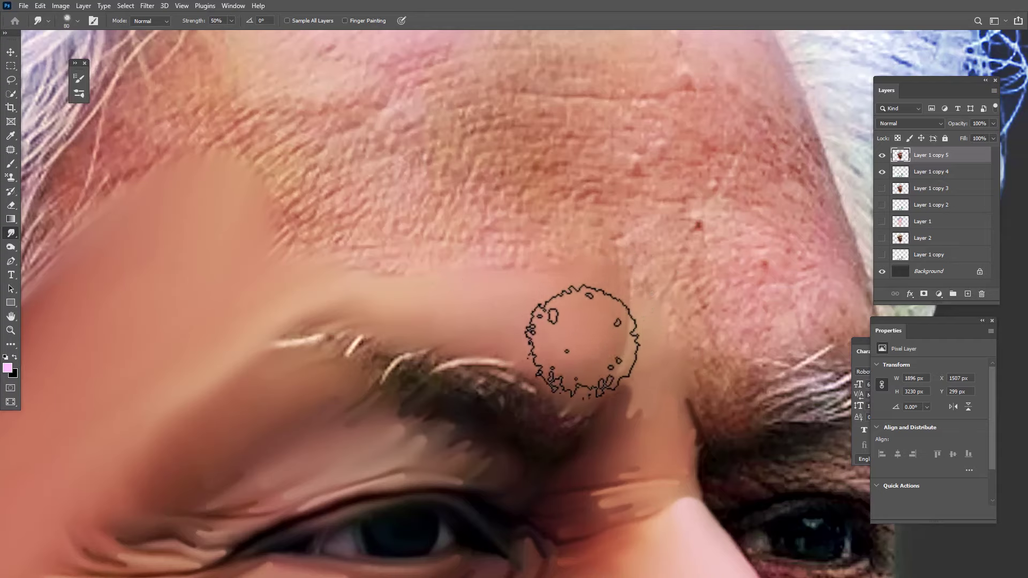
# Smudge the middle of the forehead above the brow ridge smooth up to the horizontal wrinkle, varying the brush size
pyautogui.moveTo(522, 275); pyautogui.dragTo(607, 316)
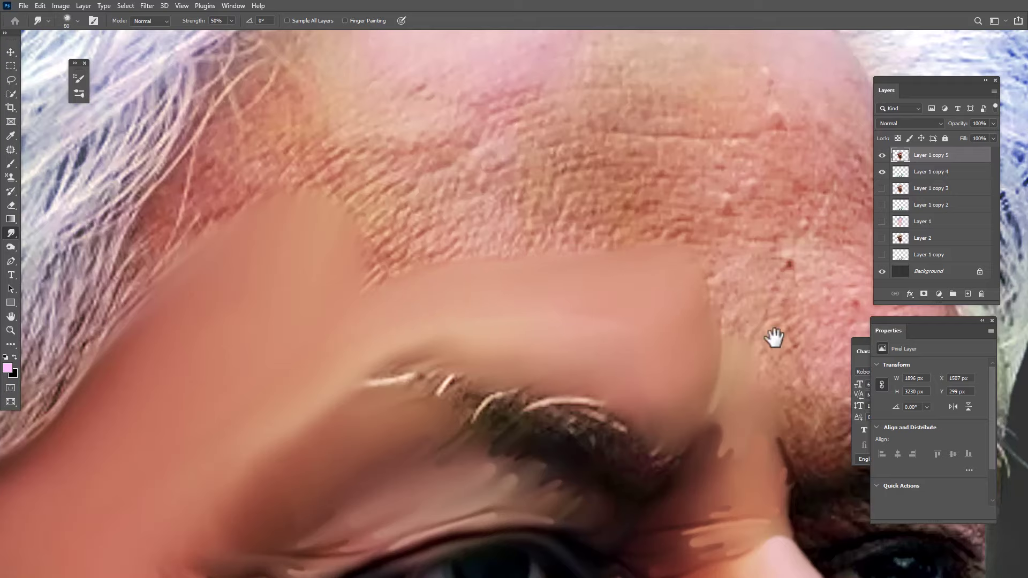
pyautogui.moveTo(573, 283); pyautogui.dragTo(553, 269)
pyautogui.press(']')
pyautogui.press(']')
pyautogui.moveTo(636, 327)
pyautogui.mouseDown()
pyautogui.moveTo(653, 285)
pyautogui.moveTo(642, 308)
pyautogui.moveTo(658, 307)
pyautogui.moveTo(654, 277)
pyautogui.moveTo(648, 319)
pyautogui.moveTo(557, 168)
pyautogui.moveTo(595, 194)
pyautogui.moveTo(527, 185)
pyautogui.moveTo(582, 173)
pyautogui.moveTo(555, 155)
pyautogui.moveTo(581, 145)
pyautogui.moveTo(648, 164)
pyautogui.moveTo(610, 179)
pyautogui.moveTo(642, 177)
pyautogui.moveTo(677, 199)
pyautogui.moveTo(676, 164)
pyautogui.moveTo(611, 161)
pyautogui.moveTo(657, 159)
pyautogui.moveTo(584, 203)
pyautogui.moveTo(634, 196)
pyautogui.moveTo(601, 206)
pyautogui.moveTo(474, 219)
pyautogui.moveTo(395, 208)
pyautogui.moveTo(406, 183)
pyautogui.moveTo(353, 223)
pyautogui.moveTo(455, 229)
pyautogui.moveTo(337, 267)
pyautogui.moveTo(472, 220)
pyautogui.moveTo(460, 192)
pyautogui.mouseUp()
pyautogui.press('[')
pyautogui.press('[')
pyautogui.press('[')
pyautogui.moveTo(478, 147)
pyautogui.mouseDown()
pyautogui.moveTo(493, 125)
pyautogui.moveTo(542, 103)
pyautogui.moveTo(410, 174)
pyautogui.moveTo(464, 131)
pyautogui.mouseUp()
pyautogui.press('[')
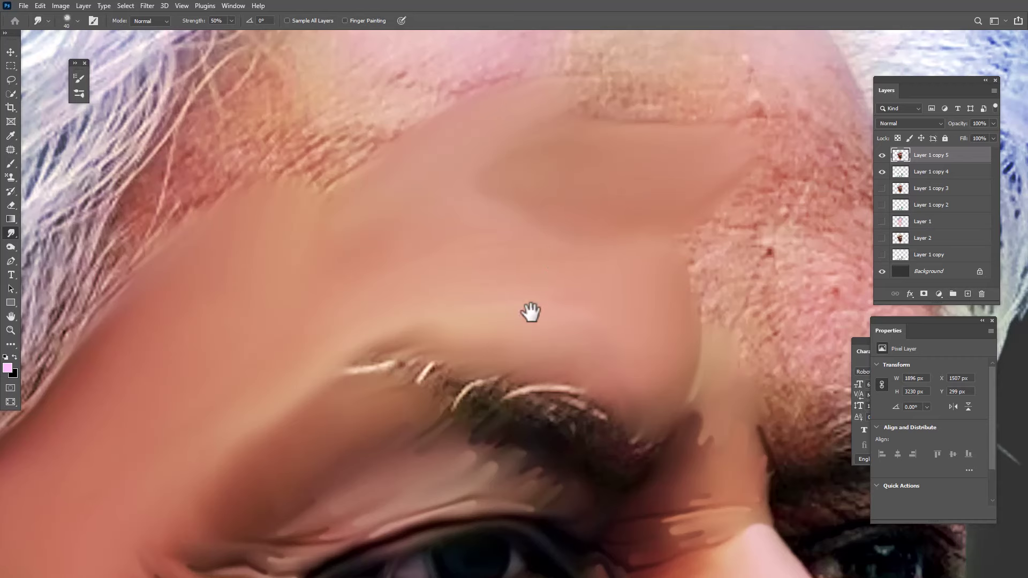
# Hide the interface in full-screen view and smudge the textured pink highlight on the upper forehead smooth with a 100 px brush
pyautogui.moveTo(531, 311); pyautogui.dragTo(598, 399)
pyautogui.moveTo(516, 273); pyautogui.dragTo(493, 356)
pyautogui.press(']')
pyautogui.press(']')
pyautogui.press(']')
pyautogui.press(']')
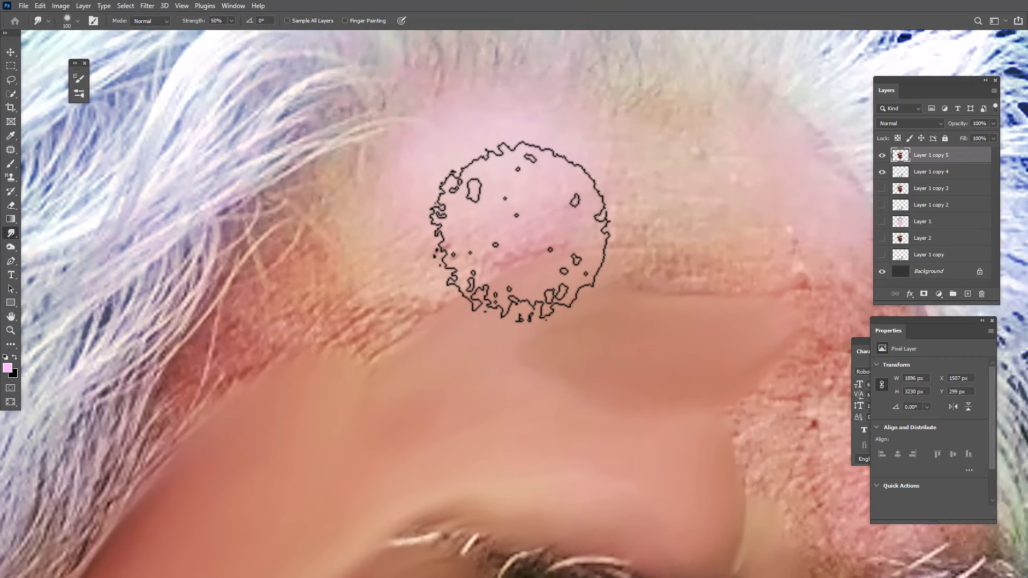
pyautogui.press('f')
pyautogui.press('f')
pyautogui.press('f')
pyautogui.press('f')
pyautogui.moveTo(509, 219)
pyautogui.mouseDown()
pyautogui.moveTo(588, 192)
pyautogui.moveTo(652, 220)
pyautogui.moveTo(647, 232)
pyautogui.moveTo(651, 223)
pyautogui.moveTo(746, 226)
pyautogui.moveTo(758, 179)
pyautogui.moveTo(826, 211)
pyautogui.moveTo(777, 114)
pyautogui.moveTo(824, 172)
pyautogui.moveTo(684, 91)
pyautogui.moveTo(529, 93)
pyautogui.moveTo(470, 120)
pyautogui.moveTo(471, 144)
pyautogui.moveTo(661, 151)
pyautogui.moveTo(716, 169)
pyautogui.moveTo(727, 193)
pyautogui.moveTo(696, 215)
pyautogui.moveTo(431, 233)
pyautogui.moveTo(495, 213)
pyautogui.moveTo(408, 268)
pyautogui.moveTo(392, 297)
pyautogui.moveTo(383, 284)
pyautogui.moveTo(419, 256)
pyautogui.moveTo(507, 216)
pyautogui.moveTo(408, 212)
pyautogui.moveTo(331, 179)
pyautogui.moveTo(266, 229)
pyautogui.moveTo(278, 209)
pyautogui.moveTo(276, 228)
pyautogui.moveTo(290, 243)
pyautogui.moveTo(231, 333)
pyautogui.moveTo(270, 302)
pyautogui.moveTo(340, 386)
pyautogui.moveTo(325, 367)
pyautogui.moveTo(355, 445)
pyautogui.moveTo(420, 387)
pyautogui.moveTo(426, 266)
pyautogui.moveTo(445, 229)
pyautogui.mouseUp()
pyautogui.moveTo(478, 263); pyautogui.dragTo(572, 245)
# Blend the textured skin along the near hairline and across the upper forehead down into the smooth brow area
pyautogui.moveTo(369, 370)
pyautogui.mouseDown()
pyautogui.moveTo(331, 346)
pyautogui.moveTo(284, 405)
pyautogui.moveTo(273, 402)
pyautogui.moveTo(355, 236)
pyautogui.moveTo(356, 200)
pyautogui.moveTo(309, 303)
pyautogui.moveTo(271, 433)
pyautogui.moveTo(309, 373)
pyautogui.moveTo(384, 346)
pyautogui.moveTo(454, 284)
pyautogui.moveTo(380, 424)
pyautogui.moveTo(455, 381)
pyautogui.mouseUp()
pyautogui.moveTo(410, 450); pyautogui.dragTo(458, 256)
pyautogui.moveTo(360, 379)
pyautogui.mouseDown()
pyautogui.moveTo(409, 304)
pyautogui.moveTo(374, 372)
pyautogui.moveTo(399, 349)
pyautogui.mouseUp()
pyautogui.moveTo(642, 177); pyautogui.dragTo(338, 303)
pyautogui.moveTo(456, 226)
pyautogui.mouseDown()
pyautogui.moveTo(360, 279)
pyautogui.moveTo(495, 249)
pyautogui.moveTo(382, 393)
pyautogui.moveTo(349, 363)
pyautogui.moveTo(455, 340)
pyautogui.moveTo(393, 356)
pyautogui.moveTo(445, 372)
pyautogui.moveTo(366, 348)
pyautogui.mouseUp()
pyautogui.moveTo(525, 364); pyautogui.dragTo(534, 265)
pyautogui.moveTo(361, 339)
pyautogui.mouseDown()
pyautogui.moveTo(405, 350)
pyautogui.moveTo(384, 362)
pyautogui.mouseUp()
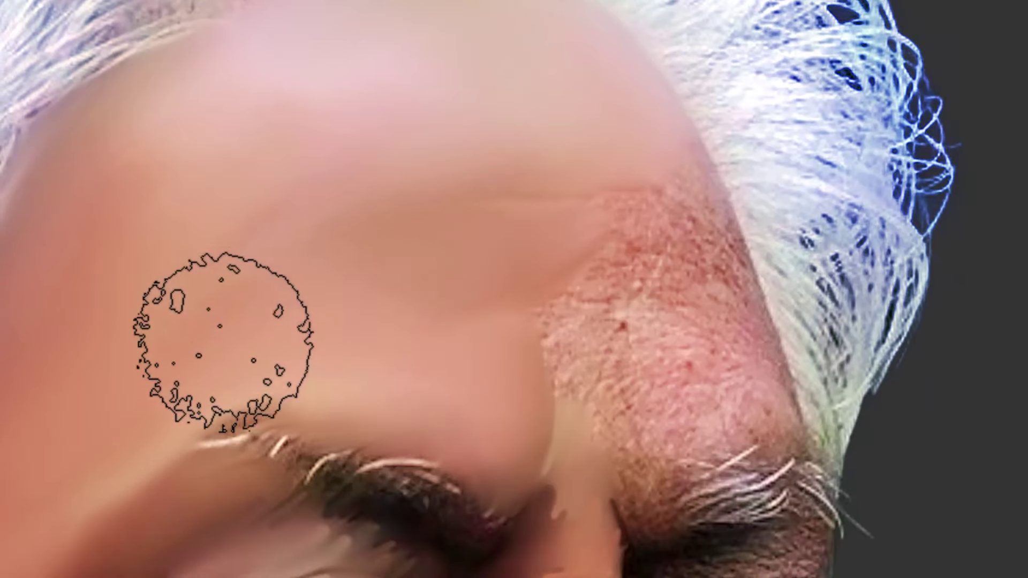
# Smudge the reddish textured skin on the far side of the forehead around the horizontal wrinkles with a smaller brush
pyautogui.moveTo(221, 327)
pyautogui.mouseDown()
pyautogui.moveTo(374, 278)
pyautogui.moveTo(417, 227)
pyautogui.mouseUp()
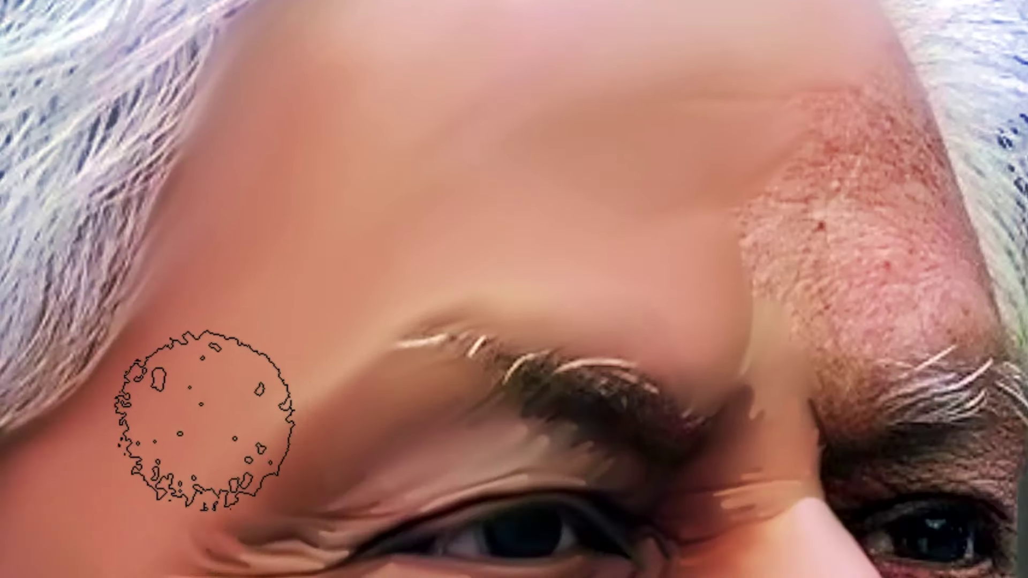
pyautogui.moveTo(608, 165)
pyautogui.mouseDown()
pyautogui.moveTo(360, 273)
pyautogui.moveTo(291, 281)
pyautogui.mouseUp()
pyautogui.press('[')
pyautogui.moveTo(477, 353)
pyautogui.mouseDown()
pyautogui.moveTo(469, 381)
pyautogui.moveTo(504, 434)
pyautogui.mouseUp()
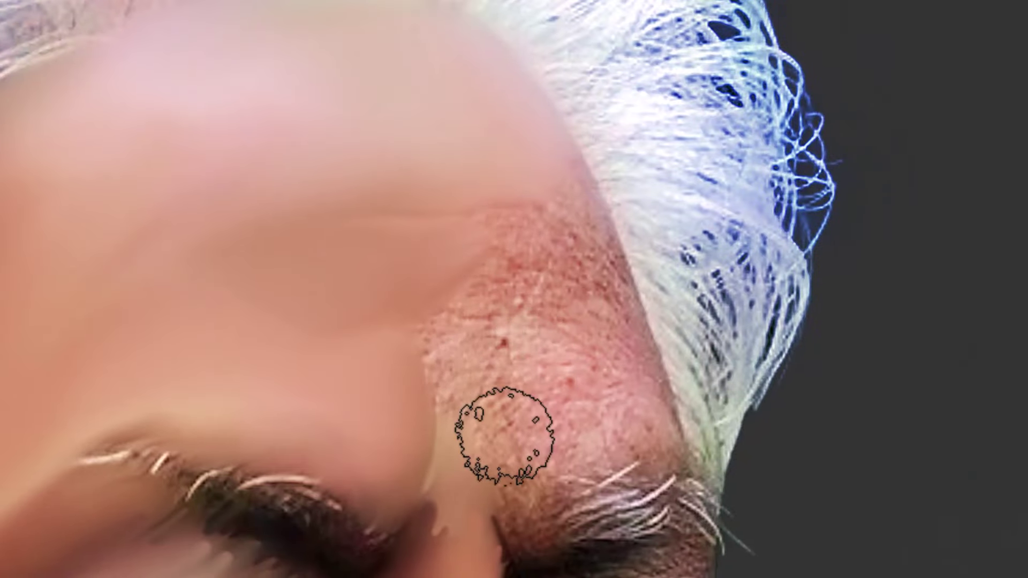
pyautogui.moveTo(660, 448)
pyautogui.mouseDown()
pyautogui.moveTo(651, 382)
pyautogui.moveTo(591, 191)
pyautogui.moveTo(603, 256)
pyautogui.moveTo(590, 211)
pyautogui.moveTo(663, 374)
pyautogui.mouseUp()
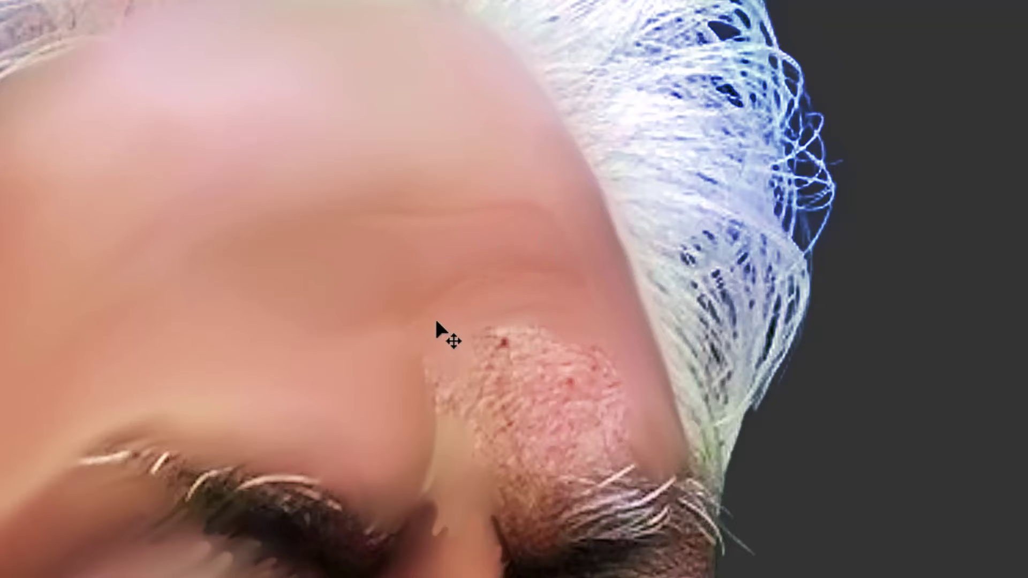
# Smooth the remaining textured patch above the far eyebrow and blend it into the frown crease between the brows
pyautogui.moveTo(562, 448)
pyautogui.mouseDown()
pyautogui.moveTo(568, 342)
pyautogui.moveTo(611, 343)
pyautogui.mouseUp()
pyautogui.moveTo(496, 474)
pyautogui.mouseDown()
pyautogui.moveTo(494, 398)
pyautogui.moveTo(490, 422)
pyautogui.moveTo(459, 391)
pyautogui.moveTo(474, 430)
pyautogui.moveTo(548, 320)
pyautogui.moveTo(544, 346)
pyautogui.moveTo(593, 336)
pyautogui.moveTo(583, 359)
pyautogui.moveTo(656, 348)
pyautogui.moveTo(625, 350)
pyautogui.moveTo(670, 331)
pyautogui.moveTo(679, 340)
pyautogui.moveTo(655, 309)
pyautogui.moveTo(546, 311)
pyautogui.moveTo(547, 326)
pyautogui.moveTo(503, 279)
pyautogui.mouseUp()
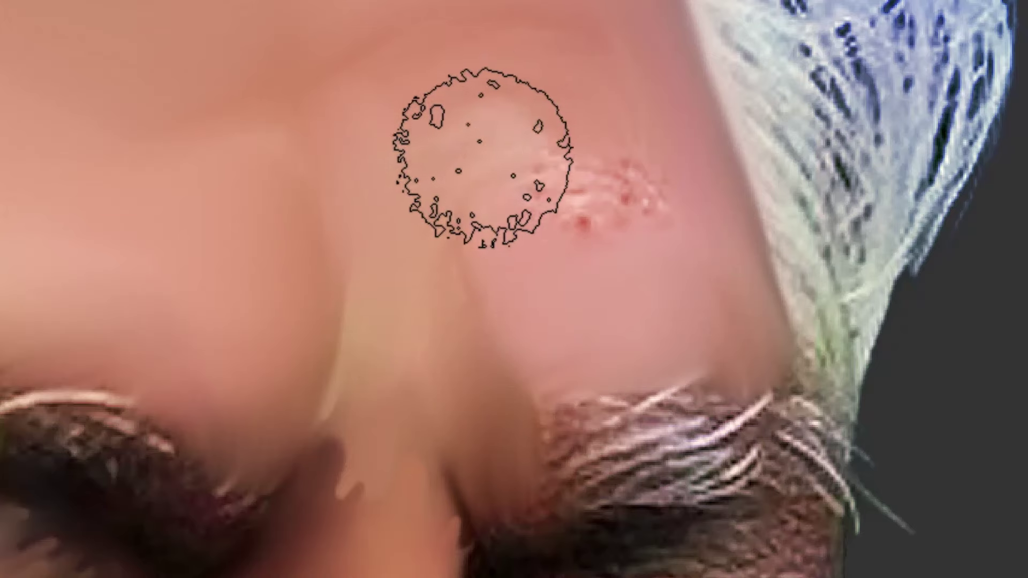
pyautogui.moveTo(573, 179); pyautogui.dragTo(660, 161)
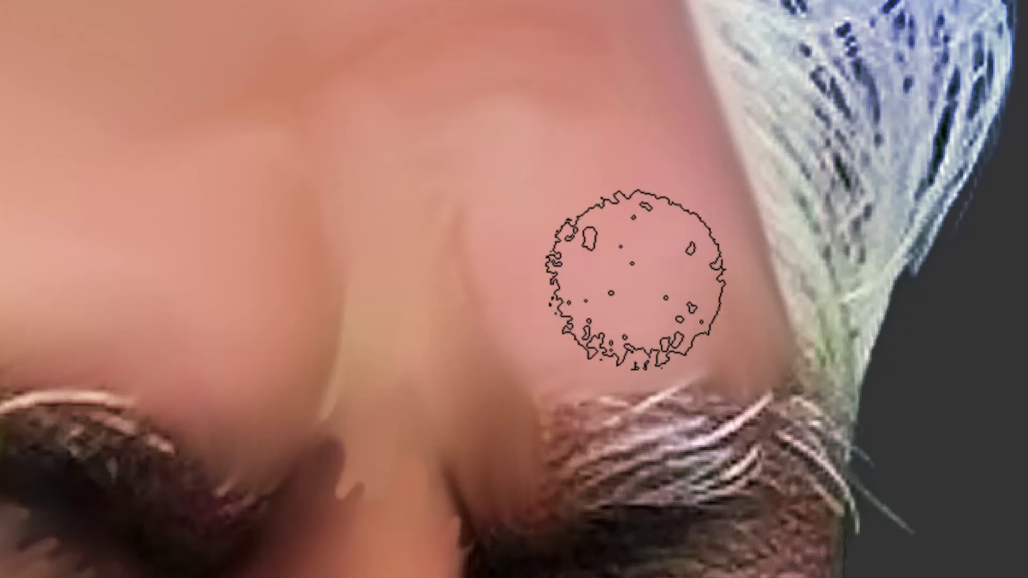
pyautogui.moveTo(557, 295)
pyautogui.mouseDown()
pyautogui.moveTo(599, 335)
pyautogui.moveTo(641, 354)
pyautogui.mouseUp()
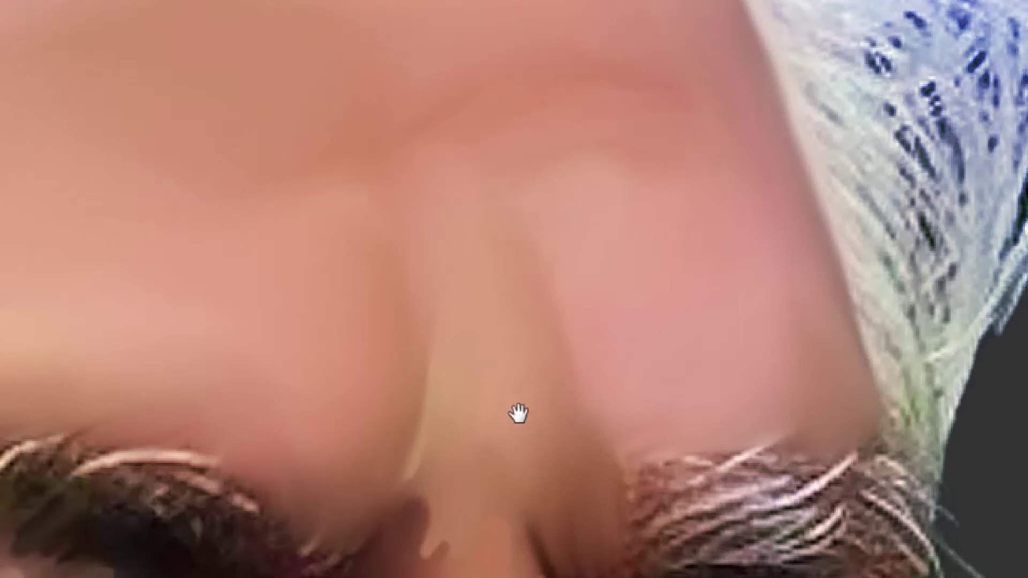
# Even out the skin tones across the middle and near side of the forehead with an enlarged smudge brush
pyautogui.hotkey('ctrl', '0')
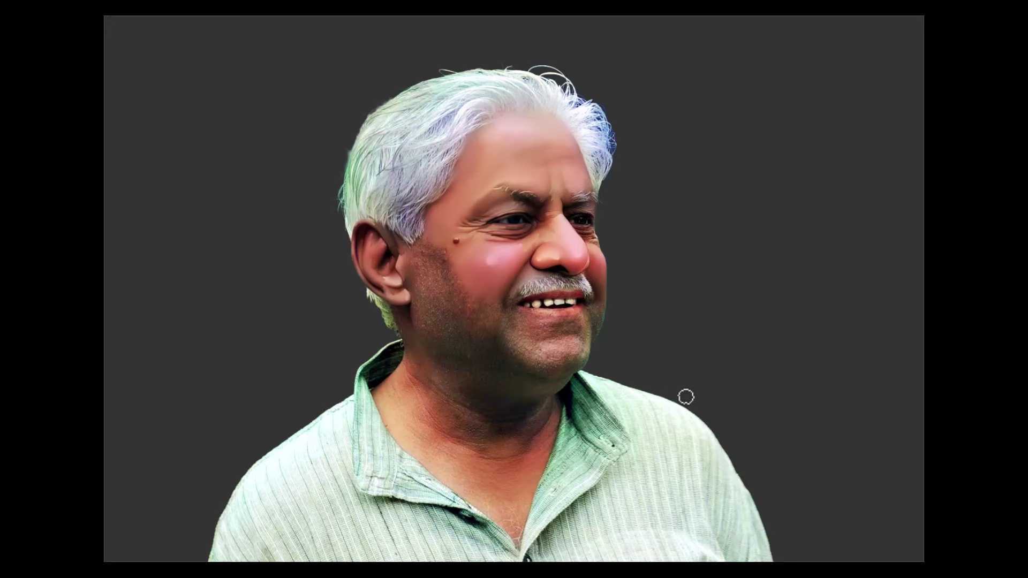
pyautogui.moveTo(552, 147); pyautogui.dragTo(624, 232)
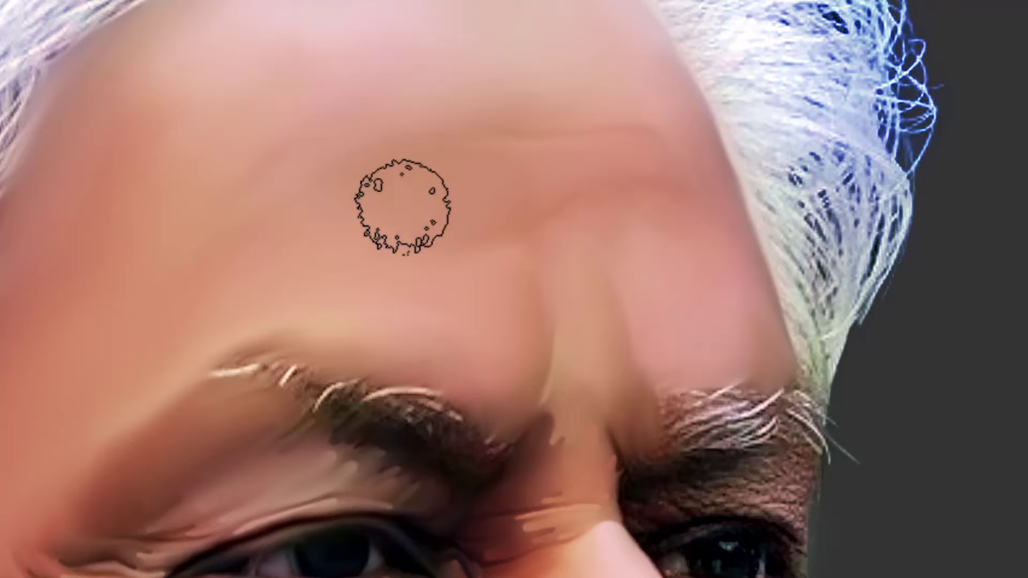
pyautogui.moveTo(425, 223); pyautogui.dragTo(507, 229)
pyautogui.press(']')
pyautogui.press(']')
pyautogui.press(']')
pyautogui.press(']')
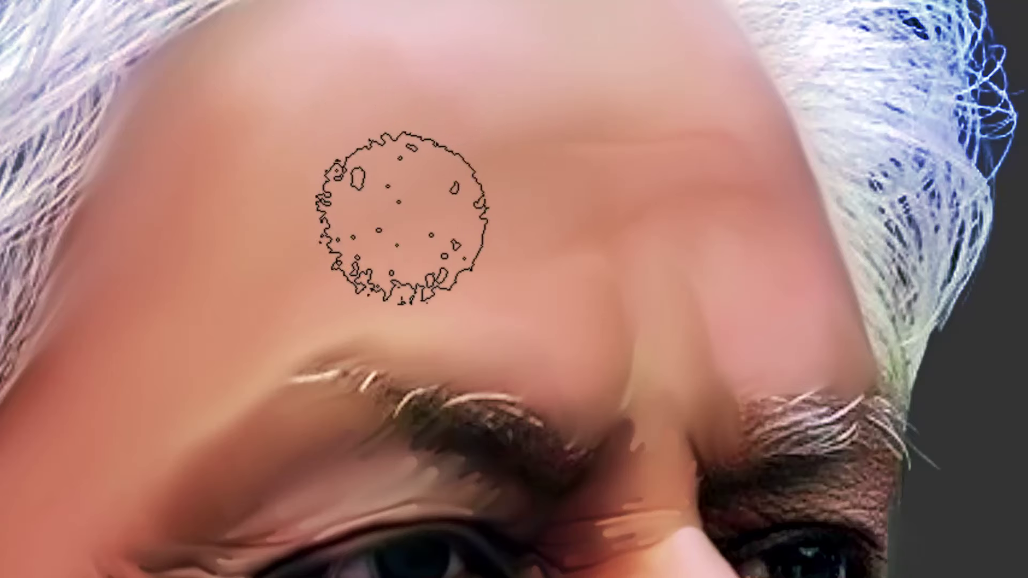
pyautogui.moveTo(544, 201); pyautogui.dragTo(459, 319)
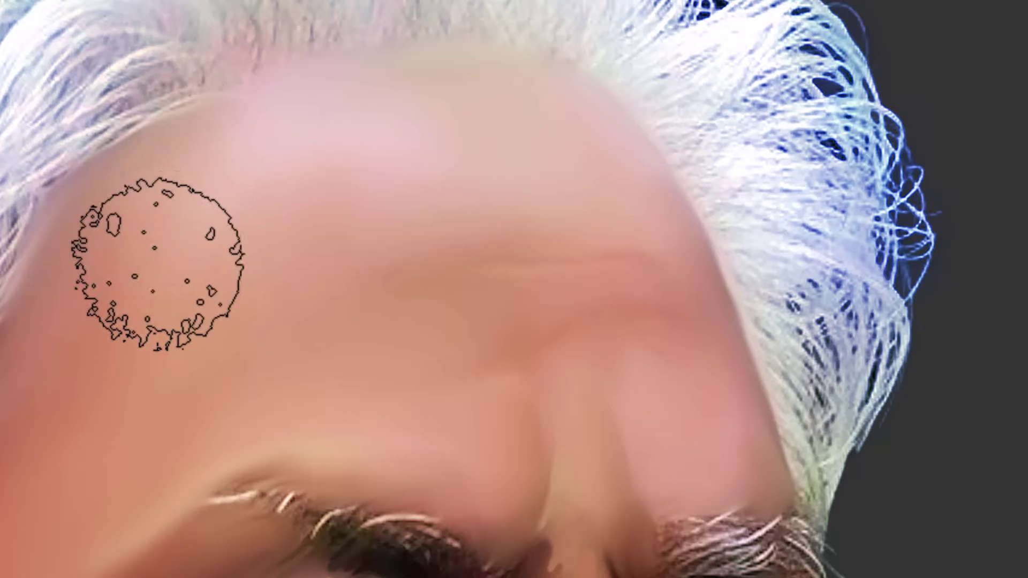
pyautogui.press(']')
pyautogui.press(']')
pyautogui.press(']')
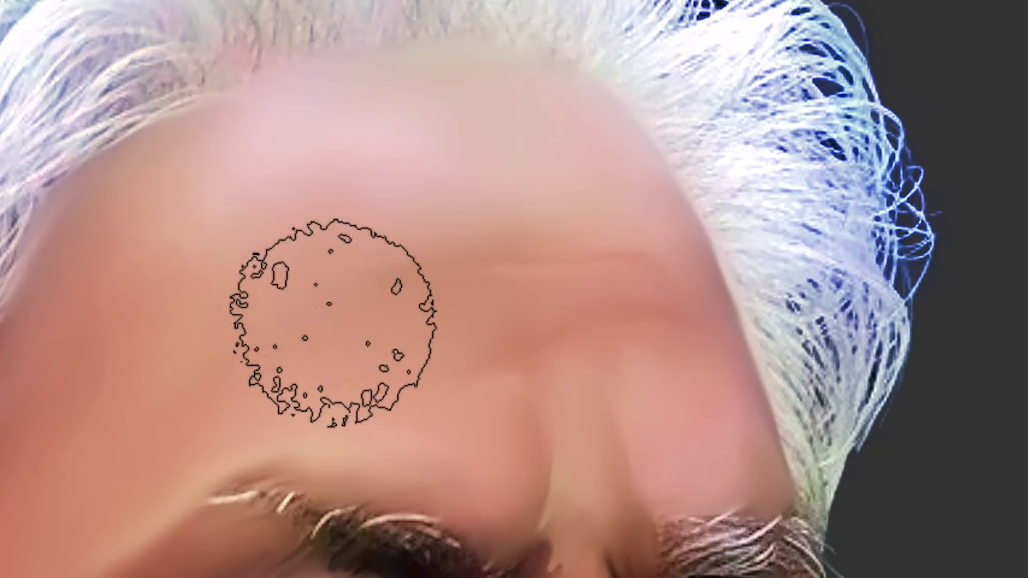
pyautogui.press('[')
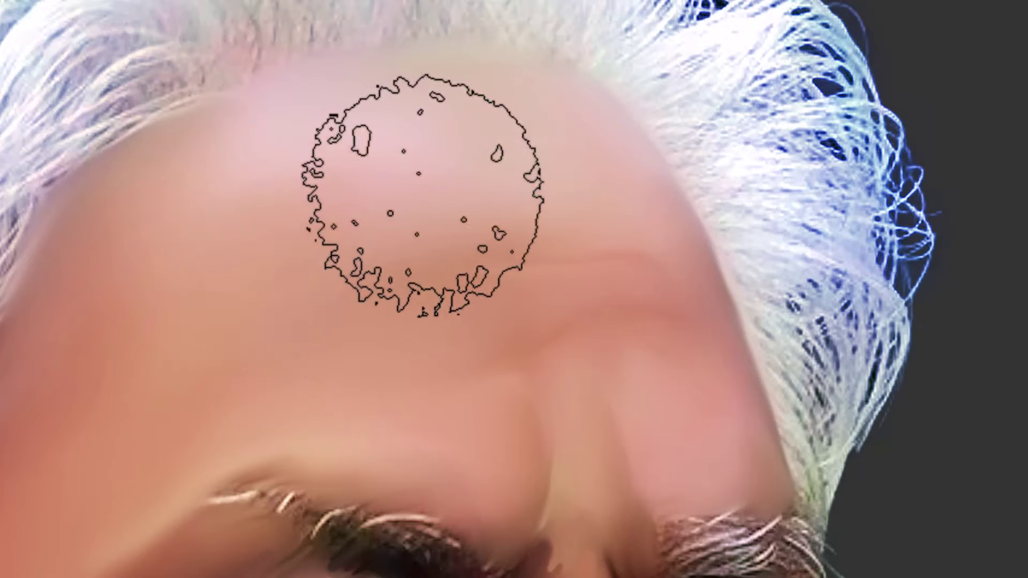
# Soften the horizontal forehead wrinkle into the surrounding skin using a reduced smudge brush
pyautogui.press('space')
pyautogui.moveTo(636, 236); pyautogui.dragTo(889, 225)
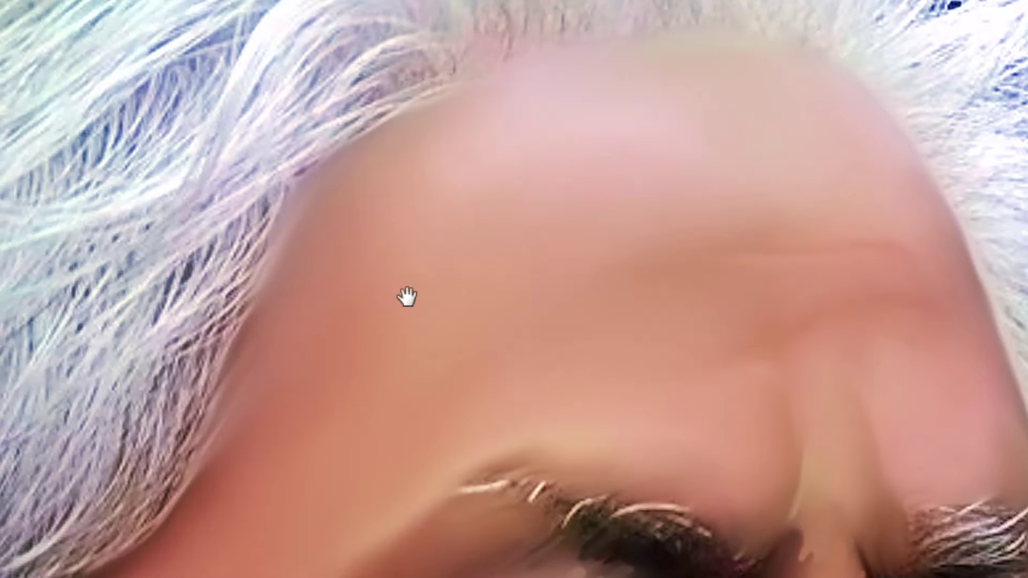
pyautogui.moveTo(600, 300); pyautogui.dragTo(501, 309)
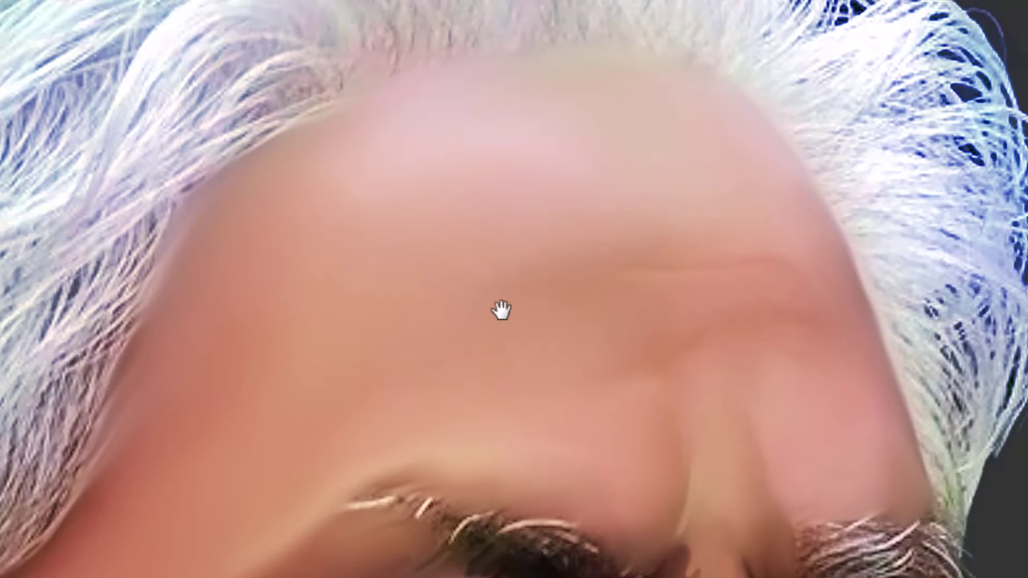
pyautogui.moveTo(644, 244); pyautogui.dragTo(607, 289)
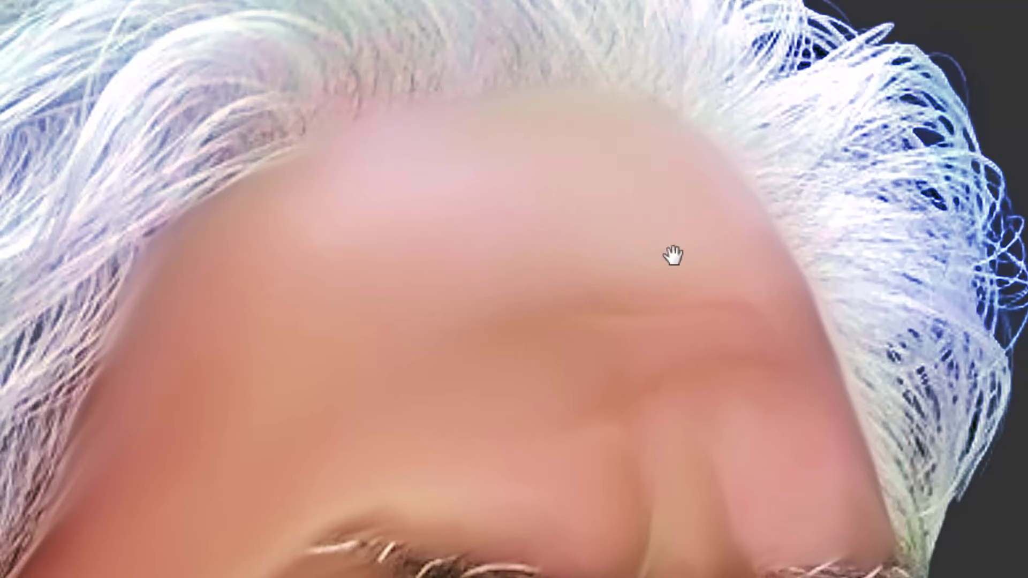
pyautogui.moveTo(673, 255); pyautogui.dragTo(591, 242)
pyautogui.press('[')
pyautogui.press('[')
pyautogui.press('[')
pyautogui.press('[')
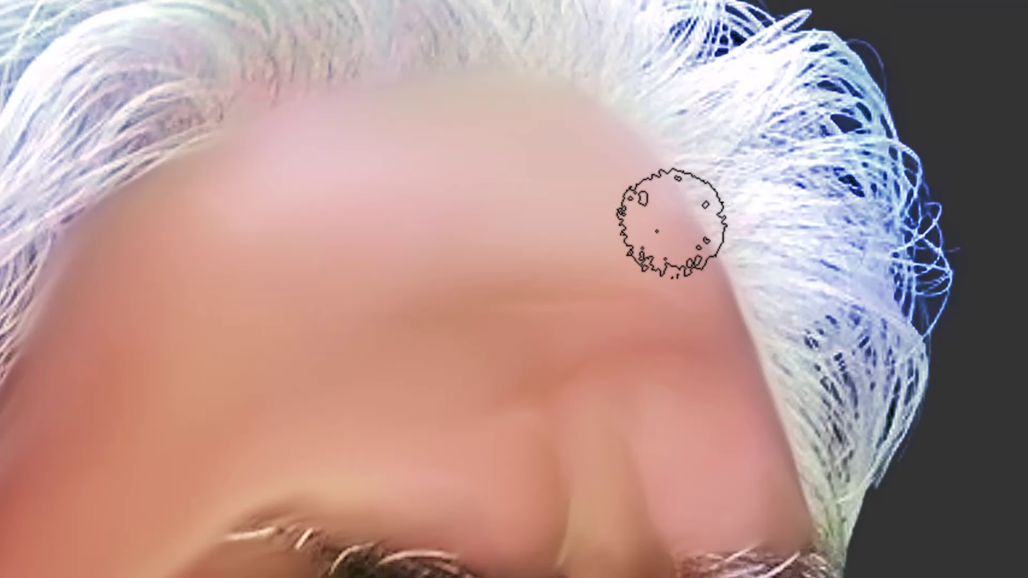
pyautogui.moveTo(725, 395); pyautogui.dragTo(751, 304)
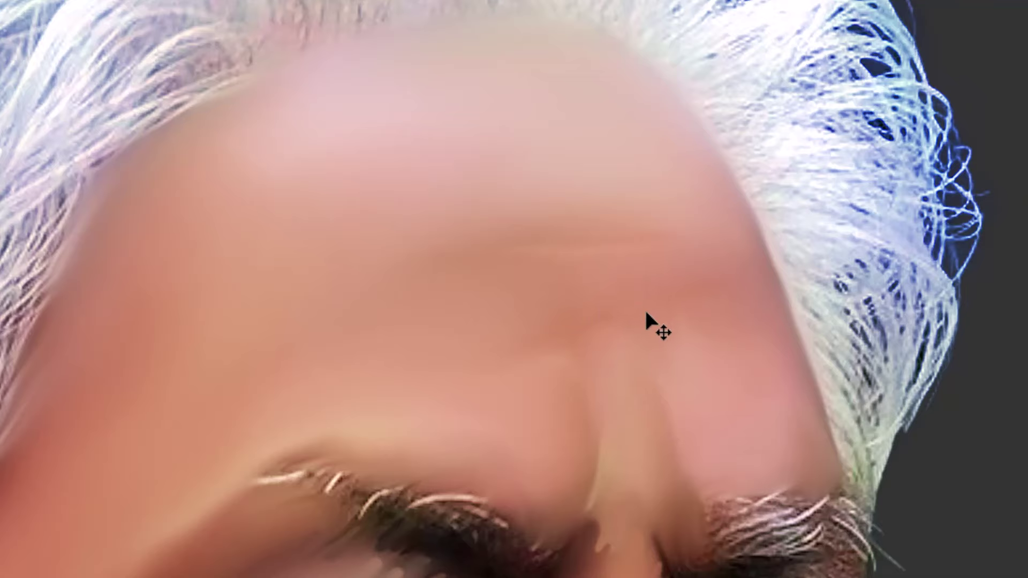
pyautogui.moveTo(645, 332); pyautogui.dragTo(644, 259)
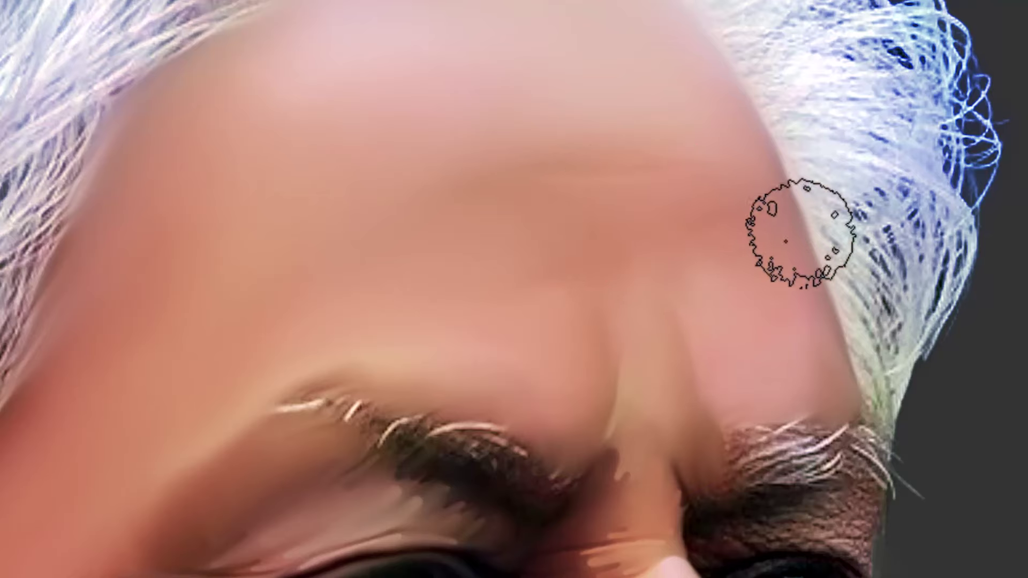
# Blend the far side of the forehead between the hairline, wrinkle and far eyebrow, adjusting the brush size
pyautogui.press(']')
pyautogui.press(']')
pyautogui.press(']')
pyautogui.press(']')
pyautogui.press(']')
pyautogui.press(']')
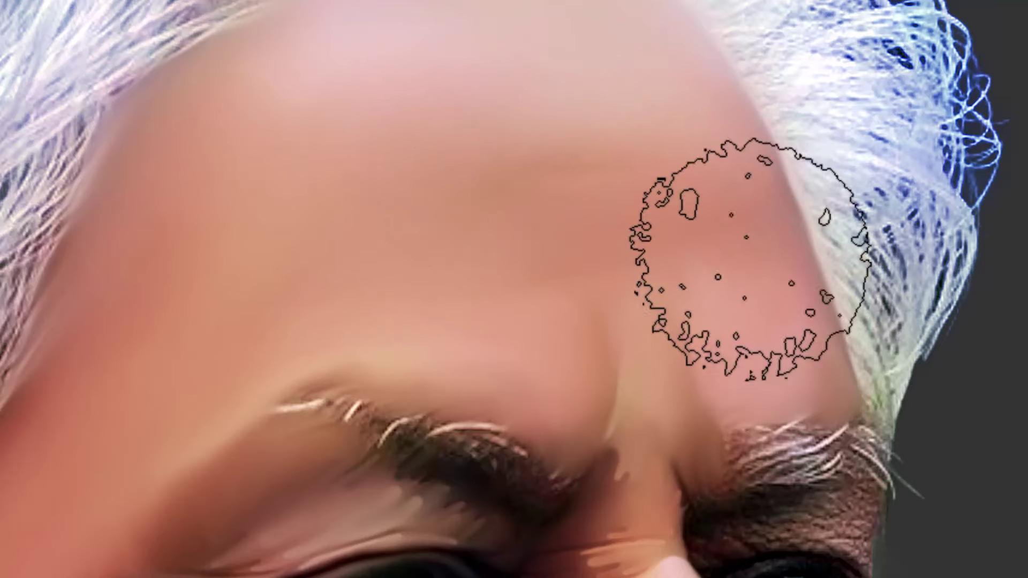
pyautogui.press('[')
pyautogui.press('[')
pyautogui.press('[')
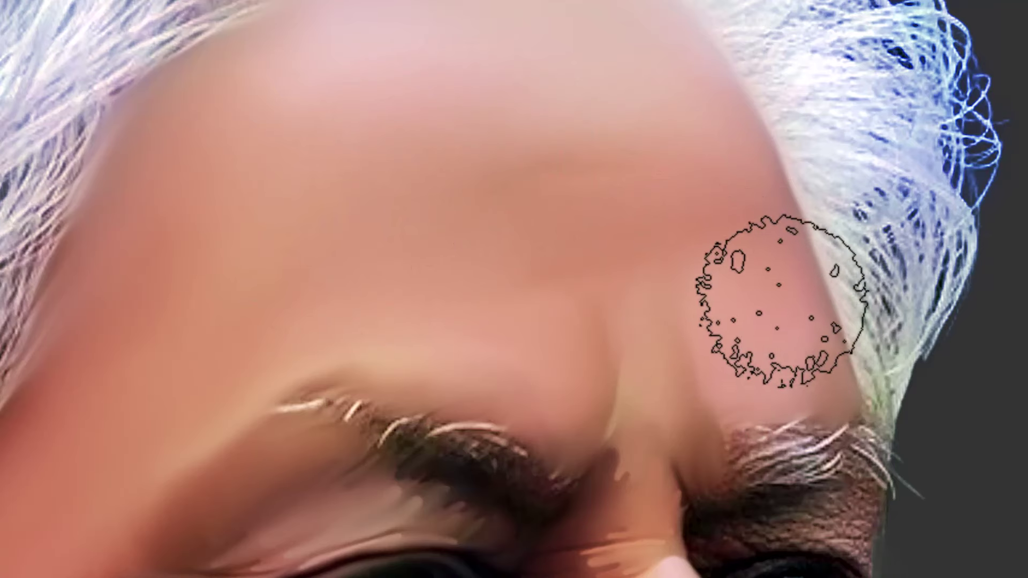
pyautogui.moveTo(796, 375); pyautogui.dragTo(859, 297)
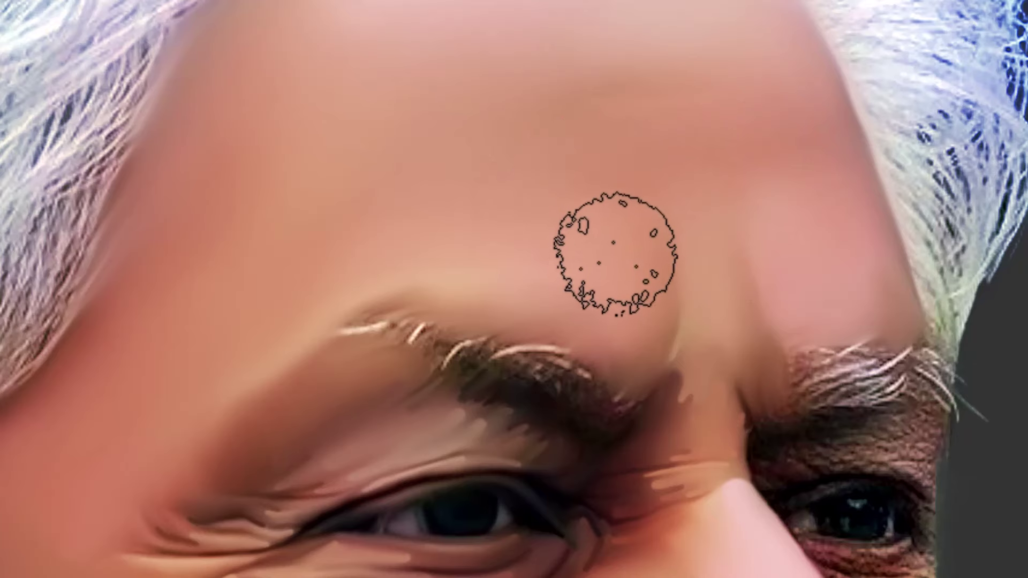
pyautogui.moveTo(792, 260); pyautogui.dragTo(707, 232)
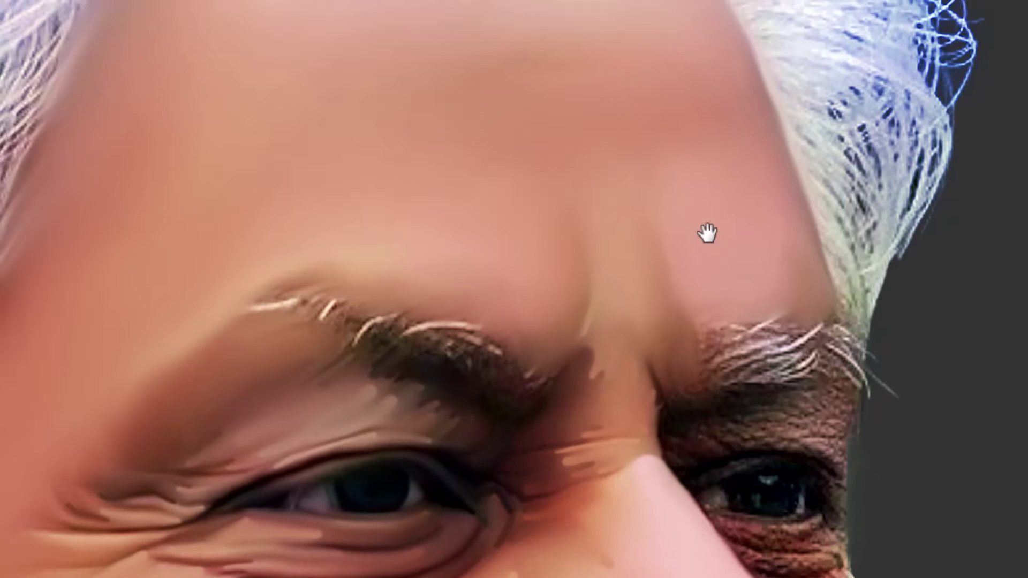
# Examine the smoothed forehead and brow area in relation to the whole face
pyautogui.hotkey('ctrl', '-')
pyautogui.hotkey('ctrl', '-')
pyautogui.hotkey('ctrl', '-')
pyautogui.moveTo(627, 290); pyautogui.dragTo(753, 277)
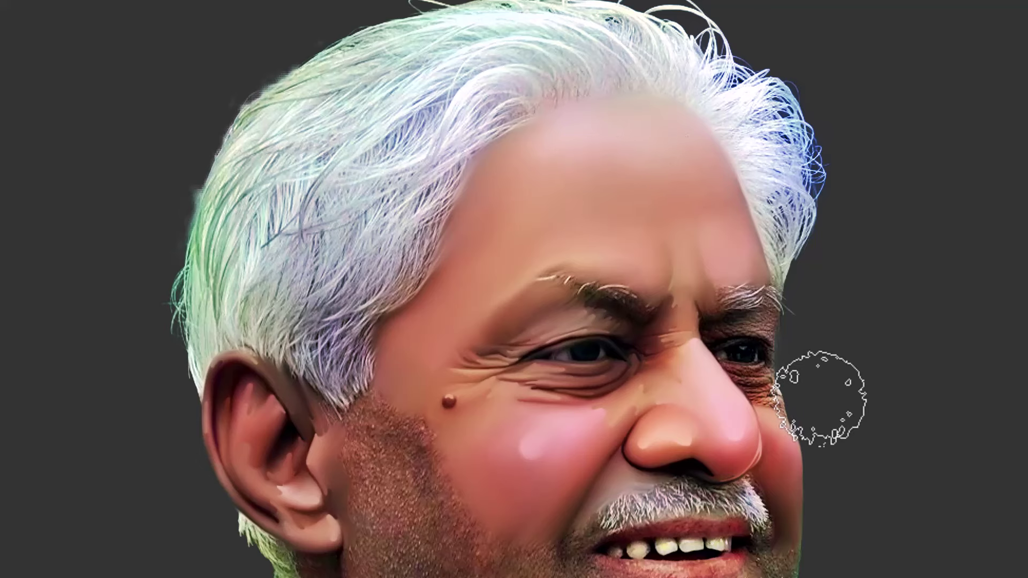
pyautogui.moveTo(734, 354); pyautogui.dragTo(648, 295)
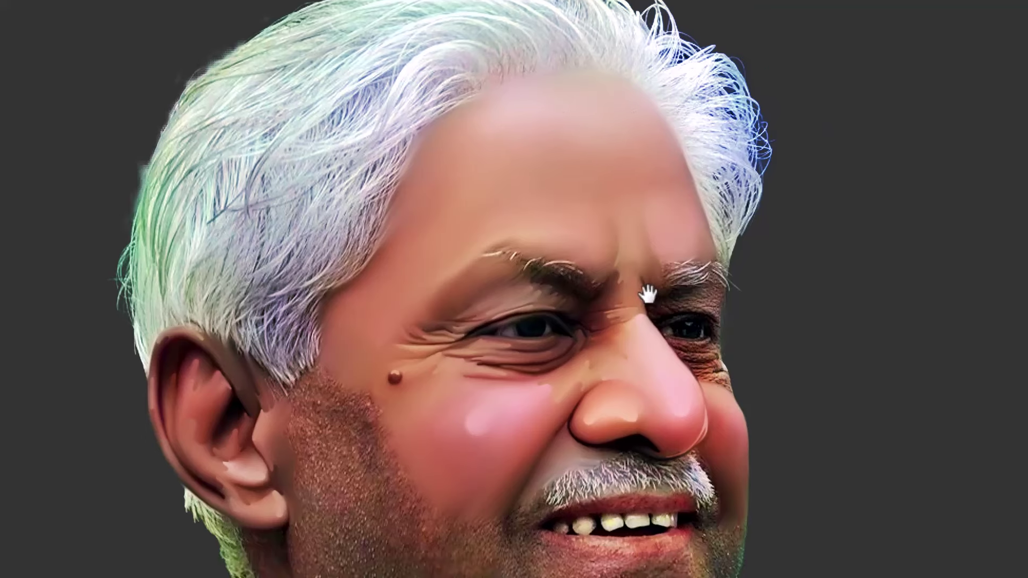
pyautogui.moveTo(640, 233); pyautogui.dragTo(683, 286)
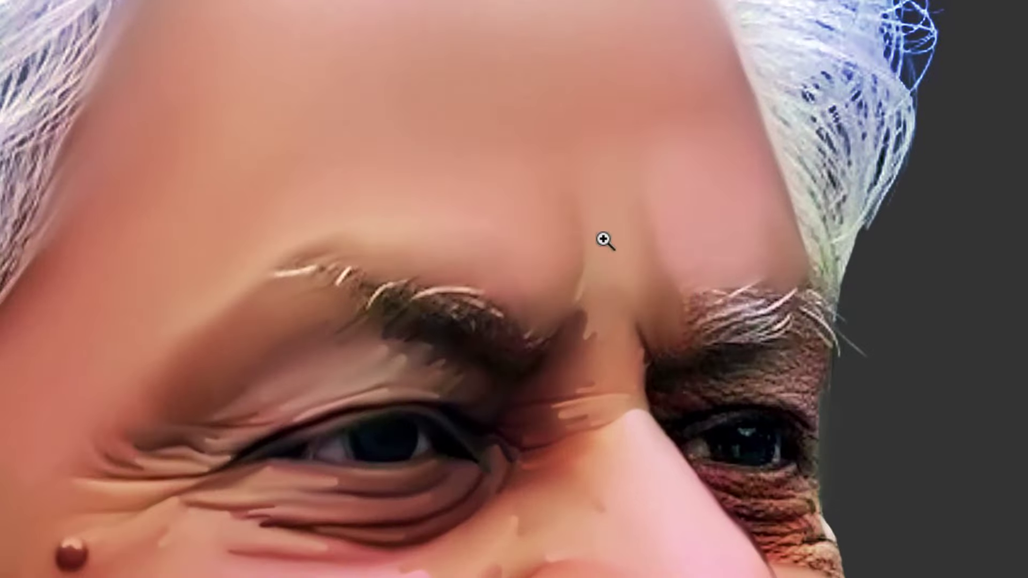
pyautogui.scroll(-3, 573, 229)
# Smudge the upper eyelid fold of the far eye smooth out to the face edge with a smaller brush
pyautogui.scroll(6, 745, 379)
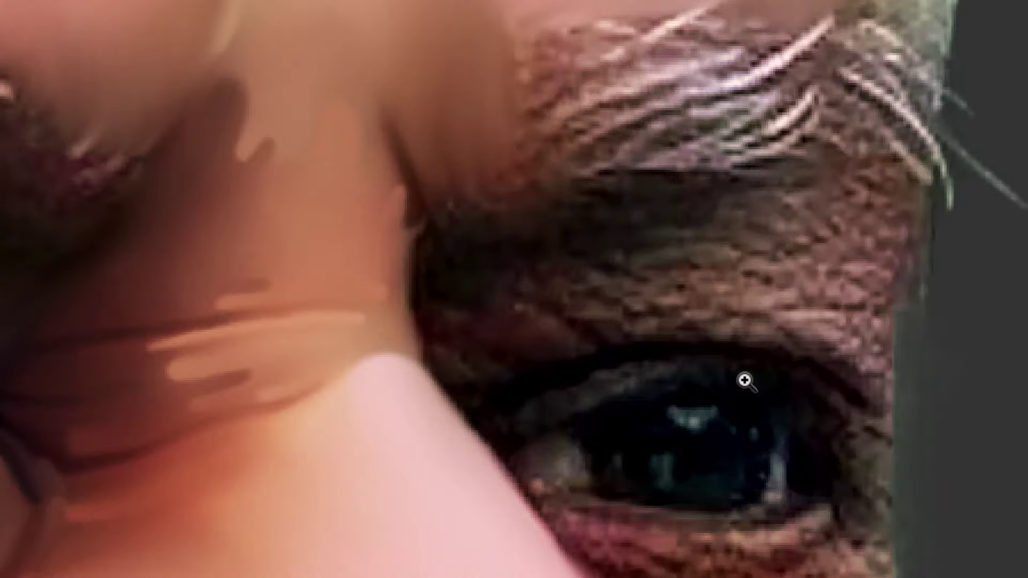
pyautogui.press('[')
pyautogui.press('[')
pyautogui.press('[')
pyautogui.press('[')
pyautogui.press('[')
pyautogui.press('[')
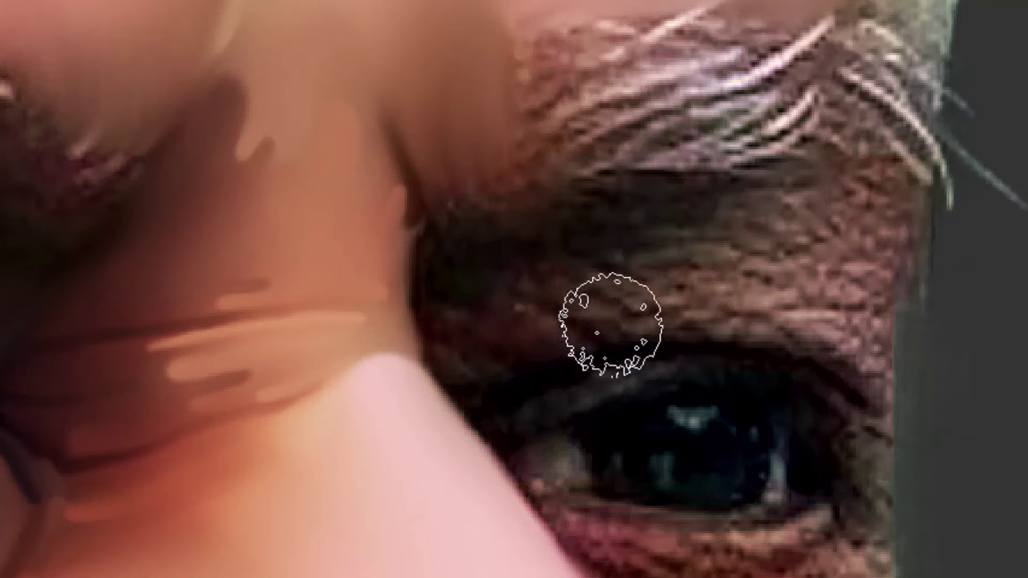
pyautogui.moveTo(591, 302)
pyautogui.mouseDown()
pyautogui.moveTo(554, 279)
pyautogui.moveTo(645, 320)
pyautogui.moveTo(821, 336)
pyautogui.moveTo(807, 338)
pyautogui.moveTo(868, 375)
pyautogui.mouseUp()
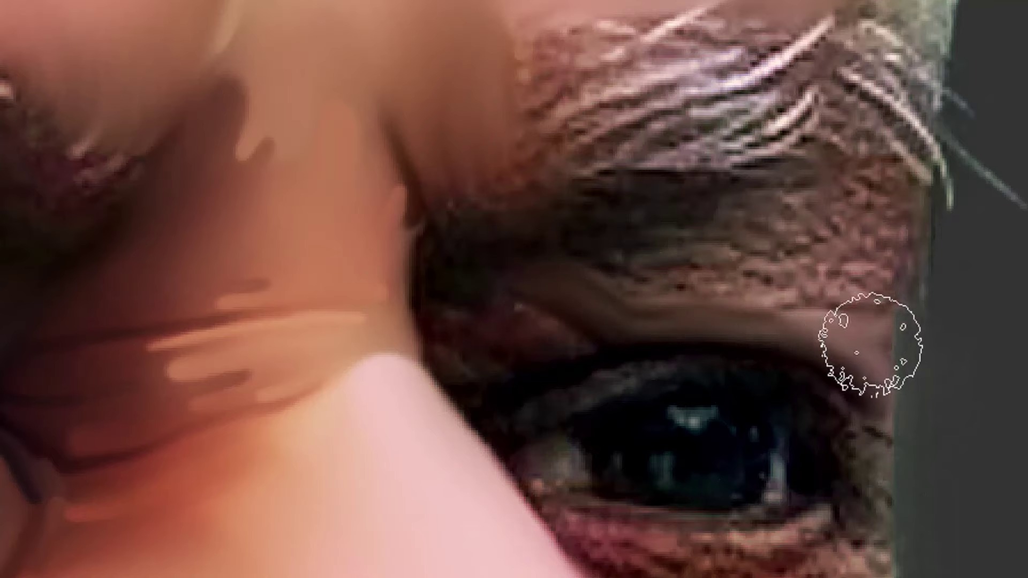
# Smooth the shadowed, textured skin between the far eye's lid fold and the underside of its eyebrow
pyautogui.moveTo(880, 276)
pyautogui.mouseDown()
pyautogui.moveTo(895, 217)
pyautogui.moveTo(873, 265)
pyautogui.moveTo(881, 291)
pyautogui.moveTo(888, 193)
pyautogui.moveTo(834, 176)
pyautogui.moveTo(753, 187)
pyautogui.moveTo(664, 233)
pyautogui.moveTo(738, 230)
pyautogui.moveTo(779, 207)
pyautogui.moveTo(692, 274)
pyautogui.moveTo(619, 272)
pyautogui.moveTo(725, 284)
pyautogui.moveTo(820, 224)
pyautogui.moveTo(857, 216)
pyautogui.moveTo(786, 264)
pyautogui.moveTo(807, 287)
pyautogui.moveTo(827, 288)
pyautogui.moveTo(773, 291)
pyautogui.moveTo(838, 287)
pyautogui.moveTo(841, 296)
pyautogui.moveTo(822, 269)
pyautogui.moveTo(780, 277)
pyautogui.moveTo(837, 271)
pyautogui.moveTo(748, 288)
pyautogui.moveTo(760, 288)
pyautogui.moveTo(799, 201)
pyautogui.mouseUp()
pyautogui.moveTo(602, 353); pyautogui.dragTo(758, 329)
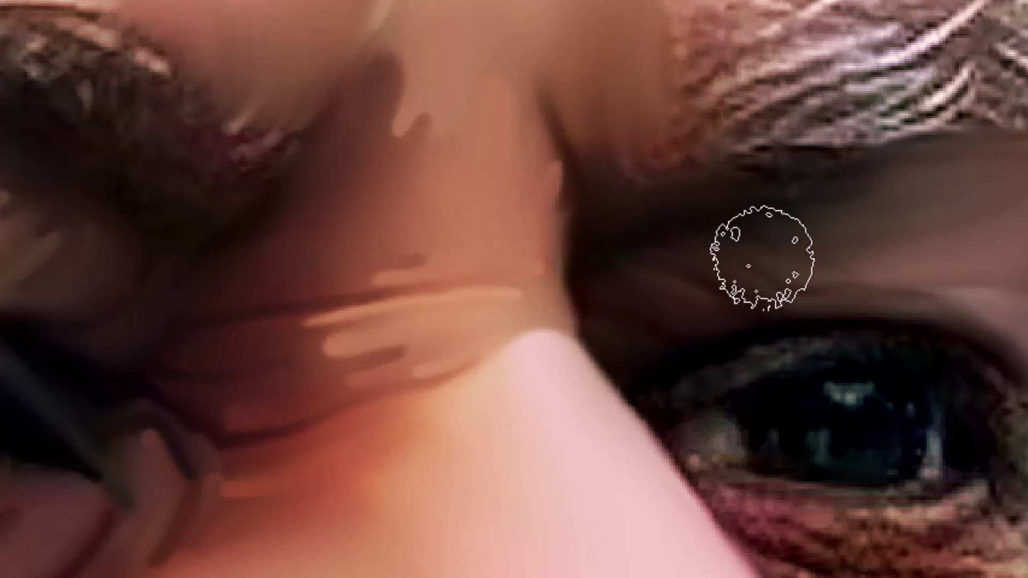
pyautogui.moveTo(779, 220); pyautogui.dragTo(679, 305)
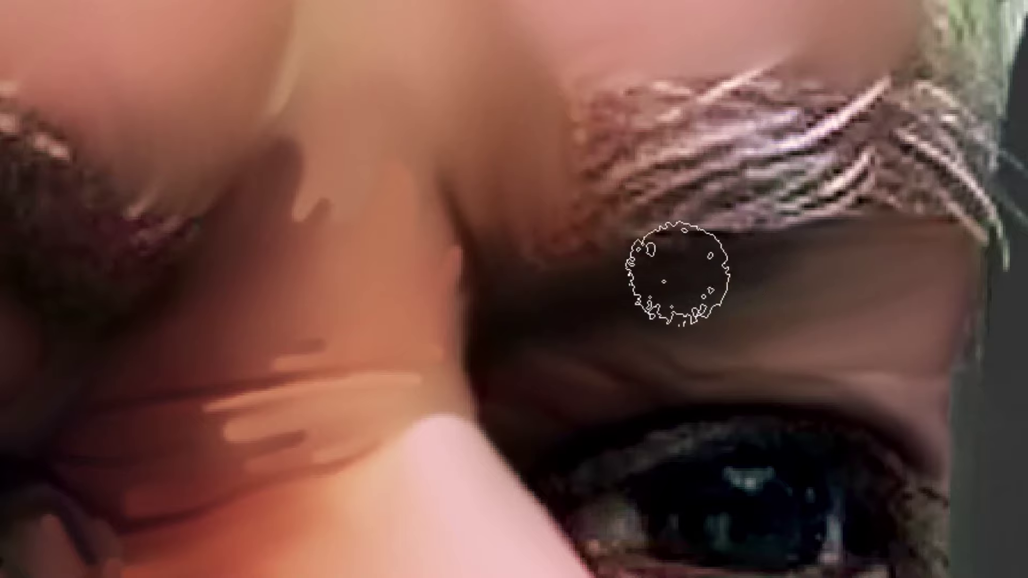
# Blend the upper edge of the far eyebrow's white hairs into the smooth forehead skin and hairline
pyautogui.moveTo(964, 322); pyautogui.dragTo(769, 436)
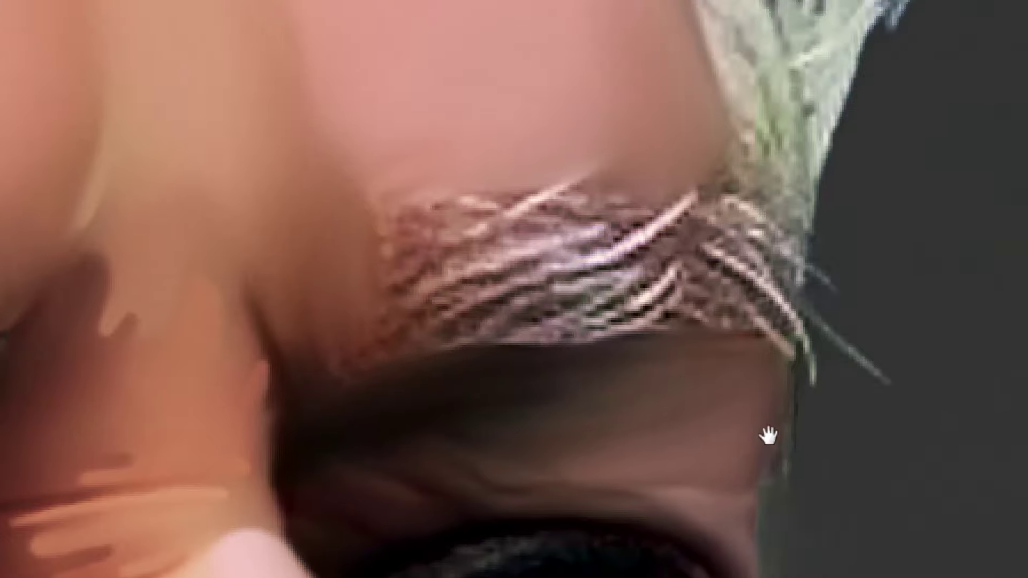
pyautogui.moveTo(716, 149)
pyautogui.mouseDown()
pyautogui.moveTo(737, 191)
pyautogui.moveTo(733, 176)
pyautogui.moveTo(711, 172)
pyautogui.moveTo(682, 223)
pyautogui.mouseUp()
pyautogui.moveTo(647, 172)
pyautogui.mouseDown()
pyautogui.moveTo(635, 218)
pyautogui.moveTo(624, 174)
pyautogui.mouseUp()
pyautogui.moveTo(514, 186); pyautogui.dragTo(528, 177)
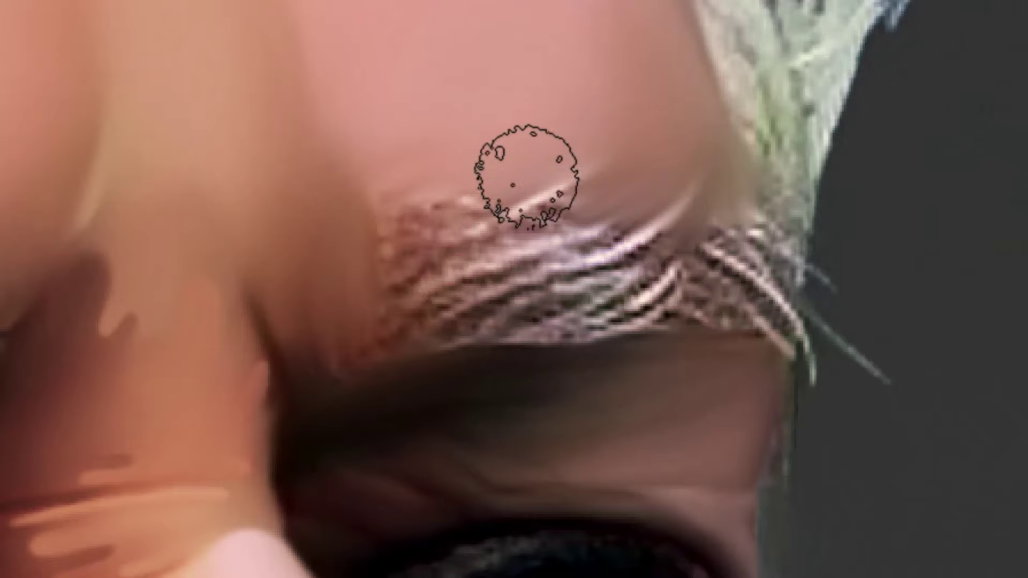
pyautogui.moveTo(420, 203)
pyautogui.mouseDown()
pyautogui.moveTo(431, 206)
pyautogui.moveTo(384, 200)
pyautogui.moveTo(378, 137)
pyautogui.moveTo(376, 188)
pyautogui.moveTo(409, 185)
pyautogui.moveTo(393, 200)
pyautogui.mouseUp()
pyautogui.moveTo(633, 192)
pyautogui.mouseDown()
pyautogui.moveTo(660, 169)
pyautogui.moveTo(680, 185)
pyautogui.mouseUp()
# Smooth the dark upper lid rim of the far eye and the skin around its outer corner
pyautogui.moveTo(724, 409); pyautogui.dragTo(792, 210)
pyautogui.moveTo(758, 422); pyautogui.dragTo(816, 185)
pyautogui.moveTo(575, 148); pyautogui.dragTo(501, 312)
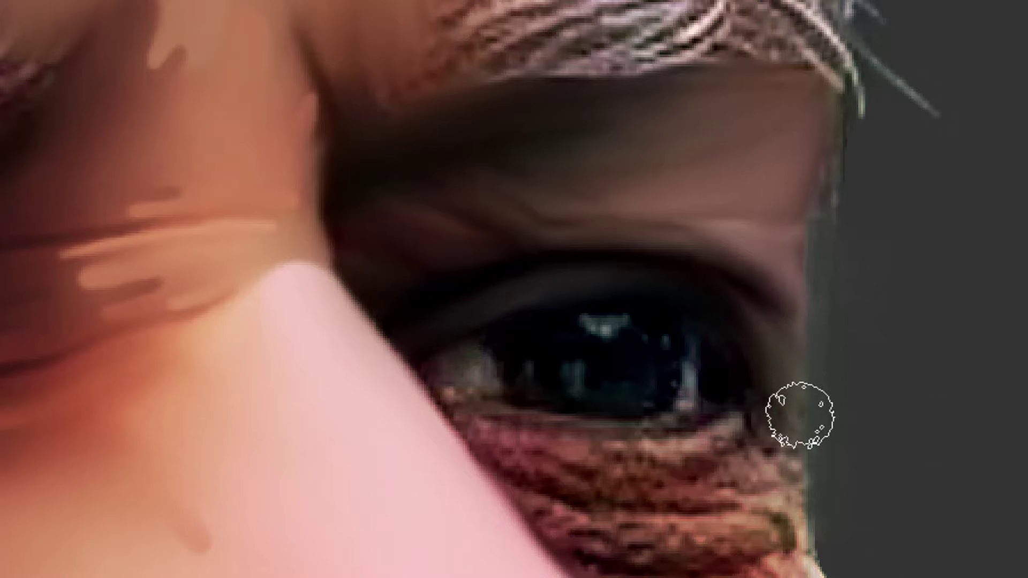
# Smooth the skin around the far eye's outer corner and blend the white, dark iris and catchlight inside the eye
pyautogui.moveTo(770, 361); pyautogui.dragTo(824, 367)
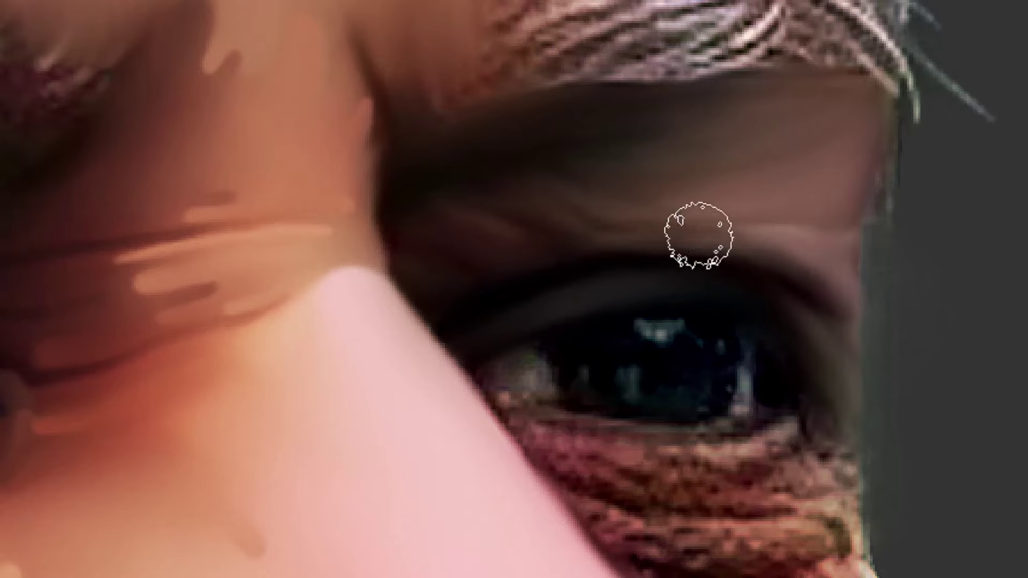
pyautogui.moveTo(714, 279); pyautogui.dragTo(757, 201)
pyautogui.moveTo(534, 99); pyautogui.dragTo(585, 232)
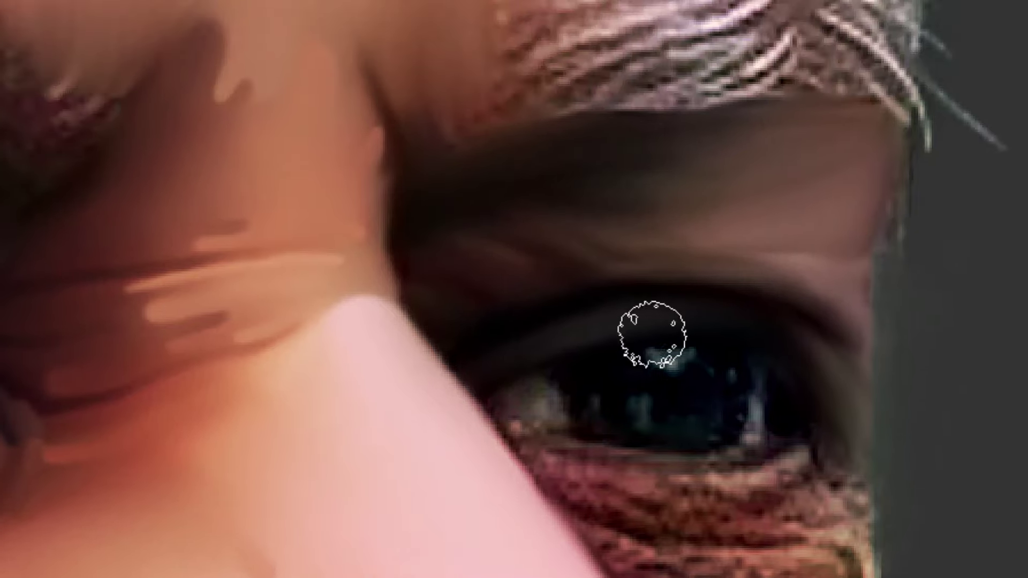
pyautogui.moveTo(652, 335); pyautogui.dragTo(680, 283)
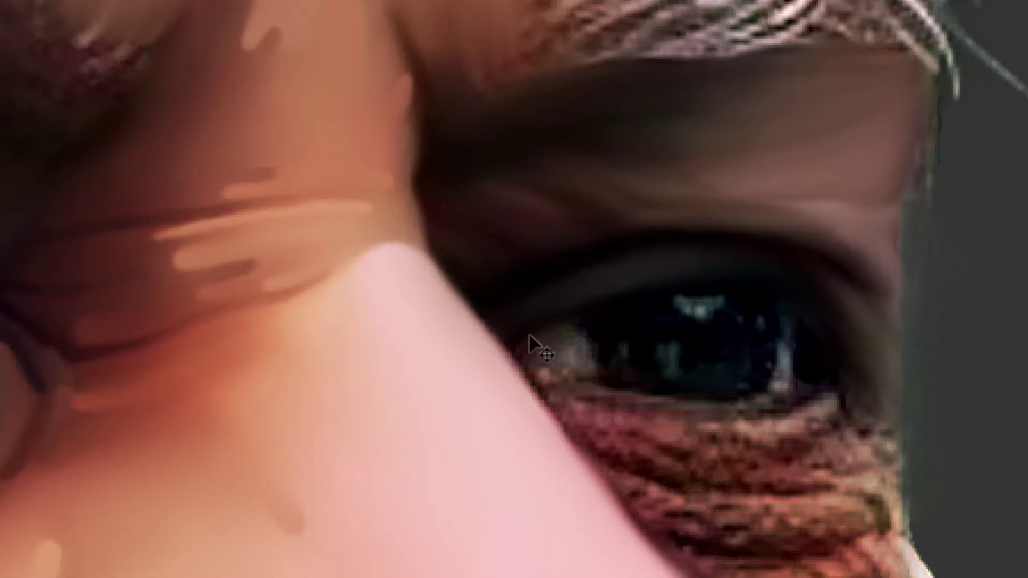
pyautogui.moveTo(530, 337); pyautogui.dragTo(489, 299)
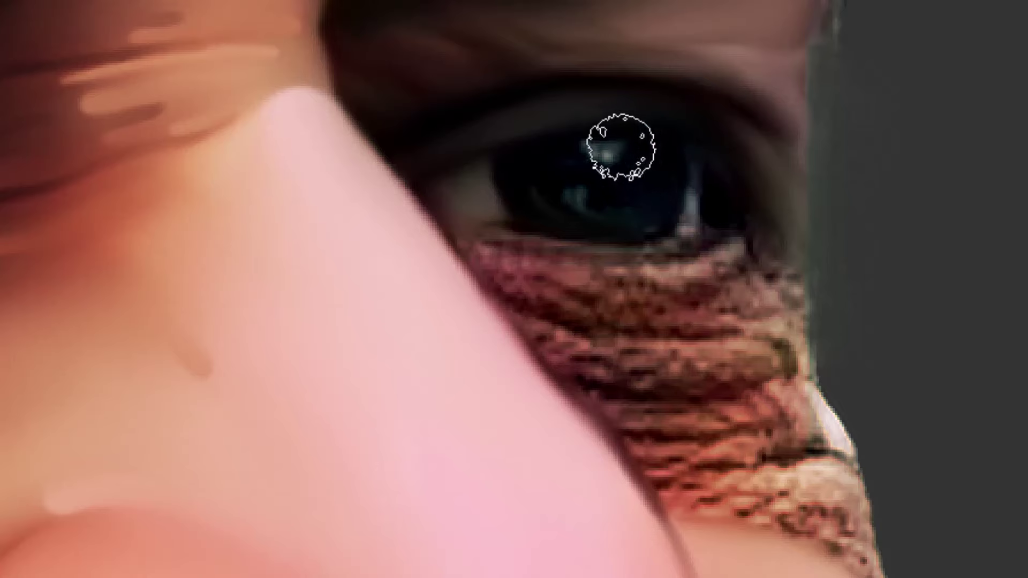
pyautogui.moveTo(563, 164)
pyautogui.mouseDown()
pyautogui.moveTo(620, 150)
pyautogui.moveTo(599, 159)
pyautogui.mouseUp()
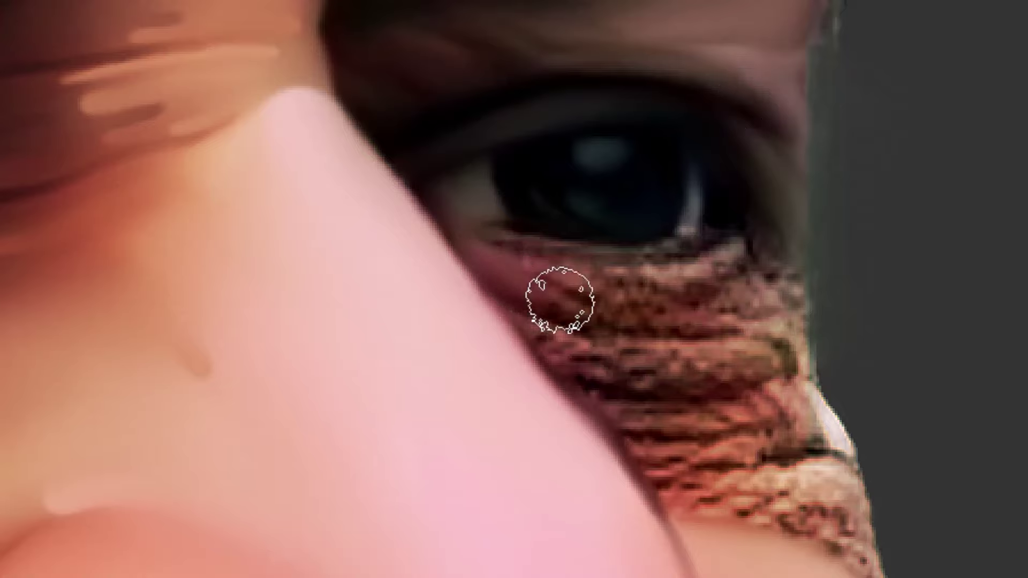
# Smudge the far eye's lower lid rim, white edge highlight and uppermost under-eye fold into smooth curved bands
pyautogui.moveTo(560, 300); pyautogui.dragTo(537, 295)
pyautogui.moveTo(688, 329)
pyautogui.mouseDown()
pyautogui.moveTo(779, 327)
pyautogui.moveTo(806, 374)
pyautogui.moveTo(794, 339)
pyautogui.moveTo(797, 292)
pyautogui.mouseUp()
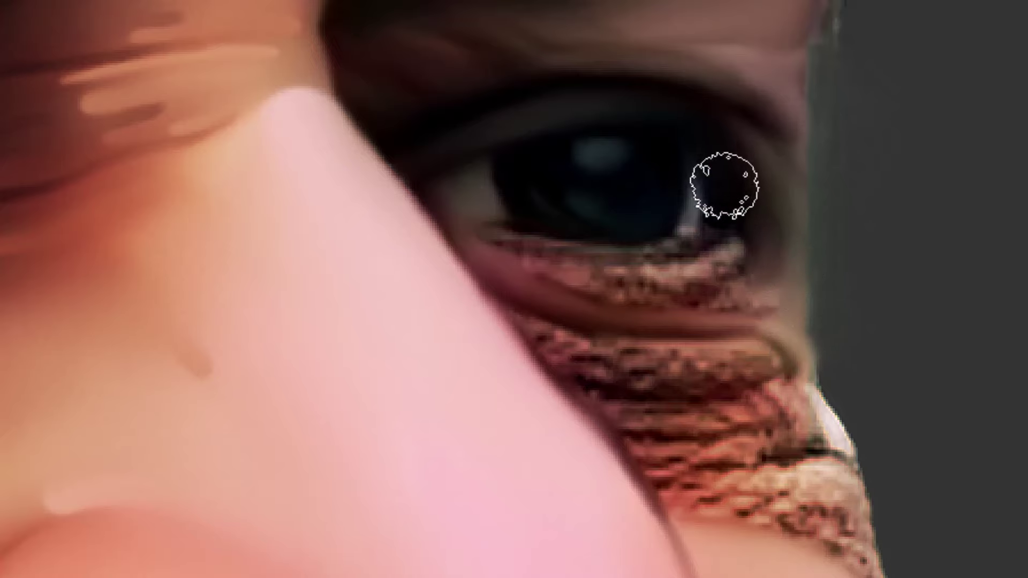
pyautogui.moveTo(685, 253)
pyautogui.mouseDown()
pyautogui.moveTo(697, 210)
pyautogui.moveTo(660, 250)
pyautogui.moveTo(549, 247)
pyautogui.moveTo(461, 215)
pyautogui.moveTo(581, 272)
pyautogui.moveTo(504, 245)
pyautogui.moveTo(539, 268)
pyautogui.moveTo(698, 299)
pyautogui.moveTo(660, 299)
pyautogui.moveTo(716, 283)
pyautogui.mouseUp()
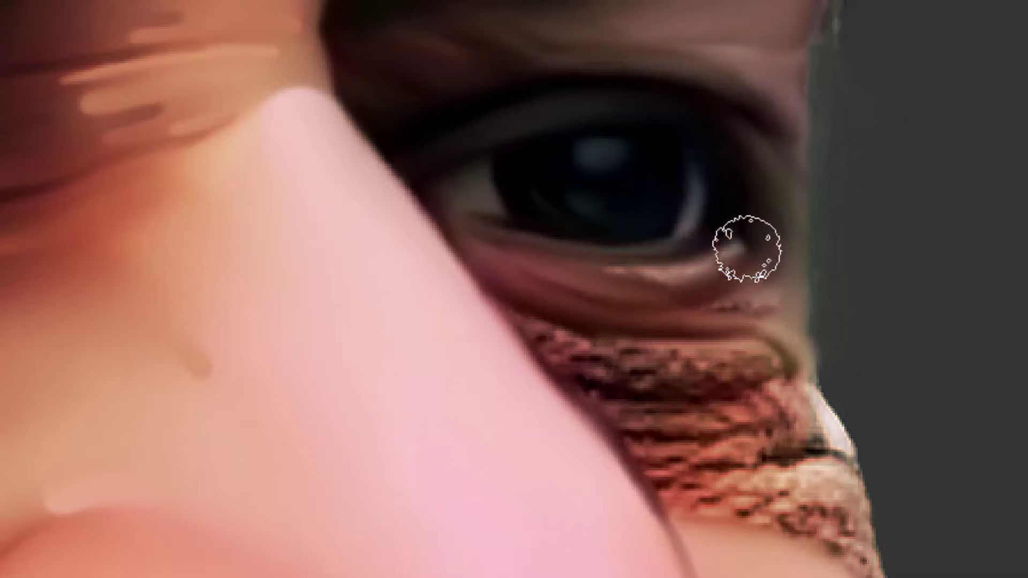
pyautogui.moveTo(746, 249)
pyautogui.mouseDown()
pyautogui.moveTo(594, 275)
pyautogui.moveTo(734, 248)
pyautogui.moveTo(617, 276)
pyautogui.moveTo(745, 200)
pyautogui.mouseUp()
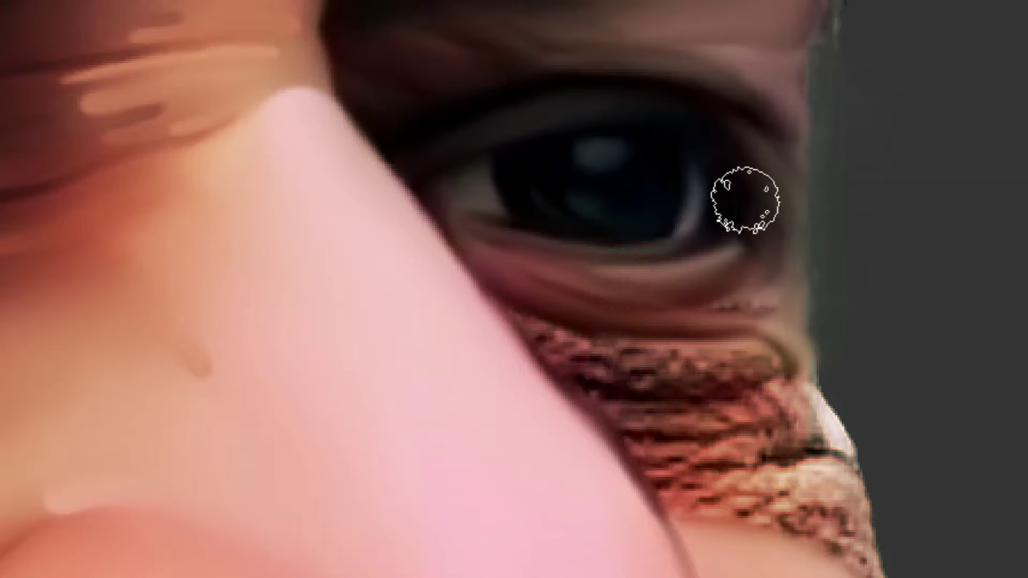
pyautogui.moveTo(756, 276)
pyautogui.mouseDown()
pyautogui.moveTo(716, 305)
pyautogui.moveTo(796, 289)
pyautogui.moveTo(749, 304)
pyautogui.mouseUp()
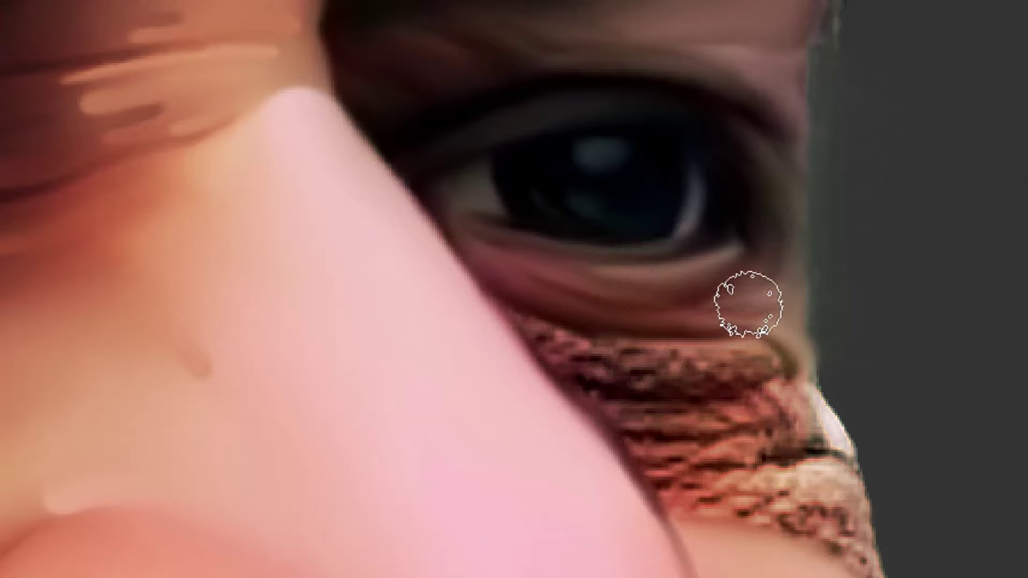
# Smooth the remaining textured wrinkles below the far eye down to the cheek and along the face's outer edge
pyautogui.moveTo(646, 300)
pyautogui.mouseDown()
pyautogui.moveTo(633, 328)
pyautogui.moveTo(666, 350)
pyautogui.moveTo(672, 319)
pyautogui.mouseUp()
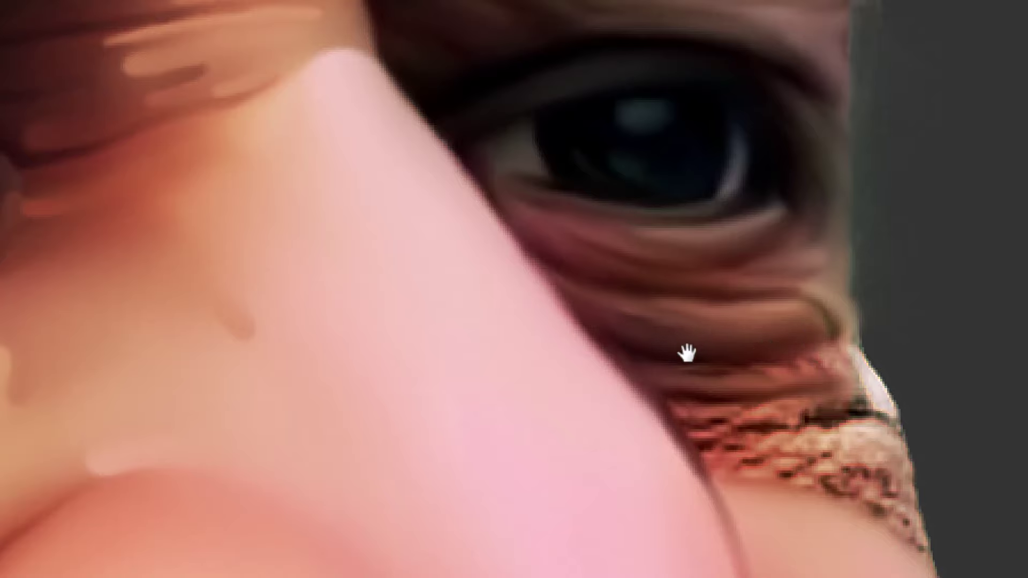
pyautogui.moveTo(787, 321); pyautogui.dragTo(754, 263)
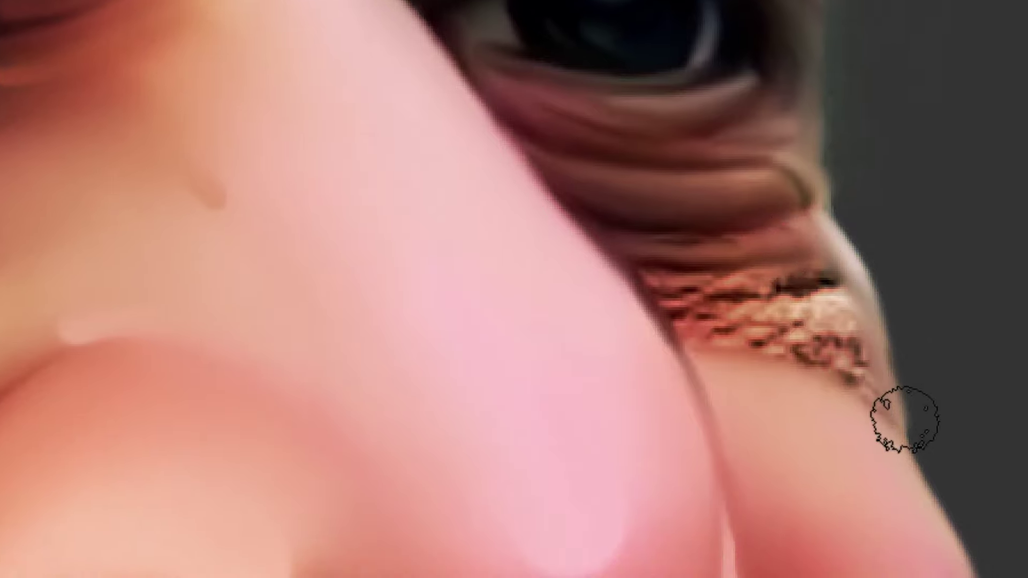
pyautogui.moveTo(901, 415); pyautogui.dragTo(821, 277)
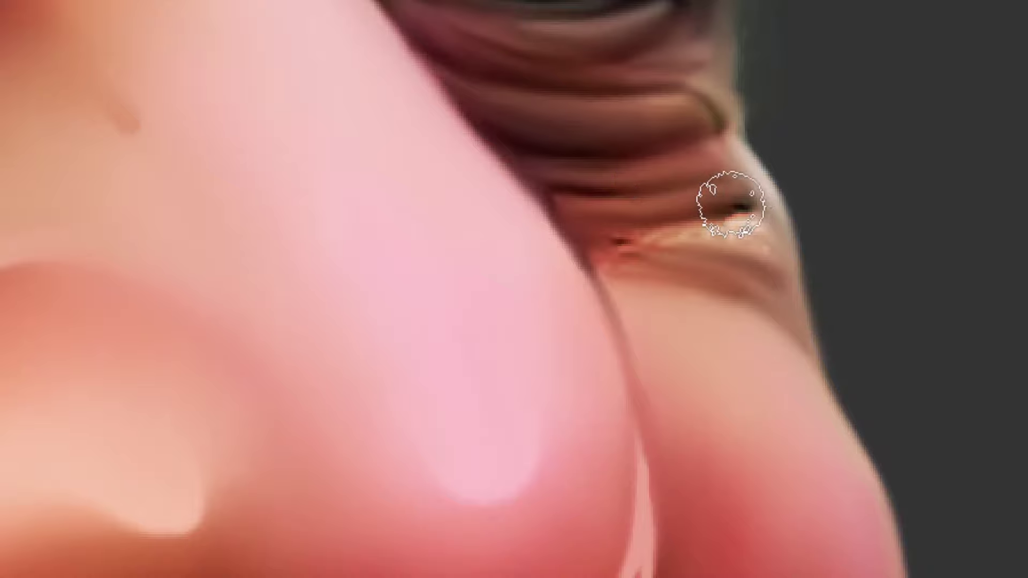
pyautogui.moveTo(709, 205)
pyautogui.mouseDown()
pyautogui.moveTo(752, 209)
pyautogui.moveTo(756, 232)
pyautogui.moveTo(647, 243)
pyautogui.mouseUp()
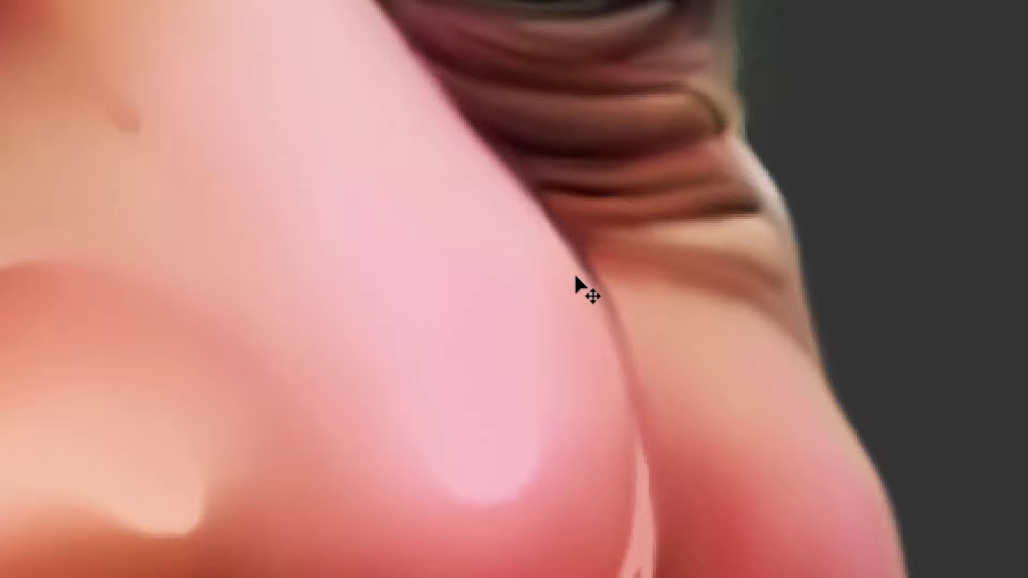
pyautogui.moveTo(593, 205); pyautogui.dragTo(675, 429)
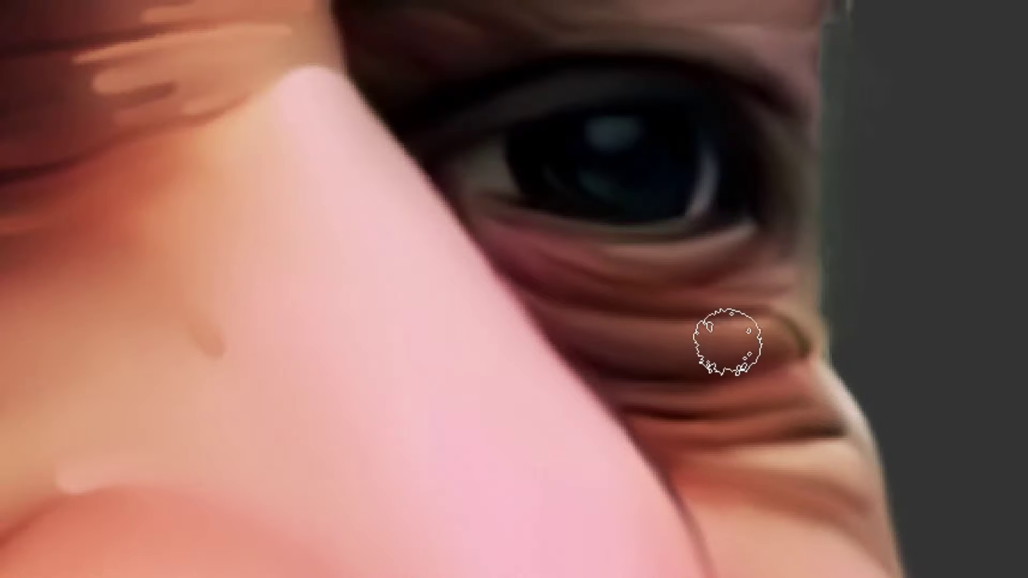
pyautogui.moveTo(757, 362); pyautogui.dragTo(709, 314)
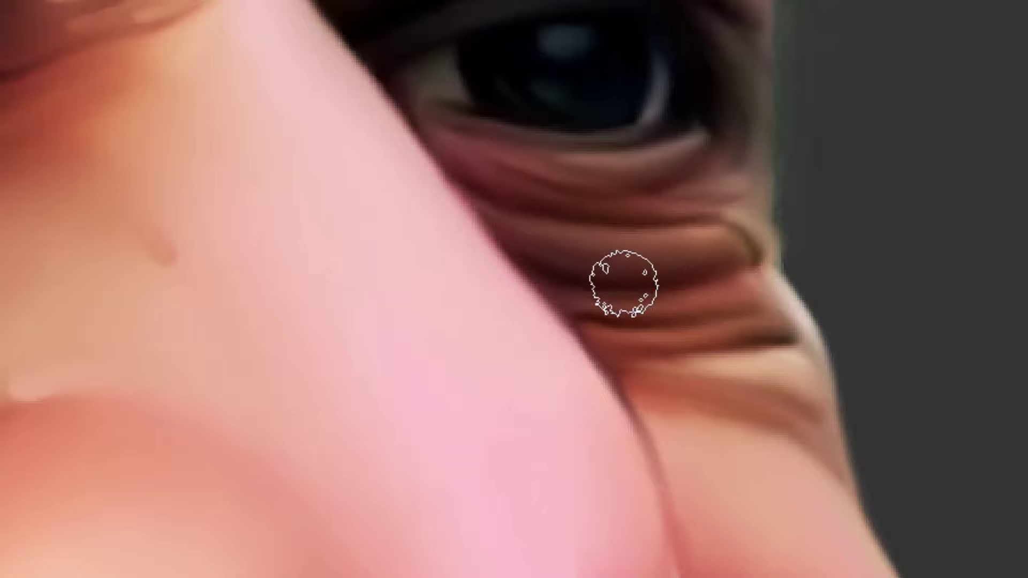
pyautogui.moveTo(508, 180); pyautogui.dragTo(504, 298)
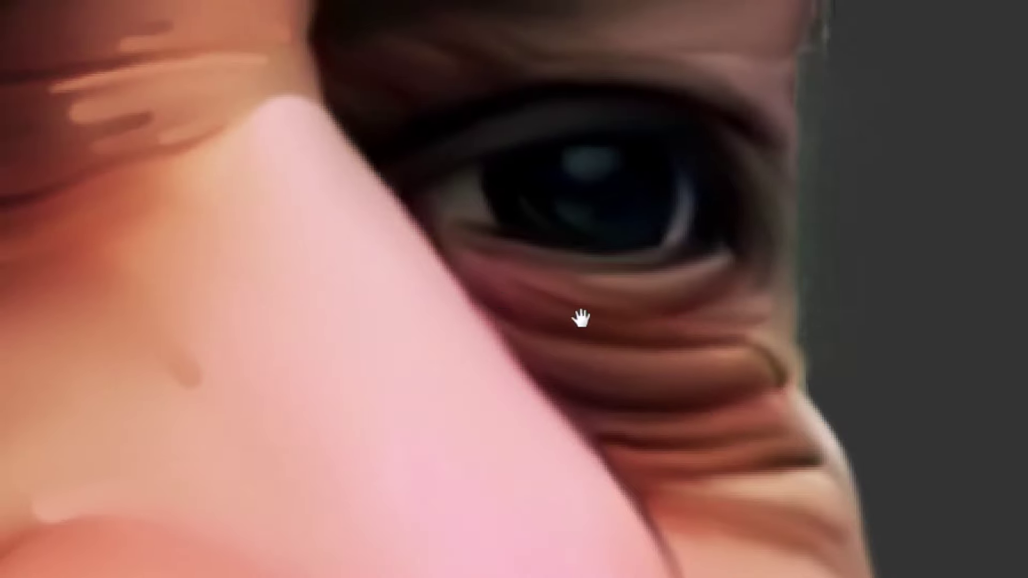
pyautogui.moveTo(640, 209); pyautogui.dragTo(601, 327)
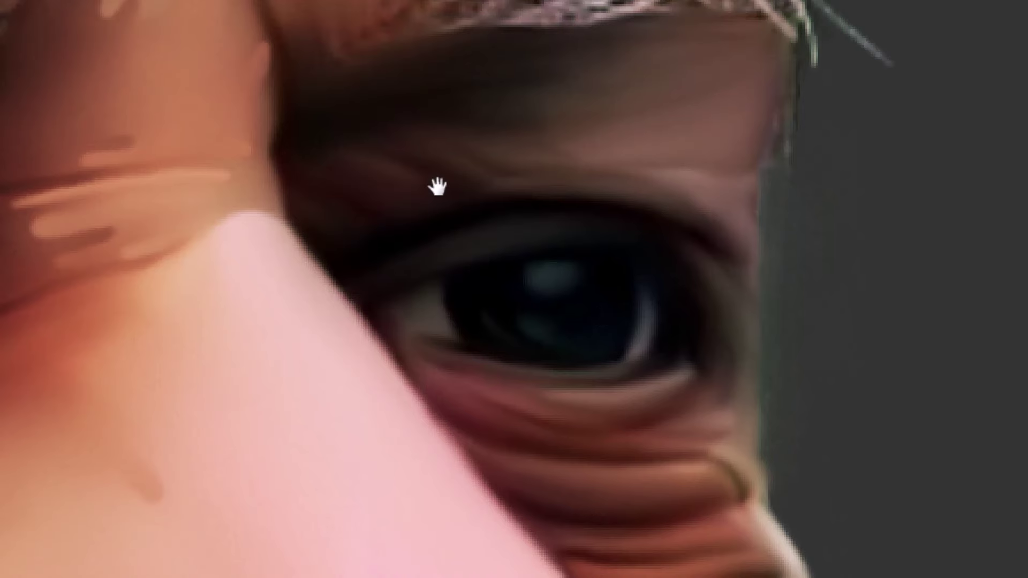
# Set the Smudge strength to 75% and define the lower under-eye wrinkles and bright cheek edge with a smaller brush
pyautogui.hotkey('ctrl', '0')
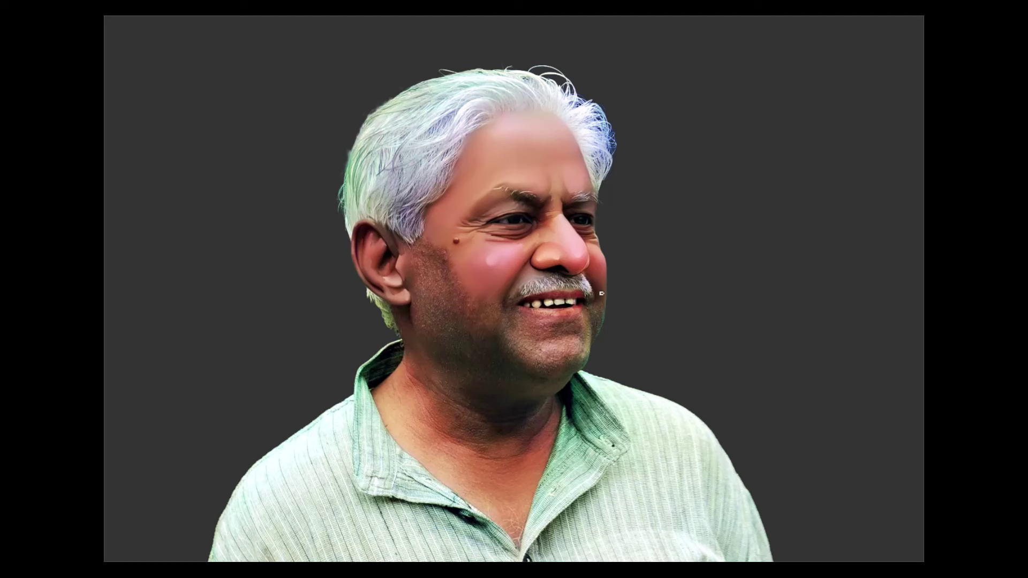
pyautogui.press('f')
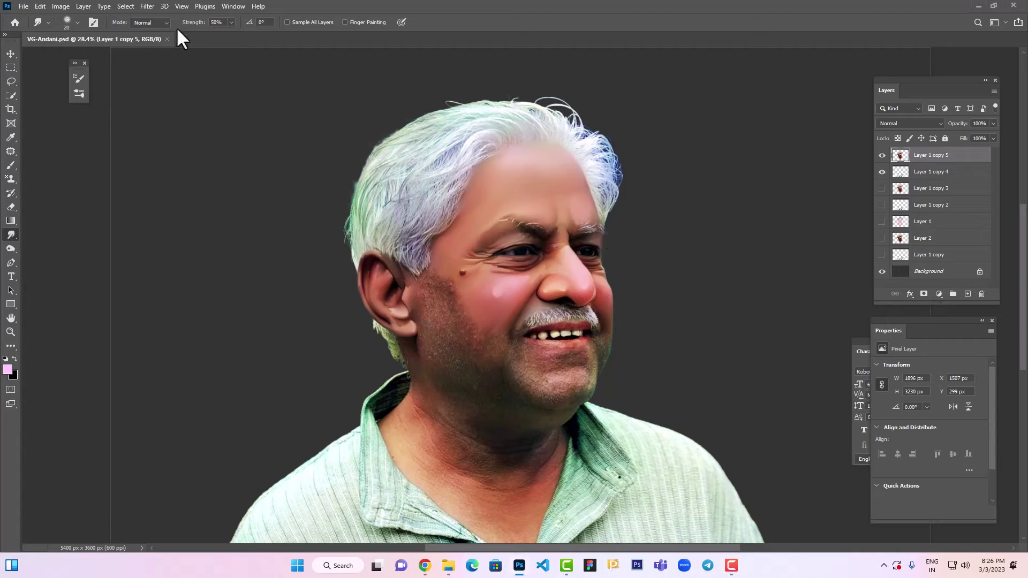
pyautogui.write('75')
pyautogui.scroll(15, 584, 249)
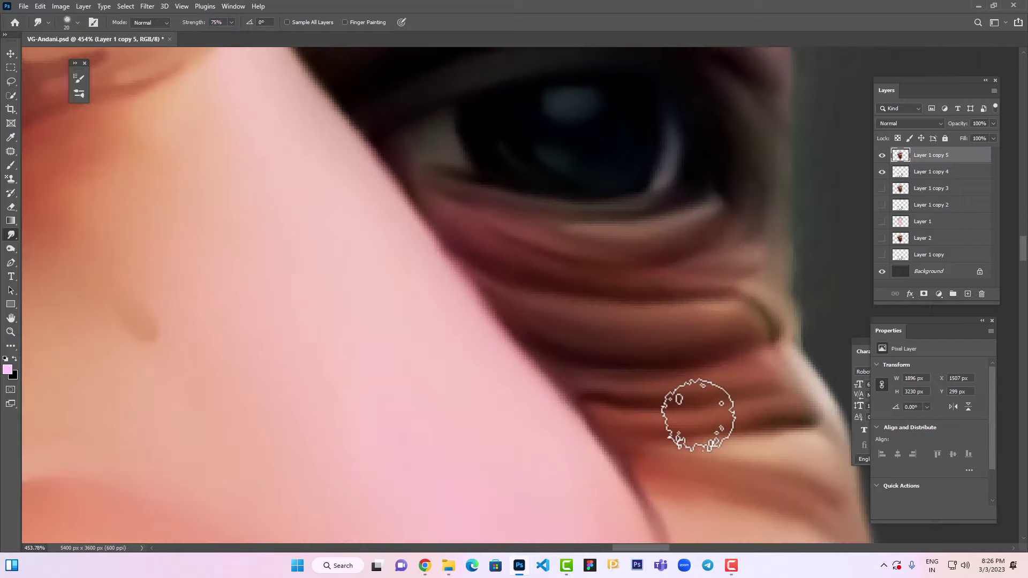
pyautogui.press('f')
pyautogui.press('f')
pyautogui.press('[')
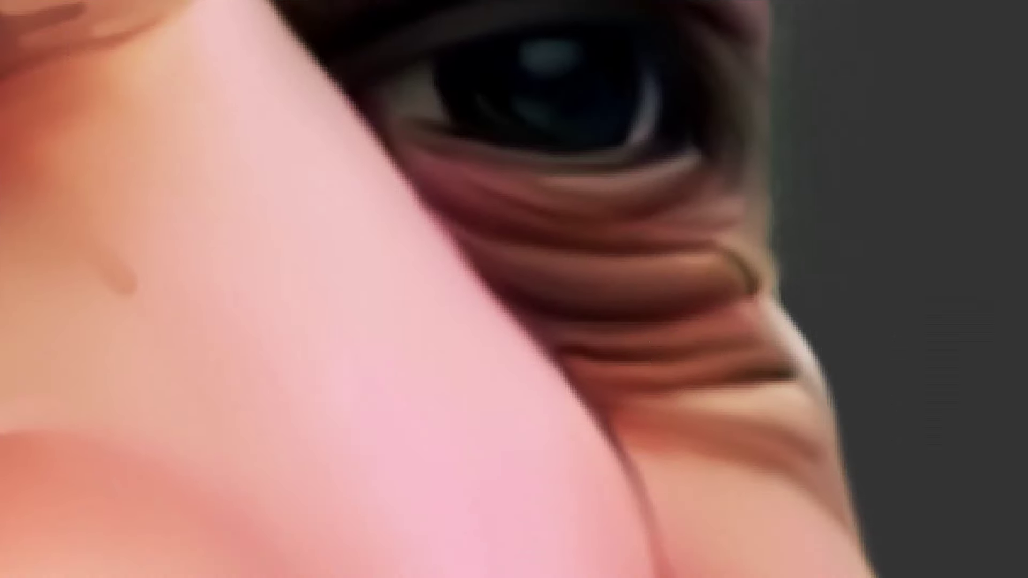
pyautogui.moveTo(8, 570)
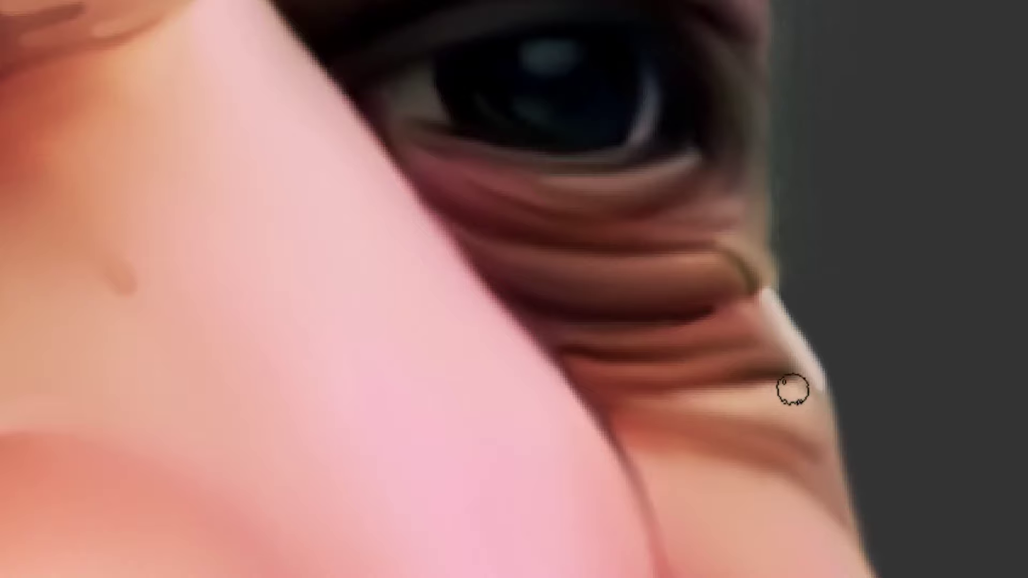
pyautogui.hotkey('ctrl', 'z')
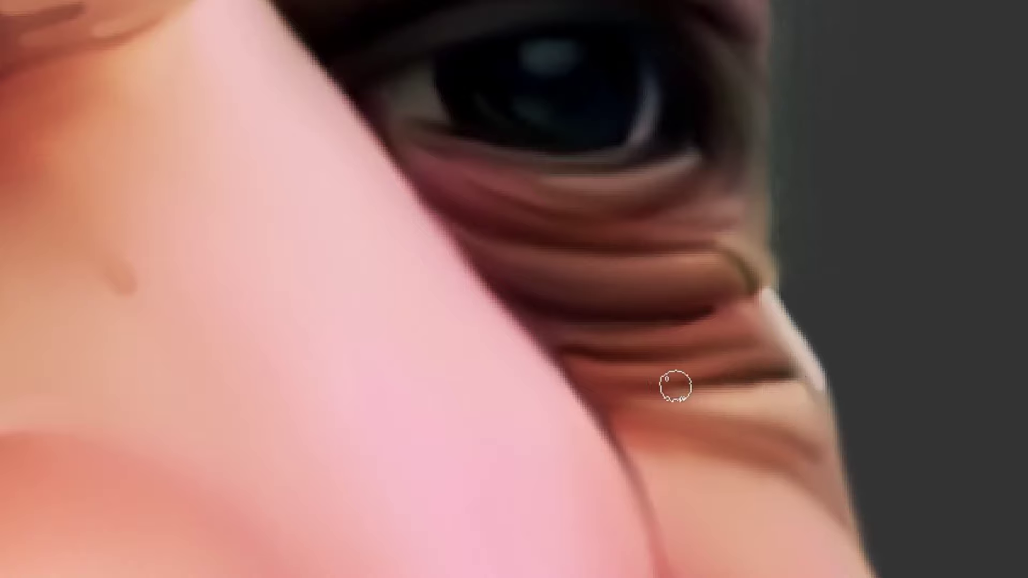
pyautogui.moveTo(642, 388); pyautogui.dragTo(696, 396)
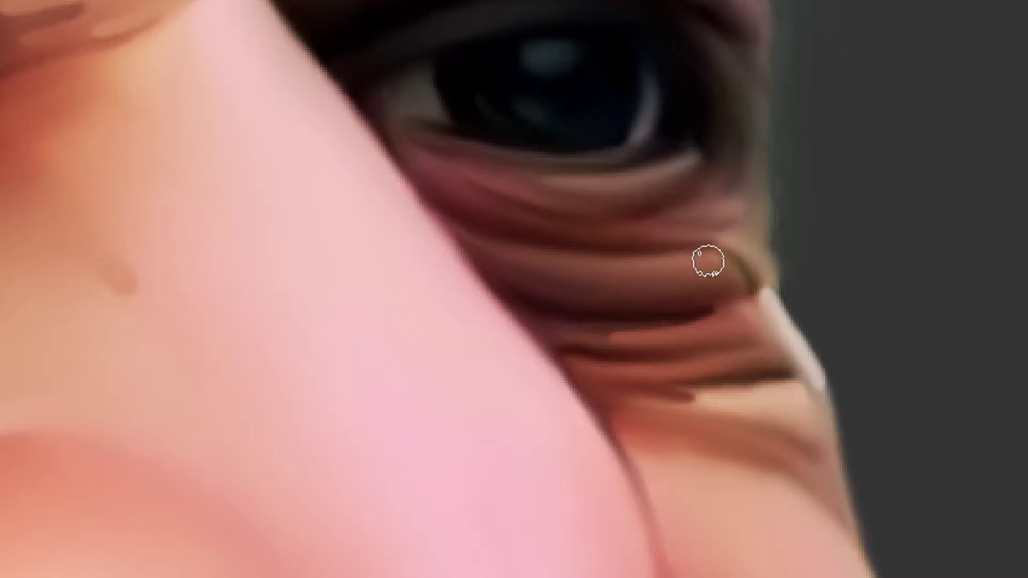
# Sharpen the far eye's white, the light sliver beside the iris, the lower lid rim and the dark outer corner
pyautogui.press('v')
pyautogui.moveTo(703, 308); pyautogui.dragTo(717, 393)
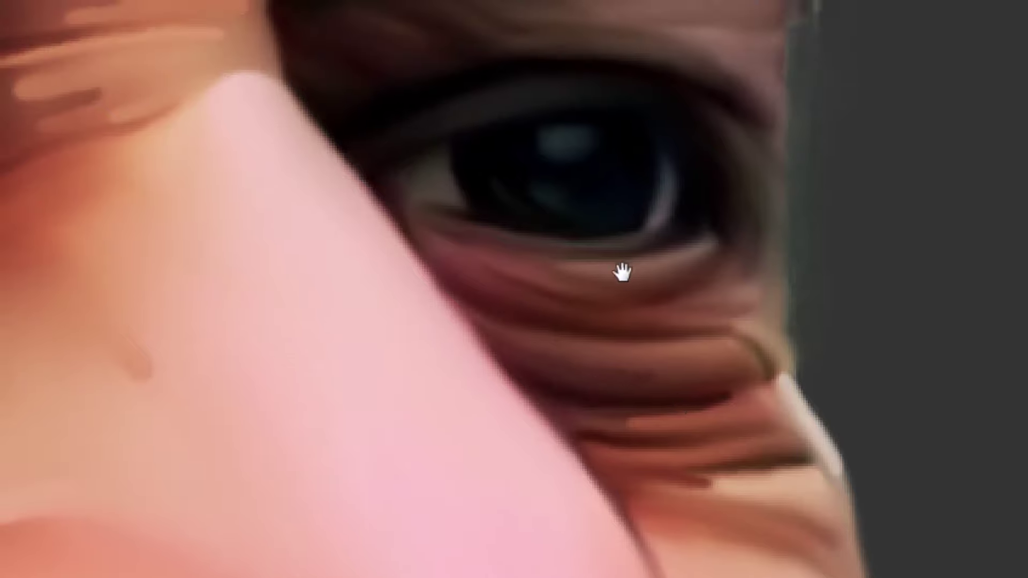
pyautogui.moveTo(573, 267); pyautogui.dragTo(707, 245)
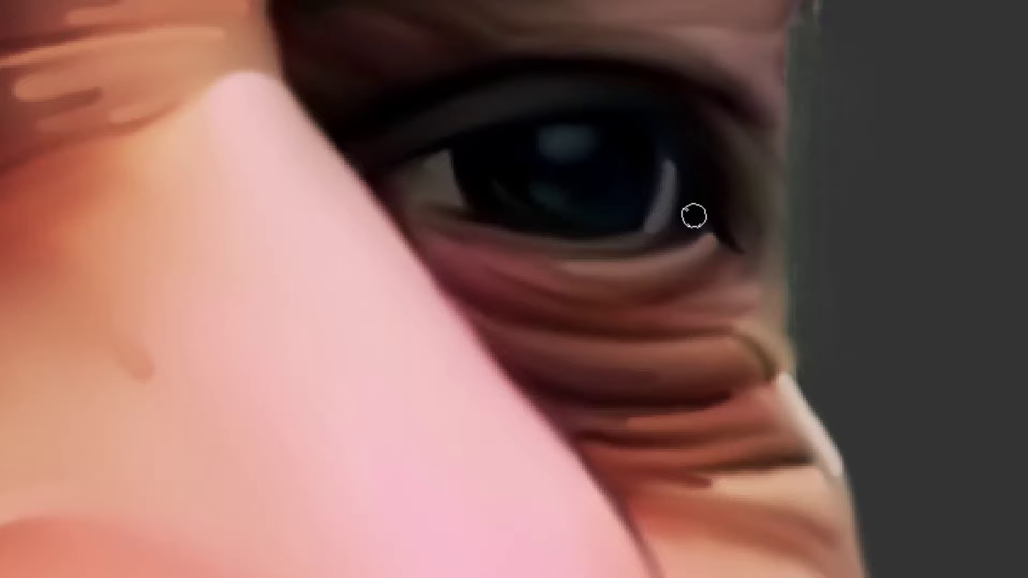
pyautogui.moveTo(500, 110); pyautogui.dragTo(503, 236)
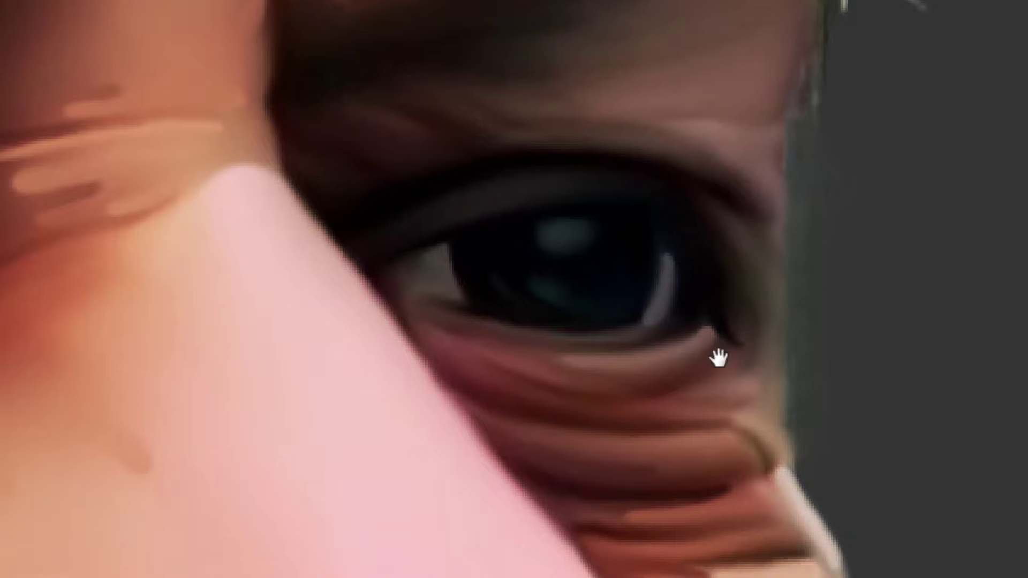
pyautogui.scroll(-2, 701, 356)
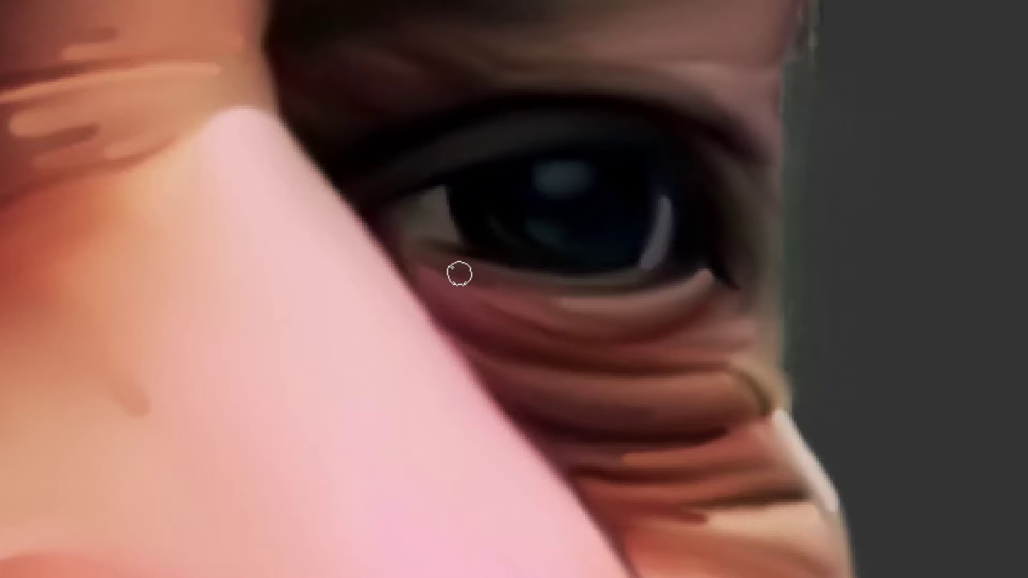
# Add crisp smudge strokes to the skin folds directly beneath the far eye's outer corner
pyautogui.moveTo(674, 353); pyautogui.dragTo(679, 312)
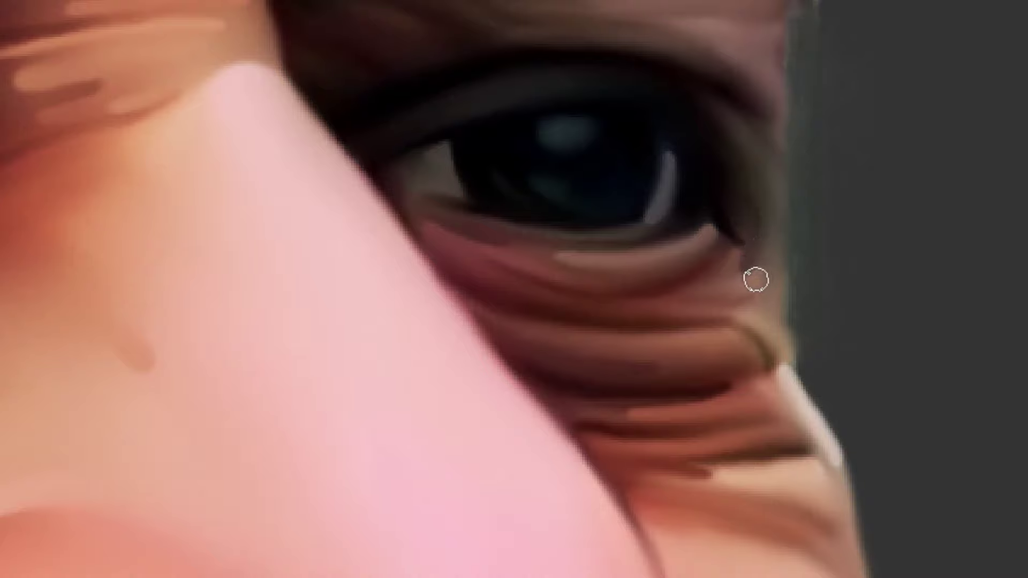
pyautogui.moveTo(775, 323)
pyautogui.mouseDown()
pyautogui.moveTo(803, 301)
pyautogui.moveTo(762, 291)
pyautogui.mouseUp()
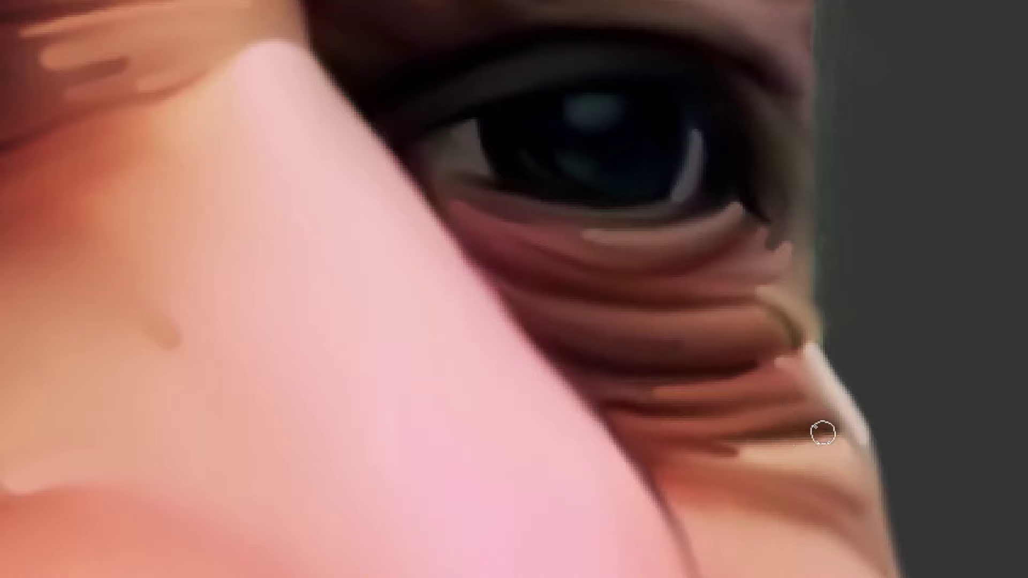
pyautogui.moveTo(855, 514); pyautogui.dragTo(798, 406)
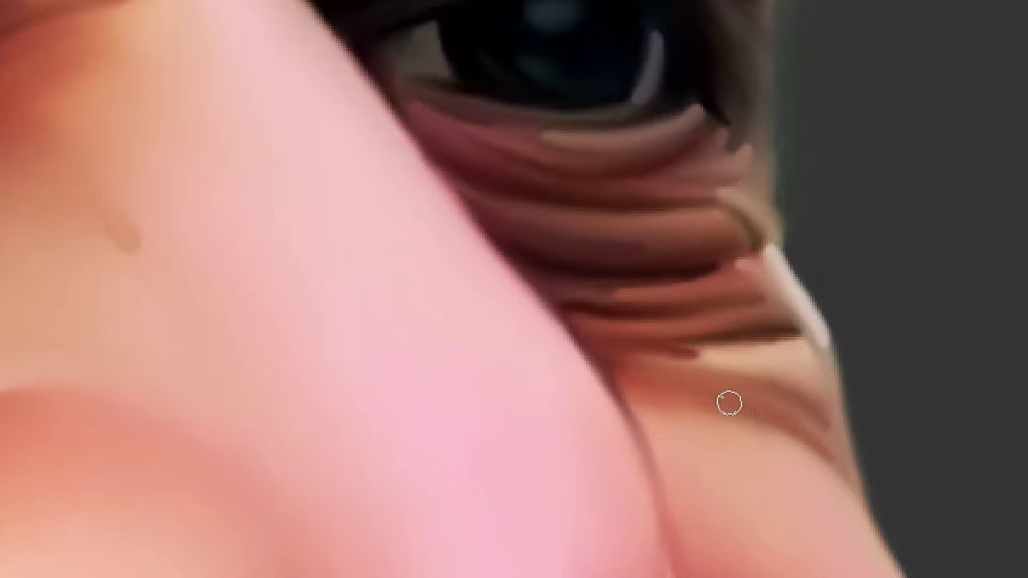
pyautogui.moveTo(540, 282); pyautogui.dragTo(601, 440)
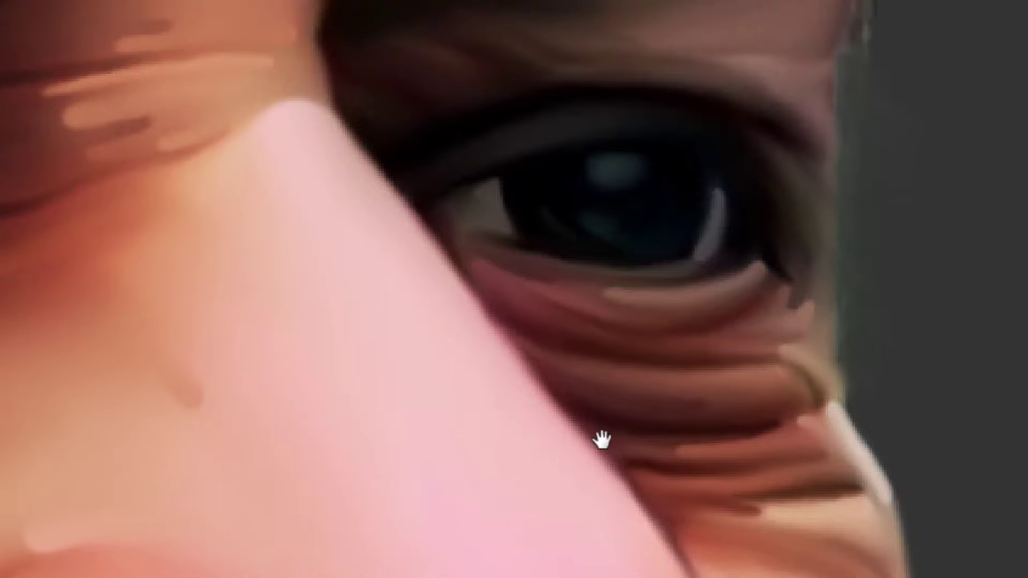
# Define the far eye's upper lid fold and the shadowed skin beneath its eyebrow with short, crisp smudge strokes
pyautogui.moveTo(805, 294); pyautogui.dragTo(786, 388)
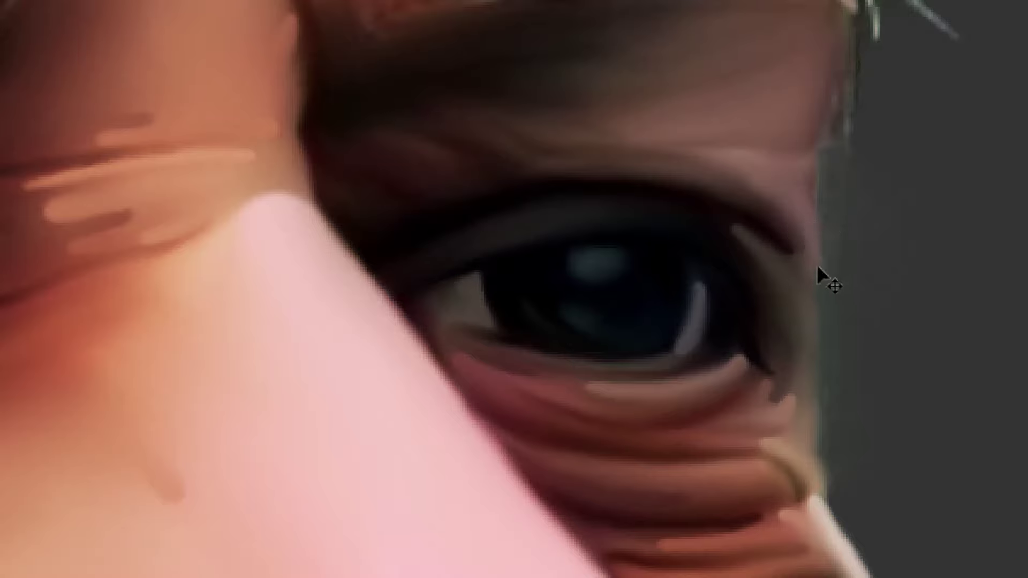
pyautogui.moveTo(811, 262); pyautogui.dragTo(800, 374)
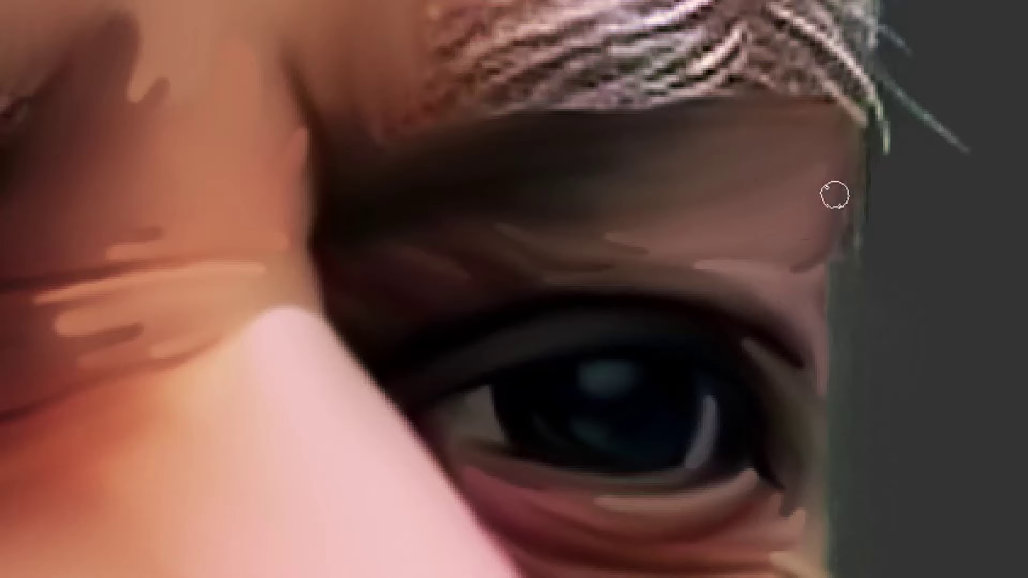
pyautogui.moveTo(488, 187); pyautogui.dragTo(615, 168)
pyautogui.moveTo(695, 198); pyautogui.dragTo(718, 287)
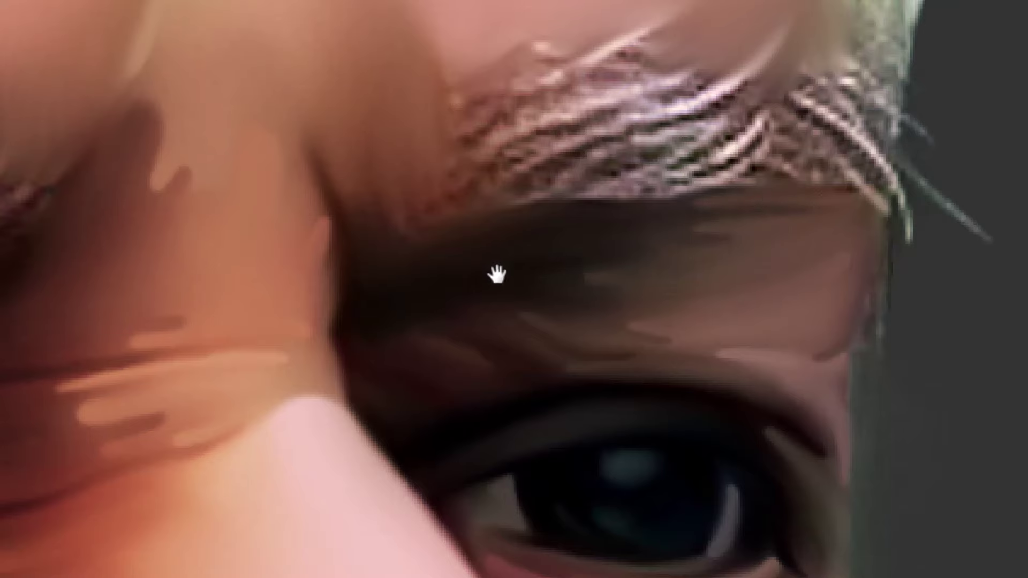
# Add short, soft smudge strokes to the skin at the far eyebrow's inner end beside the nose bridge
pyautogui.moveTo(553, 289); pyautogui.dragTo(776, 246)
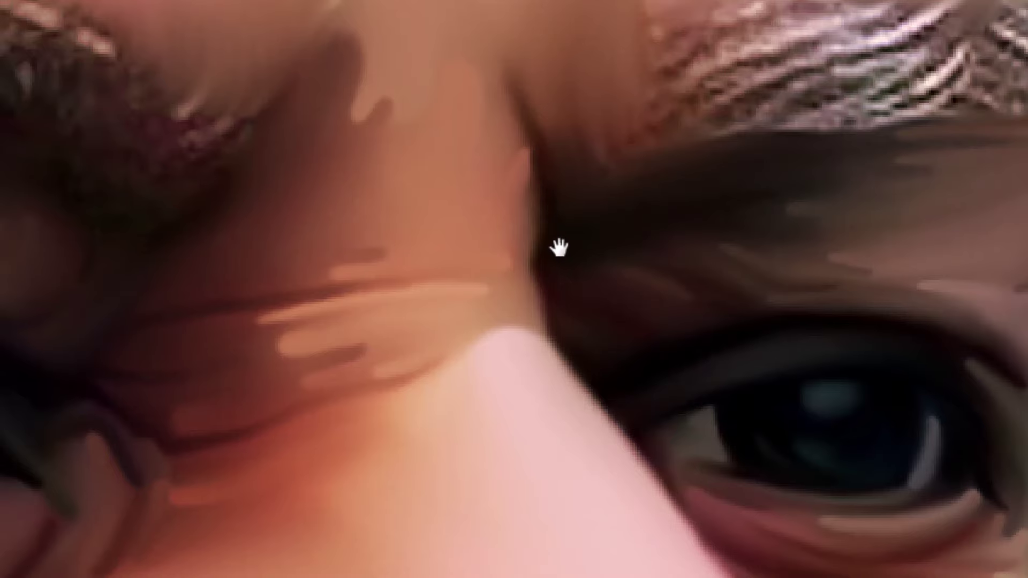
pyautogui.scroll(3, 558, 247)
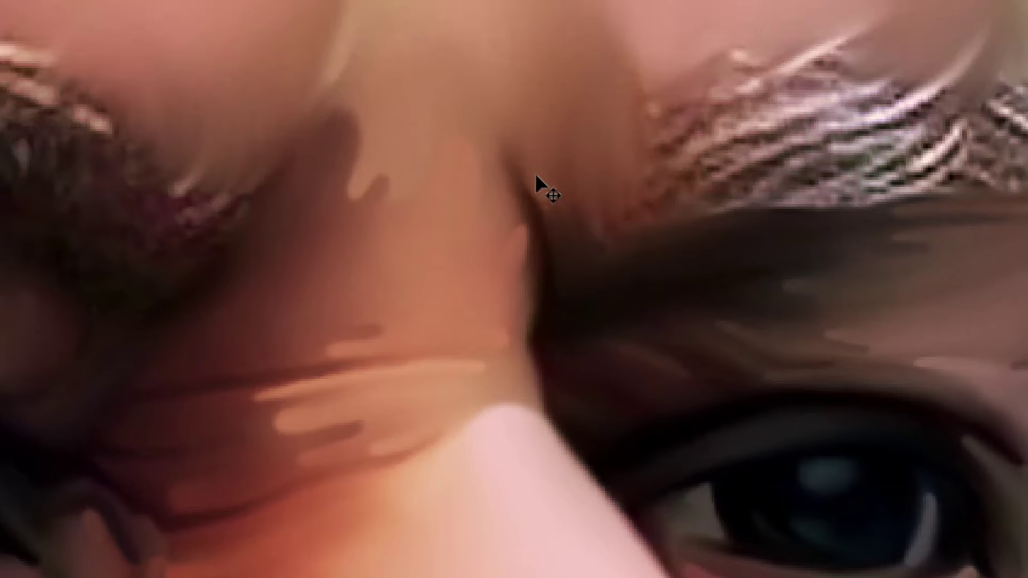
pyautogui.moveTo(618, 206); pyautogui.dragTo(555, 274)
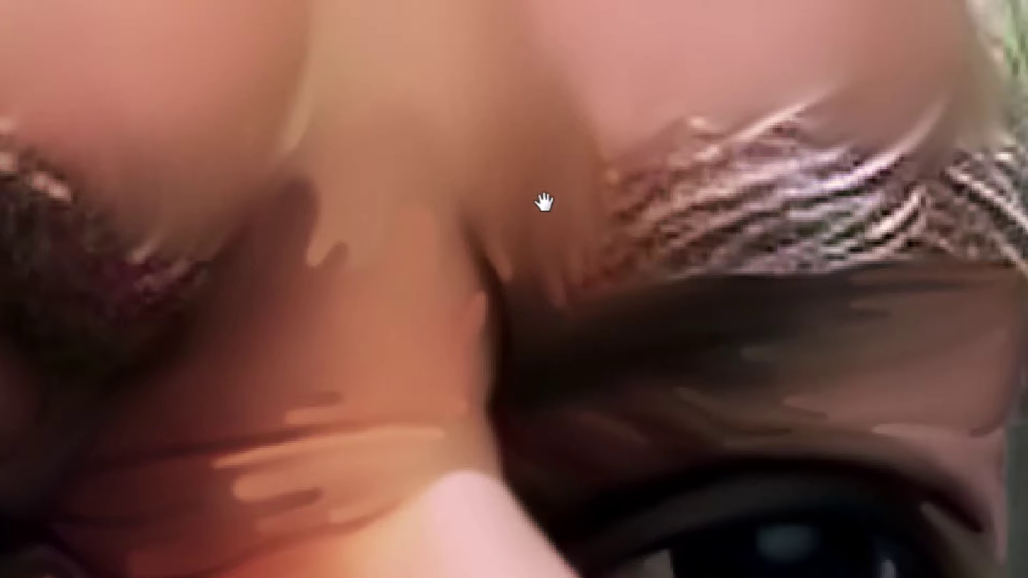
pyautogui.moveTo(544, 202); pyautogui.dragTo(531, 289)
pyautogui.scroll(-5, 539, 271)
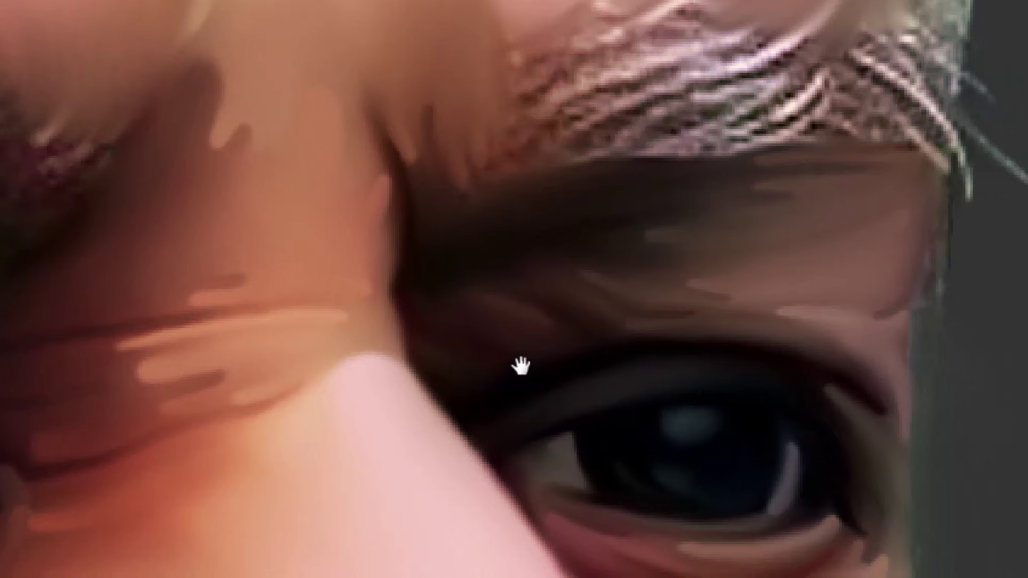
# Save the portrait document
pyautogui.moveTo(635, 391); pyautogui.dragTo(587, 338)
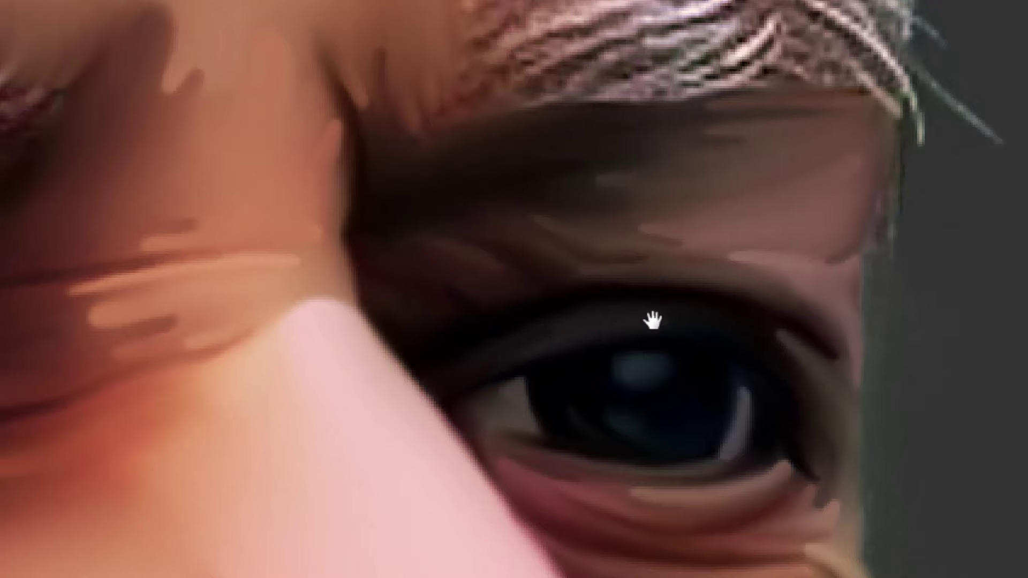
pyautogui.moveTo(853, 458); pyautogui.dragTo(789, 388)
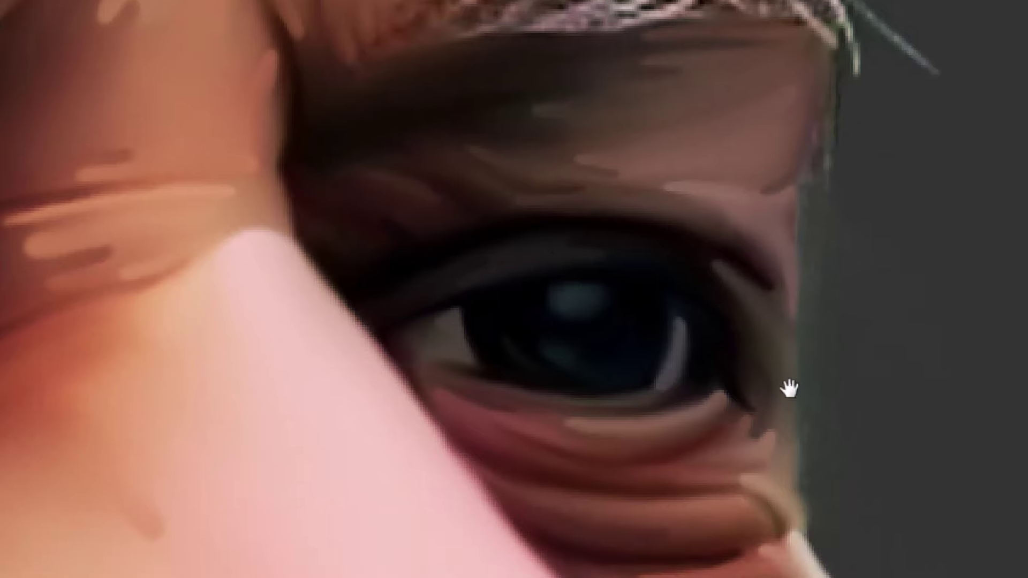
pyautogui.moveTo(712, 480); pyautogui.dragTo(702, 275)
pyautogui.moveTo(745, 466)
pyautogui.mouseDown()
pyautogui.moveTo(663, 269)
pyautogui.moveTo(617, 257)
pyautogui.mouseUp()
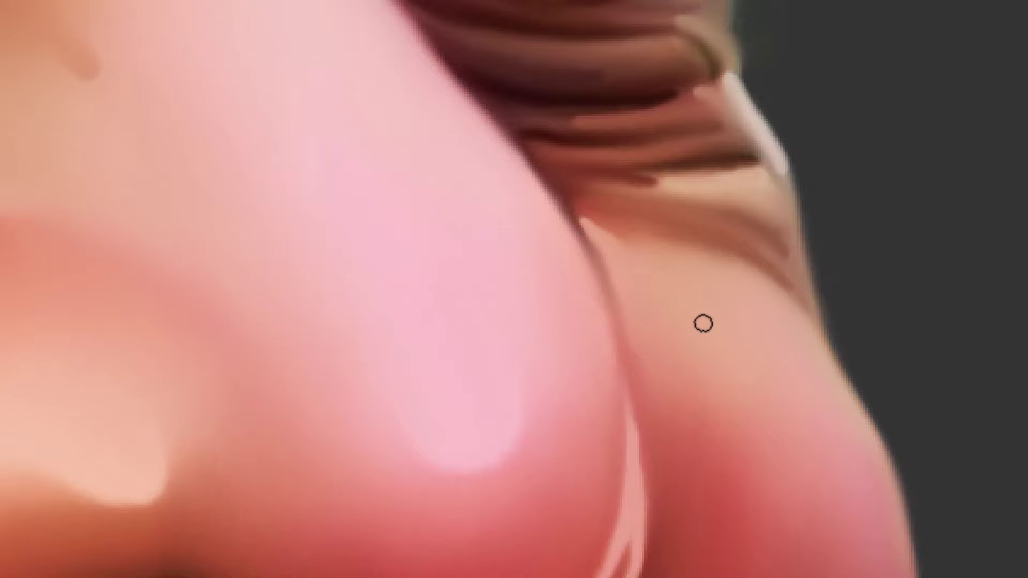
pyautogui.hotkey('ctrl', '-')
pyautogui.hotkey('ctrl', '-')
pyautogui.hotkey('ctrl', '-')
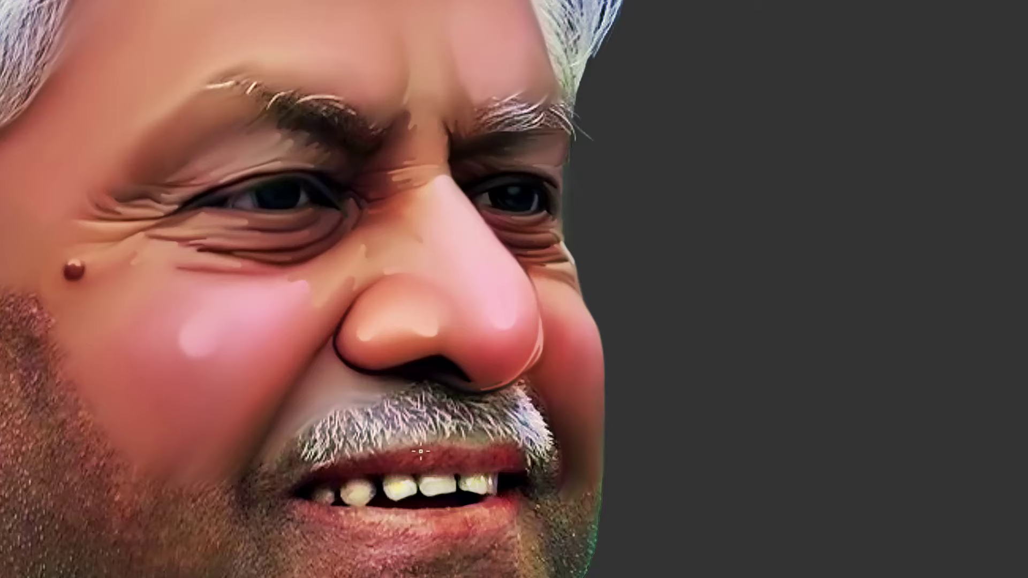
pyautogui.moveTo(602, 329); pyautogui.dragTo(640, 347)
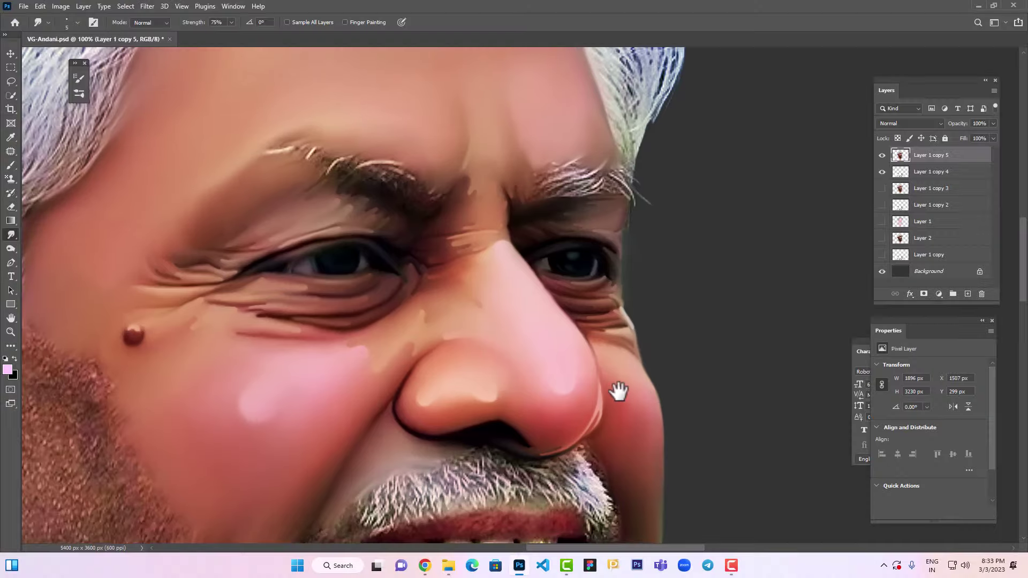
pyautogui.hotkey('ctrl', 's')
# Enlarge the Smudge brush to 9 px and extend the white rim highlight down the far cheek's outer edge
pyautogui.moveTo(681, 383); pyautogui.dragTo(597, 319)
pyautogui.moveTo(553, 277); pyautogui.dragTo(601, 350)
pyautogui.scroll(-2, 561, 203)
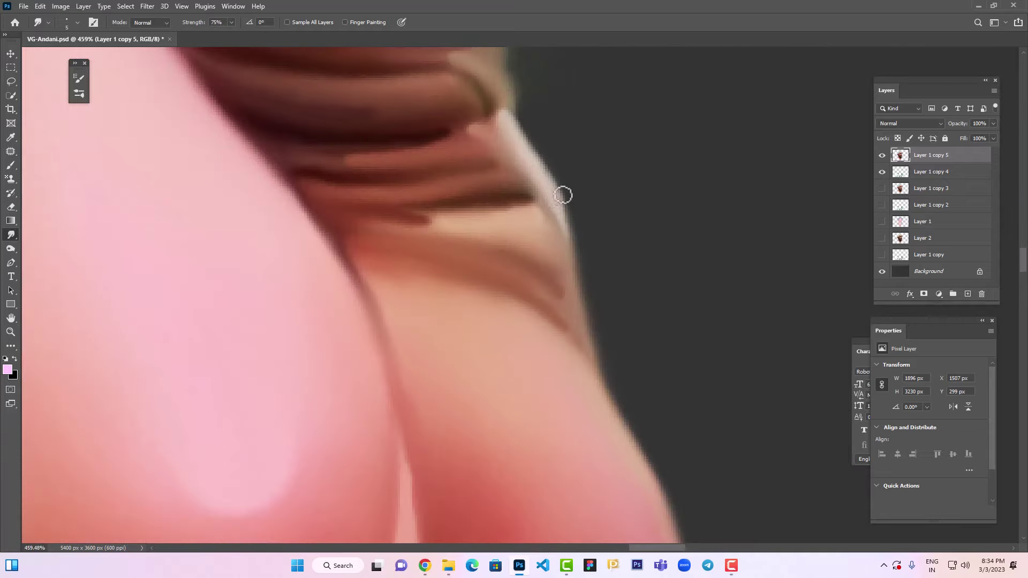
pyautogui.moveTo(549, 195)
pyautogui.mouseDown()
pyautogui.moveTo(566, 237)
pyautogui.moveTo(553, 195)
pyautogui.moveTo(567, 215)
pyautogui.moveTo(555, 198)
pyautogui.moveTo(573, 268)
pyautogui.mouseUp()
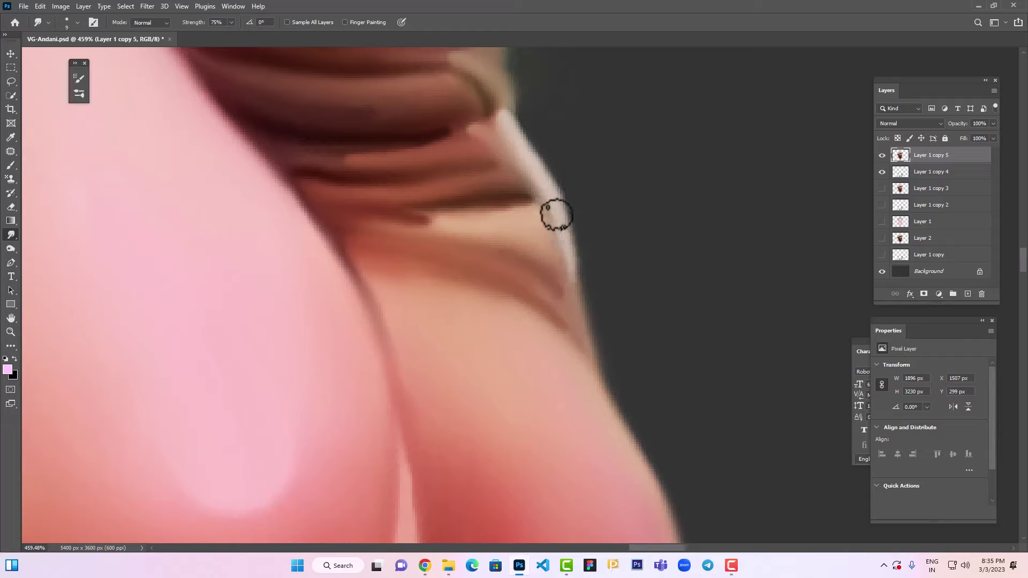
pyautogui.moveTo(555, 214)
pyautogui.mouseDown()
pyautogui.moveTo(585, 339)
pyautogui.moveTo(594, 270)
pyautogui.mouseUp()
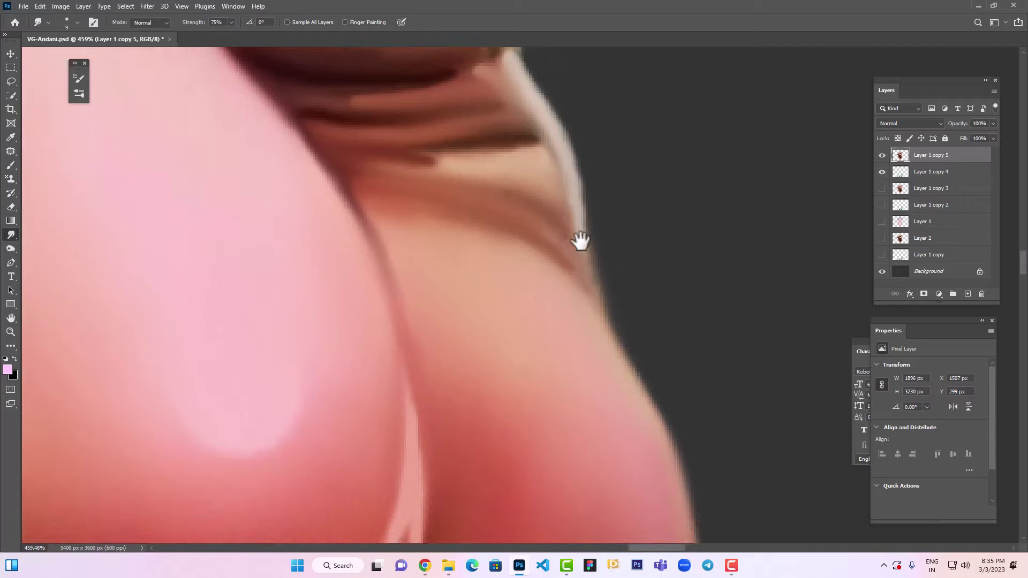
pyautogui.moveTo(575, 179)
pyautogui.mouseDown()
pyautogui.moveTo(597, 277)
pyautogui.moveTo(575, 197)
pyautogui.moveTo(589, 253)
pyautogui.mouseUp()
pyautogui.moveTo(619, 371)
pyautogui.mouseDown()
pyautogui.moveTo(578, 268)
pyautogui.moveTo(601, 289)
pyautogui.moveTo(608, 380)
pyautogui.moveTo(641, 333)
pyautogui.mouseUp()
pyautogui.moveTo(615, 279); pyautogui.dragTo(678, 420)
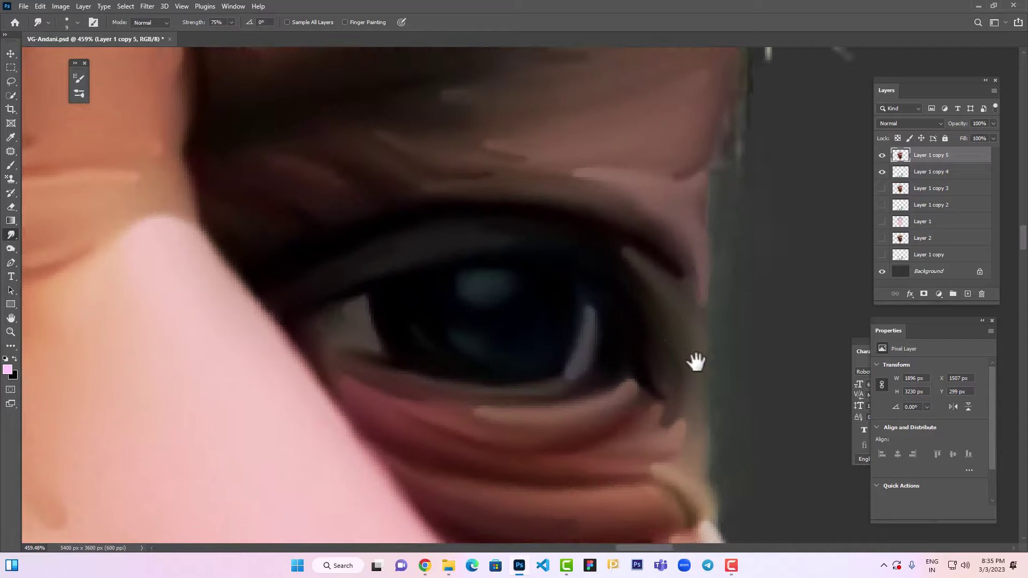
# Enlarge the Smudge brush to 50 px and pull a soft, light highlight stroke over the red of the far cheek
pyautogui.moveTo(527, 214); pyautogui.dragTo(590, 287)
pyautogui.hotkey('ctrl', '-')
pyautogui.hotkey('ctrl', '-')
pyautogui.hotkey('ctrl', '-')
pyautogui.hotkey('ctrl', '-')
pyautogui.hotkey('ctrl', '-')
pyautogui.hotkey('ctrl', '-')
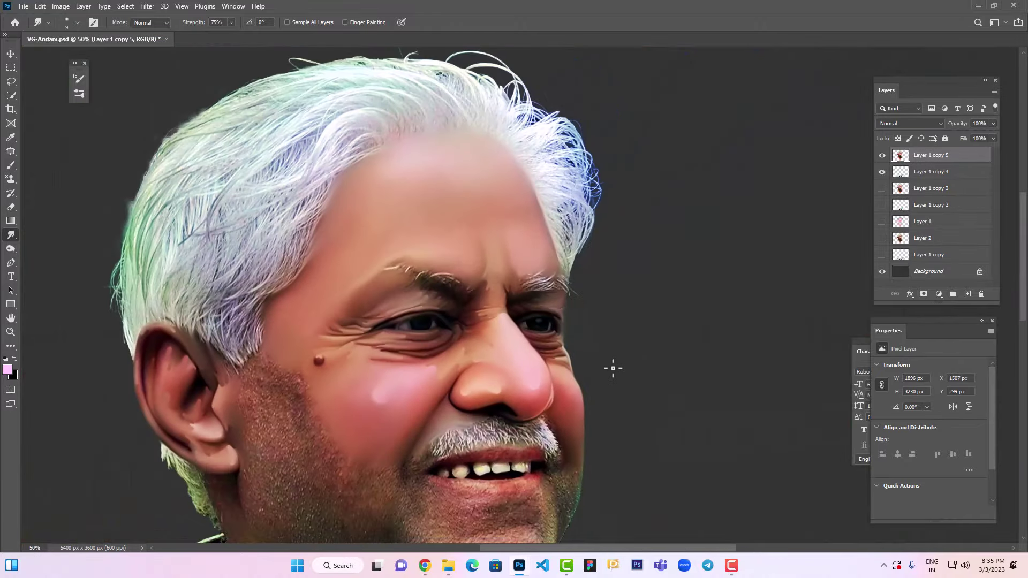
pyautogui.moveTo(609, 368); pyautogui.dragTo(666, 306)
pyautogui.scroll(6, 635, 360)
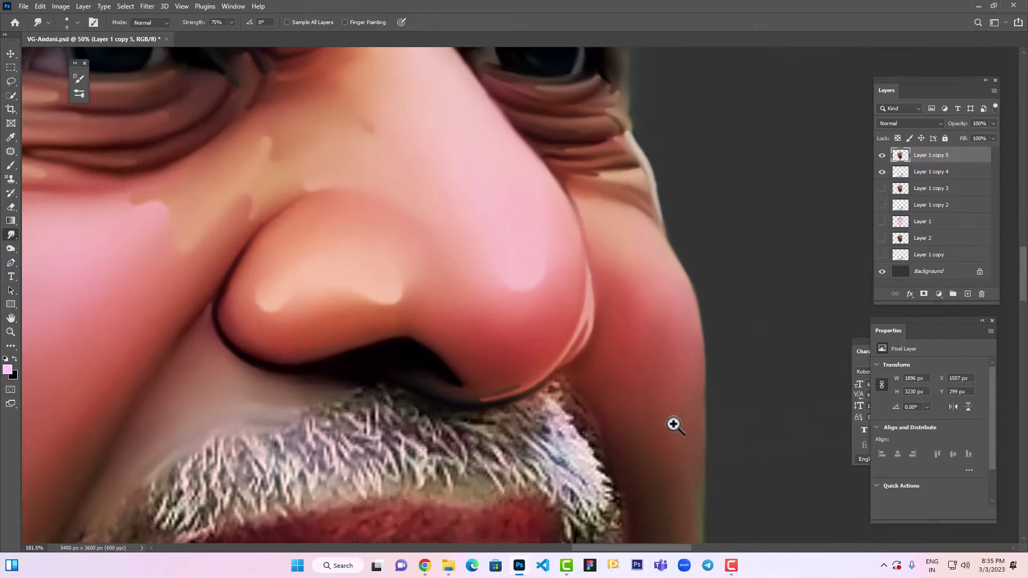
pyautogui.press(']')
pyautogui.press(']')
pyautogui.press(']')
pyautogui.press(']')
pyautogui.press(']')
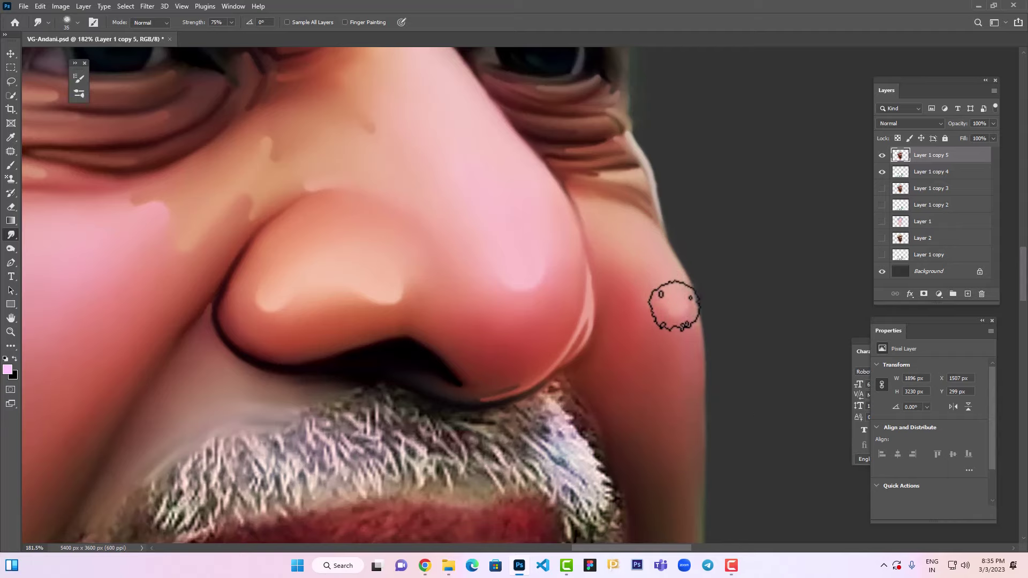
pyautogui.hotkey('ctrl', '-')
pyautogui.hotkey('ctrl', '-')
pyautogui.hotkey('ctrl', '-')
pyautogui.moveTo(613, 349); pyautogui.dragTo(683, 373)
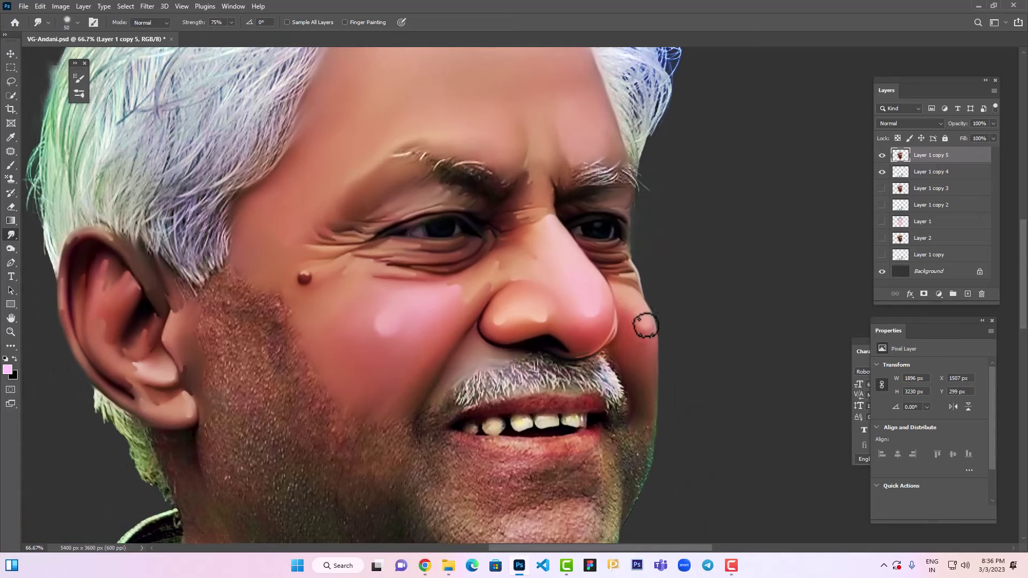
pyautogui.scroll(6, 682, 367)
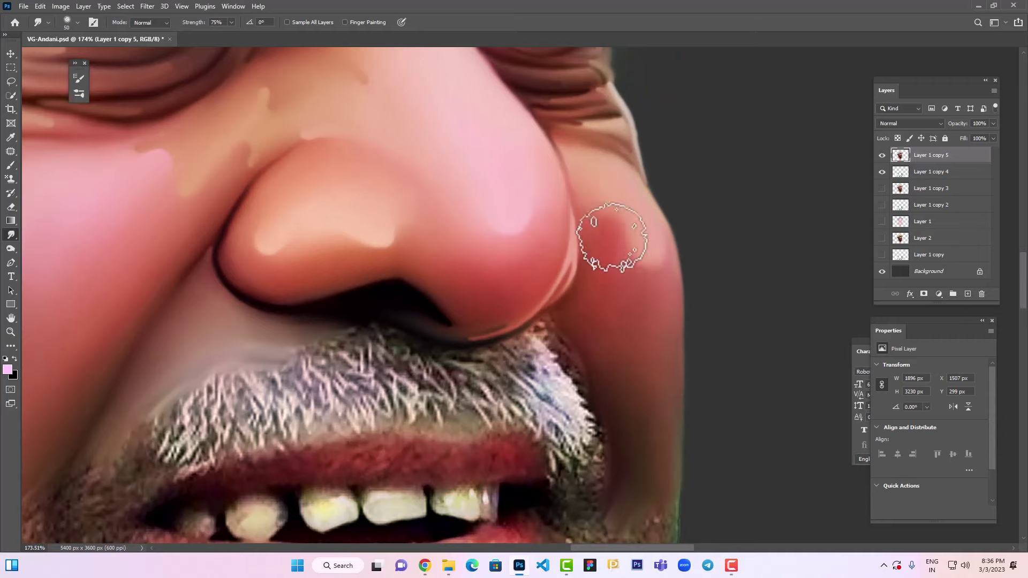
# Reduce the Smudge brush to 25 px and smudge the skin in the crease between the near cheek and nostril
pyautogui.moveTo(423, 371); pyautogui.dragTo(539, 381)
pyautogui.moveTo(393, 283)
pyautogui.mouseDown()
pyautogui.moveTo(503, 375)
pyautogui.moveTo(558, 355)
pyautogui.moveTo(529, 317)
pyautogui.mouseUp()
pyautogui.press('[')
pyautogui.press('[')
pyautogui.press('[')
pyautogui.press('[')
pyautogui.press('[')
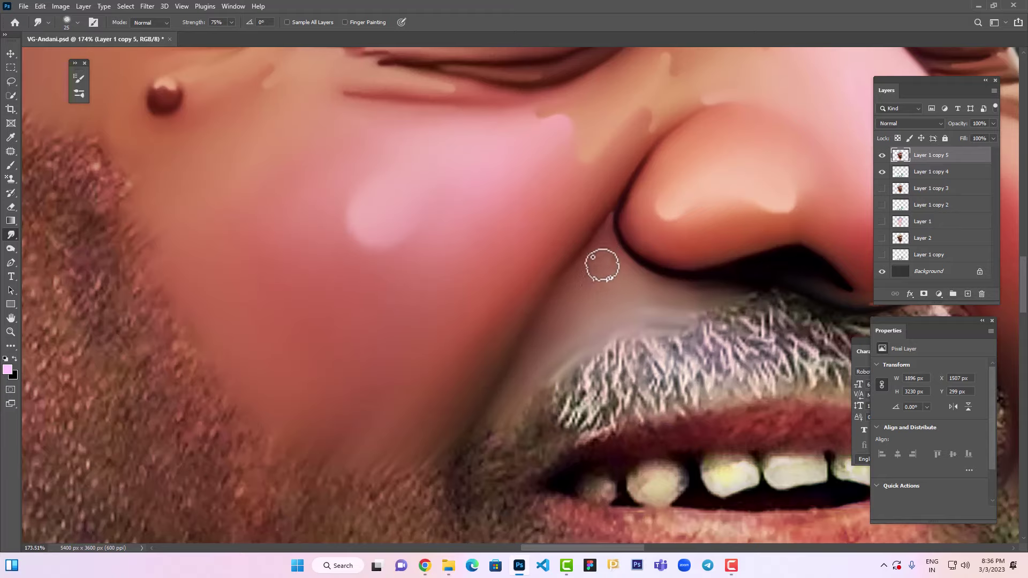
pyautogui.moveTo(660, 292); pyautogui.dragTo(420, 440)
pyautogui.moveTo(480, 227); pyautogui.dragTo(493, 303)
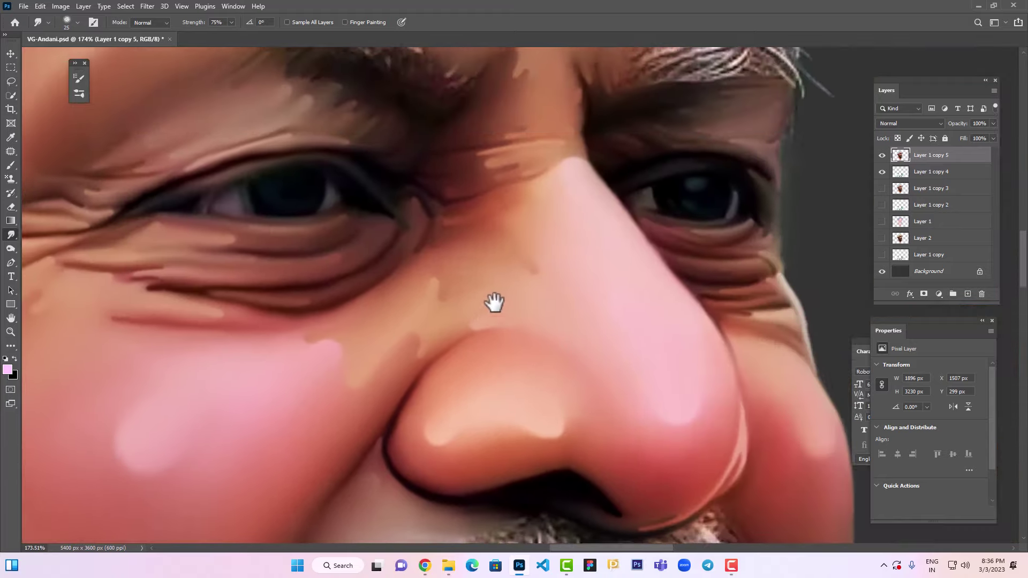
# Smudge short vertical strokes above the inner ends of both eyebrows and between them with a 20 to 35 px brush
pyautogui.moveTo(489, 178); pyautogui.dragTo(517, 245)
pyautogui.moveTo(645, 449); pyautogui.dragTo(659, 378)
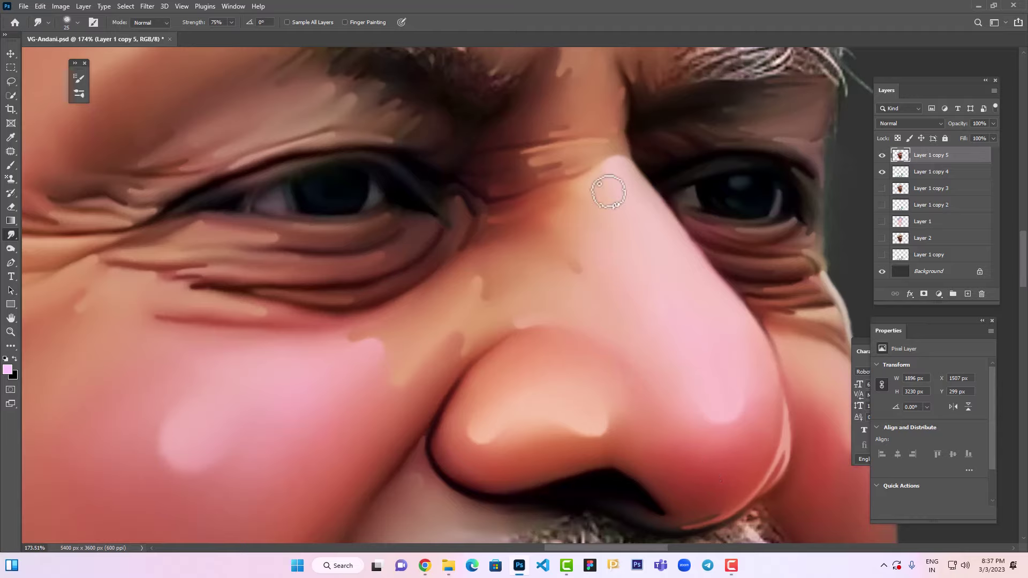
pyautogui.moveTo(509, 57); pyautogui.dragTo(582, 312)
pyautogui.moveTo(630, 185)
pyautogui.mouseDown()
pyautogui.moveTo(609, 272)
pyautogui.moveTo(543, 339)
pyautogui.mouseUp()
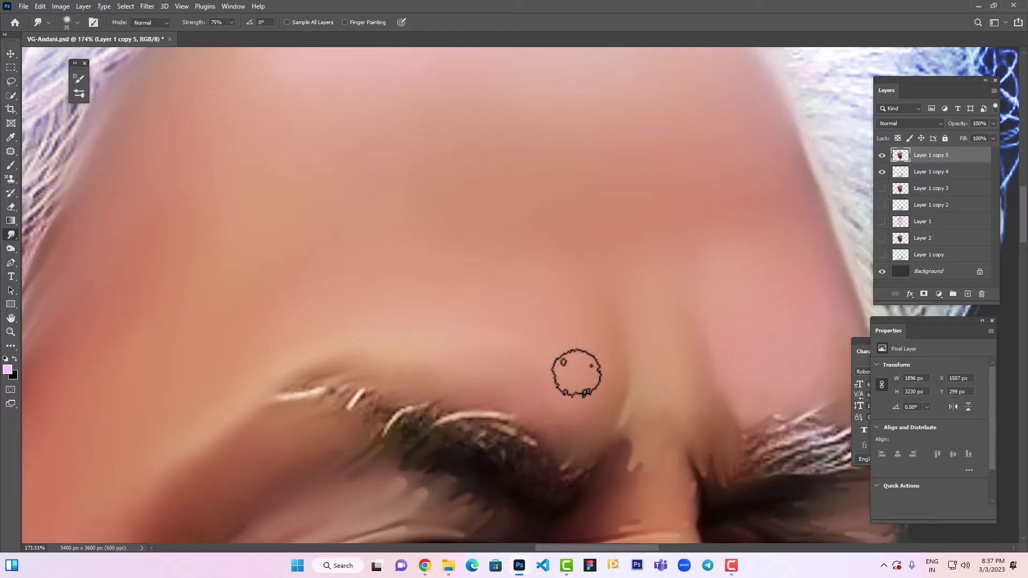
pyautogui.moveTo(572, 400)
pyautogui.mouseDown()
pyautogui.moveTo(566, 387)
pyautogui.moveTo(569, 401)
pyautogui.mouseUp()
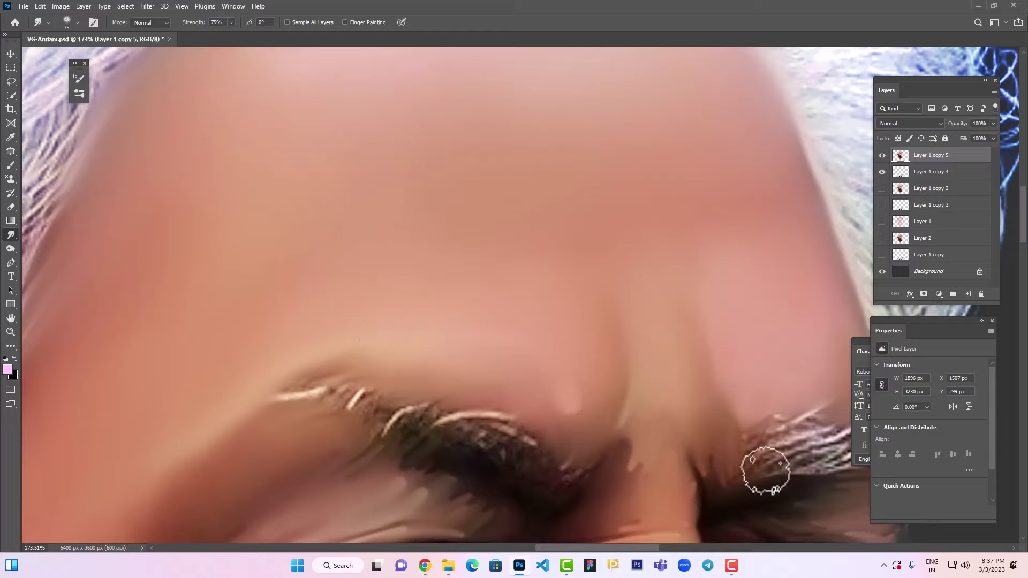
pyautogui.press('[')
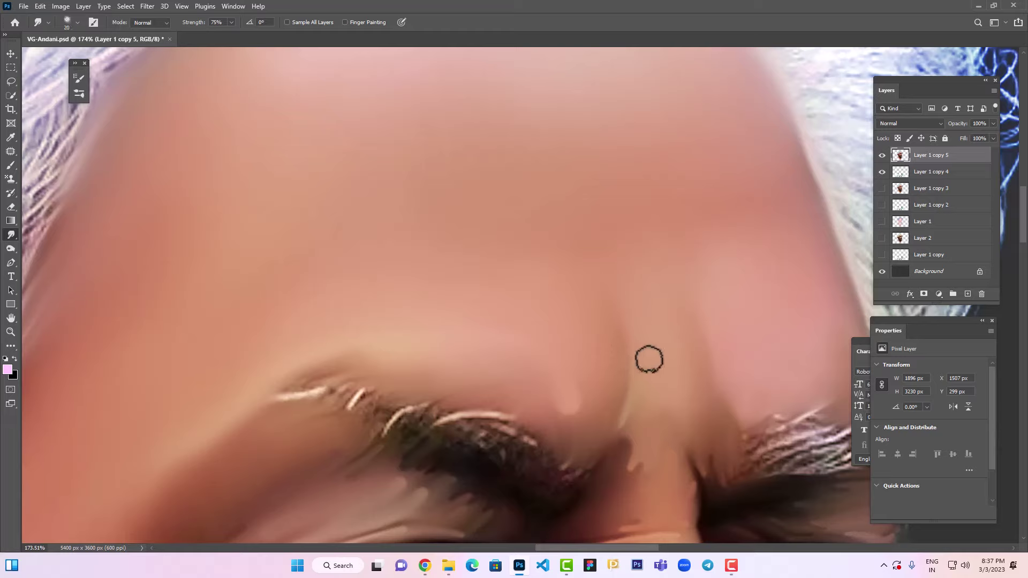
pyautogui.press(']')
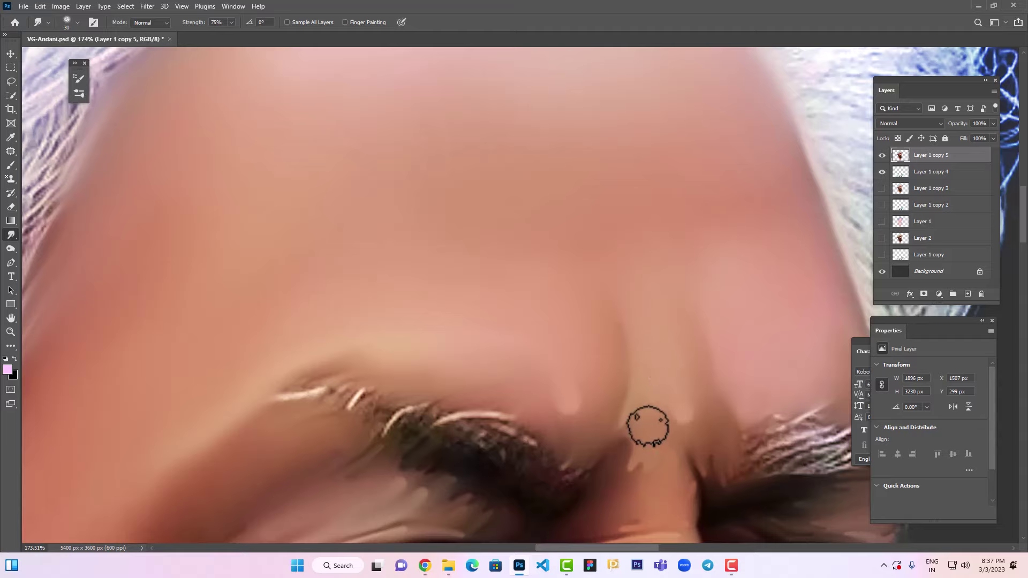
pyautogui.moveTo(730, 282); pyautogui.dragTo(618, 424)
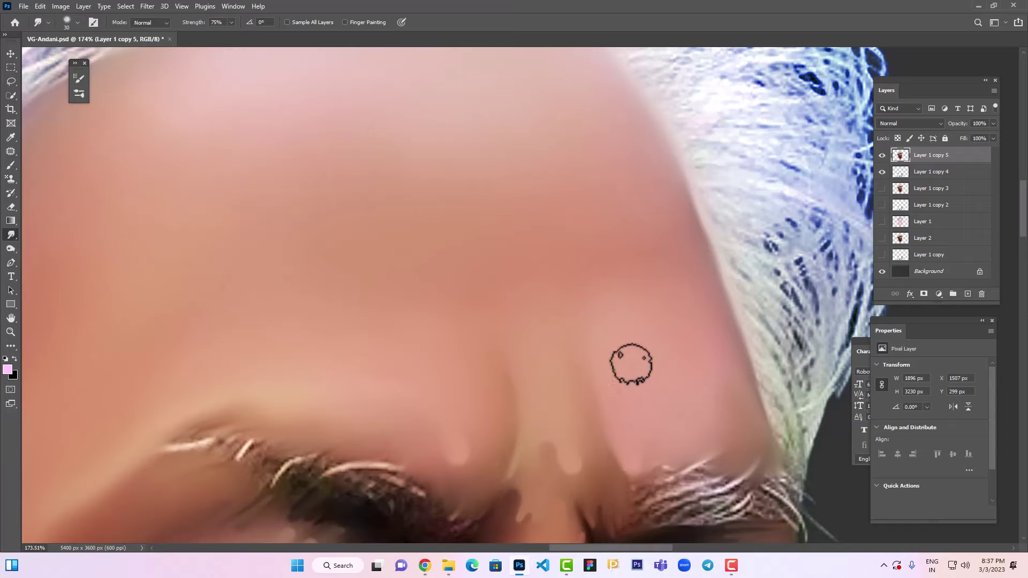
# Enlarge the Smudge brush to 70 px and blend broad strokes across the lower forehead at the top of the frown furrows
pyautogui.press(']')
pyautogui.press(']')
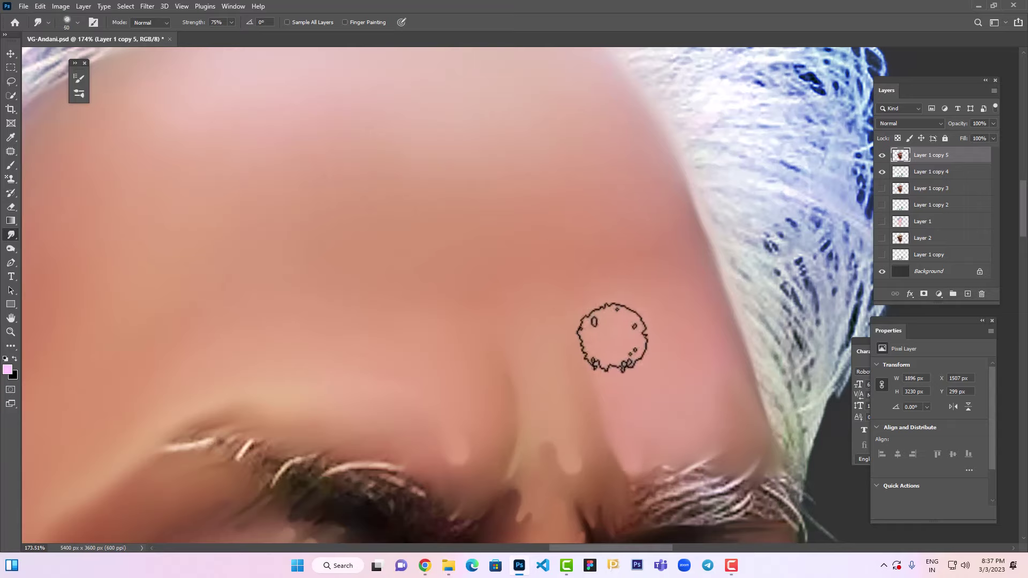
pyautogui.press(']')
pyautogui.press(']')
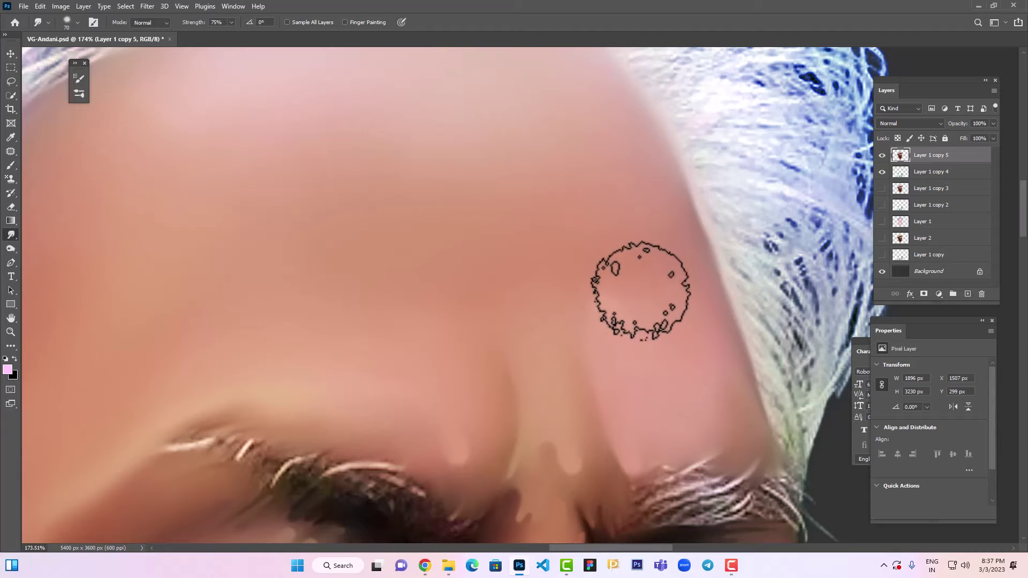
pyautogui.moveTo(632, 265); pyautogui.dragTo(649, 300)
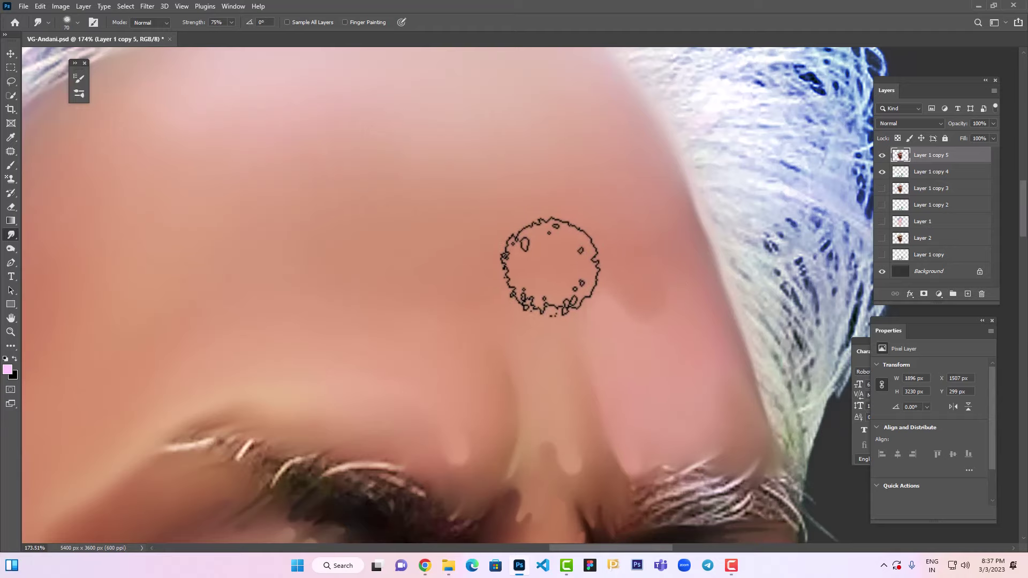
pyautogui.moveTo(541, 369)
pyautogui.mouseDown()
pyautogui.moveTo(530, 310)
pyautogui.moveTo(540, 335)
pyautogui.moveTo(534, 312)
pyautogui.moveTo(458, 296)
pyautogui.moveTo(475, 289)
pyautogui.moveTo(483, 321)
pyautogui.moveTo(485, 293)
pyautogui.mouseUp()
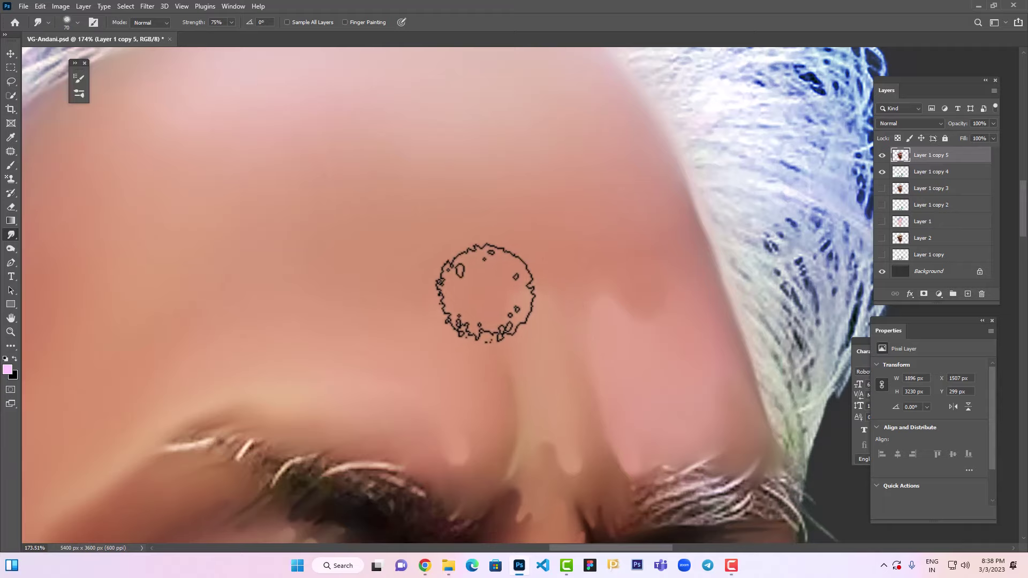
# Smudge one light and one darker broad stroke into the near side of the forehead by the temple
pyautogui.moveTo(431, 271); pyautogui.dragTo(632, 259)
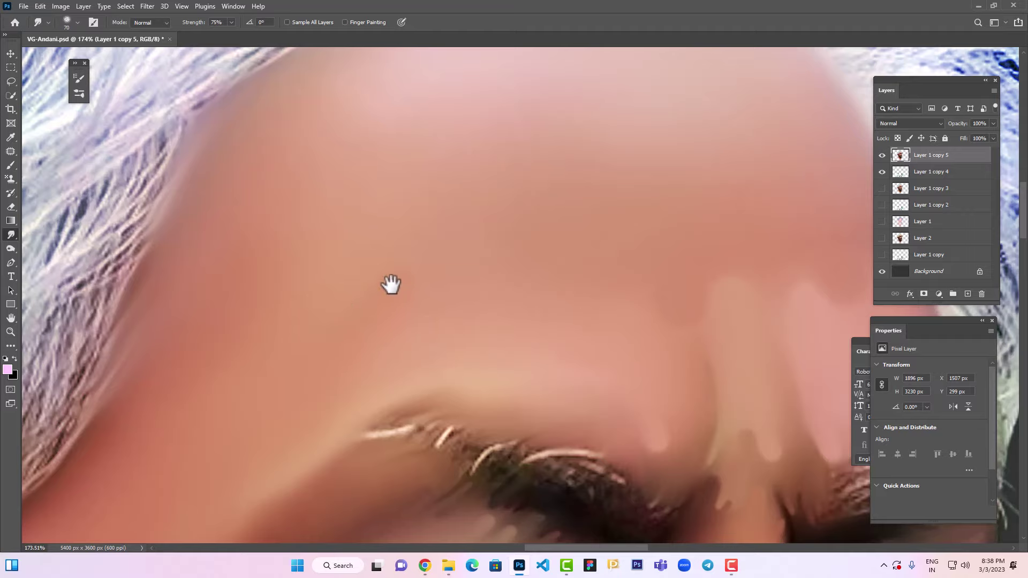
pyautogui.moveTo(208, 331); pyautogui.dragTo(301, 292)
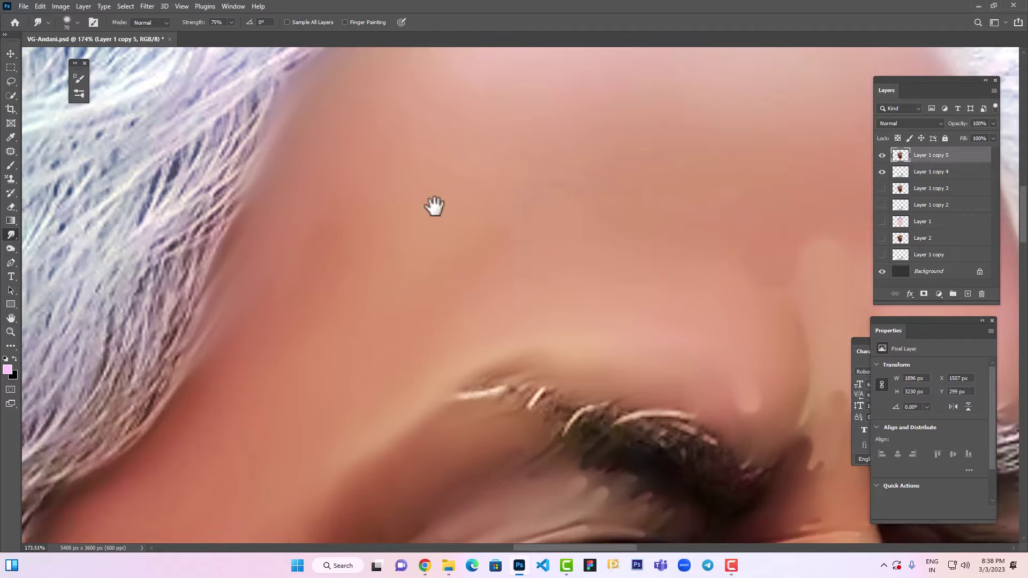
pyautogui.moveTo(535, 212); pyautogui.dragTo(313, 313)
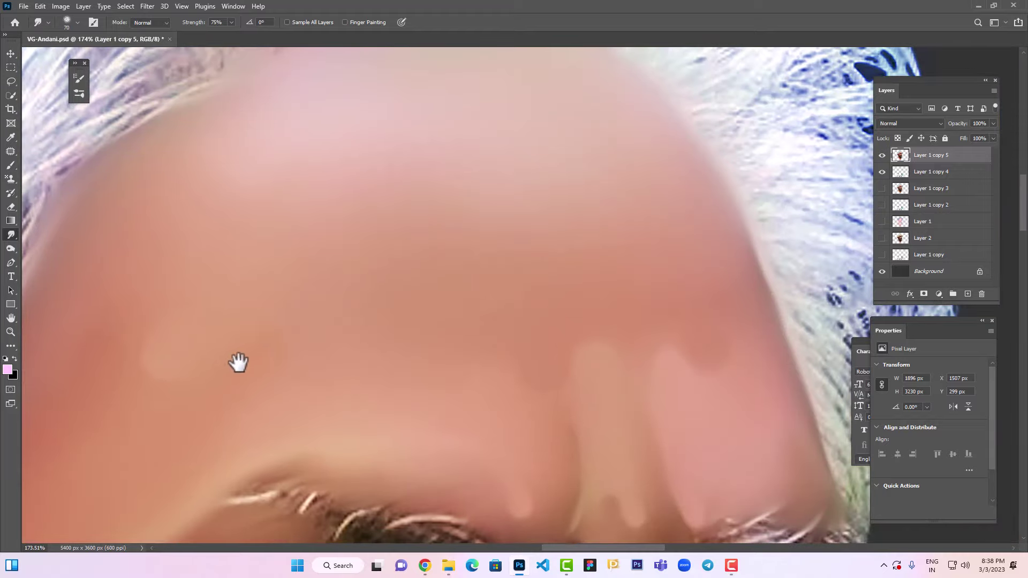
pyautogui.moveTo(270, 342); pyautogui.dragTo(316, 309)
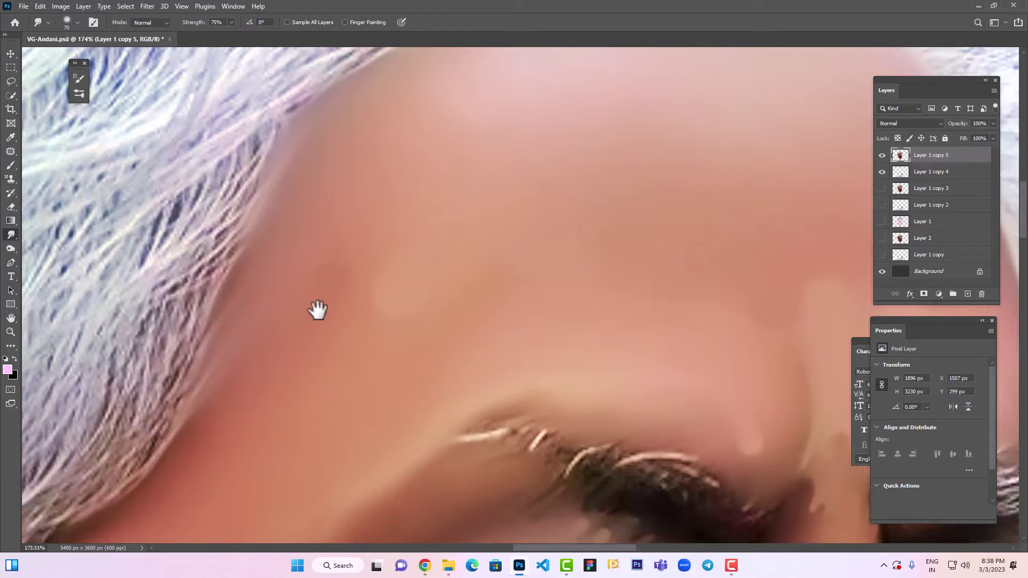
pyautogui.moveTo(573, 224); pyautogui.dragTo(316, 349)
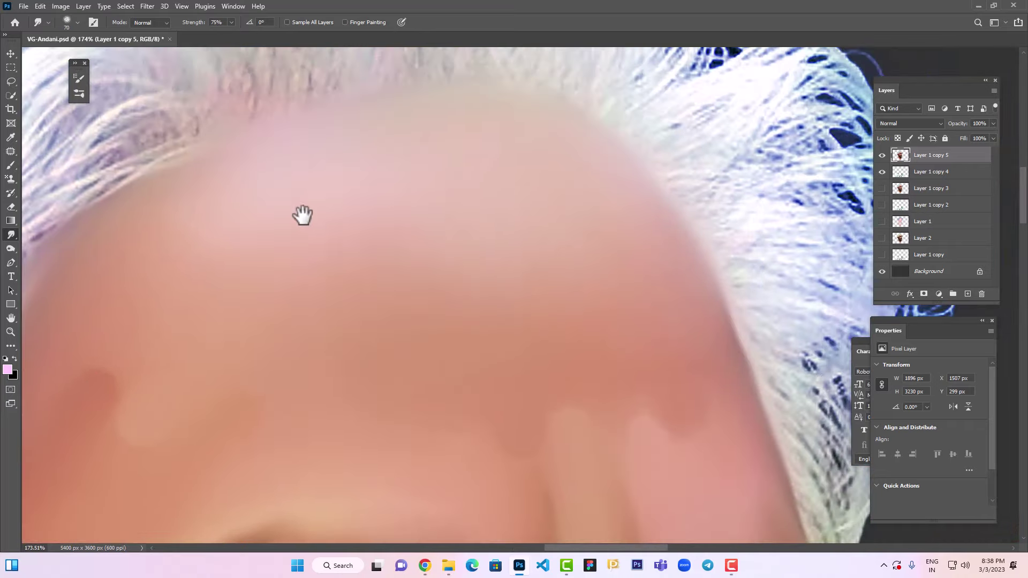
# Enlarge the Smudge brush and pull the light highlight down on the far side of the upper forehead
pyautogui.moveTo(529, 323); pyautogui.dragTo(539, 249)
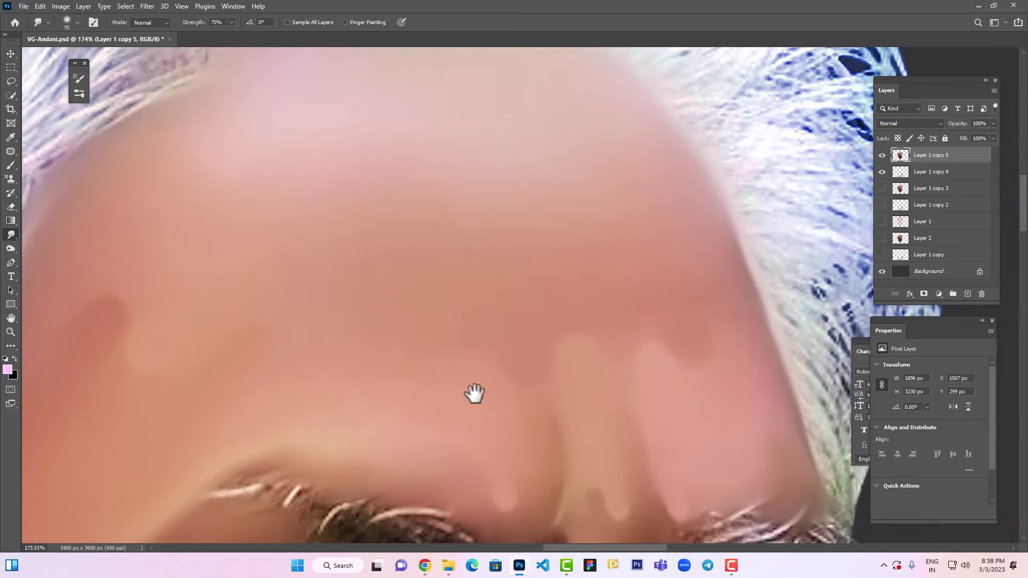
pyautogui.scroll(-3, 706, 330)
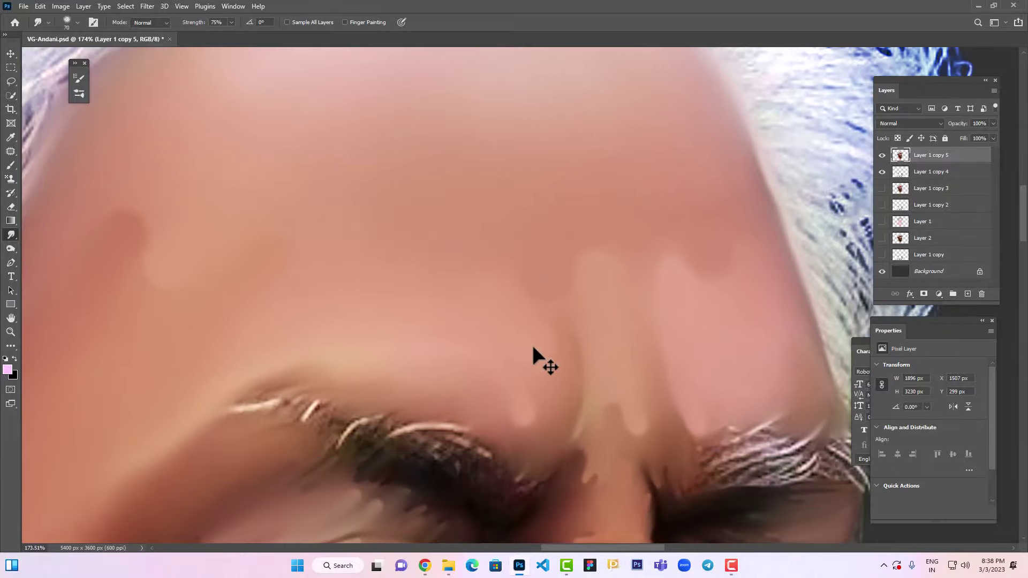
pyautogui.moveTo(505, 209); pyautogui.dragTo(528, 348)
pyautogui.press(']')
pyautogui.press(']')
pyautogui.moveTo(626, 218)
pyautogui.mouseDown()
pyautogui.moveTo(654, 219)
pyautogui.moveTo(681, 237)
pyautogui.mouseUp()
# Smudge a light stroke and a darker stroke on the near side of the upper forehead, reducing the brush to 70 px
pyautogui.press(']')
pyautogui.press(']')
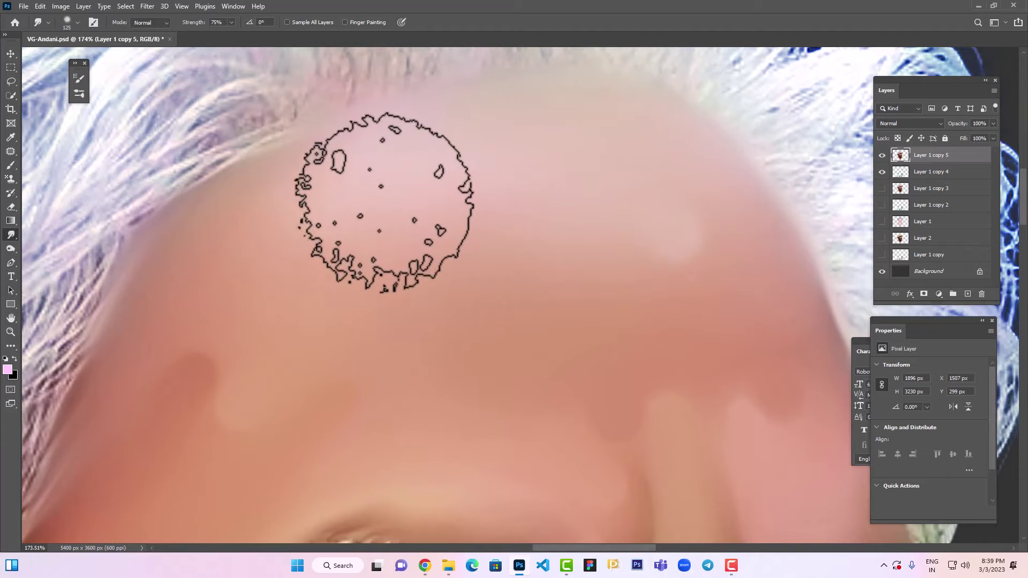
pyautogui.press('[')
pyautogui.press('[')
pyautogui.press('[')
pyautogui.press('[')
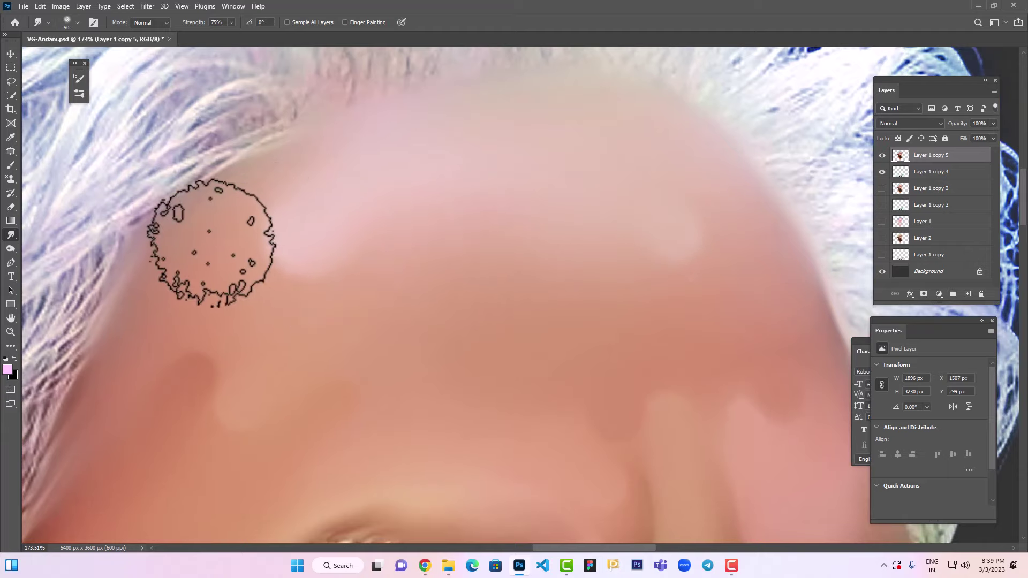
pyautogui.moveTo(354, 285); pyautogui.dragTo(384, 261)
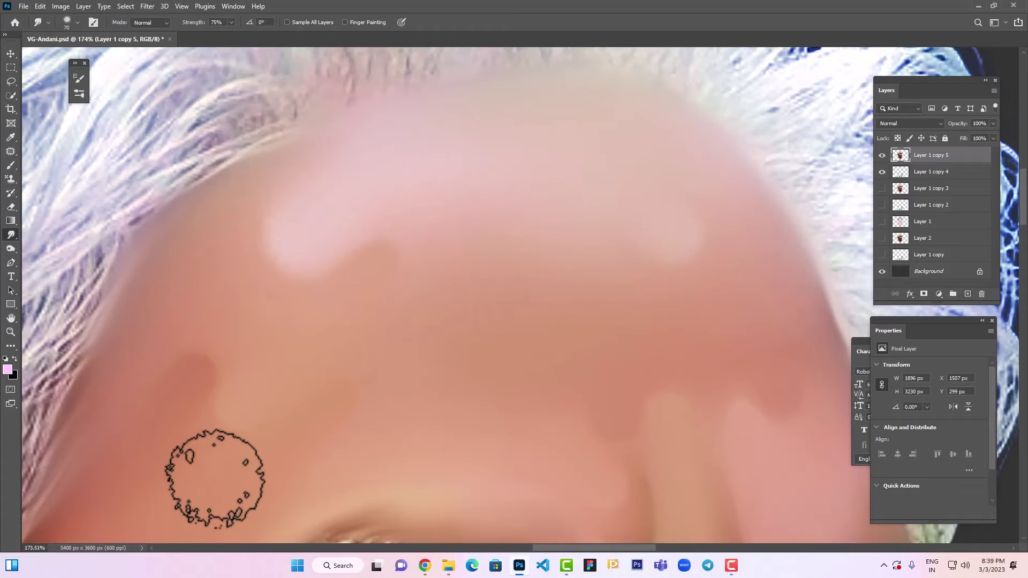
pyautogui.moveTo(190, 230)
pyautogui.mouseDown()
pyautogui.moveTo(249, 194)
pyautogui.moveTo(268, 208)
pyautogui.mouseUp()
# Set the Smudge brush to 80 px and smudge a darker skin stroke beside the near-side forehead highlight, close to the hairline
pyautogui.hotkey('ctrl', '-')
pyautogui.hotkey('ctrl', '-')
pyautogui.hotkey('ctrl', '-')
pyautogui.hotkey('ctrl', '-')
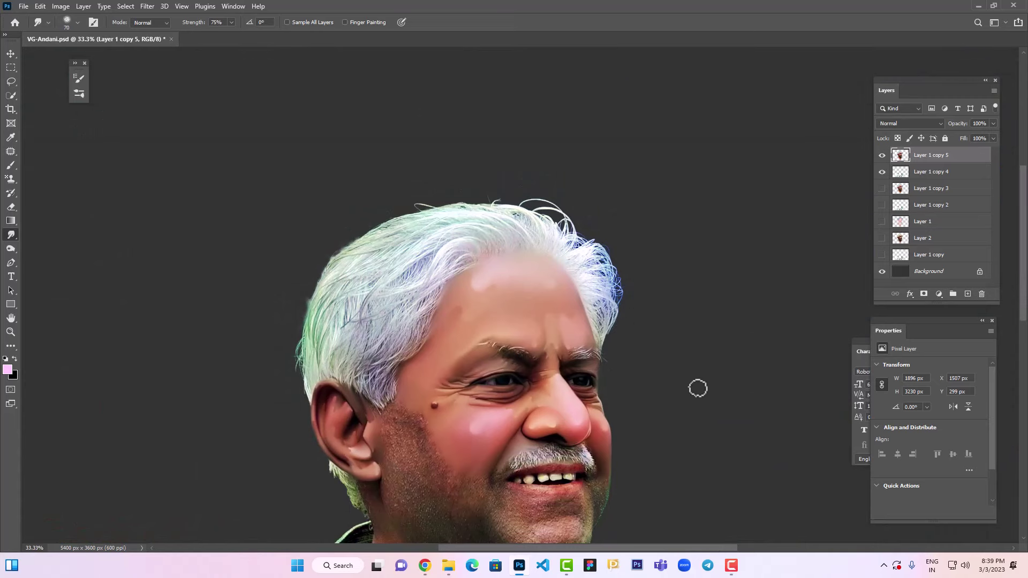
pyautogui.scroll(5, 615, 369)
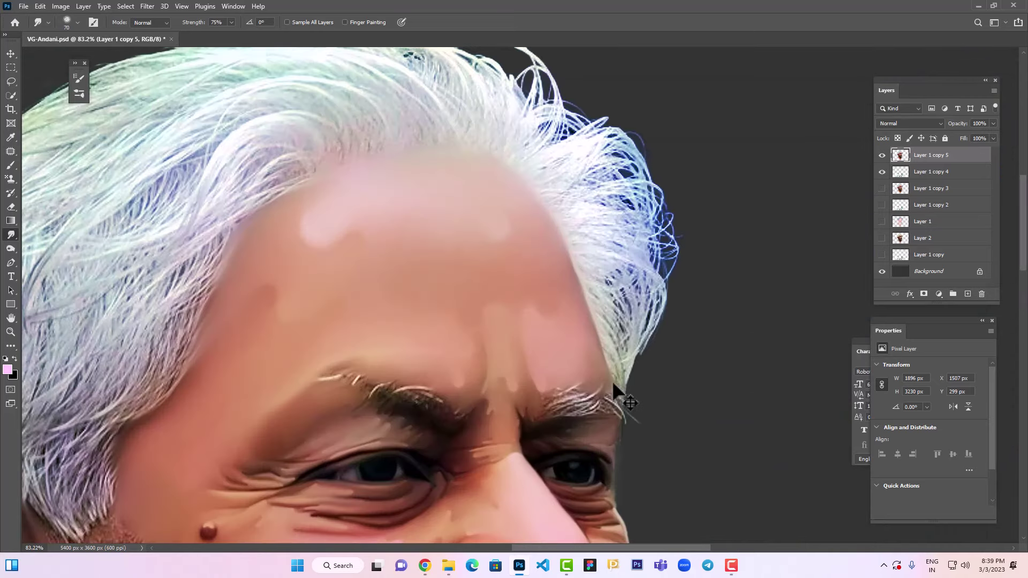
pyautogui.moveTo(356, 263); pyautogui.dragTo(456, 257)
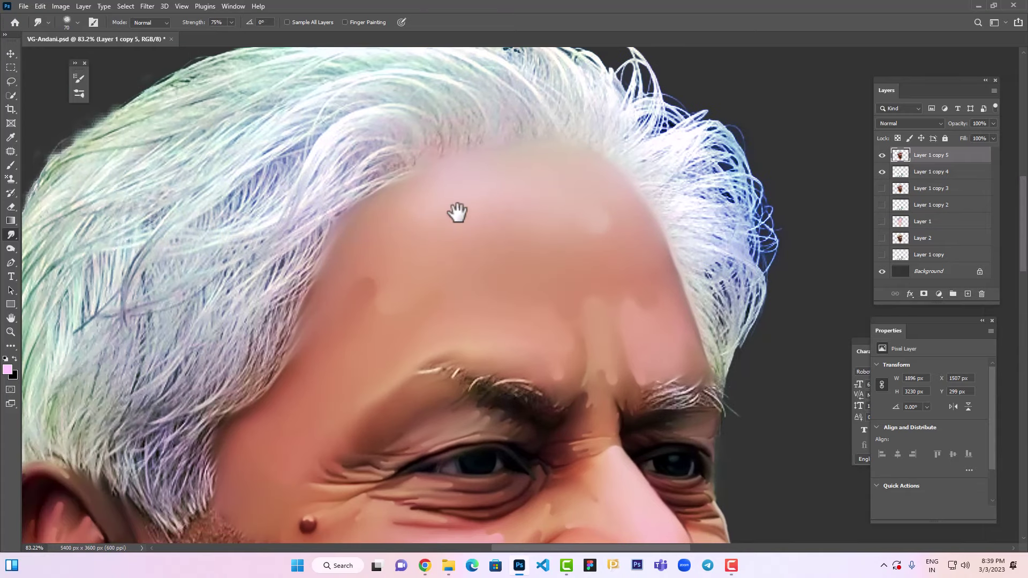
pyautogui.press(']')
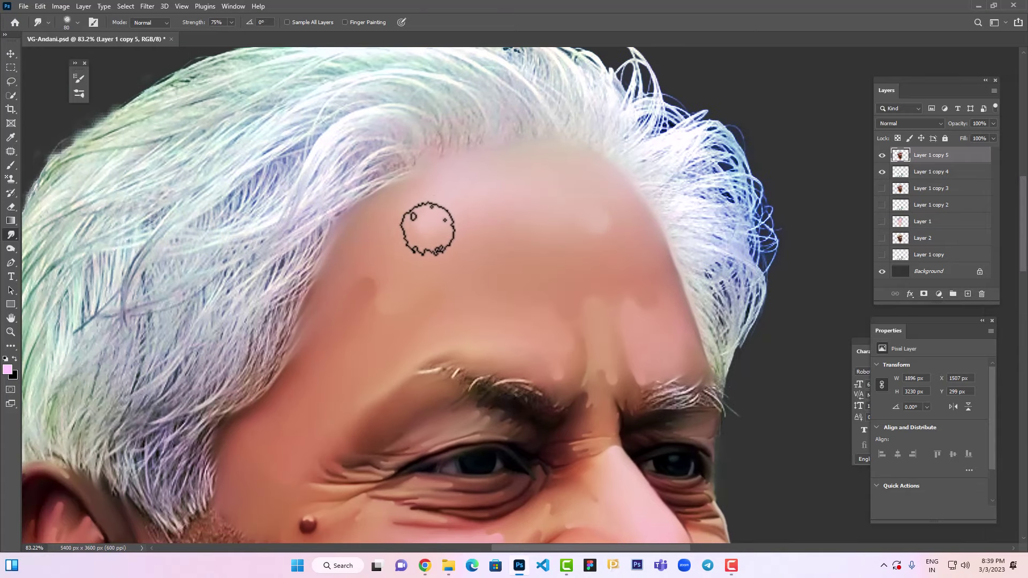
pyautogui.moveTo(437, 219)
pyautogui.mouseDown()
pyautogui.moveTo(383, 218)
pyautogui.moveTo(409, 199)
pyautogui.moveTo(407, 210)
pyautogui.moveTo(425, 196)
pyautogui.moveTo(410, 205)
pyautogui.moveTo(449, 198)
pyautogui.mouseUp()
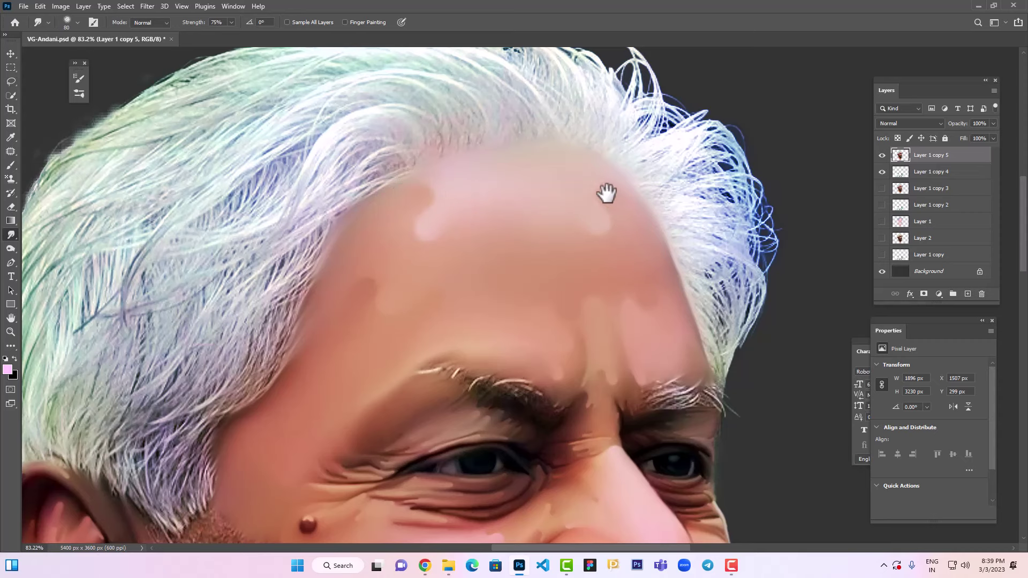
# Reduce the Smudge brush to about 45 px and smudge short strokes into the temple skin between the hair and the near eye
pyautogui.scroll(-2, 606, 192)
pyautogui.moveTo(474, 318); pyautogui.dragTo(491, 220)
pyautogui.moveTo(355, 314); pyautogui.dragTo(426, 279)
pyautogui.moveTo(404, 333); pyautogui.dragTo(439, 332)
pyautogui.press('[')
pyautogui.press('[')
pyautogui.press('[')
pyautogui.press('[')
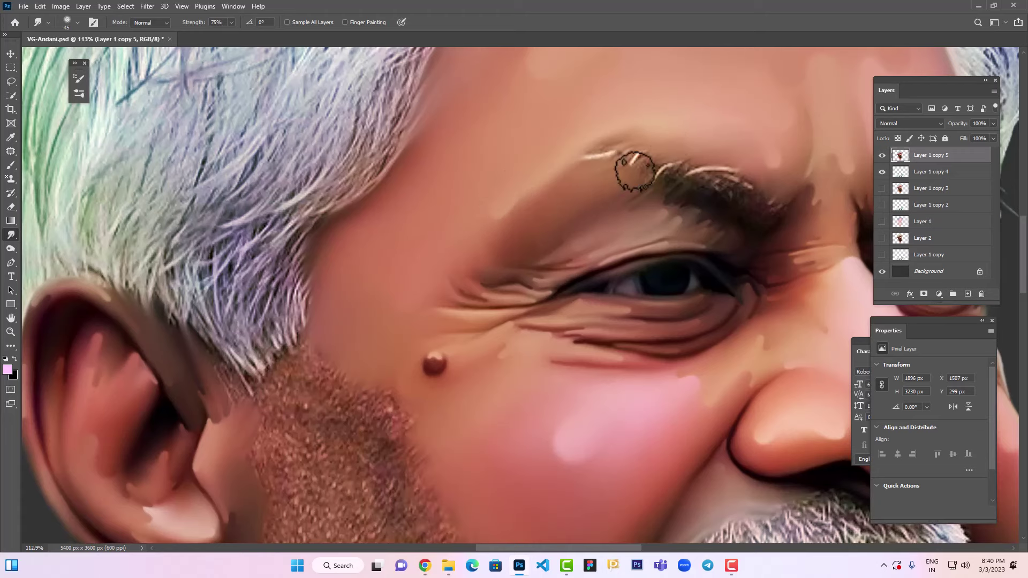
pyautogui.moveTo(515, 209); pyautogui.dragTo(535, 276)
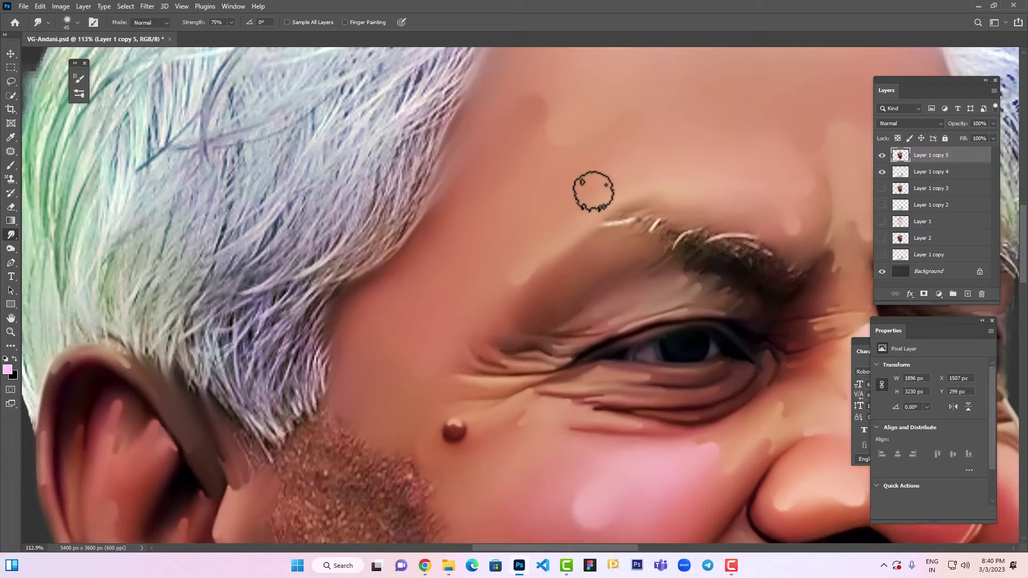
pyautogui.moveTo(419, 297); pyautogui.dragTo(470, 248)
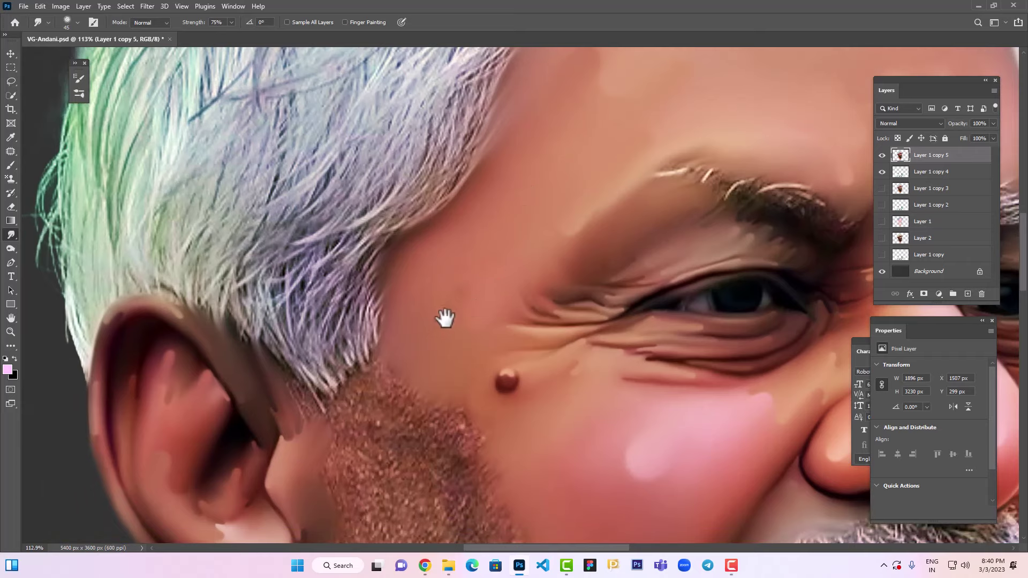
pyautogui.moveTo(450, 228)
pyautogui.mouseDown()
pyautogui.moveTo(466, 202)
pyautogui.moveTo(452, 228)
pyautogui.mouseUp()
pyautogui.moveTo(517, 286); pyautogui.dragTo(455, 348)
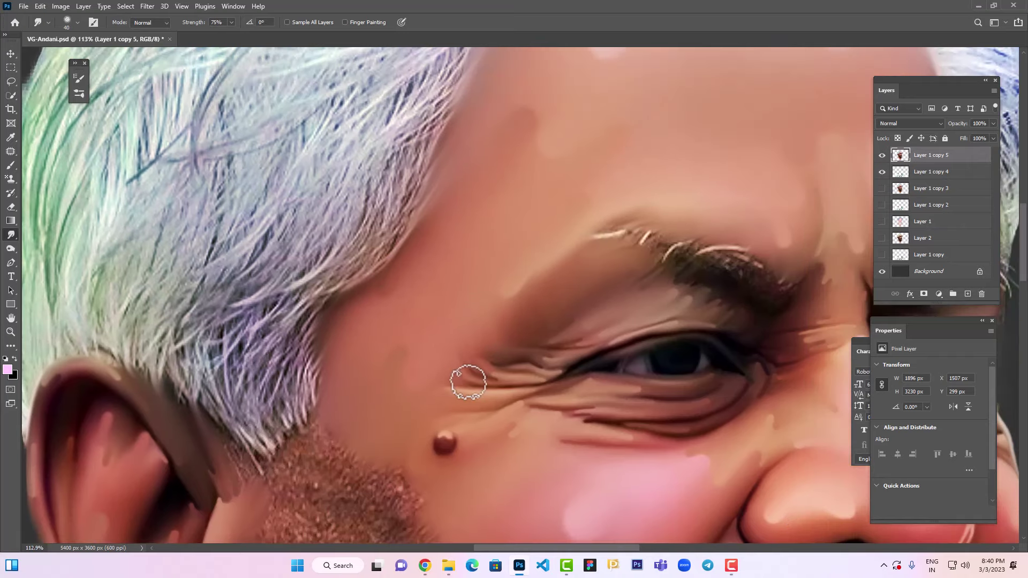
# Reduce the Smudge brush to 20 px and smudge short strokes around the outer crow's feet of the near eye
pyautogui.press('[')
pyautogui.press('[')
pyautogui.press('[')
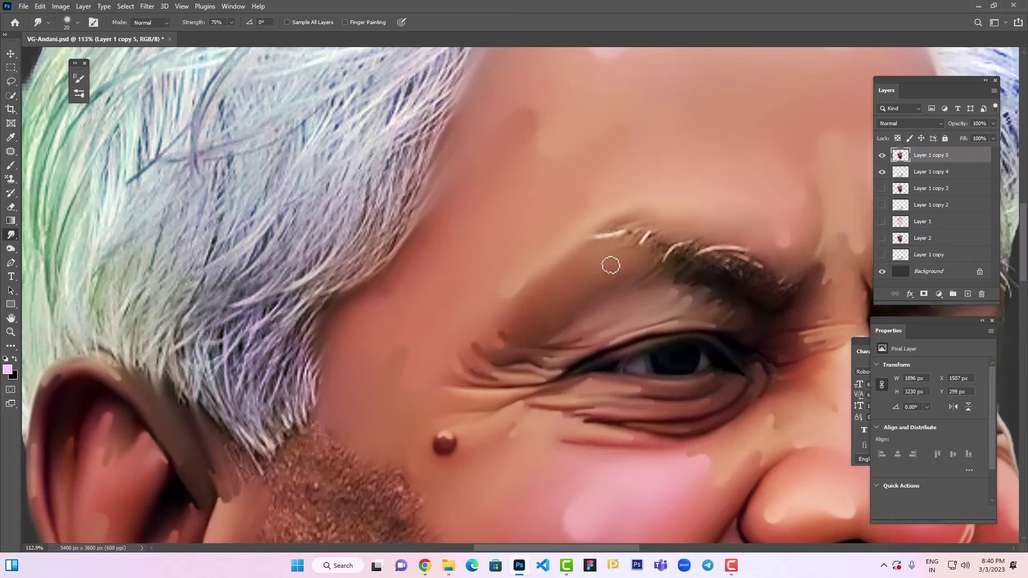
# Enlarge the Smudge brush and smudge a light stroke above the near eyebrow and a darker one on the far upper forehead
pyautogui.moveTo(532, 232); pyautogui.dragTo(489, 291)
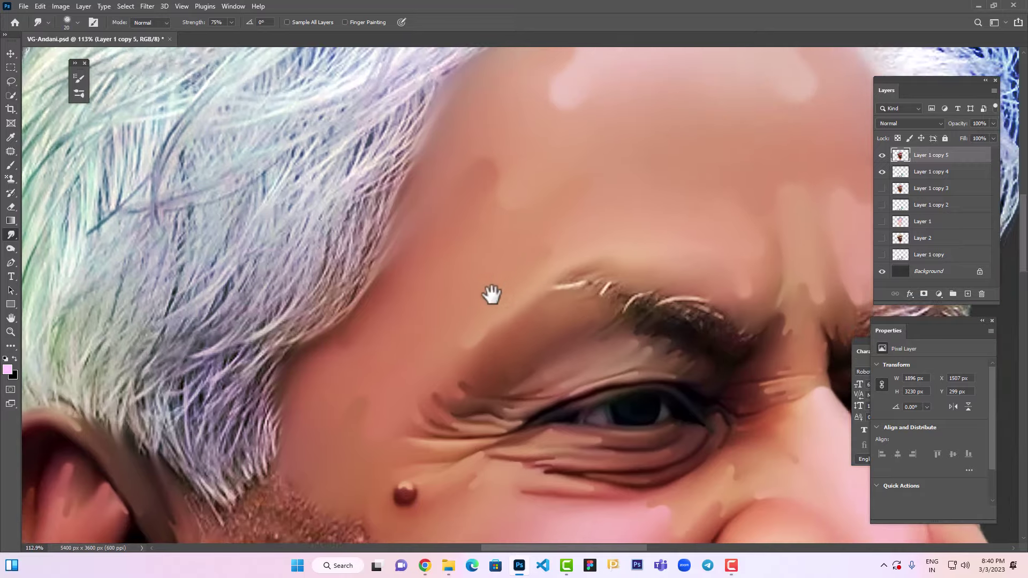
pyautogui.press(']')
pyautogui.press(']')
pyautogui.press(']')
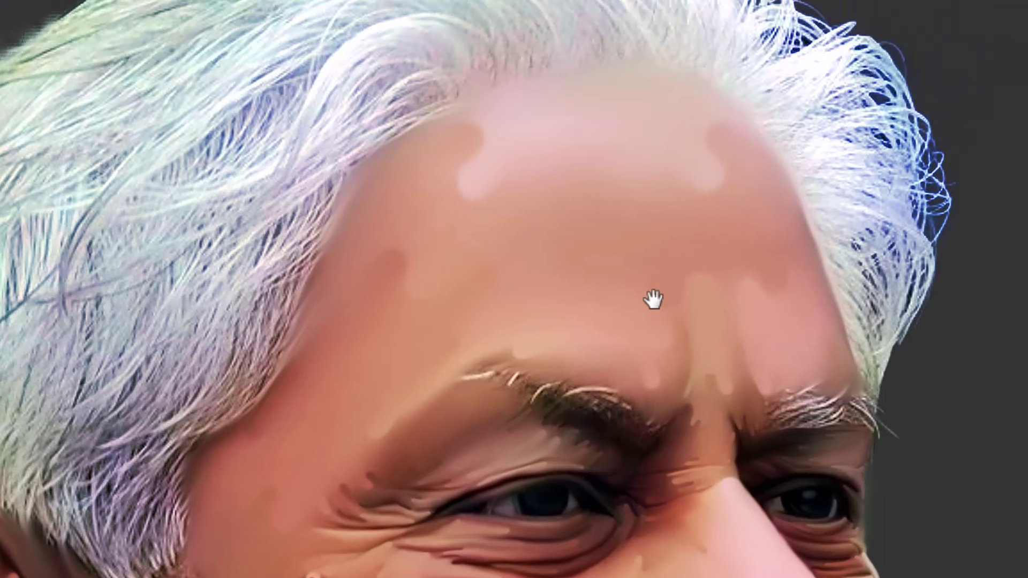
# Examine the smudged face from the forehead down to the chin and neck, and the portrait as a whole
pyautogui.moveTo(652, 300); pyautogui.dragTo(682, 215)
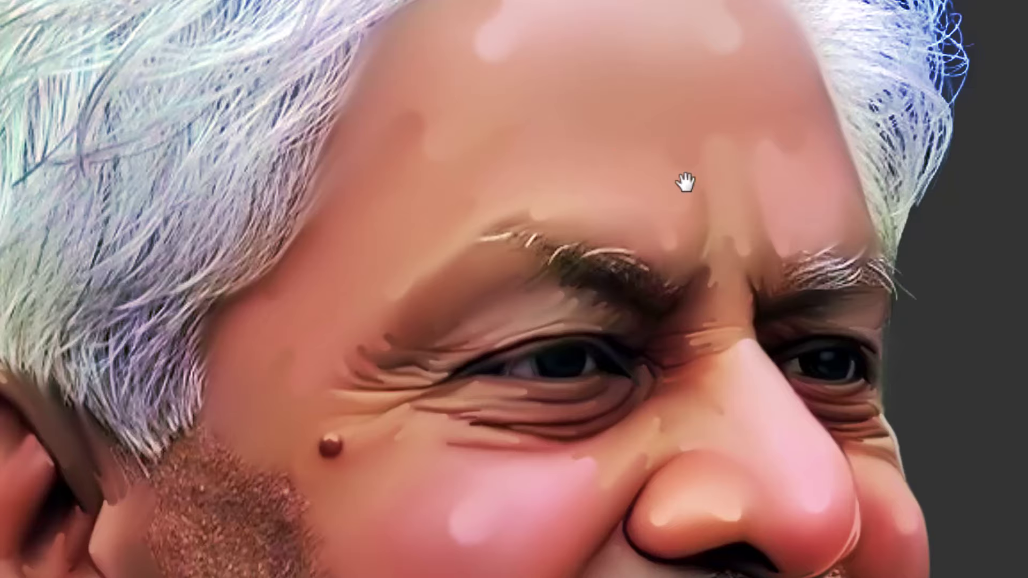
pyautogui.moveTo(682, 179); pyautogui.dragTo(642, 306)
pyautogui.moveTo(549, 524); pyautogui.dragTo(601, 249)
pyautogui.moveTo(544, 466); pyautogui.dragTo(626, 237)
pyautogui.moveTo(652, 377); pyautogui.dragTo(544, 280)
pyautogui.moveTo(634, 562); pyautogui.dragTo(644, 360)
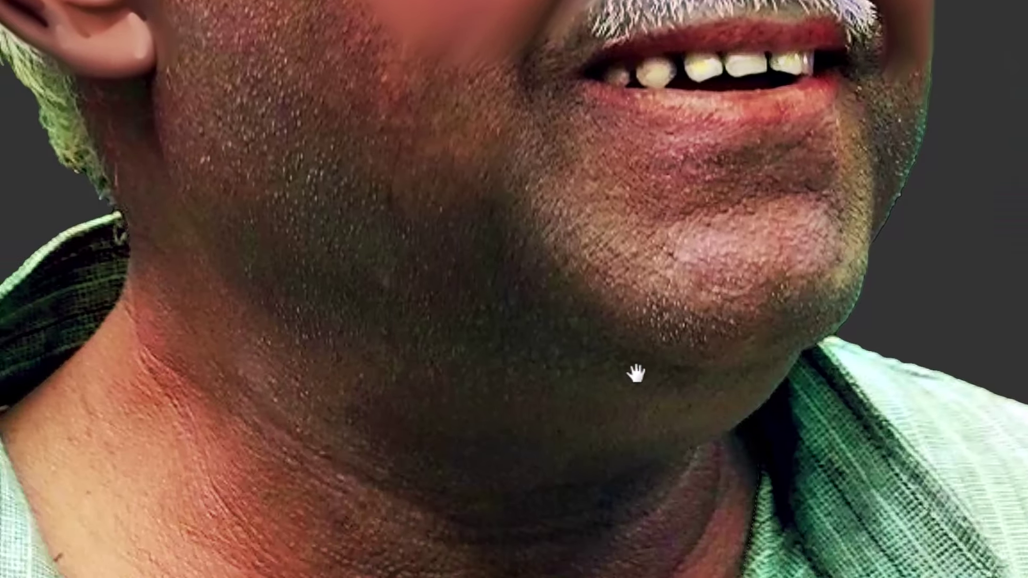
pyautogui.scroll(-5, 635, 371)
pyautogui.scroll(4, 674, 336)
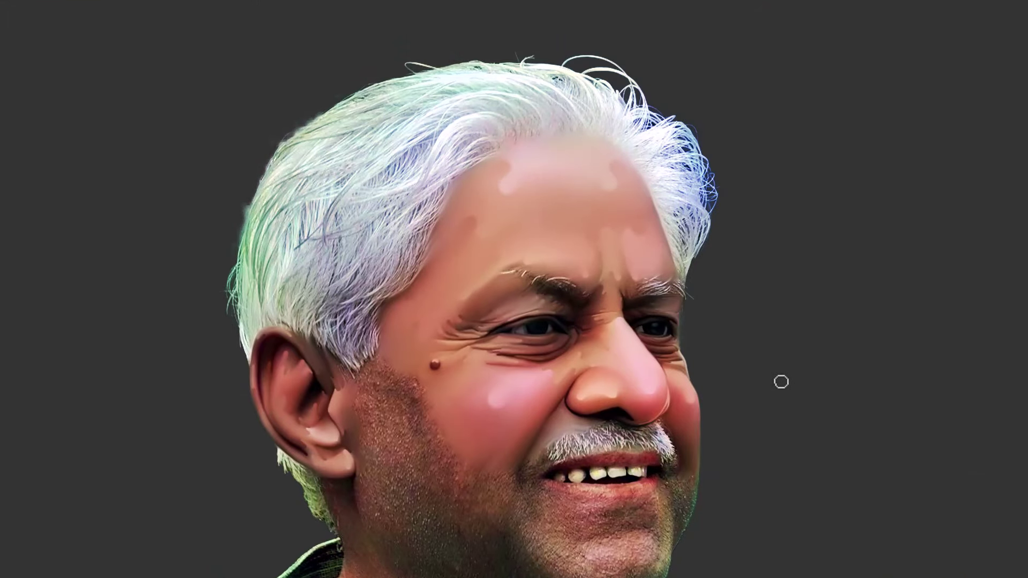
# Enlarge the Smudge brush and pull the pink highlight along the nose ridge down toward the tip
pyautogui.scroll(5, 675, 418)
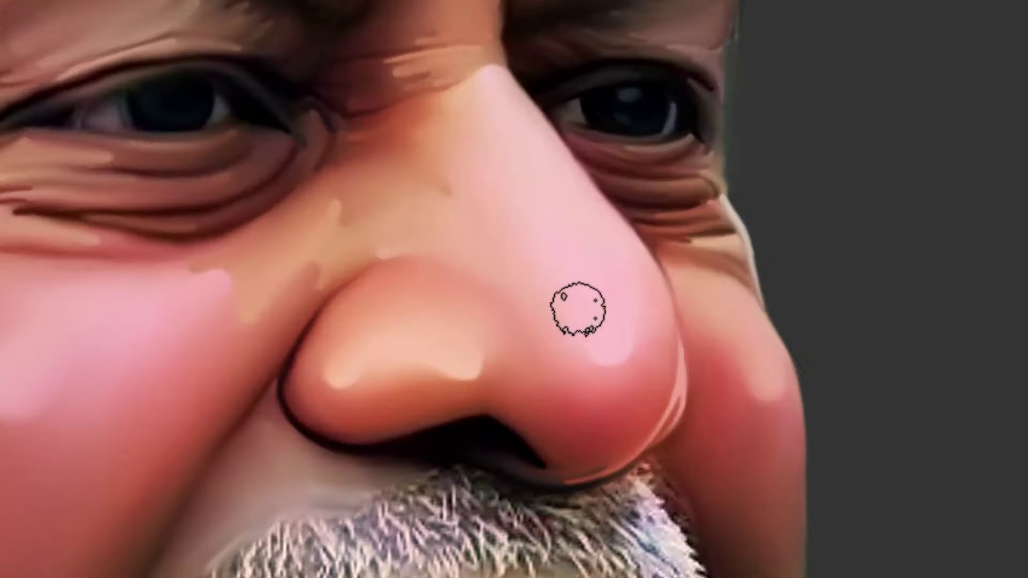
pyautogui.press(']')
pyautogui.press(']')
pyautogui.press(']')
pyautogui.moveTo(613, 296); pyautogui.dragTo(624, 336)
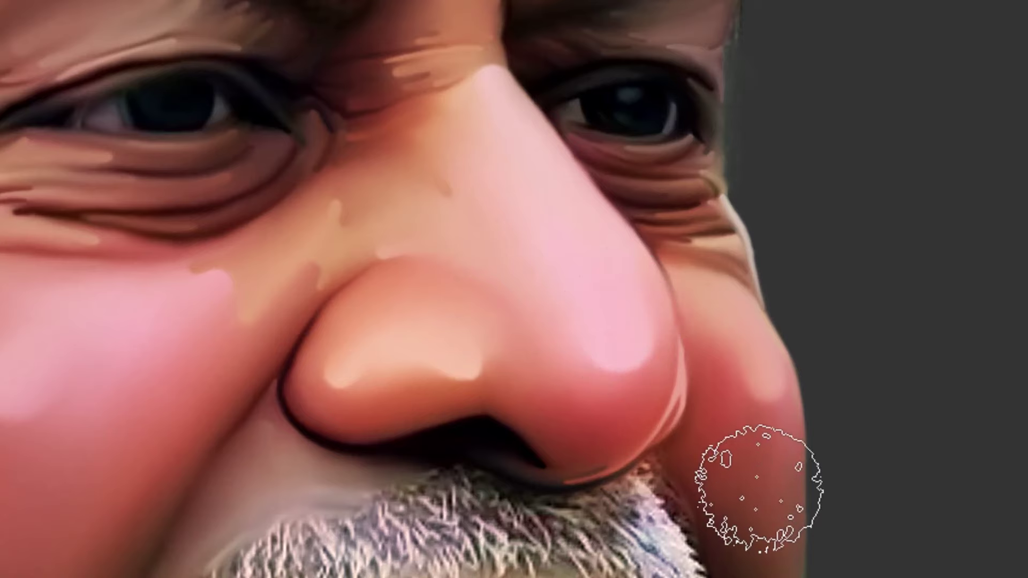
pyautogui.hotkey('ctrl', '0')
pyautogui.moveTo(711, 381); pyautogui.dragTo(743, 361)
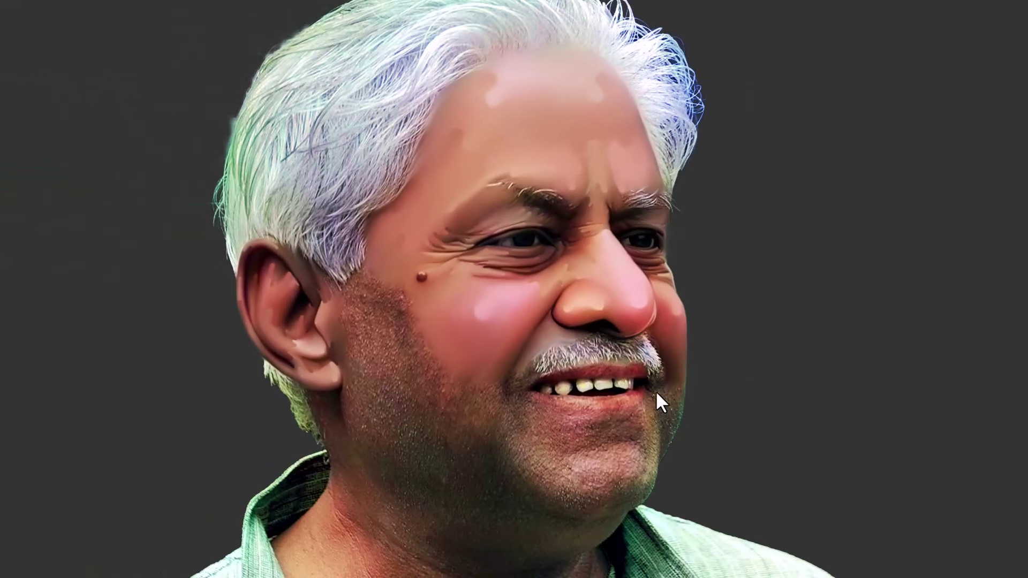
pyautogui.moveTo(656, 395); pyautogui.dragTo(756, 387)
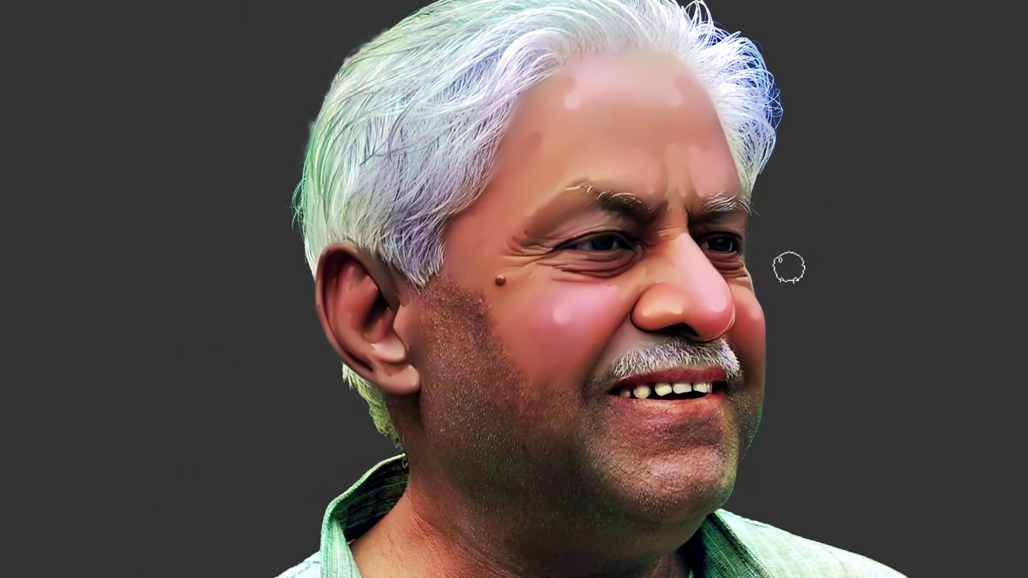
pyautogui.moveTo(728, 333); pyautogui.dragTo(718, 294)
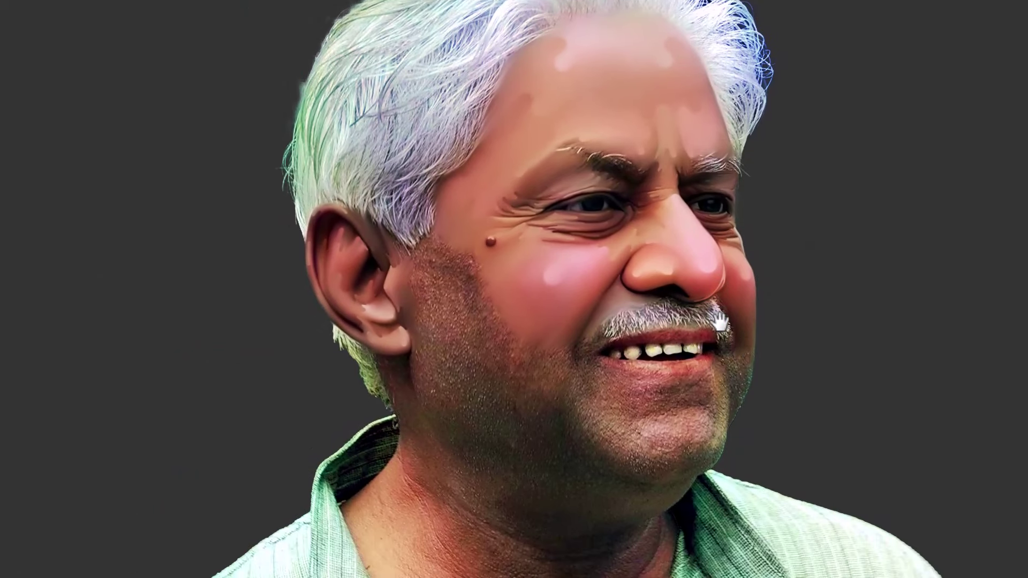
pyautogui.moveTo(683, 190); pyautogui.dragTo(721, 245)
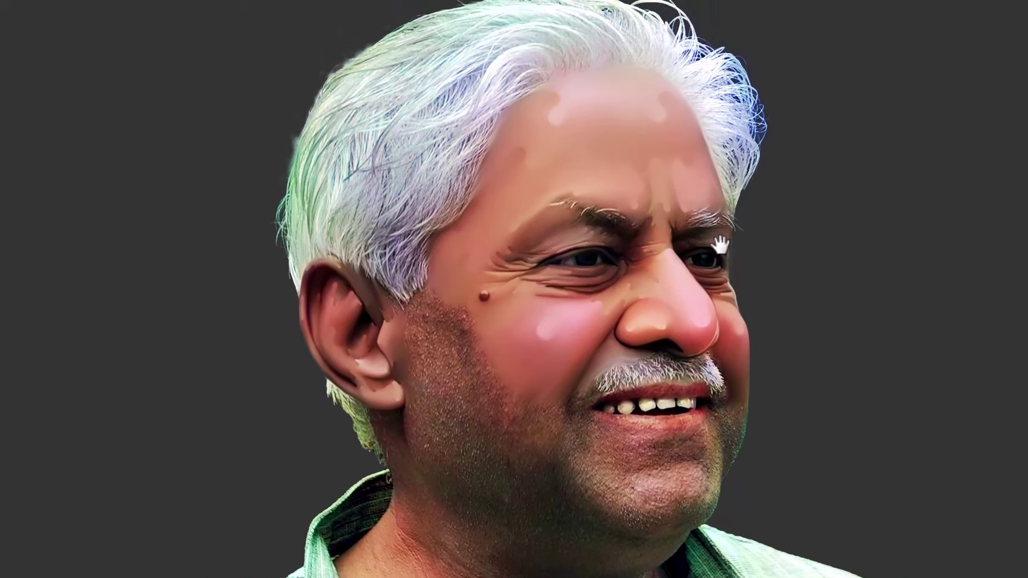
# Shrink the Smudge brush and smudge a small darker stroke down between the central frown ridge and the far pink patch
pyautogui.moveTo(688, 161); pyautogui.dragTo(751, 290)
pyautogui.press('[')
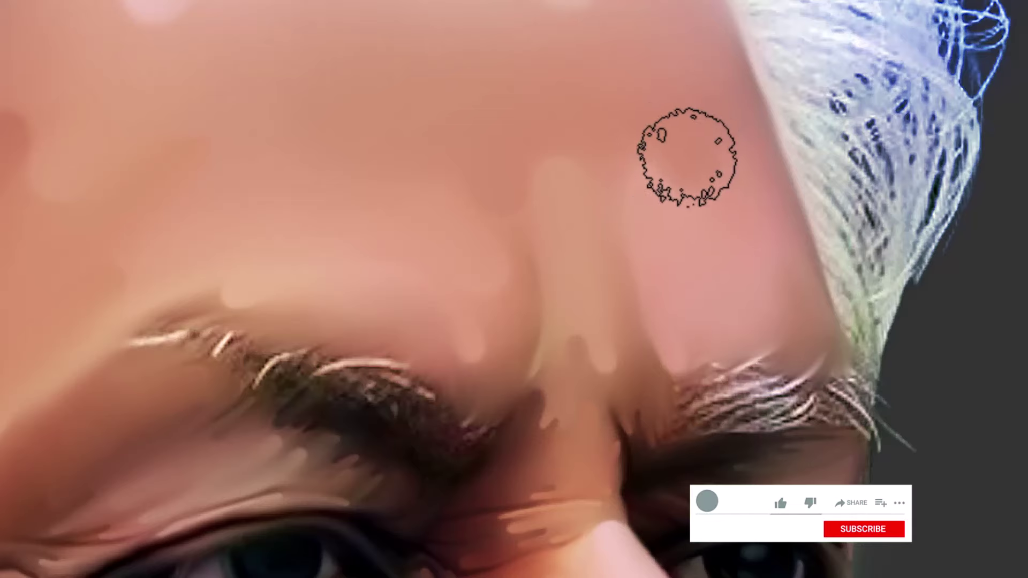
pyautogui.press('[')
pyautogui.press('[')
pyautogui.press('[')
pyautogui.press('[')
pyautogui.press('[')
pyautogui.press('[')
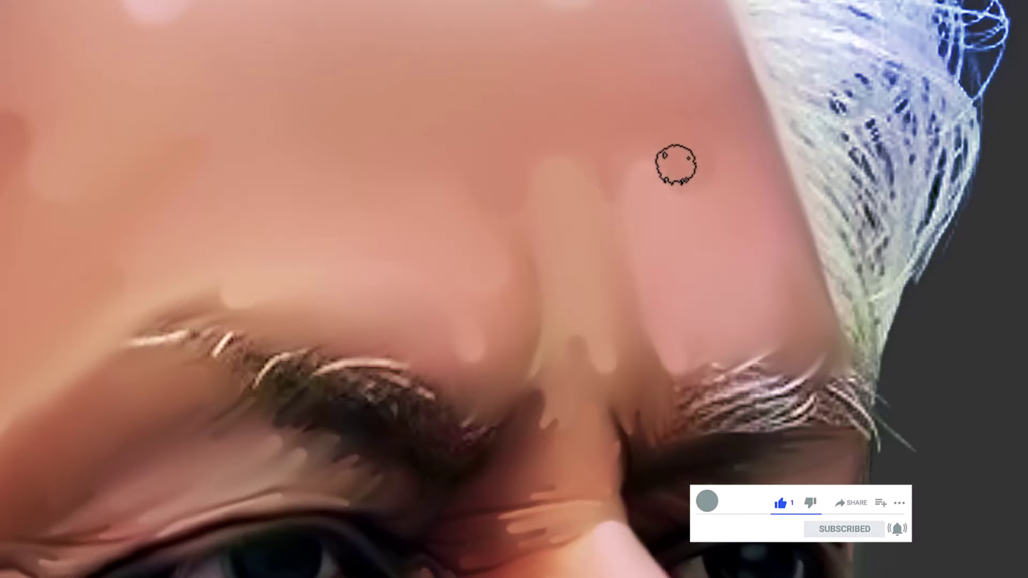
# Smudge a broad darker stroke into the top of the pink patch above the far eyebrow and a smaller light stroke beside it
pyautogui.press(']')
pyautogui.press(']')
pyautogui.press(']')
pyautogui.press(']')
pyautogui.press(']')
pyautogui.press(']')
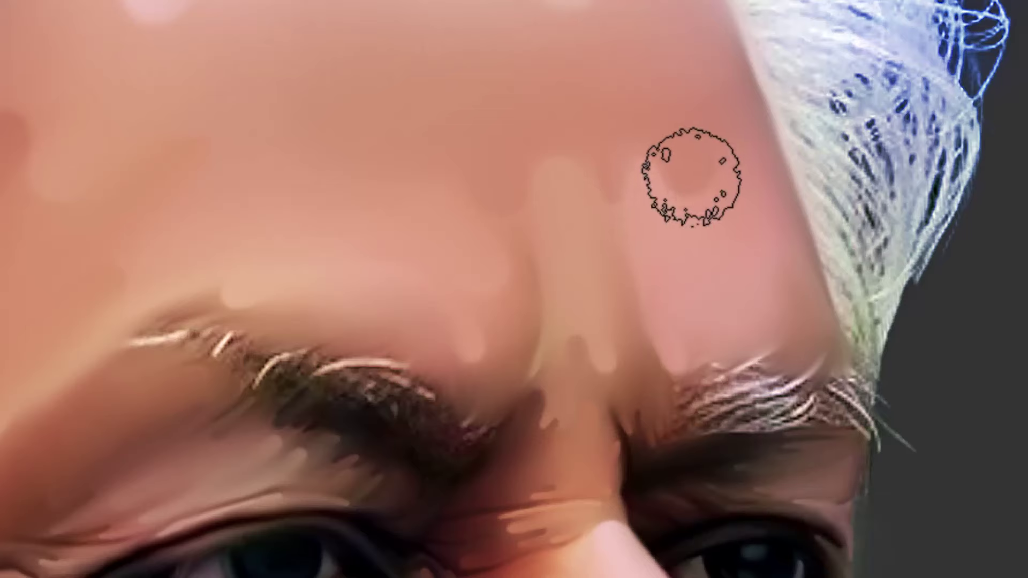
pyautogui.press('[')
pyautogui.press('[')
pyautogui.press('[')
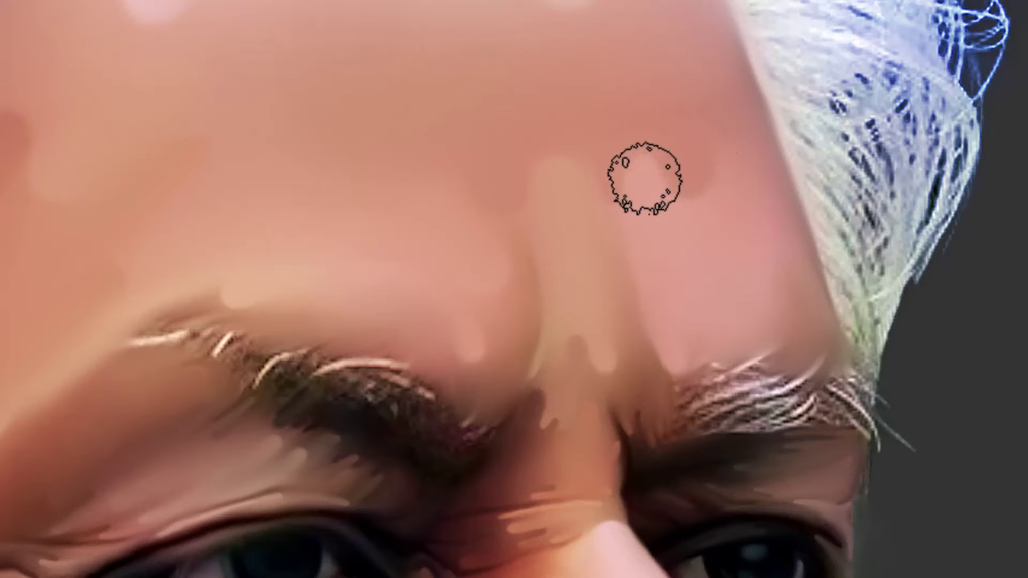
# Reduce the Smudge brush and smudge small strokes along the far edge of the forehead where it meets the hair
pyautogui.moveTo(708, 144); pyautogui.dragTo(711, 297)
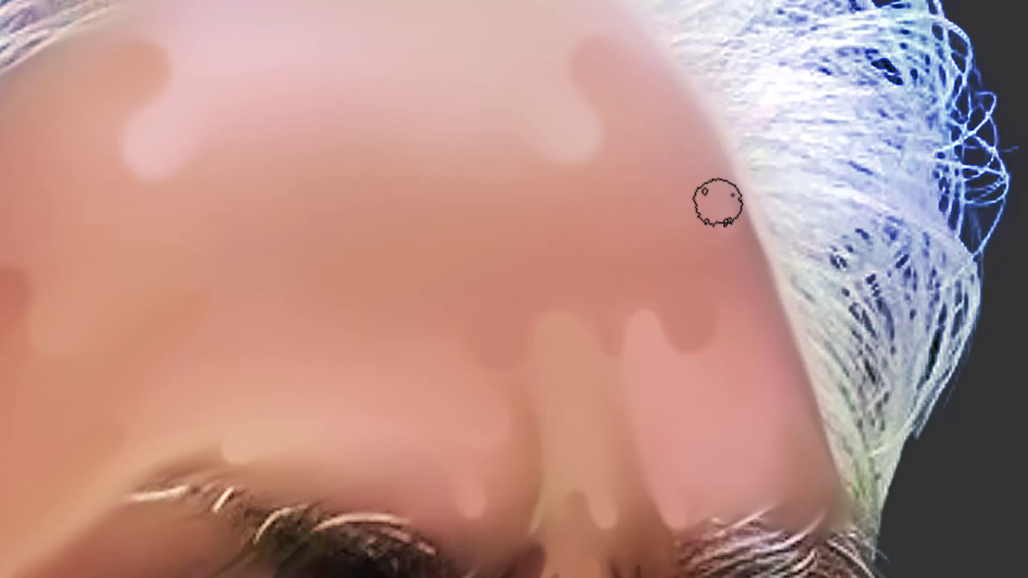
pyautogui.press('[')
pyautogui.press('[')
pyautogui.press('[')
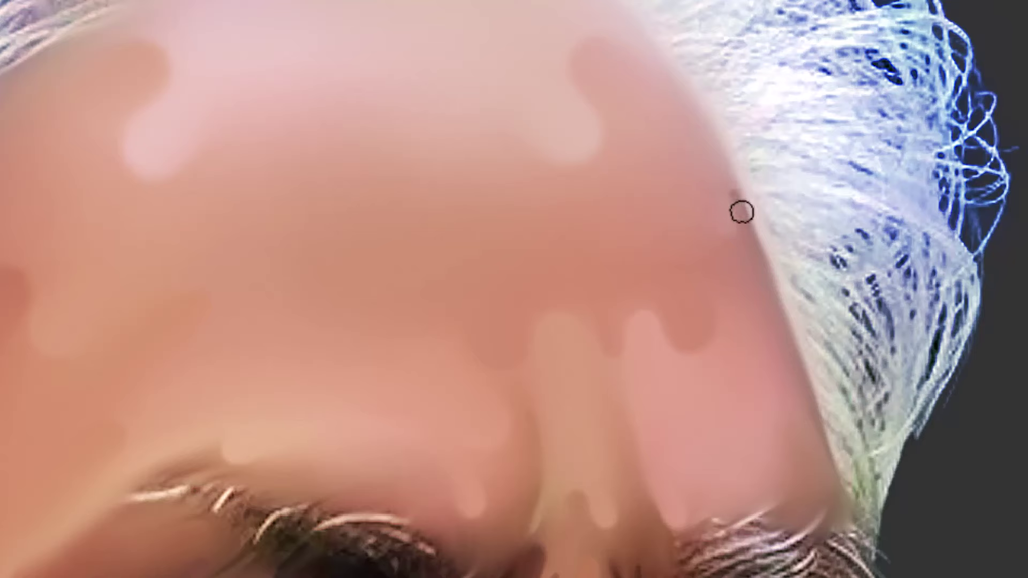
pyautogui.moveTo(733, 191); pyautogui.dragTo(752, 235)
# Examine the blended forehead as a whole and the skin around the far eyebrow up close
pyautogui.hotkey('ctrl', '-')
pyautogui.hotkey('ctrl', '-')
pyautogui.hotkey('ctrl', '-')
pyautogui.moveTo(666, 338); pyautogui.dragTo(713, 311)
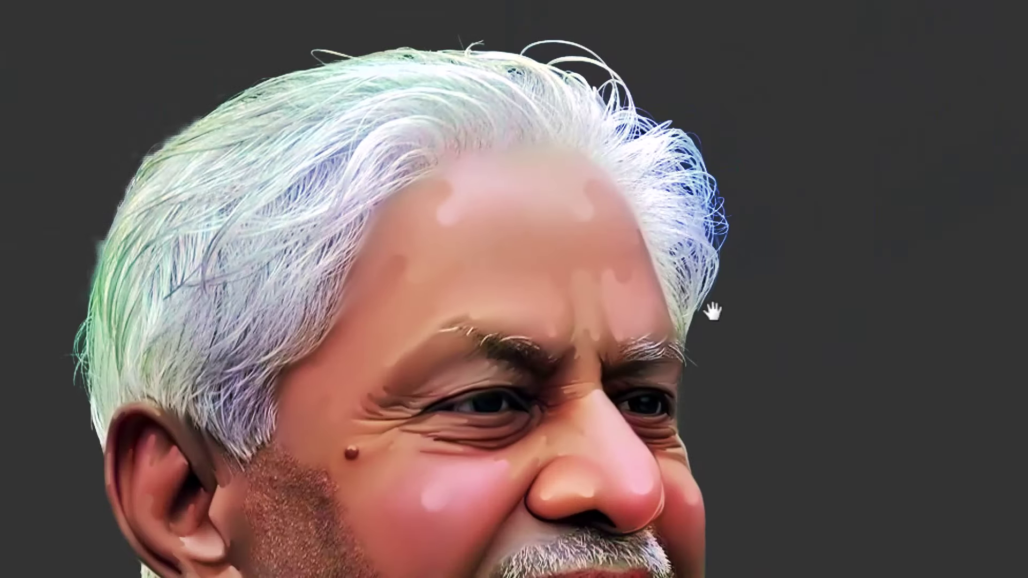
pyautogui.keyDown('ctrl'); pyautogui.click(679, 339); pyautogui.keyUp('ctrl')
pyautogui.keyDown('ctrl'); pyautogui.click(704, 365); pyautogui.keyUp('ctrl')
pyautogui.keyDown('ctrl'); pyautogui.click(671, 324); pyautogui.keyUp('ctrl')
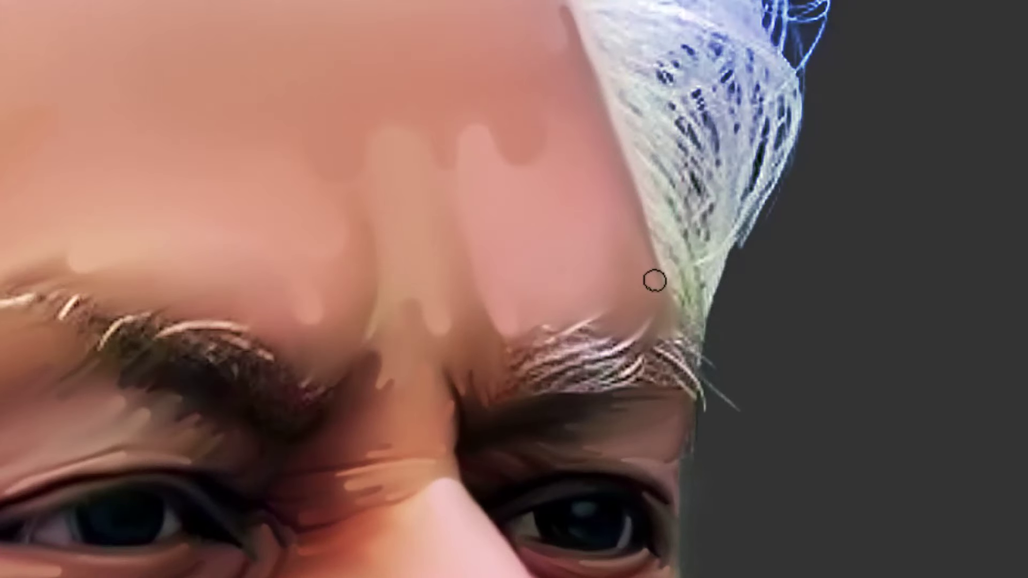
pyautogui.moveTo(571, 334); pyautogui.dragTo(675, 337)
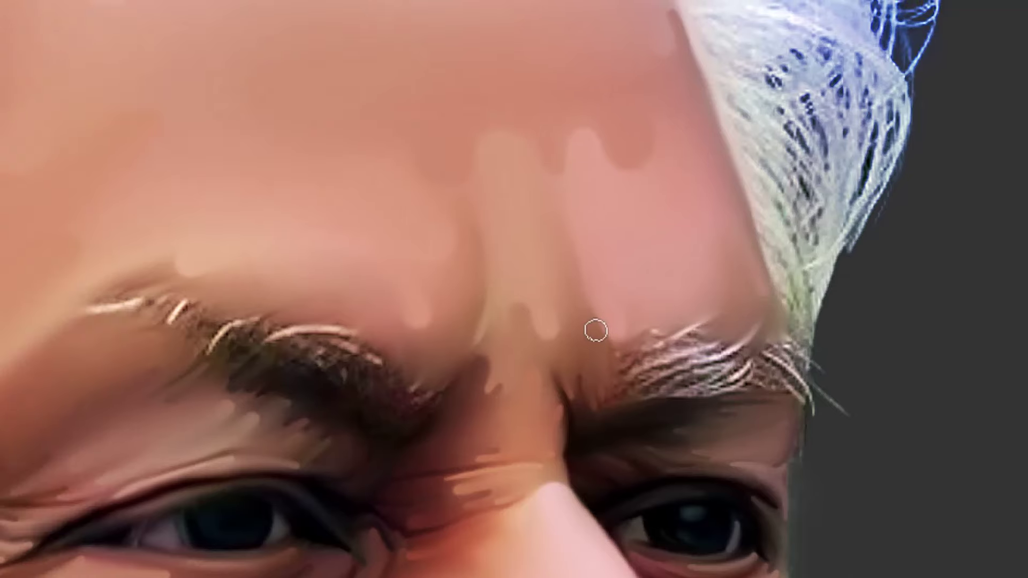
# Inspect both eyebrows and the near temple up close, and the whole face down to the beard and neck
pyautogui.moveTo(534, 335)
pyautogui.mouseDown()
pyautogui.moveTo(586, 338)
pyautogui.moveTo(640, 324)
pyautogui.mouseUp()
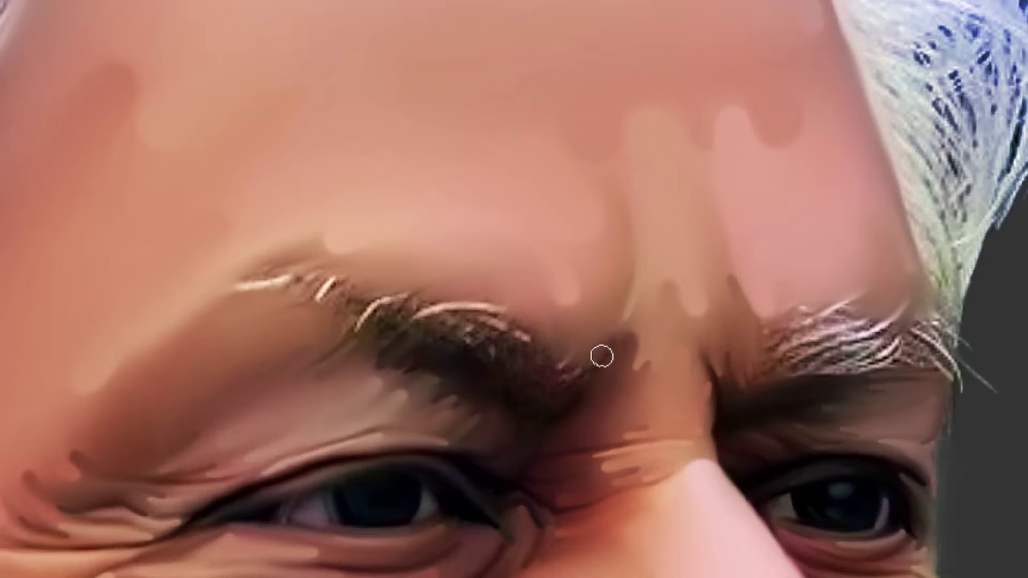
pyautogui.moveTo(655, 361); pyautogui.dragTo(711, 278)
pyautogui.moveTo(460, 282); pyautogui.dragTo(569, 316)
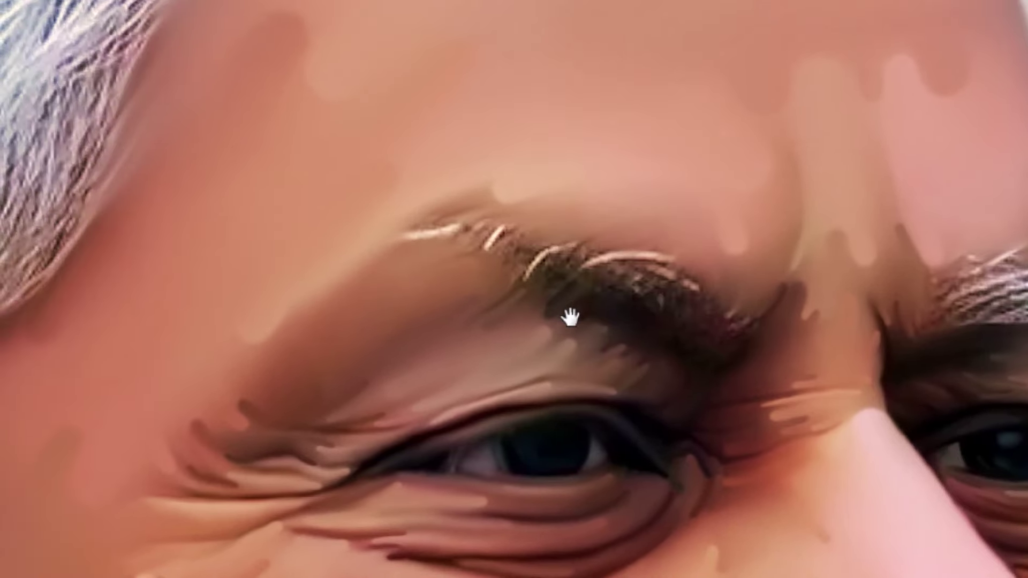
pyautogui.hotkey('ctrl', '-')
pyautogui.hotkey('ctrl', '-')
pyautogui.scroll(-2, 739, 393)
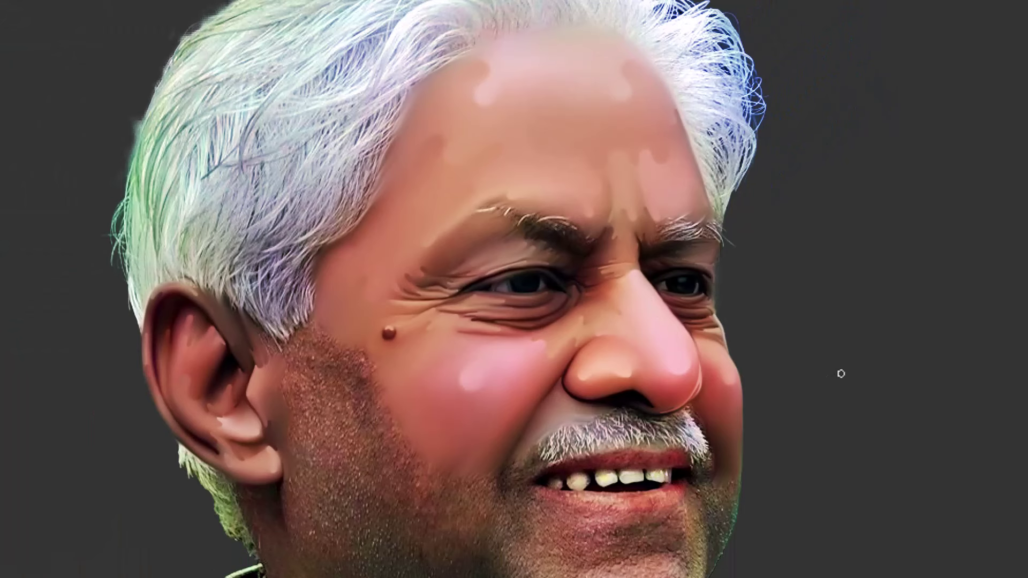
pyautogui.moveTo(414, 390); pyautogui.dragTo(529, 294)
pyautogui.scroll(-3, 725, 431)
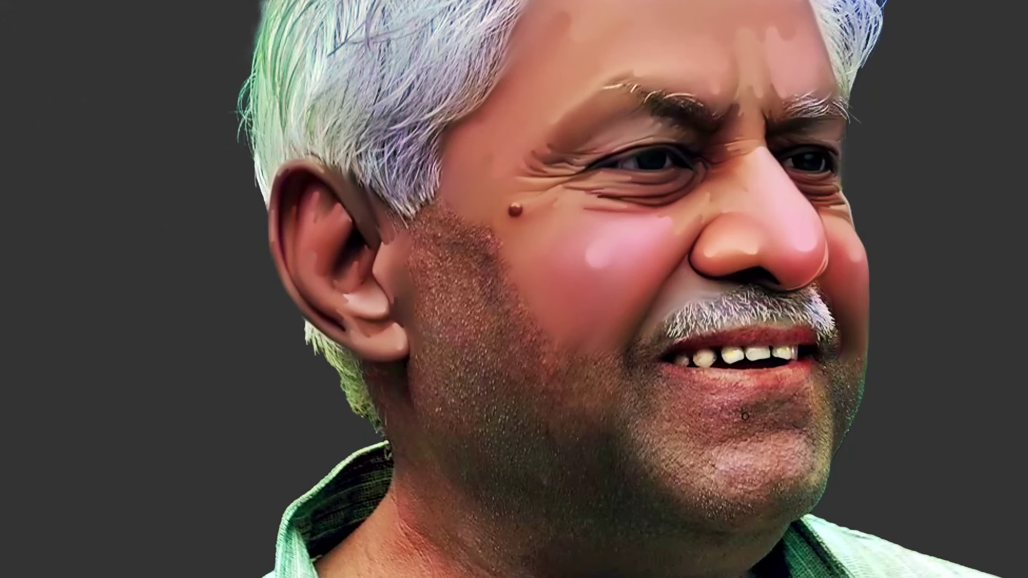
pyautogui.scroll(-1, 724, 431)
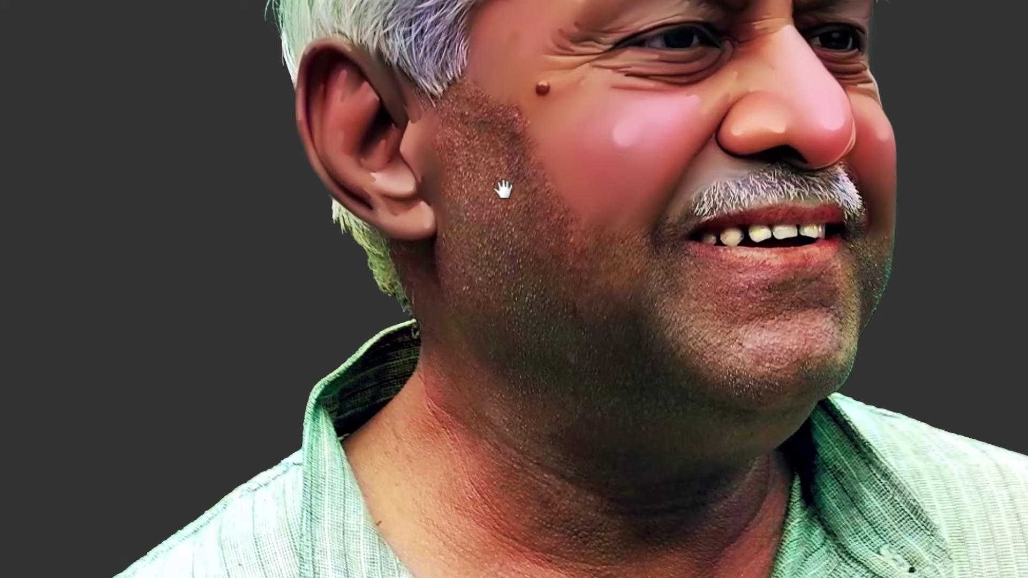
# Enlarge the Smudge brush to 70 px and smooth the sideburn stubble between the ear and the mole
pyautogui.scroll(2, 509, 230)
pyautogui.moveTo(487, 236); pyautogui.dragTo(493, 298)
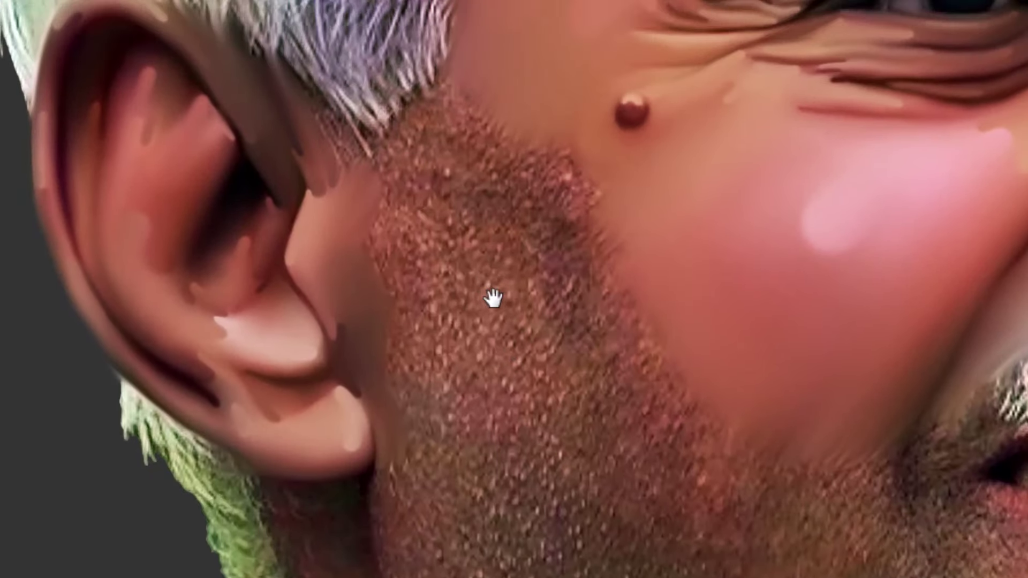
pyautogui.press('f')
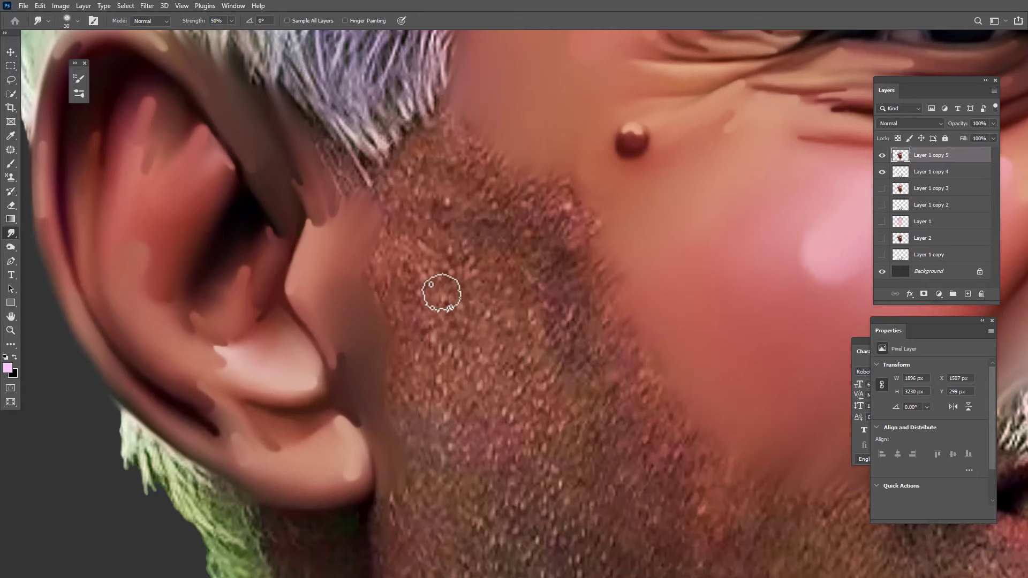
pyautogui.scroll(-2, 581, 303)
pyautogui.press('f')
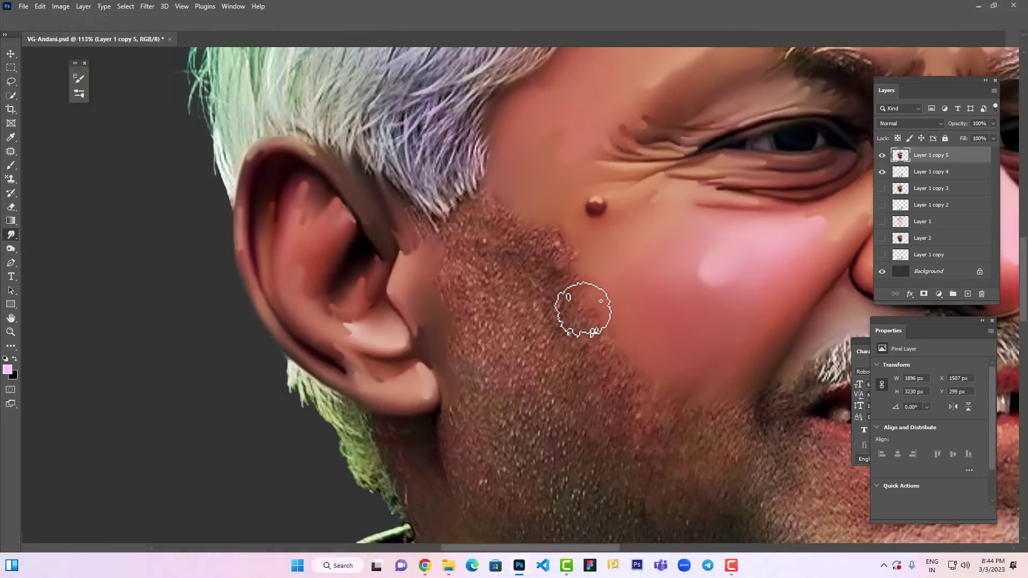
pyautogui.press('f')
pyautogui.press('f')
pyautogui.press('f')
pyautogui.press('f')
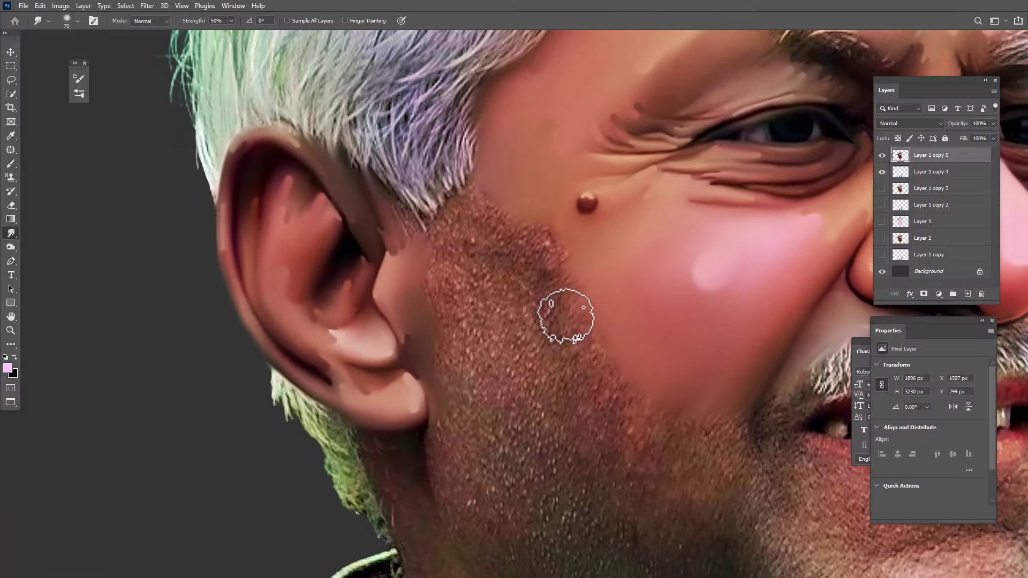
pyautogui.press('f')
pyautogui.moveTo(578, 280)
pyautogui.mouseDown()
pyautogui.moveTo(540, 306)
pyautogui.moveTo(540, 324)
pyautogui.moveTo(529, 301)
pyautogui.moveTo(529, 335)
pyautogui.moveTo(531, 282)
pyautogui.moveTo(506, 250)
pyautogui.moveTo(490, 252)
pyautogui.moveTo(498, 234)
pyautogui.moveTo(463, 232)
pyautogui.moveTo(447, 200)
pyautogui.moveTo(416, 236)
pyautogui.moveTo(424, 225)
pyautogui.moveTo(414, 317)
pyautogui.moveTo(410, 273)
pyautogui.moveTo(416, 291)
pyautogui.moveTo(405, 300)
pyautogui.moveTo(434, 273)
pyautogui.moveTo(444, 294)
pyautogui.moveTo(462, 285)
pyautogui.moveTo(462, 304)
pyautogui.moveTo(489, 229)
pyautogui.moveTo(528, 267)
pyautogui.mouseUp()
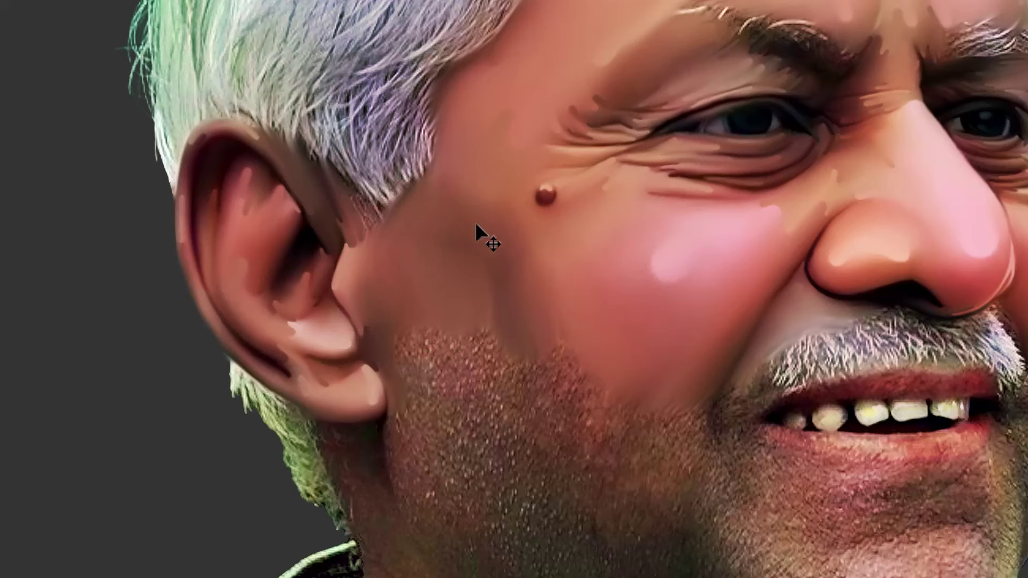
pyautogui.moveTo(588, 398); pyautogui.dragTo(541, 312)
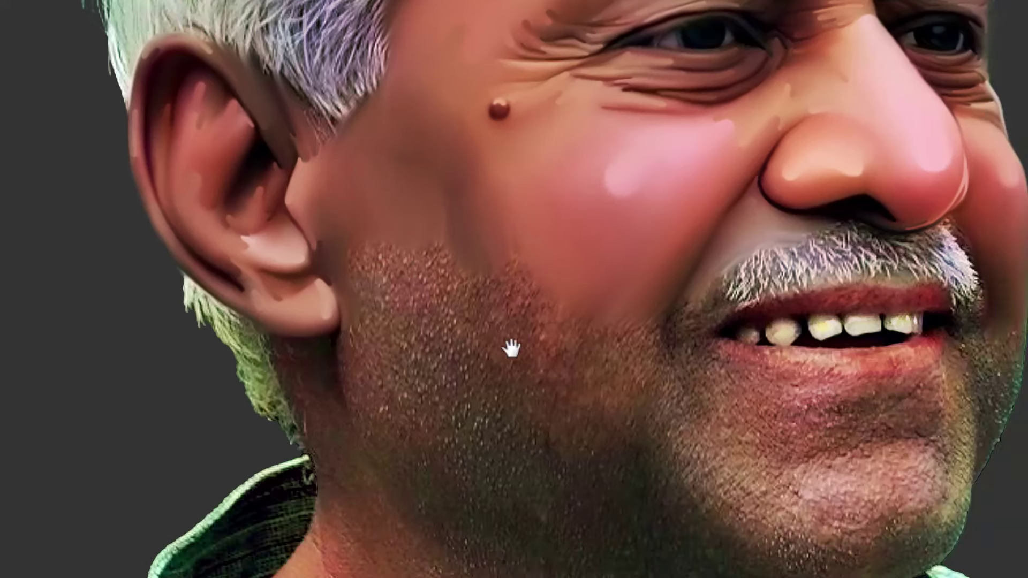
pyautogui.moveTo(496, 378)
pyautogui.mouseDown()
pyautogui.moveTo(475, 324)
pyautogui.moveTo(417, 272)
pyautogui.moveTo(418, 253)
pyautogui.moveTo(417, 281)
pyautogui.moveTo(418, 270)
pyautogui.moveTo(450, 322)
pyautogui.mouseUp()
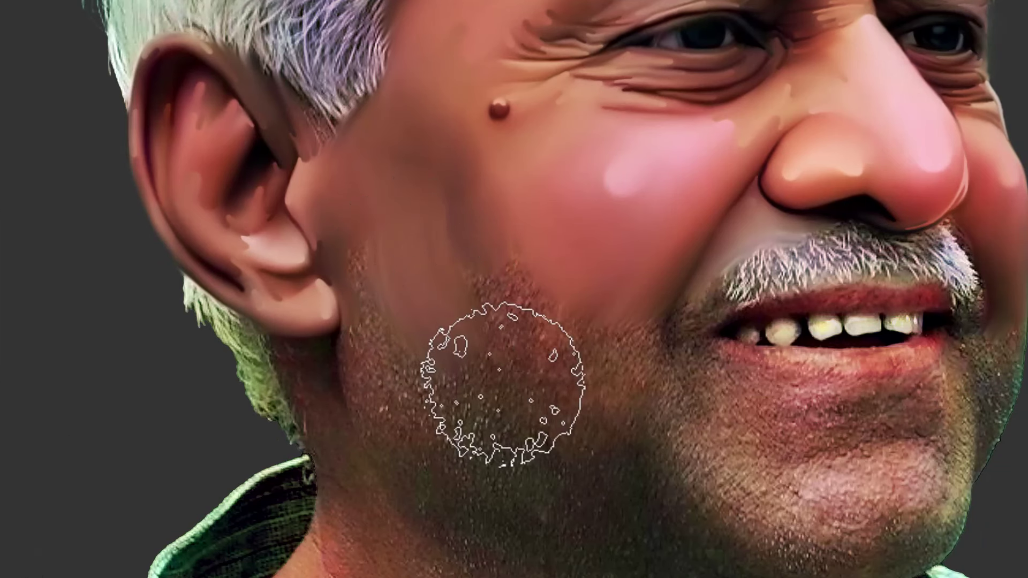
pyautogui.hotkey('ctrl', 'z')
# Duplicate the Layer 1 copy 5 layer and hide the original
pyautogui.press('f')
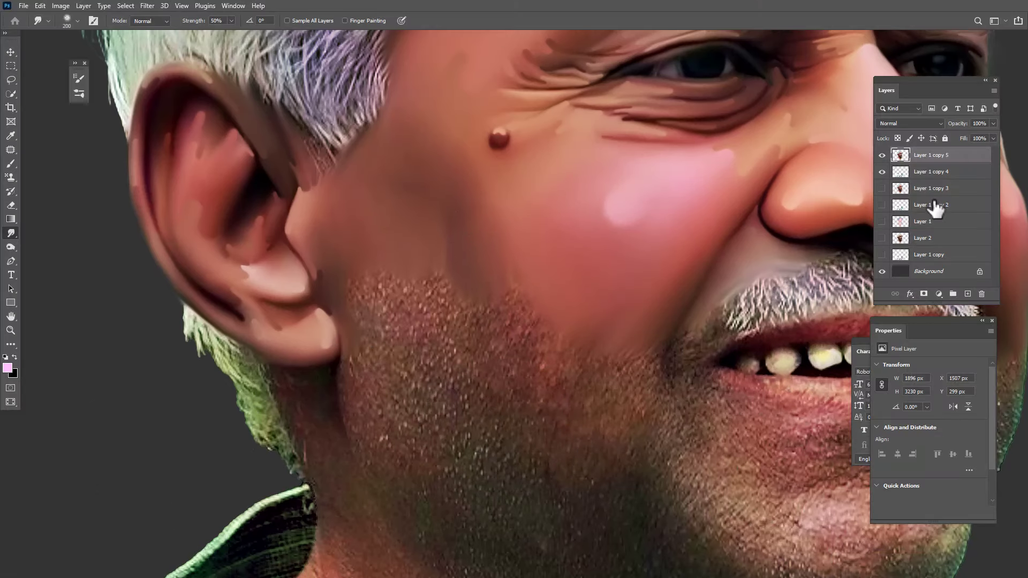
pyautogui.hotkey('ctrl', 'j')
pyautogui.click(881, 171)
# Smudge the beard stubble on the lower cheek from below the ear down over the jaw with a 200 px brush
pyautogui.moveTo(424, 300)
pyautogui.mouseDown()
pyautogui.moveTo(419, 276)
pyautogui.moveTo(478, 367)
pyautogui.moveTo(454, 347)
pyautogui.moveTo(416, 367)
pyautogui.moveTo(385, 314)
pyautogui.moveTo(407, 408)
pyautogui.moveTo(386, 390)
pyautogui.moveTo(386, 370)
pyautogui.moveTo(384, 387)
pyautogui.moveTo(400, 425)
pyautogui.moveTo(410, 301)
pyautogui.moveTo(399, 293)
pyautogui.moveTo(402, 252)
pyautogui.mouseUp()
pyautogui.moveTo(502, 385); pyautogui.dragTo(457, 257)
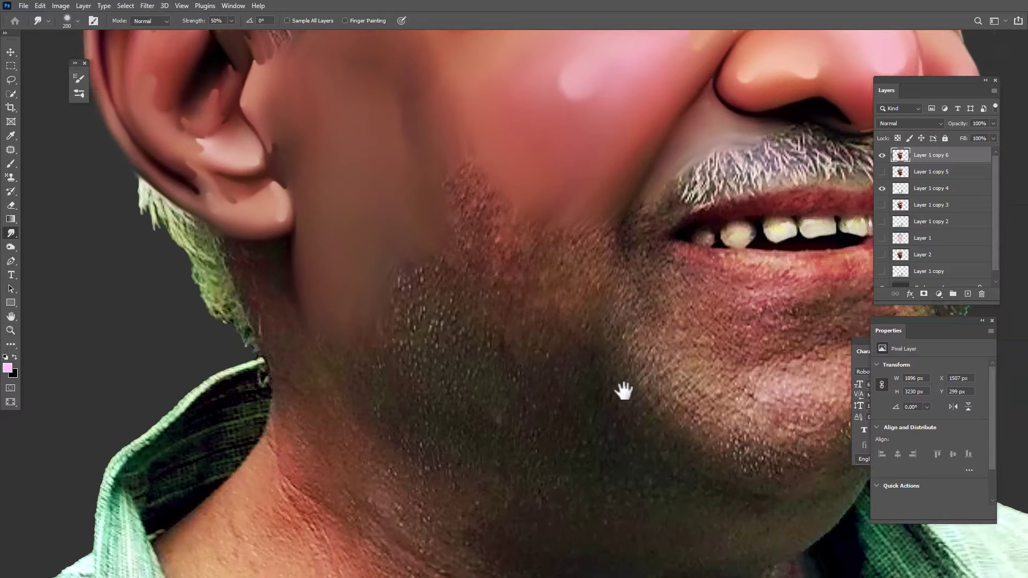
pyautogui.moveTo(623, 391)
pyautogui.mouseDown()
pyautogui.moveTo(551, 380)
pyautogui.moveTo(521, 323)
pyautogui.moveTo(537, 356)
pyautogui.moveTo(528, 348)
pyautogui.moveTo(504, 269)
pyautogui.moveTo(510, 289)
pyautogui.mouseUp()
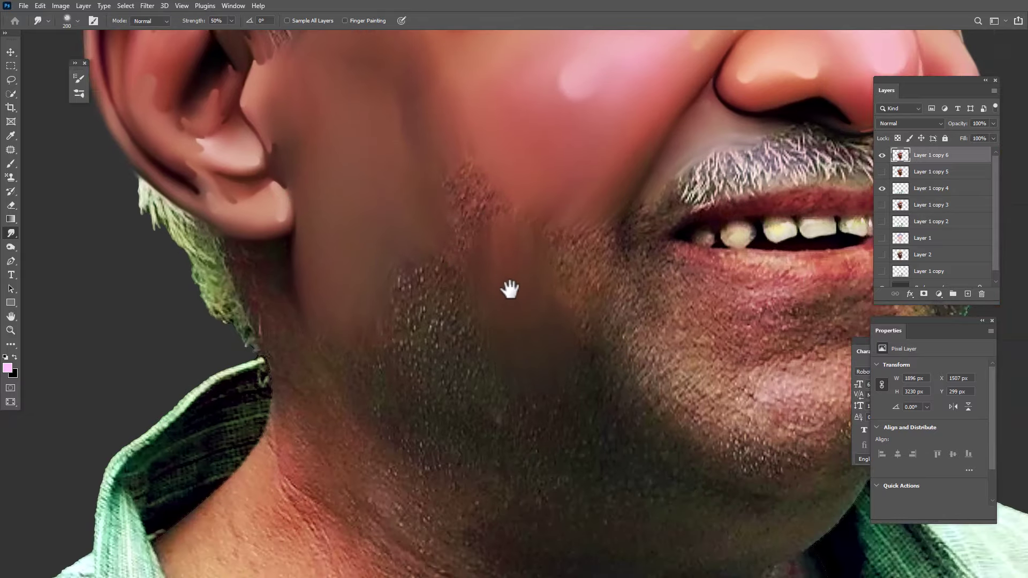
pyautogui.moveTo(434, 302)
pyautogui.mouseDown()
pyautogui.moveTo(417, 266)
pyautogui.moveTo(460, 338)
pyautogui.mouseUp()
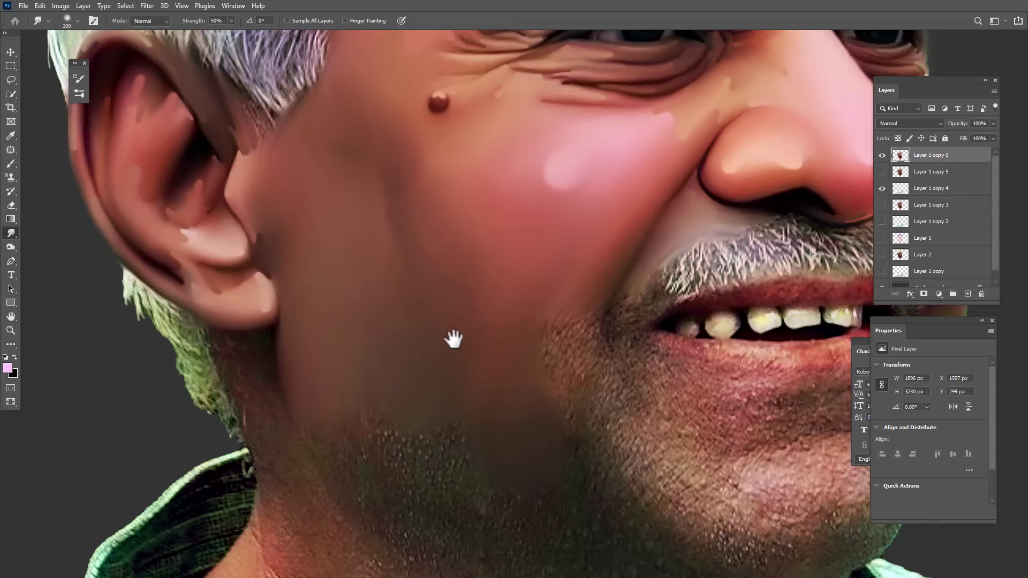
pyautogui.moveTo(480, 445); pyautogui.dragTo(477, 316)
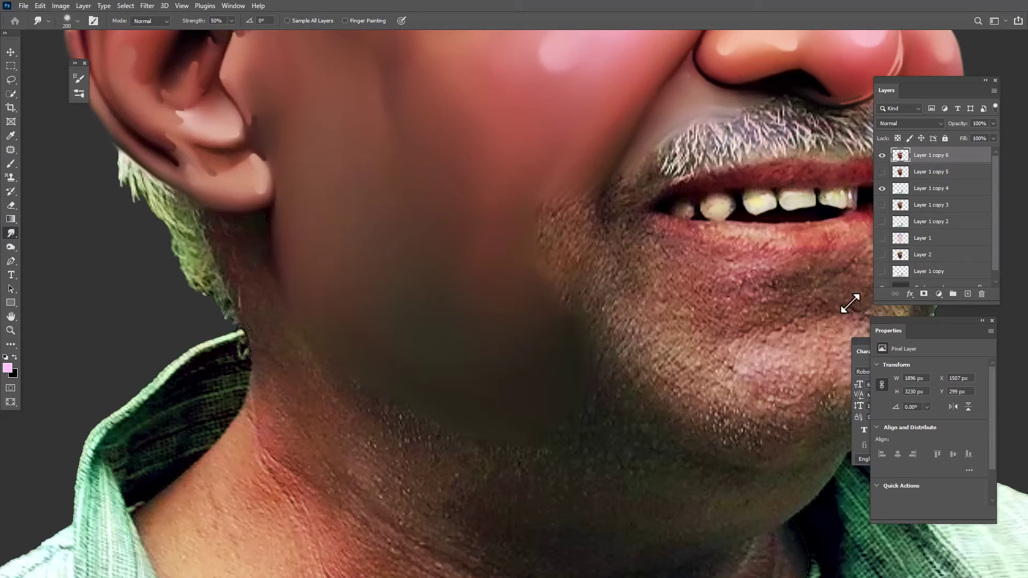
# Hide the panels and smudge the stubble on the near side of the chin in a broad, light curved band
pyautogui.moveTo(569, 248); pyautogui.dragTo(452, 381)
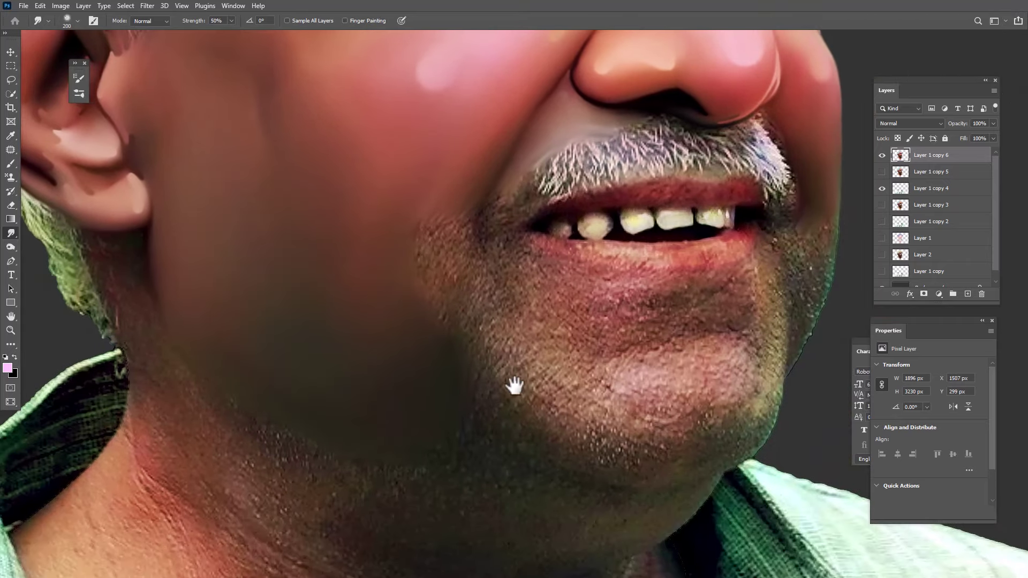
pyautogui.moveTo(514, 386); pyautogui.dragTo(492, 379)
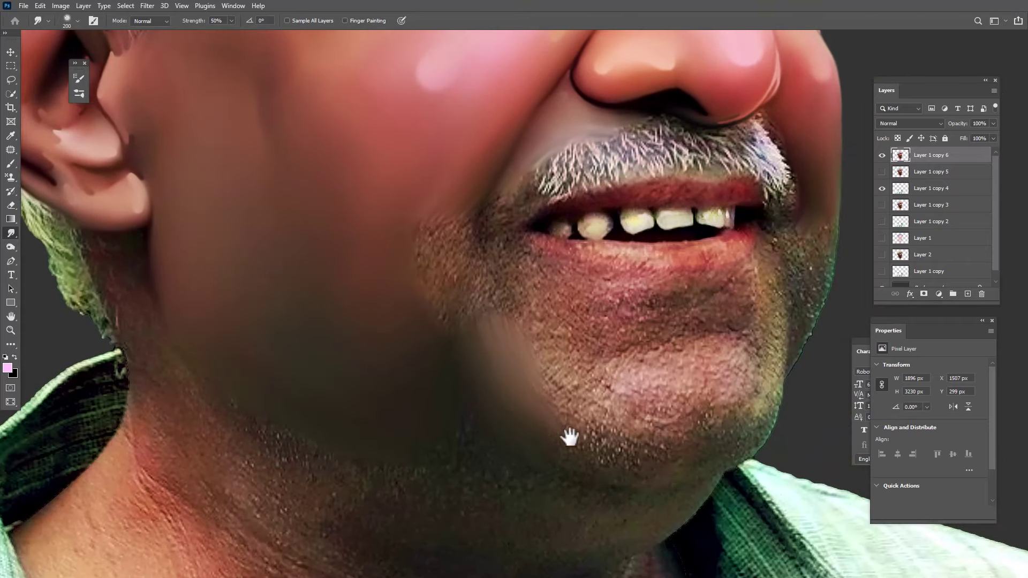
pyautogui.press('Tab')
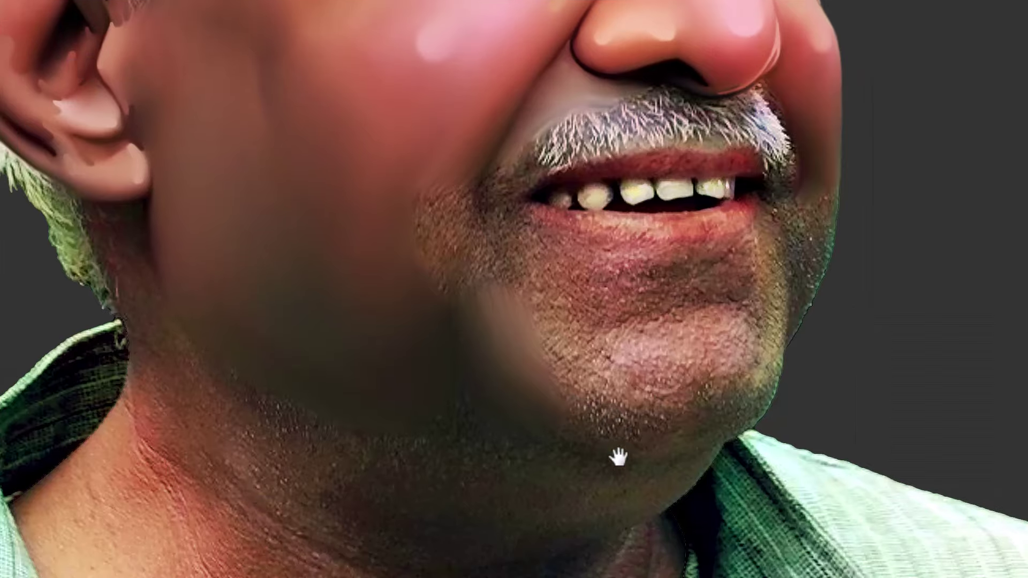
pyautogui.hotkey('ctrl', '-')
pyautogui.moveTo(656, 438); pyautogui.dragTo(719, 415)
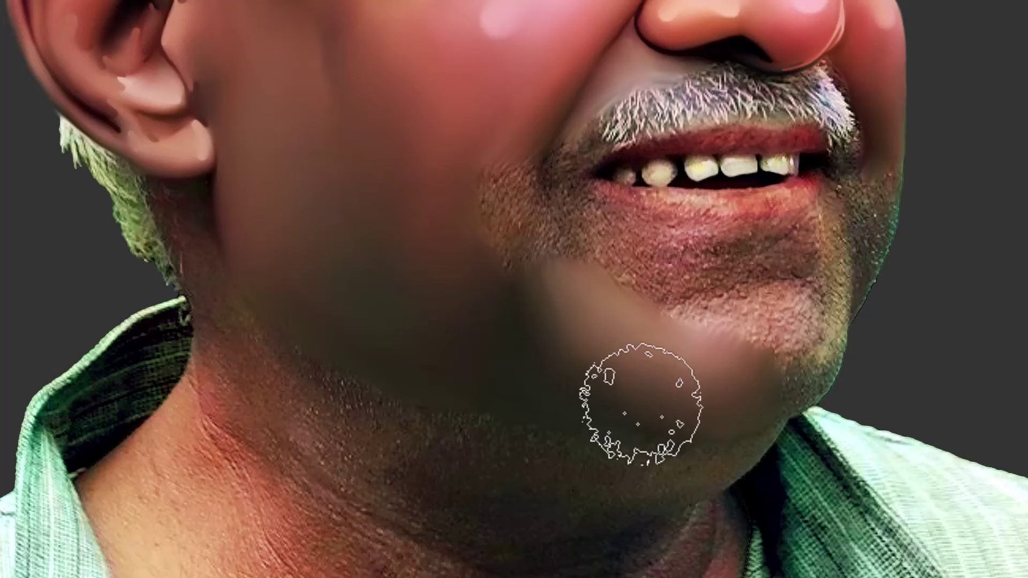
# Smudge the skin under the chin and jaw into a smooth dark shadow above the neck
pyautogui.press('v')
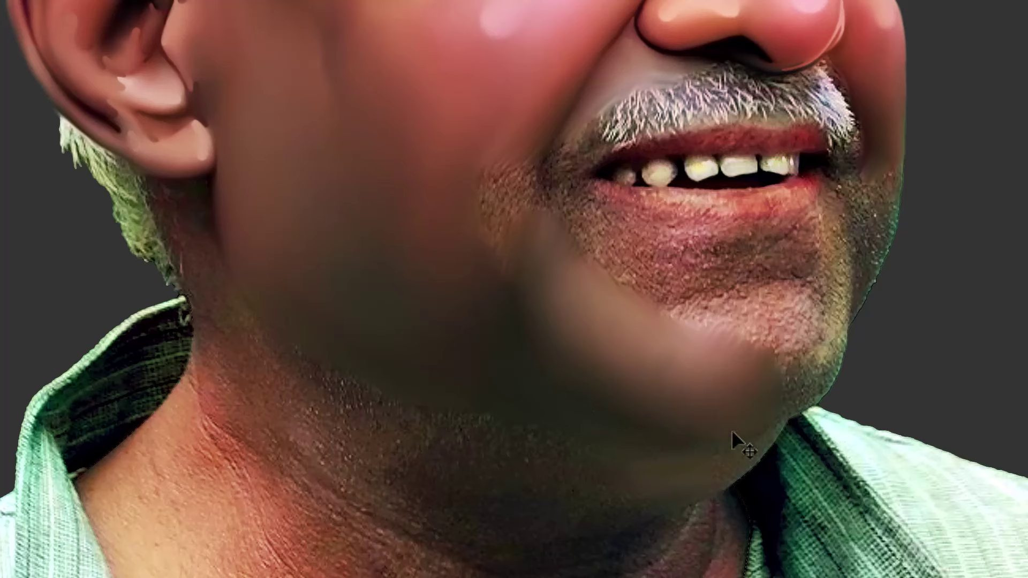
pyautogui.moveTo(674, 491); pyautogui.dragTo(734, 415)
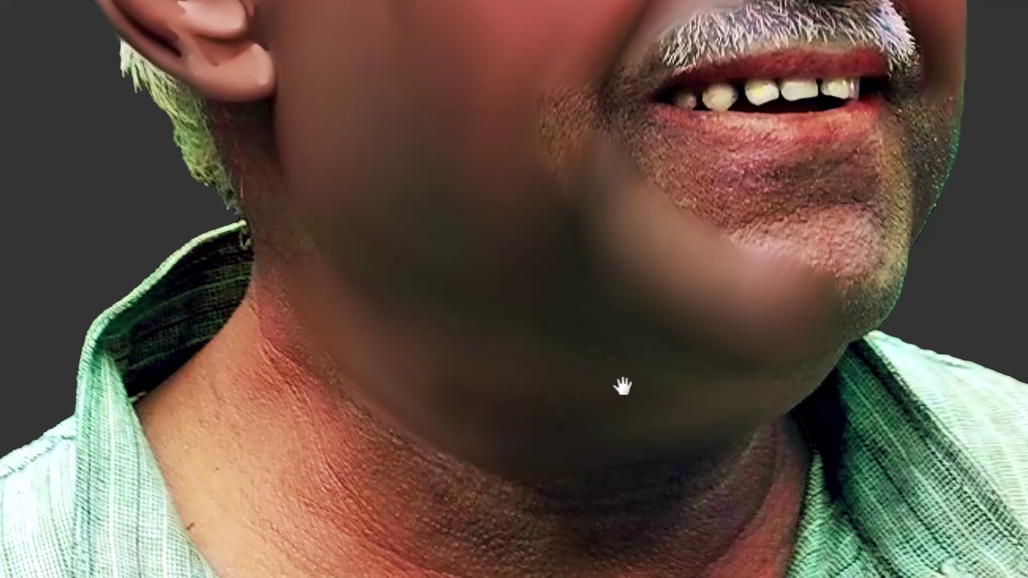
pyautogui.moveTo(616, 356); pyautogui.dragTo(675, 405)
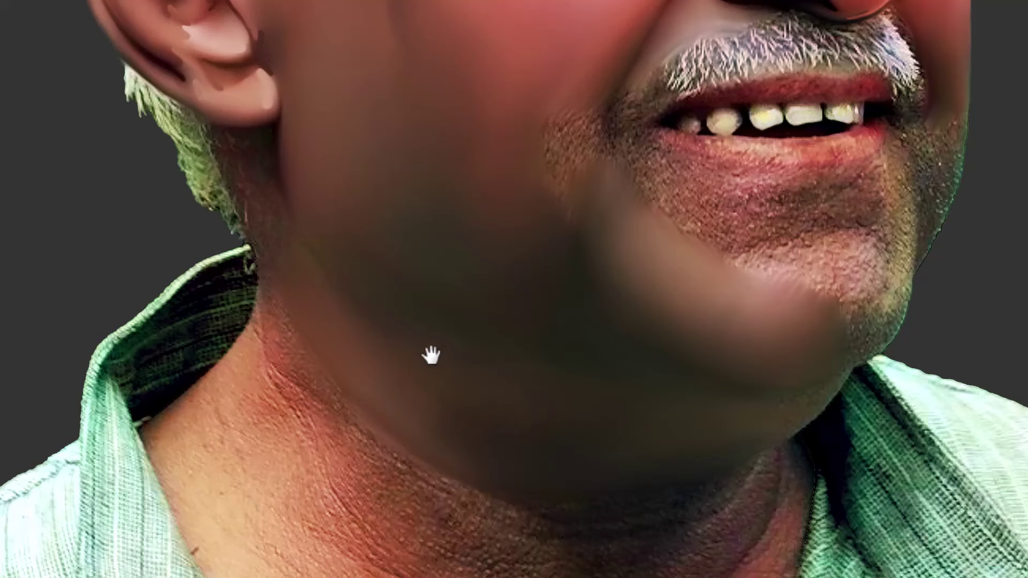
pyautogui.moveTo(484, 279); pyautogui.dragTo(495, 397)
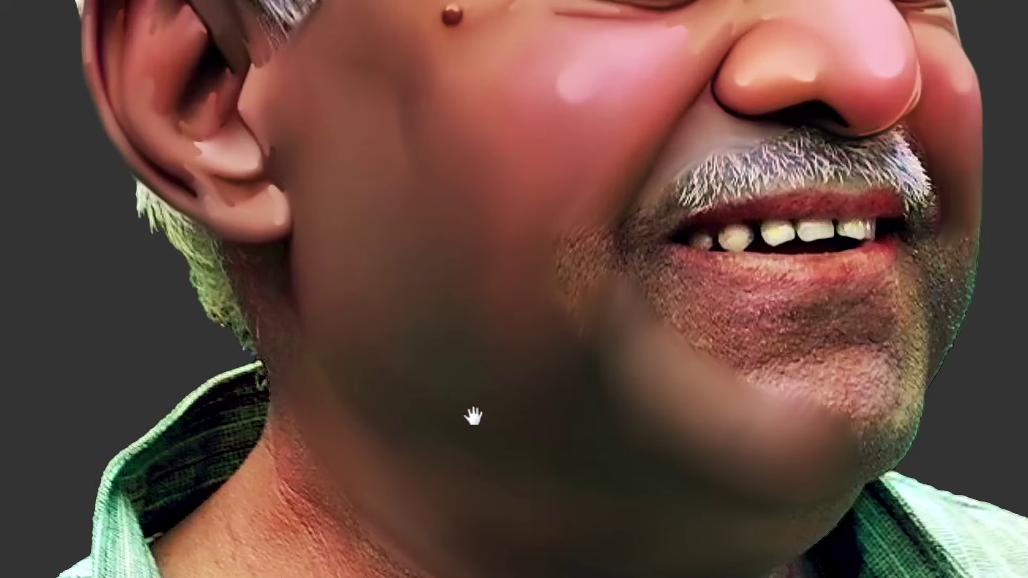
# Reduce the Smudge brush and smooth the stubble around the near corner of the mouth into the cheek fold
pyautogui.hotkey('ctrl', '-')
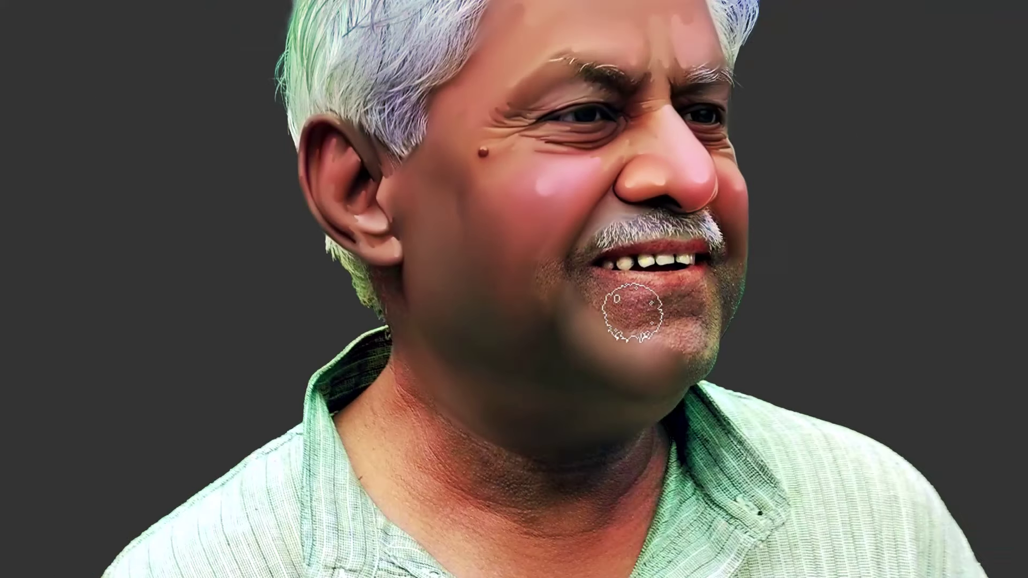
pyautogui.scroll(4, 632, 314)
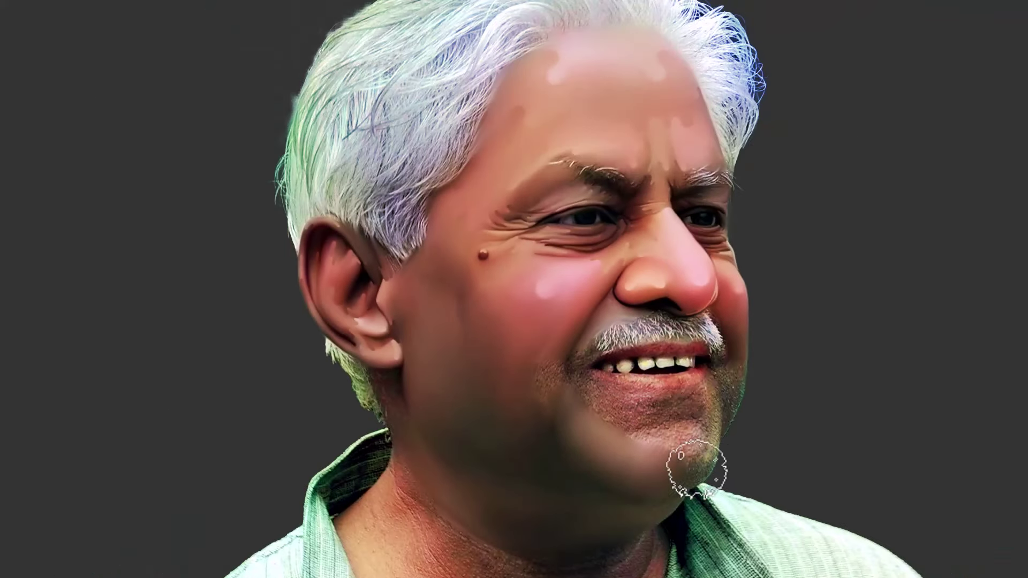
pyautogui.moveTo(568, 401); pyautogui.dragTo(627, 454)
pyautogui.press('[')
pyautogui.press('[')
pyautogui.press('[')
pyautogui.press('[')
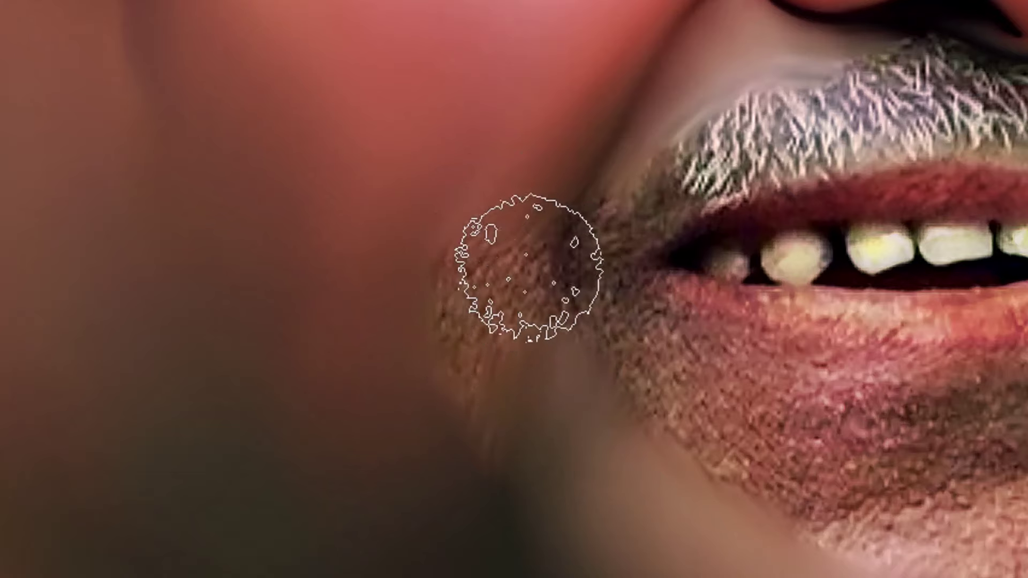
pyautogui.moveTo(530, 292); pyautogui.dragTo(534, 310)
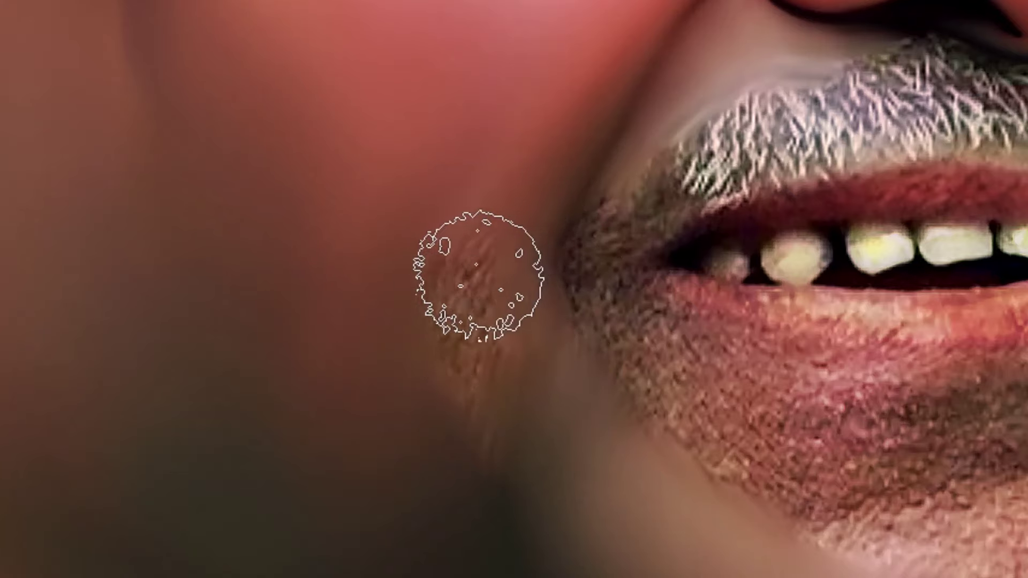
pyautogui.moveTo(494, 263)
pyautogui.mouseDown()
pyautogui.moveTo(497, 386)
pyautogui.moveTo(520, 472)
pyautogui.moveTo(483, 431)
pyautogui.moveTo(496, 440)
pyautogui.moveTo(452, 361)
pyautogui.moveTo(446, 319)
pyautogui.moveTo(478, 234)
pyautogui.moveTo(462, 279)
pyautogui.moveTo(526, 197)
pyautogui.moveTo(487, 258)
pyautogui.moveTo(462, 331)
pyautogui.moveTo(482, 403)
pyautogui.moveTo(466, 357)
pyautogui.moveTo(539, 306)
pyautogui.moveTo(518, 342)
pyautogui.moveTo(514, 246)
pyautogui.moveTo(523, 231)
pyautogui.moveTo(443, 296)
pyautogui.moveTo(601, 259)
pyautogui.moveTo(607, 233)
pyautogui.moveTo(619, 329)
pyautogui.moveTo(600, 260)
pyautogui.moveTo(584, 266)
pyautogui.moveTo(584, 280)
pyautogui.moveTo(588, 254)
pyautogui.moveTo(618, 197)
pyautogui.moveTo(657, 211)
pyautogui.moveTo(637, 235)
pyautogui.moveTo(658, 214)
pyautogui.moveTo(666, 156)
pyautogui.moveTo(686, 120)
pyautogui.moveTo(625, 189)
pyautogui.moveTo(641, 192)
pyautogui.moveTo(596, 247)
pyautogui.moveTo(612, 240)
pyautogui.moveTo(553, 298)
pyautogui.moveTo(509, 260)
pyautogui.moveTo(518, 238)
pyautogui.mouseUp()
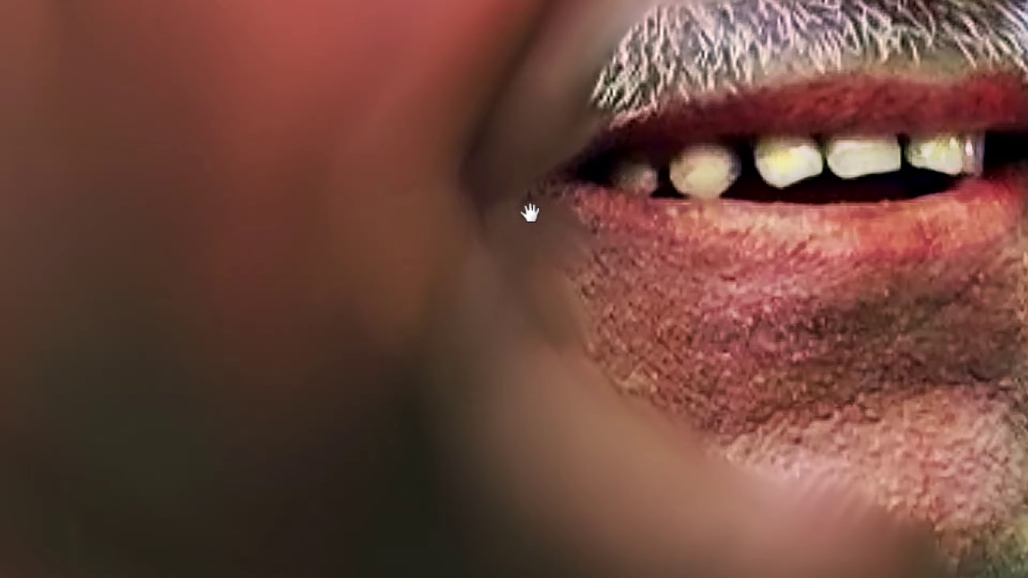
# Smudge the skin just below the lower lip and the darker crease beneath it along the mouth's width
pyautogui.moveTo(750, 277); pyautogui.dragTo(595, 286)
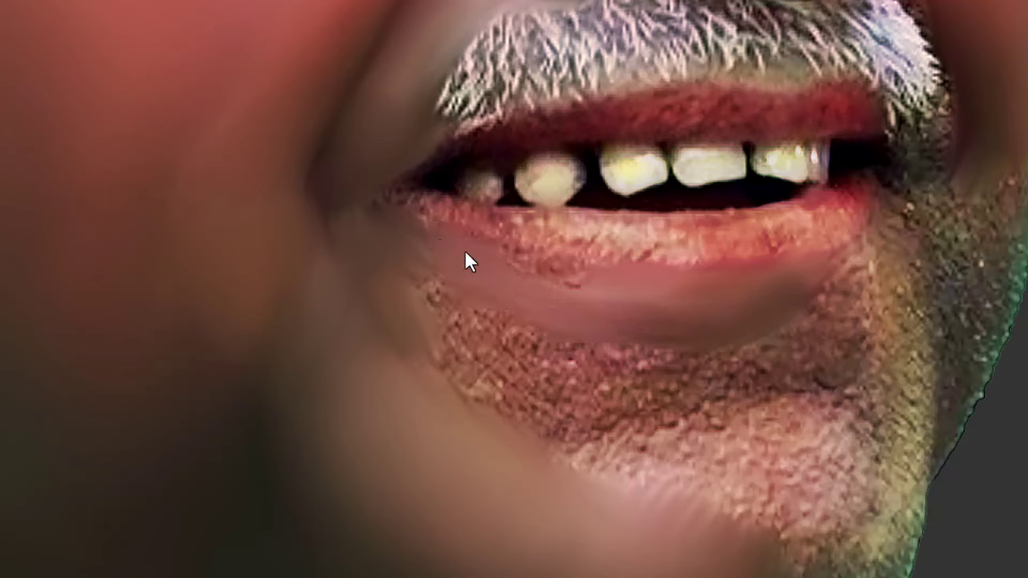
pyautogui.moveTo(565, 298)
pyautogui.mouseDown()
pyautogui.moveTo(610, 294)
pyautogui.moveTo(603, 313)
pyautogui.moveTo(652, 316)
pyautogui.mouseUp()
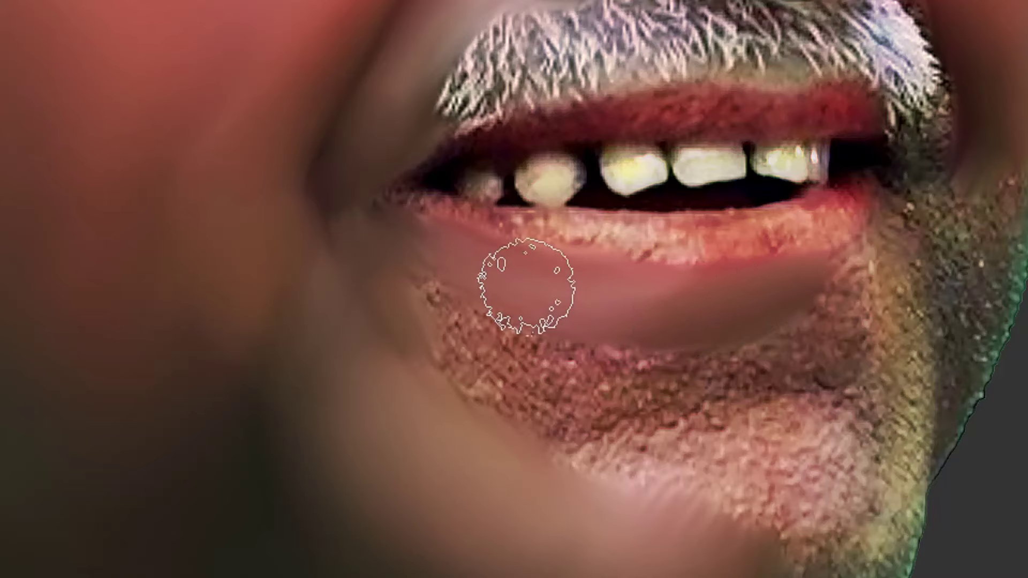
pyautogui.moveTo(724, 399); pyautogui.dragTo(723, 327)
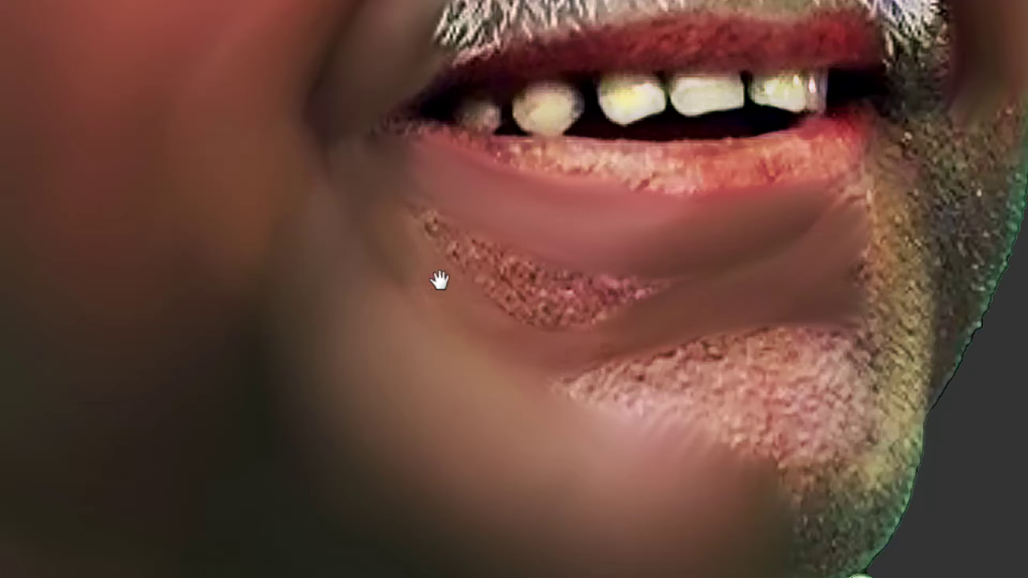
# Smudge the remaining stubble between lip and chin and the ball of the chin out to its far edge
pyautogui.moveTo(520, 339)
pyautogui.mouseDown()
pyautogui.moveTo(568, 297)
pyautogui.moveTo(477, 266)
pyautogui.moveTo(418, 208)
pyautogui.moveTo(484, 246)
pyautogui.moveTo(479, 236)
pyautogui.moveTo(478, 247)
pyautogui.moveTo(624, 285)
pyautogui.moveTo(628, 308)
pyautogui.moveTo(597, 307)
pyautogui.moveTo(676, 295)
pyautogui.moveTo(600, 345)
pyautogui.moveTo(673, 317)
pyautogui.moveTo(686, 306)
pyautogui.moveTo(625, 314)
pyautogui.moveTo(692, 285)
pyautogui.moveTo(634, 255)
pyautogui.moveTo(617, 304)
pyautogui.moveTo(655, 307)
pyautogui.moveTo(624, 308)
pyautogui.moveTo(460, 243)
pyautogui.moveTo(512, 274)
pyautogui.moveTo(559, 261)
pyautogui.moveTo(493, 266)
pyautogui.moveTo(487, 231)
pyautogui.moveTo(451, 223)
pyautogui.moveTo(435, 204)
pyautogui.moveTo(520, 284)
pyautogui.moveTo(447, 234)
pyautogui.moveTo(478, 309)
pyautogui.moveTo(443, 283)
pyautogui.moveTo(469, 296)
pyautogui.moveTo(450, 300)
pyautogui.moveTo(478, 325)
pyautogui.moveTo(564, 319)
pyautogui.moveTo(627, 428)
pyautogui.moveTo(556, 403)
pyautogui.moveTo(743, 348)
pyautogui.moveTo(812, 349)
pyautogui.moveTo(854, 364)
pyautogui.moveTo(864, 399)
pyautogui.moveTo(854, 366)
pyautogui.moveTo(857, 381)
pyautogui.moveTo(838, 360)
pyautogui.moveTo(770, 346)
pyautogui.moveTo(573, 401)
pyautogui.moveTo(718, 412)
pyautogui.mouseUp()
pyautogui.scroll(-3, 808, 419)
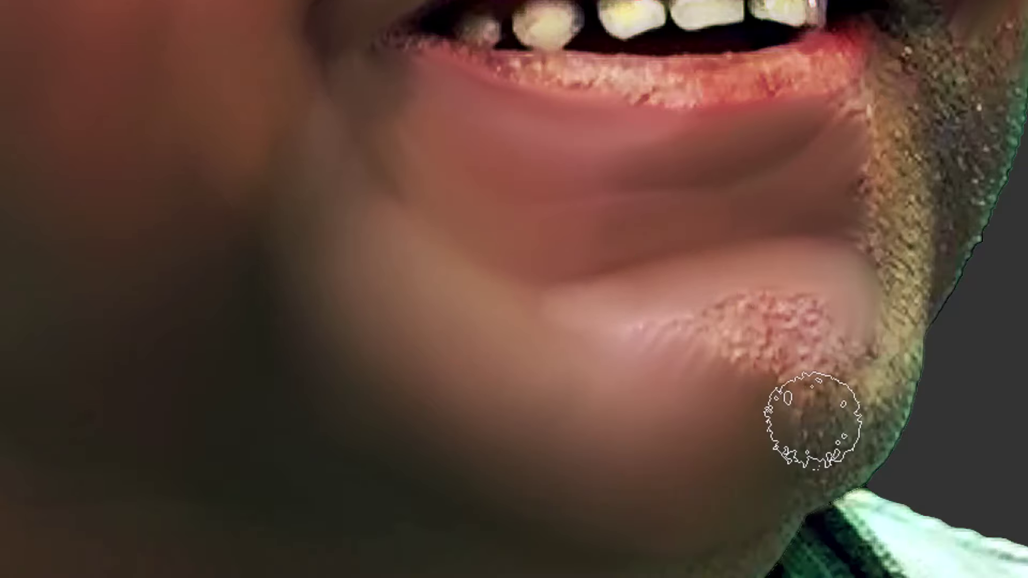
pyautogui.moveTo(831, 463)
pyautogui.mouseDown()
pyautogui.moveTo(809, 480)
pyautogui.moveTo(844, 463)
pyautogui.moveTo(881, 423)
pyautogui.moveTo(874, 444)
pyautogui.moveTo(904, 354)
pyautogui.moveTo(881, 427)
pyautogui.moveTo(852, 461)
pyautogui.moveTo(859, 429)
pyautogui.moveTo(813, 445)
pyautogui.moveTo(792, 387)
pyautogui.moveTo(808, 474)
pyautogui.moveTo(791, 393)
pyautogui.moveTo(791, 448)
pyautogui.moveTo(815, 448)
pyautogui.moveTo(841, 424)
pyautogui.moveTo(816, 407)
pyautogui.moveTo(839, 379)
pyautogui.moveTo(844, 451)
pyautogui.moveTo(872, 405)
pyautogui.moveTo(863, 328)
pyautogui.moveTo(852, 359)
pyautogui.moveTo(861, 327)
pyautogui.moveTo(815, 377)
pyautogui.moveTo(790, 358)
pyautogui.moveTo(790, 377)
pyautogui.moveTo(785, 343)
pyautogui.moveTo(797, 321)
pyautogui.moveTo(703, 314)
pyautogui.moveTo(623, 343)
pyautogui.moveTo(707, 326)
pyautogui.moveTo(750, 343)
pyautogui.moveTo(732, 320)
pyautogui.moveTo(740, 328)
pyautogui.moveTo(774, 298)
pyautogui.moveTo(676, 322)
pyautogui.moveTo(641, 313)
pyautogui.moveTo(714, 436)
pyautogui.moveTo(653, 378)
pyautogui.moveTo(712, 394)
pyautogui.moveTo(890, 271)
pyautogui.moveTo(788, 327)
pyautogui.moveTo(806, 317)
pyautogui.moveTo(823, 396)
pyautogui.moveTo(802, 384)
pyautogui.moveTo(801, 371)
pyautogui.moveTo(791, 433)
pyautogui.moveTo(799, 386)
pyautogui.moveTo(817, 539)
pyautogui.moveTo(872, 470)
pyautogui.mouseUp()
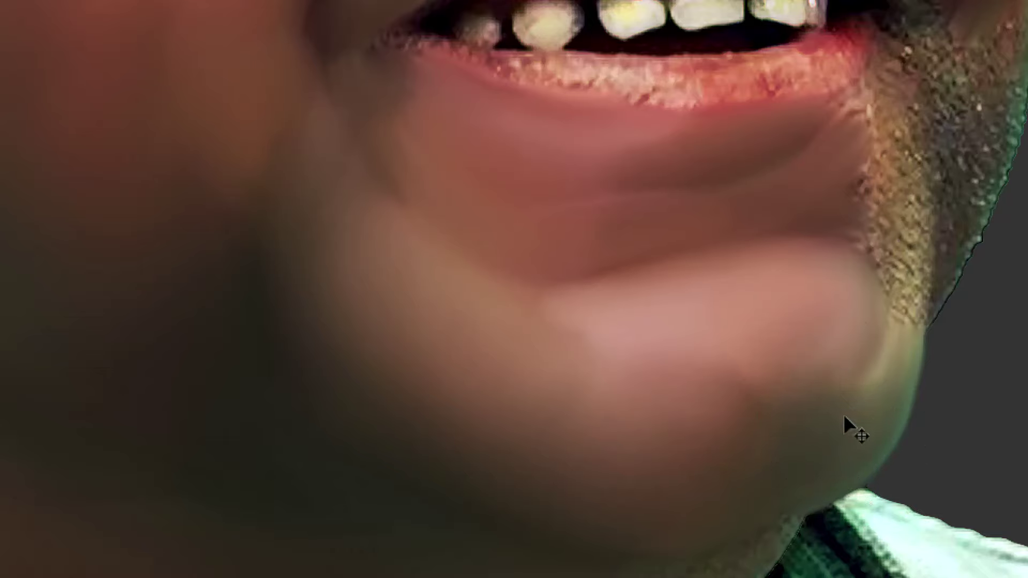
# Smudge the strip of stubble between the chin and the far cheek, from the mouth corner down to the jaw
pyautogui.moveTo(826, 337)
pyautogui.mouseDown()
pyautogui.moveTo(857, 329)
pyautogui.moveTo(839, 295)
pyautogui.moveTo(781, 296)
pyautogui.moveTo(837, 353)
pyautogui.moveTo(811, 465)
pyautogui.moveTo(887, 395)
pyautogui.moveTo(905, 351)
pyautogui.moveTo(852, 459)
pyautogui.moveTo(968, 241)
pyautogui.moveTo(908, 315)
pyautogui.moveTo(903, 279)
pyautogui.moveTo(904, 316)
pyautogui.moveTo(915, 312)
pyautogui.moveTo(919, 260)
pyautogui.moveTo(886, 251)
pyautogui.mouseUp()
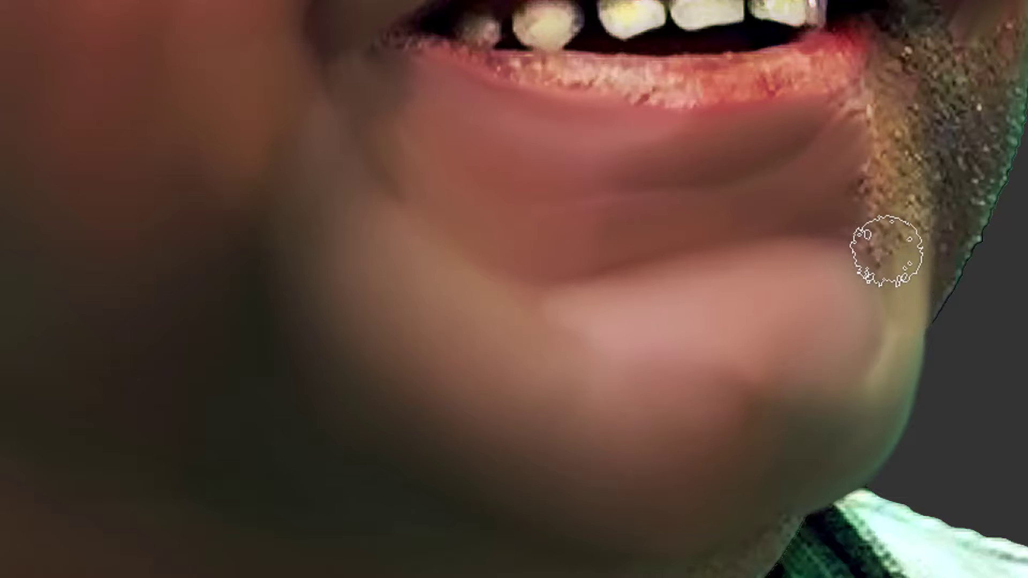
pyautogui.moveTo(922, 218); pyautogui.dragTo(822, 356)
pyautogui.moveTo(814, 389)
pyautogui.mouseDown()
pyautogui.moveTo(803, 356)
pyautogui.moveTo(755, 319)
pyautogui.moveTo(759, 255)
pyautogui.mouseUp()
pyautogui.moveTo(752, 310); pyautogui.dragTo(738, 306)
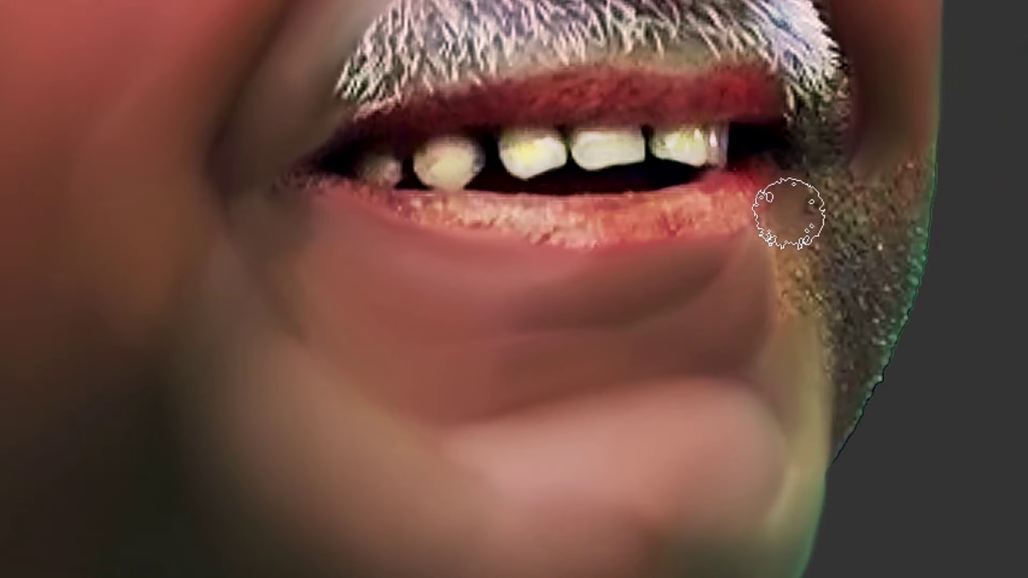
pyautogui.moveTo(794, 231)
pyautogui.mouseDown()
pyautogui.moveTo(786, 317)
pyautogui.moveTo(815, 272)
pyautogui.moveTo(819, 369)
pyautogui.mouseUp()
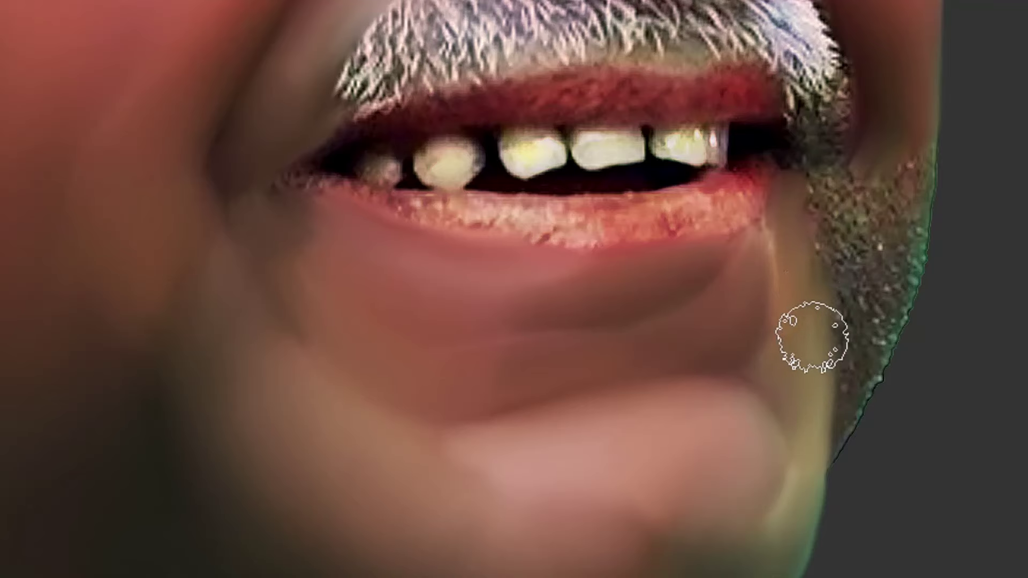
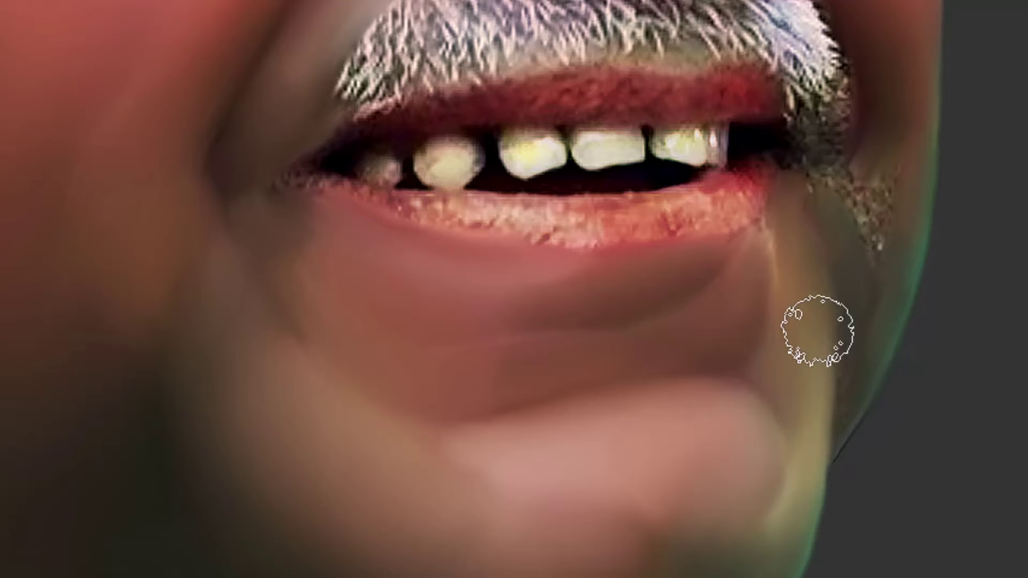
pyautogui.moveTo(831, 364); pyautogui.dragTo(783, 383)
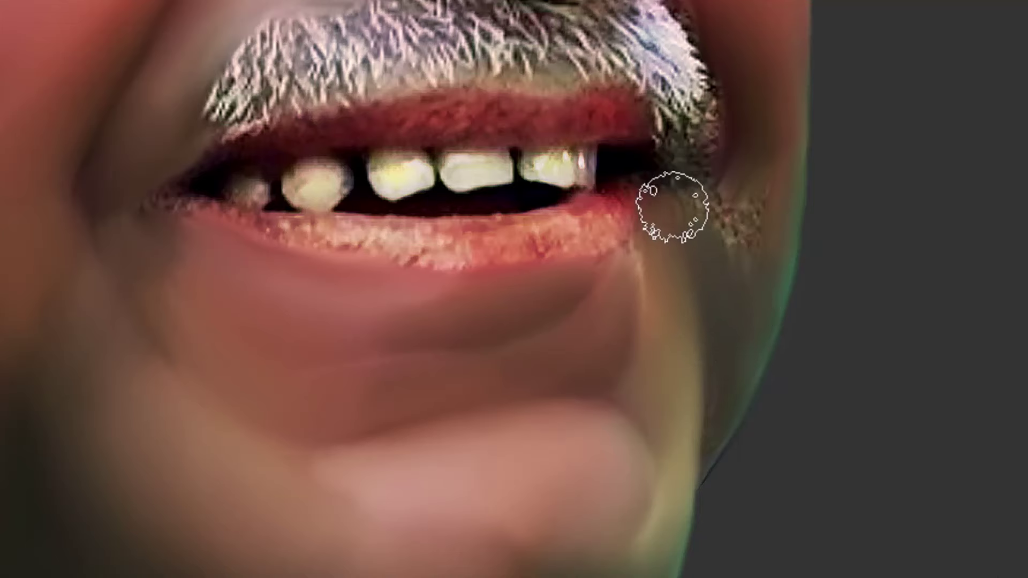
# Smudge the far cheek's remaining stubble beside the mouth corner and smooth the jaw's outer edge against the background
pyautogui.moveTo(751, 350); pyautogui.dragTo(740, 272)
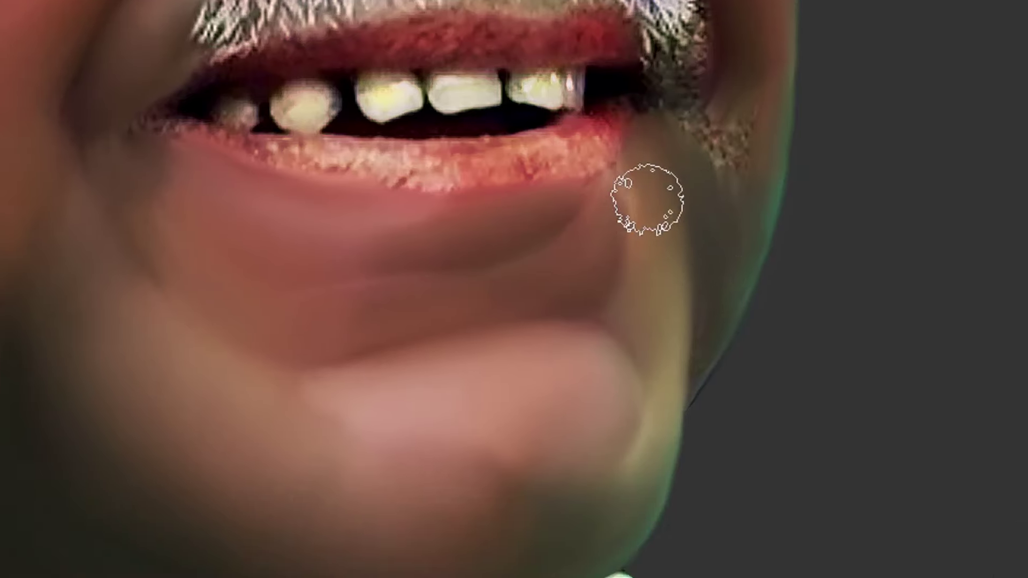
pyautogui.keyDown('ctrl'); pyautogui.click(716, 405); pyautogui.keyUp('ctrl')
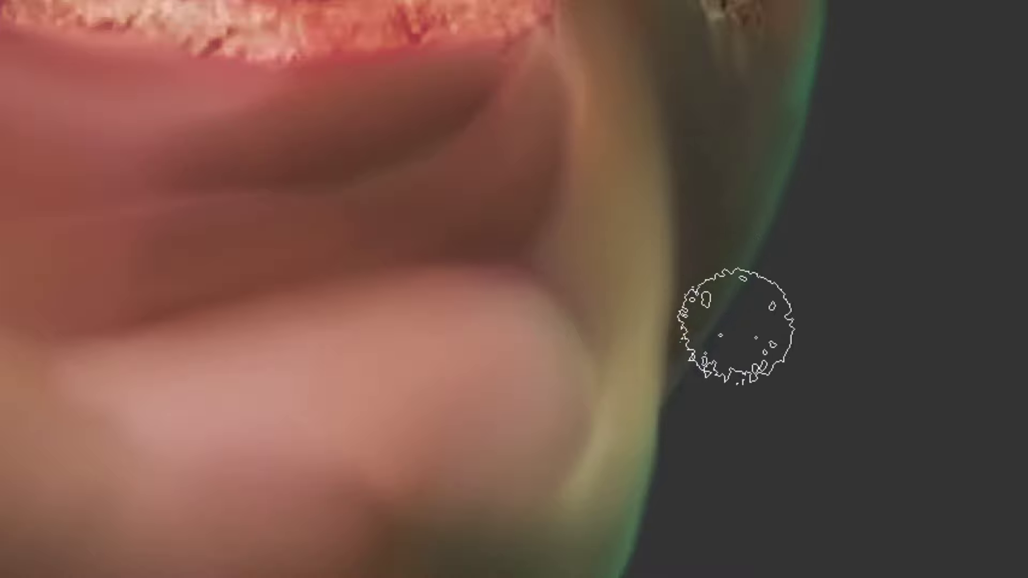
pyautogui.press('v')
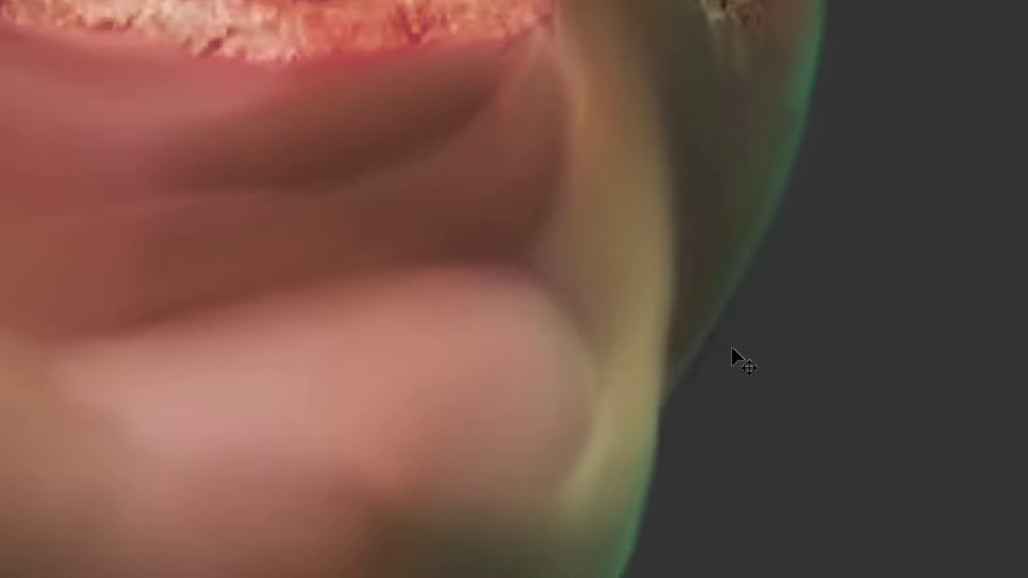
pyautogui.moveTo(732, 348); pyautogui.dragTo(706, 422)
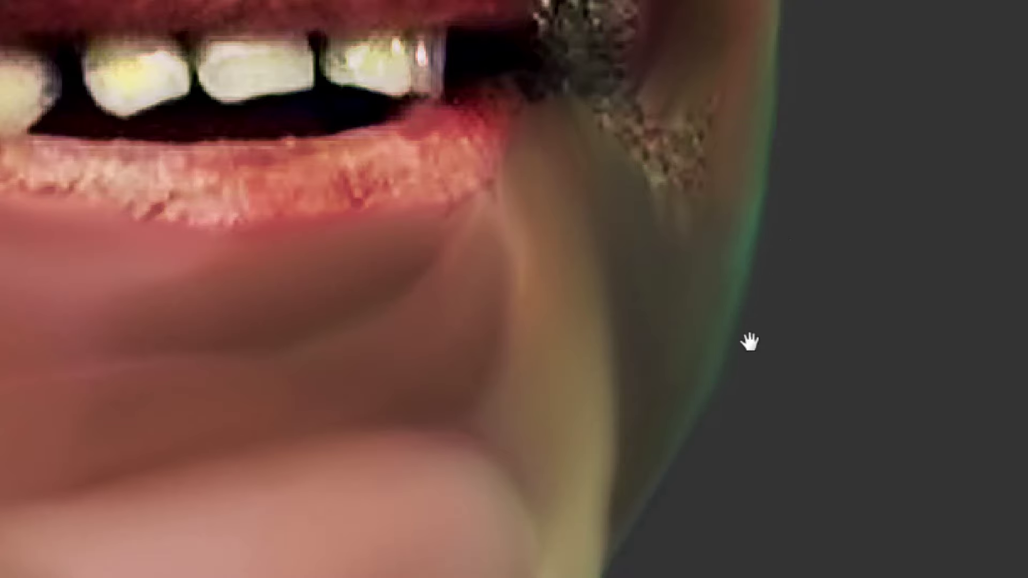
pyautogui.moveTo(784, 271); pyautogui.dragTo(721, 339)
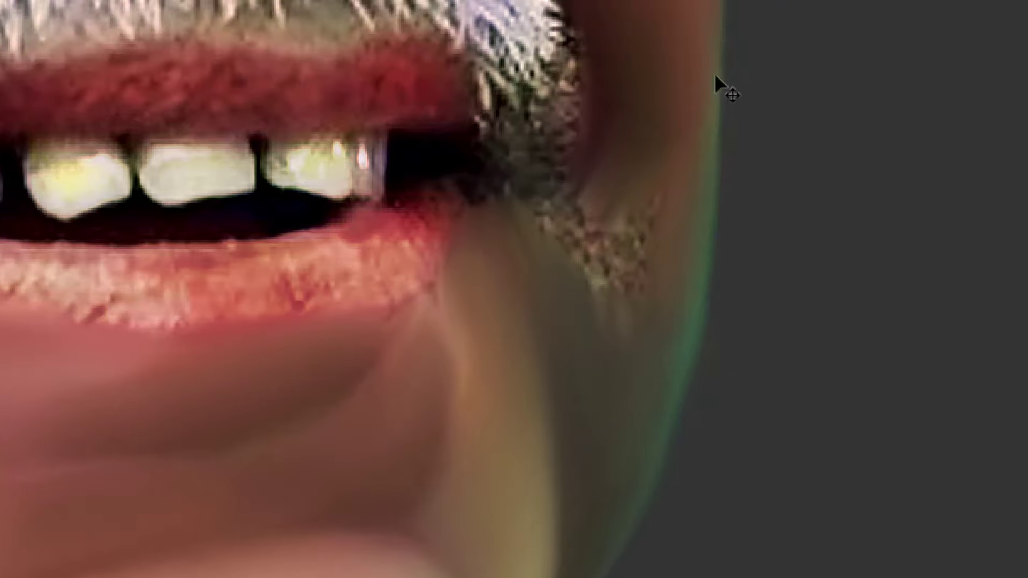
pyautogui.moveTo(729, 264); pyautogui.dragTo(714, 310)
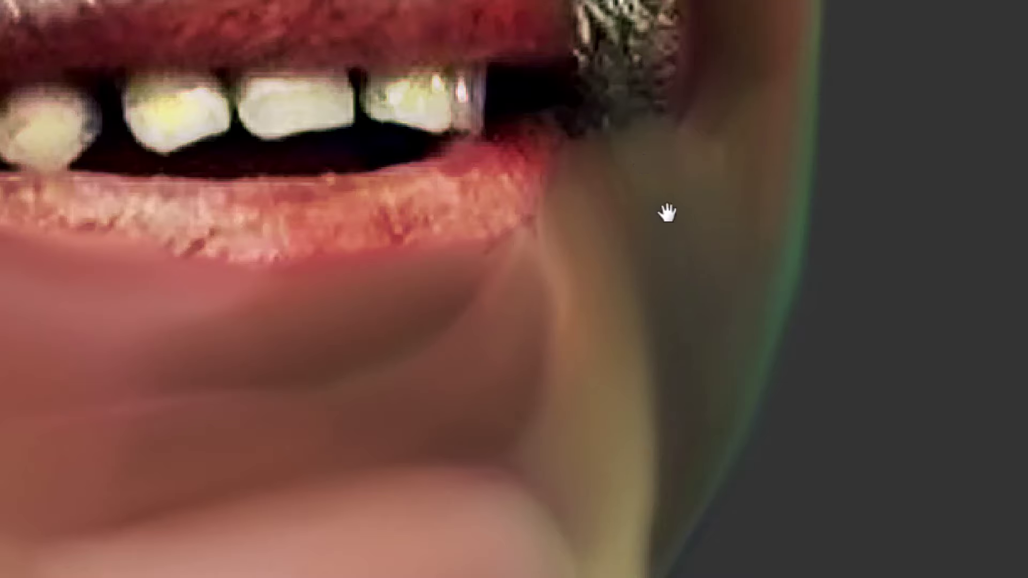
# Smudge the dark stubble beneath the moustache's far end and soften the moustache's outer edge into the cheek
pyautogui.moveTo(694, 302); pyautogui.dragTo(711, 344)
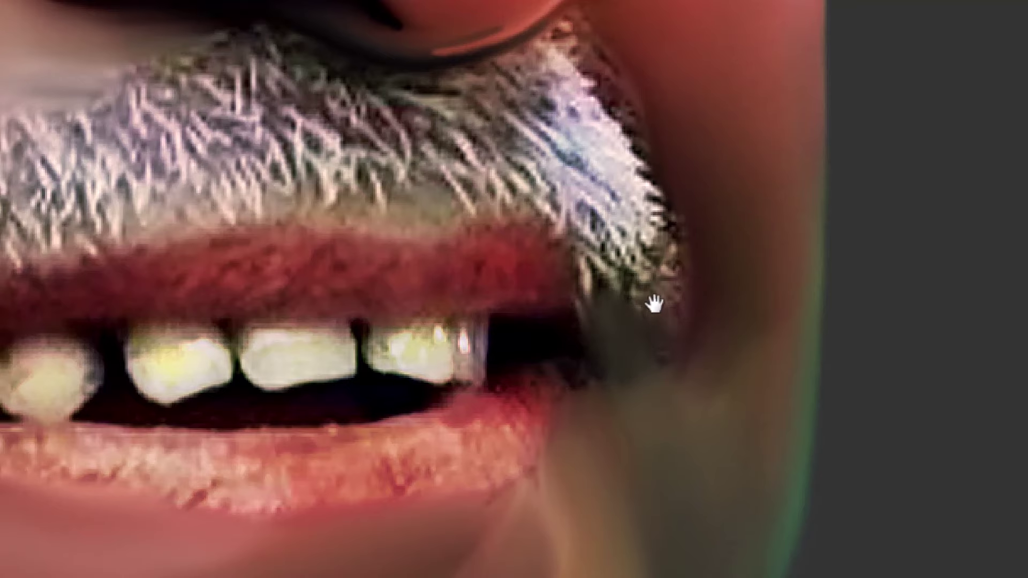
pyautogui.scroll(3, 658, 246)
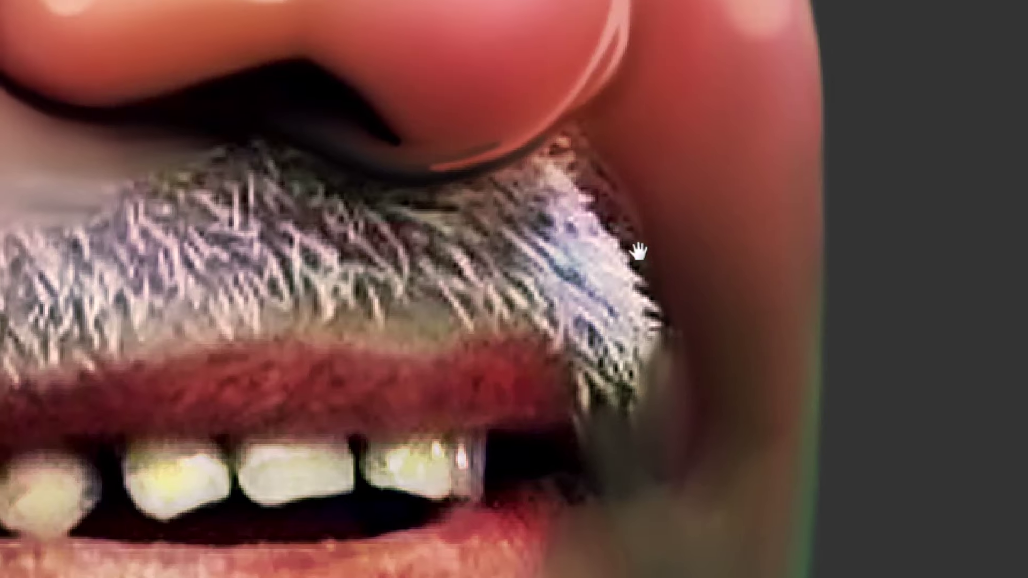
pyautogui.moveTo(623, 240); pyautogui.dragTo(561, 169)
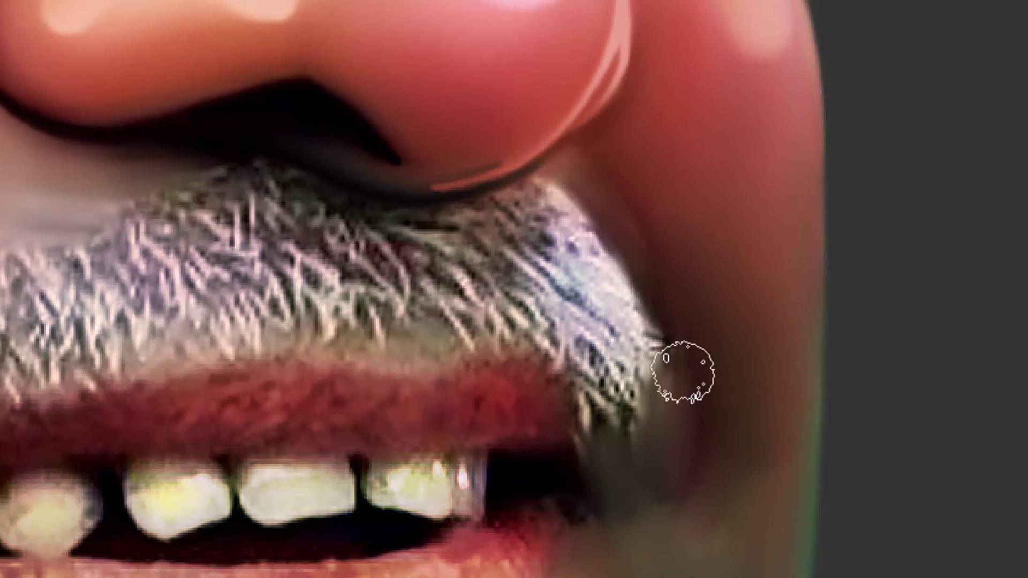
pyautogui.scroll(-3, 665, 230)
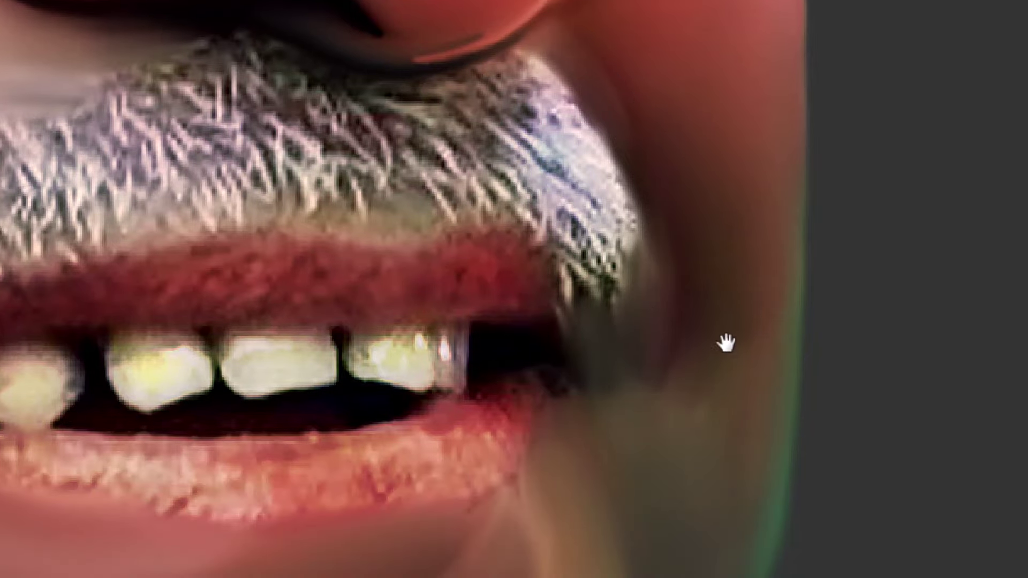
pyautogui.scroll(-5, 716, 336)
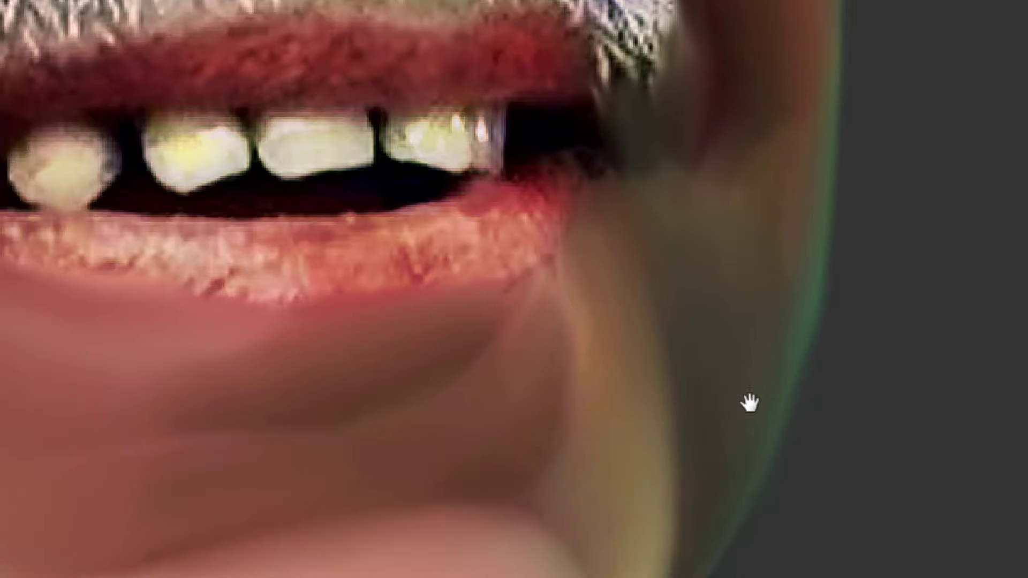
# Smudge the underside of the chin into a smooth edge against the shirt collar and the top of the neck
pyautogui.scroll(-12, 654, 351)
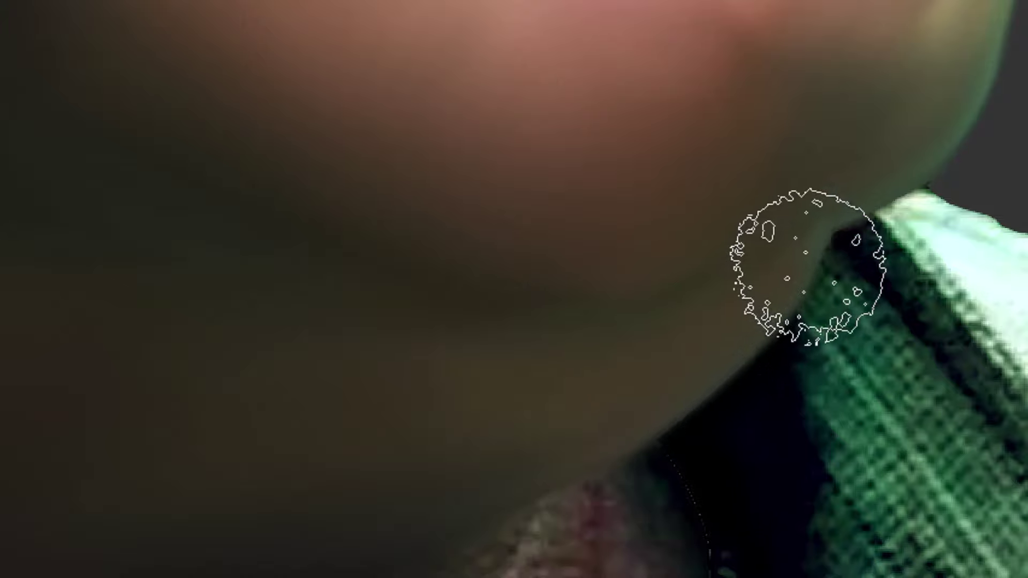
pyautogui.moveTo(734, 329)
pyautogui.mouseDown()
pyautogui.moveTo(791, 291)
pyautogui.moveTo(900, 117)
pyautogui.mouseUp()
pyautogui.moveTo(826, 282); pyautogui.dragTo(842, 293)
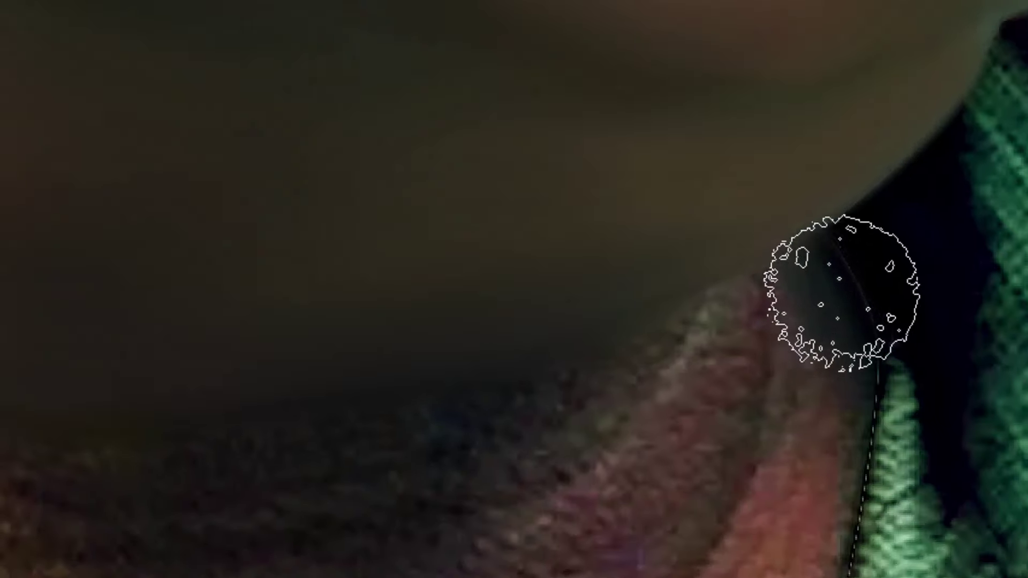
# Smudge the reddish strip of neck skin along the far collar, from below the jaw downward
pyautogui.moveTo(857, 438)
pyautogui.mouseDown()
pyautogui.moveTo(854, 252)
pyautogui.moveTo(848, 263)
pyautogui.mouseUp()
pyautogui.scroll(-4, 835, 257)
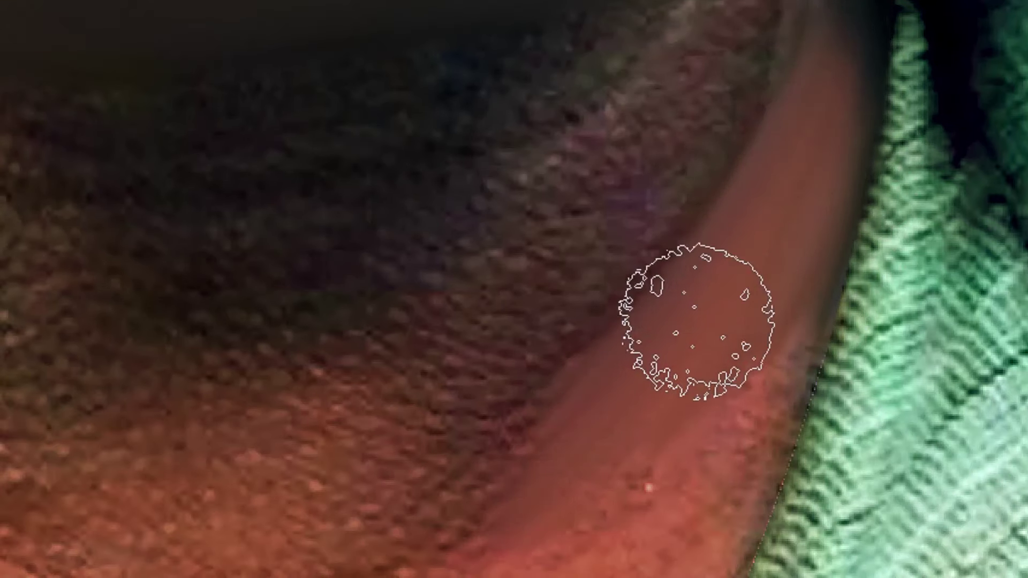
pyautogui.scroll(2, 812, 197)
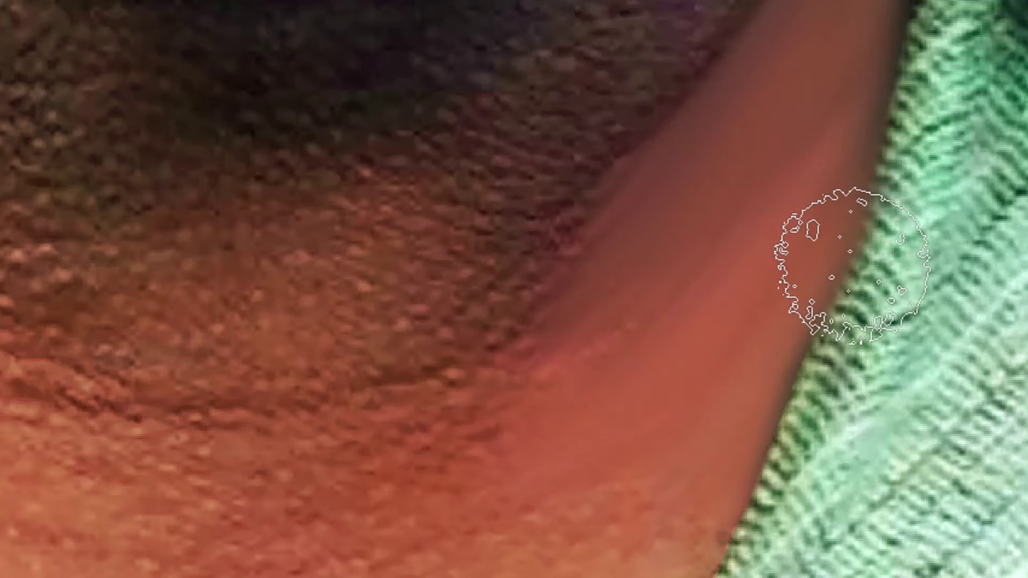
pyautogui.moveTo(887, 161); pyautogui.dragTo(711, 423)
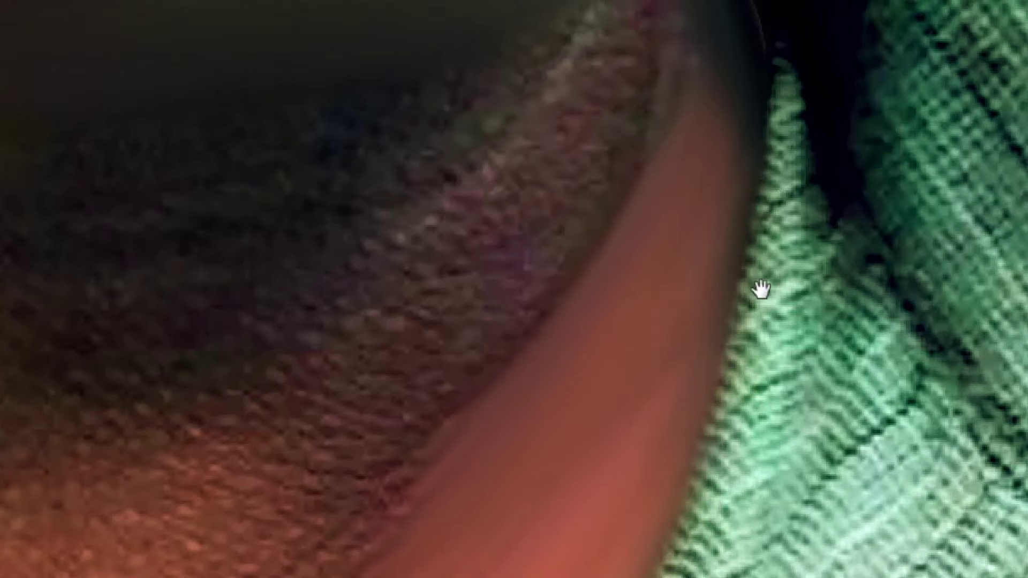
pyautogui.moveTo(760, 289); pyautogui.dragTo(736, 423)
pyautogui.moveTo(738, 264); pyautogui.dragTo(739, 292)
# Smudge the textured neck fold just inside the smoothed reddish strip, following its curve below the jaw
pyautogui.press('f')
pyautogui.press('f')
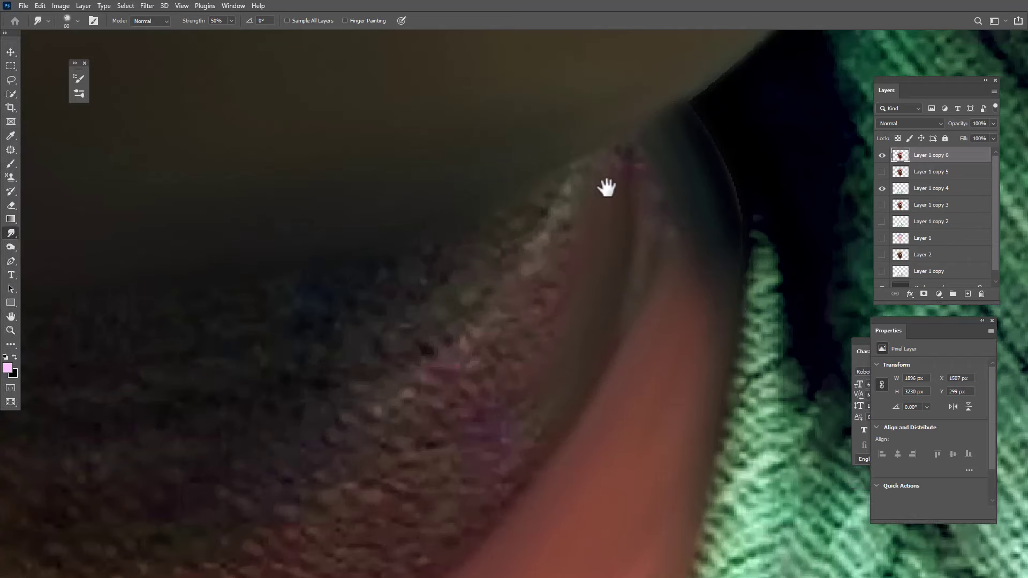
pyautogui.moveTo(600, 181); pyautogui.dragTo(591, 336)
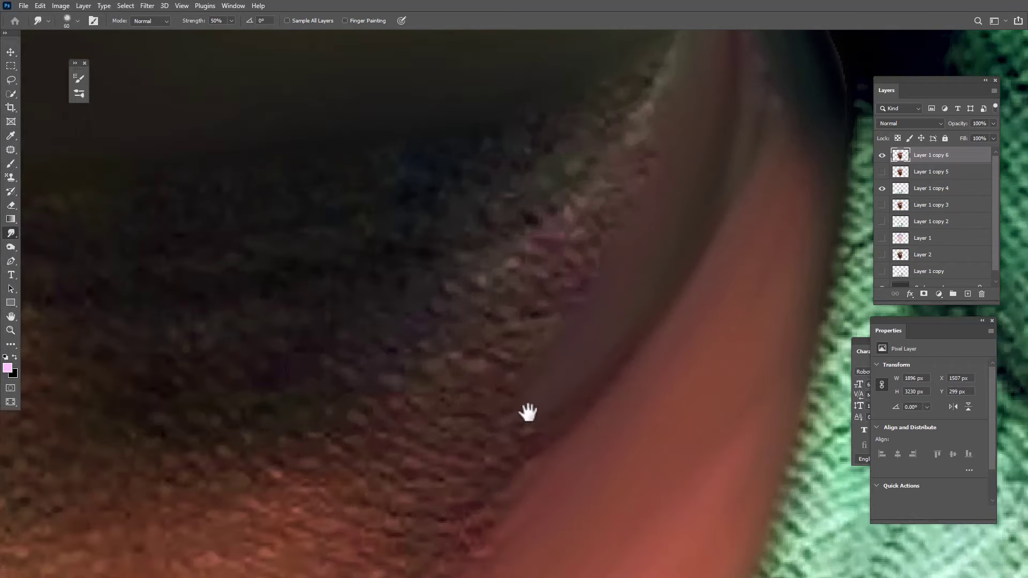
pyautogui.moveTo(752, 139); pyautogui.dragTo(683, 409)
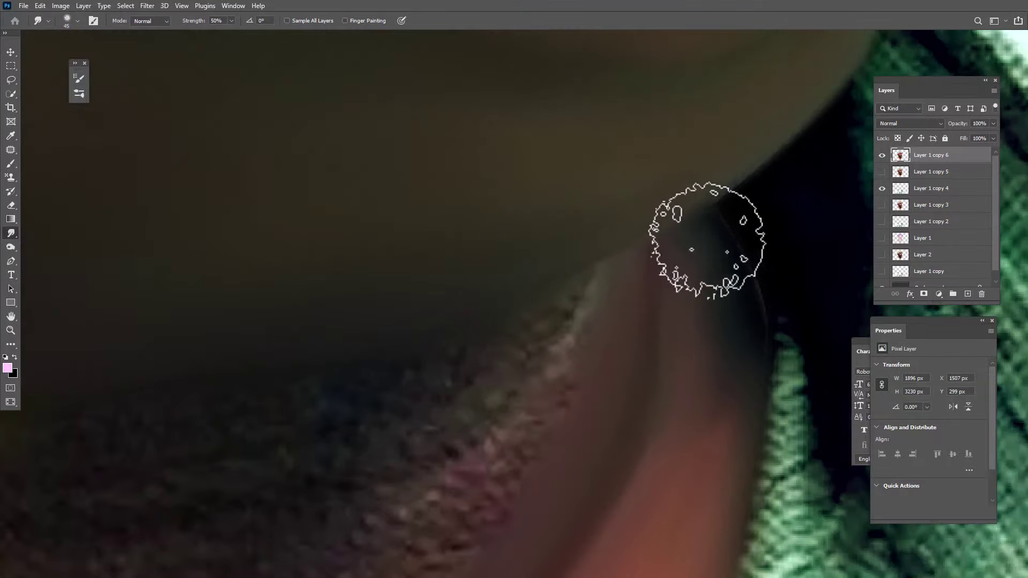
# With the Smudge brush at 45, smooth the lighter neck ridge below the jaw and the dark stubble beside it
pyautogui.moveTo(612, 295); pyautogui.dragTo(660, 246)
pyautogui.moveTo(632, 292)
pyautogui.mouseDown()
pyautogui.moveTo(582, 375)
pyautogui.moveTo(463, 487)
pyautogui.mouseUp()
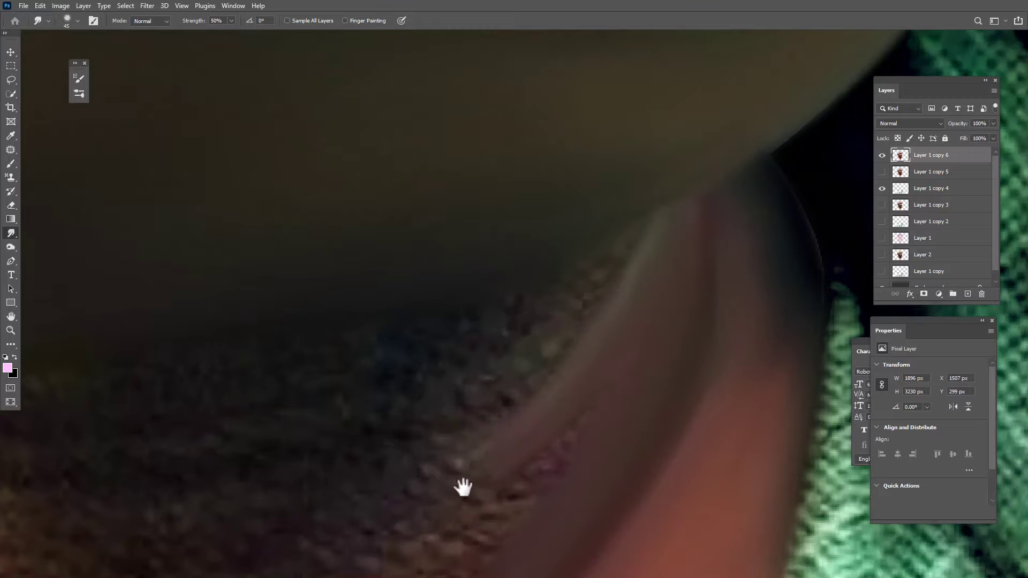
pyautogui.moveTo(563, 394); pyautogui.dragTo(421, 494)
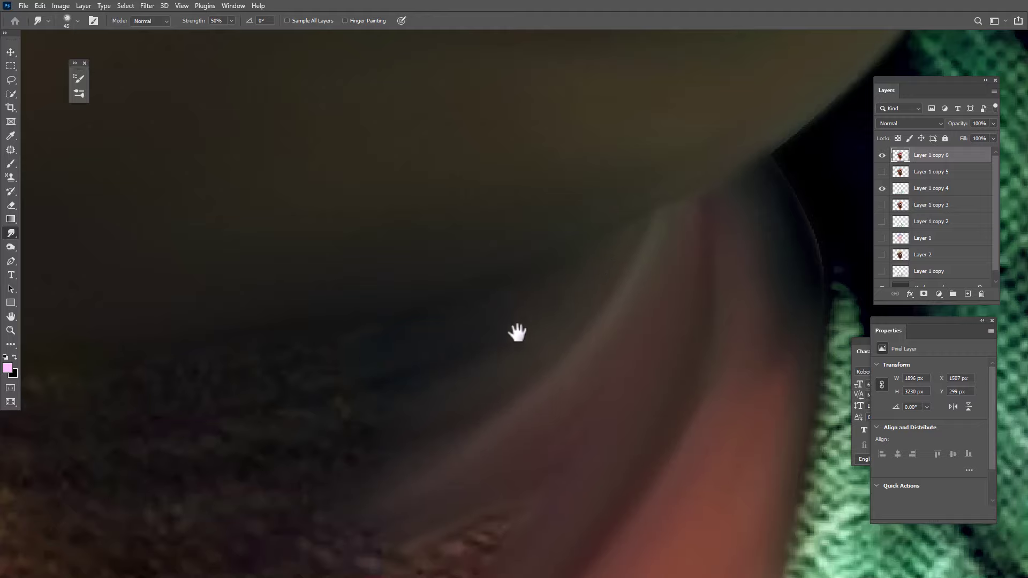
pyautogui.moveTo(548, 250); pyautogui.dragTo(658, 319)
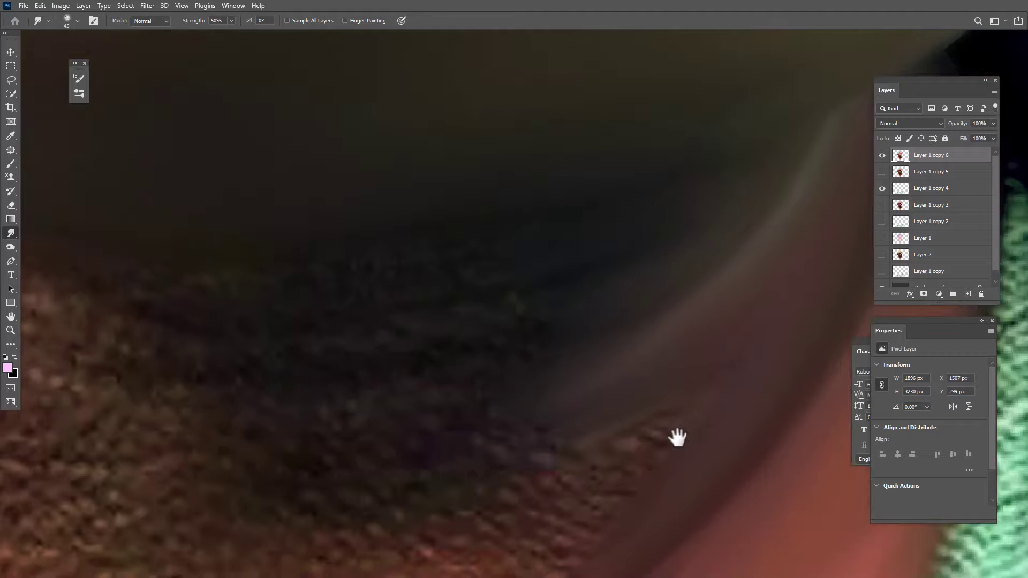
# Enlarge the Smudge brush to 80 and blend the dark textured shadow across the middle of the neck
pyautogui.hotkey('ctrl', '-')
pyautogui.hotkey('ctrl', '-')
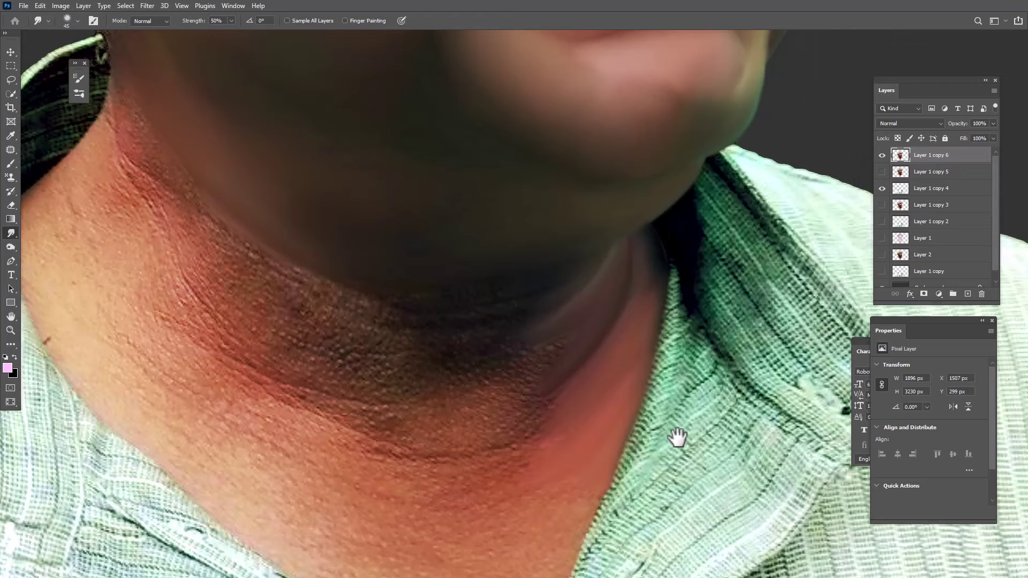
pyautogui.moveTo(626, 306)
pyautogui.mouseDown()
pyautogui.moveTo(656, 371)
pyautogui.moveTo(678, 357)
pyautogui.mouseUp()
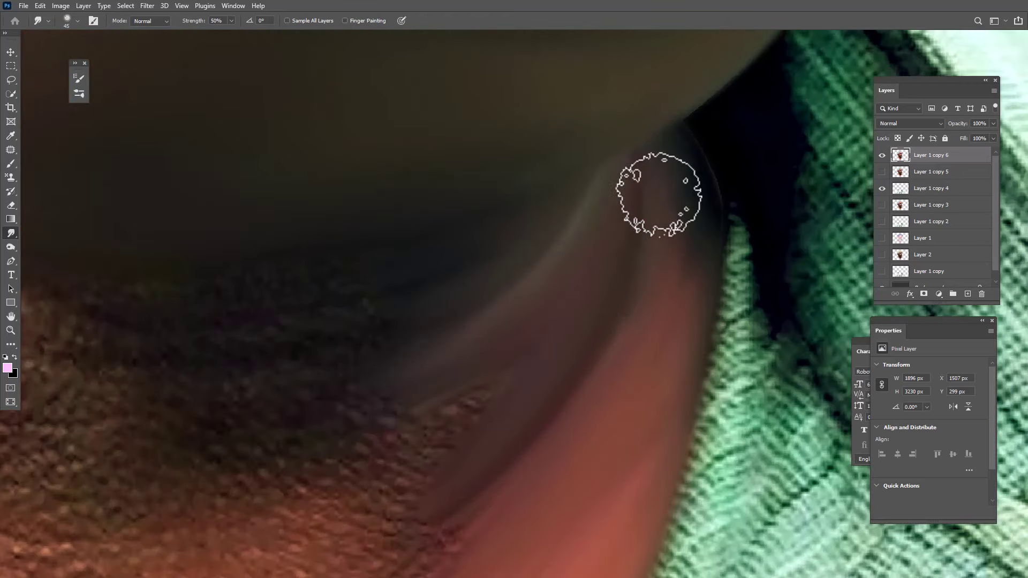
pyautogui.moveTo(556, 368); pyautogui.dragTo(664, 283)
pyautogui.press(']')
pyautogui.press(']')
pyautogui.press(']')
pyautogui.press(']')
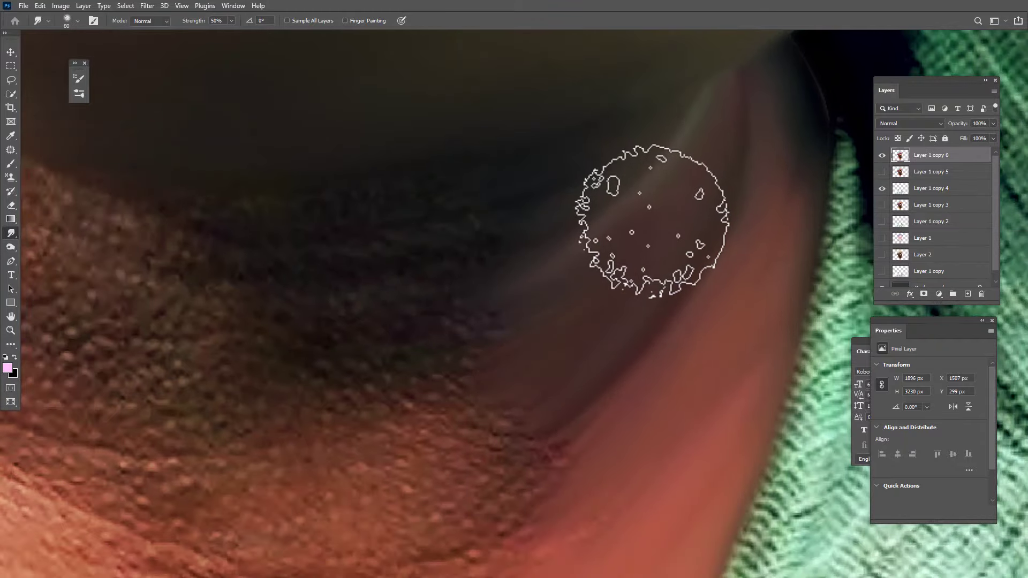
pyautogui.moveTo(322, 388); pyautogui.dragTo(611, 263)
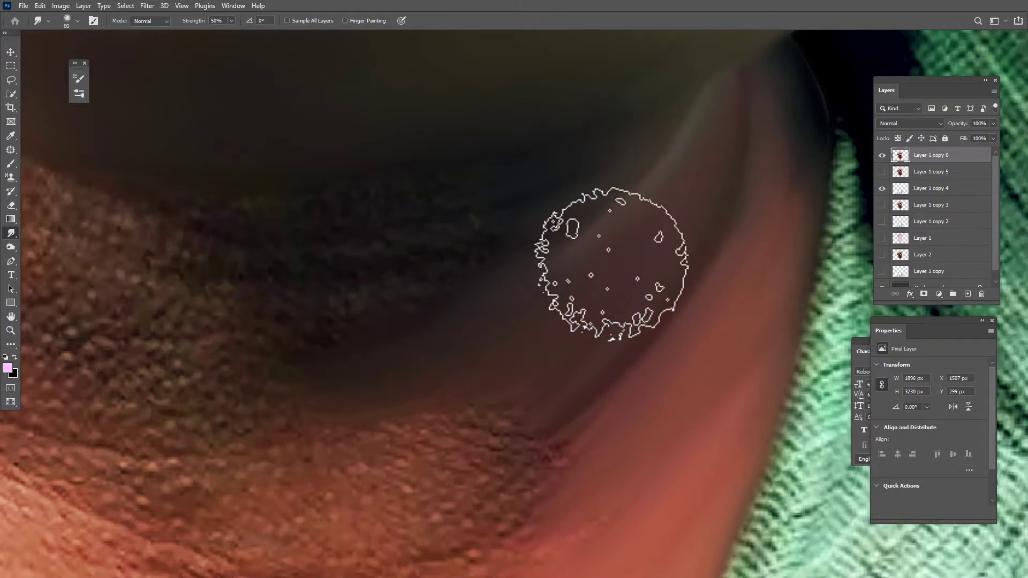
pyautogui.moveTo(380, 351); pyautogui.dragTo(466, 401)
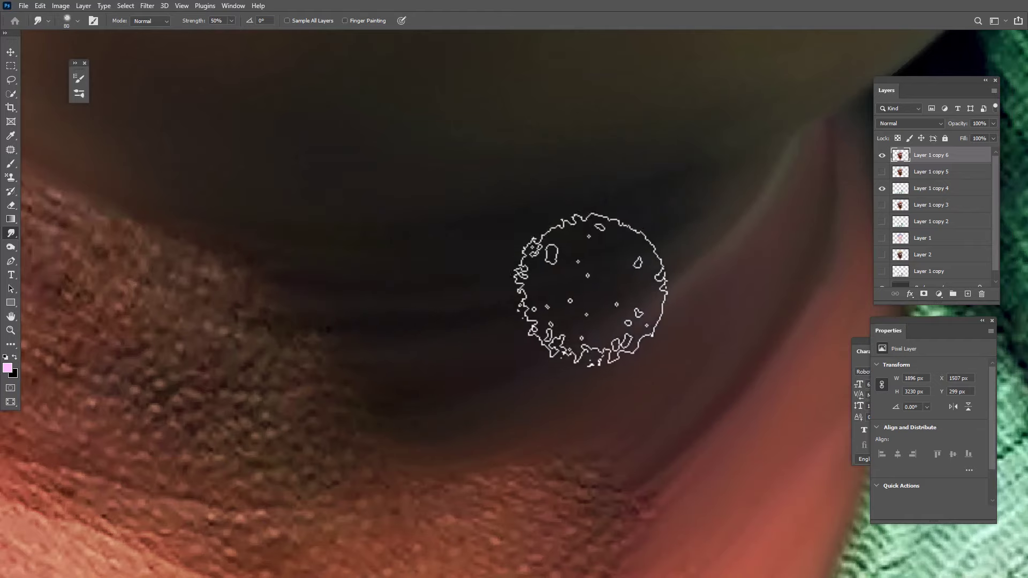
pyautogui.moveTo(325, 284); pyautogui.dragTo(535, 401)
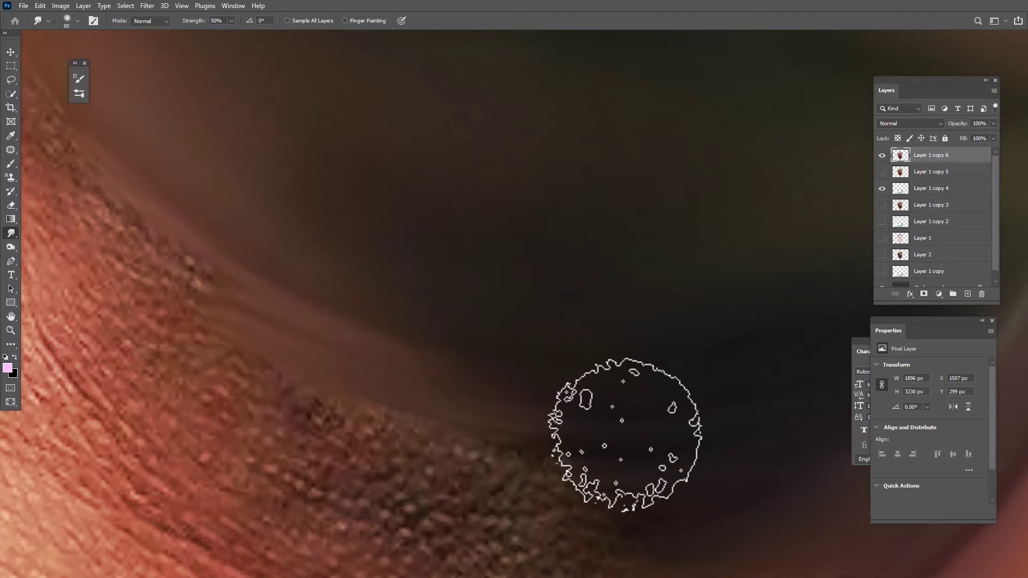
# Smudge the brown stubbled skin along the lower edge of the dark neck shadow, following the curve of the fold
pyautogui.press('f')
pyautogui.moveTo(742, 377); pyautogui.dragTo(805, 258)
pyautogui.moveTo(461, 282); pyautogui.dragTo(613, 331)
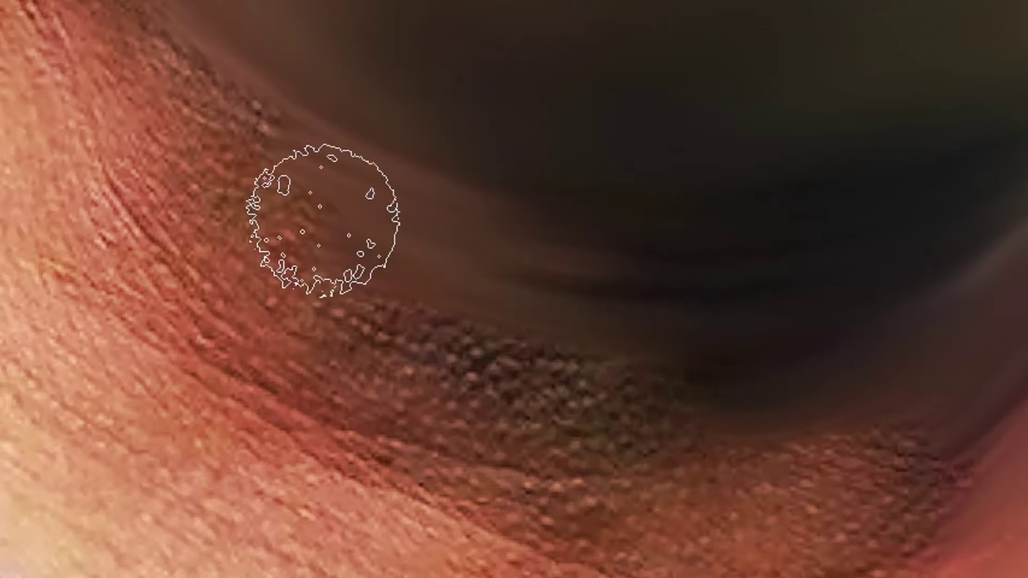
pyautogui.moveTo(324, 220); pyautogui.dragTo(581, 326)
pyautogui.moveTo(415, 257)
pyautogui.mouseDown()
pyautogui.moveTo(721, 372)
pyautogui.moveTo(764, 372)
pyautogui.mouseUp()
pyautogui.moveTo(428, 326); pyautogui.dragTo(530, 385)
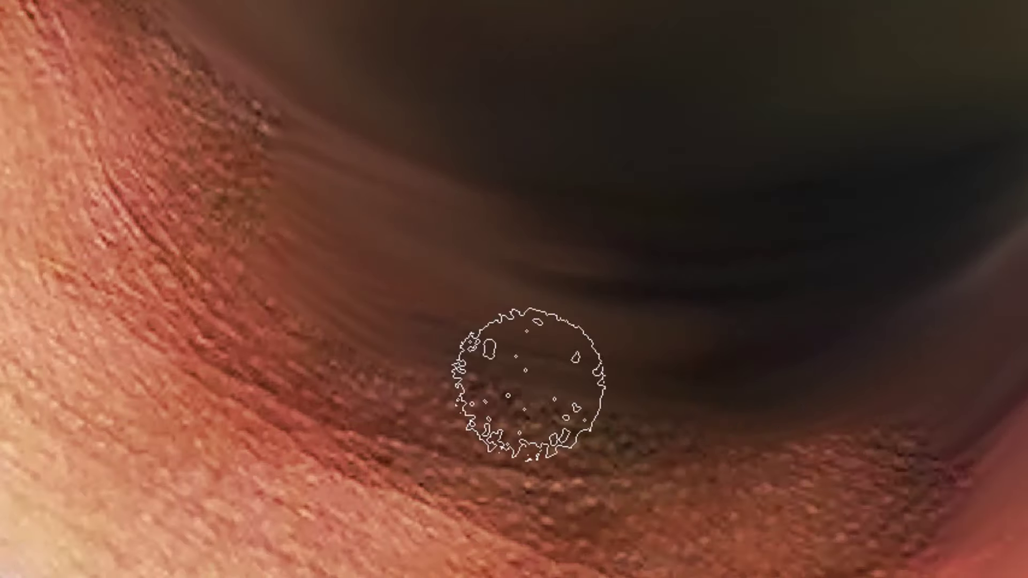
pyautogui.moveTo(333, 271); pyautogui.dragTo(661, 402)
pyautogui.moveTo(463, 345)
pyautogui.mouseDown()
pyautogui.moveTo(634, 400)
pyautogui.moveTo(528, 401)
pyautogui.moveTo(544, 401)
pyautogui.mouseUp()
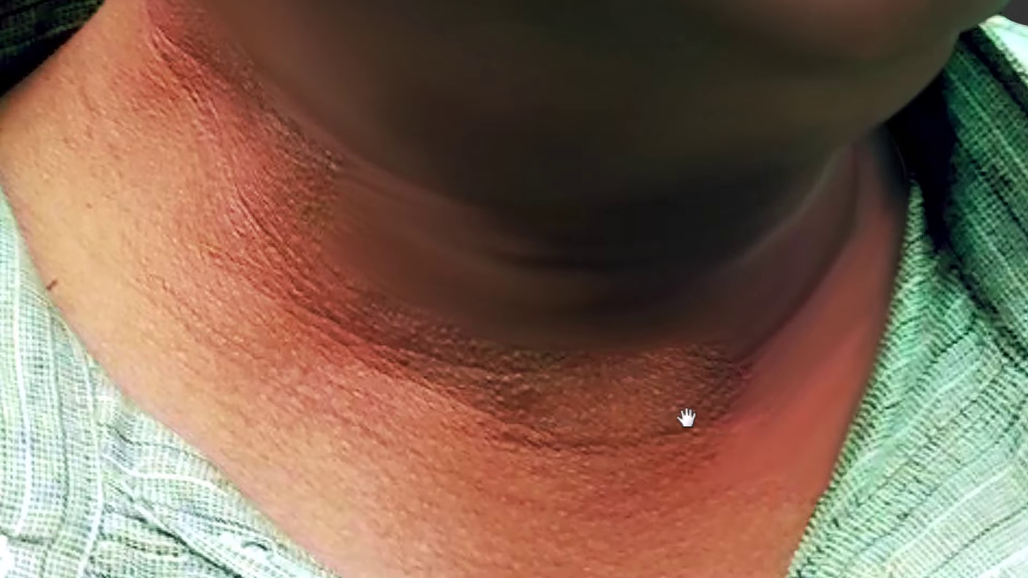
# Blend the reddish textured band bordering the neck shadow, from the fold at the throat up to the near collar below the ear
pyautogui.moveTo(698, 422)
pyautogui.mouseDown()
pyautogui.moveTo(670, 413)
pyautogui.moveTo(724, 362)
pyautogui.moveTo(665, 402)
pyautogui.moveTo(741, 356)
pyautogui.moveTo(711, 378)
pyautogui.moveTo(768, 305)
pyautogui.moveTo(738, 332)
pyautogui.mouseUp()
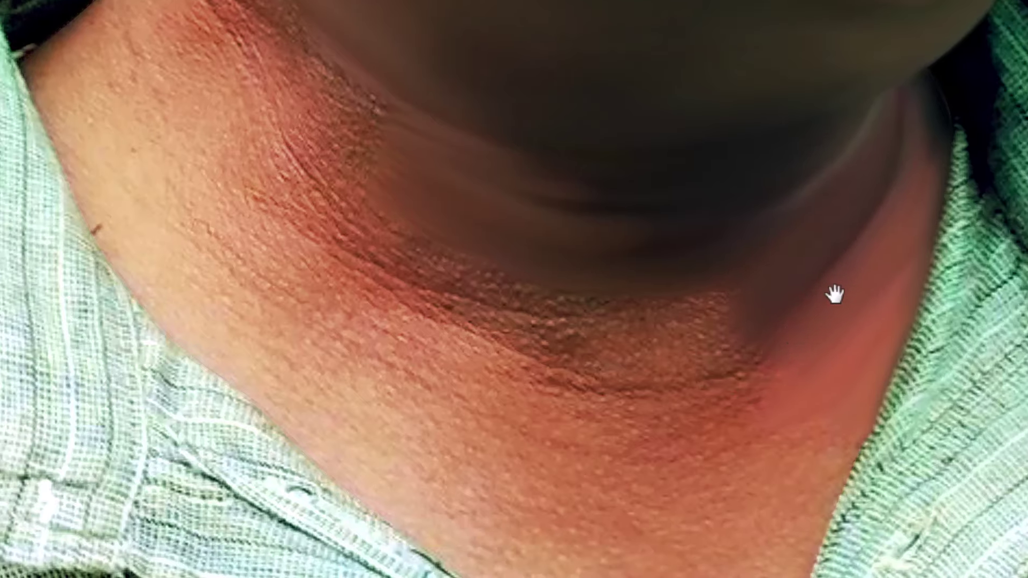
pyautogui.moveTo(871, 260); pyautogui.dragTo(388, 298)
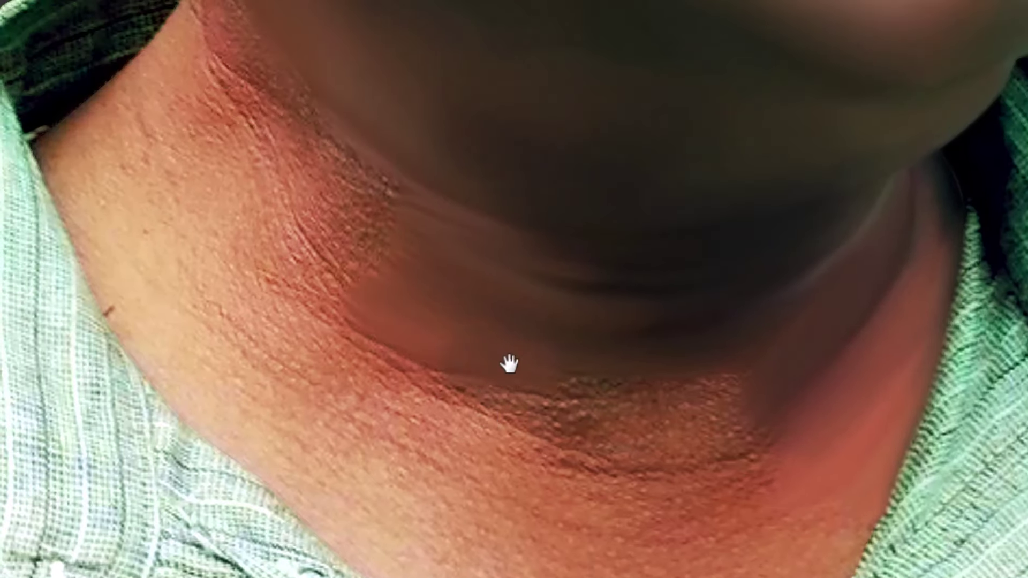
pyautogui.moveTo(640, 333); pyautogui.dragTo(605, 406)
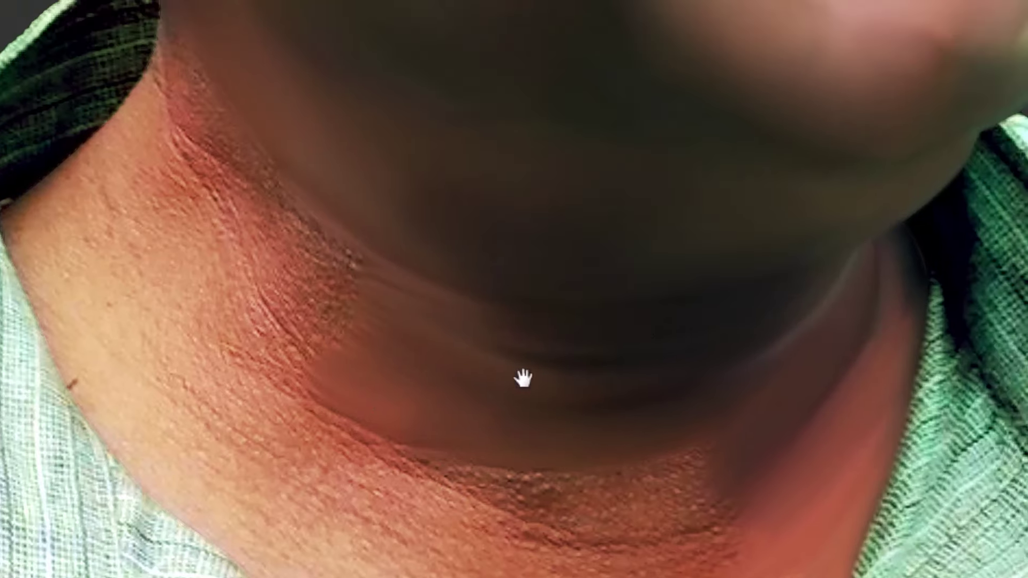
pyautogui.moveTo(523, 378); pyautogui.dragTo(669, 451)
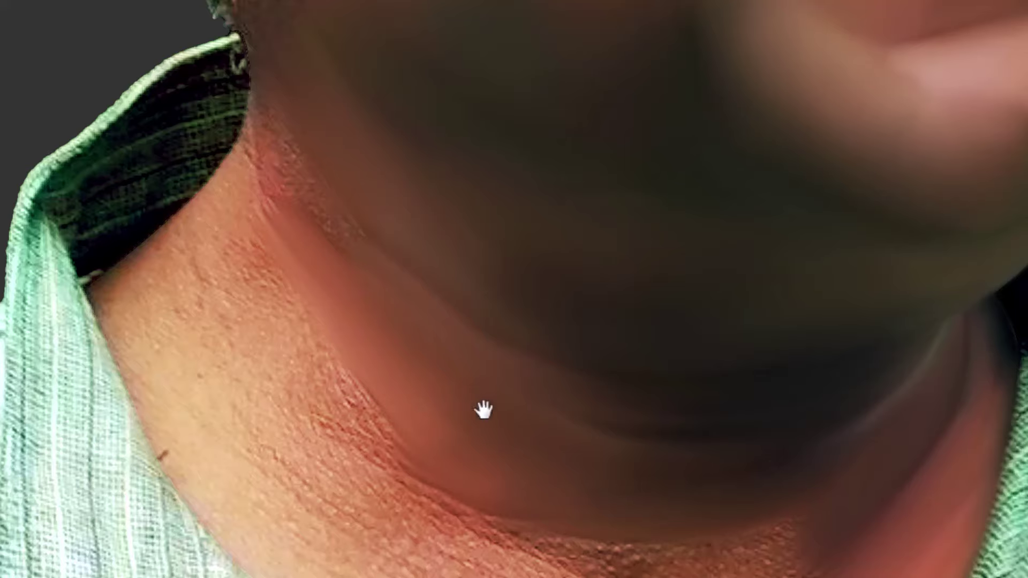
pyautogui.moveTo(293, 181); pyautogui.dragTo(301, 280)
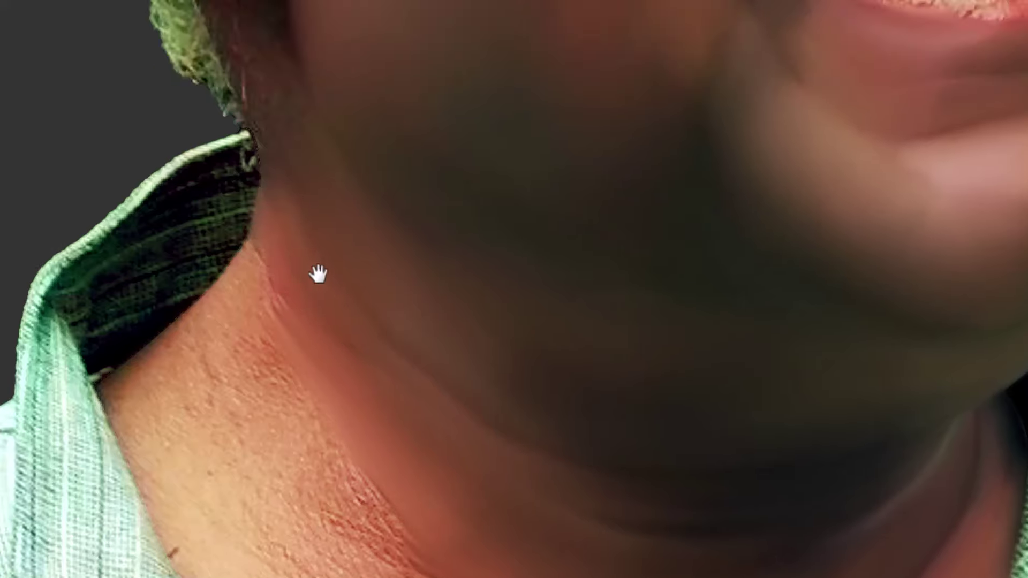
# Smudge the shadowed skin beneath the earlobe along the hairline with a smaller brush until its texture is smooth
pyautogui.moveTo(471, 434); pyautogui.dragTo(451, 394)
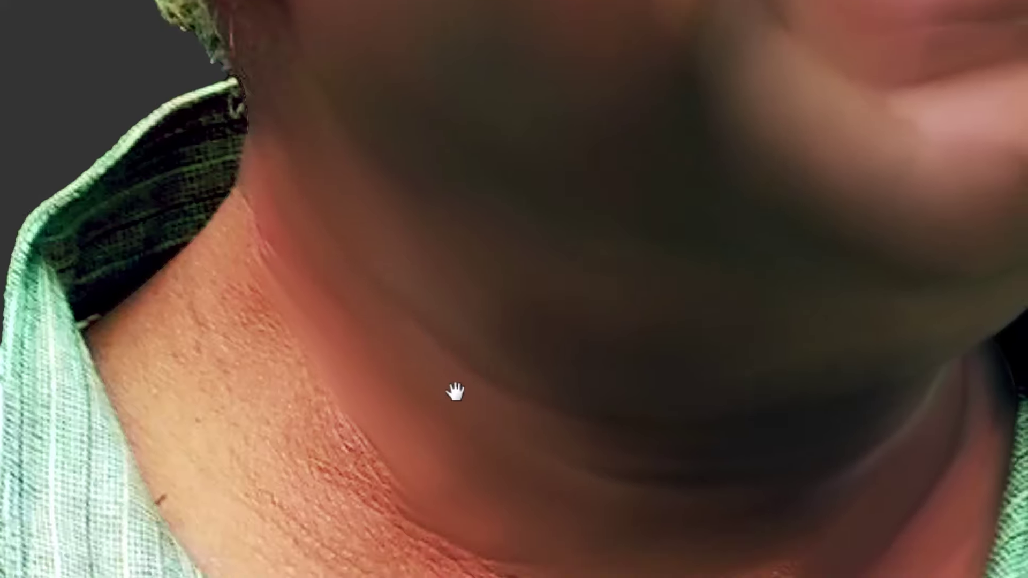
pyautogui.moveTo(302, 125); pyautogui.dragTo(382, 307)
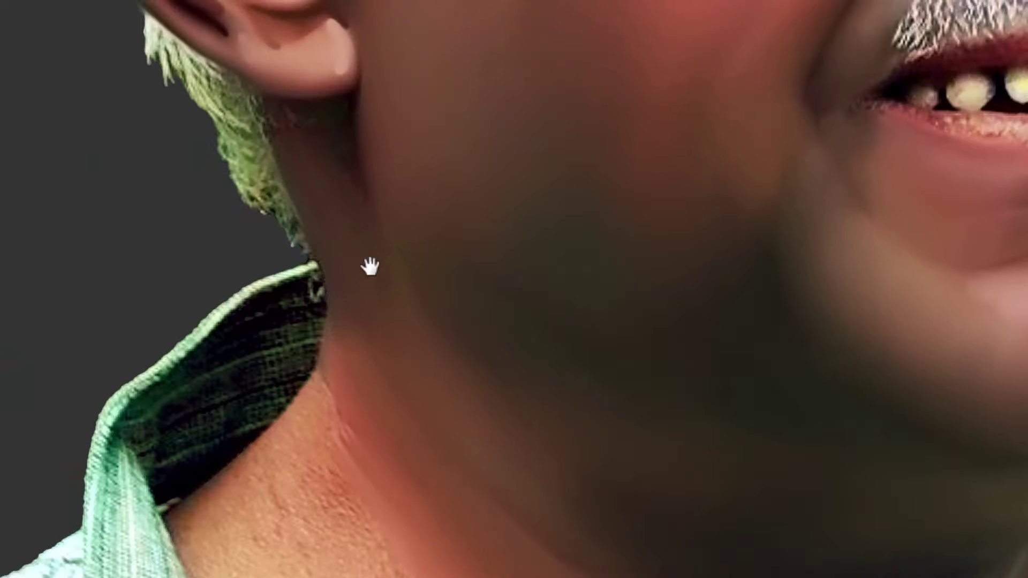
pyautogui.moveTo(294, 166)
pyautogui.mouseDown()
pyautogui.moveTo(358, 321)
pyautogui.moveTo(412, 321)
pyautogui.mouseUp()
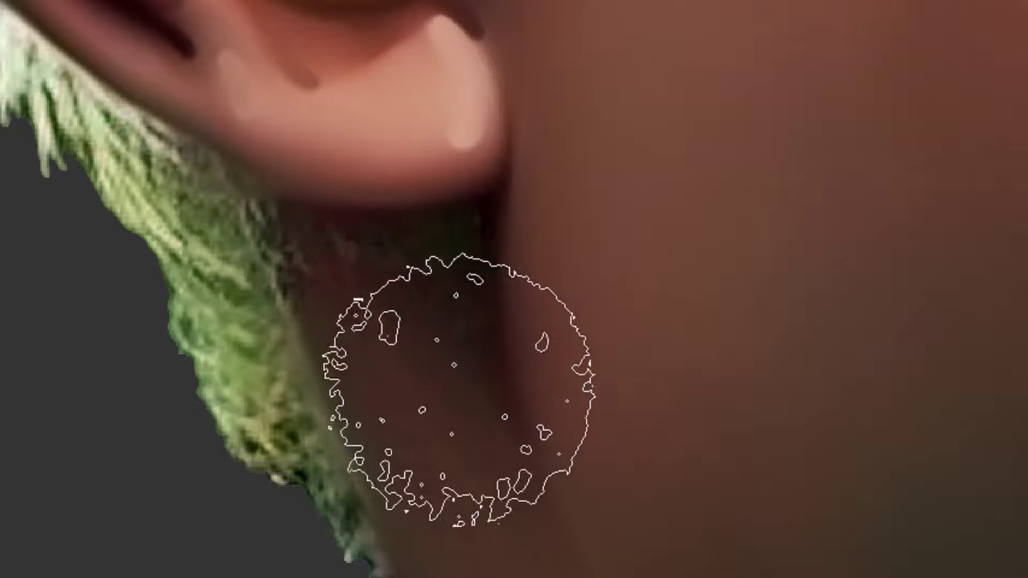
pyautogui.press('[')
pyautogui.press('[')
pyautogui.press('[')
pyautogui.press('[')
pyautogui.press('[')
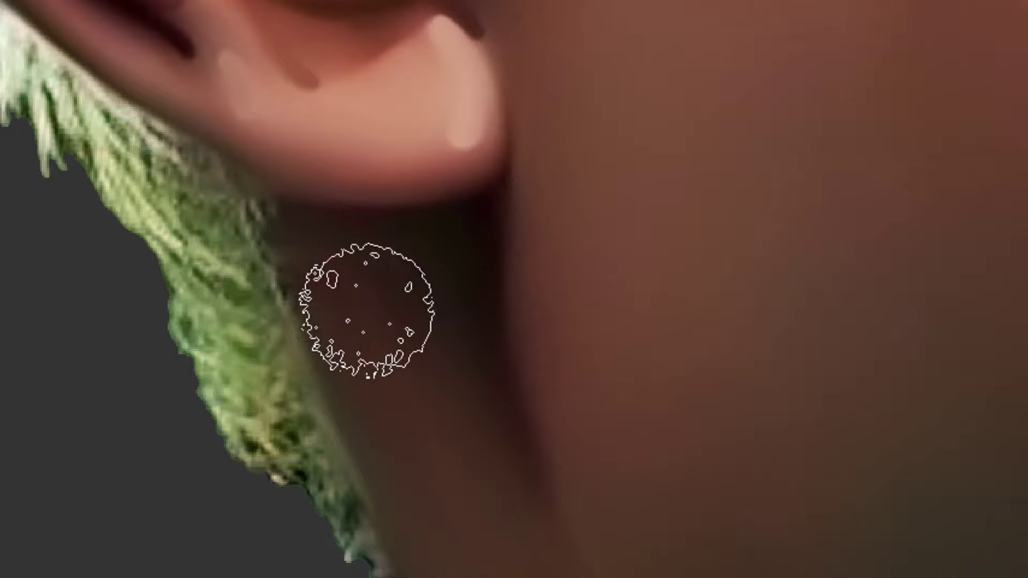
pyautogui.moveTo(333, 284); pyautogui.dragTo(254, 207)
pyautogui.press('v')
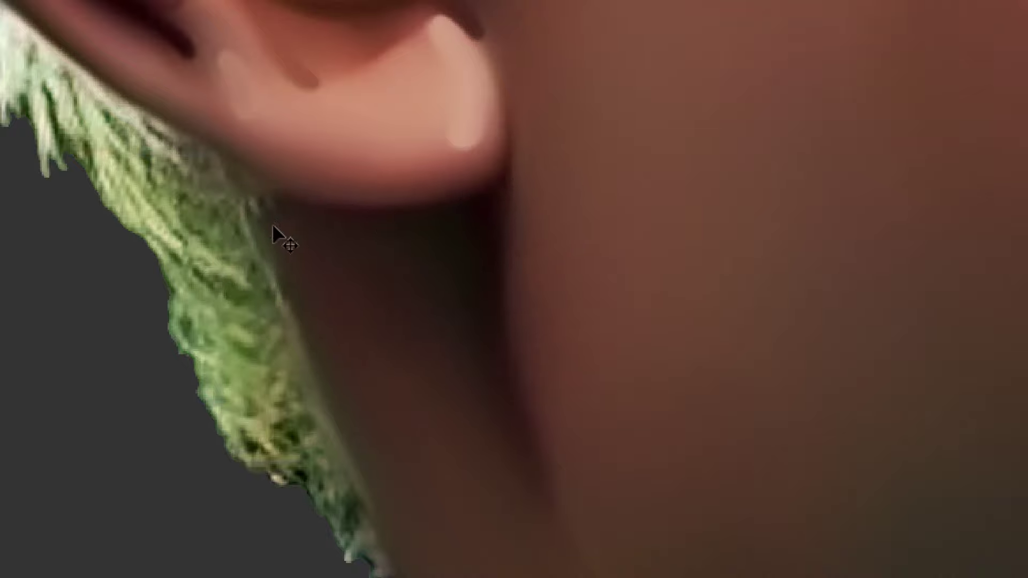
# Smudge the edge of the neck where it meets the dark inside of the left collar to soften it
pyautogui.moveTo(397, 279); pyautogui.dragTo(492, 344)
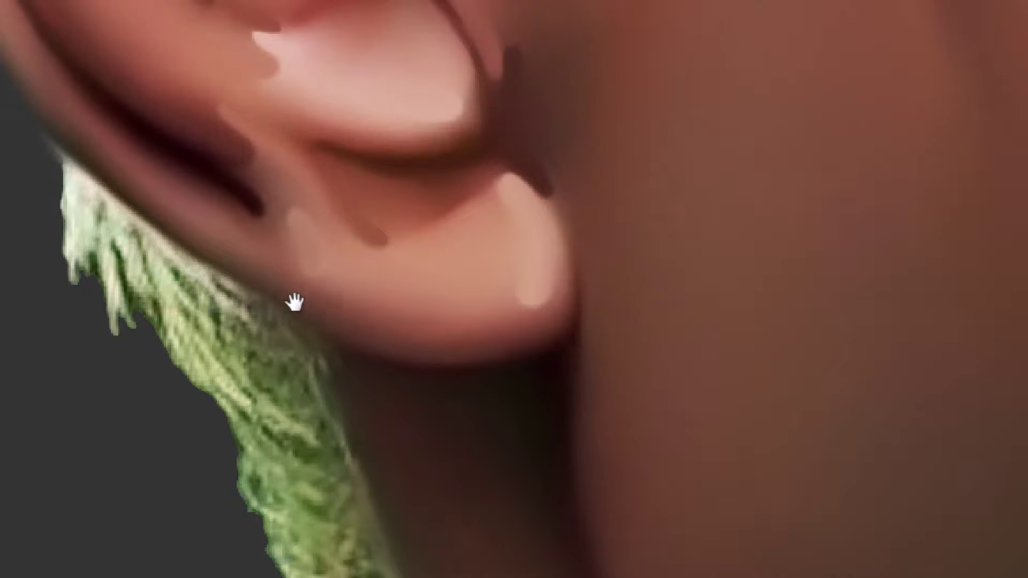
pyautogui.moveTo(545, 431); pyautogui.dragTo(493, 301)
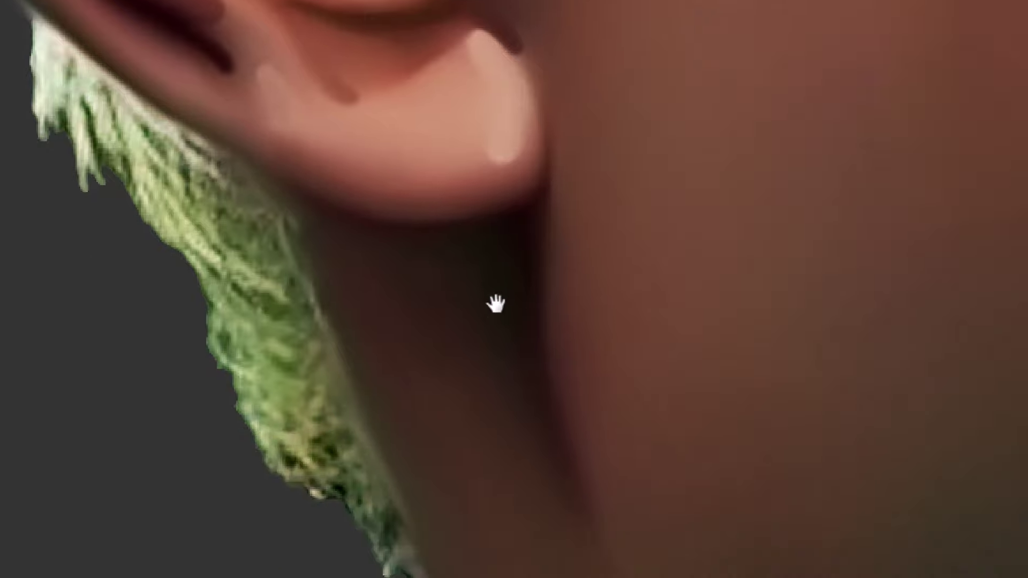
pyautogui.moveTo(567, 430); pyautogui.dragTo(371, 198)
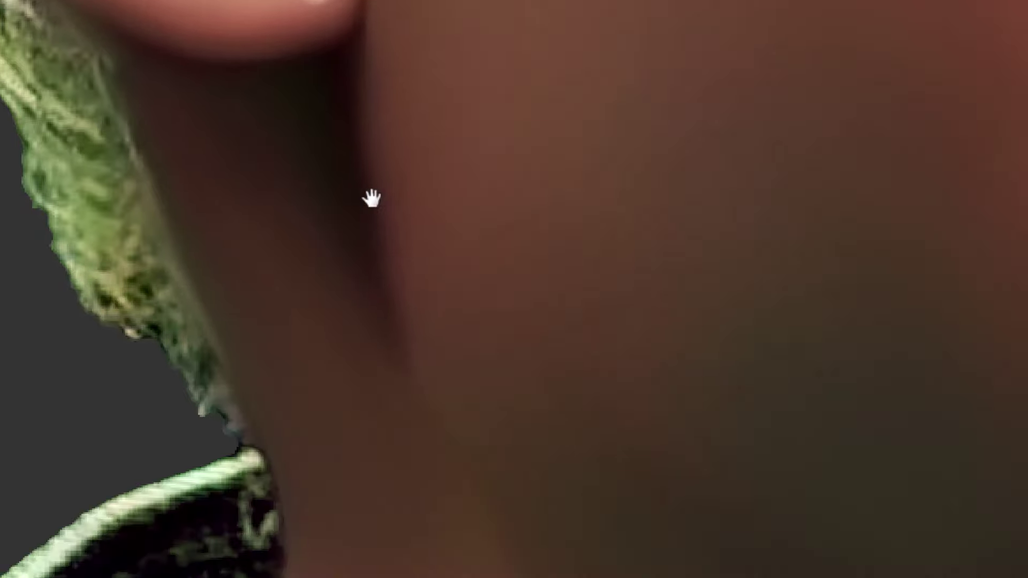
pyautogui.moveTo(467, 451); pyautogui.dragTo(479, 273)
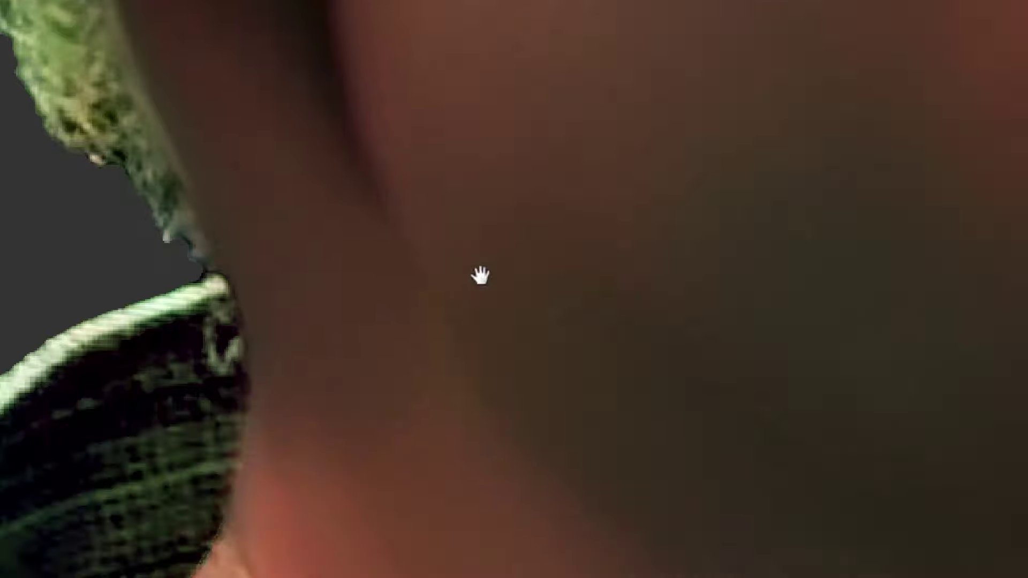
pyautogui.moveTo(356, 403); pyautogui.dragTo(505, 132)
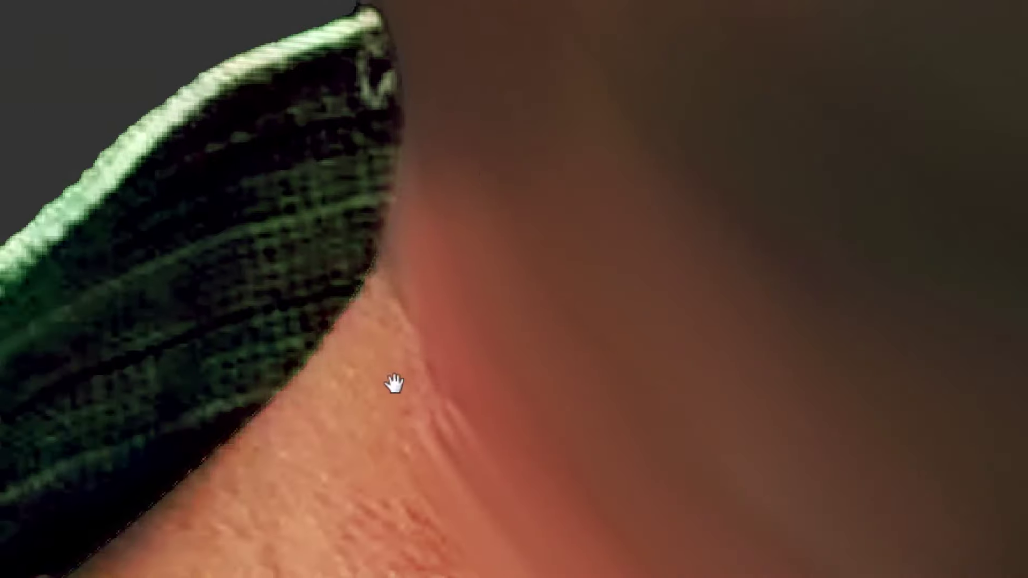
pyautogui.moveTo(388, 340)
pyautogui.mouseDown()
pyautogui.moveTo(380, 302)
pyautogui.moveTo(352, 332)
pyautogui.mouseUp()
pyautogui.moveTo(207, 482); pyautogui.dragTo(323, 343)
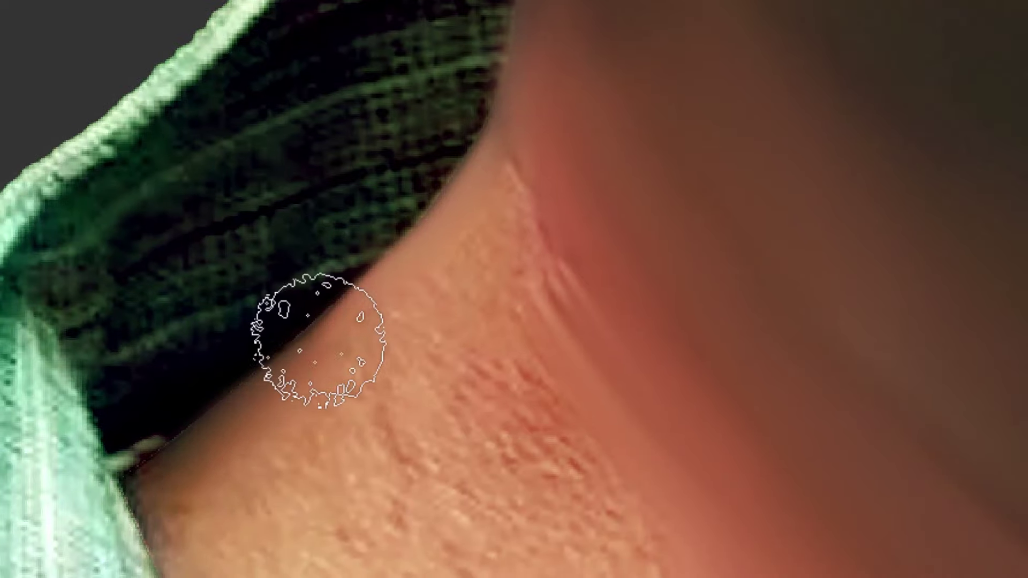
pyautogui.moveTo(198, 471); pyautogui.dragTo(251, 413)
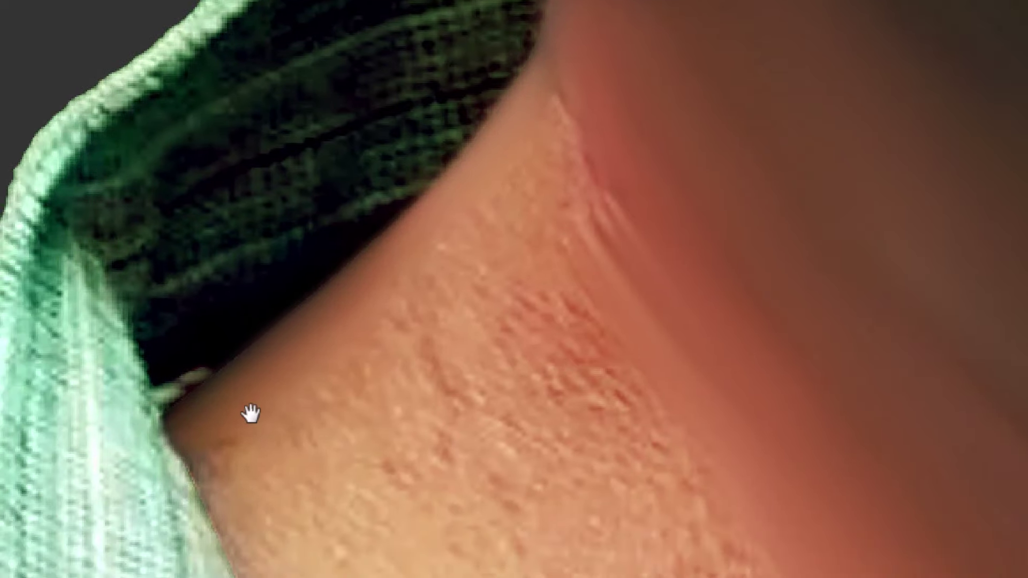
# Blend the reddish fold running down the side of the neck using a larger brush
pyautogui.moveTo(548, 191)
pyautogui.mouseDown()
pyautogui.moveTo(567, 155)
pyautogui.moveTo(554, 117)
pyautogui.moveTo(613, 254)
pyautogui.moveTo(542, 111)
pyautogui.moveTo(681, 328)
pyautogui.moveTo(684, 353)
pyautogui.mouseUp()
pyautogui.hotkey('ctrl', '-')
pyautogui.hotkey('ctrl', '-')
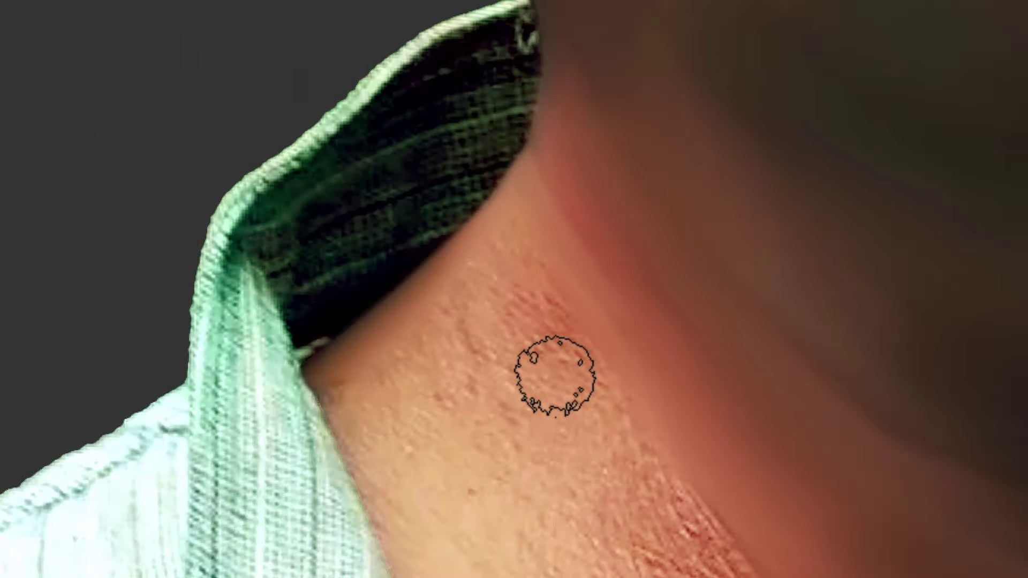
pyautogui.press(']')
pyautogui.press(']')
pyautogui.press(']')
pyautogui.press(']')
pyautogui.moveTo(576, 152); pyautogui.dragTo(710, 354)
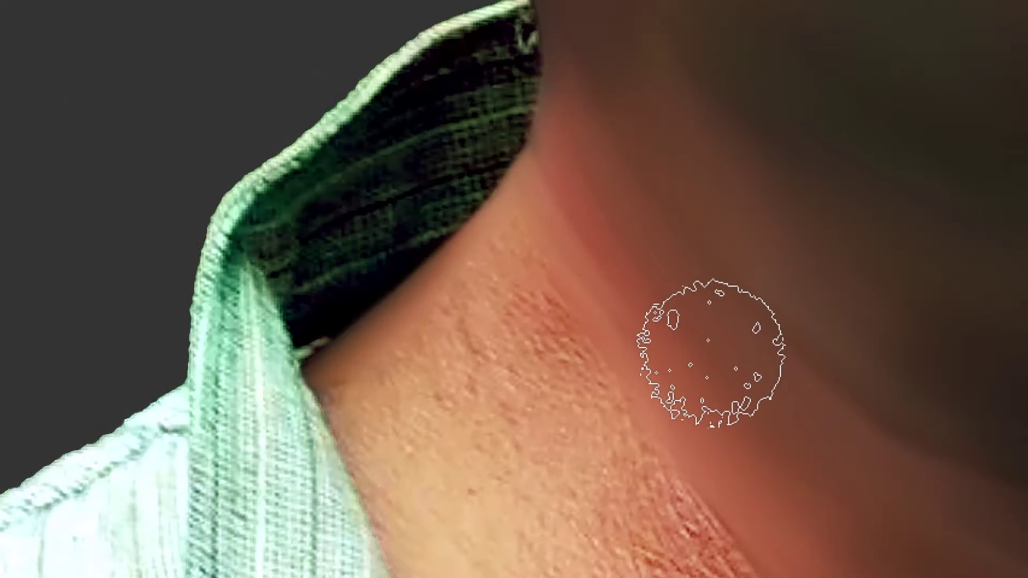
# Enlarge the brush and smooth the textured skin between the left collar and the reddish neck fold
pyautogui.moveTo(752, 386); pyautogui.dragTo(561, 336)
pyautogui.moveTo(310, 228)
pyautogui.mouseDown()
pyautogui.moveTo(325, 191)
pyautogui.moveTo(317, 290)
pyautogui.mouseUp()
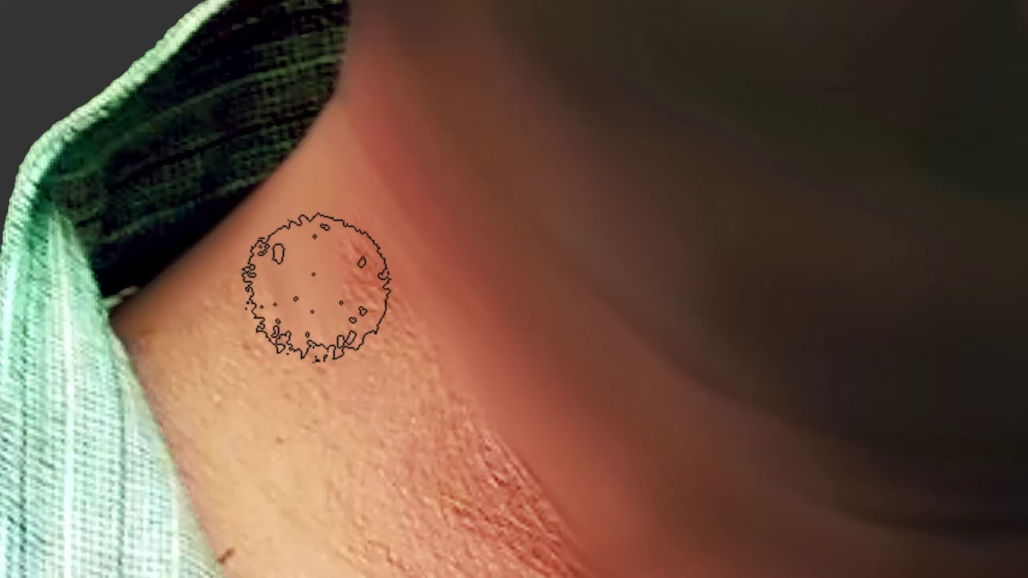
pyautogui.press(']')
pyautogui.press(']')
pyautogui.moveTo(336, 234); pyautogui.dragTo(379, 327)
pyautogui.moveTo(328, 248); pyautogui.dragTo(411, 450)
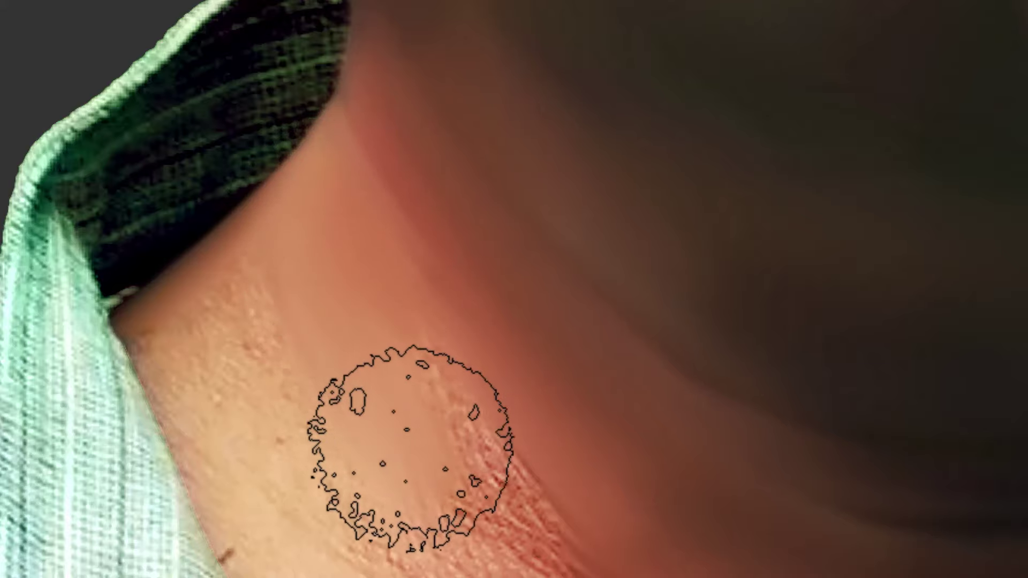
# Smudge out the fine creases on the lower side of the neck and soften the skin edge along the left collar
pyautogui.moveTo(510, 357); pyautogui.dragTo(467, 191)
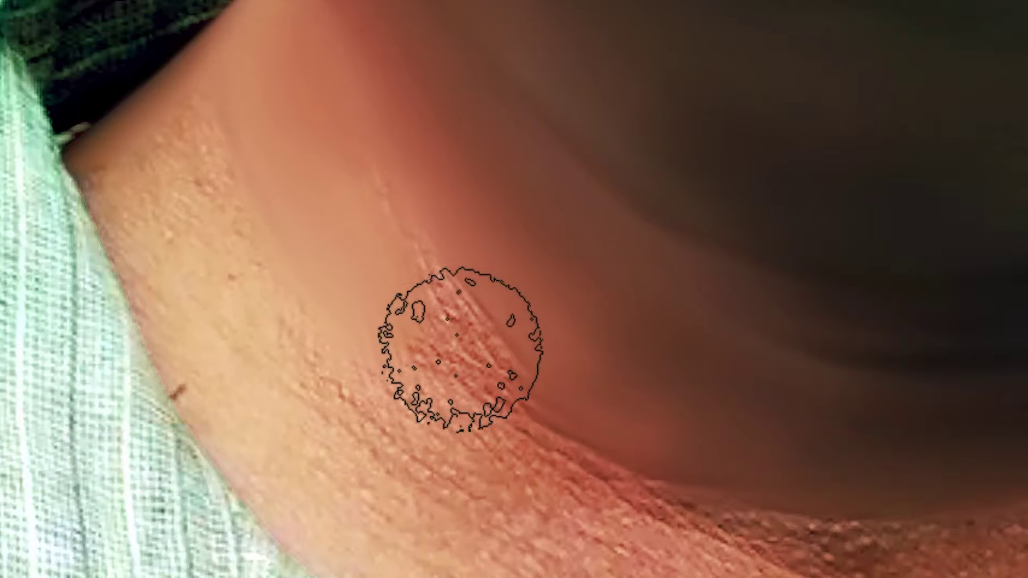
pyautogui.moveTo(541, 405)
pyautogui.mouseDown()
pyautogui.moveTo(482, 367)
pyautogui.moveTo(465, 314)
pyautogui.moveTo(369, 182)
pyautogui.mouseUp()
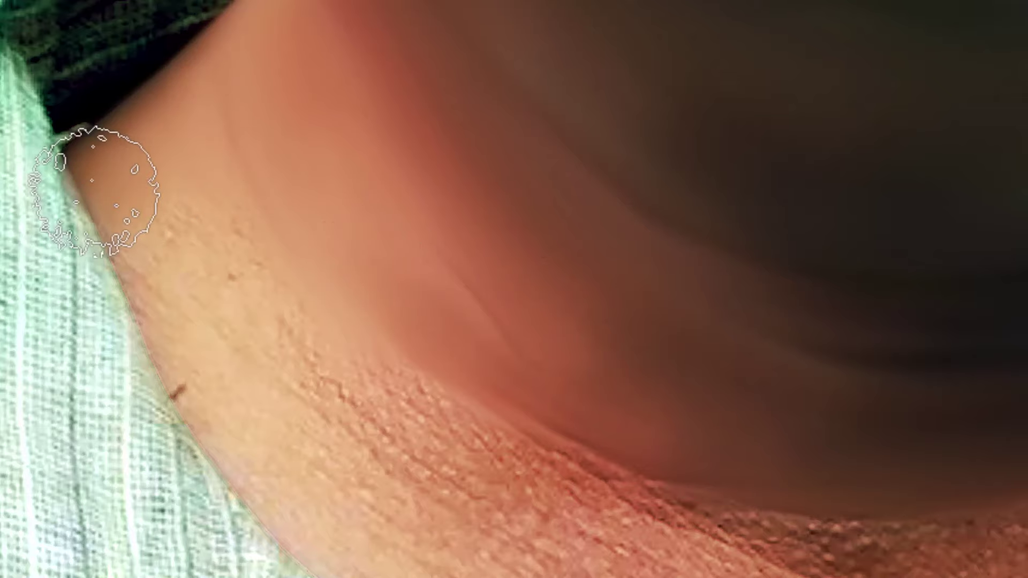
pyautogui.moveTo(150, 273); pyautogui.dragTo(213, 425)
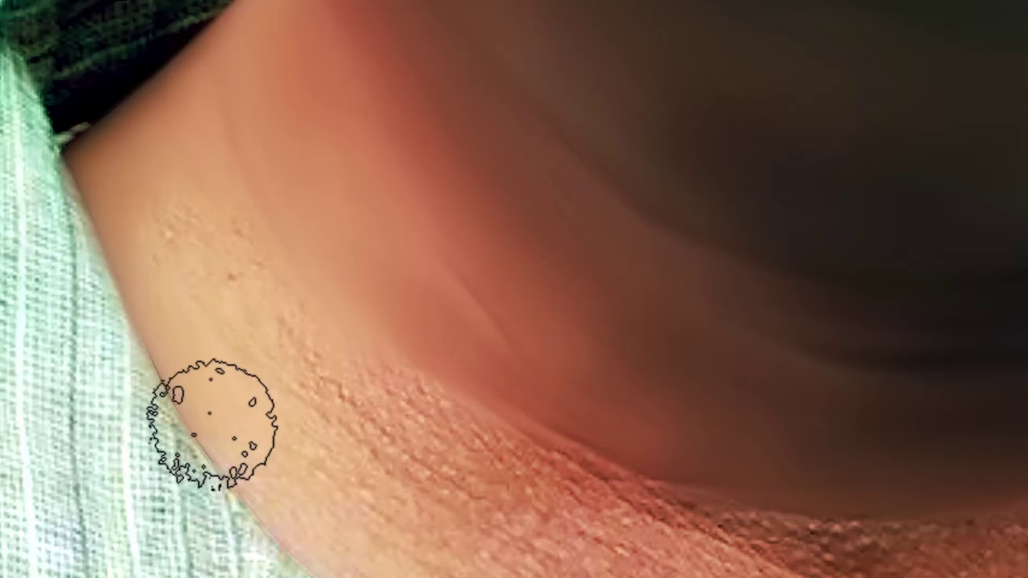
pyautogui.moveTo(160, 294); pyautogui.dragTo(189, 174)
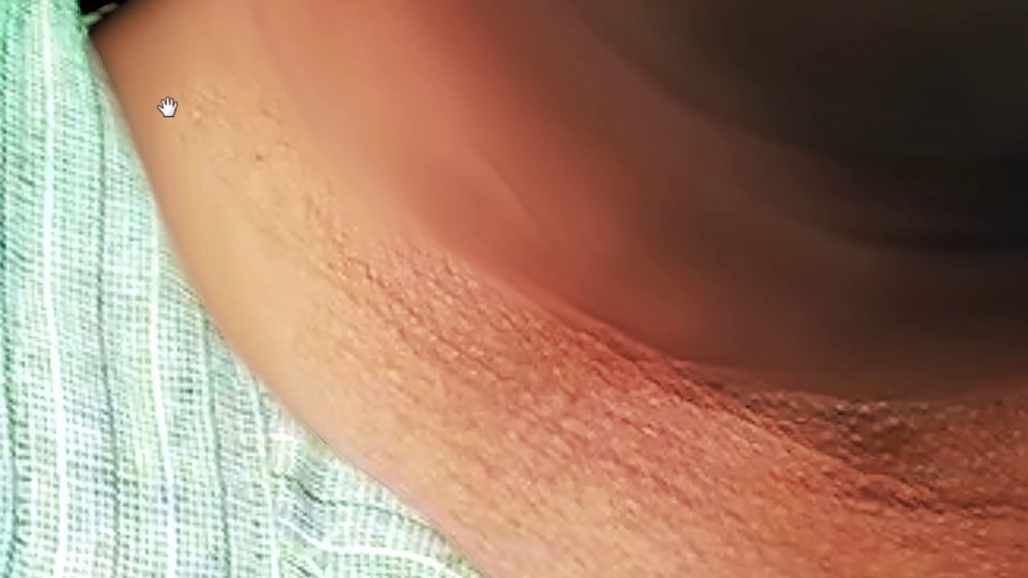
# Smooth the textured skin and blend the fold at the base of the throat below the chin shadow
pyautogui.hotkey('ctrl', '-')
pyautogui.hotkey('ctrl', '-')
pyautogui.moveTo(575, 348); pyautogui.dragTo(442, 383)
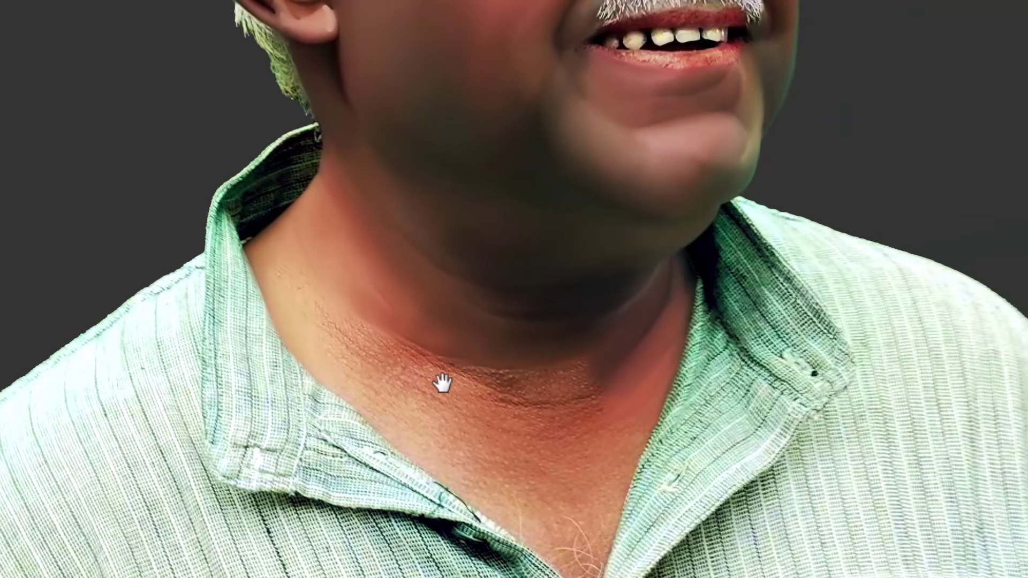
pyautogui.moveTo(541, 415); pyautogui.dragTo(580, 454)
pyautogui.moveTo(457, 348)
pyautogui.mouseDown()
pyautogui.moveTo(509, 343)
pyautogui.moveTo(438, 337)
pyautogui.moveTo(580, 316)
pyautogui.mouseUp()
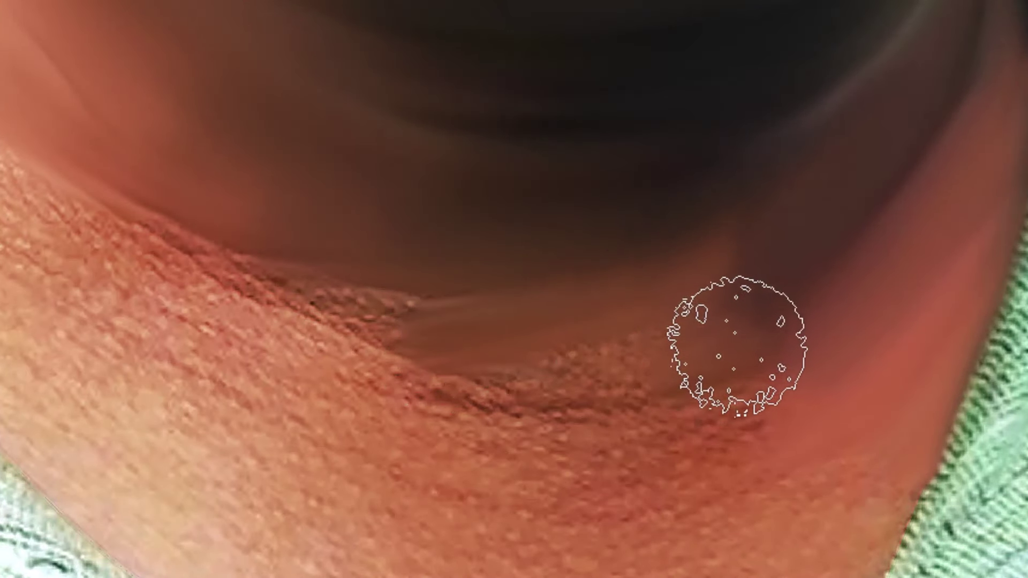
pyautogui.moveTo(678, 375)
pyautogui.mouseDown()
pyautogui.moveTo(504, 368)
pyautogui.moveTo(421, 349)
pyautogui.moveTo(624, 330)
pyautogui.mouseUp()
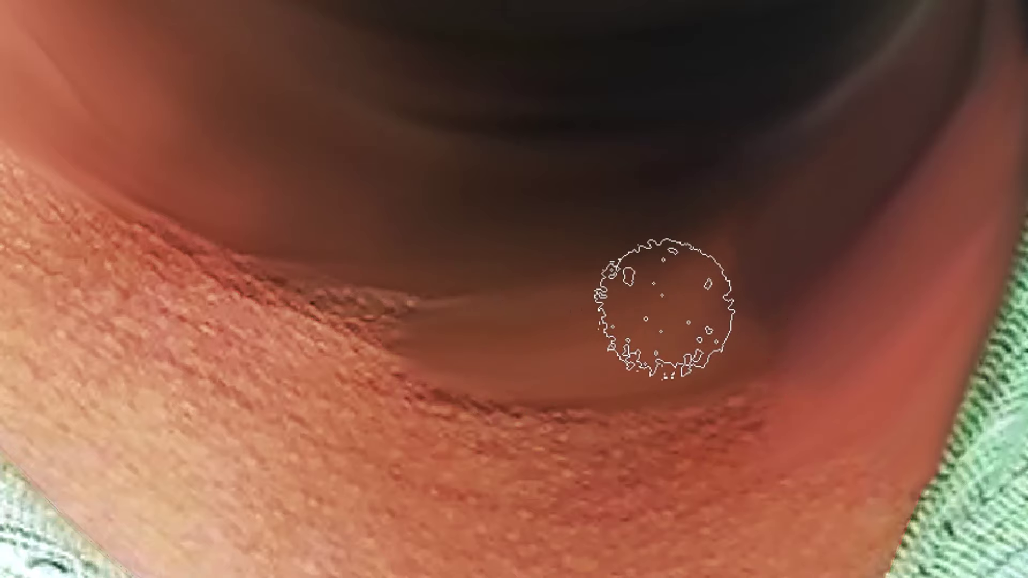
pyautogui.moveTo(430, 327); pyautogui.dragTo(533, 369)
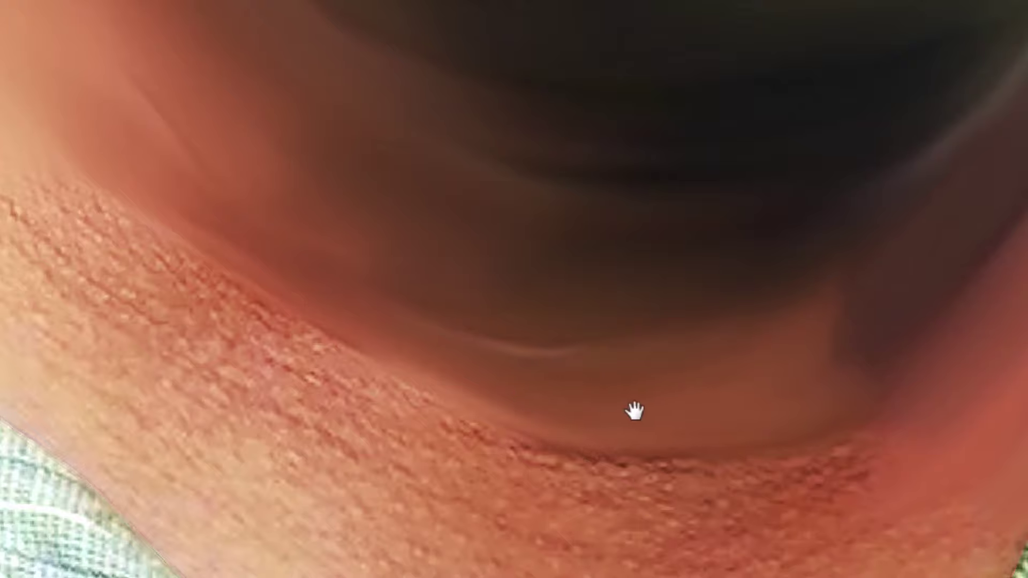
pyautogui.moveTo(519, 407); pyautogui.dragTo(524, 385)
pyautogui.moveTo(774, 360); pyautogui.dragTo(719, 368)
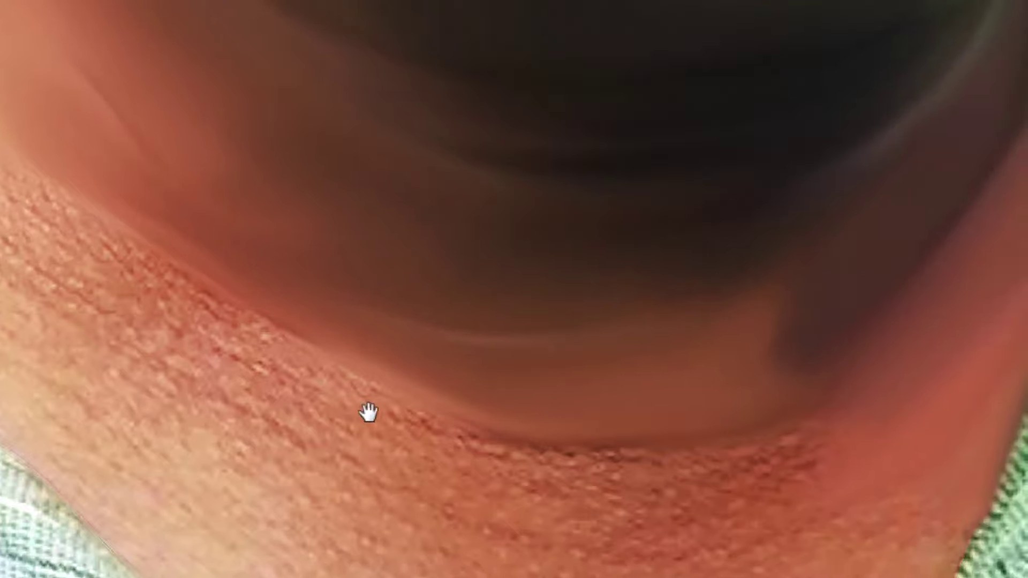
# Smooth the reddish textured band below the neck fold on the left side with a larger brush
pyautogui.moveTo(368, 412); pyautogui.dragTo(579, 437)
pyautogui.moveTo(246, 214); pyautogui.dragTo(282, 287)
pyautogui.press(']')
pyautogui.press(']')
pyautogui.press(']')
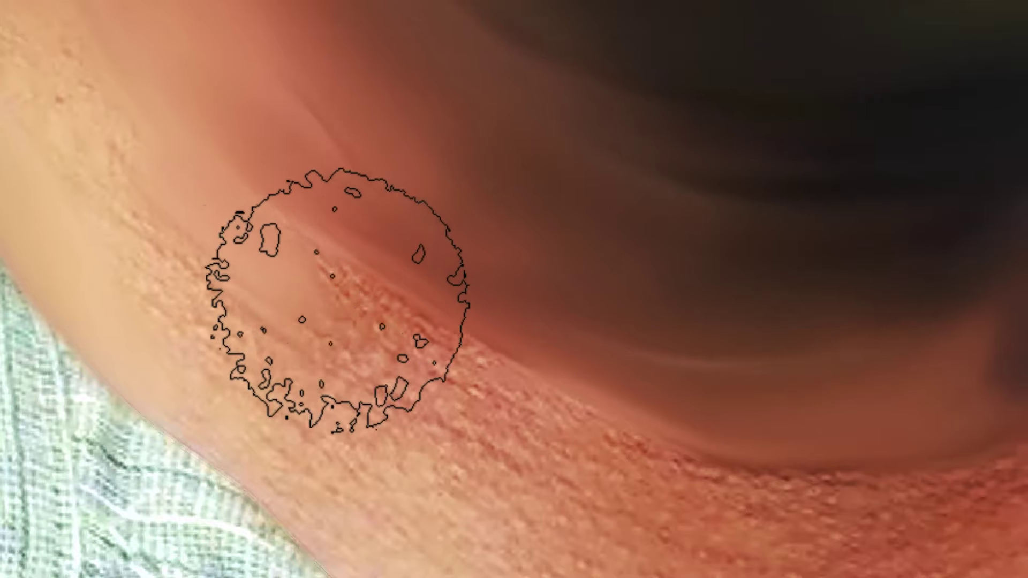
pyautogui.press('v')
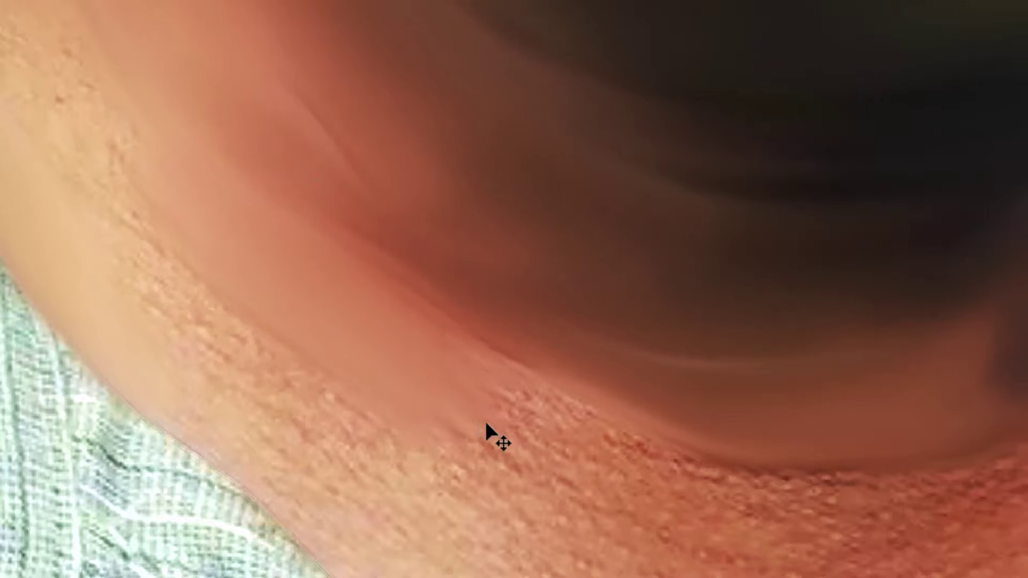
# Extend the smoothing across the rough skin just below the fold at the center of the throat
pyautogui.moveTo(486, 423)
pyautogui.mouseDown()
pyautogui.moveTo(405, 348)
pyautogui.moveTo(263, 257)
pyautogui.mouseUp()
pyautogui.moveTo(525, 424)
pyautogui.mouseDown()
pyautogui.moveTo(426, 356)
pyautogui.moveTo(455, 363)
pyautogui.moveTo(406, 346)
pyautogui.moveTo(529, 403)
pyautogui.mouseUp()
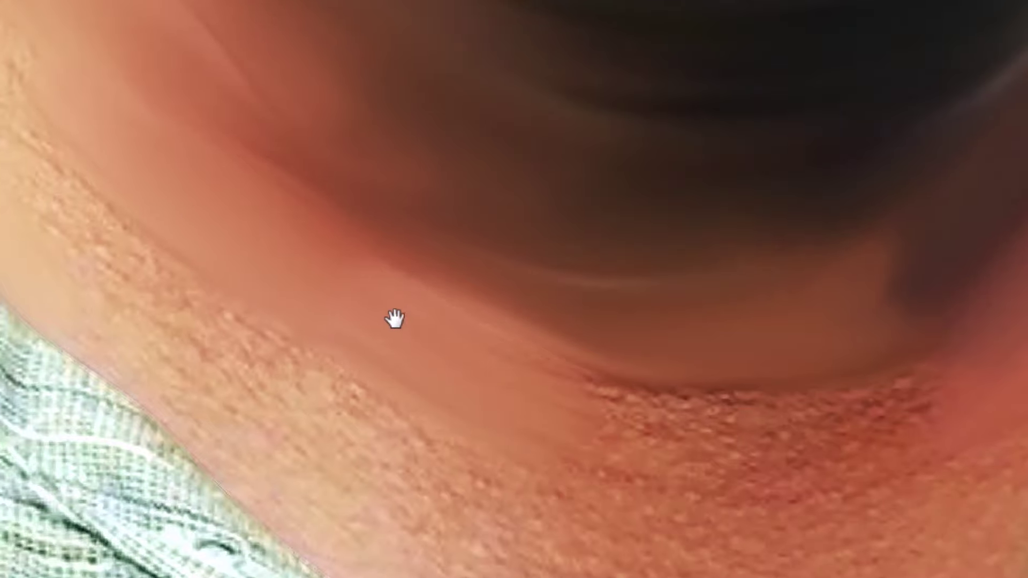
pyautogui.moveTo(395, 320)
pyautogui.mouseDown()
pyautogui.moveTo(460, 356)
pyautogui.moveTo(712, 444)
pyautogui.mouseUp()
pyautogui.moveTo(785, 438); pyautogui.dragTo(660, 436)
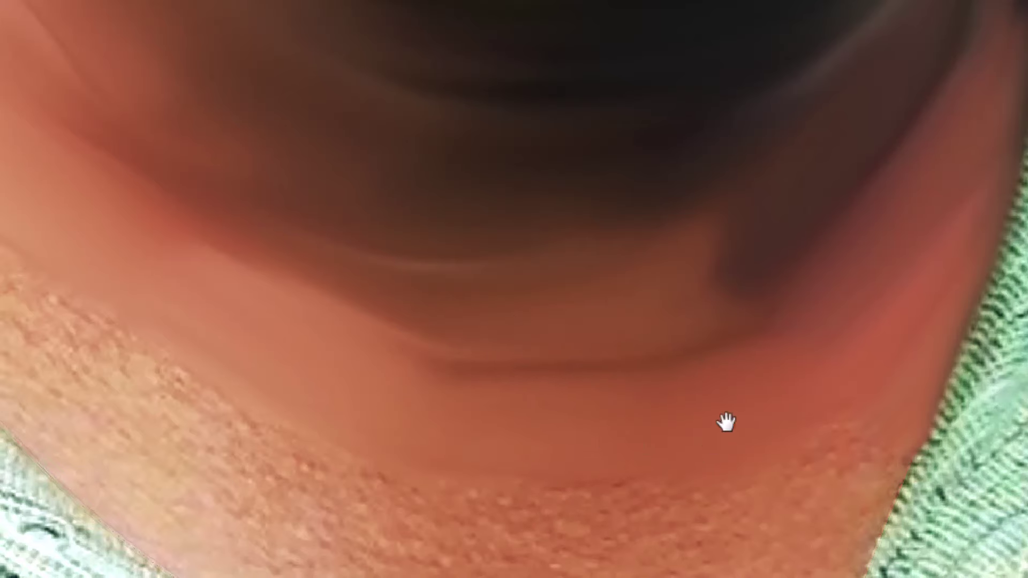
# Smudge the chest skin along the right collar edge down to the tip of the shirt's V opening
pyautogui.moveTo(725, 423); pyautogui.dragTo(655, 261)
pyautogui.moveTo(765, 414); pyautogui.dragTo(755, 210)
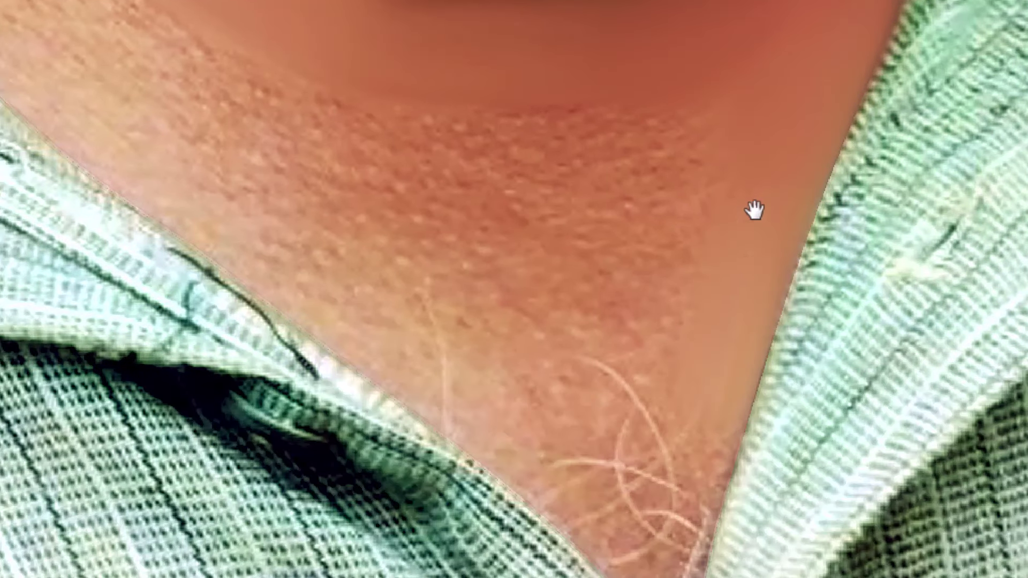
pyautogui.moveTo(703, 496)
pyautogui.mouseDown()
pyautogui.moveTo(734, 252)
pyautogui.moveTo(706, 421)
pyautogui.mouseUp()
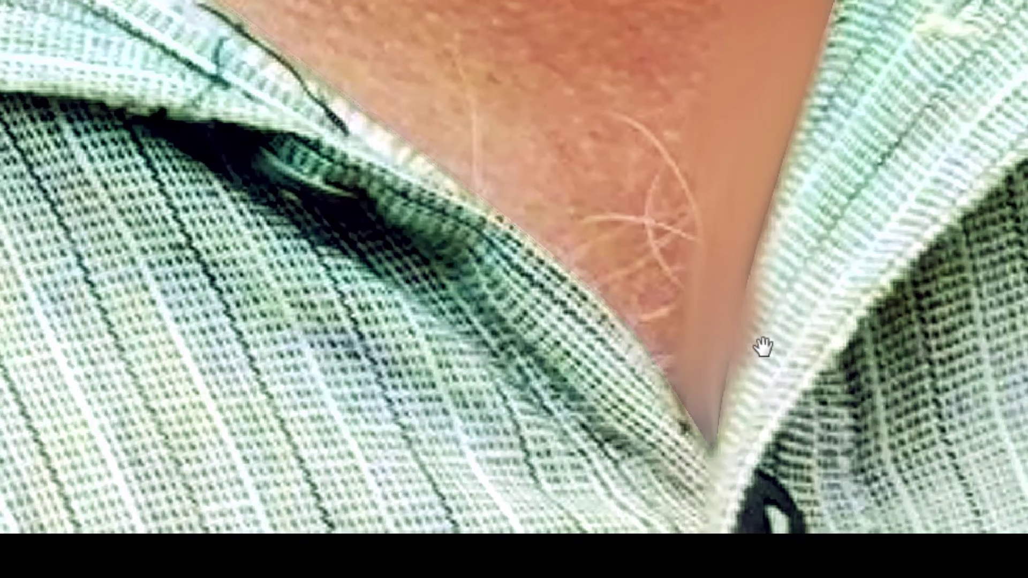
pyautogui.moveTo(713, 311)
pyautogui.mouseDown()
pyautogui.moveTo(754, 188)
pyautogui.moveTo(764, 253)
pyautogui.moveTo(710, 369)
pyautogui.moveTo(693, 321)
pyautogui.moveTo(624, 294)
pyautogui.moveTo(688, 427)
pyautogui.mouseUp()
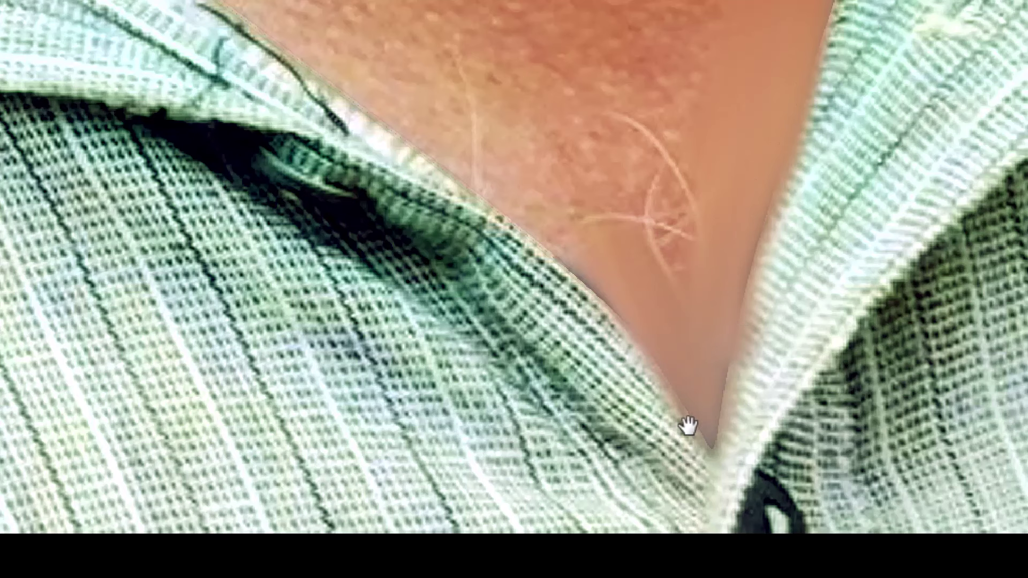
pyautogui.moveTo(641, 320); pyautogui.dragTo(688, 453)
pyautogui.moveTo(616, 343); pyautogui.dragTo(678, 448)
# Smooth the strip of chest skin bordering the left collar, working from the V tip up toward the neck
pyautogui.moveTo(686, 397)
pyautogui.mouseDown()
pyautogui.moveTo(538, 307)
pyautogui.moveTo(410, 208)
pyautogui.mouseUp()
pyautogui.moveTo(362, 185); pyautogui.dragTo(278, 122)
pyautogui.moveTo(359, 192); pyautogui.dragTo(420, 336)
pyautogui.moveTo(458, 348); pyautogui.dragTo(397, 305)
pyautogui.moveTo(269, 195); pyautogui.dragTo(344, 257)
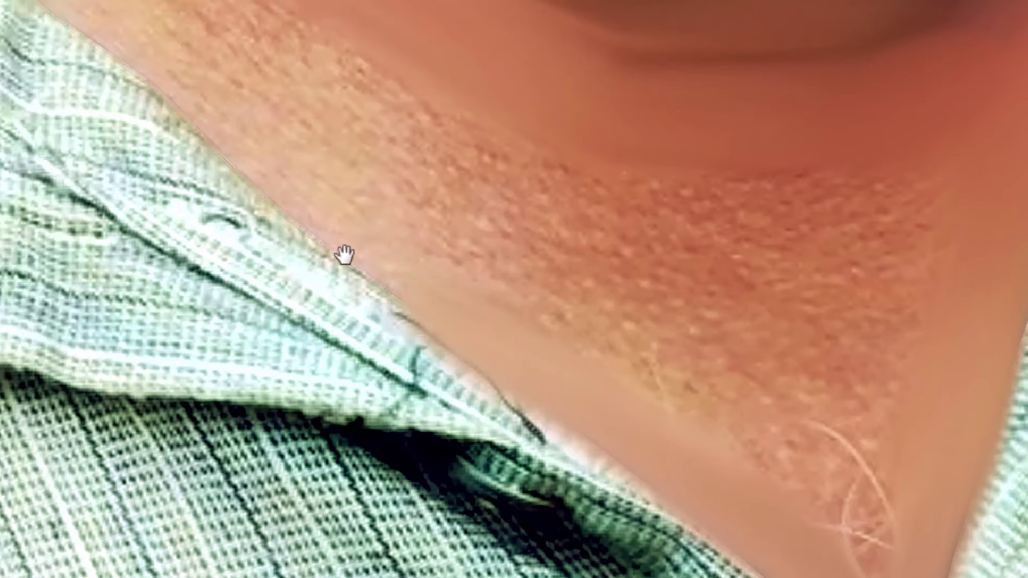
pyautogui.moveTo(393, 311); pyautogui.dragTo(236, 205)
pyautogui.moveTo(174, 112); pyautogui.dragTo(105, 55)
# Smudge the remaining rough skin band along the left collar, up to where the collar meets the side of the neck
pyautogui.moveTo(444, 321); pyautogui.dragTo(185, 182)
pyautogui.moveTo(250, 154); pyautogui.dragTo(455, 427)
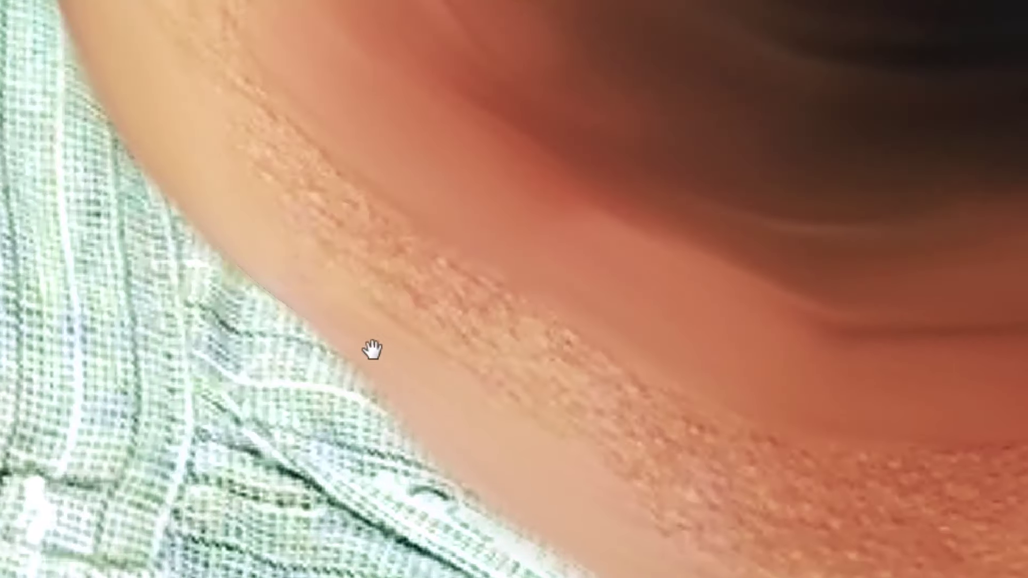
pyautogui.moveTo(371, 352); pyautogui.dragTo(162, 231)
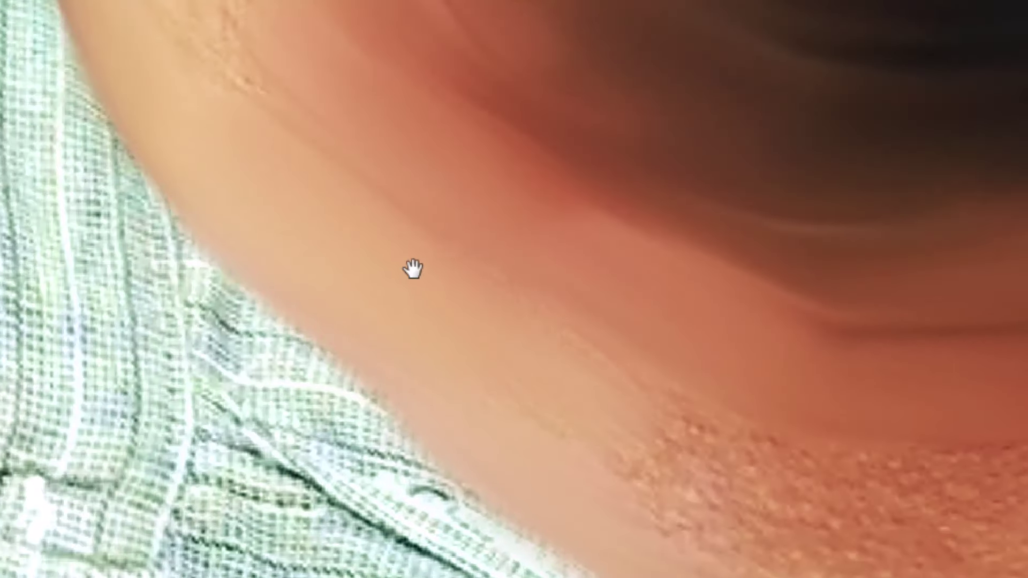
pyautogui.moveTo(518, 414)
pyautogui.mouseDown()
pyautogui.moveTo(362, 277)
pyautogui.moveTo(235, 107)
pyautogui.mouseUp()
pyautogui.moveTo(296, 190); pyautogui.dragTo(452, 464)
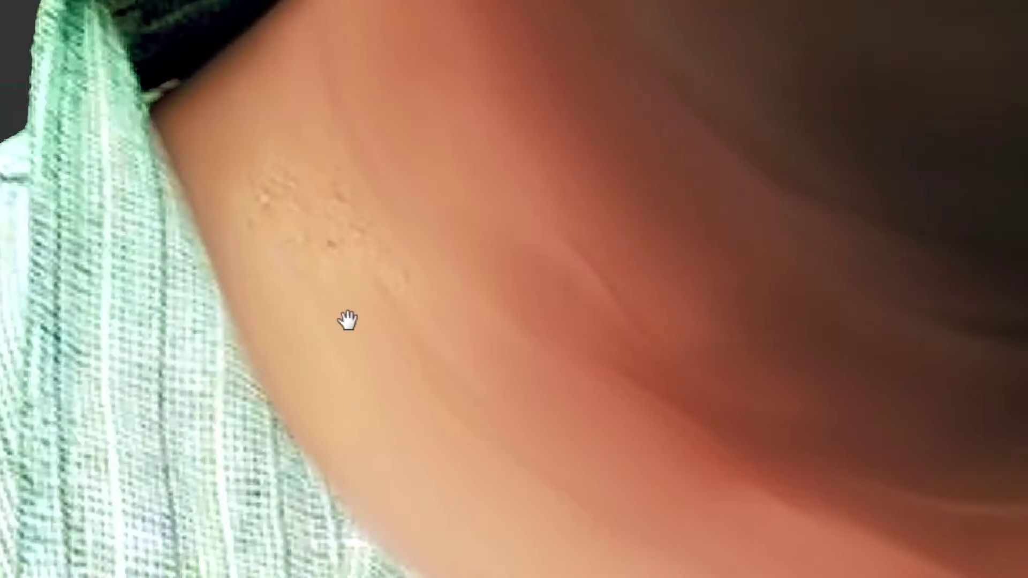
pyautogui.moveTo(351, 350); pyautogui.dragTo(280, 205)
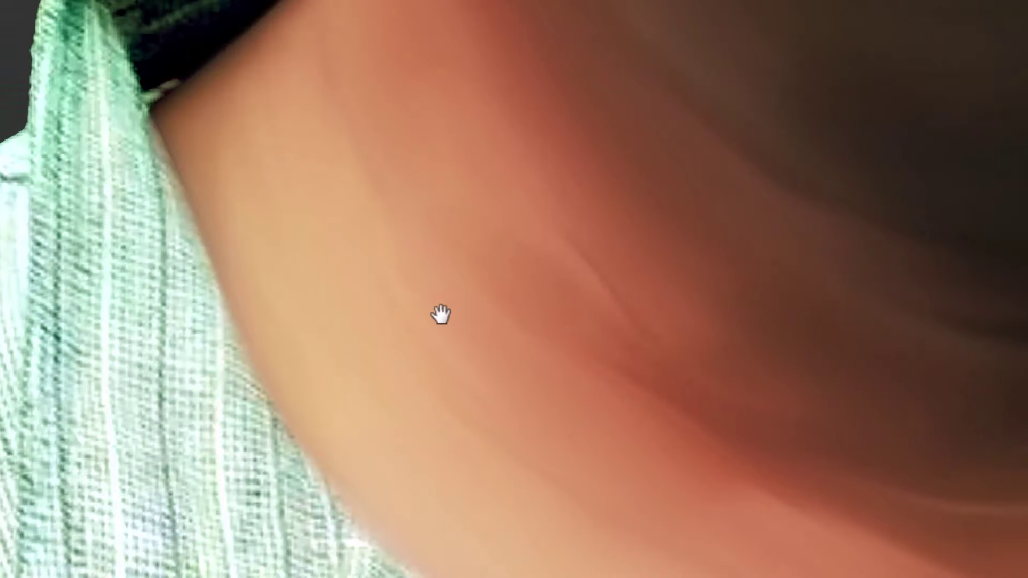
# Smooth the textured patch at the center of the chest down to the V tip, blending away the fine stray hairs
pyautogui.moveTo(709, 487); pyautogui.dragTo(420, 276)
pyautogui.moveTo(677, 470); pyautogui.dragTo(554, 213)
pyautogui.moveTo(481, 281); pyautogui.dragTo(688, 310)
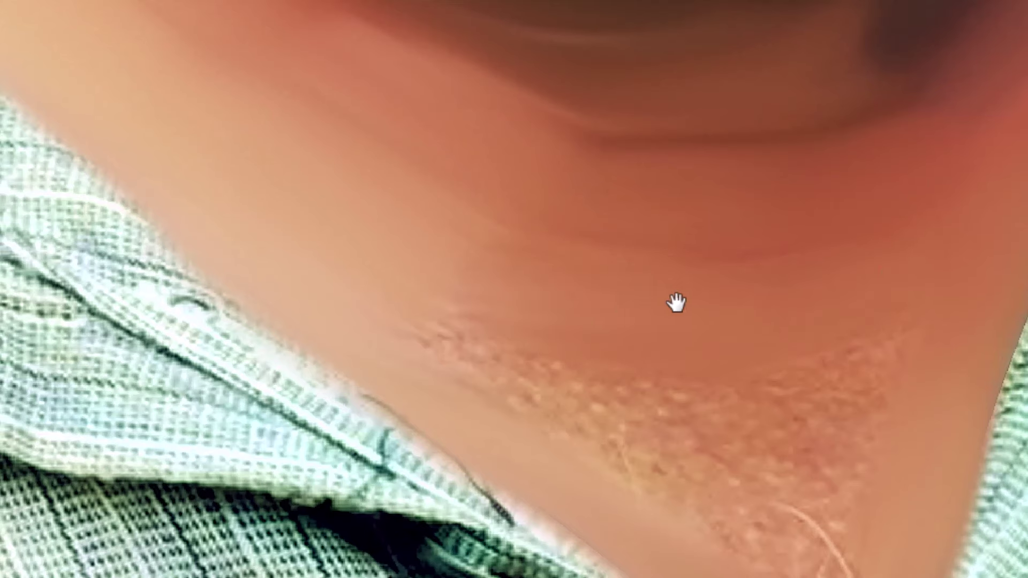
pyautogui.moveTo(596, 425); pyautogui.dragTo(774, 415)
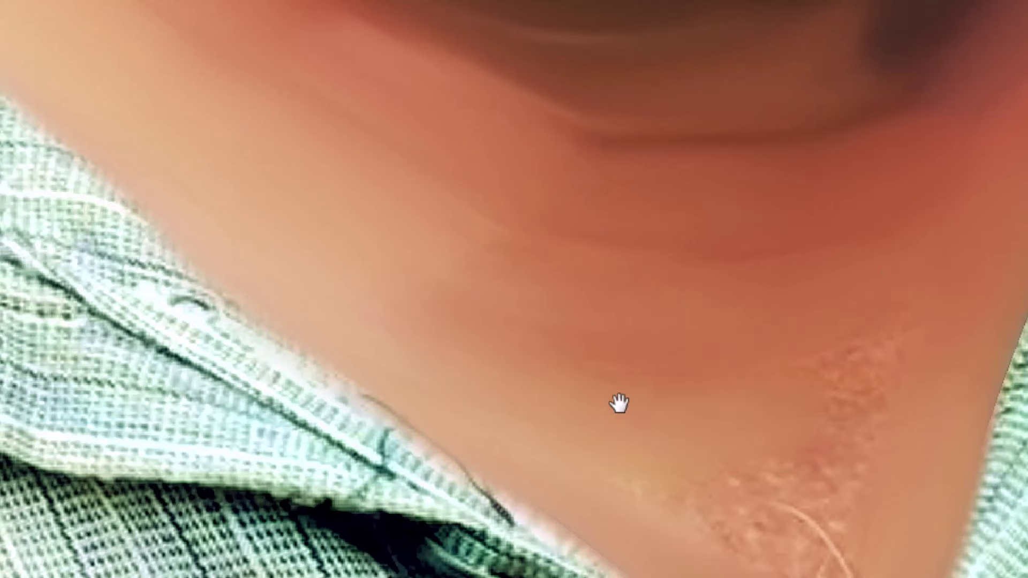
pyautogui.moveTo(857, 419); pyautogui.dragTo(762, 294)
pyautogui.moveTo(760, 337); pyautogui.dragTo(580, 375)
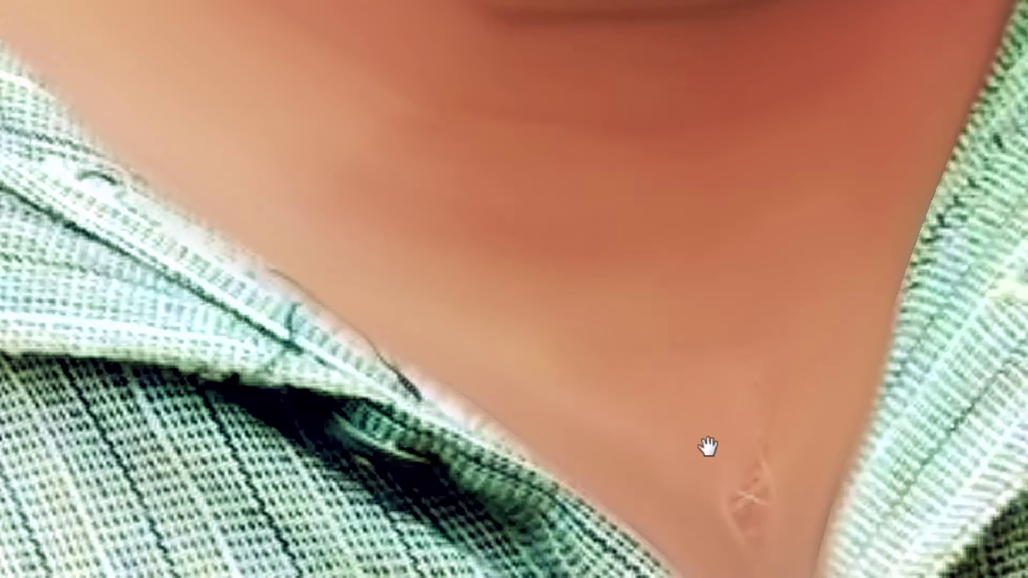
pyautogui.scroll(-3, 708, 445)
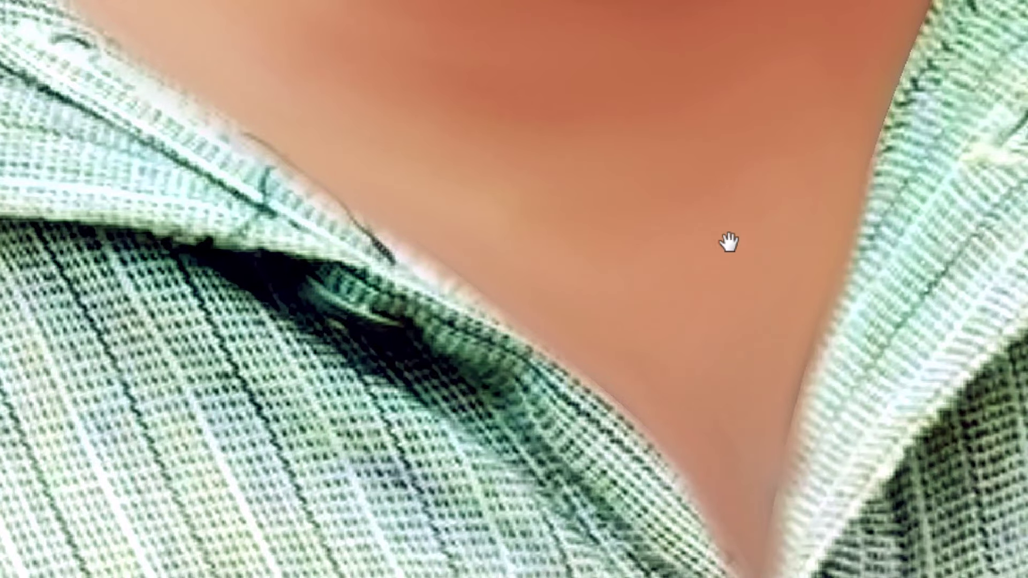
# Examine the smoothed chest and neck, first from afar and again up close, for leftover skin texture
pyautogui.hotkey('ctrl', '-')
pyautogui.hotkey('ctrl', '-')
pyautogui.hotkey('ctrl', '-')
pyautogui.hotkey('ctrl', '-')
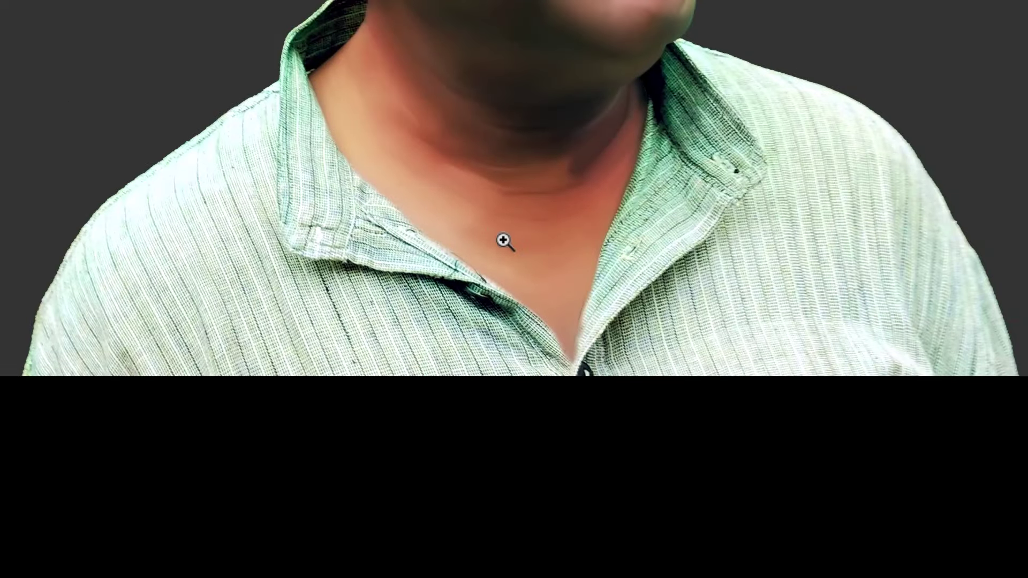
pyautogui.keyDown('ctrl'); pyautogui.click(504, 240); pyautogui.keyUp('ctrl')
pyautogui.moveTo(645, 239); pyautogui.dragTo(631, 309)
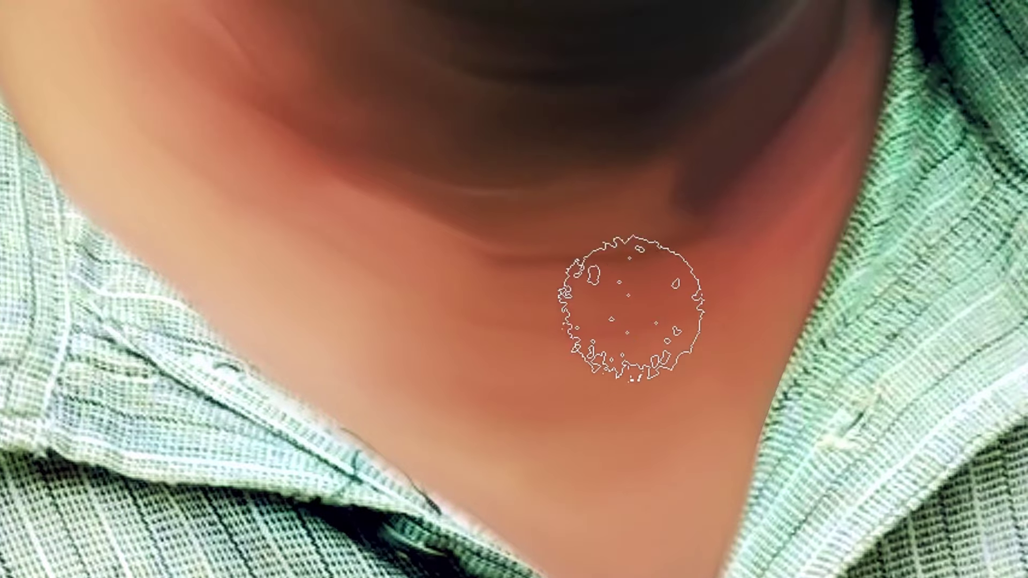
pyautogui.moveTo(455, 305)
pyautogui.mouseDown()
pyautogui.moveTo(497, 355)
pyautogui.moveTo(588, 407)
pyautogui.mouseUp()
pyautogui.moveTo(369, 258); pyautogui.dragTo(522, 423)
pyautogui.moveTo(424, 277); pyautogui.dragTo(482, 380)
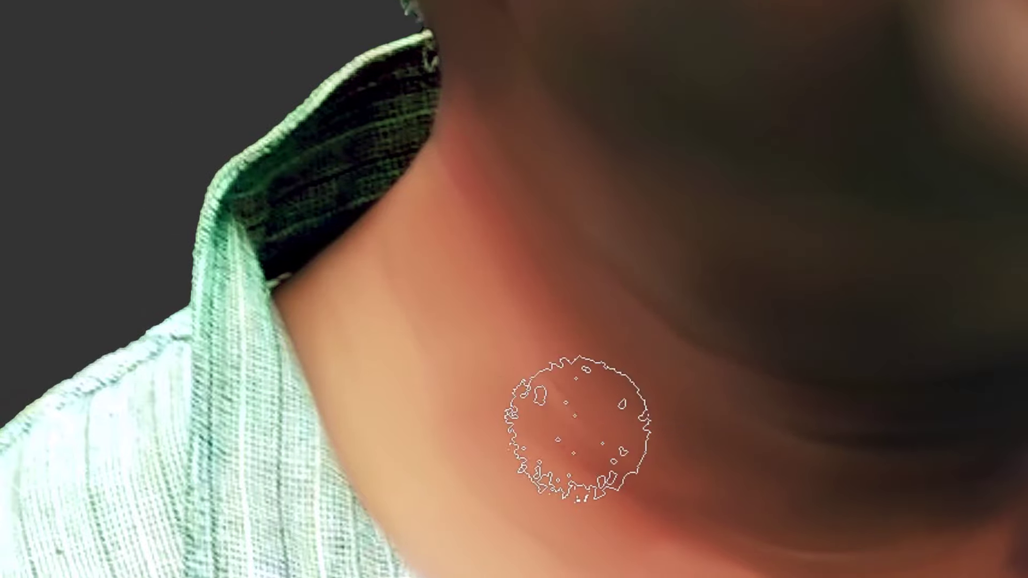
pyautogui.moveTo(628, 432); pyautogui.dragTo(338, 338)
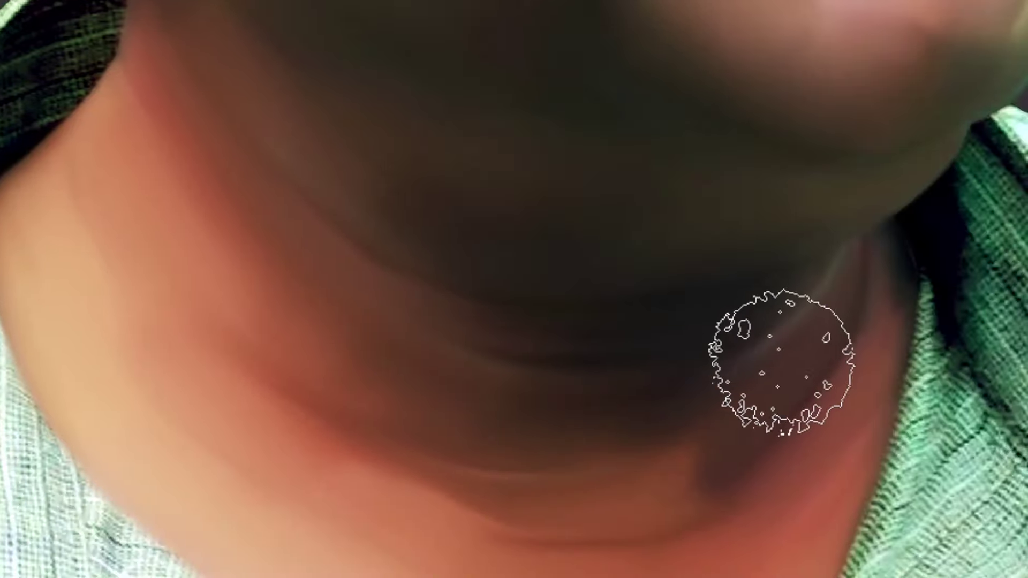
# Smooth the rightmost front teeth with a much smaller smudge brush, keeping their outlines crisp
pyautogui.moveTo(600, 219); pyautogui.dragTo(495, 491)
pyautogui.moveTo(404, 284); pyautogui.dragTo(534, 498)
pyautogui.moveTo(729, 349); pyautogui.dragTo(500, 365)
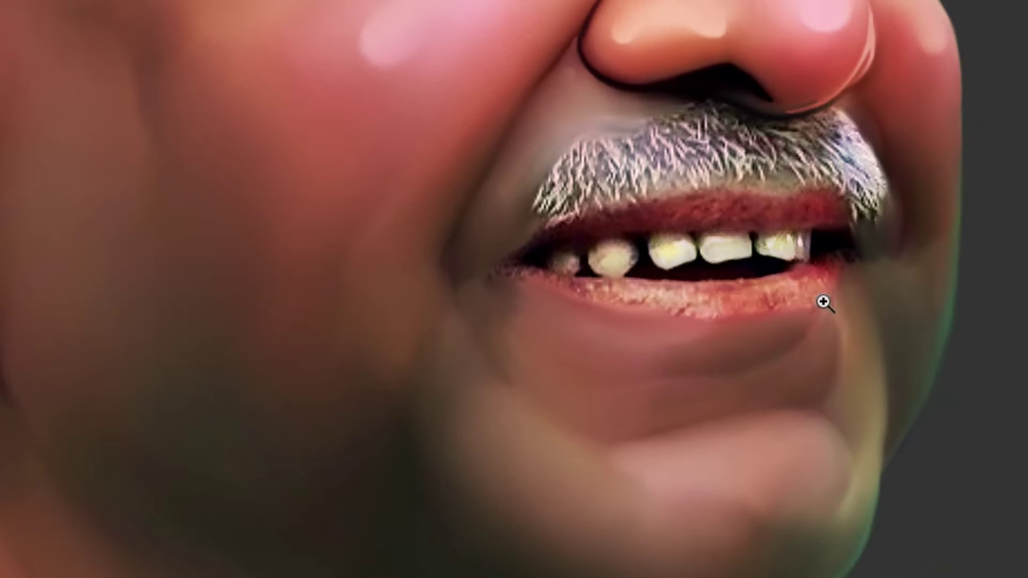
pyautogui.moveTo(820, 205)
pyautogui.mouseDown()
pyautogui.moveTo(853, 246)
pyautogui.moveTo(860, 301)
pyautogui.mouseUp()
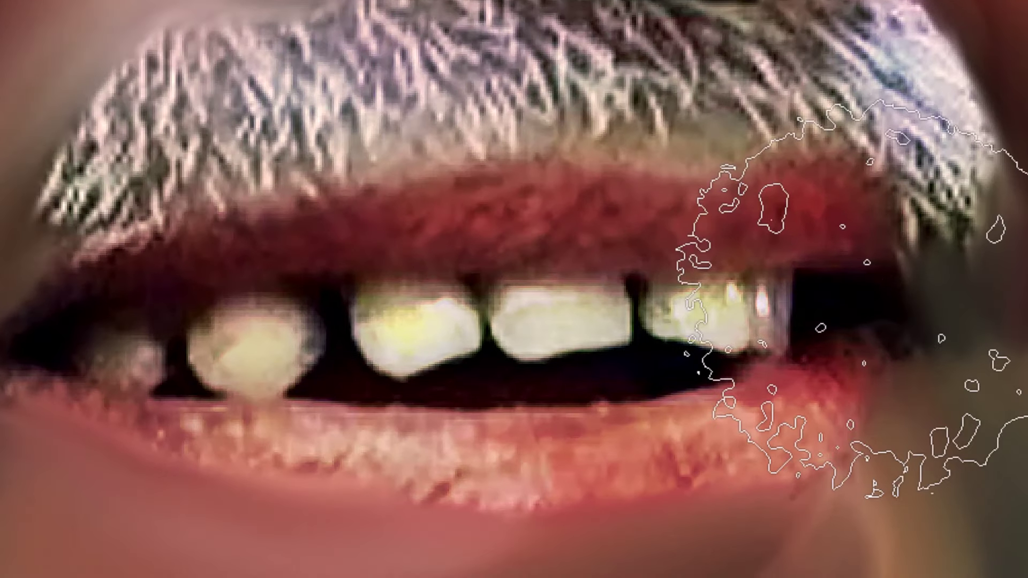
pyautogui.press('[')
pyautogui.press('[')
pyautogui.press('[')
pyautogui.press('[')
pyautogui.press('[')
pyautogui.press('[')
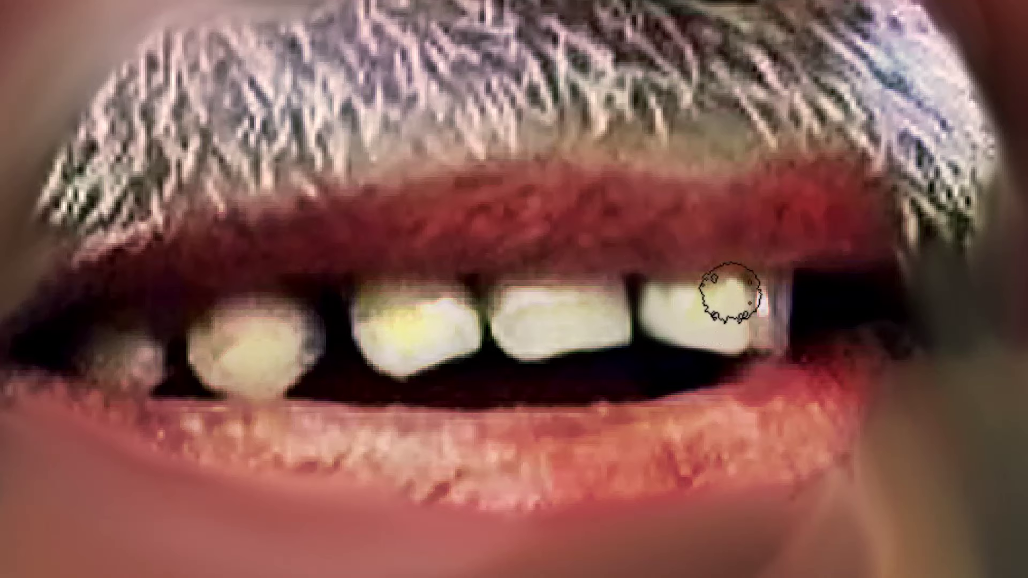
pyautogui.moveTo(723, 286); pyautogui.dragTo(662, 303)
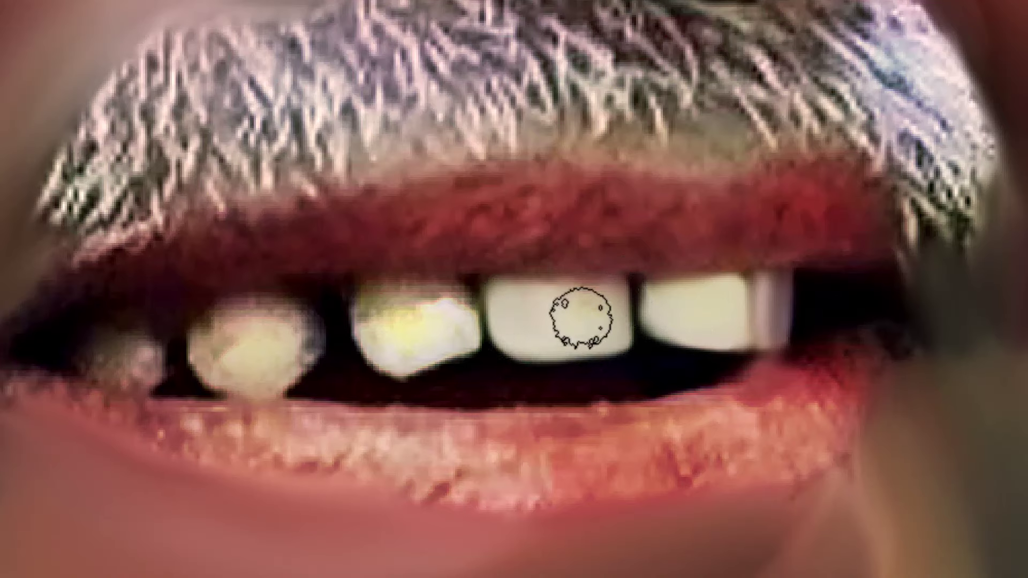
# Smooth the other teeth with a slightly larger brush, from the wide middle tooth to the left corner of the mouth
pyautogui.press(']')
pyautogui.press(']')
pyautogui.moveTo(551, 325)
pyautogui.mouseDown()
pyautogui.moveTo(525, 305)
pyautogui.moveTo(601, 296)
pyautogui.moveTo(567, 298)
pyautogui.moveTo(568, 330)
pyautogui.mouseUp()
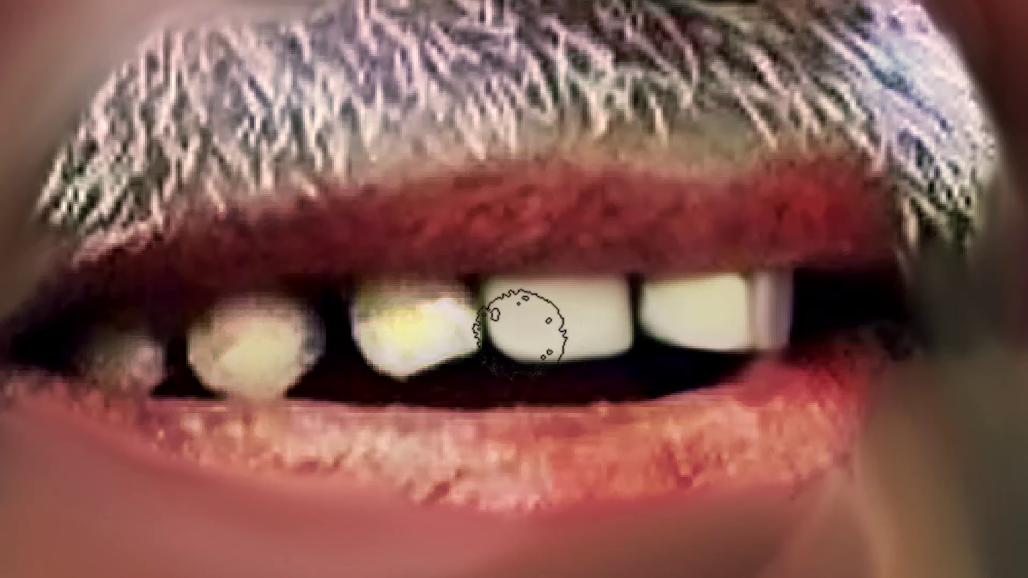
pyautogui.moveTo(448, 333); pyautogui.dragTo(583, 324)
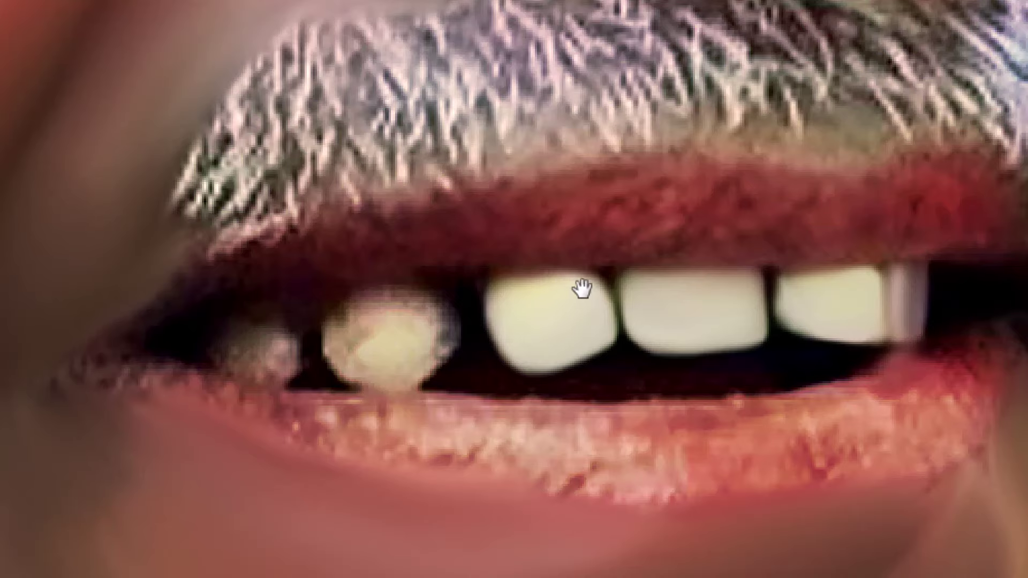
pyautogui.moveTo(518, 278)
pyautogui.mouseDown()
pyautogui.moveTo(619, 282)
pyautogui.moveTo(481, 275)
pyautogui.moveTo(517, 302)
pyautogui.moveTo(484, 319)
pyautogui.moveTo(477, 282)
pyautogui.moveTo(509, 268)
pyautogui.moveTo(487, 287)
pyautogui.moveTo(539, 287)
pyautogui.moveTo(541, 276)
pyautogui.moveTo(390, 294)
pyautogui.moveTo(396, 303)
pyautogui.moveTo(347, 287)
pyautogui.moveTo(402, 284)
pyautogui.moveTo(404, 273)
pyautogui.moveTo(413, 300)
pyautogui.moveTo(364, 298)
pyautogui.moveTo(380, 311)
pyautogui.mouseUp()
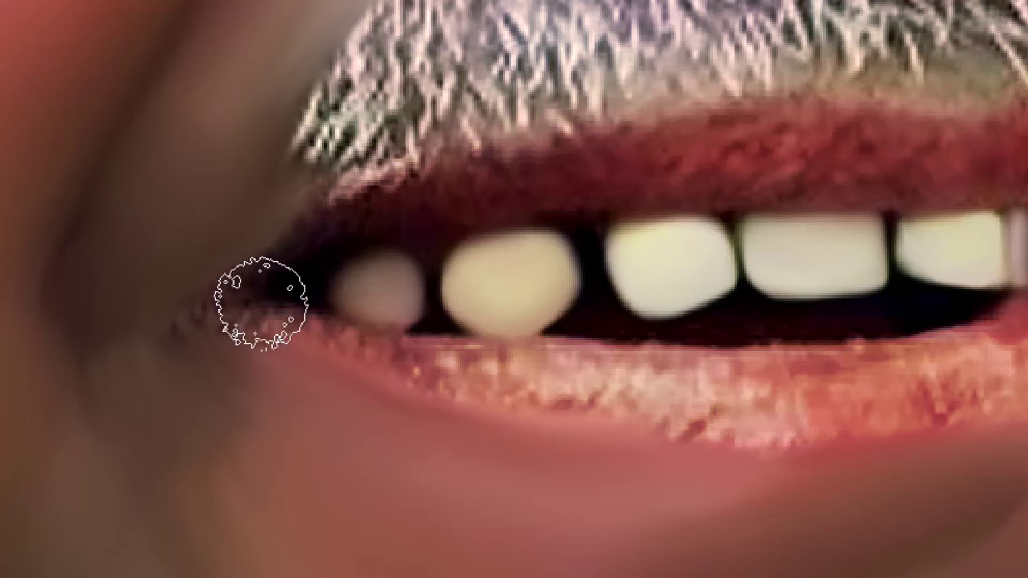
# Smudge the left mouth corner and the upper lip's texture, working along the lip toward its right end
pyautogui.moveTo(270, 282)
pyautogui.mouseDown()
pyautogui.moveTo(296, 256)
pyautogui.moveTo(203, 298)
pyautogui.moveTo(259, 261)
pyautogui.mouseUp()
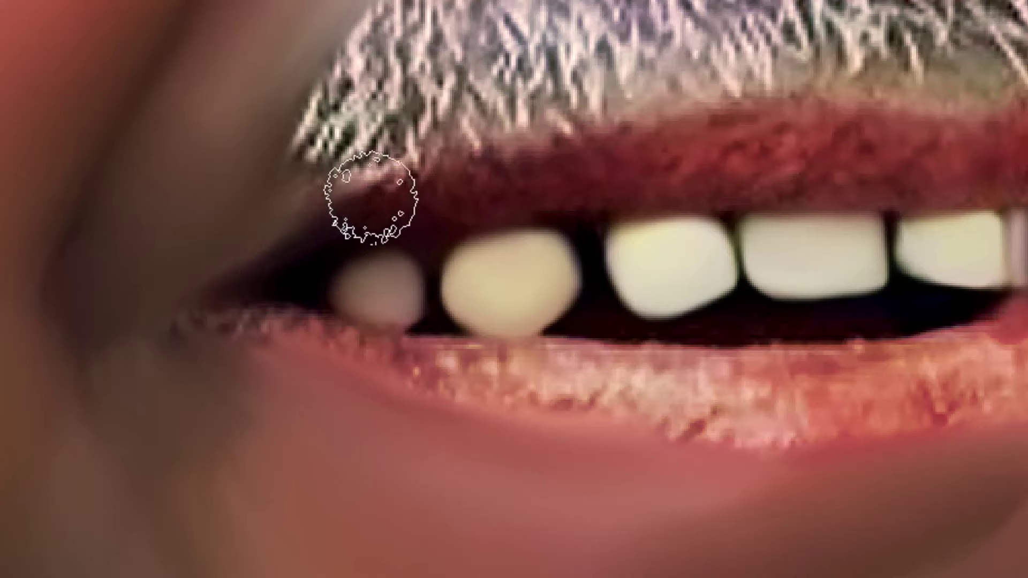
pyautogui.moveTo(370, 197)
pyautogui.mouseDown()
pyautogui.moveTo(379, 221)
pyautogui.moveTo(366, 236)
pyautogui.moveTo(433, 243)
pyautogui.moveTo(484, 218)
pyautogui.moveTo(468, 217)
pyautogui.moveTo(564, 191)
pyautogui.mouseUp()
pyautogui.moveTo(410, 192); pyautogui.dragTo(583, 131)
pyautogui.moveTo(357, 222)
pyautogui.mouseDown()
pyautogui.moveTo(273, 257)
pyautogui.moveTo(370, 220)
pyautogui.mouseUp()
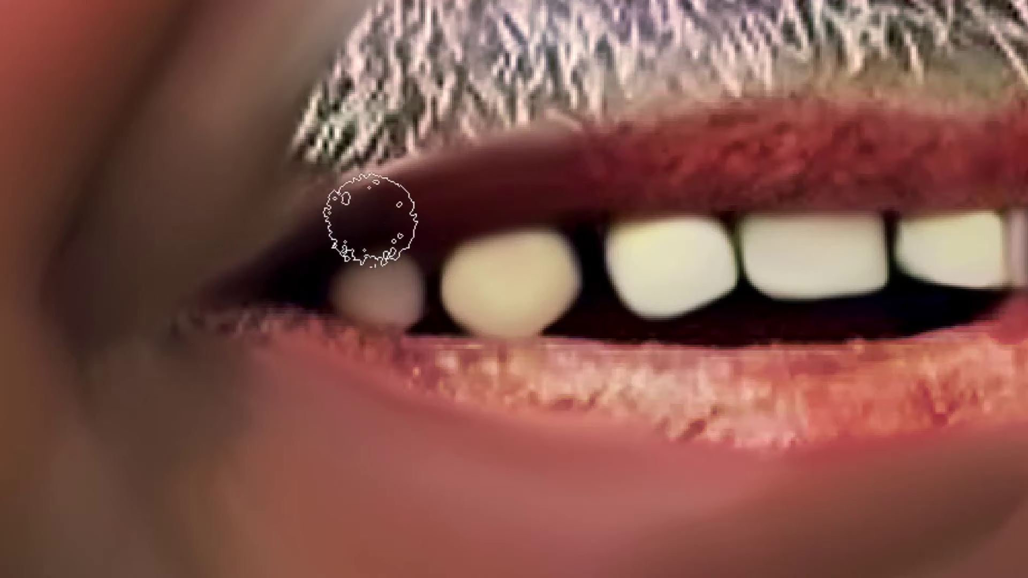
pyautogui.moveTo(623, 188); pyautogui.dragTo(494, 202)
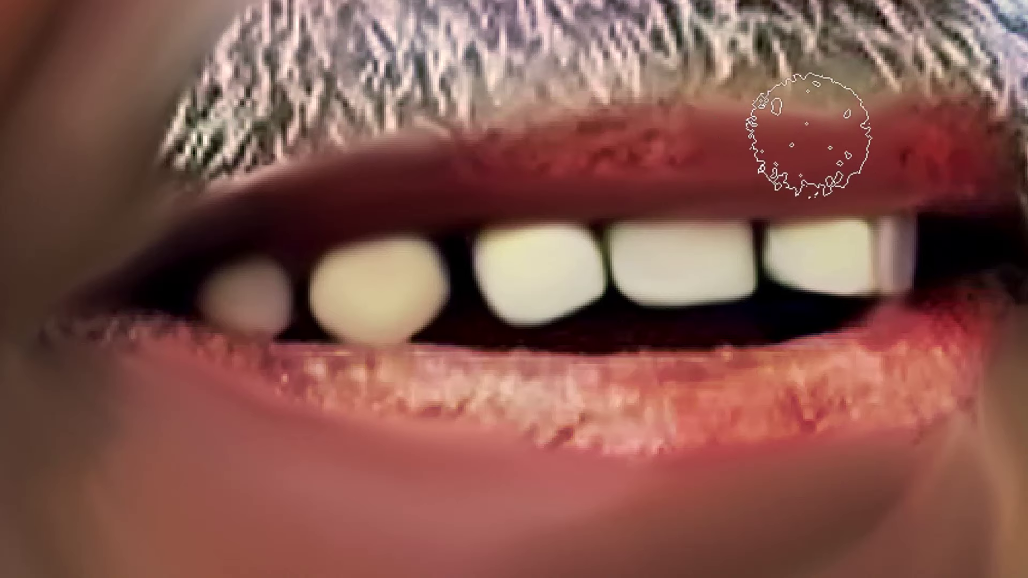
pyautogui.moveTo(741, 124)
pyautogui.mouseDown()
pyautogui.moveTo(681, 115)
pyautogui.moveTo(692, 132)
pyautogui.moveTo(476, 161)
pyautogui.moveTo(627, 150)
pyautogui.mouseUp()
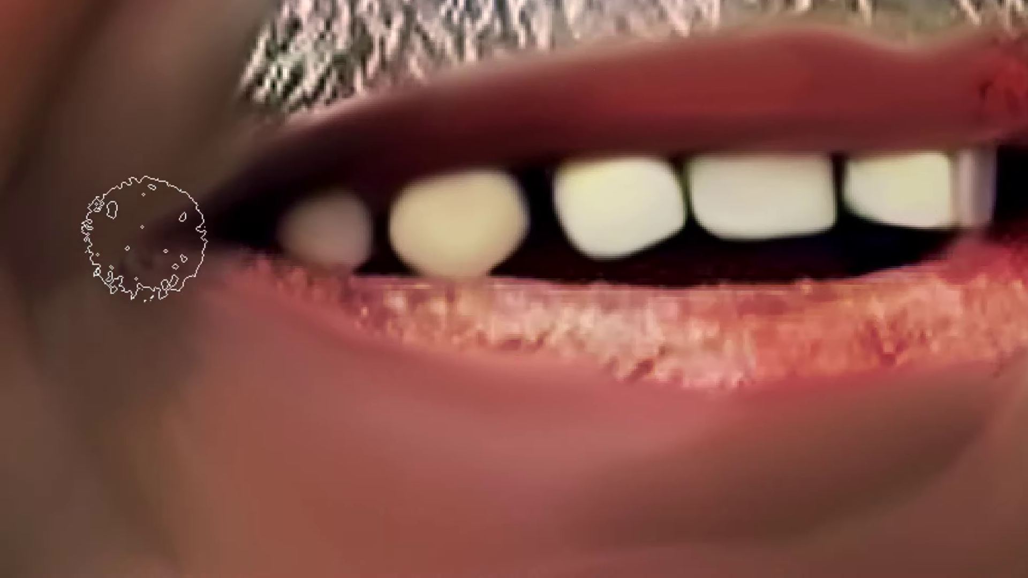
# Smooth the speckled texture of the lower lip from the left mouth corner to the right one
pyautogui.press('v')
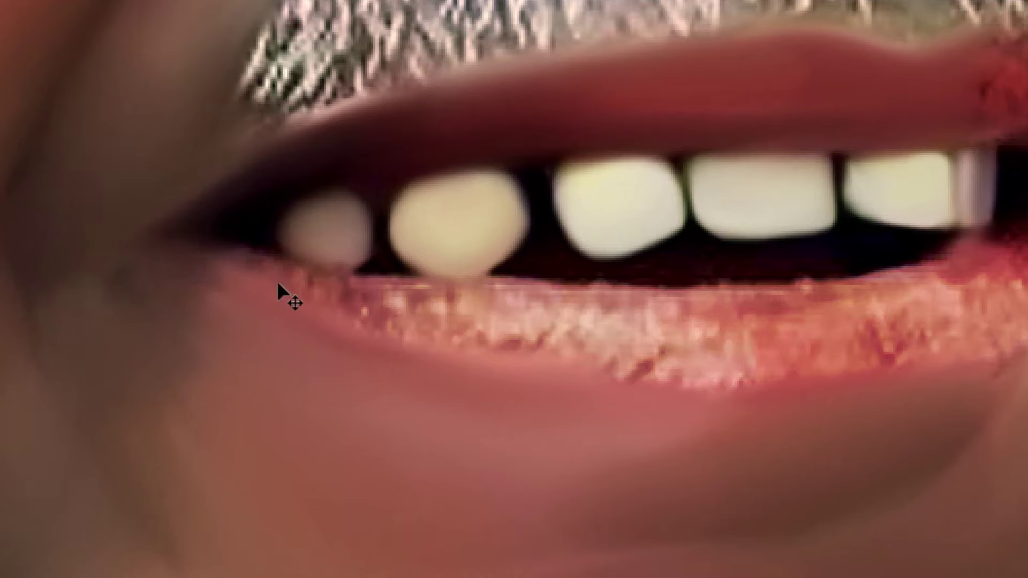
pyautogui.moveTo(278, 284)
pyautogui.mouseDown()
pyautogui.moveTo(443, 309)
pyautogui.moveTo(530, 301)
pyautogui.moveTo(392, 324)
pyautogui.moveTo(576, 346)
pyautogui.moveTo(638, 310)
pyautogui.moveTo(803, 298)
pyautogui.moveTo(963, 264)
pyautogui.moveTo(844, 321)
pyautogui.moveTo(578, 321)
pyautogui.moveTo(635, 370)
pyautogui.moveTo(544, 348)
pyautogui.moveTo(702, 380)
pyautogui.moveTo(633, 380)
pyautogui.mouseUp()
pyautogui.moveTo(749, 367)
pyautogui.mouseDown()
pyautogui.moveTo(552, 370)
pyautogui.moveTo(764, 345)
pyautogui.moveTo(770, 413)
pyautogui.moveTo(797, 339)
pyautogui.moveTo(890, 184)
pyautogui.moveTo(813, 262)
pyautogui.moveTo(728, 324)
pyautogui.moveTo(804, 307)
pyautogui.moveTo(728, 333)
pyautogui.moveTo(693, 314)
pyautogui.moveTo(466, 348)
pyautogui.moveTo(204, 316)
pyautogui.moveTo(495, 363)
pyautogui.moveTo(343, 332)
pyautogui.moveTo(452, 355)
pyautogui.moveTo(543, 353)
pyautogui.moveTo(695, 321)
pyautogui.moveTo(858, 268)
pyautogui.mouseUp()
# Clean up the dark gap beneath the teeth with a smaller brush and smooth the upper lip's reddish right end
pyautogui.press('[')
pyautogui.press('[')
pyautogui.press('[')
pyautogui.press('[')
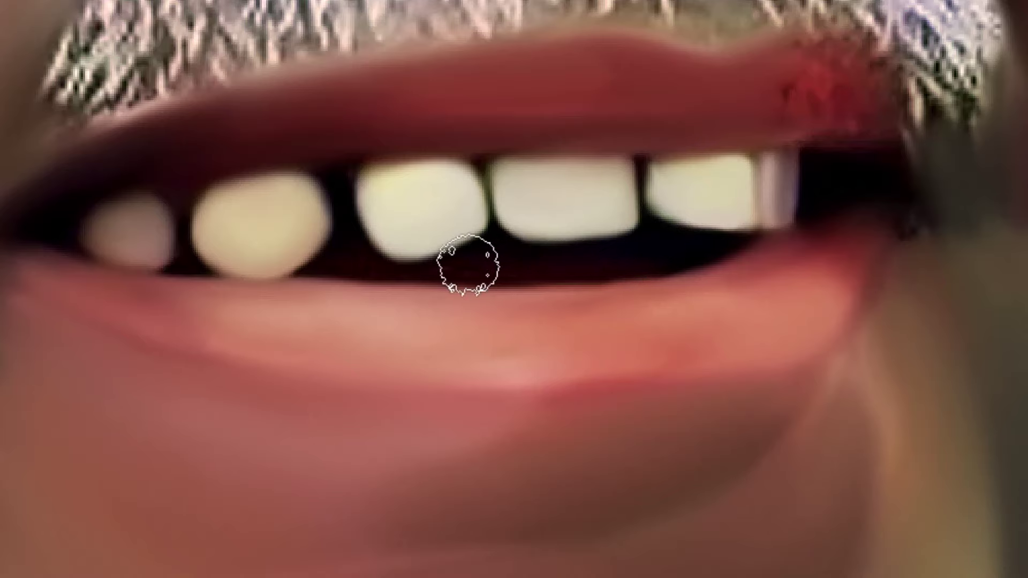
pyautogui.moveTo(560, 257); pyautogui.dragTo(720, 276)
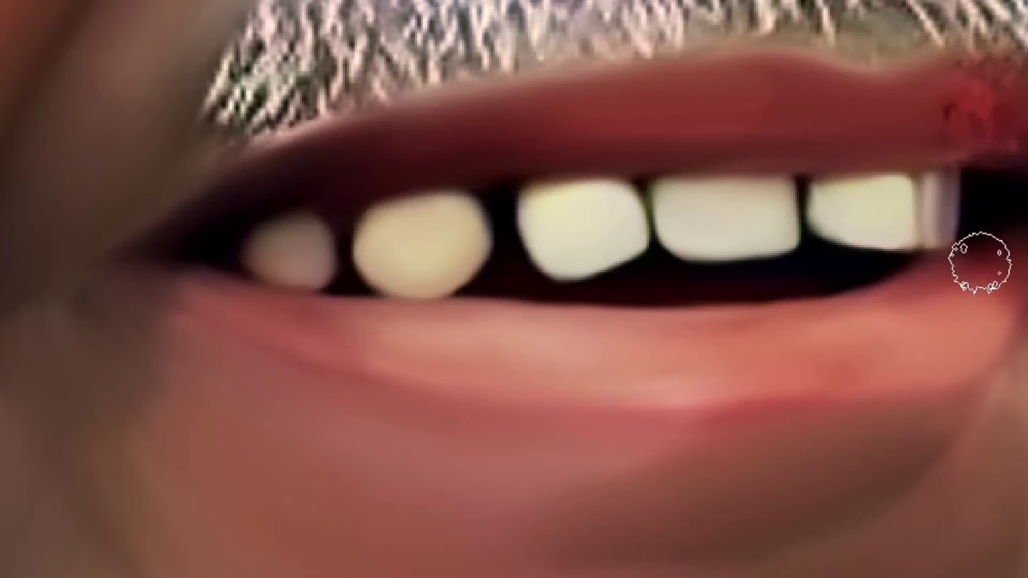
pyautogui.moveTo(959, 259); pyautogui.dragTo(806, 278)
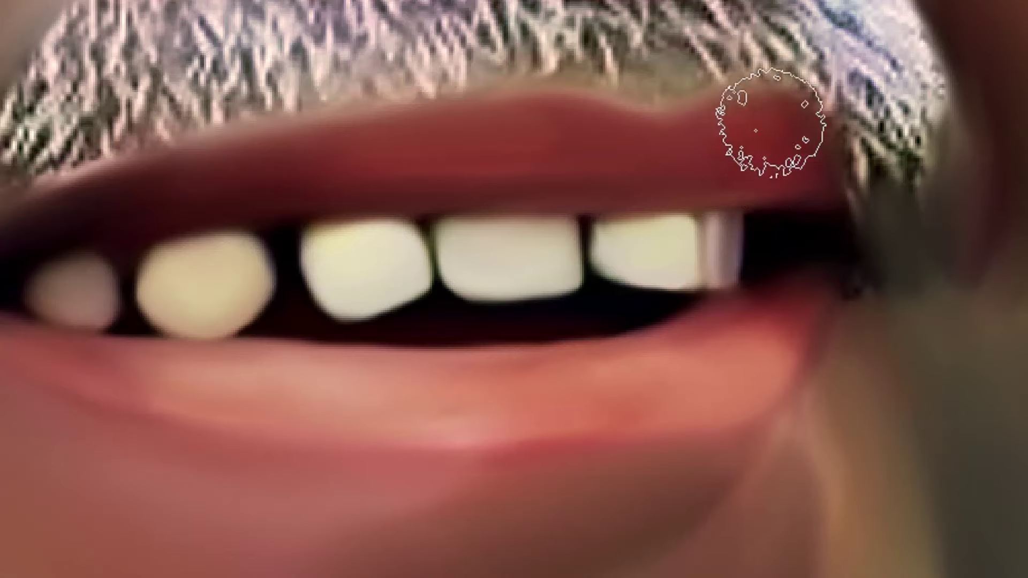
# Review the whole portrait, and examine the mouth, jaw and cheek beside the ear up close
pyautogui.hotkey('ctrl', '0')
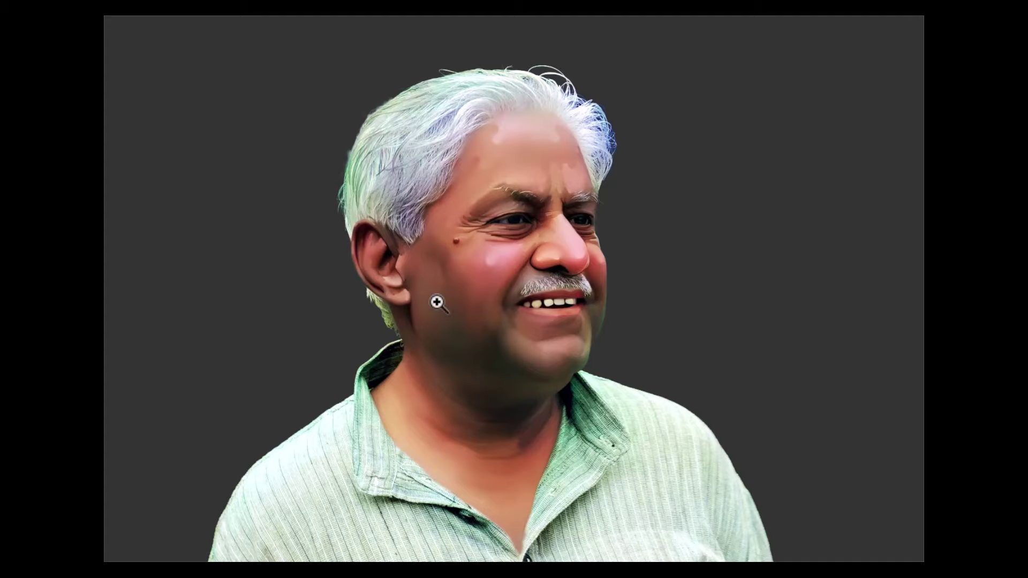
pyautogui.moveTo(436, 303); pyautogui.dragTo(509, 397)
pyautogui.moveTo(344, 73); pyautogui.dragTo(367, 248)
pyautogui.moveTo(682, 300); pyautogui.dragTo(241, 178)
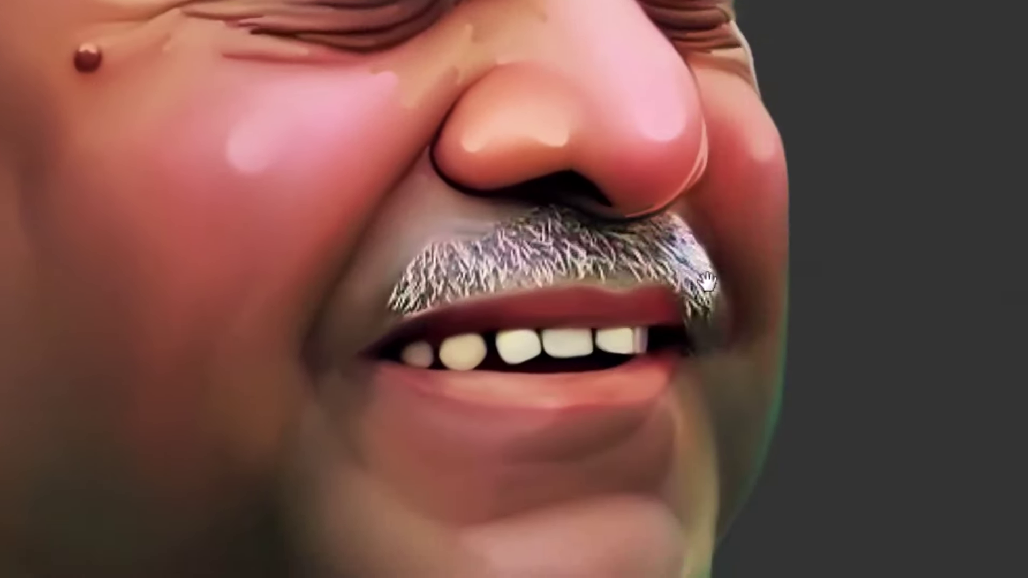
pyautogui.moveTo(409, 237); pyautogui.dragTo(541, 466)
pyautogui.moveTo(92, 532); pyautogui.dragTo(460, 176)
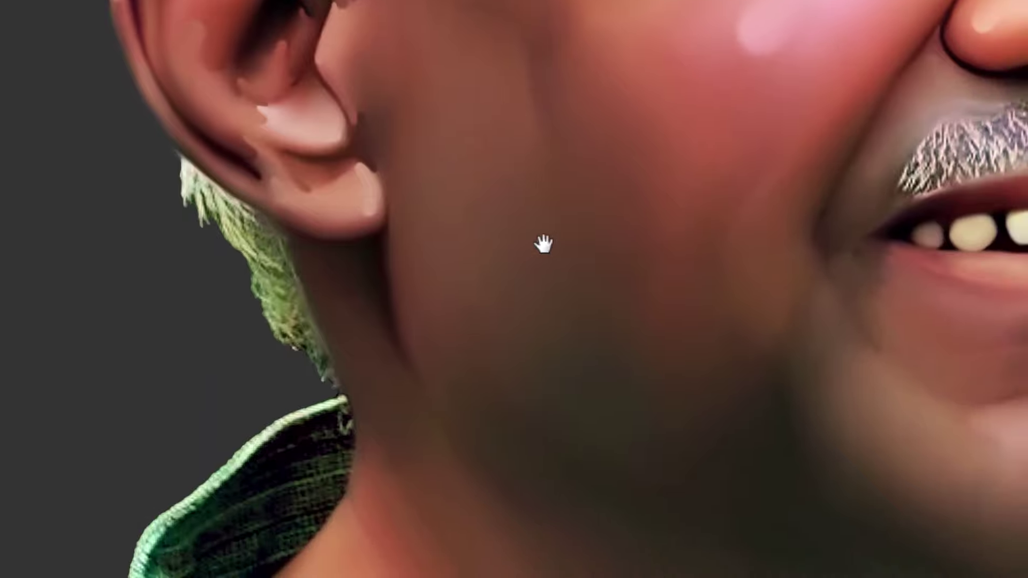
pyautogui.moveTo(570, 57); pyautogui.dragTo(520, 263)
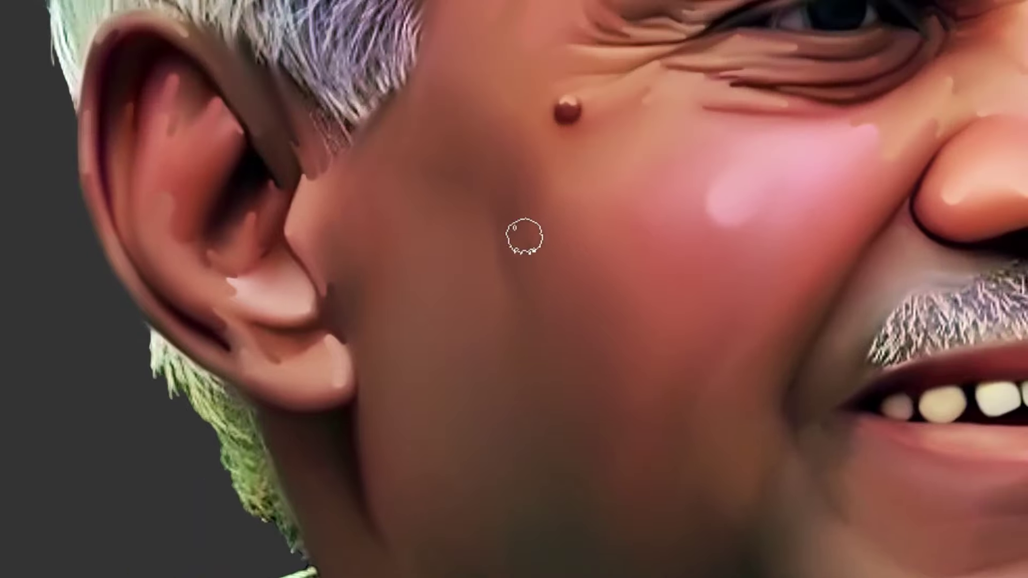
# Blend the cheek skin in front of the ear with a much larger smudge brush, continuing toward the jaw
pyautogui.press(']')
pyautogui.press(']')
pyautogui.press(']')
pyautogui.press(']')
pyautogui.press(']')
pyautogui.press(']')
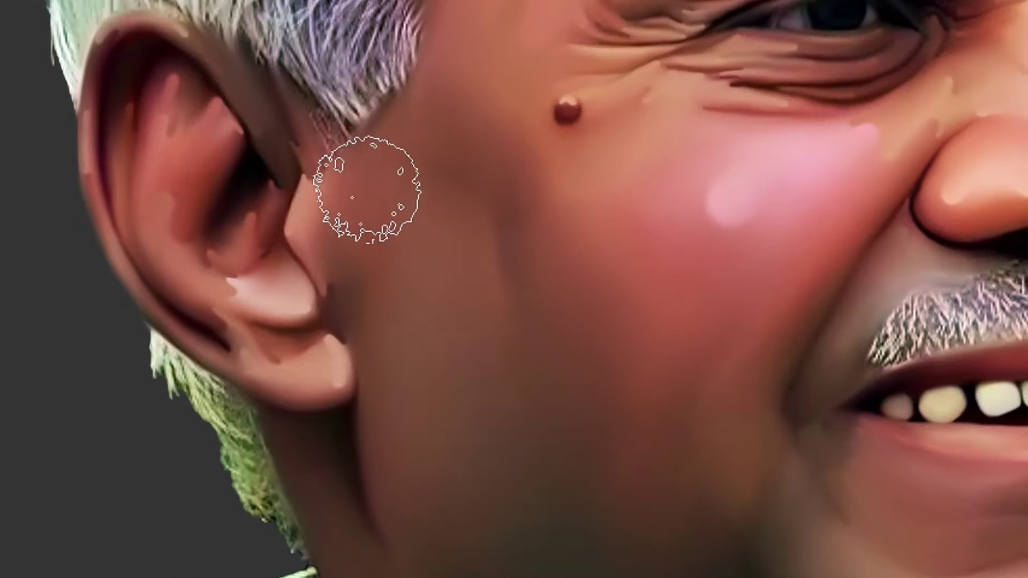
pyautogui.moveTo(369, 188); pyautogui.dragTo(424, 113)
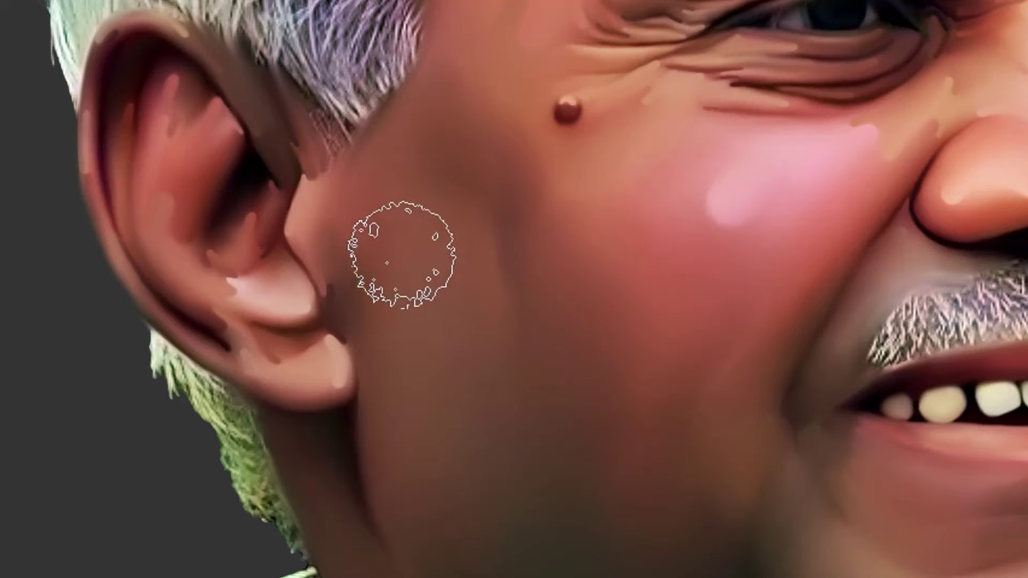
pyautogui.moveTo(647, 188)
pyautogui.mouseDown()
pyautogui.moveTo(415, 184)
pyautogui.moveTo(401, 93)
pyautogui.mouseUp()
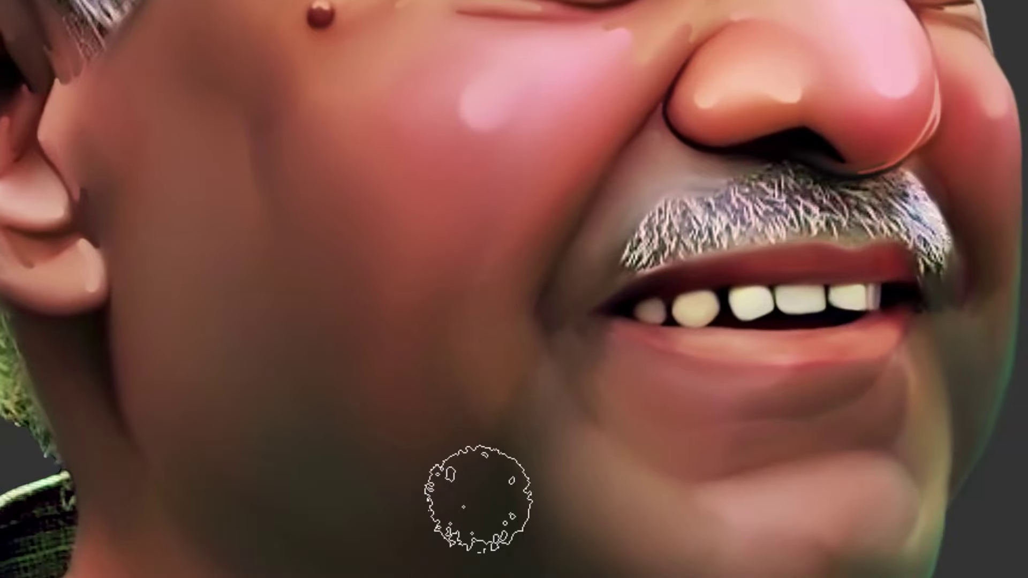
pyautogui.moveTo(527, 443); pyautogui.dragTo(563, 371)
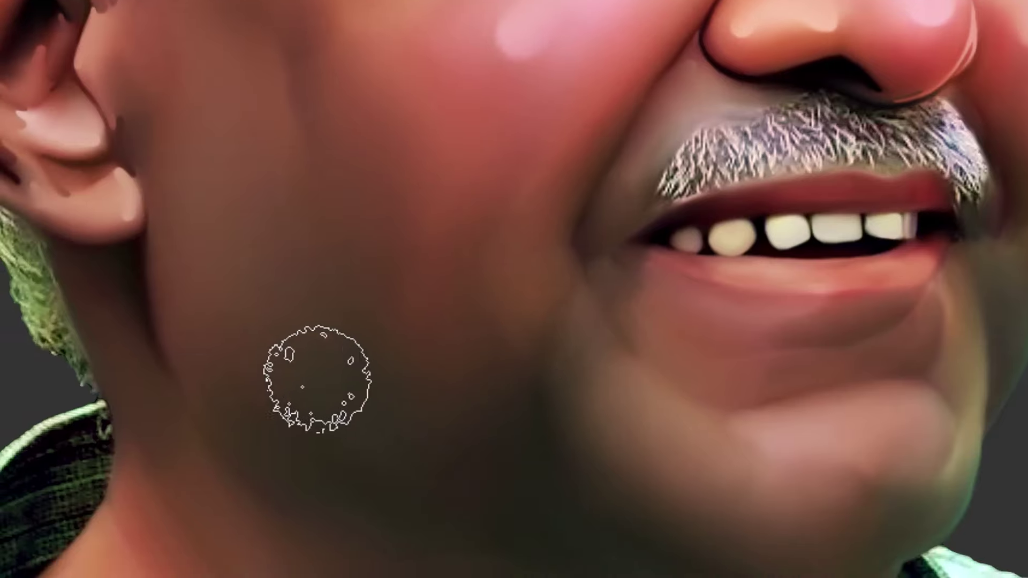
# Set the Smudge tool's strength to 75% and reduce its brush to 40 px for finer work on the cheek
pyautogui.moveTo(282, 313)
pyautogui.mouseDown()
pyautogui.moveTo(342, 311)
pyautogui.moveTo(376, 263)
pyautogui.mouseUp()
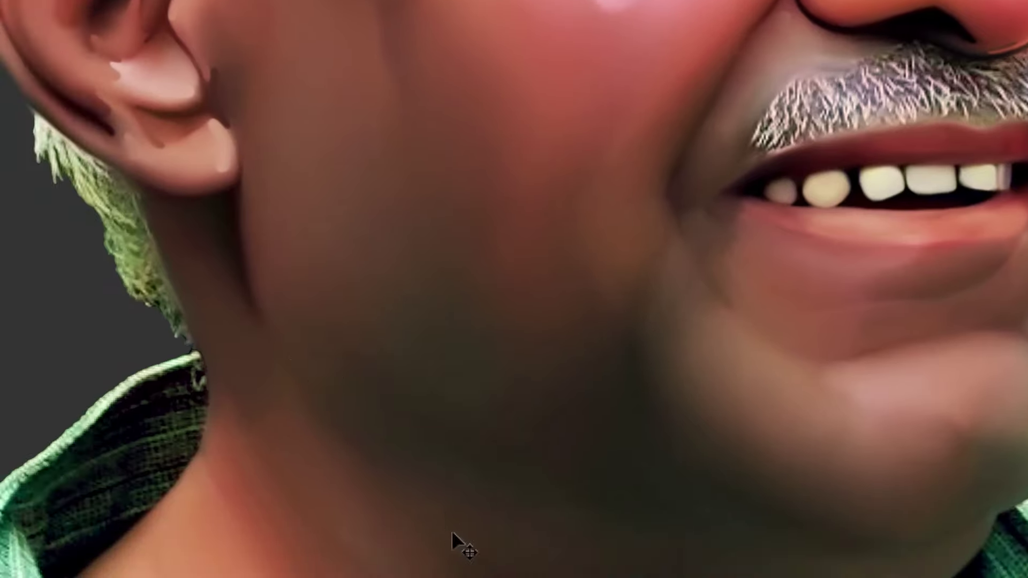
pyautogui.moveTo(383, 97)
pyautogui.mouseDown()
pyautogui.moveTo(303, 275)
pyautogui.moveTo(340, 322)
pyautogui.mouseUp()
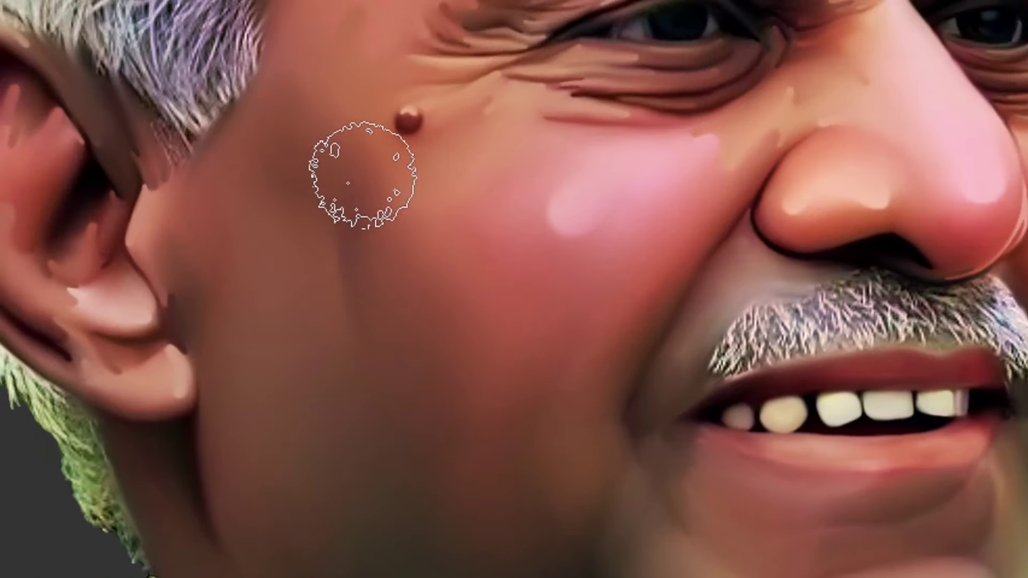
pyautogui.press('f')
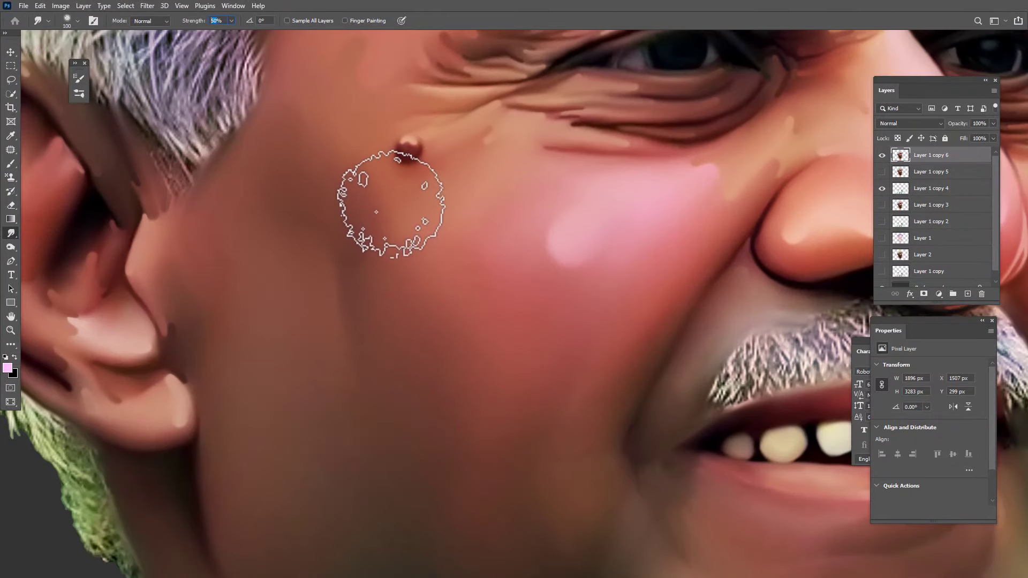
pyautogui.press('7')
pyautogui.press('5')
pyautogui.press('[')
pyautogui.press('[')
pyautogui.press('[')
pyautogui.press('[')
pyautogui.press('[')
pyautogui.press('[')
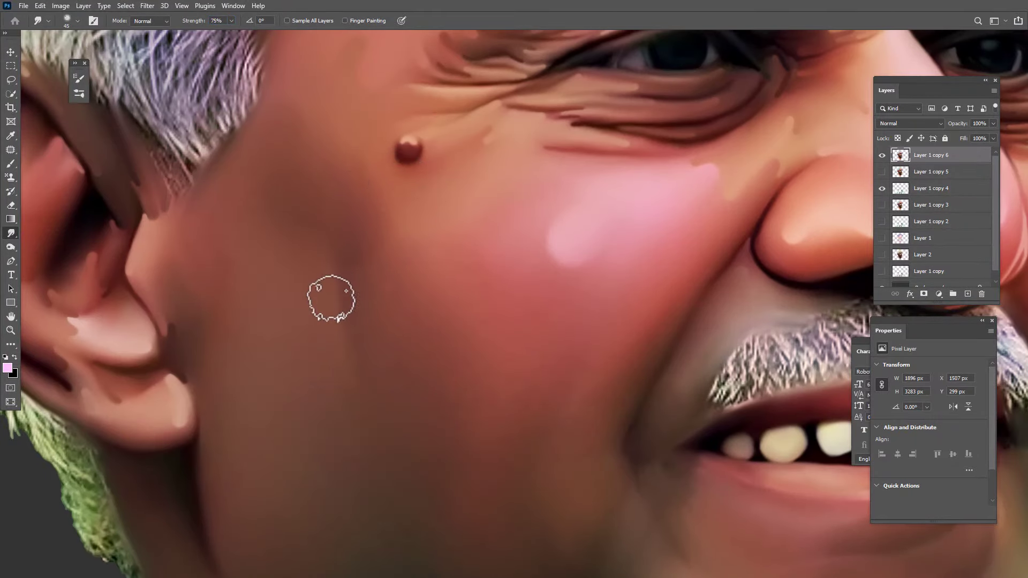
pyautogui.click(317, 270)
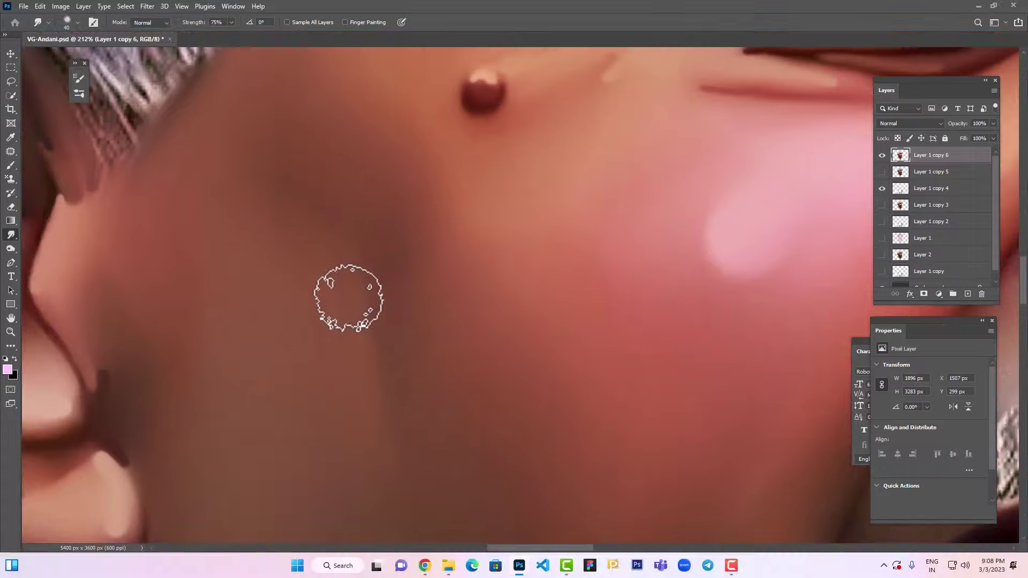
# Smudge a narrow, soft vertical transition into the cheek shading between the ear and the mole with a smaller brush
pyautogui.press('[')
pyautogui.press('[')
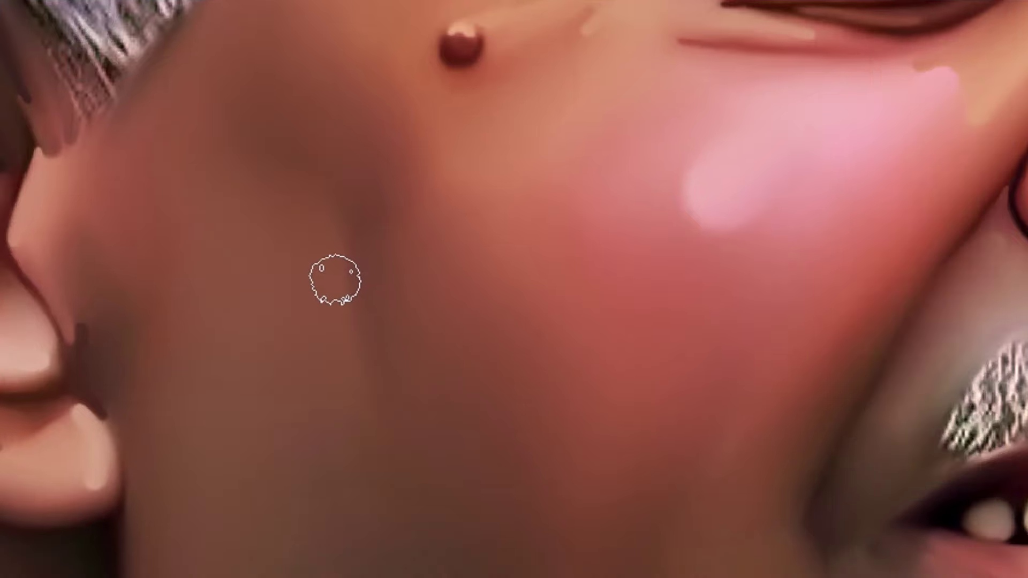
pyautogui.moveTo(335, 280); pyautogui.dragTo(332, 289)
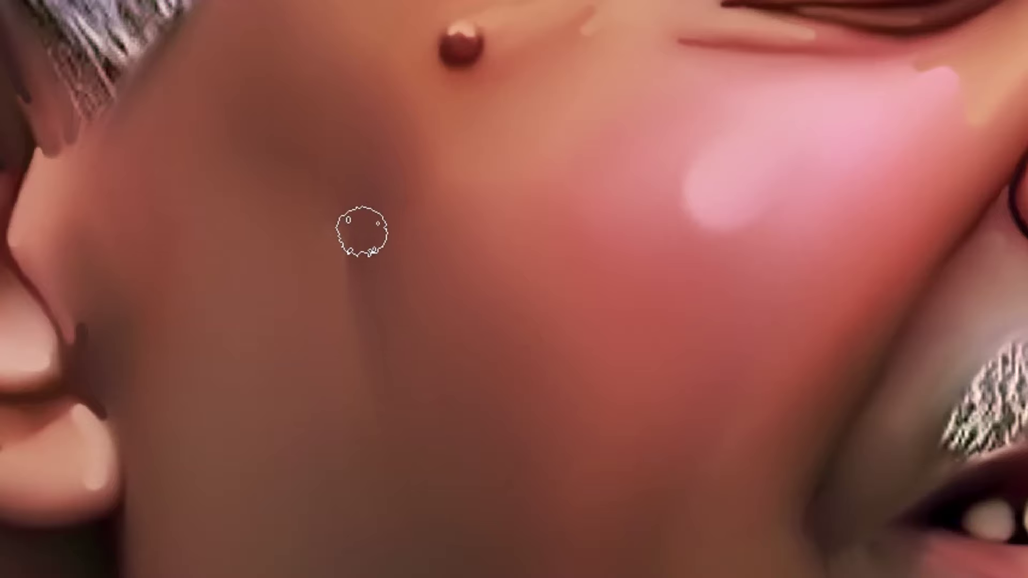
pyautogui.moveTo(422, 351); pyautogui.dragTo(535, 316)
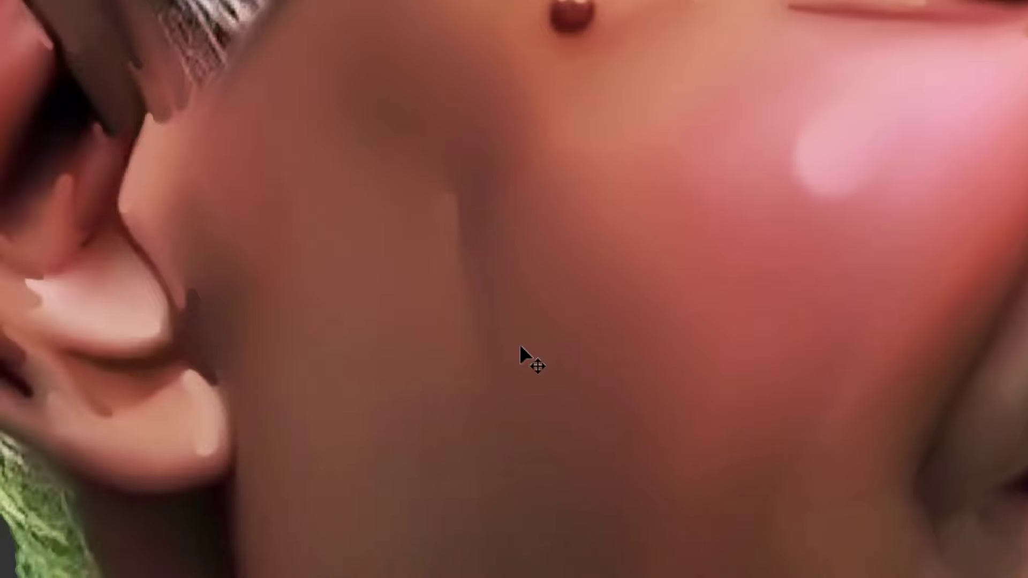
# Blend the brown cheek shading around the vertical streak below the mole with a larger smudge brush
pyautogui.press(']')
pyautogui.press(']')
pyautogui.press(']')
pyautogui.press(']')
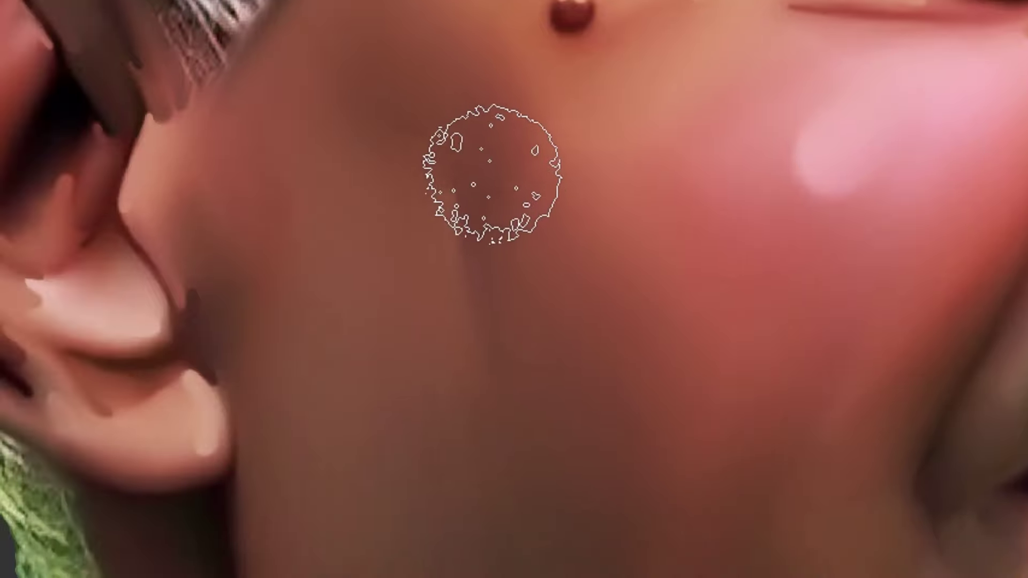
pyautogui.moveTo(493, 174); pyautogui.dragTo(489, 172)
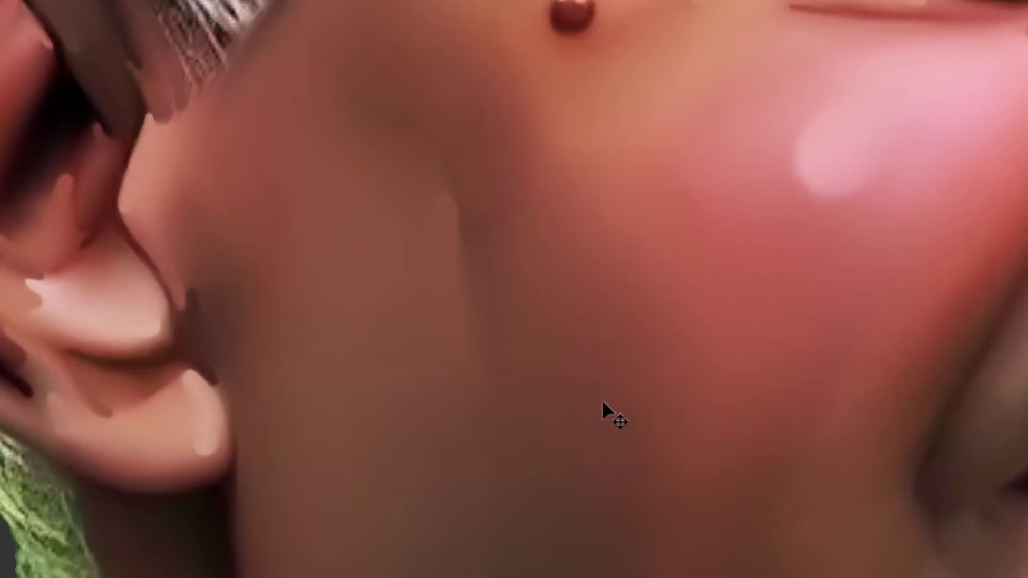
pyautogui.press('b')
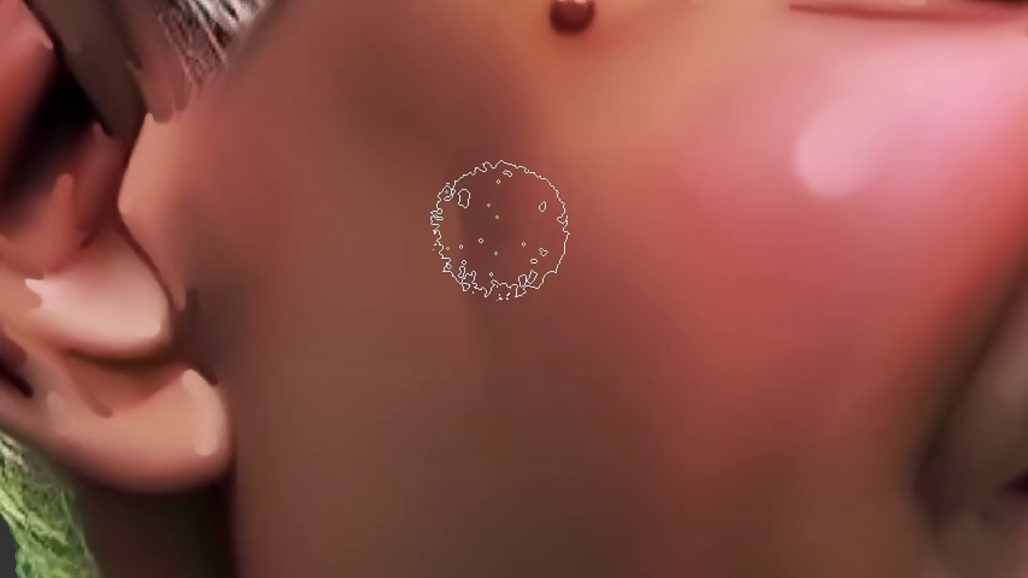
pyautogui.press('[')
pyautogui.press('[')
pyautogui.press('[')
pyautogui.press('[')
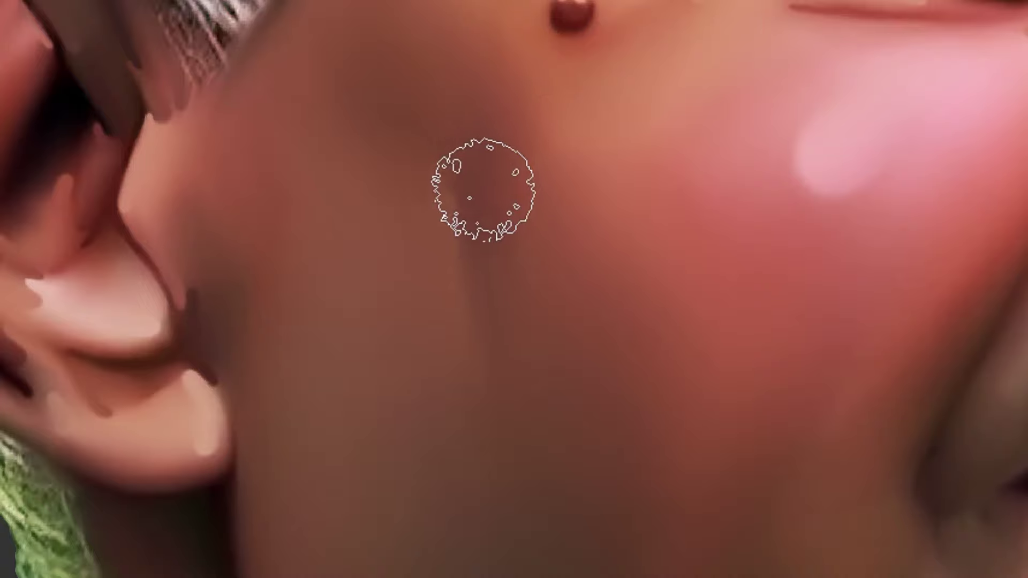
pyautogui.moveTo(472, 230); pyautogui.dragTo(505, 299)
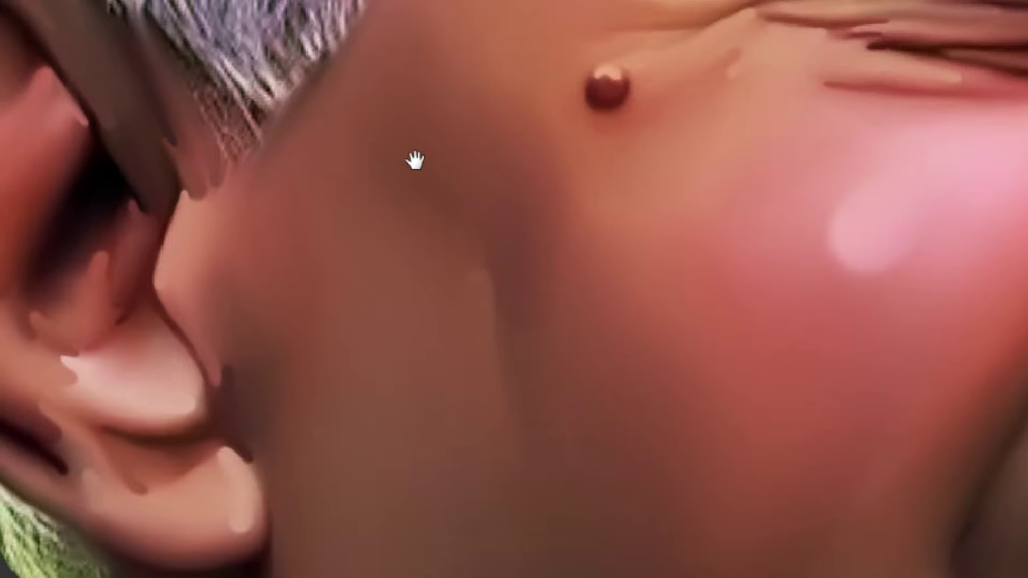
# Smudge dark dabs into the cheek shading below the sideburn and dark and reddish strokes in front of the ear
pyautogui.moveTo(423, 185)
pyautogui.mouseDown()
pyautogui.moveTo(482, 239)
pyautogui.moveTo(473, 292)
pyautogui.mouseUp()
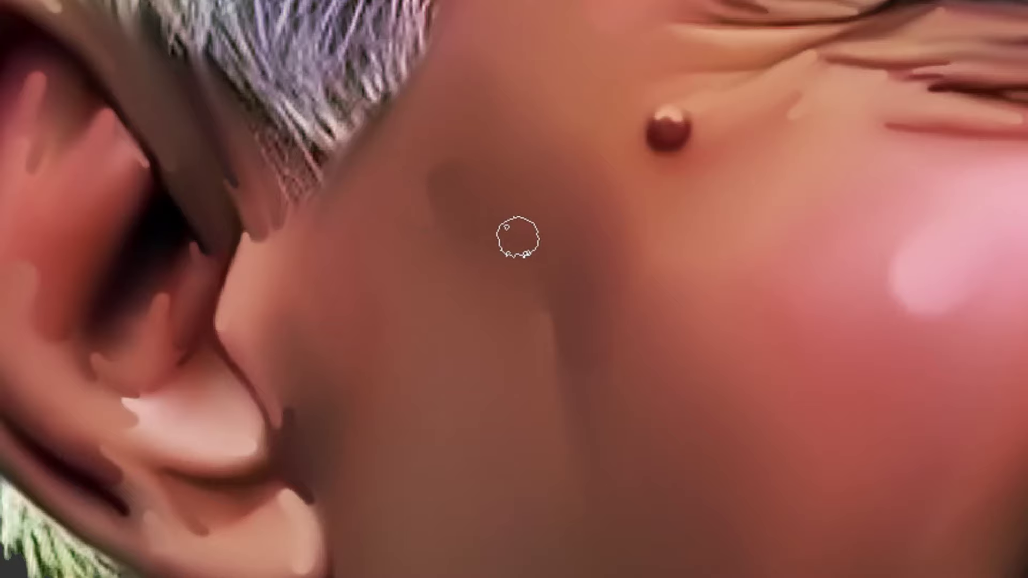
pyautogui.press(']')
pyautogui.press(']')
pyautogui.press(']')
pyautogui.moveTo(457, 201); pyautogui.dragTo(440, 178)
pyautogui.moveTo(501, 355); pyautogui.dragTo(492, 235)
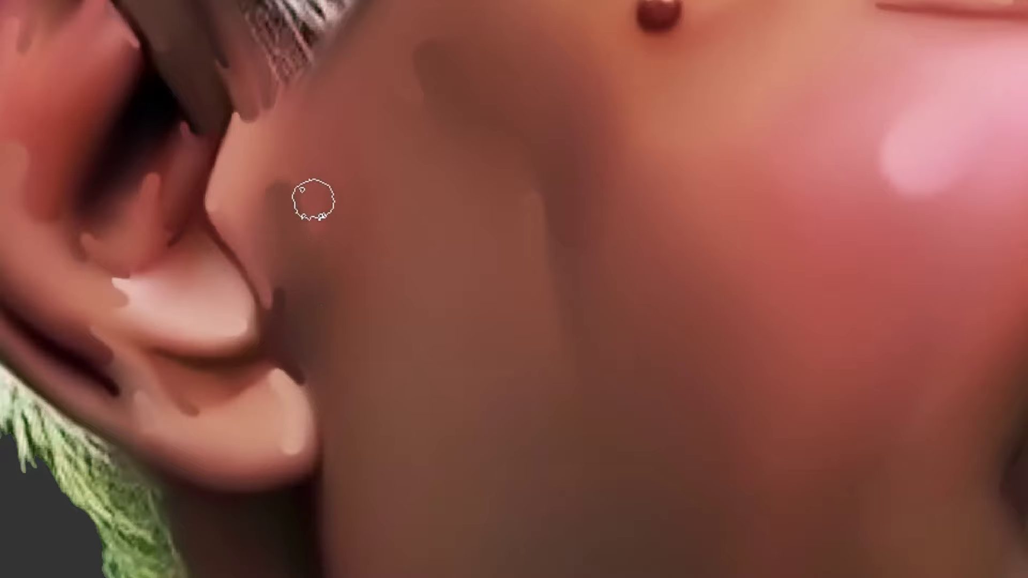
pyautogui.moveTo(323, 382); pyautogui.dragTo(383, 272)
pyautogui.moveTo(448, 278); pyautogui.dragTo(322, 498)
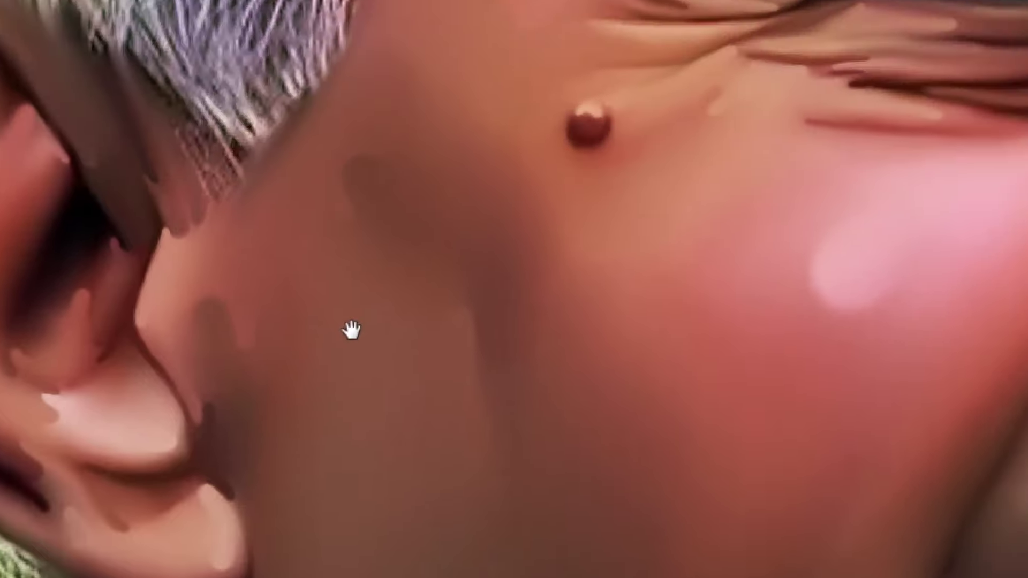
# Pull a thin, lighter streak upward along the edge of the dark cheek shadow between the ear and the mole
pyautogui.moveTo(351, 331); pyautogui.dragTo(292, 291)
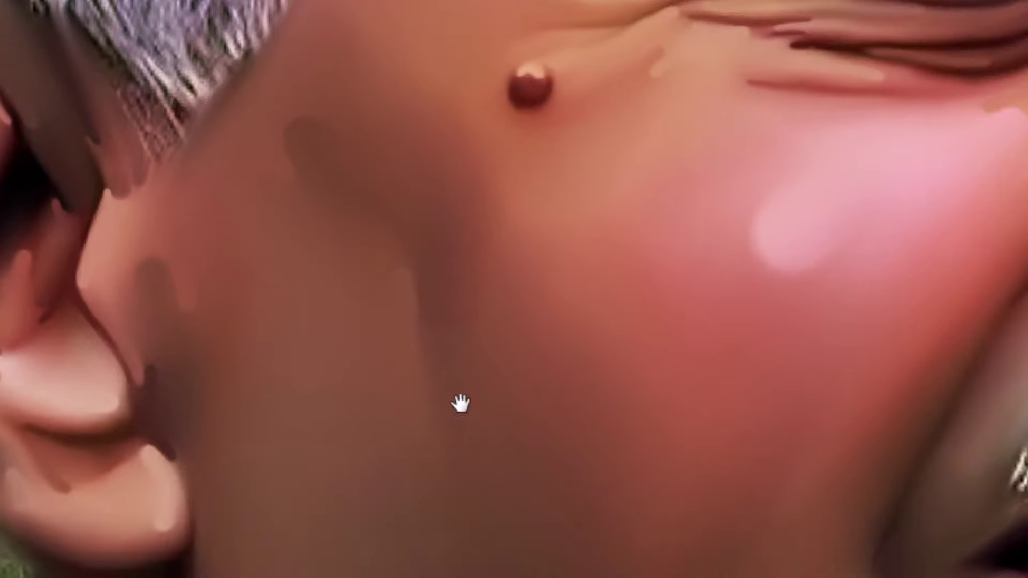
pyautogui.moveTo(481, 239); pyautogui.dragTo(444, 354)
pyautogui.moveTo(486, 425); pyautogui.dragTo(452, 315)
pyautogui.moveTo(460, 536); pyautogui.dragTo(468, 307)
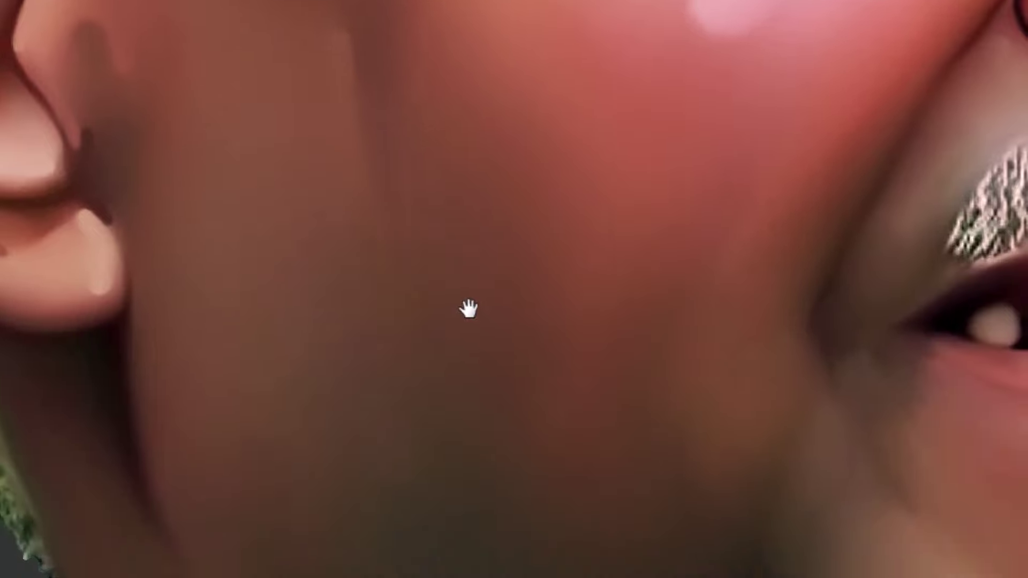
pyautogui.hotkey('ctrl', '-')
pyautogui.hotkey('ctrl', '-')
pyautogui.keyDown('ctrl'); pyautogui.click(491, 240); pyautogui.keyUp('ctrl')
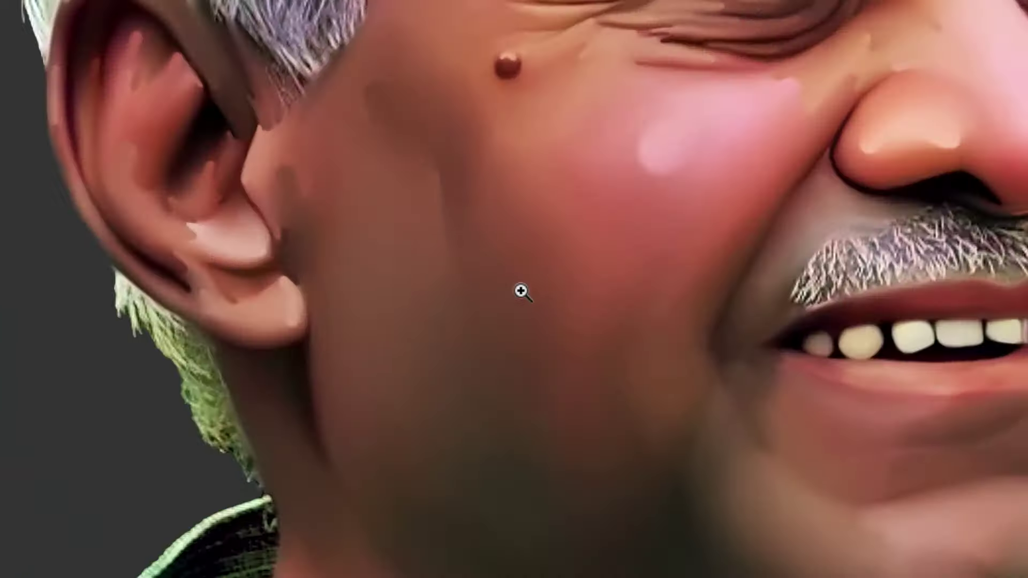
pyautogui.click(449, 182)
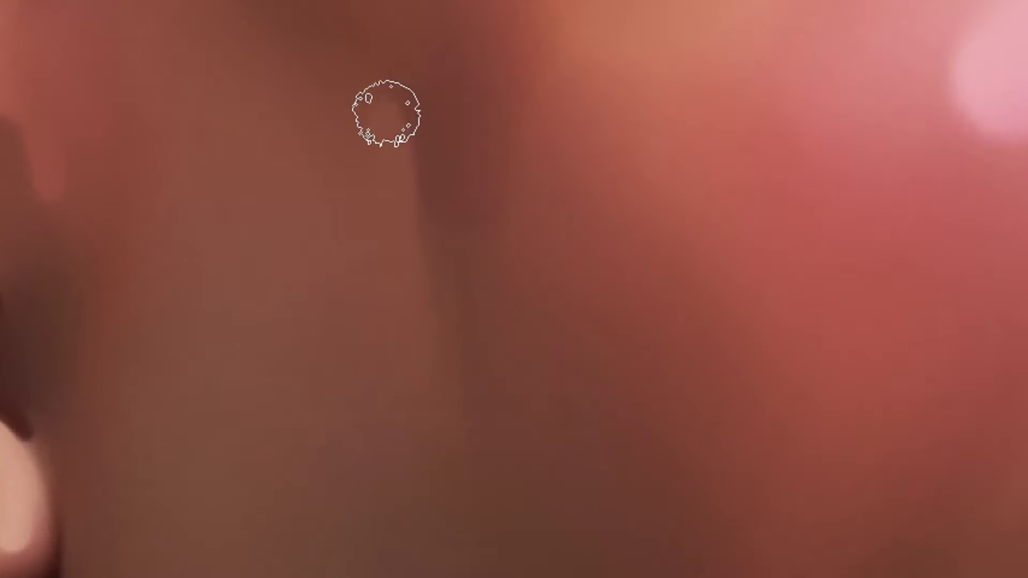
pyautogui.moveTo(377, 101); pyautogui.dragTo(389, 174)
pyautogui.moveTo(391, 157); pyautogui.dragTo(445, 280)
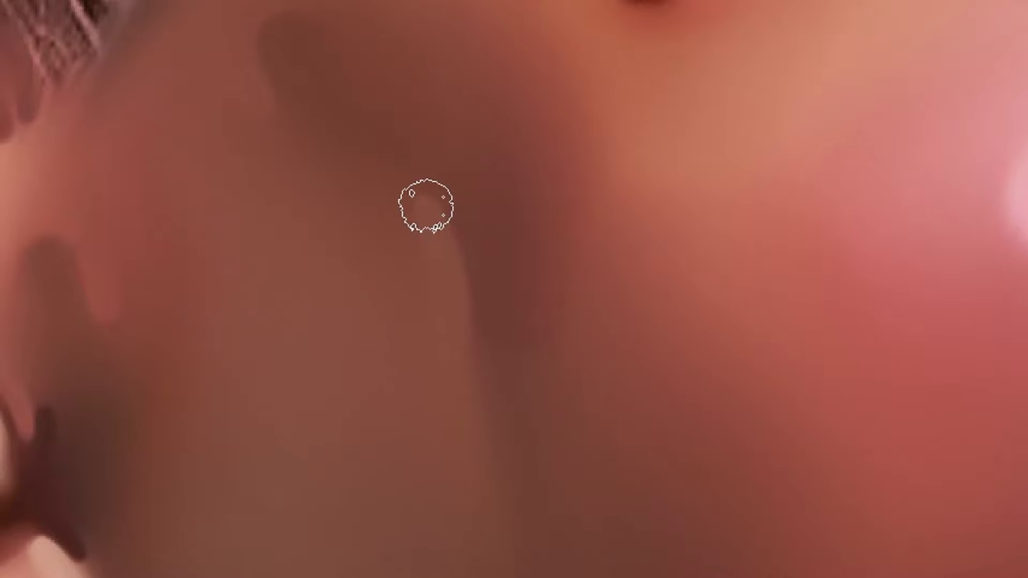
pyautogui.moveTo(301, 149); pyautogui.dragTo(341, 241)
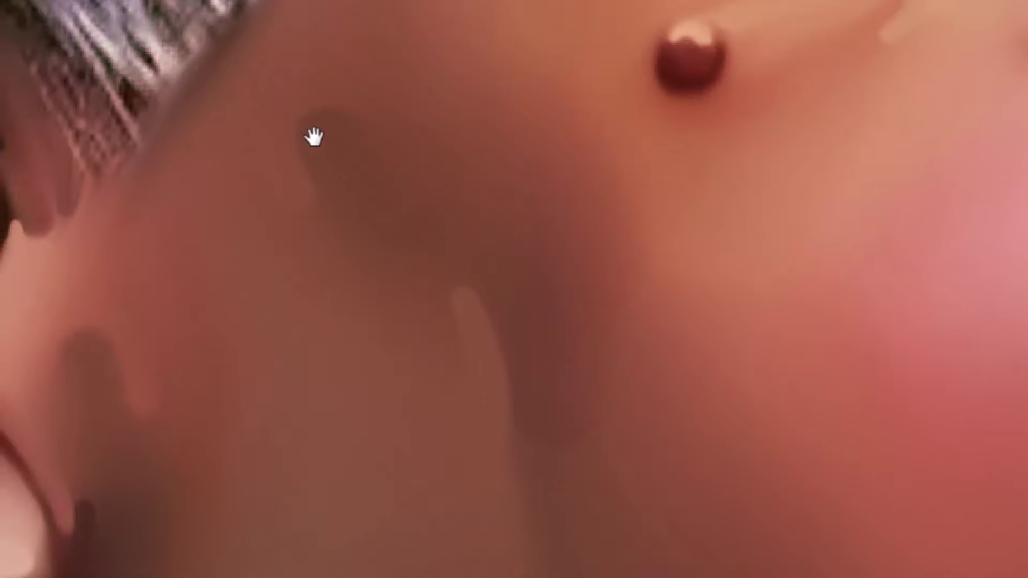
pyautogui.moveTo(607, 410)
pyautogui.mouseDown()
pyautogui.moveTo(560, 348)
pyautogui.moveTo(551, 290)
pyautogui.mouseUp()
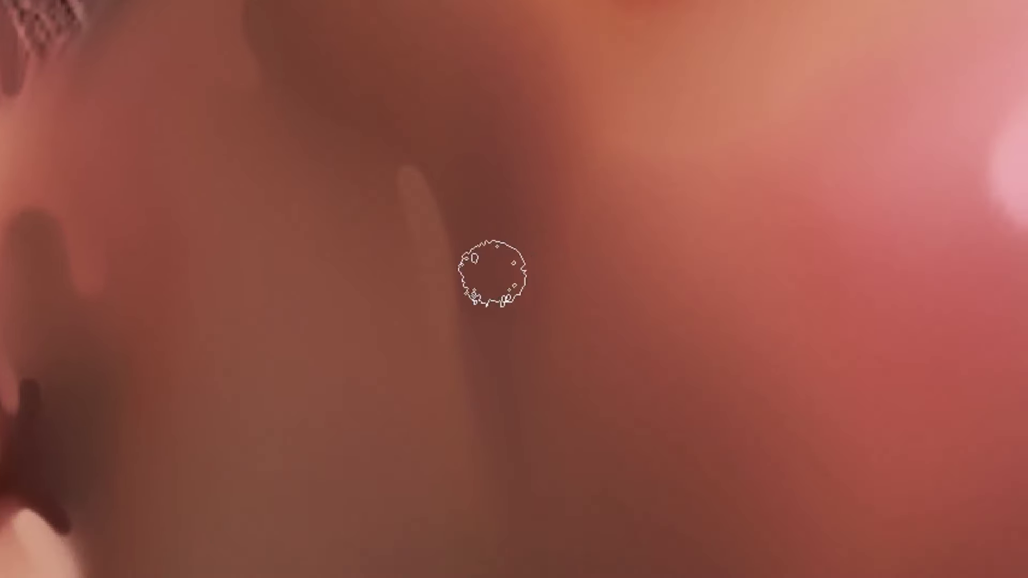
pyautogui.moveTo(523, 344); pyautogui.dragTo(436, 234)
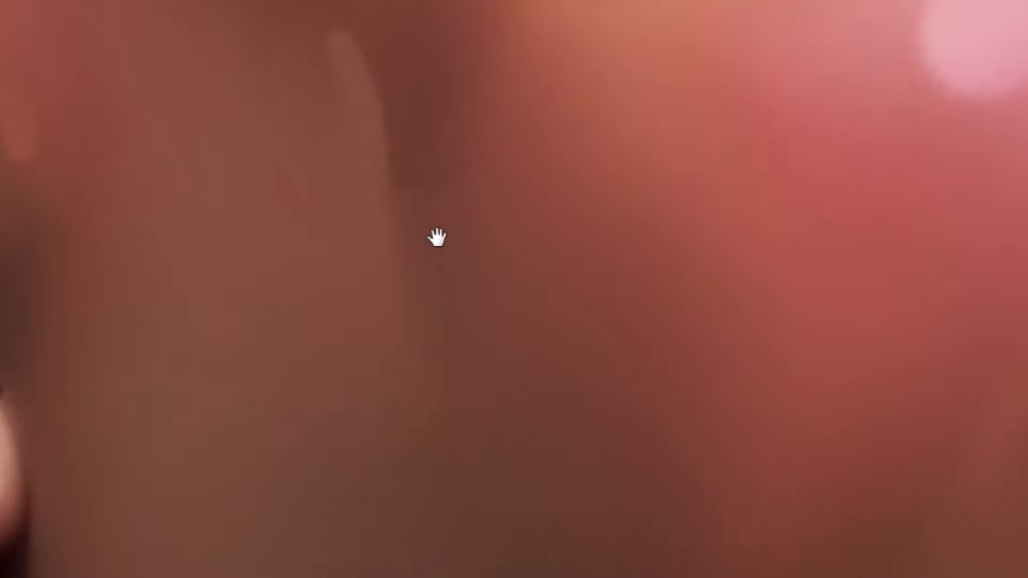
# Smudge a light dab into the skin beneath the mole and darker dabs on the temple beside the hairline
pyautogui.hotkey('ctrl', '-')
pyautogui.hotkey('ctrl', '-')
pyautogui.moveTo(562, 315); pyautogui.dragTo(495, 374)
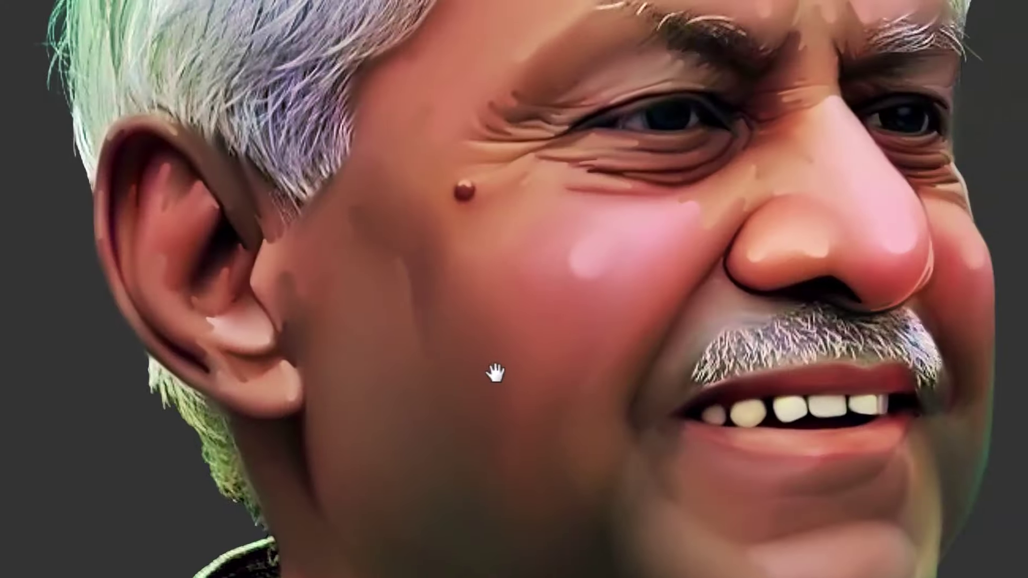
pyautogui.scroll(5, 487, 348)
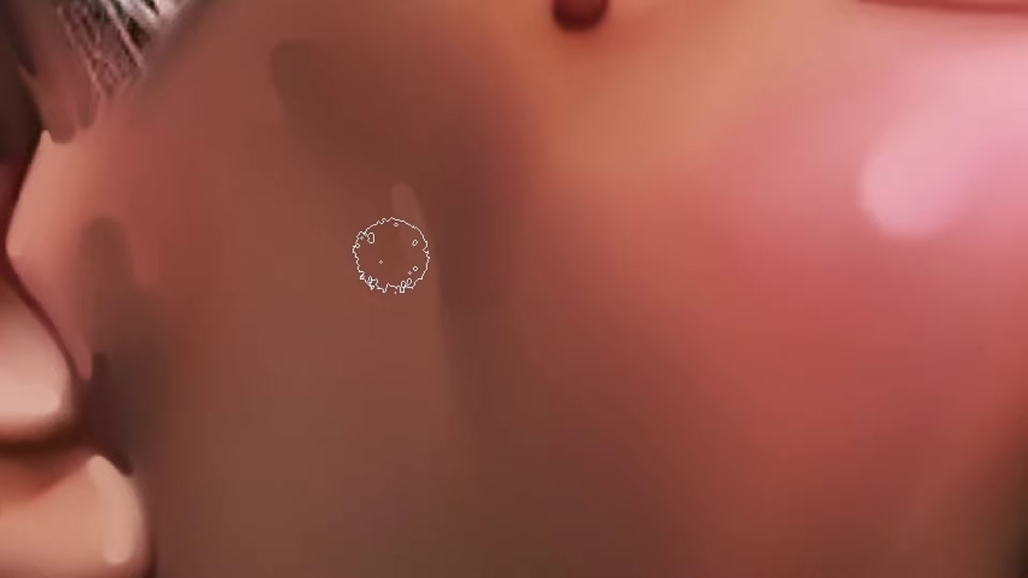
pyautogui.moveTo(653, 364); pyautogui.dragTo(583, 383)
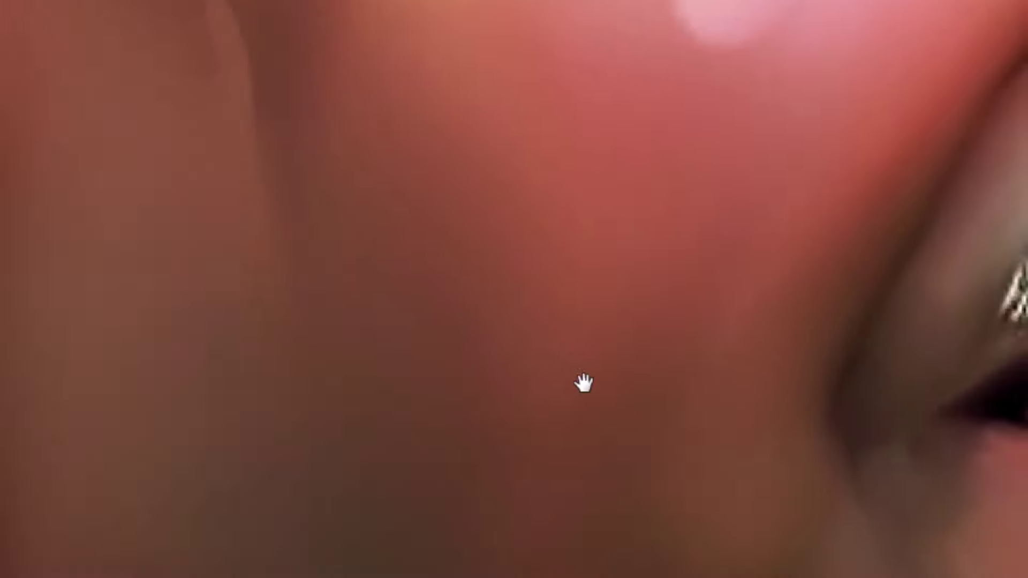
pyautogui.scroll(-5, 584, 381)
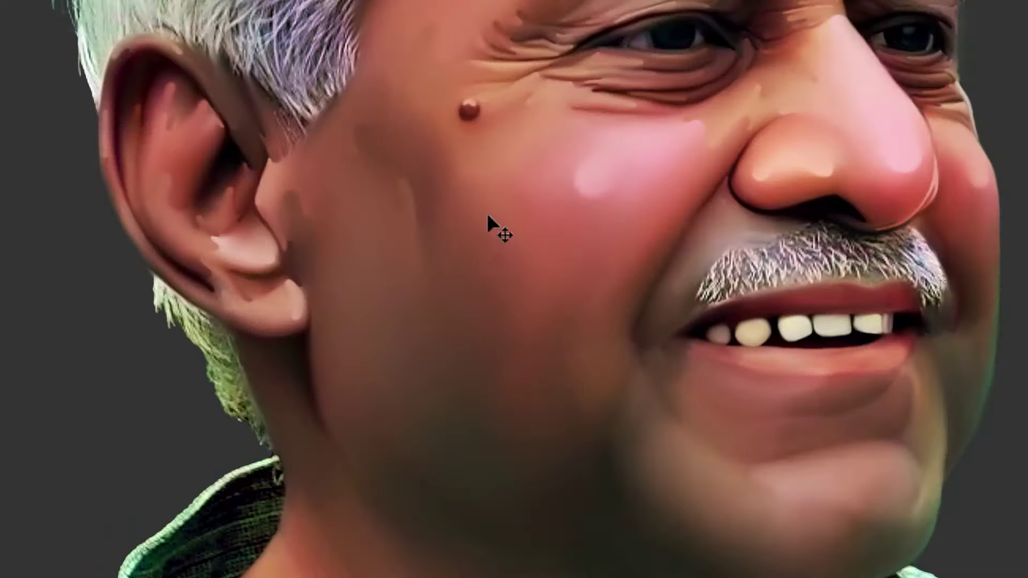
pyautogui.keyDown('ctrl'); pyautogui.click(488, 224); pyautogui.keyUp('ctrl')
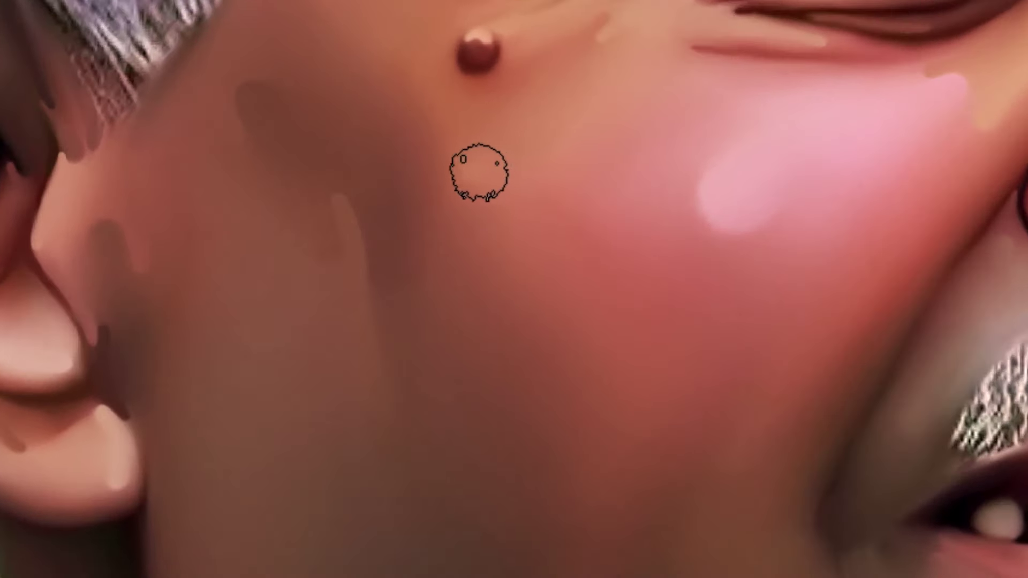
pyautogui.moveTo(523, 153); pyautogui.dragTo(438, 285)
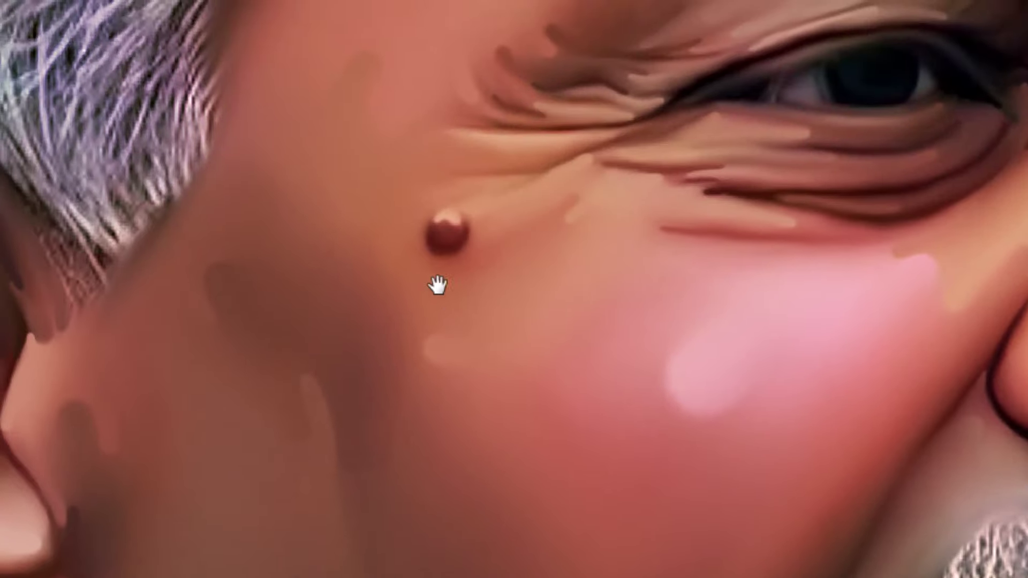
pyautogui.moveTo(335, 221); pyautogui.dragTo(351, 282)
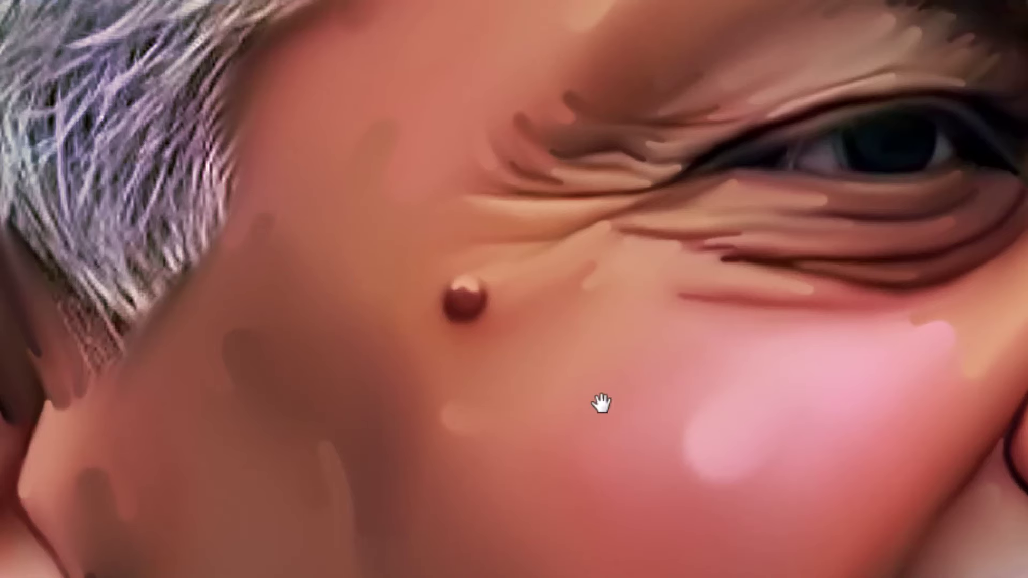
# Smudge a light dab into the skin beside the moustache and short strokes around the mouth corner and the lower lip's end
pyautogui.moveTo(521, 316); pyautogui.dragTo(517, 389)
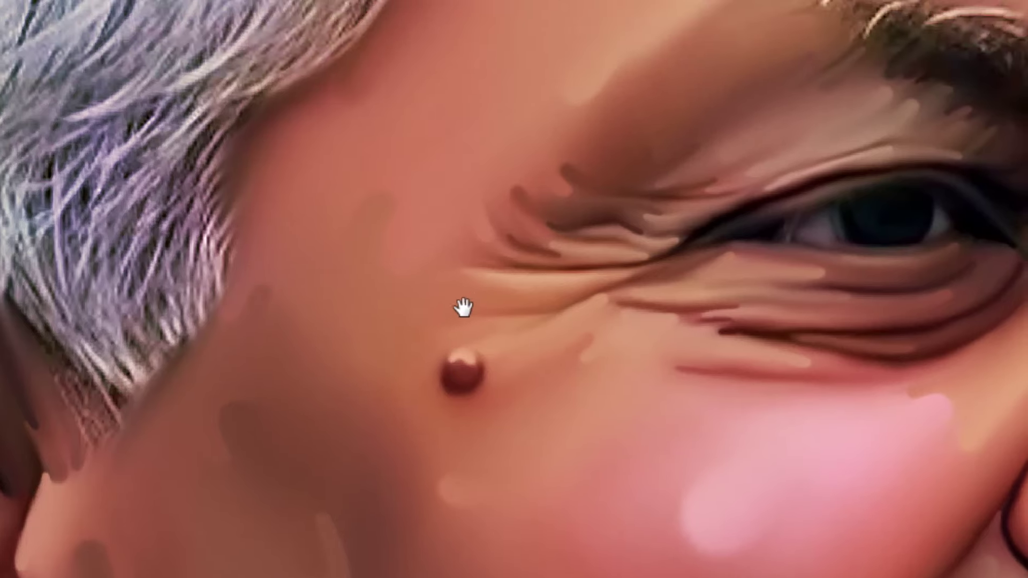
pyautogui.moveTo(643, 236); pyautogui.dragTo(473, 361)
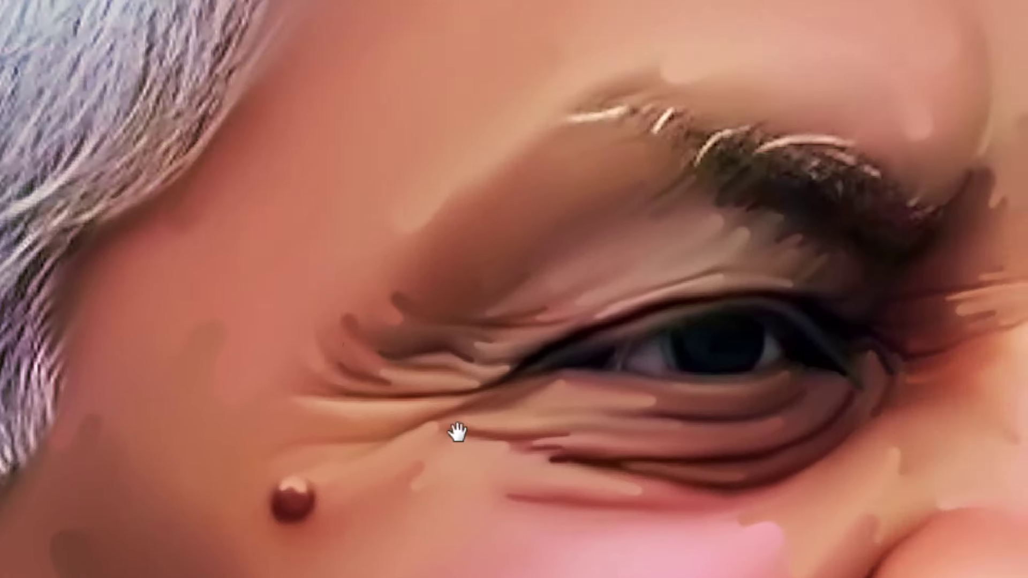
pyautogui.moveTo(428, 572); pyautogui.dragTo(511, 32)
pyautogui.moveTo(639, 431); pyautogui.dragTo(610, 440)
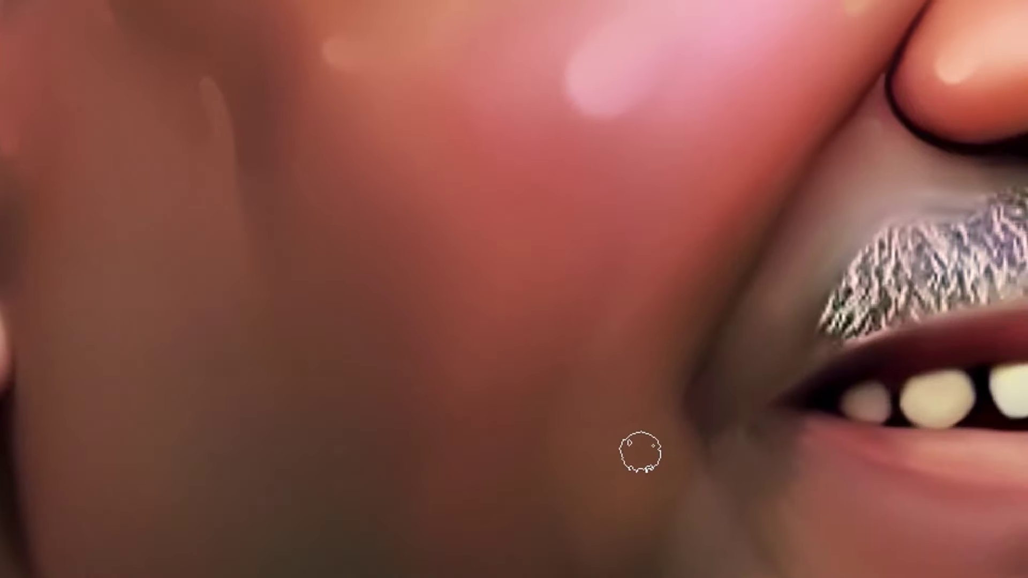
pyautogui.moveTo(678, 391); pyautogui.dragTo(627, 332)
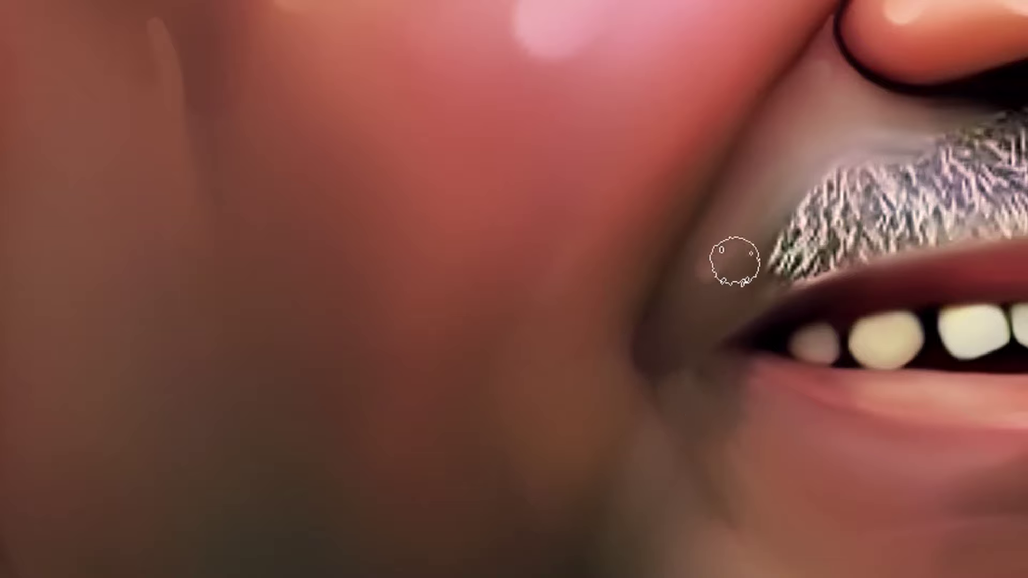
pyautogui.moveTo(701, 319)
pyautogui.mouseDown()
pyautogui.moveTo(626, 321)
pyautogui.moveTo(589, 397)
pyautogui.mouseUp()
pyautogui.click(589, 395)
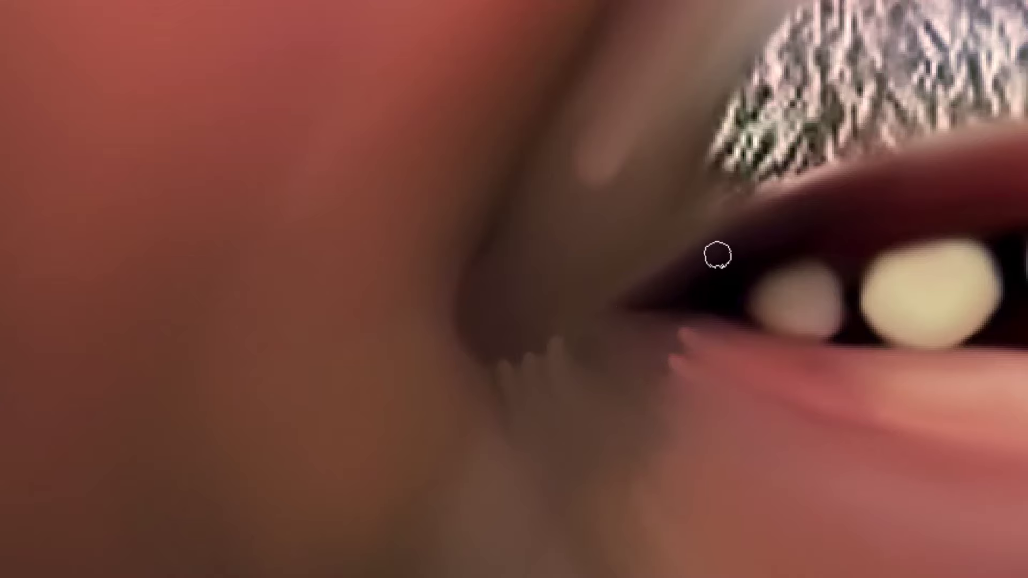
pyautogui.moveTo(466, 387); pyautogui.dragTo(486, 294)
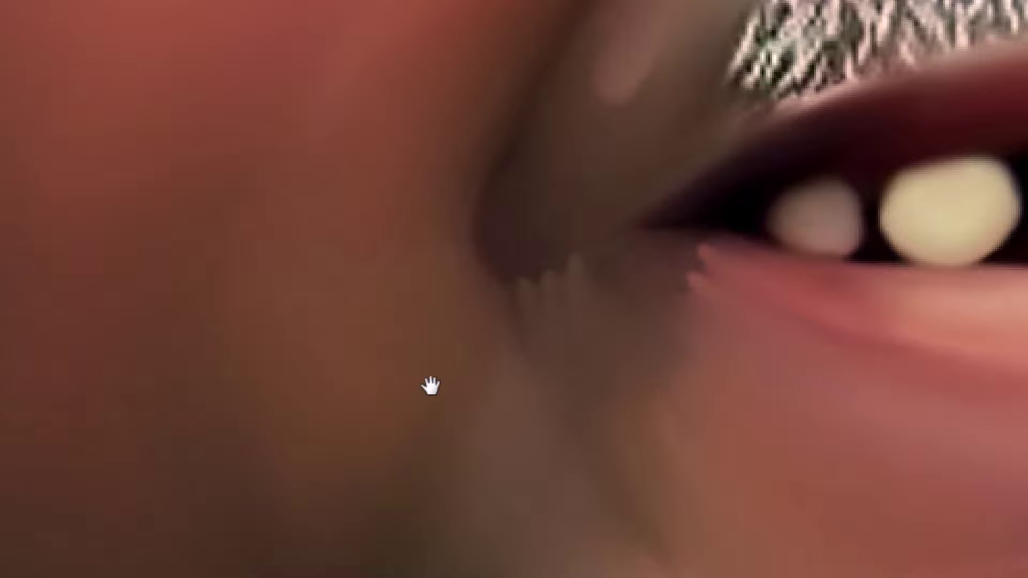
# Pull a thin, lighter streak upward in the skin just below the mouth corner with a smaller smudge brush
pyautogui.press('[')
pyautogui.press('[')
pyautogui.press('[')
pyautogui.press('[')
pyautogui.press('[')
pyautogui.press('[')
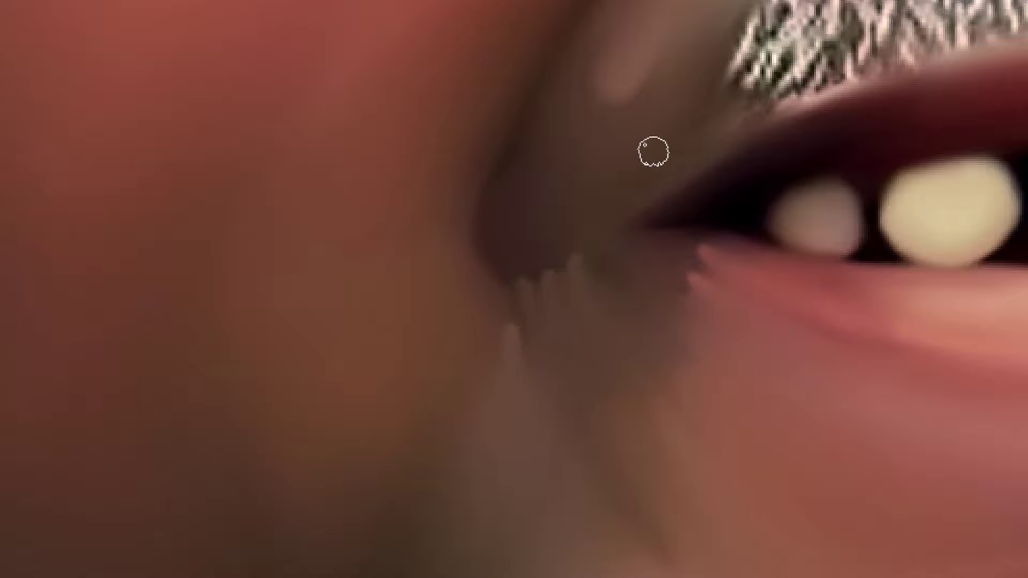
# Smudge reddish and orange-brown dabs downward into the dark lower cheek beside the mouth with a larger brush
pyautogui.hotkey('ctrl', '-')
pyautogui.hotkey('ctrl', '-')
pyautogui.hotkey('ctrl', '-')
pyautogui.hotkey('ctrl', '-')
pyautogui.moveTo(492, 329); pyautogui.dragTo(541, 391)
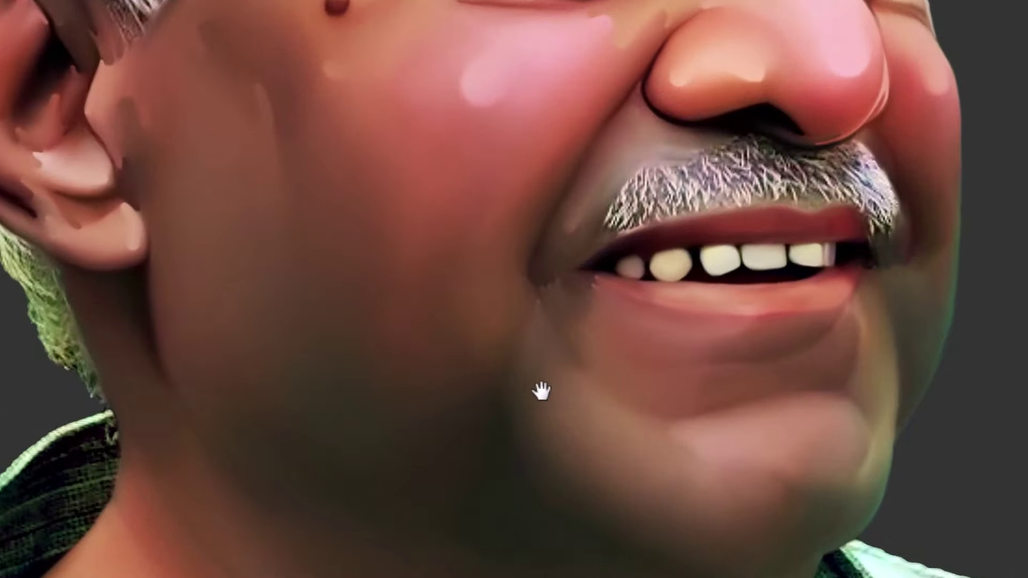
pyautogui.press(']')
pyautogui.press(']')
pyautogui.press(']')
pyautogui.press(']')
pyautogui.press(']')
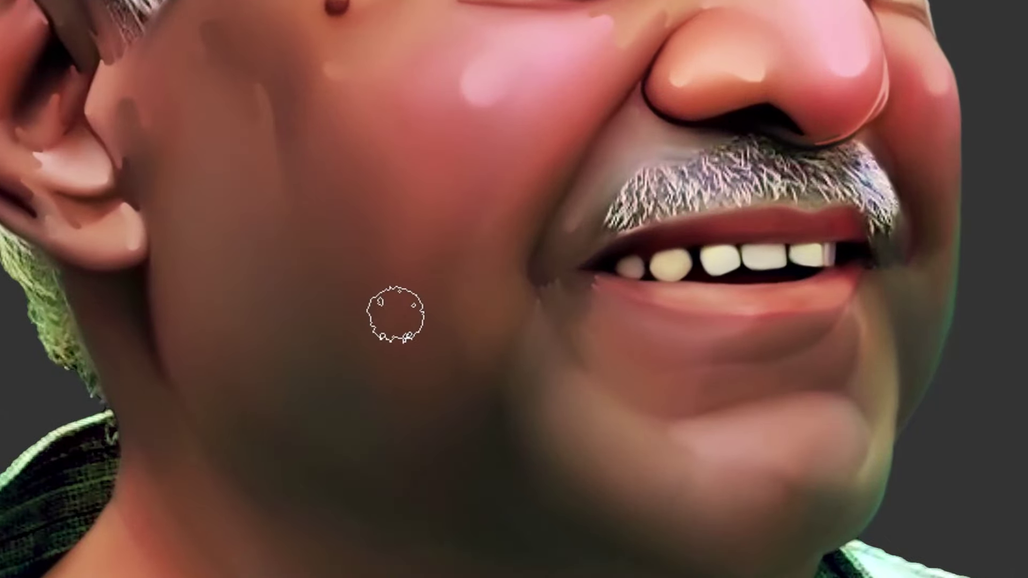
pyautogui.moveTo(394, 315); pyautogui.dragTo(395, 345)
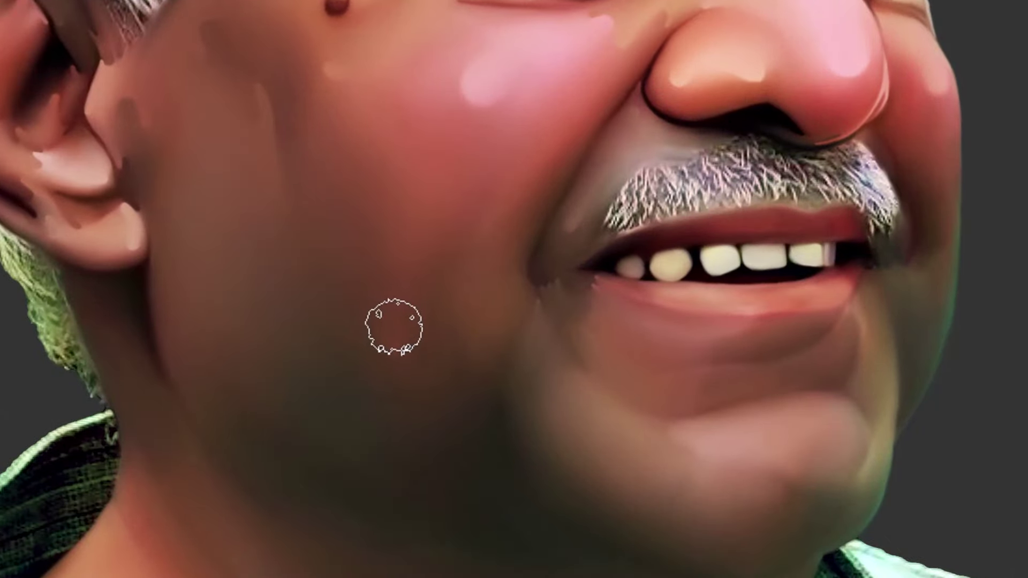
pyautogui.moveTo(491, 301)
pyautogui.mouseDown()
pyautogui.moveTo(482, 348)
pyautogui.moveTo(477, 338)
pyautogui.moveTo(463, 369)
pyautogui.moveTo(459, 355)
pyautogui.moveTo(464, 367)
pyautogui.mouseUp()
# Smudge small dark dabs into the mid and lower cheek and a reddish dab beside the smile fold
pyautogui.press('[')
pyautogui.press('[')
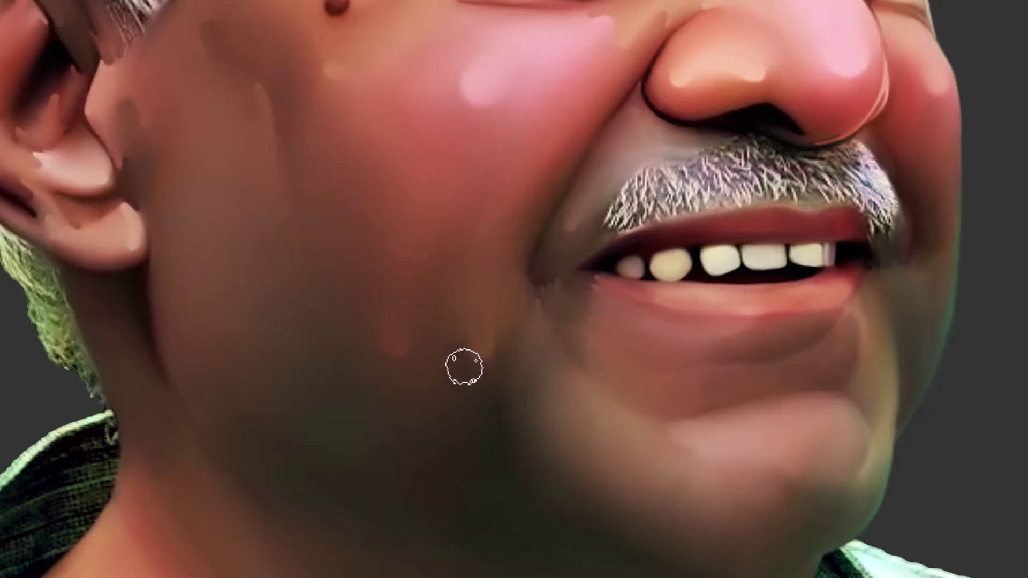
pyautogui.moveTo(507, 184); pyautogui.dragTo(502, 224)
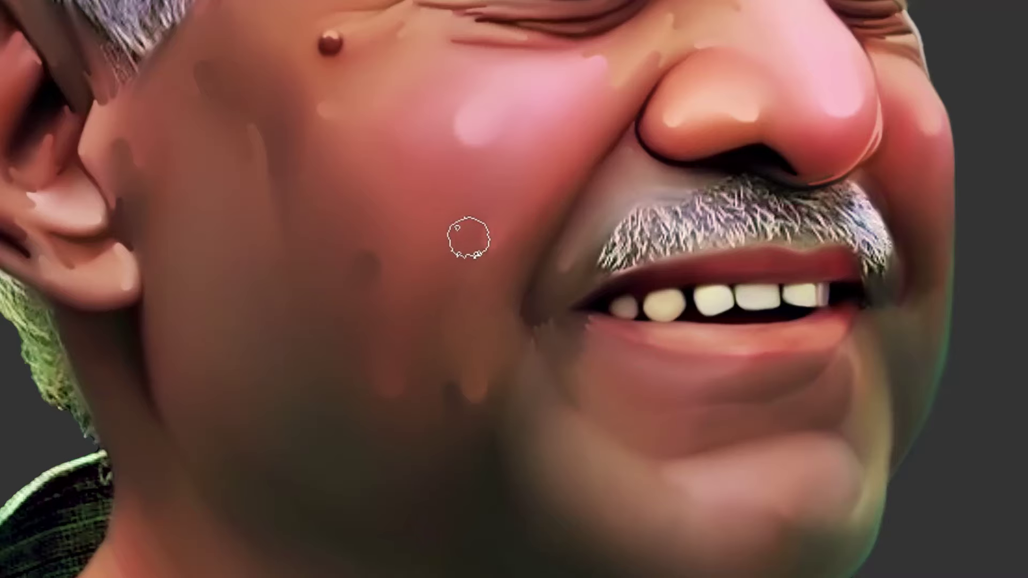
pyautogui.moveTo(630, 321); pyautogui.dragTo(576, 67)
pyautogui.moveTo(227, 307); pyautogui.dragTo(250, 286)
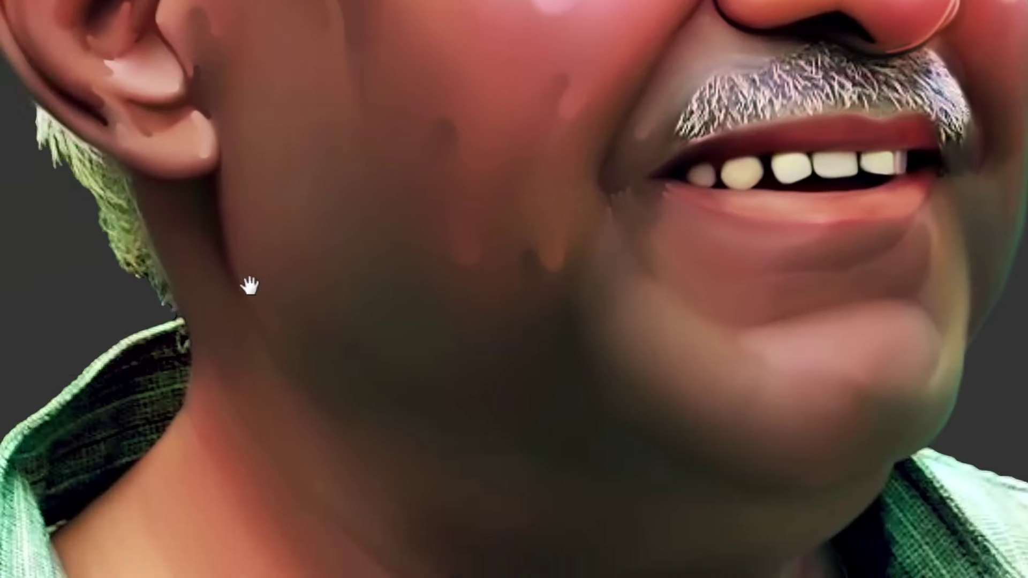
# Smudge dark and reddish dabs into the jaw below the earlobe and a muted greenish dab into the lower jaw shadow
pyautogui.press('[')
pyautogui.moveTo(316, 312); pyautogui.dragTo(335, 348)
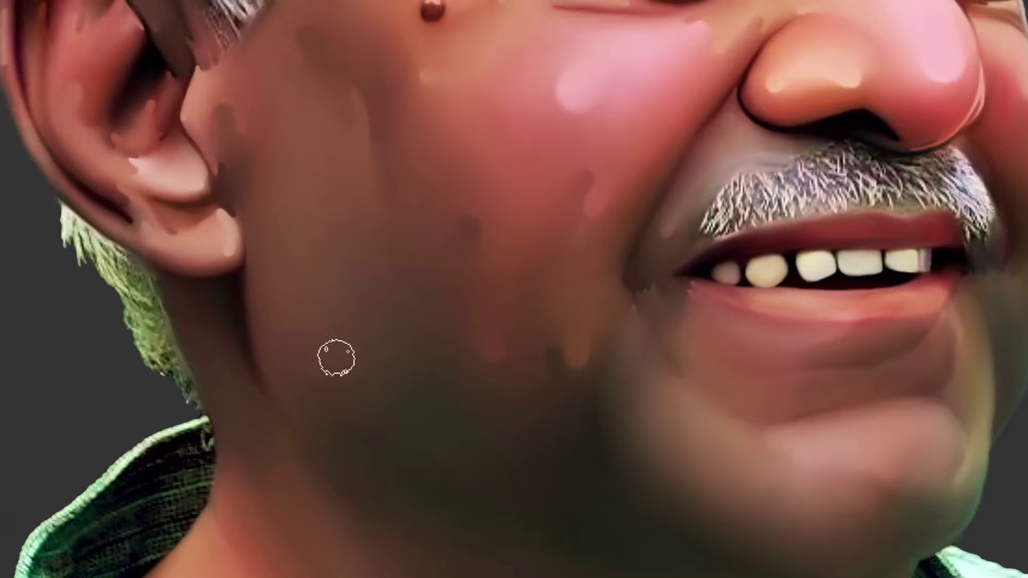
pyautogui.press(']')
pyautogui.press(']')
pyautogui.press(']')
pyautogui.press(']')
pyautogui.press(']')
pyautogui.moveTo(279, 337)
pyautogui.mouseDown()
pyautogui.moveTo(287, 357)
pyautogui.moveTo(372, 388)
pyautogui.moveTo(325, 359)
pyautogui.moveTo(316, 340)
pyautogui.mouseUp()
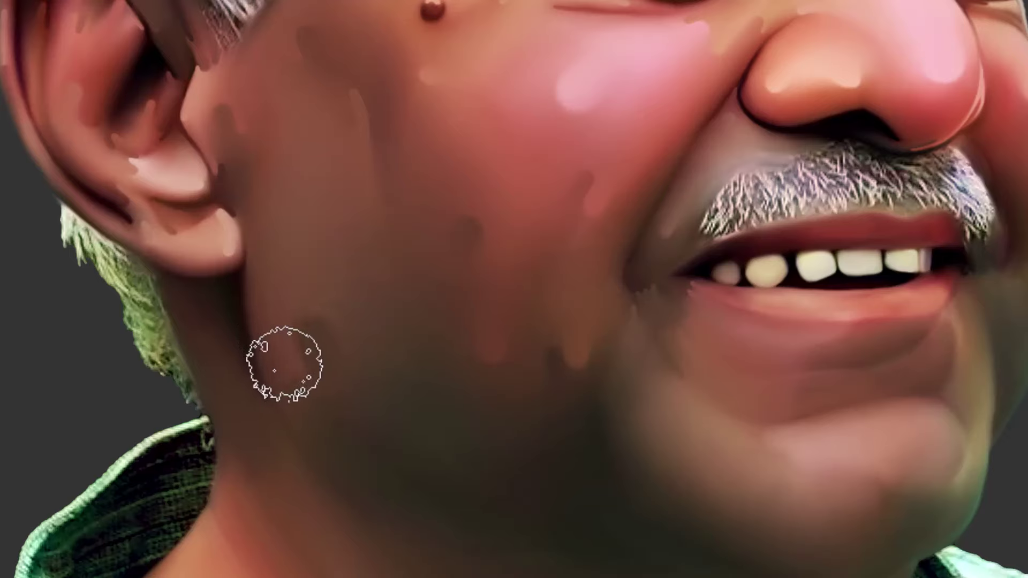
pyautogui.moveTo(331, 352)
pyautogui.mouseDown()
pyautogui.moveTo(314, 328)
pyautogui.moveTo(314, 340)
pyautogui.mouseUp()
pyautogui.moveTo(633, 515); pyautogui.dragTo(485, 389)
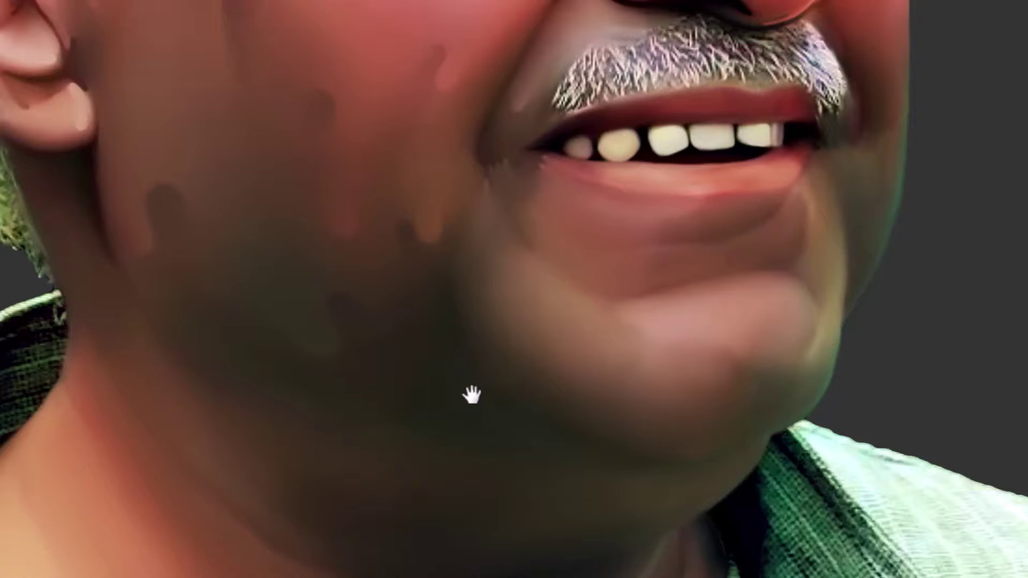
# Smudge dark dabs into the neck below the ear and short dark and light strokes along the neck crease
pyautogui.hotkey('ctrl', '-')
pyautogui.hotkey('ctrl', '-')
pyautogui.hotkey('ctrl', '-')
pyautogui.moveTo(553, 309); pyautogui.dragTo(522, 387)
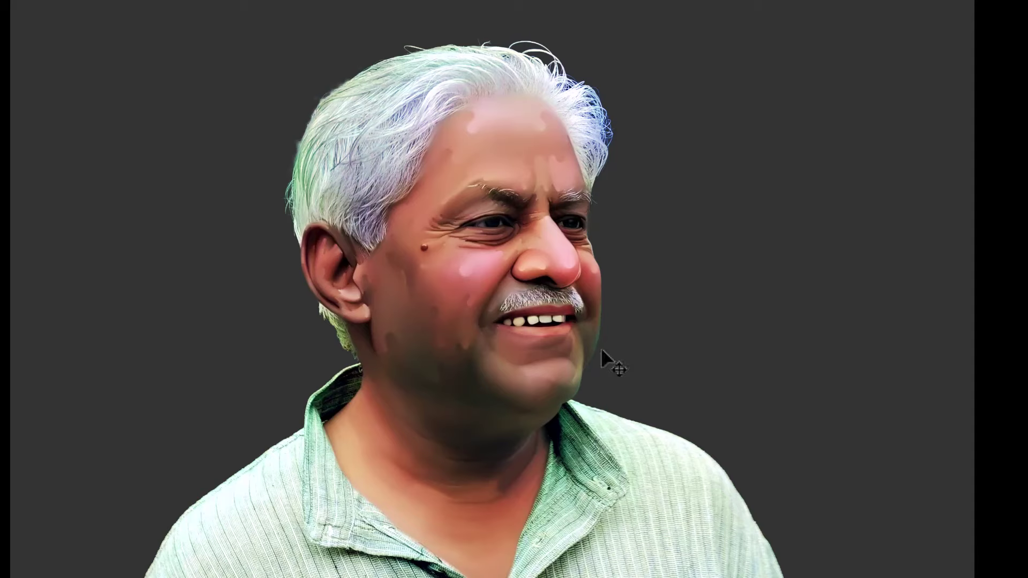
pyautogui.moveTo(405, 450); pyautogui.dragTo(442, 482)
pyautogui.moveTo(435, 394); pyautogui.dragTo(423, 437)
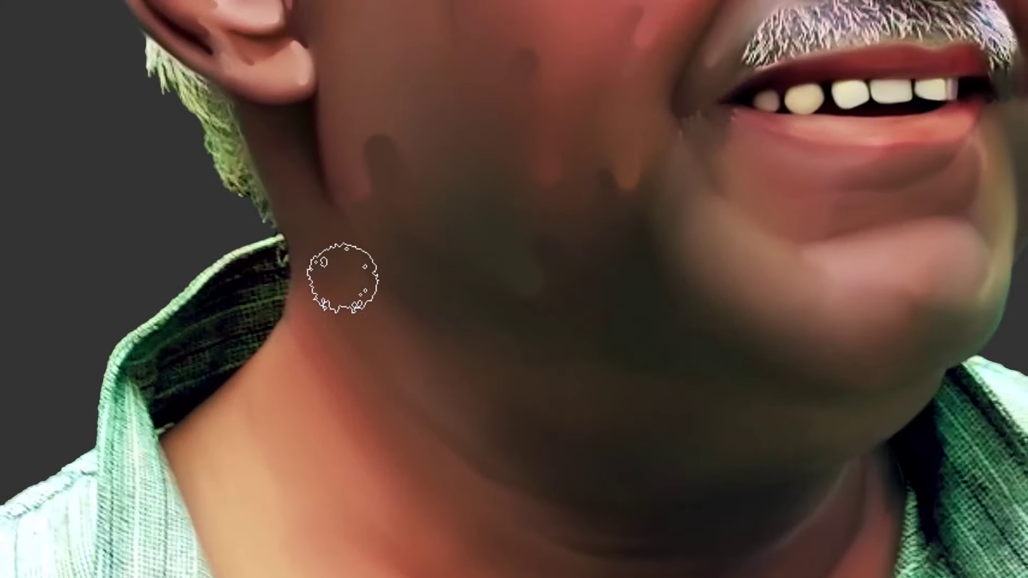
pyautogui.moveTo(331, 265); pyautogui.dragTo(344, 289)
pyautogui.moveTo(428, 399)
pyautogui.mouseDown()
pyautogui.moveTo(420, 357)
pyautogui.moveTo(404, 335)
pyautogui.mouseUp()
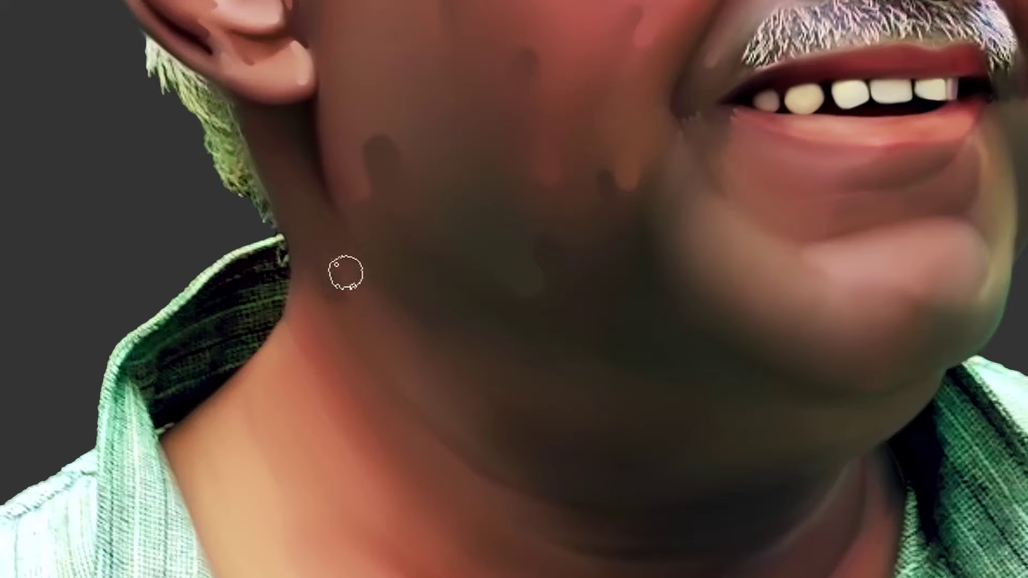
pyautogui.moveTo(288, 177); pyautogui.dragTo(325, 278)
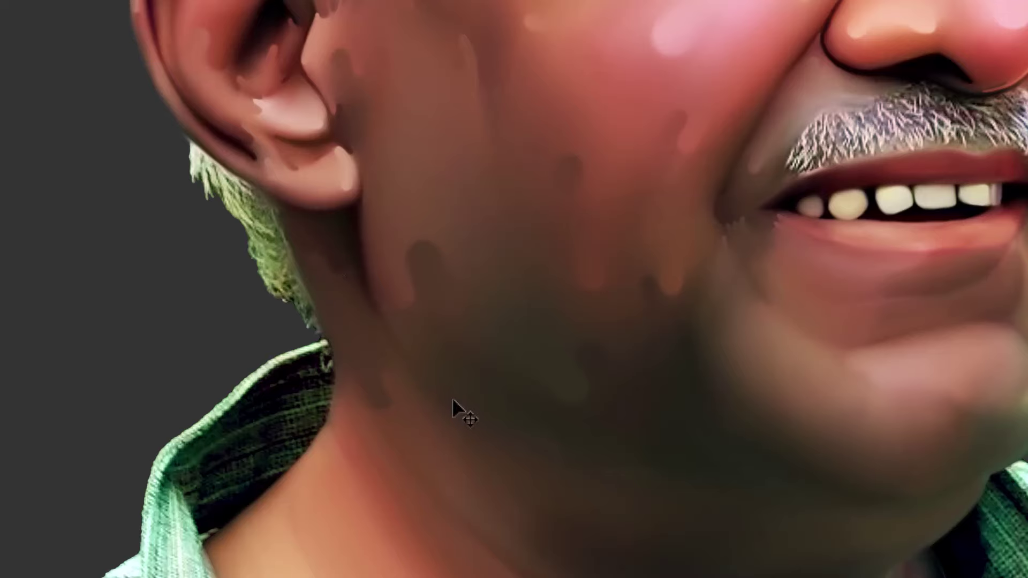
pyautogui.moveTo(504, 500); pyautogui.dragTo(356, 333)
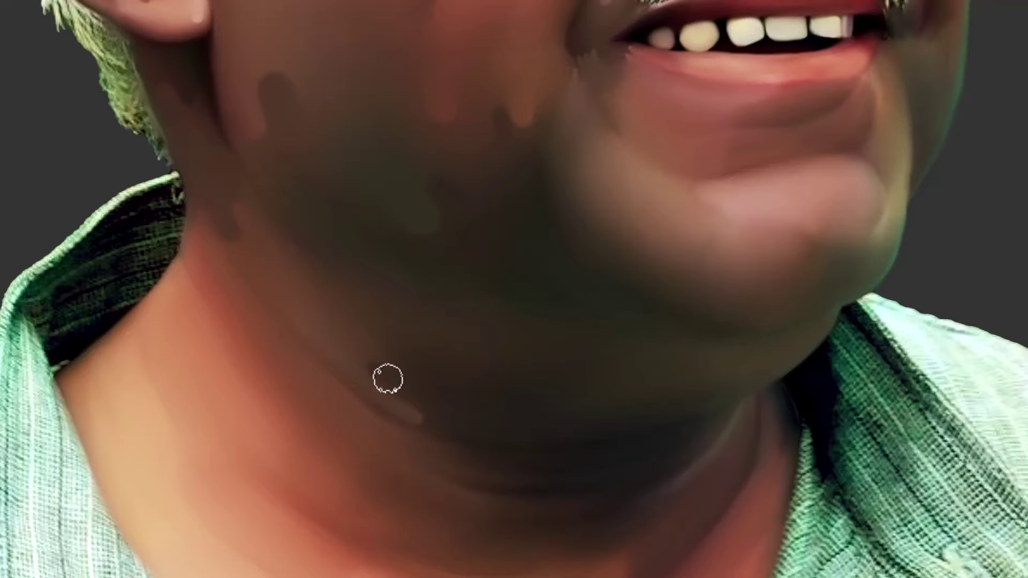
pyautogui.moveTo(536, 372); pyautogui.dragTo(487, 405)
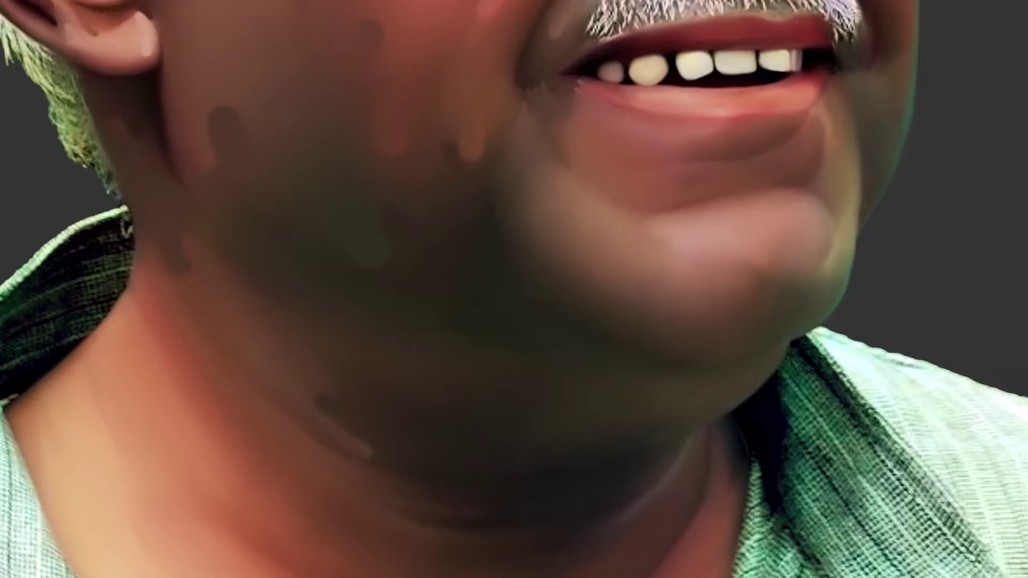
# Define the dark crease under the chin and smudge short light and dark streaks along the jaw's lower edge with a smaller brush
pyautogui.scroll(3, 774, 374)
pyautogui.press('[')
pyautogui.press('[')
pyautogui.press('[')
pyautogui.press('[')
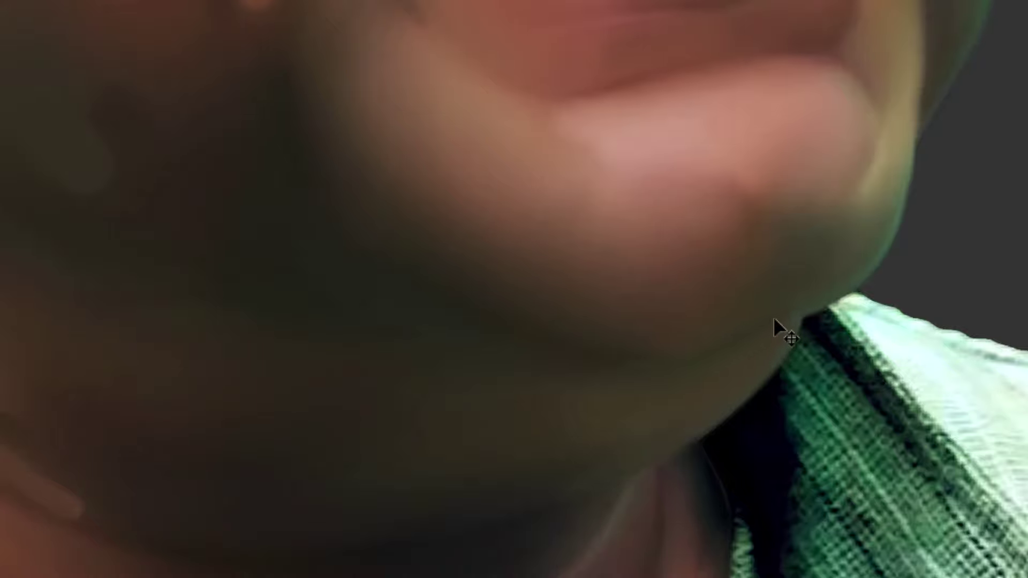
pyautogui.moveTo(724, 305); pyautogui.dragTo(798, 277)
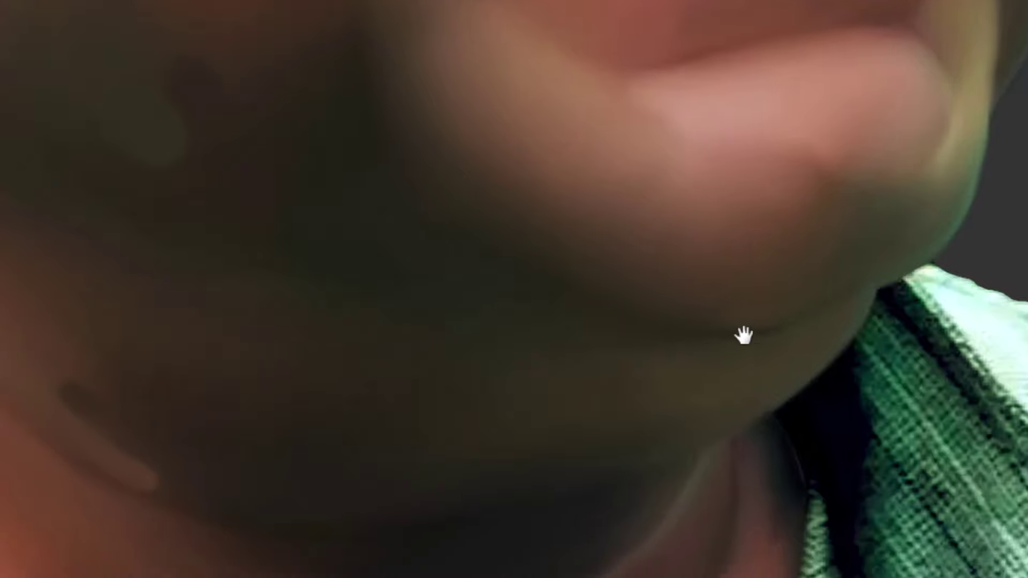
pyautogui.moveTo(825, 323); pyautogui.dragTo(849, 275)
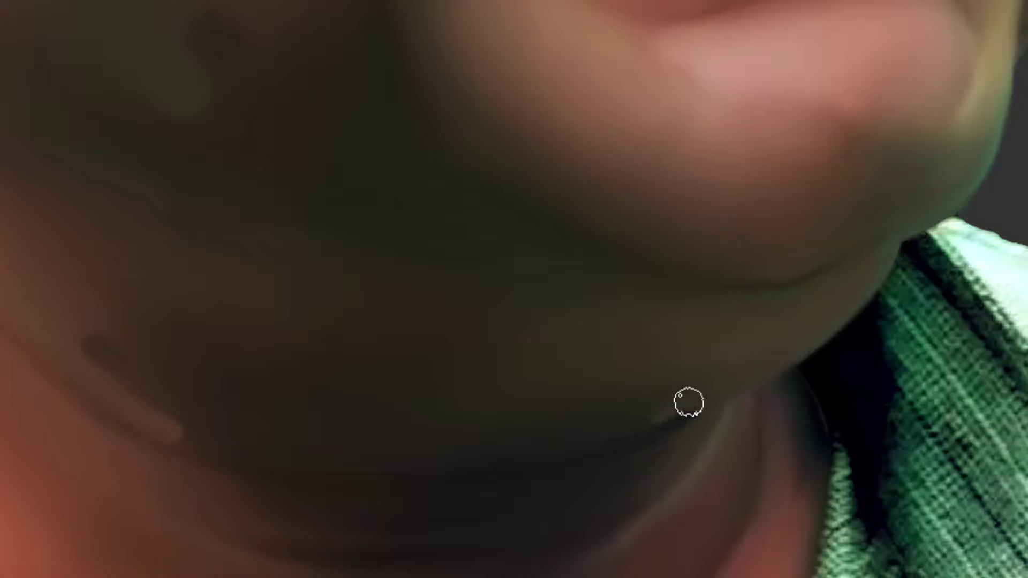
pyautogui.moveTo(684, 404); pyautogui.dragTo(637, 426)
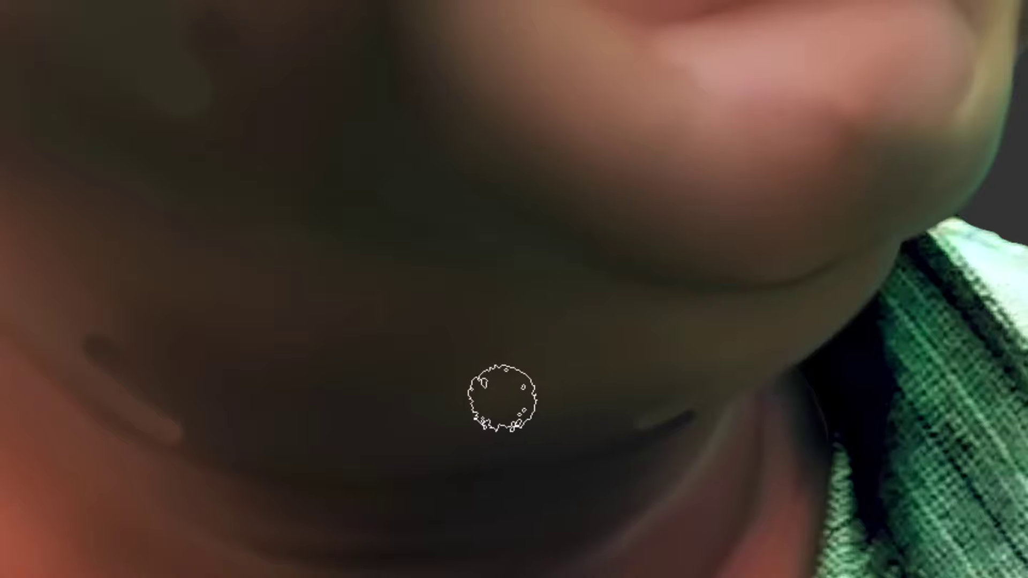
# Smudge light and dark streaks below the mouth corner, and pull dark and pinkish streaks across the shadow beneath the lower lip
pyautogui.moveTo(581, 377); pyautogui.dragTo(493, 388)
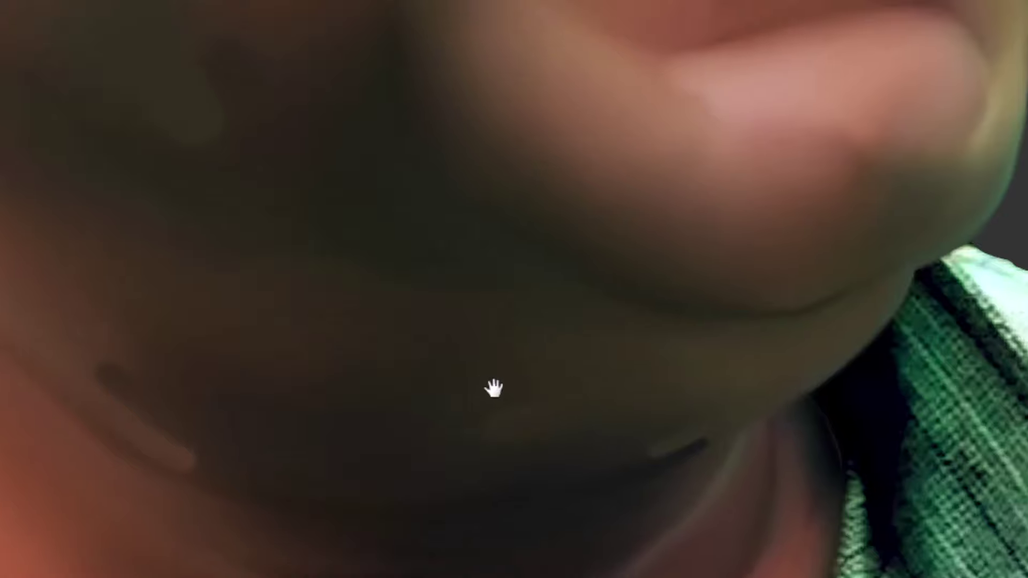
pyautogui.moveTo(677, 377)
pyautogui.mouseDown()
pyautogui.moveTo(546, 421)
pyautogui.moveTo(412, 376)
pyautogui.mouseUp()
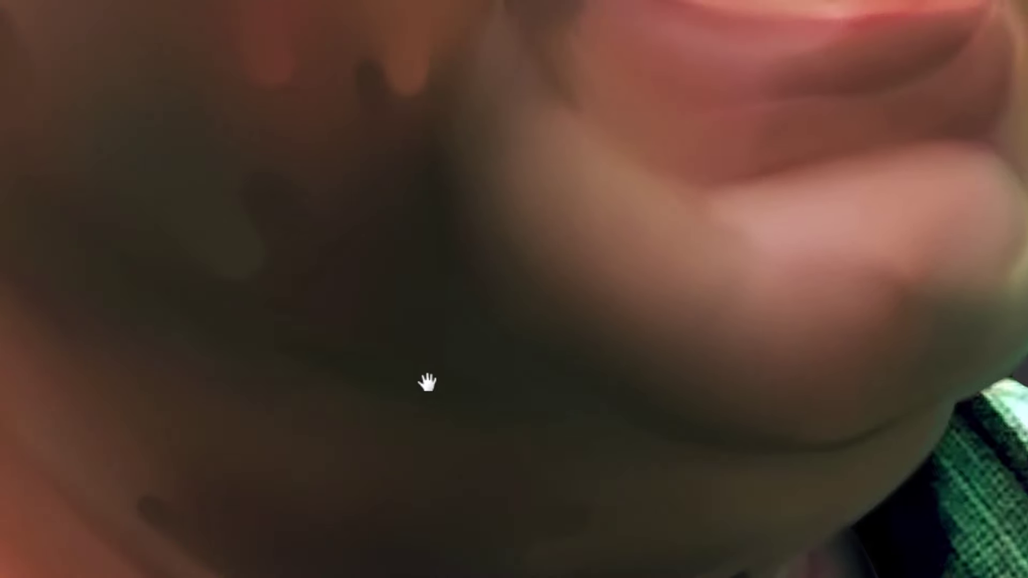
pyautogui.moveTo(656, 410)
pyautogui.mouseDown()
pyautogui.moveTo(585, 374)
pyautogui.moveTo(528, 403)
pyautogui.mouseUp()
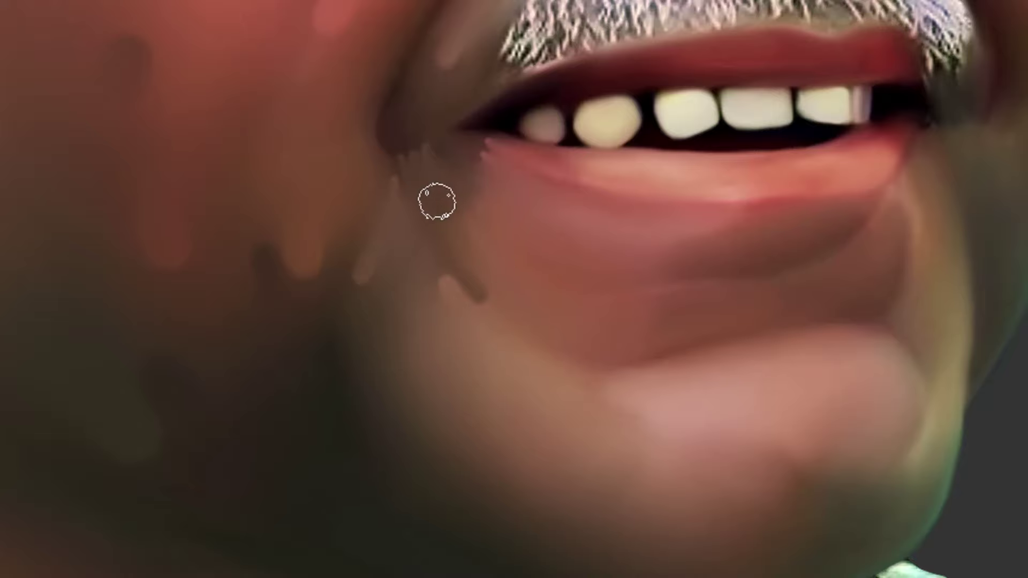
pyautogui.moveTo(494, 175); pyautogui.dragTo(481, 170)
pyautogui.moveTo(707, 271); pyautogui.dragTo(659, 280)
pyautogui.moveTo(750, 296); pyautogui.dragTo(643, 305)
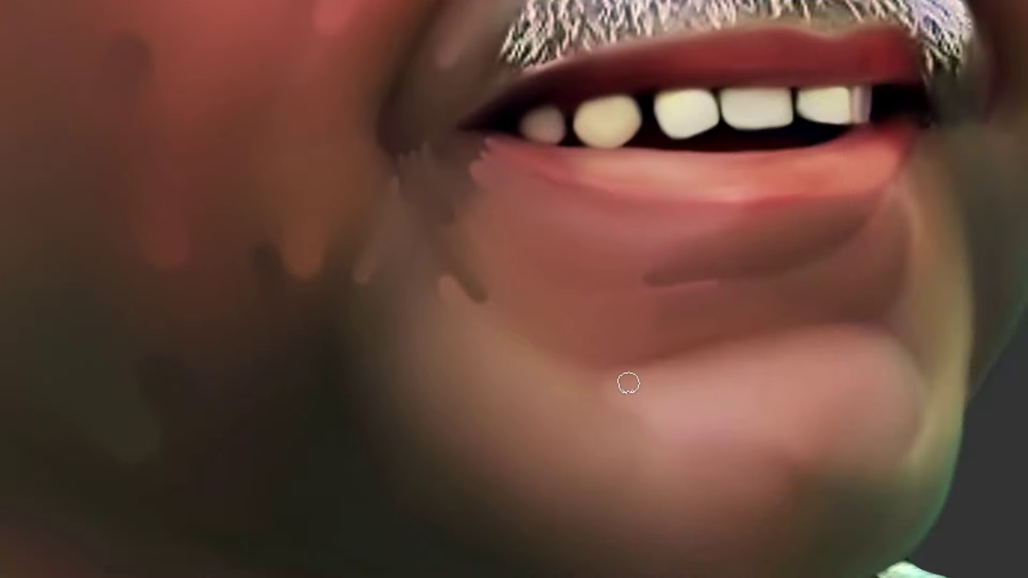
# Extend the dark crease above the chin to a sharp point and smudge a light dab into the chin beneath it
pyautogui.keyDown('ctrl'); pyautogui.click(623, 382); pyautogui.keyUp('ctrl')
pyautogui.press('b')
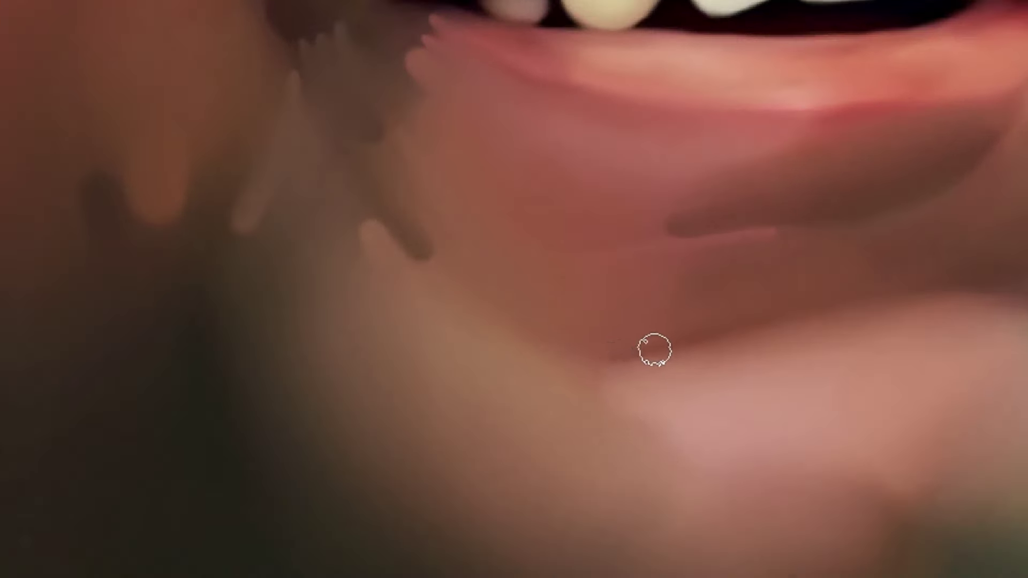
pyautogui.moveTo(654, 350); pyautogui.dragTo(605, 358)
pyautogui.press(']')
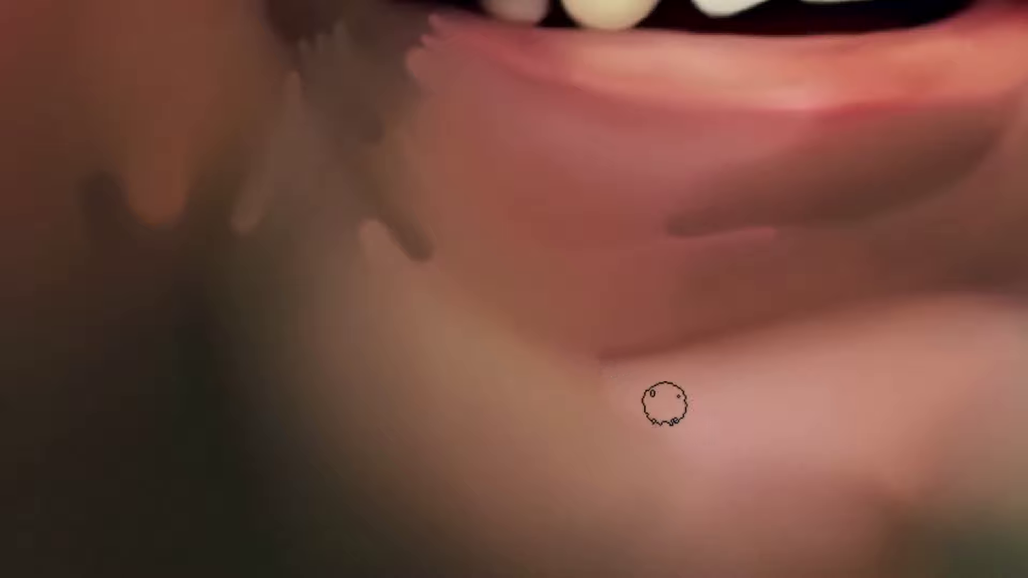
pyautogui.moveTo(663, 404)
pyautogui.mouseDown()
pyautogui.moveTo(608, 385)
pyautogui.moveTo(632, 390)
pyautogui.moveTo(612, 378)
pyautogui.mouseUp()
pyautogui.moveTo(544, 329)
pyautogui.mouseDown()
pyautogui.moveTo(586, 354)
pyautogui.moveTo(589, 291)
pyautogui.mouseUp()
pyautogui.moveTo(628, 348); pyautogui.dragTo(595, 333)
pyautogui.moveTo(689, 330); pyautogui.dragTo(561, 369)
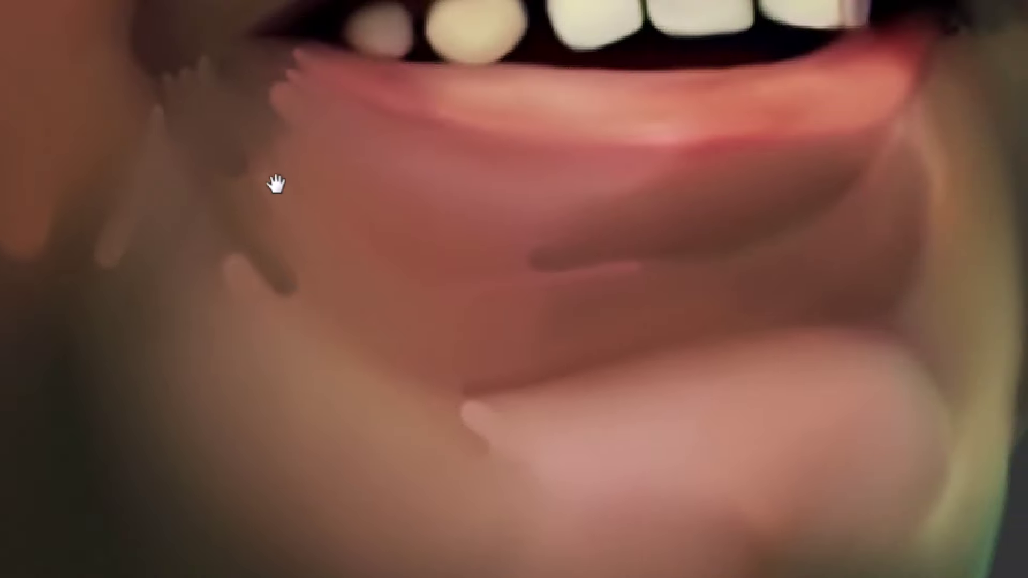
# Smudge a light streak below the mouth corner and broad reddish and brown dabs between the lower lip and chin
pyautogui.moveTo(274, 193); pyautogui.dragTo(267, 173)
pyautogui.press(']')
pyautogui.press(']')
pyautogui.press(']')
pyautogui.press(']')
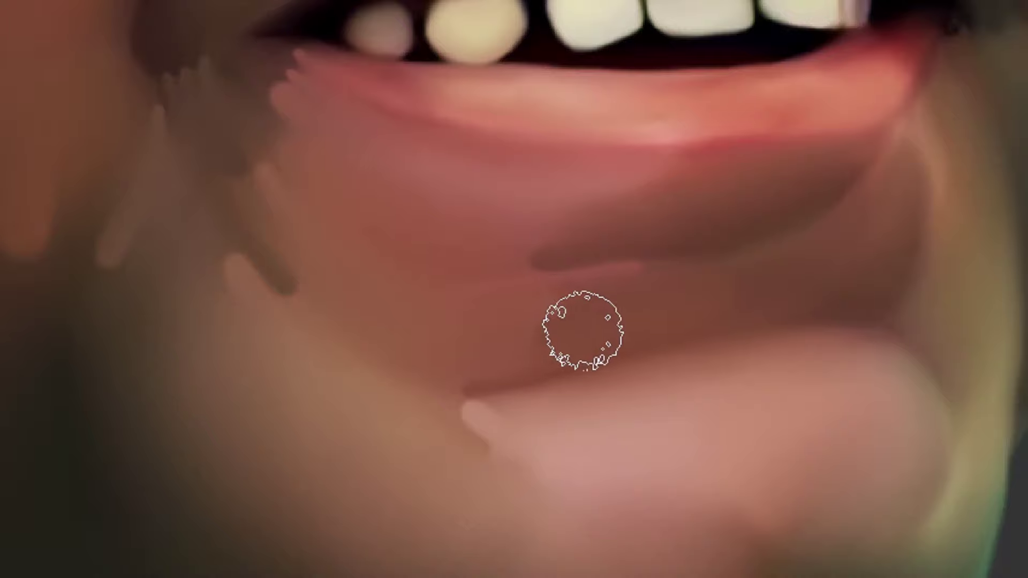
pyautogui.moveTo(512, 309); pyautogui.dragTo(543, 303)
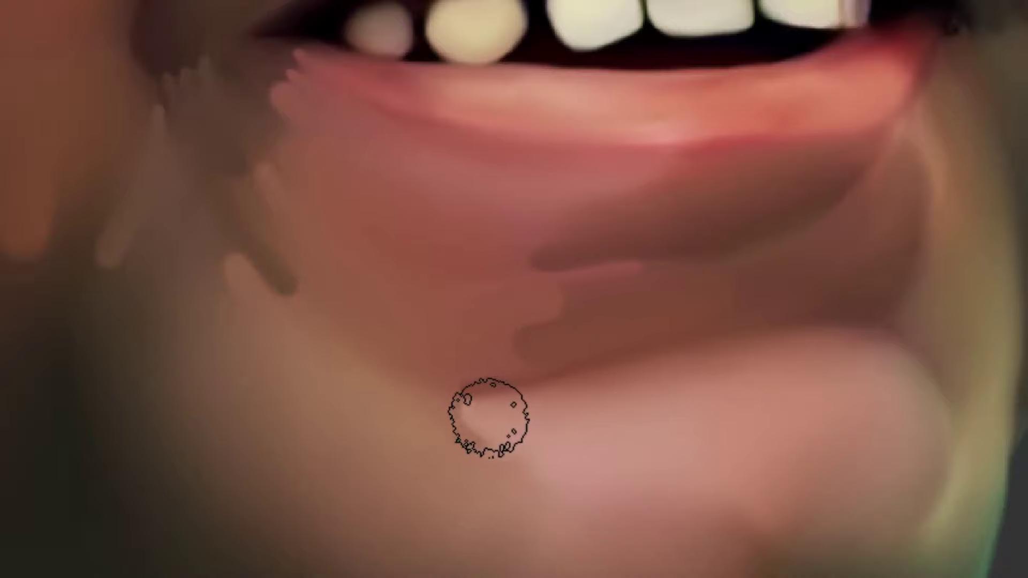
# Smudge a light point into the chin's upper edge and short dark streaks beneath the lower lip with a smaller brush
pyautogui.moveTo(484, 416); pyautogui.dragTo(551, 417)
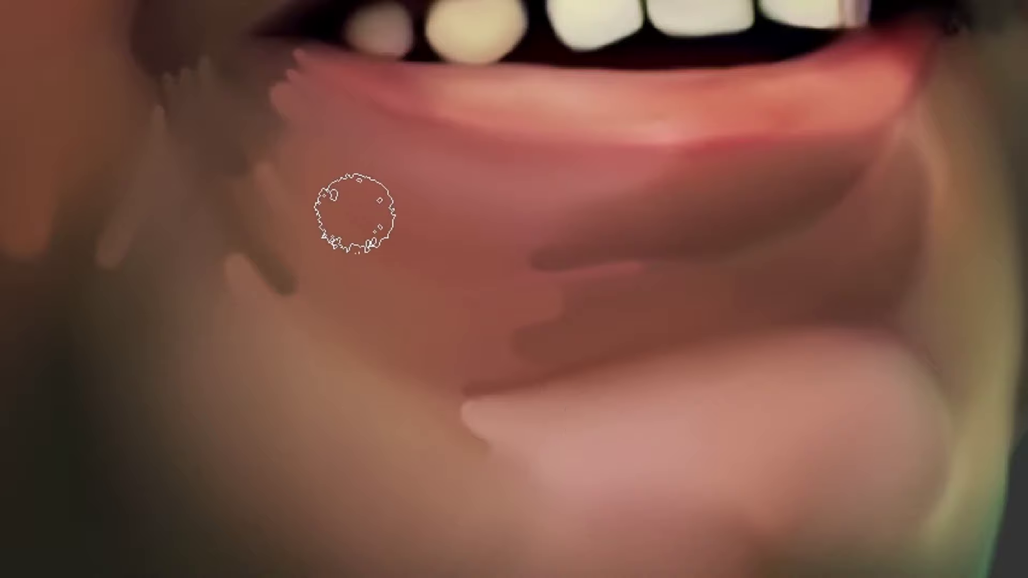
pyautogui.press('[')
pyautogui.press('[')
pyautogui.press('[')
pyautogui.press('[')
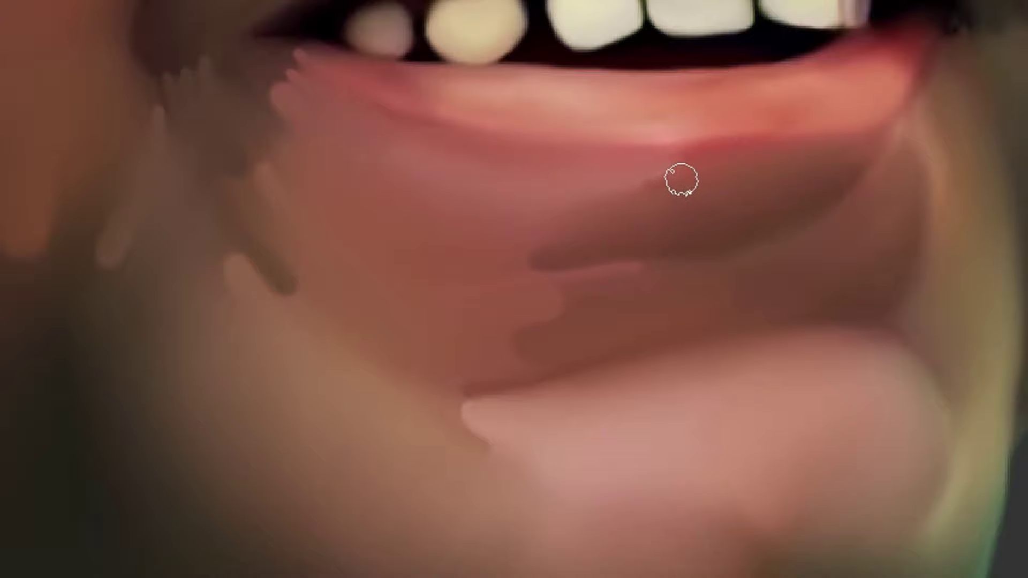
pyautogui.press('space')
pyautogui.moveTo(651, 290); pyautogui.dragTo(529, 269)
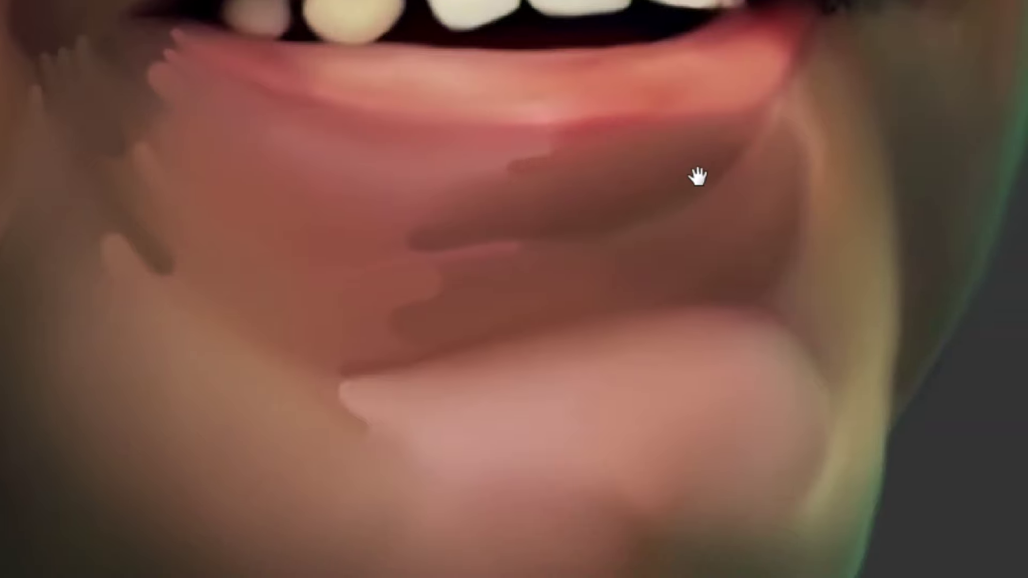
pyautogui.moveTo(739, 146); pyautogui.dragTo(734, 202)
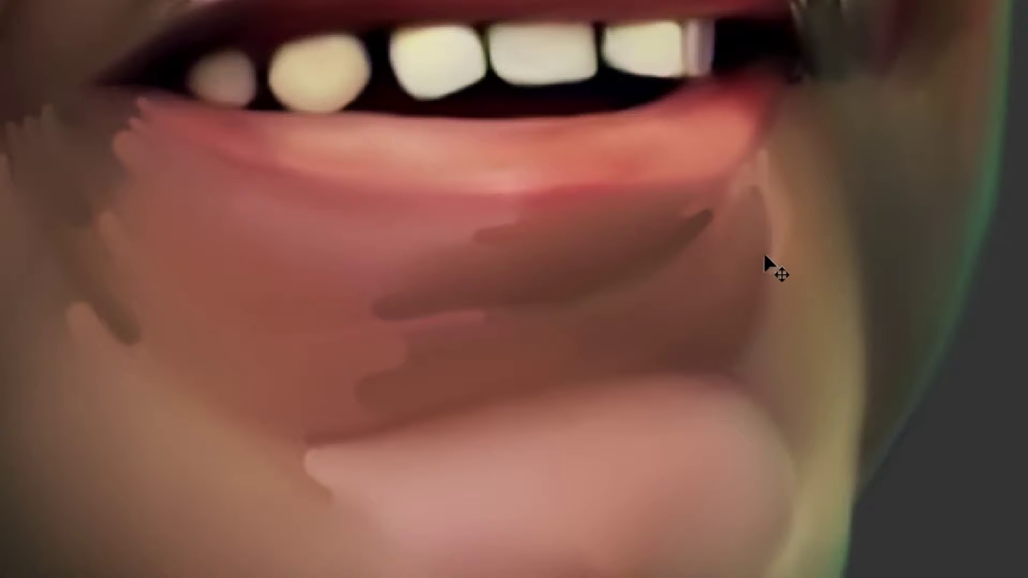
# Smudge a narrow light streak and a broader light brown streak just below the far corner of the lower lip
pyautogui.moveTo(773, 314); pyautogui.dragTo(793, 257)
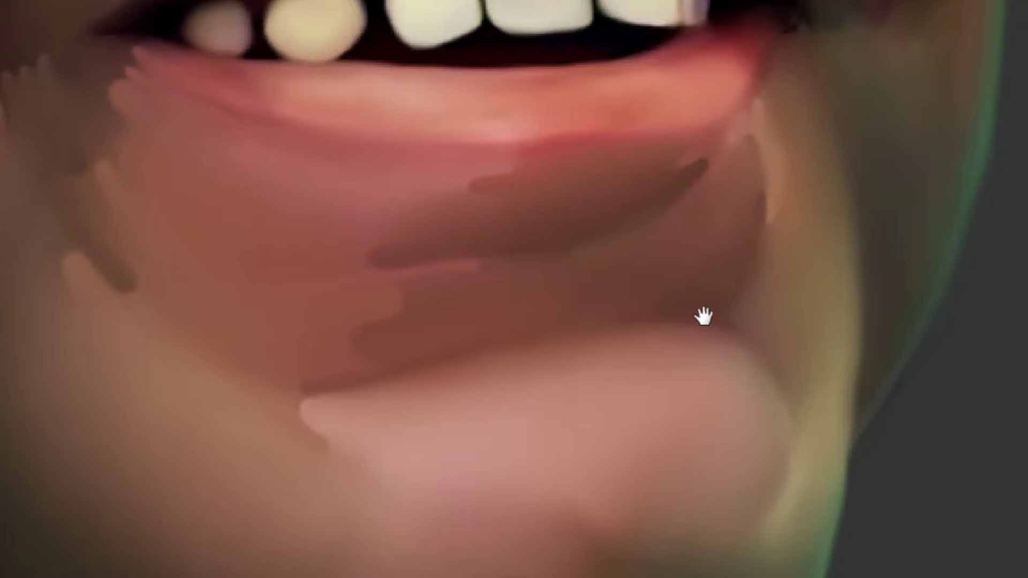
pyautogui.press(']')
pyautogui.press(']')
pyautogui.press(']')
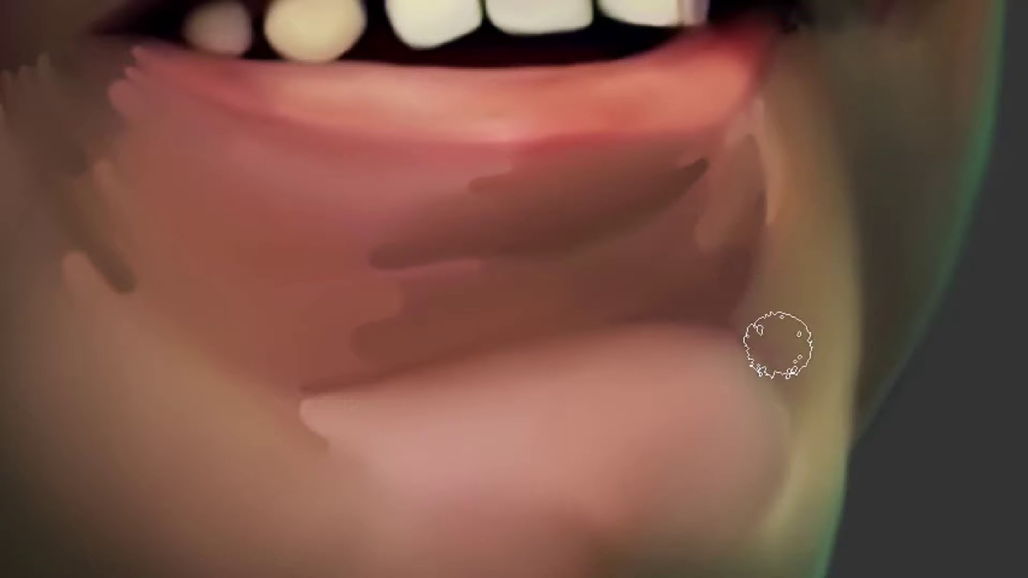
# Smudge a small light dab into the far end of the shadow above the chin with a smaller brush
pyautogui.press('[')
pyautogui.press('[')
pyautogui.press('[')
pyautogui.press('[')
pyautogui.press('[')
pyautogui.moveTo(751, 303); pyautogui.dragTo(740, 315)
pyautogui.scroll(-3, 796, 330)
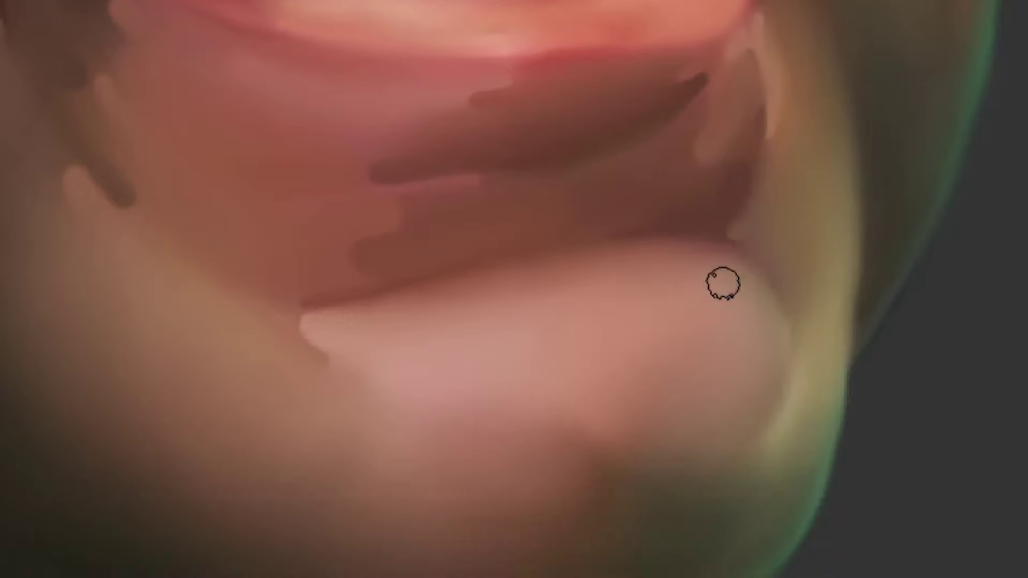
# Define the chin's far edge with a thin dark crease and a curved light streak beneath it, using a fine brush
pyautogui.press(']')
pyautogui.press(']')
pyautogui.press(']')
pyautogui.press(']')
pyautogui.press(']')
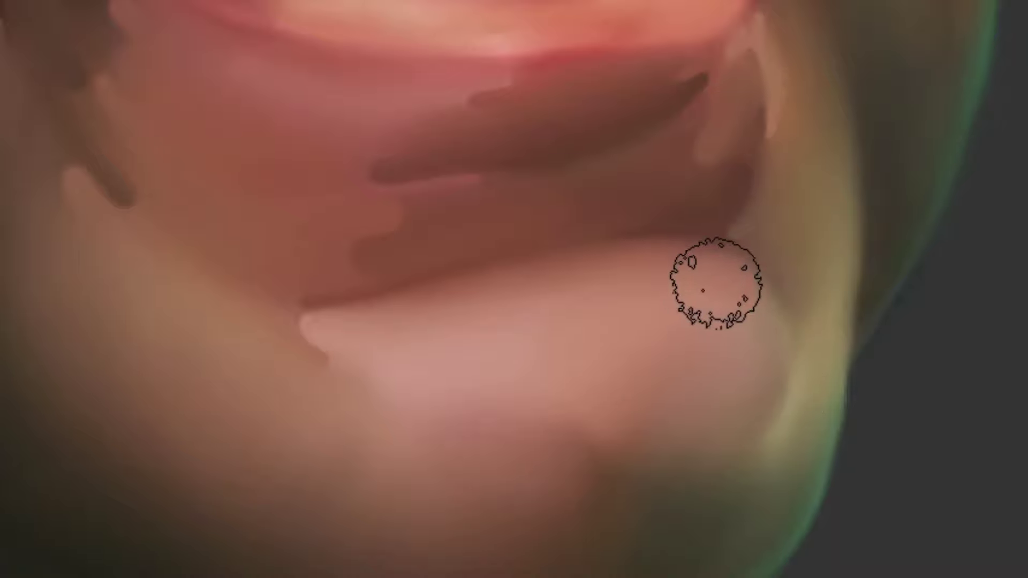
pyautogui.press('[')
pyautogui.press('[')
pyautogui.press('[')
pyautogui.press('[')
pyautogui.press('[')
pyautogui.press('[')
pyautogui.press('[')
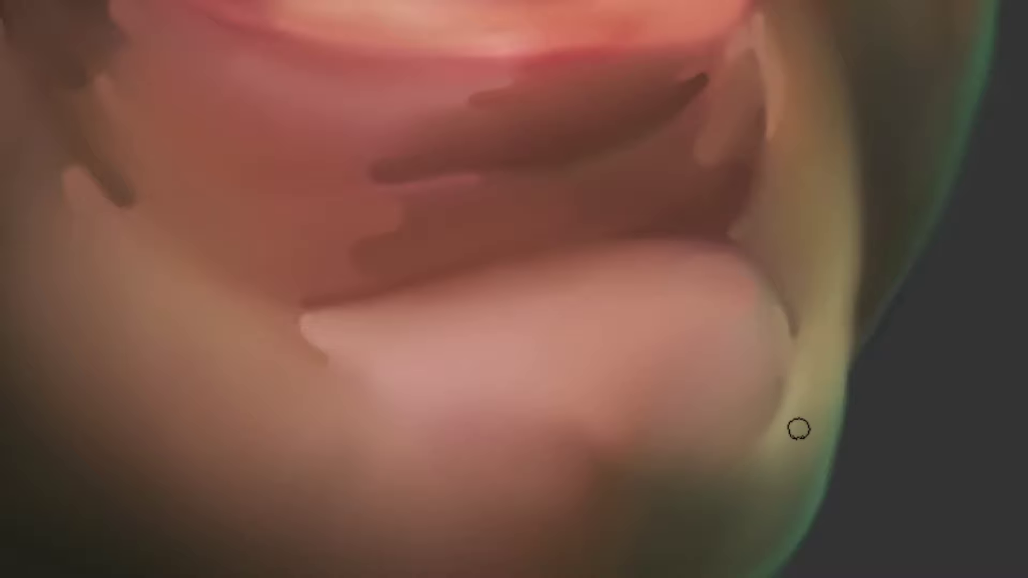
pyautogui.moveTo(792, 405)
pyautogui.mouseDown()
pyautogui.moveTo(768, 440)
pyautogui.moveTo(787, 400)
pyautogui.mouseUp()
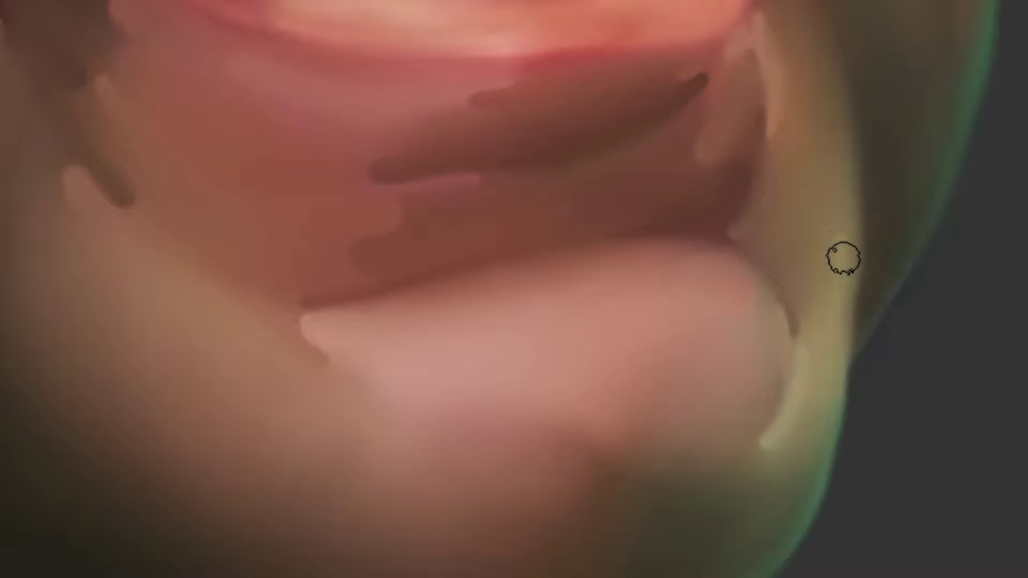
# Smudge a vertical light streak along the jaw beside the far edge of the chin
pyautogui.press(']')
pyautogui.press(']')
pyautogui.press(']')
pyautogui.press(']')
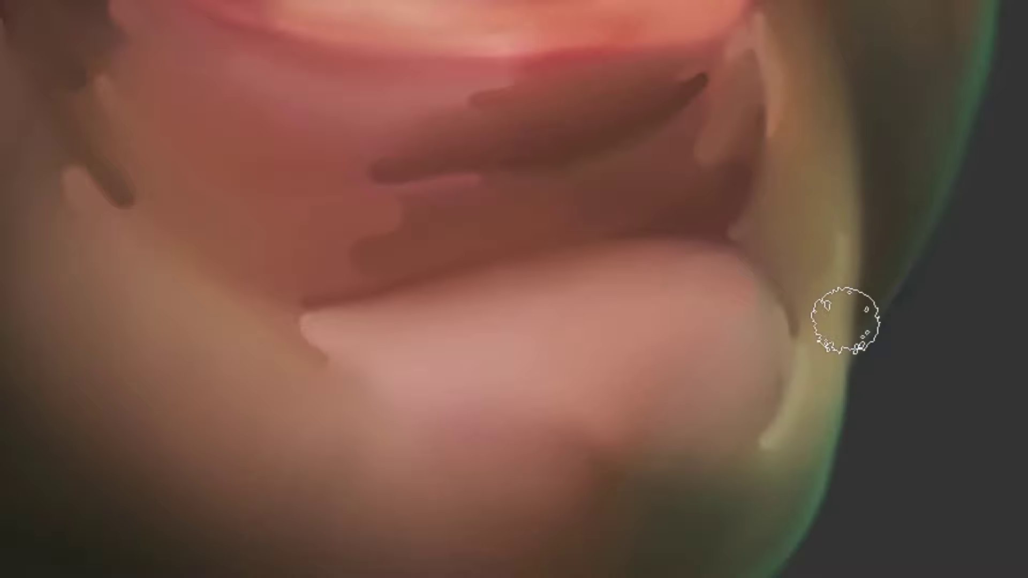
pyautogui.press('[')
pyautogui.press('[')
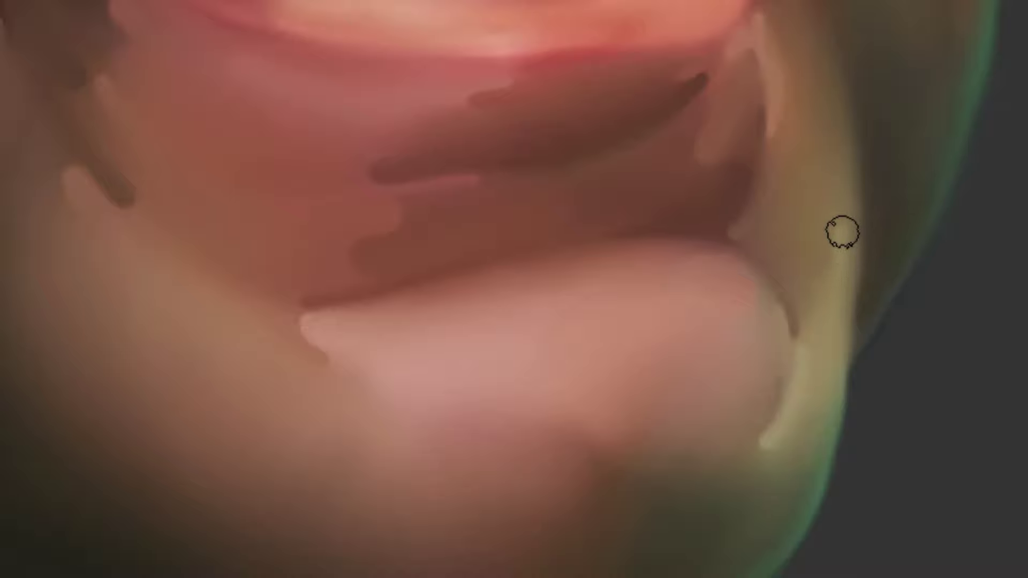
pyautogui.moveTo(844, 234); pyautogui.dragTo(826, 331)
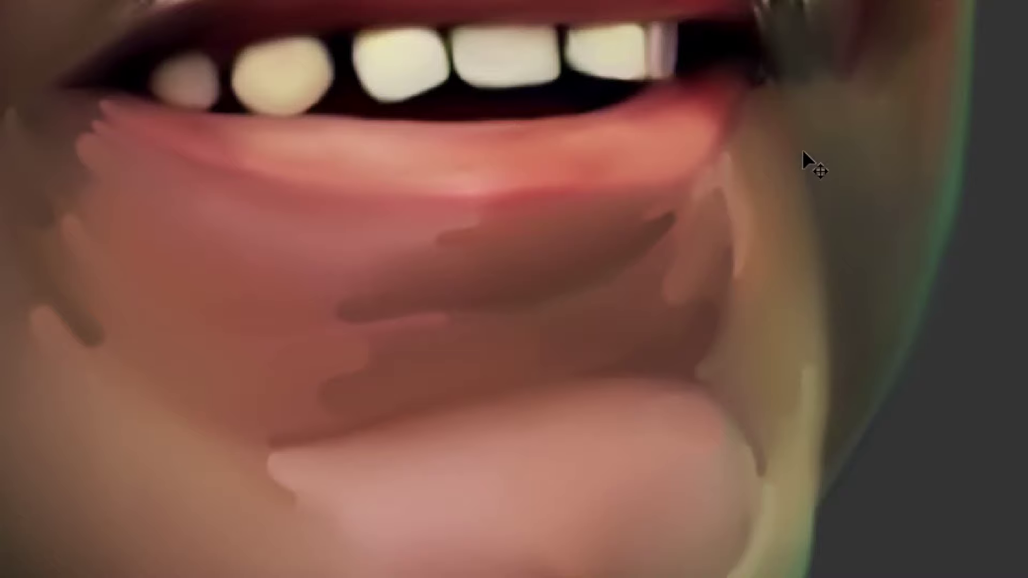
# Smudge short light and dark dabs below the moustache's far end and draw a dark crease around the lower lip's far corner
pyautogui.moveTo(745, 110); pyautogui.dragTo(756, 204)
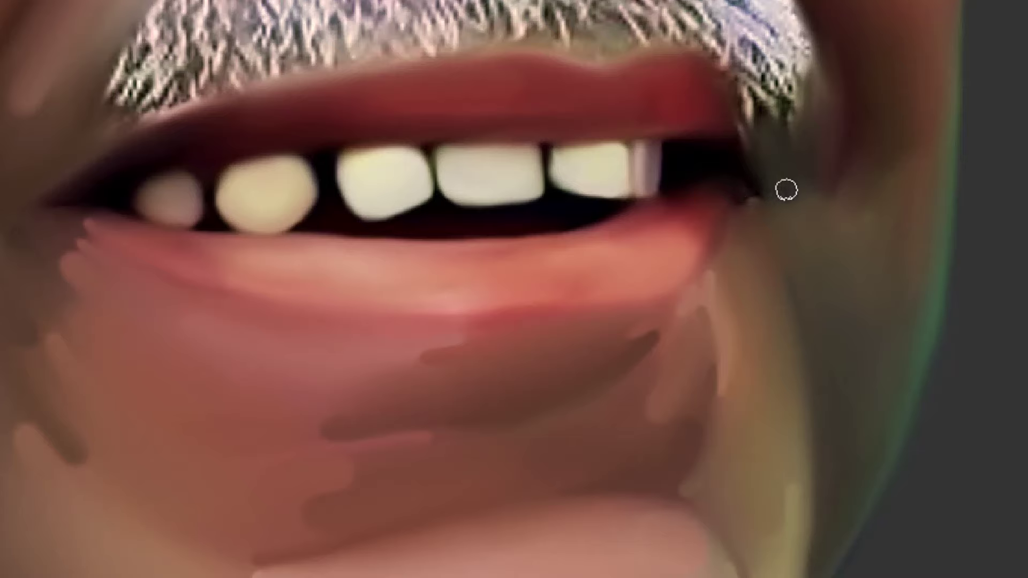
pyautogui.press(']')
pyautogui.moveTo(784, 197)
pyautogui.mouseDown()
pyautogui.moveTo(778, 179)
pyautogui.moveTo(780, 194)
pyautogui.moveTo(825, 187)
pyautogui.mouseUp()
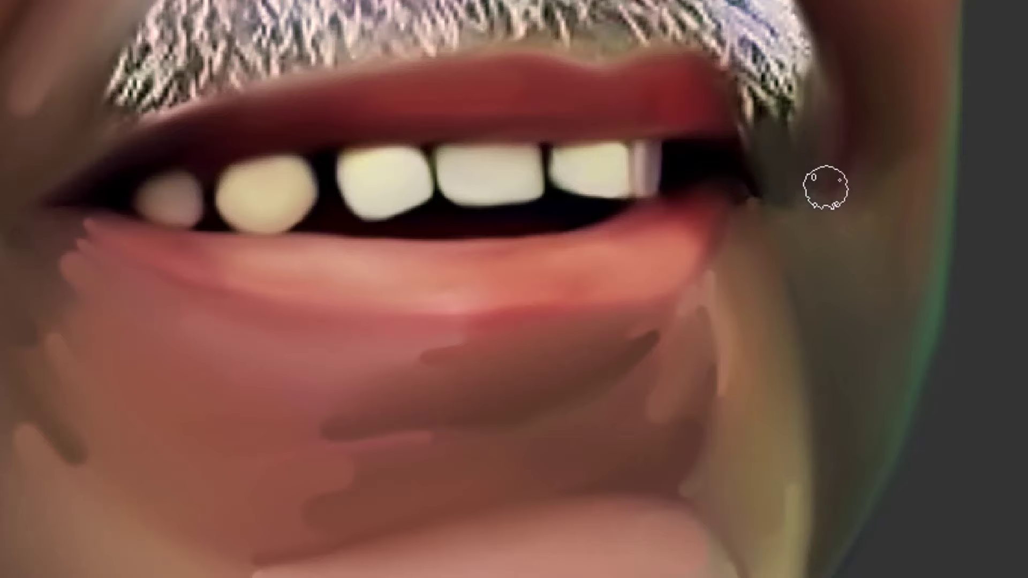
pyautogui.press('[')
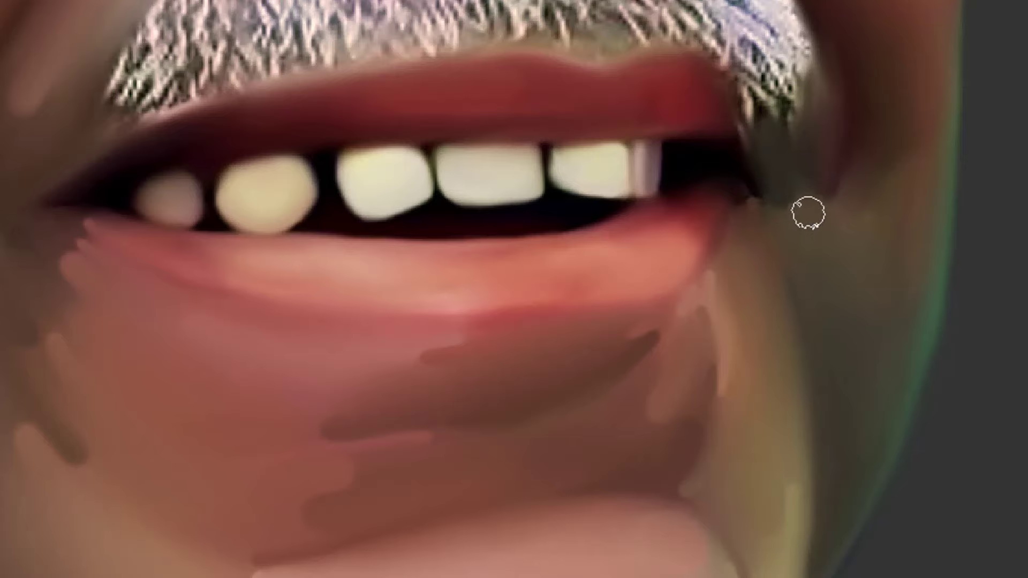
pyautogui.moveTo(806, 206); pyautogui.dragTo(805, 190)
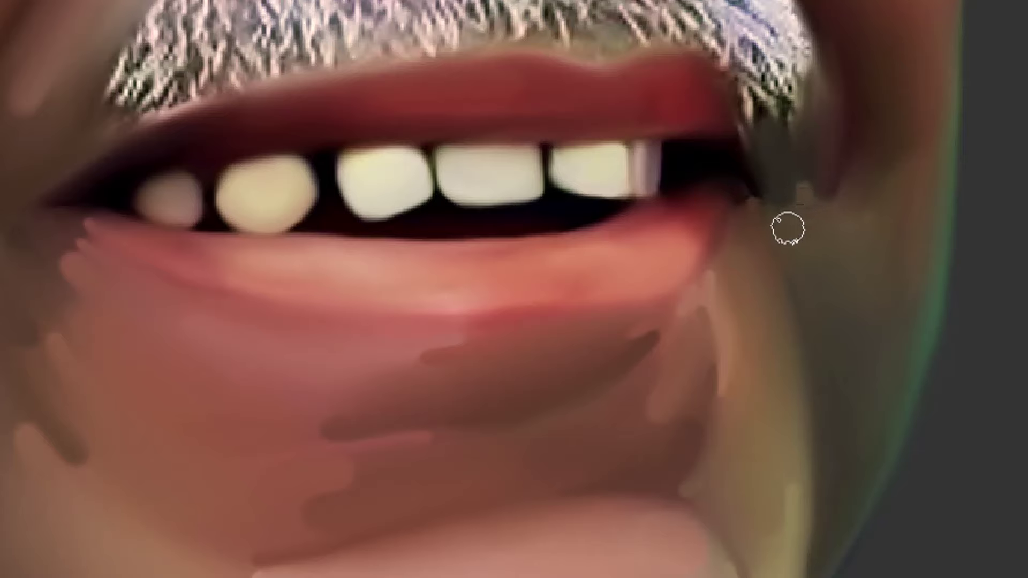
pyautogui.press('[')
pyautogui.moveTo(775, 243); pyautogui.dragTo(810, 232)
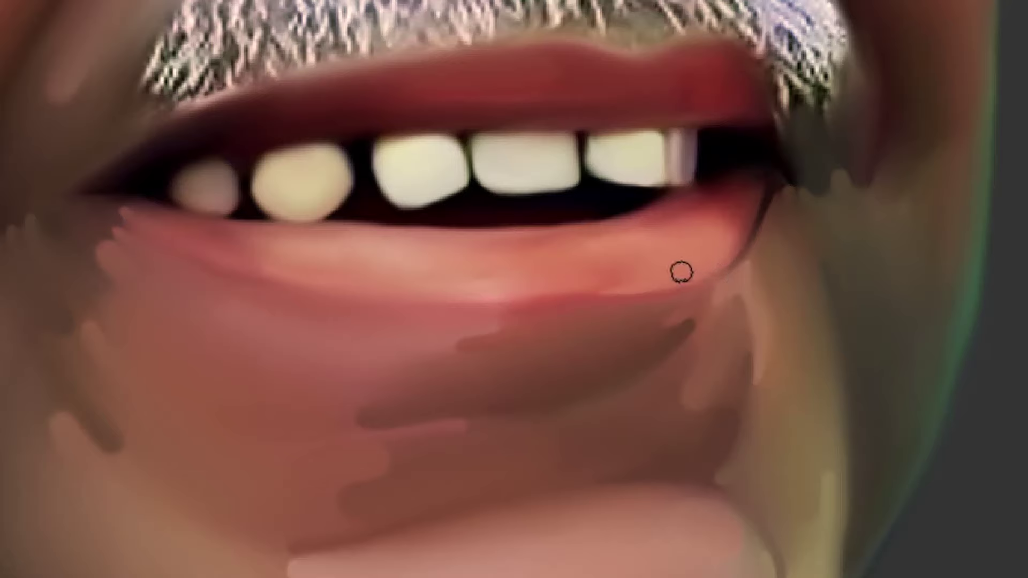
# Smudge dark and light dabs into the lower lip and sharpen the dark line along its lower edge
pyautogui.press(']')
pyautogui.press(']')
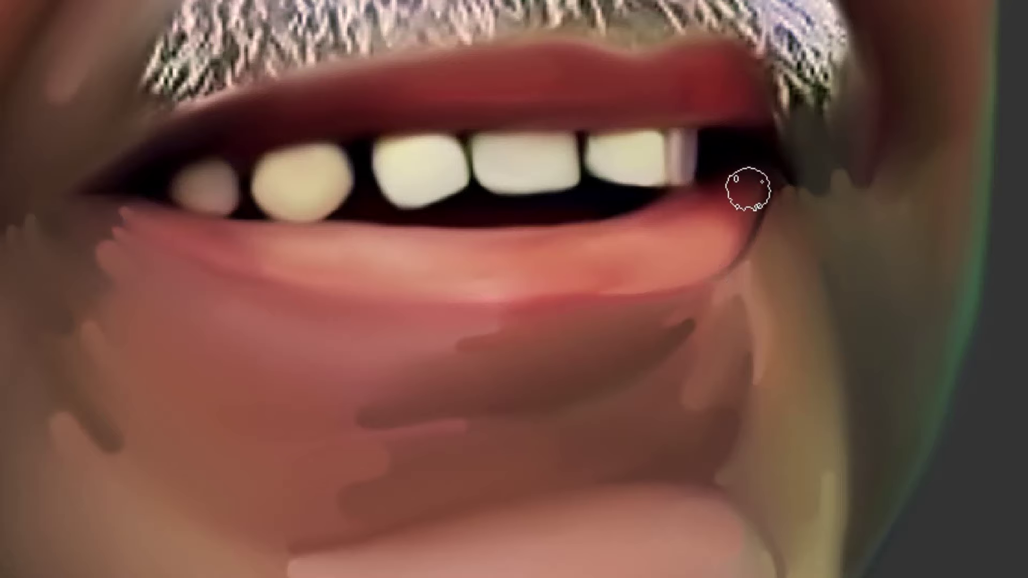
pyautogui.moveTo(747, 188)
pyautogui.mouseDown()
pyautogui.moveTo(706, 212)
pyautogui.moveTo(709, 240)
pyautogui.moveTo(730, 225)
pyautogui.moveTo(713, 236)
pyautogui.moveTo(727, 204)
pyautogui.moveTo(713, 214)
pyautogui.moveTo(754, 191)
pyautogui.moveTo(724, 227)
pyautogui.mouseUp()
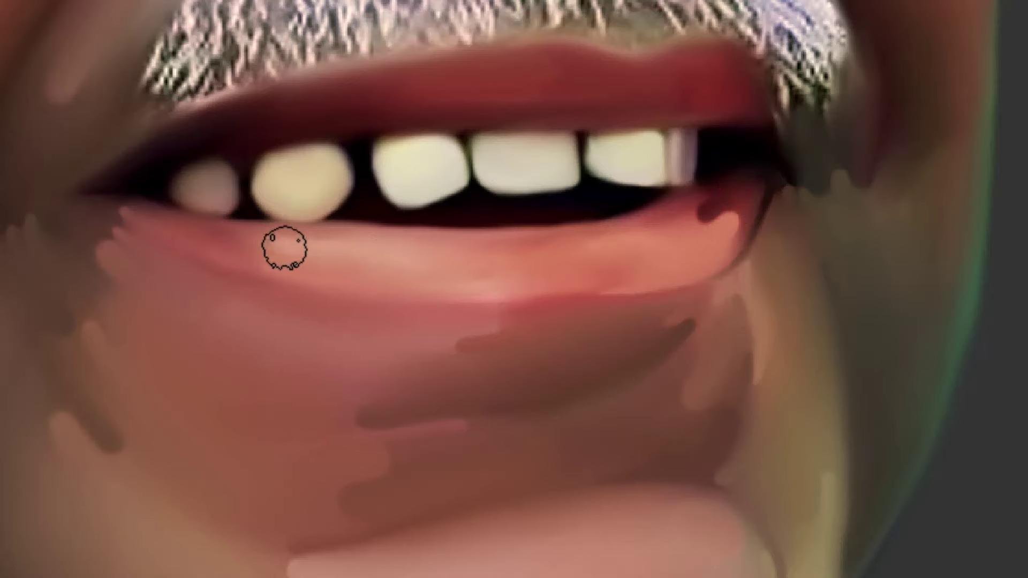
pyautogui.moveTo(294, 248)
pyautogui.mouseDown()
pyautogui.moveTo(308, 249)
pyautogui.moveTo(294, 247)
pyautogui.mouseUp()
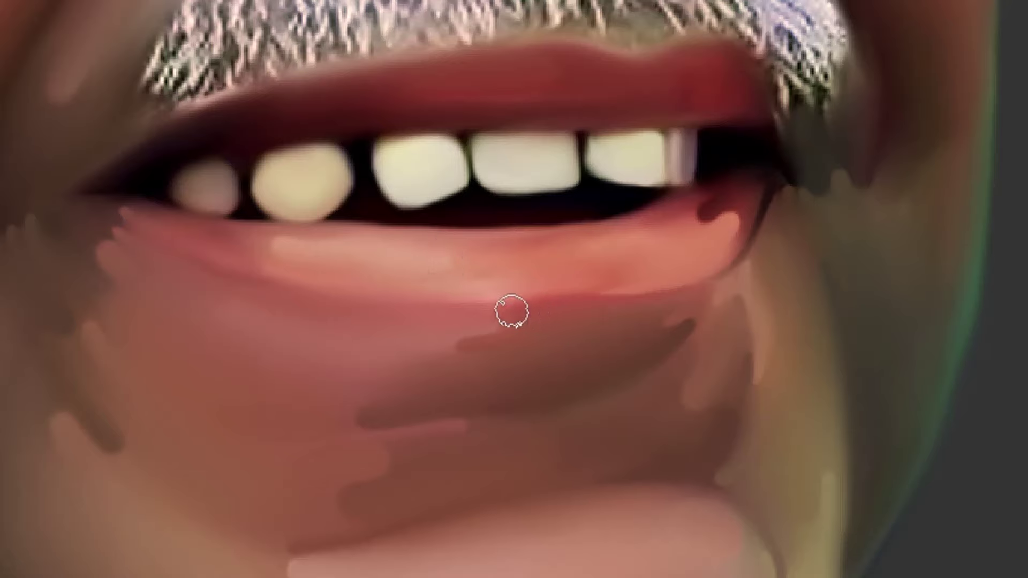
pyautogui.moveTo(468, 305)
pyautogui.mouseDown()
pyautogui.moveTo(617, 287)
pyautogui.moveTo(640, 263)
pyautogui.moveTo(621, 278)
pyautogui.moveTo(520, 288)
pyautogui.mouseUp()
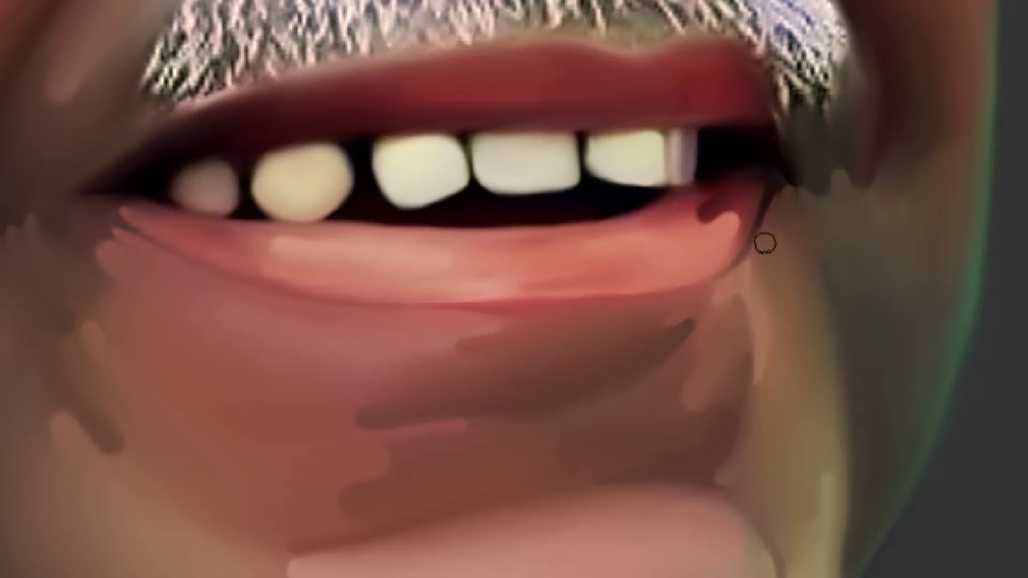
# Extend the dark cheek fold beside the far mouth corner to a tip and smudge light and dark dabs into the cheek around it
pyautogui.moveTo(204, 202); pyautogui.dragTo(197, 251)
pyautogui.moveTo(818, 304); pyautogui.dragTo(782, 234)
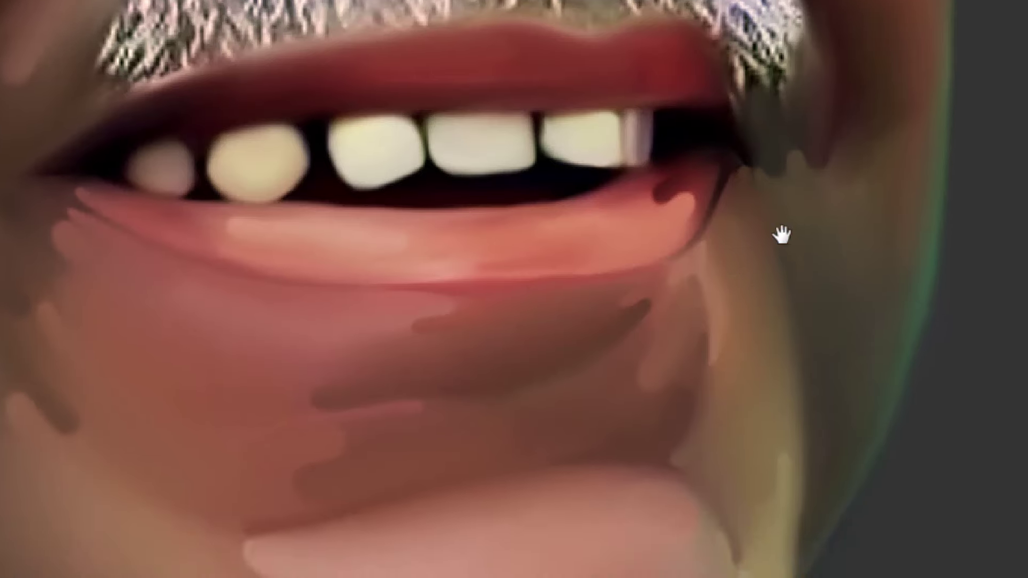
pyautogui.moveTo(881, 234); pyautogui.dragTo(700, 272)
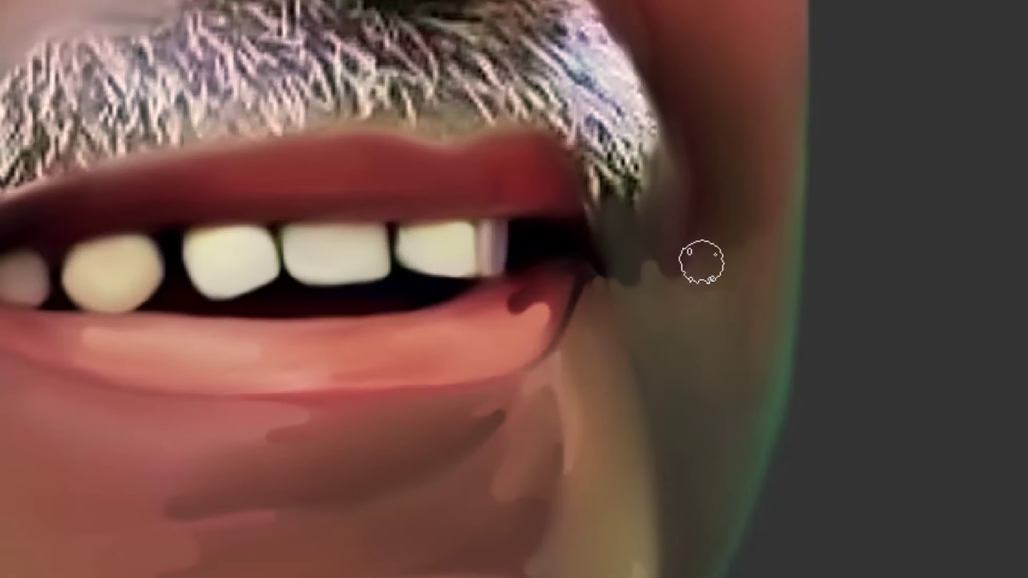
pyautogui.moveTo(706, 252)
pyautogui.mouseDown()
pyautogui.moveTo(700, 259)
pyautogui.moveTo(704, 241)
pyautogui.moveTo(702, 257)
pyautogui.mouseUp()
pyautogui.press(']')
pyautogui.press(']')
pyautogui.press(']')
pyautogui.press(']')
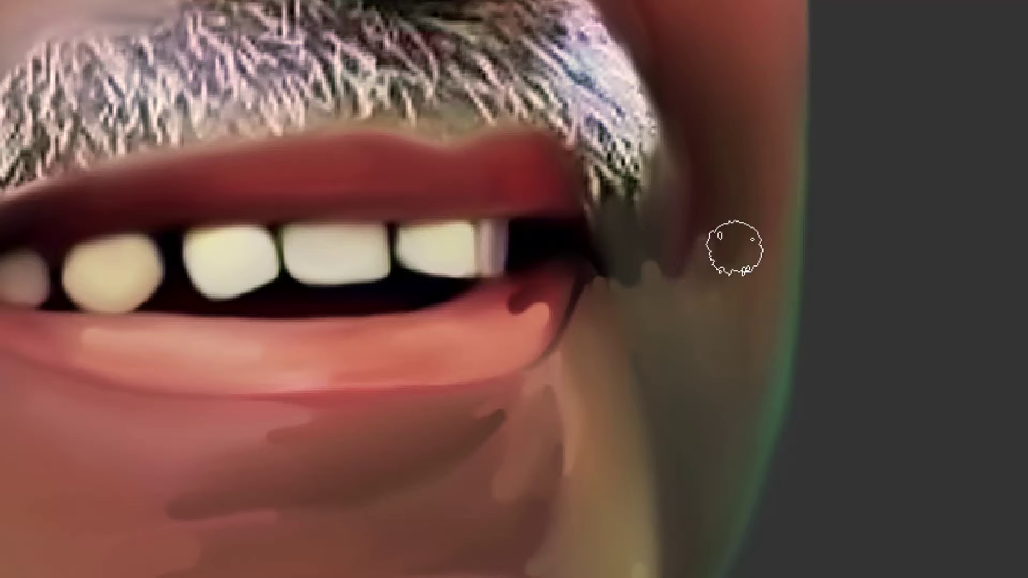
pyautogui.moveTo(710, 353); pyautogui.dragTo(724, 230)
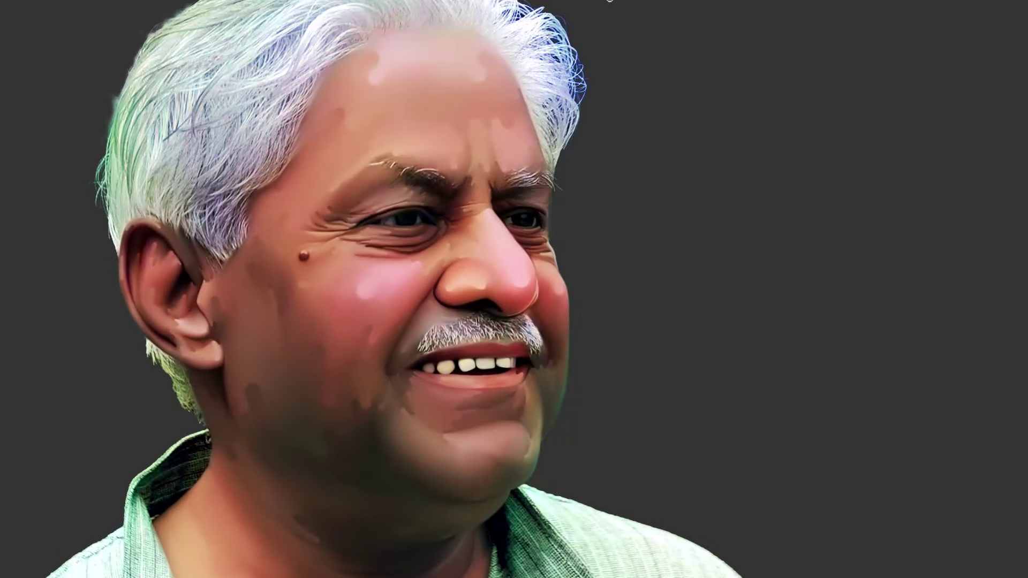
# Darken and sharpen the crease between the nose tip and the far cheek with a small smudge brush
pyautogui.moveTo(555, 285); pyautogui.dragTo(681, 375)
pyautogui.click(536, 247)
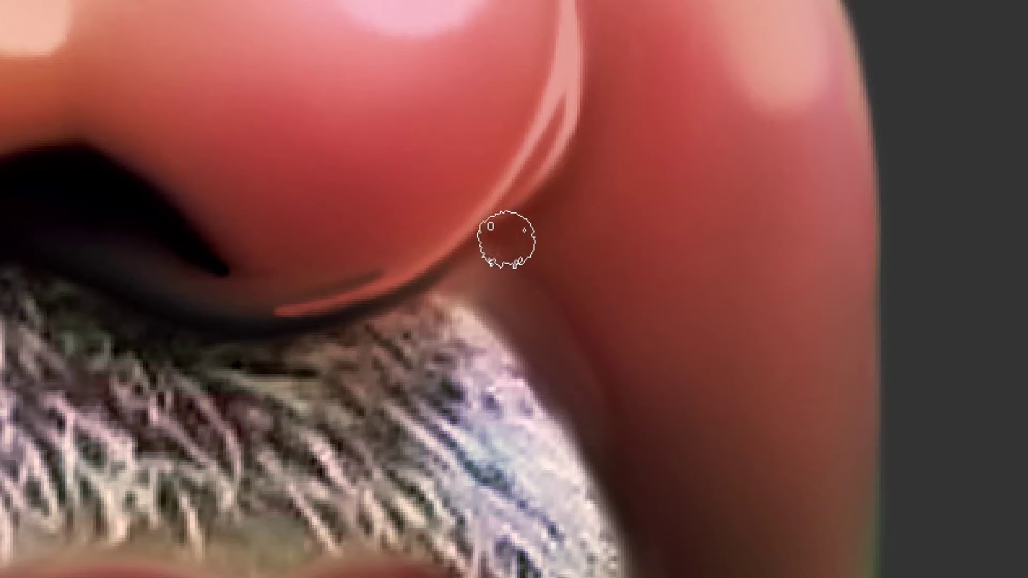
pyautogui.moveTo(563, 303)
pyautogui.mouseDown()
pyautogui.moveTo(513, 235)
pyautogui.moveTo(574, 169)
pyautogui.mouseUp()
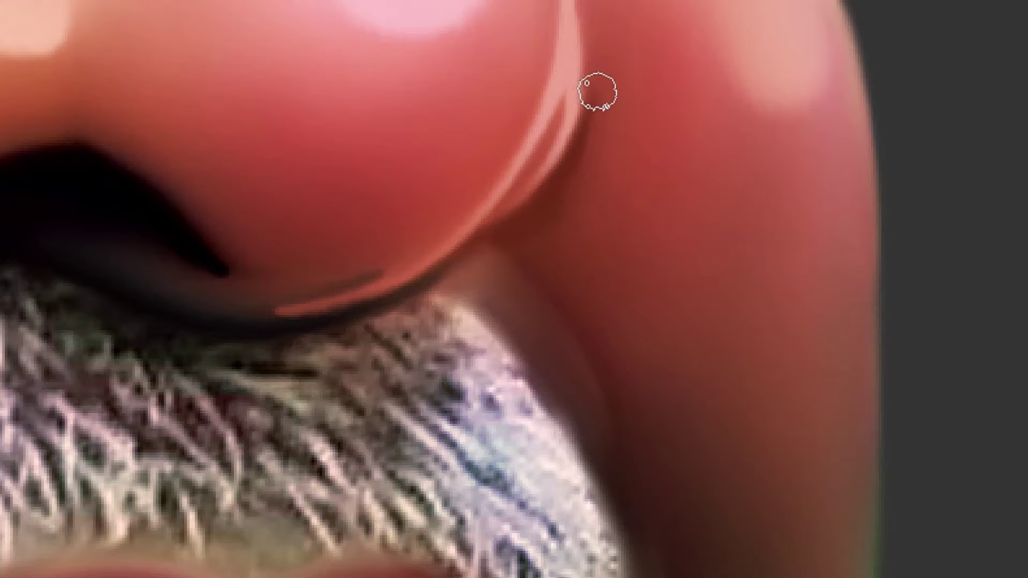
pyautogui.moveTo(579, 163); pyautogui.dragTo(562, 291)
pyautogui.moveTo(590, 199)
pyautogui.mouseDown()
pyautogui.moveTo(591, 152)
pyautogui.moveTo(609, 274)
pyautogui.mouseUp()
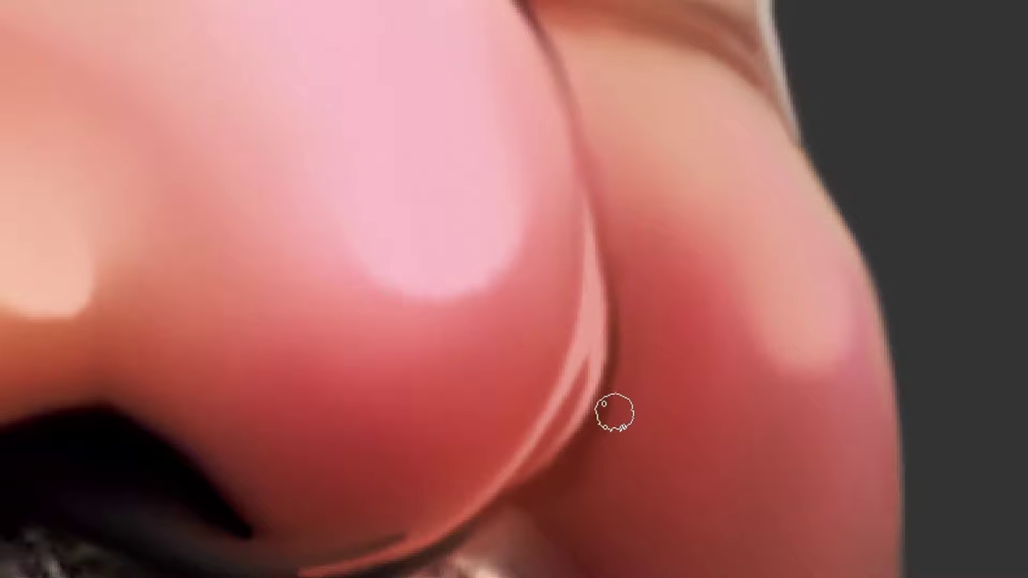
pyautogui.moveTo(606, 456); pyautogui.dragTo(655, 363)
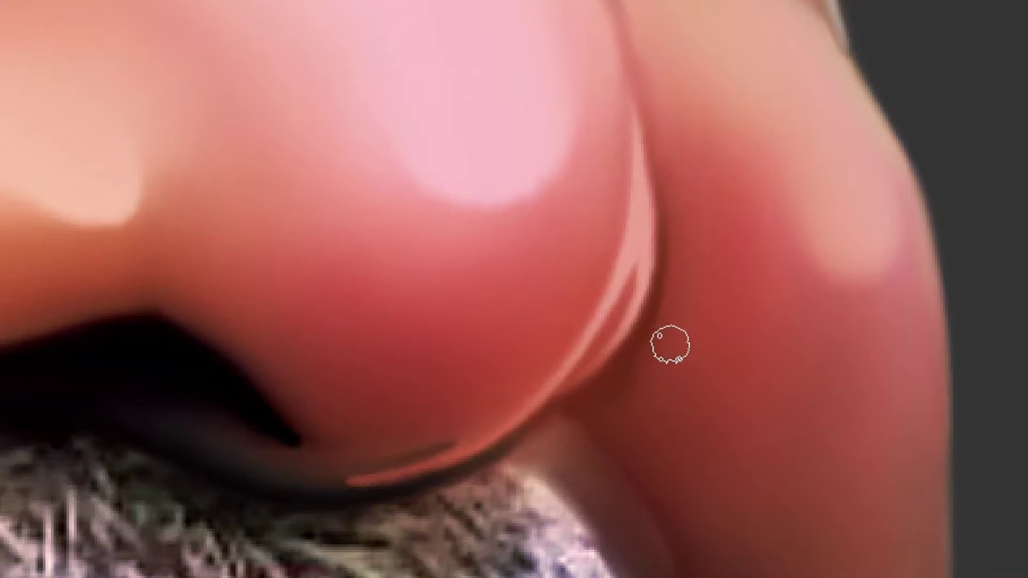
# Examine the whole face, the nose with the cheek beside it, and the moustache and mouth area
pyautogui.hotkey('ctrl', '-')
pyautogui.hotkey('ctrl', '-')
pyautogui.hotkey('ctrl', '-')
pyautogui.hotkey('ctrl', '-')
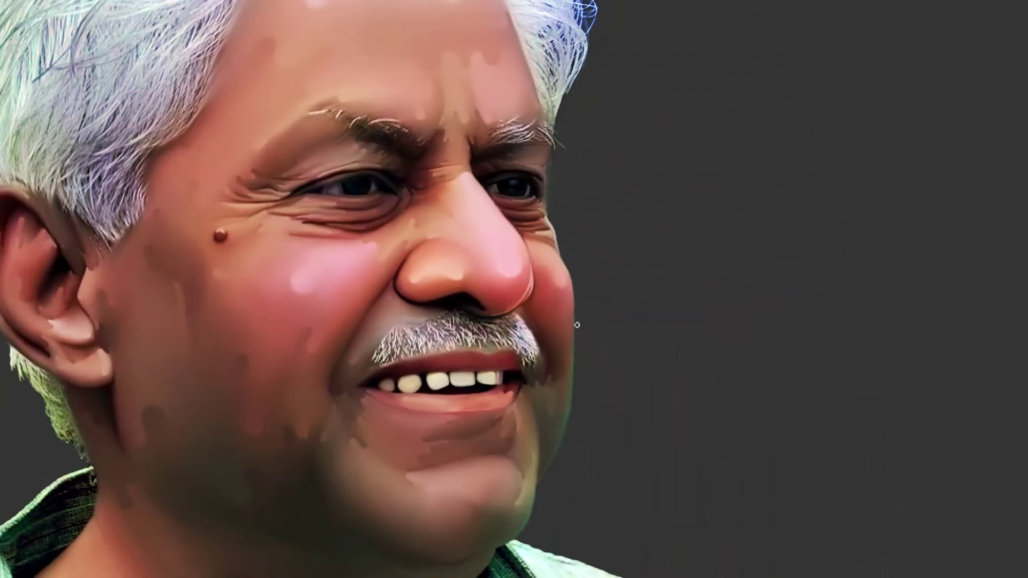
pyautogui.moveTo(611, 377); pyautogui.dragTo(661, 395)
pyautogui.click(598, 295)
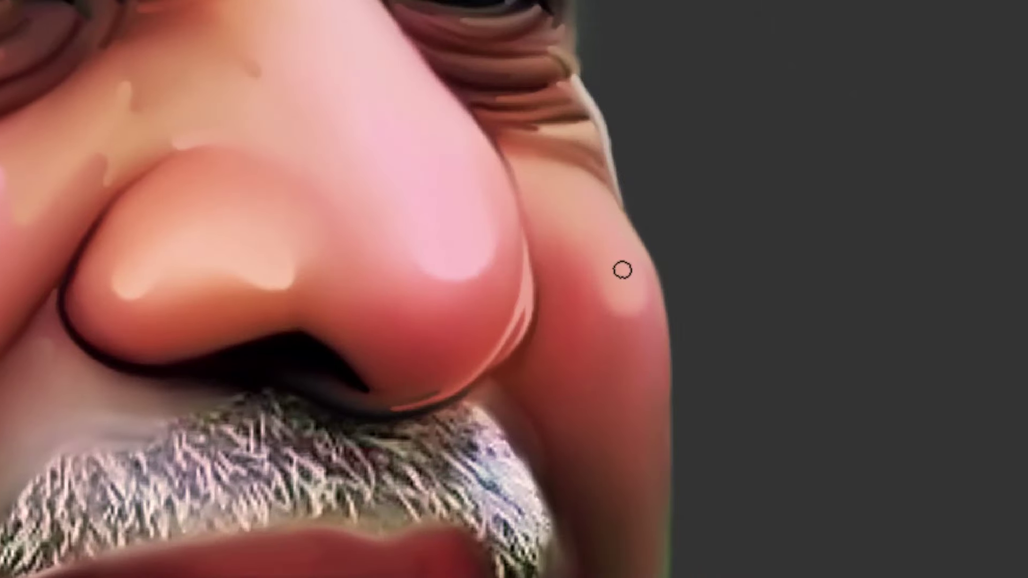
pyautogui.press(']')
pyautogui.press(']')
pyautogui.press(']')
pyautogui.press(']')
pyautogui.press(']')
pyautogui.moveTo(621, 282)
pyautogui.mouseDown()
pyautogui.moveTo(631, 301)
pyautogui.moveTo(669, 317)
pyautogui.moveTo(659, 273)
pyautogui.moveTo(667, 66)
pyautogui.mouseUp()
pyautogui.moveTo(621, 465); pyautogui.dragTo(645, 405)
pyautogui.moveTo(649, 441); pyautogui.dragTo(675, 415)
pyautogui.moveTo(657, 226); pyautogui.dragTo(712, 247)
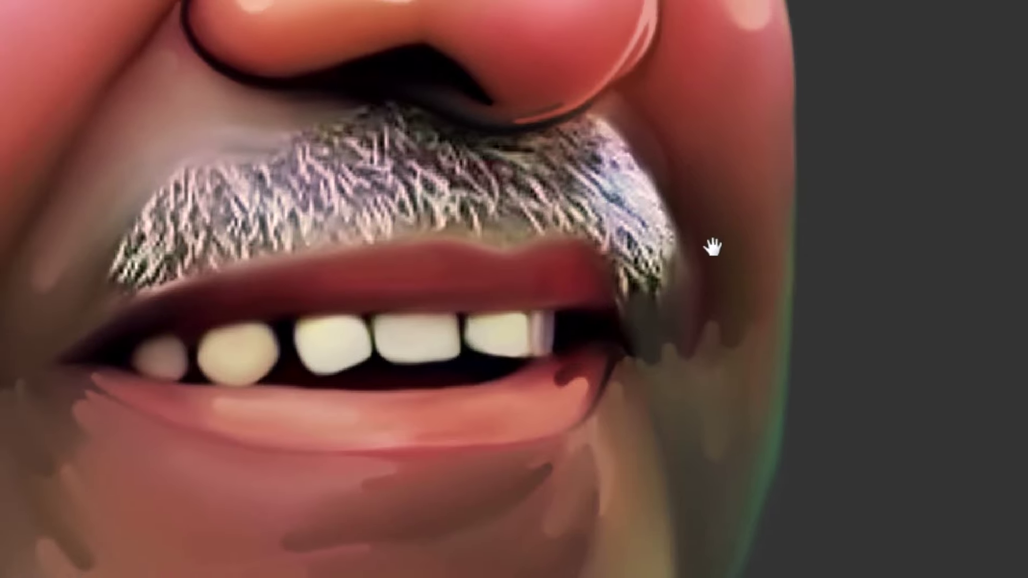
# Sharpen the dark outline of the upper lip at the far mouth corner and the lip edge above the teeth with a small smudge brush
pyautogui.moveTo(559, 421); pyautogui.dragTo(594, 266)
pyautogui.moveTo(621, 130)
pyautogui.mouseDown()
pyautogui.moveTo(746, 218)
pyautogui.moveTo(781, 273)
pyautogui.mouseUp()
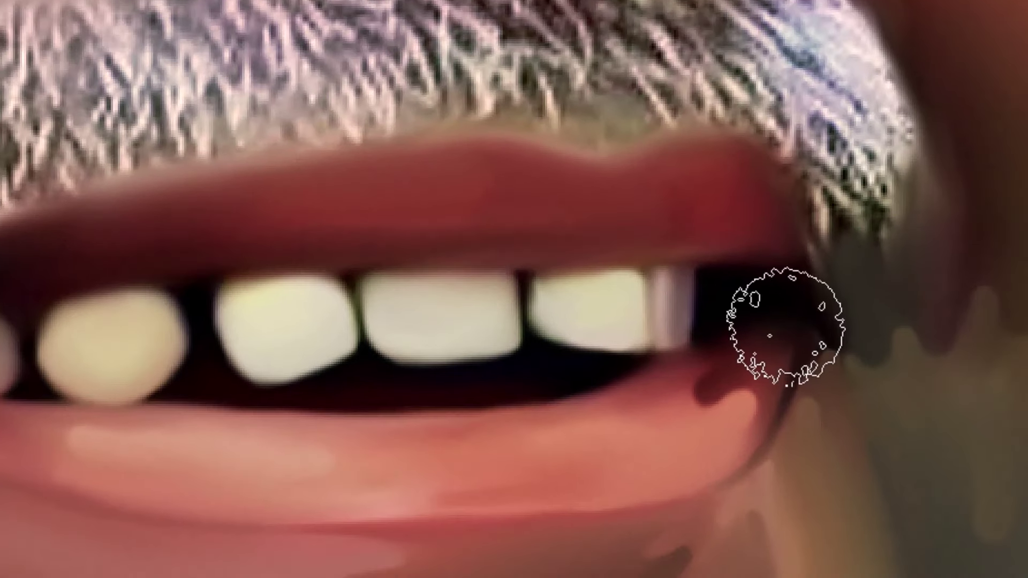
pyautogui.press('[')
pyautogui.press('[')
pyautogui.press('[')
pyautogui.press('[')
pyautogui.press('[')
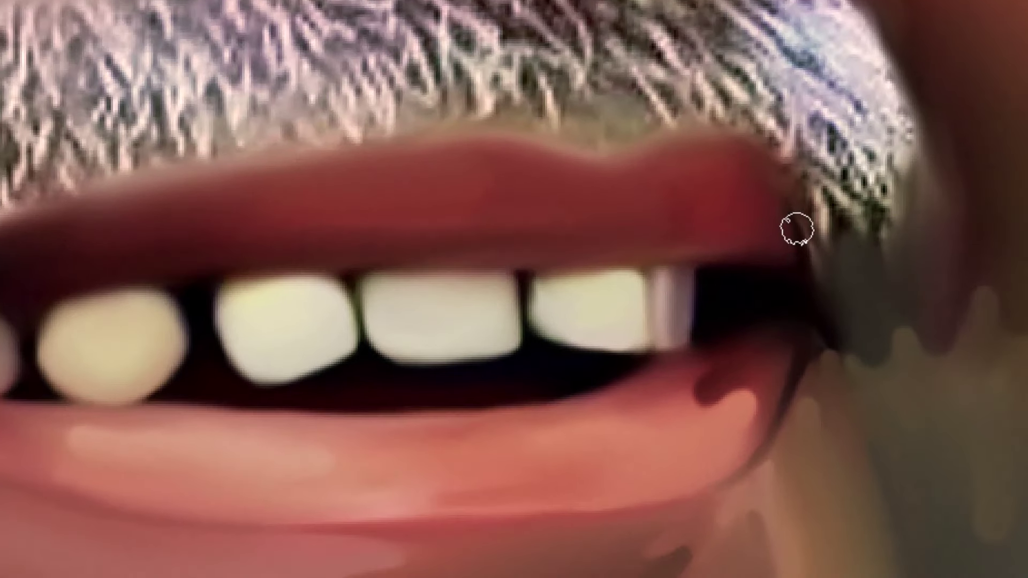
pyautogui.moveTo(797, 229)
pyautogui.mouseDown()
pyautogui.moveTo(744, 149)
pyautogui.moveTo(774, 171)
pyautogui.moveTo(728, 140)
pyautogui.moveTo(674, 140)
pyautogui.mouseUp()
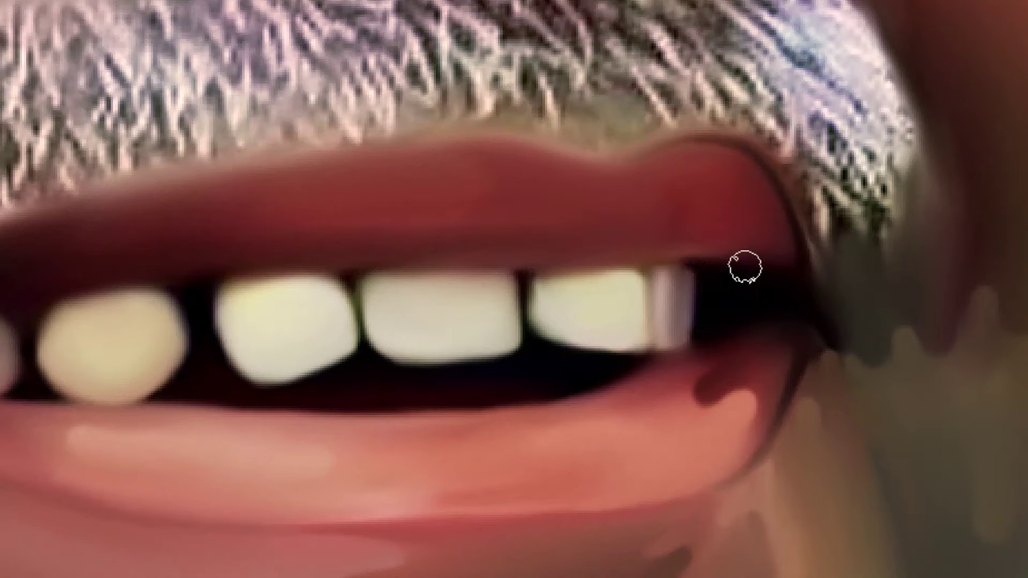
pyautogui.moveTo(594, 259); pyautogui.dragTo(683, 243)
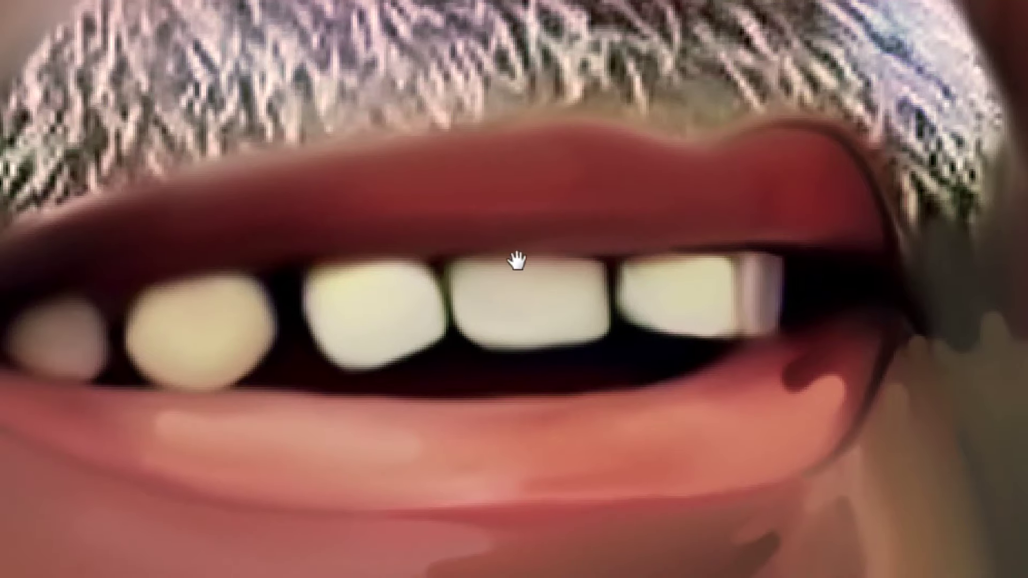
# Smudge dark and light dabs along the upper lip and pull a dark dab into the near end of the lower lip
pyautogui.moveTo(517, 261)
pyautogui.mouseDown()
pyautogui.moveTo(560, 252)
pyautogui.moveTo(736, 259)
pyautogui.mouseUp()
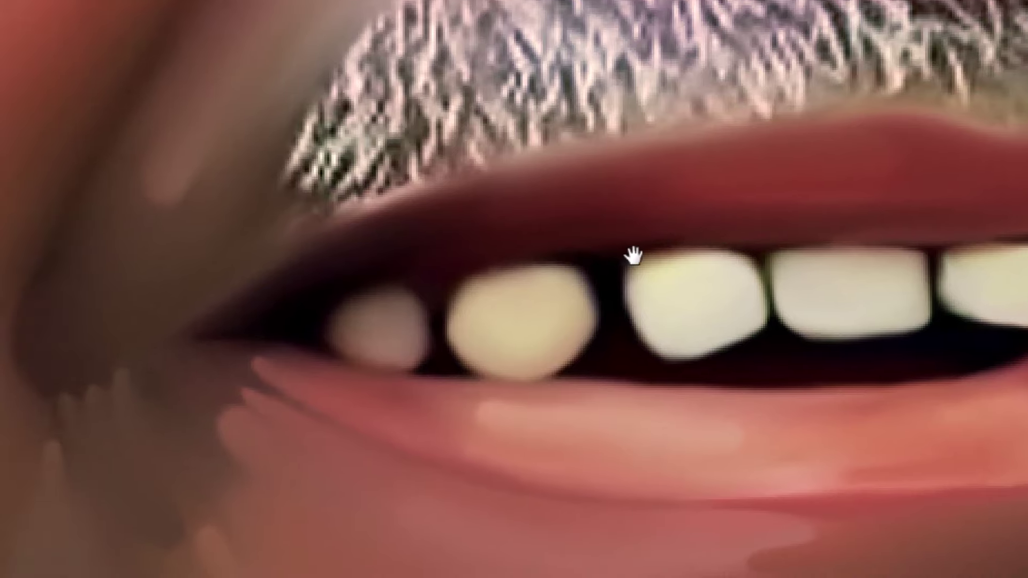
pyautogui.moveTo(538, 255); pyautogui.dragTo(706, 225)
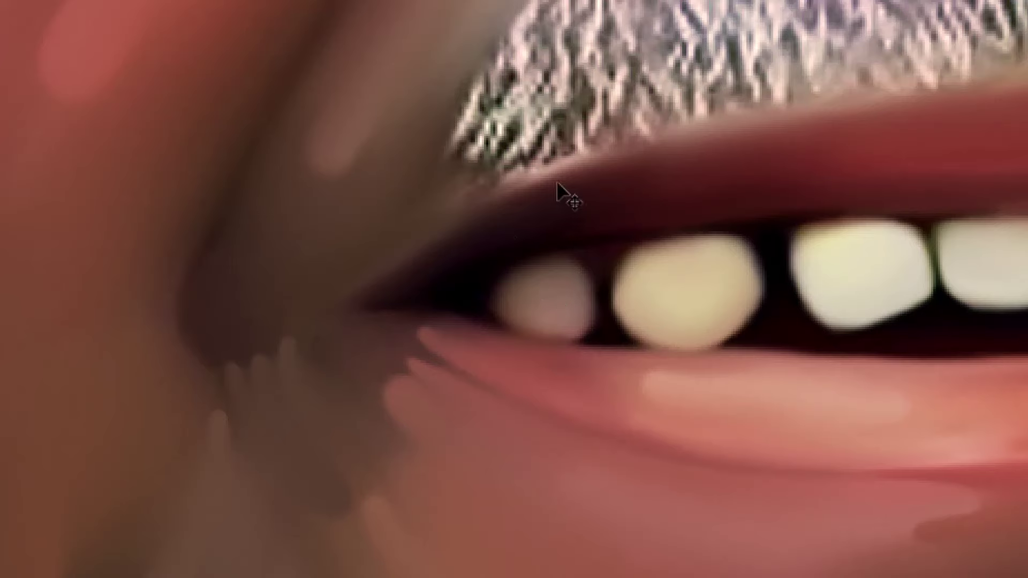
pyautogui.moveTo(705, 137); pyautogui.dragTo(511, 174)
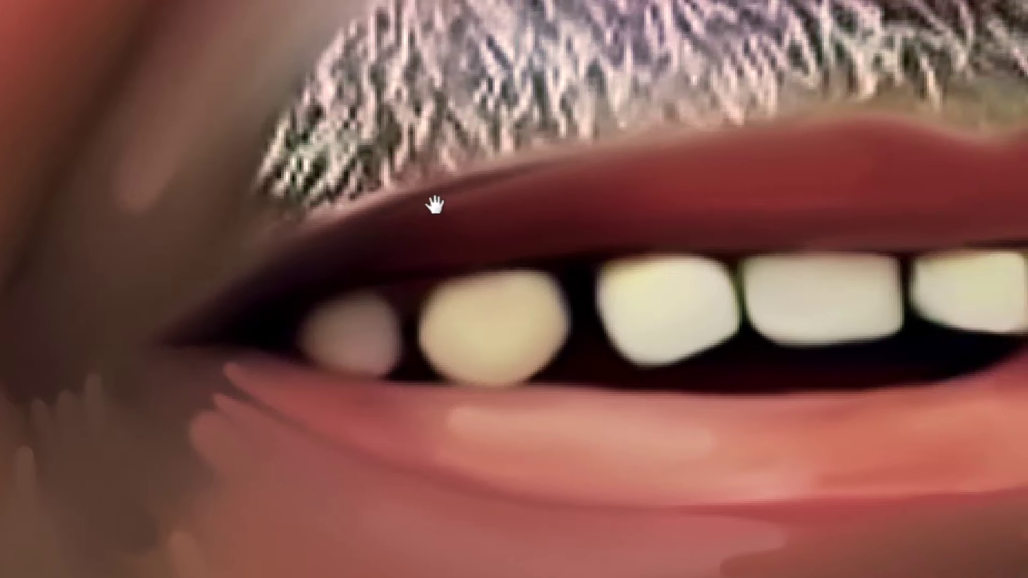
pyautogui.moveTo(507, 201); pyautogui.dragTo(293, 240)
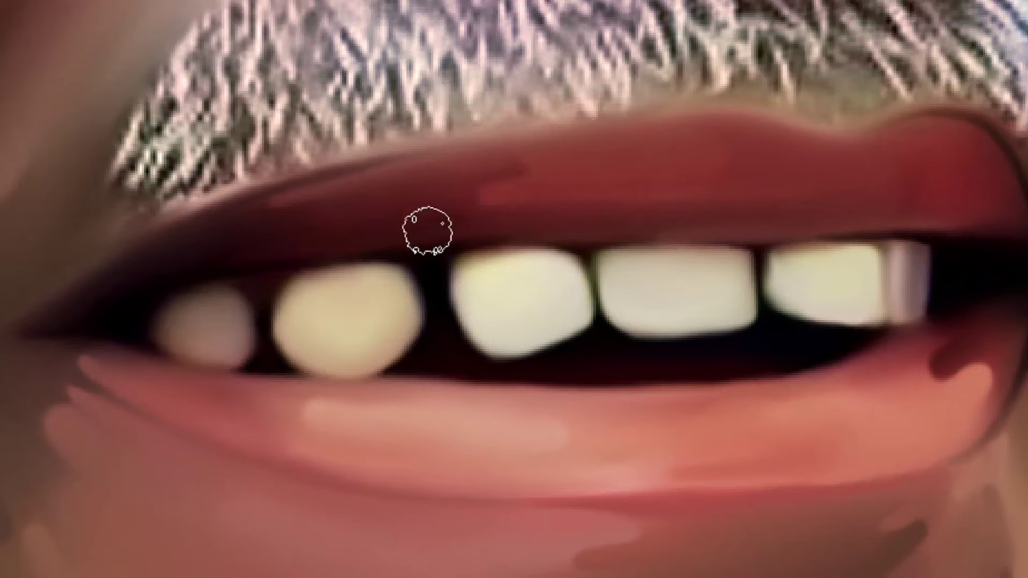
pyautogui.moveTo(814, 177); pyautogui.dragTo(673, 185)
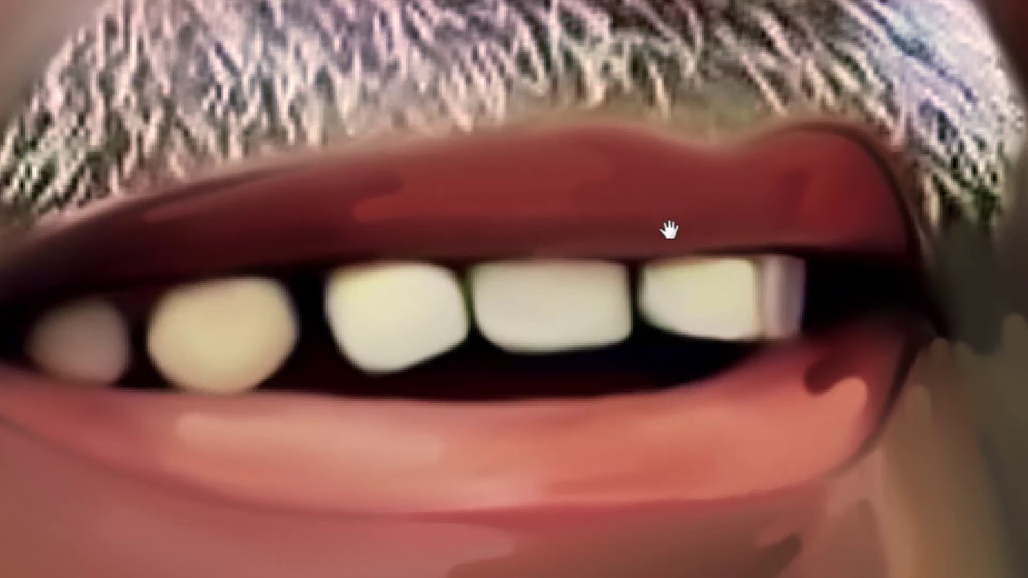
pyautogui.moveTo(842, 220); pyautogui.dragTo(812, 219)
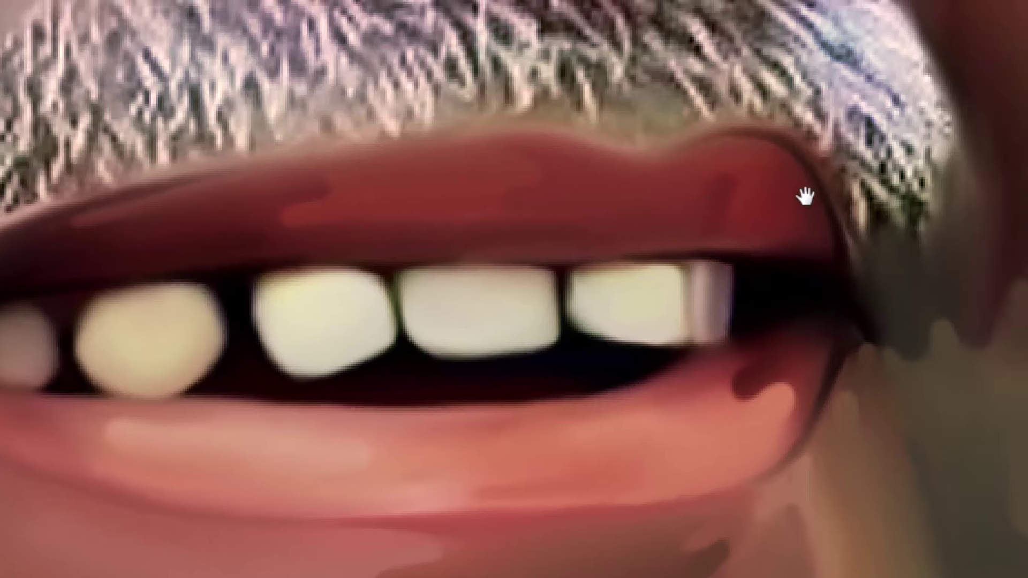
pyautogui.moveTo(561, 417); pyautogui.dragTo(619, 411)
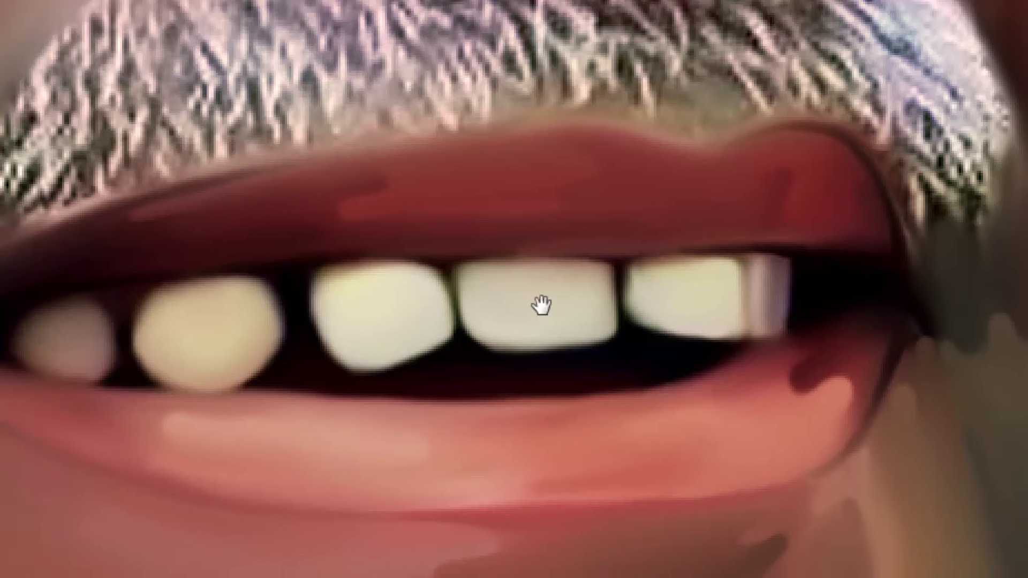
pyautogui.moveTo(439, 332); pyautogui.dragTo(738, 270)
pyautogui.moveTo(993, 163); pyautogui.dragTo(707, 333)
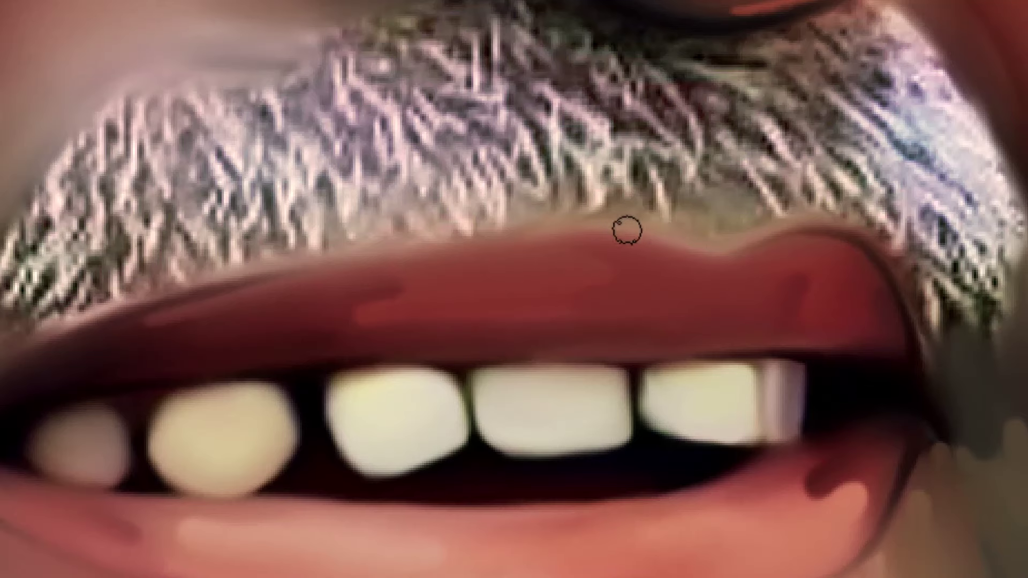
pyautogui.moveTo(469, 243); pyautogui.dragTo(561, 244)
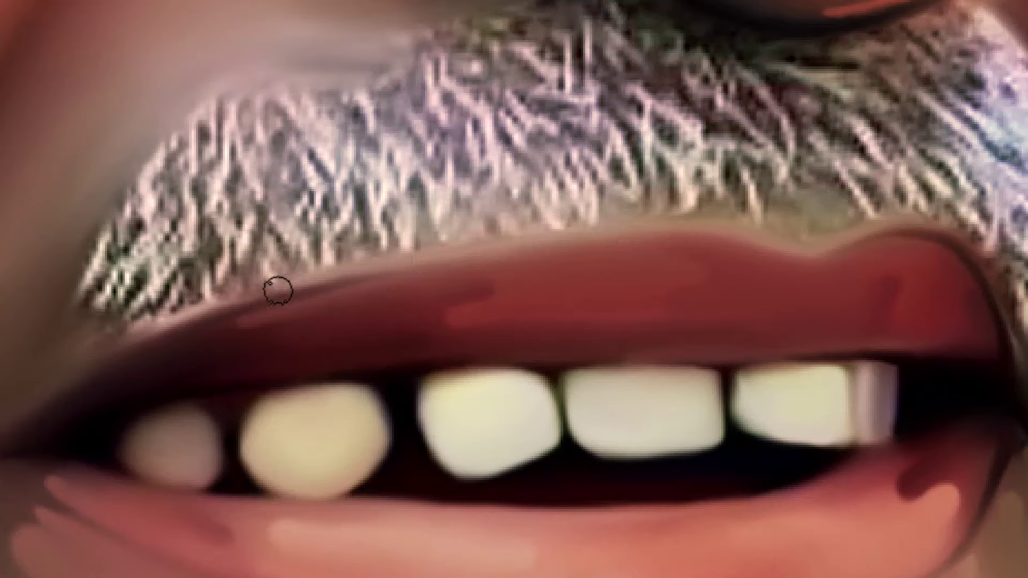
# Examine the upper lip edge and the whole portrait
pyautogui.press('v')
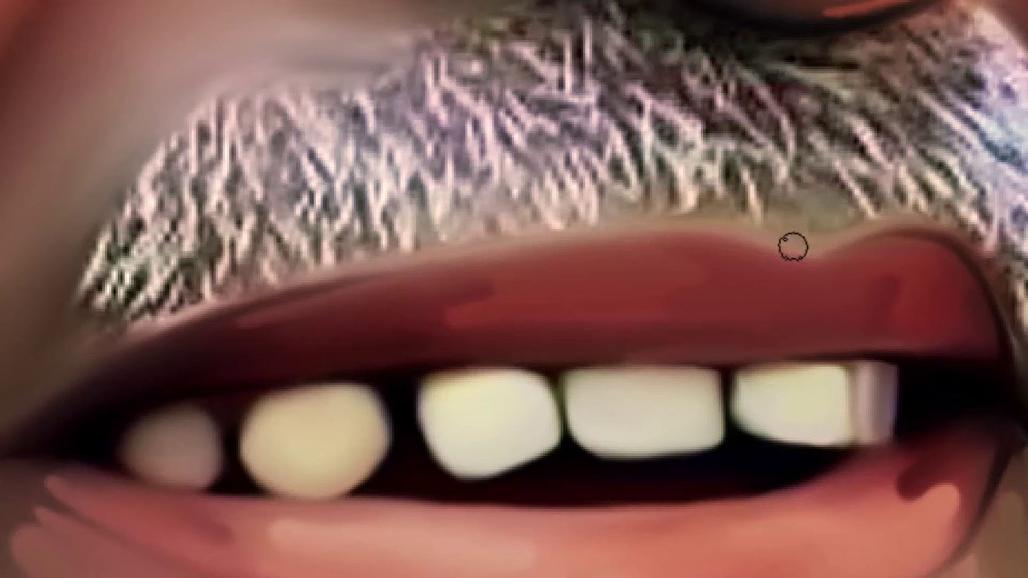
pyautogui.hotkey('ctrl', '-')
pyautogui.hotkey('ctrl', '-')
pyautogui.hotkey('ctrl', '-')
pyautogui.hotkey('ctrl', '-')
pyautogui.hotkey('ctrl', '-')
pyautogui.hotkey('ctrl', '-')
pyautogui.hotkey('ctrl', '-')
pyautogui.hotkey('ctrl', '-')
pyautogui.hotkey('ctrl', '-')
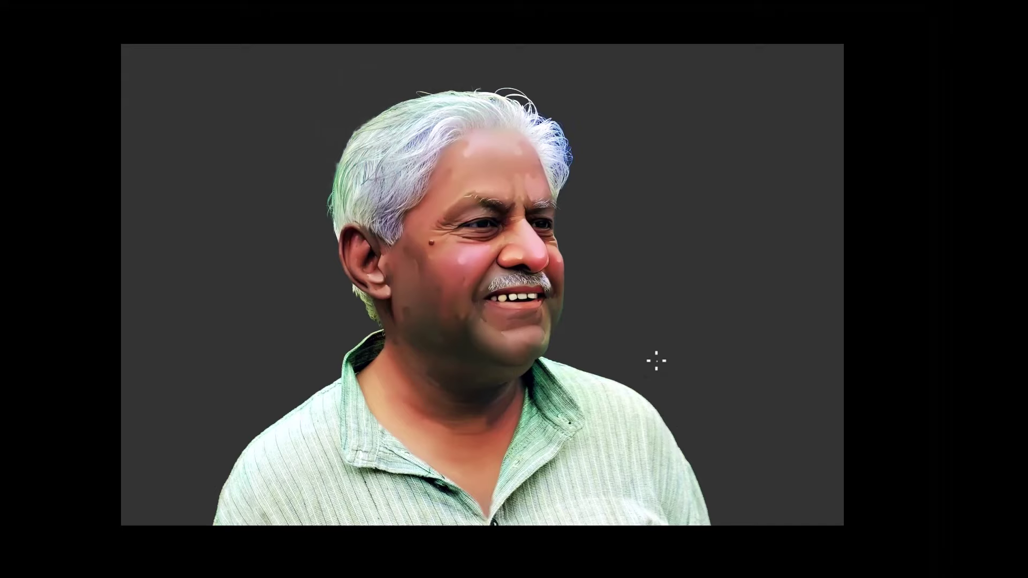
# Smooth the light neck fold below the chin and smudge a pinkish dab upward at the far side of the neck
pyautogui.moveTo(534, 419); pyautogui.dragTo(593, 486)
pyautogui.moveTo(554, 271); pyautogui.dragTo(582, 296)
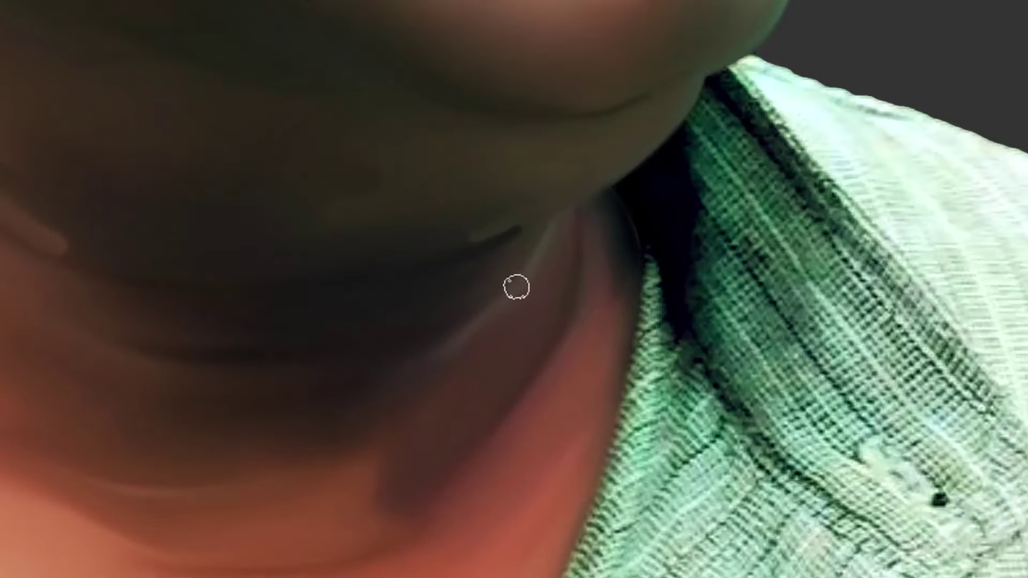
pyautogui.press(']')
pyautogui.press(']')
pyautogui.moveTo(518, 286); pyautogui.dragTo(533, 272)
pyautogui.moveTo(595, 279)
pyautogui.mouseDown()
pyautogui.moveTo(597, 233)
pyautogui.moveTo(596, 252)
pyautogui.mouseUp()
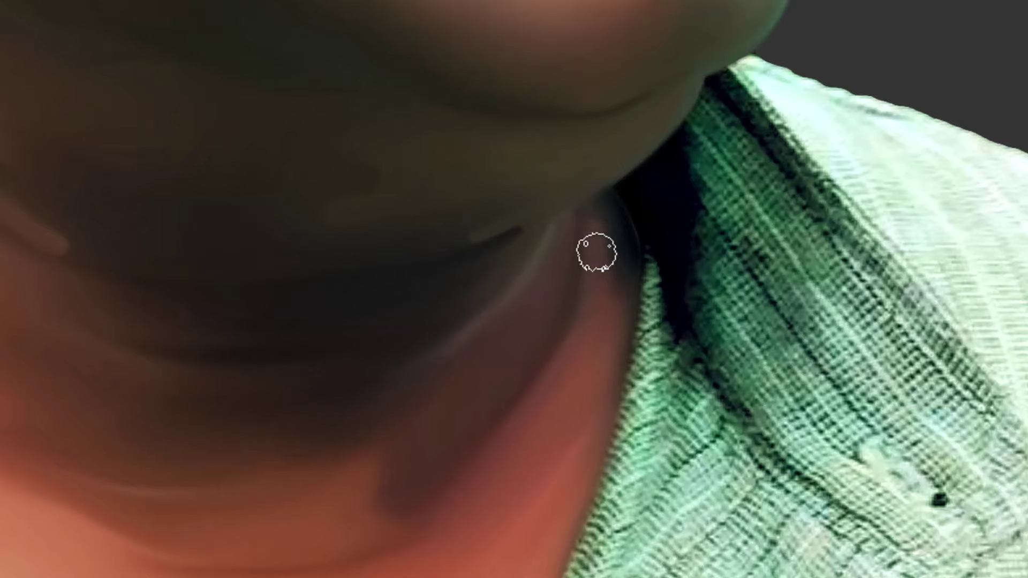
pyautogui.moveTo(596, 407); pyautogui.dragTo(720, 375)
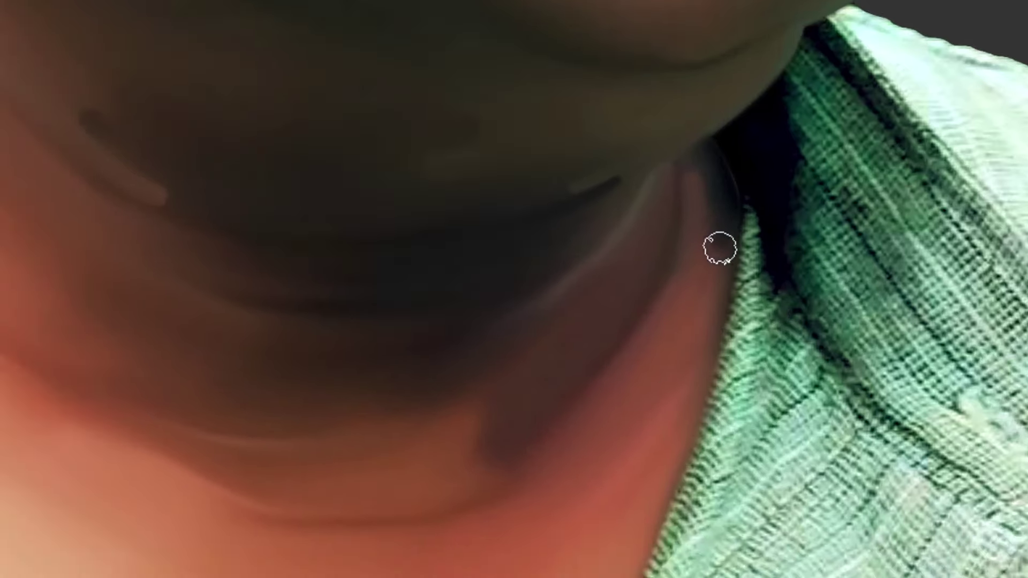
# Smudge dark and orange dabs into the far end of the neck shadow and extend the light fold line in its middle
pyautogui.moveTo(630, 327); pyautogui.dragTo(683, 286)
pyautogui.moveTo(569, 422)
pyautogui.mouseDown()
pyautogui.moveTo(651, 383)
pyautogui.moveTo(630, 397)
pyautogui.mouseUp()
pyautogui.moveTo(600, 362)
pyautogui.mouseDown()
pyautogui.moveTo(620, 339)
pyautogui.moveTo(610, 426)
pyautogui.mouseUp()
pyautogui.moveTo(346, 378); pyautogui.dragTo(372, 394)
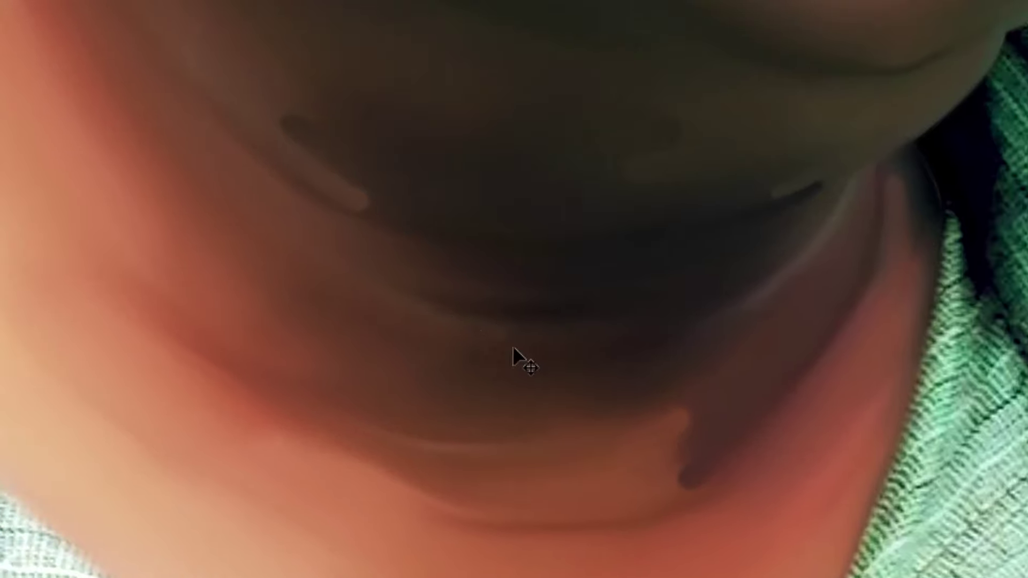
pyautogui.moveTo(468, 327); pyautogui.dragTo(516, 332)
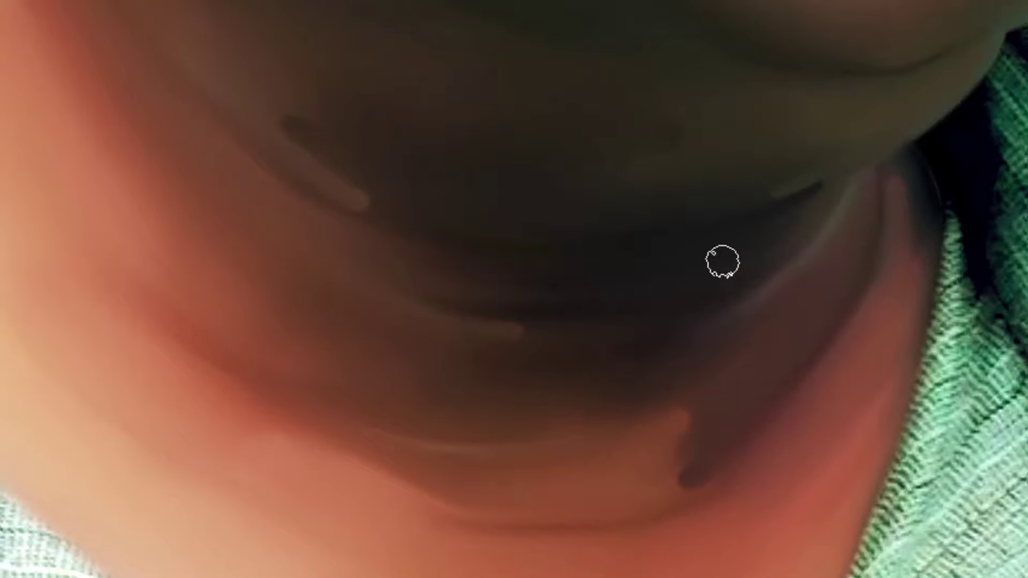
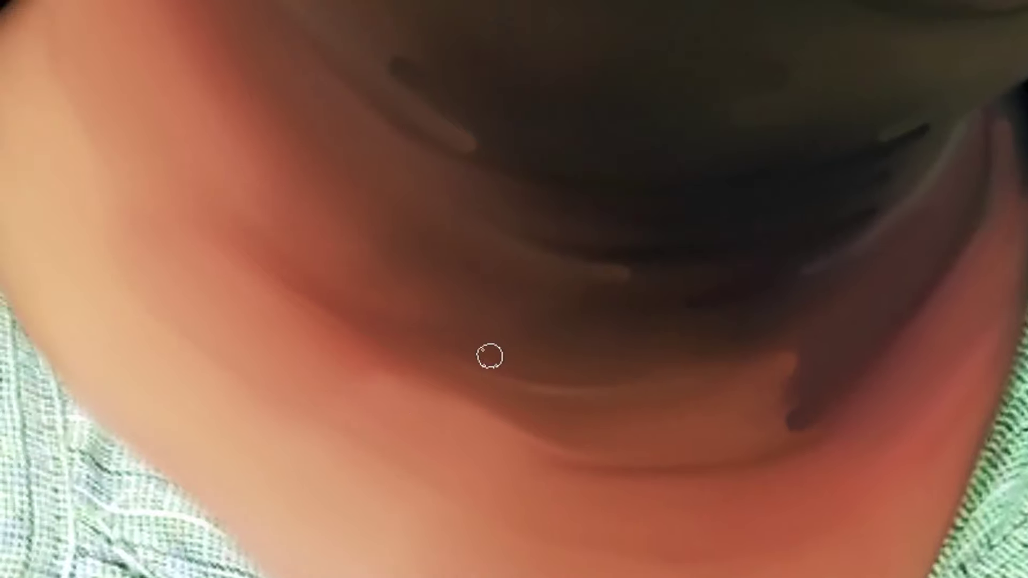
# Smudge dark, red and light dabs into the shadow transition and the crease on the near side of the neck
pyautogui.press(']')
pyautogui.moveTo(370, 285); pyautogui.dragTo(424, 314)
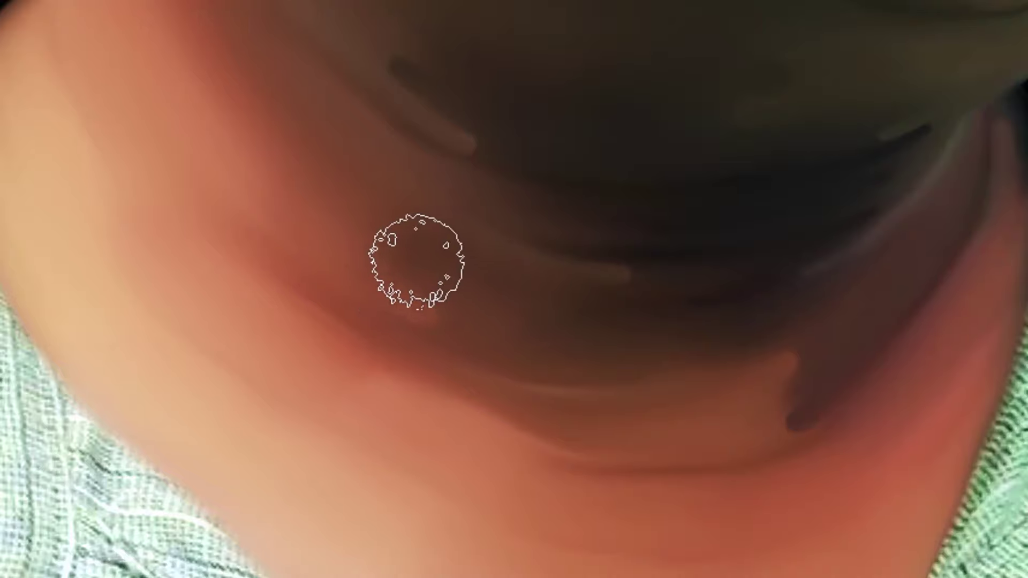
pyautogui.moveTo(417, 262)
pyautogui.mouseDown()
pyautogui.moveTo(432, 275)
pyautogui.moveTo(412, 262)
pyautogui.mouseUp()
pyautogui.moveTo(614, 446); pyautogui.dragTo(677, 360)
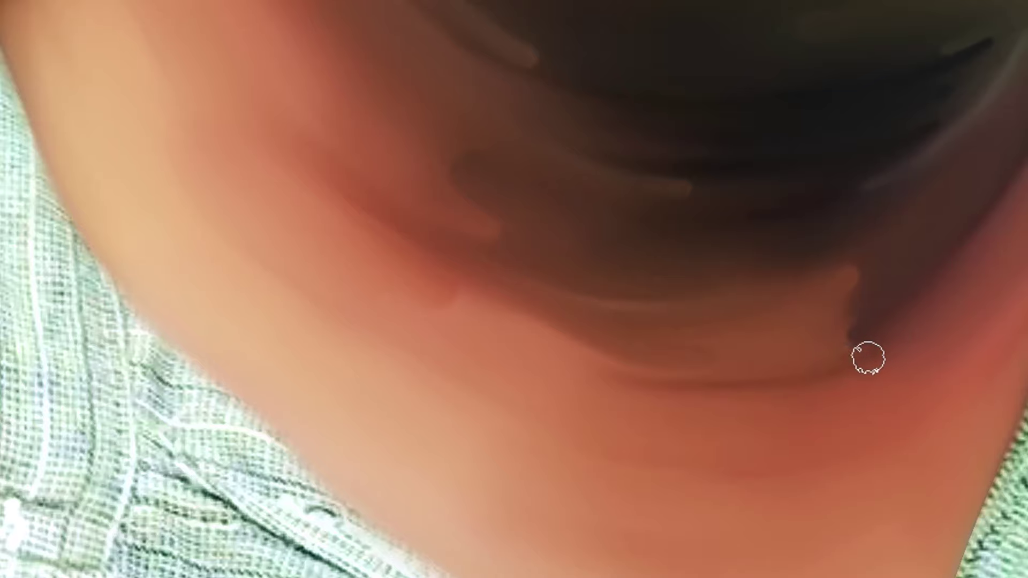
pyautogui.moveTo(363, 231); pyautogui.dragTo(457, 357)
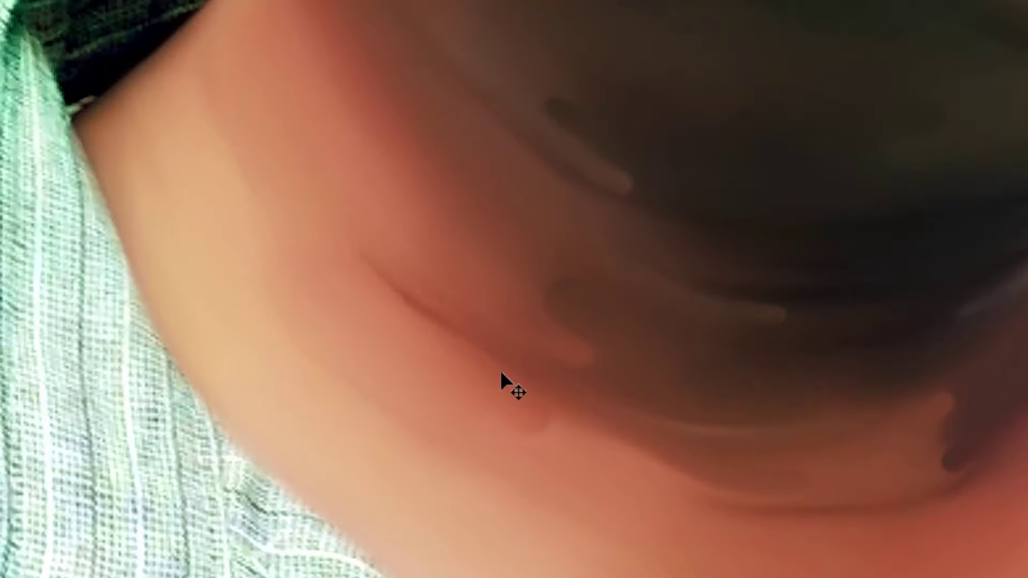
pyautogui.moveTo(417, 254); pyautogui.dragTo(438, 305)
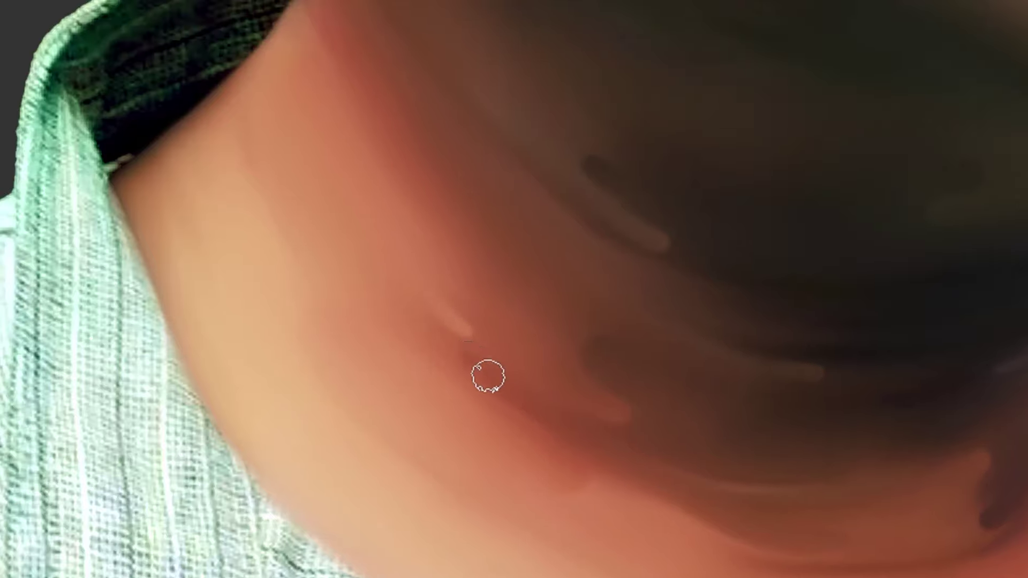
pyautogui.moveTo(470, 360); pyautogui.dragTo(519, 389)
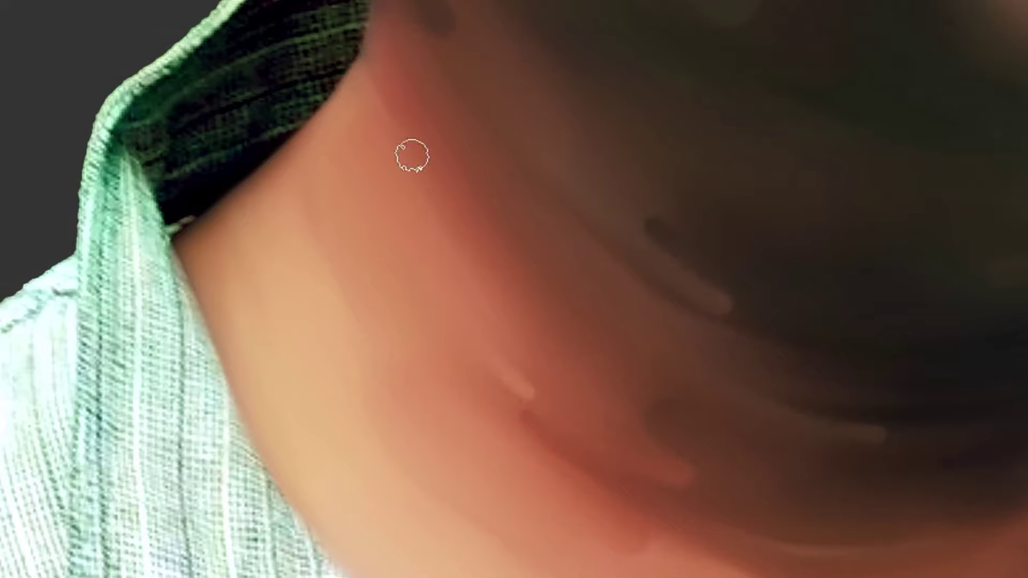
# Smudge a light tan dab and a brown dab into the bright neck skin beside the near collar with a larger brush
pyautogui.moveTo(343, 254); pyautogui.dragTo(353, 210)
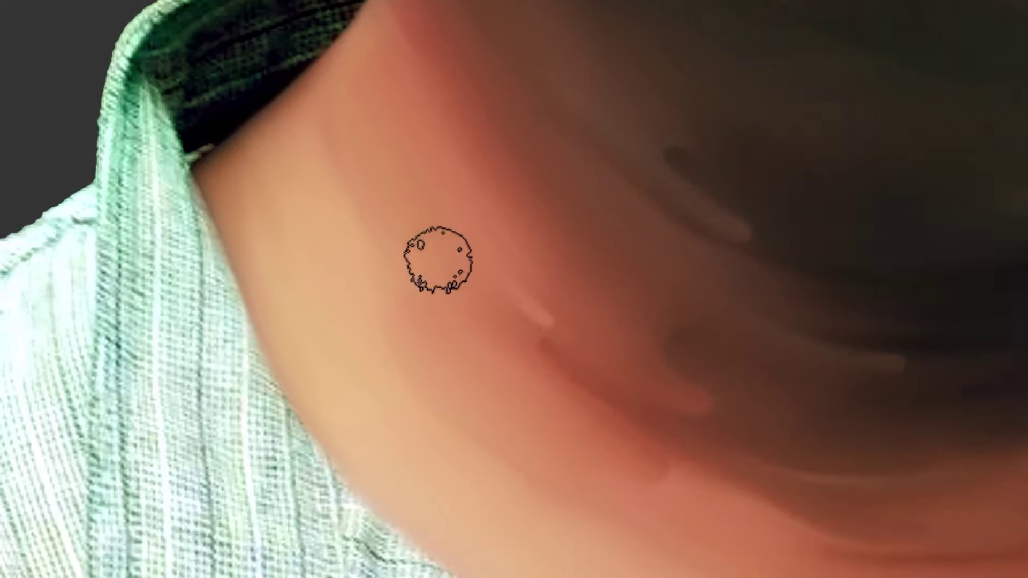
pyautogui.moveTo(309, 165); pyautogui.dragTo(301, 136)
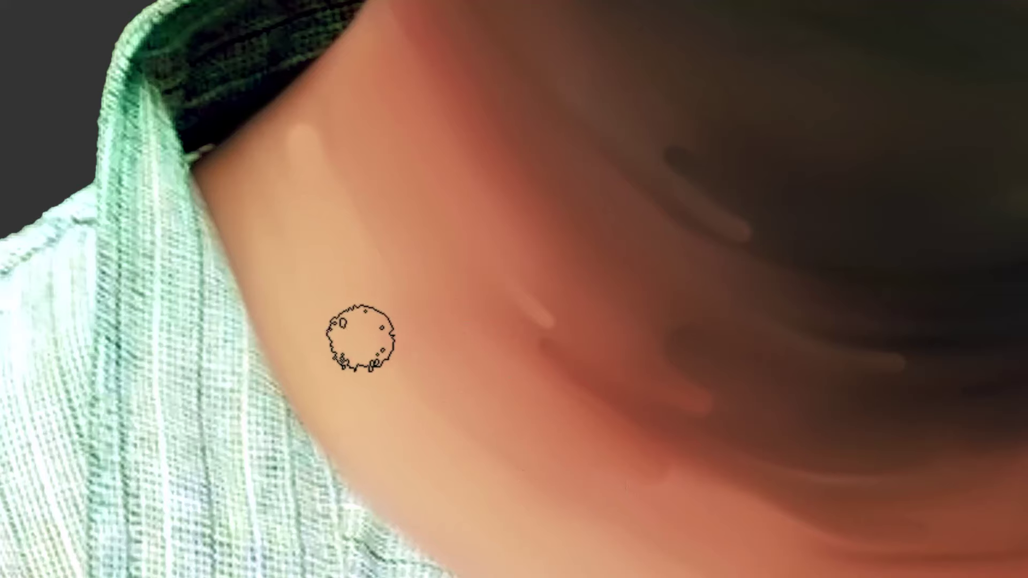
pyautogui.moveTo(242, 209); pyautogui.dragTo(271, 147)
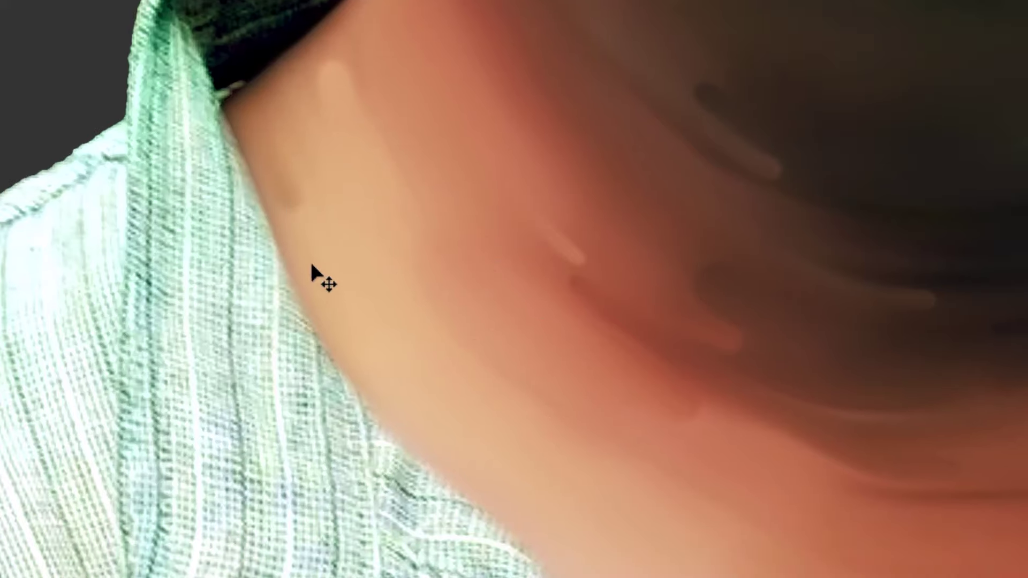
# Smudge dark and light dabs below the lowest neck fold, into the far side of the neck and into the skin above the collar opening
pyautogui.moveTo(669, 435); pyautogui.dragTo(562, 294)
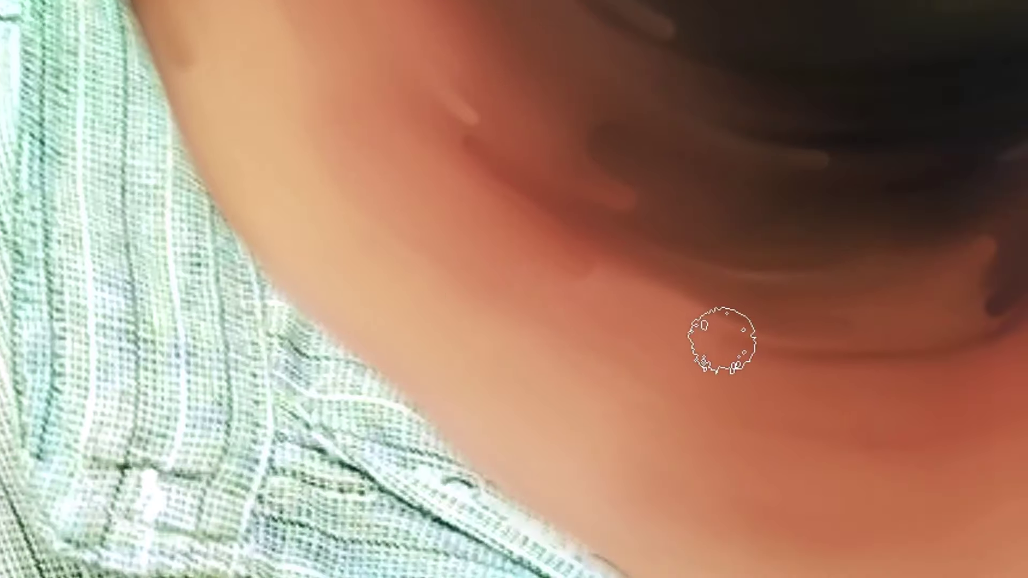
pyautogui.moveTo(734, 349); pyautogui.dragTo(715, 339)
pyautogui.moveTo(914, 375); pyautogui.dragTo(865, 319)
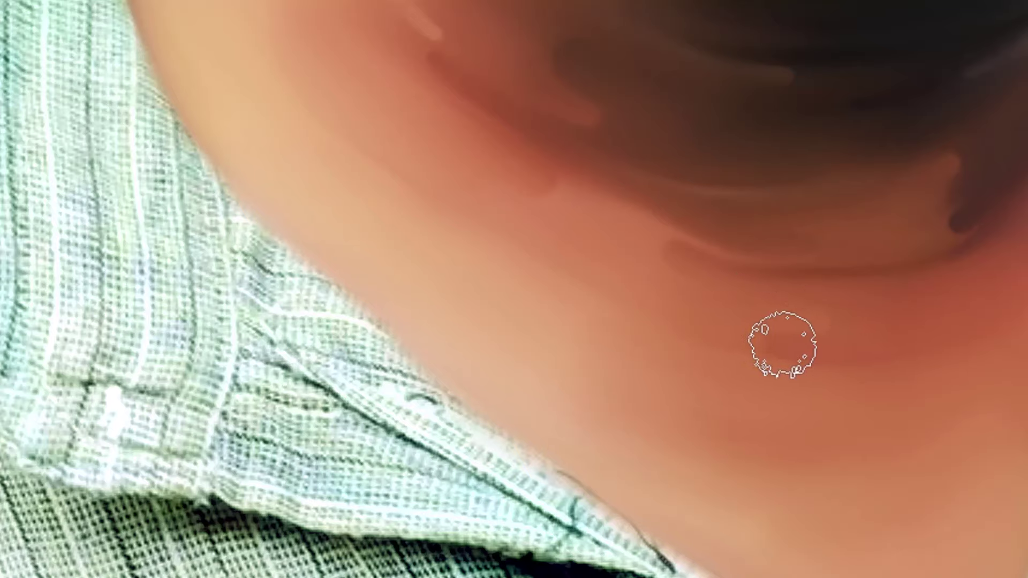
pyautogui.moveTo(782, 345); pyautogui.dragTo(667, 365)
pyautogui.moveTo(975, 61); pyautogui.dragTo(875, 243)
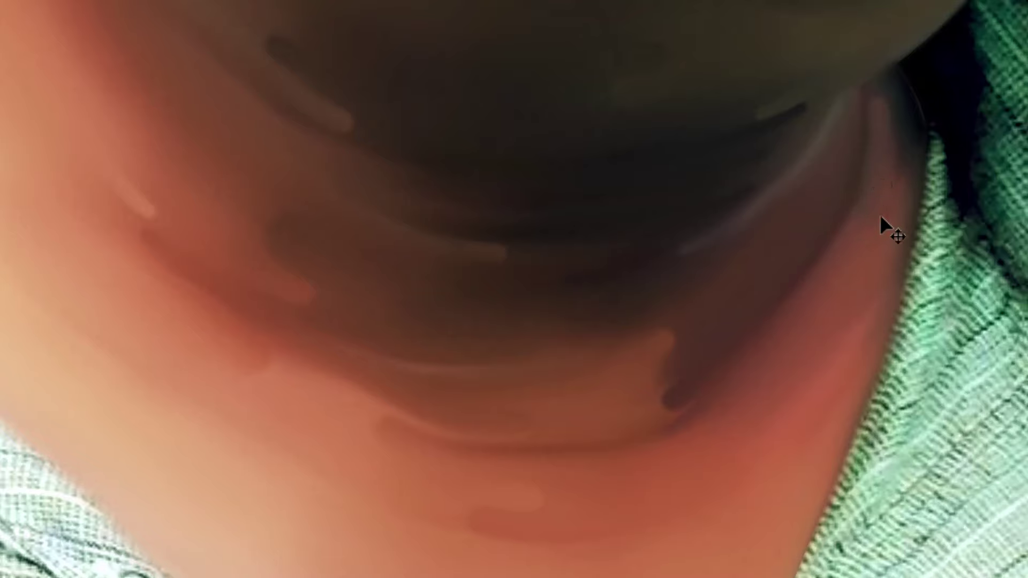
pyautogui.moveTo(860, 324); pyautogui.dragTo(906, 228)
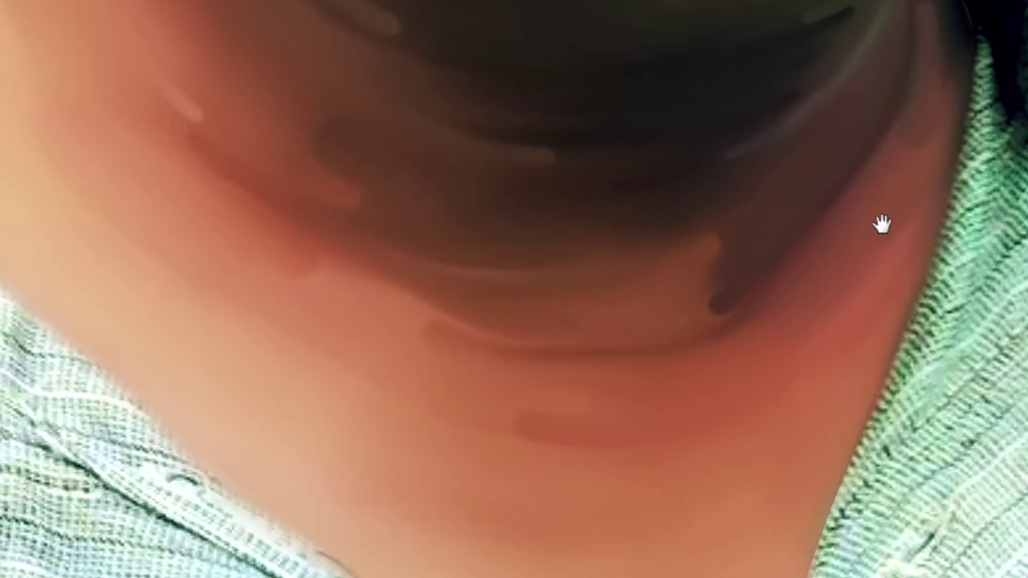
pyautogui.moveTo(790, 423); pyautogui.dragTo(930, 289)
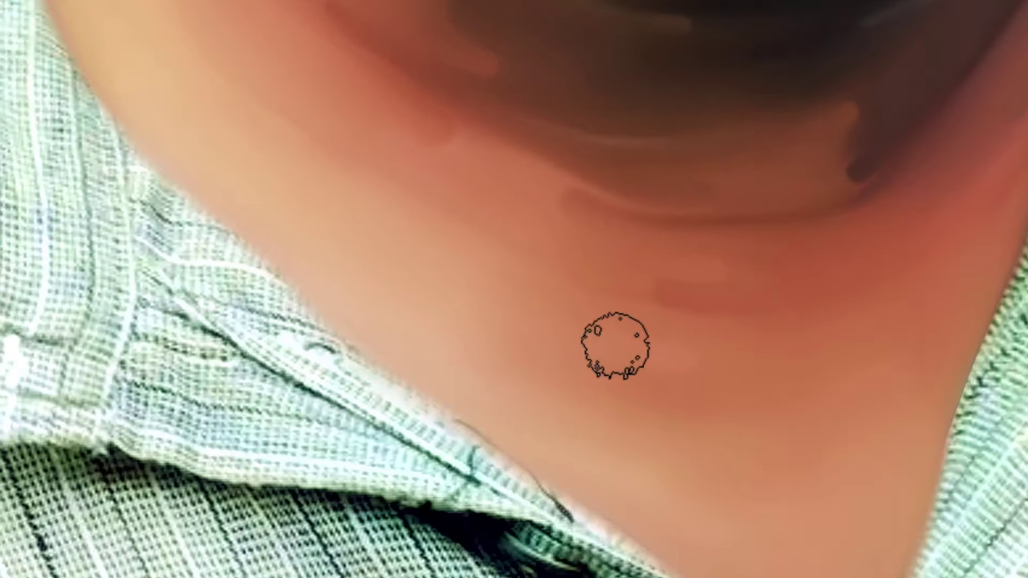
pyautogui.moveTo(684, 354)
pyautogui.mouseDown()
pyautogui.moveTo(662, 381)
pyautogui.moveTo(612, 375)
pyautogui.mouseUp()
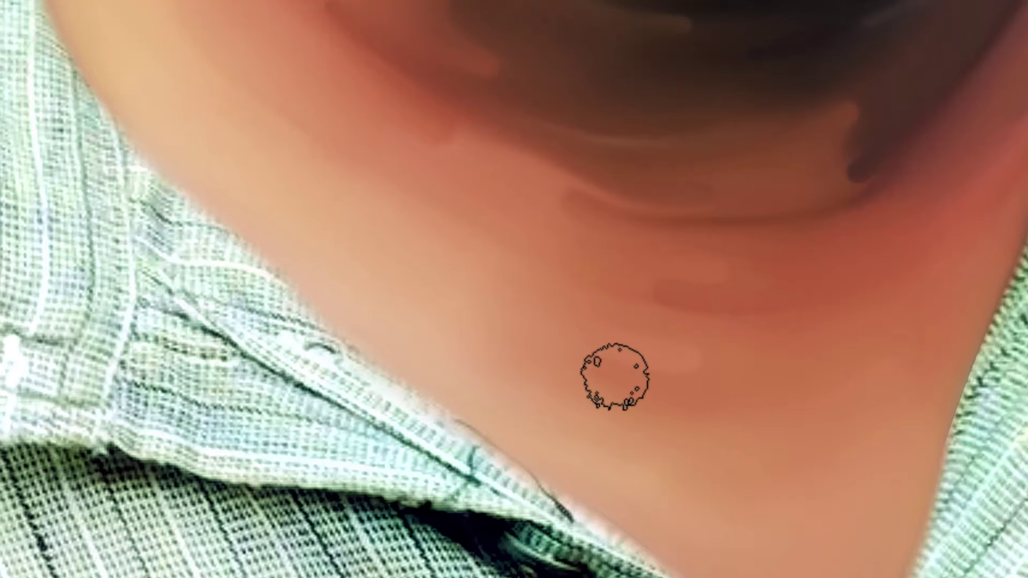
# Smudge brown and light dabs into the lower neck skin above the collar opening and beside the far collar edge
pyautogui.moveTo(457, 126); pyautogui.dragTo(468, 191)
pyautogui.moveTo(375, 71); pyautogui.dragTo(440, 190)
pyautogui.moveTo(371, 167); pyautogui.dragTo(403, 297)
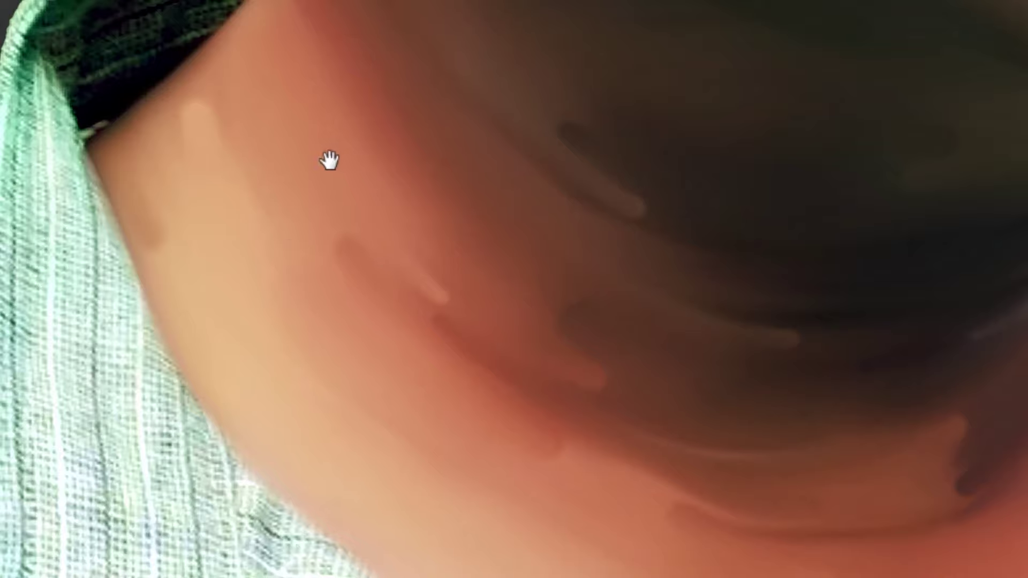
pyautogui.moveTo(335, 148); pyautogui.dragTo(413, 342)
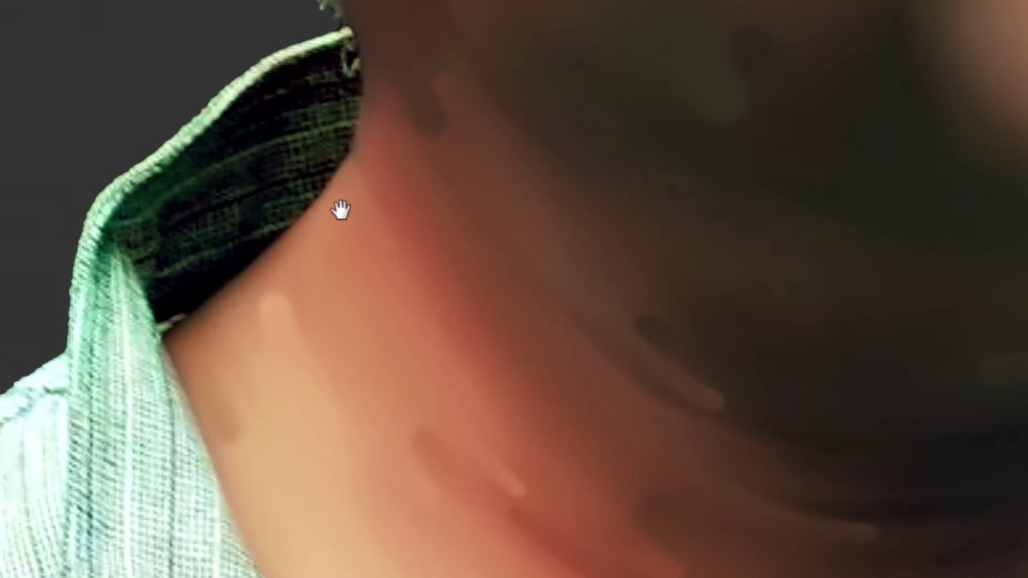
pyautogui.press('v')
pyautogui.moveTo(573, 567); pyautogui.dragTo(502, 281)
pyautogui.moveTo(851, 567); pyautogui.dragTo(696, 386)
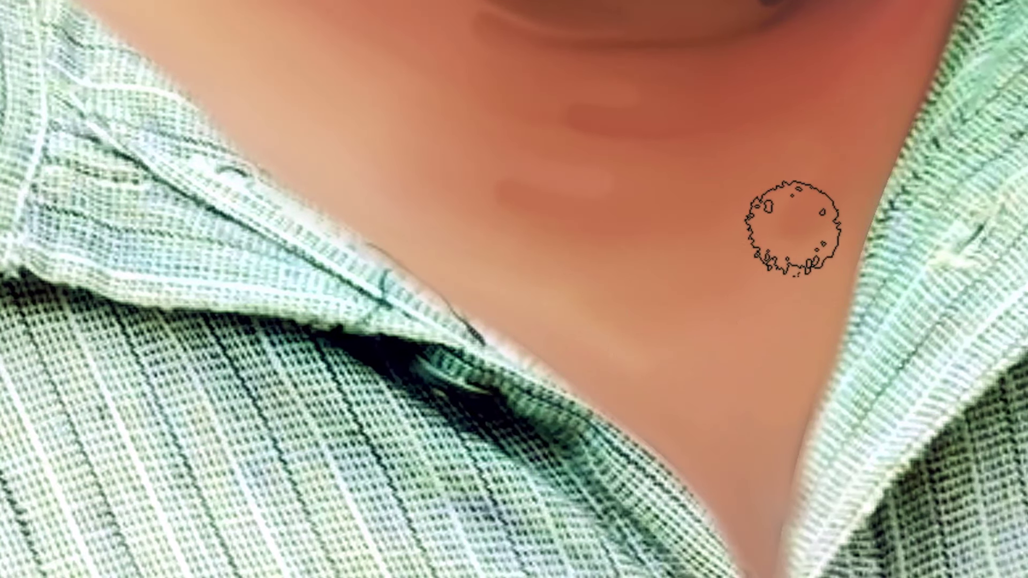
pyautogui.moveTo(700, 378); pyautogui.dragTo(690, 349)
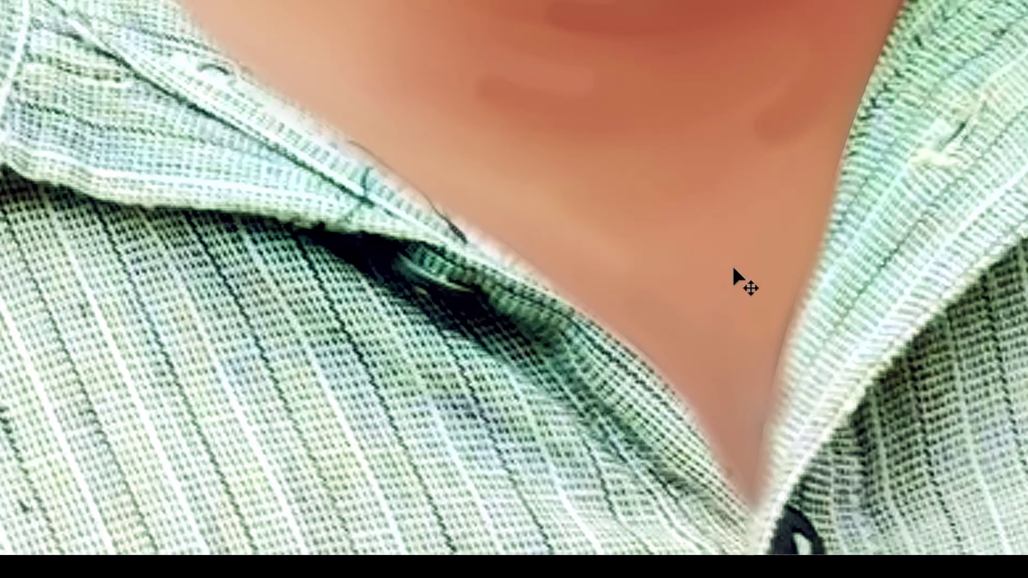
# Blend the underside of the chin highlight into the surrounding shadow with a larger smudge brush
pyautogui.hotkey('ctrl', '-')
pyautogui.hotkey('ctrl', '-')
pyautogui.hotkey('ctrl', '-')
pyautogui.hotkey('ctrl', '-')
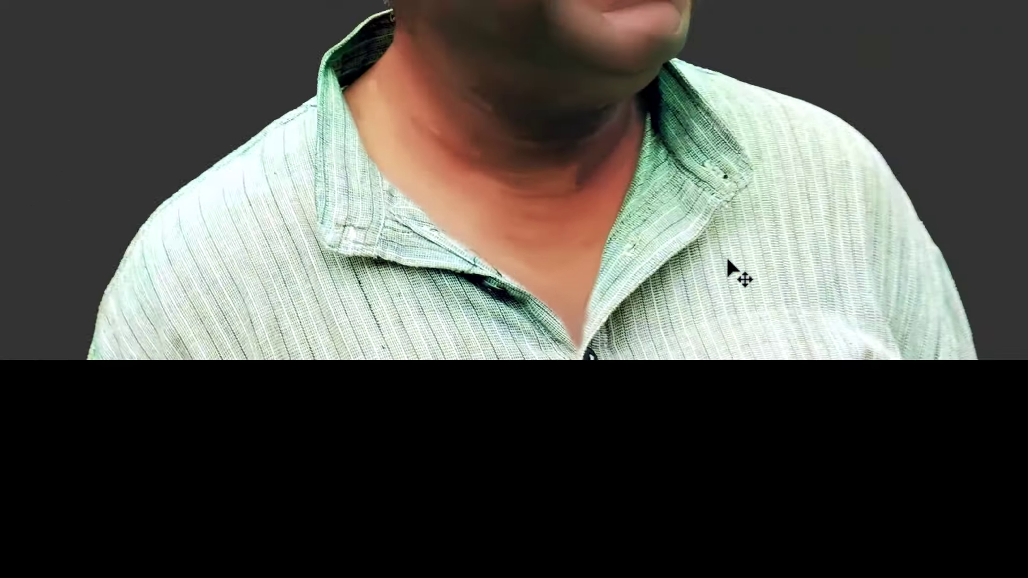
pyautogui.scroll(5, 665, 255)
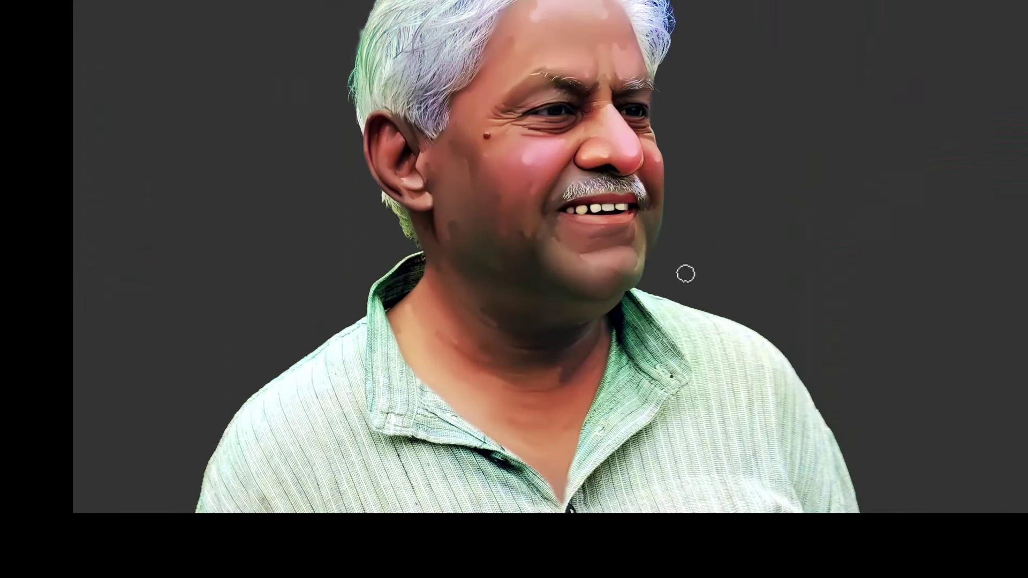
pyautogui.click(603, 259)
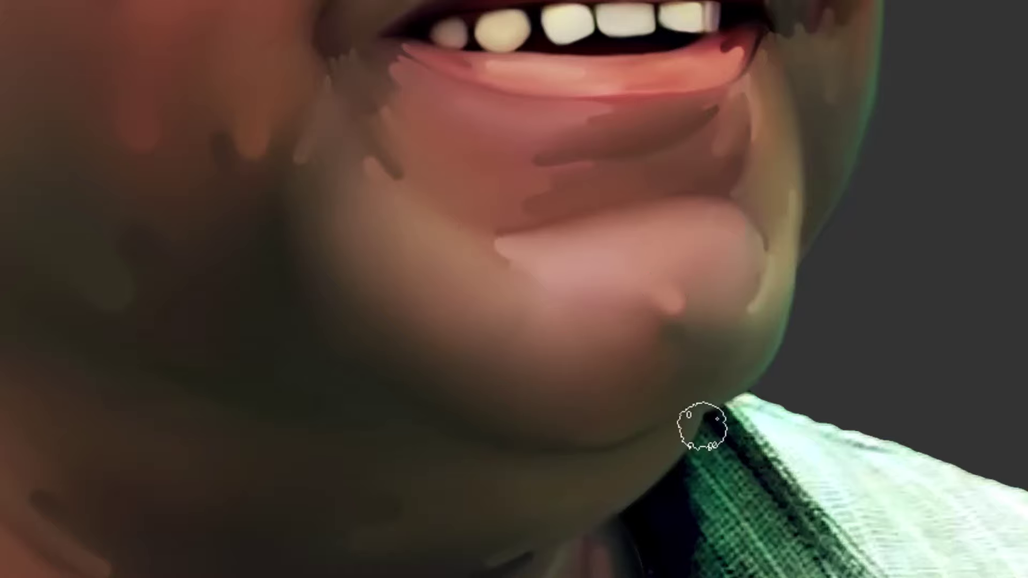
pyautogui.press(']')
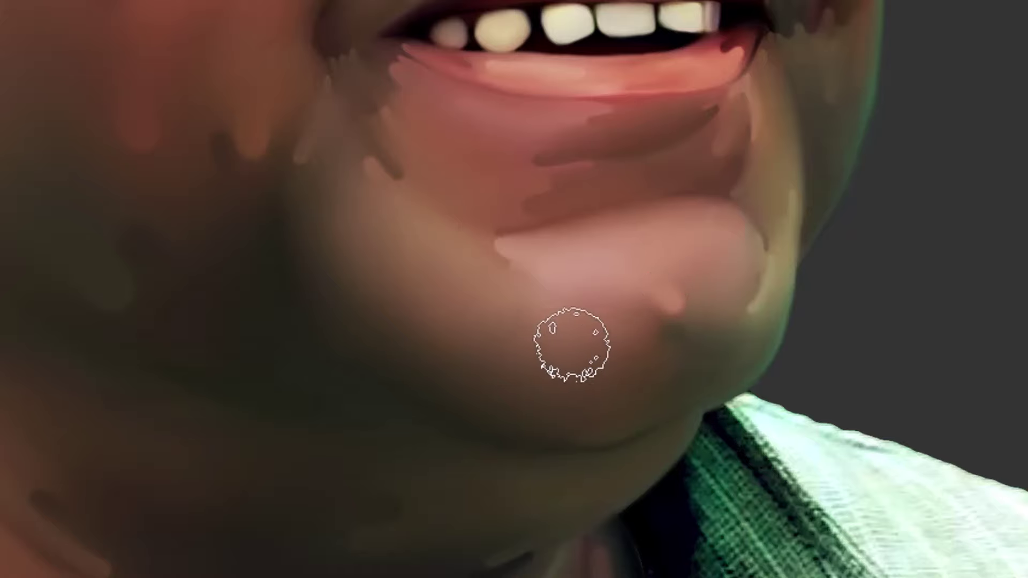
pyautogui.moveTo(573, 347); pyautogui.dragTo(595, 353)
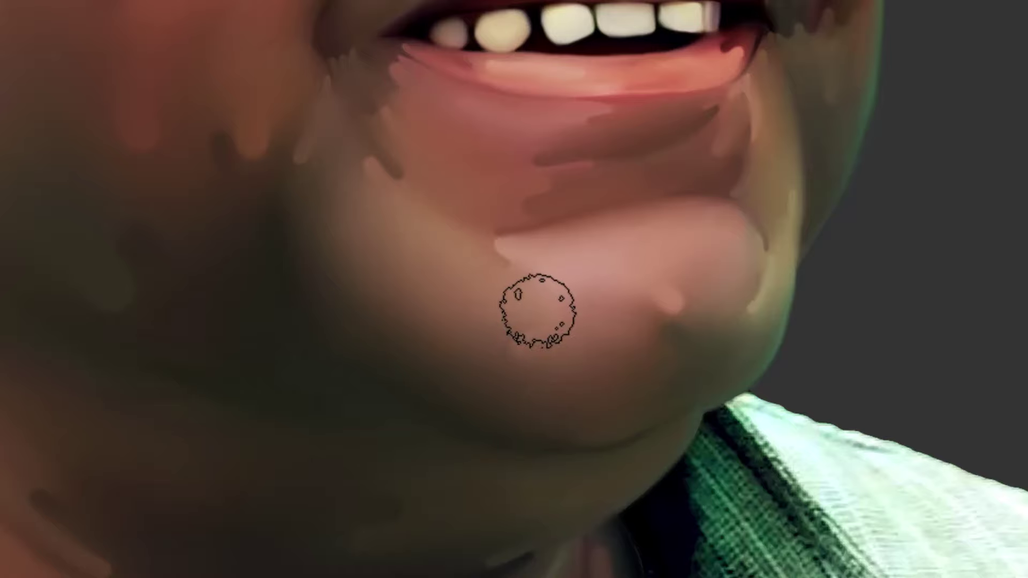
pyautogui.moveTo(545, 349); pyautogui.dragTo(536, 353)
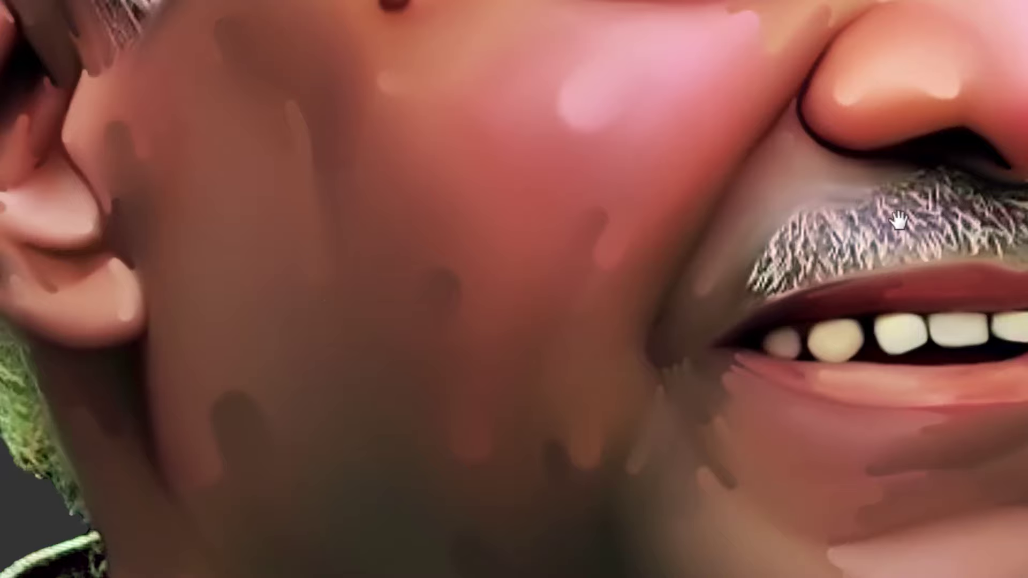
pyautogui.moveTo(868, 205); pyautogui.dragTo(581, 310)
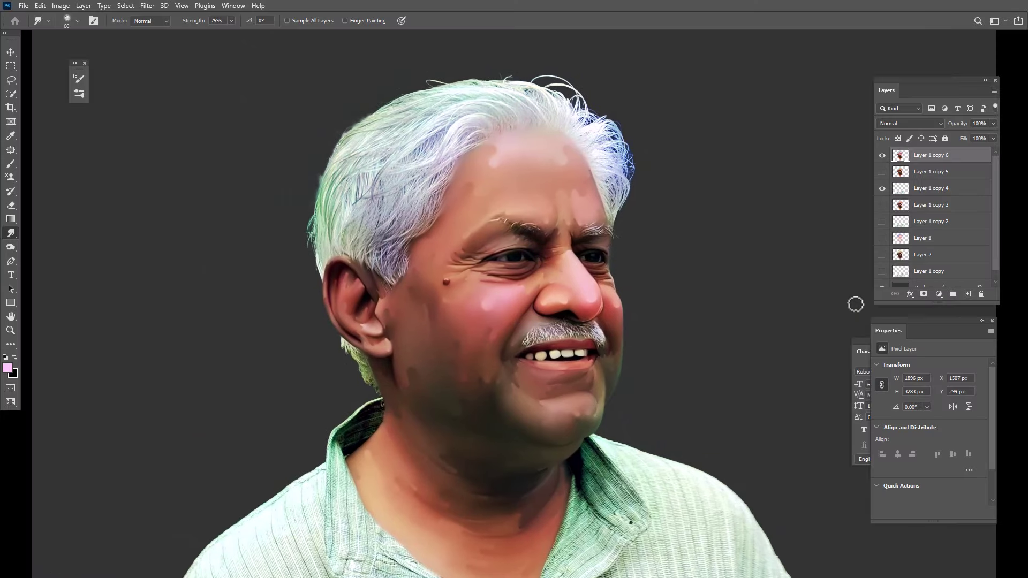
# Duplicate the skin layer Layer 1 copy 6, hide the original, and move the shirt layer Layer 1 copy 4 above the duplicate
pyautogui.moveTo(607, 321); pyautogui.dragTo(587, 290)
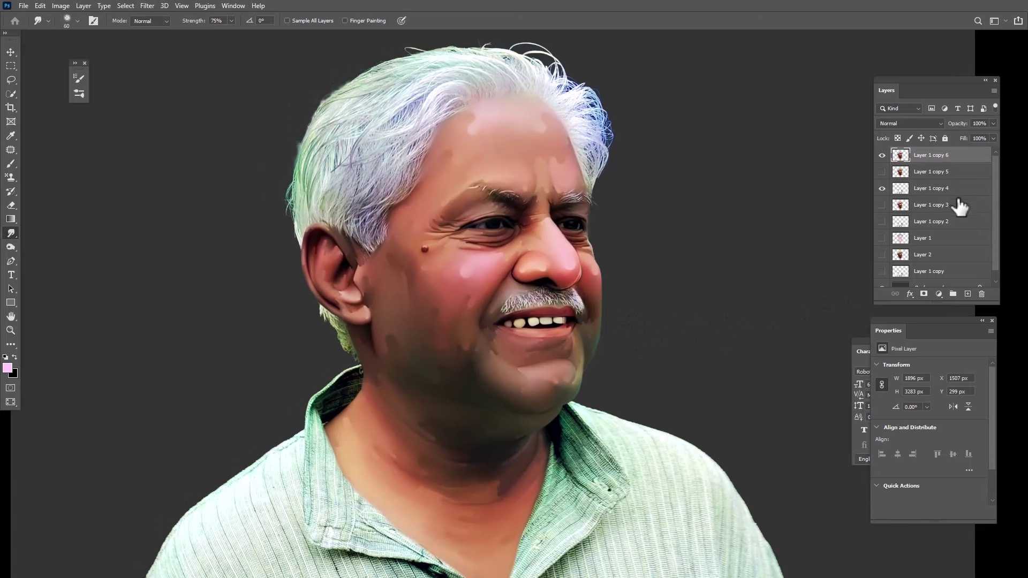
pyautogui.scroll(-3, 615, 339)
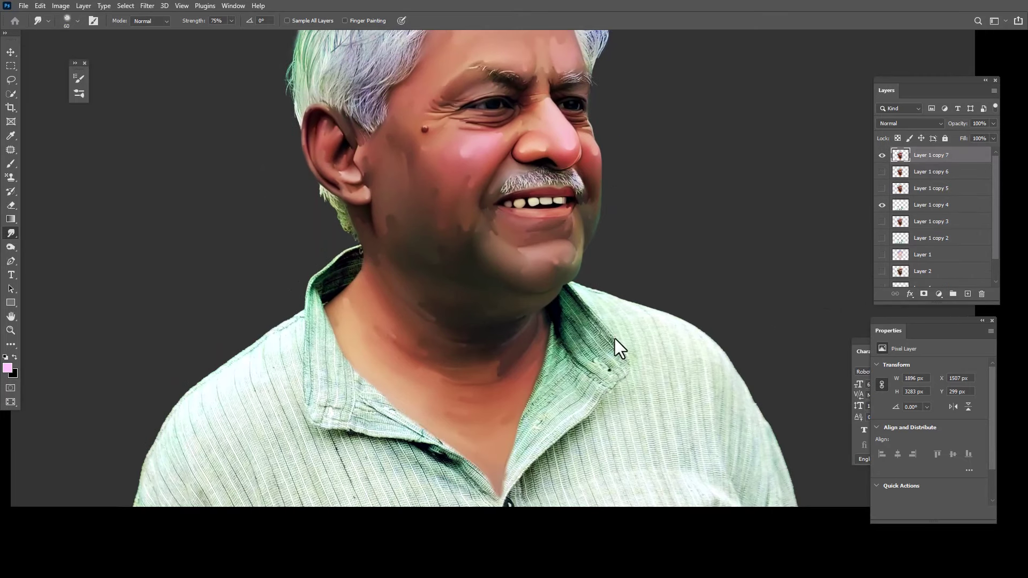
pyautogui.scroll(-4, 618, 339)
pyautogui.scroll(9, 618, 343)
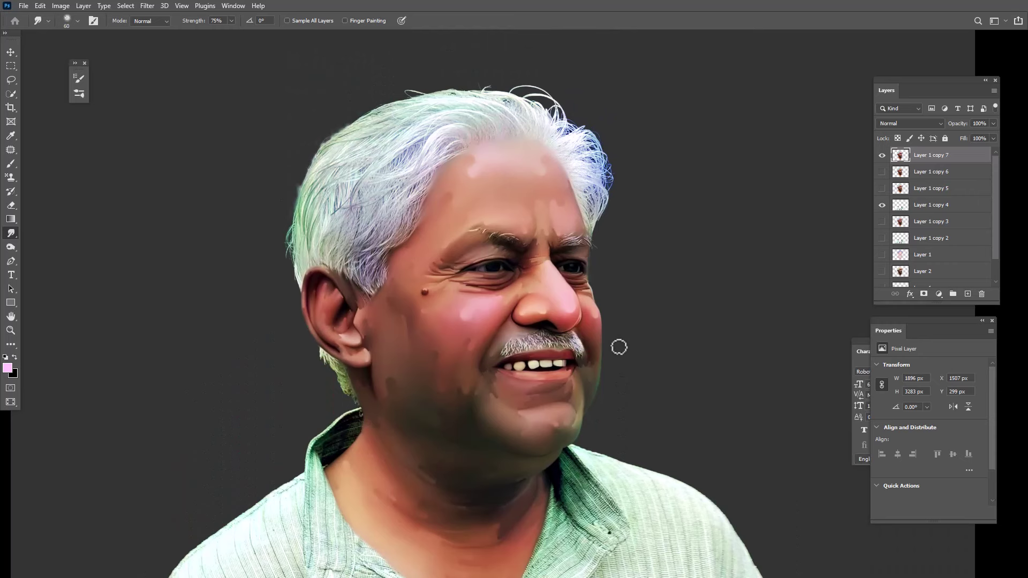
pyautogui.scroll(-10, 546, 361)
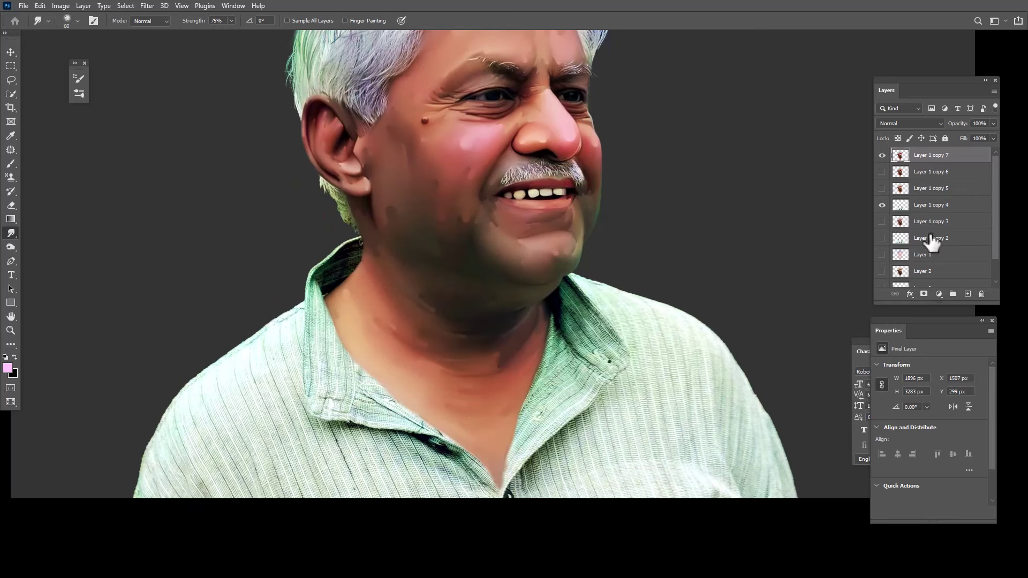
pyautogui.moveTo(930, 192); pyautogui.dragTo(928, 152)
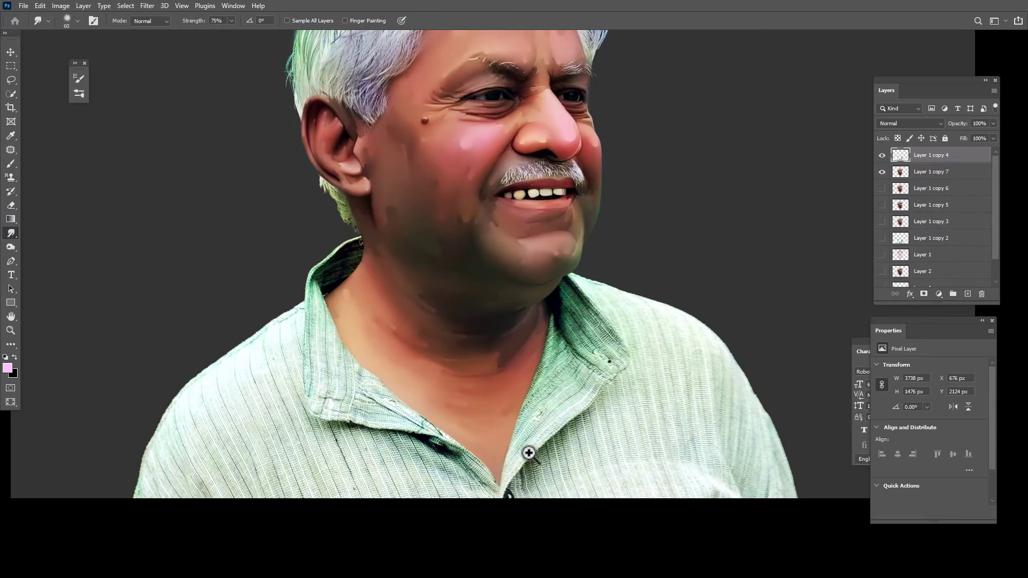
# Try to smudge the shirt fabric along the far collar edge beside the neck at 75% strength
pyautogui.scroll(5, 528, 453)
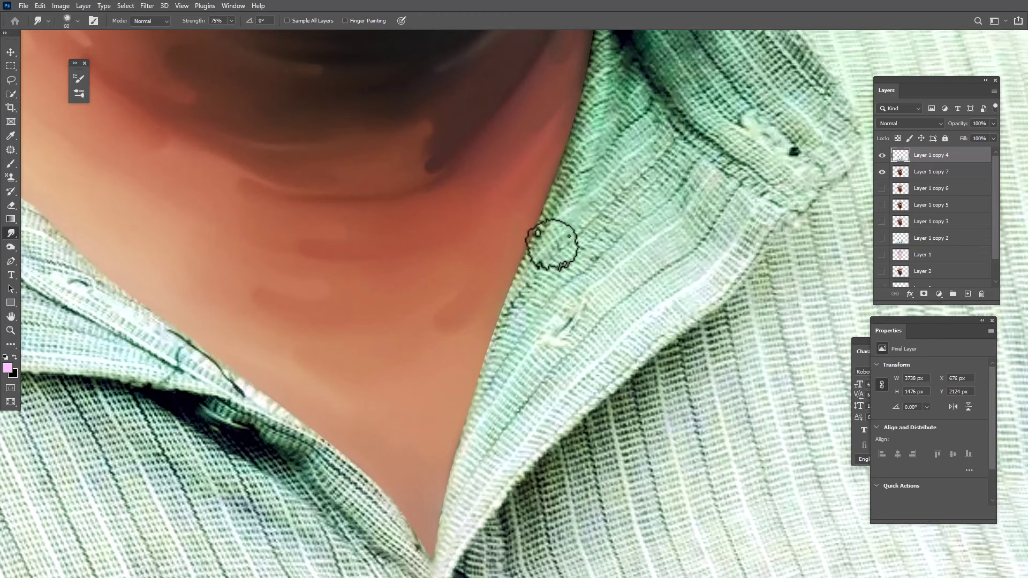
pyautogui.moveTo(551, 244)
pyautogui.mouseDown()
pyautogui.moveTo(576, 155)
pyautogui.moveTo(516, 302)
pyautogui.mouseUp()
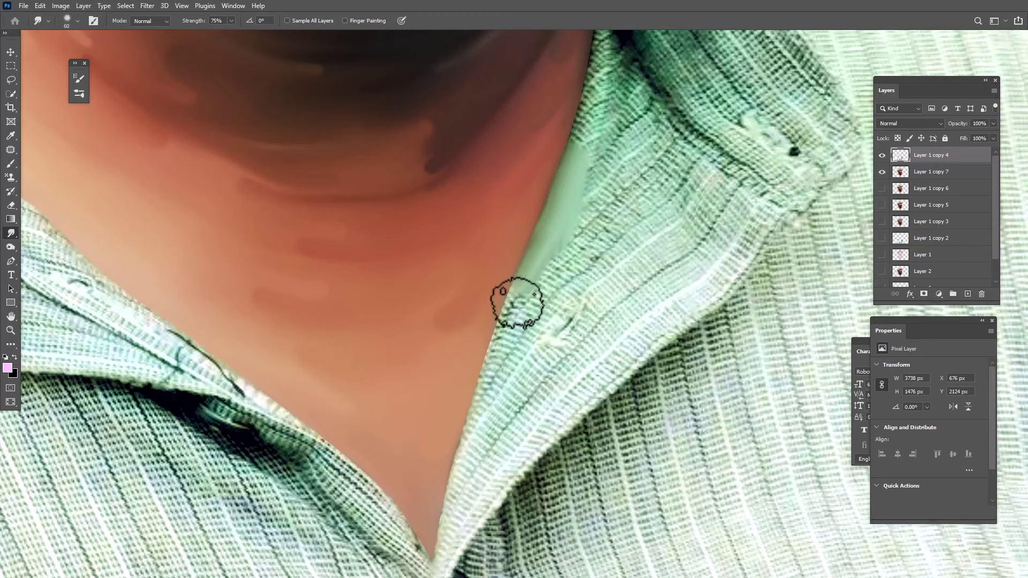
pyautogui.hotkey('ctrl', 'z')
pyautogui.moveTo(544, 248)
pyautogui.mouseDown()
pyautogui.moveTo(563, 198)
pyautogui.moveTo(564, 229)
pyautogui.mouseUp()
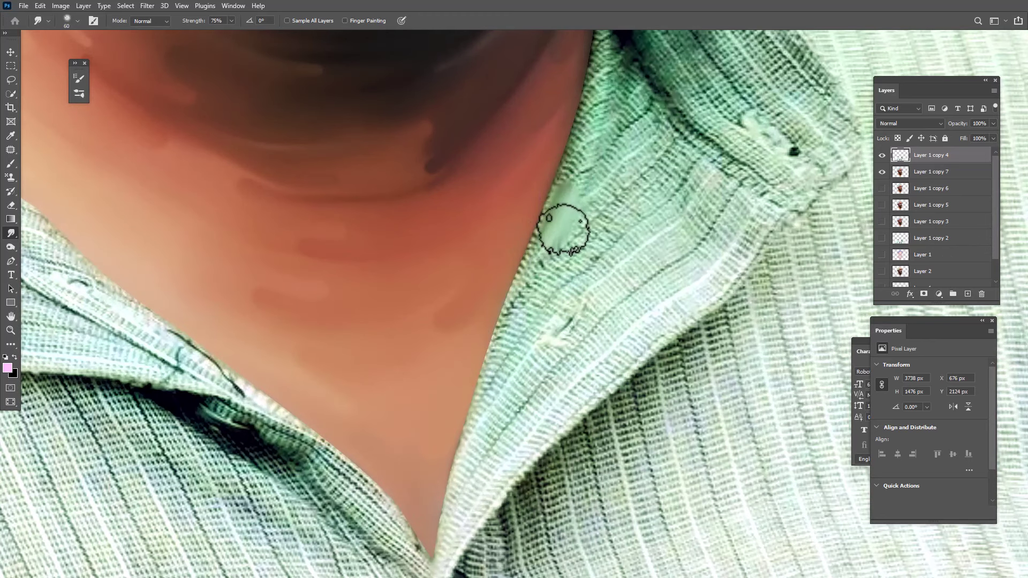
pyautogui.hotkey('ctrl', 'z')
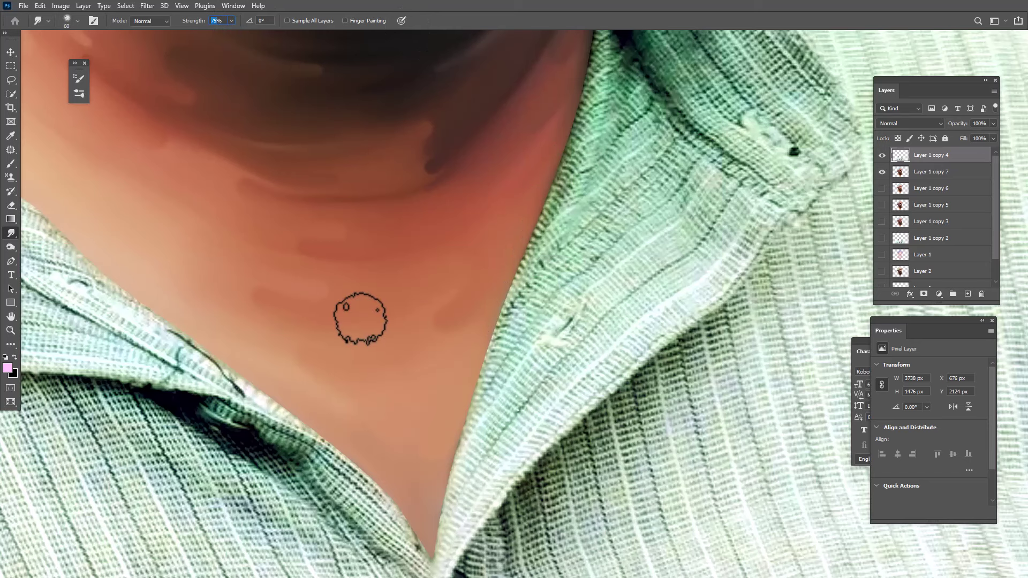
# Set the Smudge strength to 50% and smooth the fabric along the lower, end and outer edges of the far collar flap
pyautogui.write('50')
pyautogui.press('Return')
pyautogui.scroll(2, 656, 165)
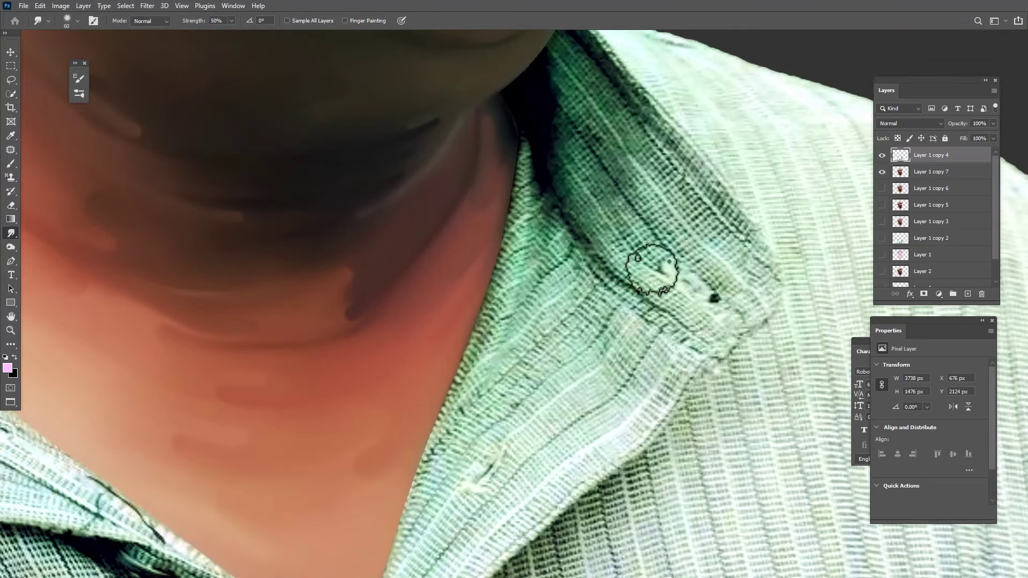
pyautogui.scroll(2, 652, 271)
pyautogui.moveTo(592, 259)
pyautogui.mouseDown()
pyautogui.moveTo(705, 343)
pyautogui.moveTo(746, 332)
pyautogui.moveTo(805, 287)
pyautogui.moveTo(642, 372)
pyautogui.mouseUp()
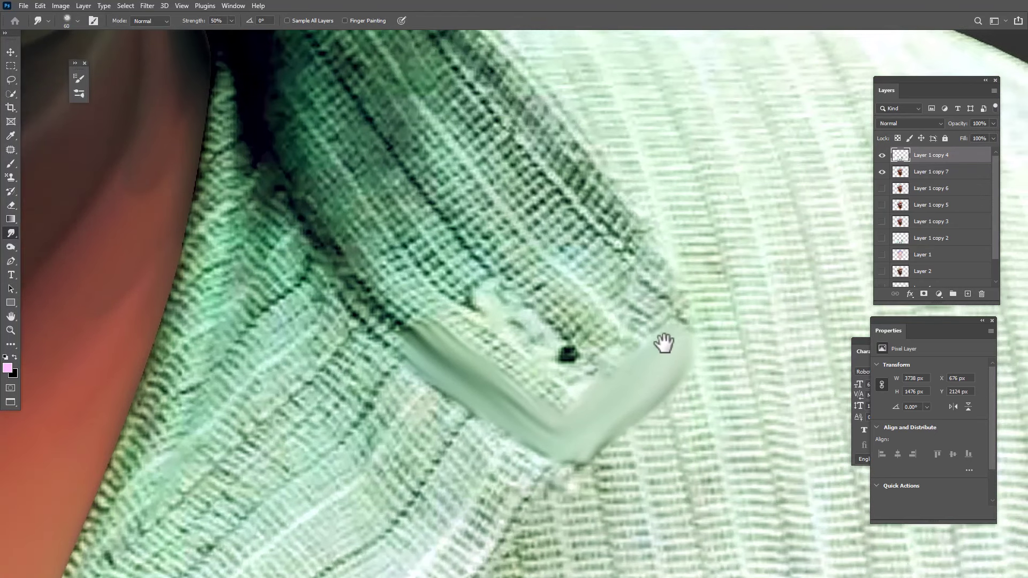
pyautogui.moveTo(663, 315)
pyautogui.mouseDown()
pyautogui.moveTo(560, 158)
pyautogui.moveTo(684, 305)
pyautogui.mouseUp()
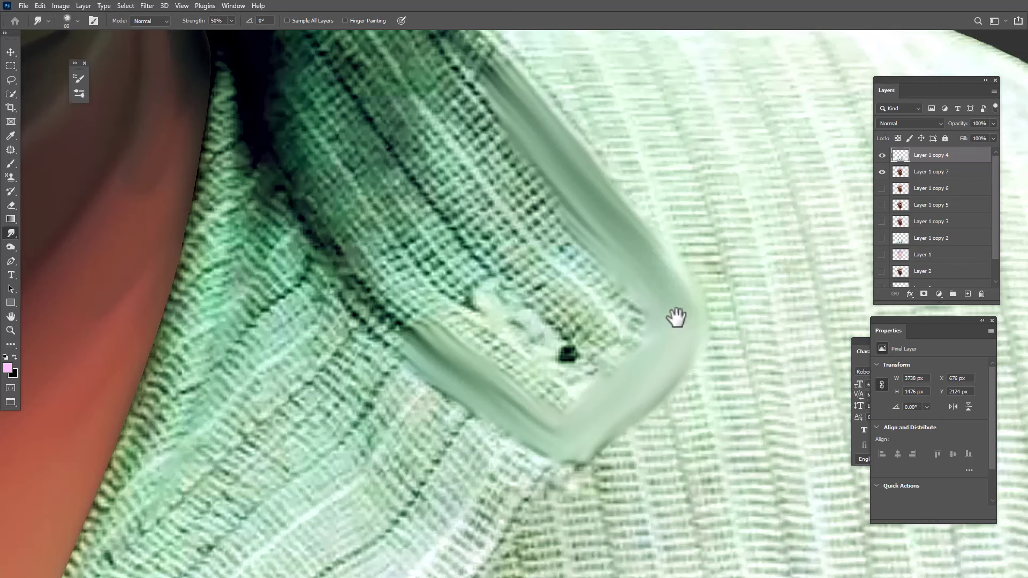
# Smudge away the weave inside the far collar flap with a 90 px brush, keeping the small dark spot near its tip
pyautogui.press(']')
pyautogui.press(']')
pyautogui.press(']')
pyautogui.press(']')
pyautogui.press(']')
pyautogui.moveTo(427, 310)
pyautogui.mouseDown()
pyautogui.moveTo(353, 220)
pyautogui.moveTo(558, 415)
pyautogui.mouseUp()
pyautogui.press('[')
pyautogui.press('[')
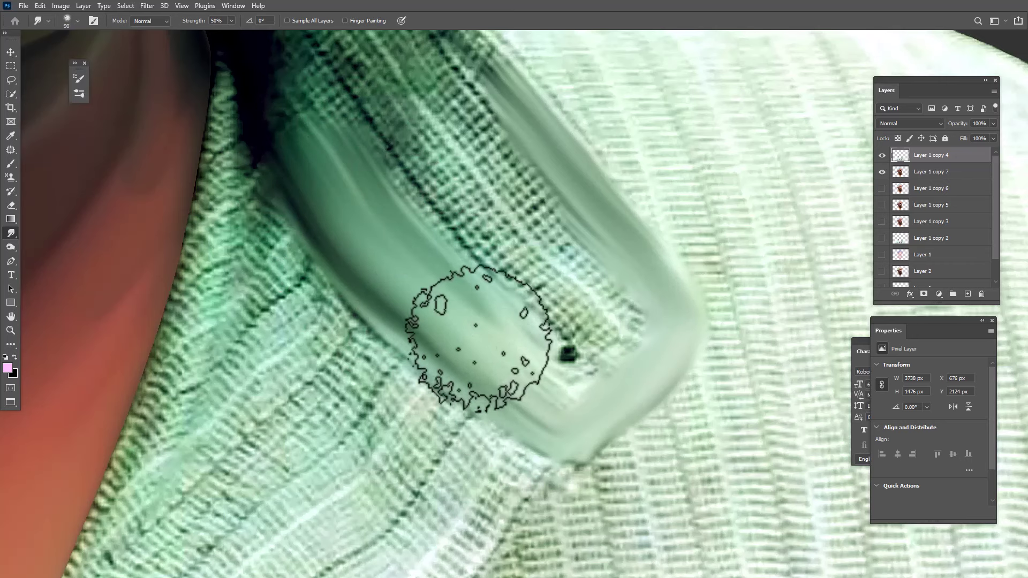
pyautogui.moveTo(488, 349)
pyautogui.mouseDown()
pyautogui.moveTo(402, 270)
pyautogui.moveTo(462, 326)
pyautogui.moveTo(488, 242)
pyautogui.moveTo(533, 317)
pyautogui.moveTo(553, 311)
pyautogui.moveTo(599, 329)
pyautogui.moveTo(580, 354)
pyautogui.mouseUp()
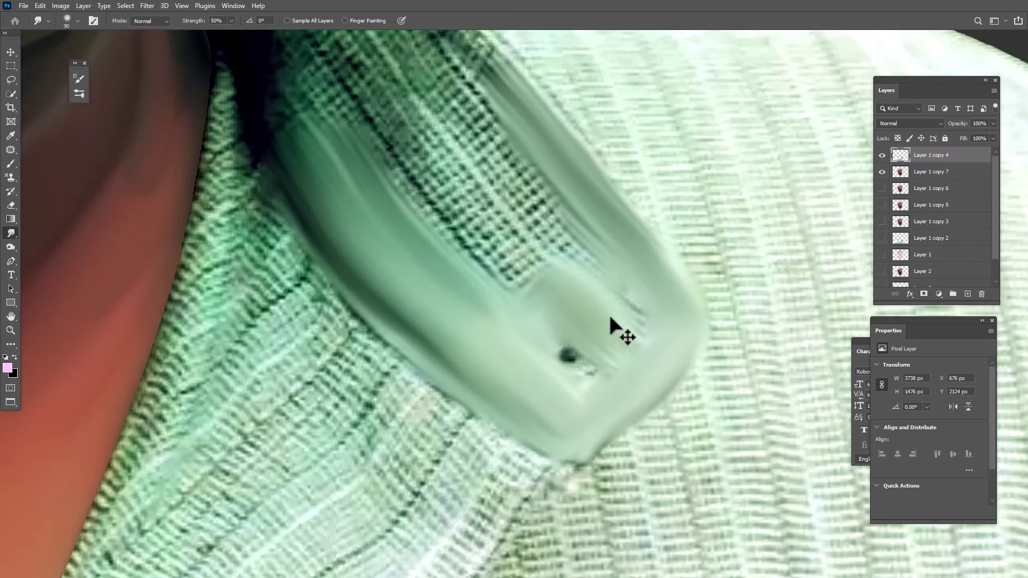
pyautogui.moveTo(611, 317)
pyautogui.mouseDown()
pyautogui.moveTo(395, 41)
pyautogui.moveTo(629, 314)
pyautogui.mouseUp()
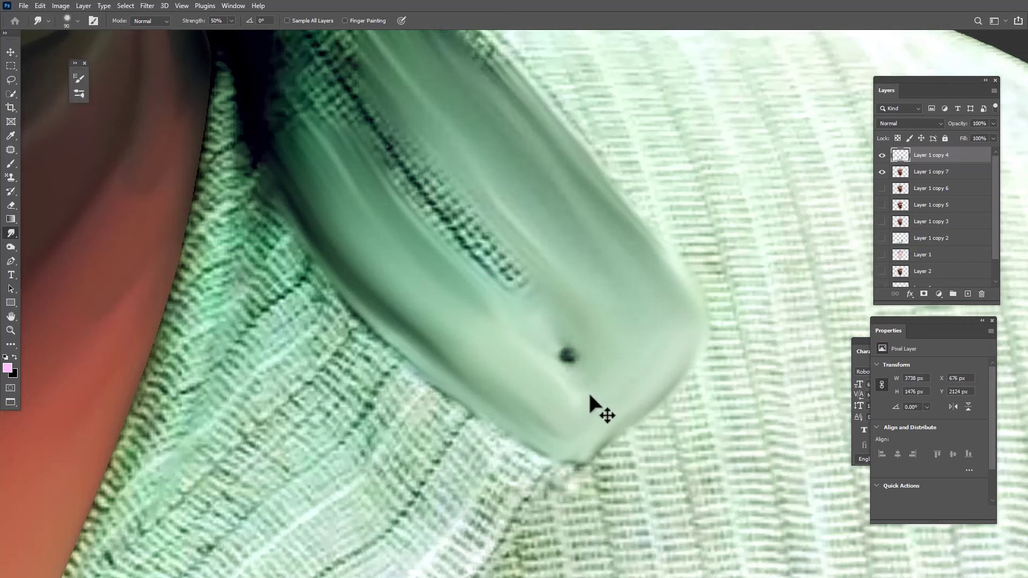
# Smooth the upper part of the far collar flap up to the chin, blending in its dark middle stripe
pyautogui.moveTo(510, 200); pyautogui.dragTo(589, 379)
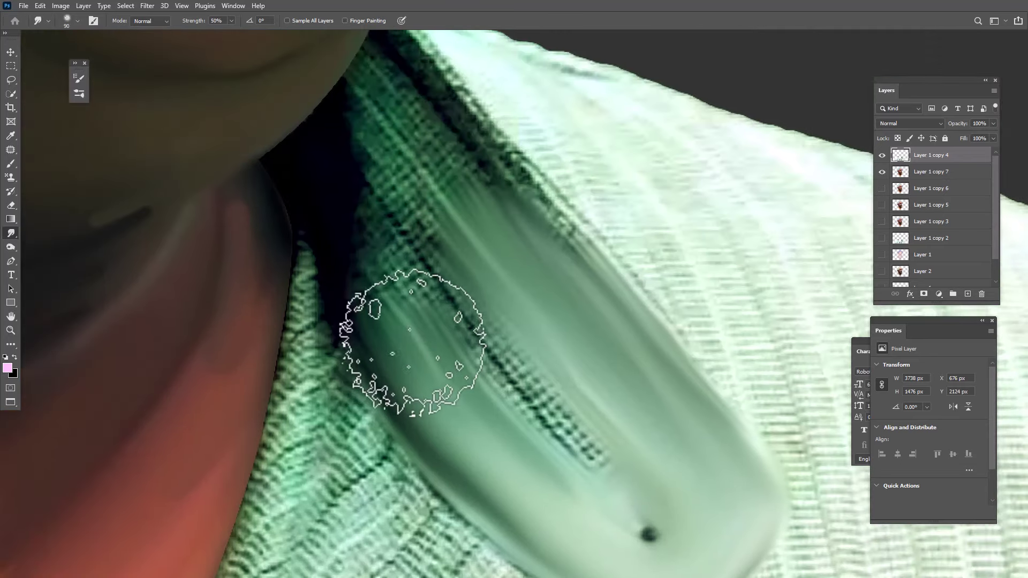
pyautogui.moveTo(409, 345)
pyautogui.mouseDown()
pyautogui.moveTo(378, 190)
pyautogui.moveTo(355, 214)
pyautogui.moveTo(521, 356)
pyautogui.mouseUp()
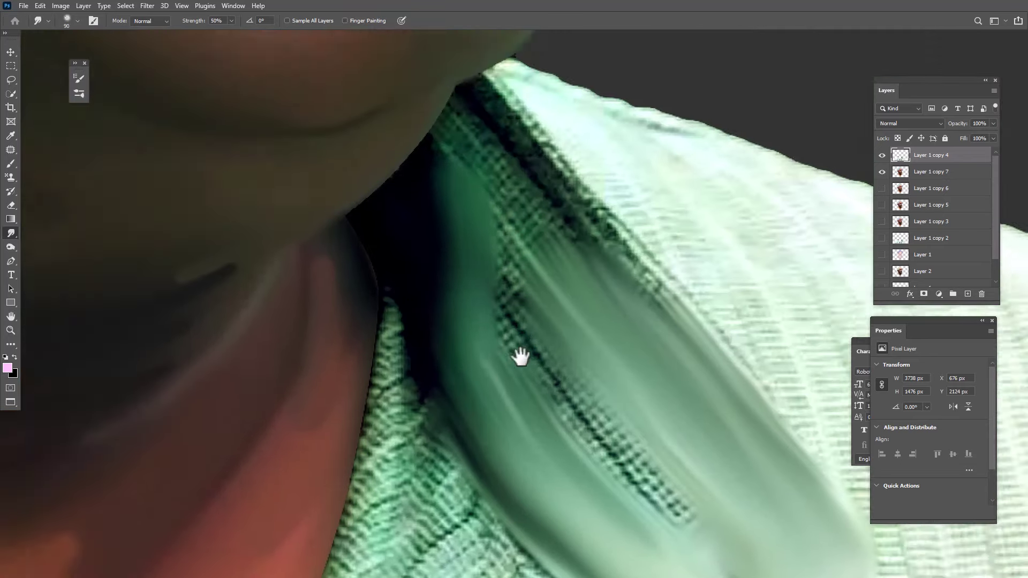
pyautogui.moveTo(482, 323); pyautogui.dragTo(390, 189)
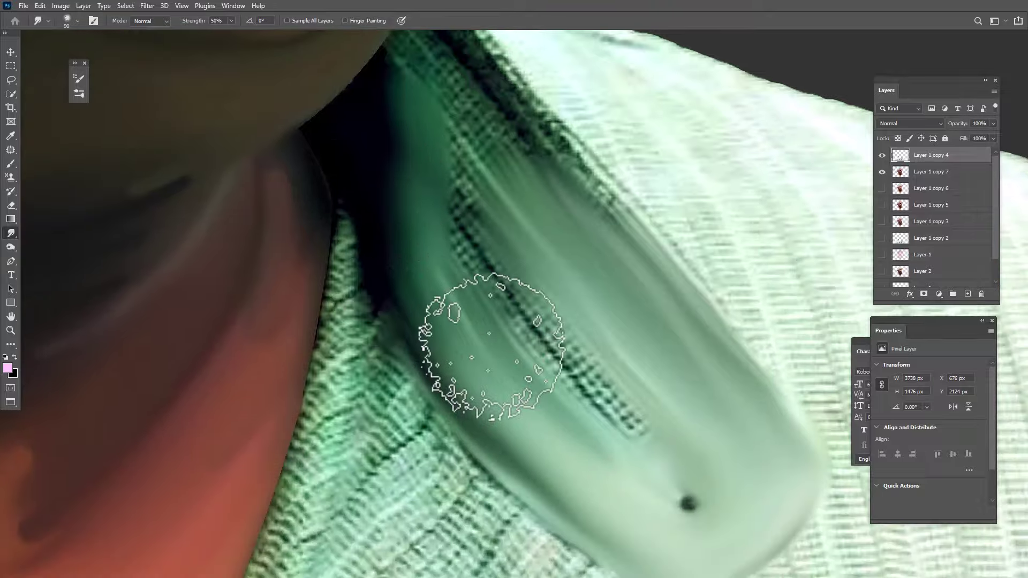
pyautogui.moveTo(493, 347)
pyautogui.mouseDown()
pyautogui.moveTo(446, 259)
pyautogui.moveTo(459, 313)
pyautogui.moveTo(506, 347)
pyautogui.moveTo(591, 454)
pyautogui.moveTo(606, 454)
pyautogui.moveTo(480, 254)
pyautogui.moveTo(514, 258)
pyautogui.moveTo(593, 373)
pyautogui.moveTo(633, 395)
pyautogui.moveTo(652, 337)
pyautogui.moveTo(702, 401)
pyautogui.moveTo(625, 323)
pyautogui.moveTo(551, 178)
pyautogui.moveTo(523, 163)
pyautogui.moveTo(503, 122)
pyautogui.moveTo(508, 227)
pyautogui.moveTo(495, 229)
pyautogui.moveTo(464, 171)
pyautogui.moveTo(470, 199)
pyautogui.moveTo(508, 306)
pyautogui.moveTo(588, 408)
pyautogui.moveTo(500, 291)
pyautogui.moveTo(523, 339)
pyautogui.mouseUp()
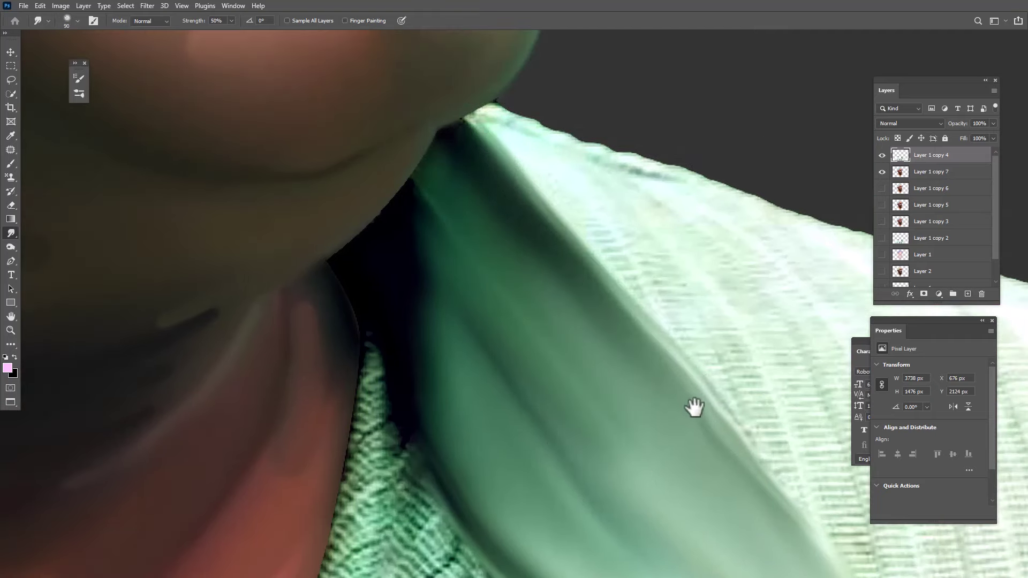
# Soften the fold lines along the length of the far collar flap with long smudge strokes
pyautogui.moveTo(691, 406); pyautogui.dragTo(541, 298)
pyautogui.moveTo(626, 342)
pyautogui.mouseDown()
pyautogui.moveTo(608, 425)
pyautogui.moveTo(450, 201)
pyautogui.moveTo(592, 385)
pyautogui.moveTo(469, 340)
pyautogui.mouseUp()
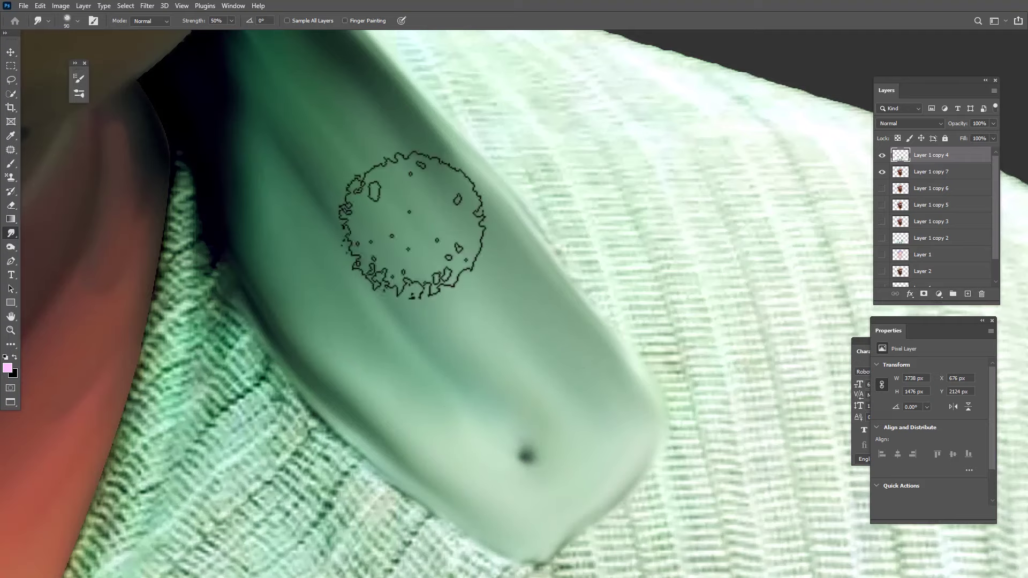
pyautogui.moveTo(292, 142); pyautogui.dragTo(500, 324)
pyautogui.moveTo(426, 232)
pyautogui.mouseDown()
pyautogui.moveTo(448, 236)
pyautogui.moveTo(438, 233)
pyautogui.mouseUp()
# Smudge the dark gap and green collar fabric along the jaw edge under the chin with a much smaller brush
pyautogui.press('f')
pyautogui.press('f')
pyautogui.press('f')
pyautogui.press('f')
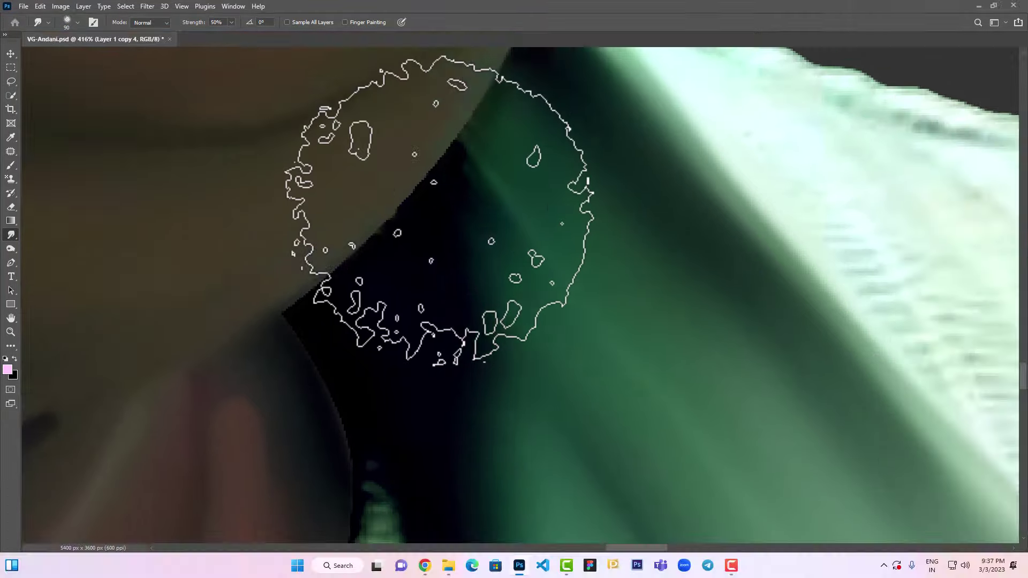
pyautogui.press('[')
pyautogui.press('[')
pyautogui.press('[')
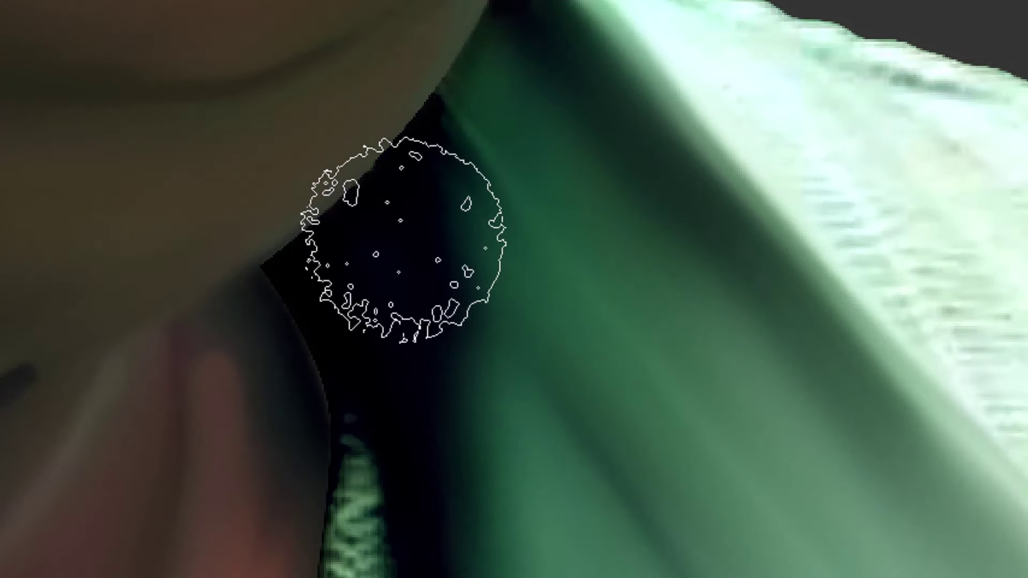
pyautogui.moveTo(404, 239); pyautogui.dragTo(491, 340)
pyautogui.press('[')
pyautogui.press('[')
pyautogui.press('[')
pyautogui.press('[')
pyautogui.press('[')
pyautogui.press('[')
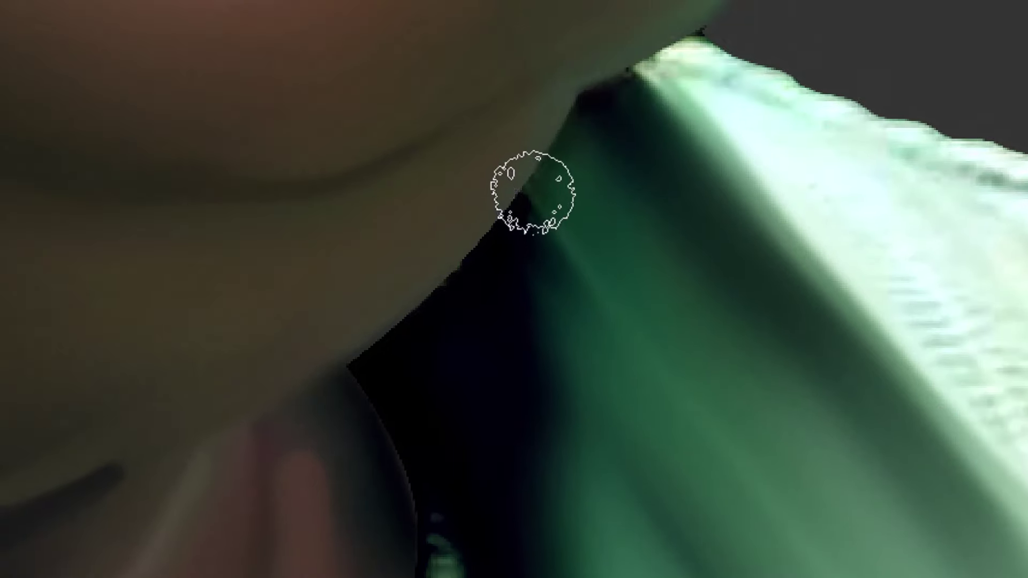
pyautogui.press('v')
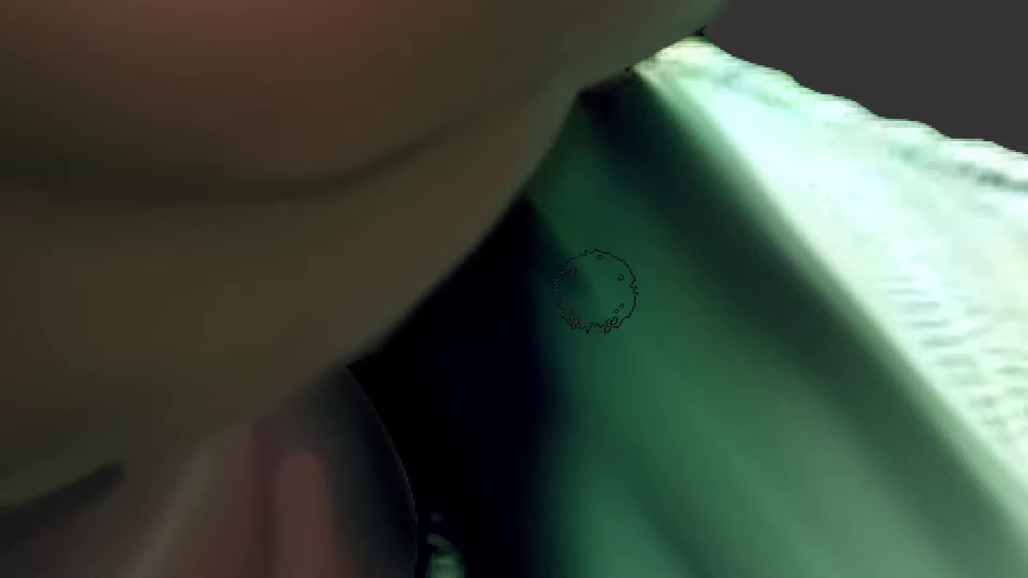
# Smudge the far collar's top corner beside the chin and the pale fabric tip under the jaw into clean edges
pyautogui.moveTo(595, 98); pyautogui.dragTo(494, 247)
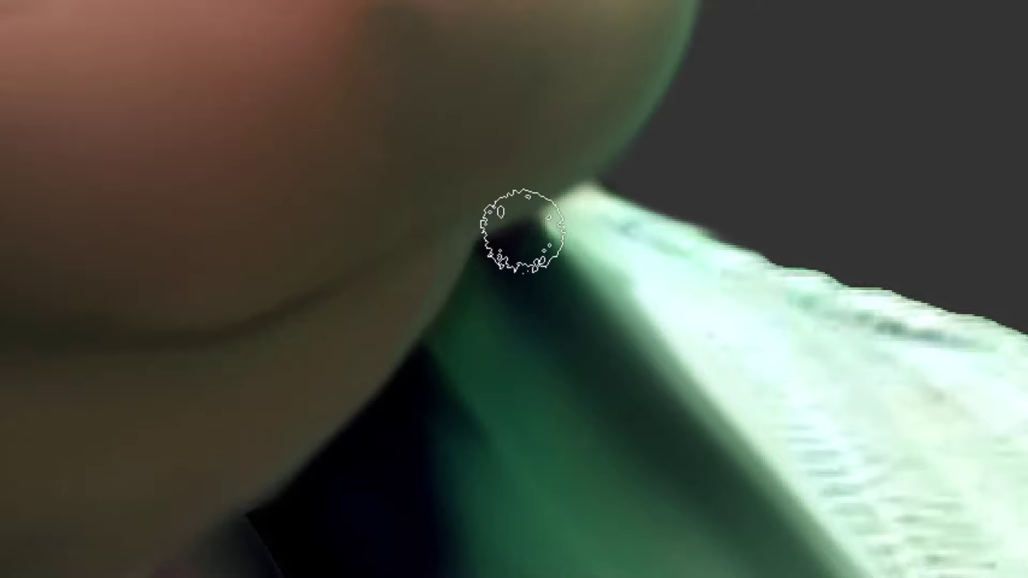
pyautogui.moveTo(585, 259); pyautogui.dragTo(296, 383)
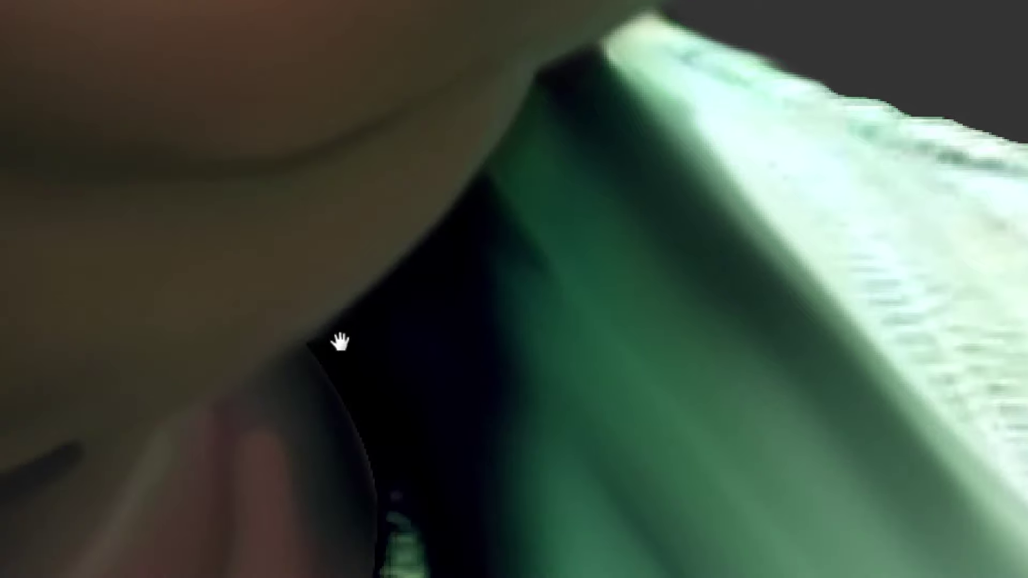
pyautogui.moveTo(340, 335); pyautogui.dragTo(355, 204)
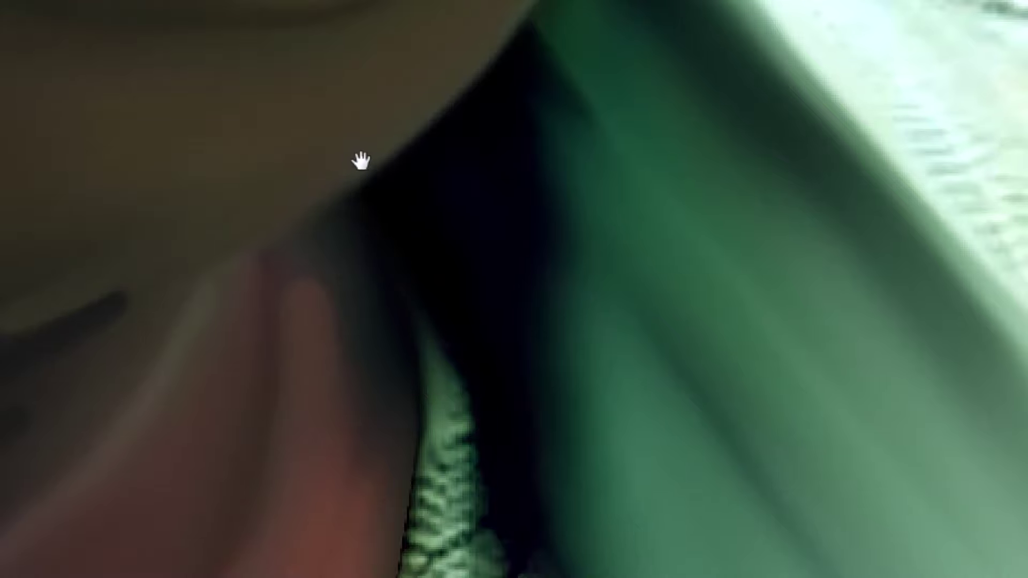
pyautogui.moveTo(362, 161); pyautogui.dragTo(410, 137)
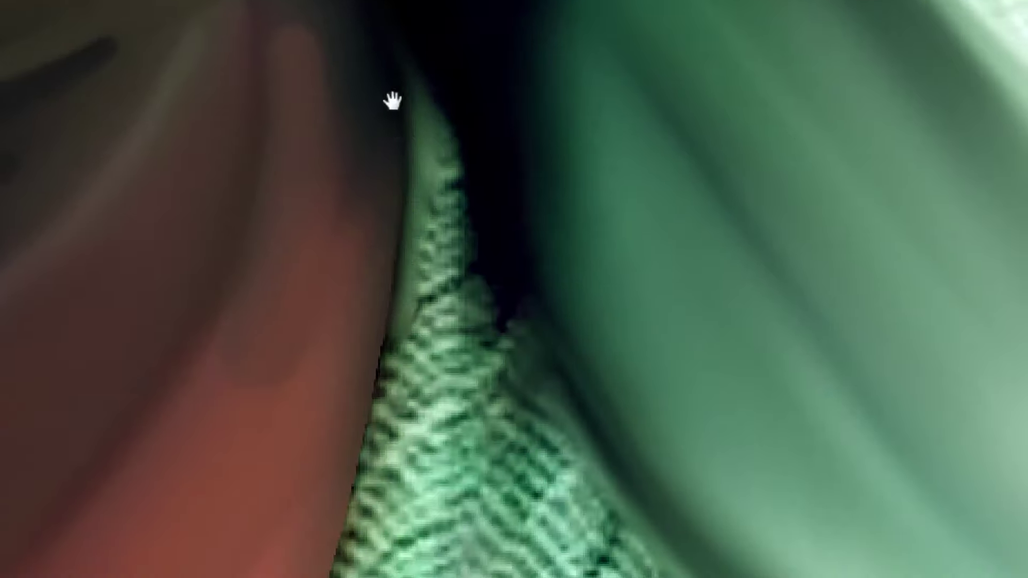
# Smooth the jagged shirt edge along the upper side of the neck below the dark gap into a soft green border
pyautogui.moveTo(398, 417); pyautogui.dragTo(454, 257)
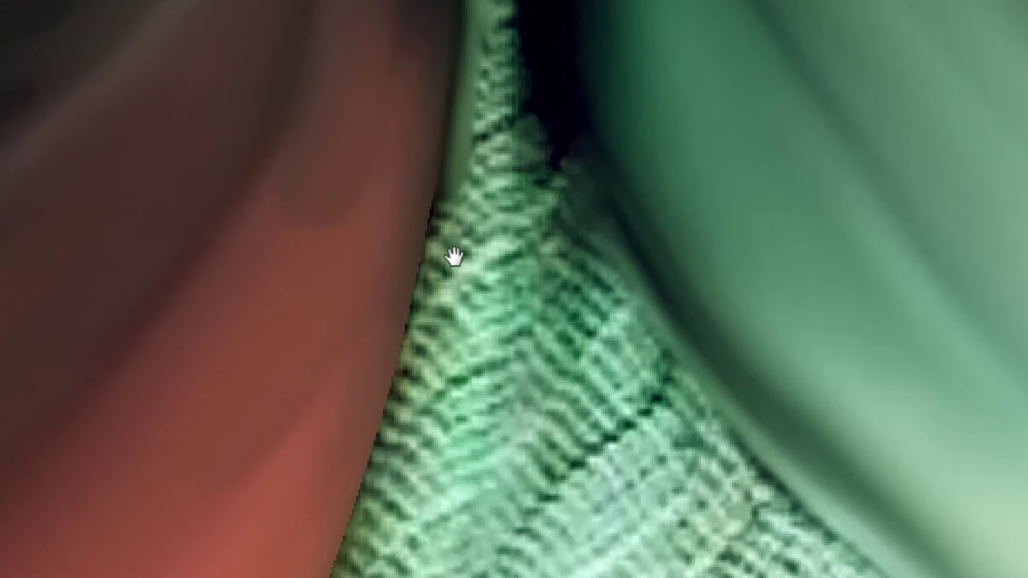
pyautogui.moveTo(395, 379)
pyautogui.mouseDown()
pyautogui.moveTo(441, 196)
pyautogui.moveTo(392, 388)
pyautogui.moveTo(443, 197)
pyautogui.mouseUp()
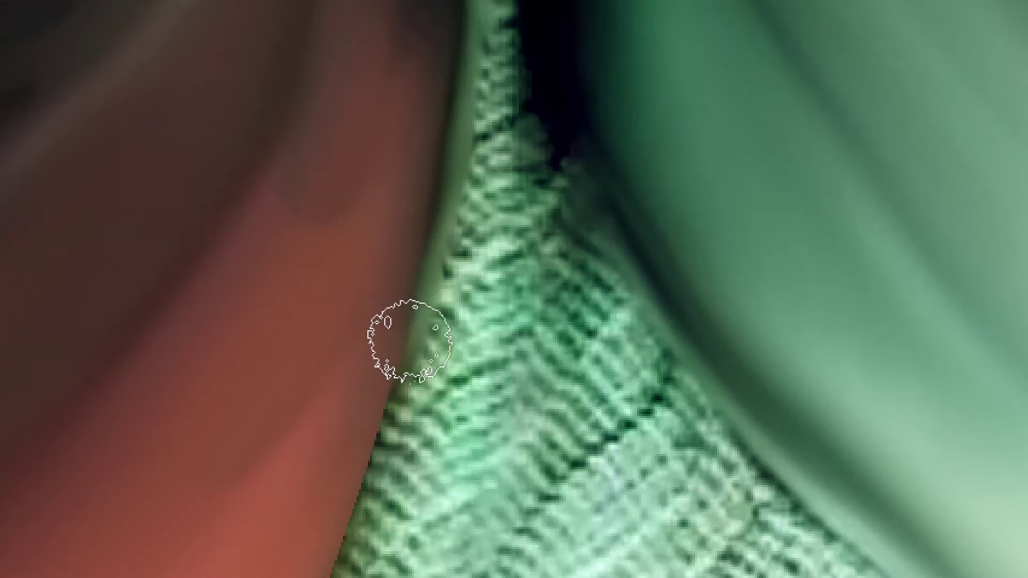
pyautogui.scroll(2, 461, 218)
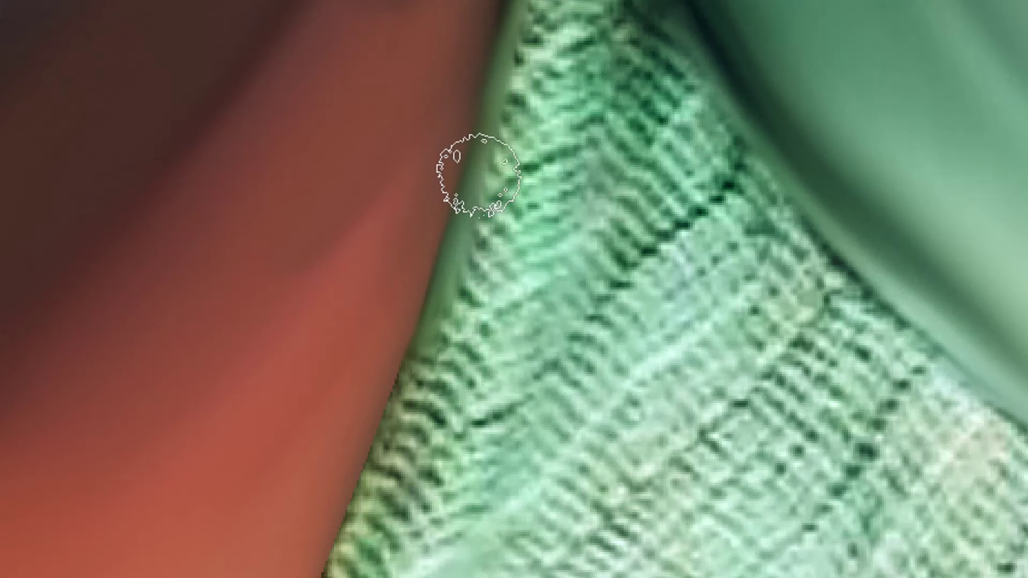
pyautogui.scroll(2, 447, 230)
pyautogui.moveTo(405, 262)
pyautogui.mouseDown()
pyautogui.moveTo(376, 348)
pyautogui.moveTo(461, 106)
pyautogui.moveTo(506, 28)
pyautogui.moveTo(379, 375)
pyautogui.moveTo(482, 37)
pyautogui.mouseUp()
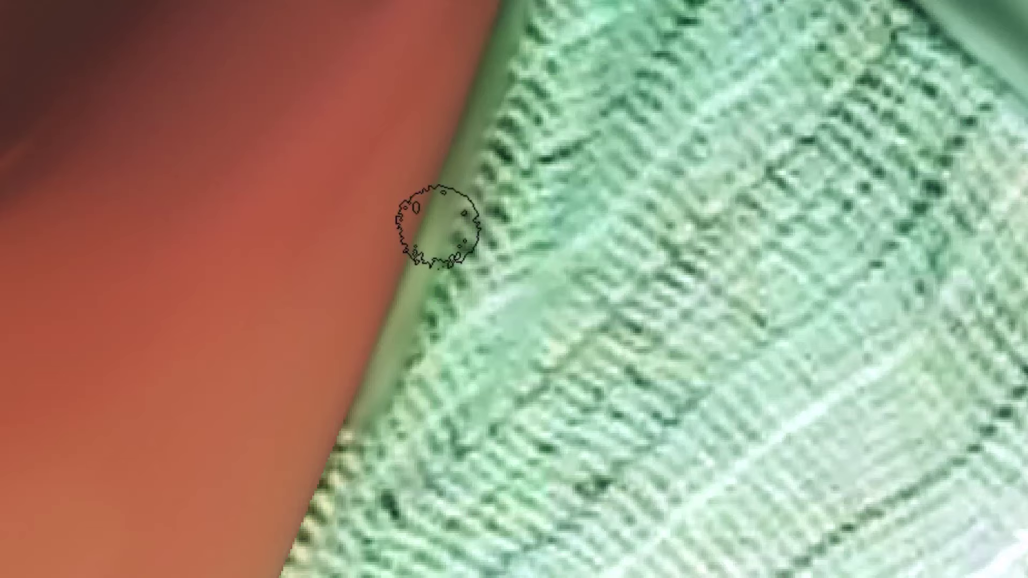
pyautogui.moveTo(378, 382)
pyautogui.mouseDown()
pyautogui.moveTo(460, 197)
pyautogui.moveTo(458, 167)
pyautogui.moveTo(356, 459)
pyautogui.moveTo(414, 282)
pyautogui.mouseUp()
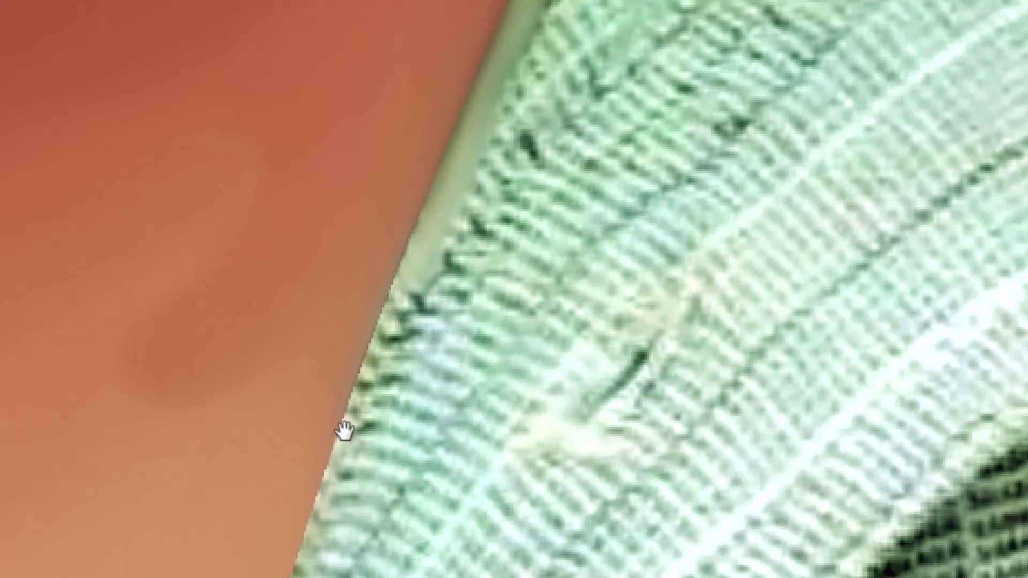
# Continue smoothing the far neckline edge along the chest skin down to the point of the V
pyautogui.moveTo(345, 429)
pyautogui.mouseDown()
pyautogui.moveTo(452, 92)
pyautogui.moveTo(485, 90)
pyautogui.moveTo(417, 267)
pyautogui.moveTo(438, 131)
pyautogui.mouseUp()
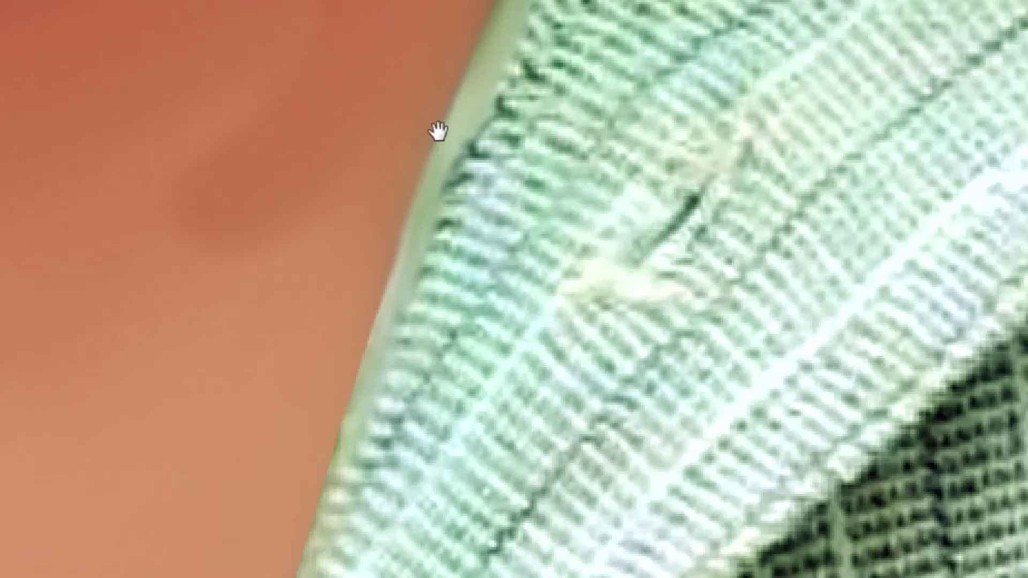
pyautogui.moveTo(345, 434); pyautogui.dragTo(397, 209)
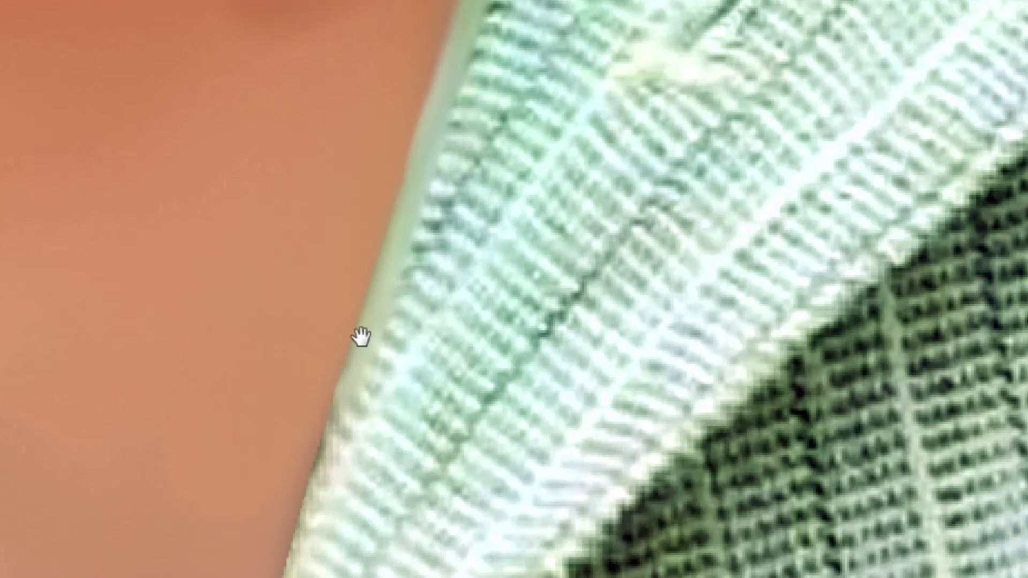
pyautogui.moveTo(361, 337); pyautogui.dragTo(413, 121)
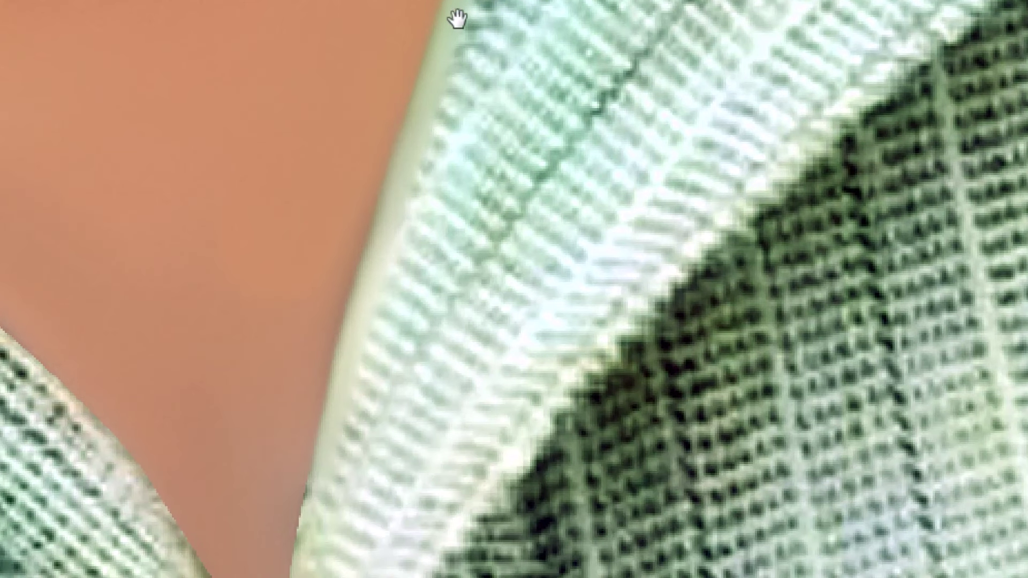
pyautogui.moveTo(406, 129); pyautogui.dragTo(344, 247)
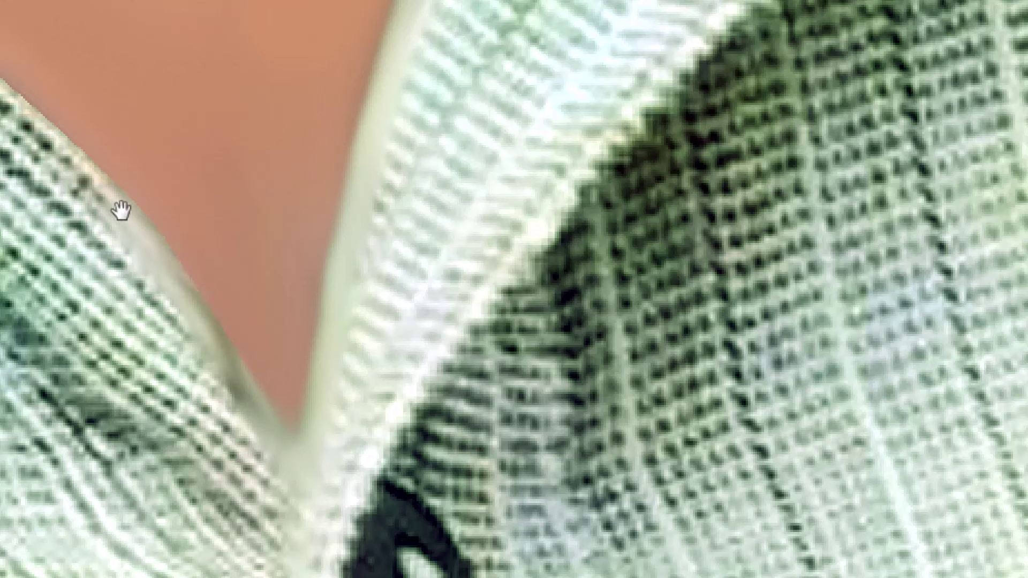
pyautogui.moveTo(257, 397); pyautogui.dragTo(385, 395)
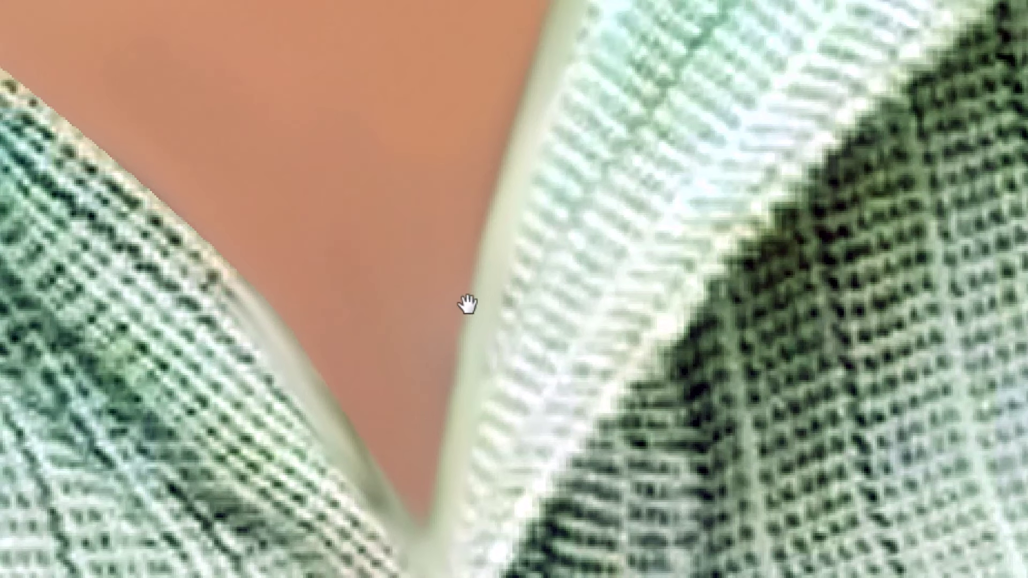
# Smudge the opposite neckline edge just above the V into a clean pale border against the chest
pyautogui.moveTo(94, 143); pyautogui.dragTo(275, 337)
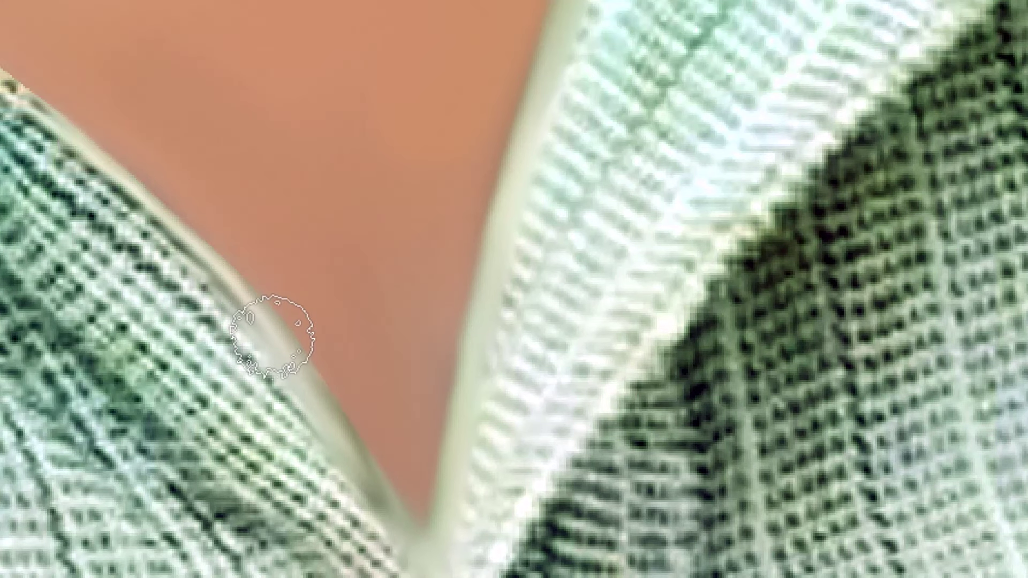
pyautogui.moveTo(211, 278); pyautogui.dragTo(39, 90)
pyautogui.moveTo(112, 168)
pyautogui.mouseDown()
pyautogui.moveTo(280, 344)
pyautogui.moveTo(81, 106)
pyautogui.moveTo(348, 444)
pyautogui.moveTo(449, 325)
pyautogui.mouseUp()
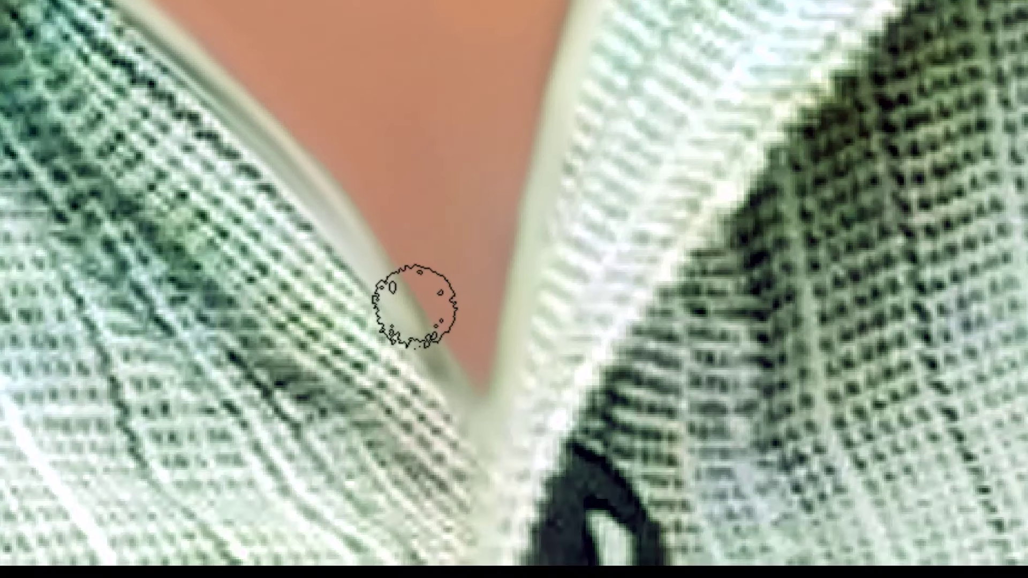
pyautogui.moveTo(363, 215); pyautogui.dragTo(611, 437)
# Smooth the remaining neckline edge from the dark fabric fold up the chest to the base of the standing collar
pyautogui.moveTo(322, 192); pyautogui.dragTo(559, 382)
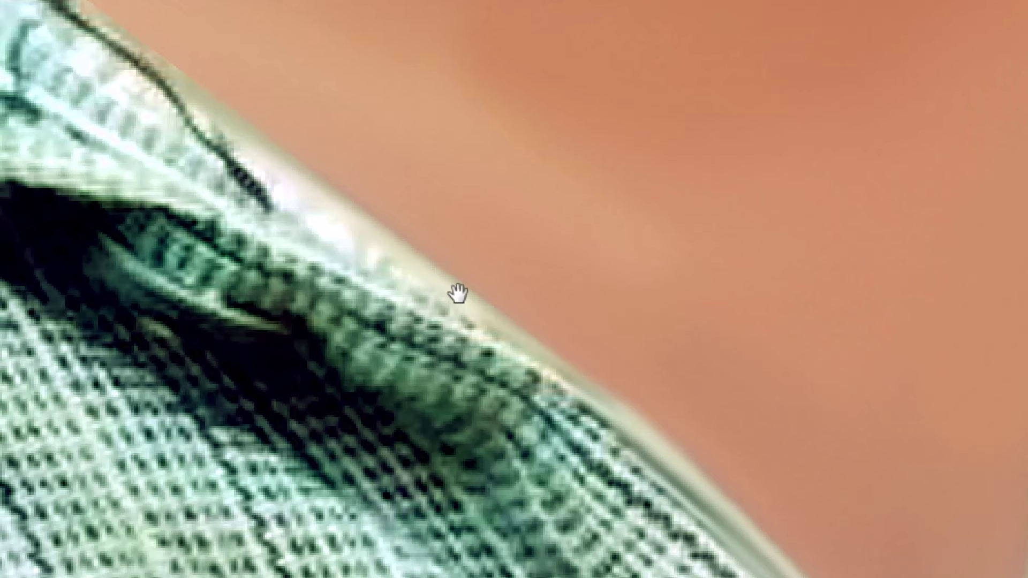
pyautogui.moveTo(374, 240); pyautogui.dragTo(688, 497)
pyautogui.moveTo(511, 371)
pyautogui.mouseDown()
pyautogui.moveTo(478, 330)
pyautogui.moveTo(89, 45)
pyautogui.moveTo(532, 362)
pyautogui.mouseUp()
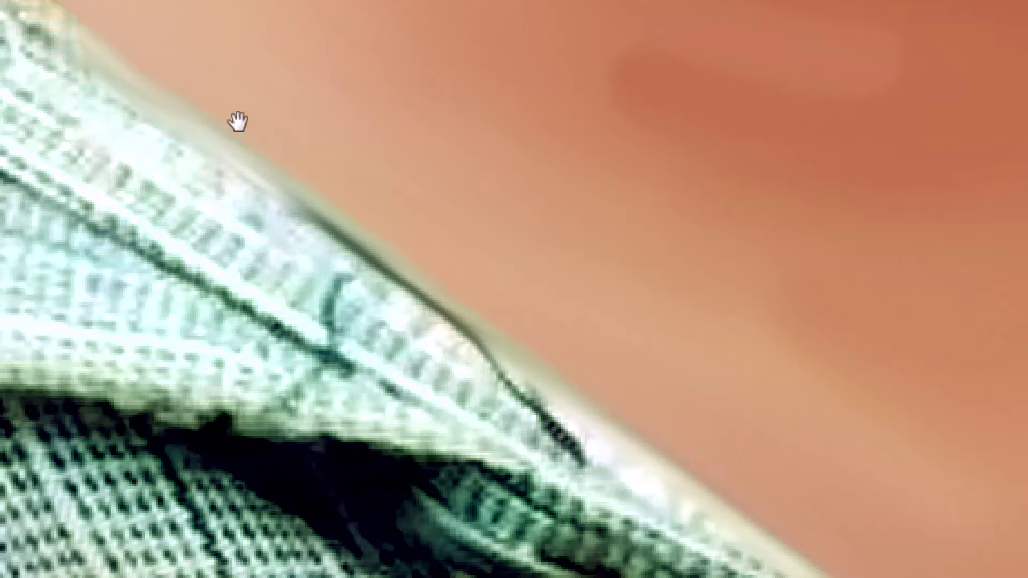
pyautogui.moveTo(109, 47); pyautogui.dragTo(495, 383)
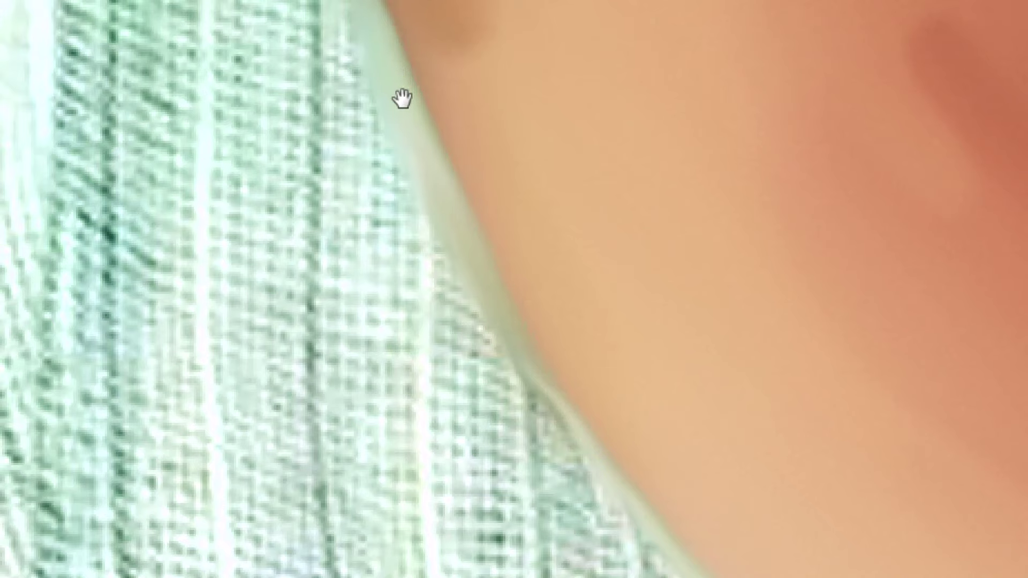
pyautogui.moveTo(402, 99); pyautogui.dragTo(557, 440)
pyautogui.moveTo(439, 116); pyautogui.dragTo(514, 366)
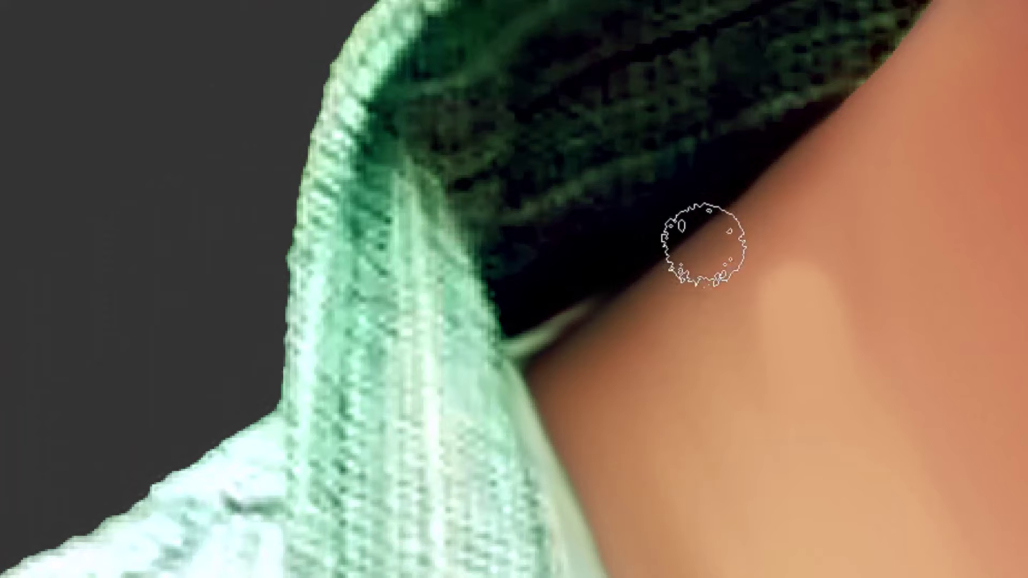
# Smudge the dark inner collar's edge against the side of the neck, from the collar base up to its top corner
pyautogui.moveTo(693, 216); pyautogui.dragTo(412, 297)
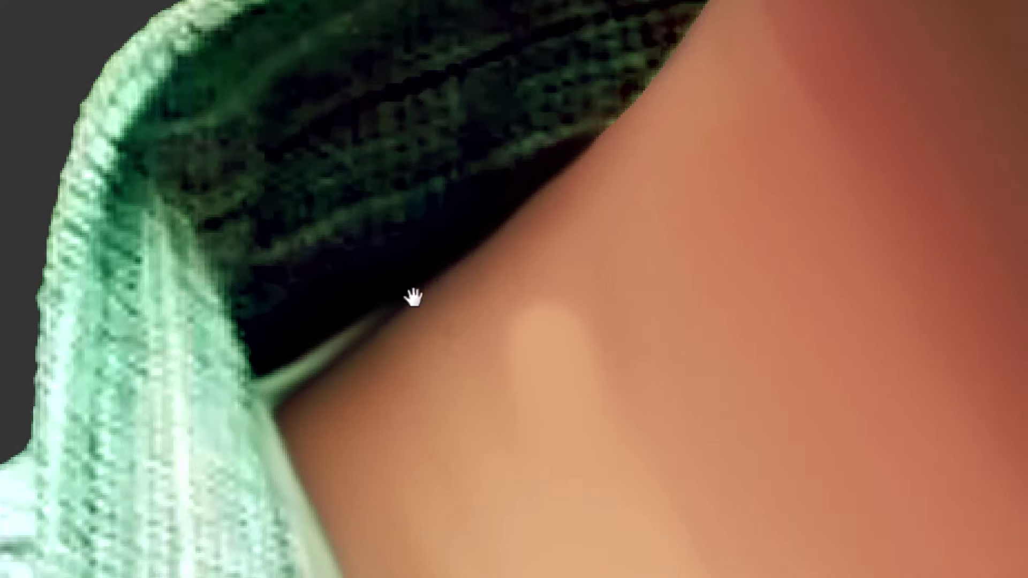
pyautogui.moveTo(677, 63); pyautogui.dragTo(290, 459)
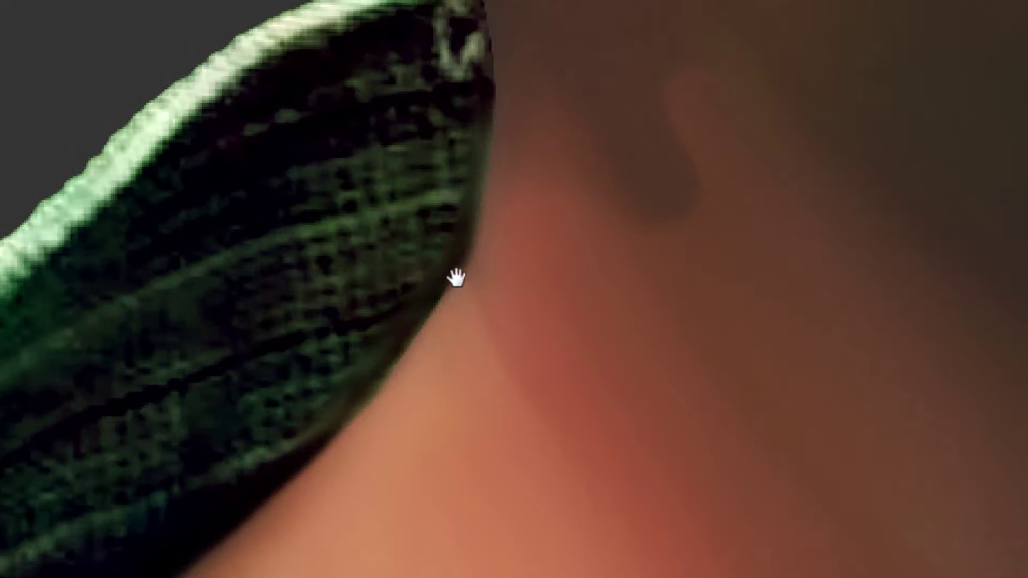
pyautogui.moveTo(500, 7); pyautogui.dragTo(473, 157)
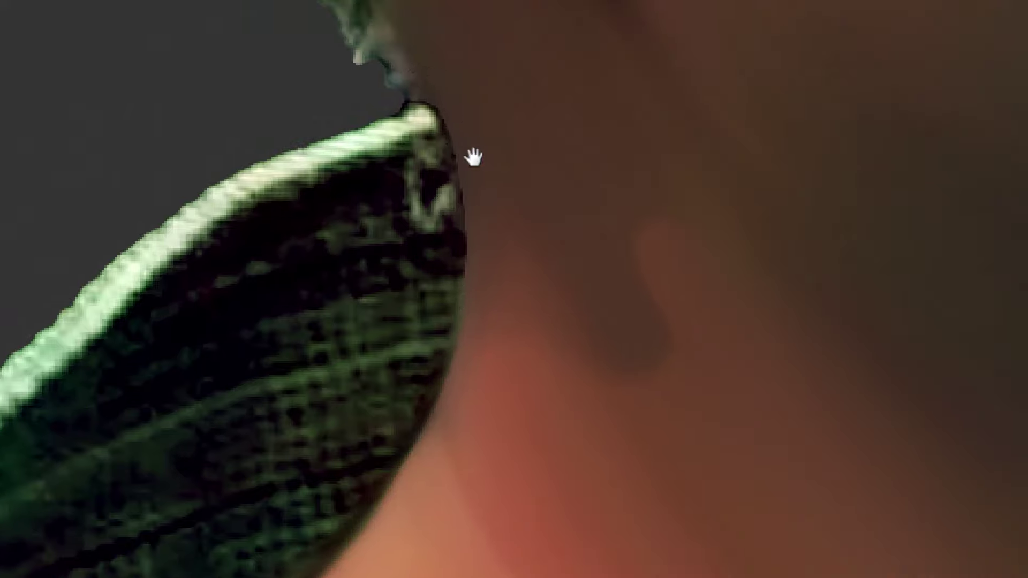
pyautogui.moveTo(422, 103)
pyautogui.mouseDown()
pyautogui.moveTo(469, 170)
pyautogui.moveTo(425, 439)
pyautogui.mouseUp()
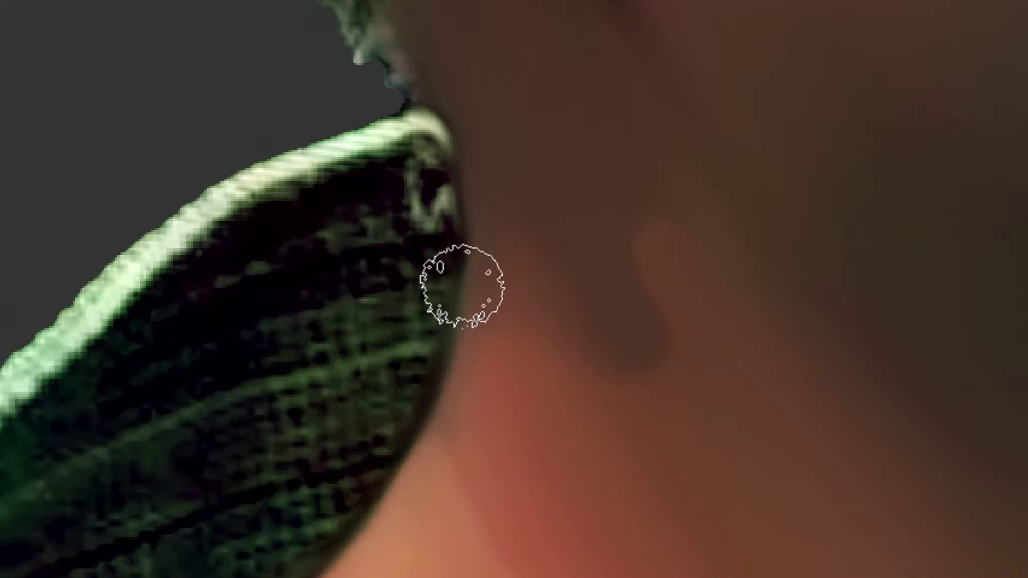
pyautogui.moveTo(480, 266)
pyautogui.mouseDown()
pyautogui.moveTo(530, 209)
pyautogui.moveTo(520, 184)
pyautogui.mouseUp()
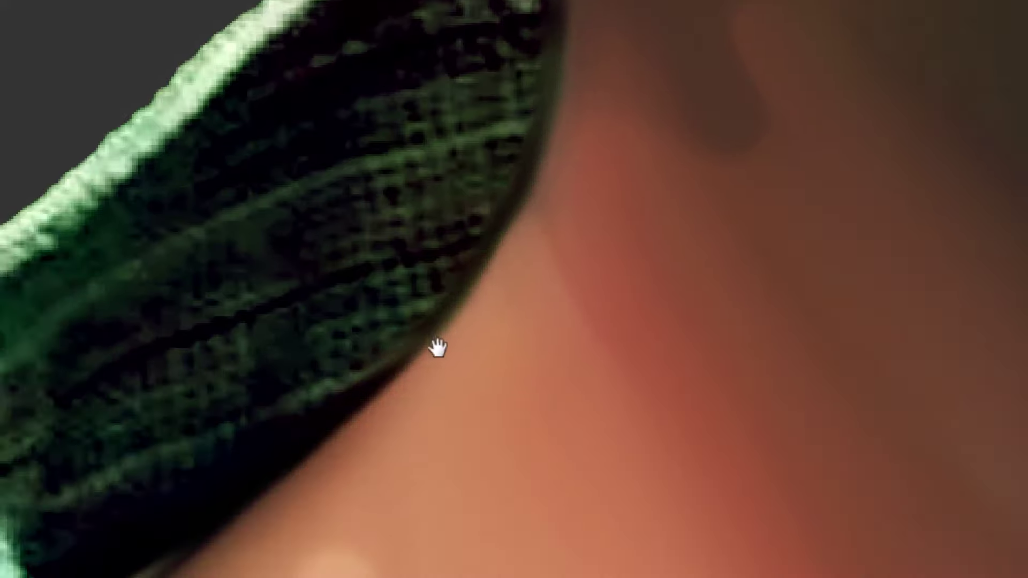
pyautogui.moveTo(437, 348); pyautogui.dragTo(435, 420)
# Smooth the woven texture of the standing collar's pale upper rim into a clean, continuous light band
pyautogui.moveTo(510, 19); pyautogui.dragTo(555, 231)
pyautogui.moveTo(490, 198)
pyautogui.mouseDown()
pyautogui.moveTo(132, 451)
pyautogui.moveTo(106, 484)
pyautogui.moveTo(238, 350)
pyautogui.moveTo(352, 257)
pyautogui.moveTo(508, 193)
pyautogui.mouseUp()
pyautogui.moveTo(558, 241)
pyautogui.mouseDown()
pyautogui.moveTo(428, 215)
pyautogui.moveTo(359, 263)
pyautogui.mouseUp()
pyautogui.moveTo(206, 381); pyautogui.dragTo(385, 132)
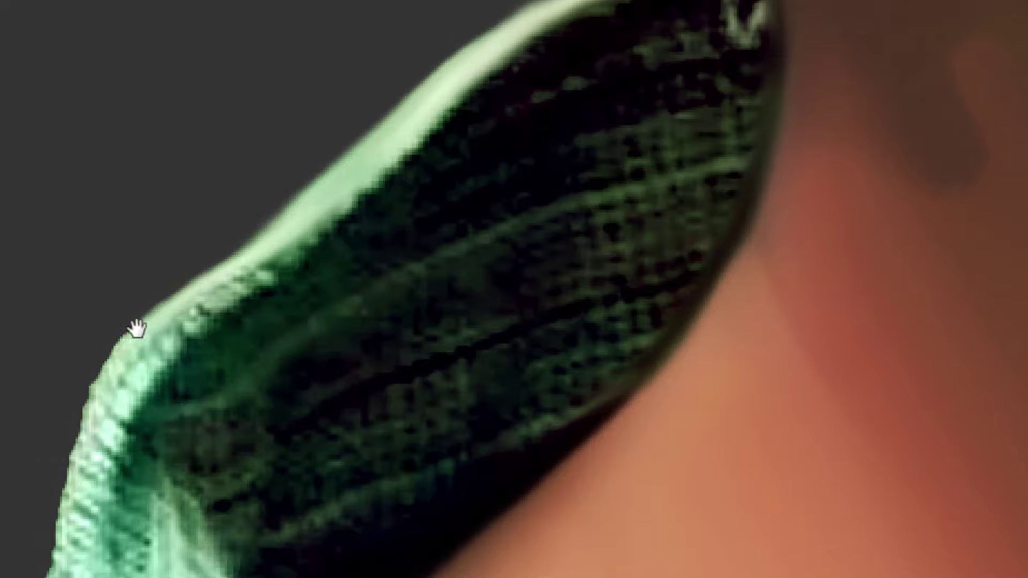
pyautogui.moveTo(134, 386)
pyautogui.mouseDown()
pyautogui.moveTo(338, 165)
pyautogui.moveTo(360, 152)
pyautogui.moveTo(319, 193)
pyautogui.moveTo(459, 87)
pyautogui.mouseUp()
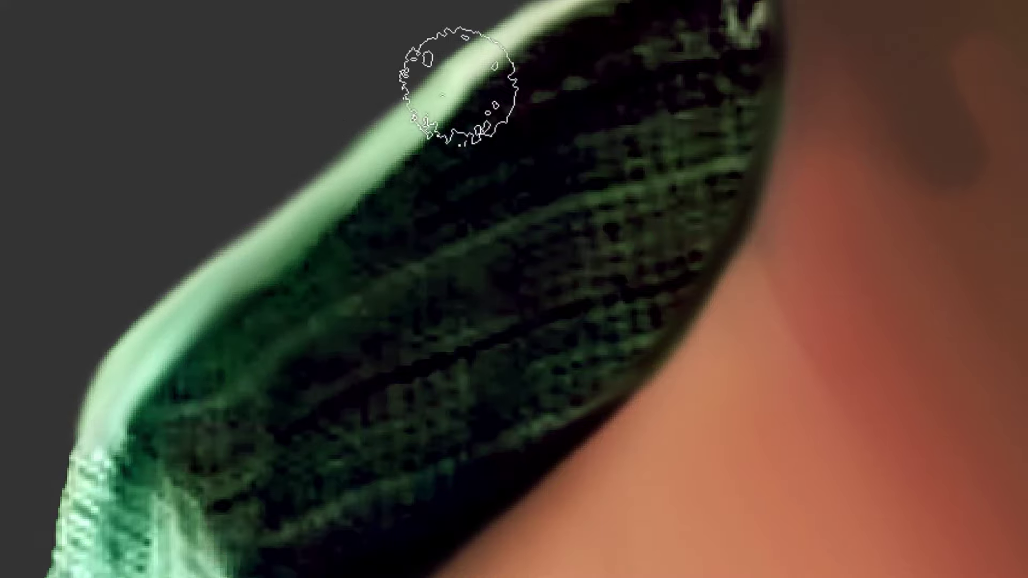
pyautogui.moveTo(425, 139); pyautogui.dragTo(294, 280)
pyautogui.moveTo(375, 184)
pyautogui.mouseDown()
pyautogui.moveTo(540, 98)
pyautogui.moveTo(445, 143)
pyautogui.moveTo(191, 331)
pyautogui.mouseUp()
# Smudge the standing collar's outer edge against the grey background down to where it meets the shoulder
pyautogui.moveTo(150, 449); pyautogui.dragTo(480, 76)
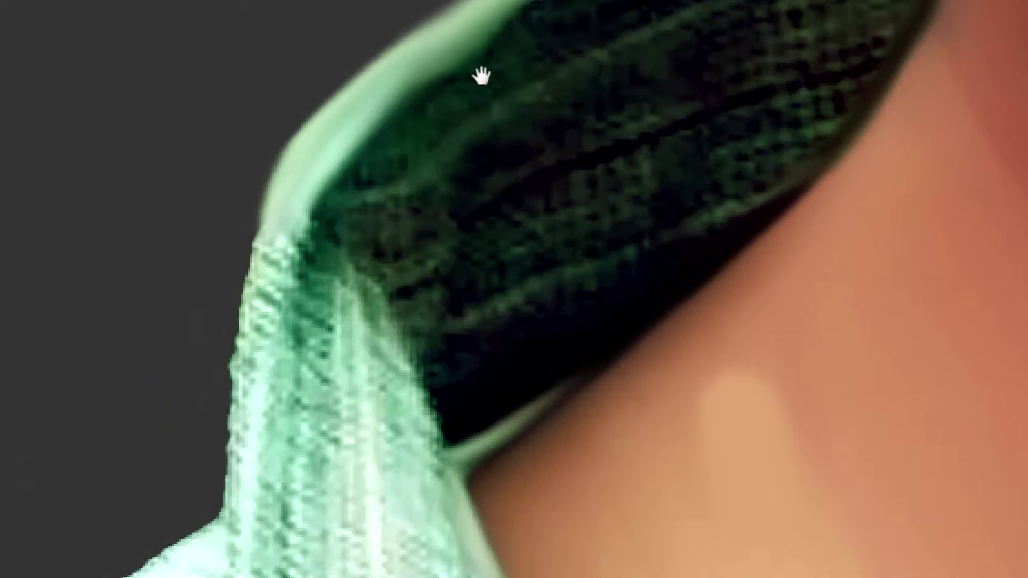
pyautogui.moveTo(248, 380)
pyautogui.mouseDown()
pyautogui.moveTo(300, 192)
pyautogui.moveTo(265, 301)
pyautogui.moveTo(293, 194)
pyautogui.moveTo(261, 394)
pyautogui.mouseUp()
pyautogui.moveTo(262, 466); pyautogui.dragTo(362, 232)
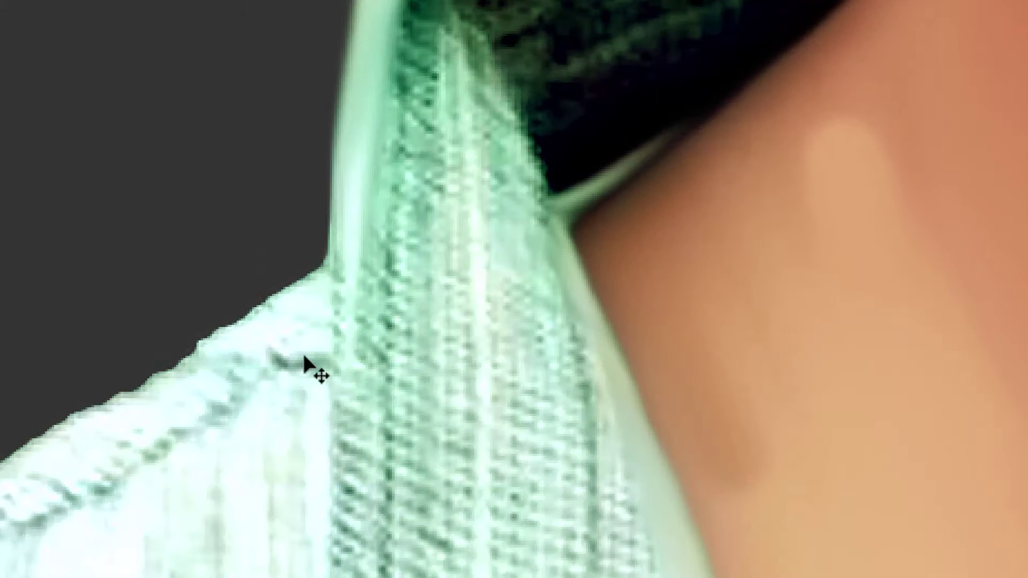
# Smooth the ragged outline of the shoulder against the grey background, working outward from the collar along the seam
pyautogui.moveTo(303, 358); pyautogui.dragTo(461, 4)
pyautogui.moveTo(428, 129)
pyautogui.mouseDown()
pyautogui.moveTo(154, 319)
pyautogui.moveTo(122, 313)
pyautogui.moveTo(414, 111)
pyautogui.mouseUp()
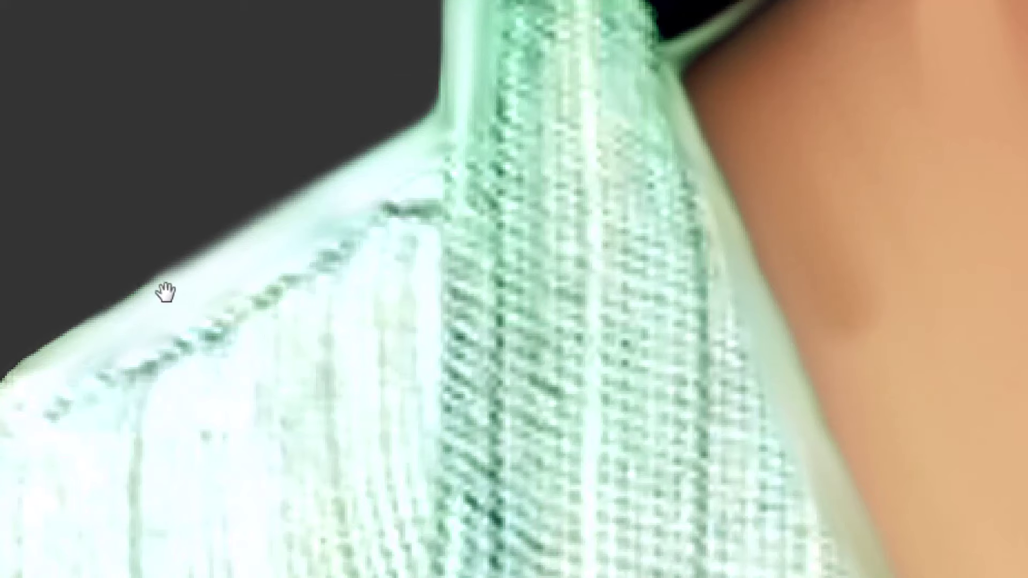
pyautogui.moveTo(165, 325); pyautogui.dragTo(543, 24)
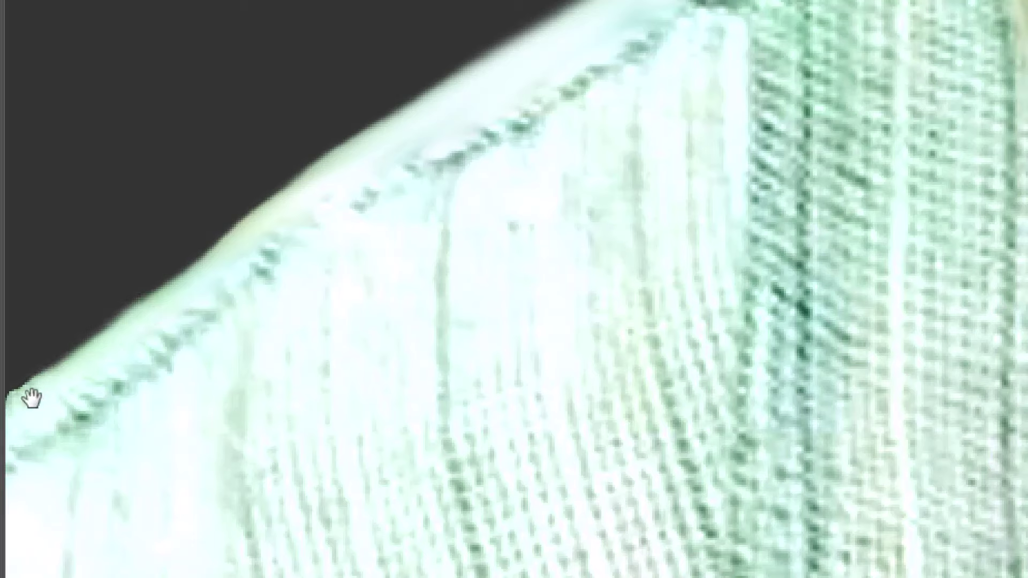
pyautogui.moveTo(184, 307); pyautogui.dragTo(414, 155)
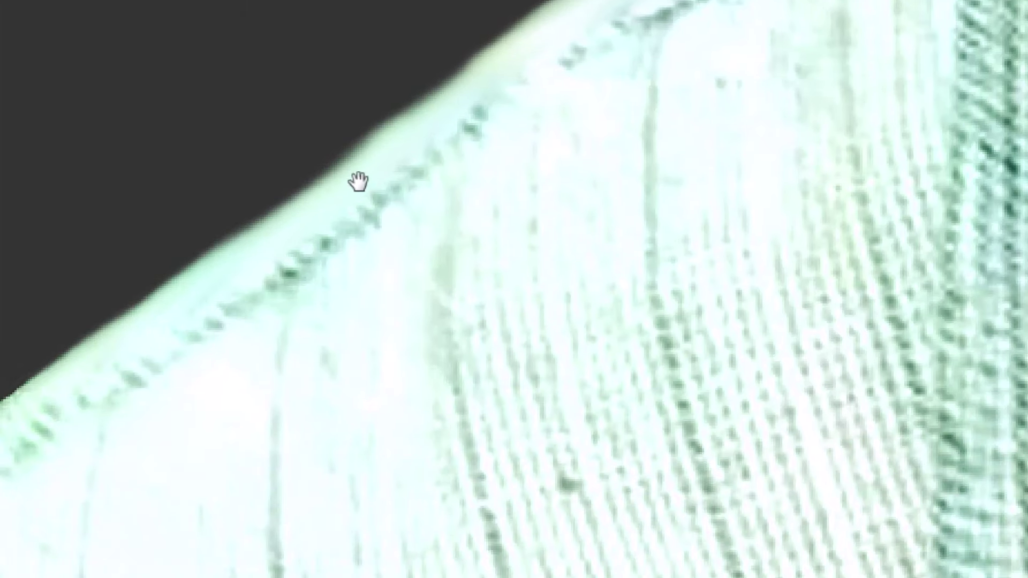
pyautogui.moveTo(247, 296); pyautogui.dragTo(462, 153)
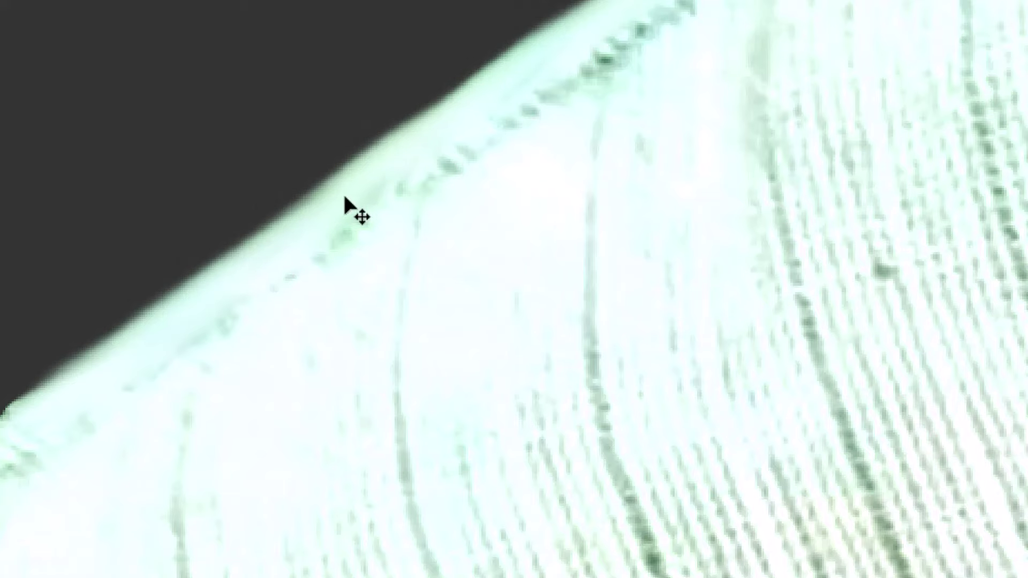
# Smudge the shoulder's ragged outline against the grey background, following the seam outward around the top of the shoulder curve
pyautogui.moveTo(169, 380); pyautogui.dragTo(523, 163)
pyautogui.moveTo(344, 200)
pyautogui.mouseDown()
pyautogui.moveTo(153, 361)
pyautogui.moveTo(237, 304)
pyautogui.mouseUp()
pyautogui.moveTo(445, 88); pyautogui.dragTo(268, 227)
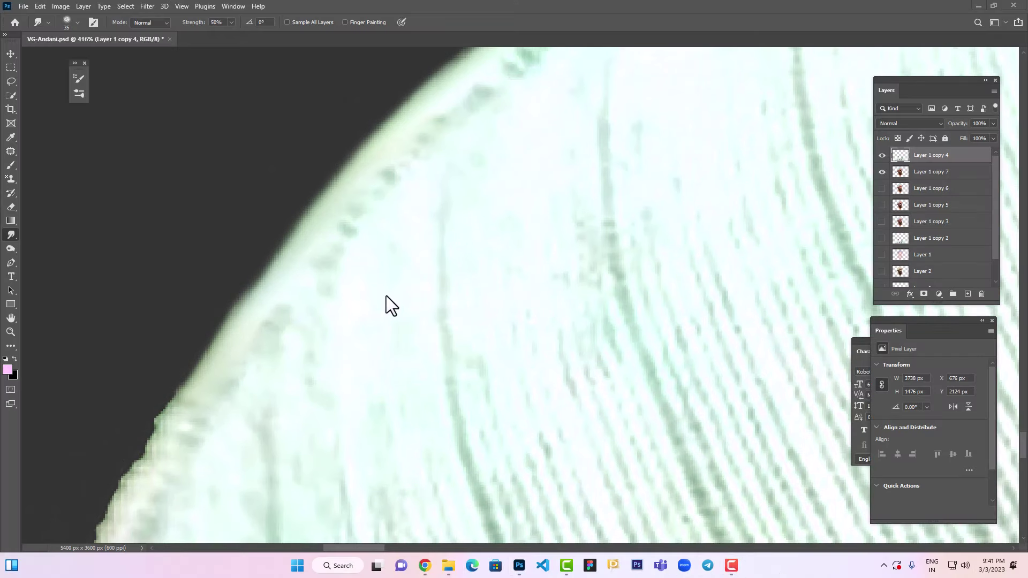
pyautogui.press('f')
pyautogui.moveTo(209, 383); pyautogui.dragTo(365, 219)
pyautogui.press('f')
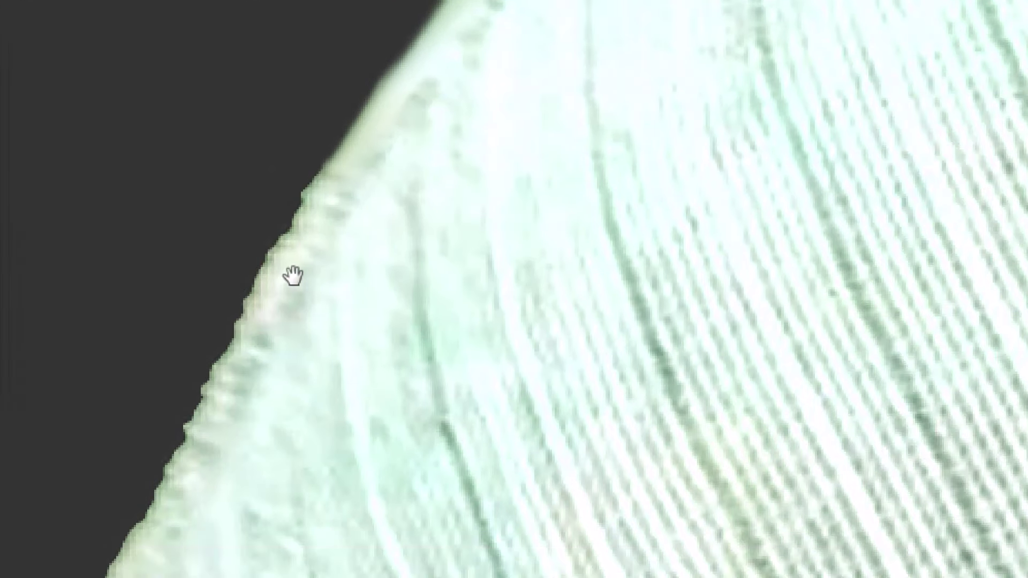
pyautogui.moveTo(395, 61); pyautogui.dragTo(267, 257)
pyautogui.moveTo(332, 225); pyautogui.dragTo(405, 275)
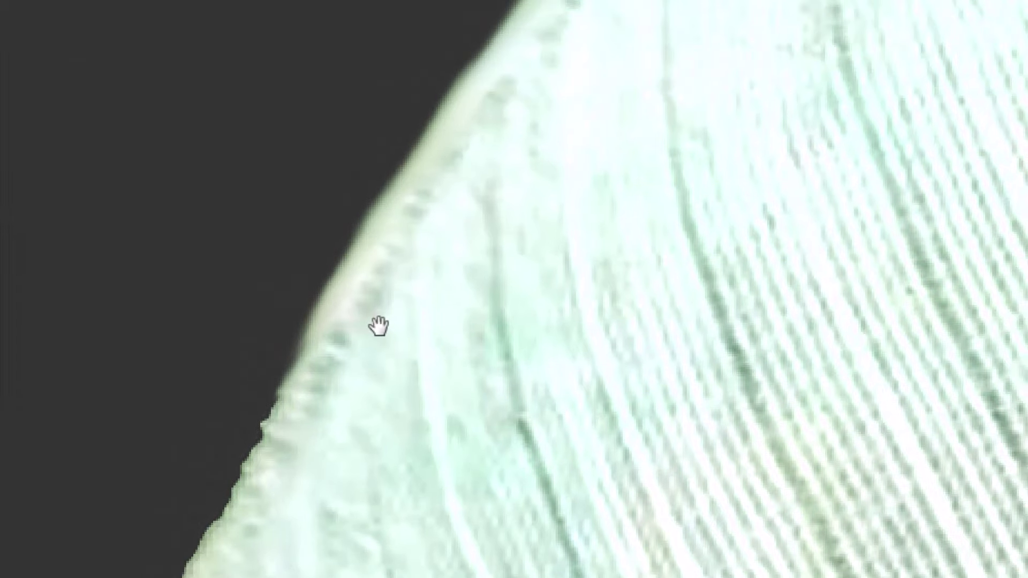
# Smooth the jagged outer edge of the same sleeve against the grey background, working from the shoulder curve down the upper arm
pyautogui.moveTo(267, 467)
pyautogui.mouseDown()
pyautogui.moveTo(477, 92)
pyautogui.moveTo(248, 447)
pyautogui.moveTo(444, 107)
pyautogui.moveTo(543, 11)
pyautogui.mouseUp()
pyautogui.moveTo(466, 216); pyautogui.dragTo(418, 322)
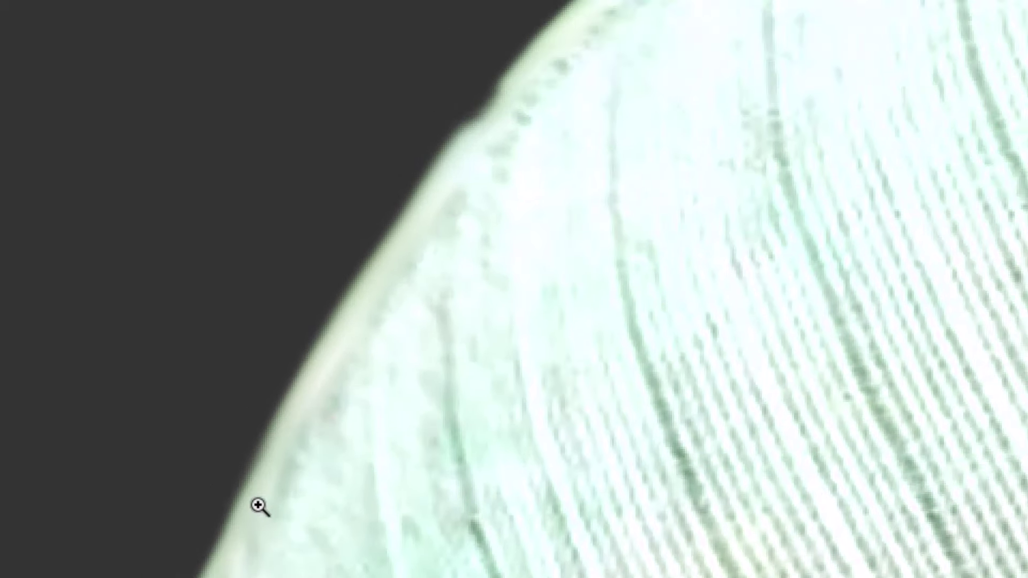
pyautogui.hotkey('ctrl', 'z')
pyautogui.moveTo(253, 510)
pyautogui.mouseDown()
pyautogui.moveTo(341, 377)
pyautogui.moveTo(408, 128)
pyautogui.mouseUp()
pyautogui.press('Tab')
pyautogui.press('Tab')
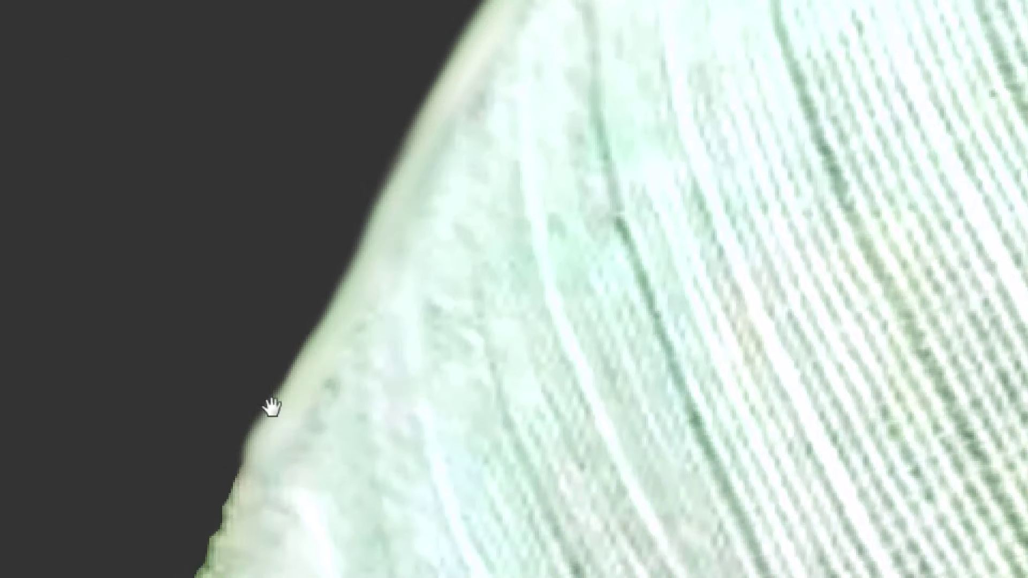
pyautogui.moveTo(302, 433); pyautogui.dragTo(380, 173)
pyautogui.moveTo(351, 132)
pyautogui.mouseDown()
pyautogui.moveTo(248, 472)
pyautogui.moveTo(257, 511)
pyautogui.moveTo(310, 286)
pyautogui.moveTo(378, 136)
pyautogui.moveTo(289, 395)
pyautogui.mouseUp()
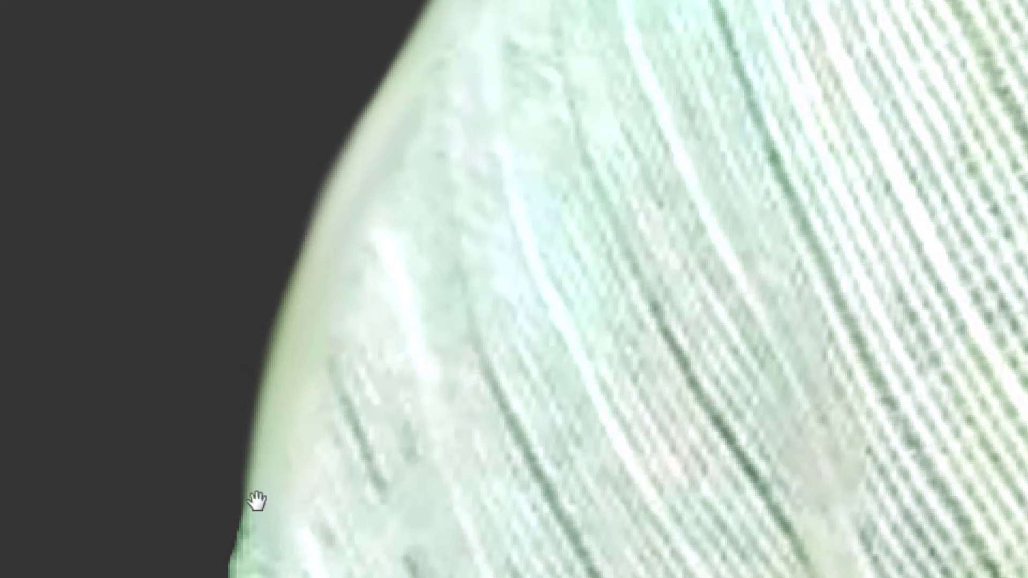
pyautogui.moveTo(257, 500); pyautogui.dragTo(289, 288)
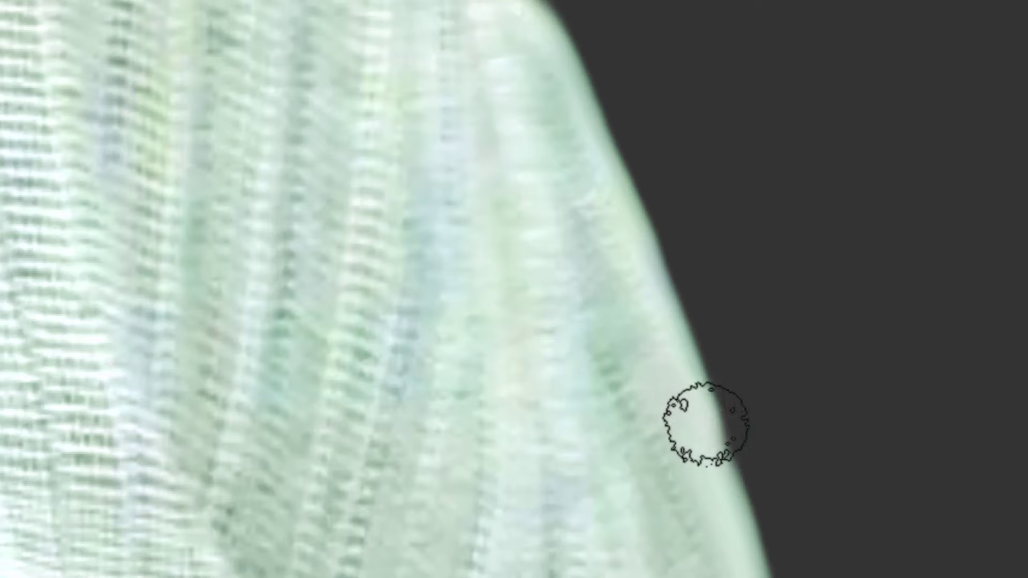
# Smudge the opposite sleeve's outer edge against the grey background, from the upper arm up to the shoulder curve
pyautogui.moveTo(521, 138); pyautogui.dragTo(589, 482)
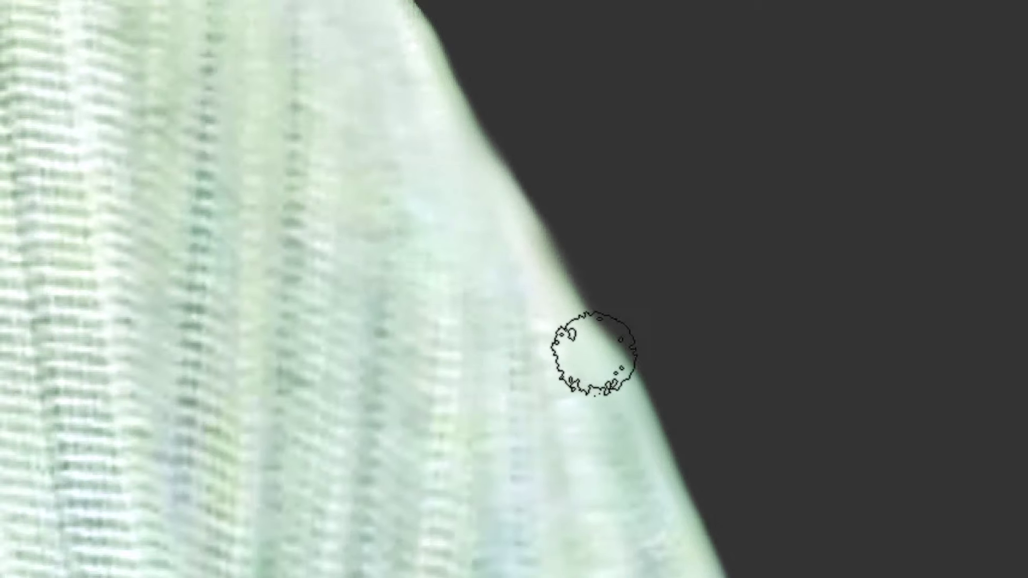
pyautogui.moveTo(484, 181); pyautogui.dragTo(583, 406)
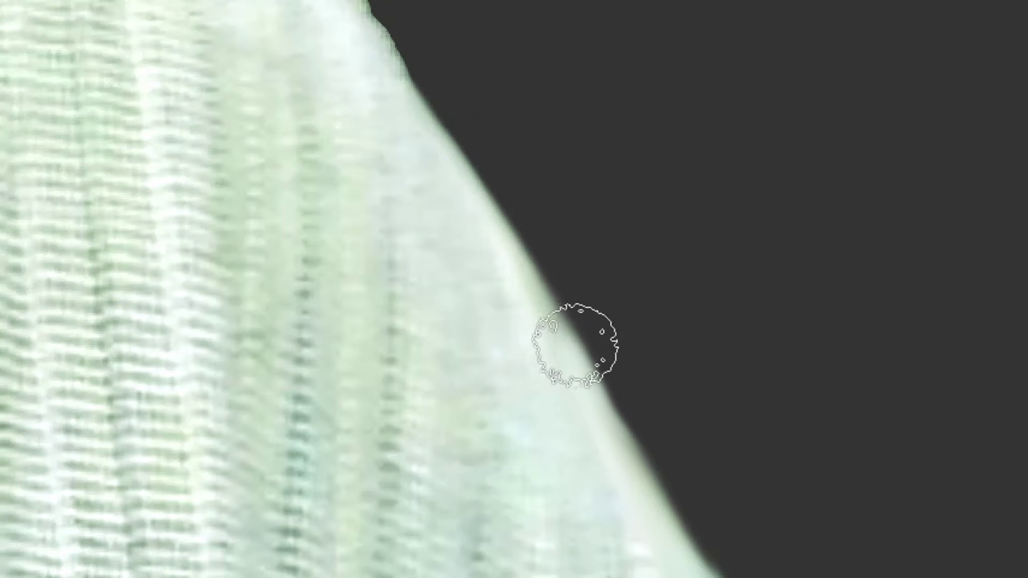
pyautogui.moveTo(505, 257); pyautogui.dragTo(640, 547)
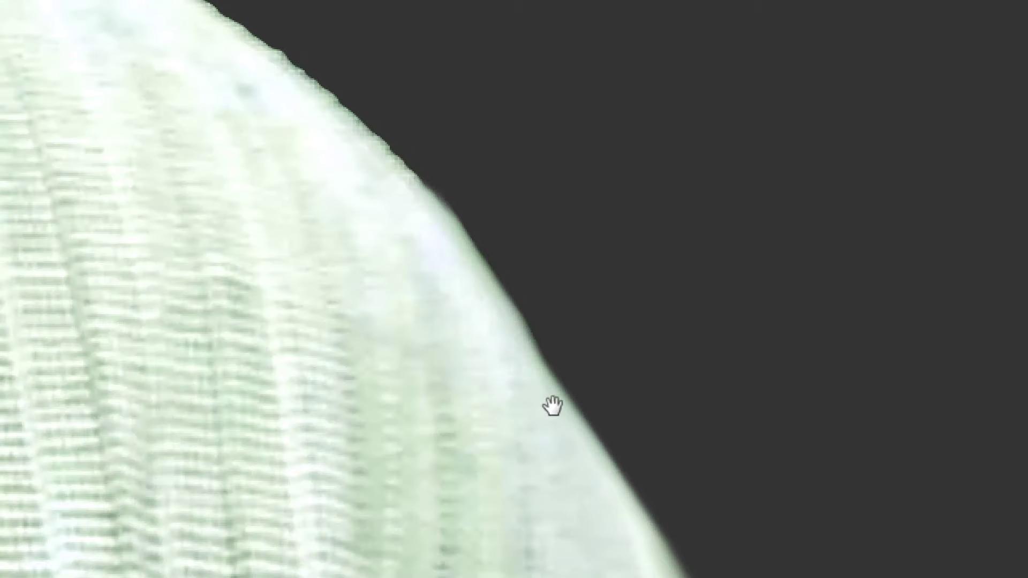
pyautogui.moveTo(547, 375)
pyautogui.mouseDown()
pyautogui.moveTo(432, 180)
pyautogui.moveTo(552, 382)
pyautogui.mouseUp()
pyautogui.moveTo(452, 219)
pyautogui.mouseDown()
pyautogui.moveTo(601, 390)
pyautogui.moveTo(371, 159)
pyautogui.mouseUp()
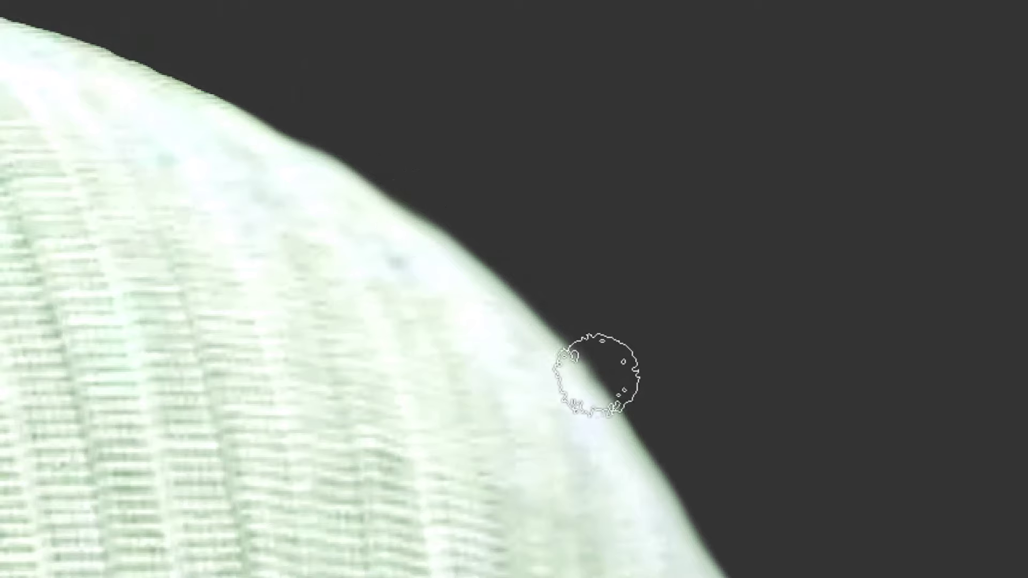
# Smooth the ragged top outline of that shoulder from its outer curve inward to the collar beside the jaw
pyautogui.moveTo(570, 409); pyautogui.dragTo(751, 446)
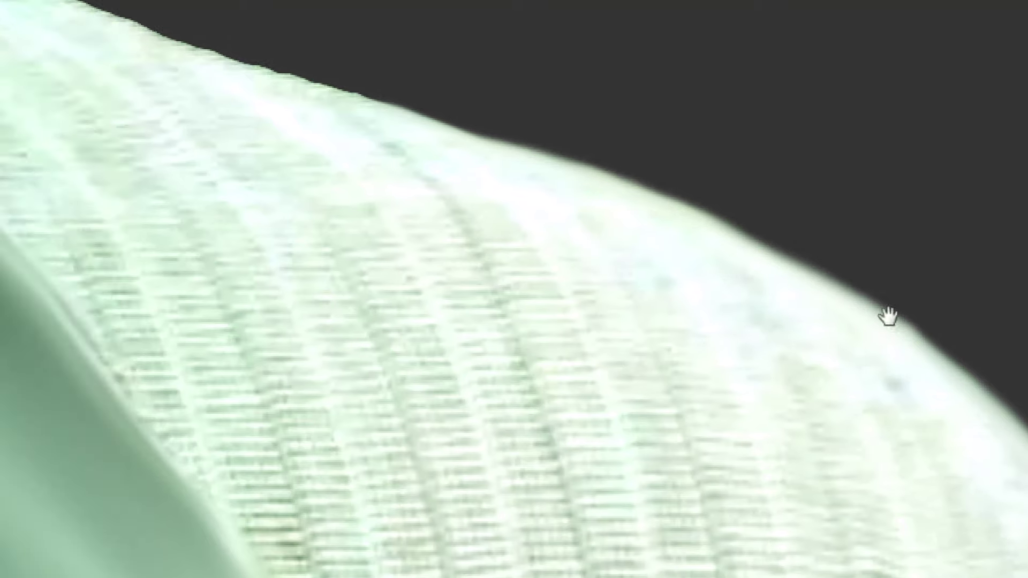
pyautogui.moveTo(353, 149); pyautogui.dragTo(551, 305)
pyautogui.moveTo(681, 294); pyautogui.dragTo(71, 85)
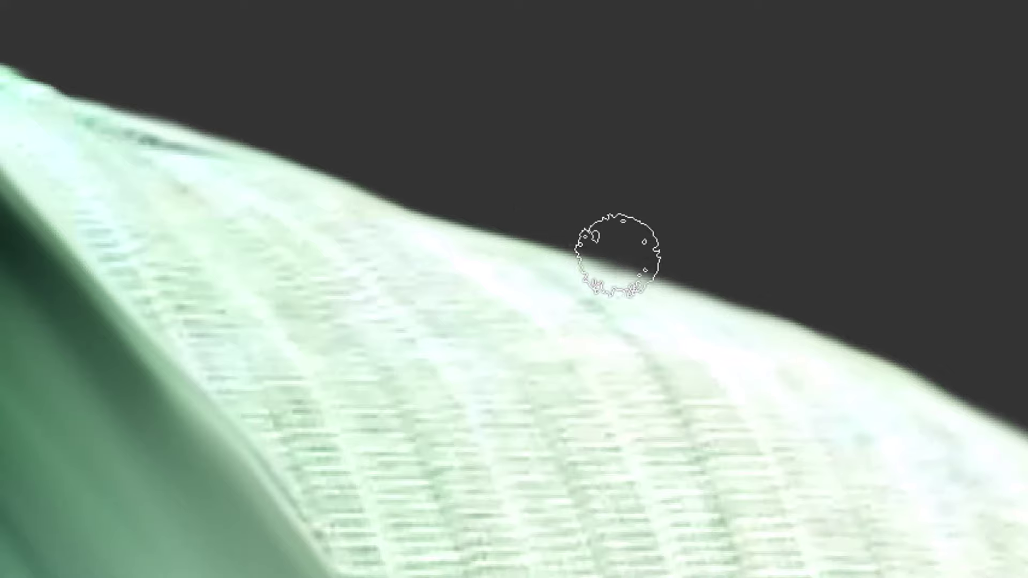
pyautogui.moveTo(385, 236); pyautogui.dragTo(634, 261)
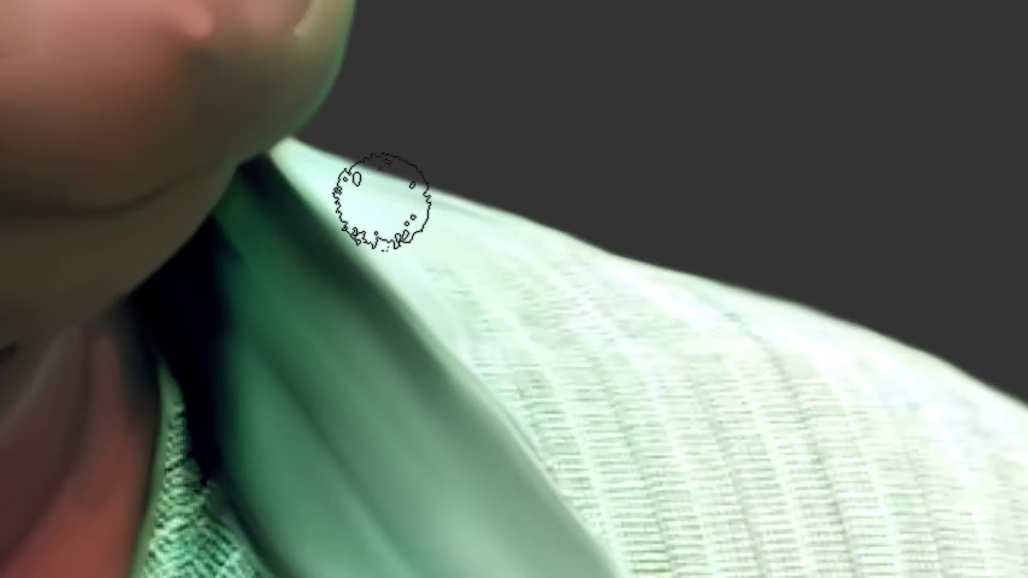
# Enlarge the smudge brush and blend the woven texture between the collar flap and the shoulder's top edge
pyautogui.press(']')
pyautogui.press(']')
pyautogui.press(']')
pyautogui.press(']')
pyautogui.press(']')
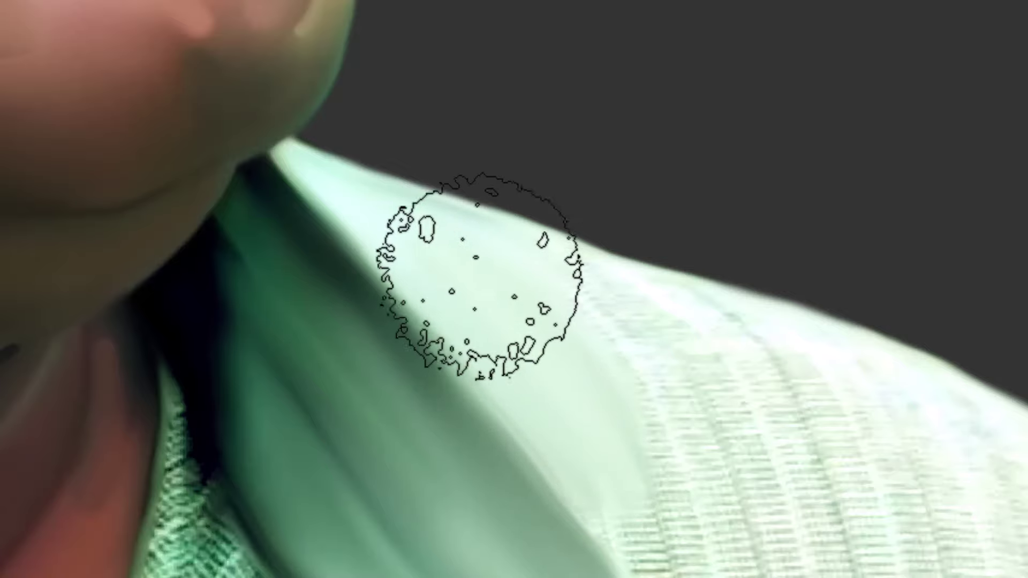
pyautogui.moveTo(662, 371); pyautogui.dragTo(354, 206)
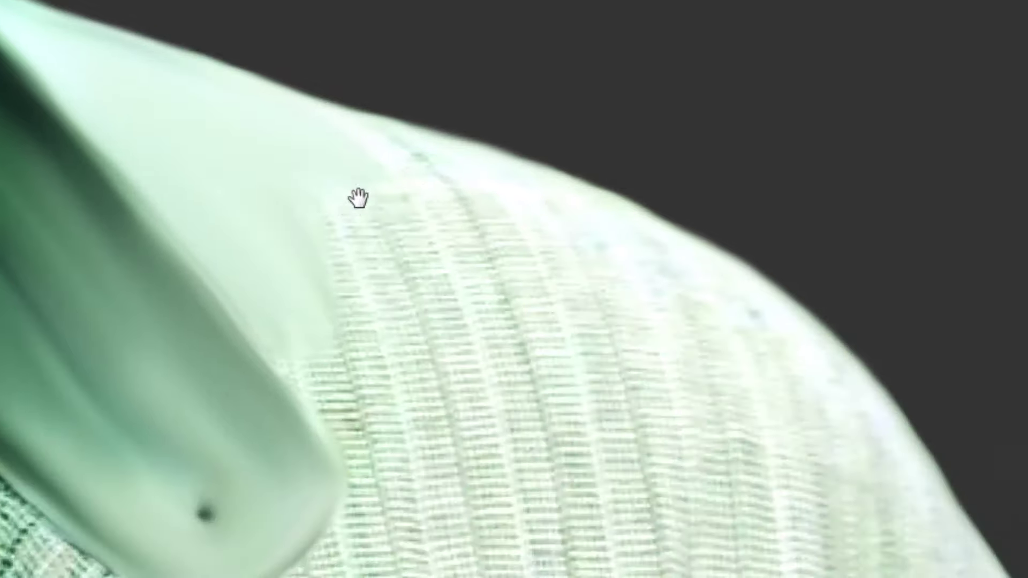
# Smudge the striped weave beside the collar flap's tip downward into soft, smooth folds across the upper shoulder
pyautogui.moveTo(537, 337); pyautogui.dragTo(521, 240)
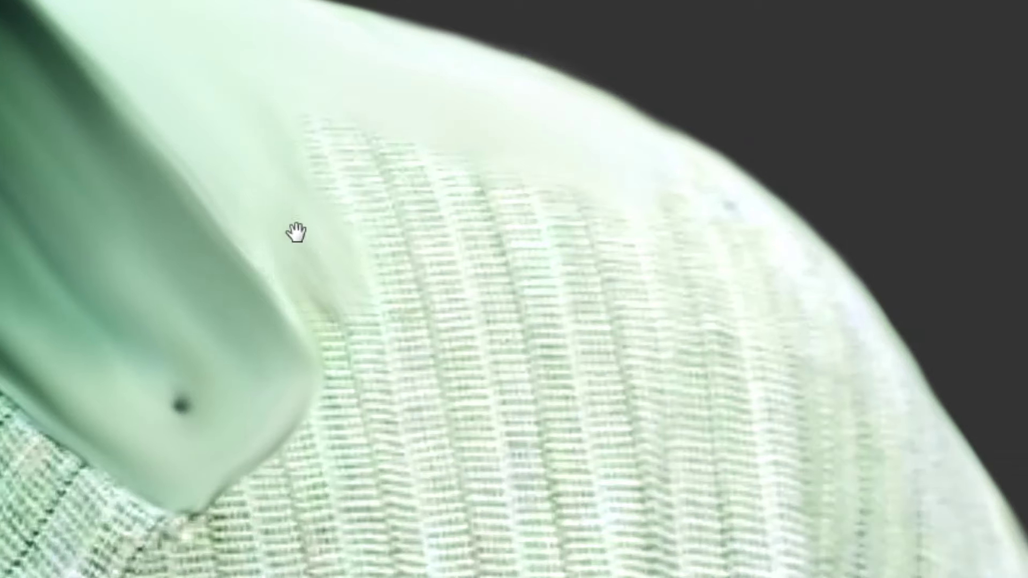
pyautogui.moveTo(185, 102)
pyautogui.mouseDown()
pyautogui.moveTo(318, 270)
pyautogui.moveTo(358, 399)
pyautogui.moveTo(309, 237)
pyautogui.moveTo(387, 426)
pyautogui.moveTo(295, 102)
pyautogui.mouseUp()
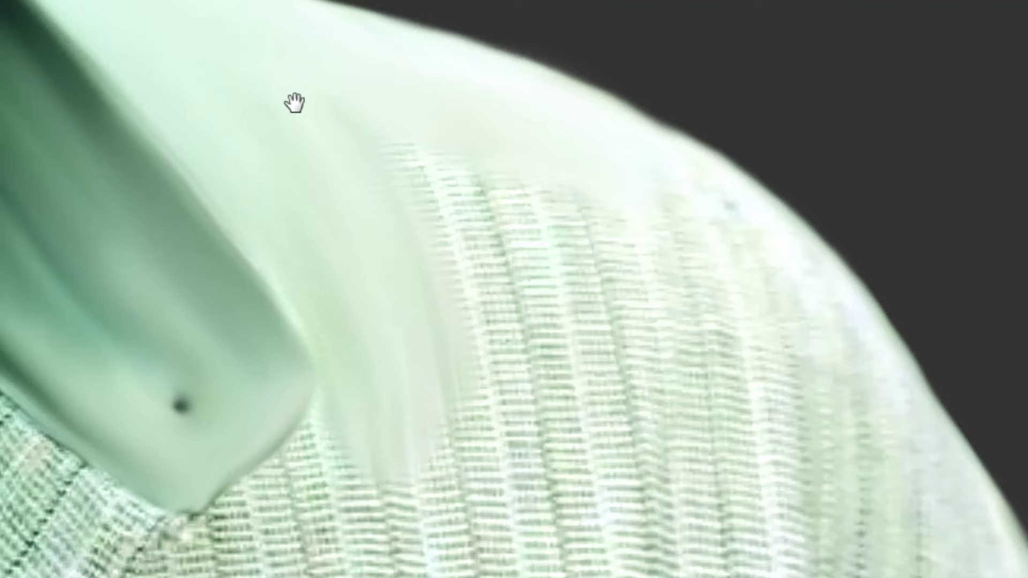
pyautogui.moveTo(540, 471); pyautogui.dragTo(554, 393)
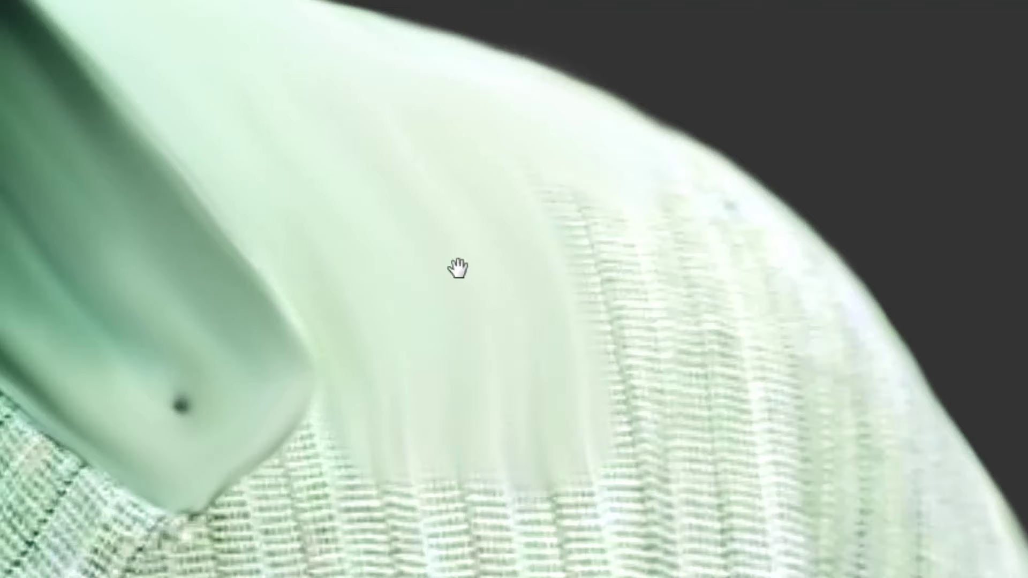
pyautogui.moveTo(393, 157); pyautogui.dragTo(291, 94)
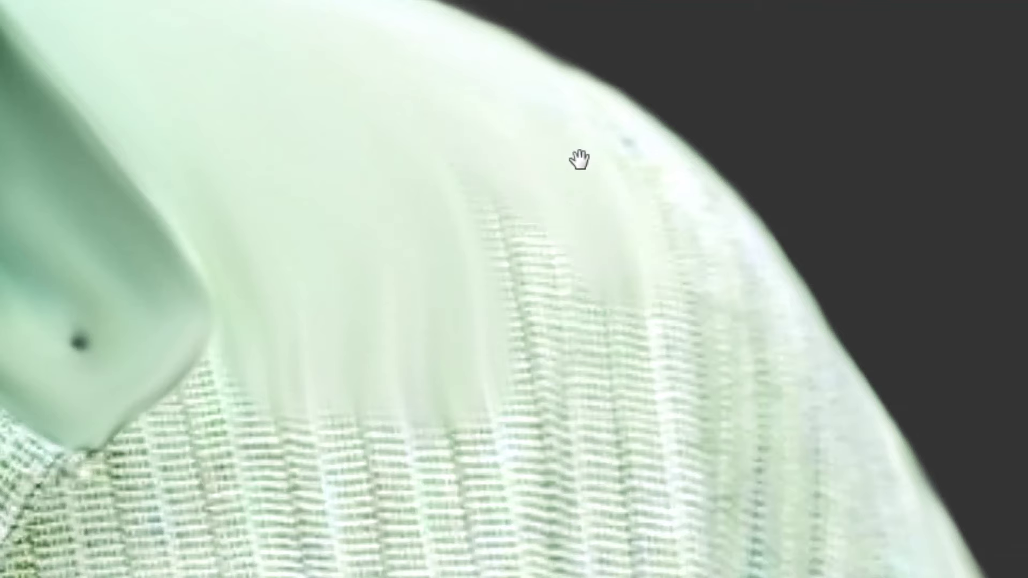
# Blend the remaining weave on the outer shoulder, redoing the last strokes, into an even pale surface toward the sleeve
pyautogui.moveTo(704, 268); pyautogui.dragTo(518, 94)
pyautogui.hotkey('ctrl', 'z')
pyautogui.hotkey('ctrl', 'z')
pyautogui.moveTo(557, 129); pyautogui.dragTo(727, 342)
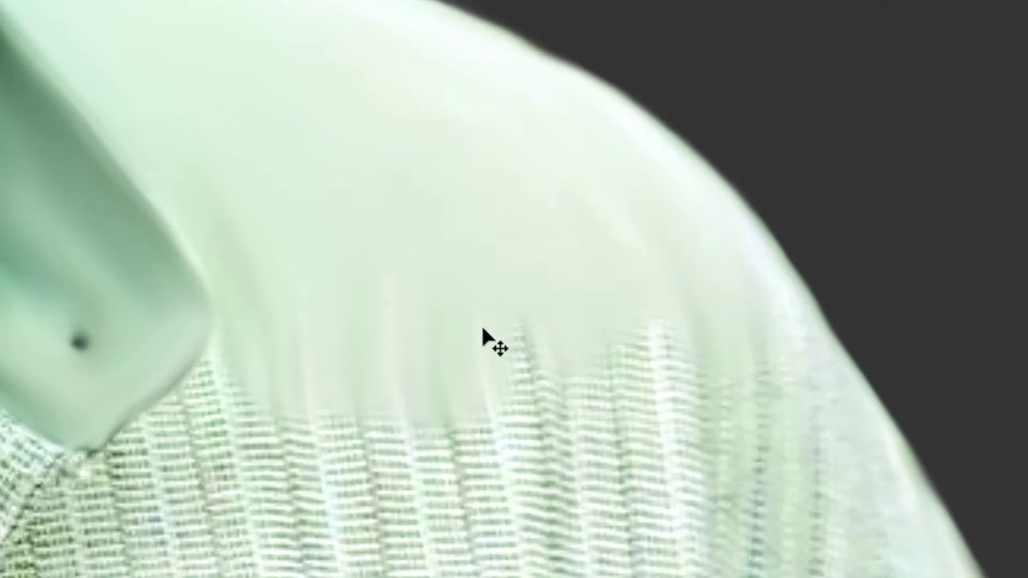
pyautogui.moveTo(482, 329); pyautogui.dragTo(684, 397)
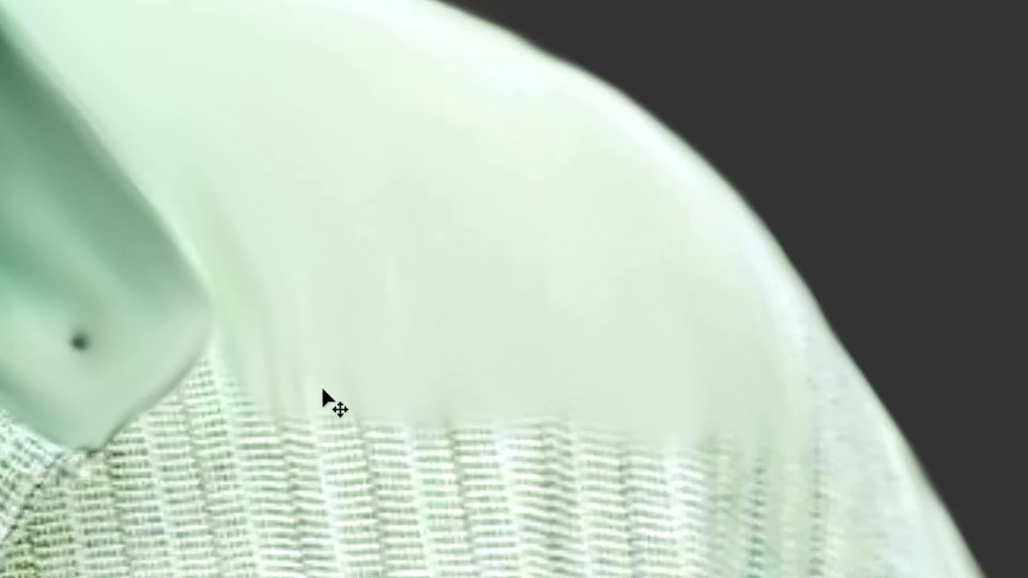
pyautogui.moveTo(651, 288); pyautogui.dragTo(482, 63)
pyautogui.hotkey('ctrl', '-')
pyautogui.hotkey('ctrl', '-')
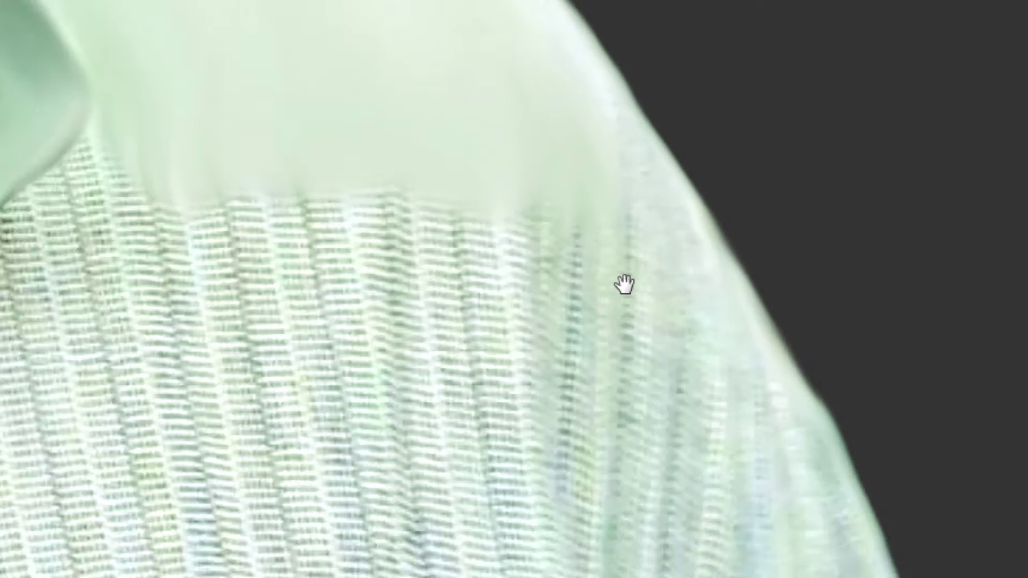
# Smudge the chest's woven stripes below the collar tip with a larger brush, from the placket edge across to the sleeve
pyautogui.moveTo(373, 304); pyautogui.dragTo(482, 301)
pyautogui.keyDown('ctrl'); pyautogui.click(481, 307); pyautogui.keyUp('ctrl')
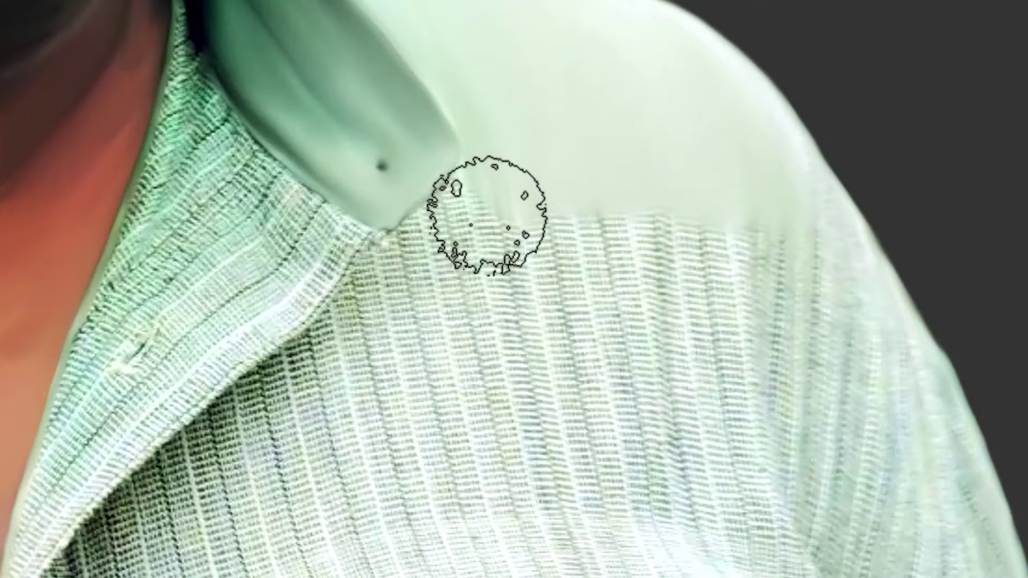
pyautogui.moveTo(488, 214)
pyautogui.mouseDown()
pyautogui.moveTo(477, 195)
pyautogui.moveTo(390, 269)
pyautogui.moveTo(332, 351)
pyautogui.moveTo(505, 262)
pyautogui.mouseUp()
pyautogui.moveTo(444, 287)
pyautogui.mouseDown()
pyautogui.moveTo(298, 402)
pyautogui.moveTo(260, 464)
pyautogui.moveTo(388, 288)
pyautogui.moveTo(383, 340)
pyautogui.moveTo(418, 386)
pyautogui.moveTo(569, 351)
pyautogui.moveTo(560, 358)
pyautogui.moveTo(744, 384)
pyautogui.moveTo(569, 268)
pyautogui.moveTo(429, 298)
pyautogui.moveTo(697, 223)
pyautogui.moveTo(687, 250)
pyautogui.moveTo(546, 245)
pyautogui.moveTo(413, 331)
pyautogui.moveTo(653, 244)
pyautogui.mouseUp()
pyautogui.press(']')
pyautogui.press(']')
pyautogui.press(']')
pyautogui.press(']')
pyautogui.press(']')
pyautogui.moveTo(537, 203)
pyautogui.mouseDown()
pyautogui.moveTo(382, 303)
pyautogui.moveTo(493, 257)
pyautogui.moveTo(678, 323)
pyautogui.moveTo(817, 187)
pyautogui.moveTo(755, 124)
pyautogui.moveTo(587, 131)
pyautogui.moveTo(484, 261)
pyautogui.moveTo(586, 203)
pyautogui.mouseUp()
pyautogui.moveTo(803, 295)
pyautogui.mouseDown()
pyautogui.moveTo(622, 293)
pyautogui.moveTo(558, 278)
pyautogui.mouseUp()
pyautogui.moveTo(768, 448)
pyautogui.mouseDown()
pyautogui.moveTo(729, 356)
pyautogui.moveTo(718, 362)
pyautogui.moveTo(698, 189)
pyautogui.moveTo(744, 278)
pyautogui.moveTo(742, 347)
pyautogui.mouseUp()
# Reduce the brush slightly and blend the sleeve's weave into smooth vertical shading out to its outer edge
pyautogui.press('[')
pyautogui.press('[')
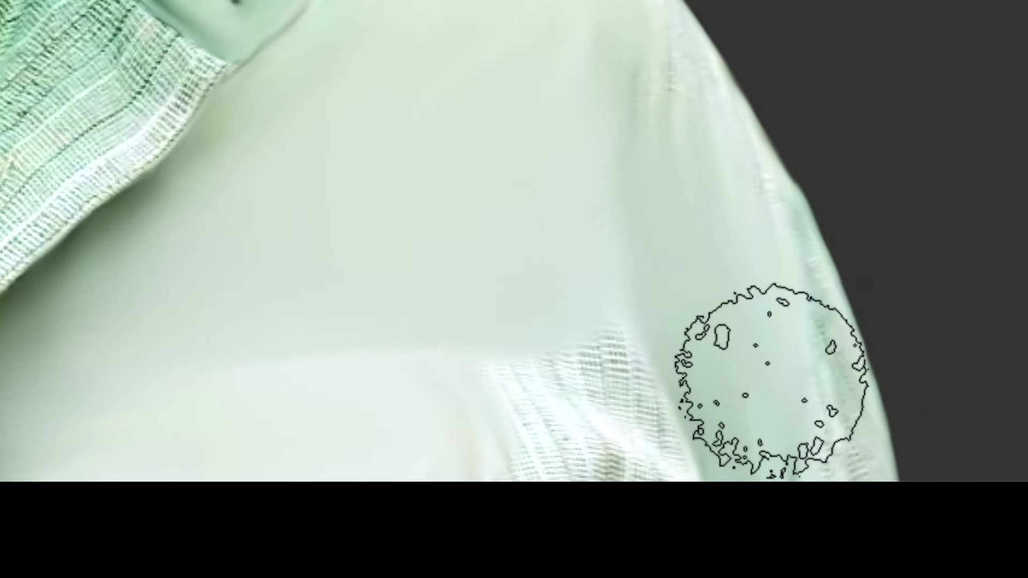
pyautogui.moveTo(860, 413)
pyautogui.mouseDown()
pyautogui.moveTo(798, 291)
pyautogui.moveTo(844, 518)
pyautogui.moveTo(823, 463)
pyautogui.moveTo(725, 335)
pyautogui.moveTo(672, 183)
pyautogui.mouseUp()
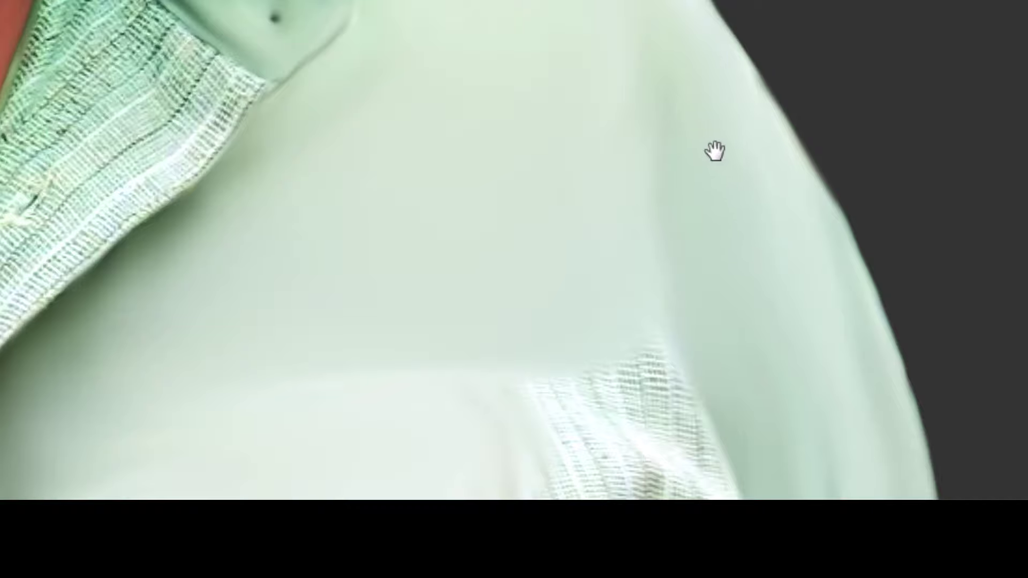
# Smooth the leftover patch of weave and the bright fold near the armpit with a smaller smudge brush
pyautogui.moveTo(581, 488)
pyautogui.mouseDown()
pyautogui.moveTo(665, 373)
pyautogui.moveTo(653, 349)
pyautogui.moveTo(635, 381)
pyautogui.moveTo(504, 322)
pyautogui.moveTo(560, 312)
pyautogui.mouseUp()
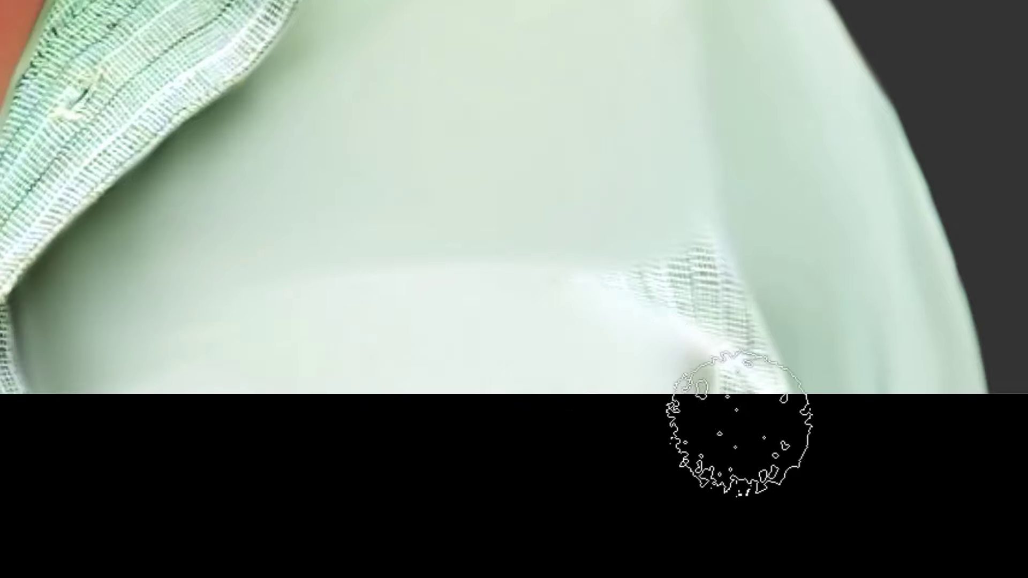
pyautogui.keyDown('ctrl'); pyautogui.click(787, 360); pyautogui.keyUp('ctrl')
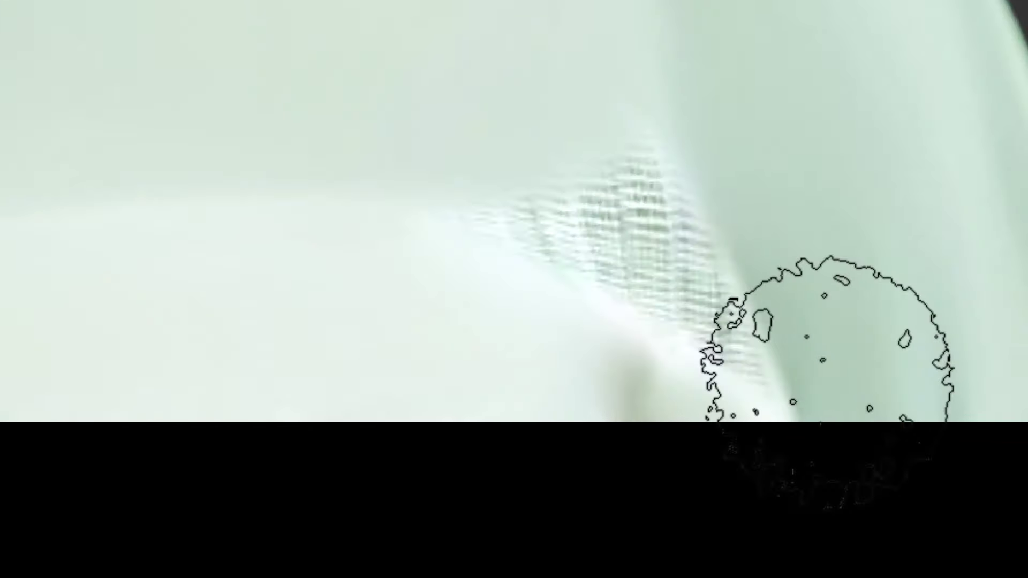
pyautogui.press('[')
pyautogui.press('[')
pyautogui.press('[')
pyautogui.press('[')
pyautogui.press('[')
pyautogui.press('[')
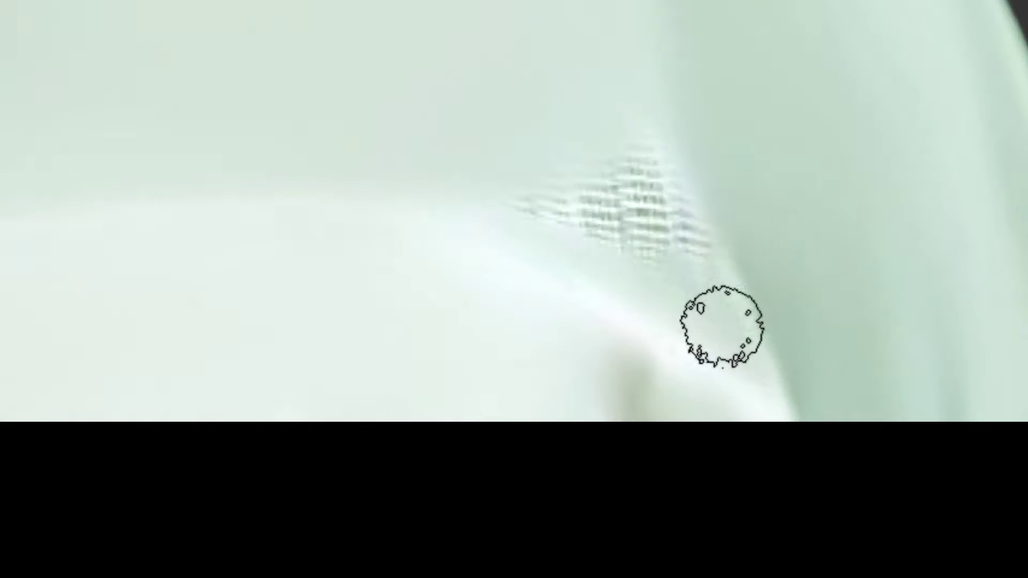
pyautogui.press(']')
pyautogui.press(']')
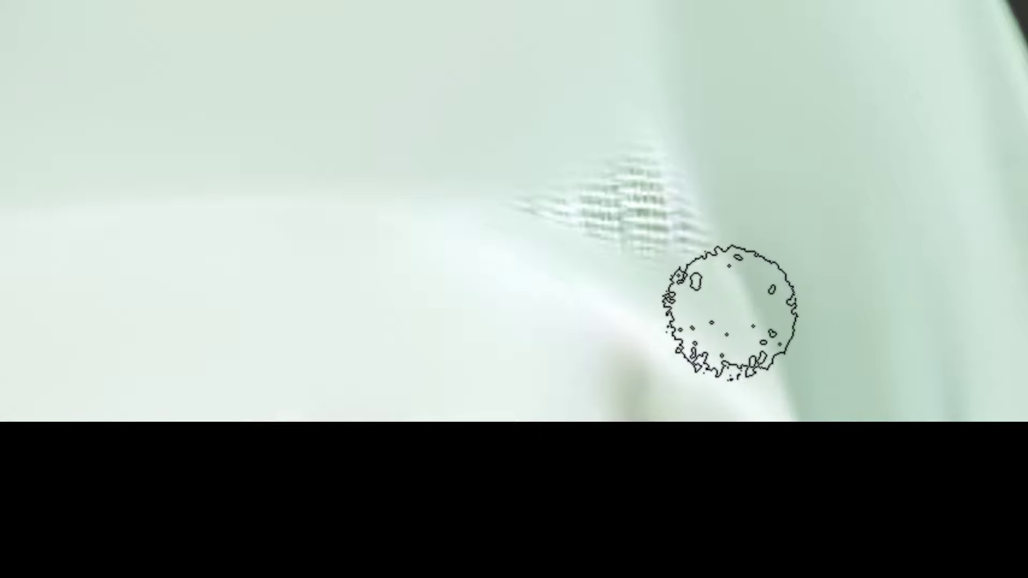
pyautogui.moveTo(729, 313)
pyautogui.mouseDown()
pyautogui.moveTo(654, 143)
pyautogui.moveTo(608, 236)
pyautogui.moveTo(509, 184)
pyautogui.moveTo(551, 168)
pyautogui.mouseUp()
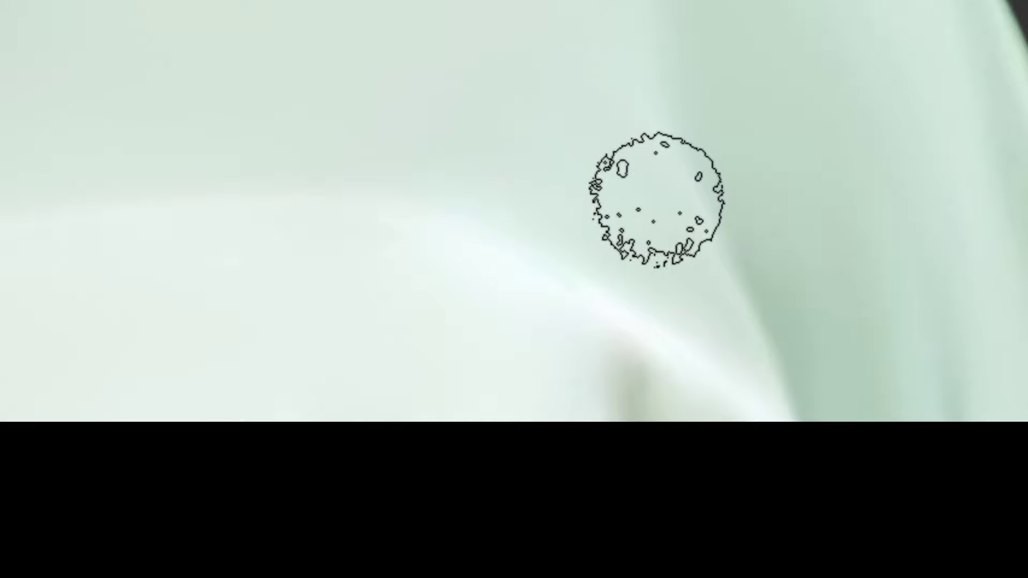
# Reduce the smudge brush and smooth the ragged folded edge of the placket just above the dark button
pyautogui.hotkey('ctrl', '-')
pyautogui.hotkey('ctrl', '-')
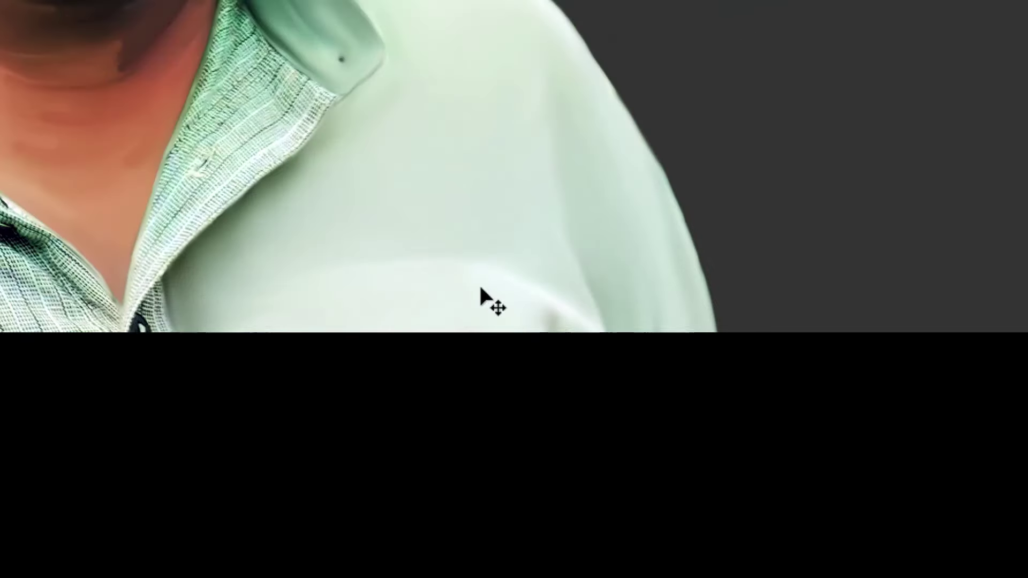
pyautogui.moveTo(519, 350); pyautogui.dragTo(609, 335)
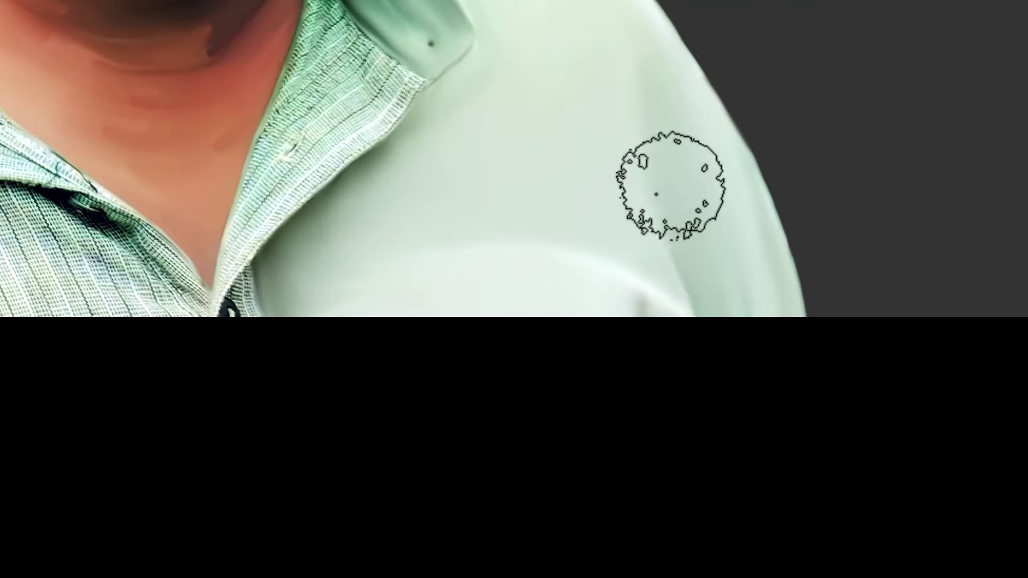
pyautogui.moveTo(562, 139); pyautogui.dragTo(591, 316)
pyautogui.moveTo(552, 350); pyautogui.dragTo(682, 197)
pyautogui.moveTo(484, 302); pyautogui.dragTo(732, 248)
pyautogui.keyDown('ctrl'); pyautogui.click(679, 276); pyautogui.keyUp('ctrl')
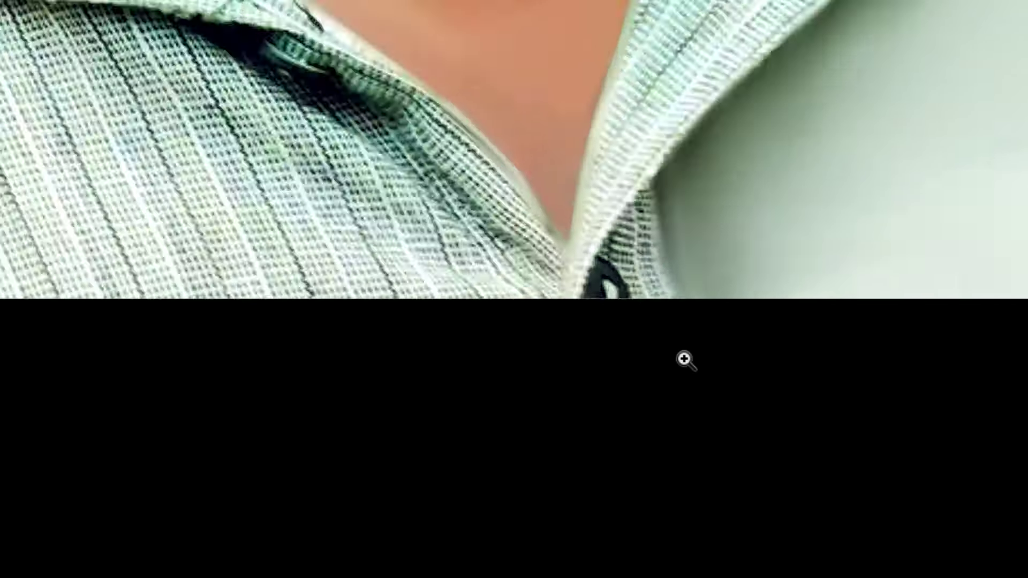
pyautogui.moveTo(684, 359)
pyautogui.mouseDown()
pyautogui.moveTo(719, 391)
pyautogui.moveTo(708, 354)
pyautogui.mouseUp()
pyautogui.press('[')
pyautogui.press('[')
pyautogui.press('[')
pyautogui.press('[')
pyautogui.press('[')
pyautogui.press('[')
pyautogui.press('[')
pyautogui.press('[')
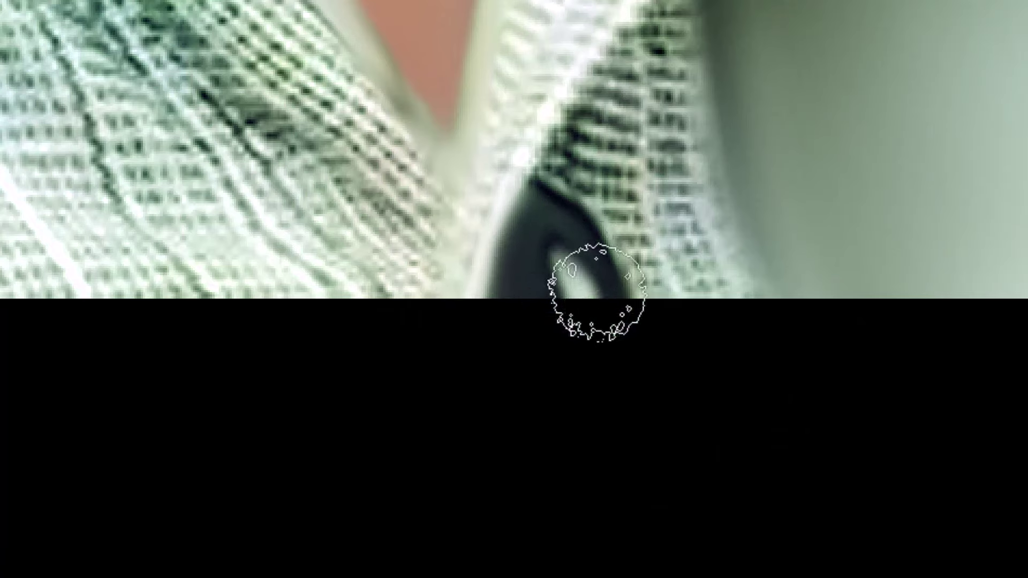
pyautogui.moveTo(575, 197); pyautogui.dragTo(489, 296)
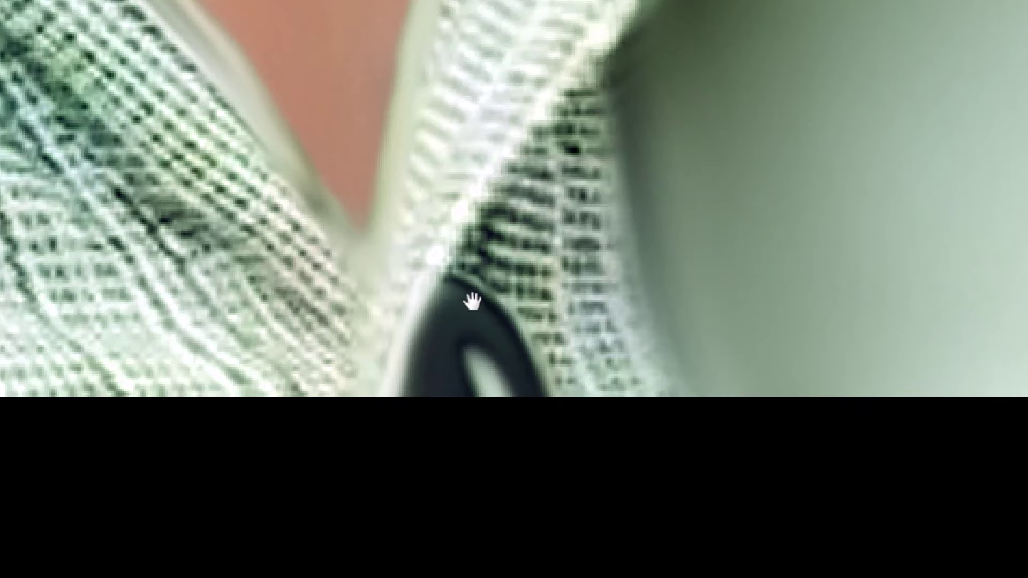
pyautogui.moveTo(441, 259); pyautogui.dragTo(547, 135)
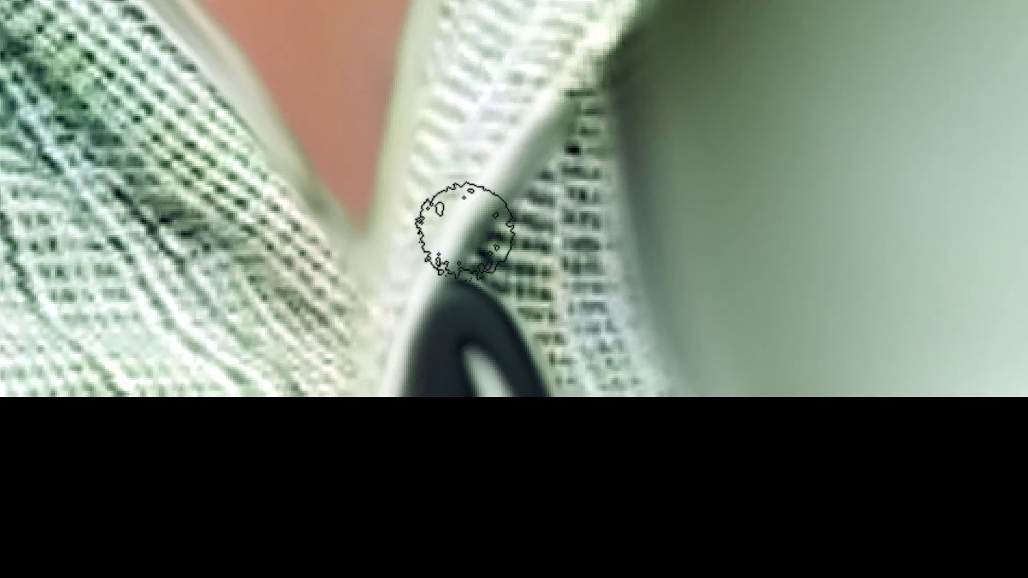
pyautogui.moveTo(466, 232); pyautogui.dragTo(604, 45)
pyautogui.moveTo(529, 127); pyautogui.dragTo(635, 25)
pyautogui.moveTo(587, 71)
pyautogui.mouseDown()
pyautogui.moveTo(465, 264)
pyautogui.moveTo(599, 92)
pyautogui.mouseUp()
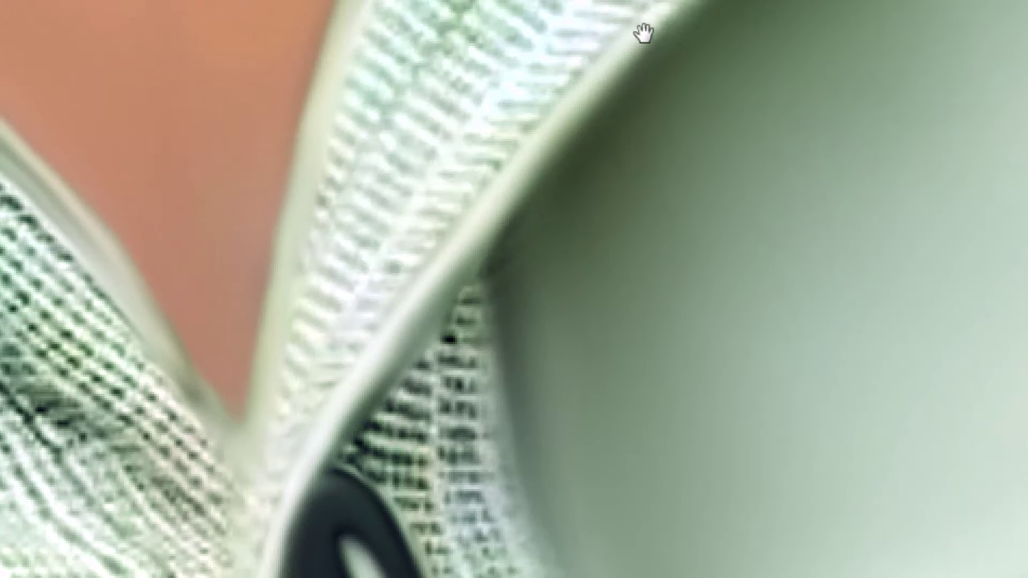
# Smudge the placket's outer edge into a clean line from the middle of the opening up to the collar tip
pyautogui.moveTo(645, 32); pyautogui.dragTo(454, 289)
pyautogui.moveTo(649, 123); pyautogui.dragTo(612, 182)
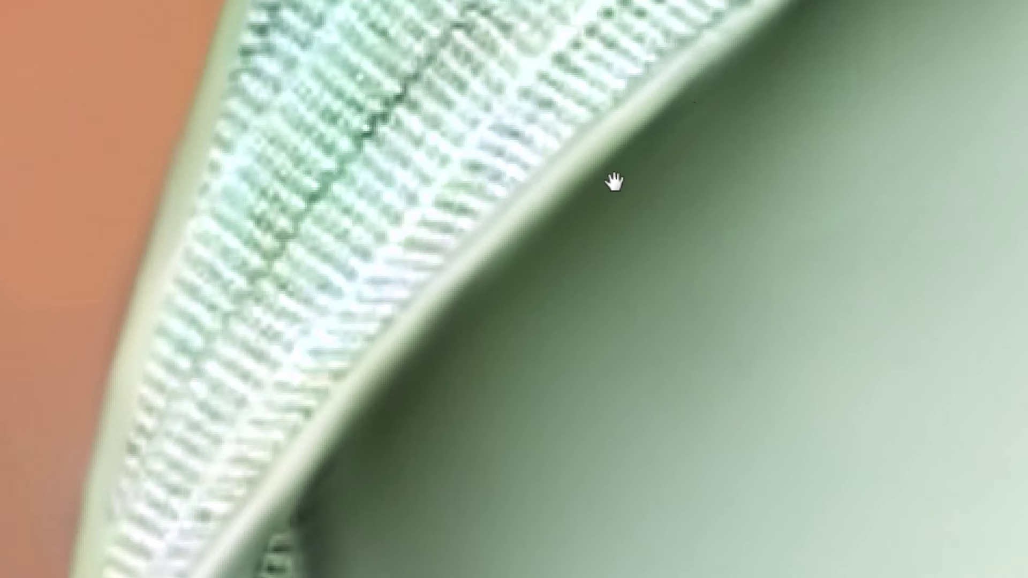
pyautogui.scroll(2, 610, 192)
pyautogui.moveTo(725, 110); pyautogui.dragTo(428, 358)
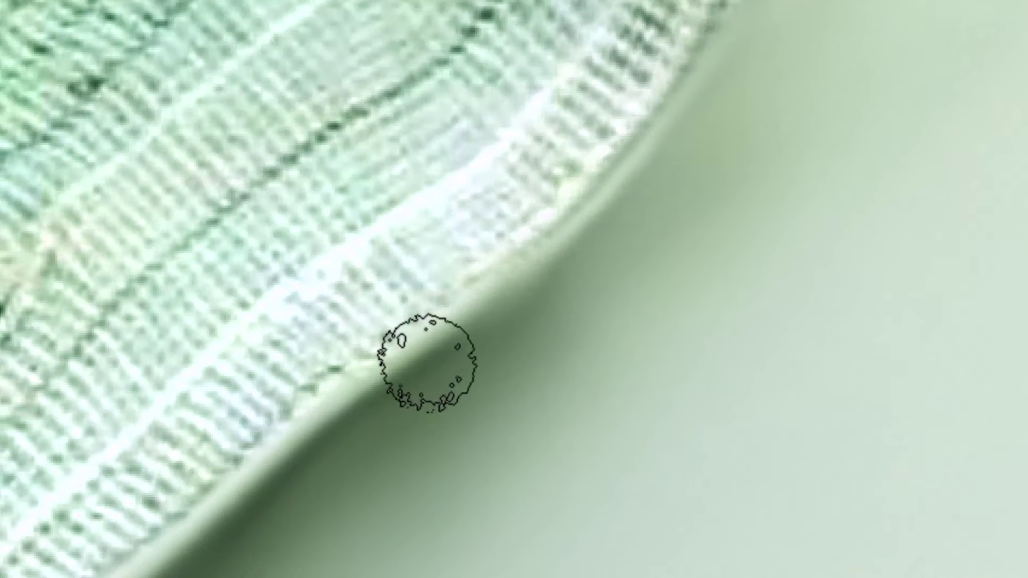
pyautogui.moveTo(672, 140); pyautogui.dragTo(600, 289)
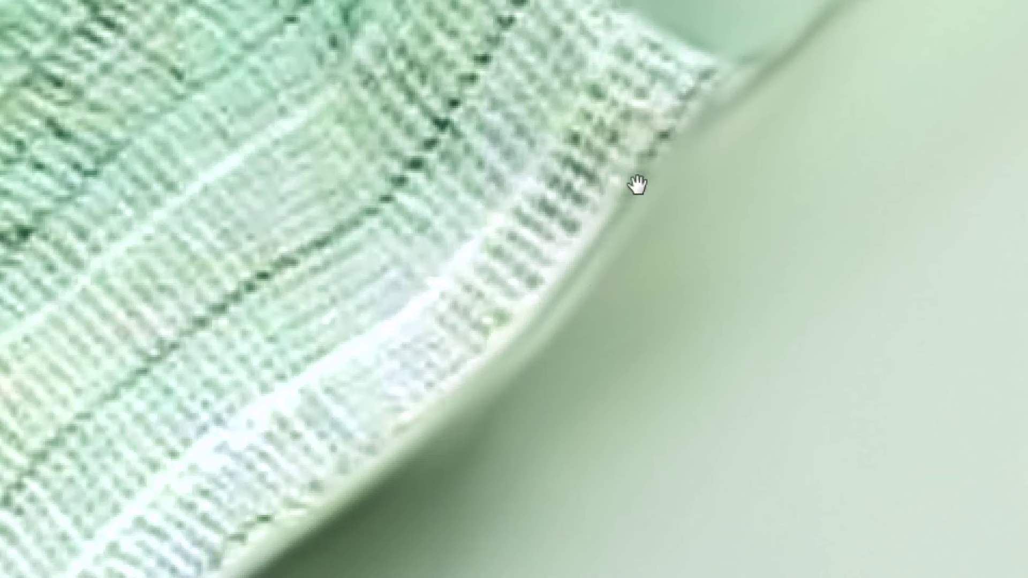
pyautogui.moveTo(671, 147); pyautogui.dragTo(567, 367)
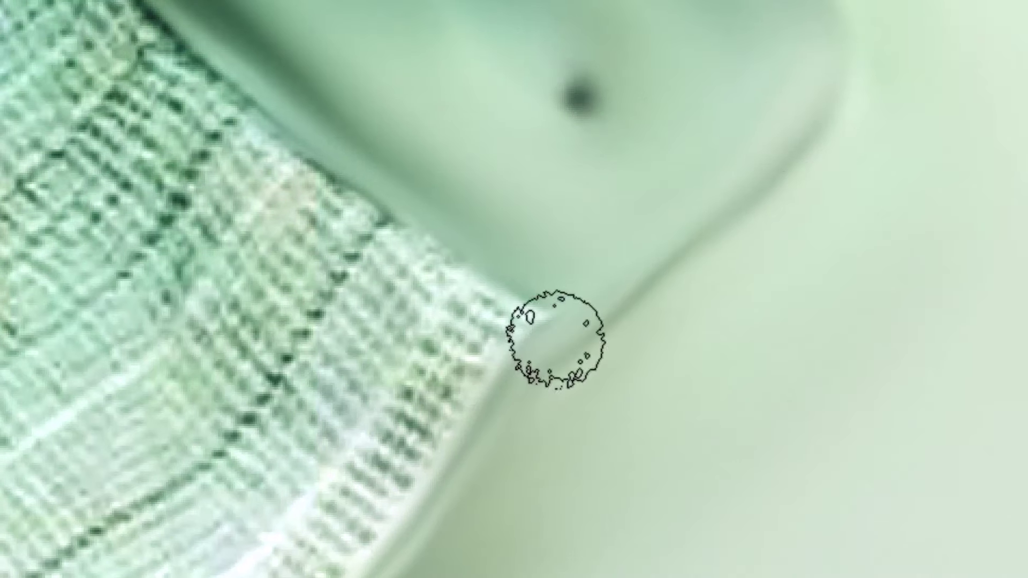
pyautogui.moveTo(555, 340); pyautogui.dragTo(604, 290)
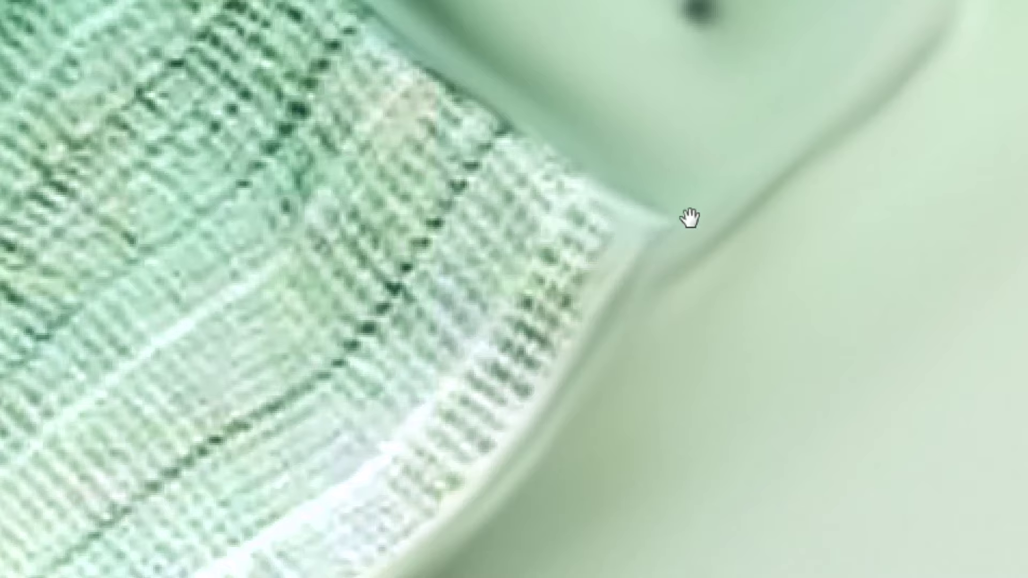
# Enlarge the brush and blend the weave of the placket's outer band from the collar tip down past the buttonhole
pyautogui.press(']')
pyautogui.press(']')
pyautogui.press(']')
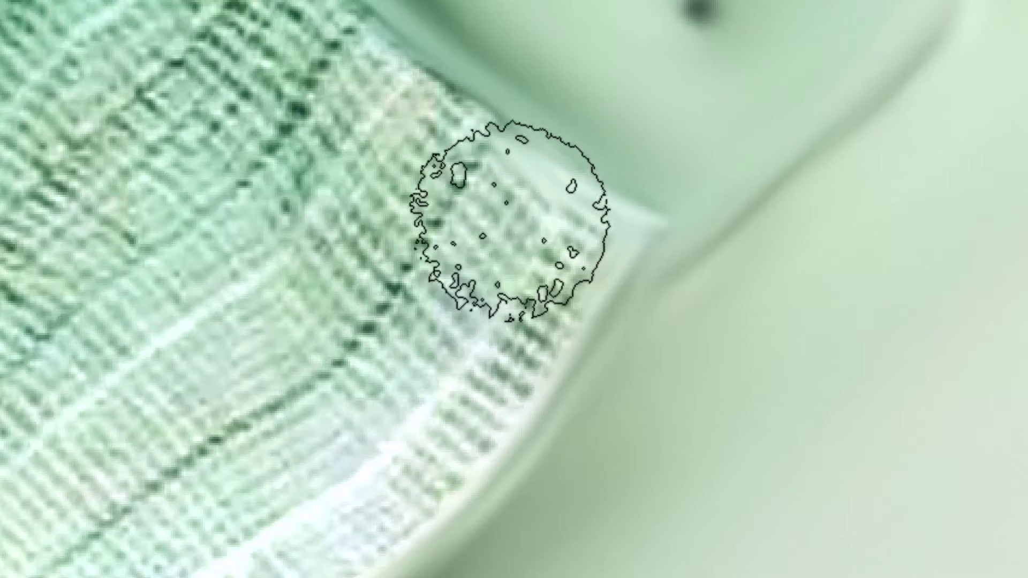
pyautogui.moveTo(514, 194)
pyautogui.mouseDown()
pyautogui.moveTo(496, 246)
pyautogui.moveTo(539, 292)
pyautogui.moveTo(566, 244)
pyautogui.moveTo(466, 413)
pyautogui.moveTo(424, 458)
pyautogui.moveTo(356, 413)
pyautogui.moveTo(397, 400)
pyautogui.moveTo(724, 111)
pyautogui.mouseUp()
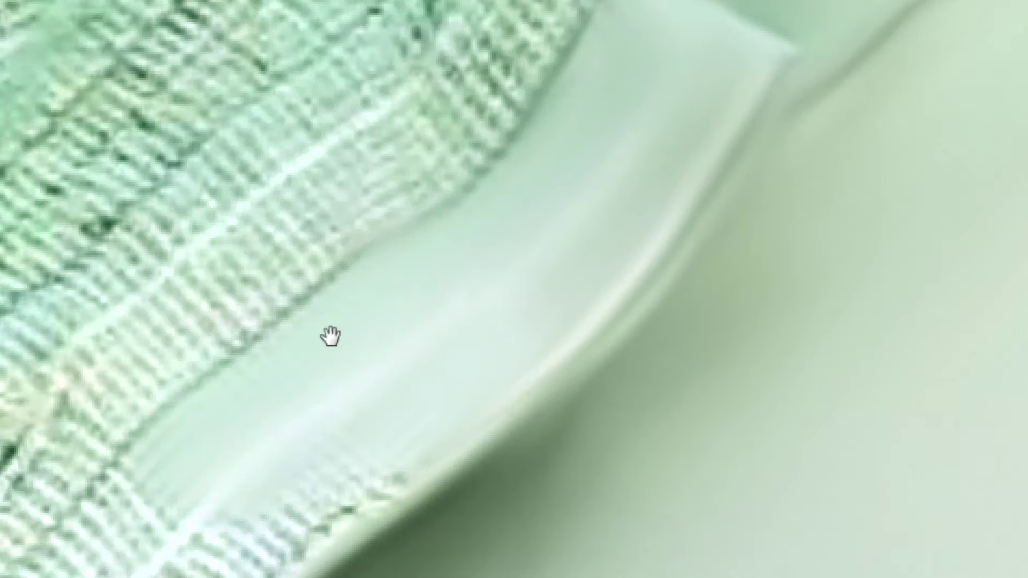
pyautogui.moveTo(330, 336); pyautogui.dragTo(473, 163)
pyautogui.moveTo(544, 317)
pyautogui.mouseDown()
pyautogui.moveTo(445, 367)
pyautogui.moveTo(241, 521)
pyautogui.mouseUp()
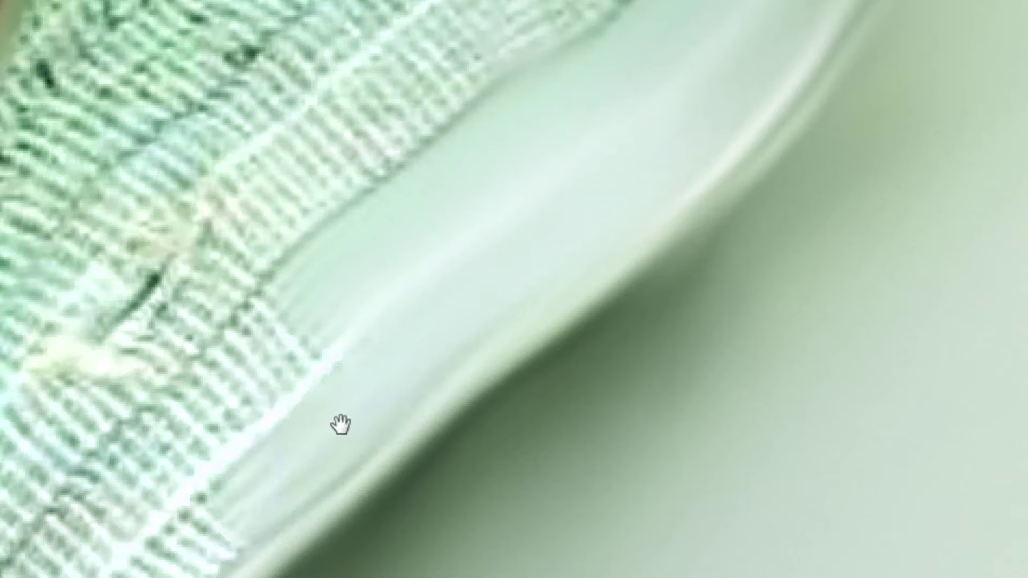
pyautogui.moveTo(289, 343); pyautogui.dragTo(65, 535)
pyautogui.moveTo(429, 297); pyautogui.dragTo(471, 203)
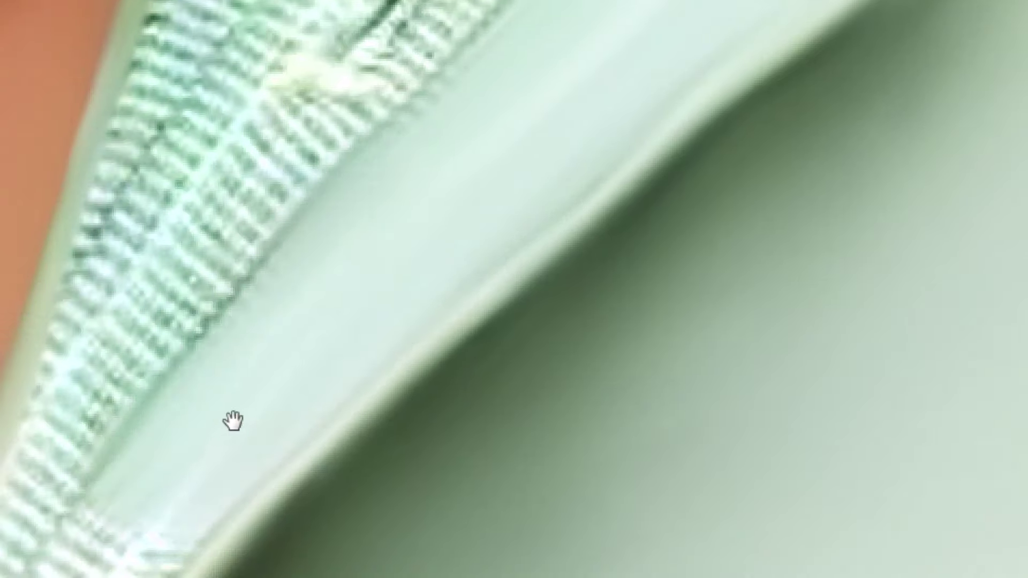
# Smudge the lower placket's weave between the neckline edge and the outer edge into smooth lengthwise shading
pyautogui.moveTo(233, 421); pyautogui.dragTo(406, 185)
pyautogui.moveTo(310, 331); pyautogui.dragTo(184, 429)
pyautogui.moveTo(316, 155); pyautogui.dragTo(187, 338)
pyautogui.moveTo(316, 126); pyautogui.dragTo(203, 203)
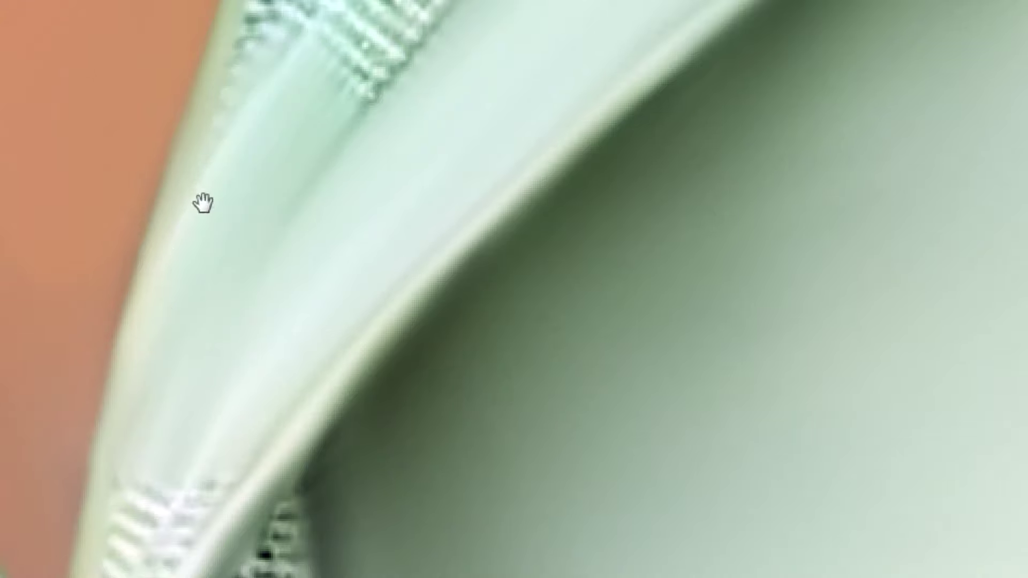
pyautogui.moveTo(181, 416)
pyautogui.mouseDown()
pyautogui.moveTo(291, 209)
pyautogui.moveTo(267, 352)
pyautogui.mouseUp()
# Reduce the brush slightly and blend the small woven strip between the button and the shadowed chest
pyautogui.press('[')
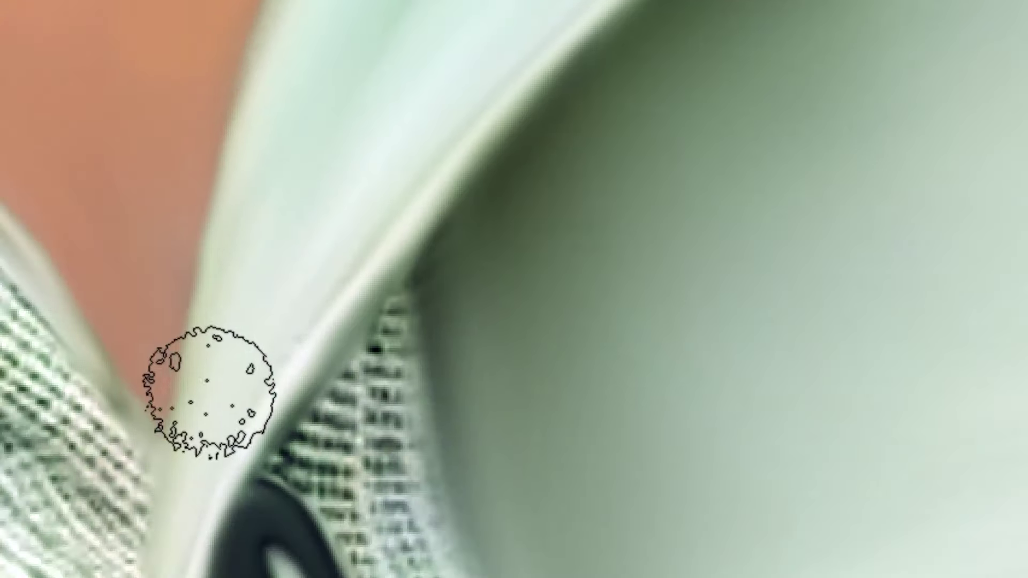
pyautogui.moveTo(322, 449); pyautogui.dragTo(321, 434)
pyautogui.moveTo(274, 462); pyautogui.dragTo(294, 425)
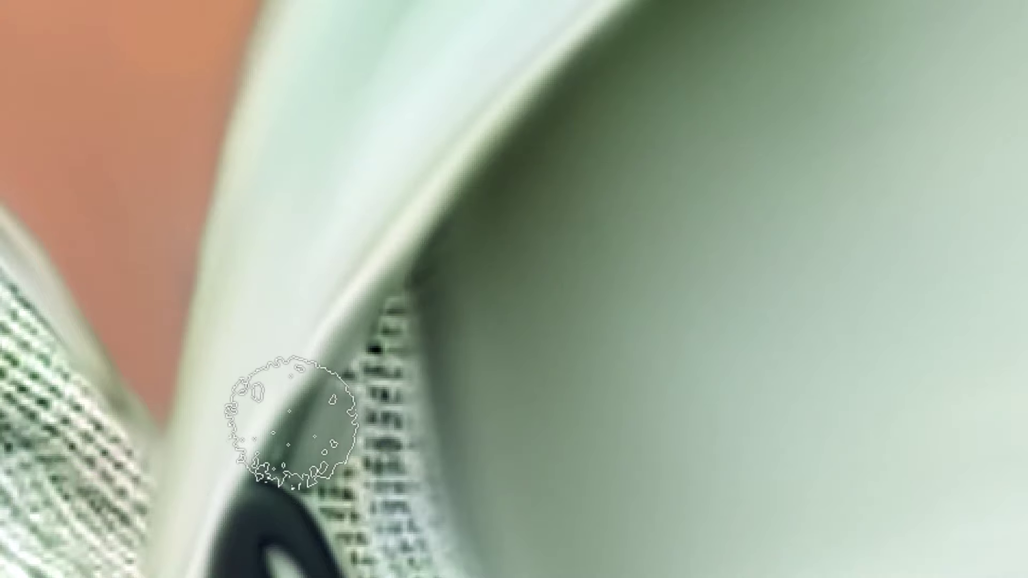
pyautogui.moveTo(393, 279)
pyautogui.mouseDown()
pyautogui.moveTo(376, 297)
pyautogui.moveTo(422, 367)
pyautogui.mouseUp()
pyautogui.moveTo(421, 455); pyautogui.dragTo(459, 284)
pyautogui.moveTo(379, 302)
pyautogui.mouseDown()
pyautogui.moveTo(386, 347)
pyautogui.moveTo(355, 313)
pyautogui.moveTo(433, 424)
pyautogui.moveTo(421, 409)
pyautogui.moveTo(412, 213)
pyautogui.moveTo(436, 202)
pyautogui.mouseUp()
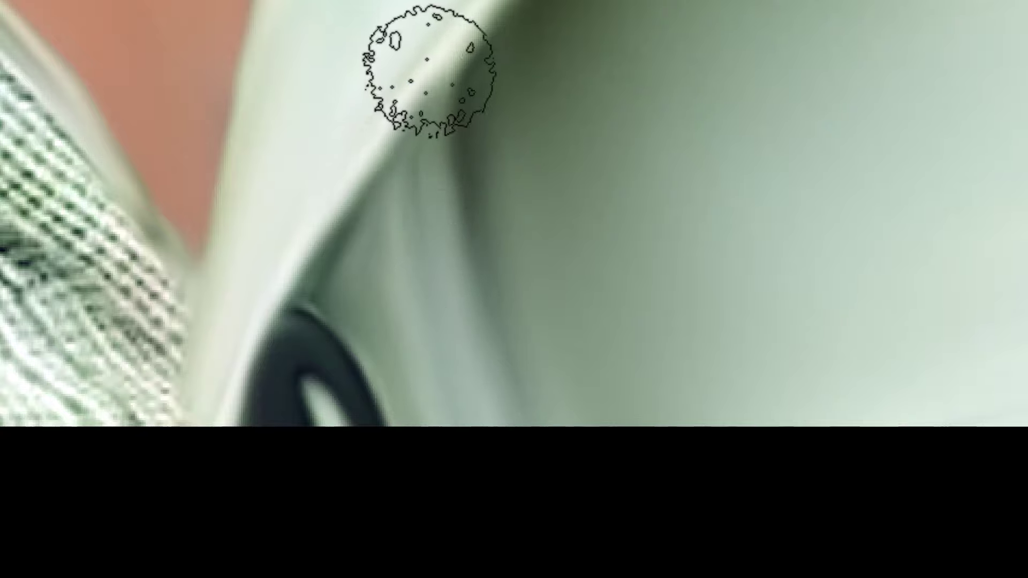
# Smooth the remaining weave around the placket's buttonhole with a larger brush, keeping the dark slit
pyautogui.moveTo(243, 162); pyautogui.dragTo(314, 390)
pyautogui.moveTo(387, 63); pyautogui.dragTo(345, 356)
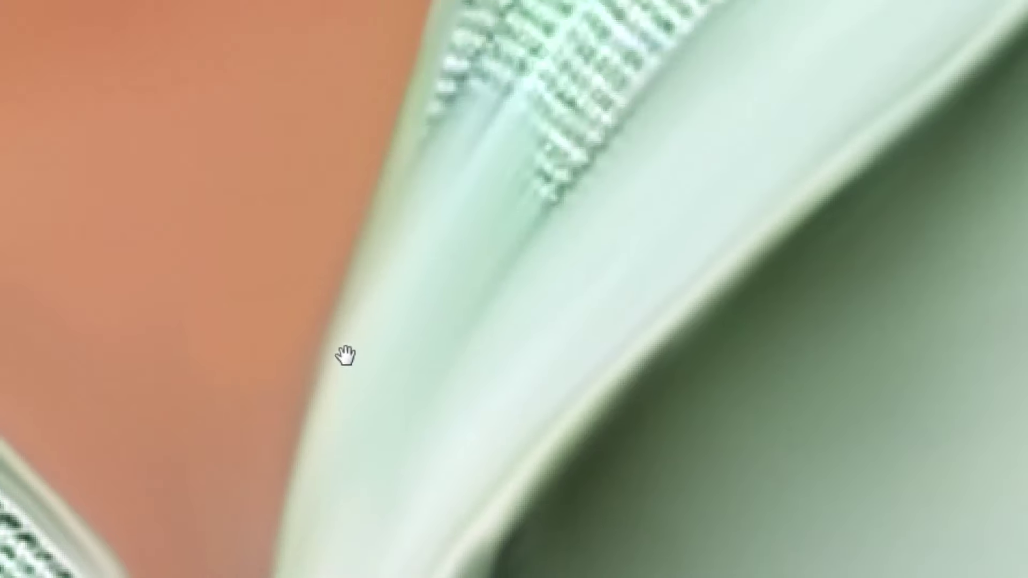
pyautogui.scroll(-3, 463, 328)
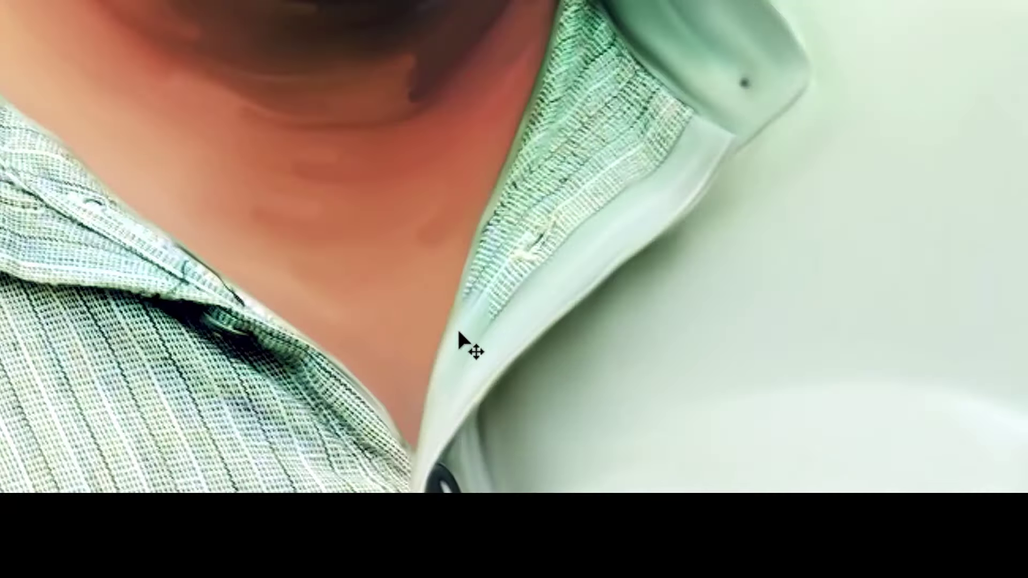
pyautogui.moveTo(463, 482); pyautogui.dragTo(505, 503)
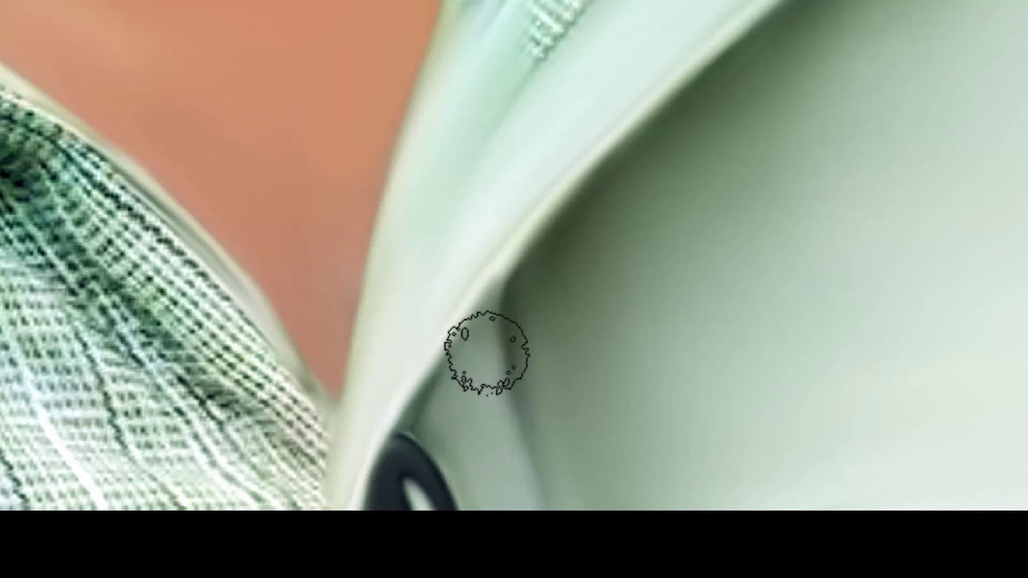
pyautogui.moveTo(501, 417); pyautogui.dragTo(463, 527)
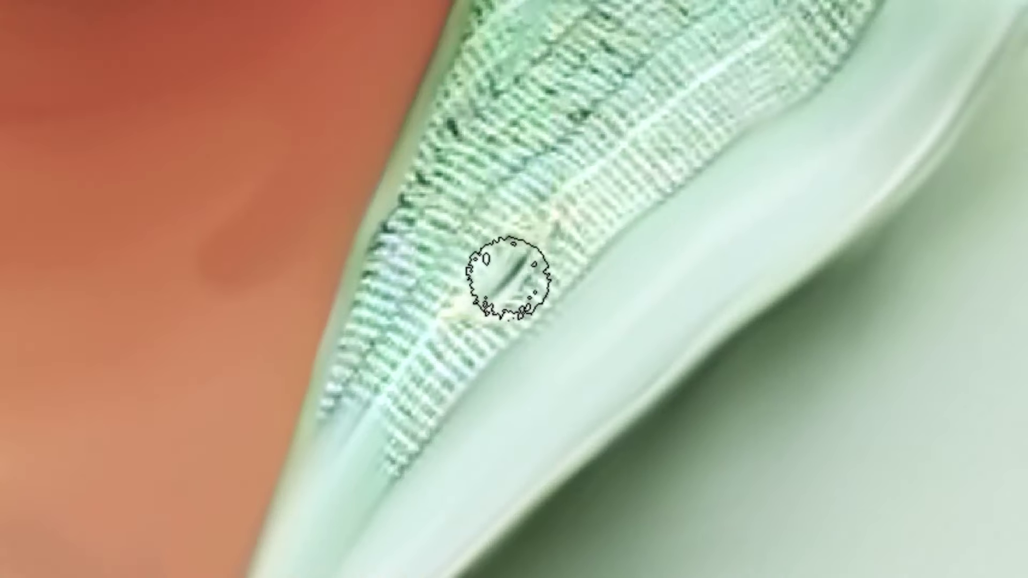
pyautogui.moveTo(573, 264); pyautogui.dragTo(528, 339)
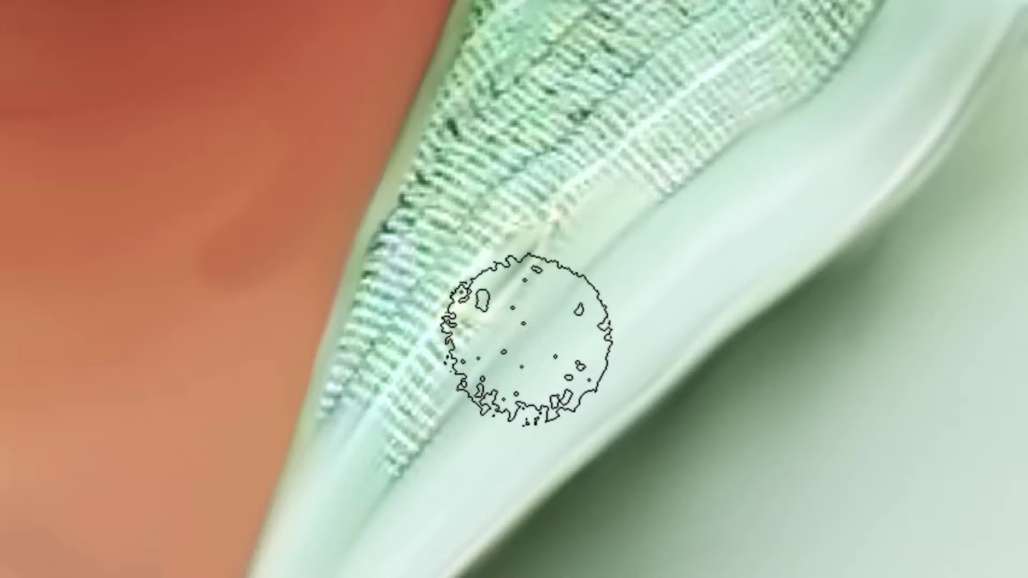
pyautogui.moveTo(731, 106)
pyautogui.mouseDown()
pyautogui.moveTo(619, 193)
pyautogui.moveTo(528, 173)
pyautogui.moveTo(574, 214)
pyautogui.moveTo(486, 220)
pyautogui.moveTo(427, 310)
pyautogui.moveTo(432, 343)
pyautogui.moveTo(451, 338)
pyautogui.moveTo(374, 476)
pyautogui.moveTo(443, 382)
pyautogui.moveTo(361, 446)
pyautogui.moveTo(377, 338)
pyautogui.moveTo(454, 158)
pyautogui.moveTo(420, 266)
pyautogui.moveTo(466, 136)
pyautogui.mouseUp()
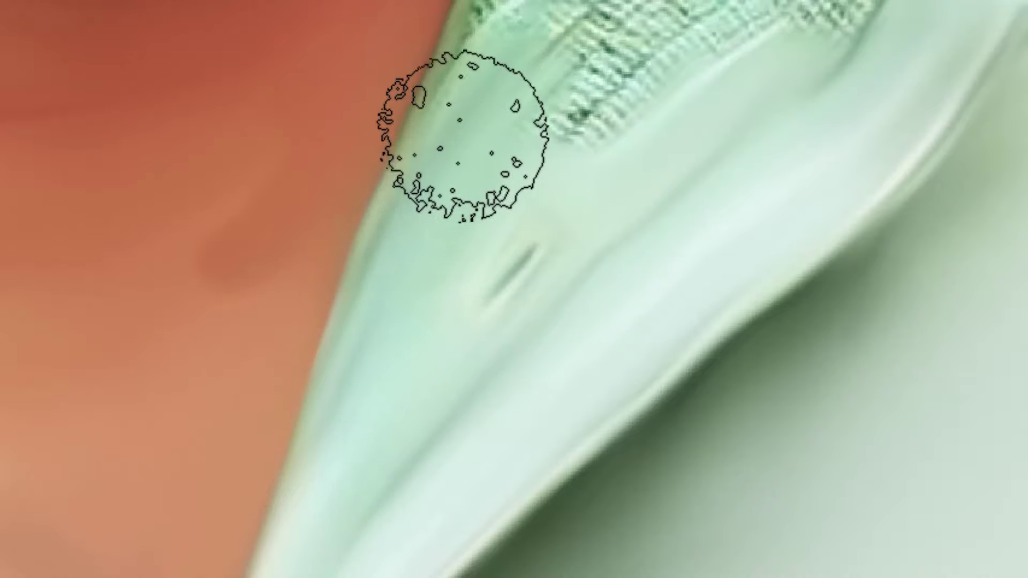
# Blend the upper placket's weave along the neckline up to the dark shadow beneath the collar
pyautogui.moveTo(562, 94); pyautogui.dragTo(413, 324)
pyautogui.moveTo(435, 385)
pyautogui.mouseDown()
pyautogui.moveTo(571, 295)
pyautogui.moveTo(646, 289)
pyautogui.moveTo(729, 177)
pyautogui.moveTo(694, 225)
pyautogui.moveTo(665, 197)
pyautogui.moveTo(635, 120)
pyautogui.moveTo(648, 94)
pyautogui.moveTo(526, 240)
pyautogui.moveTo(531, 216)
pyautogui.moveTo(522, 294)
pyautogui.moveTo(553, 309)
pyautogui.moveTo(649, 183)
pyautogui.moveTo(723, 176)
pyautogui.moveTo(738, 163)
pyautogui.moveTo(698, 134)
pyautogui.mouseUp()
pyautogui.moveTo(720, 202)
pyautogui.mouseDown()
pyautogui.moveTo(704, 291)
pyautogui.moveTo(678, 280)
pyautogui.moveTo(595, 109)
pyautogui.moveTo(571, 183)
pyautogui.moveTo(471, 346)
pyautogui.moveTo(405, 361)
pyautogui.moveTo(532, 103)
pyautogui.moveTo(493, 69)
pyautogui.moveTo(412, 248)
pyautogui.moveTo(273, 469)
pyautogui.moveTo(412, 151)
pyautogui.mouseUp()
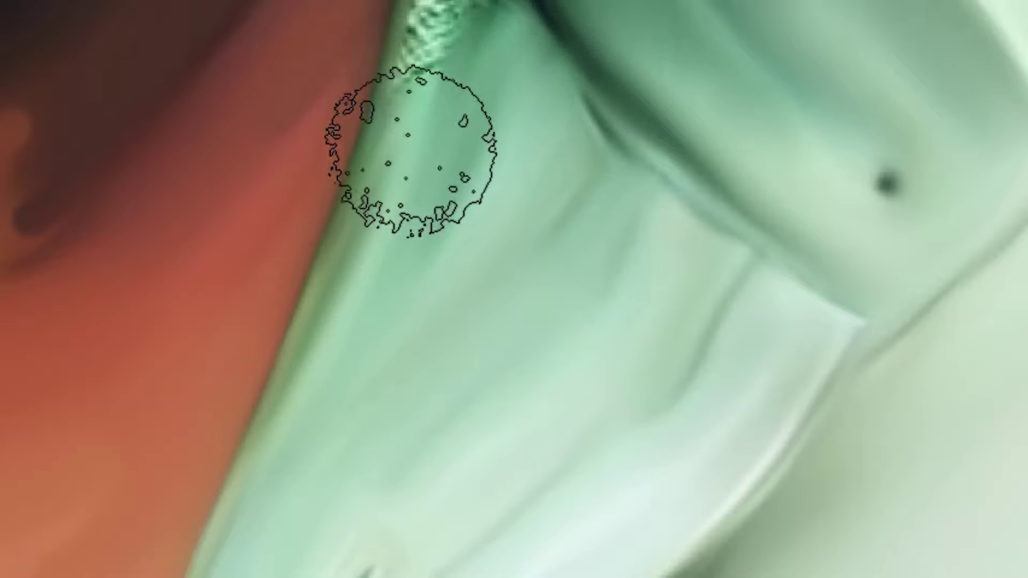
pyautogui.moveTo(474, 65)
pyautogui.mouseDown()
pyautogui.moveTo(417, 370)
pyautogui.moveTo(430, 316)
pyautogui.moveTo(380, 303)
pyautogui.moveTo(402, 91)
pyautogui.moveTo(367, 448)
pyautogui.moveTo(388, 364)
pyautogui.moveTo(363, 5)
pyautogui.mouseUp()
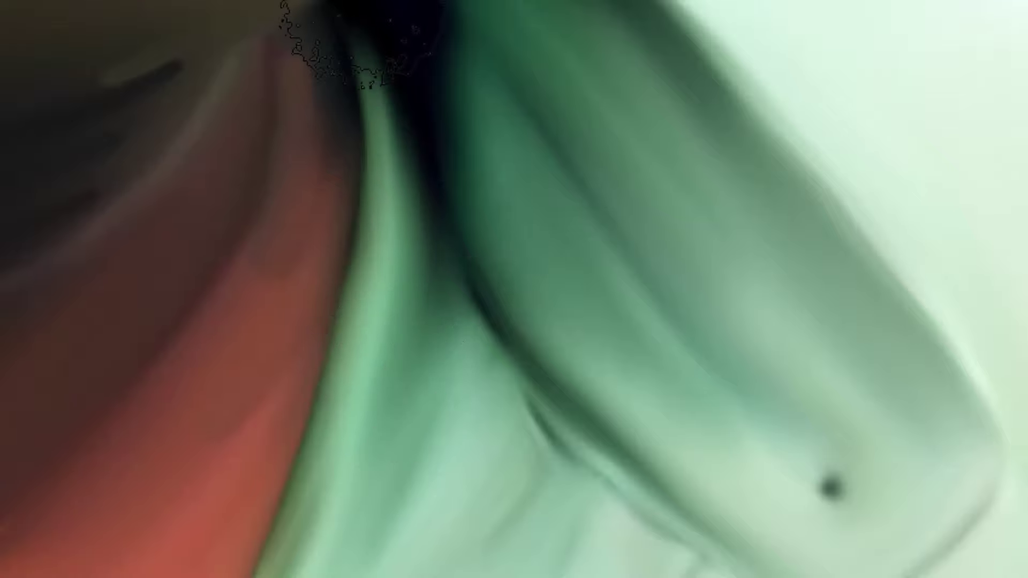
# Undo the last two strokes and smudge the shadow line where the collar's underside meets the placket
pyautogui.moveTo(427, 155); pyautogui.dragTo(461, 411)
pyautogui.moveTo(574, 457); pyautogui.dragTo(578, 445)
pyautogui.hotkey('ctrl', 'z')
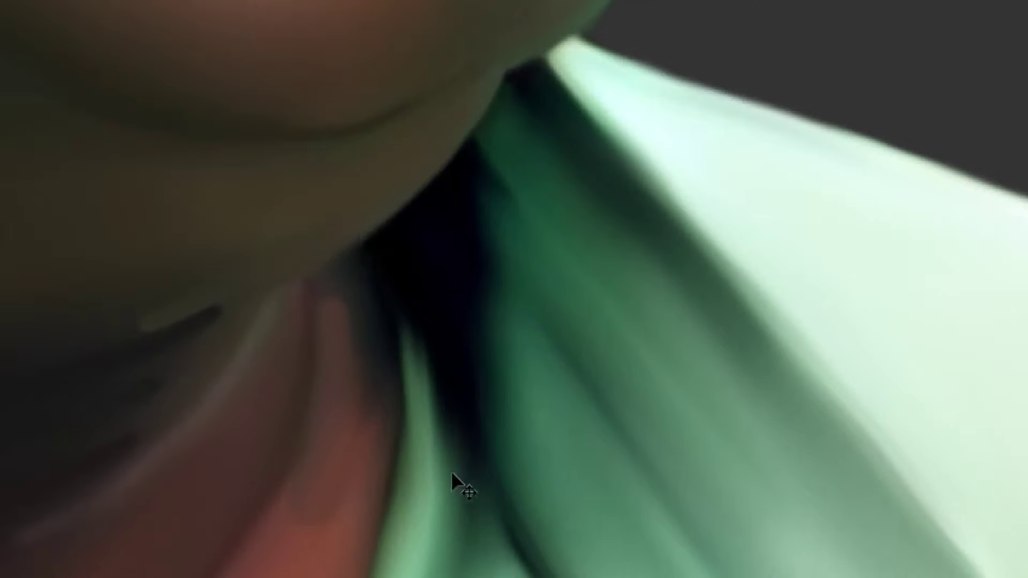
pyautogui.hotkey('ctrl', 'z')
pyautogui.moveTo(449, 523); pyautogui.dragTo(474, 340)
pyautogui.moveTo(482, 493); pyautogui.dragTo(549, 216)
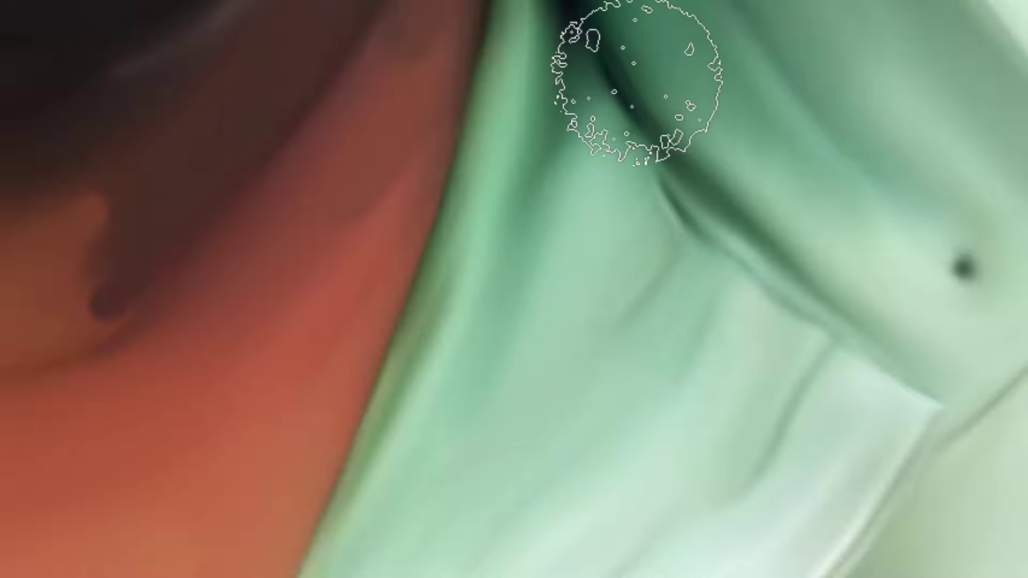
pyautogui.moveTo(637, 82)
pyautogui.mouseDown()
pyautogui.moveTo(710, 212)
pyautogui.moveTo(783, 262)
pyautogui.mouseUp()
pyautogui.moveTo(727, 201); pyautogui.dragTo(909, 337)
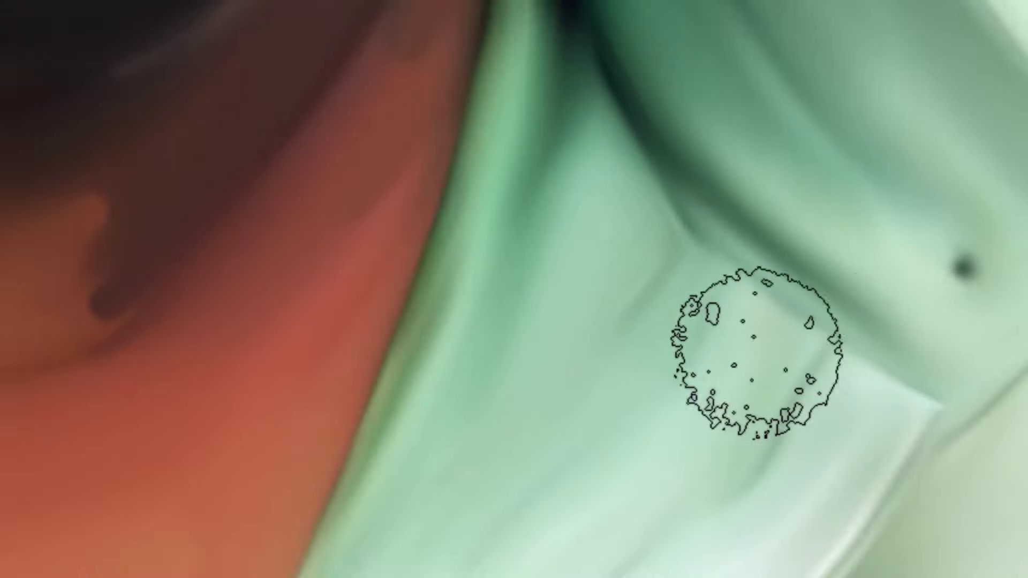
# Soften the buttonhole slit and blend the placket's outer edge against the chest shadow up to the collar tip
pyautogui.moveTo(614, 234); pyautogui.dragTo(667, 277)
pyautogui.moveTo(639, 428); pyautogui.dragTo(654, 220)
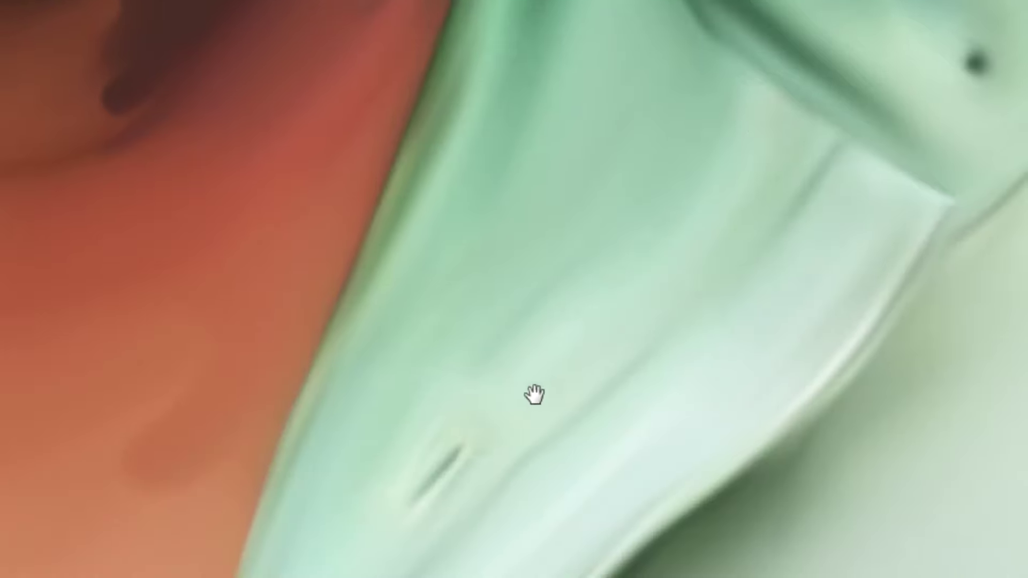
pyautogui.moveTo(603, 310); pyautogui.dragTo(678, 129)
pyautogui.moveTo(492, 321); pyautogui.dragTo(547, 259)
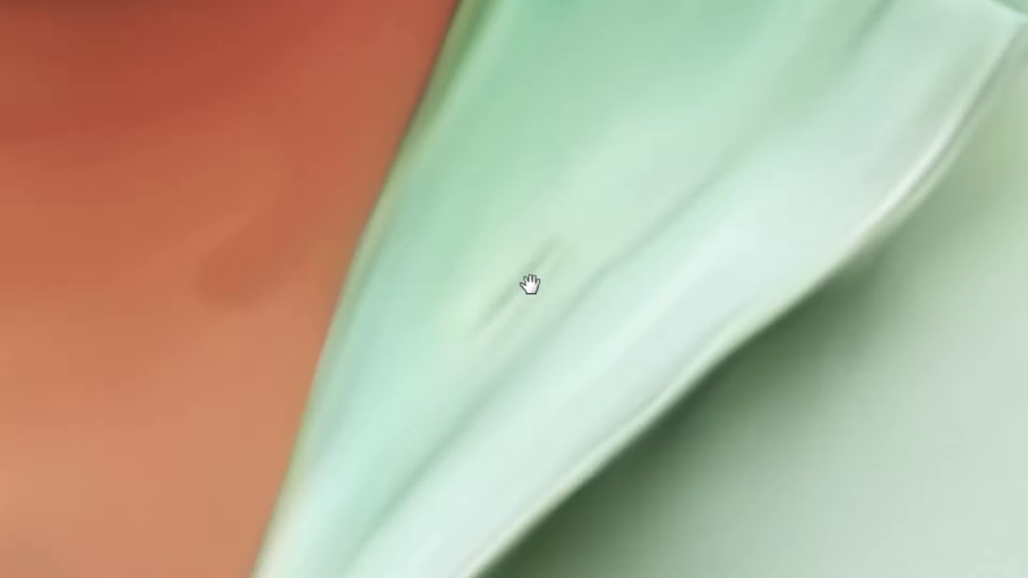
pyautogui.hscroll(4, 759, 218)
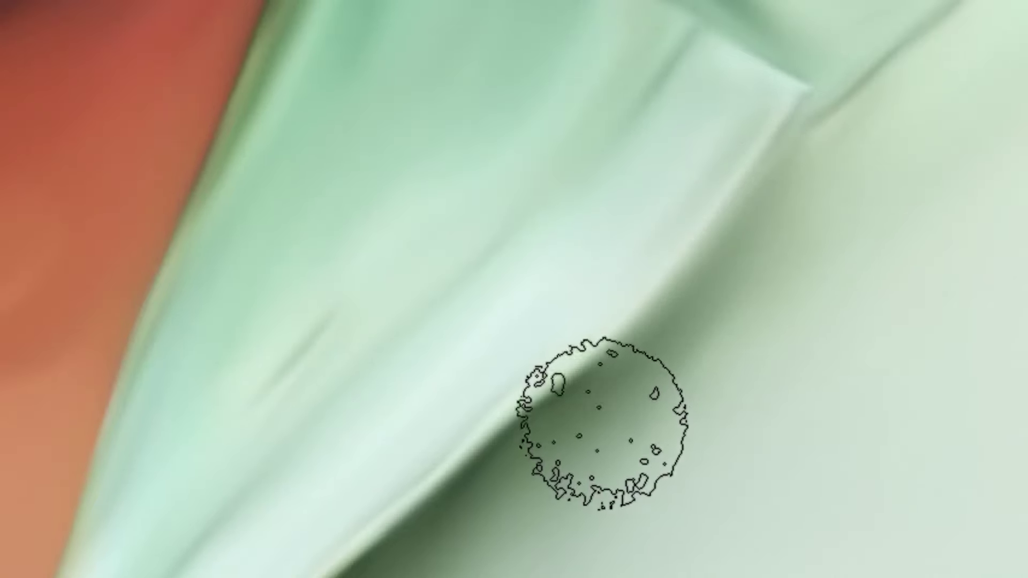
pyautogui.moveTo(878, 198); pyautogui.dragTo(706, 425)
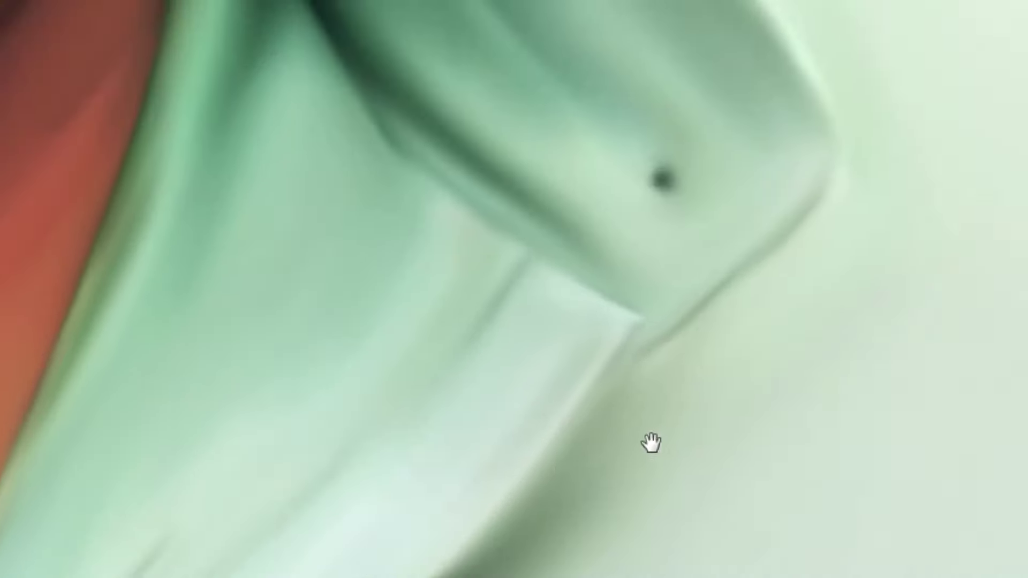
# Smudge the weave off the still-textured collar flap on the left of the portrait with a larger brush, keeping a faint buttonhole slit
pyautogui.moveTo(492, 474); pyautogui.dragTo(685, 271)
pyautogui.hotkey('ctrl', '-')
pyautogui.hotkey('ctrl', '-')
pyautogui.hotkey('ctrl', '-')
pyautogui.hotkey('ctrl', '-')
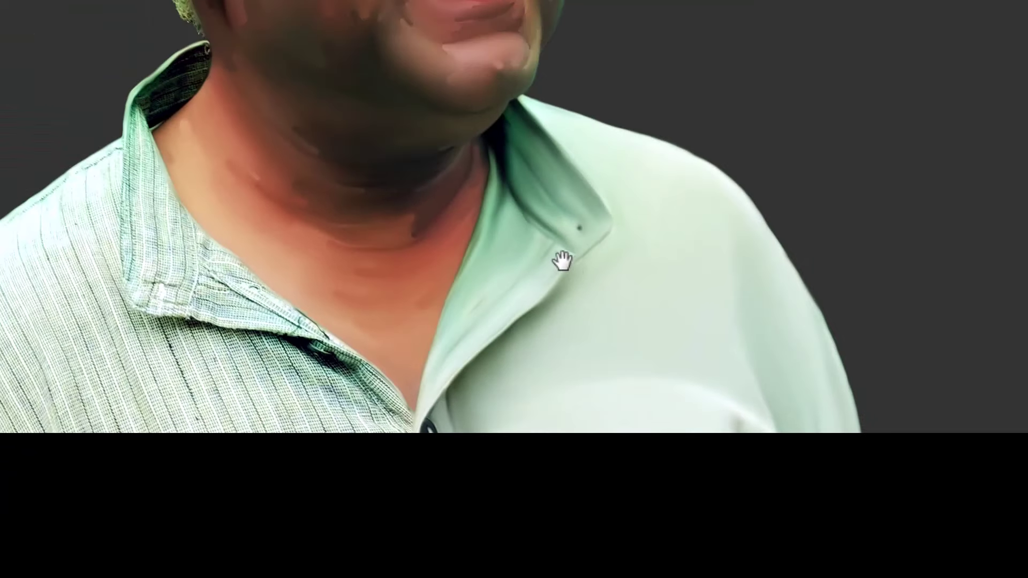
pyautogui.moveTo(561, 344); pyautogui.dragTo(646, 373)
pyautogui.scroll(-2, 498, 284)
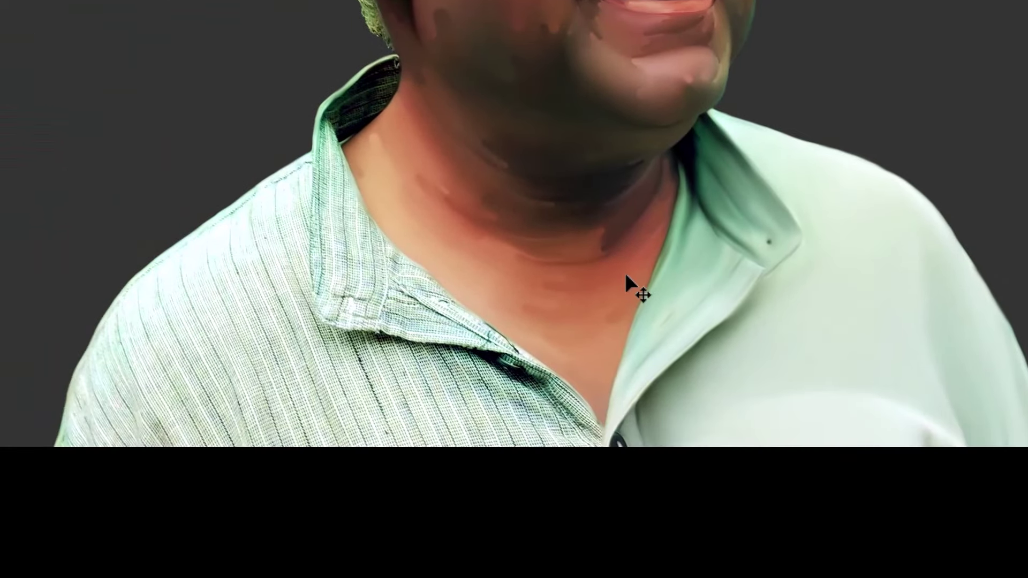
pyautogui.scroll(4, 653, 344)
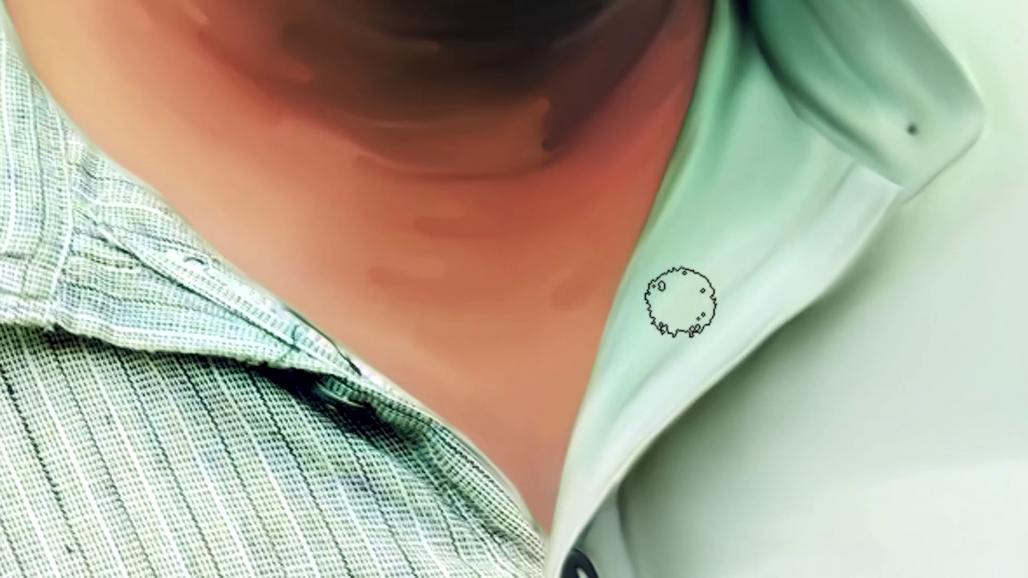
pyautogui.press(']')
pyautogui.press(']')
pyautogui.press(']')
pyautogui.press(']')
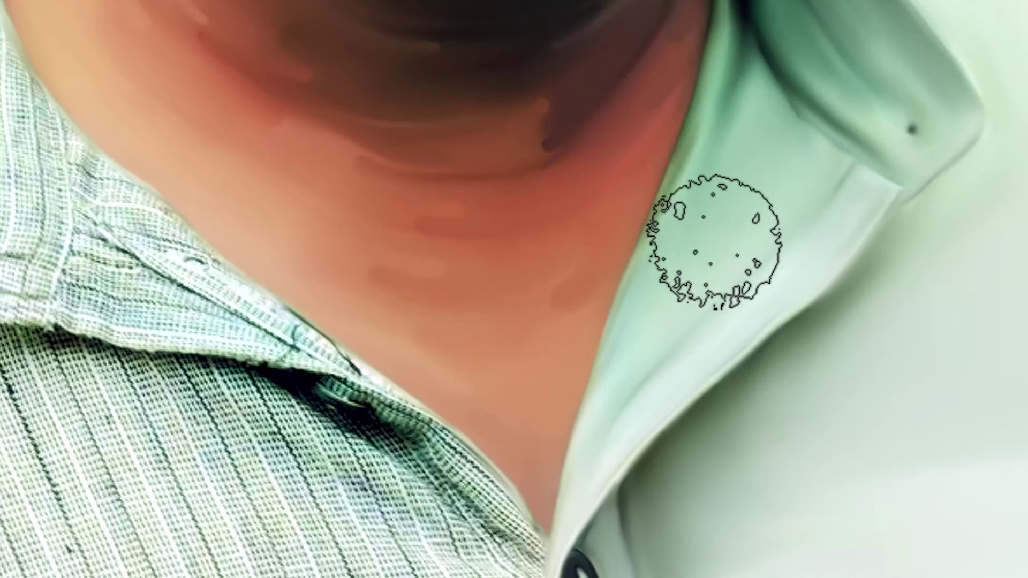
pyautogui.moveTo(257, 452); pyautogui.dragTo(466, 470)
pyautogui.moveTo(232, 153); pyautogui.dragTo(429, 364)
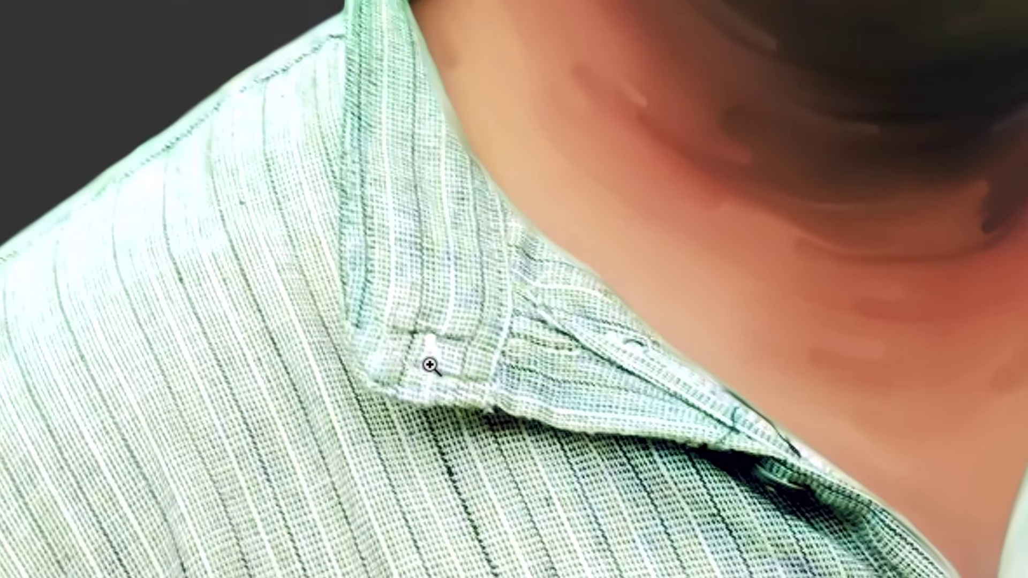
pyautogui.keyDown('ctrl'); pyautogui.click(429, 365); pyautogui.keyUp('ctrl')
pyautogui.moveTo(493, 313); pyautogui.dragTo(484, 335)
pyautogui.moveTo(503, 277)
pyautogui.mouseDown()
pyautogui.moveTo(495, 343)
pyautogui.moveTo(408, 358)
pyautogui.moveTo(458, 346)
pyautogui.moveTo(500, 395)
pyautogui.moveTo(399, 392)
pyautogui.moveTo(310, 241)
pyautogui.moveTo(314, 144)
pyautogui.moveTo(351, 369)
pyautogui.moveTo(378, 320)
pyautogui.moveTo(371, 344)
pyautogui.moveTo(471, 344)
pyautogui.moveTo(459, 271)
pyautogui.moveTo(373, 182)
pyautogui.moveTo(432, 184)
pyautogui.moveTo(516, 156)
pyautogui.moveTo(497, 351)
pyautogui.moveTo(348, 275)
pyautogui.moveTo(390, 362)
pyautogui.moveTo(500, 166)
pyautogui.moveTo(504, 308)
pyautogui.mouseUp()
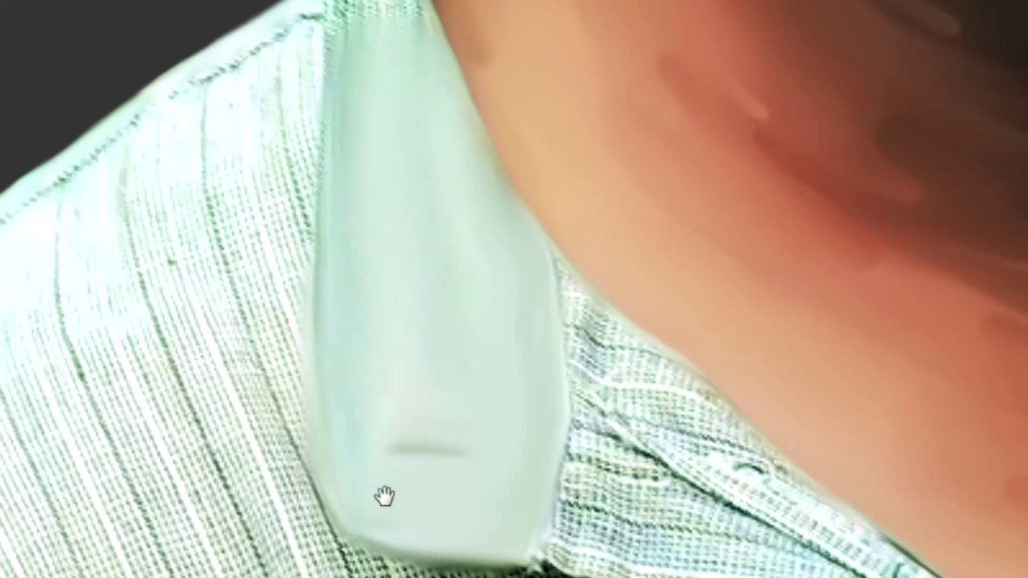
# Smooth the left collar flap up to its fold and blend the striped weave inside the dark inner collar behind the neck
pyautogui.moveTo(469, 202); pyautogui.dragTo(442, 301)
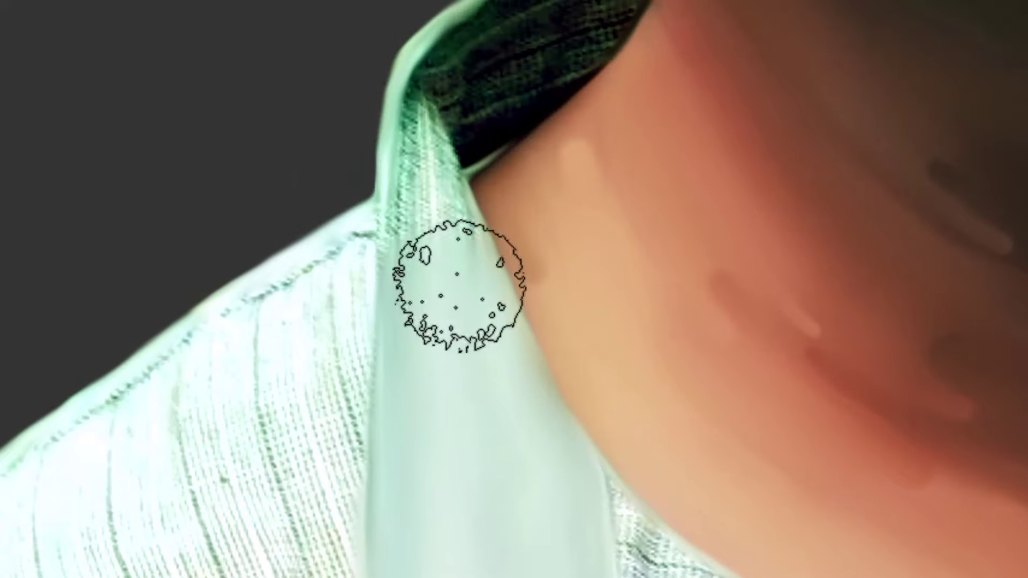
pyautogui.moveTo(452, 242)
pyautogui.mouseDown()
pyautogui.moveTo(425, 166)
pyautogui.moveTo(409, 248)
pyautogui.mouseUp()
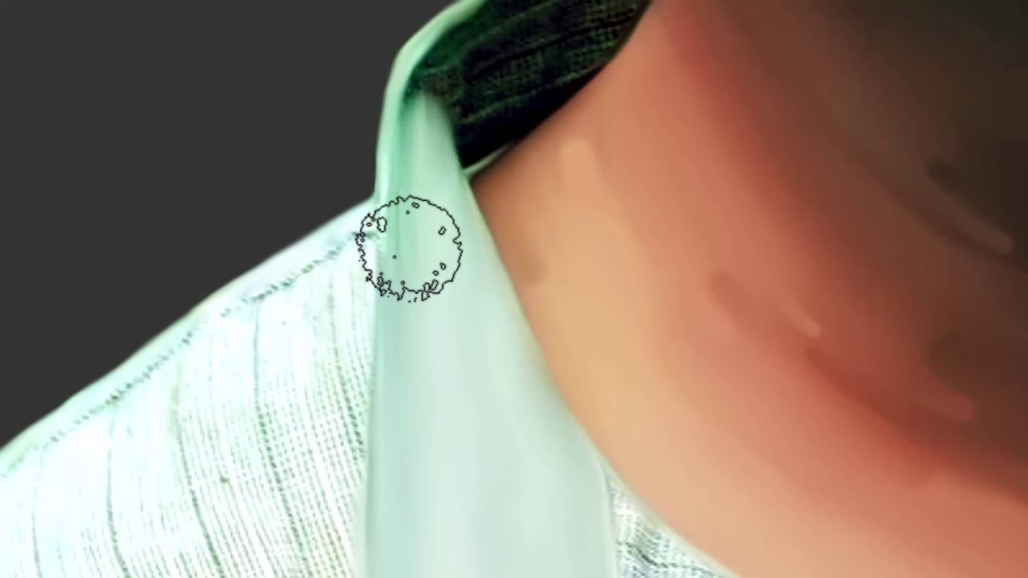
pyautogui.moveTo(543, 69); pyautogui.dragTo(443, 287)
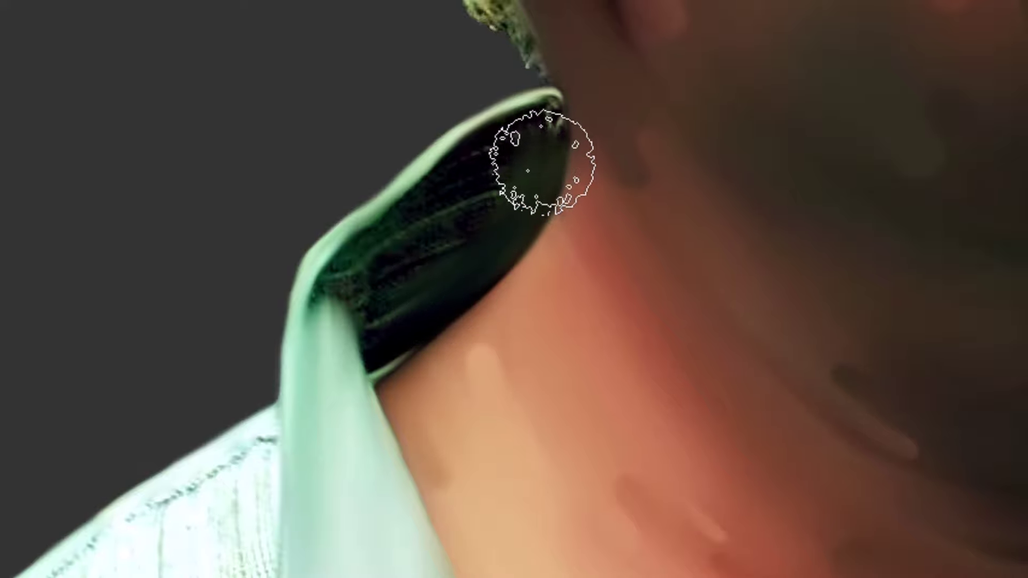
pyautogui.moveTo(532, 131)
pyautogui.mouseDown()
pyautogui.moveTo(374, 241)
pyautogui.moveTo(335, 291)
pyautogui.moveTo(325, 409)
pyautogui.mouseUp()
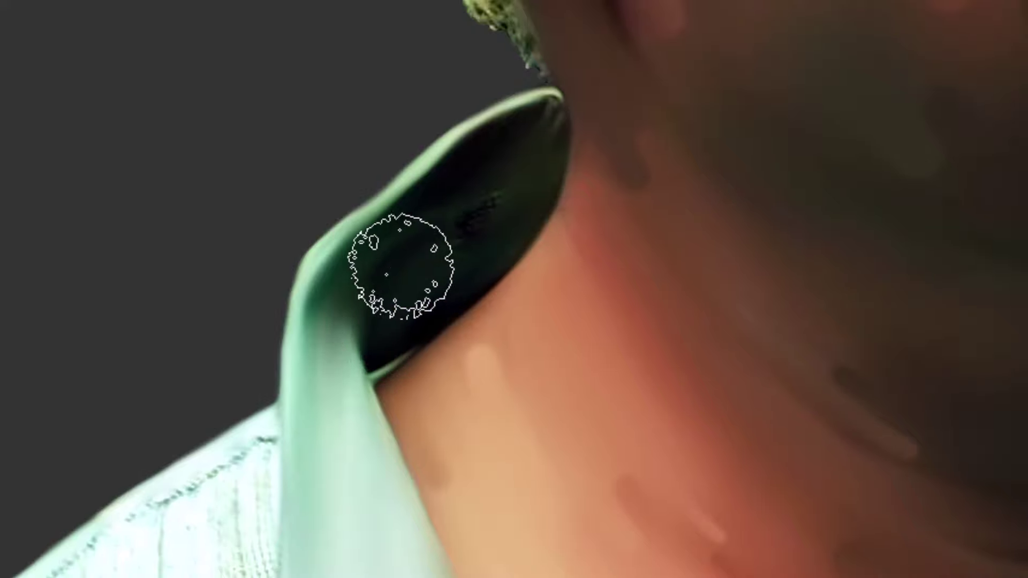
pyautogui.moveTo(356, 364); pyautogui.dragTo(424, 423)
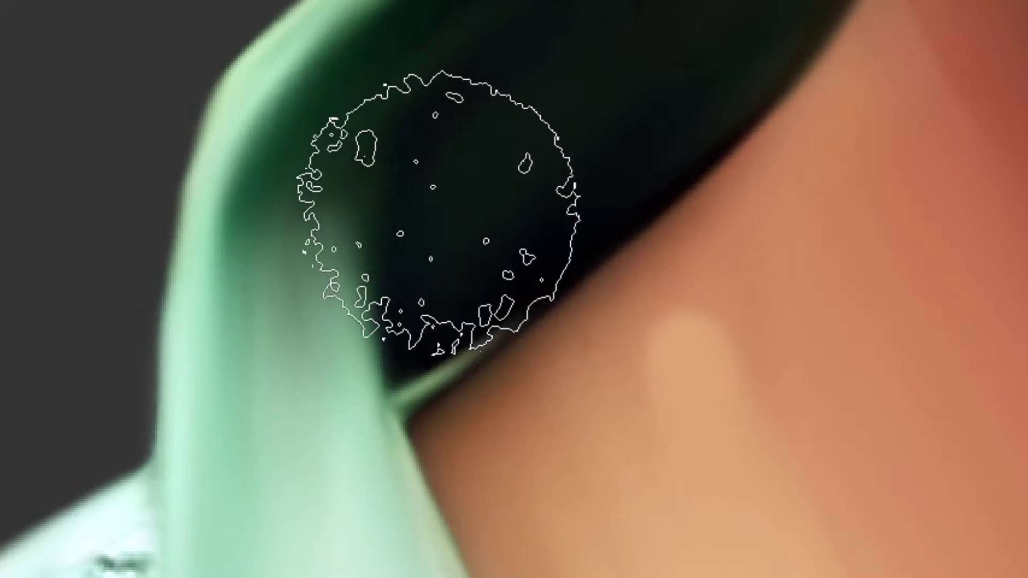
# Refine the light rim of the collar fold up to its tip below the hairline, using a smaller brush at the tip
pyautogui.moveTo(342, 106); pyautogui.dragTo(266, 223)
pyautogui.moveTo(573, 5); pyautogui.dragTo(428, 247)
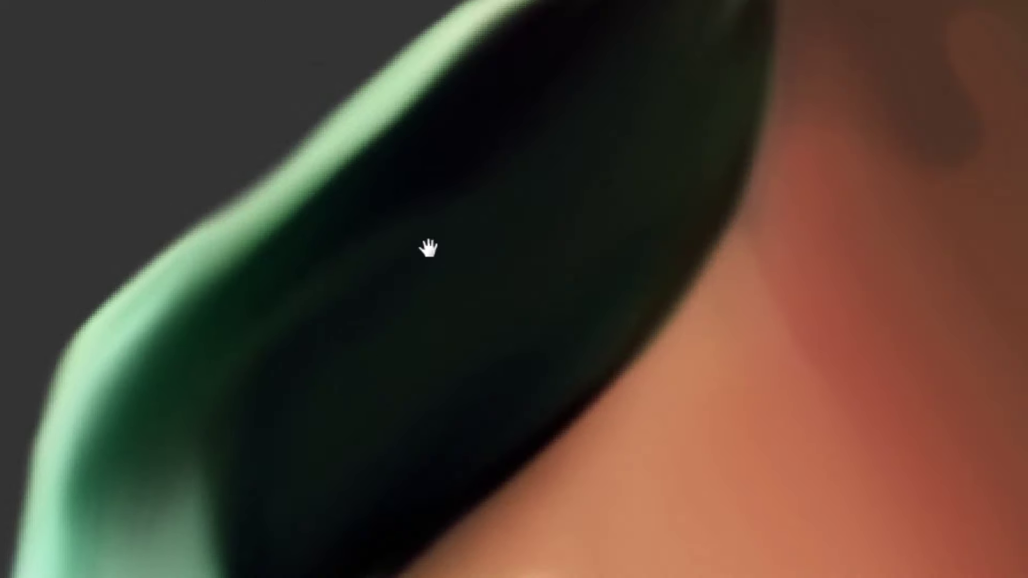
pyautogui.moveTo(660, 100); pyautogui.dragTo(561, 373)
pyautogui.press('[')
pyautogui.press('[')
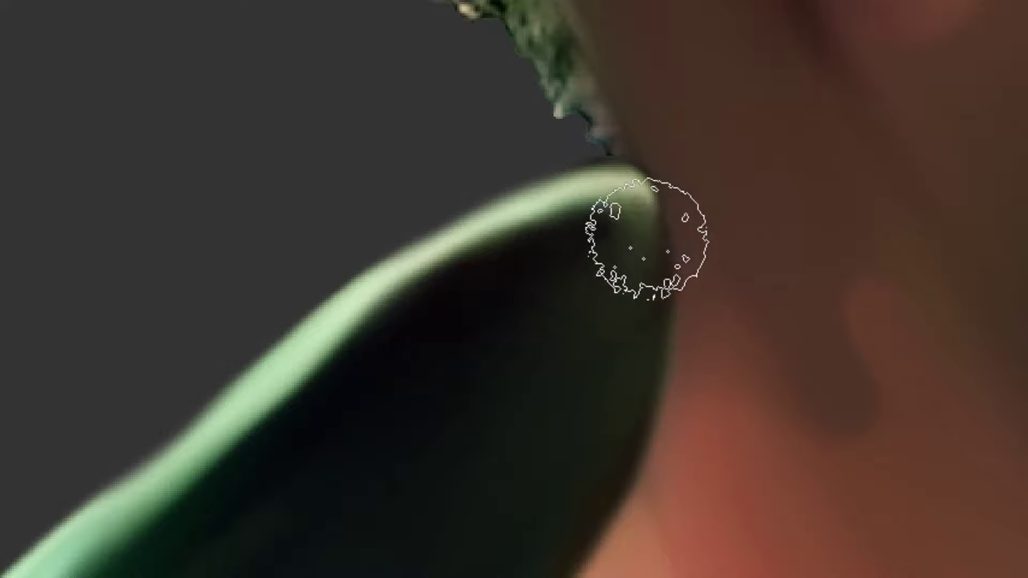
pyautogui.scroll(-3, 520, 394)
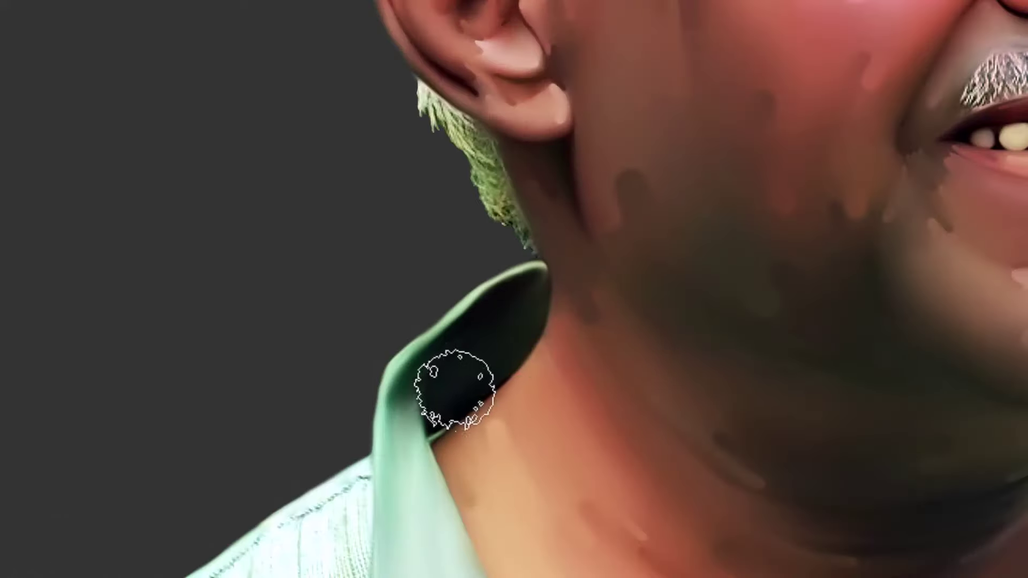
# Smudge the shirt fabric along the left collar flap's outer side and the shadow beneath the flap and placket
pyautogui.moveTo(414, 448); pyautogui.dragTo(454, 296)
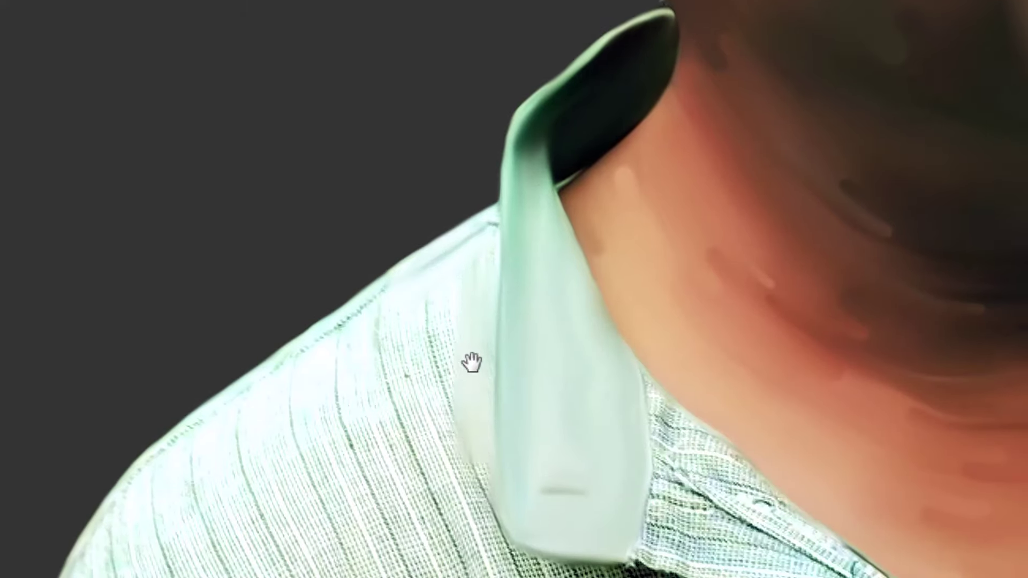
pyautogui.moveTo(474, 446); pyautogui.dragTo(541, 284)
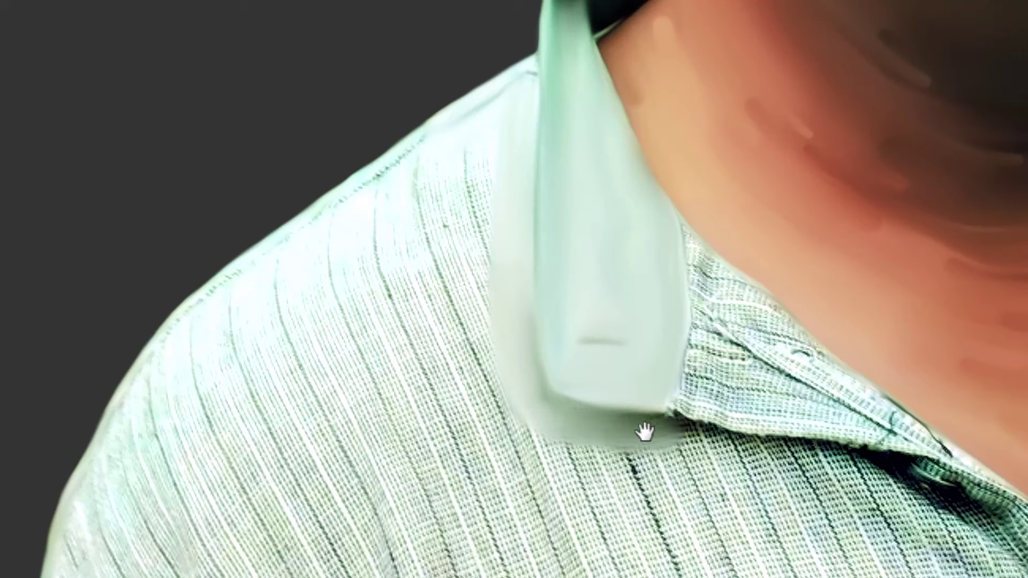
pyautogui.moveTo(631, 436); pyautogui.dragTo(823, 462)
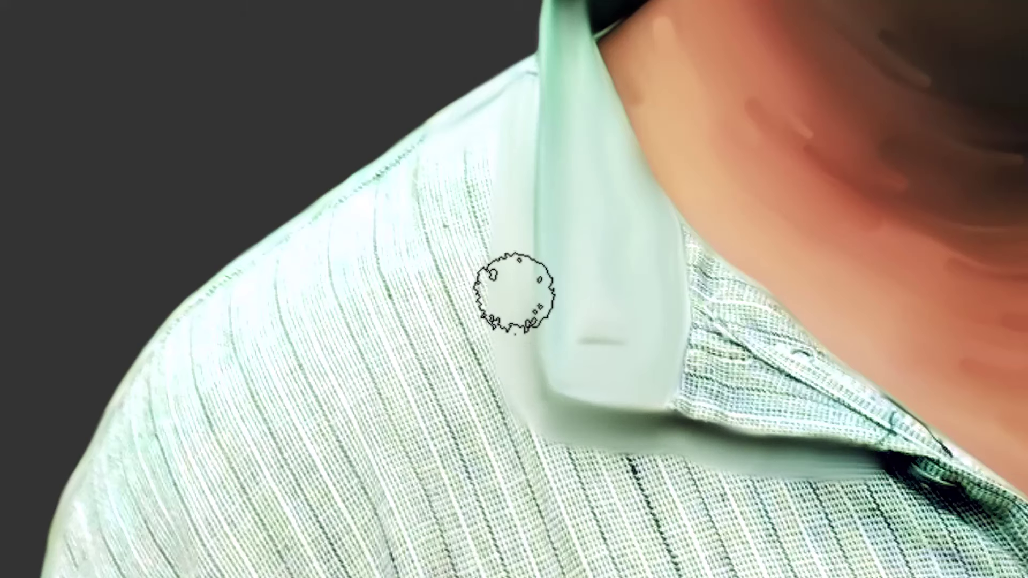
# Blend the end of the shoulder seam into the collar's outer edge with a smaller brush
pyautogui.click(520, 18)
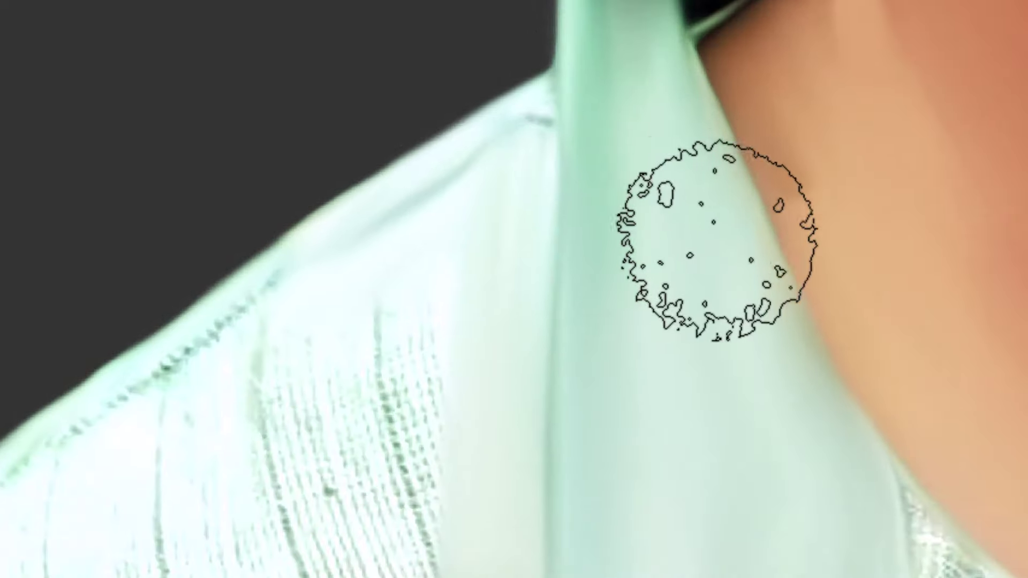
pyautogui.press('[')
pyautogui.press('[')
pyautogui.press('[')
pyautogui.press('[')
pyautogui.press('[')
pyautogui.moveTo(551, 271)
pyautogui.mouseDown()
pyautogui.moveTo(521, 150)
pyautogui.moveTo(540, 146)
pyautogui.moveTo(559, 100)
pyautogui.mouseUp()
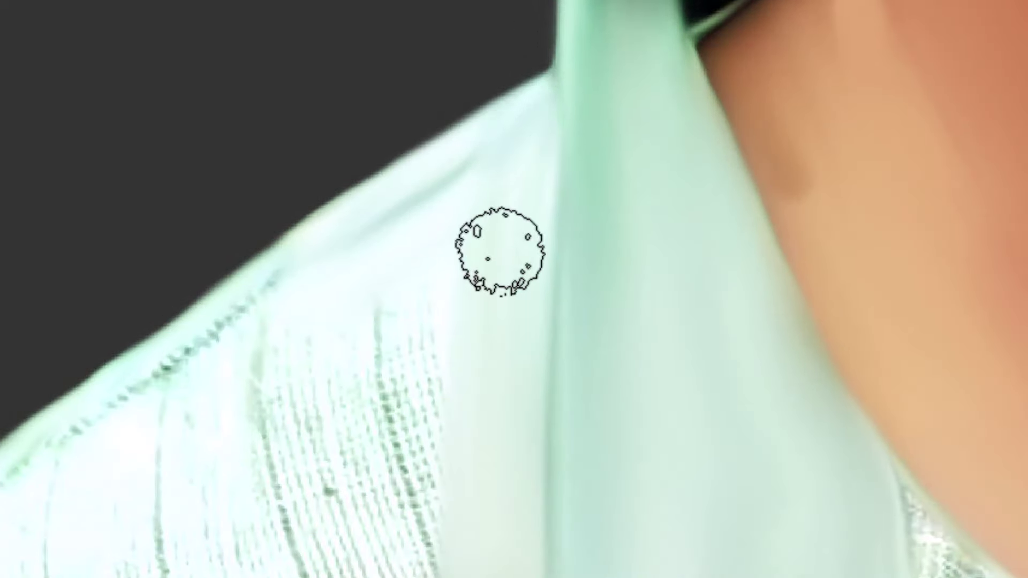
# Smooth the stitched shoulder seam outward from the collar along the shirt's edge with a larger brush
pyautogui.press(']')
pyautogui.press(']')
pyautogui.press(']')
pyautogui.press(']')
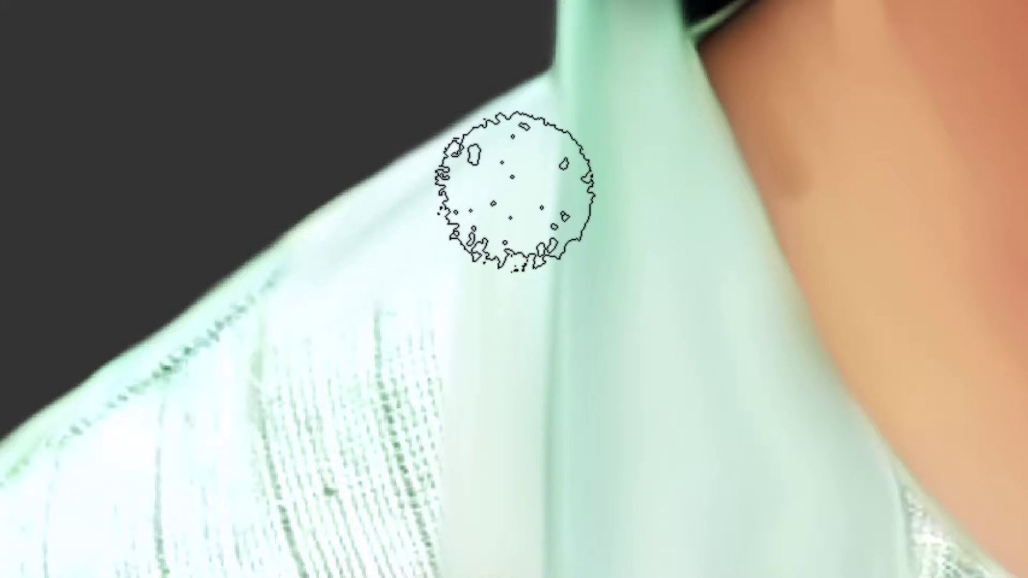
pyautogui.moveTo(282, 358); pyautogui.dragTo(446, 263)
pyautogui.moveTo(512, 167); pyautogui.dragTo(322, 315)
pyautogui.moveTo(567, 123); pyautogui.dragTo(278, 312)
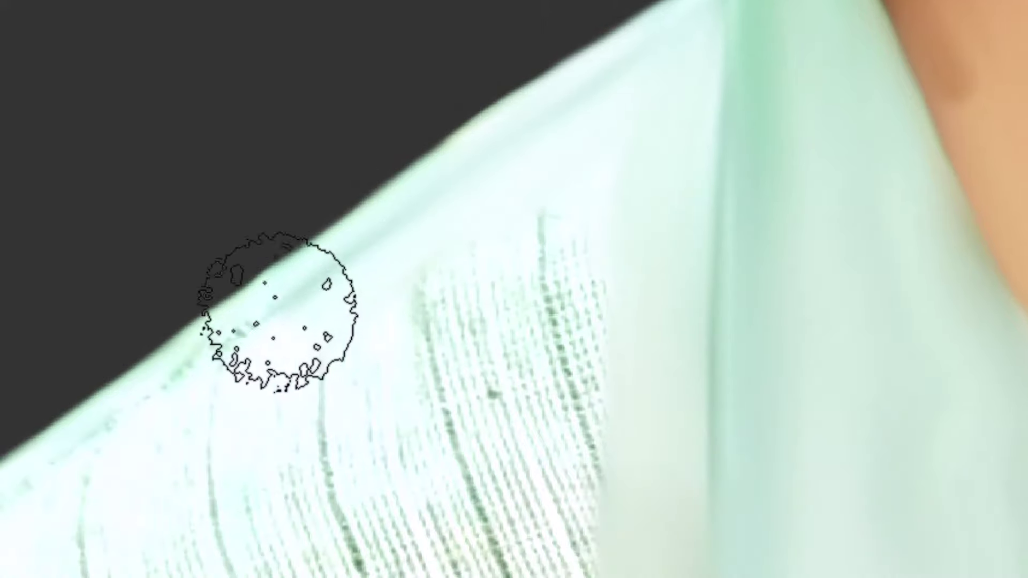
pyautogui.scroll(2, 408, 275)
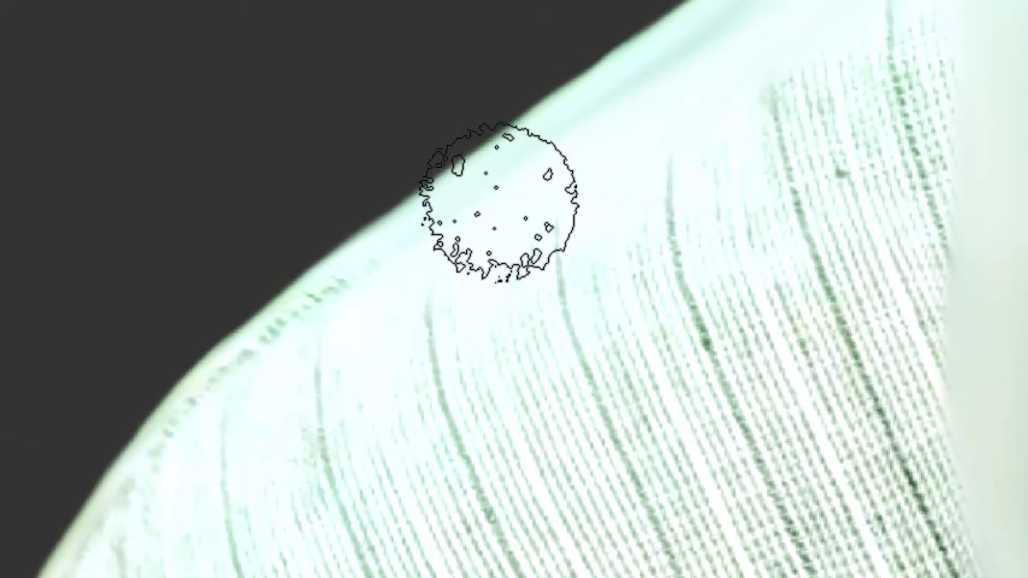
# Blend the remaining seam stitching and weave around the outer curve of the left shoulder
pyautogui.moveTo(498, 203)
pyautogui.mouseDown()
pyautogui.moveTo(366, 276)
pyautogui.moveTo(185, 439)
pyautogui.mouseUp()
pyautogui.moveTo(264, 353); pyautogui.dragTo(419, 128)
pyautogui.moveTo(308, 270)
pyautogui.mouseDown()
pyautogui.moveTo(275, 335)
pyautogui.moveTo(273, 320)
pyautogui.mouseUp()
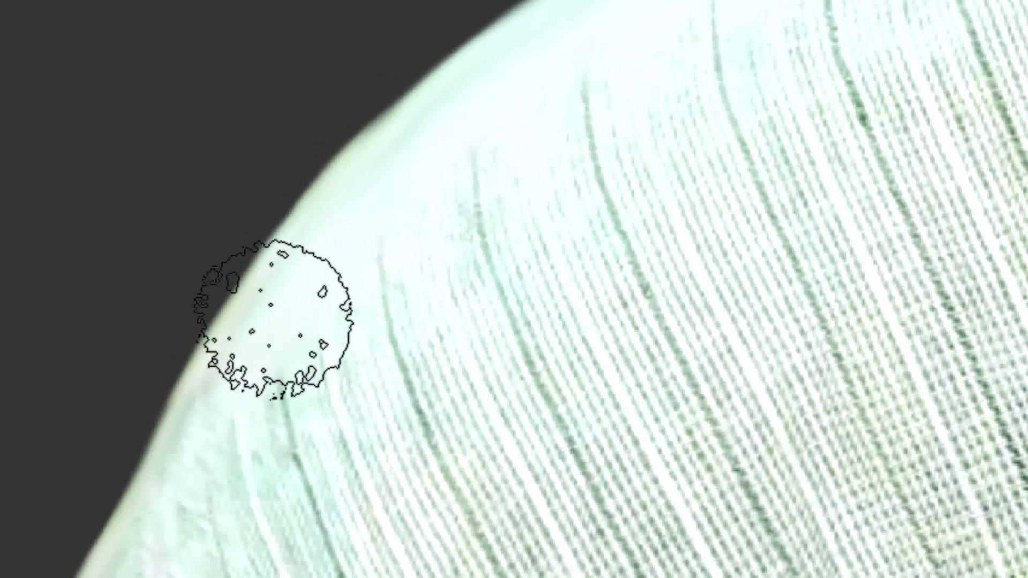
pyautogui.moveTo(205, 431); pyautogui.dragTo(342, 168)
pyautogui.moveTo(317, 261); pyautogui.dragTo(334, 213)
# Smooth the striped weave on the left sleeve down to the image's lower edge with a larger brush
pyautogui.hotkey('ctrl', '-')
pyautogui.hotkey('ctrl', '-')
pyautogui.hotkey('ctrl', '-')
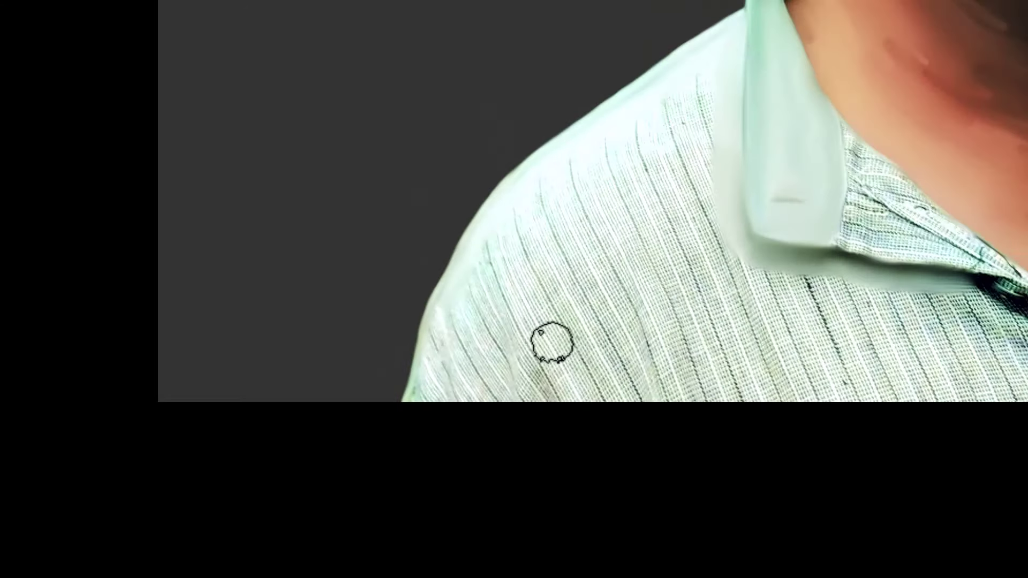
pyautogui.moveTo(545, 391); pyautogui.dragTo(577, 421)
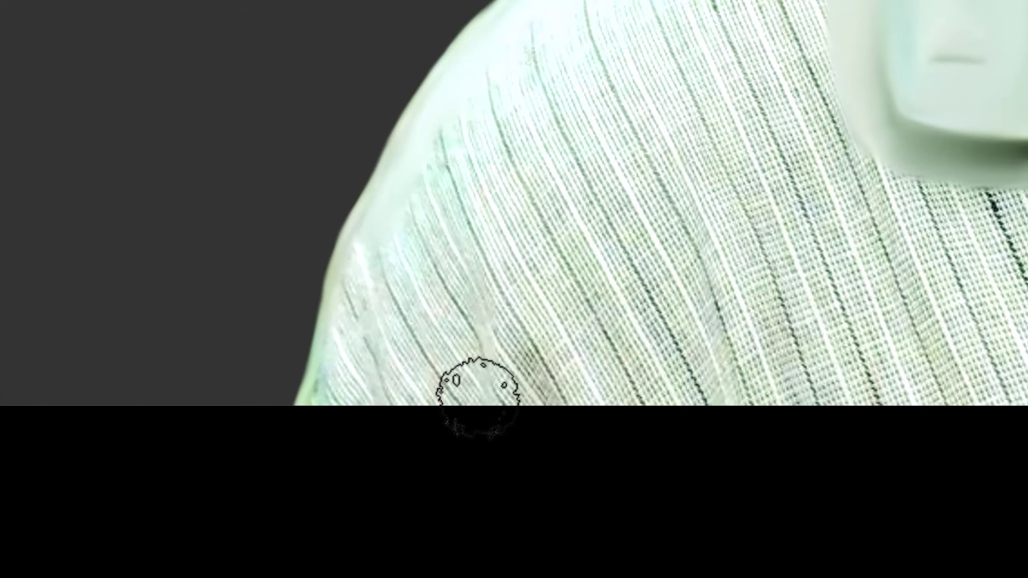
pyautogui.press(']')
pyautogui.press(']')
pyautogui.press(']')
pyautogui.press(']')
pyautogui.moveTo(460, 327)
pyautogui.mouseDown()
pyautogui.moveTo(509, 389)
pyautogui.moveTo(522, 386)
pyautogui.moveTo(447, 403)
pyautogui.moveTo(392, 383)
pyautogui.moveTo(342, 412)
pyautogui.moveTo(388, 291)
pyautogui.moveTo(383, 276)
pyautogui.moveTo(360, 411)
pyautogui.moveTo(469, 270)
pyautogui.moveTo(529, 395)
pyautogui.moveTo(470, 298)
pyautogui.moveTo(446, 188)
pyautogui.moveTo(455, 142)
pyautogui.moveTo(403, 272)
pyautogui.moveTo(395, 237)
pyautogui.moveTo(373, 351)
pyautogui.moveTo(351, 383)
pyautogui.moveTo(361, 404)
pyautogui.moveTo(377, 279)
pyautogui.moveTo(440, 176)
pyautogui.moveTo(493, 388)
pyautogui.moveTo(509, 399)
pyautogui.moveTo(387, 378)
pyautogui.moveTo(388, 300)
pyautogui.mouseUp()
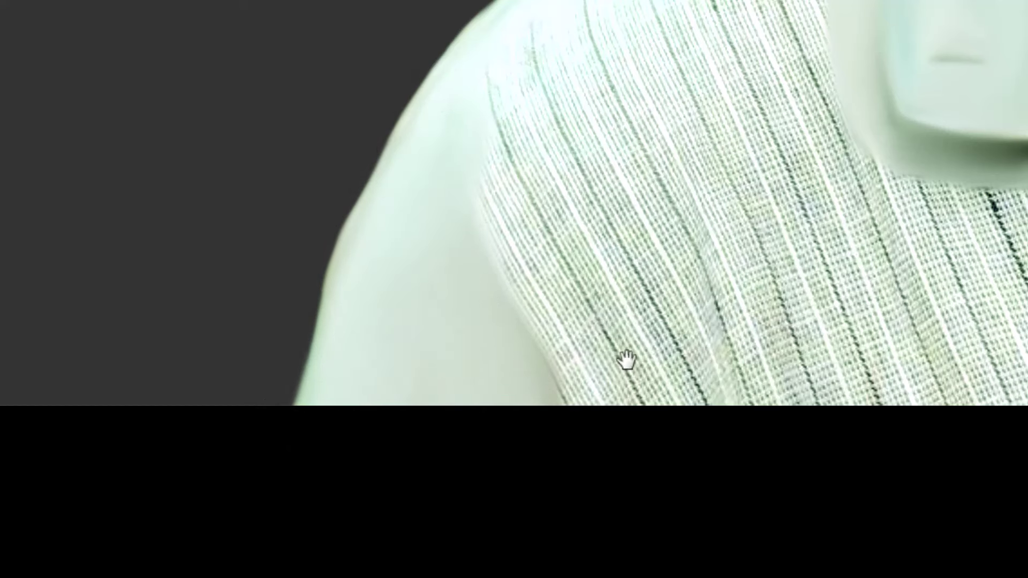
# Smudge the stripes on the chest beside the sleeve crease and on the adjoining shoulder area
pyautogui.moveTo(627, 360); pyautogui.dragTo(485, 411)
pyautogui.moveTo(588, 390)
pyautogui.mouseDown()
pyautogui.moveTo(655, 387)
pyautogui.moveTo(616, 354)
pyautogui.moveTo(518, 313)
pyautogui.moveTo(499, 361)
pyautogui.moveTo(474, 359)
pyautogui.mouseUp()
pyautogui.moveTo(390, 239); pyautogui.dragTo(406, 114)
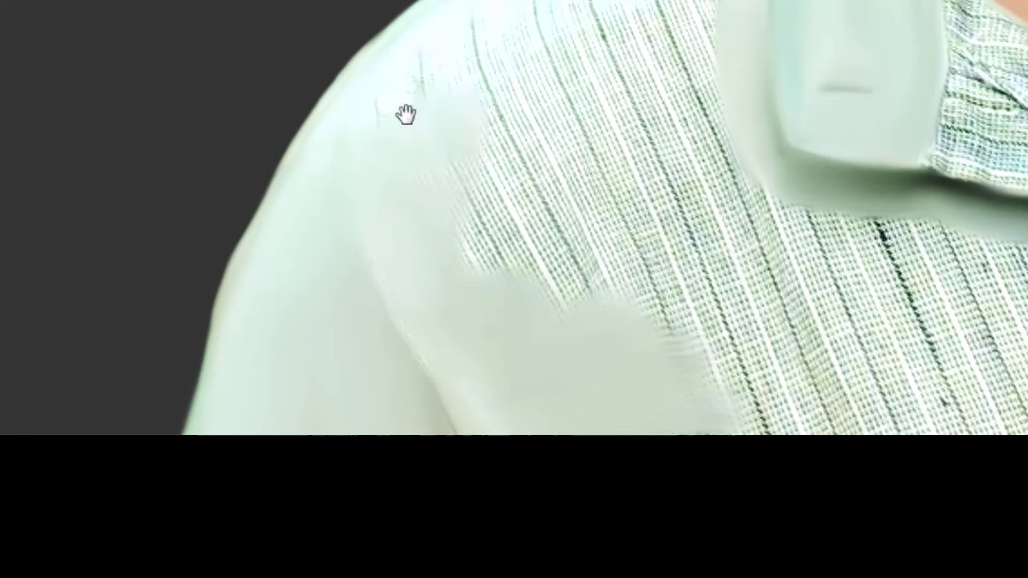
pyautogui.moveTo(420, 50)
pyautogui.mouseDown()
pyautogui.moveTo(436, 105)
pyautogui.moveTo(553, 135)
pyautogui.moveTo(568, 267)
pyautogui.moveTo(609, 298)
pyautogui.moveTo(565, 360)
pyautogui.mouseUp()
pyautogui.moveTo(808, 286); pyautogui.dragTo(629, 410)
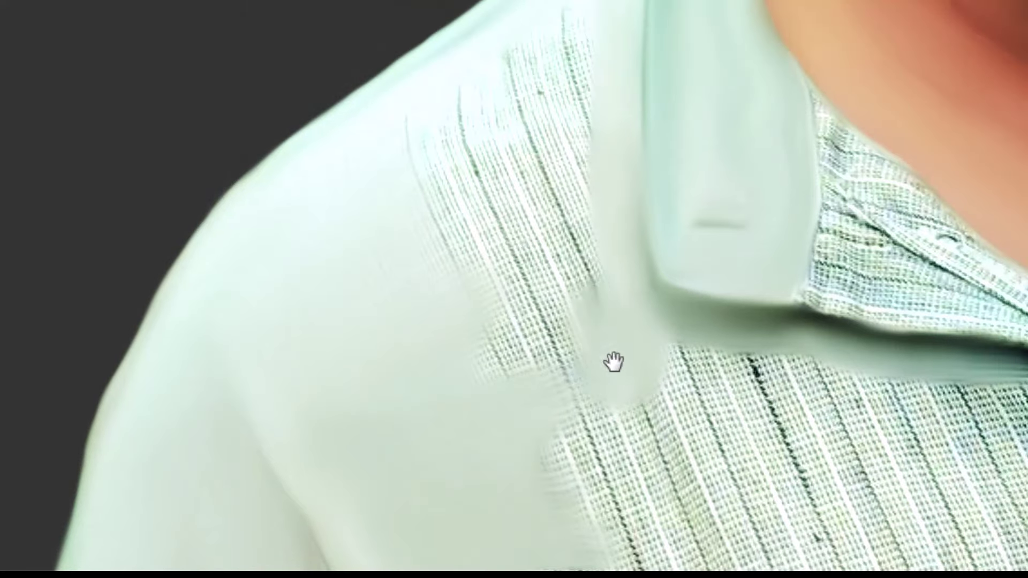
# Blend away the remaining stripes between the left shoulder and the collar flap, continuing into the upper chest
pyautogui.moveTo(530, 351)
pyautogui.mouseDown()
pyautogui.moveTo(542, 182)
pyautogui.moveTo(526, 308)
pyautogui.moveTo(500, 355)
pyautogui.moveTo(522, 216)
pyautogui.moveTo(456, 212)
pyautogui.moveTo(390, 248)
pyautogui.moveTo(455, 128)
pyautogui.moveTo(417, 131)
pyautogui.mouseUp()
pyautogui.moveTo(450, 187); pyautogui.dragTo(397, 330)
pyautogui.moveTo(455, 257)
pyautogui.mouseDown()
pyautogui.moveTo(427, 270)
pyautogui.moveTo(502, 181)
pyautogui.moveTo(376, 276)
pyautogui.moveTo(290, 316)
pyautogui.moveTo(233, 371)
pyautogui.moveTo(476, 216)
pyautogui.moveTo(372, 296)
pyautogui.moveTo(399, 254)
pyautogui.moveTo(354, 309)
pyautogui.moveTo(477, 374)
pyautogui.moveTo(516, 216)
pyautogui.mouseUp()
pyautogui.moveTo(453, 413); pyautogui.dragTo(484, 182)
pyautogui.moveTo(539, 419)
pyautogui.mouseDown()
pyautogui.moveTo(523, 456)
pyautogui.moveTo(610, 470)
pyautogui.mouseUp()
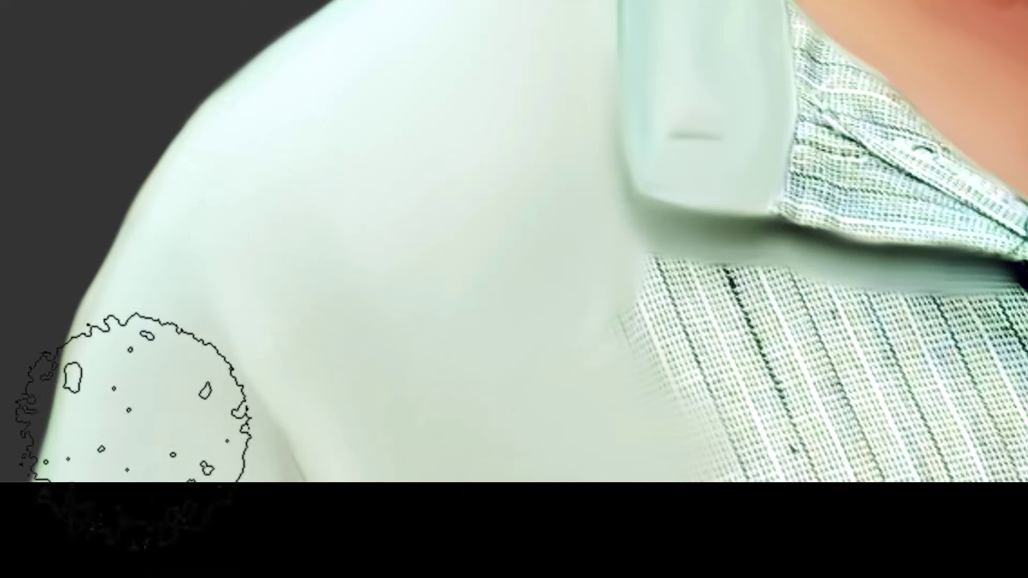
# Smooth the striped chest fabric beneath the collar flap and placket, keeping the soft shadow under their edges
pyautogui.moveTo(584, 360); pyautogui.dragTo(596, 375)
pyautogui.moveTo(711, 392); pyautogui.dragTo(498, 382)
pyautogui.moveTo(615, 447)
pyautogui.mouseDown()
pyautogui.moveTo(796, 438)
pyautogui.moveTo(761, 382)
pyautogui.mouseUp()
pyautogui.moveTo(699, 401)
pyautogui.mouseDown()
pyautogui.moveTo(654, 318)
pyautogui.moveTo(466, 288)
pyautogui.mouseUp()
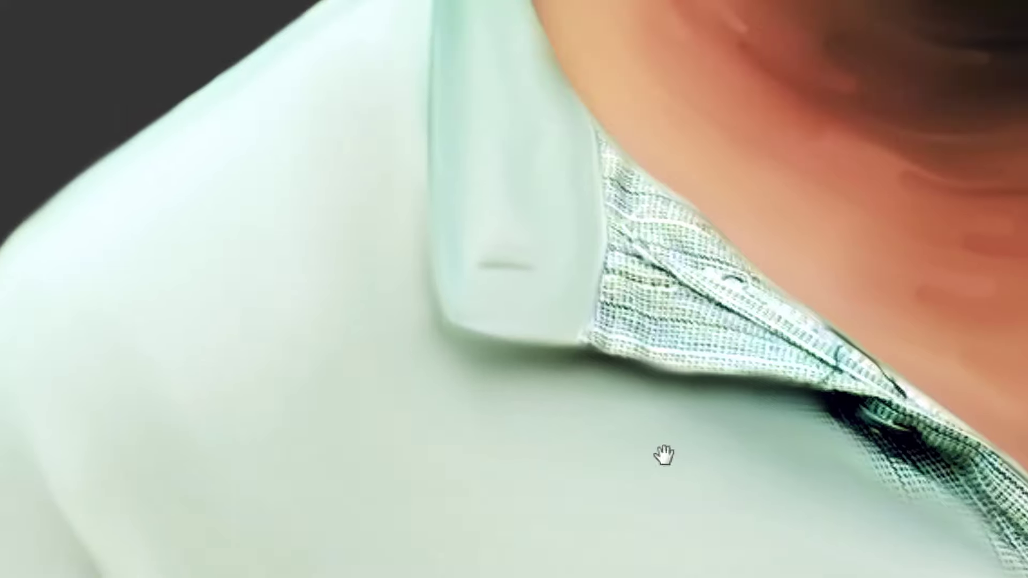
# Smudge the weave on the left placket's narrow lower fold from the button toward the neckline with a smaller brush
pyautogui.moveTo(782, 435); pyautogui.dragTo(567, 342)
pyautogui.moveTo(769, 498); pyautogui.dragTo(837, 504)
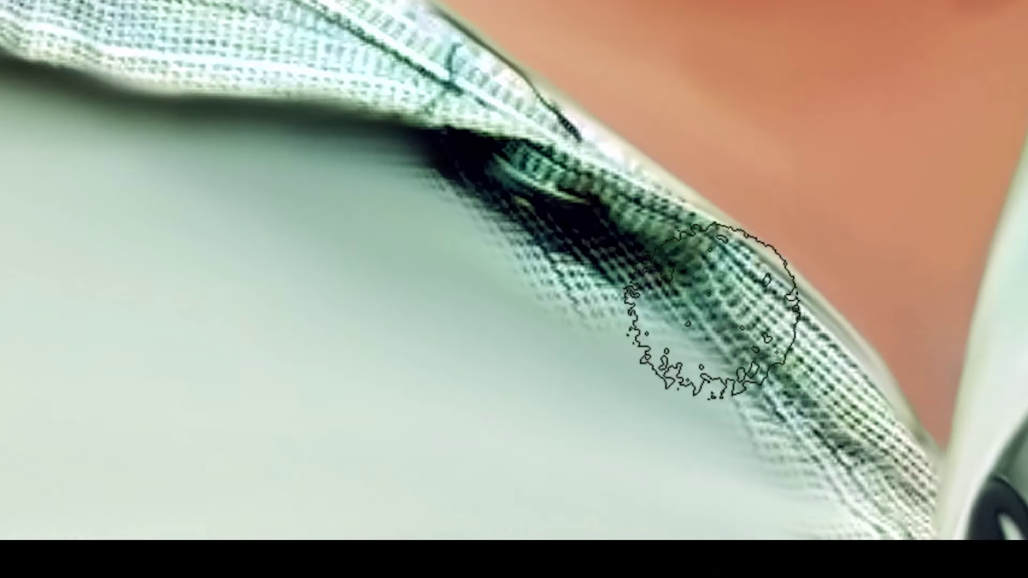
pyautogui.press('[')
pyautogui.press('[')
pyautogui.press('[')
pyautogui.press('[')
pyautogui.press('[')
pyautogui.moveTo(507, 162)
pyautogui.mouseDown()
pyautogui.moveTo(581, 190)
pyautogui.moveTo(506, 145)
pyautogui.moveTo(767, 286)
pyautogui.moveTo(922, 440)
pyautogui.mouseUp()
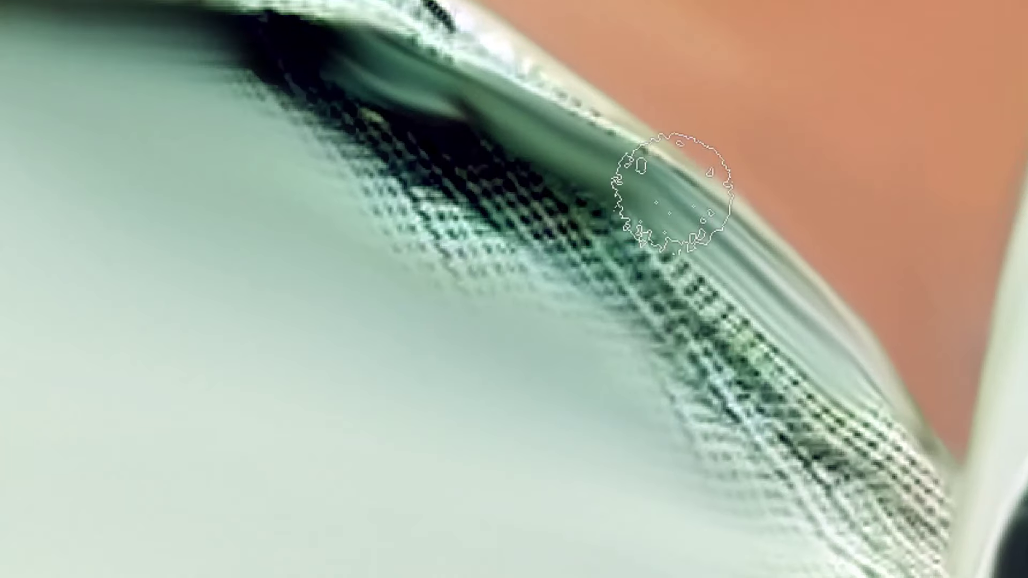
pyautogui.moveTo(670, 193)
pyautogui.mouseDown()
pyautogui.moveTo(826, 361)
pyautogui.moveTo(799, 327)
pyautogui.moveTo(868, 384)
pyautogui.mouseUp()
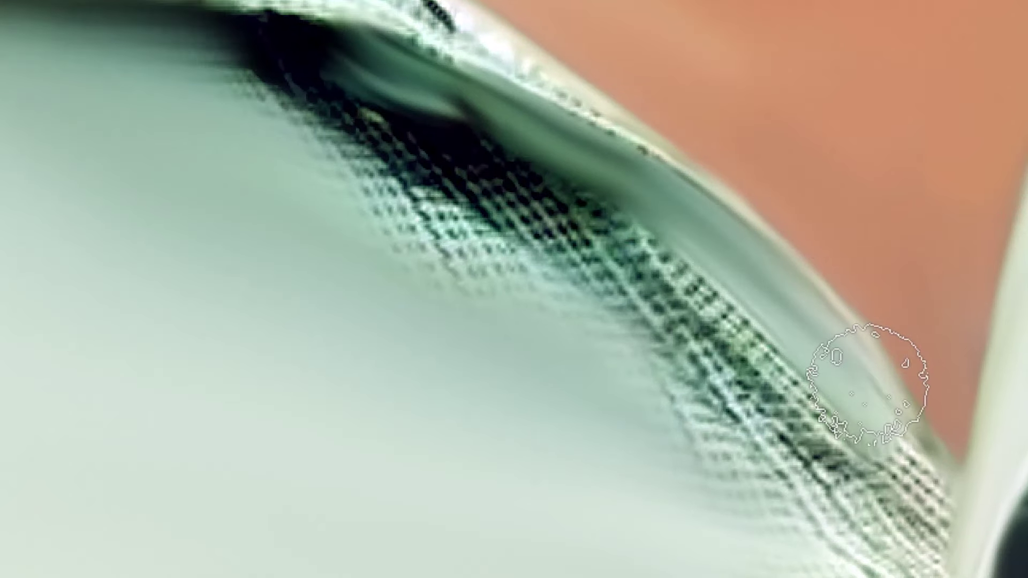
# Blend the dark weave beneath the left placket's lower fold down to the point of the V neckline
pyautogui.moveTo(871, 441)
pyautogui.mouseDown()
pyautogui.moveTo(746, 344)
pyautogui.moveTo(808, 402)
pyautogui.mouseUp()
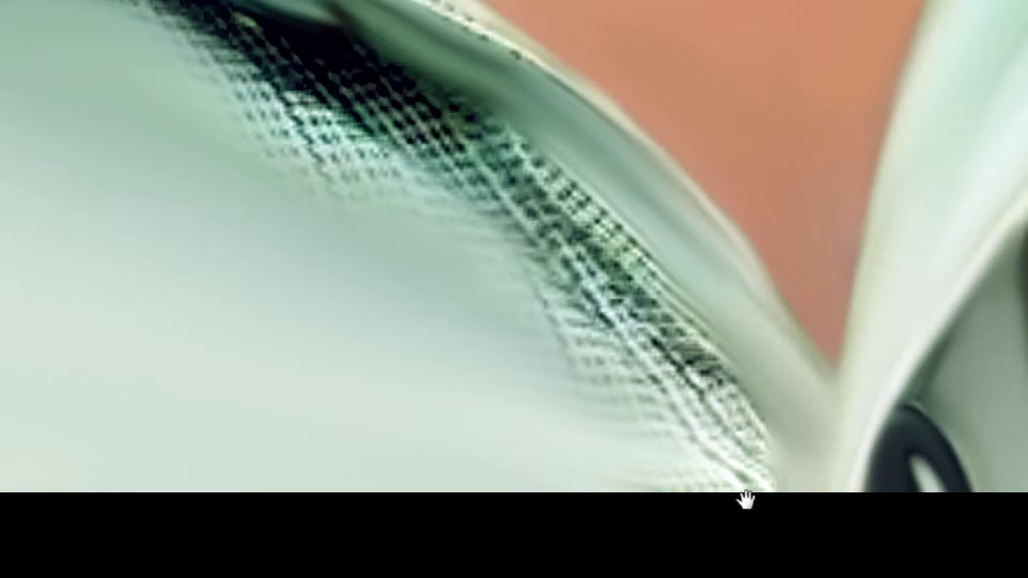
pyautogui.moveTo(670, 345)
pyautogui.mouseDown()
pyautogui.moveTo(555, 225)
pyautogui.moveTo(399, 90)
pyautogui.moveTo(690, 338)
pyautogui.moveTo(505, 105)
pyautogui.moveTo(695, 307)
pyautogui.moveTo(699, 334)
pyautogui.moveTo(605, 227)
pyautogui.moveTo(788, 506)
pyautogui.moveTo(572, 299)
pyautogui.moveTo(661, 381)
pyautogui.moveTo(694, 486)
pyautogui.moveTo(646, 418)
pyautogui.moveTo(478, 276)
pyautogui.moveTo(579, 348)
pyautogui.moveTo(638, 486)
pyautogui.moveTo(573, 388)
pyautogui.mouseUp()
pyautogui.moveTo(440, 208)
pyautogui.mouseDown()
pyautogui.moveTo(568, 368)
pyautogui.moveTo(348, 287)
pyautogui.mouseUp()
pyautogui.moveTo(470, 308); pyautogui.dragTo(328, 246)
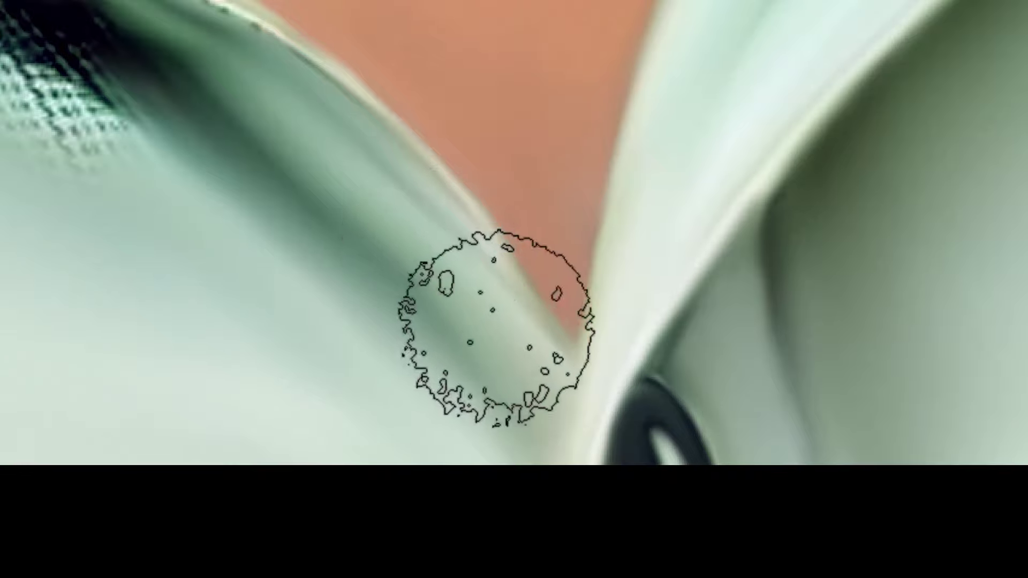
# Smudge the dark weave in the shadow beneath the left placket's woven upper part, blending it into the chest fabric and down the neckline fold
pyautogui.moveTo(262, 21); pyautogui.dragTo(394, 191)
pyautogui.moveTo(332, 130); pyautogui.dragTo(521, 411)
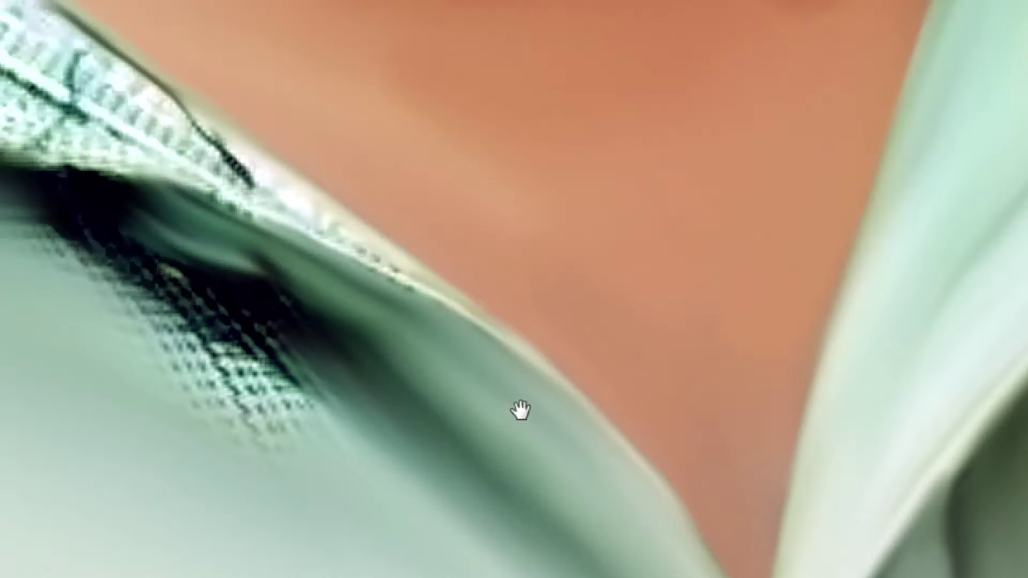
pyautogui.moveTo(278, 214)
pyautogui.mouseDown()
pyautogui.moveTo(412, 310)
pyautogui.moveTo(343, 263)
pyautogui.mouseUp()
pyautogui.moveTo(439, 429); pyautogui.dragTo(623, 405)
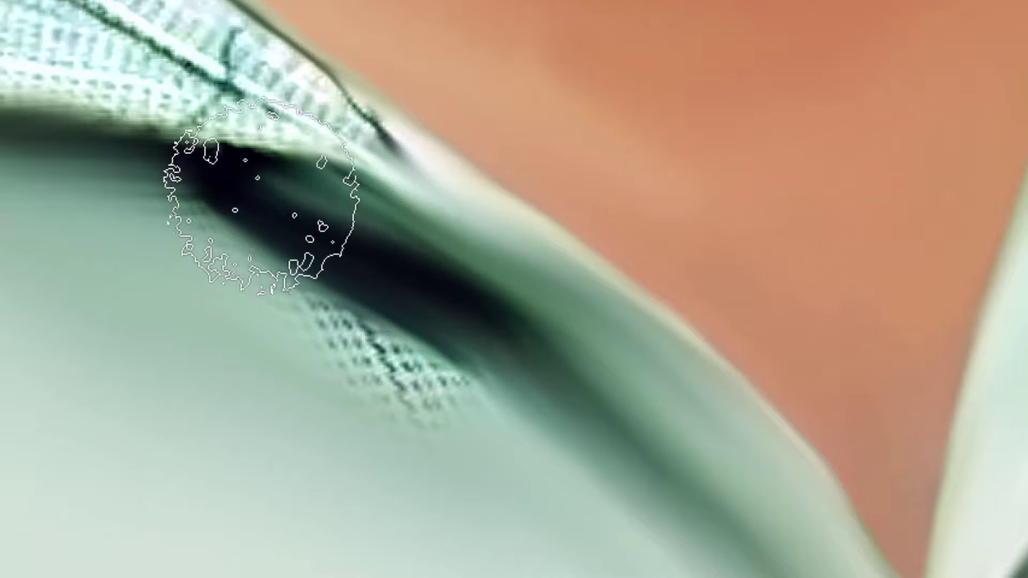
pyautogui.moveTo(261, 244); pyautogui.dragTo(482, 394)
pyautogui.moveTo(230, 225); pyautogui.dragTo(489, 426)
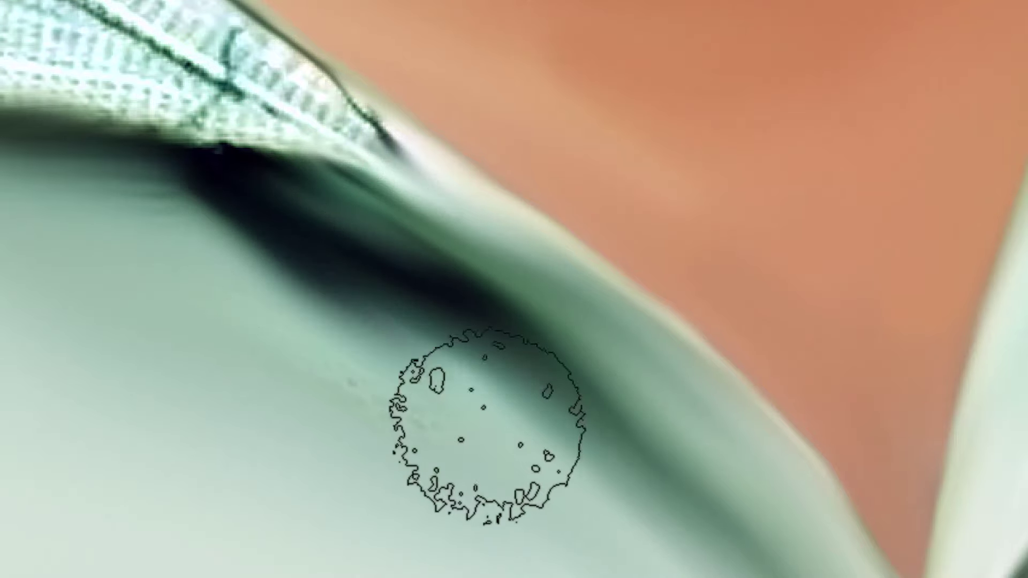
pyautogui.moveTo(246, 284); pyautogui.dragTo(376, 377)
pyautogui.moveTo(361, 314); pyautogui.dragTo(622, 489)
# Smooth the lower border and pointed tip of the left placket's woven section with a smaller brush, keeping the dark shadow line beneath it
pyautogui.moveTo(364, 169); pyautogui.dragTo(647, 353)
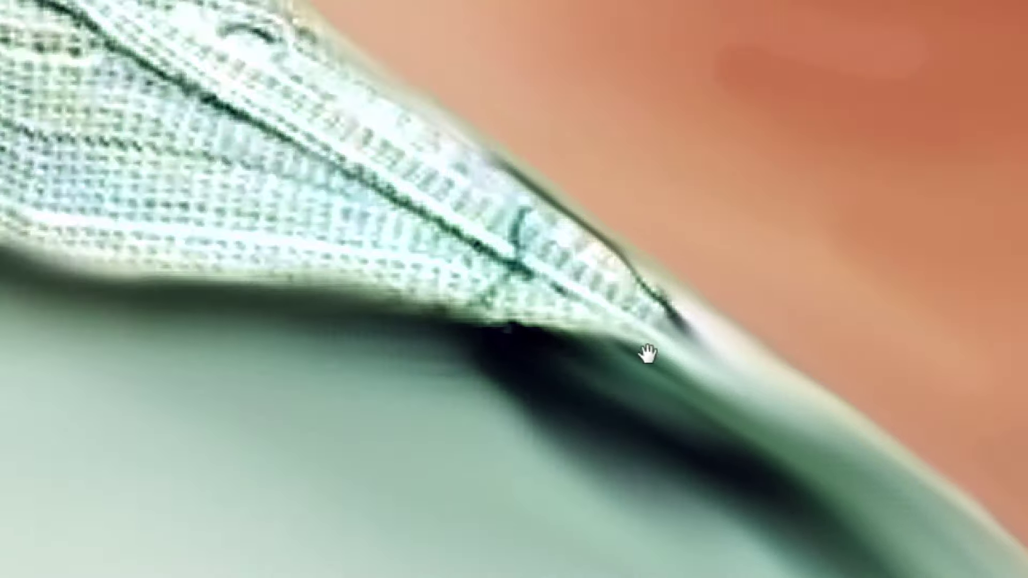
pyautogui.moveTo(586, 365); pyautogui.dragTo(649, 402)
pyautogui.press('[')
pyautogui.press('[')
pyautogui.press('[')
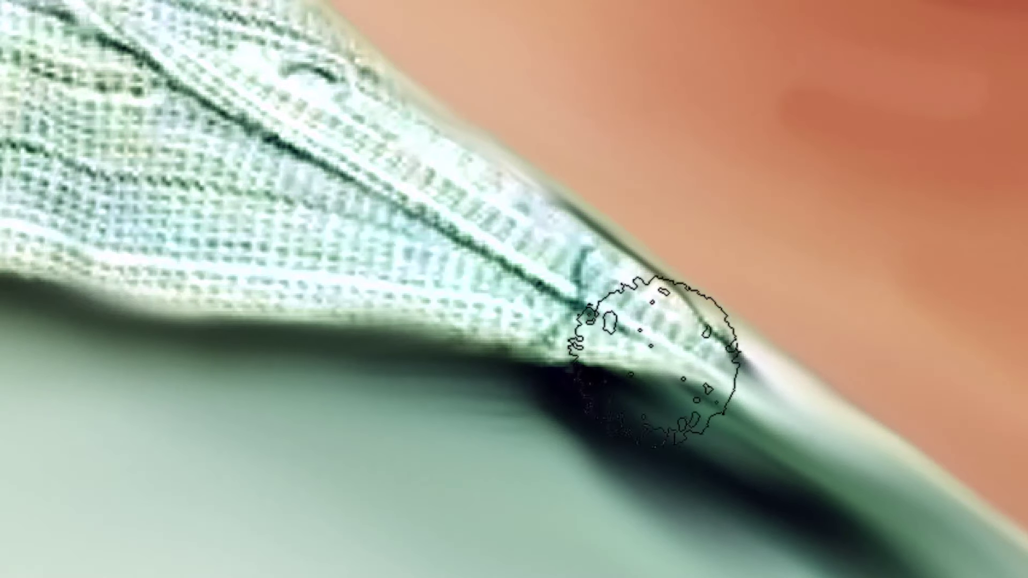
pyautogui.moveTo(651, 360); pyautogui.dragTo(729, 381)
pyautogui.hotkey('ctrl', 'z')
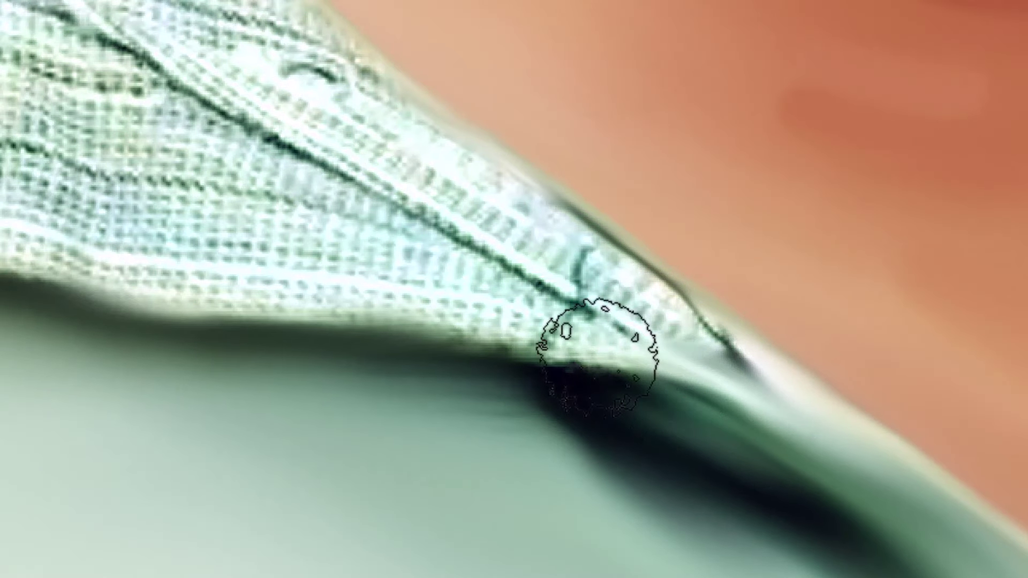
pyautogui.hotkey('ctrl', 'z')
pyautogui.moveTo(621, 351); pyautogui.dragTo(685, 348)
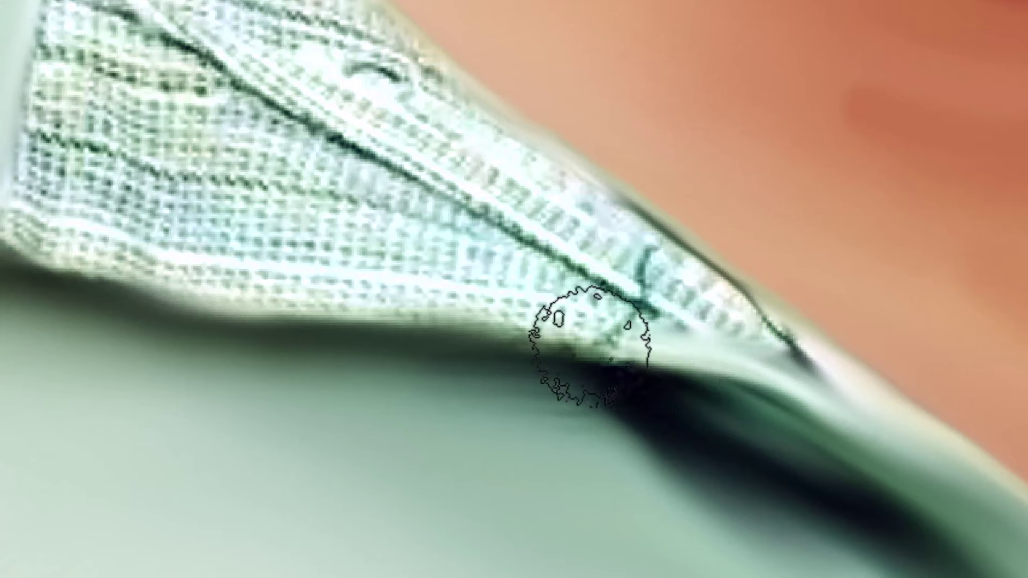
pyautogui.moveTo(591, 345)
pyautogui.mouseDown()
pyautogui.moveTo(390, 329)
pyautogui.moveTo(76, 268)
pyautogui.moveTo(168, 291)
pyautogui.moveTo(302, 284)
pyautogui.moveTo(176, 260)
pyautogui.moveTo(643, 345)
pyautogui.mouseUp()
pyautogui.hotkey('ctrl', 'z')
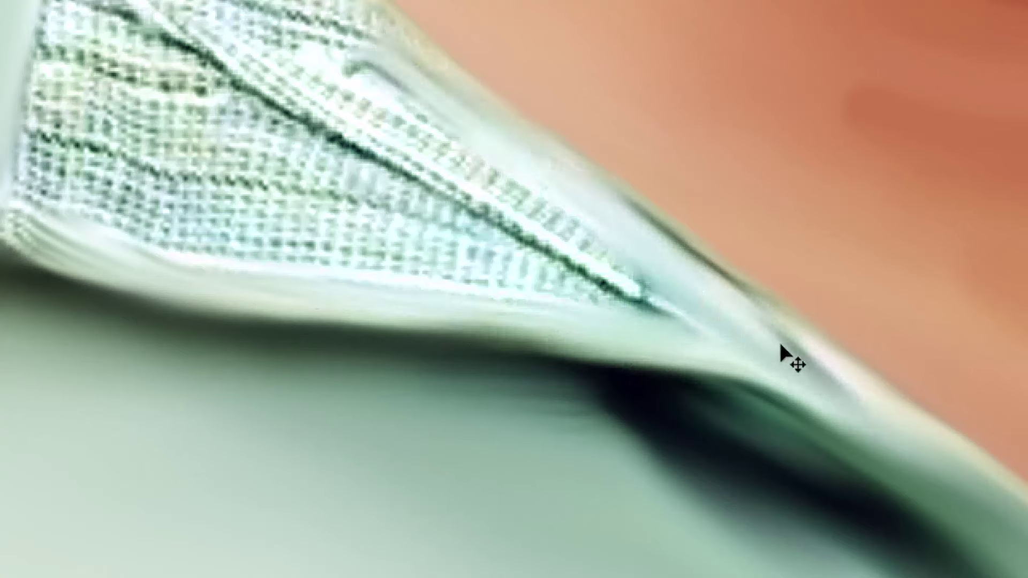
# Blend the weave along the woven section's skin-side edge up to its narrow upper corner beside the collar flap
pyautogui.moveTo(564, 214); pyautogui.dragTo(691, 435)
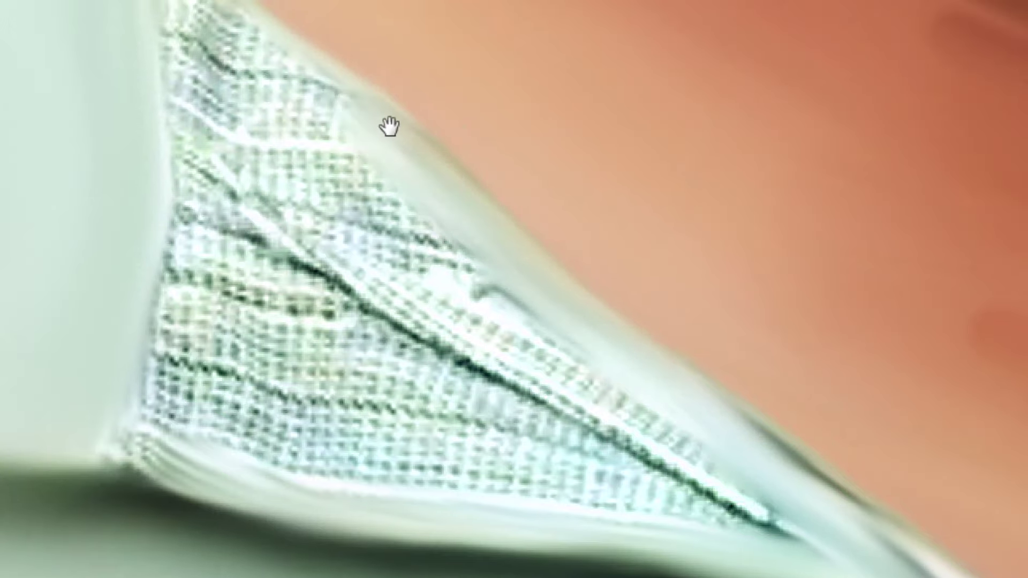
pyautogui.moveTo(358, 156); pyautogui.dragTo(353, 249)
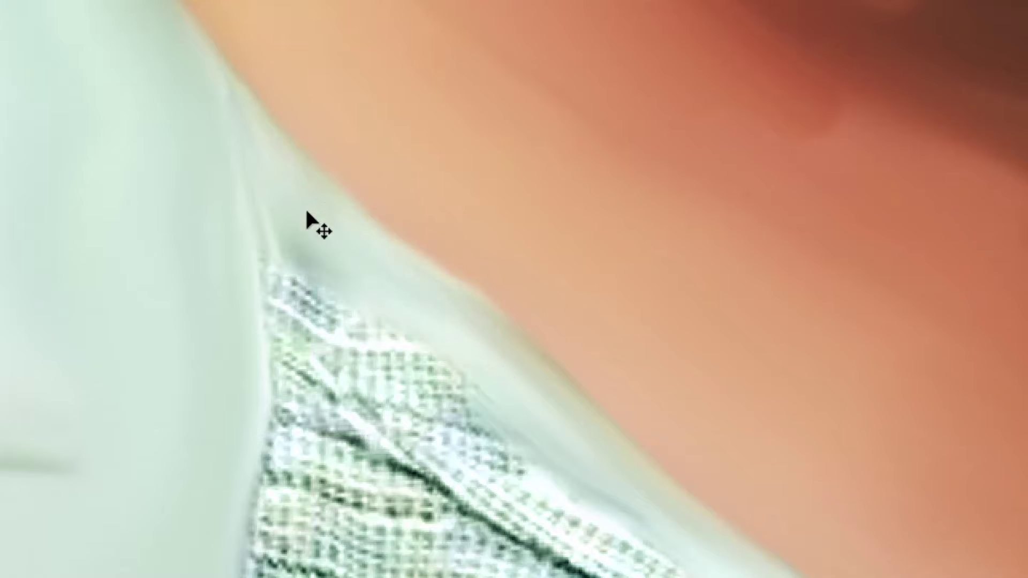
pyautogui.moveTo(300, 195); pyautogui.dragTo(399, 372)
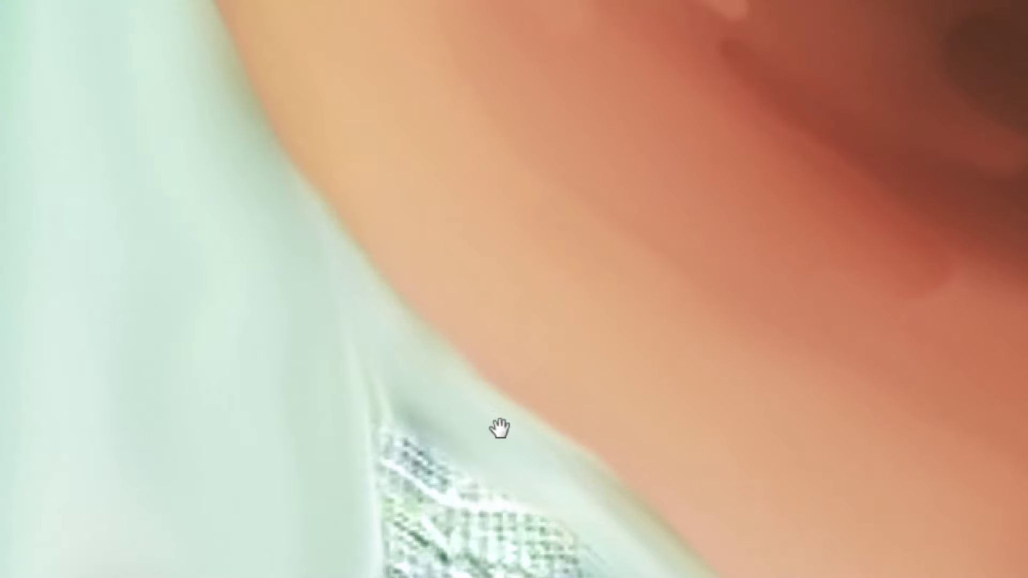
pyautogui.moveTo(519, 428); pyautogui.dragTo(561, 303)
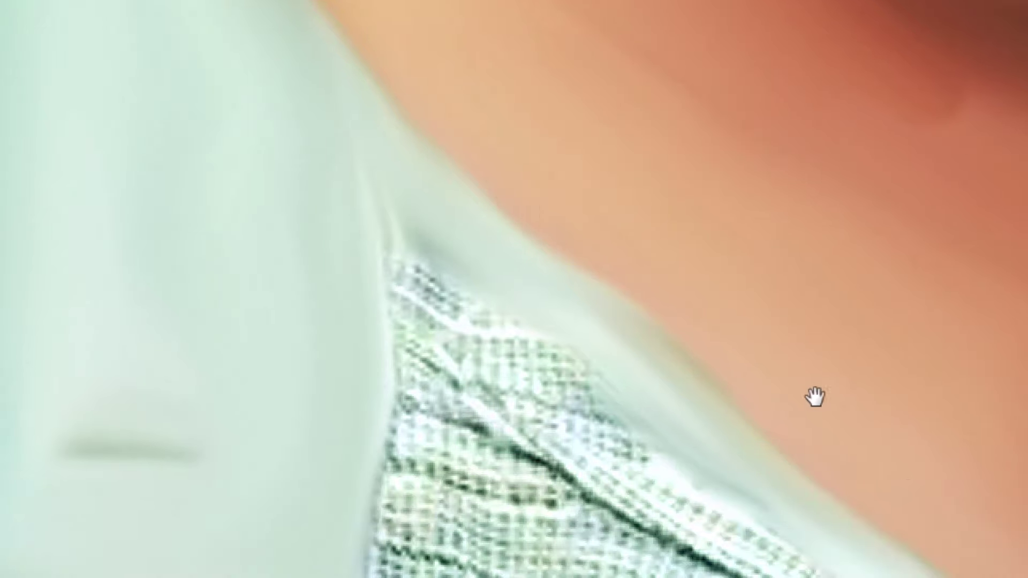
pyautogui.moveTo(526, 441); pyautogui.dragTo(408, 289)
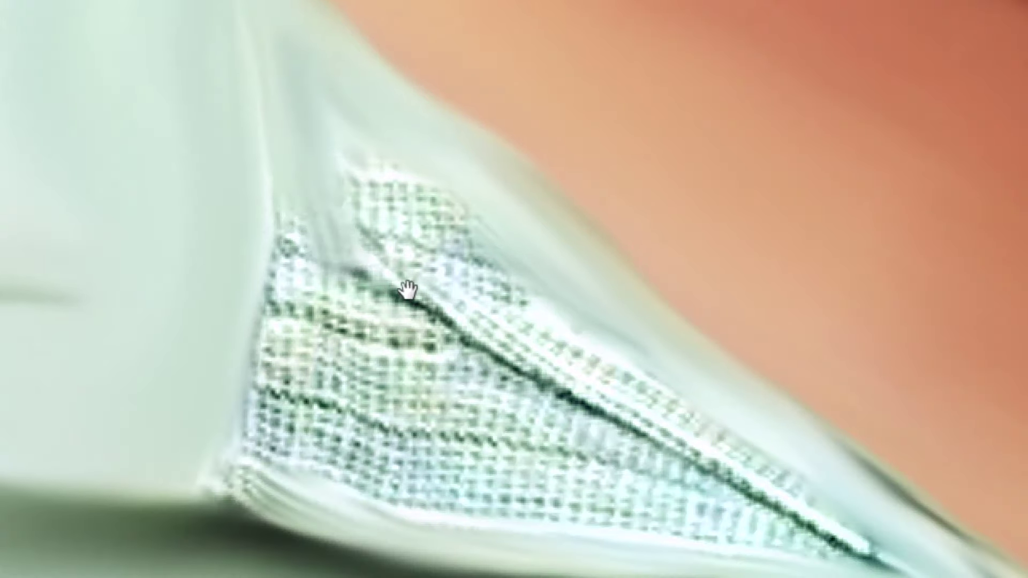
# Smudge the woven texture on the collar's upper fold into smooth strokes that follow the fold down to its tip
pyautogui.moveTo(309, 214)
pyautogui.mouseDown()
pyautogui.moveTo(546, 351)
pyautogui.moveTo(350, 239)
pyautogui.moveTo(649, 441)
pyautogui.mouseUp()
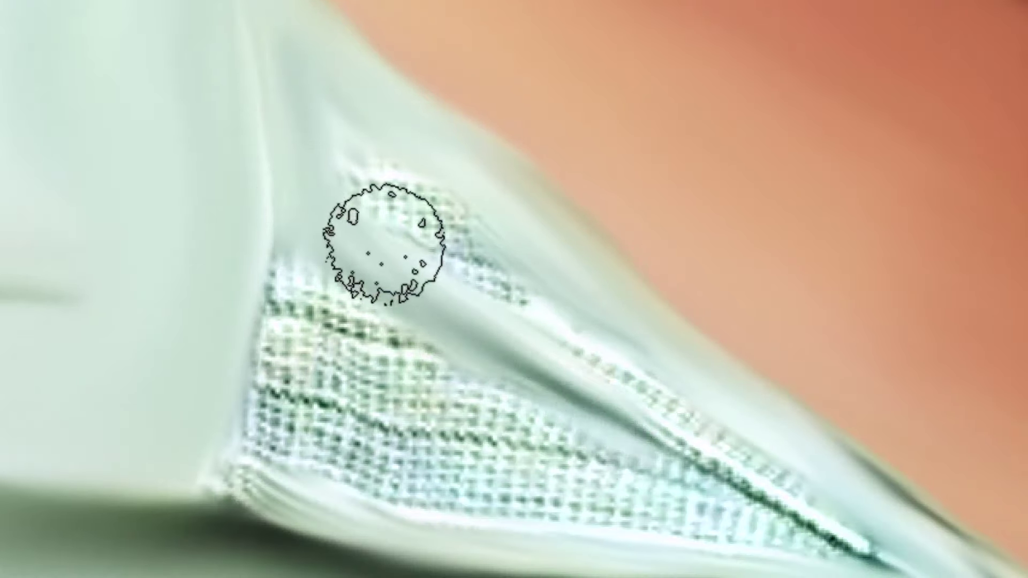
pyautogui.moveTo(384, 243)
pyautogui.mouseDown()
pyautogui.moveTo(681, 458)
pyautogui.moveTo(715, 465)
pyautogui.mouseUp()
pyautogui.moveTo(532, 356); pyautogui.dragTo(243, 187)
pyautogui.moveTo(389, 262)
pyautogui.mouseDown()
pyautogui.moveTo(551, 344)
pyautogui.moveTo(557, 395)
pyautogui.moveTo(660, 425)
pyautogui.mouseUp()
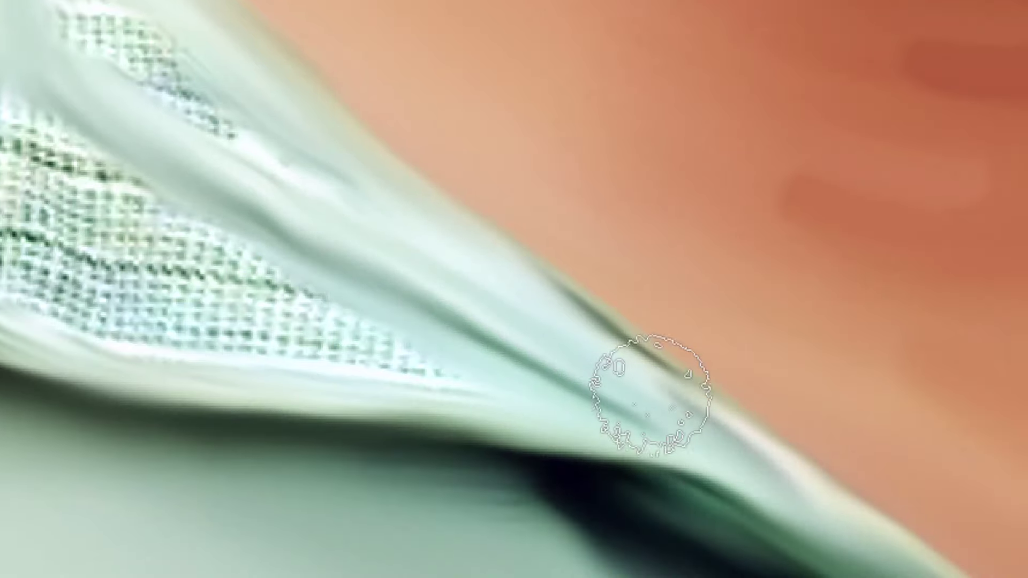
pyautogui.moveTo(410, 330); pyautogui.dragTo(557, 493)
pyautogui.moveTo(530, 437)
pyautogui.mouseDown()
pyautogui.moveTo(328, 287)
pyautogui.moveTo(188, 138)
pyautogui.moveTo(197, 197)
pyautogui.mouseUp()
pyautogui.moveTo(1, 203)
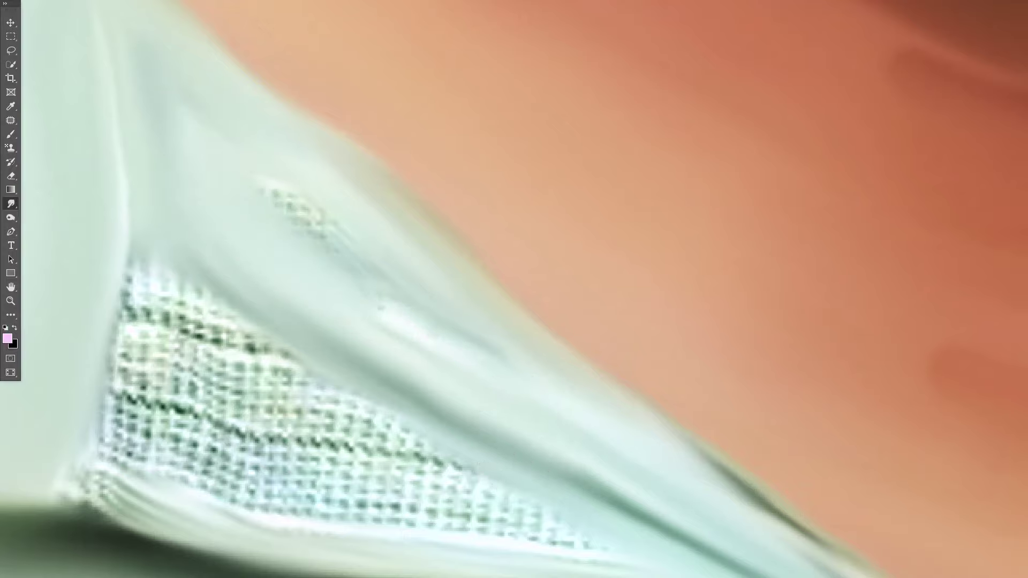
# Smudge away the remaining specks on the upper fold and blend the fabric up to the narrow end beside the neck
pyautogui.moveTo(370, 551)
pyautogui.mouseDown()
pyautogui.moveTo(355, 287)
pyautogui.moveTo(236, 165)
pyautogui.moveTo(225, 134)
pyautogui.moveTo(276, 194)
pyautogui.mouseUp()
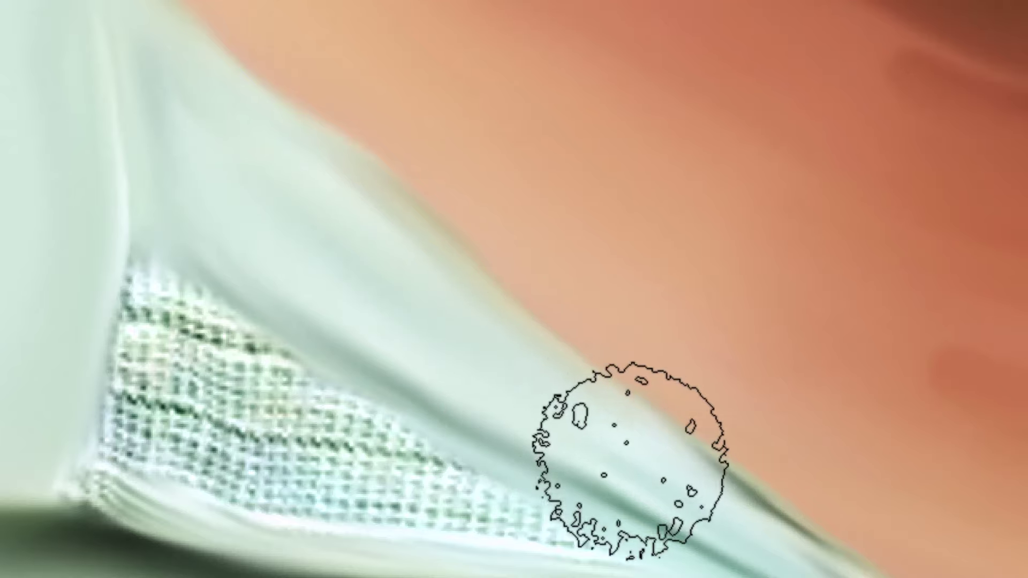
pyautogui.moveTo(179, 87)
pyautogui.mouseDown()
pyautogui.moveTo(193, 170)
pyautogui.moveTo(204, 119)
pyautogui.mouseUp()
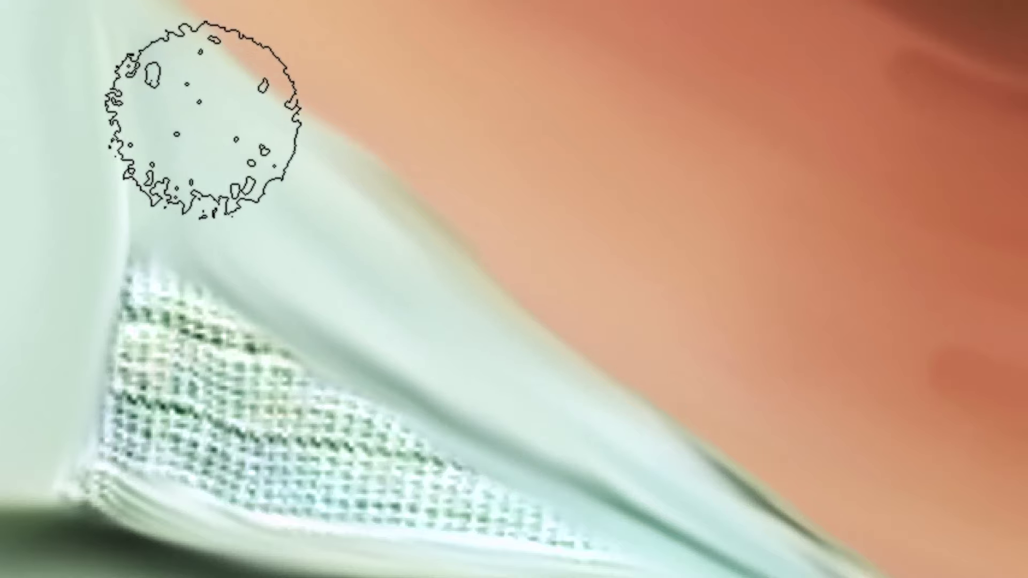
pyautogui.press('[')
pyautogui.moveTo(316, 215); pyautogui.dragTo(371, 257)
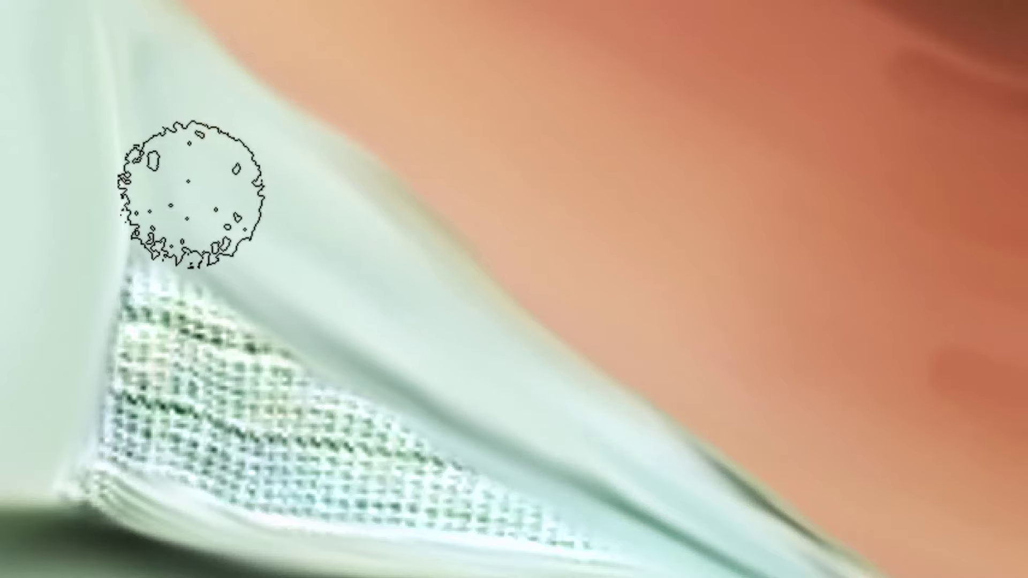
# Smudge the woven texture in the triangular area below the fold into smooth fabric, from the vertical seam to the collar's lower edge
pyautogui.moveTo(191, 195); pyautogui.dragTo(220, 128)
pyautogui.press('space')
pyautogui.moveTo(273, 160)
pyautogui.mouseDown()
pyautogui.moveTo(390, 374)
pyautogui.moveTo(430, 128)
pyautogui.mouseUp()
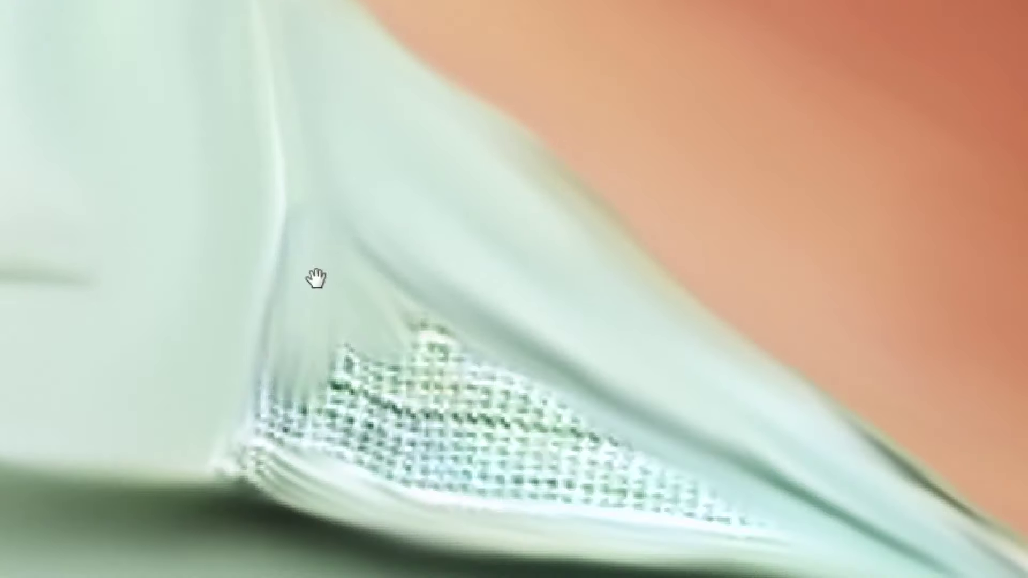
pyautogui.moveTo(346, 438); pyautogui.dragTo(352, 375)
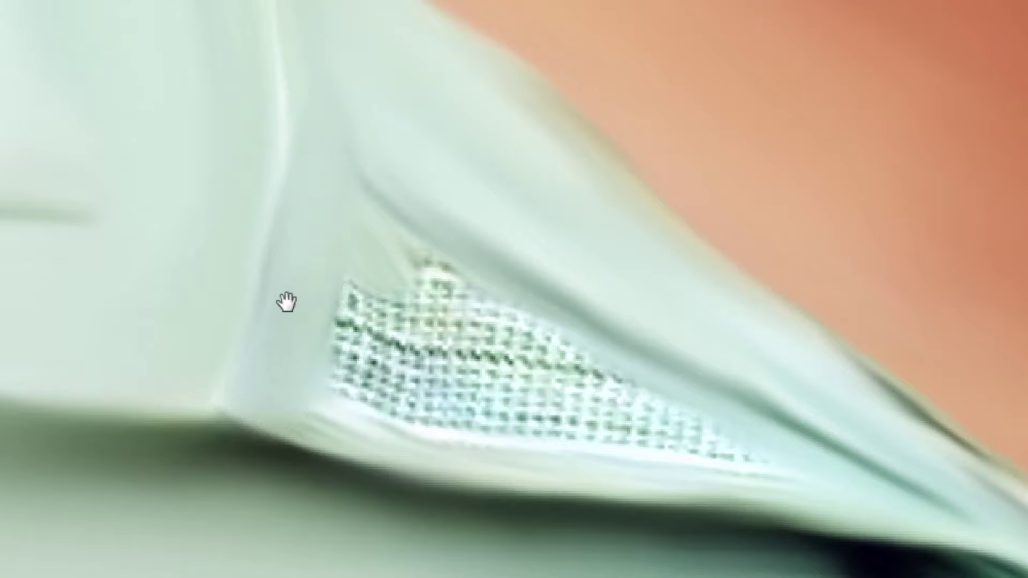
pyautogui.moveTo(291, 327)
pyautogui.mouseDown()
pyautogui.moveTo(312, 200)
pyautogui.moveTo(457, 304)
pyautogui.mouseUp()
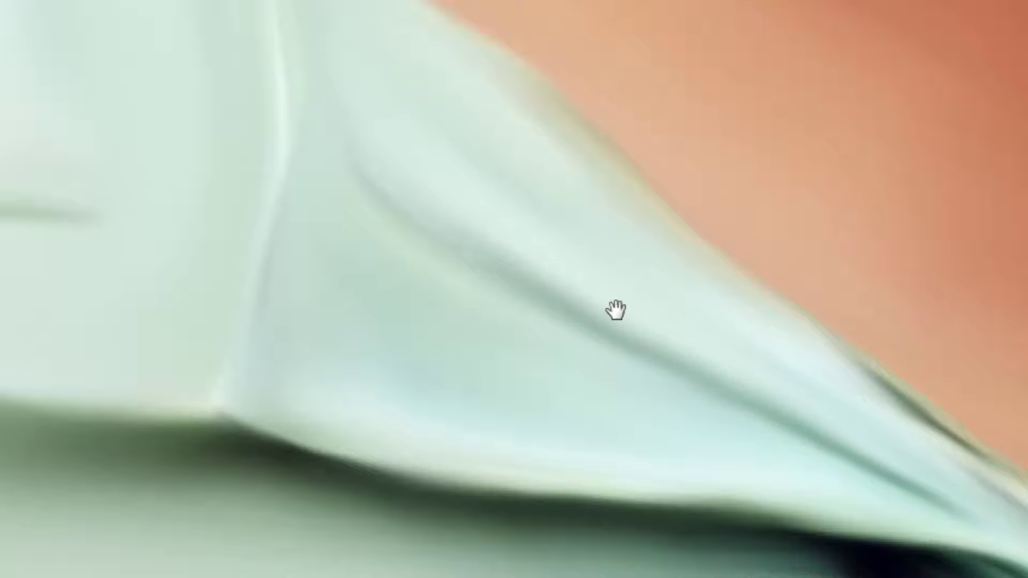
# Smooth the dark, rough collar edge along the neck down toward the shirt's V opening
pyautogui.moveTo(414, 160); pyautogui.dragTo(426, 309)
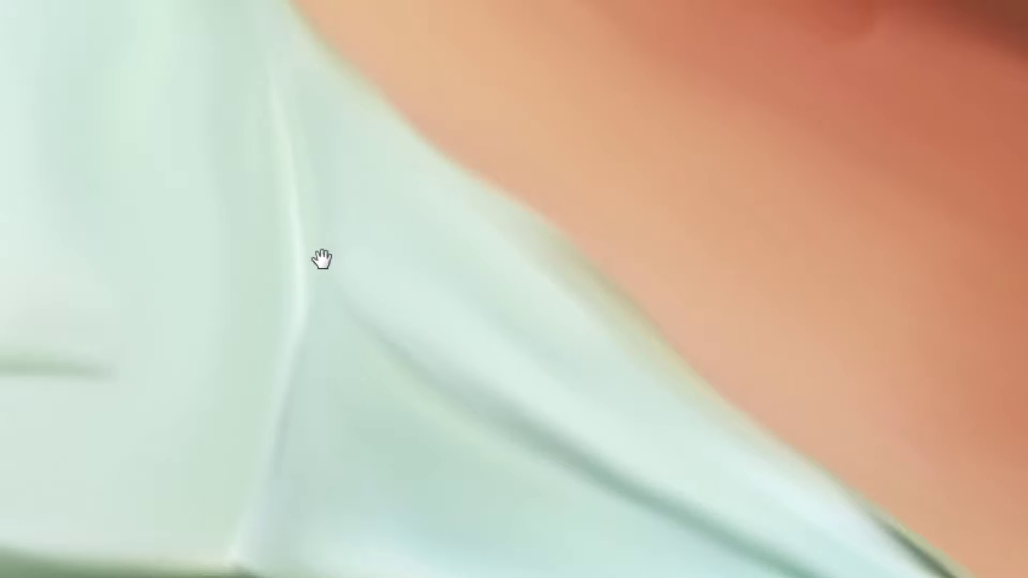
pyautogui.moveTo(294, 156); pyautogui.dragTo(381, 347)
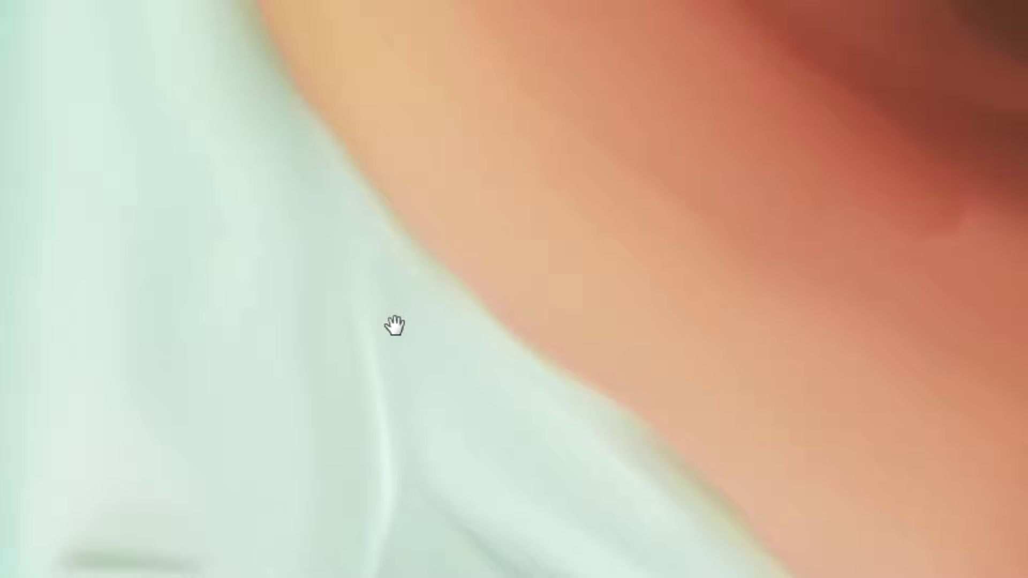
pyautogui.hotkey('ctrl', '-')
pyautogui.hotkey('ctrl', '-')
pyautogui.hotkey('ctrl', '-')
pyautogui.moveTo(735, 431); pyautogui.dragTo(619, 331)
pyautogui.moveTo(540, 418)
pyautogui.mouseDown()
pyautogui.moveTo(627, 461)
pyautogui.moveTo(596, 425)
pyautogui.moveTo(605, 419)
pyautogui.mouseUp()
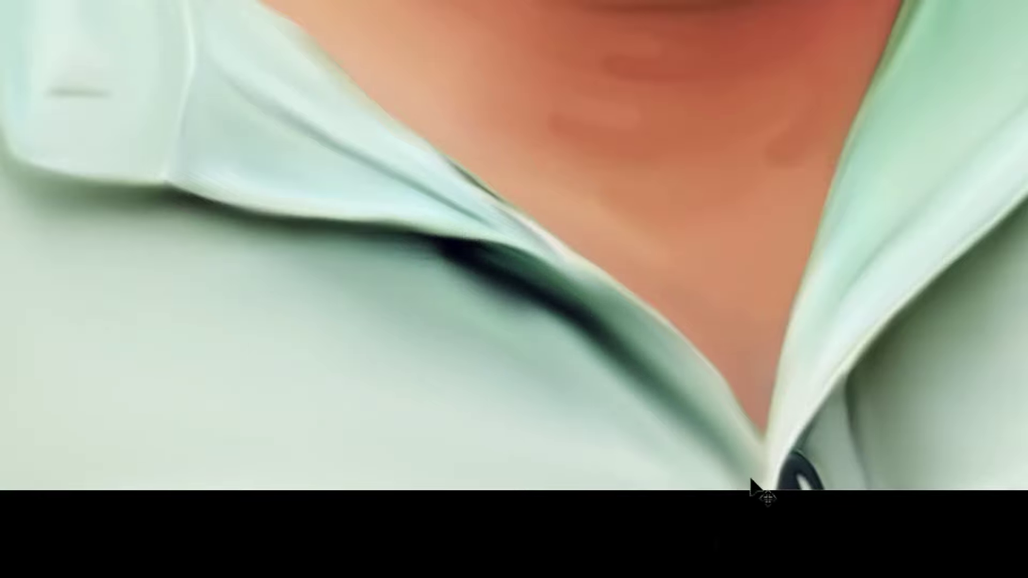
pyautogui.scroll(-3, 502, 315)
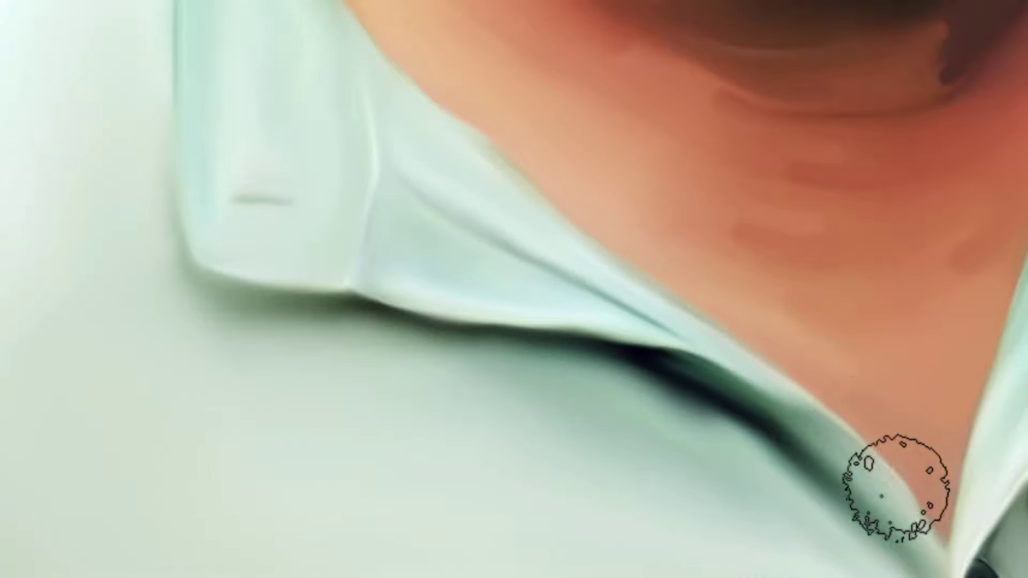
pyautogui.scroll(3, 780, 367)
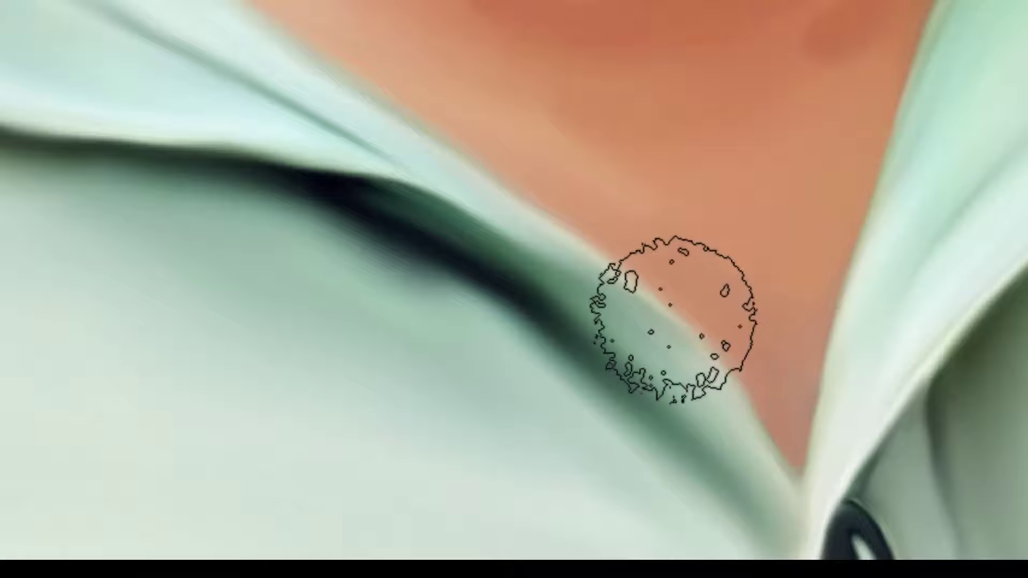
# Refine the collar's edge against the neck and blend the upper part of the vertical seam highlight into the fabric
pyautogui.press('v')
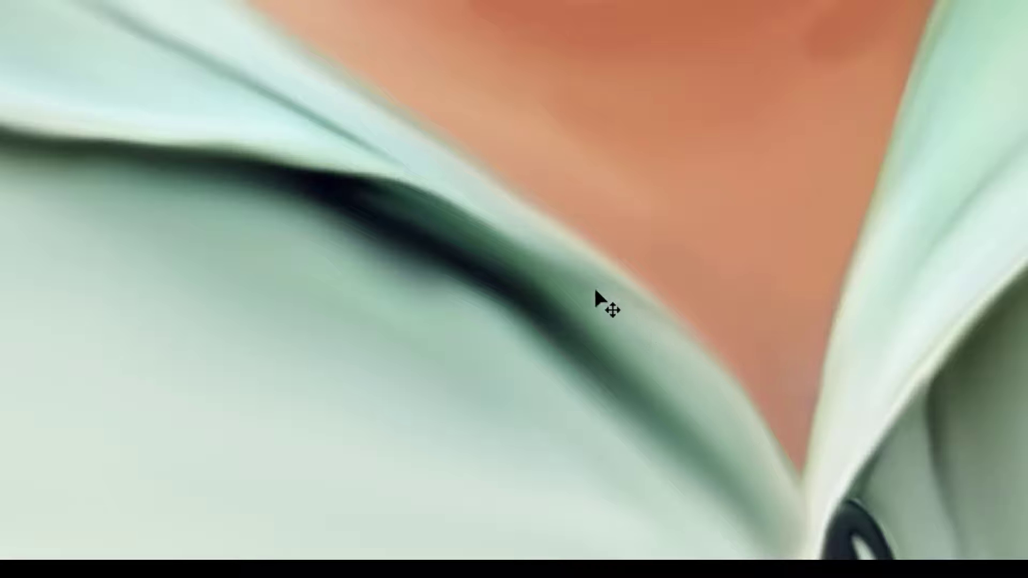
pyautogui.moveTo(524, 217); pyautogui.dragTo(632, 390)
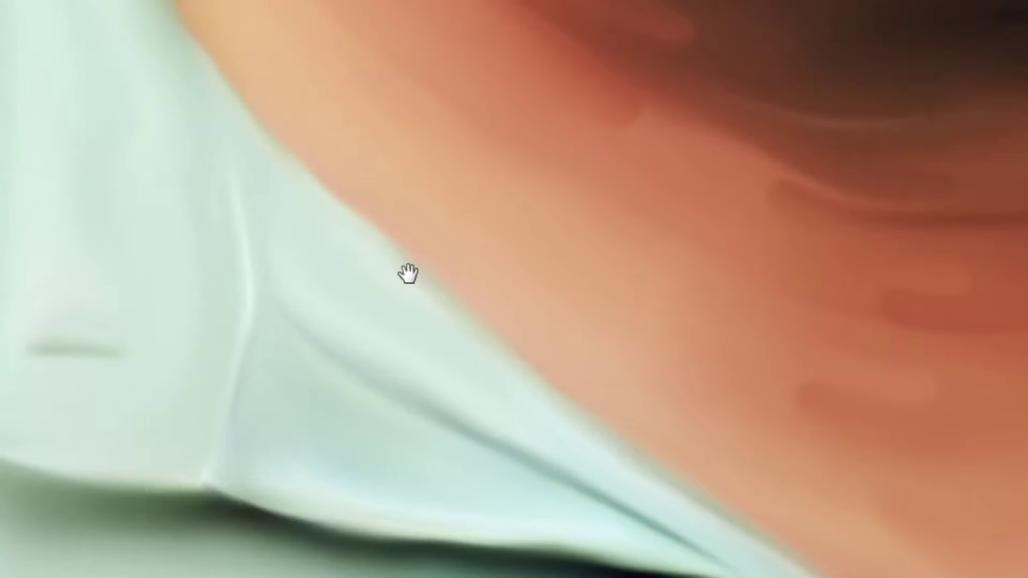
pyautogui.moveTo(318, 216); pyautogui.dragTo(435, 355)
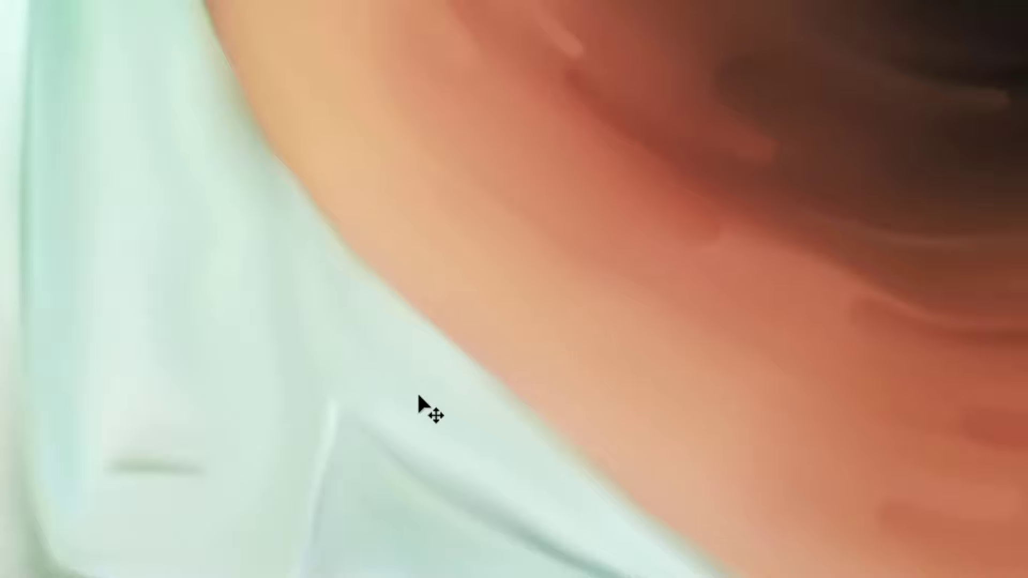
pyautogui.hotkey('ctrl', '-')
pyautogui.hotkey('ctrl', '-')
pyautogui.hotkey('ctrl', '-')
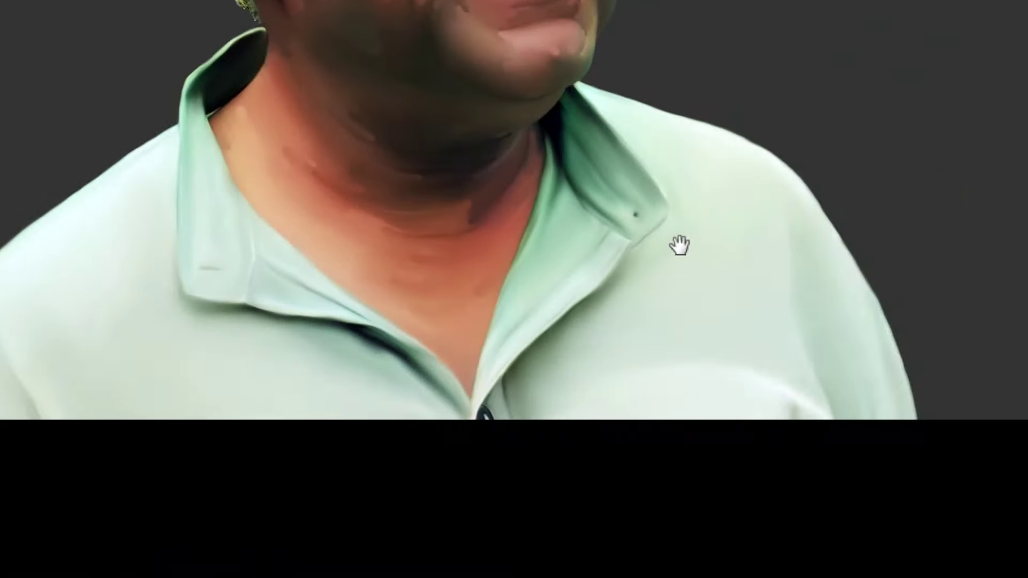
# Smooth the opposite collar's inner edge where it meets the neck and chest
pyautogui.moveTo(606, 144); pyautogui.dragTo(668, 257)
pyautogui.press(']')
pyautogui.press(']')
pyautogui.press(']')
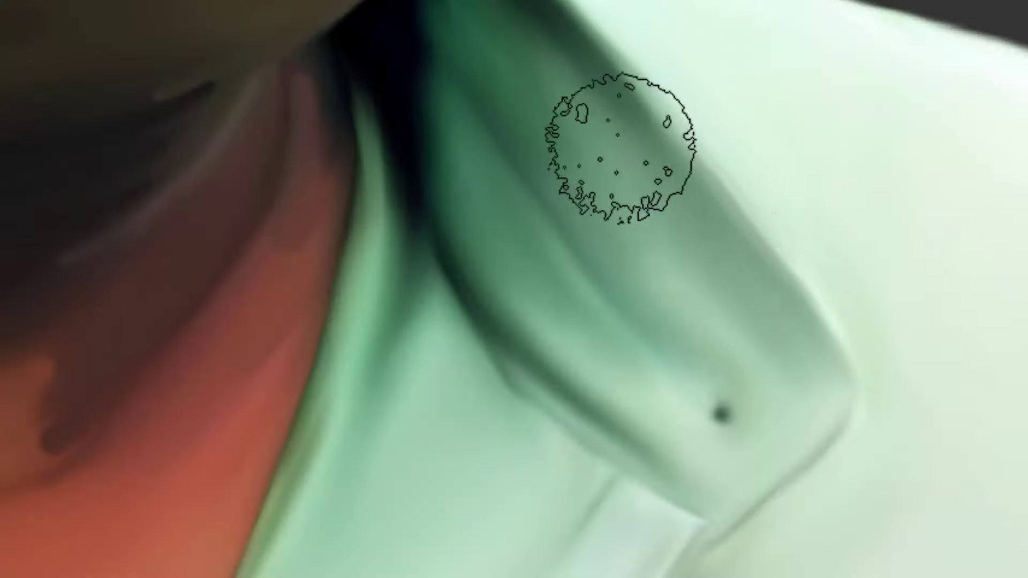
pyautogui.moveTo(437, 431); pyautogui.dragTo(515, 237)
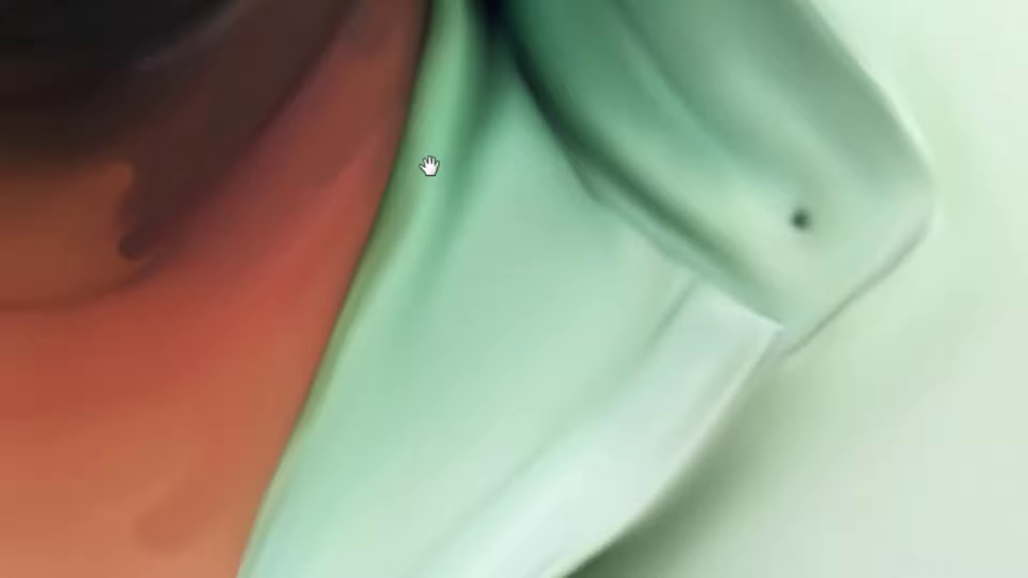
pyautogui.moveTo(392, 422); pyautogui.dragTo(431, 224)
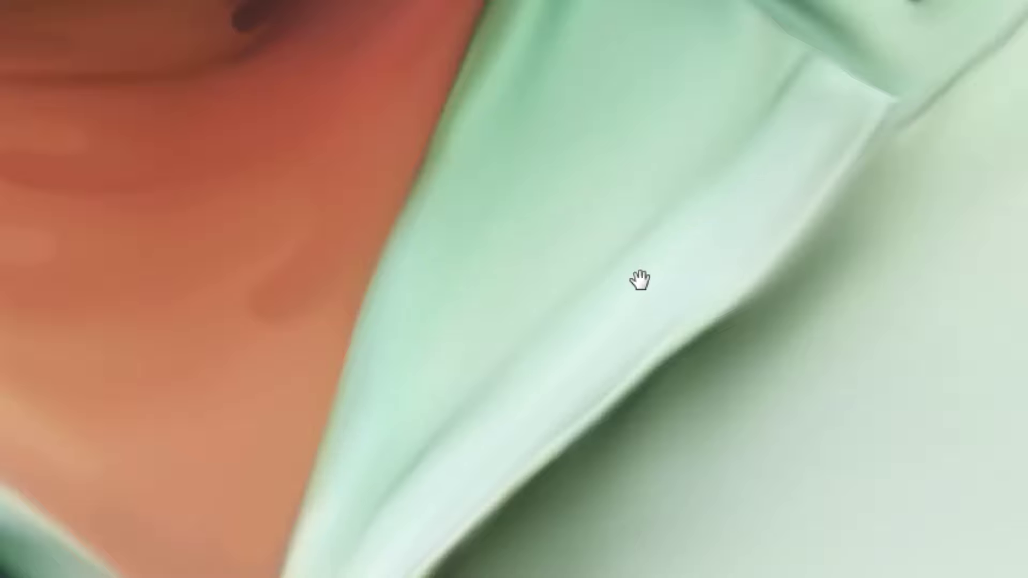
# Examine the whole portrait to check the smudged shirt and collar against the face and hair
pyautogui.hotkey('ctrl', '-')
pyautogui.hotkey('ctrl', '-')
pyautogui.hotkey('ctrl', '-')
pyautogui.hotkey('ctrl', '-')
pyautogui.hotkey('ctrl', '-')
pyautogui.hotkey('ctrl', '-')
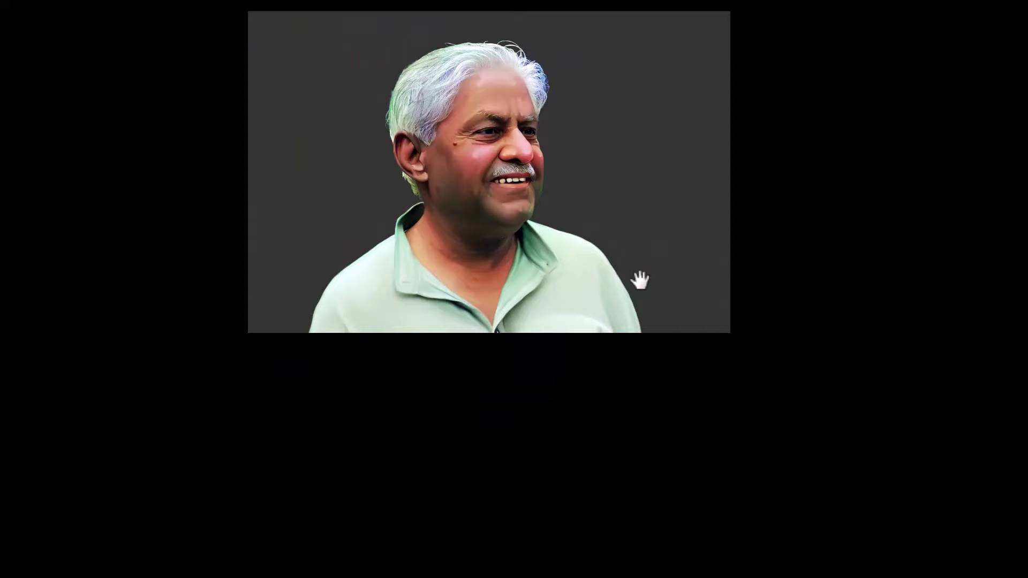
pyautogui.hotkey('ctrl', '+')
pyautogui.hotkey('ctrl', '+')
pyautogui.scroll(8, 696, 254)
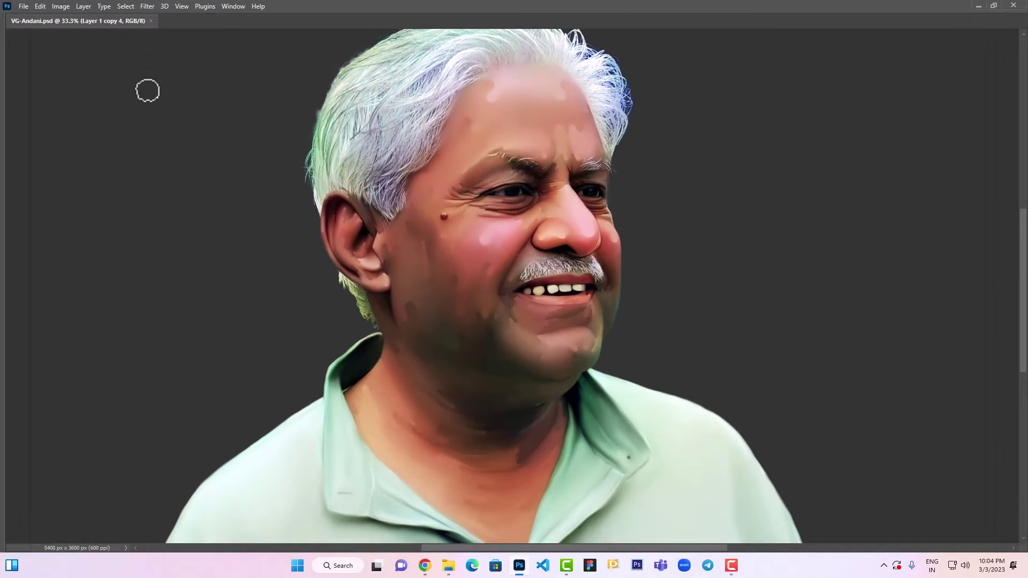
# Give the Smudge tool the small 5 px dotted brush tip and set its strength to 90%
pyautogui.press('Tab')
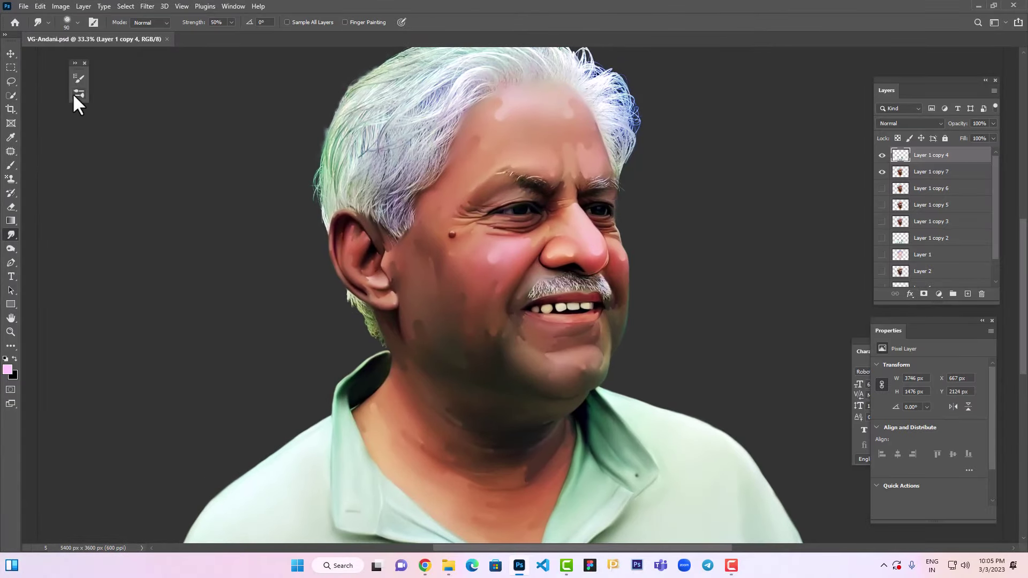
pyautogui.click(91, 20)
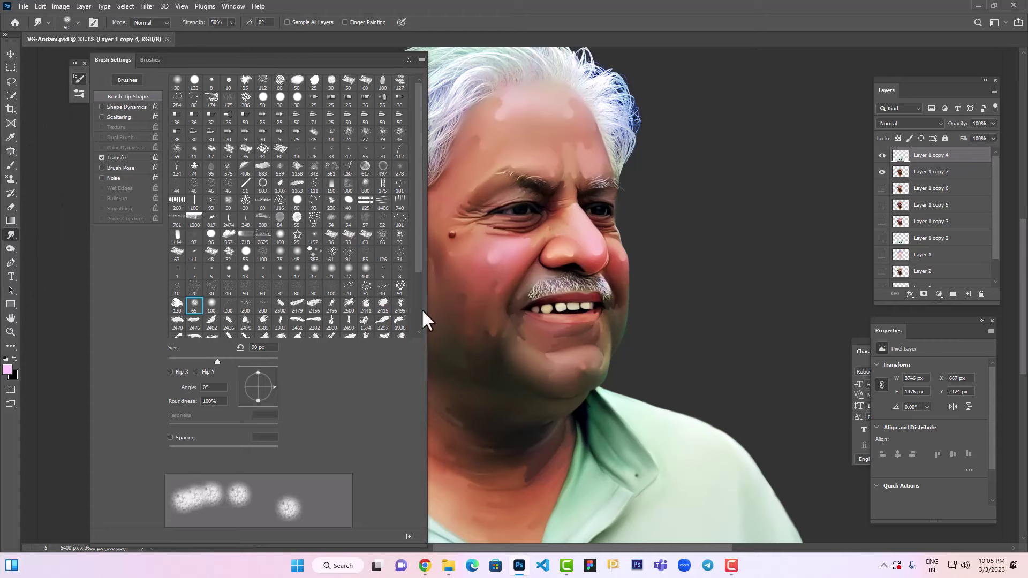
pyautogui.click(382, 270)
pyautogui.click(409, 60)
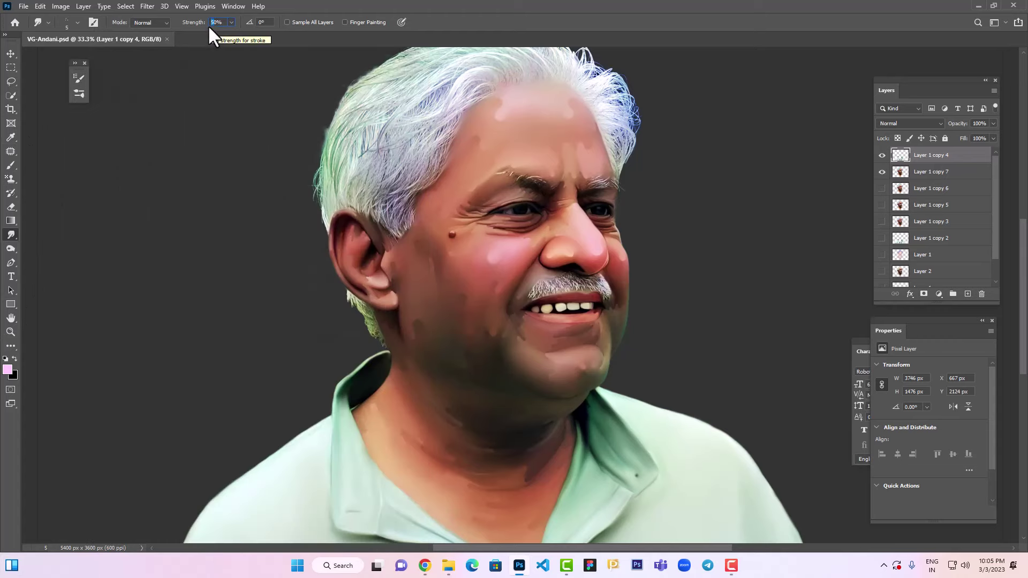
pyautogui.write('9')
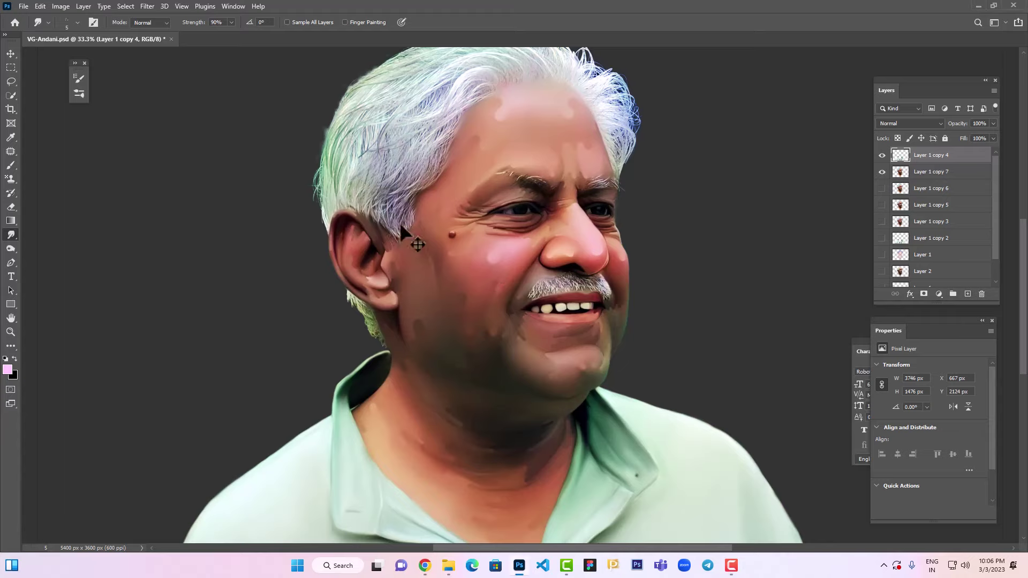
# Smudge the sideburn hair beside the ear on Layer 1 copy 7 into smooth strands with a 30 px brush
pyautogui.scroll(10, 401, 229)
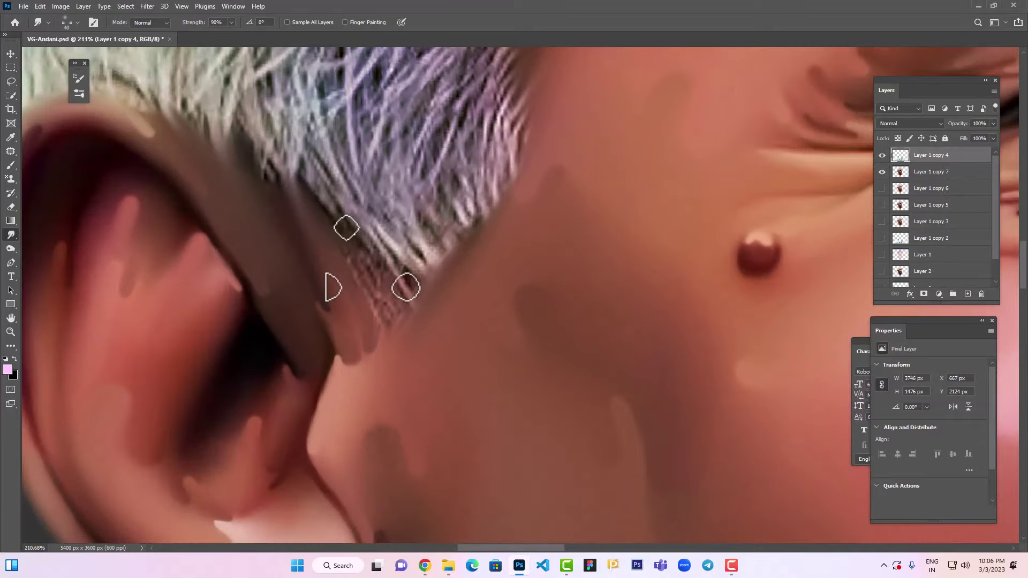
pyautogui.hotkey('ctrl', '1')
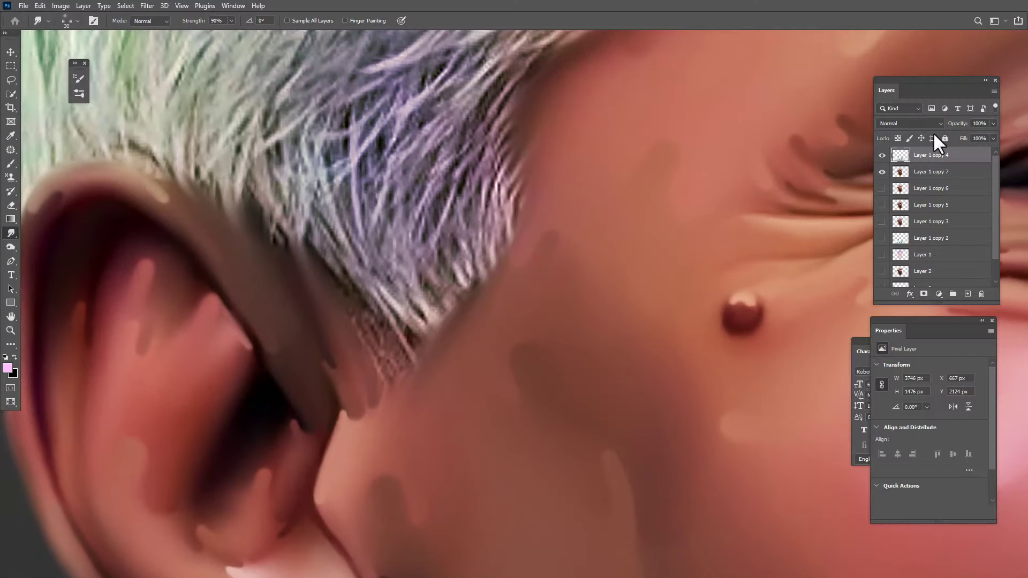
pyautogui.click(923, 173)
pyautogui.moveTo(291, 145); pyautogui.dragTo(308, 210)
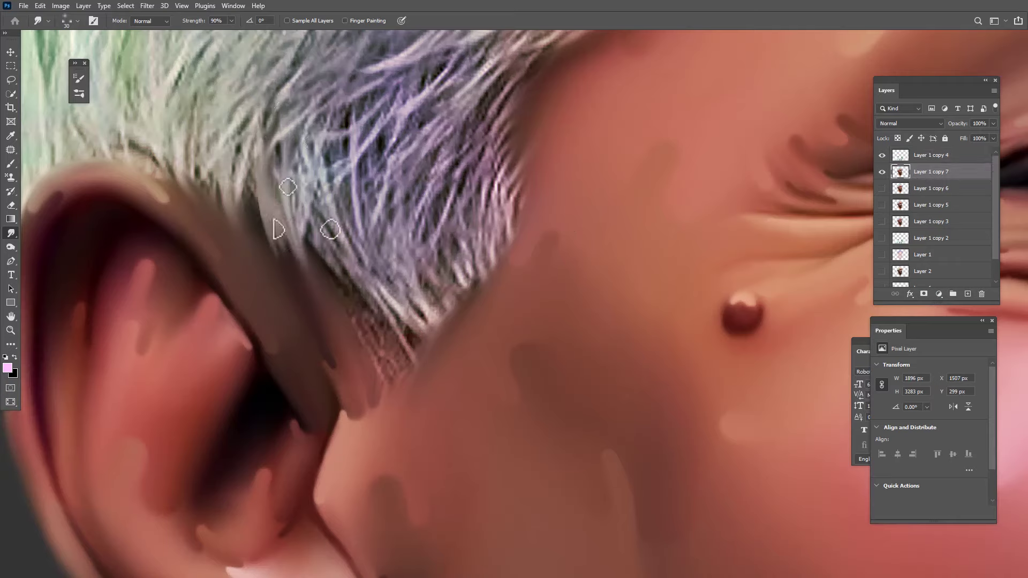
pyautogui.moveTo(324, 115); pyautogui.dragTo(338, 263)
pyautogui.moveTo(330, 137); pyautogui.dragTo(417, 431)
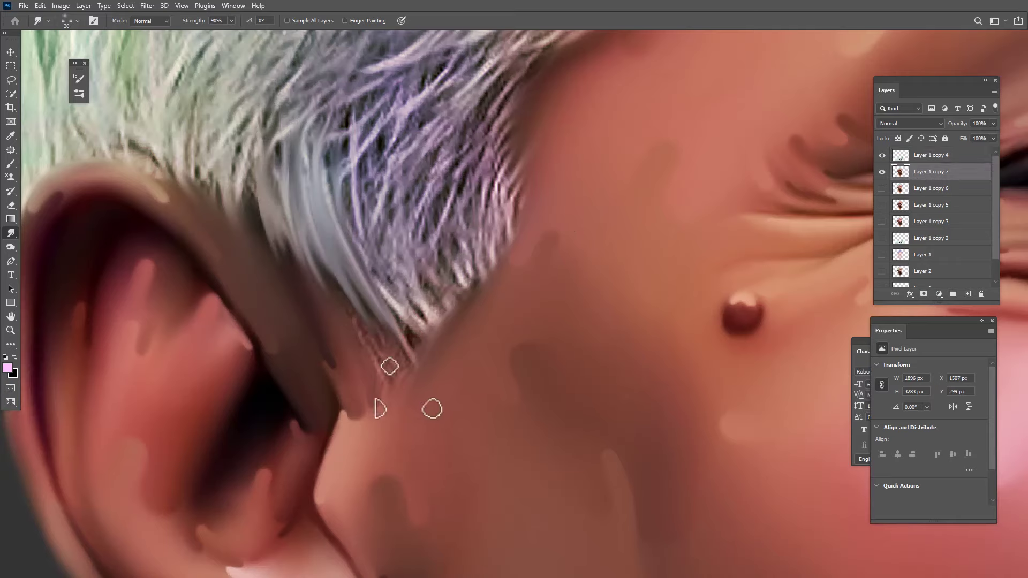
pyautogui.moveTo(304, 218); pyautogui.dragTo(431, 385)
pyautogui.hotkey('ctrl', 'z')
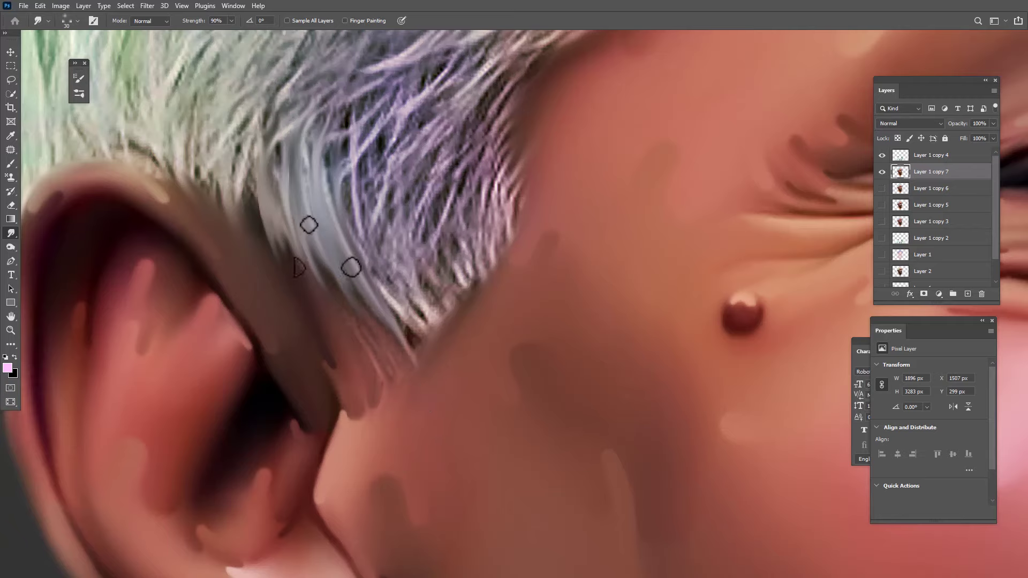
pyautogui.moveTo(321, 251)
pyautogui.mouseDown()
pyautogui.moveTo(414, 382)
pyautogui.moveTo(436, 355)
pyautogui.moveTo(363, 172)
pyautogui.moveTo(440, 367)
pyautogui.moveTo(298, 243)
pyautogui.moveTo(300, 291)
pyautogui.moveTo(259, 211)
pyautogui.moveTo(409, 354)
pyautogui.moveTo(363, 289)
pyautogui.moveTo(369, 307)
pyautogui.moveTo(354, 304)
pyautogui.mouseUp()
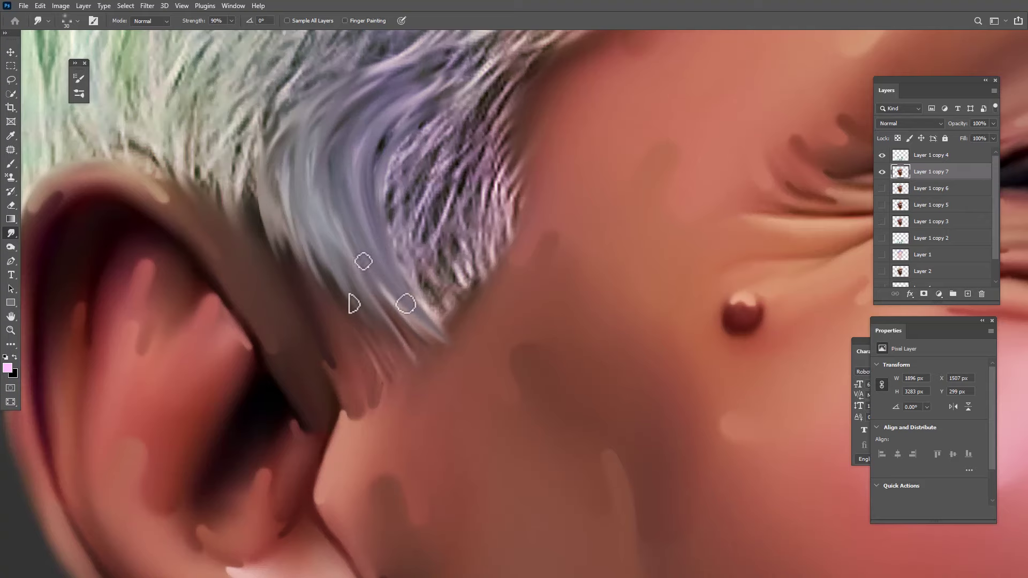
# Smudge the rest of the sideburn into curved strands running down to the cheek, redoing the strokes near the temple
pyautogui.press('f')
pyautogui.press('f')
pyautogui.press('f')
pyautogui.press('f')
pyautogui.moveTo(434, 170); pyautogui.dragTo(392, 271)
pyautogui.moveTo(456, 188)
pyautogui.mouseDown()
pyautogui.moveTo(416, 279)
pyautogui.moveTo(409, 339)
pyautogui.moveTo(486, 194)
pyautogui.moveTo(407, 362)
pyautogui.moveTo(425, 452)
pyautogui.mouseUp()
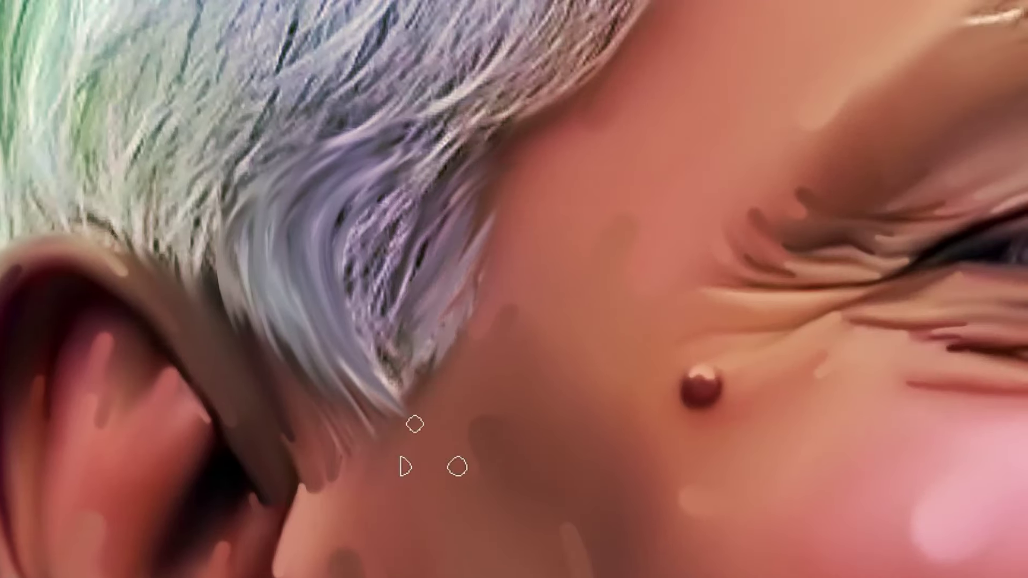
pyautogui.hotkey('ctrl', 'z')
pyautogui.hotkey('ctrl', 'z')
pyautogui.moveTo(459, 224)
pyautogui.mouseDown()
pyautogui.moveTo(441, 338)
pyautogui.moveTo(477, 341)
pyautogui.moveTo(415, 359)
pyautogui.moveTo(401, 387)
pyautogui.moveTo(386, 372)
pyautogui.moveTo(421, 408)
pyautogui.moveTo(356, 231)
pyautogui.moveTo(443, 406)
pyautogui.moveTo(457, 410)
pyautogui.moveTo(470, 362)
pyautogui.mouseUp()
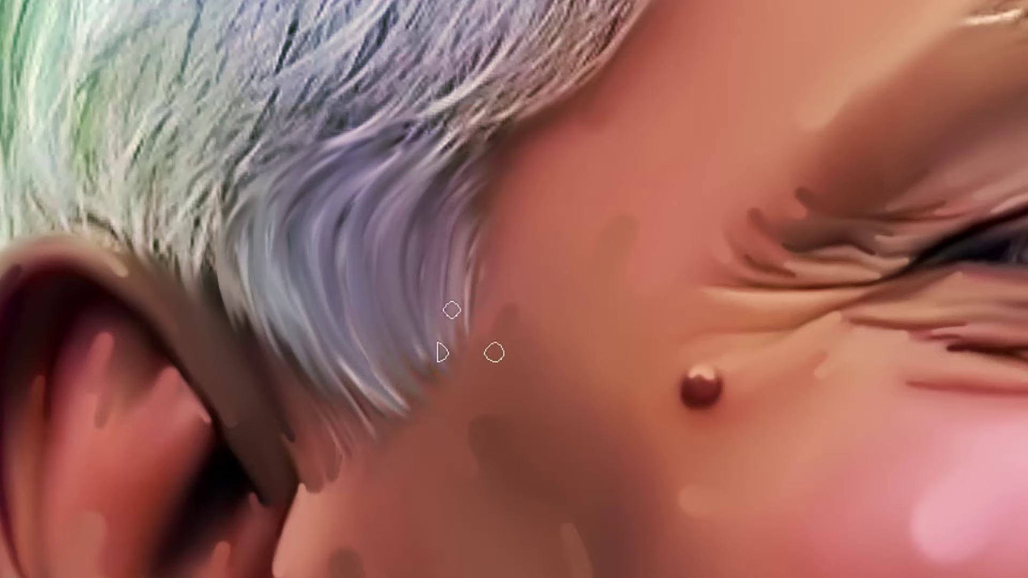
# Smudge the hairline along the temple above the sideburn into smooth strands that flow into the painted sideburn
pyautogui.moveTo(479, 211)
pyautogui.mouseDown()
pyautogui.moveTo(475, 328)
pyautogui.moveTo(505, 344)
pyautogui.mouseUp()
pyautogui.moveTo(415, 197); pyautogui.dragTo(410, 275)
pyautogui.moveTo(490, 190)
pyautogui.mouseDown()
pyautogui.moveTo(431, 257)
pyautogui.moveTo(425, 356)
pyautogui.moveTo(318, 440)
pyautogui.moveTo(572, 55)
pyautogui.moveTo(250, 437)
pyautogui.moveTo(525, 113)
pyautogui.moveTo(314, 421)
pyautogui.mouseUp()
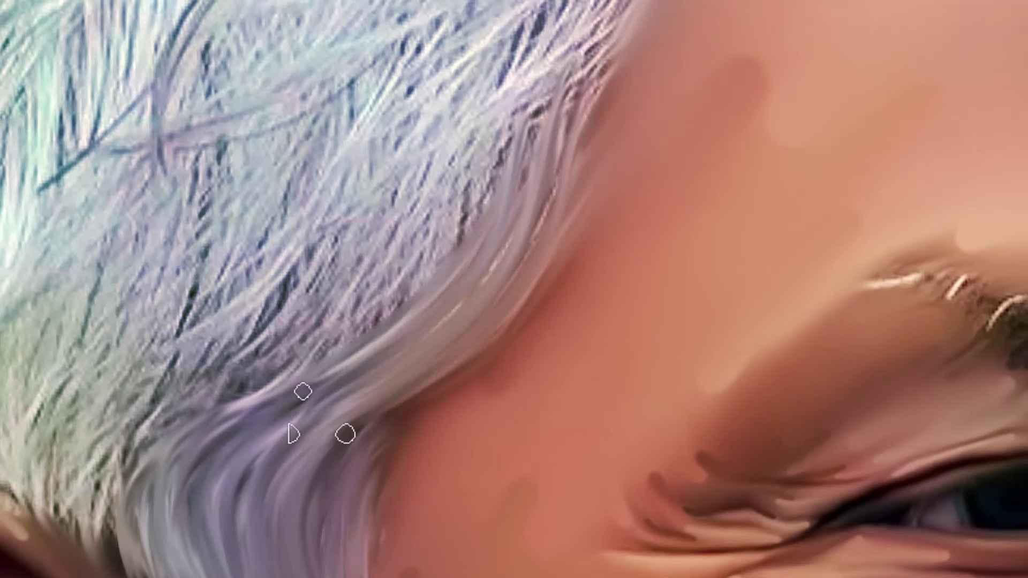
pyautogui.moveTo(241, 458)
pyautogui.mouseDown()
pyautogui.moveTo(493, 219)
pyautogui.moveTo(237, 514)
pyautogui.moveTo(530, 214)
pyautogui.moveTo(217, 528)
pyautogui.moveTo(306, 505)
pyautogui.moveTo(483, 324)
pyautogui.moveTo(519, 308)
pyautogui.mouseUp()
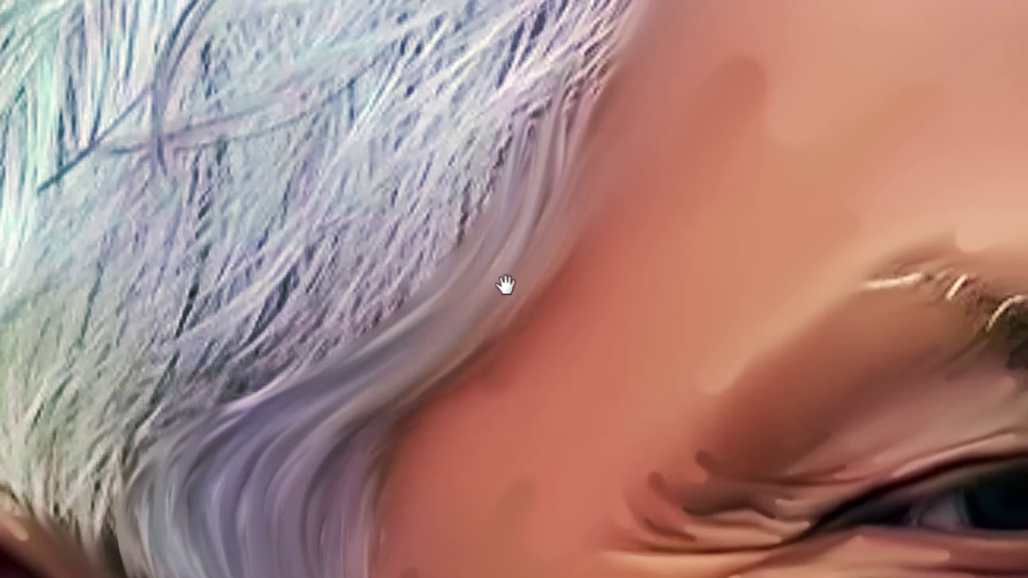
pyautogui.moveTo(517, 175); pyautogui.dragTo(429, 367)
pyautogui.moveTo(448, 313)
pyautogui.mouseDown()
pyautogui.moveTo(541, 199)
pyautogui.moveTo(316, 410)
pyautogui.moveTo(466, 241)
pyautogui.moveTo(235, 455)
pyautogui.moveTo(285, 476)
pyautogui.moveTo(331, 470)
pyautogui.moveTo(525, 231)
pyautogui.moveTo(497, 289)
pyautogui.mouseUp()
pyautogui.moveTo(432, 386); pyautogui.dragTo(554, 216)
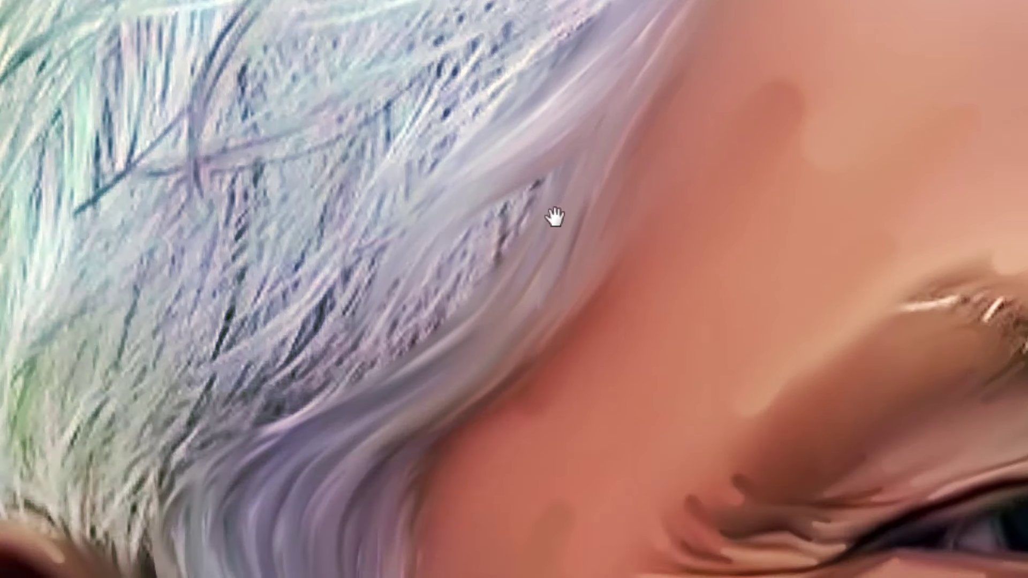
# Blend the rough grey-violet hair behind the temple hairline into long strands curving down toward the sideburn
pyautogui.moveTo(289, 415)
pyautogui.mouseDown()
pyautogui.moveTo(509, 232)
pyautogui.moveTo(256, 448)
pyautogui.mouseUp()
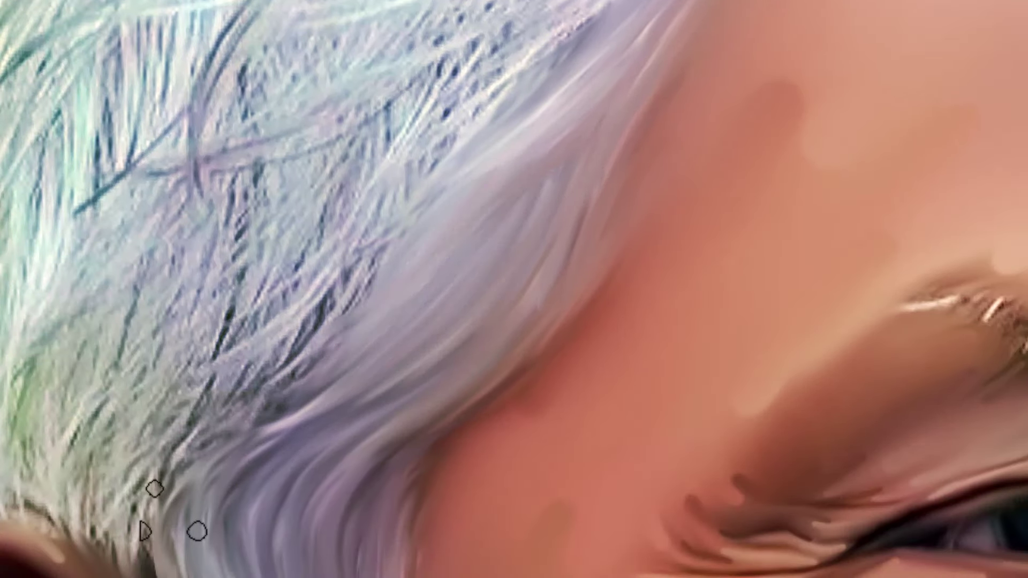
pyautogui.moveTo(173, 510); pyautogui.dragTo(367, 270)
pyautogui.moveTo(198, 538)
pyautogui.mouseDown()
pyautogui.moveTo(300, 348)
pyautogui.moveTo(364, 316)
pyautogui.mouseUp()
pyautogui.moveTo(332, 378); pyautogui.dragTo(486, 275)
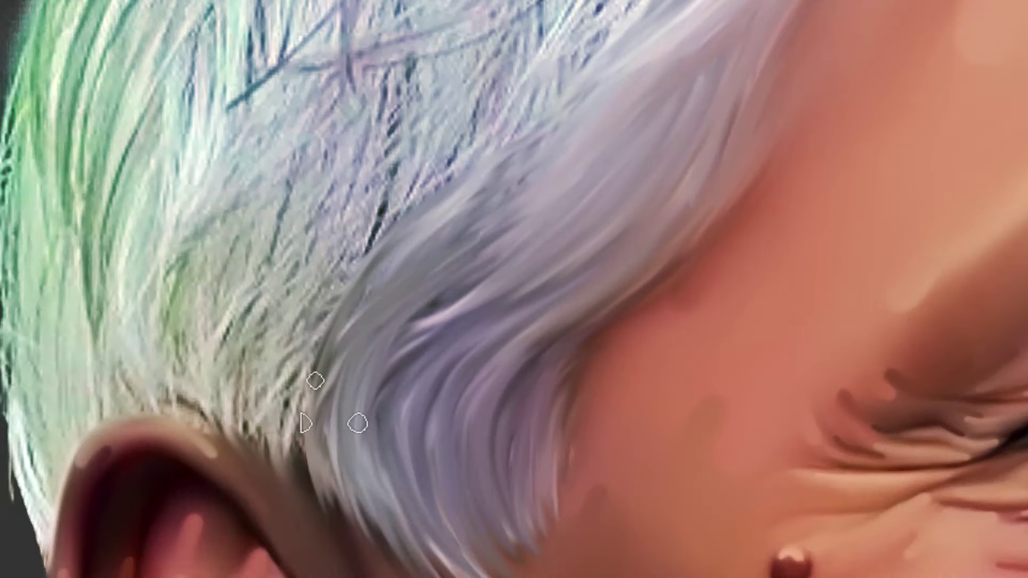
pyautogui.moveTo(415, 332); pyautogui.dragTo(629, 110)
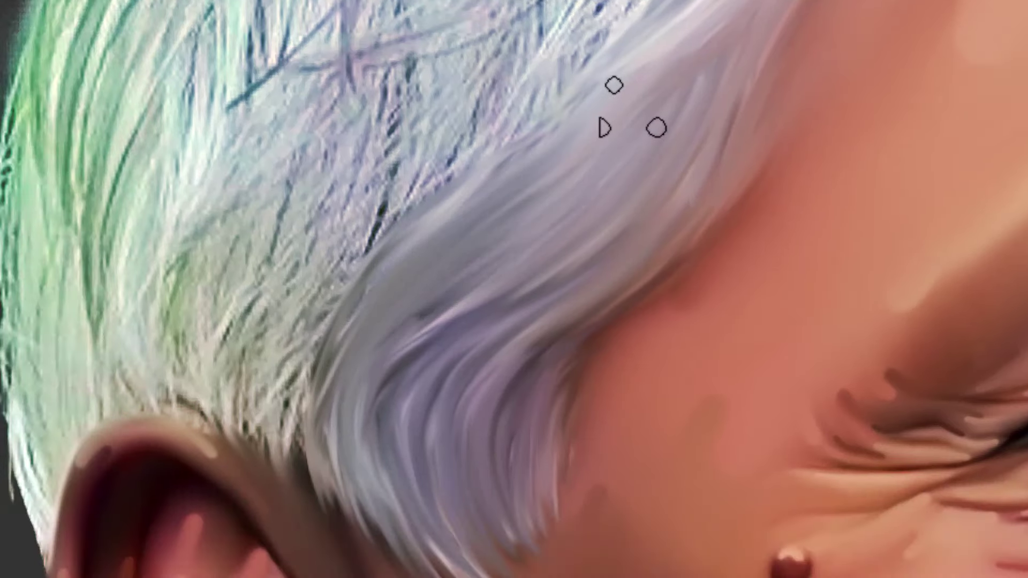
pyautogui.moveTo(441, 292); pyautogui.dragTo(631, 190)
# Smudge long diagonal strands from the upper temple down toward the ear, widening the smooth violet section of hair
pyautogui.moveTo(494, 182); pyautogui.dragTo(481, 416)
pyautogui.moveTo(811, 75)
pyautogui.mouseDown()
pyautogui.moveTo(396, 444)
pyautogui.moveTo(428, 396)
pyautogui.moveTo(385, 459)
pyautogui.mouseUp()
pyautogui.moveTo(669, 204); pyautogui.dragTo(322, 506)
pyautogui.moveTo(399, 460); pyautogui.dragTo(759, 162)
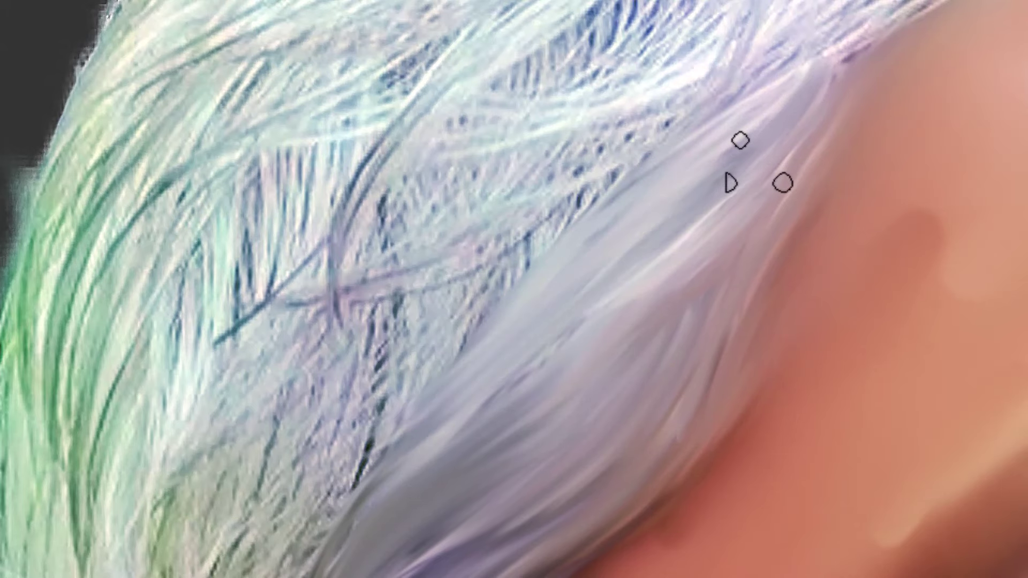
pyautogui.moveTo(423, 466); pyautogui.dragTo(794, 119)
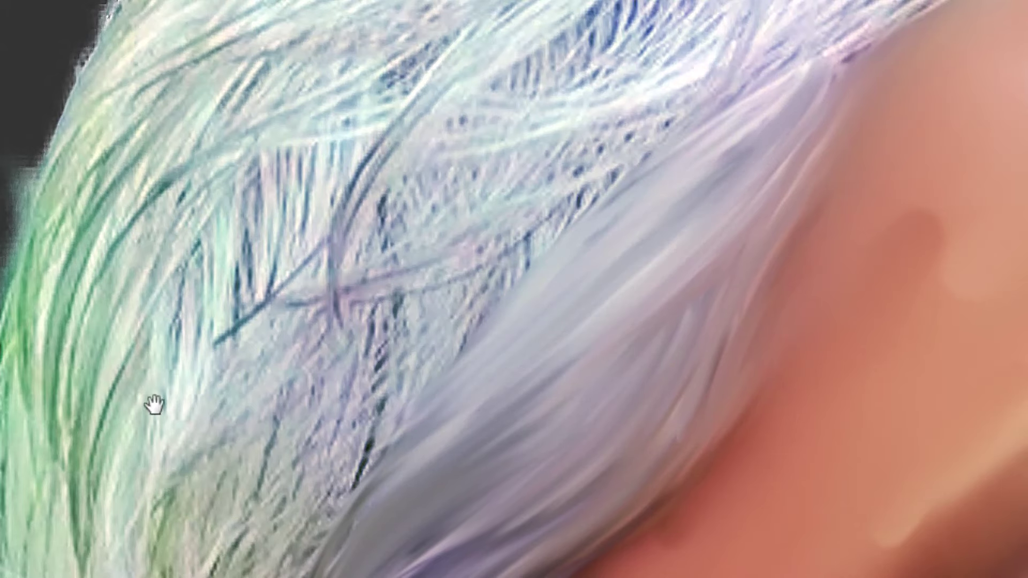
# Smooth the green outer edge of the hair at the back of the head with long downward smudge strokes
pyautogui.moveTo(153, 406); pyautogui.dragTo(266, 308)
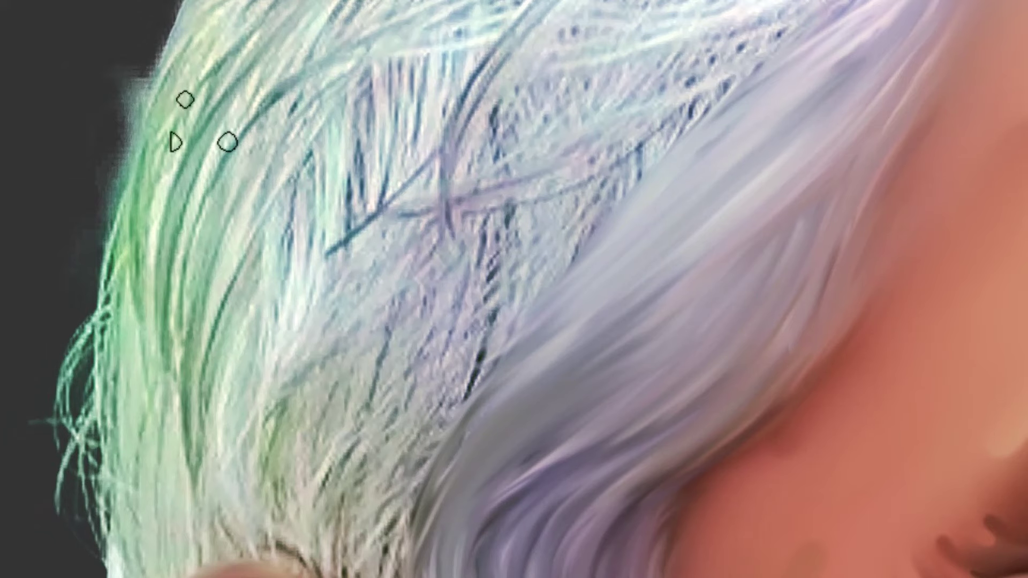
pyautogui.moveTo(190, 60); pyautogui.dragTo(114, 342)
pyautogui.moveTo(223, 31); pyautogui.dragTo(124, 268)
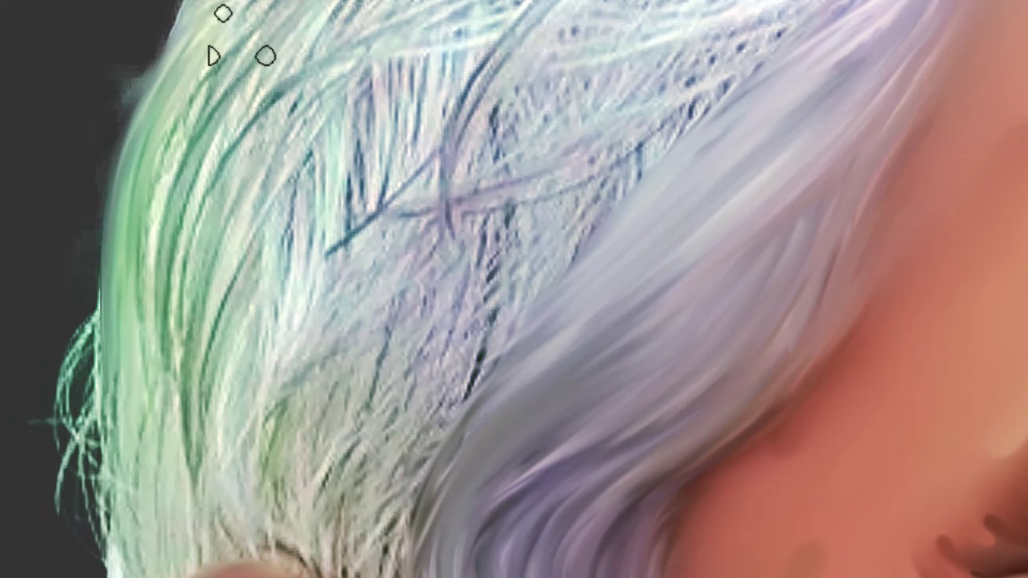
pyautogui.moveTo(187, 181); pyautogui.dragTo(264, 229)
pyautogui.moveTo(161, 333); pyautogui.dragTo(178, 398)
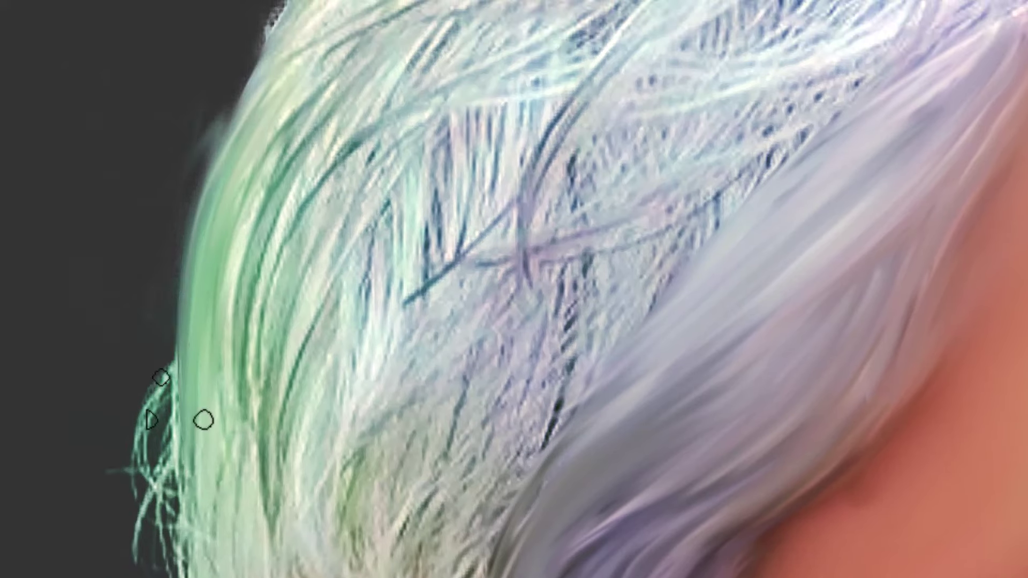
# Smudge the green and white hair just inside the back edge into long strands curving down toward the ear
pyautogui.moveTo(342, 46); pyautogui.dragTo(217, 329)
pyautogui.moveTo(439, 51); pyautogui.dragTo(244, 481)
pyautogui.moveTo(391, 67); pyautogui.dragTo(272, 489)
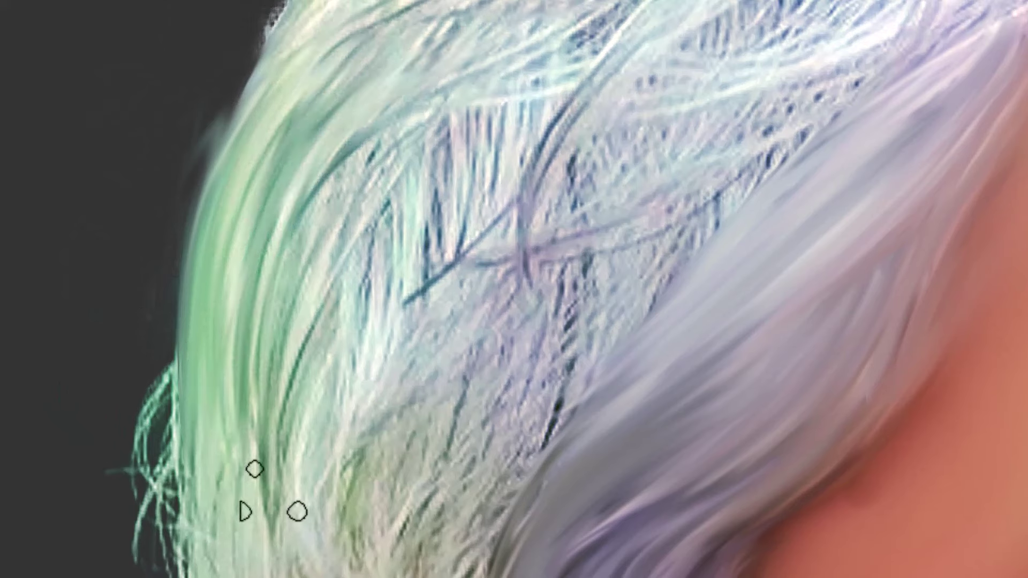
pyautogui.moveTo(471, 80); pyautogui.dragTo(242, 498)
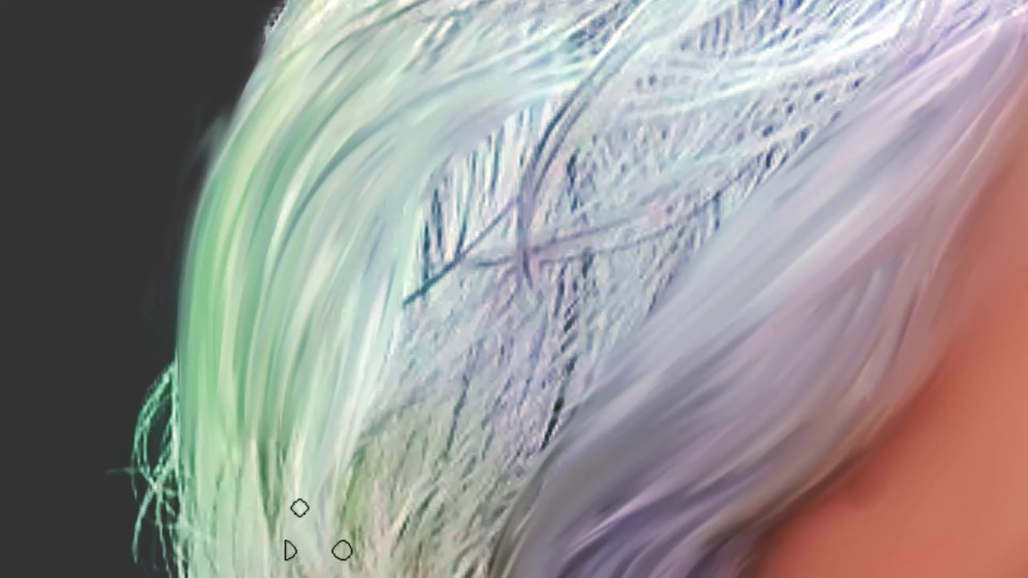
pyautogui.moveTo(495, 121)
pyautogui.mouseDown()
pyautogui.moveTo(394, 487)
pyautogui.moveTo(320, 511)
pyautogui.moveTo(376, 484)
pyautogui.mouseUp()
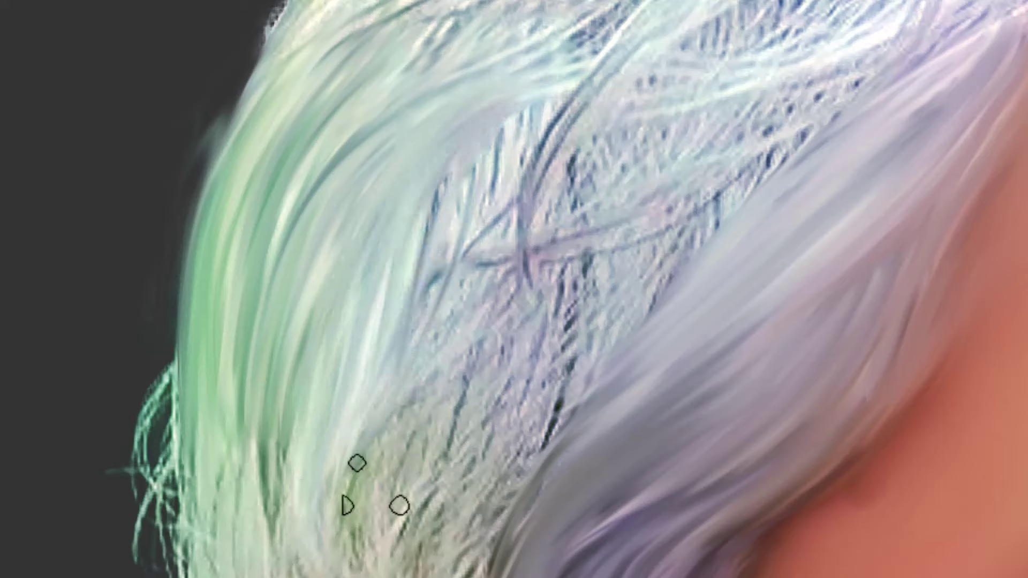
# Blend the pale blue hair between the smoothed green section and the dark crossing strands into long downward strands
pyautogui.moveTo(531, 59); pyautogui.dragTo(375, 485)
pyautogui.moveTo(610, 32); pyautogui.dragTo(406, 475)
pyautogui.moveTo(576, 91); pyautogui.dragTo(363, 469)
pyautogui.moveTo(455, 166); pyautogui.dragTo(335, 530)
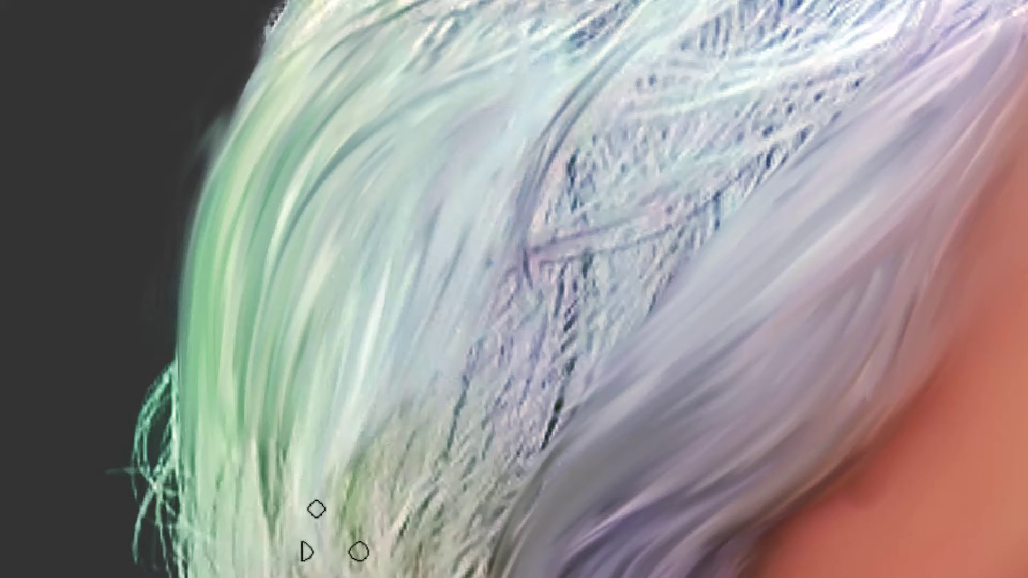
pyautogui.moveTo(616, 27); pyautogui.dragTo(338, 509)
# Smudge the hair on the upper side of the head into long strands sweeping back and down from the crown
pyautogui.moveTo(482, 200); pyautogui.dragTo(394, 381)
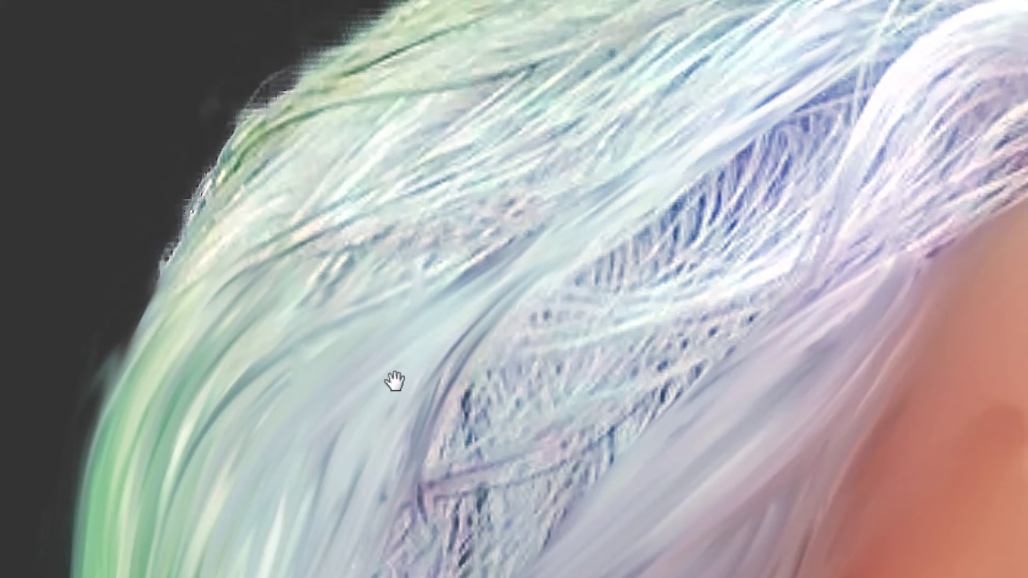
pyautogui.moveTo(792, 69)
pyautogui.mouseDown()
pyautogui.moveTo(530, 211)
pyautogui.moveTo(238, 523)
pyautogui.mouseUp()
pyautogui.moveTo(707, 80)
pyautogui.mouseDown()
pyautogui.moveTo(482, 225)
pyautogui.moveTo(176, 554)
pyautogui.mouseUp()
pyautogui.moveTo(600, 107); pyautogui.dragTo(257, 343)
pyautogui.moveTo(760, 19); pyautogui.dragTo(141, 518)
pyautogui.moveTo(664, 32); pyautogui.dragTo(225, 284)
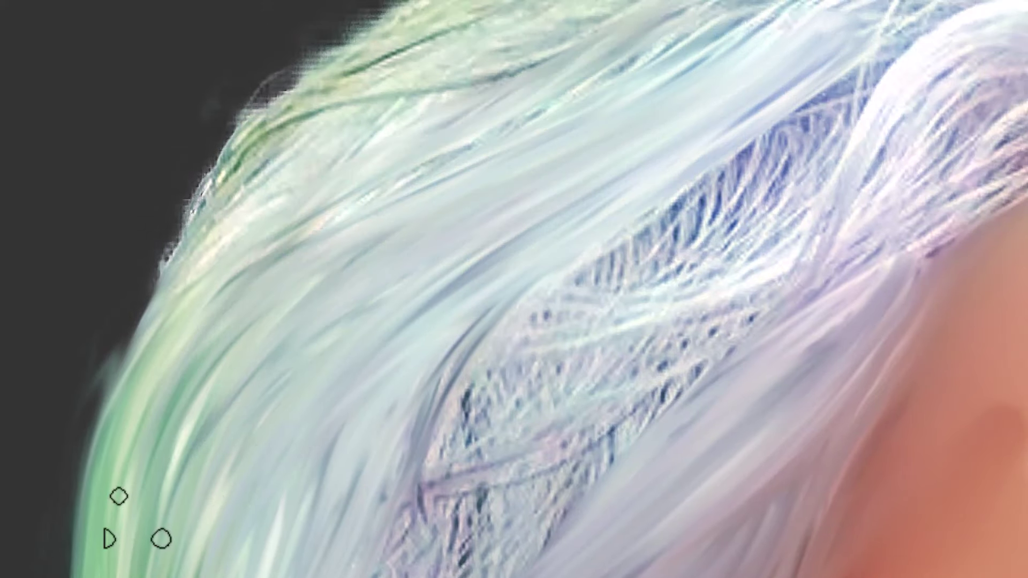
# Smooth the yellow-green hair along the upper back contour of the head and blend it into the pale strands below
pyautogui.moveTo(616, 64)
pyautogui.mouseDown()
pyautogui.moveTo(176, 406)
pyautogui.moveTo(701, 19)
pyautogui.moveTo(141, 400)
pyautogui.moveTo(455, 14)
pyautogui.moveTo(114, 455)
pyautogui.moveTo(137, 479)
pyautogui.moveTo(650, 16)
pyautogui.moveTo(134, 455)
pyautogui.mouseUp()
pyautogui.moveTo(568, 118); pyautogui.dragTo(223, 447)
pyautogui.moveTo(588, 177); pyautogui.dragTo(223, 447)
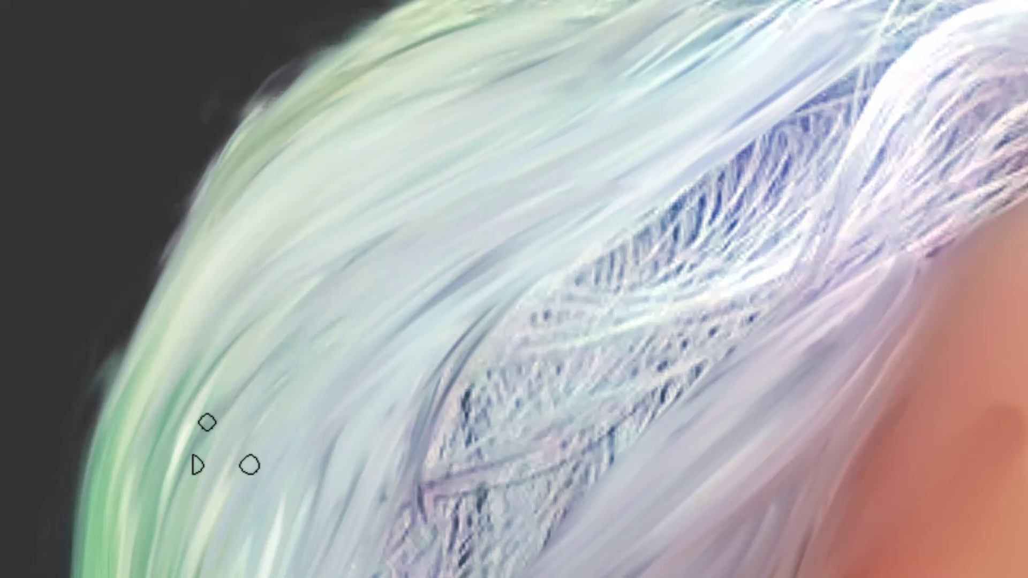
pyautogui.moveTo(428, 224); pyautogui.dragTo(193, 571)
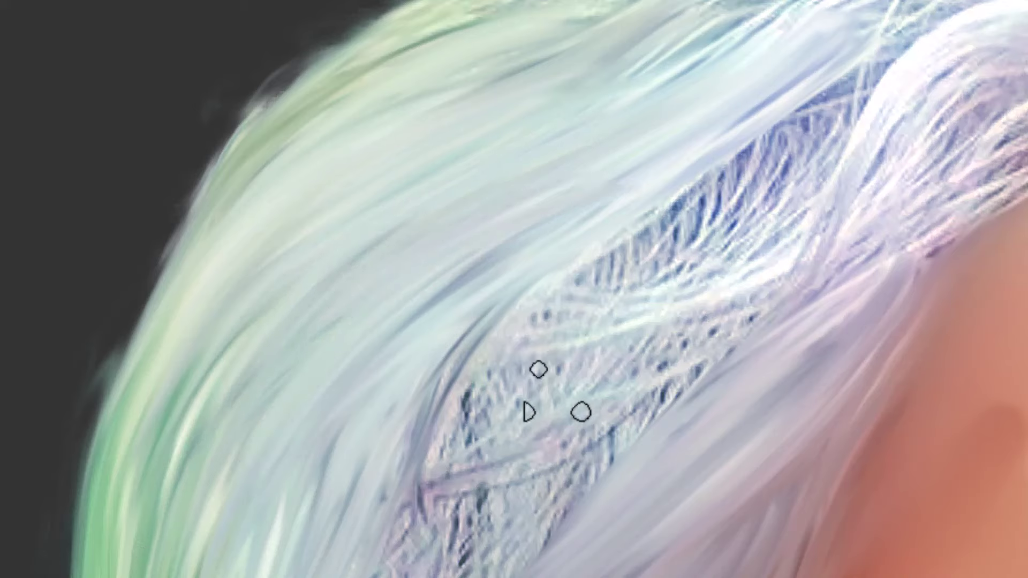
# Smudge the textured patch of crossing hairs on the side of the head into strands sweeping back from the temple
pyautogui.moveTo(441, 396); pyautogui.dragTo(339, 328)
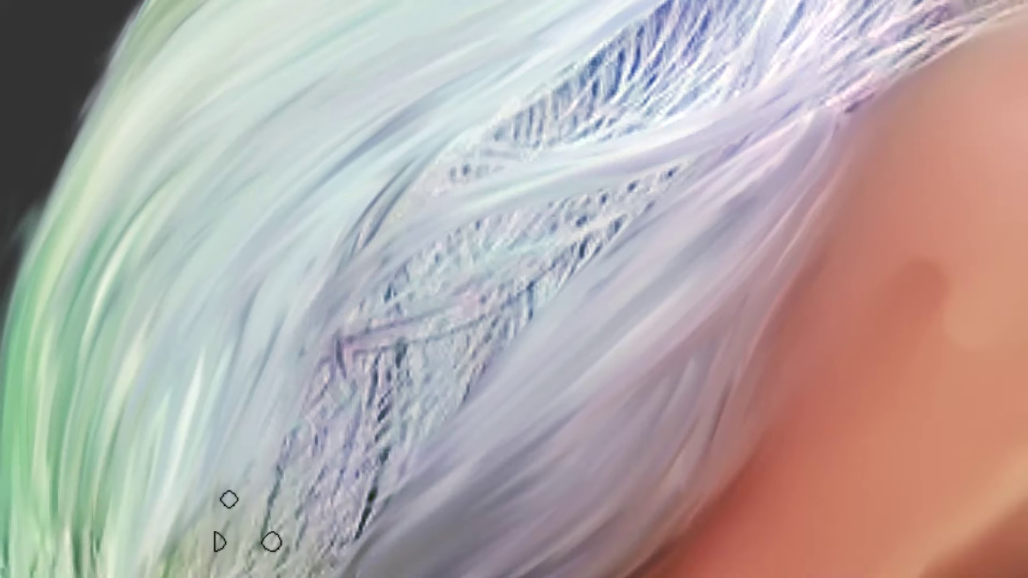
pyautogui.moveTo(696, 187); pyautogui.dragTo(235, 576)
pyautogui.moveTo(680, 166); pyautogui.dragTo(236, 576)
pyautogui.moveTo(749, 102); pyautogui.dragTo(275, 467)
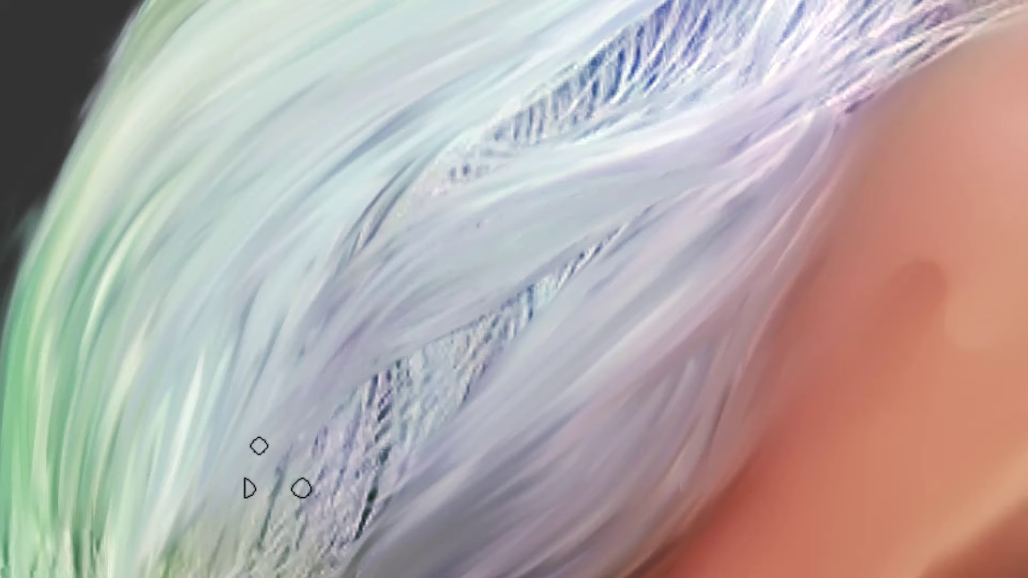
pyautogui.moveTo(797, 33); pyautogui.dragTo(313, 521)
# Blend the remaining narrow band of dark, rough hairs between the two smoothed sections with diagonal strokes
pyautogui.moveTo(364, 487); pyautogui.dragTo(424, 305)
pyautogui.moveTo(610, 102); pyautogui.dragTo(386, 391)
pyautogui.moveTo(562, 169); pyautogui.dragTo(345, 446)
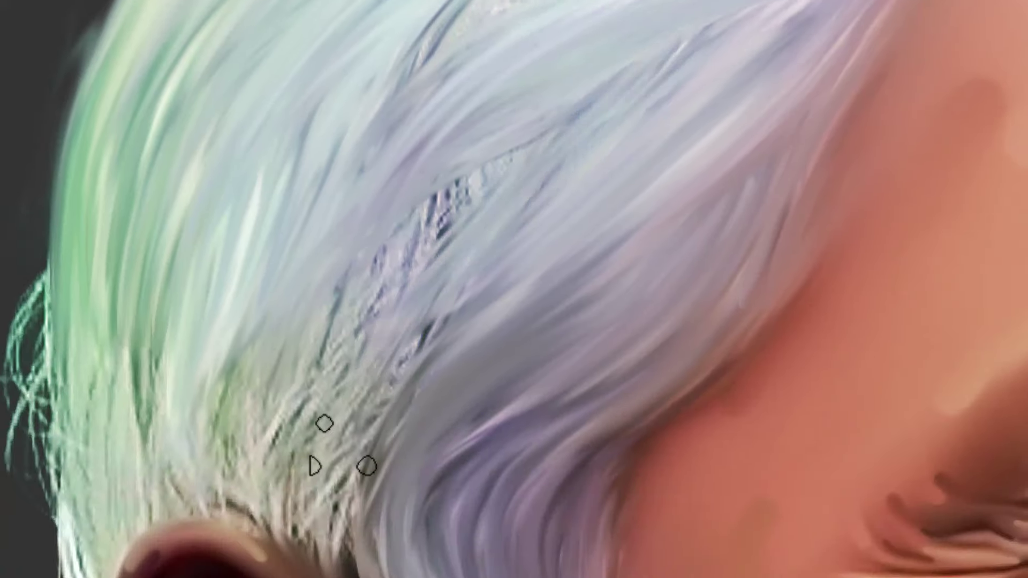
pyautogui.moveTo(623, 72); pyautogui.dragTo(323, 356)
pyautogui.moveTo(516, 139)
pyautogui.mouseDown()
pyautogui.moveTo(341, 354)
pyautogui.moveTo(346, 428)
pyautogui.mouseUp()
pyautogui.moveTo(492, 155); pyautogui.dragTo(345, 428)
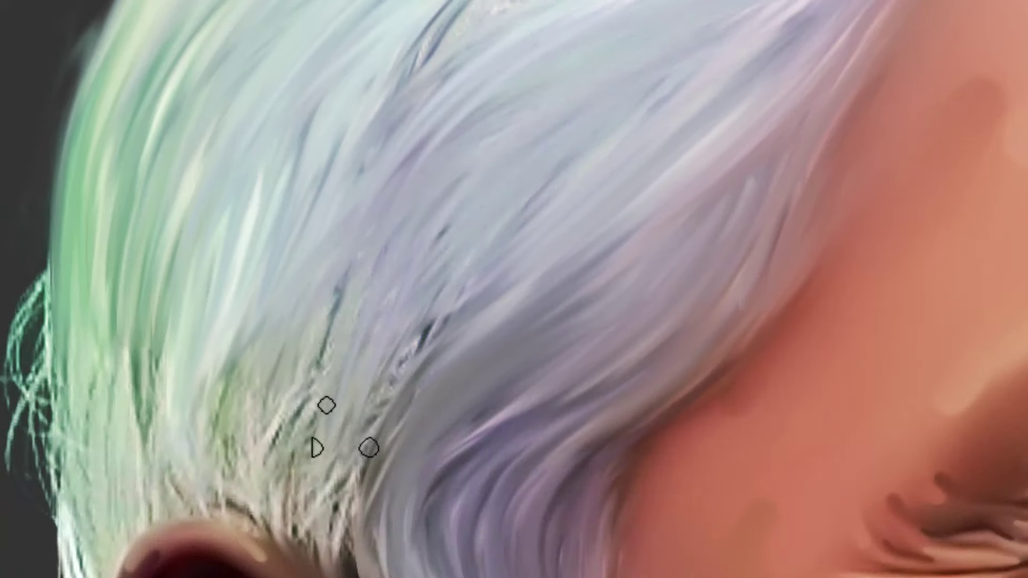
# Smudge the rough greenish-grey hair above and in front of the ear into smooth strands tapering to the hairline
pyautogui.moveTo(471, 182); pyautogui.dragTo(344, 492)
pyautogui.moveTo(463, 260)
pyautogui.mouseDown()
pyautogui.moveTo(344, 493)
pyautogui.moveTo(450, 290)
pyautogui.mouseUp()
pyautogui.moveTo(400, 214)
pyautogui.mouseDown()
pyautogui.moveTo(381, 349)
pyautogui.moveTo(443, 438)
pyautogui.moveTo(493, 479)
pyautogui.moveTo(492, 462)
pyautogui.mouseUp()
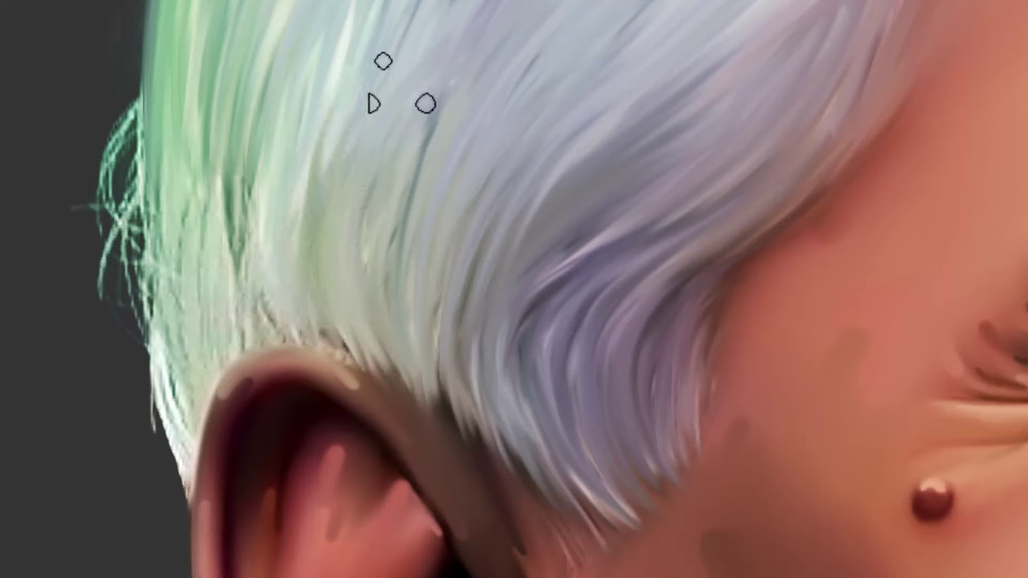
pyautogui.moveTo(492, 33); pyautogui.dragTo(412, 225)
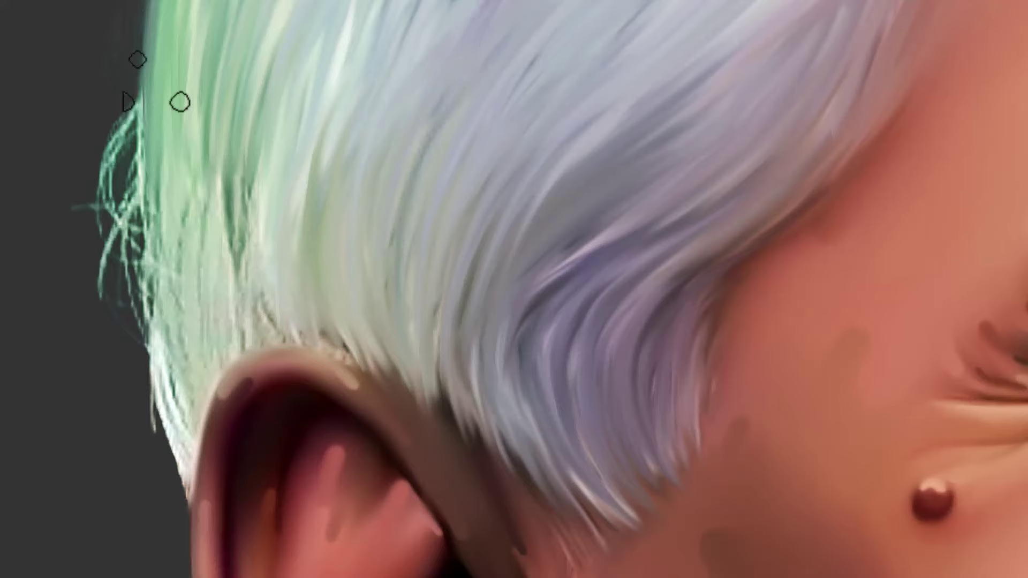
# Smudge the loose curly hairs on the back edge of the head into a soft green lock running downward
pyautogui.moveTo(157, 81); pyautogui.dragTo(147, 322)
pyautogui.moveTo(180, 102); pyautogui.dragTo(178, 386)
pyautogui.moveTo(154, 78); pyautogui.dragTo(140, 364)
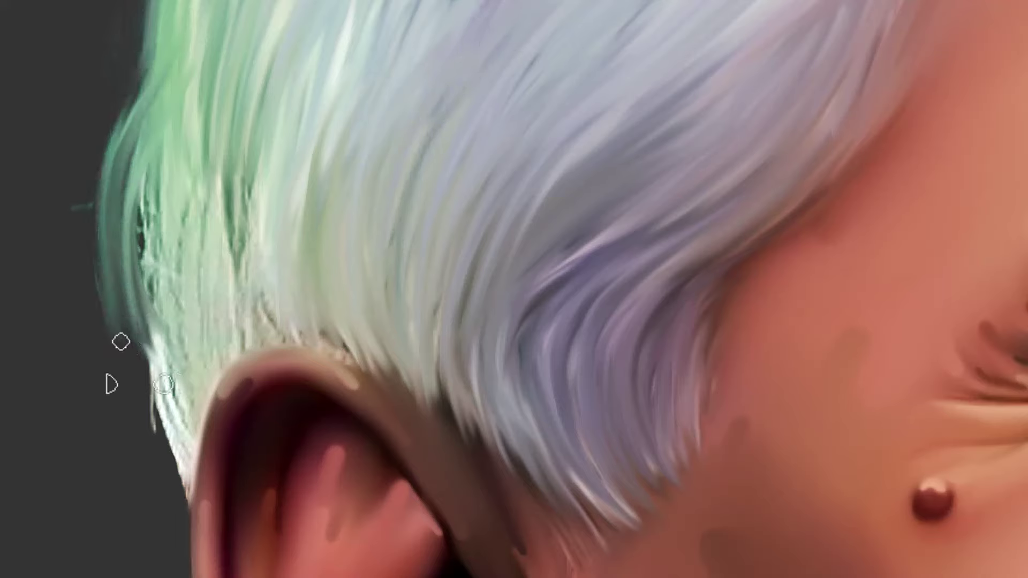
pyautogui.moveTo(154, 155); pyautogui.dragTo(171, 361)
pyautogui.moveTo(143, 91); pyautogui.dragTo(187, 398)
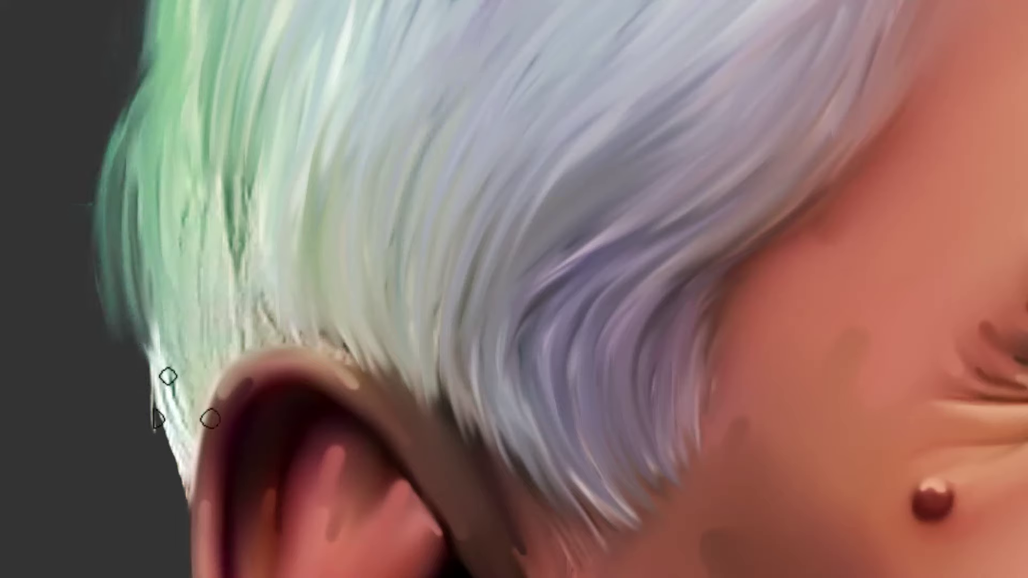
pyautogui.moveTo(194, 166); pyautogui.dragTo(200, 383)
# Smooth the pale hair tips behind the ear into tapered strands running down along the ear's back edge
pyautogui.moveTo(242, 333); pyautogui.dragTo(377, 246)
pyautogui.keyDown('ctrl'); pyautogui.click(358, 294); pyautogui.keyUp('ctrl')
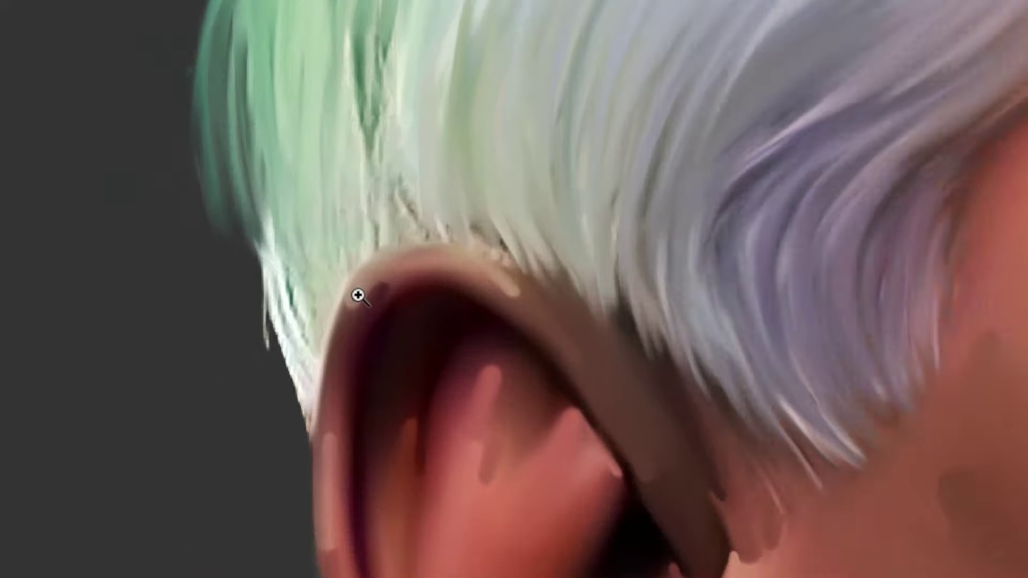
pyautogui.moveTo(209, 172); pyautogui.dragTo(259, 452)
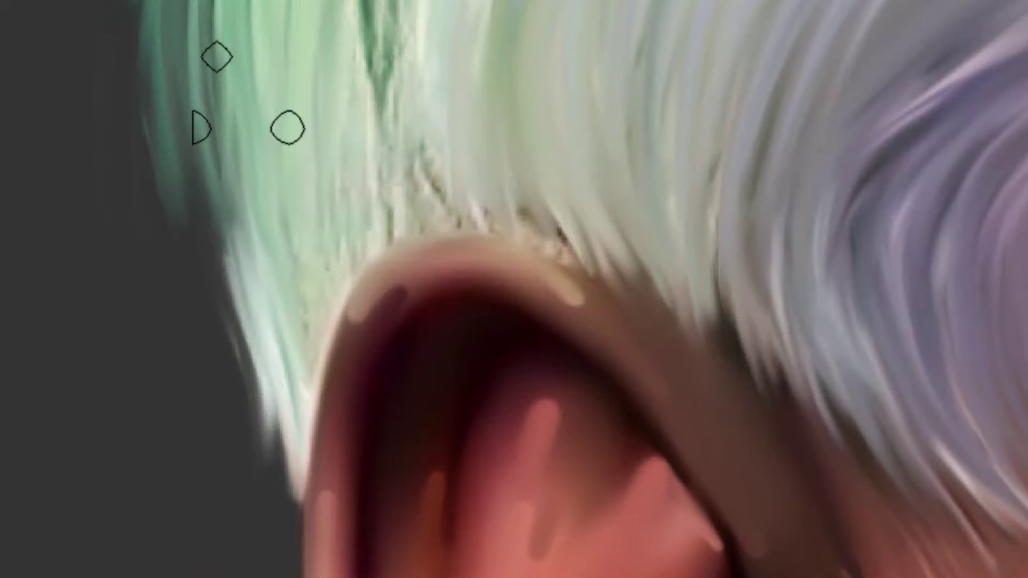
pyautogui.moveTo(334, 265); pyautogui.dragTo(275, 348)
# Blend the dark gaps and rough green hair directly above the top of the ear into smooth vertical strands
pyautogui.moveTo(340, 26); pyautogui.dragTo(348, 236)
pyautogui.moveTo(338, 97); pyautogui.dragTo(378, 291)
pyautogui.moveTo(348, 53)
pyautogui.mouseDown()
pyautogui.moveTo(383, 290)
pyautogui.moveTo(415, 316)
pyautogui.mouseUp()
pyautogui.moveTo(486, 311); pyautogui.dragTo(554, 358)
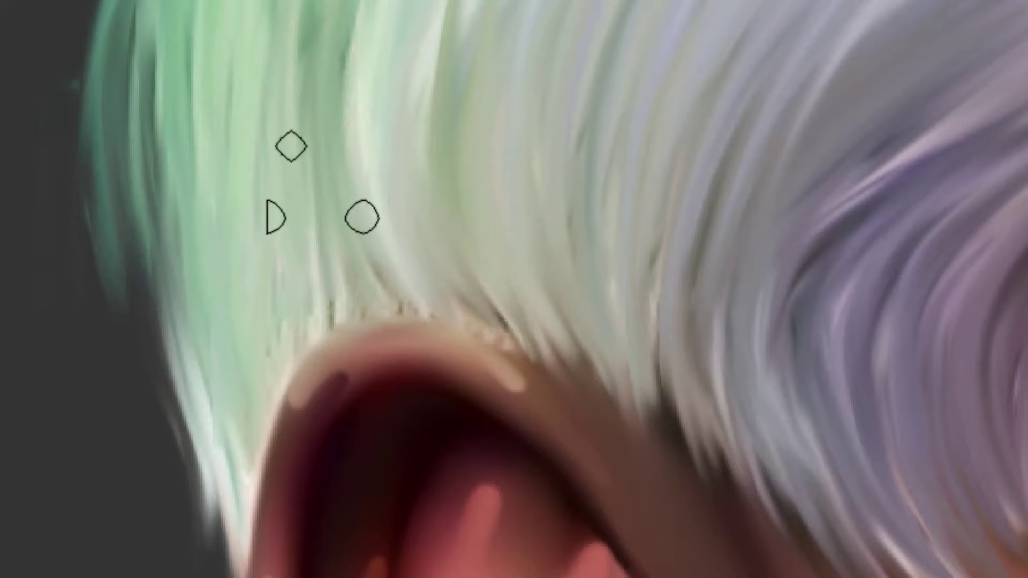
pyautogui.moveTo(319, 104); pyautogui.dragTo(253, 380)
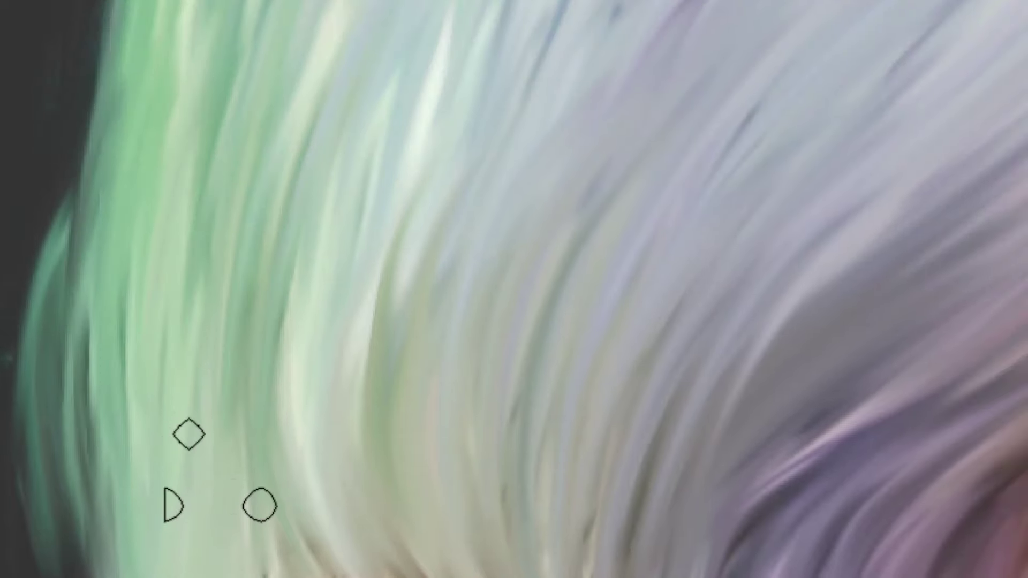
# Smudge the dark blue patch of fine hairs behind the swept-back front lock into smooth strands flowing toward the back
pyautogui.hotkey('ctrl', '-')
pyautogui.hotkey('ctrl', '-')
pyautogui.hotkey('ctrl', '-')
pyautogui.hotkey('ctrl', '-')
pyautogui.scroll(-1, 654, 200)
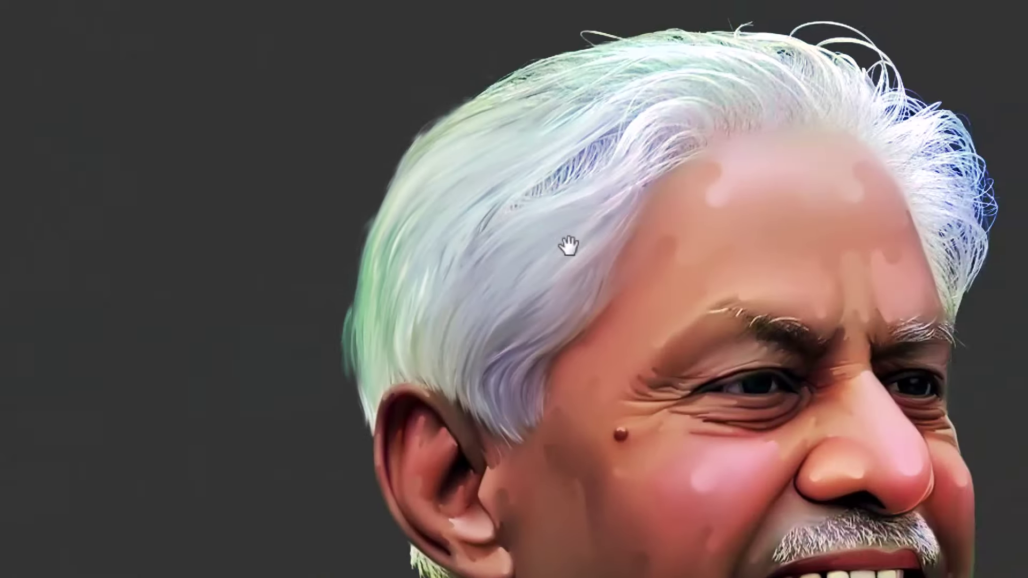
pyautogui.scroll(4, 567, 246)
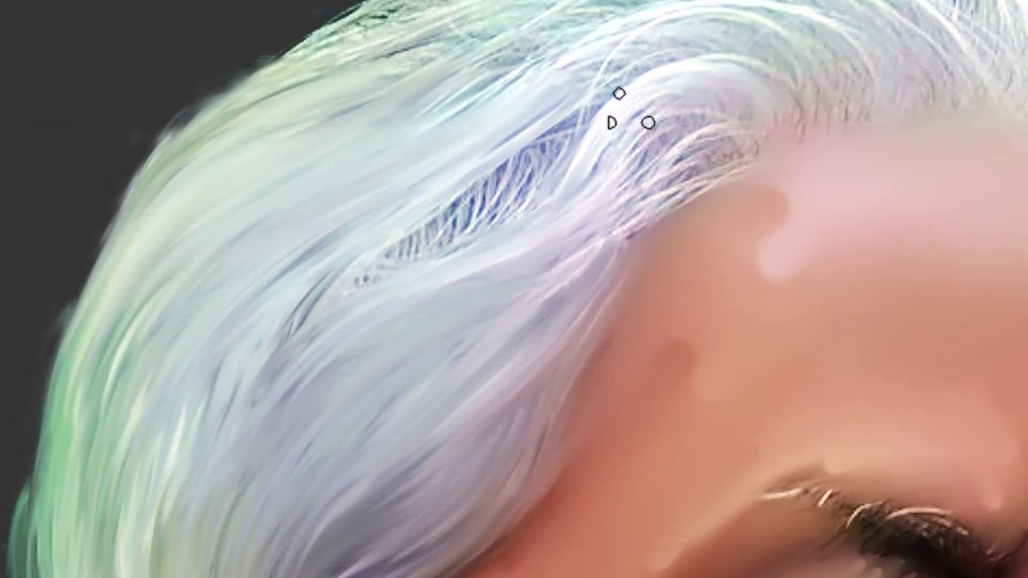
pyautogui.moveTo(625, 113)
pyautogui.mouseDown()
pyautogui.moveTo(485, 236)
pyautogui.moveTo(397, 268)
pyautogui.moveTo(318, 316)
pyautogui.moveTo(335, 311)
pyautogui.mouseUp()
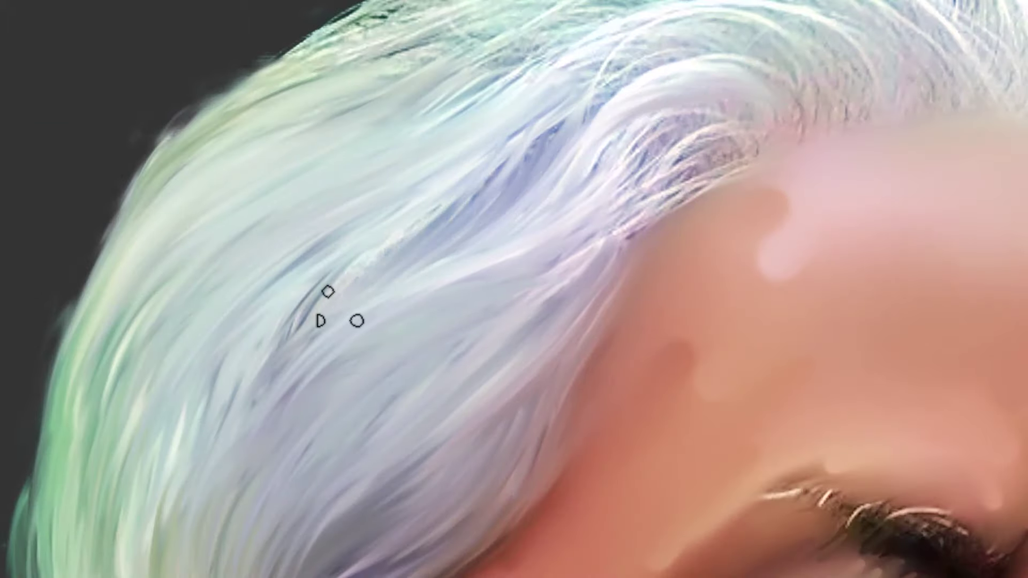
pyautogui.moveTo(282, 381)
pyautogui.mouseDown()
pyautogui.moveTo(247, 425)
pyautogui.moveTo(220, 493)
pyautogui.mouseUp()
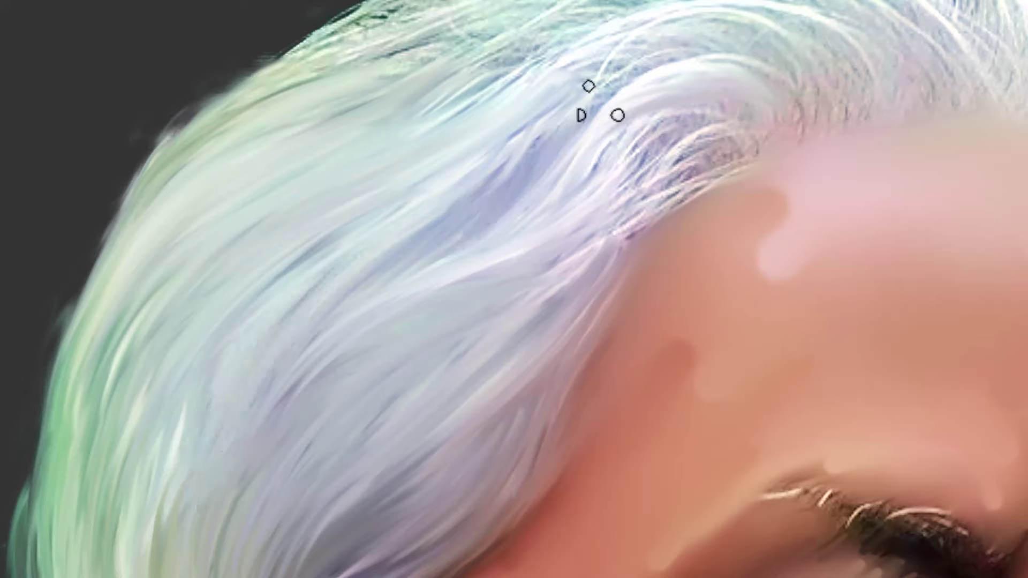
# Smudge the violet strand behind the swept-back front lock and the rough green-white hair on the upper back of the head into long smooth strands
pyautogui.moveTo(600, 104); pyautogui.dragTo(278, 329)
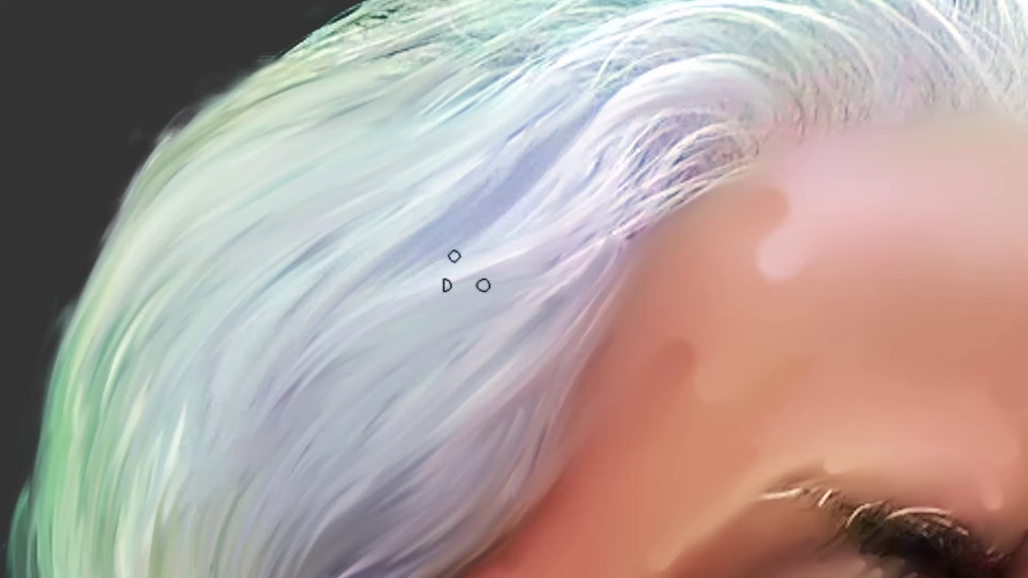
pyautogui.moveTo(690, 141); pyautogui.dragTo(583, 163)
pyautogui.moveTo(350, 126); pyautogui.dragTo(443, 245)
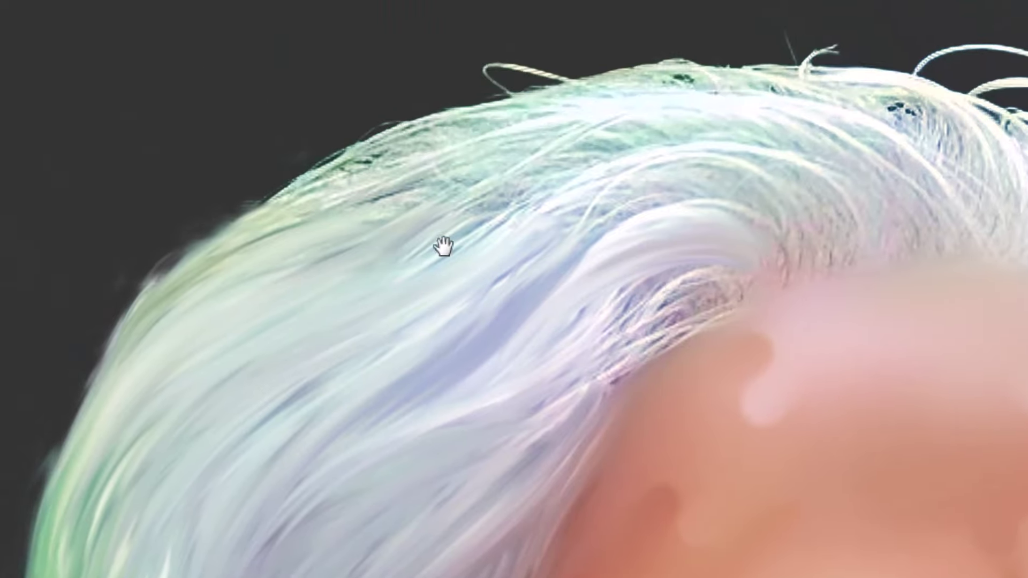
pyautogui.moveTo(394, 161); pyautogui.dragTo(107, 389)
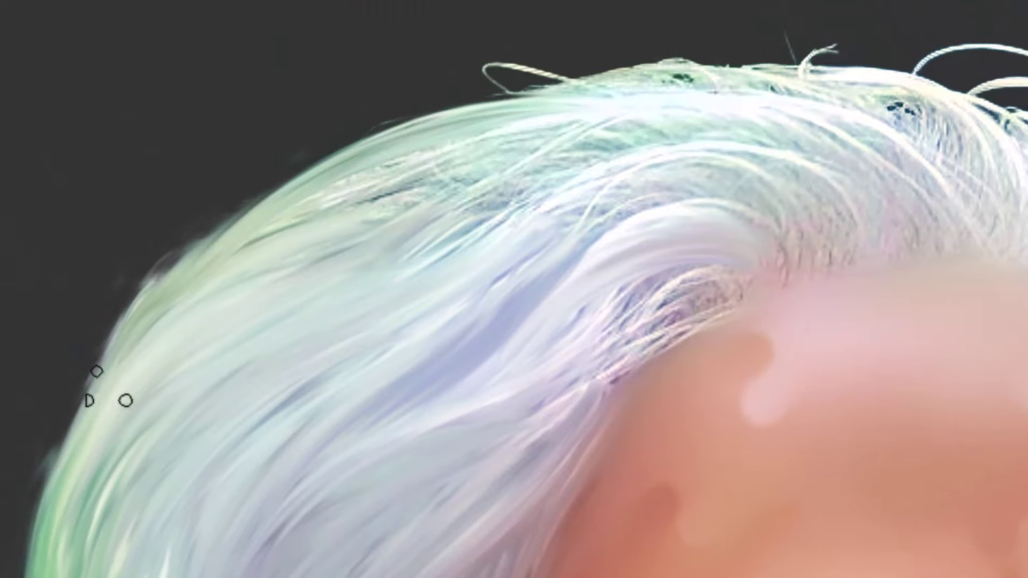
pyautogui.moveTo(423, 177); pyautogui.dragTo(126, 378)
pyautogui.moveTo(562, 142); pyautogui.dragTo(180, 333)
pyautogui.moveTo(642, 140); pyautogui.dragTo(181, 333)
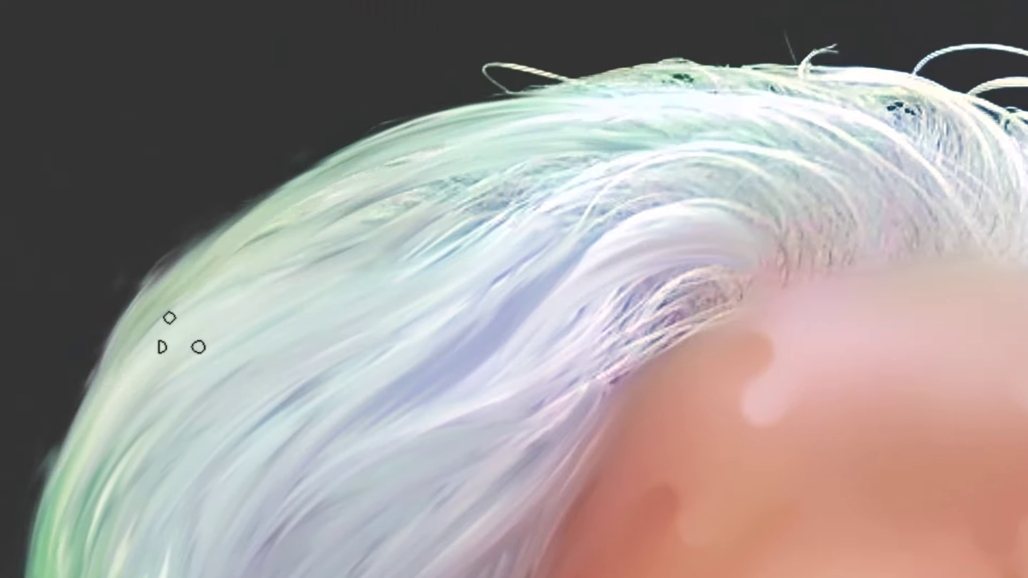
pyautogui.moveTo(492, 145); pyautogui.dragTo(195, 319)
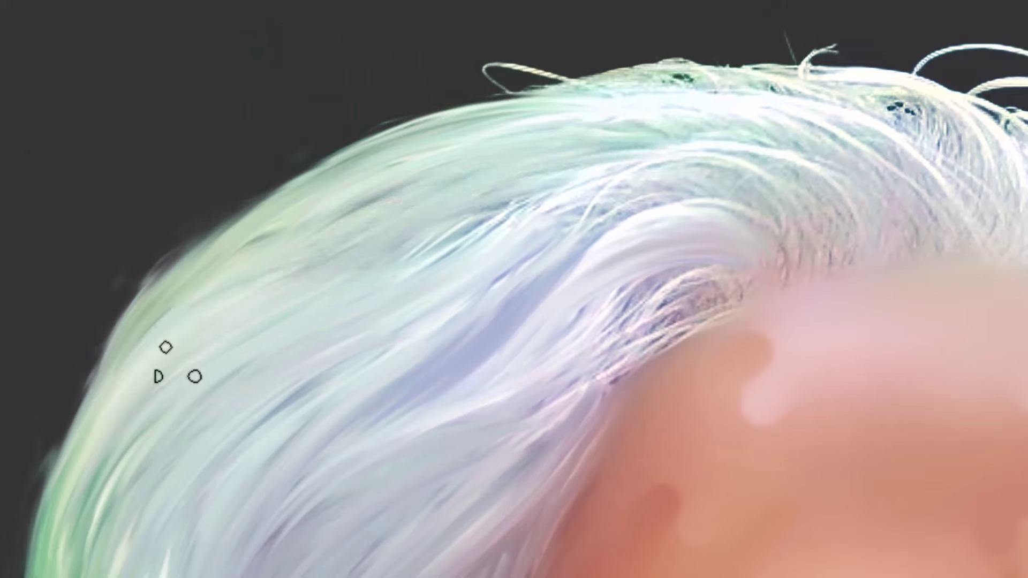
pyautogui.moveTo(659, 185); pyautogui.dragTo(362, 313)
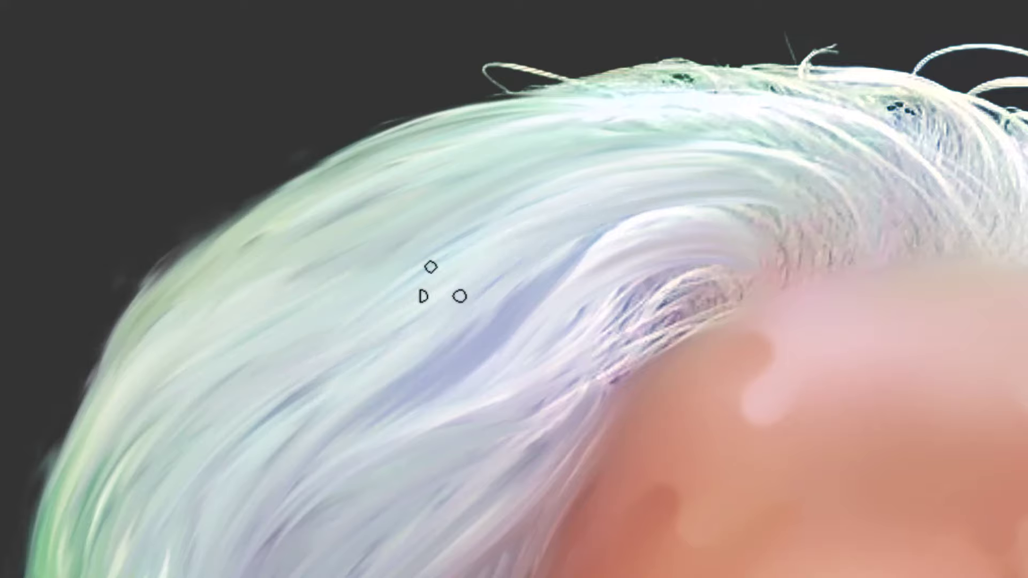
# Smooth the fine curled hairs along the temple hairline beneath the front lock into strands sweeping back and down
pyautogui.moveTo(643, 300)
pyautogui.mouseDown()
pyautogui.moveTo(626, 280)
pyautogui.moveTo(481, 220)
pyautogui.mouseUp()
pyautogui.moveTo(487, 222); pyautogui.dragTo(661, 278)
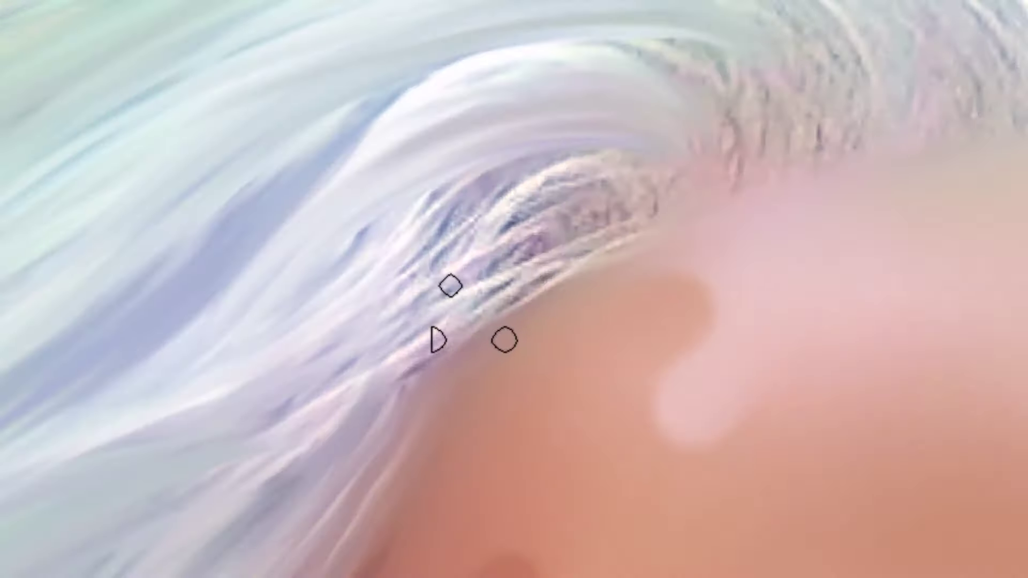
pyautogui.moveTo(343, 407)
pyautogui.mouseDown()
pyautogui.moveTo(717, 198)
pyautogui.moveTo(289, 447)
pyautogui.mouseUp()
pyautogui.moveTo(690, 206)
pyautogui.mouseDown()
pyautogui.moveTo(316, 428)
pyautogui.moveTo(326, 431)
pyautogui.moveTo(310, 342)
pyautogui.mouseUp()
pyautogui.moveTo(736, 192)
pyautogui.mouseDown()
pyautogui.moveTo(364, 262)
pyautogui.moveTo(385, 249)
pyautogui.mouseUp()
pyautogui.moveTo(738, 218); pyautogui.dragTo(335, 271)
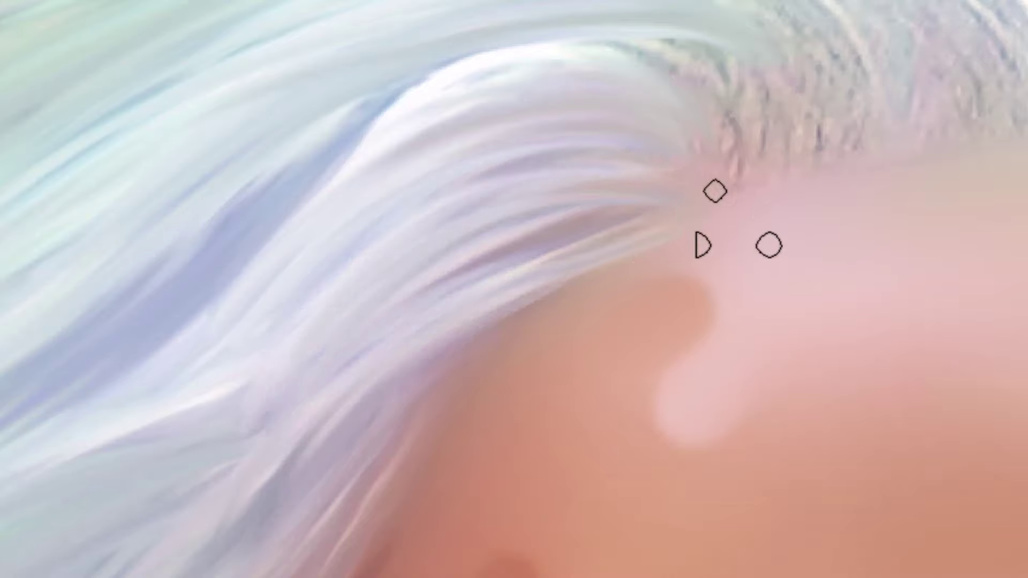
pyautogui.moveTo(442, 409); pyautogui.dragTo(624, 216)
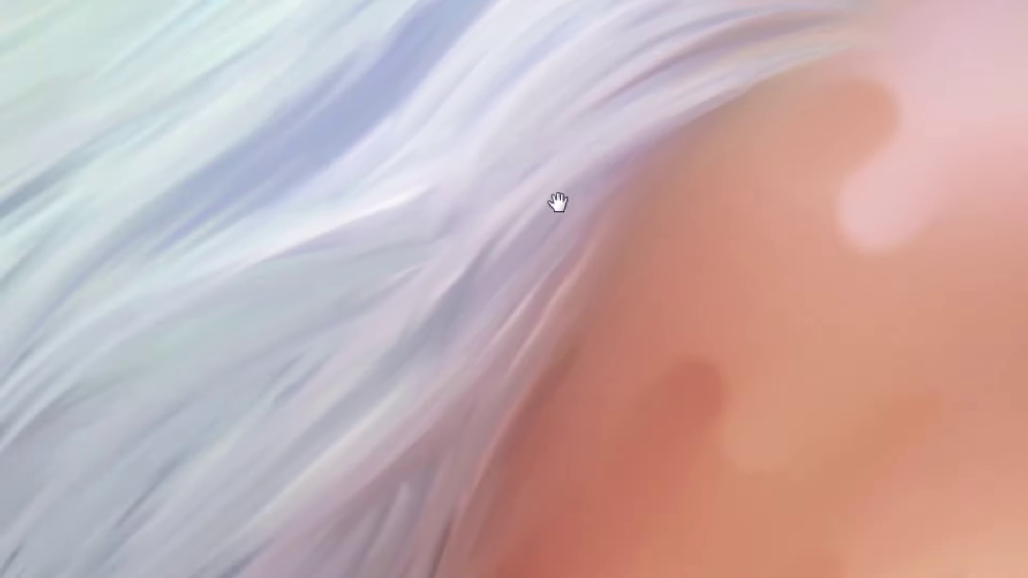
pyautogui.moveTo(546, 156); pyautogui.dragTo(161, 514)
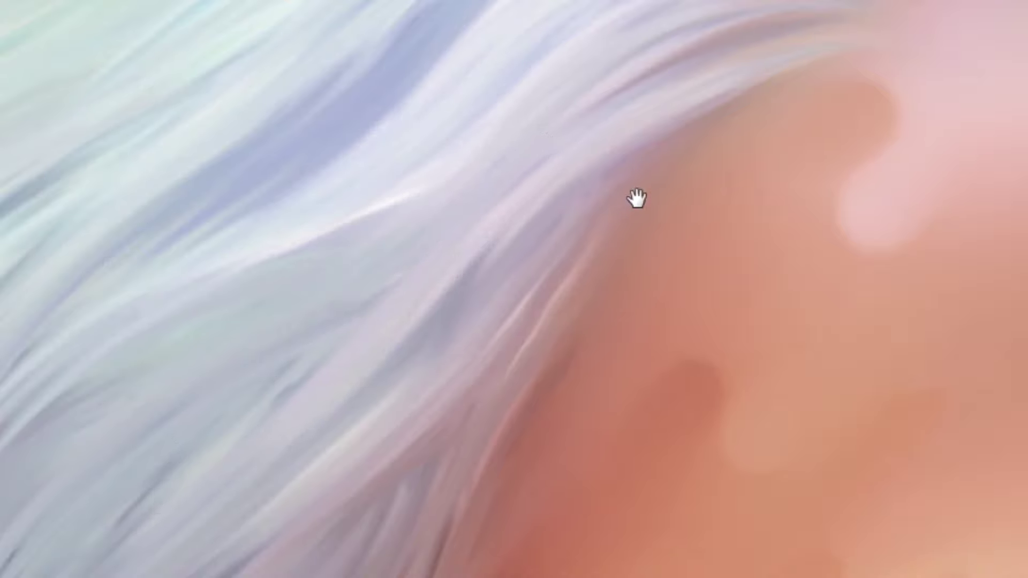
# Blend the stippled hair roots above the forehead into soft strands arching up and back from the hairline
pyautogui.moveTo(637, 199); pyautogui.dragTo(130, 356)
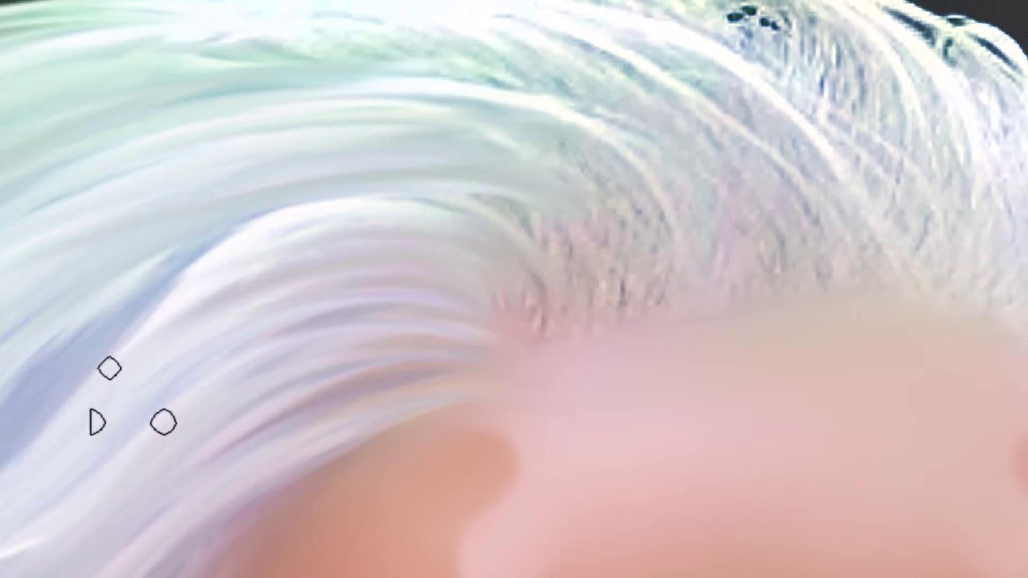
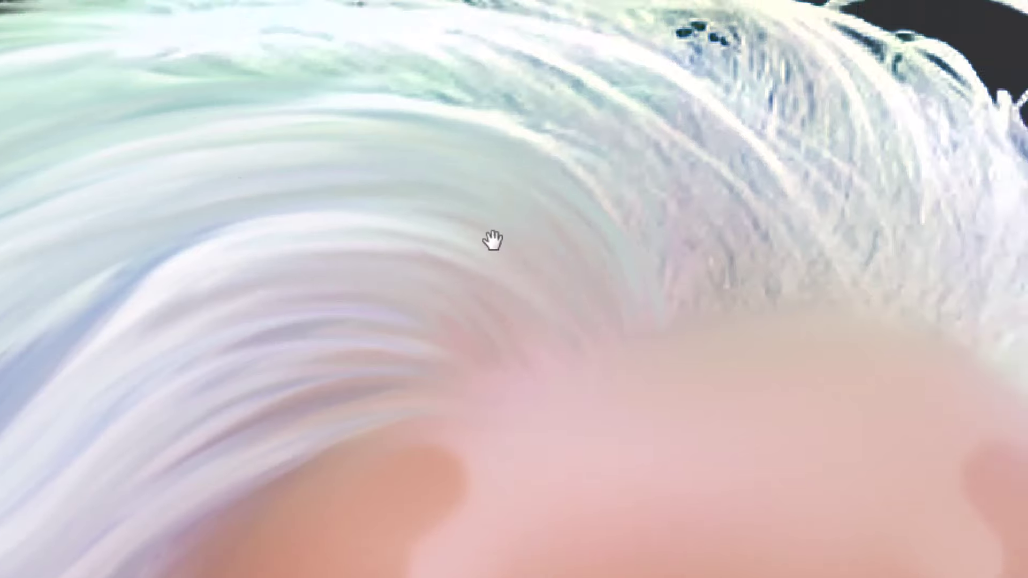
pyautogui.moveTo(489, 239); pyautogui.dragTo(477, 347)
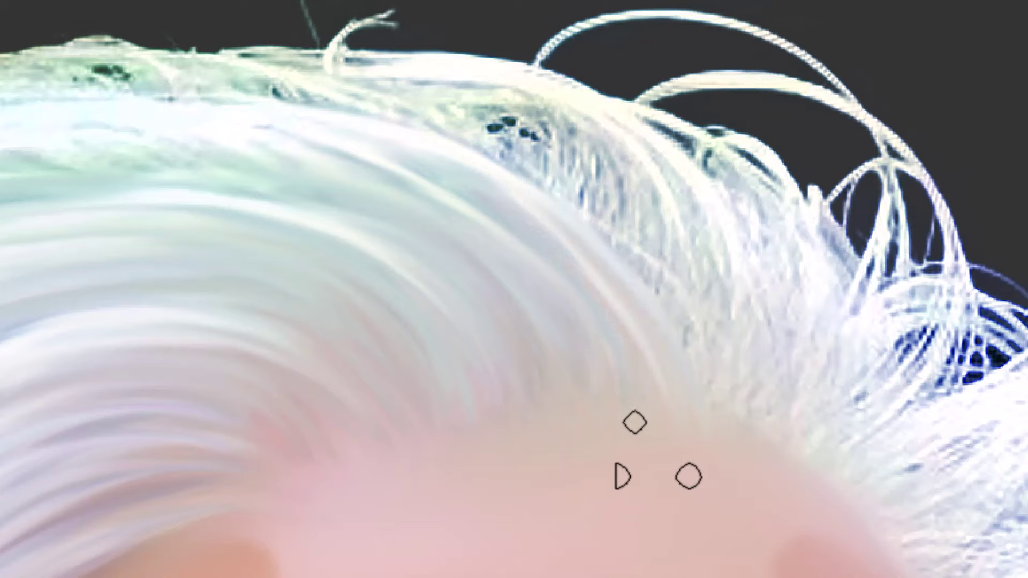
# Smudge the rough green hairs and stray loop along the crown's outline into a smooth curved contour
pyautogui.moveTo(567, 375)
pyautogui.mouseDown()
pyautogui.moveTo(620, 310)
pyautogui.moveTo(757, 326)
pyautogui.mouseUp()
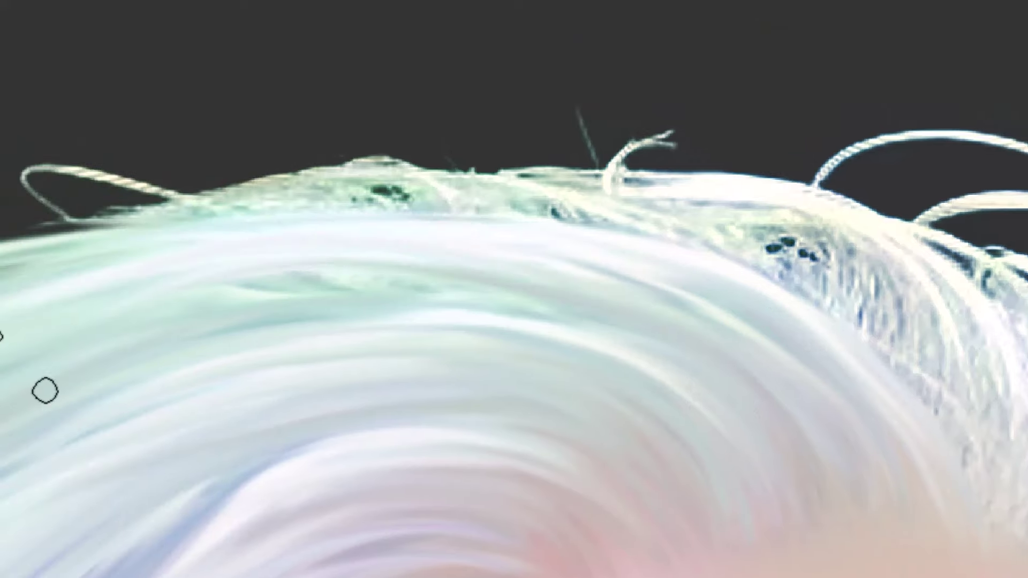
pyautogui.moveTo(417, 249); pyautogui.dragTo(626, 225)
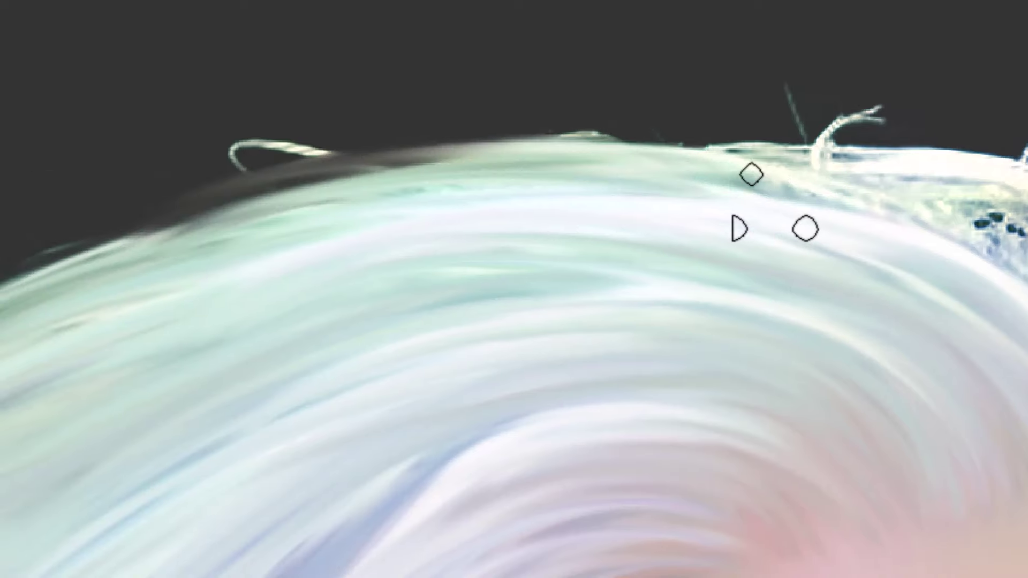
pyautogui.moveTo(768, 199); pyautogui.dragTo(661, 176)
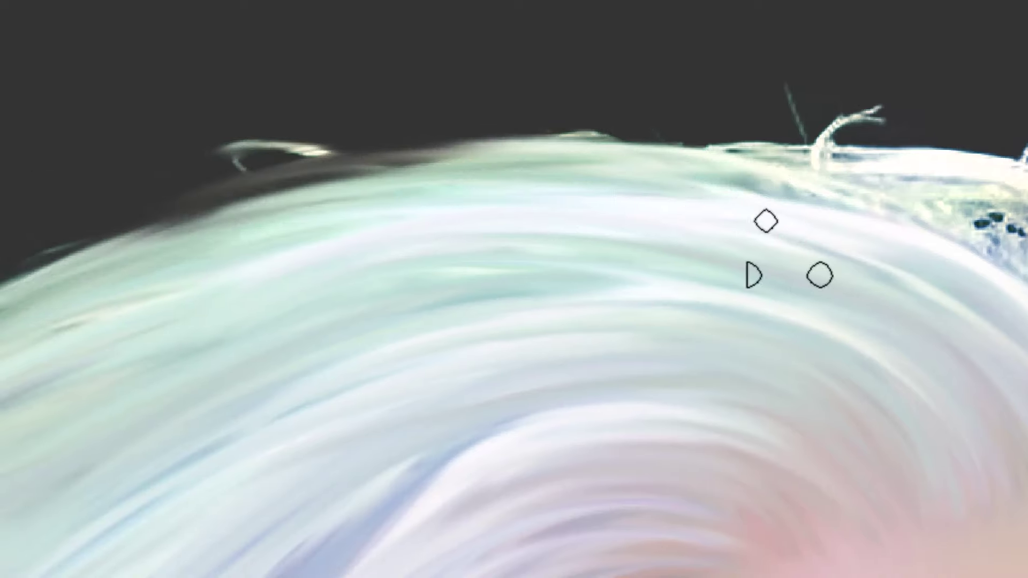
# Smudge the netted hair and dark gaps at the front of the crown into arching strands down to the forehead hairline
pyautogui.moveTo(808, 230); pyautogui.dragTo(638, 284)
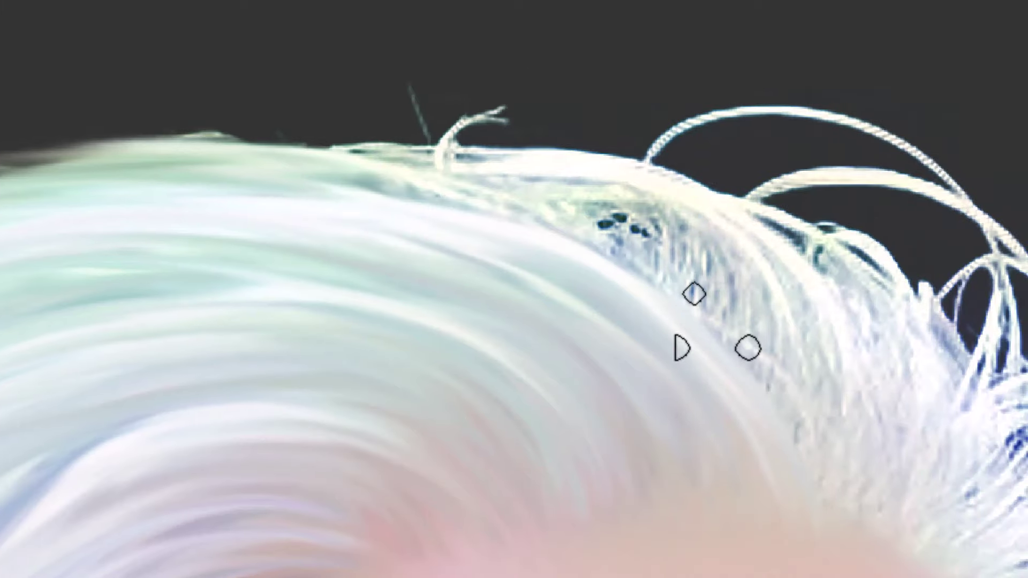
pyautogui.moveTo(428, 153)
pyautogui.mouseDown()
pyautogui.moveTo(718, 322)
pyautogui.moveTo(735, 356)
pyautogui.mouseUp()
pyautogui.moveTo(348, 166); pyautogui.dragTo(741, 369)
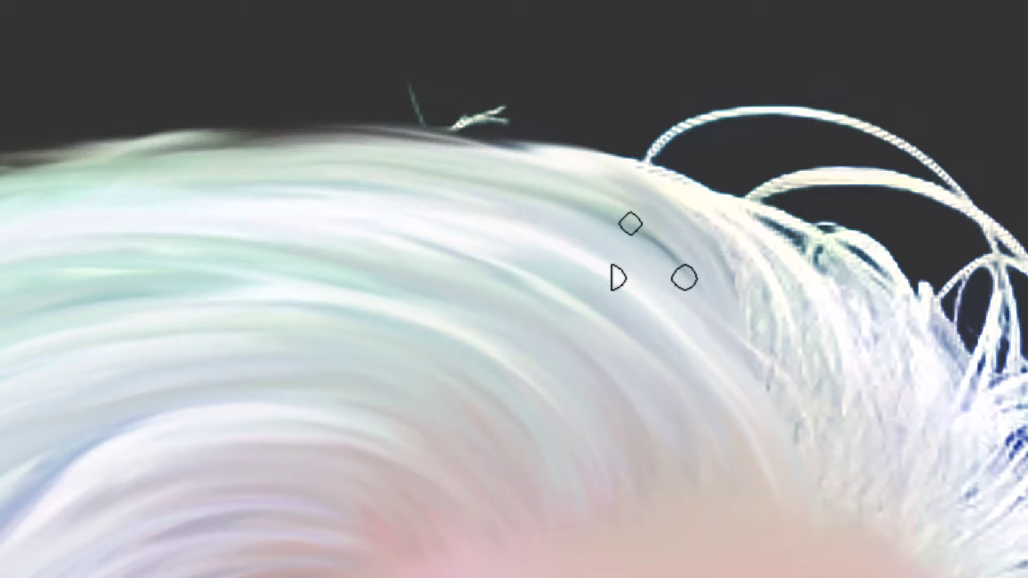
pyautogui.moveTo(762, 325); pyautogui.dragTo(457, 150)
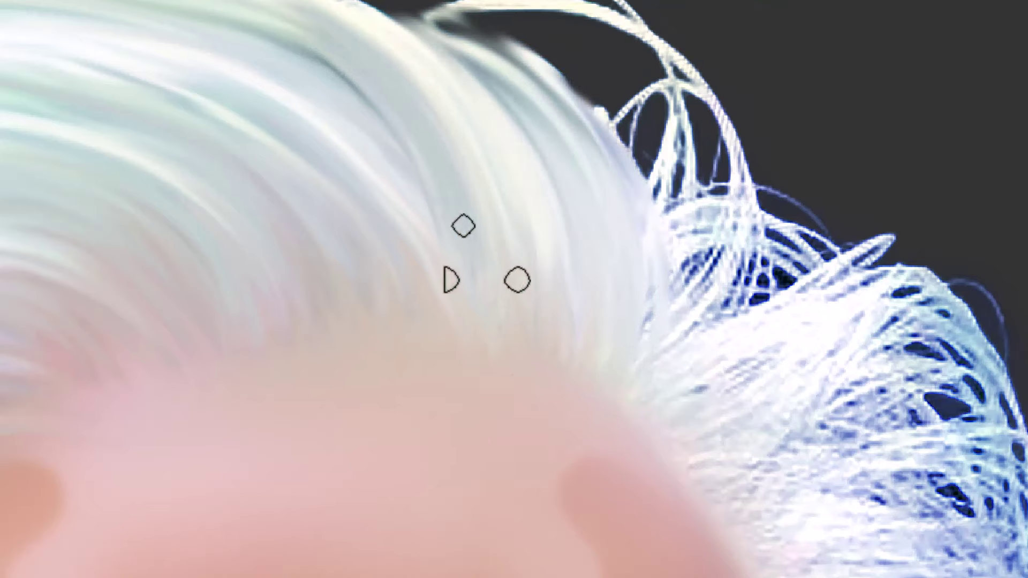
pyautogui.moveTo(461, 225); pyautogui.dragTo(436, 332)
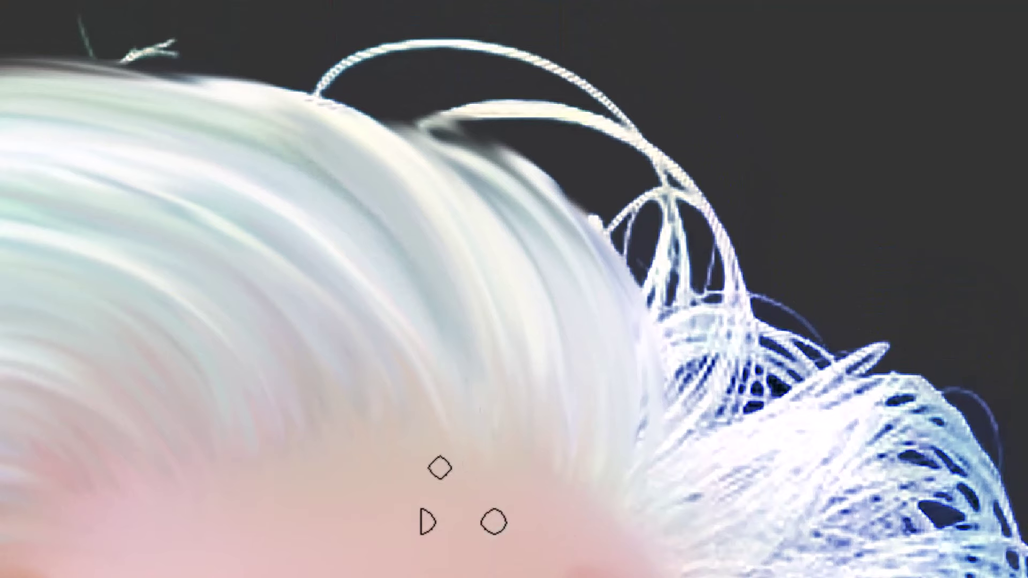
# Smooth the tangled blue-violet hair at the front edge of the hairline into a soft rounded curl
pyautogui.moveTo(649, 399); pyautogui.dragTo(455, 243)
pyautogui.moveTo(451, 350); pyautogui.dragTo(661, 254)
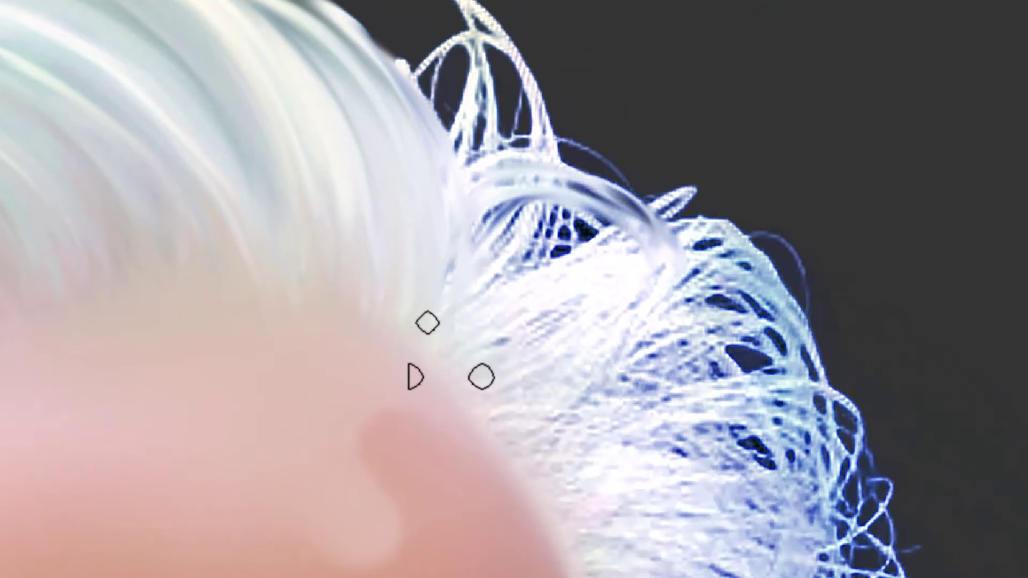
pyautogui.moveTo(415, 309); pyautogui.dragTo(656, 241)
pyautogui.moveTo(434, 359); pyautogui.dragTo(613, 248)
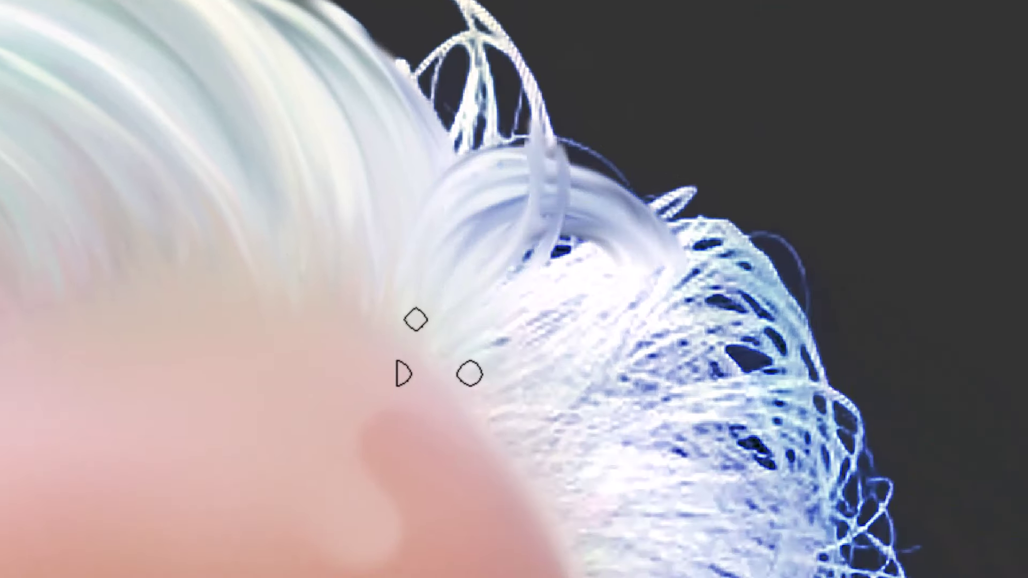
# Smudge the two rope-like hair loops above the front of the head into soft strands curving down to the violet curl
pyautogui.moveTo(428, 369); pyautogui.dragTo(463, 495)
pyautogui.moveTo(146, 98)
pyautogui.mouseDown()
pyautogui.moveTo(289, 48)
pyautogui.moveTo(578, 324)
pyautogui.mouseUp()
pyautogui.moveTo(461, 341)
pyautogui.mouseDown()
pyautogui.moveTo(230, 132)
pyautogui.moveTo(472, 267)
pyautogui.mouseUp()
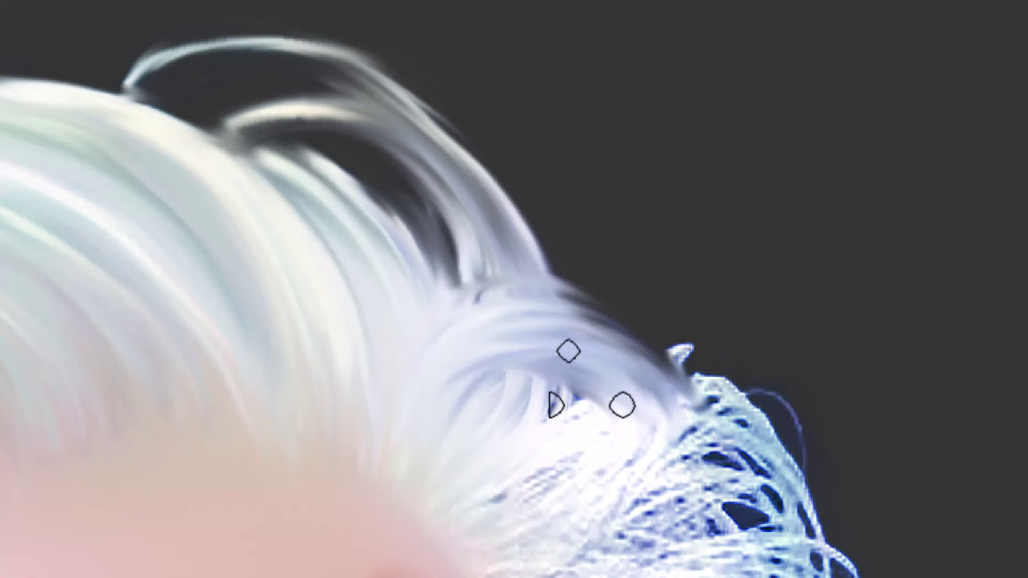
# Smudge the netted blue-white hair bulging in front of the forehead into broad strands curving outward and down
pyautogui.moveTo(643, 435); pyautogui.dragTo(478, 248)
pyautogui.moveTo(381, 188); pyautogui.dragTo(338, 279)
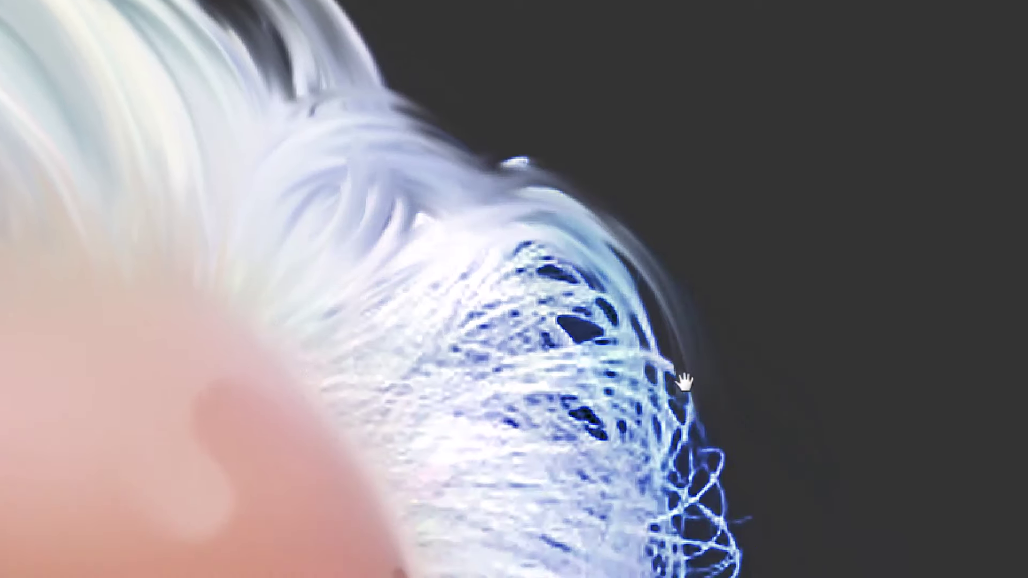
pyautogui.moveTo(683, 382); pyautogui.dragTo(689, 281)
pyautogui.moveTo(557, 147)
pyautogui.mouseDown()
pyautogui.moveTo(701, 308)
pyautogui.moveTo(714, 428)
pyautogui.moveTo(695, 482)
pyautogui.mouseUp()
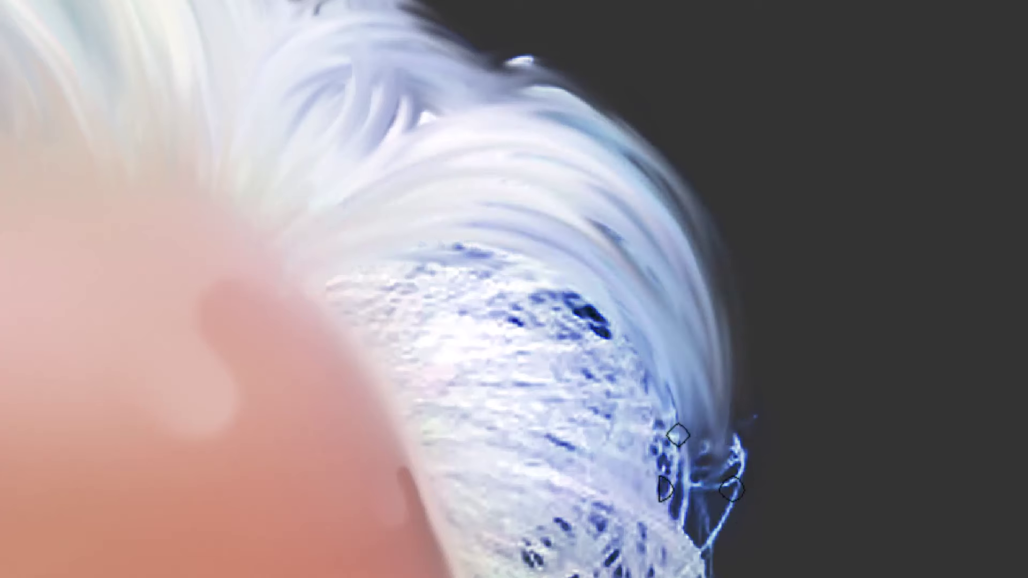
pyautogui.moveTo(632, 306); pyautogui.dragTo(674, 368)
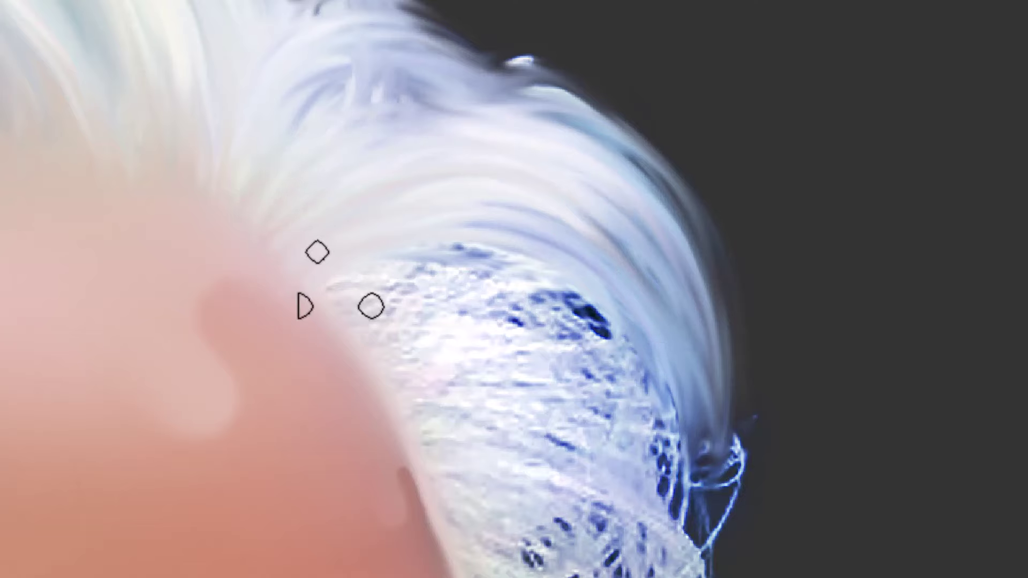
pyautogui.hotkey('ctrl', 'z')
pyautogui.hotkey('ctrl', 'z')
# Smooth the speckled inner hair of the bulging front lock into curved strands and soften the lock's outer contour
pyautogui.moveTo(396, 180)
pyautogui.mouseDown()
pyautogui.moveTo(636, 297)
pyautogui.moveTo(638, 321)
pyautogui.mouseUp()
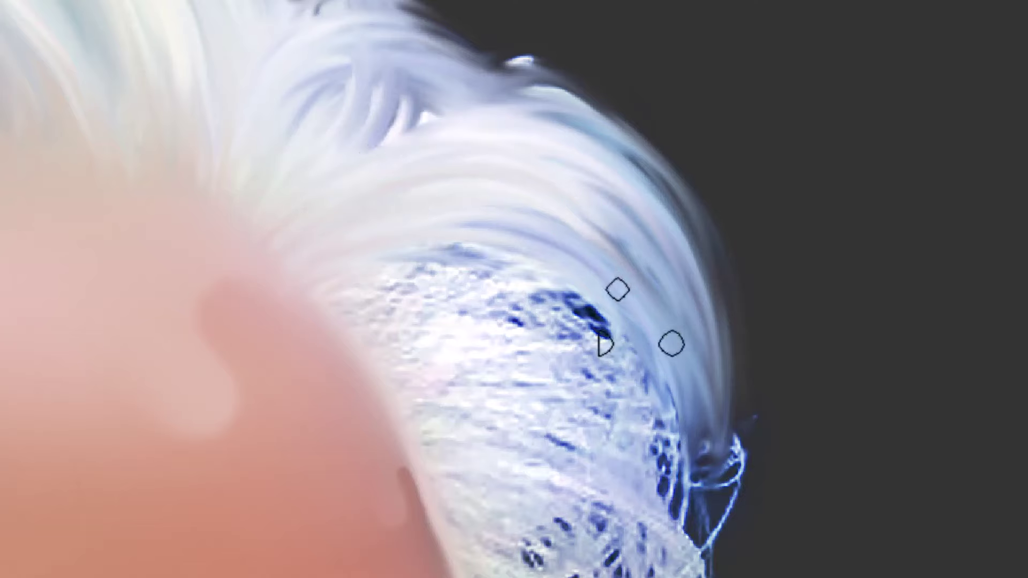
pyautogui.moveTo(375, 267); pyautogui.dragTo(661, 404)
pyautogui.hotkey('ctrl', 'z')
pyautogui.hotkey('ctrl', 'z')
pyautogui.moveTo(385, 299); pyautogui.dragTo(639, 428)
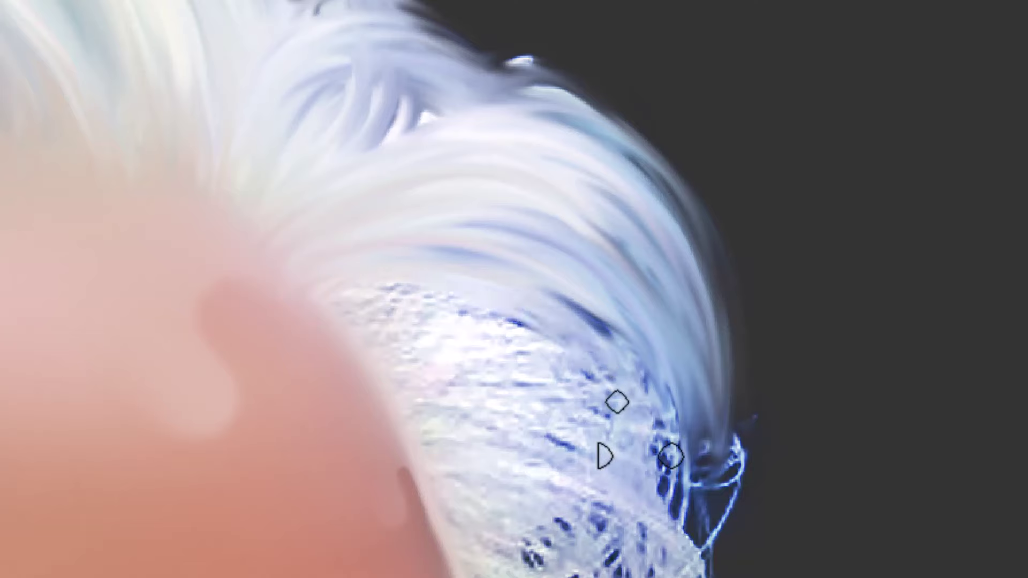
pyautogui.moveTo(353, 294)
pyautogui.mouseDown()
pyautogui.moveTo(638, 428)
pyautogui.moveTo(674, 487)
pyautogui.mouseUp()
pyautogui.moveTo(567, 235); pyautogui.dragTo(684, 515)
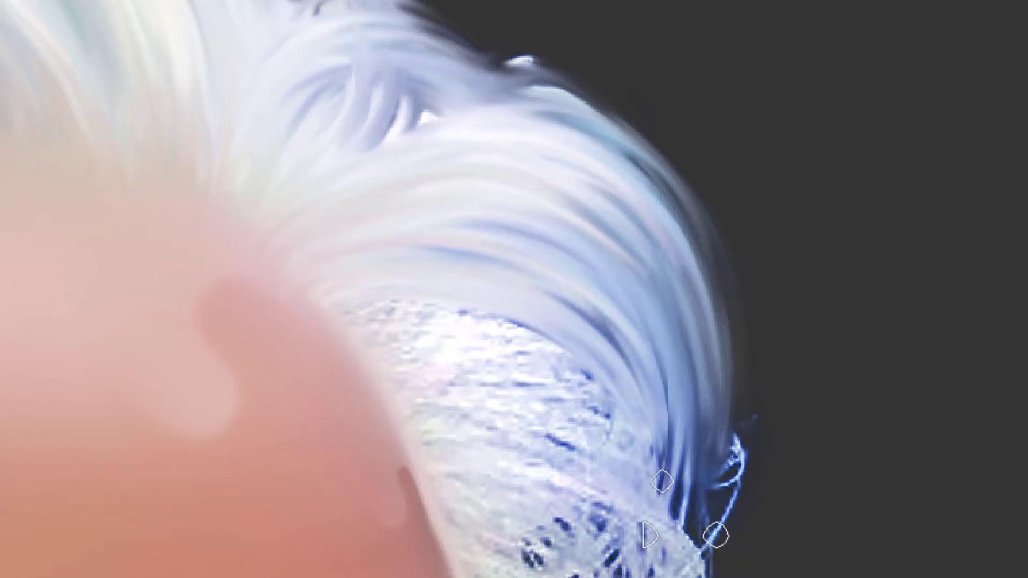
pyautogui.moveTo(535, 69); pyautogui.dragTo(750, 413)
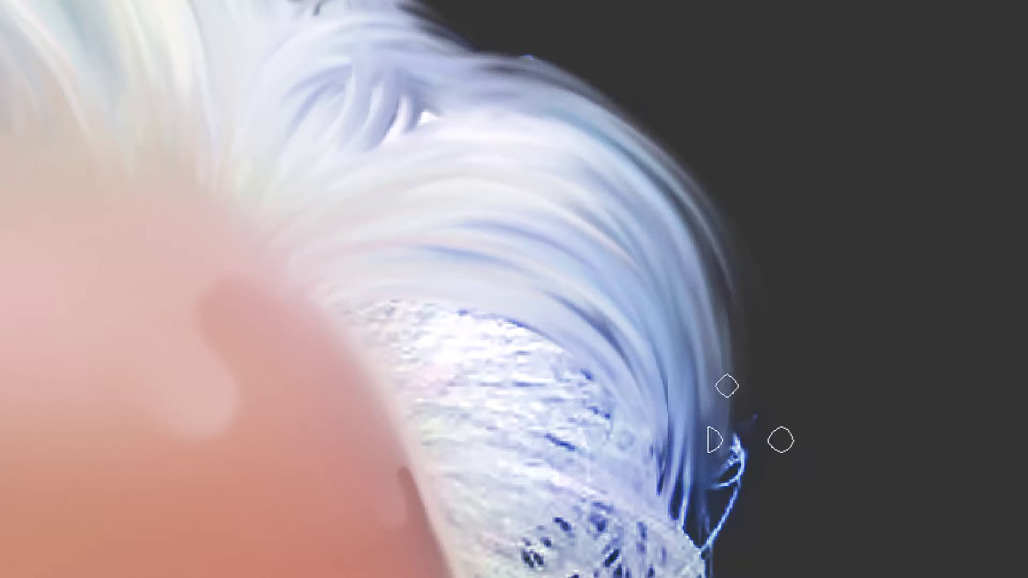
pyautogui.moveTo(471, 54); pyautogui.dragTo(744, 361)
# Smudge the speckled white hair beside the forehead edge into strands running diagonally down toward the front lock's tip
pyautogui.moveTo(614, 390); pyautogui.dragTo(662, 245)
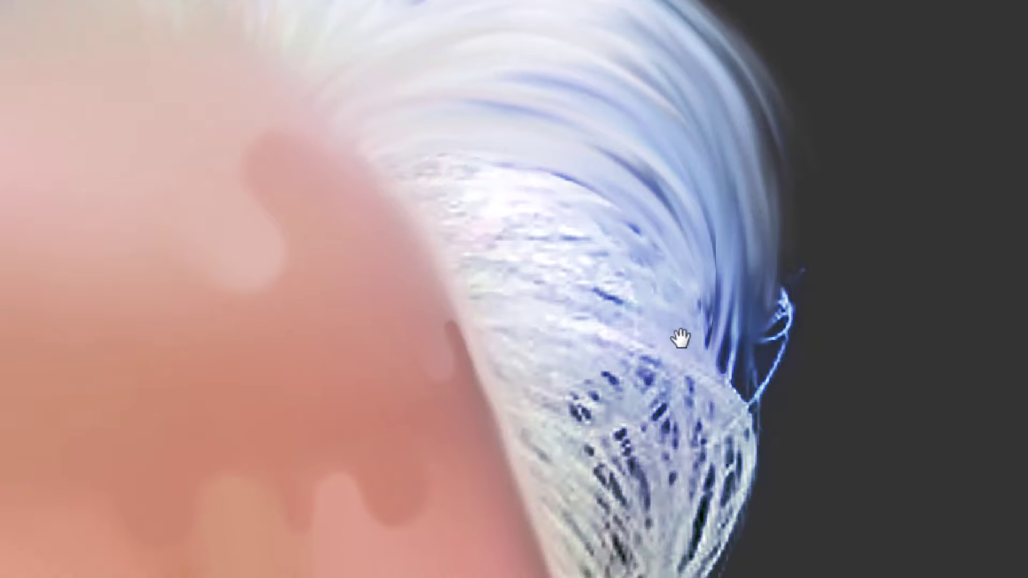
pyautogui.moveTo(444, 214); pyautogui.dragTo(714, 445)
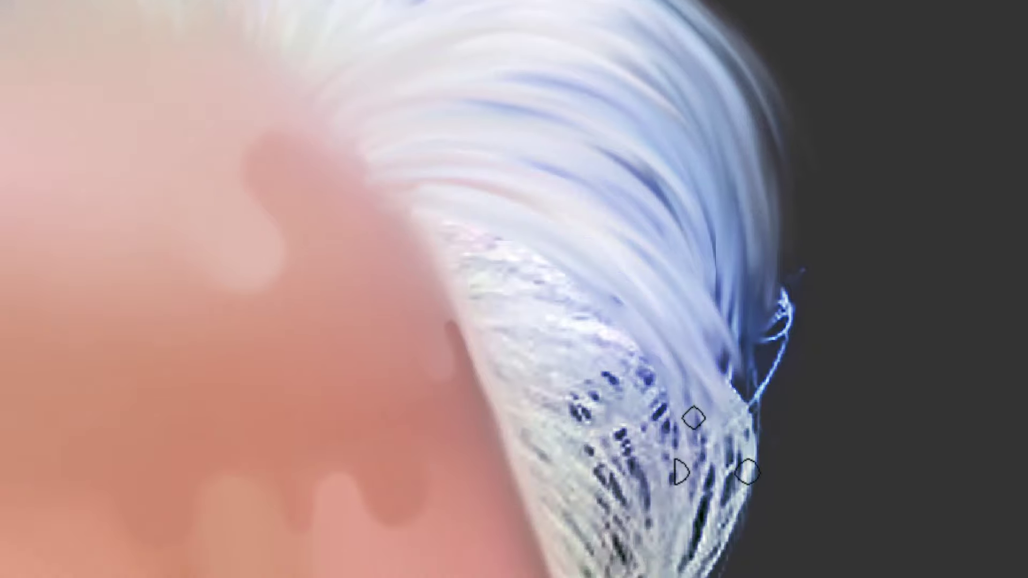
pyautogui.moveTo(476, 241); pyautogui.dragTo(678, 456)
pyautogui.moveTo(497, 262); pyautogui.dragTo(658, 453)
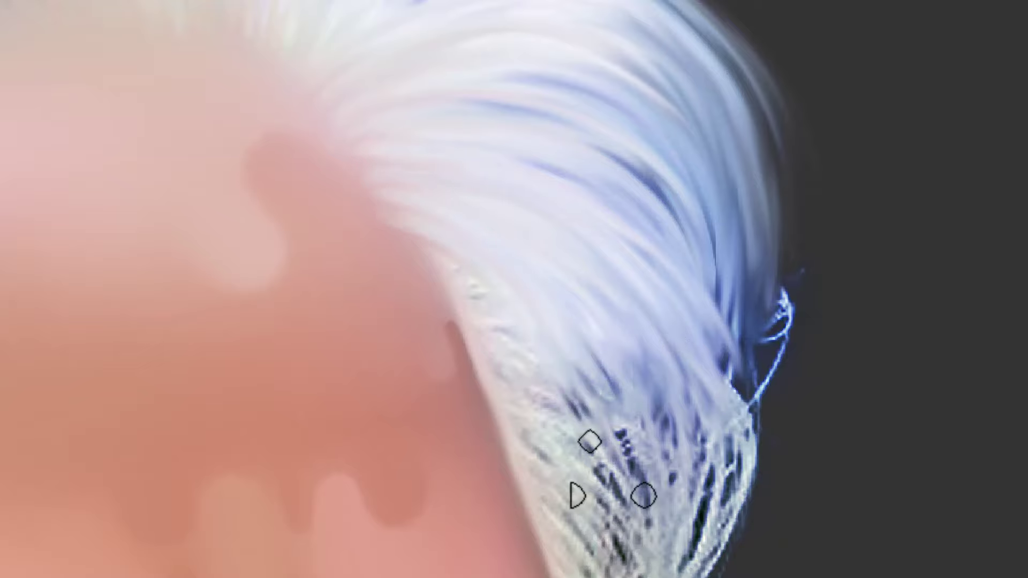
pyautogui.moveTo(466, 300); pyautogui.dragTo(622, 525)
pyautogui.moveTo(552, 289); pyautogui.dragTo(643, 482)
# Blend the loose blue loops and dark gaps on the front lock's outer edge into smooth strands tapering toward its tip
pyautogui.moveTo(703, 493); pyautogui.dragTo(697, 319)
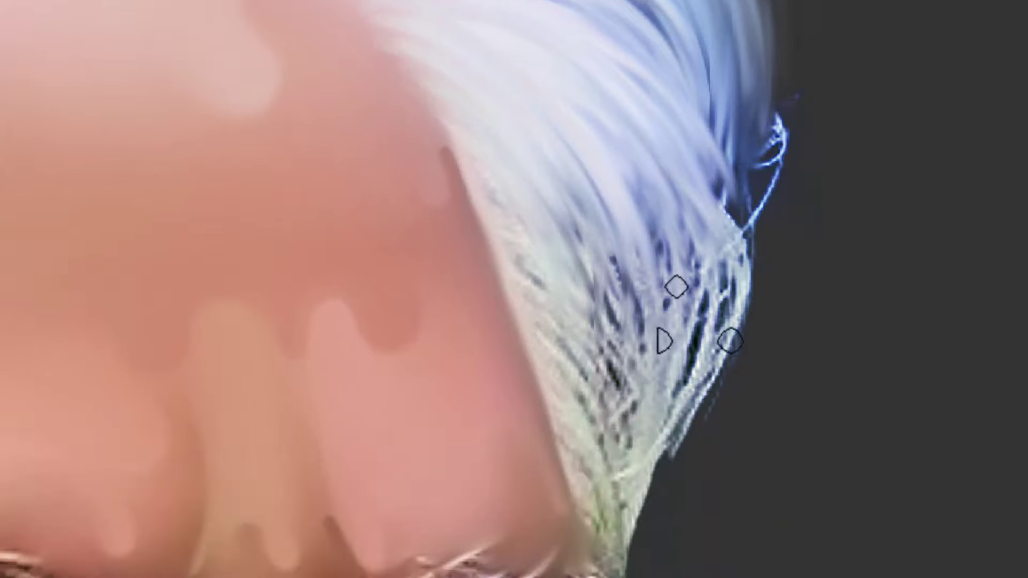
pyautogui.moveTo(755, 101)
pyautogui.mouseDown()
pyautogui.moveTo(761, 274)
pyautogui.moveTo(702, 364)
pyautogui.mouseUp()
pyautogui.moveTo(776, 81)
pyautogui.mouseDown()
pyautogui.moveTo(759, 274)
pyautogui.moveTo(685, 393)
pyautogui.mouseUp()
pyautogui.moveTo(720, 49)
pyautogui.mouseDown()
pyautogui.moveTo(660, 401)
pyautogui.moveTo(641, 402)
pyautogui.mouseUp()
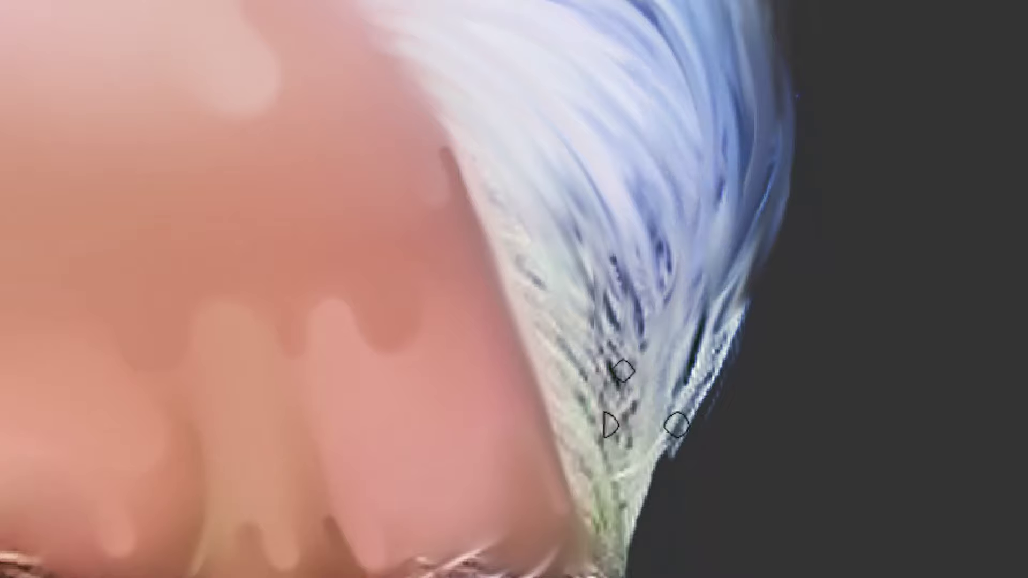
# Smudge the dark-speckled lower part of the front hair lock into smooth strands converging on its greenish tip above the far eyebrow
pyautogui.moveTo(691, 123); pyautogui.dragTo(645, 471)
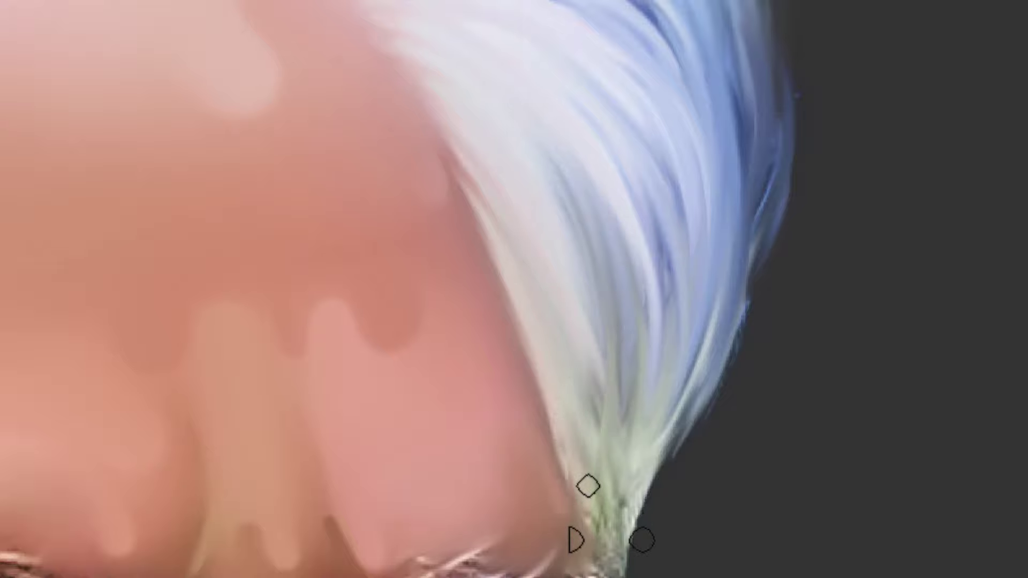
pyautogui.moveTo(675, 363); pyautogui.dragTo(609, 269)
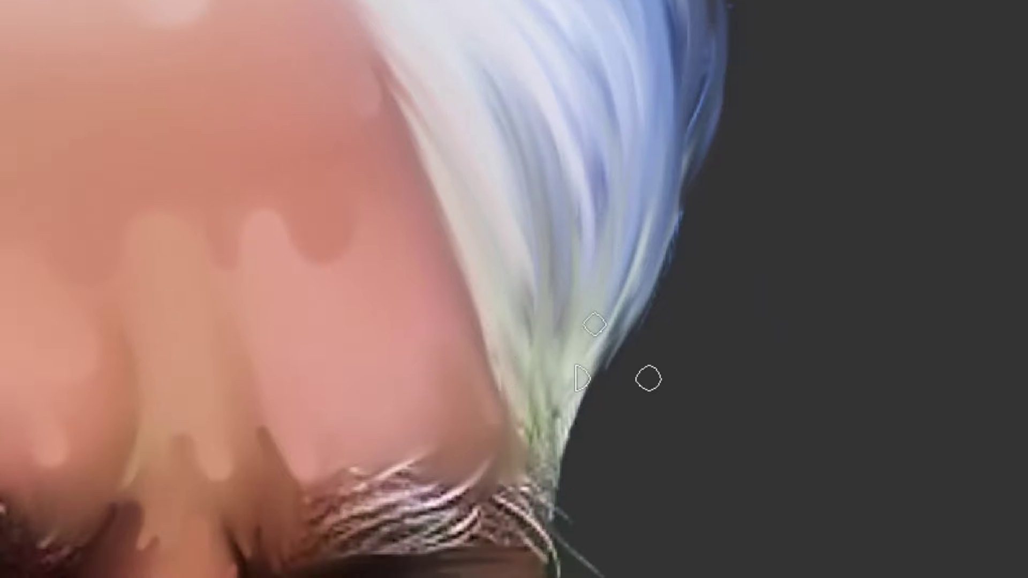
pyautogui.moveTo(555, 368)
pyautogui.mouseDown()
pyautogui.moveTo(593, 248)
pyautogui.moveTo(590, 353)
pyautogui.mouseUp()
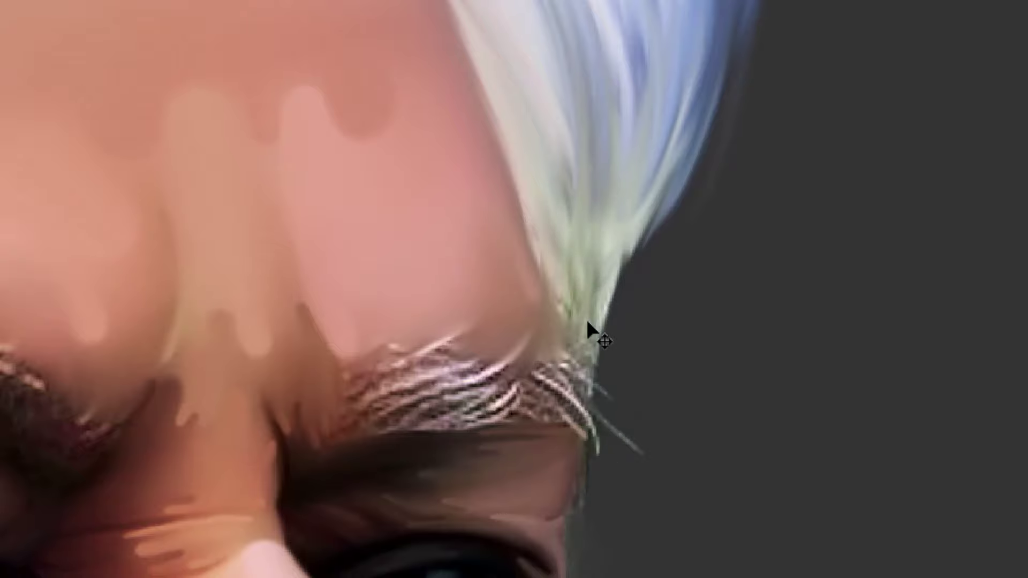
pyautogui.moveTo(603, 214); pyautogui.dragTo(577, 322)
pyautogui.moveTo(572, 176); pyautogui.dragTo(577, 321)
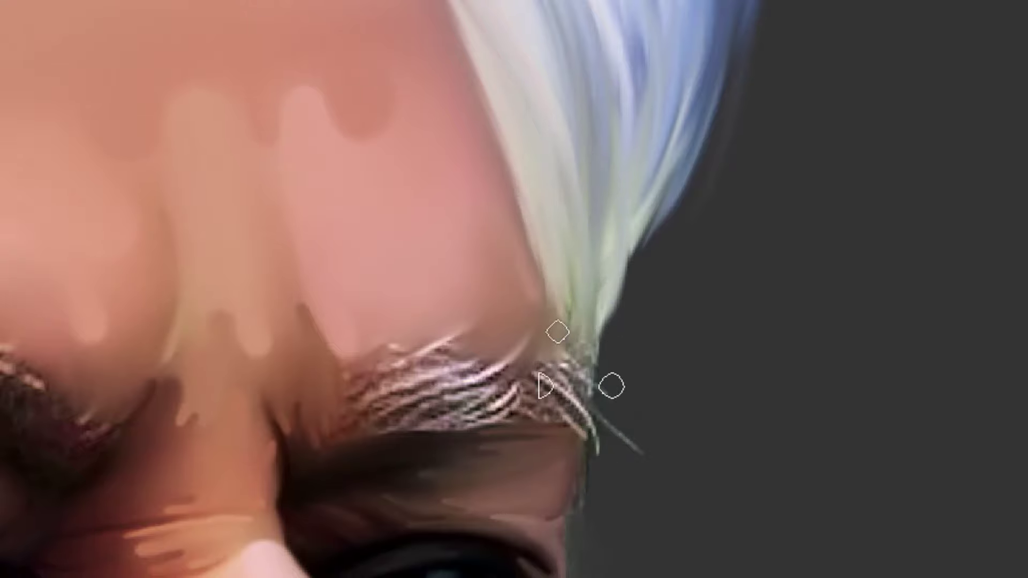
pyautogui.moveTo(680, 177)
pyautogui.mouseDown()
pyautogui.moveTo(596, 377)
pyautogui.moveTo(594, 340)
pyautogui.mouseUp()
pyautogui.moveTo(679, 102); pyautogui.dragTo(610, 260)
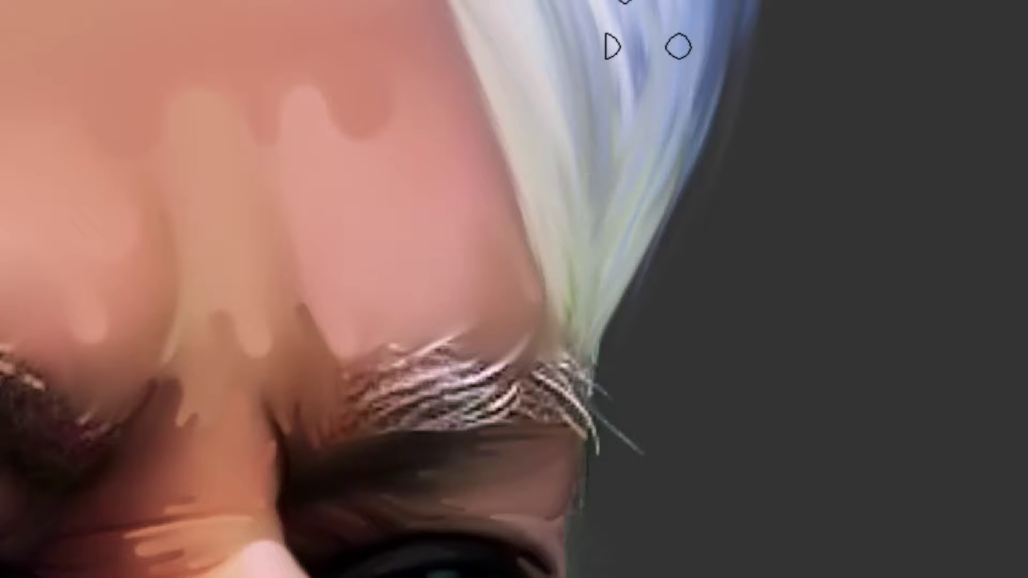
pyautogui.moveTo(649, 20); pyautogui.dragTo(597, 272)
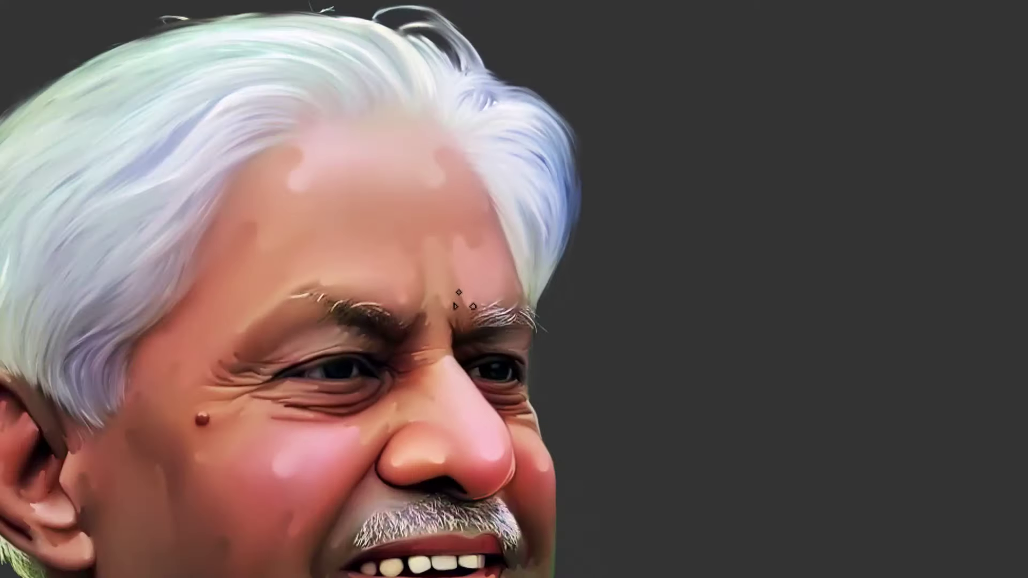
# Smudge the pale green and white hair on the back, crown and side of the head into longer, finer flowing strands
pyautogui.hotkey('ctrl', '-')
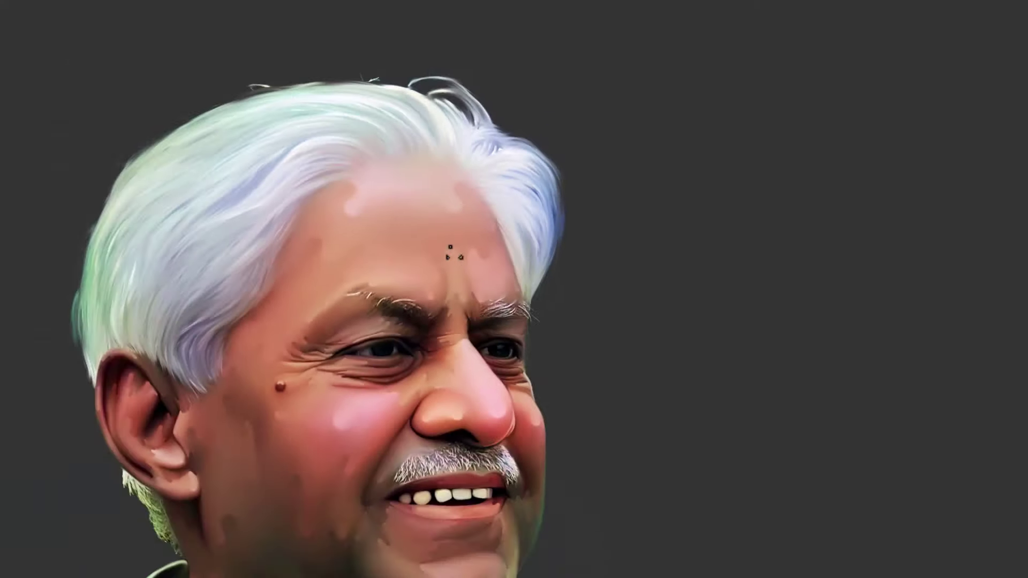
pyautogui.moveTo(396, 264)
pyautogui.mouseDown()
pyautogui.moveTo(488, 247)
pyautogui.moveTo(522, 255)
pyautogui.mouseUp()
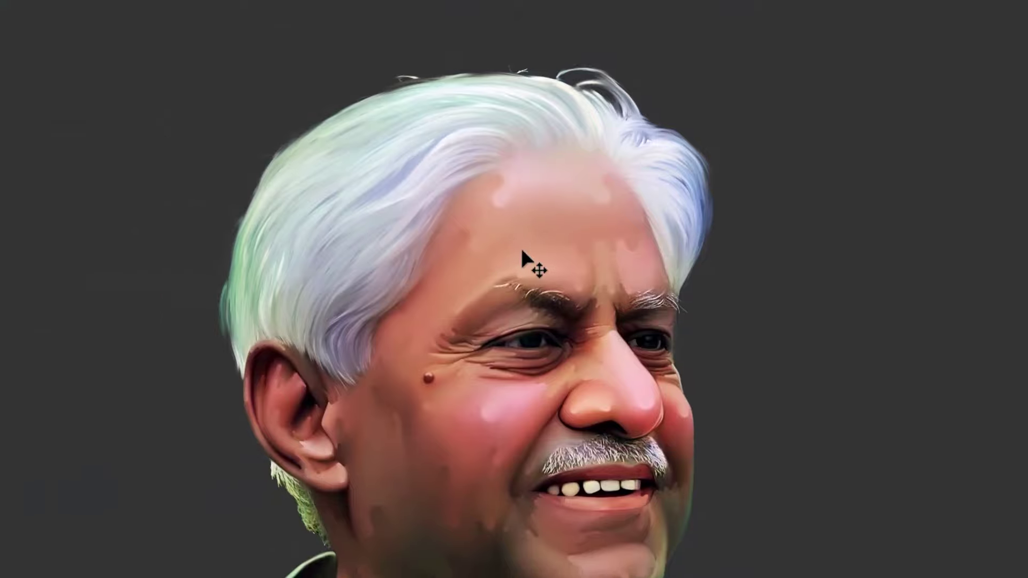
pyautogui.scroll(5, 274, 298)
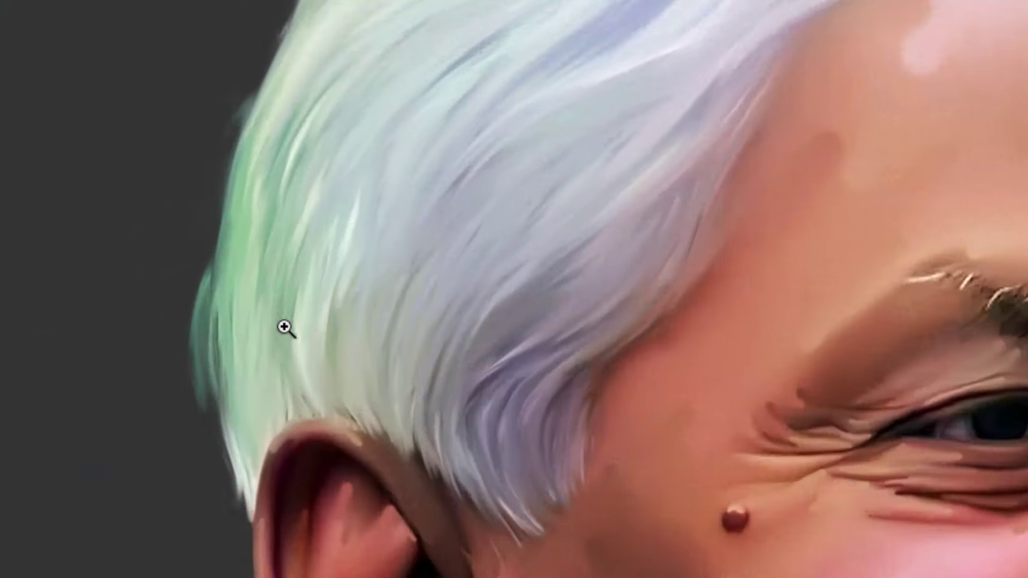
pyautogui.moveTo(193, 432)
pyautogui.mouseDown()
pyautogui.moveTo(209, 443)
pyautogui.moveTo(214, 515)
pyautogui.mouseUp()
pyautogui.moveTo(279, 161); pyautogui.dragTo(266, 398)
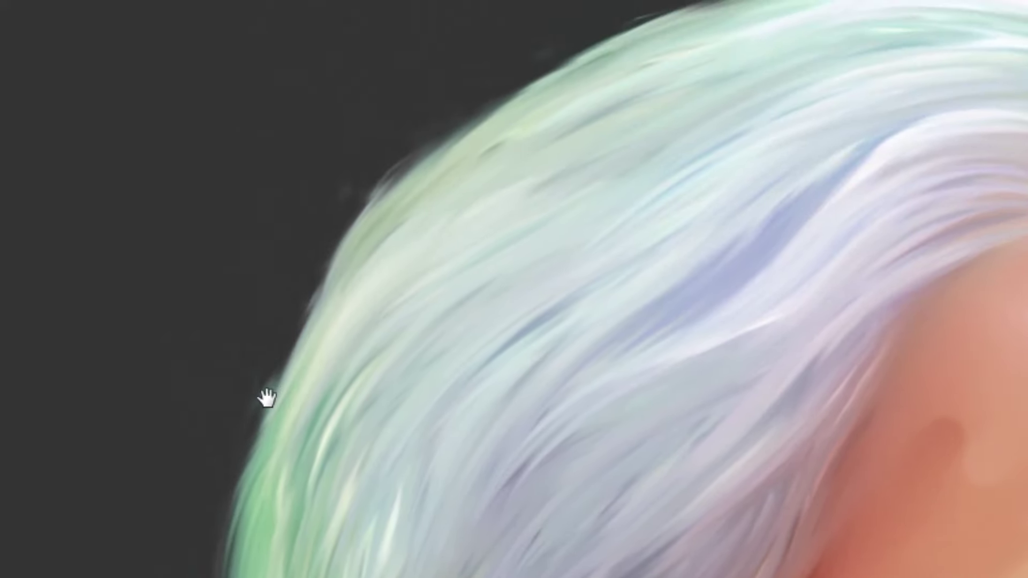
pyautogui.hotkey('ctrl', 'z')
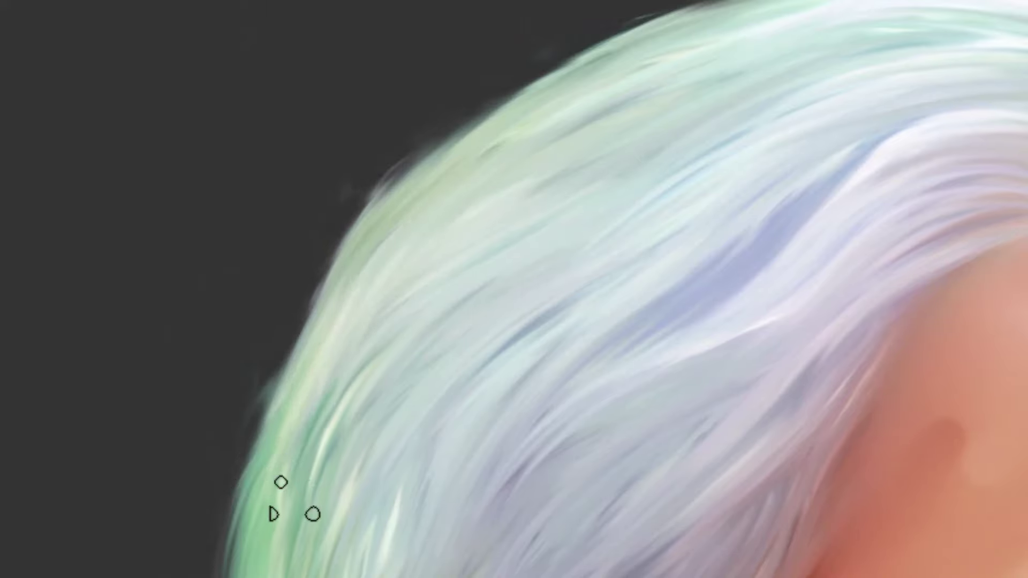
pyautogui.moveTo(483, 195); pyautogui.dragTo(358, 344)
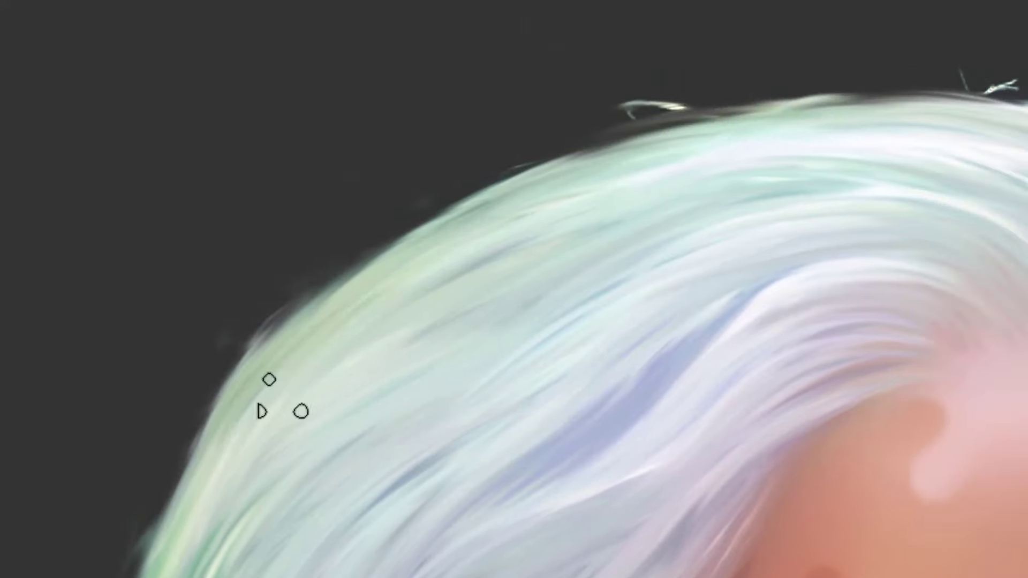
pyautogui.moveTo(386, 289); pyautogui.dragTo(576, 170)
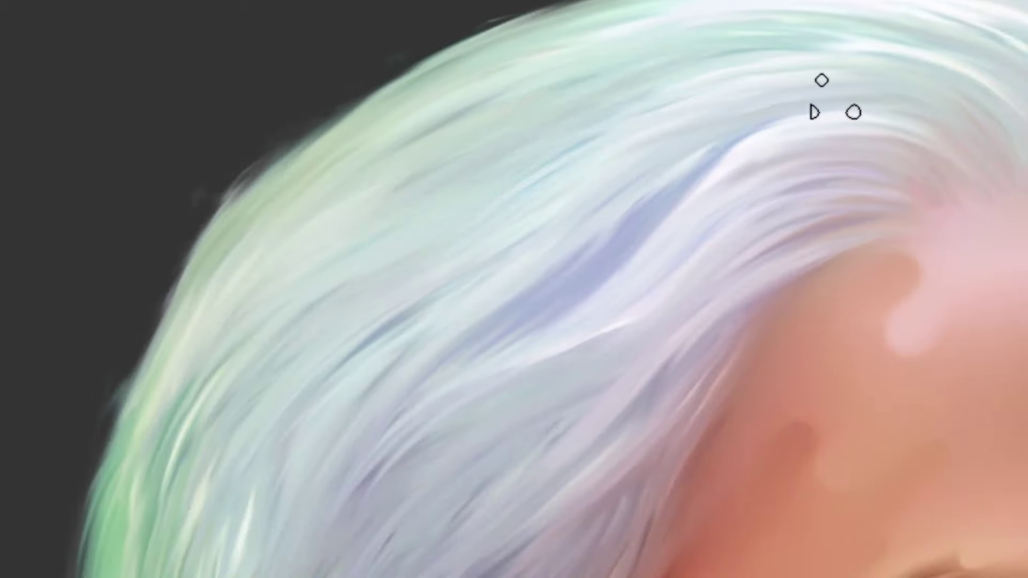
pyautogui.moveTo(292, 351)
pyautogui.mouseDown()
pyautogui.moveTo(571, 259)
pyautogui.moveTo(592, 135)
pyautogui.mouseUp()
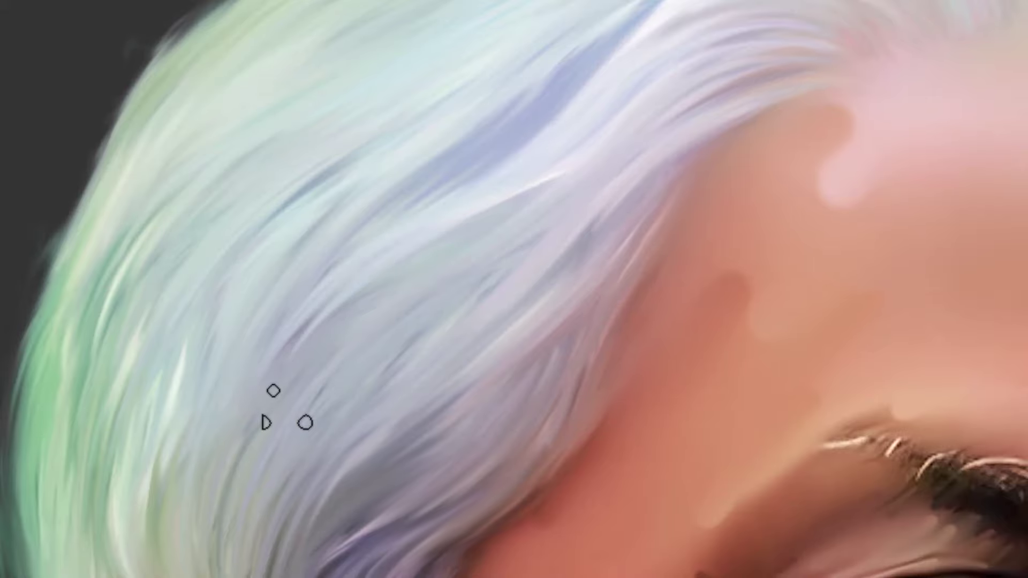
pyautogui.moveTo(266, 423); pyautogui.dragTo(555, 161)
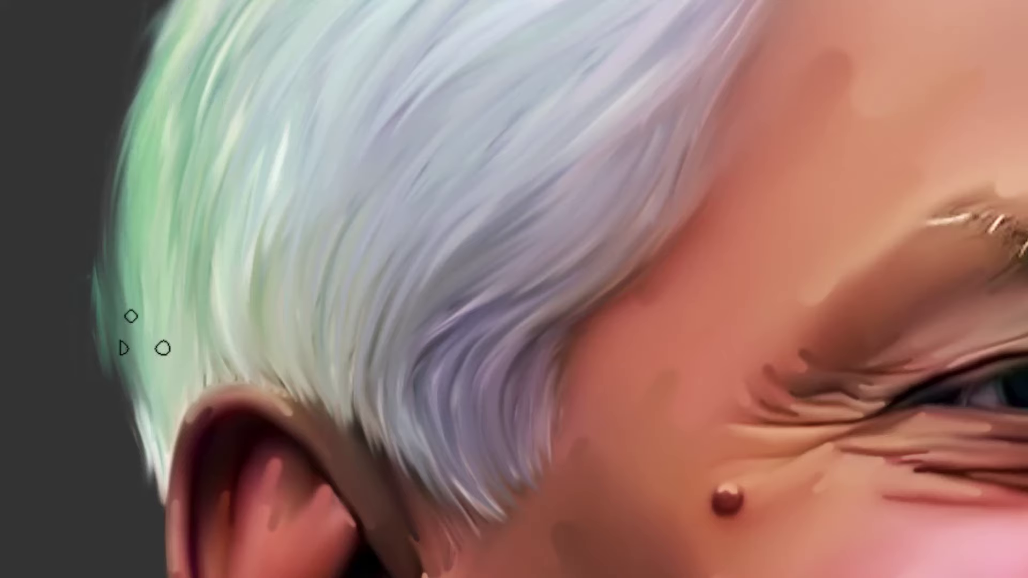
# Soften the green strands along the back edge of the hair with downward smudge strokes toward the top of the ear
pyautogui.moveTo(145, 332); pyautogui.dragTo(155, 412)
pyautogui.moveTo(162, 19); pyautogui.dragTo(152, 407)
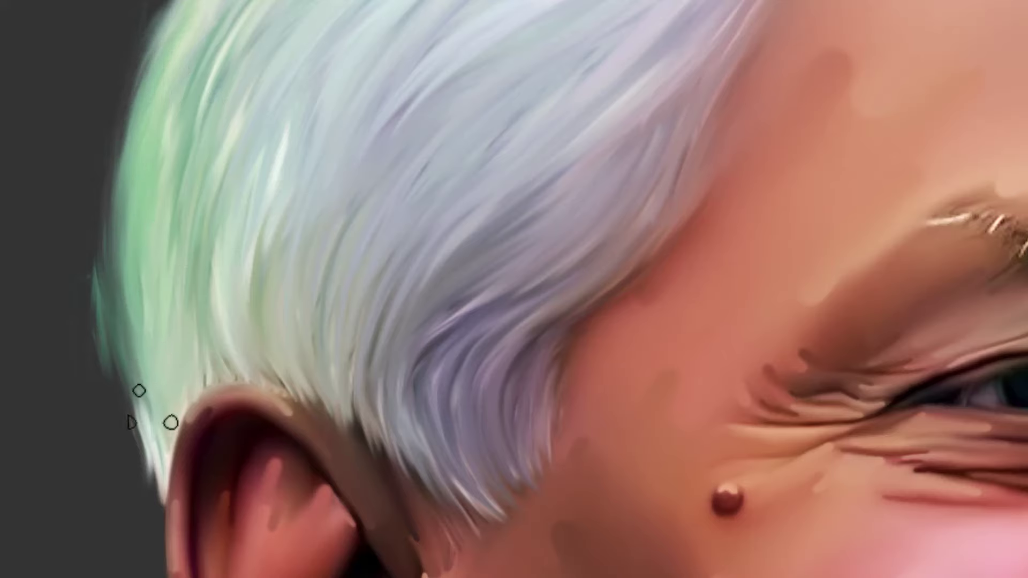
pyautogui.moveTo(229, 59); pyautogui.dragTo(194, 305)
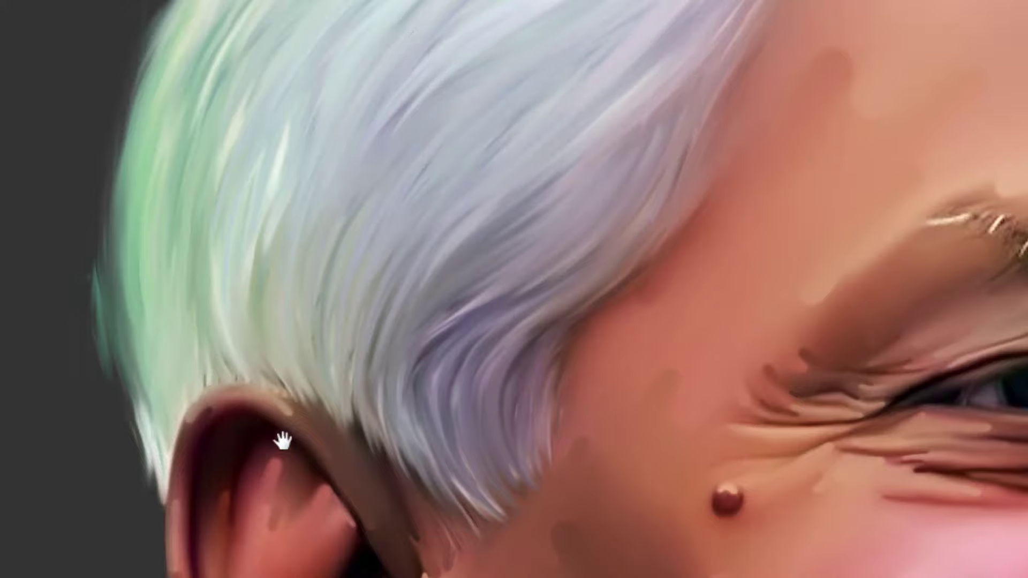
# Smudge the ragged pale tufts behind the lower ear into smooth strands curving down along the back of the neck
pyautogui.moveTo(283, 441); pyautogui.dragTo(340, 17)
pyautogui.scroll(5, 371, 316)
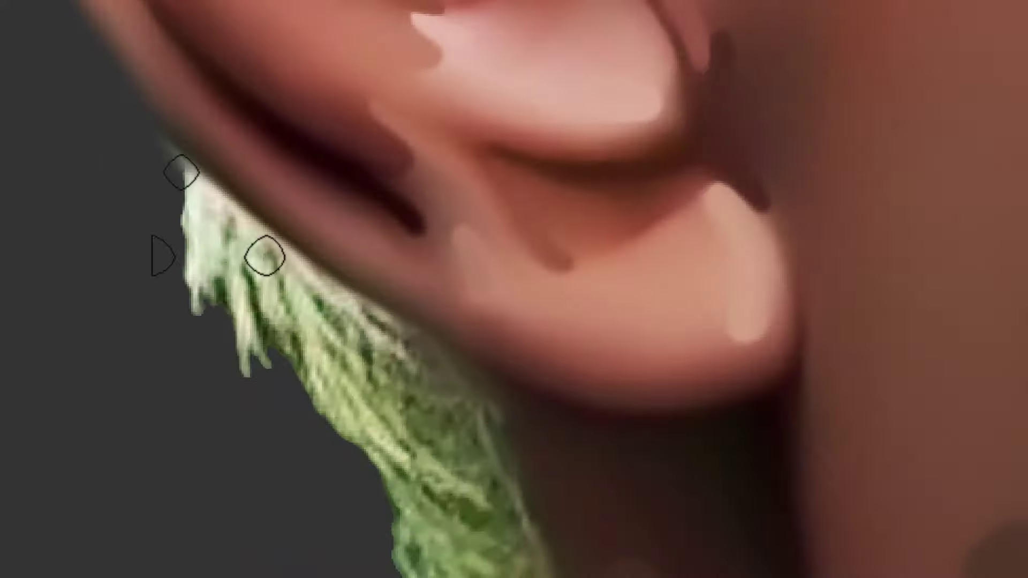
pyautogui.moveTo(218, 215); pyautogui.dragTo(321, 391)
pyautogui.moveTo(207, 201); pyautogui.dragTo(324, 373)
pyautogui.moveTo(241, 225); pyautogui.dragTo(454, 461)
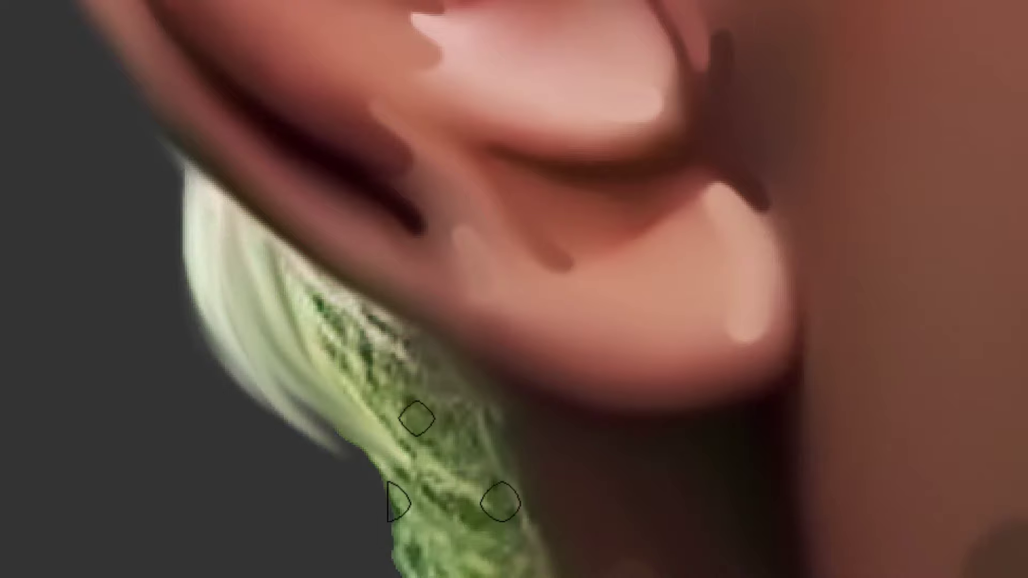
# Smudge the grainy green nape hair beside the earlobe into long smooth locks running diagonally down along the neck edge
pyautogui.moveTo(416, 418)
pyautogui.mouseDown()
pyautogui.moveTo(411, 406)
pyautogui.moveTo(435, 431)
pyautogui.moveTo(475, 432)
pyautogui.moveTo(438, 324)
pyautogui.mouseUp()
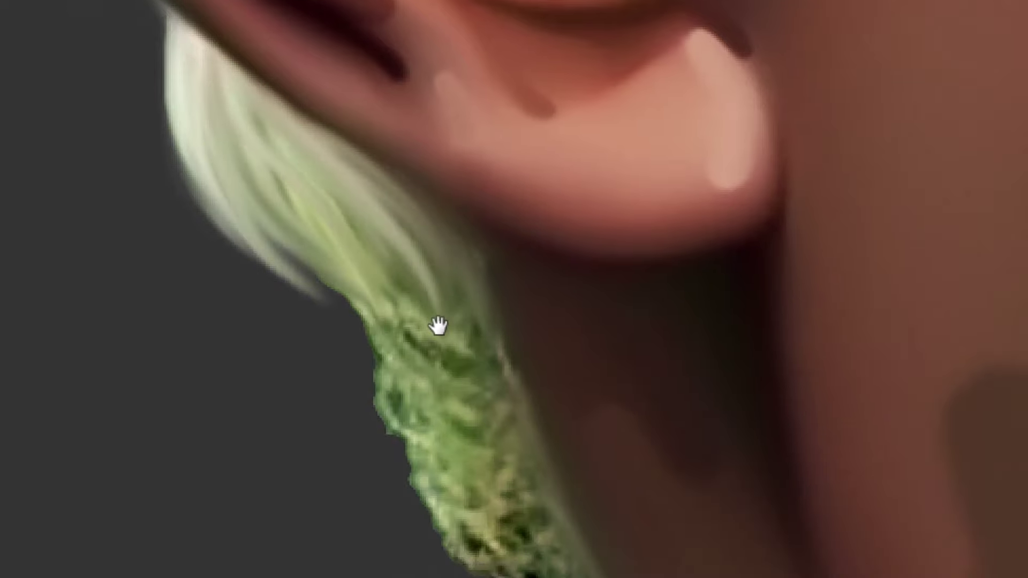
pyautogui.moveTo(294, 222); pyautogui.dragTo(474, 435)
pyautogui.moveTo(343, 220)
pyautogui.mouseDown()
pyautogui.moveTo(477, 409)
pyautogui.moveTo(496, 474)
pyautogui.mouseUp()
pyautogui.moveTo(401, 235); pyautogui.dragTo(584, 549)
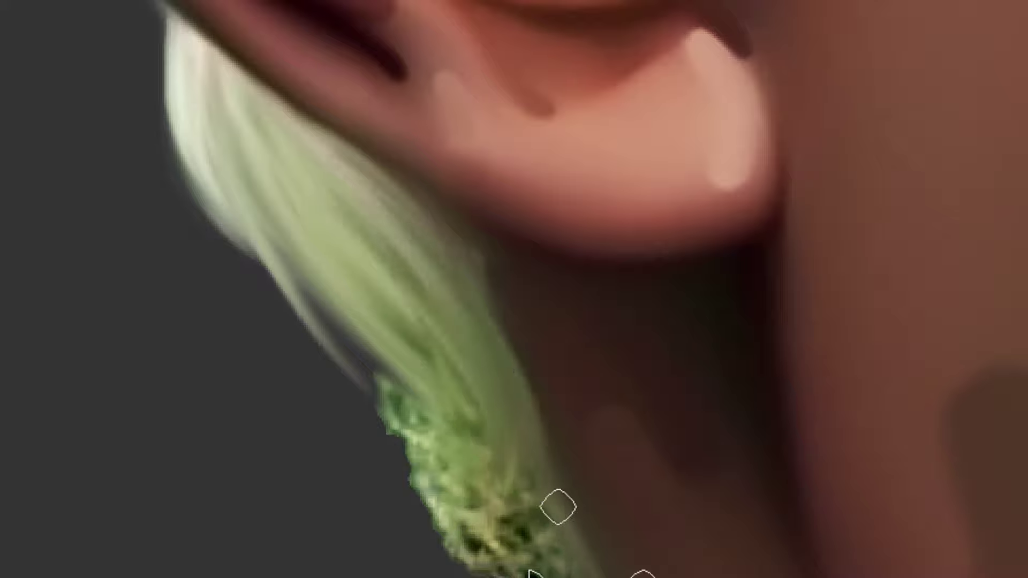
pyautogui.moveTo(508, 488); pyautogui.dragTo(477, 369)
pyautogui.moveTo(361, 265); pyautogui.dragTo(460, 370)
pyautogui.moveTo(308, 207); pyautogui.dragTo(364, 278)
pyautogui.moveTo(385, 321); pyautogui.dragTo(476, 409)
pyautogui.moveTo(415, 383); pyautogui.dragTo(500, 460)
pyautogui.moveTo(364, 246); pyautogui.dragTo(407, 359)
pyautogui.moveTo(450, 315); pyautogui.dragTo(532, 460)
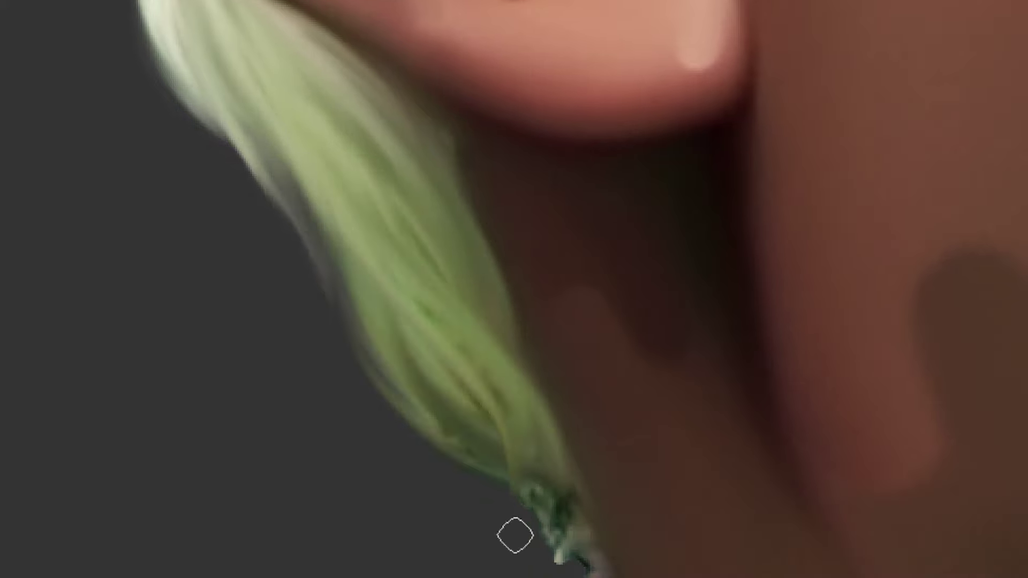
# Draw the lower end of the green nape hair into tapered wisps above the shirt collar and blend its upper strands
pyautogui.moveTo(550, 511); pyautogui.dragTo(528, 391)
pyautogui.moveTo(495, 324); pyautogui.dragTo(544, 409)
pyautogui.moveTo(444, 268)
pyautogui.mouseDown()
pyautogui.moveTo(560, 449)
pyautogui.moveTo(524, 449)
pyautogui.mouseUp()
pyautogui.moveTo(498, 316); pyautogui.dragTo(478, 446)
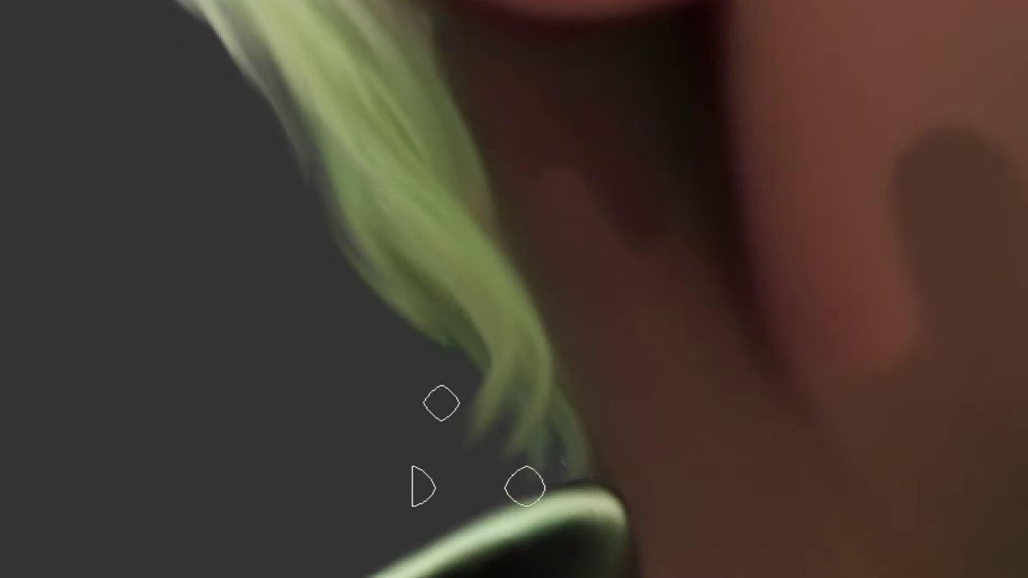
pyautogui.moveTo(413, 225); pyautogui.dragTo(510, 416)
pyautogui.moveTo(465, 299); pyautogui.dragTo(563, 465)
pyautogui.moveTo(343, 144); pyautogui.dragTo(433, 306)
pyautogui.moveTo(434, 229); pyautogui.dragTo(456, 355)
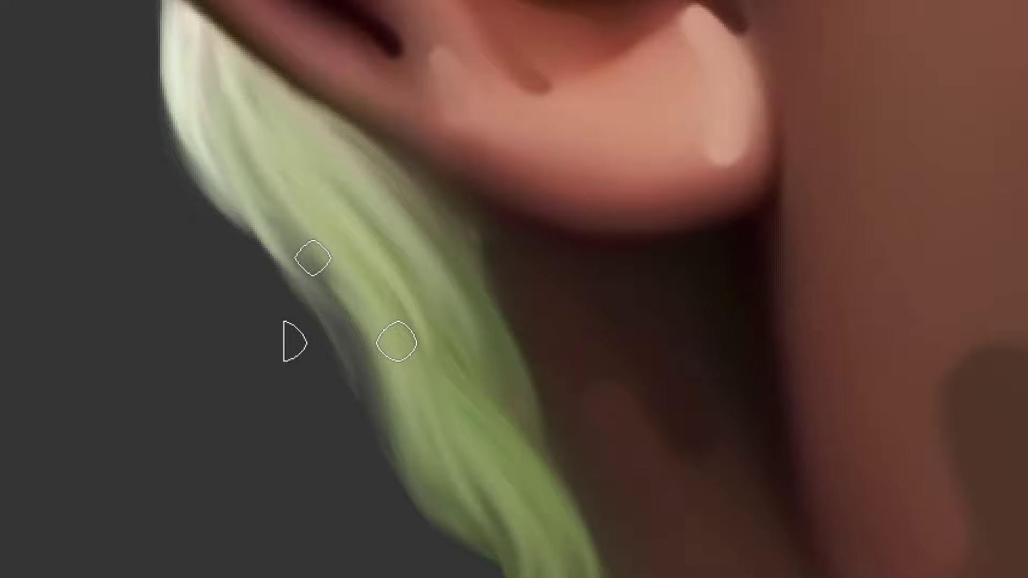
# Check the painted nape hair at a wider view, from the collar up to the hair around the ear
pyautogui.hotkey('ctrl', '-')
pyautogui.hotkey('ctrl', '-')
pyautogui.hotkey('ctrl', '-')
pyautogui.hotkey('ctrl', '-')
pyautogui.hotkey('ctrl', '-')
pyautogui.hotkey('ctrl', '-')
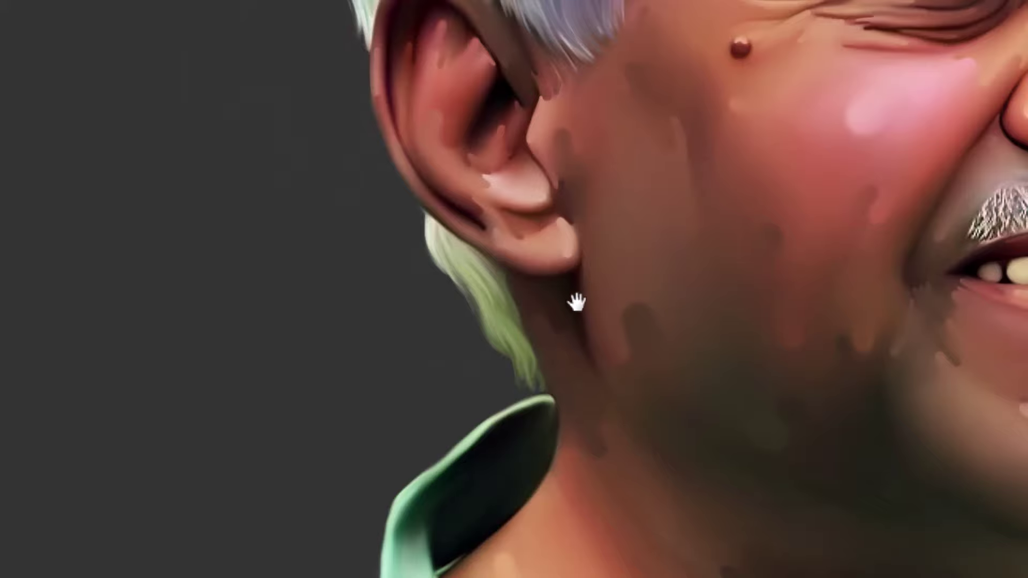
pyautogui.moveTo(576, 301); pyautogui.dragTo(471, 392)
pyautogui.moveTo(447, 265); pyautogui.dragTo(401, 365)
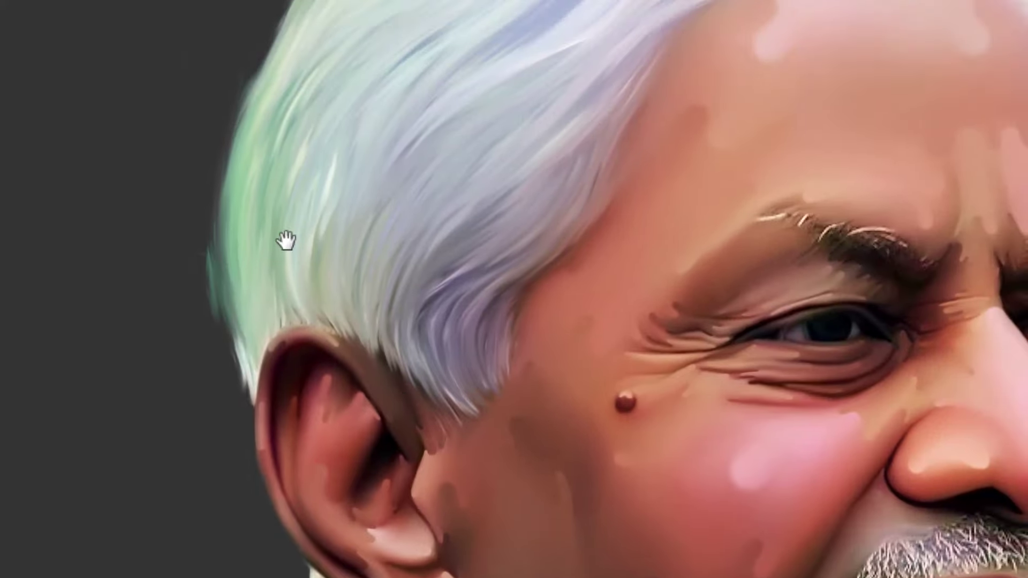
# Try the soft speckled 65 px brush tip for the Smudge tool
pyautogui.press('f')
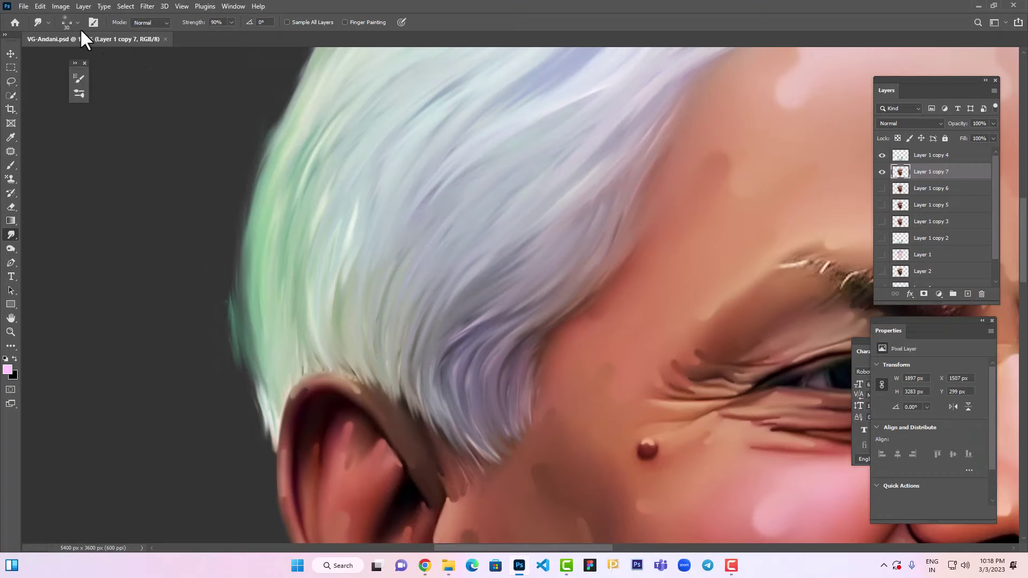
pyautogui.click(93, 23)
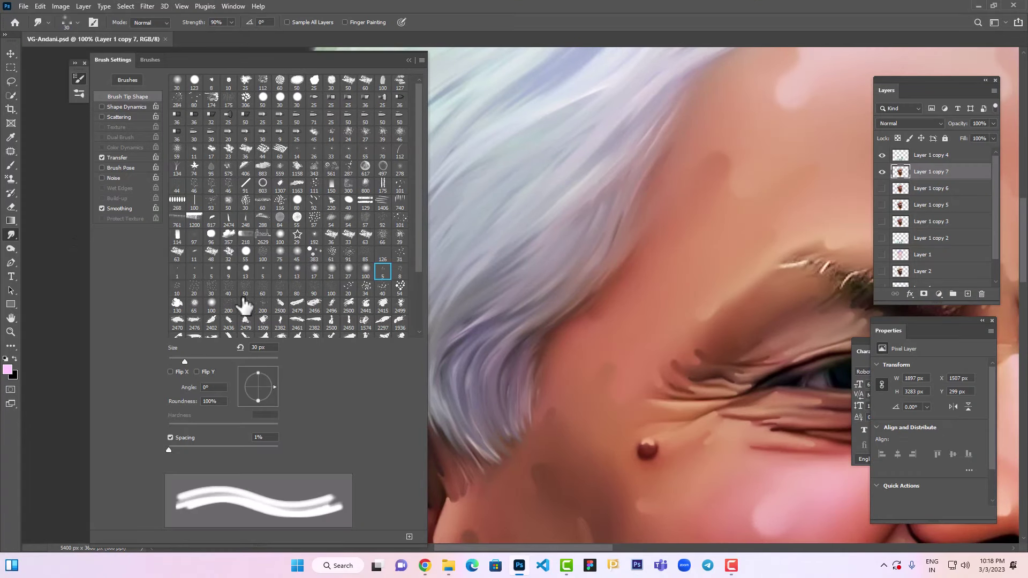
pyautogui.click(196, 306)
pyautogui.click(409, 60)
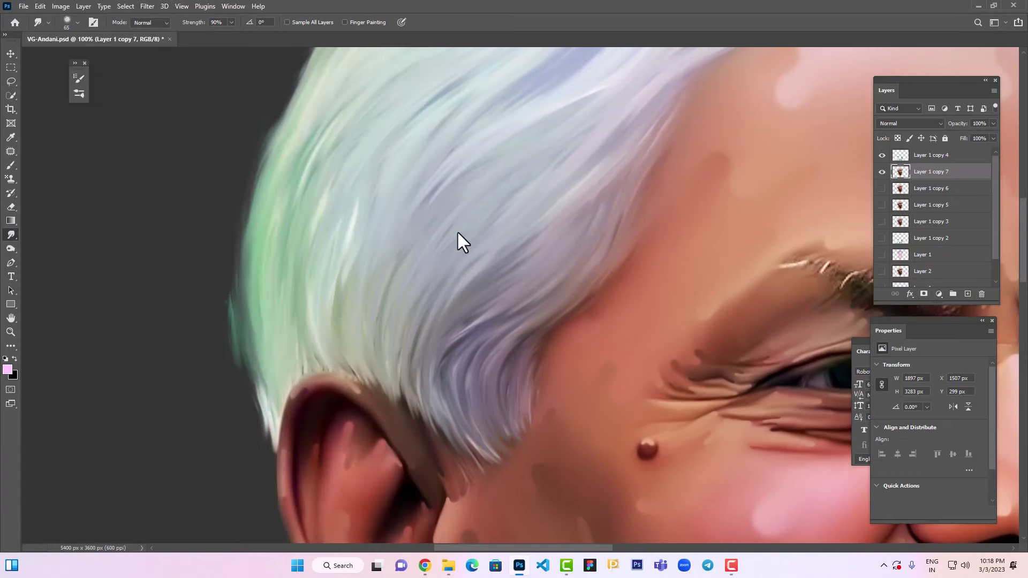
# Switch to full-screen view with the menu bar and set the Smudge tool to the 10 px speckled tip with 1% spacing
pyautogui.press('f')
pyautogui.press('f')
pyautogui.hotkey('shift', 'f')
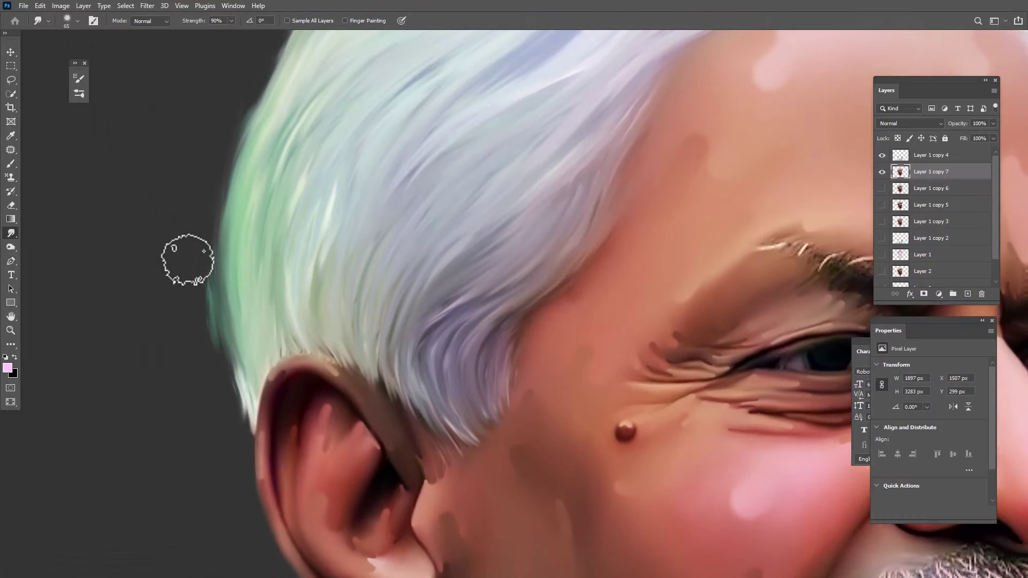
pyautogui.click(95, 18)
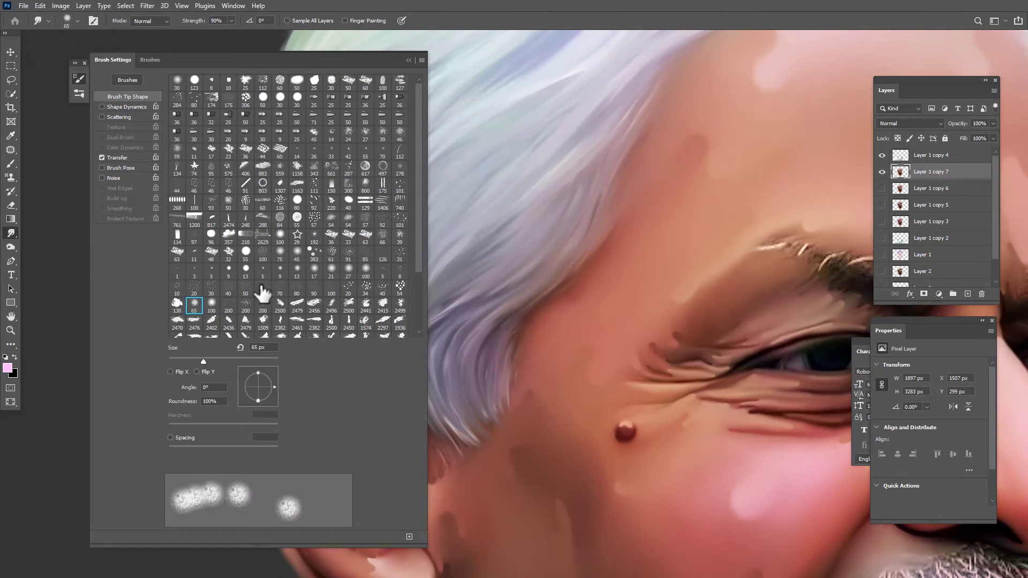
pyautogui.click(177, 289)
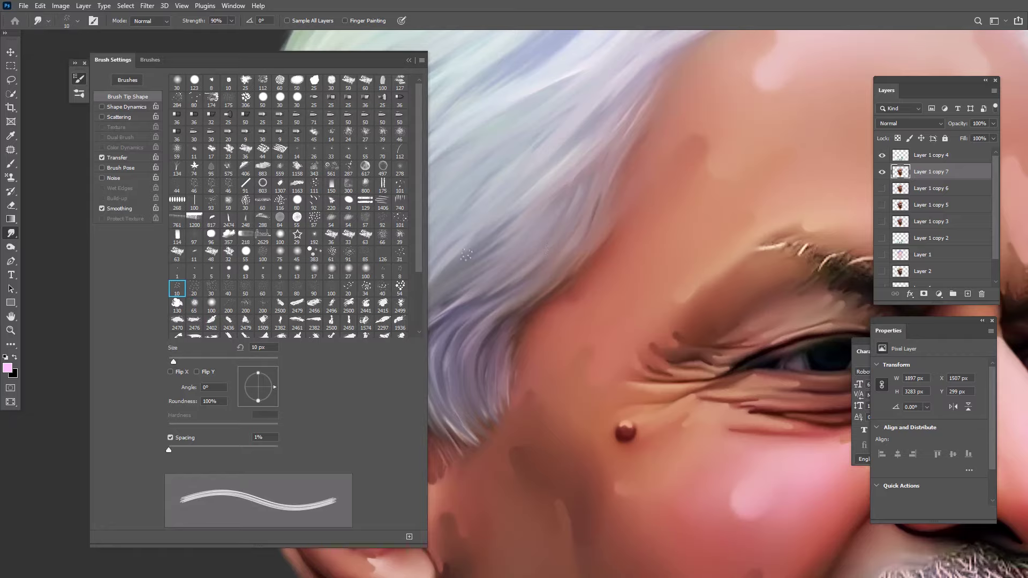
pyautogui.click(409, 60)
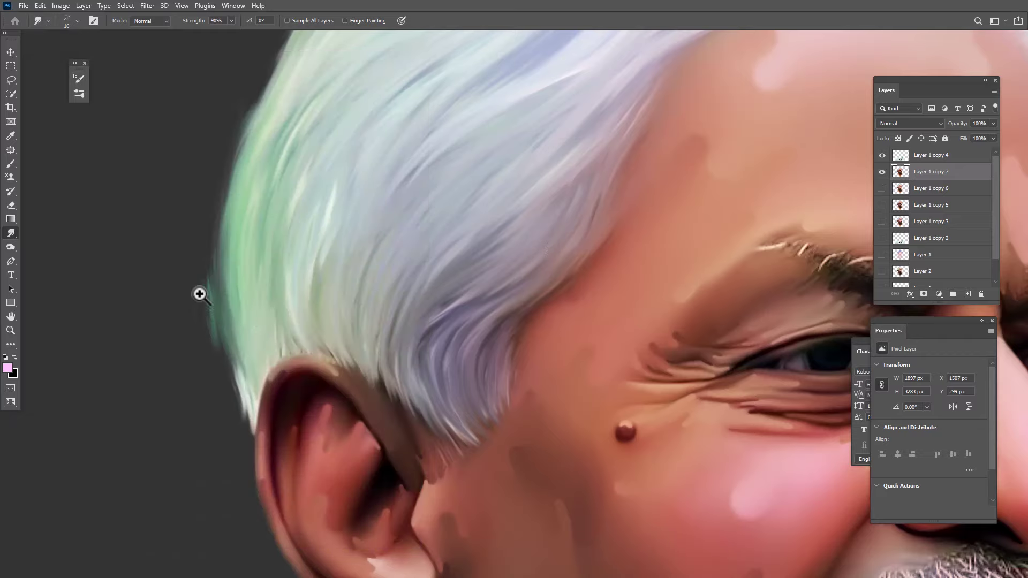
# Enlarge the smudge brush and blend the stray green wisps on the back hair edge above the ear into a soft contour
pyautogui.moveTo(200, 294)
pyautogui.mouseDown()
pyautogui.moveTo(243, 349)
pyautogui.moveTo(214, 446)
pyautogui.mouseUp()
pyautogui.press(']')
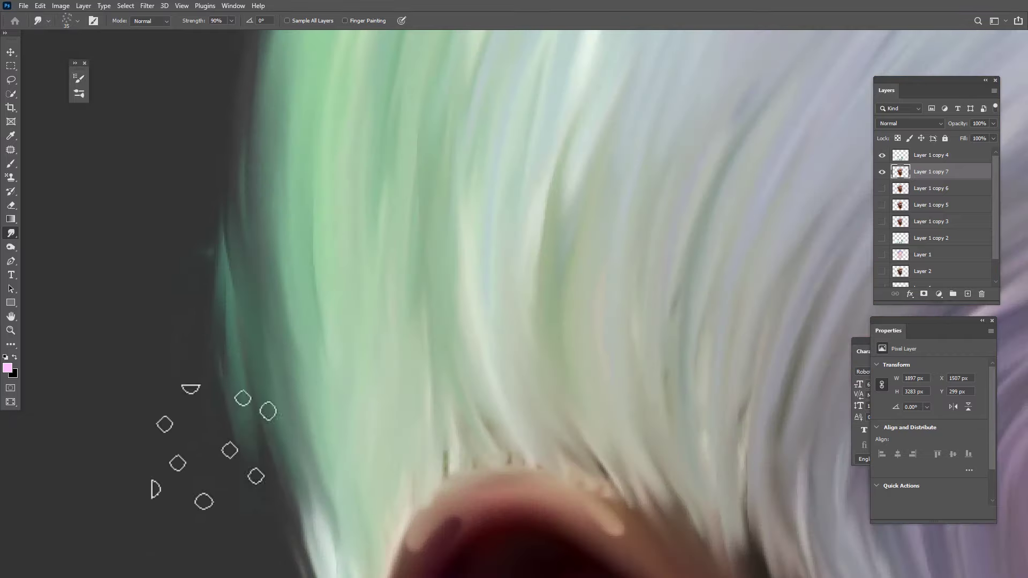
pyautogui.moveTo(244, 280); pyautogui.dragTo(206, 488)
pyautogui.moveTo(238, 322); pyautogui.dragTo(247, 494)
pyautogui.moveTo(265, 199)
pyautogui.mouseDown()
pyautogui.moveTo(247, 423)
pyautogui.moveTo(266, 485)
pyautogui.mouseUp()
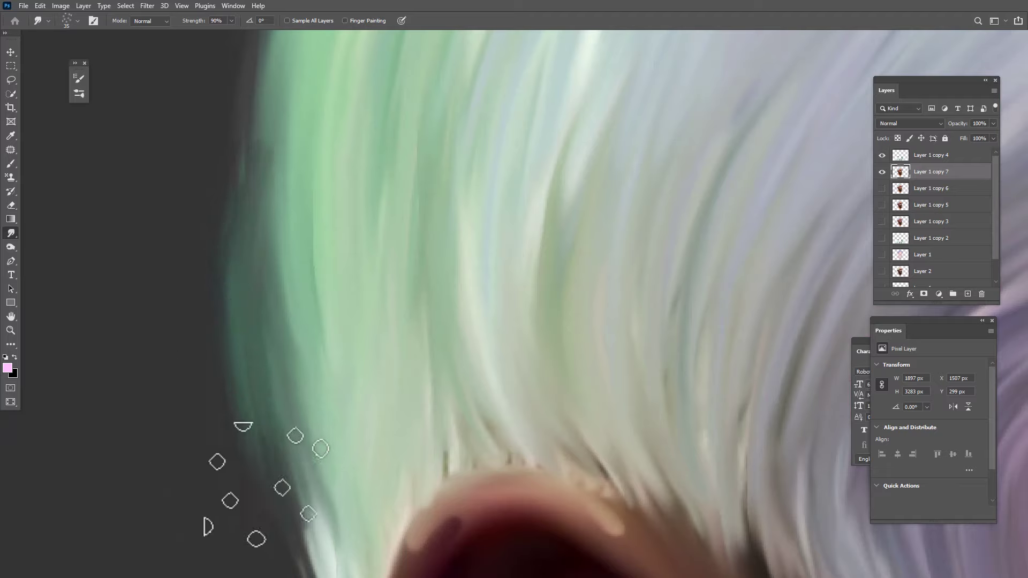
# Smudge the green hair edge above the ear upward along the back of the head, working in full-screen view without panels
pyautogui.moveTo(330, 437); pyautogui.dragTo(333, 348)
pyautogui.moveTo(276, 320); pyautogui.dragTo(339, 503)
pyautogui.moveTo(260, 156); pyautogui.dragTo(270, 239)
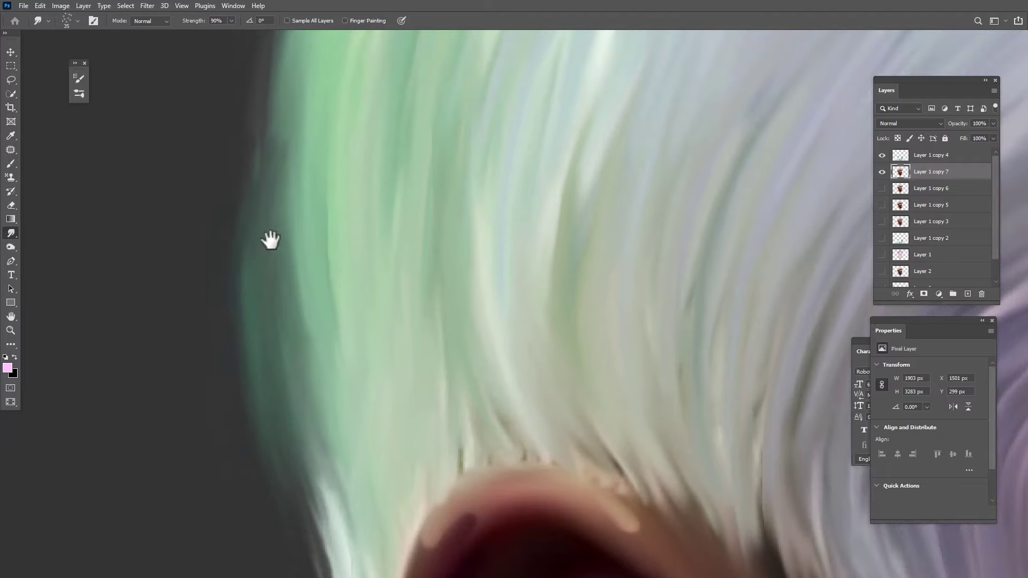
pyautogui.press('f')
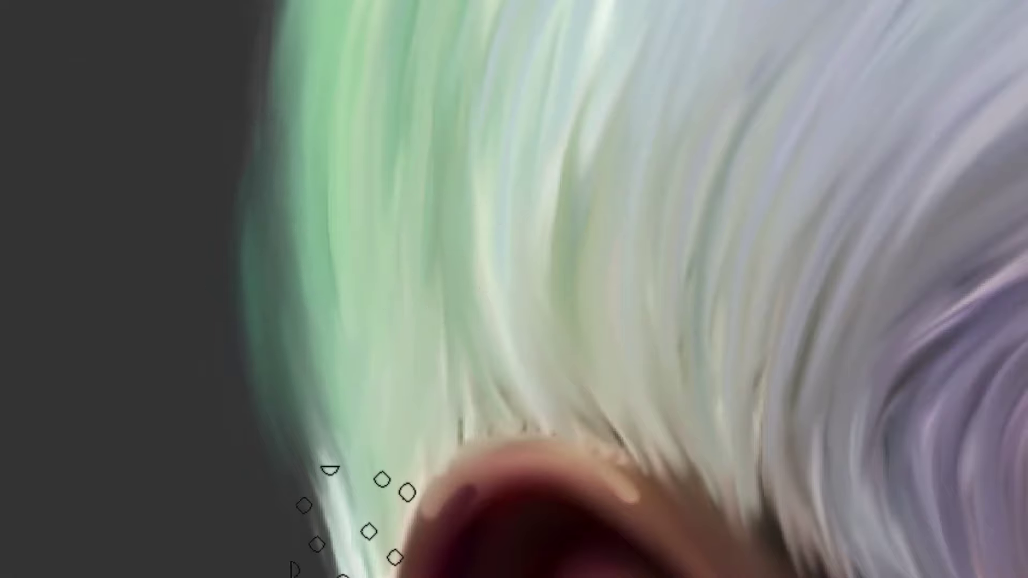
pyautogui.moveTo(300, 205); pyautogui.dragTo(312, 441)
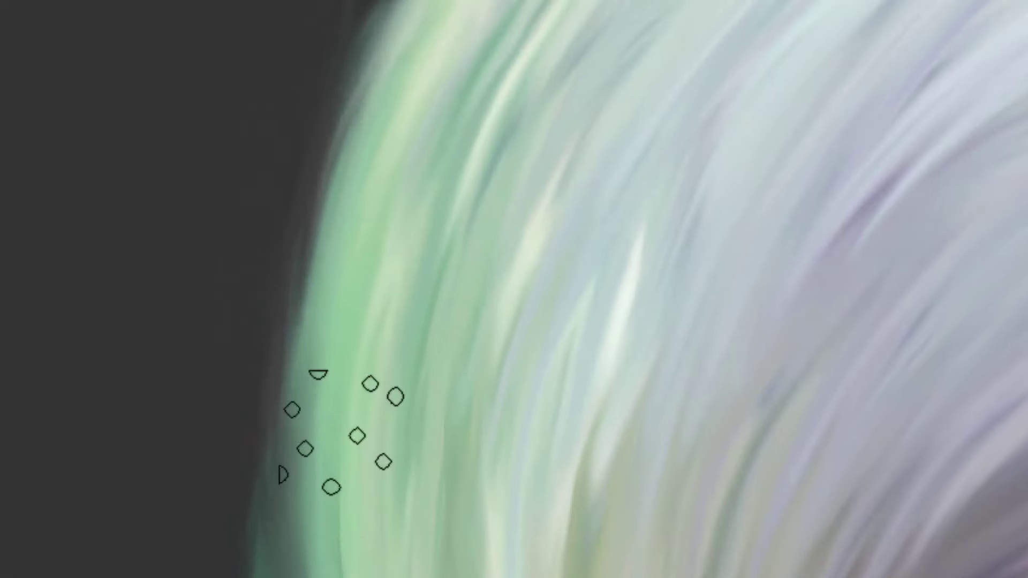
pyautogui.moveTo(396, 137); pyautogui.dragTo(327, 459)
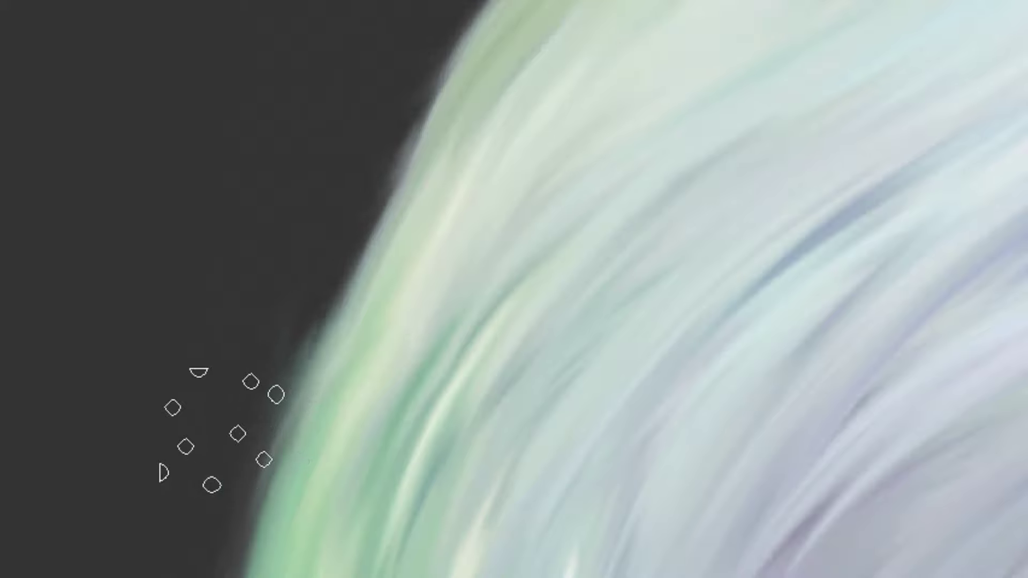
# Smudge the outer hair contour from the back of the head over the crown, softening the stray light wisps
pyautogui.moveTo(483, 42); pyautogui.dragTo(378, 299)
pyautogui.moveTo(454, 183); pyautogui.dragTo(287, 493)
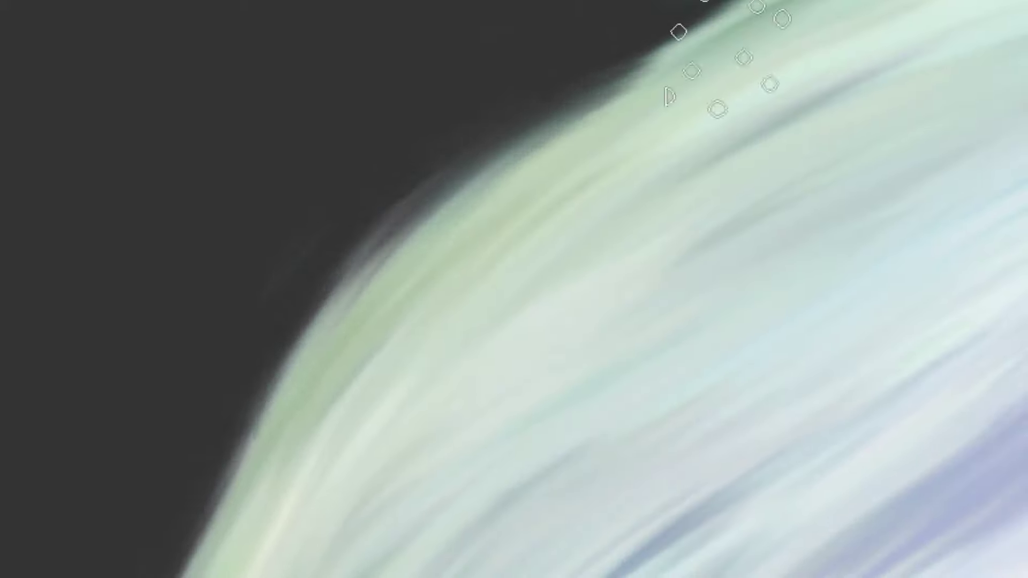
pyautogui.moveTo(674, 98); pyautogui.dragTo(264, 321)
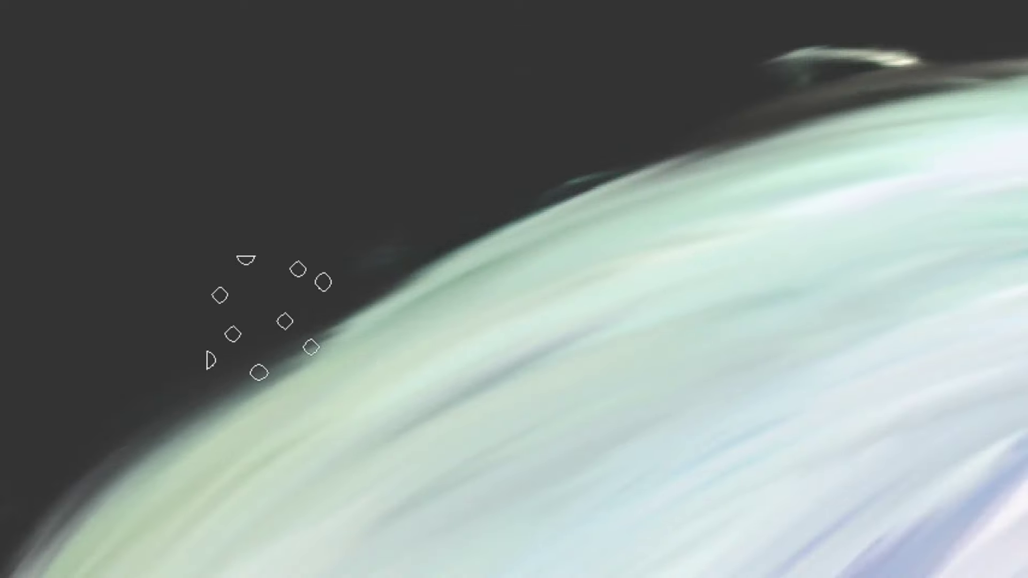
pyautogui.moveTo(792, 138); pyautogui.dragTo(423, 284)
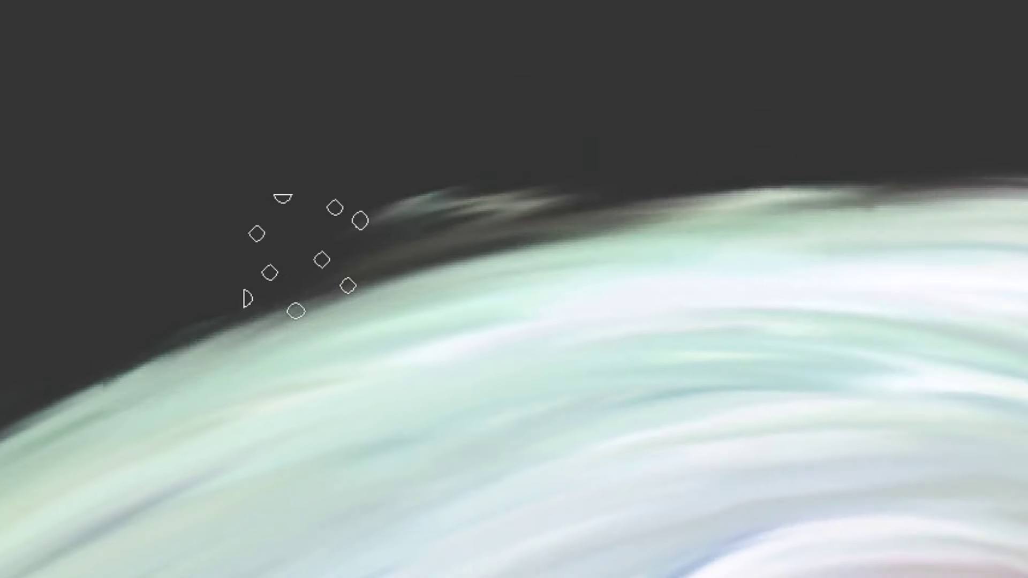
pyautogui.moveTo(780, 232); pyautogui.dragTo(306, 251)
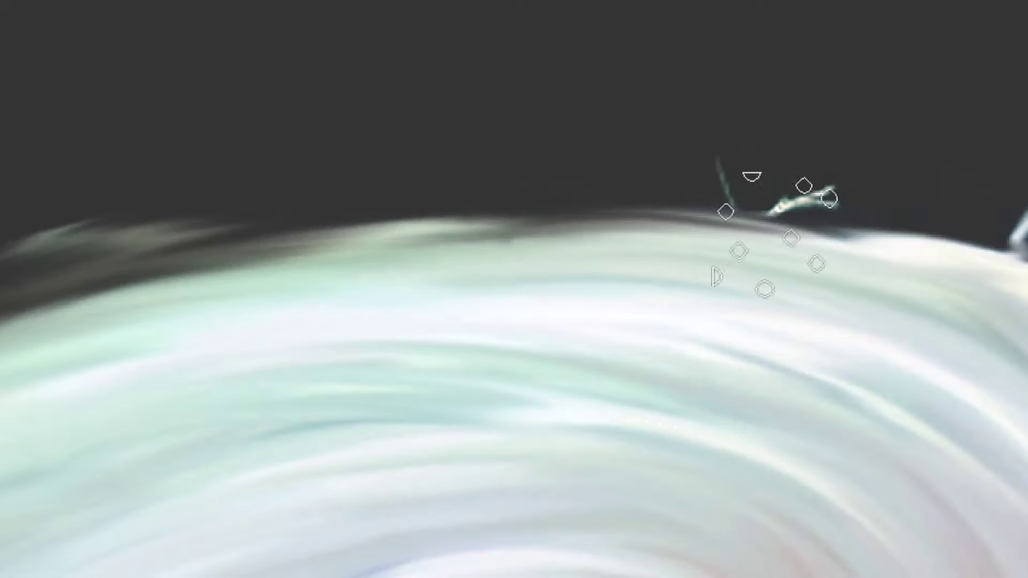
pyautogui.moveTo(771, 236)
pyautogui.mouseDown()
pyautogui.moveTo(808, 239)
pyautogui.moveTo(731, 241)
pyautogui.mouseUp()
# Switch the Smudge tool to the soft speckled 65 px tip and blend the leftover wisps above the crown into the background
pyautogui.press('Tab')
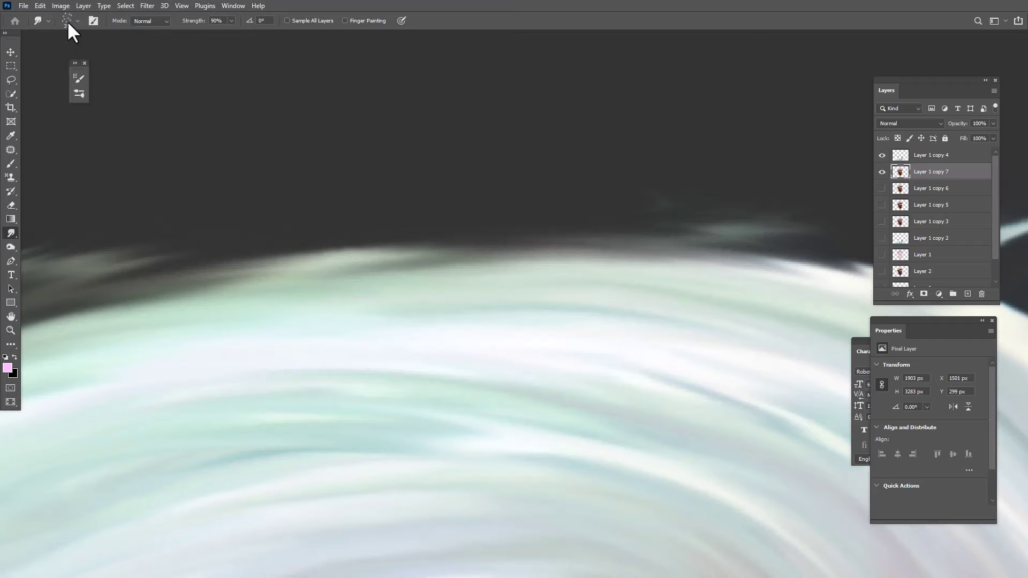
pyautogui.click(68, 20)
pyautogui.click(69, 20)
pyautogui.click(93, 21)
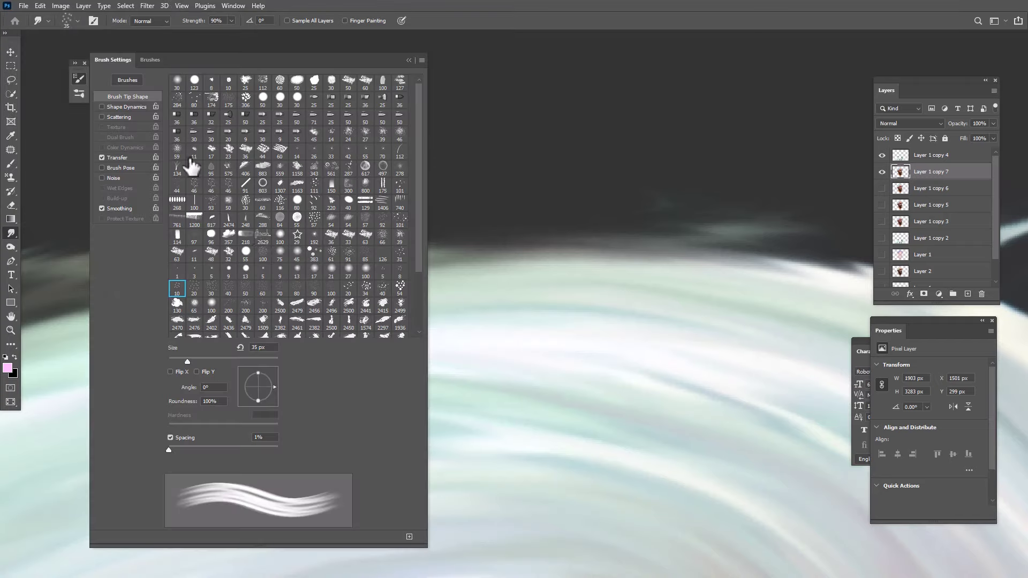
pyautogui.click(194, 305)
pyautogui.press('Tab')
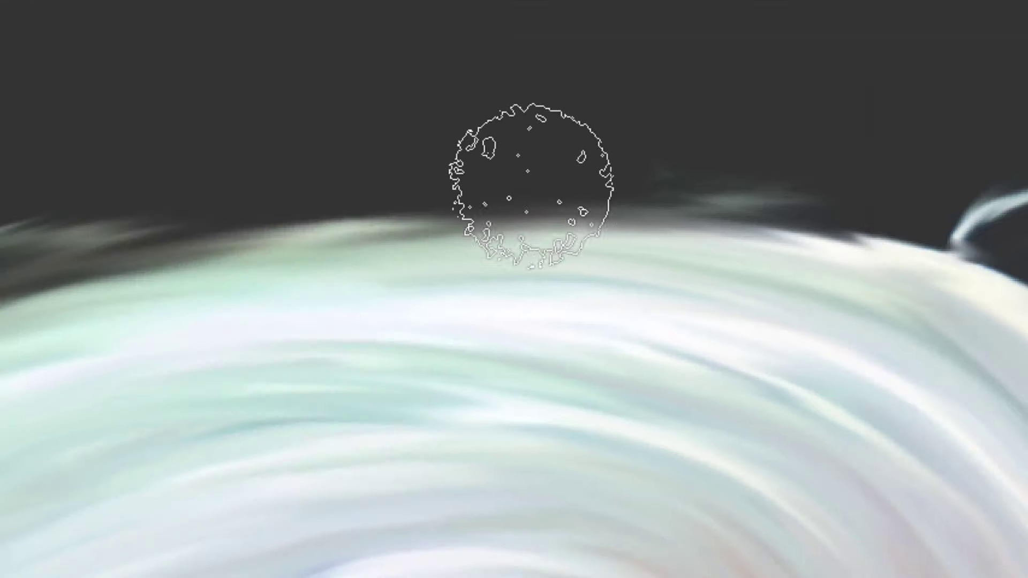
pyautogui.moveTo(299, 193); pyautogui.dragTo(556, 171)
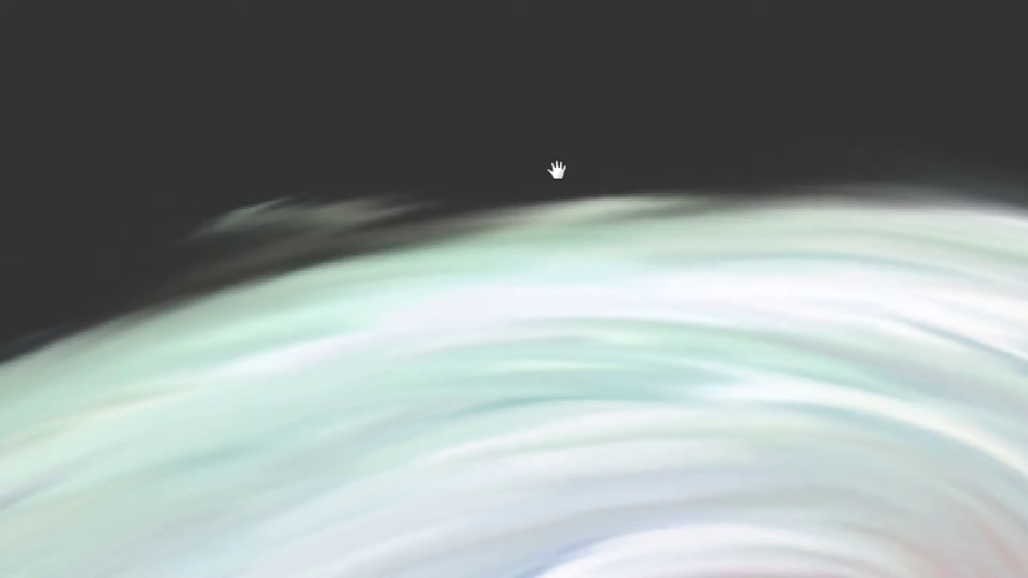
pyautogui.moveTo(361, 209); pyautogui.dragTo(255, 230)
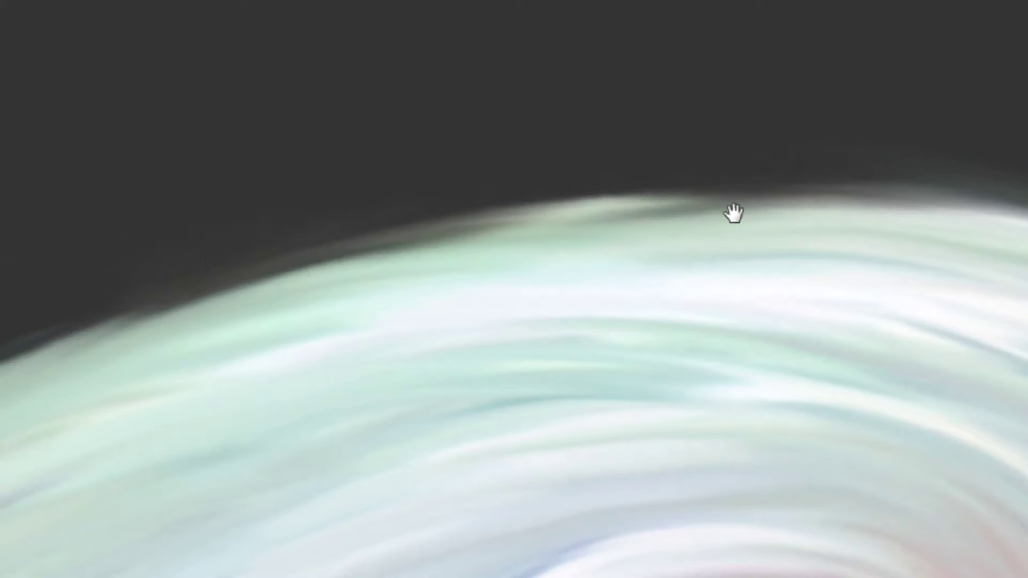
# Look over the hair contour from the crown across the front lock to the eyebrow and back to the ear
pyautogui.moveTo(732, 214)
pyautogui.mouseDown()
pyautogui.moveTo(195, 225)
pyautogui.moveTo(232, 159)
pyautogui.moveTo(273, 161)
pyautogui.mouseUp()
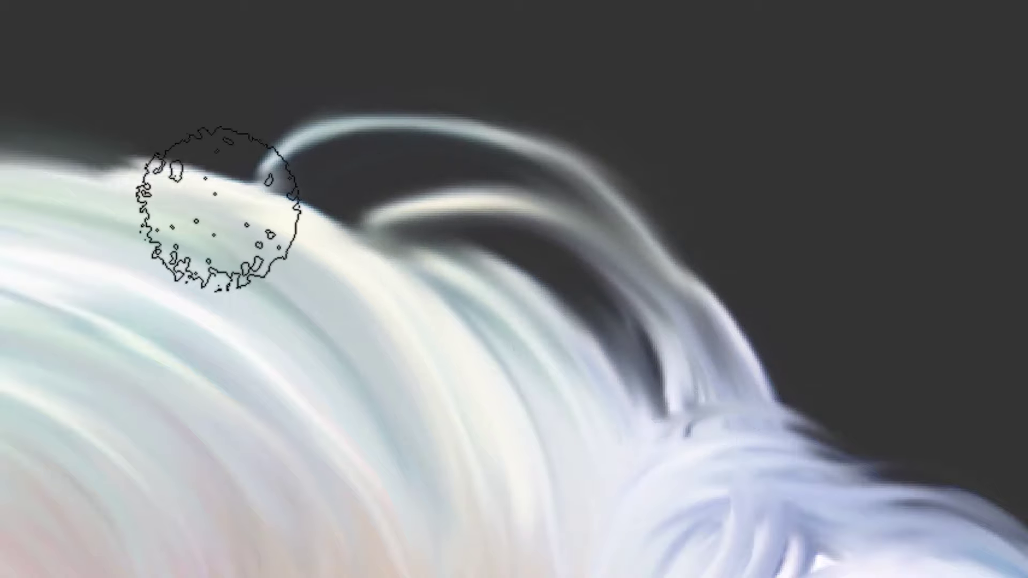
pyautogui.moveTo(681, 367)
pyautogui.mouseDown()
pyautogui.moveTo(323, 64)
pyautogui.moveTo(553, 230)
pyautogui.mouseUp()
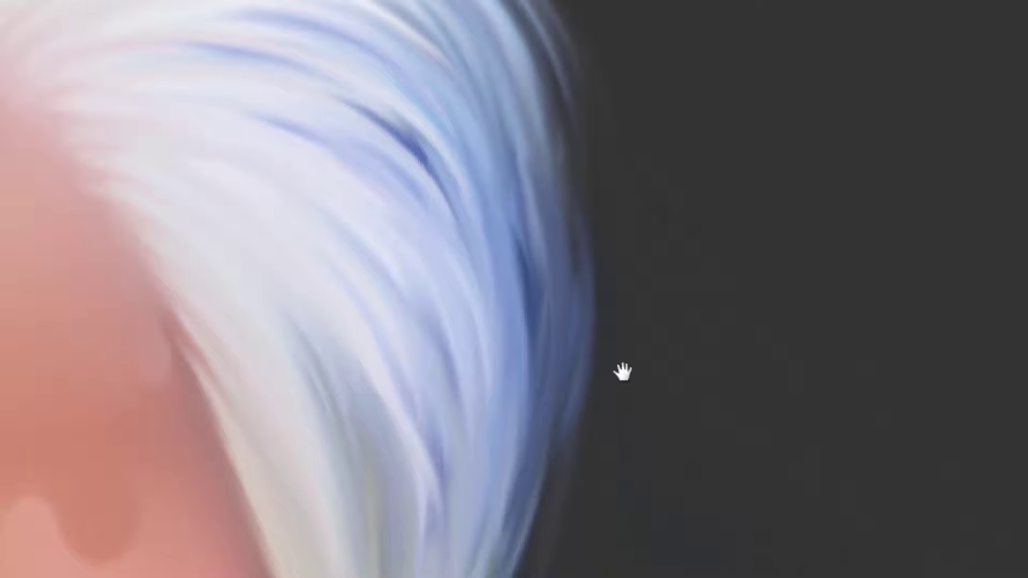
pyautogui.moveTo(623, 371); pyautogui.dragTo(647, 73)
pyautogui.scroll(3, 572, 312)
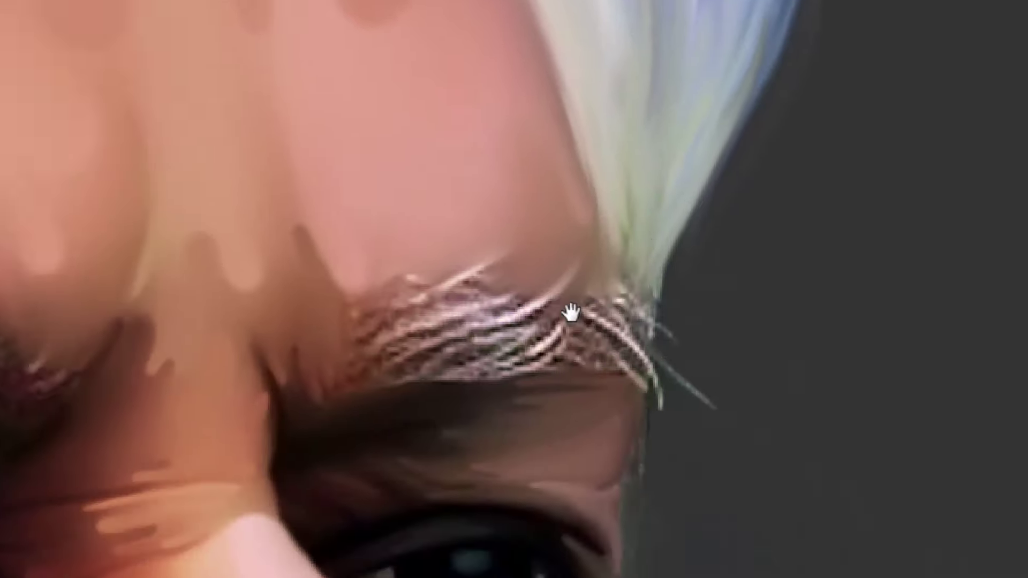
pyautogui.moveTo(225, 482); pyautogui.dragTo(566, 303)
pyautogui.moveTo(161, 268); pyautogui.dragTo(439, 383)
pyautogui.moveTo(160, 321); pyautogui.dragTo(505, 300)
pyautogui.moveTo(123, 349)
pyautogui.mouseDown()
pyautogui.moveTo(429, 161)
pyautogui.moveTo(463, 303)
pyautogui.moveTo(483, 324)
pyautogui.mouseUp()
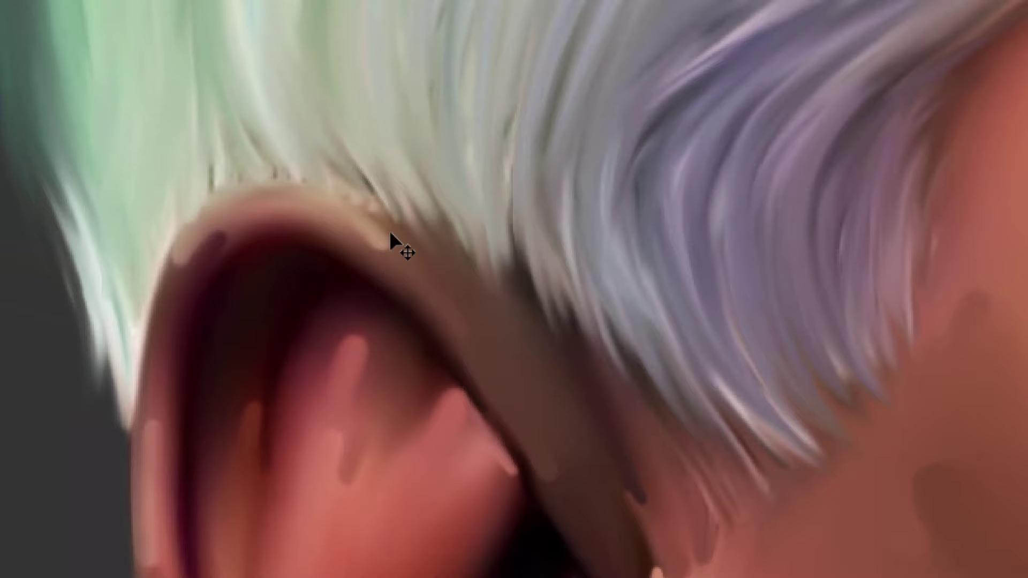
# Switch the Smudge tool to the small 5 px speckled tip and return to full-screen view without panels
pyautogui.press('f')
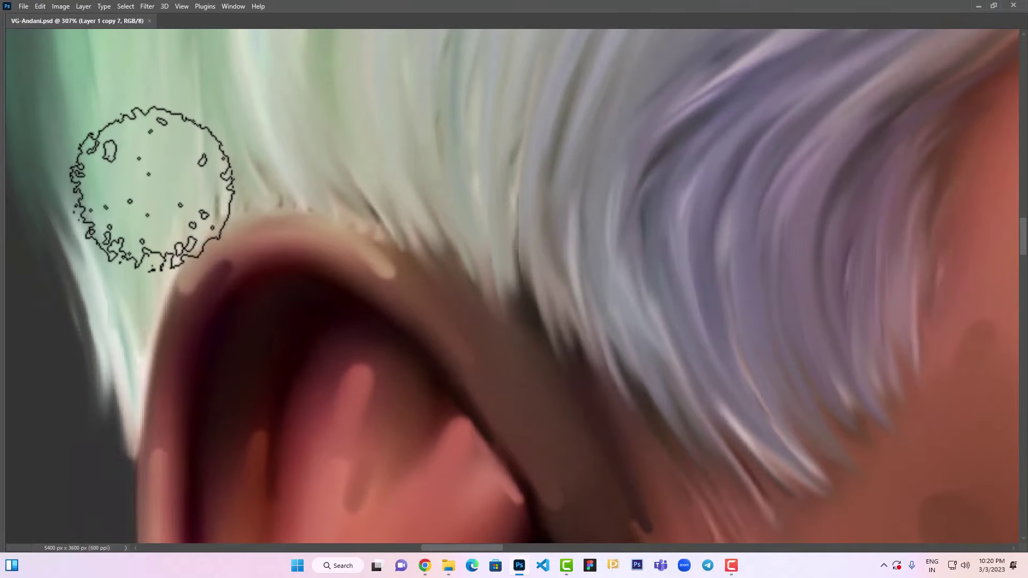
pyautogui.press('Tab')
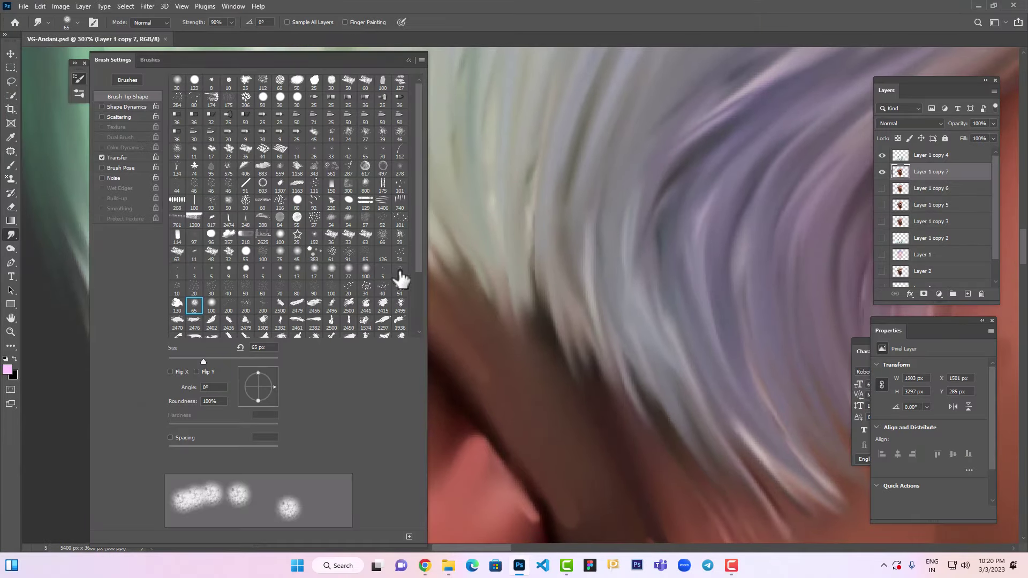
pyautogui.click(384, 272)
pyautogui.click(409, 60)
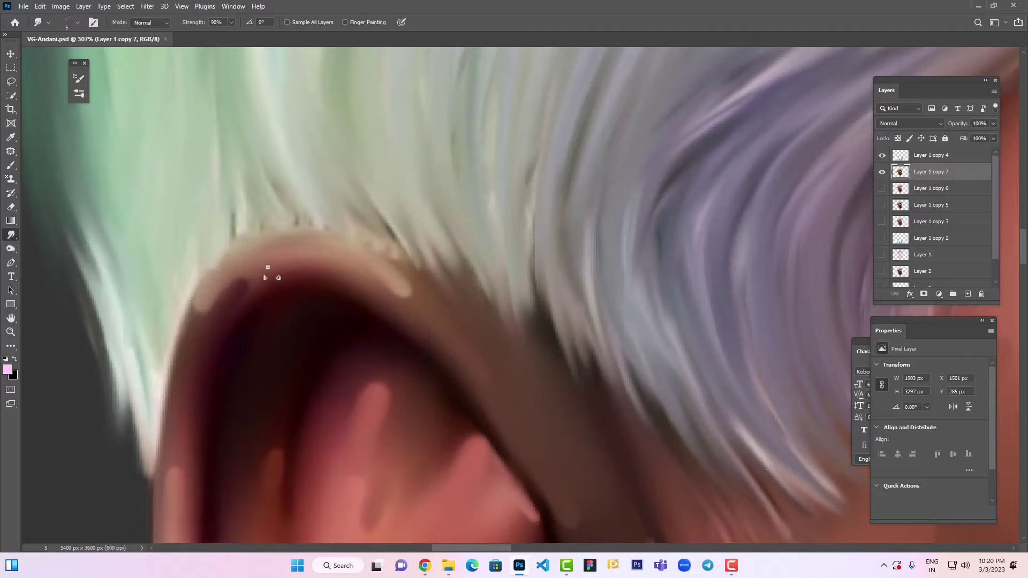
pyautogui.press('f')
pyautogui.press('f')
# Pull thin white hair strands downward along the back edge of the ear with an enlarged smudge brush
pyautogui.moveTo(181, 294); pyautogui.dragTo(343, 249)
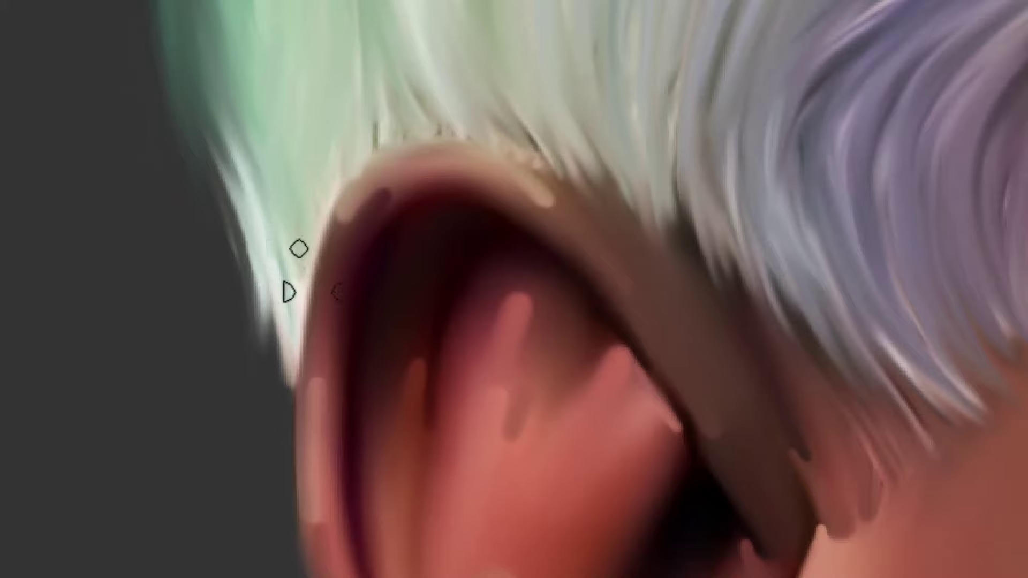
pyautogui.moveTo(300, 294)
pyautogui.mouseDown()
pyautogui.moveTo(353, 171)
pyautogui.moveTo(351, 356)
pyautogui.moveTo(361, 370)
pyautogui.mouseUp()
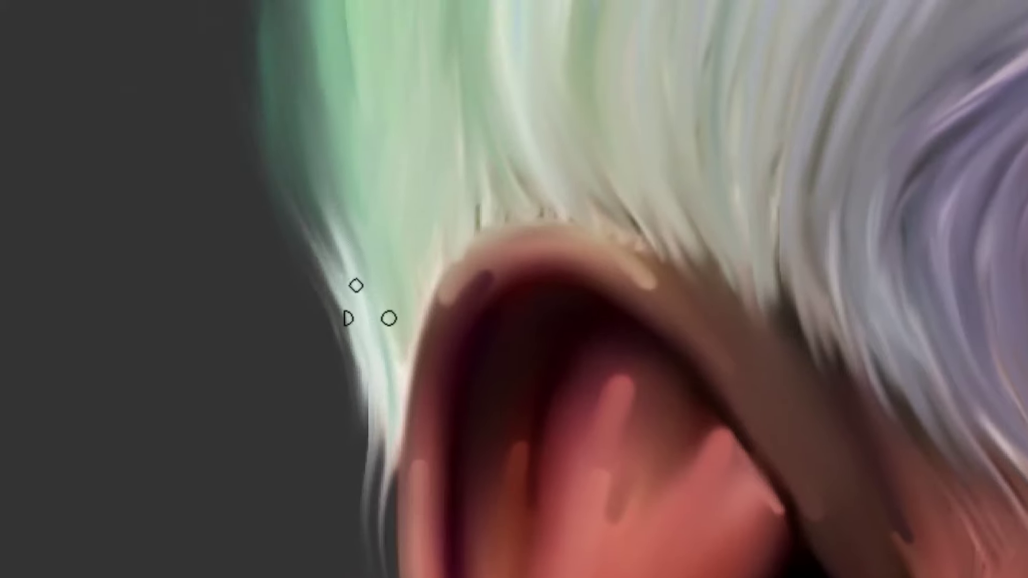
pyautogui.hotkey('ctrl', '-')
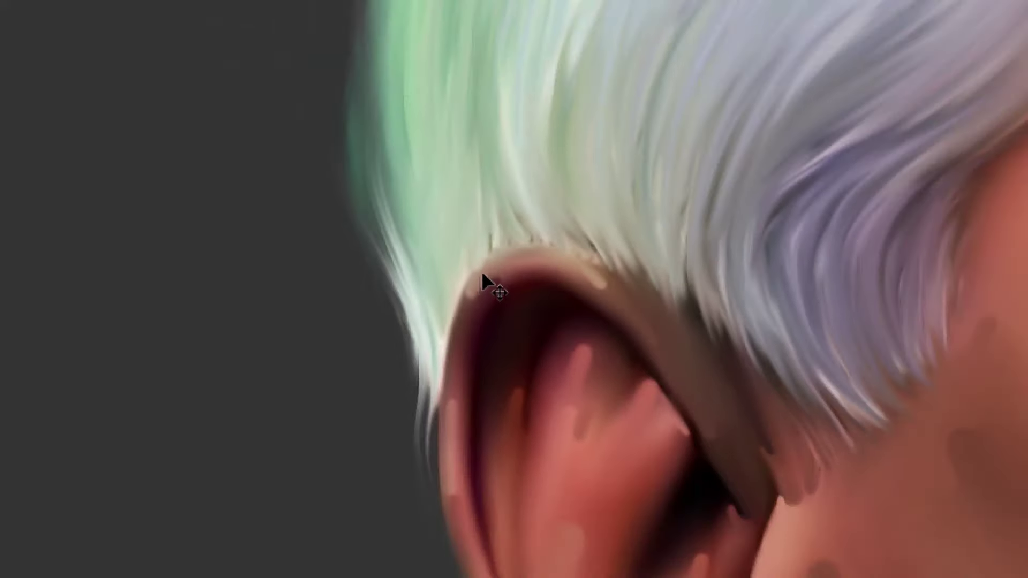
# Reduce the smudge brush and blend the dark specks where the hair meets the ear's upper rim into soft strands
pyautogui.moveTo(528, 259); pyautogui.dragTo(558, 284)
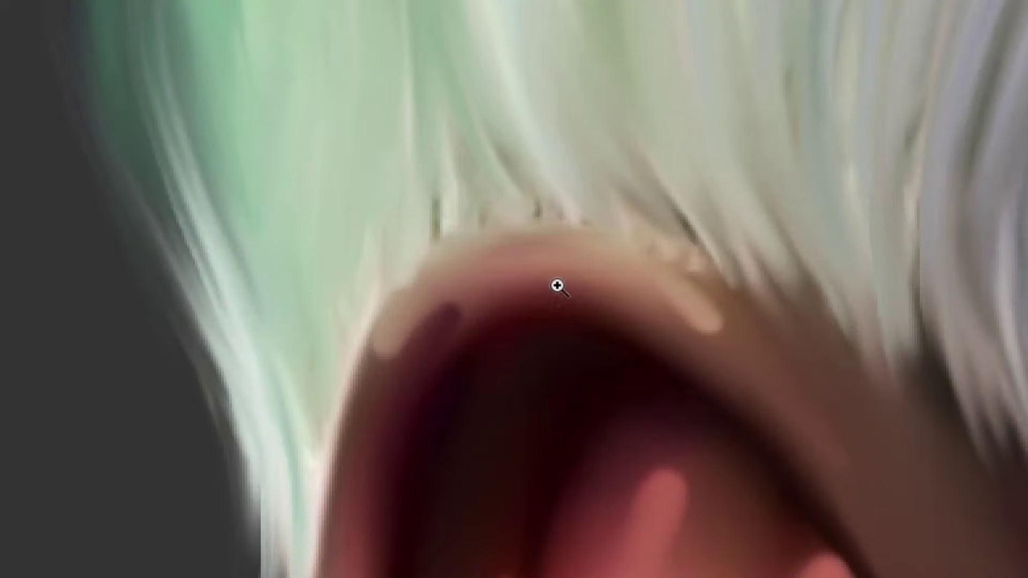
pyautogui.press('[')
pyautogui.press('[')
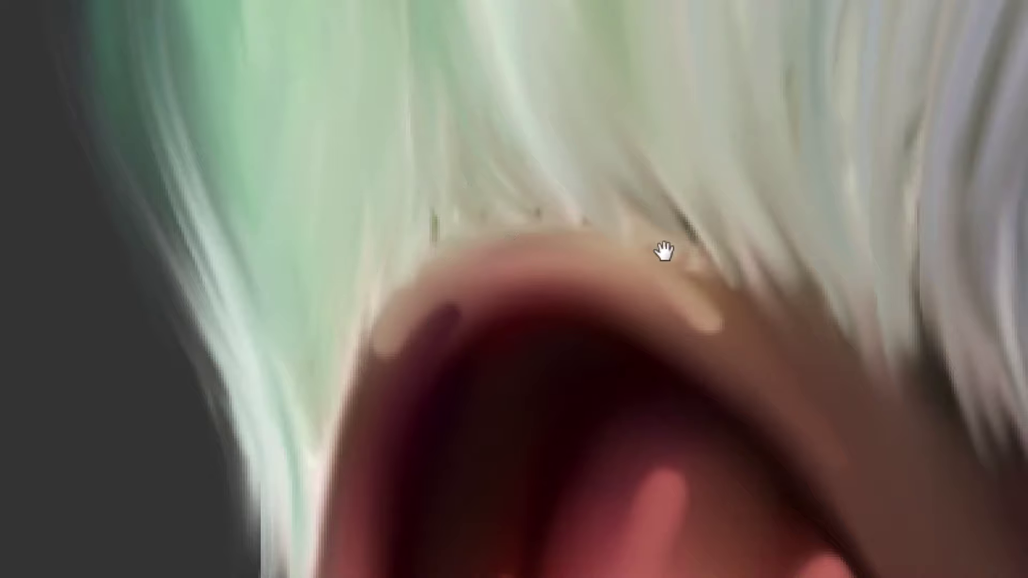
pyautogui.moveTo(649, 177); pyautogui.dragTo(723, 289)
pyautogui.moveTo(686, 185); pyautogui.dragTo(749, 292)
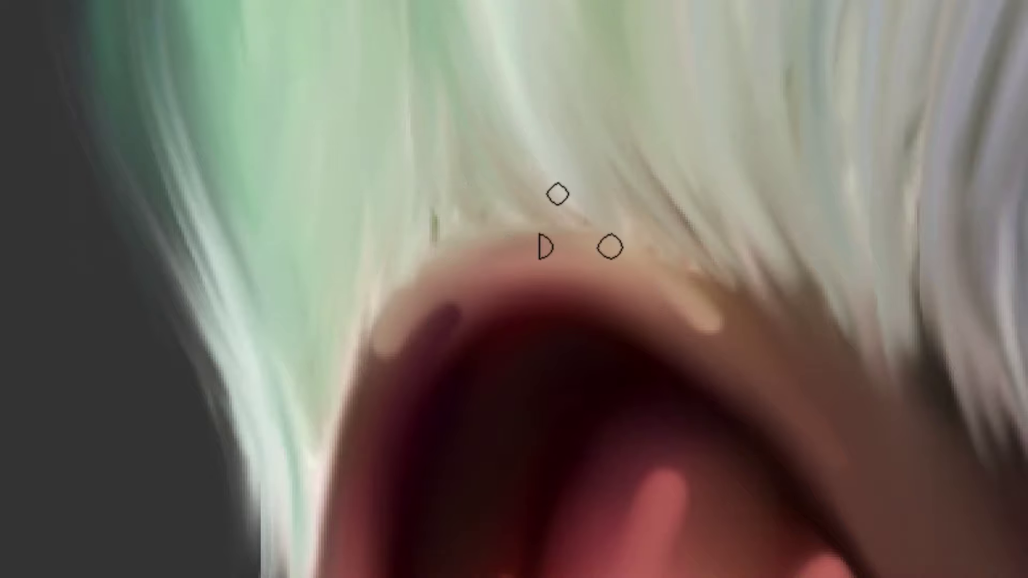
pyautogui.moveTo(581, 220); pyautogui.dragTo(647, 268)
pyautogui.moveTo(507, 218); pyautogui.dragTo(682, 297)
pyautogui.moveTo(440, 156); pyautogui.dragTo(457, 233)
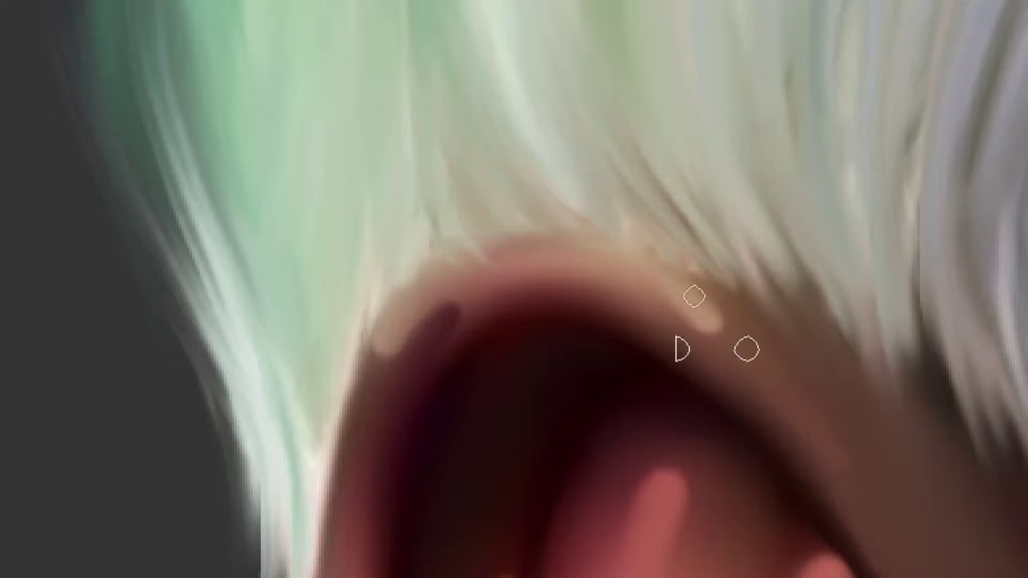
# Smudge the hair ends in front of the ear into fine tapered tips over the skin
pyautogui.moveTo(703, 237); pyautogui.dragTo(376, 178)
pyautogui.moveTo(518, 276)
pyautogui.mouseDown()
pyautogui.moveTo(550, 322)
pyautogui.moveTo(651, 399)
pyautogui.moveTo(715, 482)
pyautogui.moveTo(701, 453)
pyautogui.mouseUp()
pyautogui.moveTo(731, 383)
pyautogui.mouseDown()
pyautogui.moveTo(416, 156)
pyautogui.moveTo(607, 474)
pyautogui.mouseUp()
pyautogui.moveTo(452, 190); pyautogui.dragTo(665, 504)
pyautogui.moveTo(549, 306); pyautogui.dragTo(335, 273)
pyautogui.moveTo(286, 220); pyautogui.dragTo(458, 381)
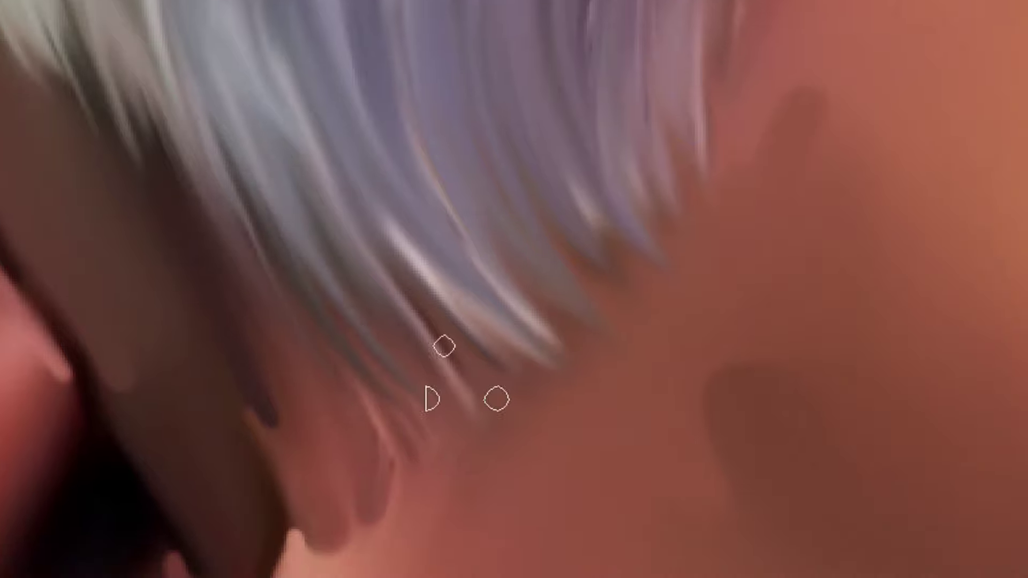
pyautogui.moveTo(327, 227); pyautogui.dragTo(532, 445)
pyautogui.moveTo(399, 252); pyautogui.dragTo(600, 458)
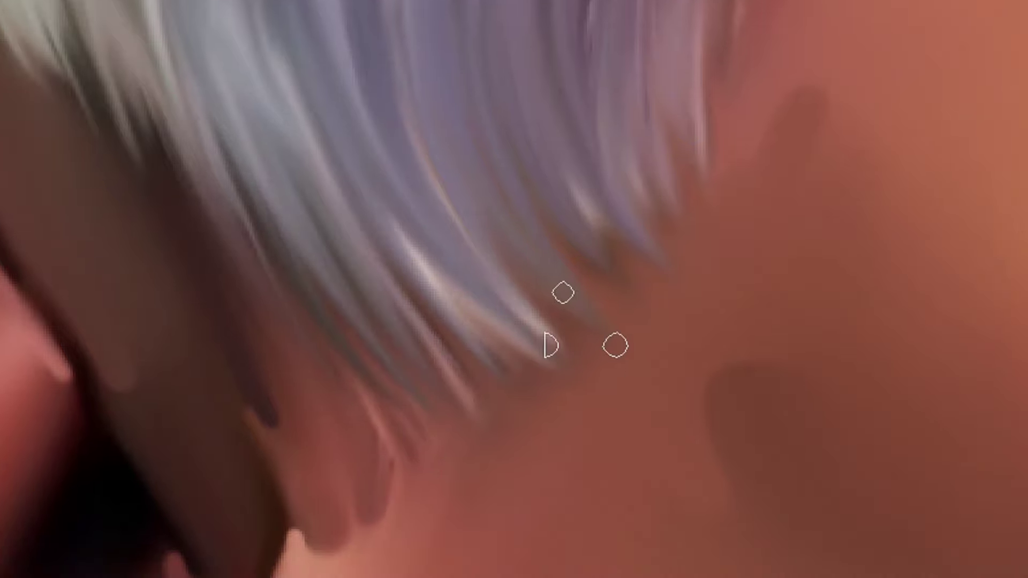
# Draw out the front tips of the purple sideburn lock toward the cheek with fine smudge strokes
pyautogui.moveTo(650, 249); pyautogui.dragTo(767, 363)
pyautogui.moveTo(621, 113); pyautogui.dragTo(717, 278)
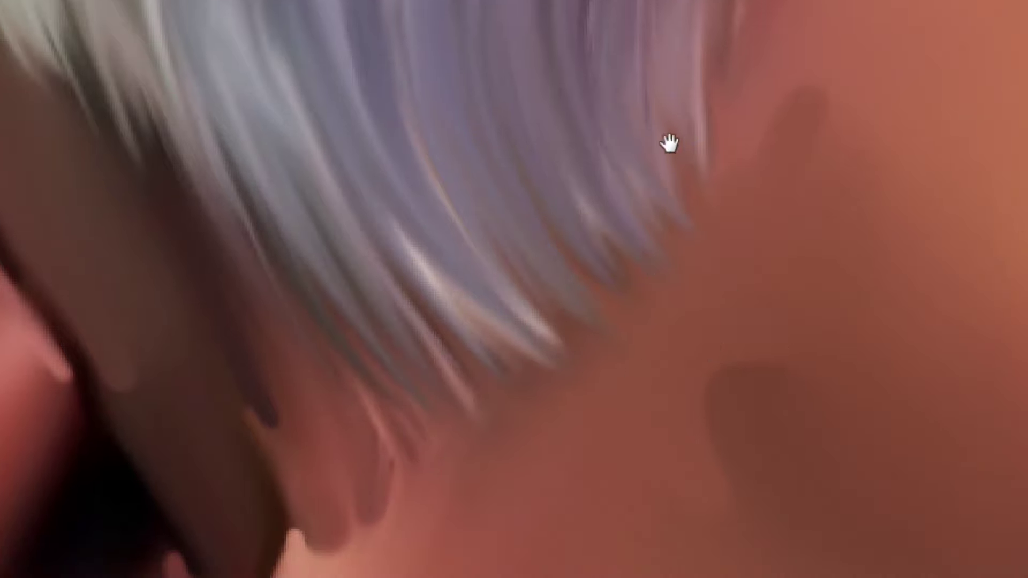
pyautogui.moveTo(670, 142); pyautogui.dragTo(542, 325)
pyautogui.moveTo(570, 102); pyautogui.dragTo(653, 383)
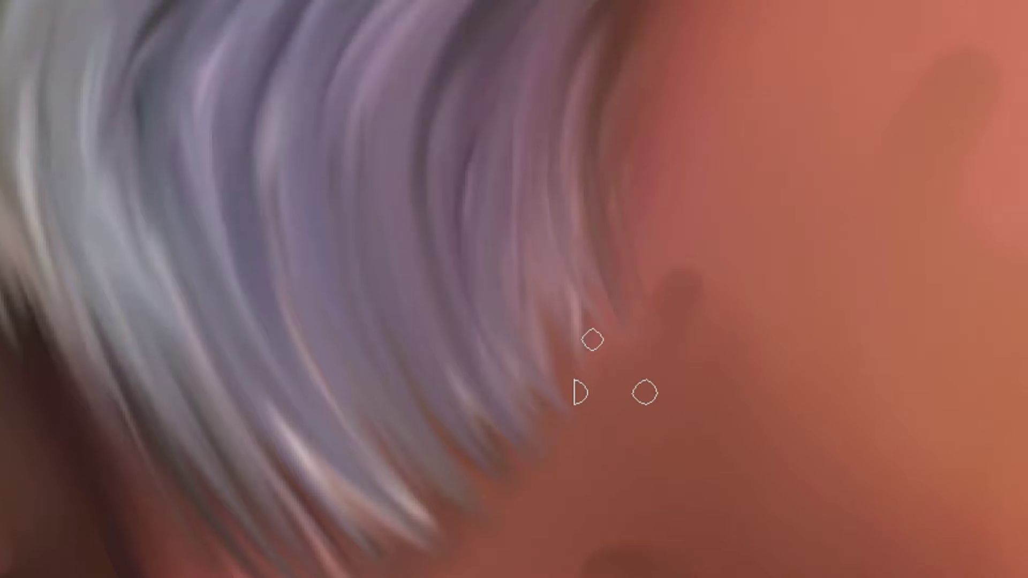
# Check the temple hairline and the painted sideburn lock, both close up and at a wider view
pyautogui.moveTo(499, 134); pyautogui.dragTo(491, 383)
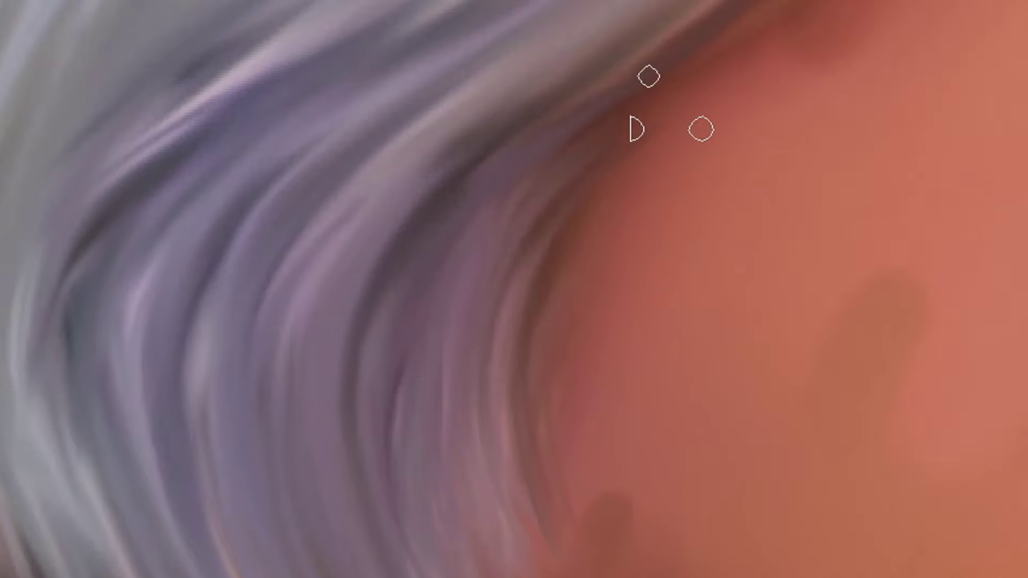
pyautogui.moveTo(668, 78); pyautogui.dragTo(321, 352)
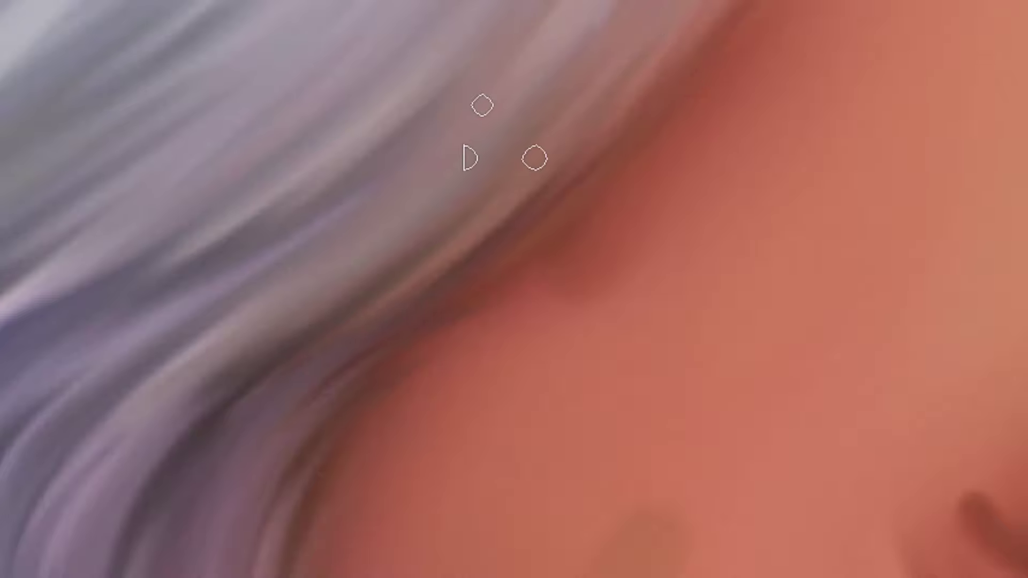
pyautogui.hotkey('ctrl', '-')
pyautogui.hotkey('ctrl', '-')
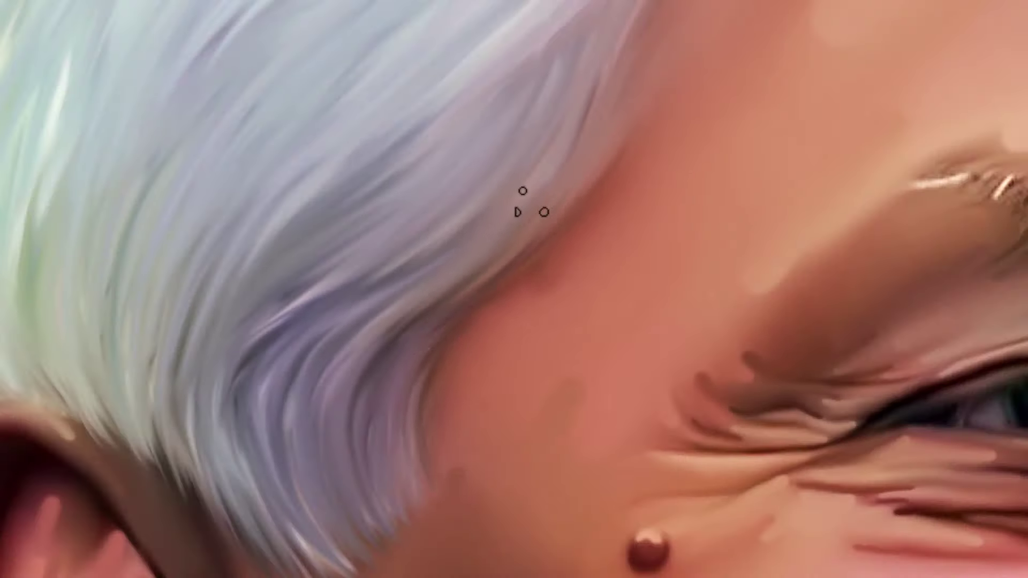
pyautogui.moveTo(496, 201); pyautogui.dragTo(316, 298)
pyautogui.keyDown('ctrl'); pyautogui.click(310, 351); pyautogui.keyUp('ctrl')
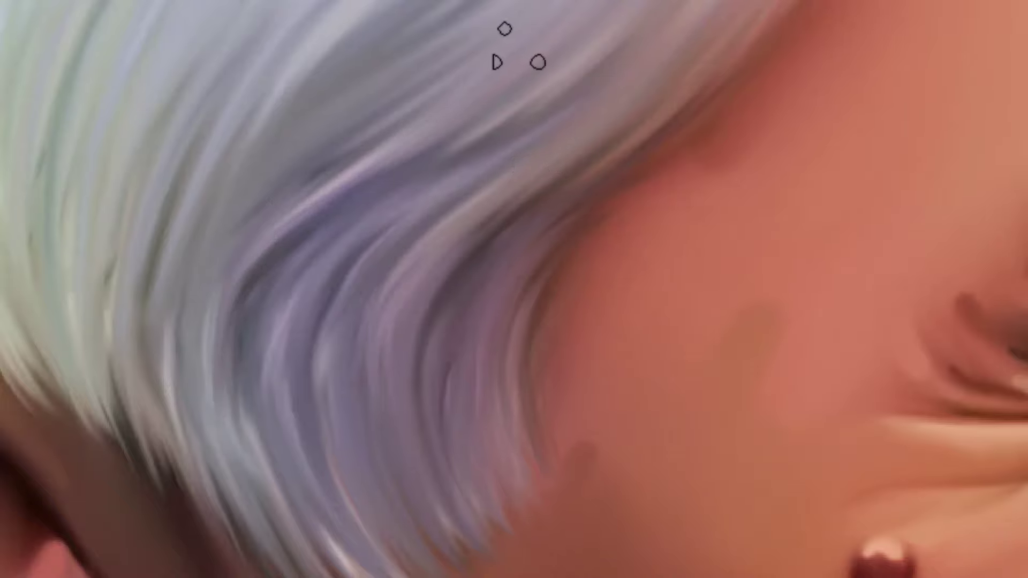
# Smudge the dark gaps where the pale strands end above the ear into soft, tapered hair tips
pyautogui.moveTo(382, 240); pyautogui.dragTo(535, 181)
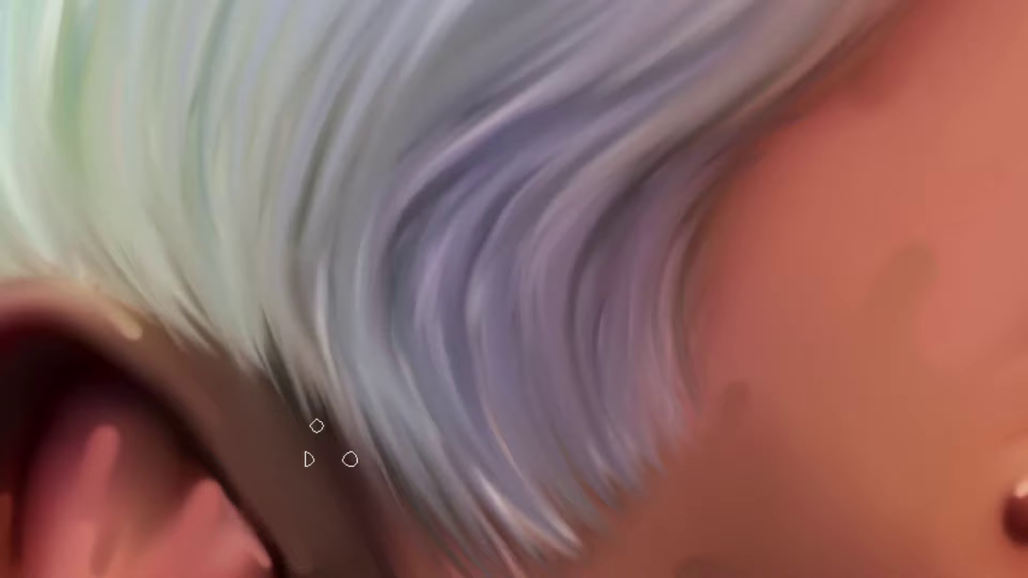
pyautogui.moveTo(341, 452); pyautogui.dragTo(442, 549)
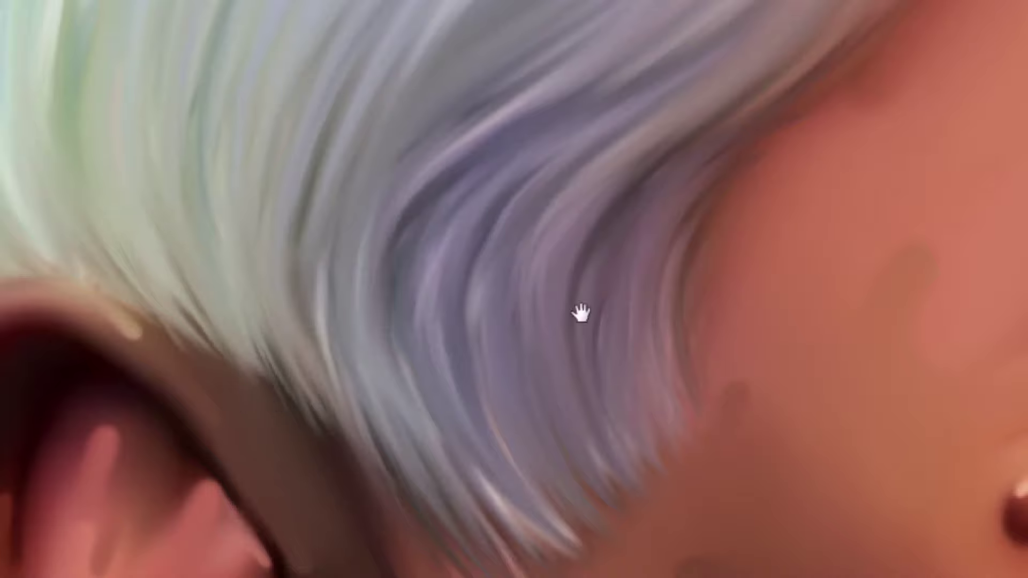
# Examine the hairline from the purple sideburn lock past the temple and across the forehead to the crown
pyautogui.moveTo(581, 312); pyautogui.dragTo(396, 505)
pyautogui.moveTo(705, 107); pyautogui.dragTo(477, 341)
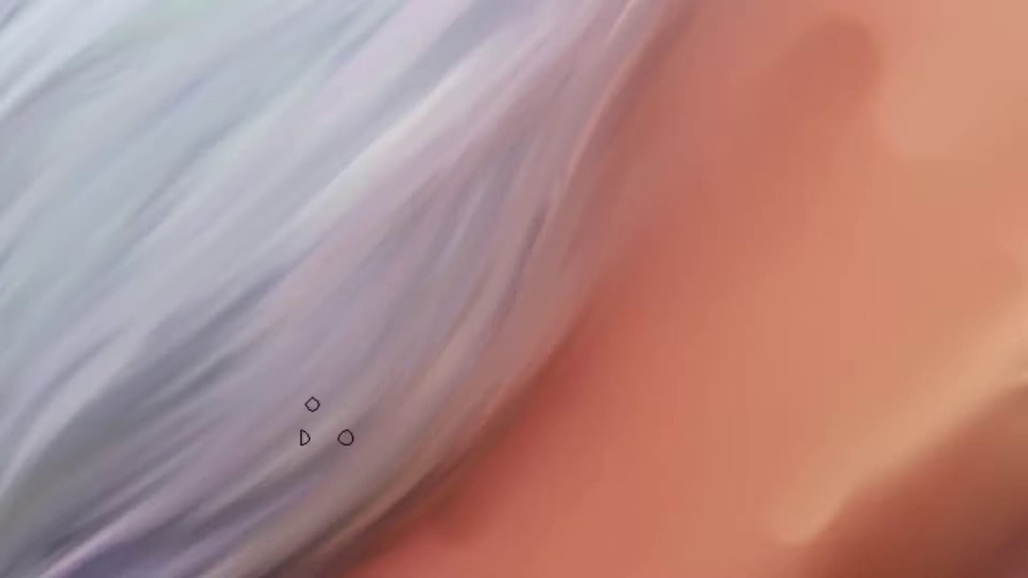
pyautogui.moveTo(326, 426); pyautogui.dragTo(65, 562)
pyautogui.moveTo(570, 169); pyautogui.dragTo(393, 407)
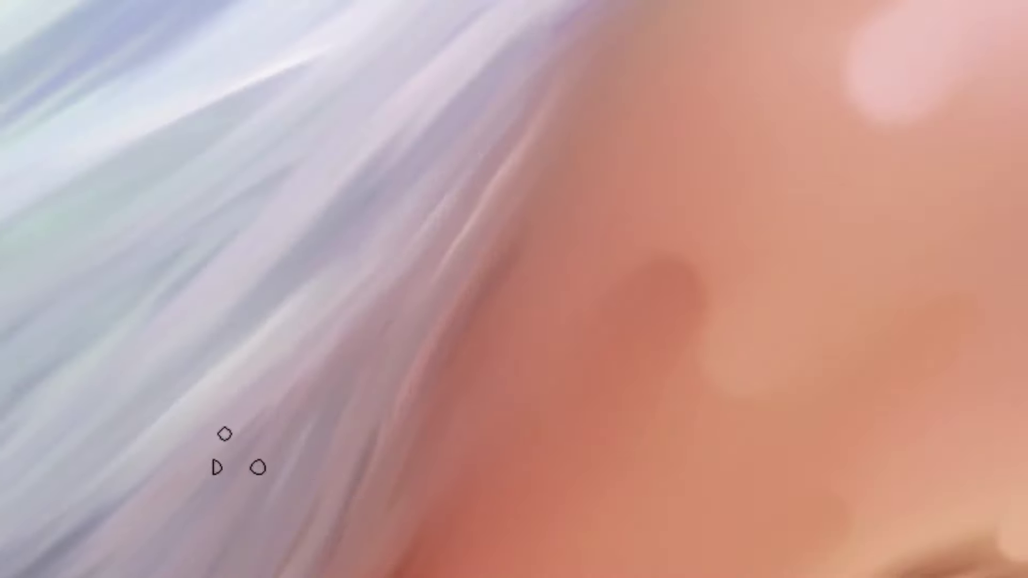
pyautogui.moveTo(521, 156); pyautogui.dragTo(421, 366)
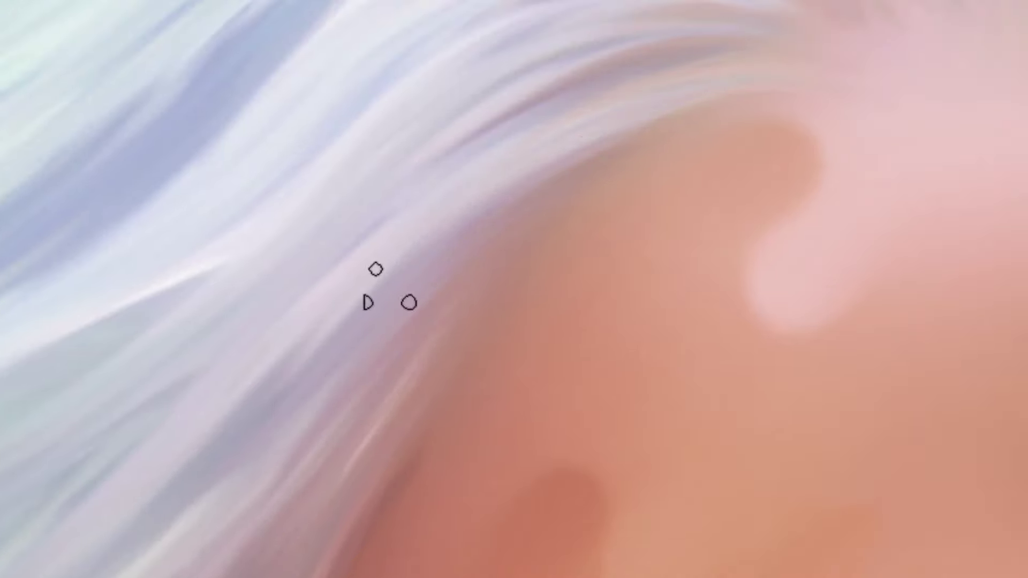
pyautogui.moveTo(388, 292); pyautogui.dragTo(499, 305)
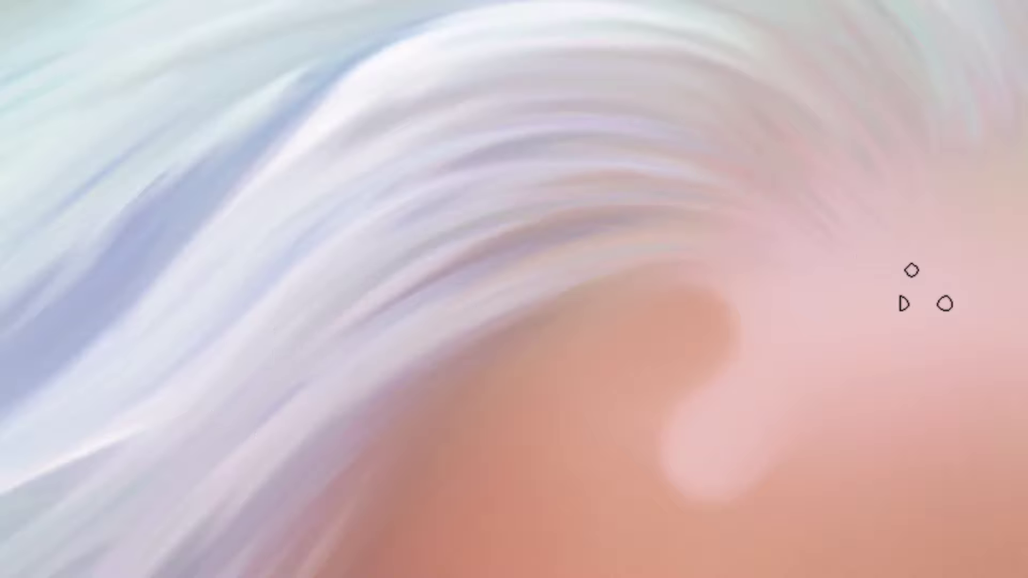
pyautogui.moveTo(800, 121)
pyautogui.mouseDown()
pyautogui.moveTo(592, 156)
pyautogui.moveTo(578, 266)
pyautogui.mouseUp()
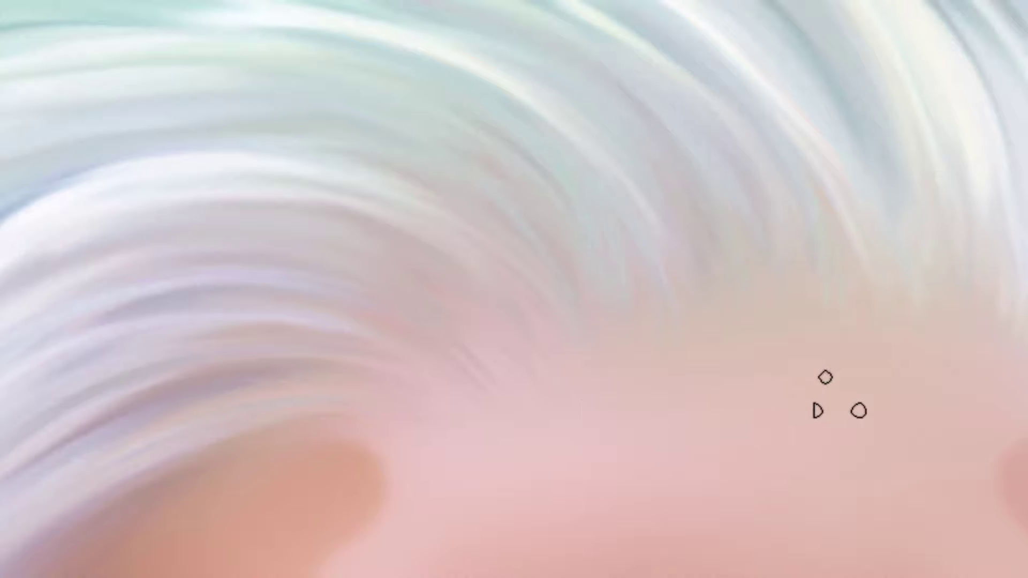
pyautogui.moveTo(833, 192); pyautogui.dragTo(422, 215)
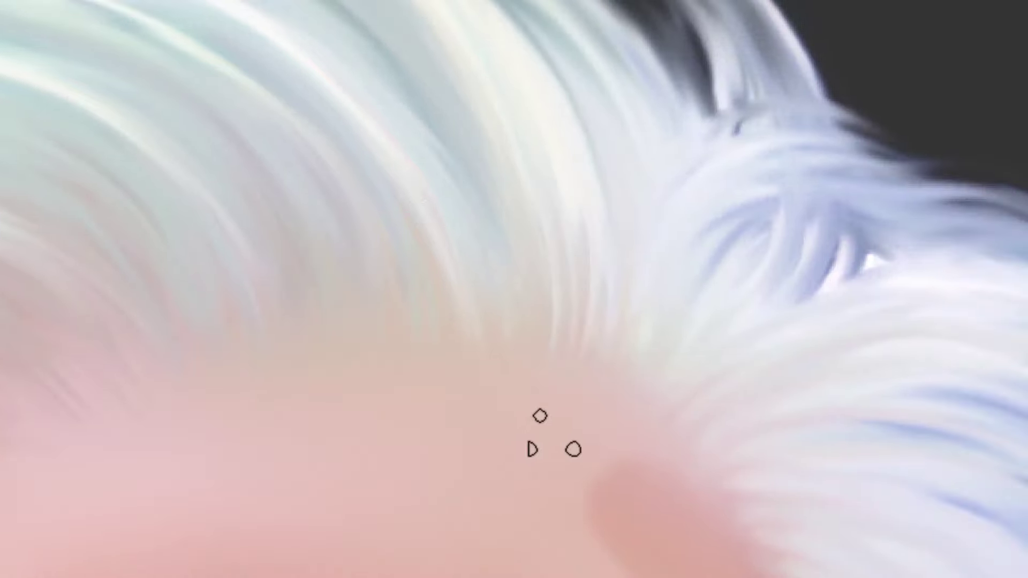
# Smudge the two looping flyaway locks above the crown along their curves and blend their ends into the blue-white hair
pyautogui.moveTo(716, 247); pyautogui.dragTo(748, 470)
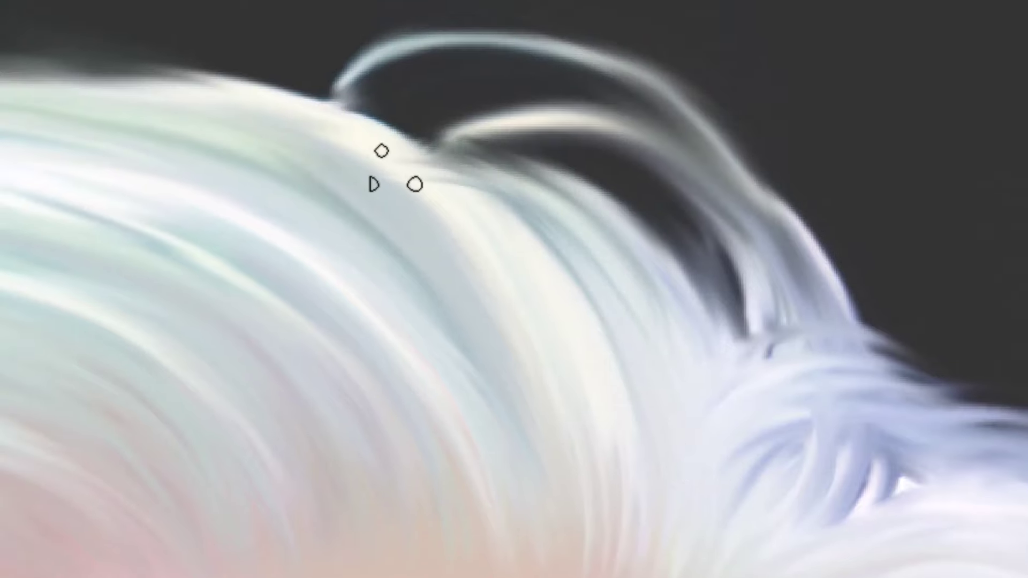
pyautogui.moveTo(338, 71); pyautogui.dragTo(649, 91)
pyautogui.moveTo(338, 95); pyautogui.dragTo(794, 338)
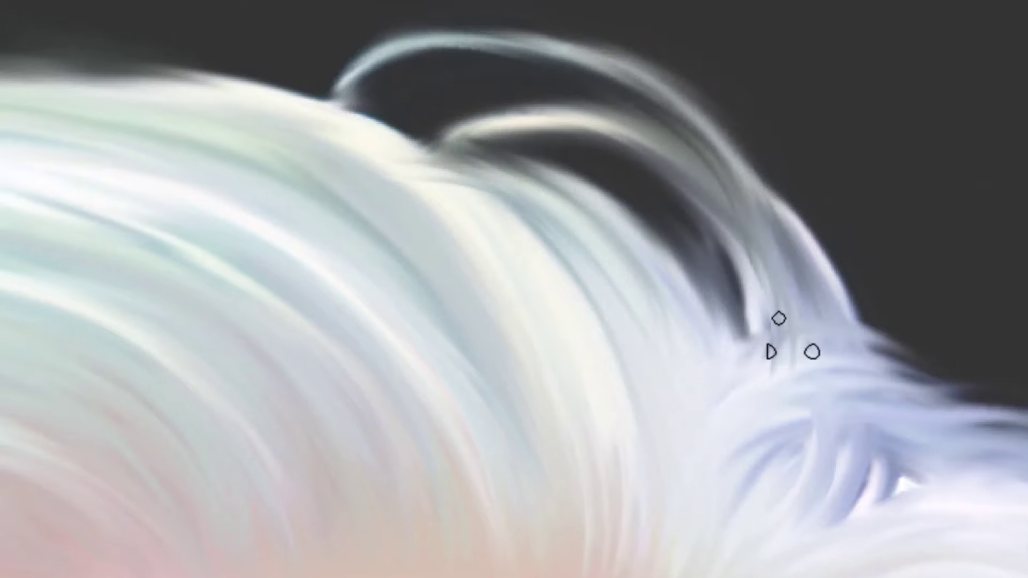
pyautogui.moveTo(546, 50); pyautogui.dragTo(848, 399)
pyautogui.moveTo(696, 115); pyautogui.dragTo(755, 274)
pyautogui.moveTo(455, 130)
pyautogui.mouseDown()
pyautogui.moveTo(755, 274)
pyautogui.moveTo(735, 403)
pyautogui.mouseUp()
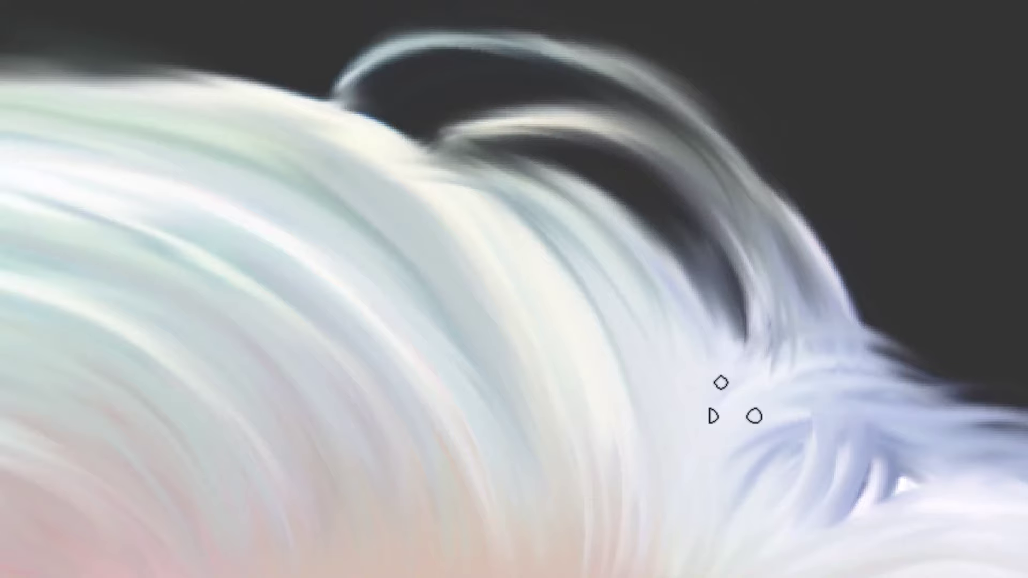
pyautogui.moveTo(720, 235); pyautogui.dragTo(689, 435)
pyautogui.moveTo(541, 165); pyautogui.dragTo(694, 438)
# Smudge the crown's upper edge against the dark background into fine, wispy strands that follow the hair flow
pyautogui.moveTo(397, 175)
pyautogui.mouseDown()
pyautogui.moveTo(650, 250)
pyautogui.moveTo(386, 146)
pyautogui.mouseUp()
pyautogui.moveTo(450, 218); pyautogui.dragTo(668, 249)
pyautogui.moveTo(744, 194); pyautogui.dragTo(551, 172)
pyautogui.moveTo(669, 209); pyautogui.dragTo(209, 203)
pyautogui.moveTo(827, 247); pyautogui.dragTo(439, 160)
pyautogui.moveTo(723, 206); pyautogui.dragTo(364, 182)
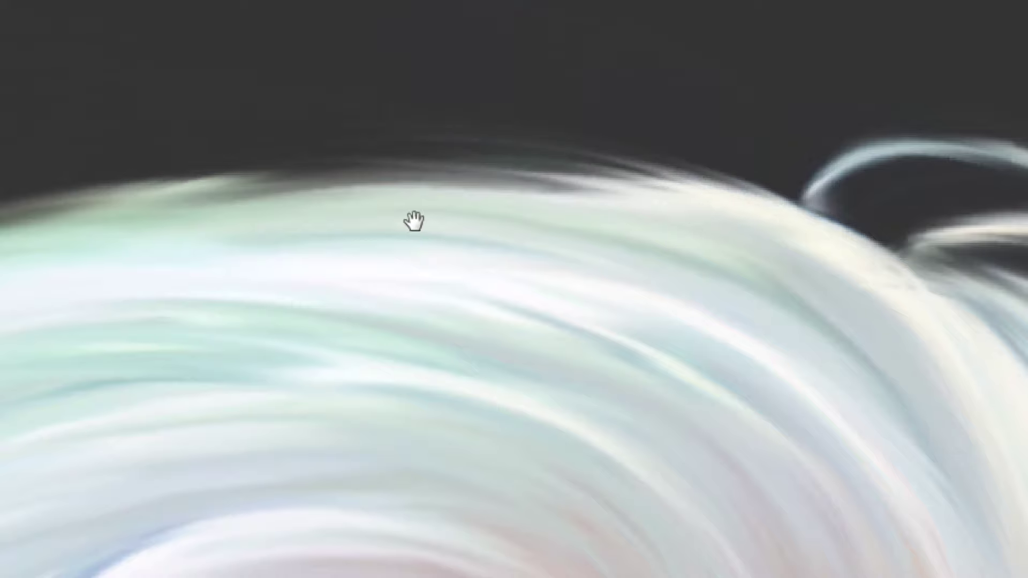
pyautogui.moveTo(413, 222)
pyautogui.mouseDown()
pyautogui.moveTo(635, 180)
pyautogui.moveTo(268, 185)
pyautogui.mouseUp()
pyautogui.moveTo(903, 189); pyautogui.dragTo(551, 134)
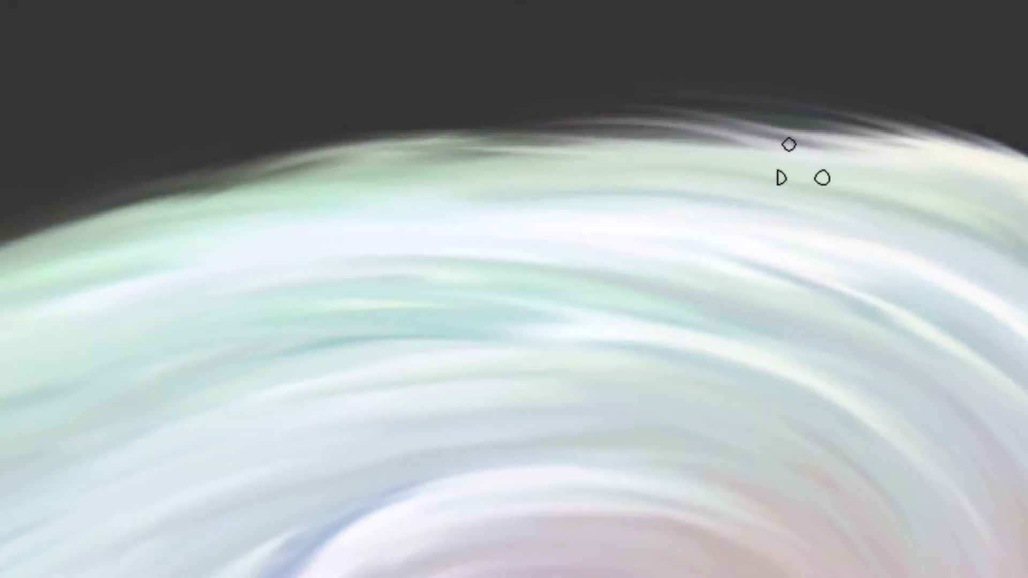
# Smooth the mint-green hair's outer contour from the crown down toward the back of the head
pyautogui.moveTo(296, 216); pyautogui.dragTo(650, 143)
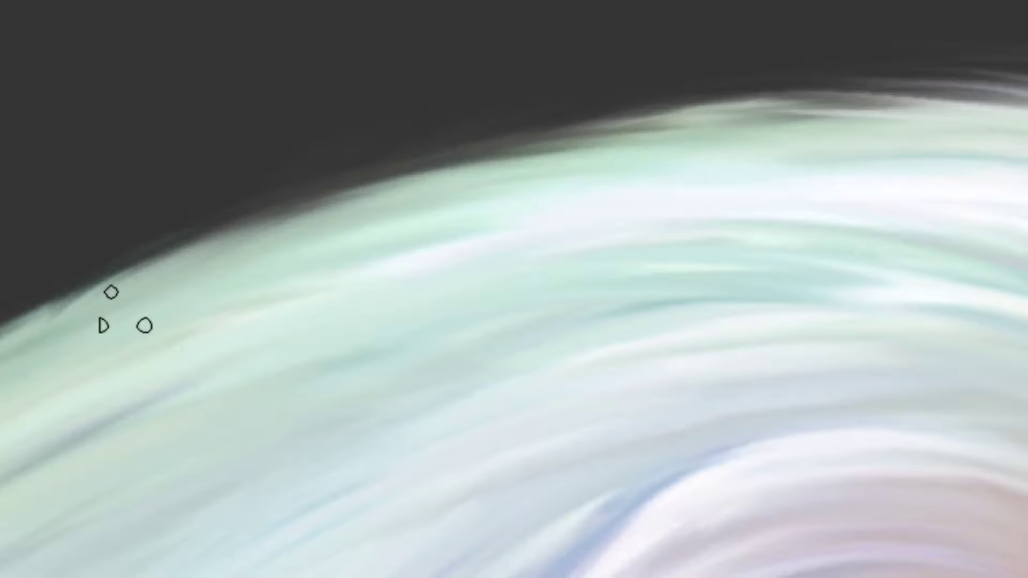
pyautogui.moveTo(418, 215)
pyautogui.mouseDown()
pyautogui.moveTo(532, 176)
pyautogui.moveTo(572, 124)
pyautogui.mouseUp()
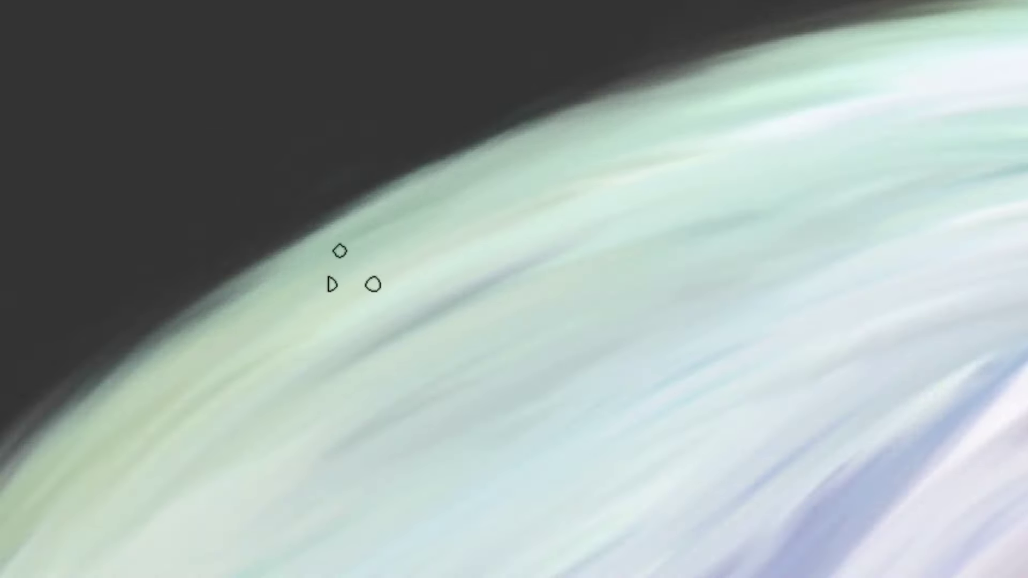
pyautogui.moveTo(259, 294); pyautogui.dragTo(471, 108)
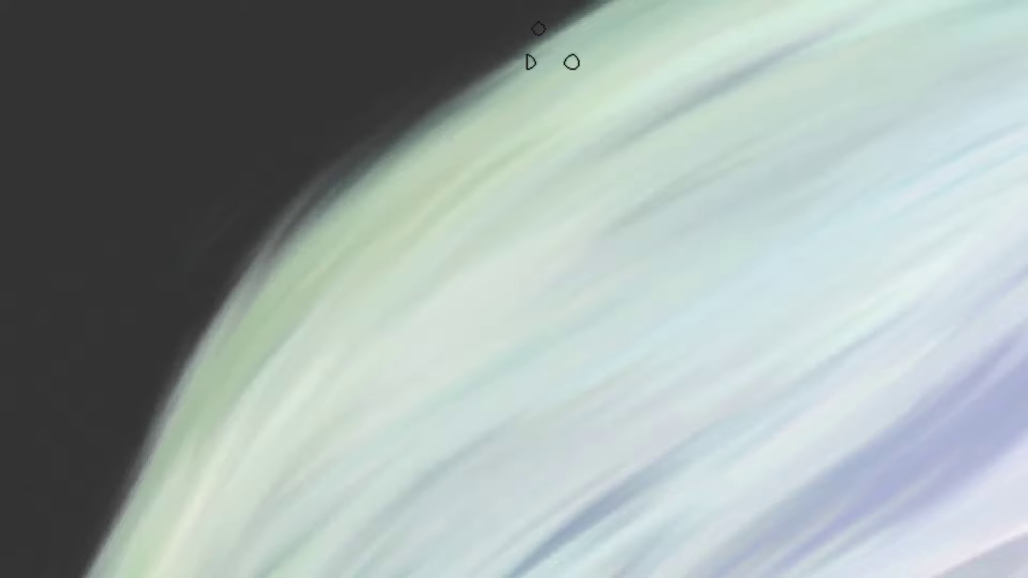
pyautogui.moveTo(583, 64); pyautogui.dragTo(416, 271)
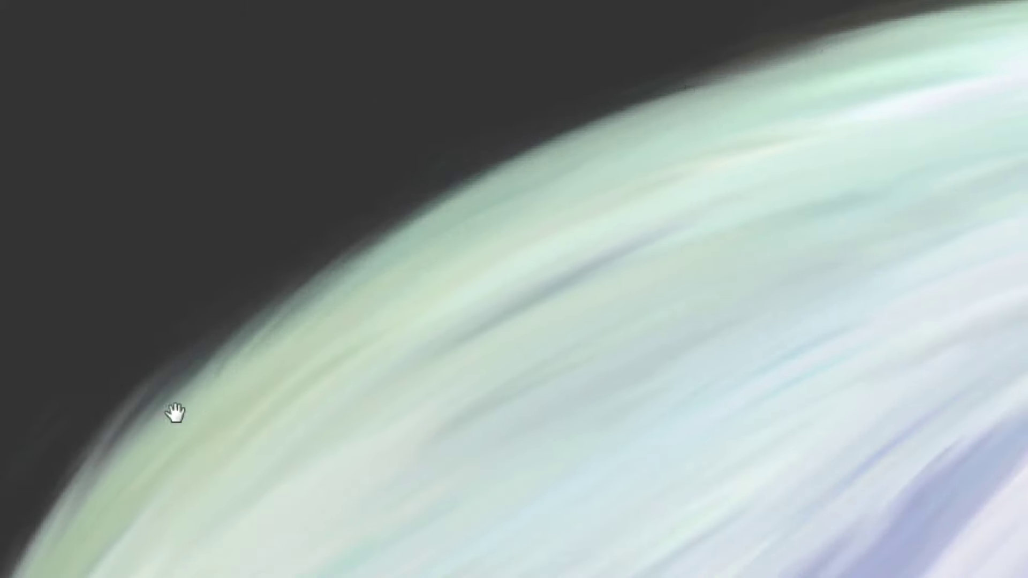
pyautogui.moveTo(172, 413); pyautogui.dragTo(384, 114)
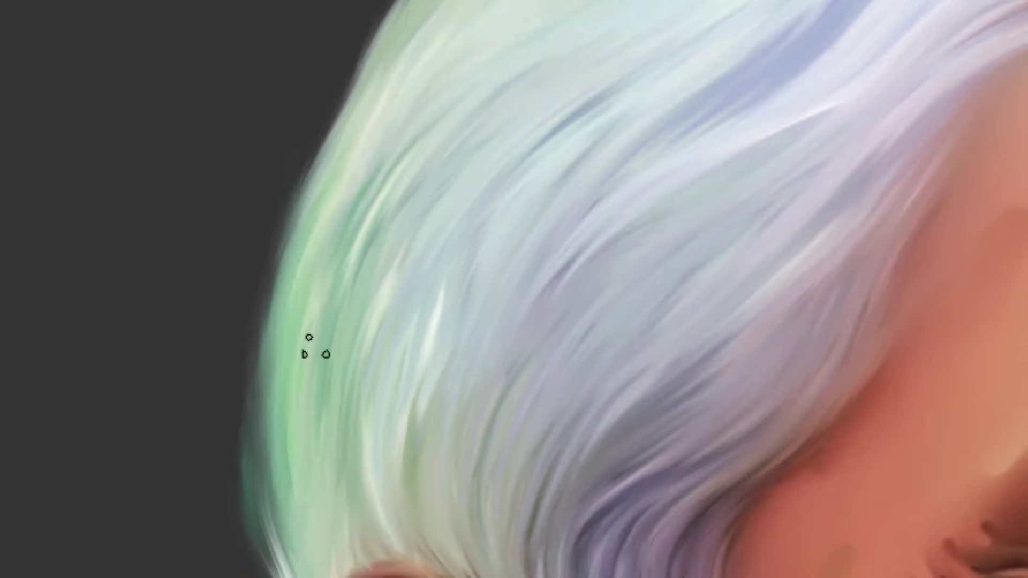
# Check the green-white side of the hair and pull a few more thin wisps backward along the crown's top edge
pyautogui.moveTo(509, 147); pyautogui.dragTo(350, 281)
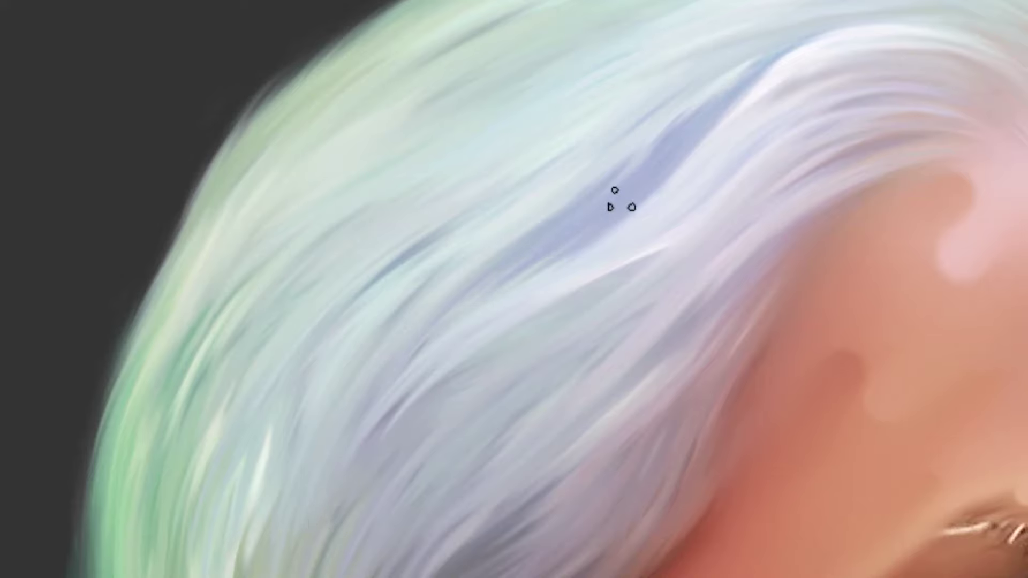
pyautogui.moveTo(530, 152); pyautogui.dragTo(460, 266)
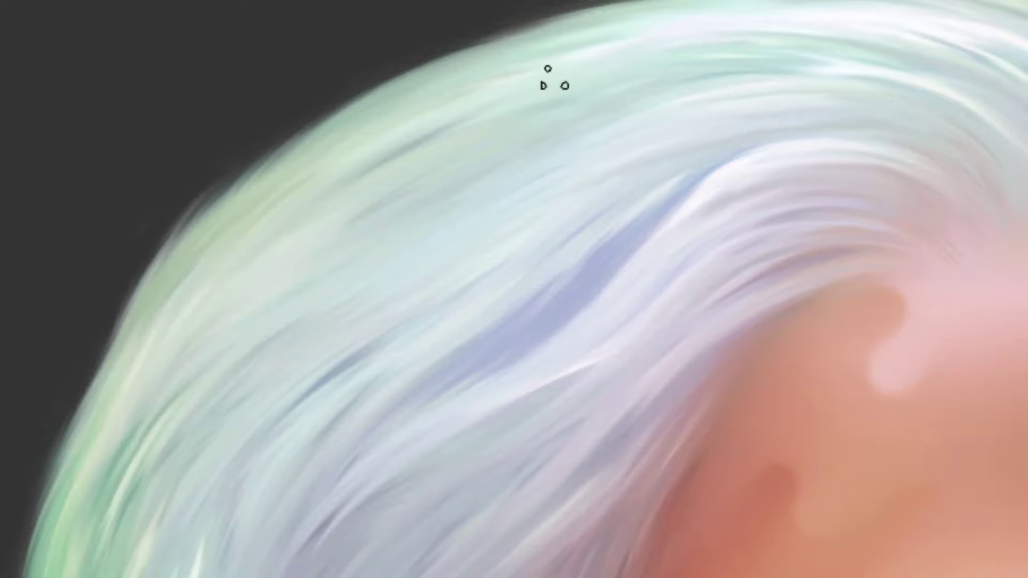
pyautogui.moveTo(775, 83); pyautogui.dragTo(394, 152)
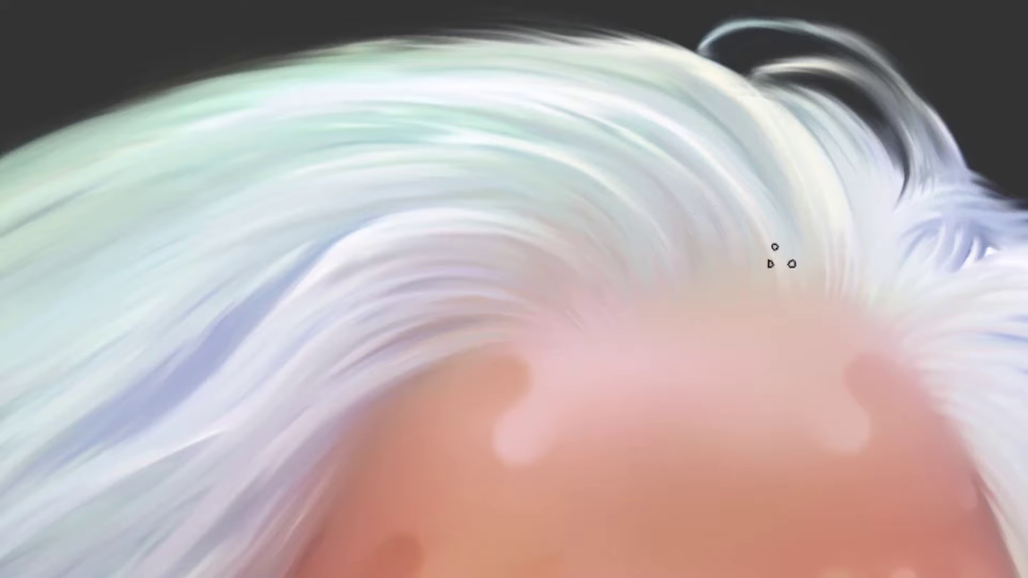
pyautogui.moveTo(673, 68); pyautogui.dragTo(500, 35)
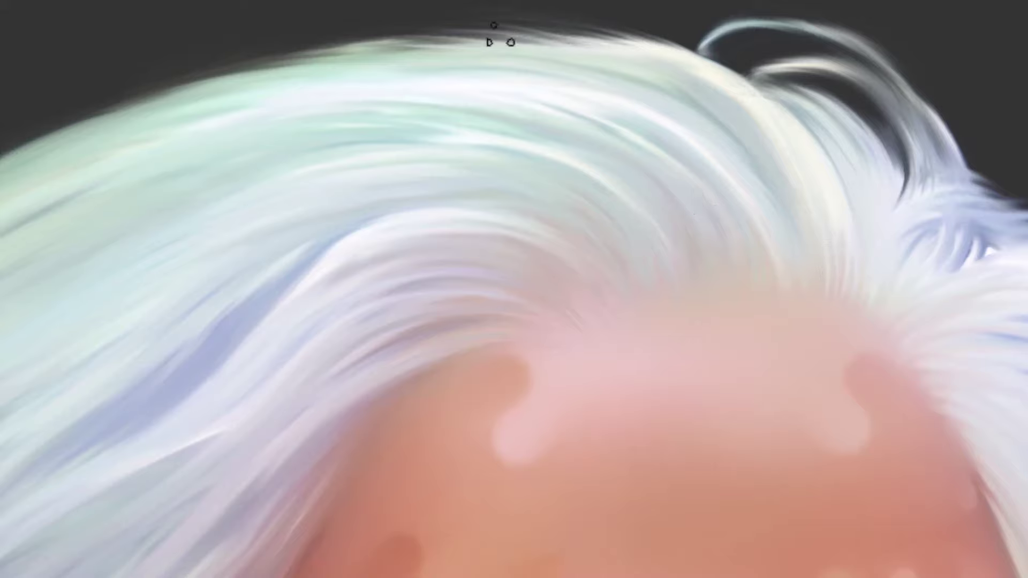
pyautogui.rightClick(460, 83)
pyautogui.moveTo(641, 71); pyautogui.dragTo(537, 31)
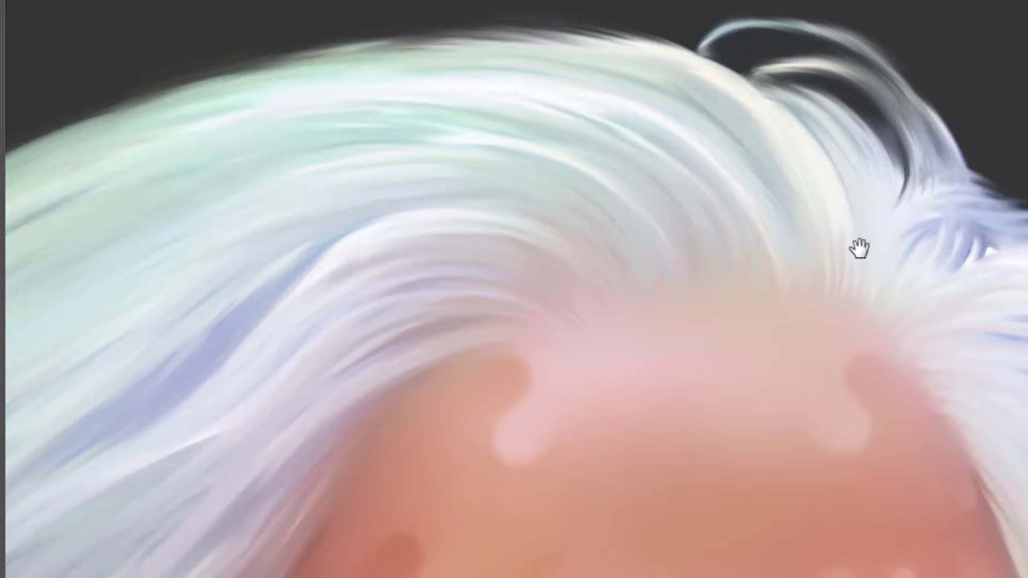
# Refine the blue side hair's outer contour and its lower tip near the eyebrow, undoing one unwanted smudge stroke
pyautogui.moveTo(858, 248); pyautogui.dragTo(493, 115)
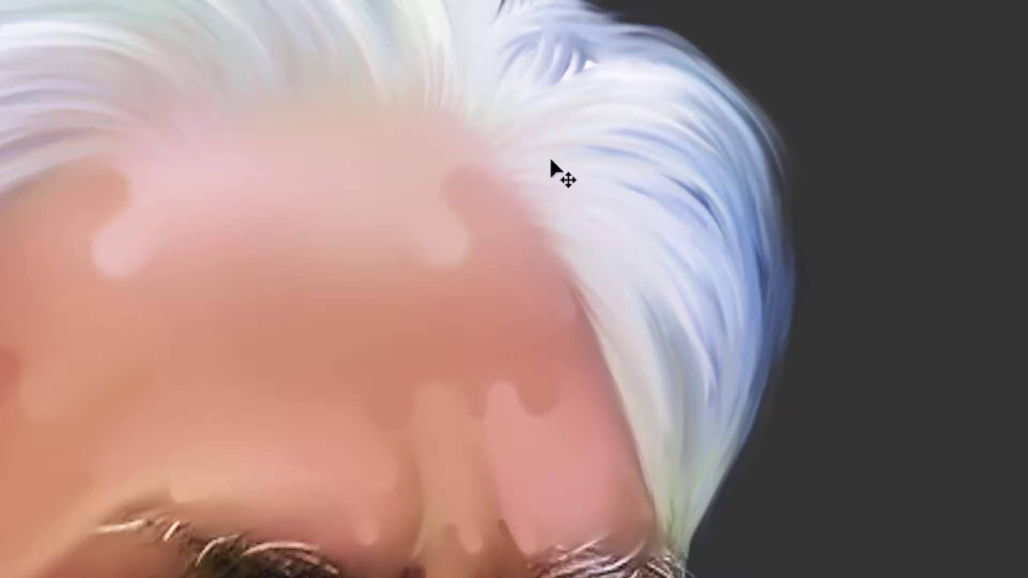
pyautogui.keyDown('ctrl'); pyautogui.click(648, 432); pyautogui.keyUp('ctrl')
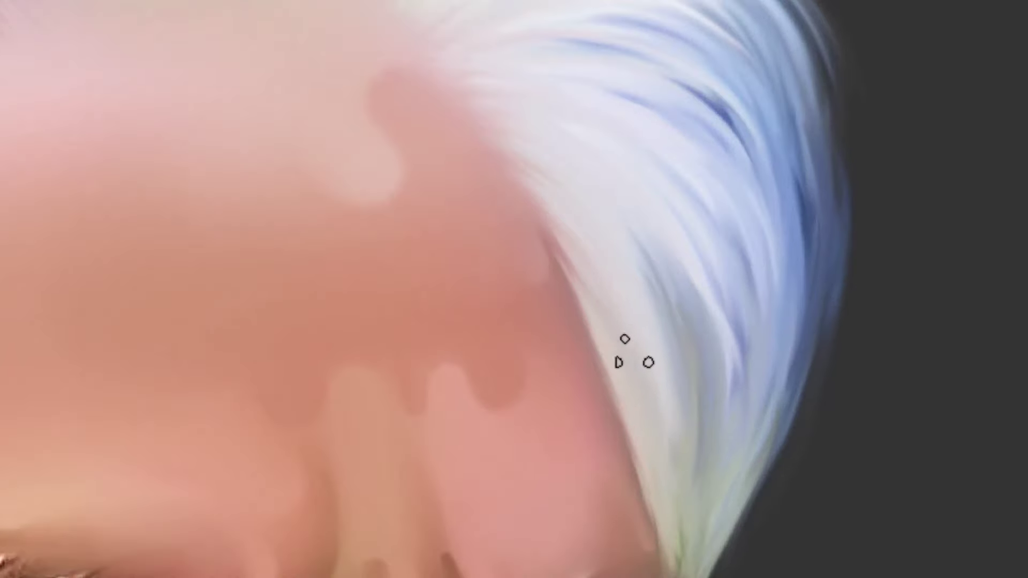
pyautogui.moveTo(566, 250)
pyautogui.mouseDown()
pyautogui.moveTo(661, 506)
pyautogui.moveTo(652, 322)
pyautogui.mouseUp()
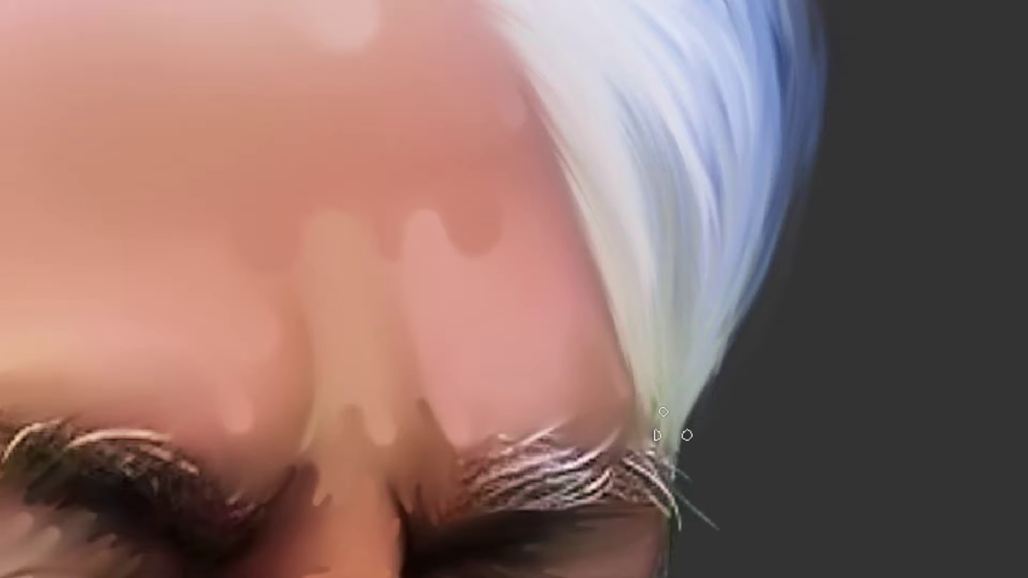
pyautogui.moveTo(781, 127); pyautogui.dragTo(709, 304)
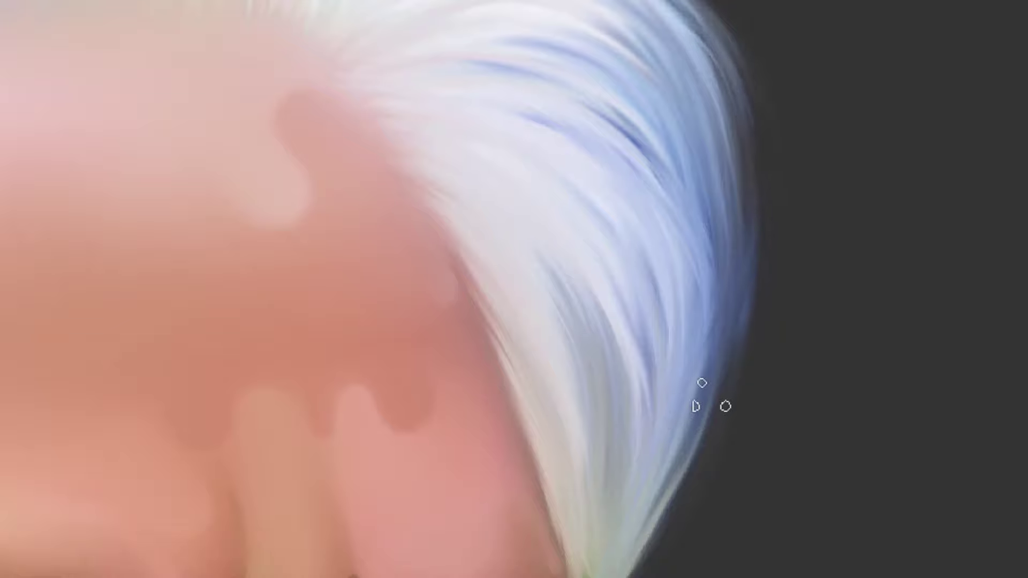
pyautogui.hotkey('ctrl', 'z')
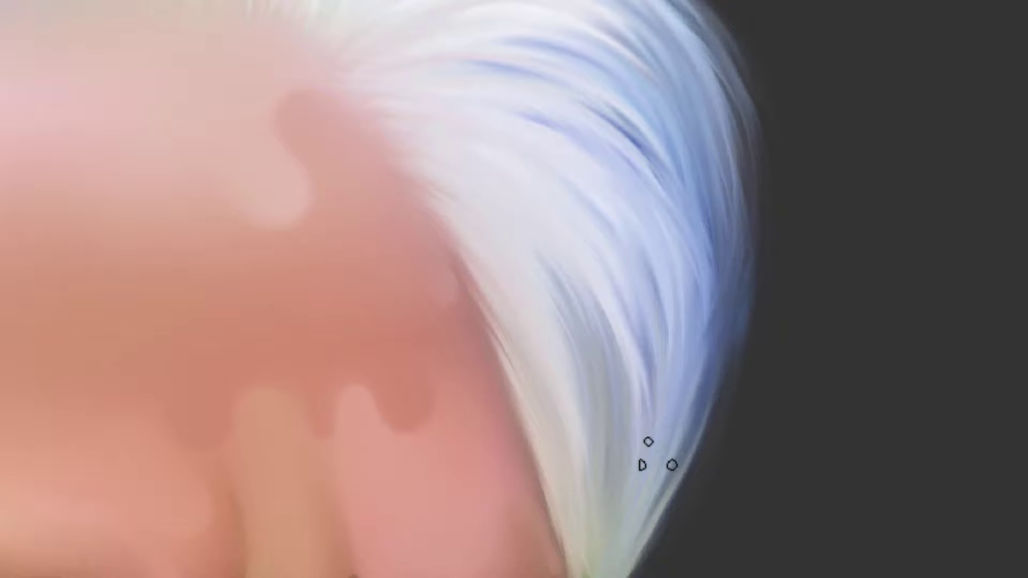
pyautogui.moveTo(603, 124); pyautogui.dragTo(589, 330)
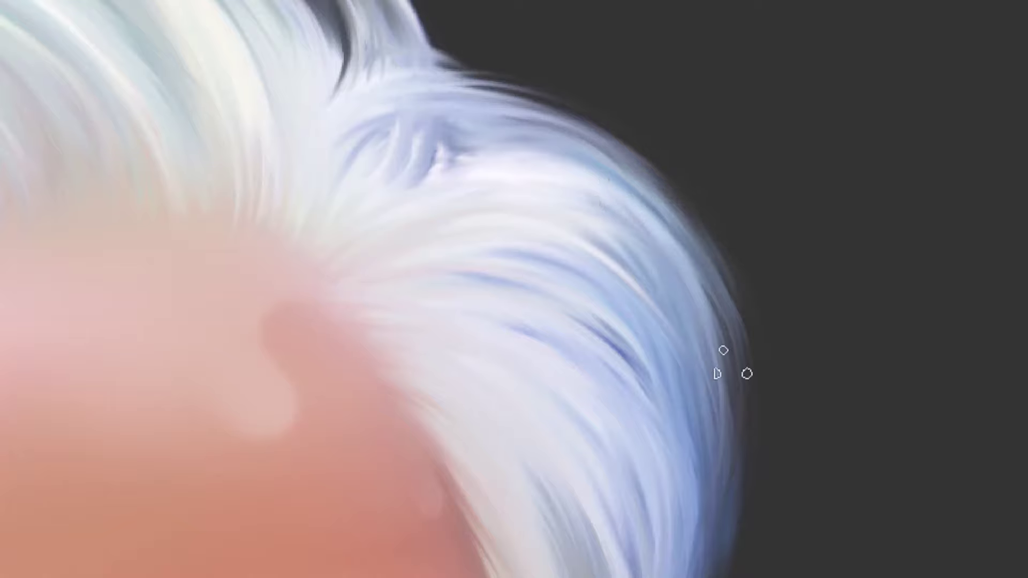
# Smudge the blue tuft with the white gap above the forehead into soft strands that merge with the surrounding hair
pyautogui.moveTo(445, 141); pyautogui.dragTo(361, 239)
pyautogui.moveTo(429, 166); pyautogui.dragTo(338, 237)
pyautogui.moveTo(375, 140)
pyautogui.mouseDown()
pyautogui.moveTo(340, 166)
pyautogui.moveTo(655, 214)
pyautogui.mouseUp()
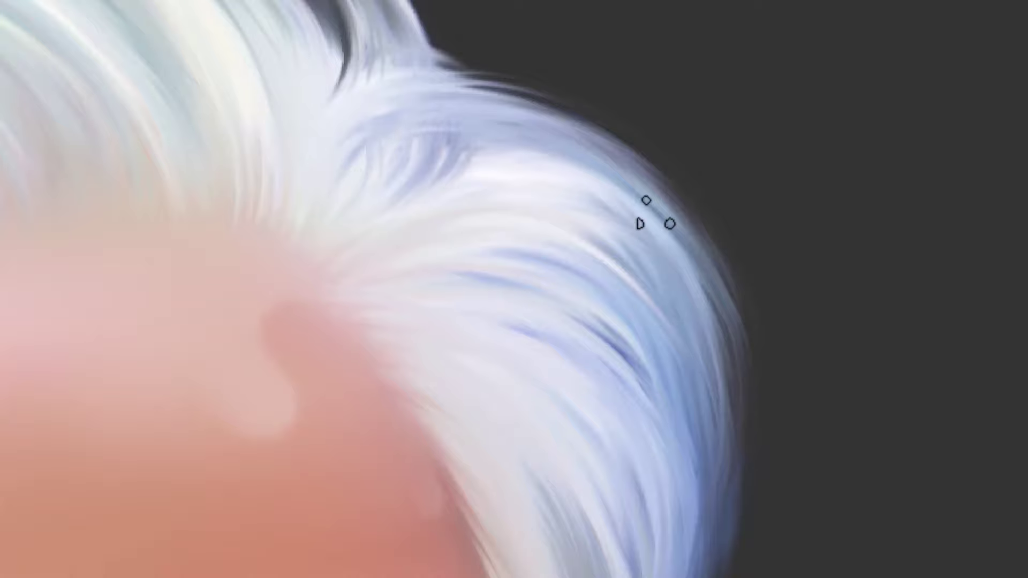
pyautogui.moveTo(539, 172); pyautogui.dragTo(575, 262)
pyautogui.moveTo(417, 93); pyautogui.dragTo(371, 251)
pyautogui.moveTo(431, 110); pyautogui.dragTo(392, 244)
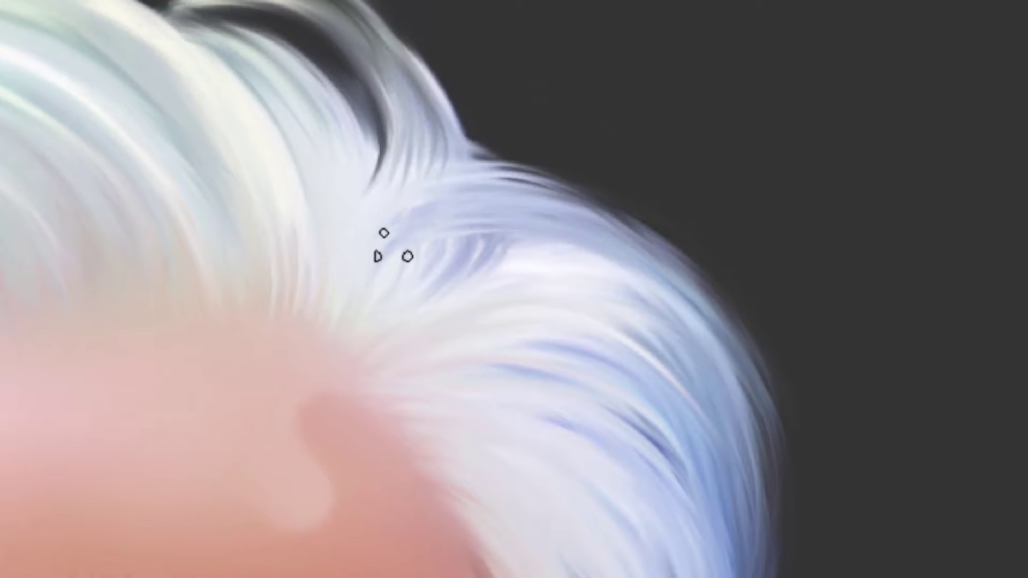
pyautogui.moveTo(431, 86); pyautogui.dragTo(439, 249)
pyautogui.moveTo(514, 174)
pyautogui.mouseDown()
pyautogui.moveTo(449, 182)
pyautogui.moveTo(600, 200)
pyautogui.mouseUp()
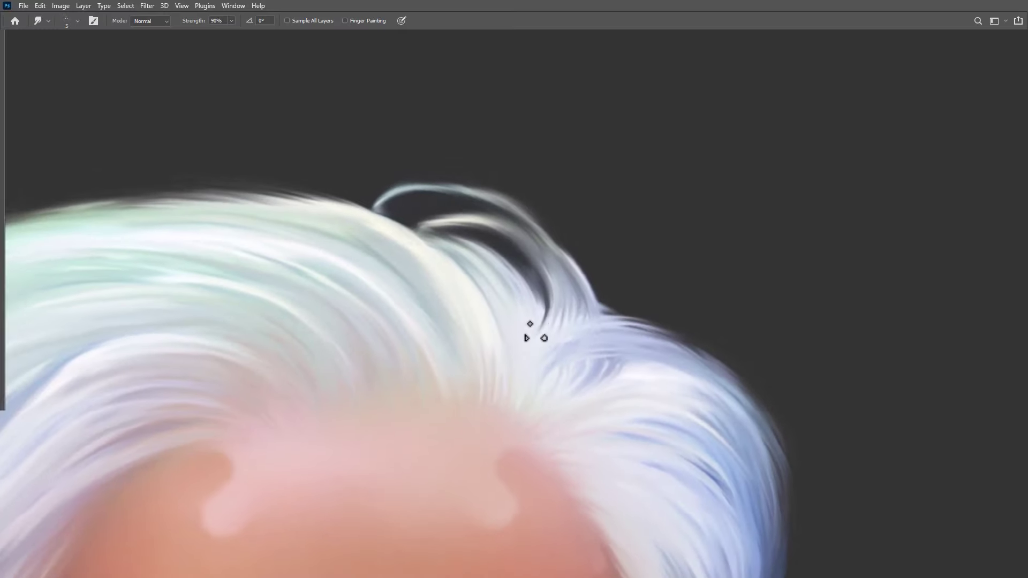
# Erase the two looping flyaway locks above the crown with a soft eraser reduced to size 60
pyautogui.press('Tab')
pyautogui.click(11, 205)
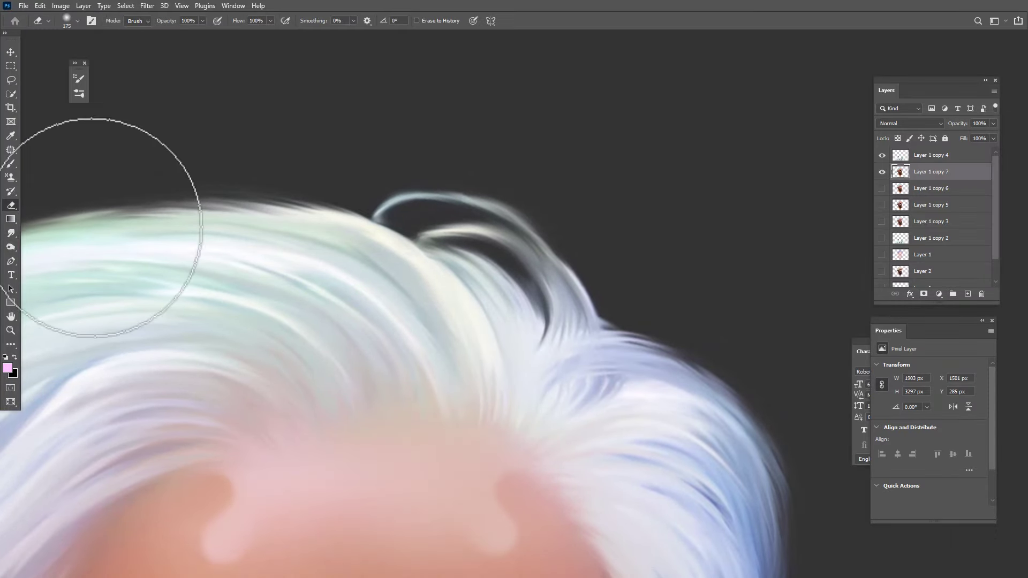
pyautogui.press('[')
pyautogui.press('[')
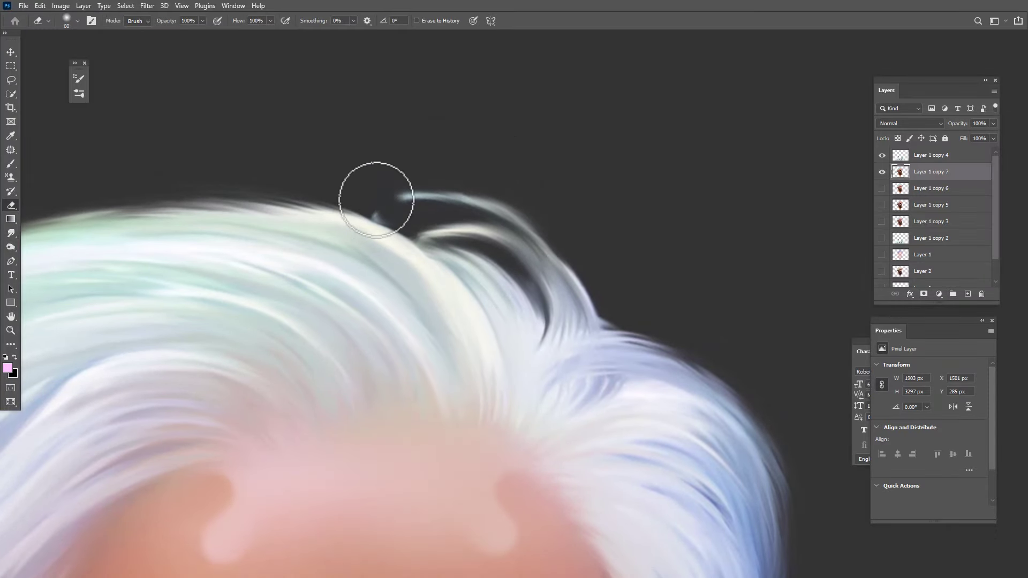
pyautogui.moveTo(376, 199)
pyautogui.mouseDown()
pyautogui.moveTo(557, 251)
pyautogui.moveTo(448, 214)
pyautogui.moveTo(511, 239)
pyautogui.moveTo(482, 233)
pyautogui.mouseUp()
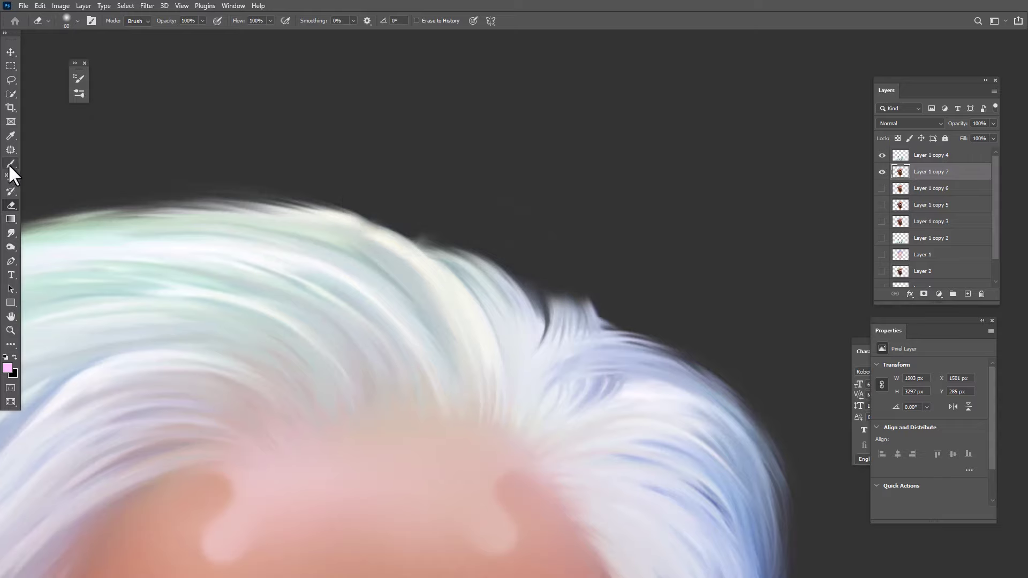
# Pull the short tuft above the forehead into long curved, tapering wisps with the Smudge tool at size 25
pyautogui.click(12, 234)
pyautogui.scroll(2, 574, 344)
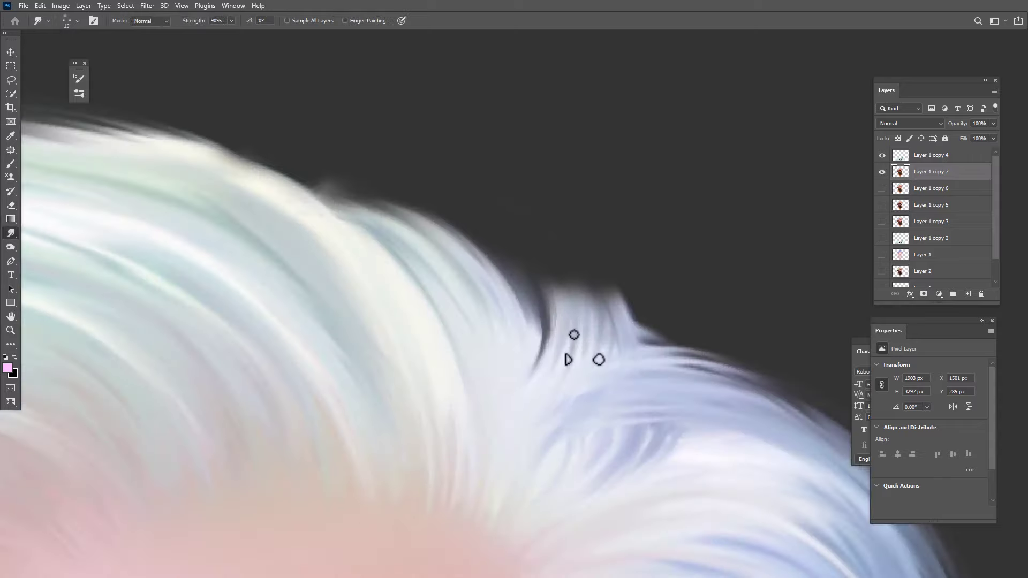
pyautogui.moveTo(608, 356); pyautogui.dragTo(573, 235)
pyautogui.press(']')
pyautogui.press(']')
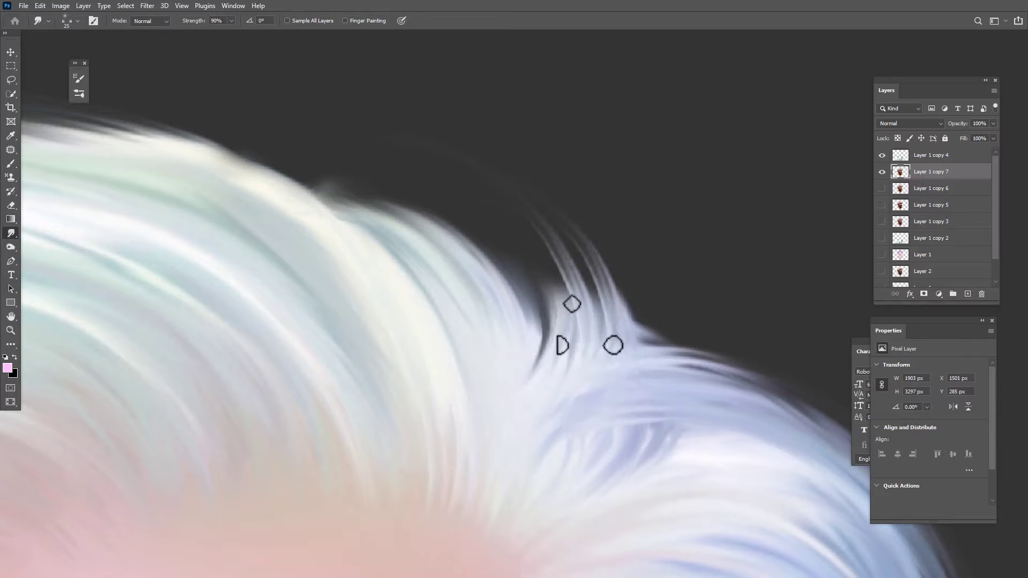
pyautogui.moveTo(593, 350); pyautogui.dragTo(476, 188)
pyautogui.moveTo(620, 344); pyautogui.dragTo(528, 161)
# Smudge fine strands along the crown's upper edge and draw one longer flyaway lock up and back from it
pyautogui.moveTo(454, 276)
pyautogui.mouseDown()
pyautogui.moveTo(367, 212)
pyautogui.moveTo(262, 173)
pyautogui.mouseUp()
pyautogui.moveTo(419, 292); pyautogui.dragTo(171, 137)
pyautogui.moveTo(493, 301); pyautogui.dragTo(527, 325)
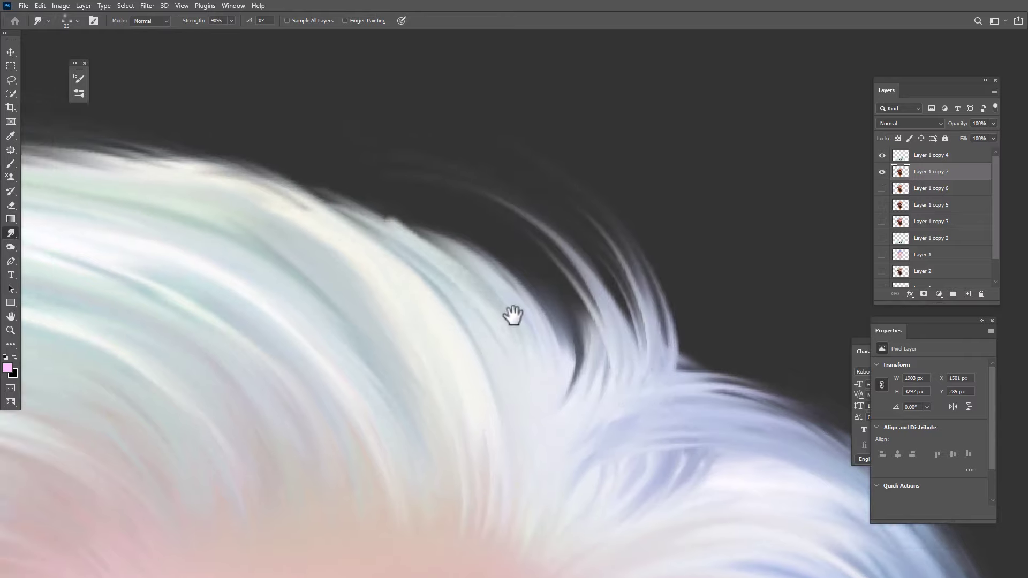
pyautogui.moveTo(449, 267)
pyautogui.mouseDown()
pyautogui.moveTo(209, 94)
pyautogui.moveTo(554, 276)
pyautogui.moveTo(359, 85)
pyautogui.mouseUp()
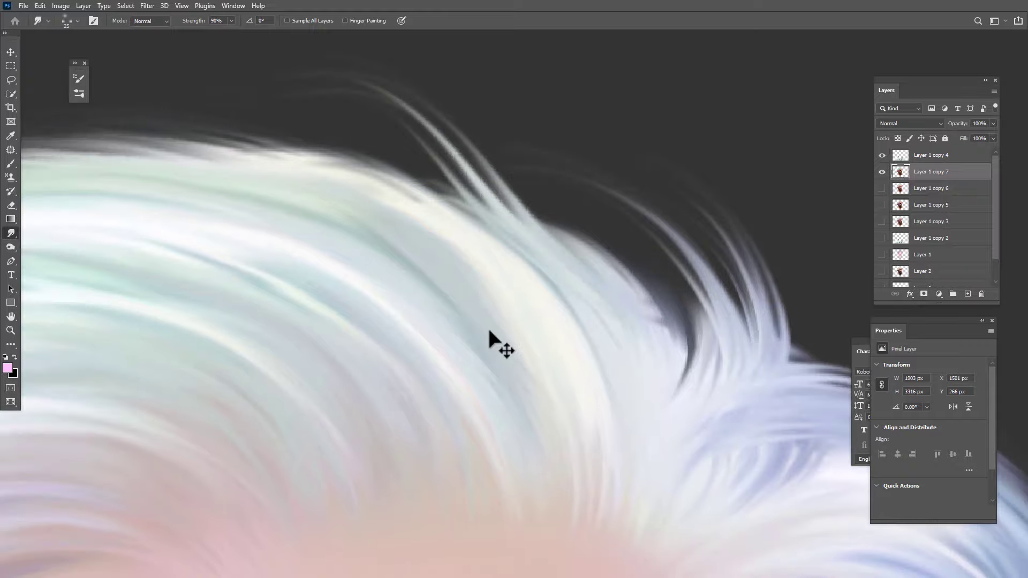
# Sweep thin strands backward between the crown lock and the tuft to soften the gap, redoing one unwanted smudge stroke
pyautogui.hotkey('ctrl', '-')
pyautogui.press('f')
pyautogui.press('f')
pyautogui.moveTo(643, 353); pyautogui.dragTo(378, 176)
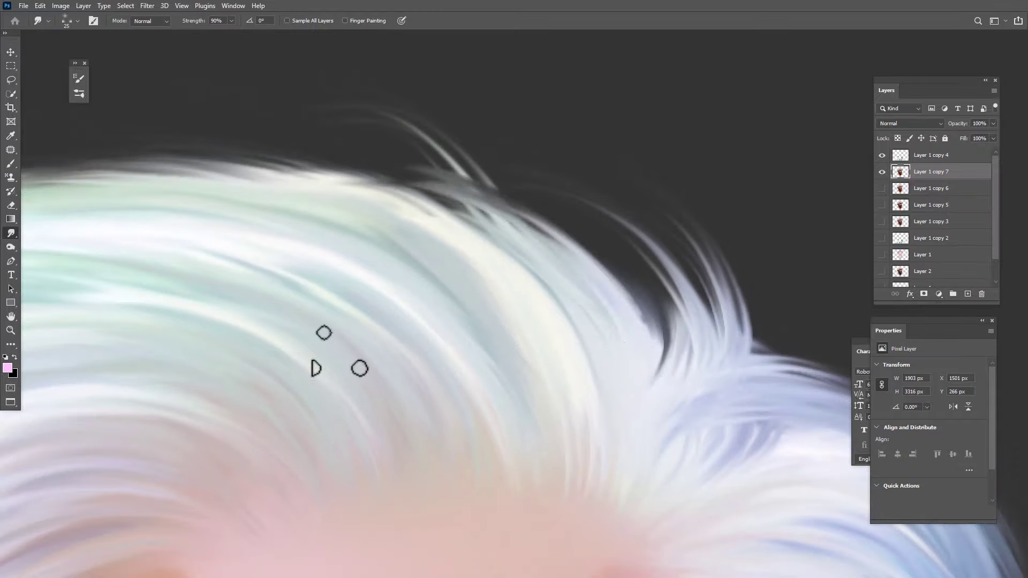
pyautogui.moveTo(640, 369); pyautogui.dragTo(345, 206)
pyautogui.moveTo(675, 380); pyautogui.dragTo(381, 222)
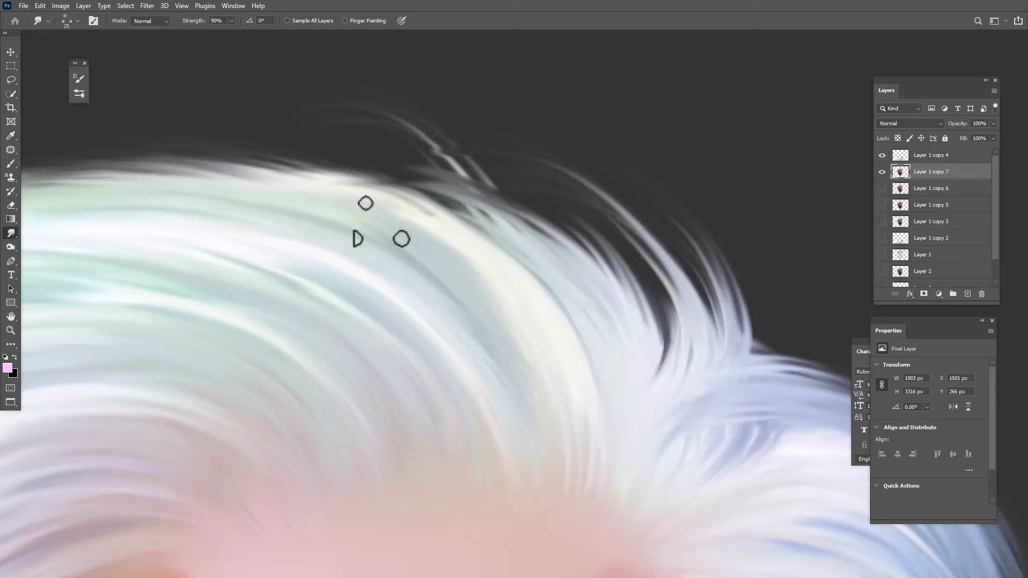
pyautogui.hotkey('ctrl', 'z')
pyautogui.moveTo(689, 370)
pyautogui.mouseDown()
pyautogui.moveTo(412, 241)
pyautogui.moveTo(629, 250)
pyautogui.moveTo(393, 172)
pyautogui.mouseUp()
# Blend the strands where the tuft meets the blue side hair and review the hair on the whole head
pyautogui.moveTo(696, 277)
pyautogui.mouseDown()
pyautogui.moveTo(653, 240)
pyautogui.moveTo(284, 87)
pyautogui.mouseUp()
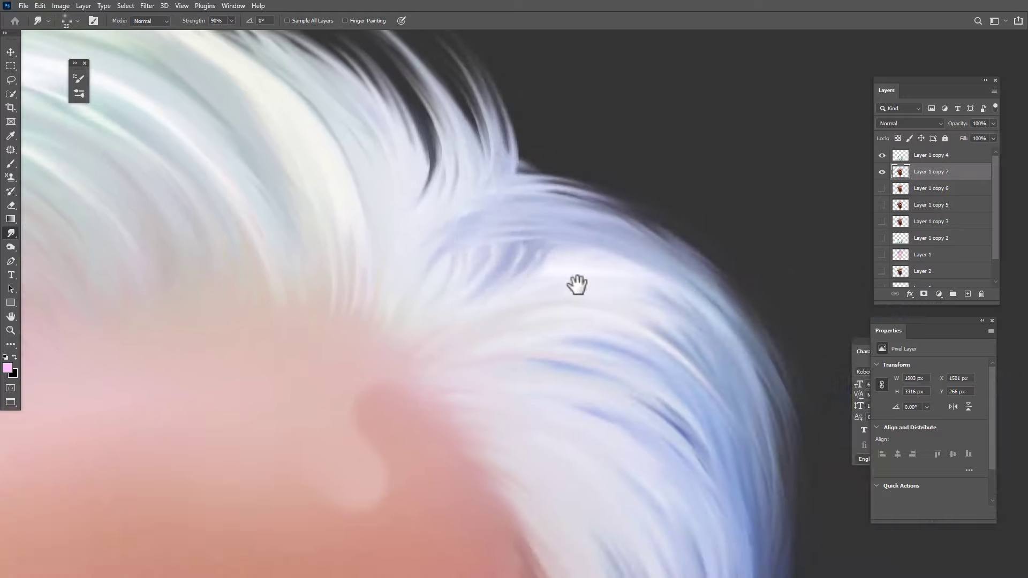
pyautogui.moveTo(426, 224)
pyautogui.mouseDown()
pyautogui.moveTo(430, 128)
pyautogui.moveTo(555, 342)
pyautogui.mouseUp()
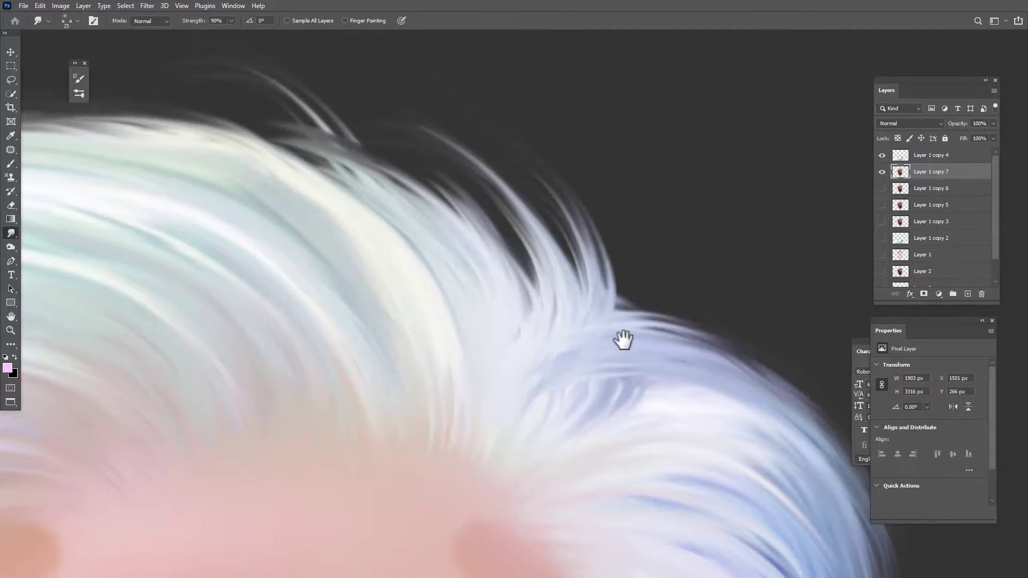
pyautogui.moveTo(546, 431); pyautogui.dragTo(398, 278)
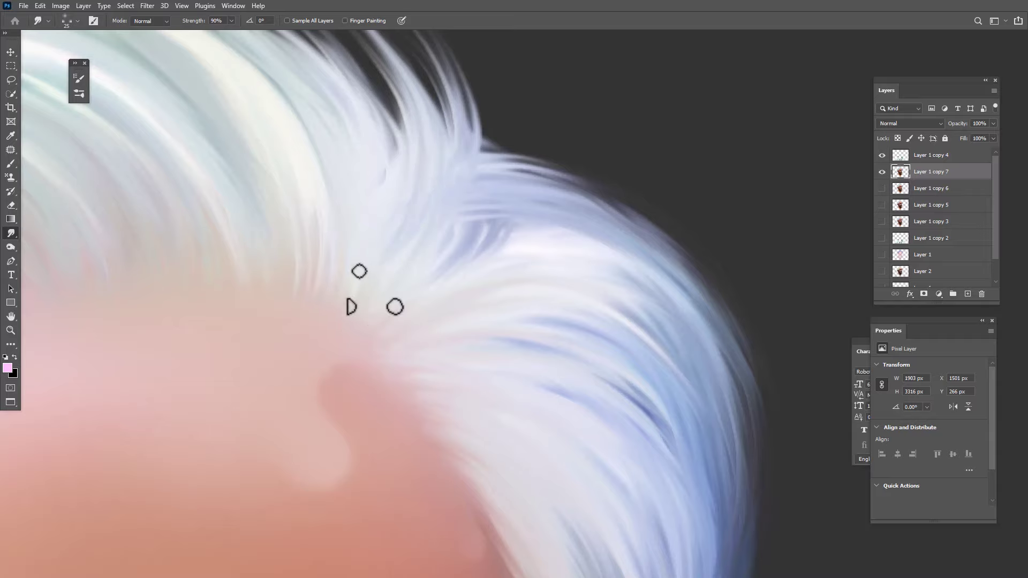
pyautogui.moveTo(666, 322); pyautogui.dragTo(563, 147)
pyautogui.hotkey('ctrl', '-')
pyautogui.hotkey('ctrl', '-')
pyautogui.hotkey('ctrl', '-')
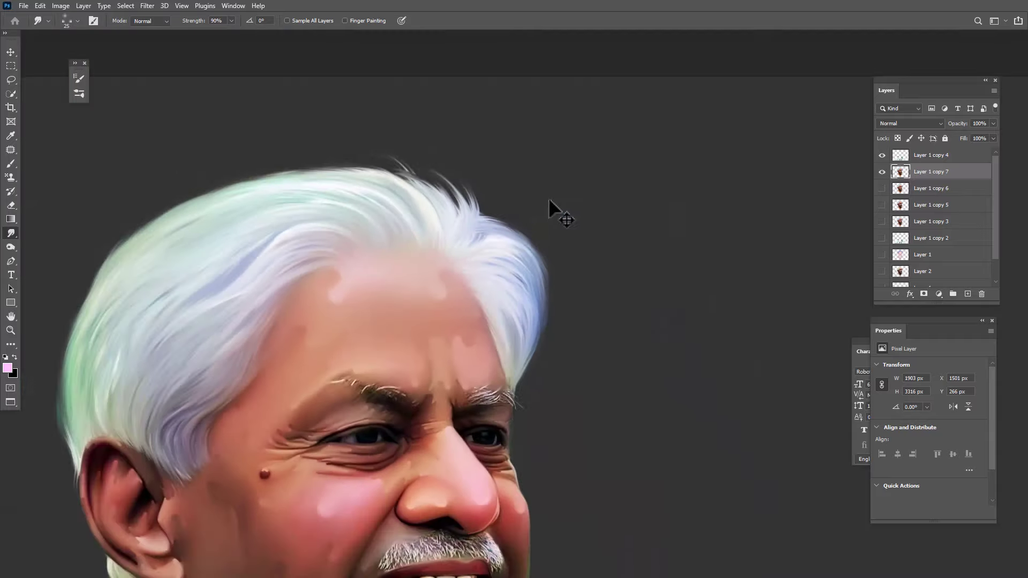
pyautogui.moveTo(478, 301); pyautogui.dragTo(576, 222)
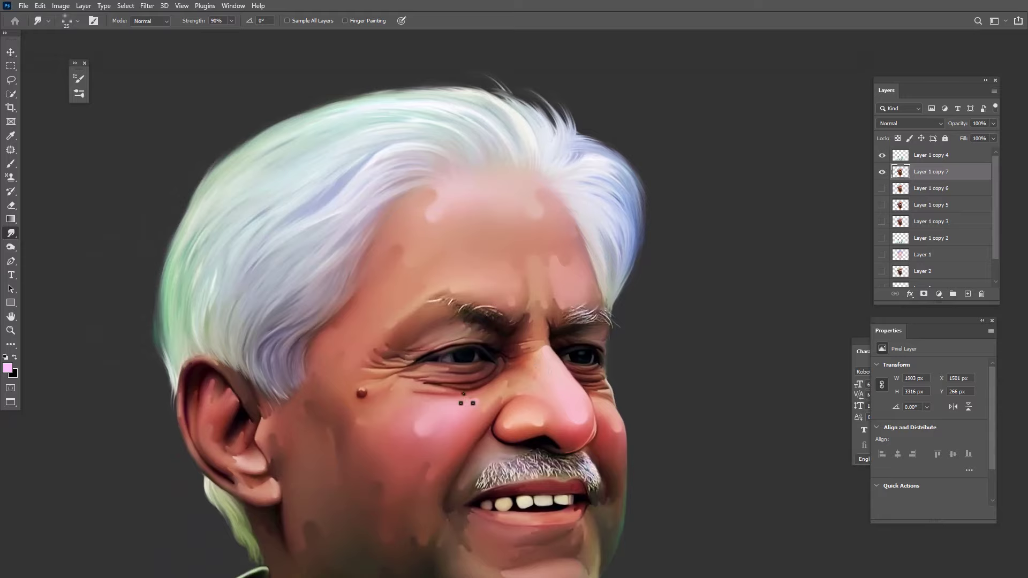
# Smudge the inner end of the dark eyebrow into fine upward-curving hairs with a slightly smaller brush
pyautogui.scroll(6, 525, 347)
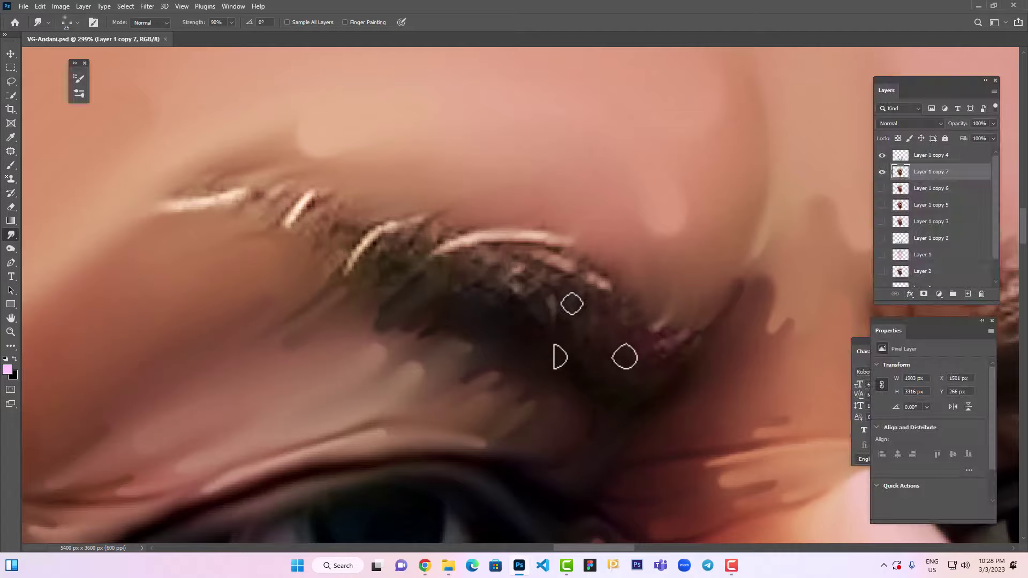
pyautogui.press('f')
pyautogui.press('f')
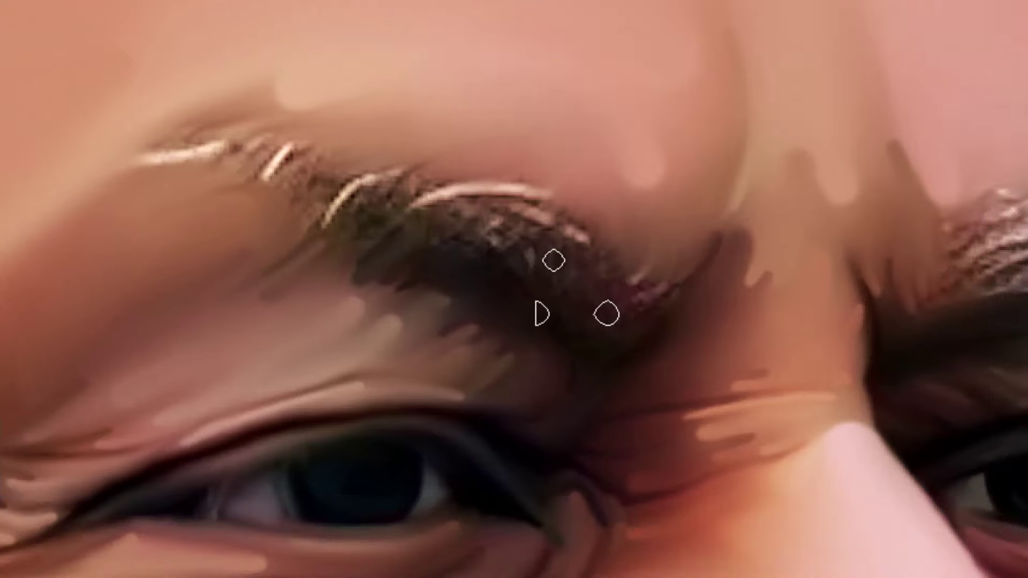
pyautogui.press('[')
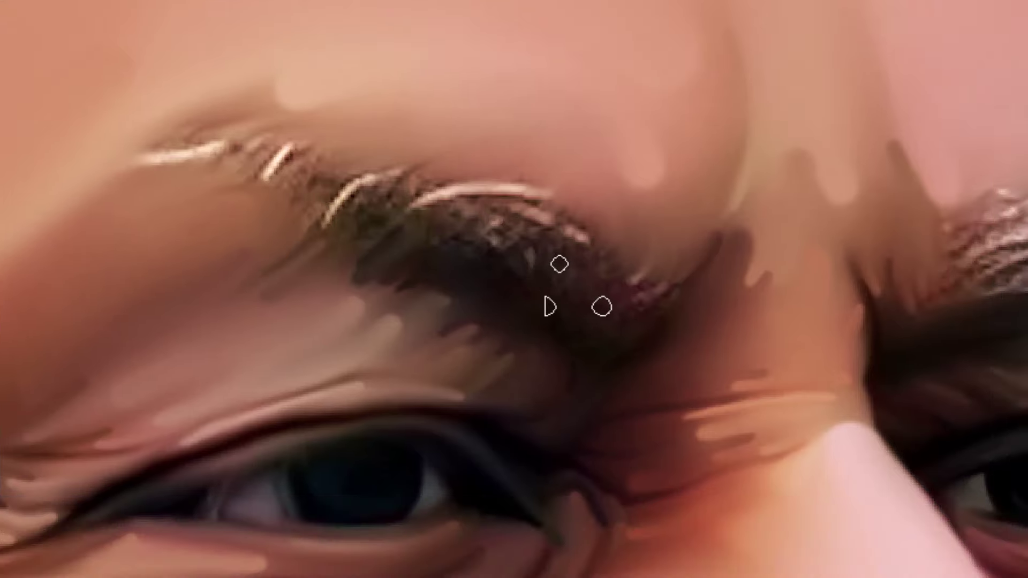
pyautogui.hotkey('ctrl', 'space')
pyautogui.moveTo(601, 328)
pyautogui.mouseDown()
pyautogui.moveTo(638, 330)
pyautogui.moveTo(689, 257)
pyautogui.mouseUp()
pyautogui.moveTo(607, 318)
pyautogui.mouseDown()
pyautogui.moveTo(674, 233)
pyautogui.moveTo(655, 250)
pyautogui.moveTo(606, 242)
pyautogui.moveTo(632, 240)
pyautogui.mouseUp()
pyautogui.moveTo(635, 331); pyautogui.dragTo(638, 249)
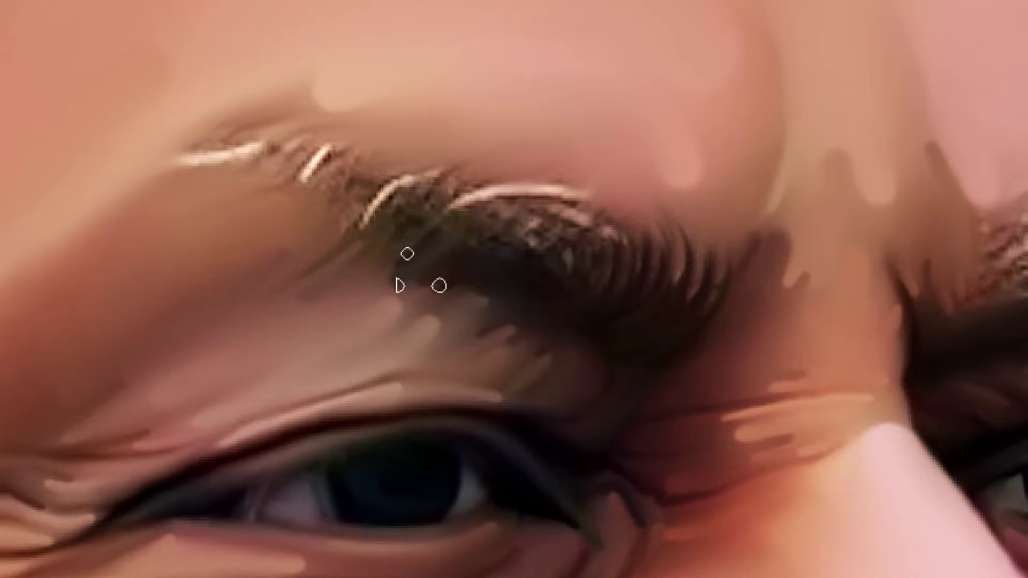
# Soften the white hair at the dark eyebrow's tail and smudge dark hairs up over the white one in its middle
pyautogui.moveTo(419, 273); pyautogui.dragTo(522, 308)
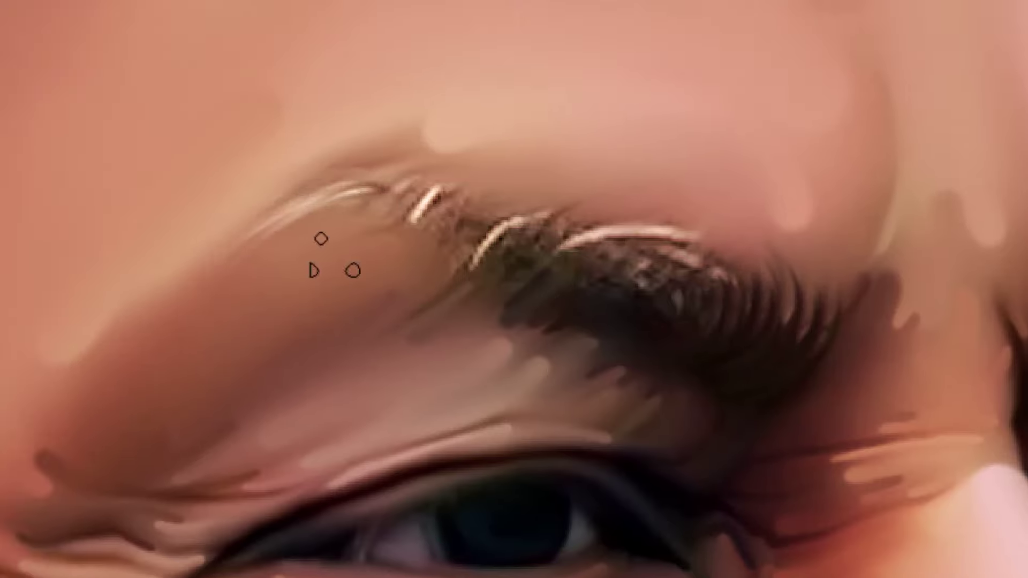
pyautogui.moveTo(412, 190); pyautogui.dragTo(353, 209)
pyautogui.moveTo(628, 297)
pyautogui.mouseDown()
pyautogui.moveTo(567, 241)
pyautogui.moveTo(501, 212)
pyautogui.mouseUp()
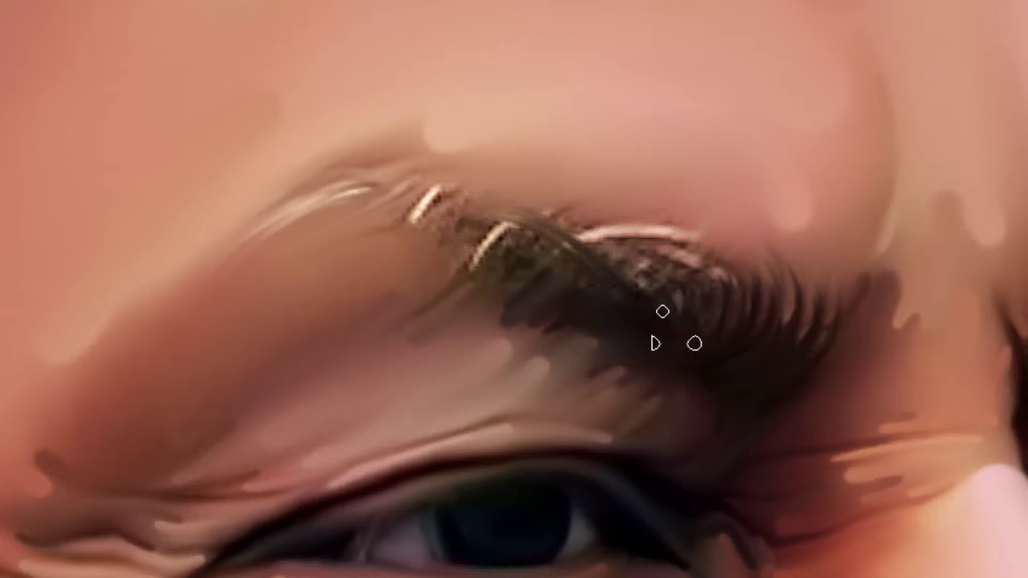
pyautogui.moveTo(658, 294)
pyautogui.mouseDown()
pyautogui.moveTo(578, 225)
pyautogui.moveTo(621, 223)
pyautogui.mouseUp()
pyautogui.moveTo(691, 281); pyautogui.dragTo(621, 220)
pyautogui.moveTo(720, 289); pyautogui.dragTo(663, 214)
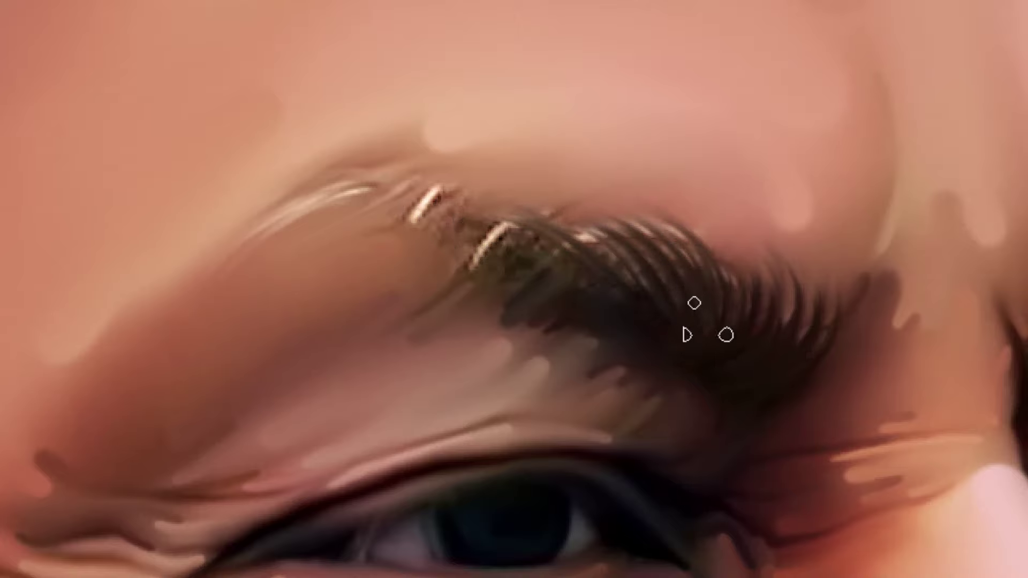
# Flick closely spaced curved hairs upward through the middle and inner half of the dark eyebrow
pyautogui.moveTo(737, 319); pyautogui.dragTo(682, 225)
pyautogui.moveTo(752, 294); pyautogui.dragTo(704, 228)
pyautogui.moveTo(792, 321); pyautogui.dragTo(757, 241)
pyautogui.moveTo(832, 321); pyautogui.dragTo(786, 249)
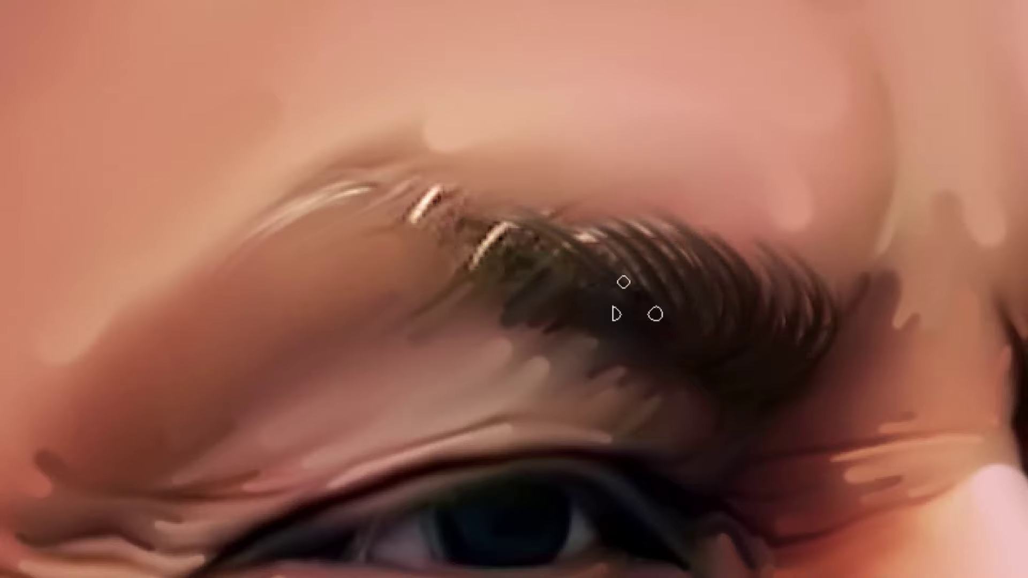
pyautogui.moveTo(695, 350); pyautogui.dragTo(634, 224)
pyautogui.moveTo(677, 335); pyautogui.dragTo(570, 226)
# Smudge out the short white hairs in the dark eyebrow's outer part and refine the hairs along its centre
pyautogui.moveTo(496, 227)
pyautogui.mouseDown()
pyautogui.moveTo(374, 244)
pyautogui.moveTo(409, 206)
pyautogui.mouseUp()
pyautogui.moveTo(484, 238); pyautogui.dragTo(385, 254)
pyautogui.moveTo(538, 258); pyautogui.dragTo(428, 238)
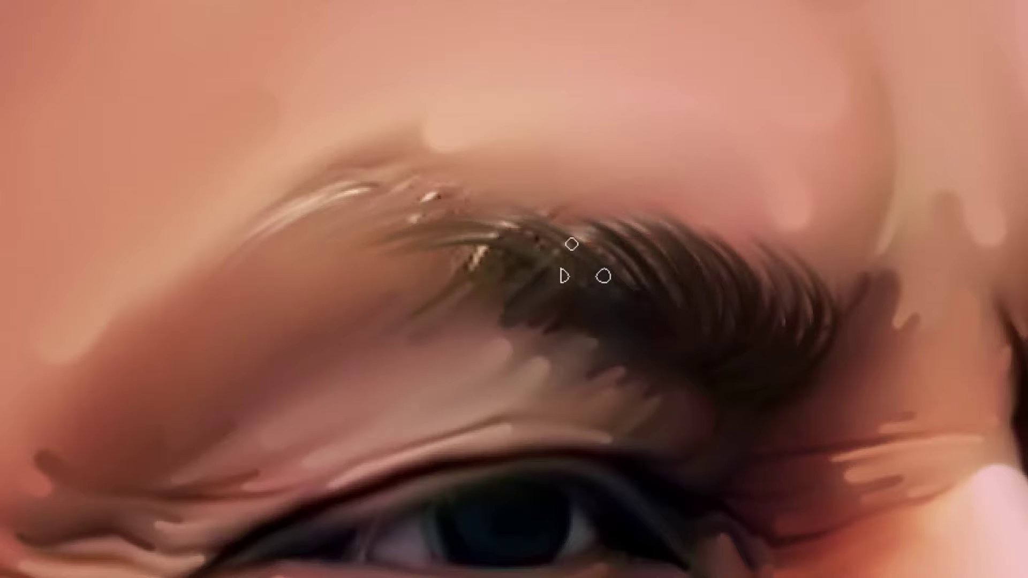
pyautogui.moveTo(545, 282)
pyautogui.mouseDown()
pyautogui.moveTo(435, 258)
pyautogui.moveTo(497, 210)
pyautogui.mouseUp()
pyautogui.moveTo(662, 318)
pyautogui.mouseDown()
pyautogui.moveTo(557, 222)
pyautogui.moveTo(590, 217)
pyautogui.mouseUp()
pyautogui.moveTo(698, 299); pyautogui.dragTo(634, 214)
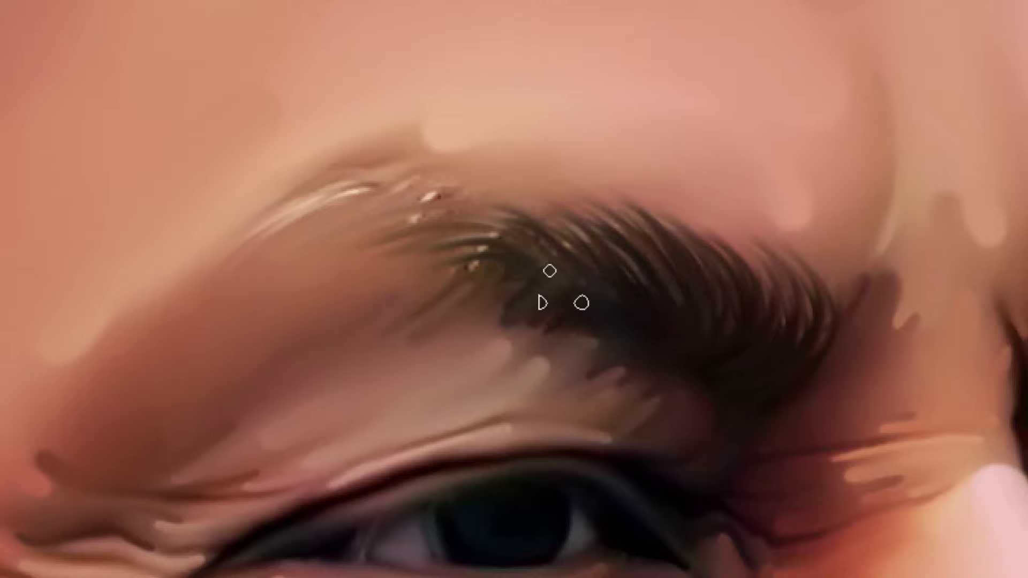
# Extend dark hairs past the upper edge of the eyebrow's middle to give it a feathered contour
pyautogui.moveTo(552, 273); pyautogui.dragTo(471, 198)
pyautogui.moveTo(578, 255); pyautogui.dragTo(503, 177)
pyautogui.moveTo(621, 267); pyautogui.dragTo(567, 194)
pyautogui.moveTo(655, 281); pyautogui.dragTo(600, 206)
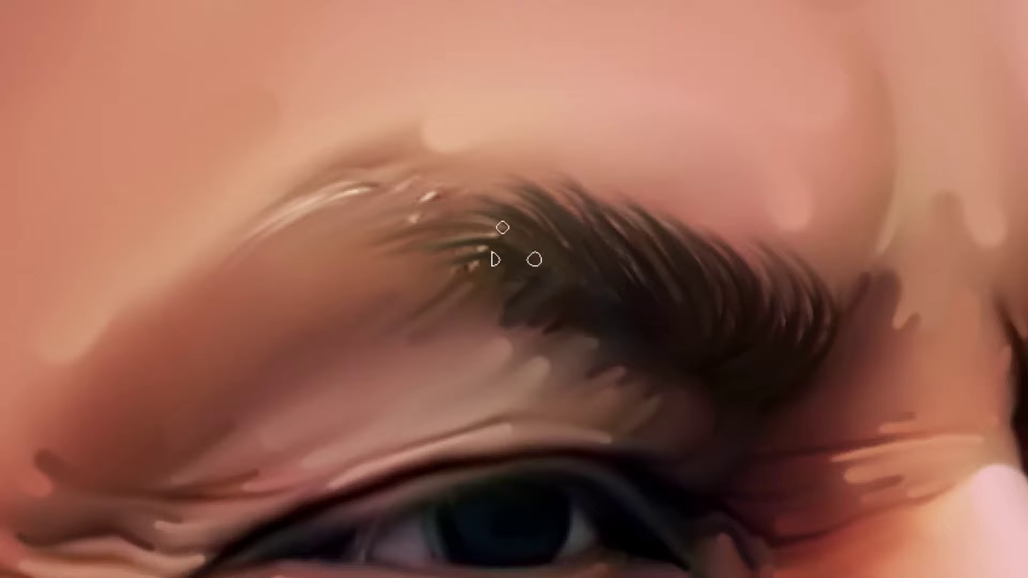
# Sweep hairs from the eyebrow's middle toward its outer tail, covering the remaining white specks with tapering strands
pyautogui.moveTo(517, 227); pyautogui.dragTo(439, 195)
pyautogui.moveTo(475, 223); pyautogui.dragTo(389, 214)
pyautogui.moveTo(518, 243); pyautogui.dragTo(447, 198)
pyautogui.moveTo(578, 264); pyautogui.dragTo(485, 179)
pyautogui.moveTo(529, 282)
pyautogui.mouseDown()
pyautogui.moveTo(458, 249)
pyautogui.moveTo(407, 262)
pyautogui.mouseUp()
pyautogui.moveTo(471, 241)
pyautogui.mouseDown()
pyautogui.moveTo(412, 214)
pyautogui.moveTo(337, 206)
pyautogui.mouseUp()
pyautogui.moveTo(439, 209); pyautogui.dragTo(299, 182)
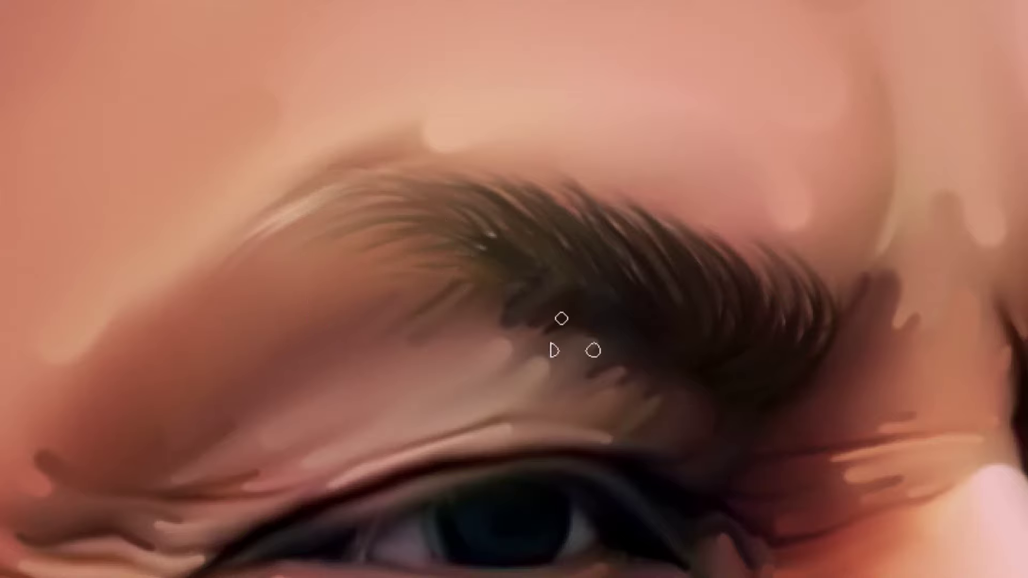
pyautogui.moveTo(485, 262)
pyautogui.mouseDown()
pyautogui.moveTo(415, 238)
pyautogui.moveTo(320, 235)
pyautogui.mouseUp()
pyautogui.moveTo(461, 243); pyautogui.dragTo(329, 206)
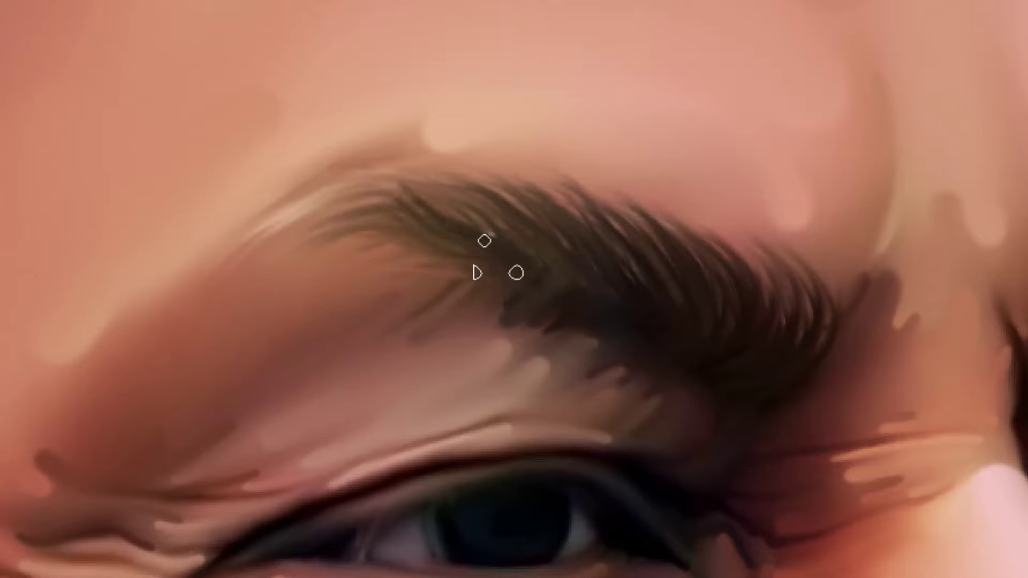
# Smudge a second layer of fine hairs through the outer and middle part of the dark eyebrow to even its texture
pyautogui.moveTo(514, 257); pyautogui.dragTo(420, 185)
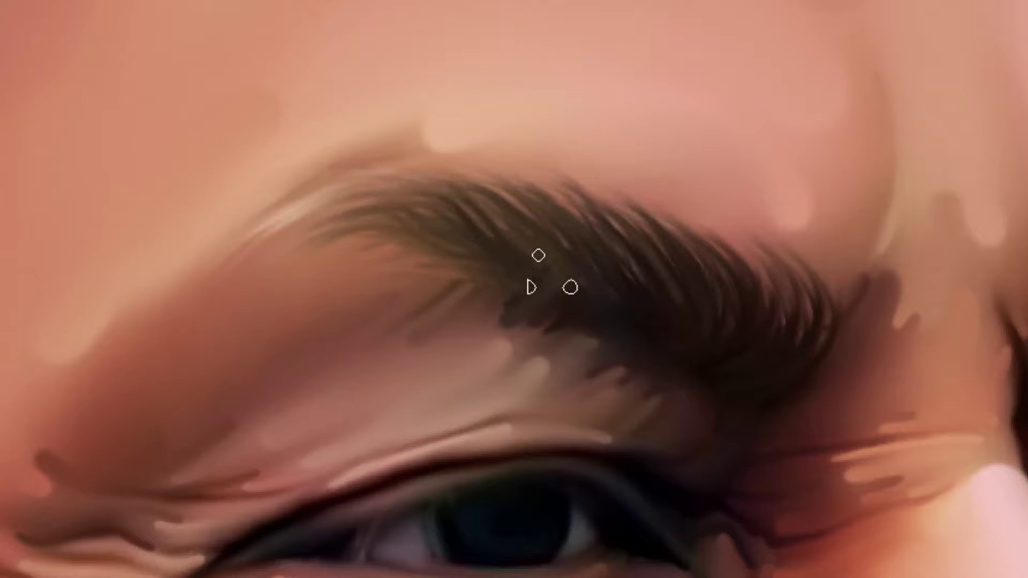
pyautogui.moveTo(549, 271)
pyautogui.mouseDown()
pyautogui.moveTo(445, 180)
pyautogui.moveTo(481, 179)
pyautogui.mouseUp()
pyautogui.moveTo(602, 285); pyautogui.dragTo(518, 187)
pyautogui.moveTo(637, 297); pyautogui.dragTo(562, 196)
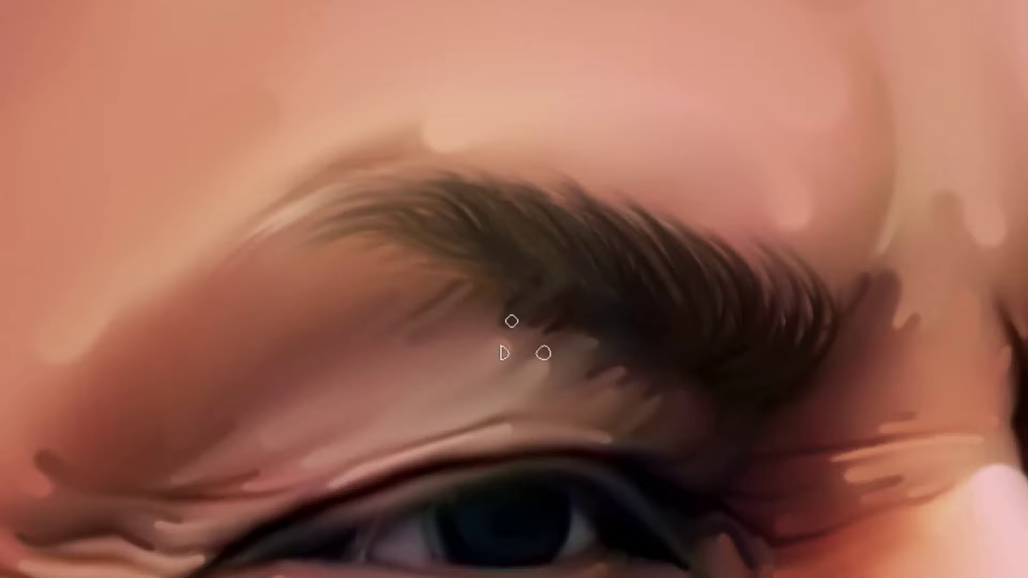
pyautogui.moveTo(631, 294)
pyautogui.mouseDown()
pyautogui.moveTo(562, 193)
pyautogui.moveTo(538, 182)
pyautogui.mouseUp()
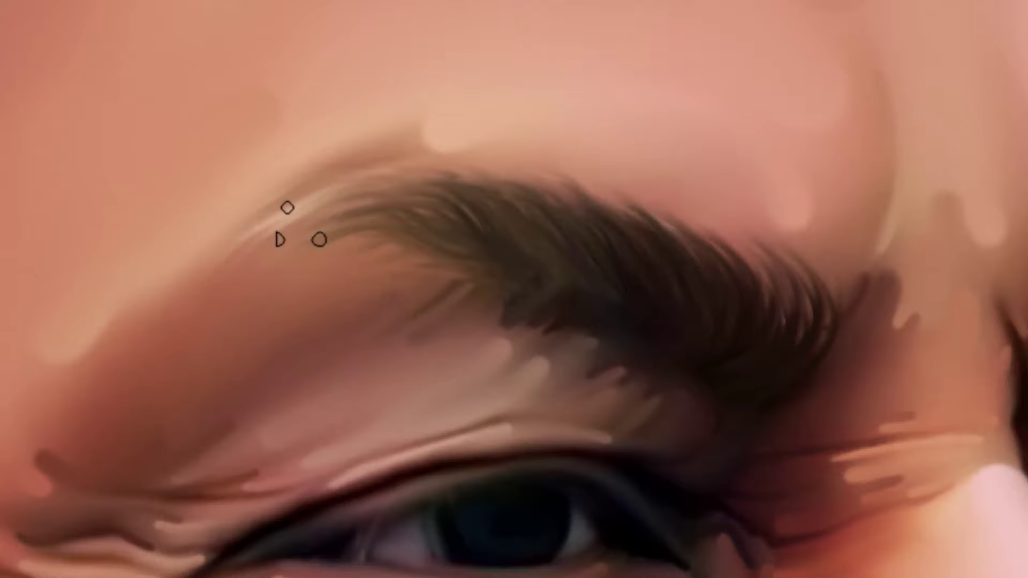
# Check the smudged dark eyebrow close up and against the whole face
pyautogui.moveTo(792, 343); pyautogui.dragTo(593, 273)
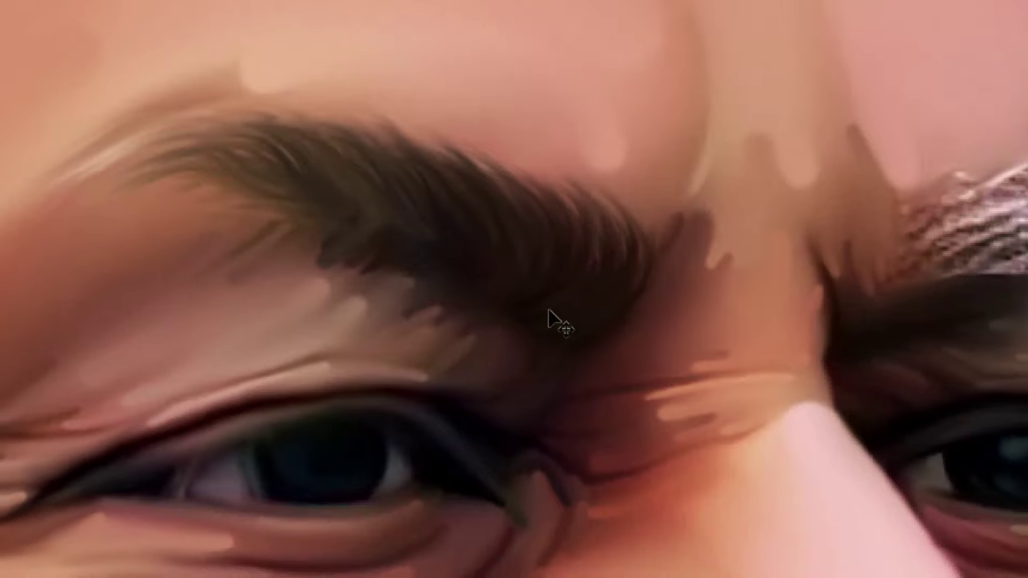
pyautogui.hotkey('ctrl', '-')
pyautogui.hotkey('ctrl', '-')
pyautogui.hotkey('ctrl', '-')
pyautogui.hotkey('ctrl', '-')
pyautogui.scroll(-2, 551, 321)
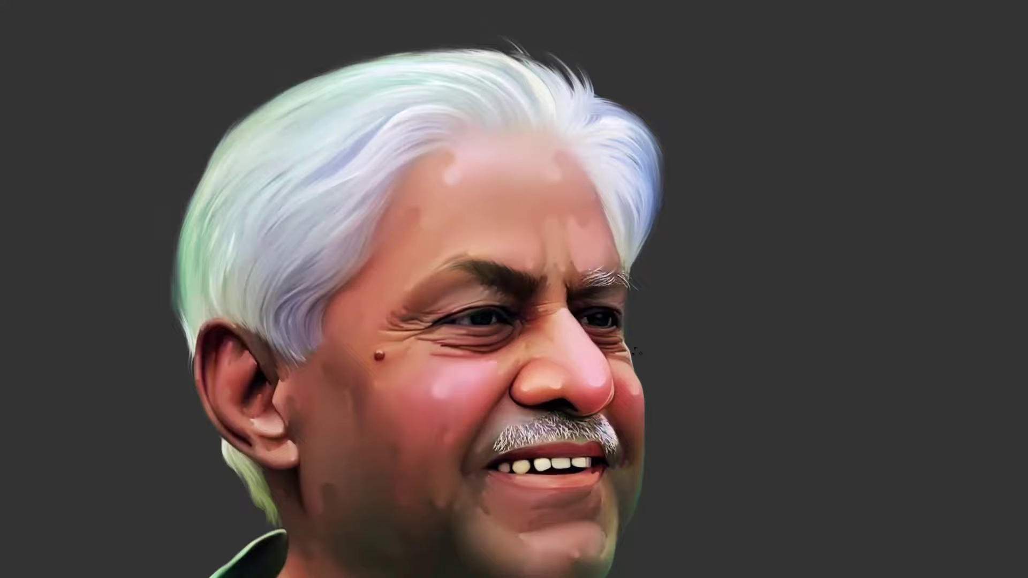
pyautogui.scroll(8, 459, 284)
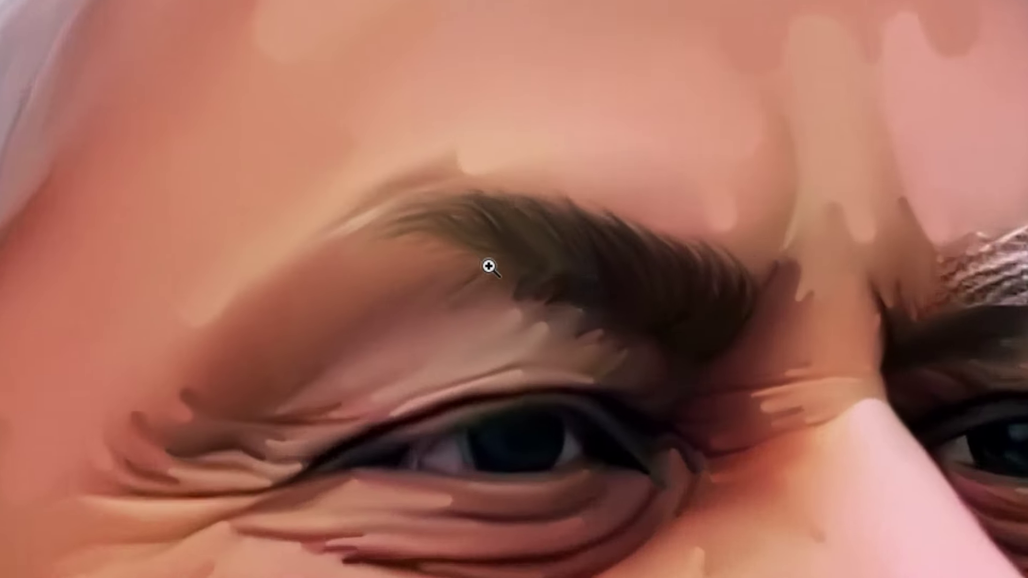
# Fill the dark eyebrow's outer tail with additional fine hairs swept outward along its lower and upper edges
pyautogui.scroll(2, 488, 267)
pyautogui.moveTo(472, 239)
pyautogui.mouseDown()
pyautogui.moveTo(346, 263)
pyautogui.moveTo(372, 261)
pyautogui.mouseUp()
pyautogui.moveTo(458, 240)
pyautogui.mouseDown()
pyautogui.moveTo(351, 256)
pyautogui.moveTo(324, 236)
pyautogui.mouseUp()
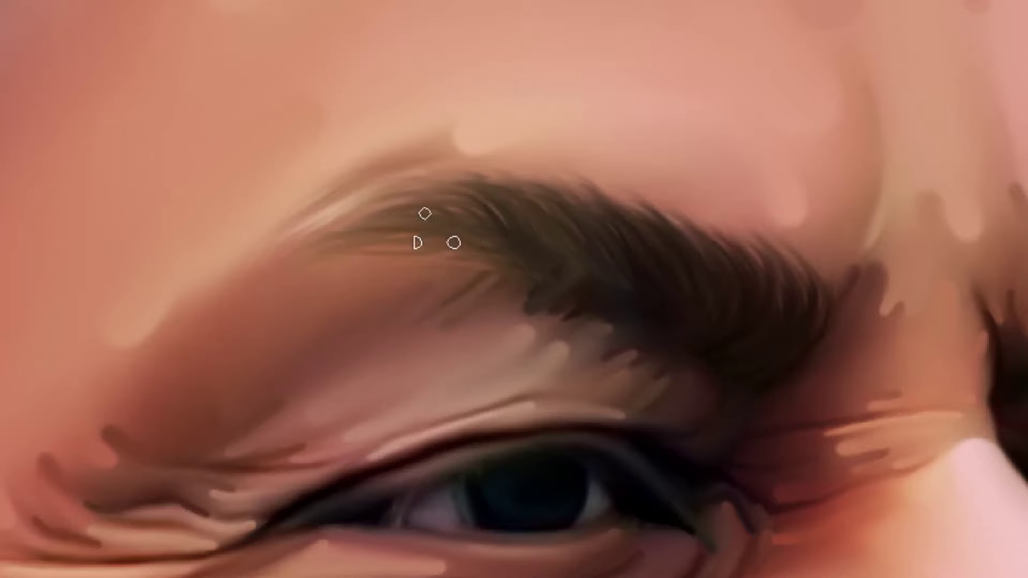
pyautogui.moveTo(437, 228); pyautogui.dragTo(348, 229)
pyautogui.moveTo(470, 228); pyautogui.dragTo(370, 218)
pyautogui.moveTo(501, 223); pyautogui.dragTo(388, 211)
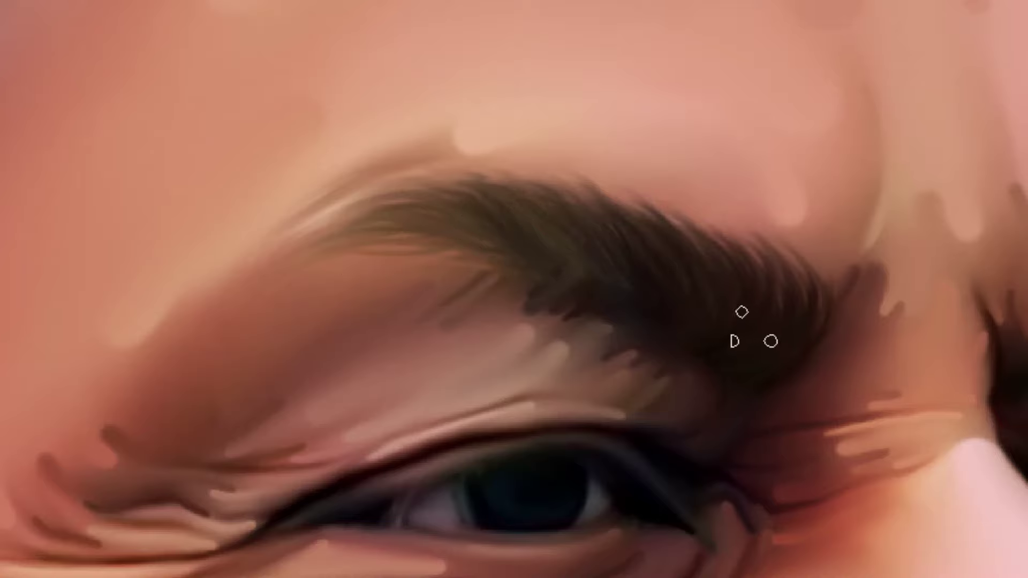
# Smudge the white-flecked far eyebrow's inner end into fine hairs fanning up and outward from the nose bridge
pyautogui.moveTo(803, 339)
pyautogui.mouseDown()
pyautogui.moveTo(411, 263)
pyautogui.moveTo(241, 289)
pyautogui.mouseUp()
pyautogui.moveTo(647, 276); pyautogui.dragTo(614, 298)
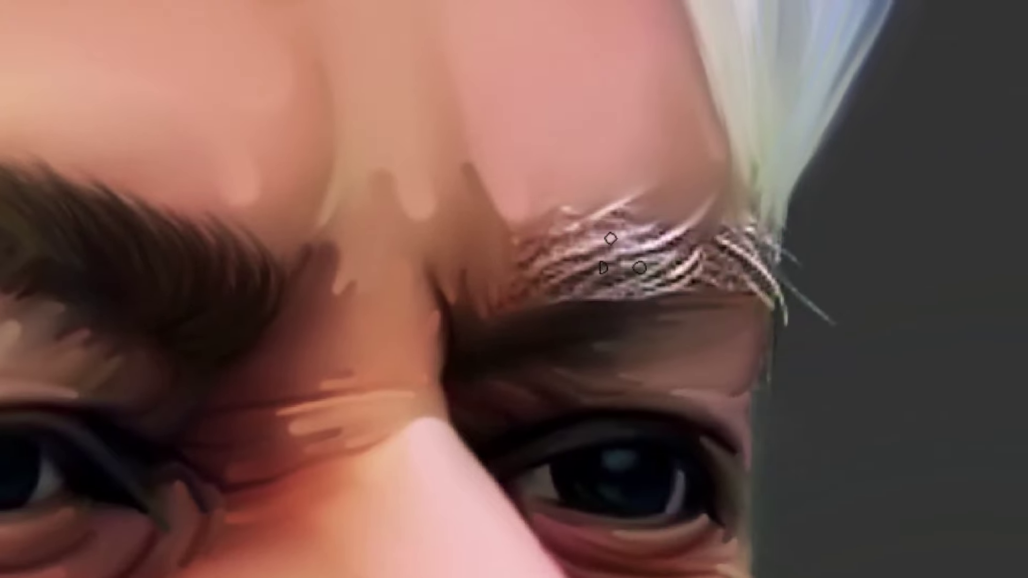
pyautogui.moveTo(504, 300); pyautogui.dragTo(658, 282)
pyautogui.moveTo(542, 287)
pyautogui.mouseDown()
pyautogui.moveTo(673, 225)
pyautogui.moveTo(663, 253)
pyautogui.mouseUp()
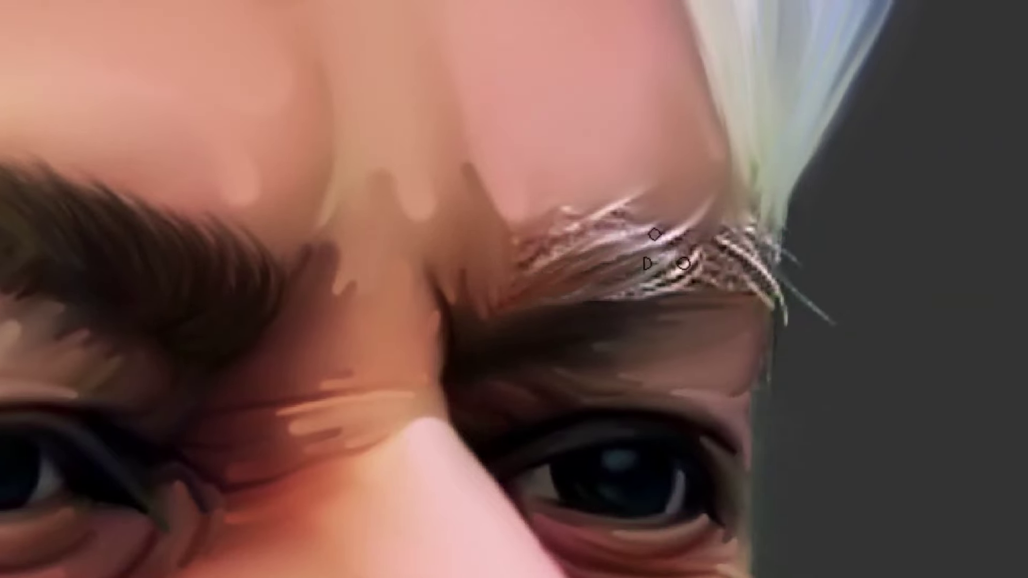
pyautogui.moveTo(483, 330); pyautogui.dragTo(594, 277)
pyautogui.moveTo(502, 315)
pyautogui.mouseDown()
pyautogui.moveTo(540, 267)
pyautogui.moveTo(491, 228)
pyautogui.mouseUp()
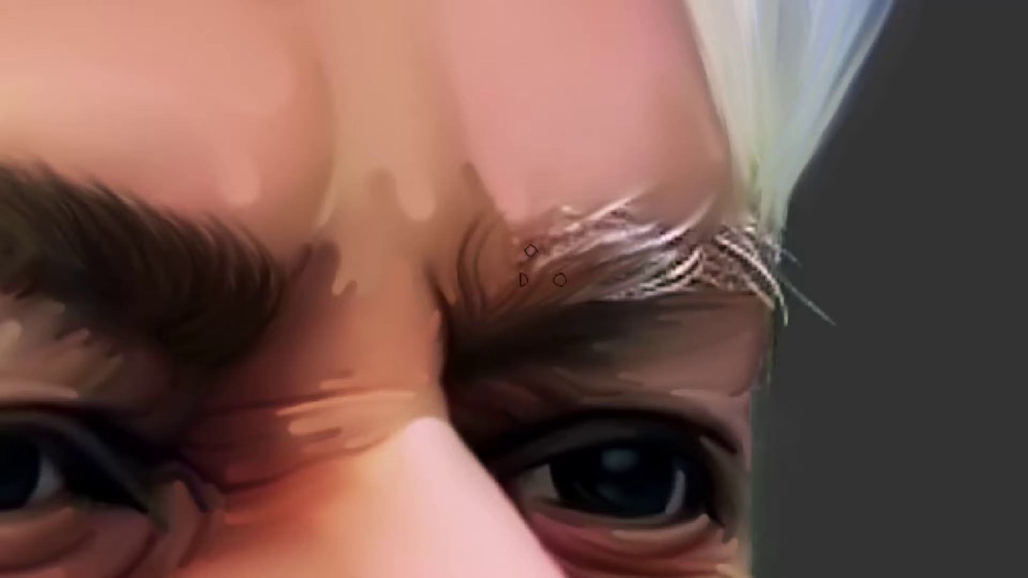
pyautogui.hotkey('ctrl', 'z')
pyautogui.moveTo(495, 316)
pyautogui.mouseDown()
pyautogui.moveTo(515, 232)
pyautogui.moveTo(616, 246)
pyautogui.mouseUp()
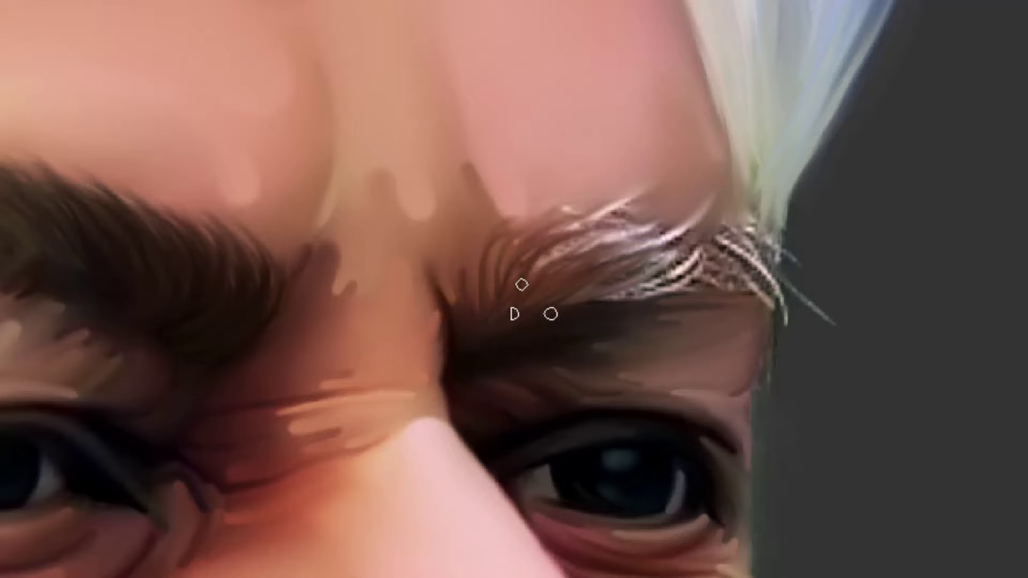
pyautogui.moveTo(533, 298); pyautogui.dragTo(651, 250)
# Sweep fine hairs through the far eyebrow's middle and outer tail, blending the white specks into soft tapering strands
pyautogui.moveTo(573, 303)
pyautogui.mouseDown()
pyautogui.moveTo(714, 246)
pyautogui.moveTo(584, 314)
pyautogui.moveTo(695, 281)
pyautogui.moveTo(697, 262)
pyautogui.moveTo(770, 304)
pyautogui.moveTo(719, 249)
pyautogui.moveTo(774, 357)
pyautogui.mouseUp()
pyautogui.moveTo(764, 269); pyautogui.dragTo(827, 313)
pyautogui.moveTo(745, 237); pyautogui.dragTo(799, 274)
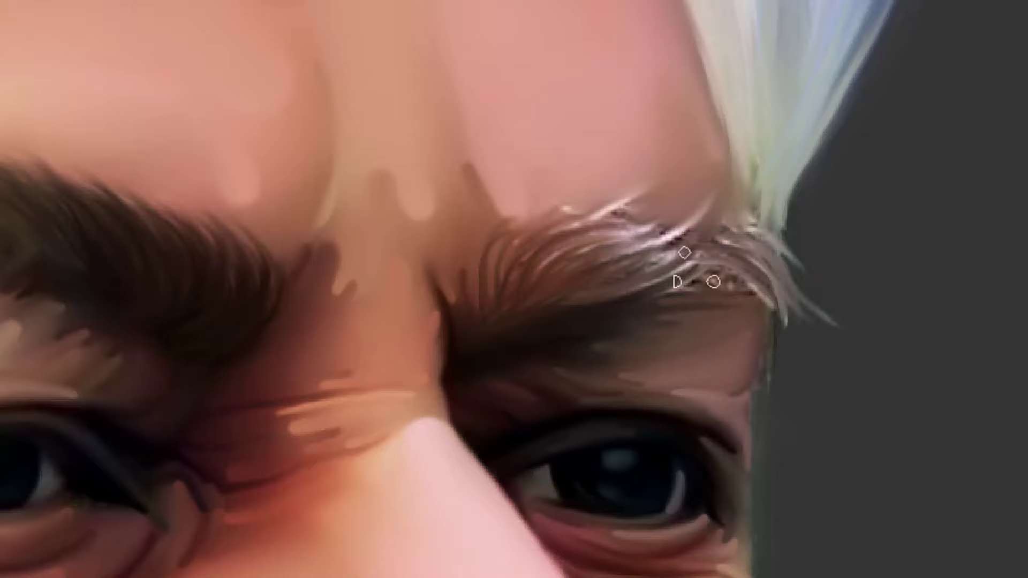
pyautogui.moveTo(673, 293)
pyautogui.mouseDown()
pyautogui.moveTo(691, 283)
pyautogui.moveTo(635, 265)
pyautogui.moveTo(699, 265)
pyautogui.moveTo(634, 276)
pyautogui.moveTo(625, 258)
pyautogui.moveTo(649, 260)
pyautogui.moveTo(661, 246)
pyautogui.moveTo(557, 255)
pyautogui.mouseUp()
pyautogui.moveTo(586, 219)
pyautogui.mouseDown()
pyautogui.moveTo(658, 203)
pyautogui.moveTo(627, 215)
pyautogui.mouseUp()
pyautogui.moveTo(592, 262); pyautogui.dragTo(676, 242)
pyautogui.moveTo(728, 262)
pyautogui.mouseDown()
pyautogui.moveTo(603, 316)
pyautogui.moveTo(763, 329)
pyautogui.moveTo(782, 343)
pyautogui.moveTo(665, 289)
pyautogui.moveTo(676, 253)
pyautogui.moveTo(660, 239)
pyautogui.moveTo(510, 285)
pyautogui.moveTo(531, 231)
pyautogui.mouseUp()
pyautogui.moveTo(468, 313); pyautogui.dragTo(464, 241)
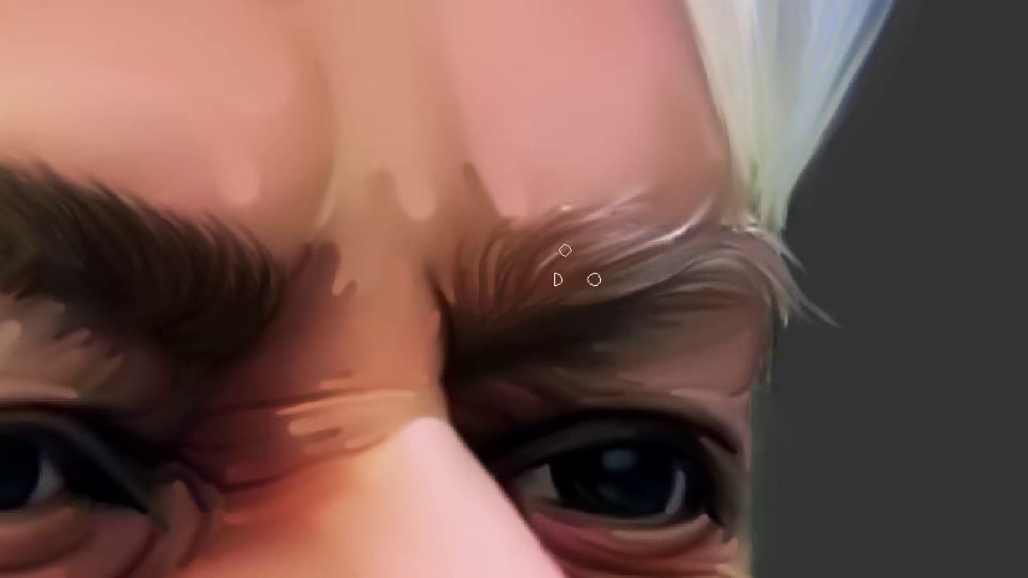
# Smudge a denser second layer of short upward hairs over the far eyebrow's inner end to darken and soften it
pyautogui.moveTo(490, 296)
pyautogui.mouseDown()
pyautogui.moveTo(488, 249)
pyautogui.moveTo(476, 259)
pyautogui.moveTo(490, 245)
pyautogui.moveTo(476, 266)
pyautogui.moveTo(518, 243)
pyautogui.moveTo(552, 249)
pyautogui.mouseUp()
pyautogui.moveTo(519, 287); pyautogui.dragTo(574, 248)
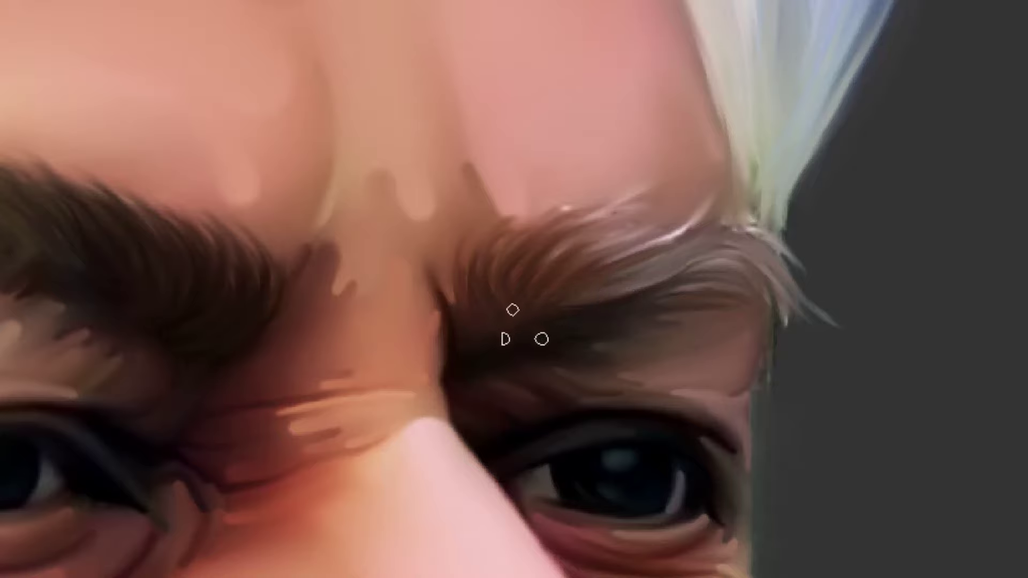
pyautogui.moveTo(498, 302); pyautogui.dragTo(496, 254)
pyautogui.moveTo(508, 324)
pyautogui.mouseDown()
pyautogui.moveTo(568, 308)
pyautogui.moveTo(538, 316)
pyautogui.moveTo(692, 234)
pyautogui.moveTo(662, 265)
pyautogui.moveTo(546, 304)
pyautogui.moveTo(641, 308)
pyautogui.moveTo(490, 257)
pyautogui.moveTo(654, 287)
pyautogui.moveTo(506, 322)
pyautogui.moveTo(589, 308)
pyautogui.moveTo(542, 288)
pyautogui.moveTo(542, 263)
pyautogui.mouseUp()
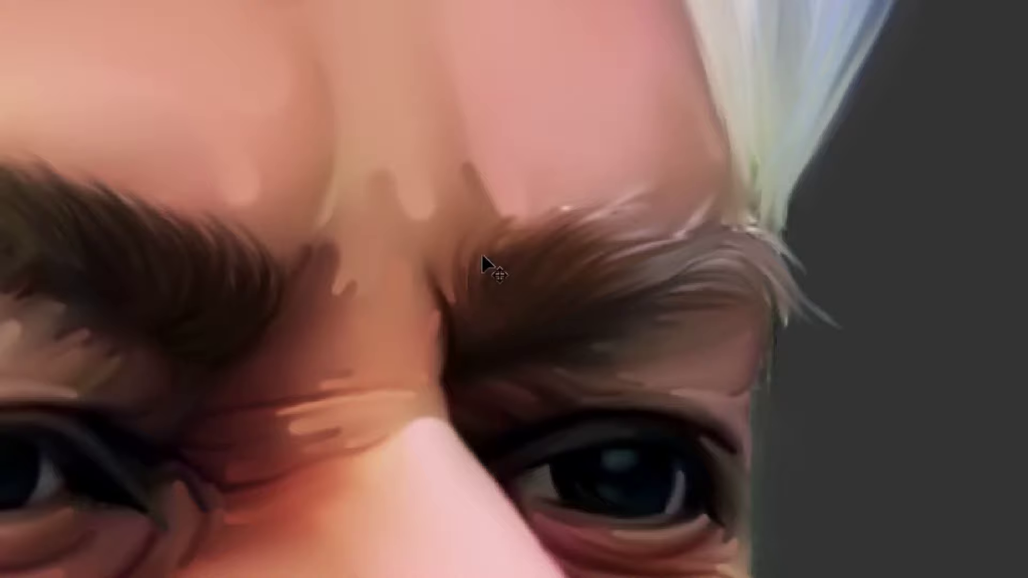
pyautogui.moveTo(496, 311); pyautogui.dragTo(463, 256)
pyautogui.moveTo(501, 291); pyautogui.dragTo(502, 242)
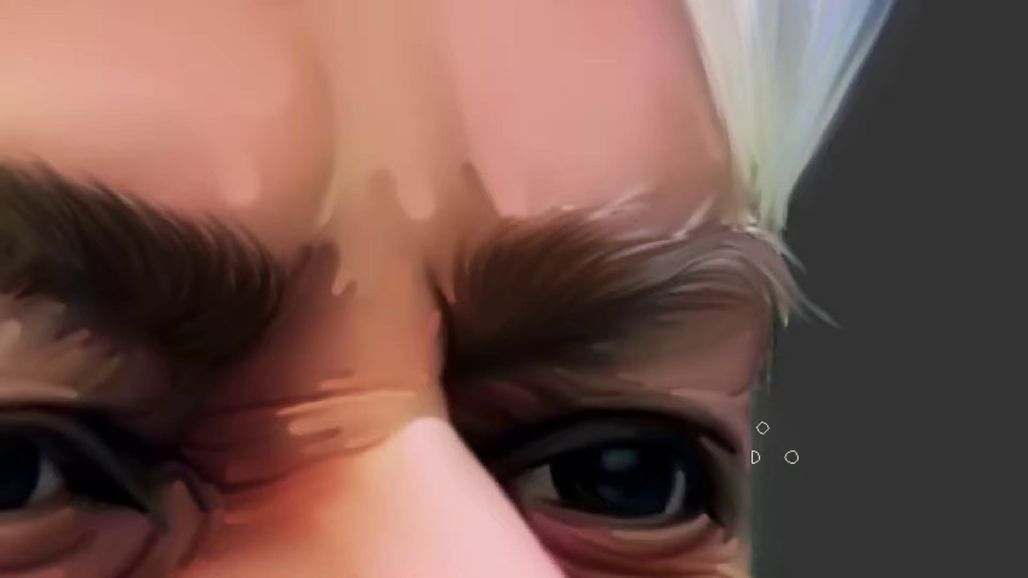
# Set up the Eraser with the 123 px hard round tip and reduce its size to 20 px
pyautogui.moveTo(773, 409); pyautogui.dragTo(732, 278)
pyautogui.press('f')
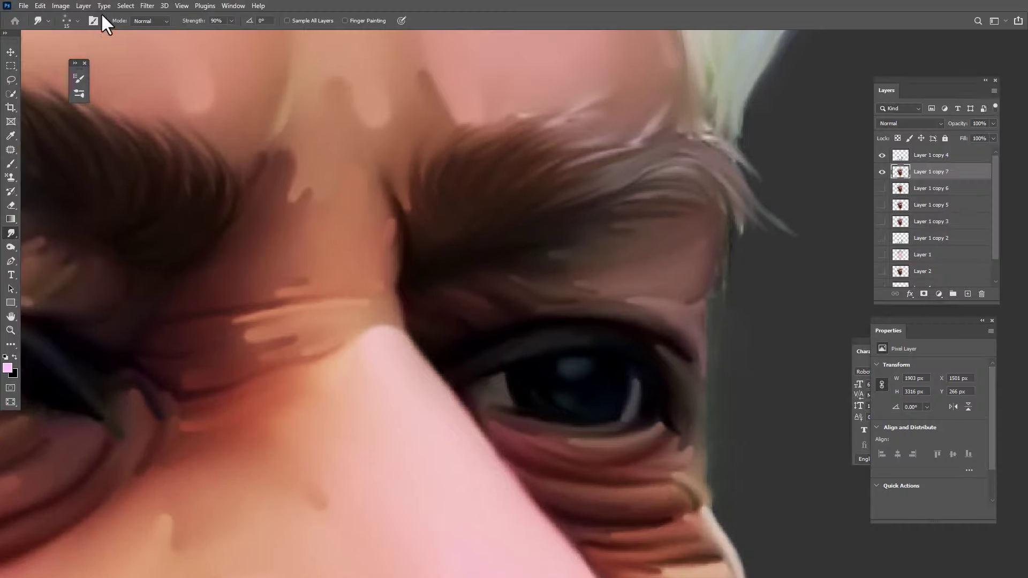
pyautogui.click(94, 20)
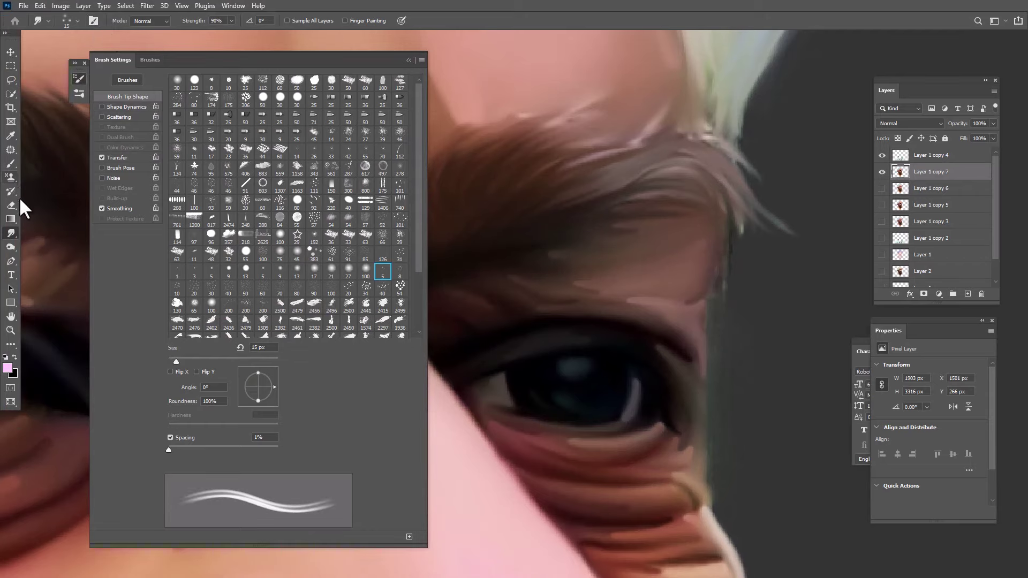
pyautogui.click(10, 205)
pyautogui.click(194, 81)
pyautogui.click(408, 60)
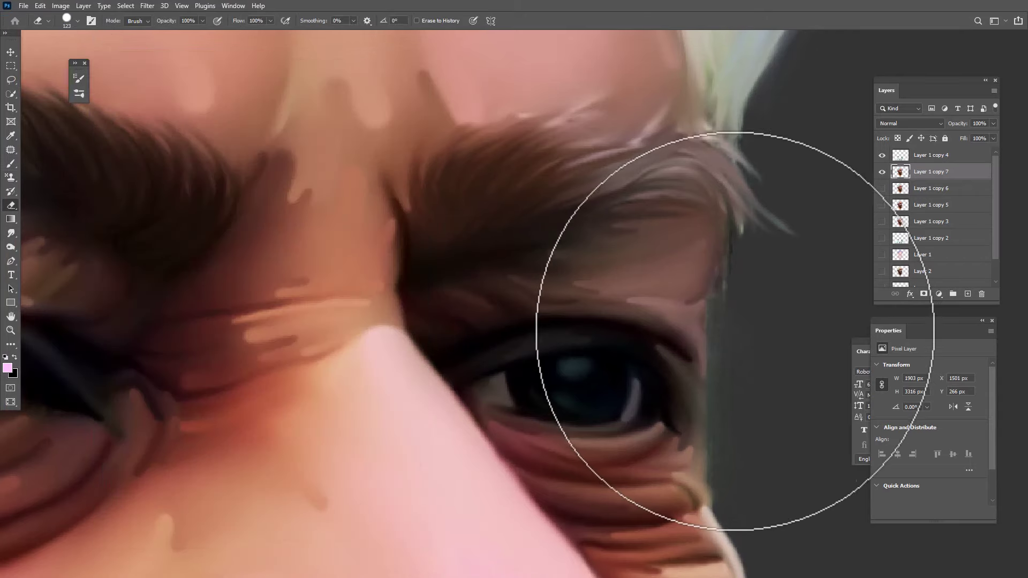
pyautogui.press('[')
pyautogui.press('[')
pyautogui.press('[')
pyautogui.press('[')
pyautogui.press('[')
pyautogui.press('[')
pyautogui.press('[')
pyautogui.press('[')
pyautogui.press('[')
pyautogui.press('[')
pyautogui.press('[')
pyautogui.press('[')
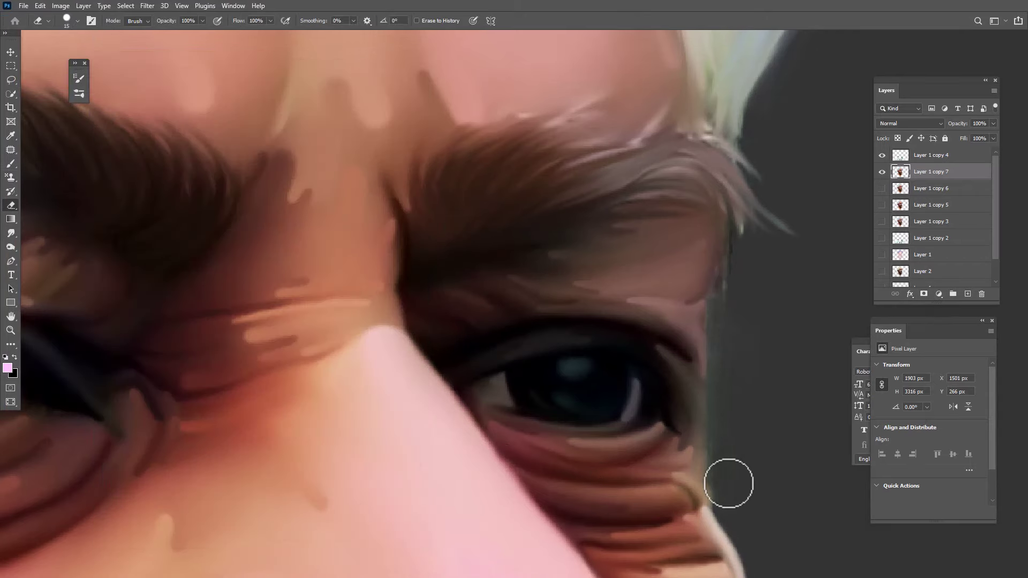
pyautogui.press(']')
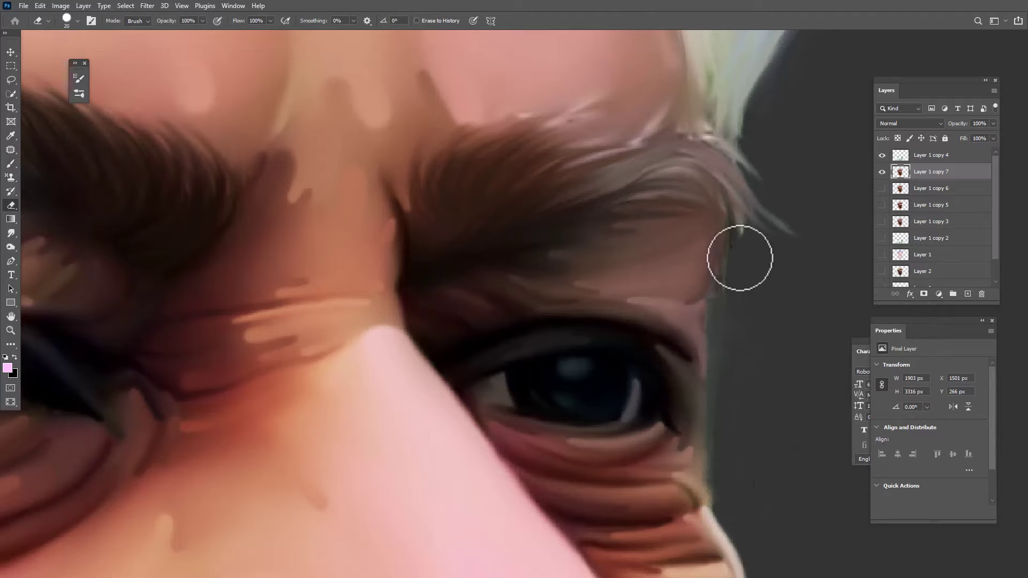
# Erase the blurry fringe along the face edge beside the far eye and the stray hairs beyond the eyebrow's tail
pyautogui.moveTo(740, 258)
pyautogui.mouseDown()
pyautogui.moveTo(762, 245)
pyautogui.moveTo(740, 298)
pyautogui.mouseUp()
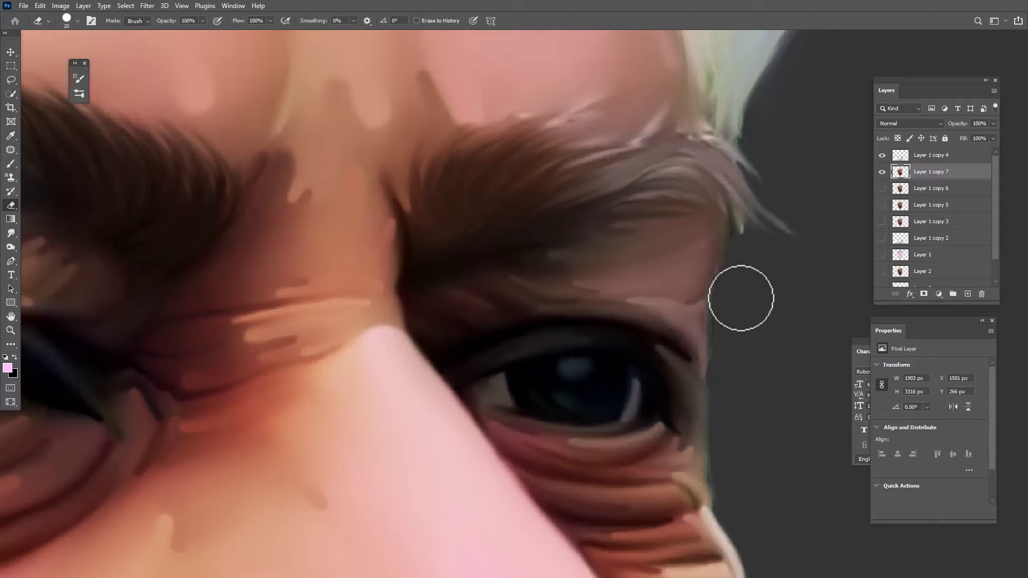
pyautogui.moveTo(740, 298); pyautogui.dragTo(735, 274)
pyautogui.moveTo(750, 360); pyautogui.dragTo(737, 266)
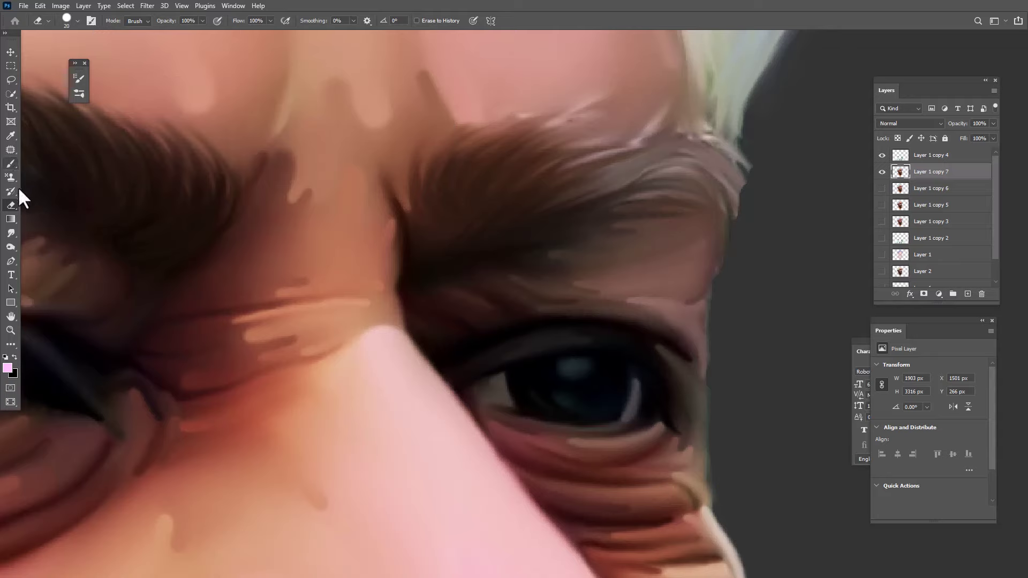
# Smudge the far eyebrow's trimmed tail and upper edge at 90% strength into soft hairs curving over the face edge
pyautogui.click(11, 232)
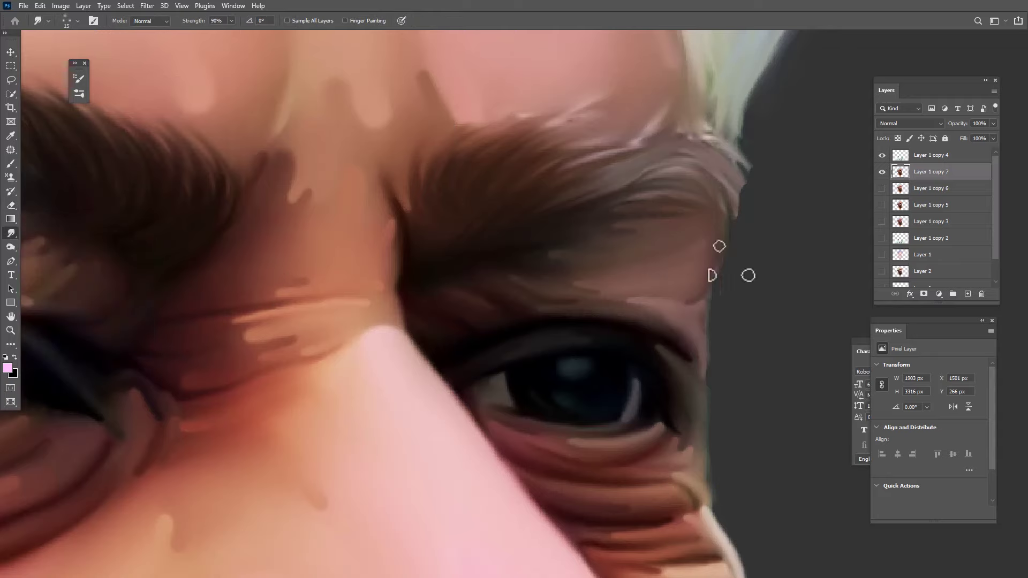
pyautogui.moveTo(710, 147)
pyautogui.mouseDown()
pyautogui.moveTo(725, 257)
pyautogui.moveTo(735, 201)
pyautogui.moveTo(728, 219)
pyautogui.mouseUp()
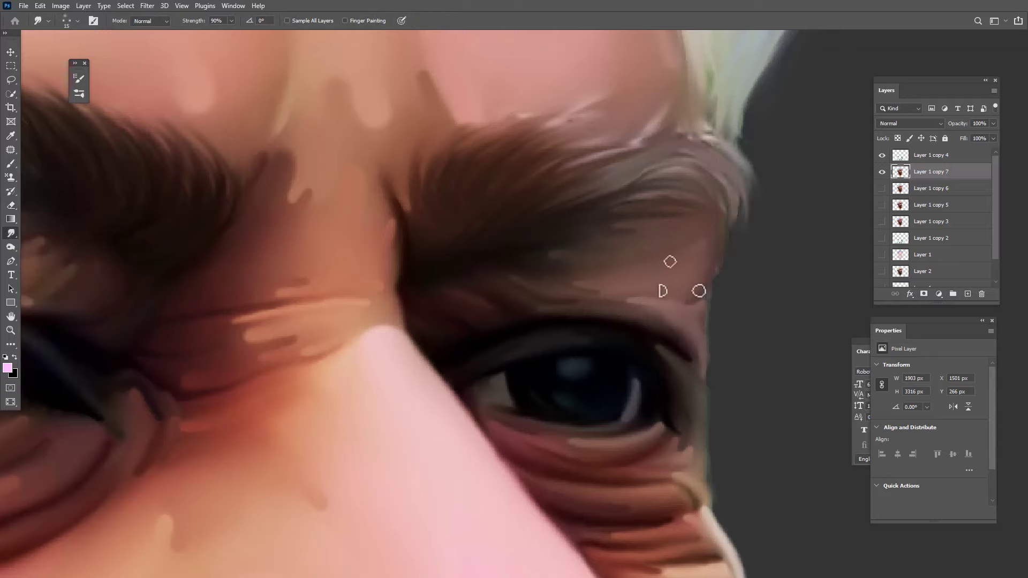
pyautogui.moveTo(581, 162); pyautogui.dragTo(734, 147)
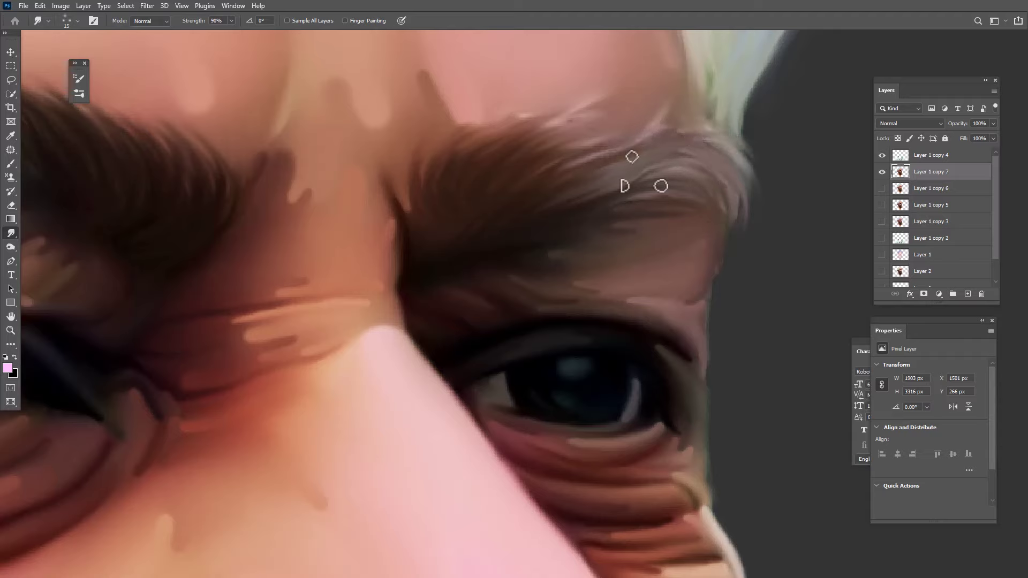
pyautogui.moveTo(643, 171); pyautogui.dragTo(746, 196)
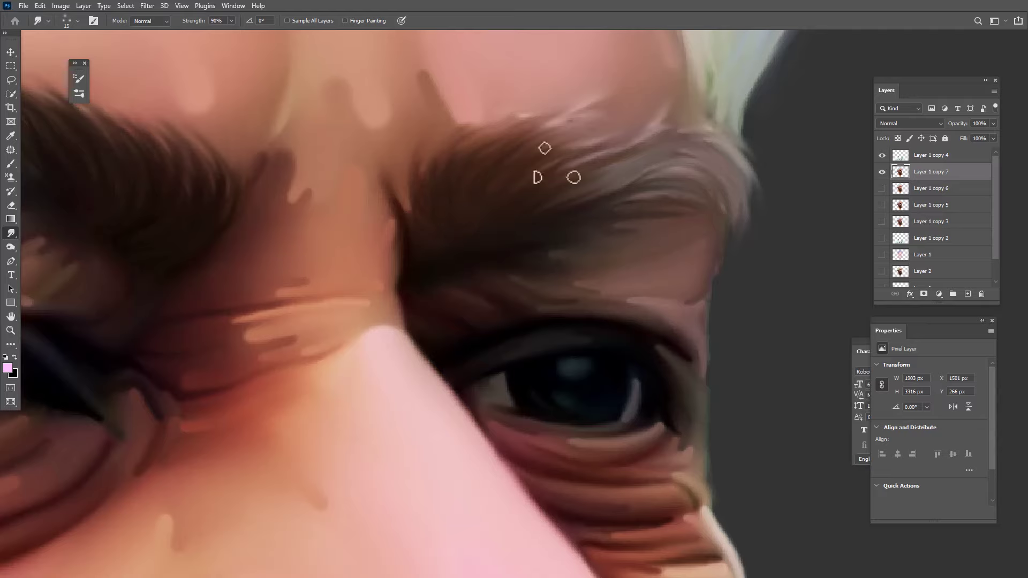
# Check both smudged eyebrows close up and against the whole face
pyautogui.moveTo(274, 207); pyautogui.dragTo(613, 218)
pyautogui.moveTo(378, 165); pyautogui.dragTo(445, 234)
pyautogui.moveTo(123, 196); pyautogui.dragTo(299, 184)
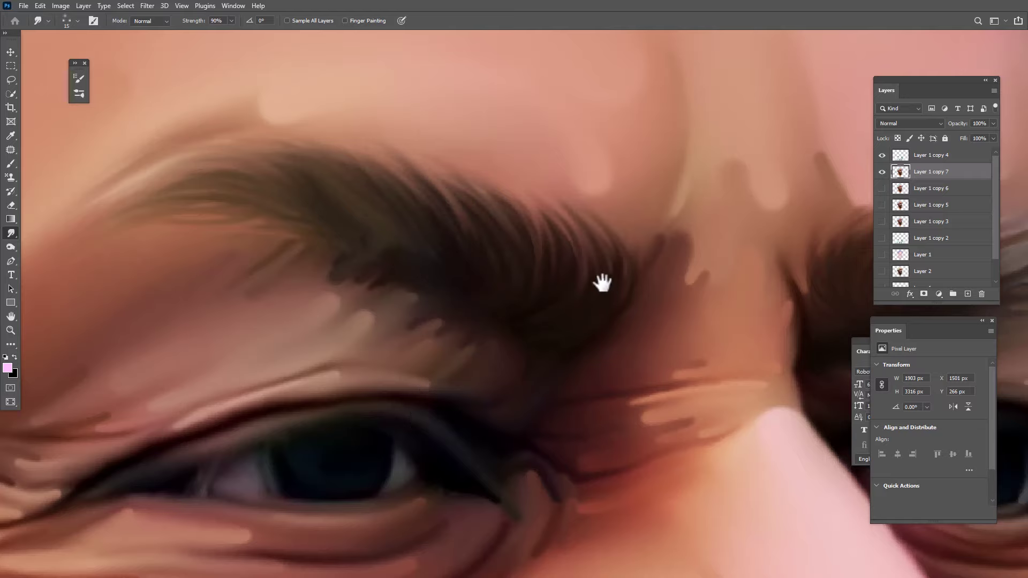
pyautogui.moveTo(601, 282); pyautogui.dragTo(513, 286)
pyautogui.scroll(-6, 590, 315)
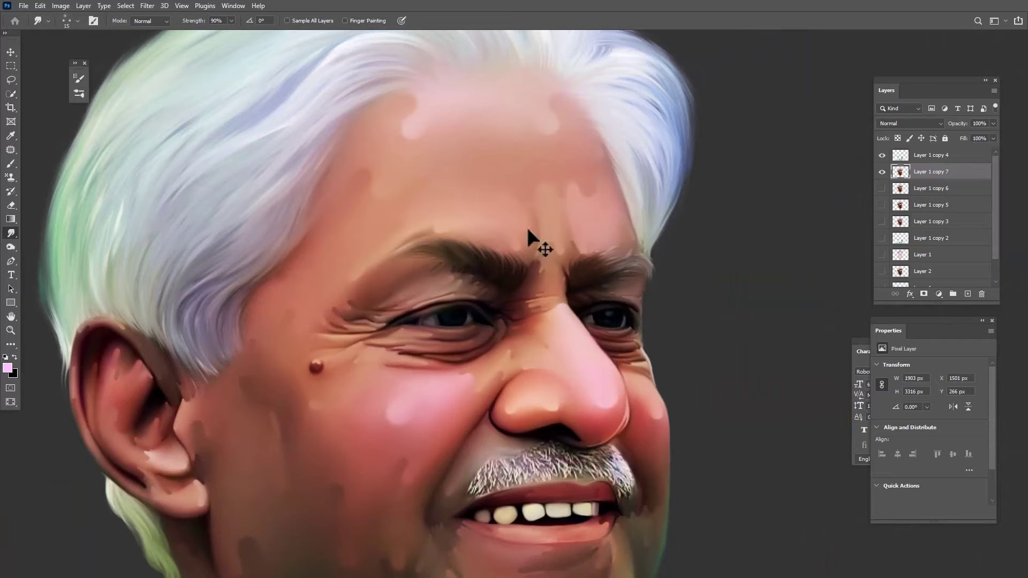
pyautogui.moveTo(603, 272)
pyautogui.mouseDown()
pyautogui.moveTo(585, 243)
pyautogui.moveTo(562, 126)
pyautogui.mouseUp()
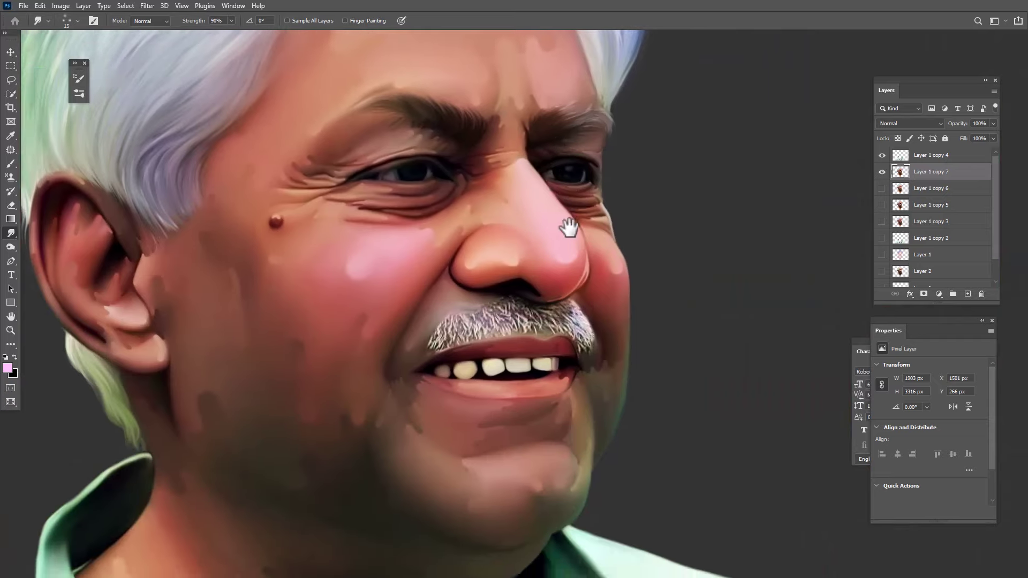
pyautogui.moveTo(567, 227); pyautogui.dragTo(672, 280)
pyautogui.moveTo(580, 291); pyautogui.dragTo(561, 369)
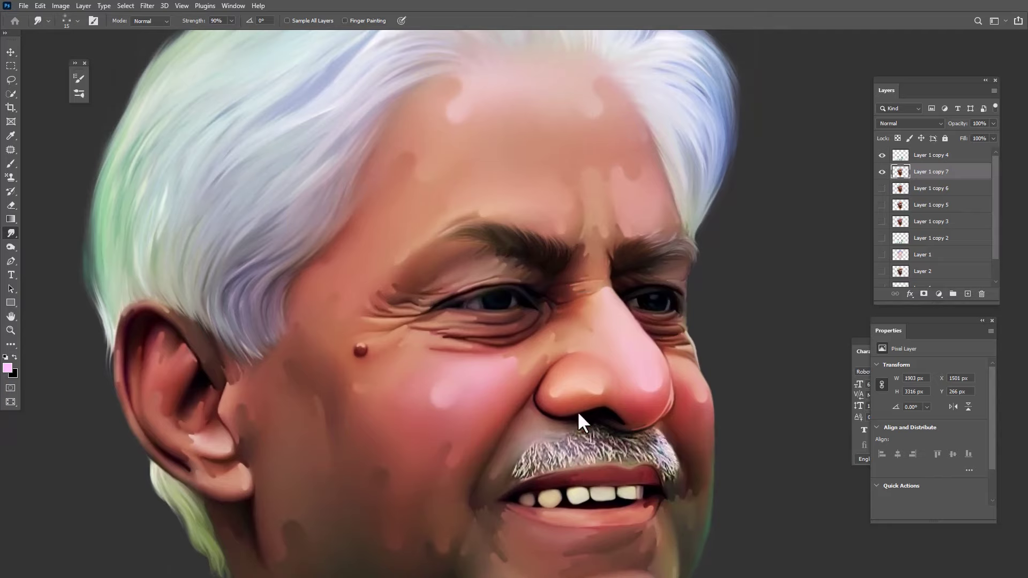
# Start saving a copy of the painting in JPEG format and remove "copy" from its file name
pyautogui.hotkey('ctrl', 'alt', 's')
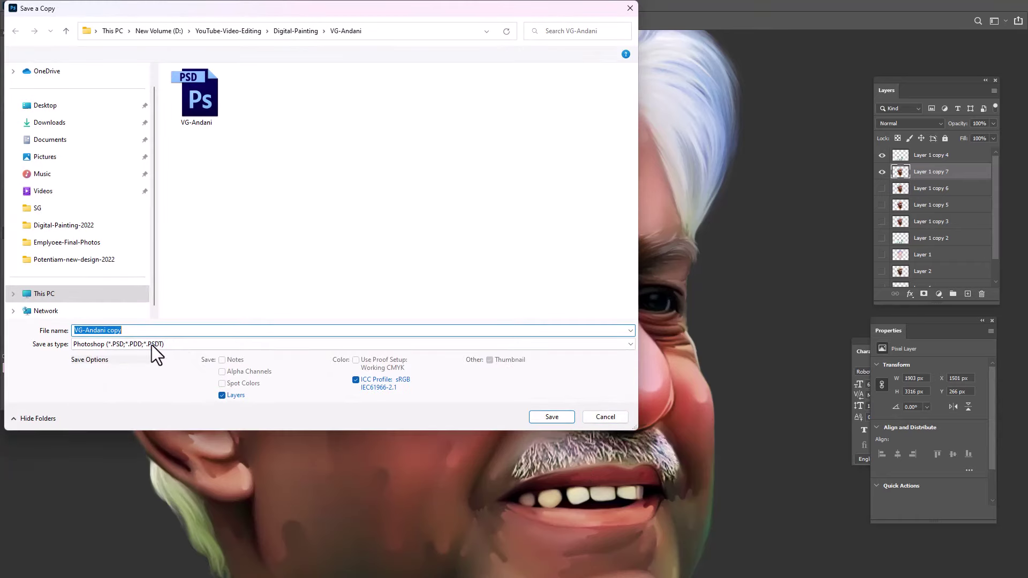
pyautogui.click(152, 345)
pyautogui.click(126, 443)
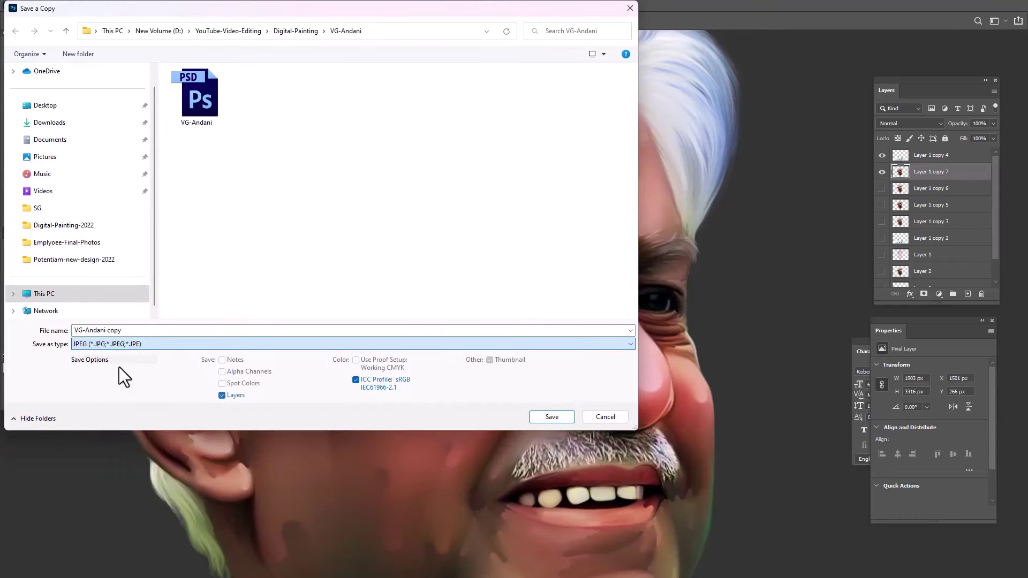
pyautogui.click(140, 330)
pyautogui.press('BackSpace')
pyautogui.press('BackSpace')
pyautogui.press('BackSpace')
pyautogui.press('BackSpace')
pyautogui.press('BackSpace')
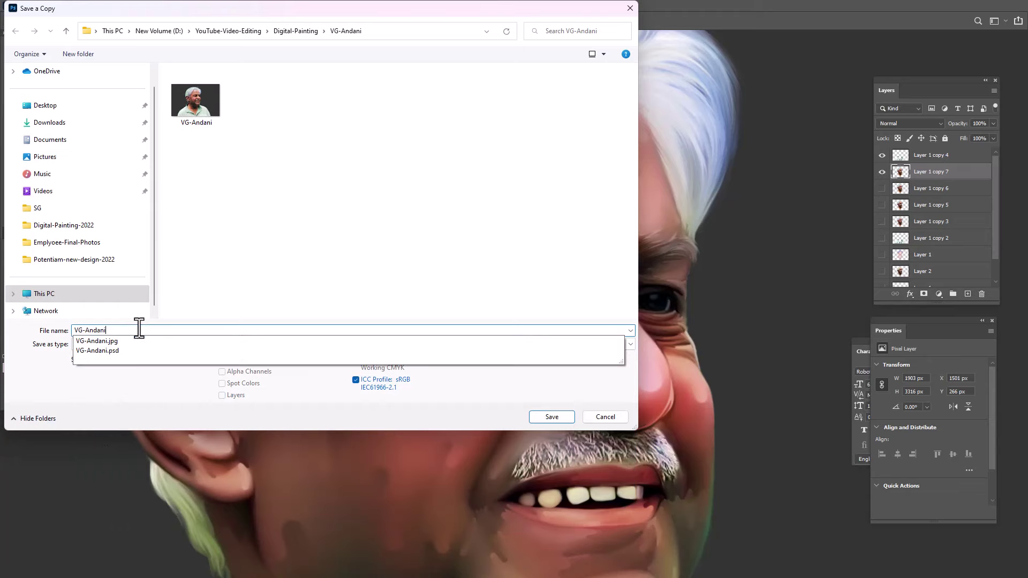
# Save the JPEG copy over the existing file at Maximum quality 12 with the Baseline ("Standard") format
pyautogui.click(259, 410)
pyautogui.click(549, 417)
pyautogui.click(530, 283)
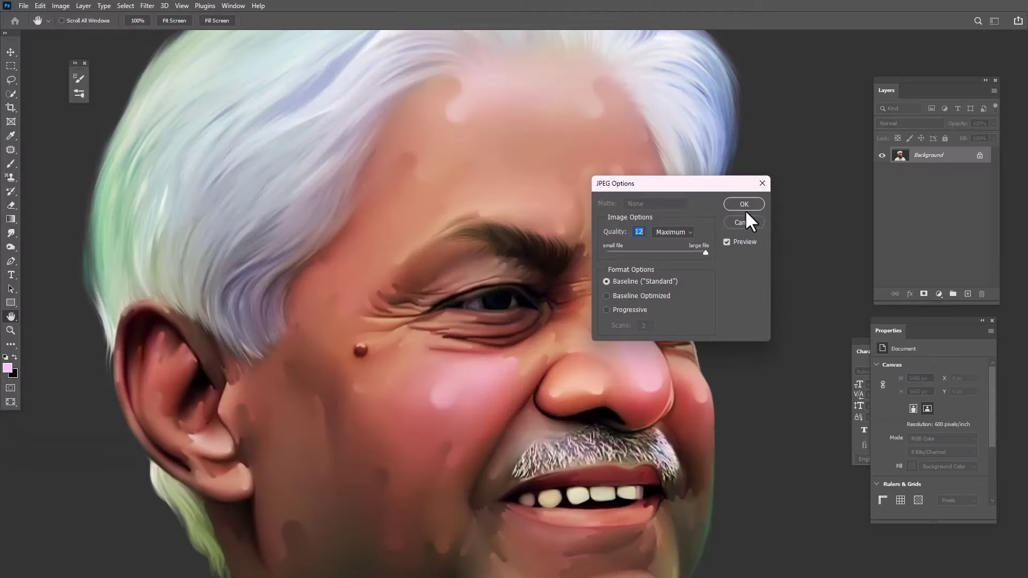
pyautogui.click(744, 210)
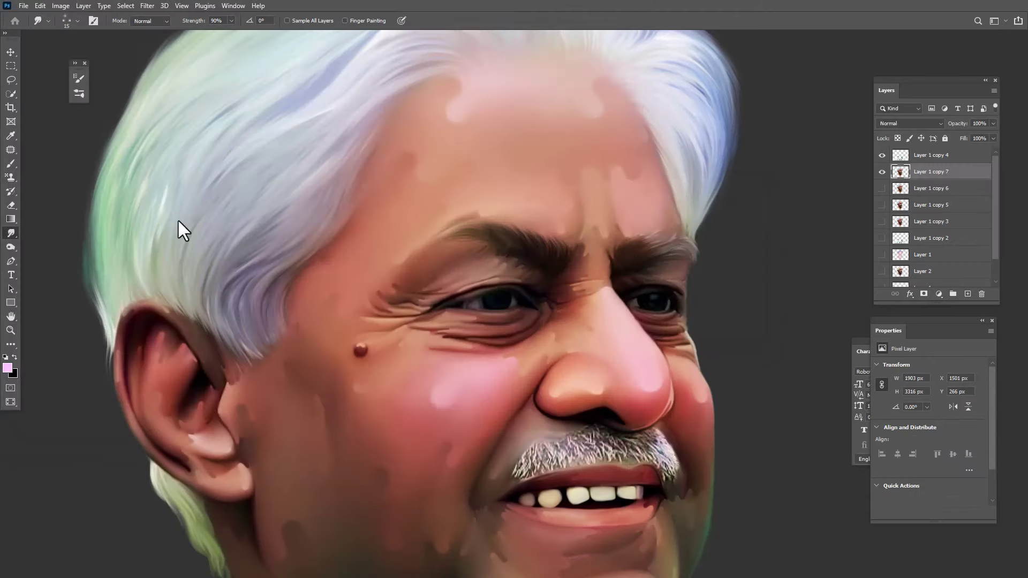
# Bring the far eye's outer edge into close view and switch the Smudge tool to the 65 px speckled brush tip
pyautogui.press('f')
pyautogui.press('f')
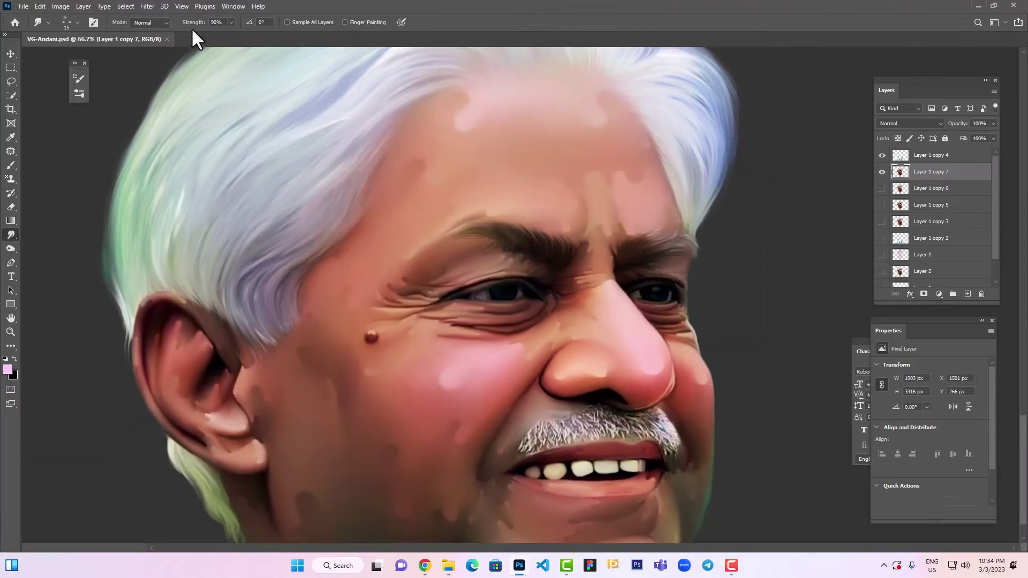
pyautogui.click(165, 37)
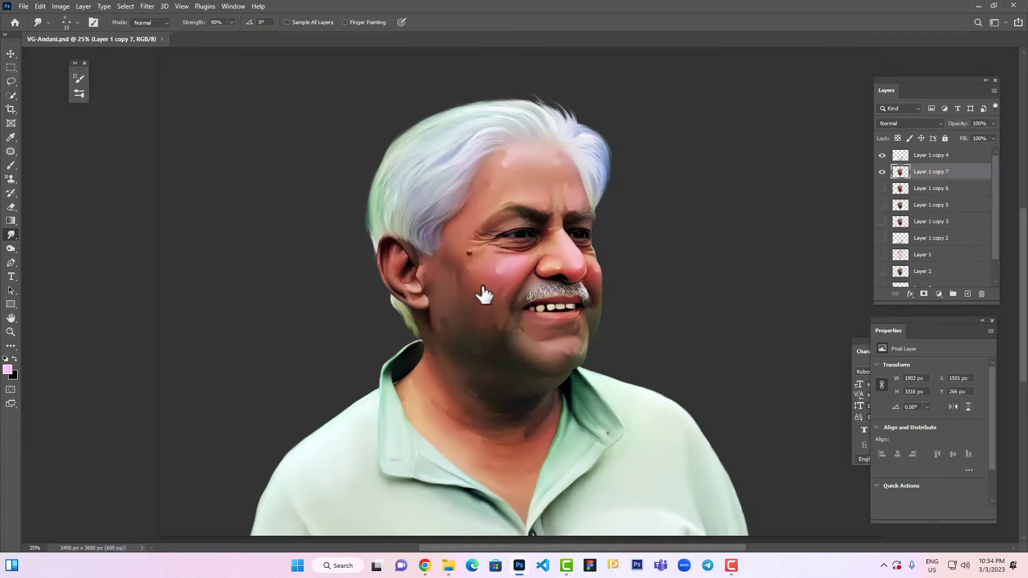
pyautogui.moveTo(575, 149); pyautogui.dragTo(640, 276)
pyautogui.moveTo(650, 500); pyautogui.dragTo(621, 401)
pyautogui.click(95, 23)
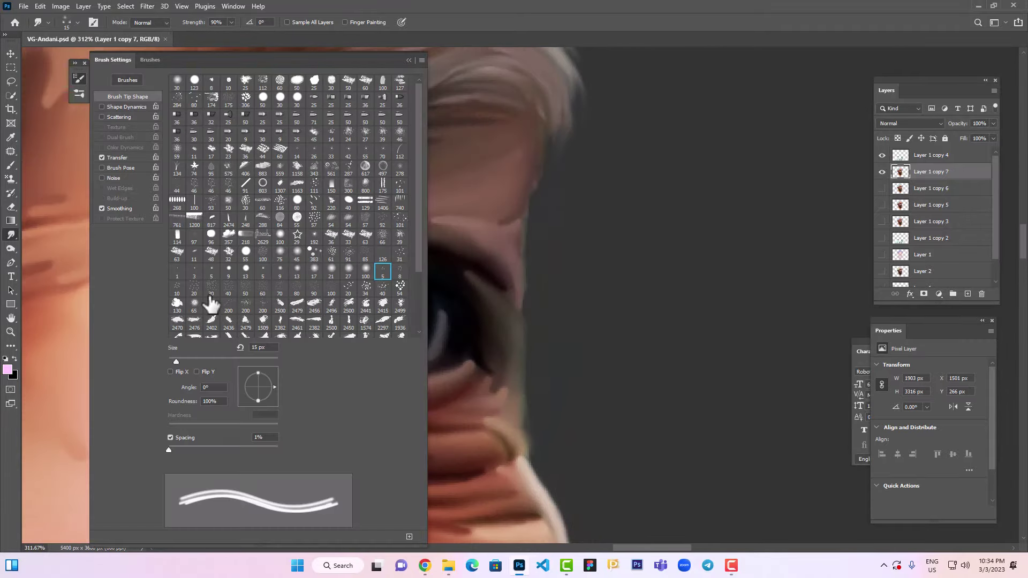
pyautogui.click(194, 303)
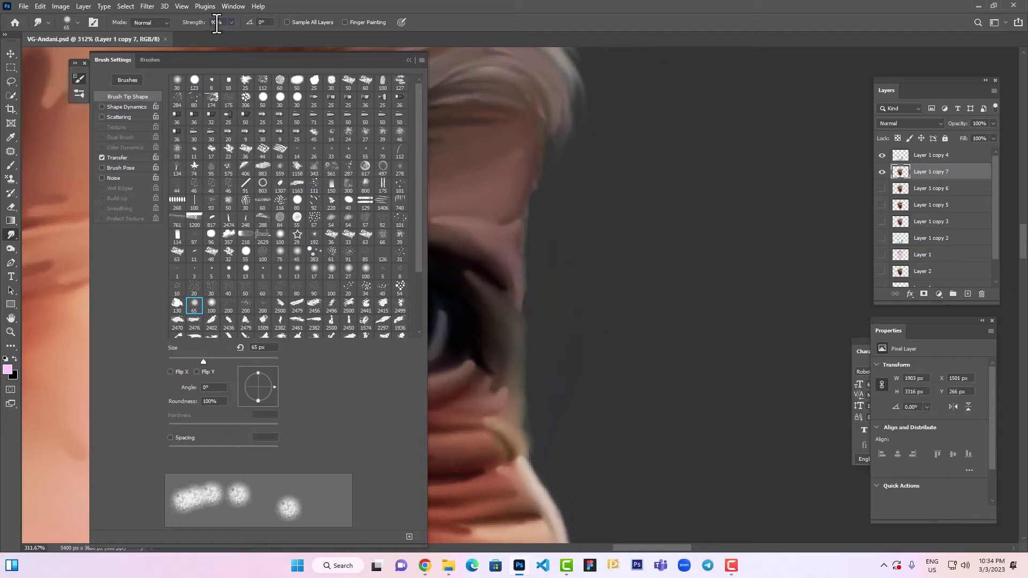
pyautogui.click(409, 60)
# Set the Smudge strength to 50% and shrink the brush to suit the skin edge beside the far eye
pyautogui.click(681, 400)
pyautogui.press('5')
pyautogui.press('[')
pyautogui.press('[')
pyautogui.press('[')
pyautogui.press('[')
pyautogui.press('[')
pyautogui.press('[')
pyautogui.press('[')
pyautogui.press('f')
pyautogui.press('f')
pyautogui.press('f')
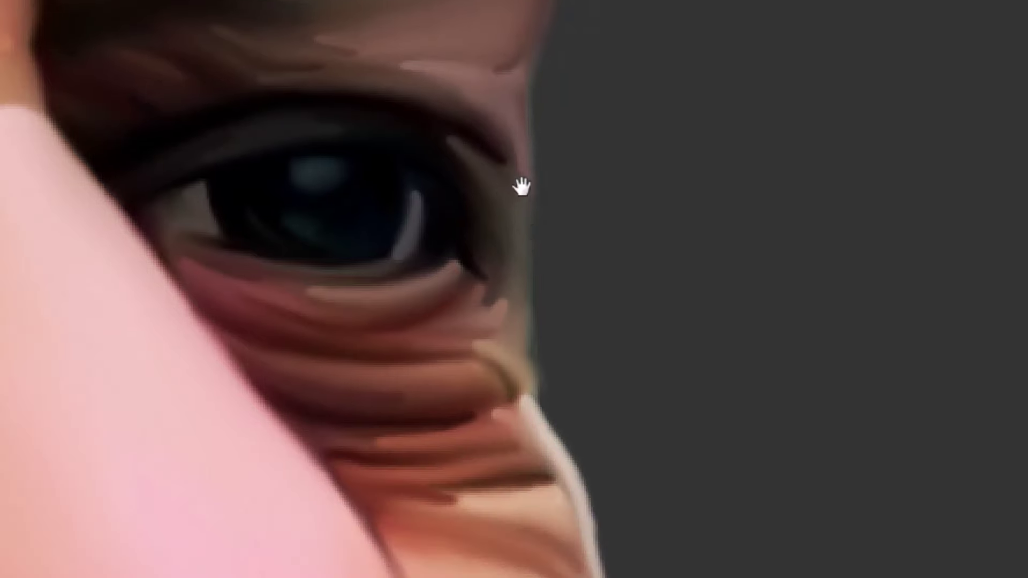
pyautogui.moveTo(530, 348); pyautogui.dragTo(546, 191)
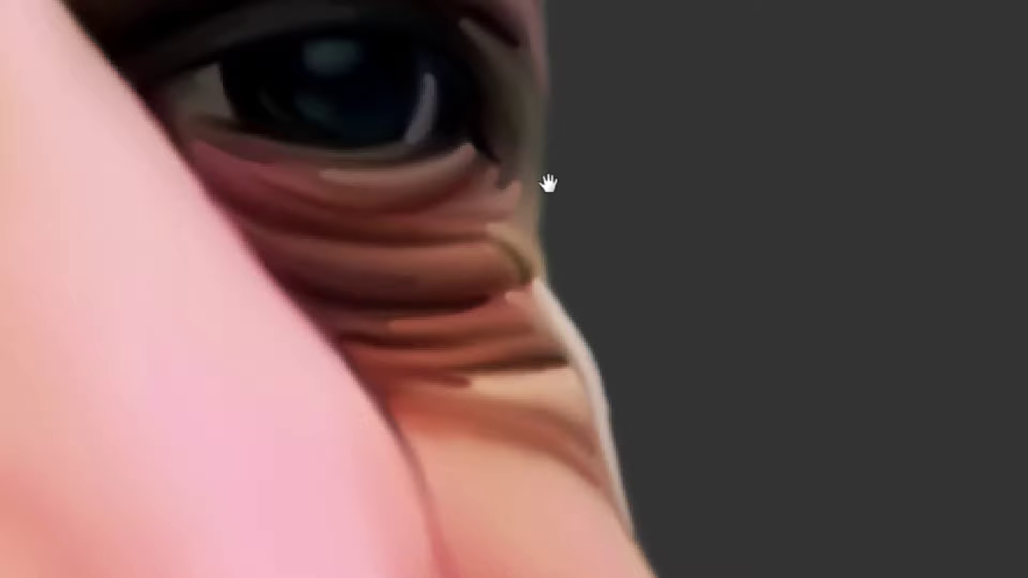
# Smudge the outer skin edge from beside the far eye down along the far cheek
pyautogui.moveTo(581, 58); pyautogui.dragTo(603, 236)
pyautogui.moveTo(607, 311); pyautogui.dragTo(563, 64)
pyautogui.moveTo(621, 441); pyautogui.dragTo(578, 280)
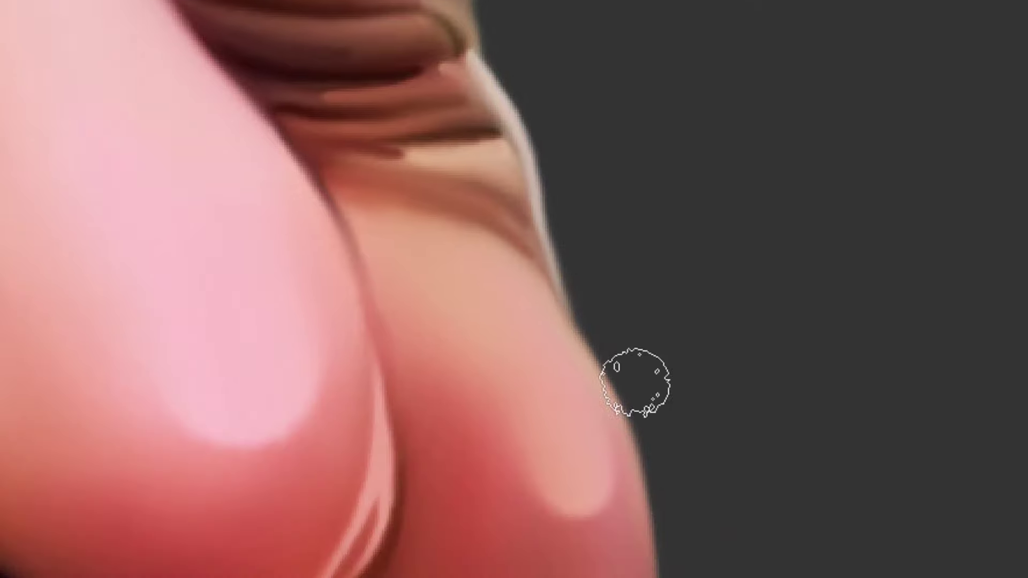
pyautogui.hotkey('ctrl', '-')
pyautogui.hotkey('ctrl', '-')
pyautogui.hotkey('ctrl', '-')
pyautogui.hotkey('ctrl', '-')
pyautogui.hotkey('ctrl', '-')
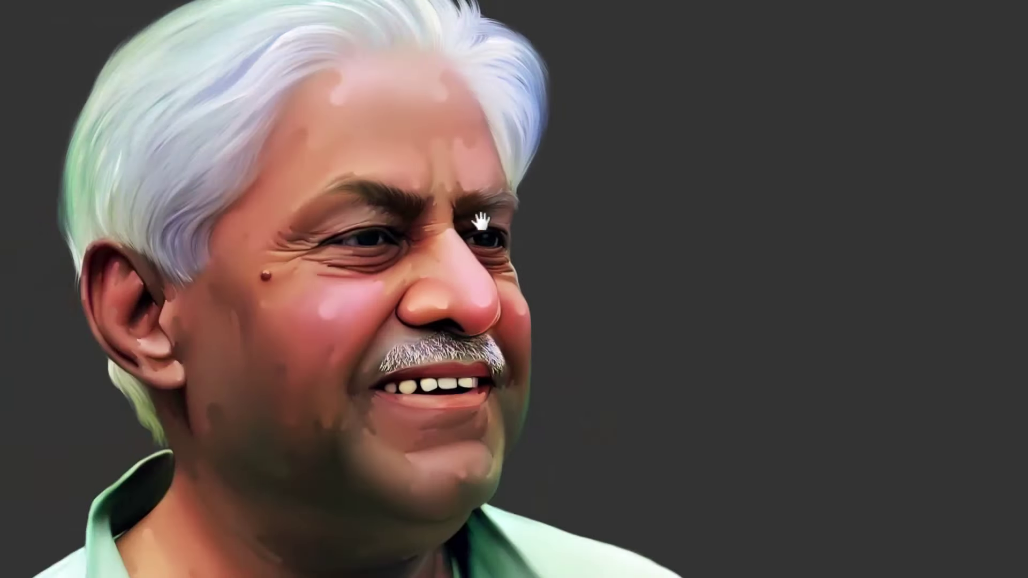
# Switch from smudging to the Brush tool and choose the 123 px hard round tip
pyautogui.moveTo(501, 259); pyautogui.dragTo(561, 271)
pyautogui.moveTo(530, 222); pyautogui.dragTo(589, 254)
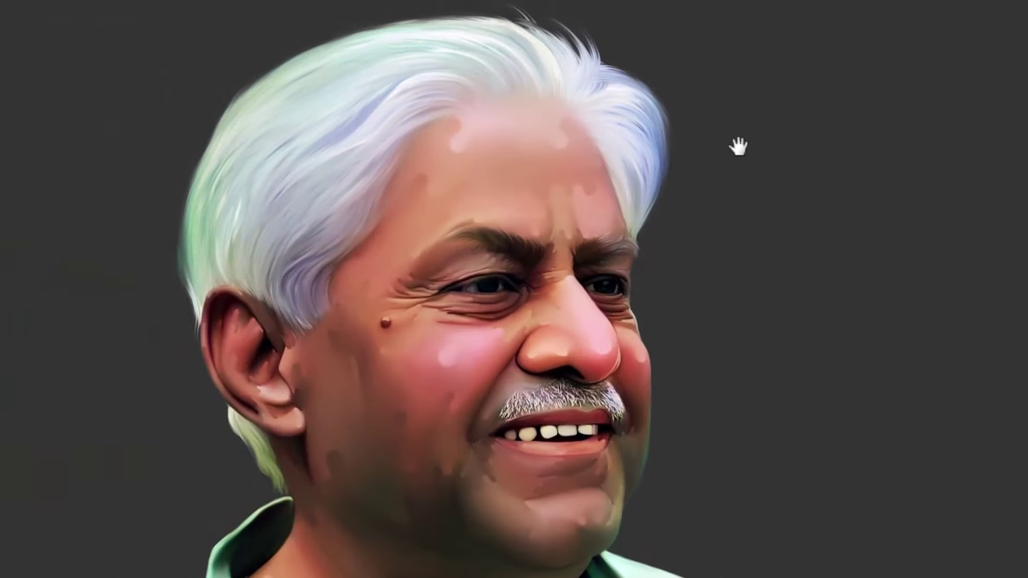
pyautogui.press('f')
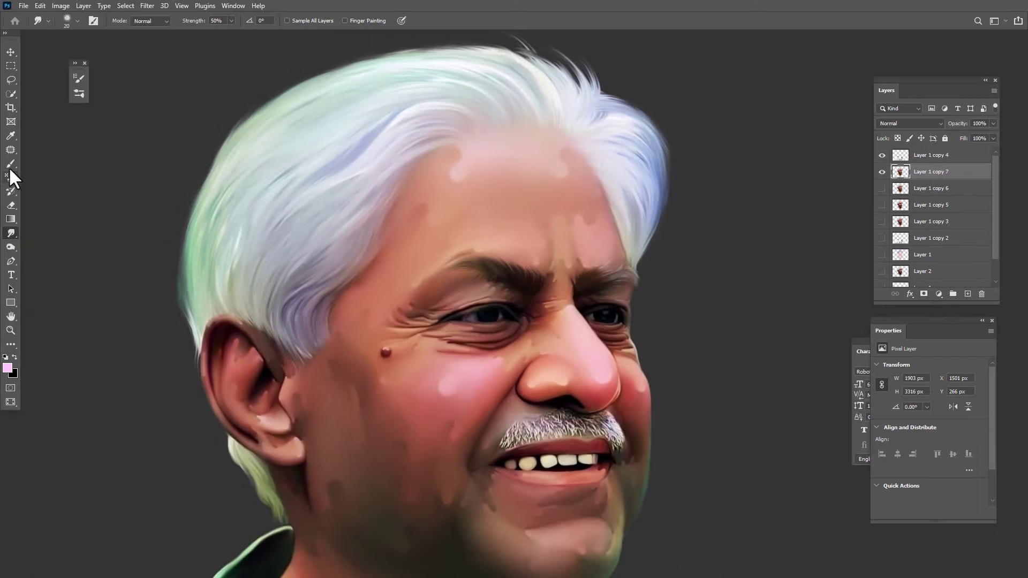
pyautogui.click(11, 164)
pyautogui.click(91, 21)
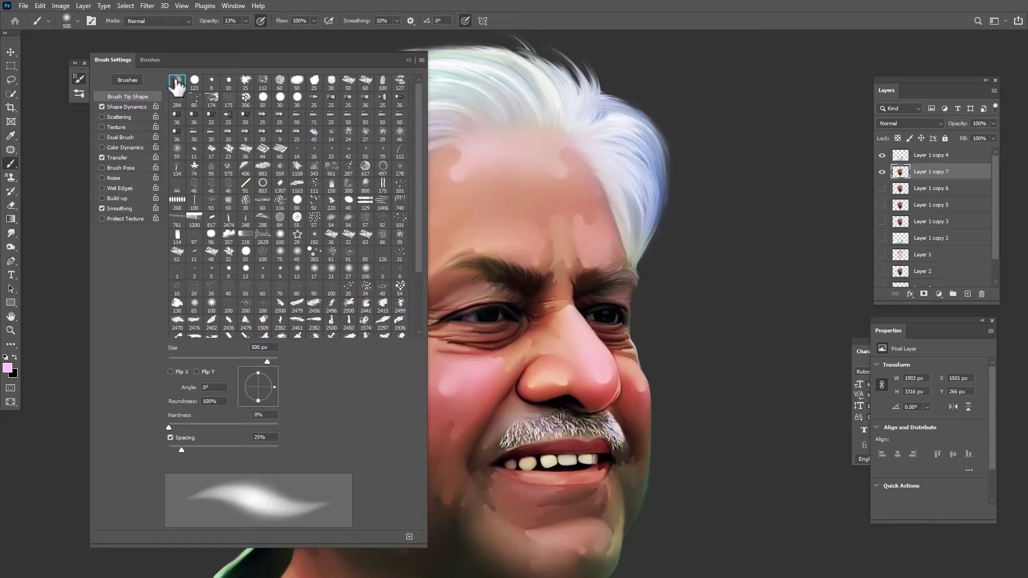
pyautogui.click(194, 80)
pyautogui.click(408, 60)
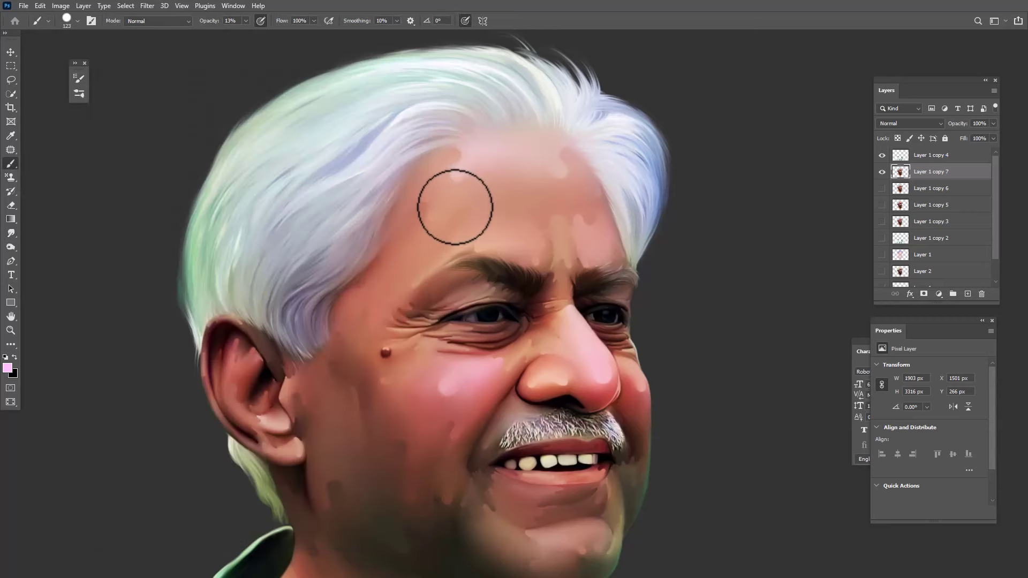
# Shrink the brush to 40 px, raise its opacity to 100% and make white the foreground colour
pyautogui.press('[')
pyautogui.press('[')
pyautogui.press('[')
pyautogui.press('[')
pyautogui.press('[')
pyautogui.press('[')
pyautogui.press('[')
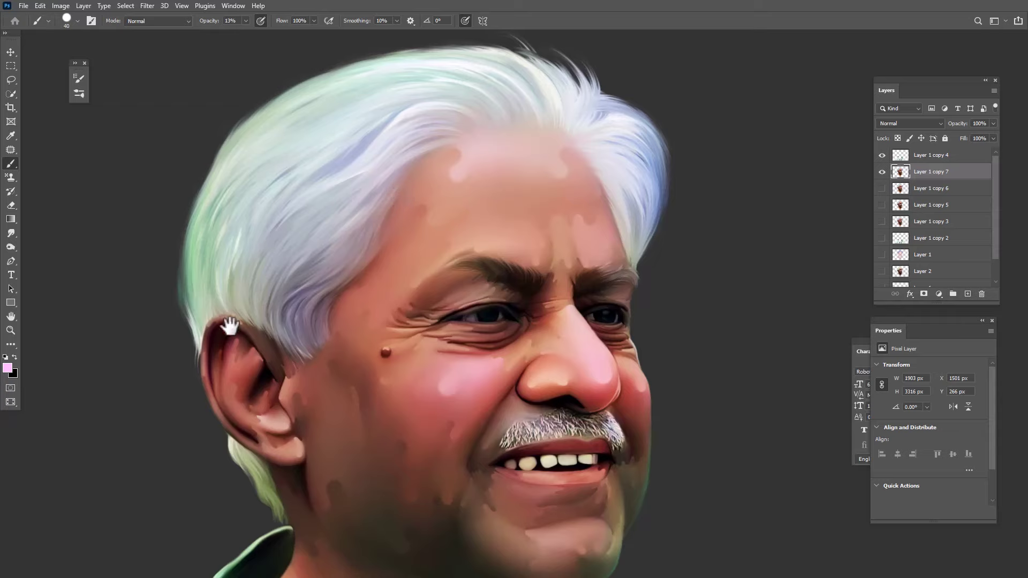
pyautogui.moveTo(238, 340); pyautogui.dragTo(368, 305)
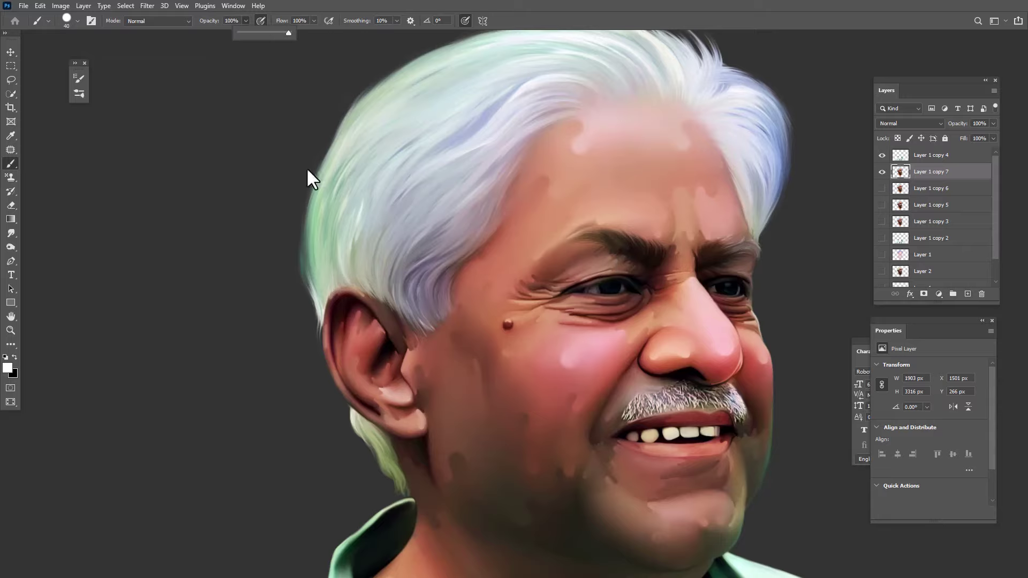
pyautogui.moveTo(354, 181); pyautogui.dragTo(342, 259)
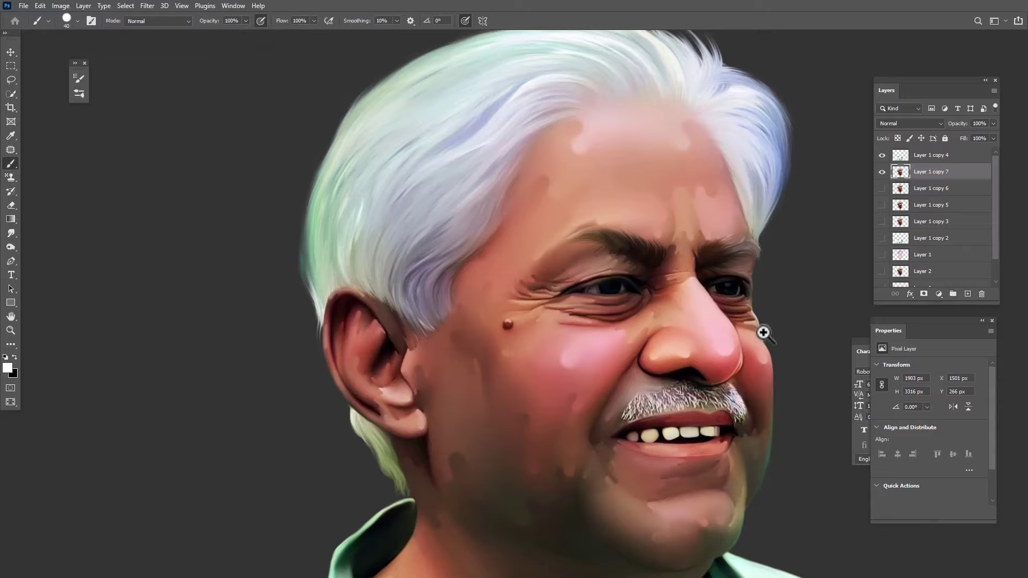
# Turn off web-only colours and set the foreground to pale cream efe3d5, starting from a sample of the far cheek's light edge
pyautogui.moveTo(763, 333); pyautogui.dragTo(804, 474)
pyautogui.moveTo(724, 299); pyautogui.dragTo(778, 342)
pyautogui.moveTo(661, 307); pyautogui.dragTo(576, 254)
pyautogui.click(7, 368)
pyautogui.click(692, 196)
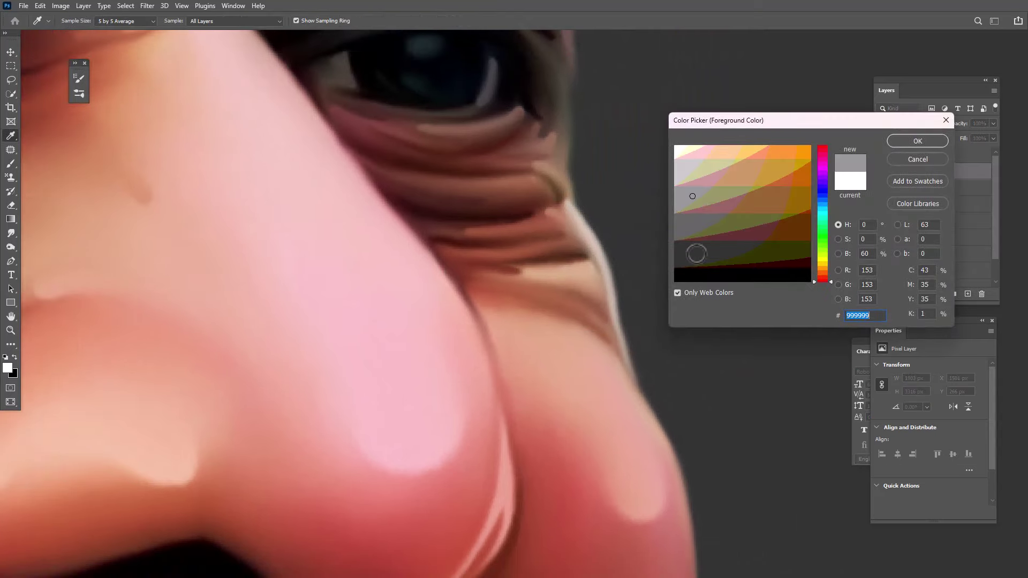
pyautogui.click(678, 293)
pyautogui.click(597, 242)
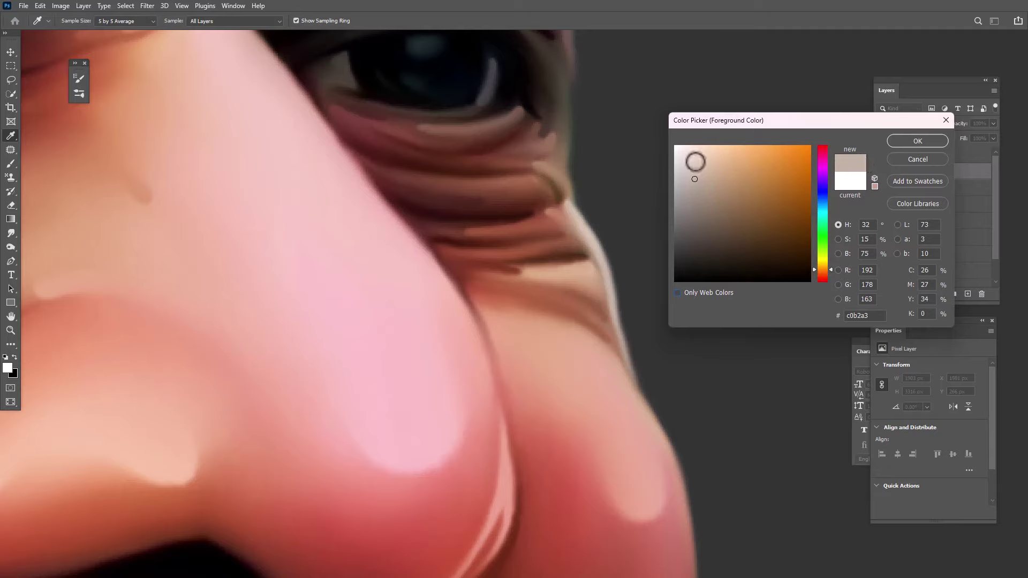
pyautogui.click(695, 162)
pyautogui.click(690, 155)
pyautogui.click(908, 142)
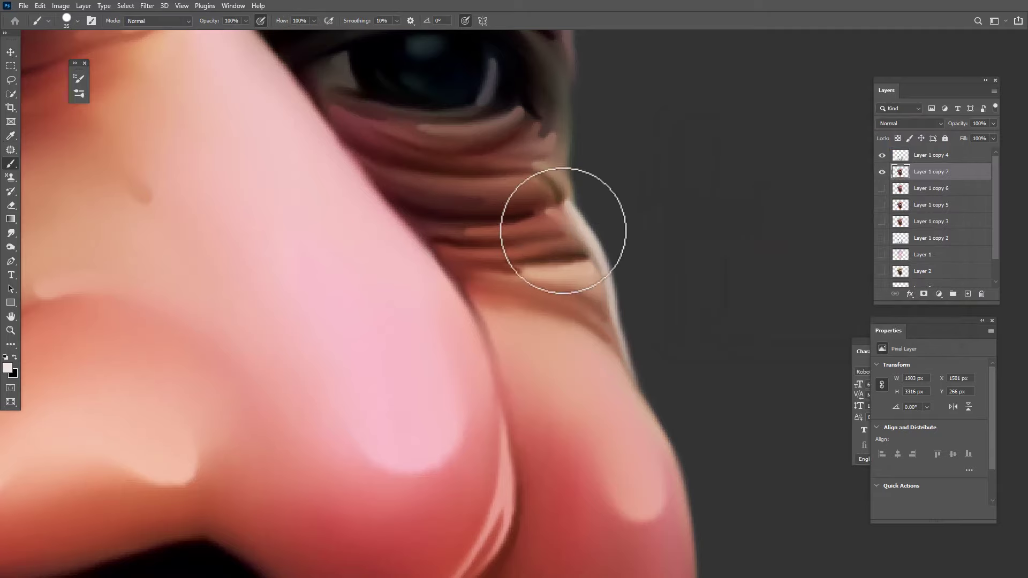
# Shrink the brush to 10 px and paint a pale cream highlight along the skin edge below the far eye
pyautogui.press('[')
pyautogui.press('[')
pyautogui.press('[')
pyautogui.press('[')
pyautogui.press('[')
pyautogui.moveTo(572, 225); pyautogui.dragTo(498, 170)
pyautogui.press('f')
pyautogui.press('f')
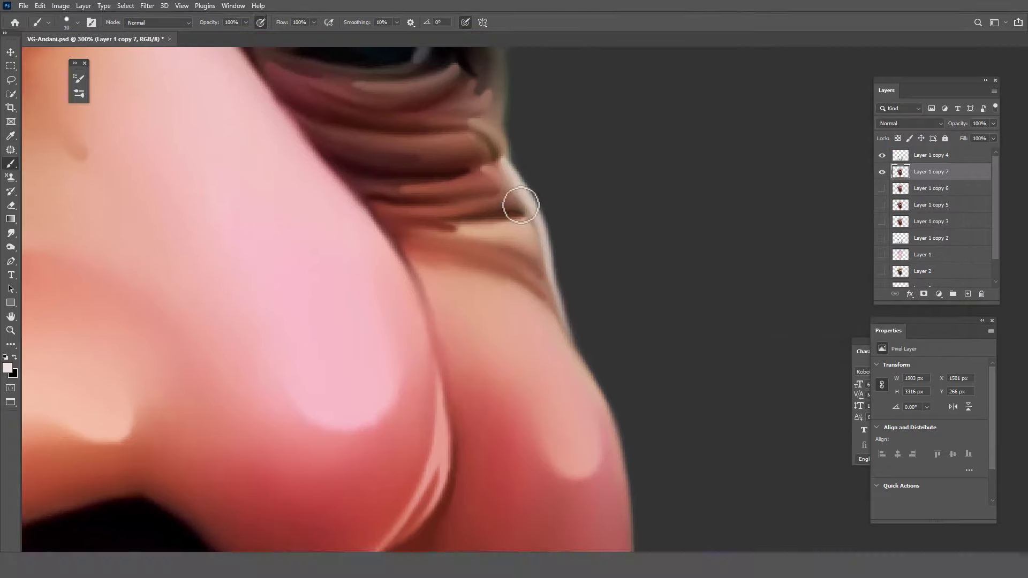
pyautogui.press('f')
pyautogui.press('f')
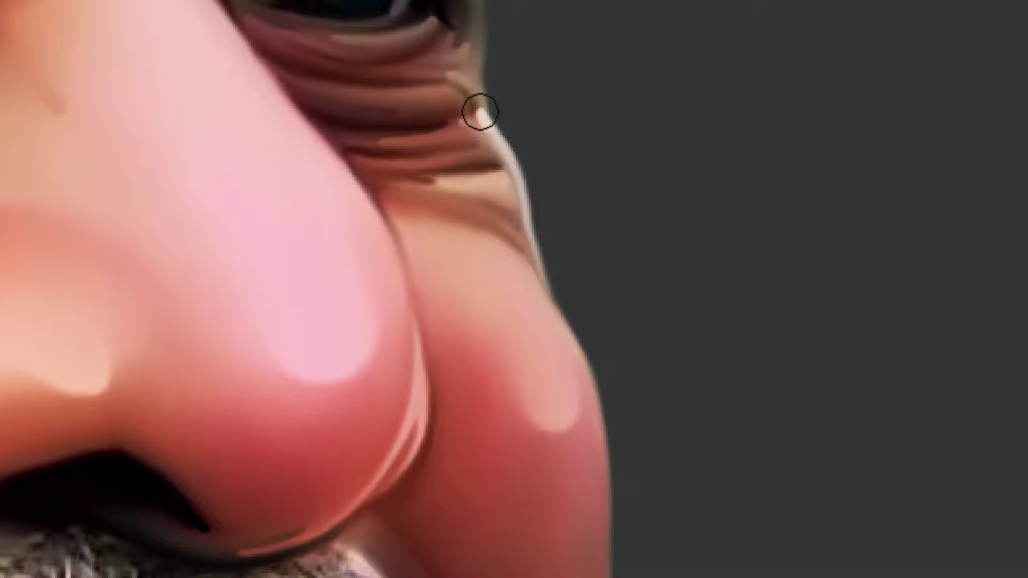
pyautogui.hotkey('ctrl', '-')
pyautogui.hotkey('ctrl', '-')
pyautogui.hotkey('ctrl', '-')
pyautogui.hotkey('ctrl', '-')
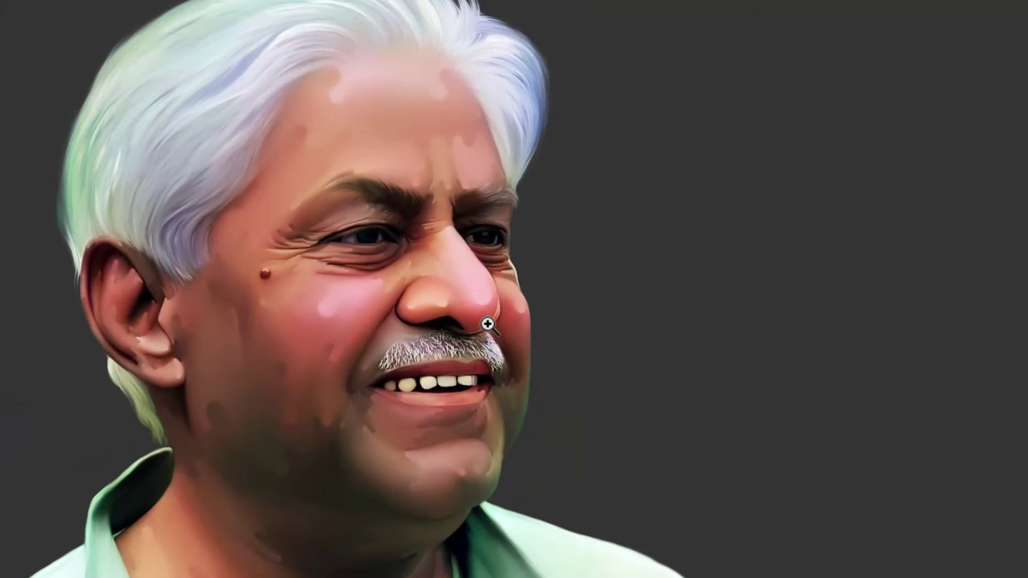
# Set the foreground to pale pink f7dad3, starting from a sample of the far cheek's highlight
pyautogui.moveTo(487, 324); pyautogui.dragTo(553, 374)
pyautogui.press('Tab')
pyautogui.click(8, 368)
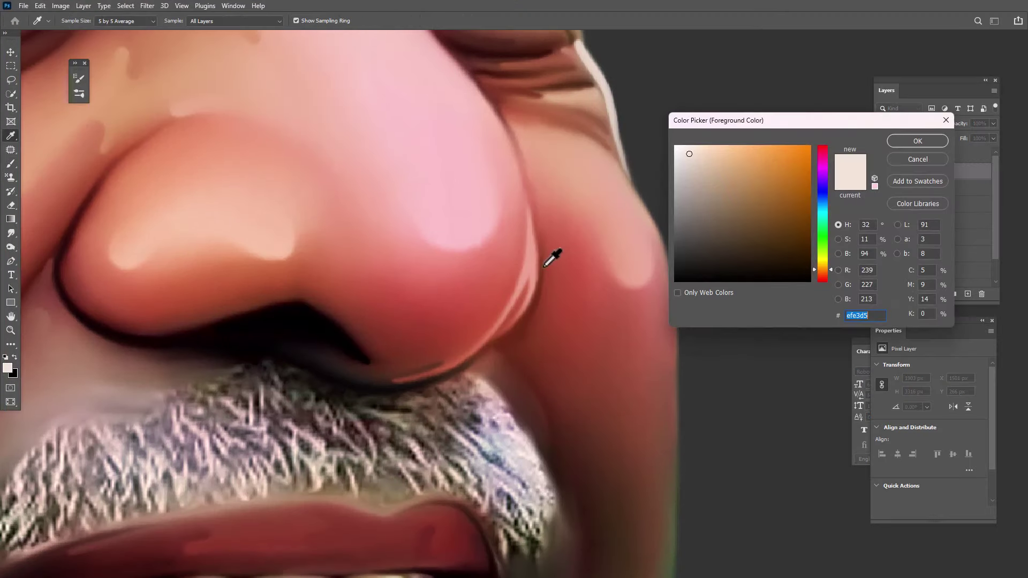
pyautogui.click(633, 258)
pyautogui.click(705, 151)
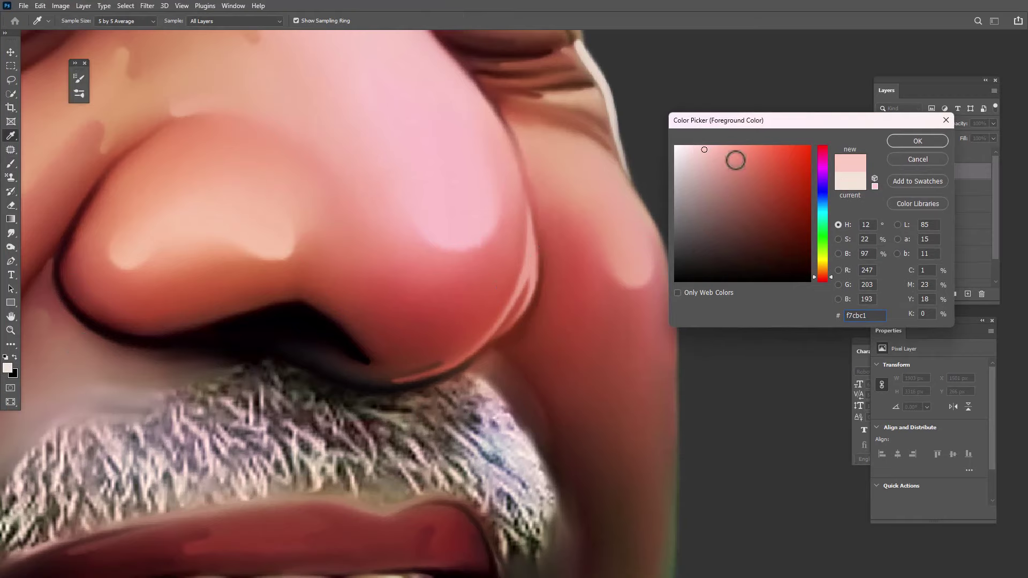
pyautogui.click(696, 151)
pyautogui.click(913, 142)
# Paint thin pale pink highlights along the outer rim of the nose tip, redoing the stroke that misses
pyautogui.press('Tab')
pyautogui.moveTo(530, 255); pyautogui.dragTo(731, 162)
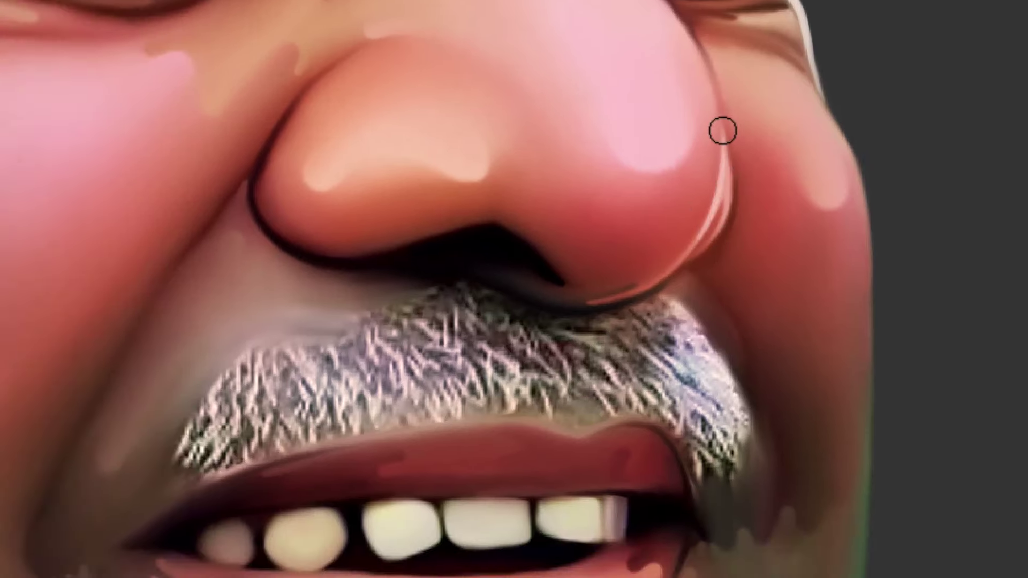
pyautogui.scroll(2, 725, 134)
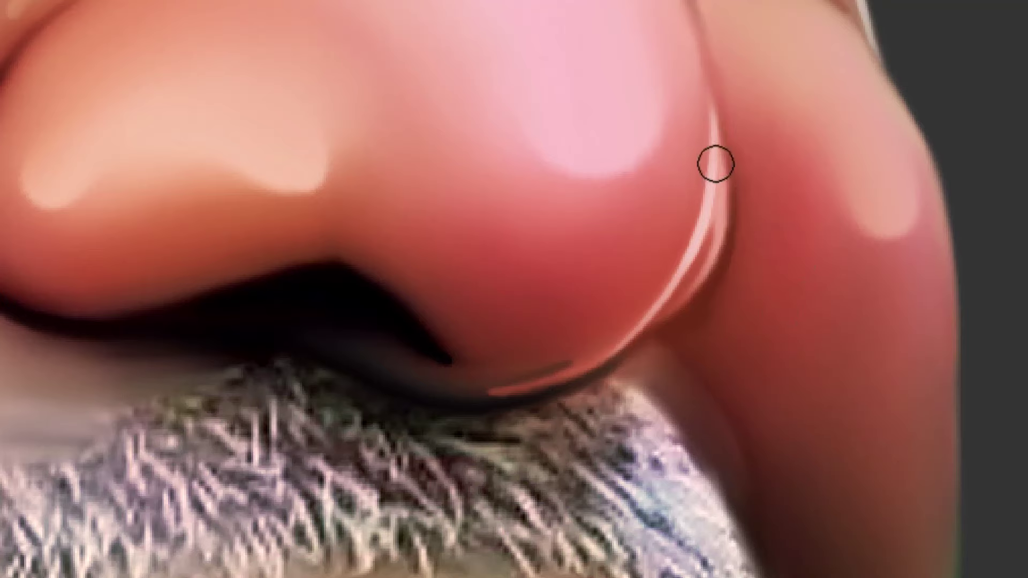
pyautogui.hotkey('ctrl', 'z')
pyautogui.moveTo(716, 164)
pyautogui.mouseDown()
pyautogui.moveTo(689, 282)
pyautogui.moveTo(723, 201)
pyautogui.moveTo(672, 307)
pyautogui.mouseUp()
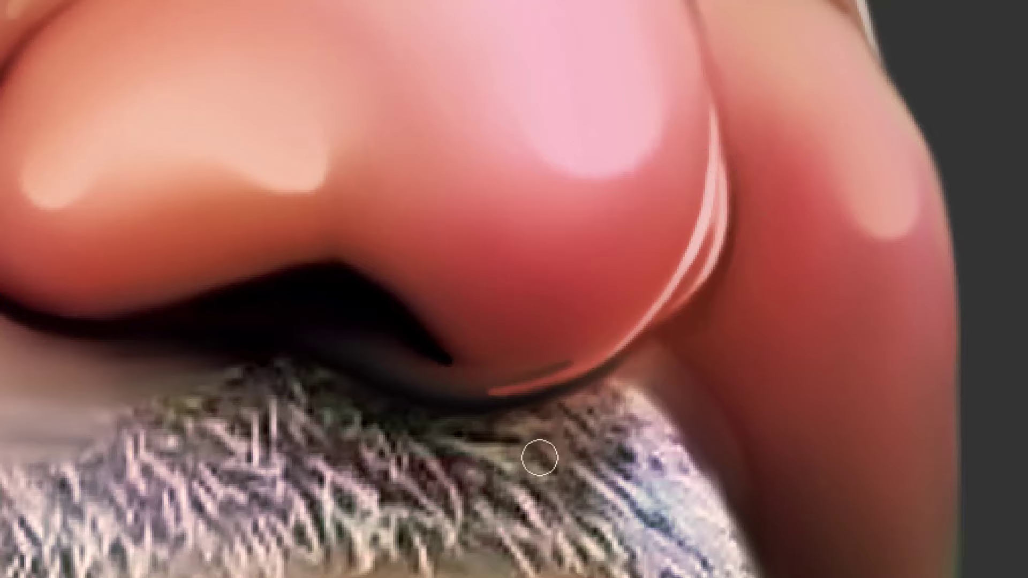
pyautogui.hotkey('ctrl', '-')
pyautogui.hotkey('ctrl', '-')
pyautogui.hotkey('ctrl', '-')
pyautogui.hotkey('ctrl', '-')
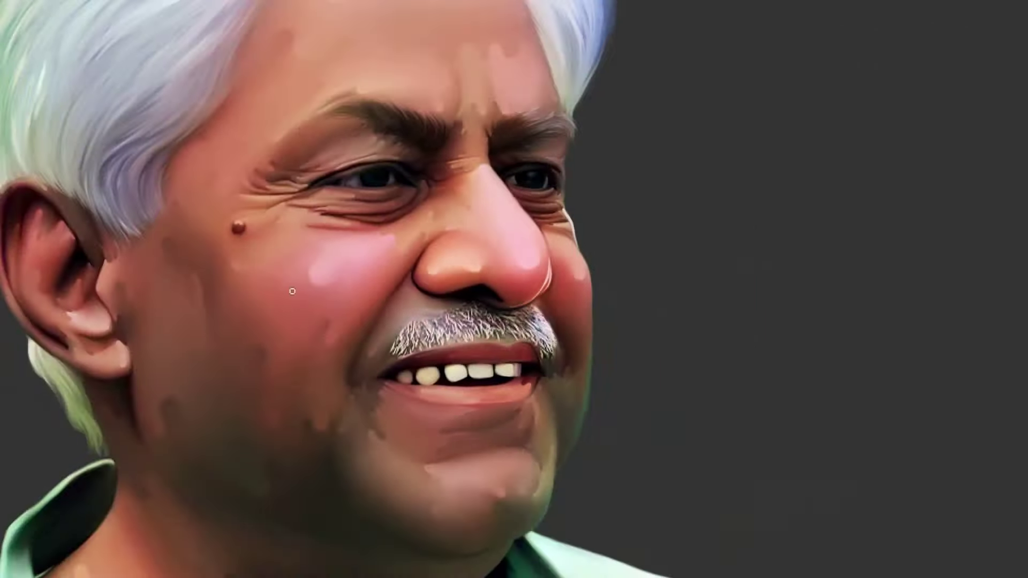
# Try a pale pink stroke on the middle tooth, undo it and enlarge the brush to 20 px
pyautogui.keyDown('ctrl'); pyautogui.click(462, 390); pyautogui.keyUp('ctrl')
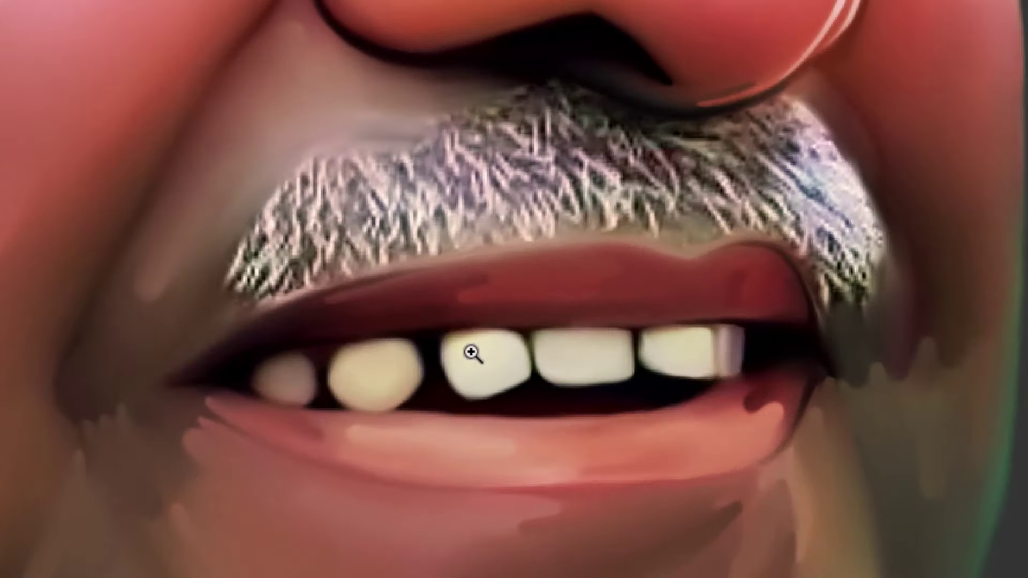
pyautogui.moveTo(441, 342); pyautogui.dragTo(464, 404)
pyautogui.hotkey('ctrl', 'z')
pyautogui.press(']')
pyautogui.press(']')
pyautogui.press(']')
pyautogui.press(']')
# Test another pink stroke on the middle tooth, undo it and set the foreground colour to pure white
pyautogui.moveTo(510, 339); pyautogui.dragTo(514, 346)
pyautogui.press('f')
pyautogui.press('f')
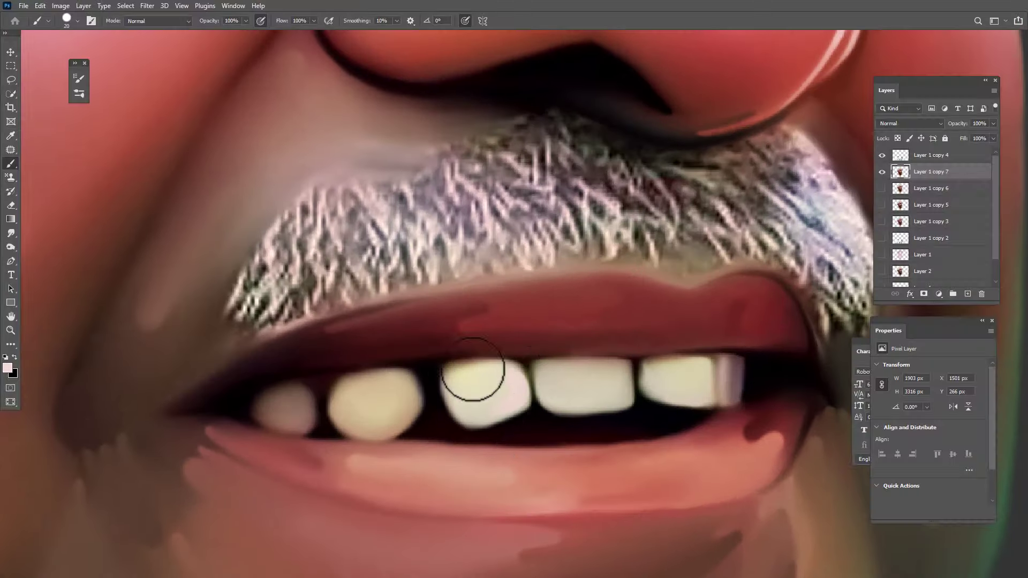
pyautogui.hotkey('ctrl', 'z')
pyautogui.click(7, 366)
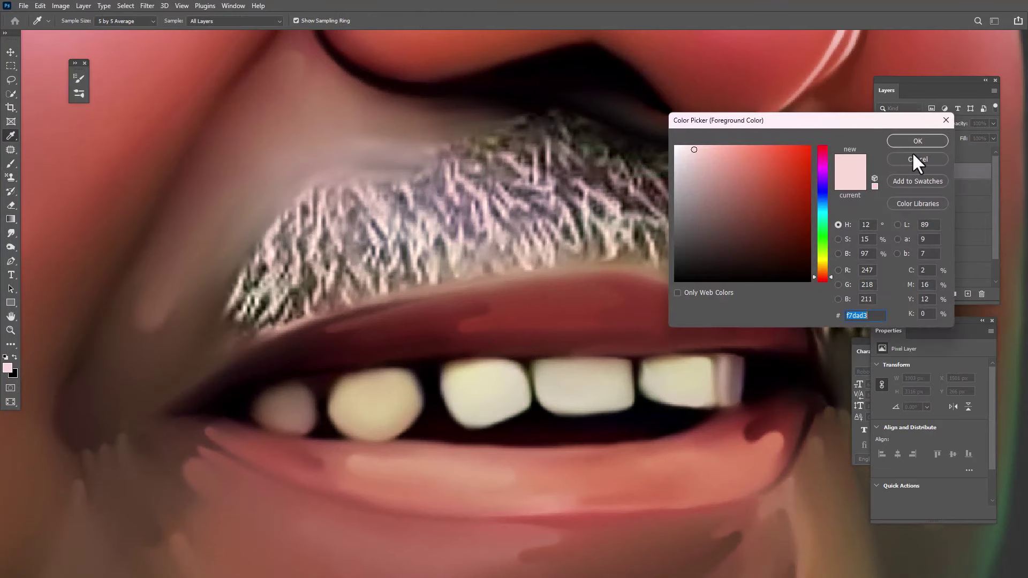
pyautogui.click(673, 142)
pyautogui.press('Return')
# Paint white streaks on the far end tooth and curved highlights and glints on the two teeth beside it
pyautogui.moveTo(727, 392); pyautogui.dragTo(734, 390)
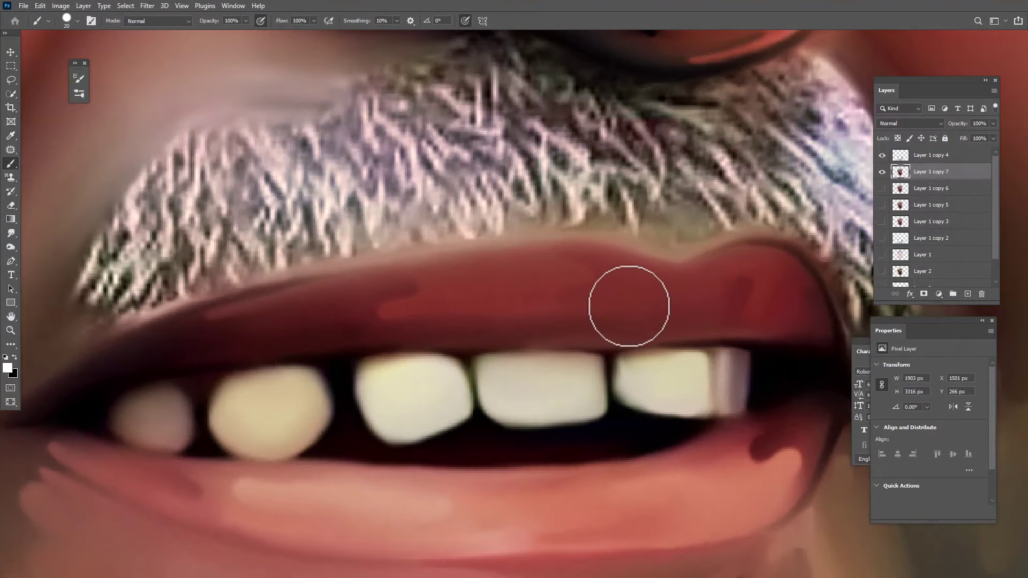
pyautogui.press('f')
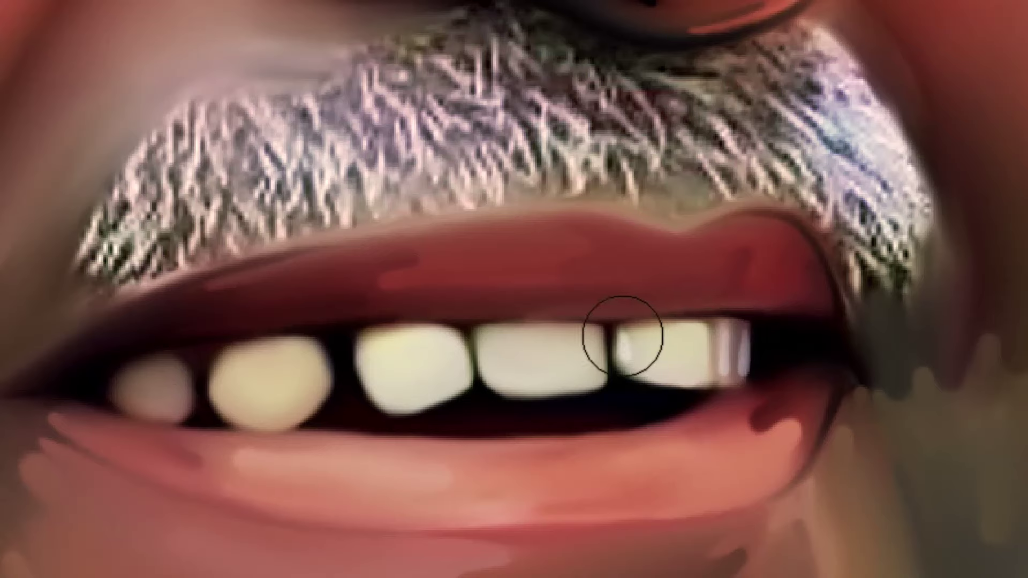
pyautogui.moveTo(622, 336); pyautogui.dragTo(672, 376)
pyautogui.moveTo(483, 337); pyautogui.dragTo(537, 381)
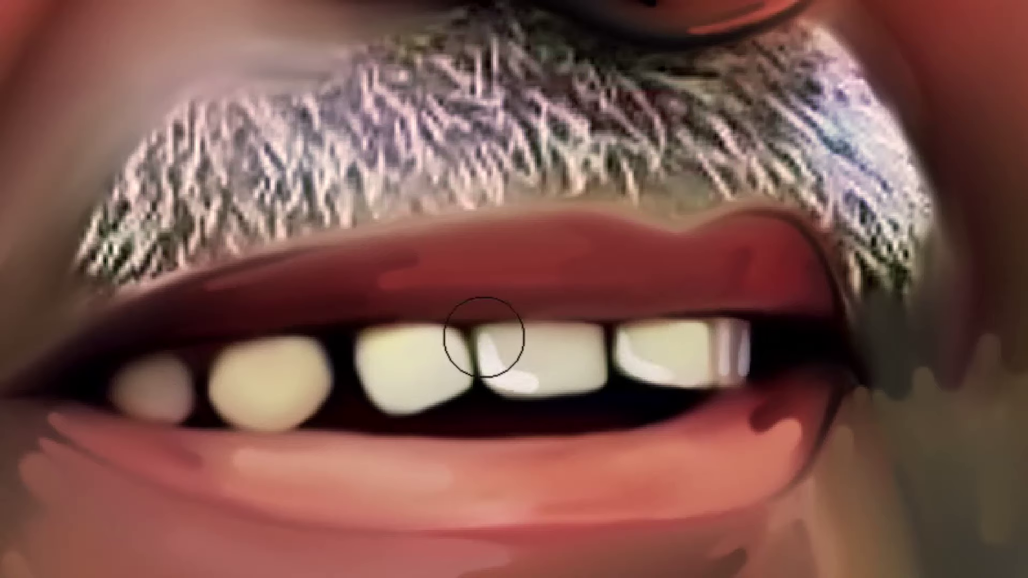
pyautogui.moveTo(542, 341); pyautogui.dragTo(544, 369)
pyautogui.moveTo(566, 342); pyautogui.dragTo(565, 382)
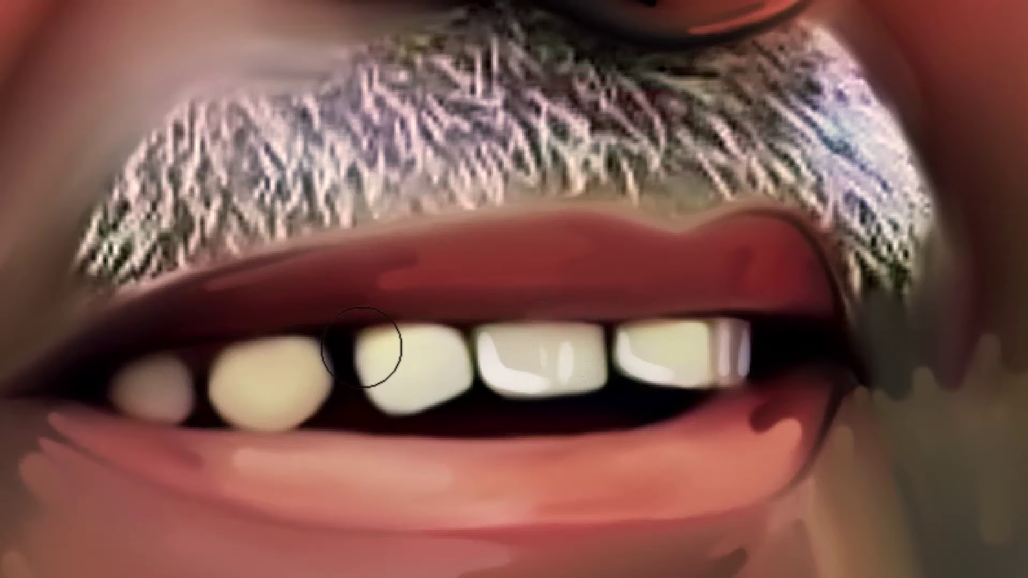
# Paint curved white highlights along both sides of the middle tooth, undoing the stroke that misses
pyautogui.moveTo(361, 347)
pyautogui.mouseDown()
pyautogui.moveTo(400, 401)
pyautogui.moveTo(413, 397)
pyautogui.mouseUp()
pyautogui.moveTo(421, 350)
pyautogui.mouseDown()
pyautogui.moveTo(403, 430)
pyautogui.moveTo(490, 352)
pyautogui.moveTo(458, 378)
pyautogui.mouseUp()
pyautogui.hotkey('ctrl', 'z')
# Paint curved white highlights and small glints on the two teeth nearest the near mouth corner, undoing stray strokes
pyautogui.moveTo(381, 403); pyautogui.dragTo(486, 360)
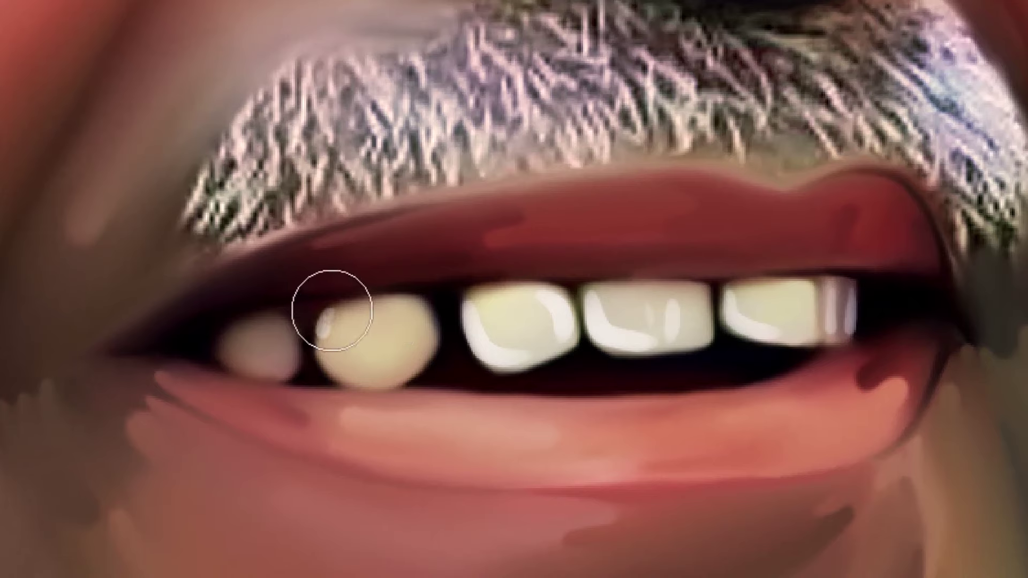
pyautogui.moveTo(332, 303)
pyautogui.mouseDown()
pyautogui.moveTo(357, 377)
pyautogui.moveTo(332, 315)
pyautogui.moveTo(403, 373)
pyautogui.moveTo(329, 313)
pyautogui.moveTo(421, 381)
pyautogui.mouseUp()
pyautogui.hotkey('ctrl', 'z')
pyautogui.hotkey('ctrl', 'z')
pyautogui.moveTo(406, 317); pyautogui.dragTo(423, 356)
pyautogui.hotkey('ctrl', 'z')
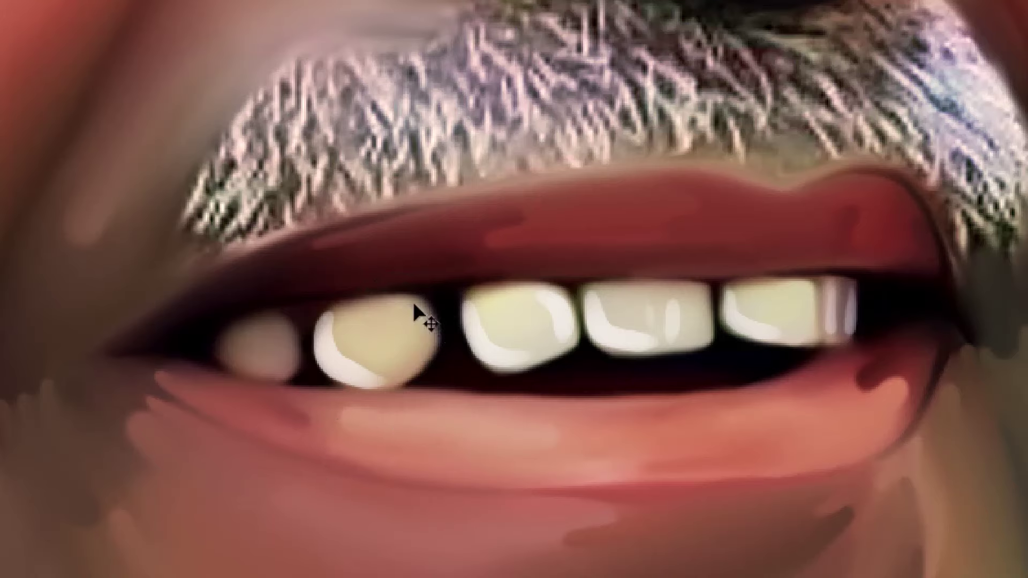
pyautogui.moveTo(420, 309); pyautogui.dragTo(421, 377)
pyautogui.moveTo(381, 316); pyautogui.dragTo(394, 352)
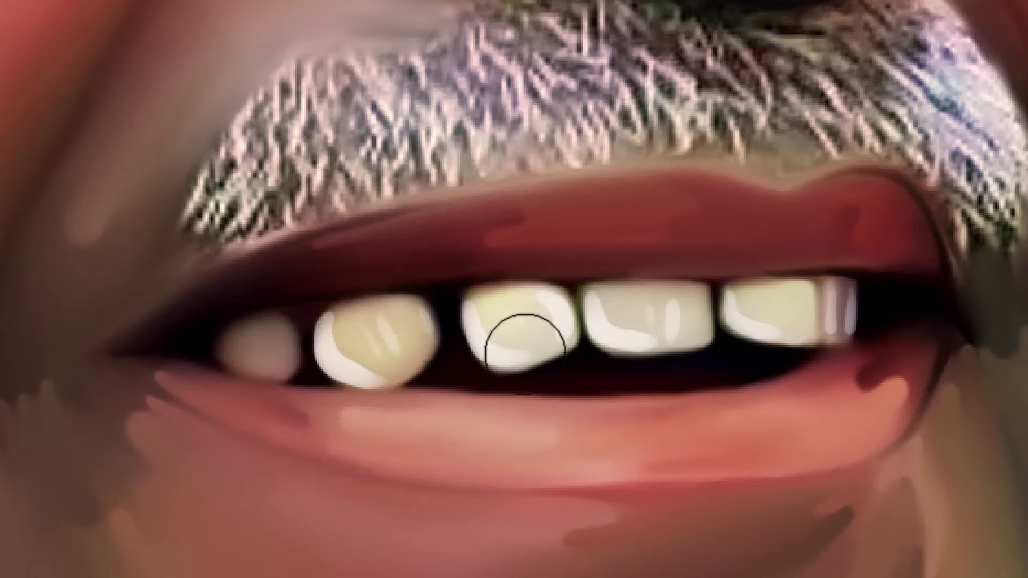
pyautogui.moveTo(277, 326)
pyautogui.mouseDown()
pyautogui.moveTo(294, 368)
pyautogui.moveTo(258, 335)
pyautogui.moveTo(270, 358)
pyautogui.mouseUp()
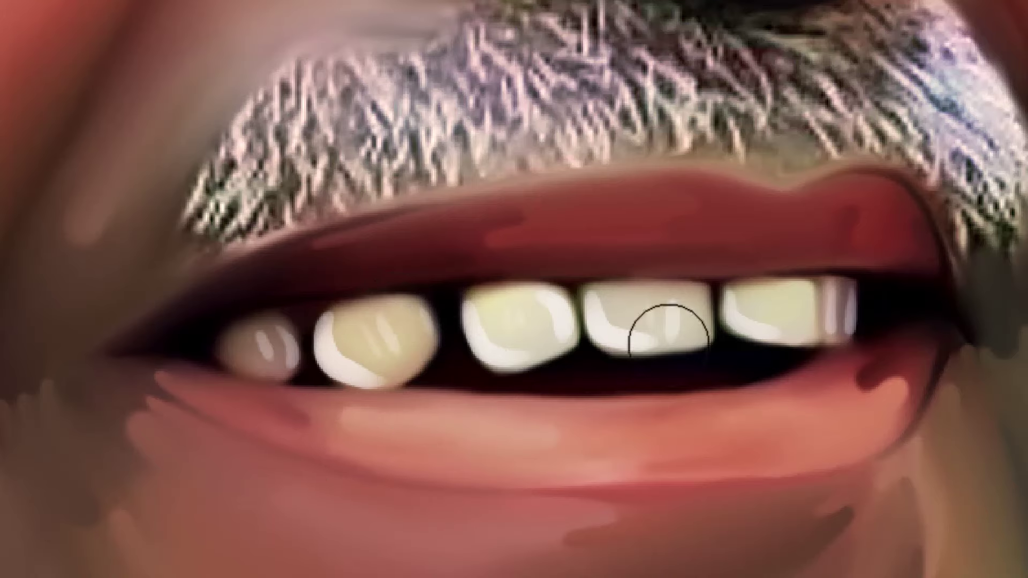
# Paint white glints and fine vertical streaks on the near half of the lower lip, plus a thin highlight along its upper edge
pyautogui.press('space')
pyautogui.moveTo(709, 248); pyautogui.dragTo(599, 183)
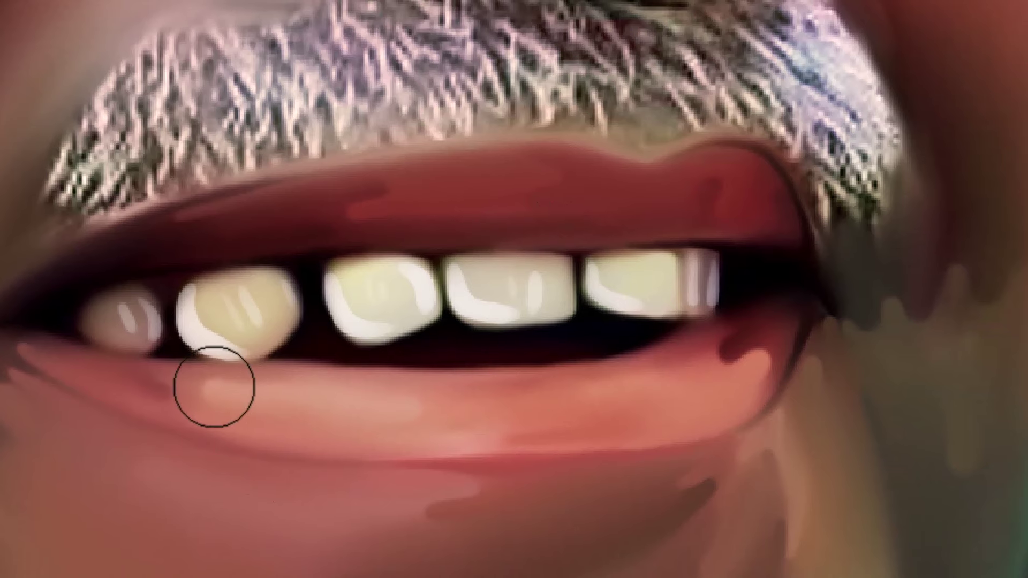
pyautogui.moveTo(214, 387); pyautogui.dragTo(261, 412)
pyautogui.moveTo(267, 396)
pyautogui.mouseDown()
pyautogui.moveTo(269, 417)
pyautogui.moveTo(314, 411)
pyautogui.moveTo(334, 426)
pyautogui.mouseUp()
pyautogui.moveTo(359, 391); pyautogui.dragTo(409, 413)
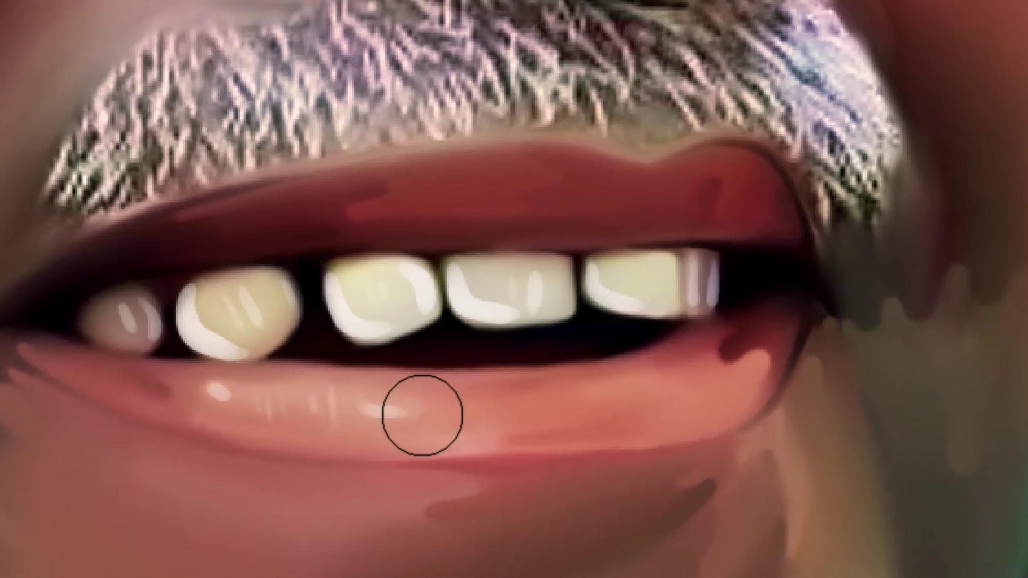
pyautogui.moveTo(303, 370); pyautogui.dragTo(525, 373)
# Paint a glint near the far corner of the lower lip and a curved white highlight along its bottom edge
pyautogui.moveTo(760, 354)
pyautogui.mouseDown()
pyautogui.moveTo(757, 402)
pyautogui.moveTo(626, 440)
pyautogui.mouseUp()
pyautogui.hotkey('ctrl', 'z')
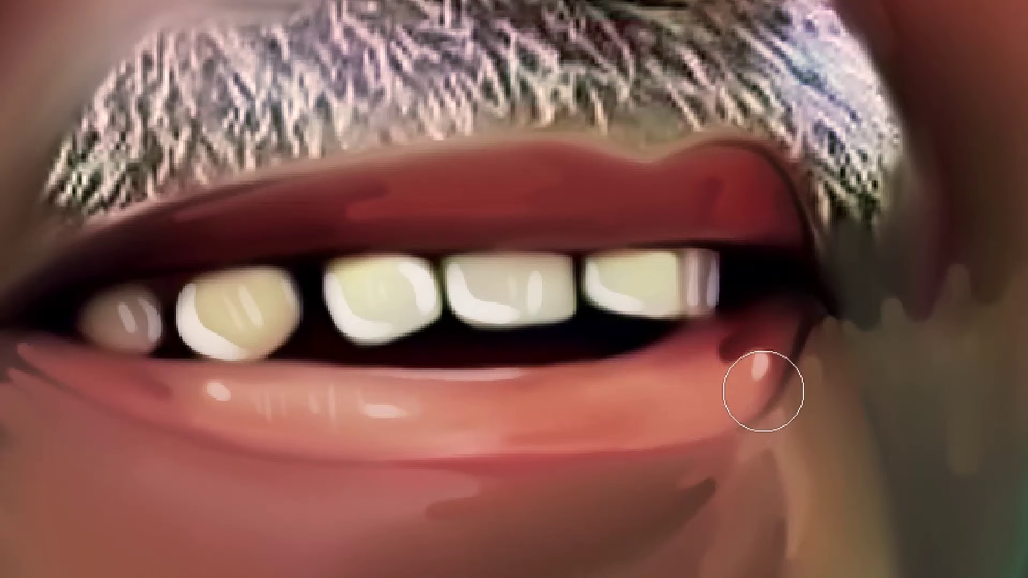
pyautogui.moveTo(749, 411); pyautogui.dragTo(587, 448)
# Paint thin highlights along the upper lip's lower edge and the curved peaks of its top edge, undoing strokes that miss
pyautogui.moveTo(637, 240)
pyautogui.mouseDown()
pyautogui.moveTo(737, 234)
pyautogui.moveTo(615, 244)
pyautogui.mouseUp()
pyautogui.hotkey('ctrl', 'z')
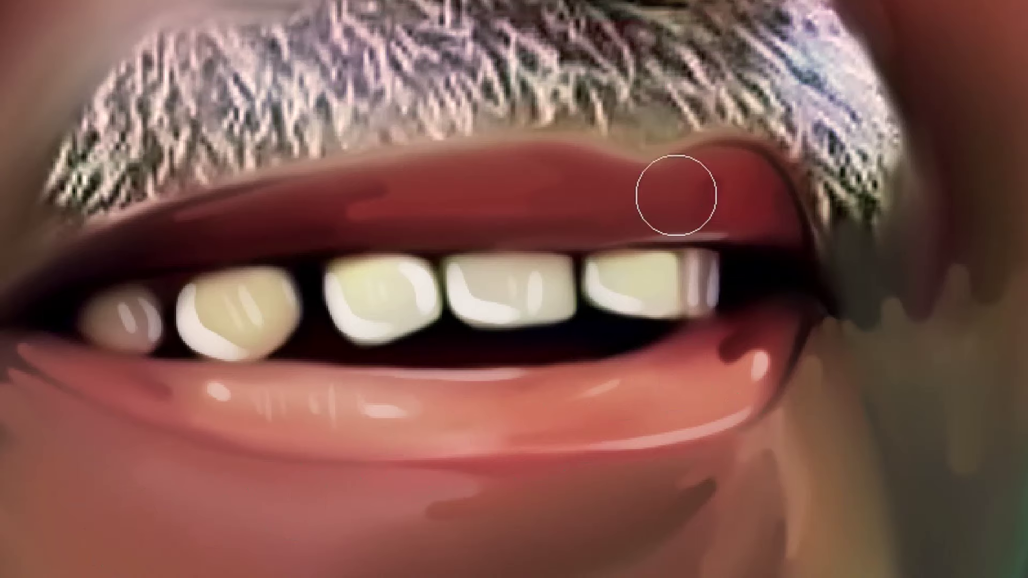
pyautogui.moveTo(712, 148)
pyautogui.mouseDown()
pyautogui.moveTo(663, 168)
pyautogui.moveTo(799, 185)
pyautogui.mouseUp()
pyautogui.hotkey('ctrl', 'z')
pyautogui.moveTo(667, 163); pyautogui.dragTo(783, 178)
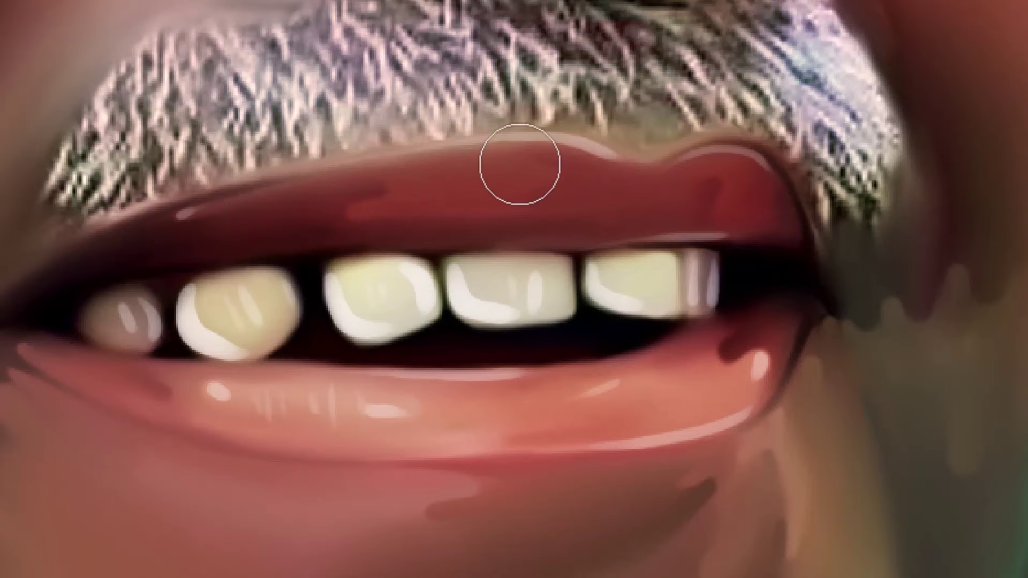
# Paint fine vertical streaks and small glints across the middle and far end of the upper lip, undoing stray marks
pyautogui.moveTo(546, 175)
pyautogui.mouseDown()
pyautogui.moveTo(546, 203)
pyautogui.moveTo(560, 198)
pyautogui.mouseUp()
pyautogui.moveTo(569, 177); pyautogui.dragTo(568, 197)
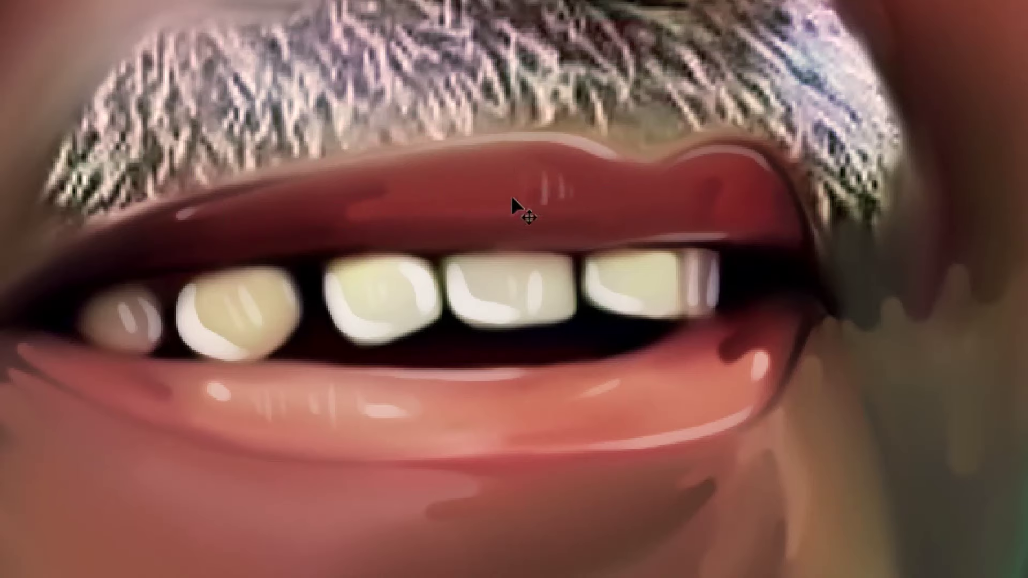
pyautogui.moveTo(428, 190)
pyautogui.mouseDown()
pyautogui.moveTo(348, 212)
pyautogui.moveTo(414, 200)
pyautogui.mouseUp()
pyautogui.hotkey('ctrl', 'z')
pyautogui.hotkey('ctrl', 'z')
pyautogui.moveTo(501, 244); pyautogui.dragTo(545, 246)
pyautogui.moveTo(724, 197); pyautogui.dragTo(722, 212)
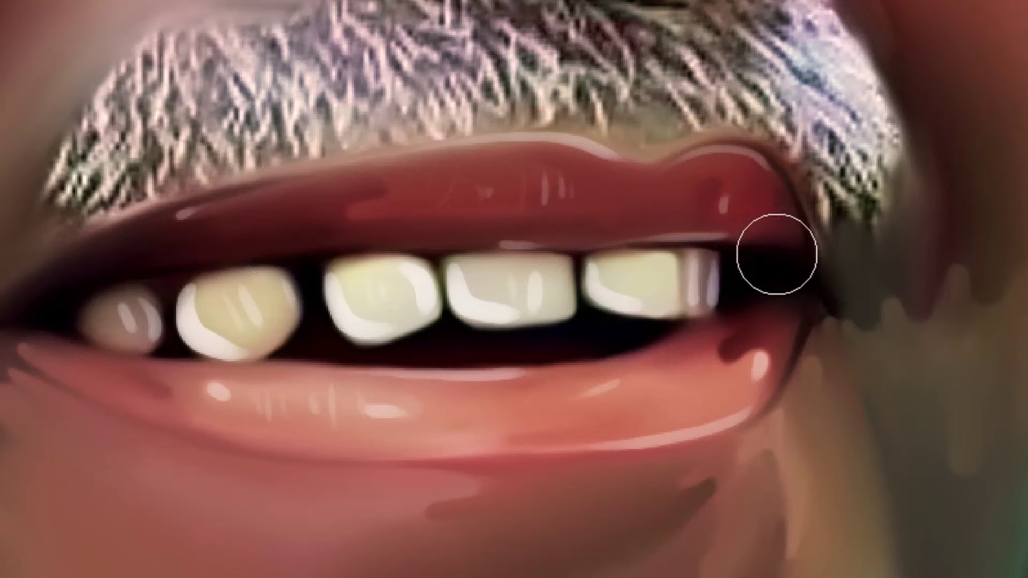
# Extend the thin white highlight along the middle of the lower lip's bottom edge, undoing misplaced strokes
pyautogui.moveTo(321, 456)
pyautogui.mouseDown()
pyautogui.moveTo(443, 449)
pyautogui.moveTo(379, 462)
pyautogui.mouseUp()
pyautogui.hotkey('ctrl', 'z')
pyautogui.hotkey('ctrl', 'z')
pyautogui.hotkey('ctrl', 'z')
pyautogui.hotkey('ctrl', 'z')
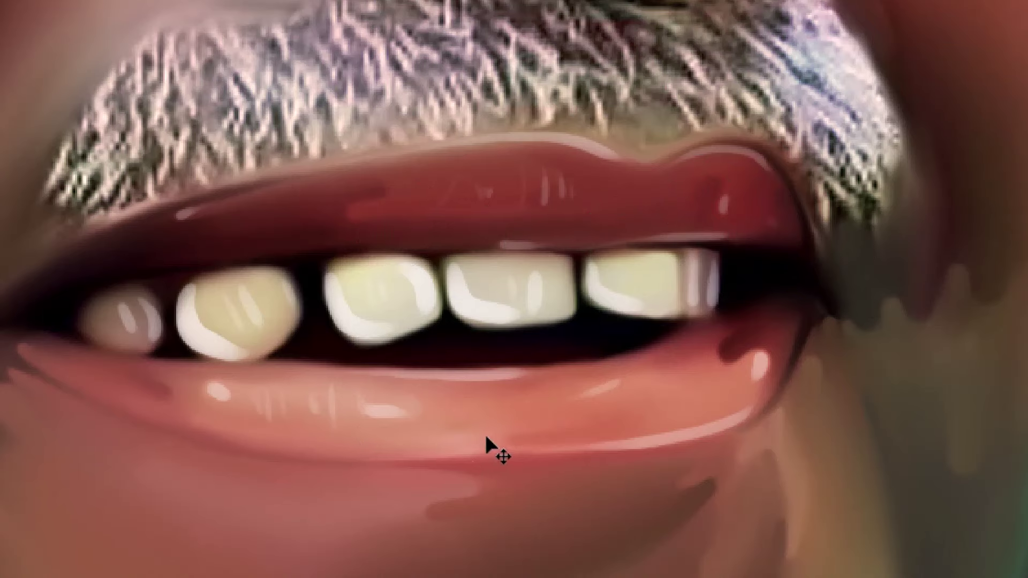
pyautogui.moveTo(480, 447); pyautogui.dragTo(375, 467)
pyautogui.hotkey('ctrl', 'z')
pyautogui.moveTo(477, 450); pyautogui.dragTo(372, 460)
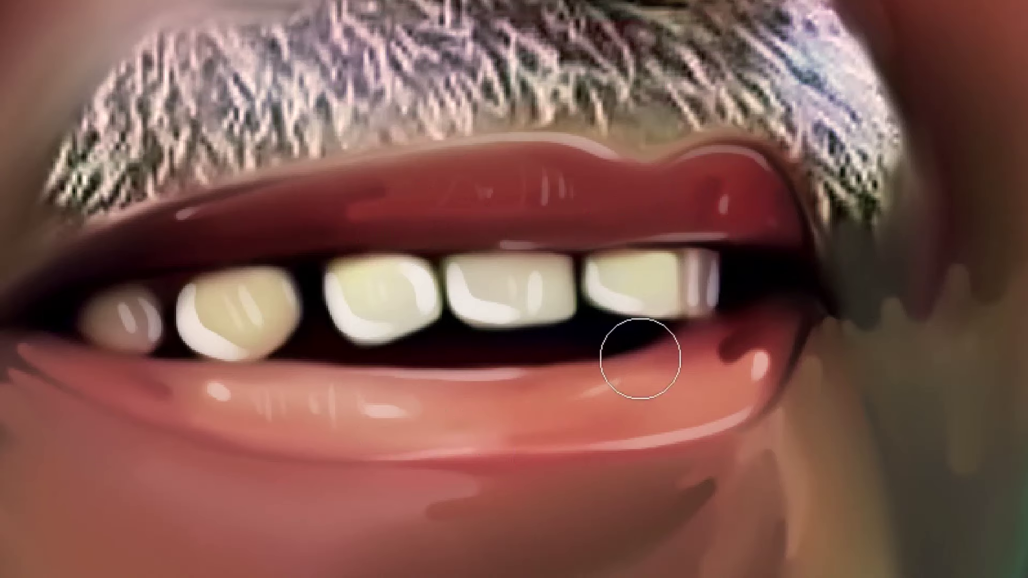
pyautogui.moveTo(633, 363); pyautogui.dragTo(645, 355)
pyautogui.hotkey('ctrl', 'z')
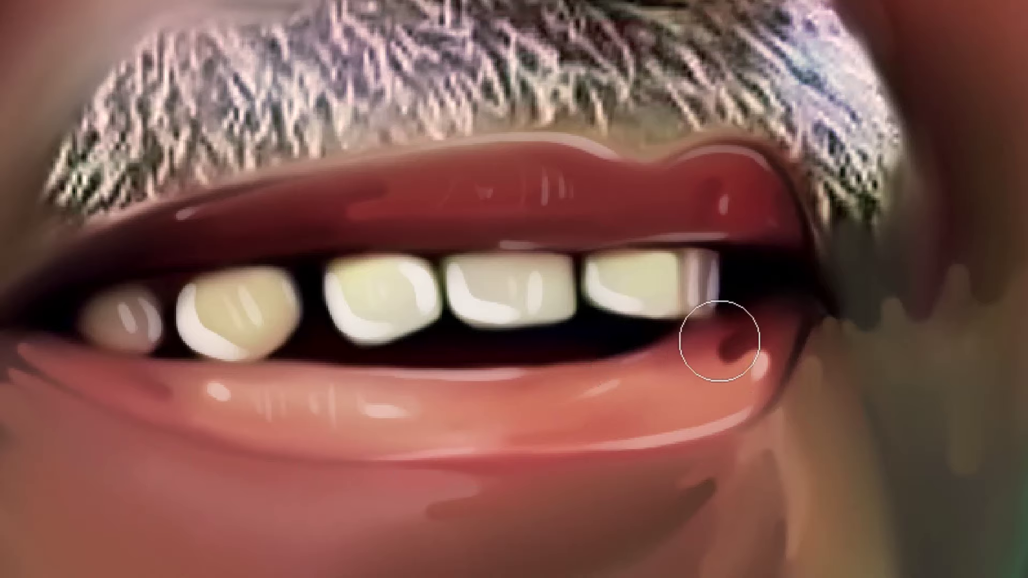
pyautogui.moveTo(808, 296); pyautogui.dragTo(794, 312)
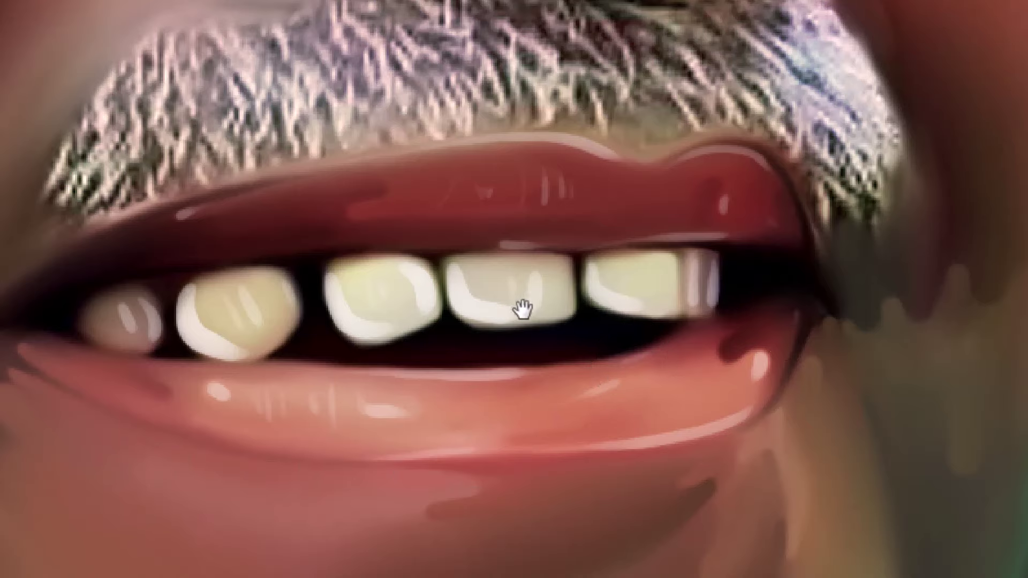
# Change the foreground colour to a green based on the edge of the far cheek
pyautogui.hotkey('ctrl', '-')
pyautogui.hotkey('ctrl', '-')
pyautogui.hotkey('ctrl', '-')
pyautogui.hotkey('ctrl', '-')
pyautogui.hotkey('ctrl', '-')
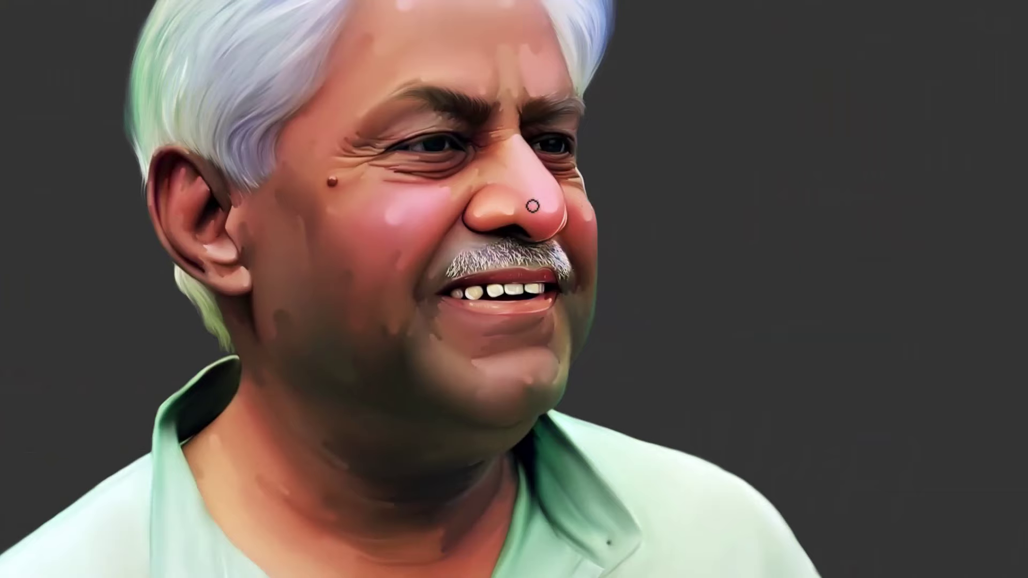
pyautogui.moveTo(558, 396); pyautogui.dragTo(615, 486)
pyautogui.moveTo(569, 216); pyautogui.dragTo(457, 371)
pyautogui.press('Tab')
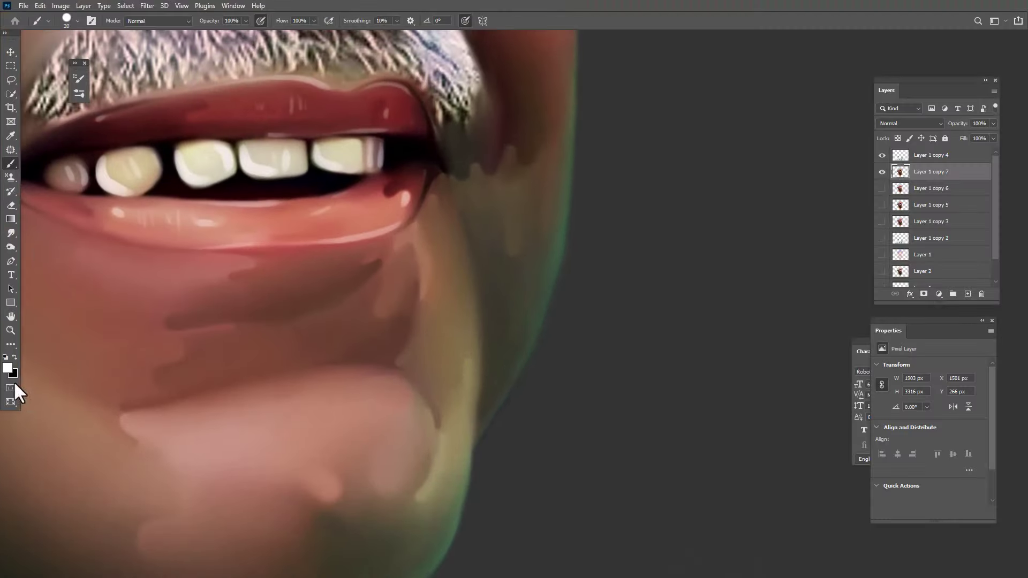
pyautogui.click(7, 368)
pyautogui.click(517, 207)
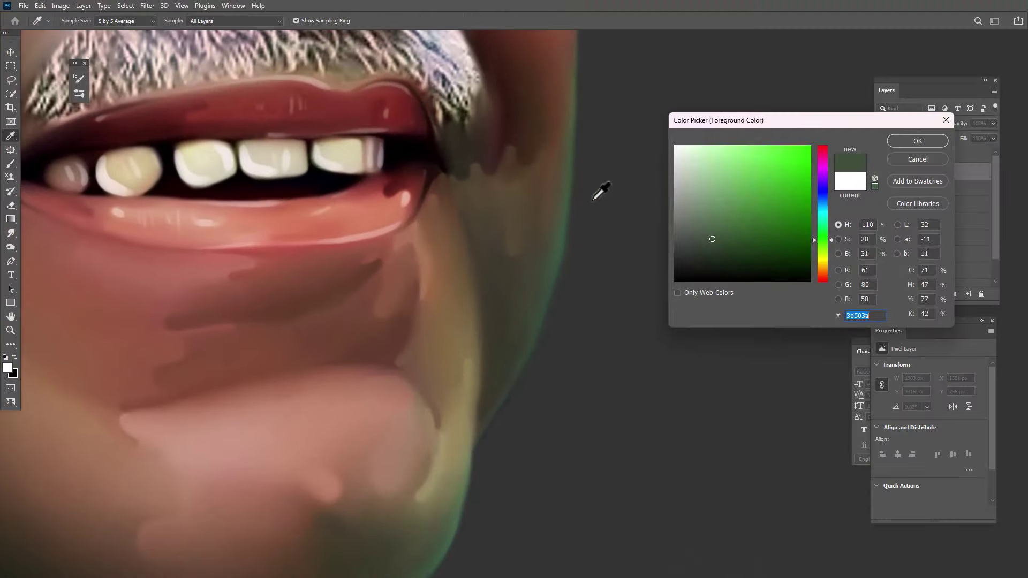
pyautogui.click(917, 141)
pyautogui.press('f')
# Try thin green rim-light strokes down the outer edge of the far cheek, undoing each attempt
pyautogui.moveTo(574, 23); pyautogui.dragTo(569, 98)
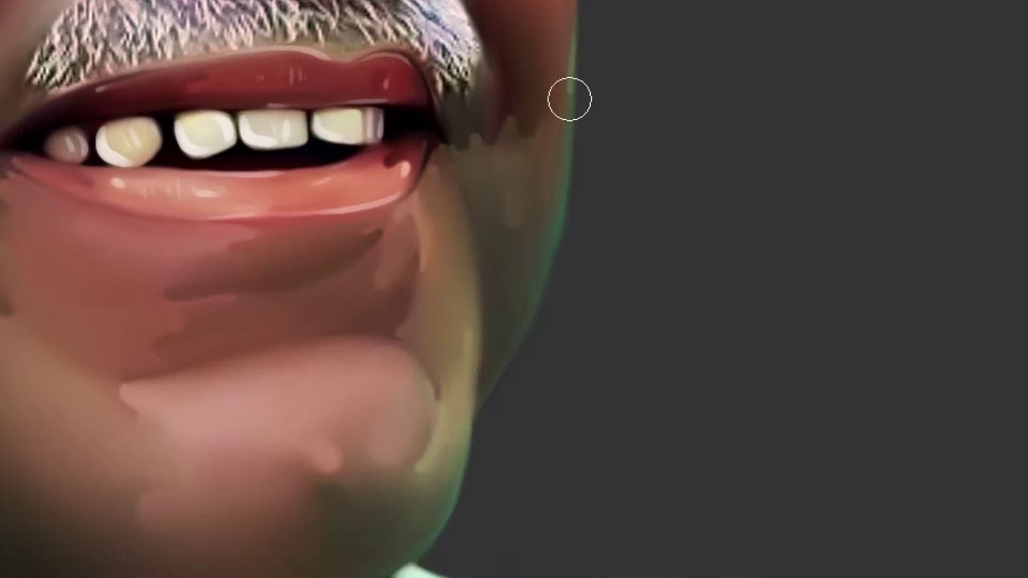
pyautogui.hotkey('ctrl', 'z')
pyautogui.moveTo(572, 25); pyautogui.dragTo(571, 101)
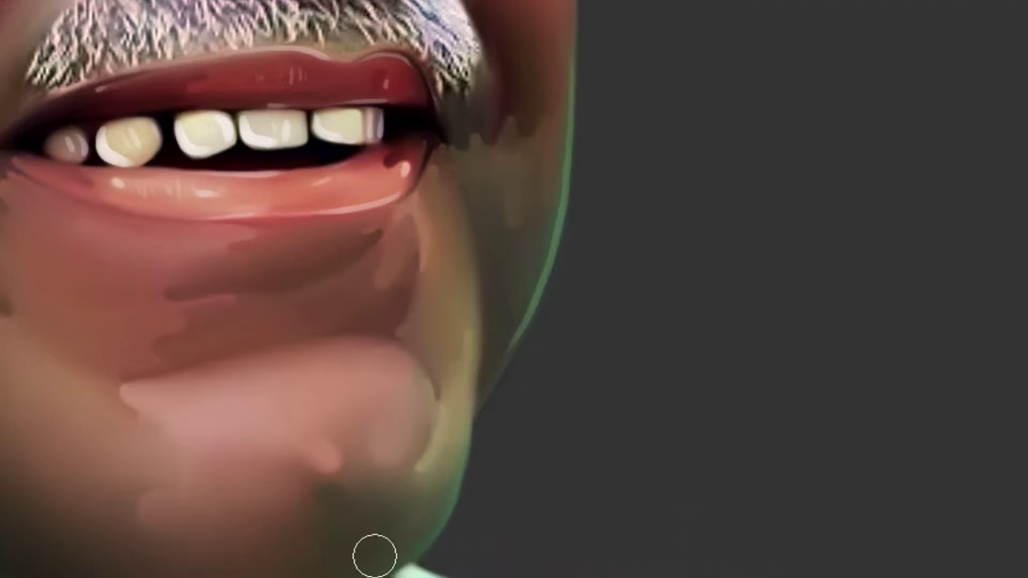
pyautogui.hotkey('ctrl', 'z')
pyautogui.moveTo(575, 42); pyautogui.dragTo(521, 319)
pyautogui.hotkey('ctrl', 'z')
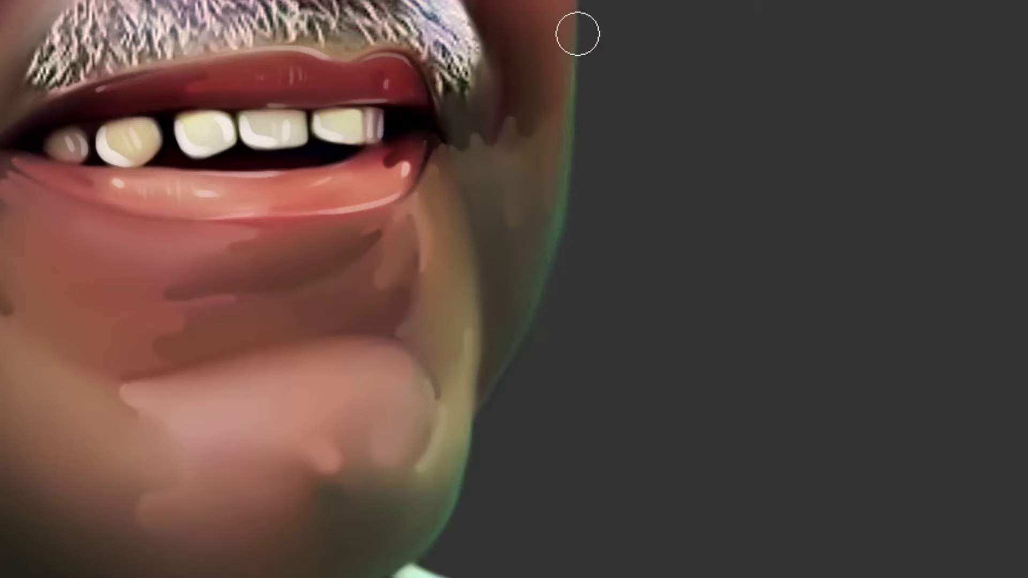
pyautogui.moveTo(578, 33)
pyautogui.mouseDown()
pyautogui.moveTo(521, 345)
pyautogui.moveTo(489, 401)
pyautogui.mouseUp()
pyautogui.hotkey('ctrl', 'z')
pyautogui.moveTo(578, 49)
pyautogui.mouseDown()
pyautogui.moveTo(550, 261)
pyautogui.moveTo(507, 371)
pyautogui.mouseUp()
pyautogui.hotkey('ctrl', 'z')
pyautogui.moveTo(576, 63); pyautogui.dragTo(526, 313)
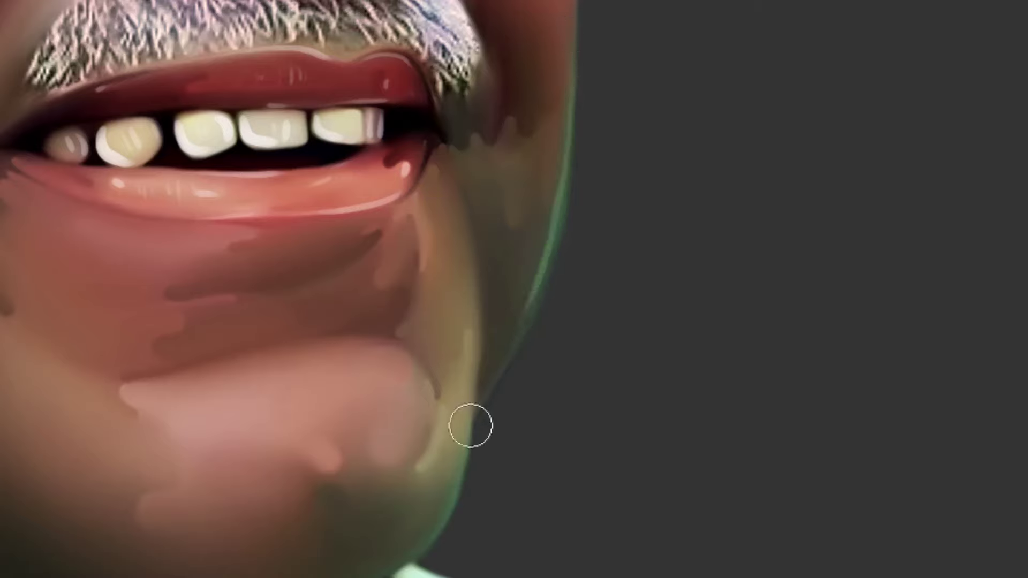
pyautogui.hotkey('ctrl', 'z')
pyautogui.moveTo(576, 60)
pyautogui.mouseDown()
pyautogui.moveTo(571, 166)
pyautogui.moveTo(546, 273)
pyautogui.moveTo(511, 363)
pyautogui.moveTo(486, 401)
pyautogui.mouseUp()
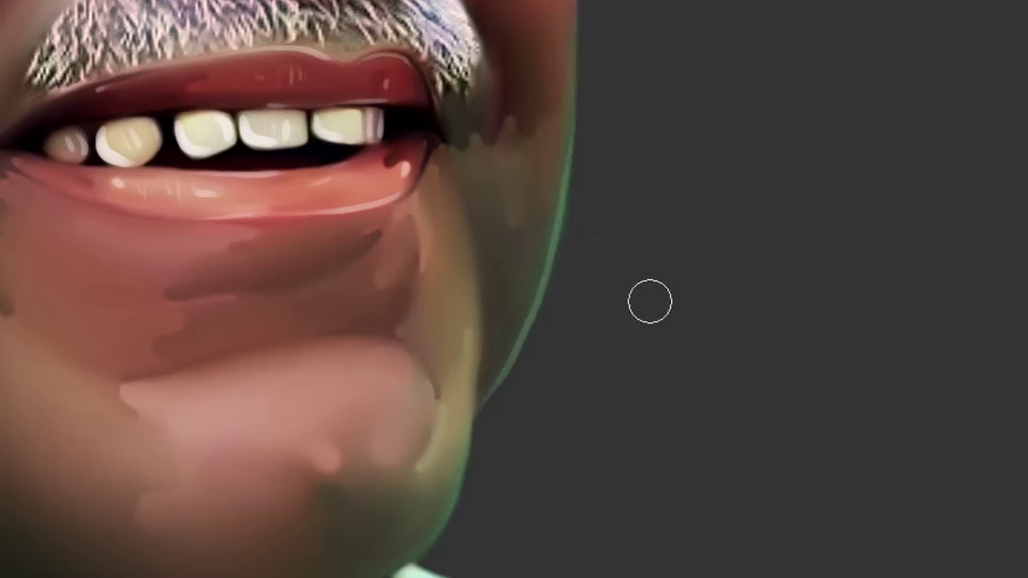
pyautogui.hotkey('ctrl', 'z')
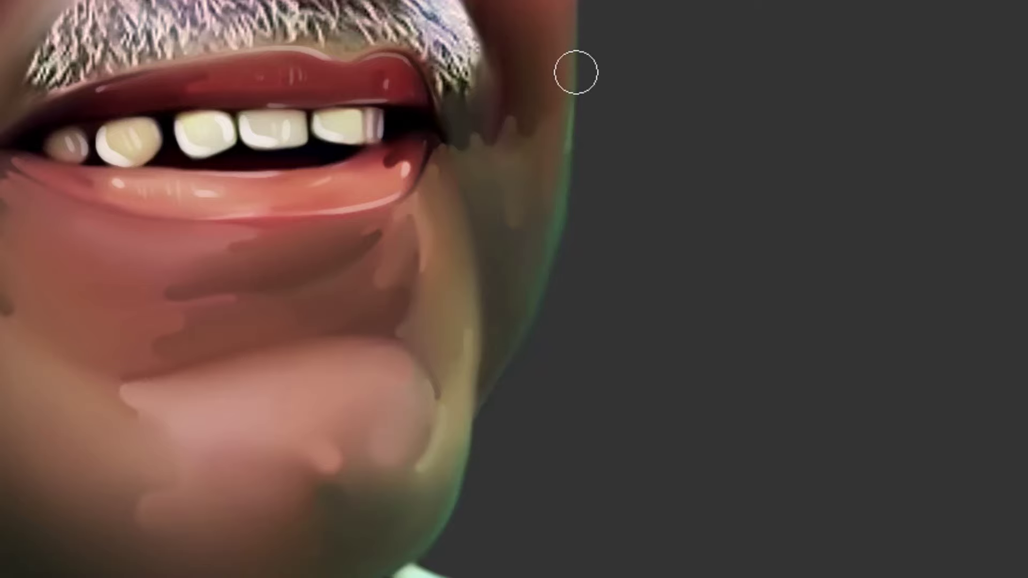
pyautogui.hotkey('ctrl', 'z')
pyautogui.hotkey('ctrl', 'z')
pyautogui.hotkey('ctrl', 'z')
pyautogui.hotkey('ctrl', 'z')
pyautogui.hotkey('ctrl', 'z')
pyautogui.hotkey('ctrl', 'z')
# Paint a thin green rim light along the far cheek and the outer edge of the chin, undoing strokes that miss
pyautogui.press('f')
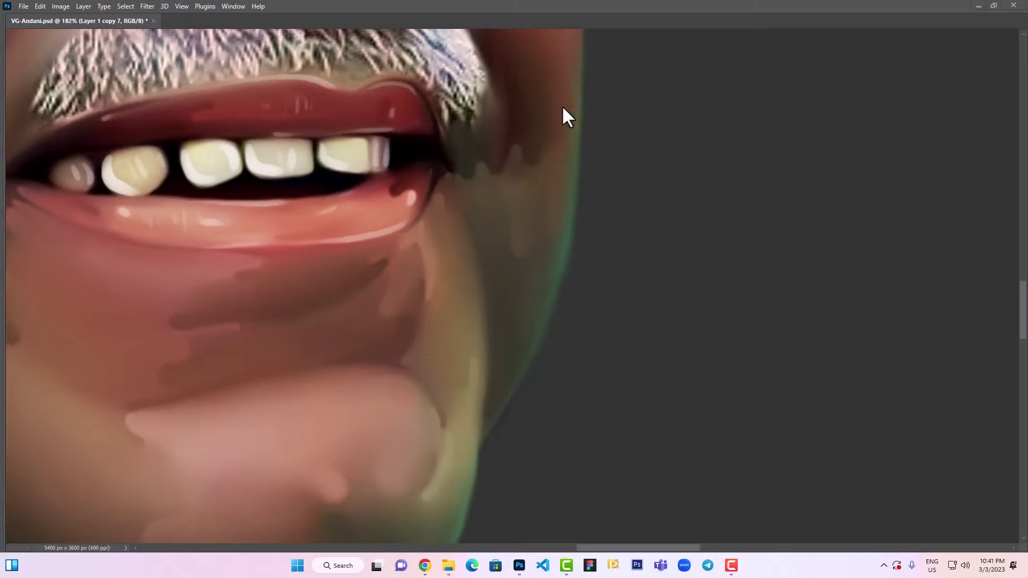
pyautogui.press('f')
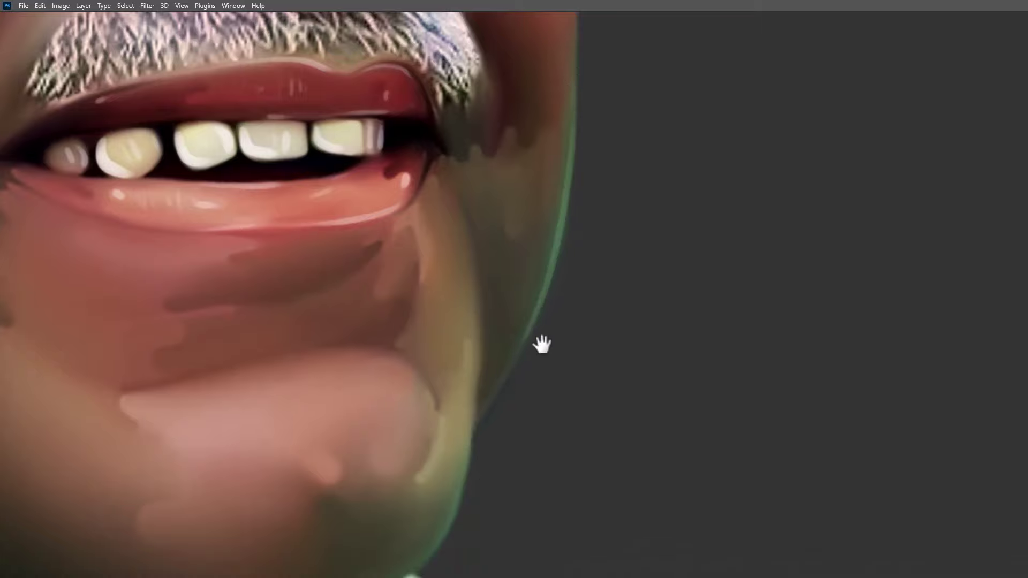
pyautogui.moveTo(541, 344); pyautogui.dragTo(649, 202)
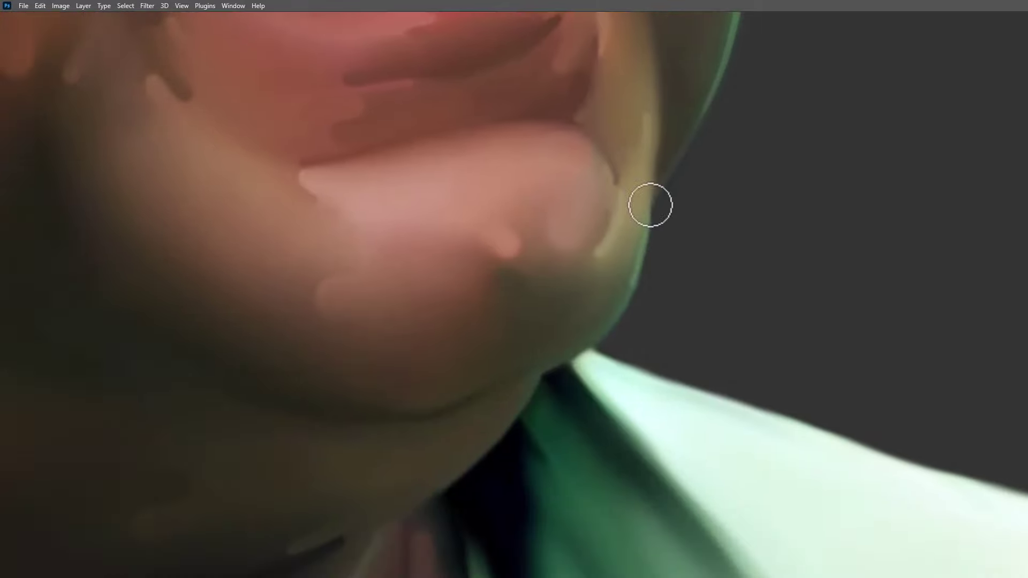
pyautogui.press('v')
pyautogui.moveTo(649, 198); pyautogui.dragTo(644, 282)
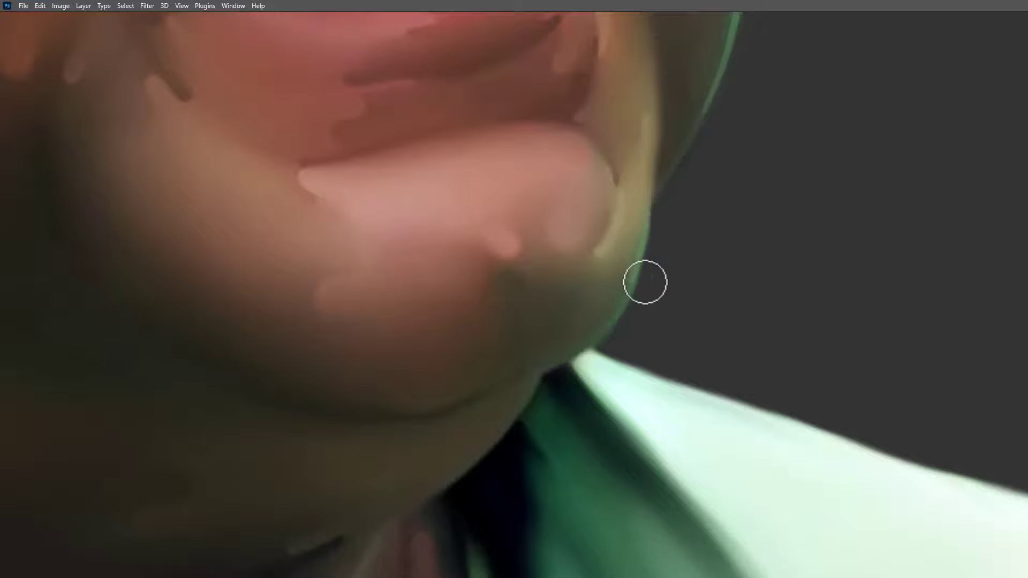
pyautogui.hotkey('ctrl', 'z')
pyautogui.moveTo(651, 192)
pyautogui.mouseDown()
pyautogui.moveTo(587, 347)
pyautogui.moveTo(672, 282)
pyautogui.moveTo(351, 545)
pyautogui.mouseUp()
pyautogui.hotkey('ctrl', 'z')
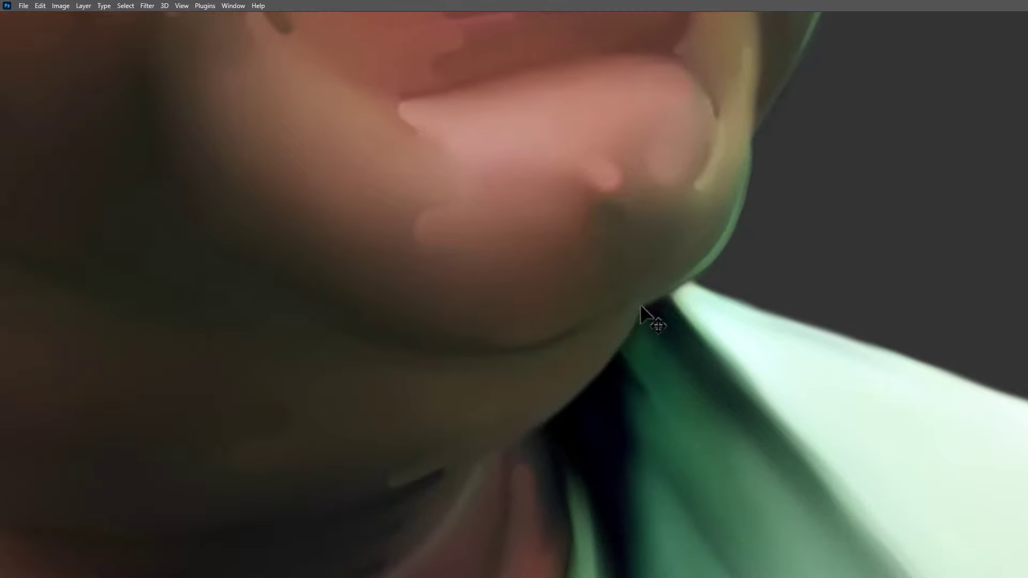
# Paint a thin light rim along the underside of the jaw beside the collar, undoing strokes that miss
pyautogui.moveTo(639, 304); pyautogui.dragTo(419, 496)
pyautogui.hotkey('ctrl', 'z')
pyautogui.moveTo(638, 301); pyautogui.dragTo(307, 563)
pyautogui.hotkey('ctrl', 'z')
pyautogui.moveTo(638, 303)
pyautogui.mouseDown()
pyautogui.moveTo(595, 376)
pyautogui.moveTo(351, 548)
pyautogui.mouseUp()
pyautogui.hotkey('ctrl', 'z')
pyautogui.moveTo(635, 304); pyautogui.dragTo(446, 475)
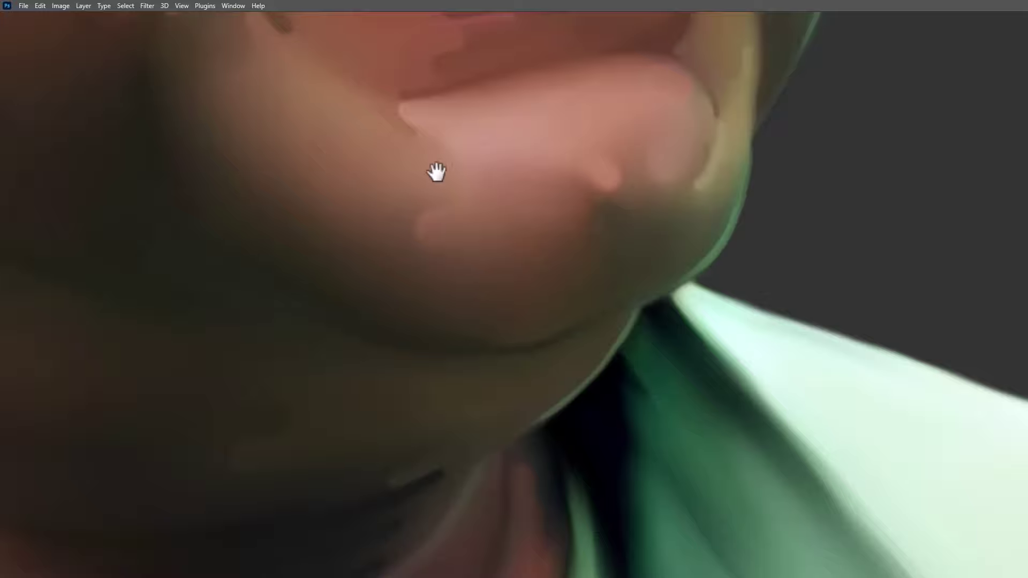
# Compare the whole painting with the original photo by showing Layer 2 and toggling Layer 1 copy 7, ending with Layer 2 hidden
pyautogui.moveTo(435, 175); pyautogui.dragTo(422, 448)
pyautogui.hotkey('ctrl', '-')
pyautogui.hotkey('ctrl', '-')
pyautogui.hotkey('ctrl', '-')
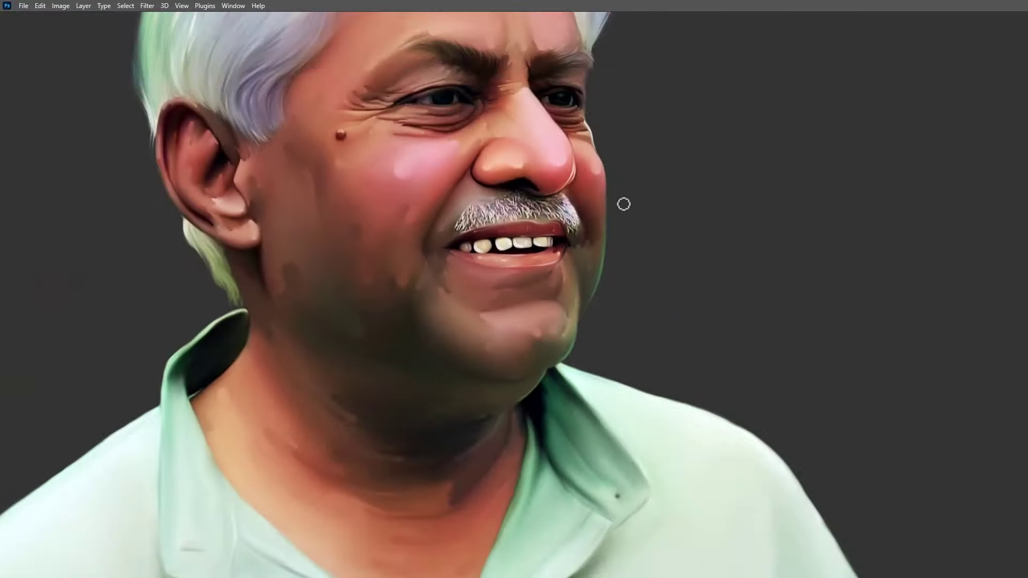
pyautogui.moveTo(623, 204); pyautogui.dragTo(658, 326)
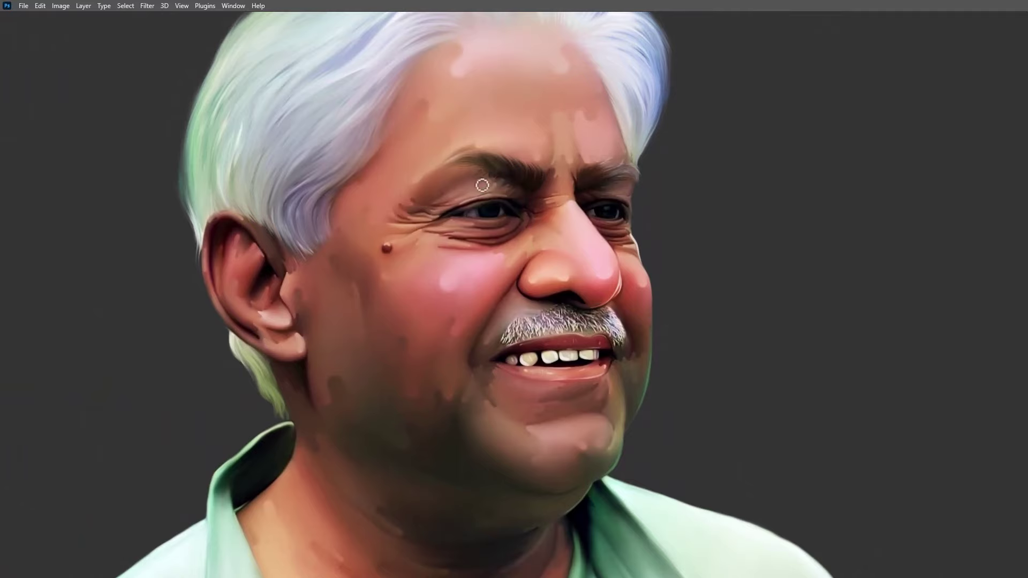
pyautogui.press('Tab')
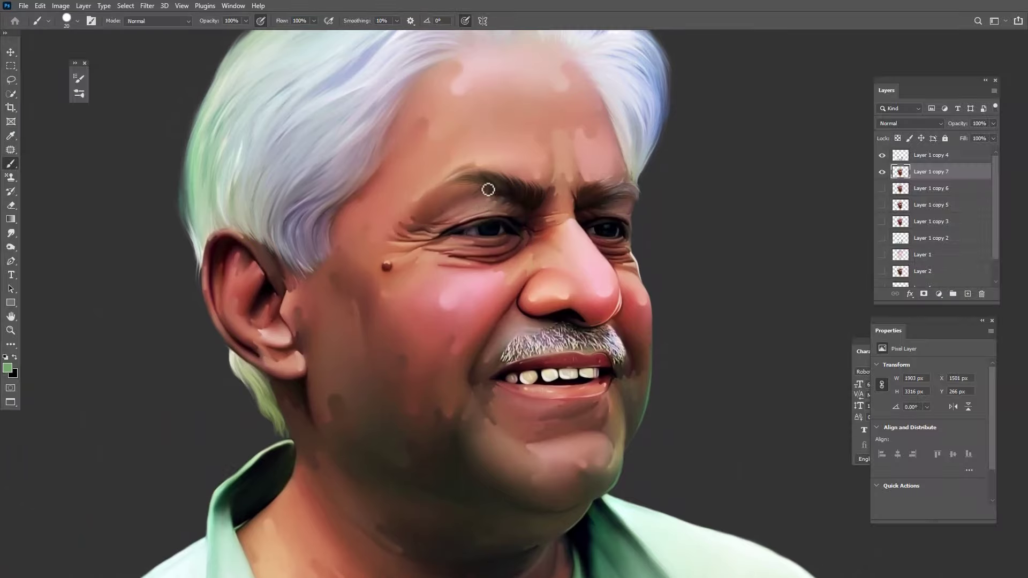
pyautogui.scroll(-1, 937, 261)
pyautogui.click(881, 245)
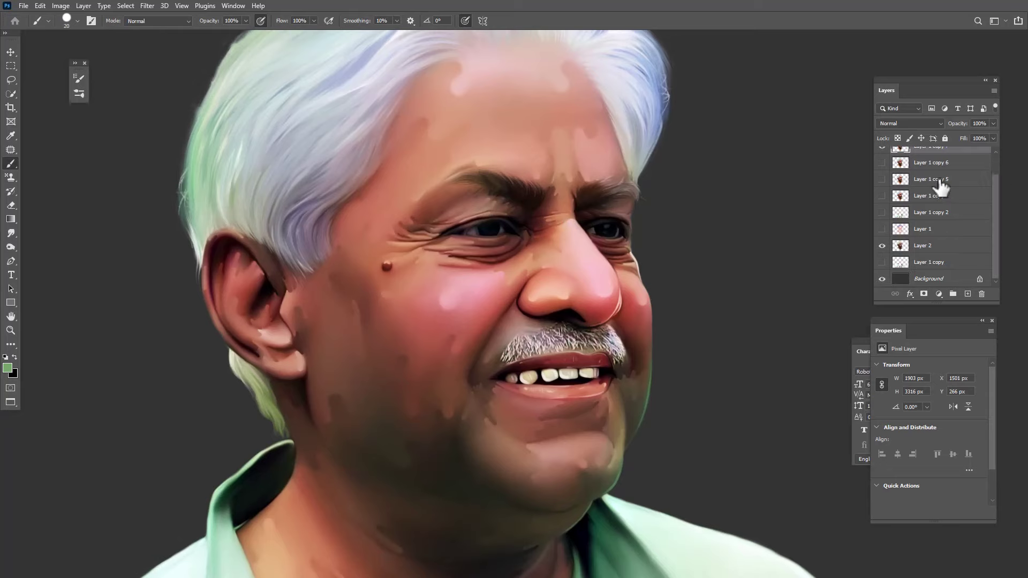
pyautogui.scroll(2, 878, 188)
pyautogui.click(882, 172)
pyautogui.click(882, 171)
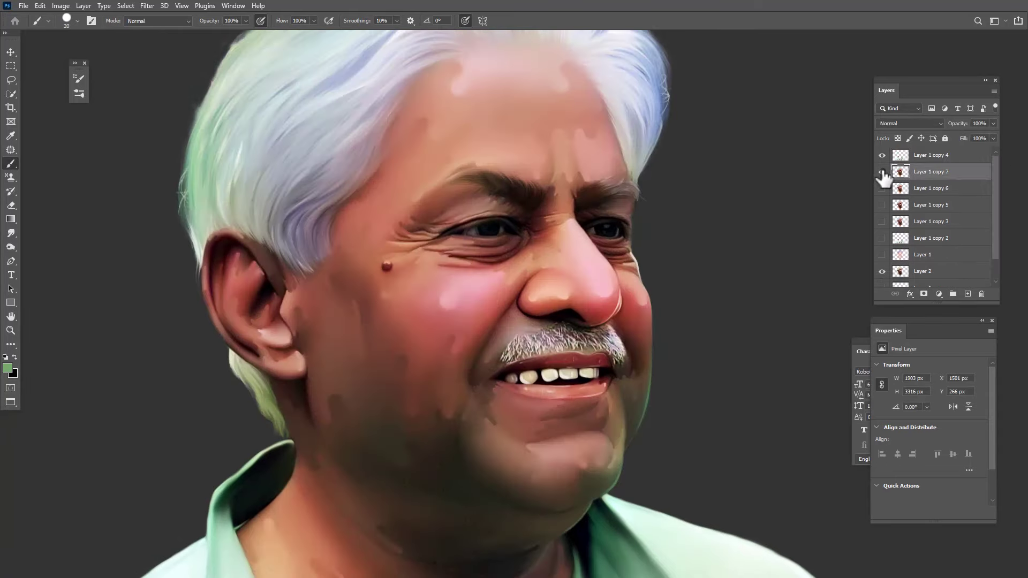
pyautogui.click(882, 171)
pyautogui.click(881, 172)
pyautogui.click(881, 172)
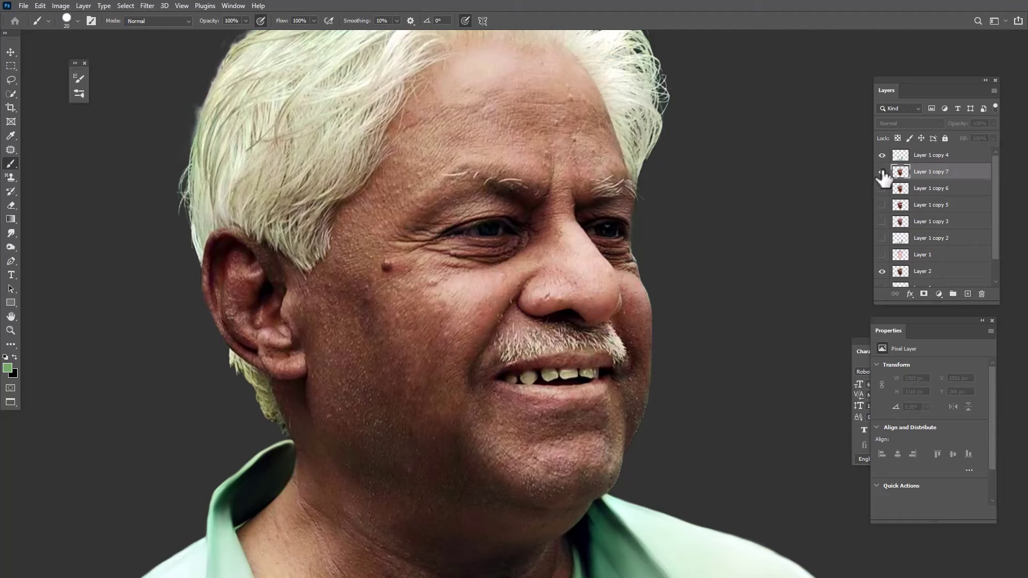
pyautogui.click(881, 171)
pyautogui.click(881, 172)
pyautogui.click(882, 171)
pyautogui.click(882, 171)
pyautogui.click(882, 171)
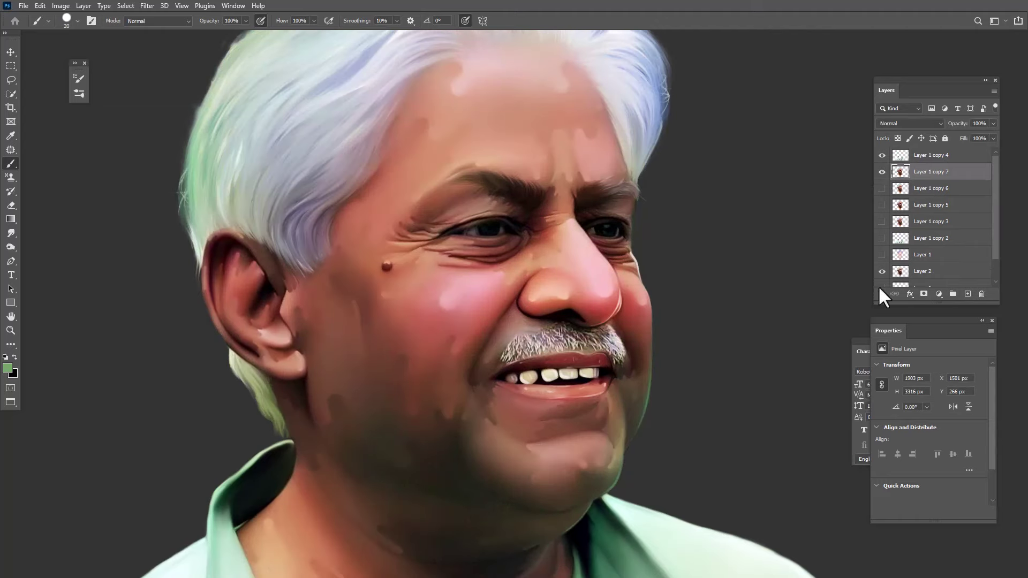
pyautogui.click(882, 271)
# Add a new empty layer directly above Layer 1 copy 7, with Normal mode and 100% opacity
pyautogui.hotkey('ctrl', 'shift', 'n')
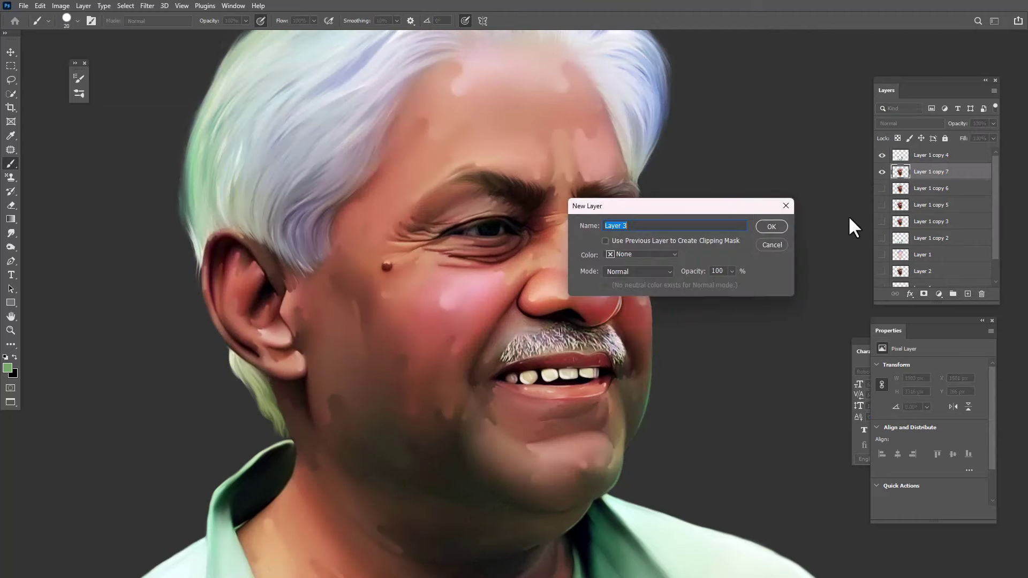
pyautogui.press('Return')
pyautogui.scroll(4, 624, 184)
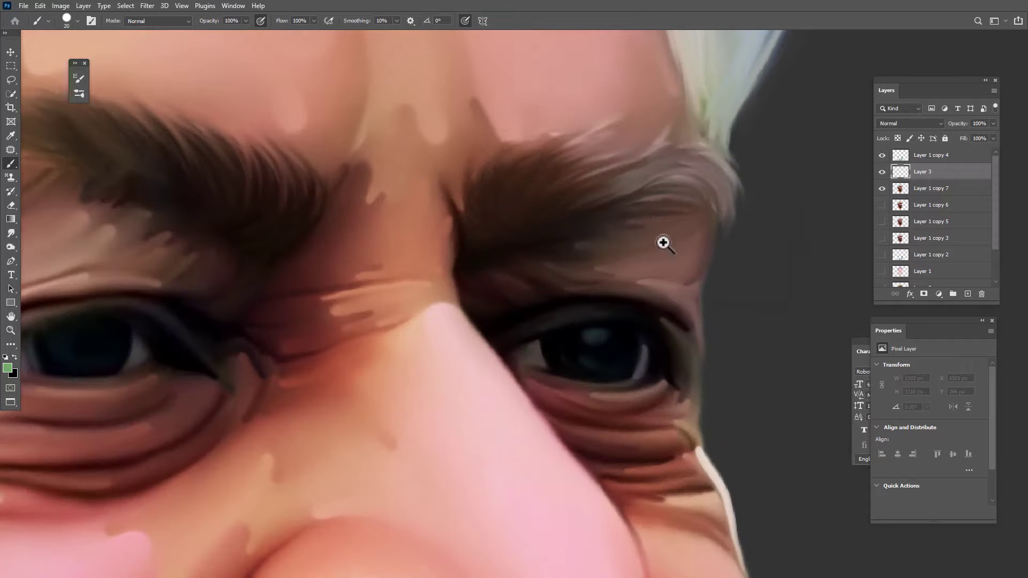
# Paint fine white highlight hairs over the far eyebrow and its outer tip with a 7 px brush, undoing strokes that miss
pyautogui.press('[')
pyautogui.click(488, 147)
pyautogui.moveTo(475, 164); pyautogui.dragTo(474, 210)
pyautogui.hotkey('ctrl', 'z')
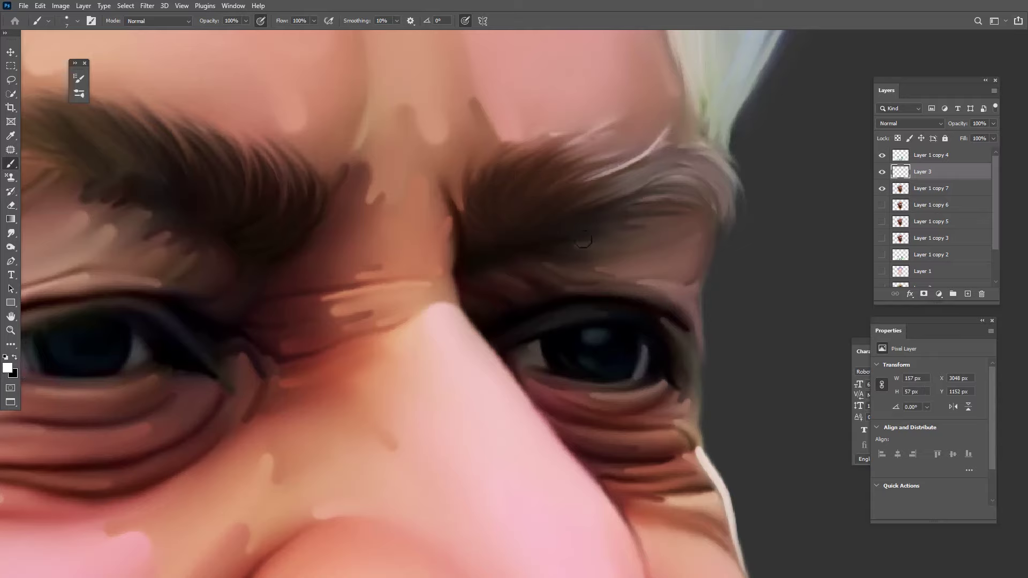
pyautogui.hotkey('ctrl', '-')
pyautogui.moveTo(590, 143); pyautogui.dragTo(501, 209)
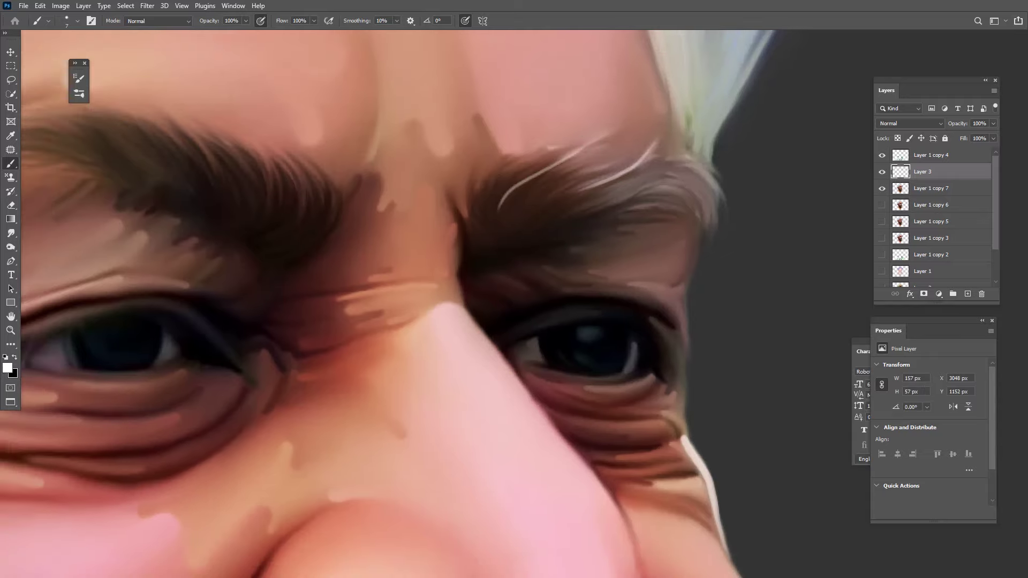
pyautogui.hotkey('ctrl', 'z')
pyautogui.moveTo(696, 170); pyautogui.dragTo(749, 200)
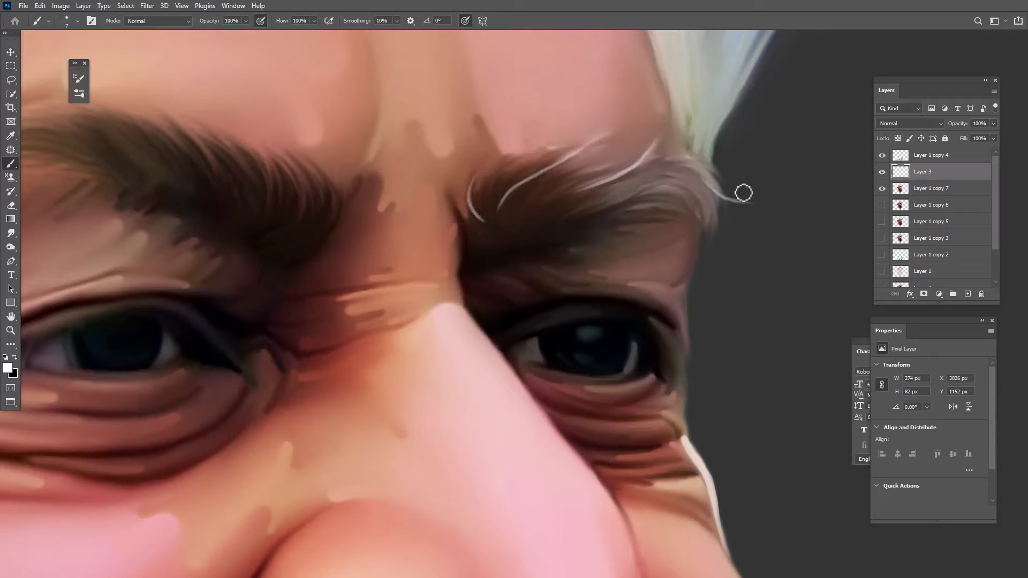
pyautogui.hotkey('ctrl', 'z')
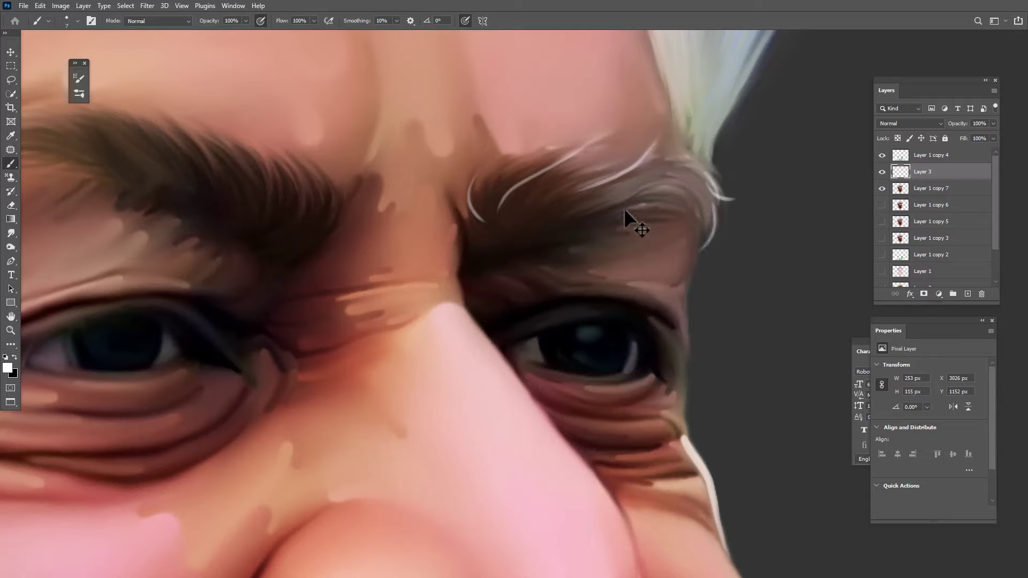
# Fill the far eyebrow with fine curved black hairs between the white ones, working in full-screen view
pyautogui.press('f')
pyautogui.press('f')
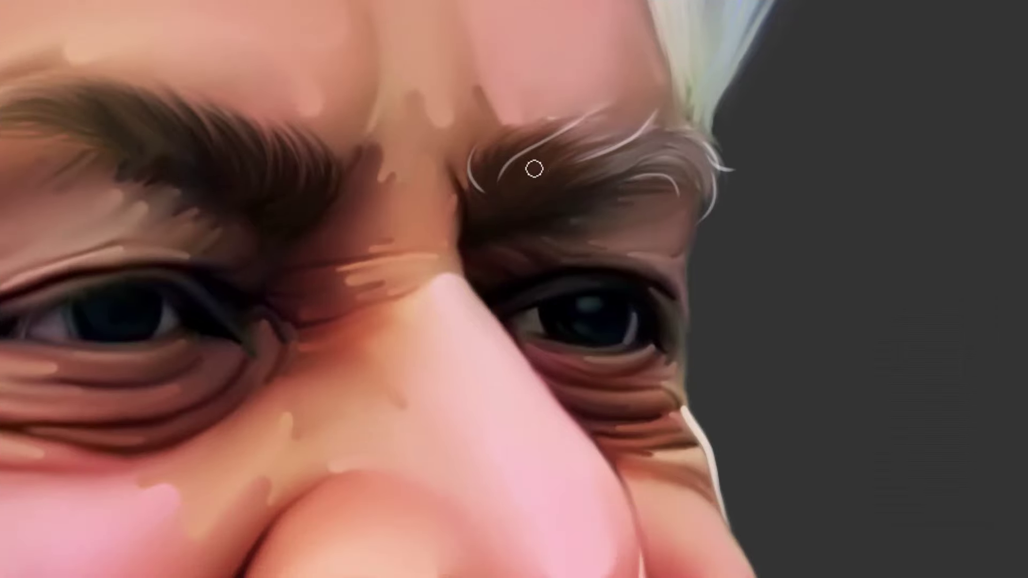
pyautogui.press('b')
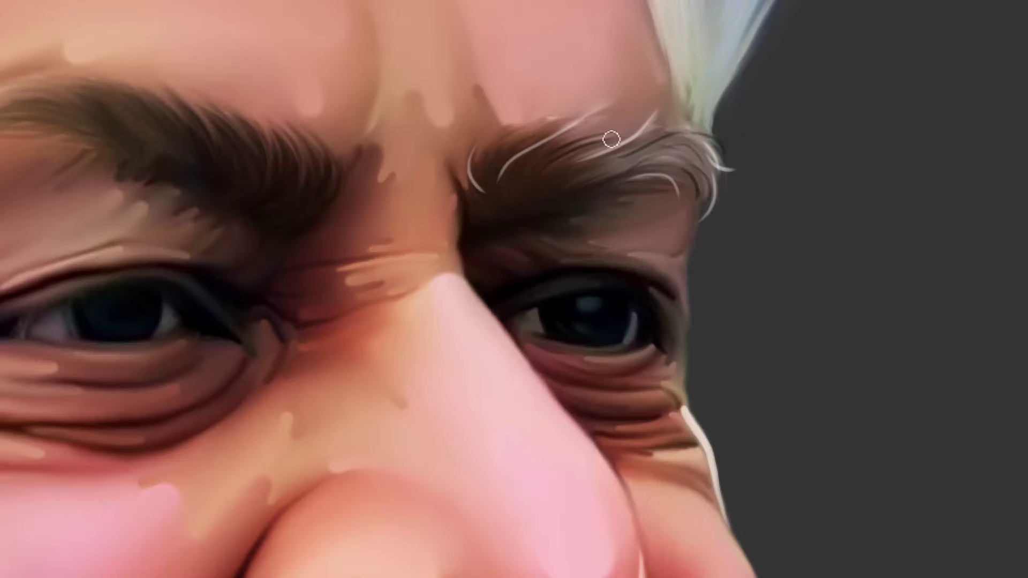
pyautogui.moveTo(601, 124); pyautogui.dragTo(557, 143)
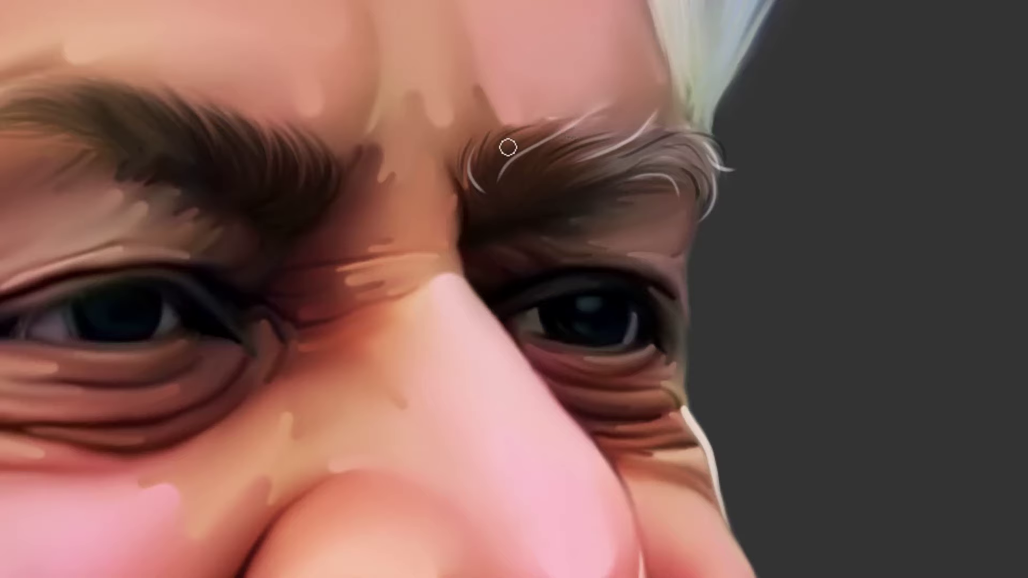
pyautogui.press('v')
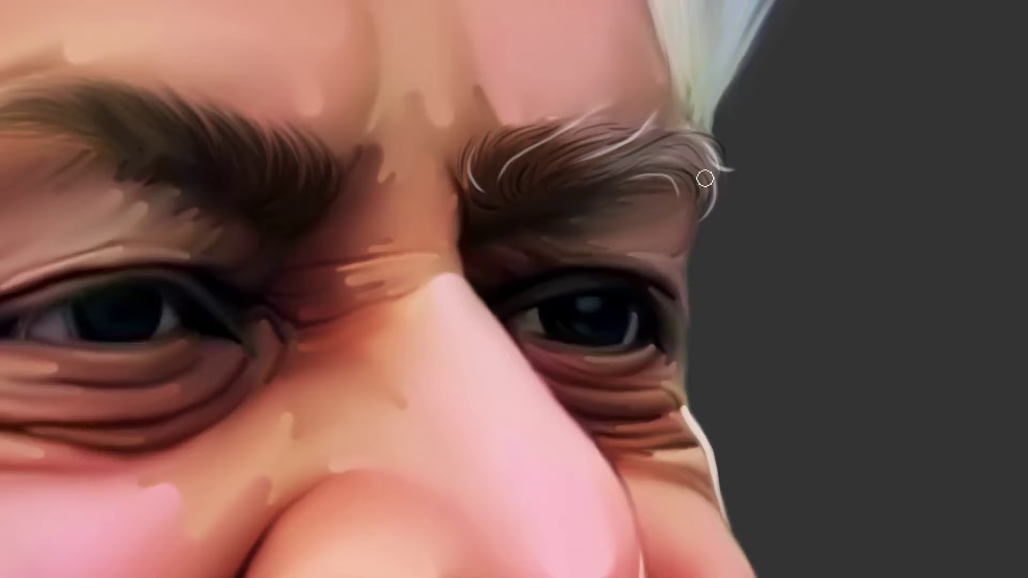
# Paint fine dark hairs on the outer end and along the upper edge of the near eyebrow, undoing strokes that miss
pyautogui.press('space')
pyautogui.moveTo(310, 229); pyautogui.dragTo(538, 290)
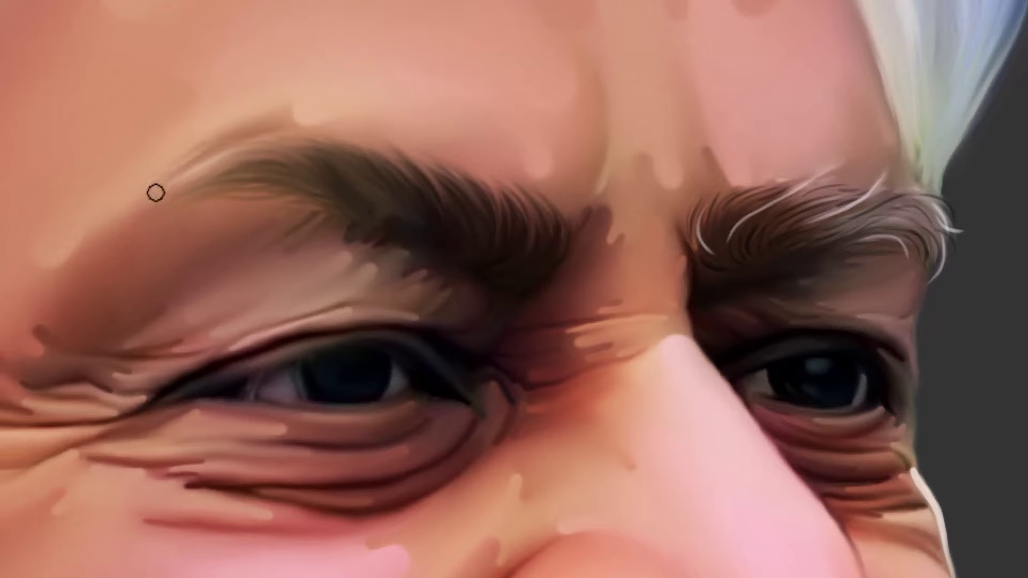
pyautogui.moveTo(171, 170)
pyautogui.mouseDown()
pyautogui.moveTo(213, 138)
pyautogui.moveTo(155, 218)
pyautogui.mouseUp()
pyautogui.press('v')
pyautogui.hotkey('ctrl', 'z')
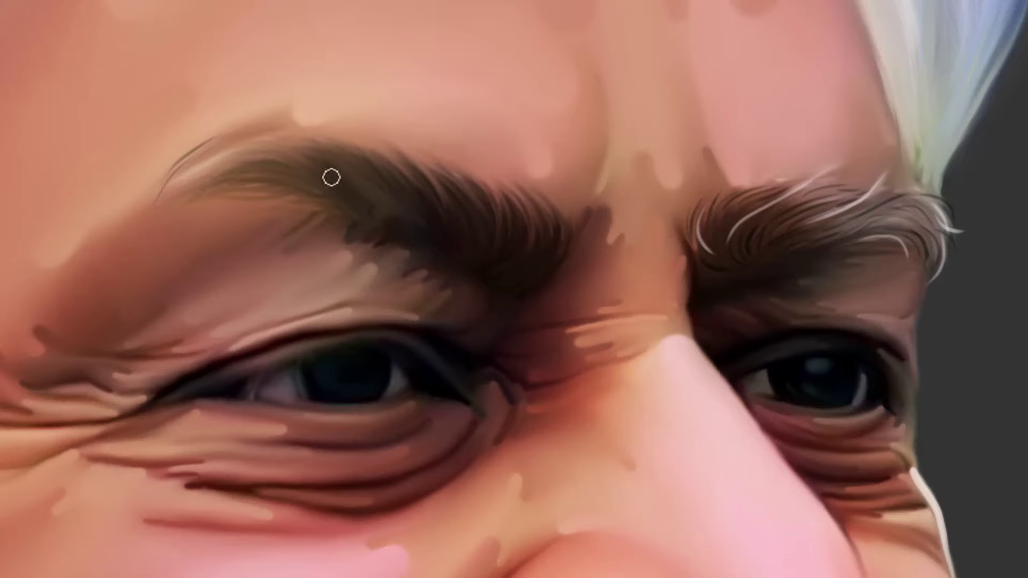
pyautogui.moveTo(328, 206)
pyautogui.mouseDown()
pyautogui.moveTo(240, 194)
pyautogui.moveTo(327, 199)
pyautogui.mouseUp()
pyautogui.hotkey('ctrl', 'z')
pyautogui.moveTo(277, 123); pyautogui.dragTo(218, 138)
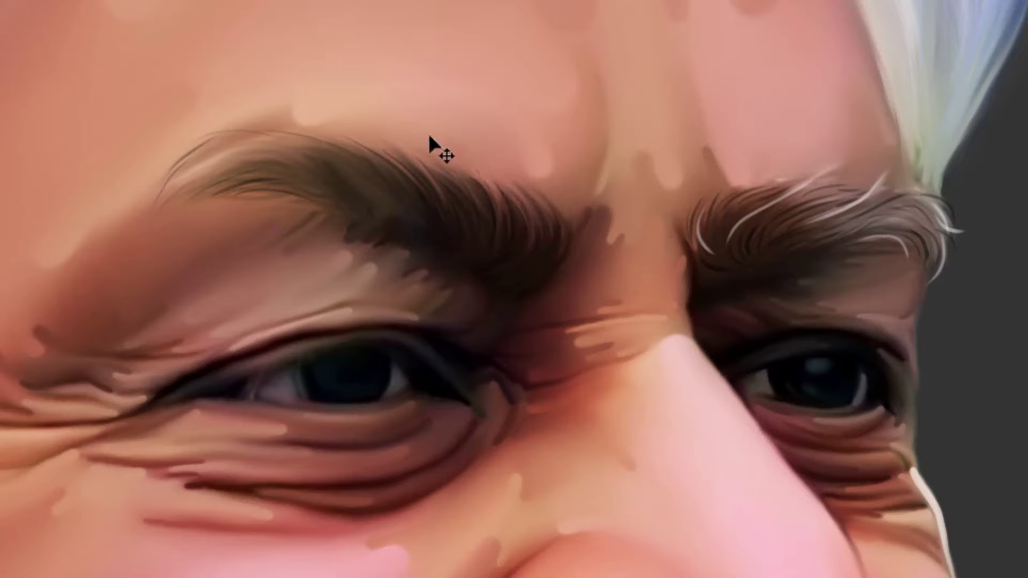
pyautogui.moveTo(431, 145)
pyautogui.mouseDown()
pyautogui.moveTo(561, 218)
pyautogui.moveTo(562, 243)
pyautogui.mouseUp()
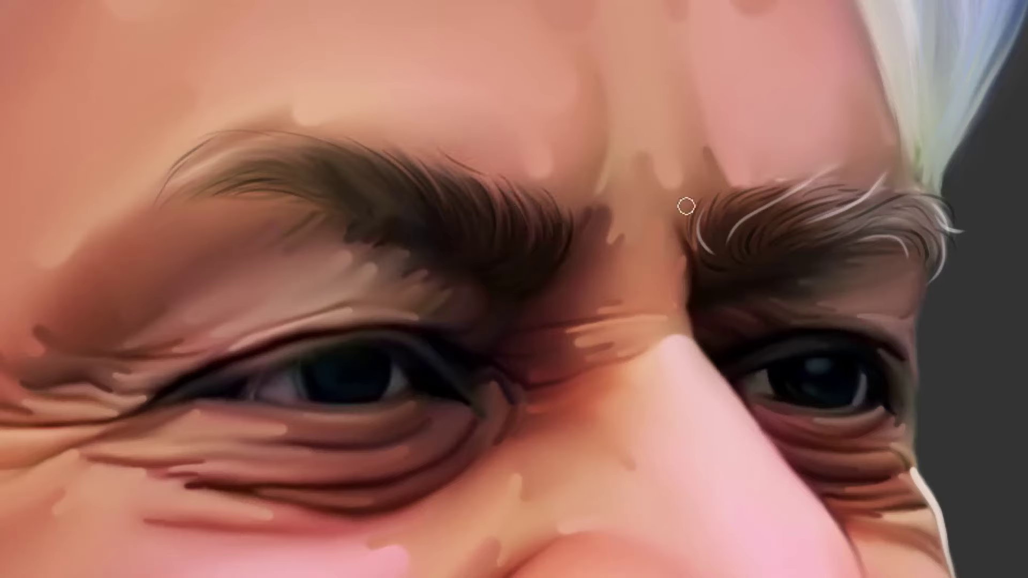
# Add short curled stray dark hairs around both eyebrows and more dark strands inside the near eyebrow
pyautogui.moveTo(728, 188); pyautogui.dragTo(750, 182)
pyautogui.moveTo(515, 159); pyautogui.dragTo(542, 214)
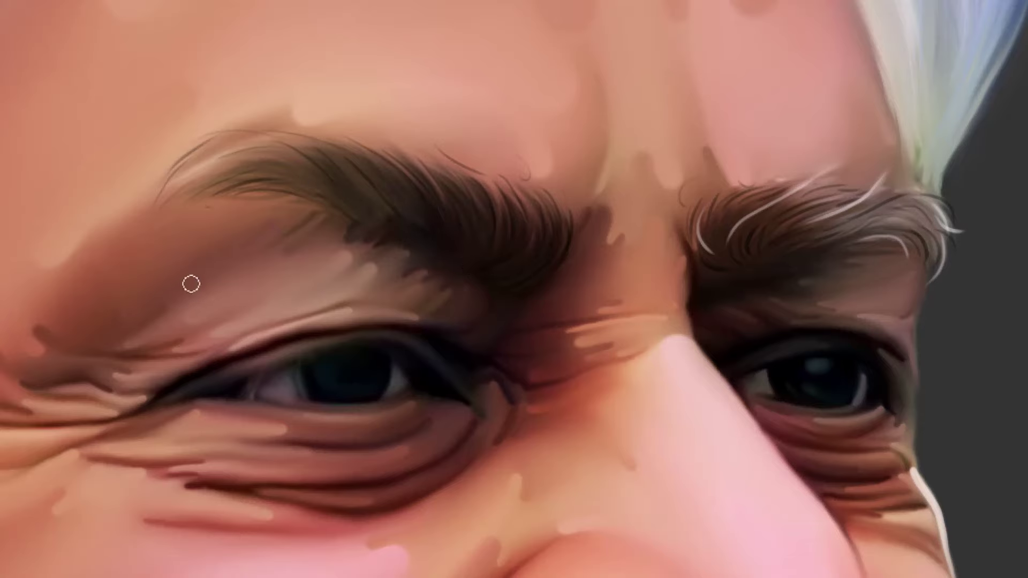
pyautogui.moveTo(133, 234); pyautogui.dragTo(118, 216)
pyautogui.moveTo(265, 120); pyautogui.dragTo(259, 106)
pyautogui.moveTo(339, 159); pyautogui.dragTo(353, 204)
pyautogui.moveTo(265, 161); pyautogui.dragTo(327, 188)
pyautogui.moveTo(211, 183)
pyautogui.mouseDown()
pyautogui.moveTo(256, 169)
pyautogui.moveTo(257, 151)
pyautogui.moveTo(311, 173)
pyautogui.mouseUp()
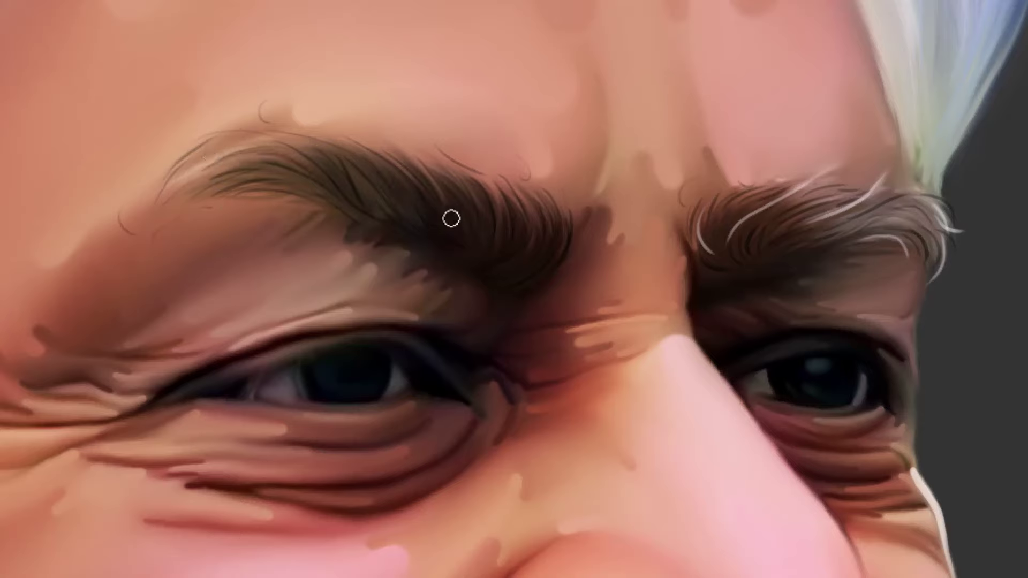
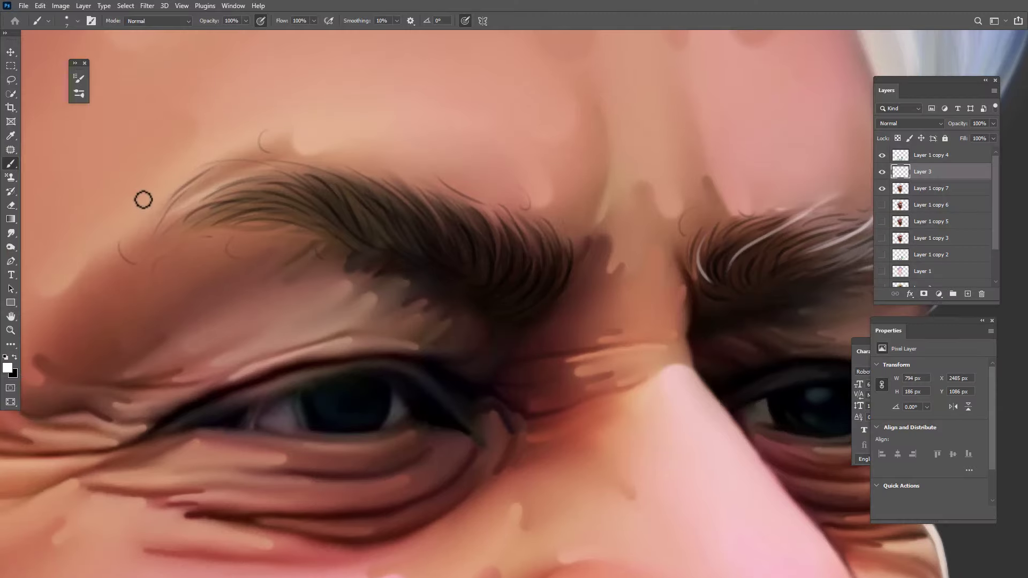
# Paint white highlight hairs on the outer half of the near eyebrow, undoing strokes that miss
pyautogui.moveTo(144, 200)
pyautogui.mouseDown()
pyautogui.moveTo(270, 157)
pyautogui.moveTo(196, 206)
pyautogui.moveTo(96, 228)
pyautogui.mouseUp()
pyautogui.hotkey('ctrl', 'z')
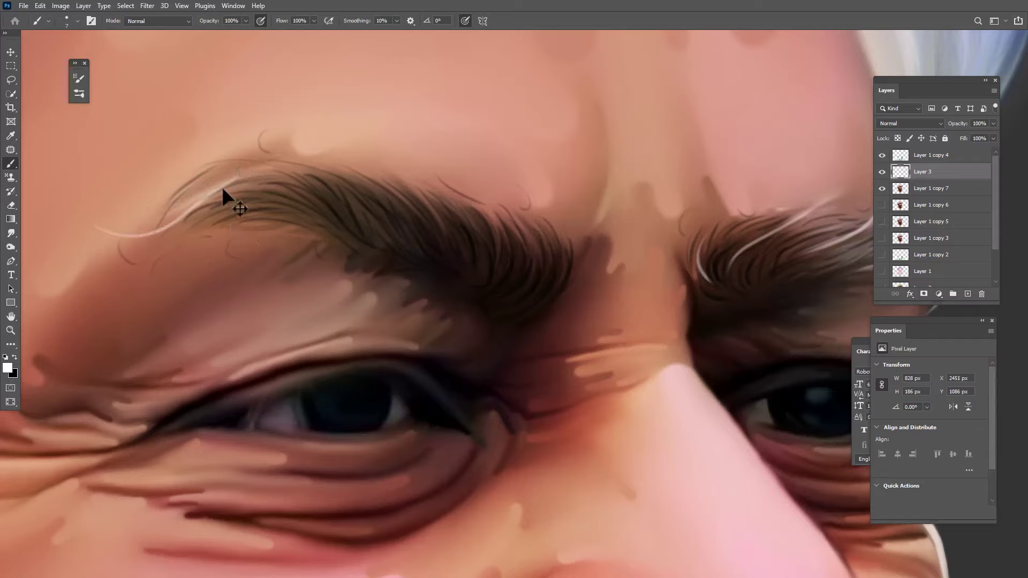
pyautogui.hotkey('ctrl', 'z')
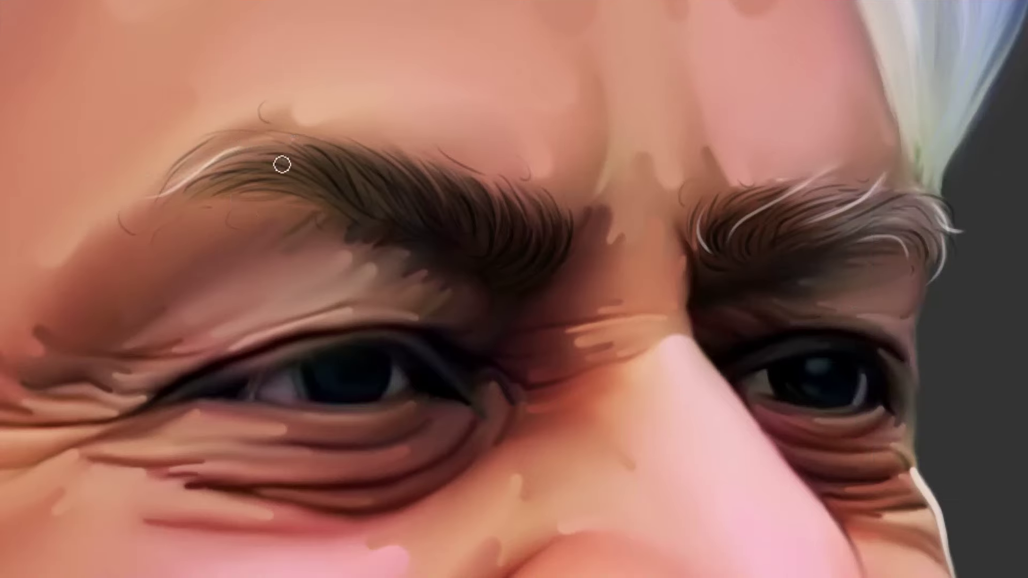
pyautogui.press('v')
pyautogui.moveTo(258, 146)
pyautogui.mouseDown()
pyautogui.moveTo(348, 196)
pyautogui.moveTo(314, 180)
pyautogui.moveTo(372, 193)
pyautogui.moveTo(387, 218)
pyautogui.mouseUp()
pyautogui.hotkey('ctrl', 'z')
pyautogui.hotkey('ctrl', 'z')
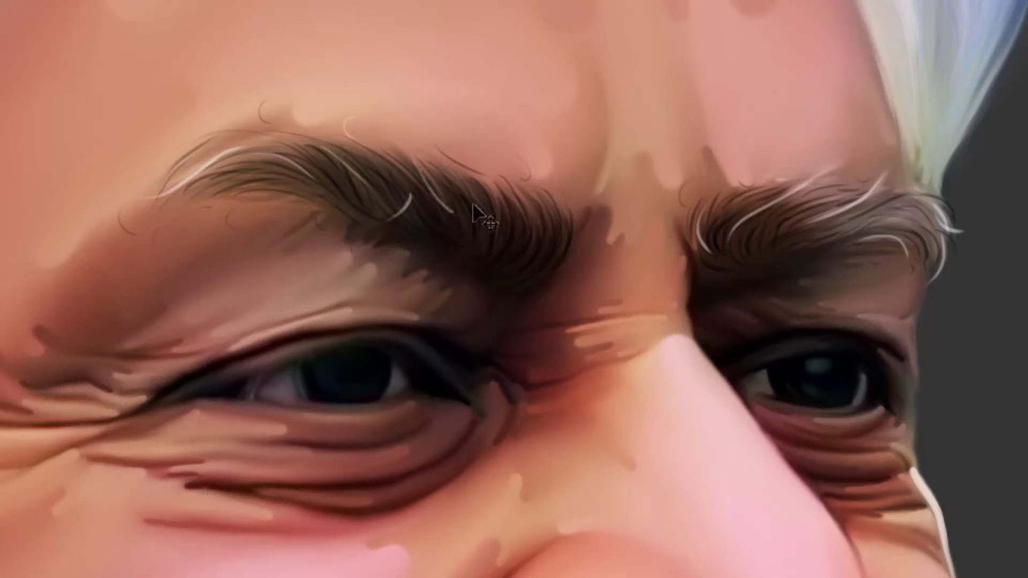
pyautogui.moveTo(417, 161); pyautogui.dragTo(448, 220)
pyautogui.hotkey('ctrl', 'z')
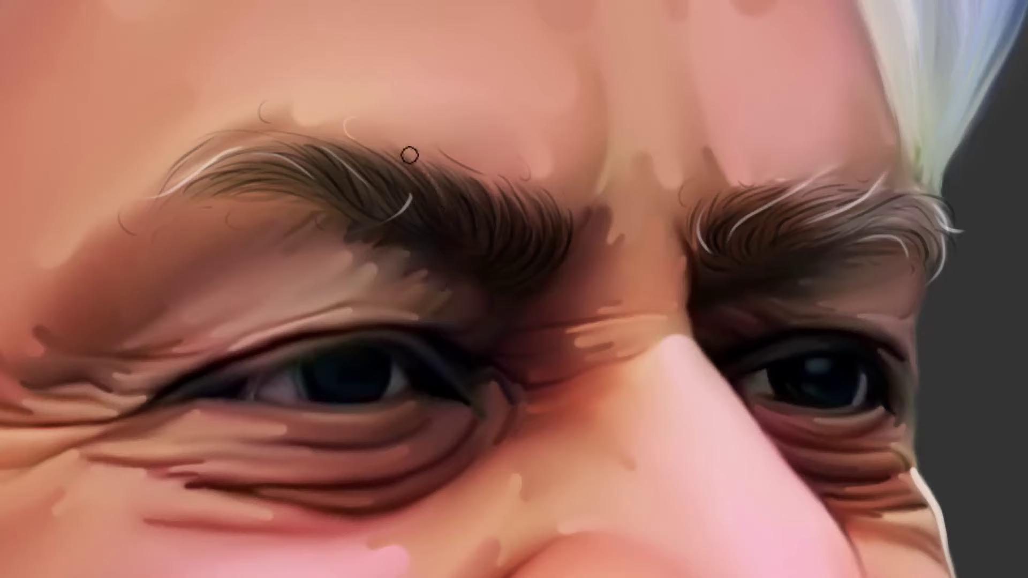
# Paint curved white hairs through the middle and inner end of the near eyebrow
pyautogui.moveTo(429, 170); pyautogui.dragTo(454, 230)
pyautogui.moveTo(461, 182)
pyautogui.mouseDown()
pyautogui.moveTo(483, 238)
pyautogui.moveTo(494, 229)
pyautogui.mouseUp()
pyautogui.hotkey('ctrl', 'z')
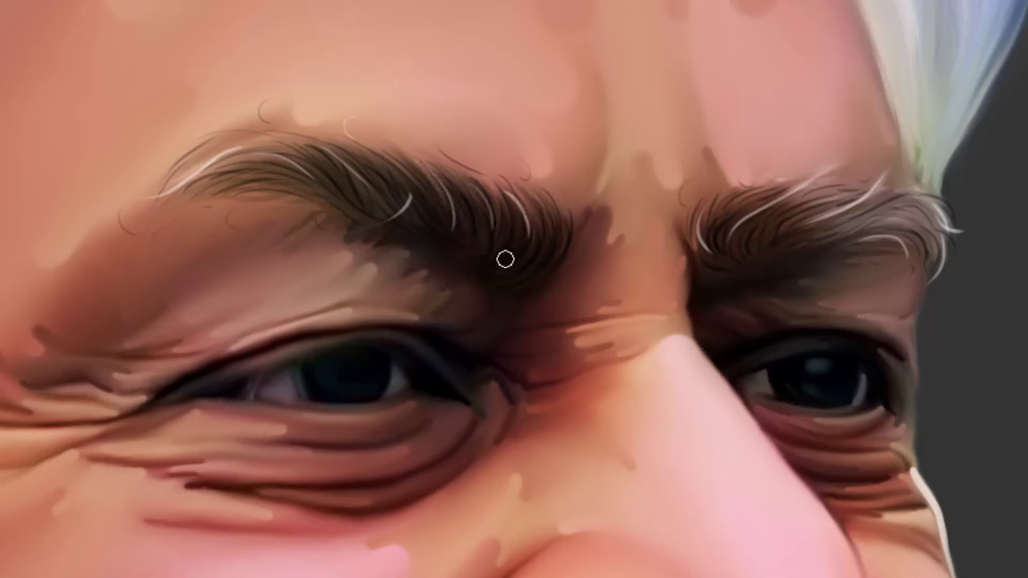
pyautogui.moveTo(513, 192)
pyautogui.mouseDown()
pyautogui.moveTo(532, 232)
pyautogui.moveTo(508, 272)
pyautogui.mouseUp()
pyautogui.moveTo(520, 229); pyautogui.dragTo(490, 259)
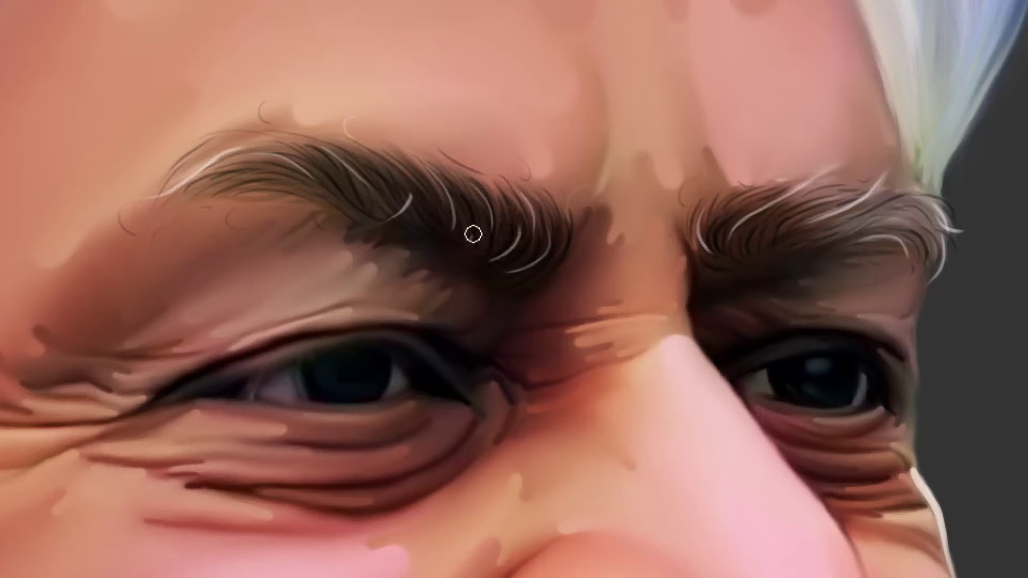
pyautogui.moveTo(475, 206); pyautogui.dragTo(483, 249)
pyautogui.moveTo(328, 165); pyautogui.dragTo(347, 194)
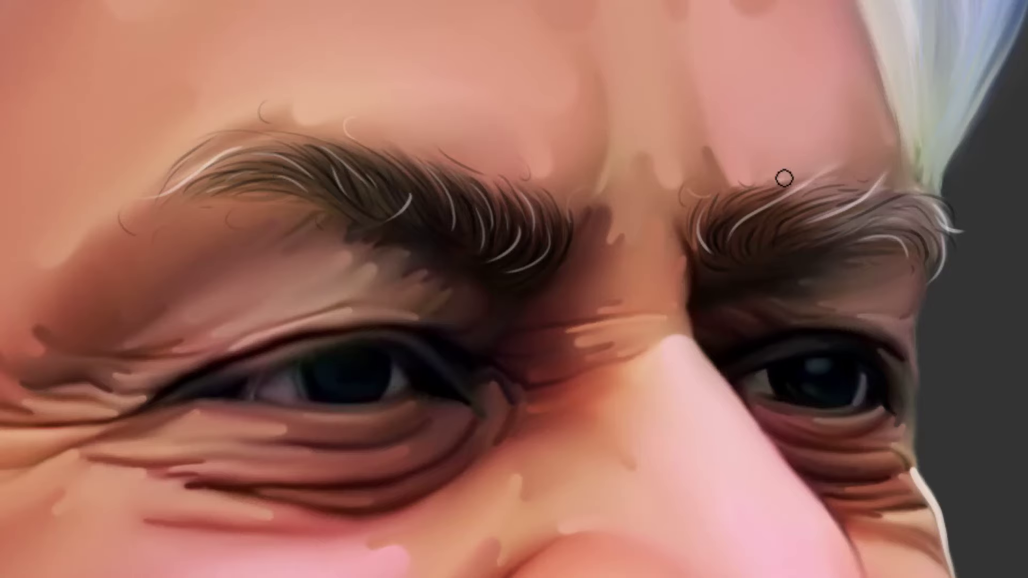
# Add more white hairs along the far eyebrow's upper edge and outer tip, including a small stray curl beyond the face
pyautogui.moveTo(784, 178)
pyautogui.mouseDown()
pyautogui.moveTo(739, 193)
pyautogui.moveTo(767, 161)
pyautogui.mouseUp()
pyautogui.hotkey('ctrl', 'z')
pyautogui.moveTo(806, 206); pyautogui.dragTo(438, 205)
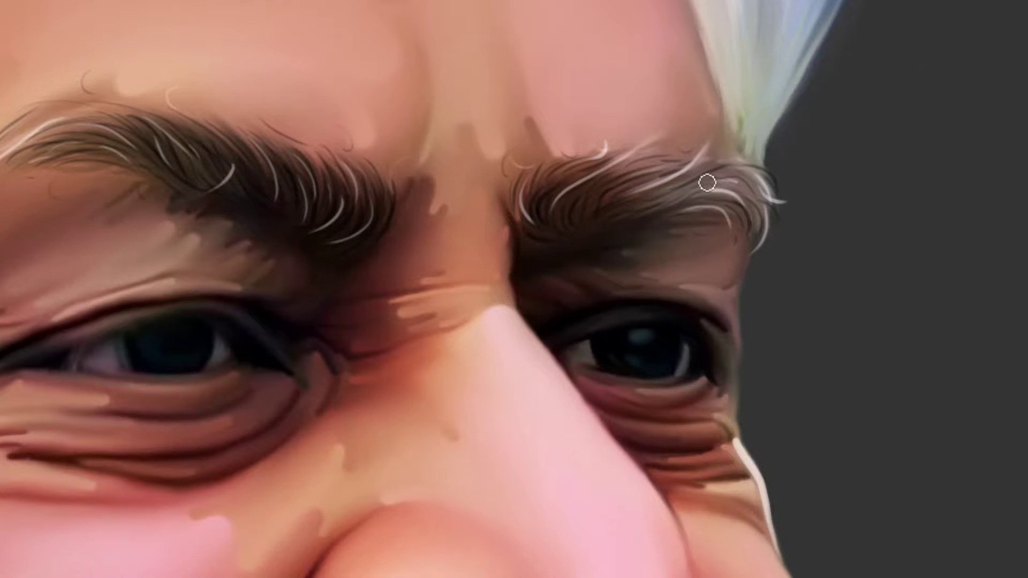
pyautogui.moveTo(709, 179)
pyautogui.mouseDown()
pyautogui.moveTo(766, 199)
pyautogui.moveTo(785, 233)
pyautogui.mouseUp()
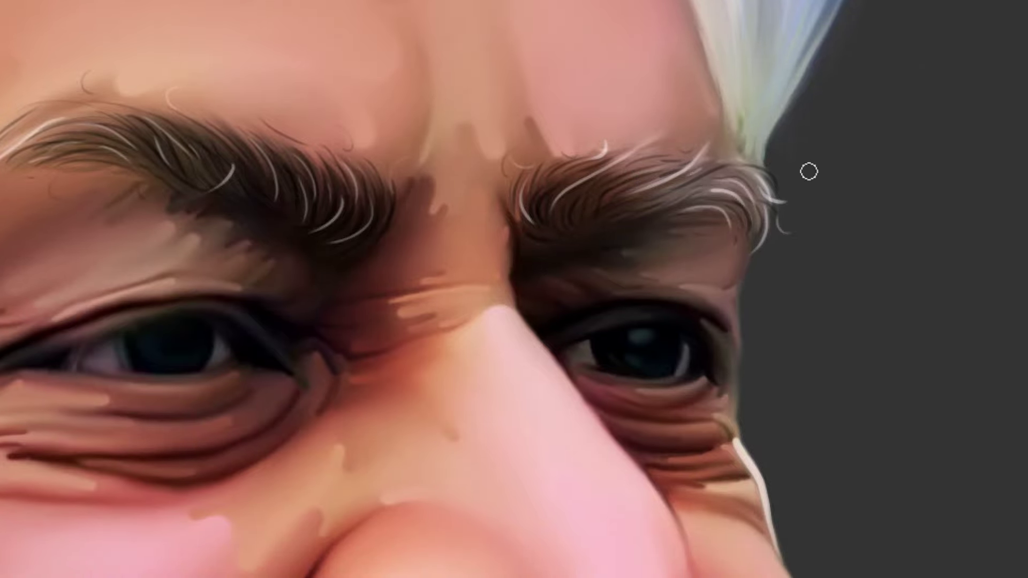
pyautogui.moveTo(722, 170); pyautogui.dragTo(769, 211)
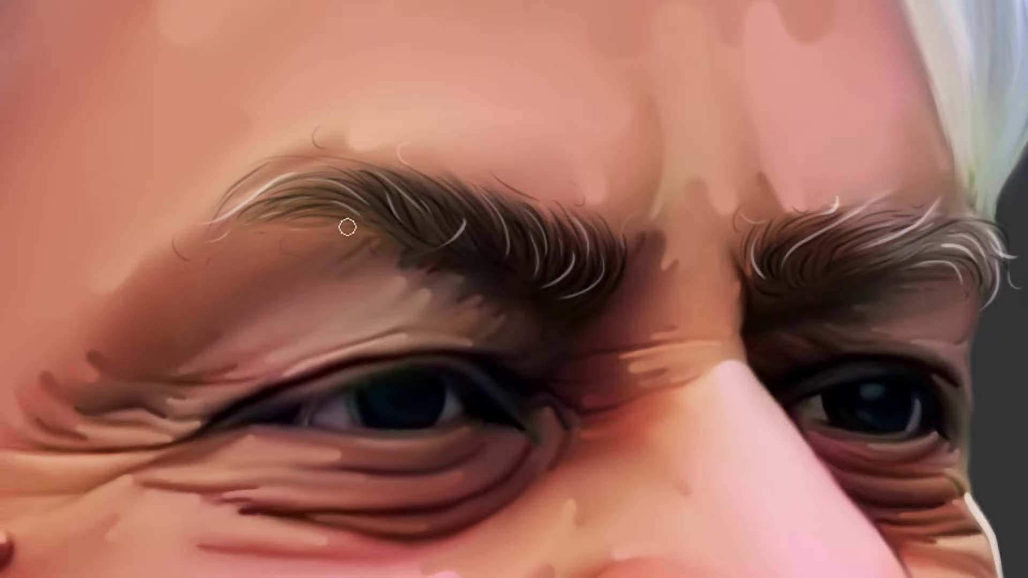
# Add stray light hairs below the near eyebrow's outer end and a few thicker white strands across its middle
pyautogui.moveTo(347, 225); pyautogui.dragTo(370, 226)
pyautogui.moveTo(435, 200); pyautogui.dragTo(443, 220)
pyautogui.moveTo(421, 183); pyautogui.dragTo(438, 203)
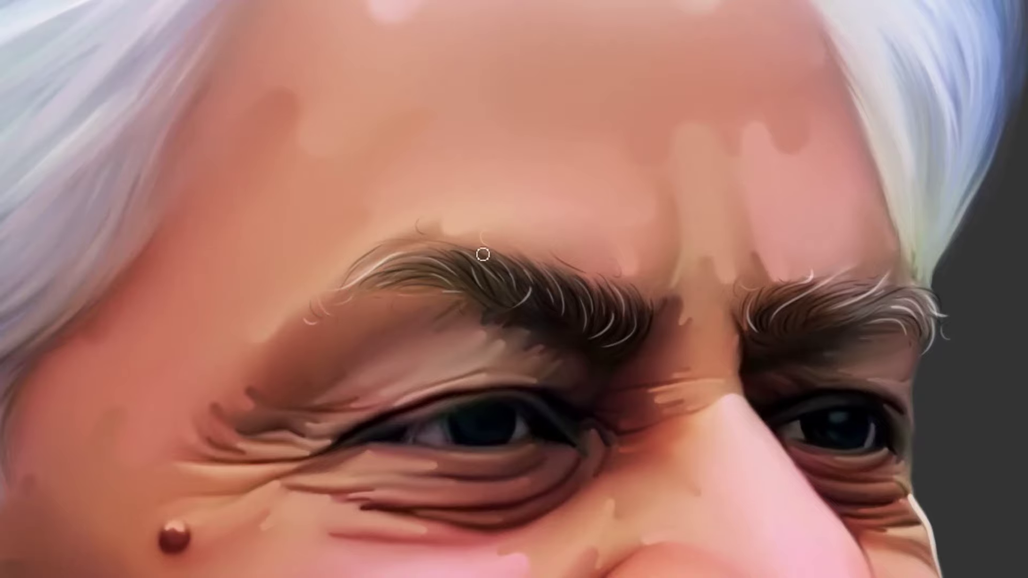
pyautogui.moveTo(513, 248)
pyautogui.mouseDown()
pyautogui.moveTo(501, 285)
pyautogui.moveTo(596, 322)
pyautogui.mouseUp()
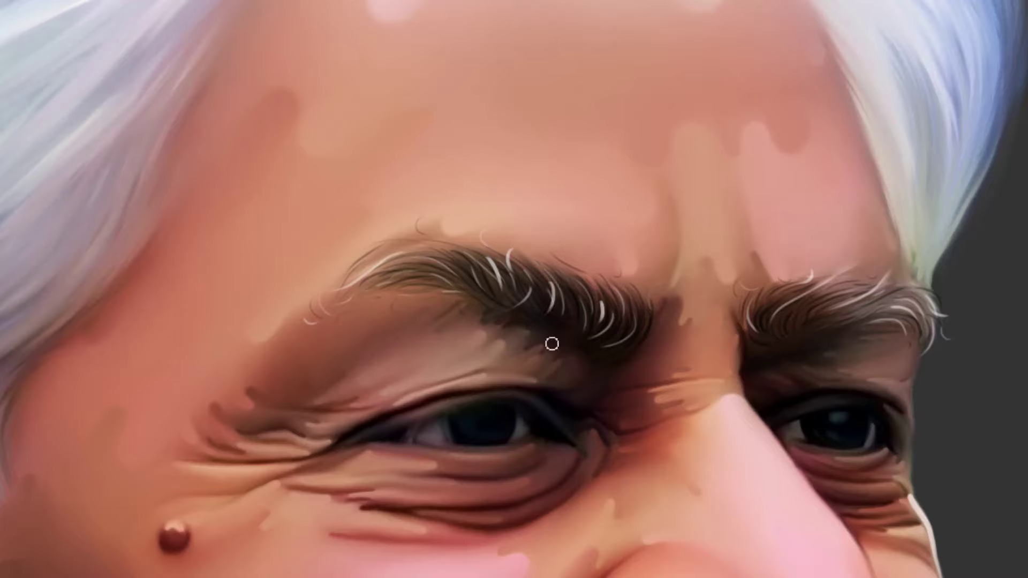
pyautogui.moveTo(788, 317)
pyautogui.mouseDown()
pyautogui.moveTo(812, 299)
pyautogui.moveTo(760, 273)
pyautogui.moveTo(731, 277)
pyautogui.mouseUp()
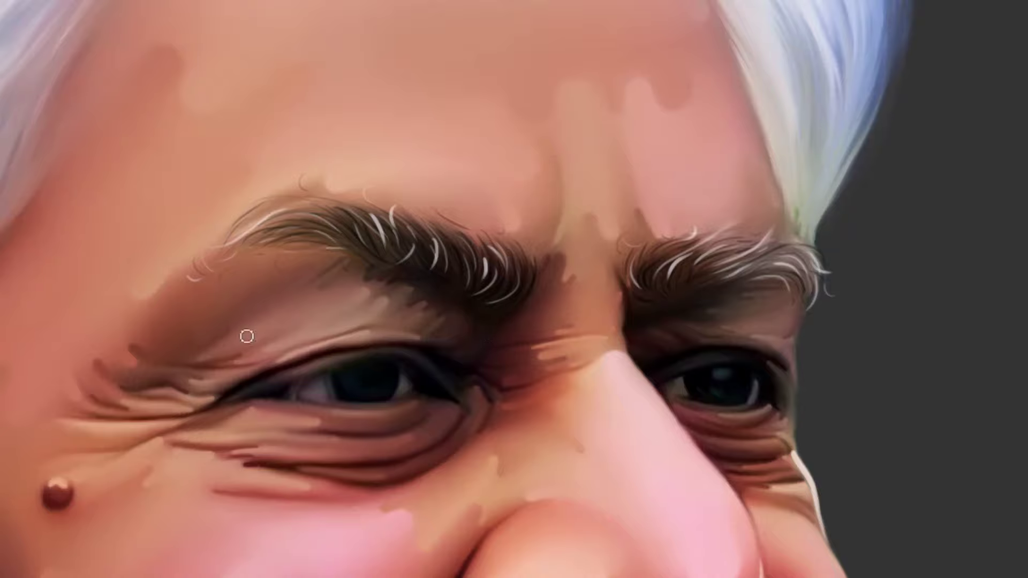
# Paint a curved white highlight across the top of the mole beside the near eye and soften it with a larger brush
pyautogui.moveTo(273, 353); pyautogui.dragTo(429, 239)
pyautogui.moveTo(207, 371); pyautogui.dragTo(275, 375)
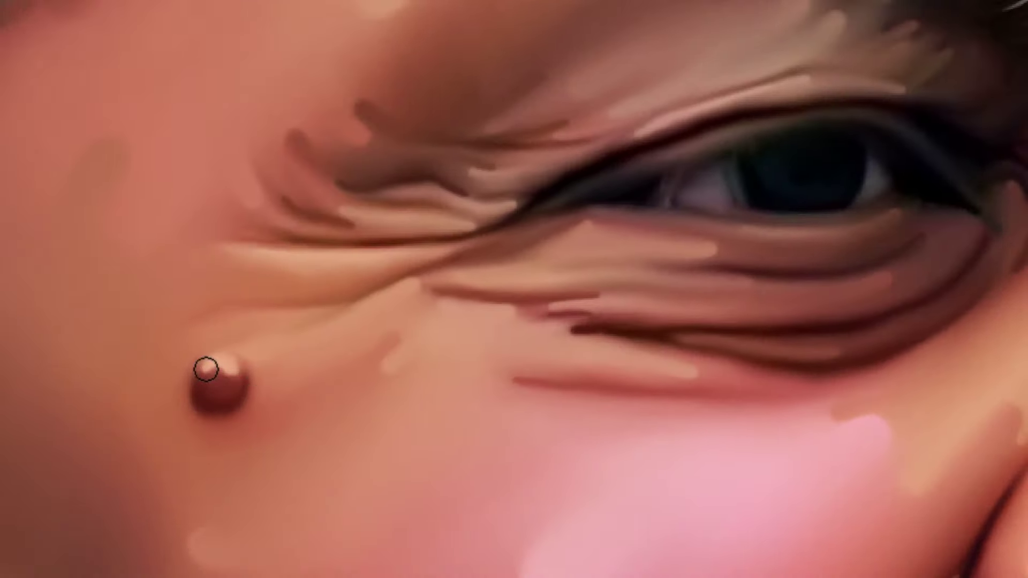
pyautogui.moveTo(205, 369)
pyautogui.mouseDown()
pyautogui.moveTo(244, 391)
pyautogui.moveTo(231, 372)
pyautogui.moveTo(206, 367)
pyautogui.mouseUp()
pyautogui.hotkey('ctrl', 'z')
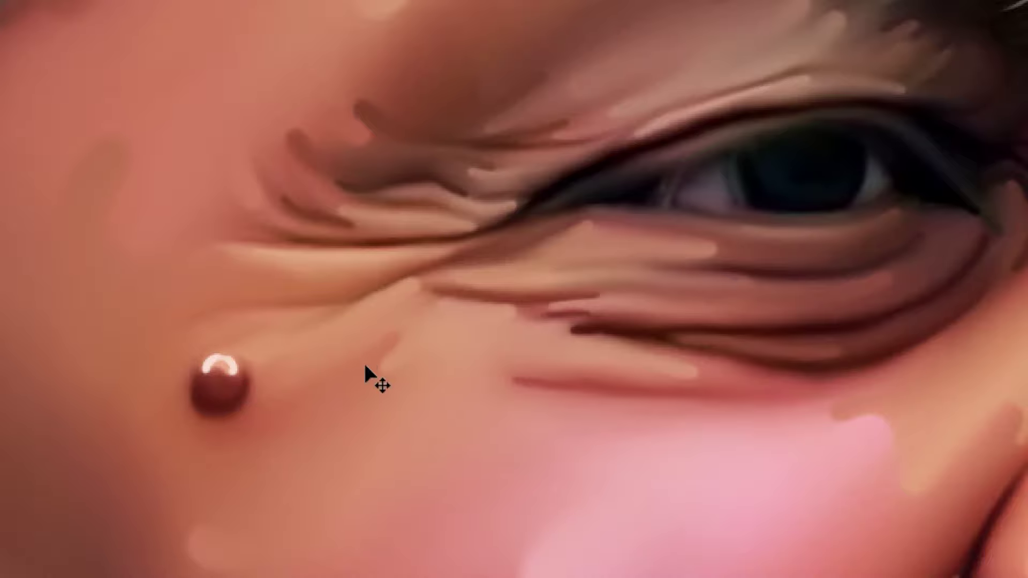
pyautogui.hotkey('ctrl', '0')
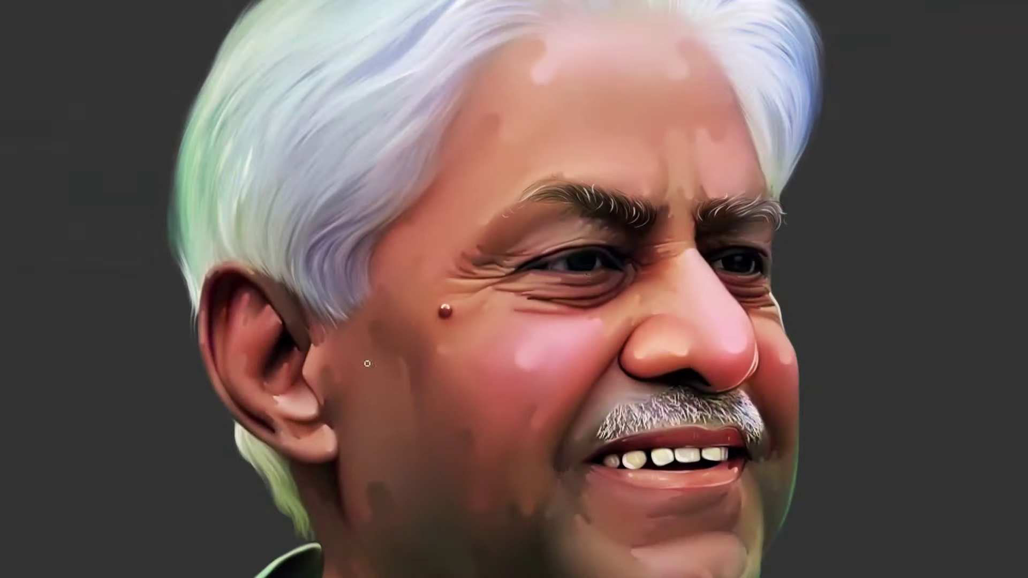
pyautogui.keyDown('ctrl'); pyautogui.click(451, 305); pyautogui.keyUp('ctrl')
pyautogui.press(']')
pyautogui.press(']')
pyautogui.press(']')
pyautogui.moveTo(416, 313)
pyautogui.mouseDown()
pyautogui.moveTo(459, 337)
pyautogui.moveTo(441, 313)
pyautogui.mouseUp()
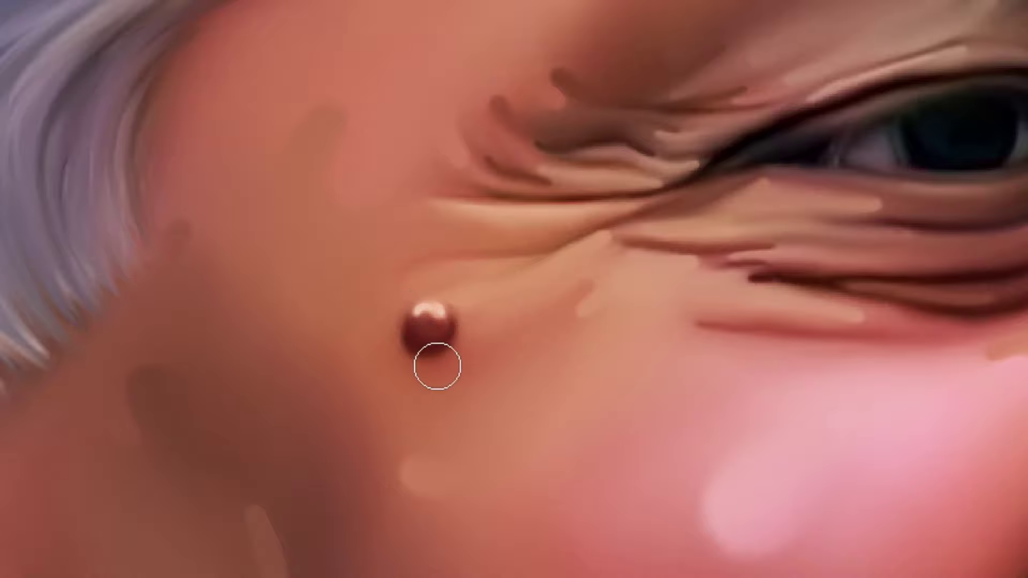
pyautogui.hotkey('ctrl', '0')
# Paint thin light stray hairs from the far side's hair down past the temple to the eyebrow tip, undoing strokes that miss
pyautogui.moveTo(744, 254); pyautogui.dragTo(658, 258)
pyautogui.keyDown('ctrl'); pyautogui.click(690, 210); pyautogui.keyUp('ctrl')
pyautogui.keyDown('ctrl'); pyautogui.click(699, 209); pyautogui.keyUp('ctrl')
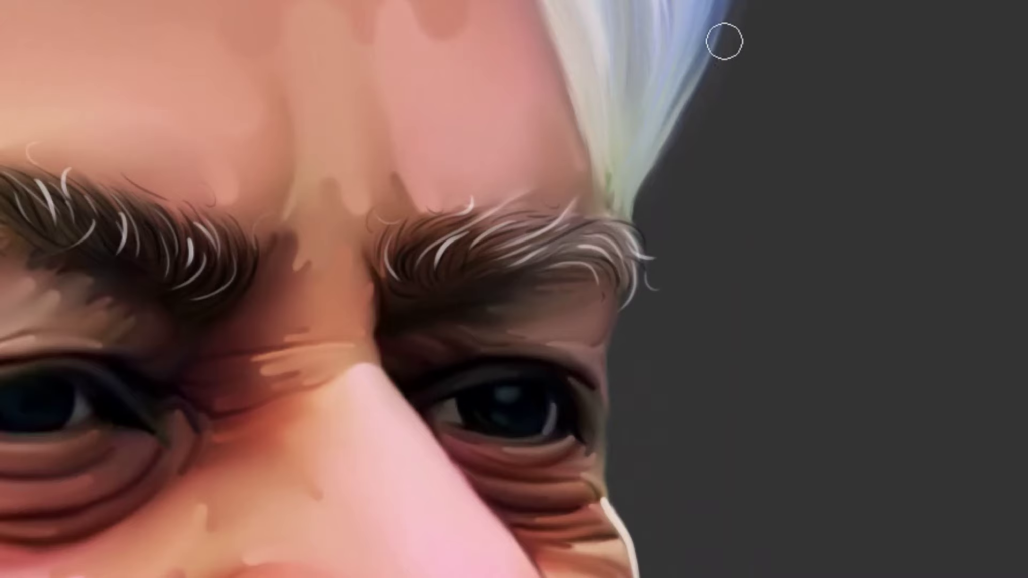
pyautogui.moveTo(723, 42); pyautogui.dragTo(654, 231)
pyautogui.hotkey('ctrl', 'z')
pyautogui.moveTo(725, 35); pyautogui.dragTo(654, 231)
pyautogui.hotkey('ctrl', 'z')
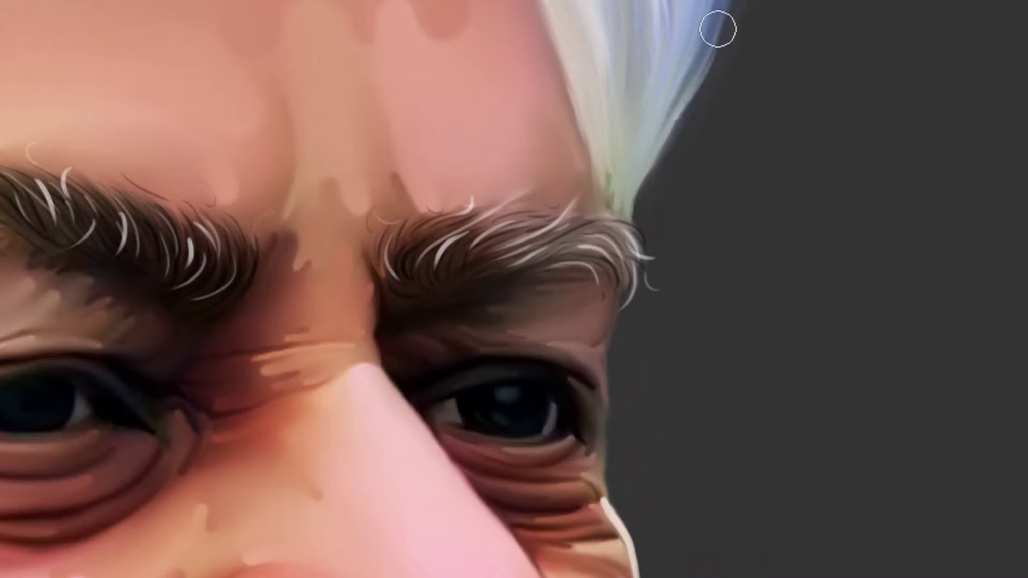
pyautogui.moveTo(715, 40); pyautogui.dragTo(638, 253)
pyautogui.moveTo(713, 69); pyautogui.dragTo(662, 251)
pyautogui.moveTo(699, 107); pyautogui.dragTo(639, 221)
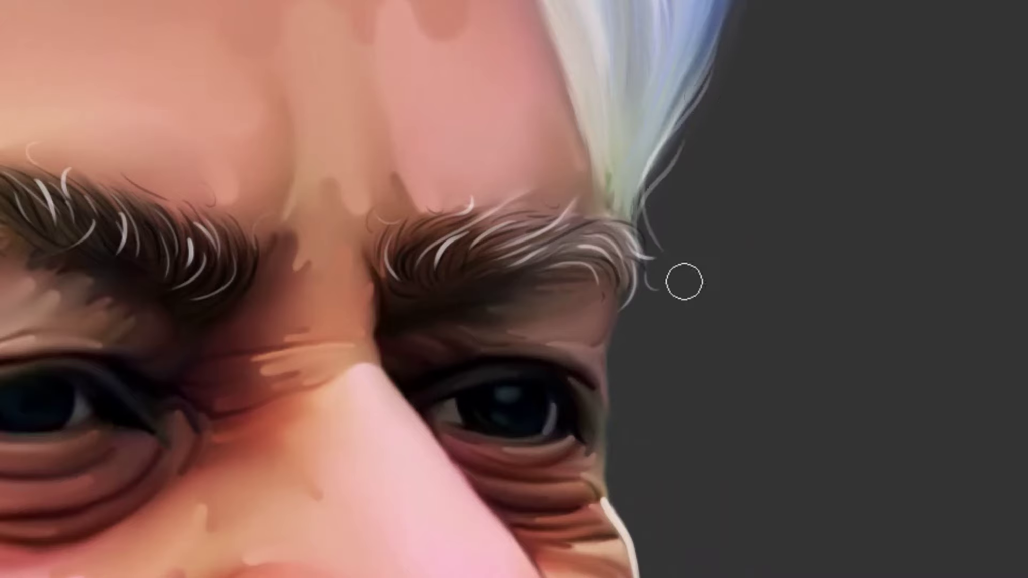
pyautogui.moveTo(600, 152); pyautogui.dragTo(647, 244)
pyautogui.hotkey('ctrl', 'z')
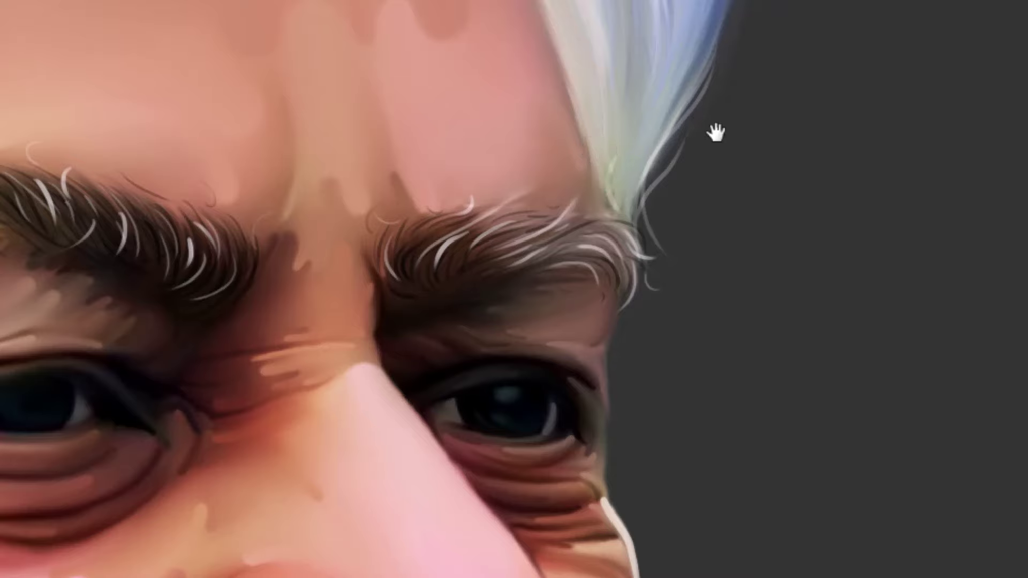
# Paint long thin white flyaway strands and a loose curl along the outer contour of the hair on the far side
pyautogui.moveTo(715, 130); pyautogui.dragTo(631, 282)
pyautogui.moveTo(686, 49)
pyautogui.mouseDown()
pyautogui.moveTo(674, 146)
pyautogui.moveTo(632, 224)
pyautogui.mouseUp()
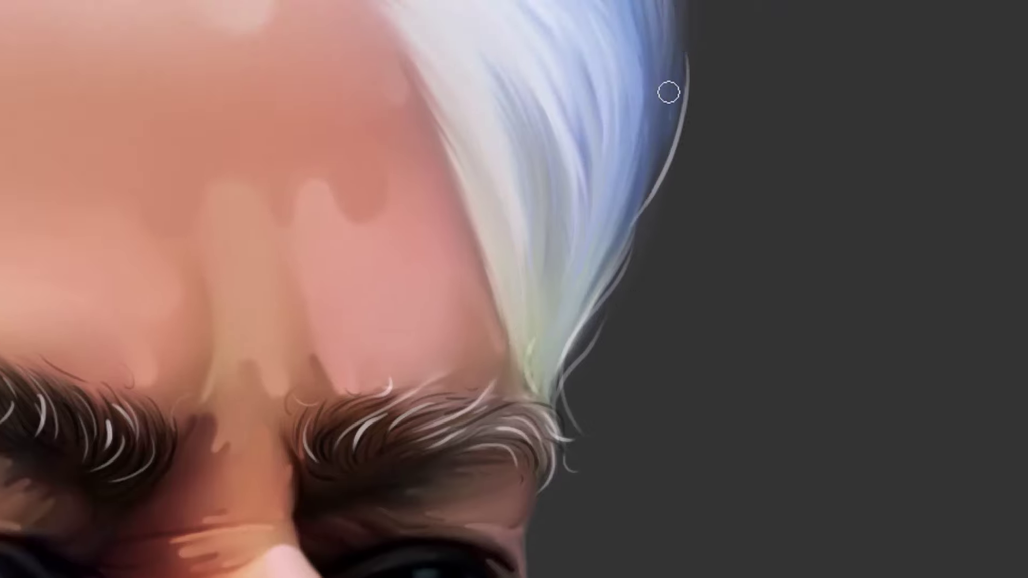
pyautogui.moveTo(669, 116); pyautogui.dragTo(584, 331)
pyautogui.moveTo(667, 174)
pyautogui.mouseDown()
pyautogui.moveTo(609, 303)
pyautogui.moveTo(673, 293)
pyautogui.mouseUp()
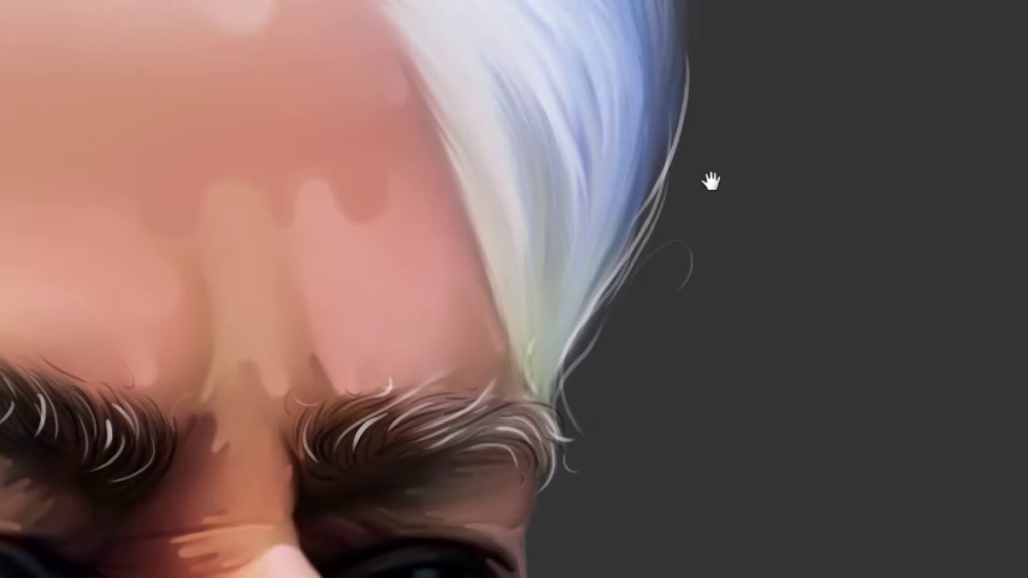
pyautogui.moveTo(698, 121); pyautogui.dragTo(630, 406)
pyautogui.moveTo(588, 128); pyautogui.dragTo(607, 341)
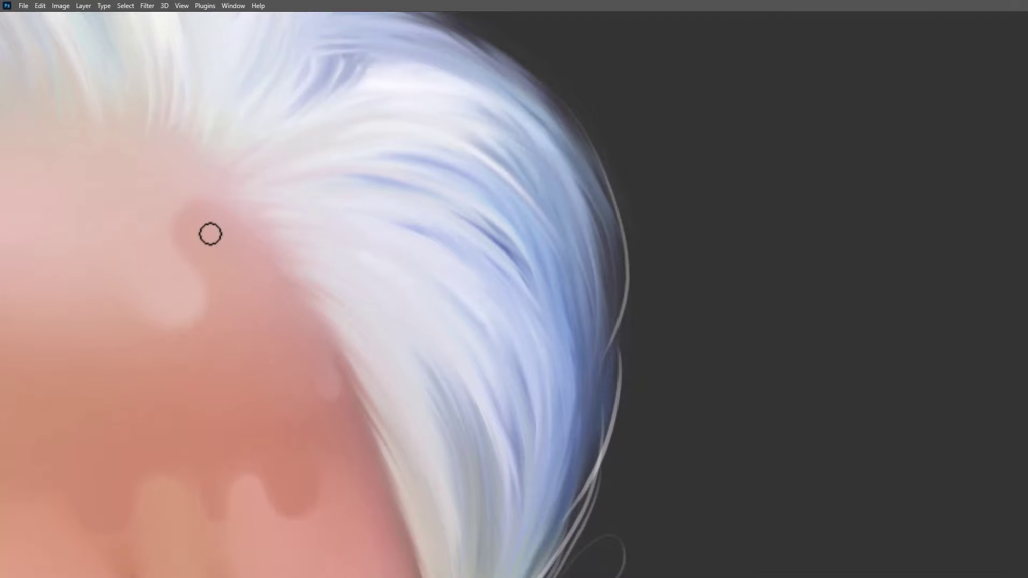
# Paint thin, light flyaway strands along the outer edge of the blue hair, curving down from its crest
pyautogui.moveTo(524, 52); pyautogui.dragTo(624, 270)
pyautogui.hotkey('ctrl', 'z')
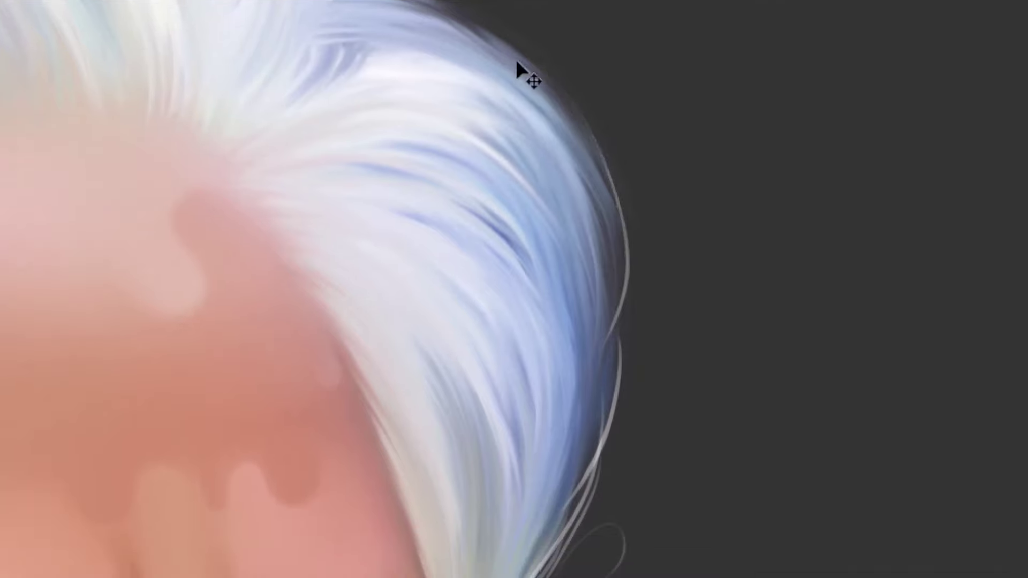
pyautogui.moveTo(504, 42)
pyautogui.mouseDown()
pyautogui.moveTo(637, 229)
pyautogui.moveTo(617, 326)
pyautogui.mouseUp()
pyautogui.moveTo(565, 107); pyautogui.dragTo(612, 399)
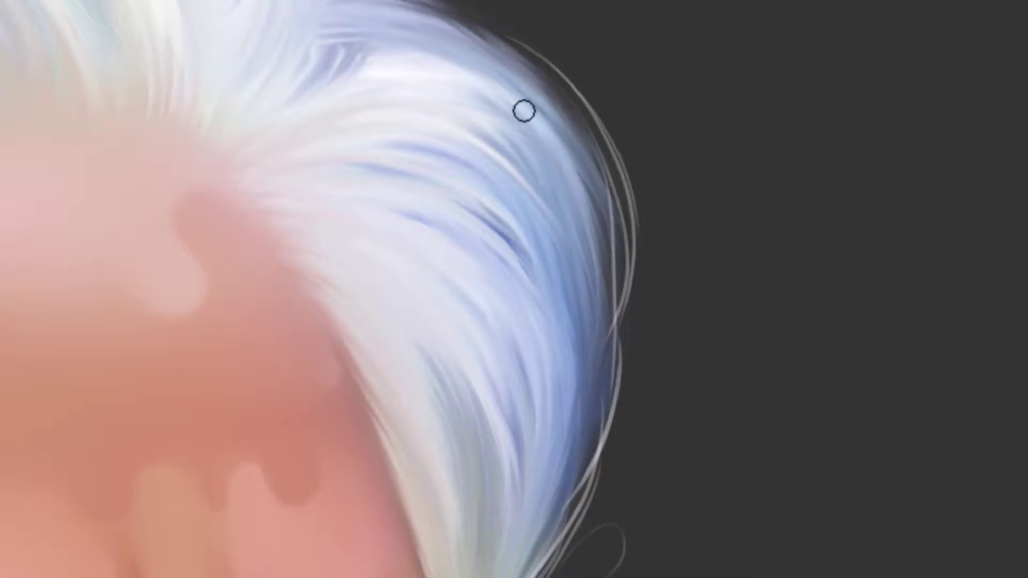
pyautogui.moveTo(451, 79)
pyautogui.mouseDown()
pyautogui.moveTo(582, 205)
pyautogui.moveTo(588, 262)
pyautogui.mouseUp()
pyautogui.hotkey('ctrl', 'z')
pyautogui.moveTo(435, 58)
pyautogui.mouseDown()
pyautogui.moveTo(566, 403)
pyautogui.moveTo(595, 214)
pyautogui.moveTo(601, 322)
pyautogui.mouseUp()
pyautogui.moveTo(476, 28)
pyautogui.mouseDown()
pyautogui.moveTo(556, 75)
pyautogui.moveTo(569, 409)
pyautogui.mouseUp()
pyautogui.moveTo(466, 83); pyautogui.dragTo(587, 286)
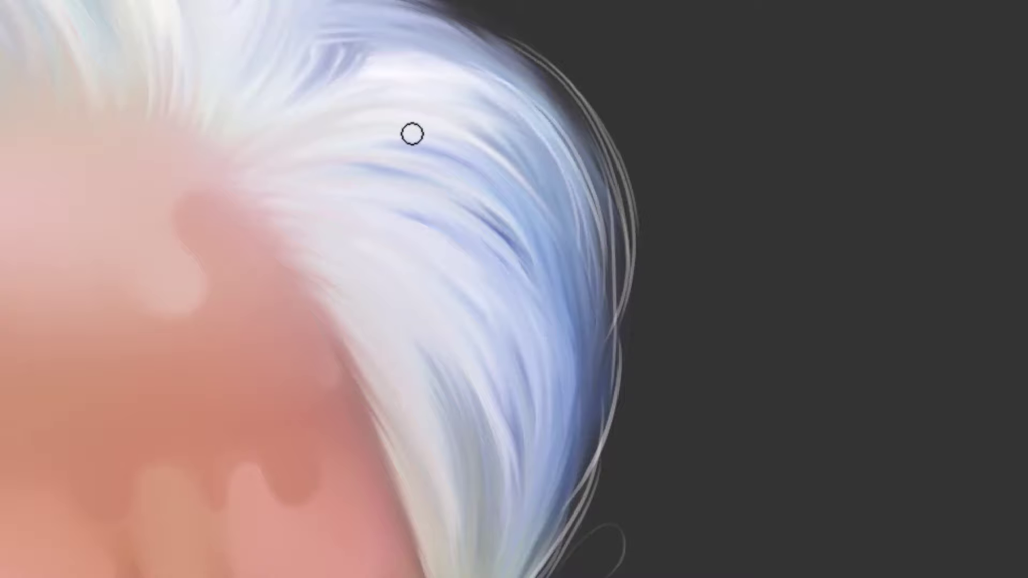
# Extend fine strands down the blue hair's outer side, including one loose end curling out over the dark background
pyautogui.moveTo(402, 132); pyautogui.dragTo(576, 325)
pyautogui.moveTo(488, 140); pyautogui.dragTo(590, 376)
pyautogui.moveTo(594, 209); pyautogui.dragTo(645, 367)
pyautogui.moveTo(667, 283); pyautogui.dragTo(719, 157)
pyautogui.moveTo(601, 88); pyautogui.dragTo(548, 452)
pyautogui.moveTo(619, 168); pyautogui.dragTo(516, 511)
# Paint bright white highlight strands through the middle of the blue hair, following its curve toward the brow
pyautogui.moveTo(489, 130); pyautogui.dragTo(578, 338)
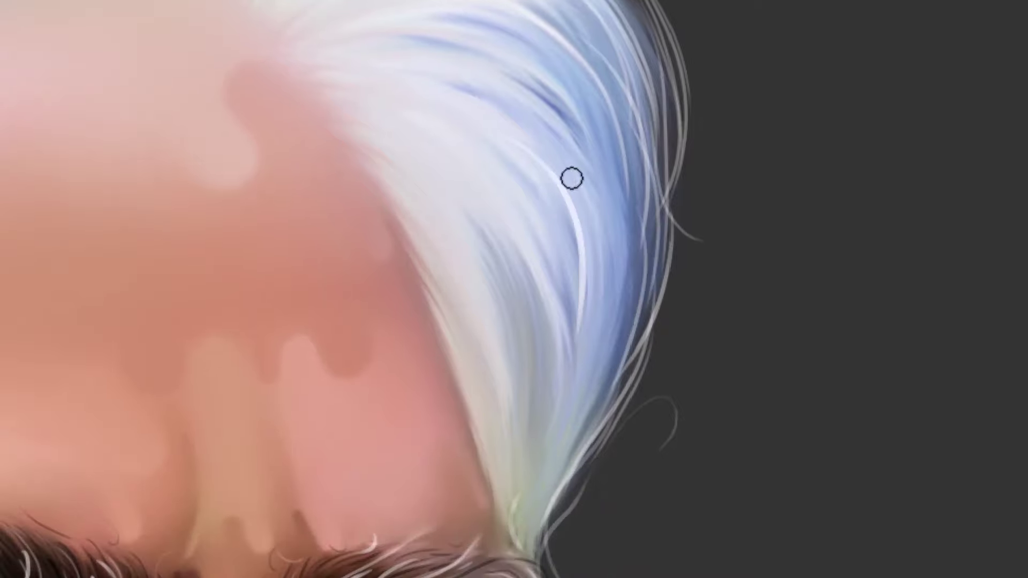
pyautogui.moveTo(486, 87); pyautogui.dragTo(589, 328)
pyautogui.moveTo(446, 64); pyautogui.dragTo(581, 405)
pyautogui.hotkey('ctrl', 'z')
pyautogui.moveTo(447, 49); pyautogui.dragTo(549, 411)
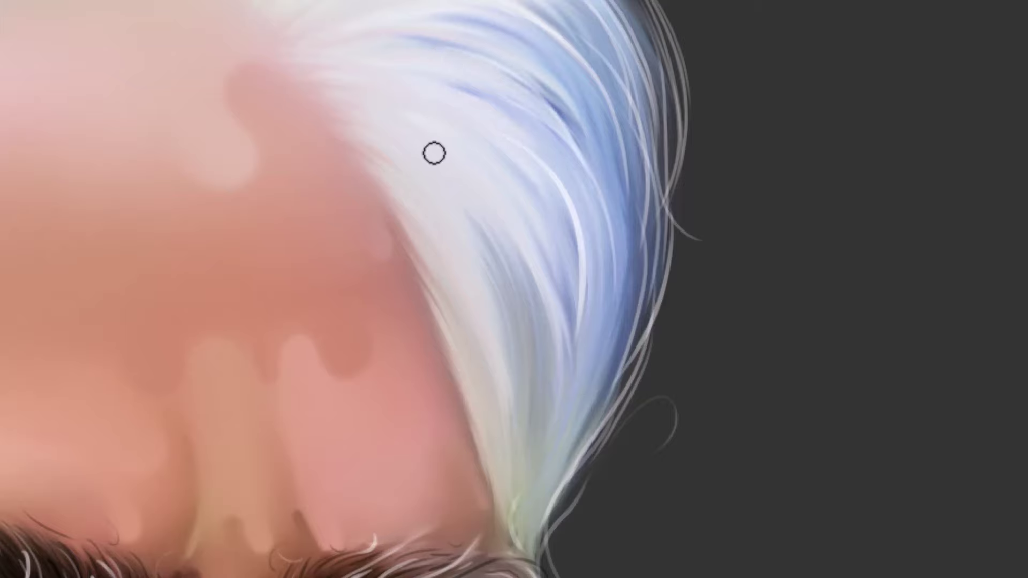
pyautogui.moveTo(434, 154); pyautogui.dragTo(562, 355)
pyautogui.moveTo(498, 222); pyautogui.dragTo(556, 326)
pyautogui.moveTo(473, 190); pyautogui.dragTo(547, 440)
pyautogui.moveTo(514, 132); pyautogui.dragTo(547, 453)
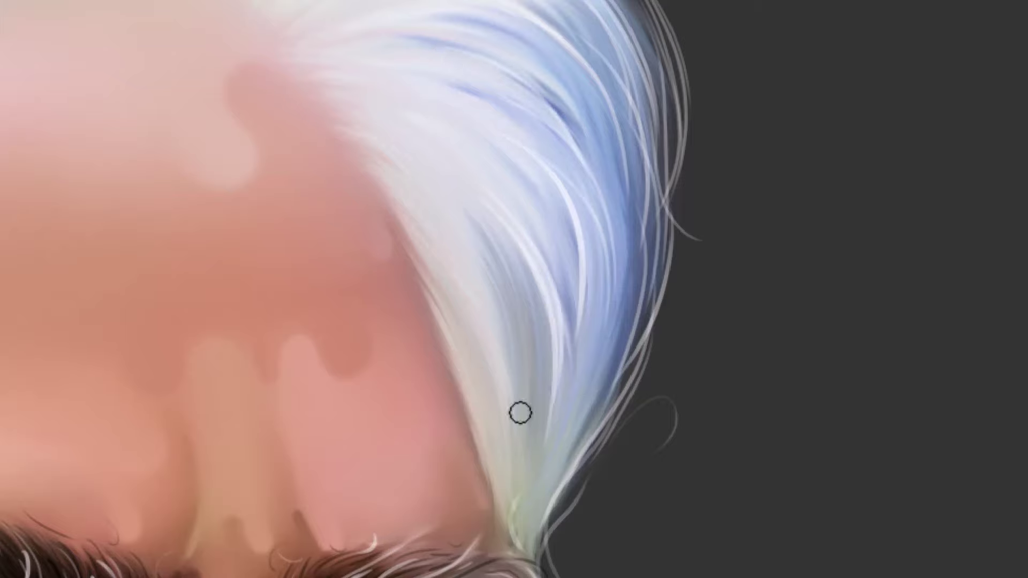
# Draw thin light strands along the temple hairline, overlapping the forehead skin beside the blue-white hair
pyautogui.moveTo(356, 184)
pyautogui.mouseDown()
pyautogui.moveTo(462, 322)
pyautogui.moveTo(455, 299)
pyautogui.mouseUp()
pyautogui.hotkey('ctrl', 'z')
pyautogui.moveTo(363, 193)
pyautogui.mouseDown()
pyautogui.moveTo(454, 315)
pyautogui.moveTo(491, 463)
pyautogui.mouseUp()
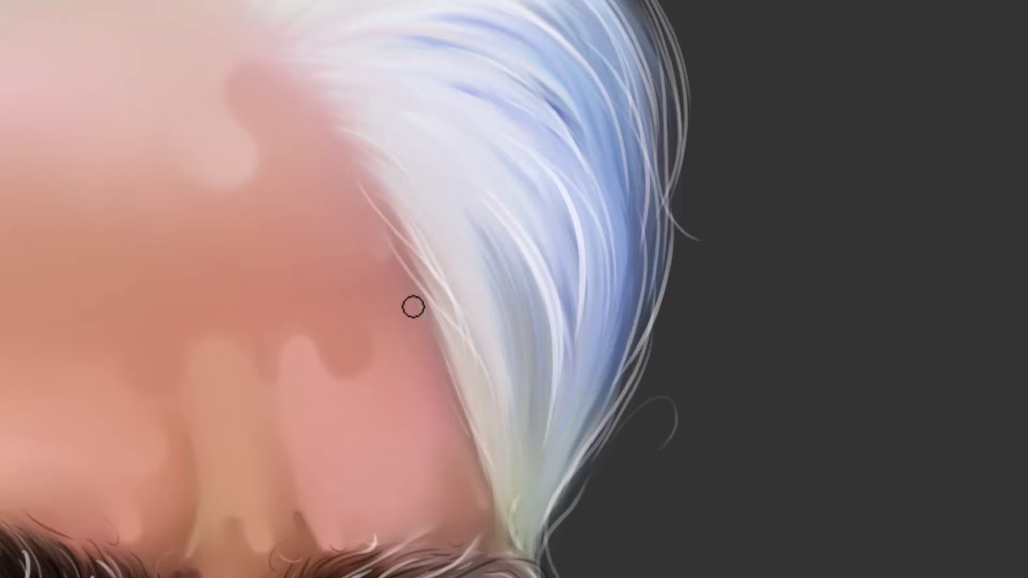
pyautogui.moveTo(414, 307); pyautogui.dragTo(494, 532)
pyautogui.moveTo(484, 387); pyautogui.dragTo(492, 335)
pyautogui.moveTo(372, 102); pyautogui.dragTo(504, 273)
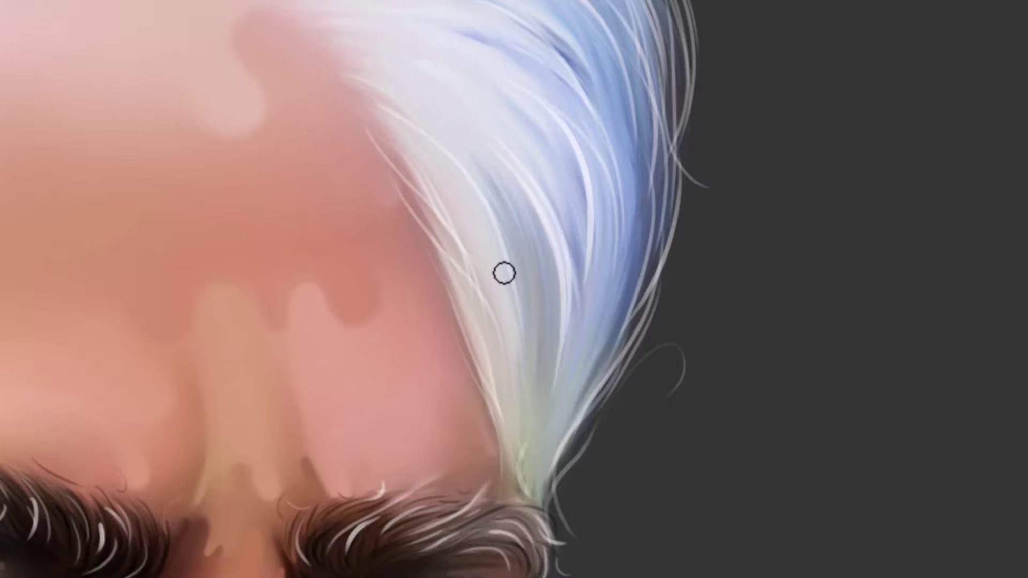
# Add fine curved strands across the pale temple hair, converging at its narrow lower end above the eyebrow
pyautogui.hotkey('ctrl', 'z')
pyautogui.moveTo(353, 85); pyautogui.dragTo(492, 295)
pyautogui.moveTo(381, 109)
pyautogui.mouseDown()
pyautogui.moveTo(523, 365)
pyautogui.moveTo(546, 340)
pyautogui.mouseUp()
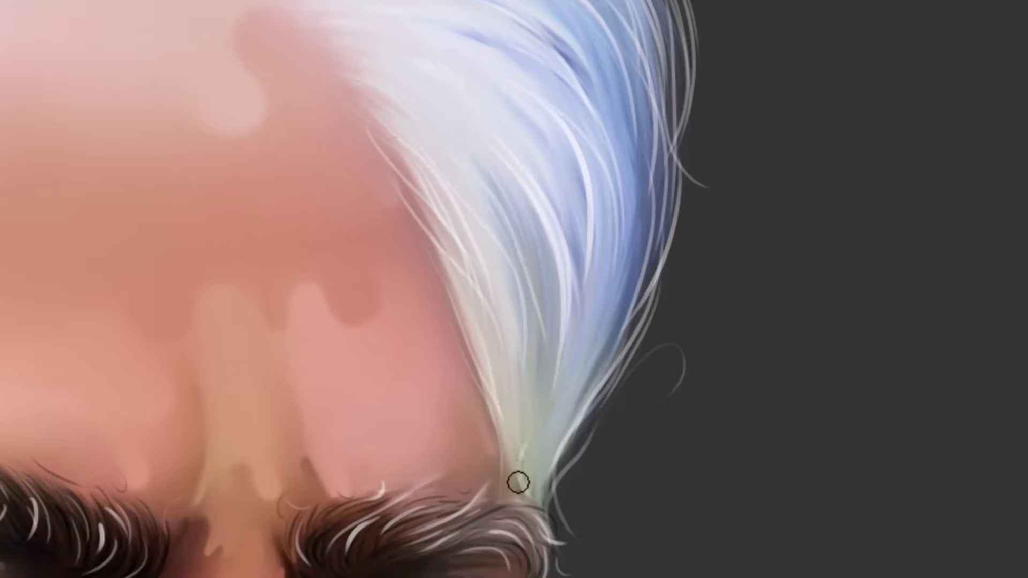
pyautogui.hotkey('ctrl', 'z')
pyautogui.moveTo(428, 145); pyautogui.dragTo(539, 343)
pyautogui.moveTo(463, 226); pyautogui.dragTo(507, 439)
pyautogui.moveTo(509, 325); pyautogui.dragTo(521, 455)
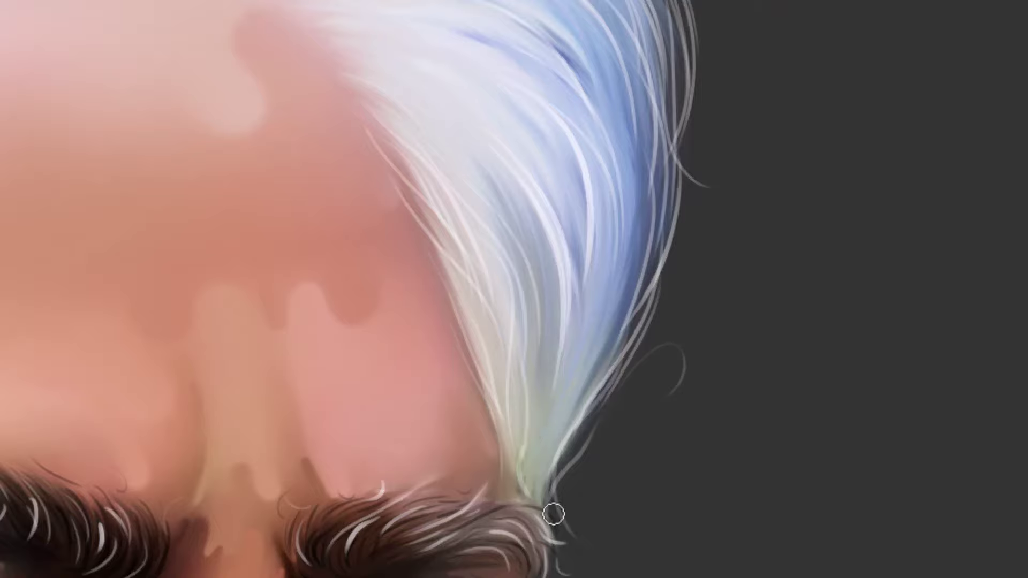
# Refine the temple hair with thin strands near the eyebrow's outer end and at the forehead's upper corner
pyautogui.moveTo(571, 372); pyautogui.dragTo(612, 275)
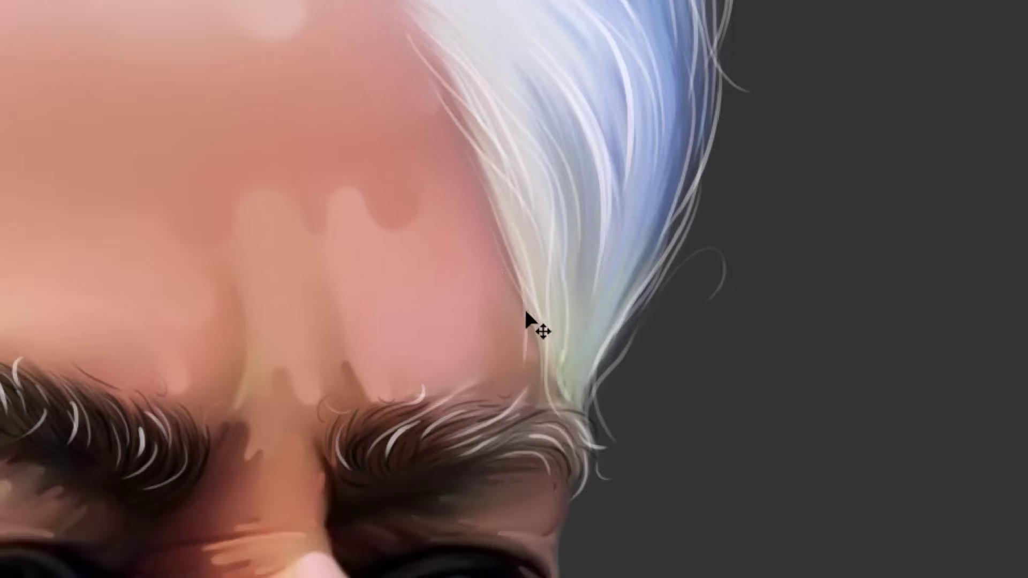
pyautogui.moveTo(509, 244); pyautogui.dragTo(540, 361)
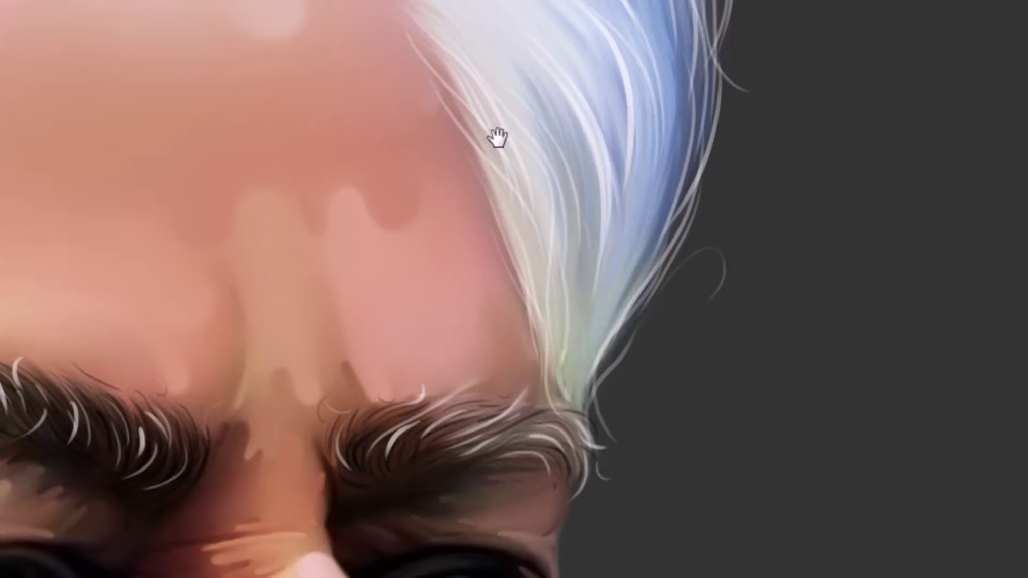
pyautogui.moveTo(496, 137); pyautogui.dragTo(576, 389)
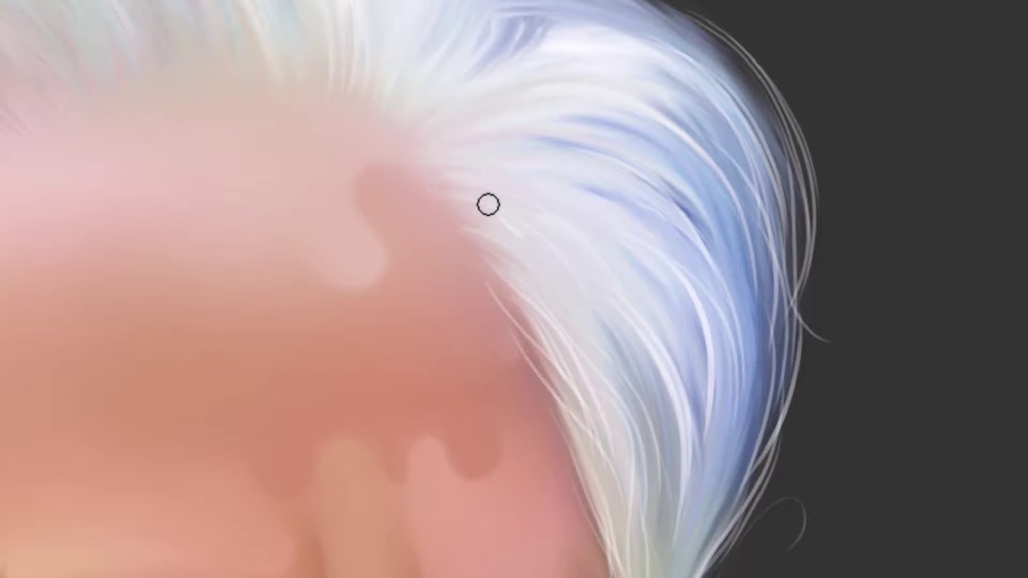
pyautogui.moveTo(506, 222); pyautogui.dragTo(645, 400)
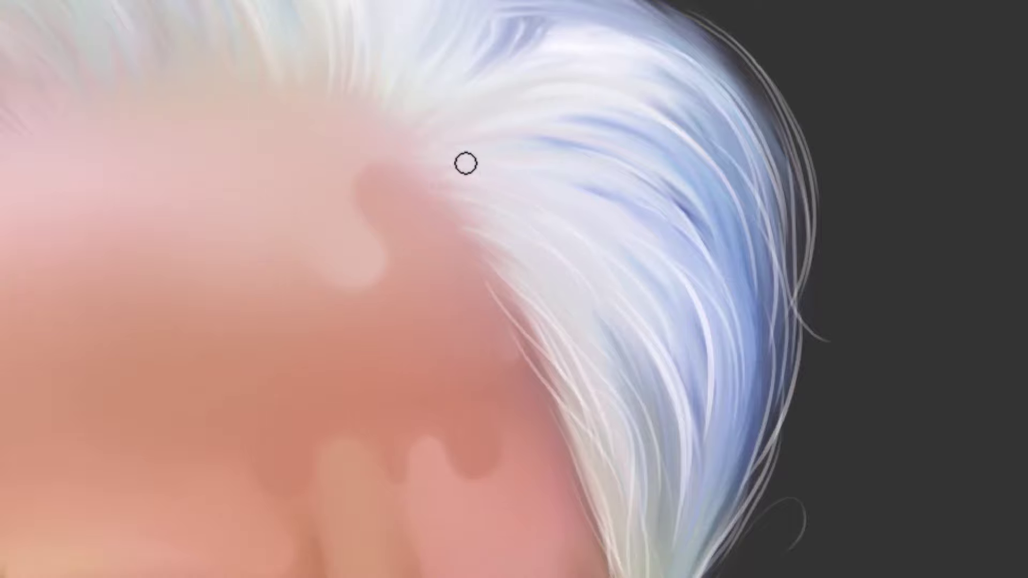
# Draw curling flyaways and long arched strands over the raised tufts where the white hair meets the blue section
pyautogui.moveTo(423, 195); pyautogui.dragTo(451, 288)
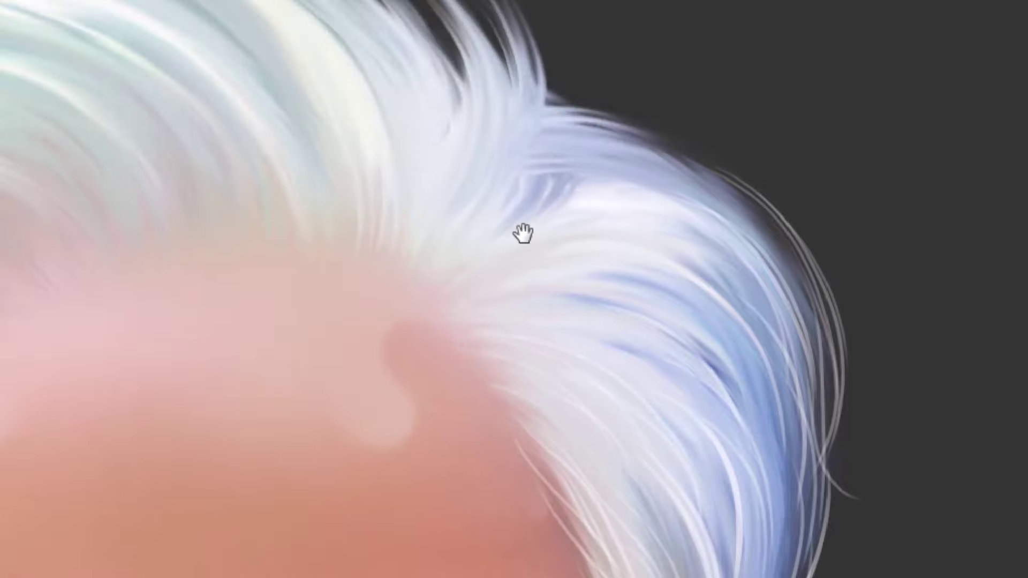
pyautogui.moveTo(521, 193)
pyautogui.mouseDown()
pyautogui.moveTo(601, 327)
pyautogui.moveTo(619, 335)
pyautogui.moveTo(489, 187)
pyautogui.moveTo(463, 128)
pyautogui.mouseUp()
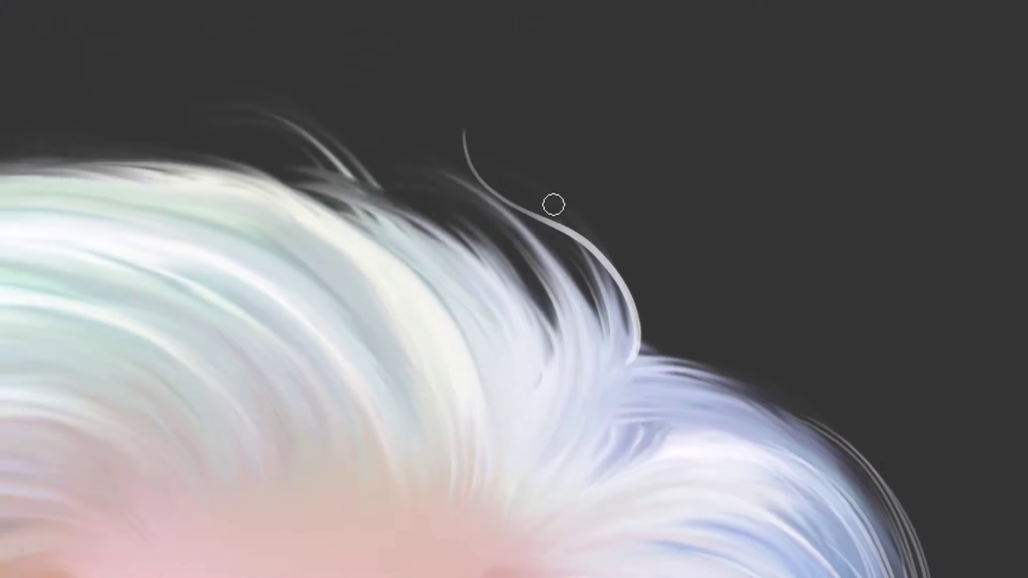
pyautogui.moveTo(641, 351)
pyautogui.mouseDown()
pyautogui.moveTo(655, 321)
pyautogui.moveTo(661, 236)
pyautogui.mouseUp()
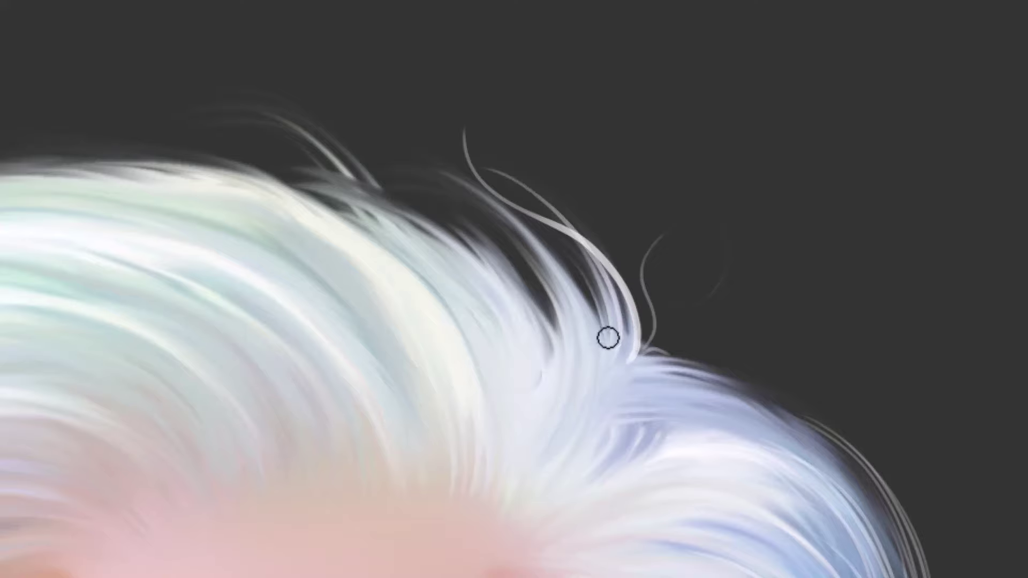
pyautogui.moveTo(331, 190); pyautogui.dragTo(589, 346)
pyautogui.moveTo(567, 433)
pyautogui.mouseDown()
pyautogui.moveTo(649, 282)
pyautogui.moveTo(673, 308)
pyautogui.mouseUp()
pyautogui.moveTo(422, 135); pyautogui.dragTo(626, 307)
pyautogui.moveTo(609, 379); pyautogui.dragTo(459, 128)
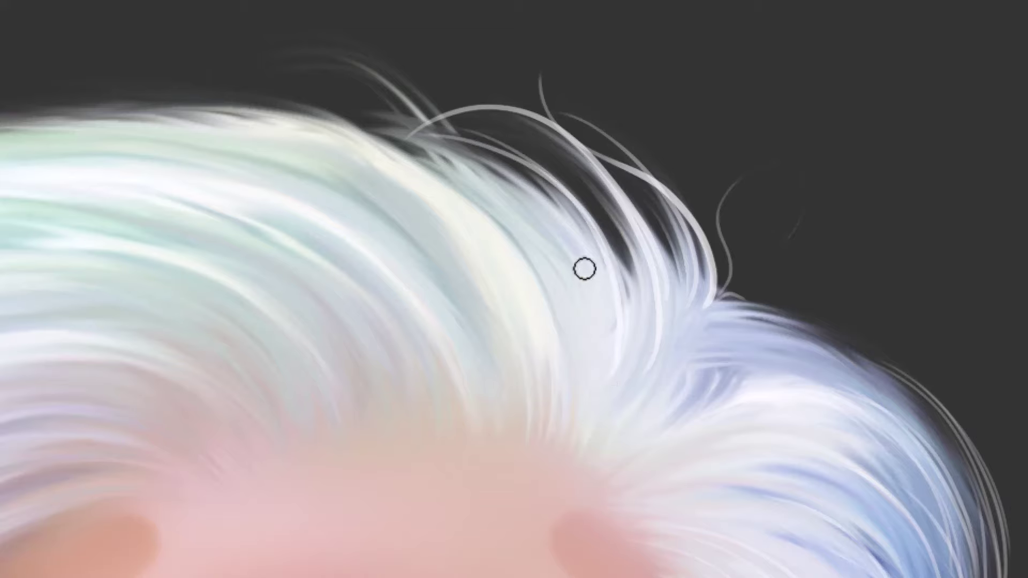
pyautogui.moveTo(394, 135)
pyautogui.mouseDown()
pyautogui.moveTo(596, 343)
pyautogui.moveTo(429, 119)
pyautogui.mouseUp()
pyautogui.hotkey('ctrl', 'z')
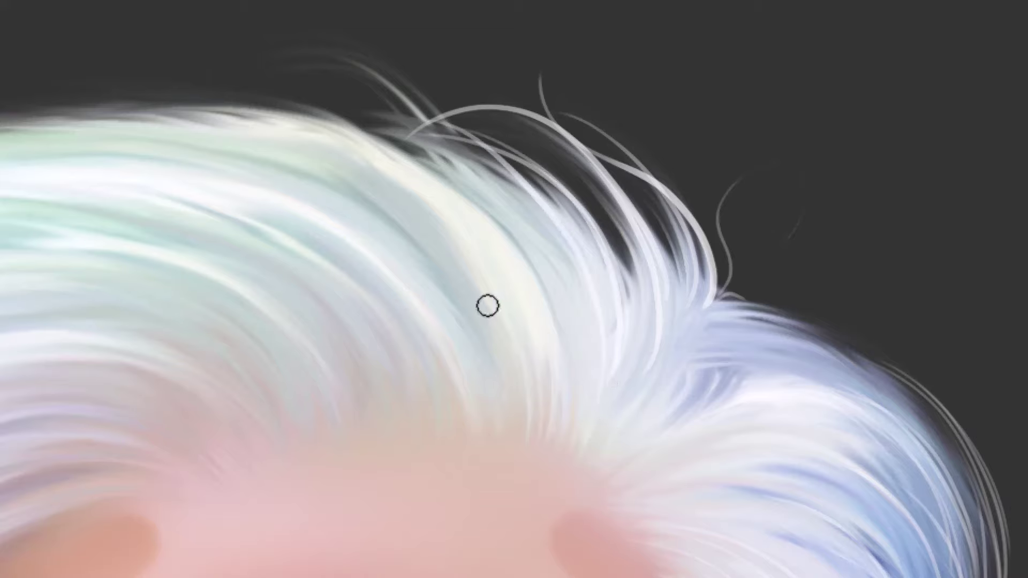
pyautogui.moveTo(510, 197)
pyautogui.mouseDown()
pyautogui.moveTo(637, 287)
pyautogui.moveTo(267, 161)
pyautogui.mouseUp()
pyautogui.moveTo(637, 292)
pyautogui.mouseDown()
pyautogui.moveTo(248, 162)
pyautogui.moveTo(516, 168)
pyautogui.moveTo(348, 134)
pyautogui.mouseUp()
pyautogui.hotkey('ctrl', 'z')
pyautogui.hotkey('ctrl', 'z')
pyautogui.hotkey('ctrl', 'z')
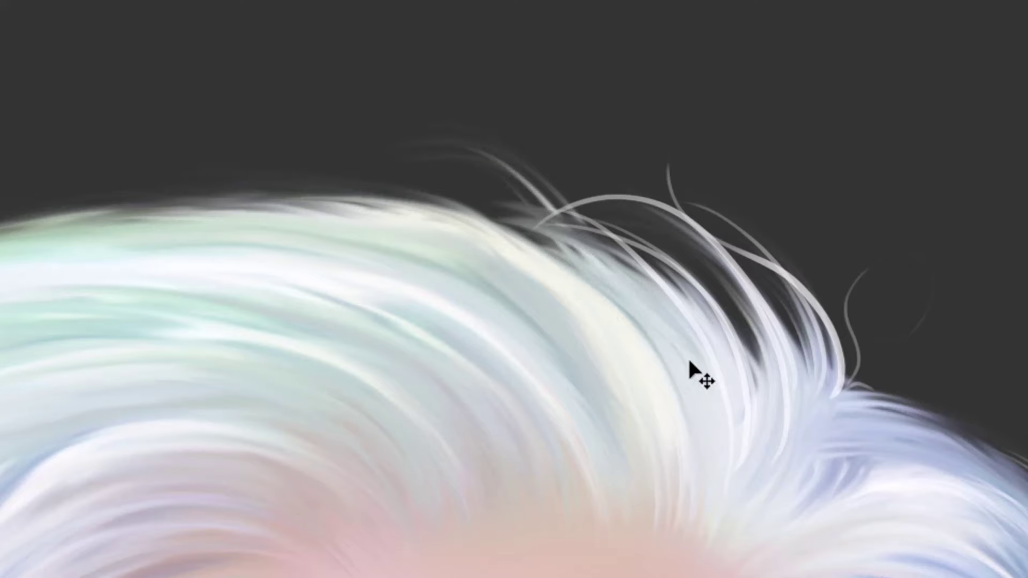
# Paint several long, arched flyaway strands rising from the crown's cream-white hair against the dark background
pyautogui.moveTo(705, 446); pyautogui.dragTo(322, 176)
pyautogui.hotkey('ctrl', 'shift', 'z')
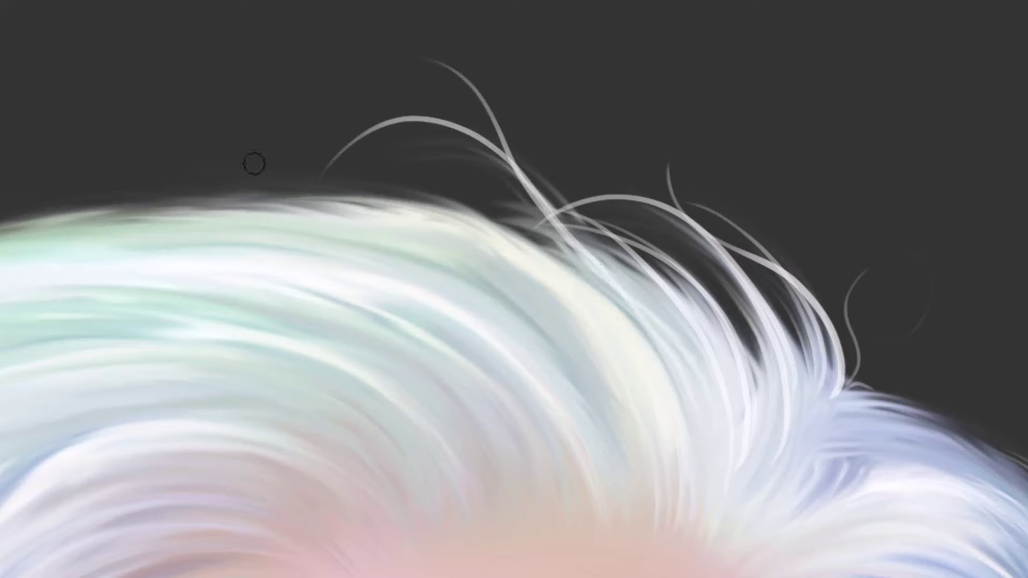
pyautogui.hotkey('ctrl', 'shift', 'z')
pyautogui.hotkey('ctrl', 'shift', 'z')
pyautogui.hotkey('ctrl', 'shift', 'z')
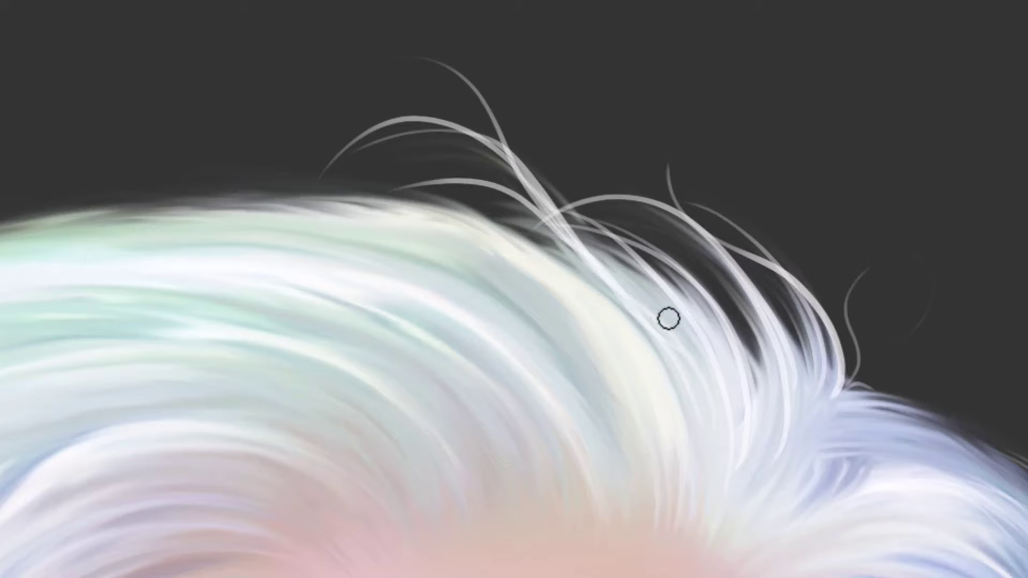
pyautogui.hotkey('ctrl', 'shift', 'z')
# Draw long, thin strands sweeping back from the crown along the top outline of the green-white hair
pyautogui.moveTo(628, 293); pyautogui.dragTo(709, 213)
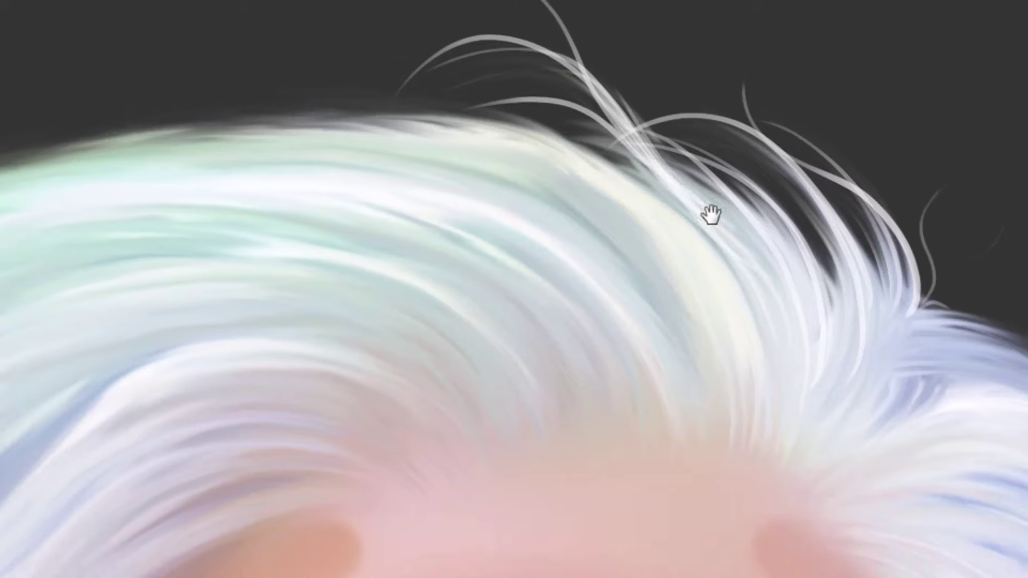
pyautogui.moveTo(616, 170); pyautogui.dragTo(266, 122)
pyautogui.moveTo(718, 208); pyautogui.dragTo(865, 270)
pyautogui.moveTo(800, 234); pyautogui.dragTo(688, 186)
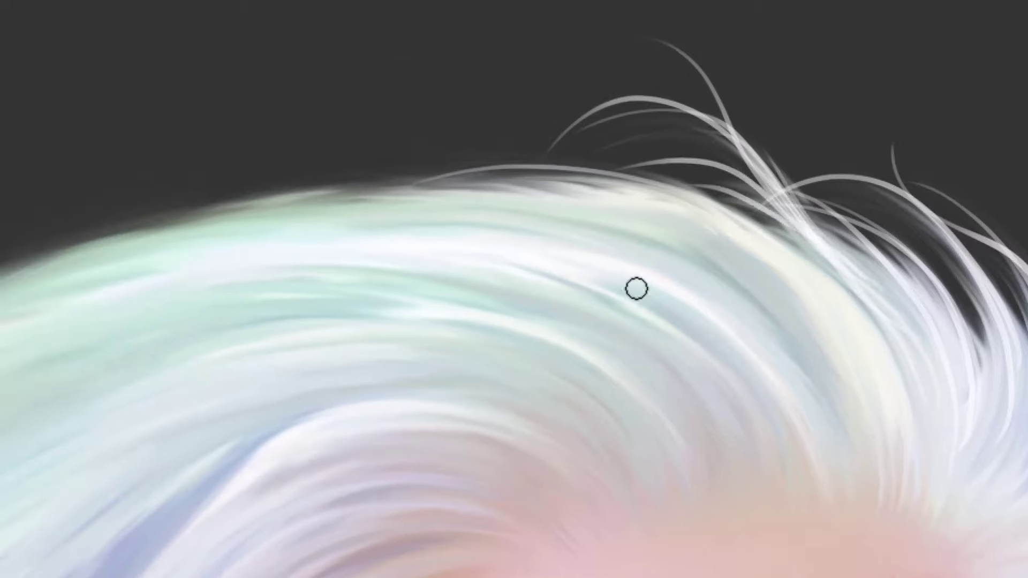
pyautogui.moveTo(740, 234); pyautogui.dragTo(464, 159)
pyautogui.hotkey('ctrl', 'shift', 'z')
# Layer long crossing flyaways just above the green-white hair's top outline, with a small loose curl standing up
pyautogui.moveTo(711, 215)
pyautogui.mouseDown()
pyautogui.moveTo(844, 207)
pyautogui.moveTo(161, 231)
pyautogui.mouseUp()
pyautogui.hotkey('ctrl', 'shift', 'z')
pyautogui.hotkey('ctrl', 'shift', 'z')
pyautogui.moveTo(794, 189)
pyautogui.mouseDown()
pyautogui.moveTo(528, 166)
pyautogui.moveTo(193, 229)
pyautogui.mouseUp()
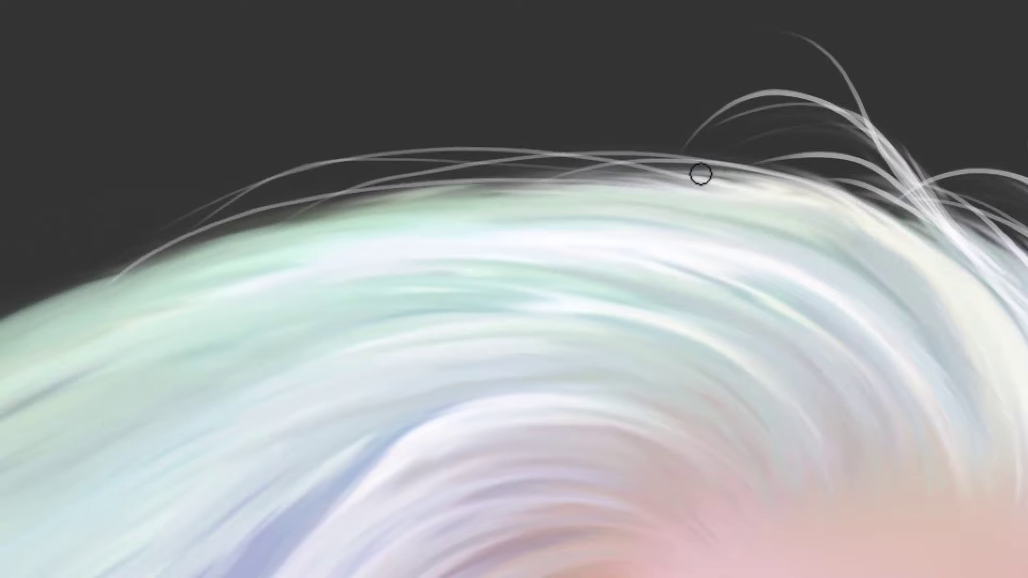
pyautogui.moveTo(700, 174); pyautogui.dragTo(178, 239)
pyautogui.moveTo(710, 185); pyautogui.dragTo(215, 178)
pyautogui.moveTo(659, 185); pyautogui.dragTo(399, 147)
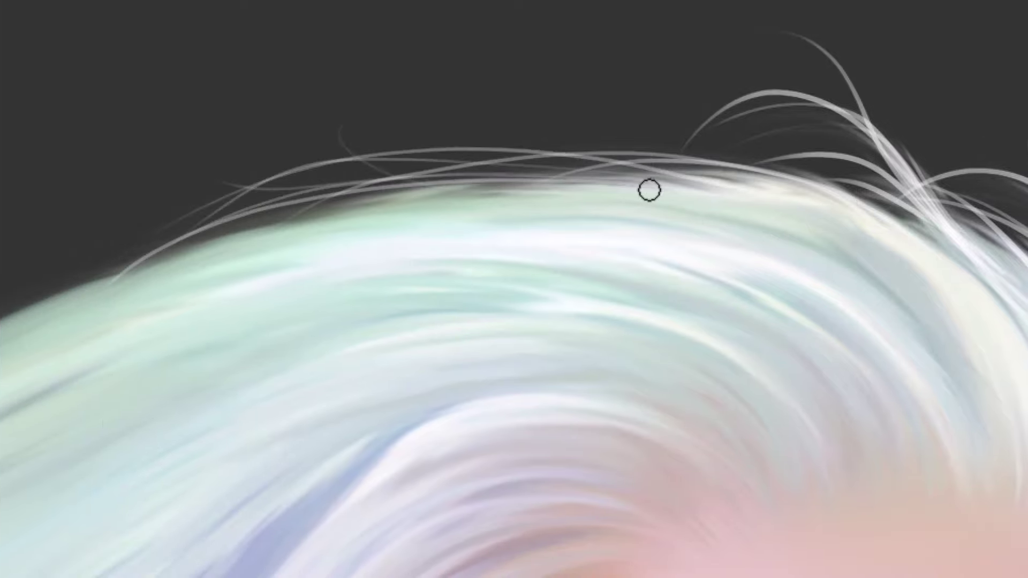
# Outline the sloping upper back of the green hair with thin light strands just outside its silhouette
pyautogui.moveTo(246, 264); pyautogui.dragTo(544, 184)
pyautogui.moveTo(376, 213); pyautogui.dragTo(63, 511)
pyautogui.moveTo(369, 265); pyautogui.dragTo(426, 264)
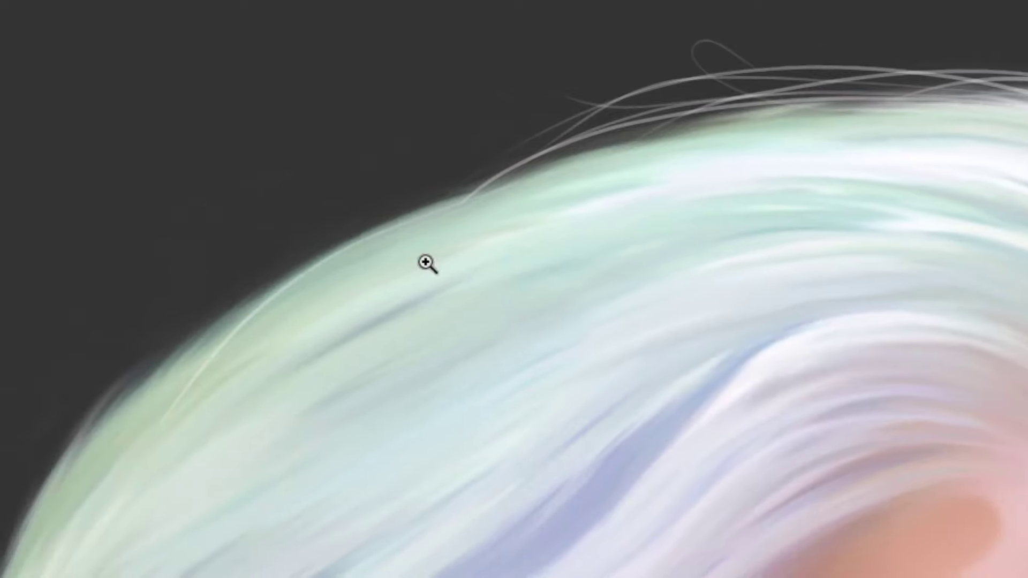
pyautogui.hotkey('ctrl', 'z')
pyautogui.moveTo(586, 156); pyautogui.dragTo(681, 129)
pyautogui.hotkey('ctrl', 'shift', 'z')
pyautogui.hotkey('ctrl', 'shift', 'z')
pyautogui.hotkey('ctrl', 'shift', 'z')
pyautogui.hotkey('ctrl', 'shift', 'z')
pyautogui.hotkey('ctrl', 'shift', 'z')
pyautogui.hotkey('ctrl', 'shift', 'z')
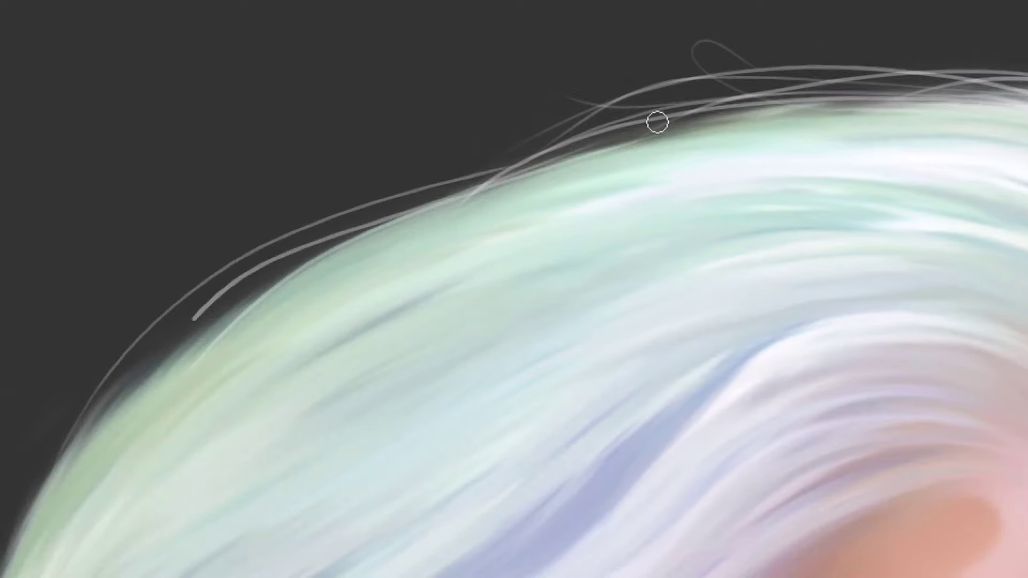
# Fill in more fine light strands over the green hair's upper back edge, blending the flyaways into it
pyautogui.moveTo(273, 292); pyautogui.dragTo(695, 114)
pyautogui.moveTo(795, 120)
pyautogui.mouseDown()
pyautogui.moveTo(430, 216)
pyautogui.moveTo(239, 305)
pyautogui.mouseUp()
pyautogui.moveTo(570, 145); pyautogui.dragTo(154, 411)
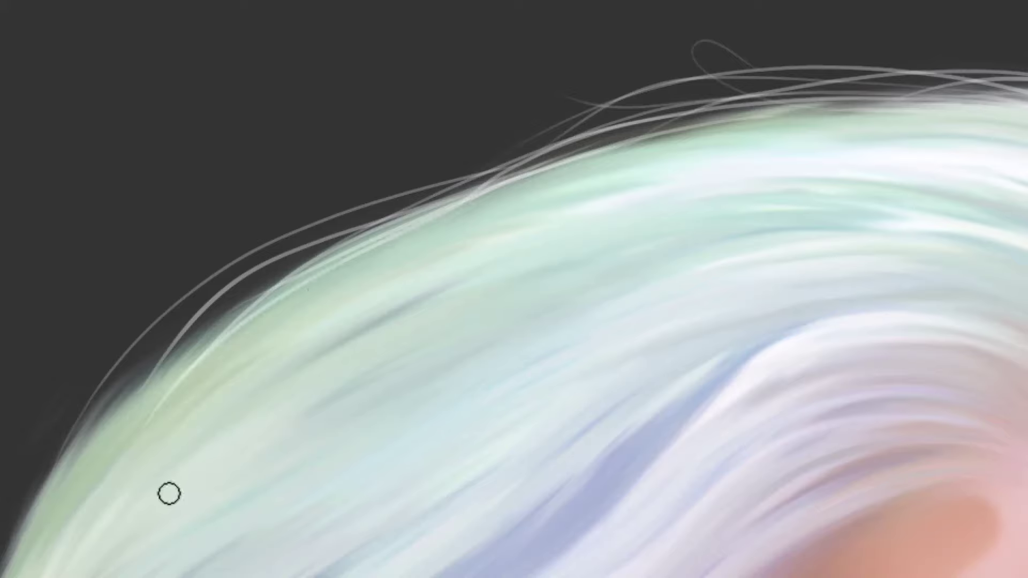
pyautogui.moveTo(298, 310); pyautogui.dragTo(515, 158)
pyautogui.moveTo(527, 107); pyautogui.dragTo(231, 436)
# Paint long, thin strands following the back edge of the green hair down toward the ear
pyautogui.moveTo(448, 173); pyautogui.dragTo(558, 74)
pyautogui.moveTo(565, 44)
pyautogui.mouseDown()
pyautogui.moveTo(331, 295)
pyautogui.moveTo(314, 364)
pyautogui.mouseUp()
pyautogui.moveTo(443, 159)
pyautogui.mouseDown()
pyautogui.moveTo(259, 426)
pyautogui.moveTo(305, 378)
pyautogui.mouseUp()
pyautogui.moveTo(337, 335); pyautogui.dragTo(455, 121)
pyautogui.moveTo(446, 113); pyautogui.dragTo(341, 415)
pyautogui.moveTo(430, 120); pyautogui.dragTo(333, 490)
pyautogui.moveTo(363, 319); pyautogui.dragTo(393, 251)
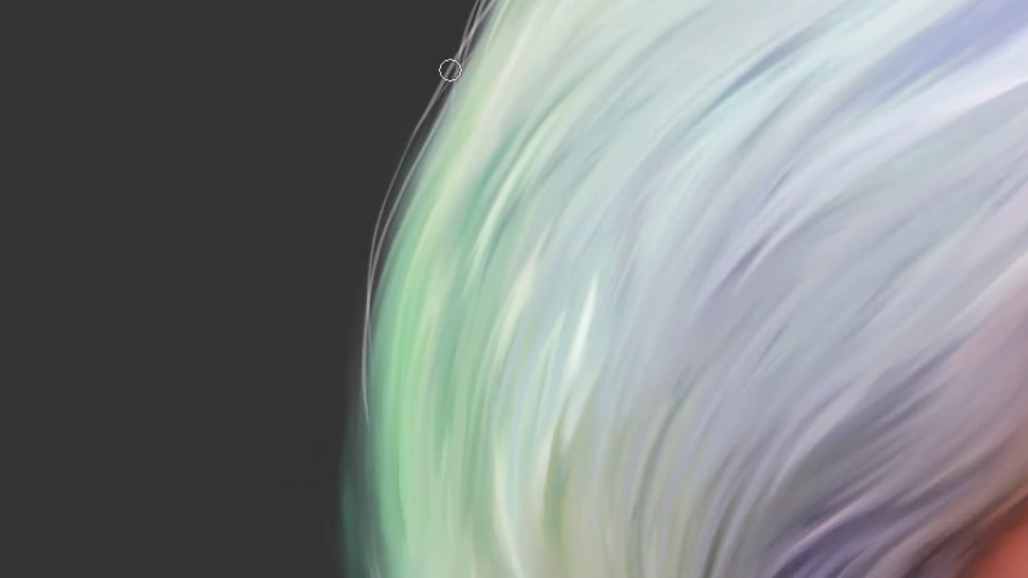
# Draw loose strands bowing outward from the bright green back edge above the ear and rejoining the hair below
pyautogui.moveTo(449, 71); pyautogui.dragTo(342, 297)
pyautogui.moveTo(424, 145); pyautogui.dragTo(368, 422)
pyautogui.moveTo(372, 268); pyautogui.dragTo(375, 96)
pyautogui.moveTo(374, 56)
pyautogui.mouseDown()
pyautogui.moveTo(417, 499)
pyautogui.moveTo(439, 529)
pyautogui.mouseUp()
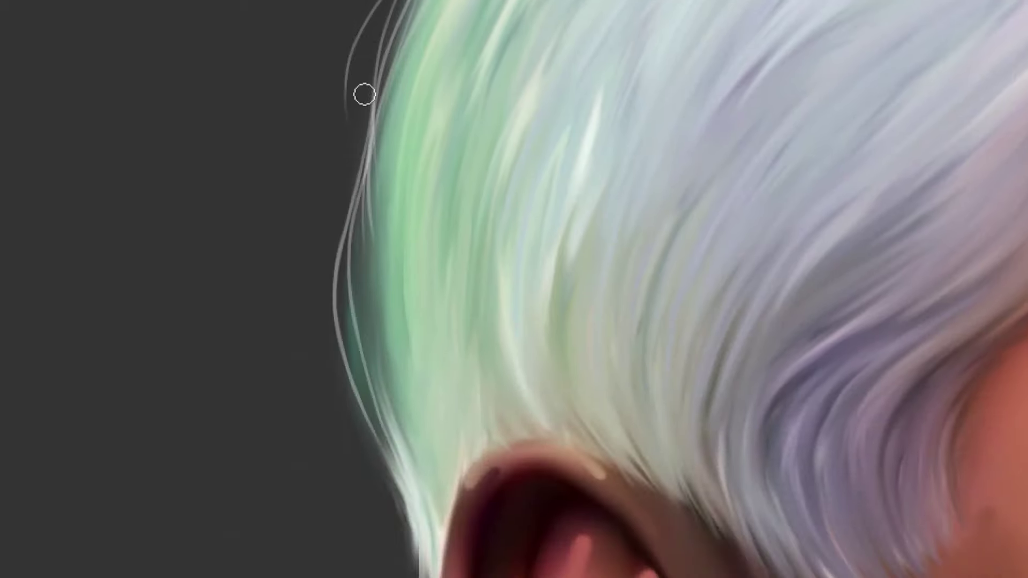
pyautogui.moveTo(368, 118)
pyautogui.mouseDown()
pyautogui.moveTo(328, 243)
pyautogui.moveTo(353, 393)
pyautogui.mouseUp()
pyautogui.moveTo(363, 97); pyautogui.dragTo(401, 331)
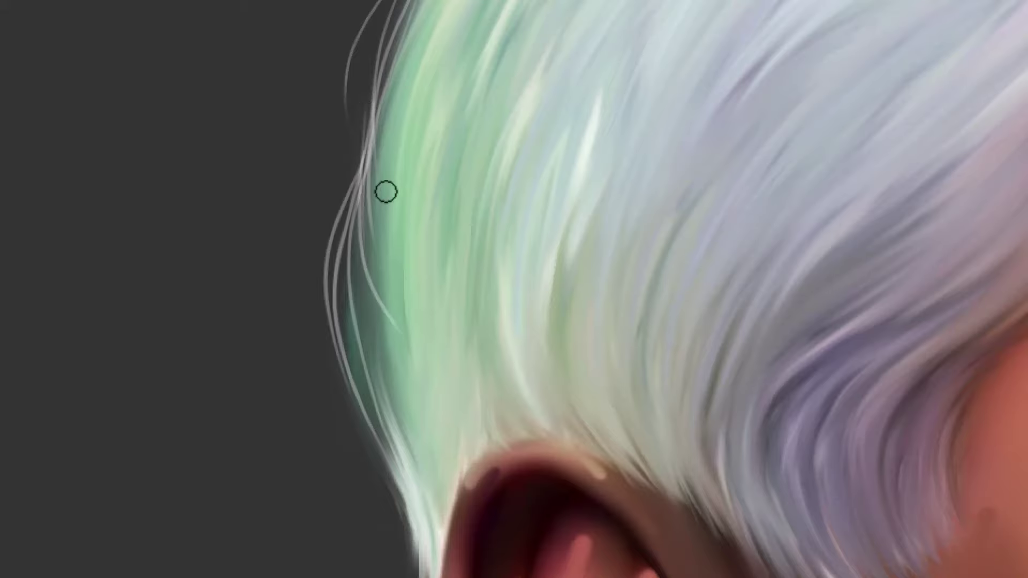
pyautogui.moveTo(365, 168); pyautogui.dragTo(364, 53)
pyautogui.moveTo(413, 285); pyautogui.dragTo(411, 171)
pyautogui.moveTo(337, 74)
pyautogui.mouseDown()
pyautogui.moveTo(394, 229)
pyautogui.moveTo(435, 519)
pyautogui.mouseUp()
pyautogui.hotkey('ctrl', 'z')
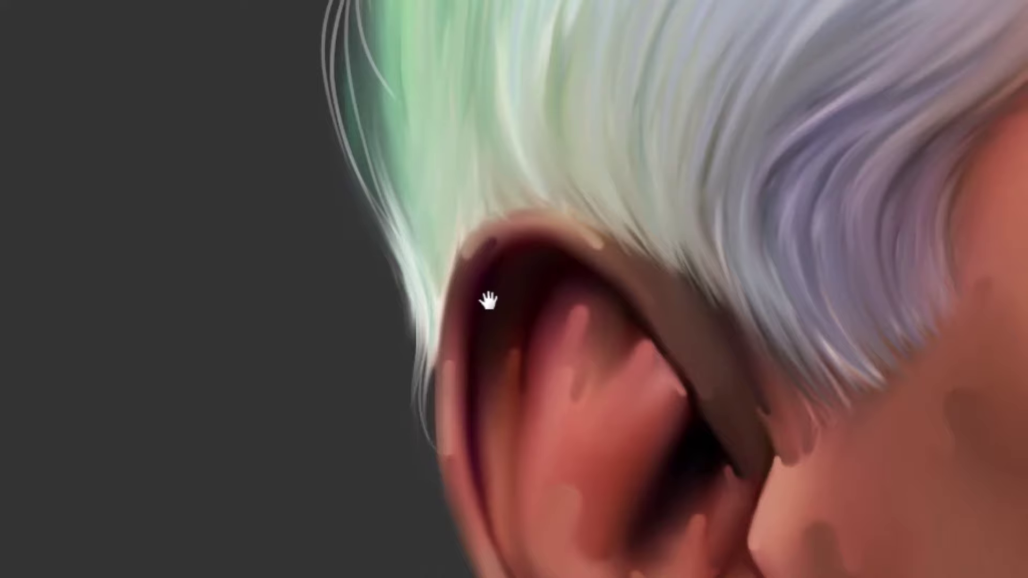
# Add wispy strands behind the ear and a few thin curved hairs crossing its upper rim and inner shell
pyautogui.moveTo(489, 300); pyautogui.dragTo(504, 234)
pyautogui.moveTo(491, 96); pyautogui.dragTo(552, 170)
pyautogui.moveTo(421, 151); pyautogui.dragTo(451, 285)
pyautogui.moveTo(419, 171); pyautogui.dragTo(443, 376)
pyautogui.moveTo(376, 128); pyautogui.dragTo(420, 310)
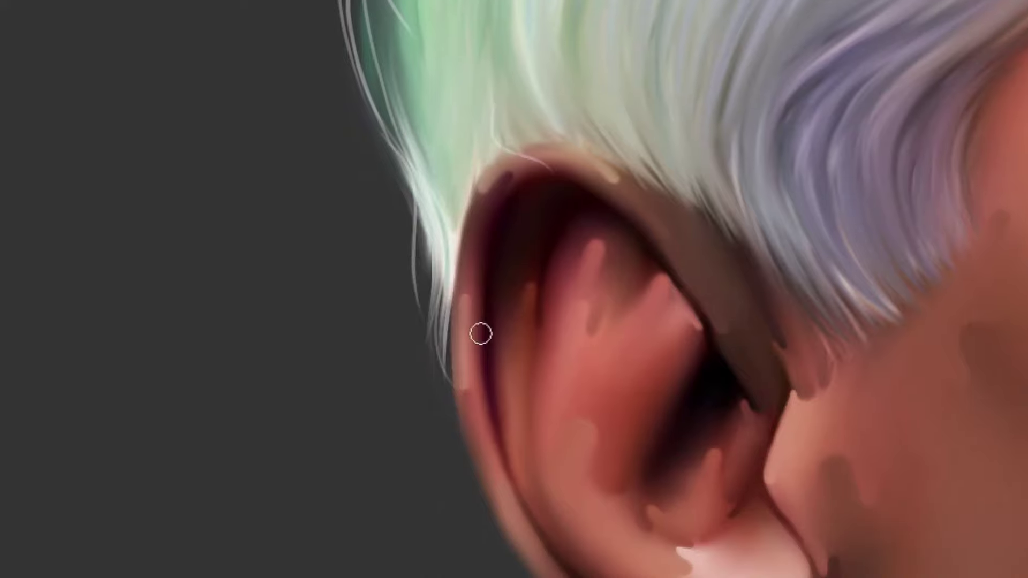
pyautogui.moveTo(384, 137); pyautogui.dragTo(433, 320)
pyautogui.moveTo(458, 225)
pyautogui.mouseDown()
pyautogui.moveTo(448, 341)
pyautogui.moveTo(533, 341)
pyautogui.mouseUp()
pyautogui.hotkey('ctrl', 'z')
pyautogui.moveTo(430, 247); pyautogui.dragTo(532, 290)
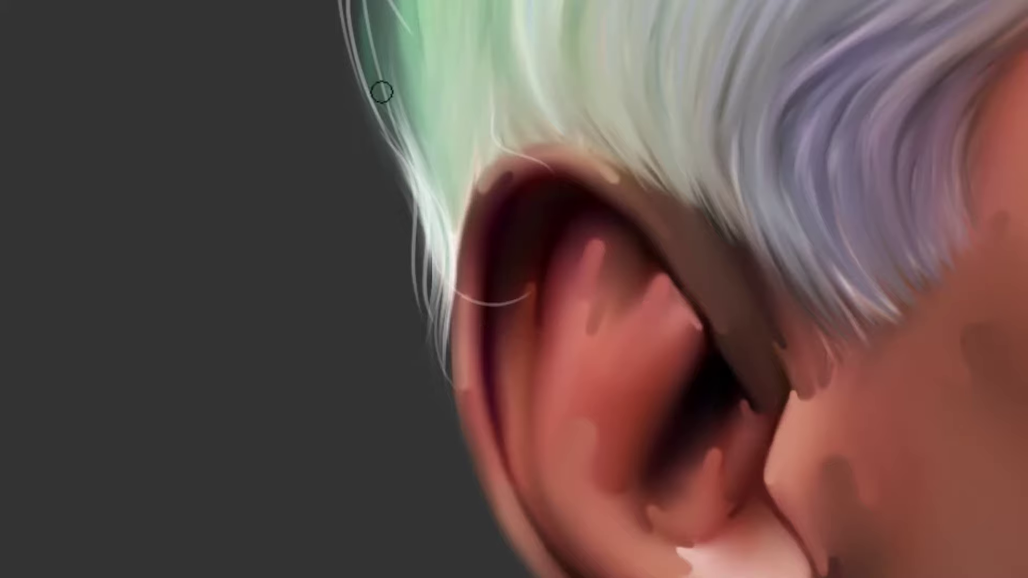
# Paint fine light strands along the hair's lower edge above the ear, following it down toward the sideburn
pyautogui.moveTo(595, 257); pyautogui.dragTo(289, 268)
pyautogui.moveTo(239, 83); pyautogui.dragTo(315, 180)
pyautogui.moveTo(296, 101); pyautogui.dragTo(439, 268)
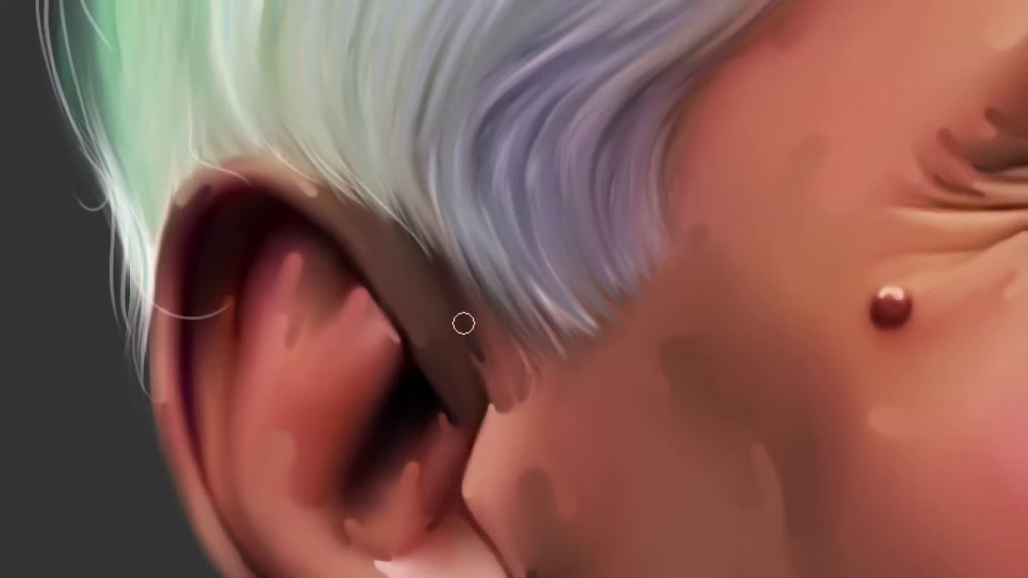
pyautogui.moveTo(366, 156); pyautogui.dragTo(428, 252)
pyautogui.moveTo(346, 107); pyautogui.dragTo(379, 199)
pyautogui.moveTo(373, 160); pyautogui.dragTo(442, 259)
pyautogui.moveTo(402, 144)
pyautogui.mouseDown()
pyautogui.moveTo(481, 279)
pyautogui.moveTo(470, 289)
pyautogui.mouseUp()
pyautogui.moveTo(449, 159); pyautogui.dragTo(480, 280)
pyautogui.moveTo(450, 190); pyautogui.dragTo(516, 351)
pyautogui.moveTo(471, 228); pyautogui.dragTo(546, 364)
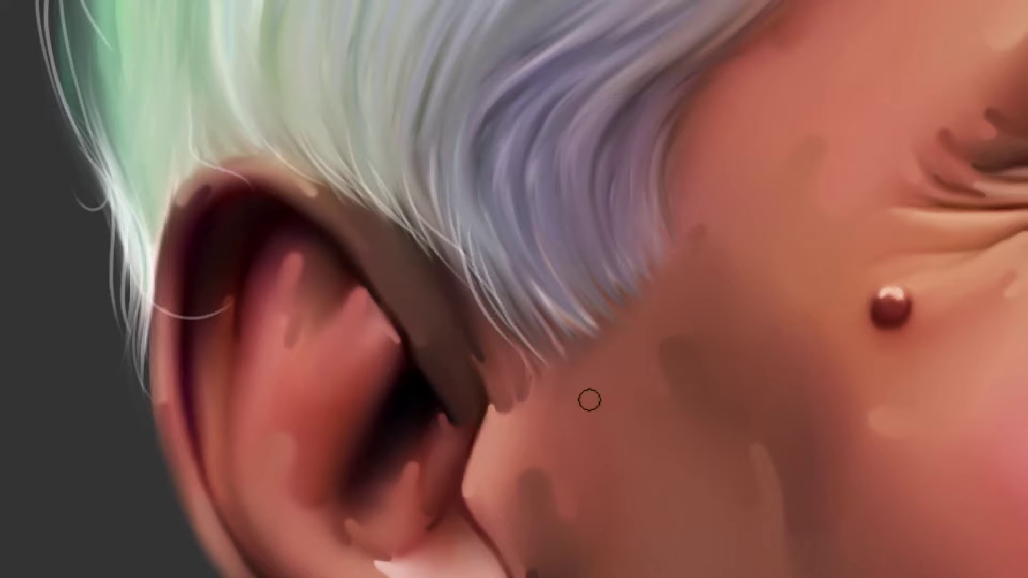
# Thicken the sideburn's back edge and pointed lower tip with thin white strands curving down onto the cheek
pyautogui.moveTo(484, 210); pyautogui.dragTo(565, 366)
pyautogui.moveTo(498, 231); pyautogui.dragTo(544, 329)
pyautogui.moveTo(501, 188); pyautogui.dragTo(559, 318)
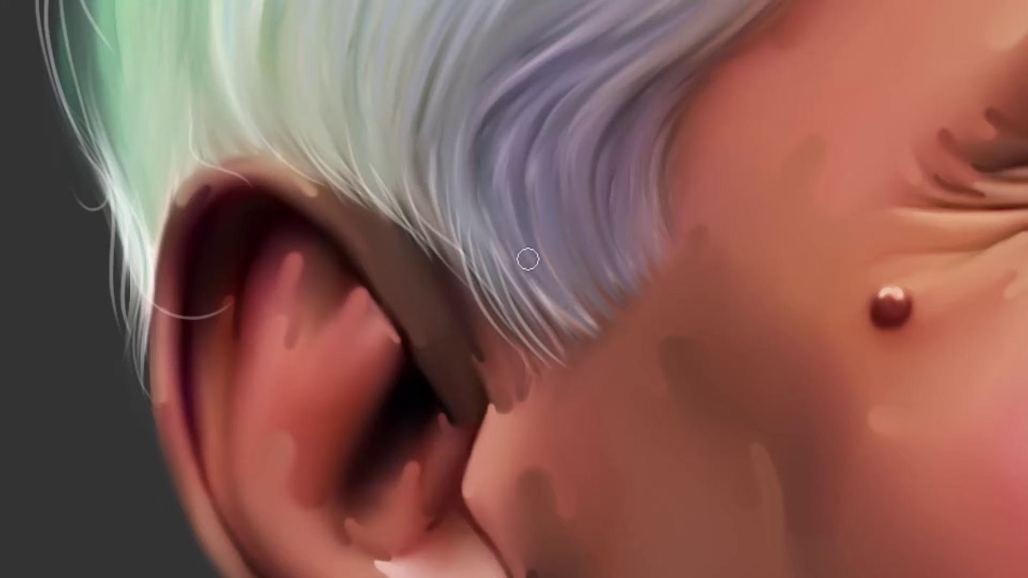
pyautogui.moveTo(495, 206); pyautogui.dragTo(580, 330)
pyautogui.moveTo(524, 222)
pyautogui.mouseDown()
pyautogui.moveTo(603, 334)
pyautogui.moveTo(587, 315)
pyautogui.mouseUp()
# Add bright curved highlight strands inside the sideburn's purple wave and along its front edge
pyautogui.moveTo(542, 136); pyautogui.dragTo(540, 235)
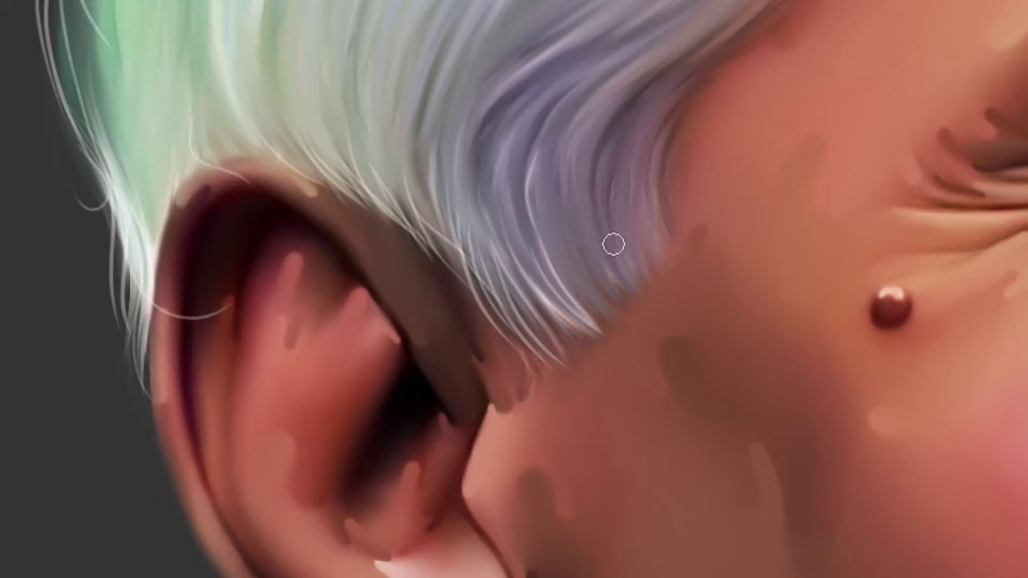
pyautogui.moveTo(509, 127); pyautogui.dragTo(506, 213)
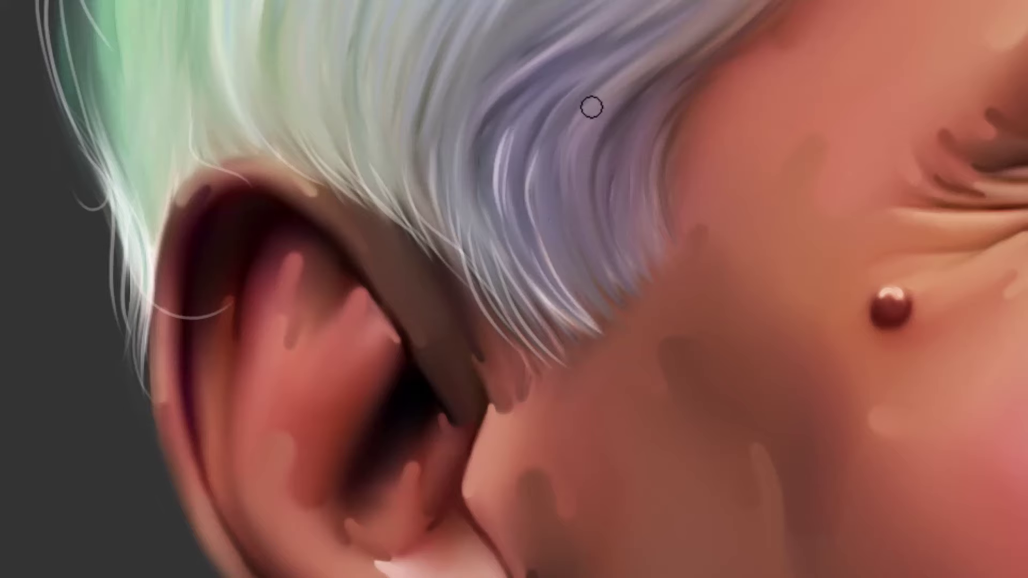
pyautogui.moveTo(597, 96); pyautogui.dragTo(572, 214)
pyautogui.hotkey('ctrl', 'z')
pyautogui.moveTo(596, 97)
pyautogui.mouseDown()
pyautogui.moveTo(572, 216)
pyautogui.moveTo(573, 289)
pyautogui.mouseUp()
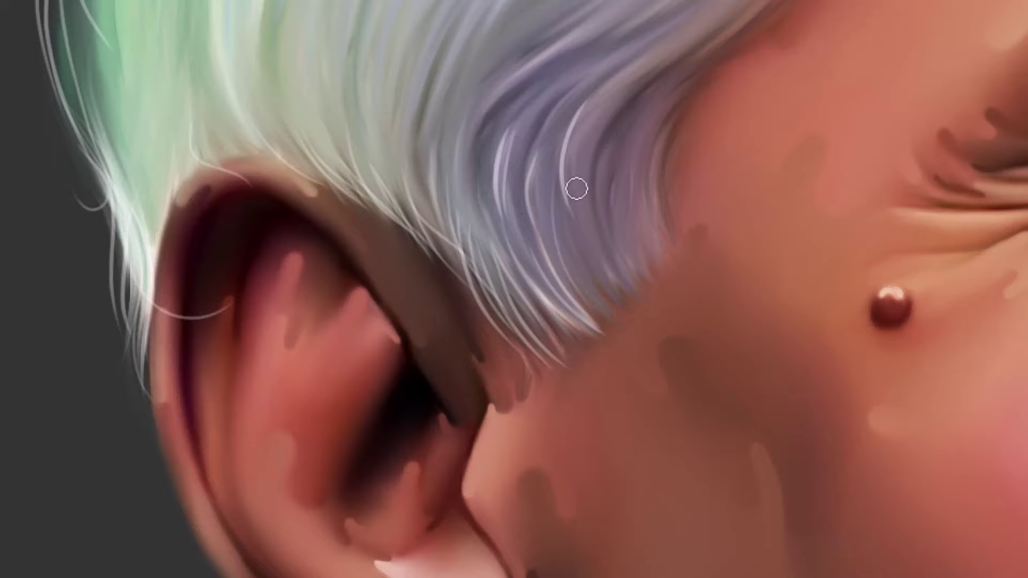
pyautogui.moveTo(645, 244); pyautogui.dragTo(652, 153)
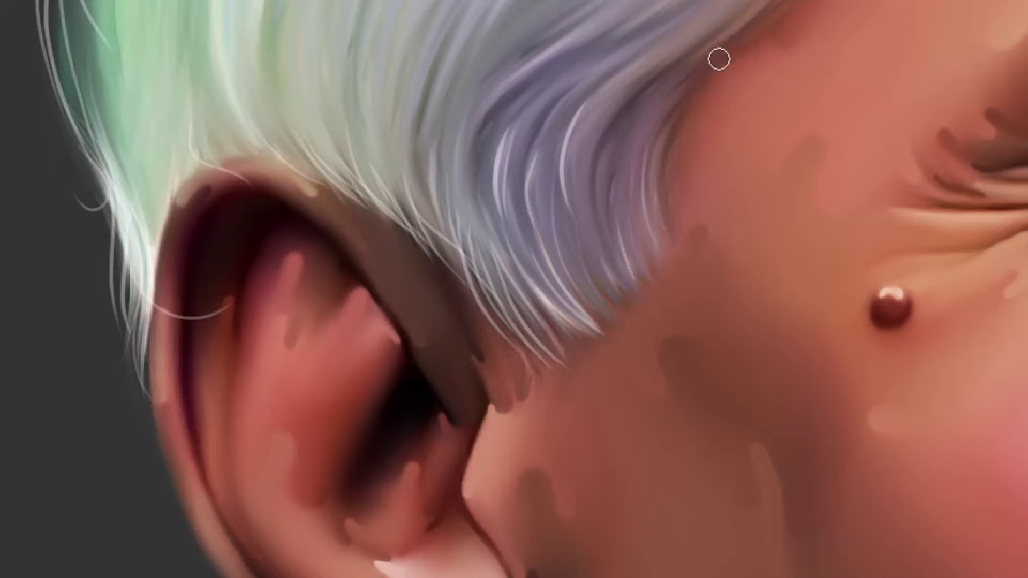
pyautogui.moveTo(690, 75); pyautogui.dragTo(576, 260)
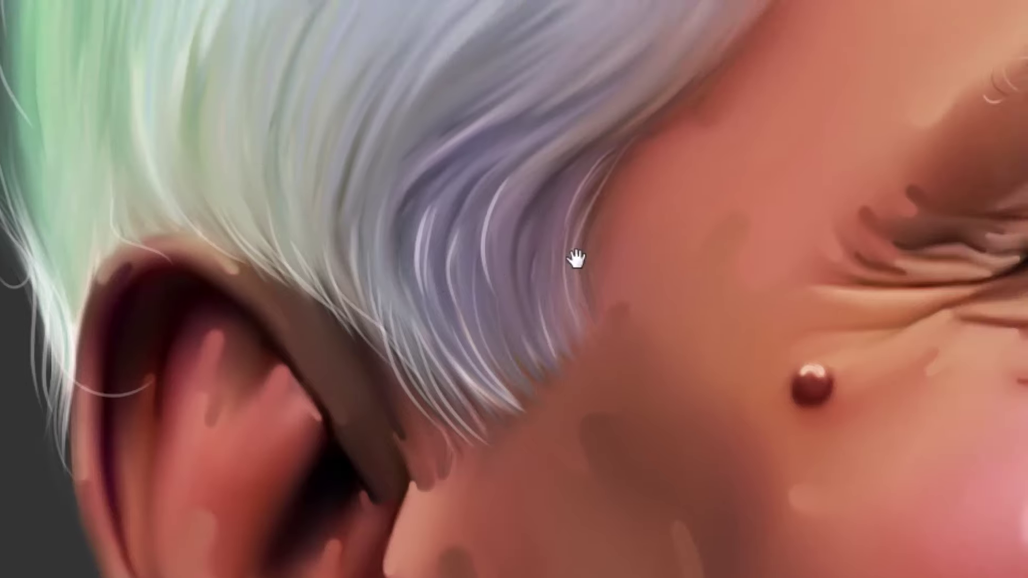
# Paint short wispy hairs overlapping the ear's upper rim and the hair edge just in front of it
pyautogui.moveTo(92, 206); pyautogui.dragTo(103, 343)
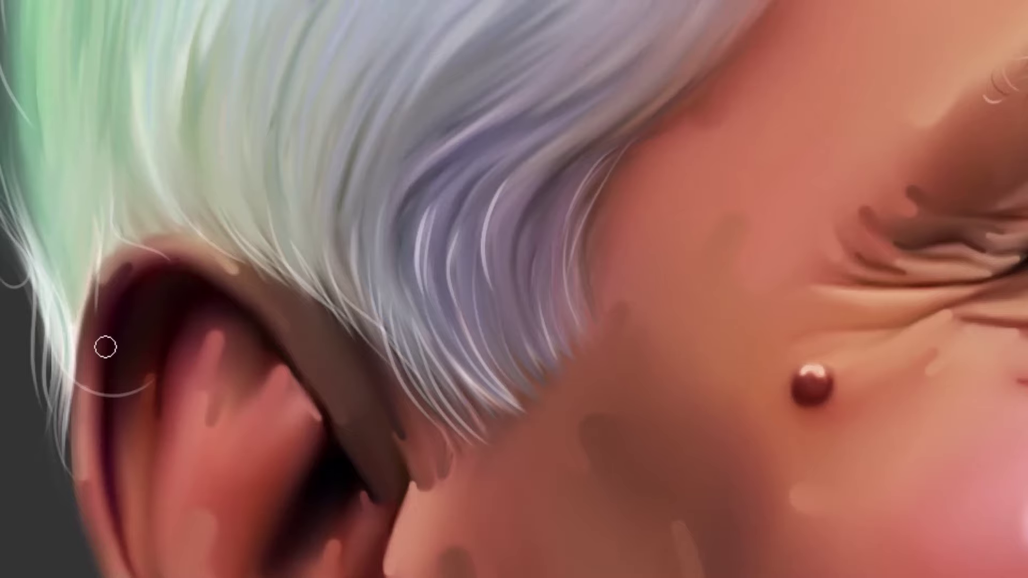
pyautogui.hotkey('ctrl', 'z')
pyautogui.moveTo(94, 212); pyautogui.dragTo(88, 304)
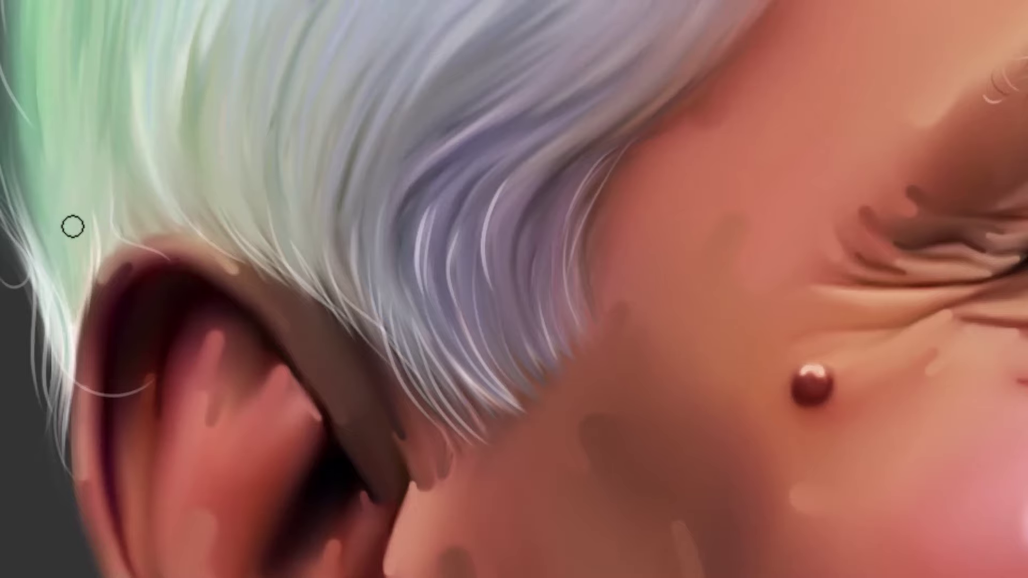
pyautogui.moveTo(73, 227); pyautogui.dragTo(79, 431)
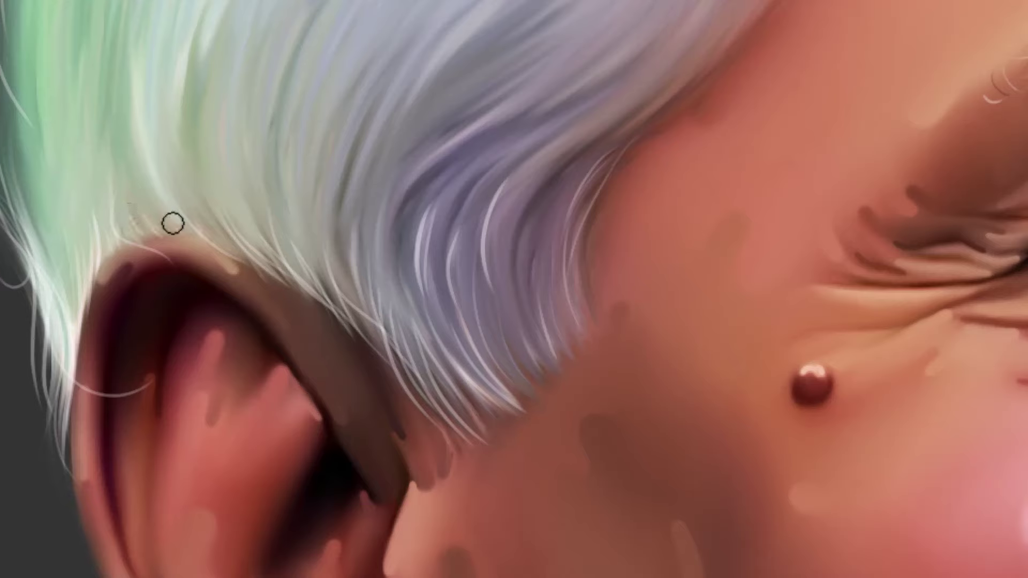
pyautogui.moveTo(148, 199)
pyautogui.mouseDown()
pyautogui.moveTo(163, 229)
pyautogui.moveTo(192, 228)
pyautogui.moveTo(270, 261)
pyautogui.mouseUp()
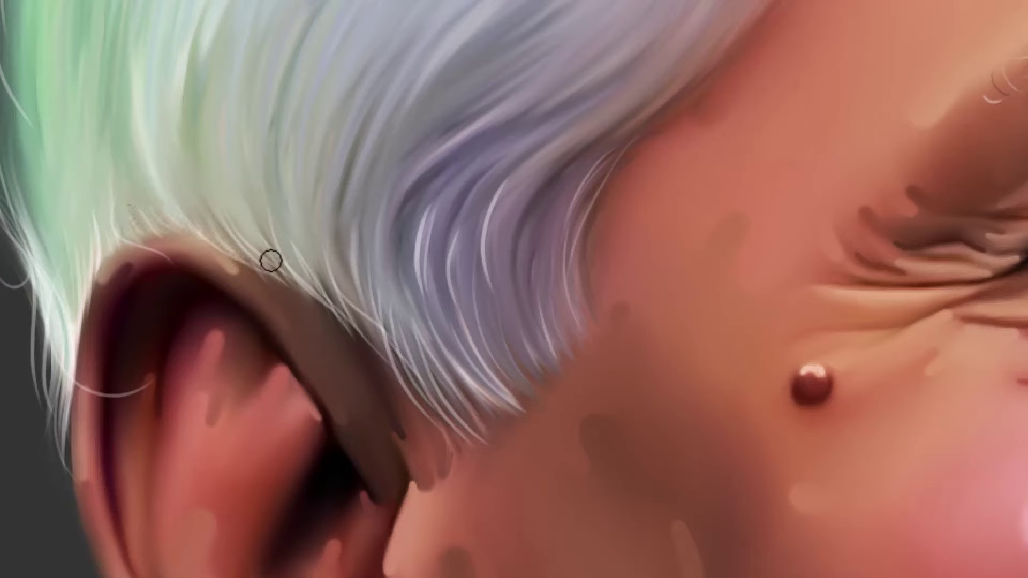
pyautogui.moveTo(206, 220); pyautogui.dragTo(312, 279)
pyautogui.moveTo(329, 223); pyautogui.dragTo(355, 296)
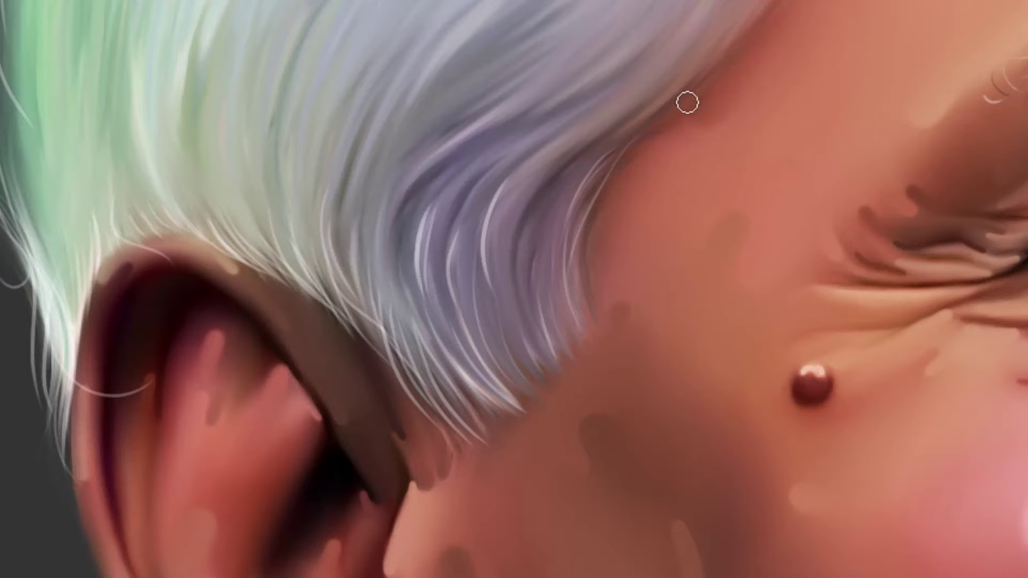
# Layer thin light strands down the sideburn's front edge and across its lower fringe over the cheek
pyautogui.moveTo(632, 140); pyautogui.dragTo(568, 275)
pyautogui.moveTo(588, 212); pyautogui.dragTo(583, 321)
pyautogui.moveTo(590, 217); pyautogui.dragTo(597, 312)
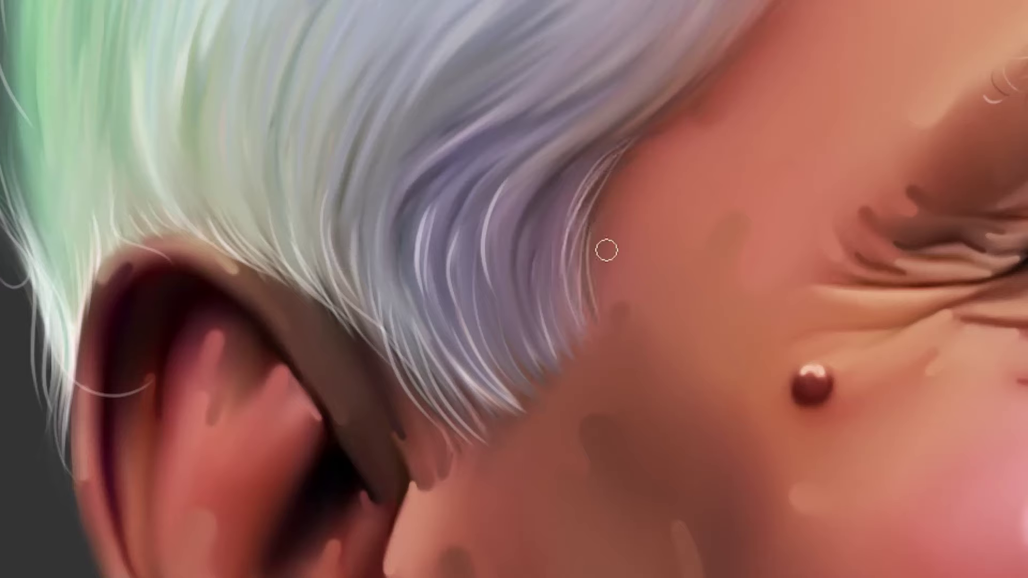
pyautogui.moveTo(584, 252)
pyautogui.mouseDown()
pyautogui.moveTo(574, 280)
pyautogui.moveTo(596, 358)
pyautogui.mouseUp()
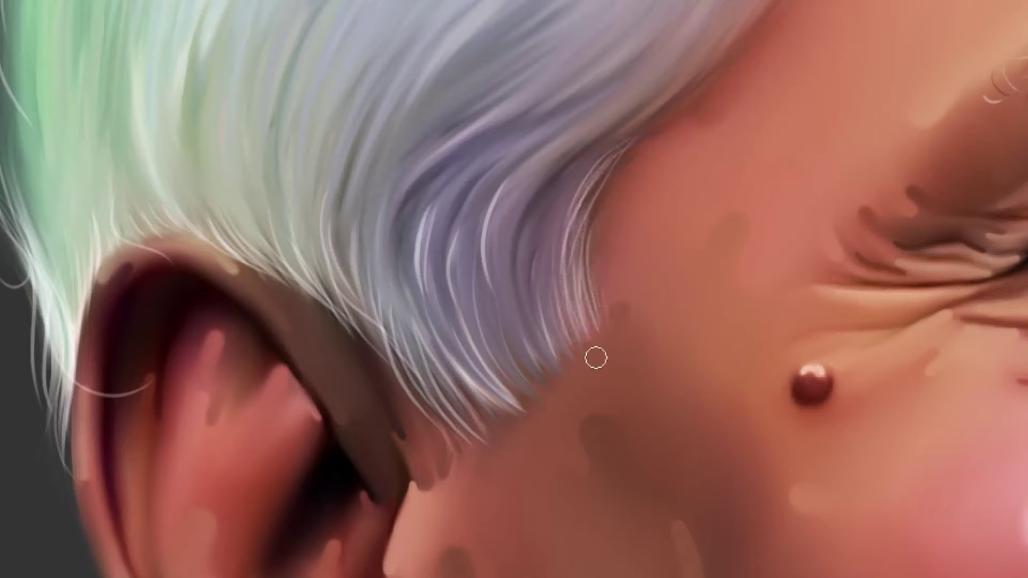
pyautogui.moveTo(546, 269)
pyautogui.mouseDown()
pyautogui.moveTo(567, 352)
pyautogui.moveTo(556, 368)
pyautogui.mouseUp()
pyautogui.moveTo(520, 323); pyautogui.dragTo(547, 394)
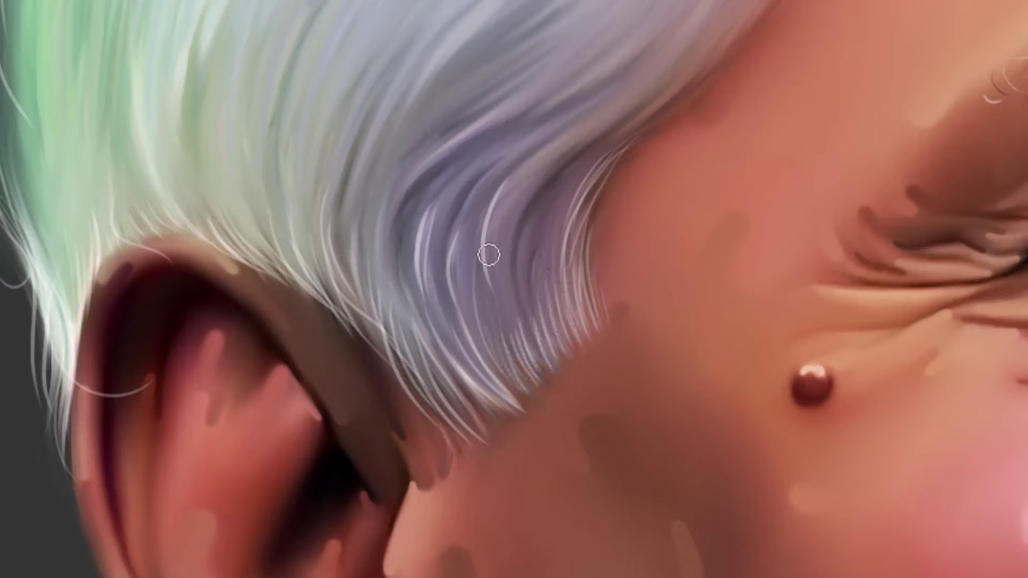
# Fill the sideburn's purple wave with fine parallel strands, extending them back toward the hair above the ear
pyautogui.moveTo(510, 236); pyautogui.dragTo(521, 330)
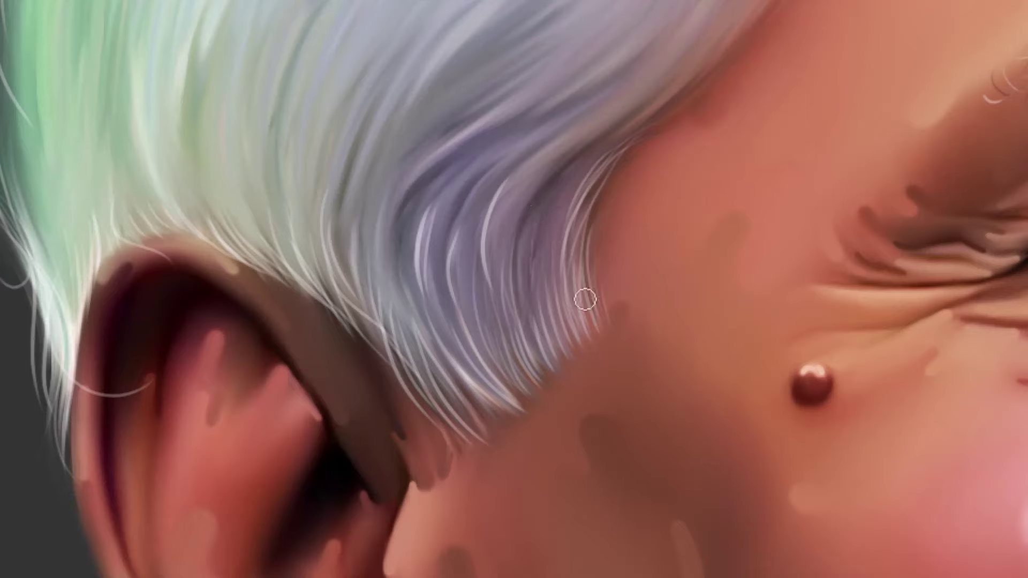
pyautogui.moveTo(555, 204)
pyautogui.mouseDown()
pyautogui.moveTo(543, 282)
pyautogui.moveTo(555, 298)
pyautogui.mouseUp()
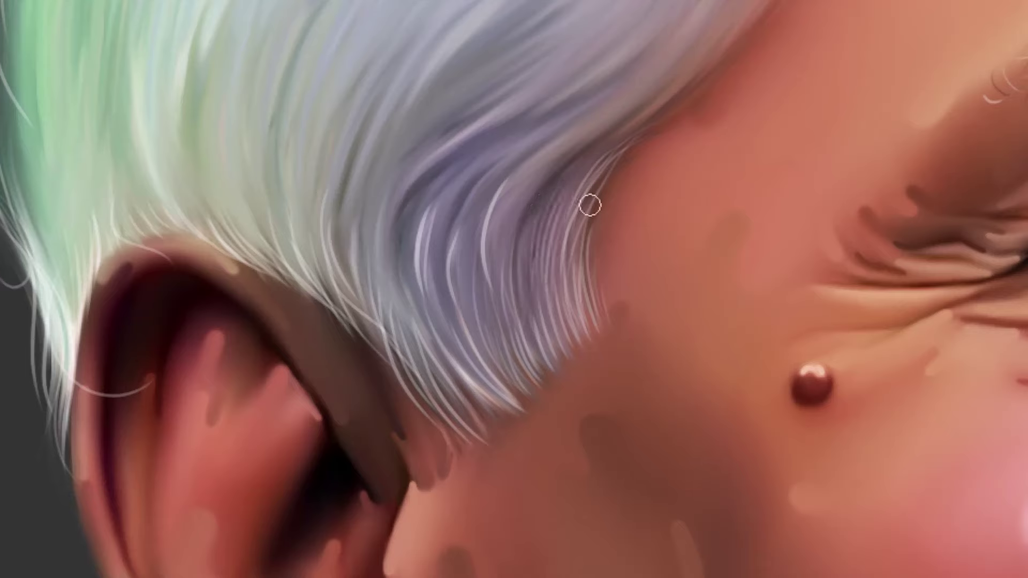
pyautogui.moveTo(517, 180)
pyautogui.mouseDown()
pyautogui.moveTo(496, 289)
pyautogui.moveTo(508, 306)
pyautogui.moveTo(514, 279)
pyautogui.mouseUp()
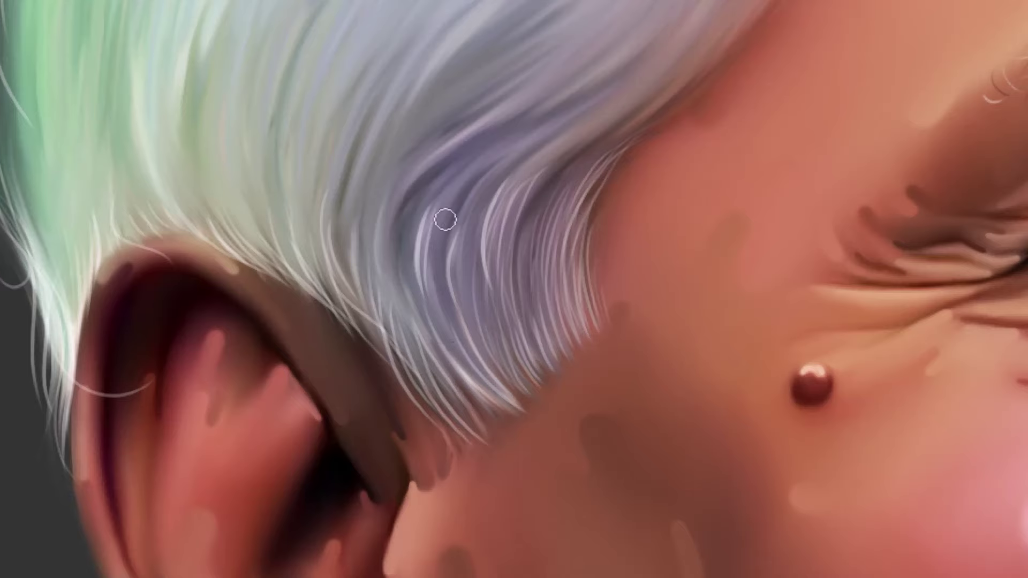
pyautogui.moveTo(387, 196)
pyautogui.mouseDown()
pyautogui.moveTo(384, 273)
pyautogui.moveTo(401, 308)
pyautogui.mouseUp()
pyautogui.moveTo(373, 172); pyautogui.dragTo(353, 233)
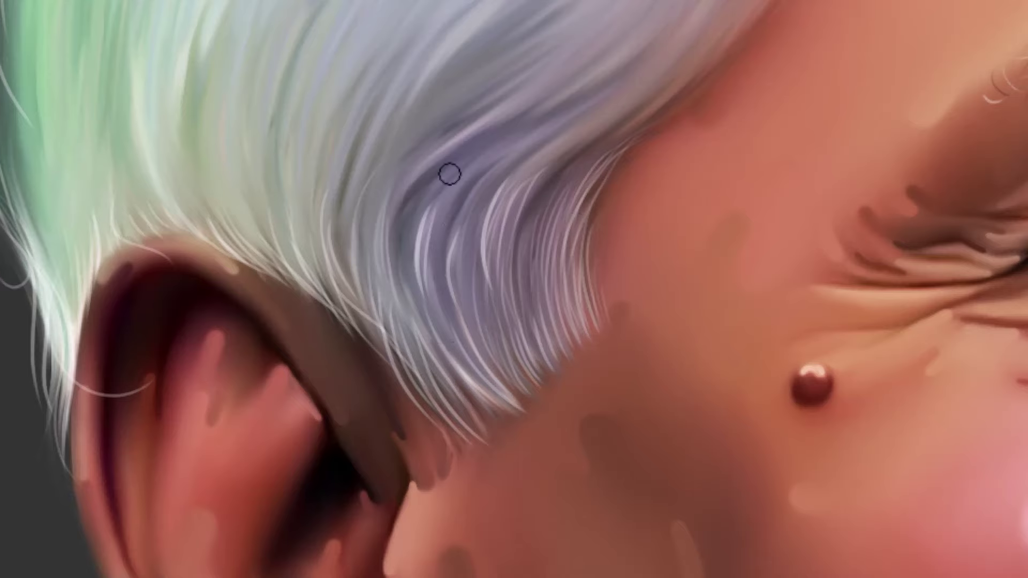
# Draw thin pale strands and loose flyaways along the temple hairline, flowing down into the top of the sideburn
pyautogui.moveTo(616, 150); pyautogui.dragTo(417, 327)
pyautogui.moveTo(619, 63)
pyautogui.mouseDown()
pyautogui.moveTo(531, 233)
pyautogui.moveTo(503, 244)
pyautogui.mouseUp()
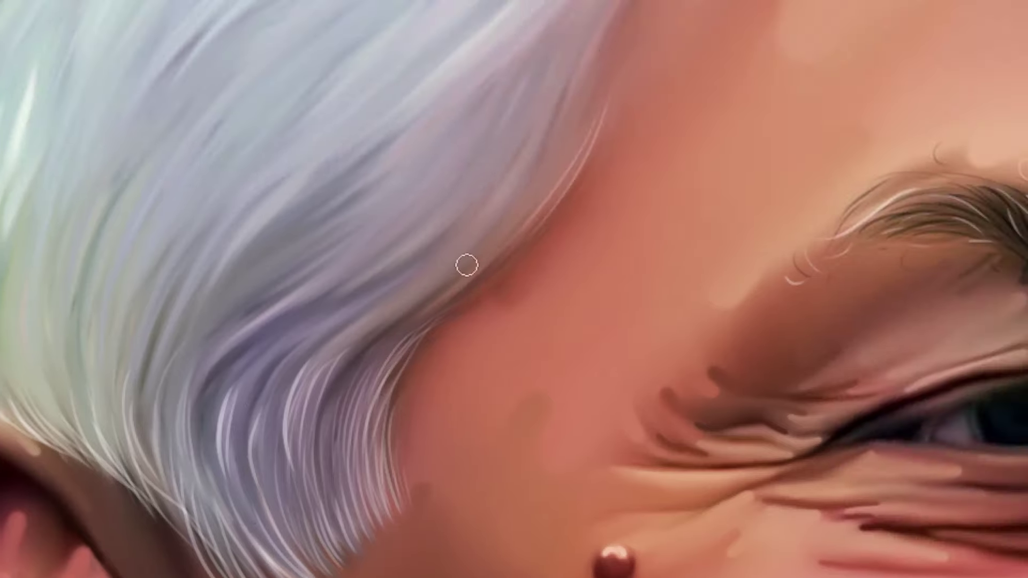
pyautogui.moveTo(602, 117); pyautogui.dragTo(514, 268)
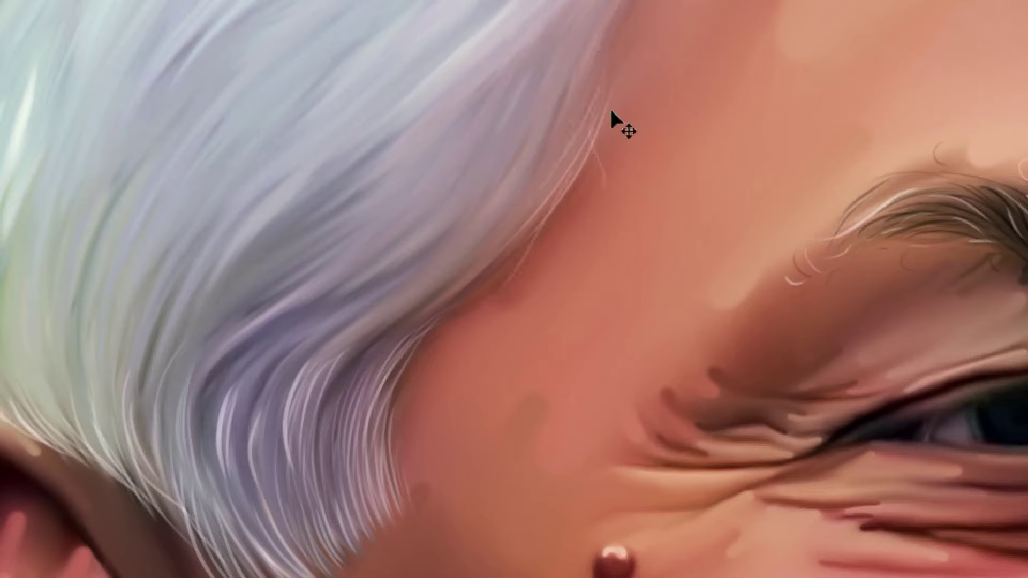
pyautogui.hotkey('ctrl', 'z')
pyautogui.moveTo(619, 91); pyautogui.dragTo(514, 264)
pyautogui.moveTo(605, 103)
pyautogui.mouseDown()
pyautogui.moveTo(493, 283)
pyautogui.moveTo(449, 325)
pyautogui.moveTo(425, 330)
pyautogui.mouseUp()
pyautogui.moveTo(587, 198); pyautogui.dragTo(470, 308)
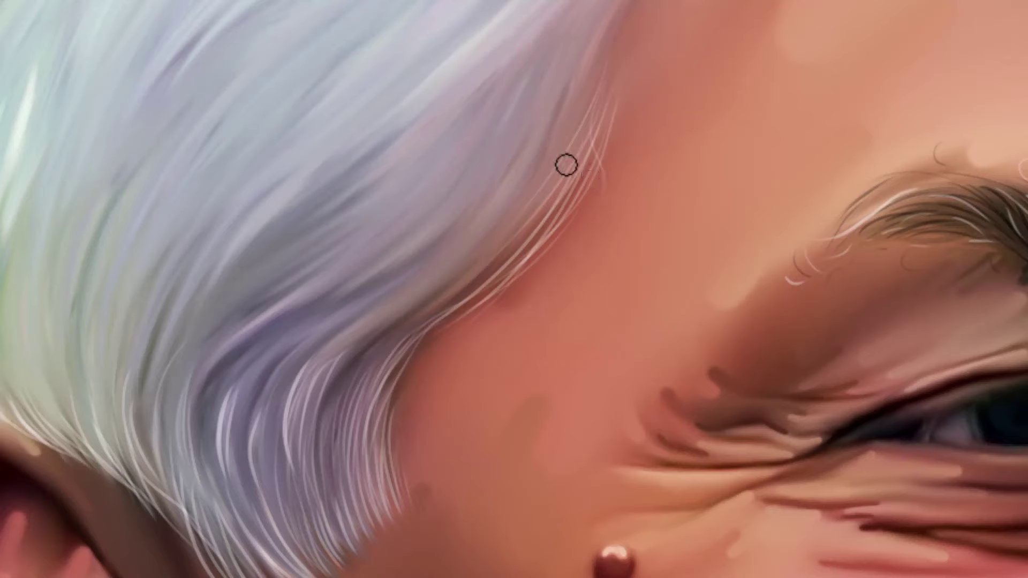
pyautogui.moveTo(567, 165)
pyautogui.mouseDown()
pyautogui.moveTo(412, 343)
pyautogui.moveTo(401, 334)
pyautogui.mouseUp()
pyautogui.moveTo(574, 139)
pyautogui.mouseDown()
pyautogui.moveTo(406, 322)
pyautogui.moveTo(532, 211)
pyautogui.mouseUp()
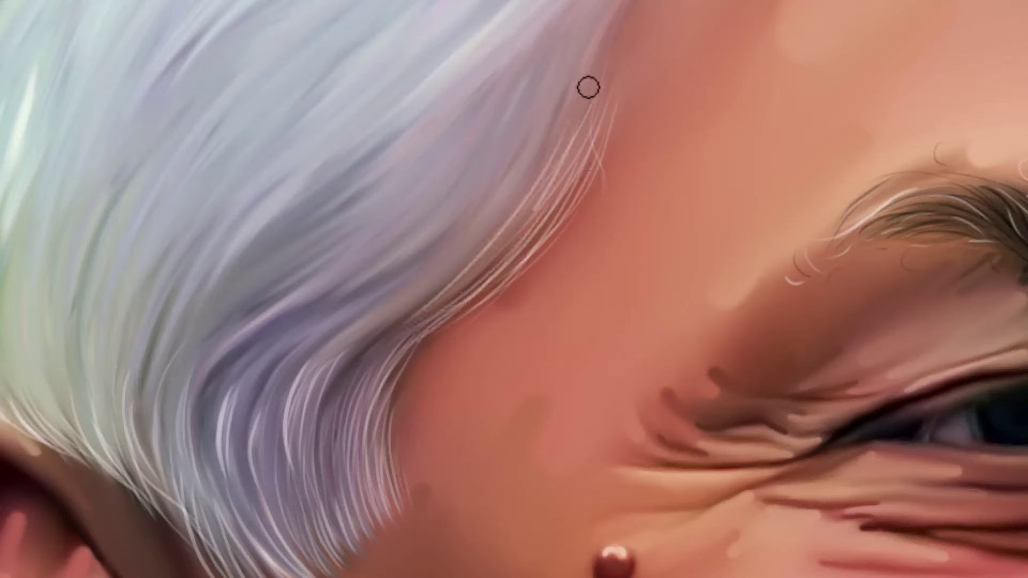
# Build up the lower temple hairline with more long, closely spaced strands sweeping into the purple wave
pyautogui.moveTo(588, 87); pyautogui.dragTo(429, 308)
pyautogui.moveTo(580, 105); pyautogui.dragTo(428, 324)
pyautogui.moveTo(560, 85); pyautogui.dragTo(407, 295)
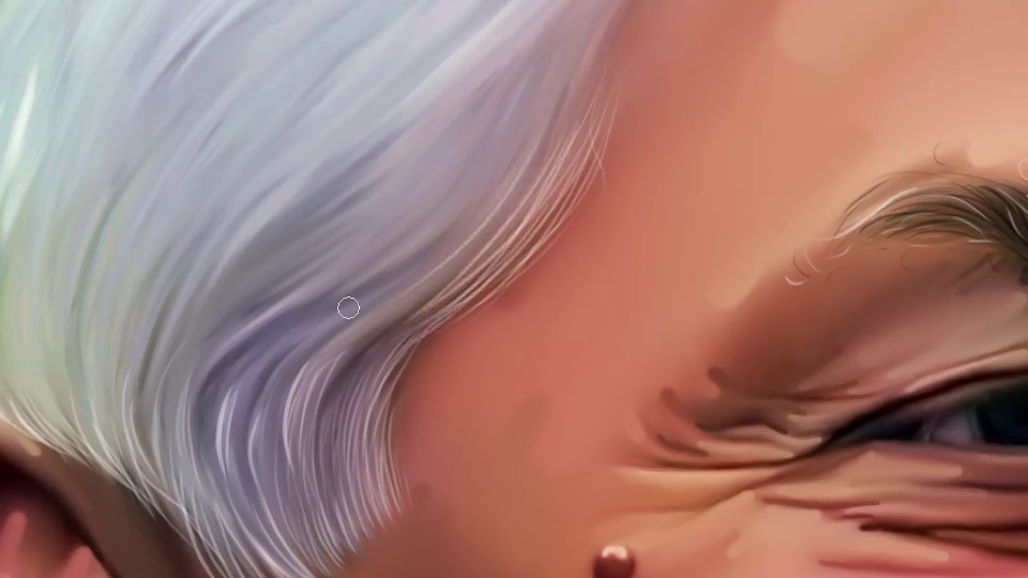
pyautogui.moveTo(557, 110); pyautogui.dragTo(433, 287)
pyautogui.moveTo(523, 166); pyautogui.dragTo(435, 285)
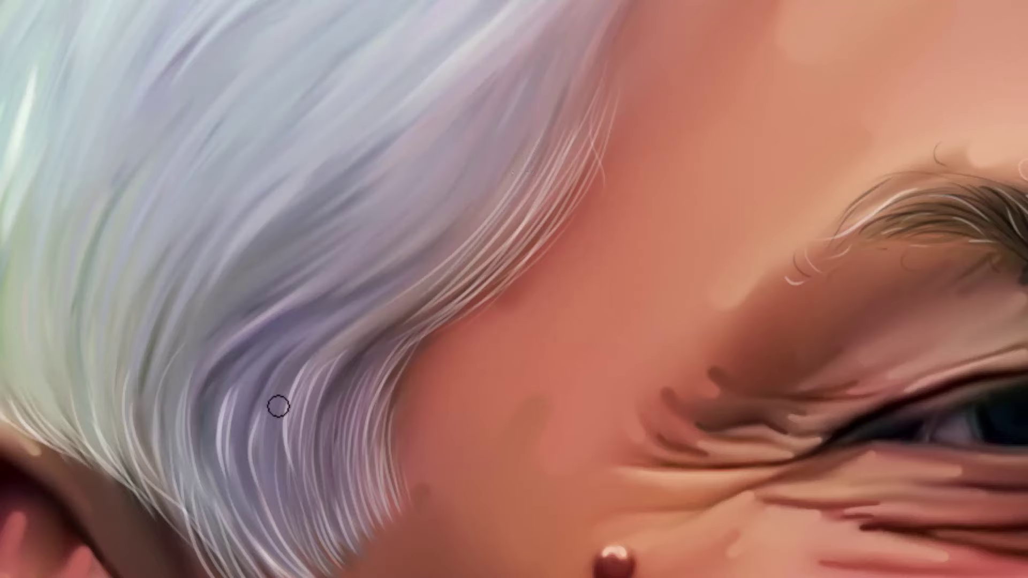
# Paint long curved strands along the upper temple hairline from the forehead corner down to the existing temple strands
pyautogui.press('space')
pyautogui.moveTo(589, 167); pyautogui.dragTo(455, 346)
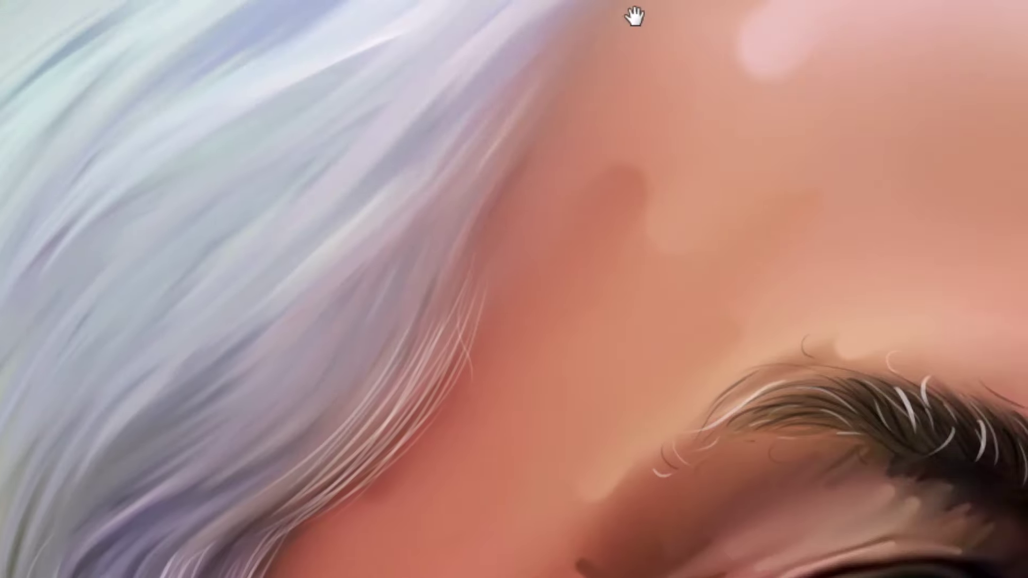
pyautogui.moveTo(524, 185); pyautogui.dragTo(484, 303)
pyautogui.moveTo(696, 50); pyautogui.dragTo(421, 241)
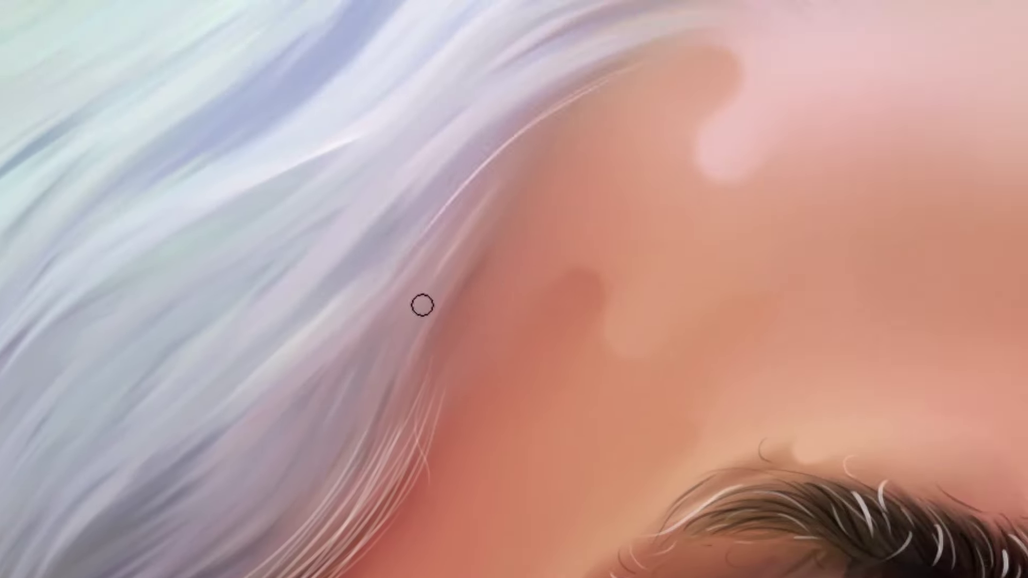
pyautogui.moveTo(639, 72)
pyautogui.mouseDown()
pyautogui.moveTo(439, 274)
pyautogui.moveTo(406, 345)
pyautogui.mouseUp()
pyautogui.moveTo(615, 85); pyautogui.dragTo(387, 338)
pyautogui.moveTo(566, 137)
pyautogui.mouseDown()
pyautogui.moveTo(342, 449)
pyautogui.moveTo(416, 307)
pyautogui.mouseUp()
pyautogui.moveTo(523, 176); pyautogui.dragTo(350, 475)
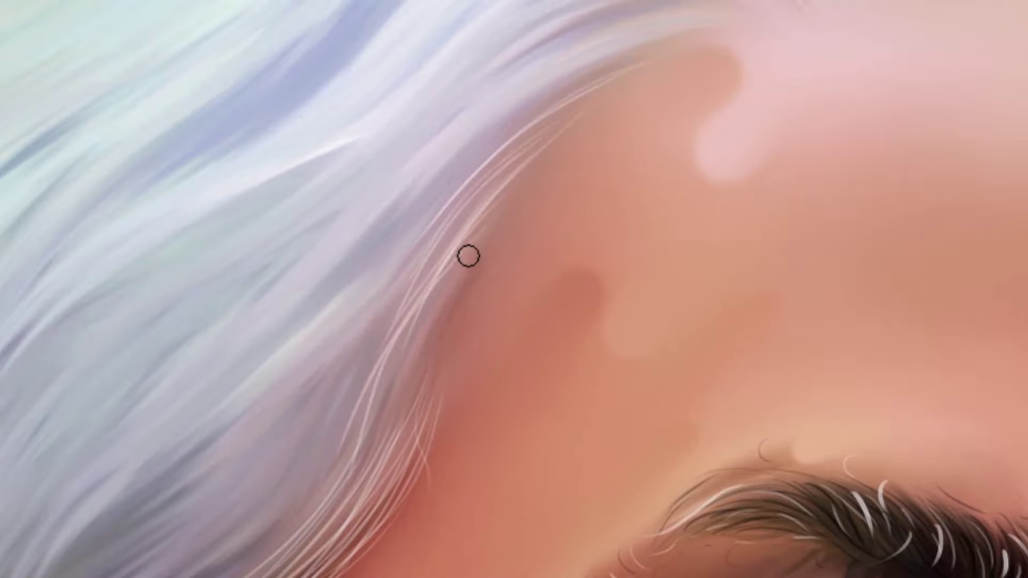
# Thicken the middle of the temple hairline with overlapping fine strands, blending the upper and lower groups together
pyautogui.moveTo(468, 257); pyautogui.dragTo(348, 502)
pyautogui.moveTo(502, 220); pyautogui.dragTo(378, 420)
pyautogui.moveTo(490, 243); pyautogui.dragTo(388, 444)
pyautogui.moveTo(464, 301); pyautogui.dragTo(361, 493)
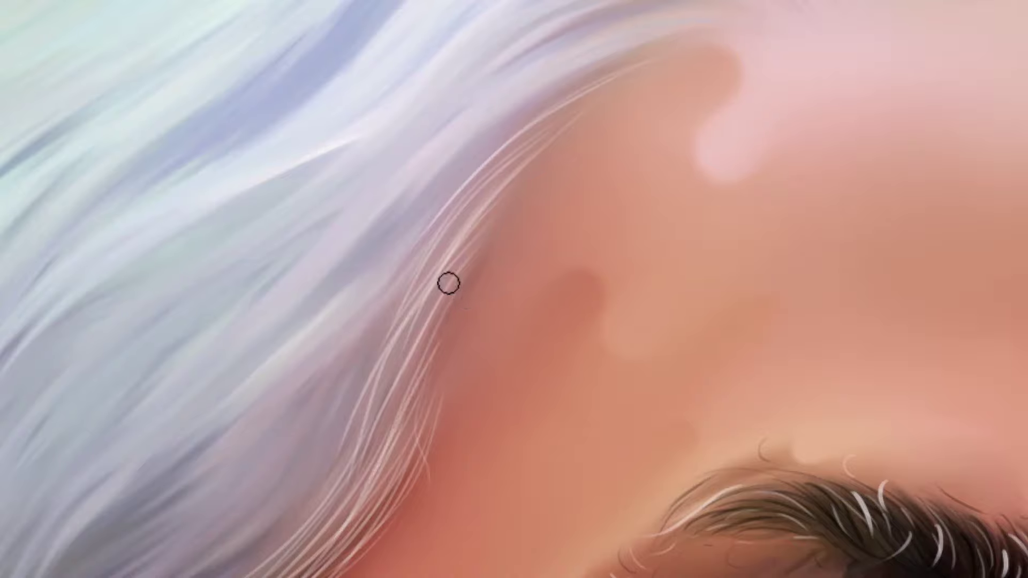
pyautogui.moveTo(447, 282); pyautogui.dragTo(332, 487)
pyautogui.moveTo(481, 205); pyautogui.dragTo(376, 419)
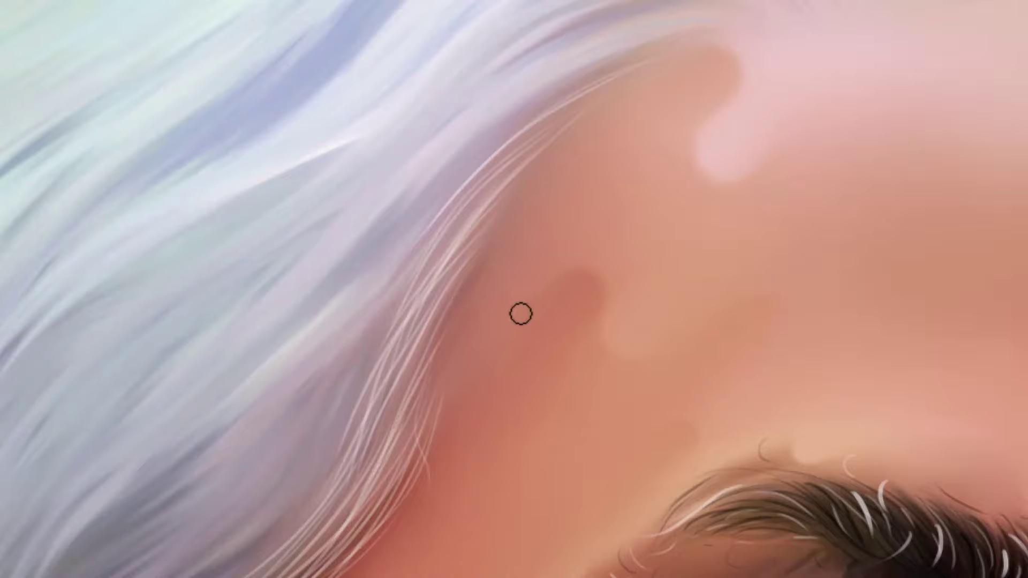
# Add fine light strands along the top forehead hairline, with wispy ends and a few stray hairs falling onto the forehead
pyautogui.hotkey('ctrl', '-')
pyautogui.hotkey('ctrl', '-')
pyautogui.moveTo(514, 334); pyautogui.dragTo(510, 278)
pyautogui.keyDown('ctrl'); pyautogui.click(602, 200); pyautogui.keyUp('ctrl')
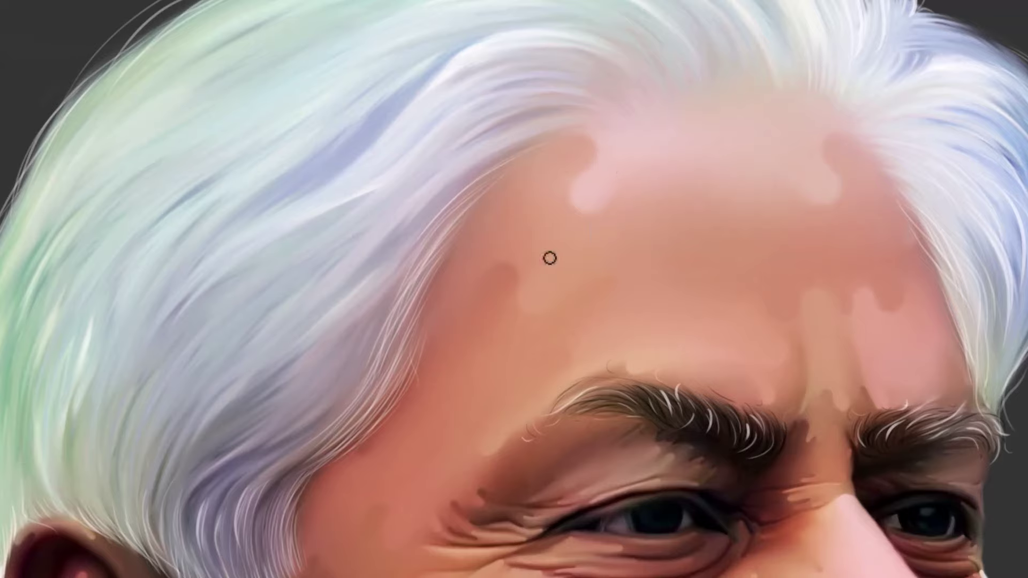
pyautogui.click(603, 135)
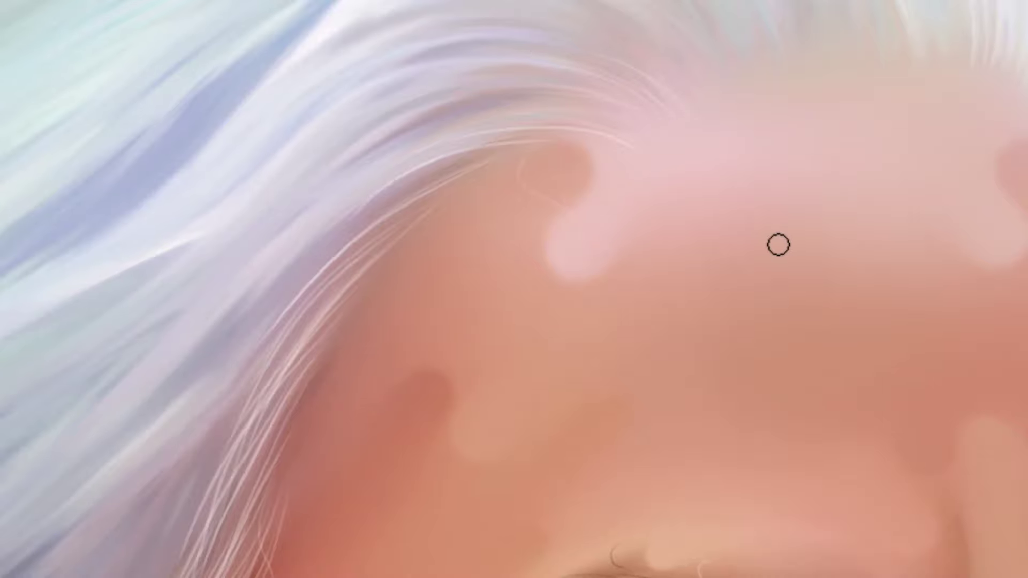
pyautogui.moveTo(679, 103); pyautogui.dragTo(493, 248)
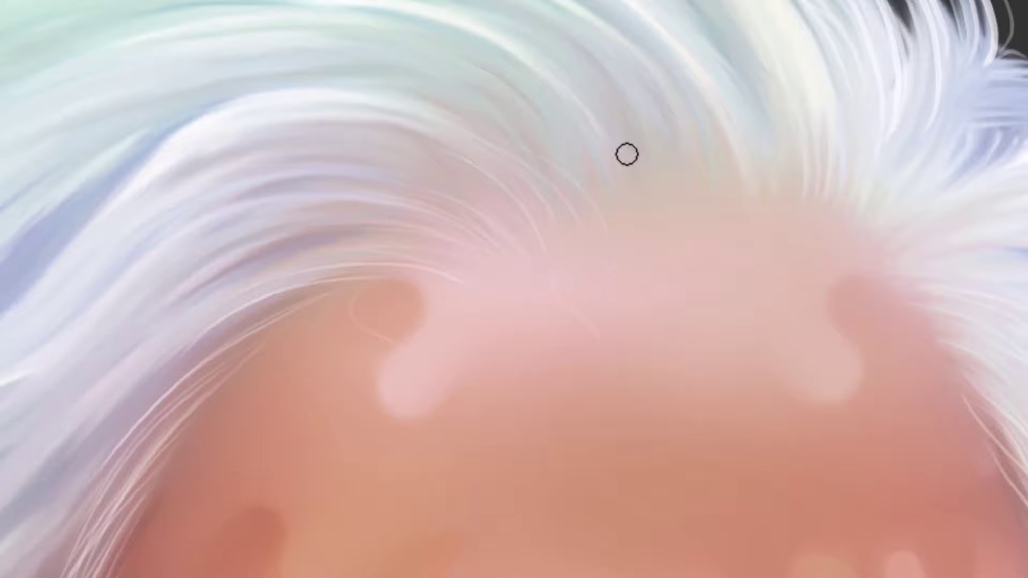
pyautogui.moveTo(551, 85); pyautogui.dragTo(629, 235)
pyautogui.moveTo(598, 110); pyautogui.dragTo(642, 198)
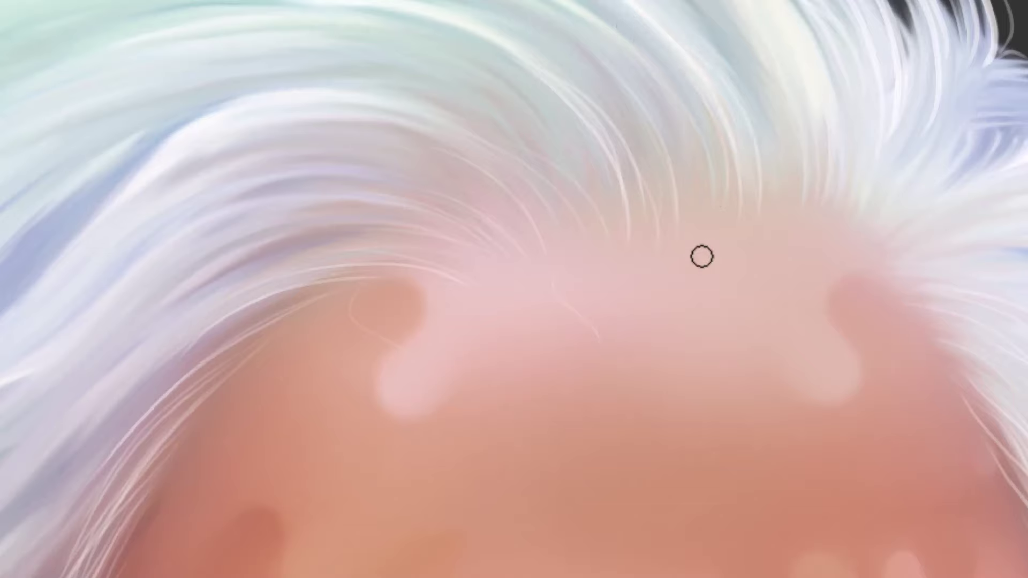
# Paint more fine, light strands across the middle of the top forehead hairline, tapering them down toward the skin
pyautogui.moveTo(690, 62); pyautogui.dragTo(741, 188)
pyautogui.moveTo(623, 33)
pyautogui.mouseDown()
pyautogui.moveTo(717, 204)
pyautogui.moveTo(704, 232)
pyautogui.mouseUp()
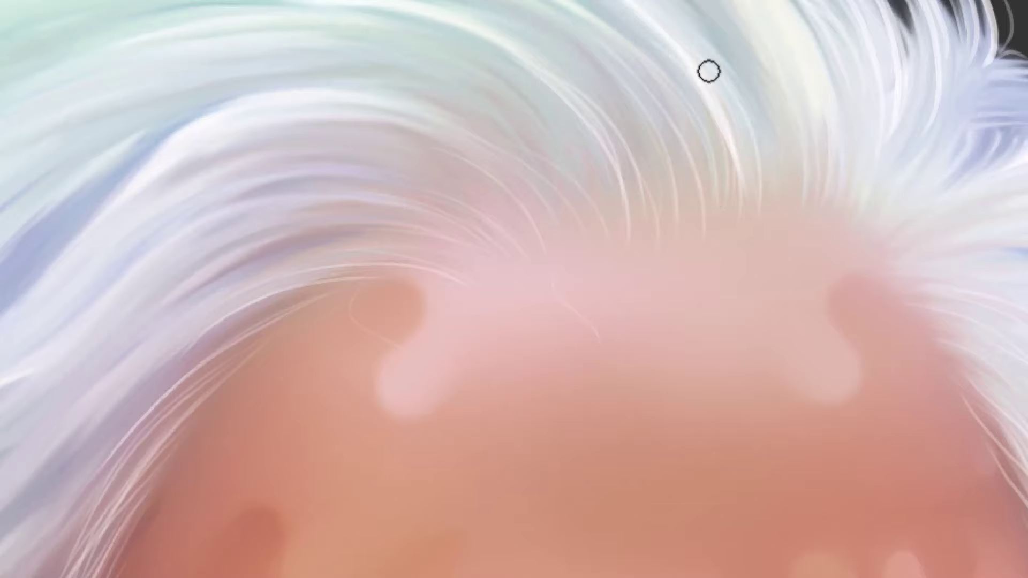
pyautogui.moveTo(750, 97); pyautogui.dragTo(761, 209)
pyautogui.moveTo(829, 128); pyautogui.dragTo(815, 208)
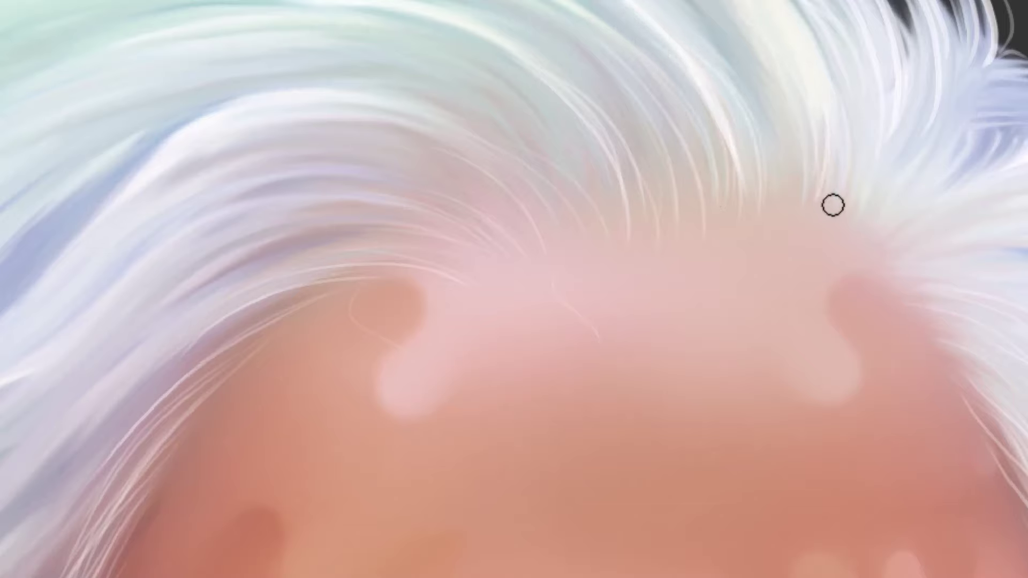
pyautogui.moveTo(804, 153); pyautogui.dragTo(797, 193)
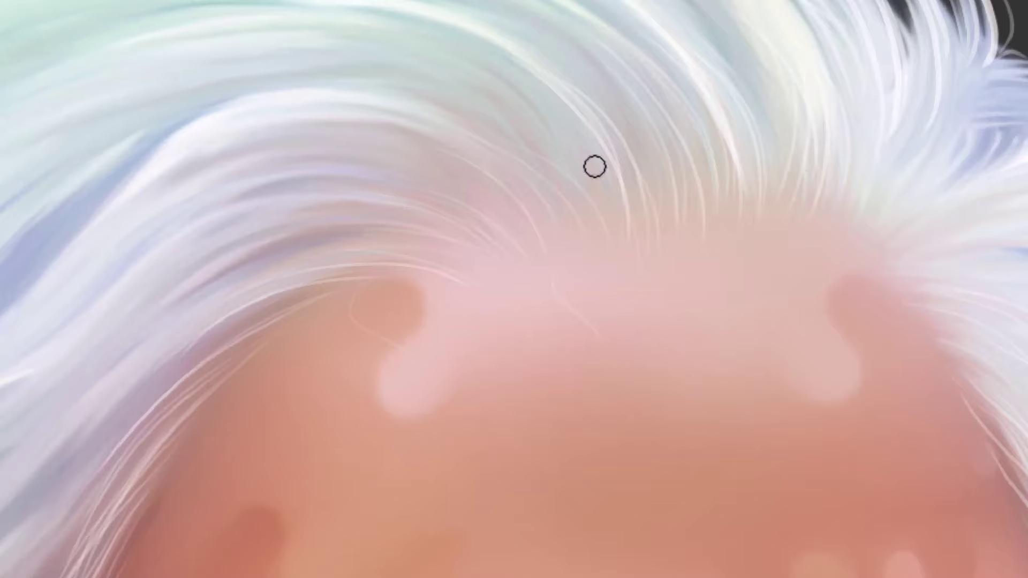
pyautogui.moveTo(795, 155); pyautogui.dragTo(500, 184)
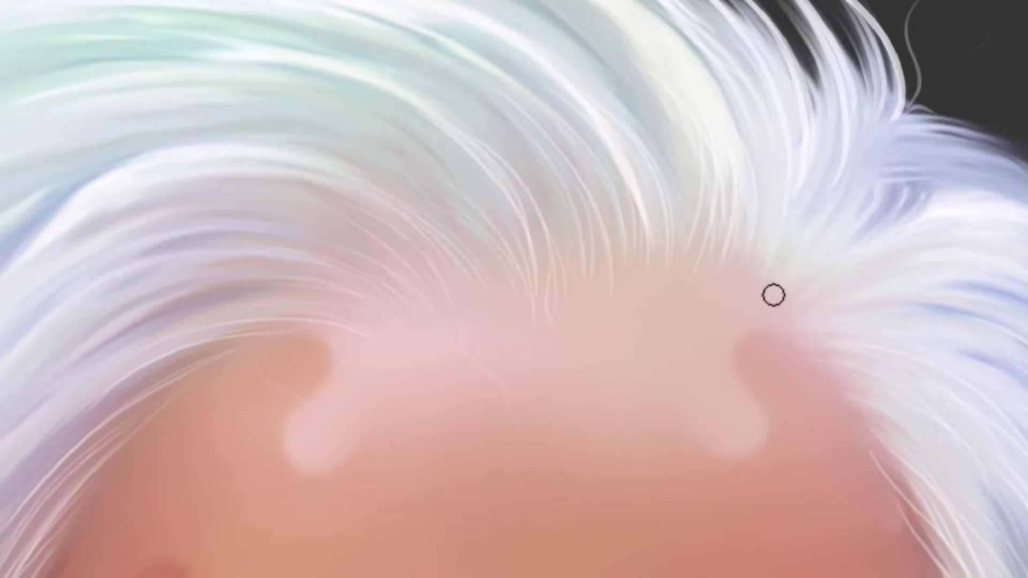
pyautogui.moveTo(773, 295); pyautogui.dragTo(591, 290)
pyautogui.moveTo(471, 46); pyautogui.dragTo(580, 244)
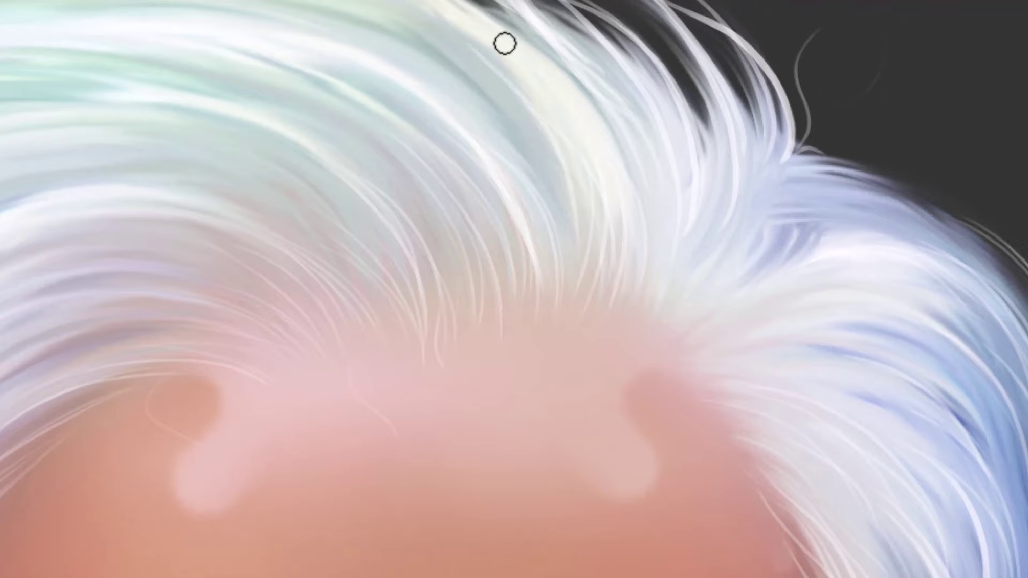
# Paint long flyaway strands arching from the hair parting over the top of the blue side hair
pyautogui.moveTo(664, 257)
pyautogui.mouseDown()
pyautogui.moveTo(630, 291)
pyautogui.moveTo(461, 303)
pyautogui.mouseUp()
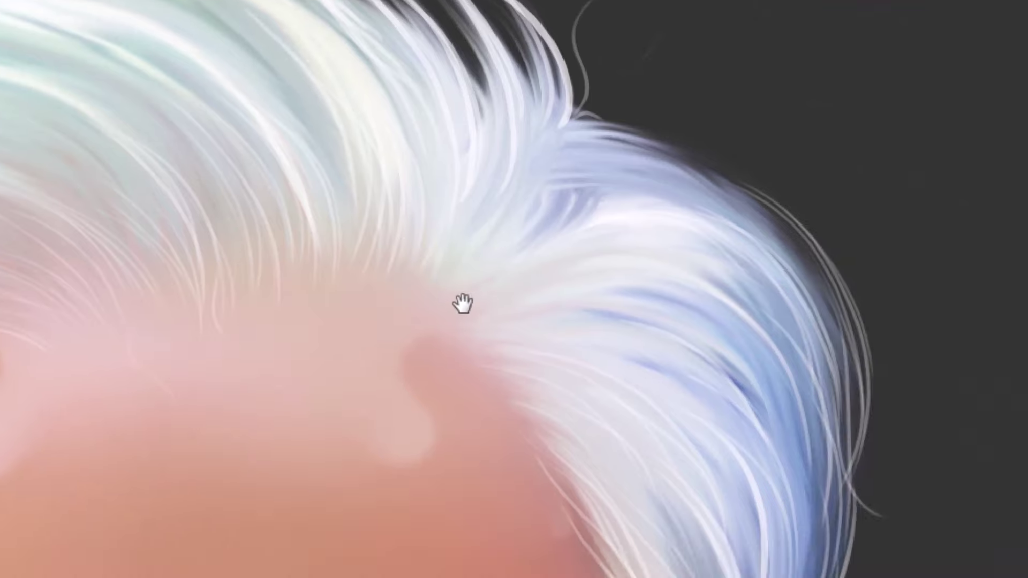
pyautogui.moveTo(605, 235); pyautogui.dragTo(796, 443)
pyautogui.moveTo(575, 115); pyautogui.dragTo(792, 252)
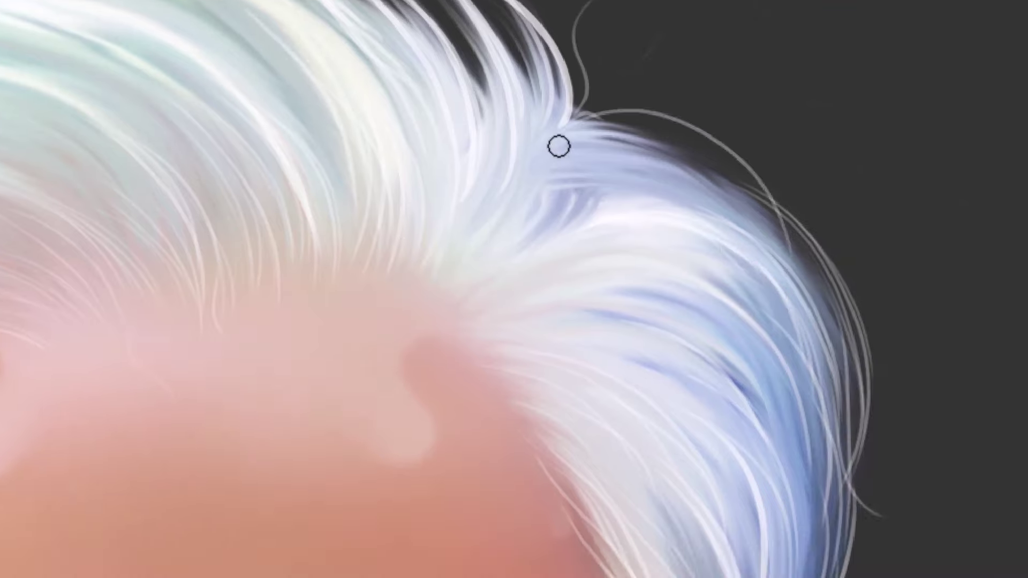
pyautogui.moveTo(611, 127); pyautogui.dragTo(776, 202)
pyautogui.moveTo(552, 145)
pyautogui.mouseDown()
pyautogui.moveTo(752, 171)
pyautogui.moveTo(736, 178)
pyautogui.mouseUp()
pyautogui.moveTo(542, 168); pyautogui.dragTo(784, 244)
pyautogui.moveTo(546, 147)
pyautogui.mouseDown()
pyautogui.moveTo(747, 201)
pyautogui.moveTo(778, 272)
pyautogui.mouseUp()
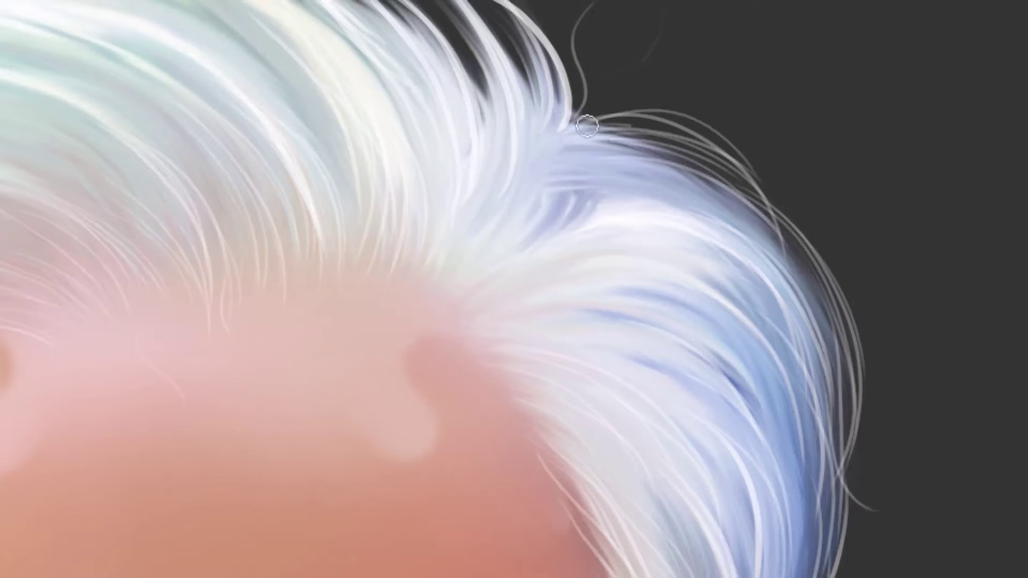
# Thicken the outer contour of the blue side hair with overlapping thin strands curving down over the dark background
pyautogui.moveTo(586, 126)
pyautogui.mouseDown()
pyautogui.moveTo(802, 336)
pyautogui.moveTo(792, 279)
pyautogui.mouseUp()
pyautogui.moveTo(652, 140); pyautogui.dragTo(831, 351)
pyautogui.moveTo(785, 201)
pyautogui.mouseDown()
pyautogui.moveTo(676, 120)
pyautogui.moveTo(846, 329)
pyautogui.mouseUp()
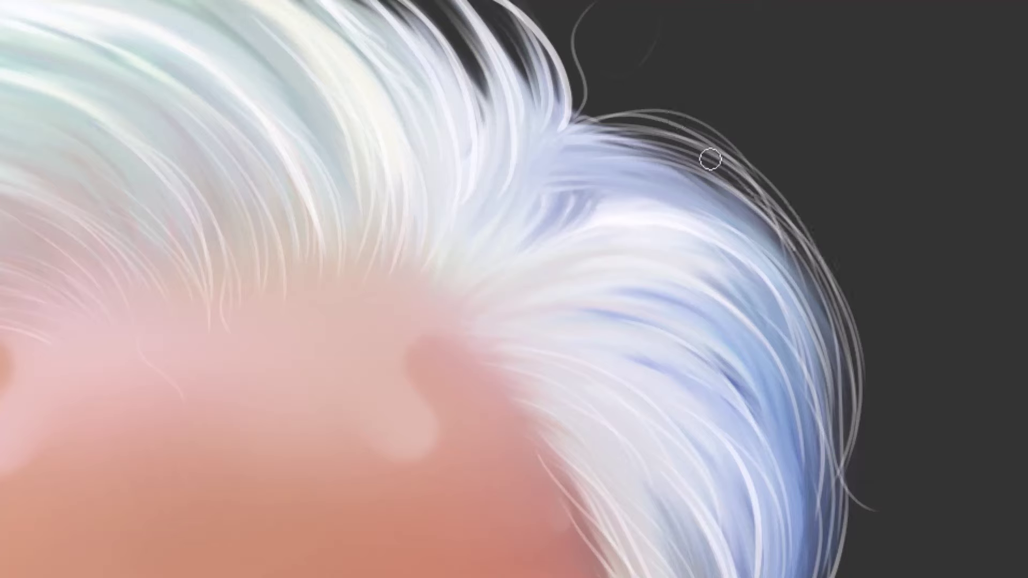
pyautogui.moveTo(709, 158); pyautogui.dragTo(821, 350)
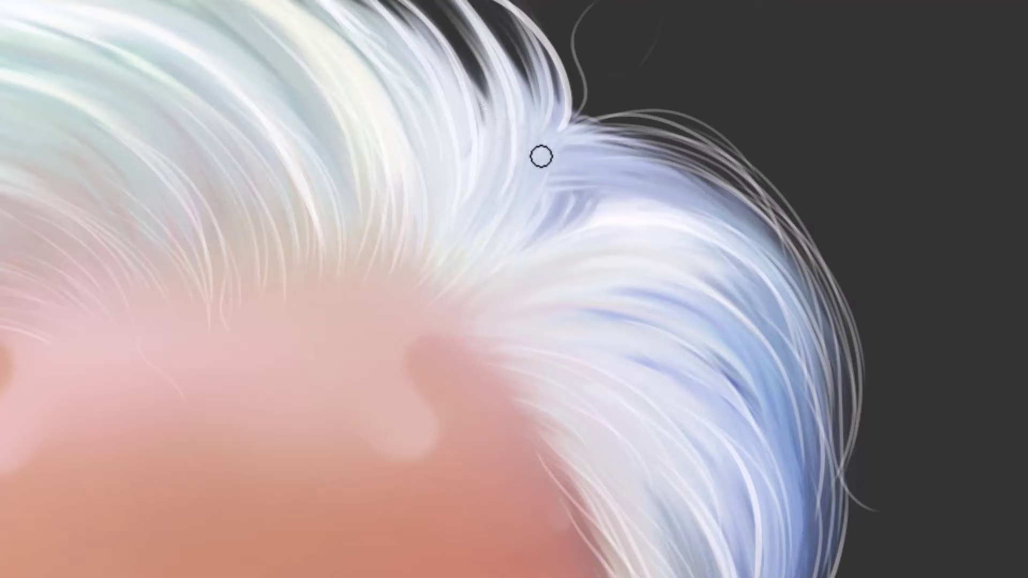
# Add fine, light strands inside the upper part of the blue side hair, following its outward sweep
pyautogui.moveTo(581, 182); pyautogui.dragTo(706, 221)
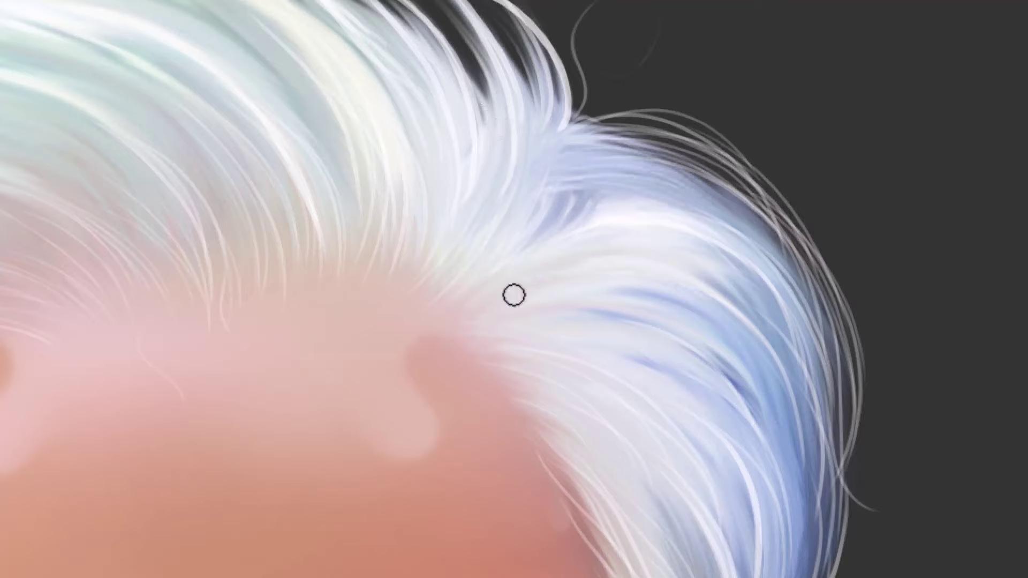
pyautogui.moveTo(720, 331)
pyautogui.mouseDown()
pyautogui.moveTo(621, 248)
pyautogui.moveTo(406, 236)
pyautogui.mouseUp()
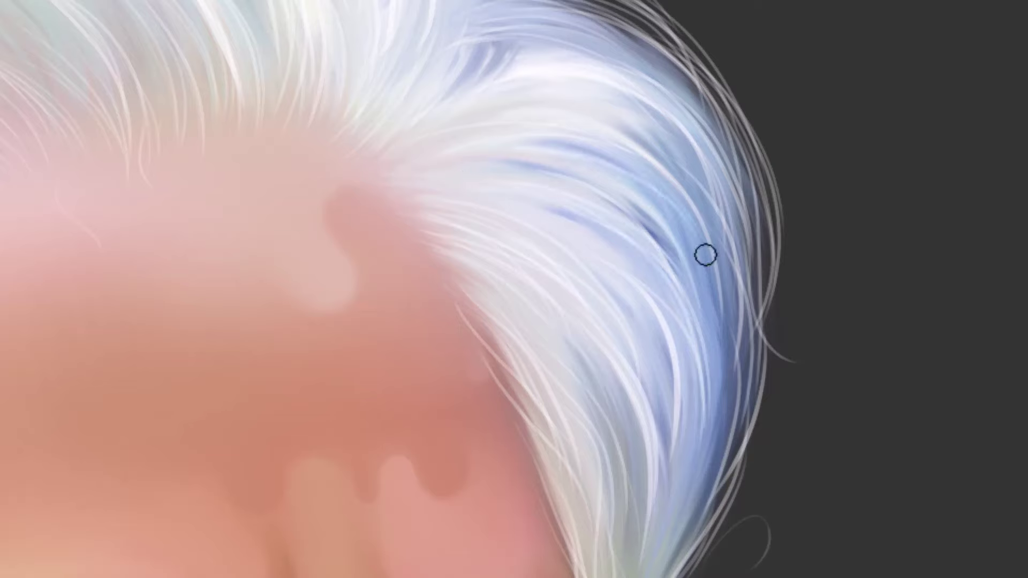
pyautogui.moveTo(613, 118); pyautogui.dragTo(702, 174)
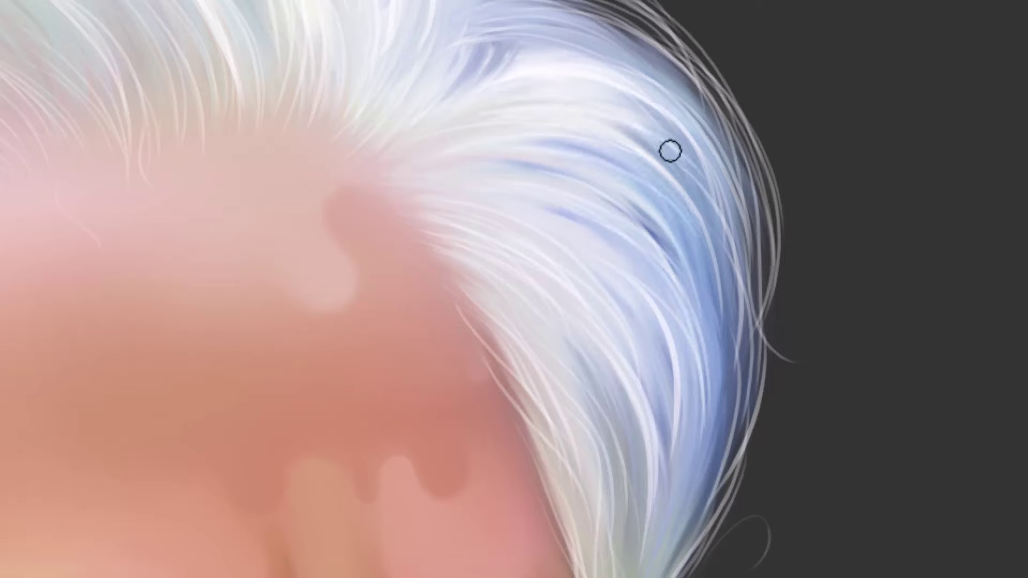
pyautogui.moveTo(597, 116)
pyautogui.mouseDown()
pyautogui.moveTo(720, 398)
pyautogui.moveTo(741, 158)
pyautogui.mouseUp()
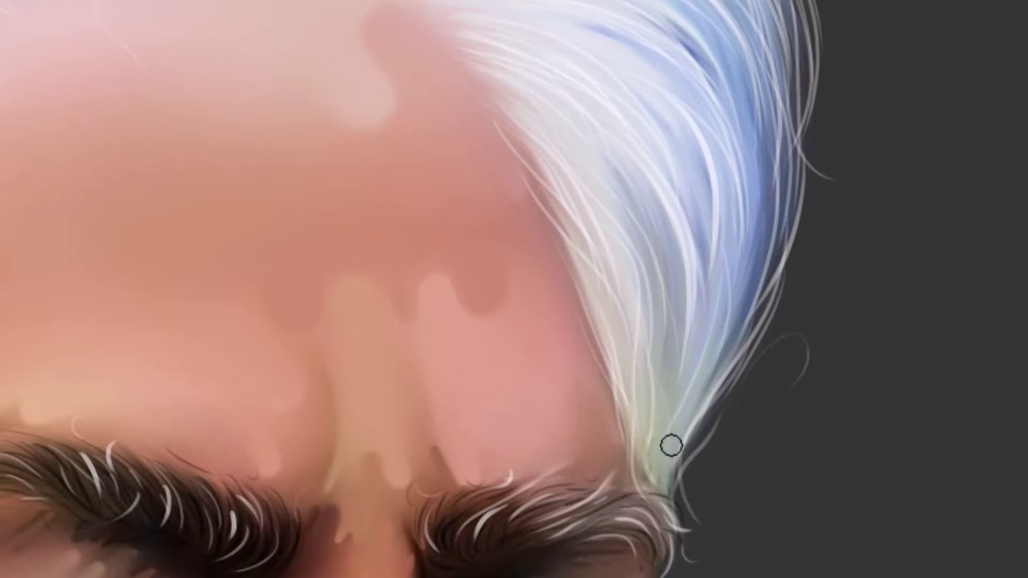
# Add loose curved strands across the middle and lower part of the blue side hair
pyautogui.moveTo(649, 280); pyautogui.dragTo(794, 223)
pyautogui.moveTo(683, 210); pyautogui.dragTo(558, 294)
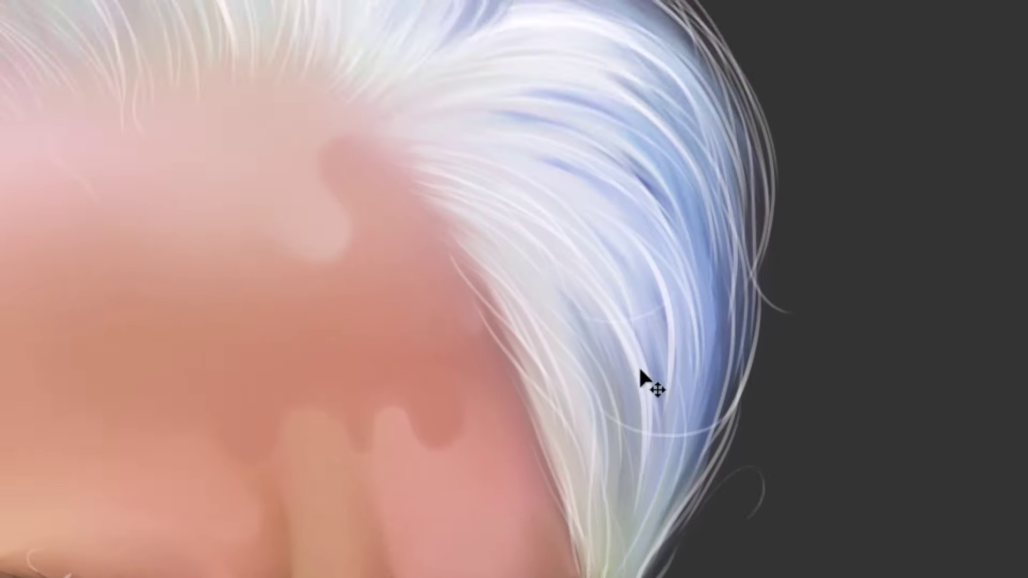
pyautogui.moveTo(616, 77); pyautogui.dragTo(707, 352)
pyautogui.moveTo(606, 231); pyautogui.dragTo(755, 437)
pyautogui.moveTo(472, 197); pyautogui.dragTo(622, 345)
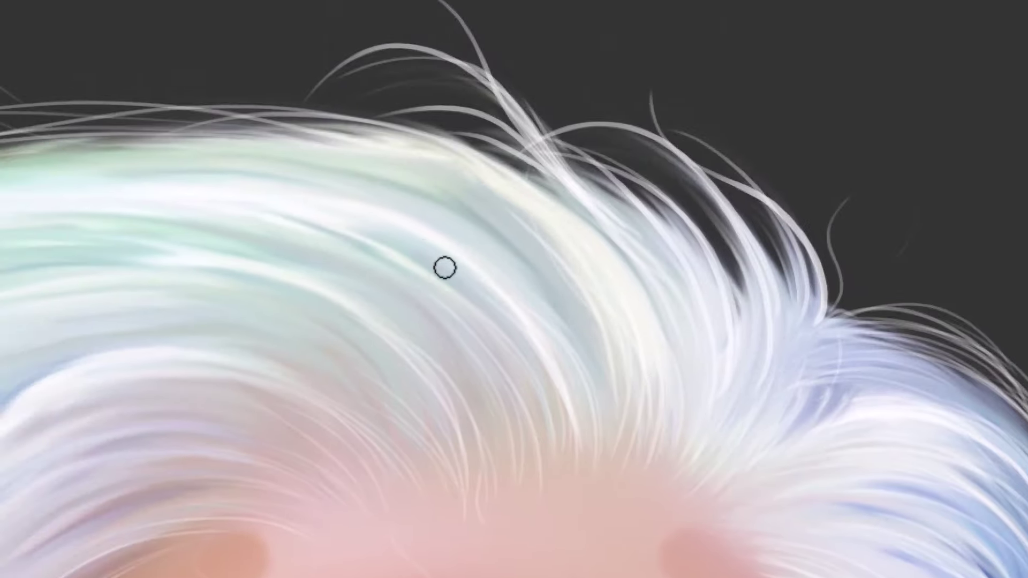
# Examine the strands over the crown and the overall look of the hair on the whole head
pyautogui.moveTo(263, 186); pyautogui.dragTo(532, 309)
pyautogui.moveTo(484, 261); pyautogui.dragTo(664, 71)
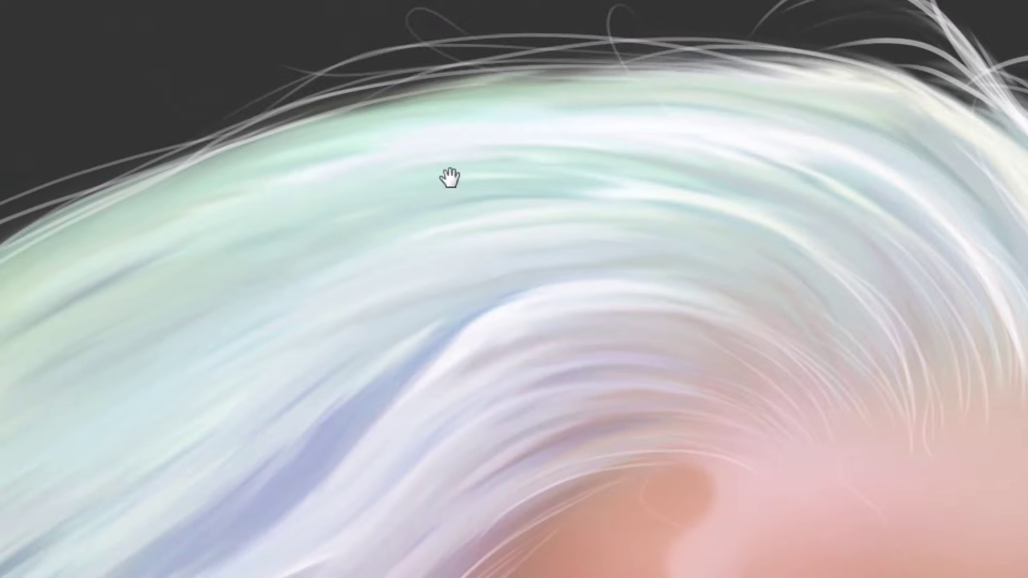
pyautogui.hotkey('ctrl', '-')
pyautogui.hotkey('ctrl', '-')
pyautogui.hotkey('ctrl', '-')
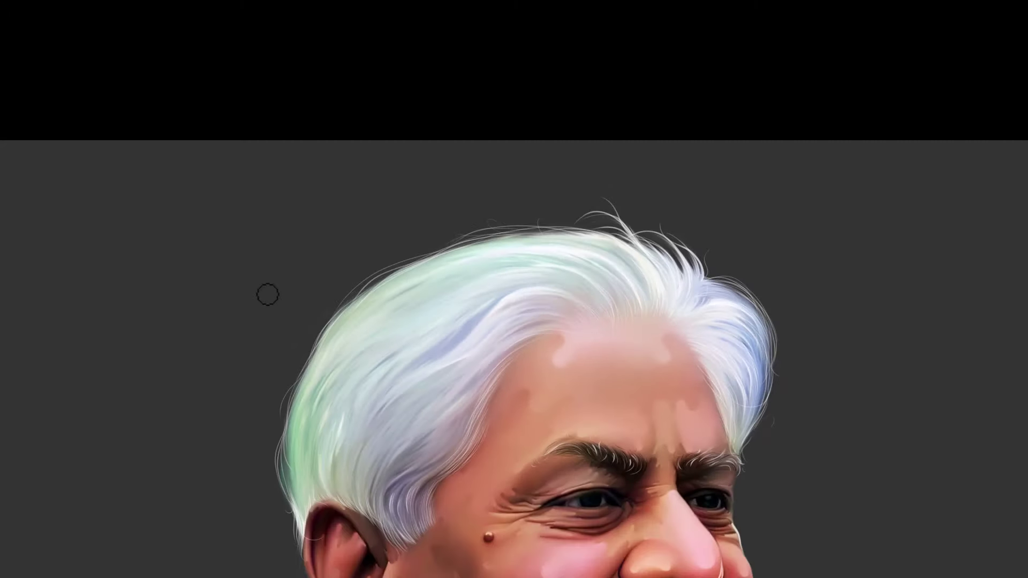
pyautogui.moveTo(660, 350); pyautogui.dragTo(658, 283)
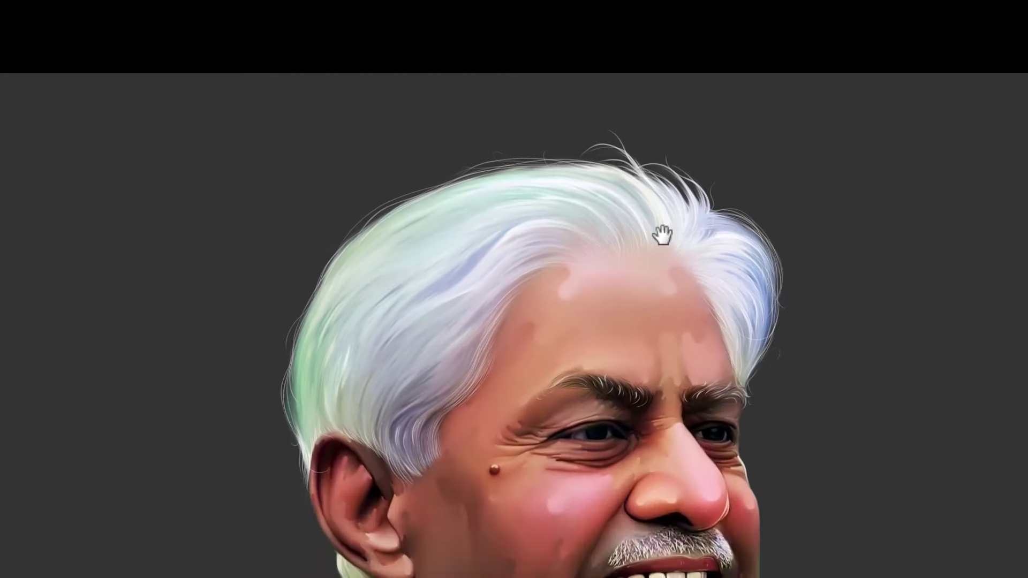
pyautogui.moveTo(657, 357); pyautogui.dragTo(683, 293)
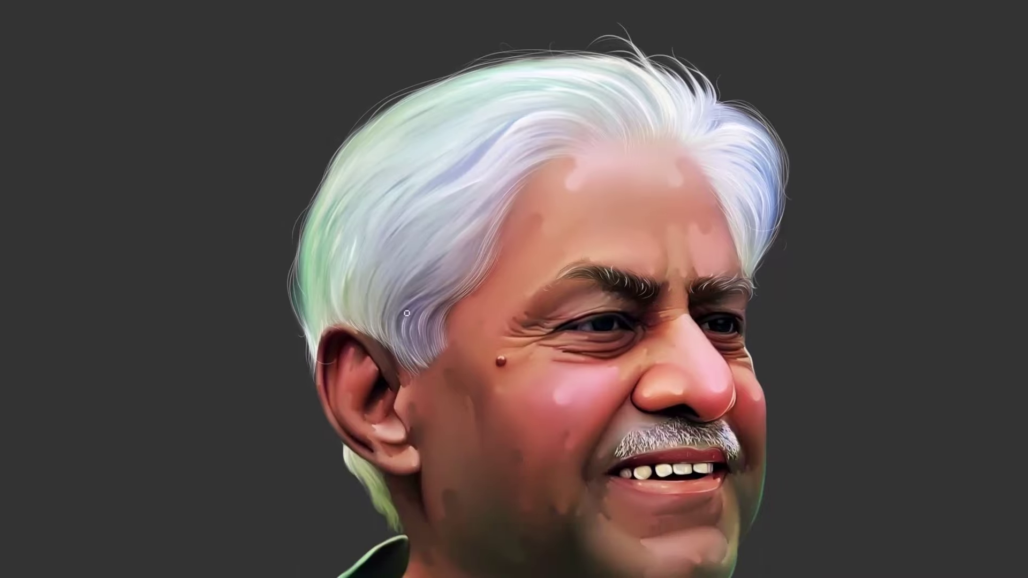
pyautogui.moveTo(439, 395); pyautogui.dragTo(432, 332)
# Paint two thin flyaway strands off the outer edge of the green hair just below the ear, redoing the first attempt
pyautogui.moveTo(383, 435); pyautogui.dragTo(449, 471)
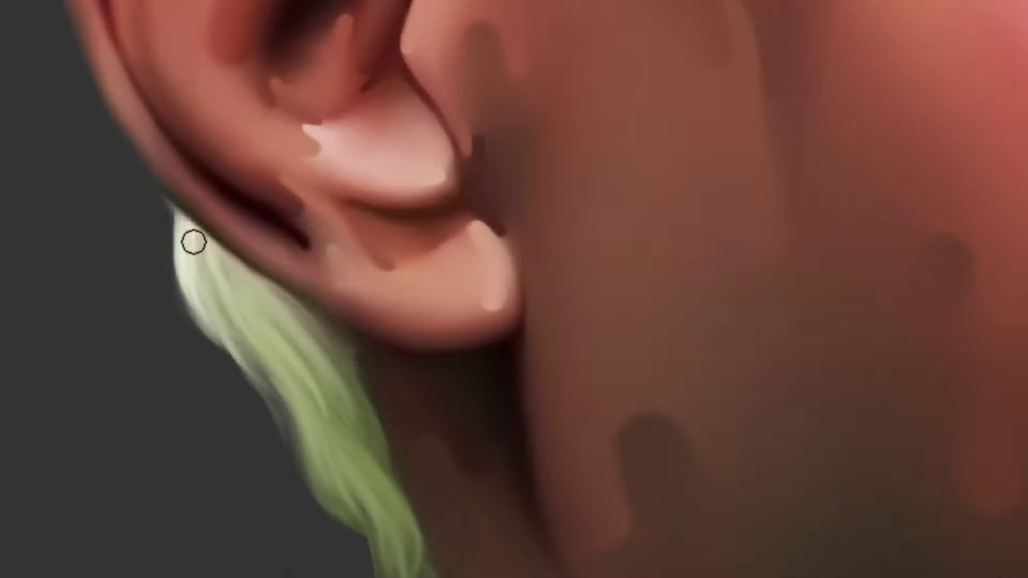
pyautogui.scroll(1, 193, 243)
pyautogui.moveTo(217, 313); pyautogui.dragTo(335, 206)
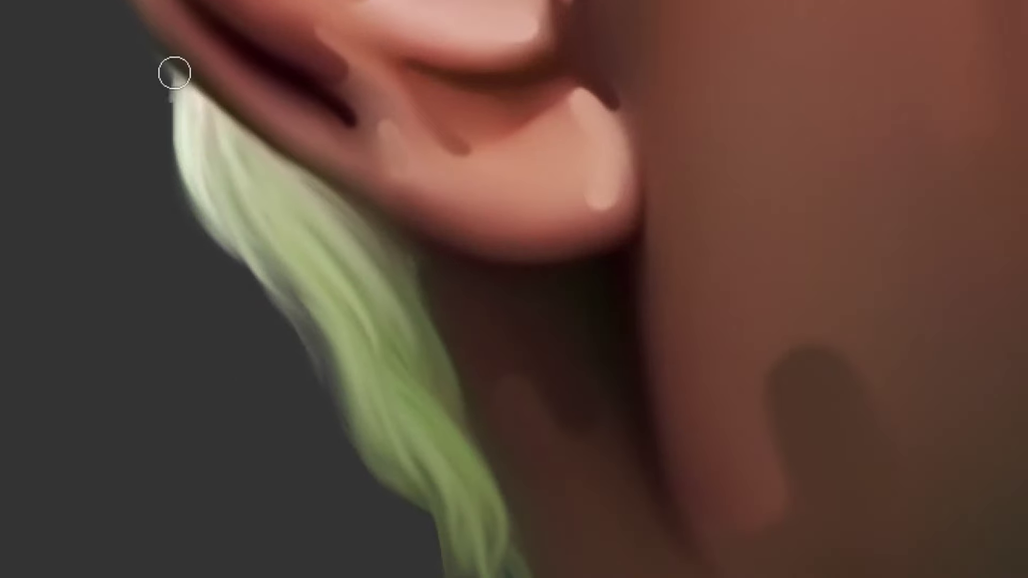
pyautogui.moveTo(175, 73); pyautogui.dragTo(240, 295)
pyautogui.hotkey('ctrl', 'z')
pyautogui.moveTo(172, 74); pyautogui.dragTo(237, 280)
pyautogui.moveTo(173, 102); pyautogui.dragTo(202, 301)
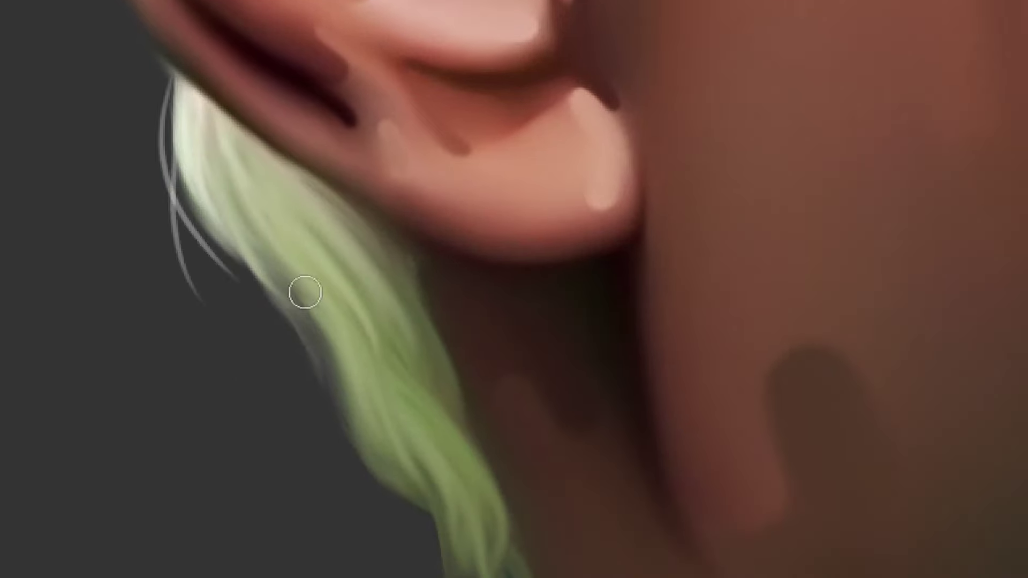
# Add bright curved highlight strands inside the upper part of the green hair behind the earlobe
pyautogui.moveTo(180, 91)
pyautogui.mouseDown()
pyautogui.moveTo(281, 299)
pyautogui.moveTo(213, 207)
pyautogui.mouseUp()
pyautogui.moveTo(204, 110); pyautogui.dragTo(257, 241)
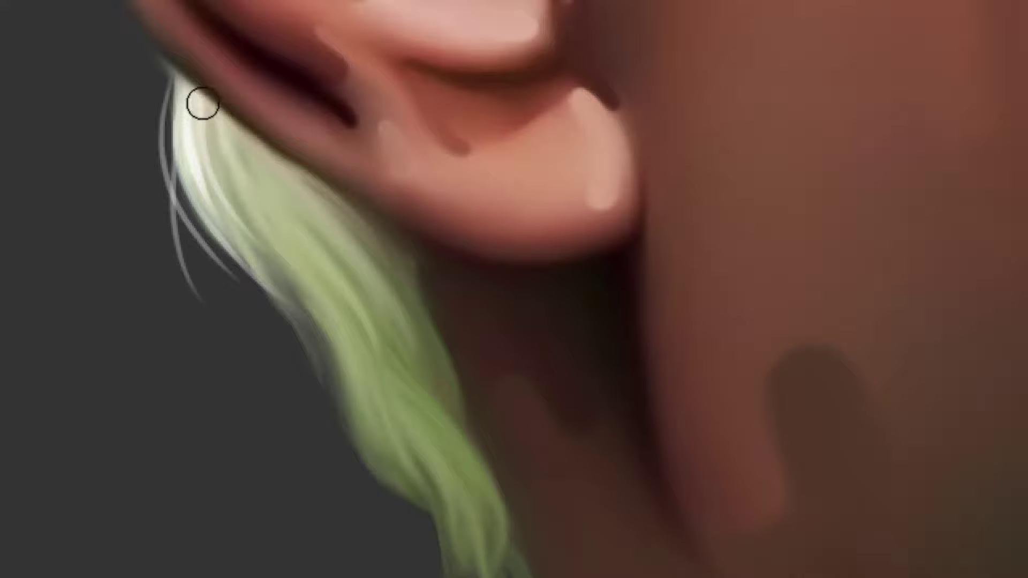
pyautogui.moveTo(210, 117); pyautogui.dragTo(268, 278)
pyautogui.moveTo(248, 153); pyautogui.dragTo(386, 353)
pyautogui.moveTo(308, 200); pyautogui.dragTo(402, 343)
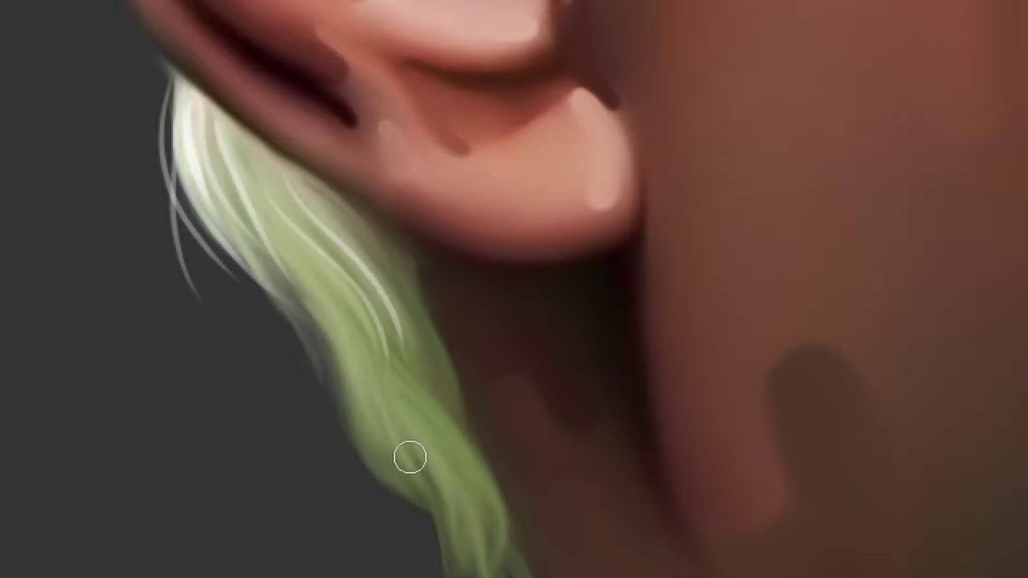
# Paint light strands along both edges and down the middle of the green neck hair
pyautogui.moveTo(281, 164); pyautogui.dragTo(428, 324)
pyautogui.moveTo(349, 197)
pyautogui.mouseDown()
pyautogui.moveTo(443, 362)
pyautogui.moveTo(404, 194)
pyautogui.mouseUp()
pyautogui.moveTo(248, 92); pyautogui.dragTo(407, 379)
pyautogui.hotkey('ctrl', 'z')
pyautogui.moveTo(286, 117); pyautogui.dragTo(341, 284)
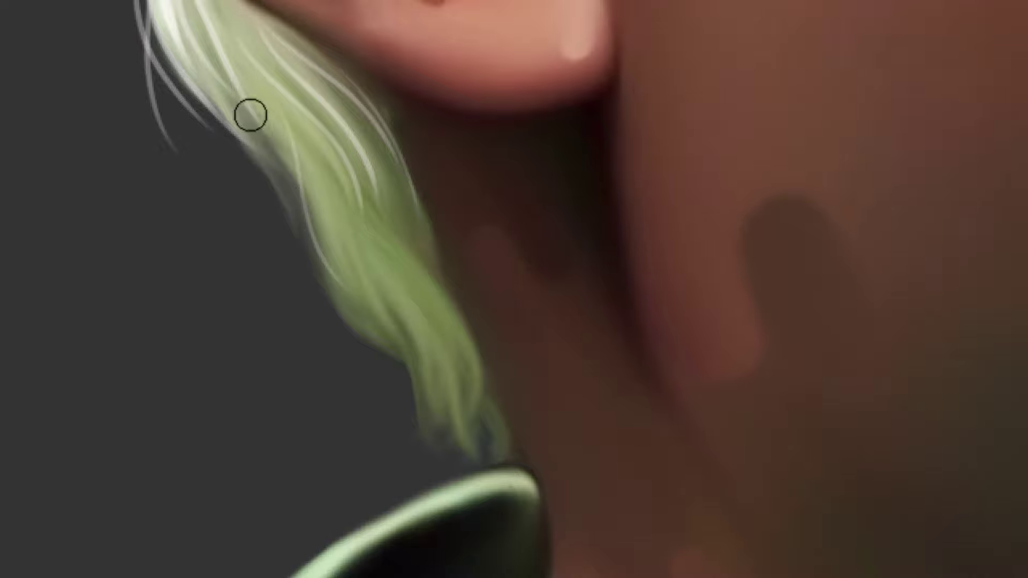
pyautogui.moveTo(225, 115); pyautogui.dragTo(384, 332)
pyautogui.moveTo(291, 145); pyautogui.dragTo(382, 329)
# Paint curved highlight strands through the lower twist of the green neck hair and along its neck-side edge
pyautogui.moveTo(368, 249); pyautogui.dragTo(453, 395)
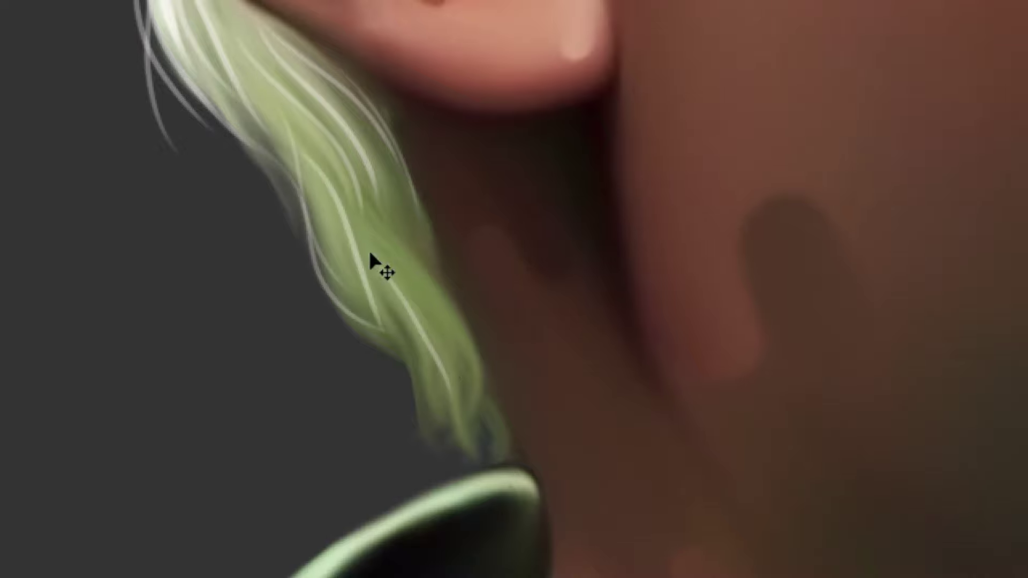
pyautogui.hotkey('ctrl', 'z')
pyautogui.moveTo(358, 224); pyautogui.dragTo(467, 400)
pyautogui.moveTo(382, 237)
pyautogui.mouseDown()
pyautogui.moveTo(490, 365)
pyautogui.moveTo(467, 410)
pyautogui.moveTo(480, 368)
pyautogui.mouseUp()
pyautogui.hotkey('ctrl', 'z')
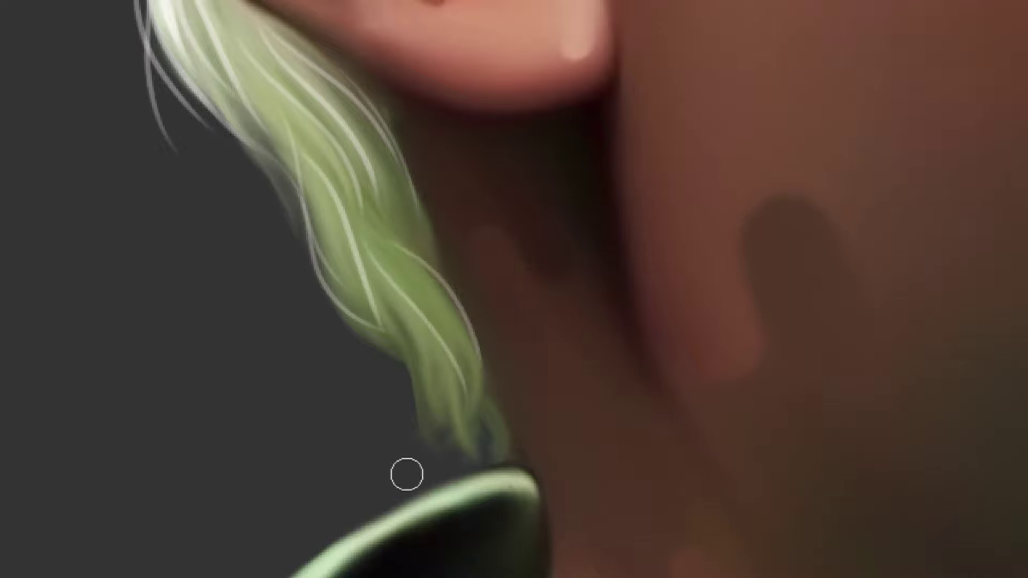
# Define the tip of the green neck hair above the collar with thin outline strands and closely spaced inner highlights
pyautogui.moveTo(403, 262); pyautogui.dragTo(472, 435)
pyautogui.moveTo(498, 399); pyautogui.dragTo(501, 305)
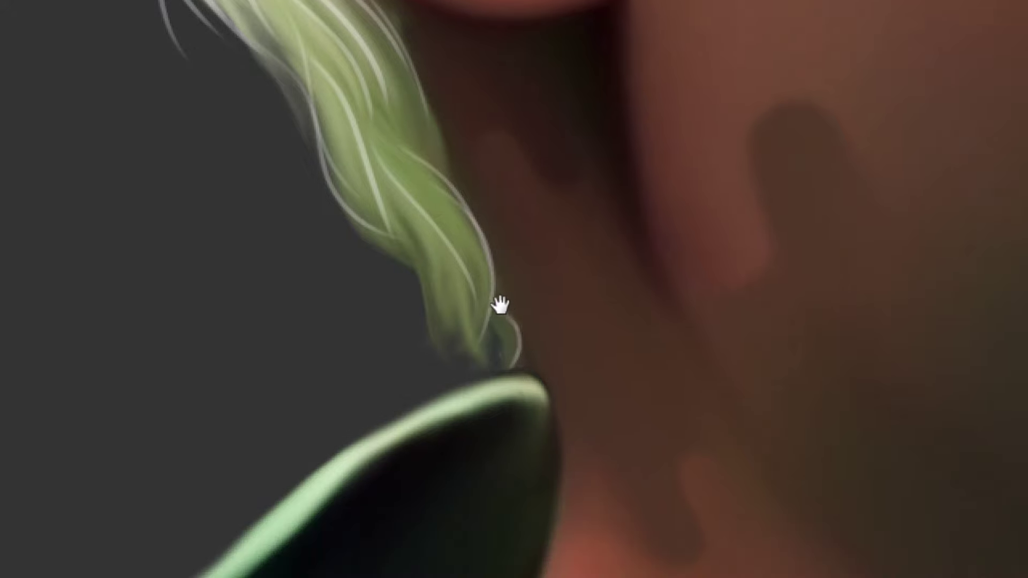
pyautogui.moveTo(427, 317); pyautogui.dragTo(457, 386)
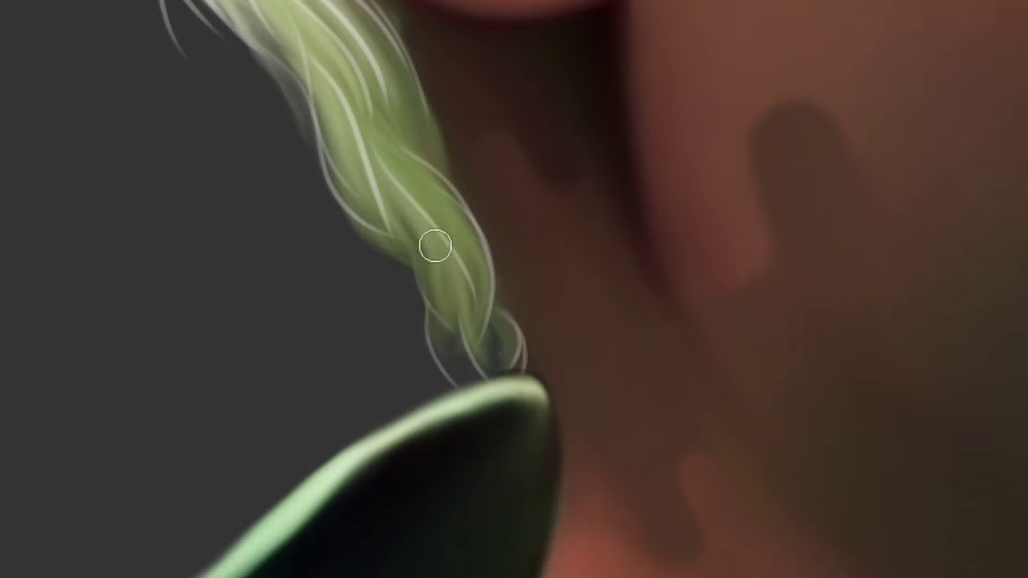
pyautogui.moveTo(415, 241)
pyautogui.mouseDown()
pyautogui.moveTo(475, 364)
pyautogui.moveTo(452, 323)
pyautogui.mouseUp()
pyautogui.moveTo(394, 166); pyautogui.dragTo(455, 294)
pyautogui.moveTo(423, 179); pyautogui.dragTo(479, 289)
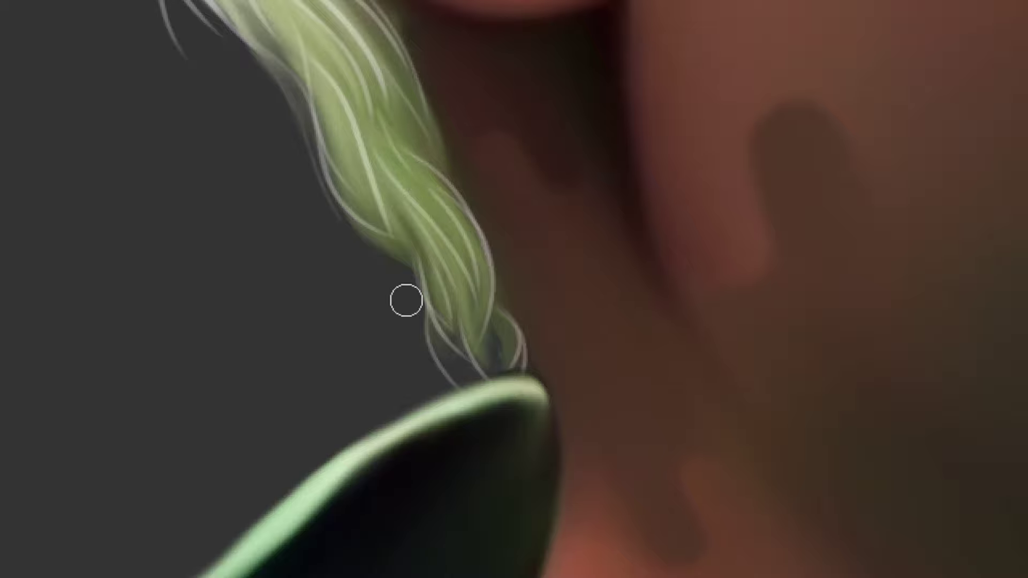
# Add small flyaways off the outer edge of the green neck hair and undo the last stroke
pyautogui.moveTo(232, 64); pyautogui.dragTo(279, 116)
pyautogui.hotkey('ctrl', '-')
pyautogui.hotkey('ctrl', '-')
pyautogui.hotkey('ctrl', '-')
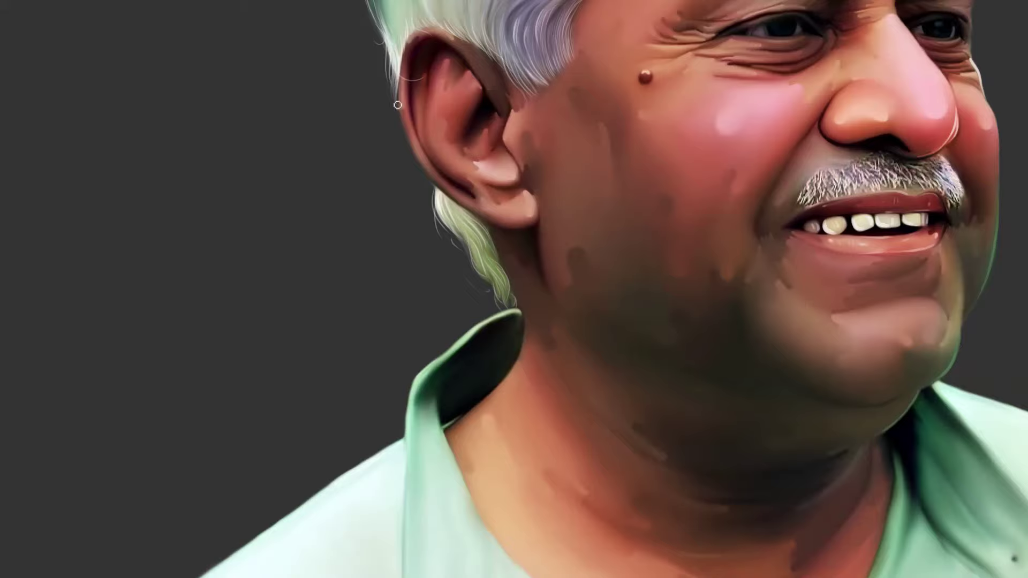
pyautogui.scroll(3, 477, 225)
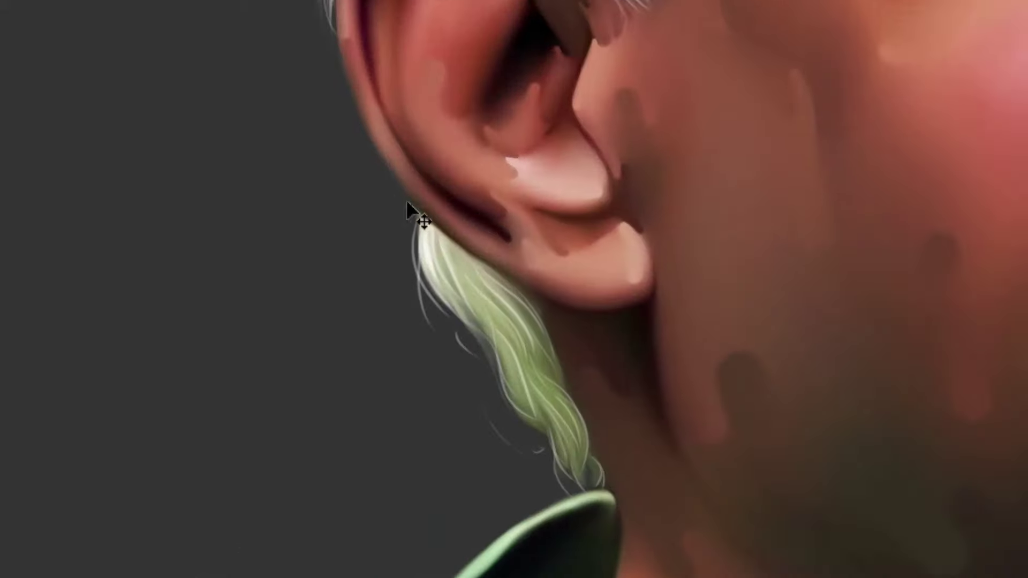
pyautogui.hotkey('ctrl', 'z')
# Examine the neck hair together with the ear, sideburn and crown hair in a wider view
pyautogui.hotkey('ctrl', '-')
pyautogui.hotkey('ctrl', '-')
pyautogui.hotkey('ctrl', '-')
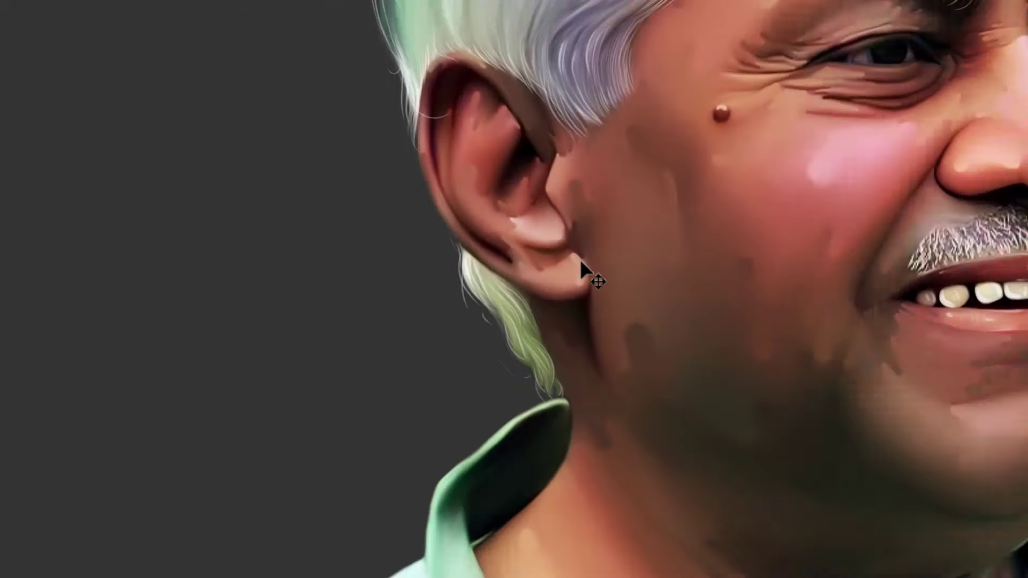
pyautogui.moveTo(774, 198); pyautogui.dragTo(727, 277)
pyautogui.moveTo(475, 134); pyautogui.dragTo(521, 184)
pyautogui.moveTo(448, 159); pyautogui.dragTo(513, 196)
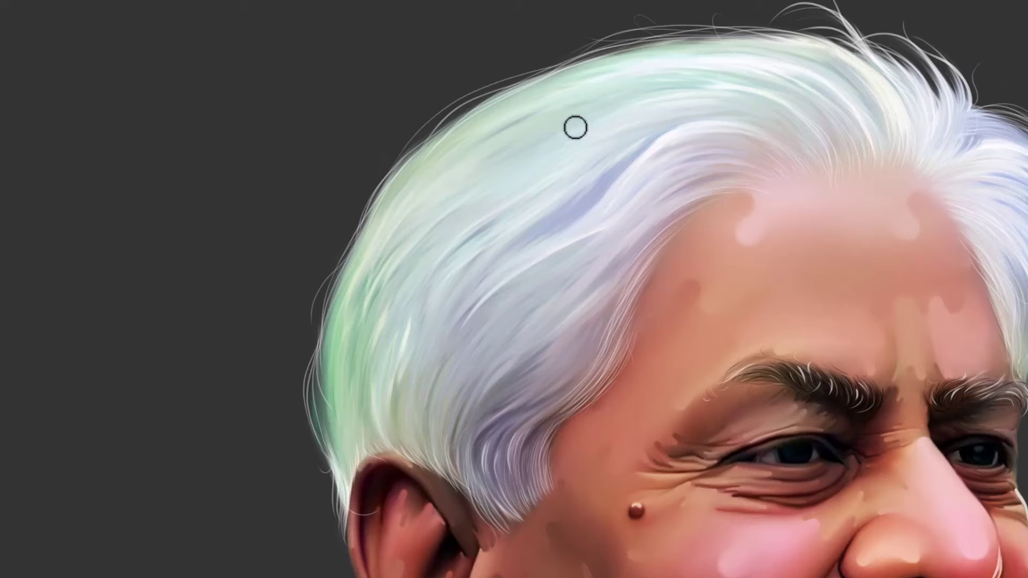
# Set the brush colour to a muted green sampled from the outer back edge of the hair
pyautogui.moveTo(464, 121); pyautogui.dragTo(338, 256)
pyautogui.moveTo(672, 194); pyautogui.dragTo(484, 198)
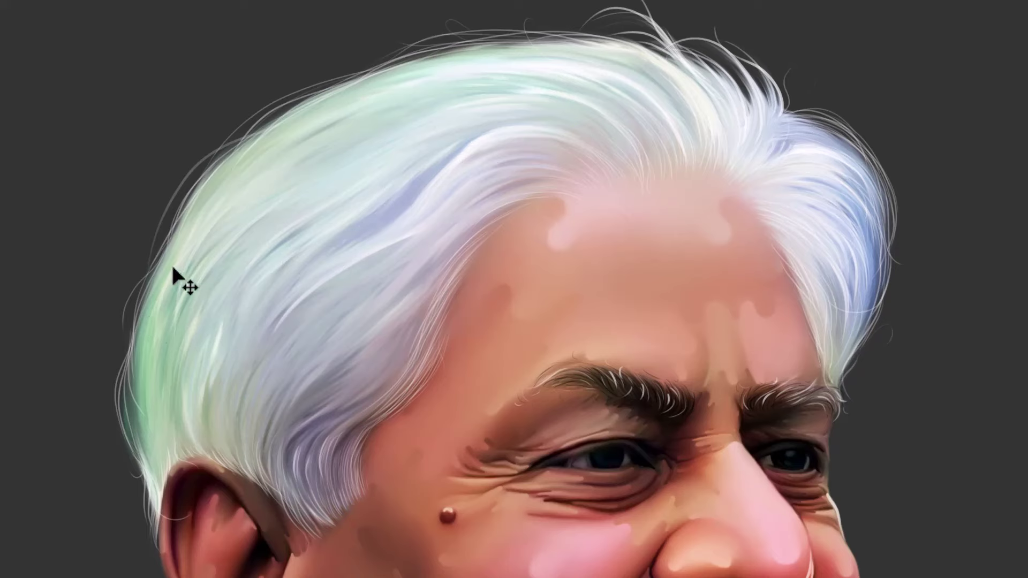
pyautogui.press('f')
pyautogui.press('f')
pyautogui.click(8, 367)
pyautogui.click(145, 395)
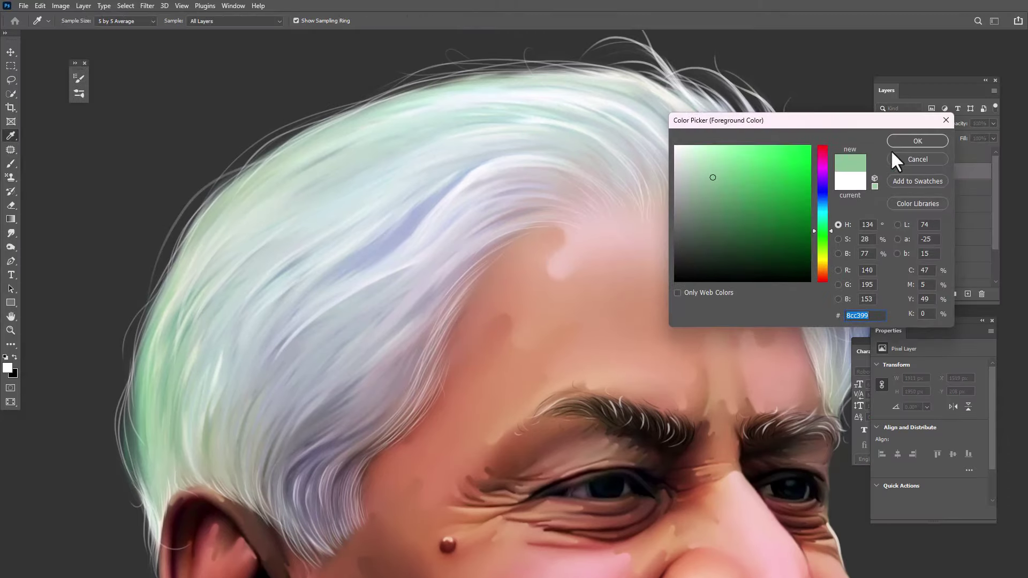
pyautogui.click(899, 142)
pyautogui.press('b')
pyautogui.click(7, 368)
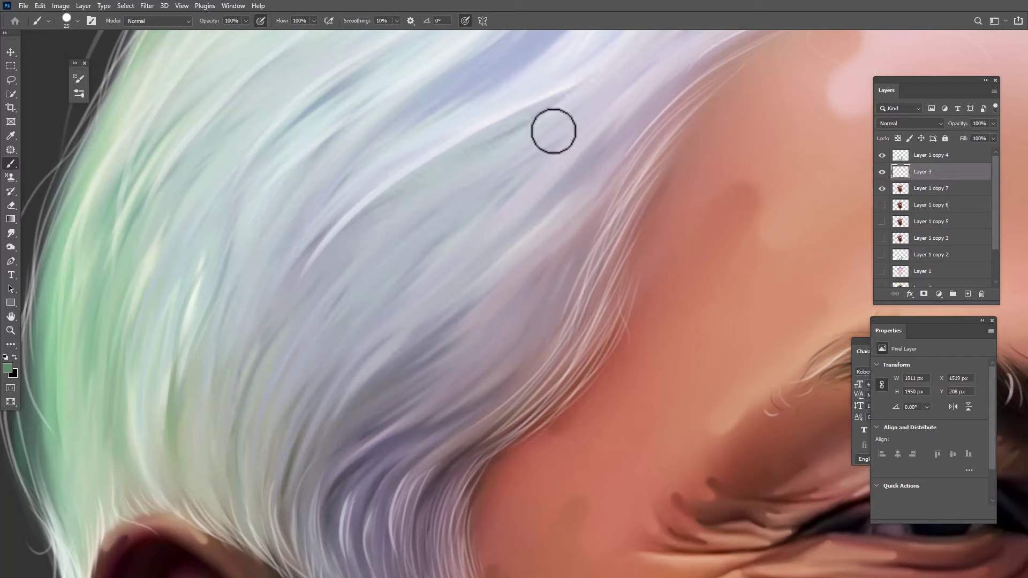
# Paint thin green strands along the shaded locks of the side hair above the sideburn and up towards the crown
pyautogui.moveTo(542, 167); pyautogui.dragTo(377, 324)
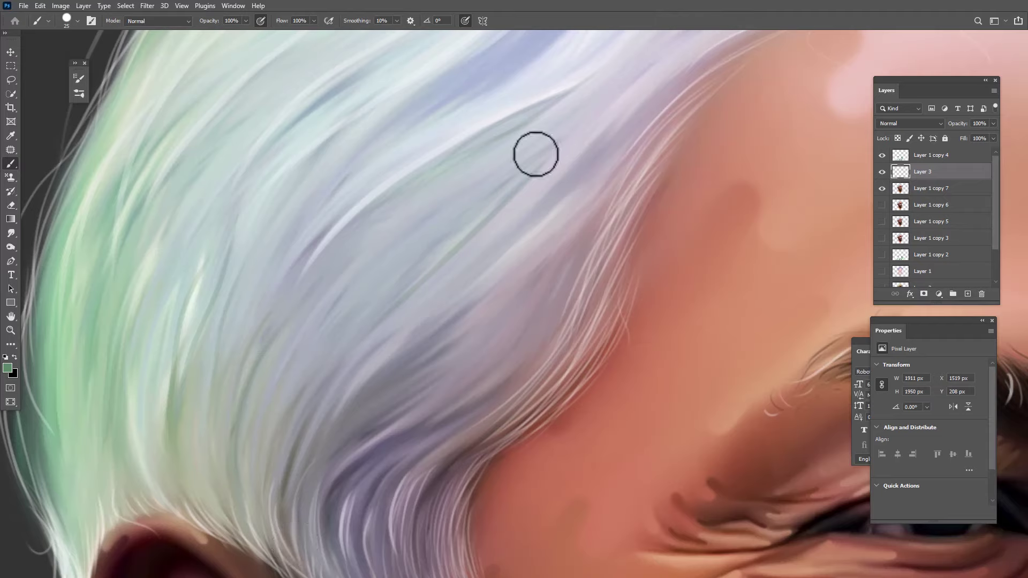
pyautogui.moveTo(203, 293); pyautogui.dragTo(263, 236)
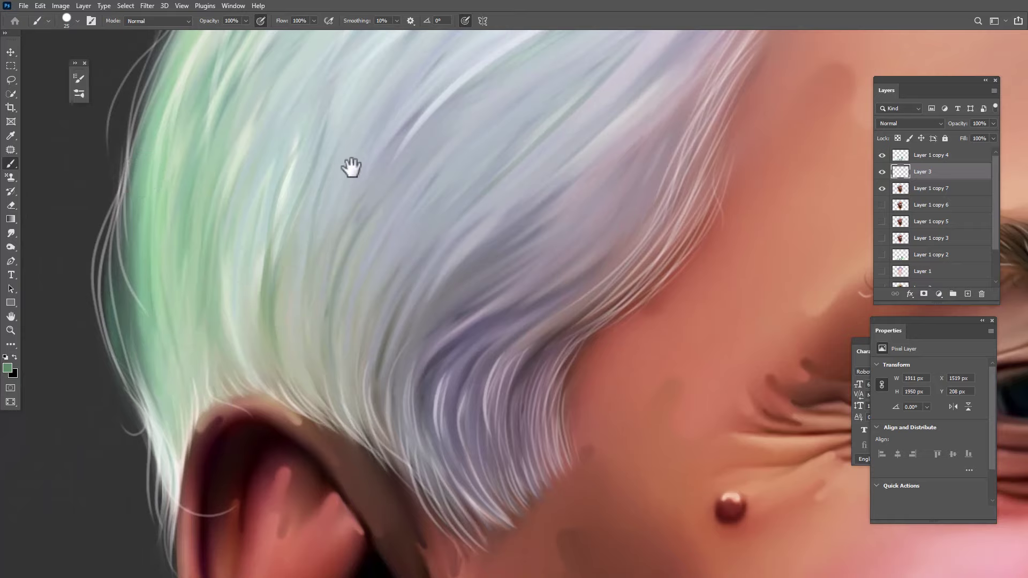
pyautogui.moveTo(351, 168); pyautogui.dragTo(349, 319)
pyautogui.press('Tab')
pyautogui.press('Tab')
pyautogui.press('f')
pyautogui.moveTo(415, 224); pyautogui.dragTo(316, 412)
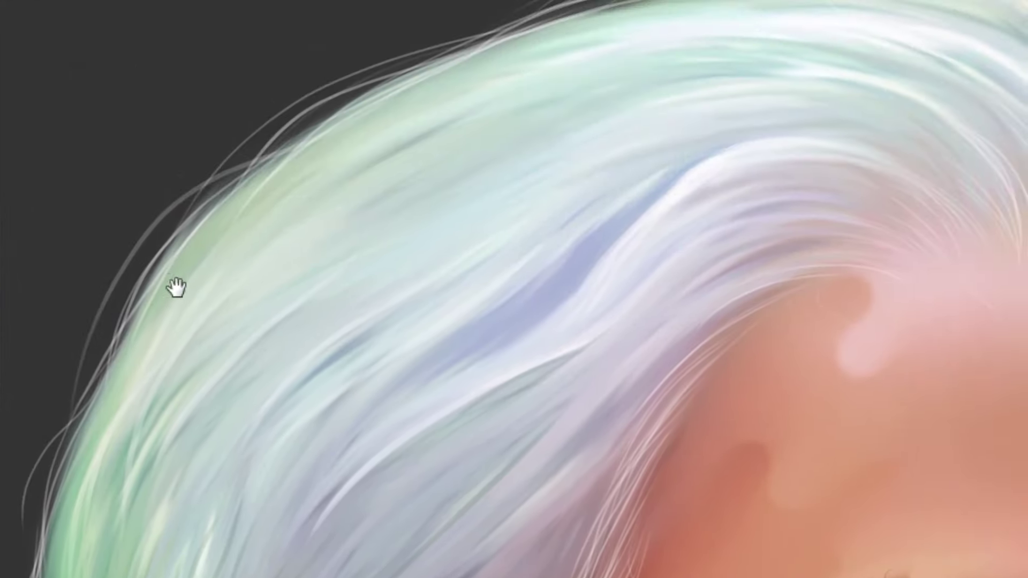
pyautogui.moveTo(492, 168); pyautogui.dragTo(294, 257)
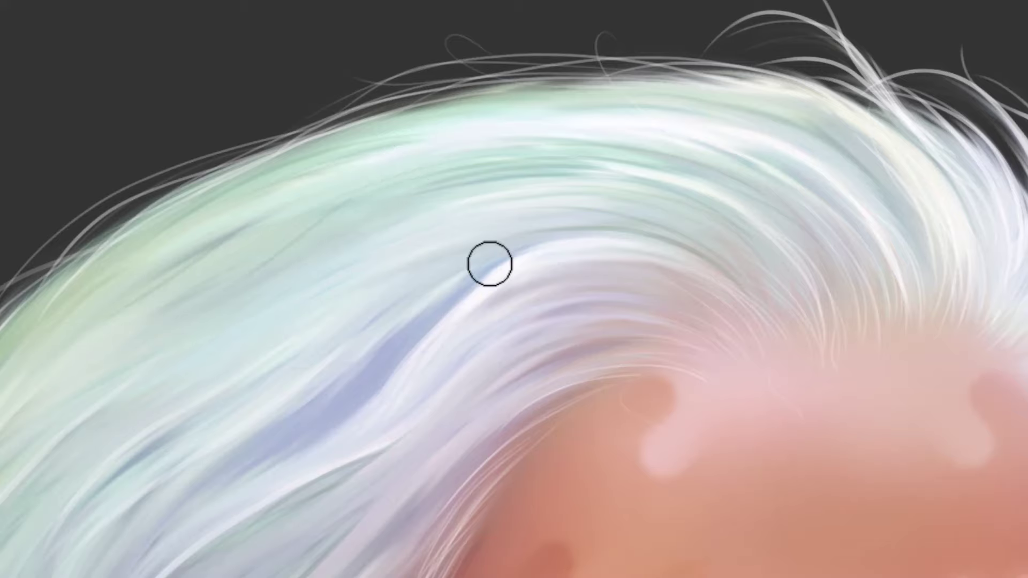
# Add fine green strands through the crown, the front hair and the far side hair down towards the eyebrow
pyautogui.press('space')
pyautogui.moveTo(198, 484); pyautogui.dragTo(260, 346)
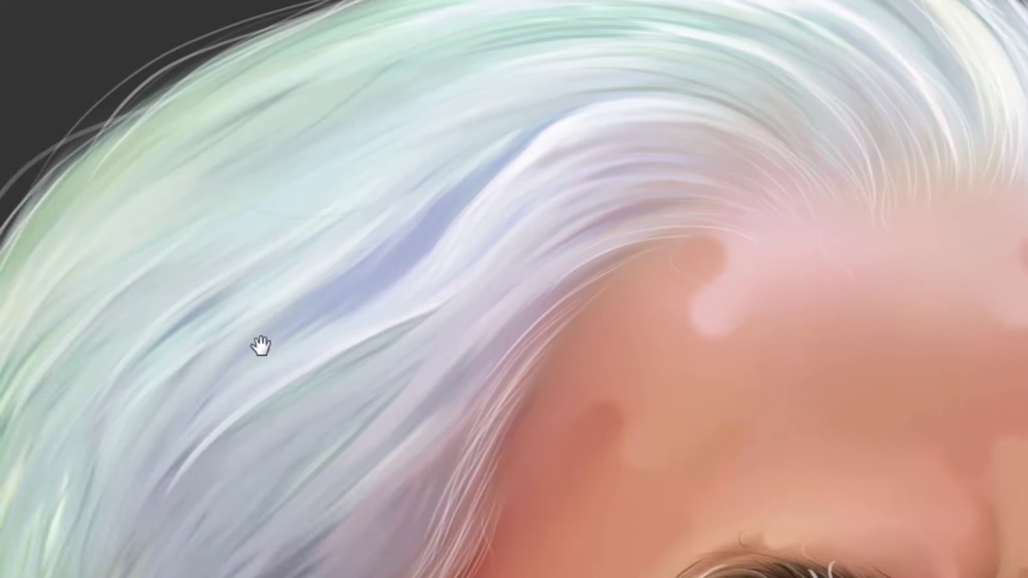
pyautogui.moveTo(627, 145); pyautogui.dragTo(388, 333)
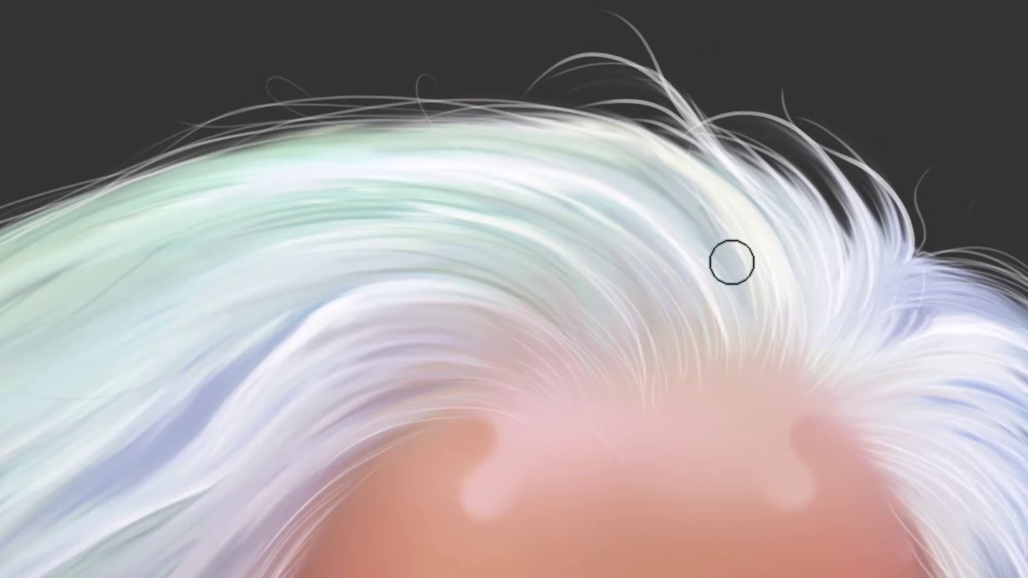
pyautogui.press('space')
pyautogui.moveTo(927, 354); pyautogui.dragTo(624, 237)
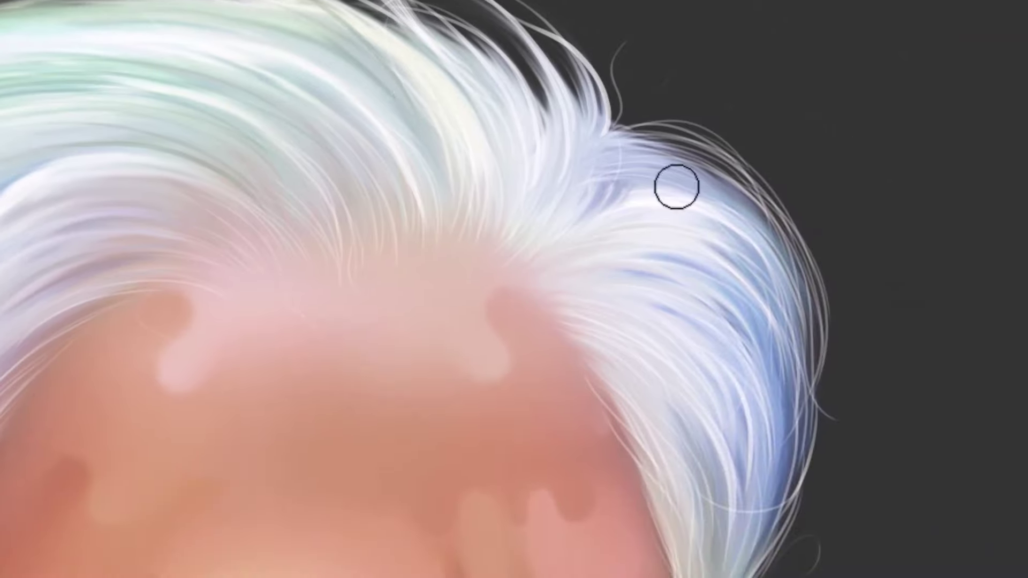
pyautogui.press('space')
pyautogui.moveTo(788, 337); pyautogui.dragTo(778, 194)
pyautogui.hotkey('ctrl', 'space')
pyautogui.moveTo(731, 495); pyautogui.dragTo(743, 460)
pyautogui.press('space')
pyautogui.moveTo(724, 401)
pyautogui.mouseDown()
pyautogui.moveTo(741, 287)
pyautogui.moveTo(733, 227)
pyautogui.mouseUp()
pyautogui.moveTo(720, 160); pyautogui.dragTo(697, 303)
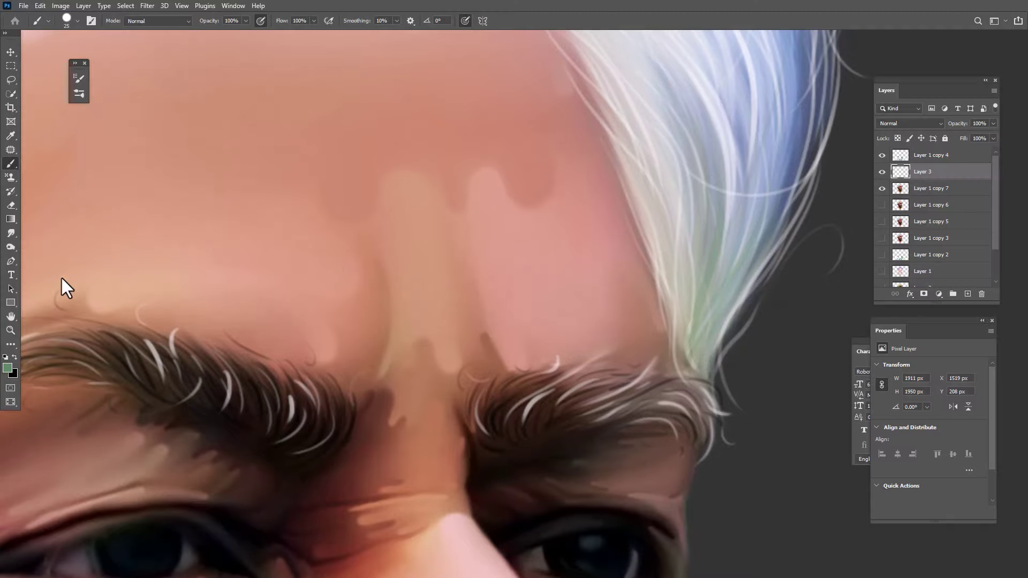
# Set the brush colour to blue #637caf and paint curved strands through the far side hair, undoing one stroke
pyautogui.click(7, 369)
pyautogui.click(799, 54)
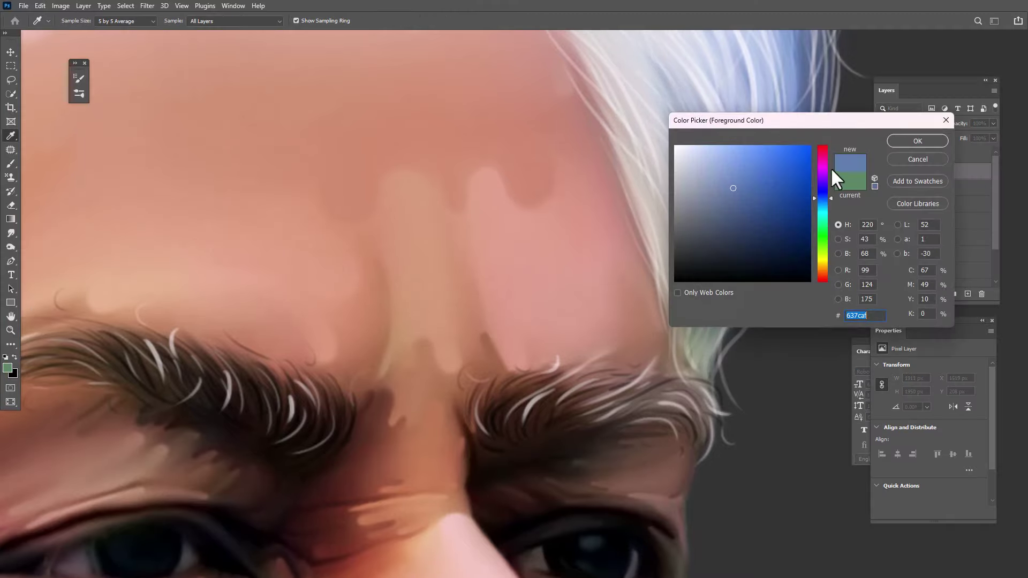
pyautogui.click(915, 141)
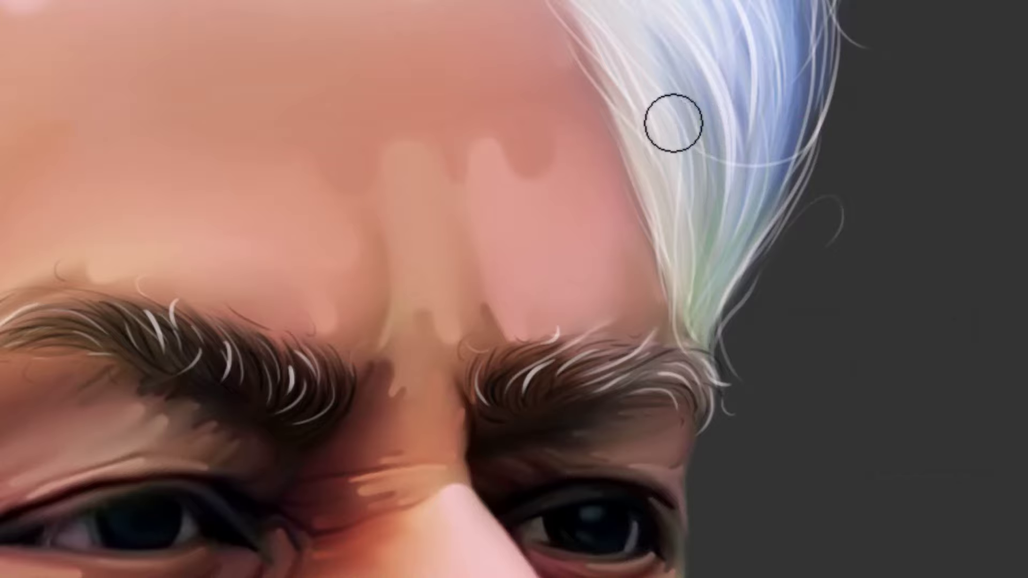
pyautogui.moveTo(781, 37); pyautogui.dragTo(728, 269)
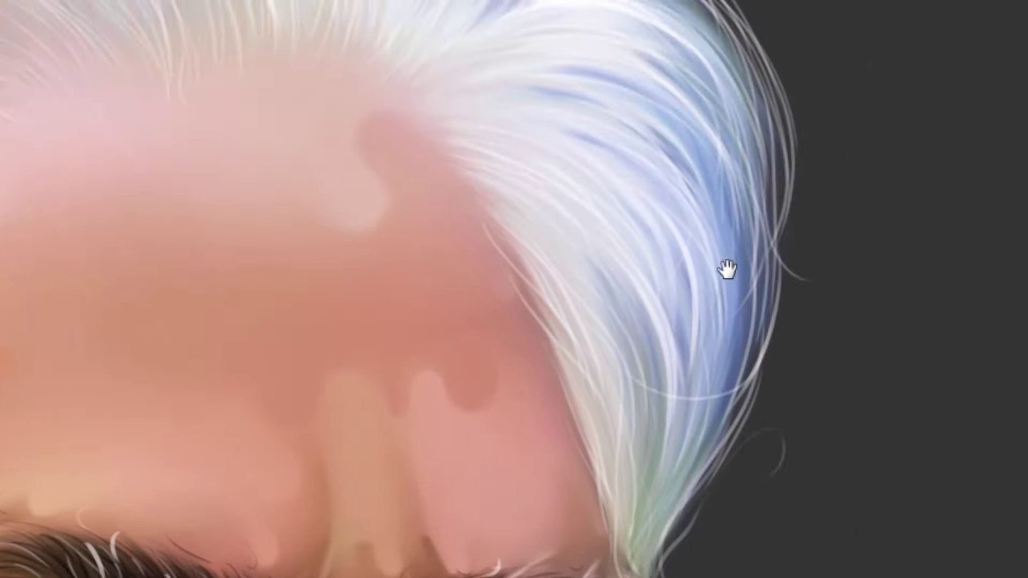
pyautogui.moveTo(479, 98)
pyautogui.mouseDown()
pyautogui.moveTo(715, 308)
pyautogui.moveTo(723, 368)
pyautogui.mouseUp()
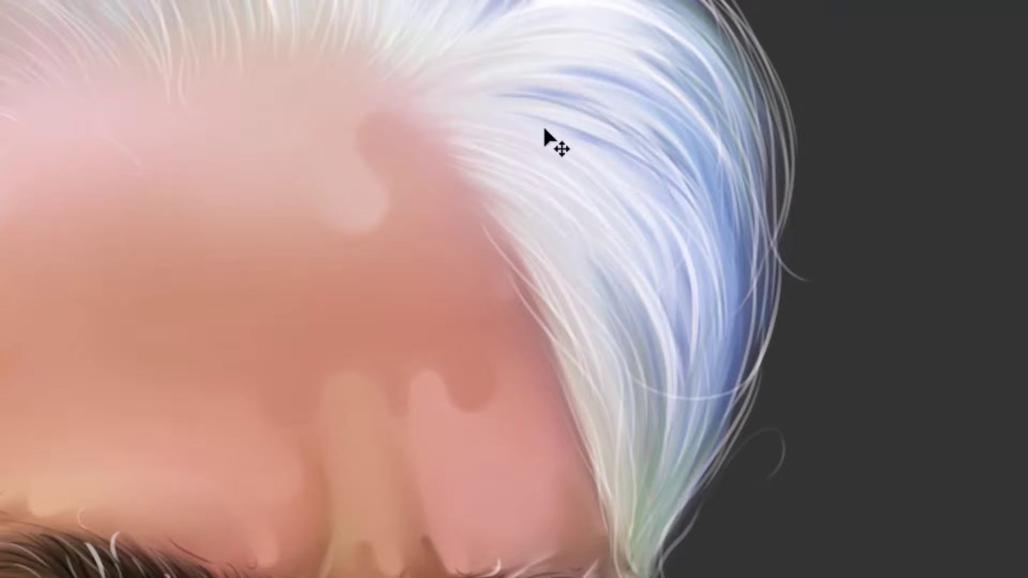
pyautogui.hotkey('ctrl', 'z')
pyautogui.moveTo(546, 128); pyautogui.dragTo(660, 361)
pyautogui.moveTo(518, 114); pyautogui.dragTo(656, 333)
pyautogui.moveTo(505, 145); pyautogui.dragTo(665, 300)
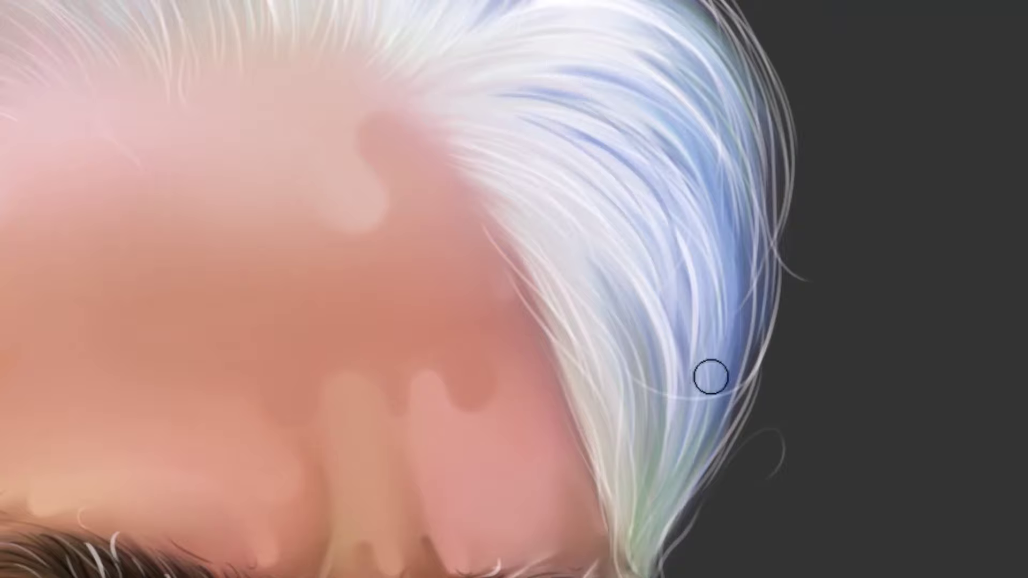
pyautogui.moveTo(676, 151); pyautogui.dragTo(723, 383)
pyautogui.moveTo(634, 177); pyautogui.dragTo(590, 300)
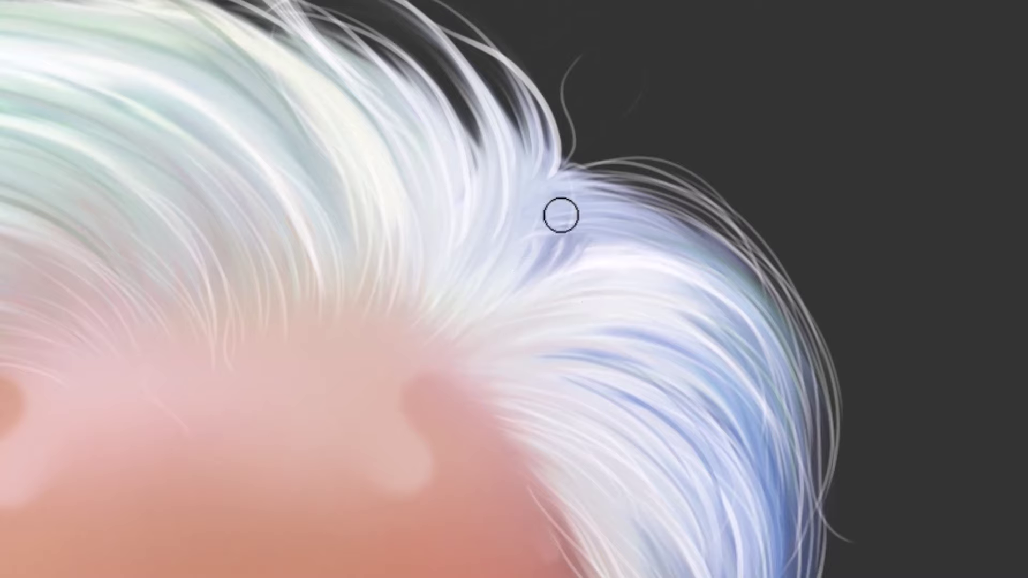
# Paint fine blue strands around the parting, over the top of the far side hair and into the front crown
pyautogui.moveTo(527, 240); pyautogui.dragTo(699, 243)
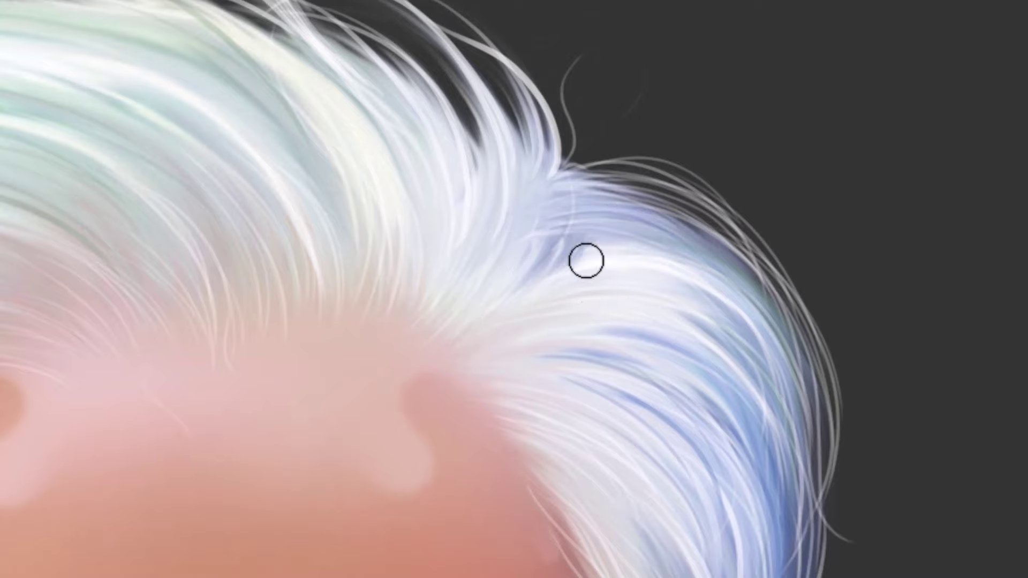
pyautogui.moveTo(590, 290); pyautogui.dragTo(745, 384)
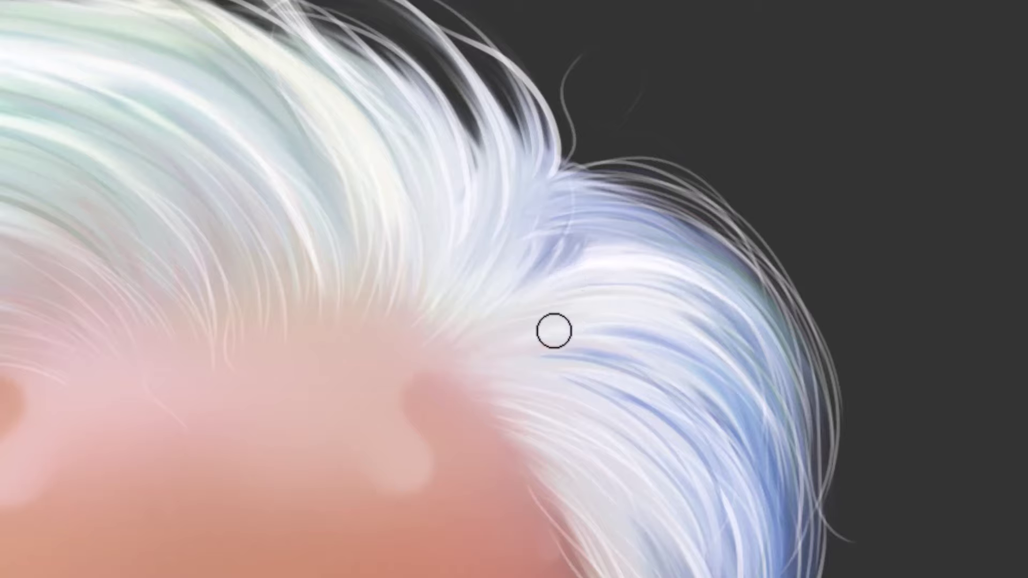
pyautogui.press('space')
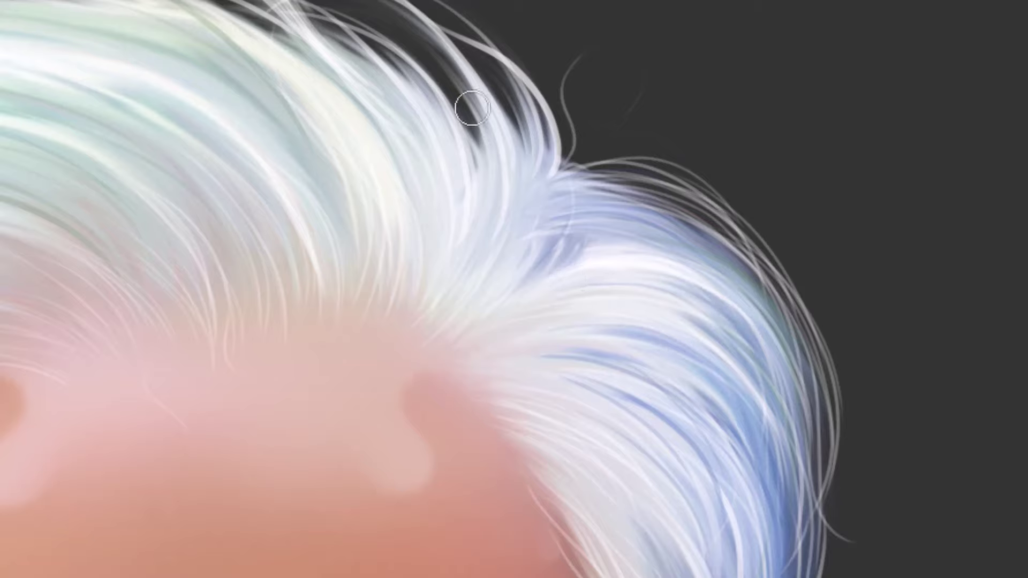
pyautogui.moveTo(430, 262)
pyautogui.mouseDown()
pyautogui.moveTo(593, 307)
pyautogui.moveTo(639, 347)
pyautogui.mouseUp()
pyautogui.moveTo(326, 179); pyautogui.dragTo(474, 279)
pyautogui.moveTo(283, 147); pyautogui.dragTo(500, 278)
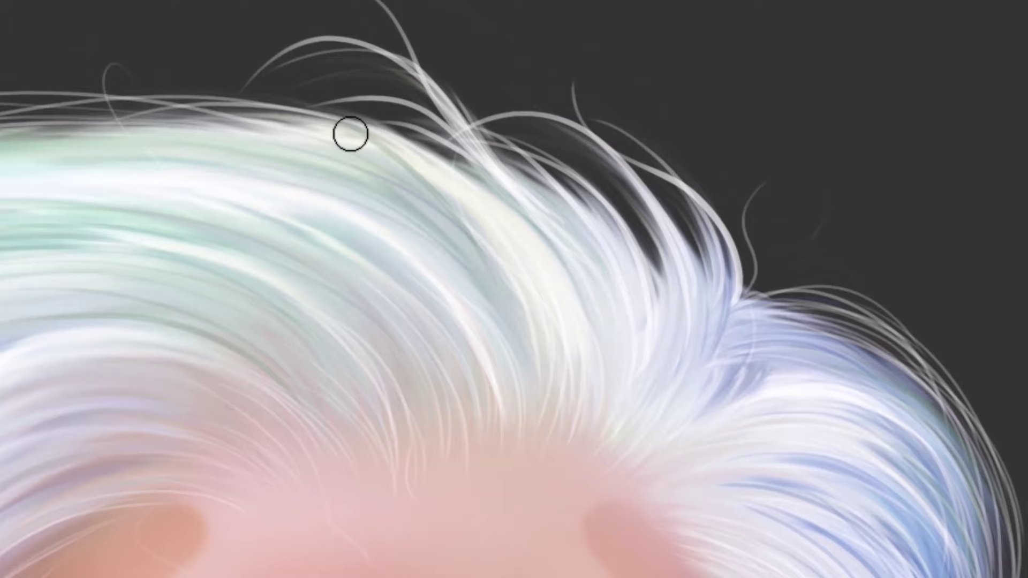
# Paint fine blue strands along the swept-back locks at the forehead hairline, undoing one misplaced stroke
pyautogui.press('space')
pyautogui.moveTo(392, 296); pyautogui.dragTo(321, 199)
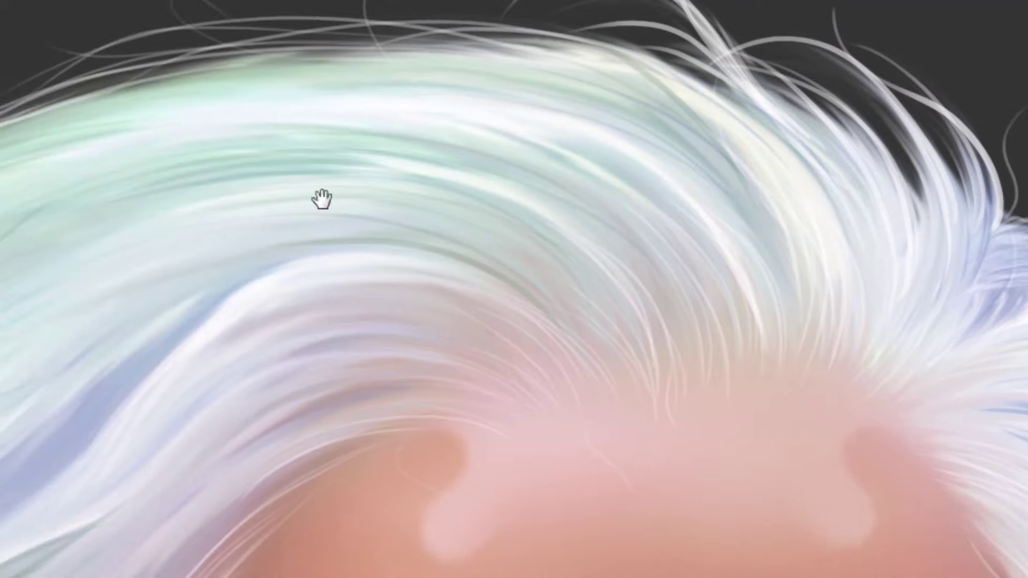
pyautogui.moveTo(392, 242); pyautogui.dragTo(510, 124)
pyautogui.moveTo(244, 325); pyautogui.dragTo(602, 233)
pyautogui.hotkey('ctrl', 'z')
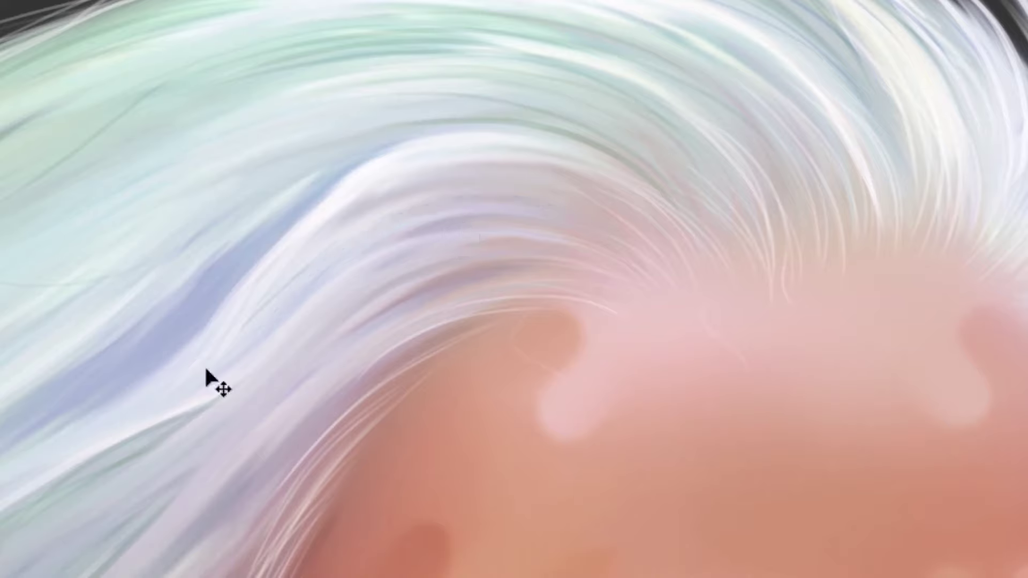
pyautogui.press('b')
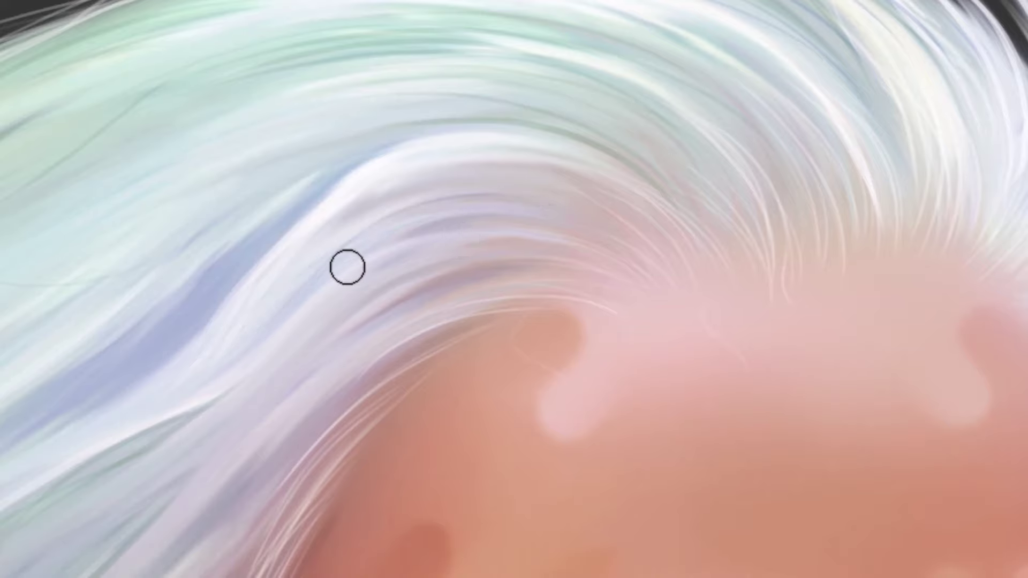
pyautogui.moveTo(427, 176)
pyautogui.mouseDown()
pyautogui.moveTo(713, 329)
pyautogui.moveTo(695, 347)
pyautogui.mouseUp()
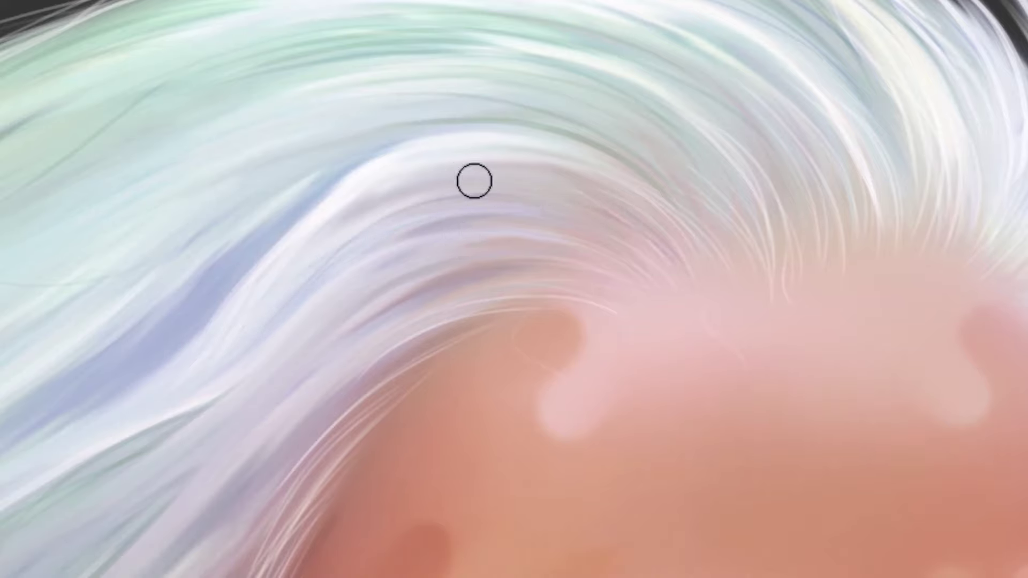
pyautogui.moveTo(474, 181); pyautogui.dragTo(628, 317)
pyautogui.moveTo(335, 210); pyautogui.dragTo(514, 306)
pyautogui.press('b')
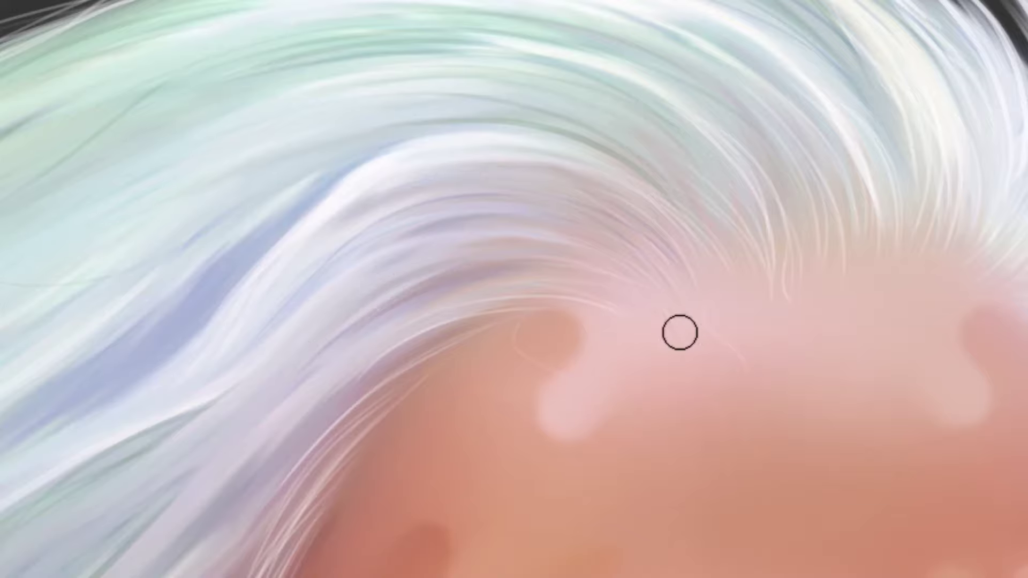
# Add darker blue strands along the temple hair and through the deep blue lock beside it
pyautogui.moveTo(642, 152); pyautogui.dragTo(696, 108)
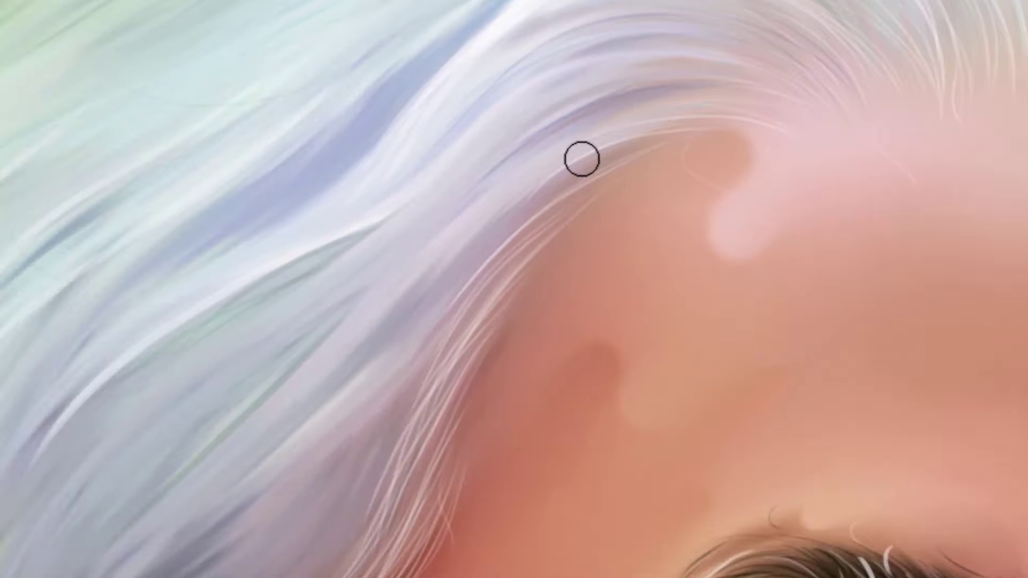
pyautogui.moveTo(540, 187); pyautogui.dragTo(292, 439)
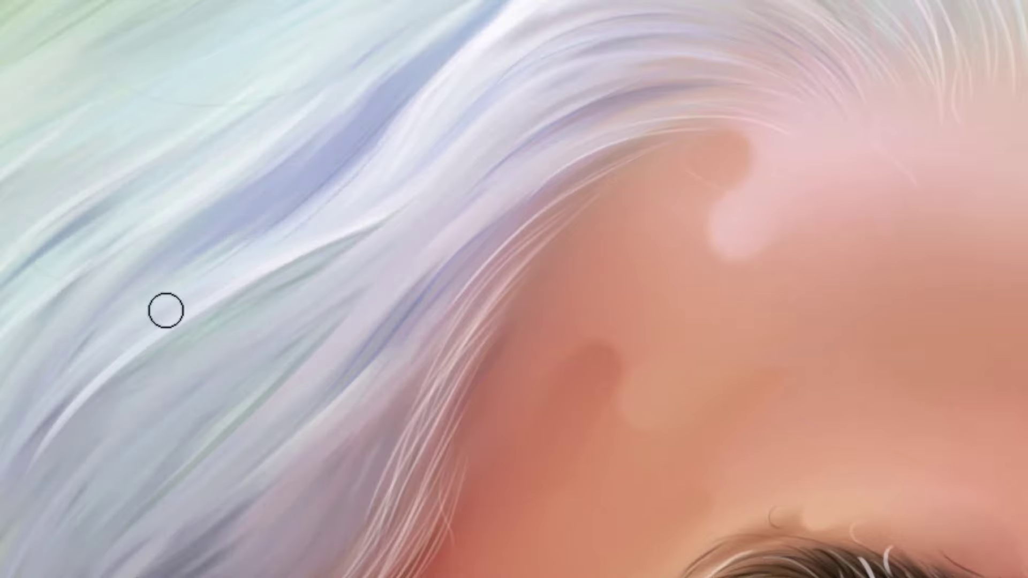
pyautogui.moveTo(370, 127); pyautogui.dragTo(72, 367)
pyautogui.moveTo(387, 84); pyautogui.dragTo(30, 435)
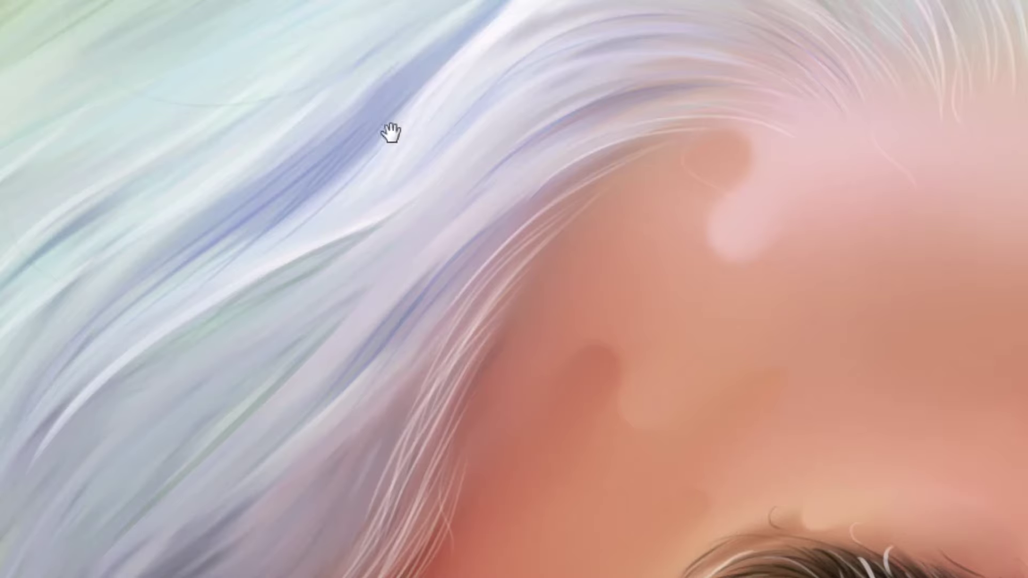
# Check the whole portrait, and paint fine blue strands through the sideburn curl and the side hair above the ear
pyautogui.moveTo(391, 132); pyautogui.dragTo(395, 138)
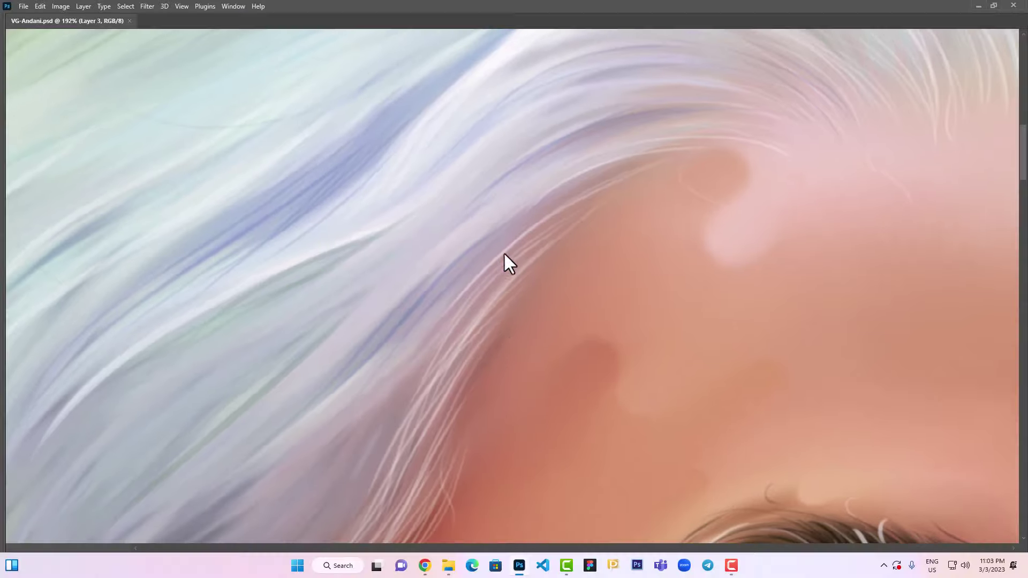
pyautogui.click(119, 21)
pyautogui.click(257, 197)
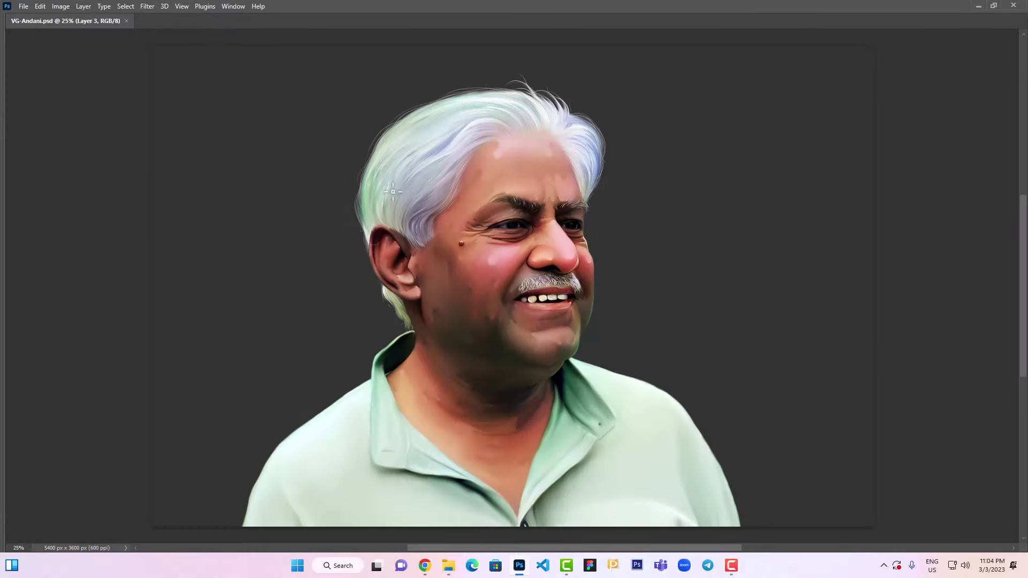
pyautogui.moveTo(400, 219); pyautogui.dragTo(455, 284)
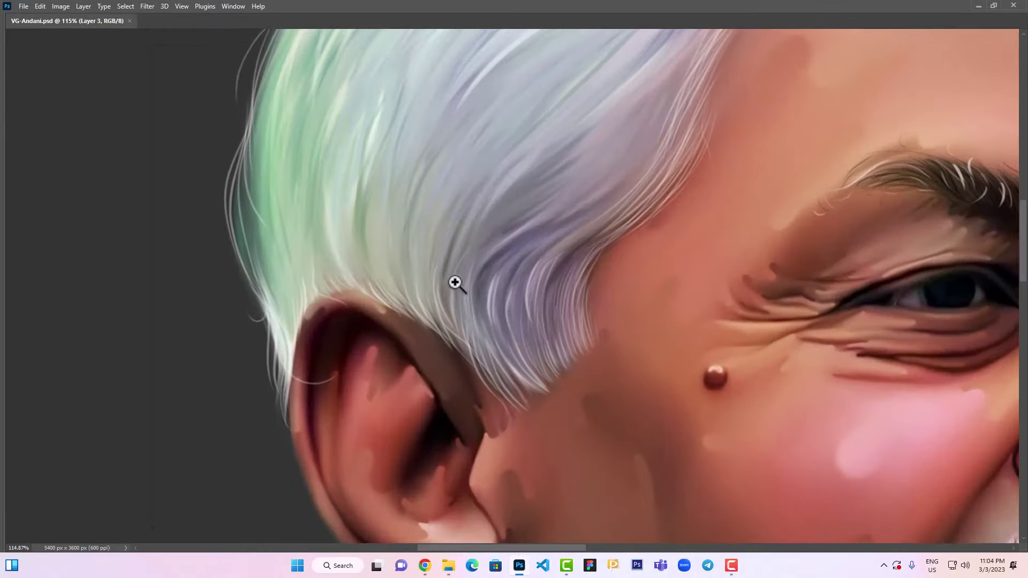
pyautogui.moveTo(525, 320); pyautogui.dragTo(549, 359)
pyautogui.press('f')
pyautogui.press('f')
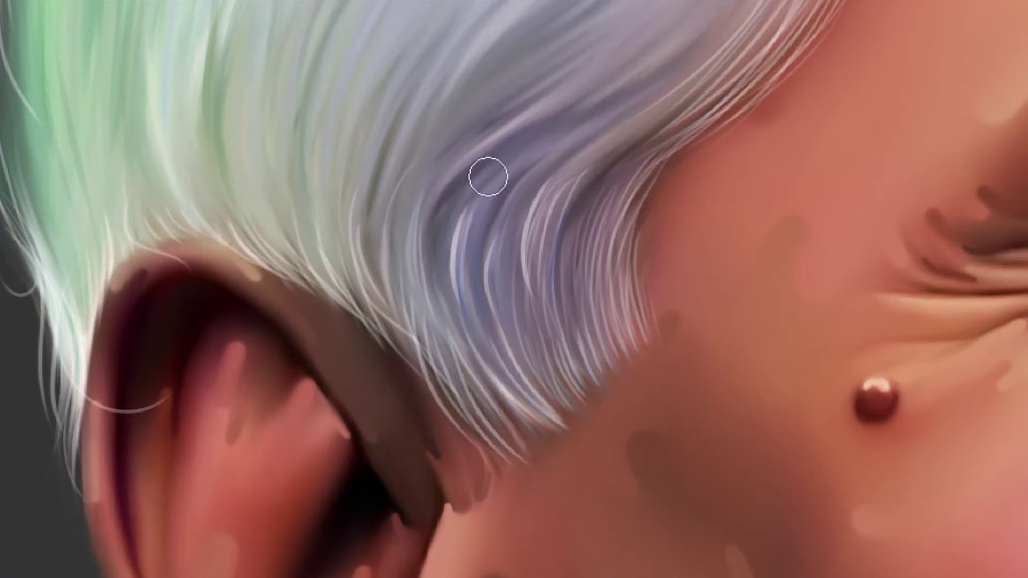
pyautogui.moveTo(602, 155); pyautogui.dragTo(507, 278)
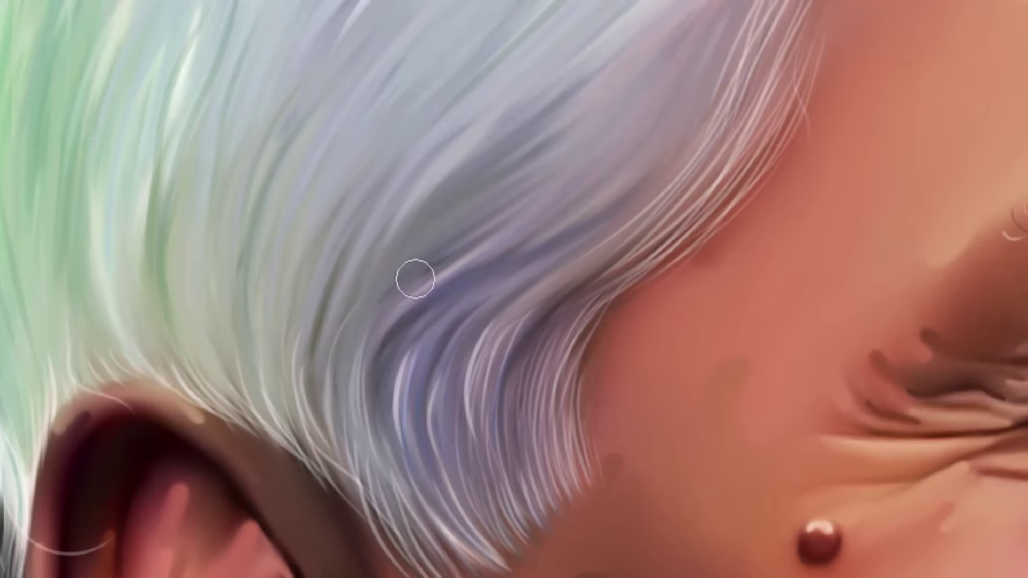
pyautogui.hotkey('ctrl', '-')
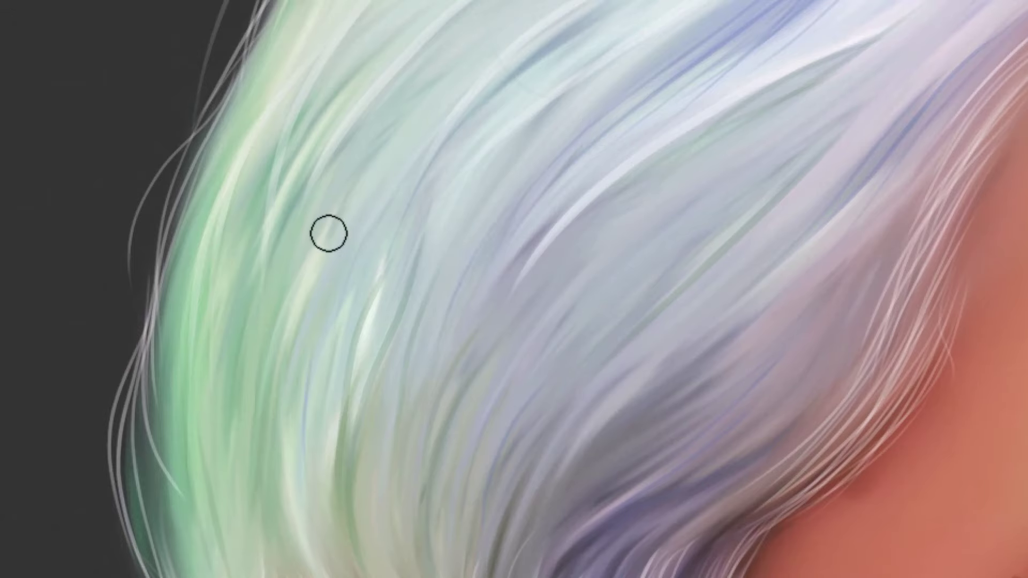
# Paint fine blue strands through the green-tinted back hair and along the swept-back locks on the near side of the head
pyautogui.moveTo(320, 257); pyautogui.dragTo(283, 413)
pyautogui.moveTo(239, 313); pyautogui.dragTo(228, 443)
pyautogui.moveTo(435, 138); pyautogui.dragTo(470, 350)
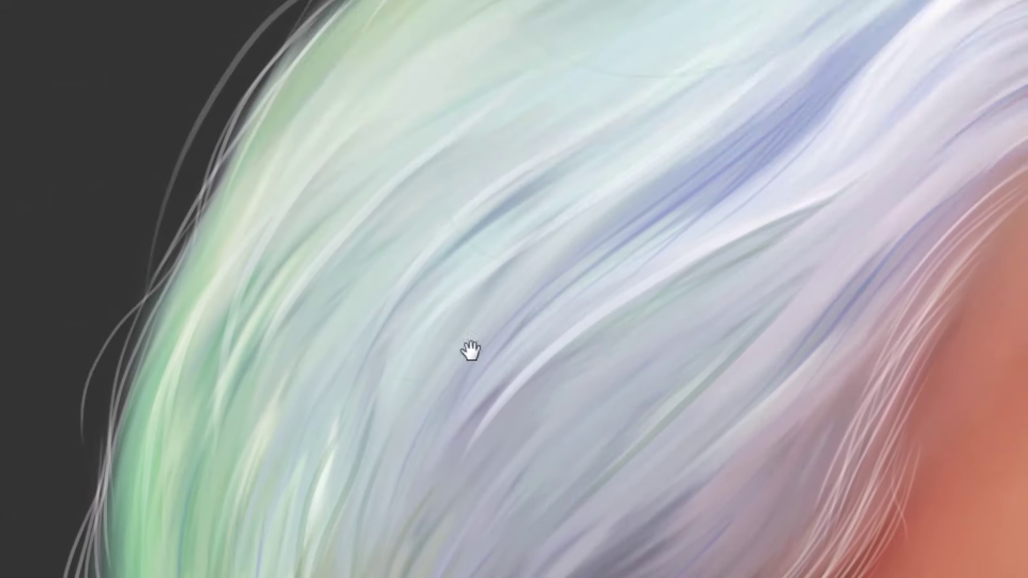
pyautogui.moveTo(341, 242); pyautogui.dragTo(286, 325)
pyautogui.moveTo(492, 182); pyautogui.dragTo(370, 332)
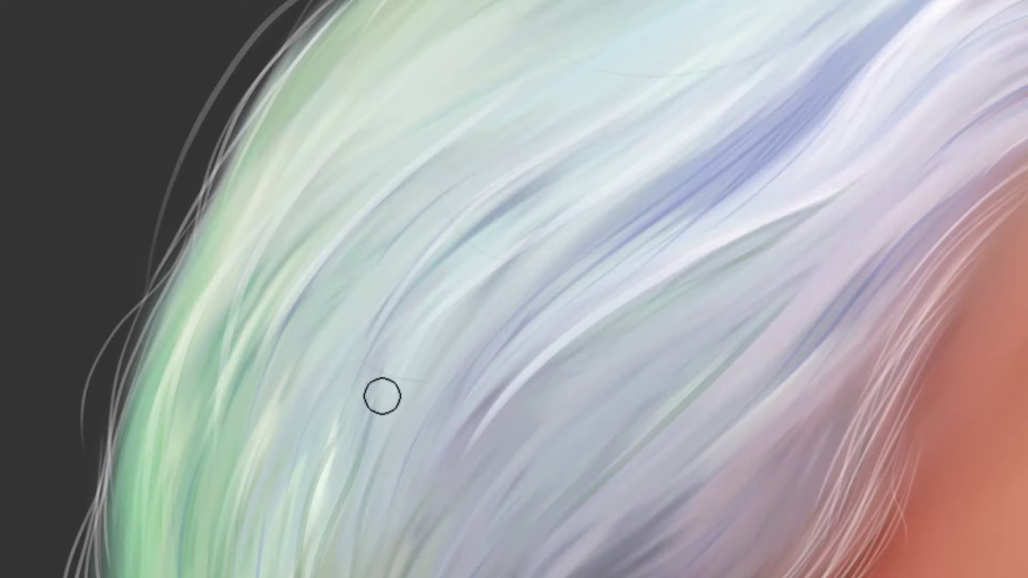
pyautogui.moveTo(621, 109); pyautogui.dragTo(430, 336)
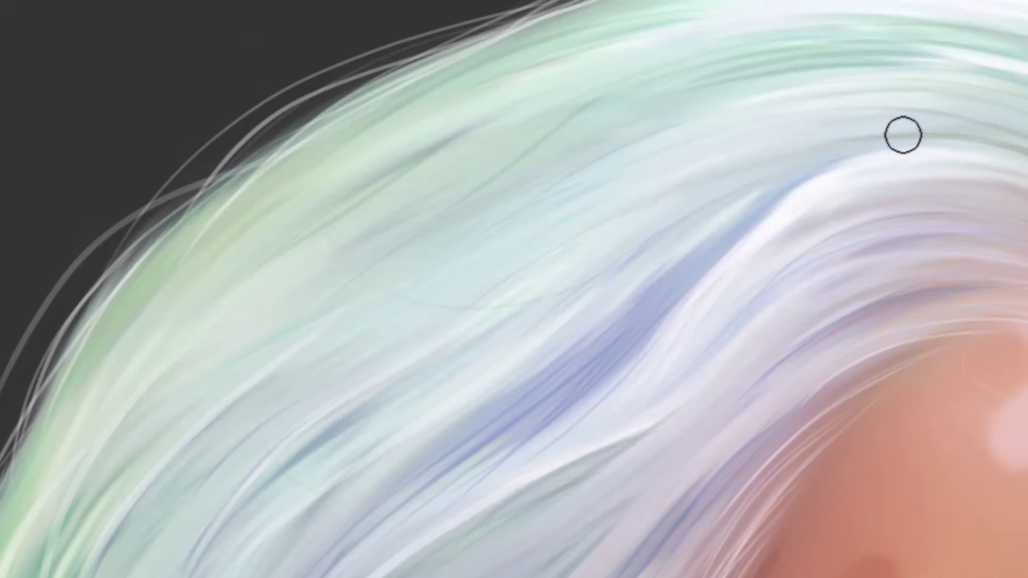
# Paint thin blue strands along the bright white lock arching above the forehead, undoing misplaced strokes
pyautogui.moveTo(651, 351); pyautogui.dragTo(347, 283)
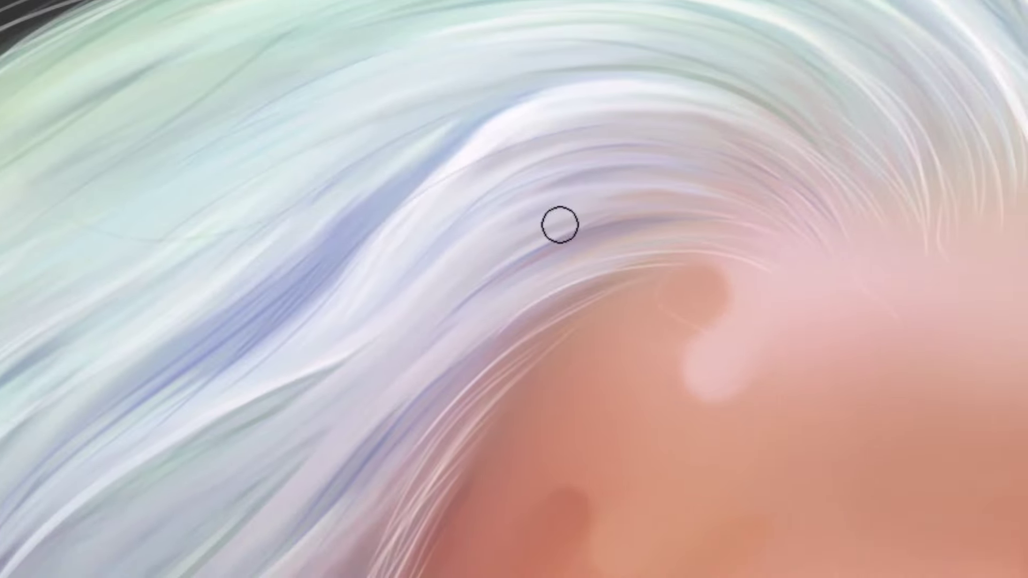
pyautogui.moveTo(379, 209); pyautogui.dragTo(583, 121)
pyautogui.hotkey('ctrl', 'z')
pyautogui.moveTo(452, 152); pyautogui.dragTo(642, 96)
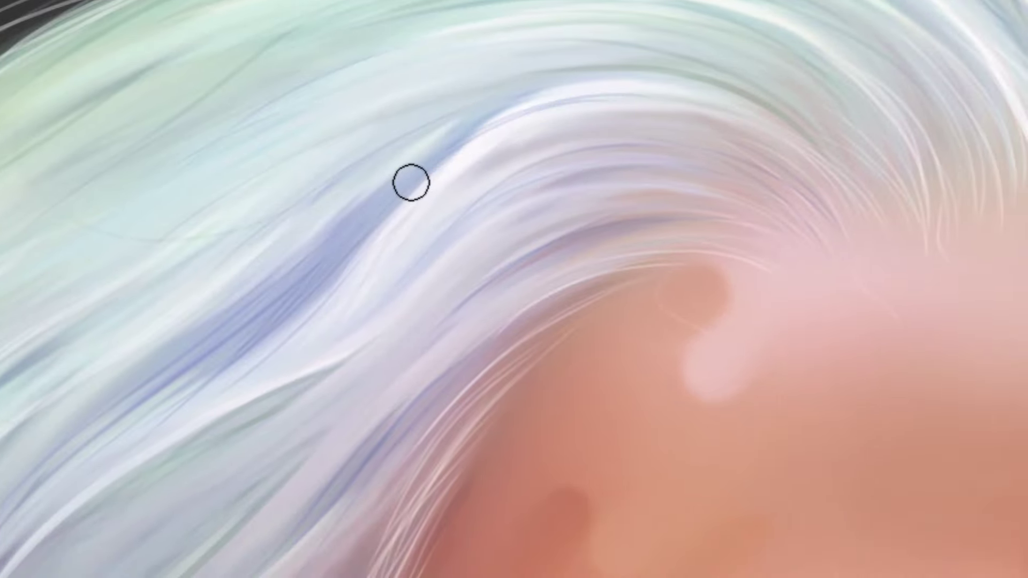
pyautogui.moveTo(432, 167); pyautogui.dragTo(659, 75)
pyautogui.hotkey('ctrl', 'z')
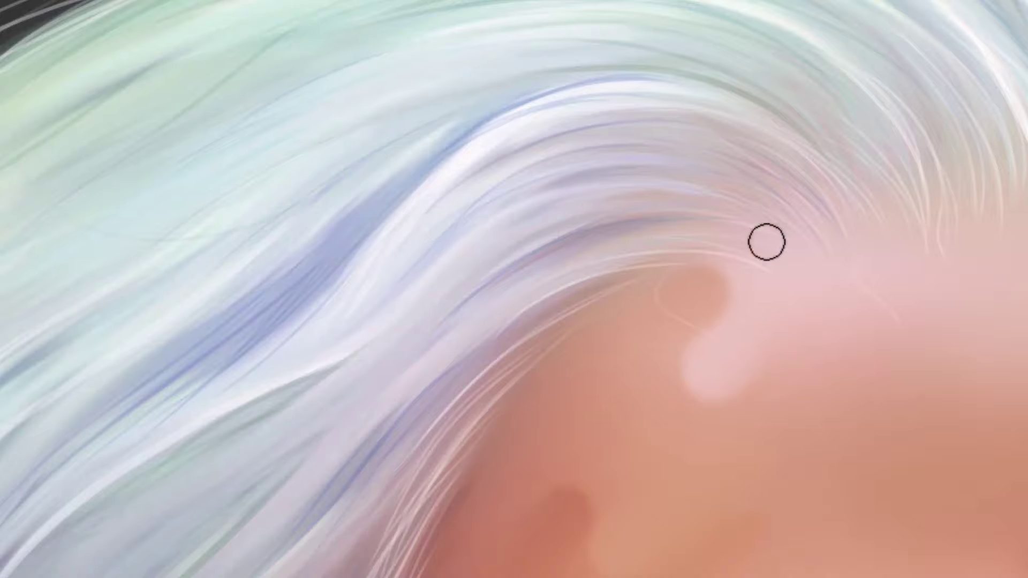
pyautogui.hotkey('ctrl', '-')
pyautogui.hotkey('ctrl', '-')
pyautogui.hotkey('ctrl', '-')
pyautogui.hotkey('ctrl', '-')
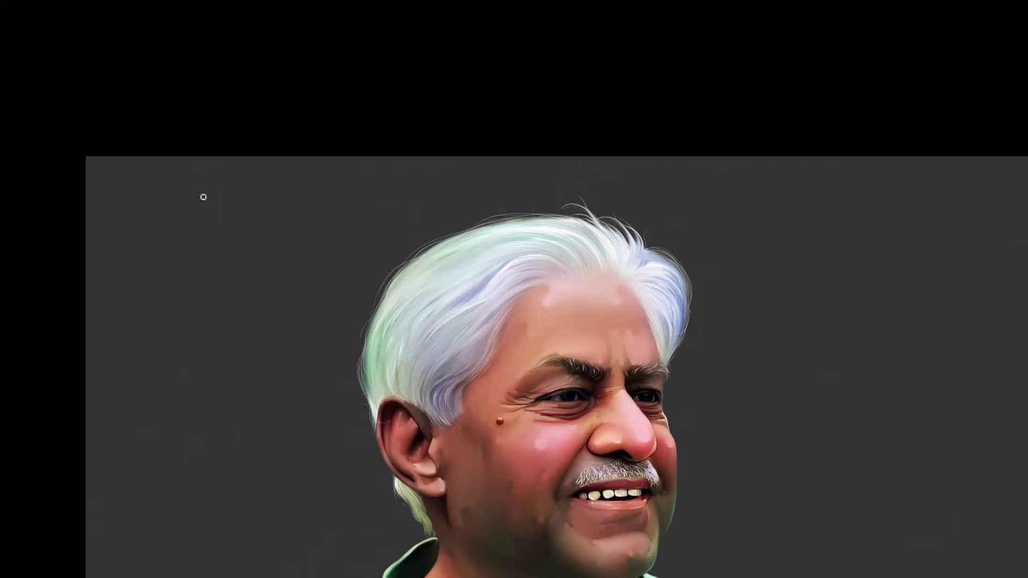
# Choose the 5 px multi-dot brush tip and make Layer 1 copy 7 active for work on the moustache
pyautogui.press('f')
pyautogui.click(91, 21)
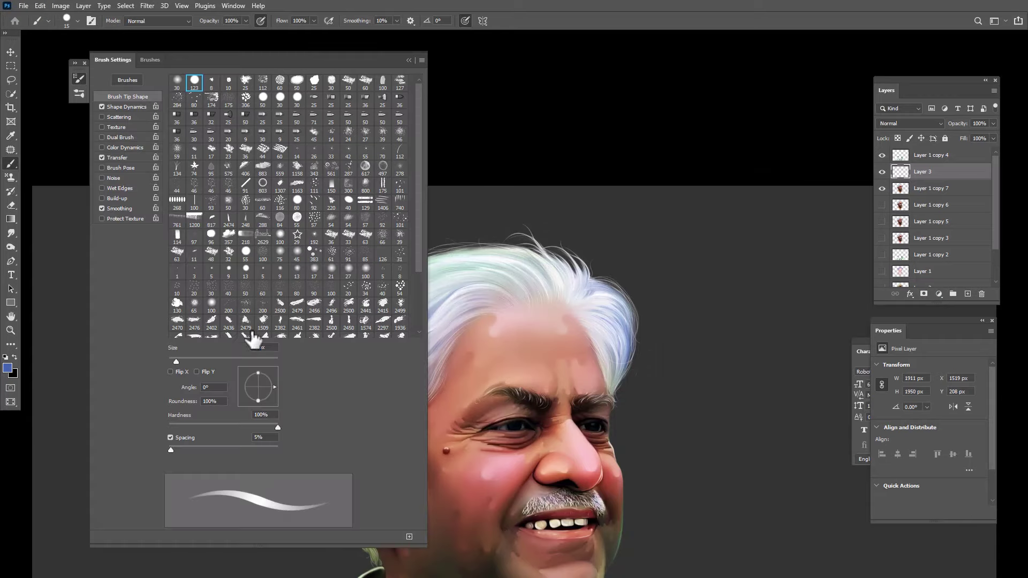
pyautogui.click(382, 271)
pyautogui.click(408, 60)
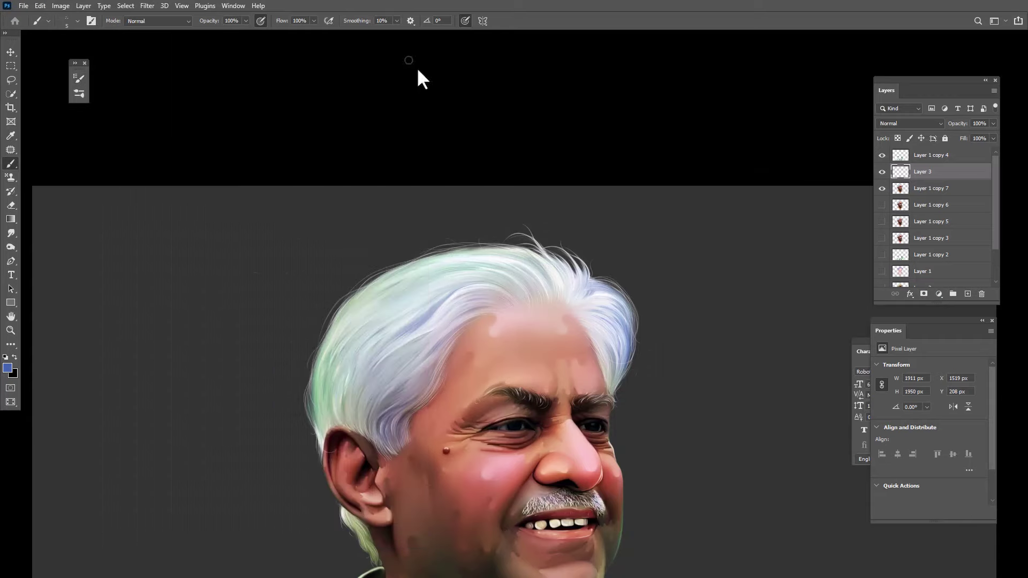
pyautogui.click(932, 192)
pyautogui.moveTo(570, 455); pyautogui.dragTo(557, 321)
pyautogui.scroll(8, 559, 354)
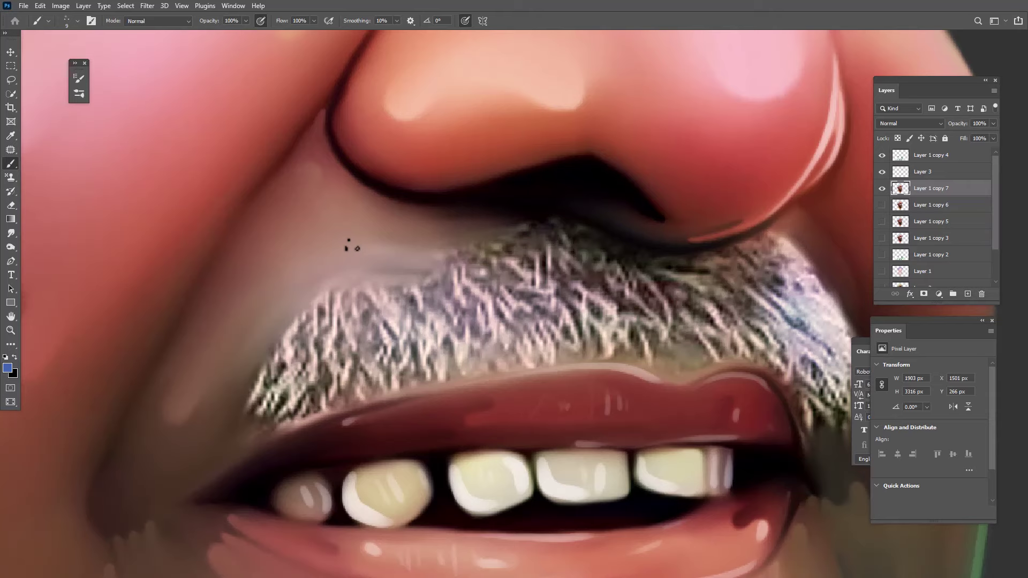
# Try blue strokes with the multi-dot brush on the near end of the moustache
pyautogui.press('f')
pyautogui.press('f')
pyautogui.press('f')
pyautogui.press('f')
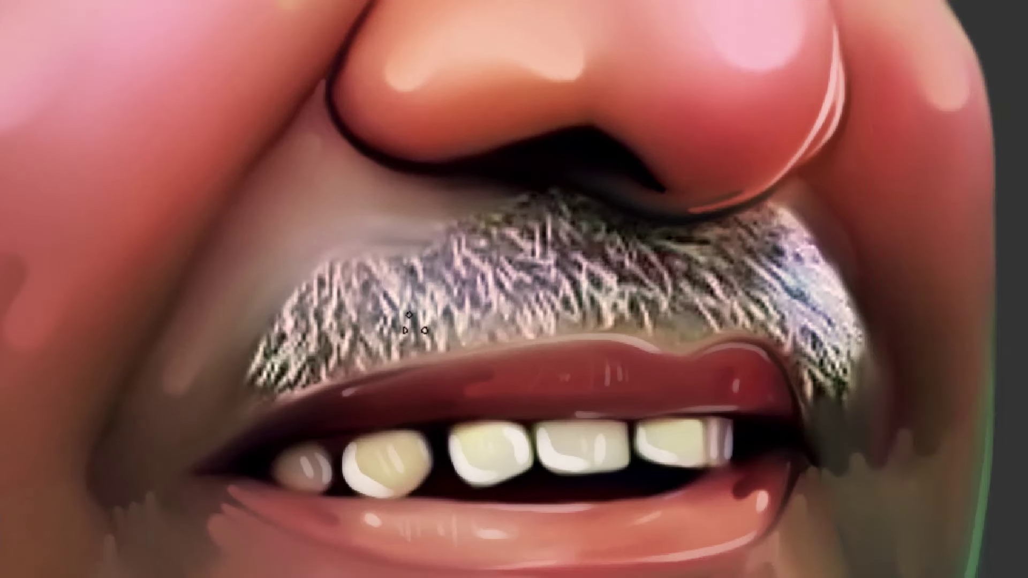
pyautogui.moveTo(341, 352)
pyautogui.mouseDown()
pyautogui.moveTo(414, 306)
pyautogui.moveTo(342, 352)
pyautogui.mouseUp()
pyautogui.press('f')
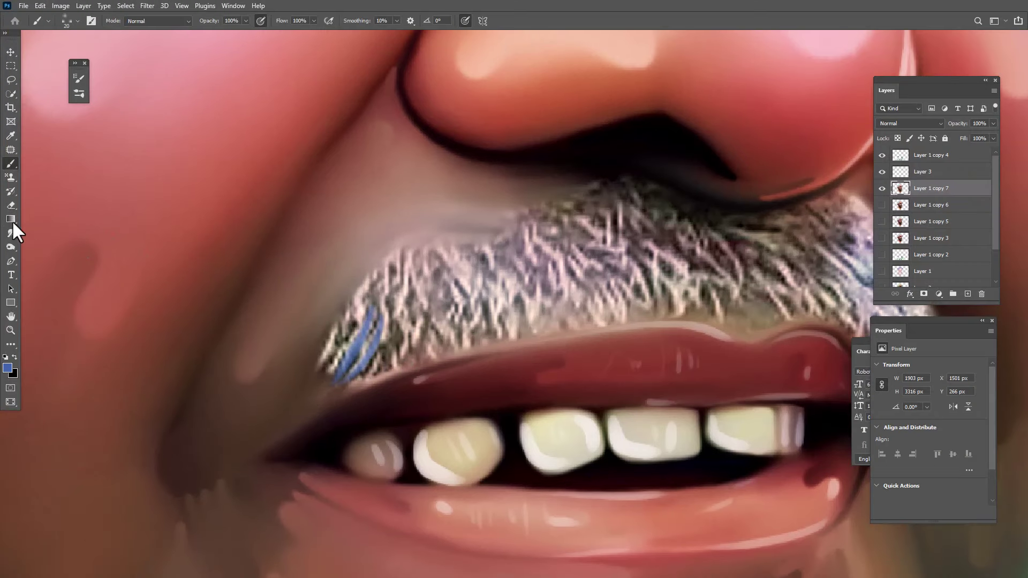
# Set up the Smudge tool with the multi-dot tip at 20 px and 90% strength, and undo the blue test strokes
pyautogui.click(10, 232)
pyautogui.click(93, 21)
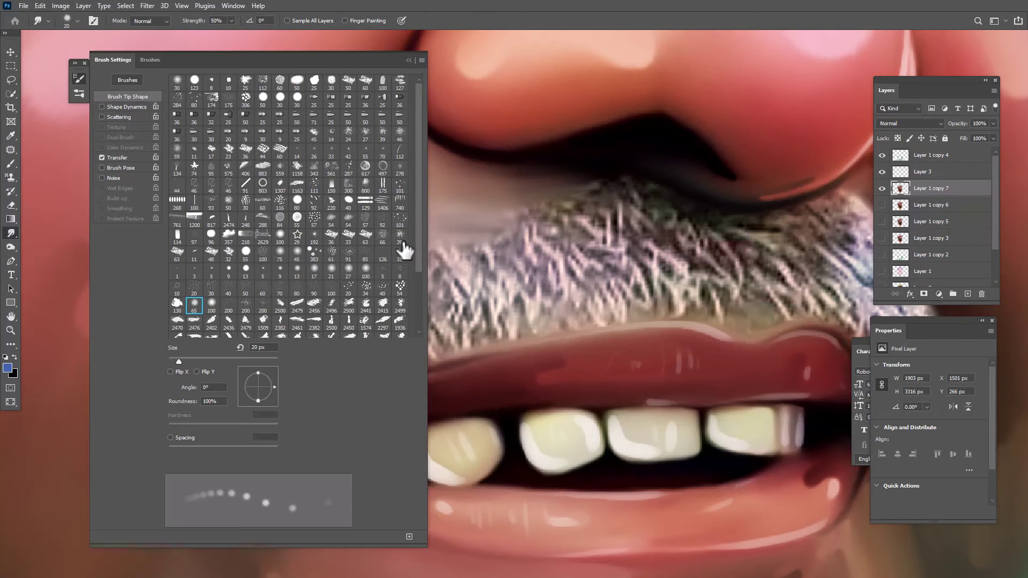
pyautogui.click(386, 271)
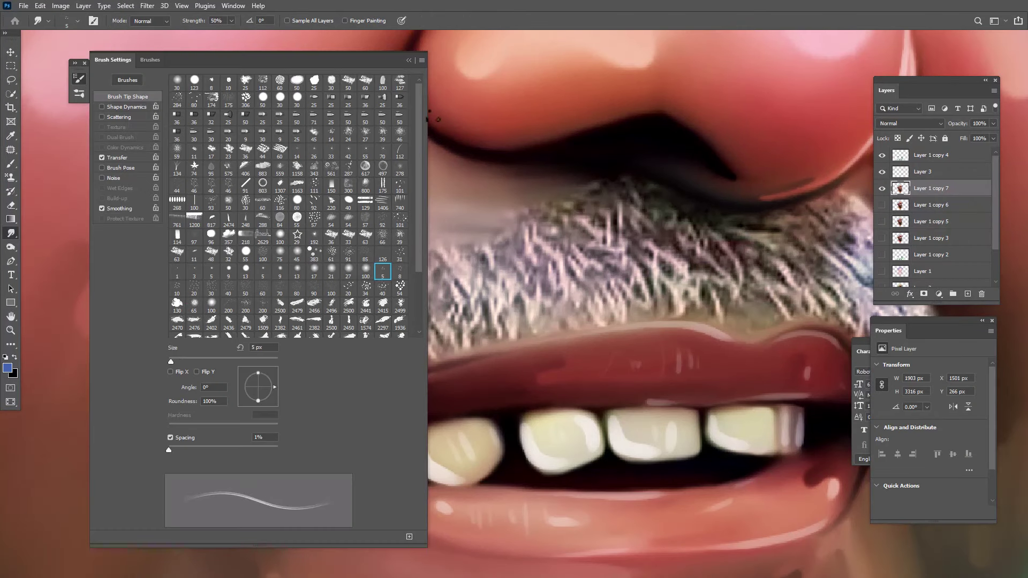
pyautogui.click(409, 60)
pyautogui.press('f')
pyautogui.hotkey('ctrl', 'z')
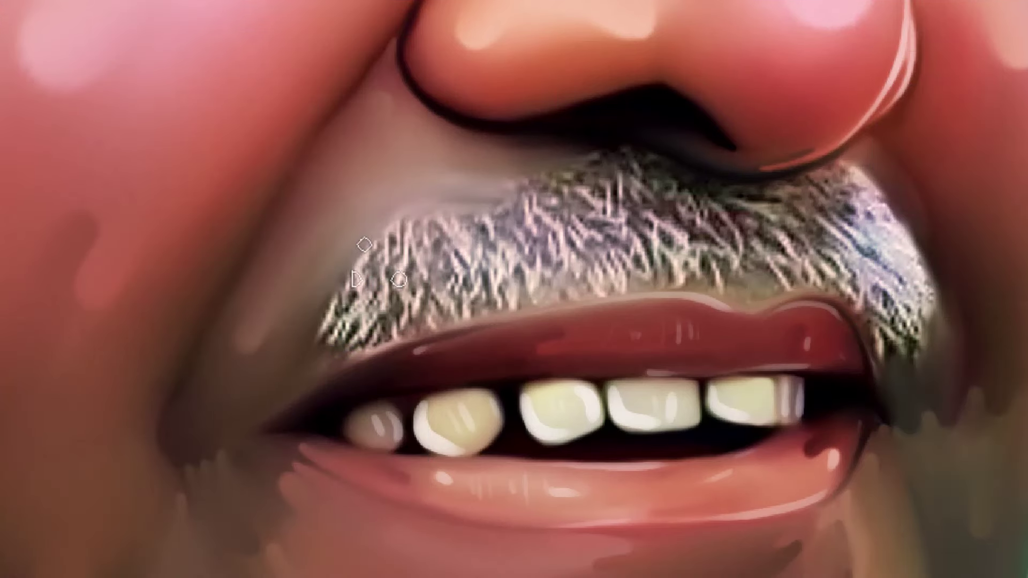
pyautogui.press('f')
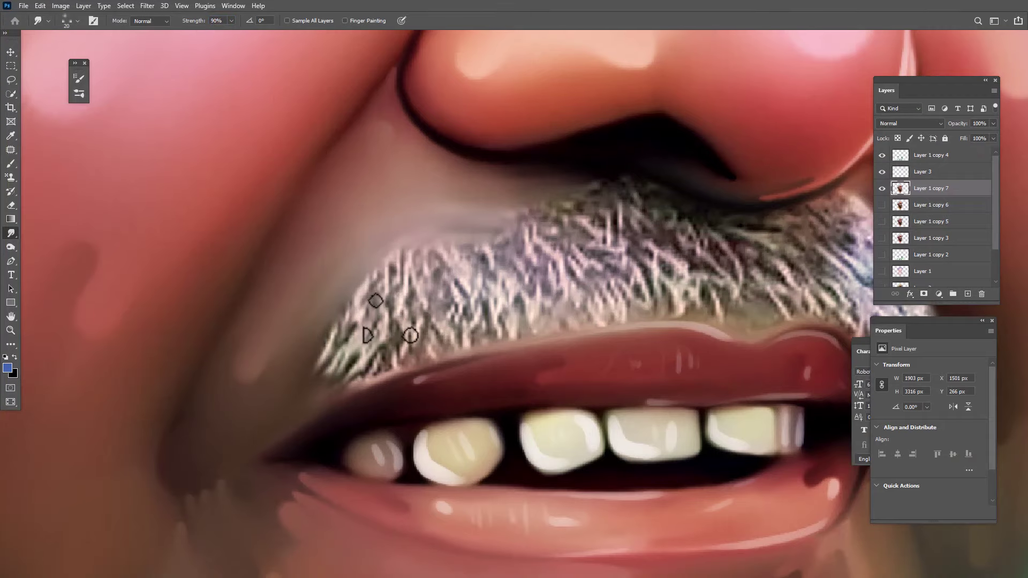
pyautogui.press('f')
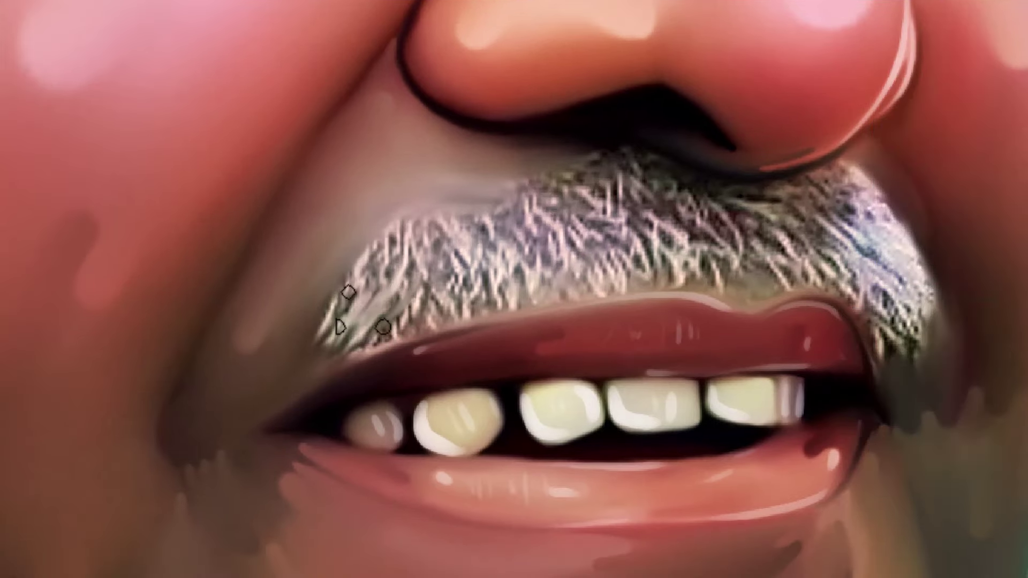
# Smudge the hairs at the near end of the moustache, softening its outer edge and upper outline into the skin
pyautogui.moveTo(362, 308)
pyautogui.mouseDown()
pyautogui.moveTo(426, 255)
pyautogui.moveTo(388, 284)
pyautogui.moveTo(425, 224)
pyautogui.mouseUp()
pyautogui.moveTo(393, 273)
pyautogui.mouseDown()
pyautogui.moveTo(463, 174)
pyautogui.moveTo(393, 277)
pyautogui.moveTo(436, 198)
pyautogui.mouseUp()
pyautogui.moveTo(345, 311)
pyautogui.mouseDown()
pyautogui.moveTo(370, 269)
pyautogui.moveTo(330, 340)
pyautogui.mouseUp()
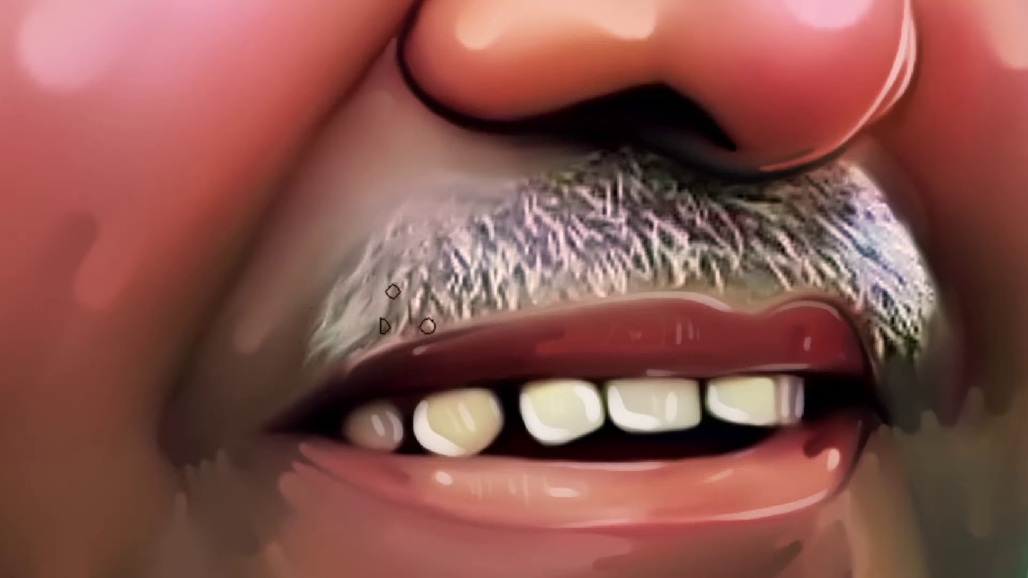
pyautogui.moveTo(429, 282); pyautogui.dragTo(422, 315)
pyautogui.moveTo(478, 233); pyautogui.dragTo(469, 273)
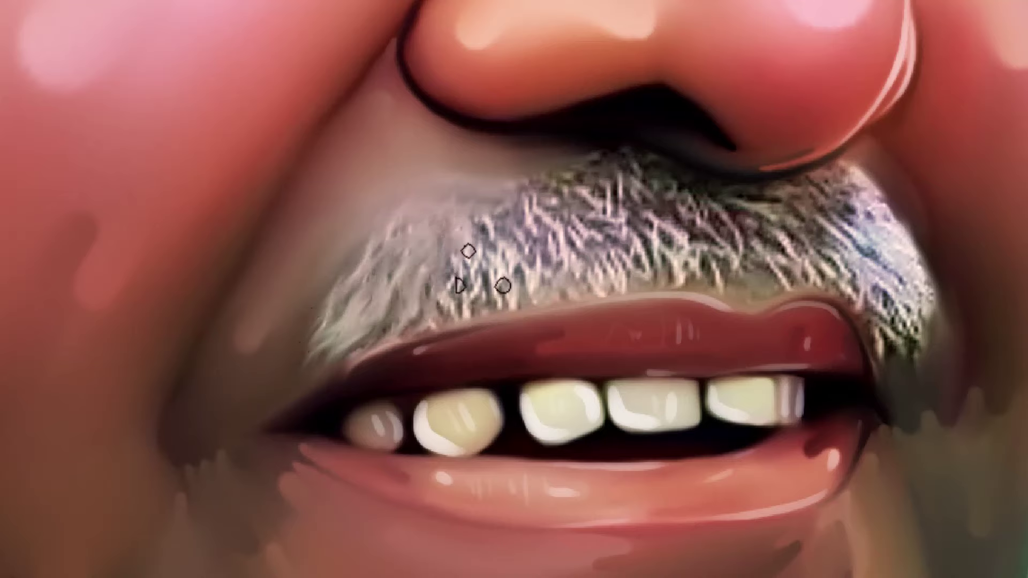
# Smudge the near half of the moustache into soft downward strands, from its upper edge to the lip
pyautogui.moveTo(492, 216); pyautogui.dragTo(486, 251)
pyautogui.moveTo(522, 198)
pyautogui.mouseDown()
pyautogui.moveTo(508, 236)
pyautogui.moveTo(475, 257)
pyautogui.moveTo(443, 254)
pyautogui.mouseUp()
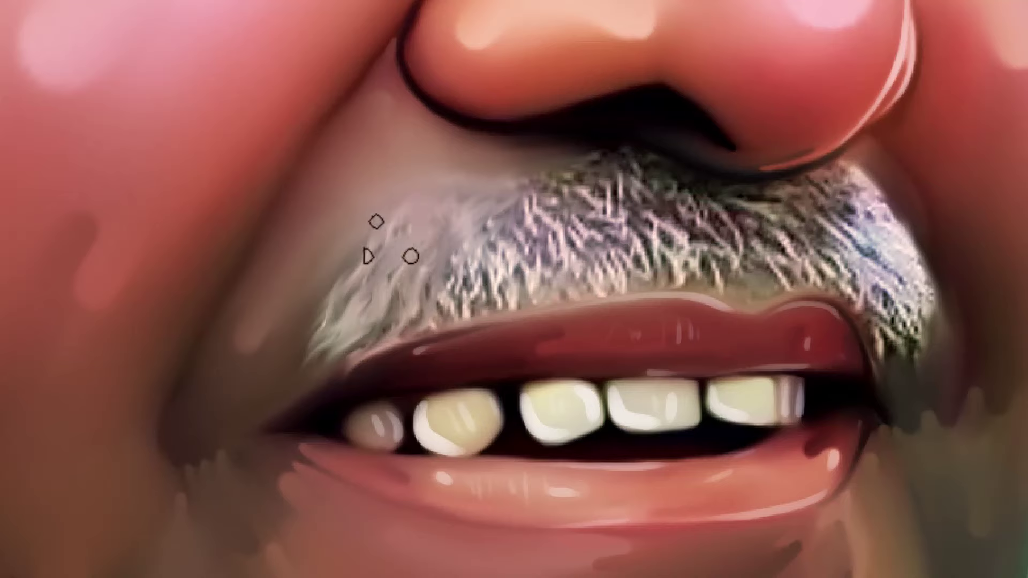
pyautogui.moveTo(396, 230); pyautogui.dragTo(382, 265)
pyautogui.moveTo(432, 238); pyautogui.dragTo(426, 311)
pyautogui.moveTo(472, 245); pyautogui.dragTo(464, 309)
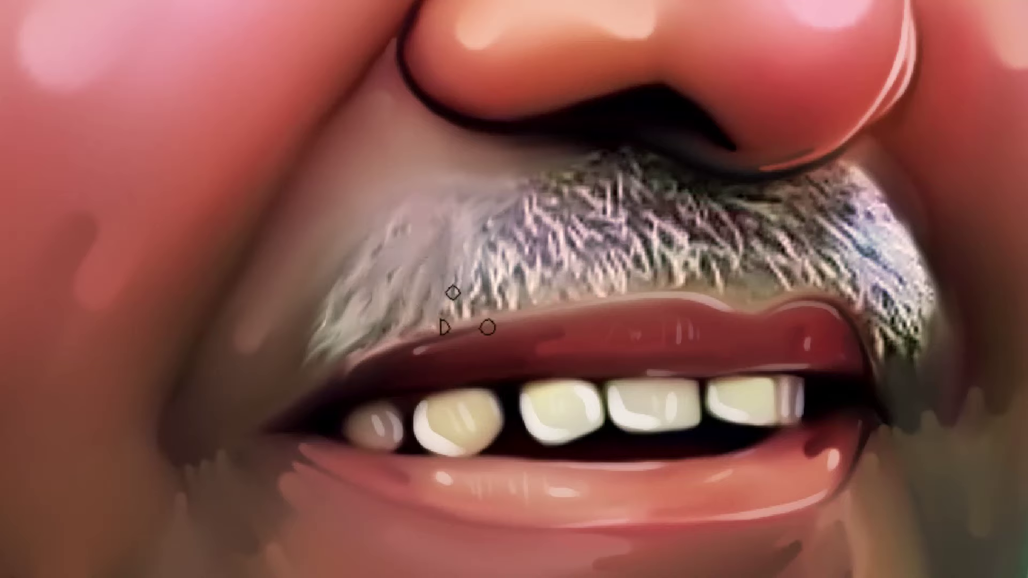
pyautogui.moveTo(517, 240)
pyautogui.mouseDown()
pyautogui.moveTo(492, 302)
pyautogui.moveTo(506, 294)
pyautogui.mouseUp()
pyautogui.moveTo(562, 337)
pyautogui.mouseDown()
pyautogui.moveTo(532, 223)
pyautogui.moveTo(573, 229)
pyautogui.moveTo(583, 184)
pyautogui.mouseUp()
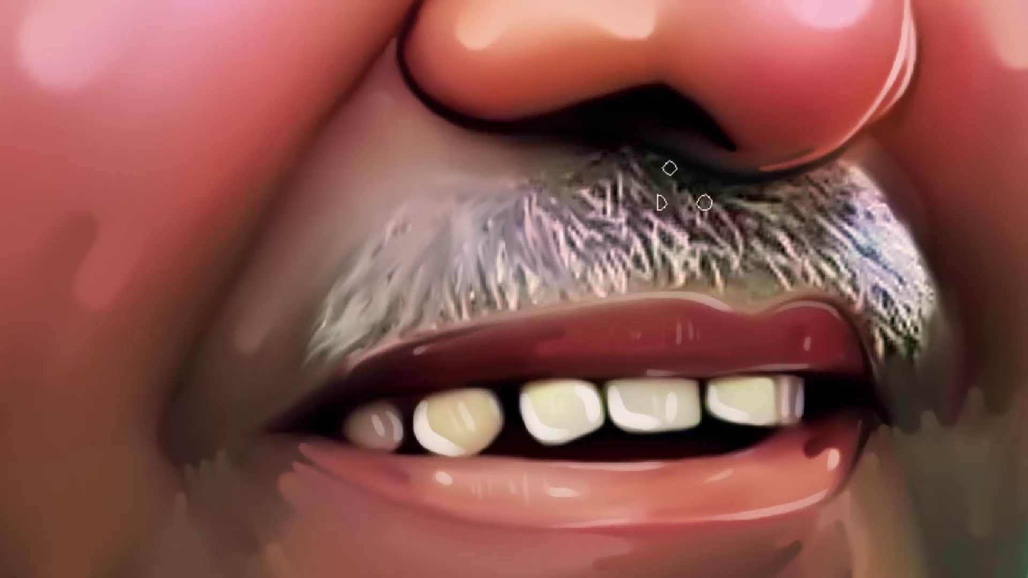
# Smudge the middle of the moustache beneath the nose into soft strands, blending the dark roots down toward the lip
pyautogui.moveTo(649, 190)
pyautogui.mouseDown()
pyautogui.moveTo(690, 269)
pyautogui.moveTo(676, 210)
pyautogui.moveTo(723, 264)
pyautogui.moveTo(658, 209)
pyautogui.moveTo(718, 254)
pyautogui.moveTo(701, 265)
pyautogui.moveTo(692, 306)
pyautogui.moveTo(694, 274)
pyautogui.moveTo(644, 206)
pyautogui.moveTo(723, 257)
pyautogui.moveTo(667, 240)
pyautogui.moveTo(662, 294)
pyautogui.mouseUp()
pyautogui.moveTo(624, 222)
pyautogui.mouseDown()
pyautogui.moveTo(639, 273)
pyautogui.moveTo(676, 272)
pyautogui.mouseUp()
pyautogui.moveTo(595, 177); pyautogui.dragTo(618, 262)
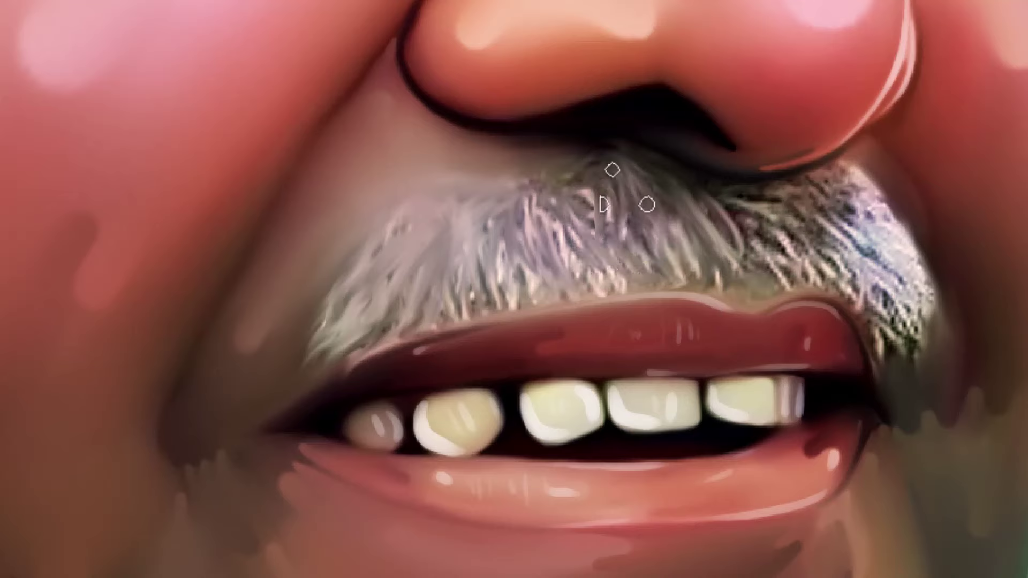
pyautogui.moveTo(625, 191)
pyautogui.mouseDown()
pyautogui.moveTo(598, 200)
pyautogui.moveTo(638, 263)
pyautogui.mouseUp()
pyautogui.moveTo(608, 209); pyautogui.dragTo(630, 241)
pyautogui.moveTo(561, 202); pyautogui.dragTo(577, 249)
pyautogui.moveTo(559, 179)
pyautogui.mouseDown()
pyautogui.moveTo(598, 219)
pyautogui.moveTo(585, 182)
pyautogui.moveTo(626, 267)
pyautogui.moveTo(612, 253)
pyautogui.moveTo(660, 254)
pyautogui.moveTo(626, 251)
pyautogui.mouseUp()
pyautogui.moveTo(608, 205); pyautogui.dragTo(637, 248)
pyautogui.moveTo(564, 270)
pyautogui.mouseDown()
pyautogui.moveTo(544, 211)
pyautogui.moveTo(487, 230)
pyautogui.moveTo(460, 296)
pyautogui.mouseUp()
pyautogui.moveTo(557, 184)
pyautogui.mouseDown()
pyautogui.moveTo(532, 223)
pyautogui.moveTo(555, 294)
pyautogui.moveTo(584, 190)
pyautogui.mouseUp()
pyautogui.moveTo(481, 302)
pyautogui.mouseDown()
pyautogui.moveTo(392, 333)
pyautogui.moveTo(418, 279)
pyautogui.moveTo(397, 237)
pyautogui.moveTo(362, 277)
pyautogui.mouseUp()
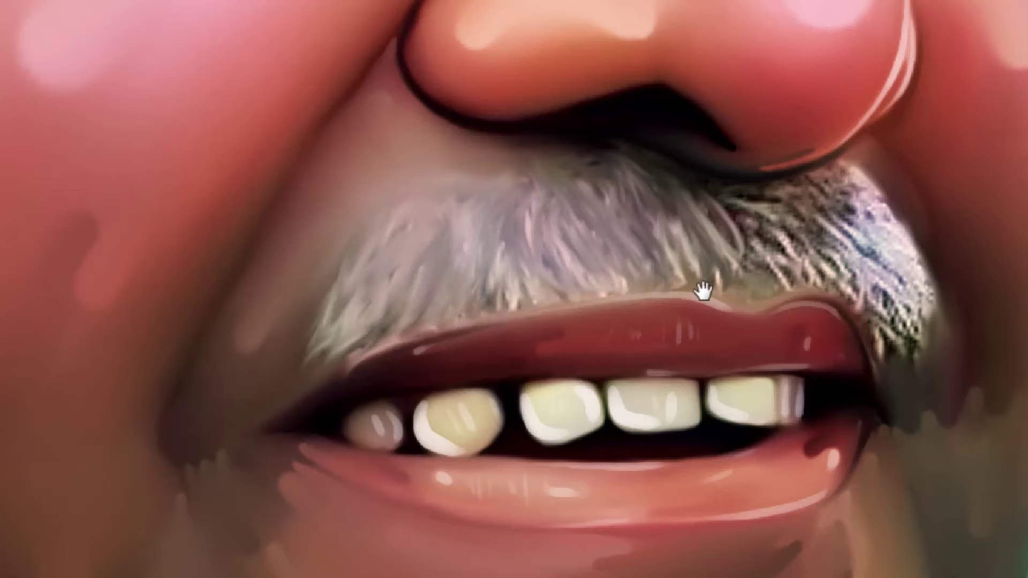
# Smudge the far side of the moustache into smooth strands curving down to the mouth corner, undoing misplaced strokes
pyautogui.moveTo(703, 292); pyautogui.dragTo(542, 307)
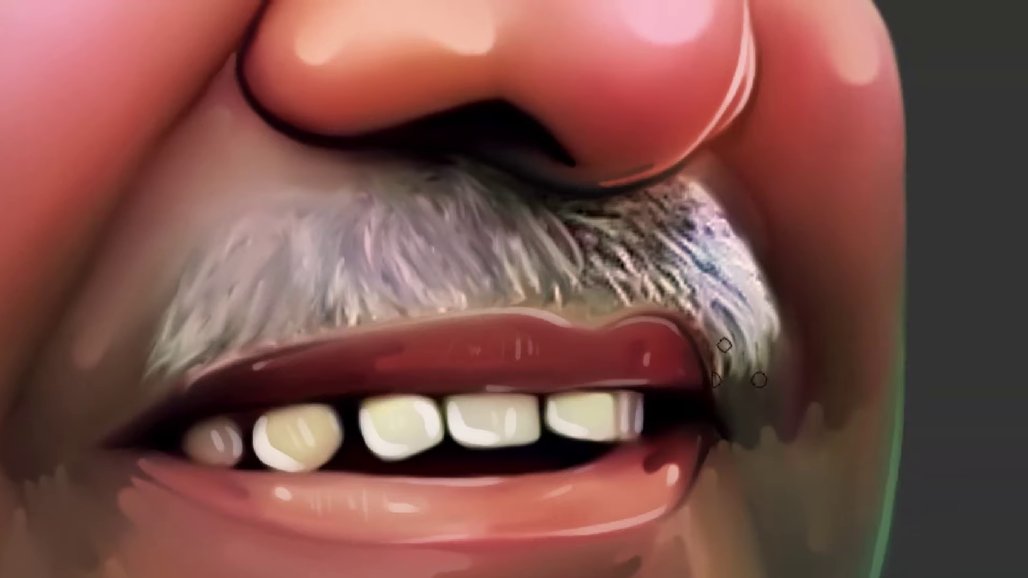
pyautogui.moveTo(743, 292); pyautogui.dragTo(732, 316)
pyautogui.moveTo(709, 214); pyautogui.dragTo(741, 309)
pyautogui.moveTo(726, 258)
pyautogui.mouseDown()
pyautogui.moveTo(741, 331)
pyautogui.moveTo(728, 347)
pyautogui.mouseUp()
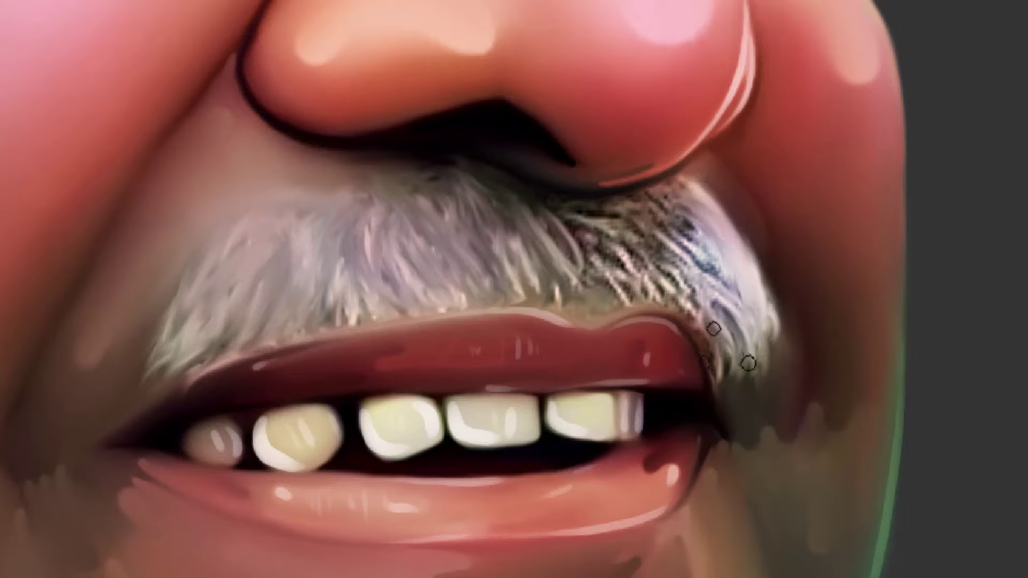
pyautogui.hotkey('ctrl', '-')
pyautogui.moveTo(656, 257)
pyautogui.mouseDown()
pyautogui.moveTo(686, 317)
pyautogui.moveTo(688, 283)
pyautogui.moveTo(687, 321)
pyautogui.mouseUp()
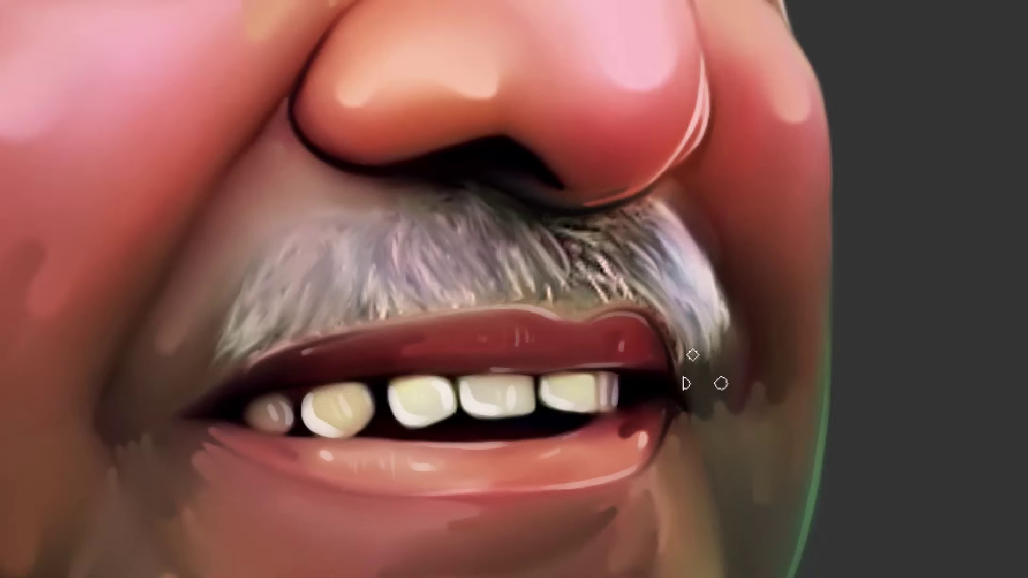
pyautogui.moveTo(691, 284); pyautogui.dragTo(720, 342)
pyautogui.hotkey('ctrl', 'z')
pyautogui.hotkey('ctrl', 'z')
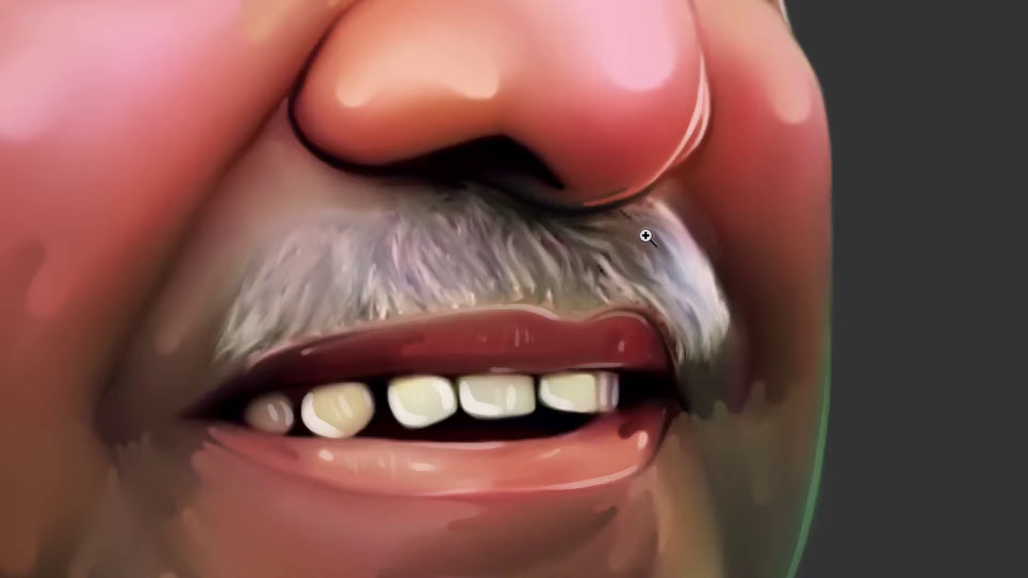
# Refine the moustache's far tip by smudging between the hair ends and the dark skin beside the mouth corner
pyautogui.moveTo(645, 235)
pyautogui.mouseDown()
pyautogui.moveTo(677, 257)
pyautogui.moveTo(664, 238)
pyautogui.mouseUp()
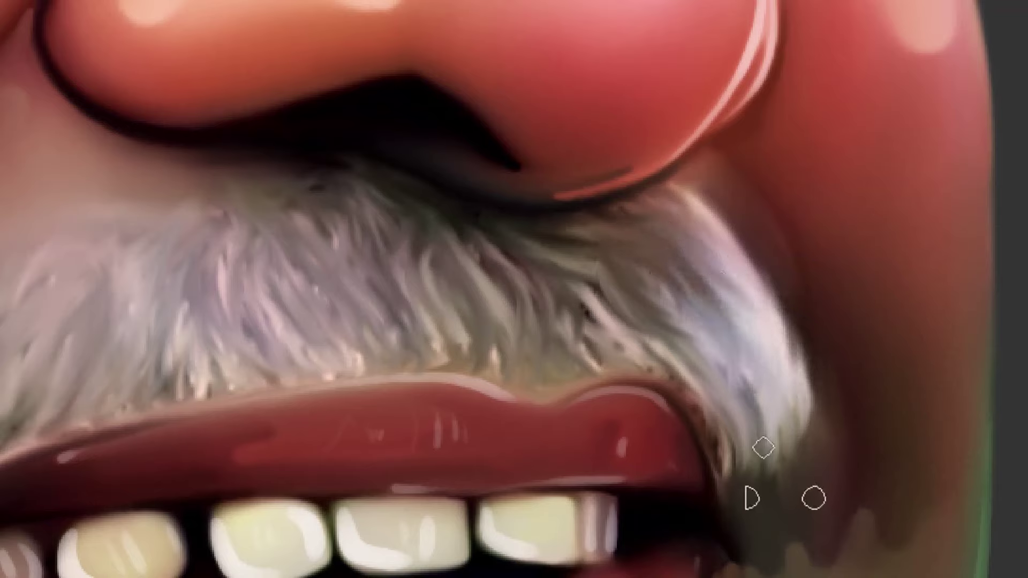
pyautogui.moveTo(785, 473); pyautogui.dragTo(769, 424)
pyautogui.moveTo(772, 512)
pyautogui.mouseDown()
pyautogui.moveTo(747, 442)
pyautogui.moveTo(768, 416)
pyautogui.mouseUp()
pyautogui.moveTo(816, 497); pyautogui.dragTo(789, 401)
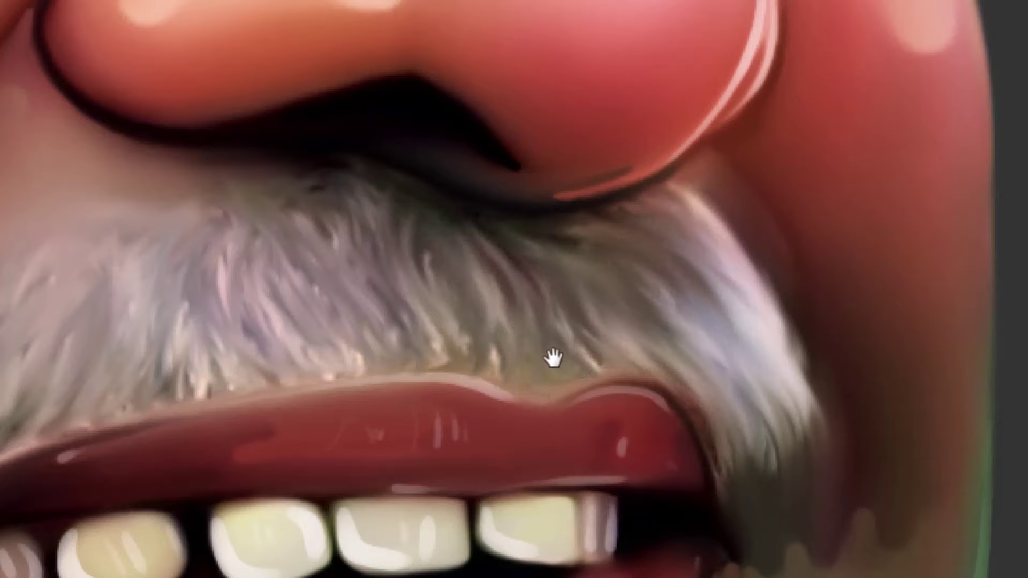
# Smooth the remaining coarse hairs in the moustache's middle and near half, undoing misplaced smudges, and check the whole portrait
pyautogui.moveTo(464, 349); pyautogui.dragTo(582, 335)
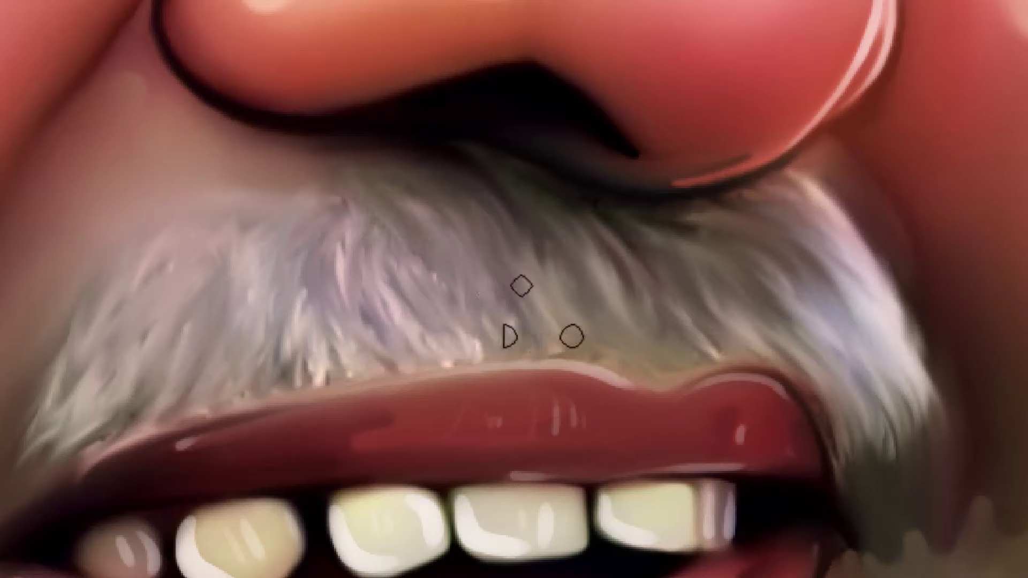
pyautogui.moveTo(367, 228); pyautogui.dragTo(393, 336)
pyautogui.moveTo(310, 219); pyautogui.dragTo(340, 347)
pyautogui.hotkey('ctrl', 'z')
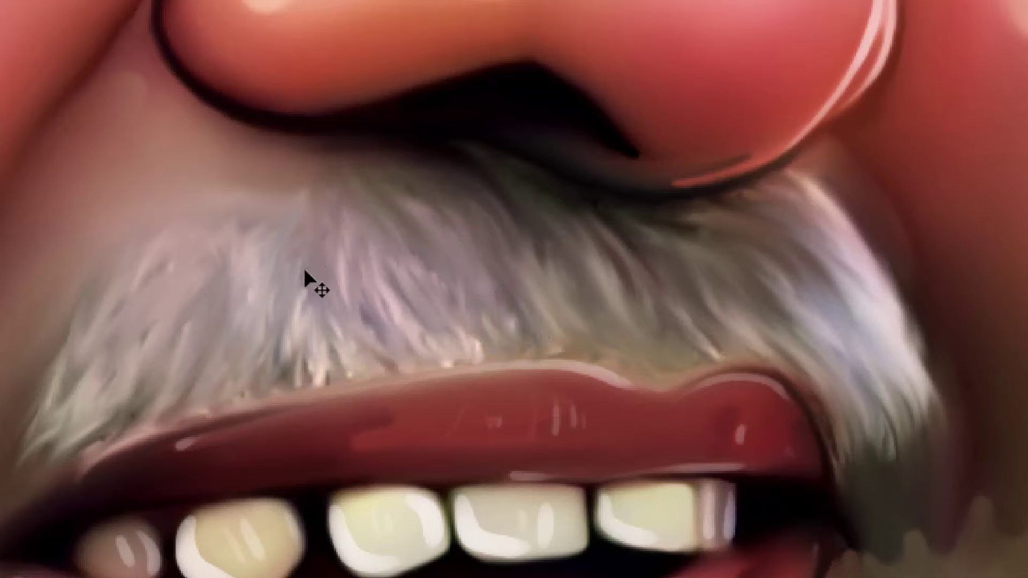
pyautogui.press('b')
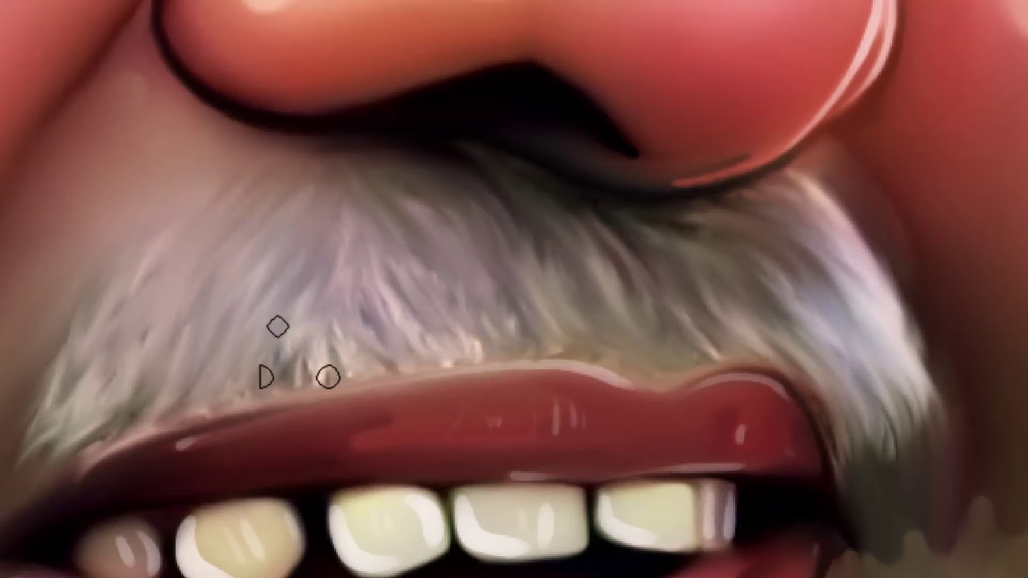
pyautogui.moveTo(300, 354); pyautogui.dragTo(332, 364)
pyautogui.hotkey('ctrl', 'z')
pyautogui.moveTo(409, 294); pyautogui.dragTo(485, 360)
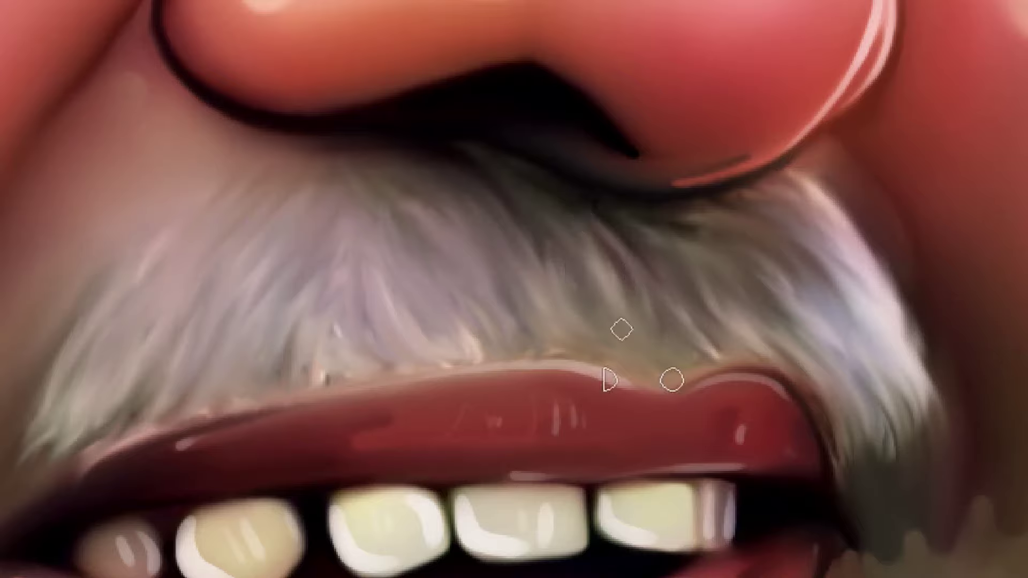
pyautogui.hotkey('ctrl', '-')
pyautogui.hotkey('ctrl', '-')
pyautogui.hotkey('ctrl', '-')
pyautogui.hotkey('ctrl', '-')
pyautogui.hotkey('ctrl', '-')
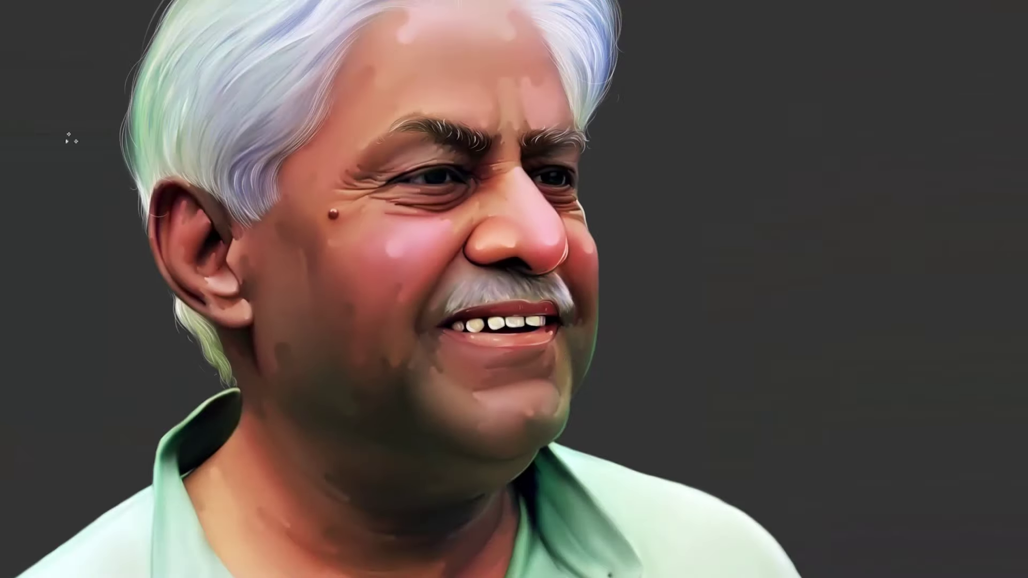
# Smudge the near half and middle of the moustache, blending the coarse light hairs above the upper lip into softer strands
pyautogui.scroll(5, 483, 321)
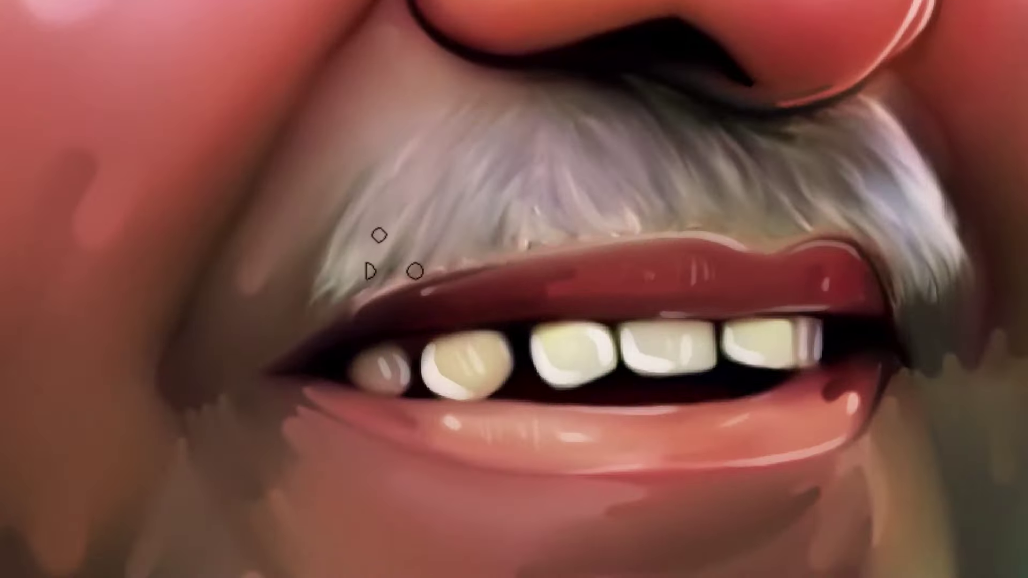
pyautogui.click(362, 267)
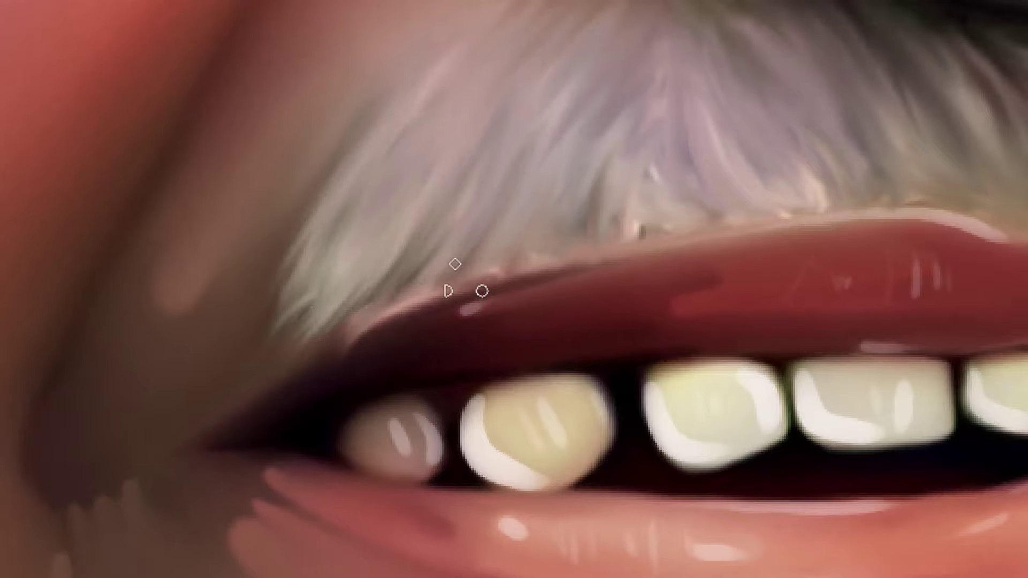
pyautogui.moveTo(545, 193); pyautogui.dragTo(484, 262)
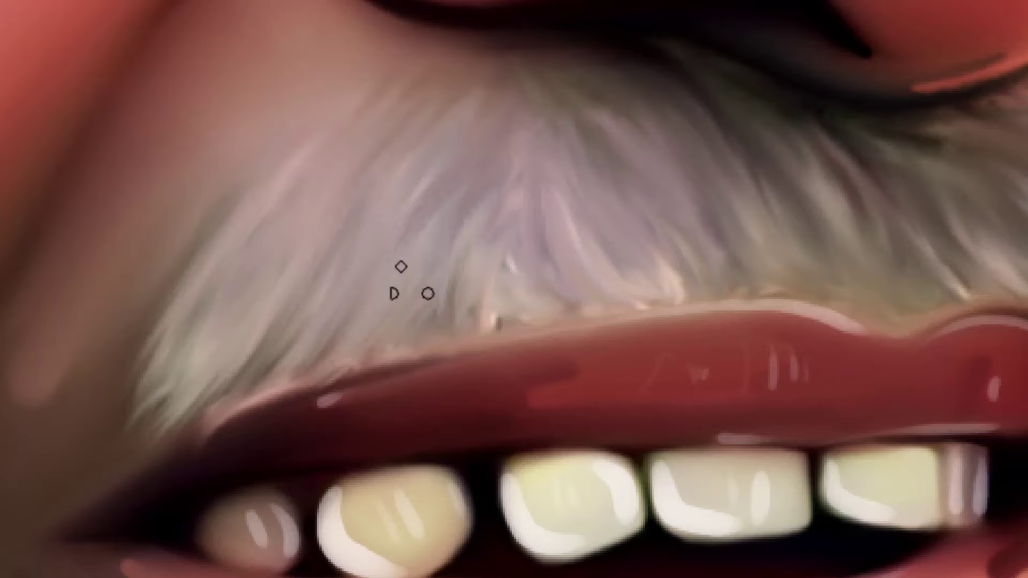
pyautogui.rightClick(503, 301)
pyautogui.press('Escape')
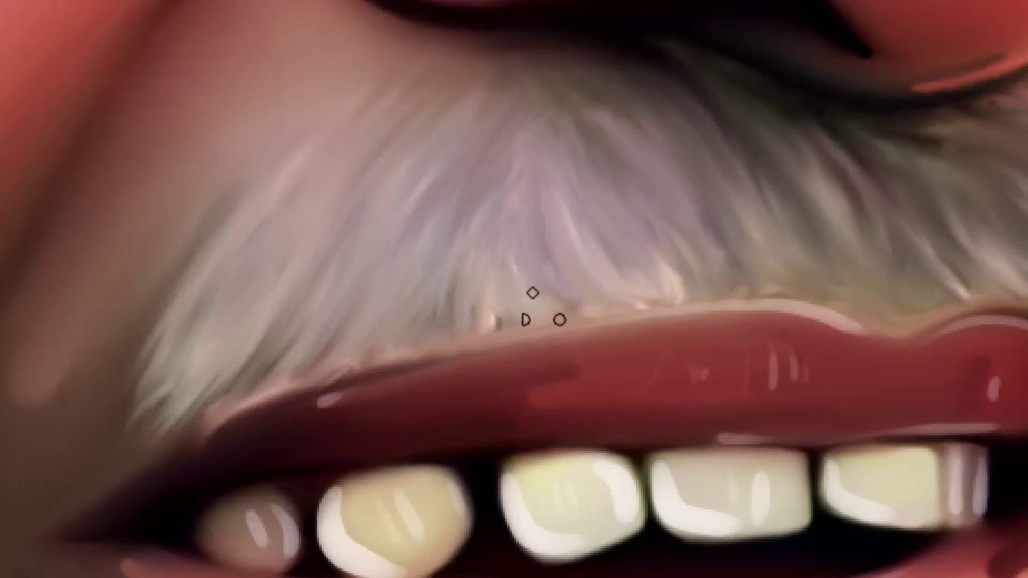
pyautogui.moveTo(595, 155); pyautogui.dragTo(616, 214)
pyautogui.moveTo(555, 121); pyautogui.dragTo(516, 198)
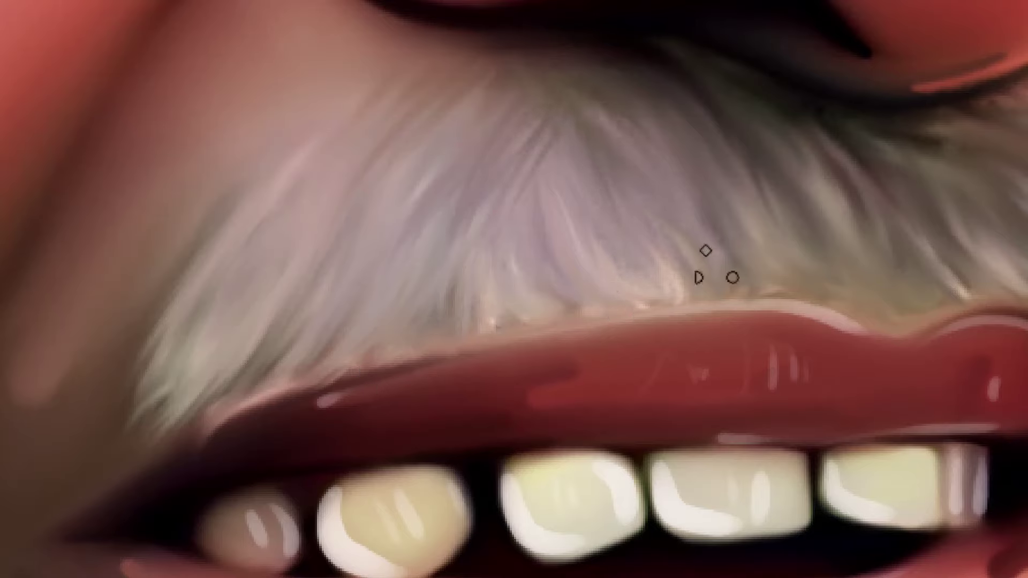
pyautogui.moveTo(744, 215); pyautogui.dragTo(574, 211)
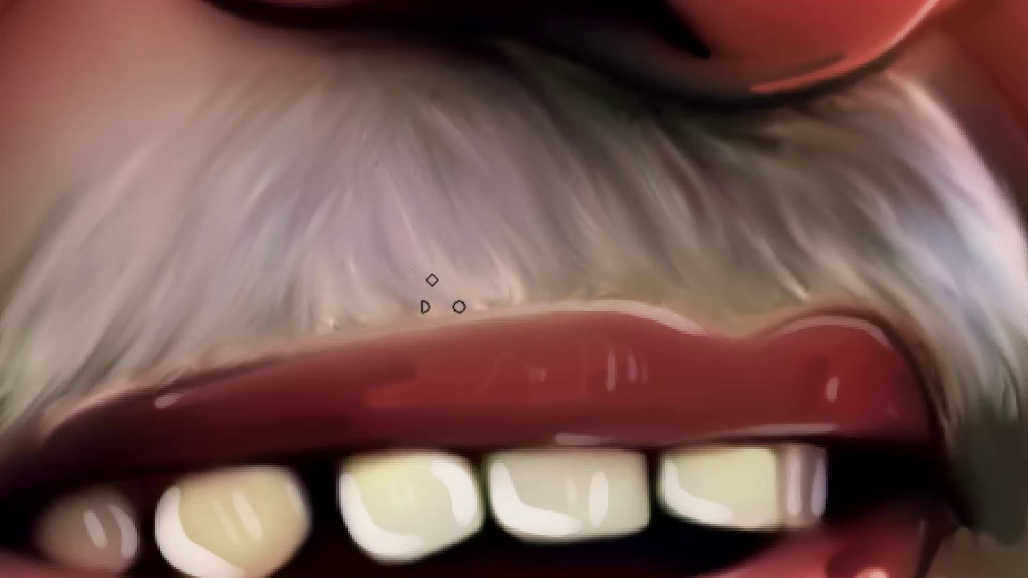
# Smudge the moustache's far side and its tip beside the mouth corner into soft strands, and check the whole portrait
pyautogui.moveTo(679, 123)
pyautogui.mouseDown()
pyautogui.moveTo(733, 159)
pyautogui.moveTo(645, 243)
pyautogui.mouseUp()
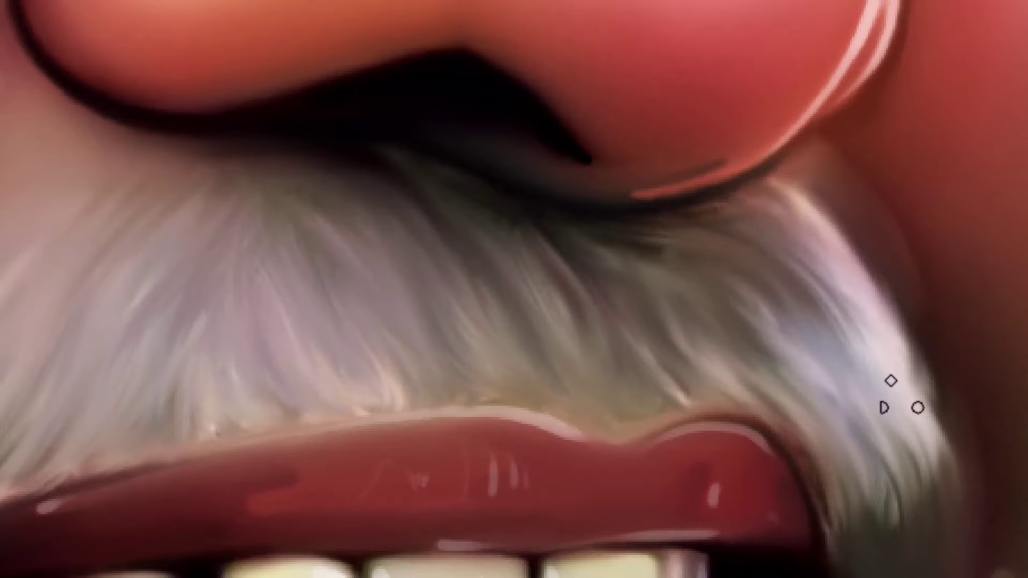
pyautogui.moveTo(905, 444); pyautogui.dragTo(867, 348)
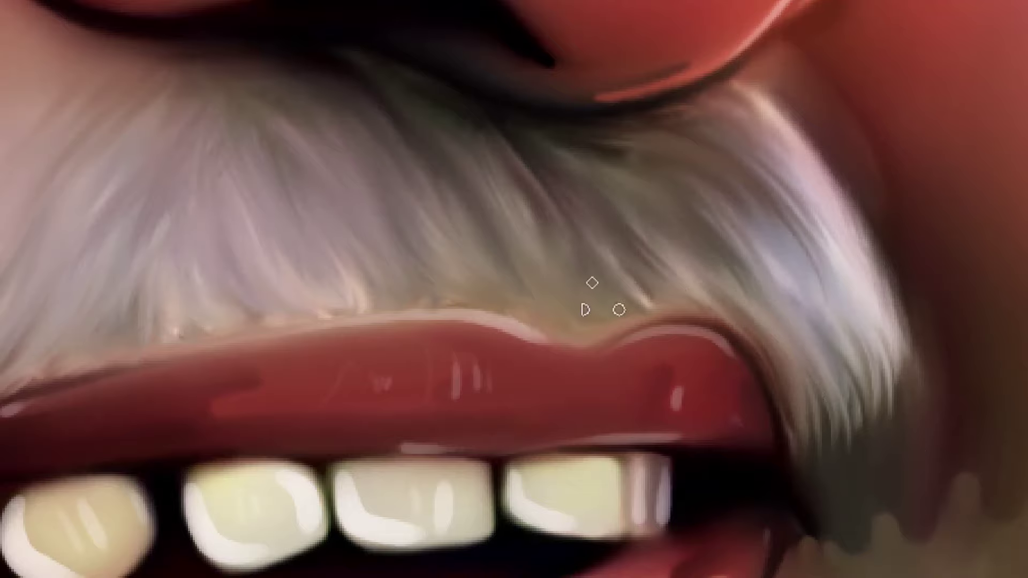
pyautogui.hotkey('ctrl', '-')
pyautogui.hotkey('ctrl', '-')
pyautogui.hotkey('ctrl', '-')
pyautogui.hotkey('ctrl', '-')
pyautogui.hotkey('ctrl', '-')
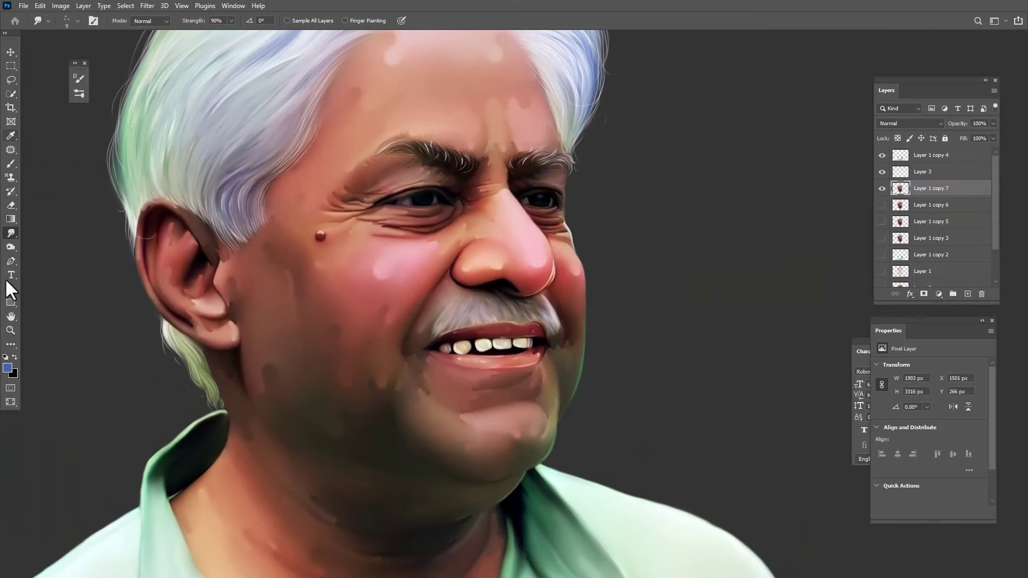
# Switch from smudging to the Brush tool with a round brush preset, black as the colour and a 10 px size
pyautogui.click(11, 164)
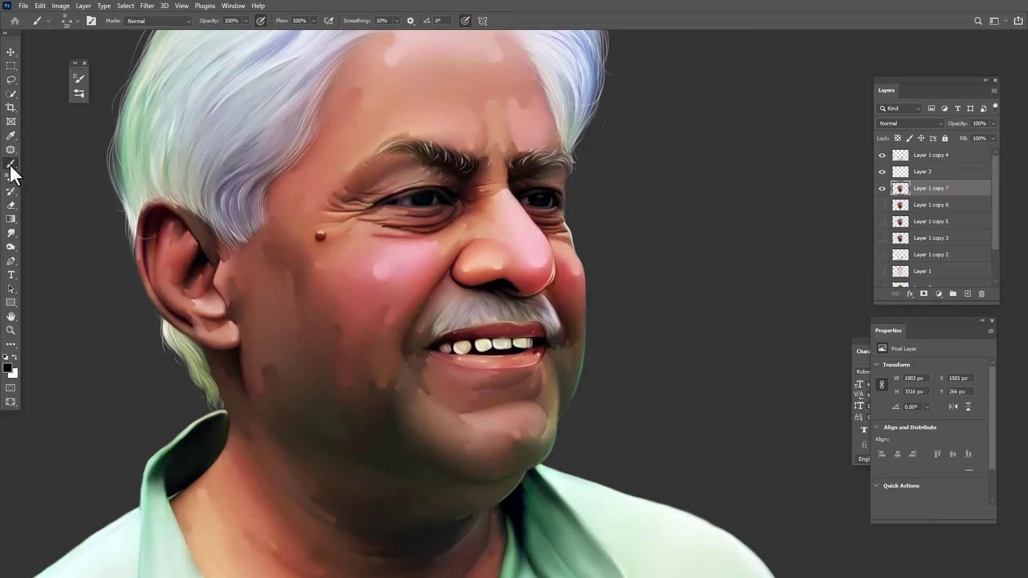
pyautogui.click(92, 22)
pyautogui.click(261, 93)
pyautogui.click(411, 63)
pyautogui.moveTo(466, 322); pyautogui.dragTo(535, 327)
pyautogui.press('[')
pyautogui.press('[')
pyautogui.press('[')
pyautogui.press('[')
pyautogui.press('[')
pyautogui.press('[')
pyautogui.press('[')
pyautogui.press('[')
pyautogui.press('[')
pyautogui.press('[')
pyautogui.press('[')
pyautogui.press('[')
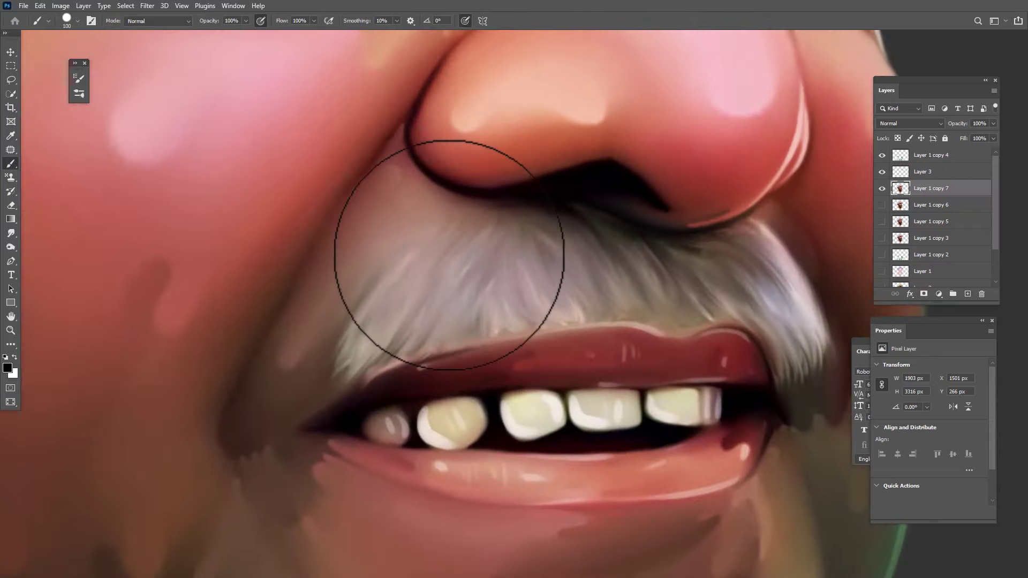
pyautogui.press('[')
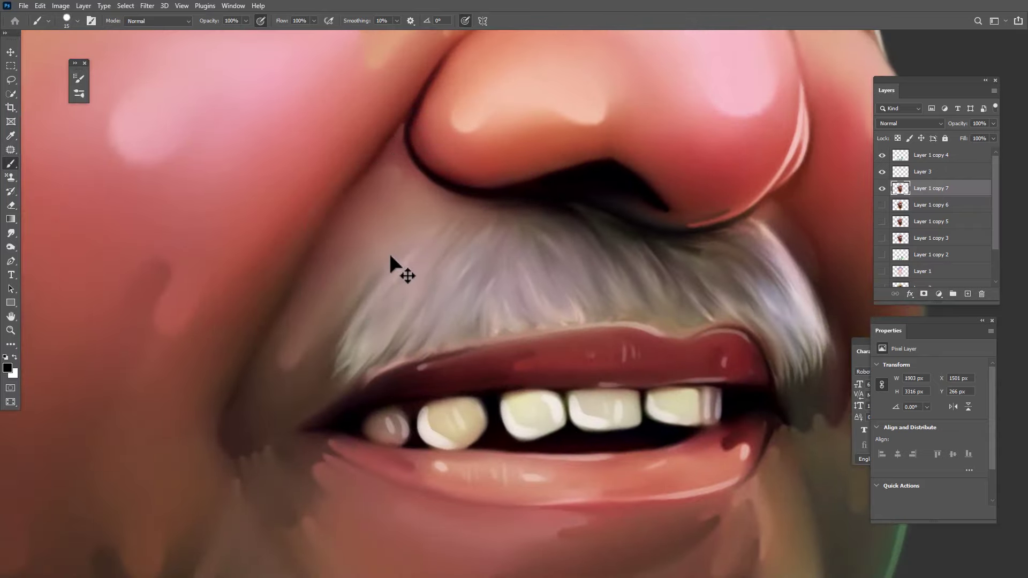
pyautogui.hotkey('ctrl', '-')
pyautogui.hotkey('ctrl', '-')
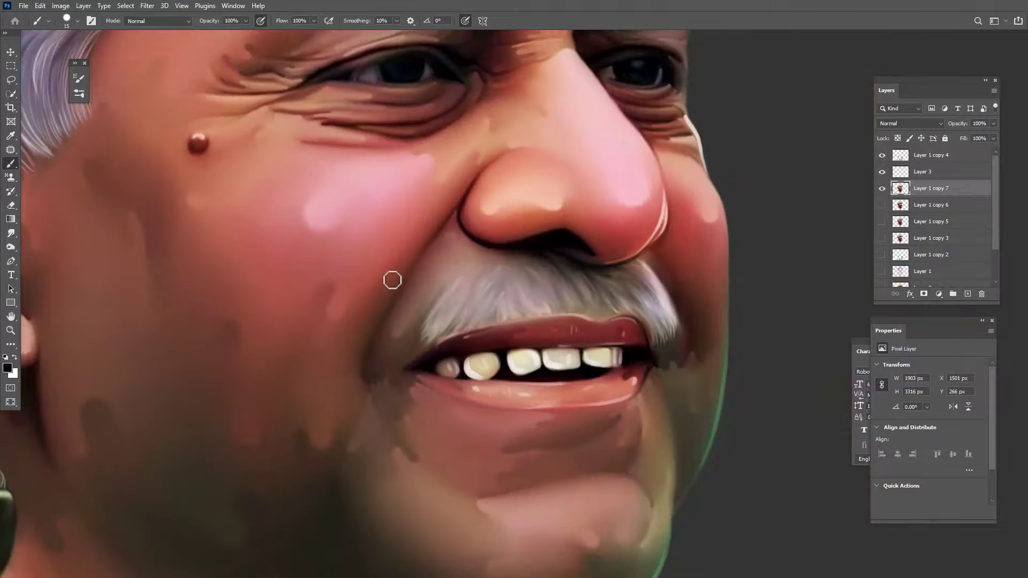
pyautogui.keyDown('ctrl'); pyautogui.click(456, 315); pyautogui.keyUp('ctrl')
pyautogui.press('[')
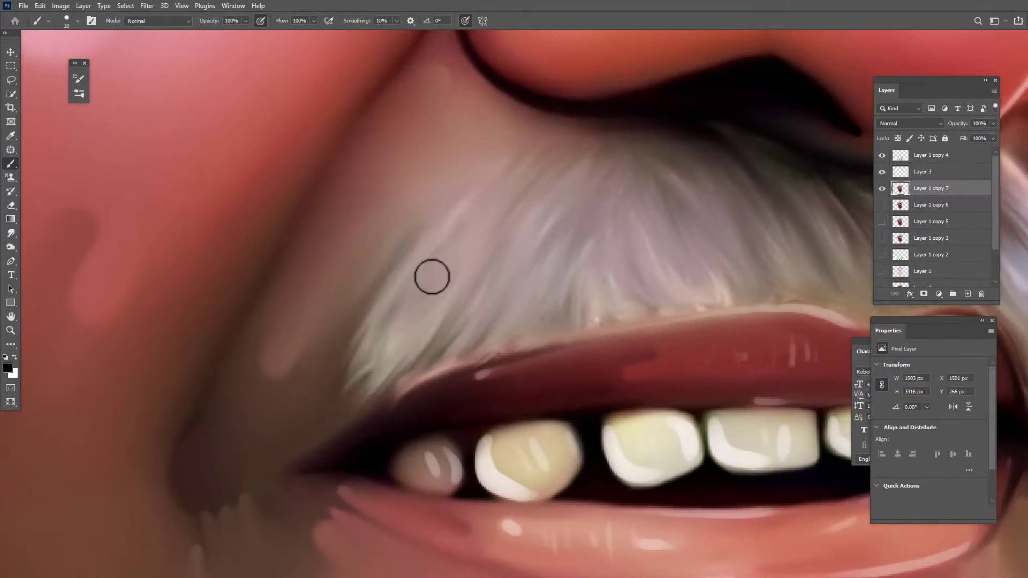
# Paint fine black hair strands over the near half of the moustache, following its curve toward the mouth corner
pyautogui.moveTo(408, 314); pyautogui.dragTo(437, 269)
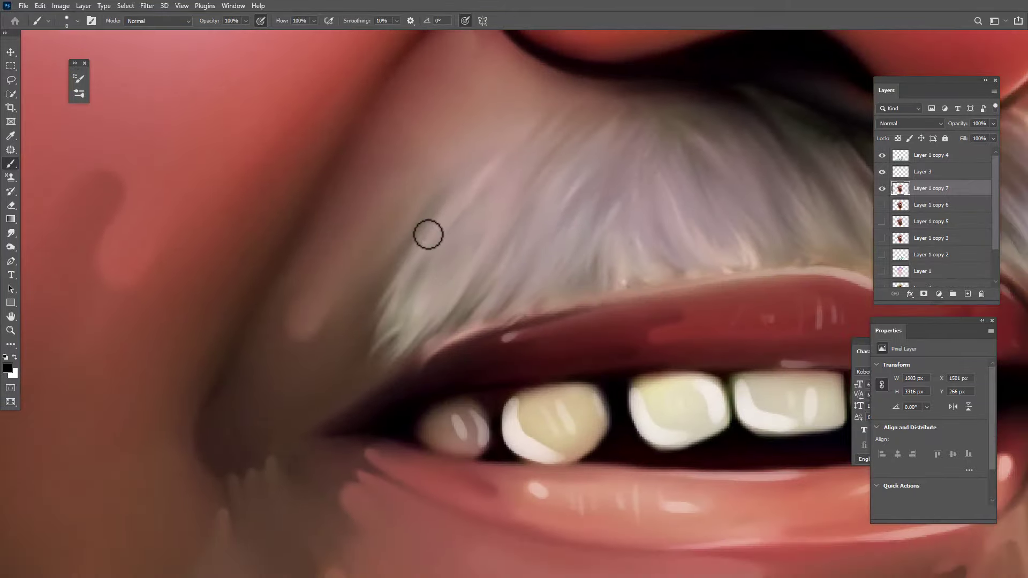
pyautogui.moveTo(450, 182); pyautogui.dragTo(374, 349)
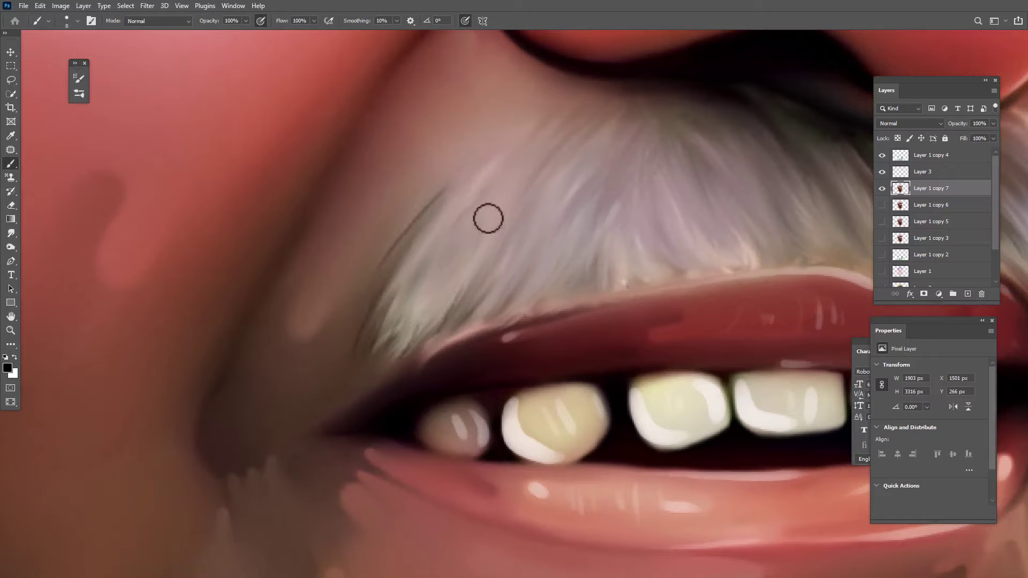
pyautogui.moveTo(478, 174); pyautogui.dragTo(429, 222)
pyautogui.press(']')
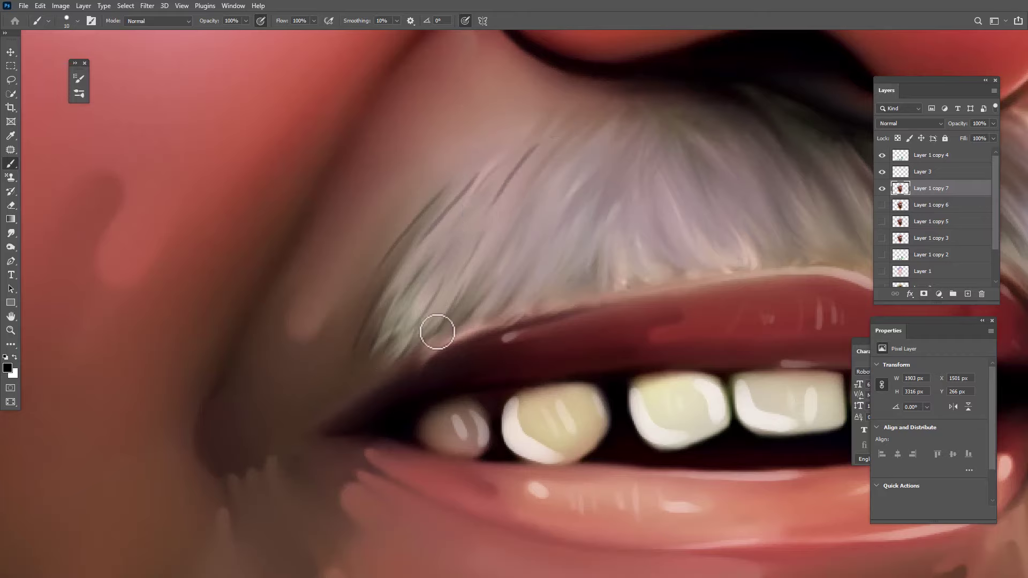
pyautogui.press('f')
pyautogui.moveTo(503, 226); pyautogui.dragTo(374, 258)
pyautogui.moveTo(445, 148)
pyautogui.mouseDown()
pyautogui.moveTo(398, 213)
pyautogui.moveTo(421, 199)
pyautogui.mouseUp()
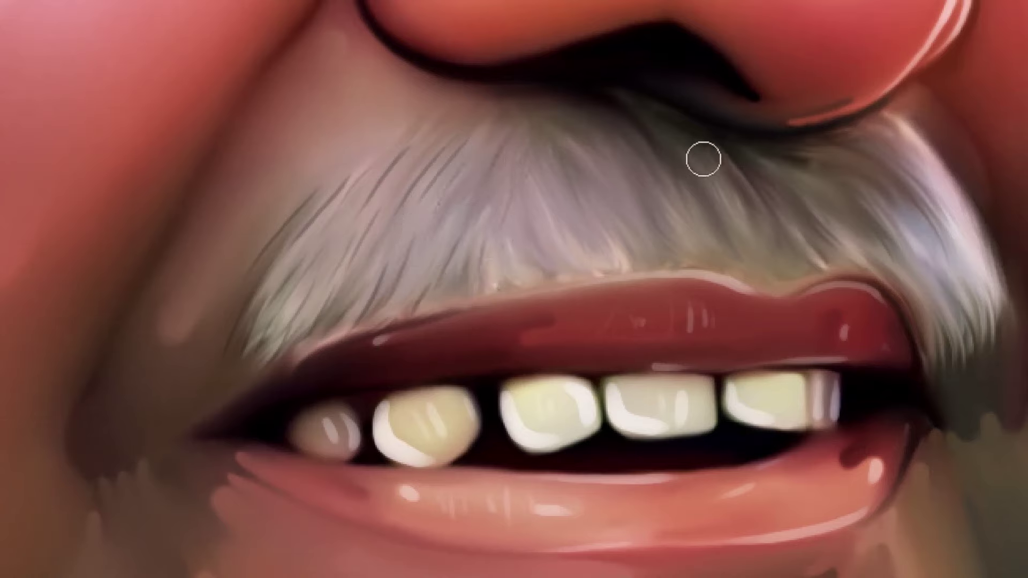
# Paint short black hair strands through the middle of the moustache, from beneath the nose to the upper lip's edge
pyautogui.moveTo(712, 152)
pyautogui.mouseDown()
pyautogui.moveTo(720, 244)
pyautogui.moveTo(735, 236)
pyautogui.mouseUp()
pyautogui.moveTo(725, 177); pyautogui.dragTo(746, 259)
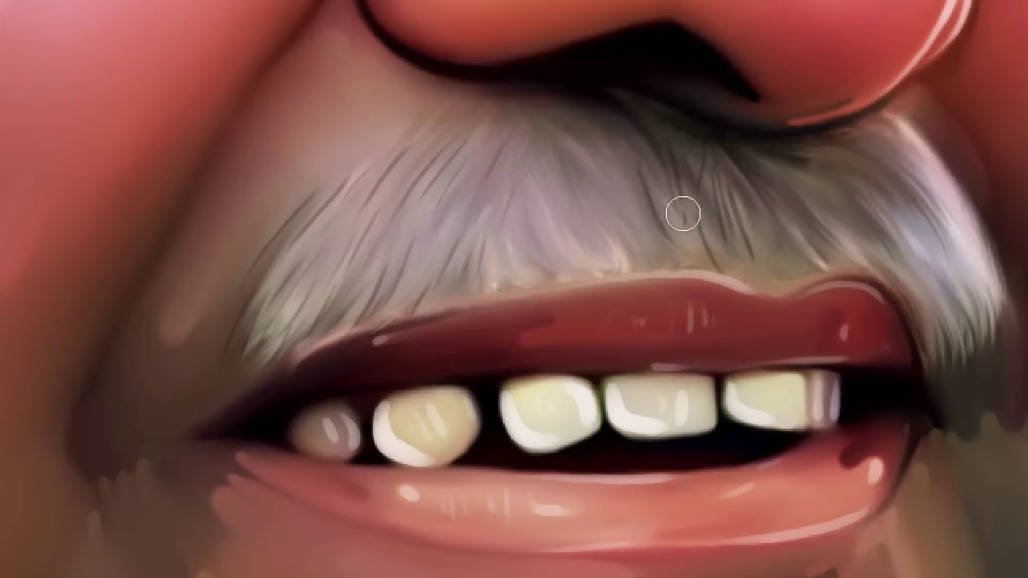
pyautogui.moveTo(637, 141)
pyautogui.mouseDown()
pyautogui.moveTo(657, 185)
pyautogui.moveTo(655, 265)
pyautogui.mouseUp()
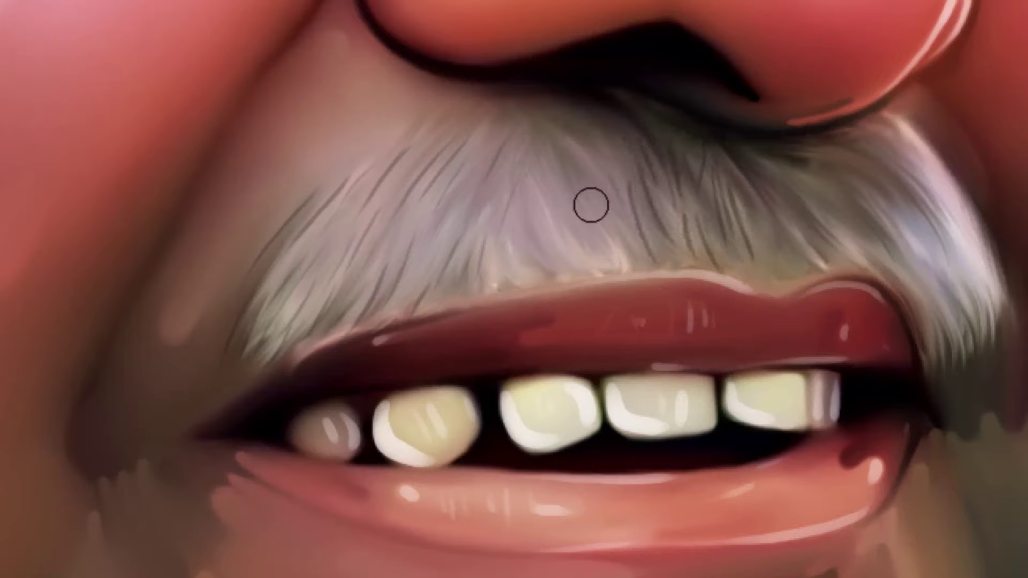
pyautogui.moveTo(592, 202); pyautogui.dragTo(620, 258)
pyautogui.moveTo(559, 215); pyautogui.dragTo(585, 262)
pyautogui.moveTo(529, 226); pyautogui.dragTo(555, 269)
pyautogui.moveTo(627, 230); pyautogui.dragTo(641, 280)
pyautogui.moveTo(576, 222); pyautogui.dragTo(602, 267)
pyautogui.moveTo(549, 235)
pyautogui.mouseDown()
pyautogui.moveTo(563, 262)
pyautogui.moveTo(534, 289)
pyautogui.mouseUp()
pyautogui.moveTo(487, 259); pyautogui.dragTo(494, 293)
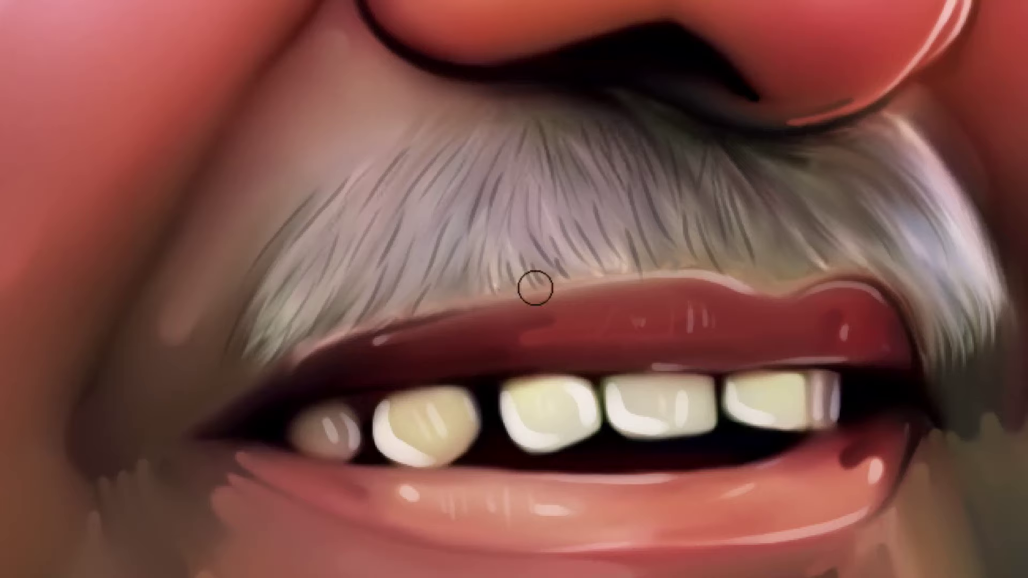
# Paint curved black hair strands over the far side of the moustache, sweeping down toward the far mouth corner
pyautogui.moveTo(735, 247); pyautogui.dragTo(519, 272)
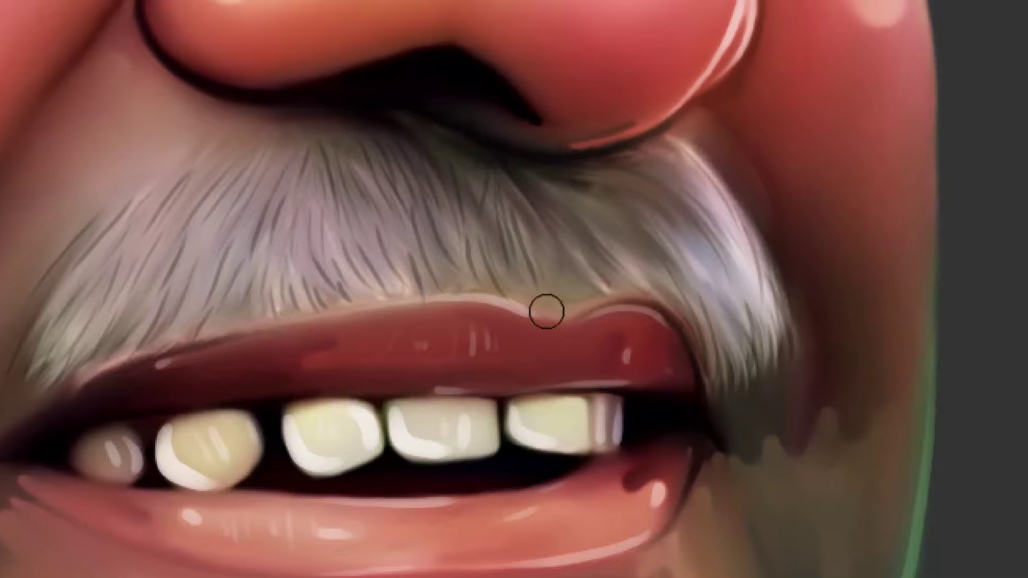
pyautogui.moveTo(586, 183); pyautogui.dragTo(629, 230)
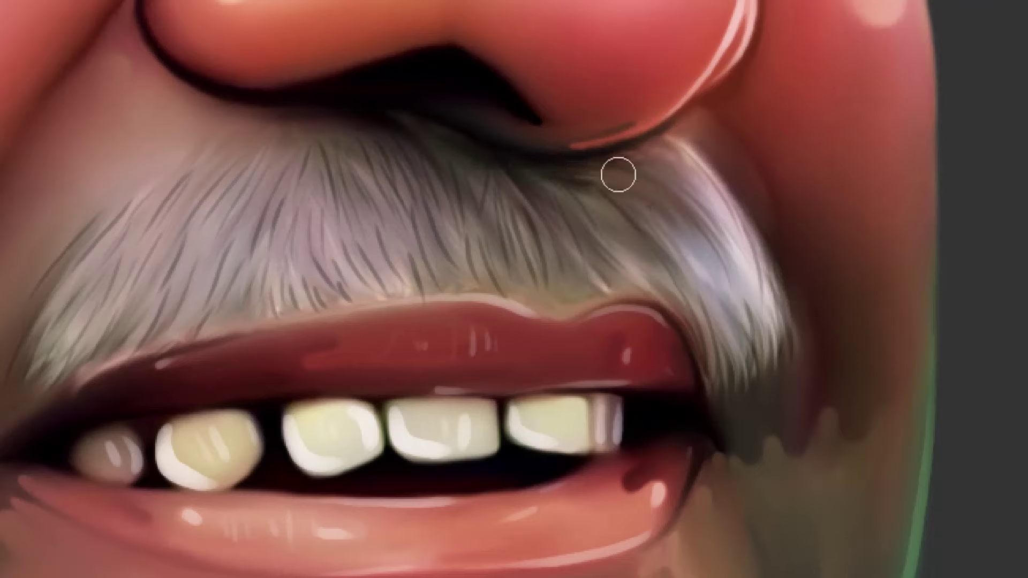
pyautogui.moveTo(619, 175); pyautogui.dragTo(697, 236)
pyautogui.moveTo(653, 158)
pyautogui.mouseDown()
pyautogui.moveTo(705, 318)
pyautogui.moveTo(635, 159)
pyautogui.moveTo(585, 183)
pyautogui.moveTo(648, 251)
pyautogui.moveTo(653, 297)
pyautogui.moveTo(651, 221)
pyautogui.moveTo(706, 232)
pyautogui.moveTo(733, 322)
pyautogui.mouseUp()
pyautogui.moveTo(726, 233); pyautogui.dragTo(749, 311)
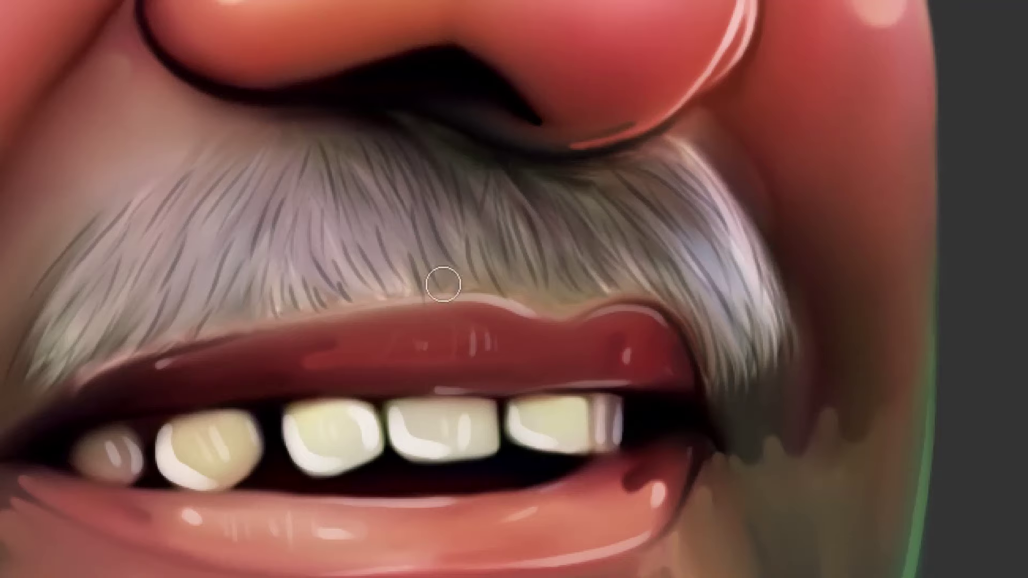
# Swap the painting colour to white and paint fine white hairs over the moustache's near tip
pyautogui.press('Tab')
pyautogui.click(14, 357)
pyautogui.moveTo(183, 295); pyautogui.dragTo(322, 251)
pyautogui.moveTo(215, 257); pyautogui.dragTo(161, 344)
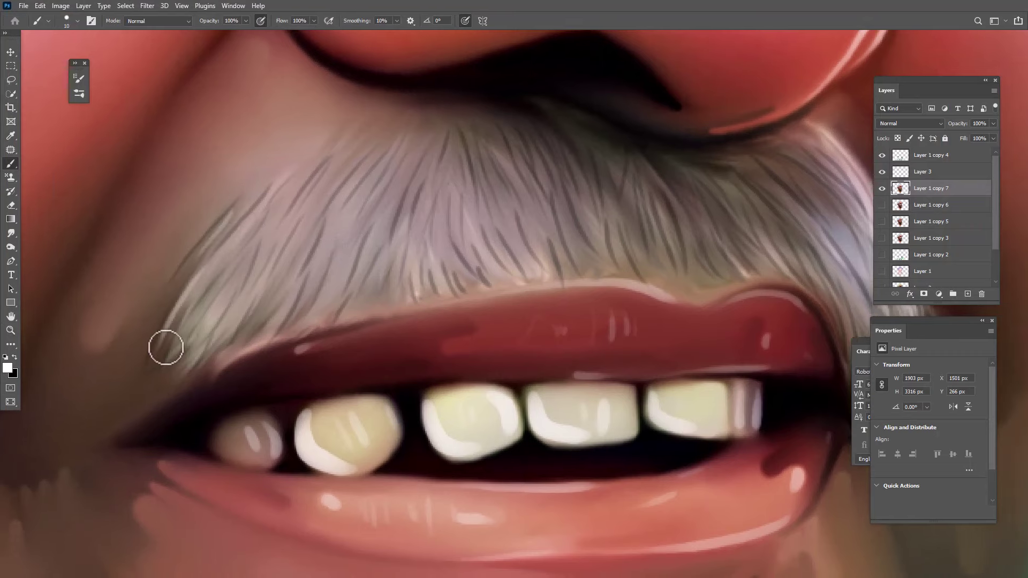
pyautogui.moveTo(288, 169); pyautogui.dragTo(249, 220)
pyautogui.moveTo(210, 310); pyautogui.dragTo(164, 384)
pyautogui.moveTo(205, 330)
pyautogui.mouseDown()
pyautogui.moveTo(184, 371)
pyautogui.moveTo(196, 369)
pyautogui.mouseUp()
pyautogui.moveTo(230, 268)
pyautogui.mouseDown()
pyautogui.moveTo(195, 300)
pyautogui.moveTo(226, 315)
pyautogui.moveTo(163, 403)
pyautogui.moveTo(227, 317)
pyautogui.moveTo(185, 374)
pyautogui.mouseUp()
pyautogui.moveTo(257, 277); pyautogui.dragTo(233, 301)
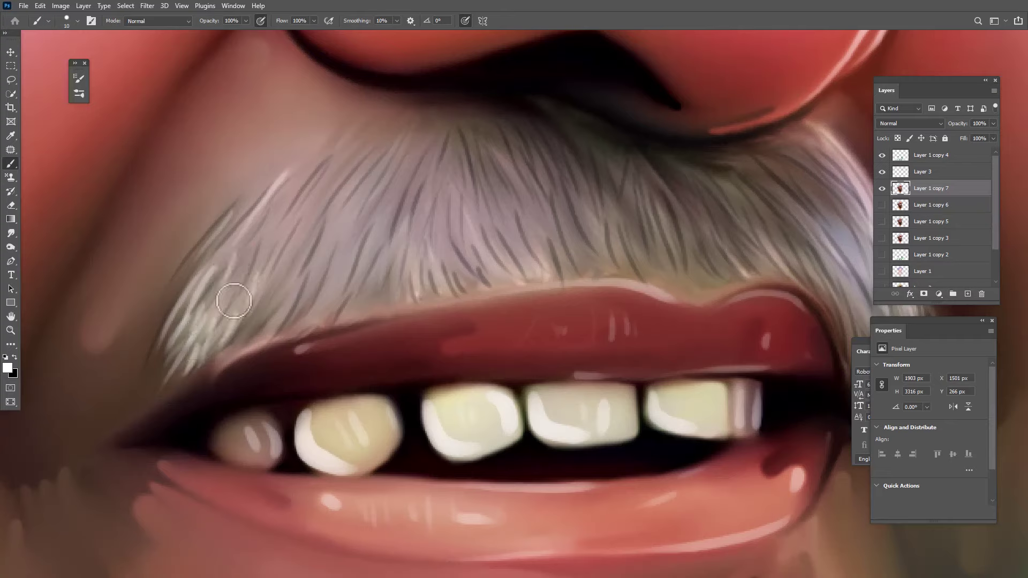
pyautogui.moveTo(284, 222)
pyautogui.mouseDown()
pyautogui.moveTo(230, 280)
pyautogui.moveTo(246, 295)
pyautogui.moveTo(195, 339)
pyautogui.mouseUp()
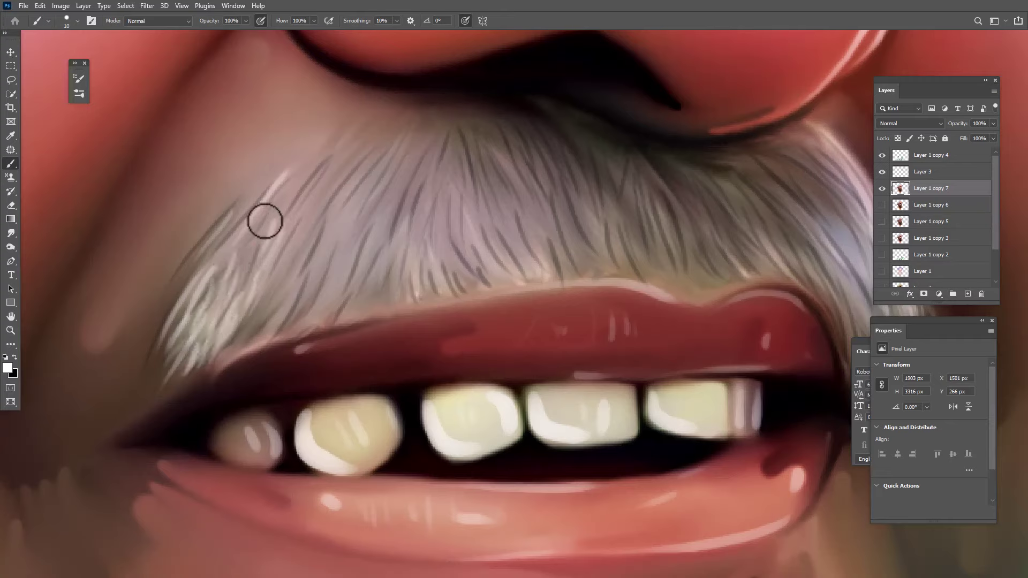
pyautogui.moveTo(264, 220); pyautogui.dragTo(229, 289)
pyautogui.moveTo(241, 232); pyautogui.dragTo(184, 310)
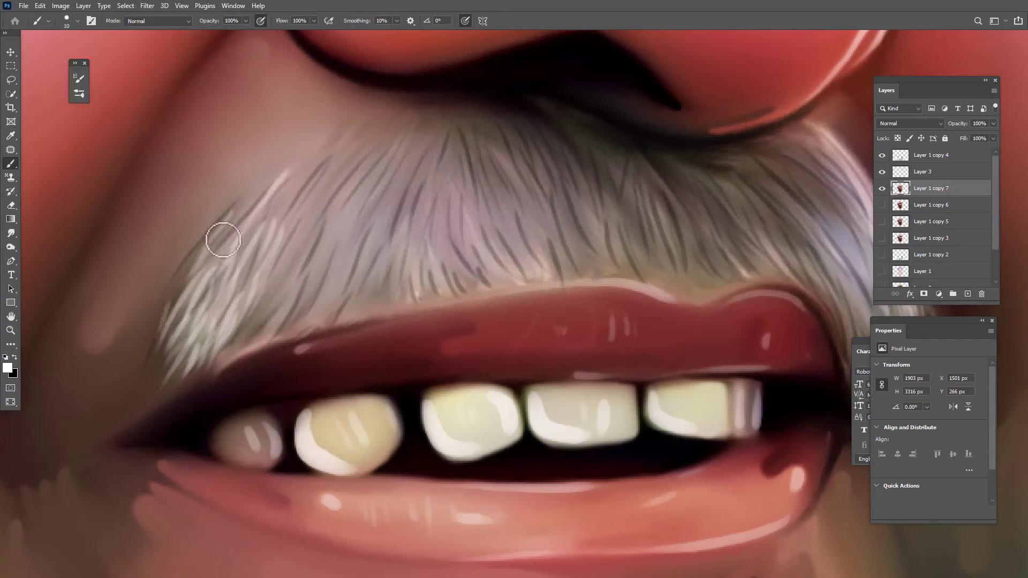
# Add white hairs along the upper outline of the moustache's near half and down to the lip line
pyautogui.moveTo(224, 240); pyautogui.dragTo(202, 271)
pyautogui.moveTo(257, 195); pyautogui.dragTo(217, 251)
pyautogui.moveTo(297, 171); pyautogui.dragTo(256, 227)
pyautogui.moveTo(305, 164); pyautogui.dragTo(268, 243)
pyautogui.moveTo(273, 202); pyautogui.dragTo(163, 321)
pyautogui.moveTo(210, 223)
pyautogui.mouseDown()
pyautogui.moveTo(148, 334)
pyautogui.moveTo(159, 391)
pyautogui.mouseUp()
pyautogui.moveTo(239, 329); pyautogui.dragTo(234, 351)
pyautogui.moveTo(273, 281); pyautogui.dragTo(257, 331)
pyautogui.moveTo(287, 314)
pyautogui.mouseDown()
pyautogui.moveTo(274, 337)
pyautogui.moveTo(286, 327)
pyautogui.mouseUp()
pyautogui.moveTo(321, 294)
pyautogui.mouseDown()
pyautogui.moveTo(308, 319)
pyautogui.moveTo(287, 323)
pyautogui.mouseUp()
pyautogui.moveTo(283, 282); pyautogui.dragTo(263, 322)
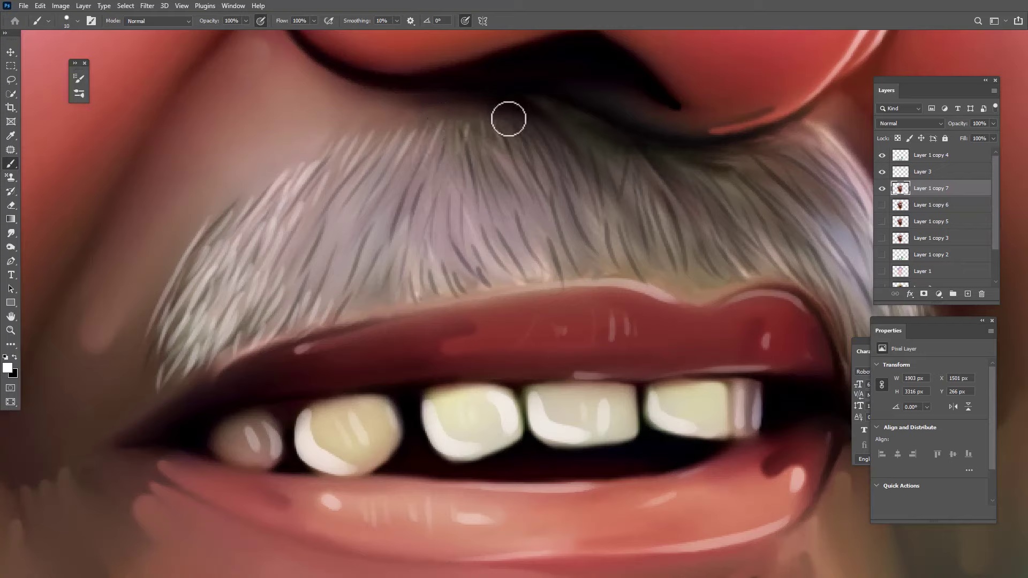
# Paint fine white hairs between the dark strands in the middle of the moustache, from beneath the nostril to the lip
pyautogui.moveTo(509, 116)
pyautogui.mouseDown()
pyautogui.moveTo(524, 147)
pyautogui.moveTo(553, 147)
pyautogui.mouseUp()
pyautogui.moveTo(546, 117)
pyautogui.mouseDown()
pyautogui.moveTo(573, 155)
pyautogui.moveTo(650, 201)
pyautogui.mouseUp()
pyautogui.moveTo(646, 152); pyautogui.dragTo(654, 182)
pyautogui.moveTo(627, 137)
pyautogui.mouseDown()
pyautogui.moveTo(645, 180)
pyautogui.moveTo(621, 188)
pyautogui.moveTo(661, 239)
pyautogui.mouseUp()
pyautogui.moveTo(656, 189); pyautogui.dragTo(686, 296)
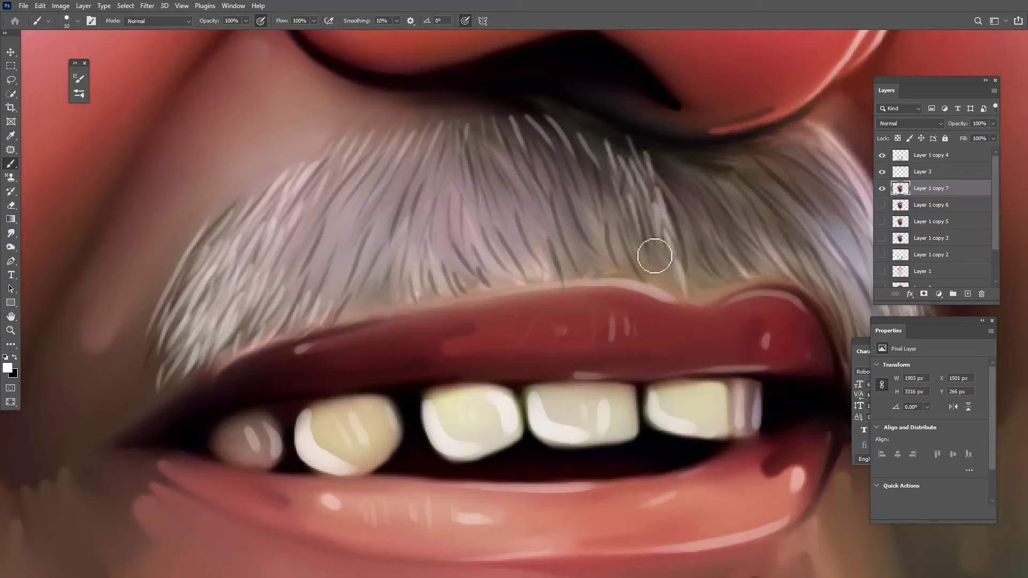
pyautogui.moveTo(656, 256); pyautogui.dragTo(667, 287)
pyautogui.moveTo(663, 235); pyautogui.dragTo(676, 265)
pyautogui.moveTo(665, 203)
pyautogui.mouseDown()
pyautogui.moveTo(676, 249)
pyautogui.moveTo(659, 259)
pyautogui.mouseUp()
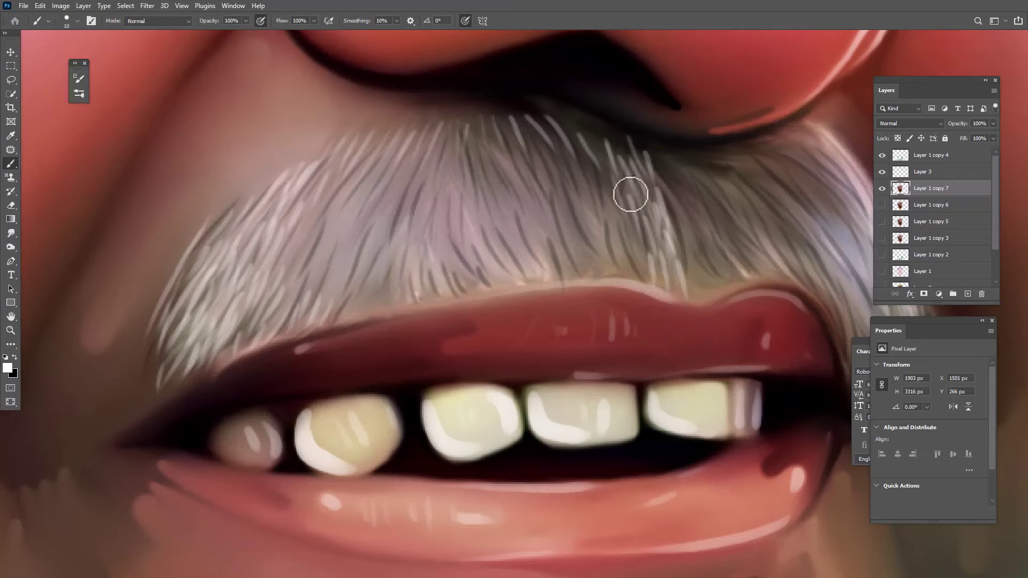
pyautogui.moveTo(631, 195); pyautogui.dragTo(639, 229)
pyautogui.moveTo(612, 174); pyautogui.dragTo(647, 279)
pyautogui.moveTo(596, 159); pyautogui.dragTo(604, 183)
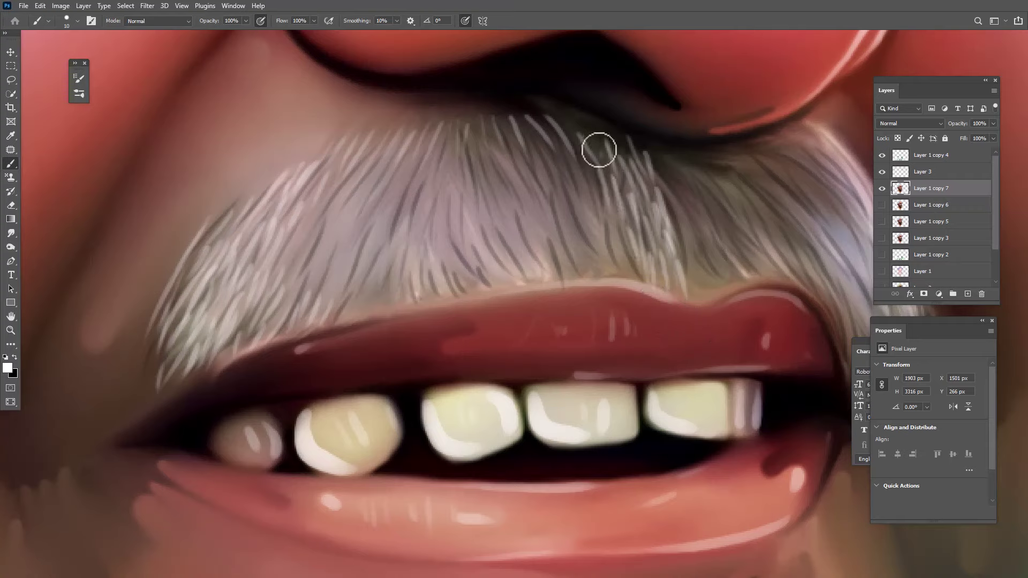
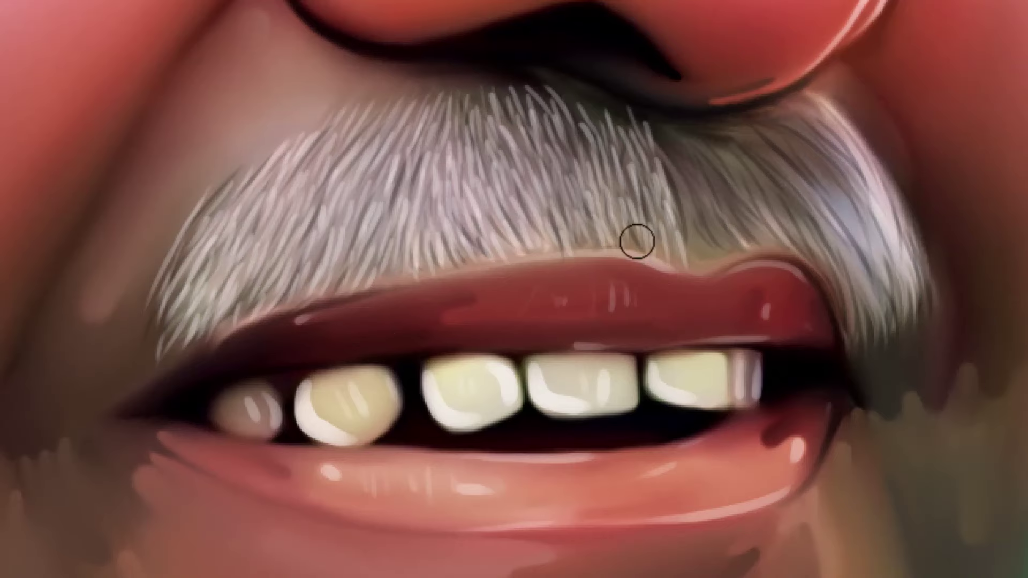
# Paint fine white hairs around the moustache's far tip and along the lip line of its far half
pyautogui.moveTo(637, 220); pyautogui.dragTo(405, 237)
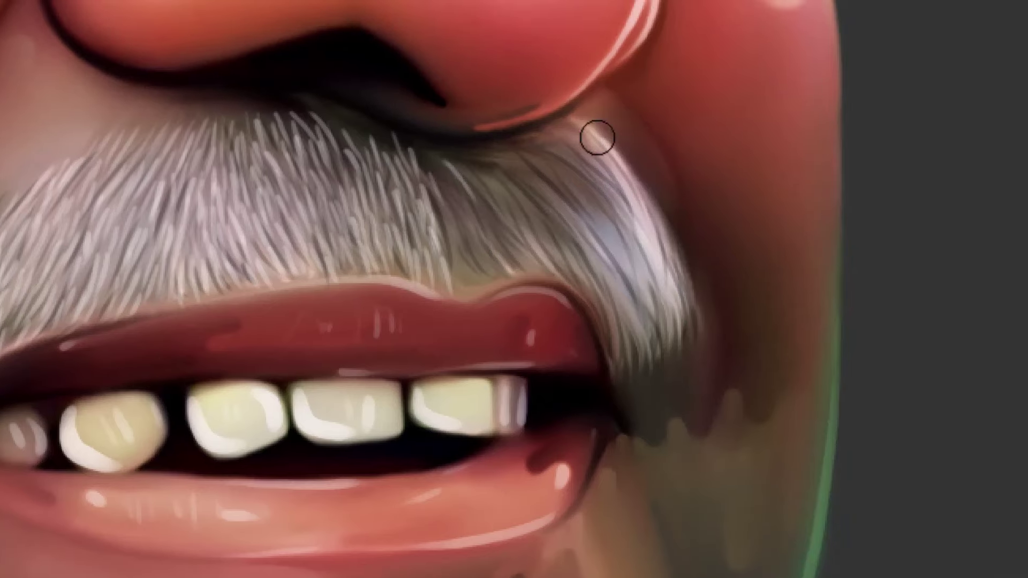
pyautogui.moveTo(688, 328)
pyautogui.mouseDown()
pyautogui.moveTo(674, 378)
pyautogui.moveTo(666, 323)
pyautogui.moveTo(621, 404)
pyautogui.moveTo(629, 345)
pyautogui.moveTo(621, 355)
pyautogui.moveTo(610, 348)
pyautogui.moveTo(611, 375)
pyautogui.moveTo(599, 322)
pyautogui.moveTo(618, 333)
pyautogui.moveTo(622, 380)
pyautogui.moveTo(617, 298)
pyautogui.moveTo(644, 310)
pyautogui.moveTo(637, 322)
pyautogui.moveTo(648, 305)
pyautogui.moveTo(653, 348)
pyautogui.mouseUp()
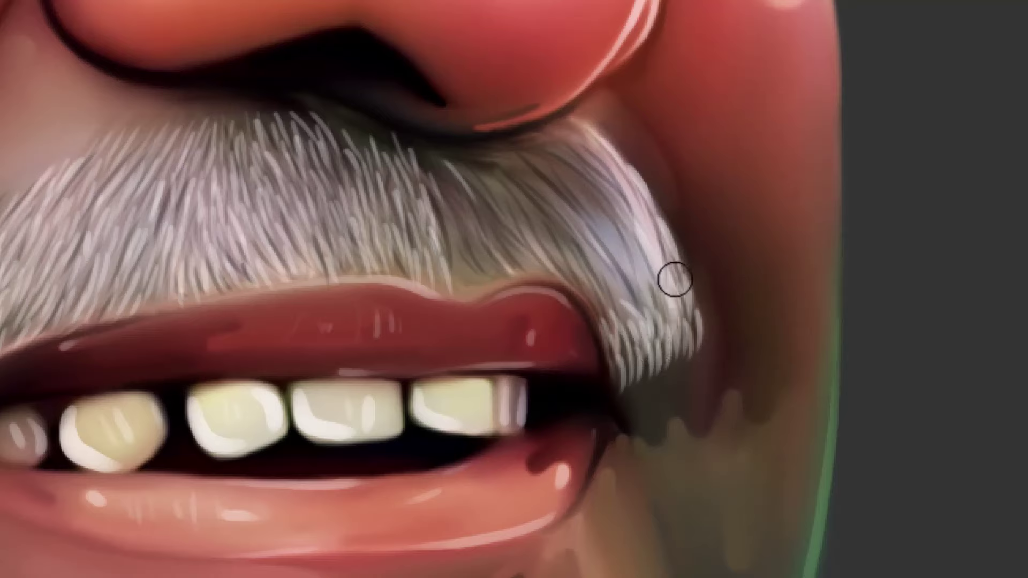
pyautogui.moveTo(558, 268)
pyautogui.mouseDown()
pyautogui.moveTo(540, 306)
pyautogui.moveTo(524, 255)
pyautogui.moveTo(509, 249)
pyautogui.moveTo(482, 291)
pyautogui.moveTo(489, 252)
pyautogui.moveTo(478, 251)
pyautogui.moveTo(452, 292)
pyautogui.moveTo(462, 258)
pyautogui.moveTo(447, 224)
pyautogui.moveTo(472, 296)
pyautogui.moveTo(459, 305)
pyautogui.moveTo(488, 259)
pyautogui.moveTo(468, 235)
pyautogui.moveTo(471, 265)
pyautogui.mouseUp()
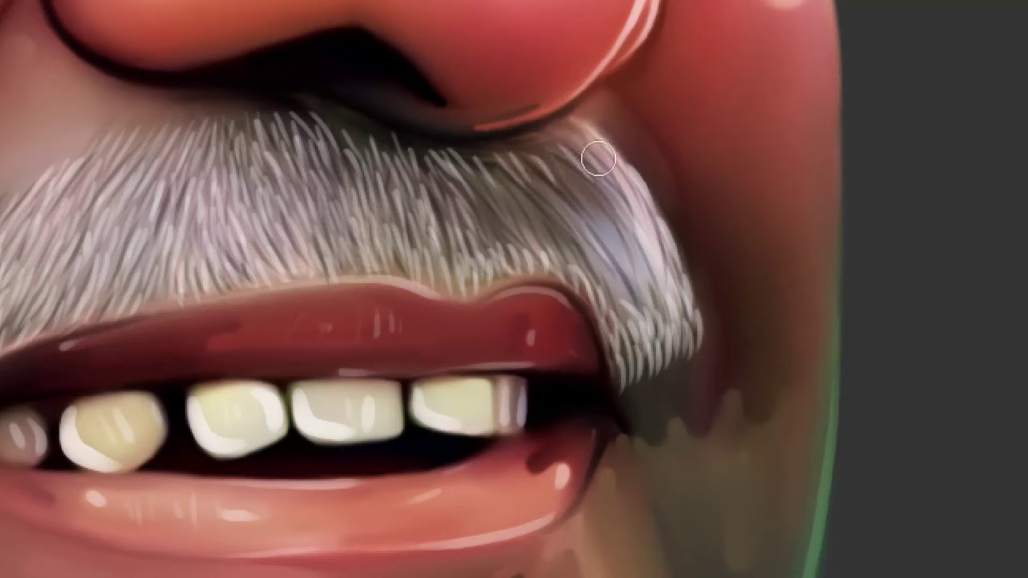
# Fill the moustache's far half with short white hairs, from beneath the nose down to the outer edge
pyautogui.moveTo(657, 194); pyautogui.dragTo(684, 261)
pyautogui.moveTo(579, 193)
pyautogui.mouseDown()
pyautogui.moveTo(635, 243)
pyautogui.moveTo(637, 281)
pyautogui.moveTo(664, 321)
pyautogui.mouseUp()
pyautogui.moveTo(604, 264); pyautogui.dragTo(612, 315)
pyautogui.moveTo(552, 240); pyautogui.dragTo(562, 255)
pyautogui.moveTo(522, 224)
pyautogui.mouseDown()
pyautogui.moveTo(491, 211)
pyautogui.moveTo(490, 268)
pyautogui.moveTo(459, 189)
pyautogui.moveTo(472, 188)
pyautogui.moveTo(469, 172)
pyautogui.moveTo(507, 221)
pyautogui.moveTo(511, 262)
pyautogui.moveTo(505, 181)
pyautogui.moveTo(542, 180)
pyautogui.moveTo(578, 253)
pyautogui.mouseUp()
pyautogui.moveTo(550, 161)
pyautogui.mouseDown()
pyautogui.moveTo(573, 194)
pyautogui.moveTo(551, 170)
pyautogui.mouseUp()
pyautogui.moveTo(534, 137)
pyautogui.mouseDown()
pyautogui.moveTo(579, 156)
pyautogui.moveTo(582, 186)
pyautogui.moveTo(552, 125)
pyautogui.moveTo(574, 124)
pyautogui.moveTo(523, 139)
pyautogui.moveTo(546, 177)
pyautogui.moveTo(548, 213)
pyautogui.mouseUp()
pyautogui.moveTo(502, 153)
pyautogui.mouseDown()
pyautogui.moveTo(531, 162)
pyautogui.moveTo(546, 218)
pyautogui.moveTo(574, 240)
pyautogui.moveTo(593, 280)
pyautogui.moveTo(585, 213)
pyautogui.moveTo(570, 233)
pyautogui.moveTo(592, 298)
pyautogui.moveTo(493, 169)
pyautogui.moveTo(545, 183)
pyautogui.moveTo(577, 174)
pyautogui.moveTo(602, 228)
pyautogui.moveTo(630, 298)
pyautogui.moveTo(597, 217)
pyautogui.moveTo(630, 386)
pyautogui.moveTo(612, 399)
pyautogui.moveTo(623, 409)
pyautogui.moveTo(668, 360)
pyautogui.moveTo(688, 357)
pyautogui.moveTo(638, 373)
pyautogui.moveTo(676, 352)
pyautogui.moveTo(609, 404)
pyautogui.mouseUp()
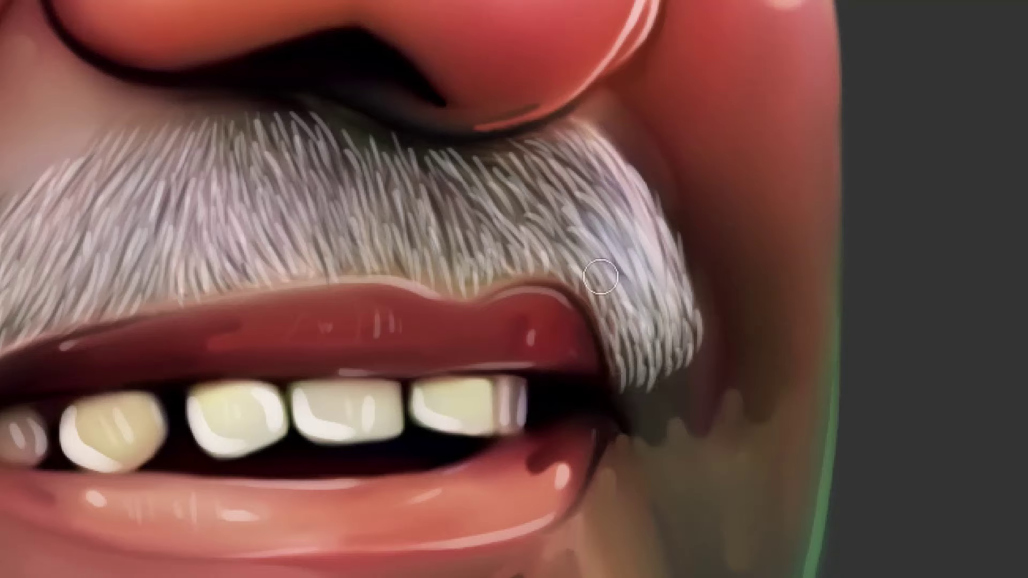
pyautogui.moveTo(492, 189)
pyautogui.mouseDown()
pyautogui.moveTo(514, 210)
pyautogui.moveTo(525, 170)
pyautogui.moveTo(534, 228)
pyautogui.moveTo(528, 161)
pyautogui.mouseUp()
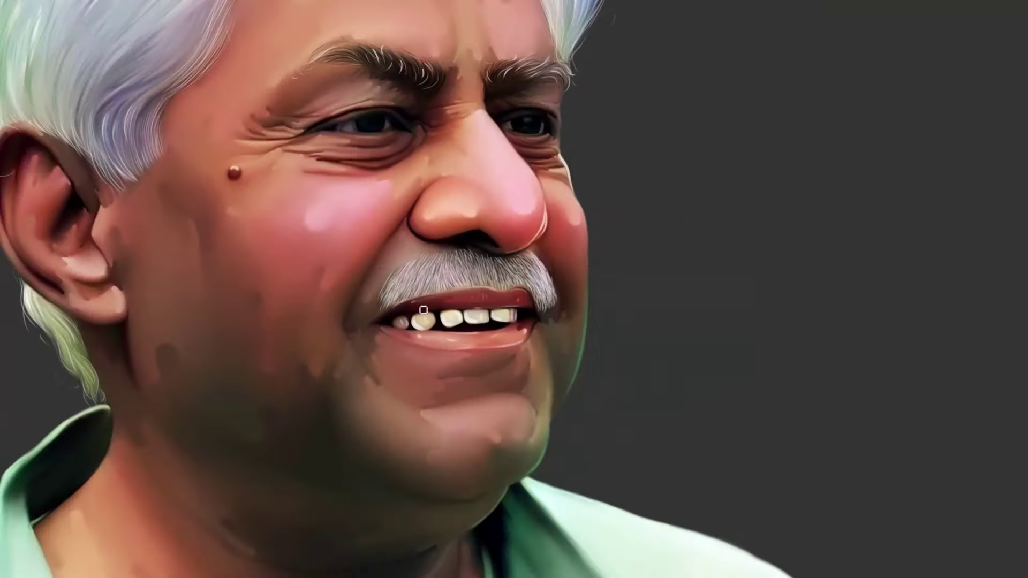
# Compare the portrait with and without Layer 1 copy 7 by switching its visibility off and on
pyautogui.moveTo(376, 277); pyautogui.dragTo(416, 330)
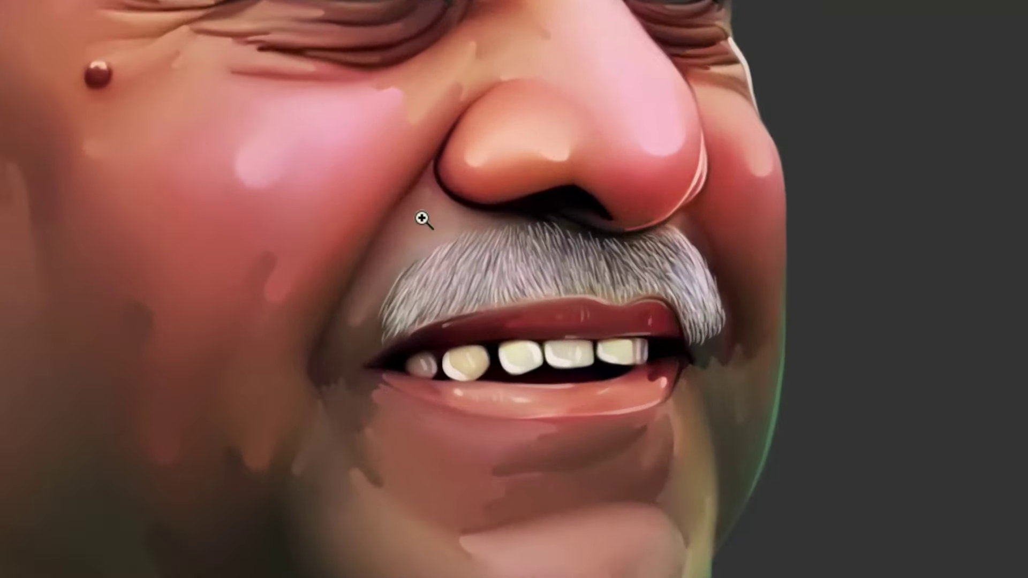
pyautogui.press('f')
pyautogui.press('f')
pyautogui.scroll(-3, 922, 247)
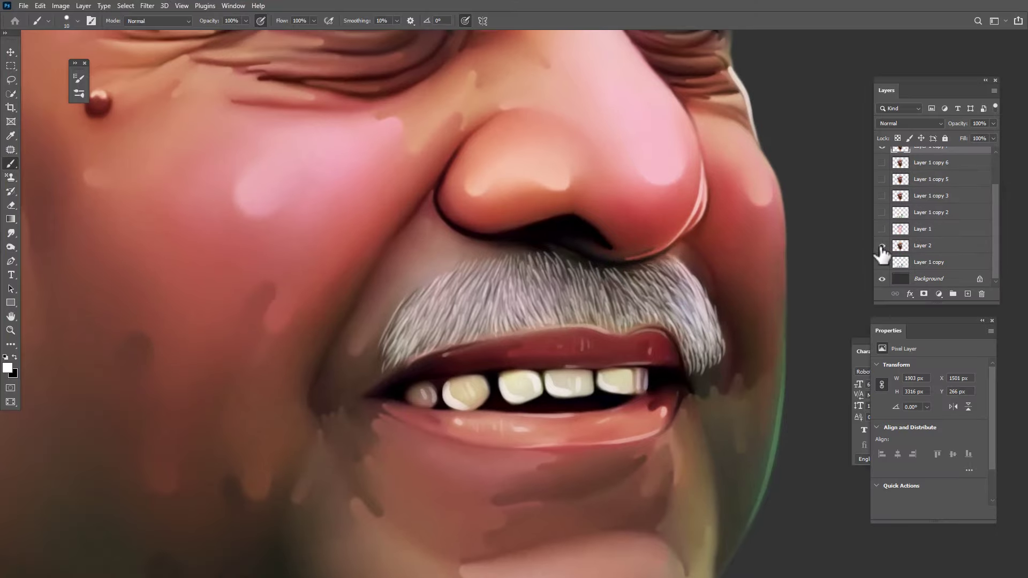
pyautogui.scroll(3, 881, 236)
pyautogui.click(882, 188)
pyautogui.click(882, 188)
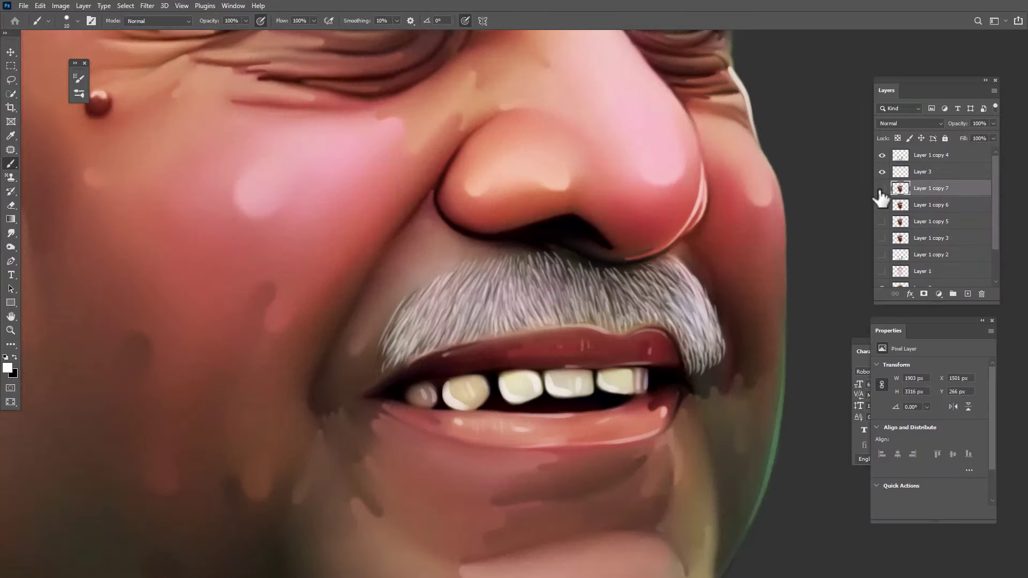
pyautogui.click(881, 189)
pyautogui.click(882, 188)
pyautogui.click(882, 188)
pyautogui.click(881, 188)
pyautogui.click(882, 189)
pyautogui.click(882, 188)
pyautogui.click(882, 188)
pyautogui.click(882, 189)
pyautogui.scroll(-3, 897, 258)
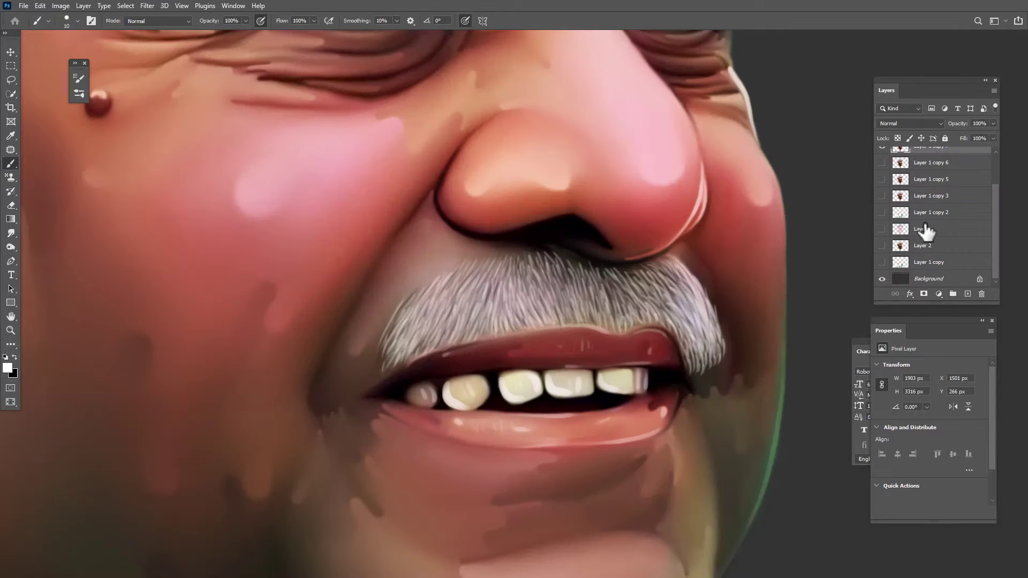
# Extend the moustache's near tip outward over the cheek-side skin with short curved white hairs
pyautogui.scroll(3, 394, 374)
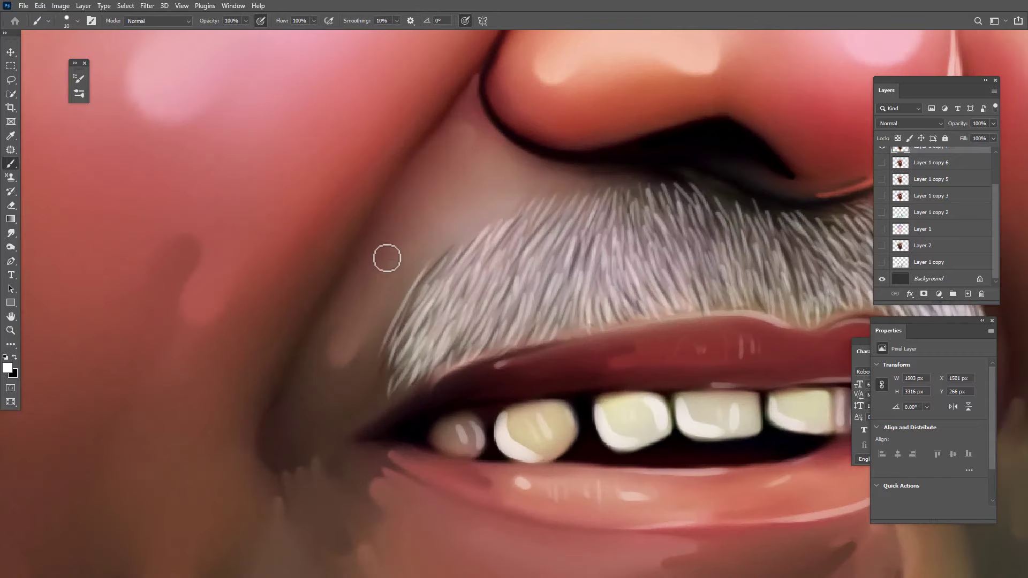
pyautogui.moveTo(374, 328); pyautogui.dragTo(378, 299)
pyautogui.moveTo(371, 364); pyautogui.dragTo(375, 344)
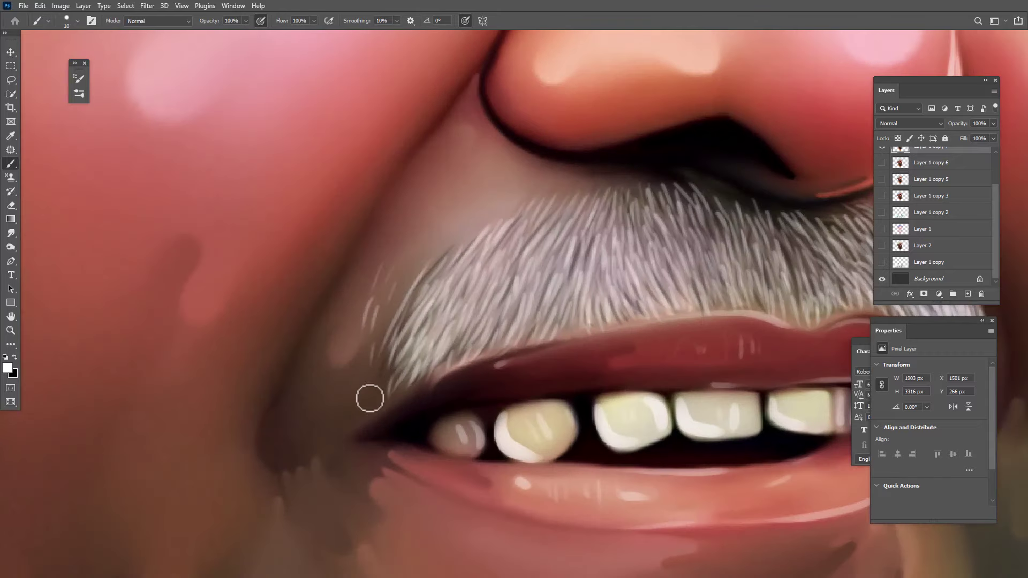
pyautogui.moveTo(402, 265); pyautogui.dragTo(398, 296)
pyautogui.moveTo(390, 308); pyautogui.dragTo(382, 391)
pyautogui.moveTo(365, 320); pyautogui.dragTo(360, 345)
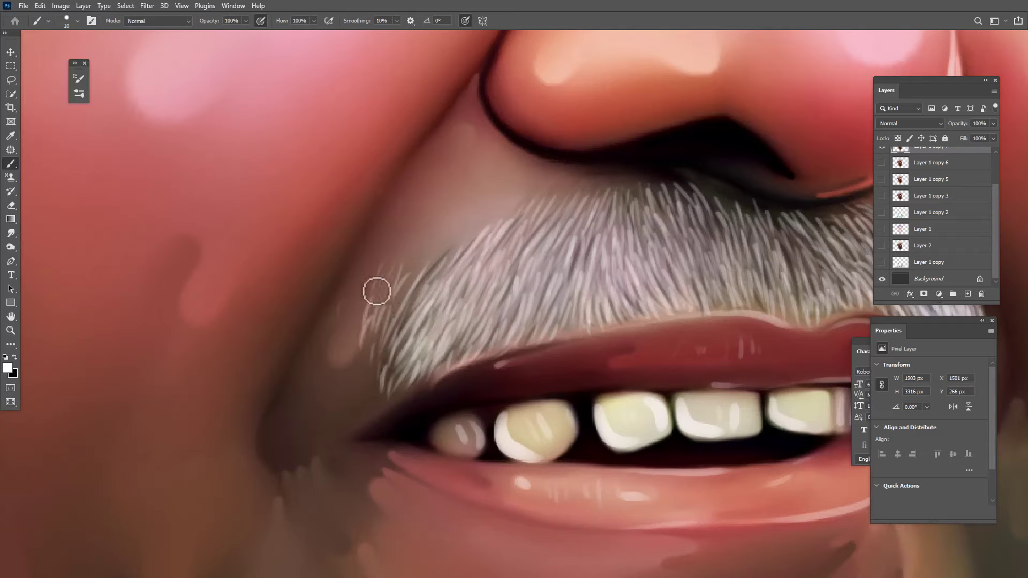
pyautogui.moveTo(376, 291)
pyautogui.mouseDown()
pyautogui.moveTo(368, 315)
pyautogui.moveTo(386, 314)
pyautogui.moveTo(368, 363)
pyautogui.mouseUp()
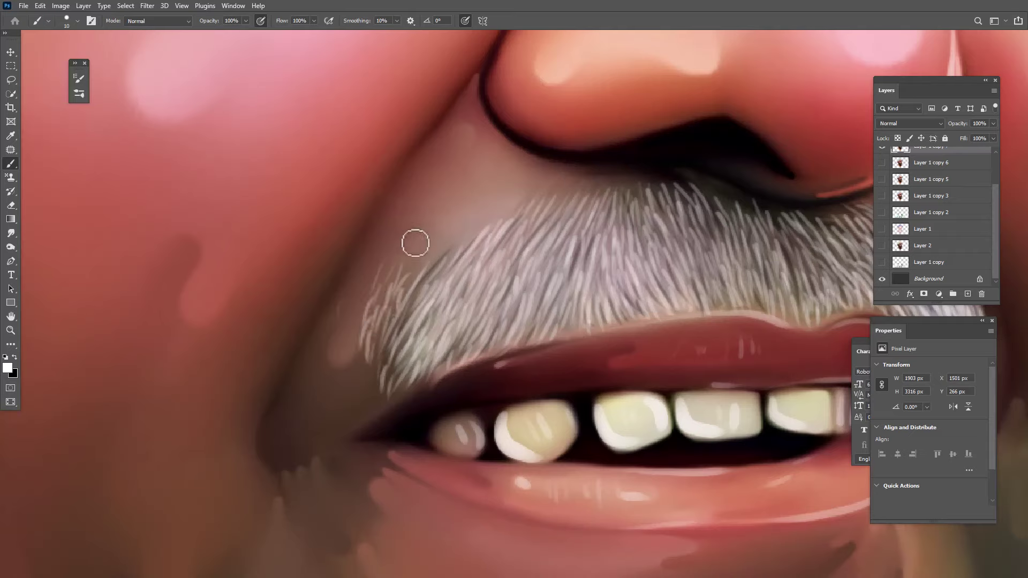
pyautogui.moveTo(412, 245); pyautogui.dragTo(402, 273)
pyautogui.moveTo(418, 254)
pyautogui.mouseDown()
pyautogui.moveTo(409, 284)
pyautogui.moveTo(421, 274)
pyautogui.mouseUp()
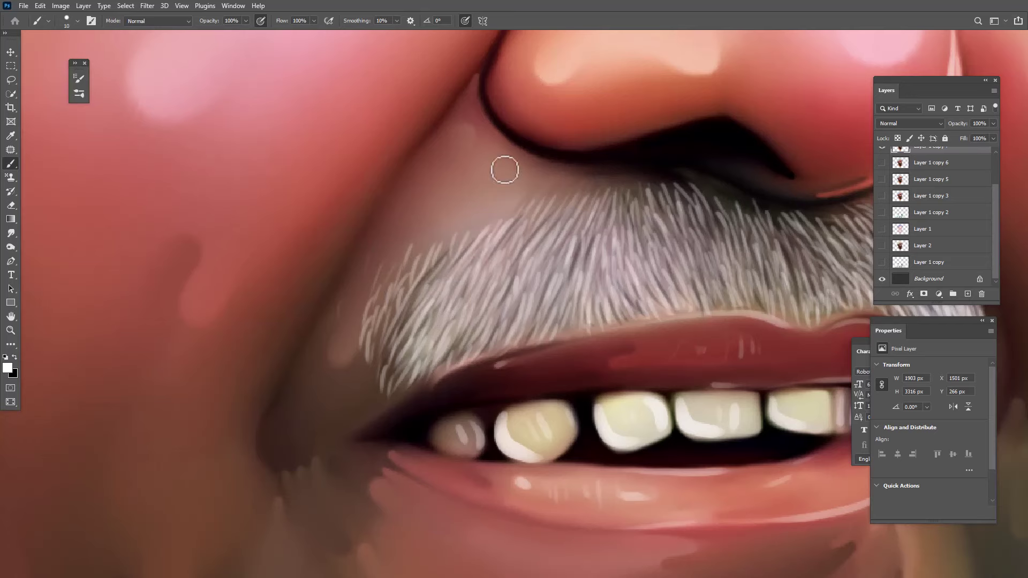
# Add white hairs along the near half's upper outline and a few stray hairs on the skin beneath the nostril
pyautogui.scroll(2, 489, 218)
pyautogui.moveTo(475, 185)
pyautogui.mouseDown()
pyautogui.moveTo(457, 235)
pyautogui.moveTo(462, 228)
pyautogui.mouseUp()
pyautogui.moveTo(443, 193); pyautogui.dragTo(431, 235)
pyautogui.moveTo(398, 237); pyautogui.dragTo(389, 276)
pyautogui.moveTo(501, 180)
pyautogui.mouseDown()
pyautogui.moveTo(479, 243)
pyautogui.moveTo(483, 208)
pyautogui.mouseUp()
pyautogui.moveTo(479, 132)
pyautogui.mouseDown()
pyautogui.moveTo(512, 153)
pyautogui.moveTo(484, 158)
pyautogui.mouseUp()
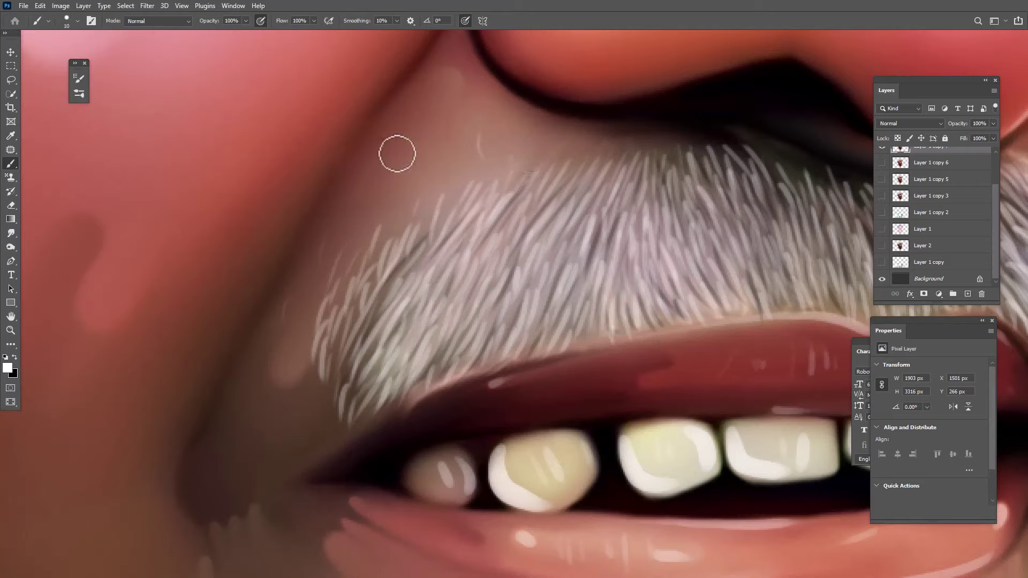
pyautogui.moveTo(545, 128); pyautogui.dragTo(547, 134)
pyautogui.moveTo(404, 209); pyautogui.dragTo(398, 226)
pyautogui.moveTo(427, 203); pyautogui.dragTo(420, 218)
pyautogui.moveTo(456, 186); pyautogui.dragTo(444, 215)
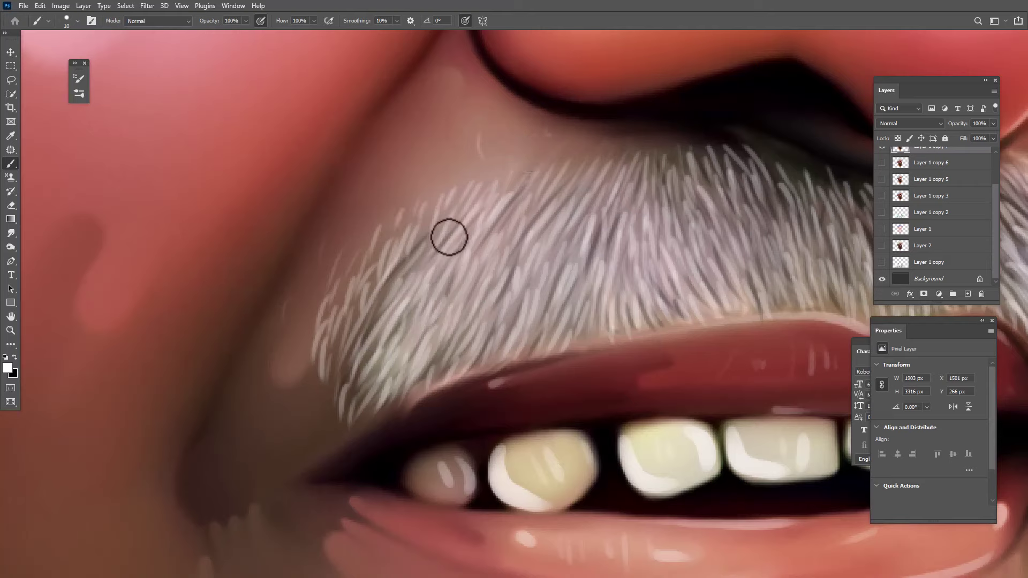
pyautogui.moveTo(361, 245); pyautogui.dragTo(337, 315)
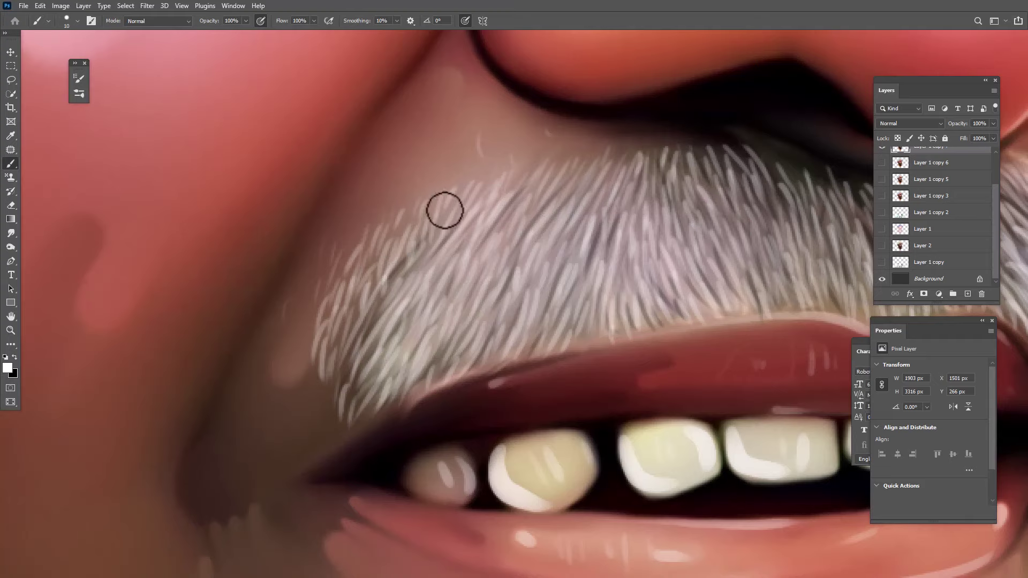
# Add short white hairs at the lower end of the moustache's near tip, beside the mouth corner
pyautogui.hotkey('ctrl', '-')
pyautogui.hotkey('ctrl', '-')
pyautogui.hotkey('ctrl', '-')
pyautogui.hotkey('ctrl', '-')
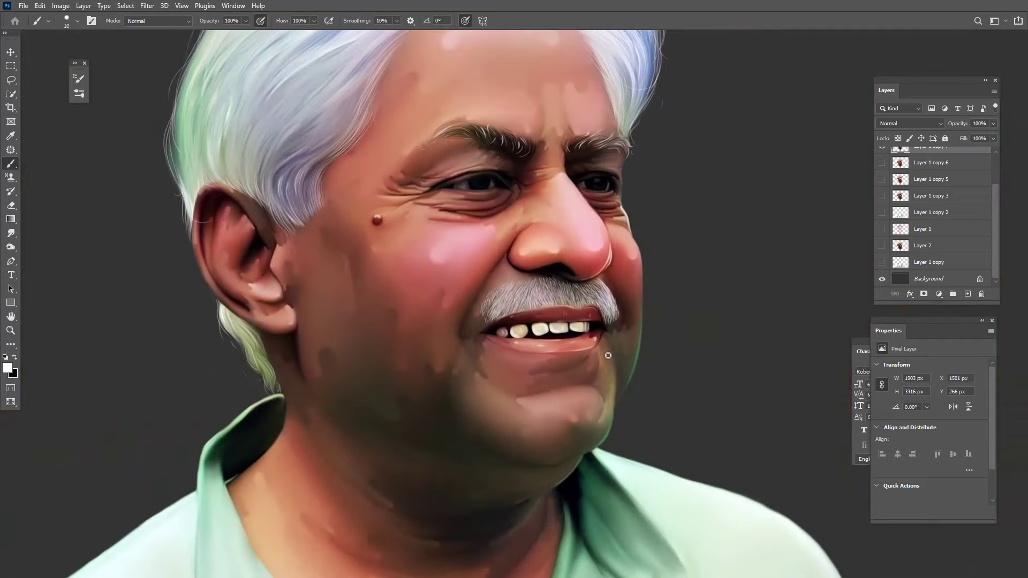
pyautogui.moveTo(485, 327)
pyautogui.mouseDown()
pyautogui.moveTo(518, 417)
pyautogui.moveTo(529, 349)
pyautogui.mouseUp()
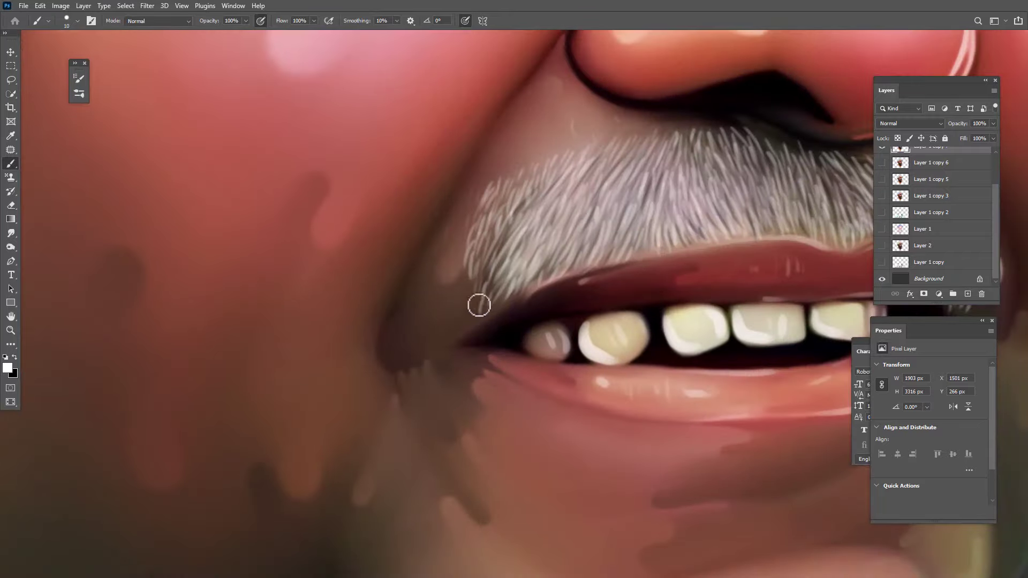
pyautogui.moveTo(478, 303)
pyautogui.mouseDown()
pyautogui.moveTo(481, 262)
pyautogui.moveTo(470, 268)
pyautogui.moveTo(489, 256)
pyautogui.moveTo(509, 275)
pyautogui.mouseUp()
# Reduce the brush size and paint brighter, crisper white hairs over the moustache's near tip and its upper outline
pyautogui.press('[')
pyautogui.press('[')
pyautogui.press('[')
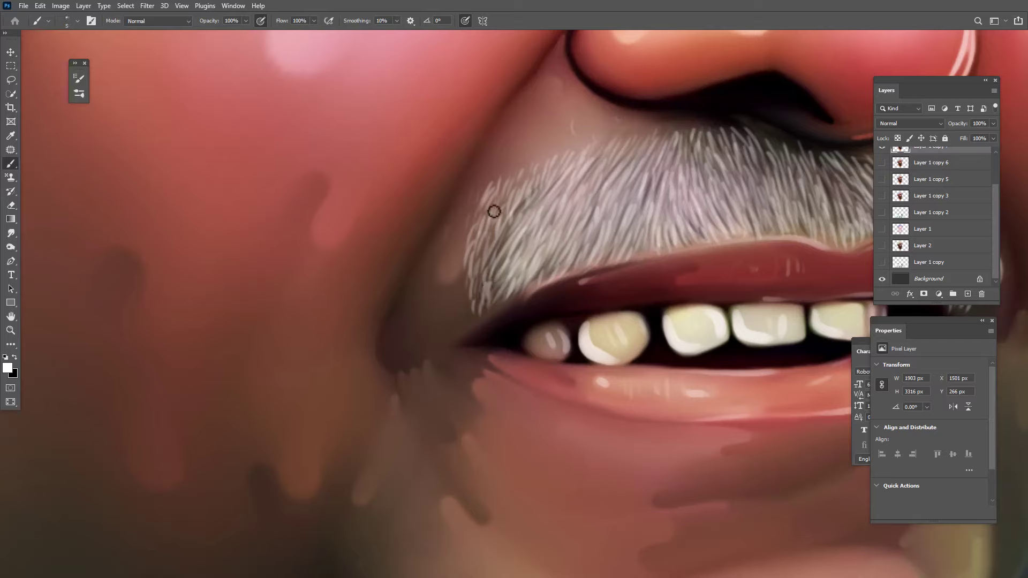
pyautogui.hotkey('ctrl', 'z')
pyautogui.moveTo(484, 247); pyautogui.dragTo(478, 264)
pyautogui.moveTo(483, 220); pyautogui.dragTo(473, 236)
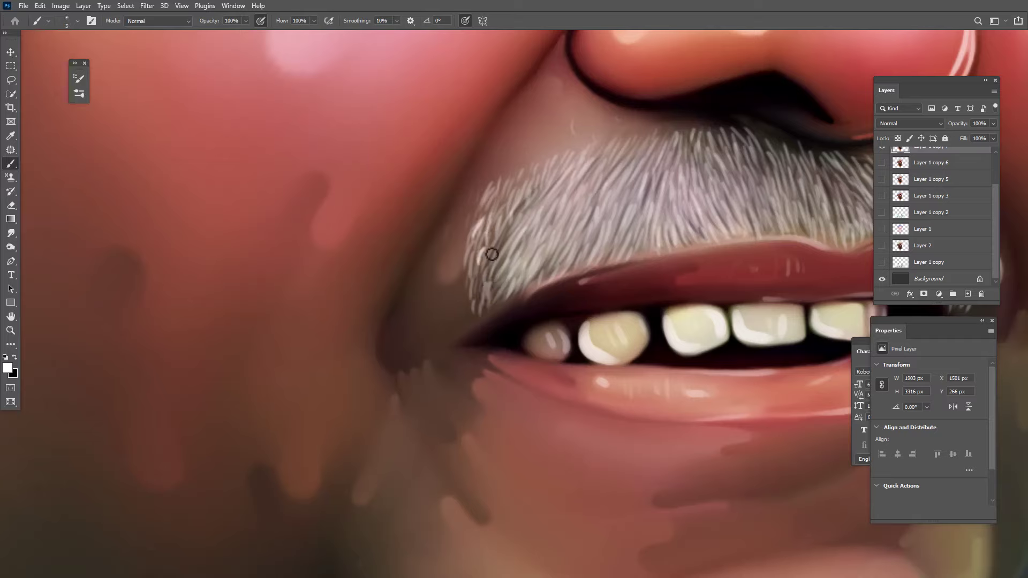
pyautogui.moveTo(492, 184); pyautogui.dragTo(481, 207)
pyautogui.moveTo(515, 243)
pyautogui.mouseDown()
pyautogui.moveTo(489, 304)
pyautogui.moveTo(478, 255)
pyautogui.moveTo(511, 307)
pyautogui.moveTo(497, 261)
pyautogui.mouseUp()
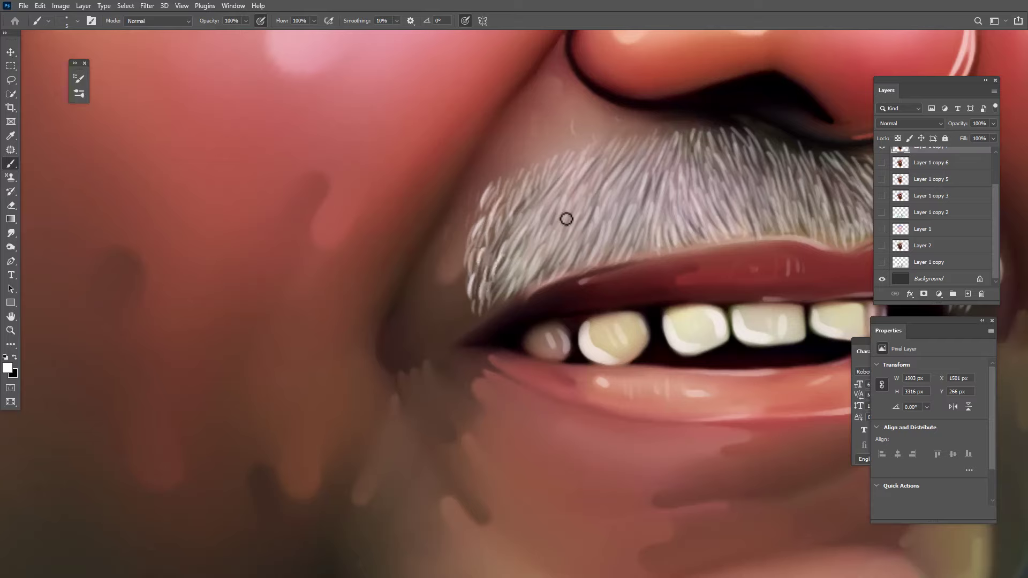
pyautogui.moveTo(506, 172); pyautogui.dragTo(499, 192)
pyautogui.moveTo(573, 145)
pyautogui.mouseDown()
pyautogui.moveTo(567, 165)
pyautogui.moveTo(508, 204)
pyautogui.mouseUp()
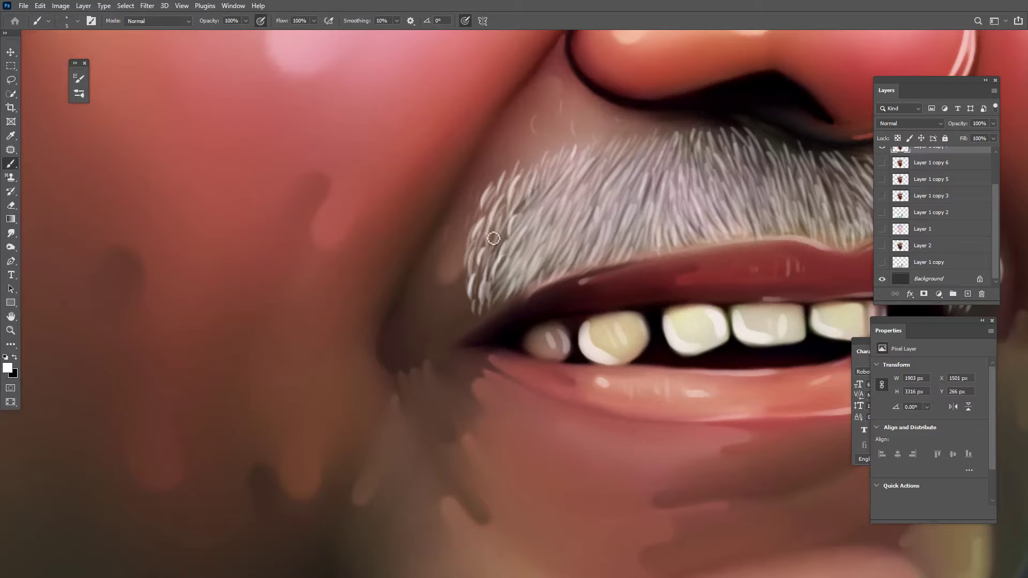
pyautogui.press('f')
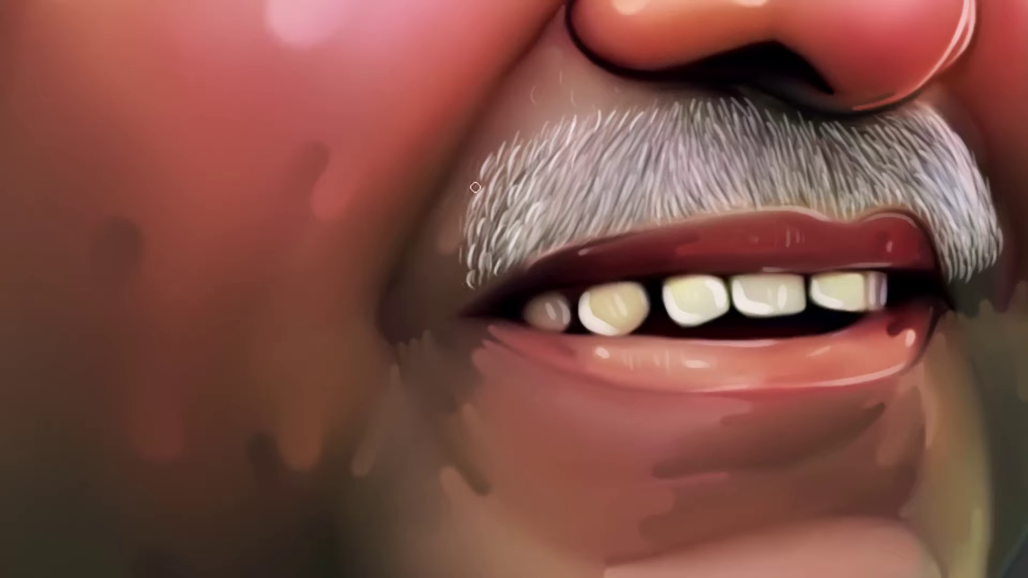
# Paint dense, bright white hairs through the middle of the moustache, from beneath the nostril to the upper lip
pyautogui.press('v')
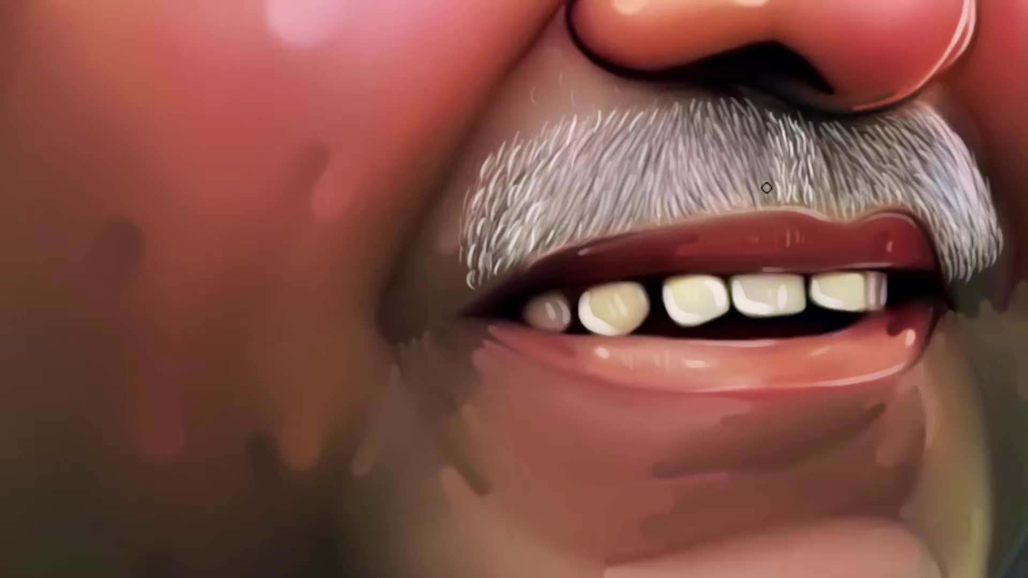
pyautogui.moveTo(807, 175); pyautogui.dragTo(724, 219)
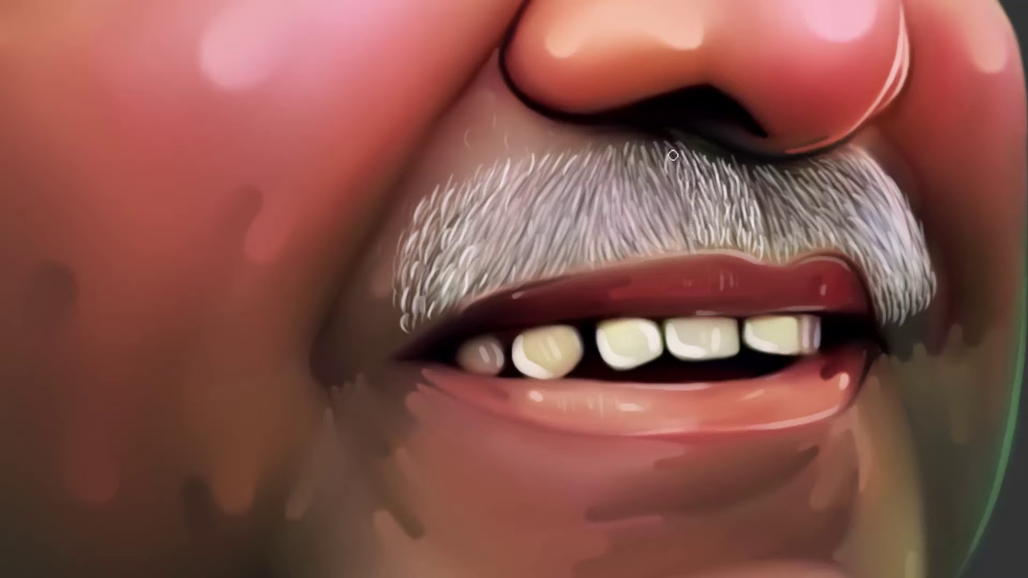
pyautogui.moveTo(678, 195); pyautogui.dragTo(680, 209)
pyautogui.moveTo(672, 194); pyautogui.dragTo(677, 214)
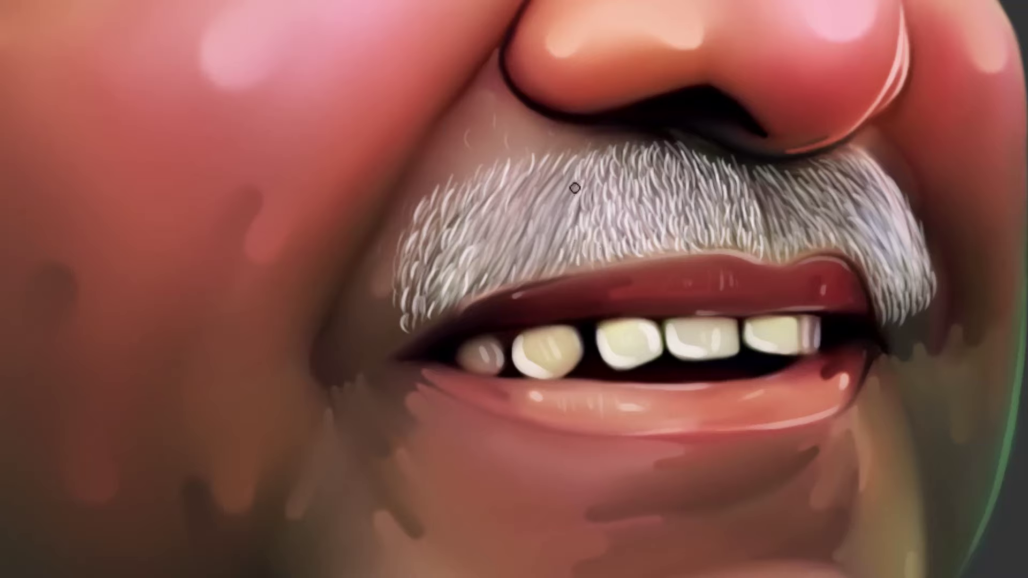
# Continue the bright white hairs from the moustache's middle into its near half, down to the lip line
pyautogui.moveTo(571, 176)
pyautogui.mouseDown()
pyautogui.moveTo(574, 199)
pyautogui.moveTo(552, 142)
pyautogui.moveTo(553, 169)
pyautogui.moveTo(565, 161)
pyautogui.moveTo(566, 218)
pyautogui.mouseUp()
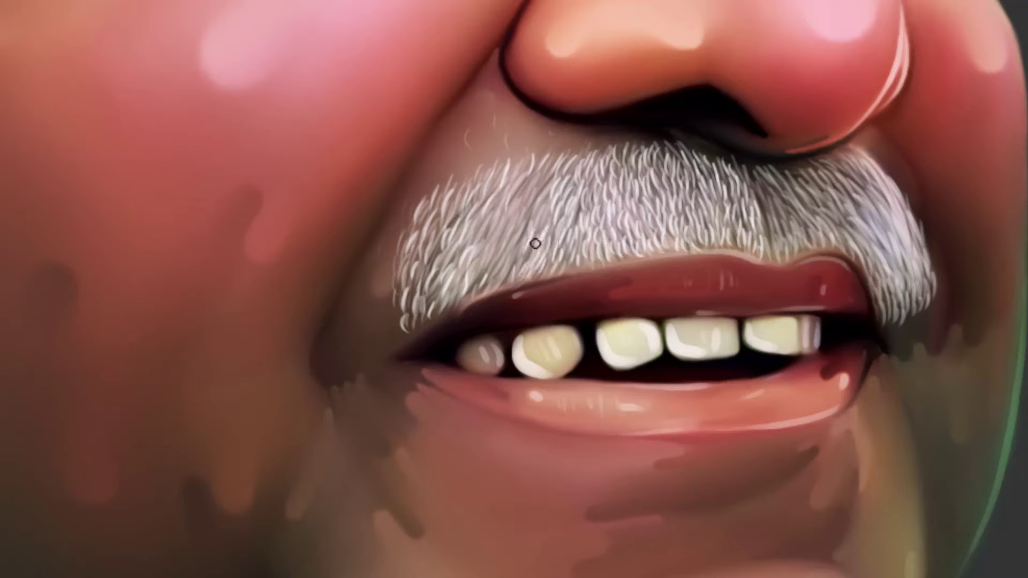
pyautogui.moveTo(535, 243)
pyautogui.mouseDown()
pyautogui.moveTo(544, 213)
pyautogui.moveTo(531, 225)
pyautogui.mouseUp()
pyautogui.moveTo(555, 161); pyautogui.dragTo(535, 205)
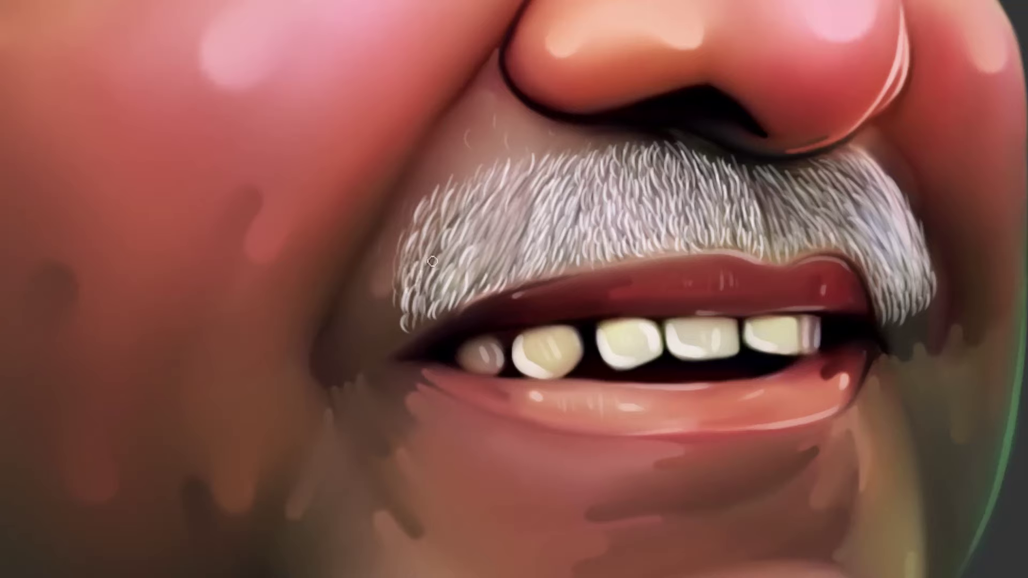
# Fill the gaps near the moustache's near tip with bright white hairs and add stray hairs along its outer edge
pyautogui.moveTo(415, 252); pyautogui.dragTo(409, 268)
pyautogui.moveTo(436, 228); pyautogui.dragTo(425, 249)
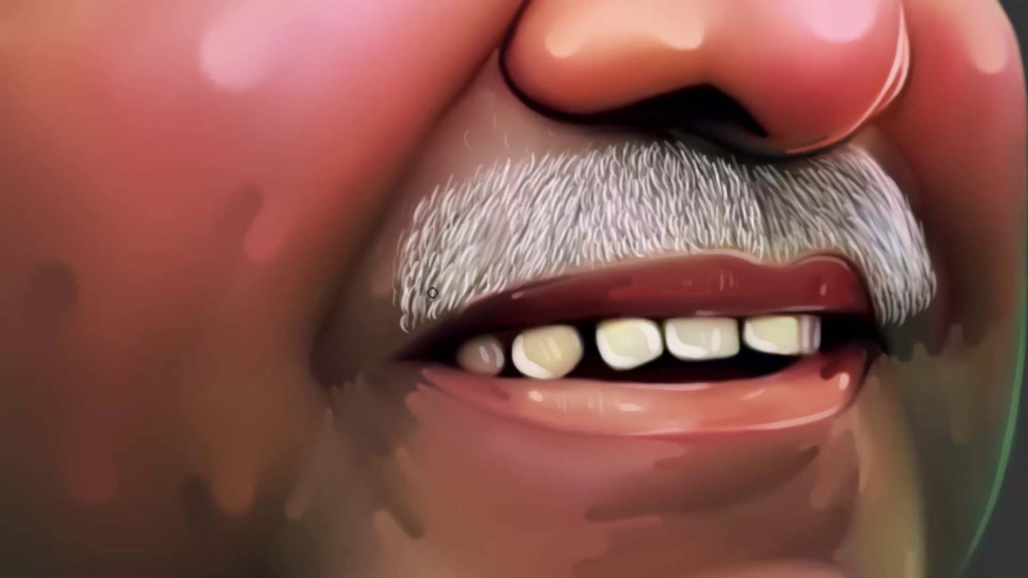
pyautogui.moveTo(463, 277); pyautogui.dragTo(459, 292)
pyautogui.moveTo(467, 261)
pyautogui.mouseDown()
pyautogui.moveTo(463, 280)
pyautogui.moveTo(472, 276)
pyautogui.mouseUp()
pyautogui.moveTo(480, 258); pyautogui.dragTo(474, 279)
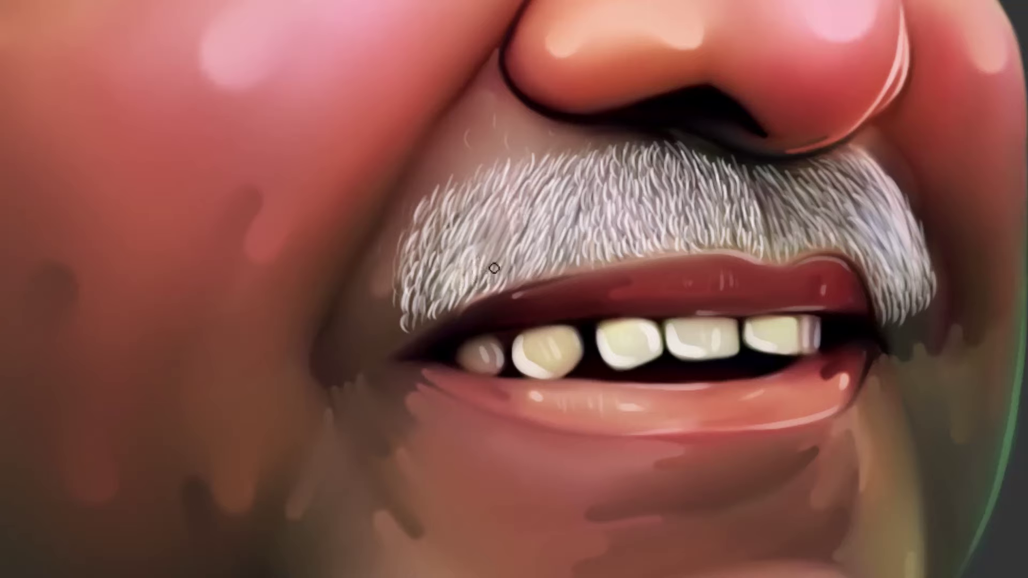
pyautogui.moveTo(388, 270); pyautogui.dragTo(398, 288)
pyautogui.moveTo(401, 248); pyautogui.dragTo(399, 272)
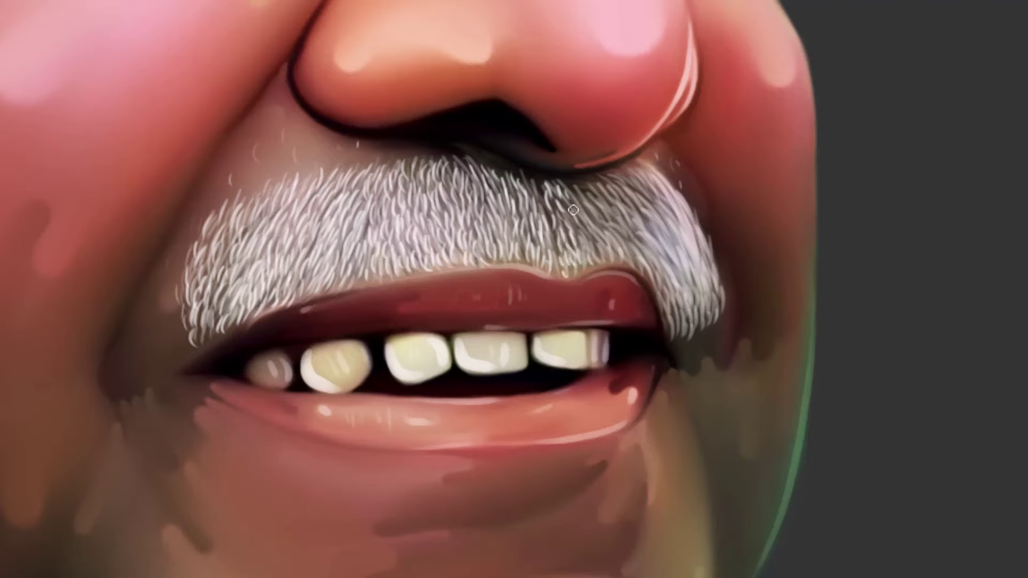
# Paint bright white hairs through the far half of the moustache, from beneath the nose down to its far tip
pyautogui.moveTo(572, 195)
pyautogui.mouseDown()
pyautogui.moveTo(575, 207)
pyautogui.moveTo(601, 207)
pyautogui.mouseUp()
pyautogui.moveTo(605, 190); pyautogui.dragTo(610, 229)
pyautogui.moveTo(661, 187)
pyautogui.mouseDown()
pyautogui.moveTo(677, 220)
pyautogui.moveTo(672, 188)
pyautogui.moveTo(701, 237)
pyautogui.mouseUp()
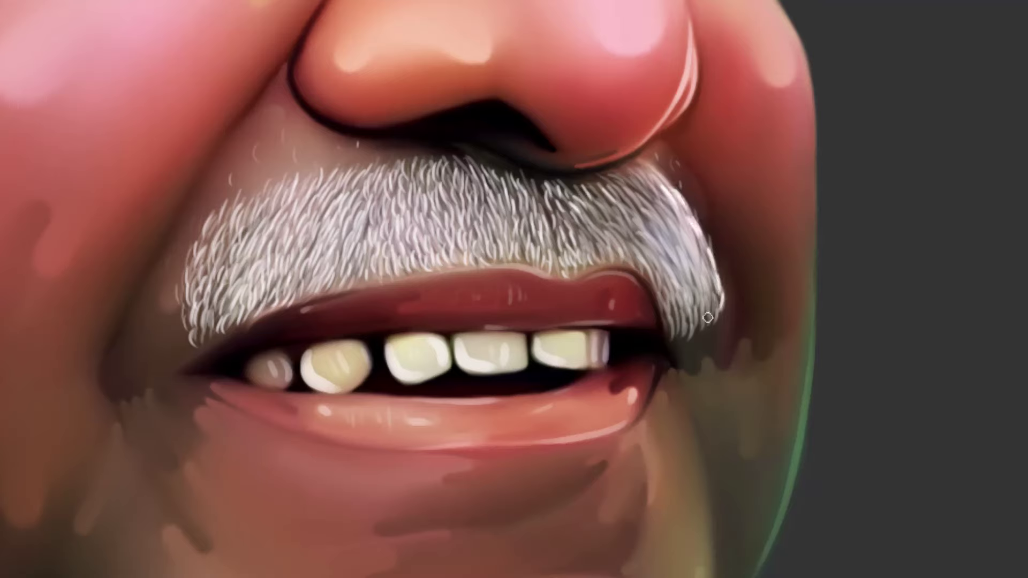
pyautogui.moveTo(720, 292); pyautogui.dragTo(714, 316)
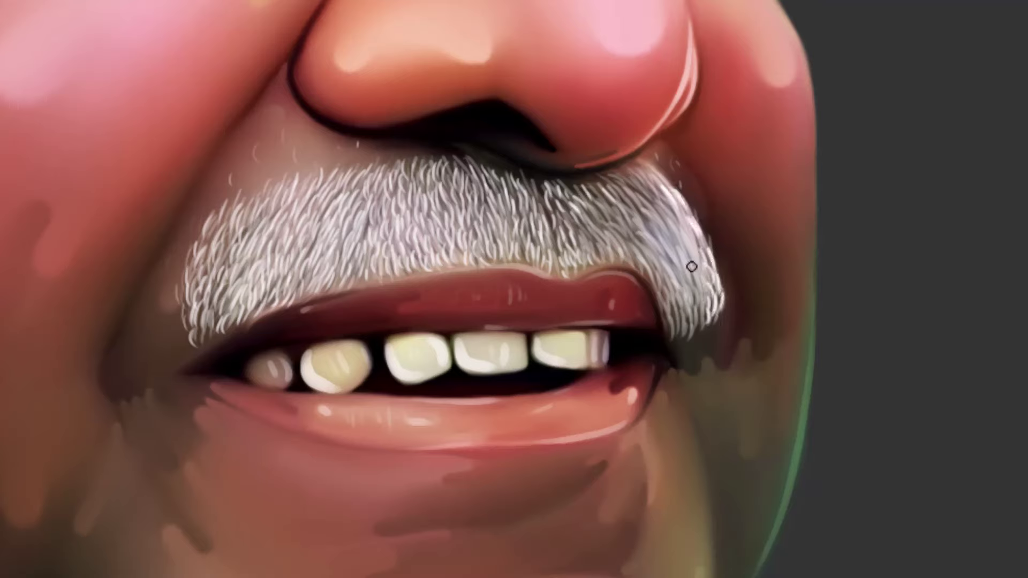
pyautogui.moveTo(695, 249); pyautogui.dragTo(705, 268)
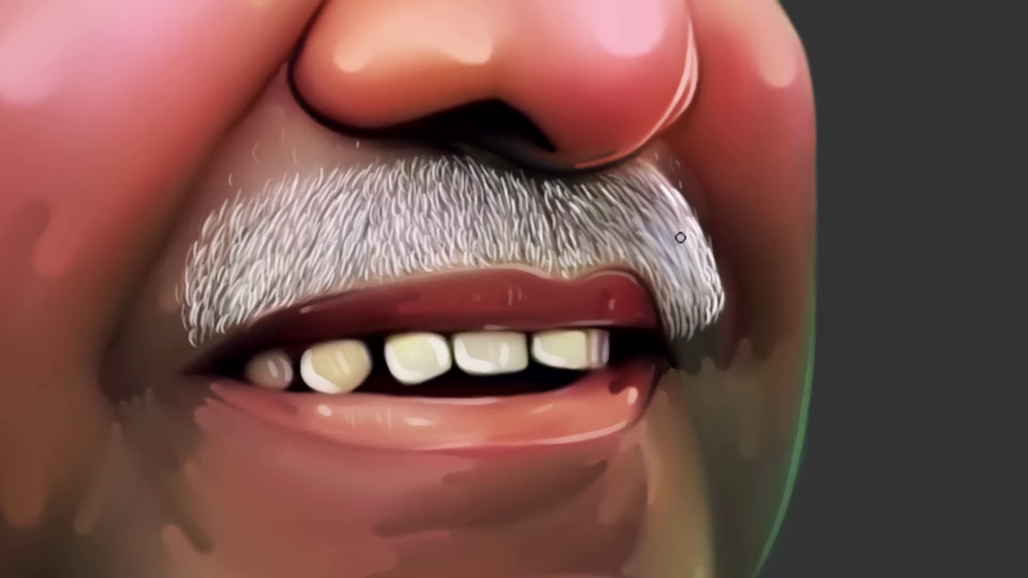
pyautogui.moveTo(677, 210); pyautogui.dragTo(685, 235)
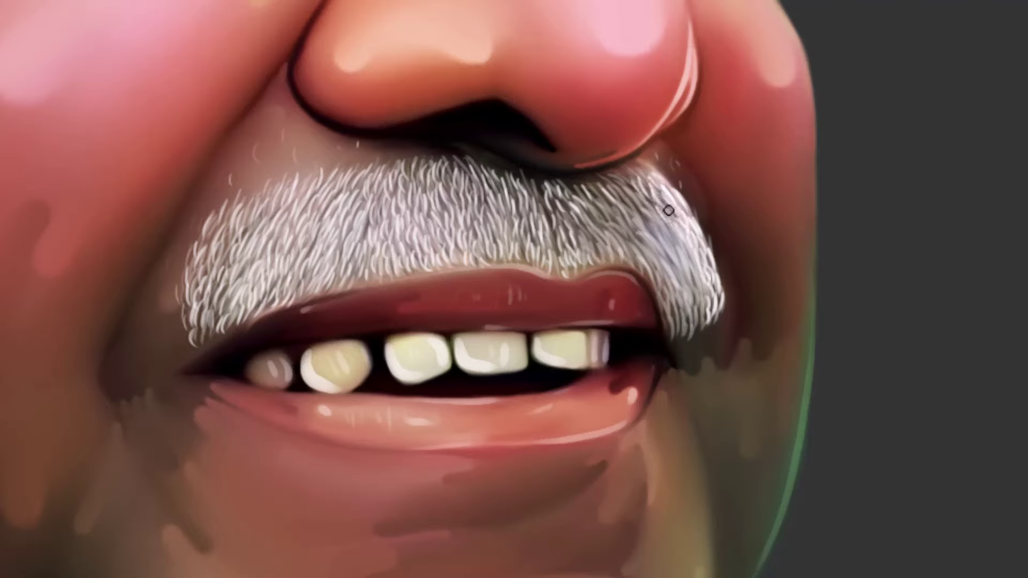
pyautogui.moveTo(669, 210)
pyautogui.mouseDown()
pyautogui.moveTo(671, 246)
pyautogui.moveTo(678, 258)
pyautogui.moveTo(667, 224)
pyautogui.moveTo(700, 267)
pyautogui.moveTo(692, 266)
pyautogui.moveTo(703, 307)
pyautogui.mouseUp()
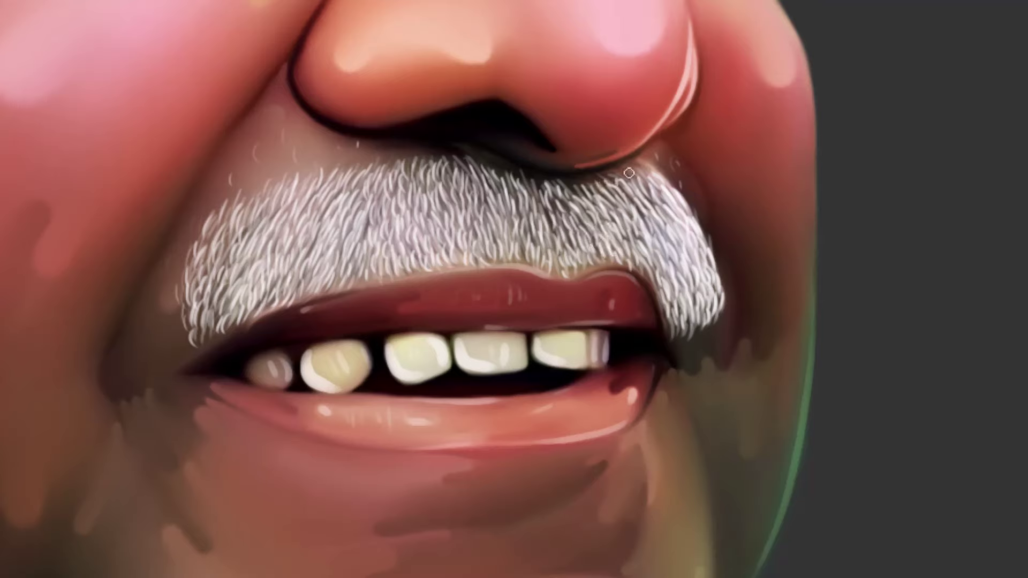
# Sample a muted grey-brown from the near half of the moustache as the foreground colour
pyautogui.hotkey('ctrl', '-')
pyautogui.hotkey('ctrl', '-')
pyautogui.hotkey('ctrl', '-')
pyautogui.hotkey('ctrl', '-')
pyautogui.hotkey('ctrl', '-')
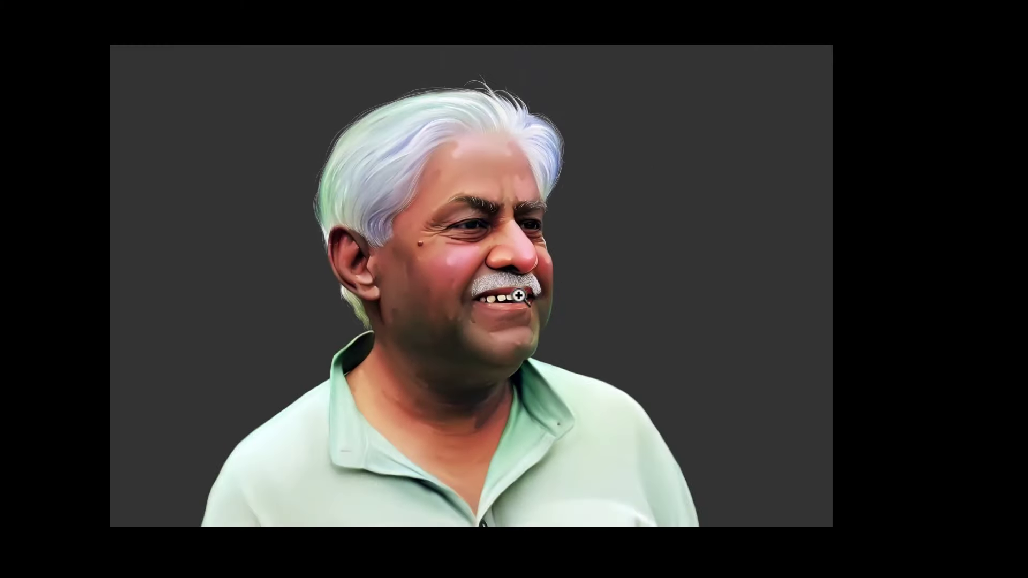
pyautogui.moveTo(518, 295); pyautogui.dragTo(585, 324)
pyautogui.press('f')
pyautogui.press('f')
pyautogui.click(8, 368)
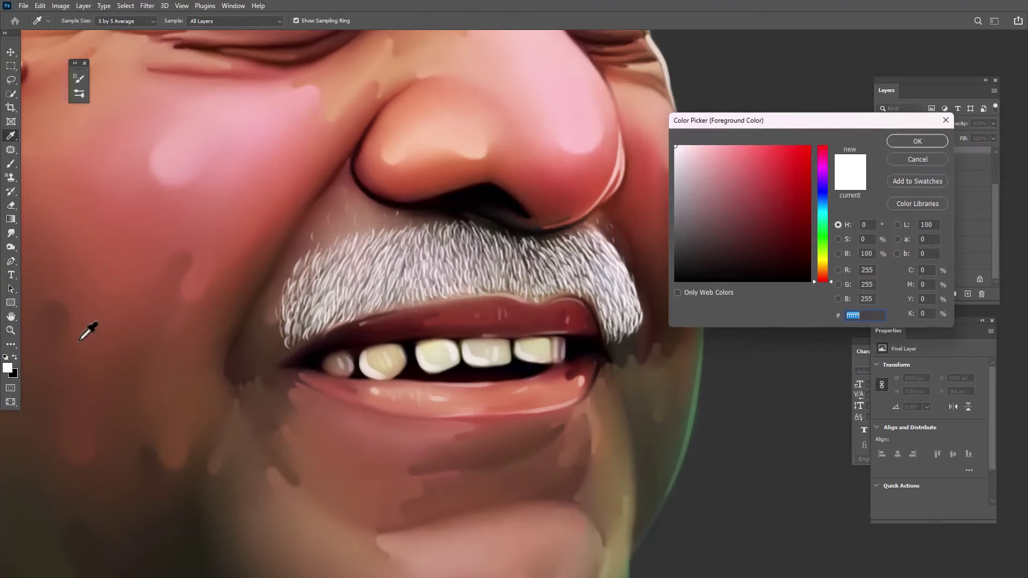
pyautogui.click(410, 265)
pyautogui.click(910, 141)
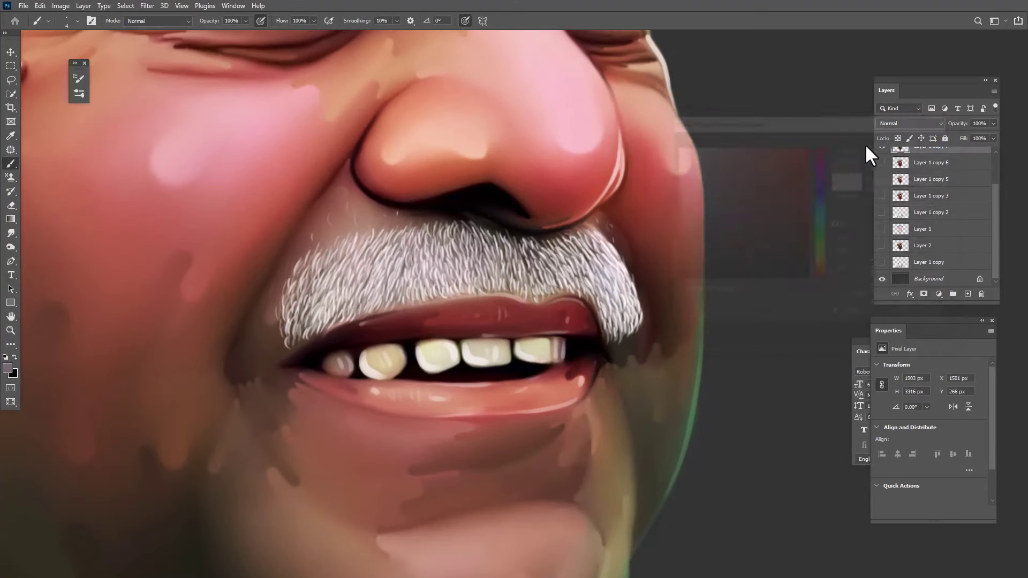
# Paint thin, muted grey-brown strands among the white hairs across the moustache with the Brush tool
pyautogui.press('b')
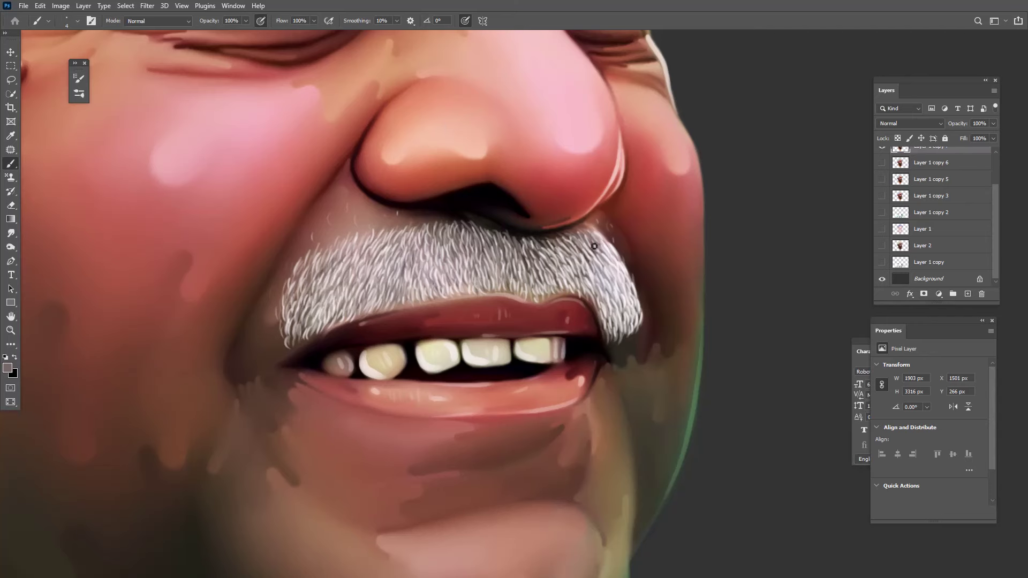
pyautogui.scroll(2, 608, 299)
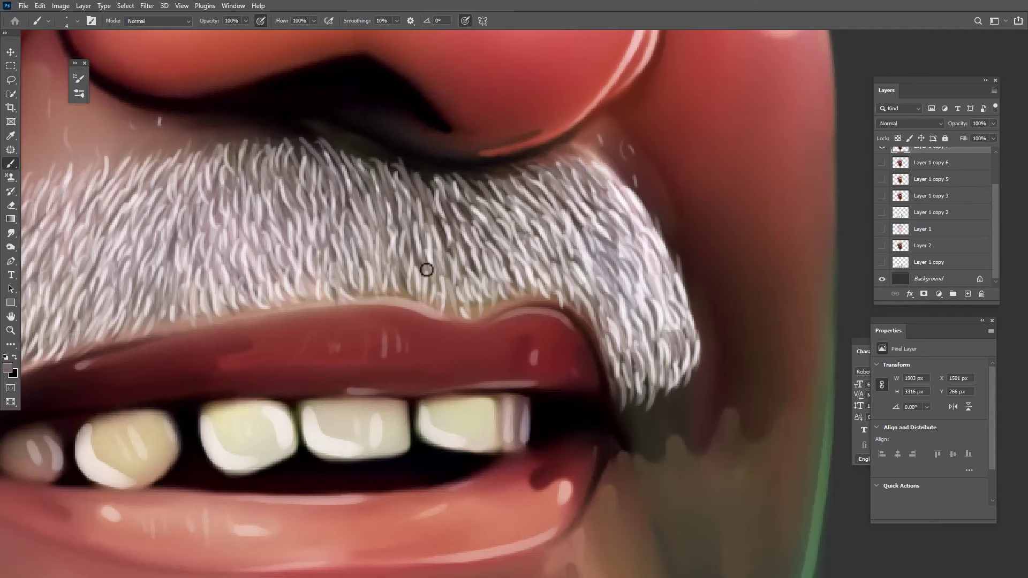
pyautogui.moveTo(390, 240); pyautogui.dragTo(518, 245)
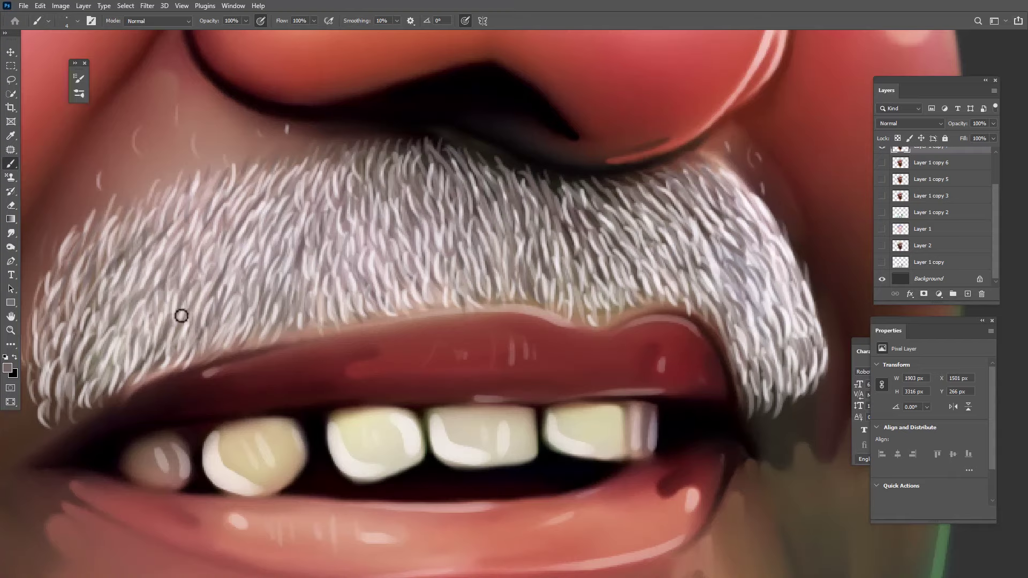
# Make Layer 2 visible beneath the painting and toggle Layer 1 copy 7 to compare the painted face with the original photo
pyautogui.hotkey('ctrl', '0')
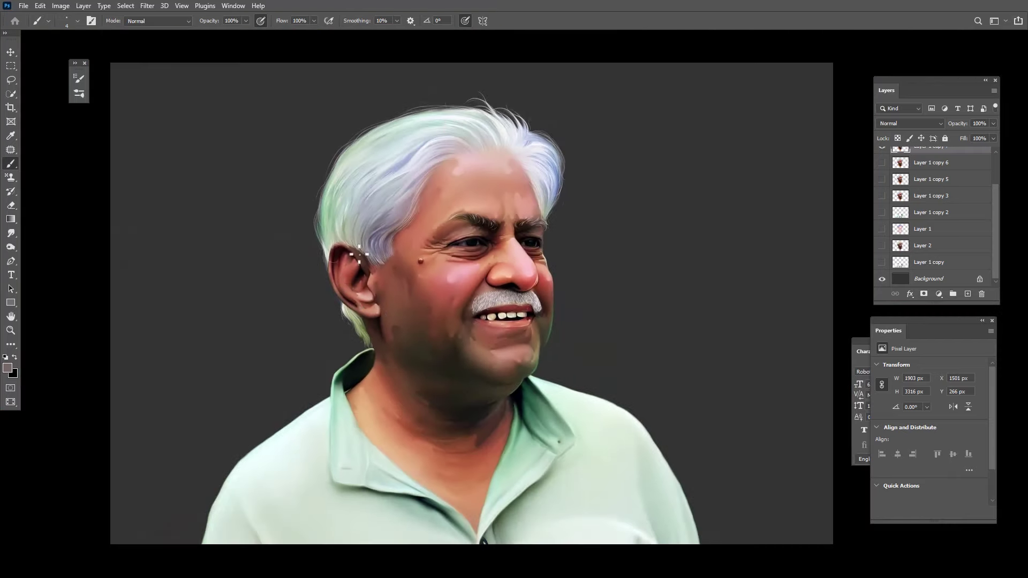
pyautogui.click(882, 245)
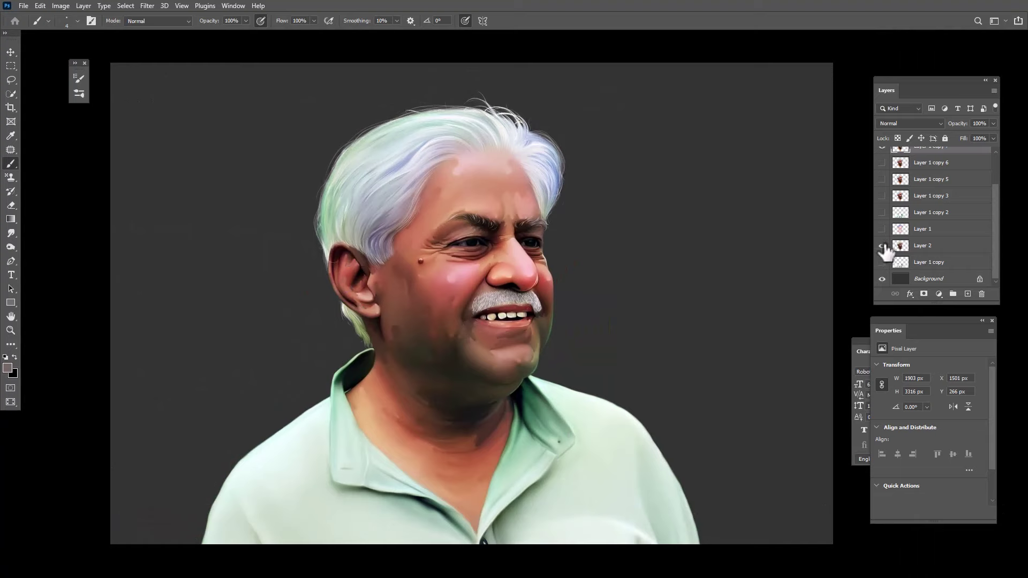
pyautogui.click(882, 148)
pyautogui.click(881, 150)
pyautogui.click(881, 150)
pyautogui.click(882, 150)
pyautogui.click(882, 150)
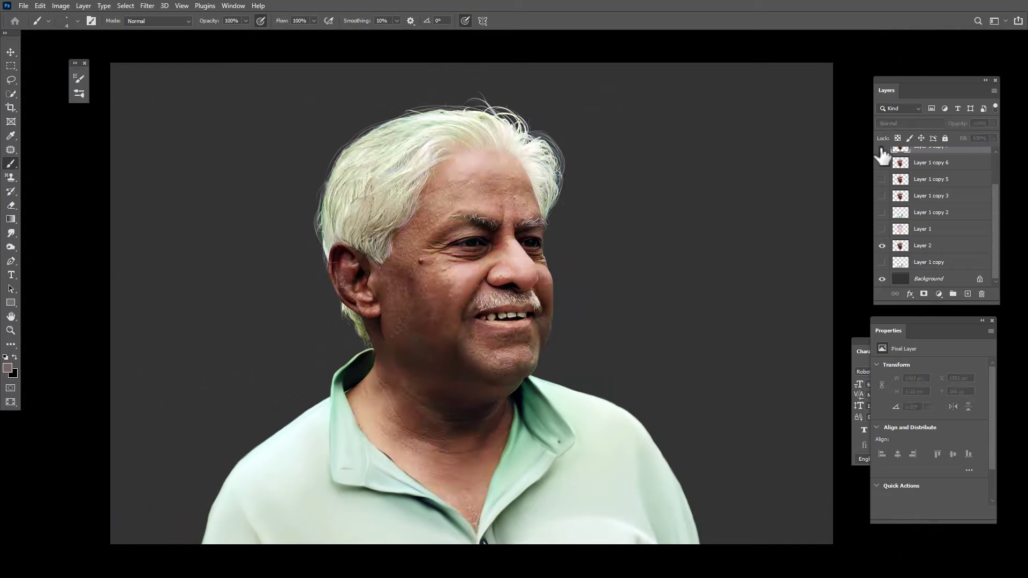
pyautogui.click(882, 150)
pyautogui.click(882, 149)
pyautogui.click(882, 149)
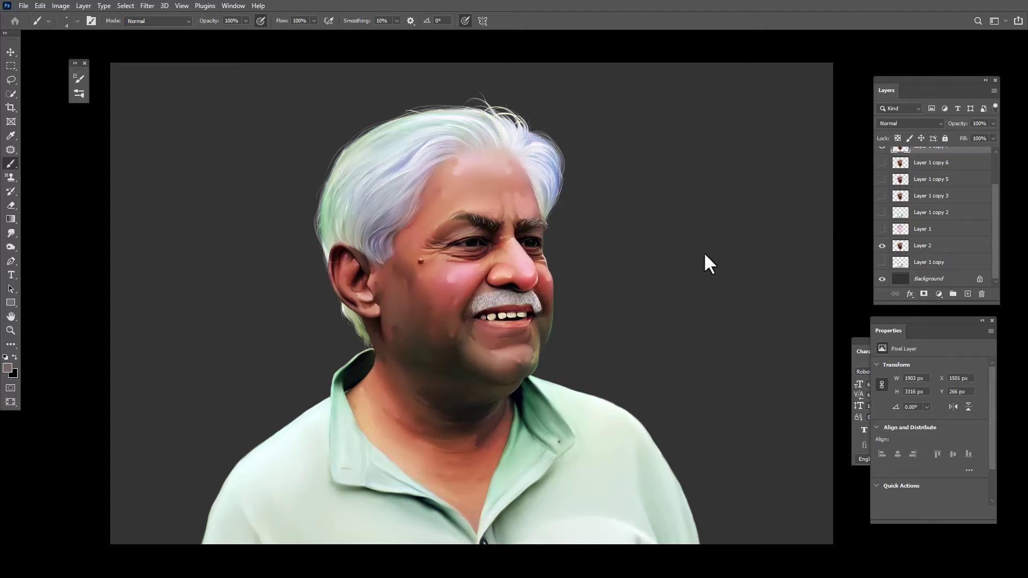
# Repeatedly hide and show Layer 1 copy 7 to check the painted skin, hair and moustache against the photo, leaving it shown
pyautogui.scroll(-5, 531, 305)
pyautogui.scroll(6, 535, 314)
pyautogui.scroll(3, 872, 202)
pyautogui.click(882, 187)
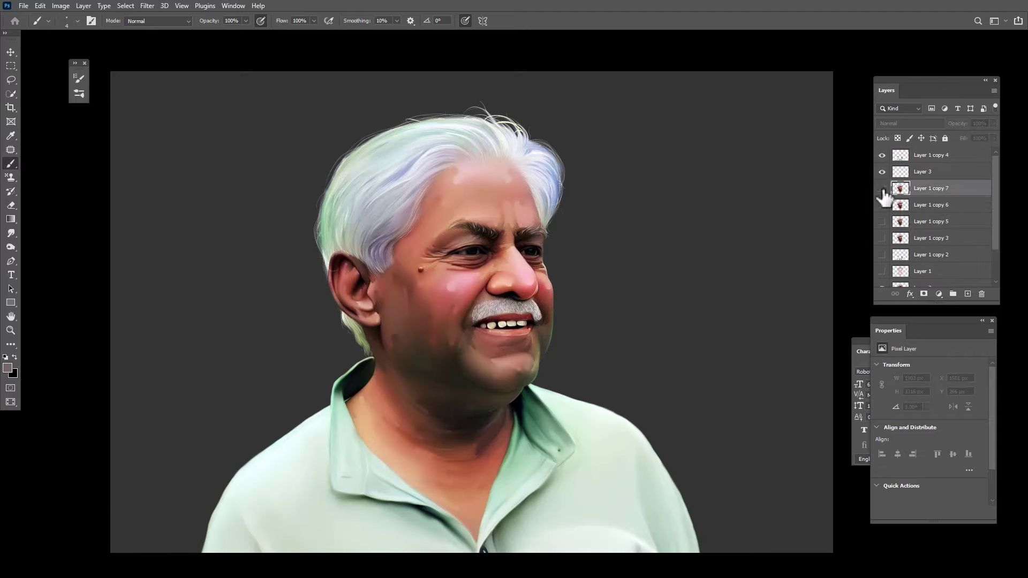
pyautogui.click(881, 188)
pyautogui.click(882, 188)
pyautogui.click(882, 188)
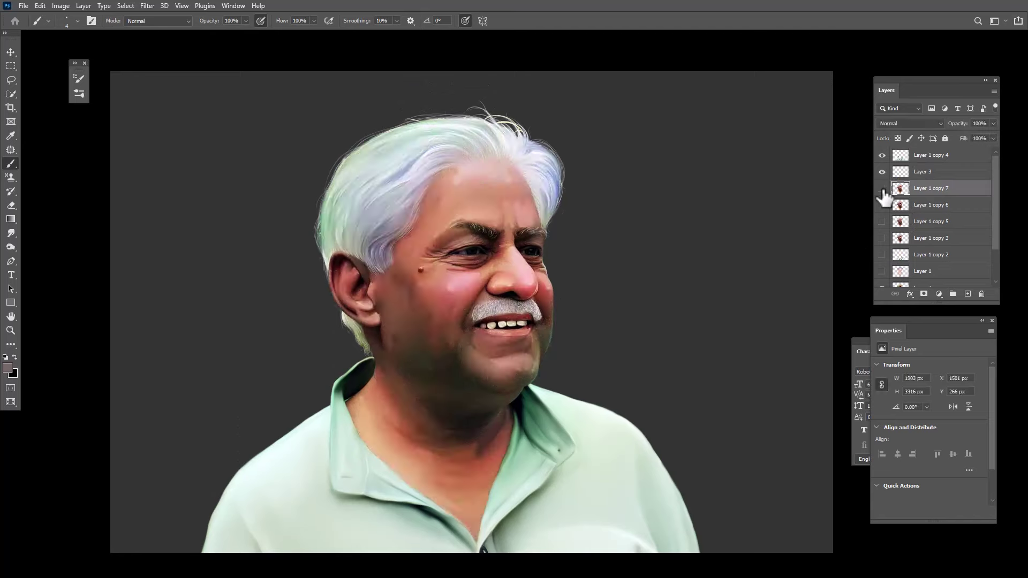
pyautogui.click(881, 188)
pyautogui.click(881, 188)
pyautogui.click(882, 187)
pyautogui.click(881, 188)
pyautogui.click(882, 188)
pyautogui.click(881, 188)
pyautogui.click(881, 188)
pyautogui.click(881, 188)
pyautogui.click(882, 188)
pyautogui.click(882, 188)
pyautogui.click(882, 188)
pyautogui.click(881, 188)
pyautogui.click(881, 188)
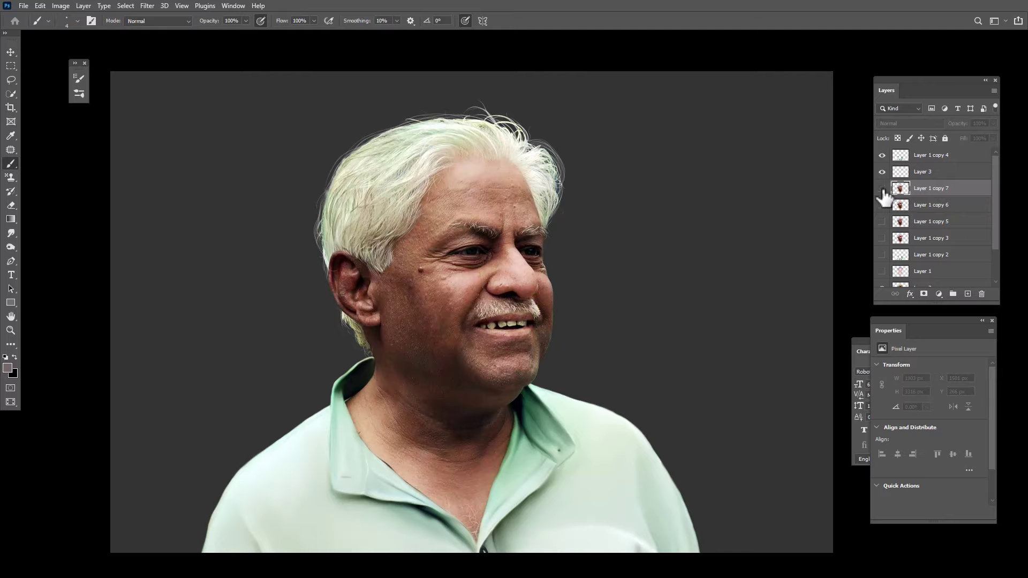
pyautogui.click(881, 188)
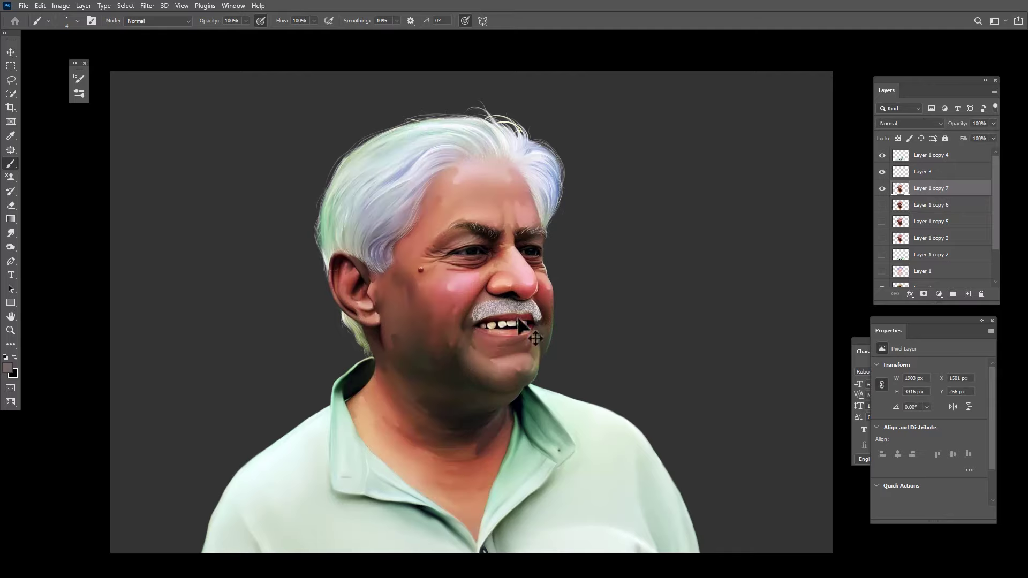
# Examine the painted moustache hairs and the near corner of the mouth up close
pyautogui.moveTo(500, 314); pyautogui.dragTo(816, 225)
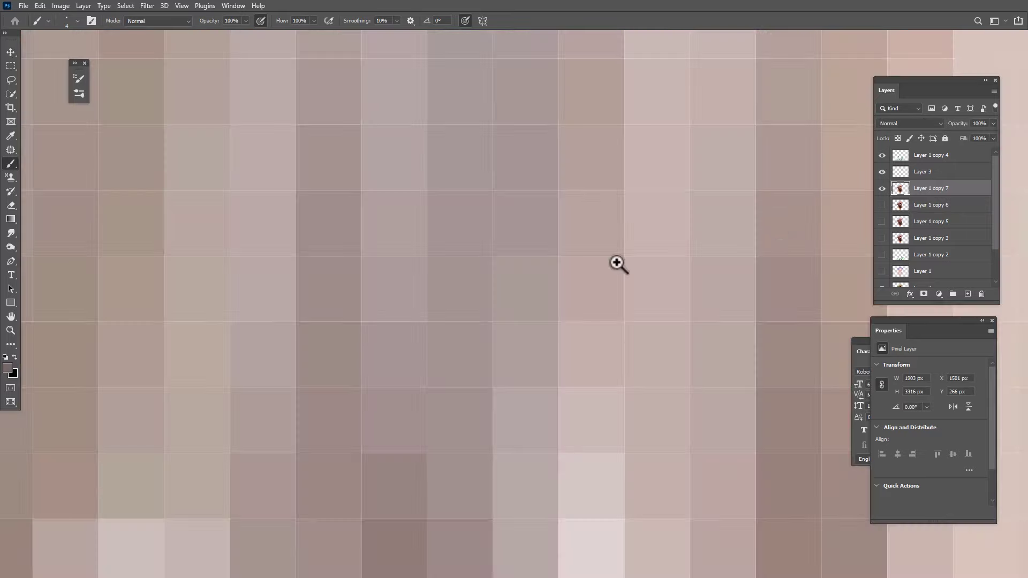
pyautogui.hotkey('ctrl', '-')
pyautogui.hotkey('ctrl', '-')
pyautogui.hotkey('ctrl', '-')
pyautogui.hotkey('ctrl', '-')
pyautogui.hotkey('ctrl', '-')
pyautogui.hotkey('ctrl', '-')
pyautogui.hotkey('ctrl', '-')
pyautogui.hotkey('ctrl', '-')
pyautogui.hotkey('ctrl', '-')
pyautogui.hotkey('ctrl', '-')
pyautogui.hotkey('ctrl', '-')
pyautogui.hotkey('ctrl', '-')
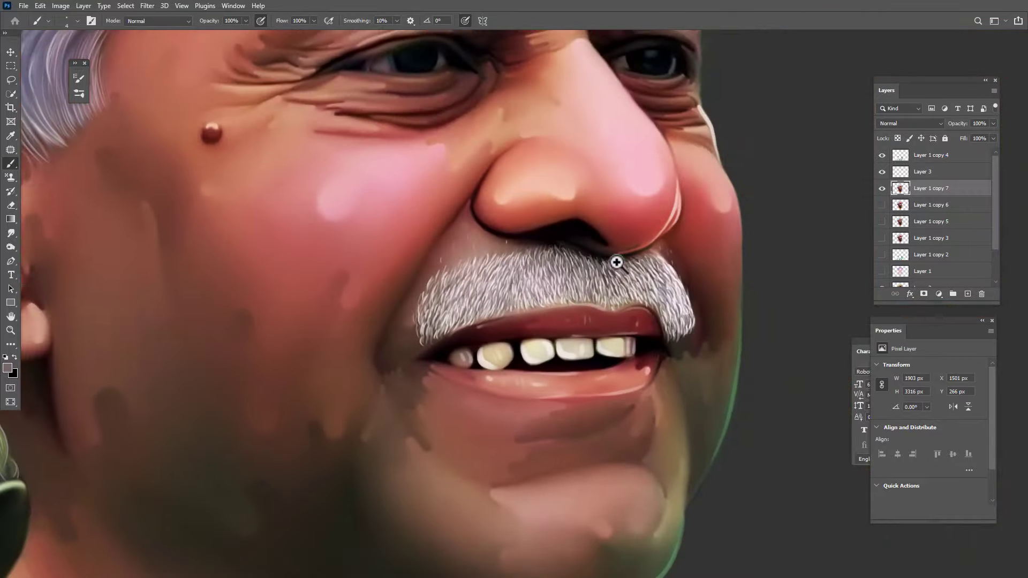
pyautogui.scroll(-5, 617, 263)
pyautogui.moveTo(452, 324); pyautogui.dragTo(500, 377)
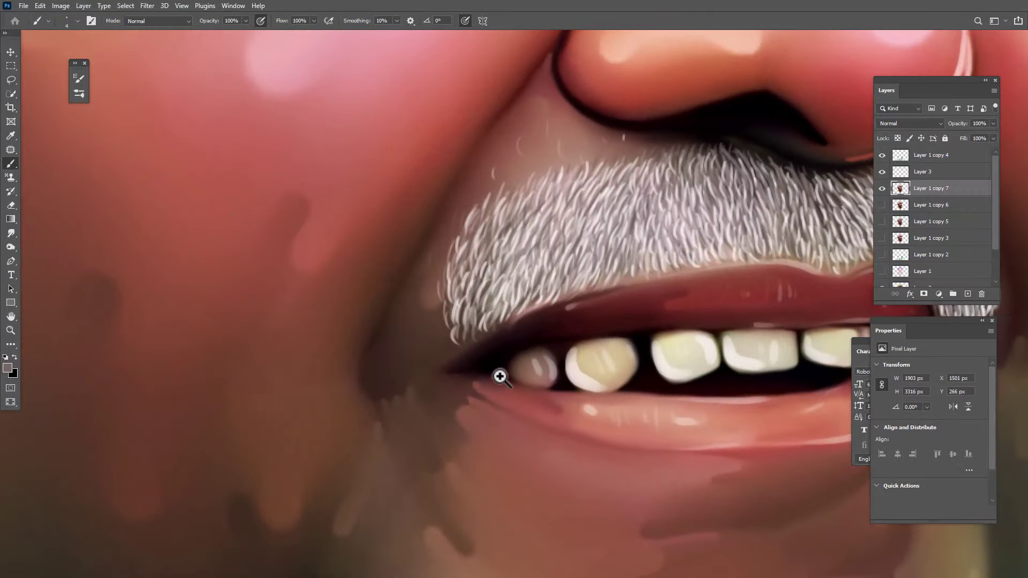
# Switch to the Smudge tool over the moustache's near half and enlarge its tip to 25 px
pyautogui.click(13, 235)
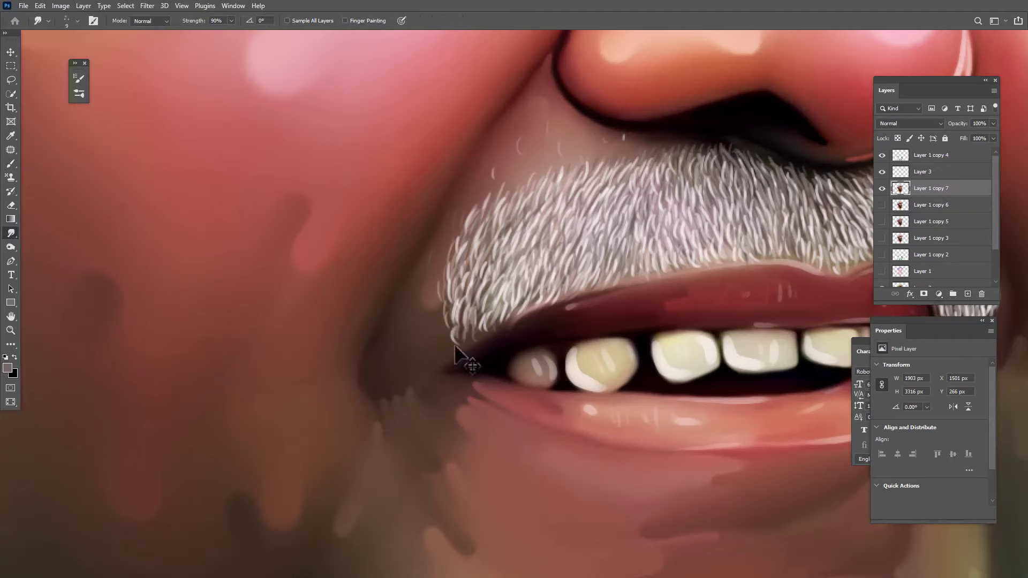
pyautogui.moveTo(496, 293); pyautogui.dragTo(418, 326)
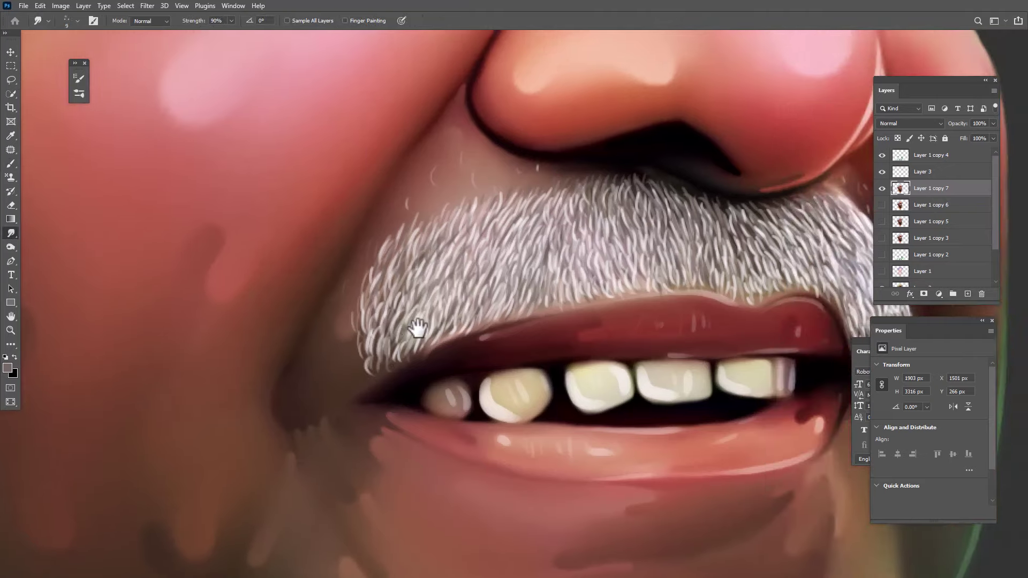
pyautogui.press(']')
pyautogui.press(']')
pyautogui.press(']')
pyautogui.press(']')
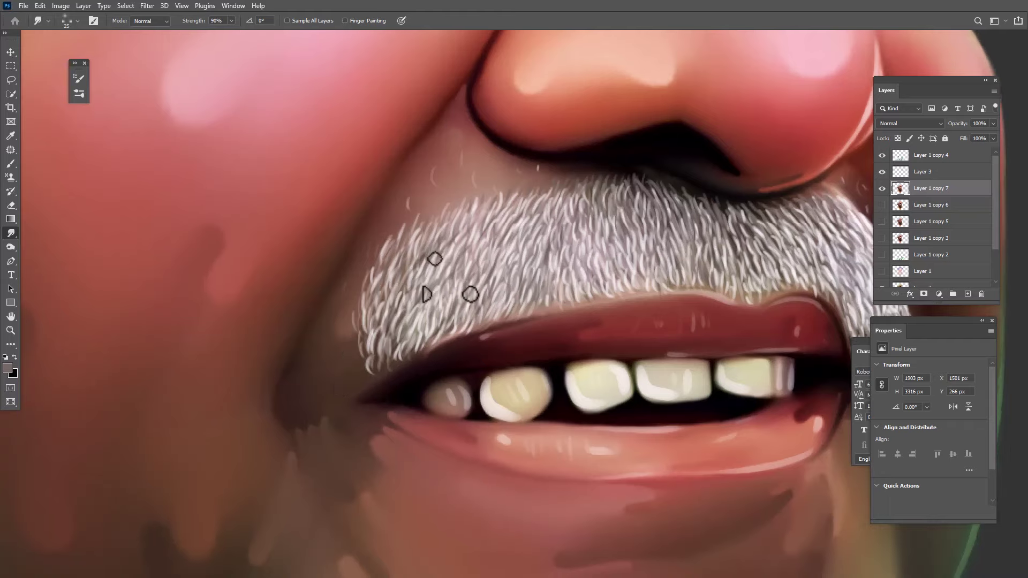
# Add a new empty layer directly above the Background layer, beneath all the portrait layers
pyautogui.hotkey('ctrl', '0')
pyautogui.press('v')
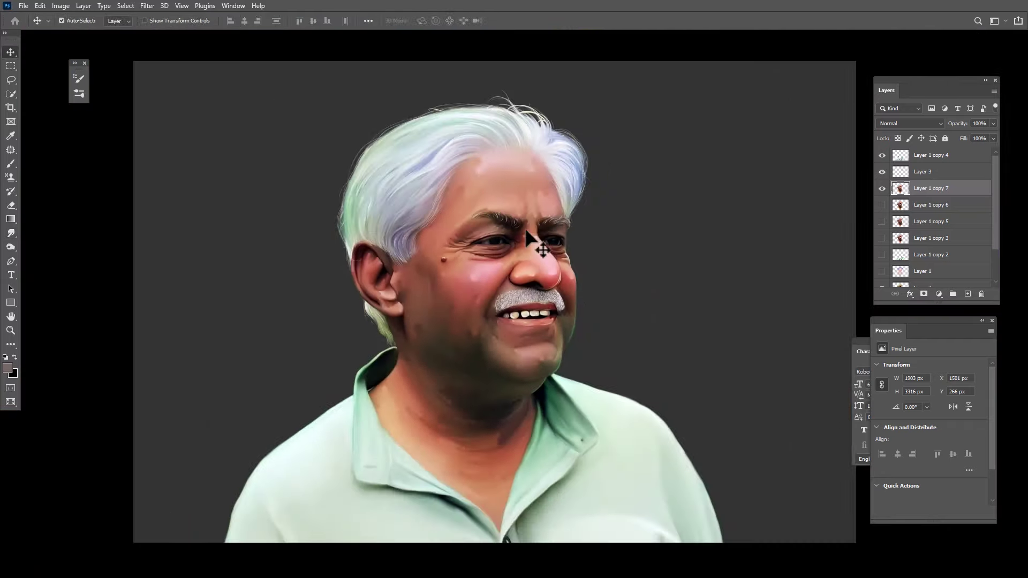
pyautogui.click(618, 273)
pyautogui.scroll(-2, 635, 237)
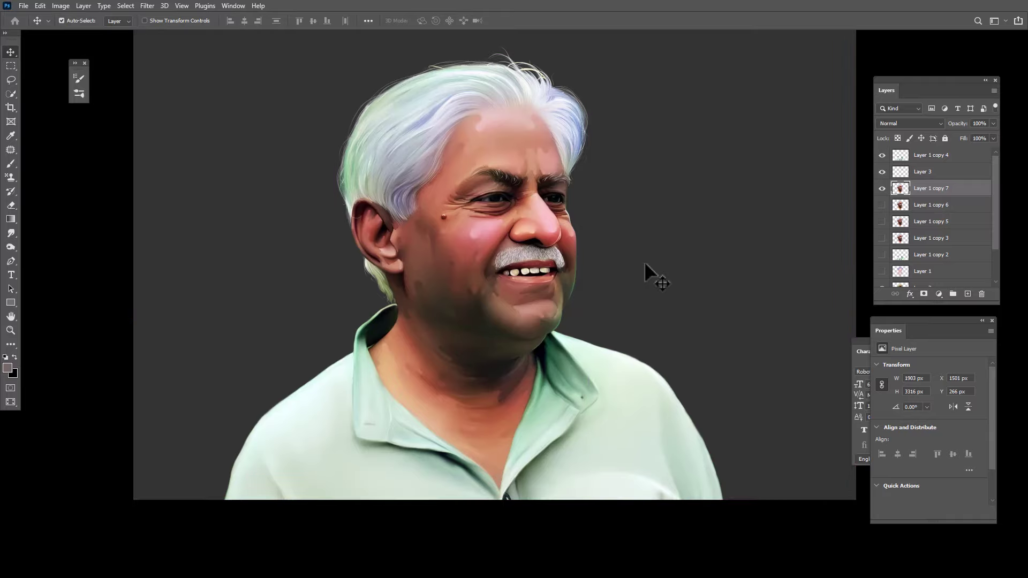
pyautogui.scroll(-2, 952, 252)
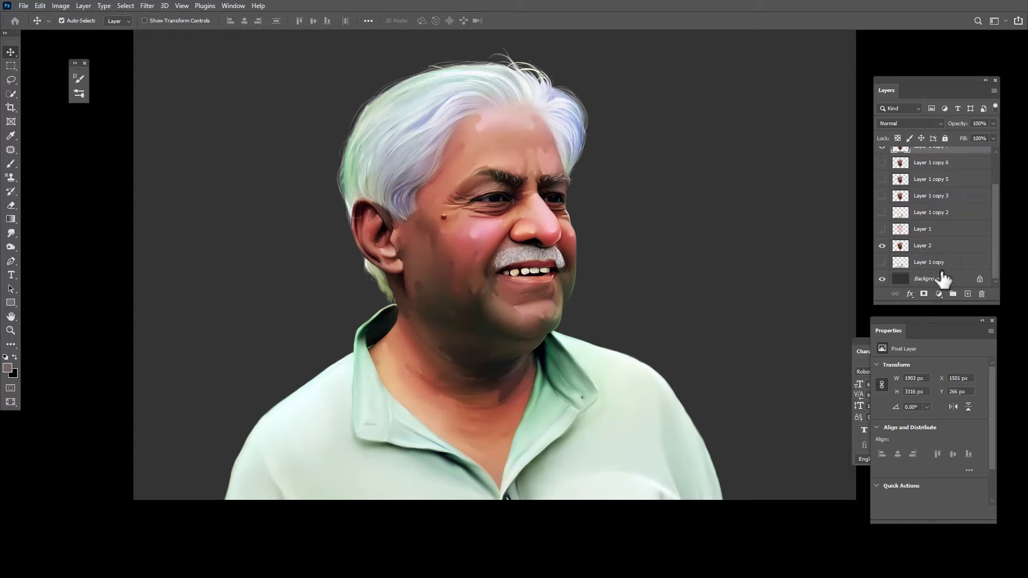
pyautogui.click(940, 280)
pyautogui.doubleClick(941, 280)
pyautogui.press('Return')
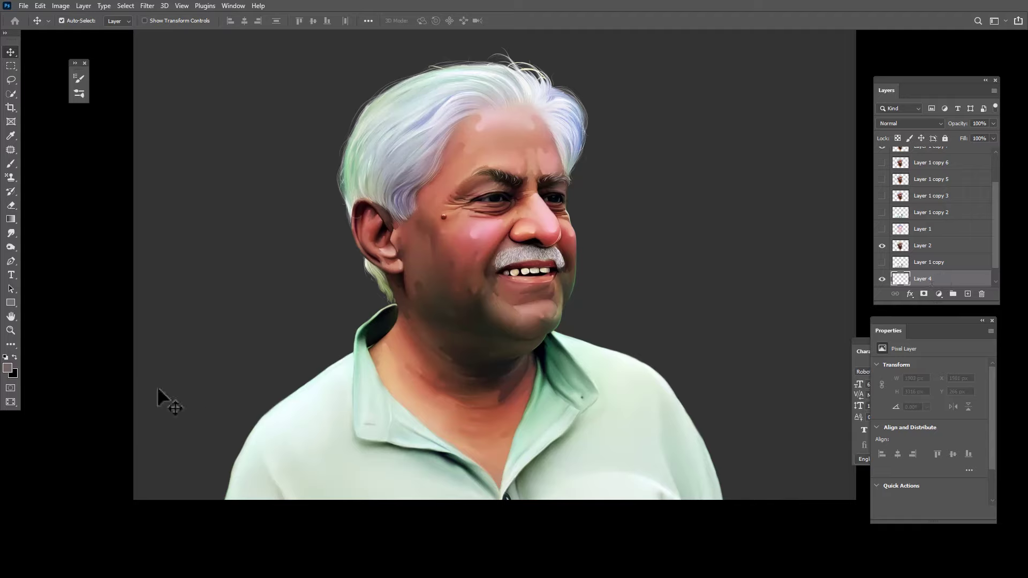
# Switch to the Brush tool with its hard round tip, undo the stray dab on the new layer, and enlarge the brush
pyautogui.click(11, 234)
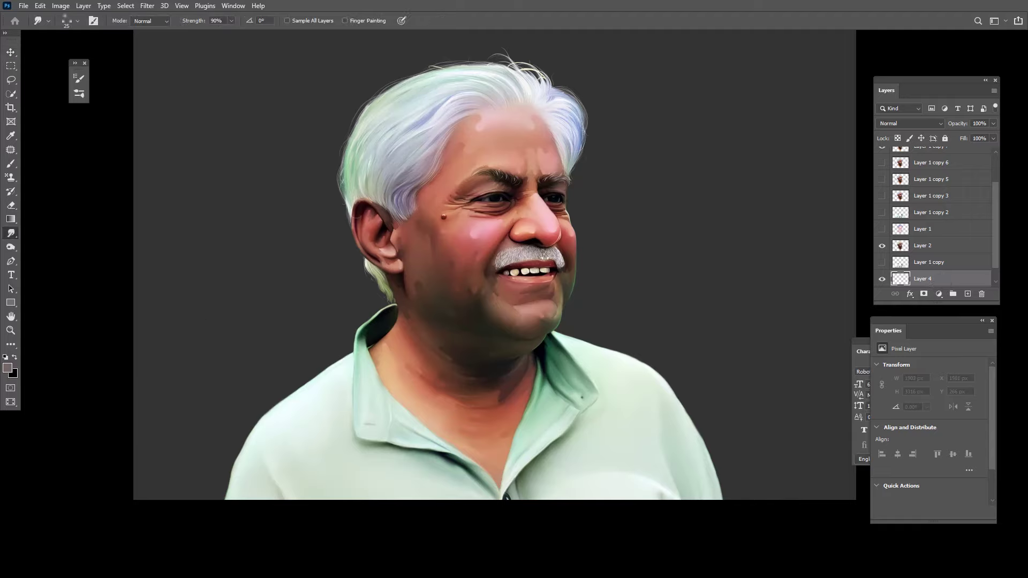
pyautogui.click(11, 163)
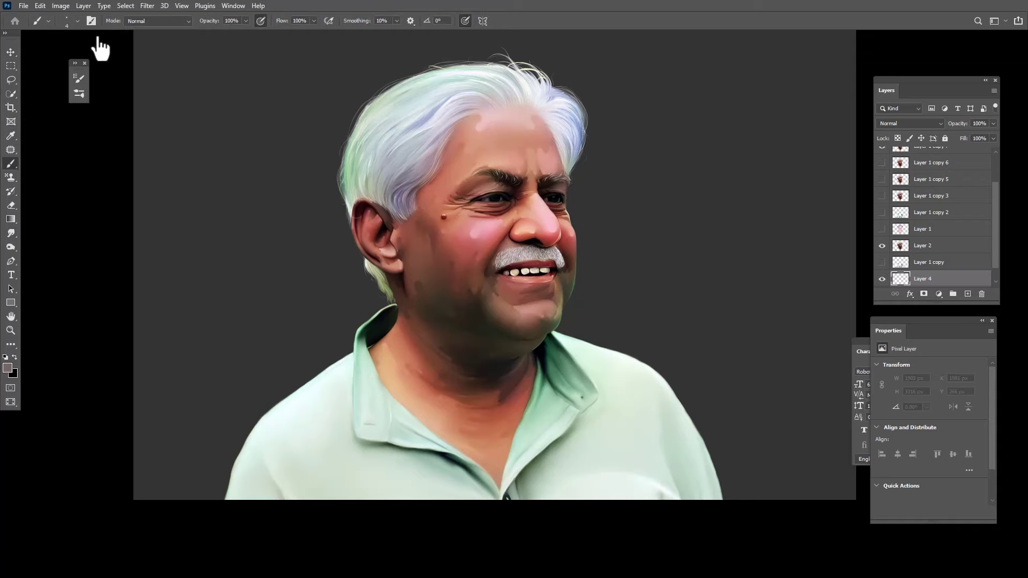
pyautogui.click(93, 23)
pyautogui.click(538, 157)
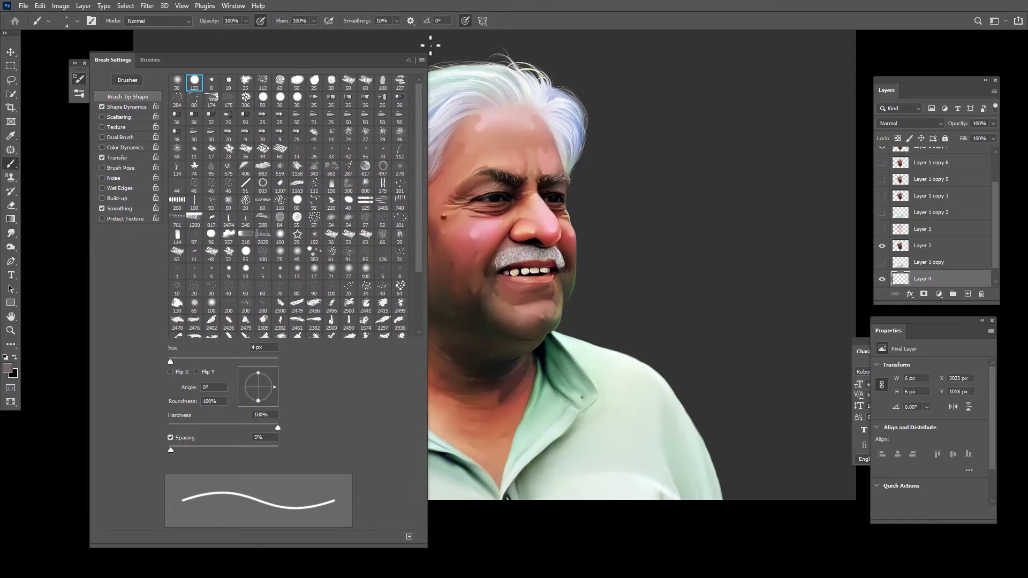
pyautogui.click(411, 60)
pyautogui.hotkey('ctrl', 'z')
pyautogui.press(']')
pyautogui.press(']')
pyautogui.press(']')
pyautogui.press(']')
pyautogui.press(']')
pyautogui.press(']')
pyautogui.press(']')
pyautogui.press(']')
pyautogui.press(']')
pyautogui.press(']')
pyautogui.press(']')
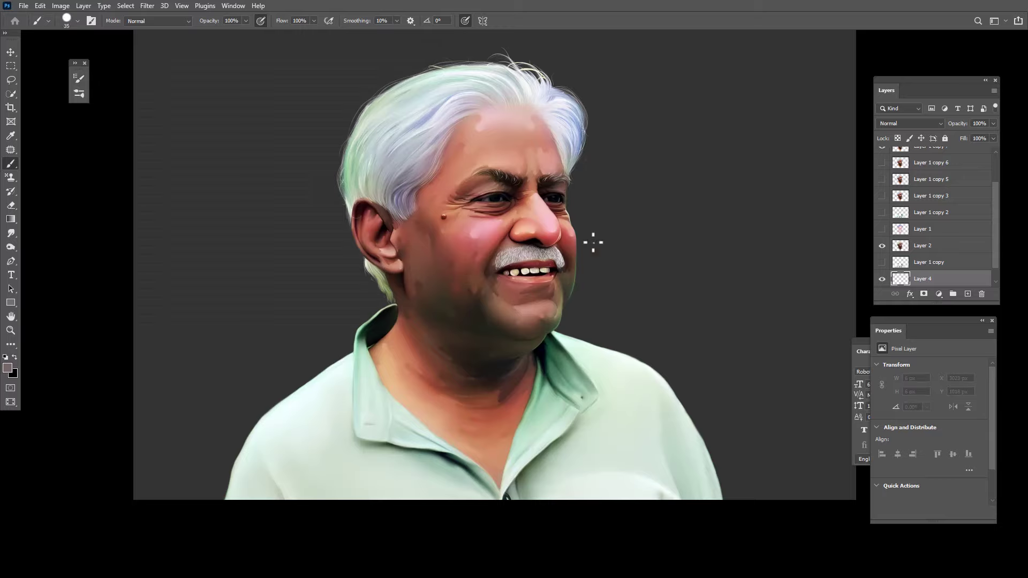
# View the whole portrait in full-screen mode with the interface hidden
pyautogui.scroll(-1, 922, 237)
pyautogui.hotkey('ctrl', '-')
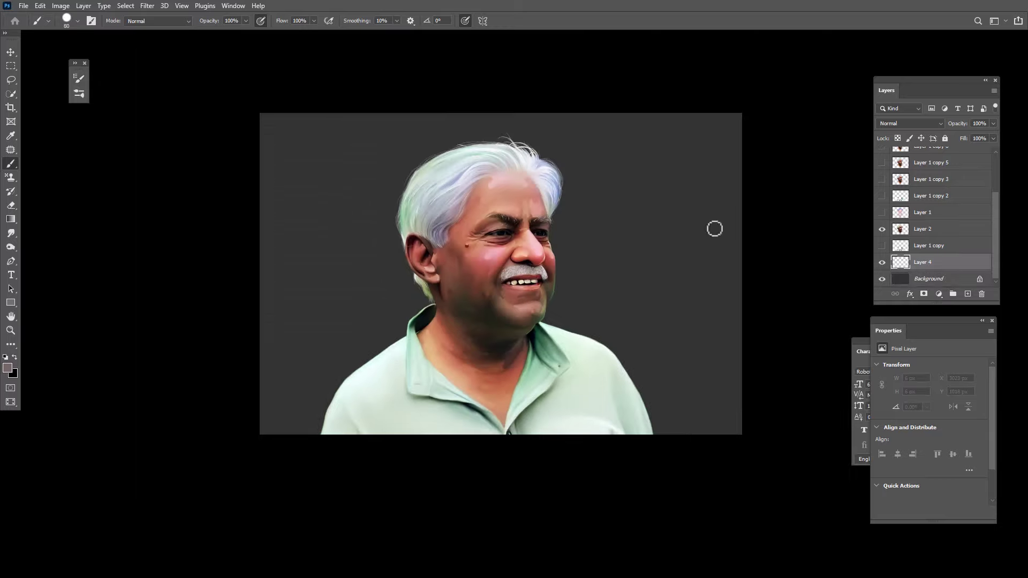
pyautogui.press('f')
pyautogui.press('f')
pyautogui.press('f')
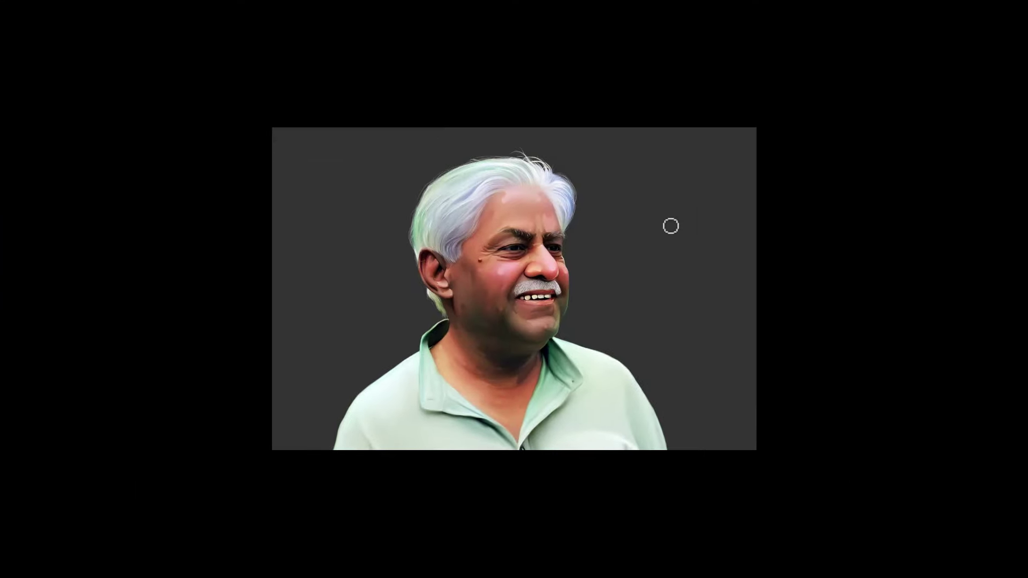
# Enlarge the hard round brush to 700 px over the zoomed portrait and bring the interface back from full-screen mode
pyautogui.hotkey('ctrl', '+')
pyautogui.press(']')
pyautogui.press(']')
pyautogui.press(']')
pyautogui.press(']')
pyautogui.press(']')
pyautogui.press(']')
pyautogui.press(']')
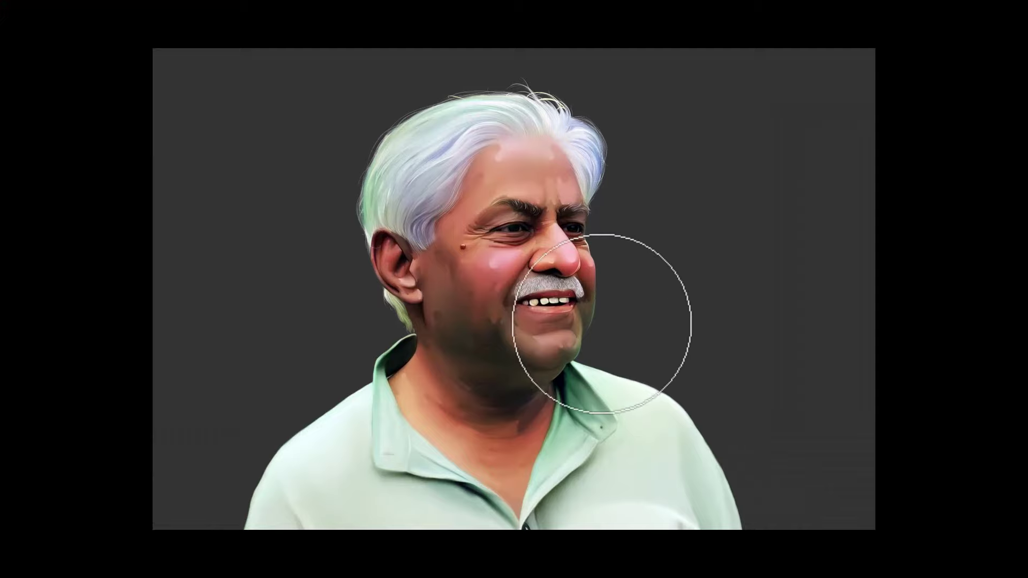
pyautogui.press('f')
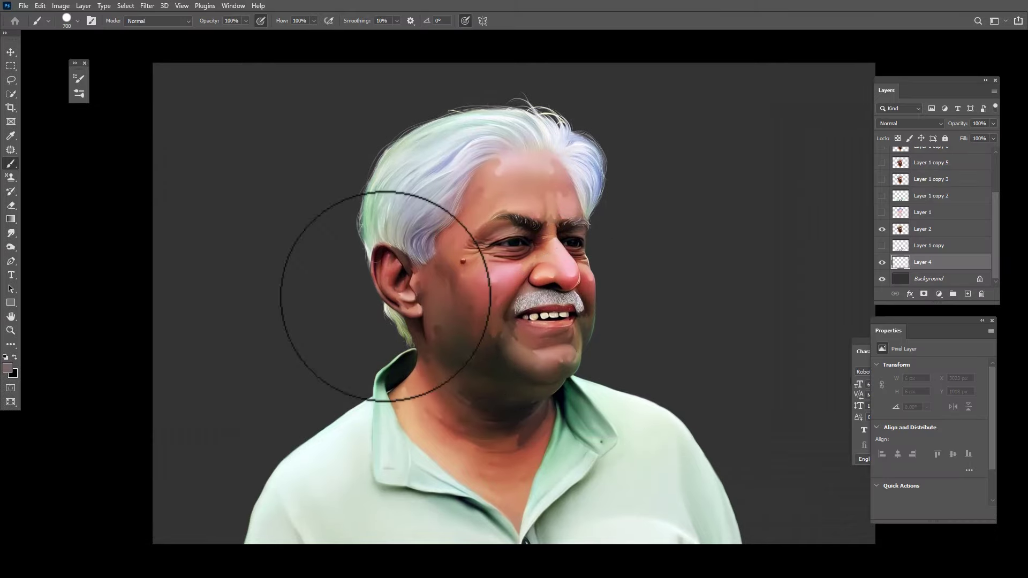
# Choose the web-safe olive 999933 and stamp two 900 px discs on Layer 4, behind the nape and above the head
pyautogui.click(8, 369)
pyautogui.click(822, 255)
pyautogui.click(678, 292)
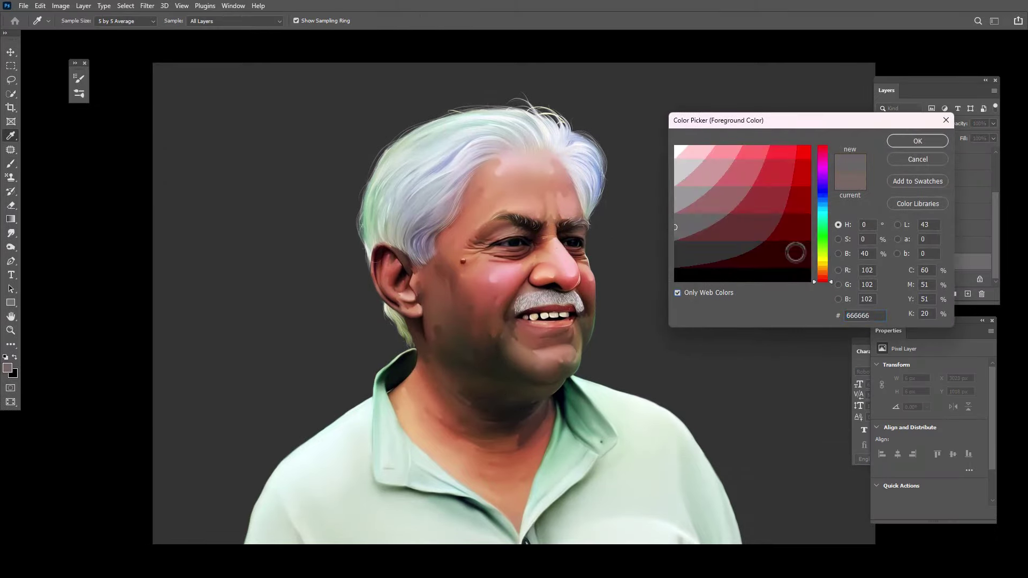
pyautogui.click(822, 254)
pyautogui.press('Return')
pyautogui.press('b')
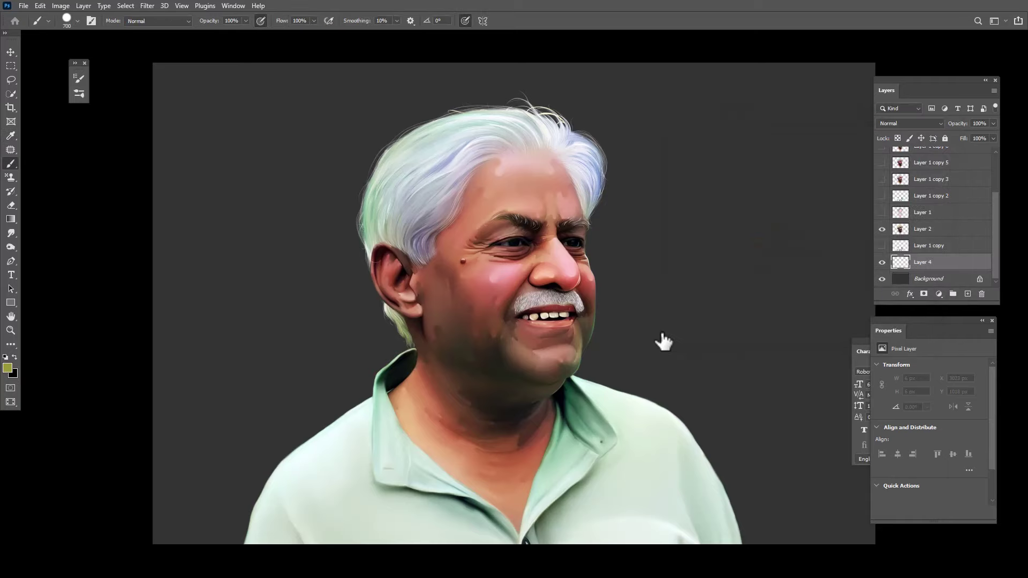
pyautogui.press(']')
pyautogui.click(364, 340)
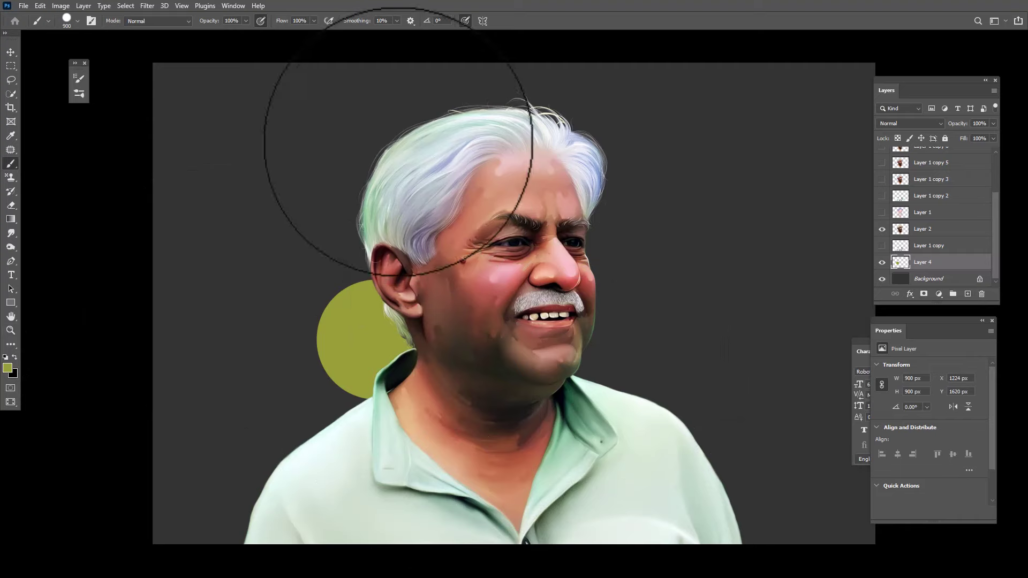
pyautogui.click(418, 112)
# Change the foreground colour to green 339966 and stamp one disc in front of the chin
pyautogui.click(8, 368)
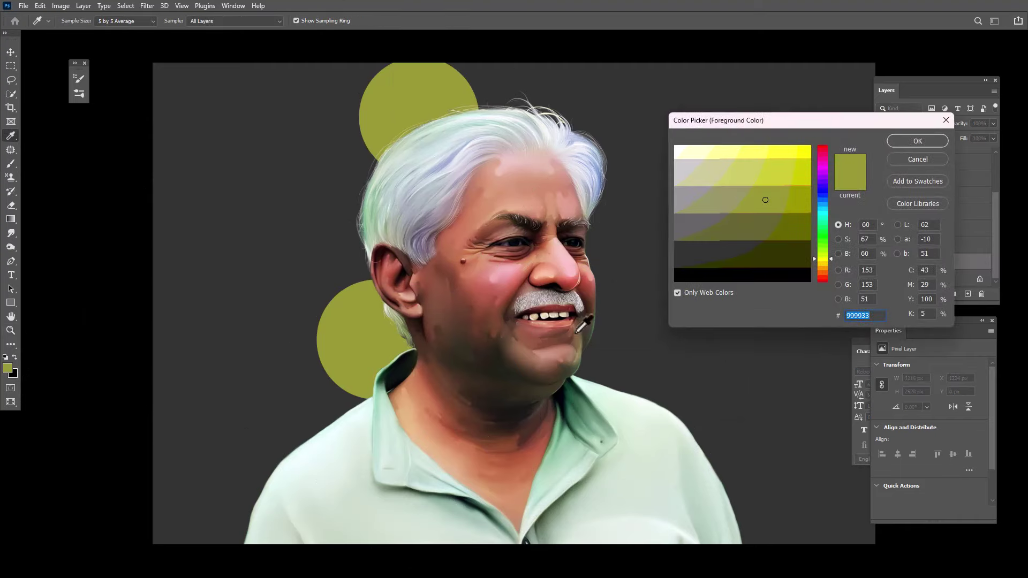
pyautogui.write('339933')
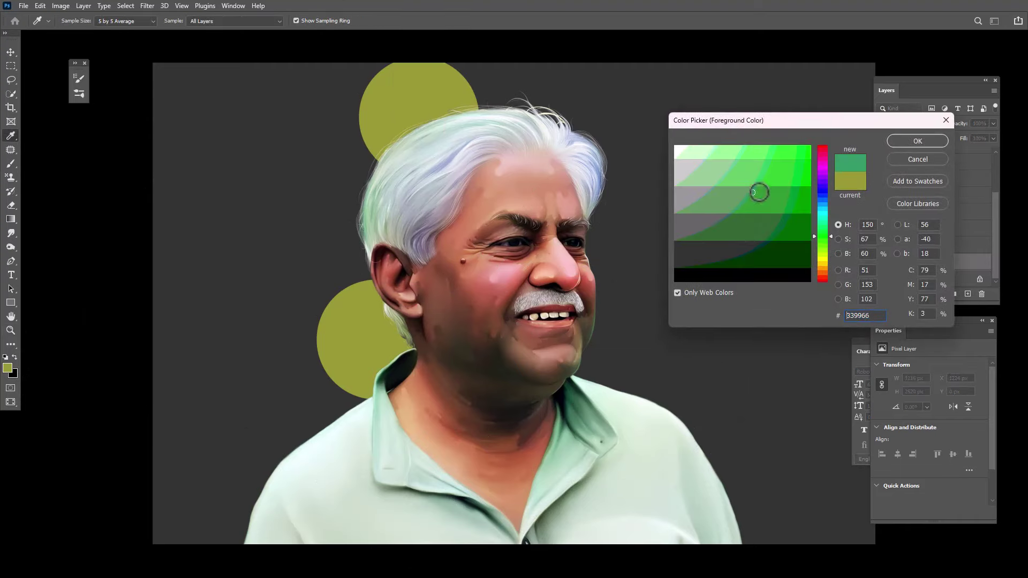
pyautogui.click(910, 142)
pyautogui.click(619, 344)
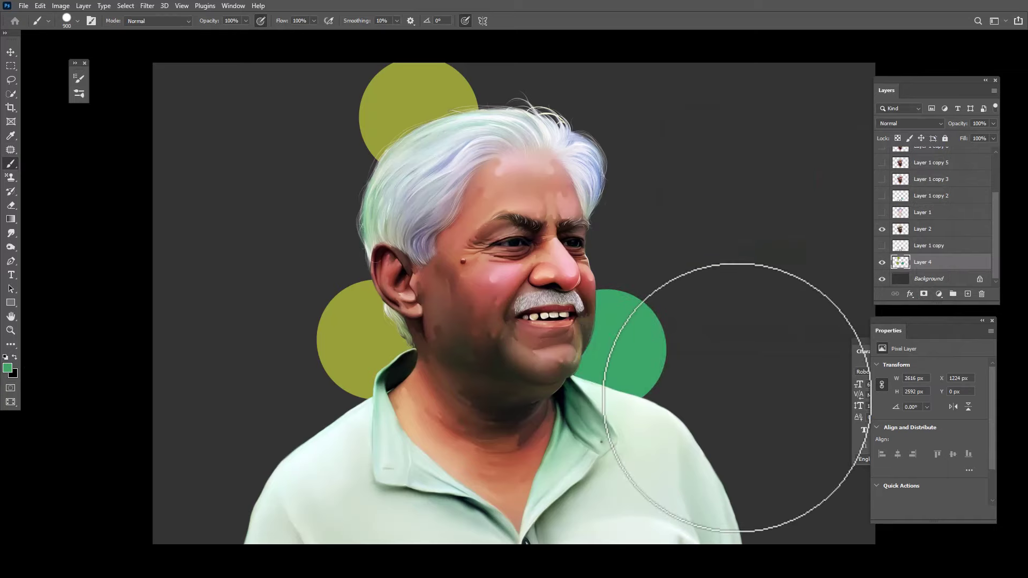
# Change the foreground colour to coral ff6666 and stamp one disc in front of the face and another behind the ear
pyautogui.click(8, 369)
pyautogui.click(589, 272)
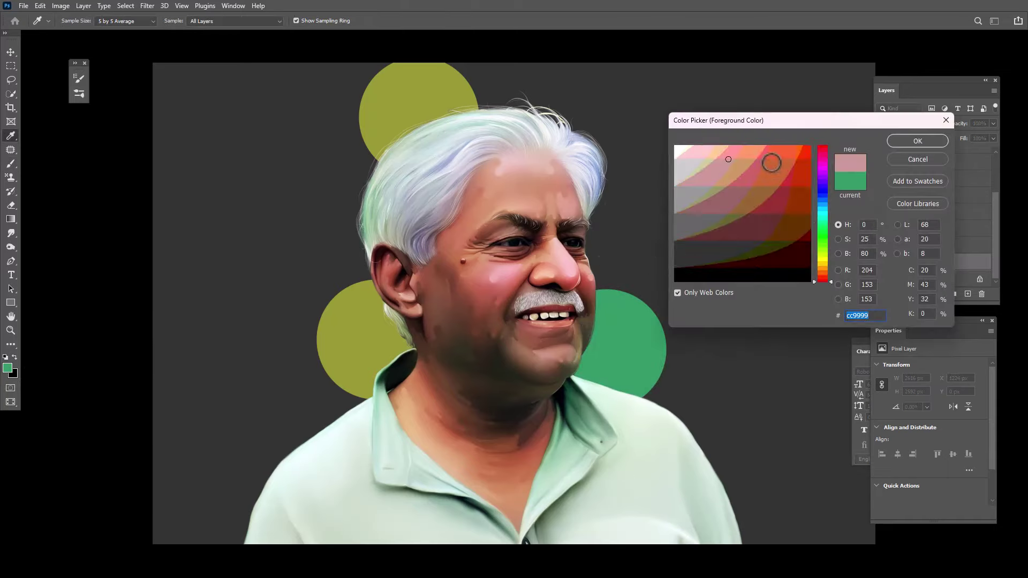
pyautogui.click(913, 141)
pyautogui.click(608, 242)
pyautogui.press(']')
pyautogui.press(']')
pyautogui.press(']')
pyautogui.press(']')
pyautogui.press(']')
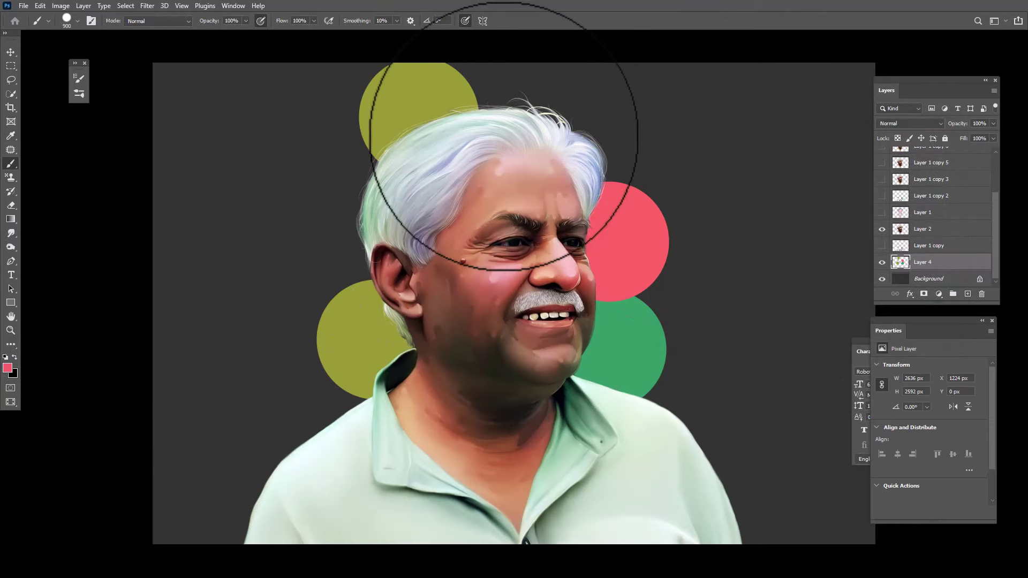
pyautogui.click(369, 242)
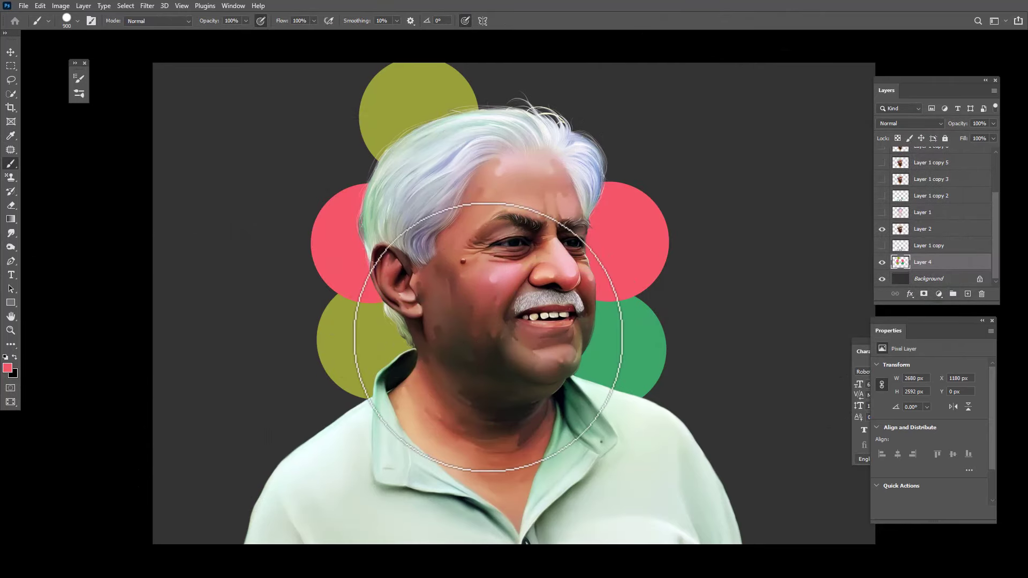
# Switch to a violet foreground colour and stamp one disc behind the upper hair and another beyond the forehead
pyautogui.click(7, 368)
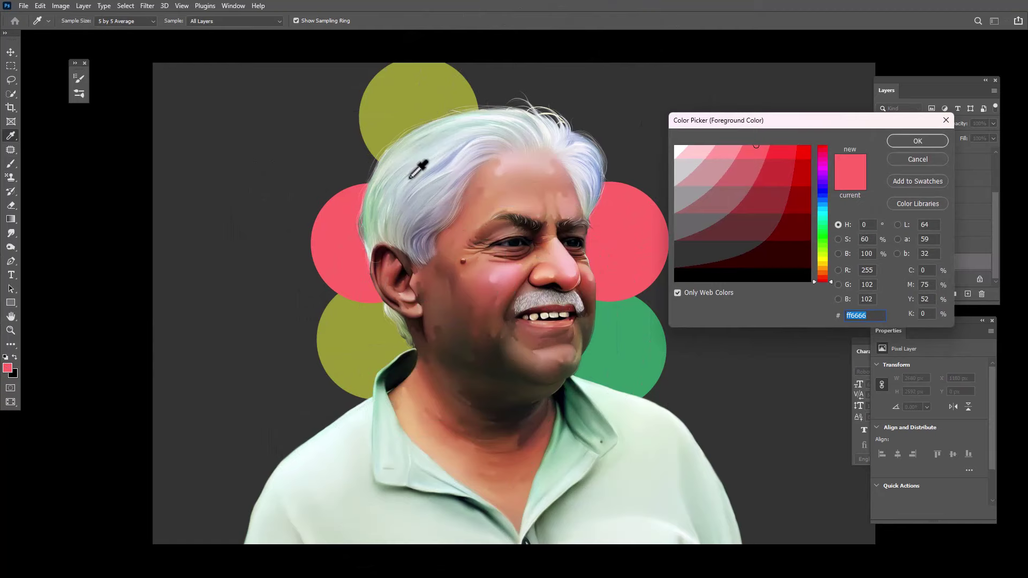
pyautogui.click(444, 165)
pyautogui.click(750, 179)
pyautogui.click(913, 141)
pyautogui.click(394, 155)
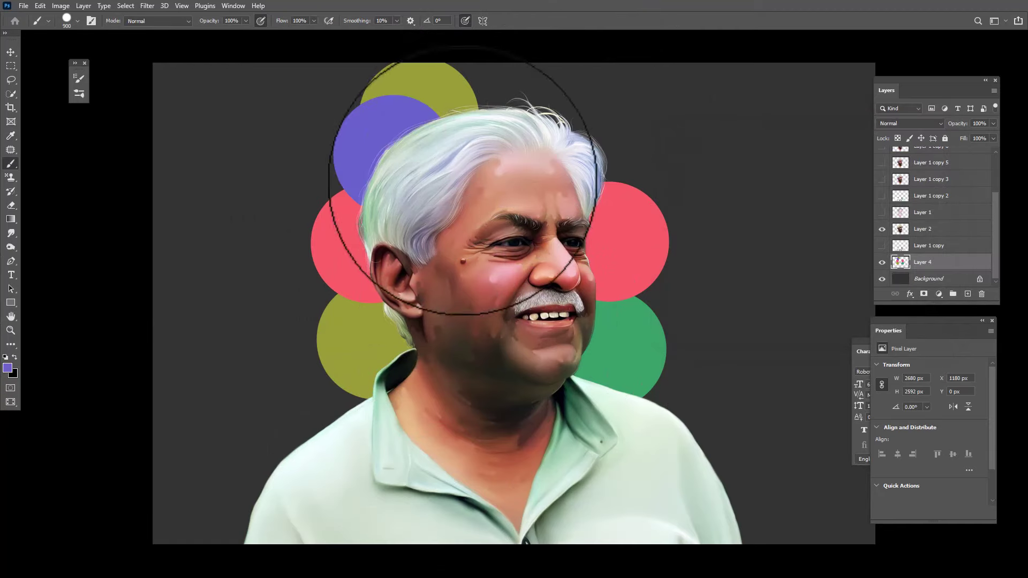
pyautogui.hotkey('ctrl', 'z')
pyautogui.click(372, 167)
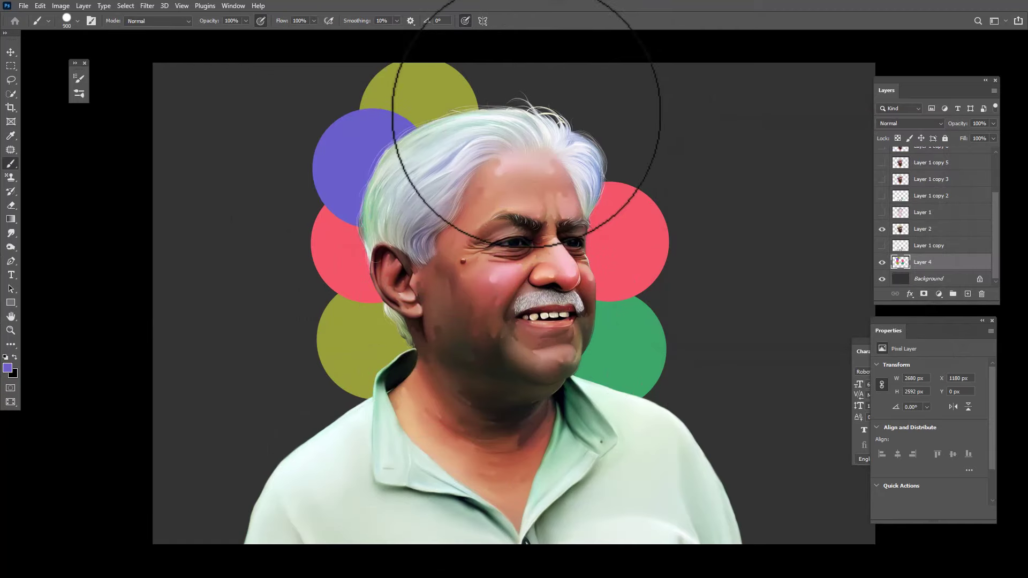
pyautogui.click(611, 141)
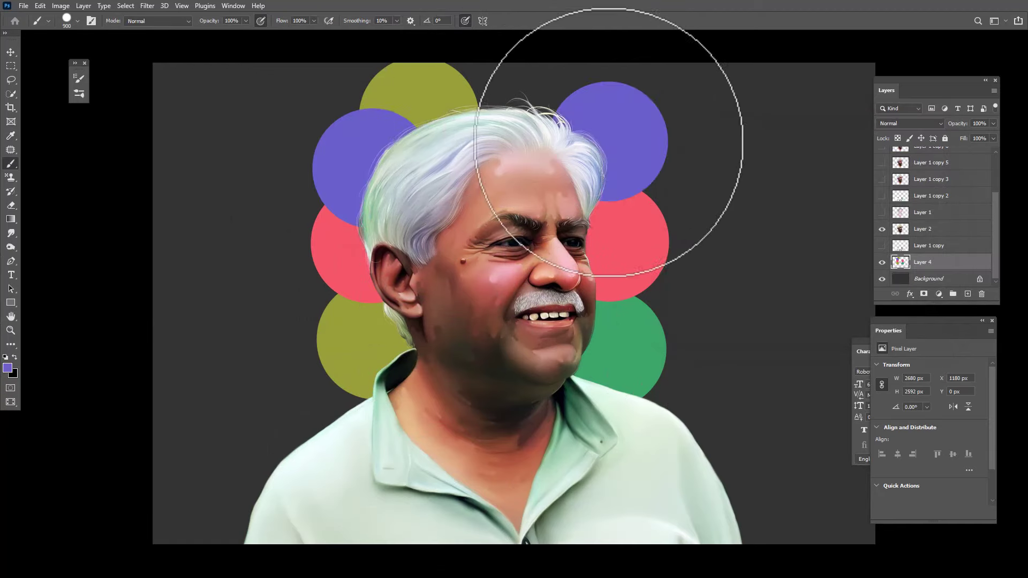
# Change the foreground colour to mint 33cc99 and stamp discs directly above the head and over both shoulders
pyautogui.click(8, 368)
pyautogui.click(601, 131)
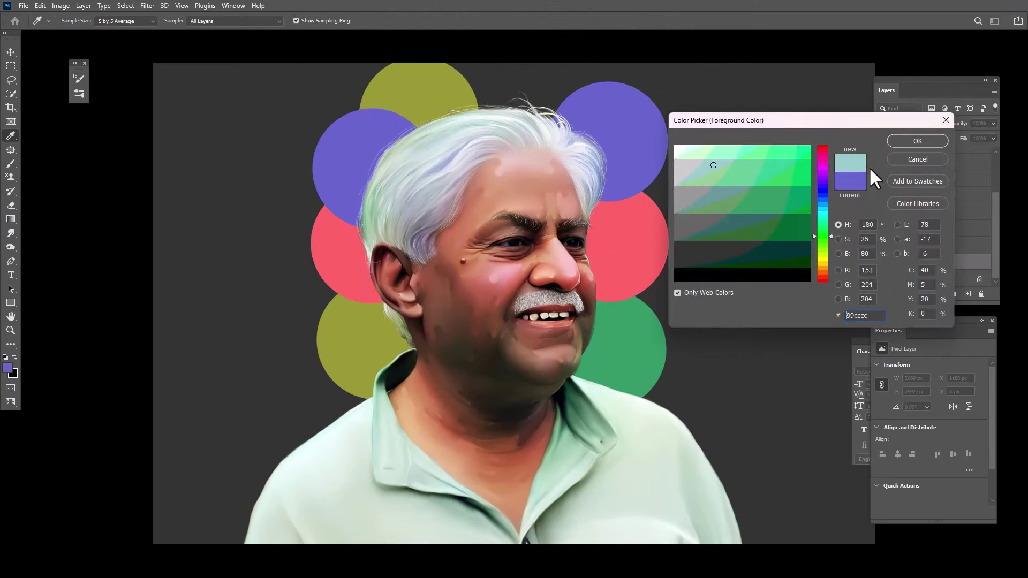
pyautogui.click(783, 166)
pyautogui.click(918, 141)
pyautogui.press('b')
pyautogui.click(528, 113)
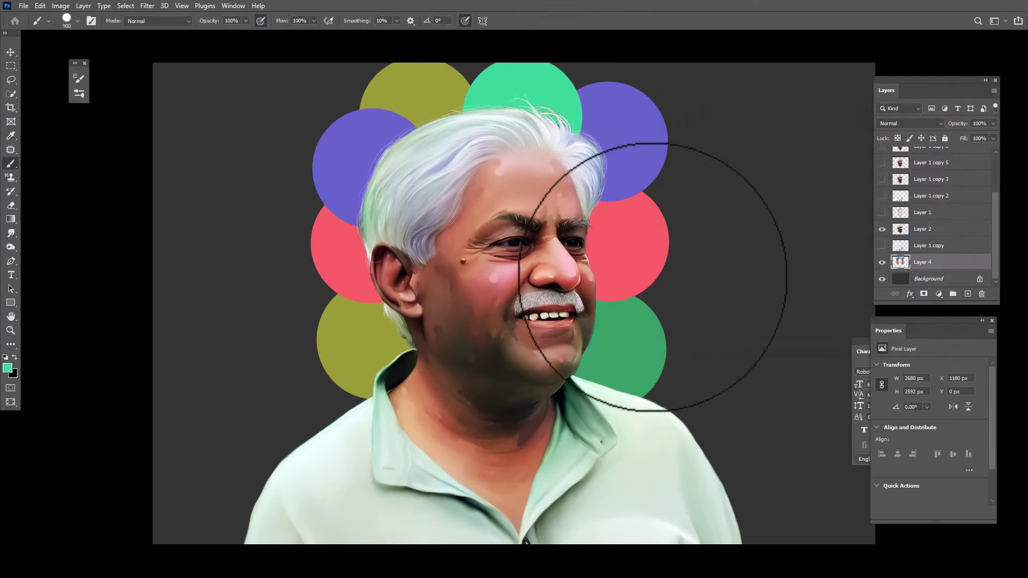
pyautogui.scroll(-2, 687, 355)
pyautogui.scroll(2, 686, 355)
pyautogui.click(345, 425)
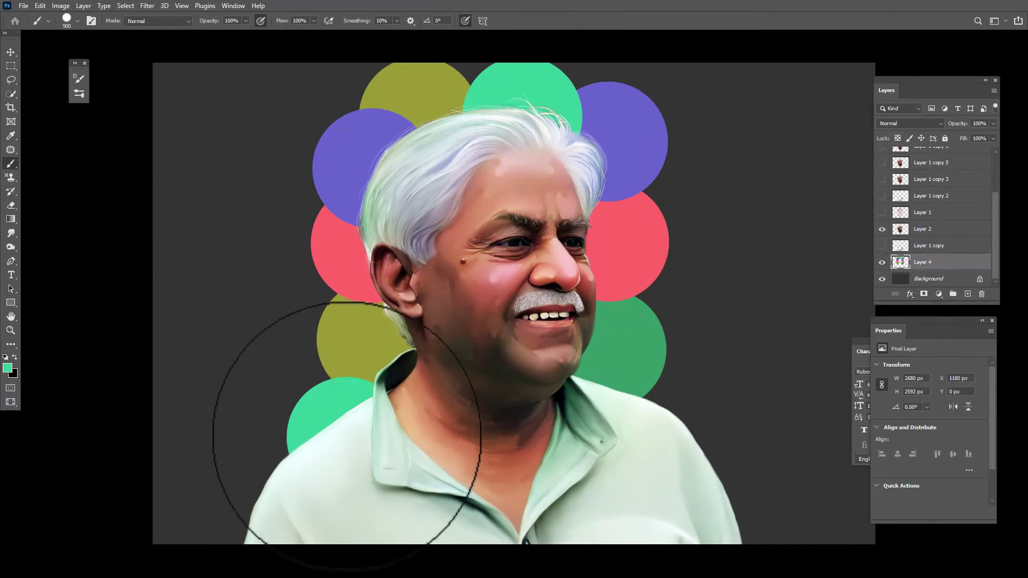
pyautogui.click(672, 445)
# Change the foreground colour to dark teal 003333 and stamp one disc outside each shoulder
pyautogui.click(8, 368)
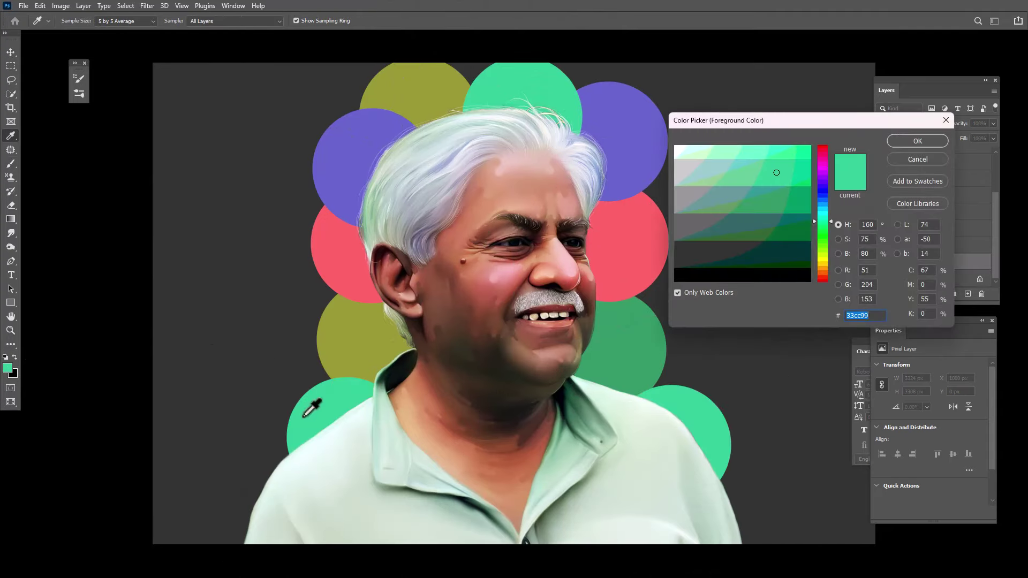
pyautogui.click(918, 140)
pyautogui.click(250, 482)
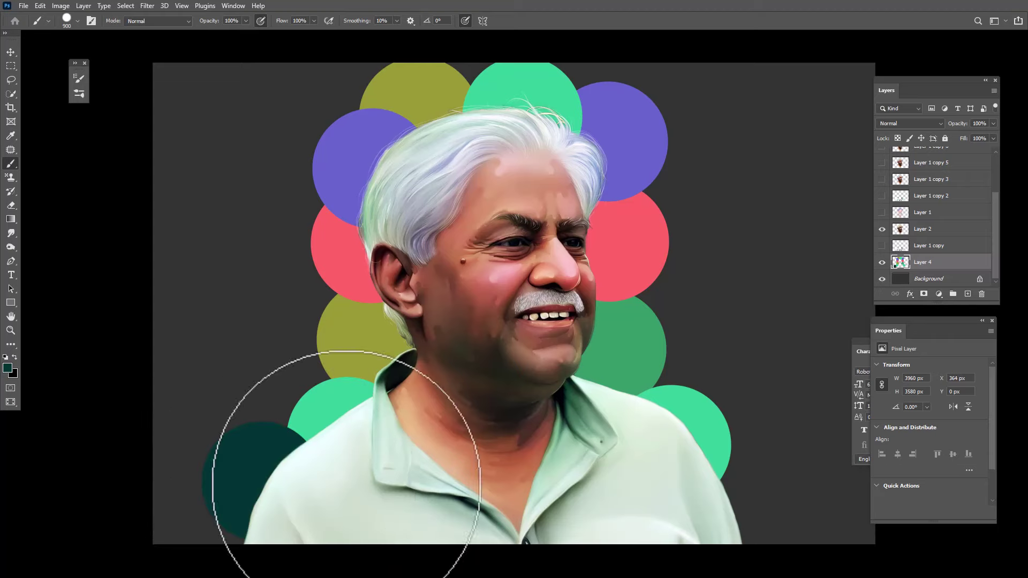
pyautogui.click(734, 484)
# Lift the web-only colour limit, choose near-black teal 112020, and stamp one disc in each lower corner of the canvas
pyautogui.scroll(-2, 459, 476)
pyautogui.click(8, 368)
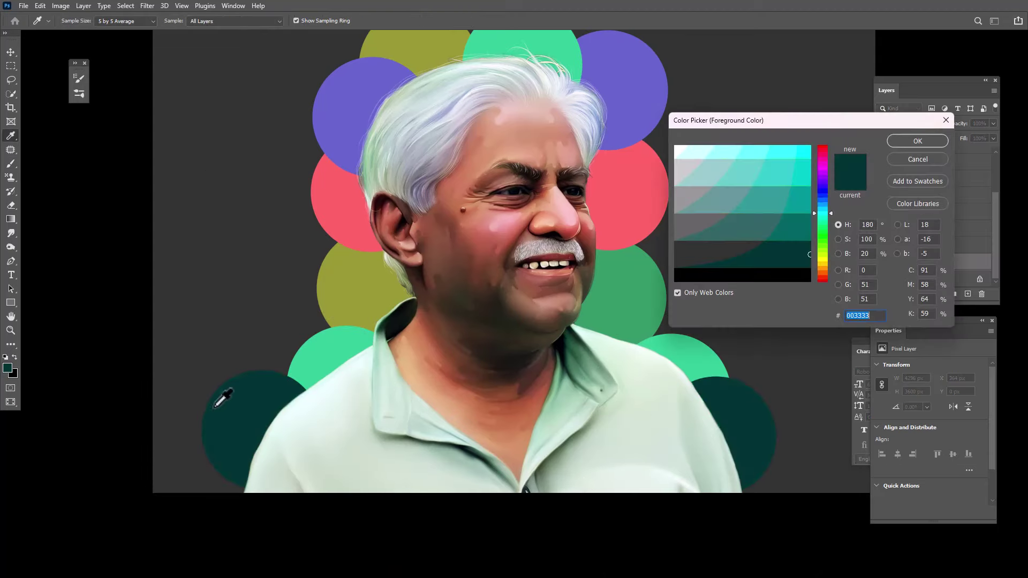
pyautogui.click(679, 293)
pyautogui.click(738, 264)
pyautogui.click(918, 140)
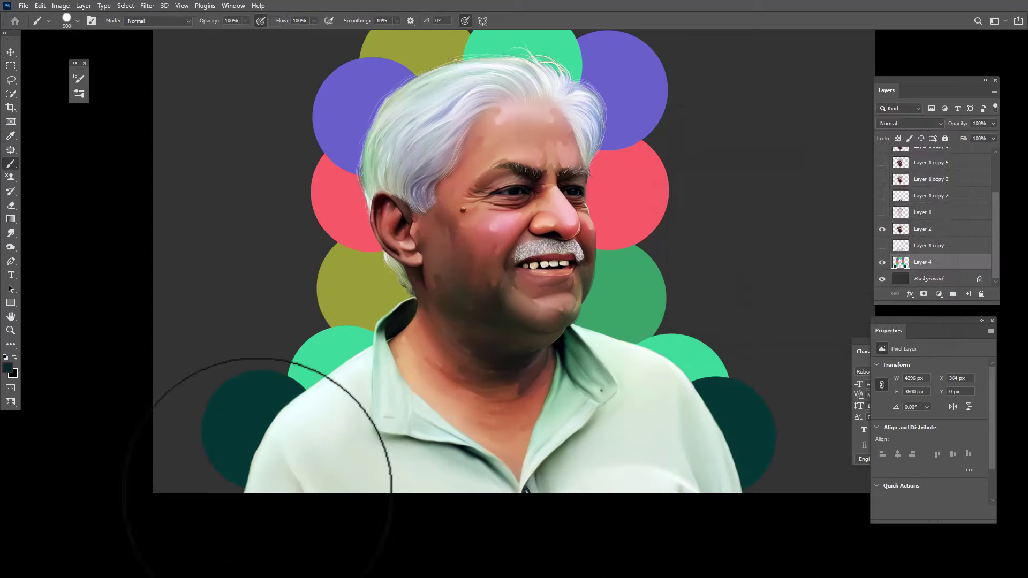
pyautogui.click(220, 500)
pyautogui.click(764, 507)
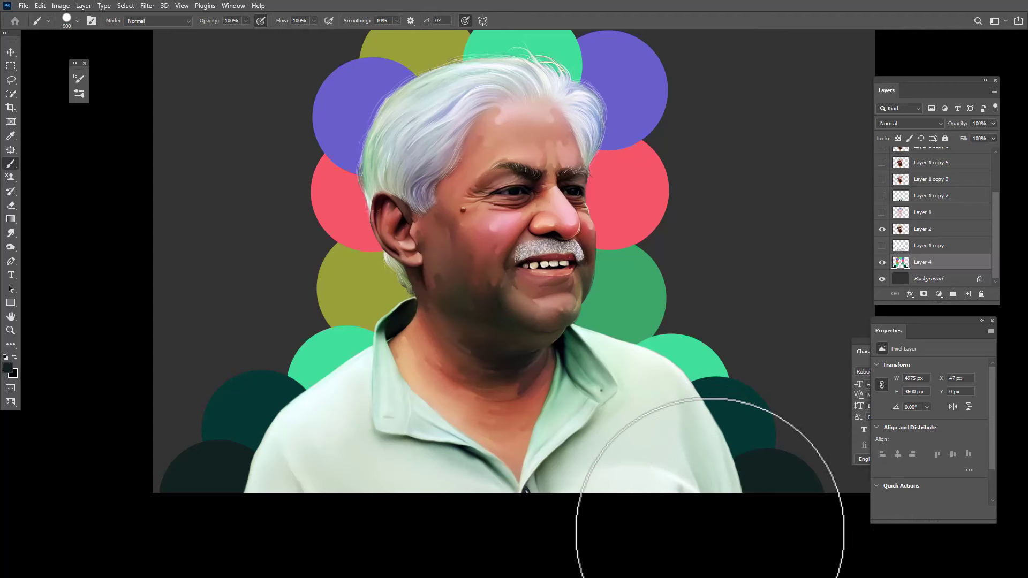
pyautogui.press('f')
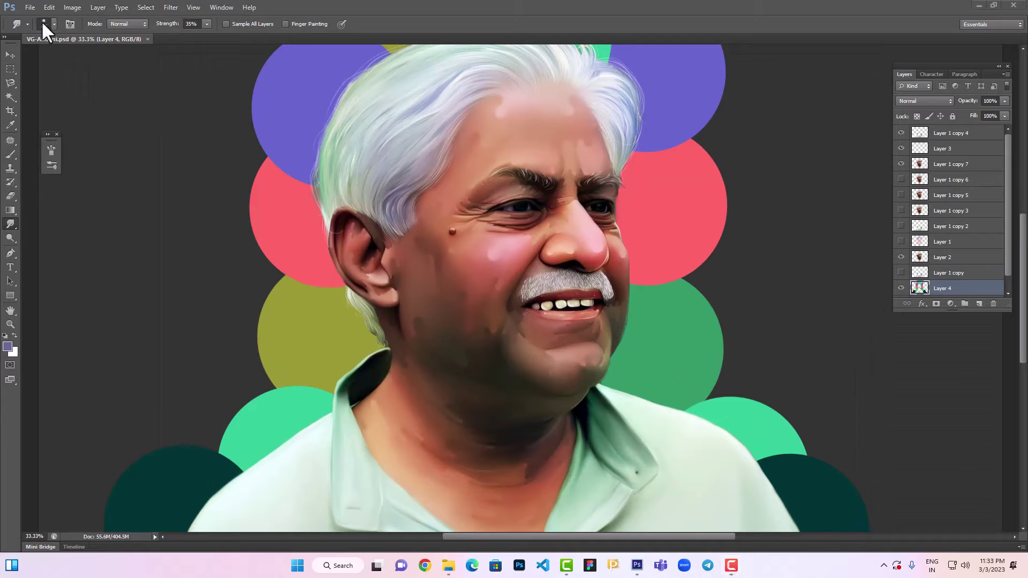
# Give the Smudge tool the irregular 130 px cloud-like brush tip and put the brush settings away
pyautogui.click(69, 24)
pyautogui.click(237, 235)
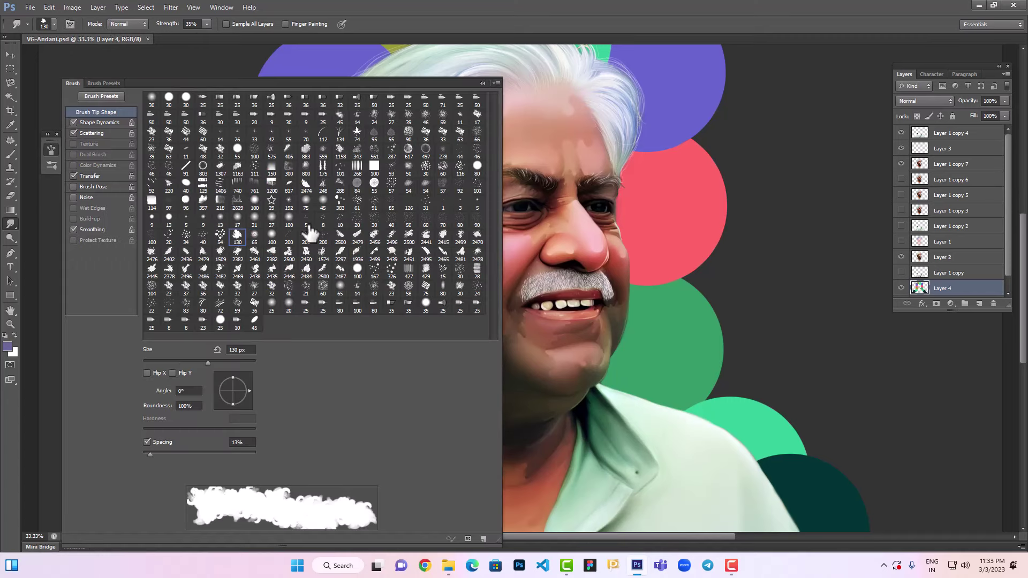
pyautogui.click(482, 83)
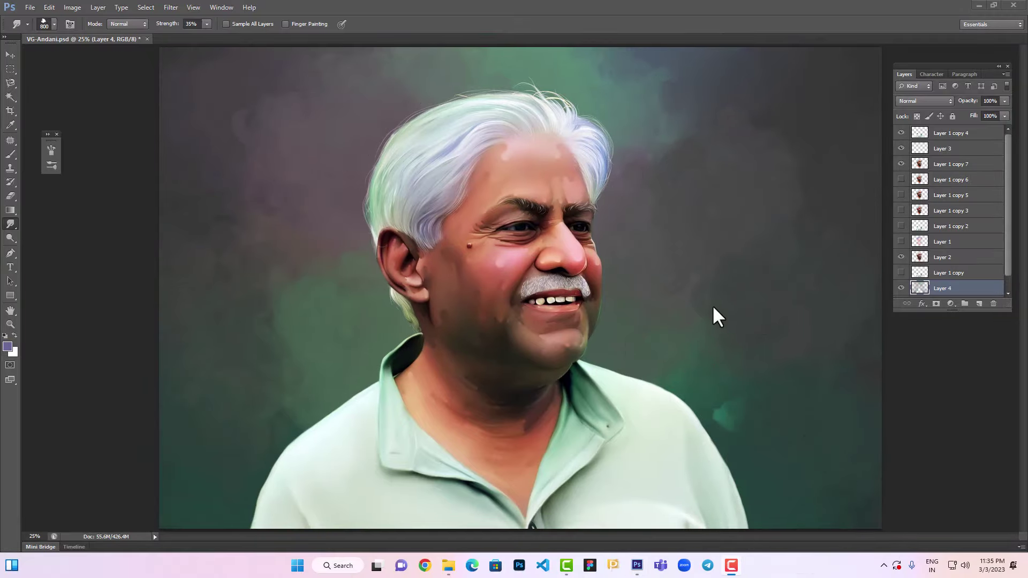
# Check the blended backdrop with the panels hidden, restore them, and save the document
pyautogui.press('Tab')
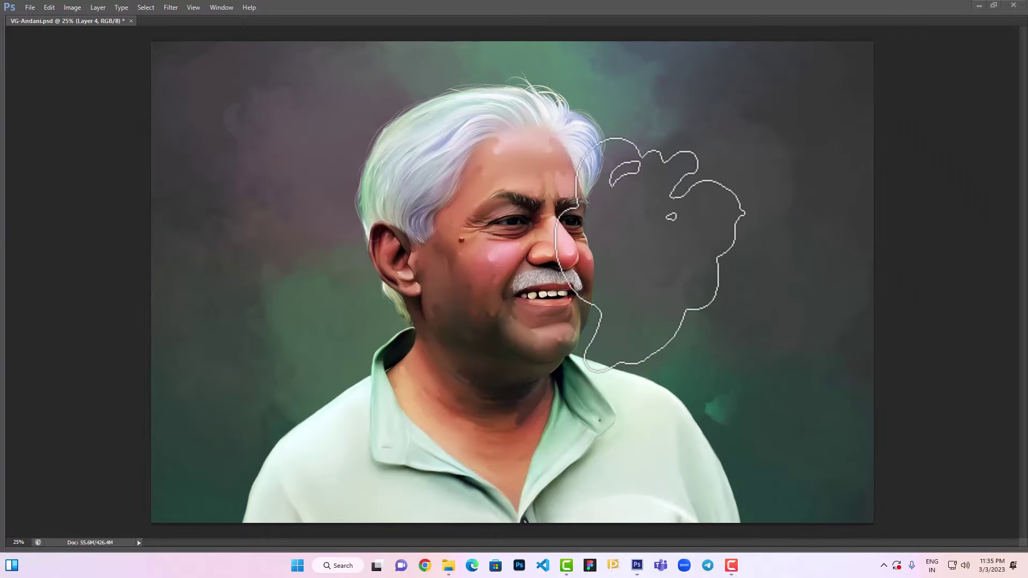
pyautogui.press('Tab')
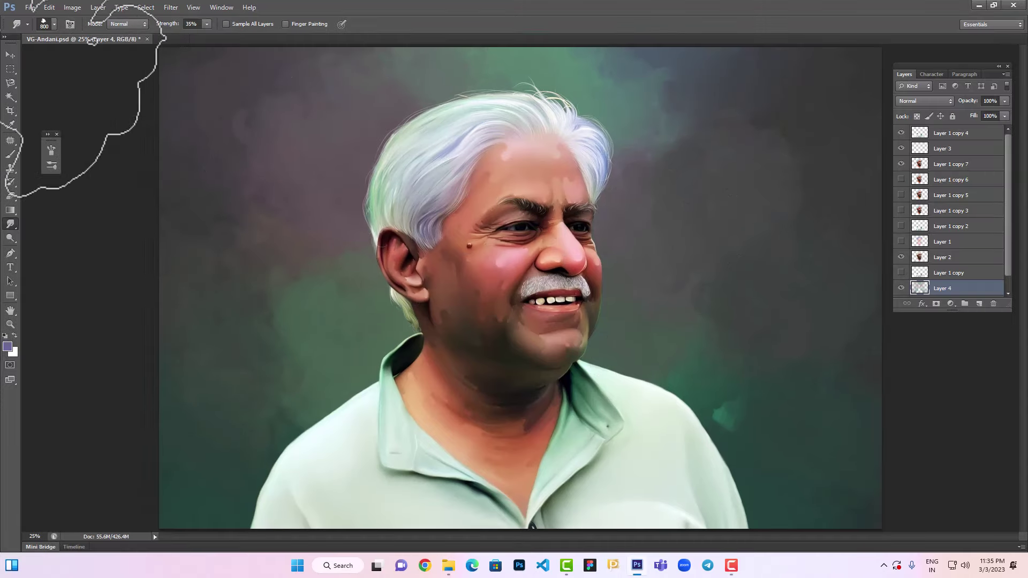
pyautogui.click(506, 293)
pyautogui.hotkey('ctrl', 's')
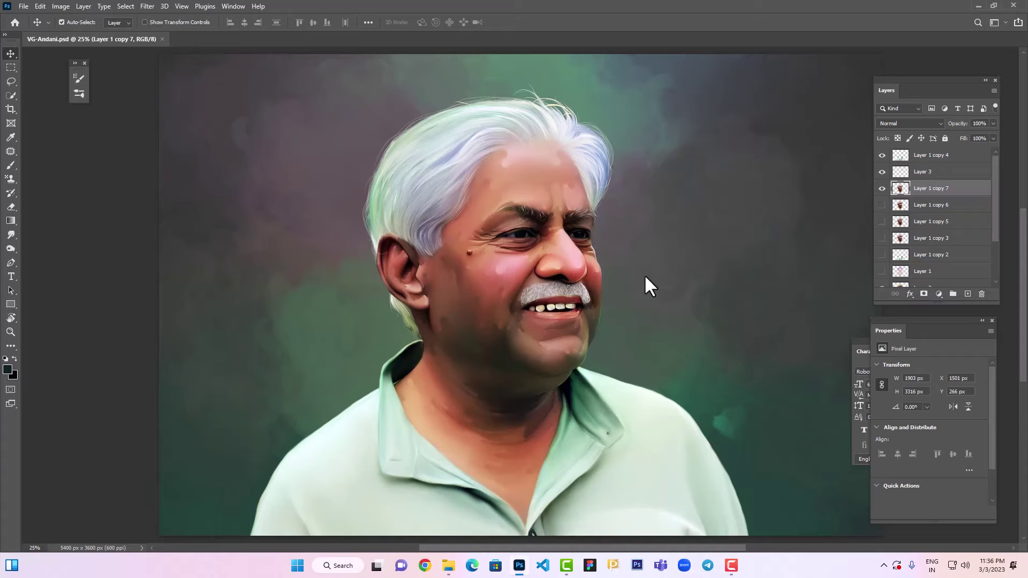
# Select the backdrop on Layer 4 and view the finished portrait in full-screen mode
pyautogui.click(645, 278)
pyautogui.press('f')
pyautogui.press('f')
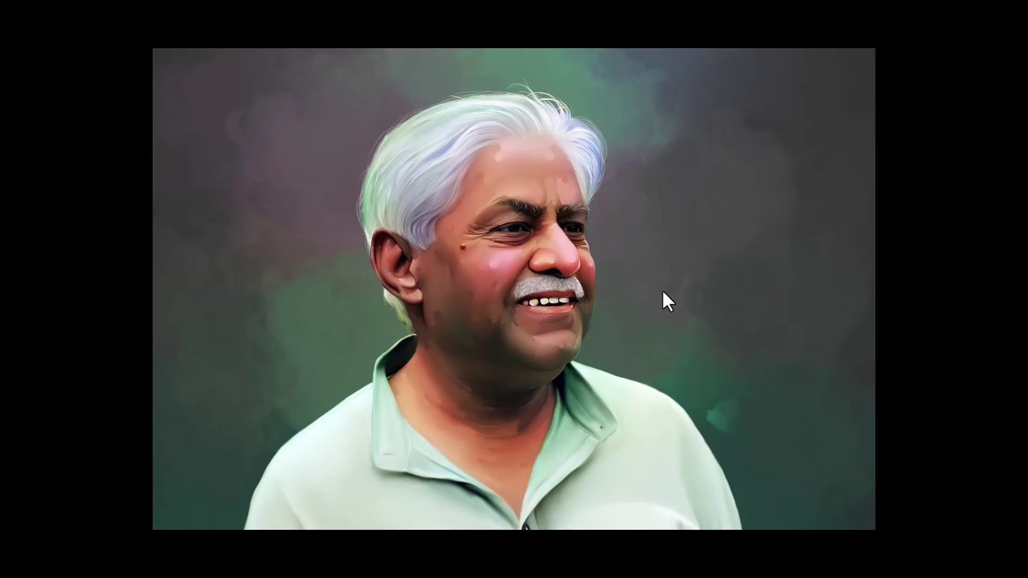
pyautogui.press('f')
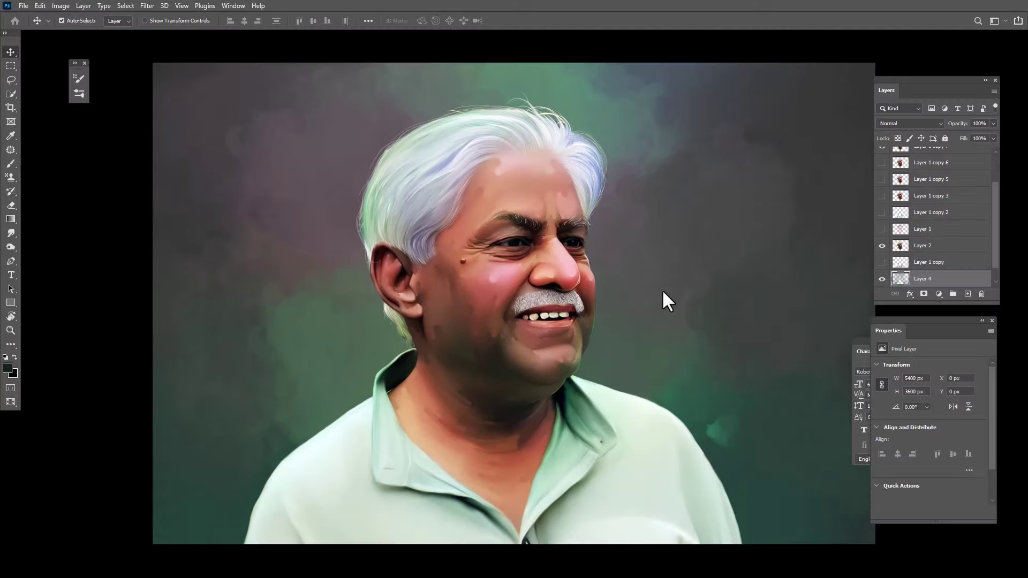
# Try a radial pink-to-violet gradient on the Background layer, spreading from the hair to the far shoulder, and undo it
pyautogui.click(7, 368)
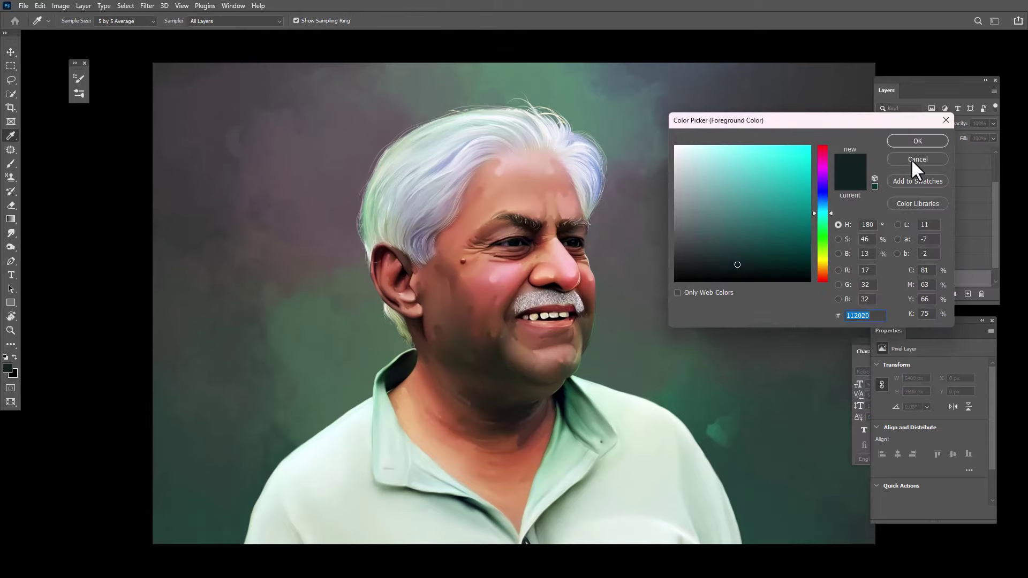
pyautogui.click(915, 160)
pyautogui.click(12, 217)
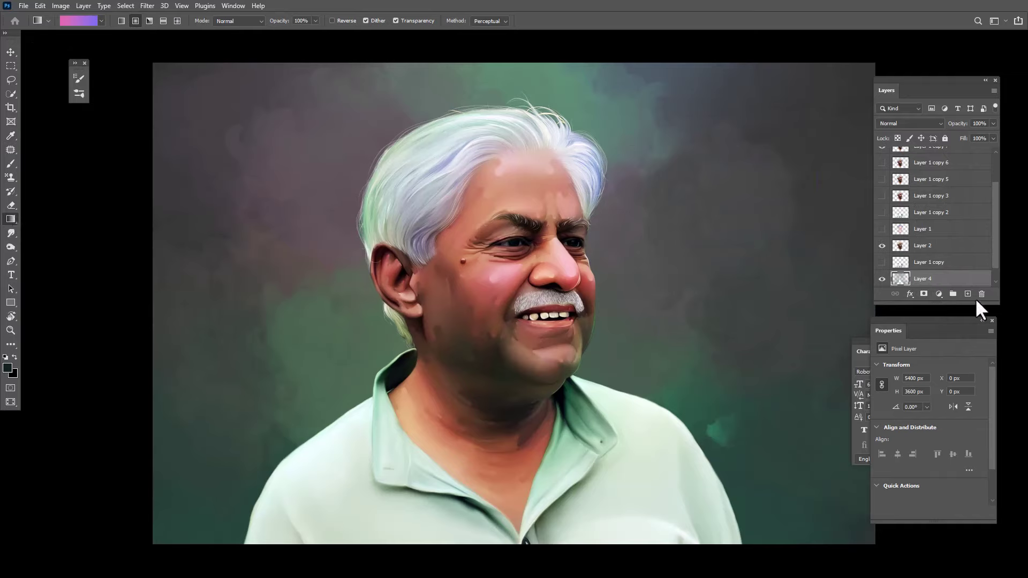
pyautogui.scroll(-1, 962, 281)
pyautogui.click(958, 280)
pyautogui.moveTo(428, 217); pyautogui.dragTo(696, 403)
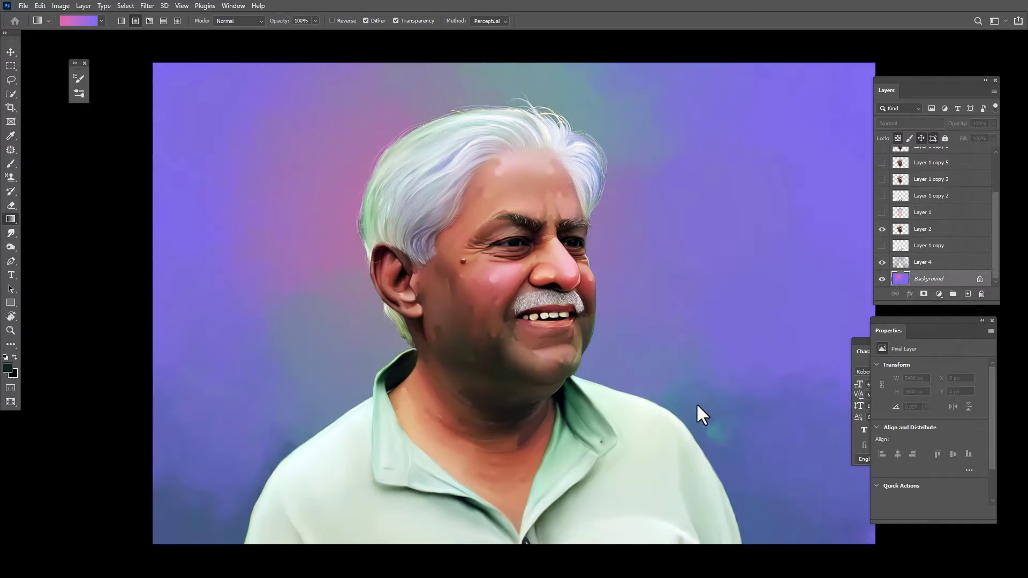
pyautogui.hotkey('ctrl', 'z')
pyautogui.hotkey('ctrl', 'shift', 'z')
pyautogui.hotkey('ctrl', 'z')
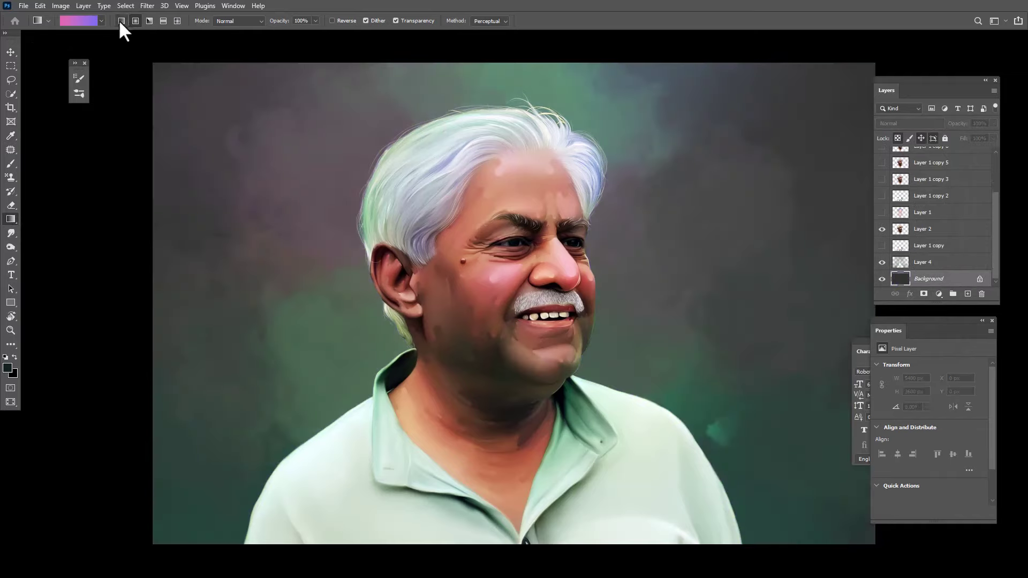
# Try a linear pink-to-violet gradient on the Background layer, compare it with the previous backdrop, and redraw it in the opposite direction
pyautogui.moveTo(547, 368); pyautogui.dragTo(765, 455)
pyautogui.hotkey('ctrl', 'z')
pyautogui.hotkey('ctrl', 'shift', 'z')
pyautogui.hotkey('ctrl', 'z')
pyautogui.hotkey('ctrl', 'shift', 'z')
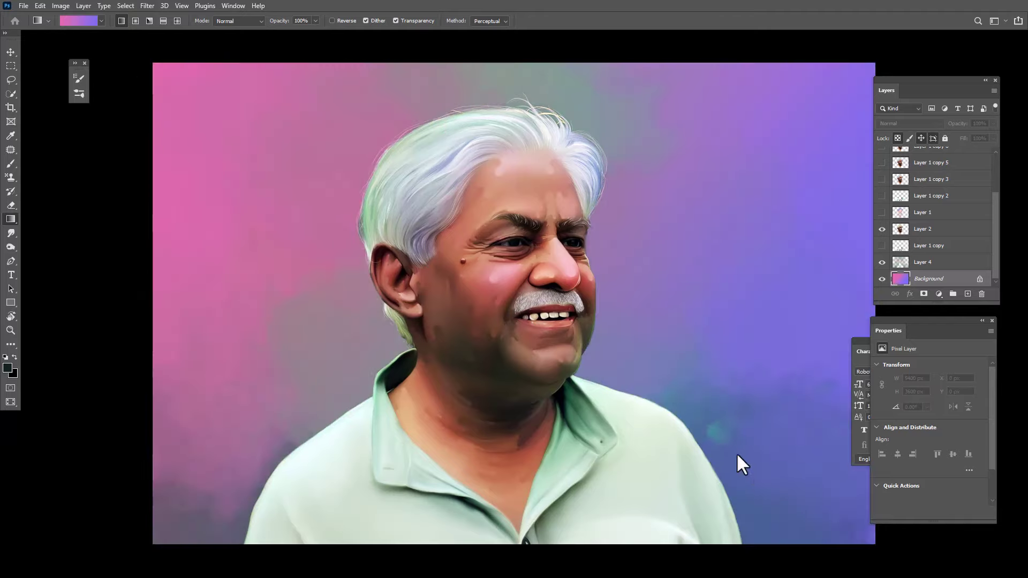
pyautogui.moveTo(266, 139); pyautogui.dragTo(265, 138)
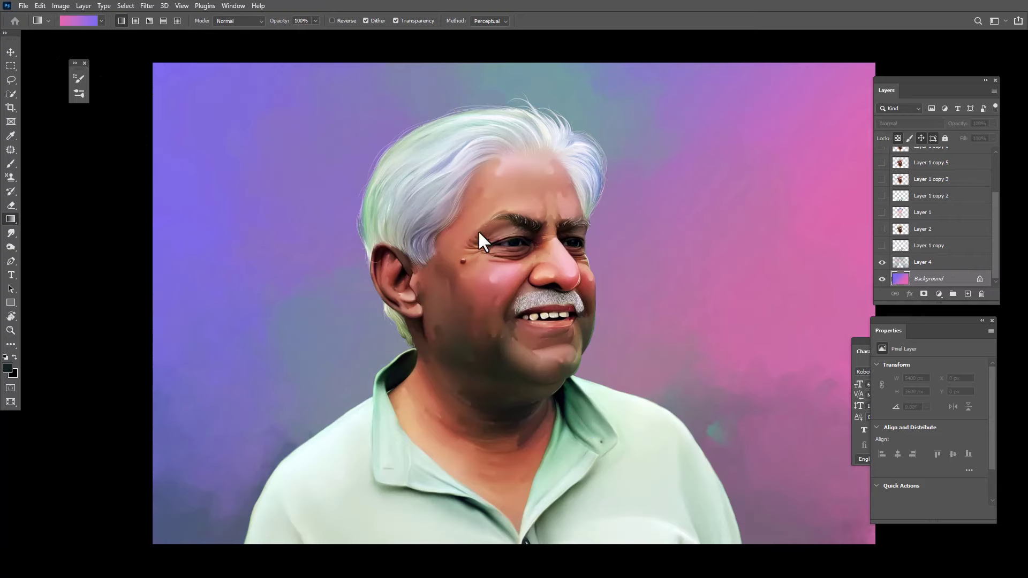
# Browse the Oranges and Pastels gradient presets for an alternative backdrop colour blend
pyautogui.click(78, 21)
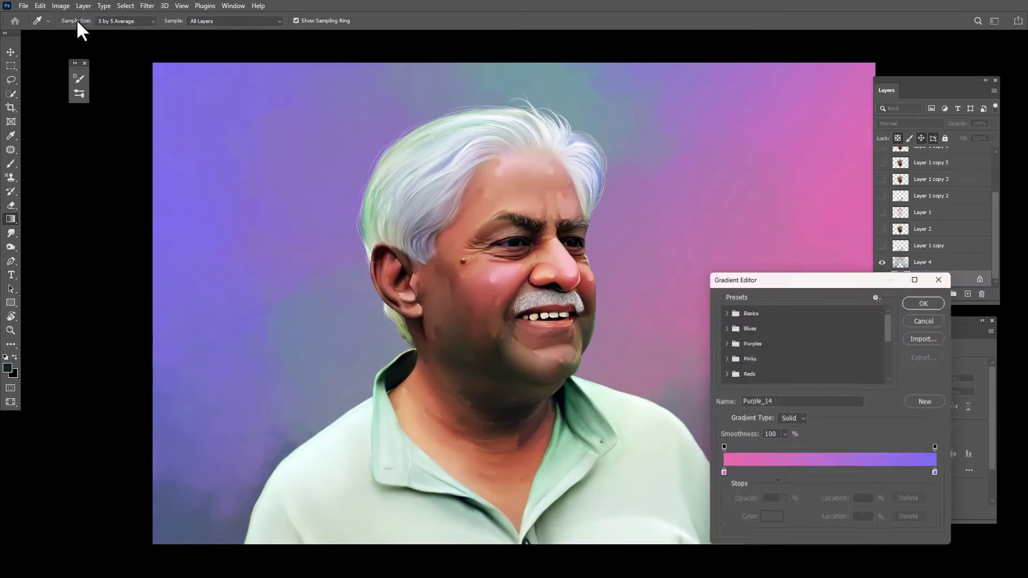
pyautogui.click(754, 310)
pyautogui.scroll(-3, 769, 336)
pyautogui.click(725, 360)
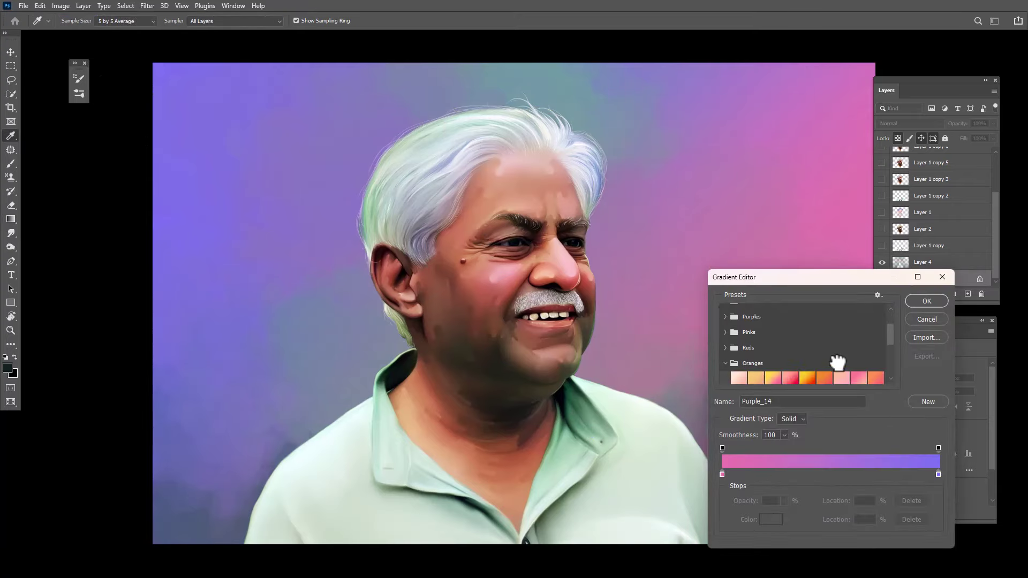
pyautogui.scroll(-5, 844, 374)
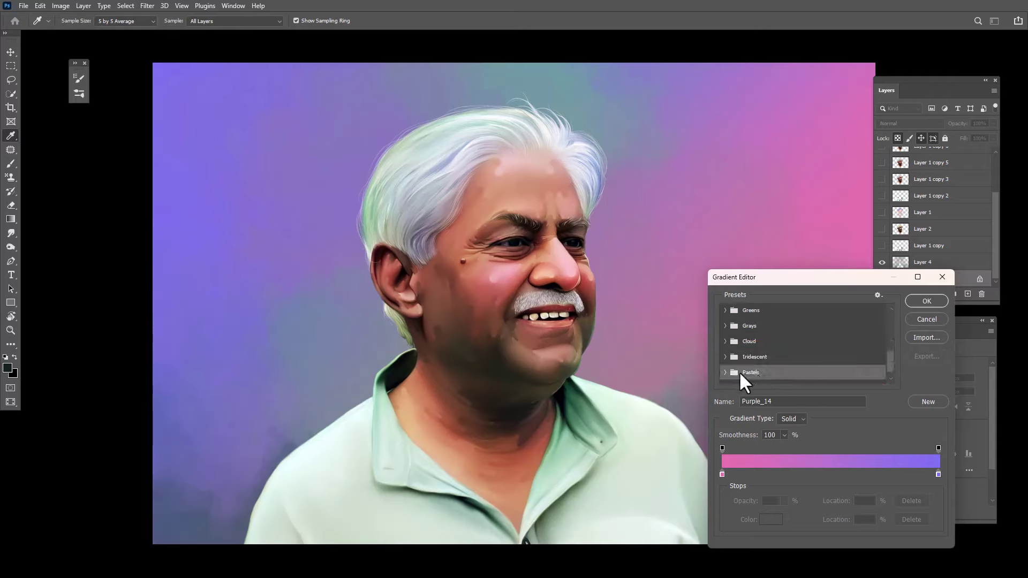
pyautogui.click(725, 372)
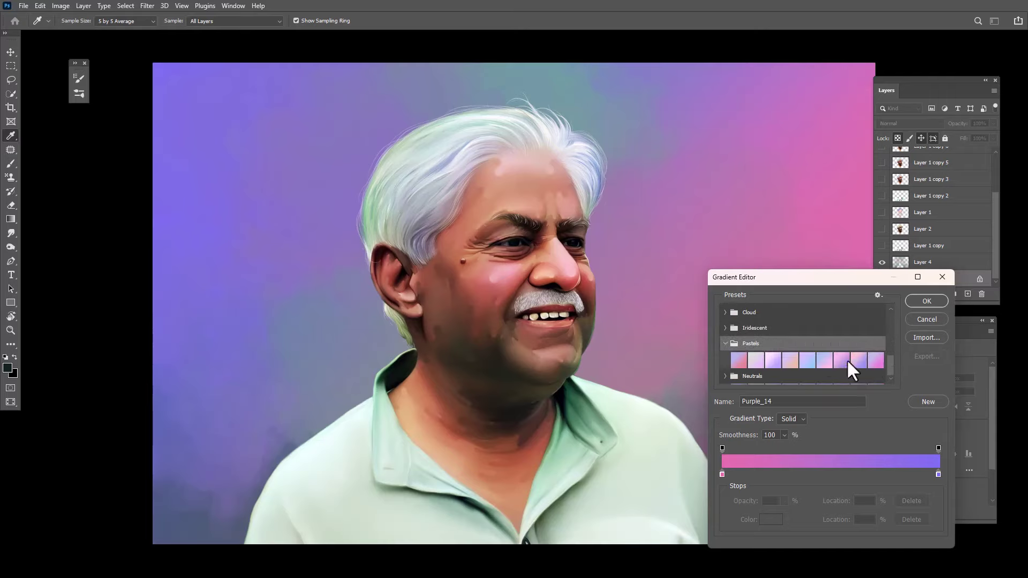
# Choose the Cloud_06 gradient preset and try it diagonally across the Background layer in both directions
pyautogui.scroll(2, 783, 360)
pyautogui.click(725, 347)
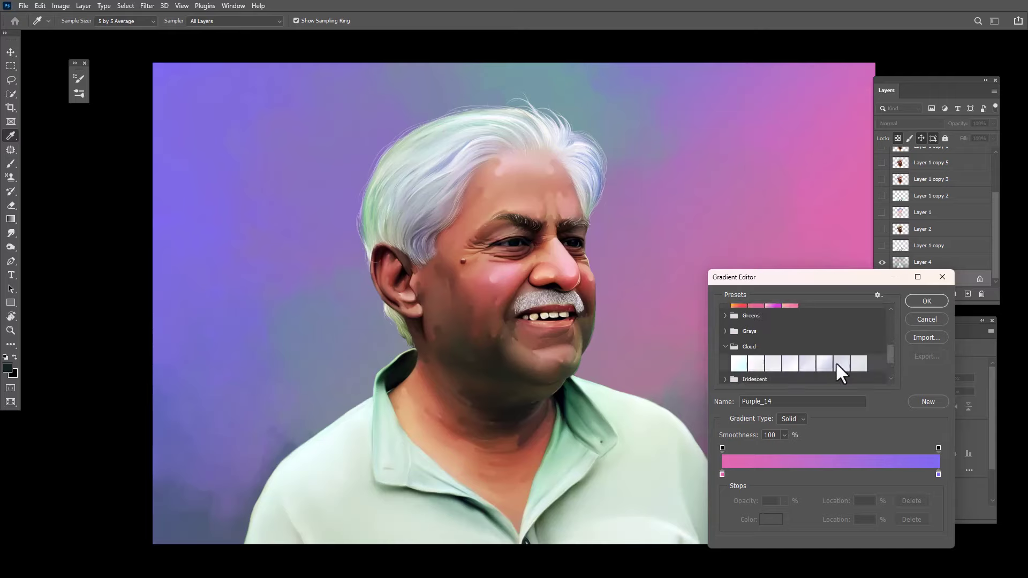
pyautogui.scroll(2, 809, 360)
pyautogui.scroll(-3, 798, 364)
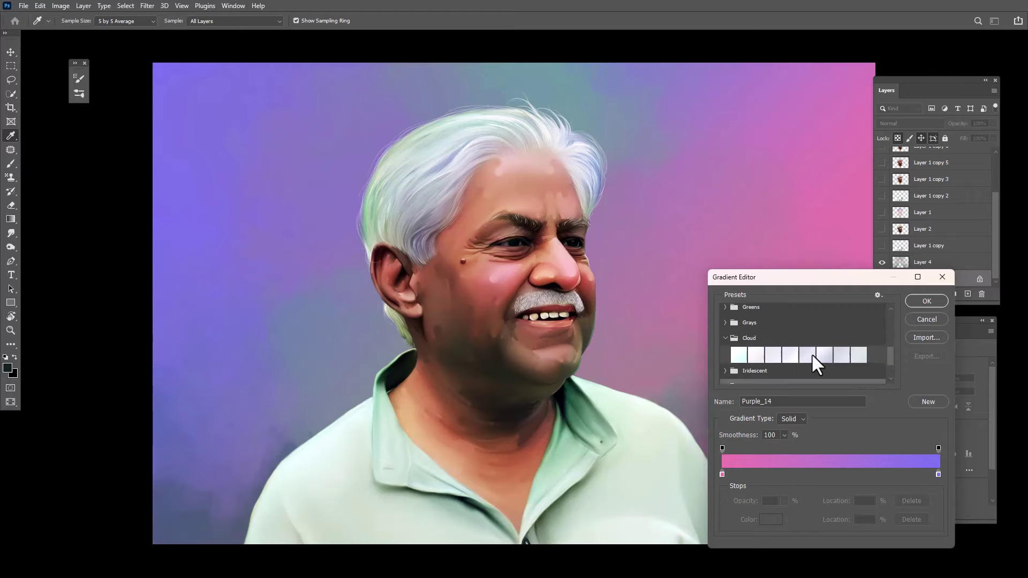
pyautogui.click(823, 355)
pyautogui.click(939, 297)
pyautogui.moveTo(291, 170); pyautogui.dragTo(729, 445)
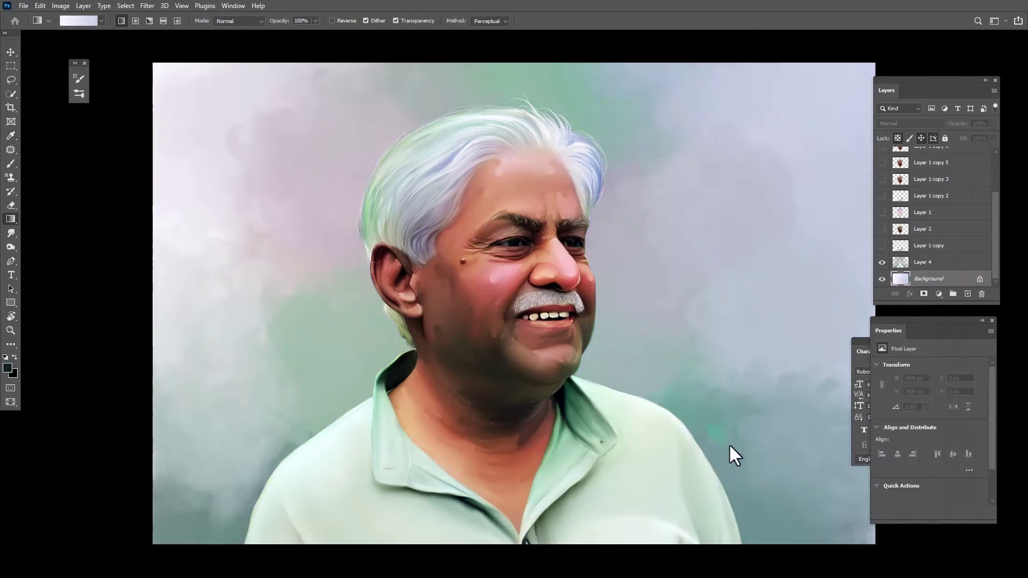
pyautogui.moveTo(598, 344); pyautogui.dragTo(145, 72)
# Look through the Purples, Pinks, Reds and Oranges gradient presets for another backdrop option
pyautogui.click(78, 21)
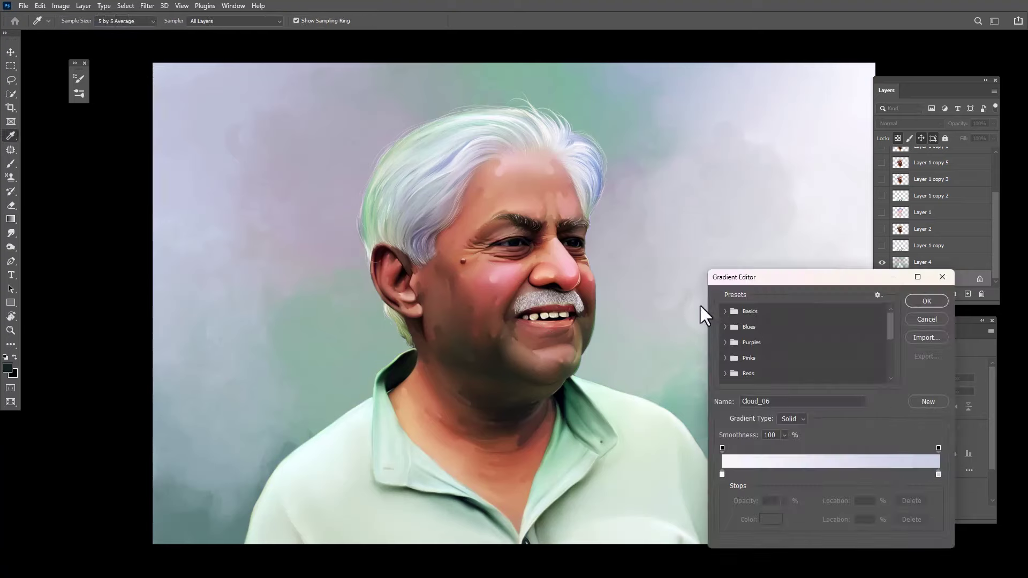
pyautogui.click(749, 342)
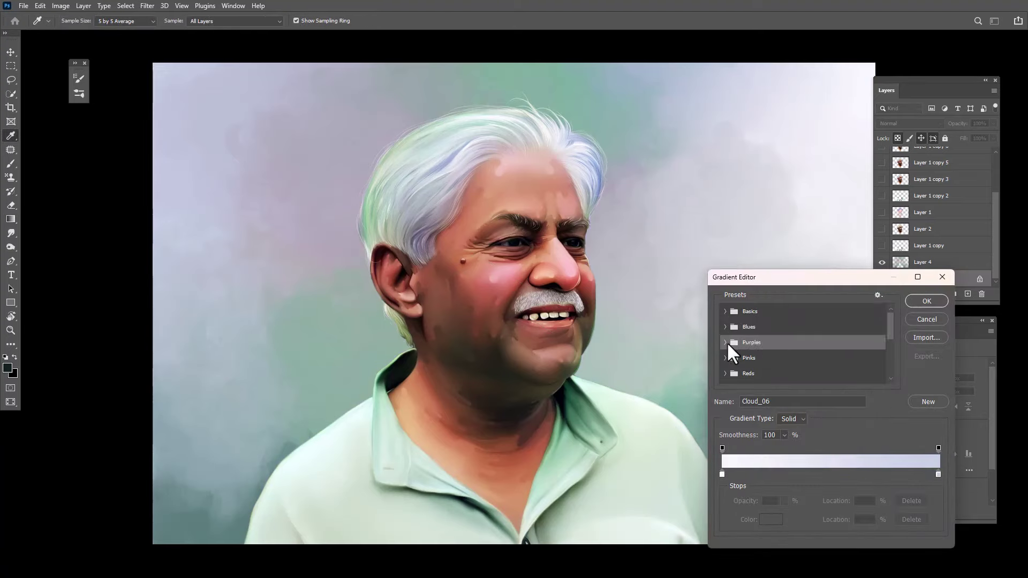
pyautogui.scroll(-2, 866, 364)
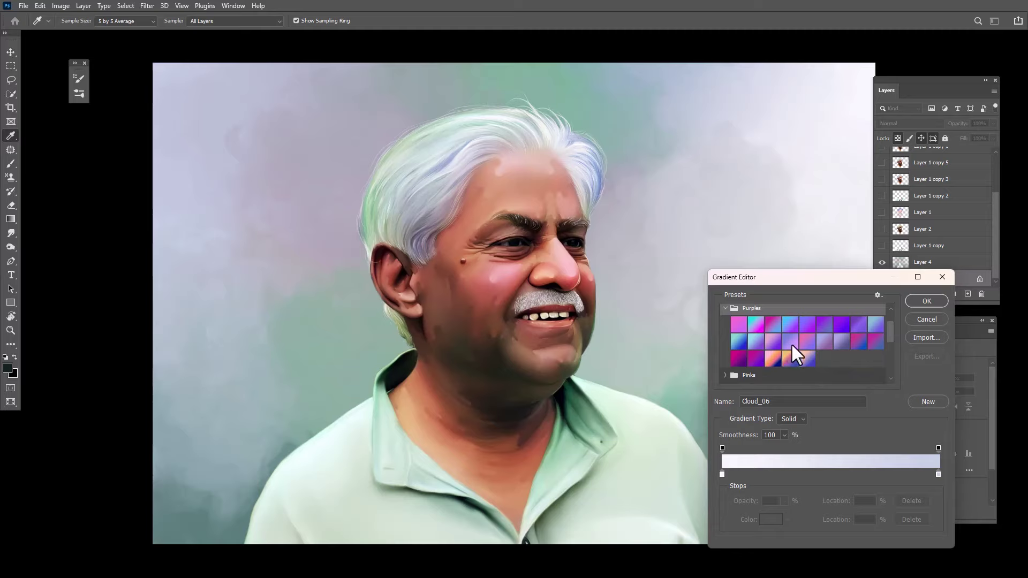
pyautogui.click(726, 374)
pyautogui.scroll(-4, 833, 362)
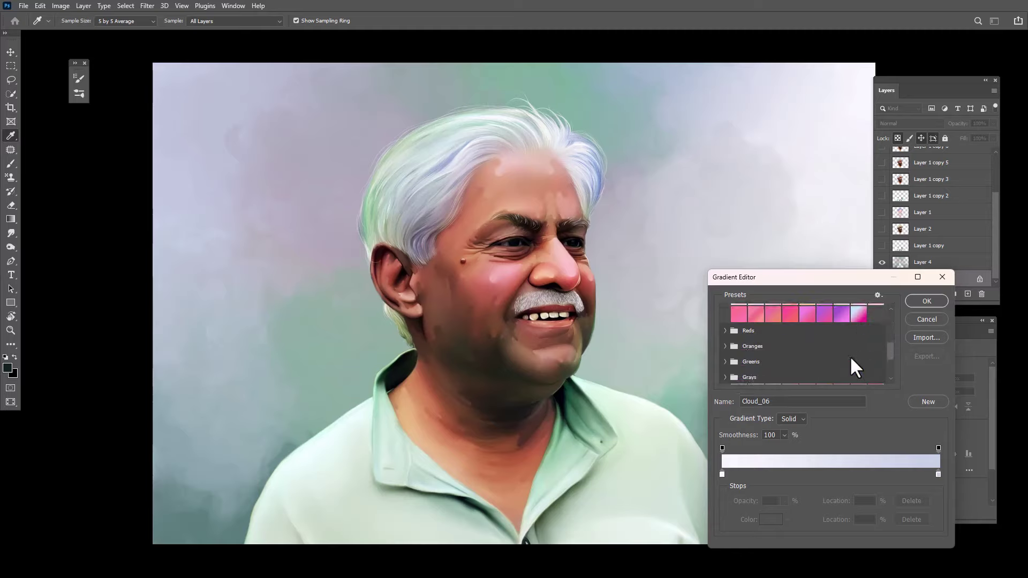
pyautogui.click(725, 331)
pyautogui.click(725, 363)
pyautogui.scroll(-3, 733, 369)
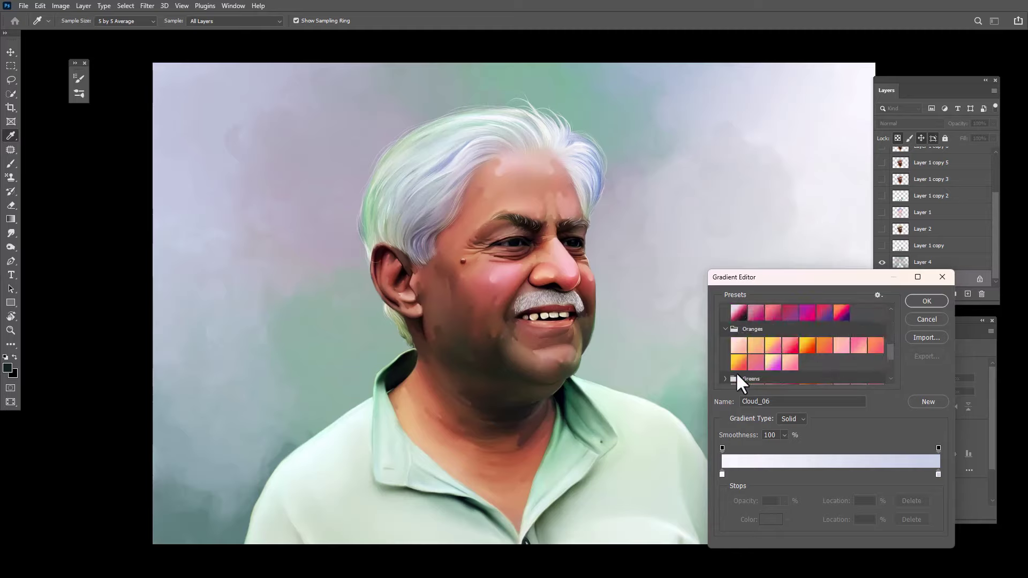
# Choose the Green_25 gradient preset and try it diagonally across the Background layer from the hair toward the far shoulder
pyautogui.click(725, 336)
pyautogui.scroll(-1, 894, 363)
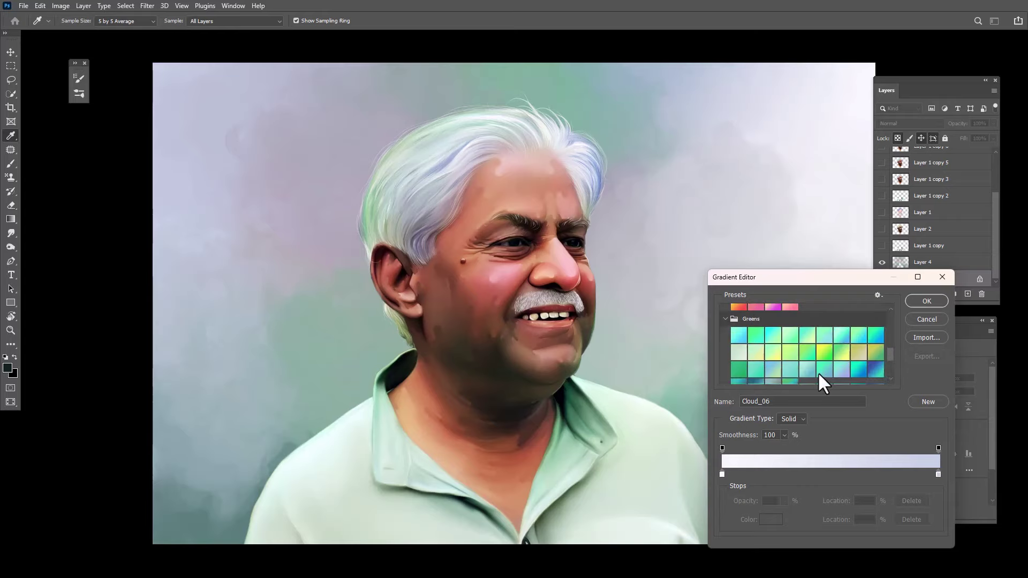
pyautogui.scroll(-1, 742, 369)
pyautogui.click(841, 351)
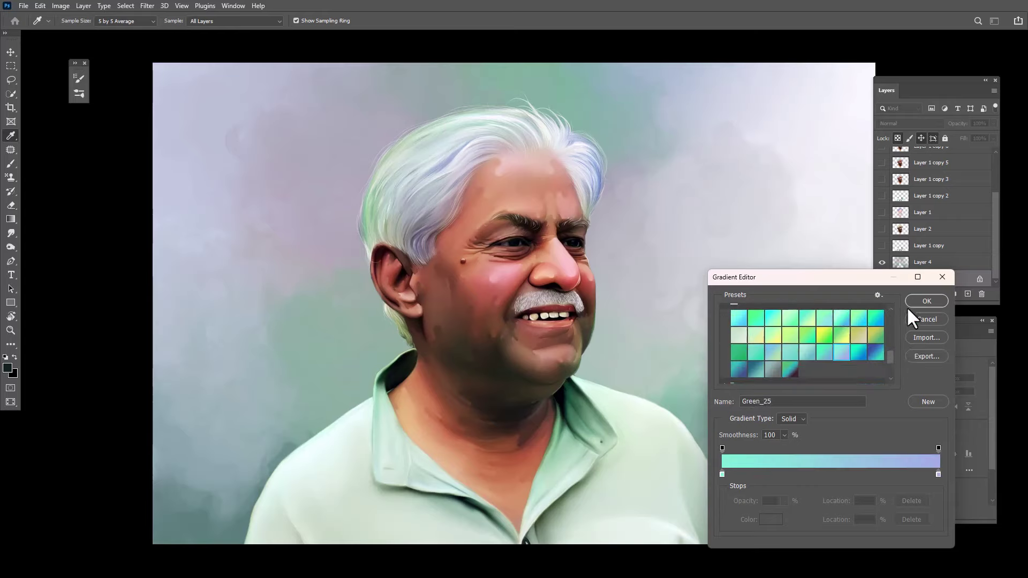
pyautogui.click(916, 302)
pyautogui.moveTo(338, 220); pyautogui.dragTo(802, 452)
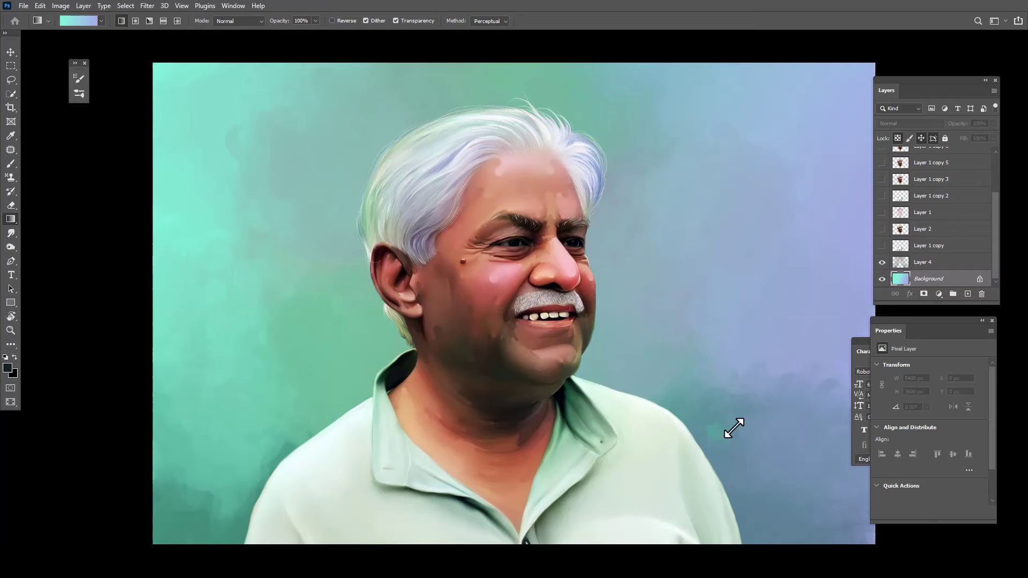
# Restrict the picker to web colours and recolour the gradient's starting stop to muted red cc6666
pyautogui.click(78, 20)
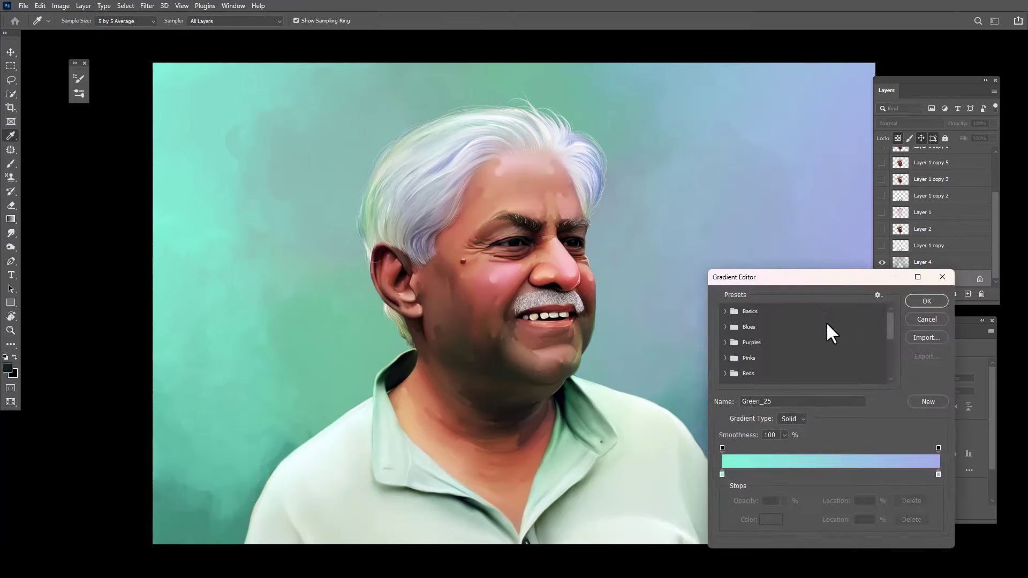
pyautogui.doubleClick(722, 474)
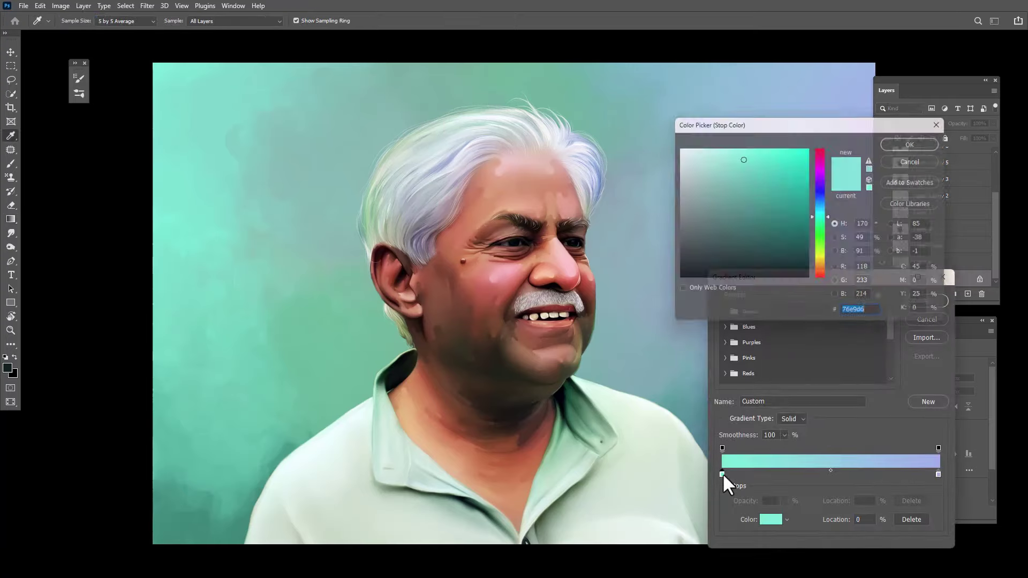
pyautogui.click(688, 292)
pyautogui.moveTo(834, 221); pyautogui.dragTo(823, 270)
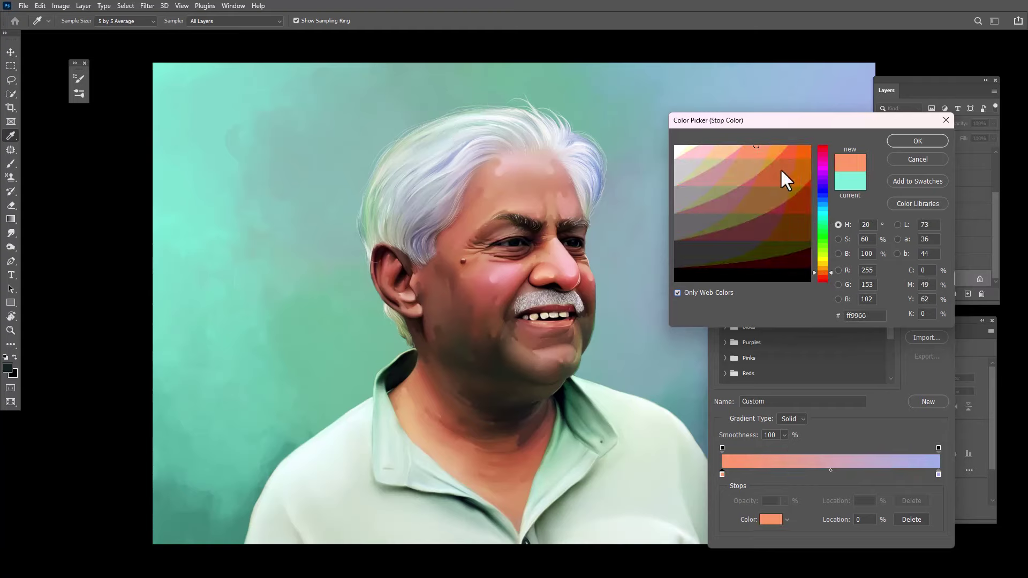
pyautogui.moveTo(776, 168); pyautogui.dragTo(753, 181)
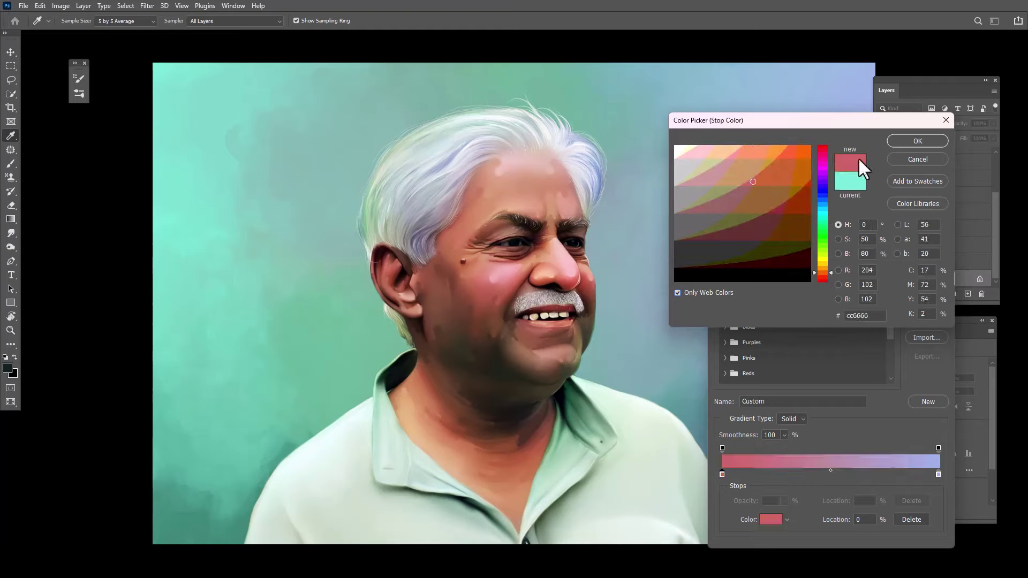
pyautogui.click(917, 145)
# Try the red-to-lavender gradient on the Background layer, with red on the side the face looks toward
pyautogui.click(937, 475)
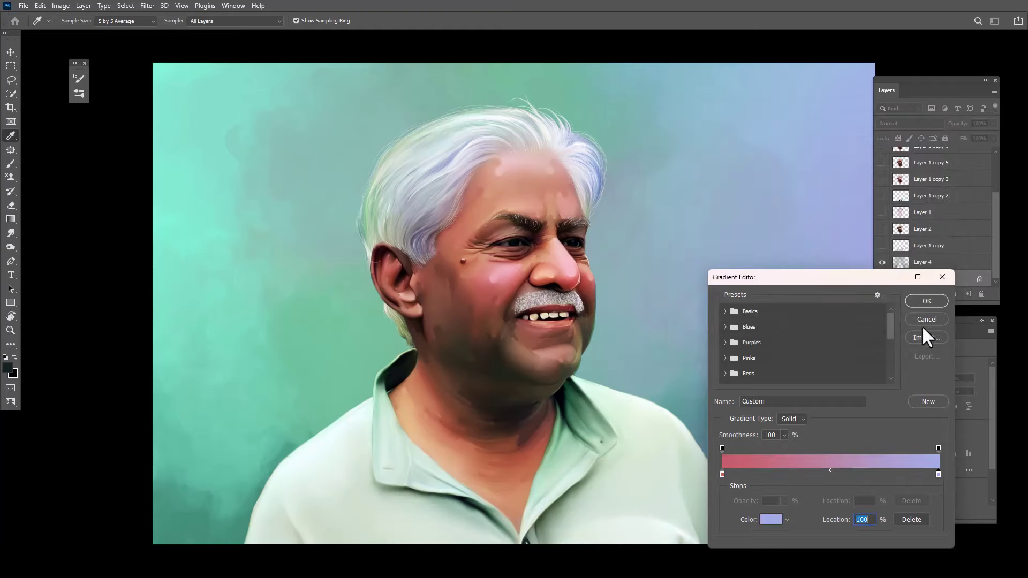
pyautogui.click(925, 302)
pyautogui.moveTo(787, 364); pyautogui.dragTo(423, 266)
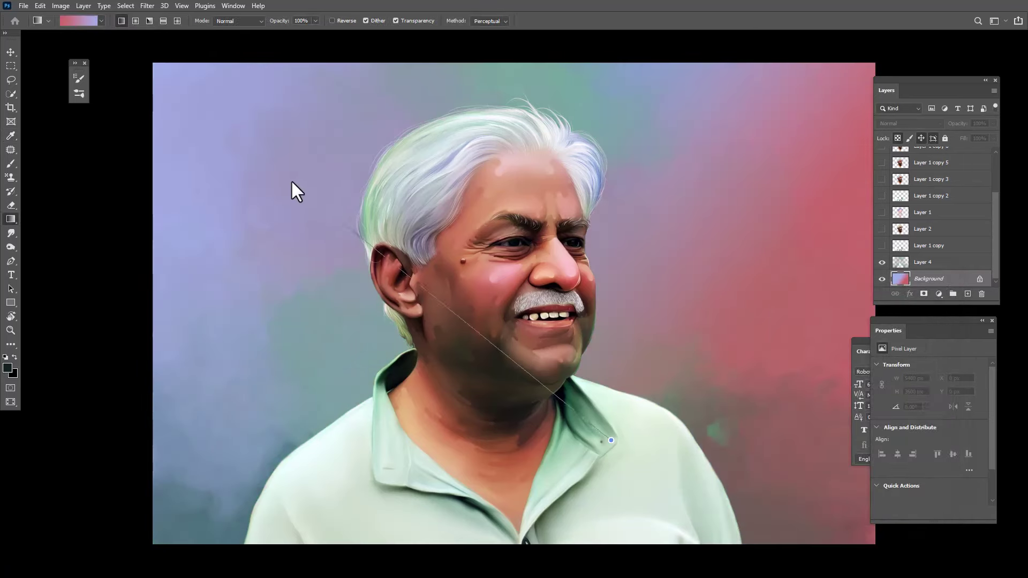
# Recolour the gradient's end stop to a darker violet-blue and try the red-to-blue blend on the Background layer
pyautogui.click(71, 21)
pyautogui.doubleClick(938, 475)
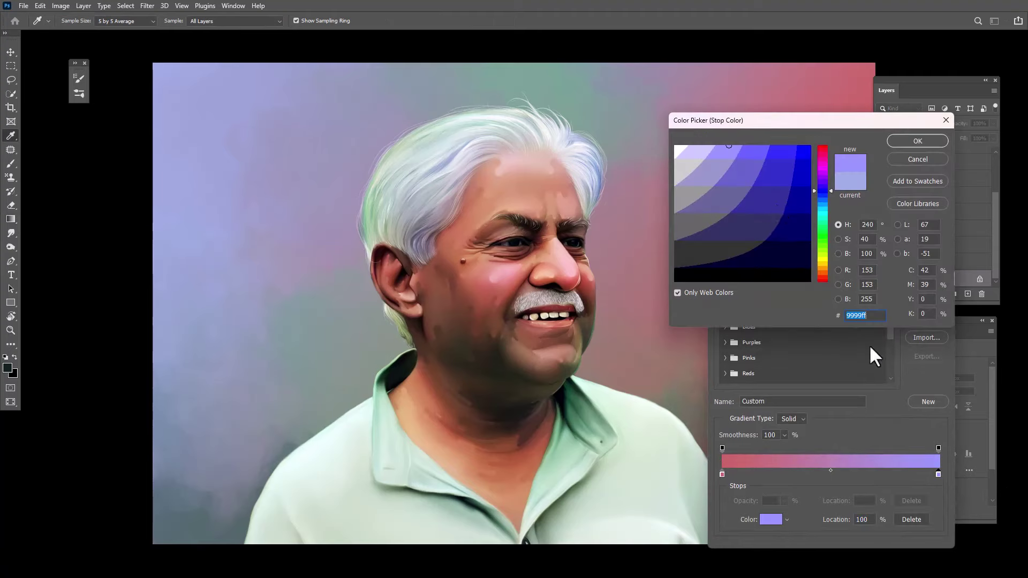
pyautogui.click(821, 200)
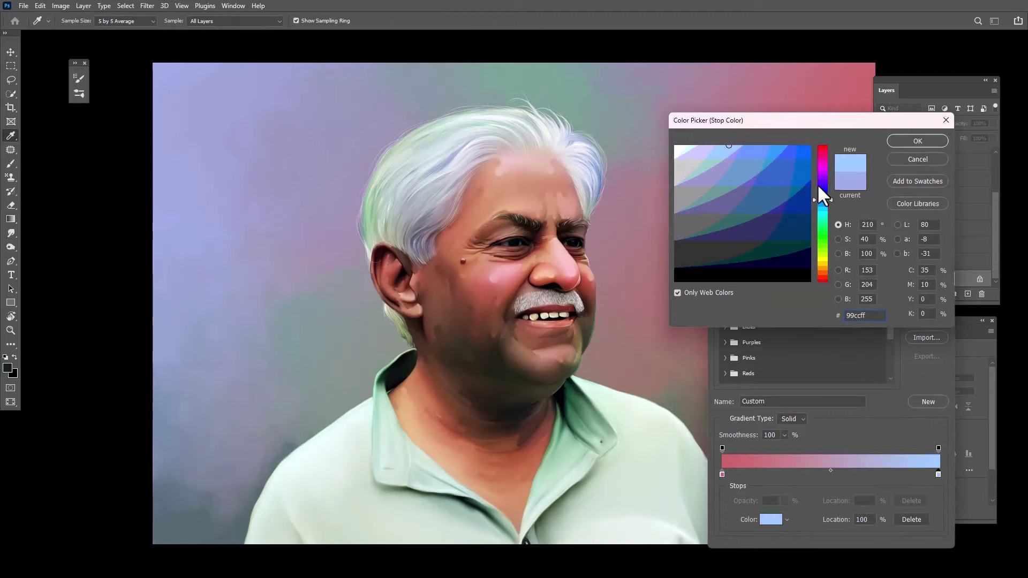
pyautogui.click(895, 142)
pyautogui.click(925, 301)
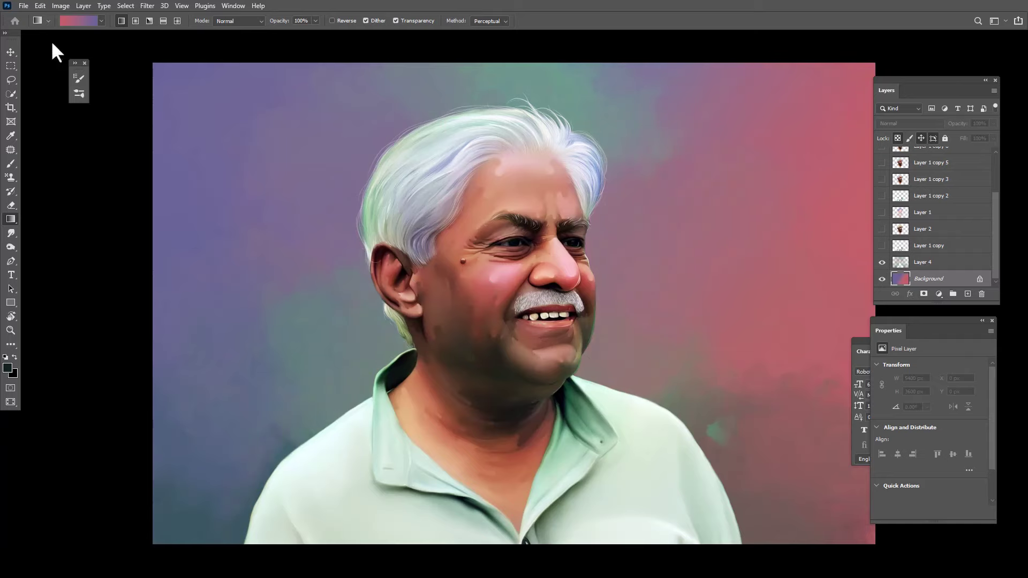
# Set the foreground colour to a muted dark teal and try it as a solid fill on the Background layer
pyautogui.press('v')
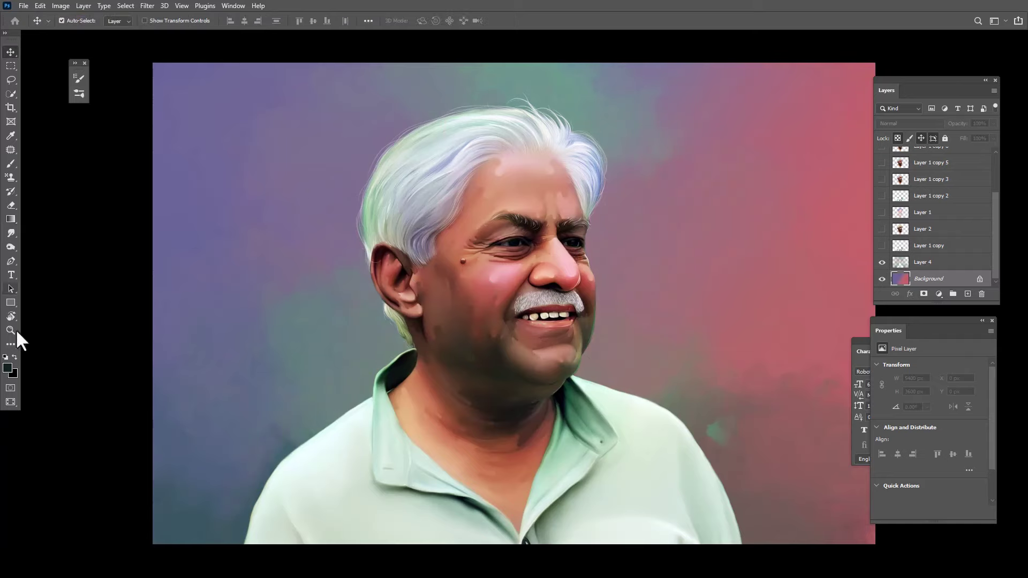
pyautogui.click(8, 367)
pyautogui.click(737, 233)
pyautogui.click(905, 141)
pyautogui.hotkey('alt', 'BackSpace')
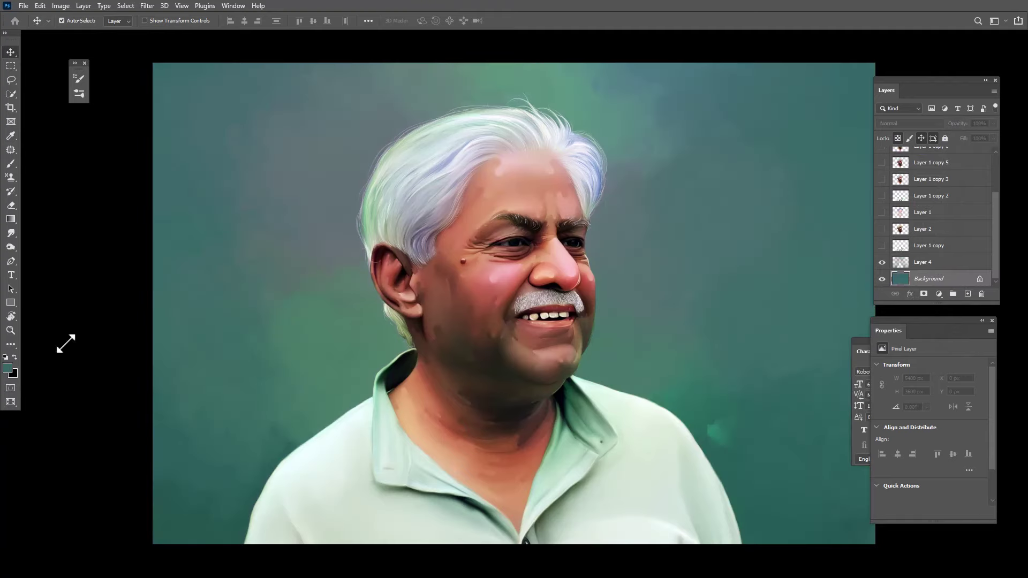
# Set the foreground colour to dark red 663333 and try it as a solid fill on the Background layer
pyautogui.click(7, 367)
pyautogui.click(487, 282)
pyautogui.click(753, 220)
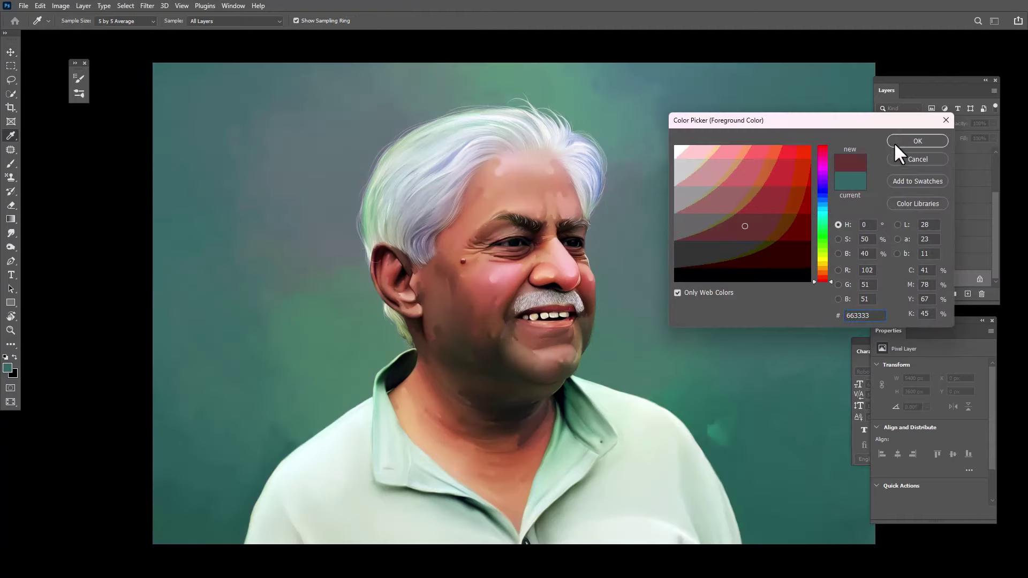
pyautogui.click(895, 142)
pyautogui.hotkey('alt', 'BackSpace')
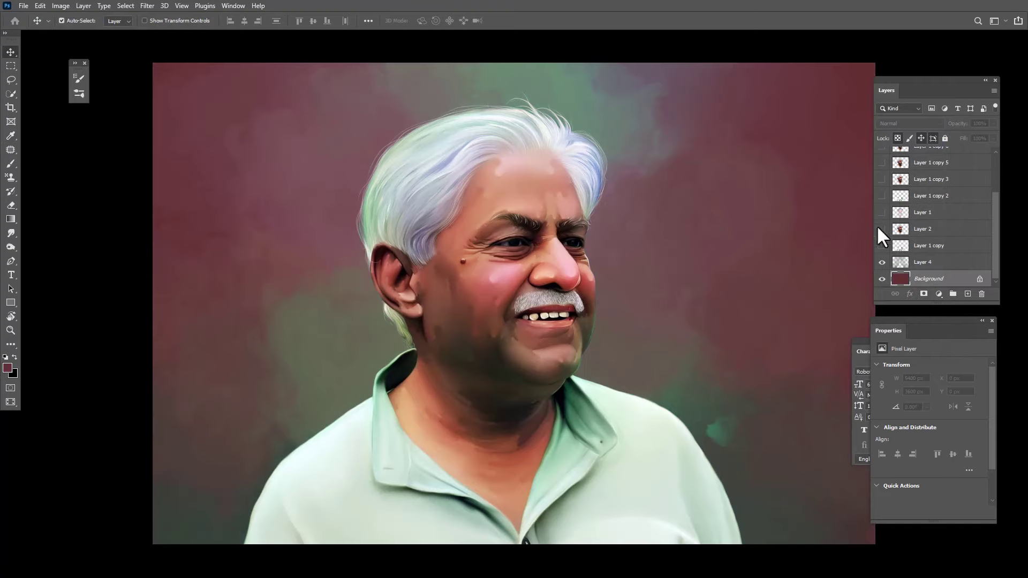
# Change the foreground colour to crimson 993333 and try it as the Background layer's solid fill
pyautogui.click(7, 368)
pyautogui.click(750, 209)
pyautogui.click(899, 140)
pyautogui.hotkey('alt', 'BackSpace')
# Lift the web-colour restriction, choose a dark brown foreground with hue 24°, and fill the Background layer with it
pyautogui.click(6, 369)
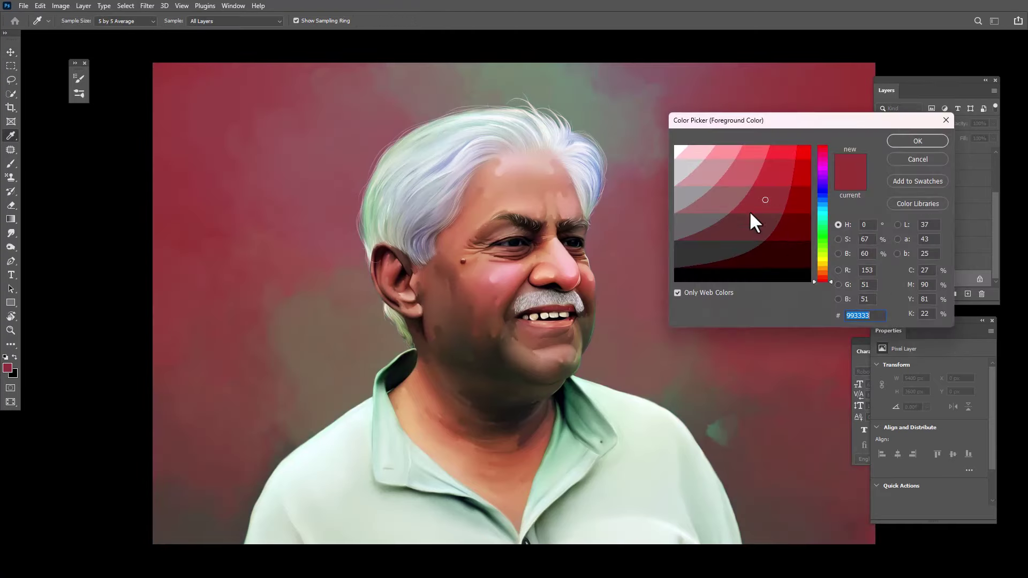
pyautogui.click(677, 293)
pyautogui.click(823, 271)
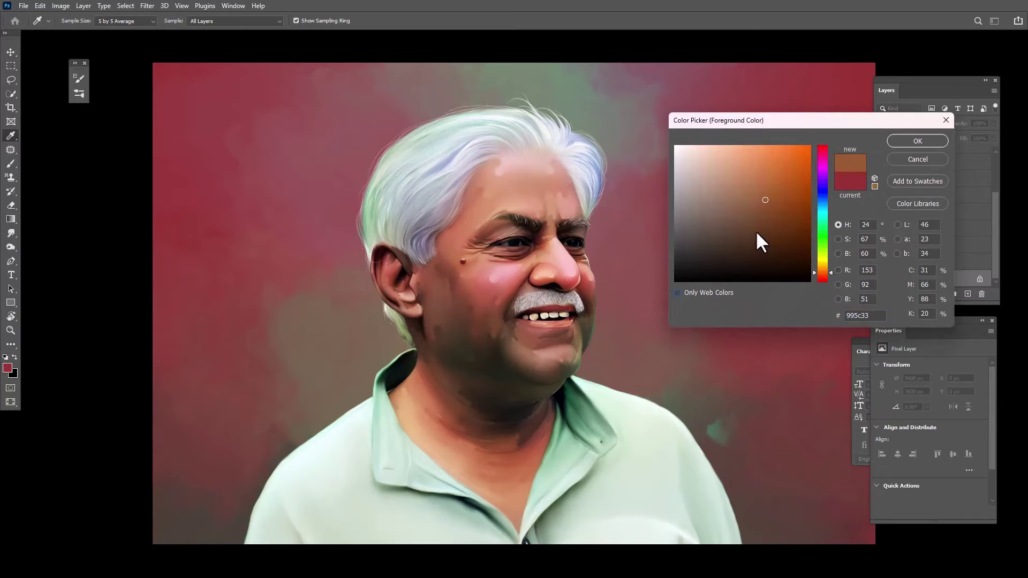
pyautogui.click(756, 230)
pyautogui.click(901, 140)
pyautogui.hotkey('alt', 'BackSpace')
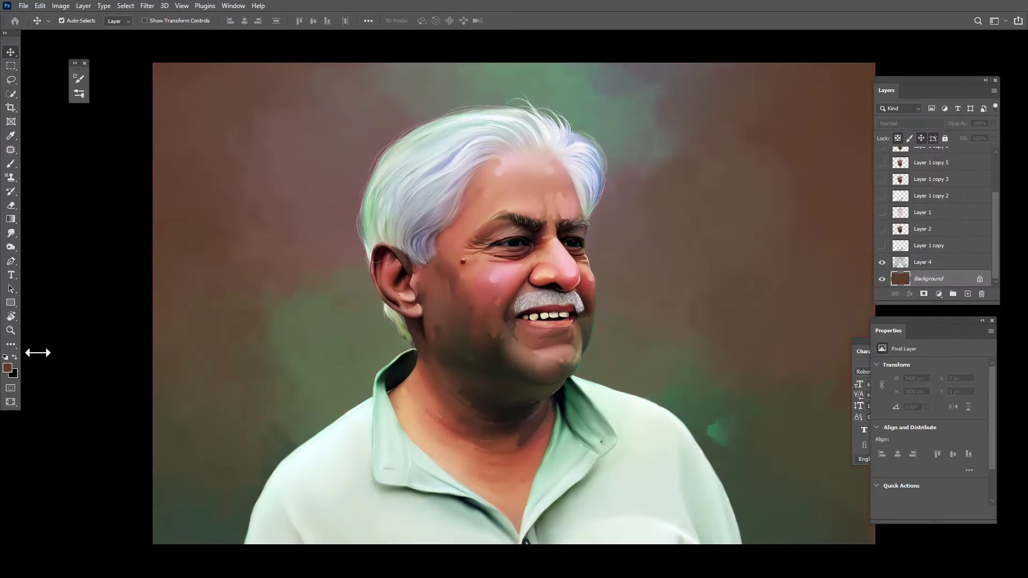
# Change the foreground colour to a saturated rust orange and fill the Background layer with it
pyautogui.click(7, 368)
pyautogui.click(787, 202)
pyautogui.click(911, 143)
pyautogui.hotkey('alt', 'BackSpace')
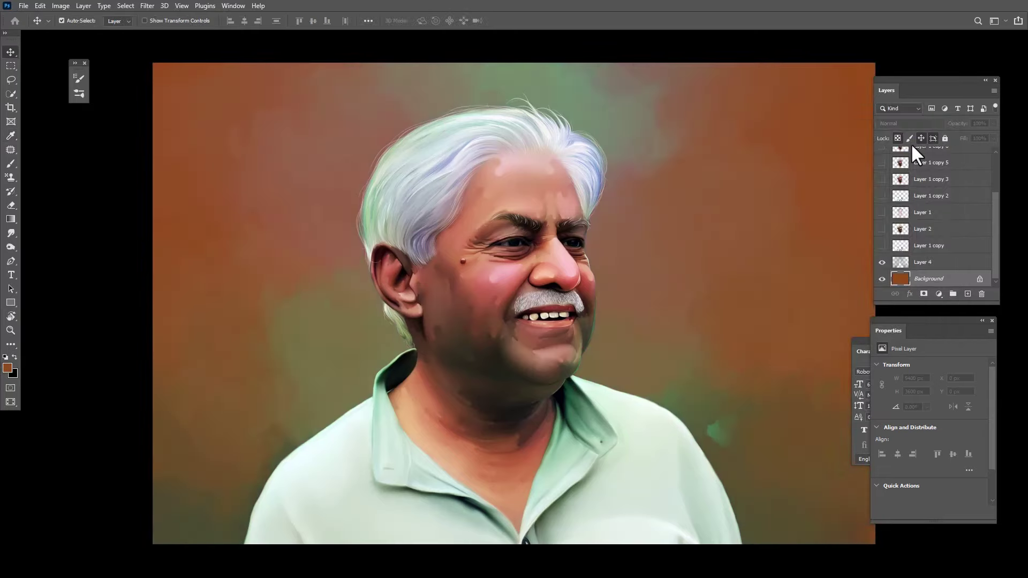
# Change the foreground colour to muted brown 785640 and fill the Background layer with it
pyautogui.click(7, 368)
pyautogui.click(770, 205)
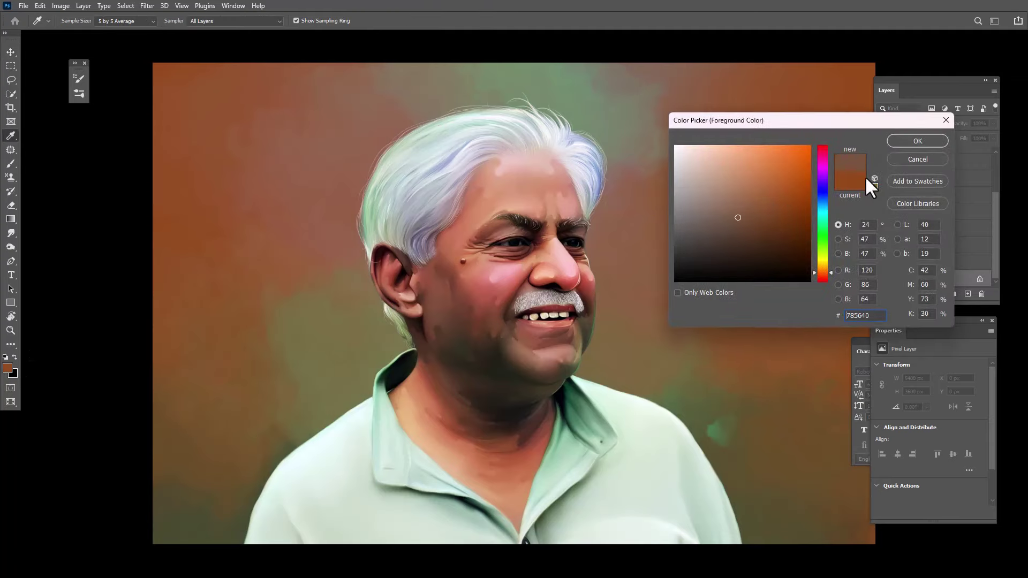
pyautogui.click(904, 142)
pyautogui.hotkey('alt', 'BackSpace')
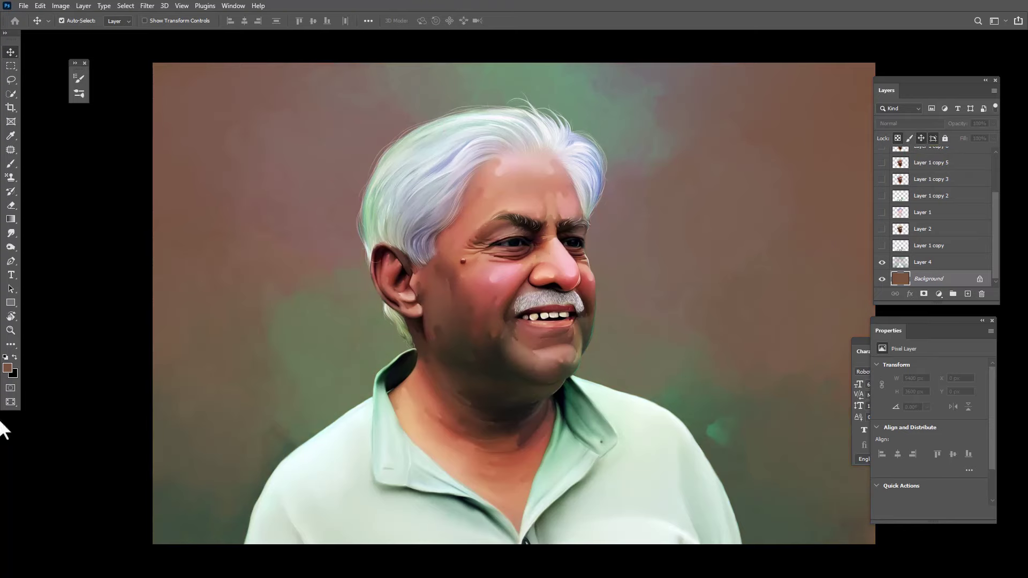
# Restrict the colour picker to web colours, choose dark indigo 333366 and fill the Background layer with it
pyautogui.click(7, 367)
pyautogui.click(677, 292)
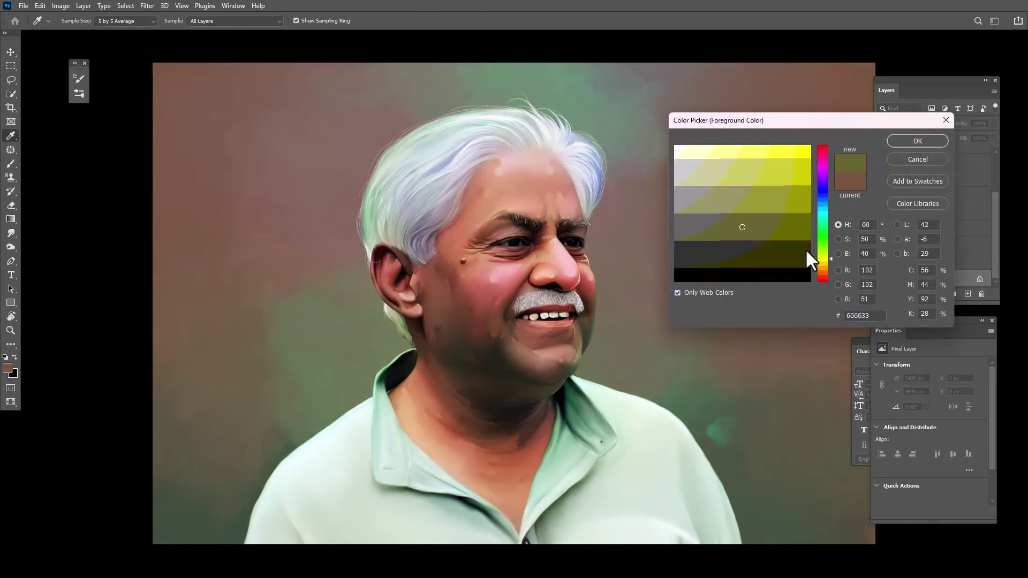
pyautogui.click(823, 182)
pyautogui.click(918, 141)
pyautogui.hotkey('alt', 'BackSpace')
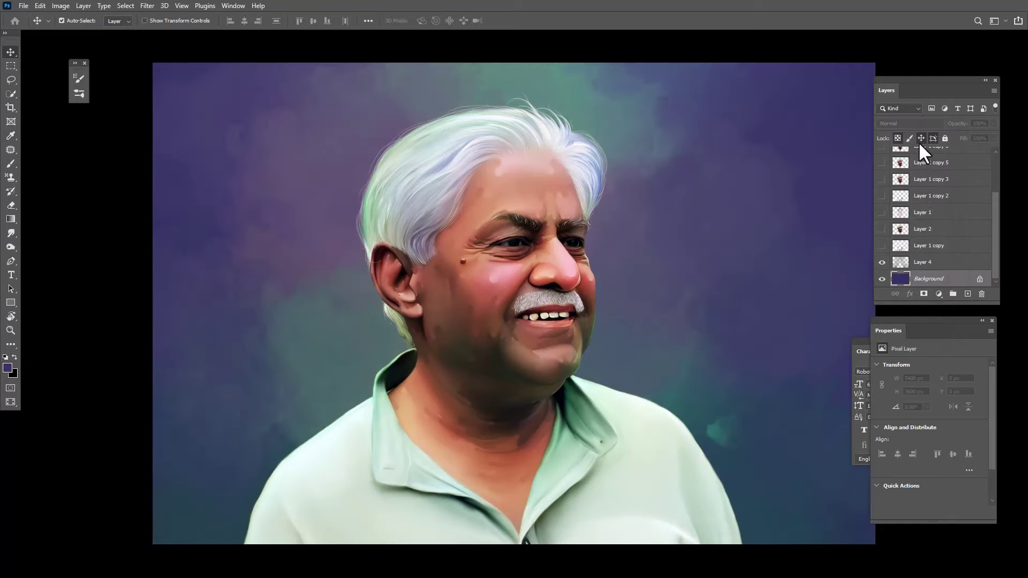
# Open the Gradient tool's gradient for editing and set its end colour stop to purple 663399
pyautogui.click(7, 368)
pyautogui.click(910, 141)
pyautogui.click(11, 219)
pyautogui.click(80, 22)
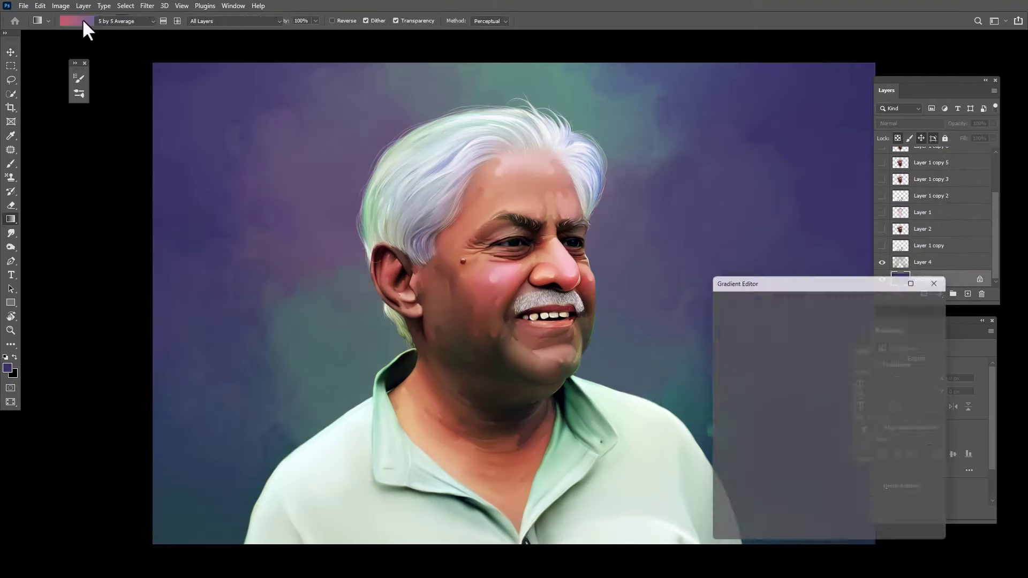
pyautogui.click(937, 474)
pyautogui.doubleClick(937, 474)
pyautogui.click(9, 370)
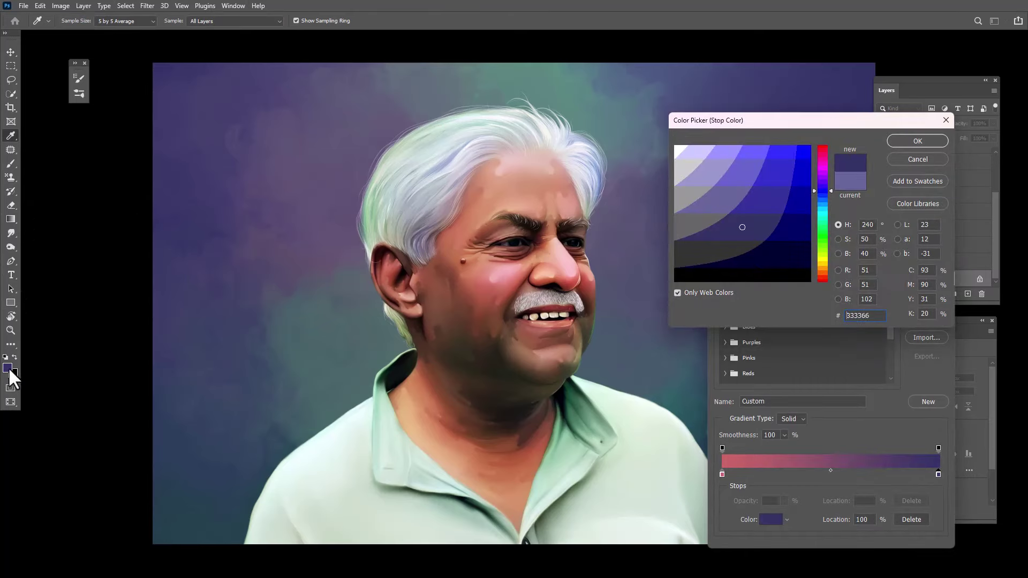
pyautogui.moveTo(826, 186); pyautogui.dragTo(827, 180)
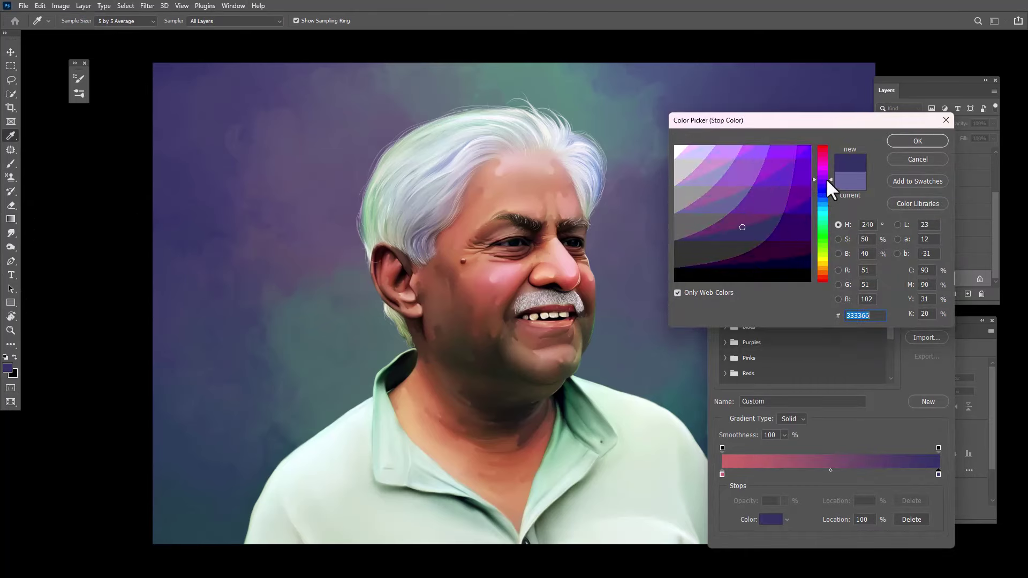
pyautogui.click(763, 211)
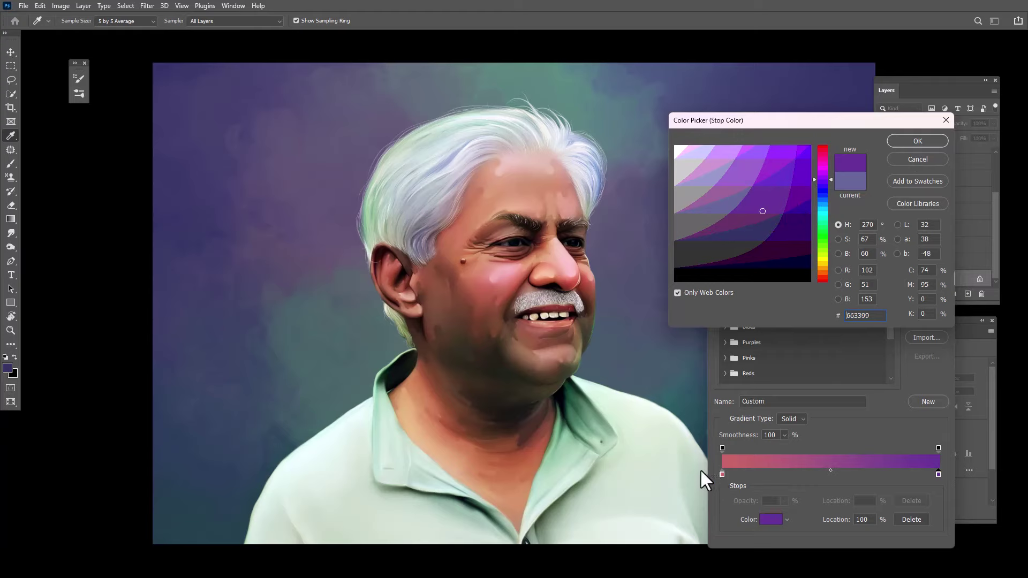
pyautogui.click(918, 141)
# Set the gradient's start colour stop to magenta cc3366 and draw the gradient diagonally across the Background layer
pyautogui.doubleClick(722, 474)
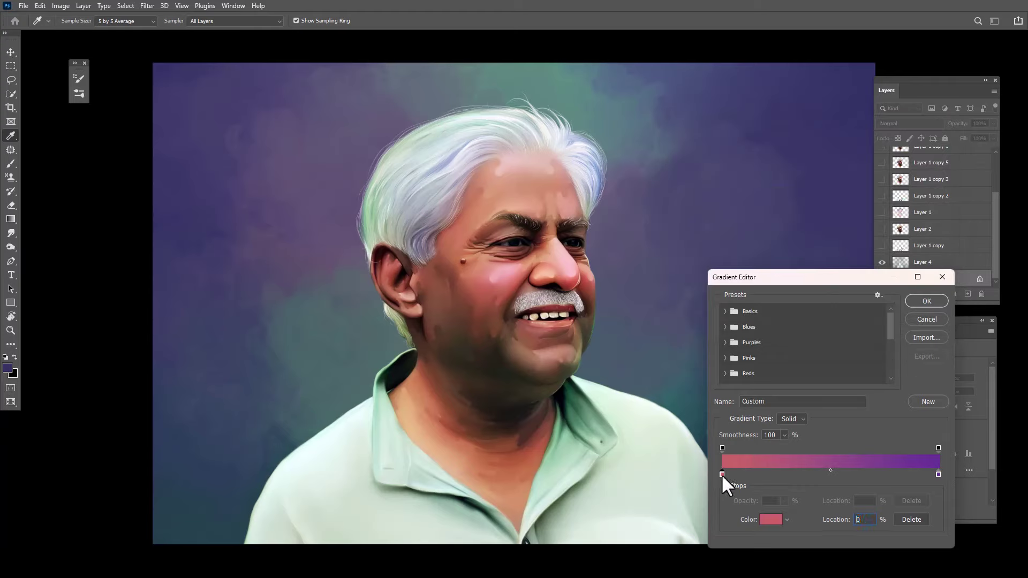
pyautogui.click(823, 154)
pyautogui.click(785, 172)
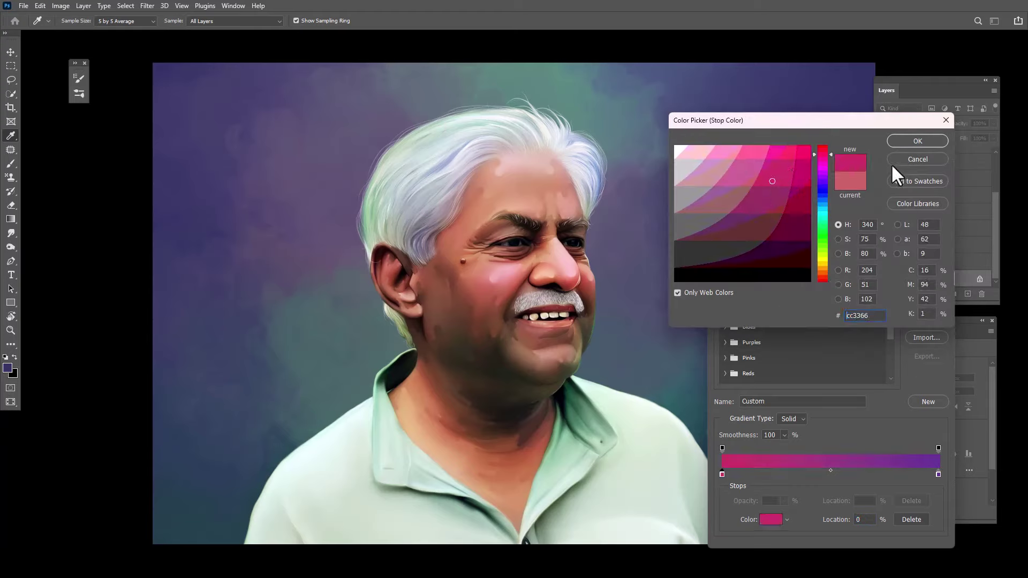
pyautogui.click(917, 141)
pyautogui.click(926, 301)
pyautogui.moveTo(725, 427); pyautogui.dragTo(524, 299)
# Change the gradient's end stop to dark purple 663366 and redraw it diagonally across the Background layer
pyautogui.click(80, 21)
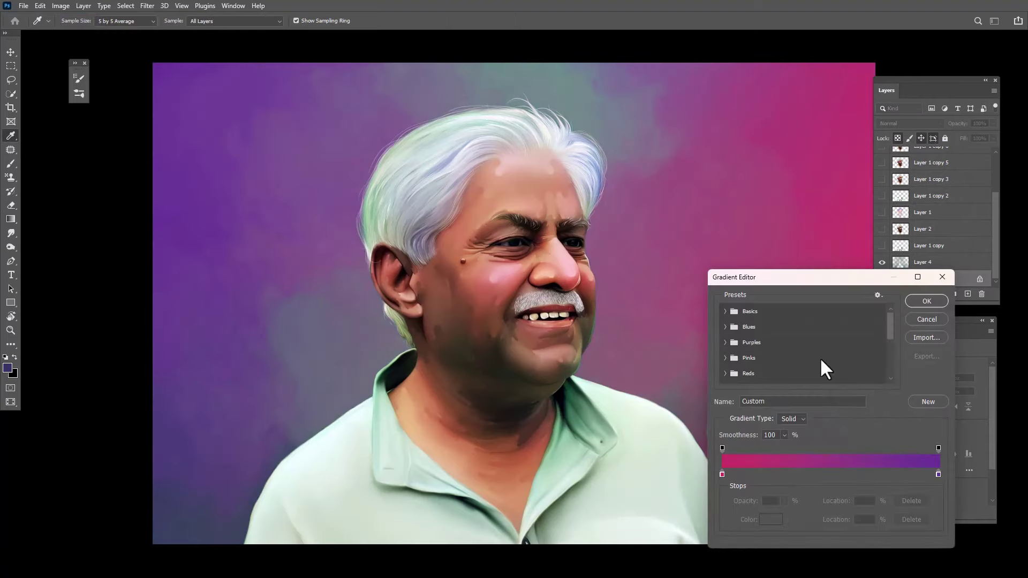
pyautogui.doubleClick(936, 474)
pyautogui.click(822, 217)
pyautogui.press('Return')
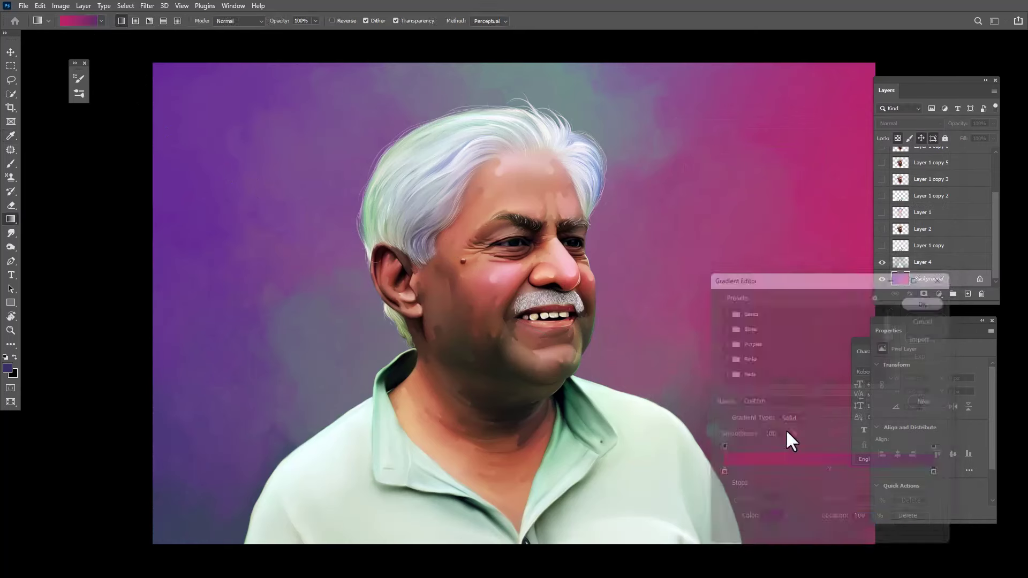
pyautogui.moveTo(901, 543); pyautogui.dragTo(265, 150)
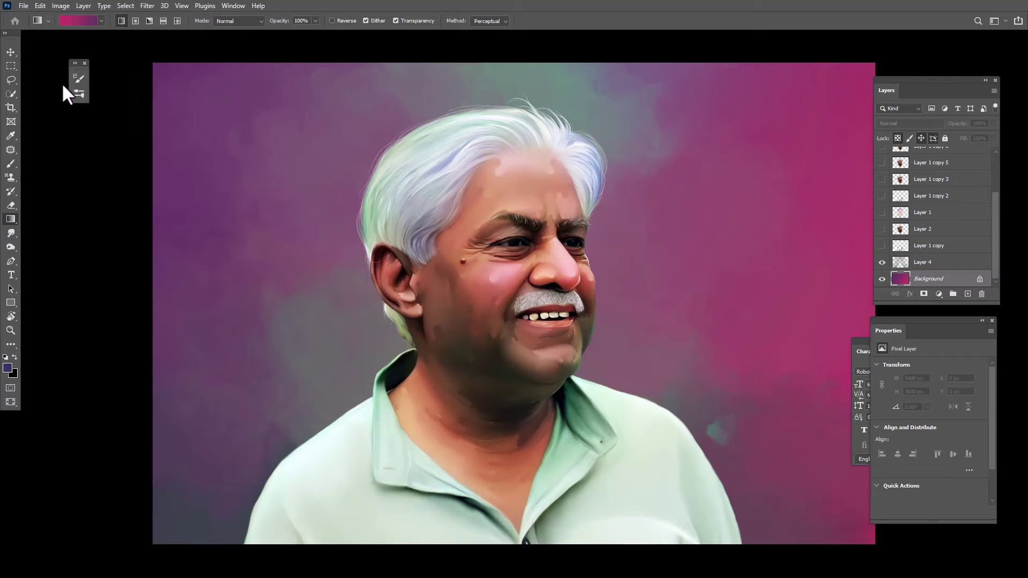
# Lift the web-colour restriction and set the gradient's end colour stop to a deep plum with hue 332°
pyautogui.click(78, 21)
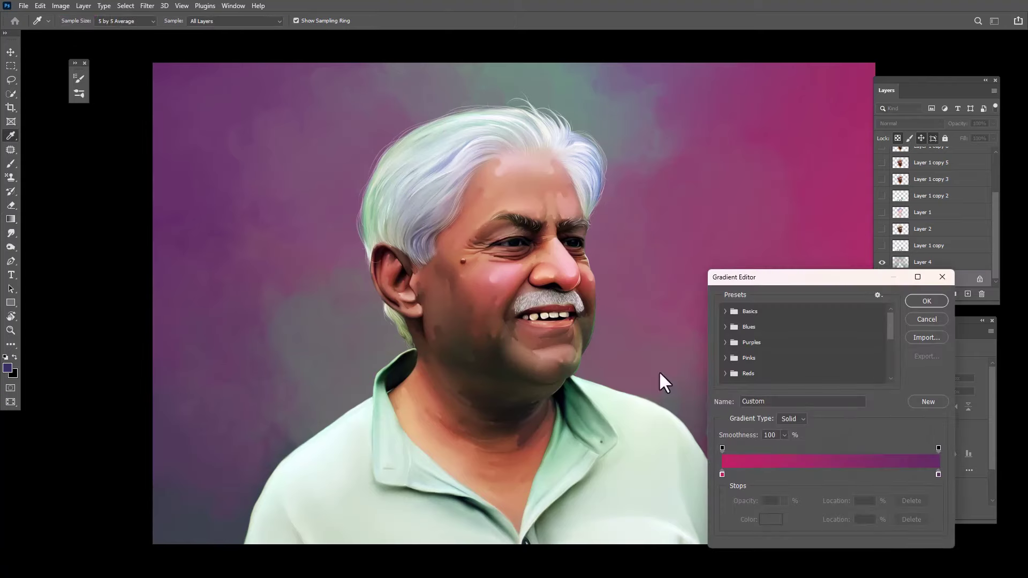
pyautogui.doubleClick(938, 474)
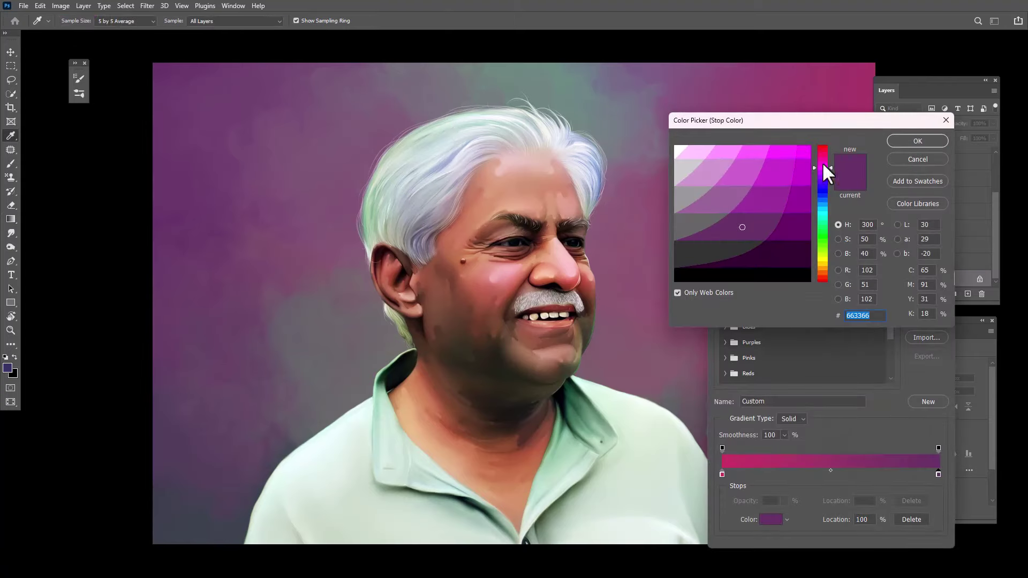
pyautogui.click(677, 292)
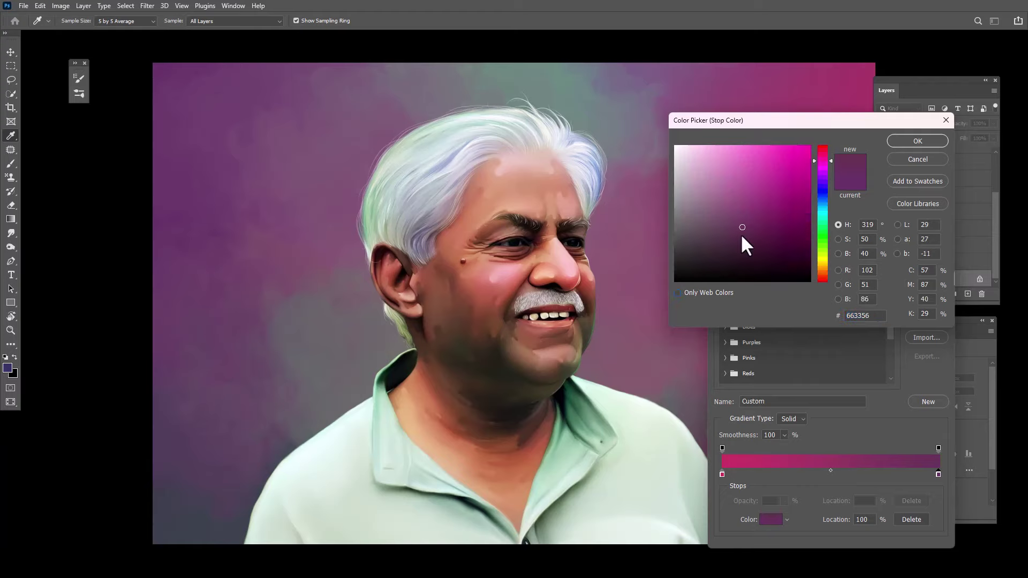
pyautogui.click(825, 155)
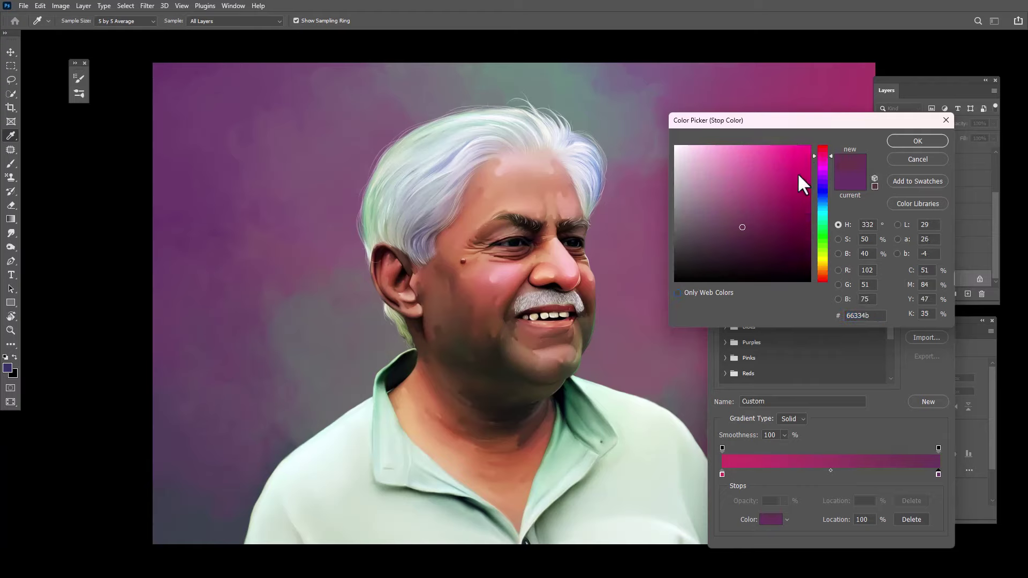
pyautogui.click(744, 216)
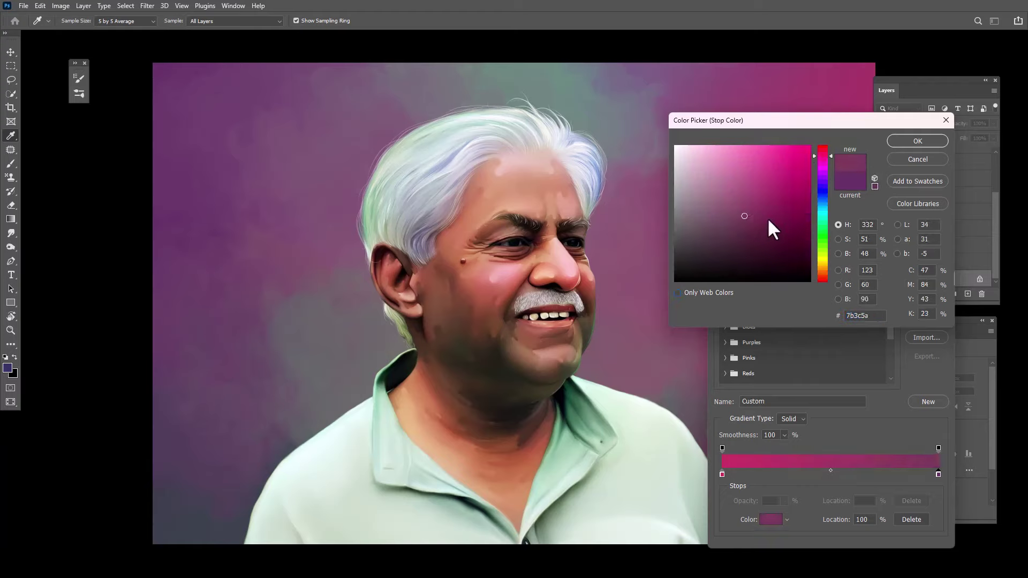
pyautogui.click(910, 142)
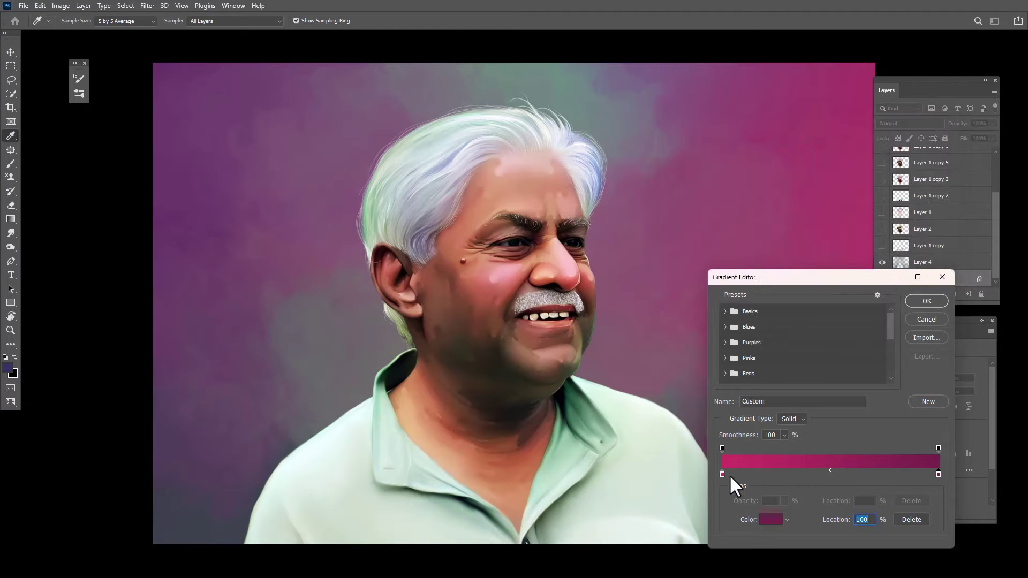
# Set the gradient's start colour stop to orange cc7033 and draw the gradient diagonally on the Background layer
pyautogui.doubleClick(722, 474)
pyautogui.click(823, 271)
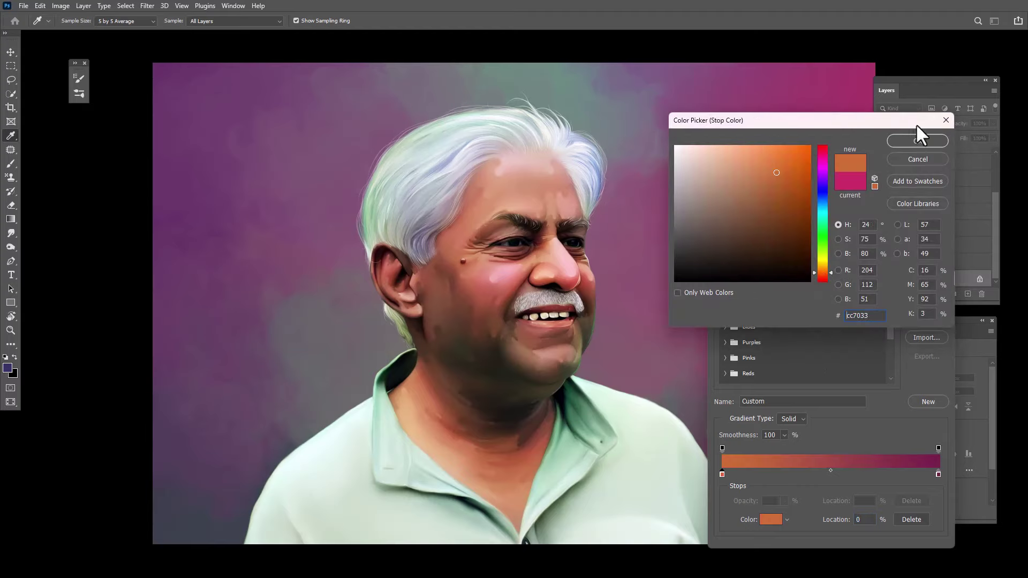
pyautogui.click(917, 139)
pyautogui.click(919, 305)
pyautogui.moveTo(734, 362); pyautogui.dragTo(435, 258)
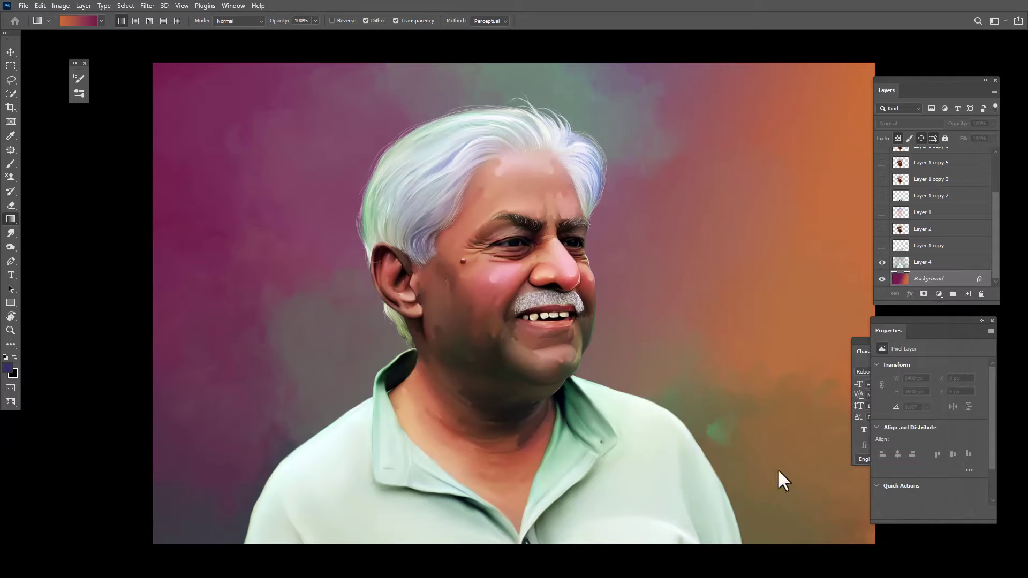
# Redraw the orange-to-plum gradient diagonally from lower right to upper left on the Background layer, softening the colour transition, and return to the Move tool
pyautogui.moveTo(779, 471); pyautogui.dragTo(160, 92)
pyautogui.hotkey('ctrl', '-')
pyautogui.hotkey('ctrl', '-')
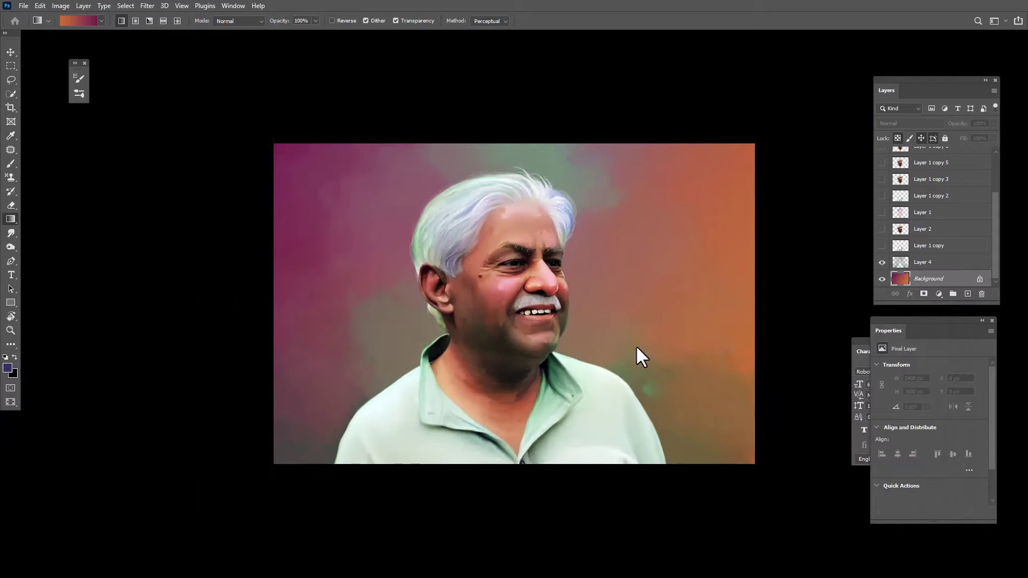
pyautogui.moveTo(583, 368); pyautogui.dragTo(335, 225)
pyautogui.click(11, 52)
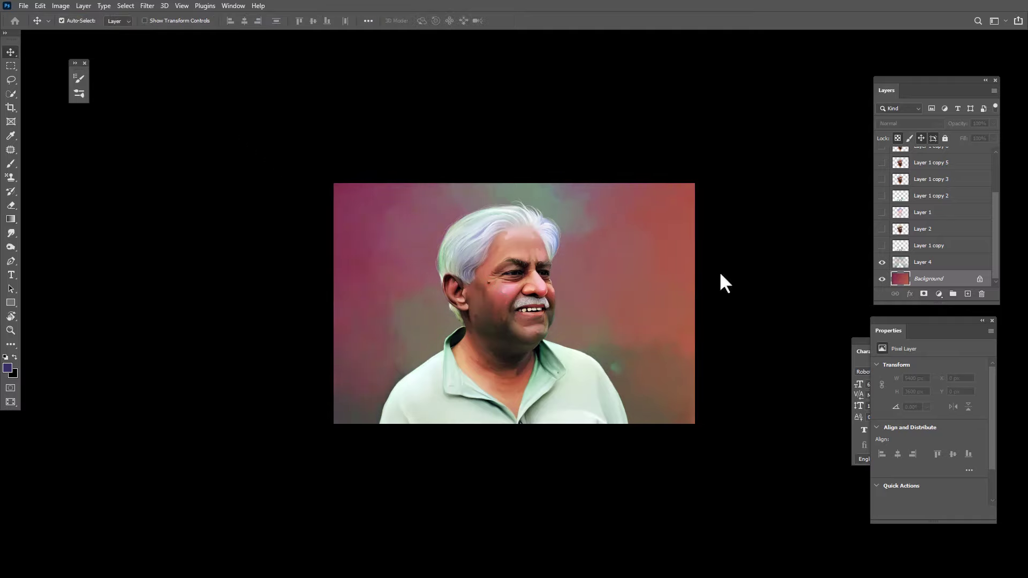
# Try a neutral grey as the Background layer's solid fill and undo the fill
pyautogui.click(7, 368)
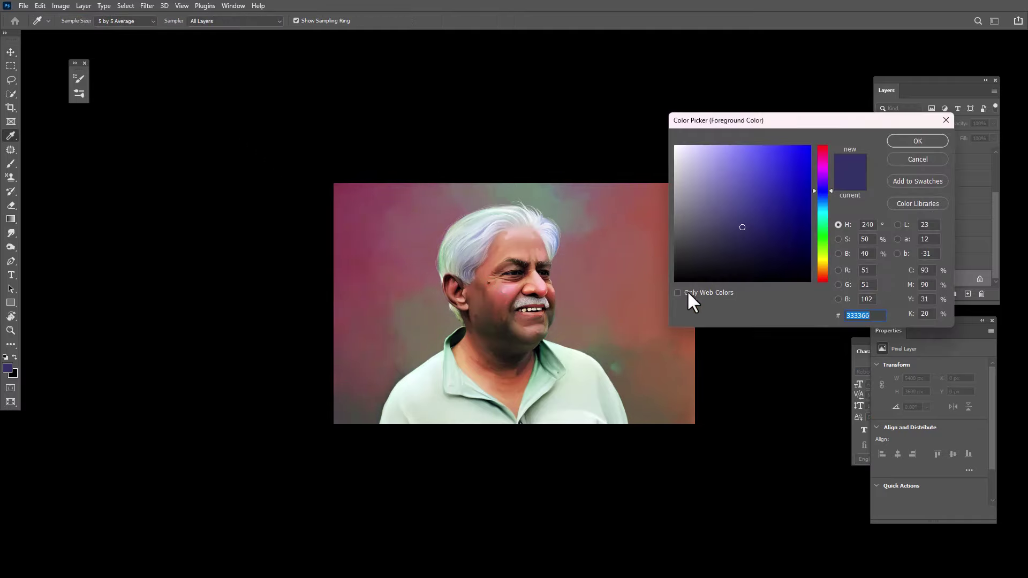
pyautogui.click(685, 292)
pyautogui.click(918, 140)
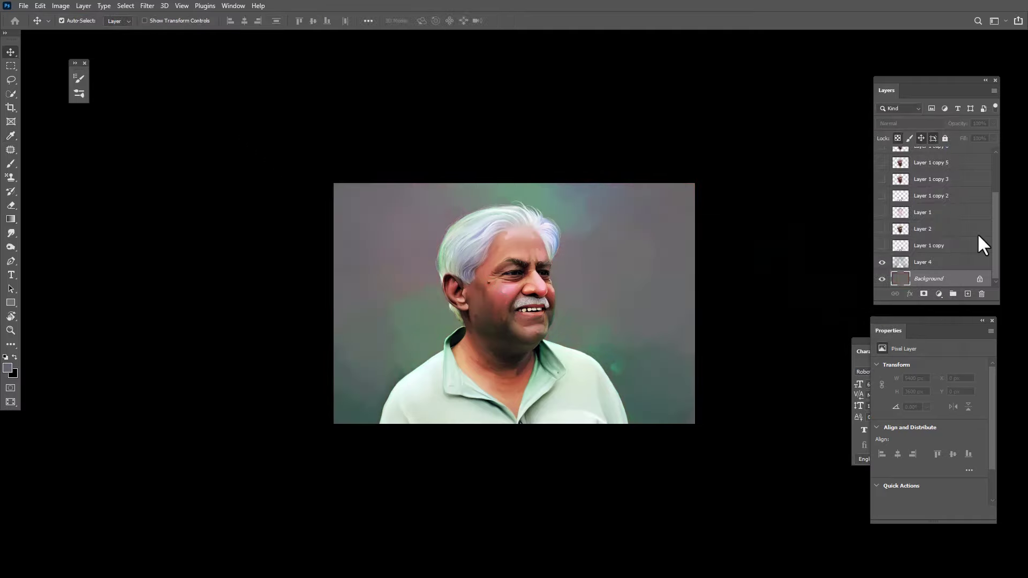
pyautogui.hotkey('ctrl', '+')
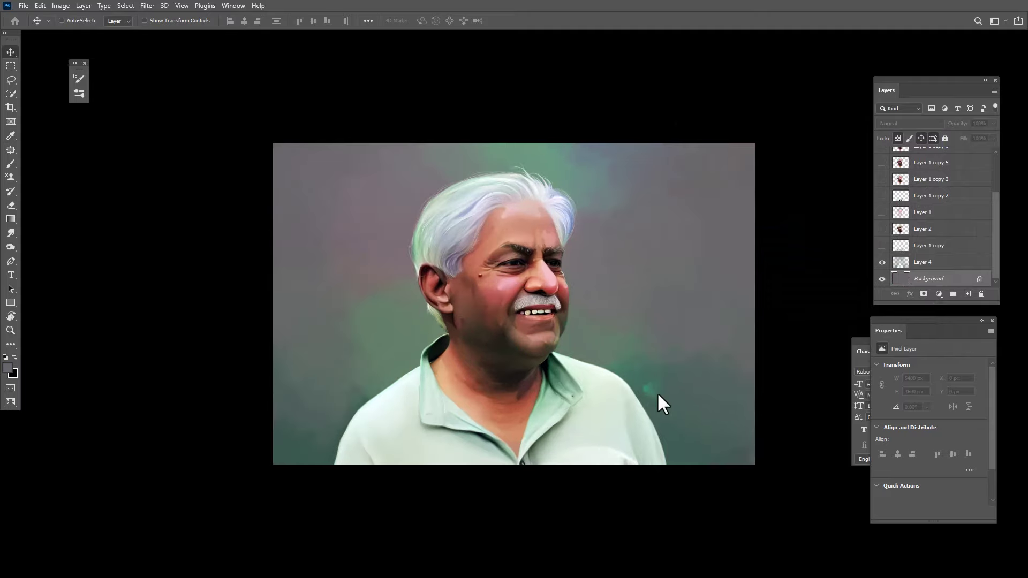
pyautogui.hotkey('ctrl', 'z')
# Select Layer 4, compare the backdrop with and without it, and duplicate the layer three times
pyautogui.keyDown('ctrl'); pyautogui.click(621, 341); pyautogui.keyUp('ctrl')
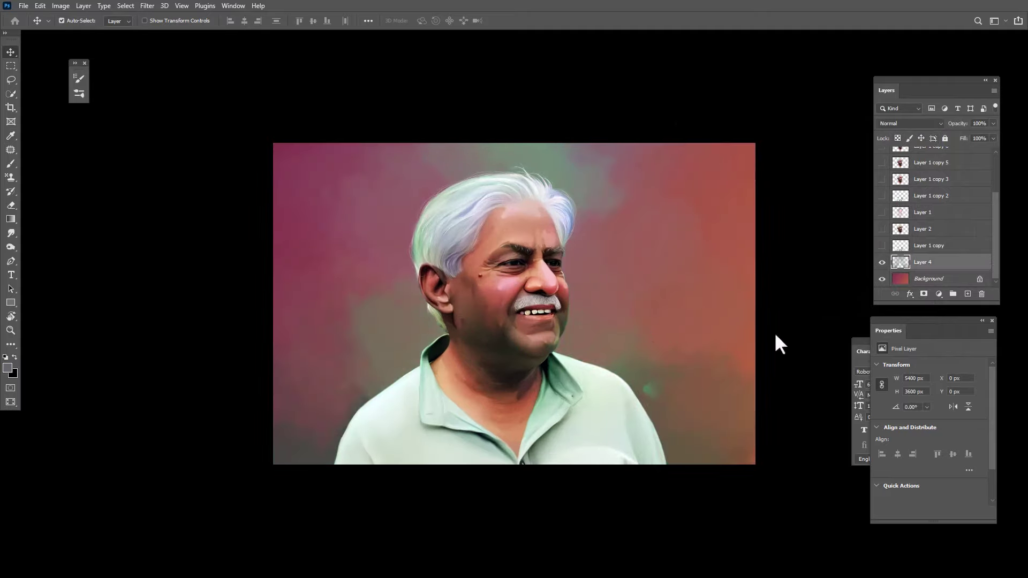
pyautogui.click(882, 261)
pyautogui.click(880, 262)
pyautogui.hotkey('ctrl', 'j')
pyautogui.hotkey('ctrl', 'j')
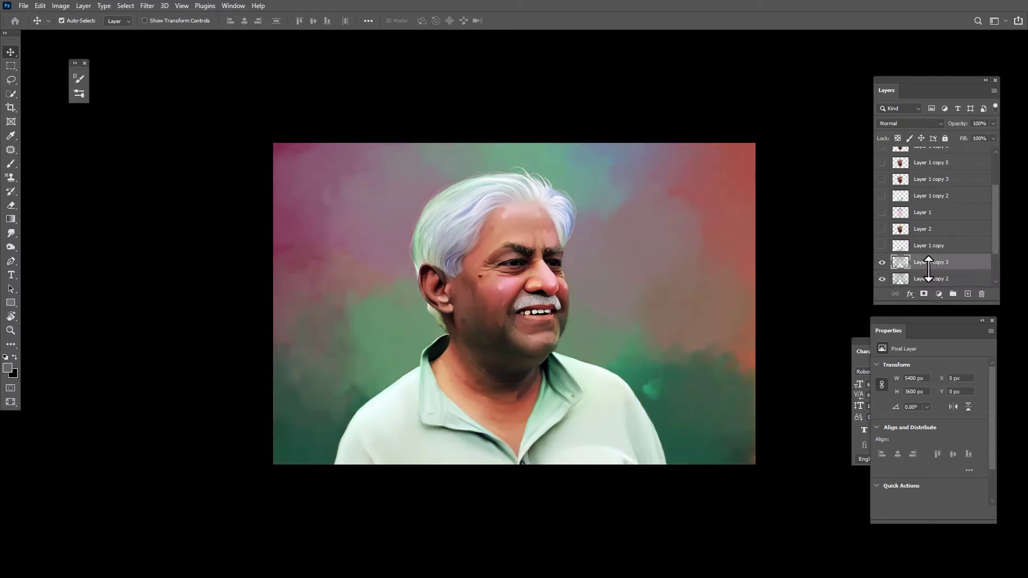
pyautogui.hotkey('ctrl', 'j')
pyautogui.scroll(-2, 937, 265)
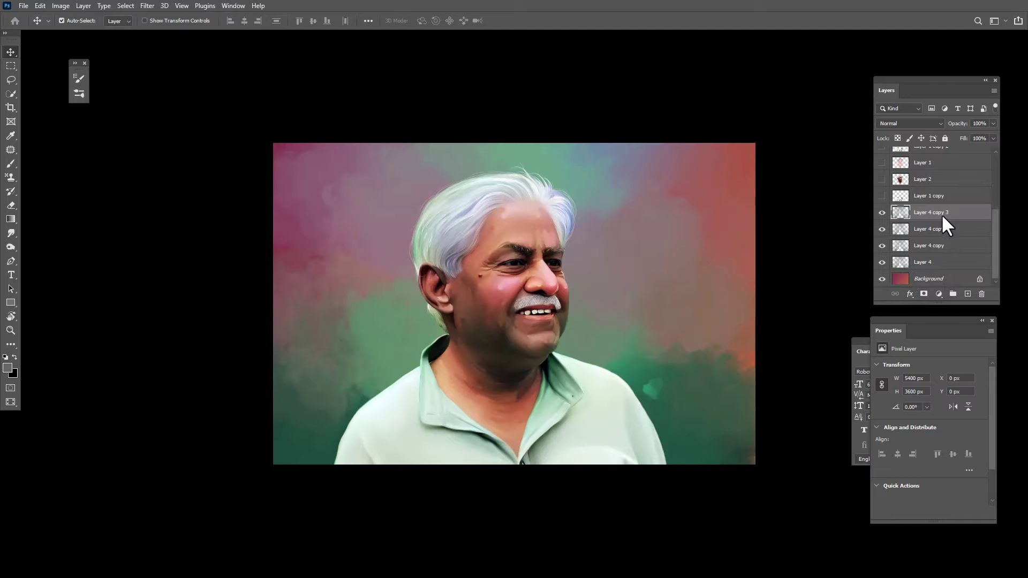
# Reduce the saturation of the topmost Layer 4 copy with Hue/Saturation
pyautogui.hotkey('ctrl', 'u')
pyautogui.moveTo(743, 188); pyautogui.dragTo(711, 190)
pyautogui.click(856, 106)
# Hide the original Layer 4 and merge its three copies into a single layer
pyautogui.click(936, 262)
pyautogui.click(885, 263)
pyautogui.click(925, 248)
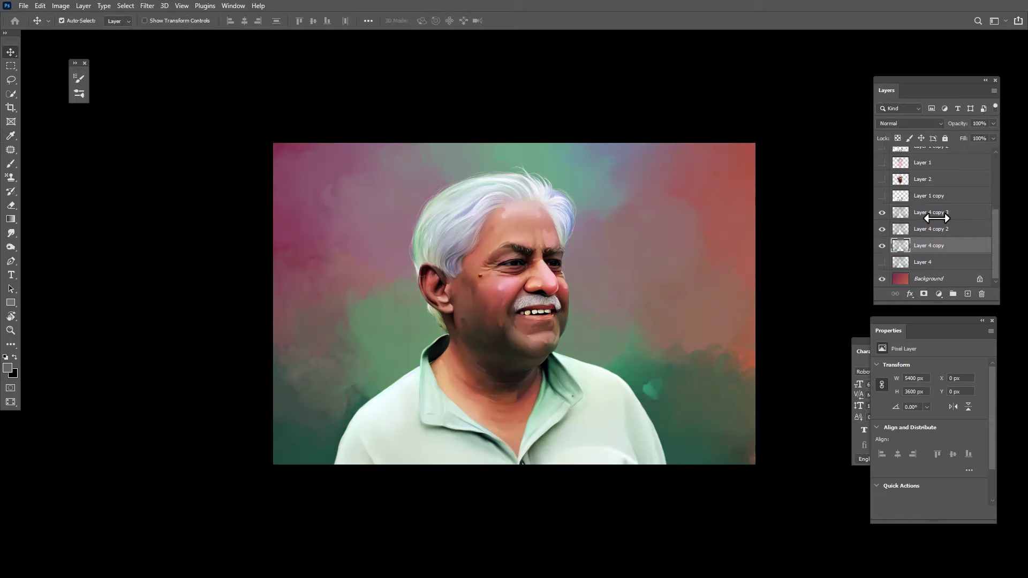
pyautogui.keyDown('shift'); pyautogui.click(937, 218); pyautogui.keyUp('shift')
pyautogui.hotkey('ctrl', 'e')
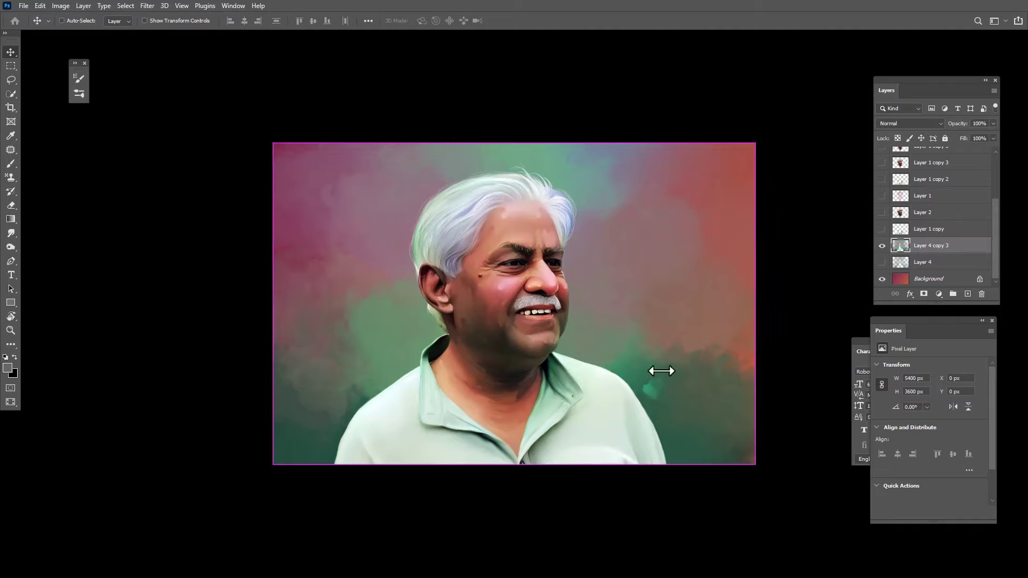
# Darken the merged Layer 4 copy with Hue/Saturation to a lightness of about -36, strongly reduce its saturation and shift its hue
pyautogui.hotkey('ctrl', 'u')
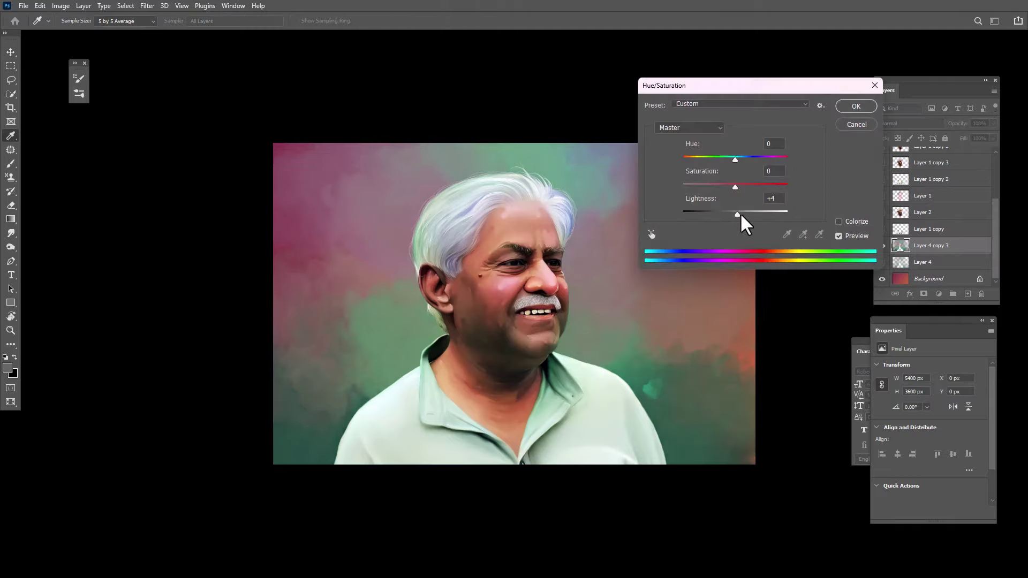
pyautogui.moveTo(740, 213); pyautogui.dragTo(689, 196)
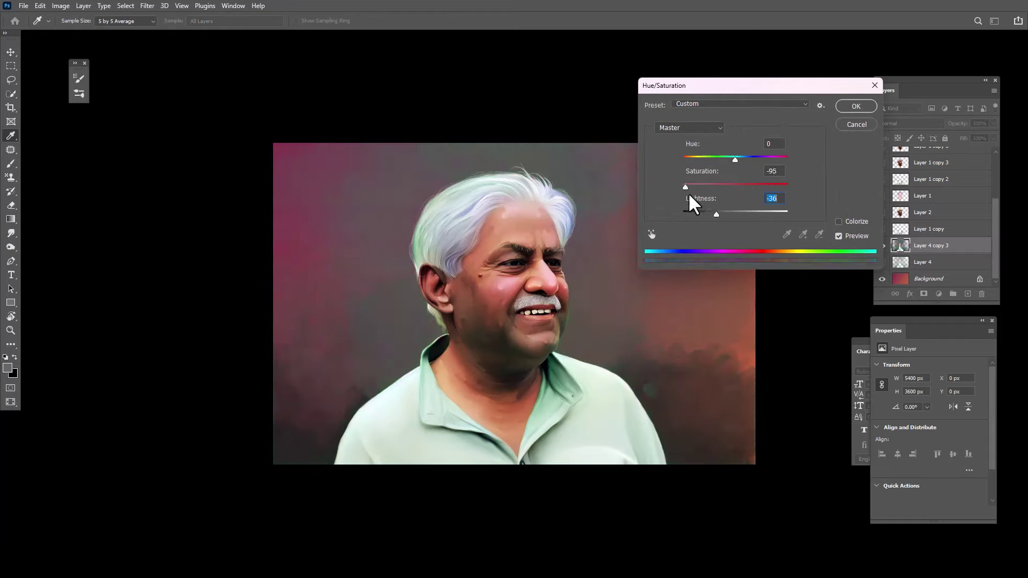
pyautogui.moveTo(735, 160); pyautogui.dragTo(649, 174)
pyautogui.click(855, 107)
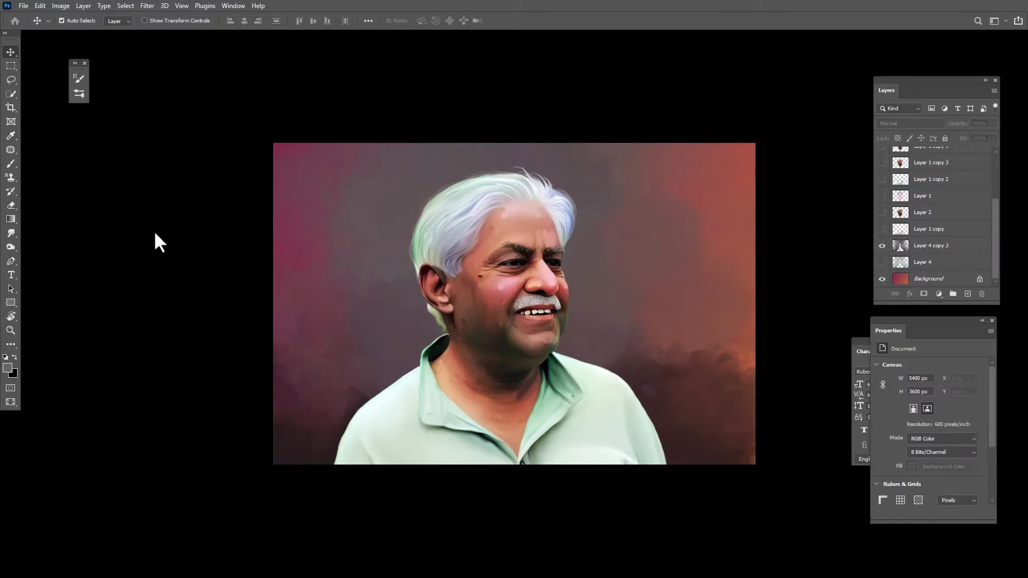
# Examine the finished portrait in full-screen view, both as a whole and close up around the face, hair and shirt
pyautogui.press('f')
pyautogui.hotkey('ctrl', '+')
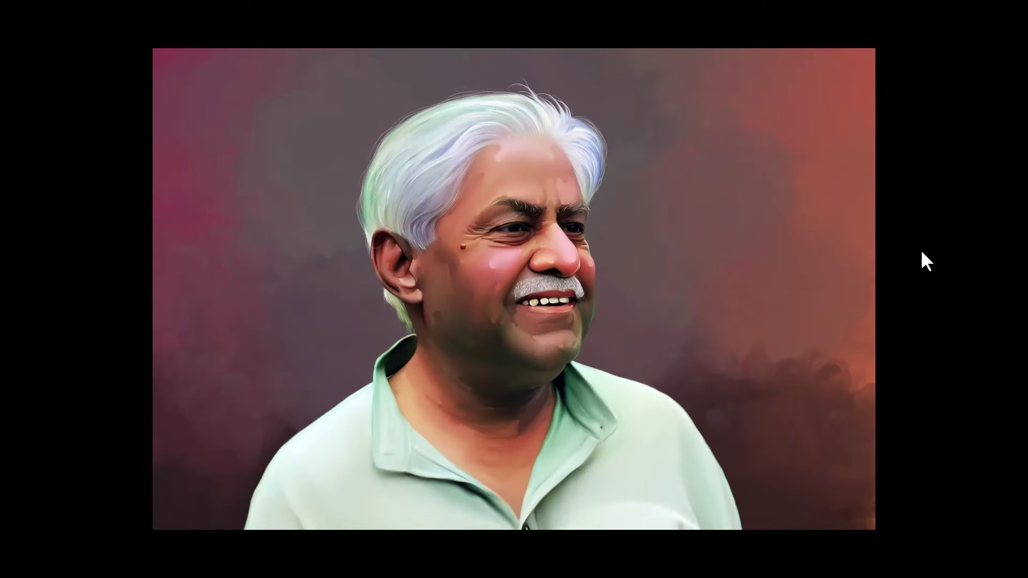
pyautogui.press('f')
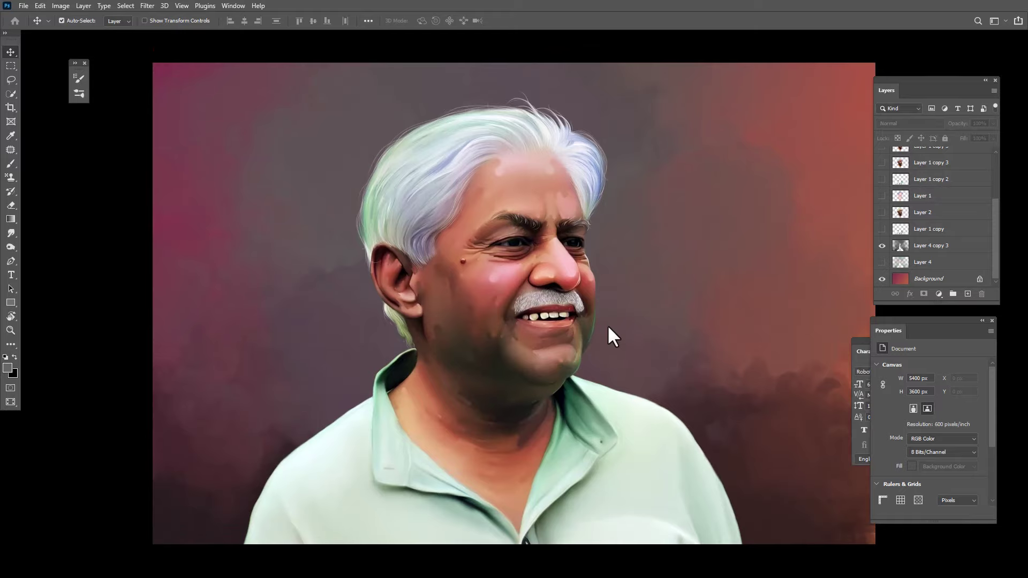
pyautogui.press('f')
pyautogui.press('f')
pyautogui.hotkey('ctrl', '+')
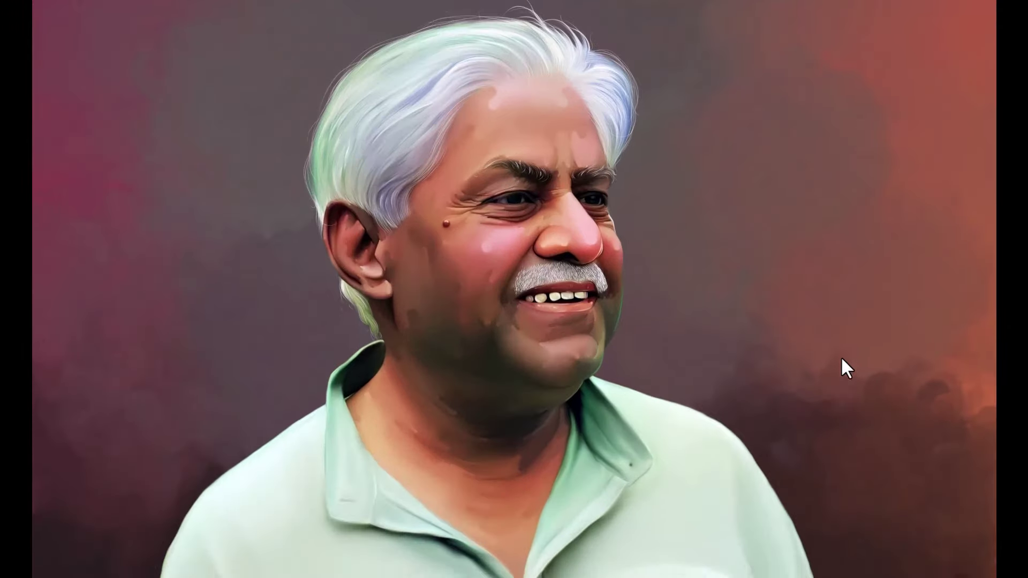
pyautogui.scroll(-1, 835, 361)
pyautogui.hotkey('ctrl', '+')
pyautogui.hotkey('ctrl', '+')
pyautogui.moveTo(564, 258); pyautogui.dragTo(554, 341)
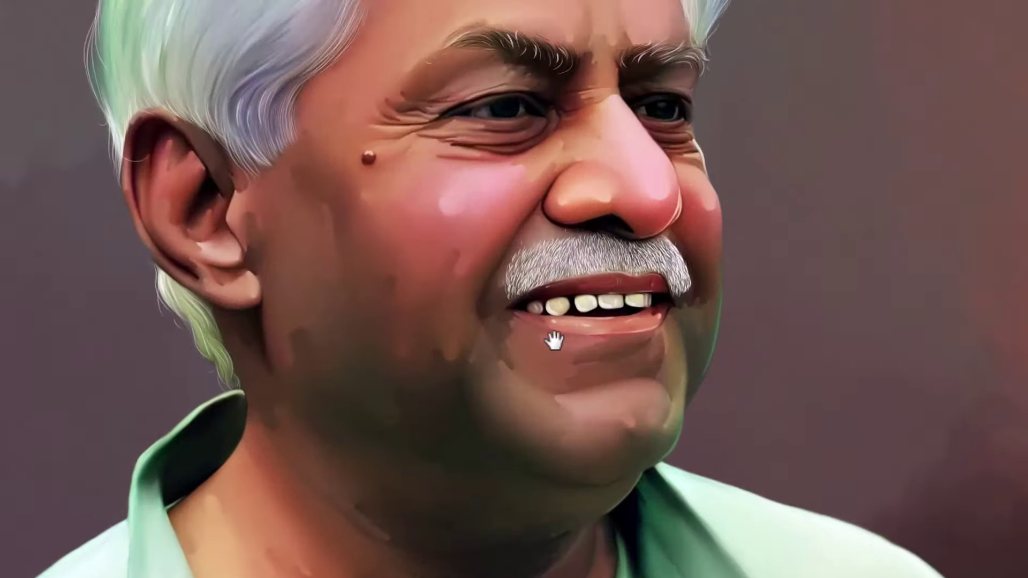
pyautogui.moveTo(568, 214); pyautogui.dragTo(599, 434)
pyautogui.moveTo(696, 395); pyautogui.dragTo(559, 374)
pyautogui.moveTo(540, 536); pyautogui.dragTo(532, 385)
pyautogui.moveTo(482, 535); pyautogui.dragTo(789, 323)
pyautogui.moveTo(643, 53); pyautogui.dragTo(482, 369)
pyautogui.hotkey('ctrl', '0')
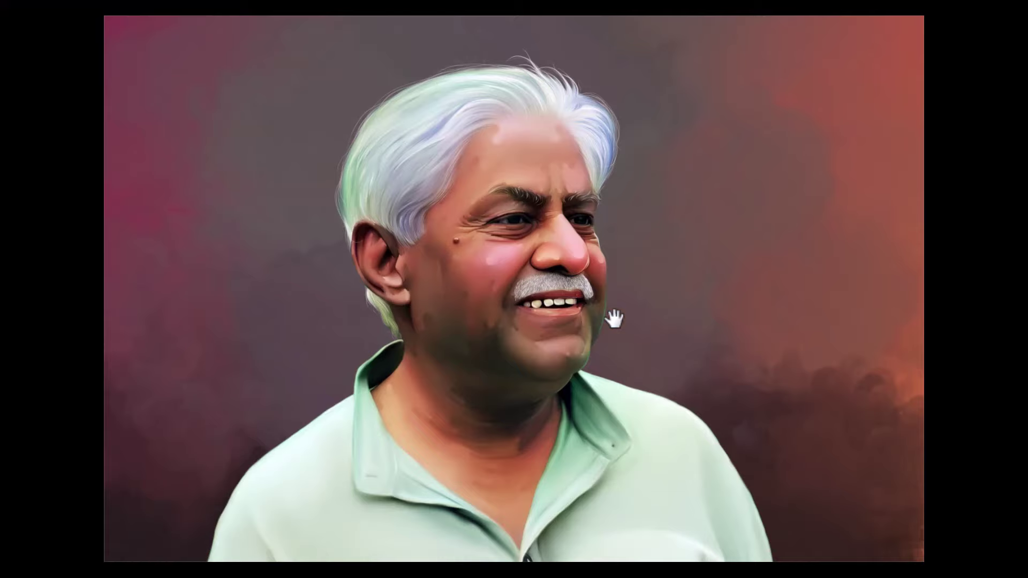
pyautogui.hotkey('ctrl', '+')
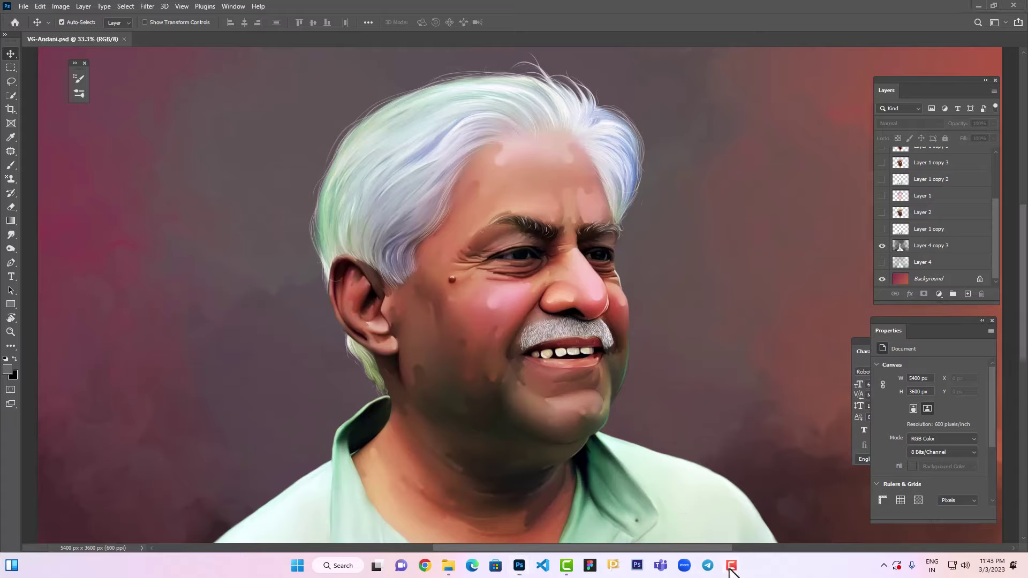